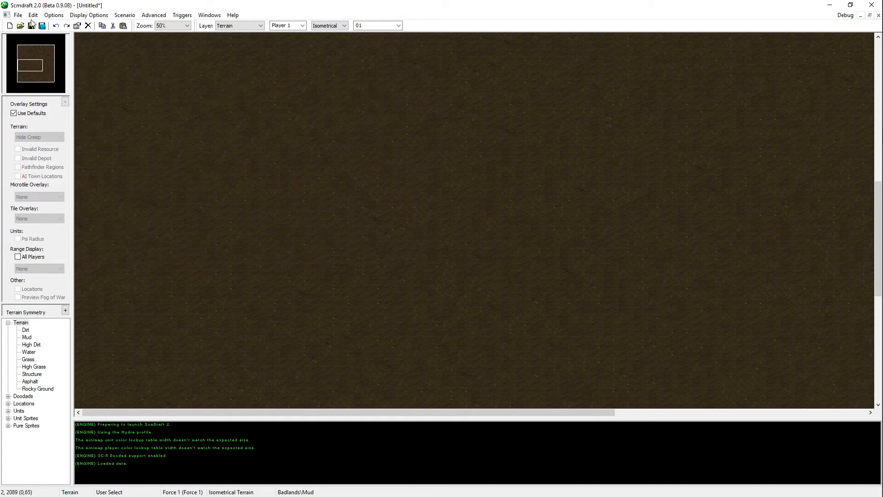
Step: Place a Terran Medic unit for Player 1 in the southwestern part of the map
left_click(18, 15)
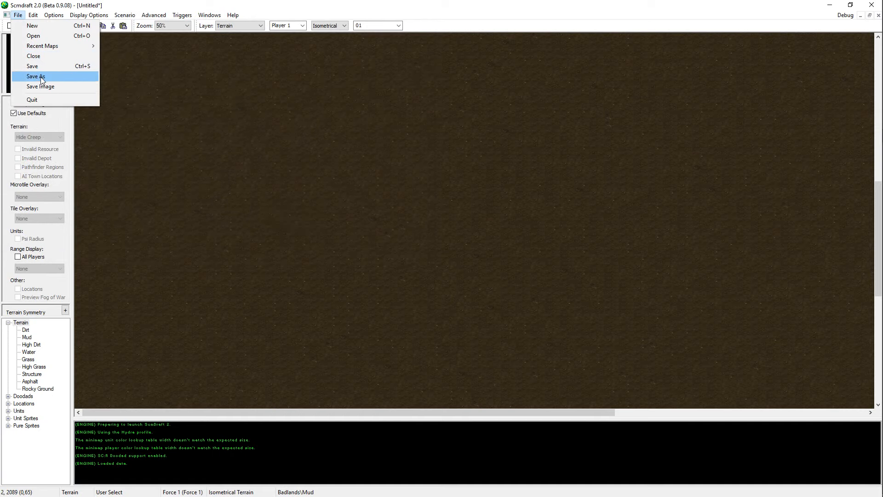
left_click(171, 207)
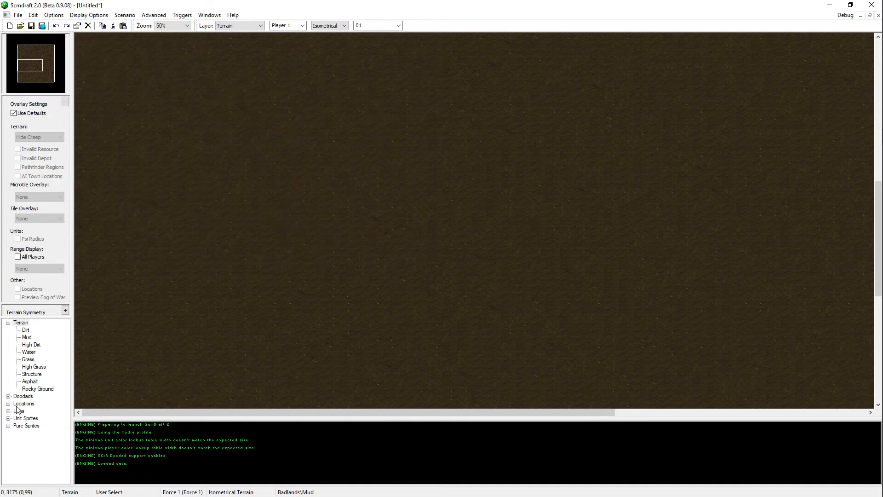
left_click(7, 411)
left_click(17, 425)
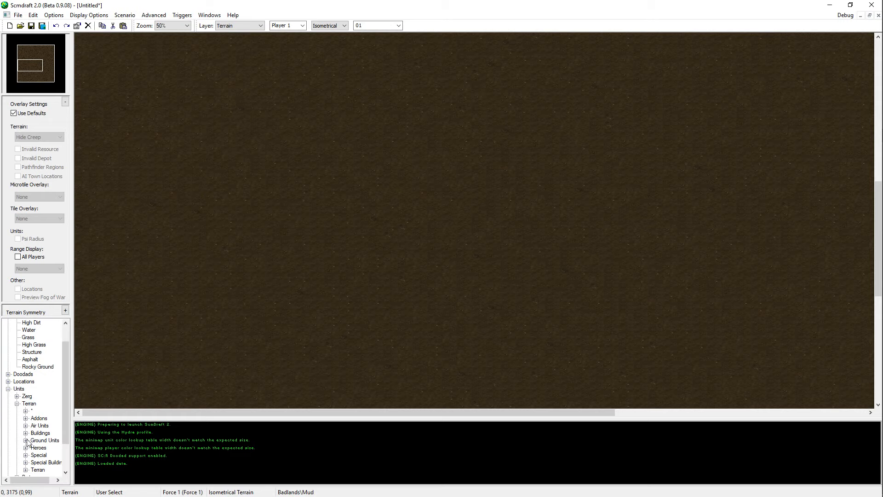
left_click(26, 440)
left_click(51, 440)
left_click(221, 333)
Step: Save the map as vterran02 in the 1-RebelYell folder, using the Starcraft Broodwar Map (*.scx) format
key("ctrl+s")
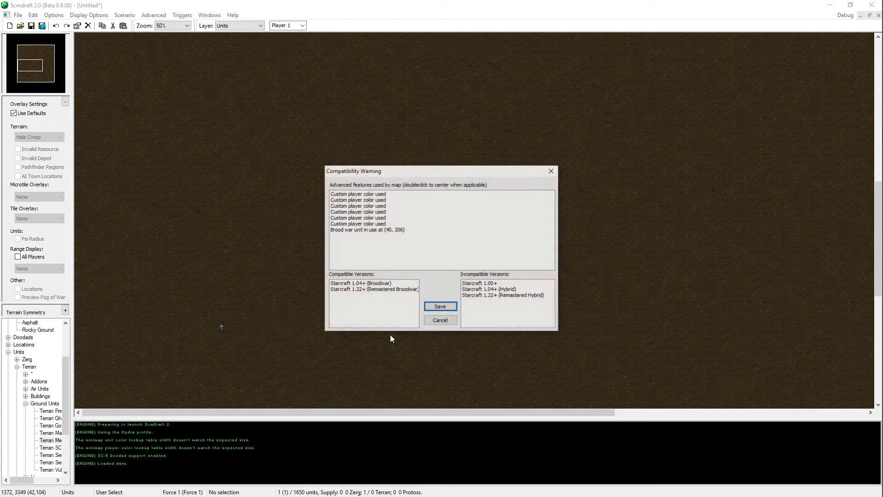
left_click(442, 306)
left_click(184, 233)
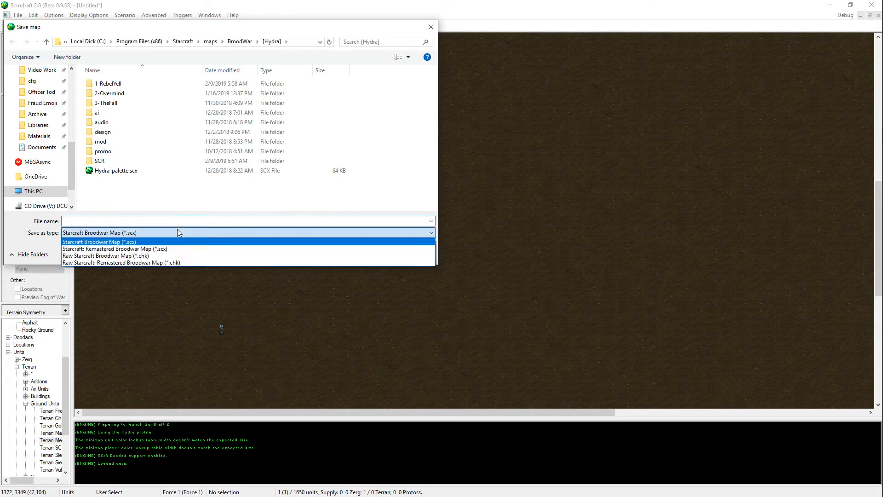
left_click(172, 253)
left_click(156, 234)
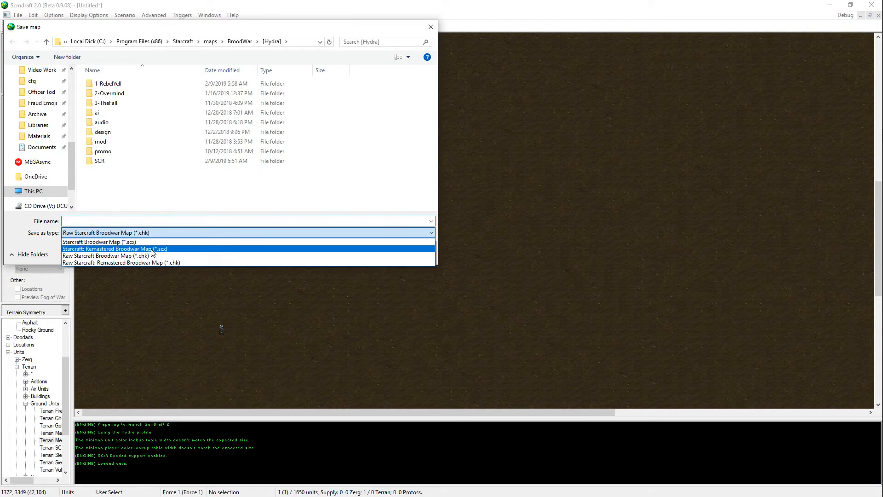
left_click(150, 241)
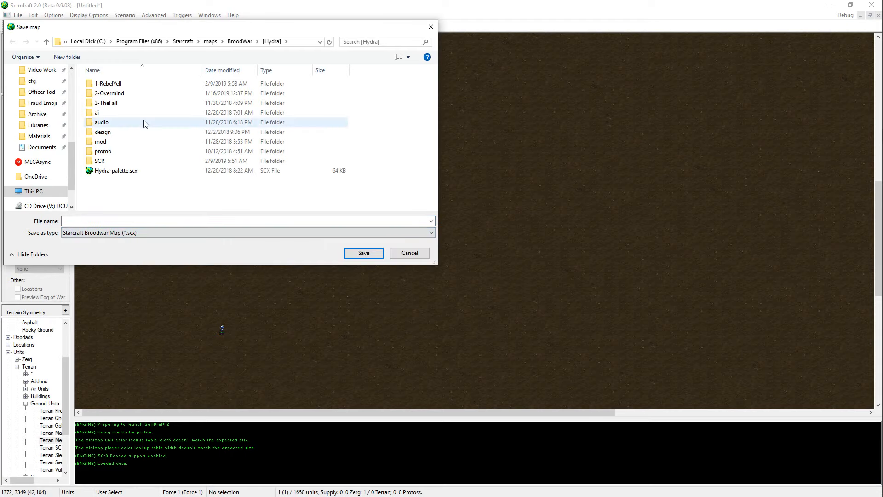
double_click(137, 84)
left_click(146, 220)
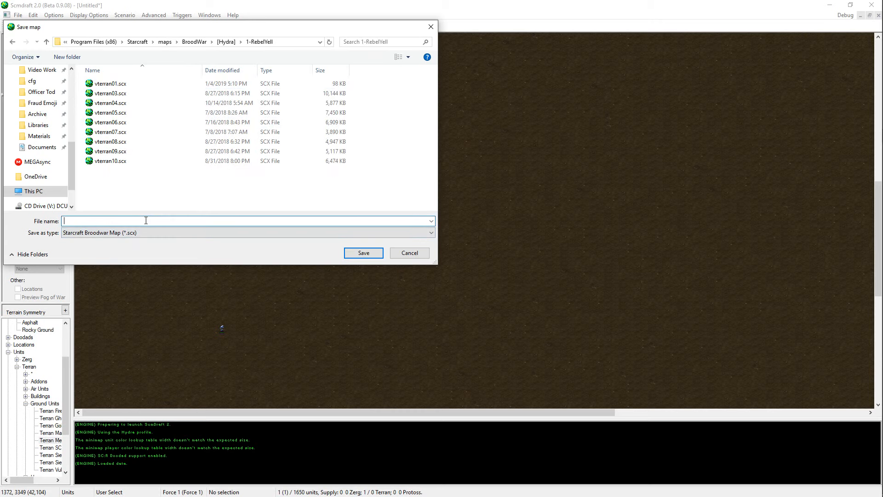
type("vterran02")
key("Return")
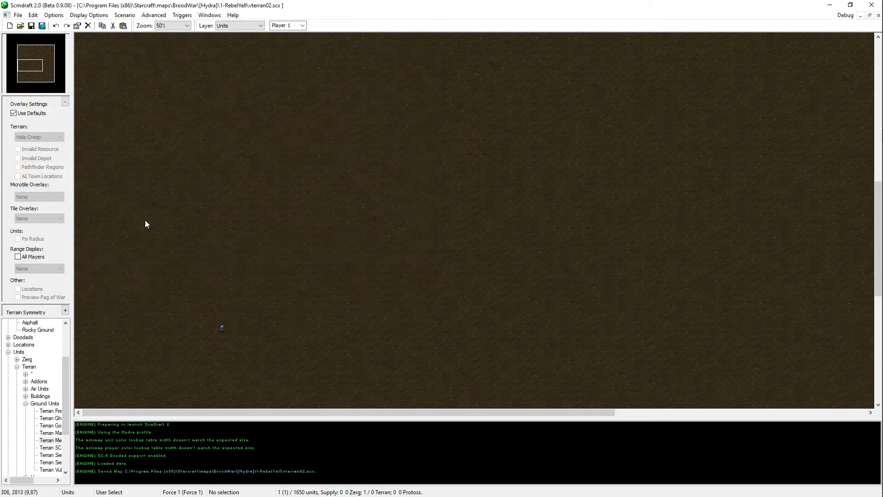
Step: Undo the medic placement and save the map again
key("ctrl+z")
scroll(227, 258, "down", 6)
key("ctrl+s")
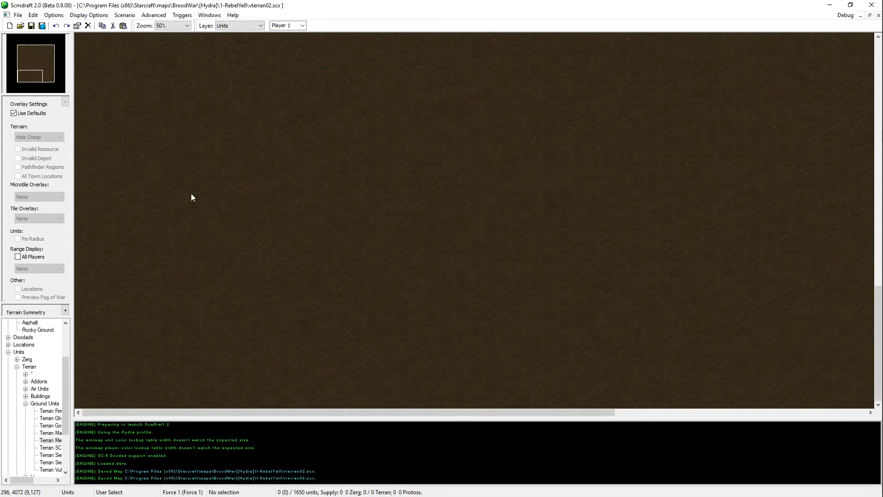
Step: Collapse the unit categories and try painting High Dirt terrain in the northern half of the map
scroll(194, 267, "down", 1, "ctrl")
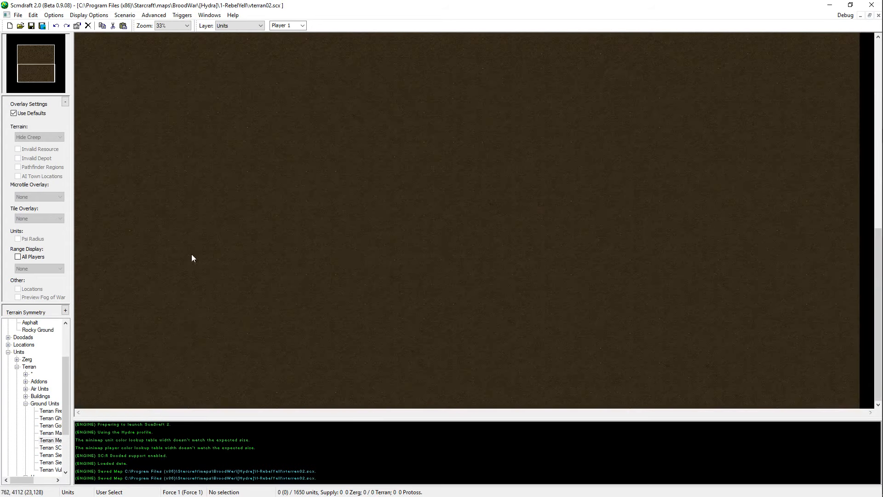
left_click(26, 403)
left_click(17, 367)
left_click(8, 411)
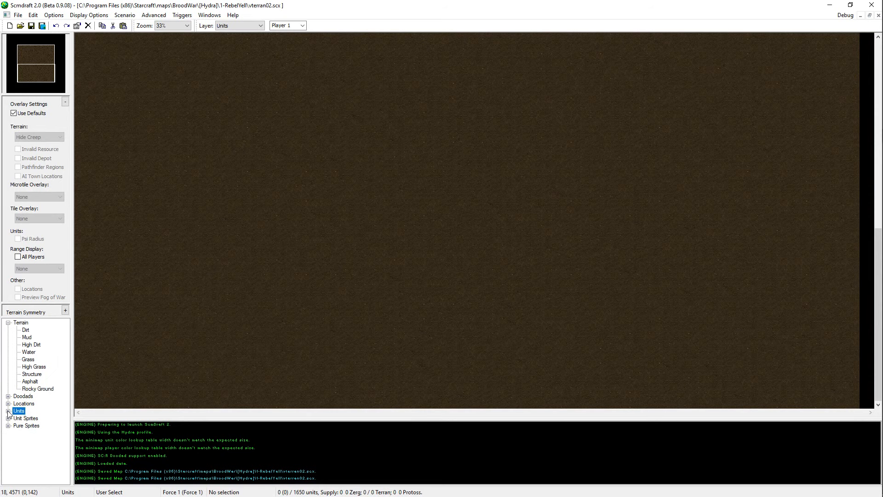
left_click(31, 344)
scroll(350, 297, "down", 1, "ctrl")
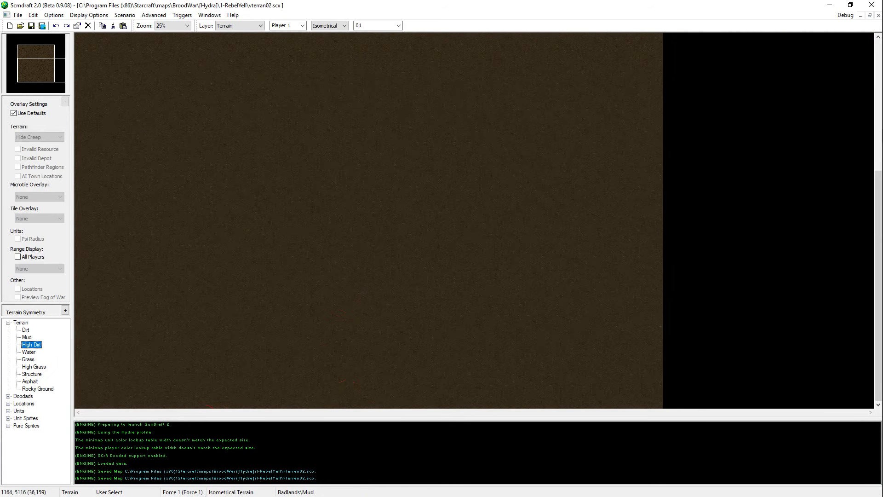
left_click(20, 35)
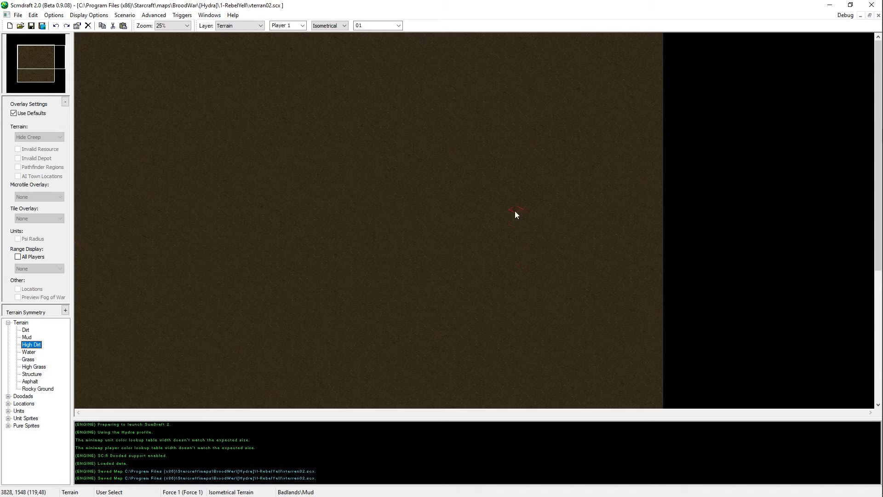
mouse_move(515, 211)
left_mouse_down()
mouse_move(335, 255)
mouse_move(362, 423)
mouse_move(402, 183)
left_mouse_up()
left_click(35, 80)
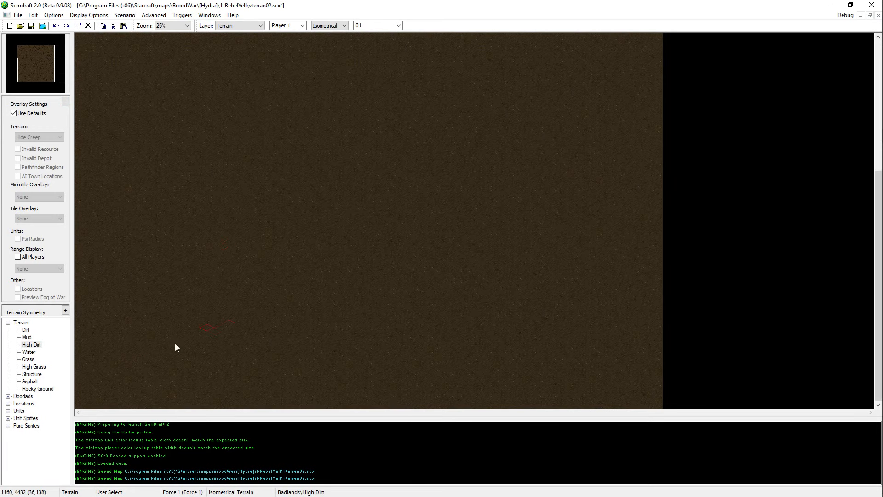
Step: Try a Structure terrain stroke near the map's southwest corner
left_click(32, 345)
left_click(30, 381)
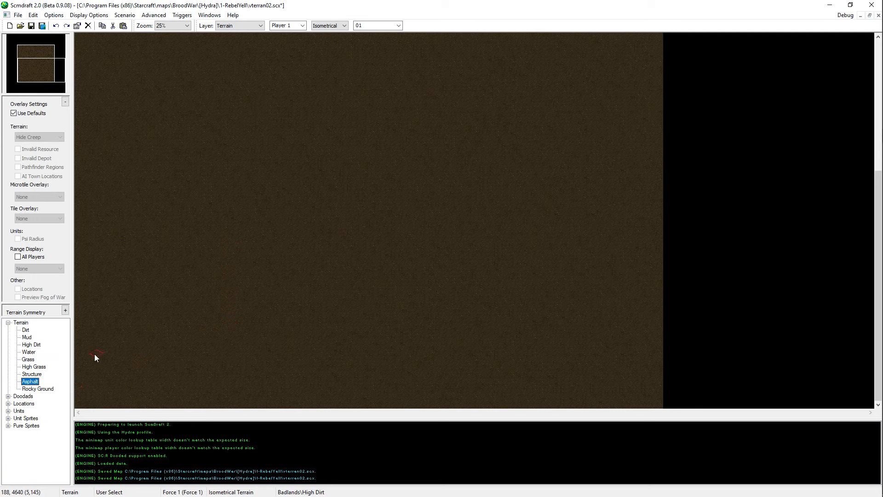
left_click(31, 374)
mouse_move(144, 332)
left_mouse_down()
mouse_move(210, 365)
mouse_move(128, 330)
left_mouse_up()
Step: Check the terrain layout of the vterran03 map for reference and undo the Structure stroke on vterran02
key("alt+Tab")
left_click(605, 200)
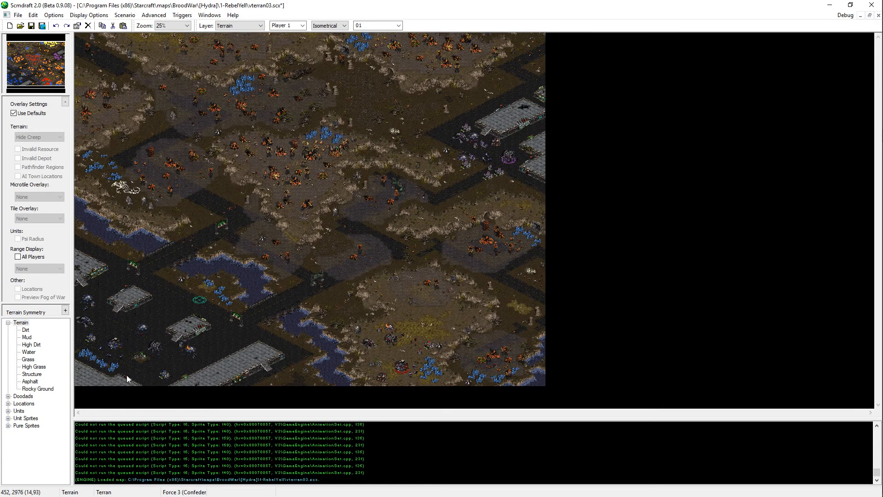
key("alt+Tab")
key("ctrl+z")
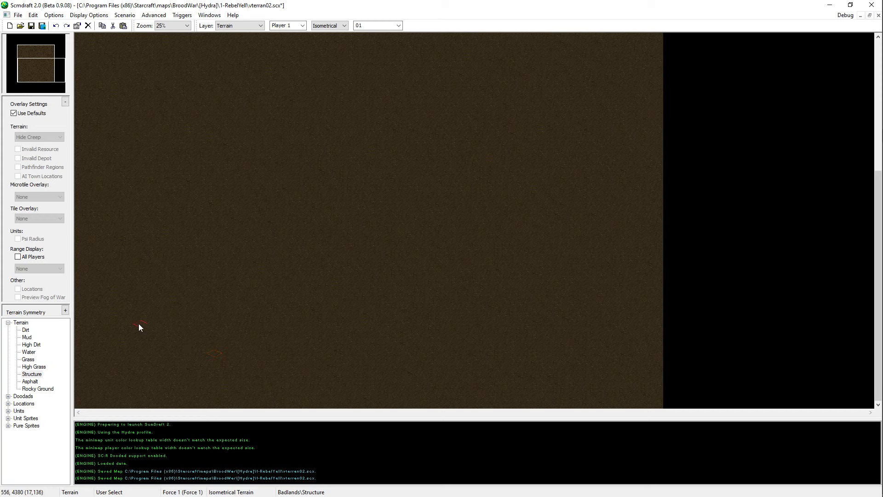
Step: Paint an L-shaped Structure platform near the southwest corner, reaching the map's west edge
mouse_move(139, 324)
left_mouse_down()
mouse_move(128, 330)
mouse_move(142, 349)
mouse_move(153, 334)
left_mouse_up()
mouse_move(173, 364)
left_mouse_down()
mouse_move(158, 357)
mouse_move(178, 350)
mouse_move(205, 364)
mouse_move(197, 371)
mouse_move(226, 370)
left_mouse_up()
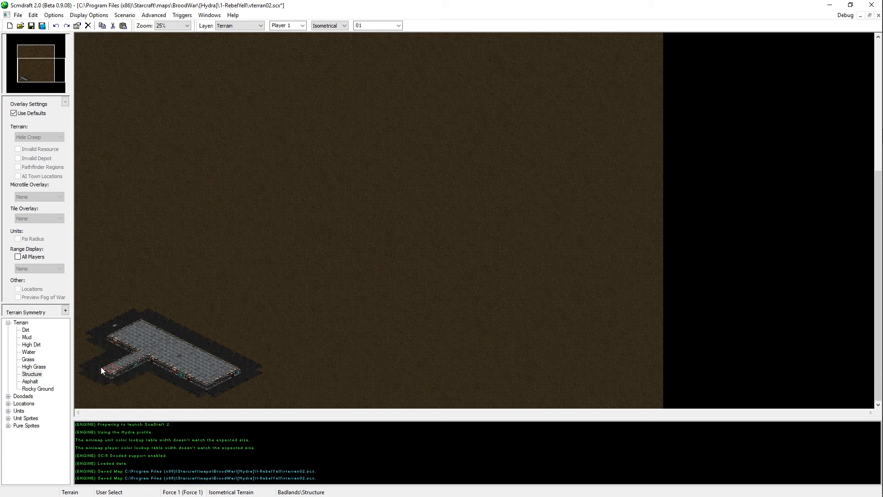
left_click_drag(102, 371, 104, 346)
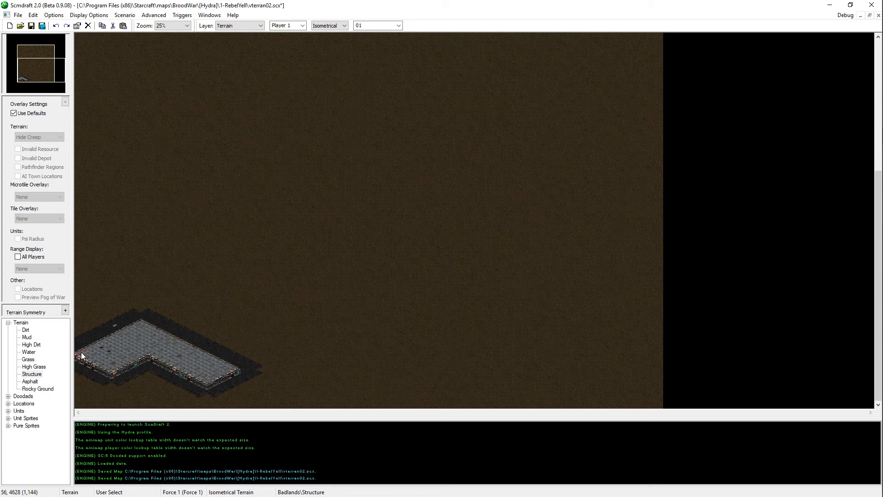
Step: Paint Asphalt around the Structure platform, filling the ground south of it down to the map's southwest corner
key("Down")
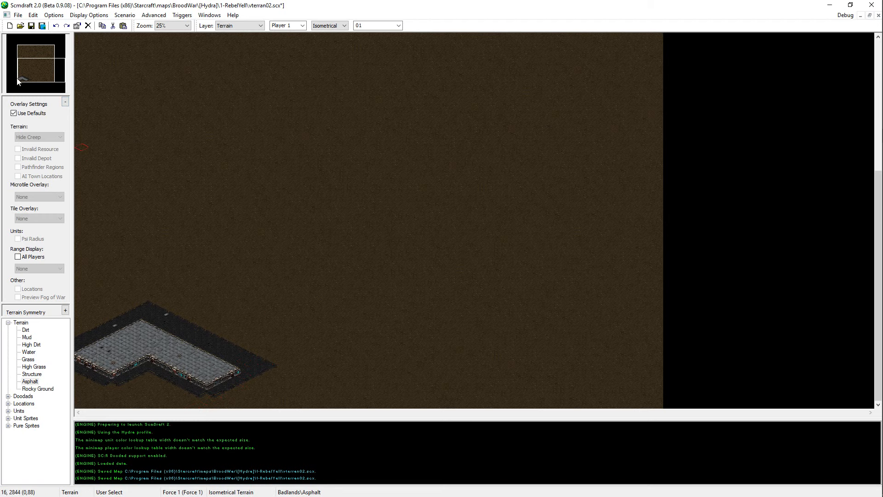
scroll(317, 165, "up", 1)
left_click_drag(34, 63, 18, 82)
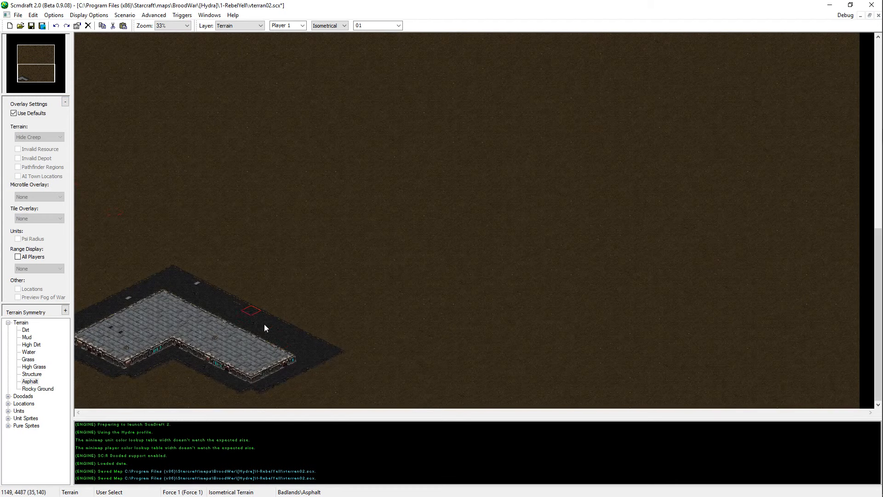
mouse_move(202, 381)
left_mouse_down()
mouse_move(233, 404)
mouse_move(182, 404)
mouse_move(136, 383)
mouse_move(99, 388)
mouse_move(122, 418)
mouse_move(84, 355)
mouse_move(136, 423)
mouse_move(109, 390)
mouse_move(227, 403)
left_mouse_up()
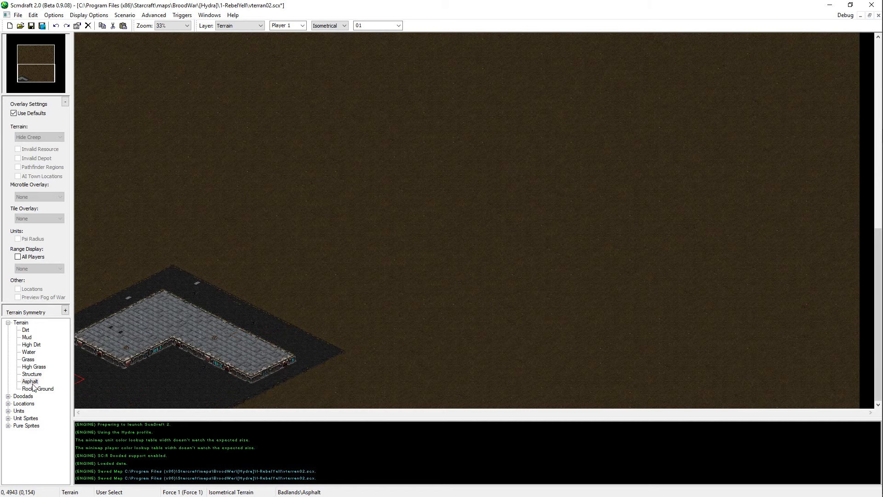
Step: Consult the vterran03 map, then try painting a Water river eastward from the west edge north of the platform and undo it
left_click(28, 360)
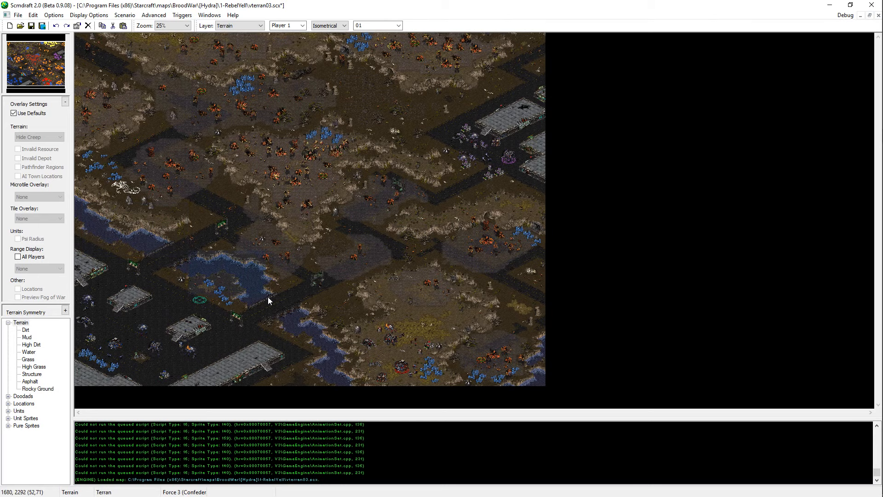
left_click_drag(289, 323, 389, 411)
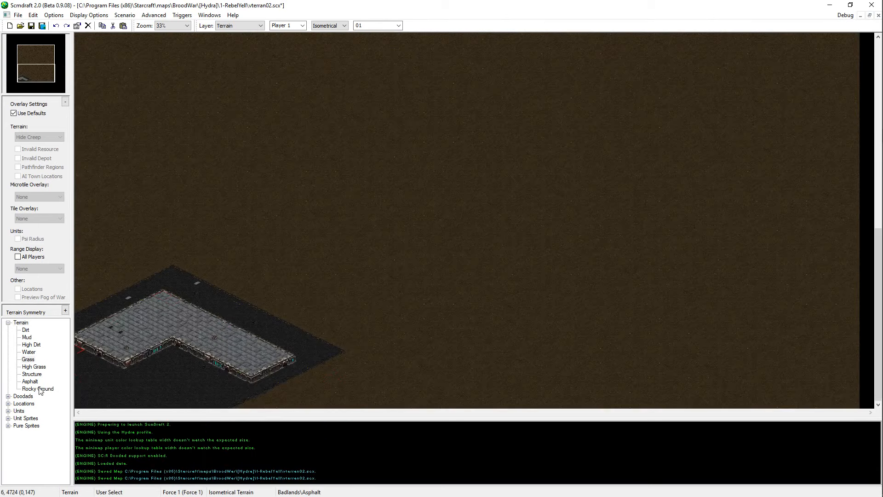
left_click(26, 346)
left_click(27, 352)
scroll(266, 65, "up", 5)
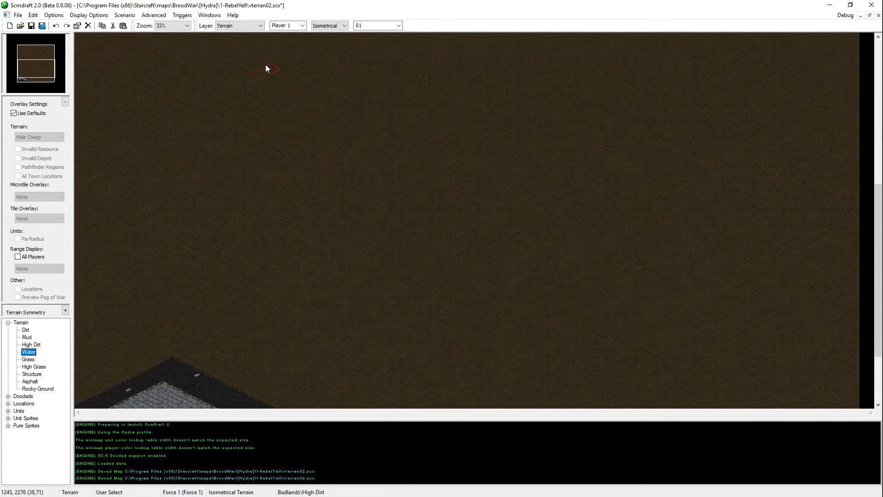
mouse_move(108, 179)
left_mouse_down()
mouse_move(151, 253)
mouse_move(119, 270)
mouse_move(177, 270)
mouse_move(187, 253)
mouse_move(183, 335)
left_mouse_up()
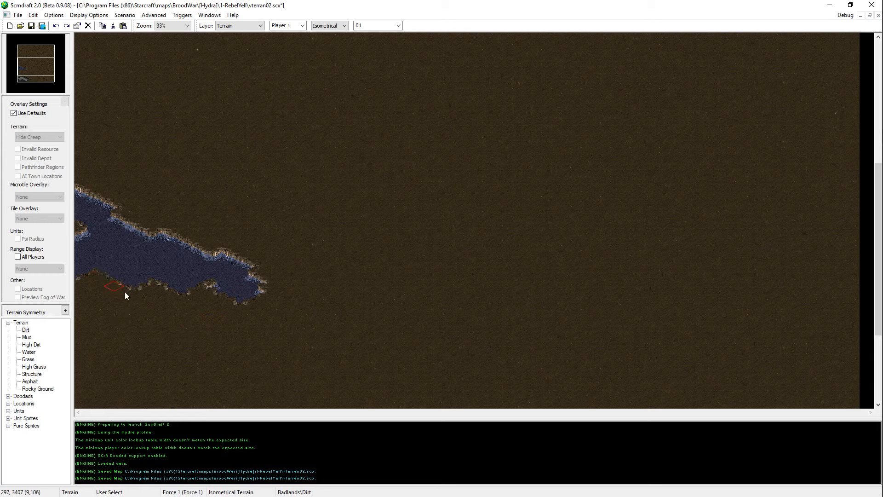
scroll(250, 287, "down", 1)
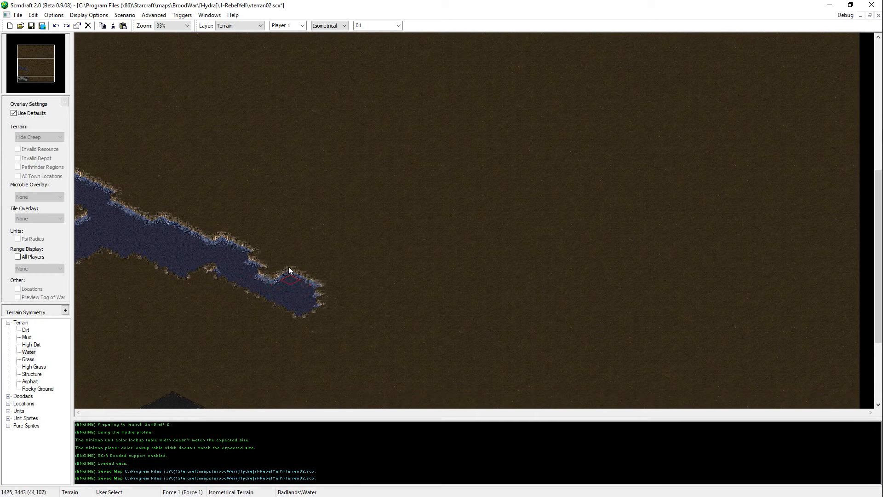
scroll(259, 262, "down", 3)
left_click_drag(313, 258, 351, 239)
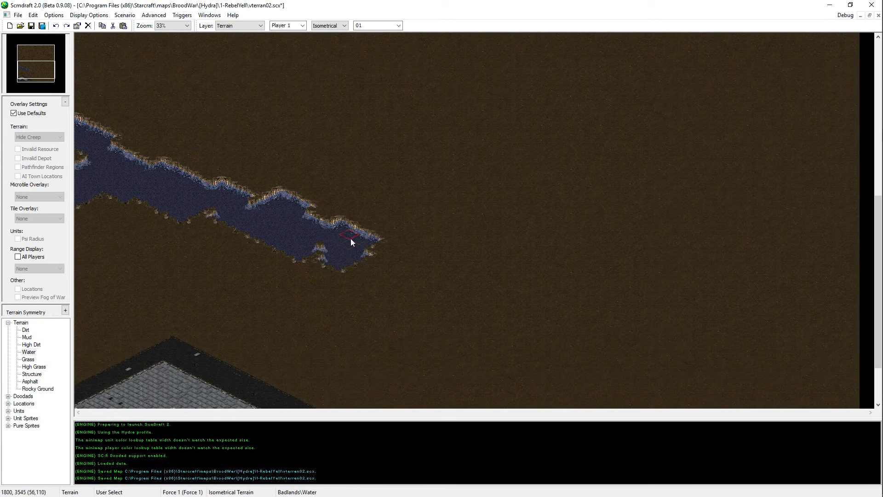
scroll(368, 230, "down", 2)
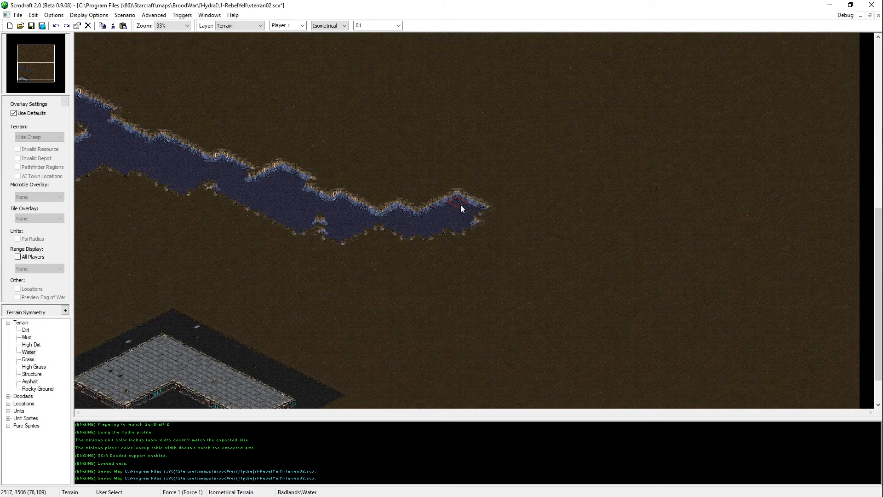
key("ctrl+z")
key("ctrl+z")
key("ctrl+z")
Step: Paint a Water river from the west edge southeastward, north of the platform, and trim its northern bank with Dirt
scroll(251, 69, "up", 2)
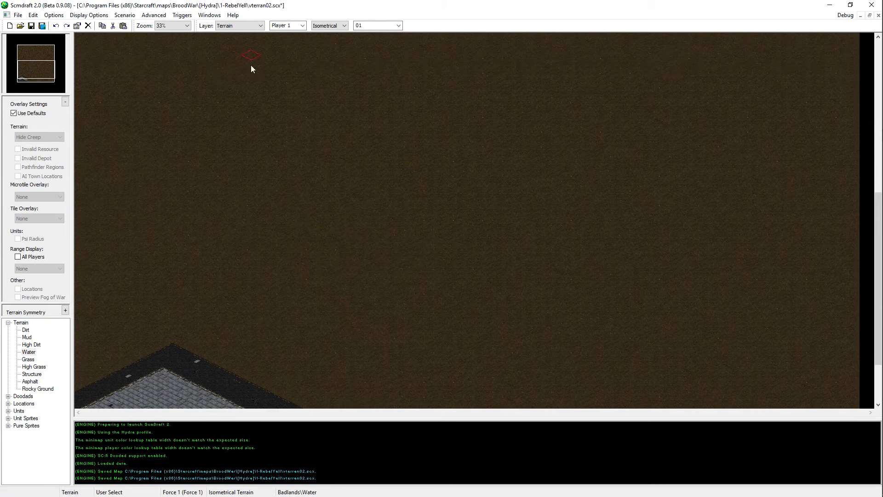
mouse_move(101, 94)
left_mouse_down()
mouse_move(162, 134)
mouse_move(112, 113)
mouse_move(117, 150)
mouse_move(123, 135)
mouse_move(112, 181)
mouse_move(119, 156)
mouse_move(150, 172)
mouse_move(223, 180)
mouse_move(248, 205)
mouse_move(285, 183)
left_mouse_up()
mouse_move(378, 197)
left_mouse_down()
mouse_move(367, 210)
mouse_move(429, 222)
mouse_move(366, 211)
mouse_move(324, 190)
left_mouse_up()
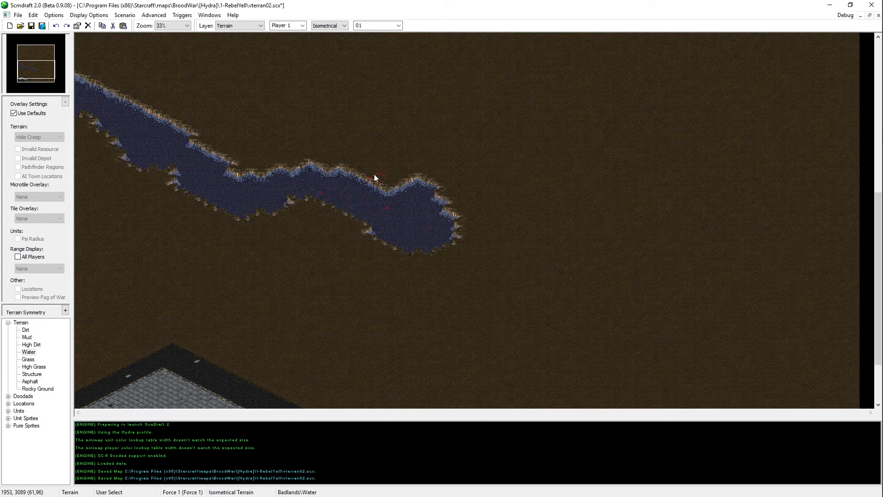
right_click(385, 164)
left_click(410, 178)
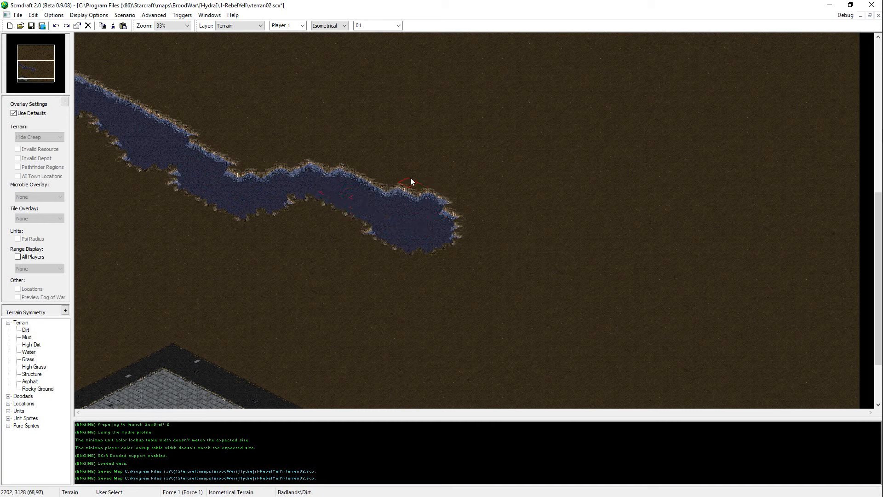
Step: Paint two facing Asphalt patches, one on each bank of the river near its eastern end
right_click(200, 371)
left_click(322, 220)
mouse_move(375, 167)
left_mouse_down()
mouse_move(401, 182)
mouse_move(389, 143)
left_mouse_up()
right_click(346, 140)
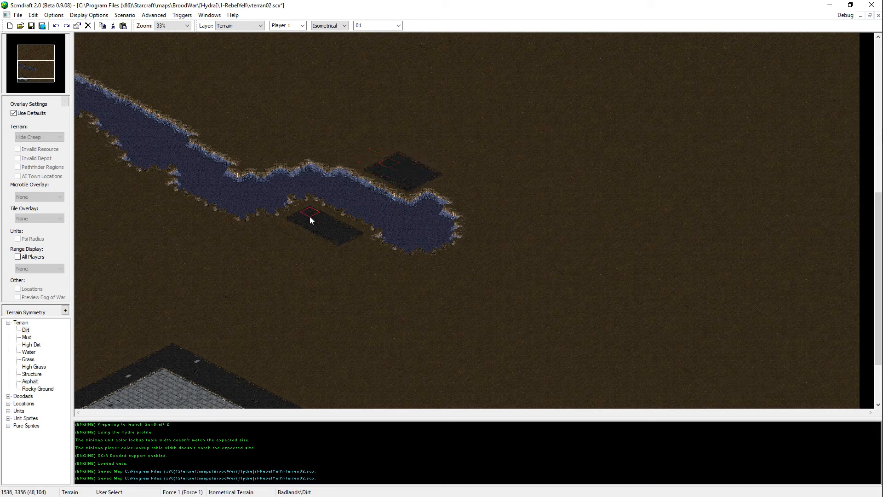
left_click_drag(376, 171, 399, 164)
right_click(411, 178)
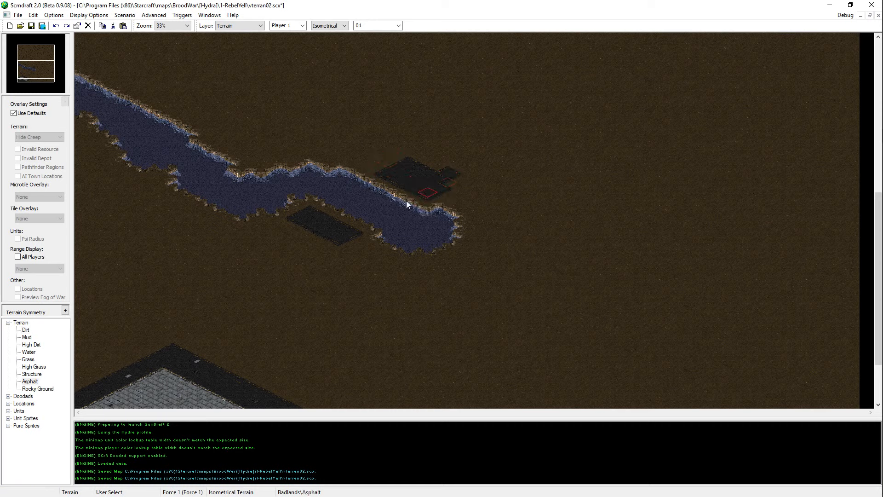
left_click_drag(427, 190, 448, 182)
scroll(472, 323, "down", 2)
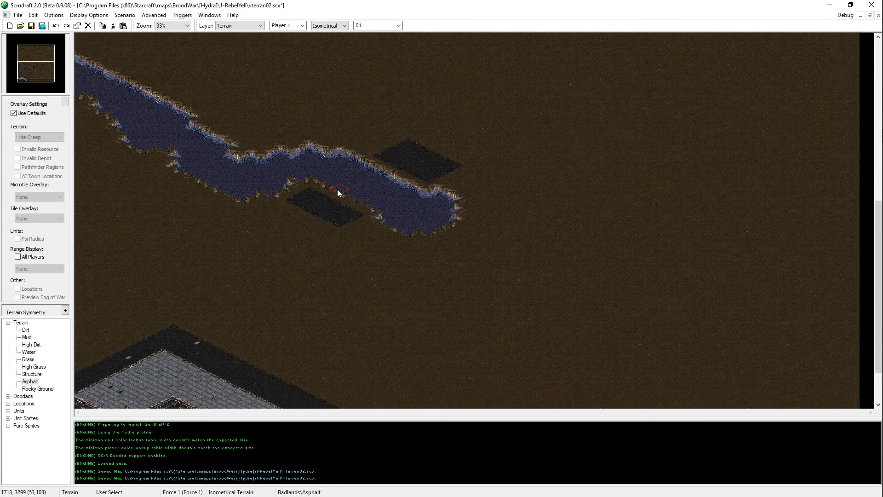
Step: Extend the Water river southeastward from its eastern end, then along the map's south edge to the southeast corner
scroll(405, 250, "down", 3)
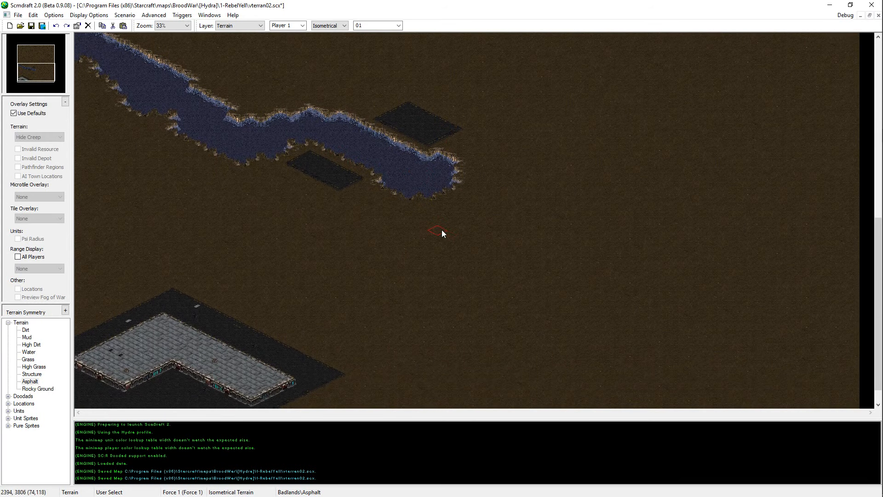
mouse_move(404, 177)
left_mouse_down()
mouse_move(471, 217)
mouse_move(486, 201)
mouse_move(468, 197)
mouse_move(519, 201)
mouse_move(531, 237)
mouse_move(526, 258)
mouse_move(600, 392)
mouse_move(580, 347)
mouse_move(608, 379)
mouse_move(596, 379)
left_mouse_up()
scroll(700, 388, "down", 2)
scroll(601, 392, "down", 1)
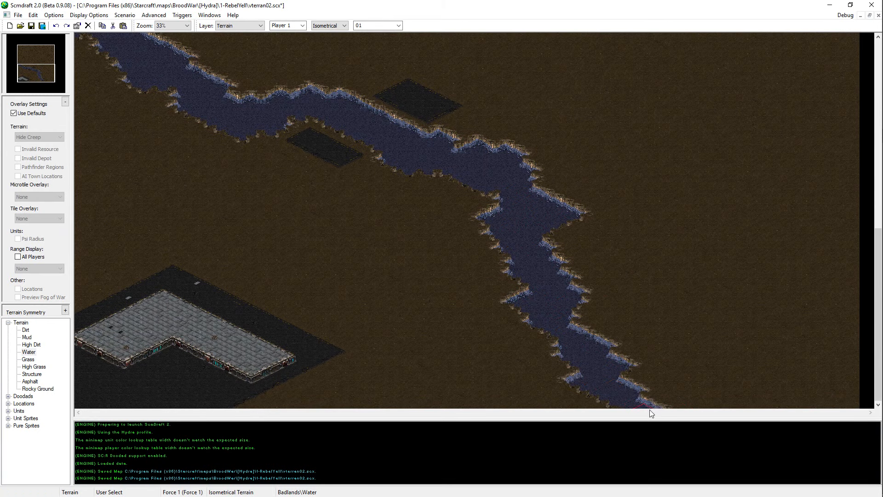
mouse_move(650, 409)
left_mouse_down()
mouse_move(714, 437)
mouse_move(747, 416)
left_mouse_up()
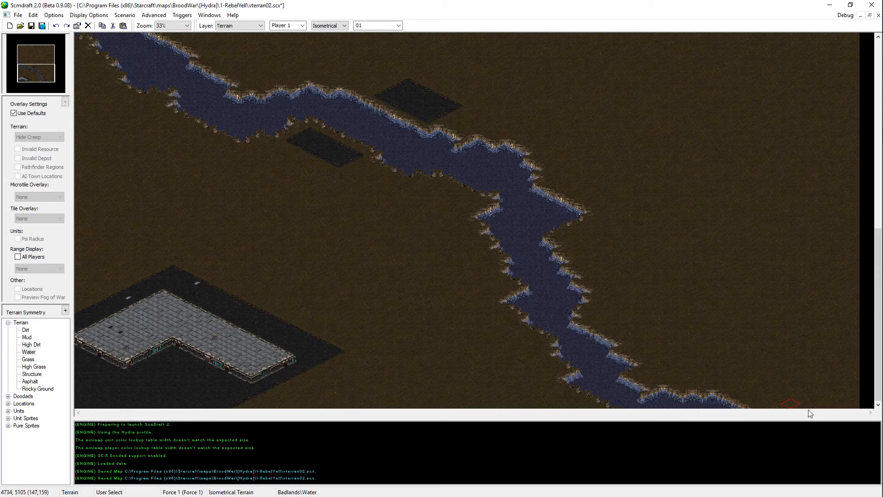
left_click_drag(685, 402, 622, 411)
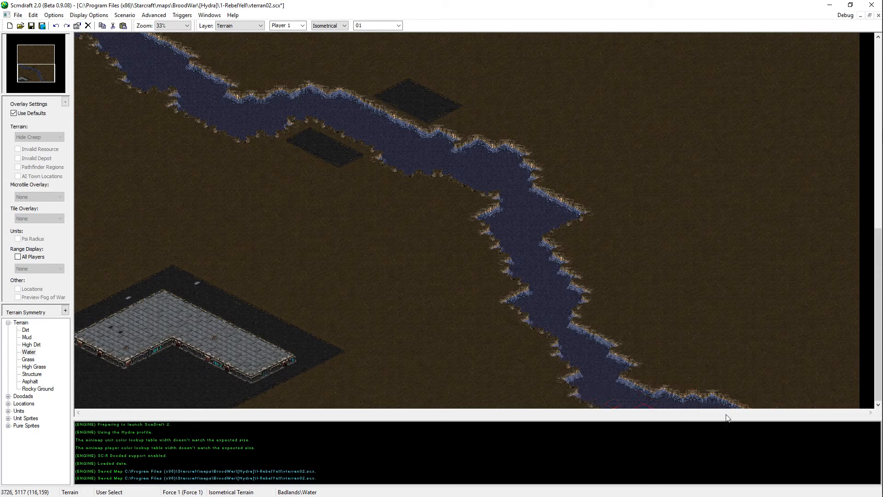
mouse_move(755, 392)
left_mouse_down()
mouse_move(761, 404)
mouse_move(850, 416)
left_mouse_up()
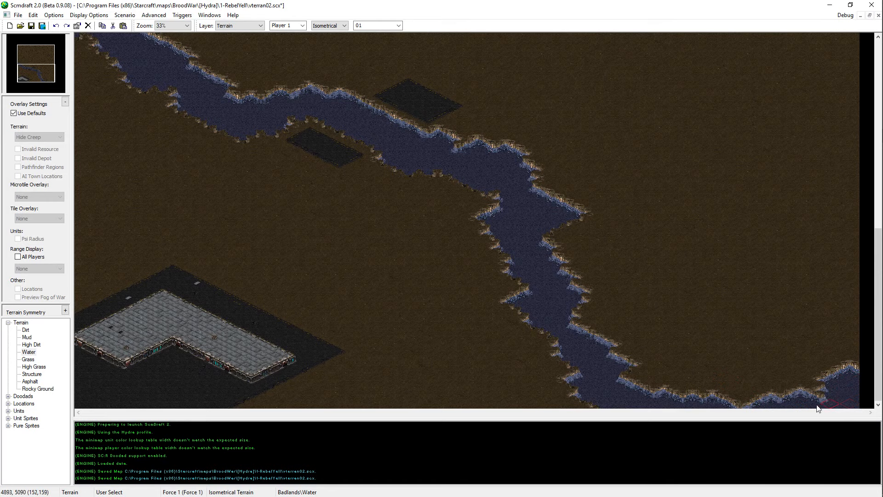
Step: Reshape the river's southern bank near the west edge using Water and Dirt, undoing the extra Water stroke to the southwest
scroll(209, 35, "up", 4)
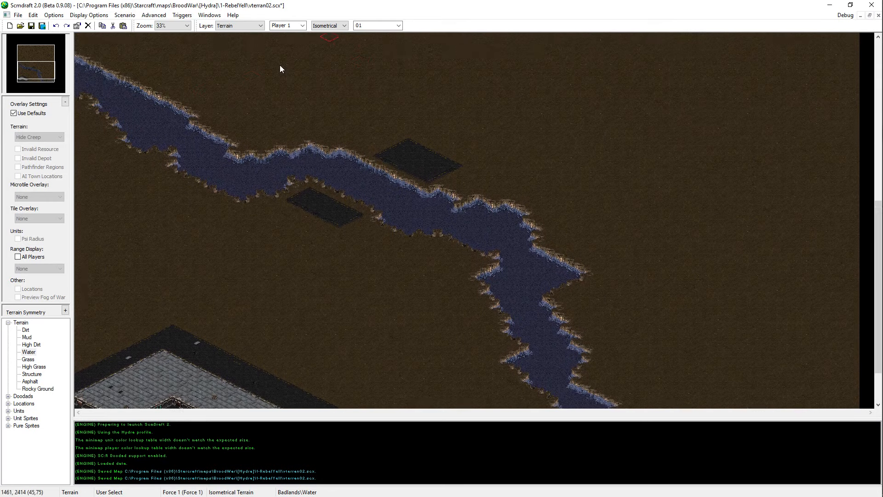
scroll(281, 67, "up", 1)
right_click(146, 226)
right_click(127, 118)
mouse_move(99, 112)
left_mouse_down()
mouse_move(77, 103)
mouse_move(118, 140)
left_mouse_up()
right_click(113, 162)
left_click(87, 129)
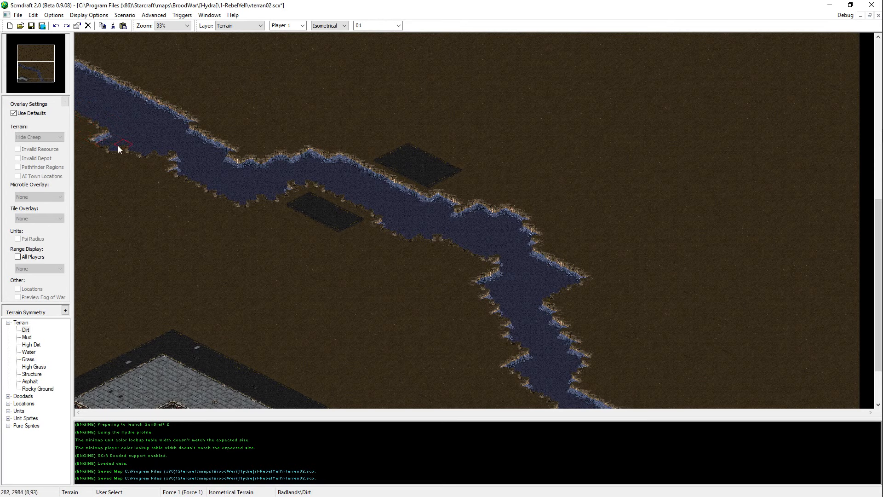
scroll(115, 59, "up", 3)
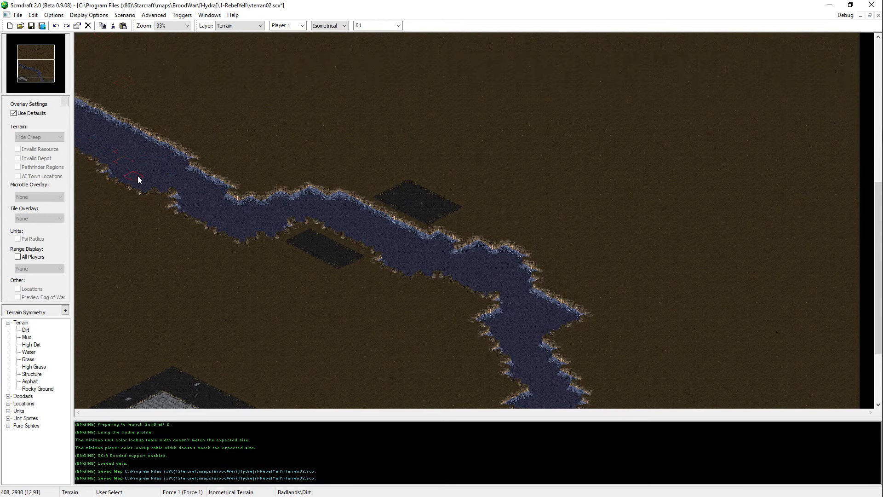
right_click(123, 157)
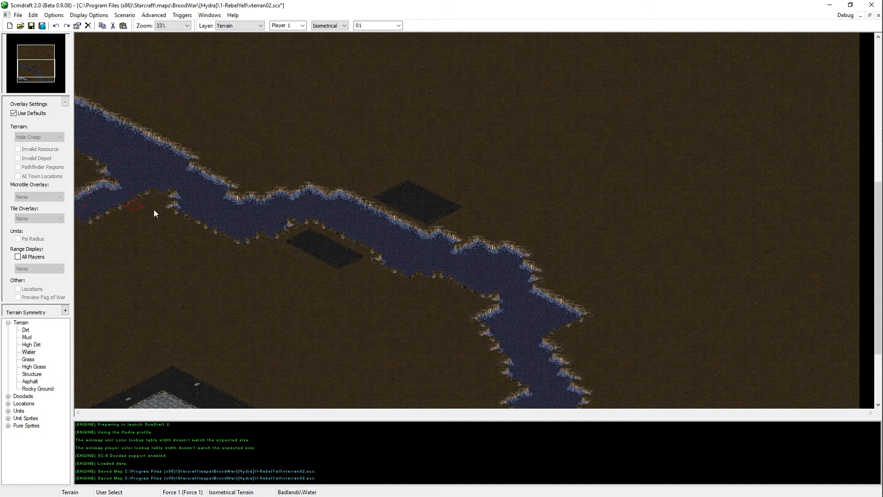
key("ctrl+z")
Step: Cut the river near its western end with Dirt and reconnect it with a Water bend curving northeast of the gap
right_click(163, 196)
mouse_move(132, 162)
left_mouse_down()
mouse_move(127, 155)
mouse_move(144, 173)
mouse_move(168, 168)
mouse_move(135, 165)
left_mouse_up()
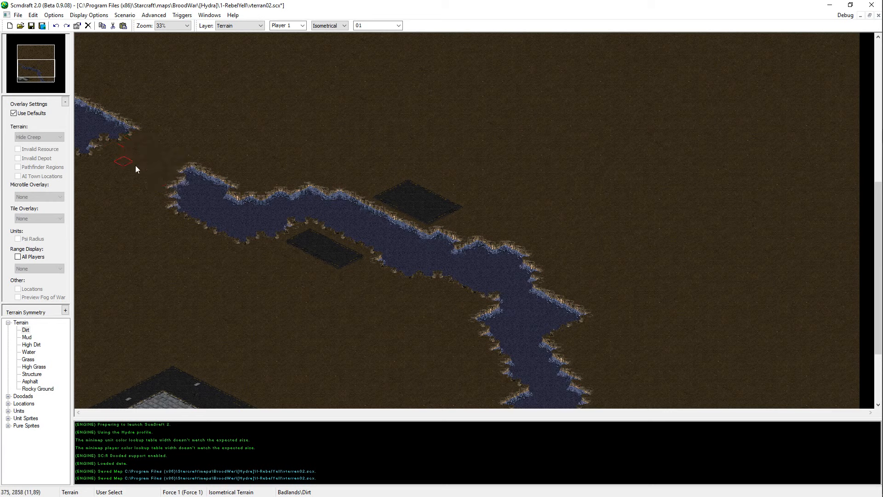
right_click(205, 167)
mouse_move(208, 163)
left_mouse_down()
mouse_move(198, 162)
mouse_move(189, 131)
mouse_move(90, 105)
left_mouse_up()
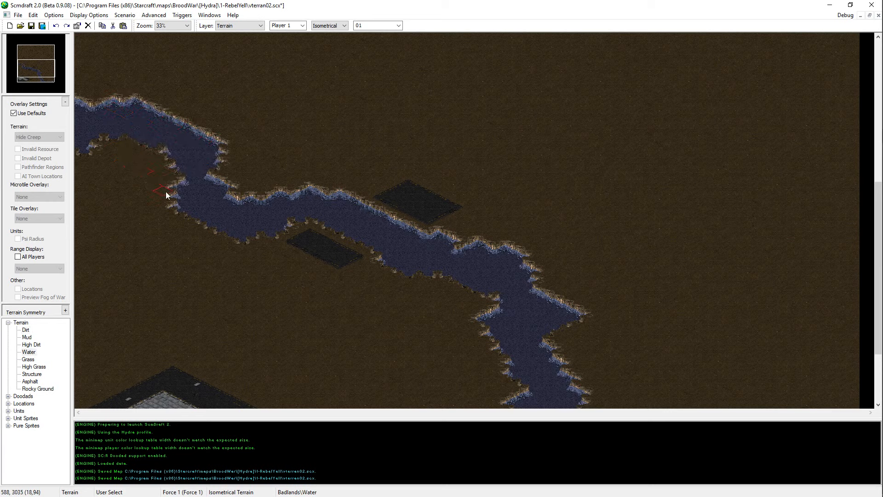
Step: Paint a second Water branch from the river bend back to the west edge, shaping the enclosed ground with Dirt
mouse_move(152, 216)
left_mouse_down()
mouse_move(108, 271)
mouse_move(77, 289)
left_mouse_up()
mouse_move(106, 252)
left_mouse_down()
mouse_move(156, 244)
mouse_move(163, 233)
left_mouse_up()
right_click(186, 305)
right_click(104, 244)
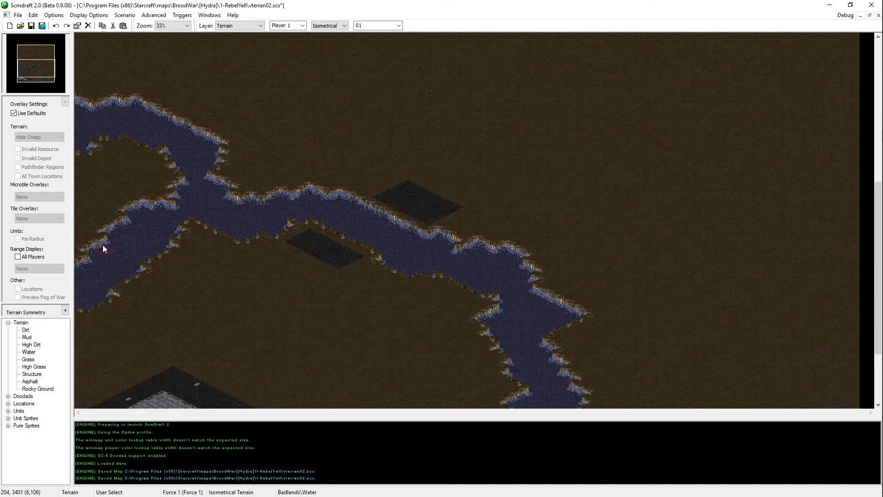
mouse_move(103, 246)
left_mouse_down()
mouse_move(76, 227)
mouse_move(101, 238)
mouse_move(131, 285)
mouse_move(88, 296)
left_mouse_up()
right_click(188, 288)
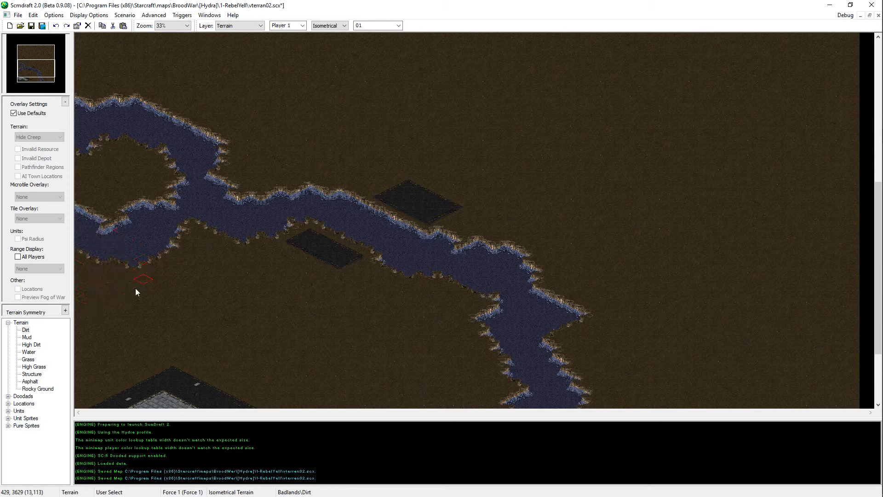
right_click(141, 235)
left_click(170, 223)
right_click(151, 218)
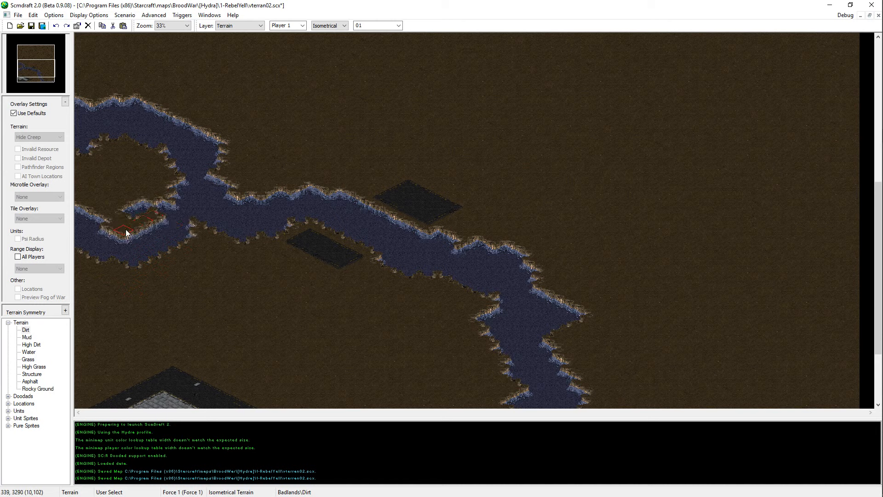
left_click_drag(126, 230, 137, 203)
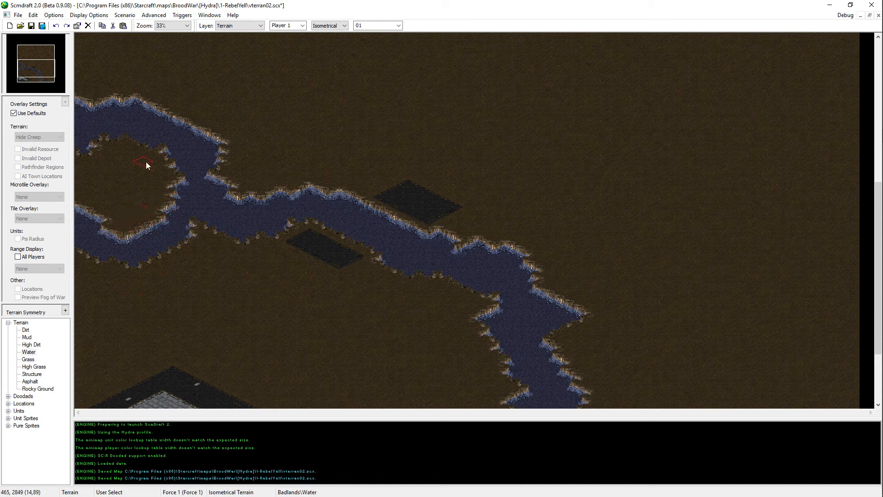
Step: Paint narrow facing Asphalt patches on both banks of the river's northwestern stretch
right_click(153, 133)
right_click(345, 260)
left_click(147, 159)
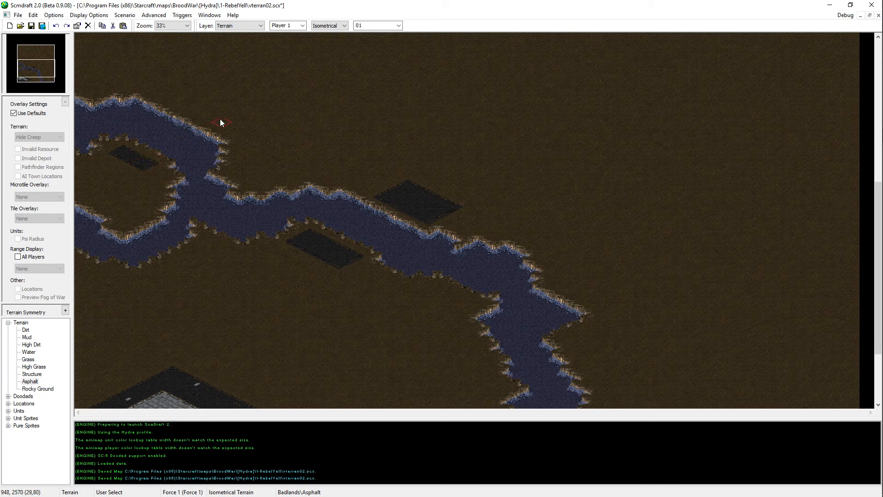
left_click(220, 120)
left_click(198, 110)
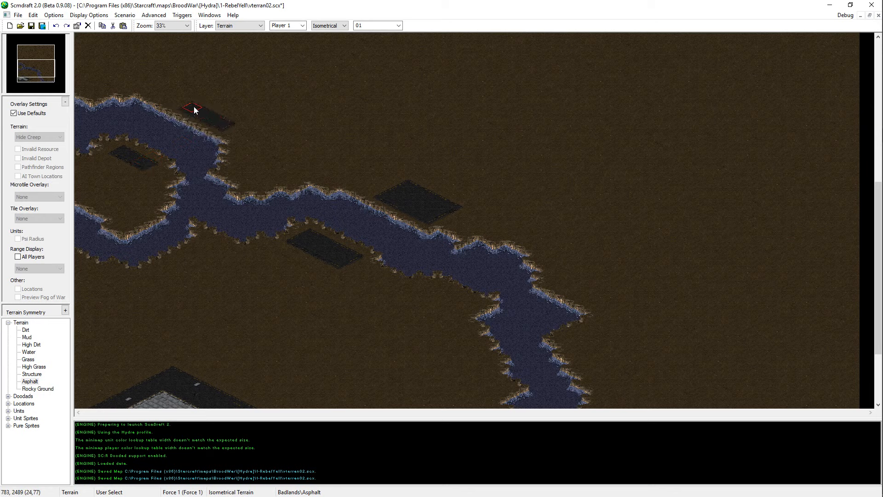
left_click(119, 148)
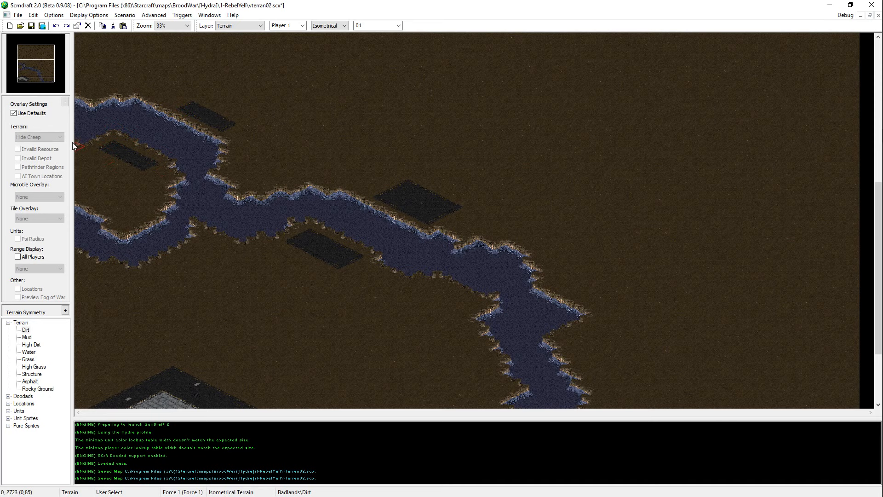
Step: Paint facing Asphalt patches on both banks of the southern river branch and tidy the adjacent shoreline
scroll(256, 110, "down", 1)
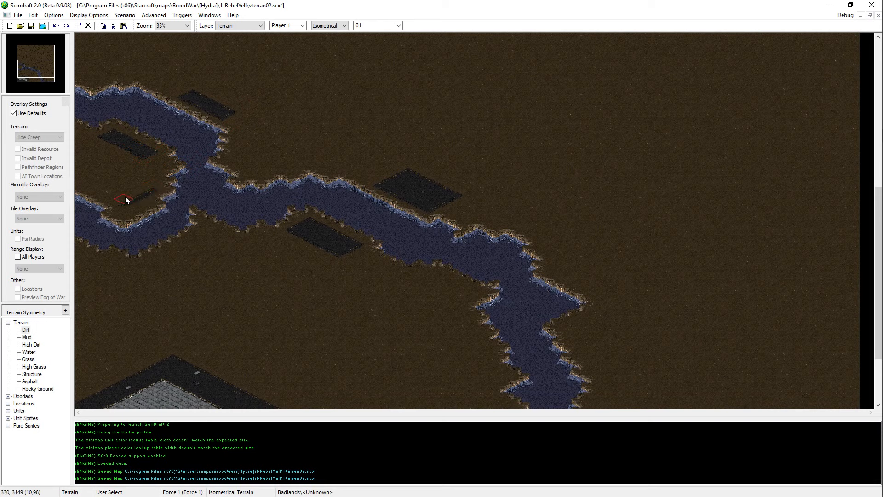
middle_click(325, 231)
left_click_drag(142, 203, 154, 194)
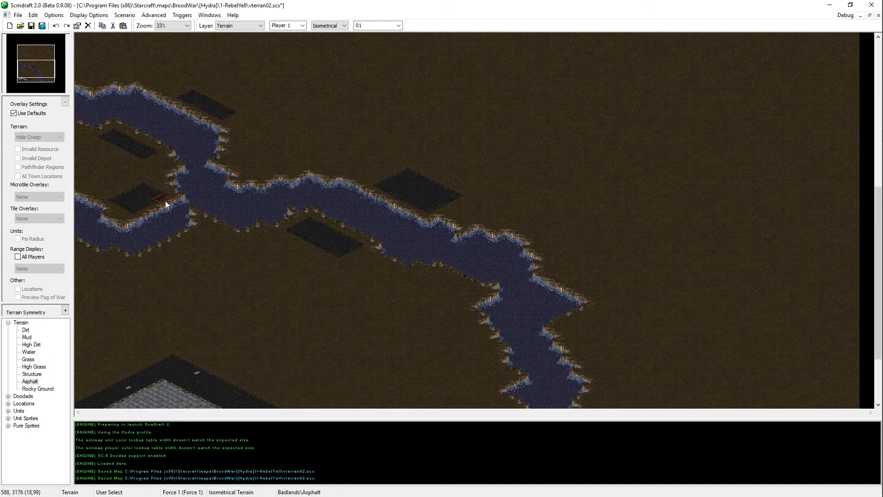
left_click_drag(220, 232, 189, 249)
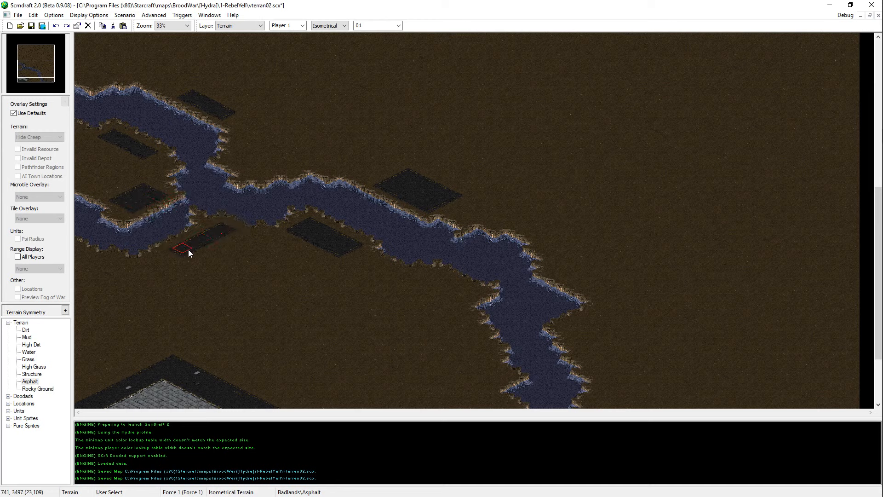
left_click_drag(112, 202, 121, 211)
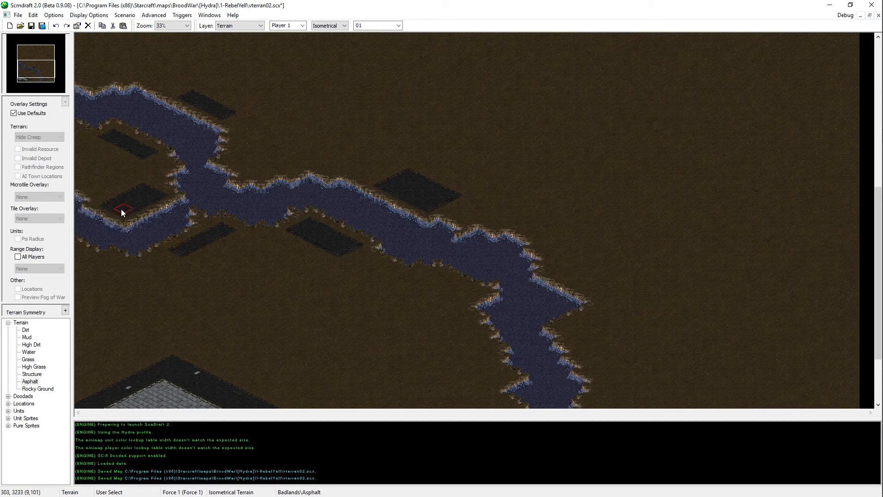
right_click(165, 223)
left_click(189, 215)
right_click(138, 198)
Step: Paint Dirt over the southern river branch and its Asphalt patches, leaving a single river channel
middle_click_drag(292, 375, 296, 449)
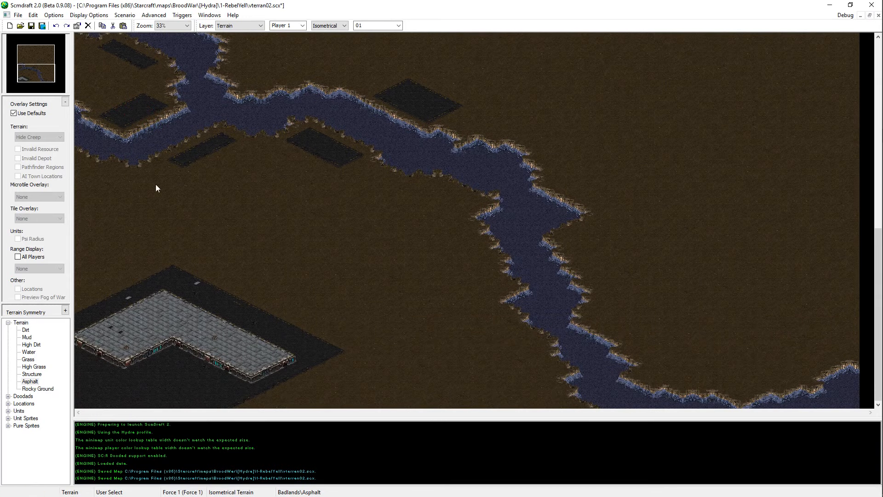
middle_click_drag(156, 183, 152, 111)
left_click_drag(192, 115, 115, 209)
scroll(350, 250, "up", 1)
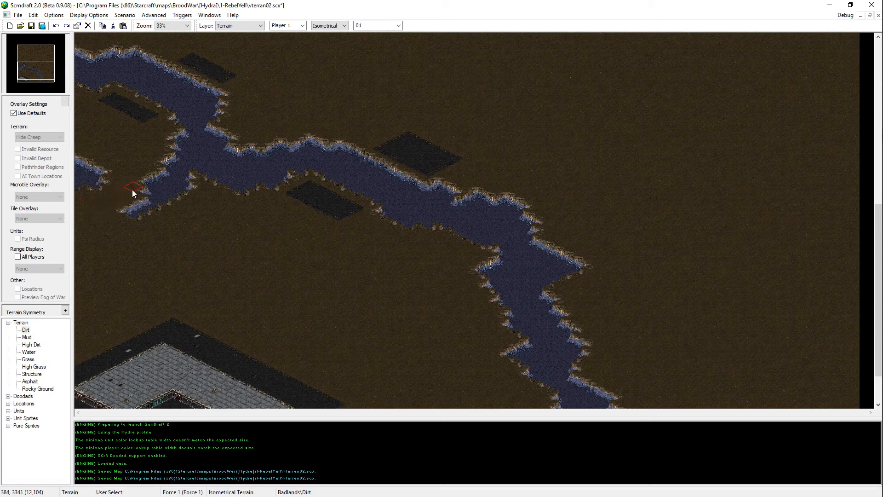
mouse_move(132, 192)
left_mouse_down()
mouse_move(158, 172)
mouse_move(81, 164)
left_mouse_up()
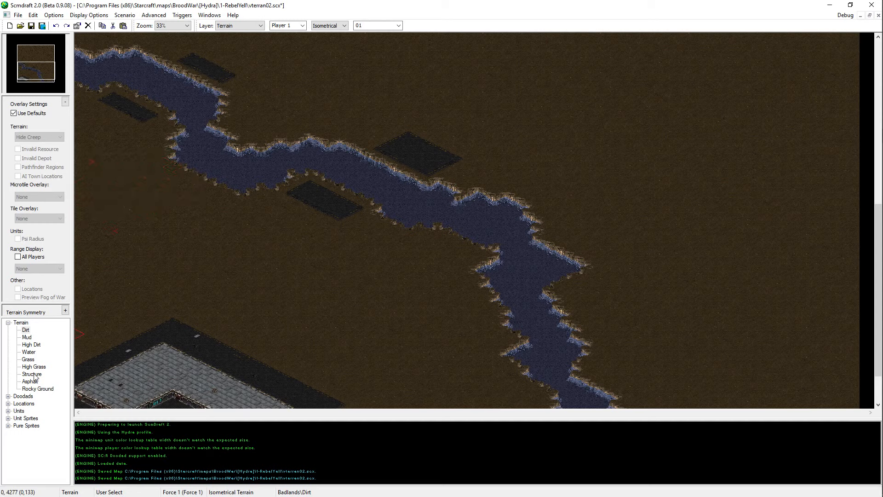
Step: Paint a rounded High Dirt plateau directly south of the river bend and restore the Water channel beside it
left_click(31, 345)
left_click(182, 186)
mouse_move(182, 187)
left_mouse_down()
mouse_move(209, 208)
mouse_move(189, 197)
mouse_move(209, 191)
mouse_move(200, 191)
left_mouse_up()
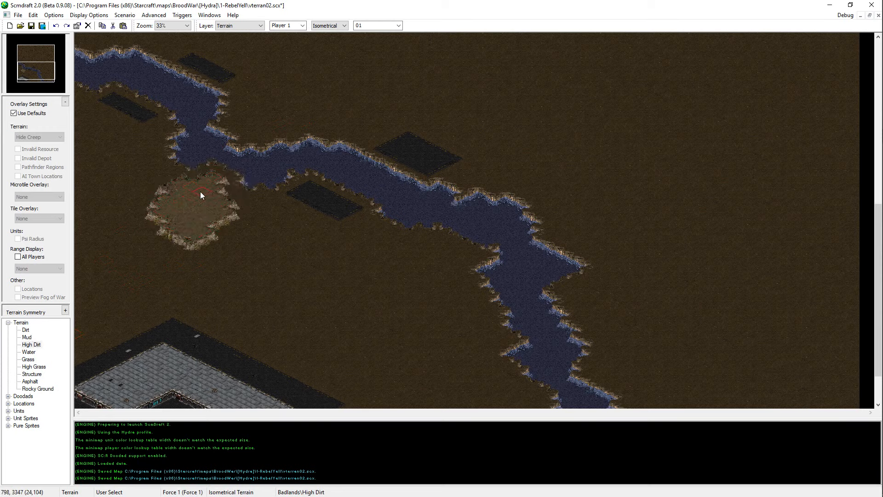
middle_click(283, 166)
left_click(223, 162)
middle_click(241, 253)
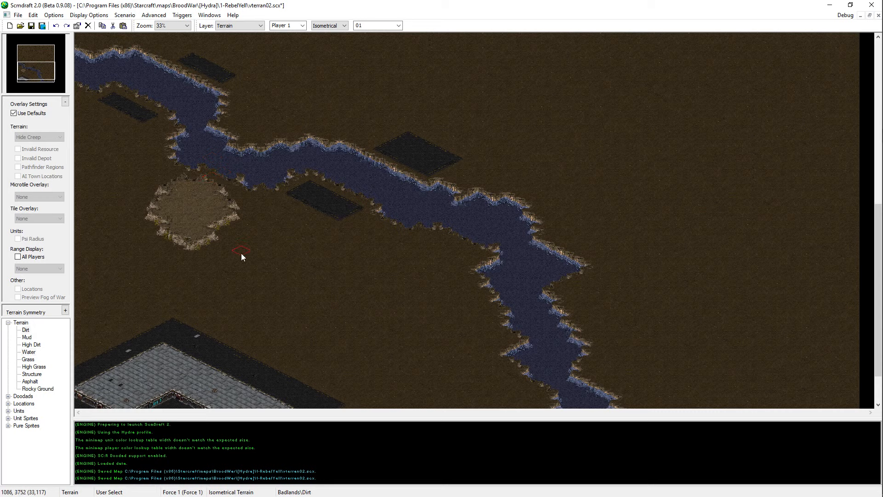
Step: Extend the High Dirt plateau eastward toward the Asphalt patch and flatten its southern edge using Dirt and High Dirt
mouse_move(169, 223)
left_mouse_down()
mouse_move(189, 238)
mouse_move(219, 217)
left_mouse_up()
middle_click(191, 202)
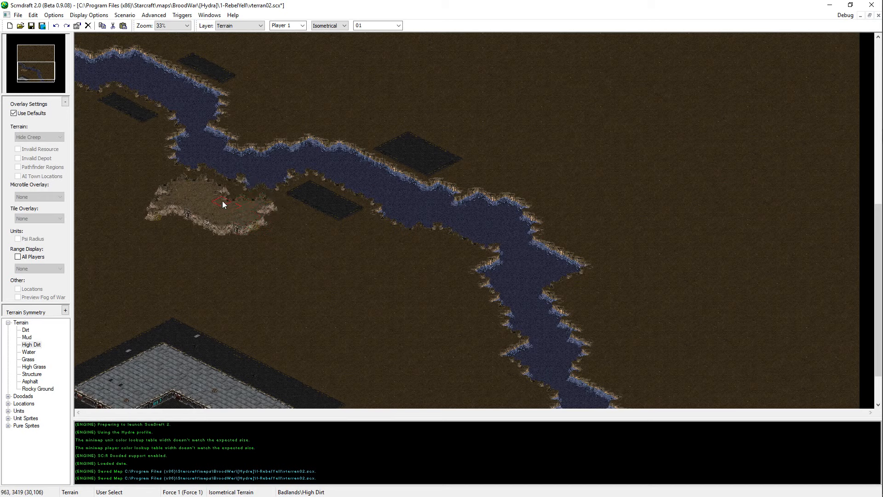
left_click_drag(206, 220, 174, 218)
middle_click(137, 221)
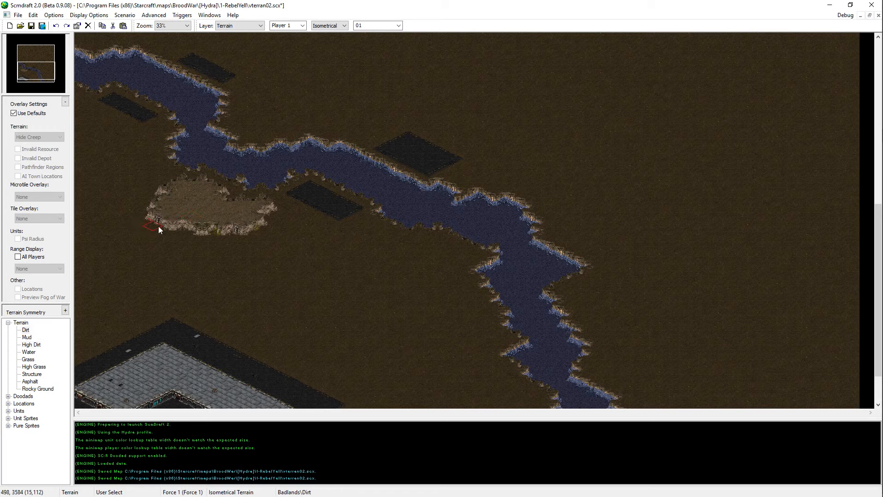
middle_click(207, 228)
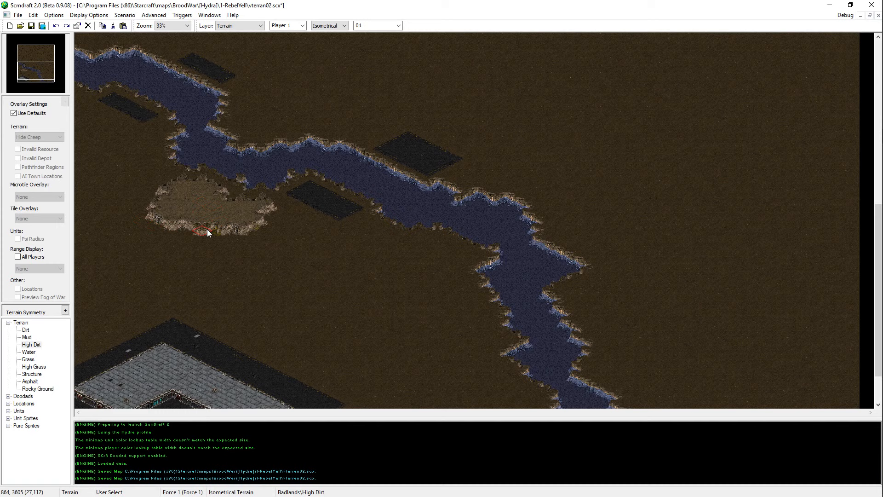
middle_click(317, 193)
scroll(278, 214, "down", 2)
middle_click(284, 173)
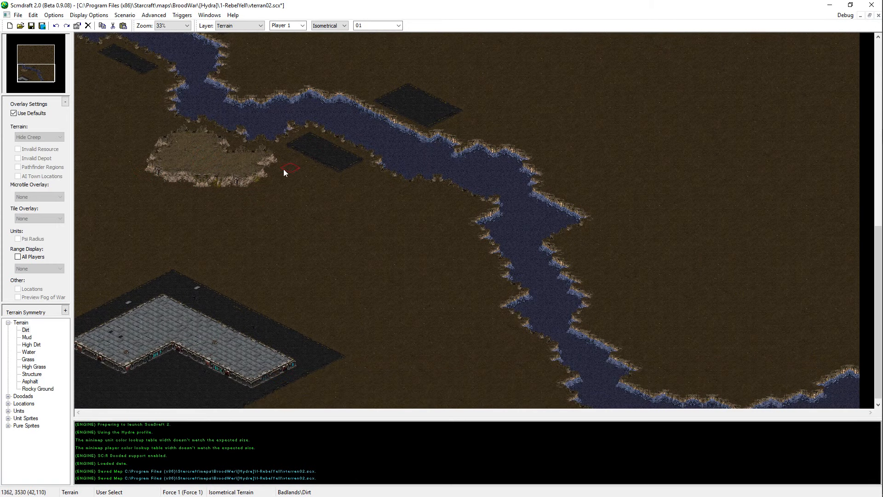
scroll(281, 176, "up", 2)
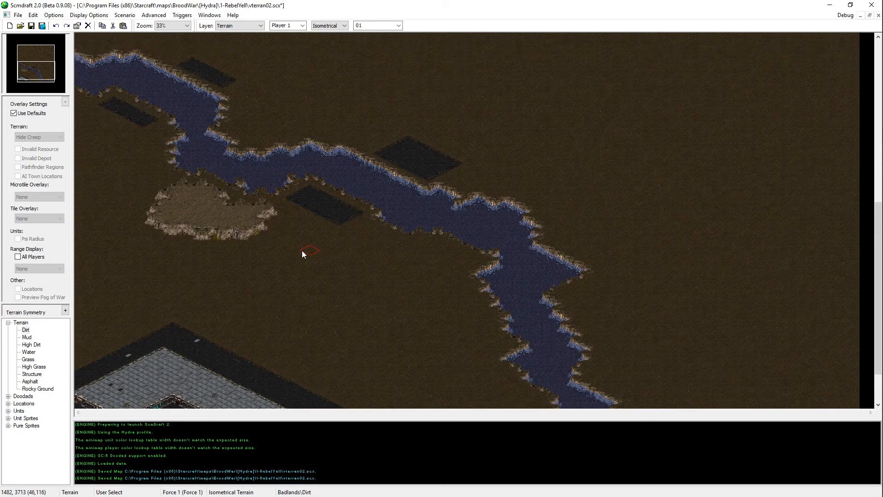
scroll(248, 290, "down", 2)
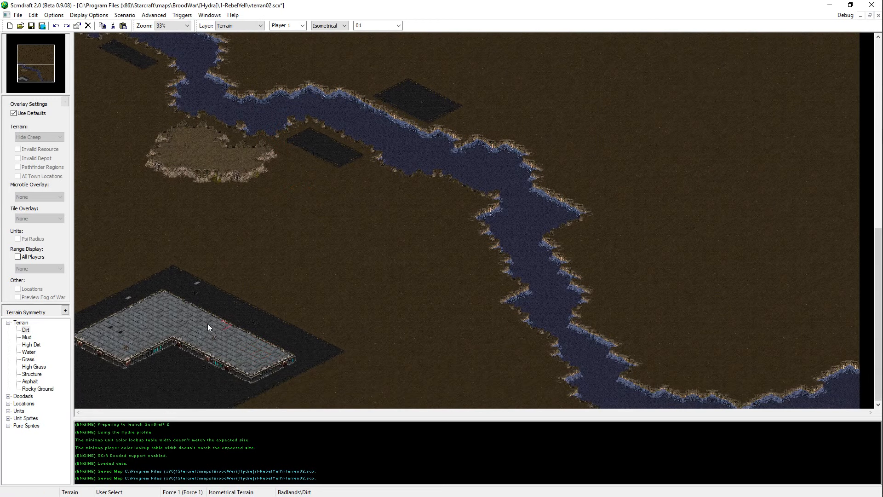
middle_click(174, 324)
mouse_move(134, 223)
left_mouse_down()
mouse_move(76, 196)
mouse_move(92, 251)
mouse_move(117, 235)
mouse_move(148, 241)
mouse_move(62, 283)
mouse_move(100, 290)
mouse_move(67, 293)
mouse_move(124, 252)
mouse_move(155, 244)
mouse_move(145, 243)
left_mouse_up()
right_click(210, 293)
key("ctrl+z")
key("ctrl+z")
key("ctrl+z")
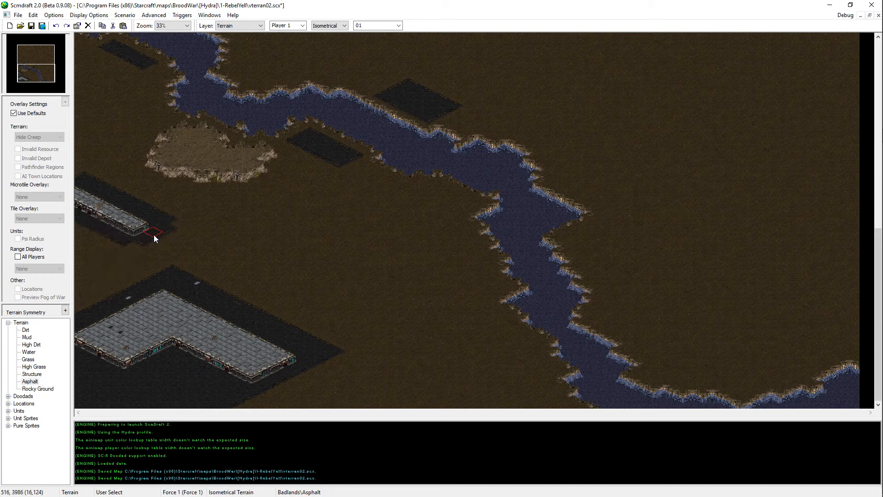
Step: Paint Dirt over the southwestern Structure base and its surrounding Asphalt, clearing the whole area
right_click(164, 319)
right_click(267, 246)
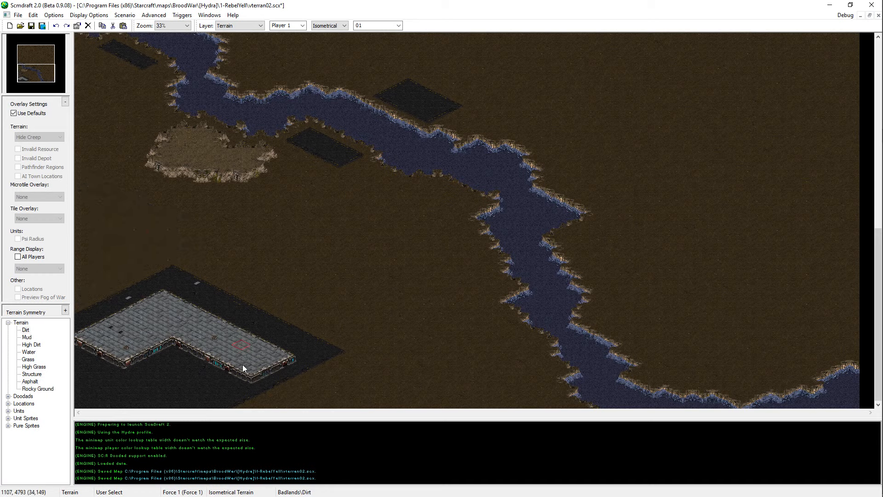
mouse_move(179, 327)
left_mouse_down()
mouse_move(41, 405)
mouse_move(25, 368)
mouse_move(52, 304)
mouse_move(173, 311)
mouse_move(178, 277)
mouse_move(250, 357)
left_mouse_up()
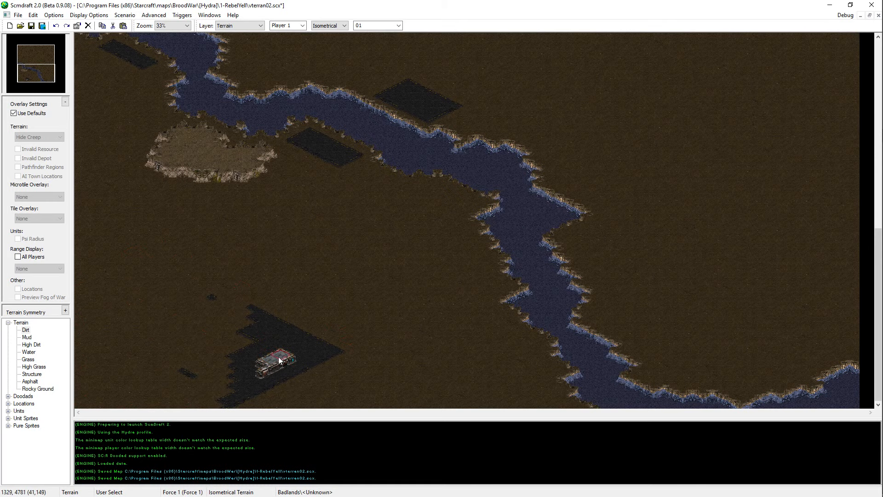
mouse_move(279, 358)
left_mouse_down()
mouse_move(283, 377)
mouse_move(355, 380)
mouse_move(236, 312)
mouse_move(83, 404)
left_mouse_up()
Step: Paint a Structure platform over the High Dirt plateau directly south of the river bend
left_click(31, 374)
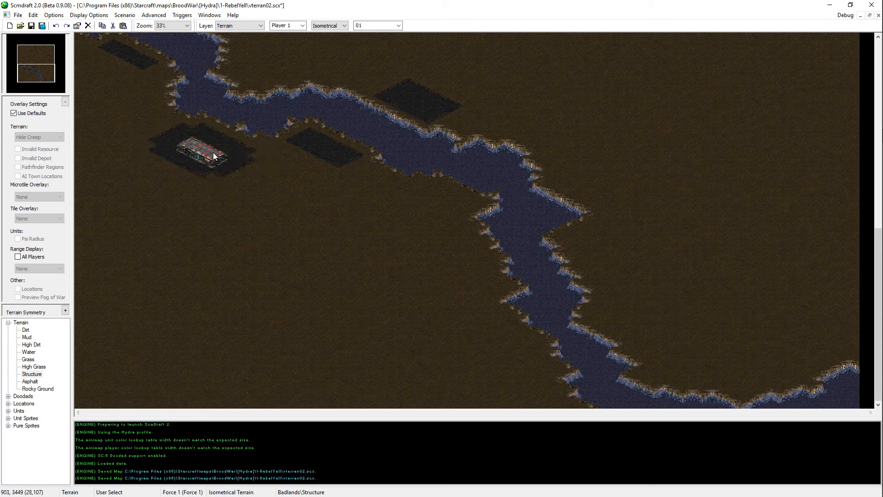
left_click(214, 156)
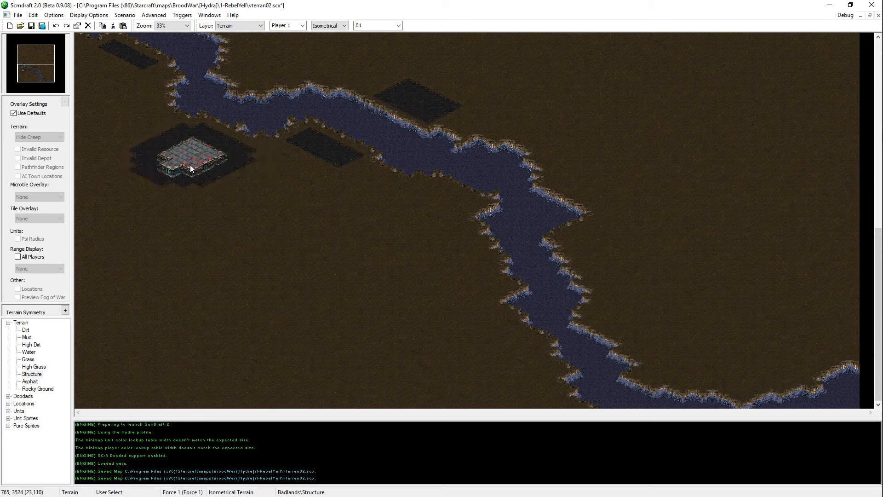
left_click_drag(190, 166, 159, 158)
right_click(153, 143)
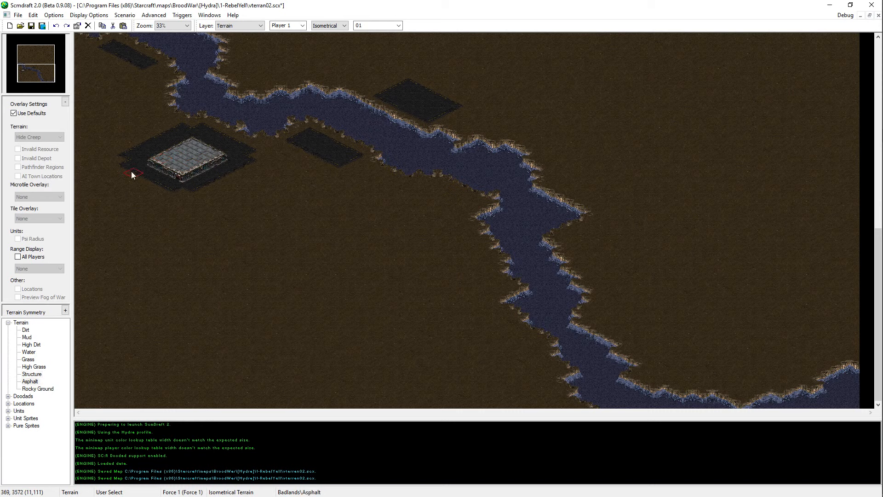
Step: Extend the Structure platform southwest to the map's western edge as a long straight building with an Asphalt border
right_click(180, 189)
mouse_move(165, 181)
left_mouse_down()
mouse_move(75, 222)
mouse_move(77, 202)
mouse_move(144, 167)
left_mouse_up()
right_click(122, 132)
left_click(89, 169)
left_click(82, 163)
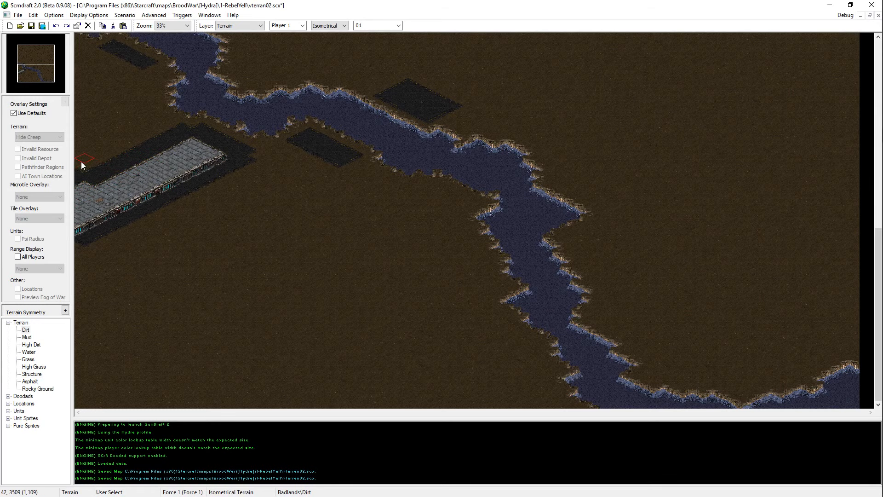
left_click_drag(73, 166, 79, 171)
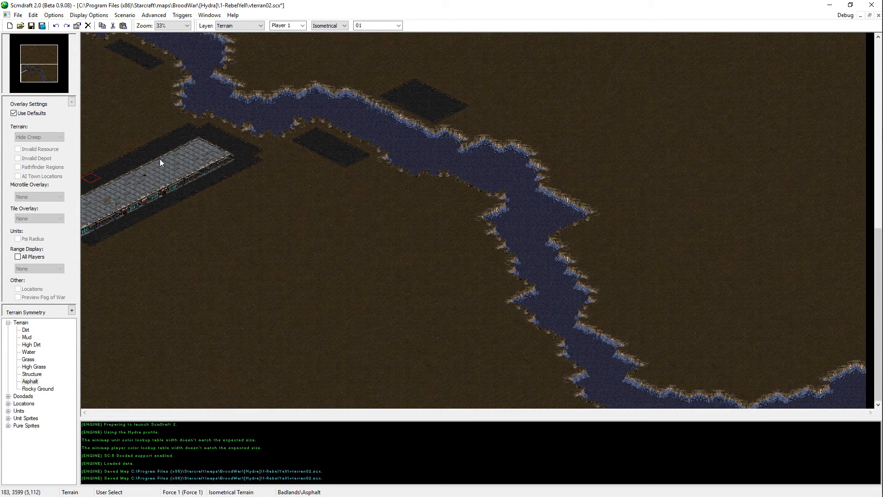
Step: Fill out the Asphalt border around the building's northeastern end, removing the notches at its northern and eastern corners
scroll(220, 166, "up", 3)
right_click(182, 177)
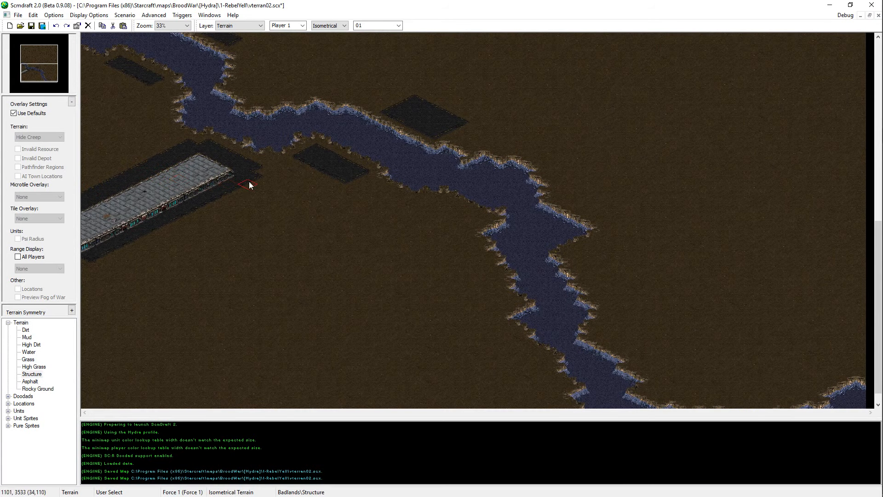
scroll(230, 154, "up", 4)
scroll(196, 112, "up", 1, "ctrl")
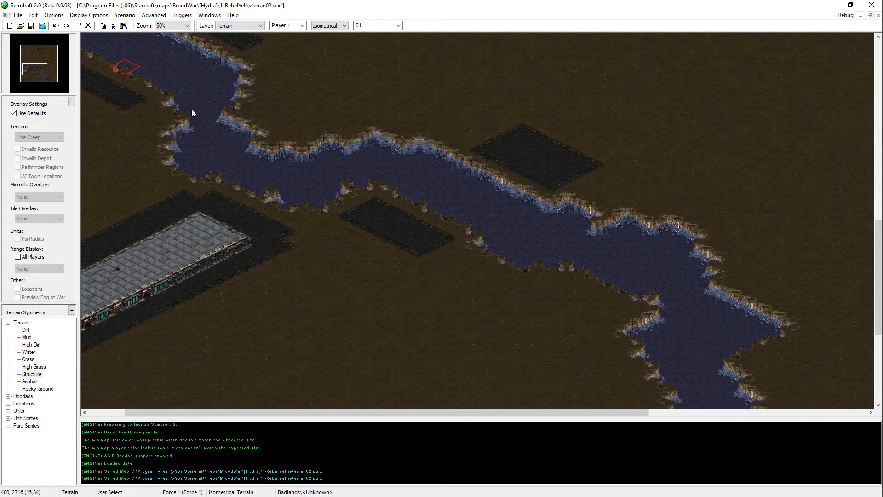
key("Up")
key("Left")
scroll(303, 276, "up", 1, "ctrl")
key("Left")
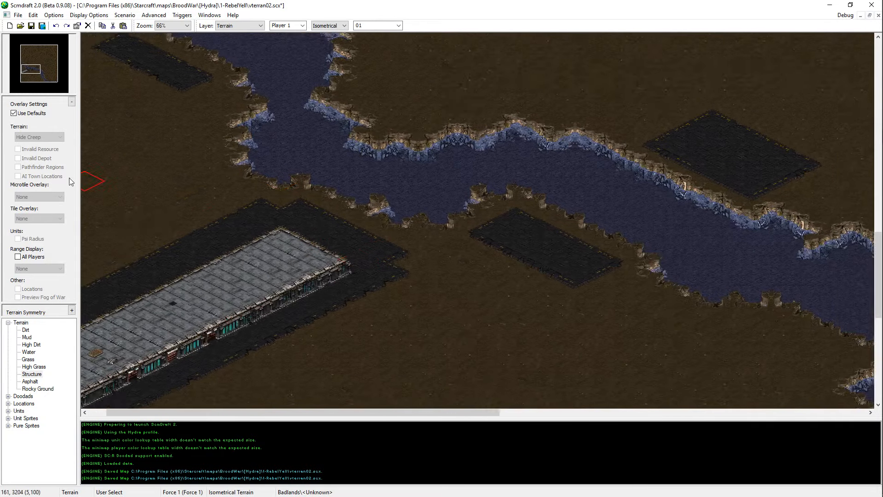
key("Left")
key("Up")
scroll(334, 247, "up", 1, "ctrl")
key("Left")
key("Down")
key("Up")
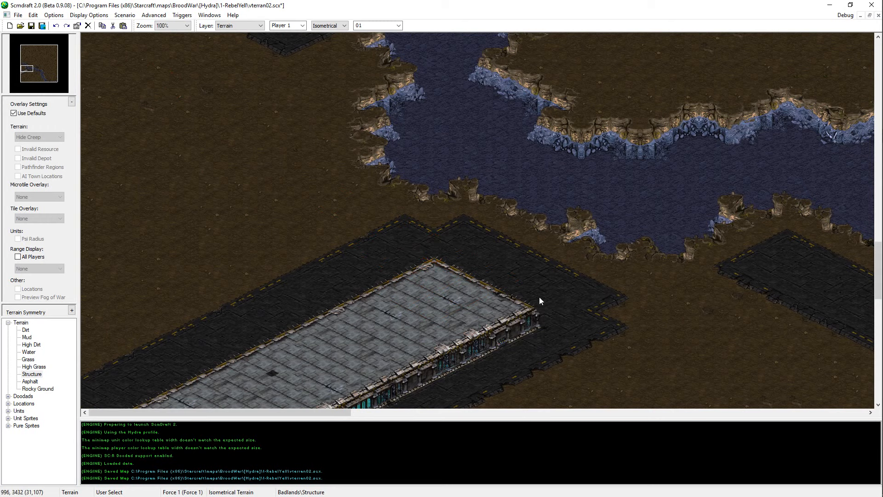
left_click(552, 277)
key("ctrl+z")
left_click(640, 321)
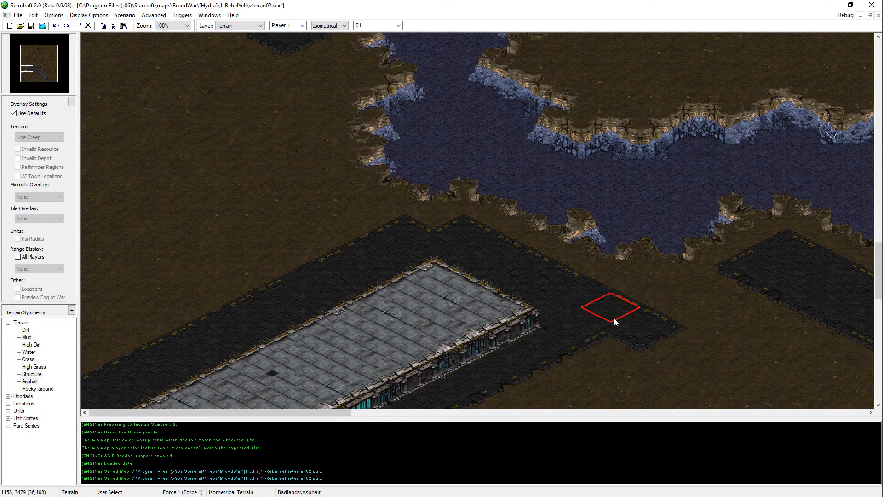
key("ctrl+z")
left_click(613, 318)
left_click(436, 241)
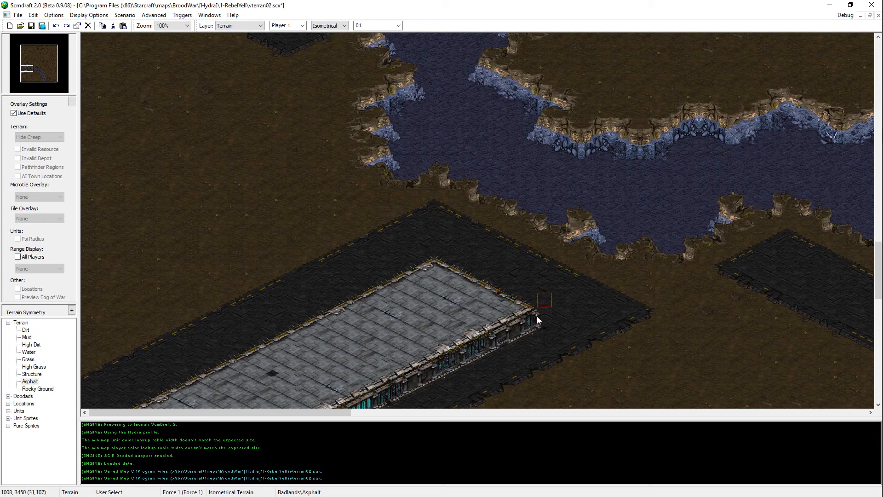
Step: Copy the tiles of the building's northeastern end and paste them twice toward the river to lengthen the building
left_click_drag(542, 326, 525, 307, "shift")
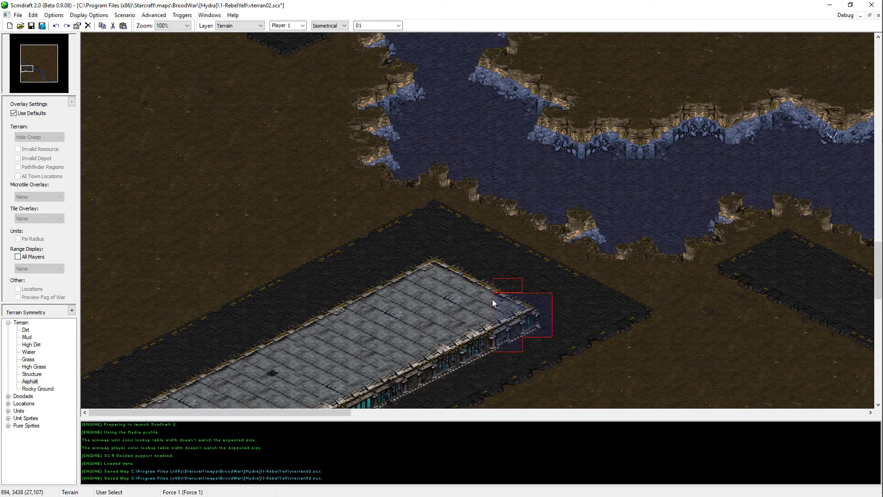
left_click(501, 269, "shift")
left_click_drag(526, 330, 518, 299, "shift")
left_click(465, 315, "shift")
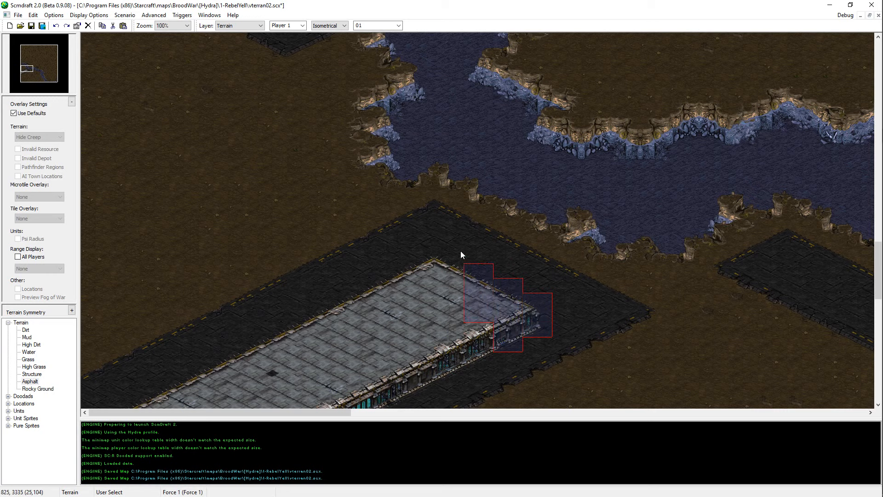
left_click_drag(436, 310, 436, 309, "shift")
key("ctrl+c")
key("ctrl+v")
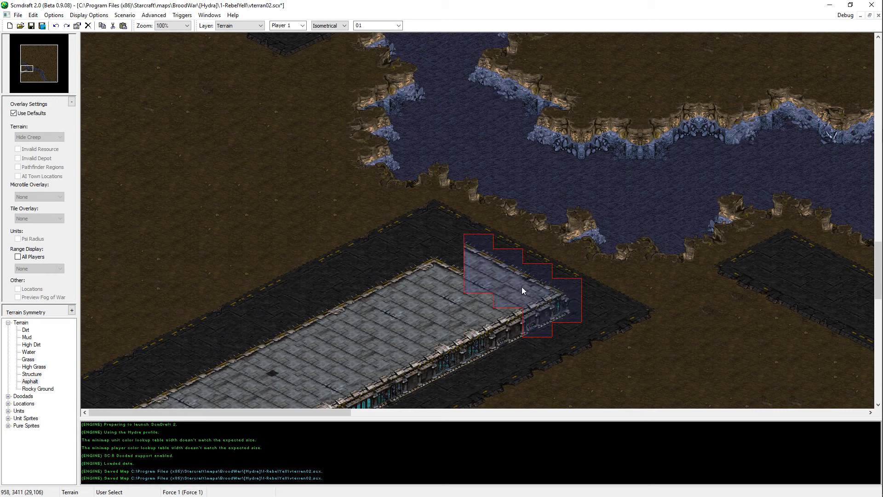
left_click(520, 284)
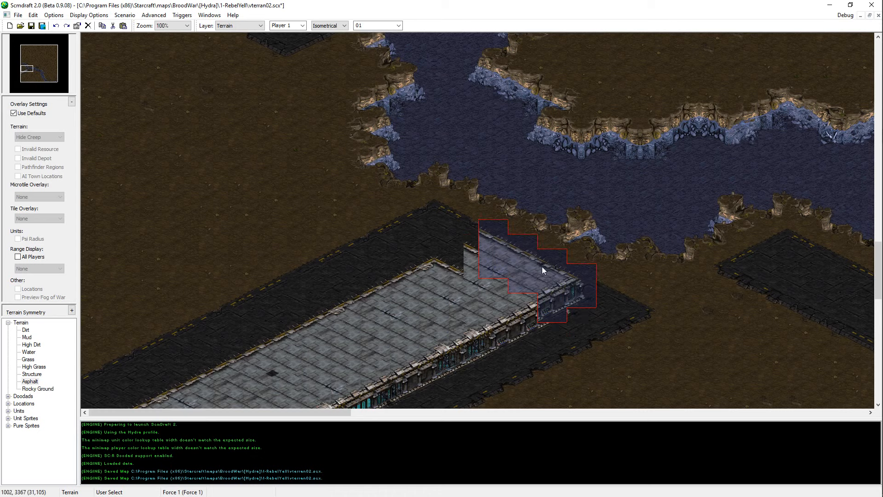
left_click(550, 272)
right_click(454, 325)
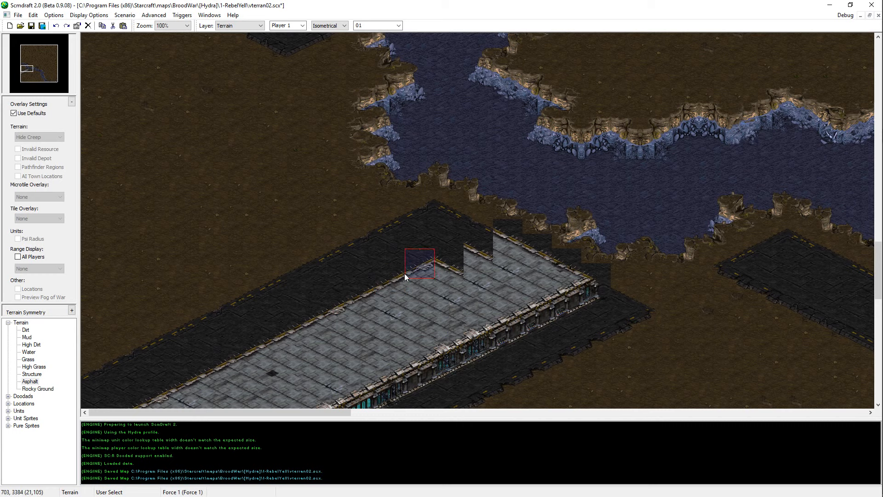
Step: Copy the northwestern roof edge tiles and paste them over the stepped gap along the lengthened section
left_click(355, 301, "shift")
key("ctrl+c")
key("ctrl+v")
left_click(459, 237)
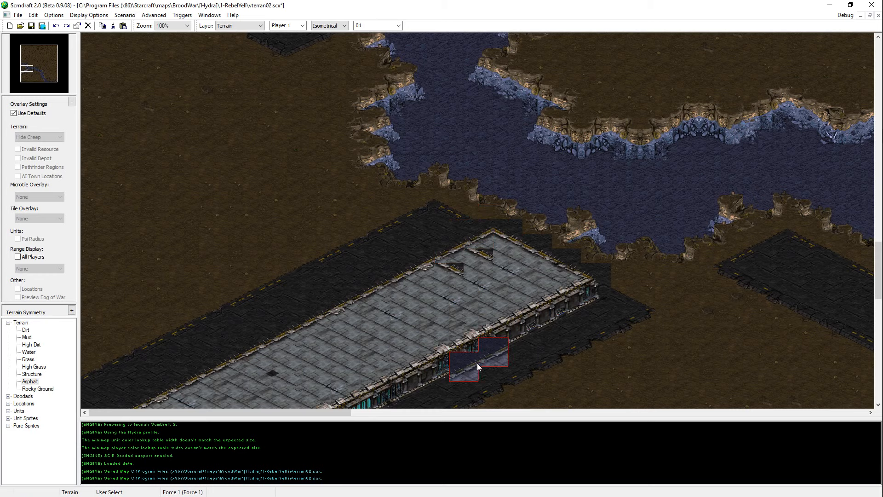
key("Escape")
Step: Cover the leftover dark edge fragments on the roof with Structure using a 2 by 1 Rectangular brush
scroll(510, 274, "down", 7)
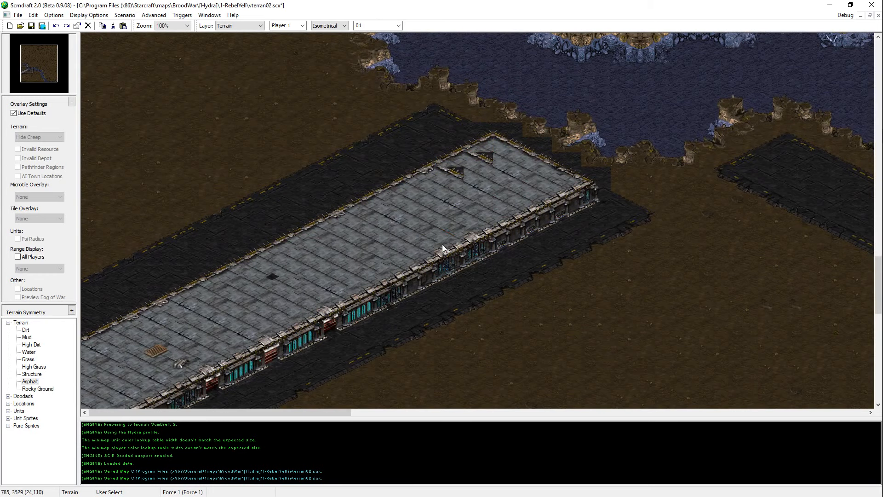
scroll(337, 26, "down", 2)
scroll(343, 28, "up", 1)
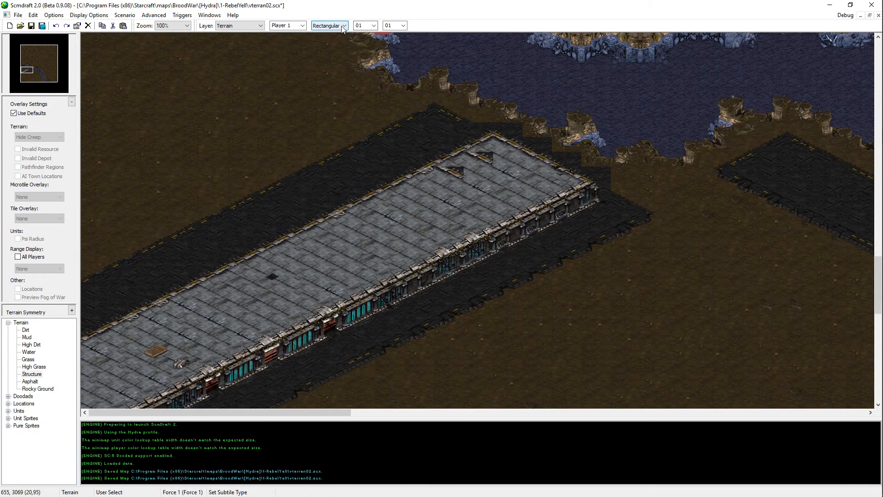
scroll(366, 27, "down", 1)
left_click(452, 172)
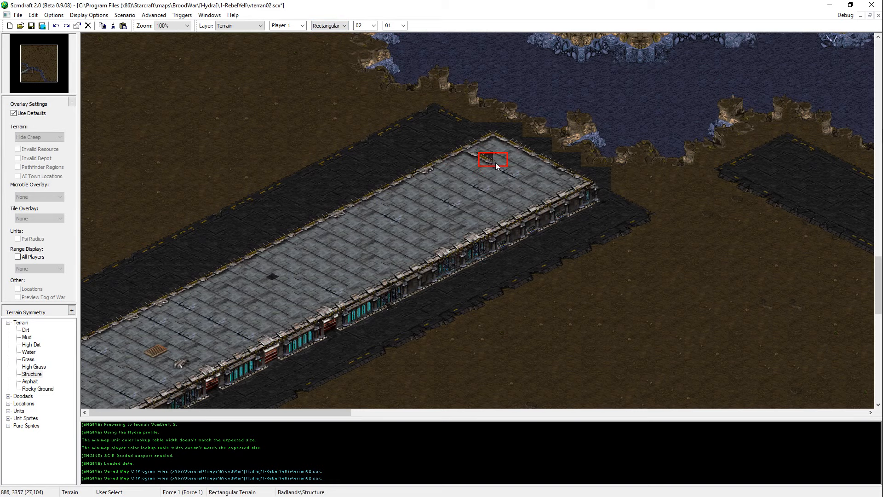
left_click(478, 159)
Step: Generate a window section with the Isometrical Structure brush, paste it into the building's southeastern wall, and save the map
middle_click_drag(498, 274, 680, 405)
scroll(339, 28, "up", 1)
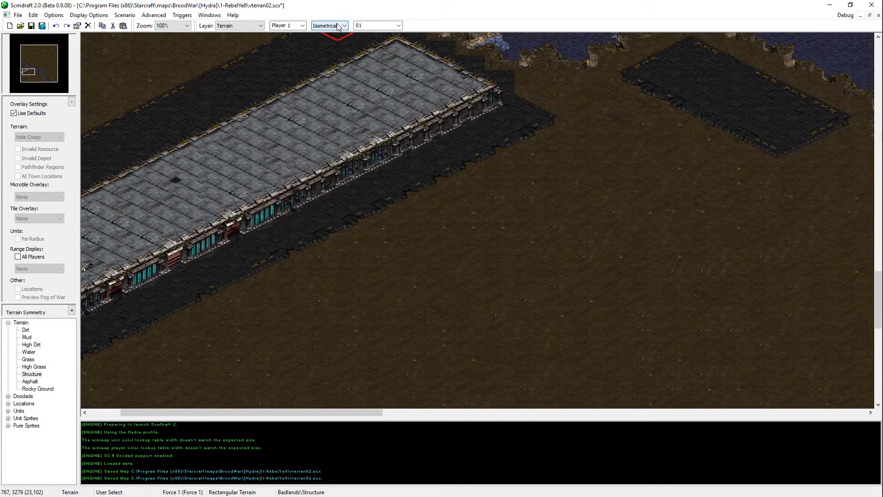
middle_click_drag(662, 364, 341, 150)
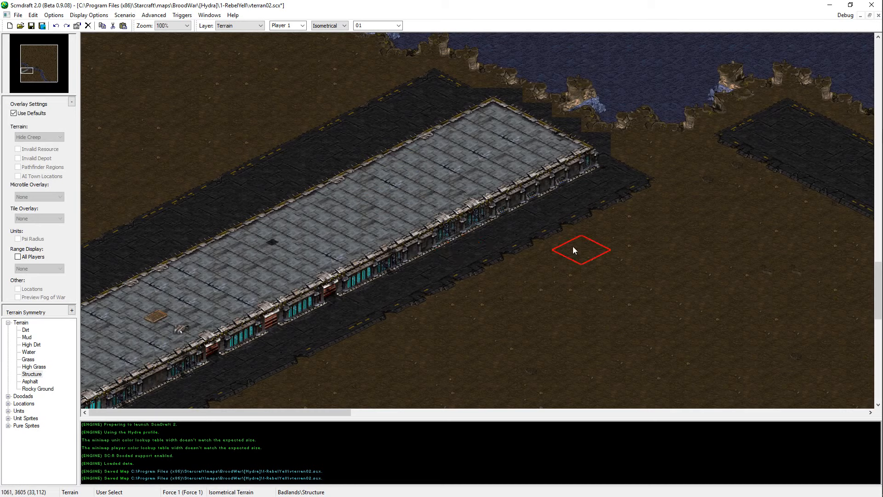
left_click(476, 174)
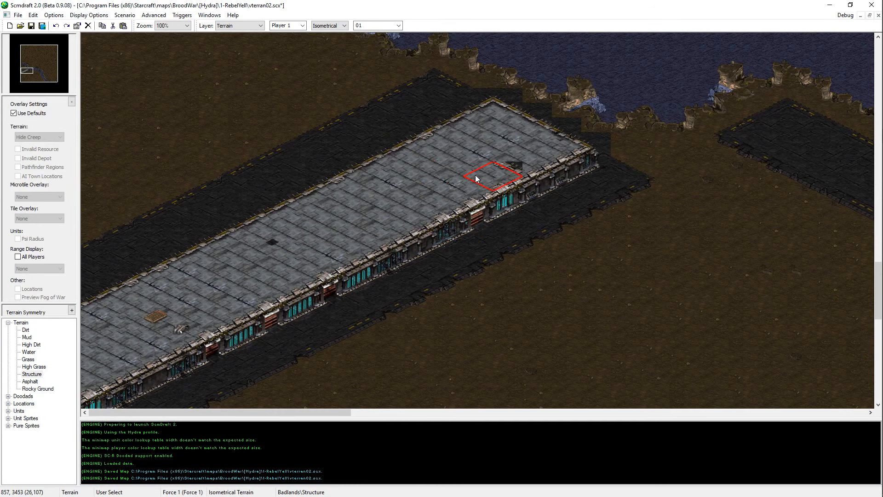
key("ctrl+v")
key("ctrl+z")
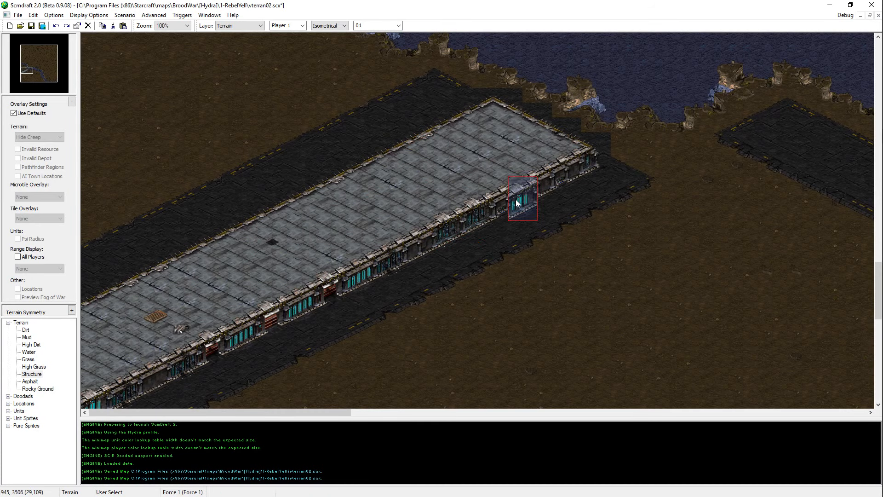
key("ctrl+s")
middle_click_drag(813, 273, 660, 206)
key("ctrl+s")
Step: Paint a broad Asphalt area along the building's southeastern side, joining it to the Asphalt patch by the river
middle_click_drag(688, 51, 634, 154)
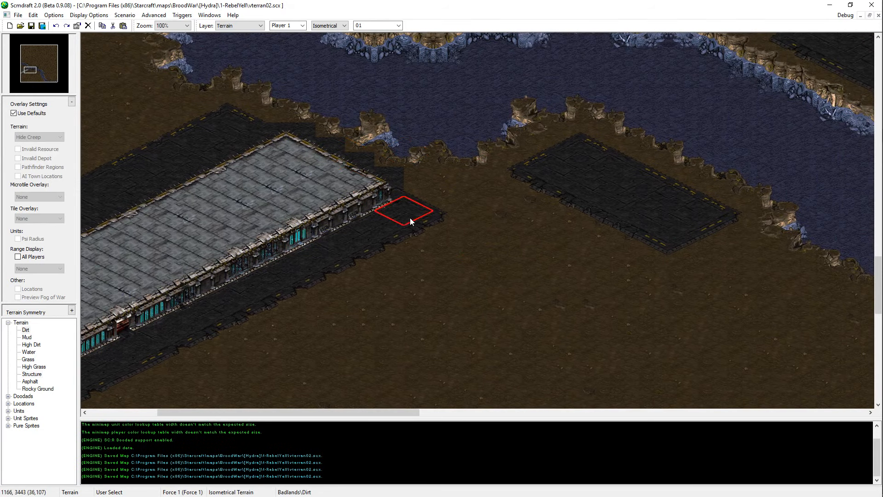
middle_click_drag(410, 220, 574, 203)
middle_click_drag(511, 133, 377, 211)
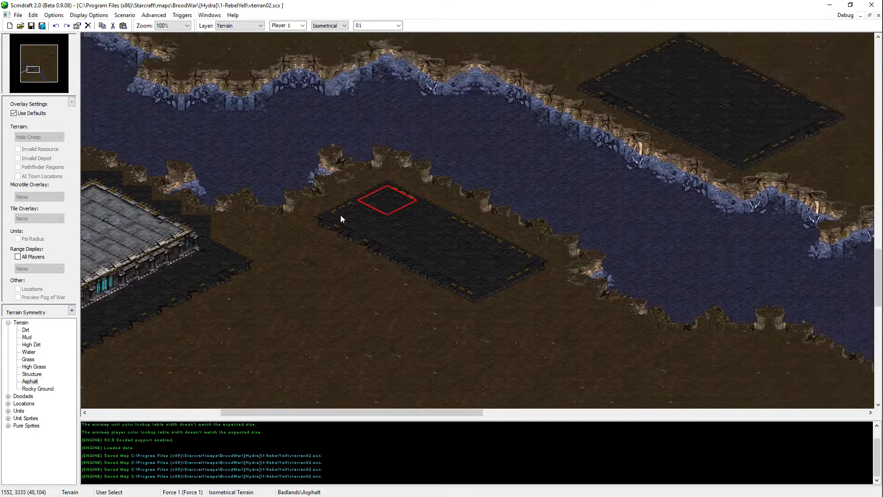
middle_click_drag(115, 405, 388, 299)
scroll(388, 299, "down", 1)
middle_click_drag(207, 406, 230, 358)
right_click(242, 183)
middle_click_drag(228, 279, 231, 201)
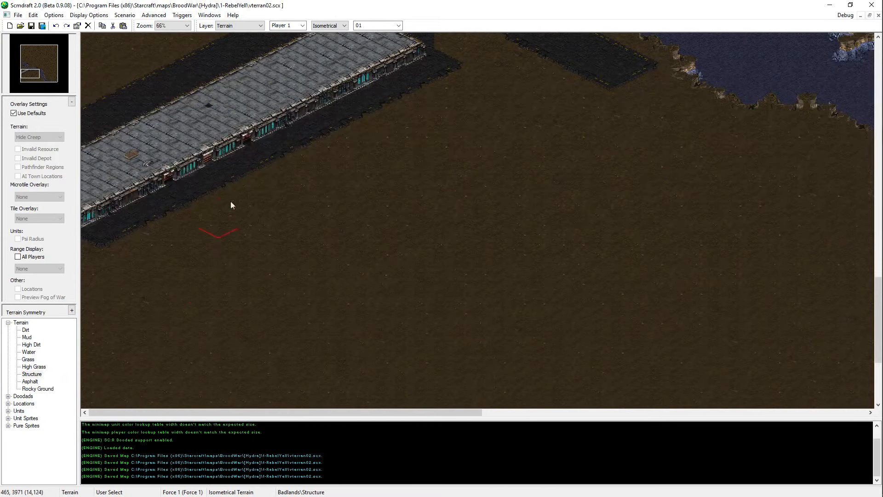
middle_click_drag(596, 48, 609, 95)
right_click(574, 96)
left_click(111, 288)
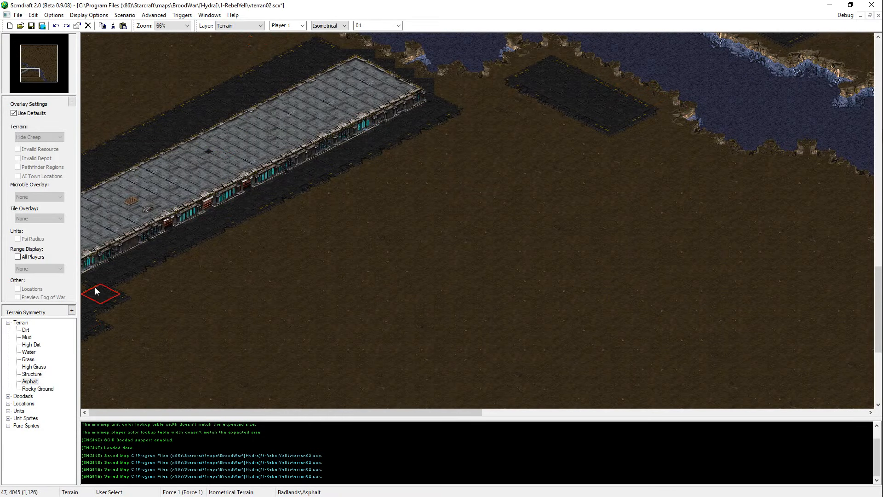
left_click(459, 134)
mouse_move(459, 136)
left_mouse_down()
mouse_move(476, 143)
mouse_move(511, 106)
mouse_move(556, 143)
mouse_move(512, 165)
left_mouse_up()
scroll(291, 364, "down", 4)
mouse_move(105, 277)
left_mouse_down()
mouse_move(375, 178)
mouse_move(492, 121)
mouse_move(262, 257)
mouse_move(69, 304)
mouse_move(104, 354)
mouse_move(186, 279)
mouse_move(93, 219)
mouse_move(291, 171)
mouse_move(447, 84)
mouse_move(403, 94)
left_mouse_up()
Step: Extend the Asphalt patch on the river's southern bank northwest of the building to the map's western edge
scroll(481, 82, "up", 2)
scroll(432, 221, "down", 1, "ctrl")
scroll(400, 308, "up", 4)
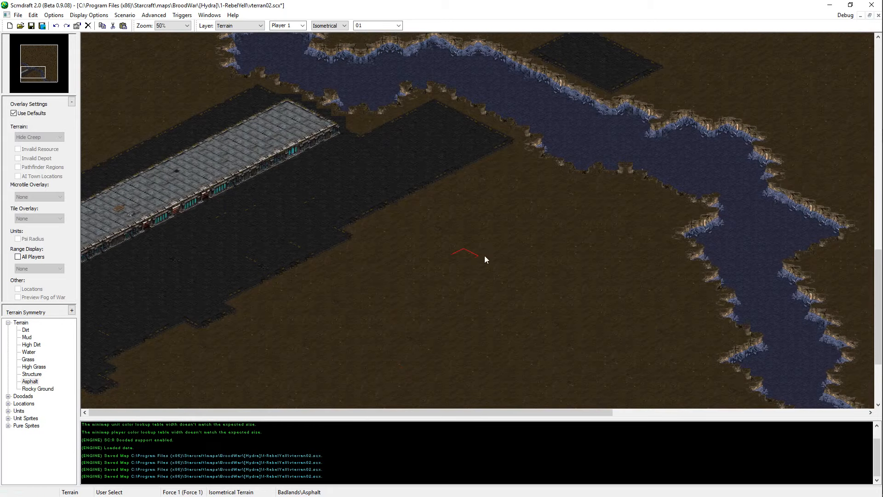
scroll(506, 230, "up", 3)
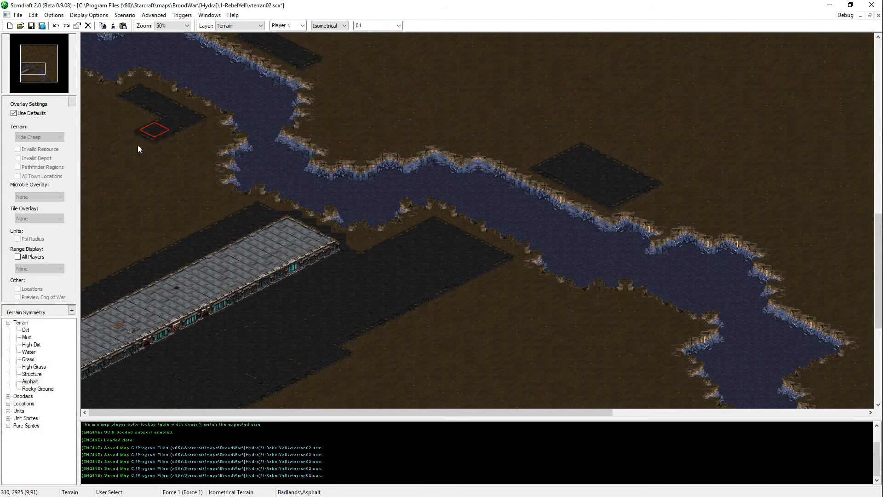
left_click_drag(94, 132, 121, 127)
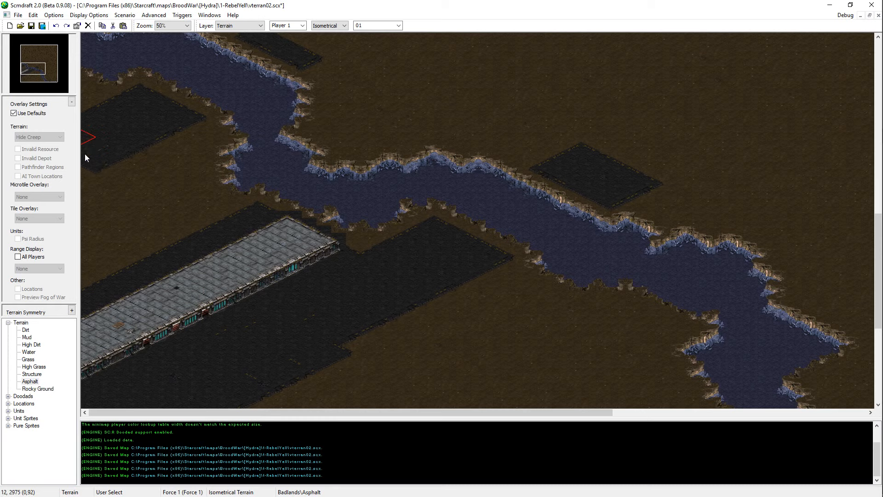
Step: Paint a wide Asphalt link between the riverbank patch at the map's western edge and the building's northwestern side, and save the map
mouse_move(151, 253)
left_mouse_down()
mouse_move(87, 211)
mouse_move(151, 242)
mouse_move(142, 238)
mouse_move(154, 225)
left_mouse_up()
left_click(33, 67)
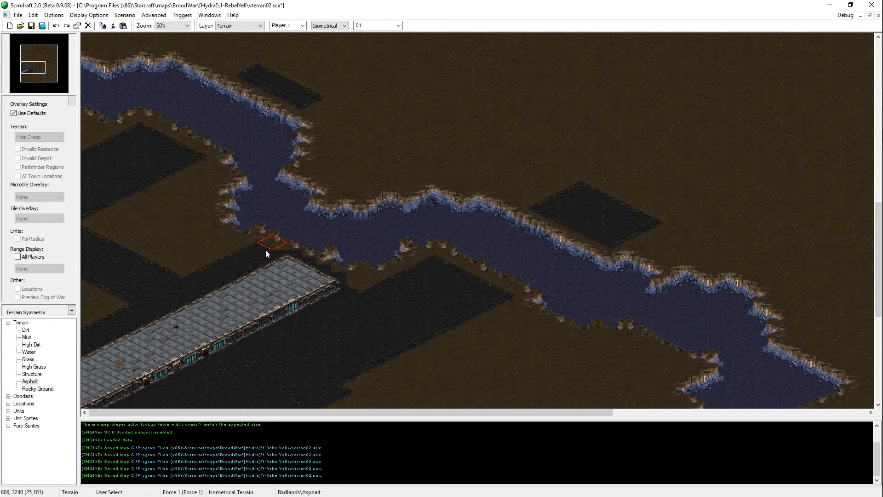
left_click_drag(33, 67, 33, 69)
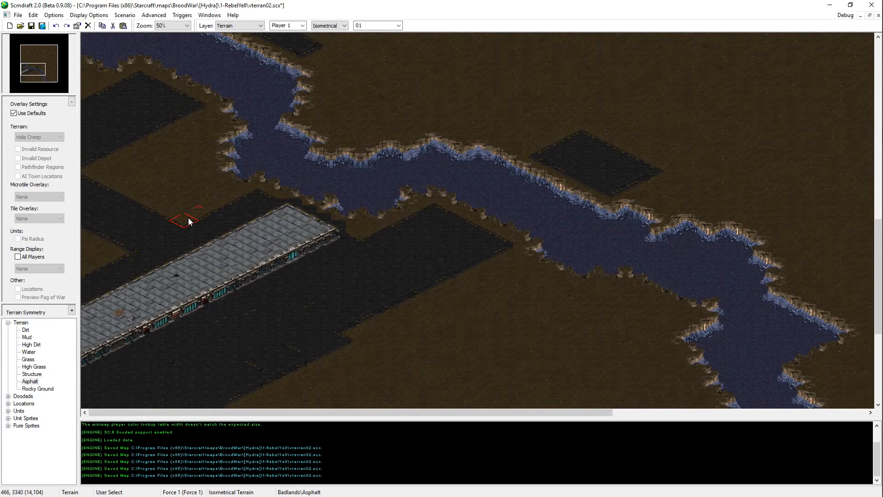
left_click_drag(193, 217, 85, 165)
key("ctrl+s")
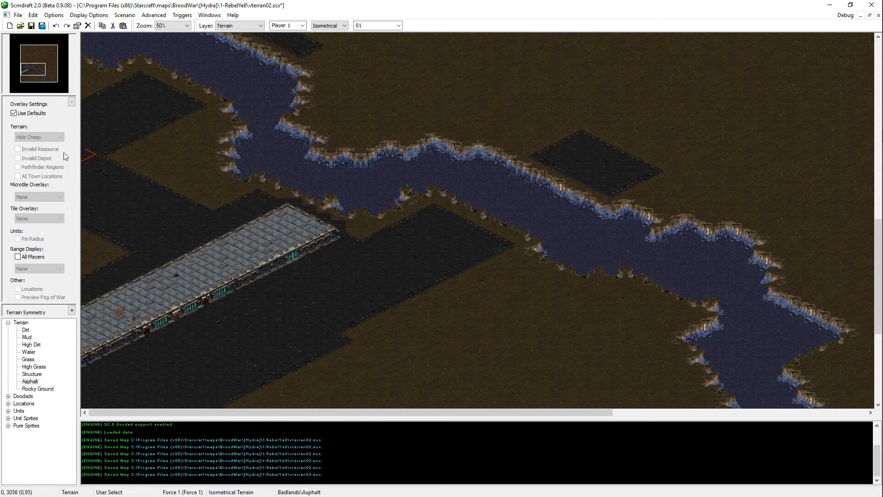
middle_click_drag(291, 220, 200, 228)
key("ctrl+s")
Step: Widen the river with Water into its eastern bank, just south of the pointed bend southeast of the base
scroll(368, 251, "up", 2)
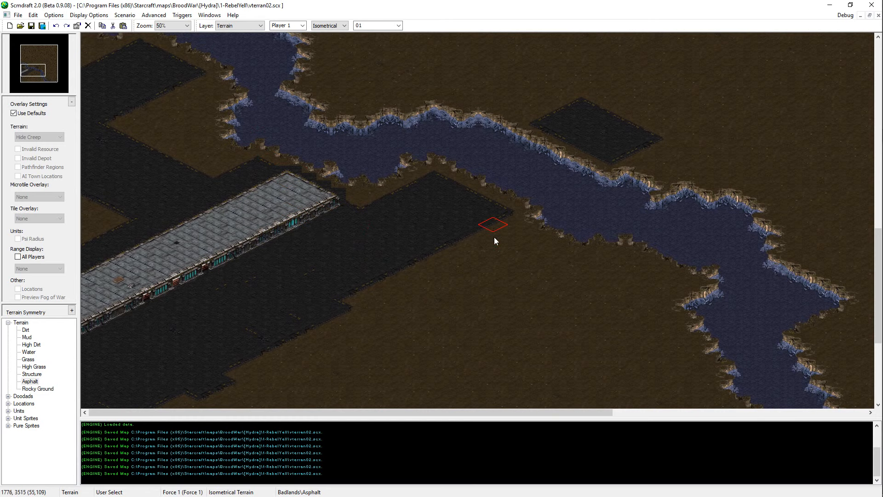
scroll(494, 237, "down", 15)
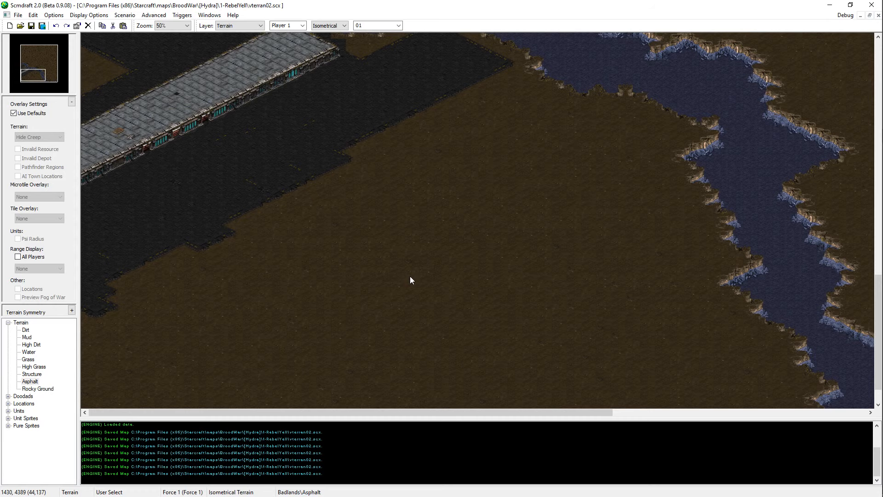
middle_click_drag(429, 278, 804, 299)
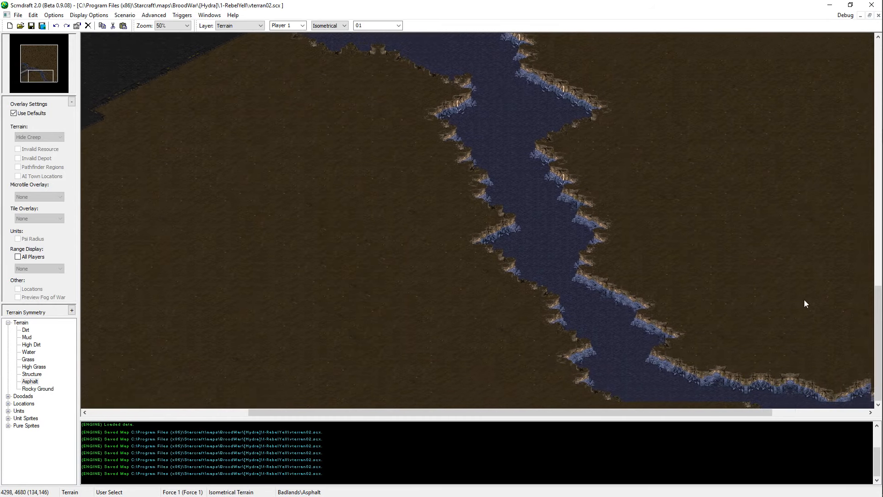
left_click_drag(470, 217, 669, 359)
middle_click_drag(771, 131, 823, 41)
middle_click_drag(607, 242, 158, 2)
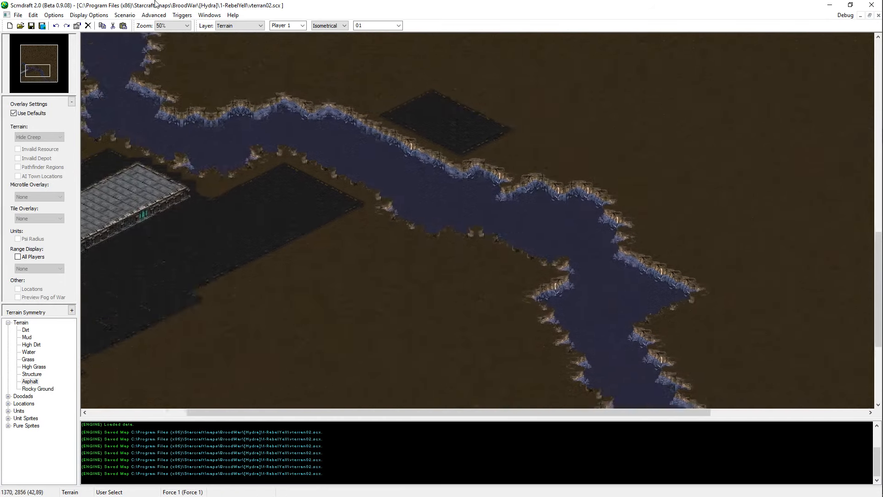
middle_click_drag(635, 317, 707, 350)
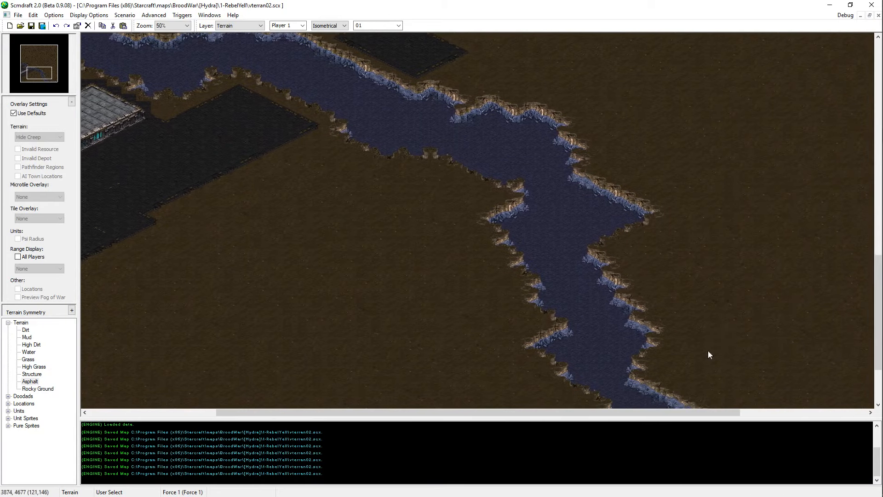
left_click_drag(512, 212, 652, 354)
middle_click_drag(653, 355, 829, 496)
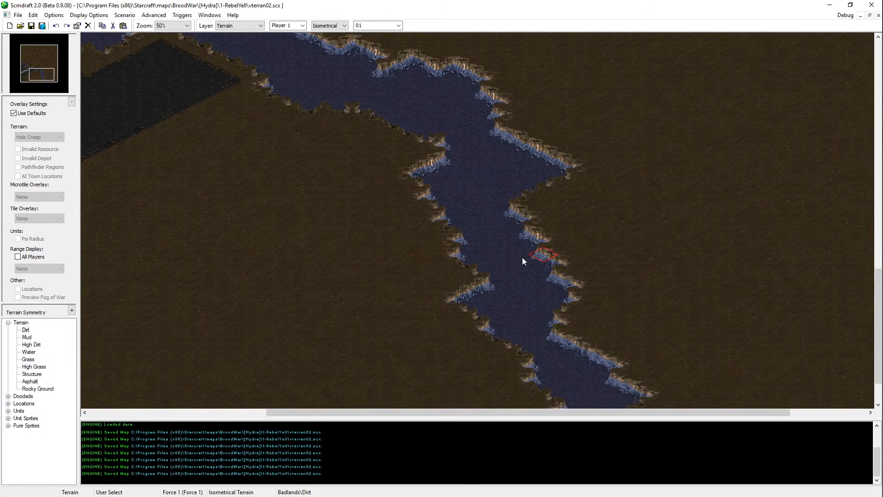
right_click(520, 271)
mouse_move(534, 259)
left_mouse_down()
mouse_move(536, 242)
mouse_move(503, 223)
left_mouse_up()
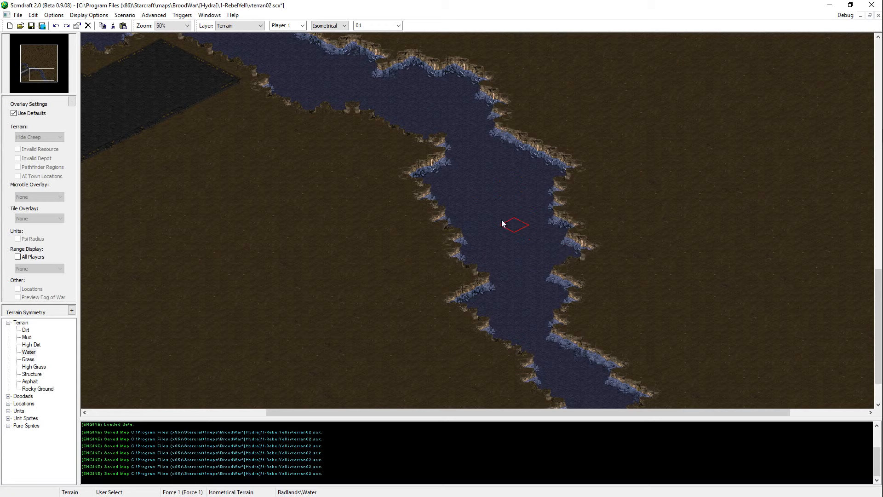
Step: Paint Dirt over the river's western side opposite the widened stretch to narrow the channel
right_click(414, 234)
left_click_drag(506, 271, 462, 222)
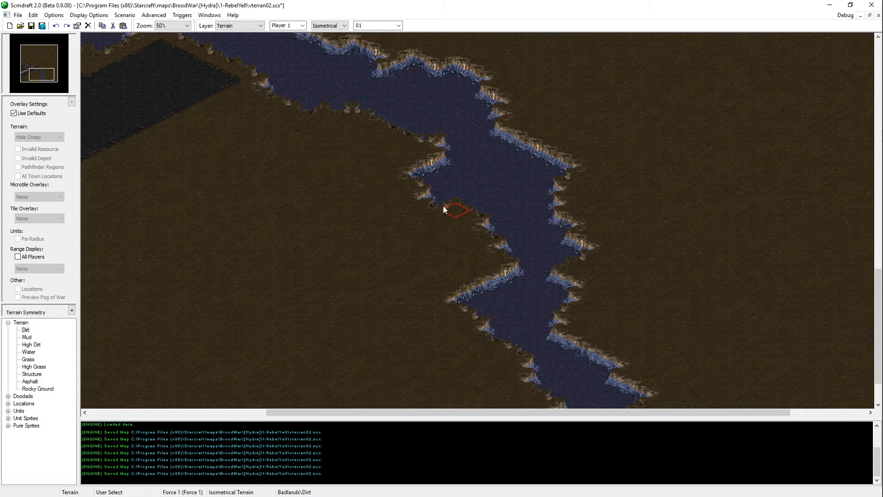
middle_click_drag(482, 208, 548, 251)
middle_click_drag(251, 203, 314, 225)
left_click_drag(554, 244, 619, 277)
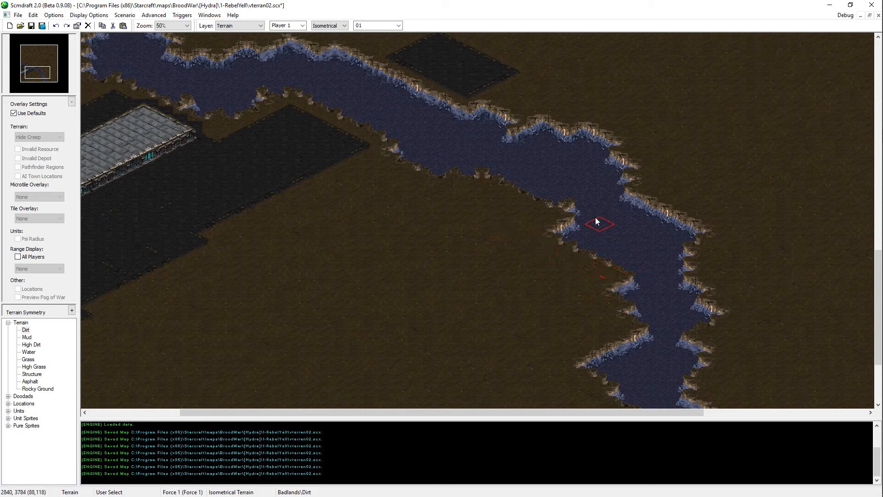
Step: Push the river bend further east with Water and reshape its inner western bank with Dirt
right_click(654, 225)
mouse_move(667, 241)
left_mouse_down()
mouse_move(704, 249)
mouse_move(706, 292)
mouse_move(688, 299)
left_mouse_up()
right_click(590, 279)
left_click(636, 296)
right_click(666, 271)
key("Down")
key("Right")
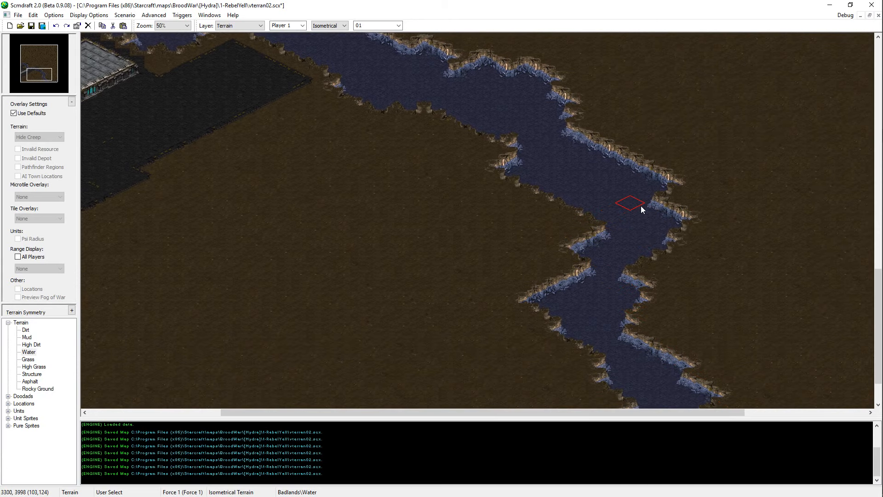
left_click(655, 199)
key("Down")
key("Right")
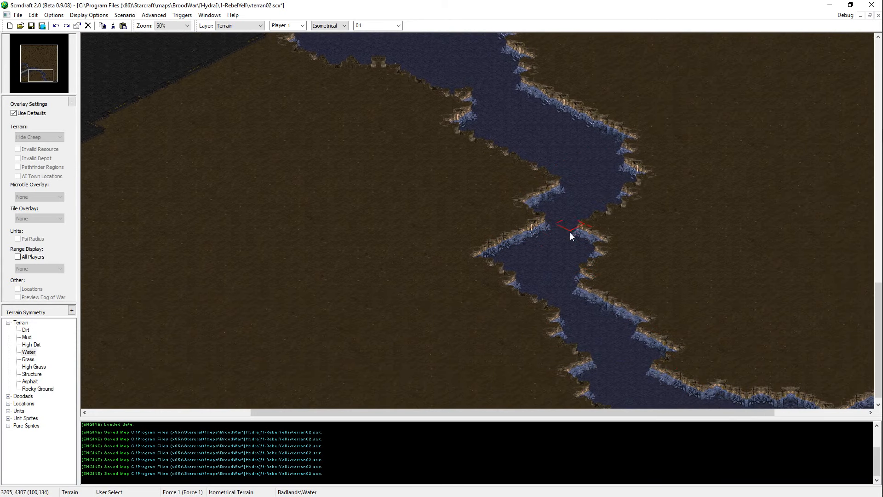
Step: Fill the pointed notch in the lower river's western bank with Dirt and widen the eastern bank southward with Water
right_click(457, 229)
left_click_drag(483, 248, 511, 281)
right_click(559, 289)
left_click_drag(575, 225, 611, 320)
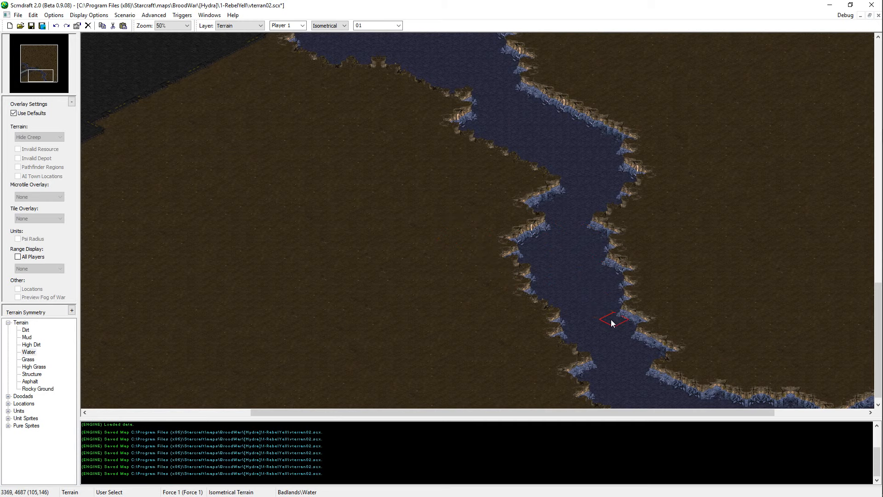
key("Down")
key("Right")
left_click(634, 344)
key("Right")
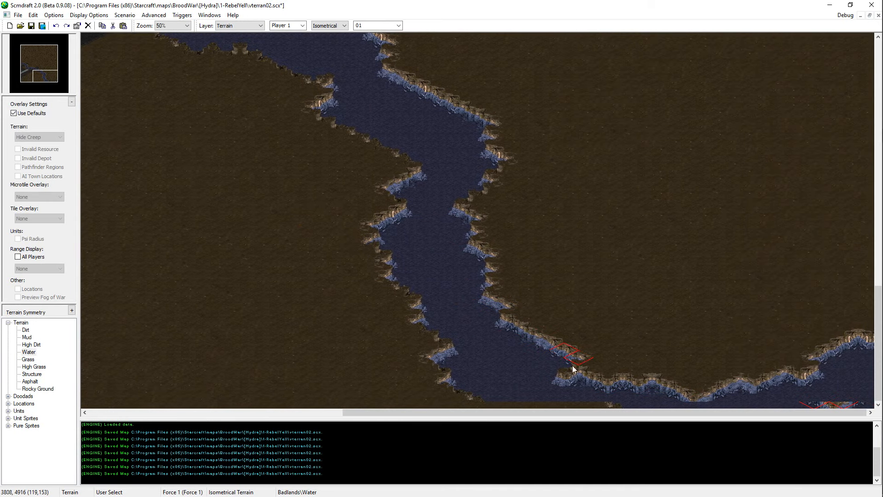
Step: Straighten the jagged southeastern edge of the base's asphalt area with the Asphalt brush
right_click(757, 368)
key("Left")
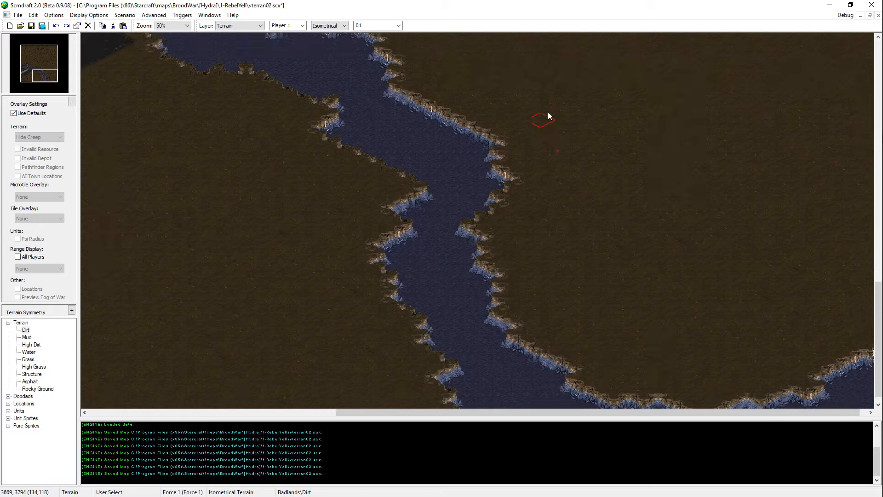
key("Up")
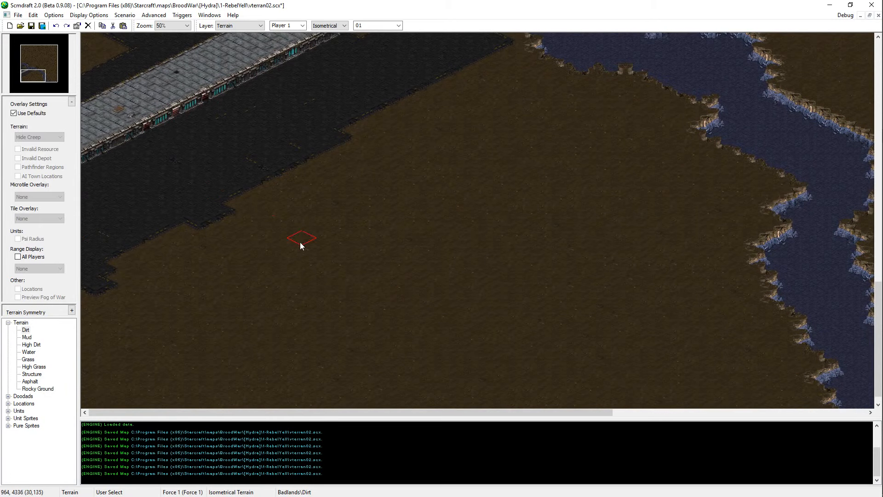
right_click(199, 186)
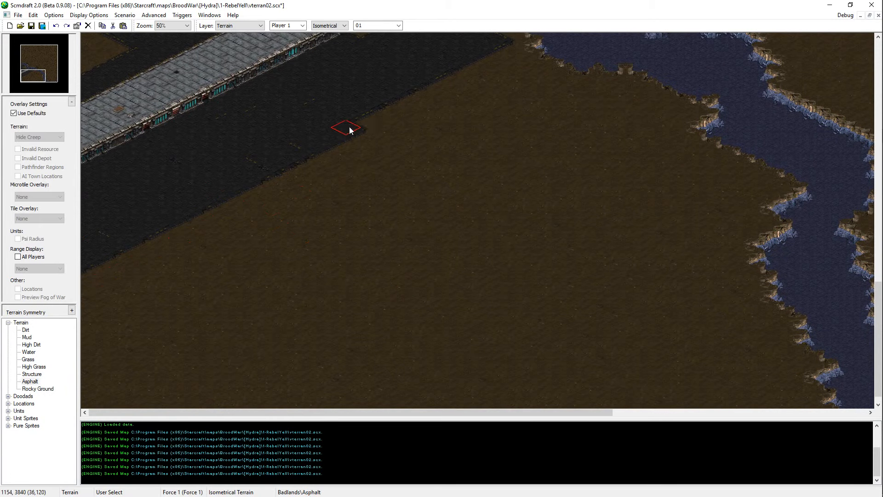
key("Up")
key("Up")
key("Up")
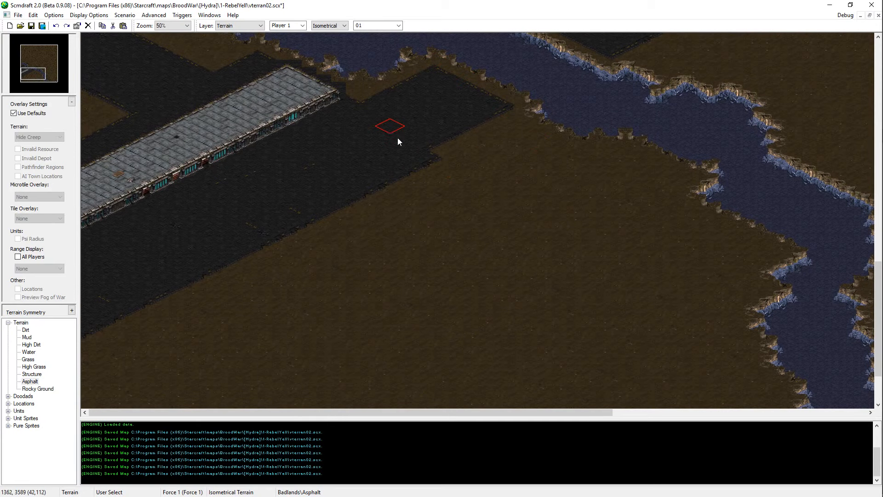
Step: Paint an Asphalt road southeast from the base to a large diamond-shaped Asphalt patch on the river's western bank
left_click(427, 156)
left_click_drag(500, 186, 522, 195)
middle_click_drag(670, 397, 613, 334)
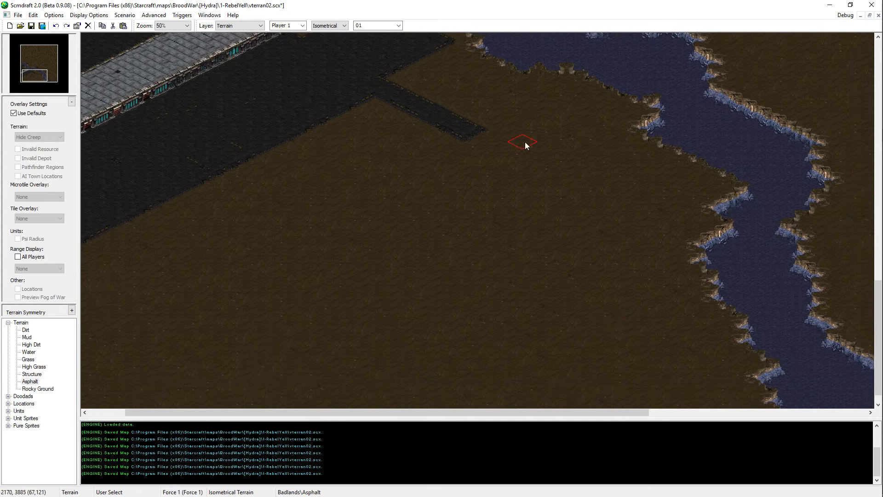
left_click_drag(711, 195, 629, 157)
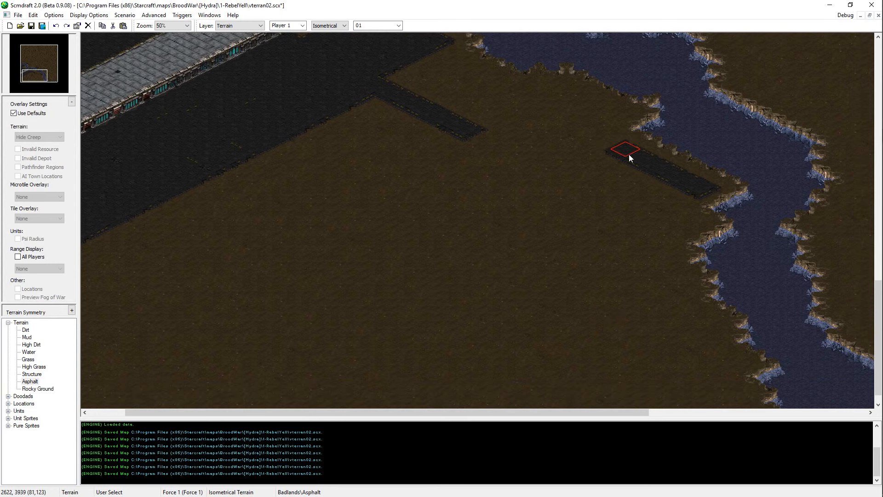
mouse_move(634, 210)
left_mouse_down()
mouse_move(591, 182)
mouse_move(644, 200)
mouse_move(605, 213)
mouse_move(532, 179)
mouse_move(536, 164)
mouse_move(507, 166)
mouse_move(542, 187)
left_mouse_up()
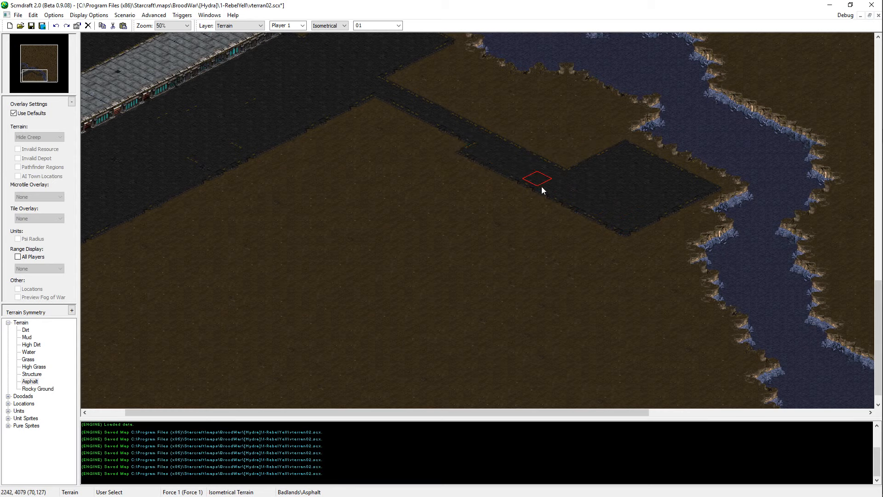
middle_click_drag(528, 185, 432, 133)
left_click_drag(432, 133, 529, 179)
mouse_move(529, 178)
middle_mouse_down()
mouse_move(668, 5)
mouse_move(457, 150)
middle_mouse_up()
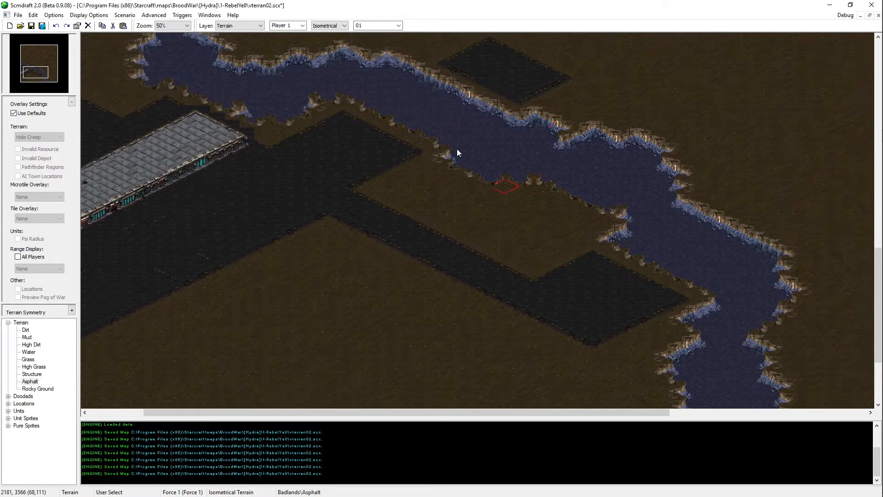
scroll(339, 189, "down", 1, "ctrl")
scroll(349, 253, "down", 2)
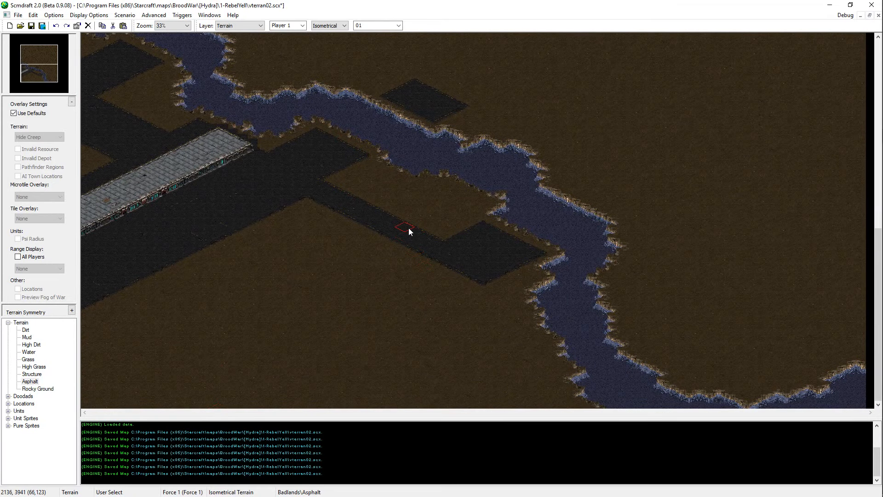
key("Up")
left_click(415, 337)
key("ctrl+z")
left_click(428, 306)
key("ctrl+z")
Step: Paint an L-shaped Structure building south of the new asphalt road and thicken its inner corner
left_click_drag(429, 300, 369, 273)
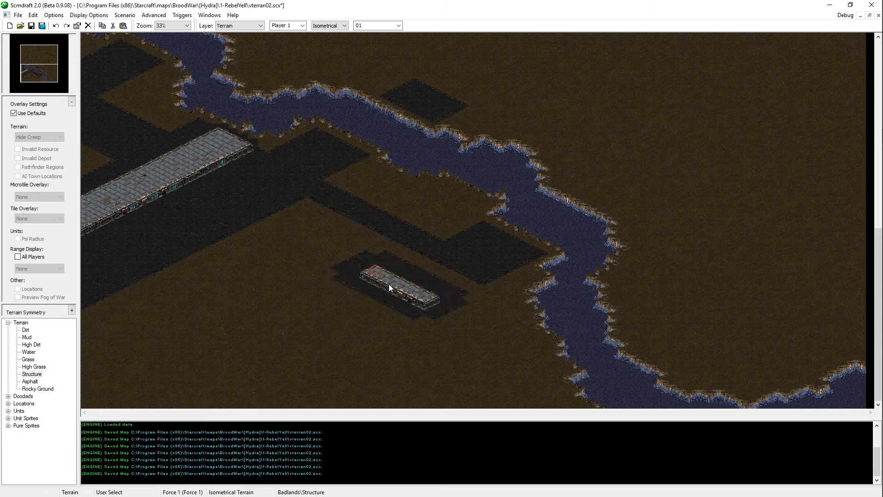
left_click_drag(410, 305, 357, 327)
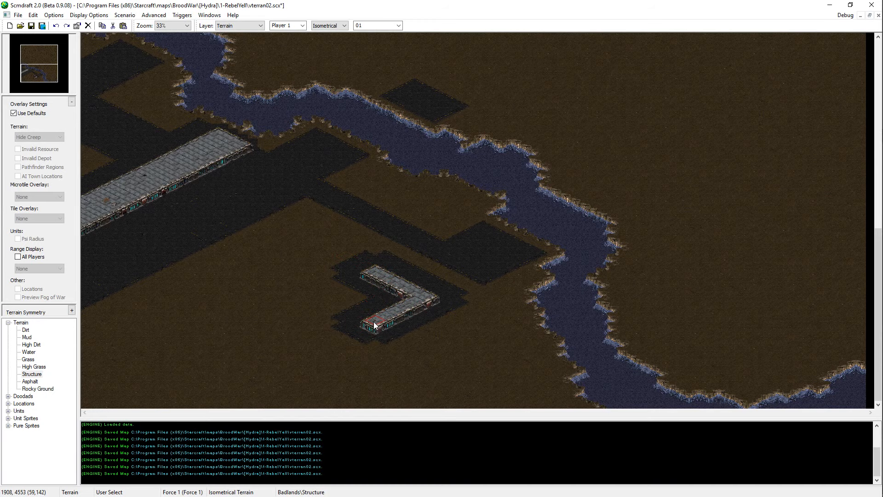
scroll(315, 302, "up", 2)
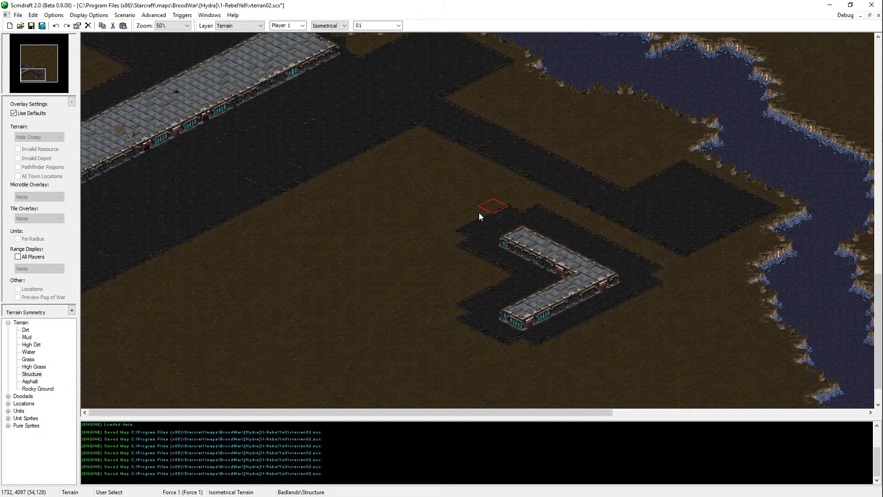
left_click(553, 275)
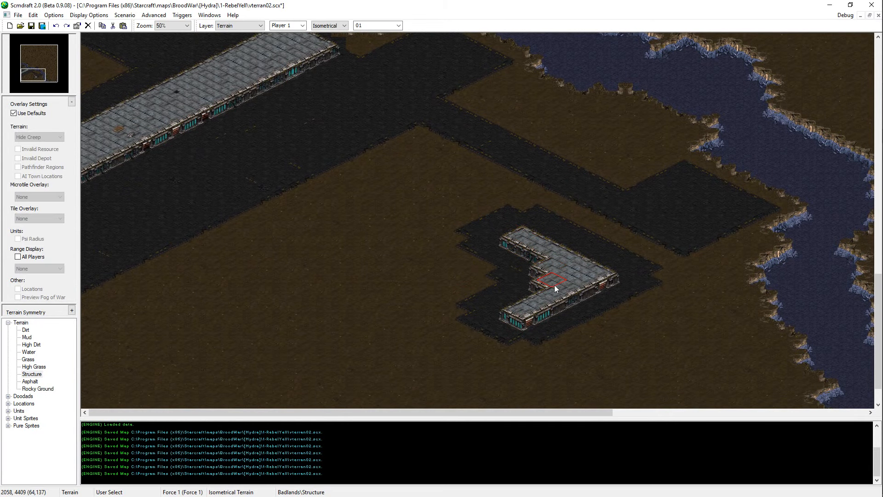
left_click(548, 281)
Step: Extend the upper and lower arms of the L-shaped building outward with Structure
scroll(547, 271, "up", 1)
left_click(490, 245)
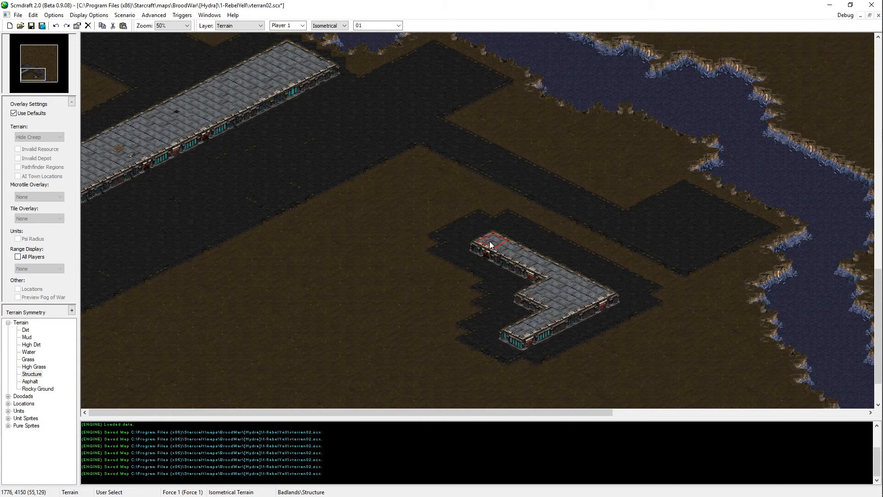
left_click(511, 331)
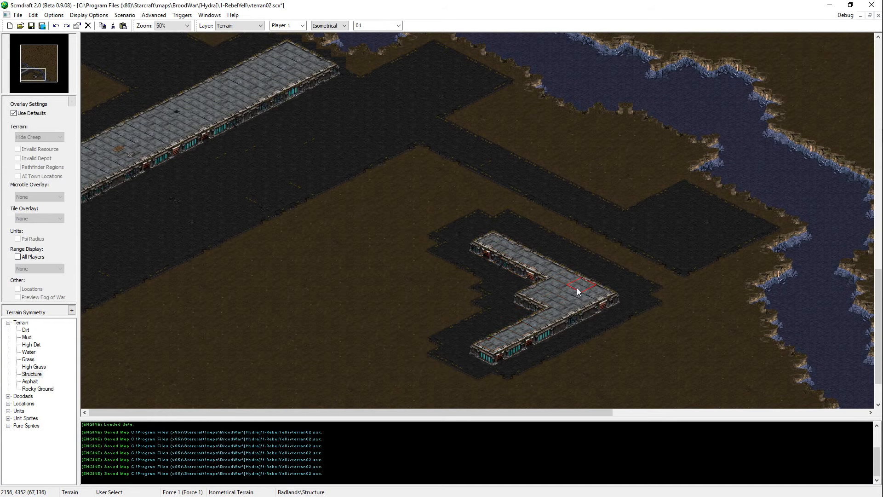
scroll(578, 291, "up", 1)
left_click(514, 254)
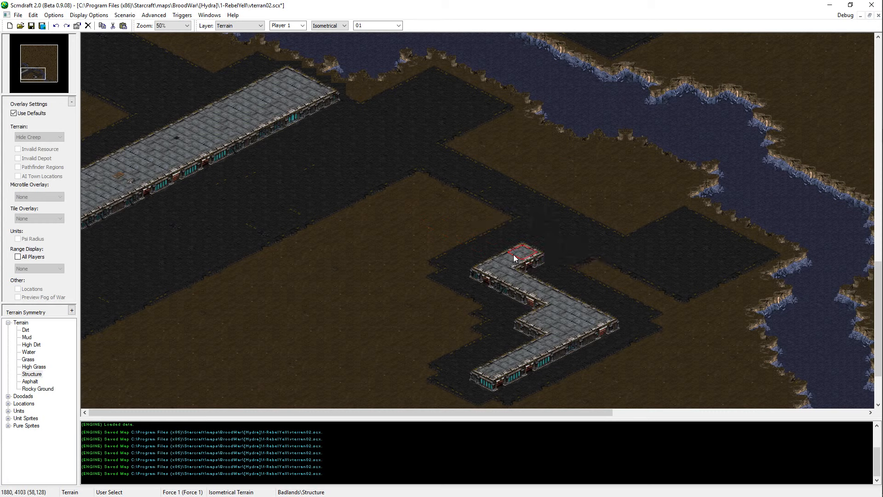
key("ctrl+z")
left_click(525, 269)
key("ctrl+z")
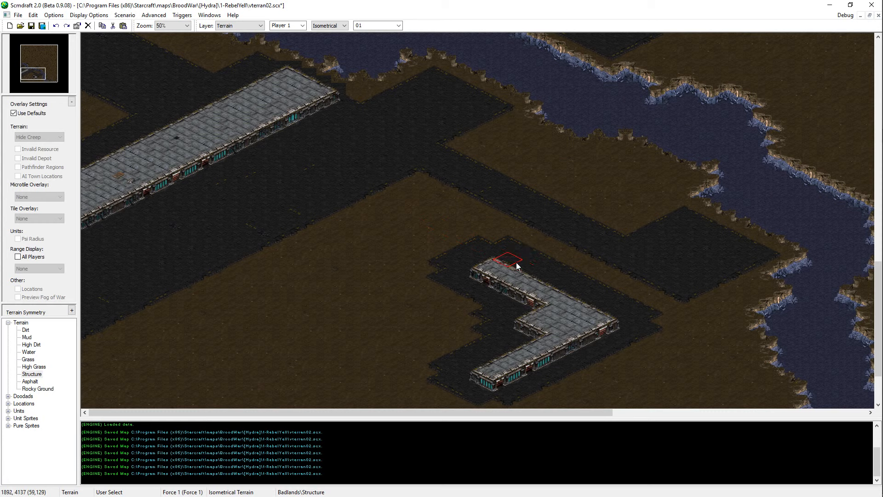
Step: Fill a broad Structure area along the L-shaped building's northeastern side, extending it toward the asphalt road
mouse_move(516, 263)
left_mouse_down()
mouse_move(553, 245)
mouse_move(642, 289)
mouse_move(585, 261)
mouse_move(601, 300)
mouse_move(630, 304)
left_mouse_up()
key("Right")
key("Right")
key("Down")
key("Down")
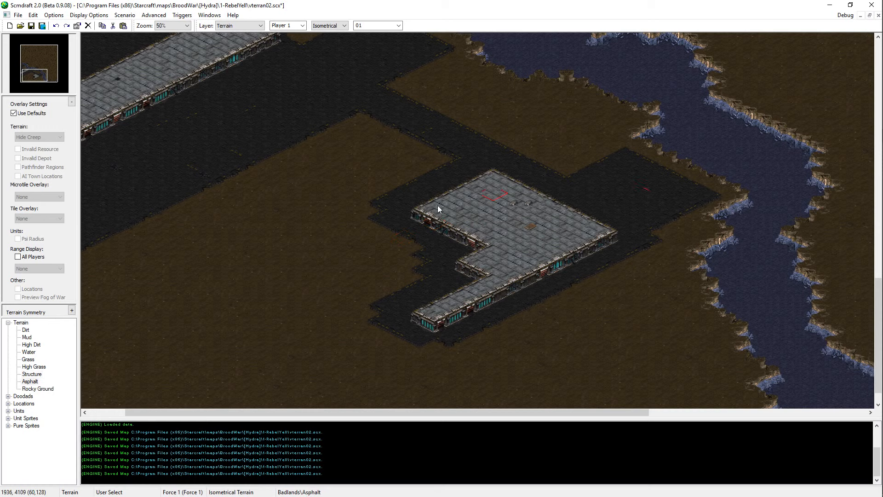
Step: Paint Asphalt over the building's inner area, leaving two narrow Structure arms that meet at the eastern corner
left_click_drag(430, 213, 472, 236)
mouse_move(445, 201)
left_mouse_down()
mouse_move(529, 249)
mouse_move(465, 262)
mouse_move(510, 251)
mouse_move(516, 226)
mouse_move(531, 232)
mouse_move(464, 200)
left_mouse_up()
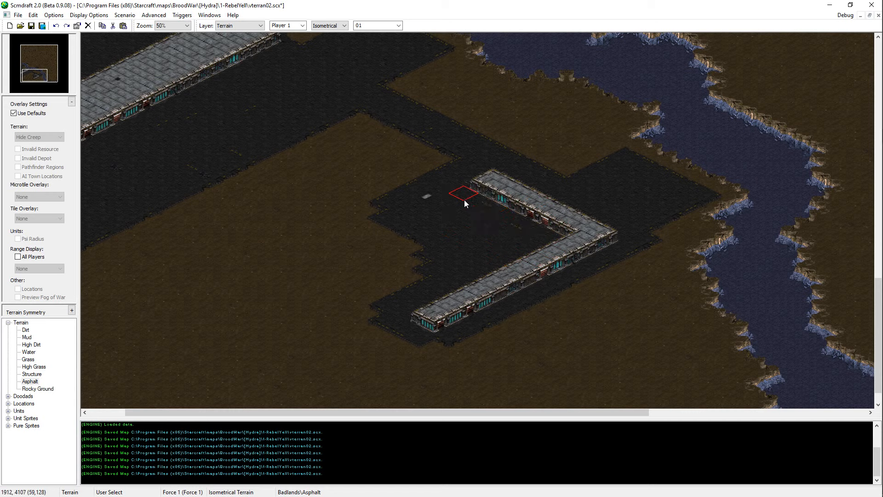
Step: Widen both arms of the L-shaped building by painting Structure along their inner sides
middle_click(548, 203)
mouse_move(549, 233)
left_mouse_down()
mouse_move(502, 208)
mouse_move(570, 230)
mouse_move(484, 188)
left_mouse_up()
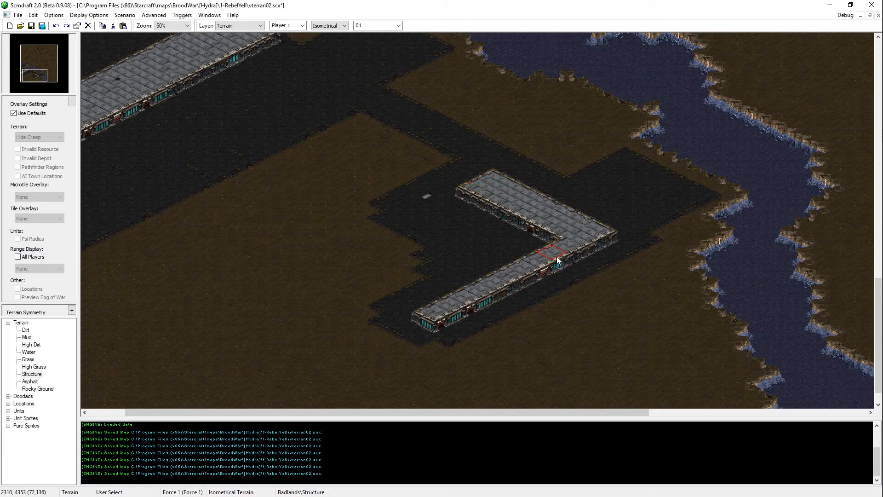
mouse_move(556, 243)
left_mouse_down()
mouse_move(470, 288)
mouse_move(368, 313)
left_mouse_up()
middle_click_drag(584, 347, 532, 374)
Step: Fill the dirt west of the L-shaped building with Asphalt, joining its yard to the large asphalt area
left_click_drag(480, 198, 424, 258)
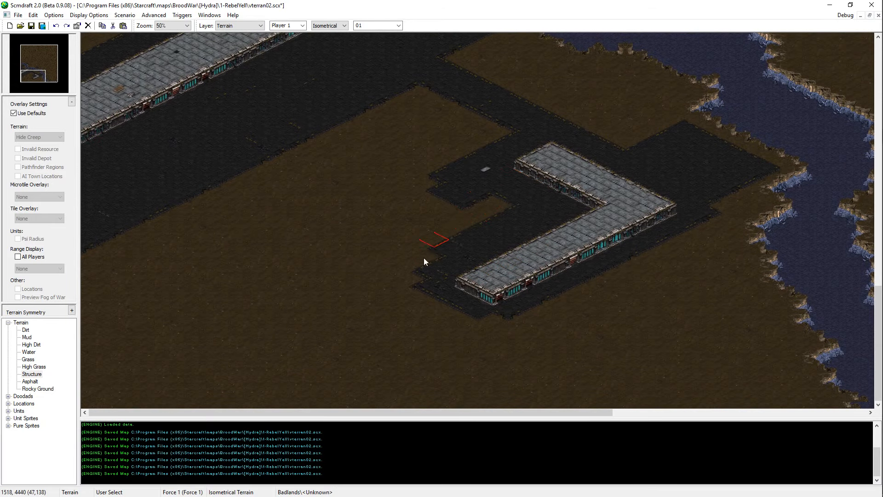
right_click(523, 203)
left_click_drag(511, 208, 428, 242)
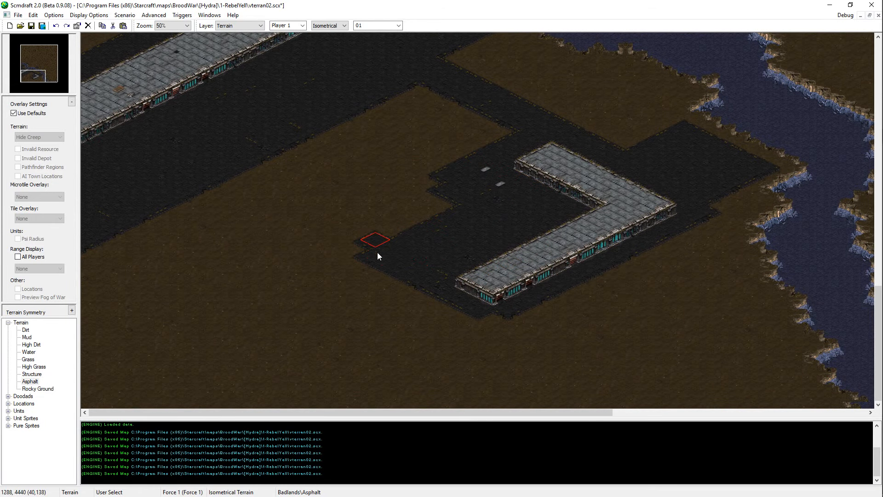
mouse_move(377, 253)
left_mouse_down()
mouse_move(368, 233)
mouse_move(353, 247)
left_mouse_up()
mouse_move(252, 189)
left_mouse_down()
mouse_move(335, 226)
mouse_move(416, 156)
mouse_move(479, 136)
left_mouse_up()
Step: Paint a High Dirt plateau along the map's southern edge between the L-shaped building and the river
scroll(315, 136, "up", 5)
scroll(352, 197, "down", 5)
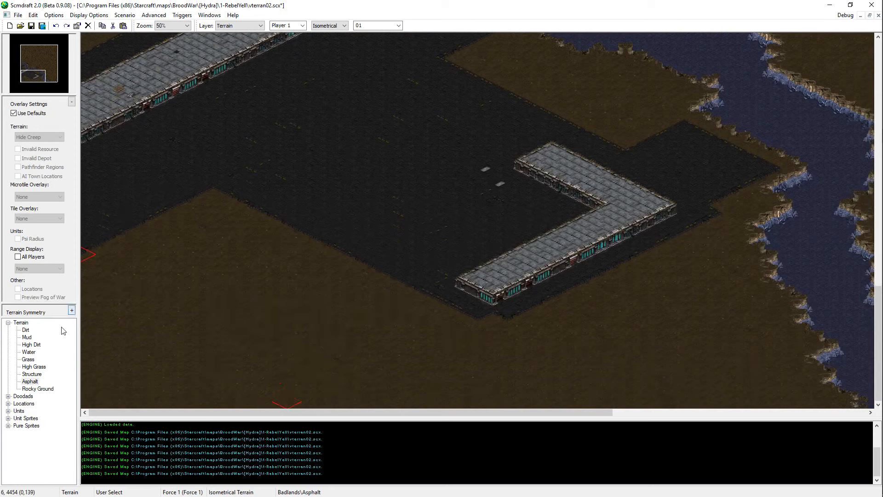
left_click(32, 374)
left_click(31, 344)
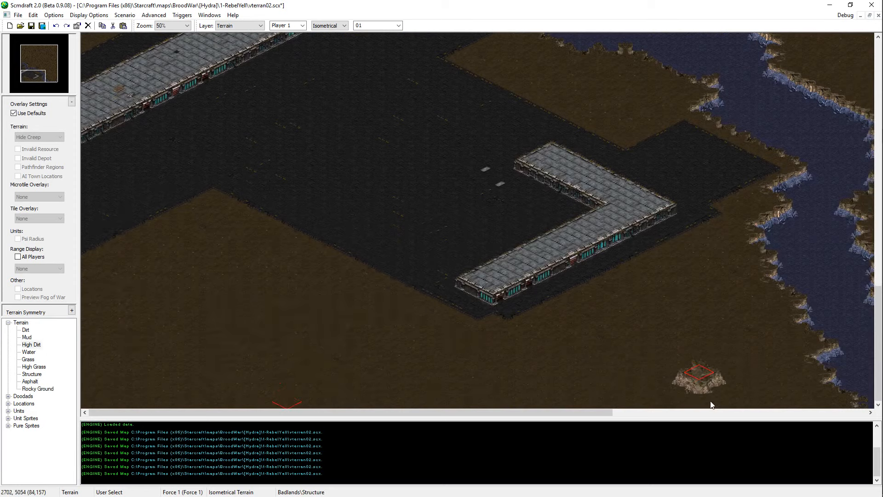
mouse_move(725, 382)
left_mouse_down()
mouse_move(782, 411)
mouse_move(808, 398)
mouse_move(736, 382)
mouse_move(748, 349)
mouse_move(791, 340)
mouse_move(750, 304)
mouse_move(720, 297)
mouse_move(662, 336)
mouse_move(558, 369)
mouse_move(620, 382)
mouse_move(682, 360)
mouse_move(577, 406)
mouse_move(476, 389)
mouse_move(402, 407)
mouse_move(479, 370)
mouse_move(346, 419)
mouse_move(375, 404)
mouse_move(354, 357)
left_mouse_up()
key("ctrl+z")
Step: Examine the river and its banks east of the L-shaped building and the new plateau
key("Right")
key("Right")
key("Right")
key("Right")
key("Right")
key("Right")
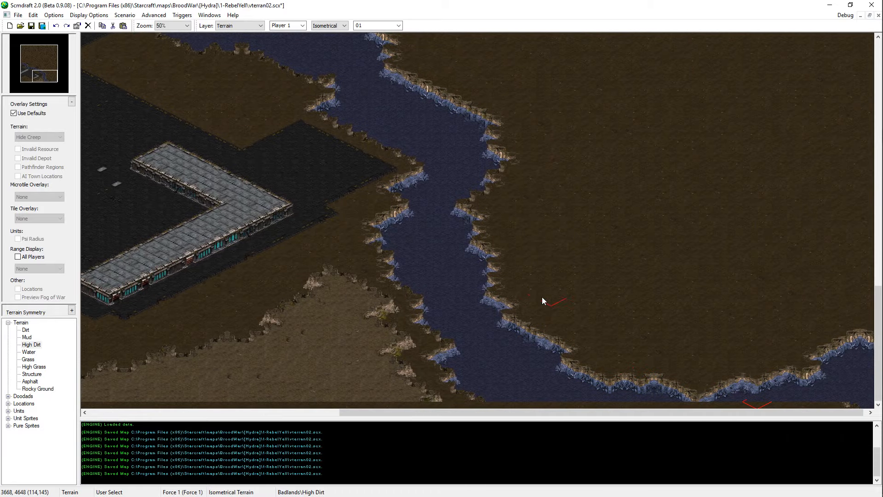
key("Up")
key("Up")
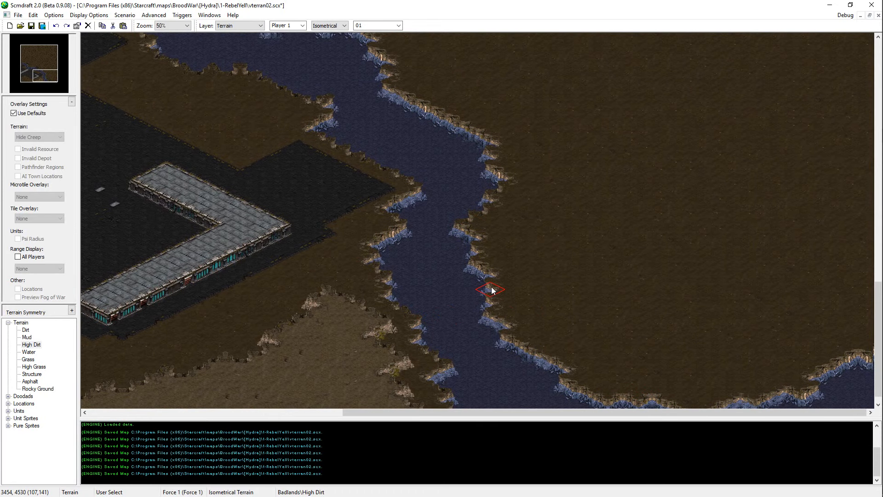
key("Down")
key("Down")
key("Down")
key("Left")
key("Left")
key("Left")
key("Left")
key("Left")
key("Left")
key("Left")
key("Right")
key("Right")
key("Right")
key("Right")
key("Right")
key("Right")
key("Right")
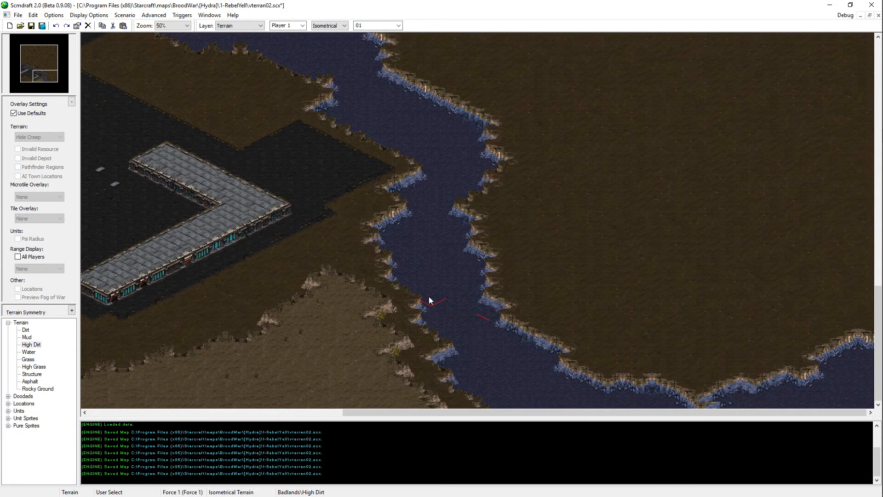
key("Up")
key("Up")
key("Up")
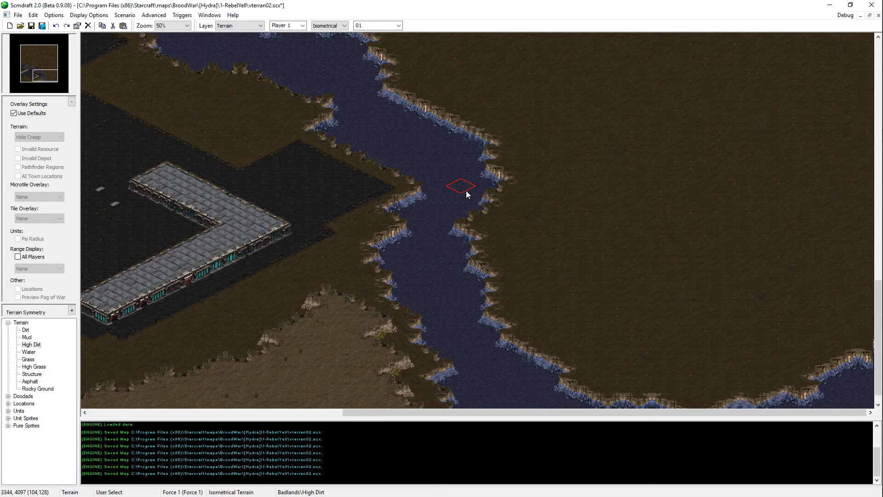
key("Up")
key("Up")
key("Up")
key("Up")
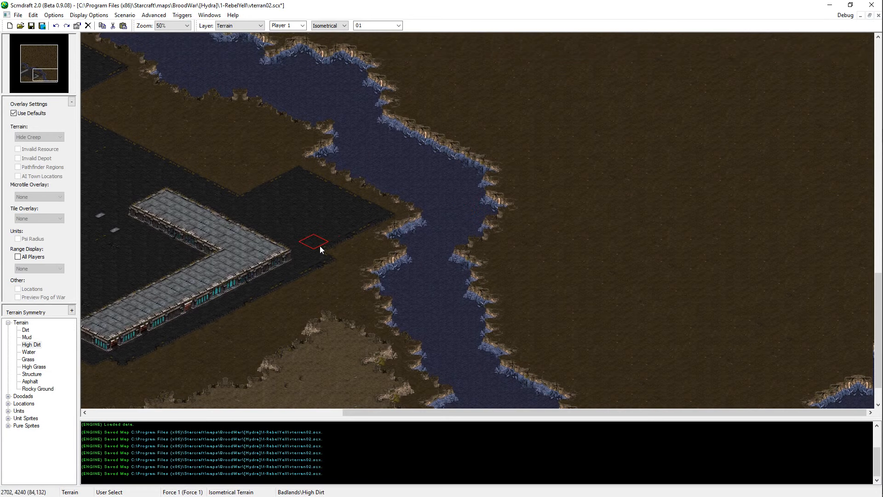
Step: Square off the southern corner of the Asphalt around the tip of the L-shaped building's lower arm
left_click(30, 381)
key("Down")
key("Down")
key("Down")
key("Down")
key("Down")
key("Down")
key("Down")
key("Left")
key("Left")
key("Left")
key("Left")
key("Left")
key("Left")
key("Left")
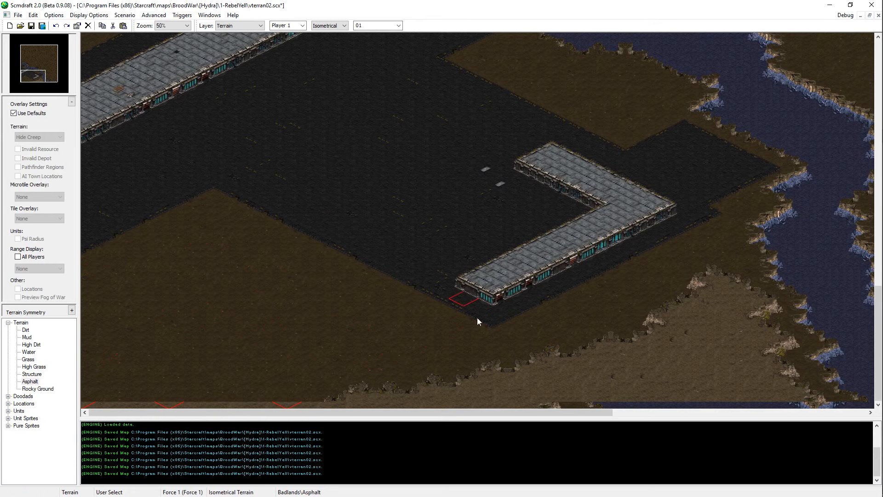
Step: Repaint Asphalt spots in the yard beside the L-shaped building to vary their tile details, and save the map
right_click(544, 389)
key("Up")
key("Up")
key("Up")
key("Up")
key("Up")
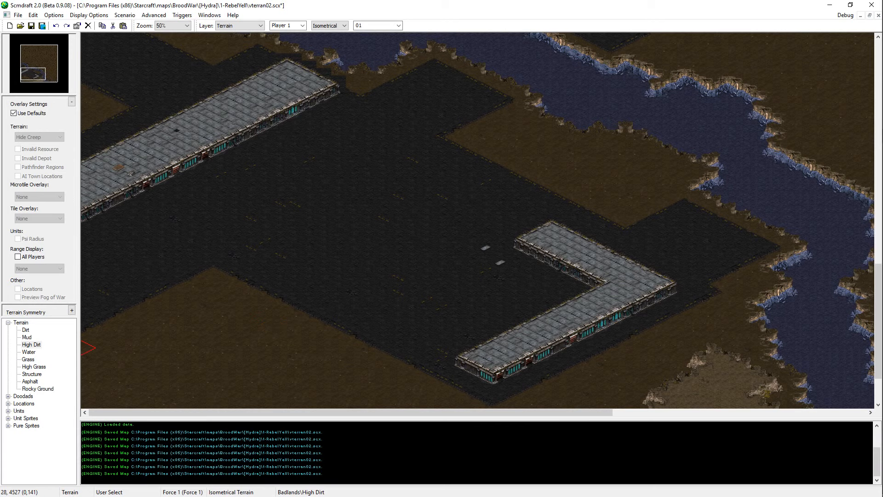
right_click(397, 165)
key("Down")
key("Down")
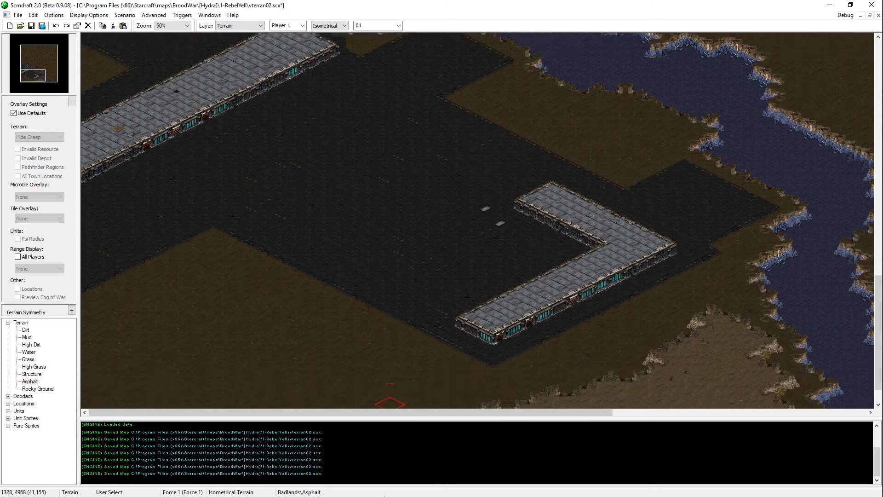
left_click(437, 275)
left_click(426, 223)
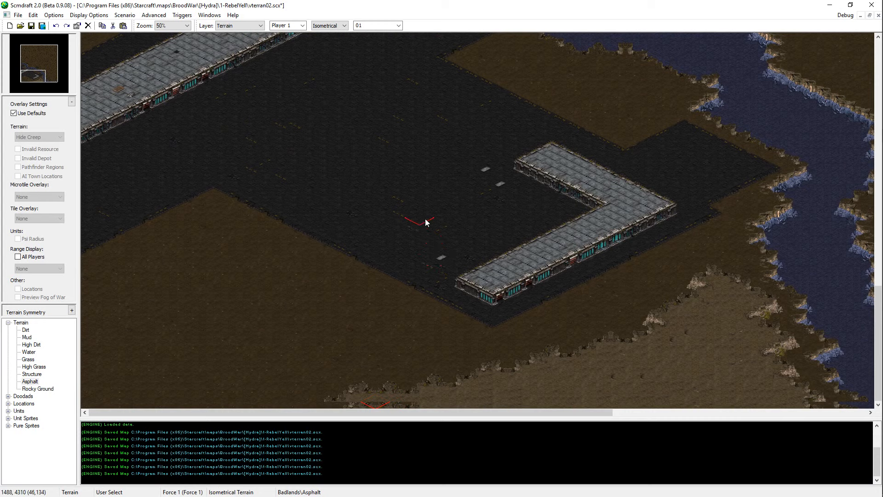
left_click(479, 171)
key("ctrl+s")
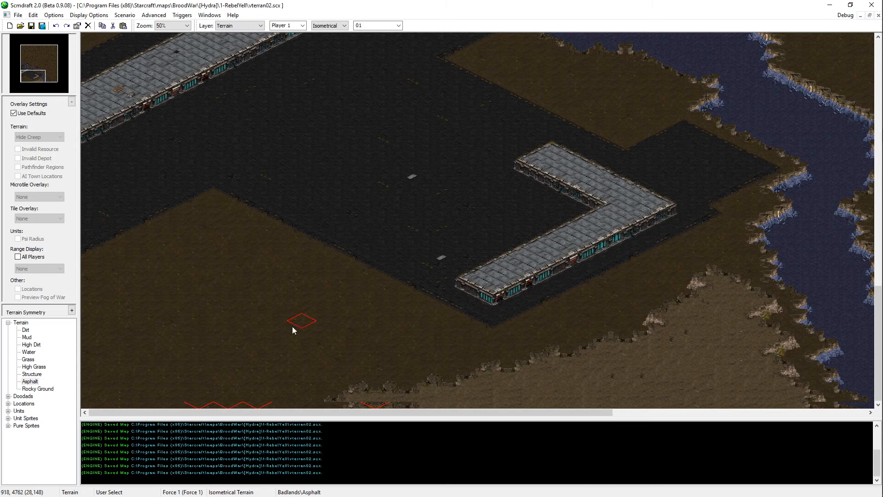
Step: Look over the southwestern buildings, the river to their north and the asphalt crossing points
scroll(390, 214, "up", 2)
scroll(244, 203, "up", 1)
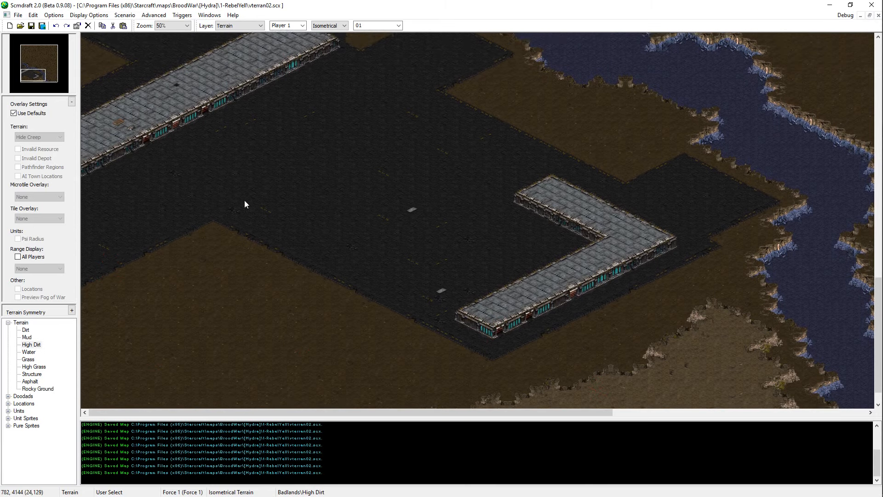
left_click(35, 354)
key("Down")
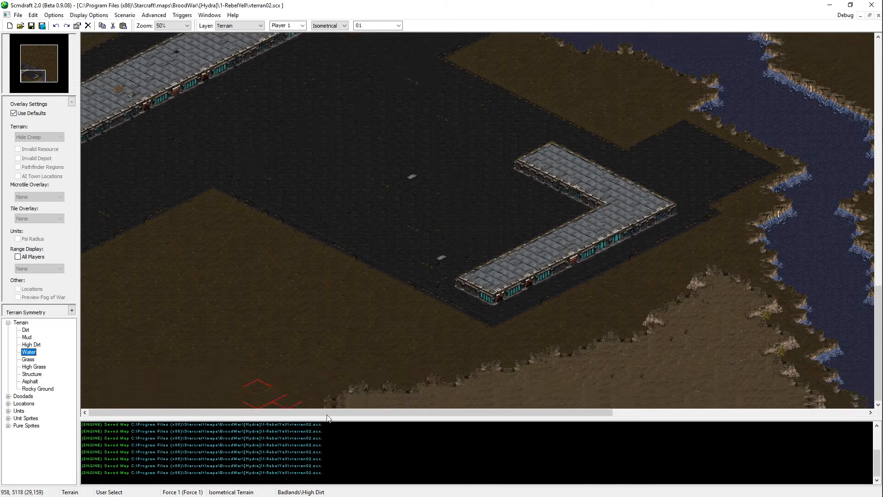
key("Right")
key("Up")
key("Left")
key("Up")
left_click(250, 91)
key("Up")
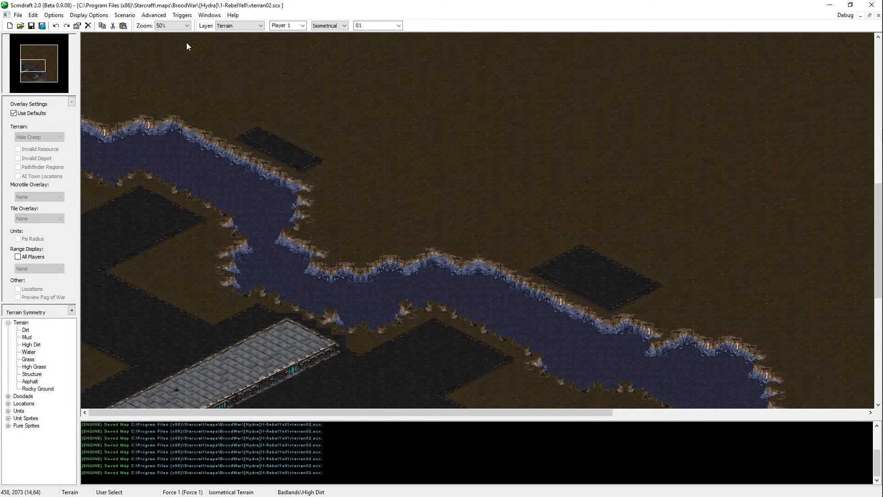
Step: Paint a Mud patch on the dirt field between the river and the asphalt, north of the L-shaped building
left_click(33, 338)
left_click(32, 74)
scroll(336, 150, "up", 1)
middle_click_drag(337, 150, 375, 126)
middle_click_drag(747, 144, 695, 168)
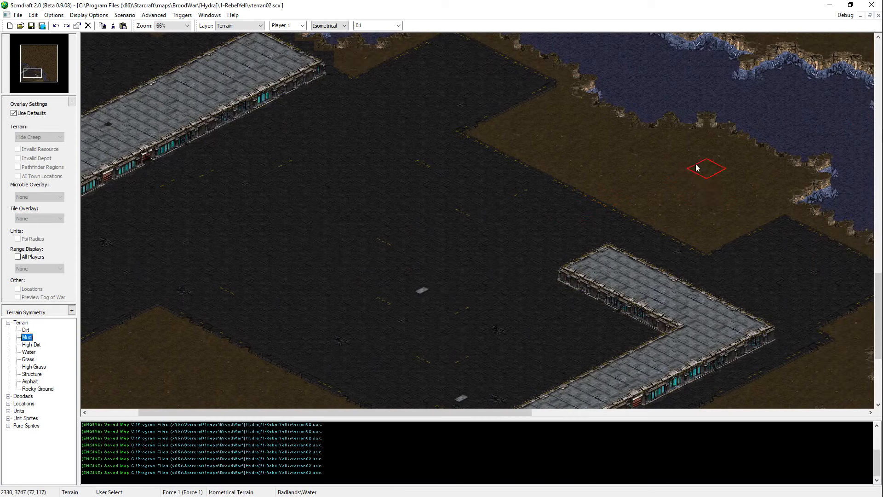
mouse_move(695, 168)
left_mouse_down()
mouse_move(752, 177)
mouse_move(699, 198)
mouse_move(644, 171)
left_mouse_up()
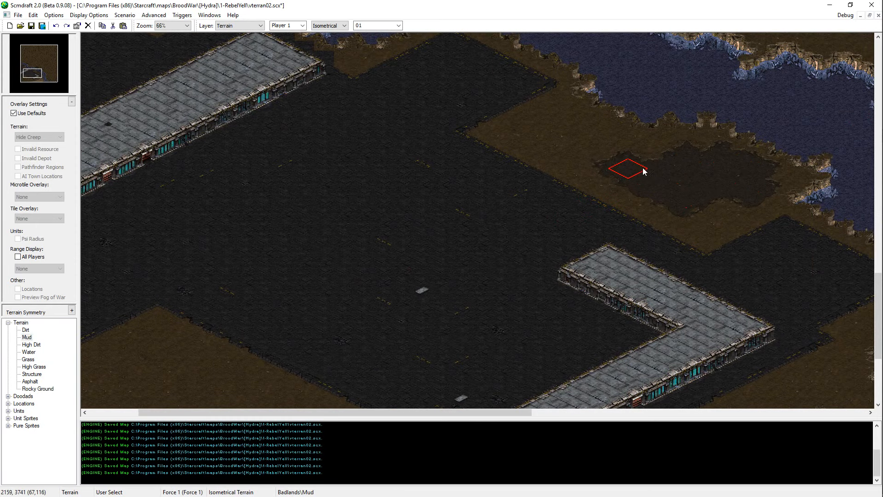
Step: Break the Mud area up into small irregular patches using Dirt, and touch up the patch nearest the riverbank
middle_click_drag(643, 171, 531, 256)
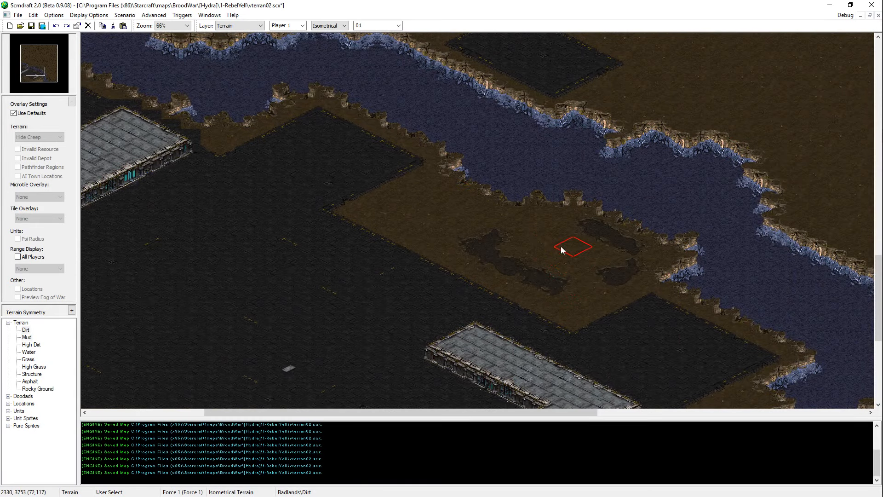
mouse_move(561, 246)
left_mouse_down()
mouse_move(570, 276)
mouse_move(599, 275)
mouse_move(588, 239)
mouse_move(549, 240)
mouse_move(539, 225)
mouse_move(546, 221)
mouse_move(568, 247)
mouse_move(587, 248)
mouse_move(569, 225)
mouse_move(604, 272)
mouse_move(593, 256)
mouse_move(576, 260)
mouse_move(587, 233)
mouse_move(487, 262)
mouse_move(548, 274)
mouse_move(534, 266)
left_mouse_up()
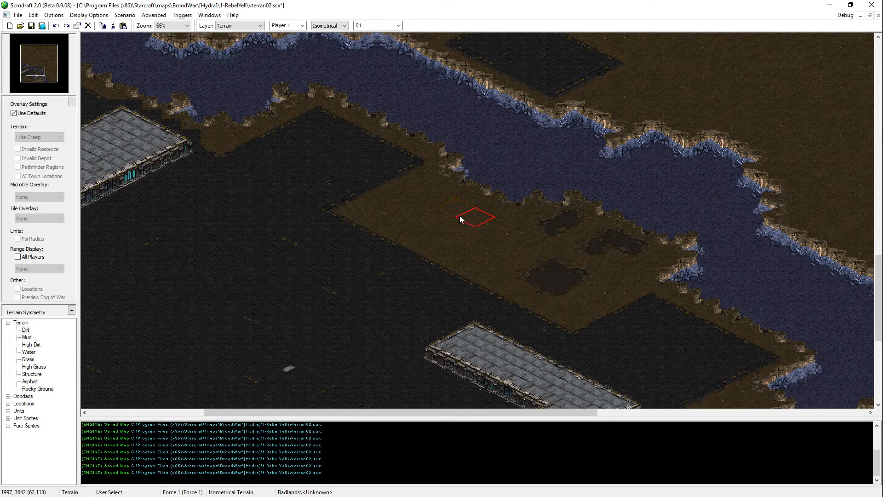
left_click(524, 215)
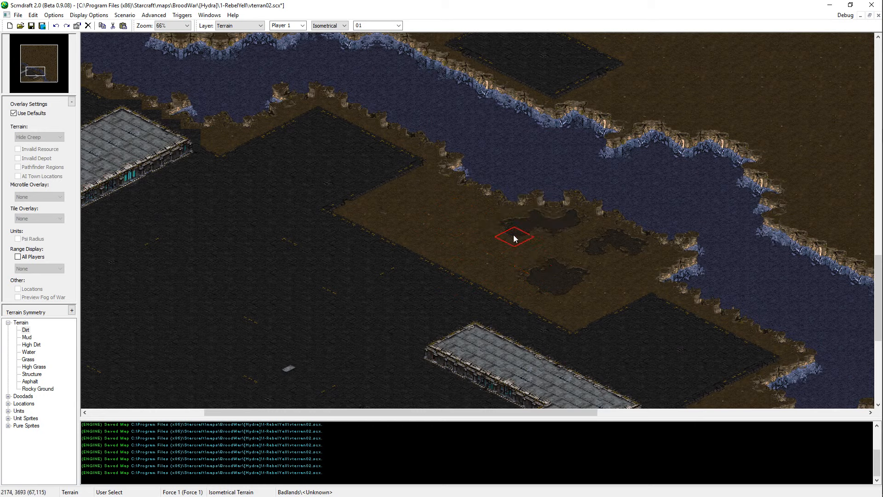
Step: Try several single-tile touch-ups on the Mud patch nearest the riverbank, undoing each one
left_click(518, 227)
key("ctrl+z")
left_click(520, 218)
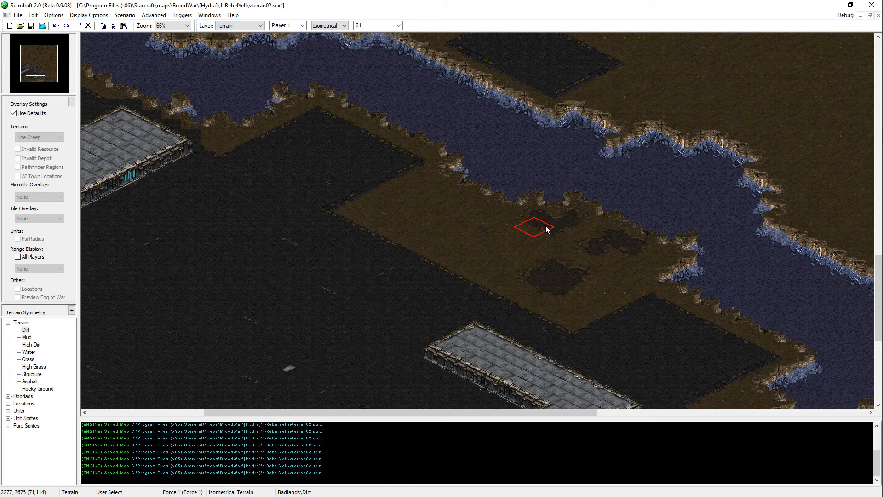
key("ctrl+z")
left_click(514, 222)
key("ctrl+z")
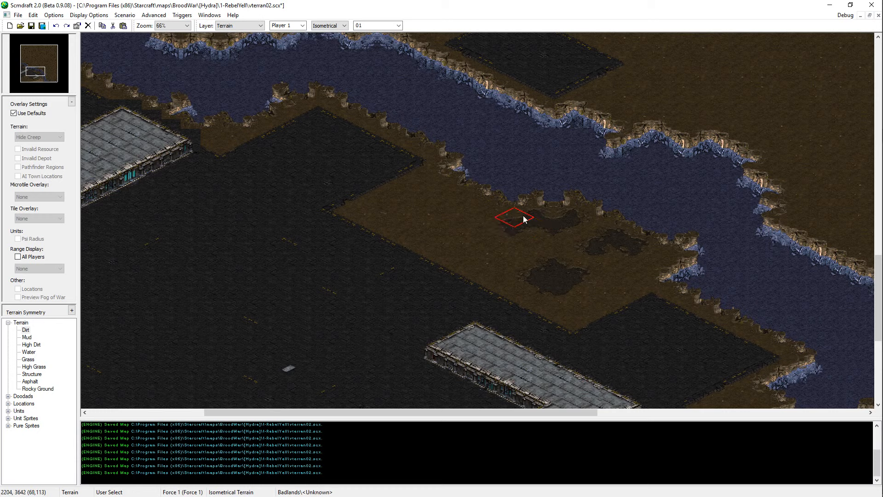
left_click(530, 221)
key("ctrl+z")
left_click(528, 211)
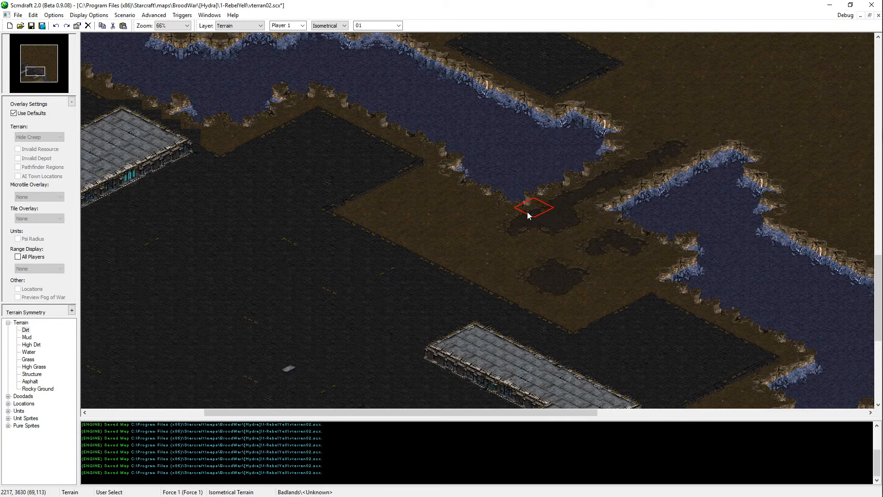
key("ctrl+z")
Step: Save the map
middle_click_drag(657, 189, 597, 249)
key("ctrl+s")
Step: Paint a long diagonal Structure building on the asphalt between the northwestern building and the L-shaped building
middle_click_drag(449, 282, 489, 256)
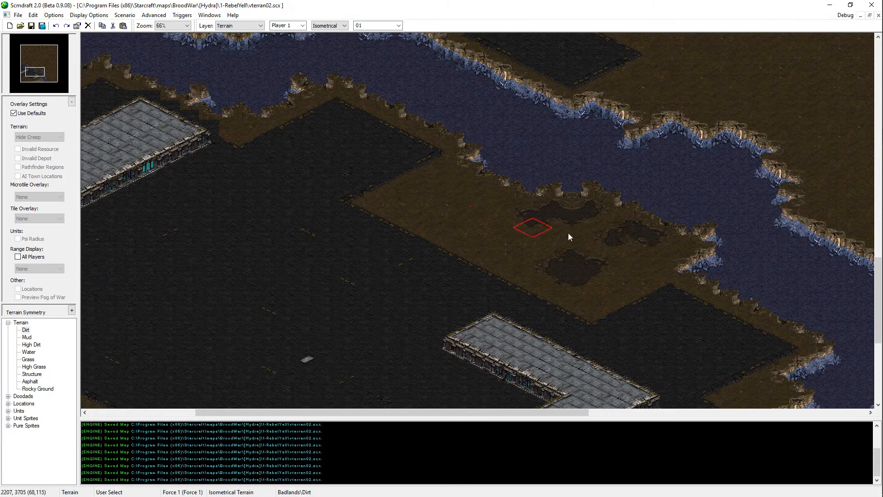
middle_click_drag(308, 367, 492, 257)
middle_click_drag(206, 341, 238, 317)
middle_click_drag(769, 388, 774, 337)
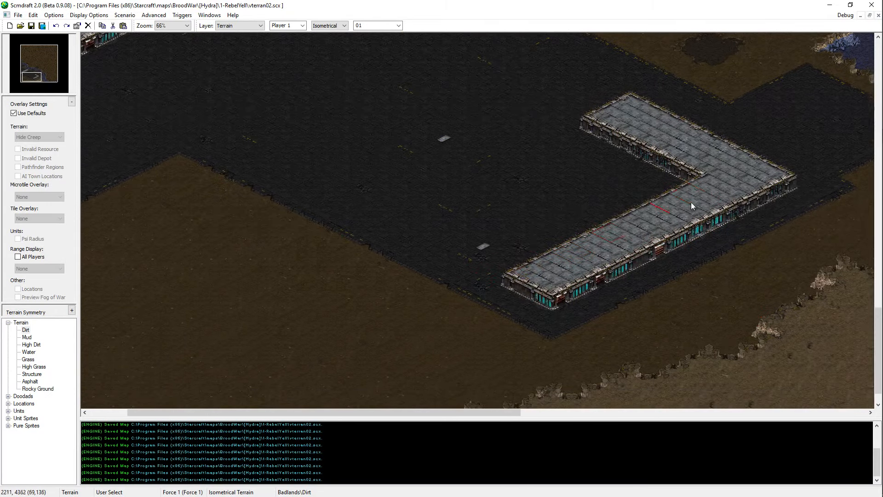
right_click(691, 202)
middle_click_drag(340, 41, 404, 79)
scroll(492, 186, "up", 3)
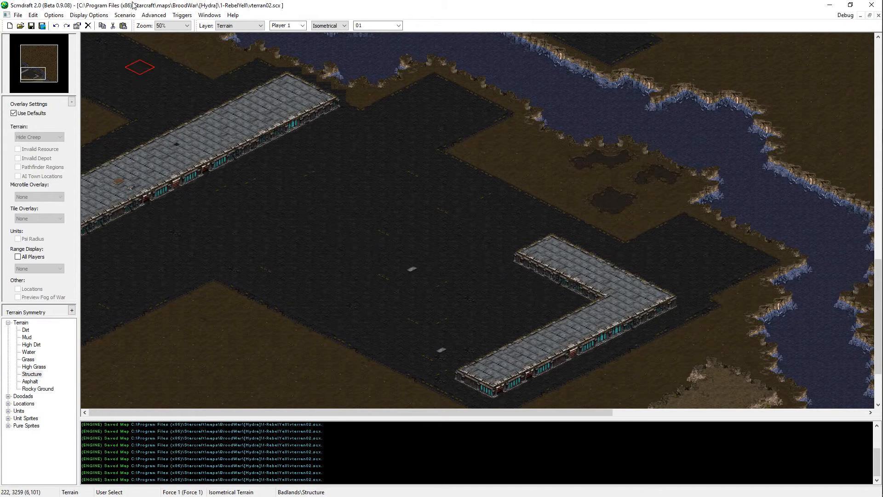
left_click(420, 180)
left_click(418, 177)
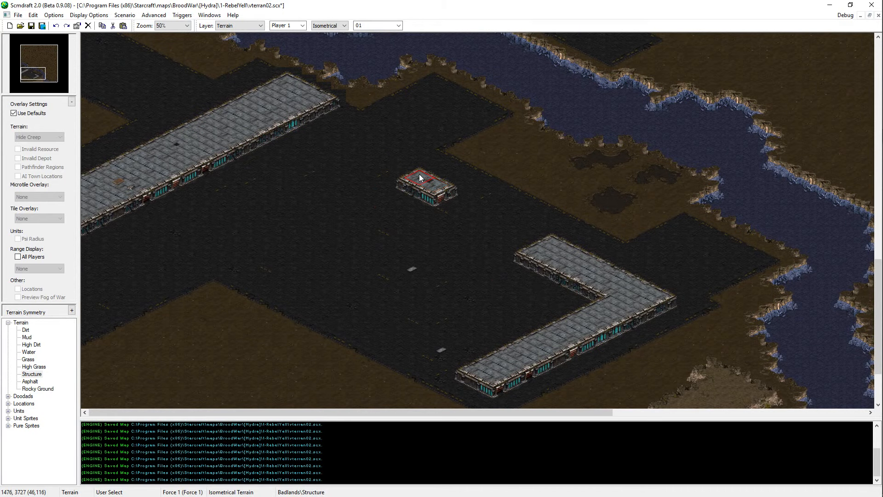
mouse_move(407, 172)
left_mouse_down()
mouse_move(249, 262)
mouse_move(274, 267)
mouse_move(414, 192)
left_mouse_up()
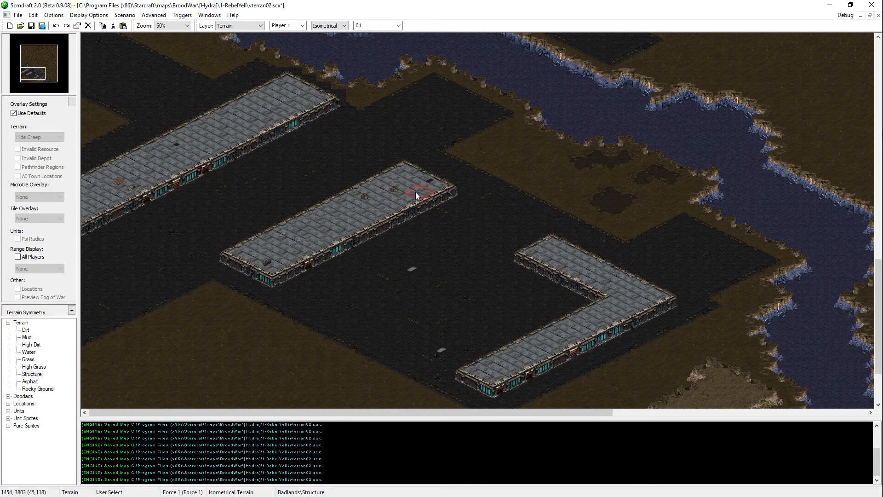
Step: Carve a recess into the middle of the new building's southeastern side with Asphalt
right_click(382, 273)
left_click(346, 244)
left_click_drag(347, 246, 395, 222)
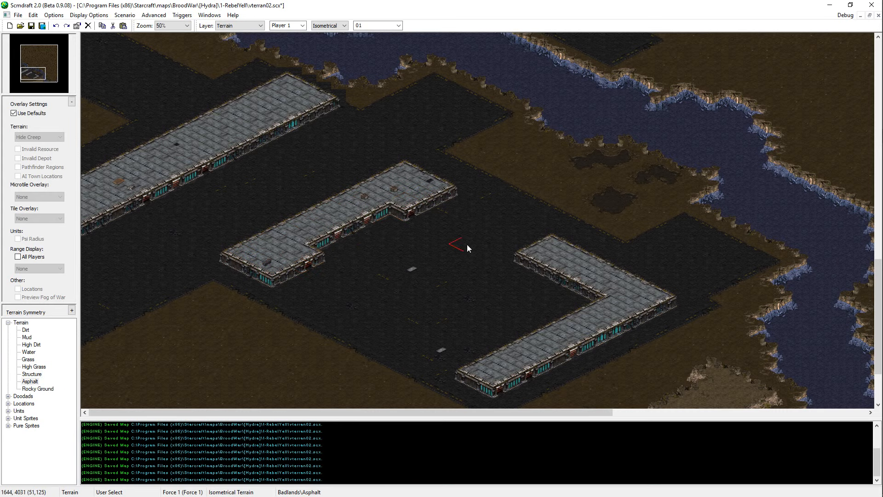
Step: Add a Structure wing projecting from the northwestern building's southeastern side, and undo the extra touch-up on it
right_click(408, 179)
scroll(284, 104, "up", 2)
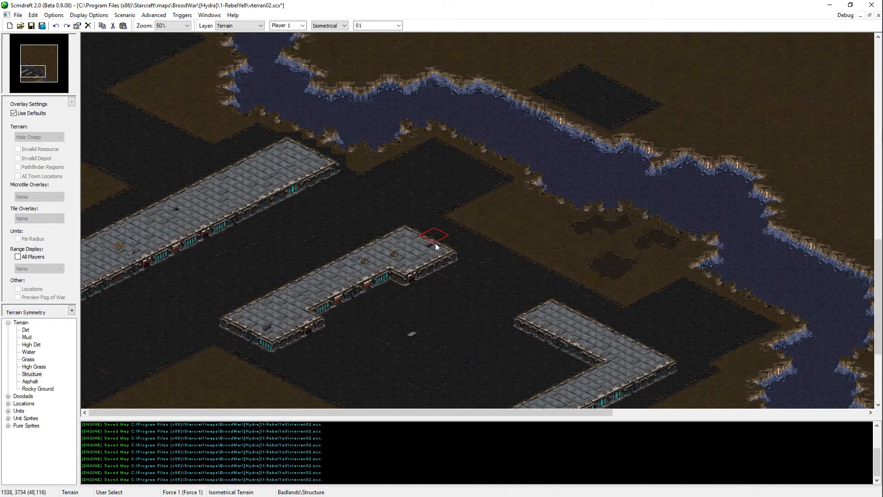
scroll(324, 233, "up", 1, "ctrl")
scroll(218, 297, "left", 2)
scroll(112, 366, "down", 4)
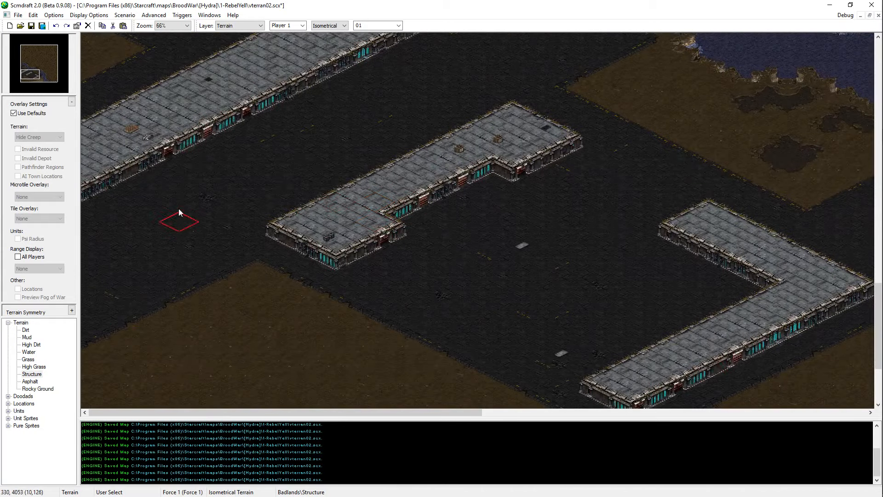
scroll(291, 130, "up", 1)
scroll(291, 134, "up", 2)
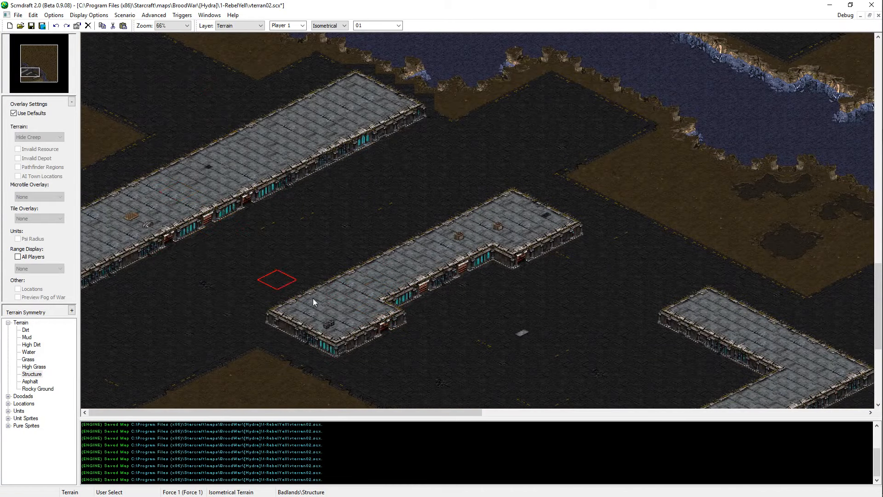
mouse_move(198, 257)
left_mouse_down()
mouse_move(178, 252)
mouse_move(237, 242)
left_mouse_up()
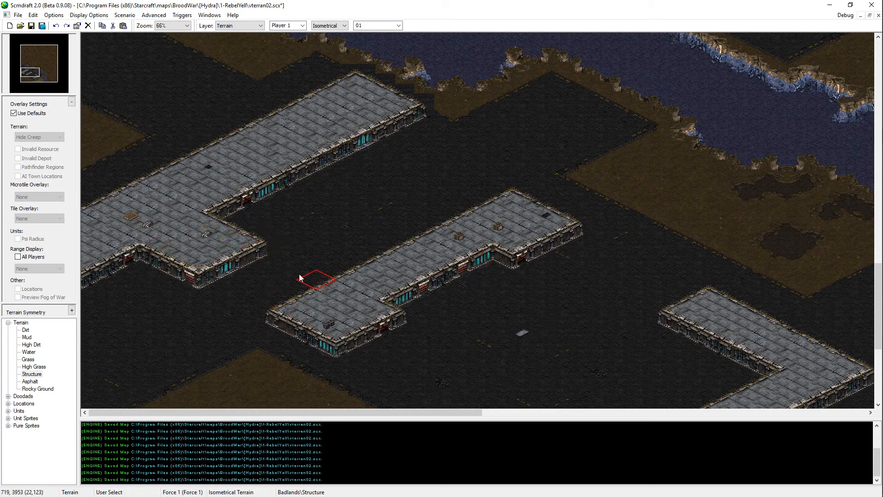
left_click(249, 250)
key("ctrl+z")
right_click(261, 262)
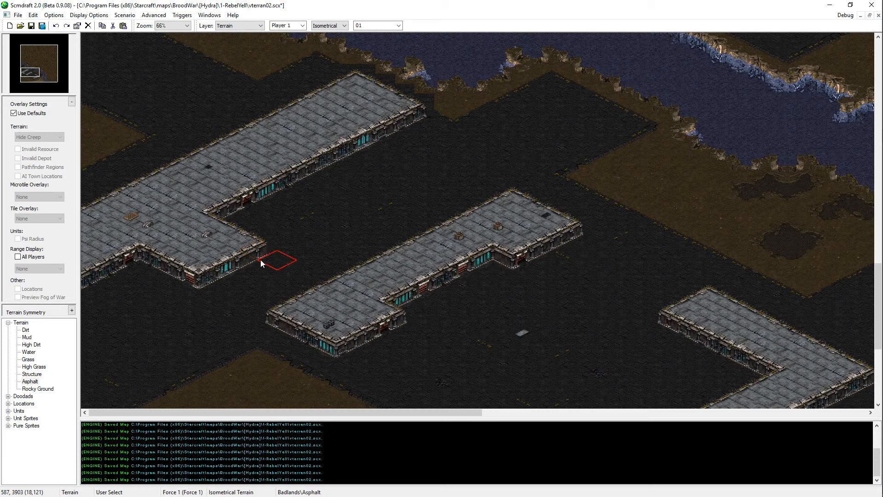
Step: Trim the southwestern side of the northwestern building's wing with Asphalt, and cover the asphalt southwest of the buildings with Dirt
left_click_drag(260, 261, 223, 273)
left_click_drag(126, 283, 80, 241)
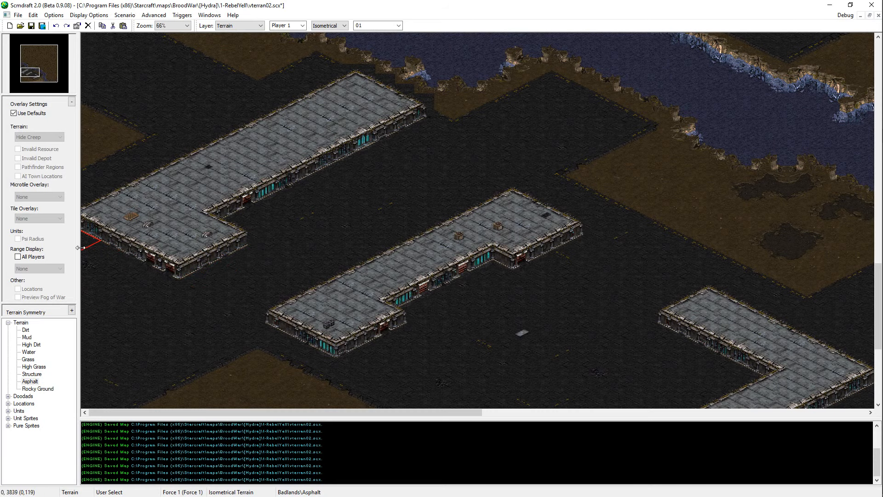
scroll(84, 348, "down", 3)
right_click(251, 356)
mouse_move(239, 302)
left_mouse_down()
mouse_move(120, 249)
mouse_move(99, 226)
mouse_move(93, 338)
mouse_move(138, 296)
mouse_move(140, 478)
left_mouse_up()
key("Down")
key("Down")
key("Down")
key("Down")
key("Down")
key("Down")
key("Down")
key("Down")
key("Down")
key("Down")
key("Down")
key("Down")
key("Down")
key("Down")
key("Right")
key("Right")
key("Right")
key("Right")
key("Right")
key("Right")
key("Right")
key("Right")
key("Right")
key("Right")
key("Right")
key("Right")
key("Right")
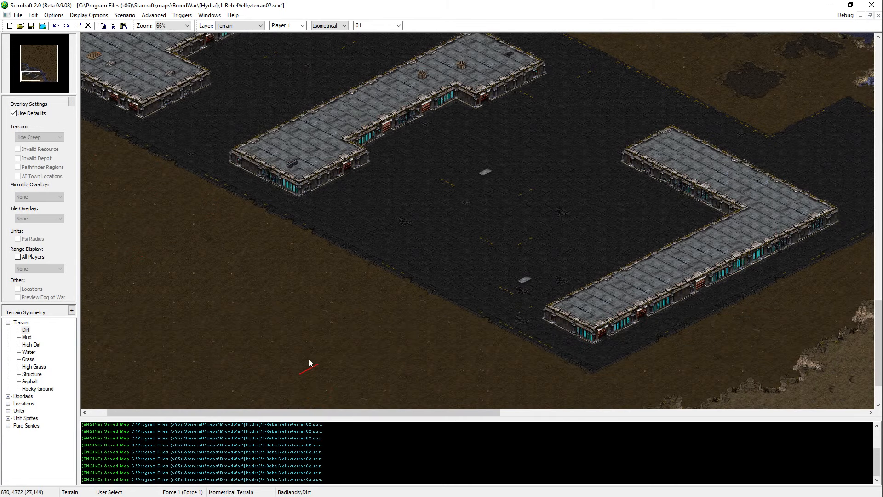
Step: Examine the layout of the three buildings, the asphalt and the river bank across the southwestern area
key("Right")
key("Right")
key("Right")
key("Right")
key("Right")
key("Up")
key("Up")
key("Up")
key("Up")
key("Up")
key("Up")
key("Up")
key("Up")
key("Up")
key("Up")
key("Up")
key("Up")
key("Up")
key("Up")
key("Up")
key("Up")
key("Up")
key("Up")
key("Up")
key("Up")
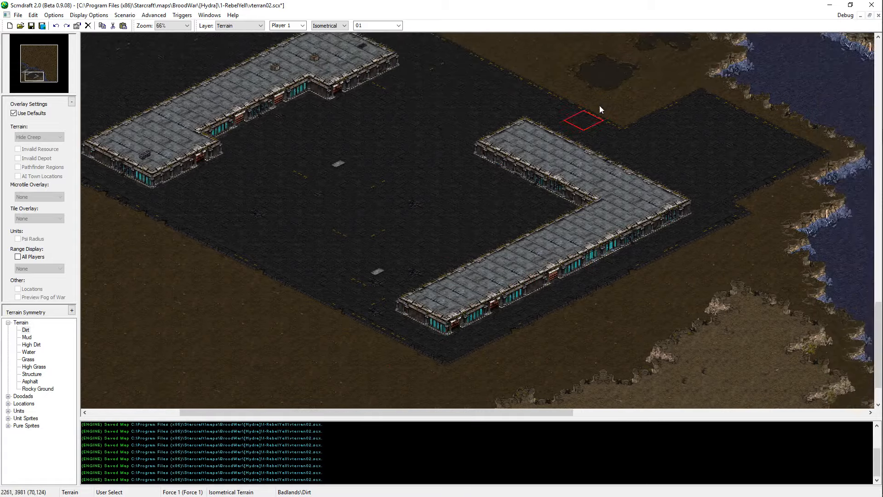
key("Left")
key("Left")
key("Left")
key("Left")
key("Left")
key("Left")
key("Left")
key("Left")
key("Left")
key("Left")
key("Left")
key("Left")
key("Left")
key("Left")
key("Left")
key("Left")
key("Left")
key("Left")
key("Up")
key("Up")
key("Up")
key("Up")
key("Up")
key("Up")
key("Up")
key("Up")
key("Up")
key("Up")
key("Up")
key("Up")
key("Up")
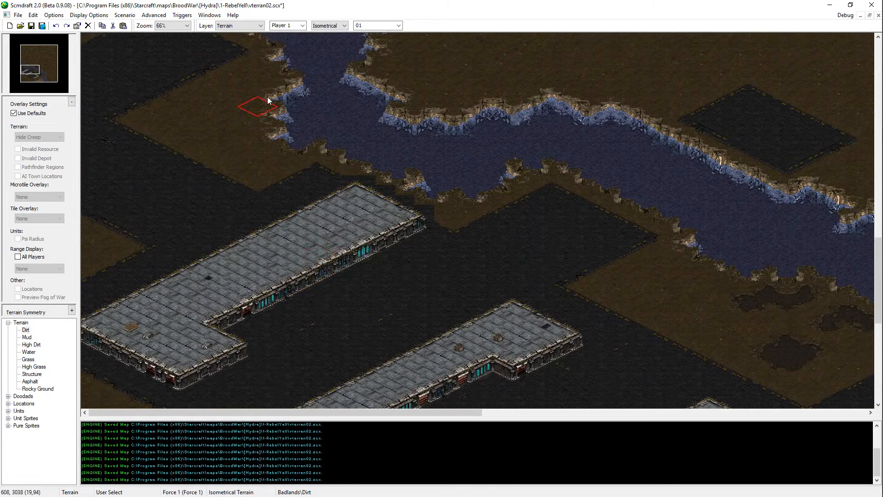
key("Down")
key("Down")
key("Down")
key("Down")
key("Down")
key("Down")
key("Down")
key("Down")
key("Down")
key("Down")
key("Down")
key("Down")
key("Down")
key("Down")
key("Down")
key("Down")
key("Down")
key("Down")
key("Down")
key("Down")
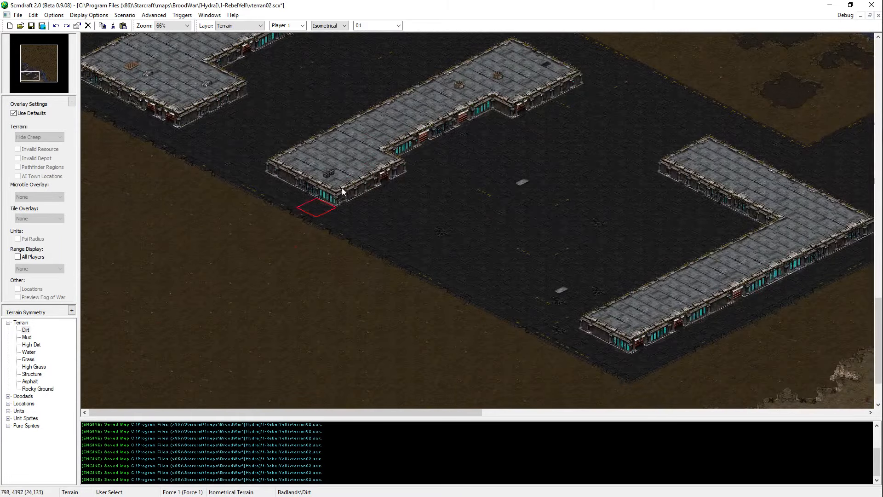
key("Up")
key("Up")
key("Up")
key("Up")
key("Up")
key("Up")
key("Up")
key("Up")
key("Up")
key("Up")
key("Up")
key("Up")
key("Up")
key("Up")
key("Up")
key("Up")
key("Up")
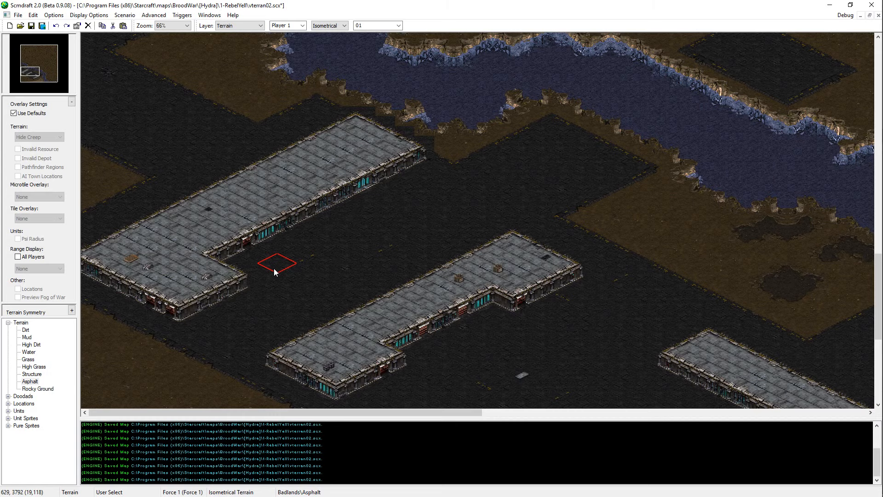
Step: Paint Asphalt over the wing and southwestern part of the northwestern building, leaving only a square block at its northeastern end
scroll(276, 271, "up", 1, "ctrl")
key("Down")
key("Down")
key("Down")
key("Down")
key("Down")
key("Down")
key("Down")
key("Down")
key("Down")
key("Down")
key("Down")
key("Down")
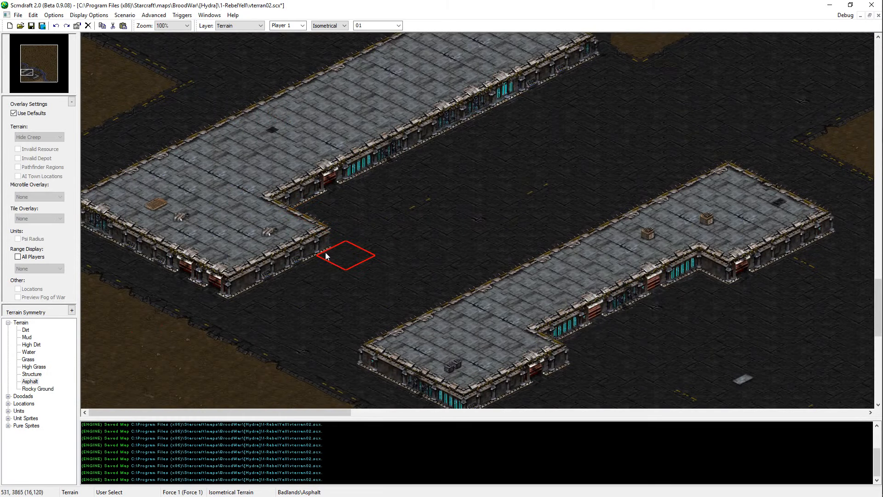
mouse_move(326, 253)
left_mouse_down()
mouse_move(142, 184)
mouse_move(85, 222)
left_mouse_up()
scroll(276, 224, "up", 2)
mouse_move(302, 317)
left_mouse_down()
mouse_move(286, 310)
mouse_move(292, 302)
mouse_move(173, 238)
mouse_move(374, 277)
left_mouse_up()
scroll(374, 277, "up", 3)
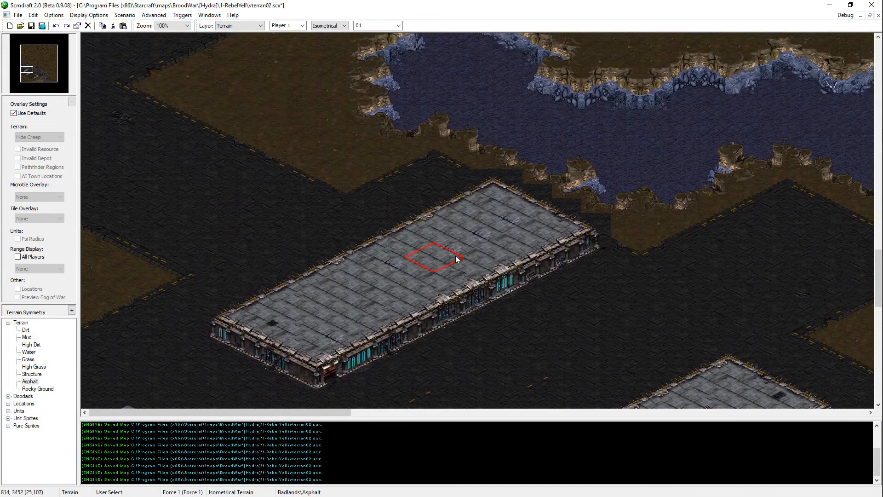
left_click_drag(209, 290, 380, 390)
left_click_drag(244, 277, 373, 335)
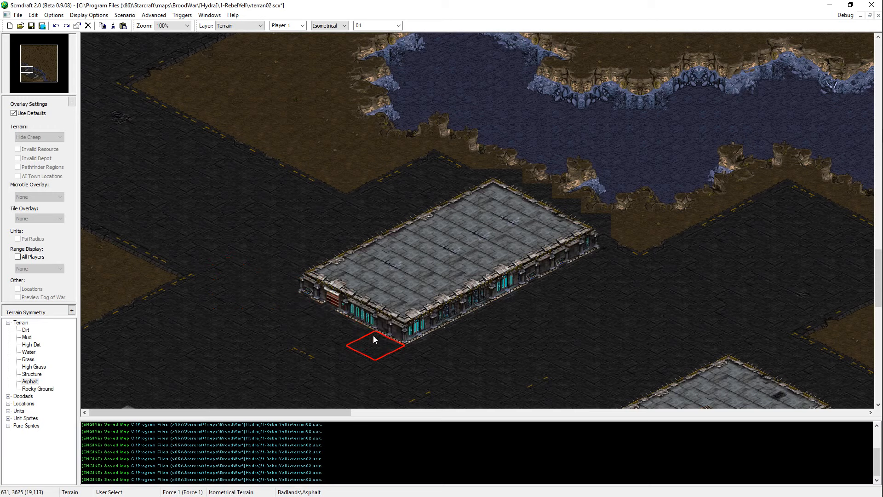
mouse_move(283, 242)
left_mouse_down()
mouse_move(333, 249)
mouse_move(464, 314)
left_mouse_up()
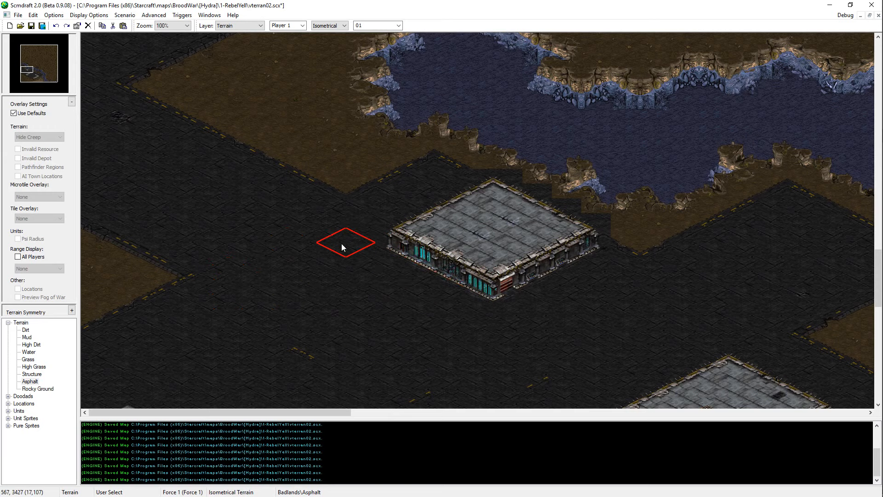
Step: Try to extend the square building's northwestern side with Structure, and undo it
right_click_drag(420, 186, 600, 278)
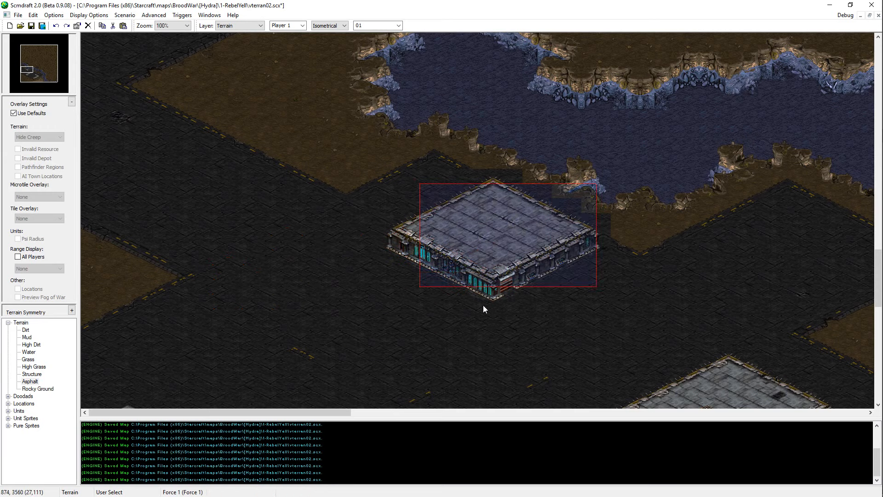
left_click(32, 373)
left_click(408, 212)
key("ctrl+z")
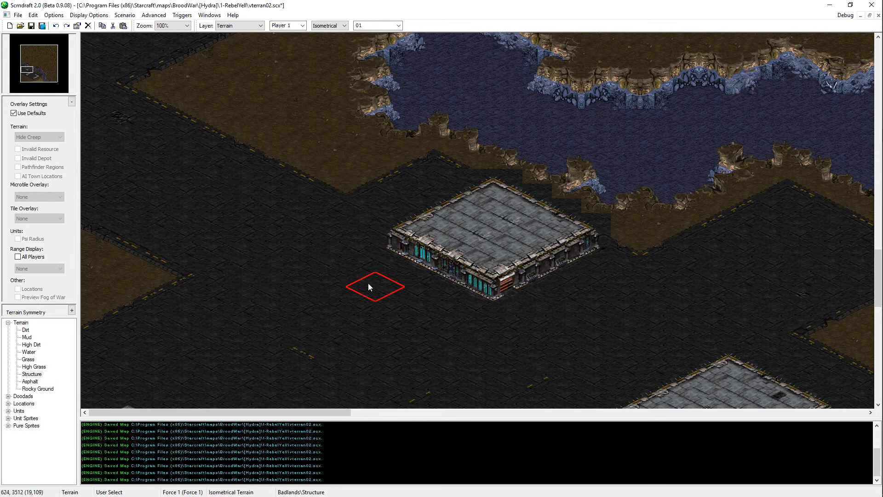
Step: Widen the square building to the northwest by placing a copy of its northwestern edge tiles one step outward
scroll(400, 173, "up", 2)
scroll(400, 172, "up", 3)
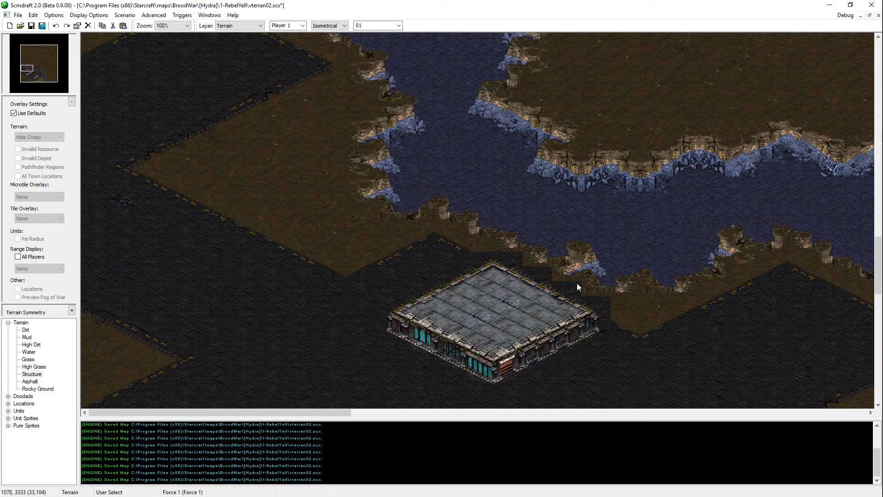
left_click_drag(522, 310, 516, 324)
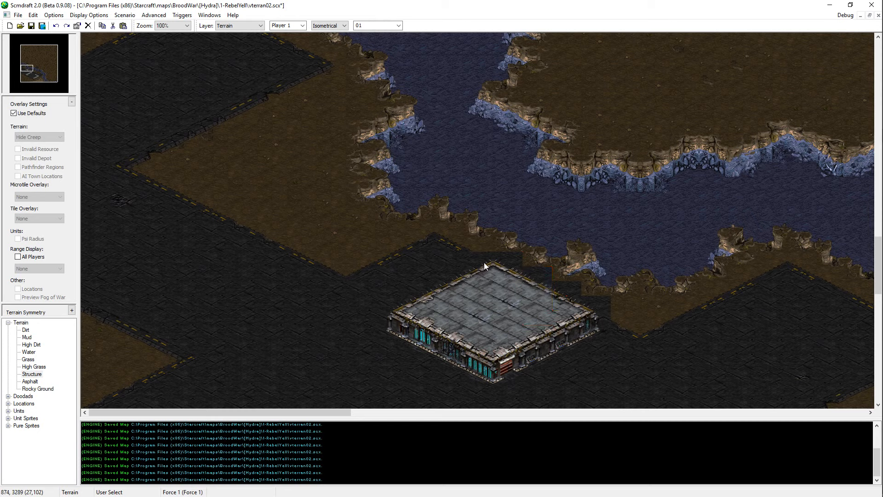
mouse_move(442, 314)
left_mouse_down()
mouse_move(403, 320)
mouse_move(403, 307)
mouse_move(378, 346)
mouse_move(388, 291)
mouse_move(402, 274)
left_mouse_up()
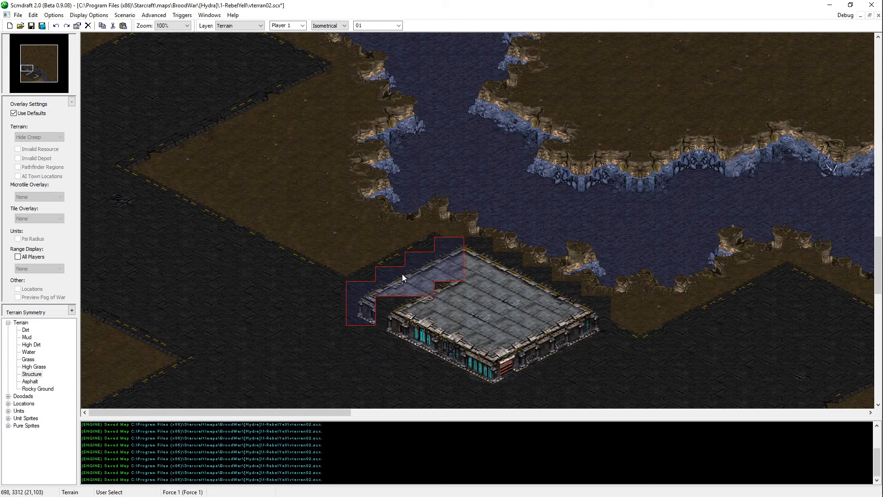
key("Delete")
key("ctrl+z")
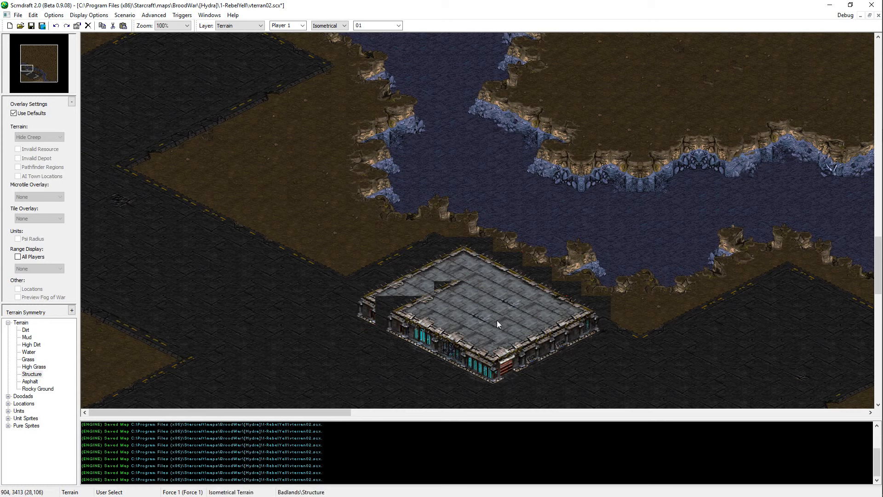
Step: Copy a wall section from the building's southwestern facade and paste it into the gap near its western corner
left_click(475, 333)
left_click_drag(464, 328, 432, 369, "shift")
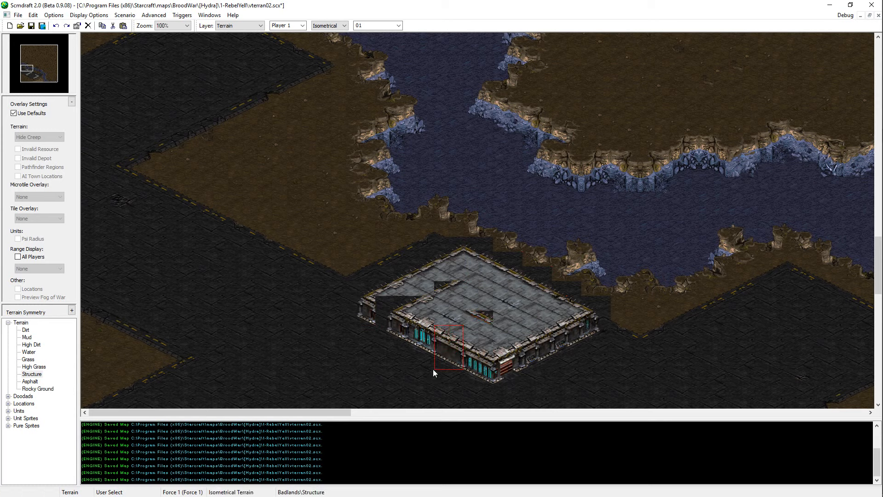
key("ctrl+c")
key("ctrl+z")
key("ctrl+v")
left_click(390, 320)
key("Escape")
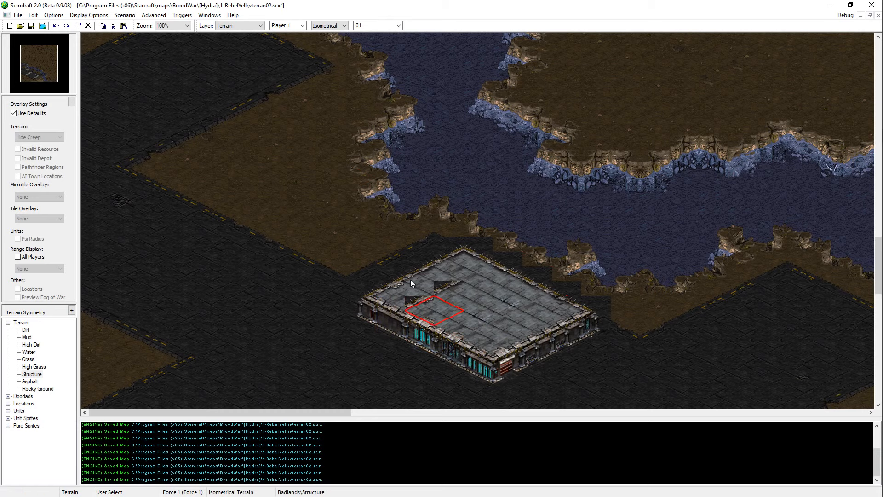
Step: Fill the remaining gaps in the building's roof with Structure using a 2 by 1 rectangular brush, and save the map
scroll(332, 25, "down", 1)
left_click(423, 305)
left_click(446, 287)
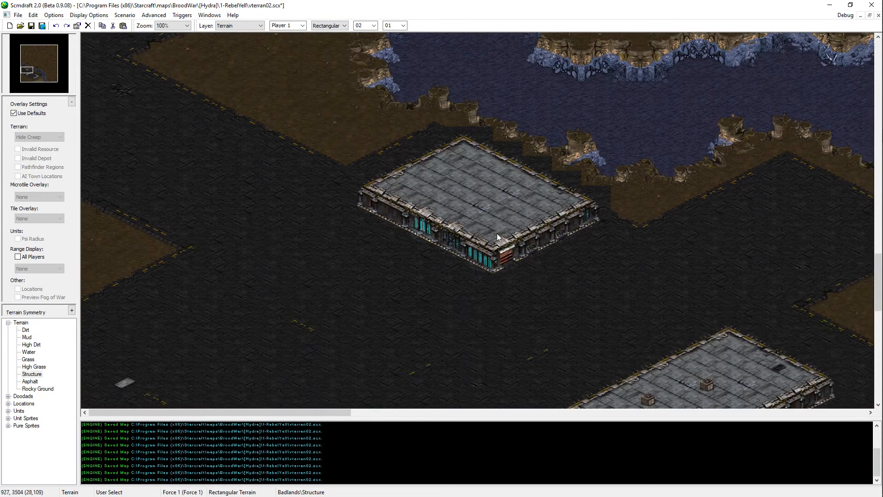
middle_click_drag(482, 254, 529, 342)
key("ctrl+s")
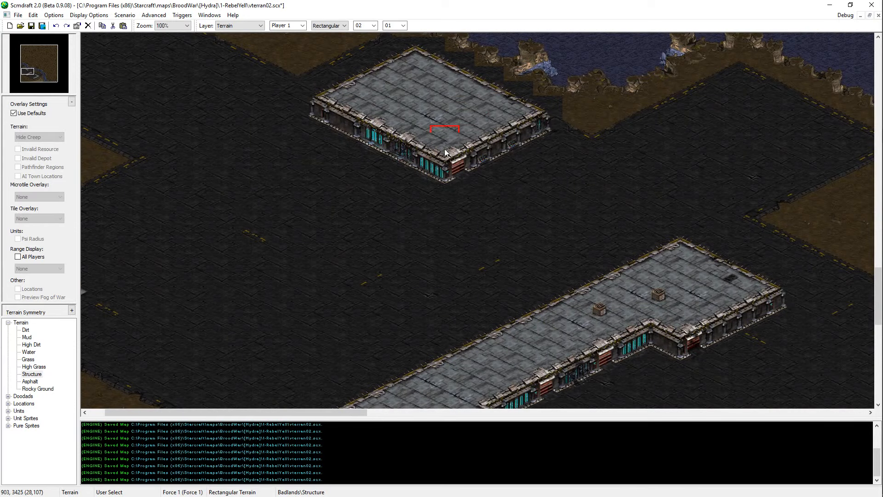
Step: Repaint the yellow lane markings between the northwestern building and the long diagonal building with the isometrical Asphalt brush
middle_click_drag(548, 299, 384, 57)
scroll(329, 31, "up", 1)
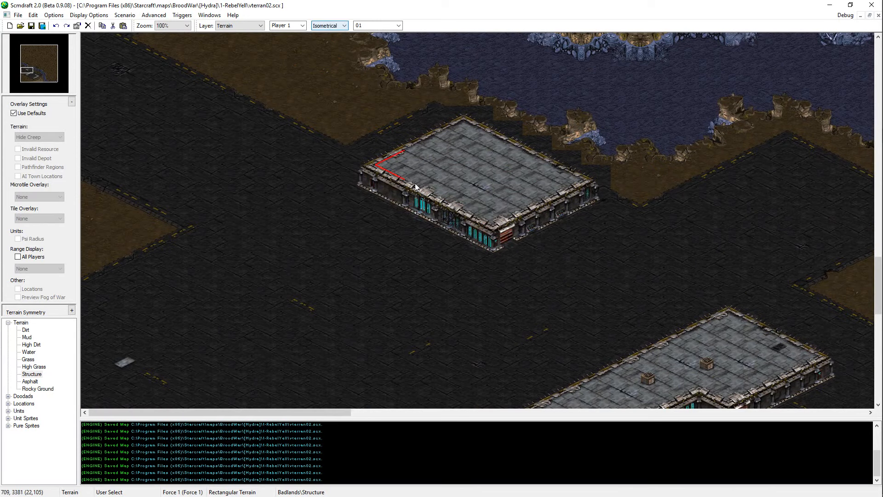
middle_click_drag(364, 170, 345, 99)
left_click(31, 381)
middle_click_drag(166, 394, 165, 496)
left_click(287, 245)
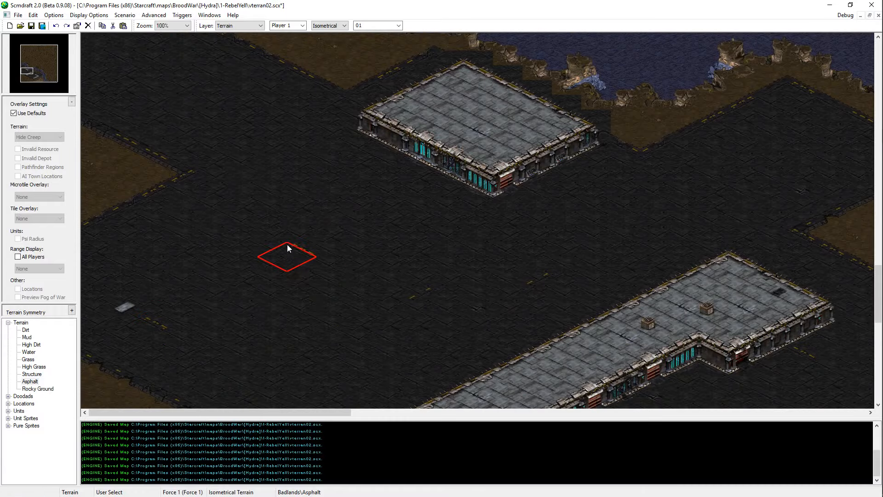
left_click(162, 323)
left_click(410, 298)
left_click(555, 283)
Step: Repaint the yellow markings in the courtyard between the long building and the L-shaped building with Asphalt, and save the map
middle_click_drag(343, 242, 545, 496)
left_click(555, 316)
left_click(603, 314)
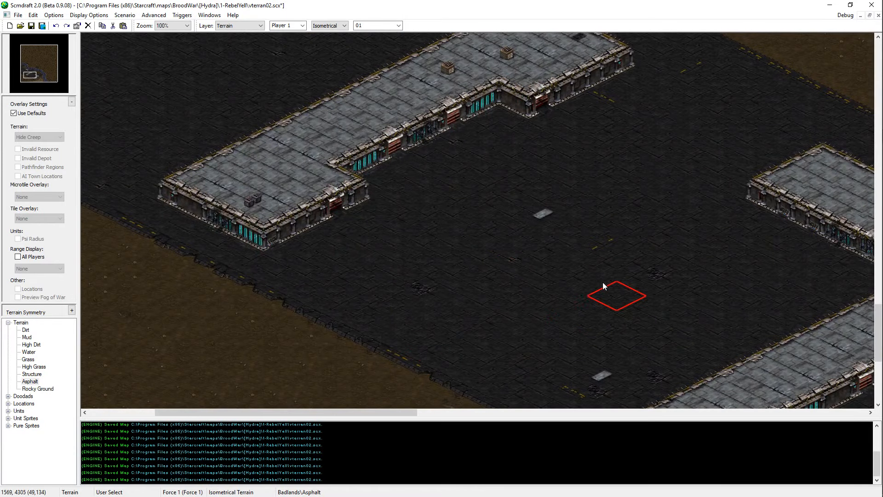
left_click(603, 248)
left_click(572, 388)
middle_click_drag(457, 285, 533, 361)
left_click(488, 300)
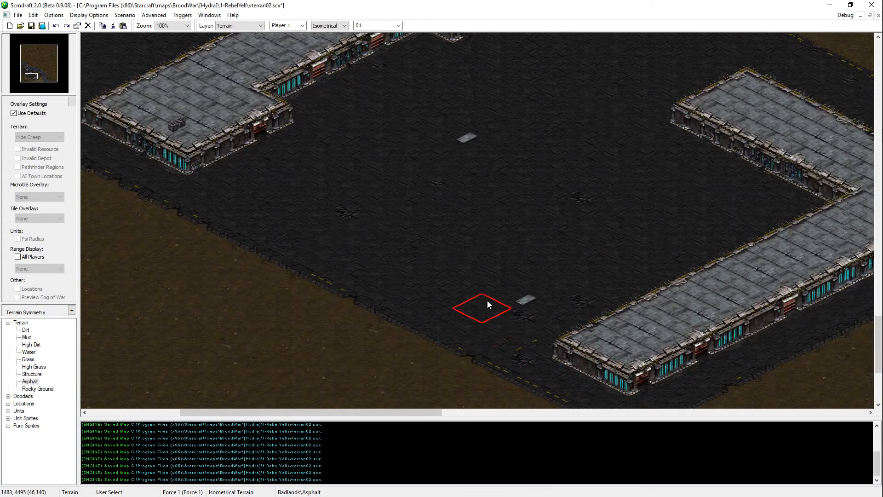
left_click(511, 350)
middle_click_drag(340, 354, 541, 161)
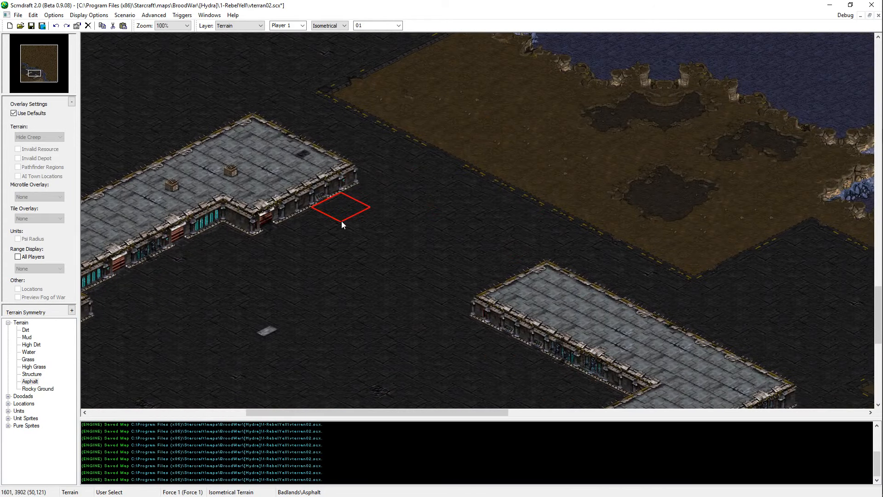
middle_click_drag(342, 221, 681, 173)
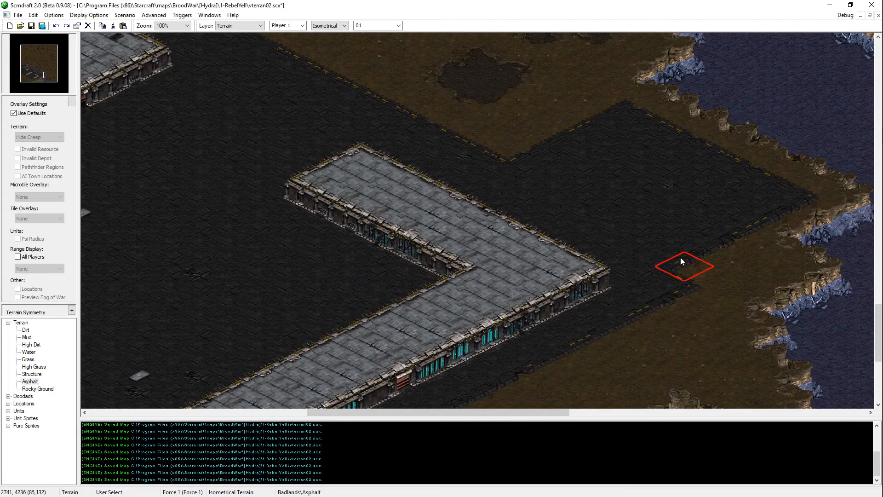
key("ctrl+s")
Step: Paint a small Structure building at the map's western edge and reshape it with Asphalt
middle_click_drag(693, 257, 630, 258)
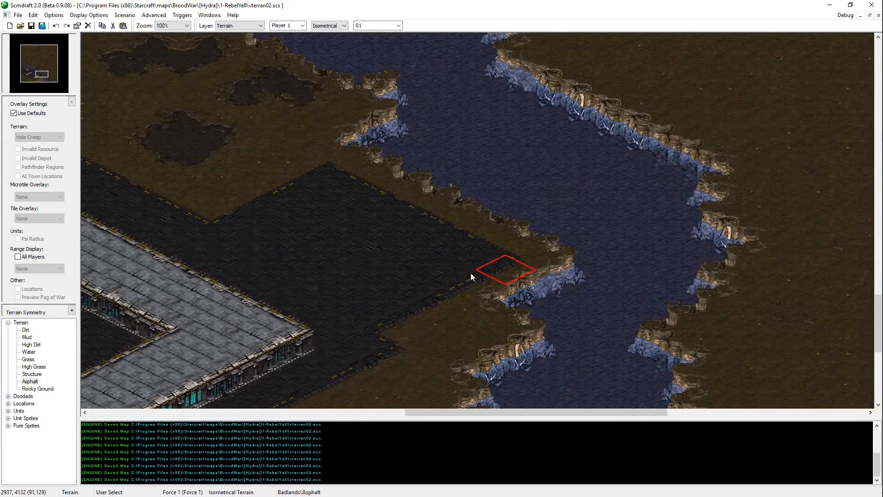
middle_click_drag(368, 325, 440, 270)
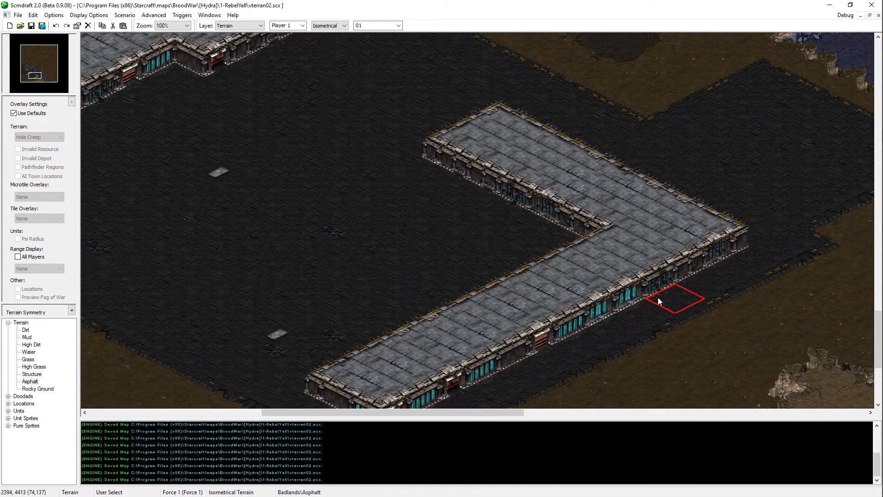
middle_click_drag(658, 299, 356, 226)
key("Up")
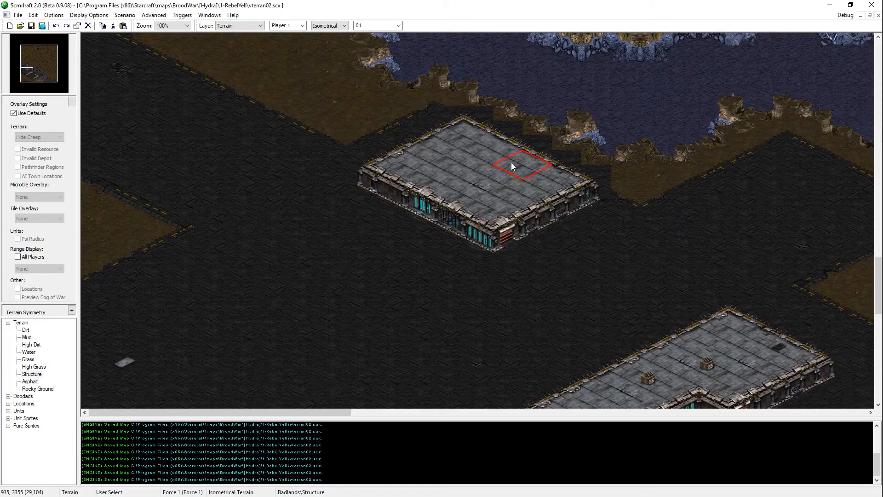
scroll(253, 331, "down", 5)
left_click(115, 264)
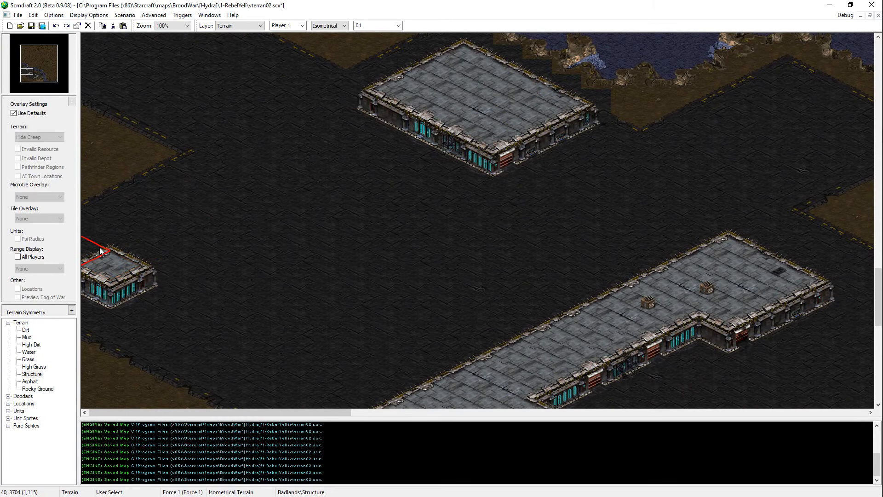
left_click(100, 247)
key("Down")
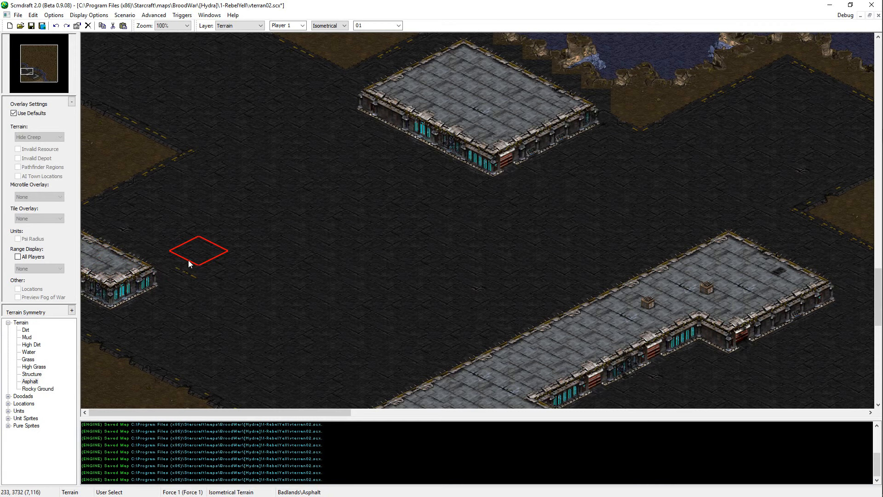
Step: Undo the small building at the western edge, and save the map
key("ctrl+s")
scroll(231, 148, "up", 4)
right_click(310, 245)
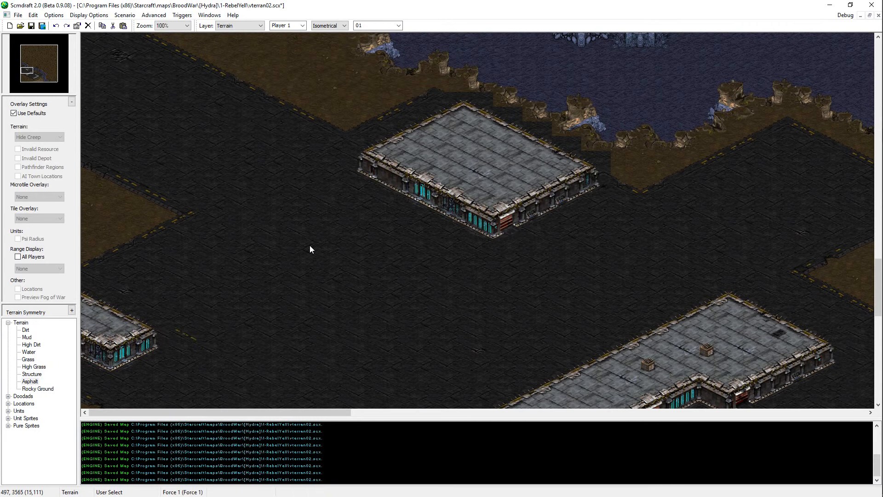
key("ctrl+z")
Step: Clear the small building at the map's western edge to asphalt and paint two Dirt patches beside the existing western dirt field
mouse_move(310, 245)
middle_mouse_down()
mouse_move(363, 396)
mouse_move(446, 269)
mouse_move(351, 245)
mouse_move(530, 265)
middle_mouse_up()
scroll(448, 263, "down", 3)
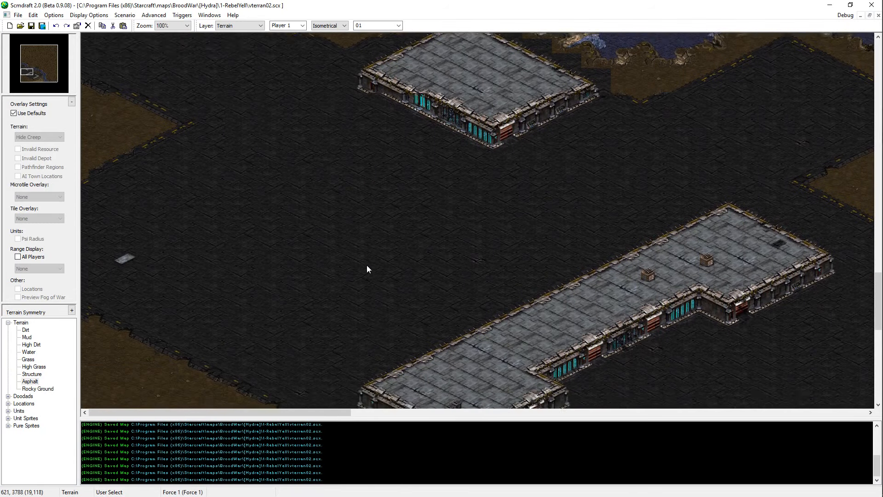
left_click(111, 150)
left_click(202, 170)
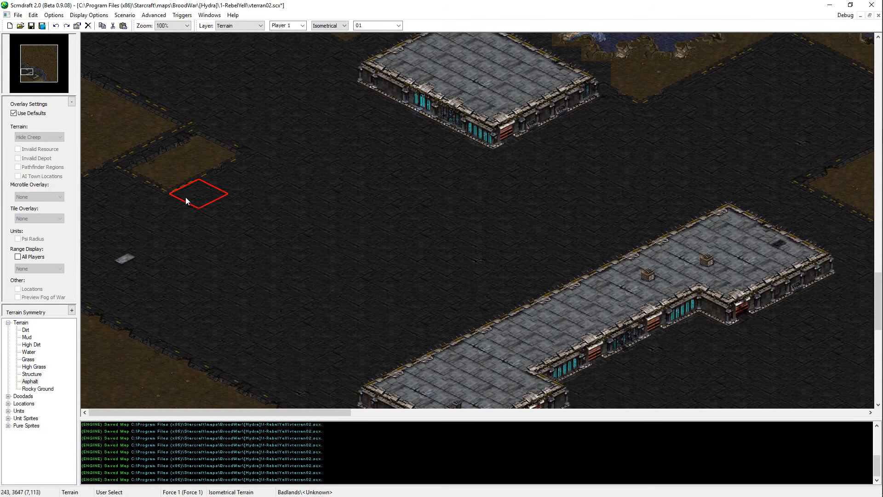
left_click(112, 209)
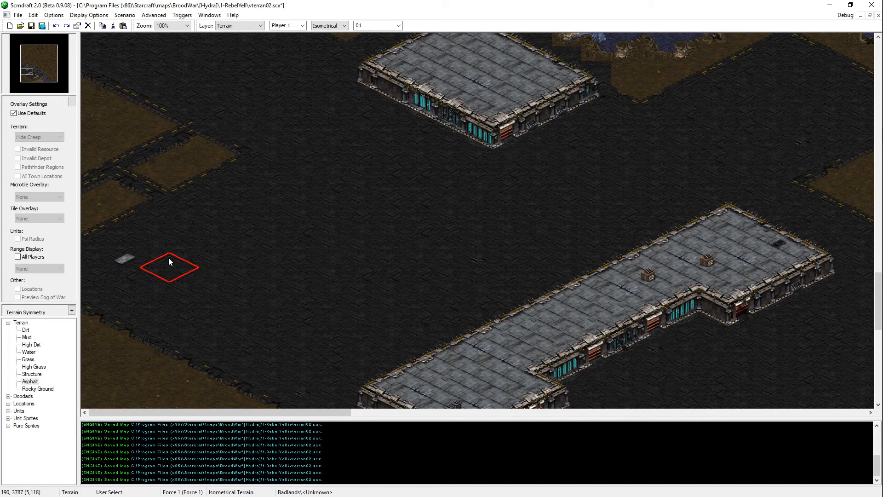
Step: Paint two more Dirt patches farther south along the western edge, undoing the misplaced one, and save the map
left_click(117, 274)
left_click(166, 289)
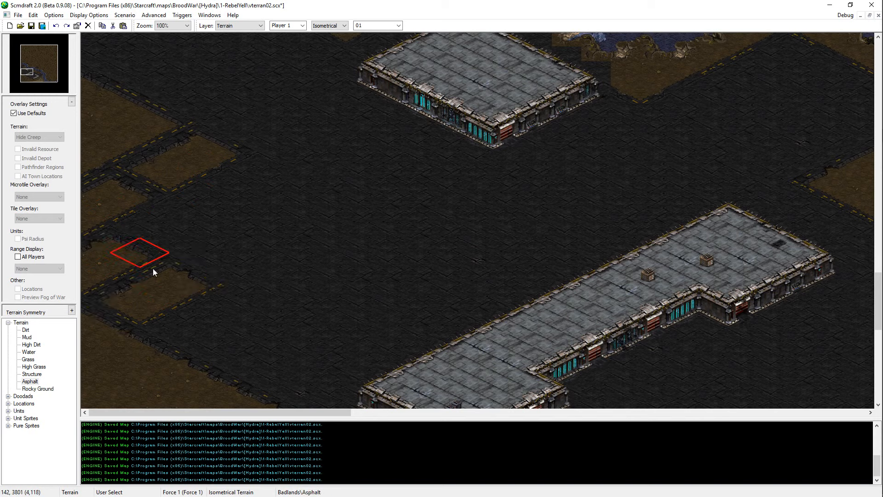
key("ctrl+z")
left_click(147, 281)
left_click_drag(117, 243, 166, 266)
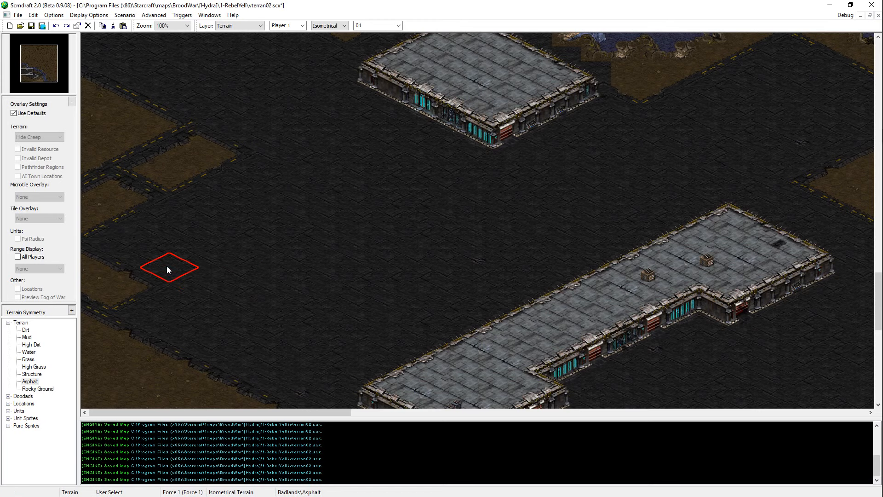
left_click(198, 319)
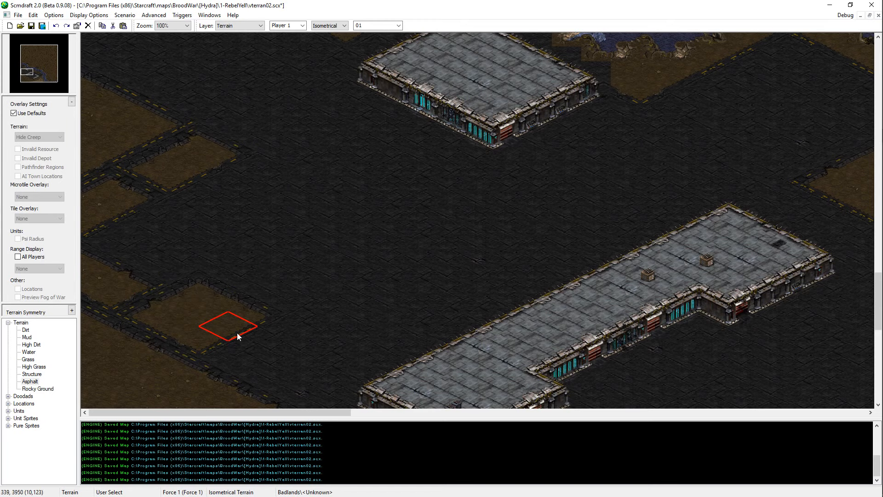
scroll(393, 229, "down", 3)
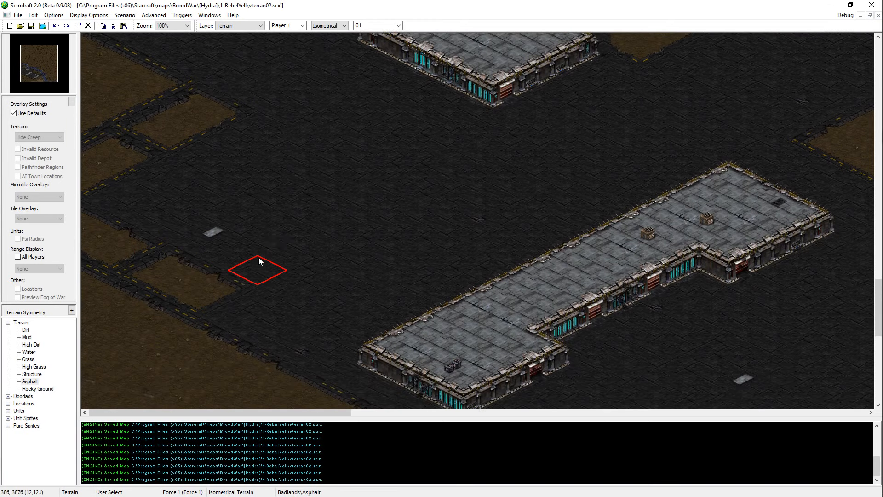
Step: Look at the vterran03 map for reference, return to vterran02, and review the western asphalt area
key("alt+Tab")
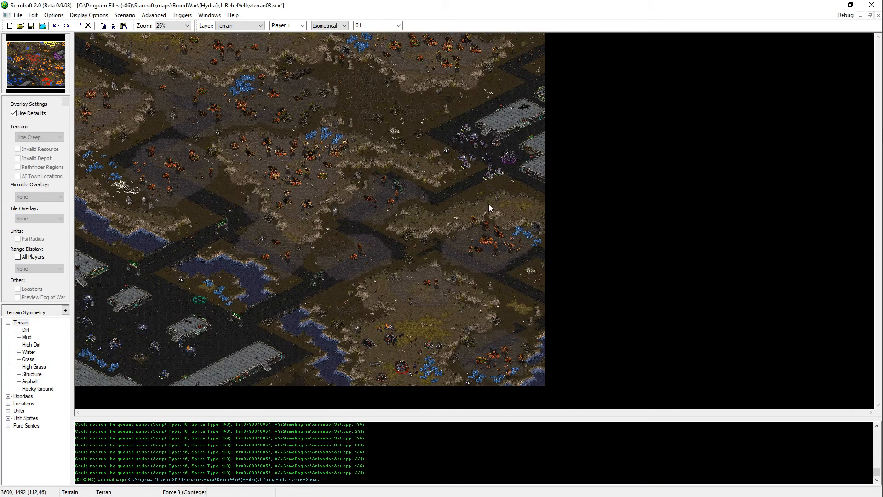
key("alt+Tab")
scroll(282, 214, "up", 3)
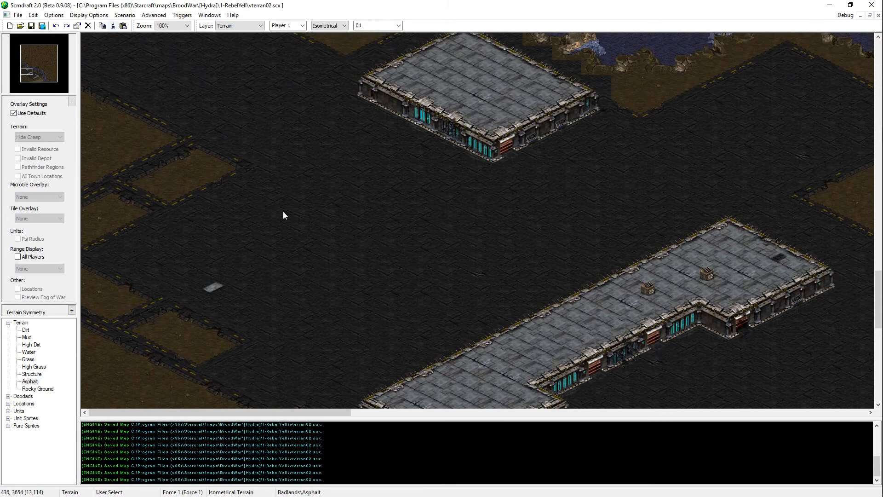
scroll(160, 252, "down", 3)
scroll(162, 140, "up", 6)
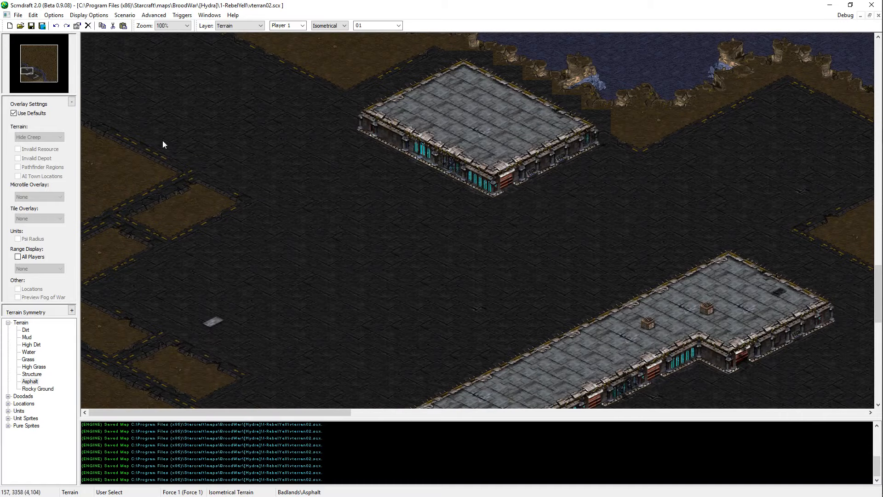
Step: Place a neutral-category Start Location for Player 1 on the asphalt east of the western dirt patches
left_click(8, 411)
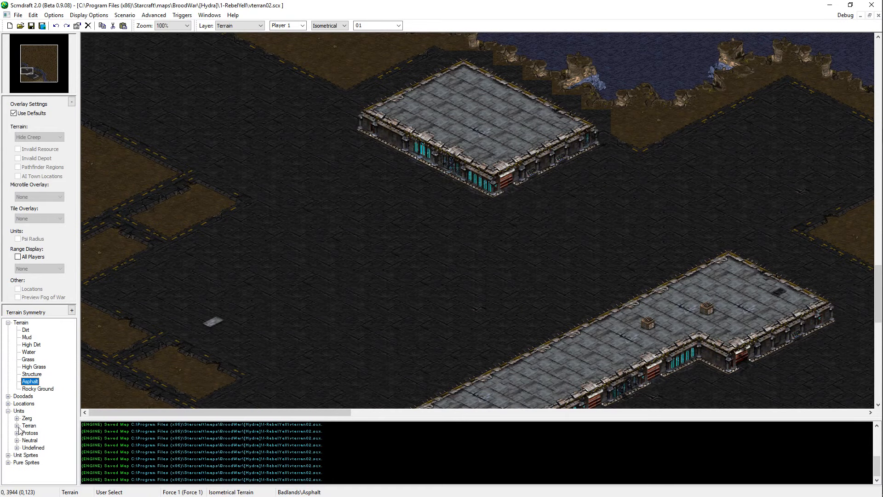
left_click(16, 440)
left_click(25, 470)
left_click(48, 470)
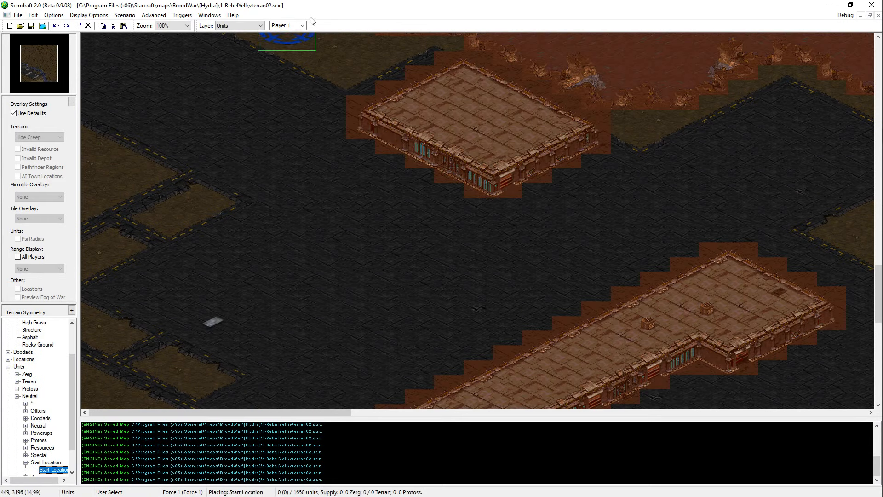
left_click(241, 300)
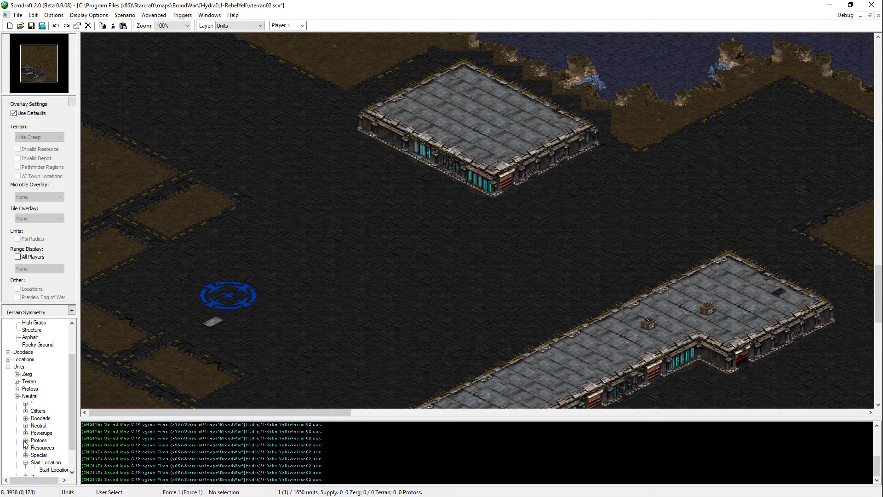
Step: Place a Player 1 Terran Command Center on top of the start location
left_click(17, 382)
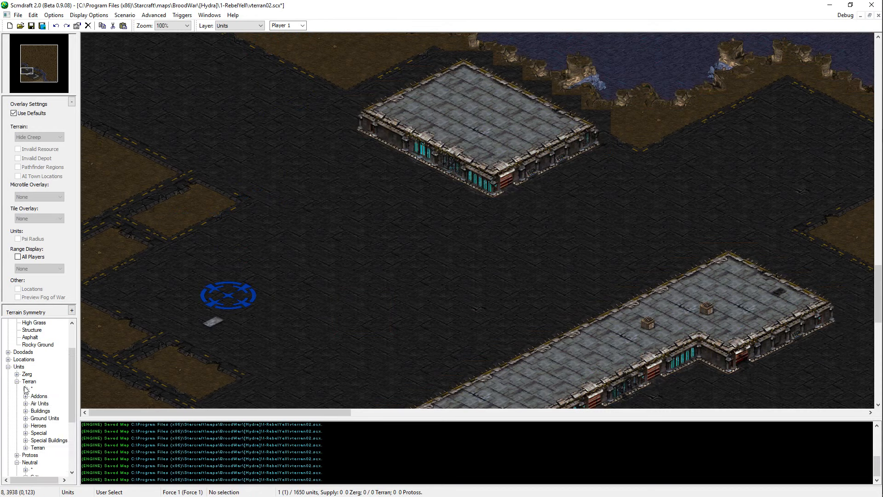
left_click(26, 410)
left_click(51, 418)
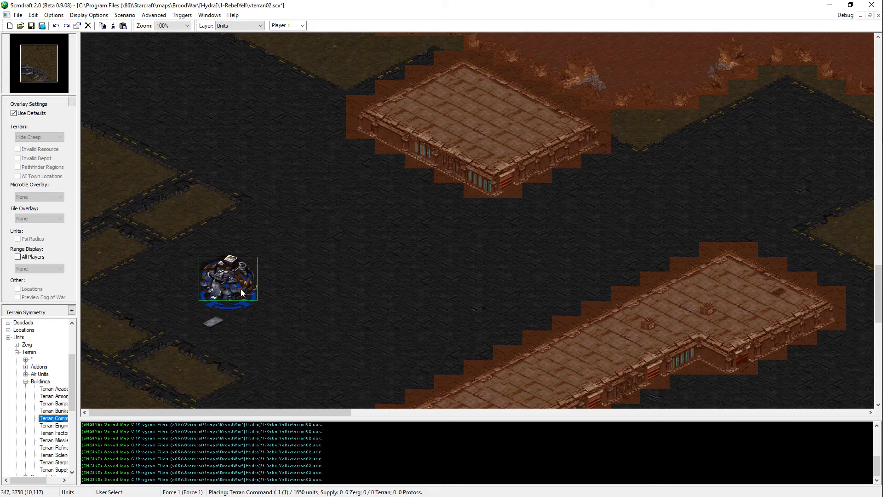
left_click(241, 289)
Step: Move the Command Center and start location together slightly east, and save the map
left_click_drag(293, 240, 250, 298)
key("ctrl+x")
key("ctrl+v")
left_click(250, 298)
right_click(249, 298)
scroll(363, 303, "down", 3)
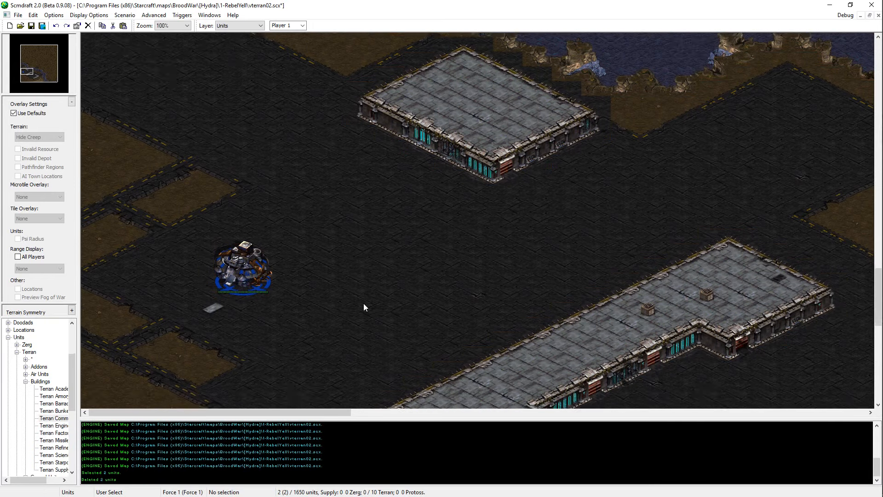
key("ctrl+s")
Step: Place two Mineral Field (Type 2) units, one on the dirt patch northwest of the Command Center and one on the patch west of it
scroll(291, 248, "up", 1, "ctrl")
scroll(285, 252, "up", 1)
scroll(54, 400, "down", 7)
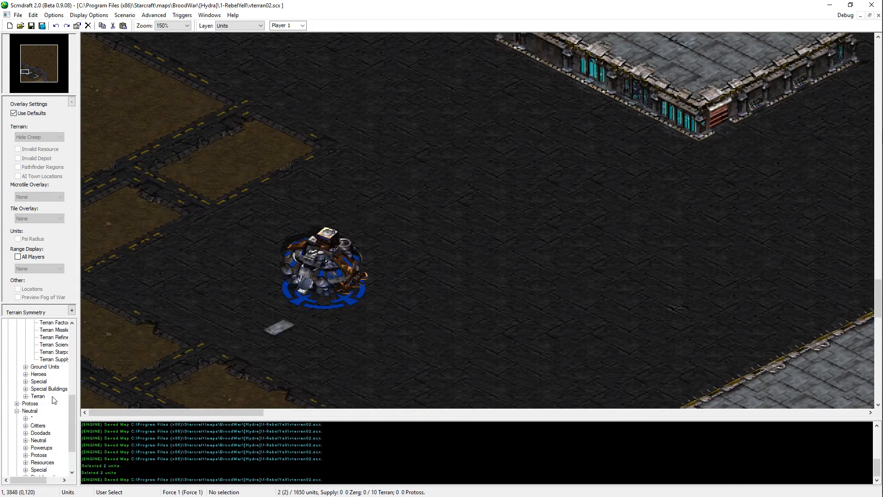
left_click(25, 418)
left_click(53, 411)
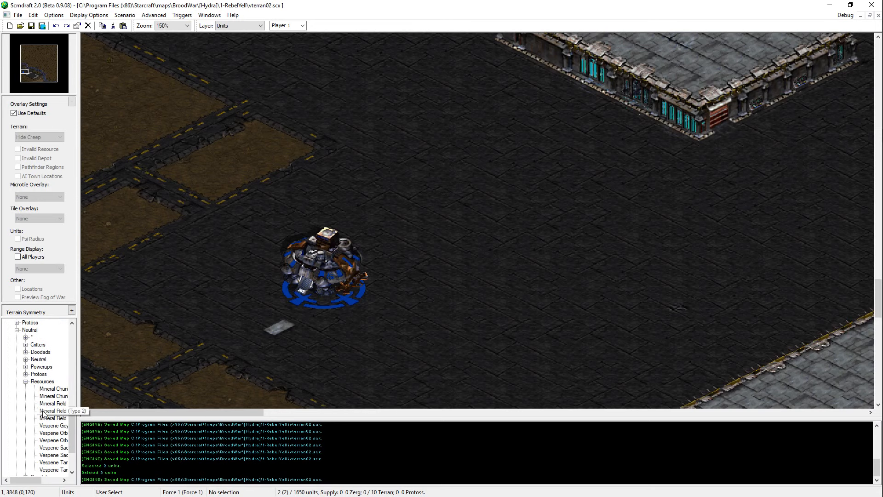
left_click(263, 158)
left_click(219, 180)
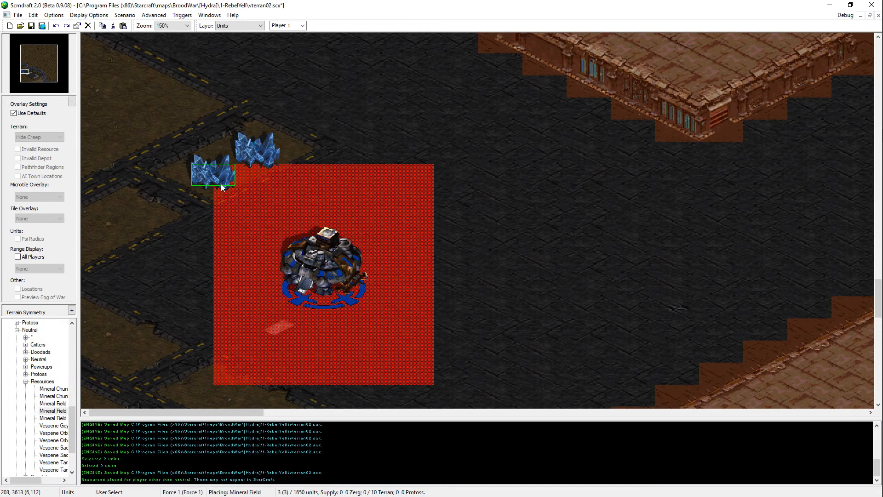
key("ctrl+z")
left_click(135, 222)
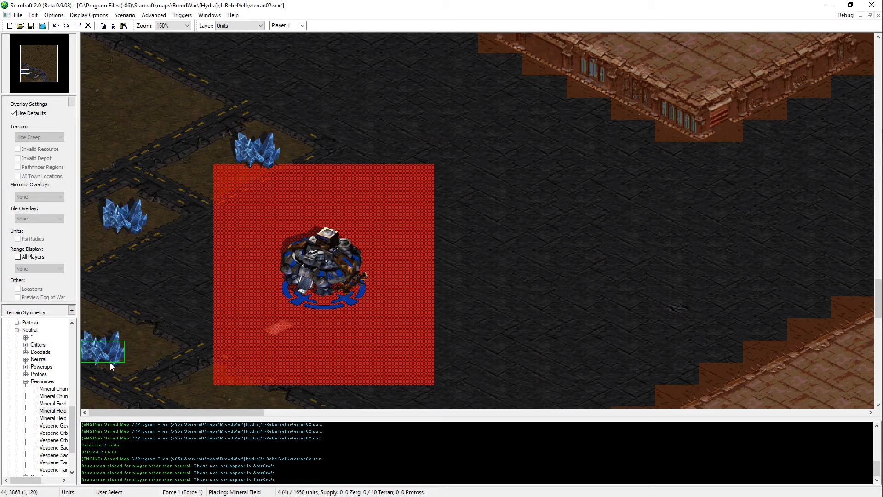
Step: Place two Mineral Fields of the other variants beside the existing ones, making a pair on each of the two dirt patches
left_click(52, 410)
left_click(119, 244)
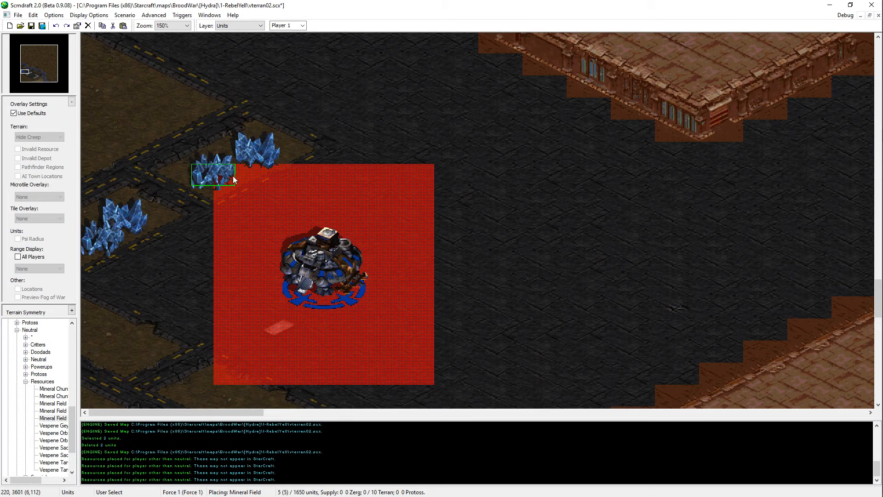
scroll(234, 177, "up", 3)
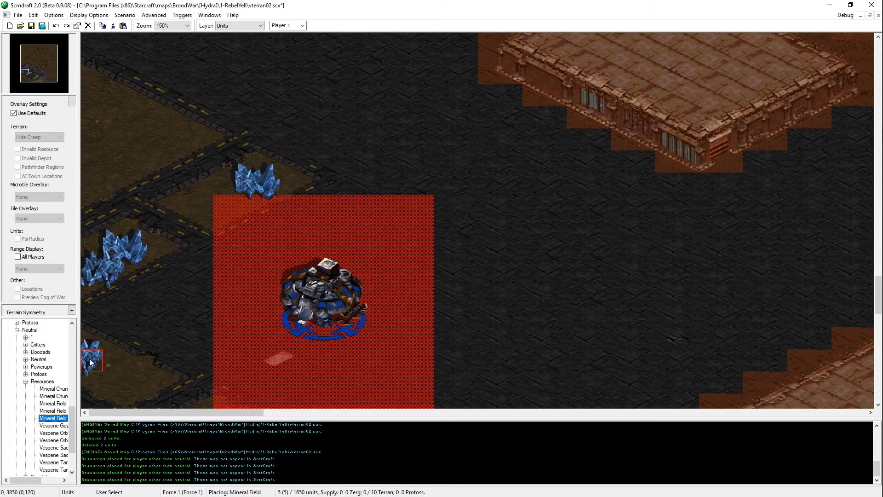
left_click(52, 404)
left_click(223, 210)
Step: Place a Mineral Field on the dirt patch southwest of the Command Center and paste a copy of the northernmost one beside it
scroll(264, 251, "down", 1, "ctrl")
scroll(166, 342, "down", 3)
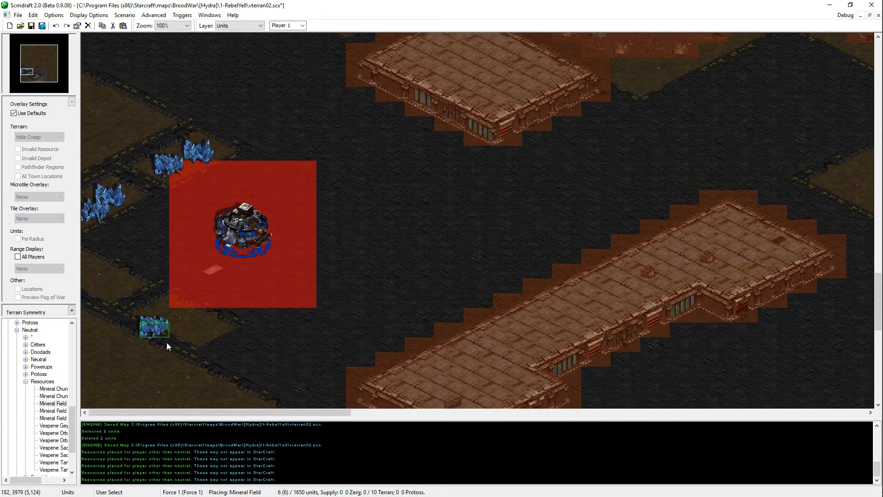
left_click(206, 335)
right_click(206, 335)
left_click(201, 157)
key("ctrl+c")
key("ctrl+v")
left_click(192, 318)
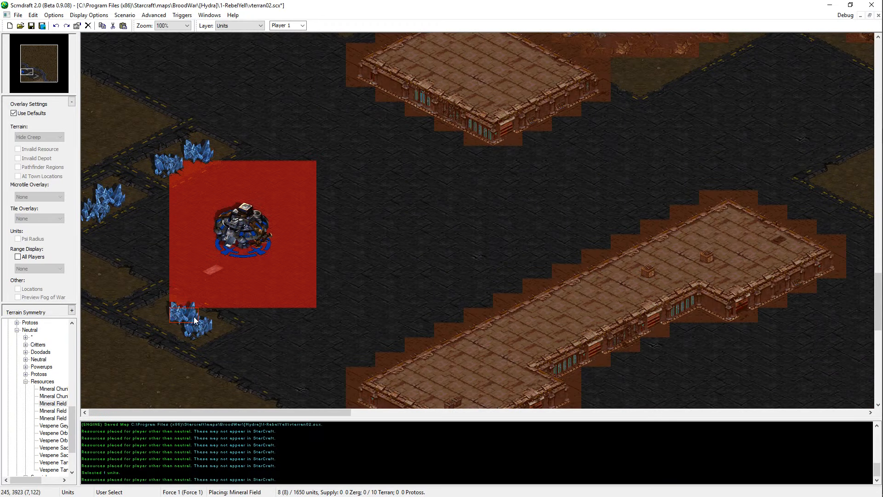
right_click(193, 318)
Step: Move the southwestern mineral pair to the lower dirt patch at the map's western edge
left_click_drag(218, 322, 166, 271)
key("ctrl+x")
key("ctrl+v")
left_click(109, 275)
right_click(109, 275)
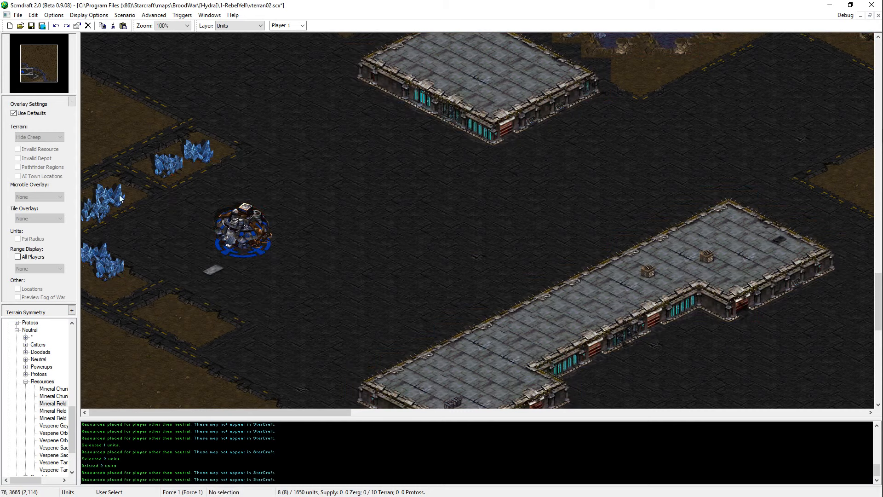
Step: Copy a mineral field from the upper western-edge pair and paste it as a third one beside the lower pair
left_click(116, 195)
key("ctrl+c")
key("ctrl+v")
left_click(110, 297)
right_click(109, 297)
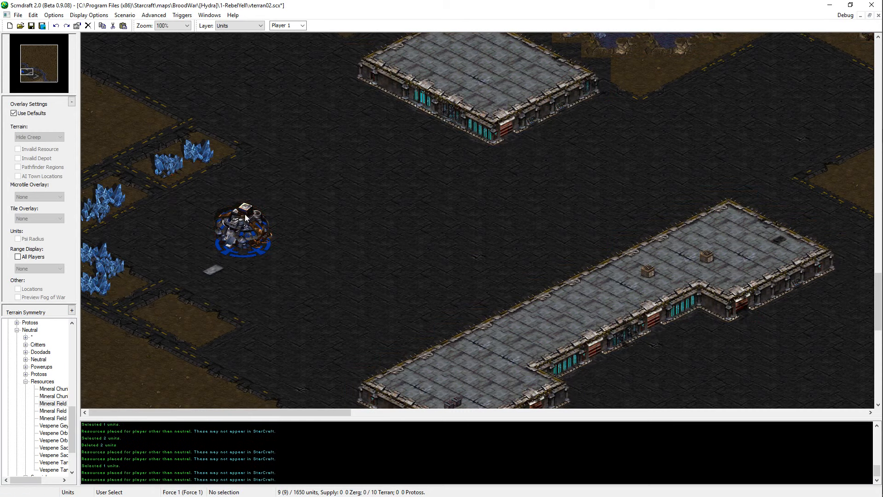
key("ctrl+z")
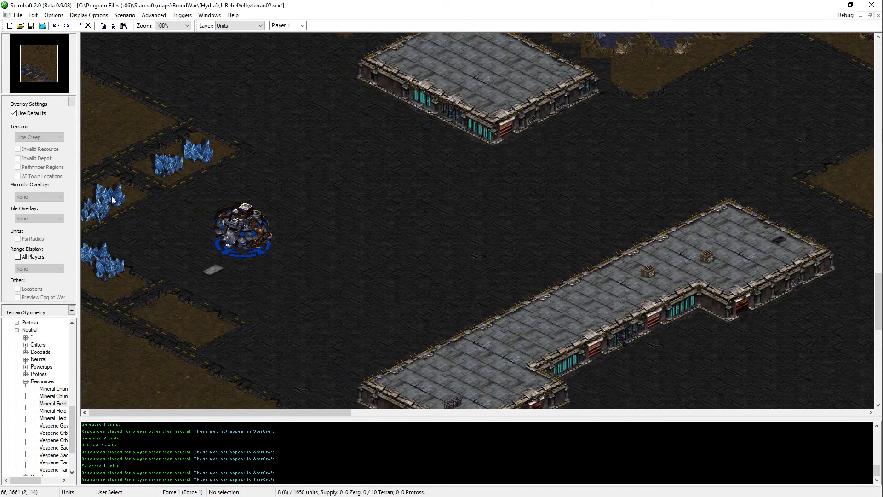
key("ctrl+v")
left_click(123, 301)
right_click(141, 282)
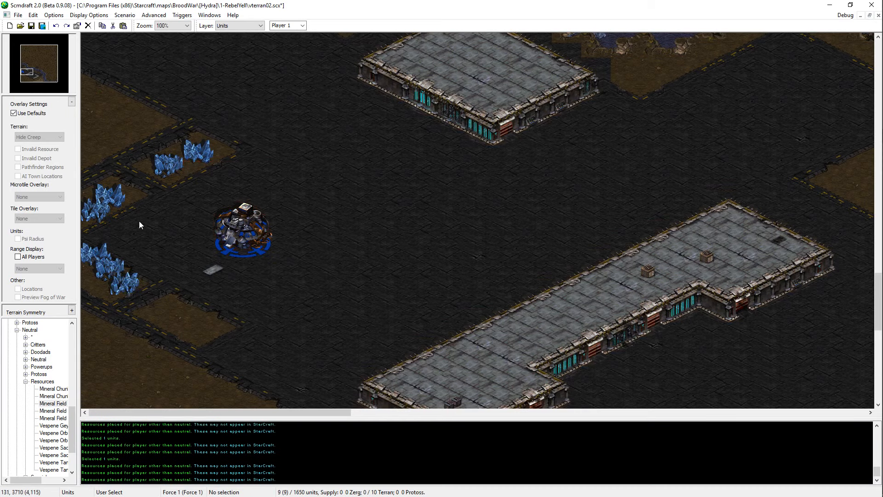
Step: Reposition the lower western mineral group and shift its easternmost field north, level with the field at the map edge
left_click_drag(139, 221, 97, 294)
key("ctrl+x")
key("ctrl+v")
left_click(110, 283)
left_click(124, 294)
key("ctrl+x")
key("ctrl+v")
left_click(126, 271)
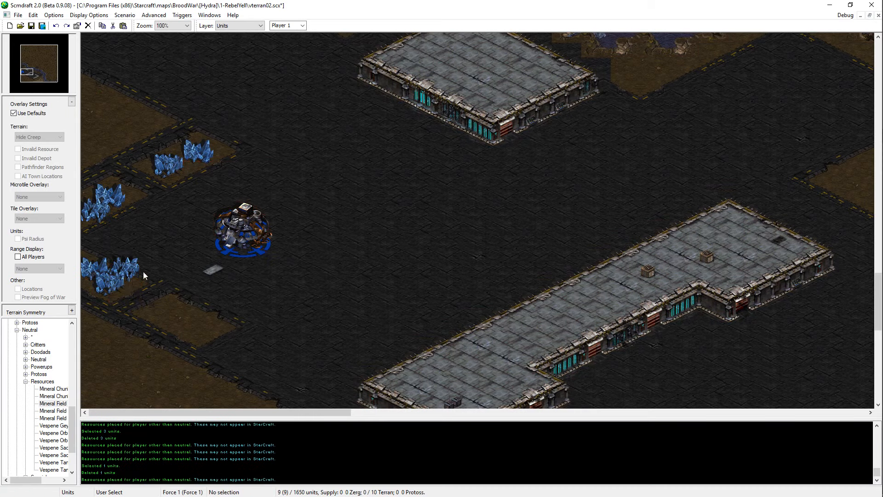
Step: Move the middle mineral field of the lower western group farther south, undoing placements that do not fit
left_click(113, 284)
key("ctrl+x")
key("ctrl+v")
left_click(118, 297)
key("ctrl+z")
key("ctrl+v")
left_click(120, 303)
key("ctrl+z")
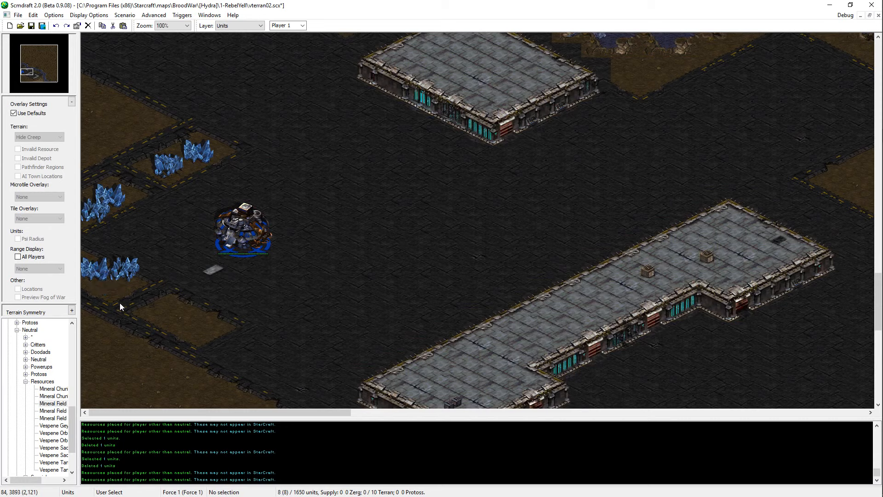
key("ctrl+v")
left_click(120, 302)
Step: Move the easternmost mineral field of the lower western group slightly south, next to the lowest one
left_click(134, 275)
key("ctrl+x")
key("ctrl+v")
left_click(132, 289)
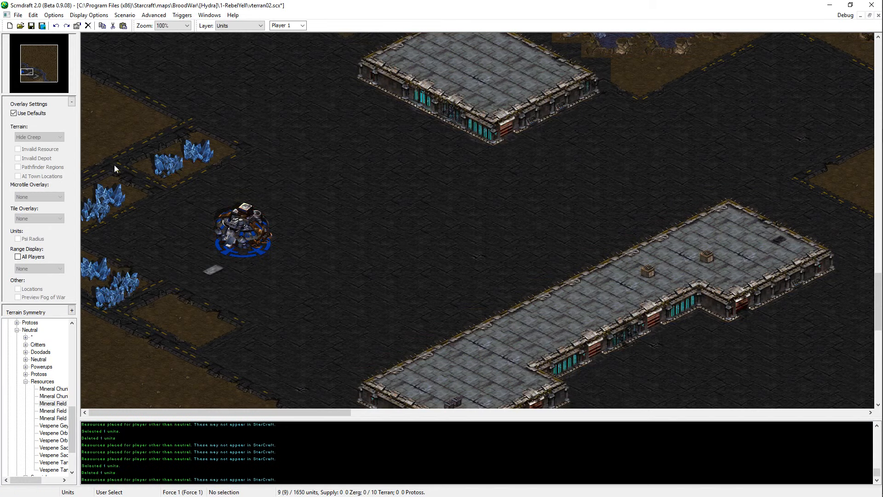
Step: Paint Dirt over the asphalt strips to join the northwestern and southwestern patches to the neighbouring dirt fields
key("t")
left_click(155, 147)
left_click(85, 189)
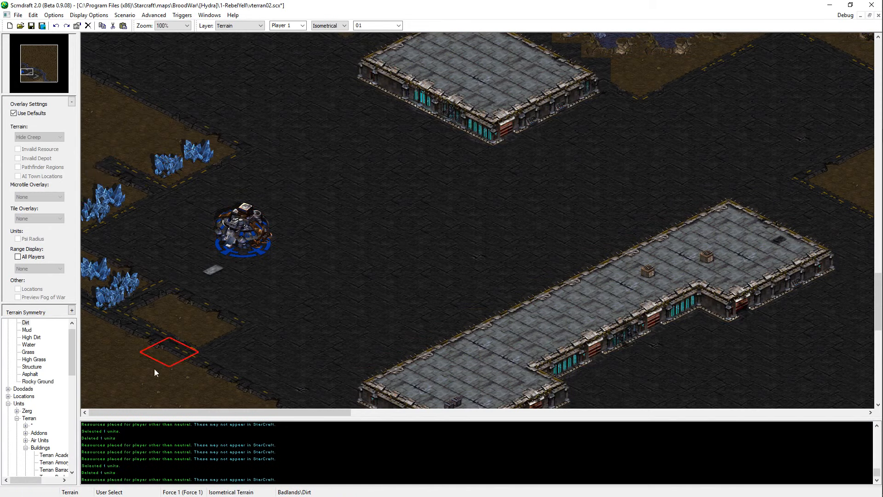
left_click(96, 291)
left_click(139, 333)
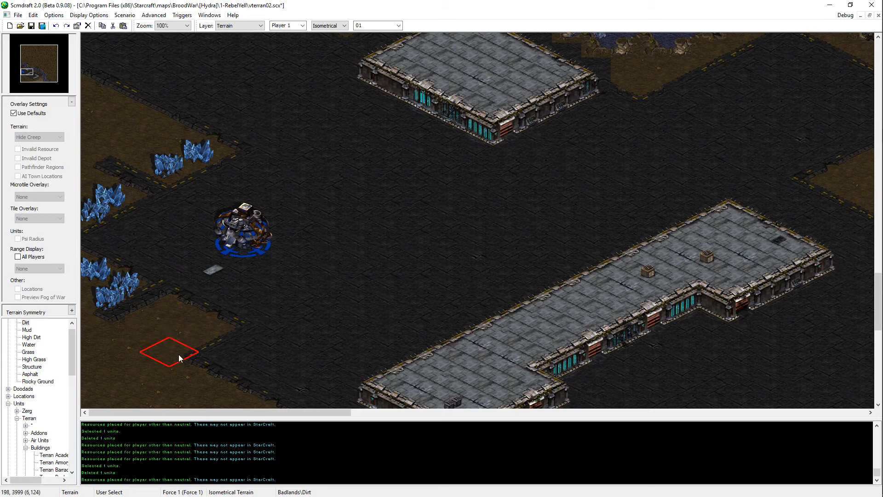
scroll(178, 352, "up", 2)
Step: Delete the western mineral field of the pair northwest of the Command Center
key("u")
left_click_drag(156, 275, 54, 344)
left_click(110, 322)
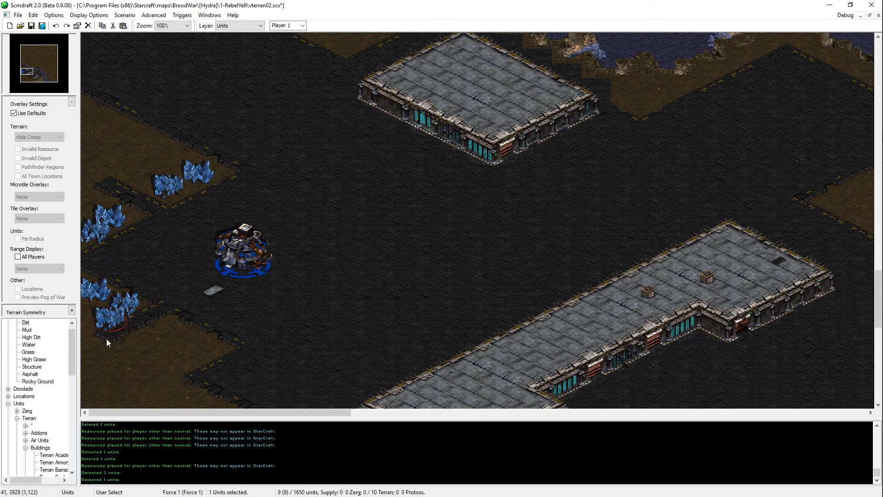
left_click_drag(142, 273, 92, 338)
left_click(200, 243)
left_click(174, 189)
key("Delete")
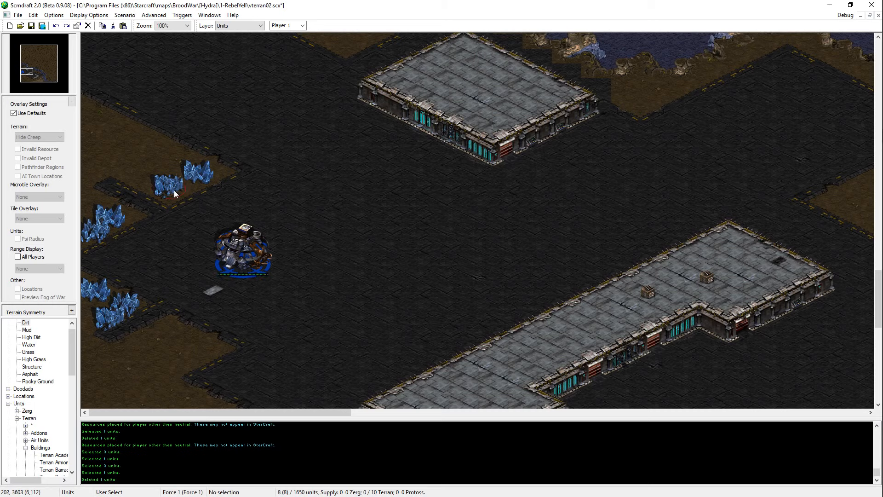
Step: Move Player 1's Command Center slightly southwest, closer to the mineral fields, by placing a copy and deleting the original
left_click_drag(174, 190, 180, 192)
mouse_move(241, 265)
left_mouse_down()
mouse_move(242, 281)
mouse_move(214, 278)
left_mouse_up()
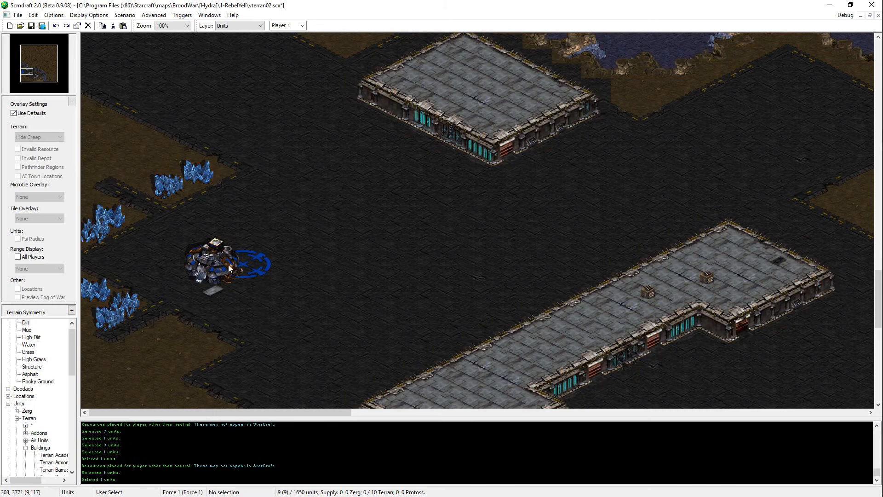
left_click(230, 269)
key("Delete")
scroll(251, 285, "up", 1)
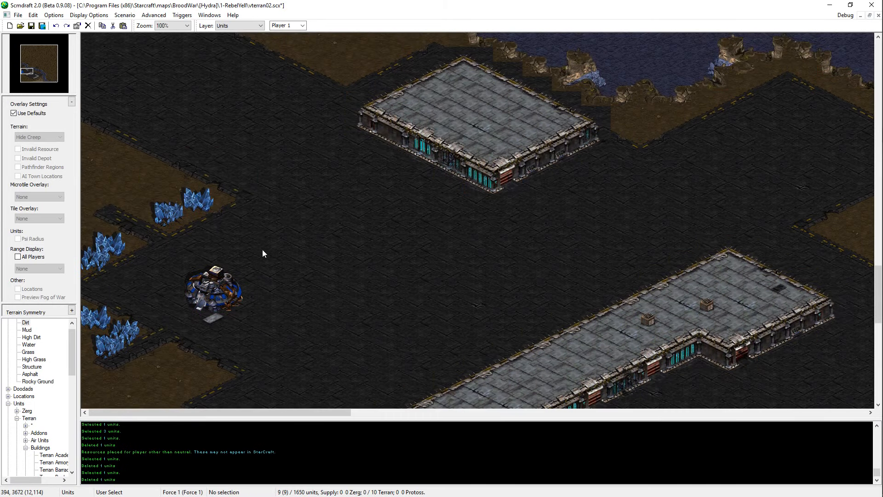
Step: Shift the eastern field of the northwestern mineral pair against its neighbour and paste a third mineral field to their west
left_click(192, 211)
left_click_drag(201, 202, 192, 205)
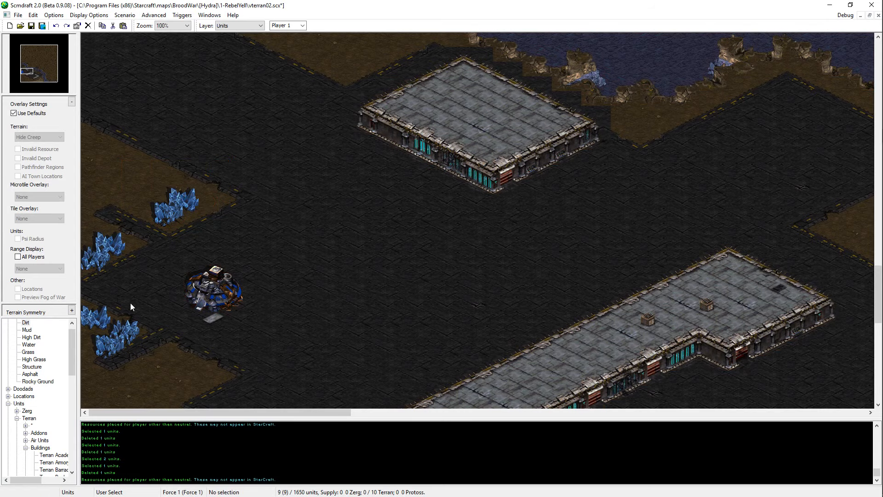
left_click(128, 327)
key("ctrl+c")
key("ctrl+v")
left_click(145, 212)
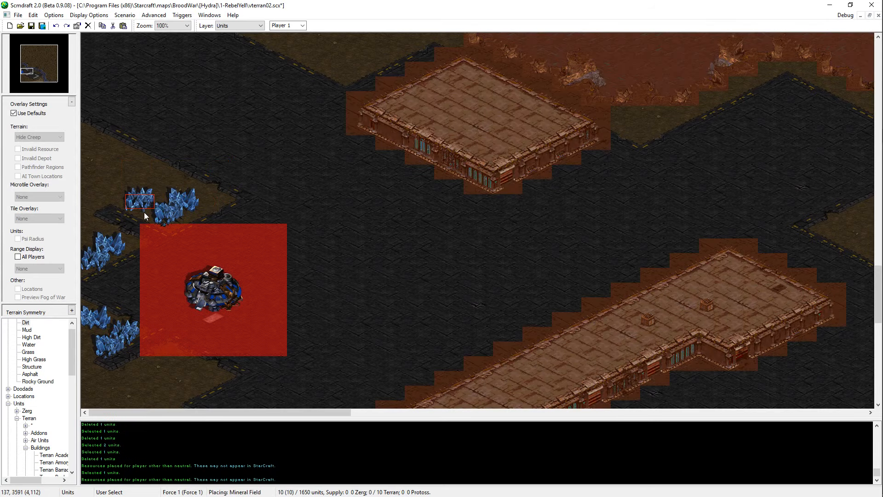
right_click(144, 211)
Step: Paste two copies of the southern mineral field along the northern and western sides of the northwestern group
scroll(195, 252, "down", 2)
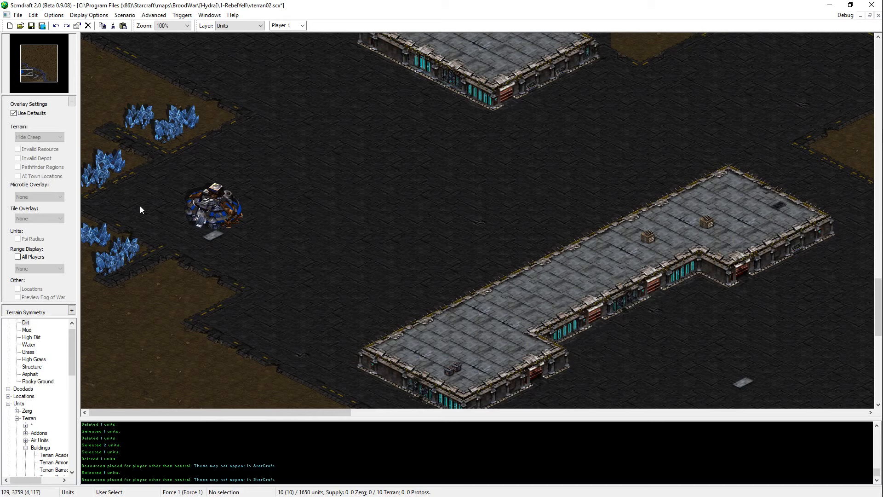
left_click(178, 133)
key("ctrl+c")
key("ctrl+v")
left_click(168, 111)
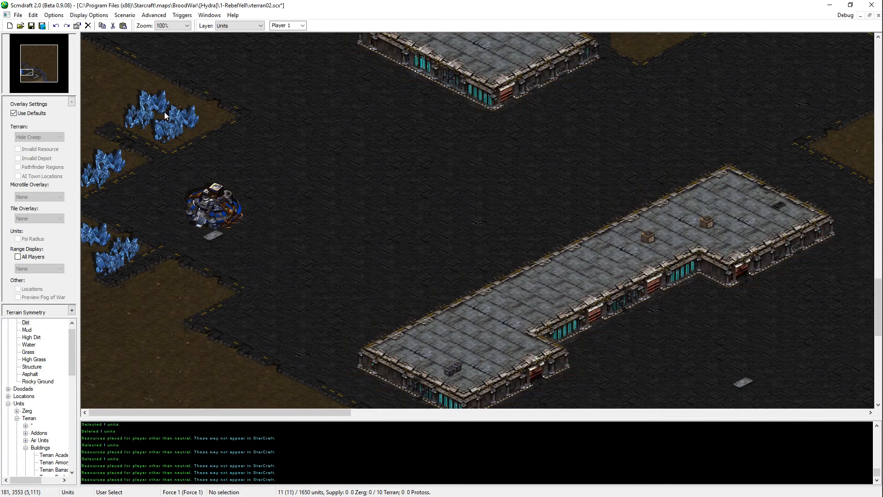
key("ctrl+v")
left_click(125, 120)
key("ctrl+v")
left_click(168, 119)
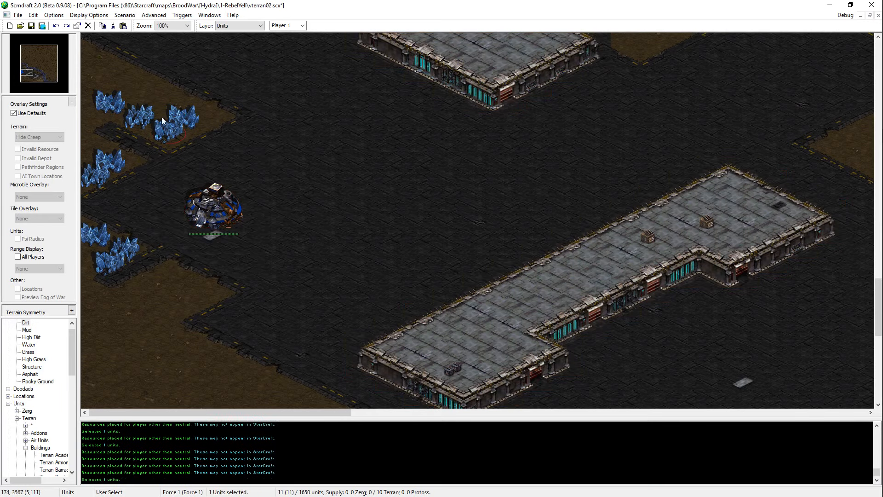
Step: Delete the westernmost field of the northwestern group and paste two mineral fields to its southwest, near the map edge
left_click(114, 164)
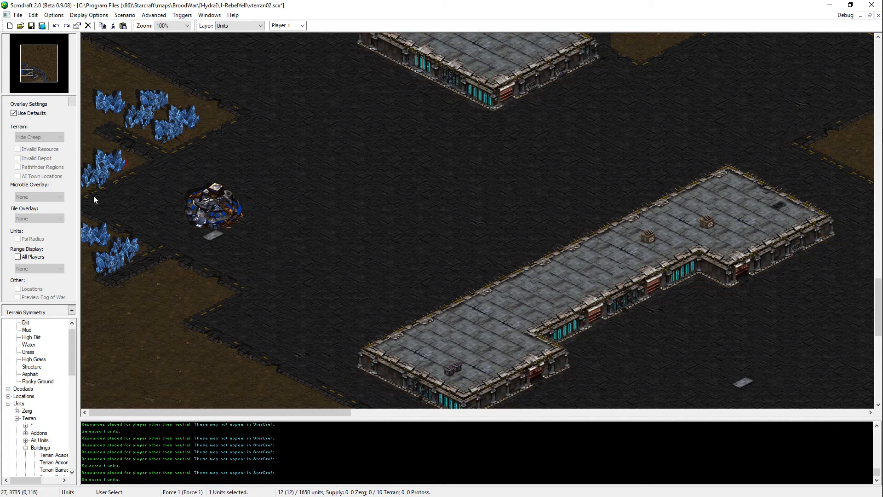
left_click(97, 179)
left_click(119, 110)
key("Delete")
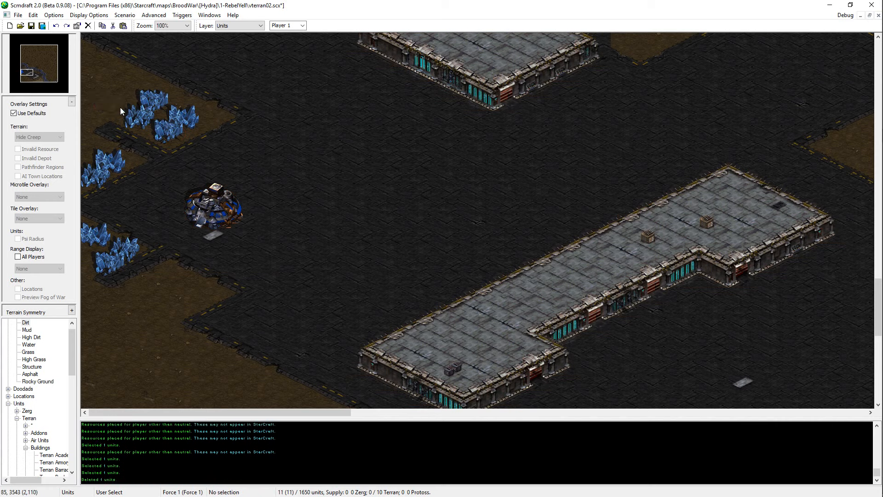
key("ctrl+v")
left_click(101, 136)
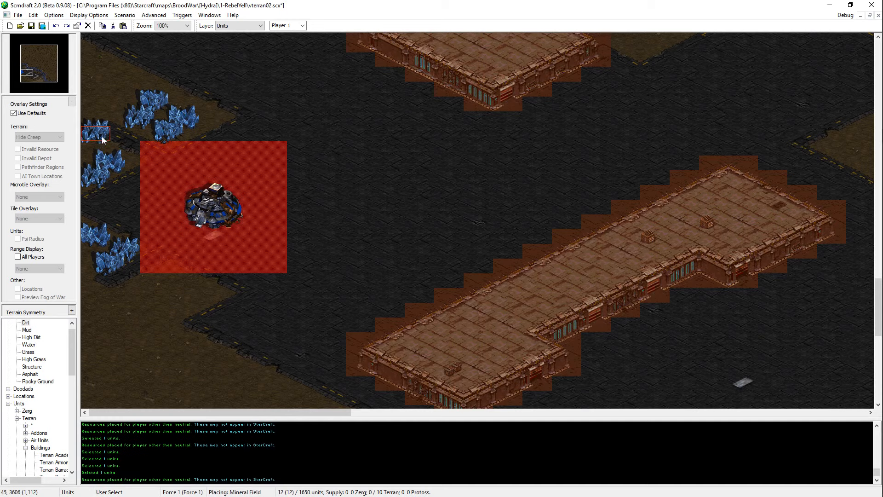
left_click_drag(115, 111, 117, 127)
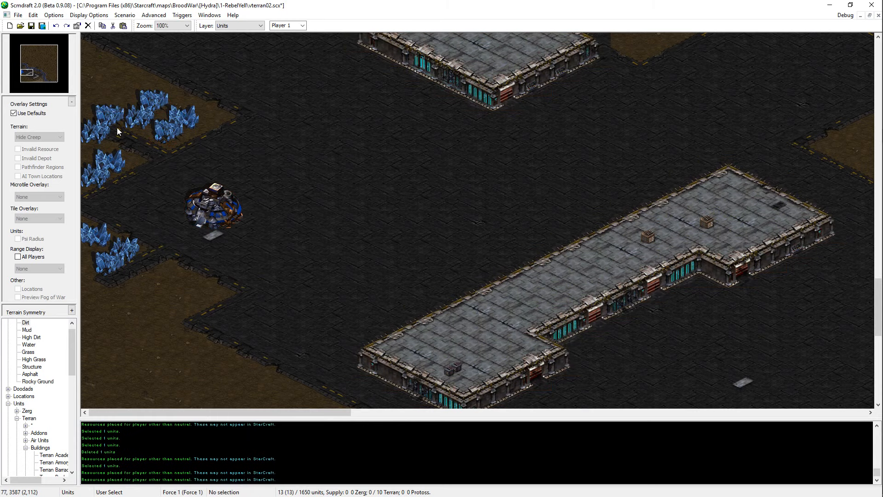
Step: Reposition the upper of the two new mineral fields against the northwestern group's west side and delete the group's northernmost field
left_click(191, 121)
key("ctrl+v")
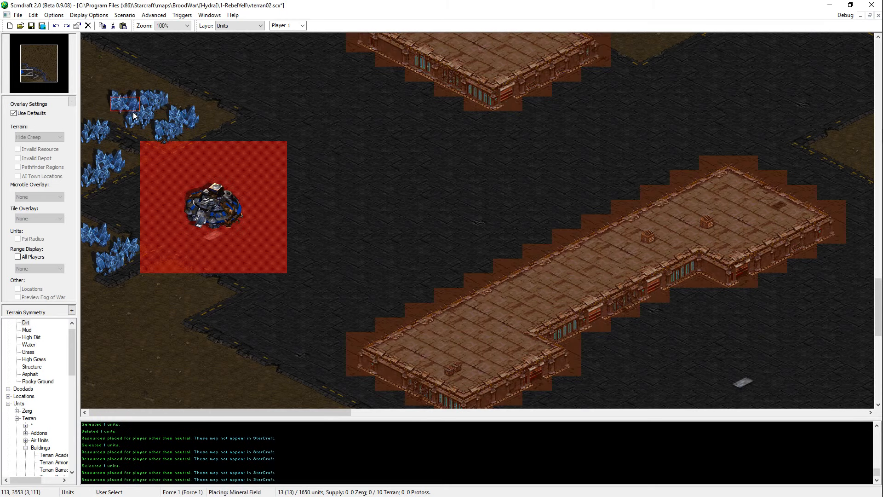
left_click(129, 109)
left_click(171, 97)
key("Delete")
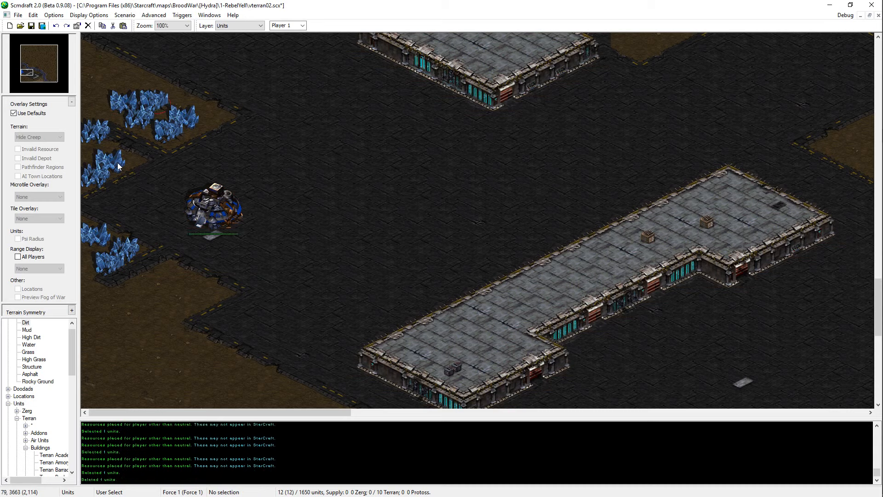
Step: Replace the eastern mineral field of the pair directly west of the Command Center with a pasted copy
left_click(118, 165)
key("Delete")
key("ctrl+v")
left_click(118, 168)
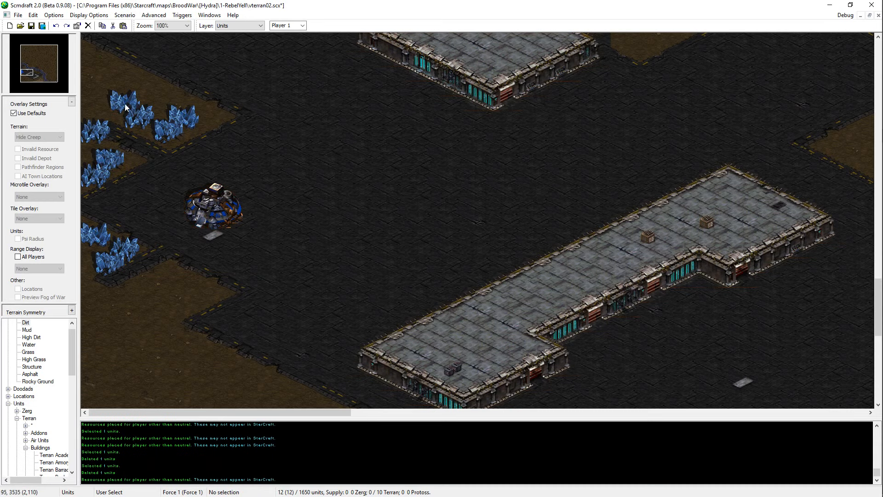
Step: Replace the westernmost mineral field of the northwestern group with a pasted copy and delete the field in its middle
left_click(126, 105)
key("Delete")
key("ctrl+v")
left_click(165, 109)
key("ctrl+v")
left_click(132, 112)
left_click(148, 116)
key("Delete")
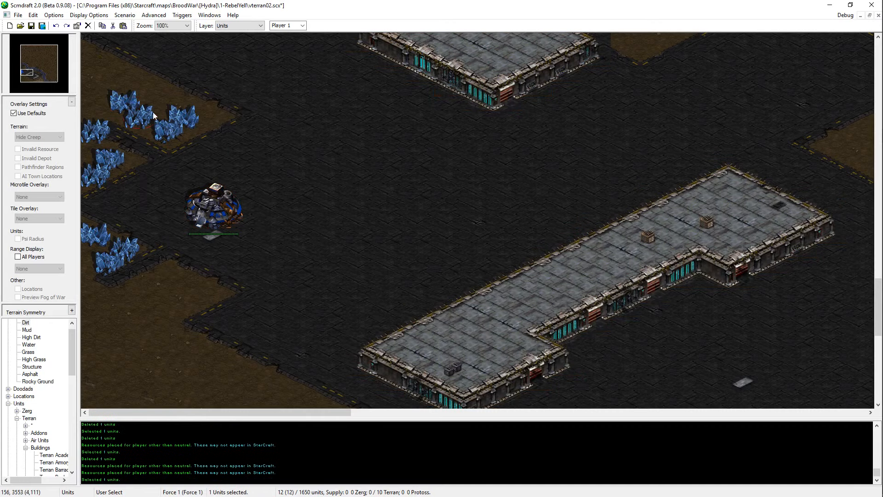
Step: Paste mineral fields on the northern side and in the middle of the northwestern group, and remove its southernmost field
key("ctrl+v")
left_click(166, 106)
left_click(169, 123)
key("Delete")
key("ctrl+v")
left_click(139, 120)
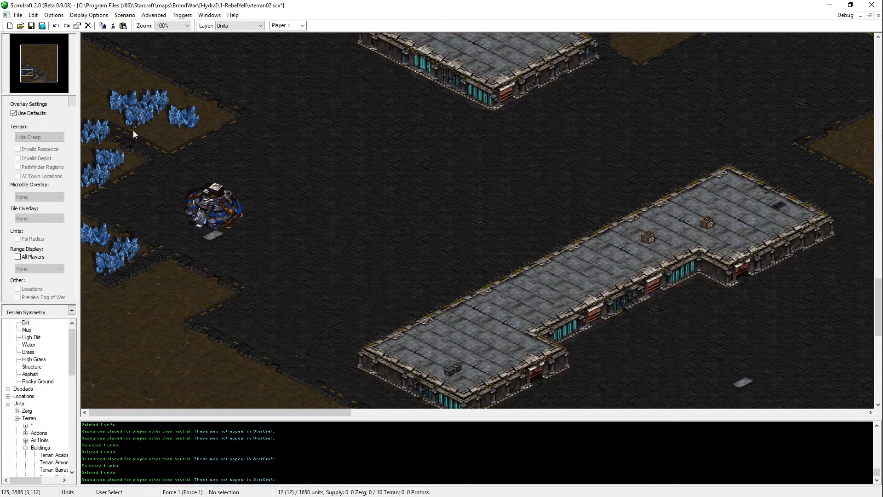
Step: Copy the middle mineral field of the northwestern group and paste it at the group's southern tip
left_click(154, 107)
left_click(154, 107)
left_click(130, 101)
left_click(140, 116)
key("ctrl+v")
left_click(175, 144)
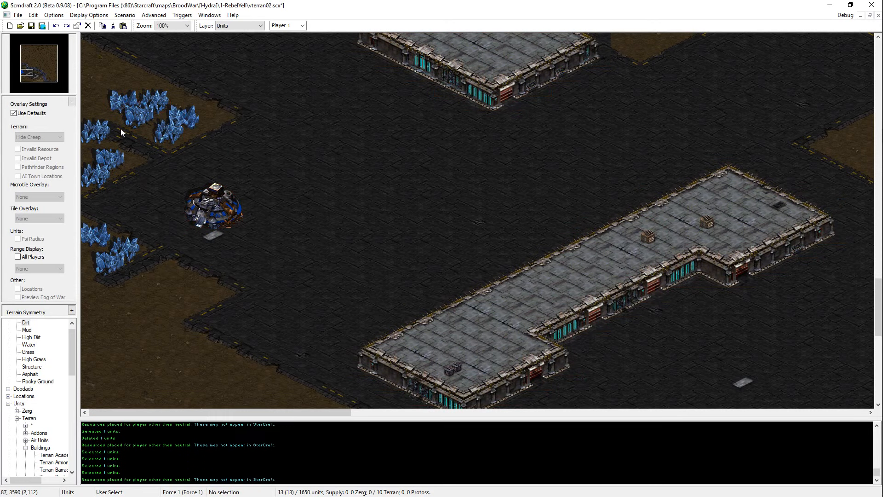
Step: Check the fields nearest the western map edge by selecting them, and save the map
left_click(99, 135)
left_click(110, 159)
left_click(246, 266)
left_click_drag(246, 266, 95, 236)
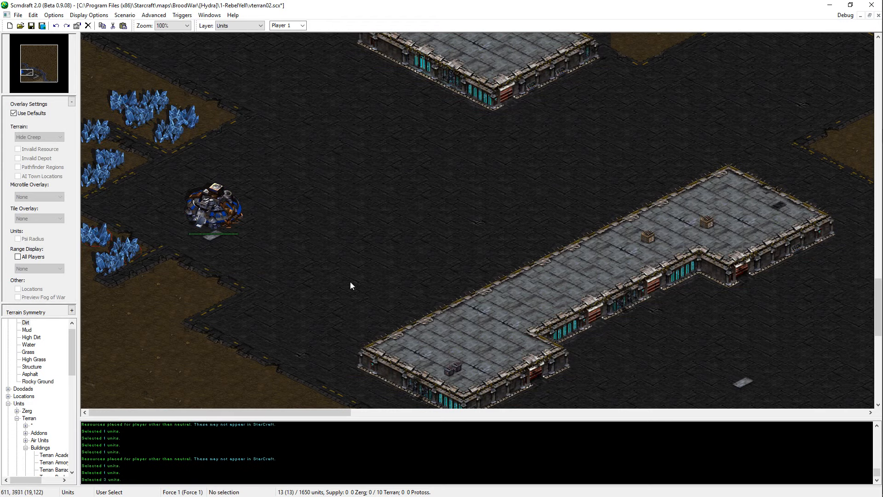
key("ctrl+s")
Step: Try a mineral field at the western map edge, northwest of the northwestern group, and undo its placement
scroll(350, 281, "up", 3)
left_click(180, 180)
key("ctrl+v")
left_click(110, 156)
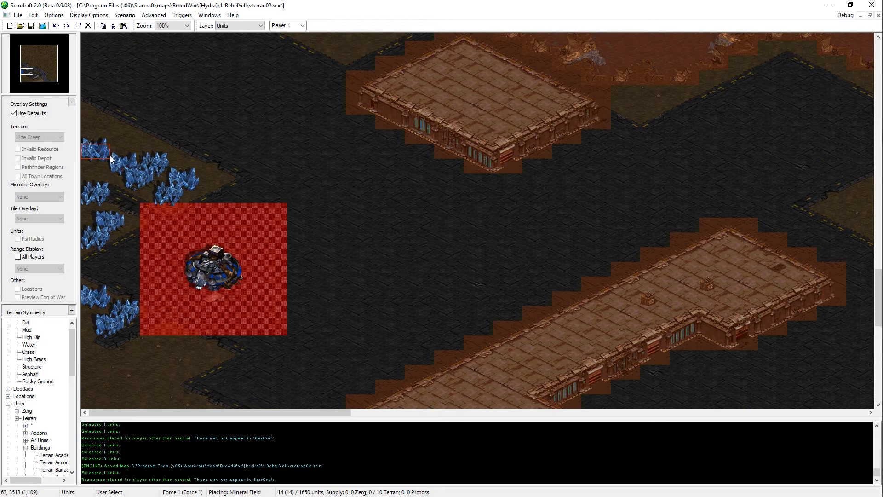
key("ctrl+z")
key("ctrl+v")
key("Escape")
Step: Paste a copy of the group's middle mineral field at its northwestern end and save the map
left_click(163, 194)
left_click(136, 180)
key("ctrl+c")
key("ctrl+v")
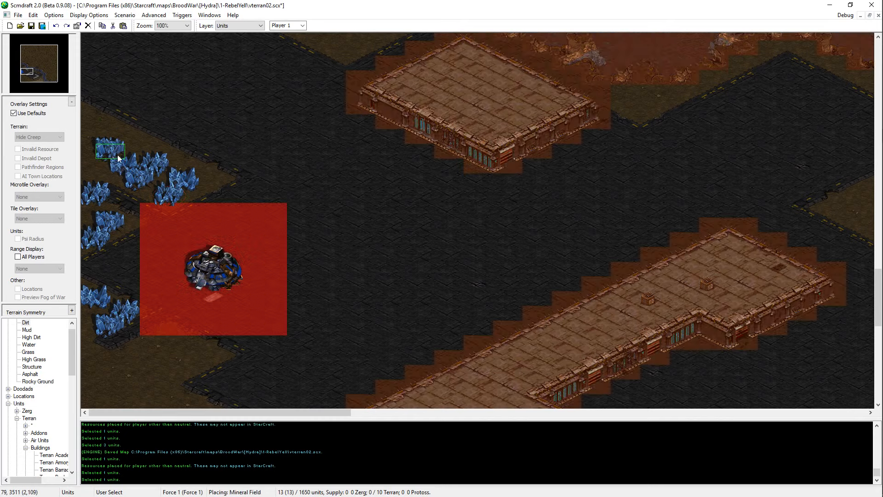
left_click(118, 158)
scroll(277, 202, "down", 3)
key("ctrl+s")
key("Escape")
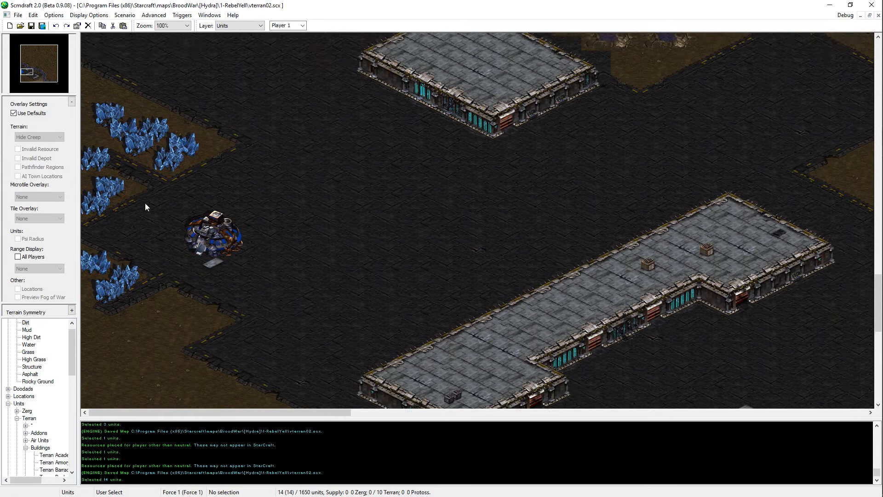
Step: Place a Vespene Geyser on the dirt southwest of the Command Center, beside the lower mineral fields
scroll(219, 350, "up", 3)
scroll(109, 292, "down", 3)
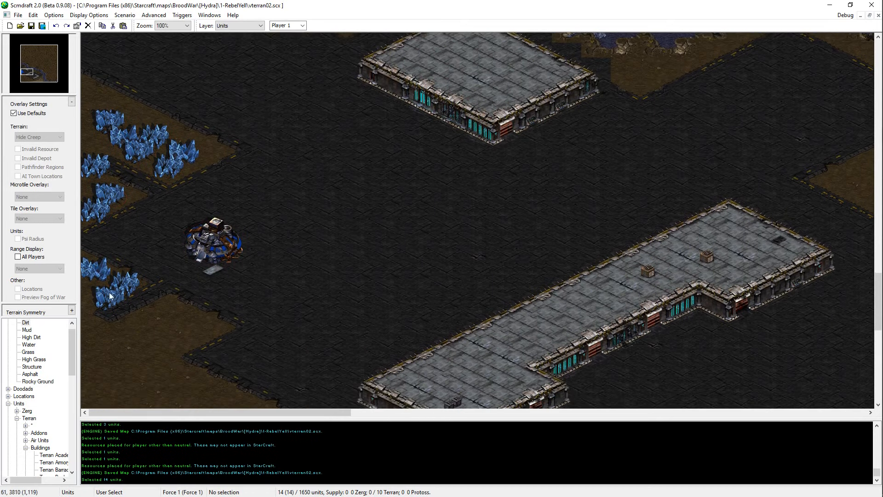
scroll(27, 428, "down", 2)
left_click(27, 405)
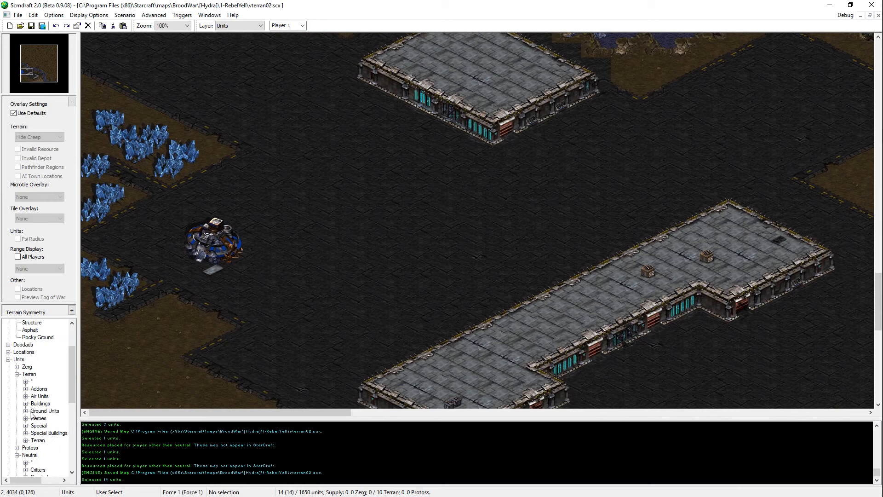
scroll(28, 413, "down", 2)
scroll(25, 458, "down", 2)
left_click(55, 461)
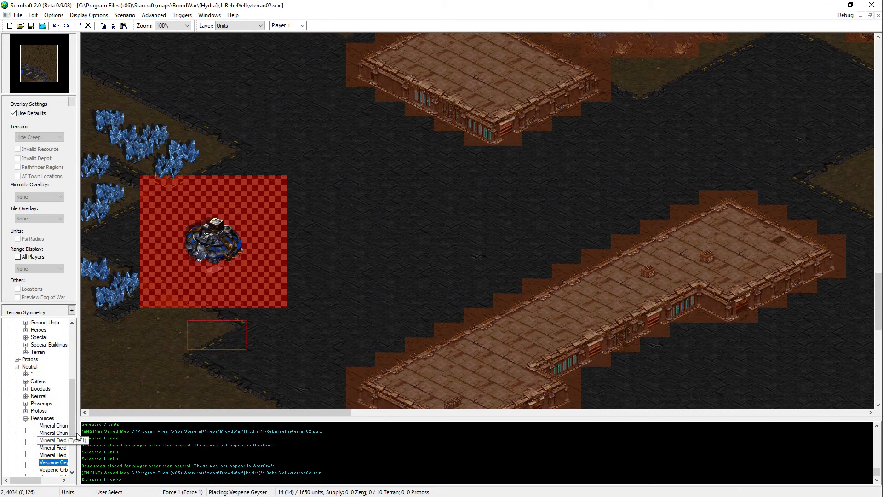
left_click(194, 332)
Step: Assign all the mineral fields and the Vespene Geyser to Player 12 (Neutral) and save the map
left_click_drag(137, 324, 83, 183, "shift")
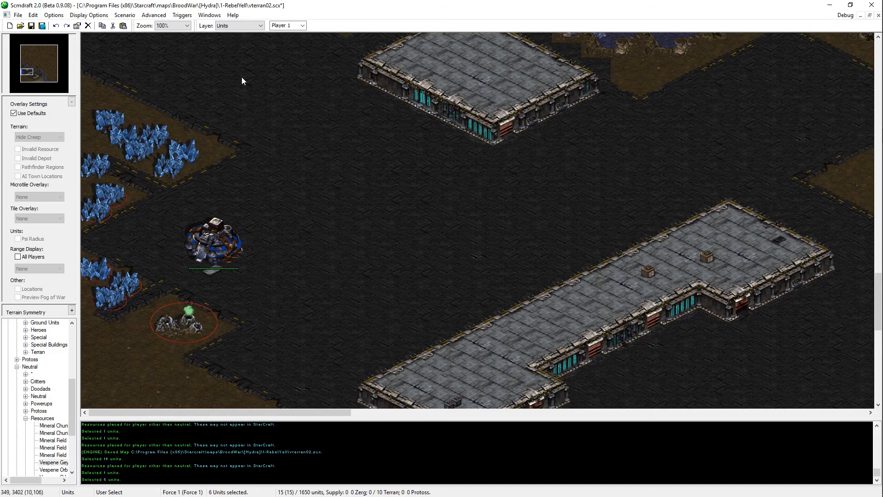
left_click_drag(241, 76, 90, 175, "shift")
left_click(302, 26)
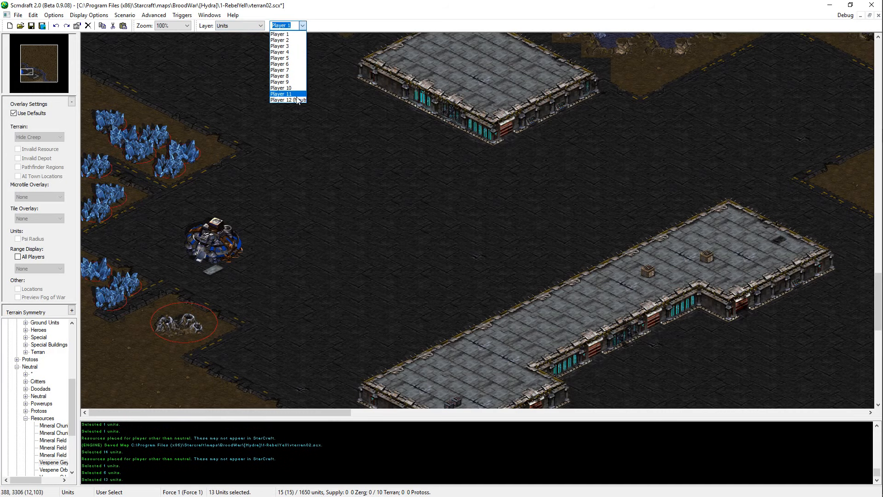
left_click(297, 94)
scroll(303, 29, "down", 1)
left_click(363, 155)
scroll(349, 276, "down", 3)
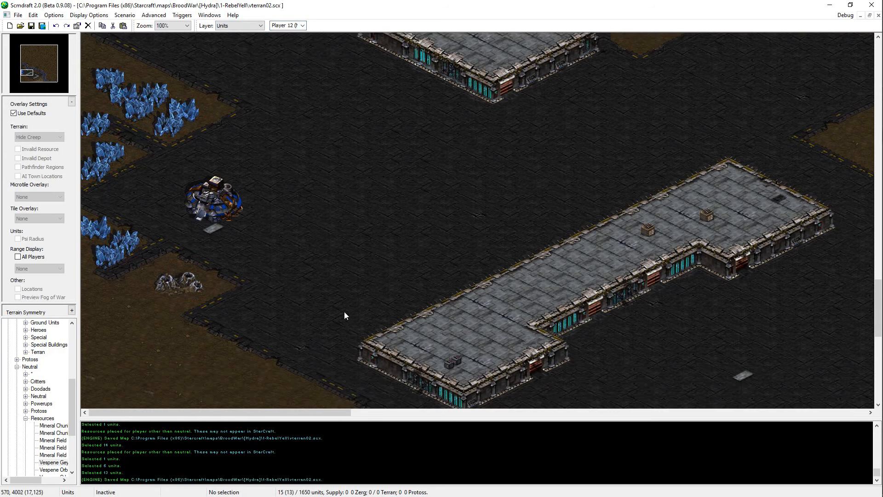
scroll(342, 276, "up", 4)
key("ctrl+s")
Step: Switch the active player back to Player 1 and select all of its units to check the ownership
left_click(304, 25)
left_click(300, 34)
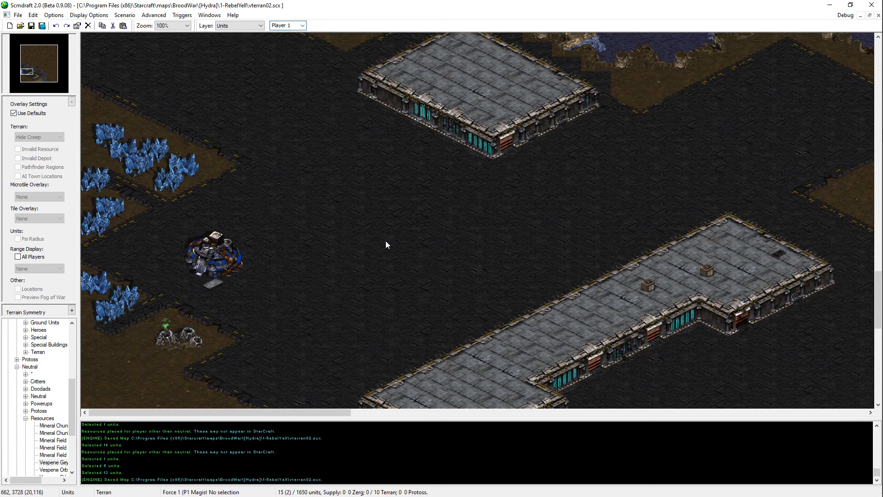
left_click(386, 241)
key("ctrl+a")
scroll(248, 285, "down", 3)
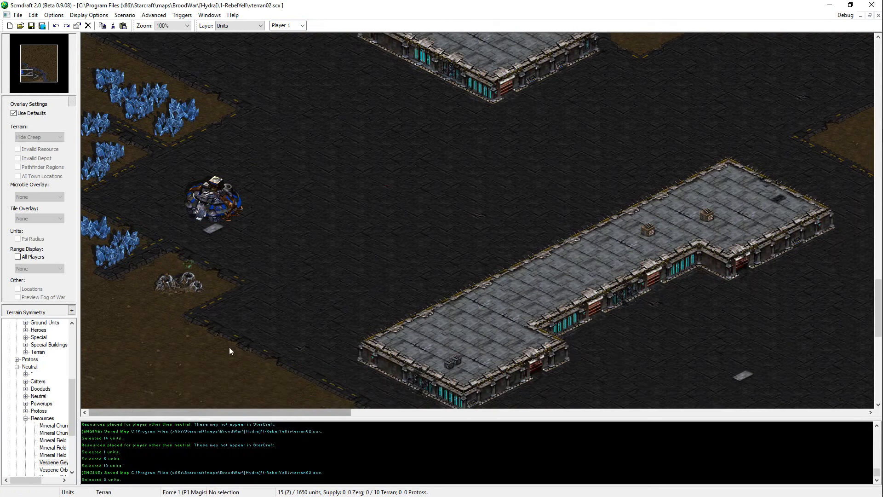
Step: Move the Vespene Geyser slightly west and save the map
left_click(193, 297)
mouse_move(194, 288)
left_mouse_down()
mouse_move(196, 282)
mouse_move(179, 289)
left_mouse_up()
key("ctrl+s")
scroll(207, 322, "down", 2)
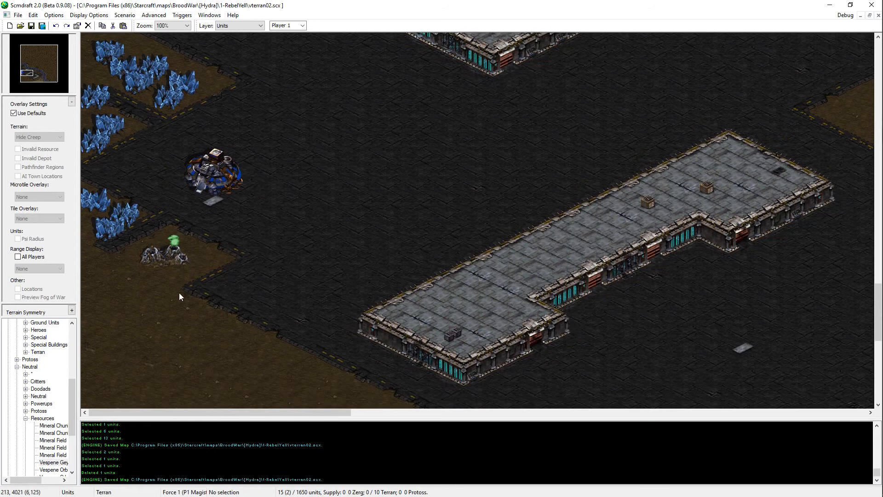
scroll(276, 322, "down", 2)
scroll(255, 208, "up", 7)
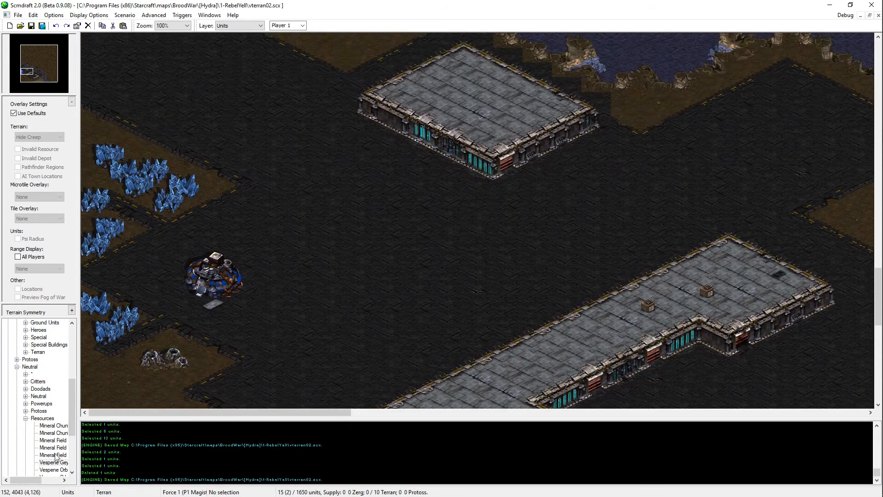
Step: Place four Terran SCVs for Player 1 in an arc between the Command Center and the mineral fields
left_click(25, 418)
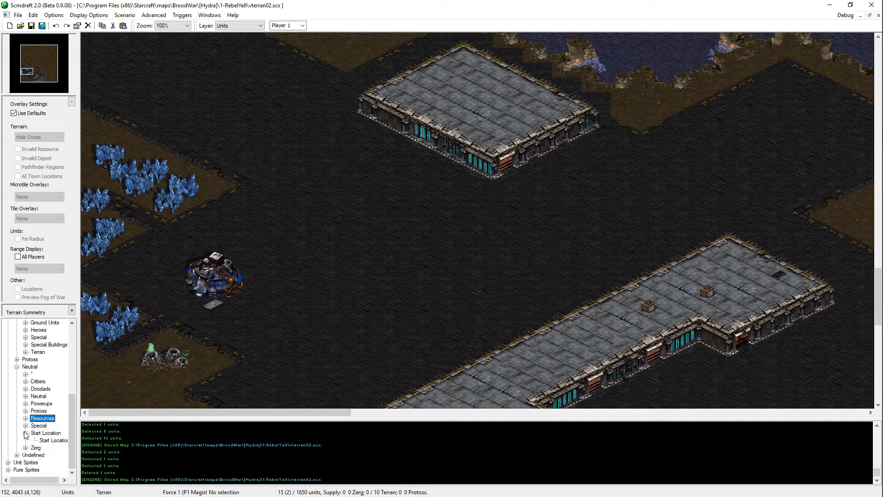
left_click(26, 433)
scroll(17, 369, "up", 4)
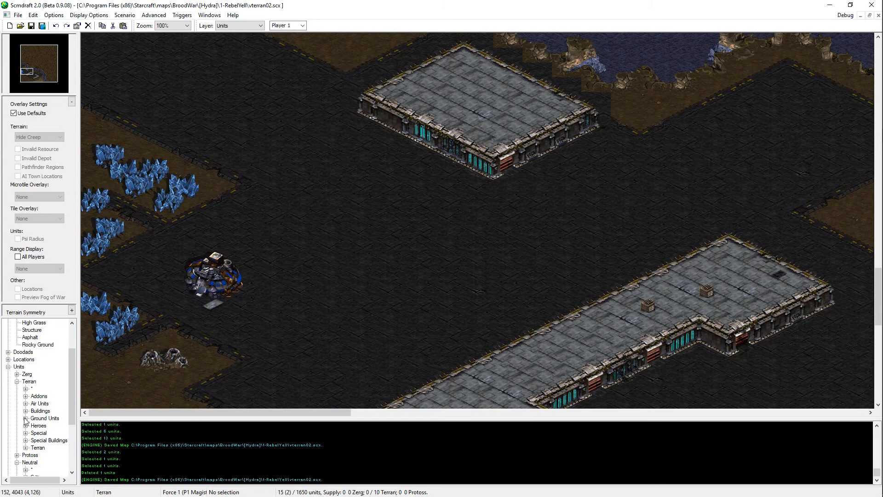
left_click(26, 418)
left_click(51, 448)
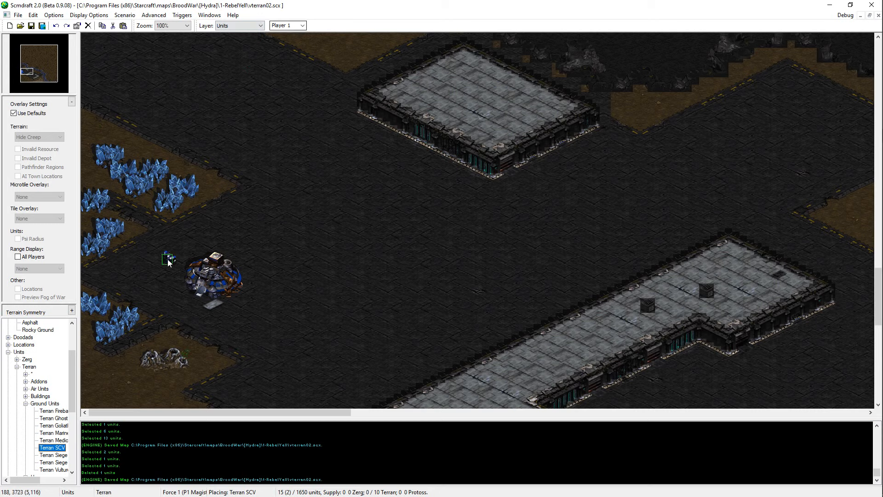
left_click(166, 246)
left_click(148, 268)
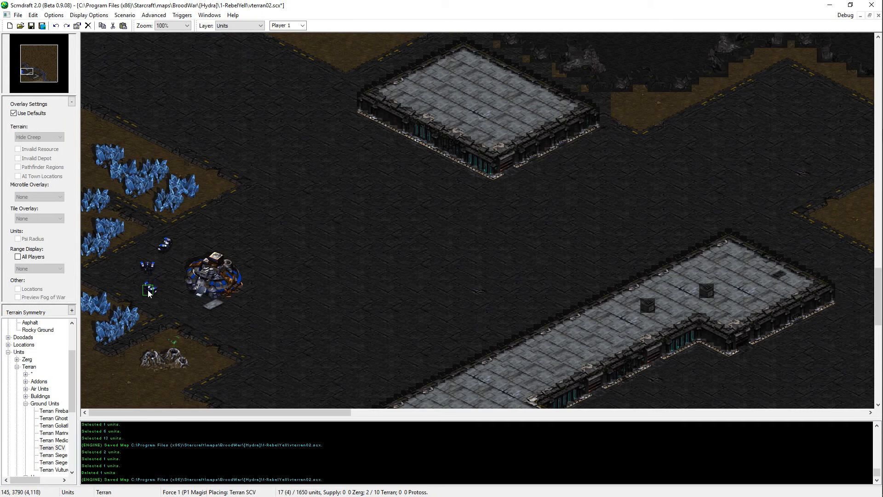
left_click(148, 293)
left_click(166, 309)
right_click(131, 371)
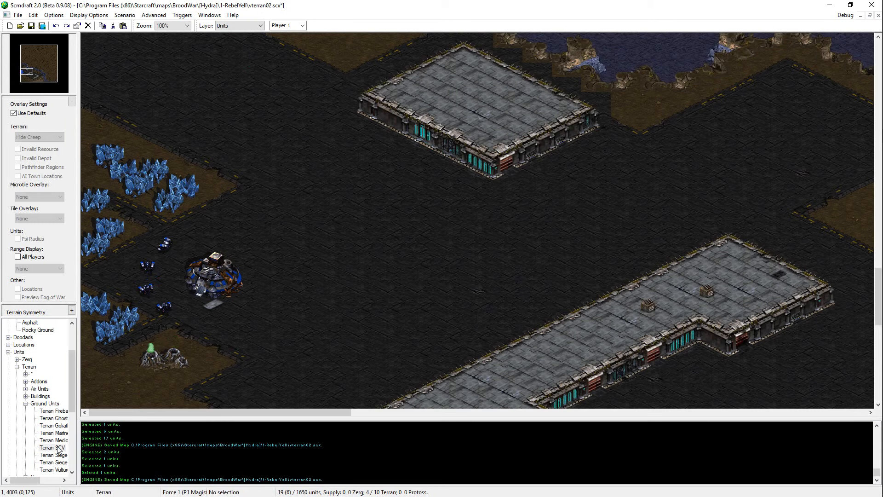
Step: Choose the Terran hero Alexei Stukov as the unit to place beside the Command Center
left_click(26, 404)
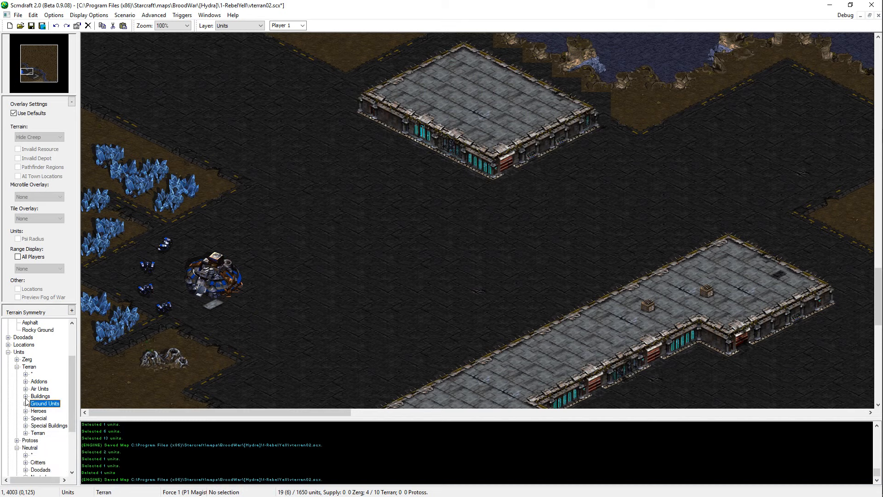
left_click(26, 411)
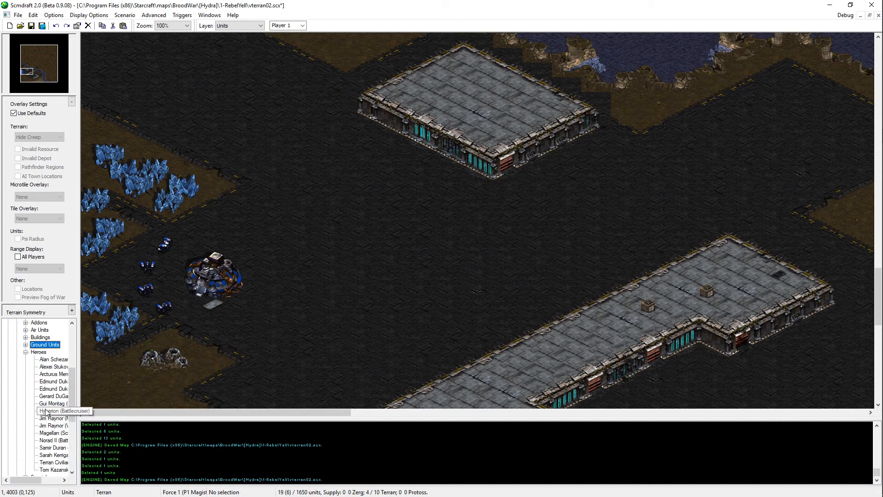
left_click(53, 463)
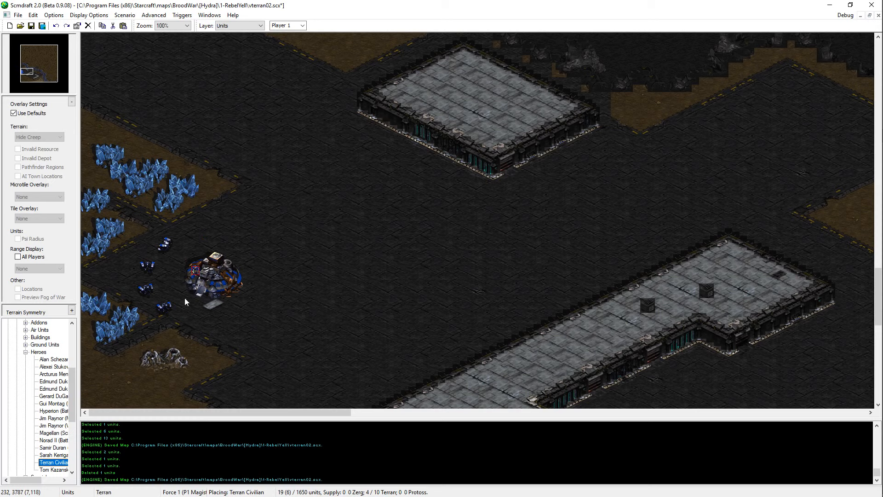
left_click(53, 367)
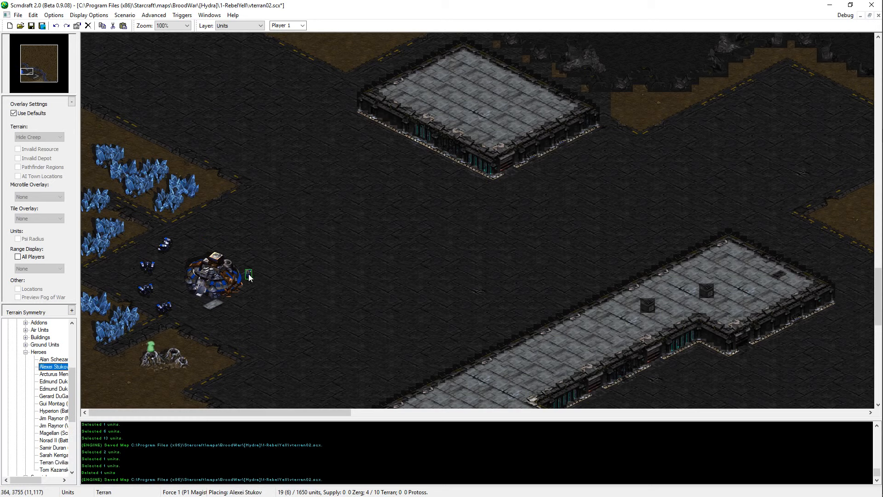
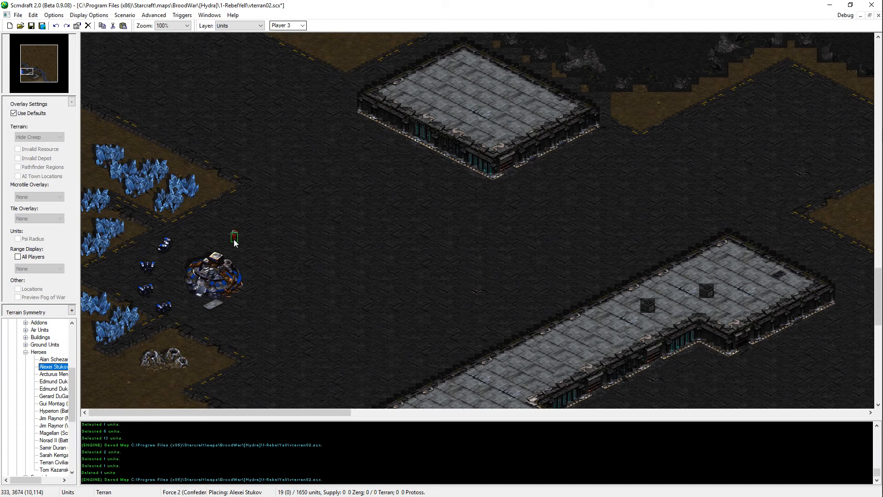
Step: Make Player 1 active, place Alexei Stukov just south of the Command Center and save the map
scroll(301, 27, "up", 2)
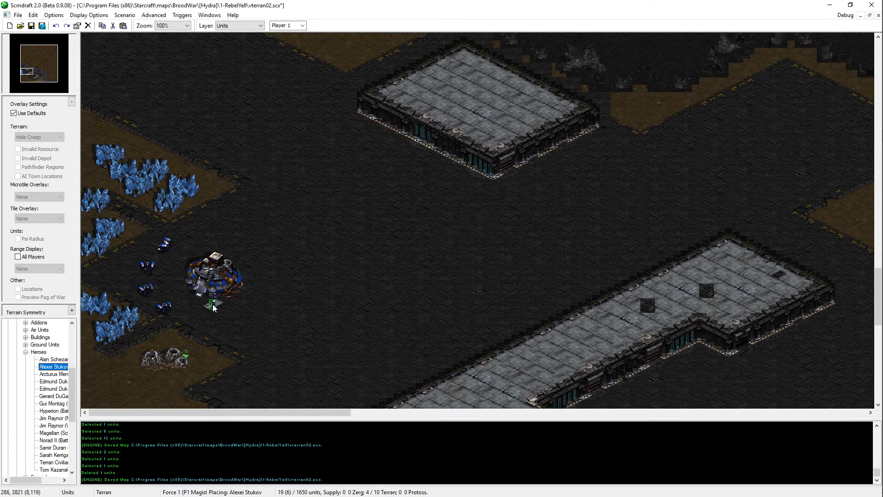
left_click(213, 306)
right_click(213, 308)
scroll(291, 353, "down", 1)
key("ctrl+s")
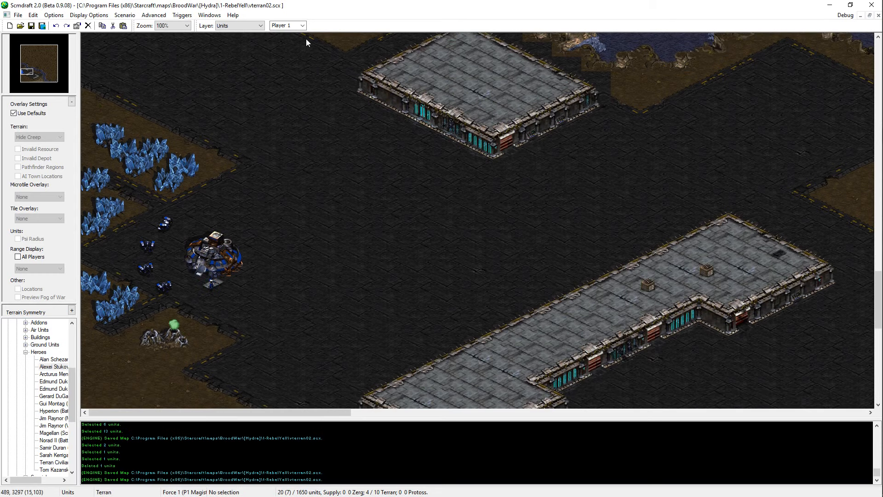
Step: Place the Terran hero Sarah Kerrigan for Player 2 in the empty southeast area of the map and save the map
left_click(51, 455)
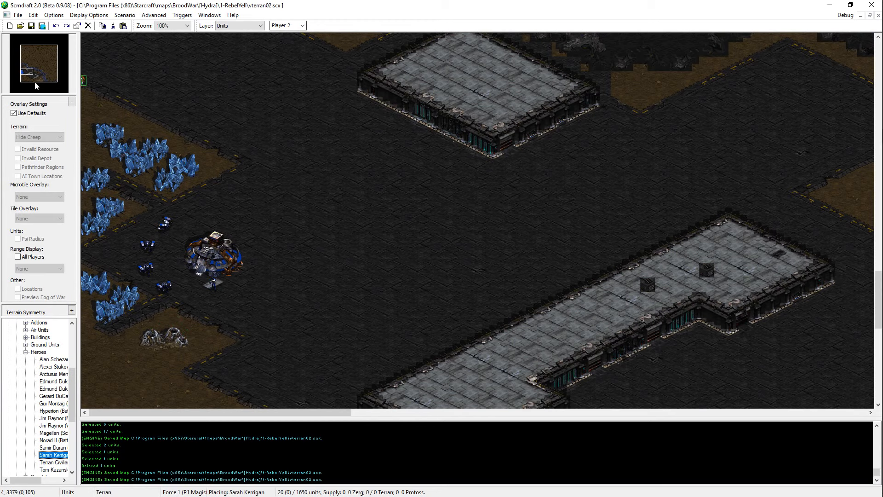
left_click_drag(36, 85, 55, 86)
left_click(661, 333)
right_click(661, 334)
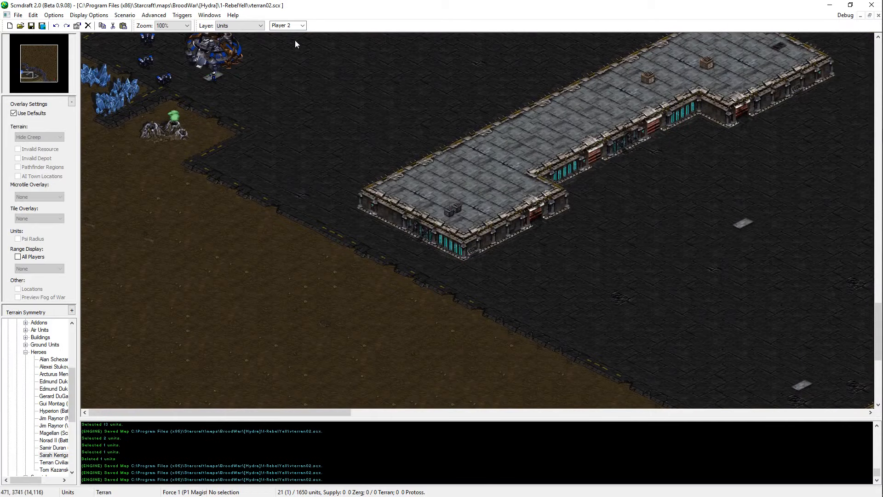
key("Up")
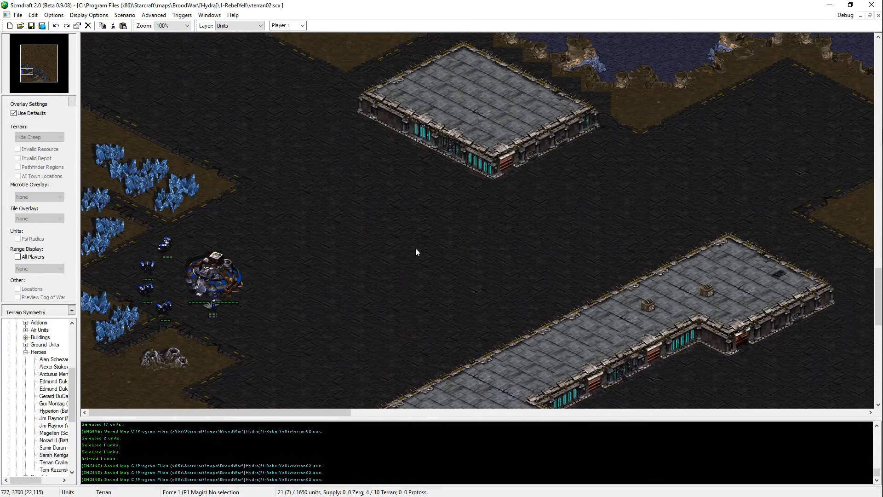
Step: Examine the terrain around Player 1's base at 66% zoom, from the river to the southern platform buildings
middle_click_drag(512, 65, 470, 134)
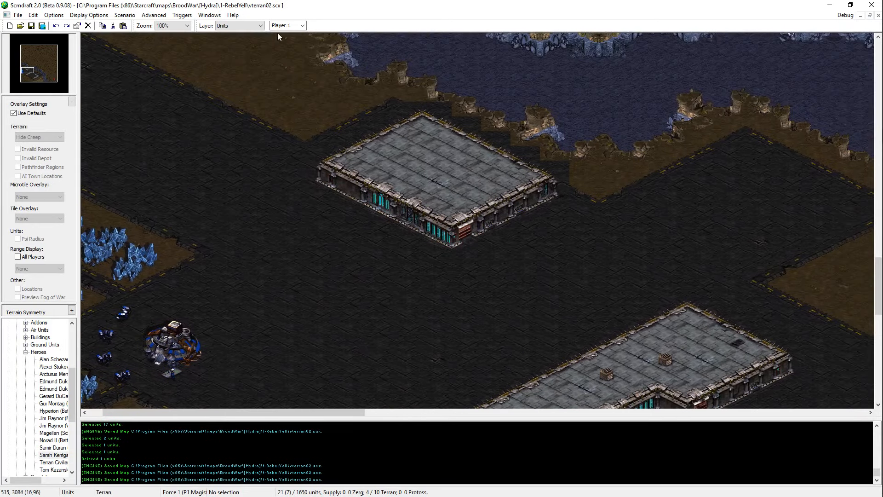
scroll(288, 25, "down", 3)
scroll(295, 27, "down", 2)
middle_click_drag(341, 267, 395, 159)
scroll(618, 246, "down", 1)
middle_click_drag(618, 246, 461, 7)
middle_click_drag(629, 273, 484, 474)
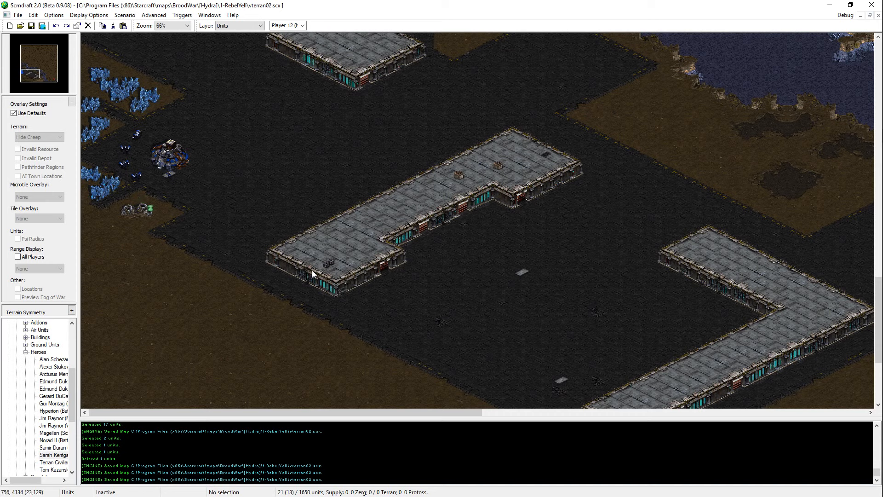
left_click_drag(206, 49, 98, 307)
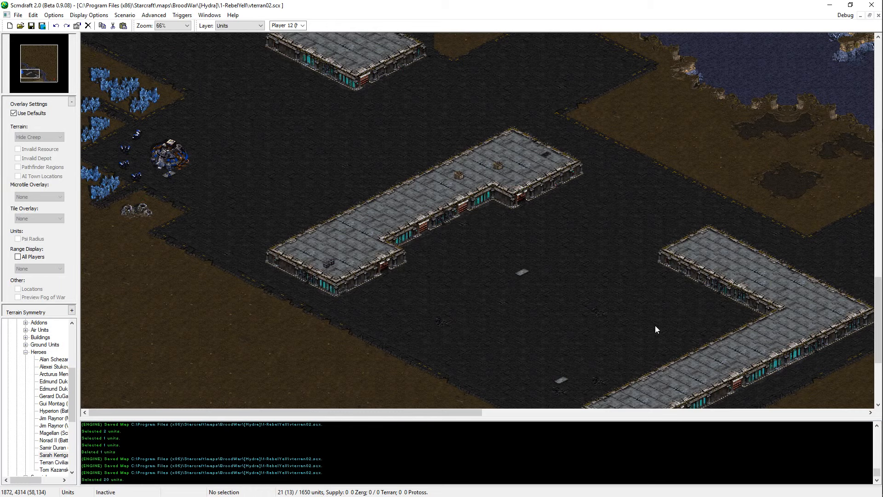
scroll(429, 168, "up", 10)
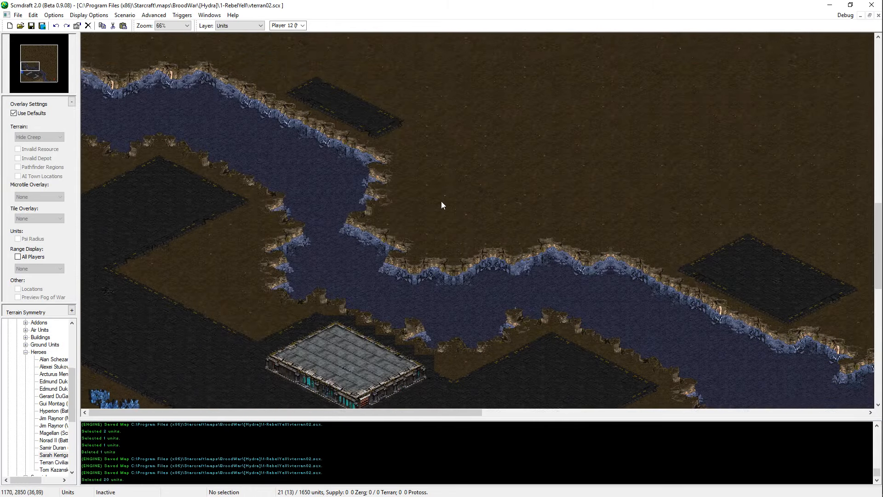
scroll(416, 425, "down", 2)
scroll(307, 43, "up", 2)
left_click_drag(284, 102, 117, 207)
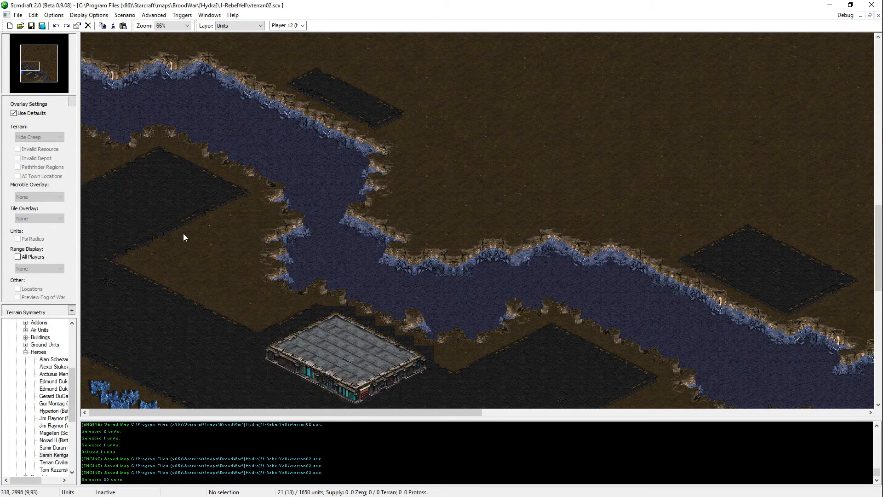
scroll(183, 233, "down", 6)
scroll(193, 288, "down", 3)
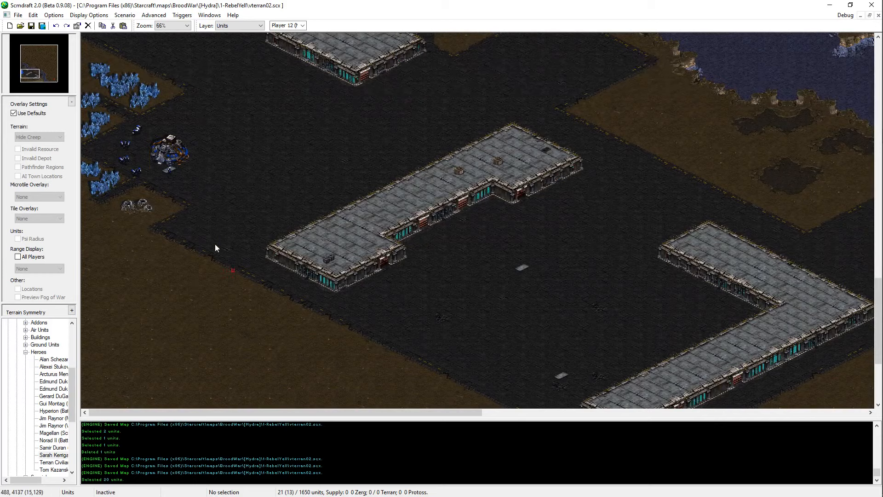
left_click_drag(215, 247, 59, 122)
left_click_drag(458, 238, 648, 380)
mouse_move(598, 395)
middle_mouse_down()
mouse_move(574, 432)
mouse_move(436, 311)
mouse_move(362, 197)
mouse_move(688, 123)
middle_mouse_up()
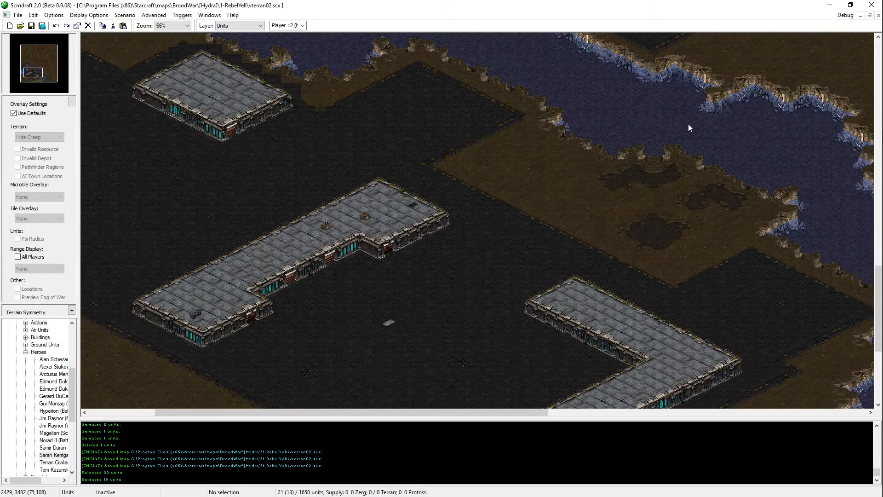
middle_click_drag(566, 238, 539, 262)
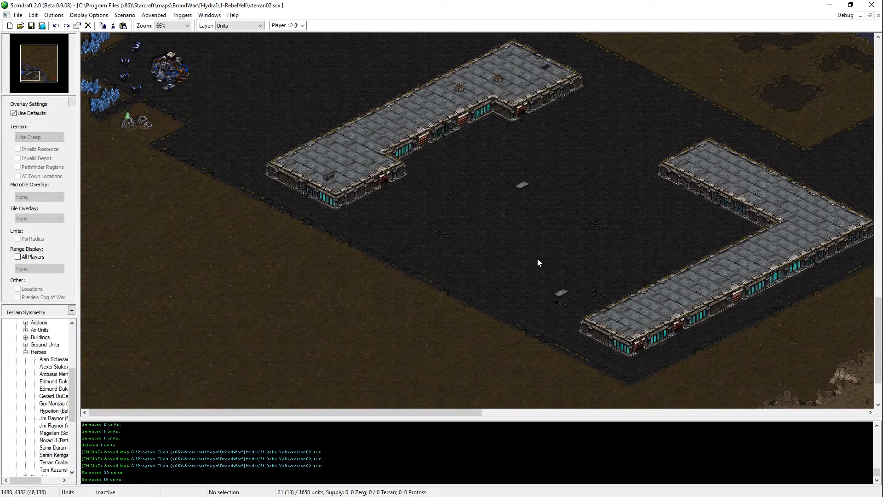
scroll(271, 138, "up", 3)
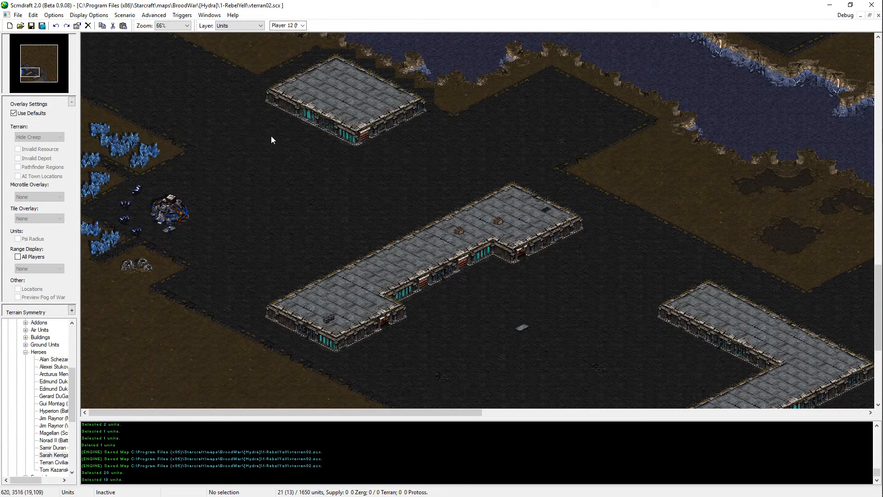
scroll(346, 240, "up", 2)
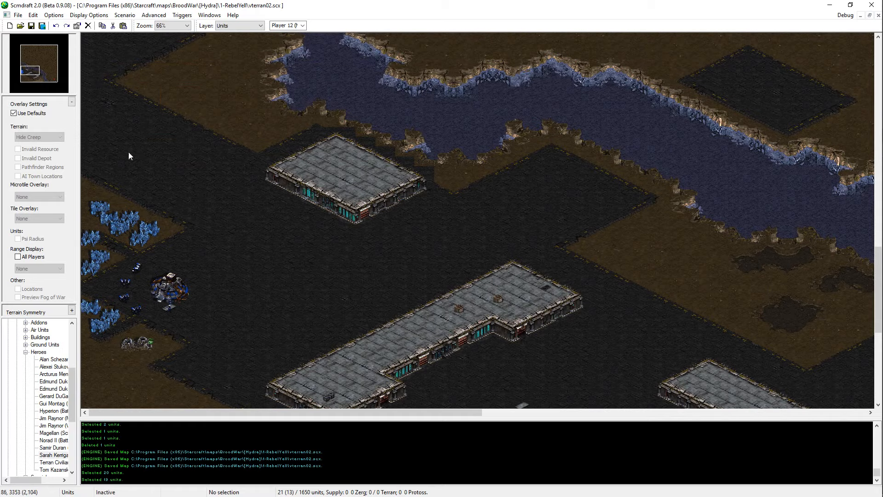
scroll(198, 201, "down", 5)
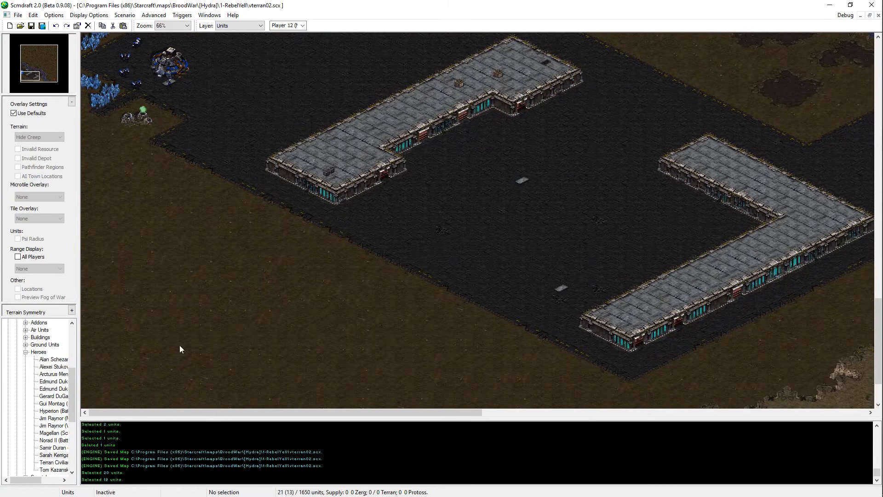
left_click_drag(326, 316, 662, 116)
scroll(305, 391, "up", 4)
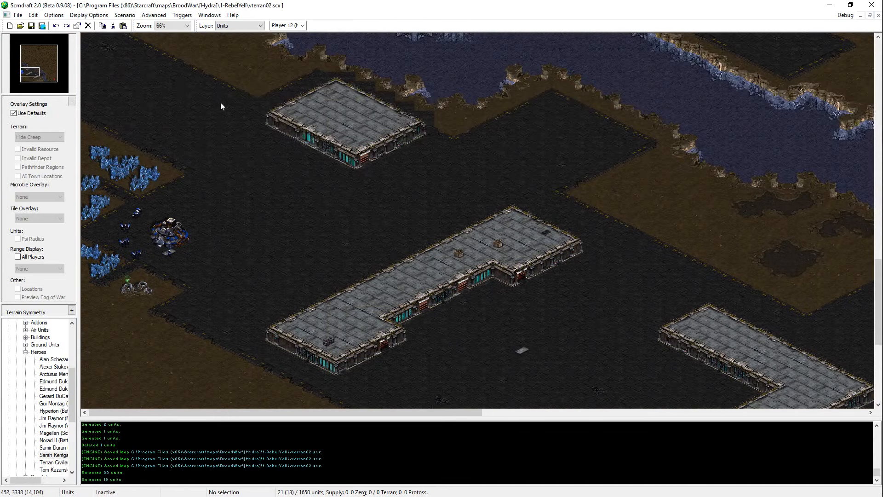
Step: Move Player 1's whole base, with its mineral fields, geyser, SCVs and hero, onto the paved area between the two southern platform buildings
left_click_drag(220, 102, 92, 299)
key("Down")
key("Right")
key("ctrl+x")
key("ctrl+v")
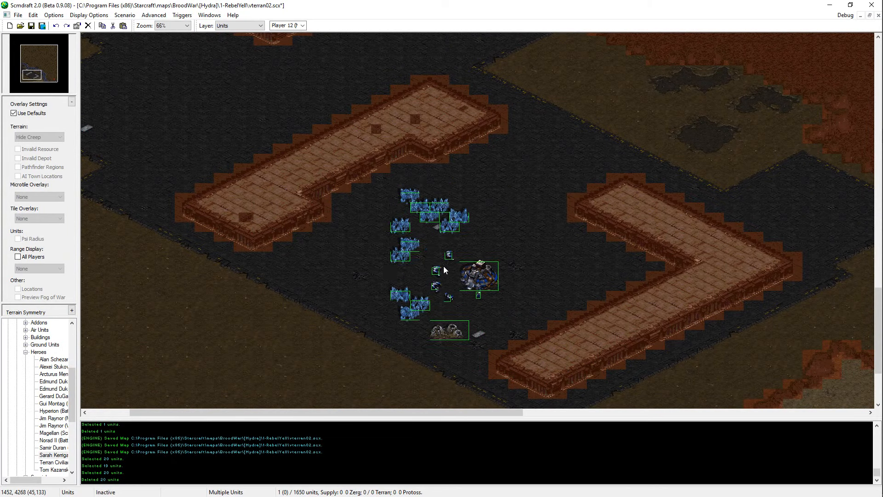
left_click(437, 270)
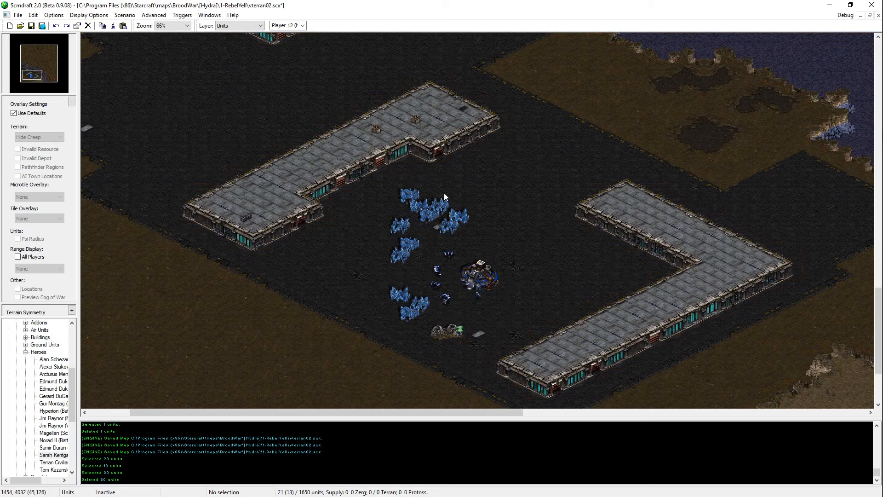
Step: Move the six northern mineral fields to the southwest side of the relocated base, beside the Vespene Geyser
left_click_drag(401, 191, 478, 239)
key("ctrl+x")
key("ctrl+v")
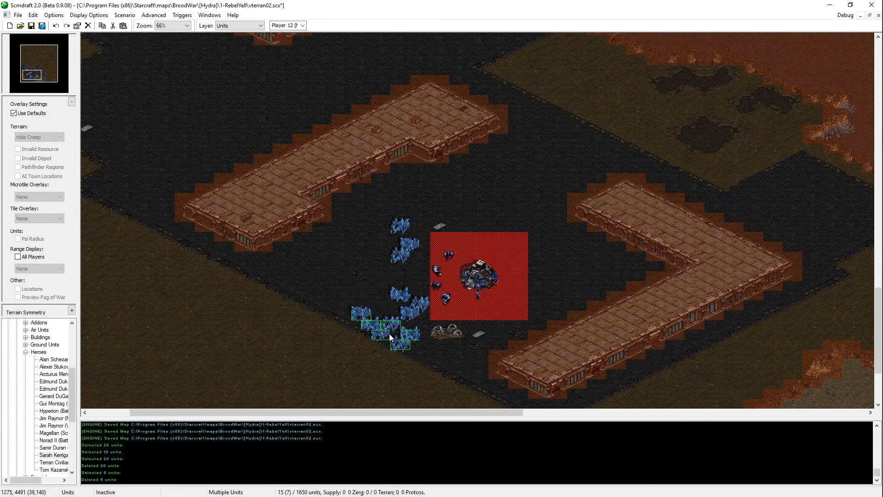
left_click(392, 335)
right_click(392, 334)
Step: Move the three mineral fields directly above the southwestern group to the northwest side of the base
left_click_drag(427, 290, 401, 307)
left_click(391, 325, "shift")
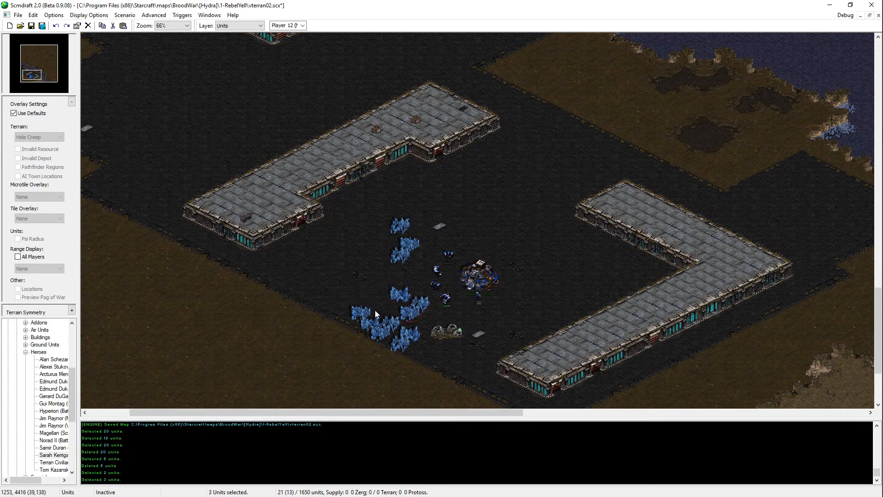
key("ctrl+x")
key("ctrl+v")
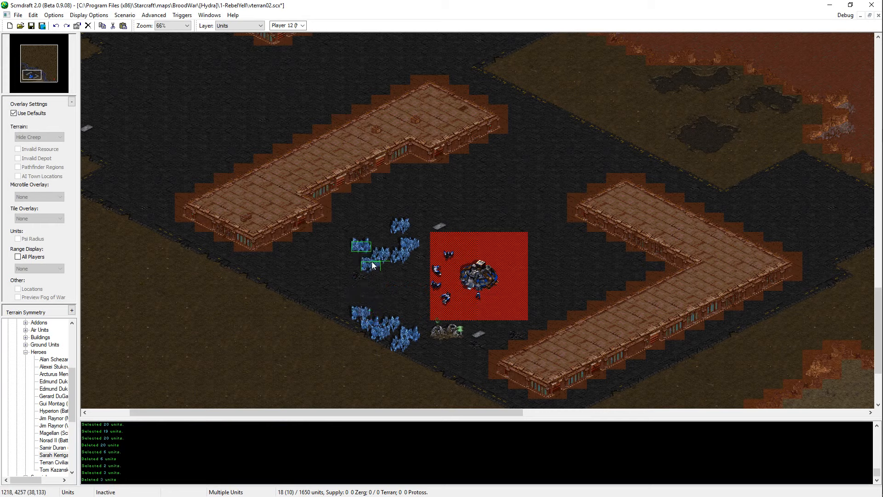
left_click(378, 262)
right_click(378, 261)
Step: Move the three remaining northern mineral fields farther west to close the arc between the northwestern and southwestern groups
left_click_drag(388, 207, 420, 266)
key("ctrl+x")
key("ctrl+v")
left_click(351, 286)
right_click(352, 286)
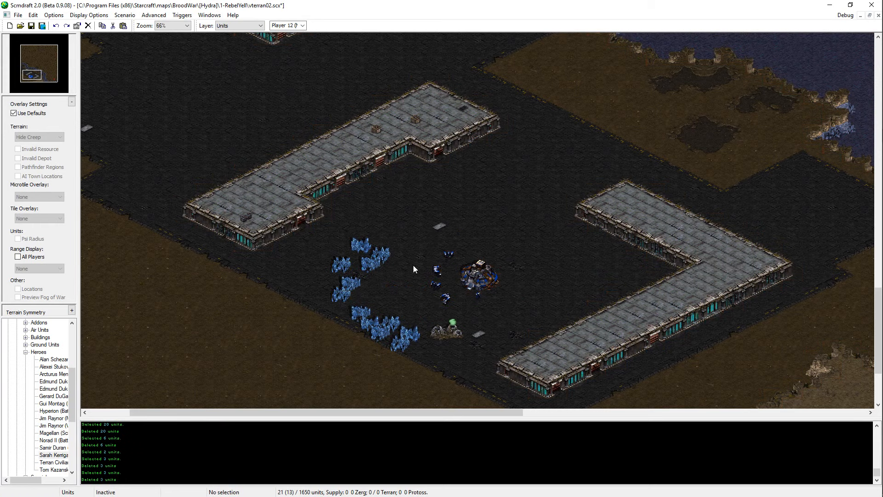
Step: Move the six northwestern mineral fields onto the dirt south of the other mineral group
left_click_drag(404, 229, 308, 300)
key("ctrl+x")
key("ctrl+v")
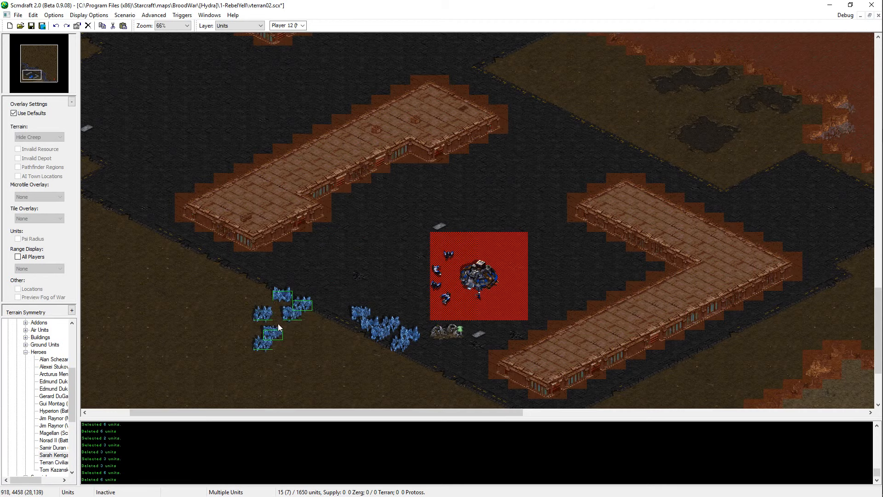
key("Down")
key("Left")
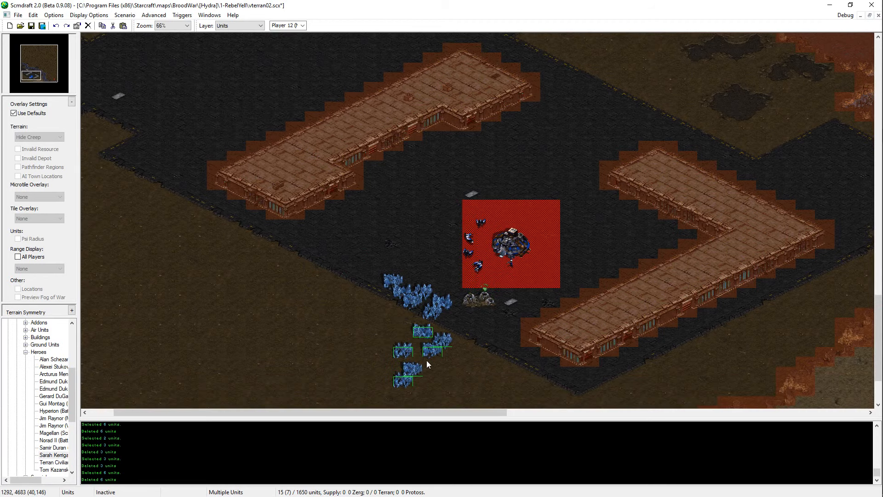
left_click(426, 360)
right_click(425, 360)
Step: Shift the three outer mineral fields of the southern group up against their neighbours on the dirt
left_click_drag(418, 352, 399, 381)
key("ctrl+x")
key("ctrl+v")
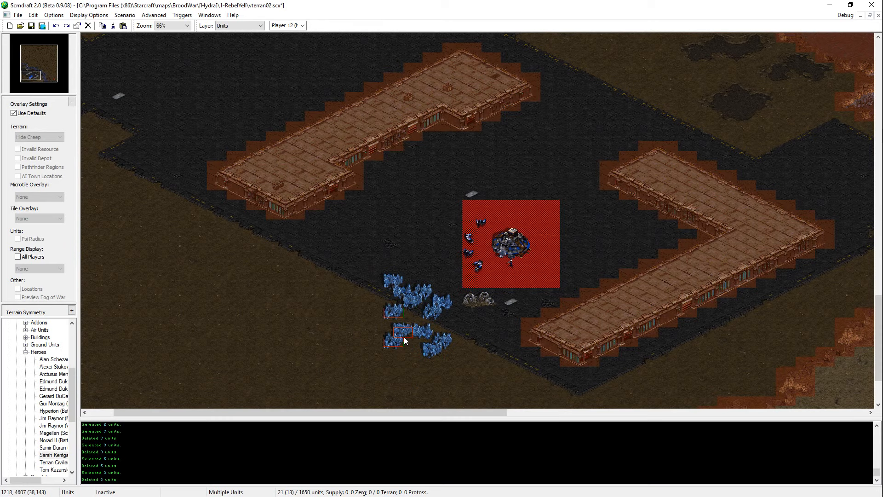
left_click(408, 343)
right_click(408, 343)
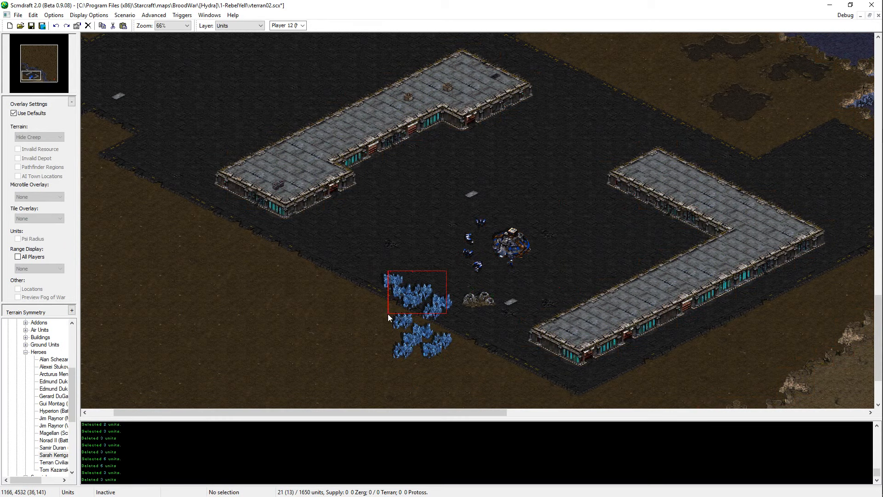
Step: Move the upper group of six mineral fields off the pavement onto the dirt, joining the west end of the cluster
left_click_drag(388, 314, 385, 313)
key("ctrl+x")
key("ctrl+v")
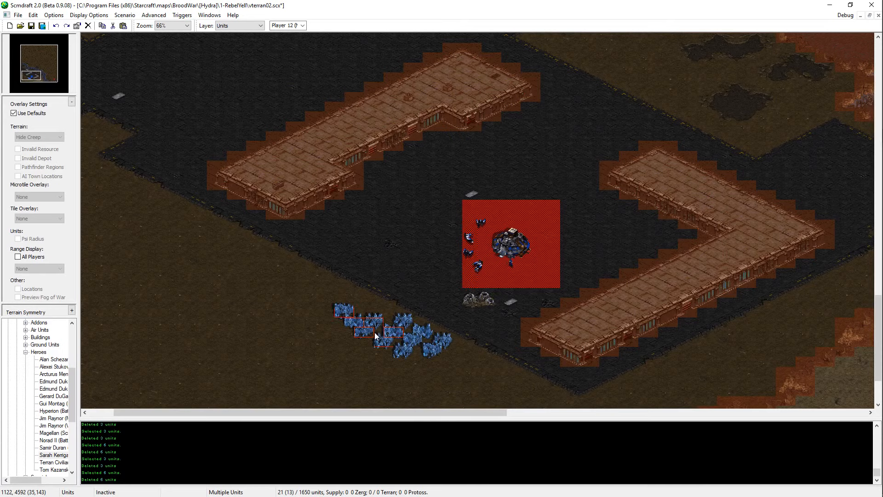
left_click(375, 334)
right_click(375, 335)
Step: Shift one mineral field slightly southeast to tighten the eastern end of the cluster
left_click(417, 343)
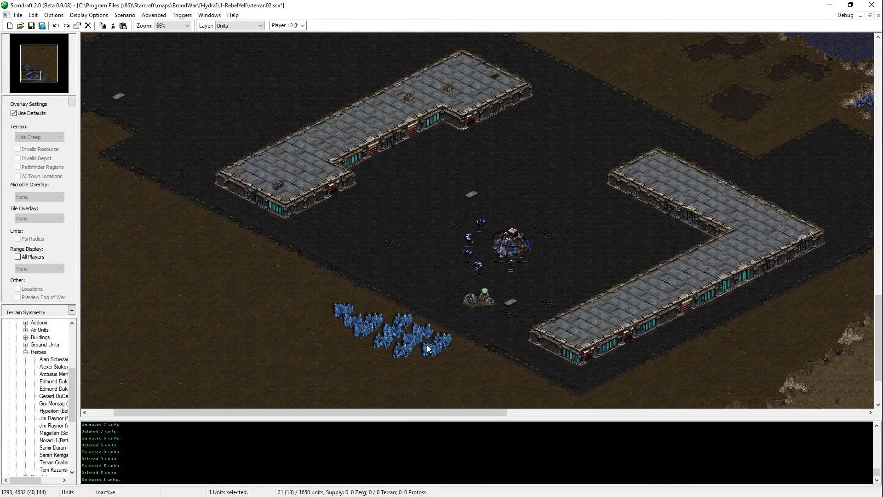
key("ctrl+x")
key("ctrl+v")
left_click(428, 348)
right_click(429, 348)
Step: Move the Vespene Geyser onto the dirt at the northwest end of the mineral cluster
left_click(410, 340)
left_click_drag(542, 212, 437, 294)
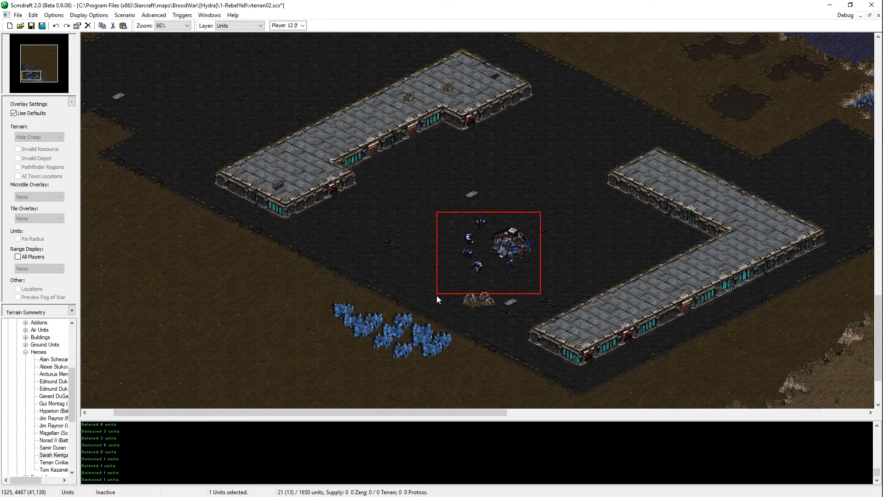
left_click(407, 351)
left_click_drag(534, 213, 440, 322)
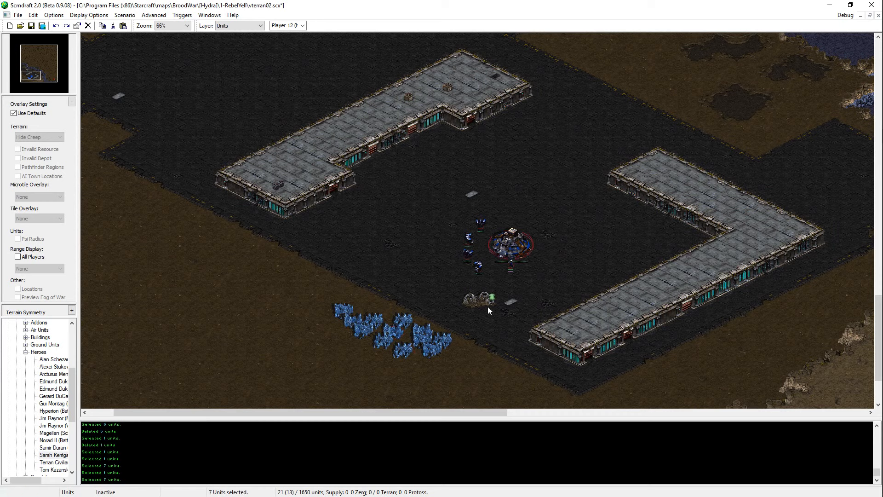
left_click_drag(484, 299, 325, 290)
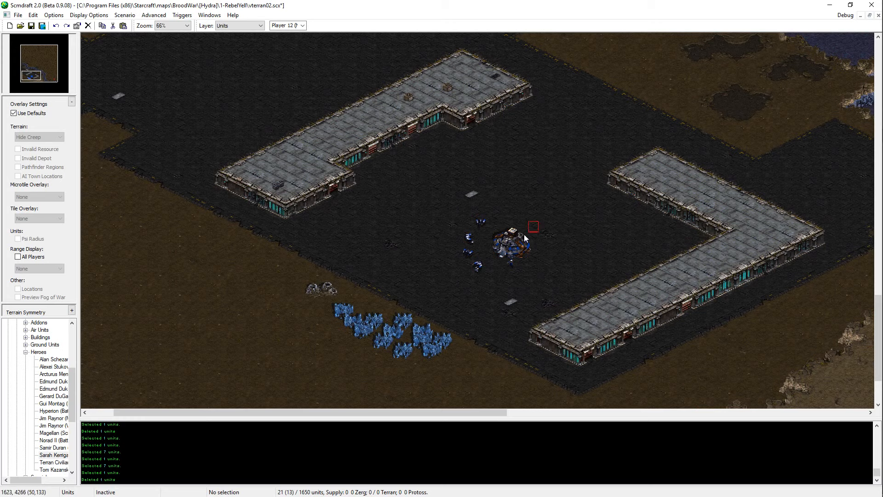
Step: Move the Command Center and Alexei Stukov to the pavement edge just north of the mineral fields
left_click_drag(456, 281, 455, 284)
left_click_drag(490, 213, 455, 278)
left_click_drag(547, 227, 502, 280)
key("ctrl+x")
key("ctrl+v")
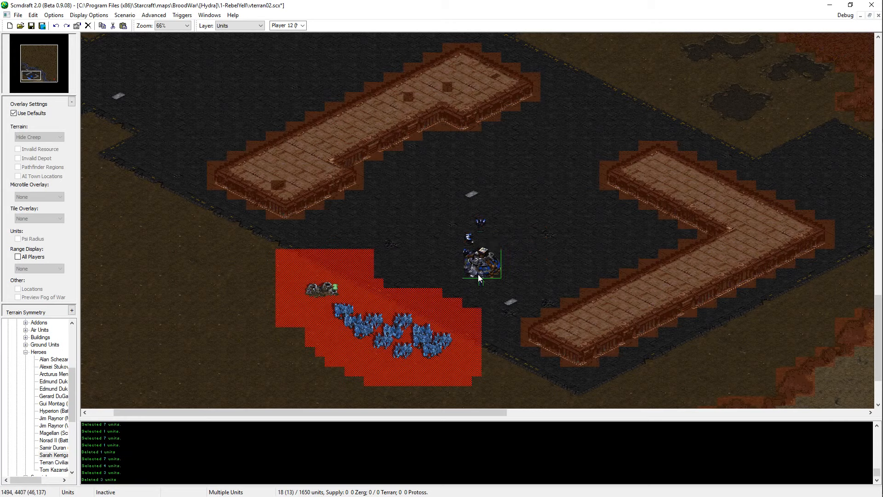
left_click(406, 286)
Step: Move the four SCVs into an arc between the Command Center and the mineral fields
left_click_drag(493, 188, 448, 285)
left_click_drag(495, 210, 460, 239)
key("ctrl+x")
left_click_drag(487, 238, 462, 278)
key("ctrl+x")
key("ctrl+x")
key("ctrl+v")
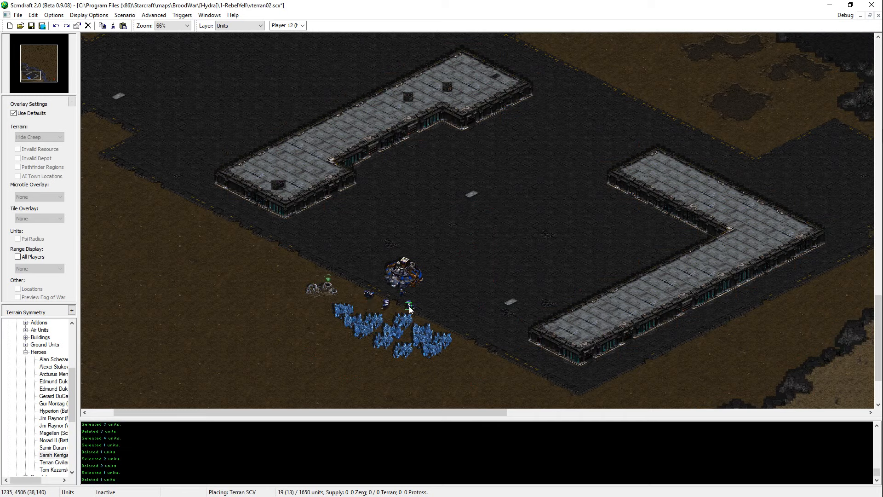
left_click(424, 302)
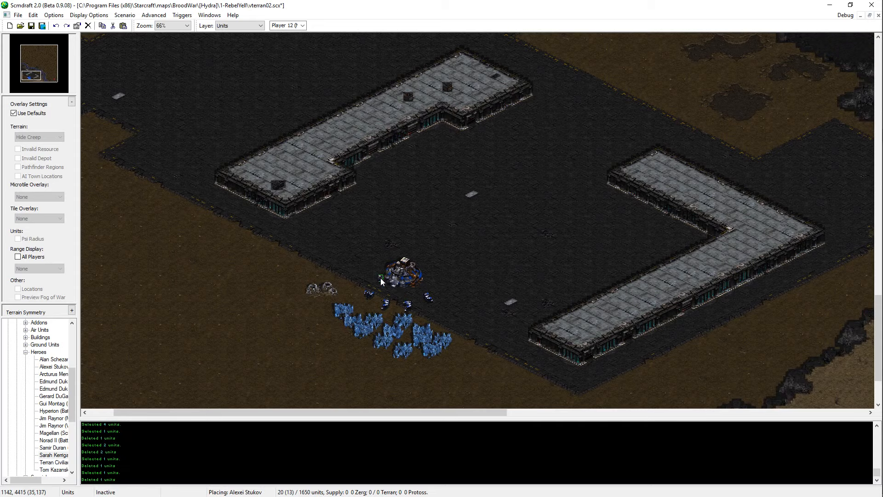
Step: Move the Vespene Geyser northward along the pavement edge, onto the dirt just west of the Command Center
left_click_drag(349, 270, 319, 295)
key("ctrl+x")
key("ctrl+v")
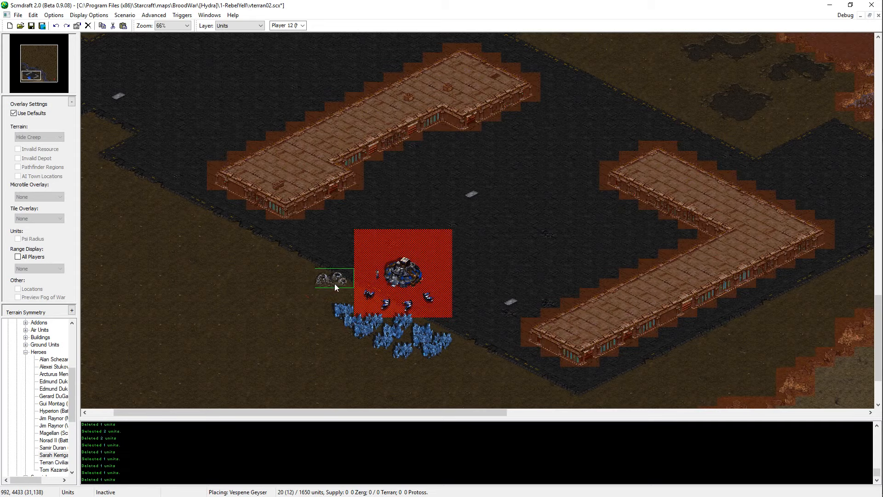
left_click(334, 289)
middle_click_drag(284, 404, 332, 372)
scroll(489, 286, "up", 1)
middle_click_drag(487, 287, 541, 296)
key("t")
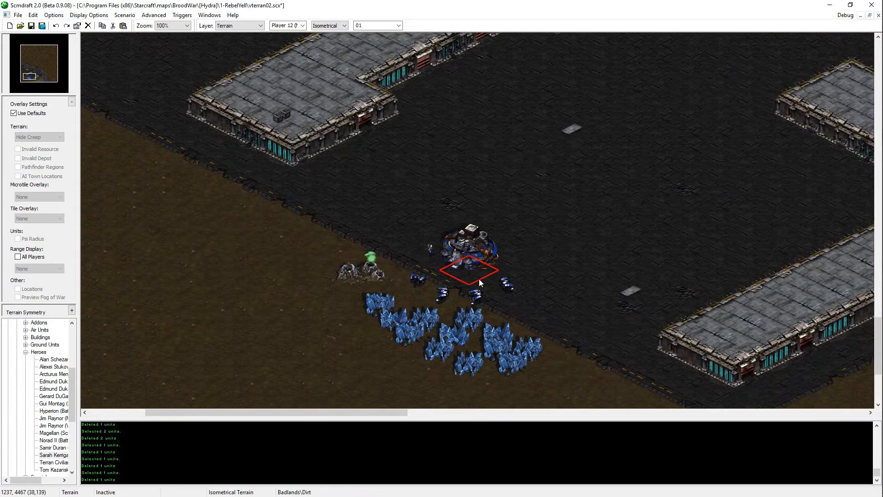
middle_click_drag(493, 338, 520, 317)
key("u")
left_click_drag(427, 227, 370, 292)
left_click(380, 241)
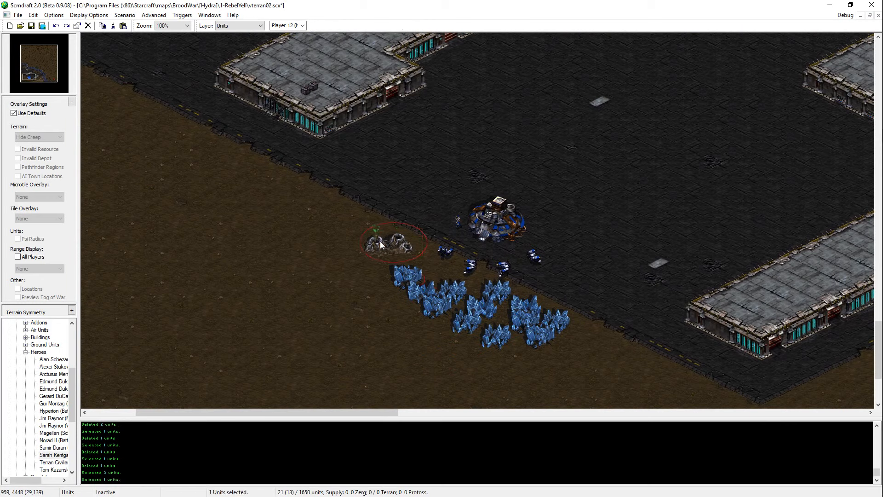
key("ctrl+x")
key("ctrl+v")
left_click(378, 235)
left_click(498, 217)
Step: Paint asphalt strips running southwest from the pavement edge at the northwest and southeast ends of the mineral fields
key("t")
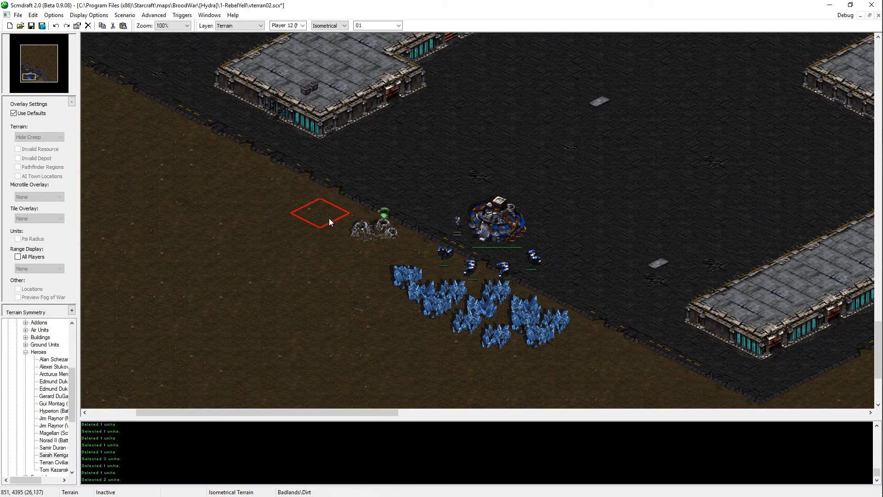
left_click(386, 250)
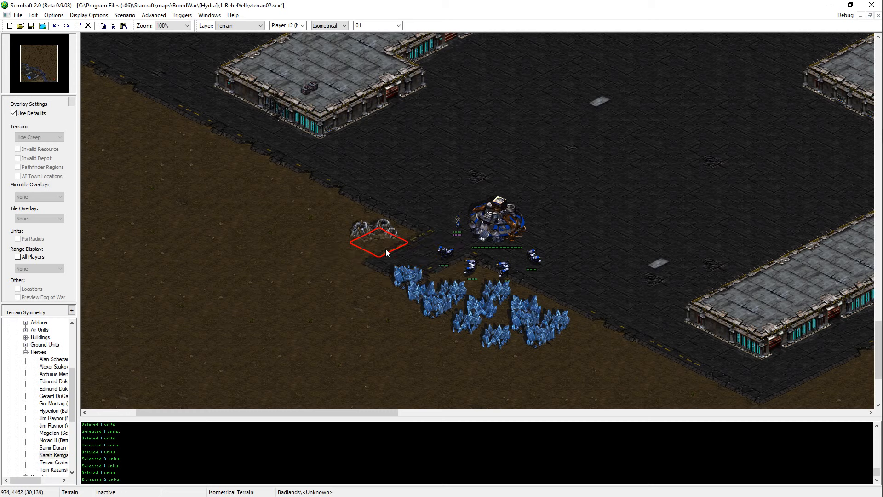
key("ctrl+z")
left_click(388, 249)
left_click(563, 337)
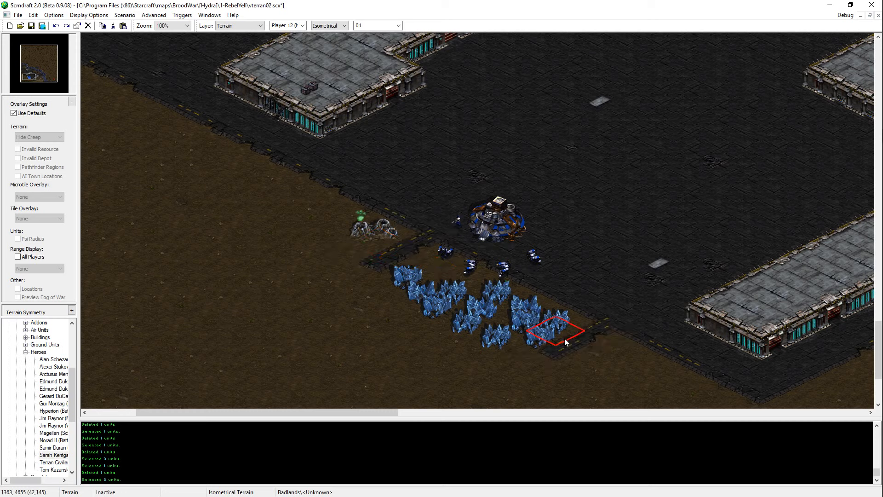
Step: Extend the asphalt strips and close the border along the southwest side of the mineral fields, keeping dirt inside
left_click(505, 360)
left_click(457, 352)
left_click(395, 320)
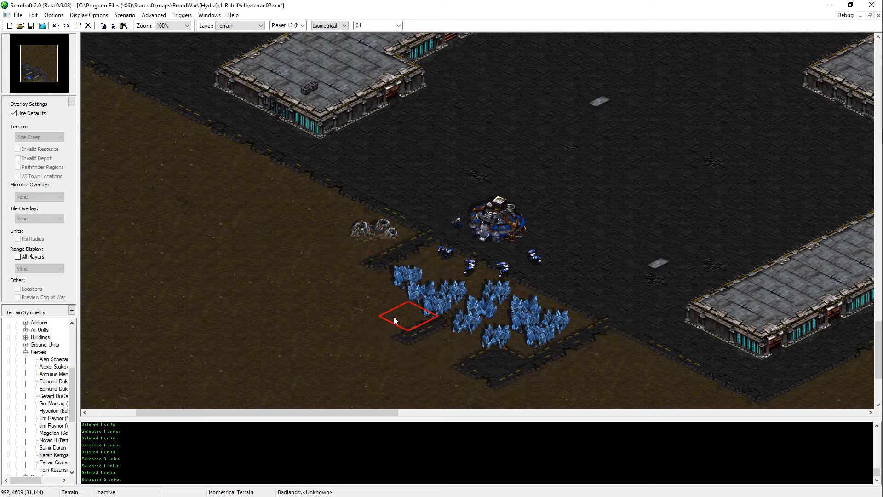
left_click(380, 307)
left_click(344, 288)
left_click(323, 276)
left_click(440, 335)
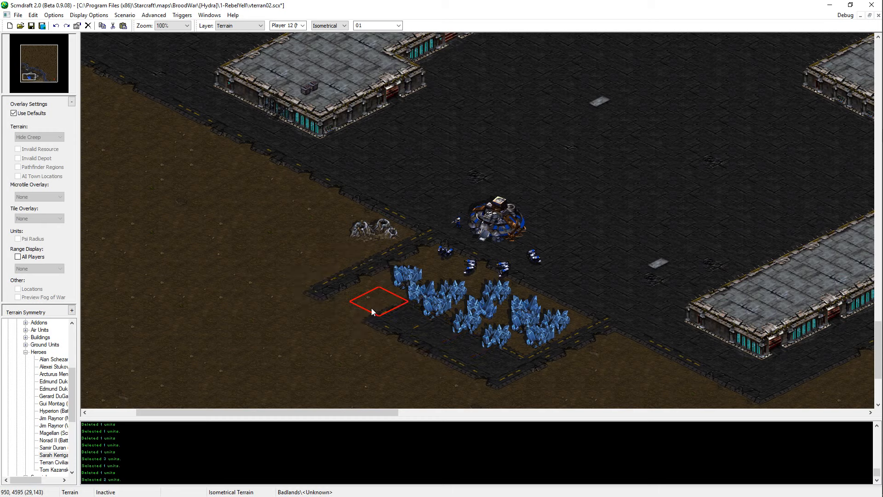
right_click(428, 305)
mouse_move(380, 301)
left_mouse_down()
mouse_move(435, 301)
mouse_move(490, 337)
left_mouse_up()
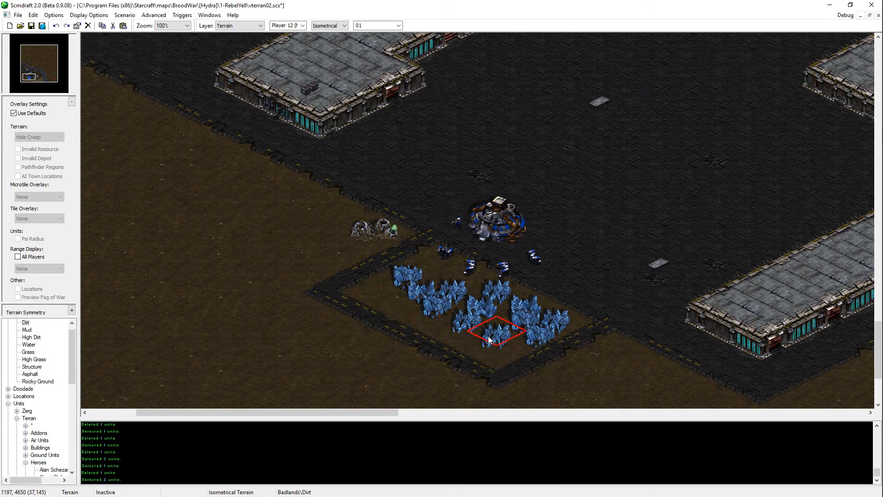
key("ctrl+z")
middle_click_drag(398, 378, 453, 343)
key("ctrl+z")
left_click_drag(453, 264, 538, 305)
middle_click_drag(539, 307, 483, 208)
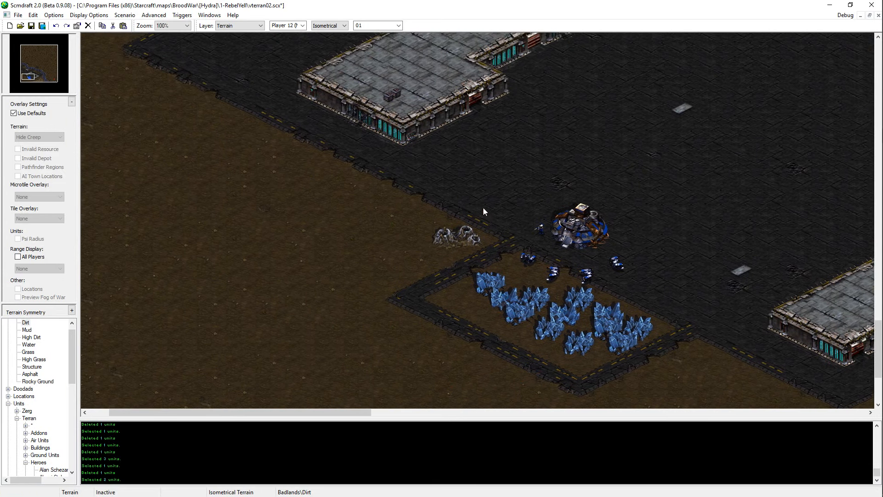
Step: Paint an asphalt border around the northwest and southwest sides of the Vespene Geyser's dirt patch
left_click(411, 224)
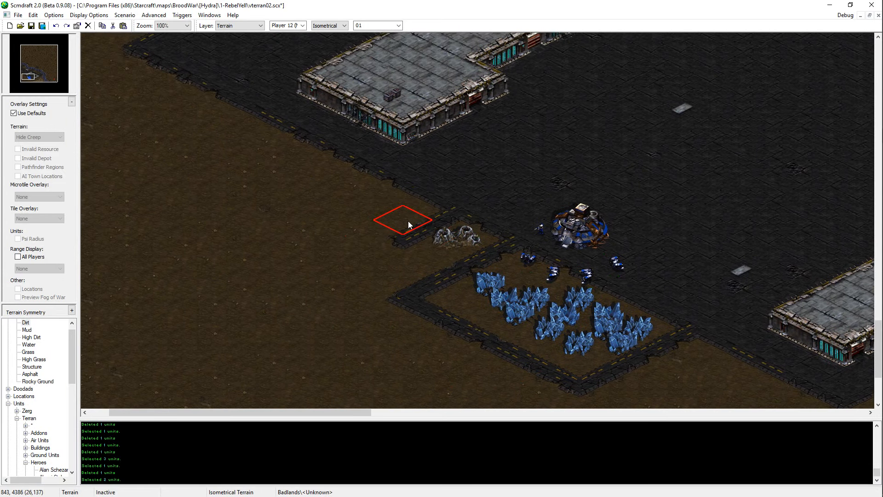
left_click(381, 240)
left_click(357, 250)
left_click(410, 311)
left_click(380, 286)
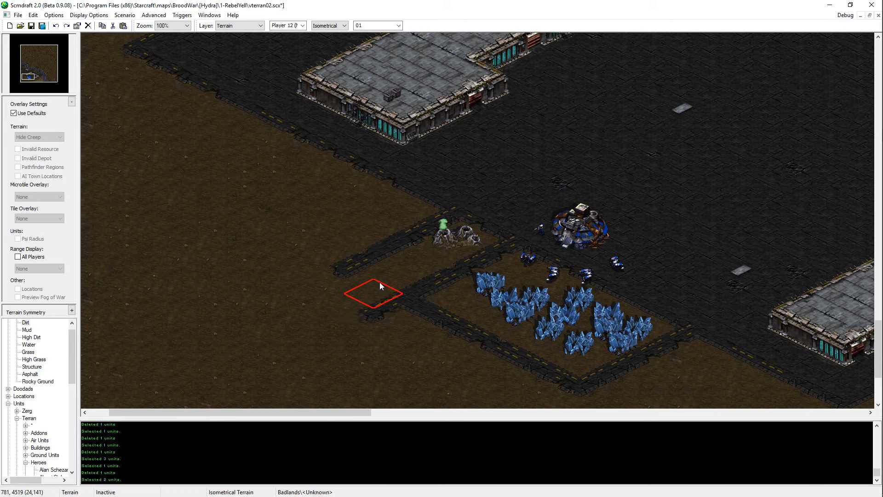
middle_click_drag(414, 318, 448, 352)
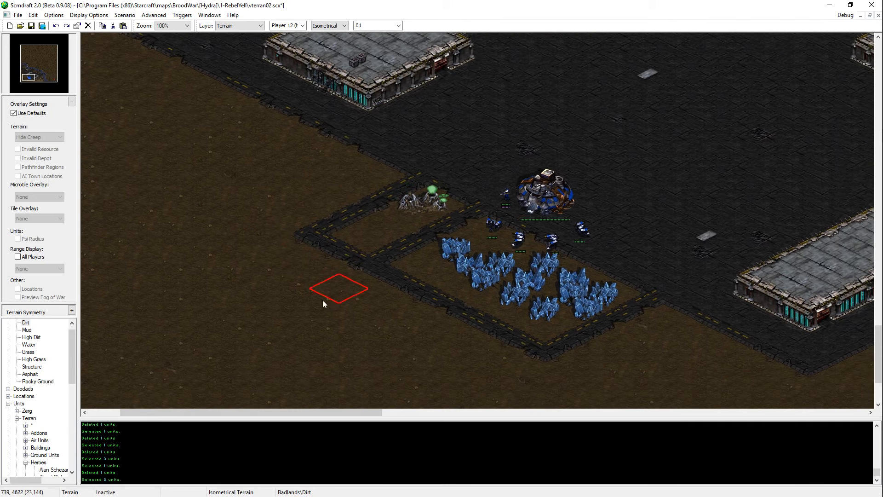
Step: Paint dirt over the southwest asphalt border behind the geyser and mineral fields, and save the map
left_click_drag(307, 240, 581, 385)
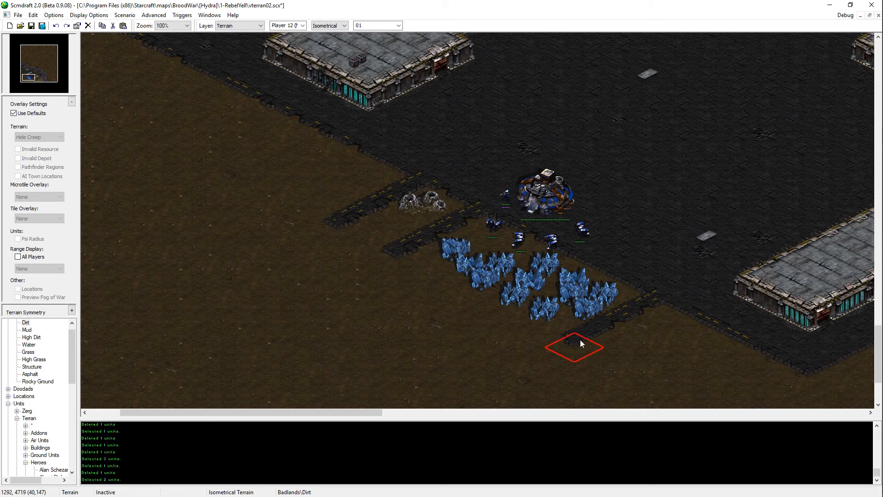
key("ctrl+s")
Step: Look over the terrain and structure platforms around Player 1's base
middle_click_drag(463, 326, 295, 115)
key("u")
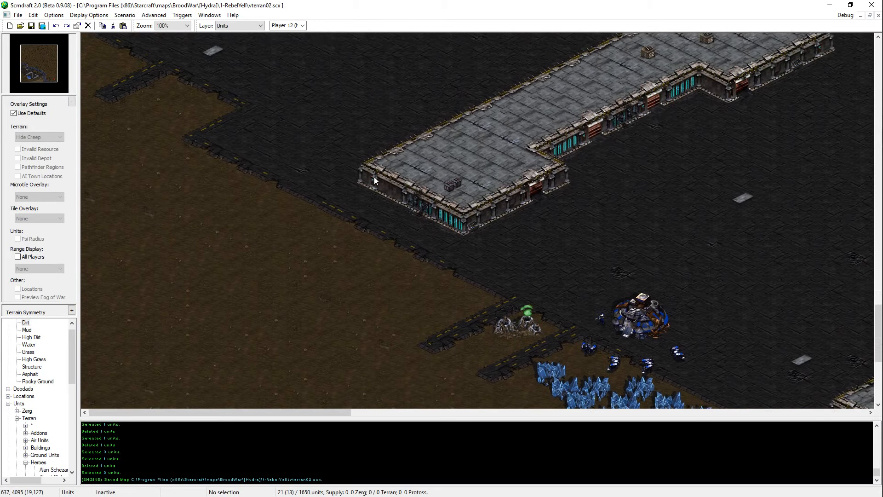
scroll(374, 176, "down", 1, "ctrl")
middle_click_drag(374, 177, 184, 78)
key("t")
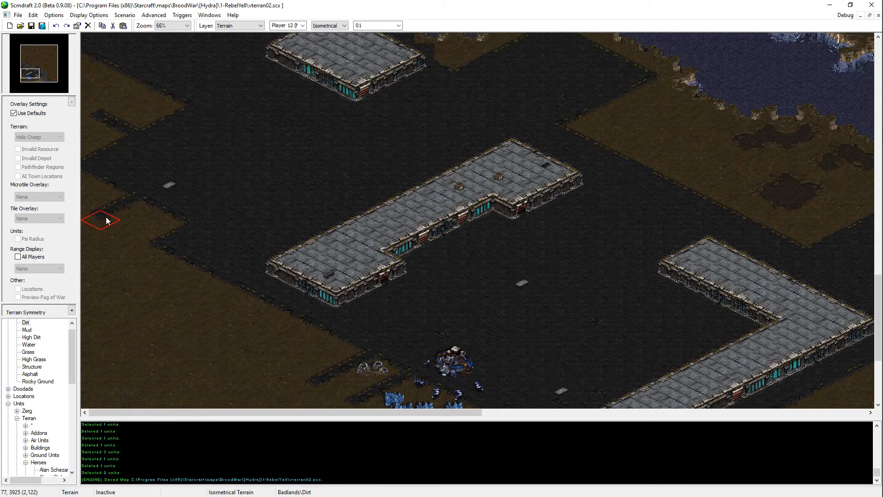
scroll(245, 321, "down", 3)
scroll(230, 371, "down", 1)
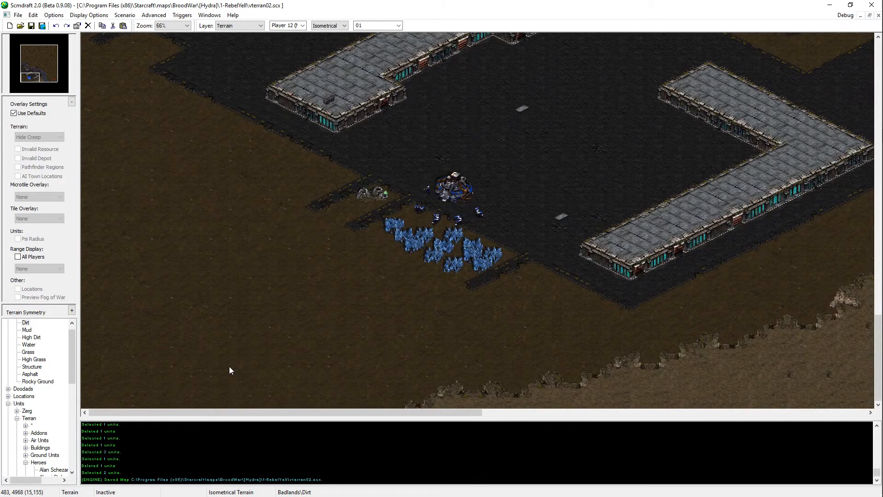
scroll(229, 369, "up", 1, "ctrl")
middle_click_drag(293, 308, 439, 250)
scroll(217, 304, "down", 1, "ctrl")
middle_click_drag(606, 217, 358, 222)
Step: Place two Structure Wall ramp doodads on the southeast-facing walls of the platform north of the base, and save the map
key("d")
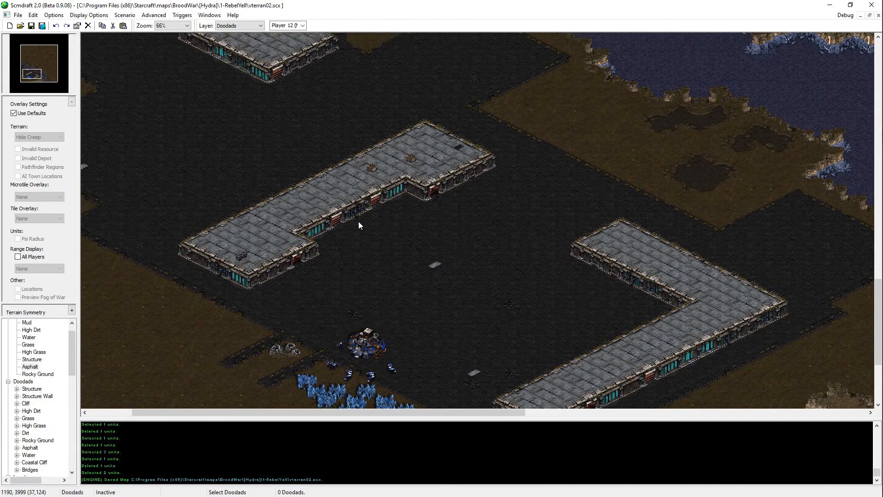
scroll(25, 442, "down", 1)
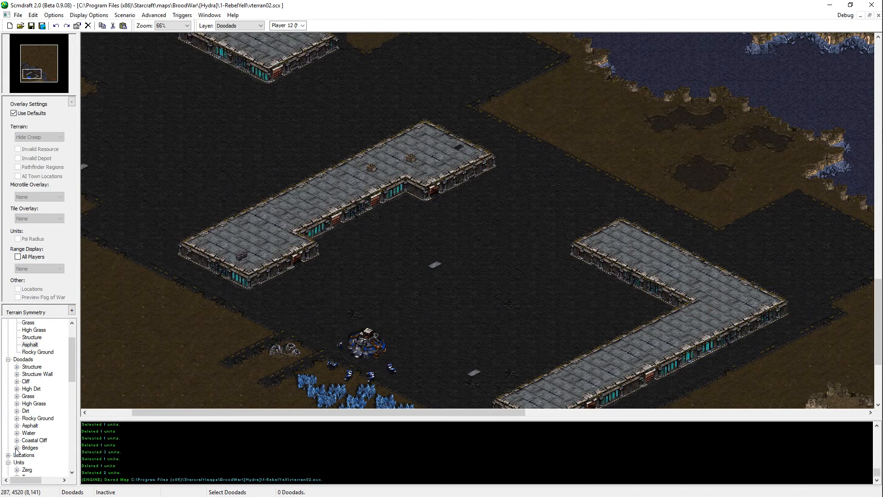
scroll(16, 451, "down", 2)
scroll(13, 414, "up", 2)
left_click(18, 374)
left_click(53, 344)
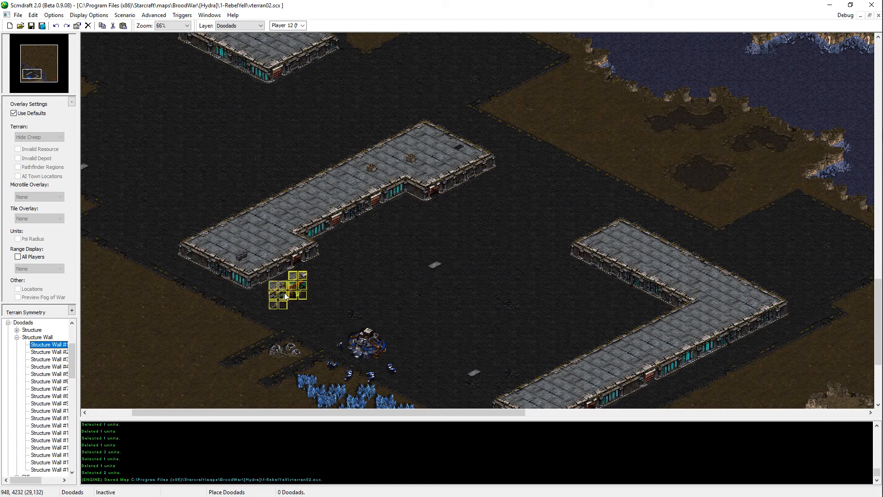
key("Down")
key("Down")
key("Down")
key("Down")
key("Down")
key("Down")
key("Down")
key("Down")
key("Down")
key("Down")
key("Down")
key("Down")
key("Down")
key("Down")
key("Down")
key("Down")
key("Down")
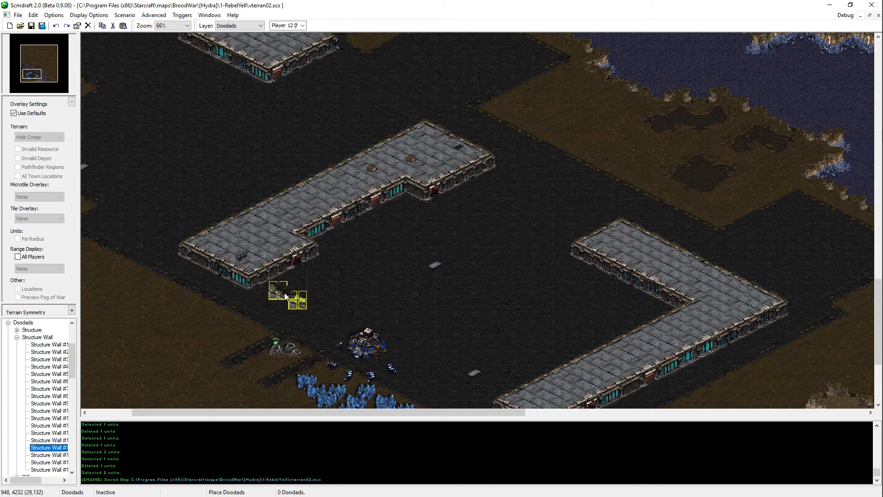
left_click(289, 267)
left_click(468, 175)
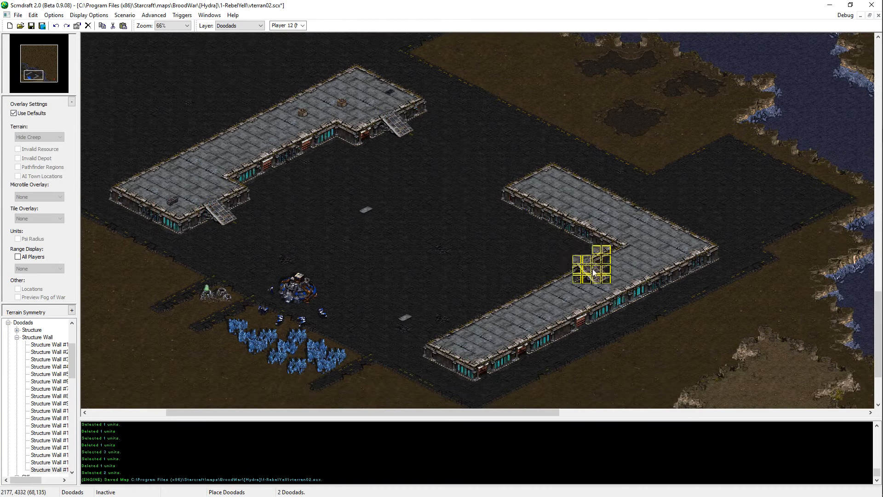
key("ctrl+s")
Step: Place two matching ramp doodads near the ends of the eastern platform's long southeast-facing wall, and save the map
key("Down")
key("Right")
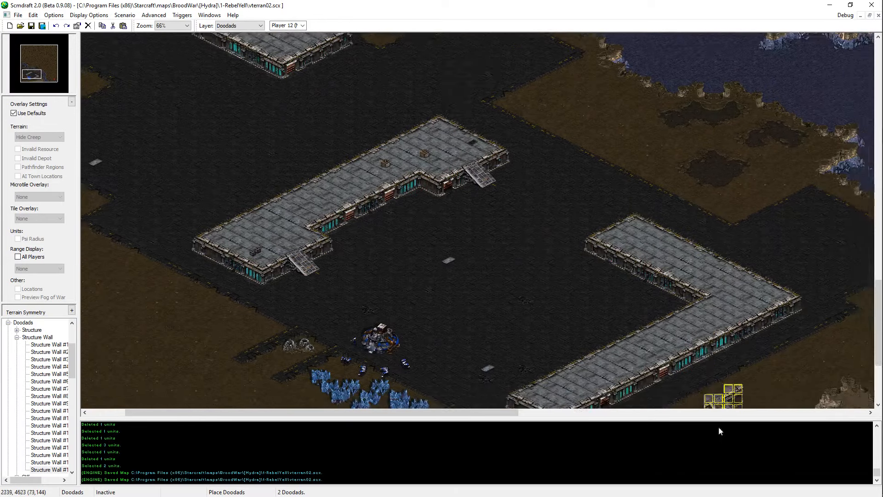
left_click(548, 343)
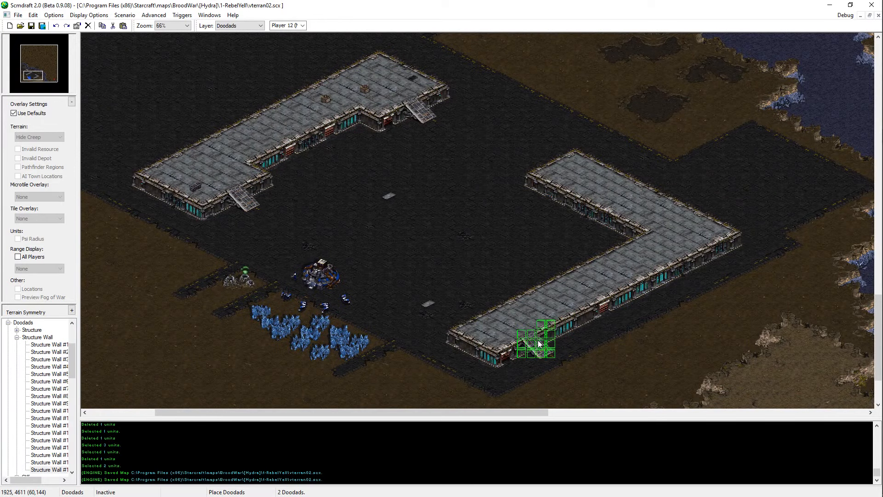
left_click(701, 263)
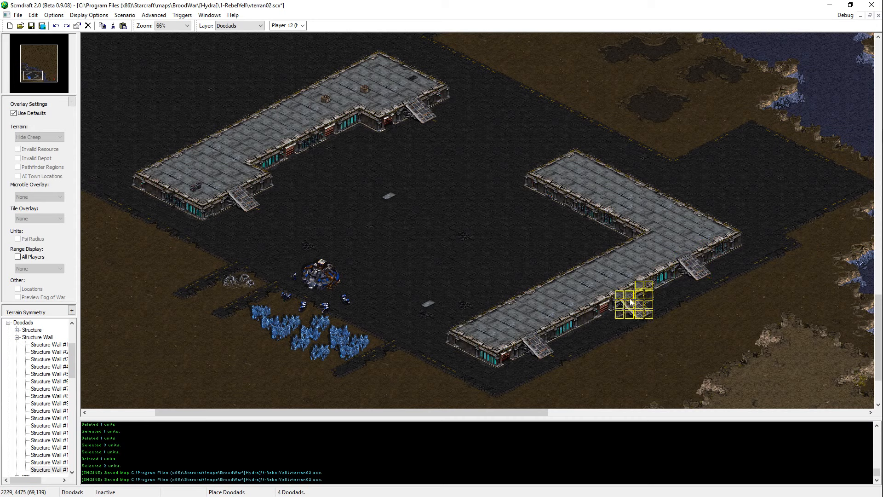
key("ctrl+s")
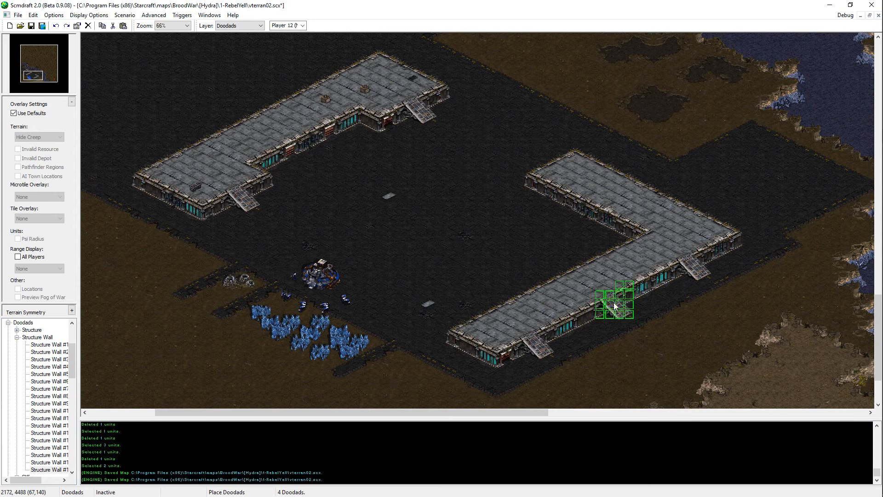
right_click(375, 193)
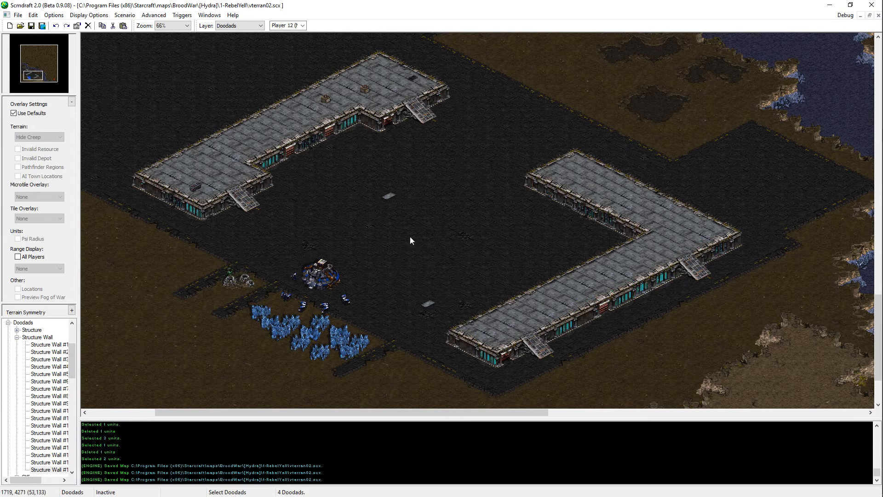
Step: Place a southwest-facing Structure Wall ramp on the eastern platform's inner wall, and save the map
left_click(48, 461)
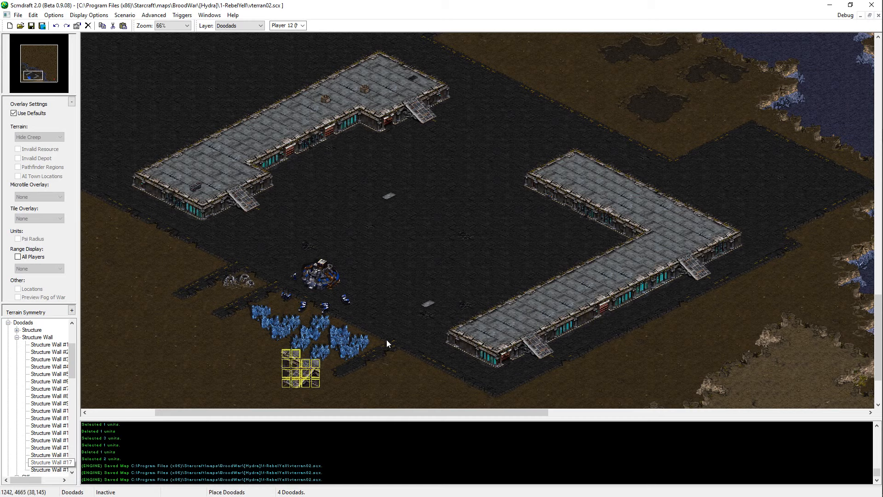
left_click(573, 210)
right_click(528, 231)
key("ctrl+s")
Step: Copy the southwest-facing ramp onto the southwest wall of the platform north of the base, and save the map
key("Right")
key("Down")
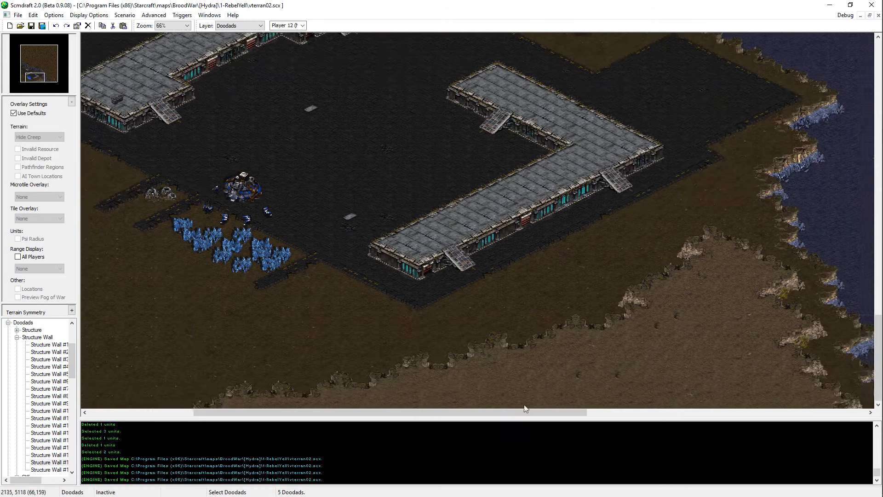
key("Left")
key("Up")
left_click(710, 276)
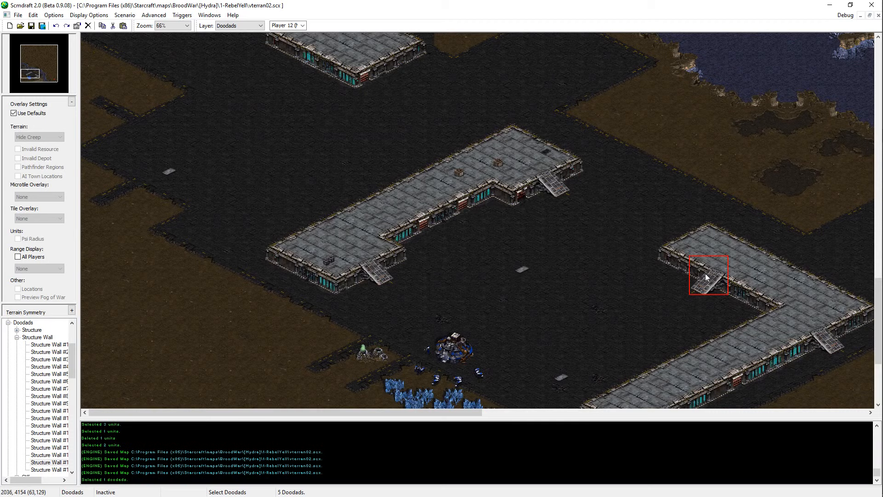
key("ctrl+c")
key("ctrl+v")
left_click(295, 274)
key("ctrl+s")
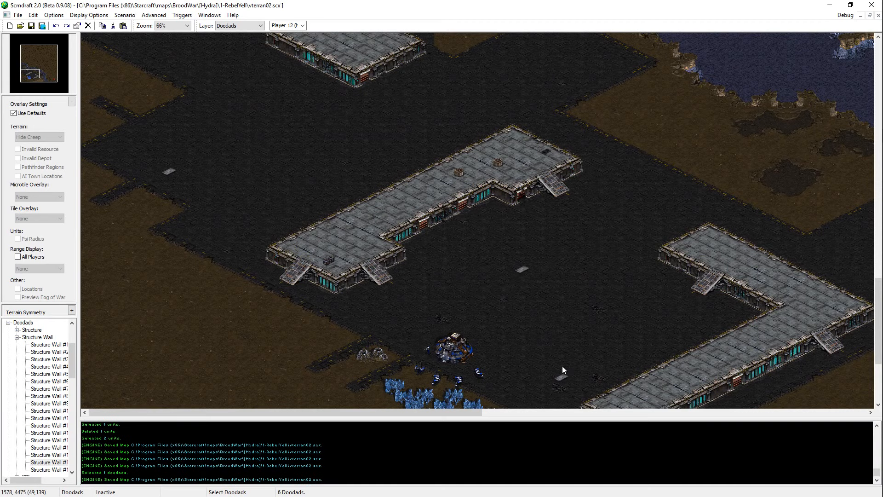
scroll(562, 366, "up", 1)
middle_click_drag(585, 356, 337, 234)
key("u")
left_click(392, 330)
key("ctrl+c")
key("ctrl+v")
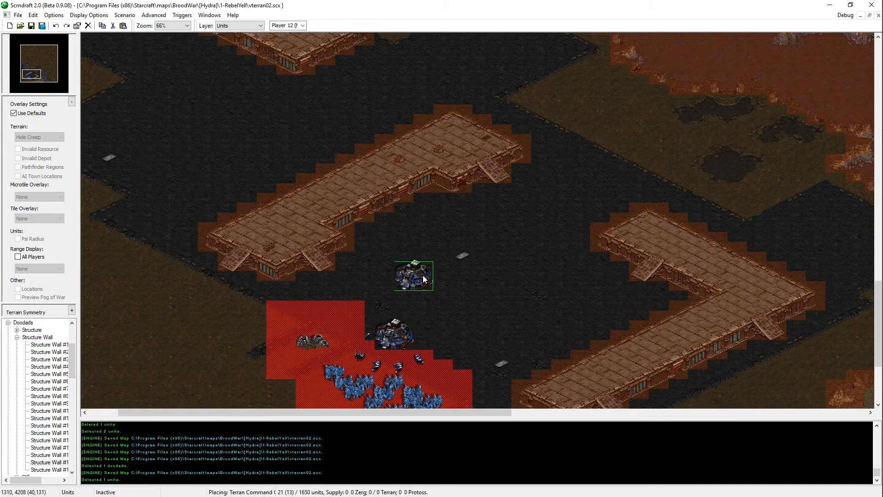
middle_click_drag(722, 438, 503, 276)
scroll(475, 447, "down", 8)
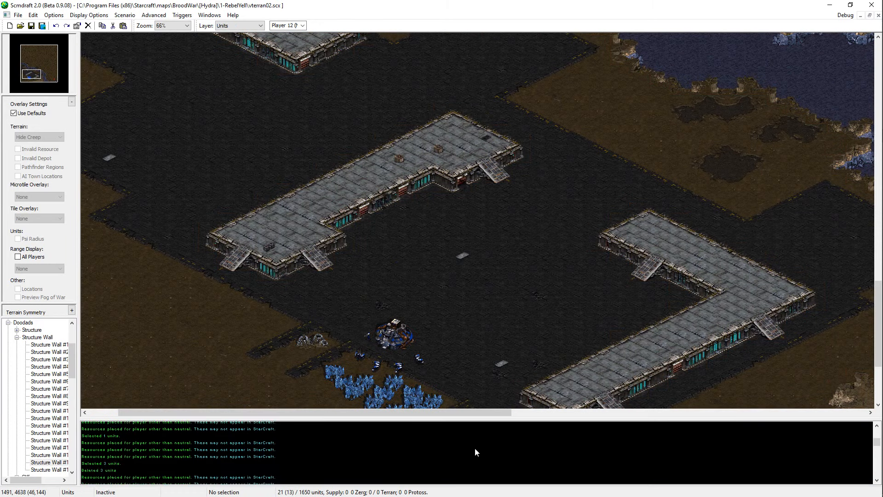
scroll(473, 438, "down", 8)
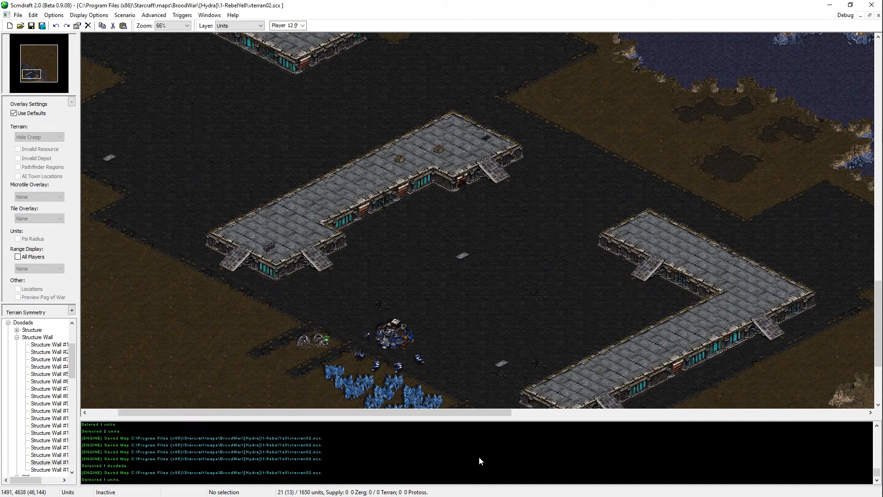
middle_click_drag(352, 213, 404, 274)
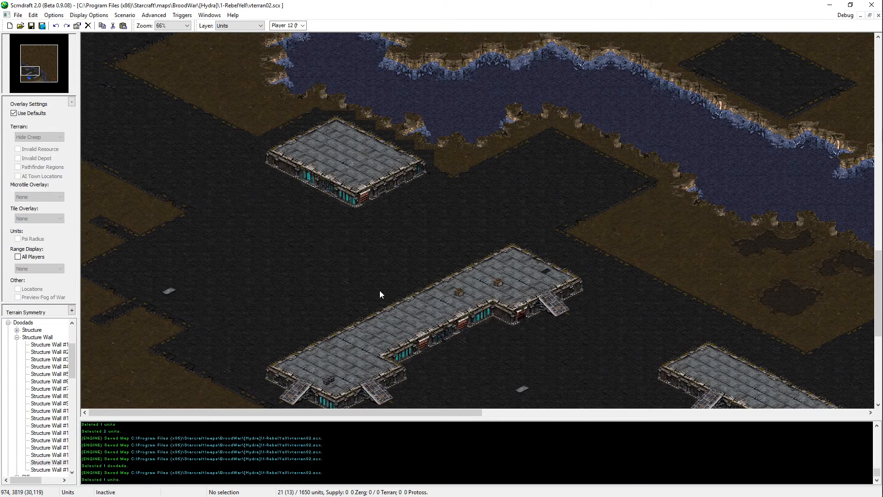
Step: Test a copy of the Command Center over the small rectangular platform northwest of the base to check whether it fits
scroll(379, 291, "down", 5)
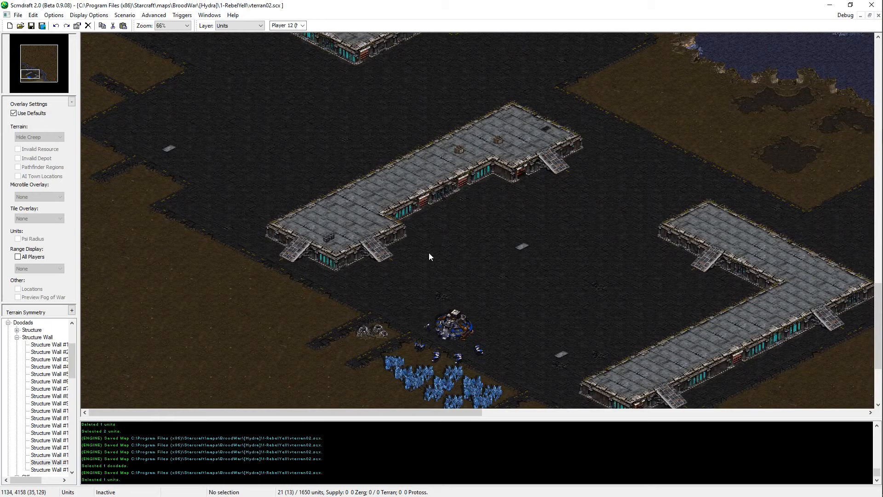
scroll(422, 98, "up", 6)
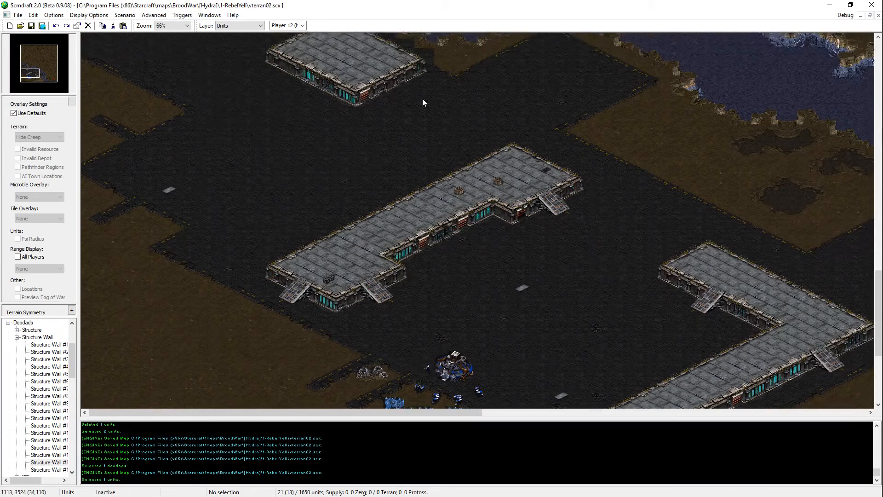
scroll(421, 202, "down", 4)
scroll(447, 405, "down", 2)
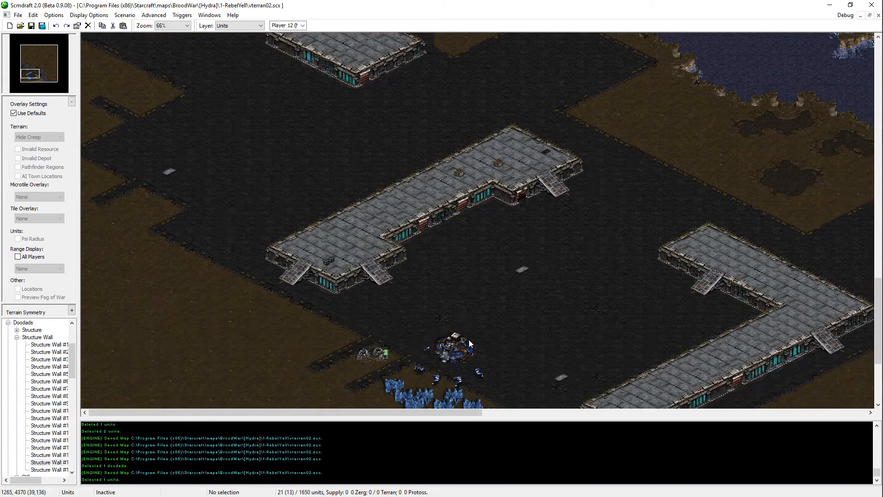
left_click(468, 340)
key("ctrl+c")
key("ctrl+v")
scroll(395, 149, "up", 6)
scroll(383, 156, "up", 1, "ctrl")
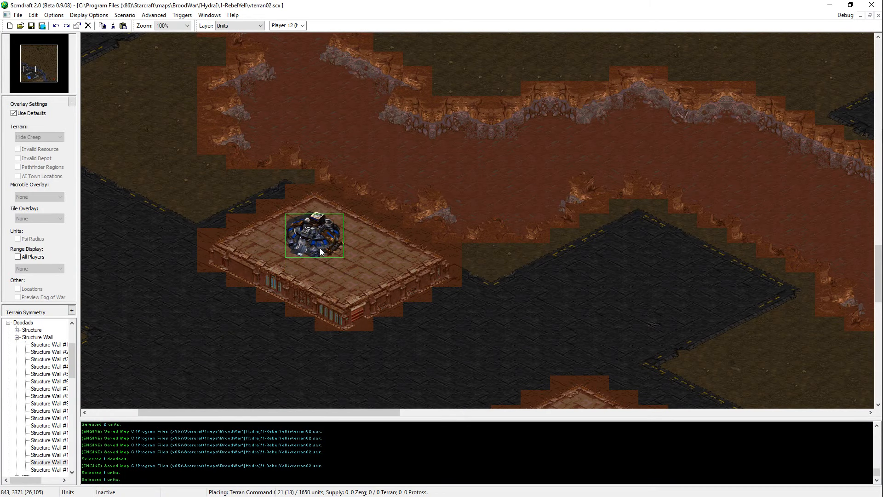
key("Escape")
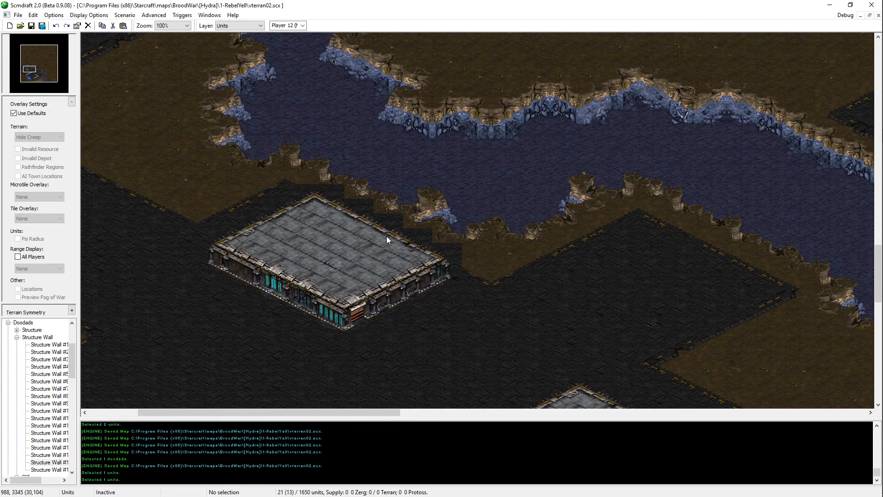
Step: Examine the ground around the northern platform and the cratered dirt area north of the eastern platform for an expansion site
left_click_drag(209, 224, 357, 281)
middle_click_drag(395, 324, 547, 77)
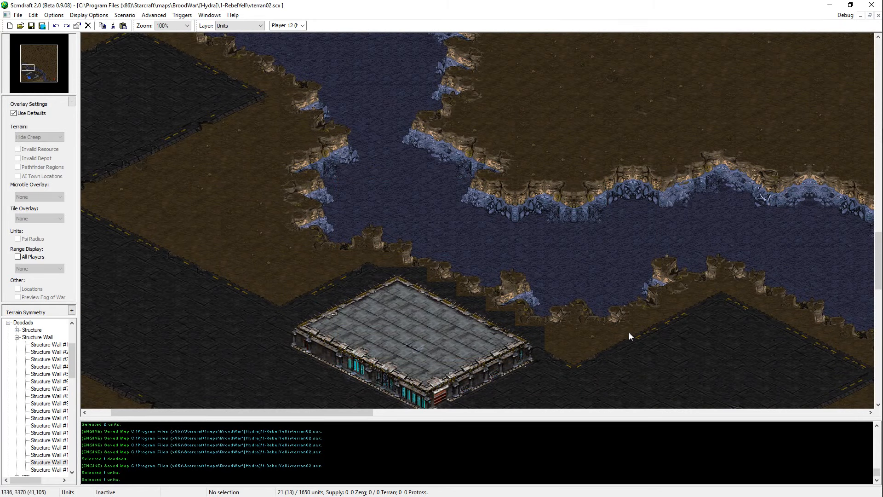
middle_click_drag(628, 332, 511, 310)
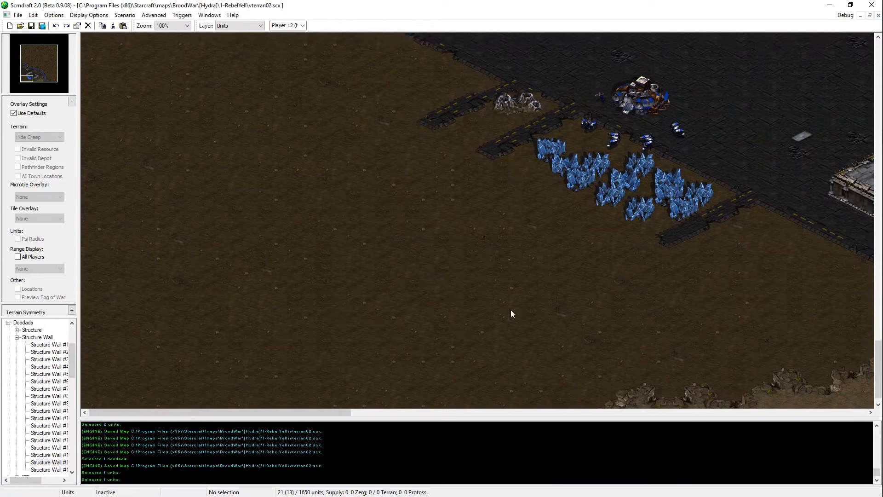
middle_click_drag(294, 357, 276, 334)
middle_click_drag(371, 357, 341, 119)
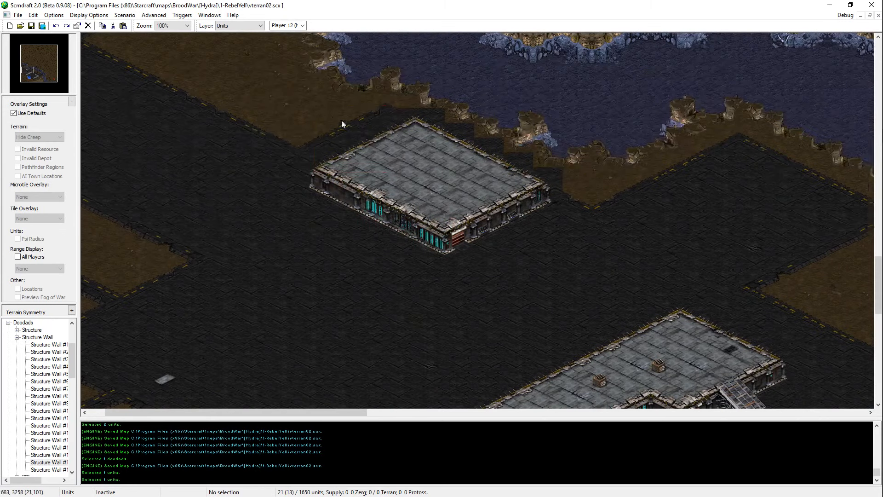
left_click_drag(314, 103, 350, 217)
left_click_drag(391, 194, 410, 206)
middle_click_drag(717, 322, 424, 101)
middle_click_drag(843, 376, 842, 11)
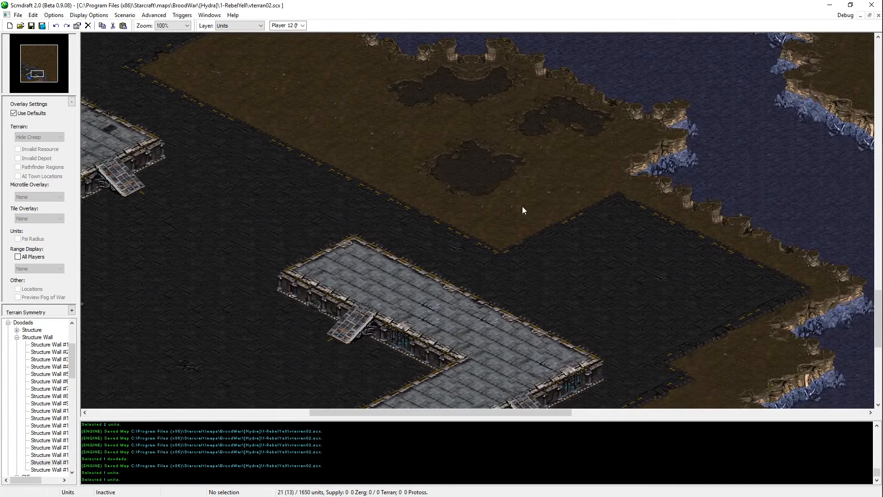
Step: Copy four mineral fields from the main base onto the cratered dirt area beside the river, north of the eastern platform
middle_click_drag(523, 206, 294, 184)
middle_click_drag(636, 222, 390, 369)
middle_click_drag(467, 365, 444, 472)
left_click_drag(339, 275, 217, 379)
key("ctrl+c")
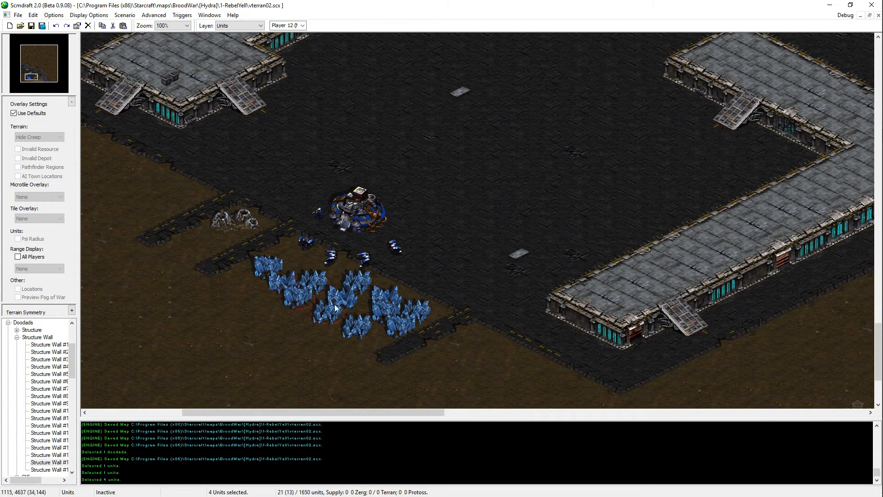
middle_click_drag(335, 305, 674, 191)
key("ctrl+v")
left_click(446, 194)
right_click(445, 194)
Step: Try moving the southeasternmost field of the new mineral cluster slightly farther southeast
left_click(463, 197)
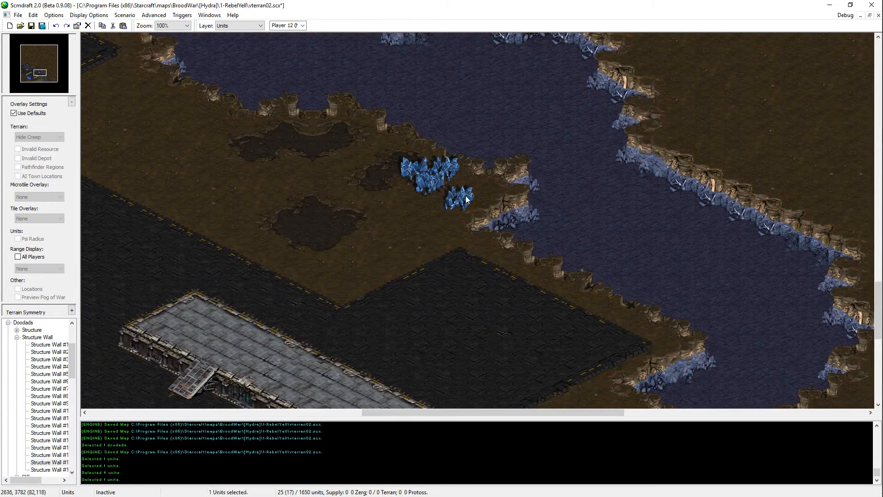
key("ctrl+x")
key("ctrl+v")
left_click(475, 204)
right_click(473, 203)
key("ctrl+z")
key("ctrl+z")
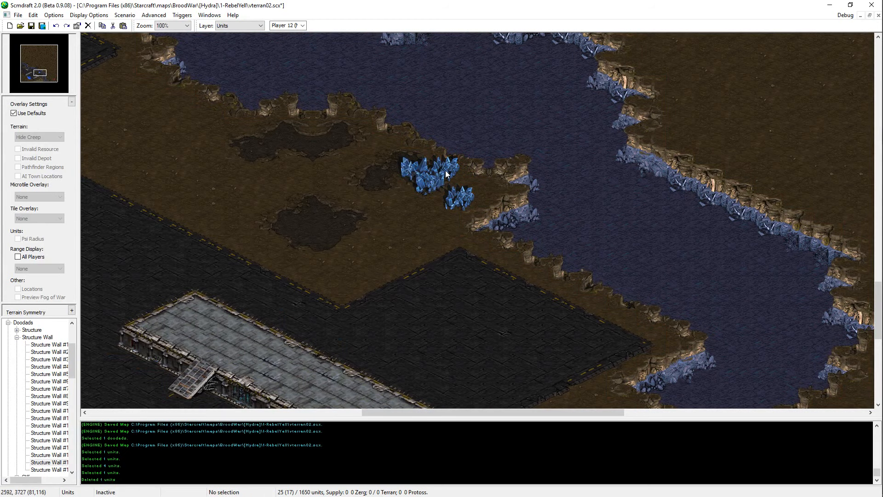
Step: Copy one mineral field from the new cluster to the cliff edge just northwest of it
left_click(430, 180)
left_click(415, 168)
key("ctrl+c")
key("ctrl+v")
left_click(388, 146)
right_click(388, 146)
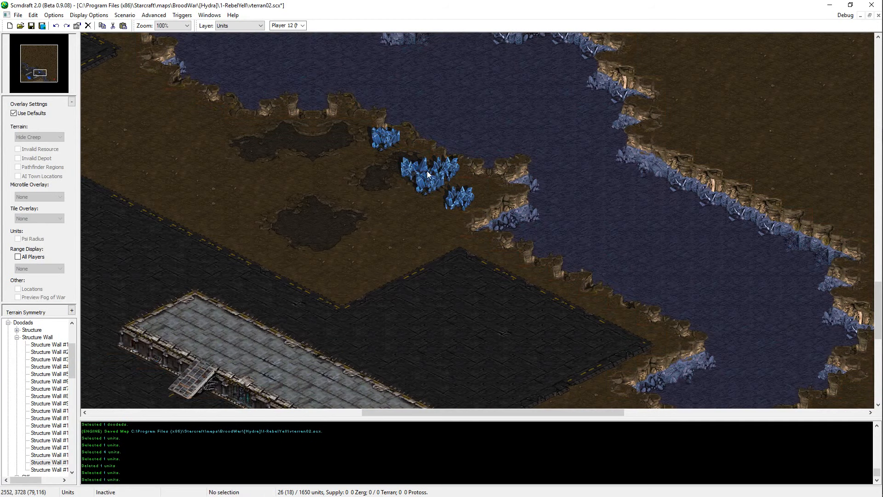
Step: Add another mineral field at the cluster's northwest end and shift the two added fields so they adjoin the cluster
left_click(425, 170)
key("ctrl+c")
key("ctrl+v")
left_click(369, 137)
left_click(391, 145)
key("ctrl+x")
key("ctrl+v")
left_click(379, 147)
left_click_drag(370, 135, 387, 157)
key("ctrl+x")
key("ctrl+v")
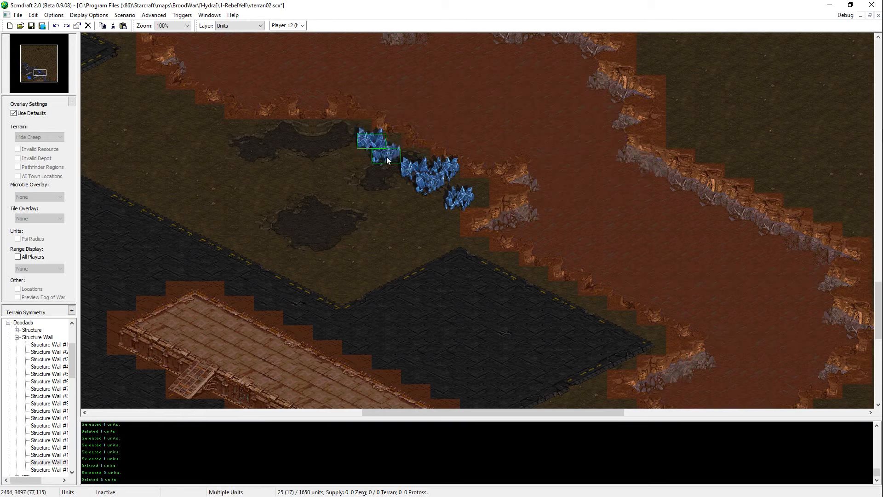
left_click(399, 158)
right_click(399, 159)
Step: Copy a mineral field from the cluster to the cliff edge farther northwest, leaving a gap between them
left_click(406, 176)
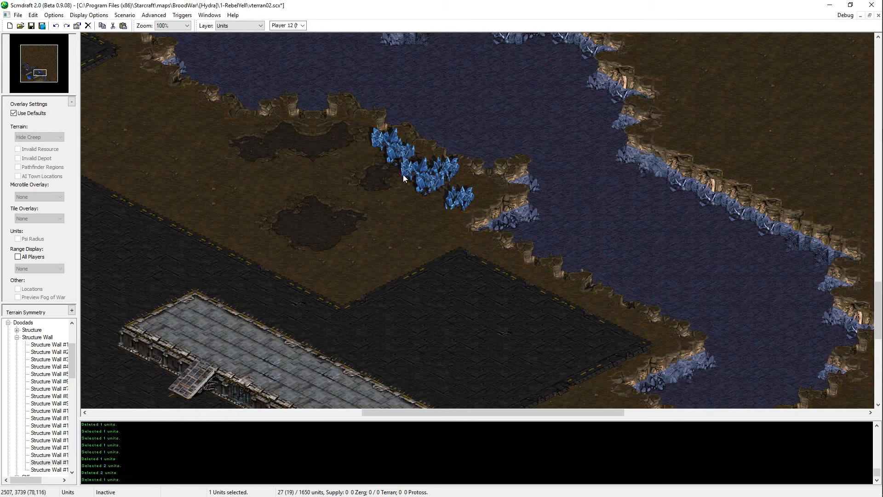
left_click(416, 188)
key("ctrl+c")
key("ctrl+v")
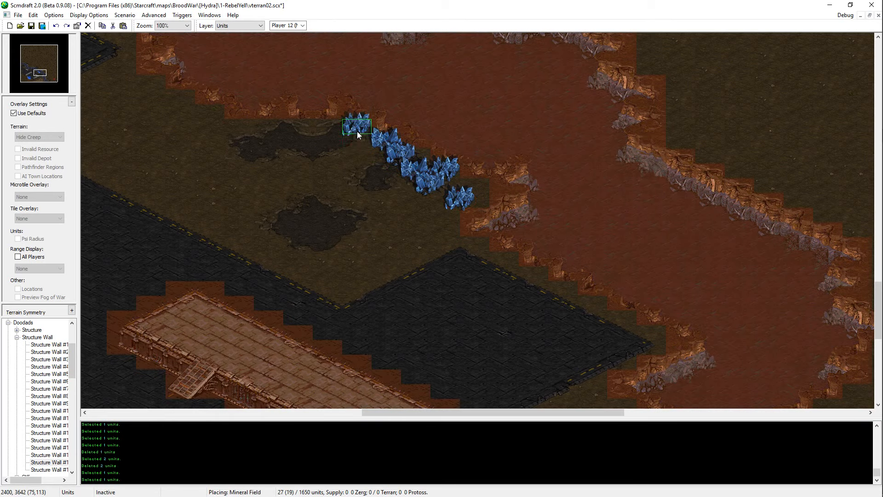
left_click(357, 131)
right_click(357, 131)
key("ctrl+z")
key("ctrl+v")
right_click(423, 186)
middle_click_drag(422, 184, 594, 261)
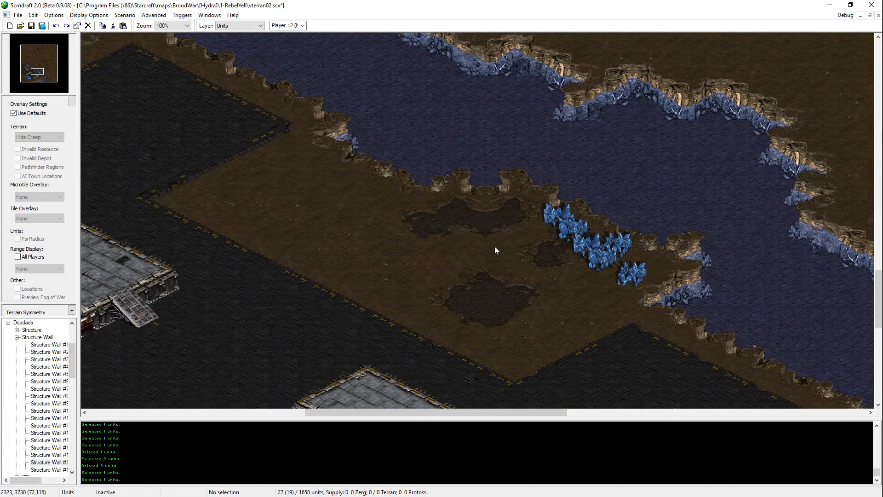
key("ctrl+v")
left_click(523, 208)
right_click(523, 208)
Step: Try shifting the field at the cluster's northwest end slightly west to narrow the gap
left_click(551, 215)
key("Delete")
key("ctrl+v")
left_click(548, 220)
right_click(549, 220)
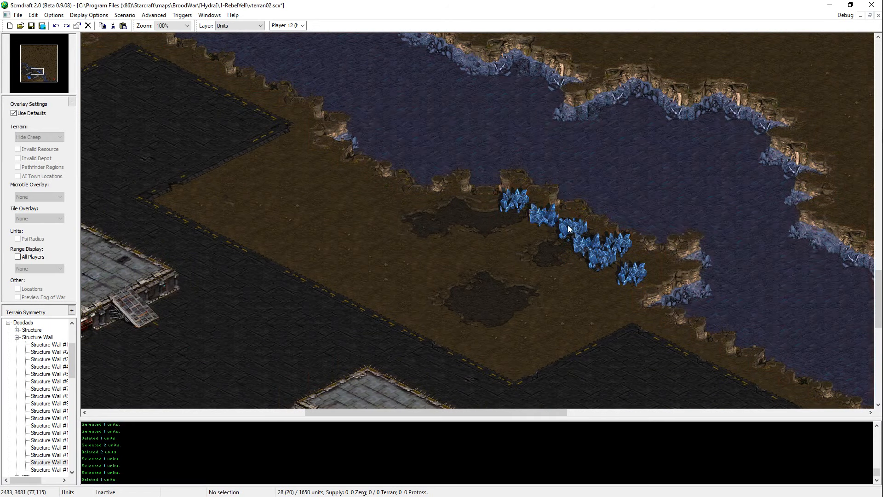
key("ctrl+v")
right_click(563, 227)
left_click(578, 237)
left_click(577, 235)
Step: Add two more mineral fields beside the detached one, continuing west along the cliff edge
key("ctrl+v")
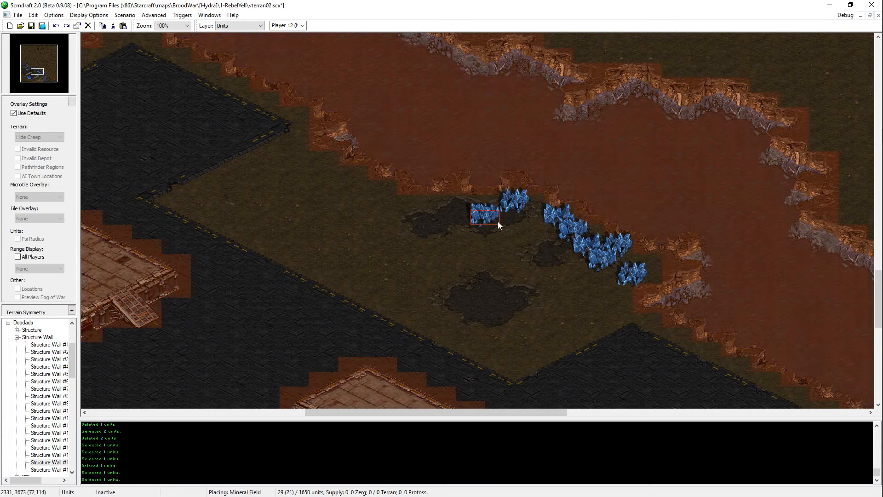
left_click(507, 225)
right_click(507, 225)
left_click(559, 219)
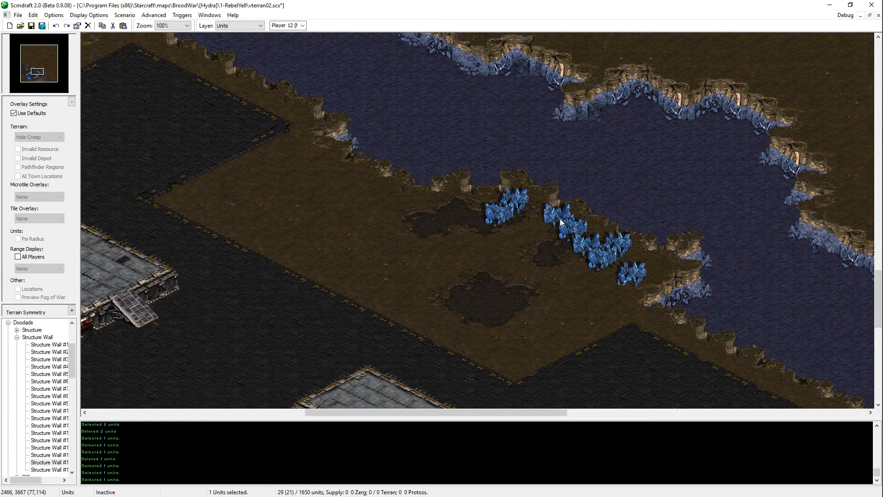
key("ctrl+c")
key("ctrl+v")
left_click(480, 208)
right_click(562, 190)
Step: Extend the dirt ground northward into the river behind the mineral fields, and return to unit editing
left_click_drag(539, 184, 468, 223)
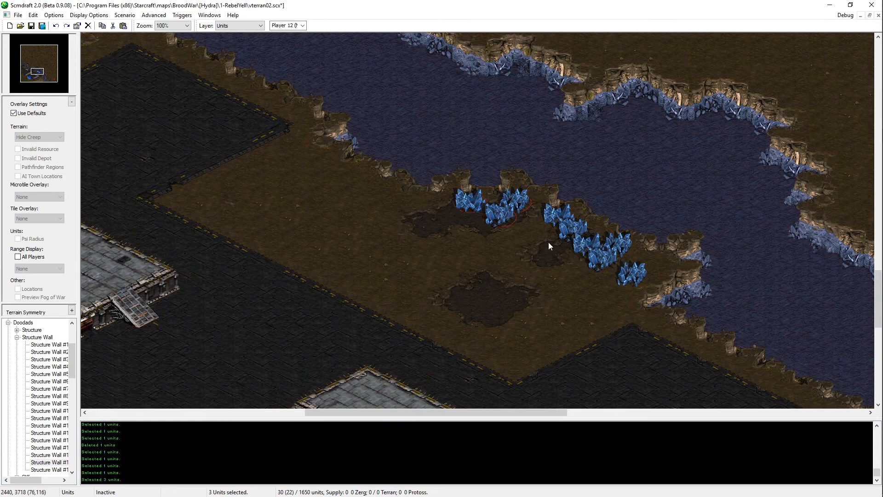
key("t")
mouse_move(484, 179)
left_mouse_down()
mouse_move(516, 174)
mouse_move(568, 186)
mouse_move(618, 212)
left_mouse_up()
key("u")
Step: Move the three detached mineral fields north onto the extended ground
left_click_drag(534, 196, 469, 221)
key("ctrl+x")
key("ctrl+v")
left_click(507, 202)
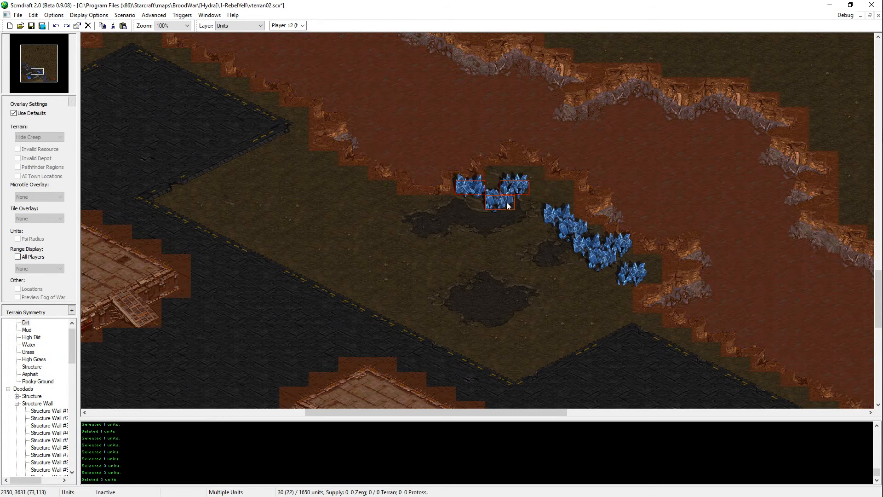
right_click(512, 199)
left_click(513, 189)
key("ctrl+x")
key("ctrl+v")
left_click(518, 193)
right_click(518, 192)
Step: Try moving the main cluster's two northwestern mineral fields closer to the detached group
left_click_drag(570, 204, 532, 241)
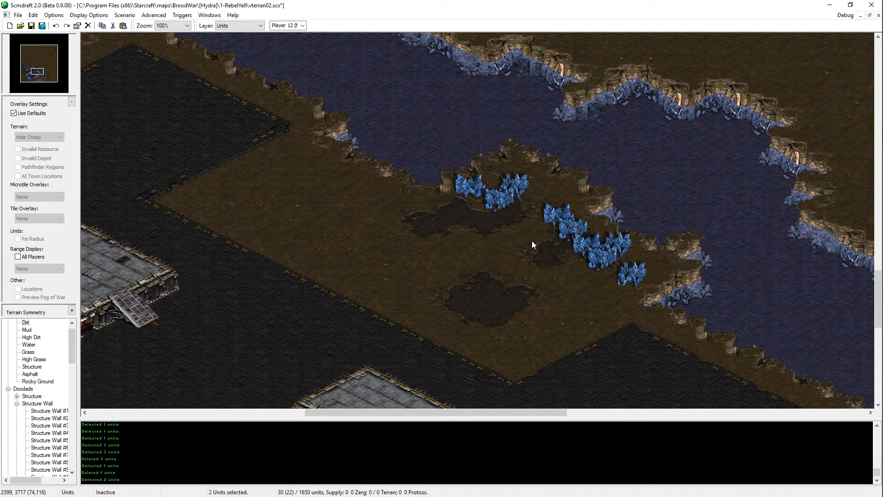
key("ctrl+x")
key("ctrl+v")
left_click(558, 202)
right_click(562, 205)
key("ctrl+z")
key("ctrl+v")
left_click(565, 217)
right_click(567, 219)
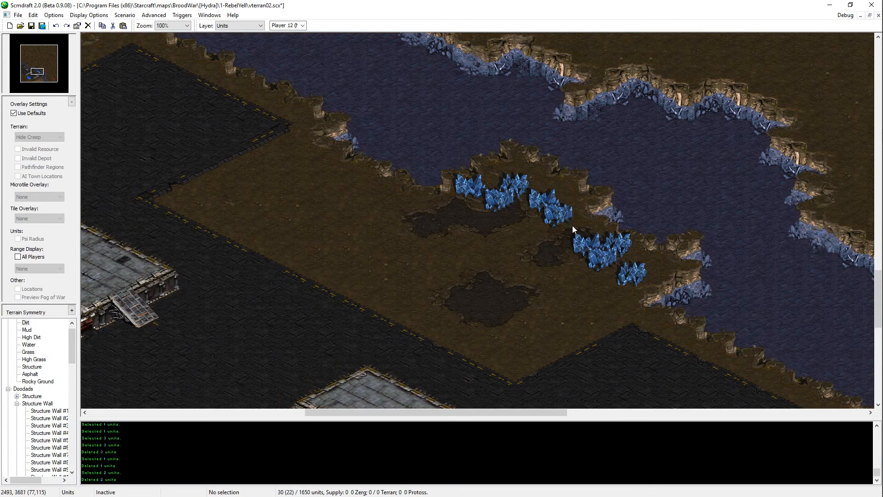
key("ctrl+z")
key("ctrl+v")
left_click(572, 226)
right_click(573, 226)
Step: Move the three detached mineral fields east so they join the northwest end of the main cluster
left_click_drag(630, 249, 674, 286)
left_click(629, 270)
left_click_drag(554, 173, 469, 207)
key("ctrl+x")
key("ctrl+v")
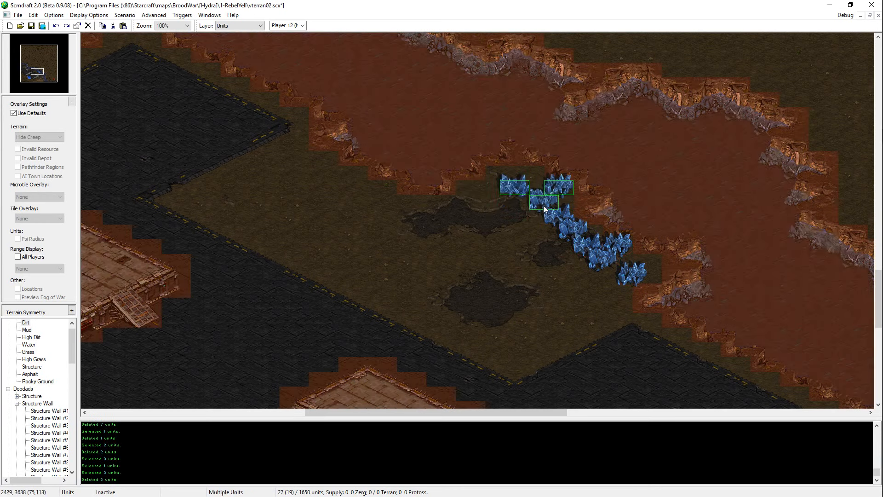
left_click(542, 205)
right_click(546, 203)
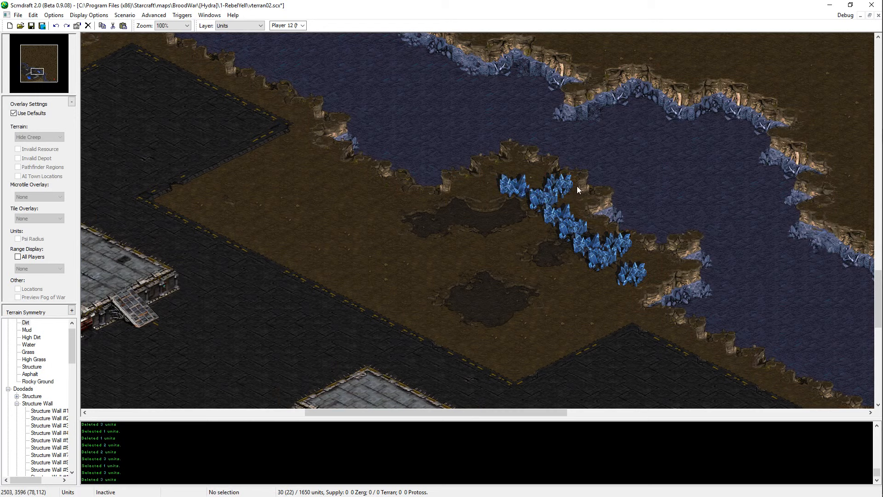
Step: Try moving the westernmost mineral field to another spot along the cluster
left_click(511, 184)
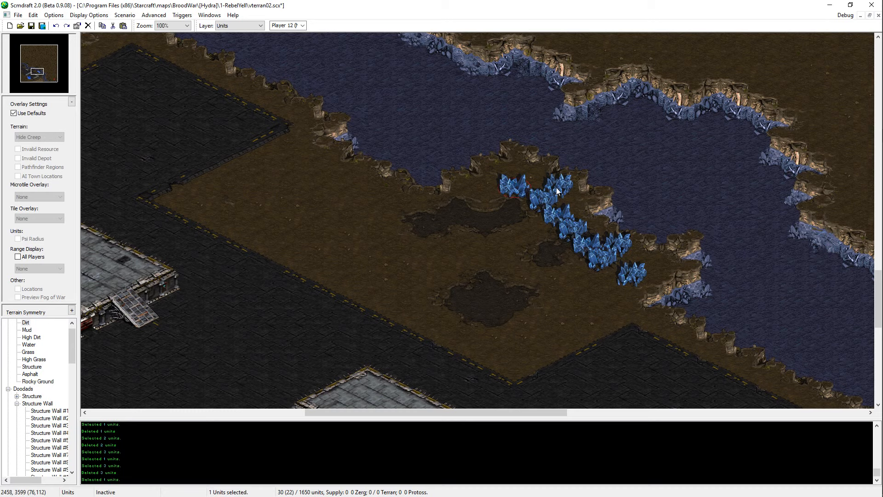
key("ctrl+x")
key("ctrl+v")
right_click(537, 192)
key("ctrl+z")
key("ctrl+v")
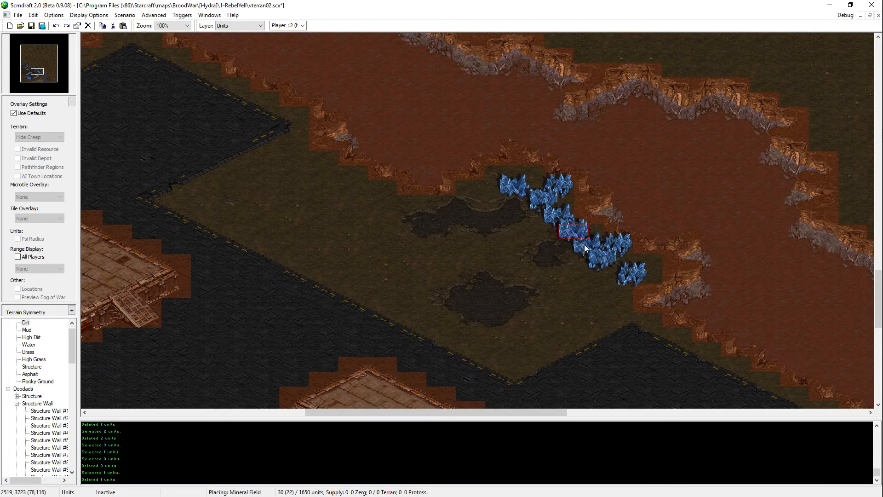
right_click(581, 235)
Step: Save the map, and stagger two fields in the middle of the cluster, one slightly east and the other slightly west
key("ctrl+s")
left_click(582, 236)
key("ctrl+x")
key("ctrl+v")
left_click(590, 234)
left_click(587, 250)
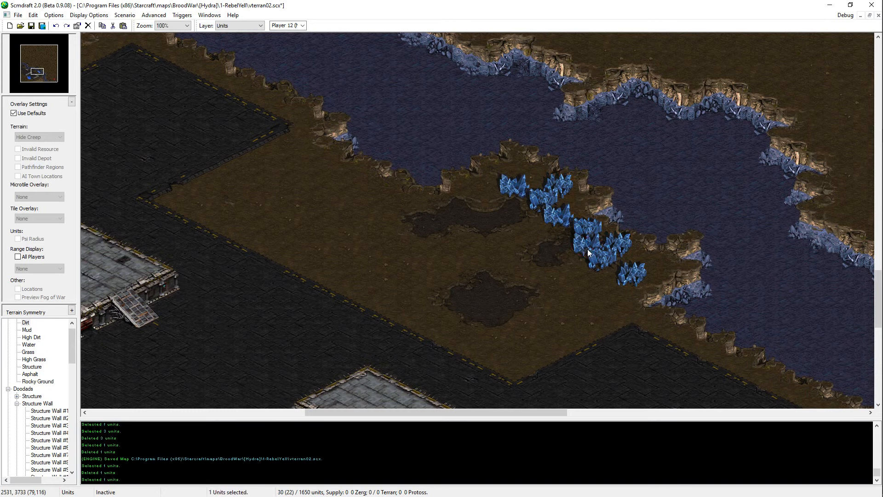
key("ctrl+x")
key("ctrl+v")
left_click(584, 249)
Step: Test a copy of the main base's Command Center southwest of the new mineral cluster to check its resource clearance
left_click_drag(441, 234, 428, 258)
left_click(567, 297)
left_click_drag(658, 148, 454, 322)
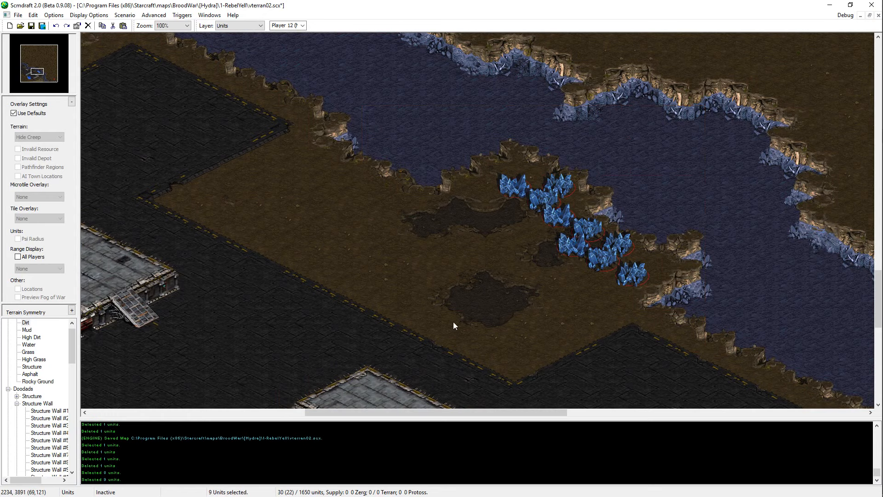
left_click(454, 322)
left_click_drag(35, 73, 29, 75)
left_click(490, 321)
key("ctrl+c")
key("ctrl+v")
middle_click_drag(851, 99, 510, 249)
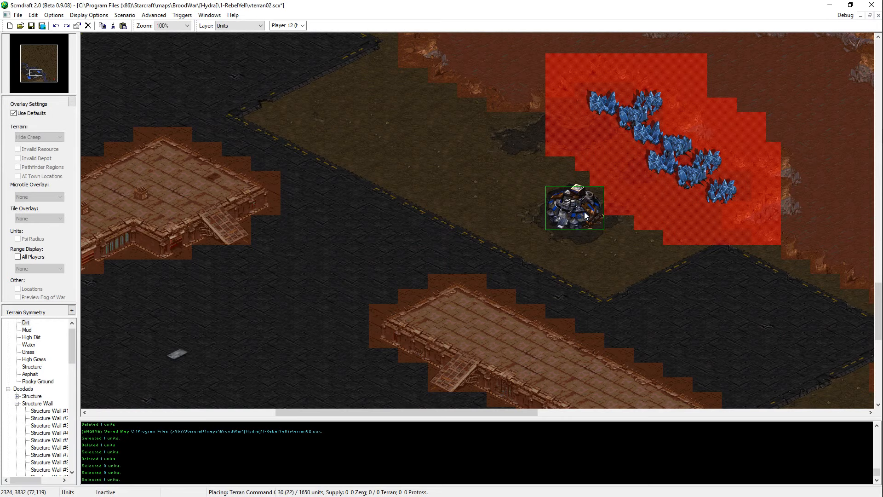
key("Escape")
Step: Recheck the spacing between the mineral cluster and possible Command Center positions without placing anything
left_click_drag(657, 84, 632, 196)
left_click(633, 196)
key("ctrl+v")
key("Escape")
middle_click_drag(593, 152, 546, 187)
key("ctrl+v")
key("Escape")
middle_click_drag(481, 317, 526, 256)
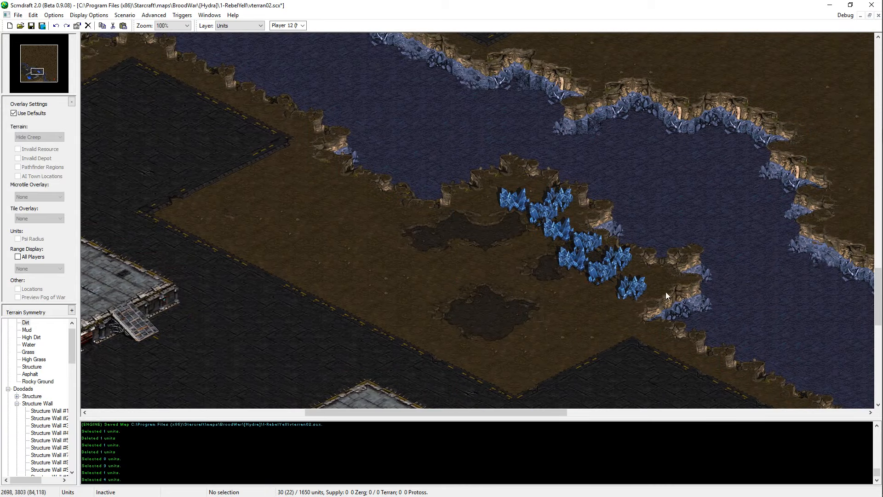
middle_click_drag(666, 291, 43, 415)
middle_click_drag(131, 62, 38, 2)
middle_click_drag(92, 36, 344, 191)
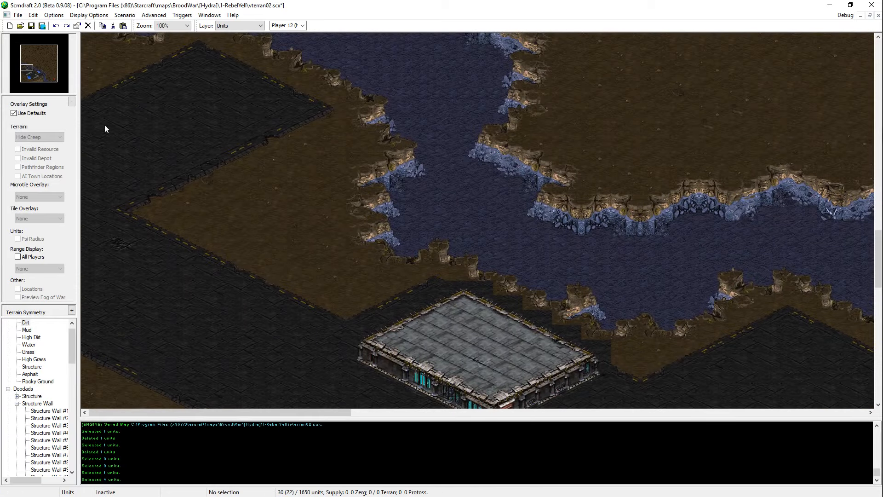
left_click_drag(36, 74, 20, 81)
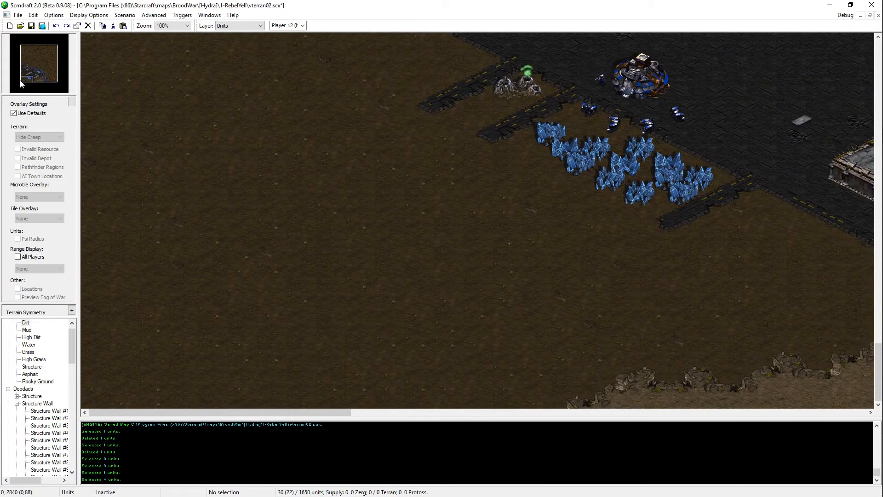
middle_click_drag(380, 184, 249, 260)
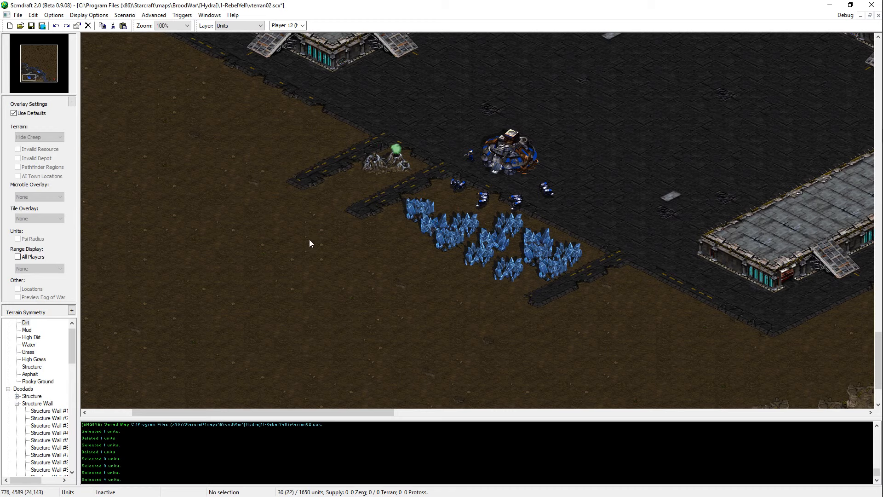
Step: Save the map
middle_click_drag(309, 239, 586, 47)
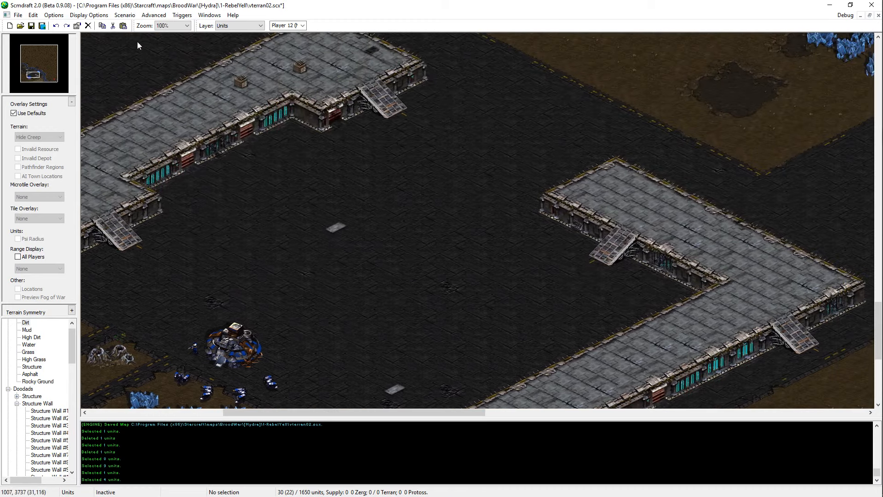
left_click(32, 26)
middle_click_drag(357, 172, 349, 198)
middle_click_drag(283, 378, 421, 259)
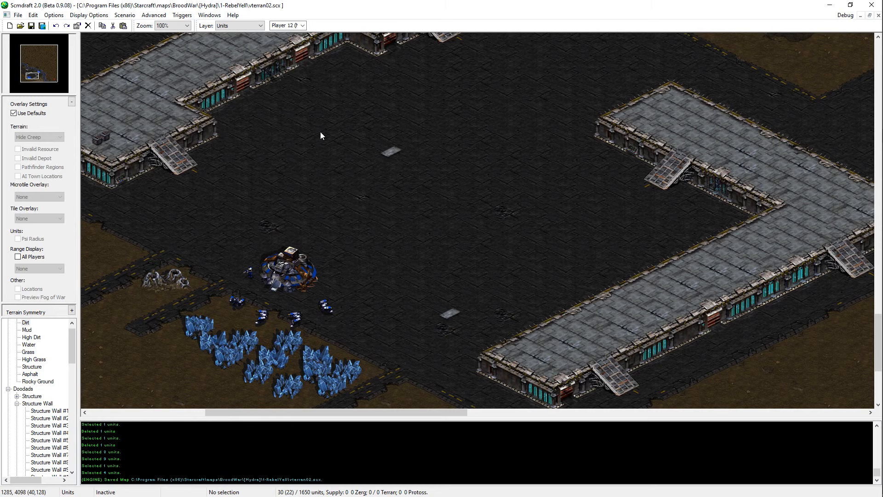
middle_click_drag(251, 188, 113, 222)
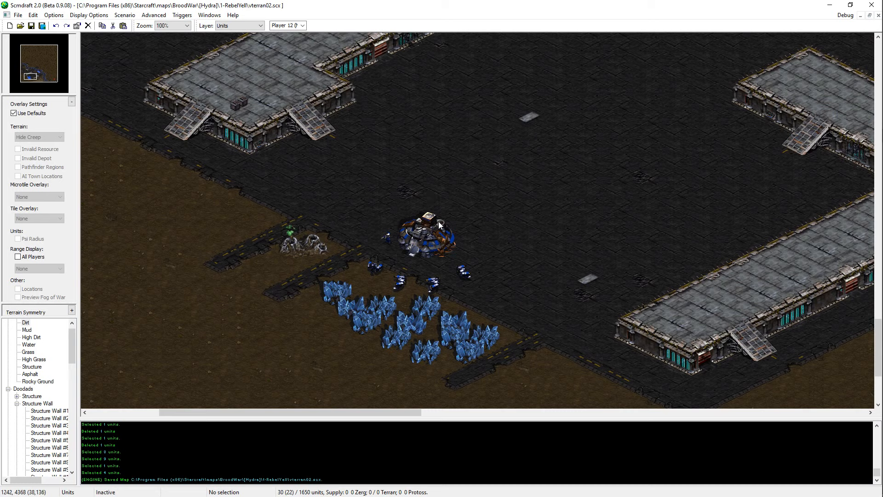
Step: Place a Bridges #1 doodad across the river between the base's northern asphalt and the asphalt patch on the far bank
middle_click_drag(438, 222, 441, 299)
key("ctrl+t")
mouse_move(404, 166)
middle_mouse_down()
mouse_move(485, 51)
mouse_move(417, 225)
middle_mouse_up()
middle_click_drag(410, 256, 510, 379)
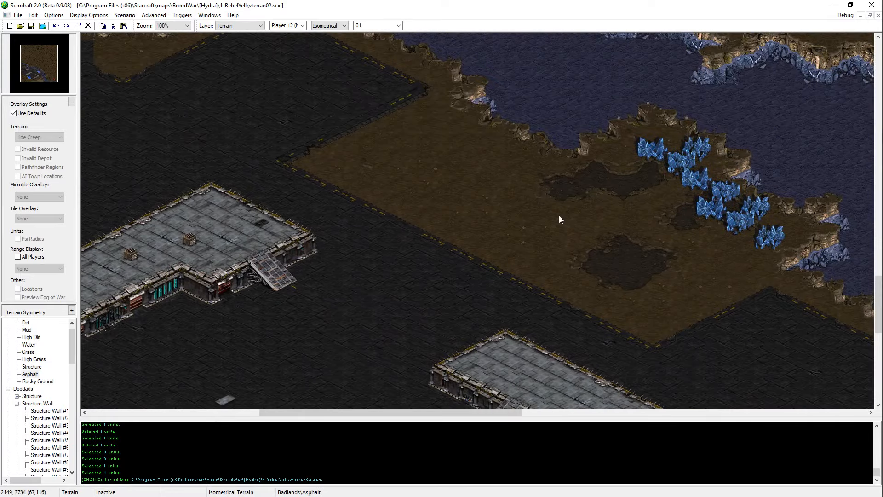
middle_click_drag(233, 81, 510, 266)
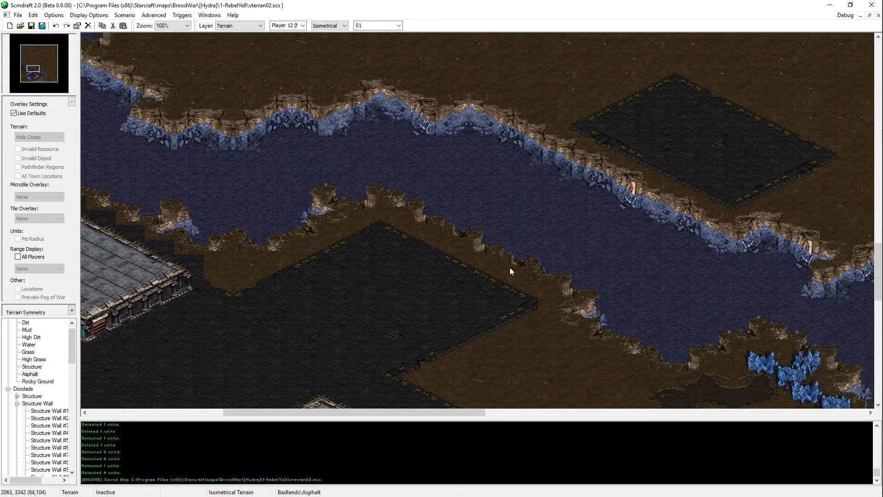
left_click(17, 403)
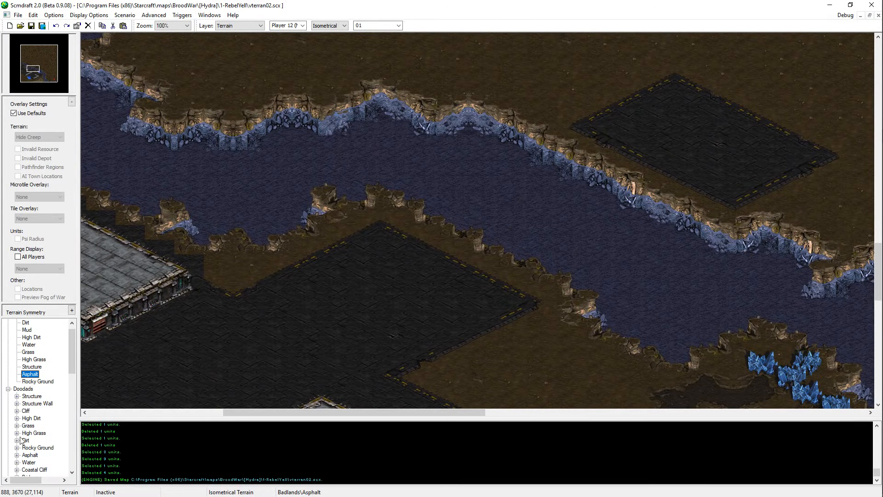
scroll(21, 428, "down", 2)
left_click(17, 433)
left_click(35, 440)
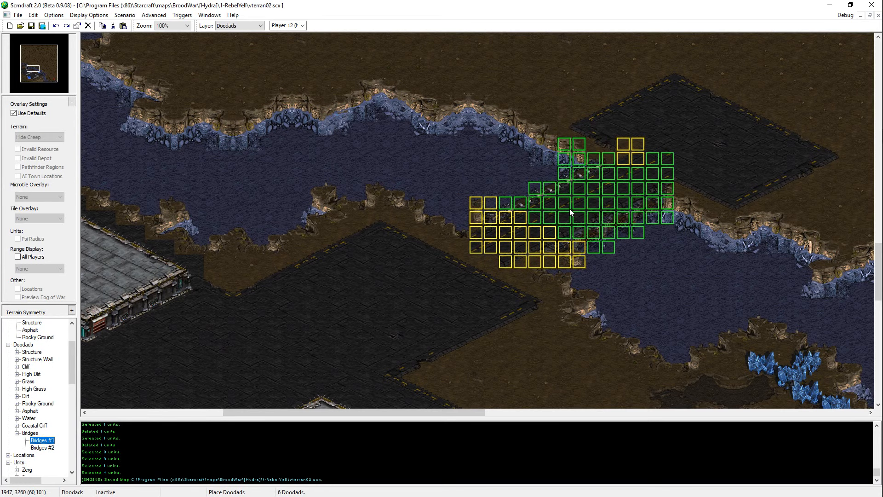
left_click(546, 183)
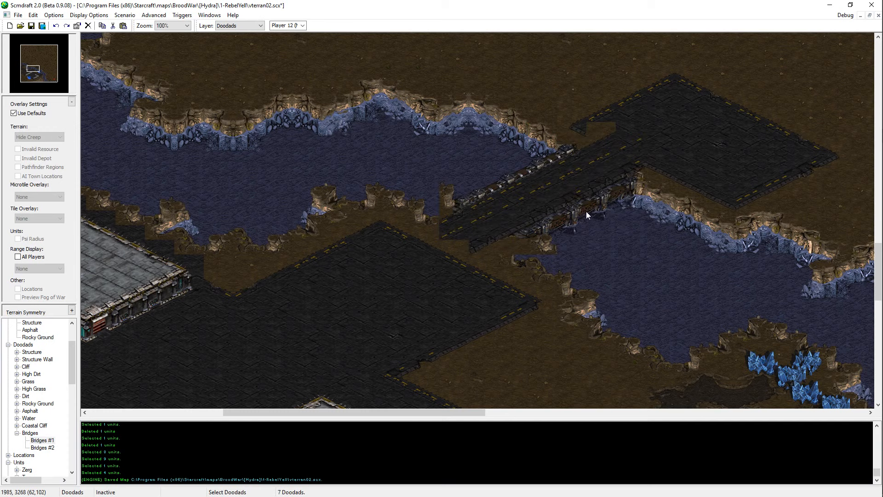
Step: Replace the new bridge with only its northeastern section, copied as terrain tiles and pasted back at the same spot
key("ctrl+t")
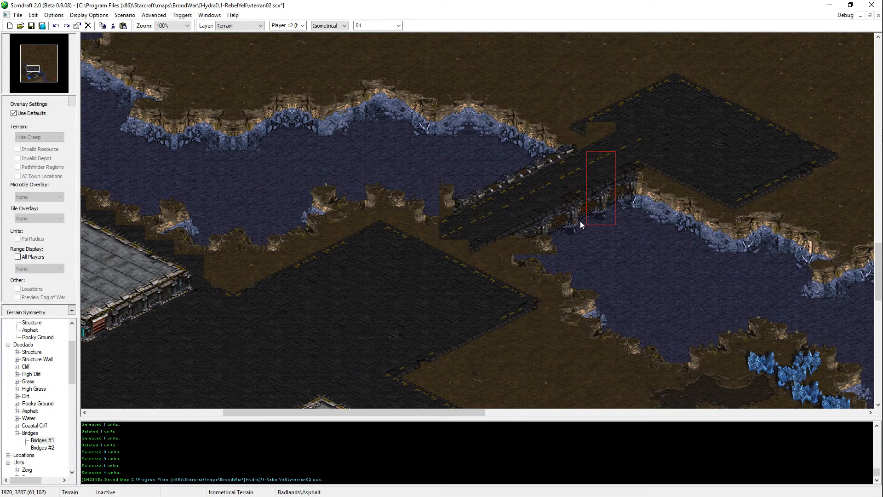
left_click(609, 219)
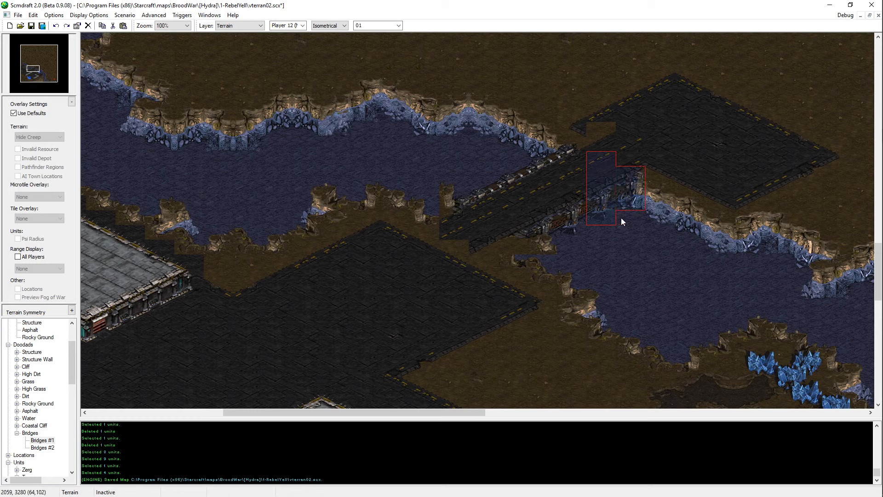
left_click_drag(582, 137, 559, 239)
left_click_drag(555, 125, 524, 251)
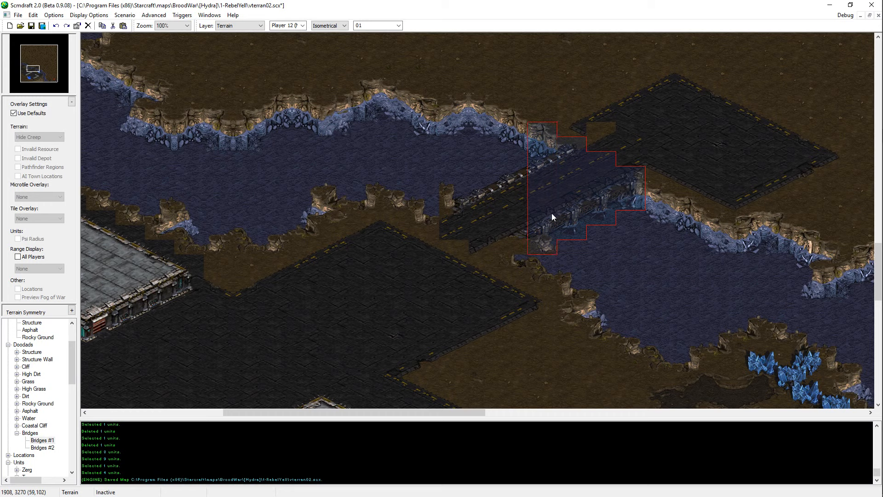
key("ctrl+z")
key("ctrl+v")
left_click(578, 188)
key("Escape")
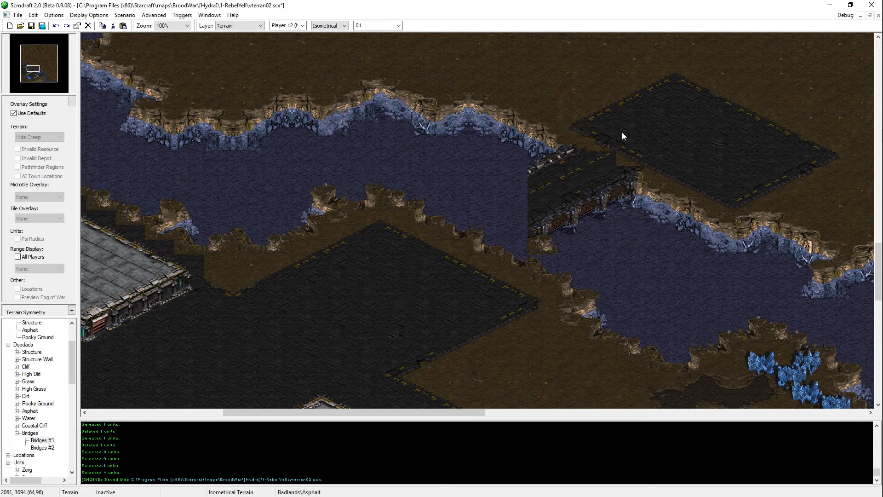
Step: Copy asphalt edge tiles from the base's western side and paste them where the bridge meets the far asphalt patch
key("Left")
key("Down")
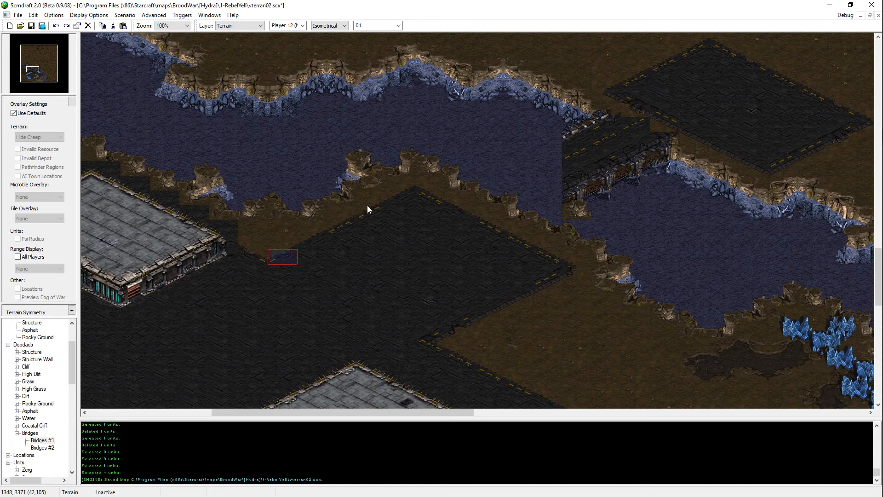
key("Left")
key("Down")
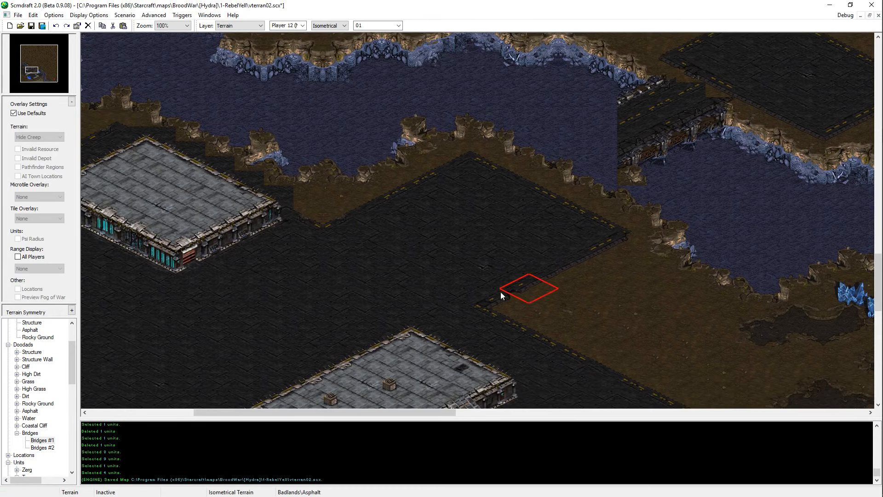
key("Left")
key("Down")
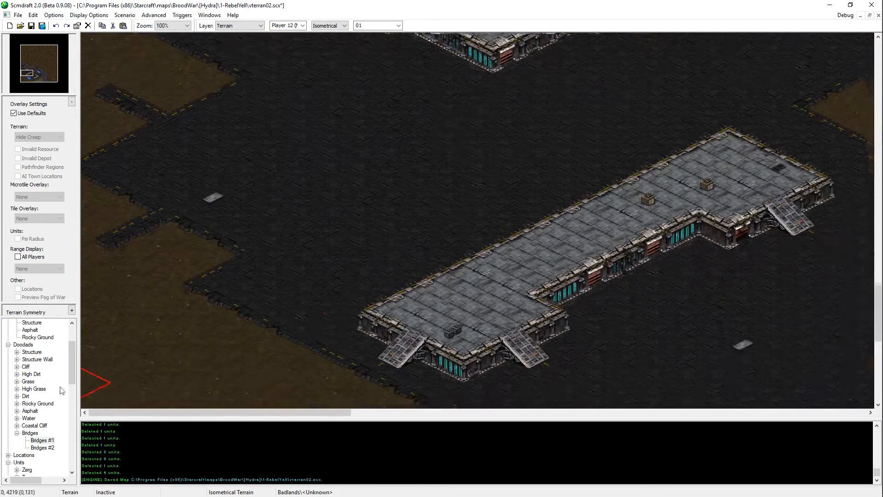
middle_click_drag(234, 251, 606, 145)
key("Left")
key("Down")
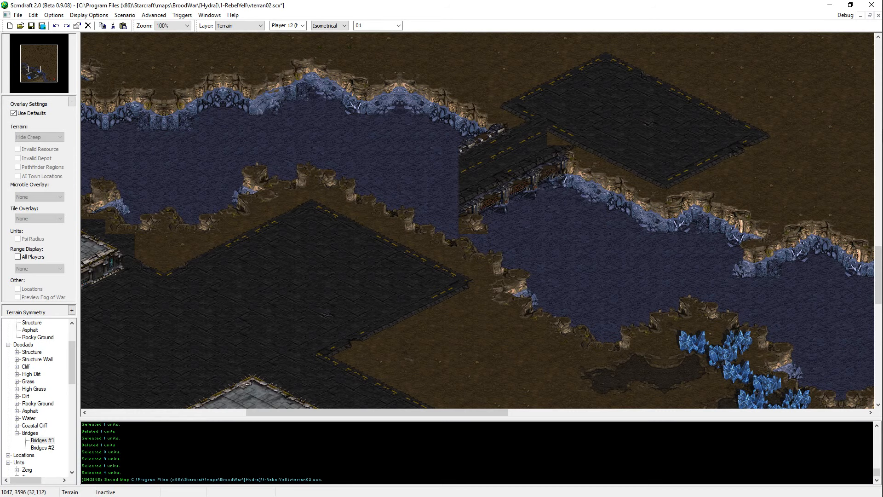
middle_click_drag(546, 219, 497, 183)
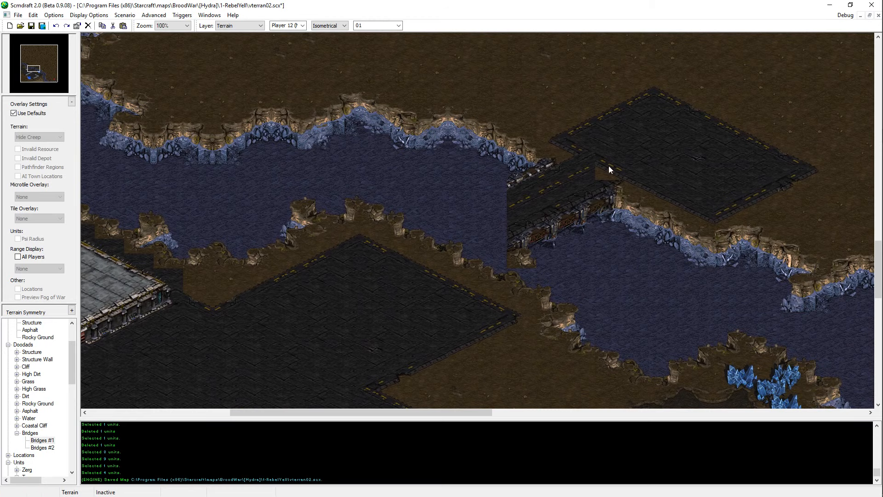
middle_click_drag(656, 156, 628, 183)
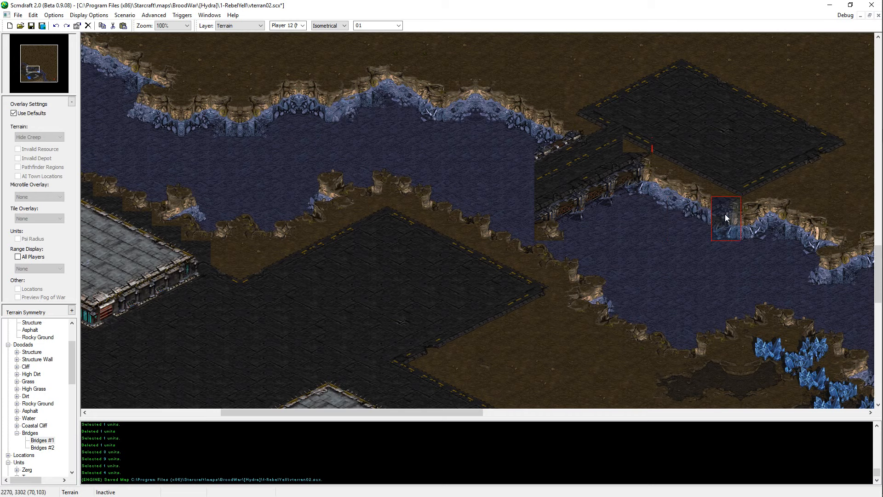
Step: Paste copies of the bridge's southern railing farther southeast along the far bank to widen the bridge
left_click(702, 208)
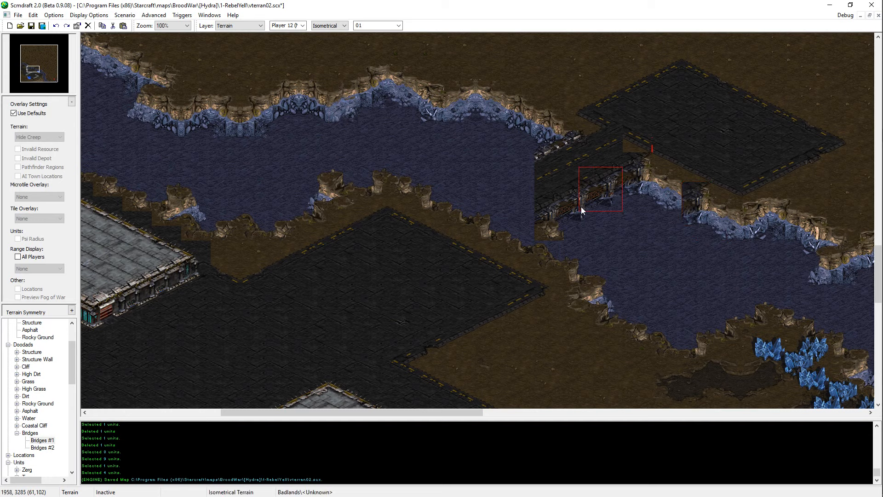
left_click(671, 216)
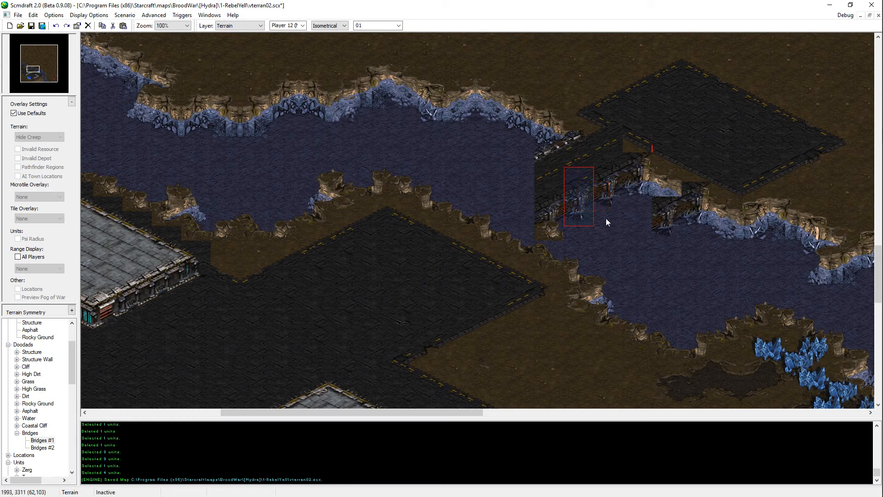
left_click(641, 223)
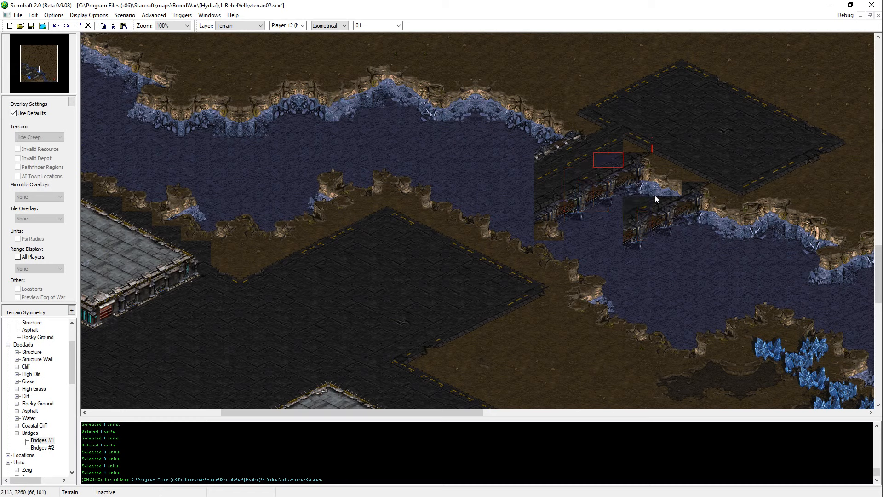
left_click(667, 191)
key("Escape")
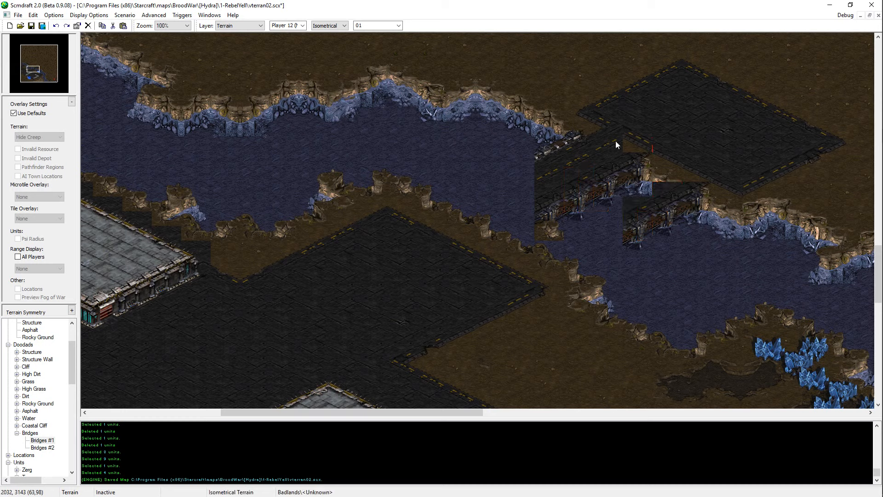
Step: Copy a diagonal strip of the bridge's road surface and paste it over the old railing inside the widened bridge
left_click(543, 177, "shift")
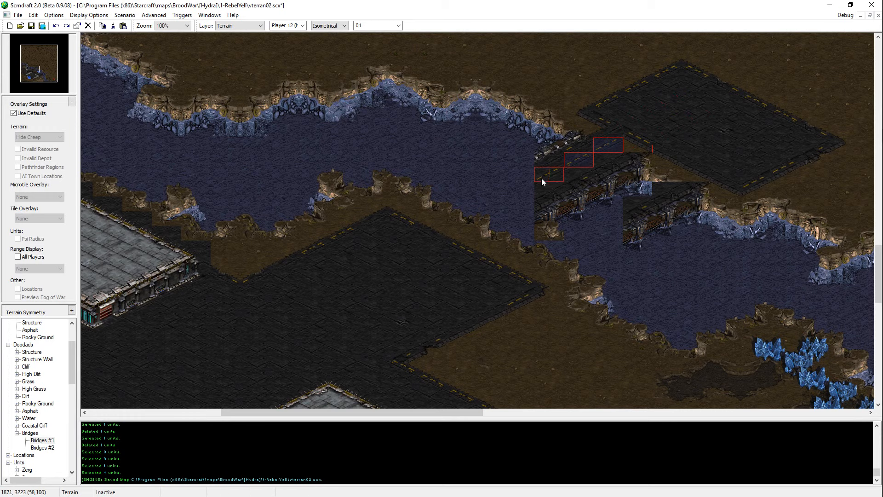
key("ctrl+c")
key("ctrl+v")
left_click(602, 182)
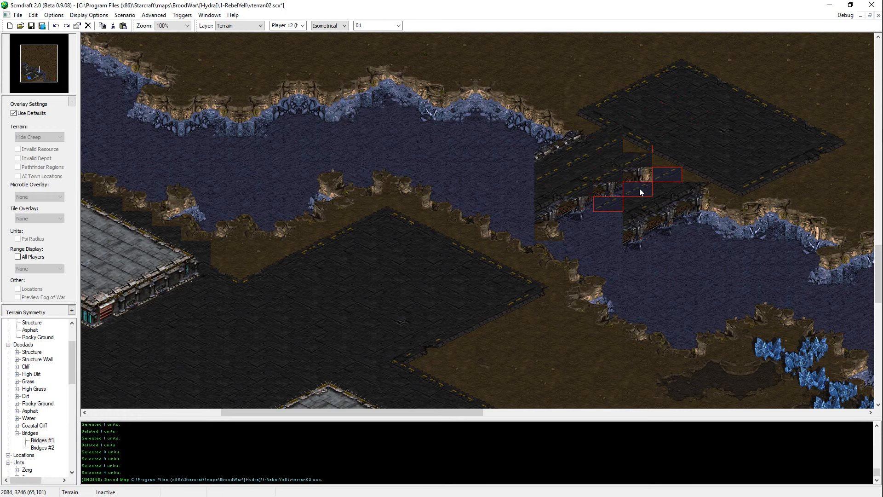
left_click(639, 188)
key("Escape")
Step: Extend the widened bridge's outer railing southwest to the near riverbank, redoing the misplaced road and railing pieces
middle_click_drag(526, 162, 561, 184)
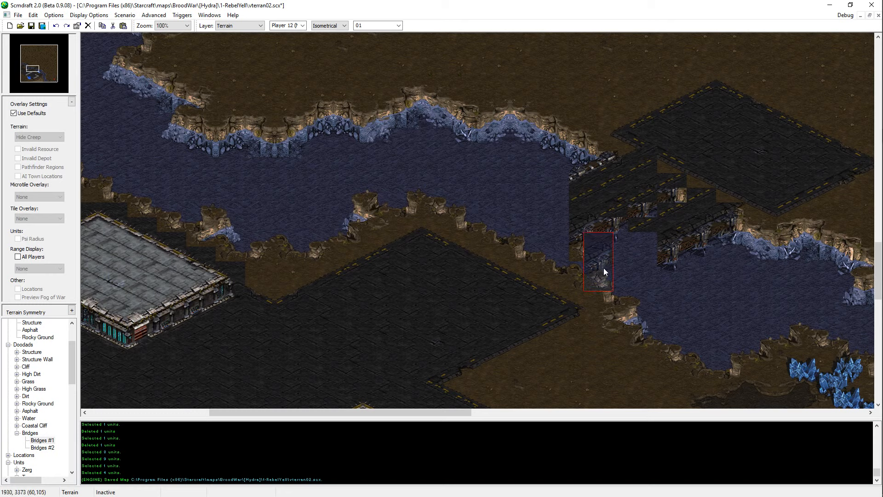
left_click(610, 276)
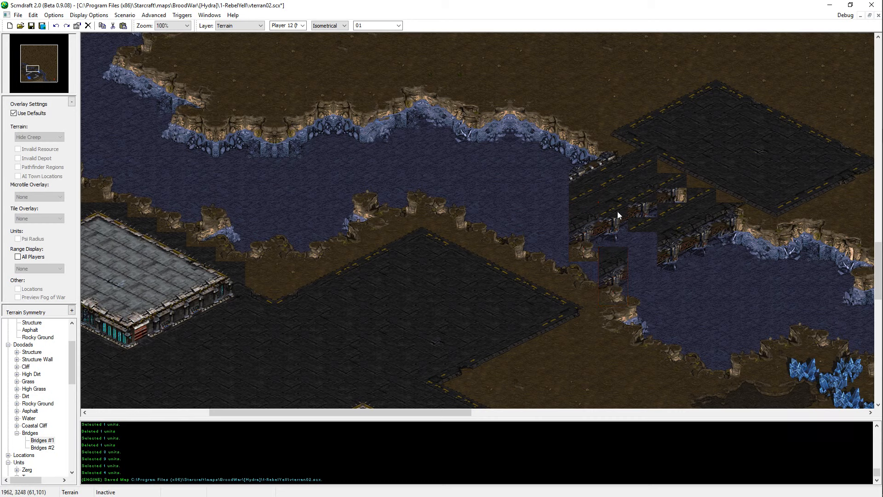
key("ctrl+z")
key("ctrl+z")
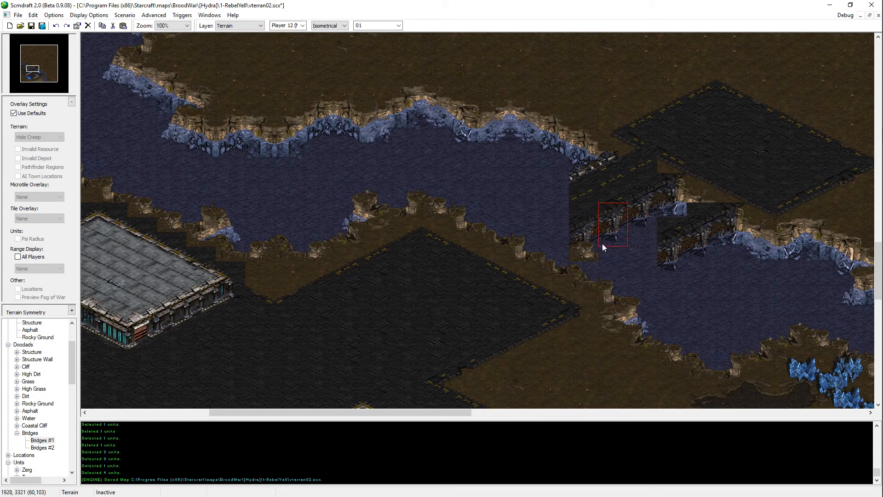
left_click_drag(598, 211, 658, 263)
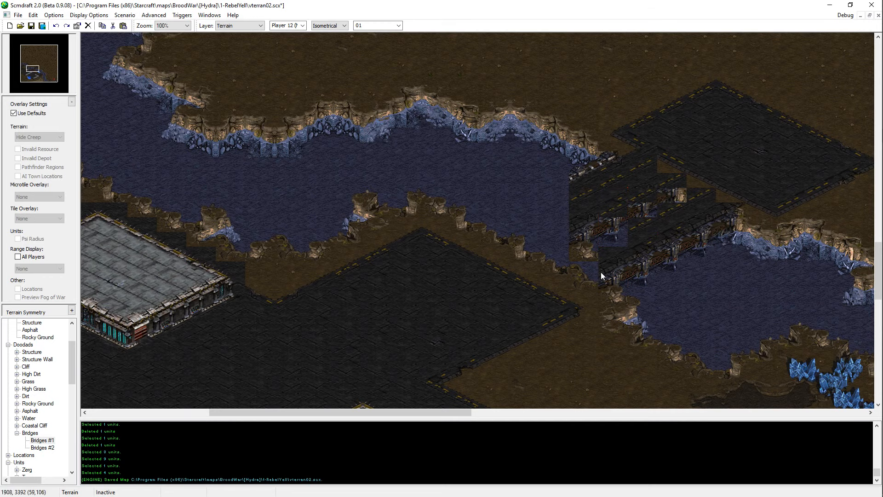
Step: Place a spare Bridges #1 doodad on the asphalt south of the river and paste copied bridge pieces along the near bank
left_click(42, 440)
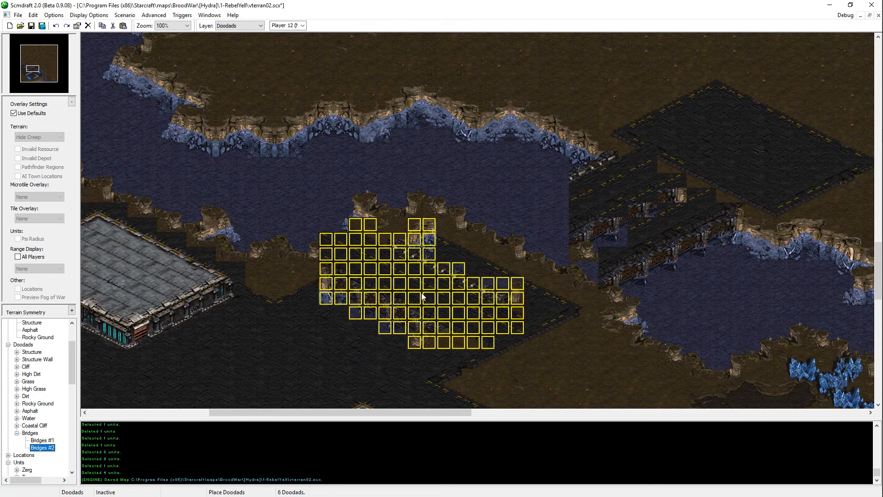
left_click(411, 311)
key("ctrl+t")
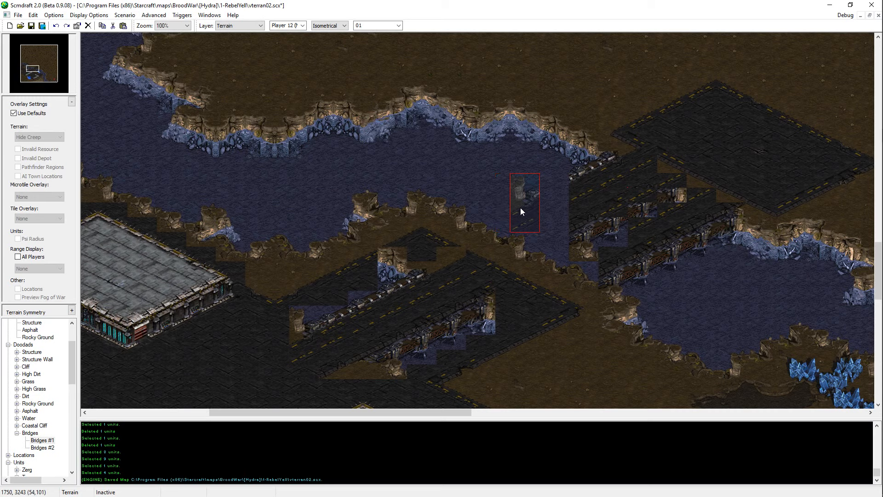
left_click(473, 226)
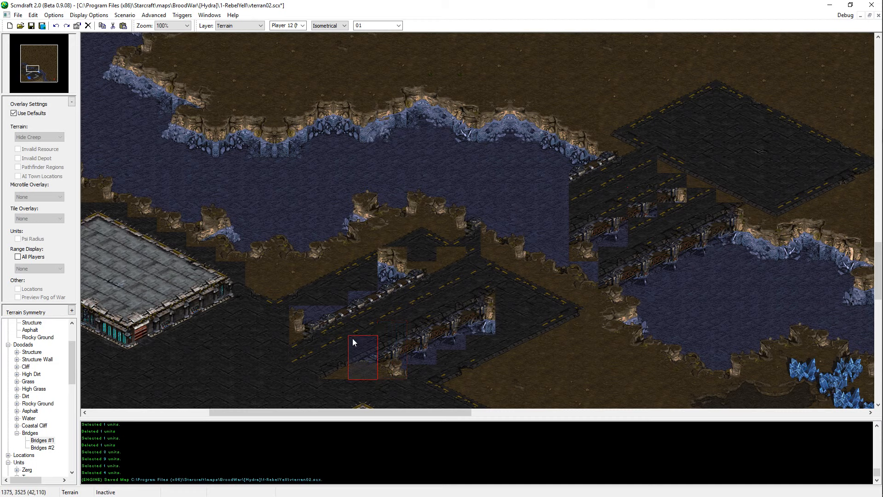
left_click(580, 271)
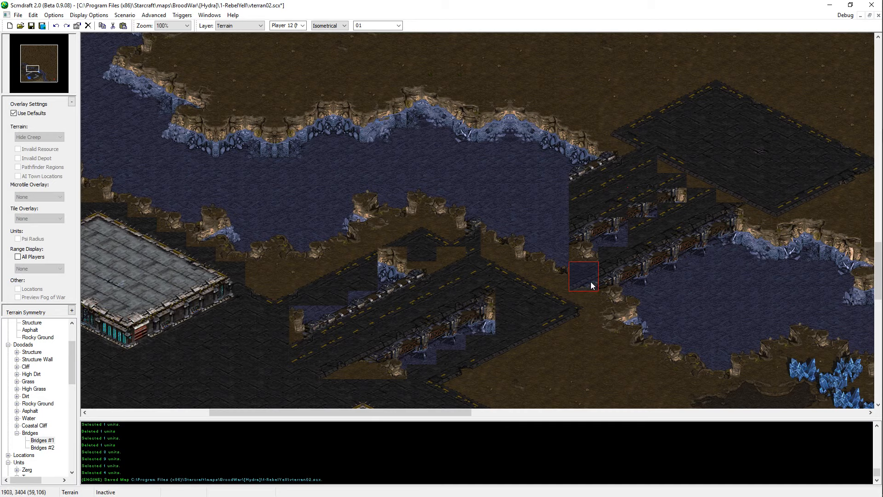
Step: Examine the asphalt edges in the western base and around the spare bridge for tiles that suit the bridge's southern end
key("Left")
key("Left")
key("Down")
key("Down")
key("Left")
key("Left")
key("Left")
key("Left")
key("Left")
key("Left")
key("Down")
key("Down")
key("Down")
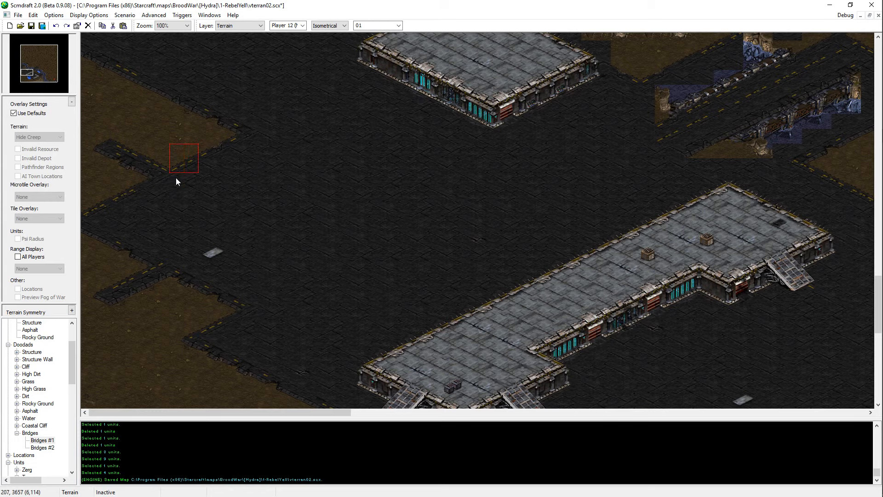
key("Right")
key("Right")
key("Right")
key("Right")
key("Right")
key("Up")
key("Up")
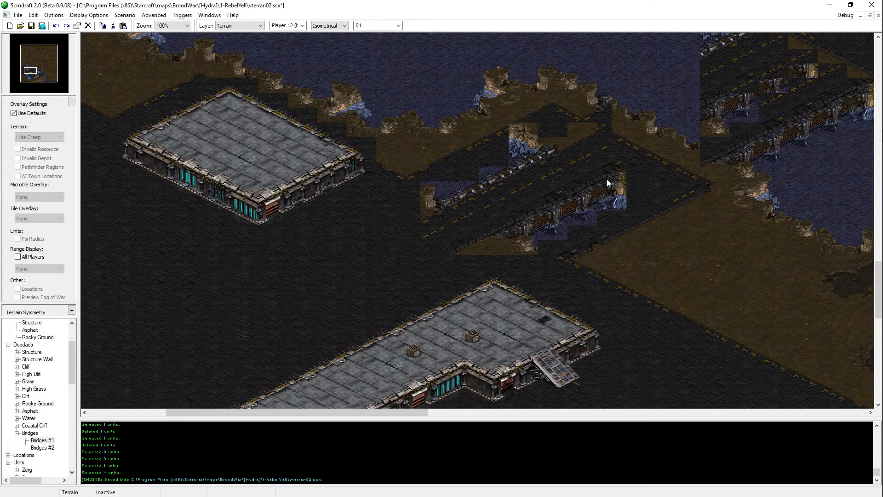
key("Up")
key("Right")
middle_click_drag(605, 223, 273, 251)
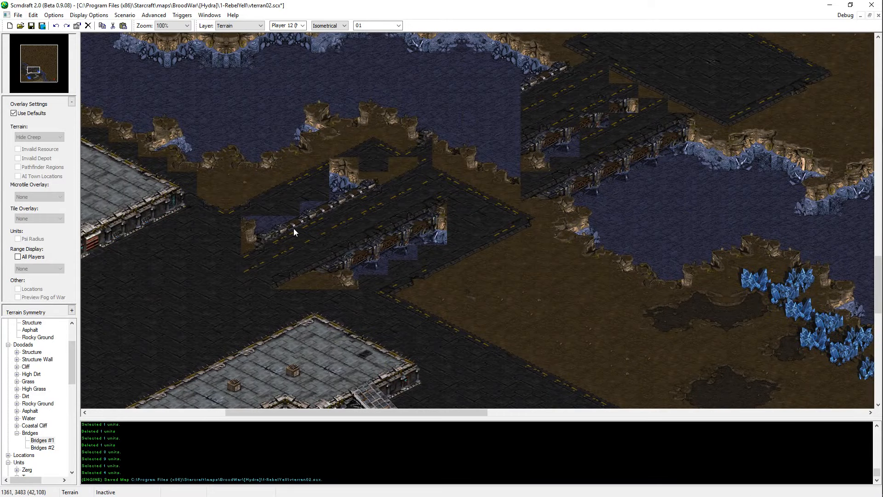
Step: Paste a copied railing piece at the near-bank end of the bridge's northwest railing and delete the spare bridge doodad
left_click_drag(294, 215, 274, 257)
key("c")
left_click(391, 212)
key("Delete")
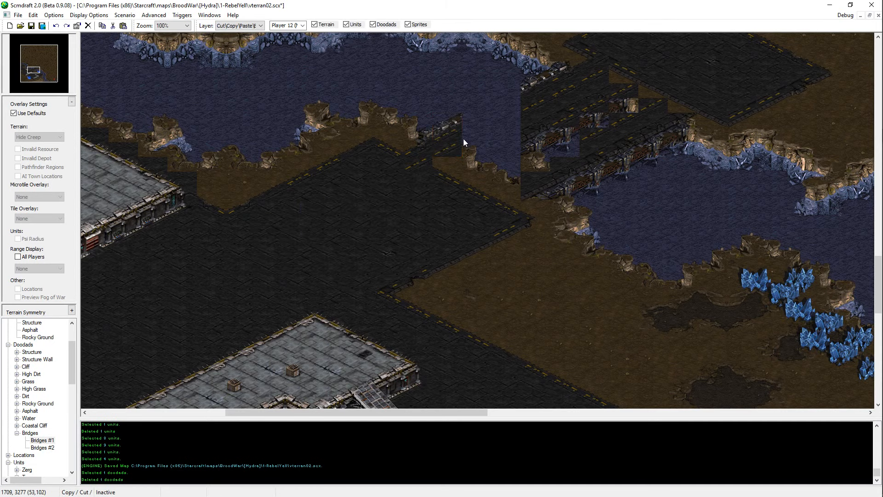
middle_click_drag(463, 139, 476, 173)
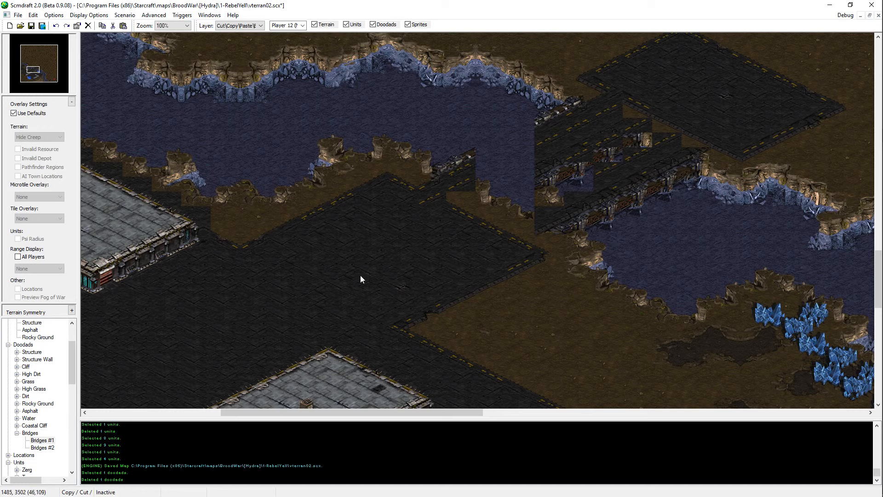
Step: Use a temporary Bridges #1 doodad on the southern asphalt as source to fill the remaining gap in the northwest railing, then remove it
left_click(41, 447)
left_click(42, 440)
left_click(282, 277)
key("t")
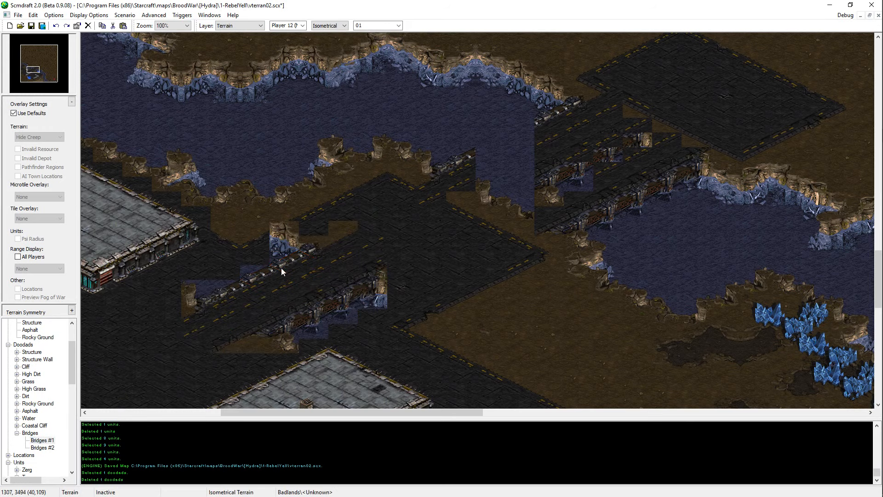
key("ctrl+z")
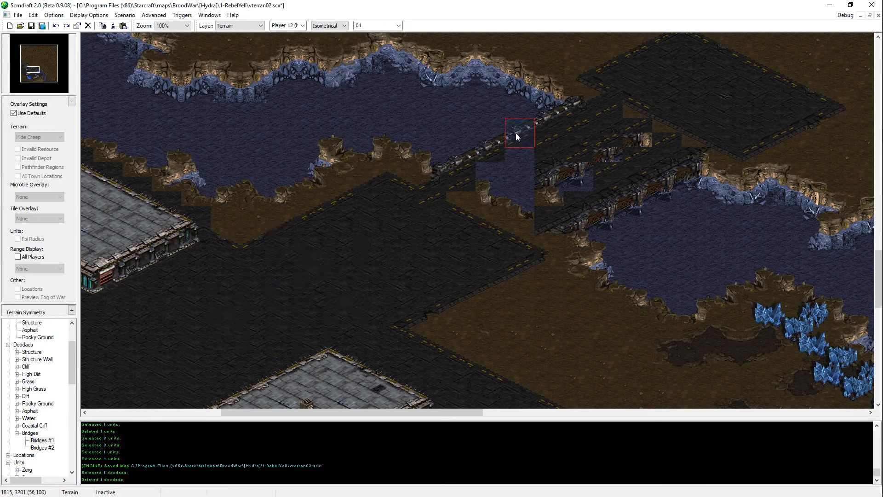
middle_click_drag(597, 259, 555, 286)
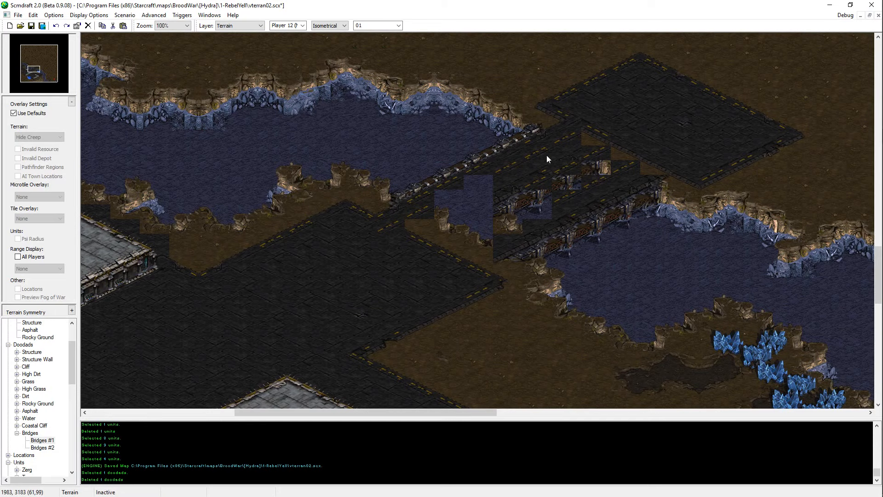
Step: Switch terrain placement to Rectangular and cover the old inner railing on the bridge's northeastern half with asphalt and lane-marking tiles
middle_click_drag(586, 156, 661, 81)
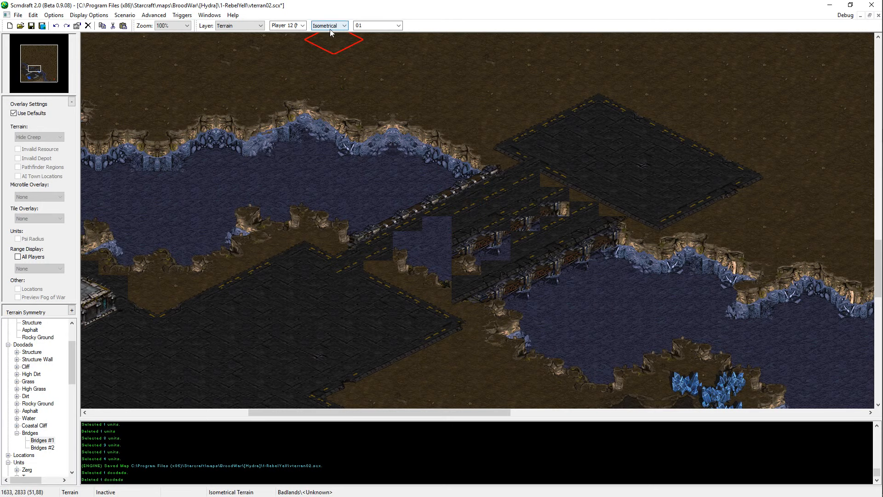
scroll(329, 28, "down", 1)
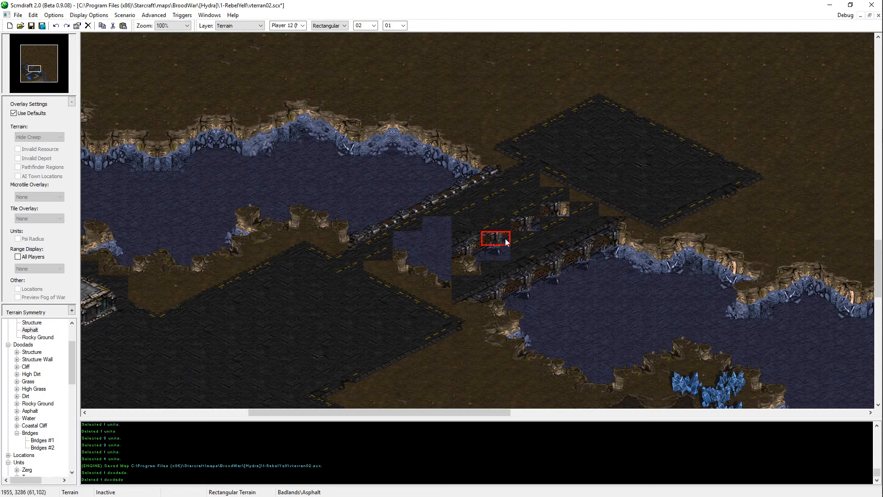
mouse_move(498, 243)
left_mouse_down()
mouse_move(558, 210)
mouse_move(562, 170)
mouse_move(588, 198)
mouse_move(617, 200)
left_mouse_up()
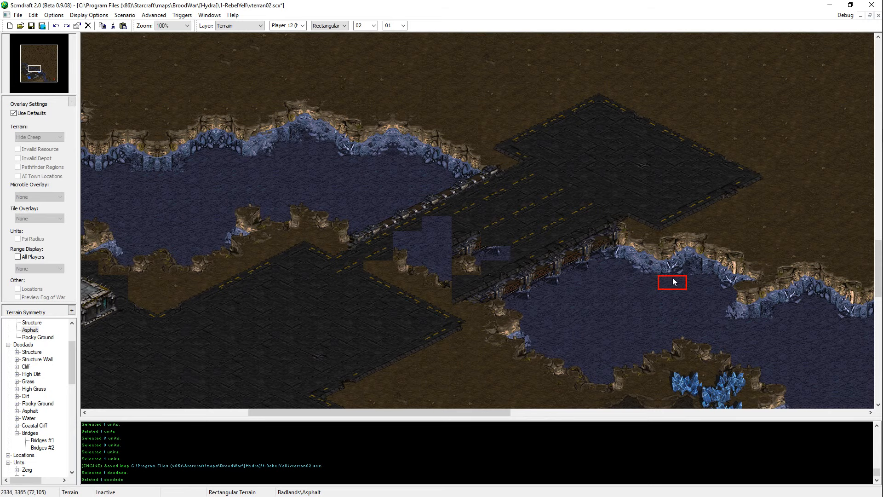
middle_click_drag(587, 292, 663, 252)
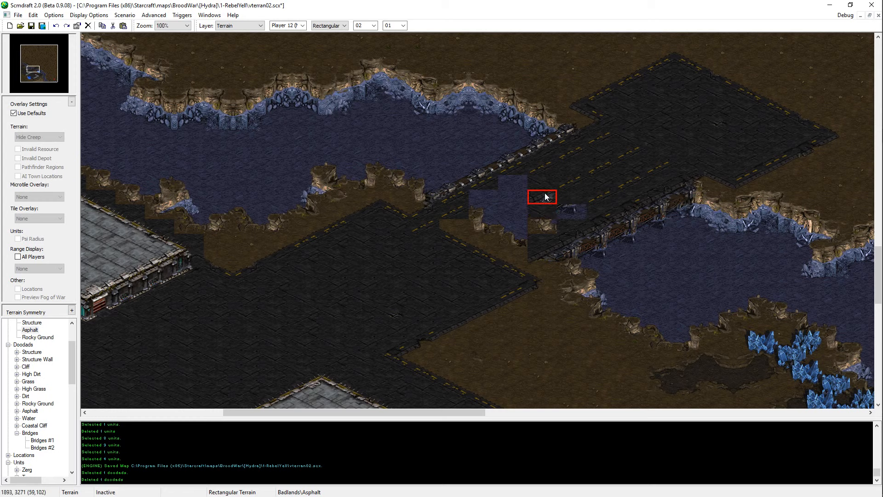
Step: Fill the leftover water and railing tiles inside the bridge's southwestern half with road and lane-marking tiles
left_click(514, 183)
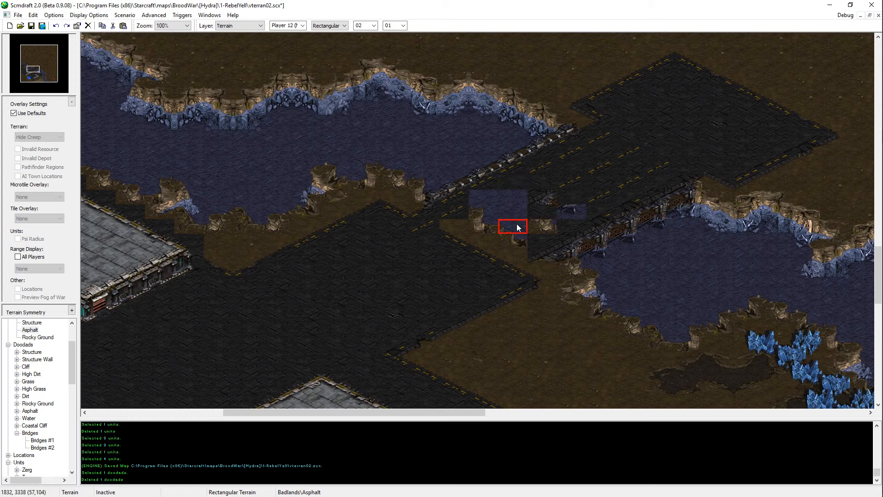
left_click(484, 207)
left_click(489, 208)
left_click(509, 200)
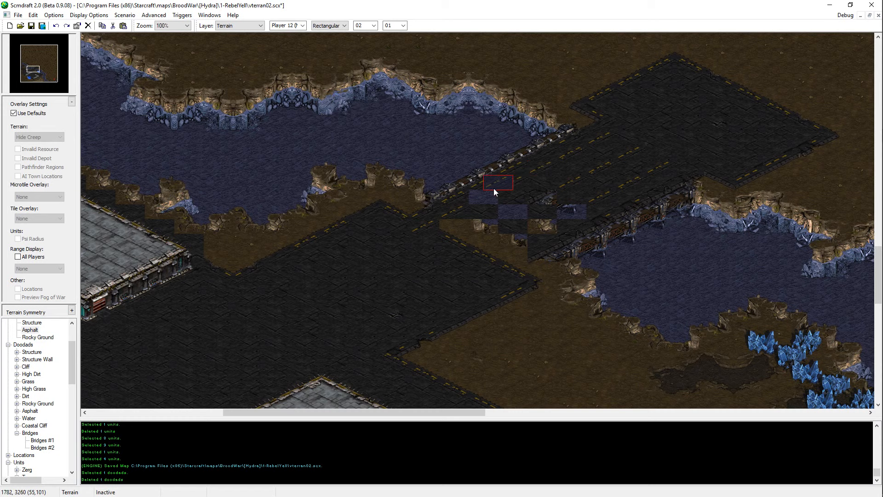
left_click(485, 196)
left_click(540, 199)
left_click(516, 208)
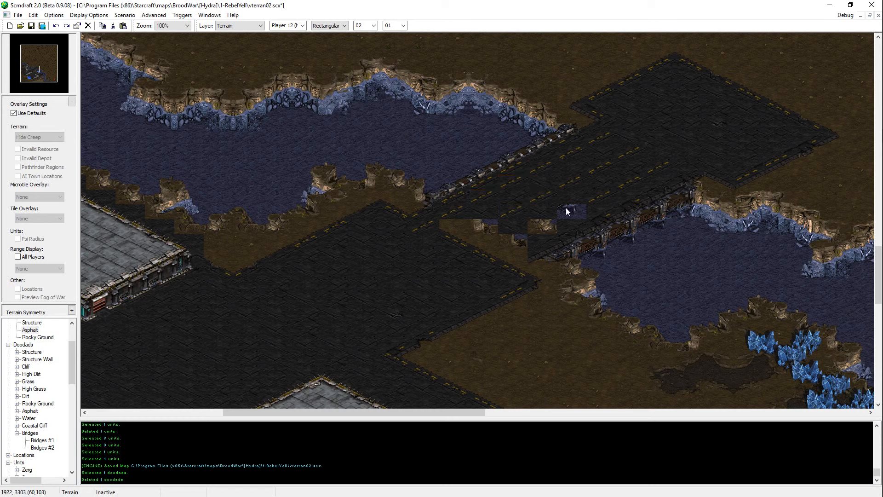
left_click(546, 222)
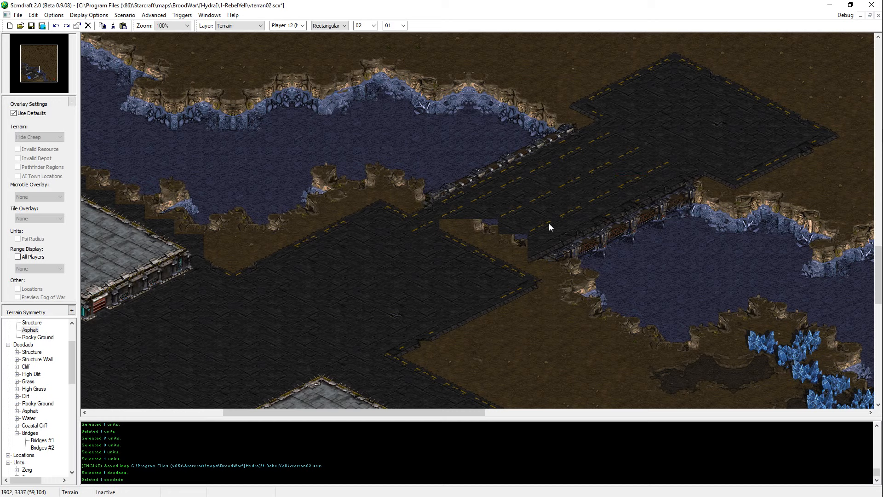
Step: Replace the cliff and dirt tiles at the bridge's southwestern end with road tiles so the lanes meet the base asphalt
left_click(511, 245)
left_click(480, 229)
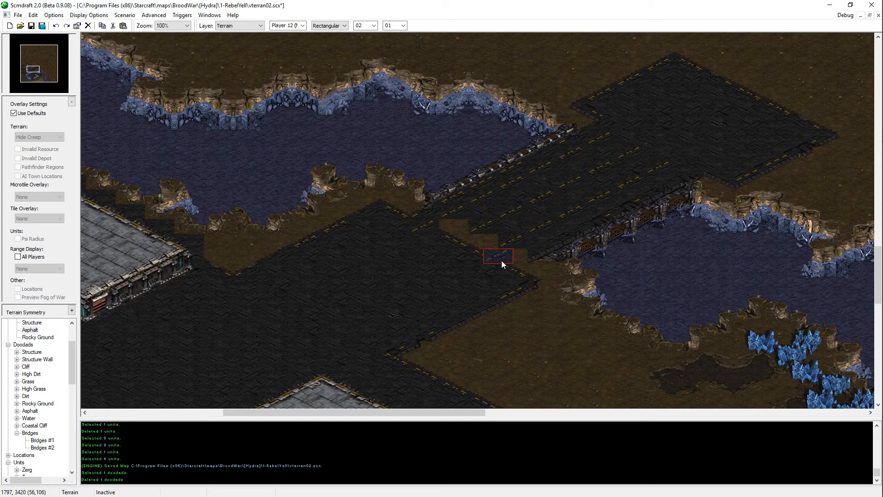
left_click(487, 256)
left_click(456, 242)
key("Escape")
left_click(457, 229)
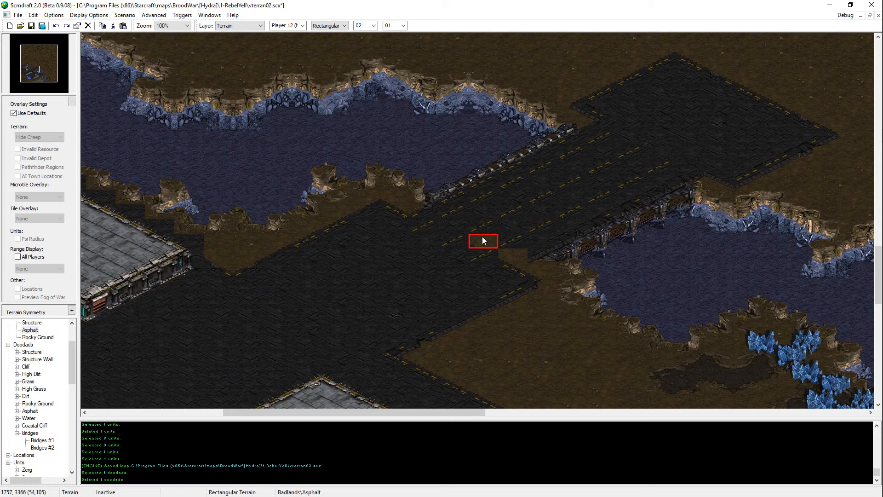
left_click(483, 241)
left_click(514, 256)
Step: Check the completed bridge and the asphalt south of it, and save the map
key("Down")
key("Right")
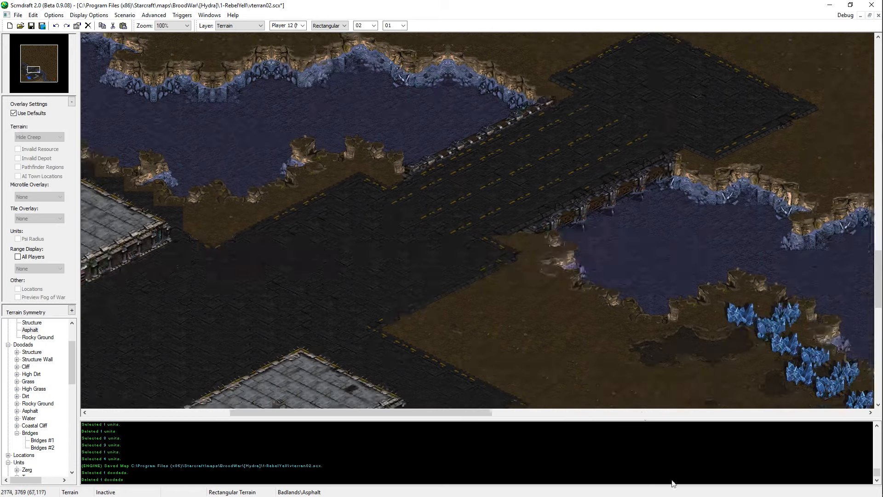
middle_click_drag(673, 484, 562, 266)
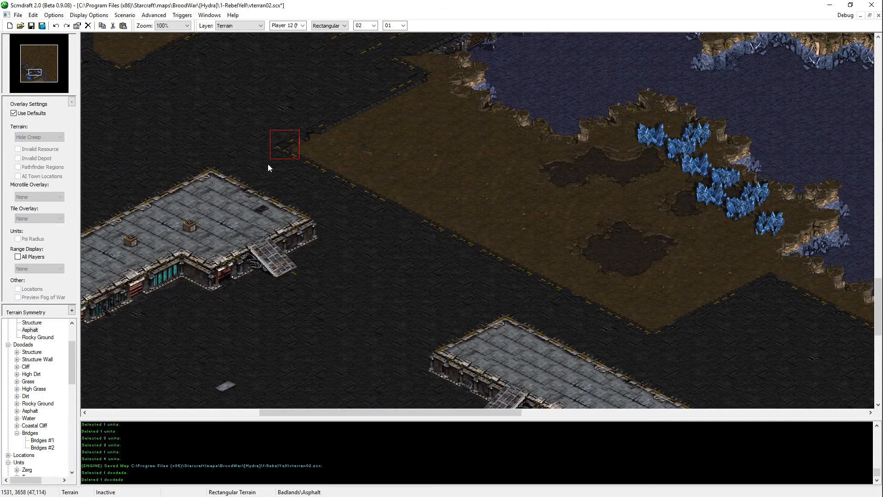
key("Up")
key("Left")
middle_click_drag(440, 5, 437, 0)
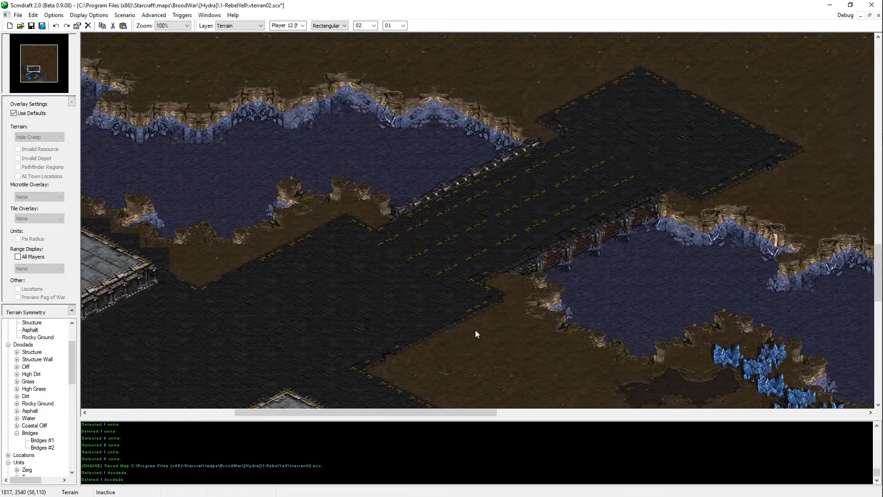
middle_click_drag(580, 230, 614, 195)
mouse_move(369, 383)
middle_mouse_down()
mouse_move(349, 410)
mouse_move(545, 255)
mouse_move(704, 368)
mouse_move(860, 448)
mouse_move(409, 99)
mouse_move(867, 292)
mouse_move(395, 259)
middle_mouse_up()
key("ctrl+s")
Step: Switch terrain placement back to Isometrical, paint a diagonal asphalt strip on the dirt east of the river, and save the map
left_click(330, 26)
left_click(327, 34)
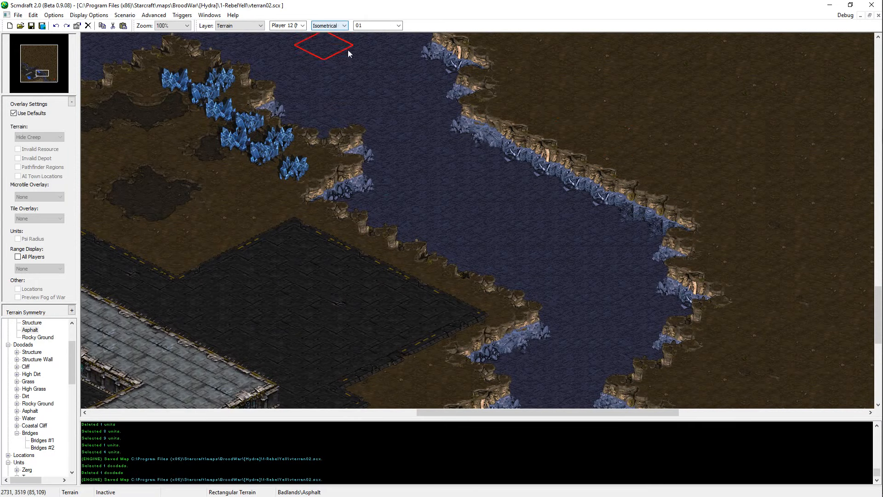
left_click_drag(565, 102, 701, 163)
mouse_move(621, 251)
middle_mouse_down()
mouse_move(413, 63)
mouse_move(426, 81)
middle_mouse_up()
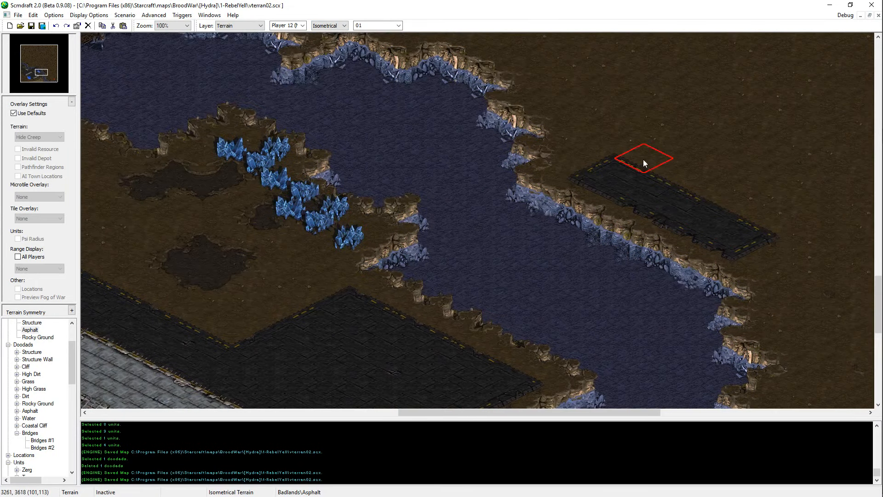
mouse_move(644, 160)
left_mouse_down()
mouse_move(767, 174)
mouse_move(729, 183)
mouse_move(809, 186)
left_mouse_up()
key("ctrl+s")
Step: Try to add an asphalt patch to the dirt between the bridge and the river expansion
middle_click_drag(640, 136, 558, 181)
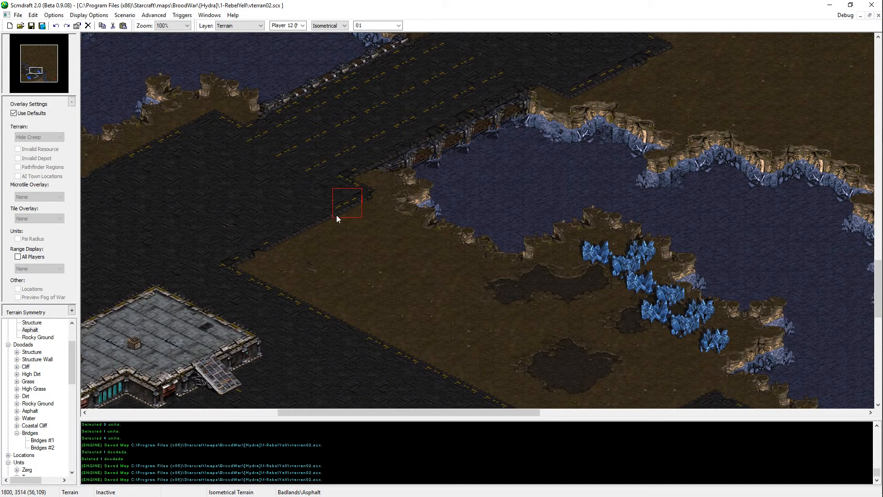
left_click(385, 276)
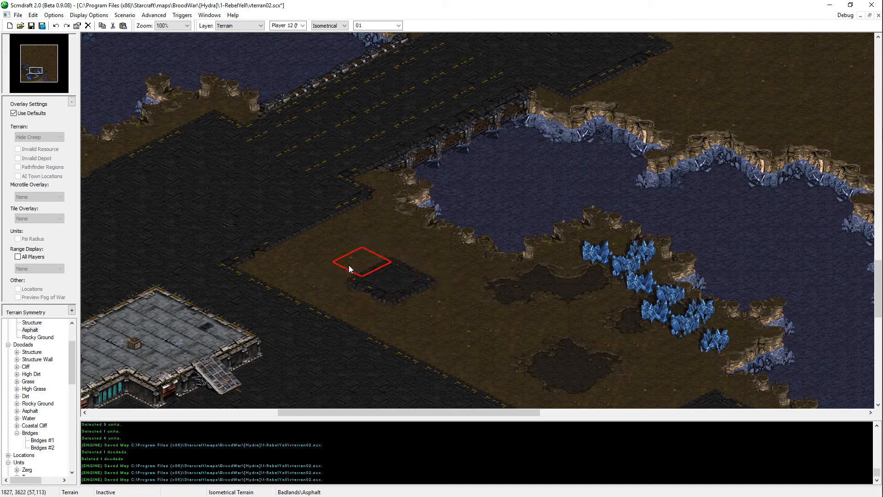
left_click(349, 284)
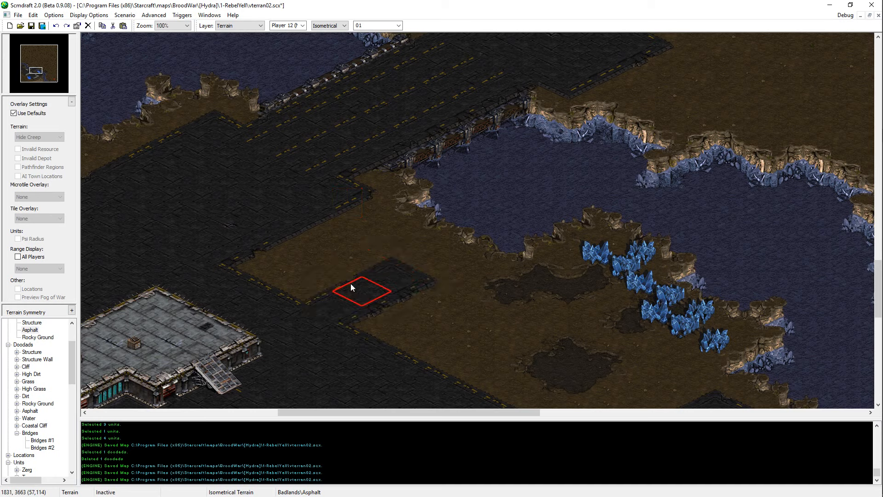
key("ctrl+z")
Step: Paint a small asphalt patch with a notched southern edge on the dirt north of the river as a tile source
middle_click_drag(366, 262, 653, 318)
middle_click_drag(837, 341, 732, 300)
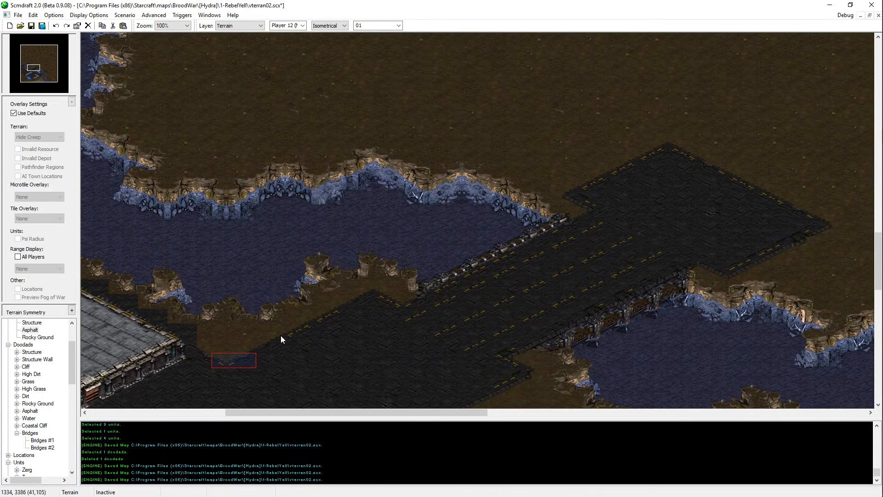
left_click(30, 330)
mouse_move(643, 53)
middle_mouse_down()
mouse_move(759, 10)
mouse_move(729, 9)
mouse_move(657, 50)
middle_mouse_up()
left_click(440, 123)
mouse_move(440, 123)
left_mouse_down()
mouse_move(457, 118)
mouse_move(488, 136)
left_mouse_up()
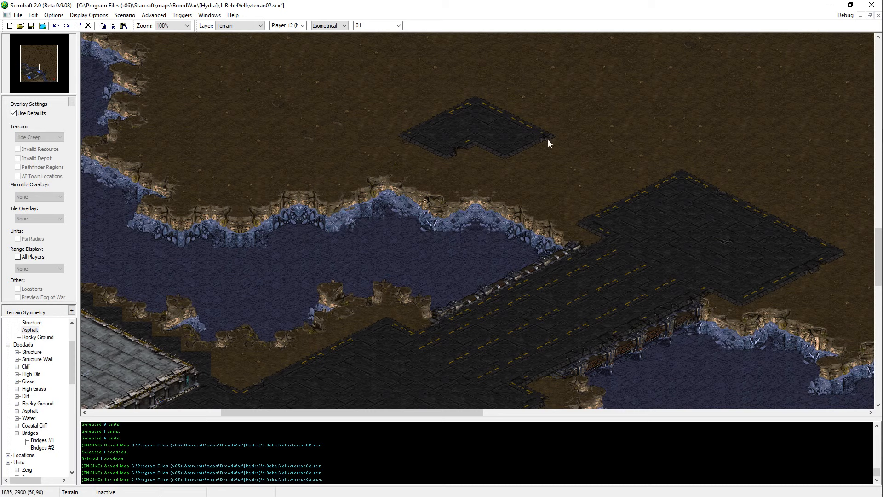
Step: Copy an asphalt tile from the source patch to the northeastern end of the bridge's southeast railing
right_click(459, 132)
left_click_drag(460, 133, 470, 145)
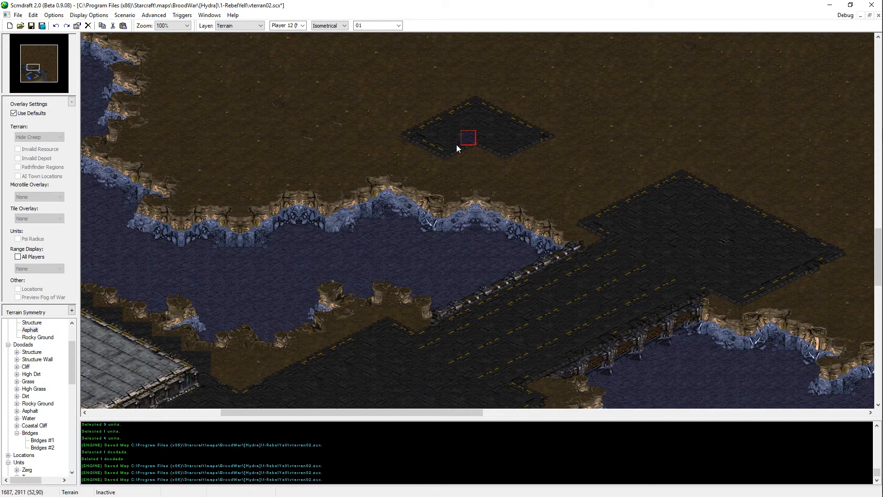
left_click(702, 278)
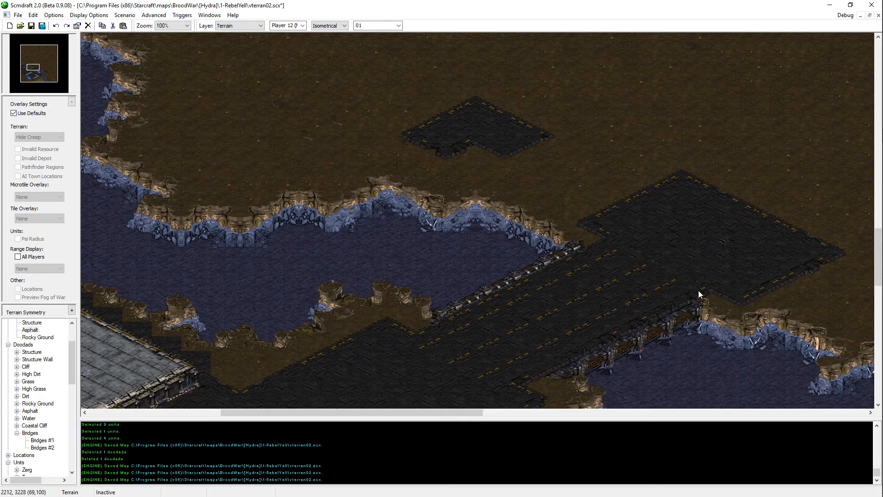
Step: Paint dirt over the temporary asphalt patch north of the river and save the map
left_click(596, 120)
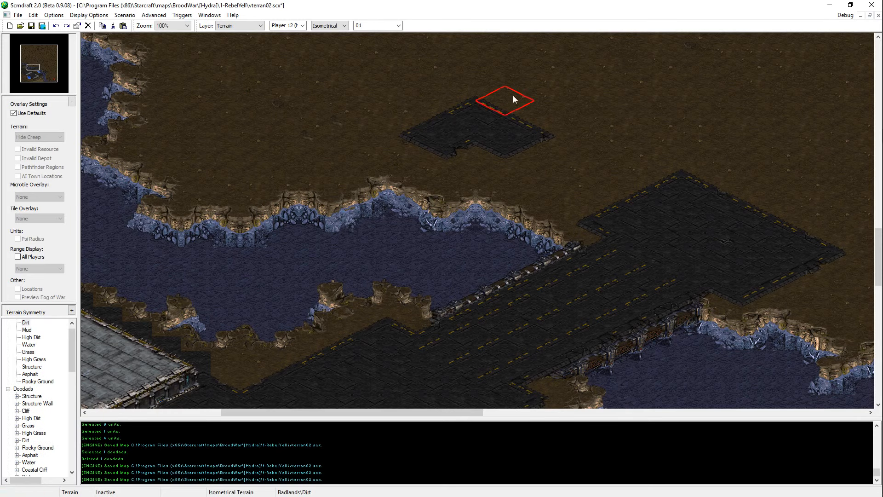
left_click_drag(512, 96, 498, 147)
key("ctrl+s")
Step: Examine the asphalt, structures and riverbank across the western part of Player 1's base
middle_click_drag(407, 259, 494, 215)
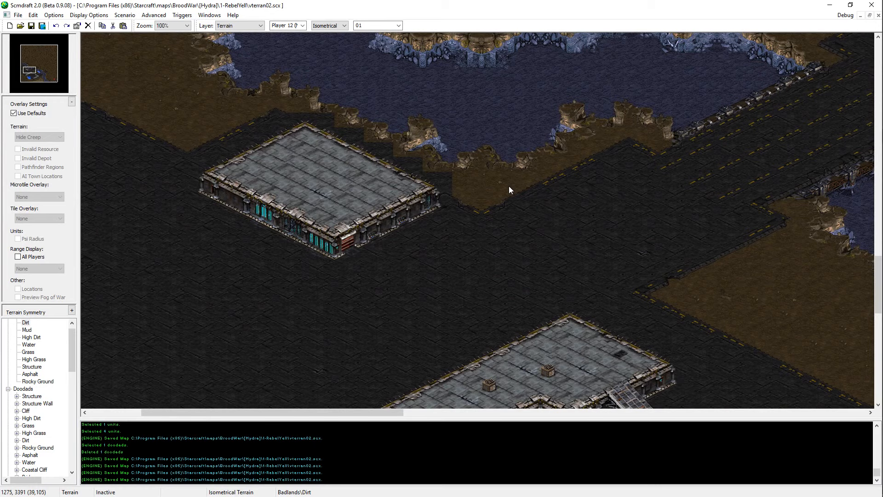
middle_click_drag(426, 180, 8, 22)
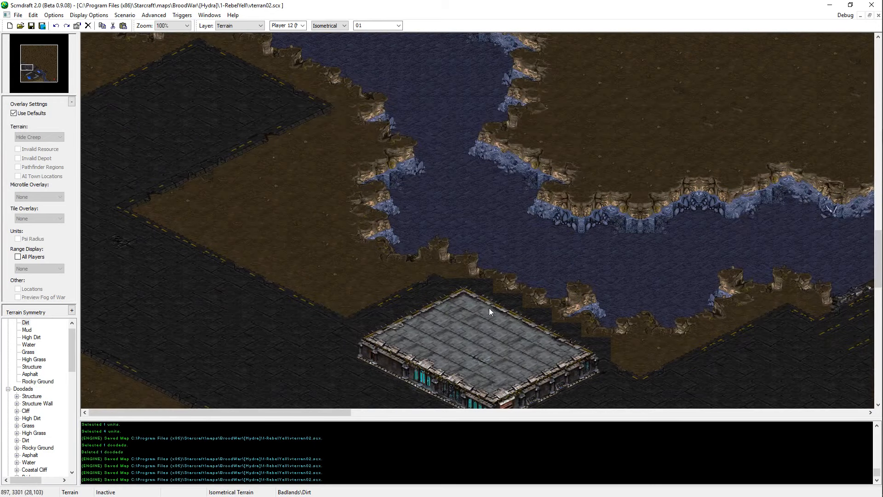
middle_click_drag(301, 177, 253, 492)
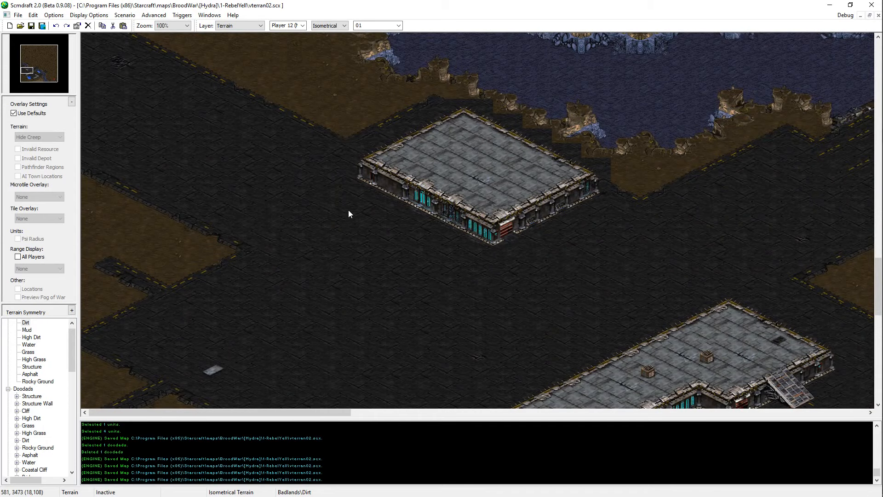
middle_click_drag(349, 210, 657, 431)
middle_click_drag(361, 232, 422, 171)
Step: Examine Player 1's starting units, mineral line and surrounding structures in the Units layer at 66% zoom, and return to the Terrain layer
key("u")
middle_click_drag(490, 300, 503, 184)
left_click_drag(455, 310, 139, 366)
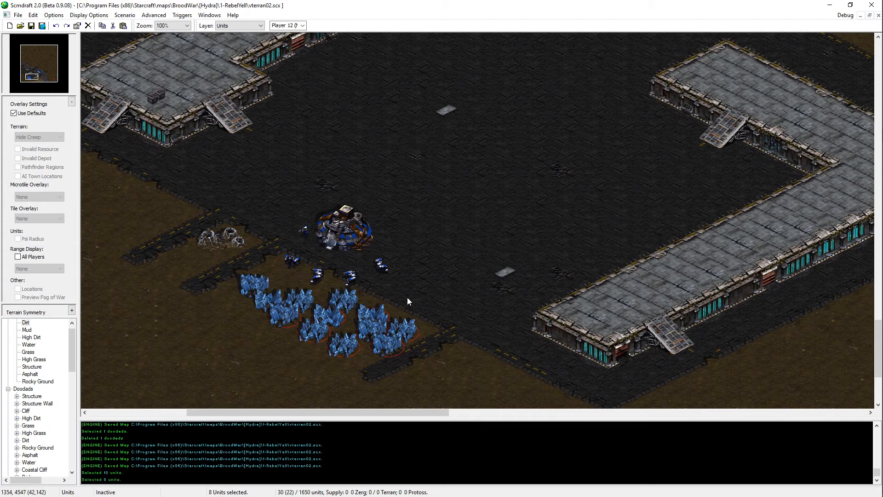
left_click(523, 289)
middle_click_drag(523, 289, 655, 79)
scroll(539, 215, "down", 1)
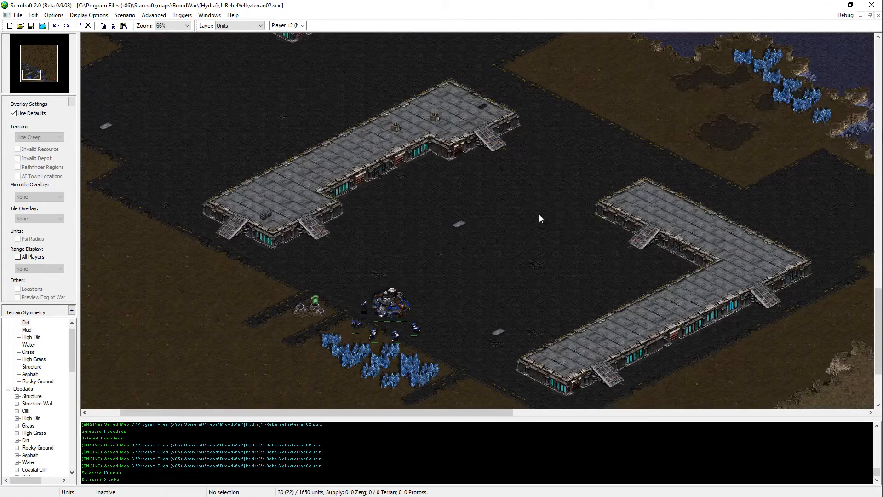
middle_click_drag(539, 215, 753, 117)
left_click_drag(715, 131, 528, 229)
left_click(528, 229)
middle_click_drag(529, 229, 563, 338)
mouse_move(698, 407)
middle_mouse_down()
mouse_move(824, 468)
mouse_move(841, 468)
middle_mouse_up()
mouse_move(561, 275)
middle_mouse_down()
mouse_move(882, 289)
mouse_move(478, 252)
mouse_move(212, 272)
mouse_move(41, 407)
middle_mouse_up()
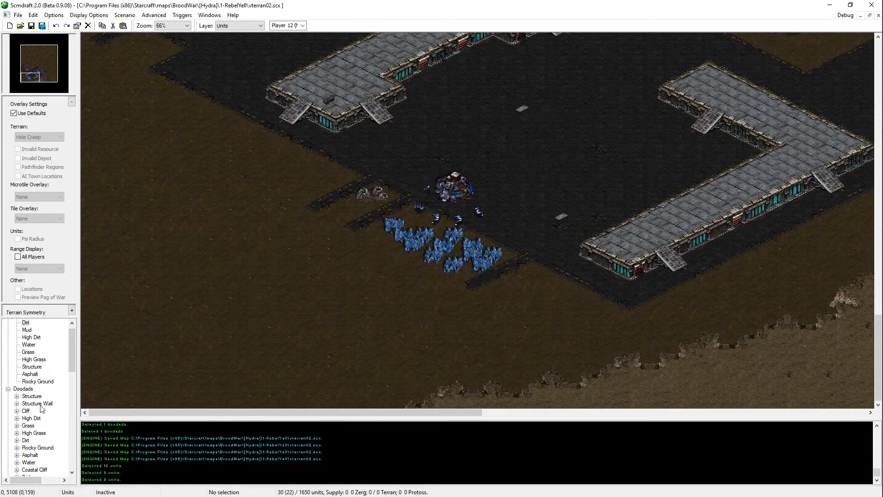
key("t")
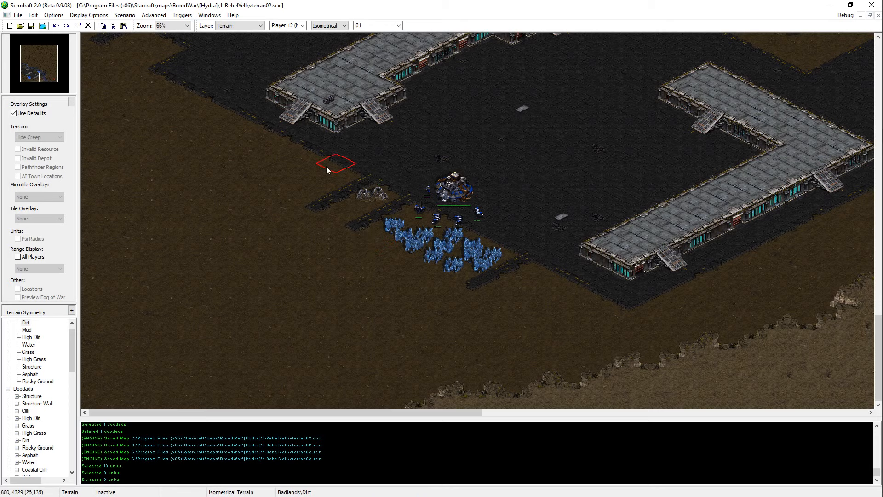
Step: Paint High Dirt across the map's southwest corner and along the southern edge below Player 1's mineral line
scroll(166, 110, "up", 5)
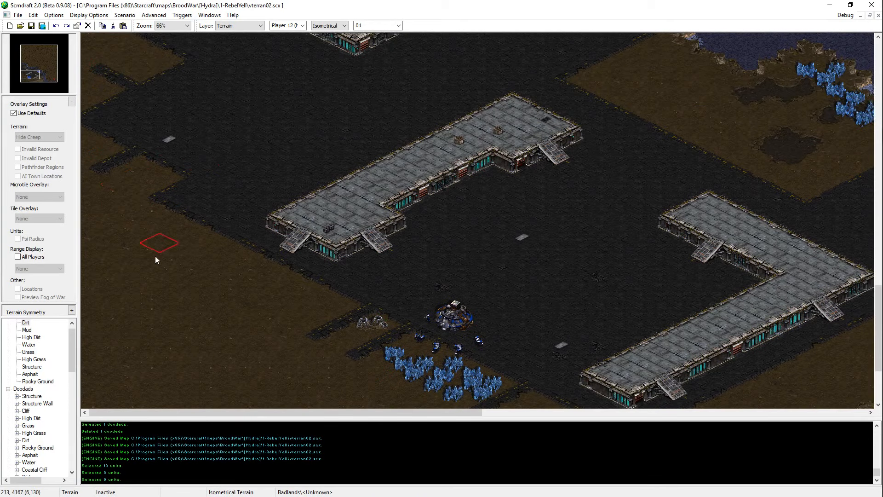
scroll(137, 388, "down", 5)
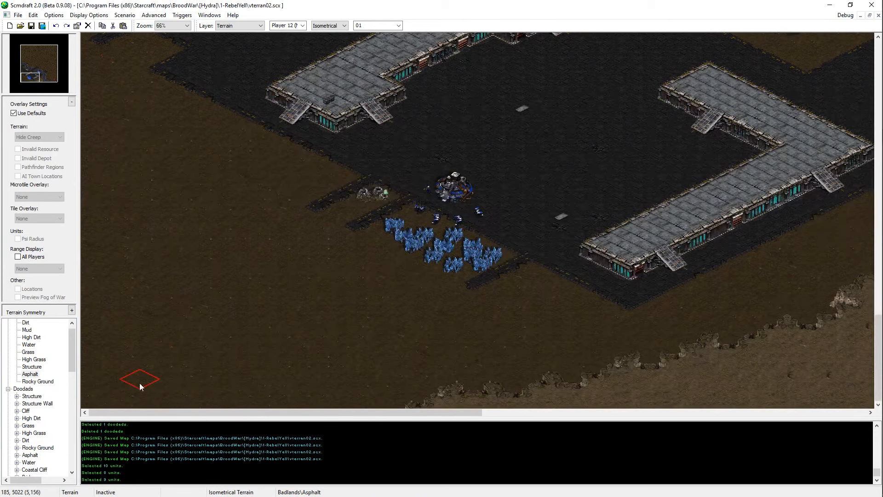
left_click(31, 338)
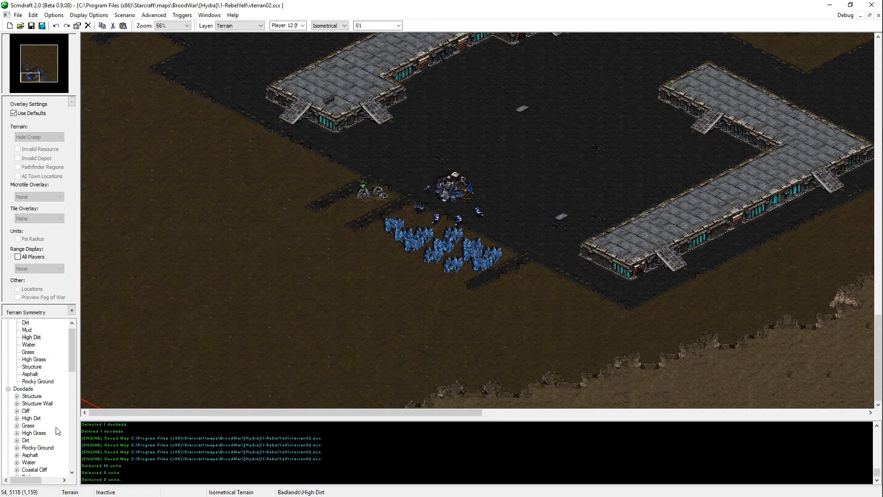
mouse_move(350, 290)
left_mouse_down()
mouse_move(286, 266)
mouse_move(310, 275)
mouse_move(271, 236)
mouse_move(207, 207)
mouse_move(185, 219)
mouse_move(172, 256)
mouse_move(177, 216)
mouse_move(92, 281)
mouse_move(113, 350)
mouse_move(175, 350)
mouse_move(102, 355)
mouse_move(97, 396)
mouse_move(189, 368)
mouse_move(92, 404)
left_mouse_up()
key("ctrl+z")
mouse_move(65, 435)
left_mouse_down()
mouse_move(134, 398)
mouse_move(476, 418)
mouse_move(416, 404)
left_mouse_up()
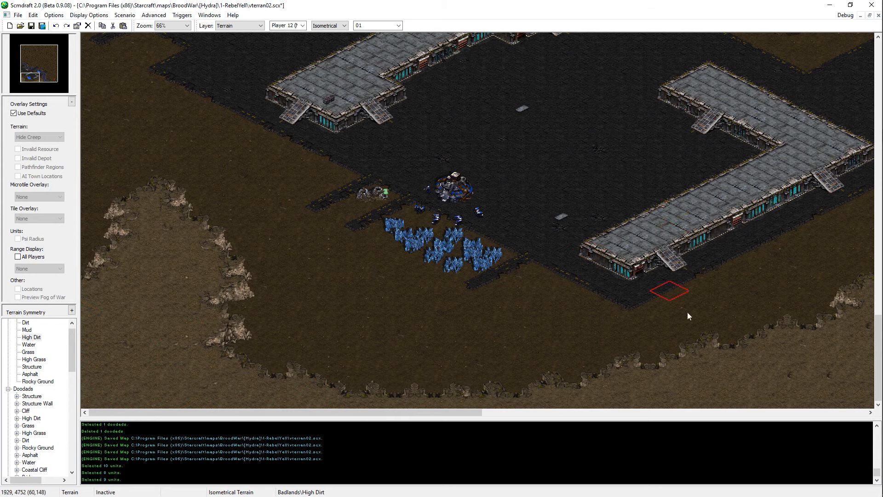
Step: Paint Rocky Ground over the dirt between Player 1's mineral line and the southern cliffs
key("Right")
key("Right")
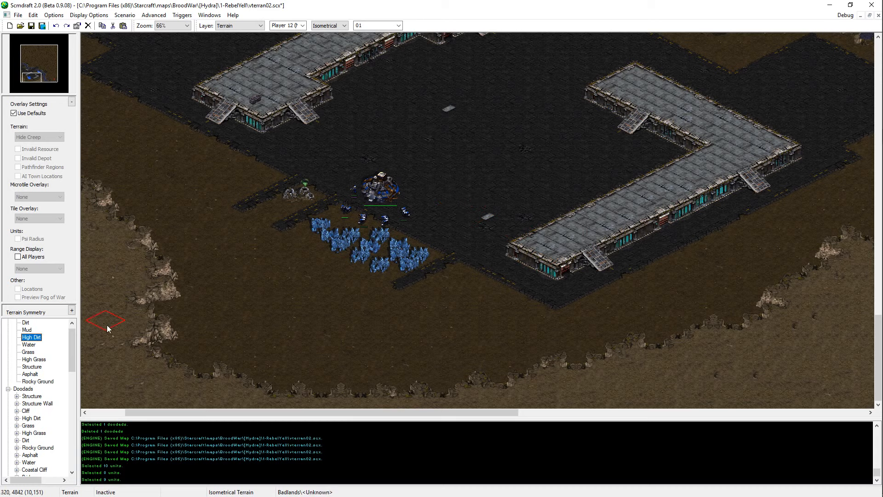
left_click(38, 381)
mouse_move(306, 283)
left_mouse_down()
mouse_move(363, 337)
mouse_move(437, 335)
mouse_move(257, 342)
mouse_move(455, 341)
mouse_move(245, 285)
left_mouse_up()
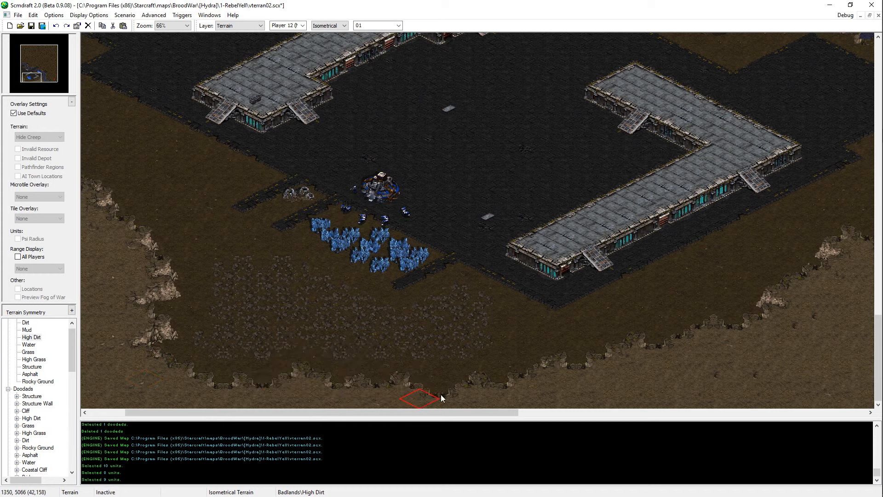
Step: Reshape the High Dirt cliff edge south of the rocky ground and save the map
mouse_move(252, 394)
left_mouse_down()
mouse_move(367, 352)
mouse_move(266, 380)
mouse_move(598, 363)
left_mouse_up()
key("Left")
key("Left")
key("Left")
key("Left")
key("Left")
key("Left")
key("Left")
key("Left")
key("Up")
key("Up")
key("Up")
key("Up")
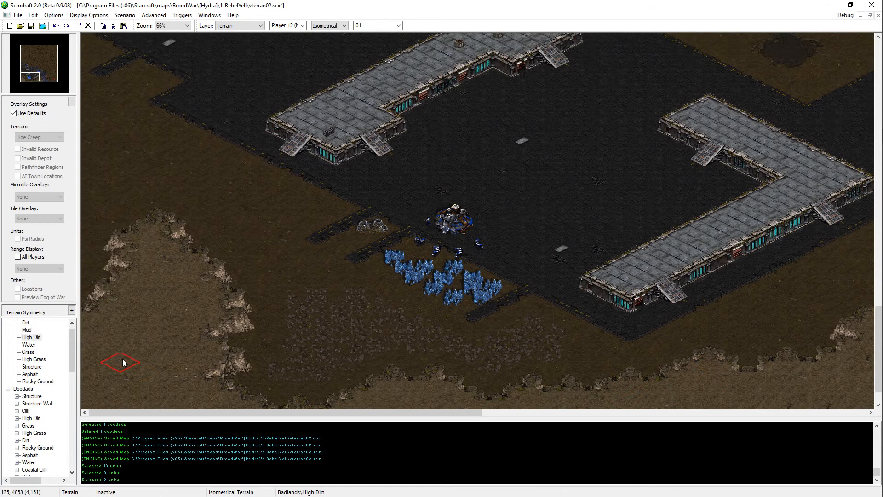
key("ctrl+s")
Step: Examine the river east of Player 1's base, focusing on the crossing between the two asphalt patches on opposite banks
key("Down")
key("Right")
key("Right")
key("Right")
key("Right")
key("Right")
key("Right")
key("Right")
key("Right")
key("Right")
key("Right")
key("Right")
key("Right")
key("Right")
key("Right")
key("Right")
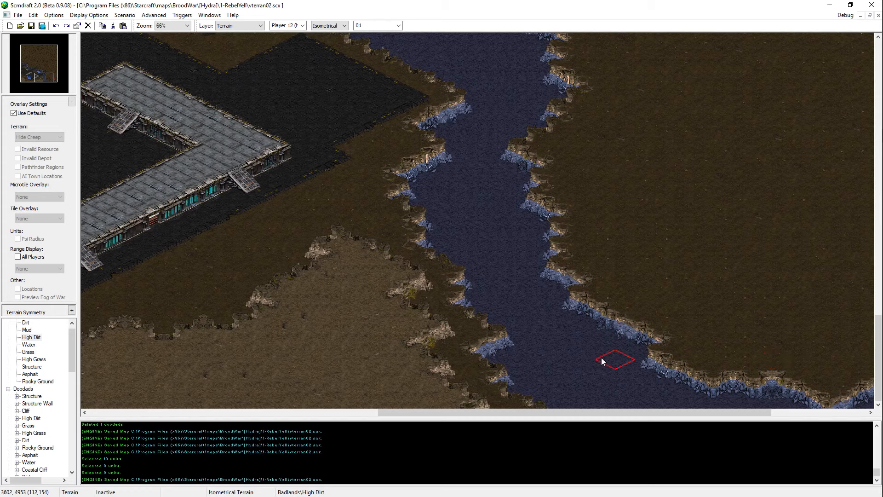
scroll(592, 361, "down", 3)
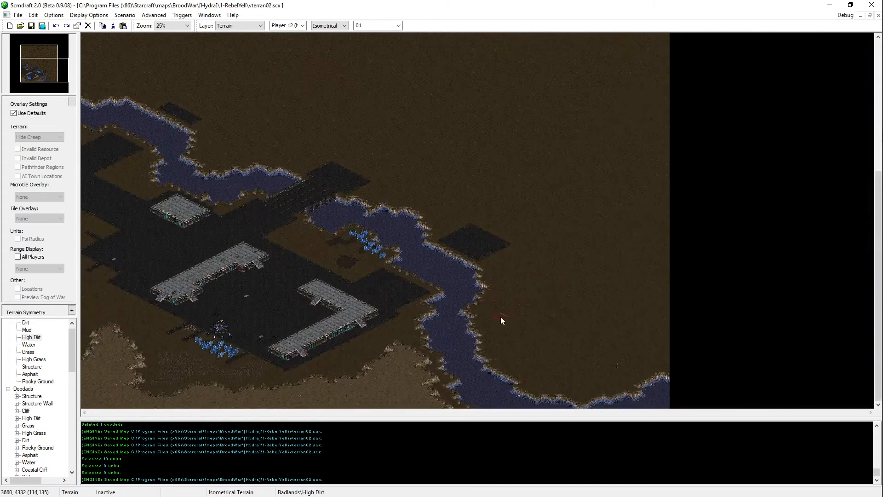
scroll(498, 312, "up", 2)
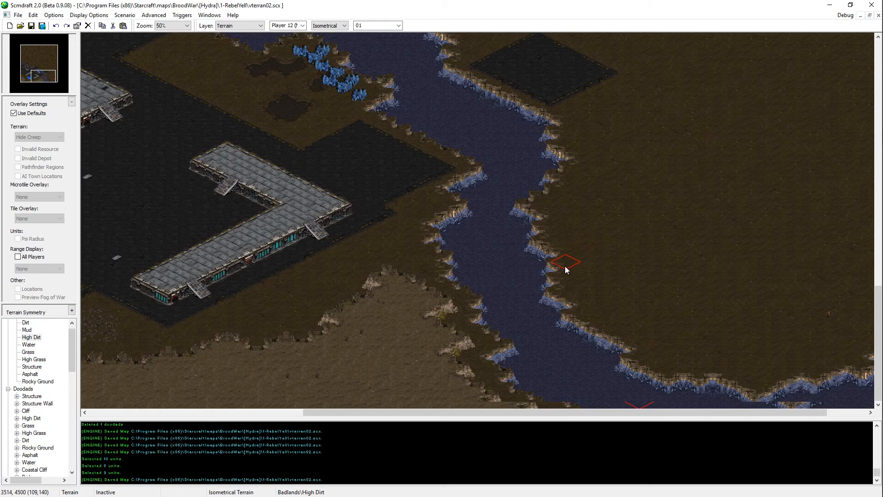
left_click_drag(745, 412, 793, 441)
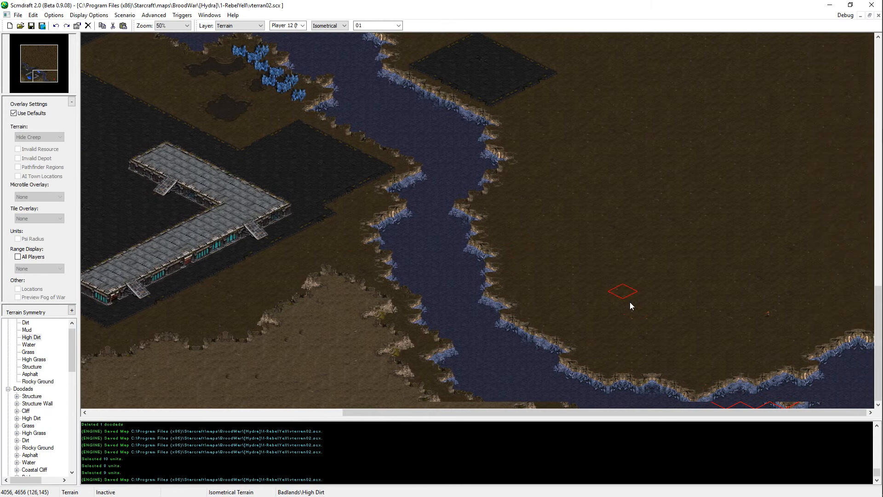
middle_click_drag(531, 46, 563, 112)
left_click_drag(530, 101, 342, 241, "shift")
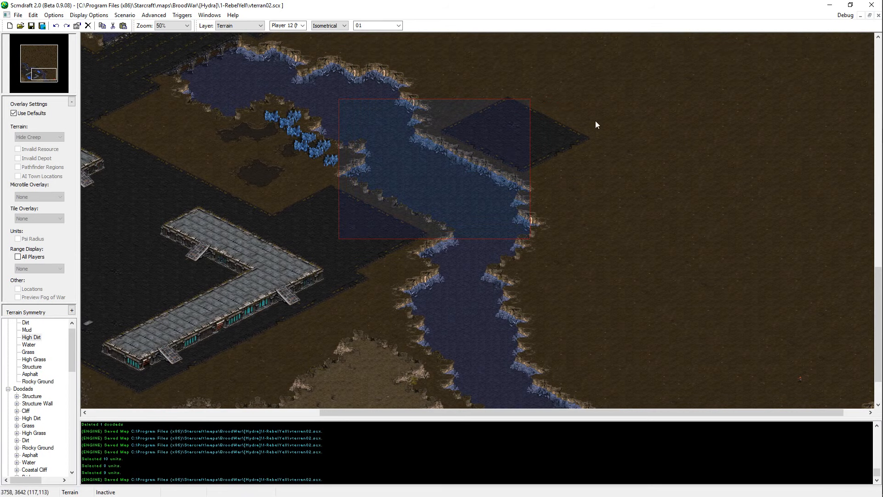
left_click_drag(501, 107, 342, 226, "shift")
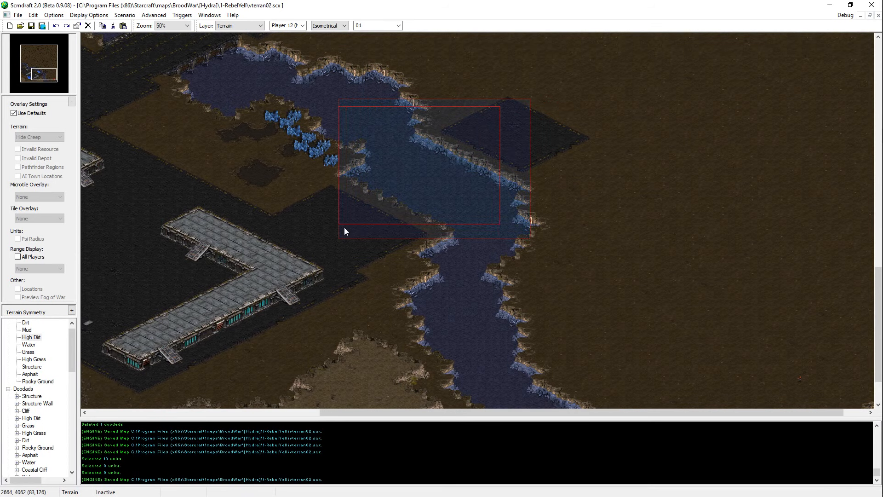
left_click(493, 187)
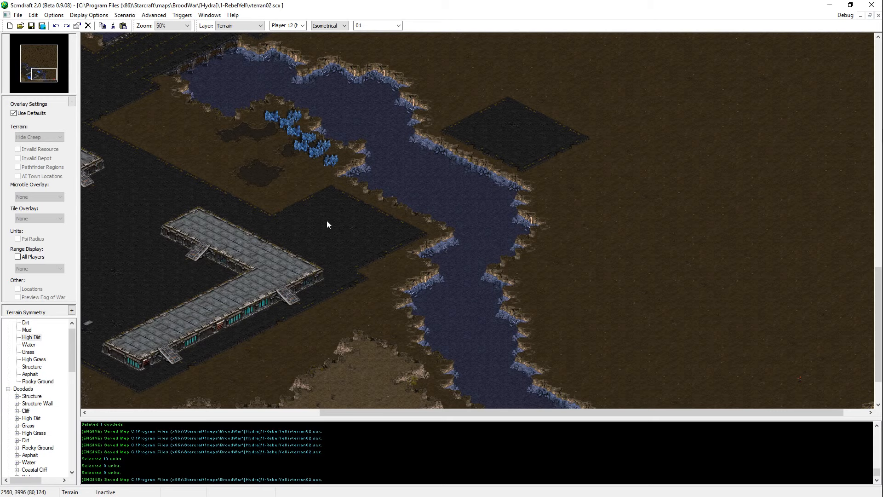
middle_click_drag(448, 300, 416, 255)
left_click_drag(468, 91, 317, 210, "shift")
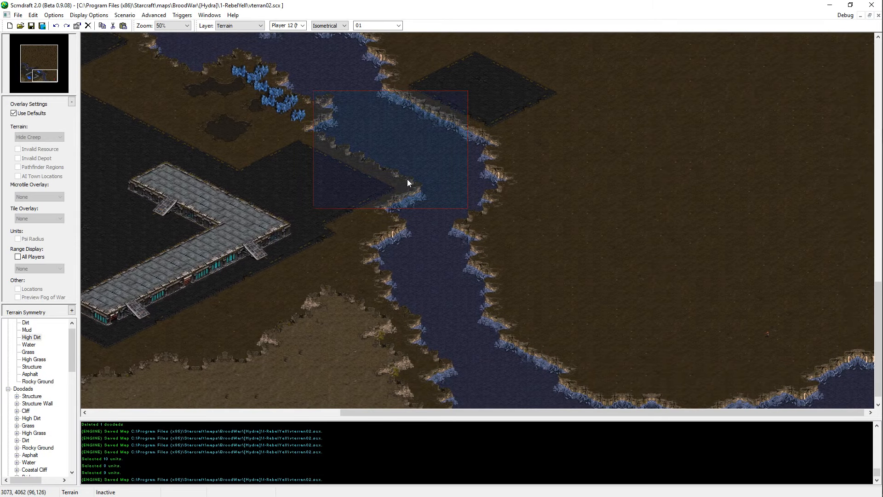
left_click(460, 192)
Step: Examine the river's southern bend and the ground on both of its banks
middle_click_drag(413, 348, 537, 366)
middle_click_drag(711, 385, 744, 345)
left_click_drag(780, 335, 450, 391, "shift")
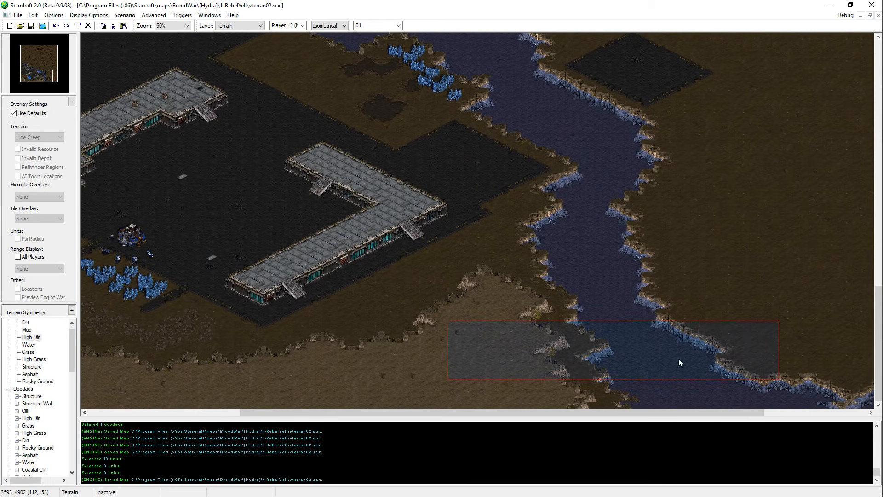
left_click_drag(801, 321, 422, 370, "shift")
left_click(774, 368)
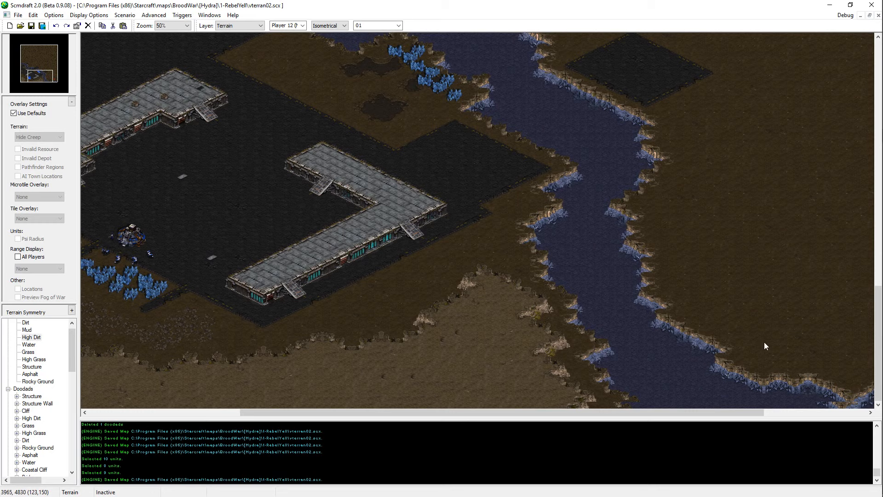
middle_click_drag(557, 182, 648, 419)
key("Right")
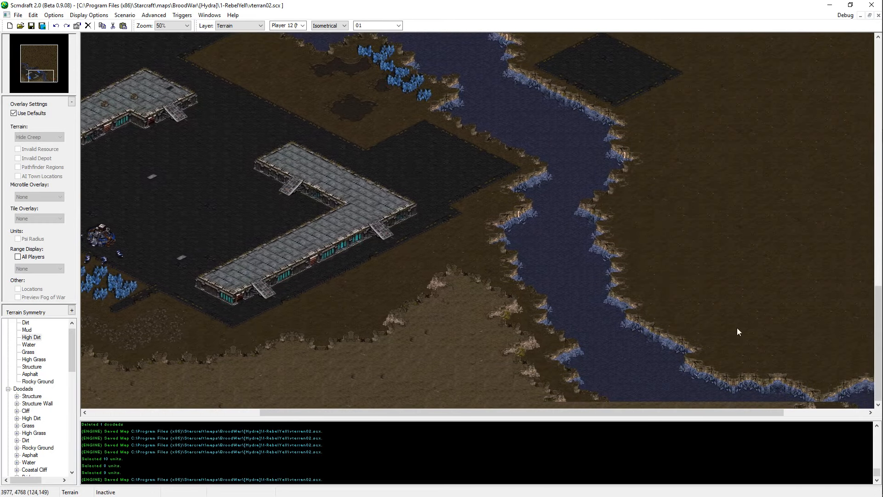
key("Up")
key("Left")
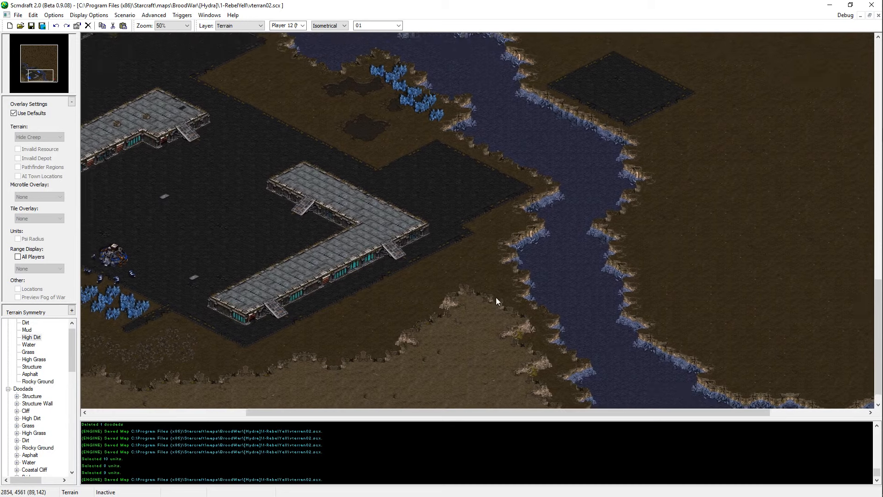
key("Right")
key("Down")
key("Right")
key("Down")
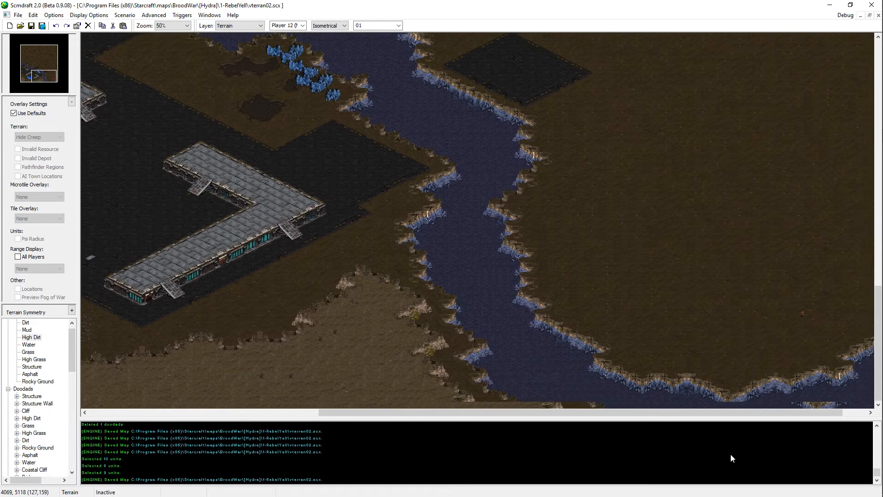
Step: Paint High Dirt across the river's southern bend to close off its lower end, and shape the cliff on the east bank
mouse_move(355, 357)
left_mouse_down()
mouse_move(583, 419)
mouse_move(418, 401)
mouse_move(470, 383)
mouse_move(601, 403)
mouse_move(529, 360)
mouse_move(625, 368)
mouse_move(679, 394)
mouse_move(684, 387)
left_mouse_up()
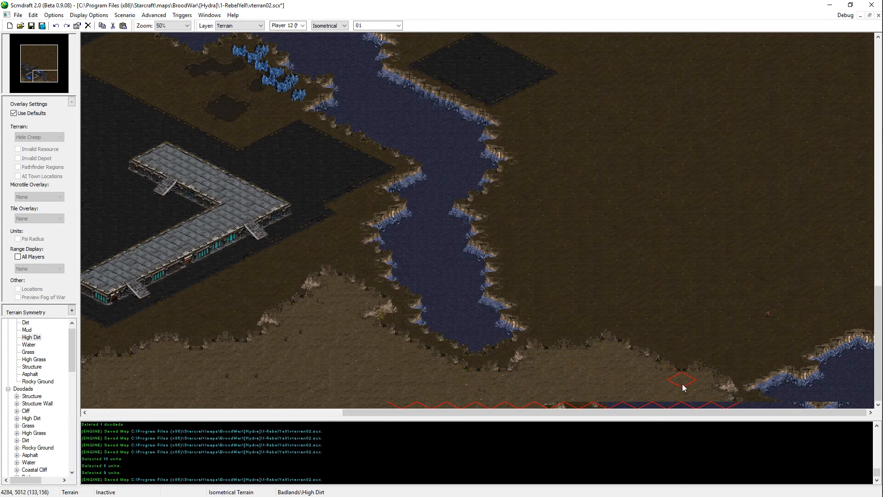
key("Left")
right_click(535, 311)
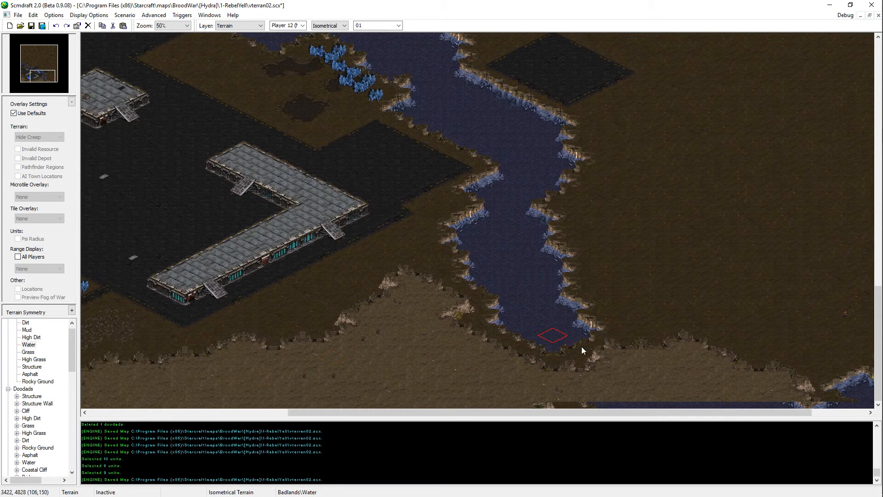
right_click(607, 382)
left_click(661, 350)
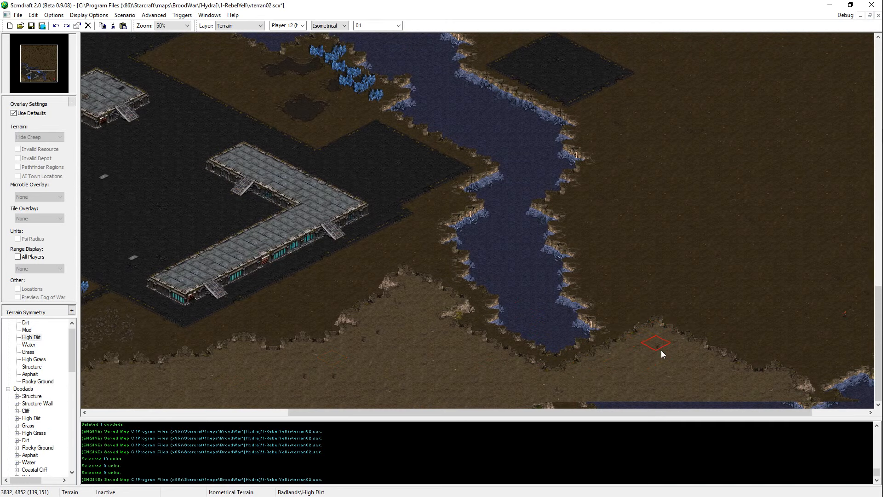
Step: Extend the High Dirt eastward along the southern map edge over the remaining stretch of river and save the map
key("Right")
key("Up")
key("Down")
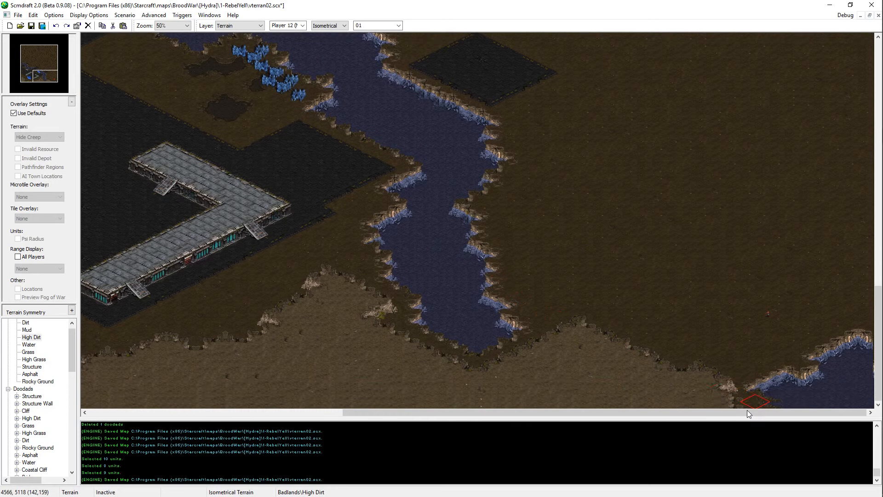
left_click(704, 374)
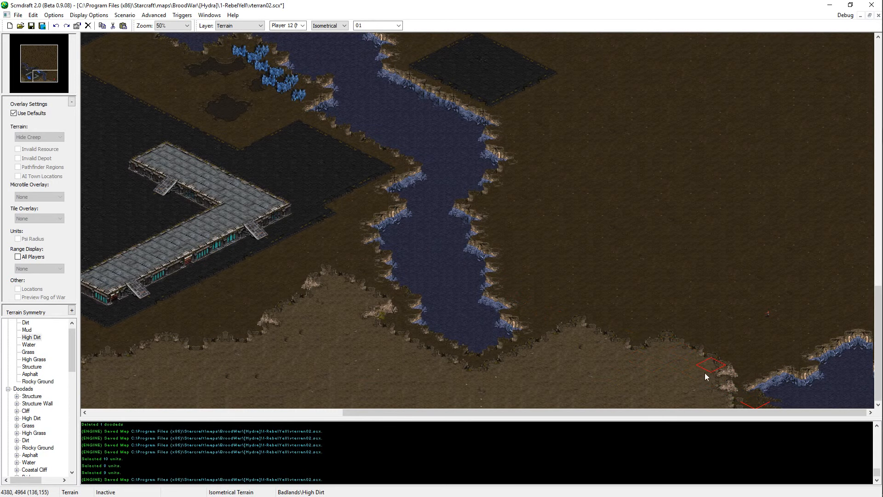
left_click_drag(705, 377, 816, 404)
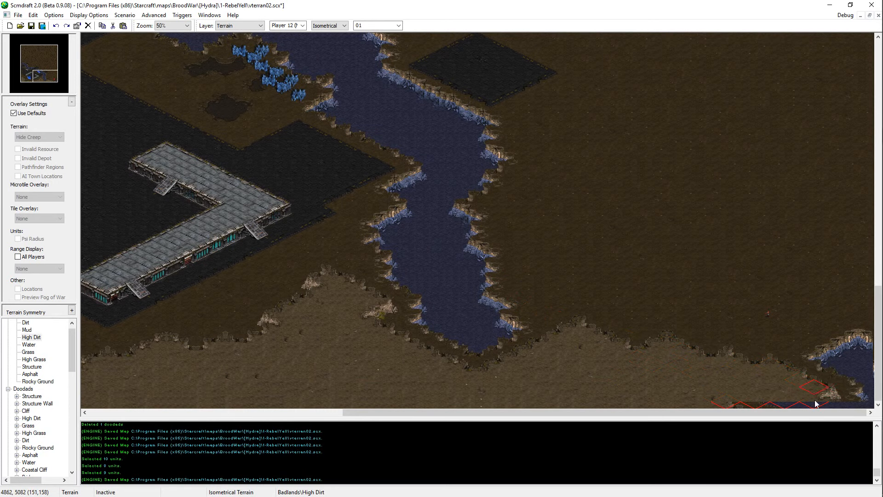
right_click(771, 302)
mouse_move(832, 345)
left_mouse_down()
mouse_move(854, 388)
mouse_move(863, 338)
mouse_move(858, 343)
left_mouse_up()
right_click(816, 392)
mouse_move(821, 375)
left_mouse_down()
mouse_move(854, 396)
mouse_move(867, 343)
mouse_move(870, 394)
left_mouse_up()
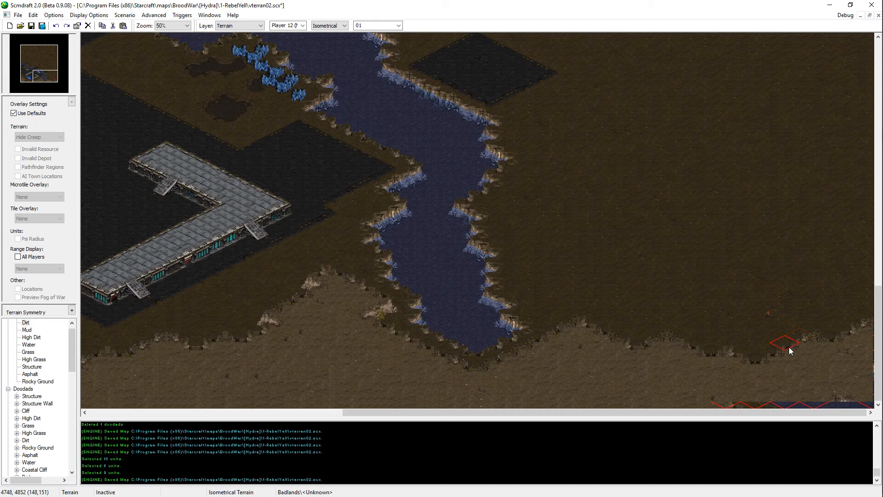
key("ctrl+s")
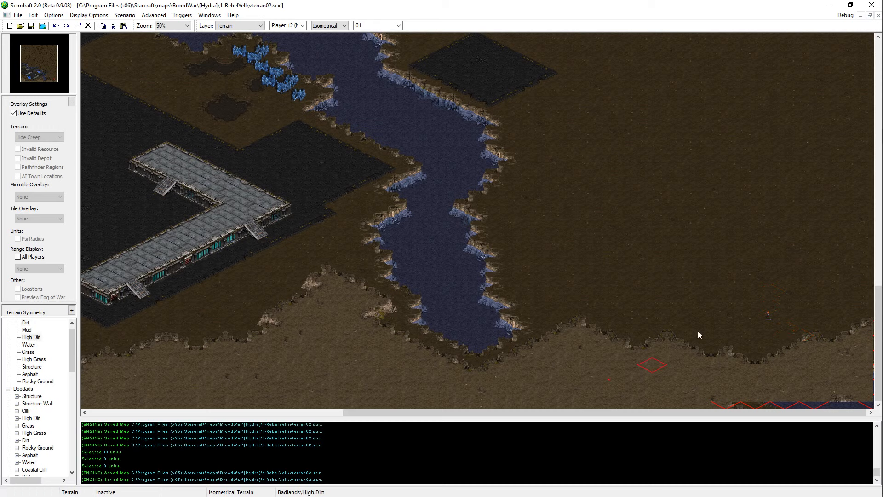
Step: Paint a High Dirt plateau extending northeast from the river's closed southern end, and undo the last stroke
left_click(463, 336)
left_click(458, 325)
right_click(553, 375)
left_click(595, 318)
left_click(562, 322)
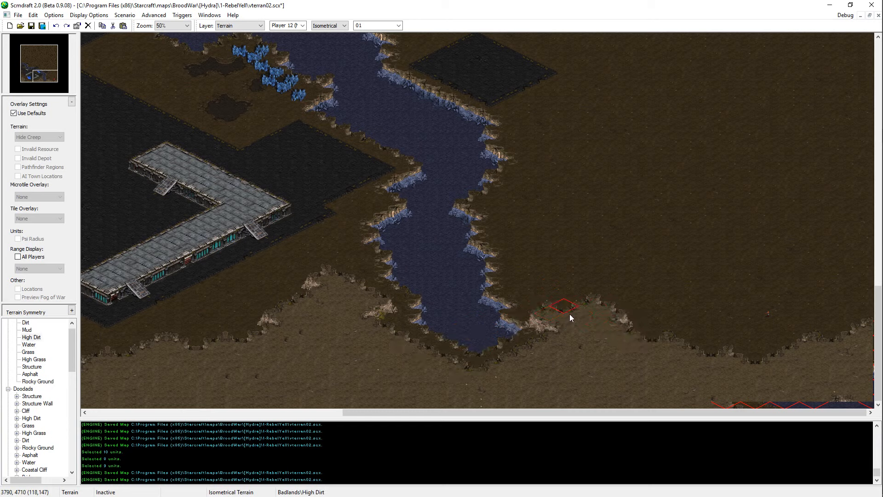
left_click(571, 317)
mouse_move(573, 321)
left_mouse_down()
mouse_move(620, 259)
mouse_move(667, 303)
mouse_move(714, 266)
left_mouse_up()
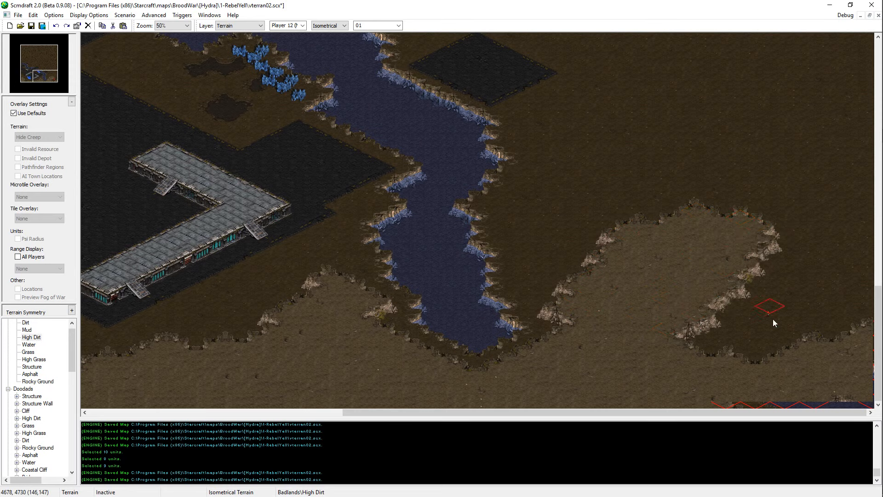
mouse_move(773, 319)
left_mouse_down()
mouse_move(735, 335)
mouse_move(763, 315)
left_mouse_up()
key("ctrl+z")
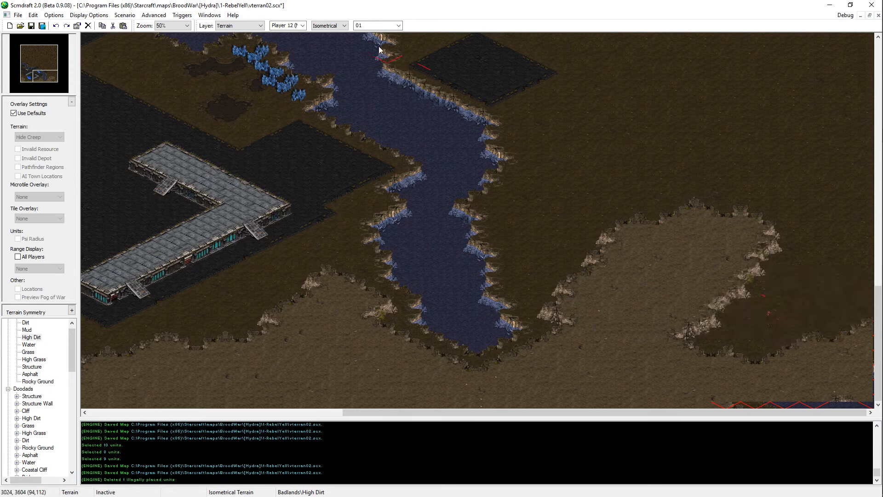
Step: Fill the dirt gap east of the new plateau with High Dirt using a larger brush, and restore brush size 01
left_click(392, 26)
left_click(387, 46)
mouse_move(842, 352)
left_mouse_down()
mouse_move(786, 345)
mouse_move(723, 357)
mouse_move(829, 294)
mouse_move(810, 255)
left_mouse_up()
left_click(369, 27)
left_click(369, 34)
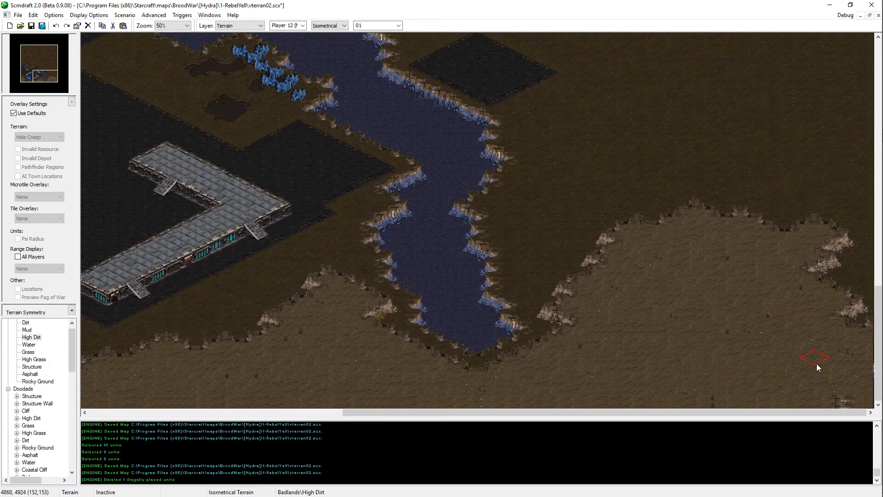
Step: Extend the High Dirt plateau northeast and even out its northwestern cliff line east of the river
mouse_move(838, 344)
left_mouse_down()
mouse_move(863, 244)
mouse_move(825, 209)
mouse_move(784, 253)
left_mouse_up()
scroll(781, 251, "up", 3)
mouse_move(777, 292)
left_mouse_down()
mouse_move(701, 292)
mouse_move(866, 234)
left_mouse_up()
mouse_move(735, 296)
left_mouse_down()
mouse_move(868, 213)
mouse_move(642, 324)
left_mouse_up()
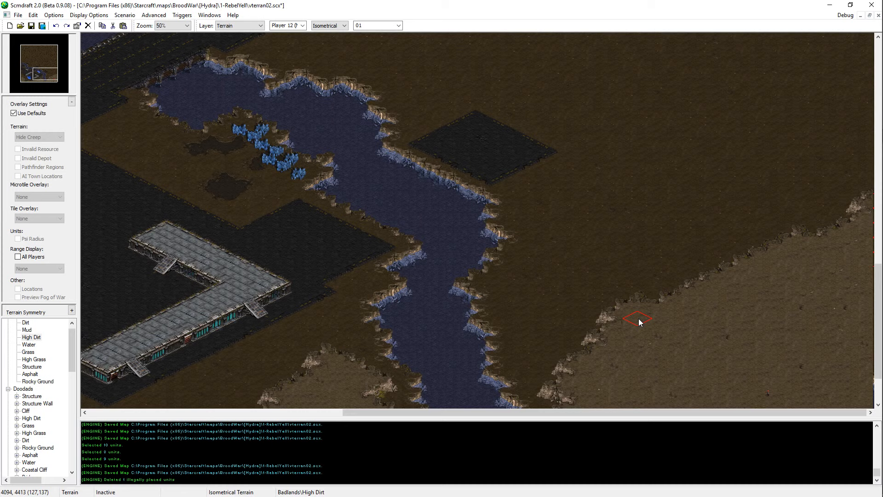
Step: Examine the High Dirt cliffs around the river's southern end and along the south side of Player 1's base
key("Down")
key("Left")
key("Left")
key("Left")
key("Left")
key("Left")
key("Left")
key("Left")
key("Left")
key("Down")
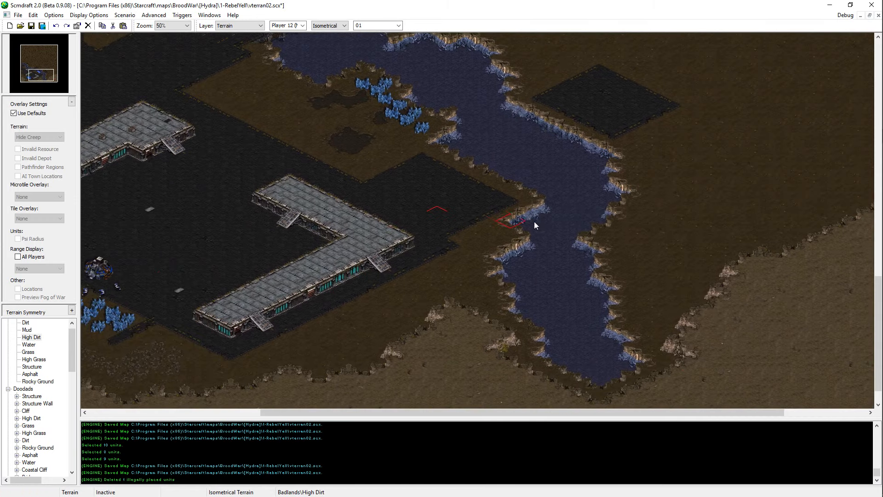
key("Down")
key("Down")
key("Left")
key("Left")
key("Left")
key("Left")
key("Left")
key("Left")
key("Left")
key("Left")
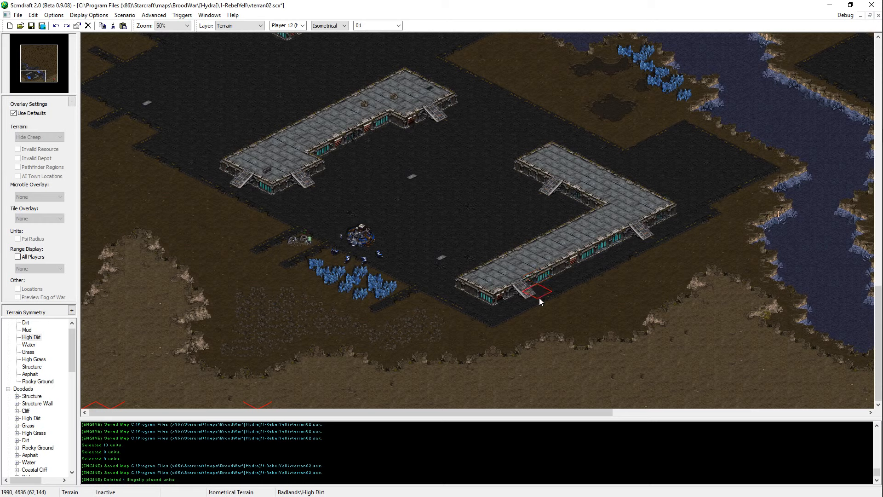
Step: Save the current version of the map vterran02 after the cliff edits
key("ctrl+s")
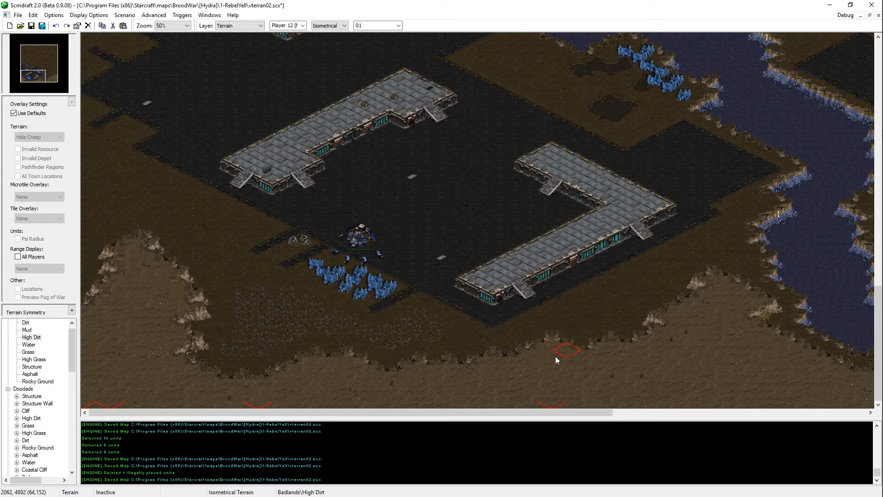
key("ctrl+s")
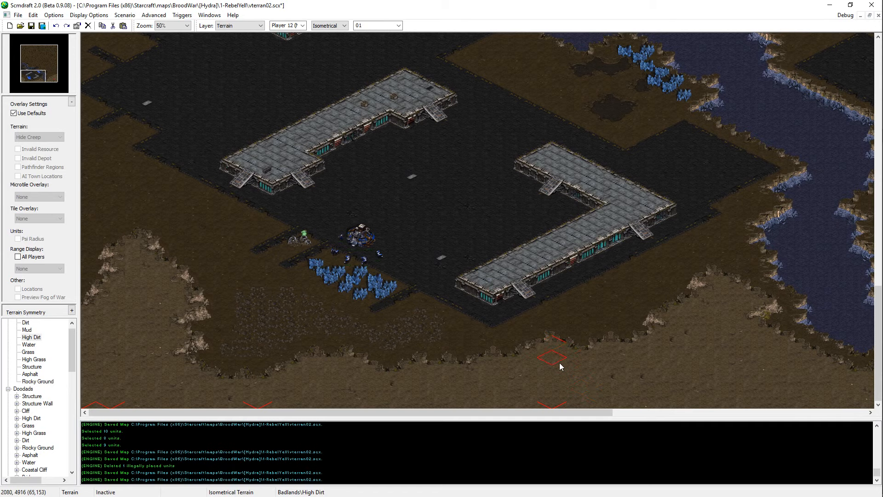
key("ctrl+s")
key("Right")
key("Right")
key("Right")
key("Right")
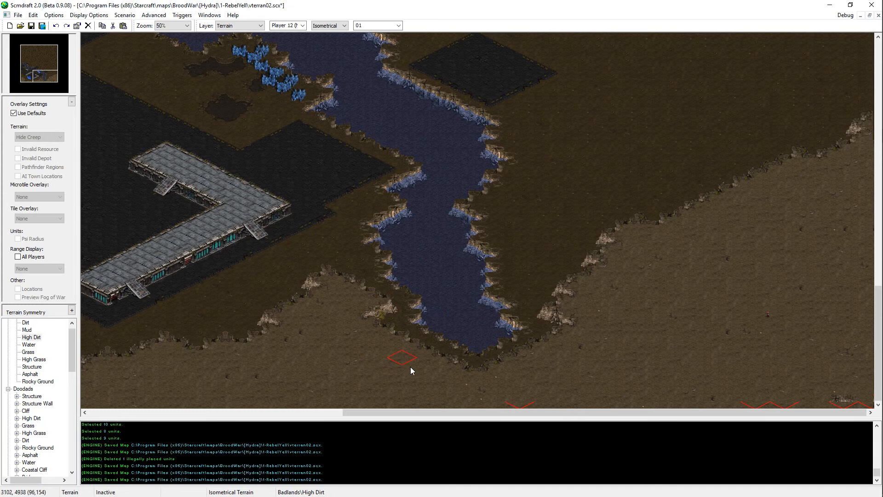
key("ctrl+s")
Step: Examine the river's course and the dirt area east of Player 1's base up to the asphalt bridge
scroll(659, 299, "up", 5)
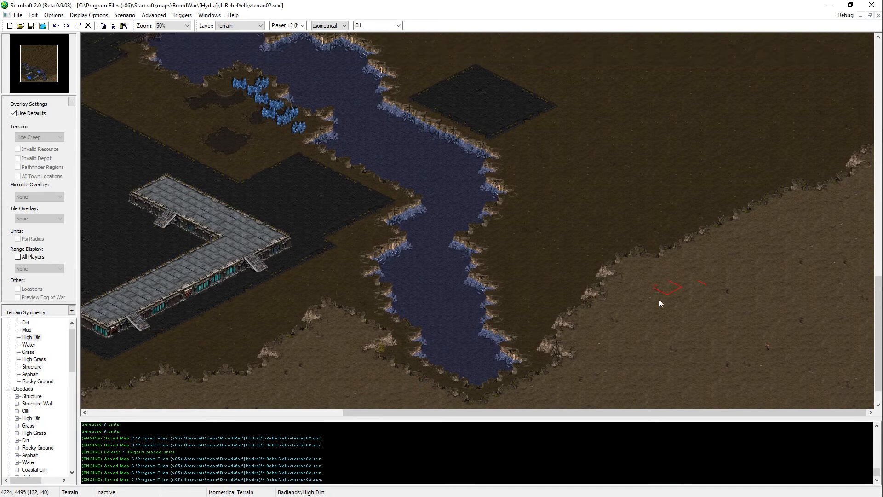
key("Left")
key("Left")
key("Left")
key("Left")
key("Left")
key("Left")
key("Left")
key("Left")
key("Left")
key("Left")
key("Left")
key("Left")
key("Up")
key("Up")
key("Up")
key("Up")
key("Up")
key("Up")
key("Up")
key("Up")
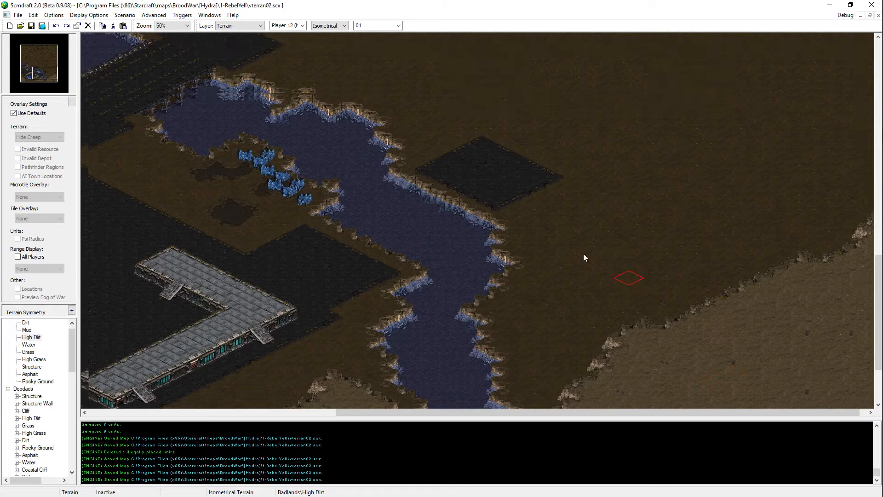
key("Right")
scroll(475, 208, "up", 2, "ctrl")
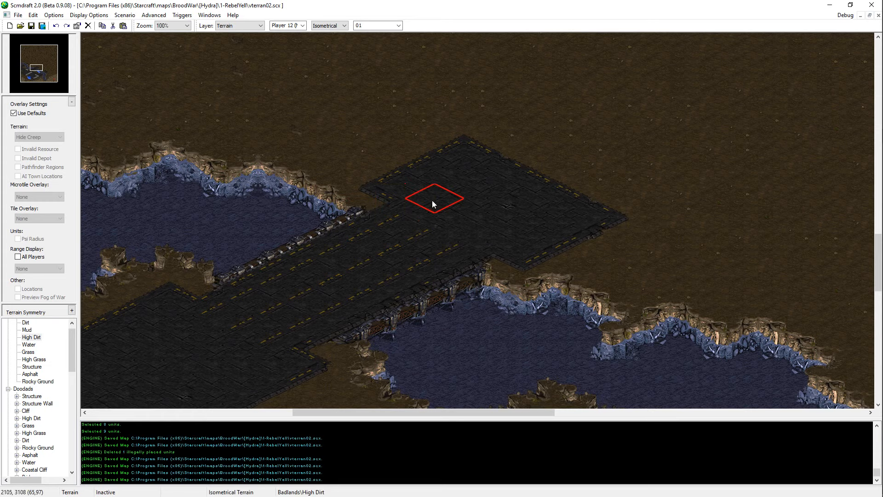
Step: Paint Asphalt over the dirt edge on the west side of Player 1's asphalt field, and save the map
key("Left")
key("Left")
key("Left")
key("Left")
key("Left")
key("Left")
key("Left")
key("Left")
key("Left")
key("Left")
key("Left")
key("Left")
key("Left")
key("Down")
key("Down")
key("Down")
key("Down")
key("Down")
key("Down")
right_click(499, 252)
key("Left")
key("Left")
key("Left")
key("Left")
key("Left")
key("Left")
key("Left")
key("Left")
key("Down")
key("Down")
left_click(261, 304)
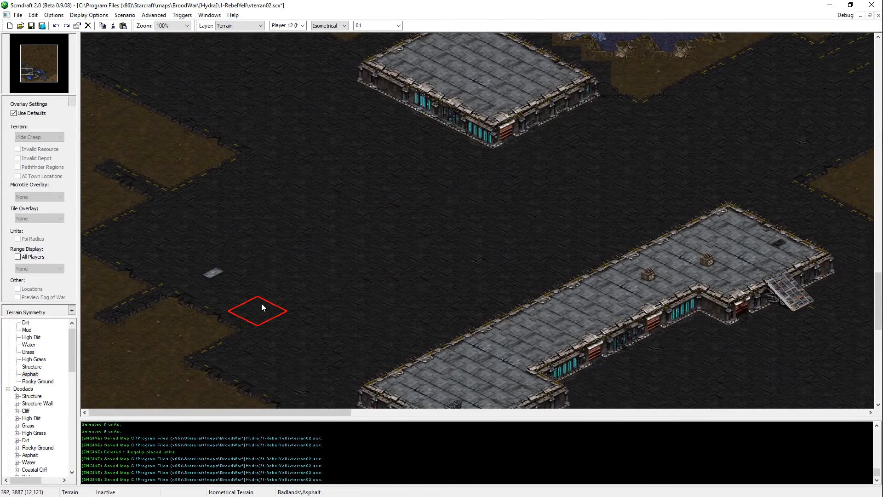
left_click(270, 347)
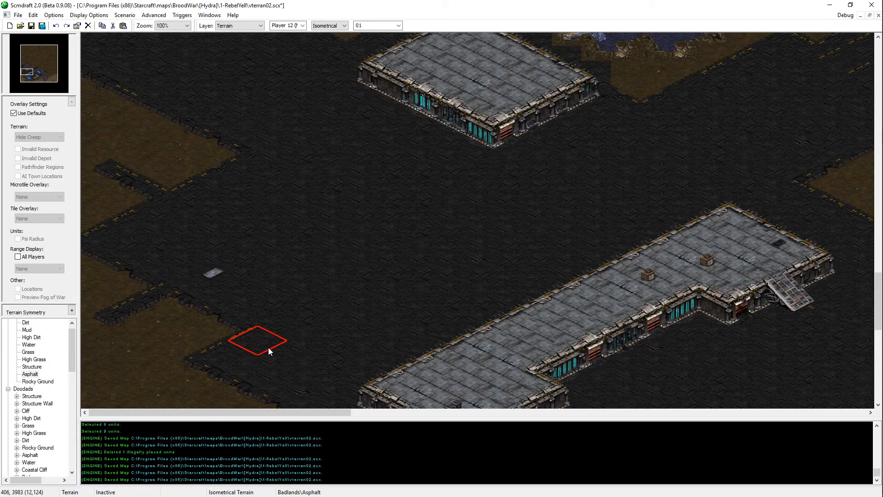
right_click(241, 330)
left_click_drag(29, 71, 36, 69)
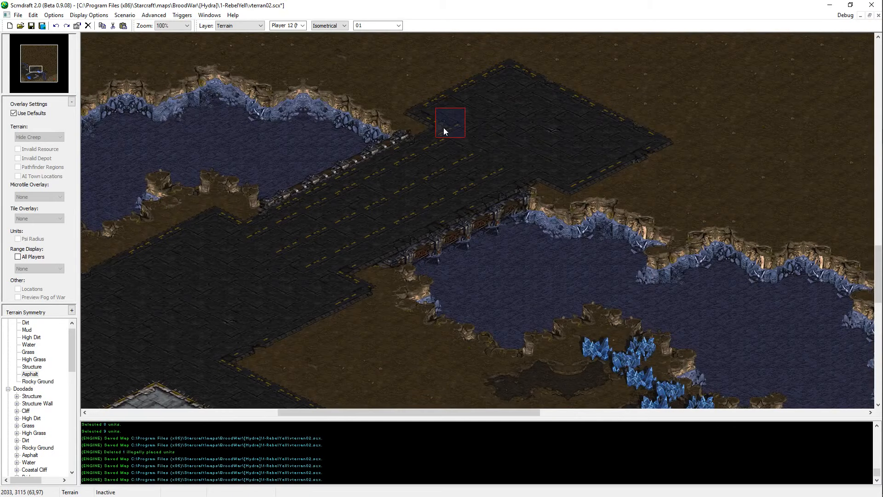
key("ctrl+s")
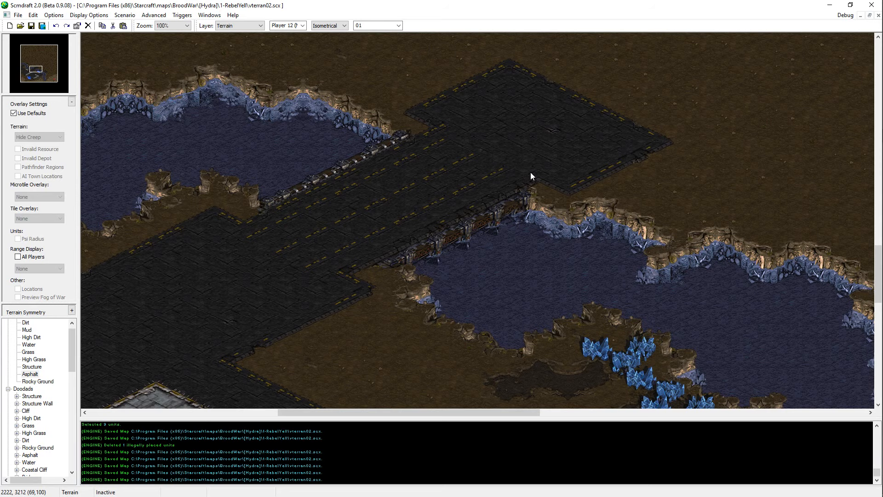
Step: Examine the asphalt bridge over the river north of the base, and save the map
middle_click_drag(449, 160, 547, 205)
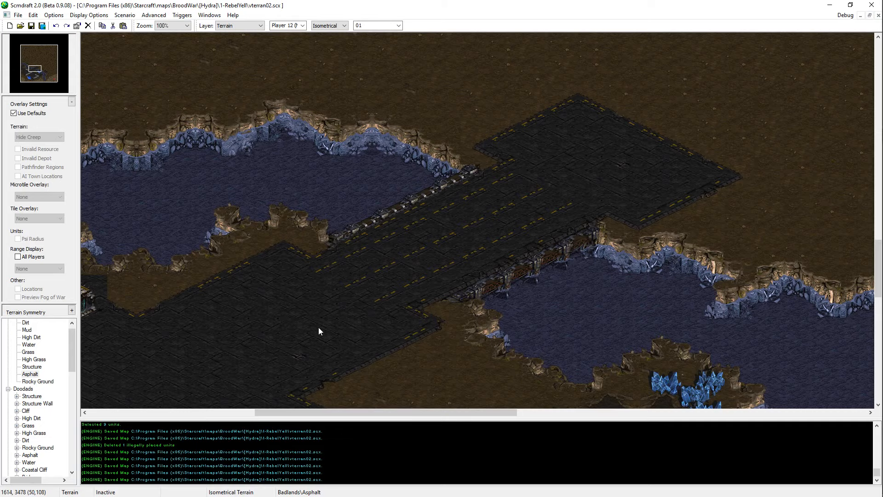
middle_click_drag(246, 339, 37, 482)
middle_click_drag(501, 223, 637, 151)
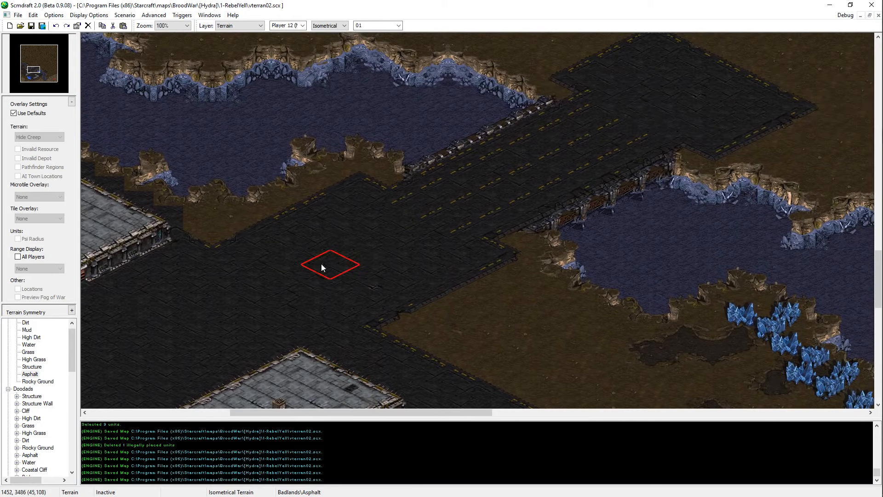
middle_click_drag(437, 249, 387, 294)
middle_click_drag(567, 236, 664, 146)
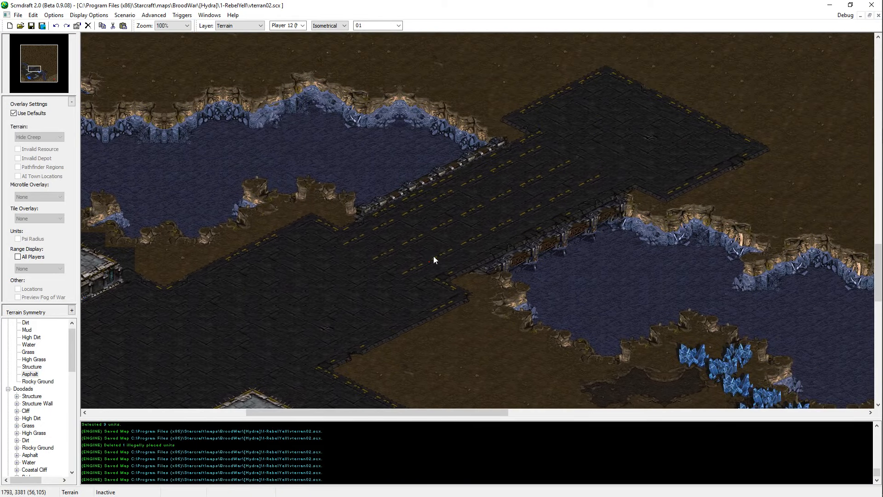
left_click(489, 230)
key("ctrl+s")
Step: Select all tiles of the asphalt bridge, including its railings and river supports, and copy them
middle_click_drag(800, 235, 607, 333)
middle_click_drag(388, 325, 109, 188)
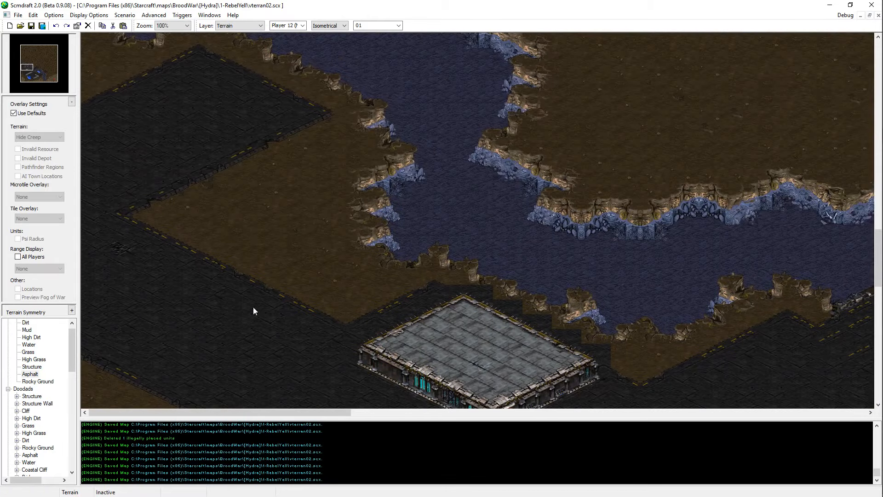
middle_click_drag(486, 239, 443, 285)
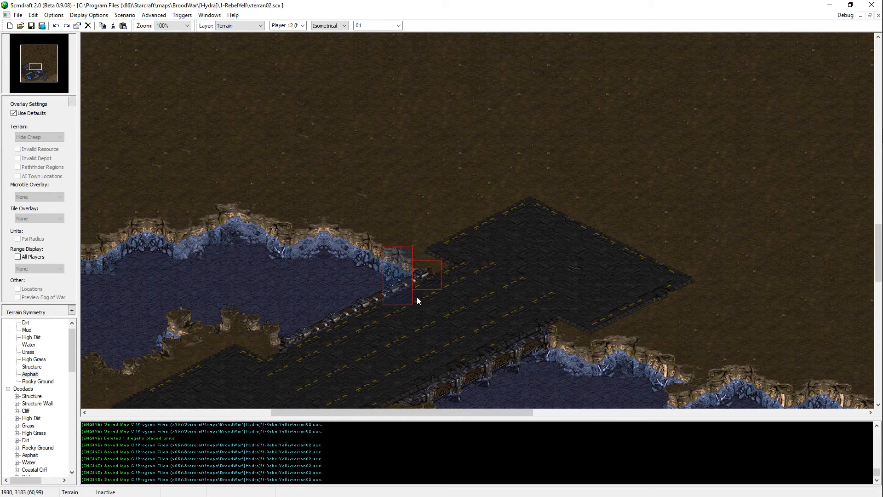
middle_click_drag(446, 280, 577, 207)
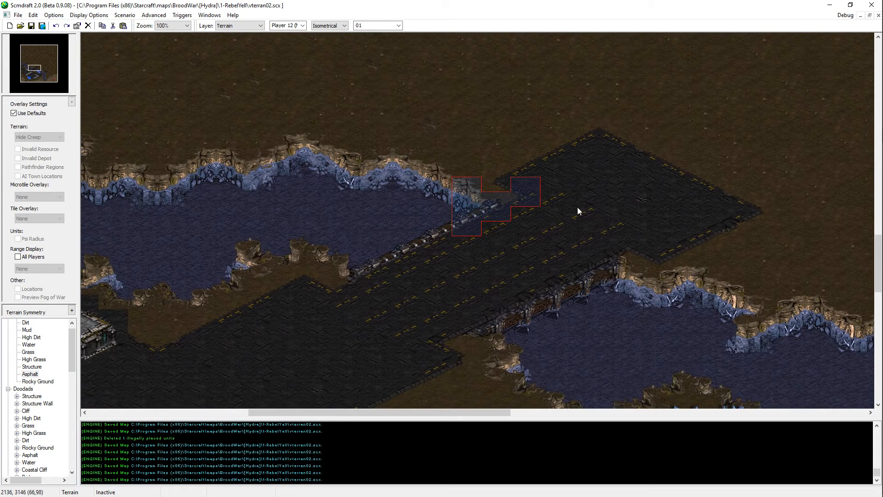
left_click_drag(529, 221, 508, 261)
left_click_drag(501, 222, 480, 268)
left_click_drag(474, 243, 456, 276)
left_click_drag(440, 230, 391, 314)
left_click_drag(388, 262, 357, 320)
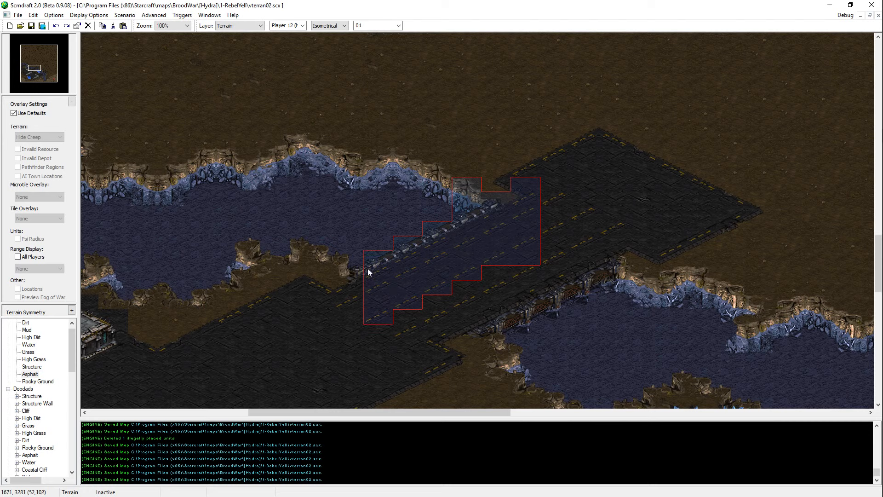
left_click_drag(368, 269, 340, 311)
left_click_drag(504, 269, 486, 315)
left_click_drag(456, 340, 429, 355)
key("Left")
key("Up")
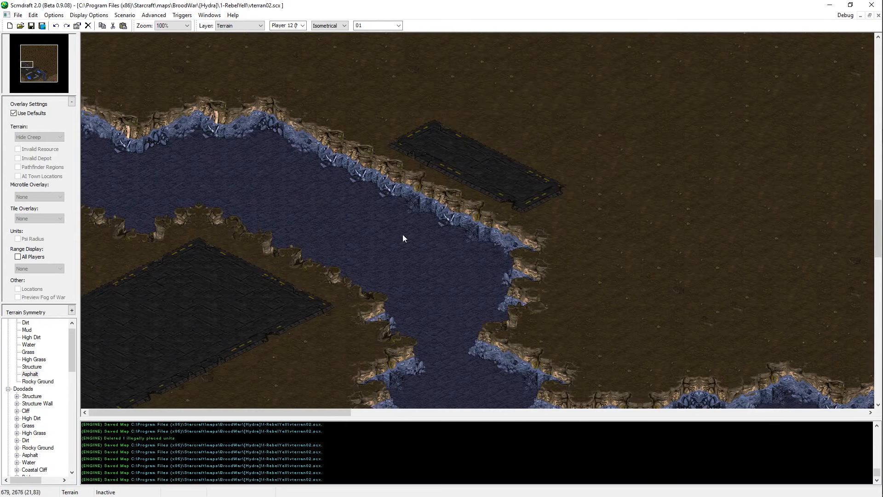
key("ctrl+v")
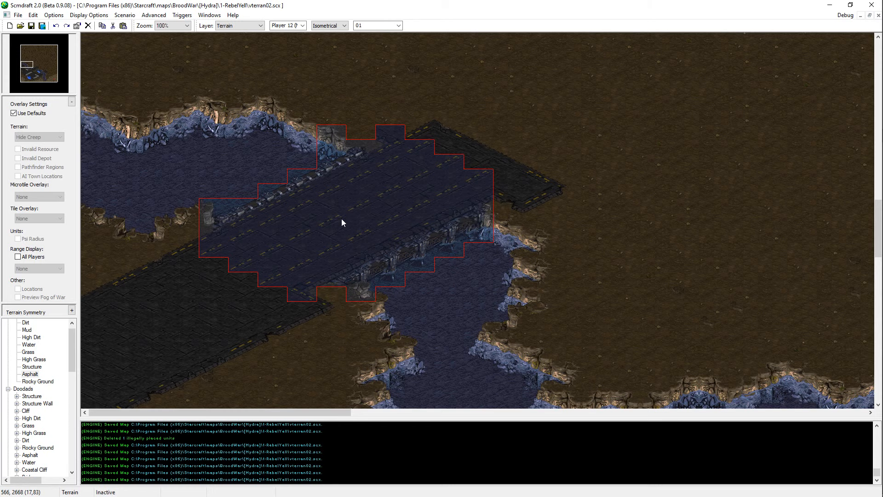
key("Escape")
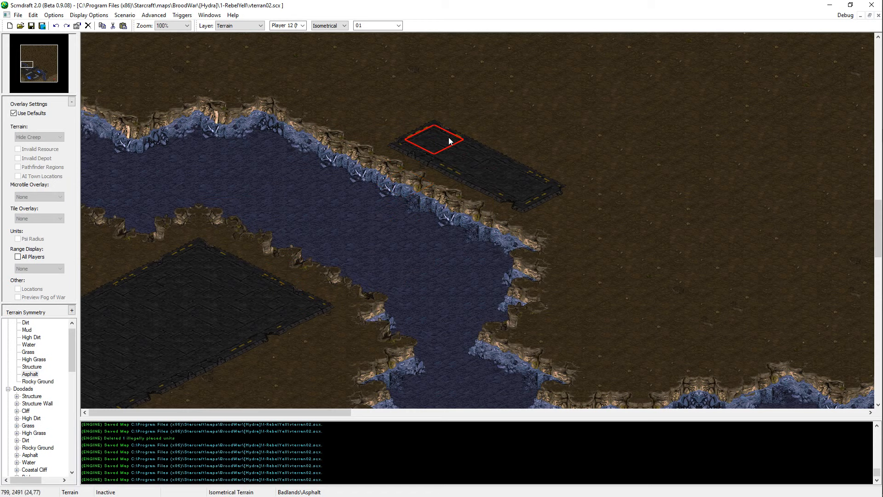
left_click(379, 121)
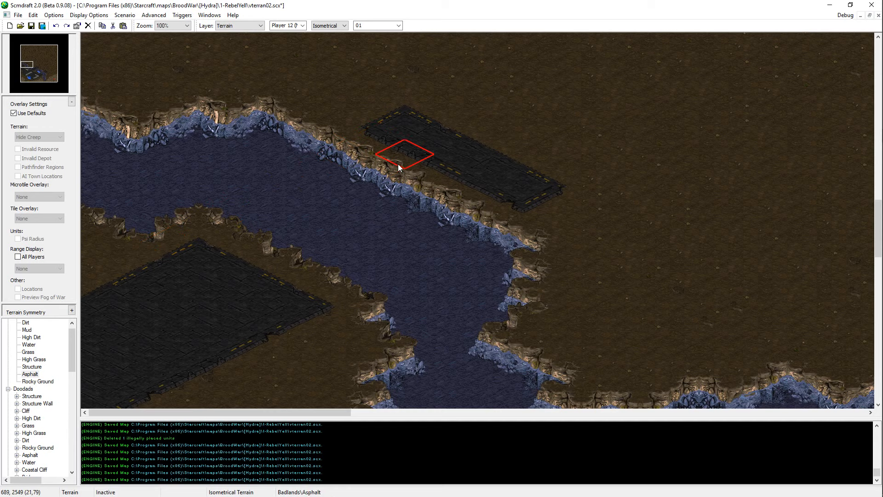
key("ctrl+z")
Step: Paste the copied bridge across the northwestern river arm so it links the asphalt areas on both banks
key("ctrl+v")
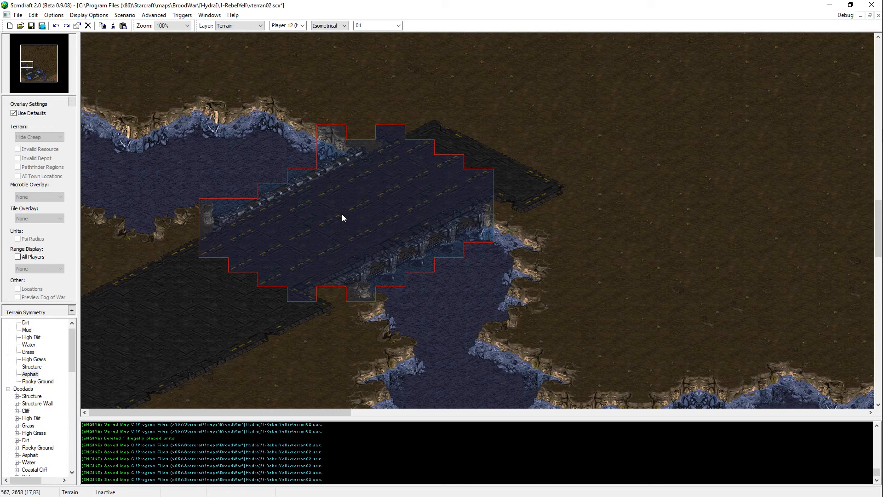
left_click(340, 213)
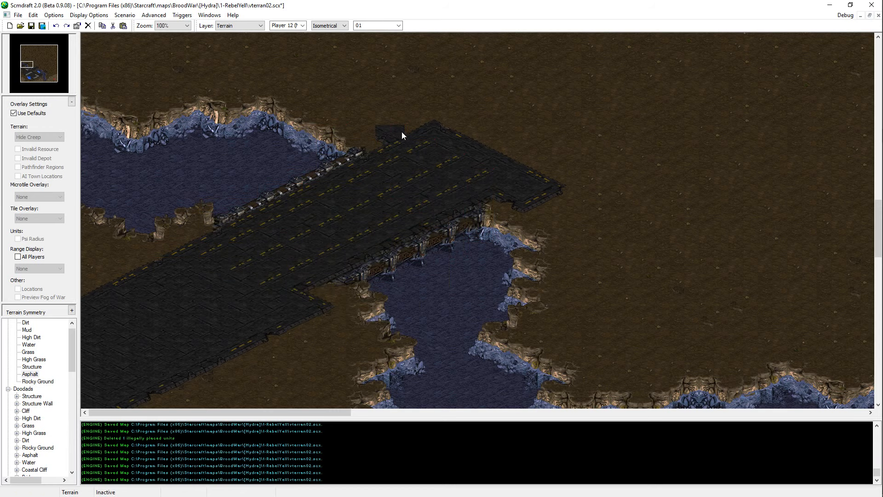
key("ctrl+z")
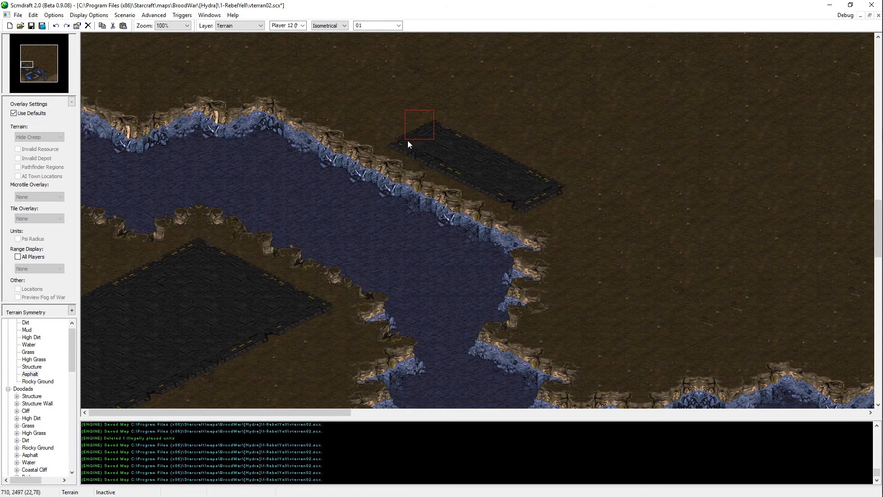
key("ctrl+y")
middle_click_drag(508, 280, 459, 253)
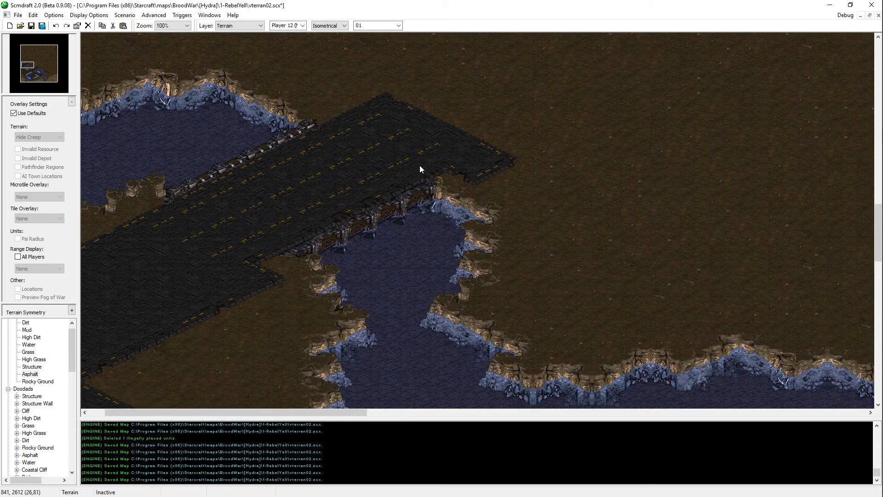
middle_click_drag(529, 191, 550, 212)
left_click(550, 212)
left_click(526, 195)
key("ctrl+z")
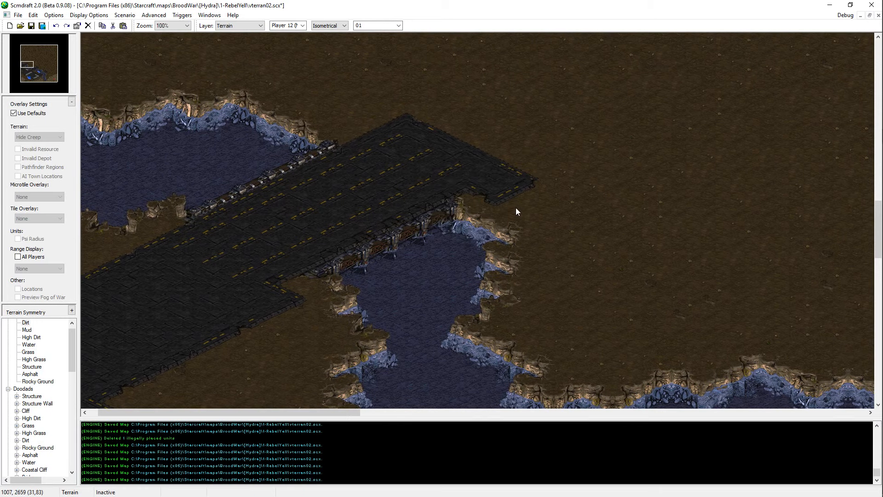
Step: Paint Dirt along the southeastern edge of the asphalt leading to the new bridge, and undo the last stroke
left_click(512, 209)
middle_click_drag(564, 288, 485, 212)
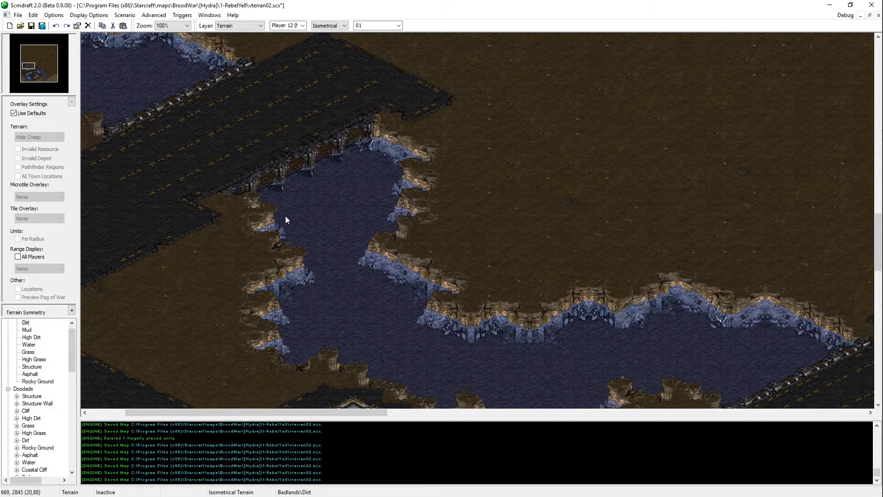
middle_click_drag(239, 138, 374, 249)
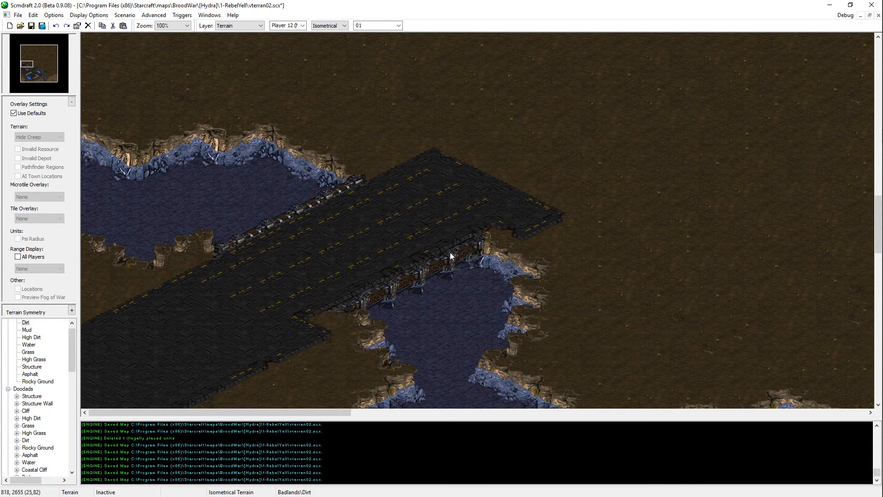
scroll(450, 252, "down", 3)
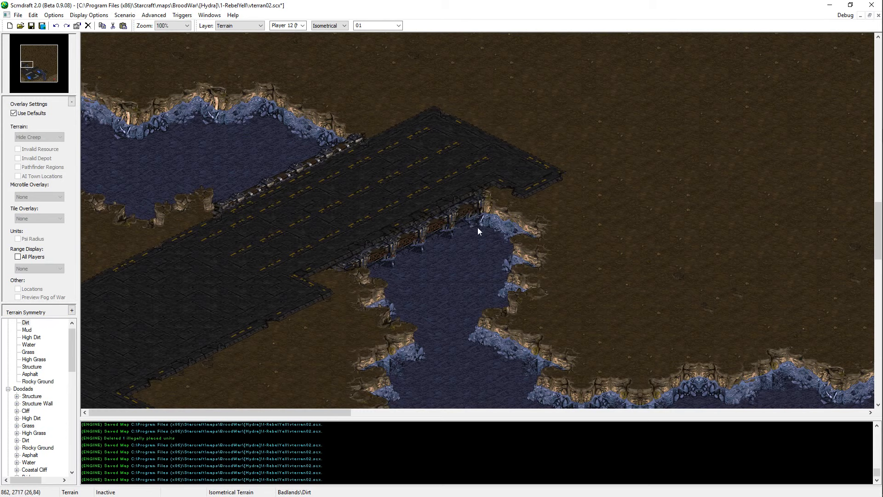
scroll(346, 326, "down", 4)
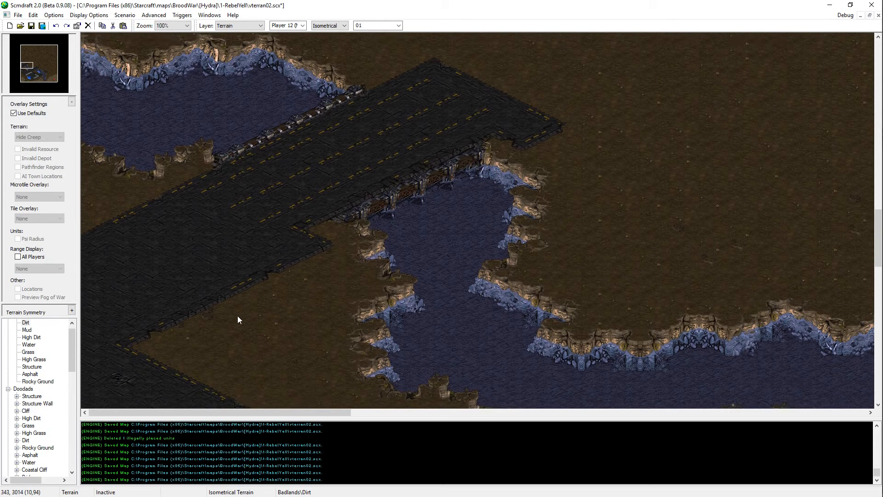
mouse_move(318, 256)
left_mouse_down()
mouse_move(228, 295)
mouse_move(216, 322)
left_mouse_up()
scroll(269, 285, "down", 10)
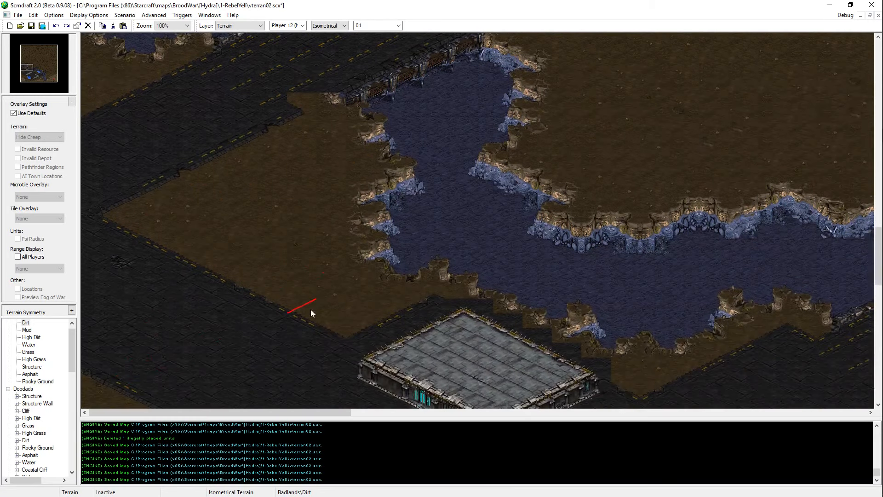
key("ctrl+z")
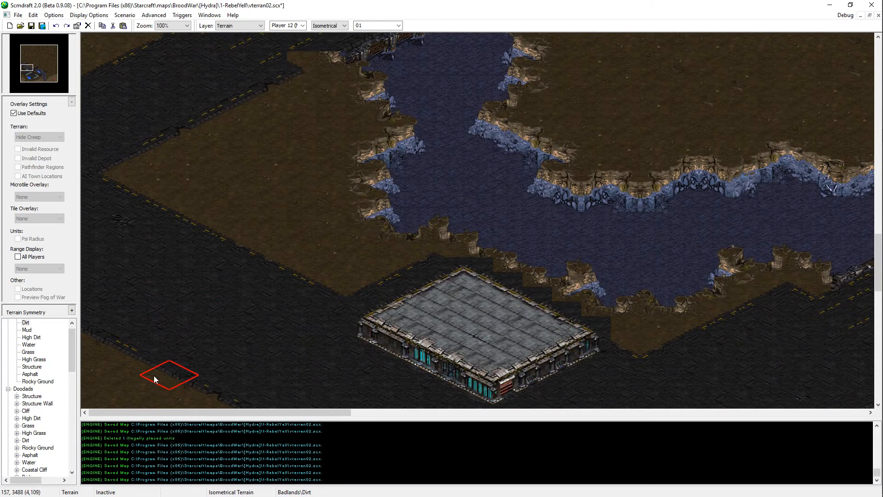
Step: Extend the dirt patches on the west side of the asphalt field eastward with Dirt
scroll(174, 359, "down", 5)
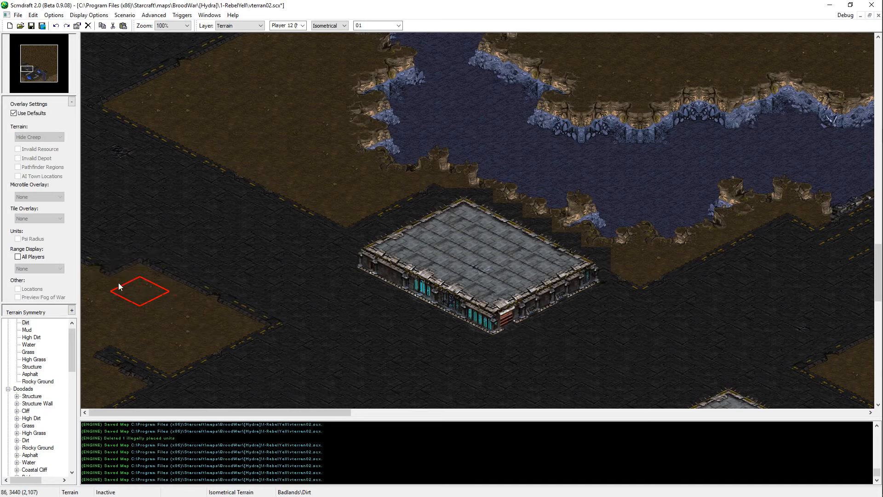
scroll(109, 236, "down", 10)
scroll(137, 262, "down", 5)
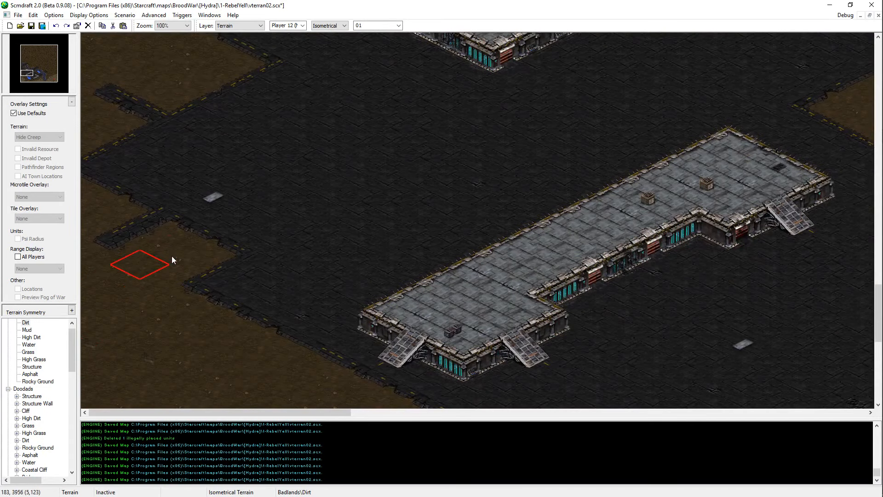
scroll(211, 144, "up", 3)
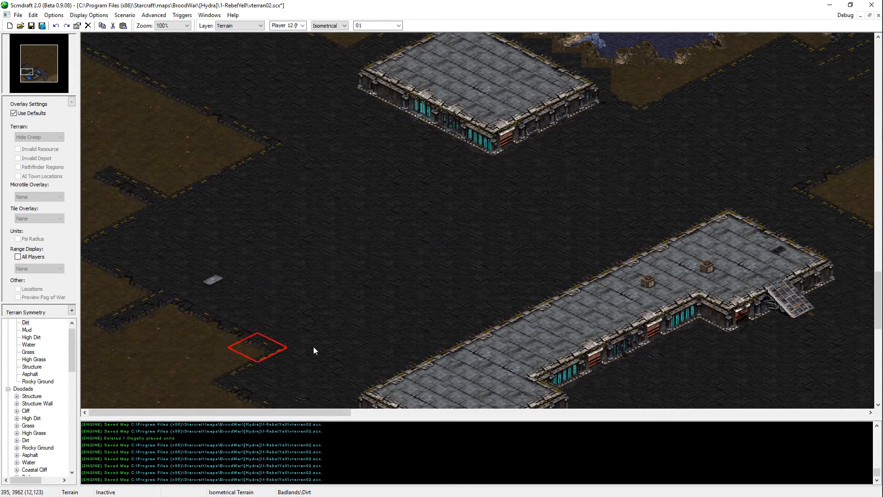
scroll(258, 113, "up", 14)
scroll(238, 94, "up", 14)
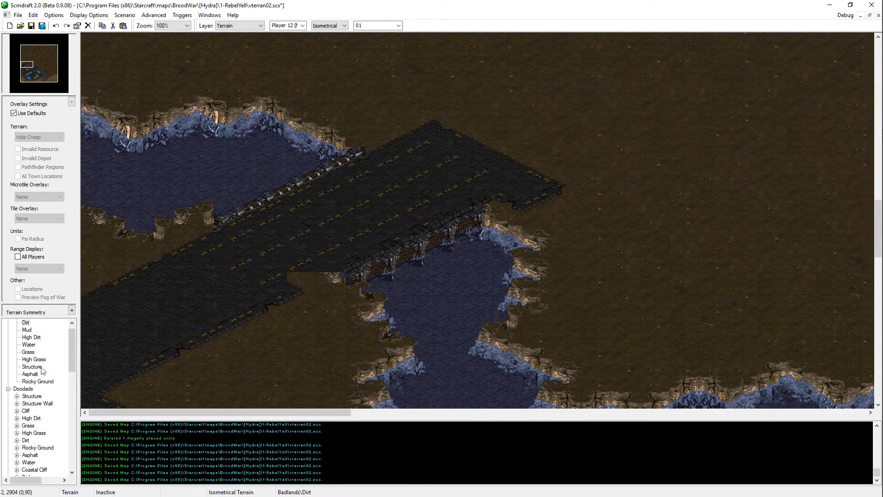
Step: Place a Bridges #1 doodad on the dirt east of the bridge to patch the bridge's southwest edge, and delete the doodad
scroll(21, 401, "down", 3)
left_click(42, 417)
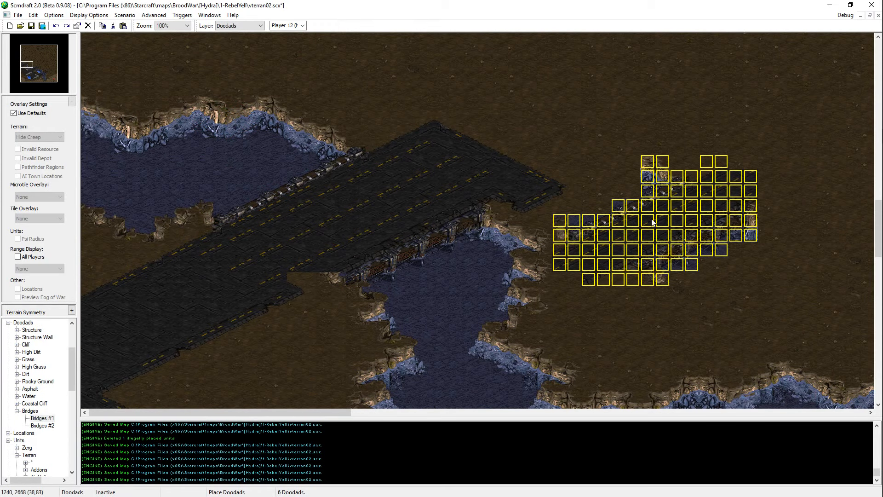
left_click(661, 244)
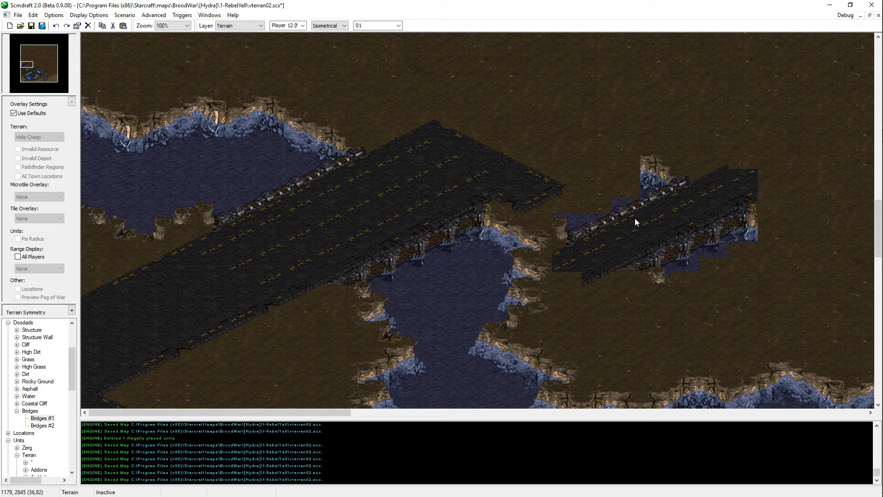
key("d")
left_click(688, 232)
key("Delete")
key("t")
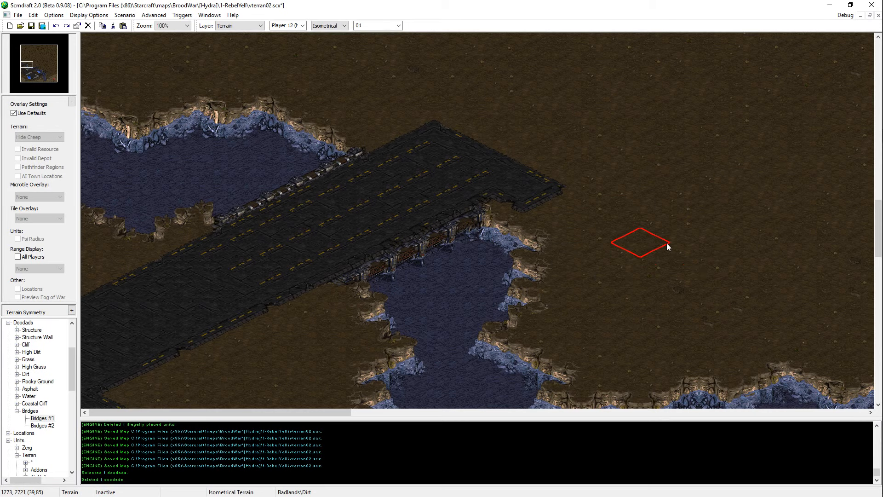
Step: Trim the asphalt beyond the bridge's southeast railing with Dirt, patch the railing end with tiles from a pasted bridge copy, and save
left_click_drag(554, 197, 471, 217)
key("ctrl+v")
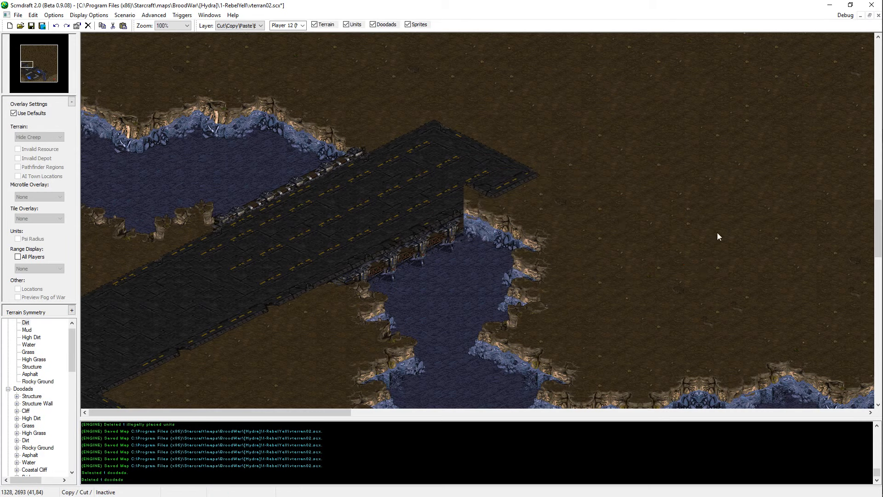
left_click(717, 213)
key("t")
left_click_drag(813, 178, 792, 225, "shift")
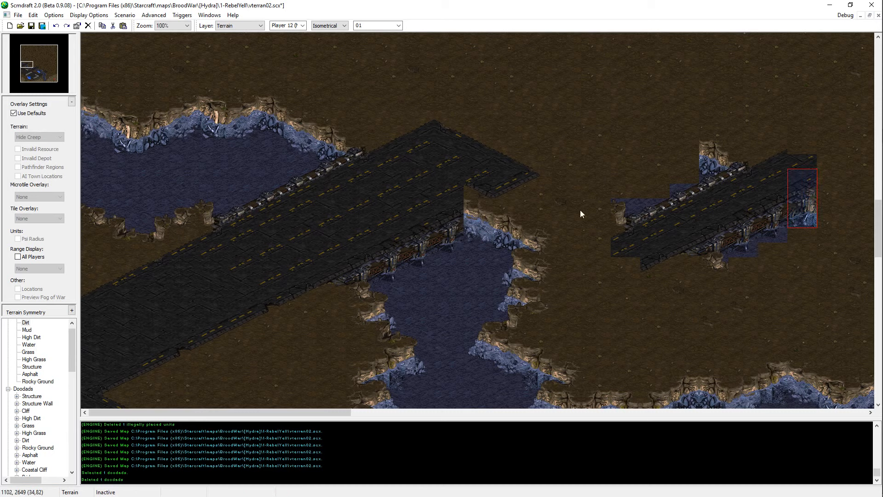
key("ctrl+z")
left_click(476, 214)
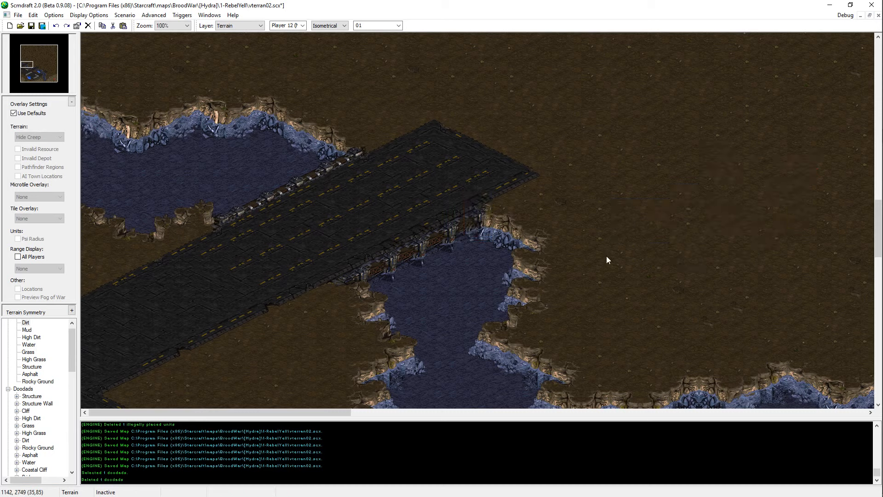
key("ctrl+s")
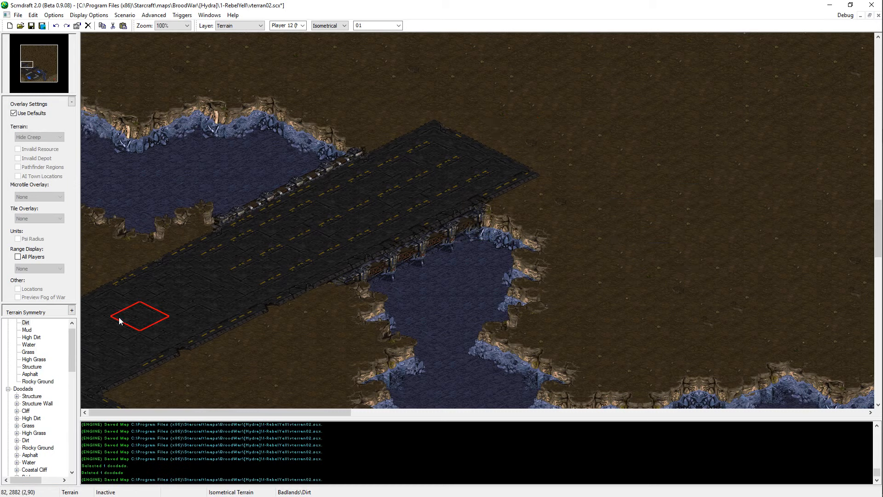
Step: Extend the road's northeastern end with Asphalt and save the map
left_click(29, 373)
left_click_drag(498, 93, 523, 122)
key("ctrl+s")
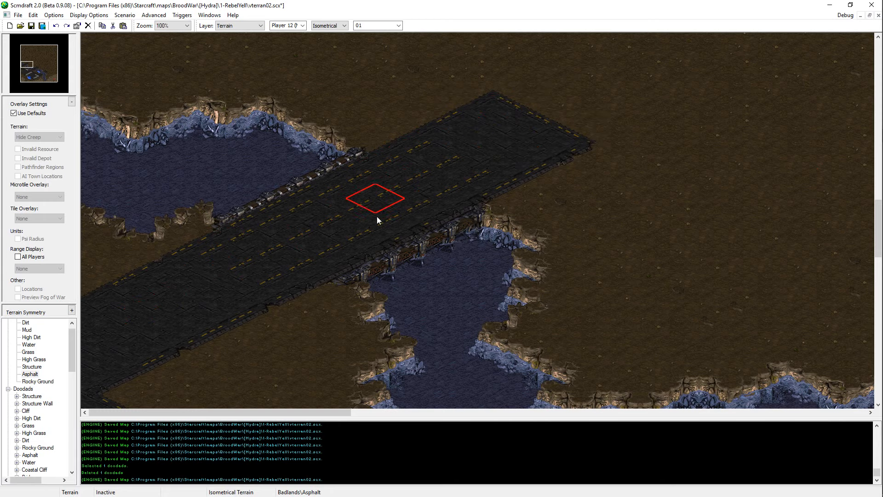
Step: Select the tiles of the asphalt bridge northwest of the mineral field, including its railings and supports, and copy them
scroll(537, 258, "down", 5)
key("Up")
key("Right")
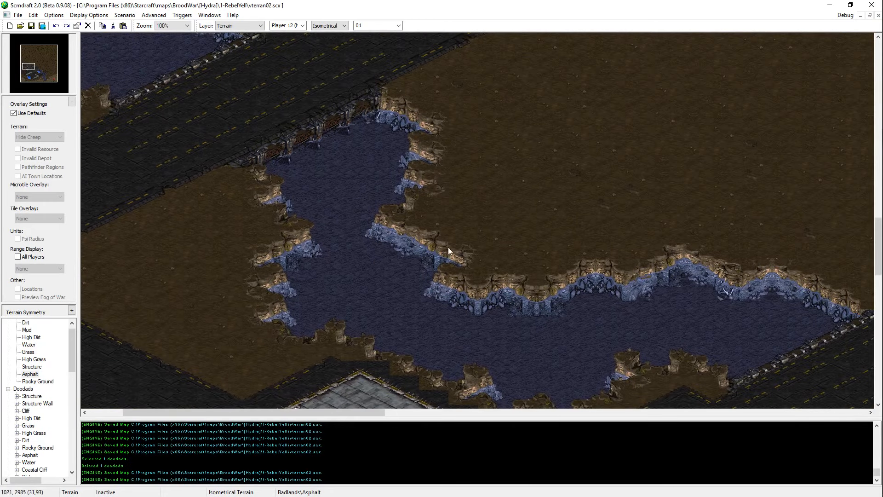
key("Right")
key("Down")
middle_click_drag(530, 242, 648, 249)
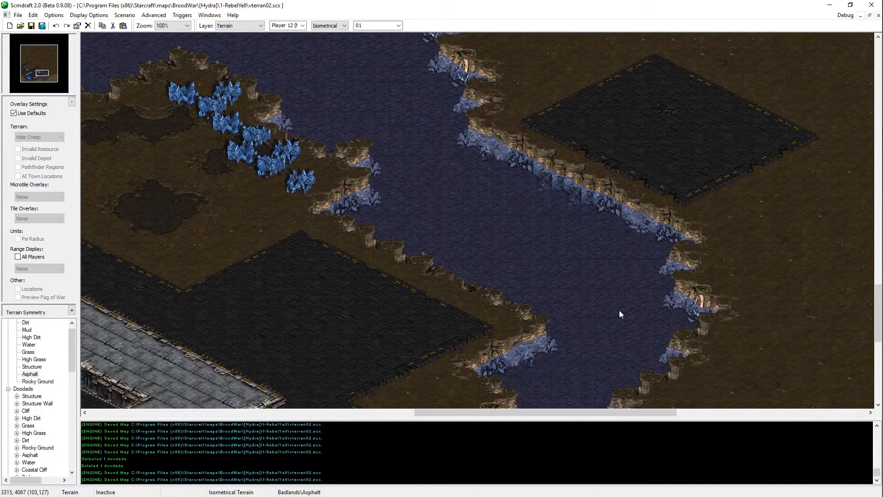
middle_click_drag(619, 310, 356, 52)
middle_click_drag(481, 194, 443, 178)
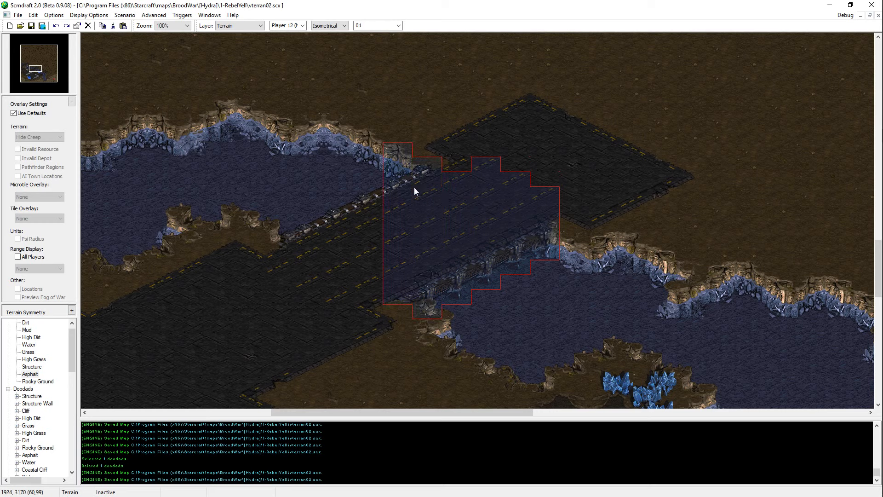
left_click_drag(349, 295, 297, 288)
left_click_drag(338, 213, 265, 283)
key("ctrl+c")
Step: Try positioning the copied bridge across the river between the two asphalt areas southeast of the mineral field
key("Right")
key("Down")
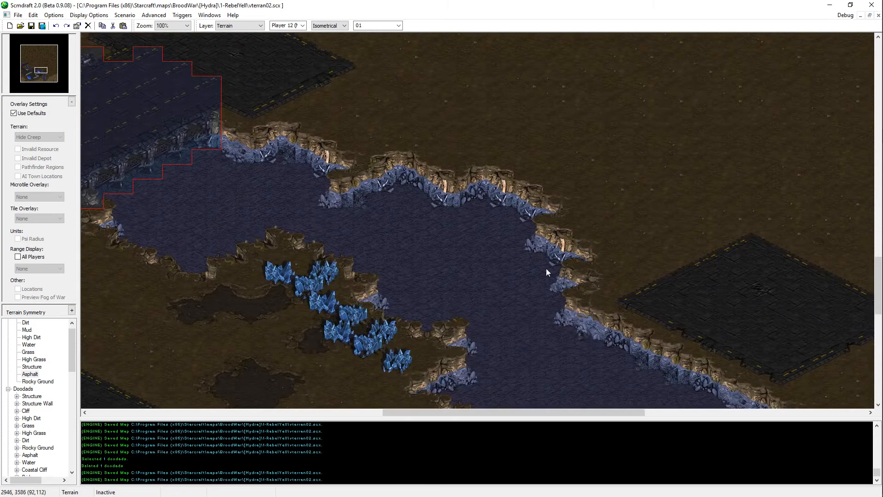
key("ctrl+v")
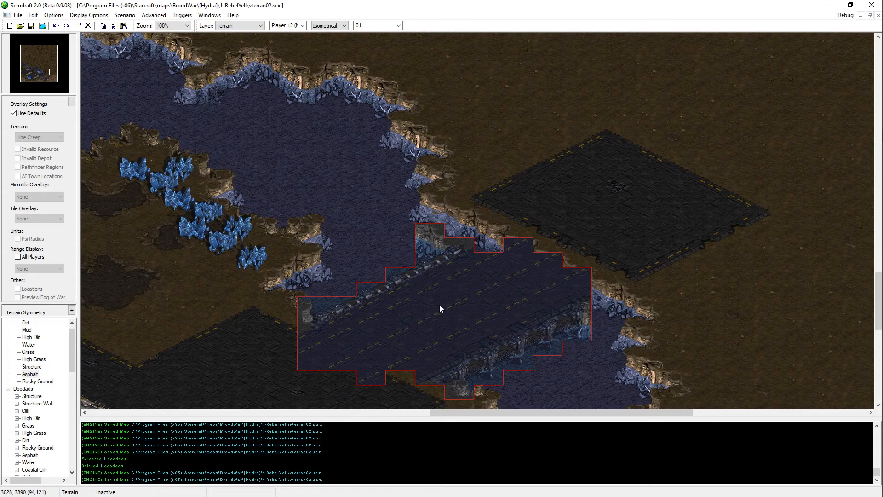
key("Down")
key("Left")
key("Down")
key("Left")
key("Escape")
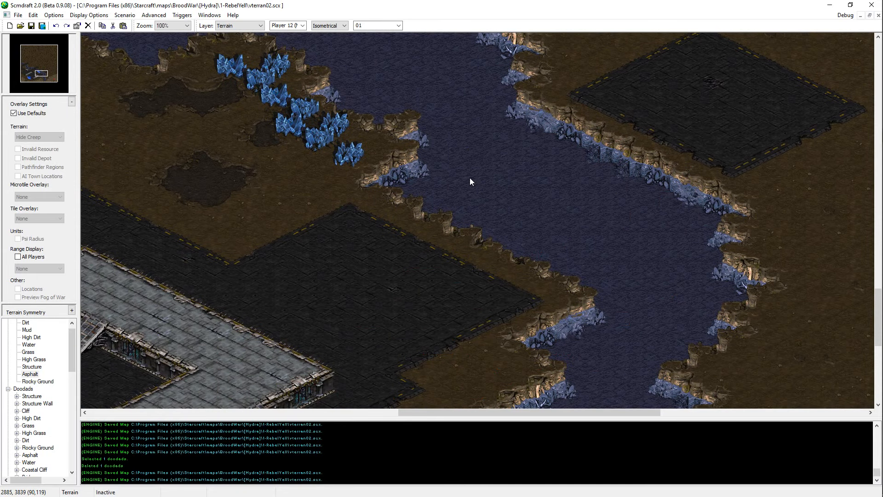
key("alt+Tab")
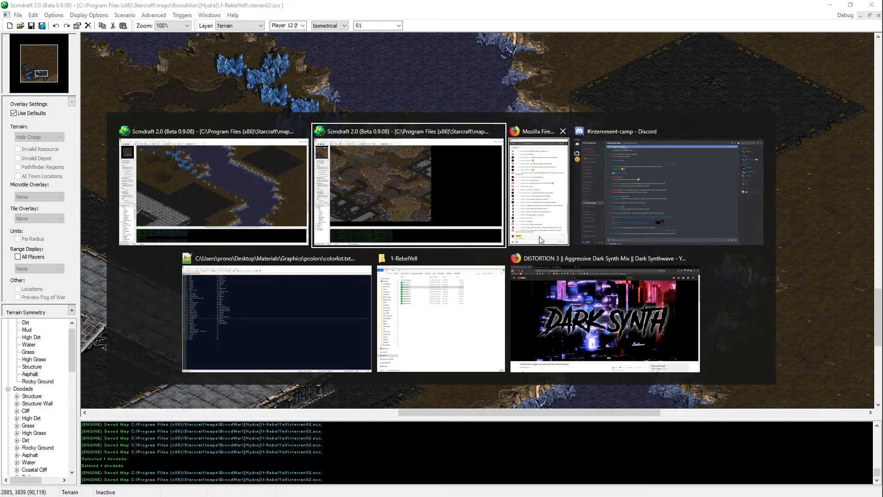
left_click(637, 322, "alt")
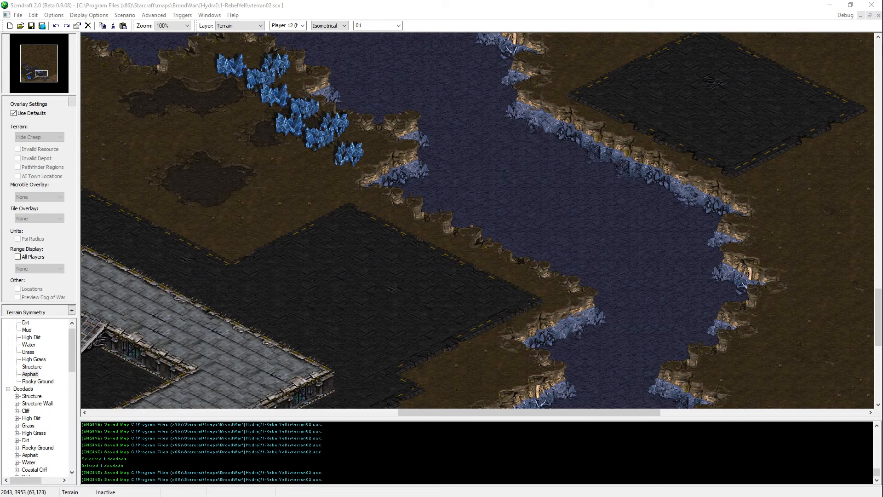
key("alt+Tab")
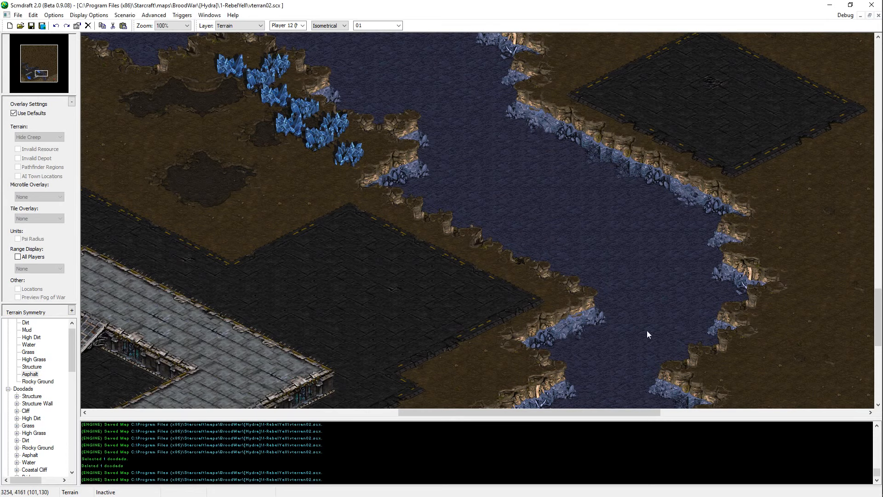
key("Left")
key("Down")
key("alt+Tab")
left_click(339, 326)
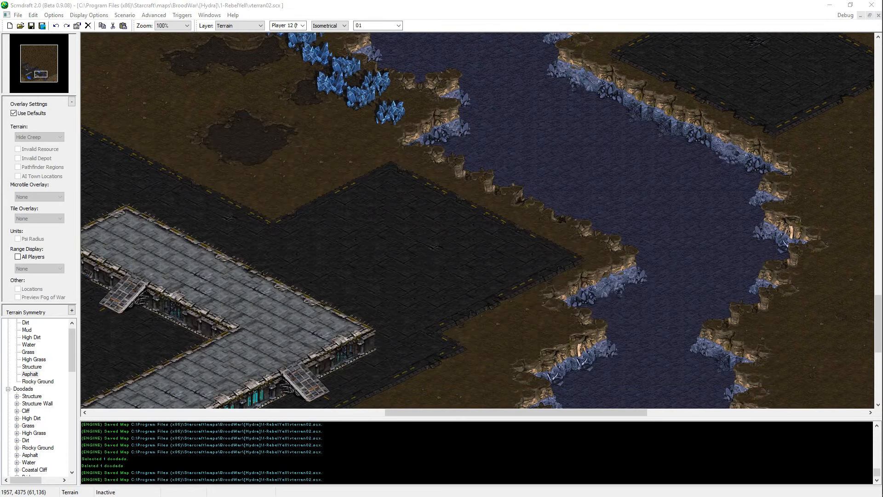
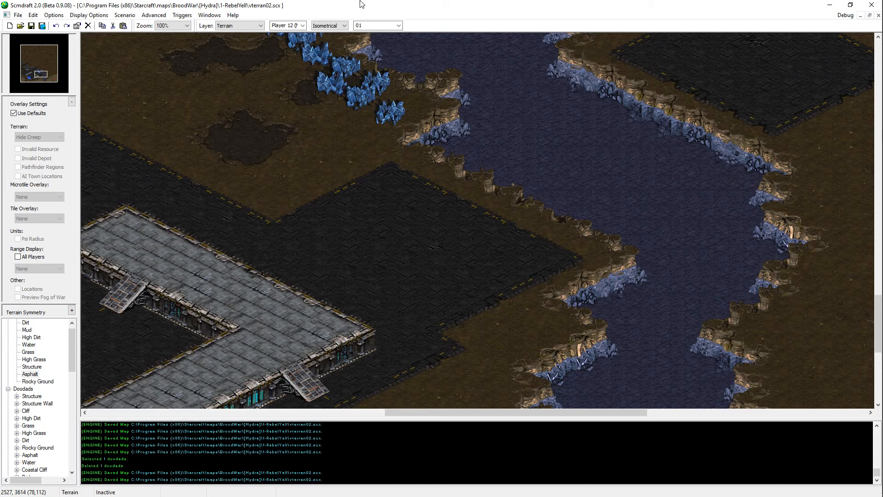
Step: Try placing the Bridges #1 doodad across the river southeast of the mineral field, and undo the placement
middle_click_drag(492, 354, 558, 169)
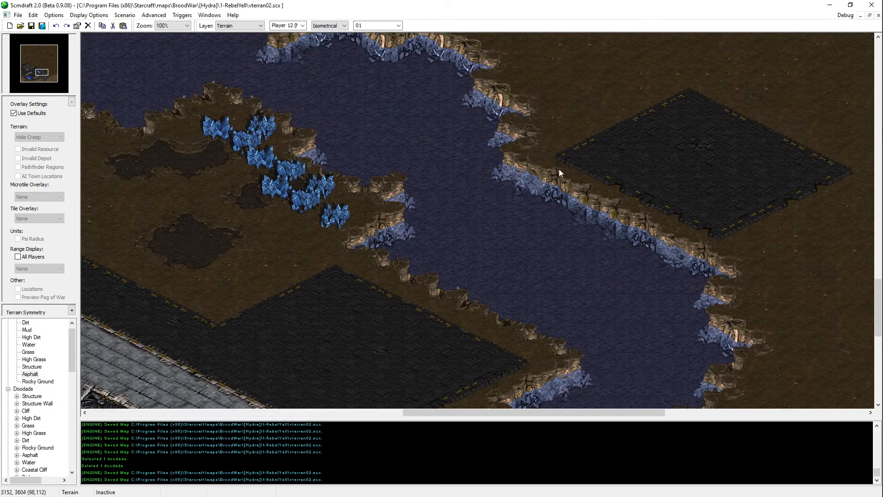
middle_click_drag(549, 233, 180, 430)
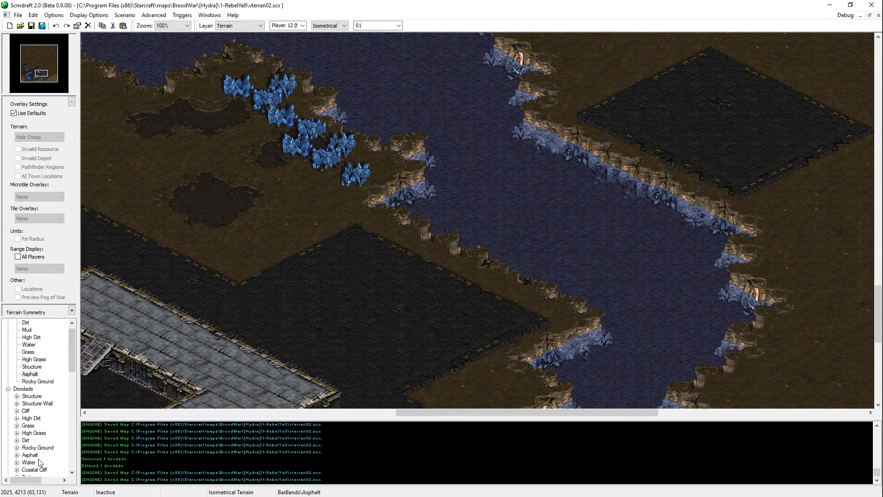
scroll(40, 430, "down", 5)
scroll(40, 430, "down", 2)
scroll(40, 414, "up", 1)
left_click(42, 352)
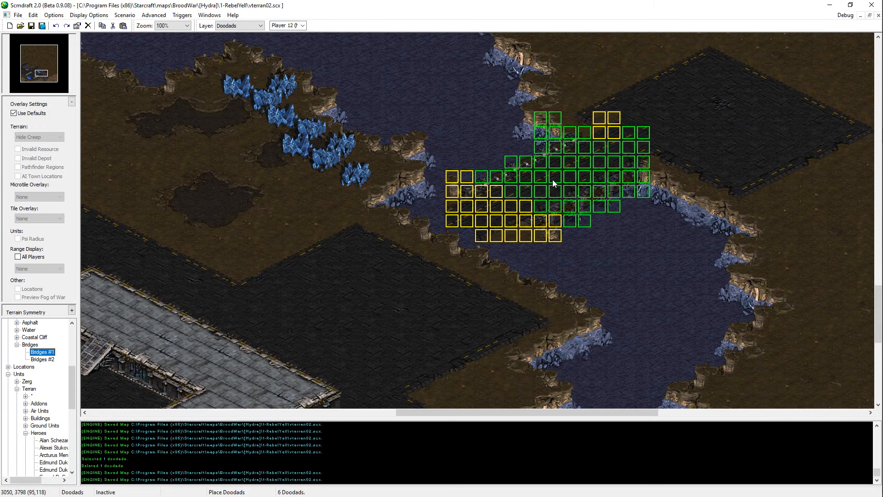
left_click(553, 180)
right_click(598, 299)
middle_click_drag(658, 204, 706, 280)
key("ctrl+z")
Step: Copy the northeastern end of the existing bridge's northwest railing and paste it at the riverbank beside the eastern asphalt area
middle_click_drag(586, 59, 745, 176)
key("t")
middle_click_drag(443, 170, 484, 200)
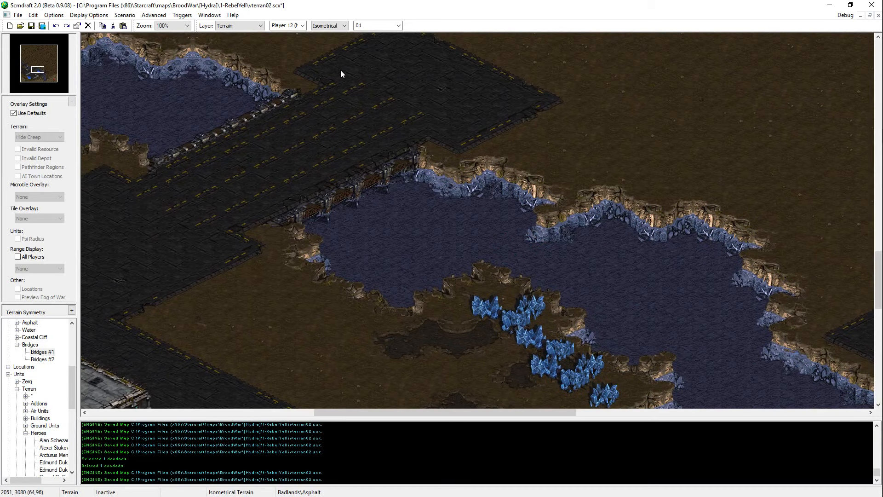
left_click_drag(340, 70, 307, 126)
left_click_drag(303, 85, 277, 137, "shift")
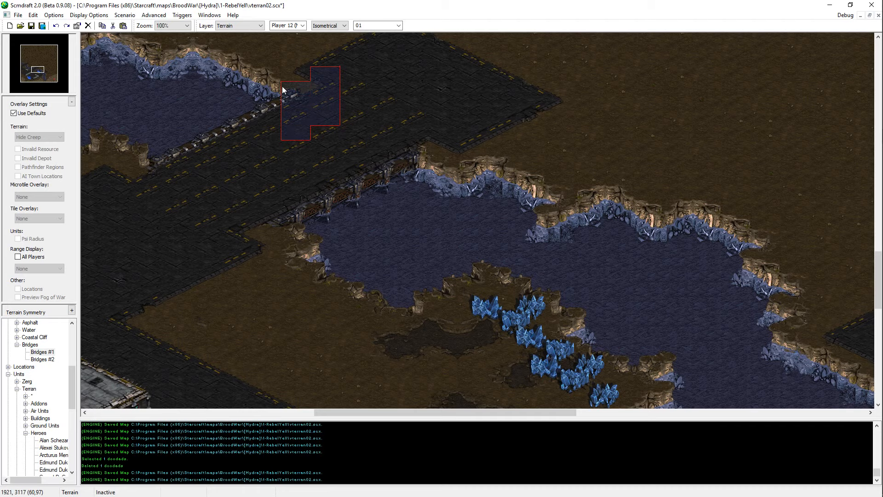
left_click_drag(278, 78, 254, 151, "shift")
middle_click_drag(596, 366, 391, 200)
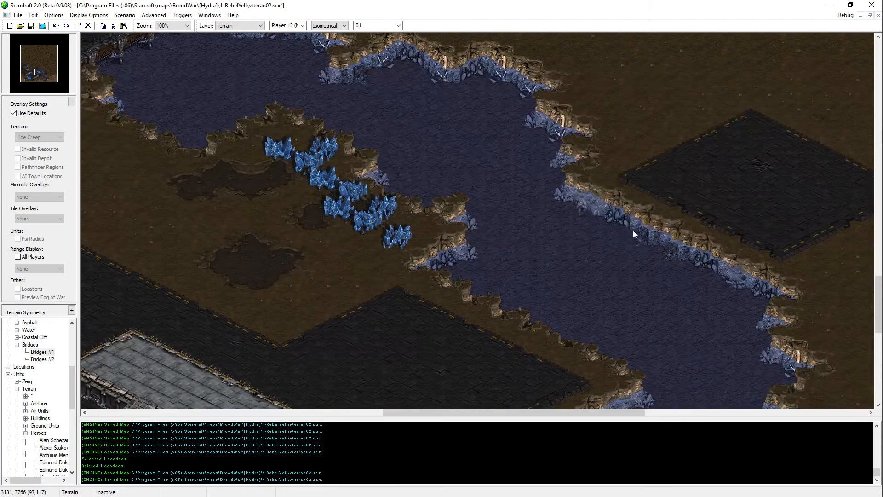
key("ctrl+v")
left_click(619, 219)
right_click(619, 219)
Step: Copy the northeastern end of the existing bridge's southeast railing with its supports and paste it on the new crossing's eastern bank
middle_click_drag(580, 198, 869, 336)
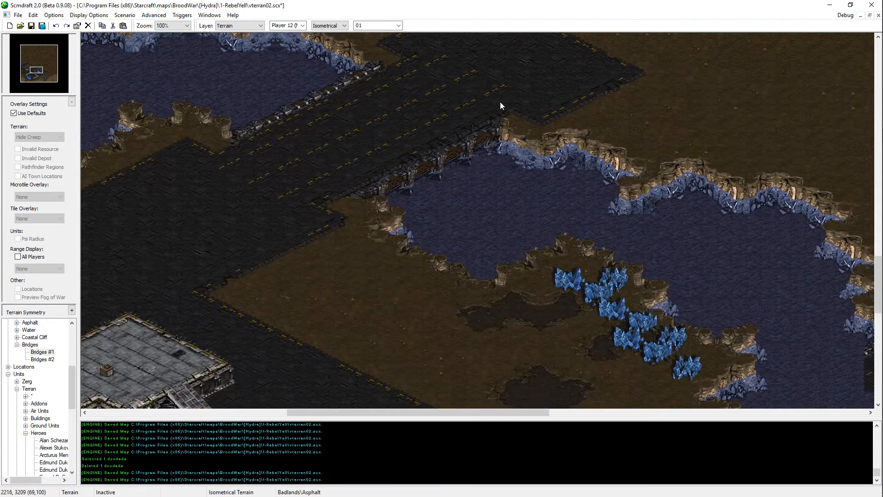
left_click_drag(508, 101, 481, 170)
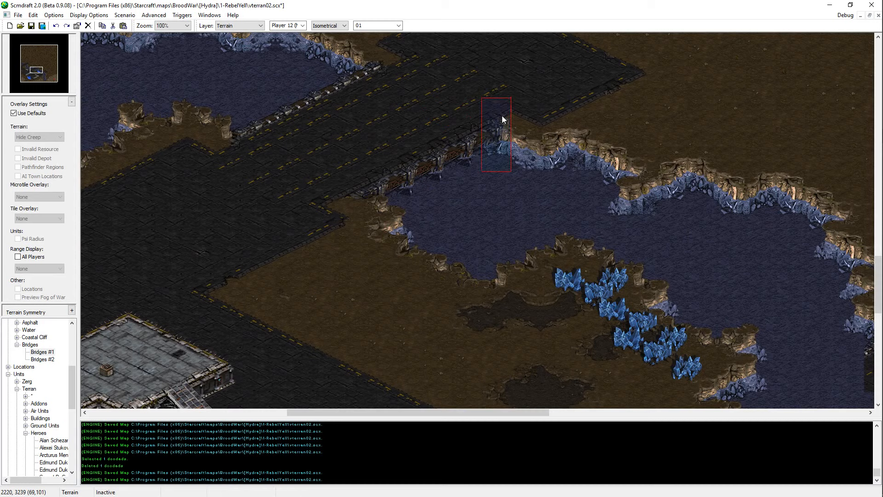
left_click_drag(505, 104, 476, 155)
left_click_drag(478, 115, 459, 172, "shift")
left_click_drag(450, 128, 423, 184, "shift")
left_click_drag(508, 85, 421, 137, "shift")
key("ctrl+c")
middle_click_drag(586, 362, 199, 258)
key("ctrl+v")
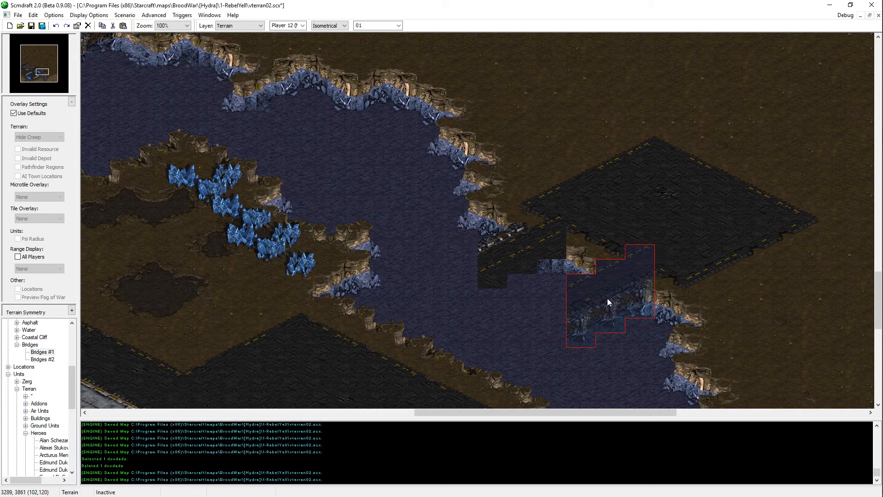
left_click(607, 298)
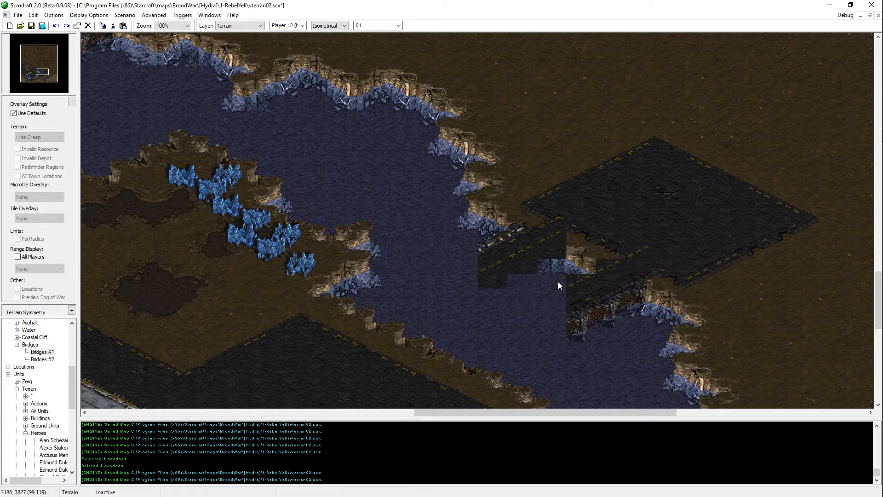
Step: Copy roadway tiles from the existing bridge's northeastern end and paste them between the new crossing's two railing pieces
middle_click_drag(558, 282, 383, 158)
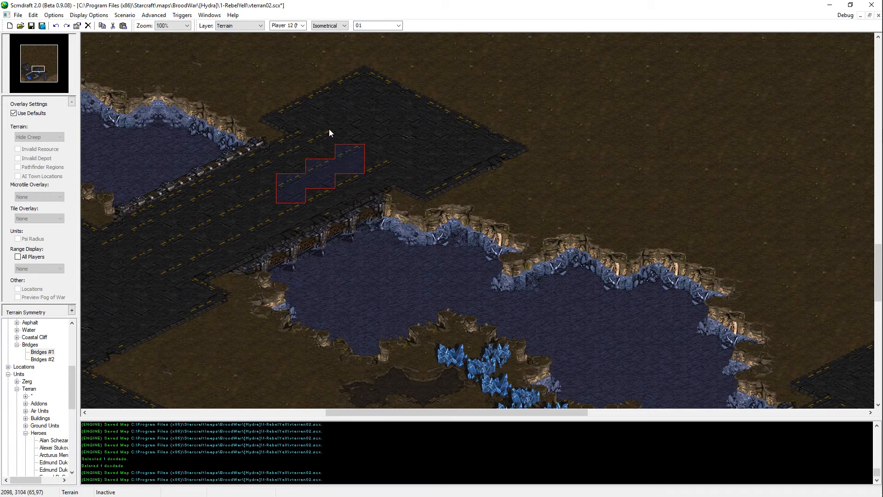
middle_click_drag(282, 178, 683, 371)
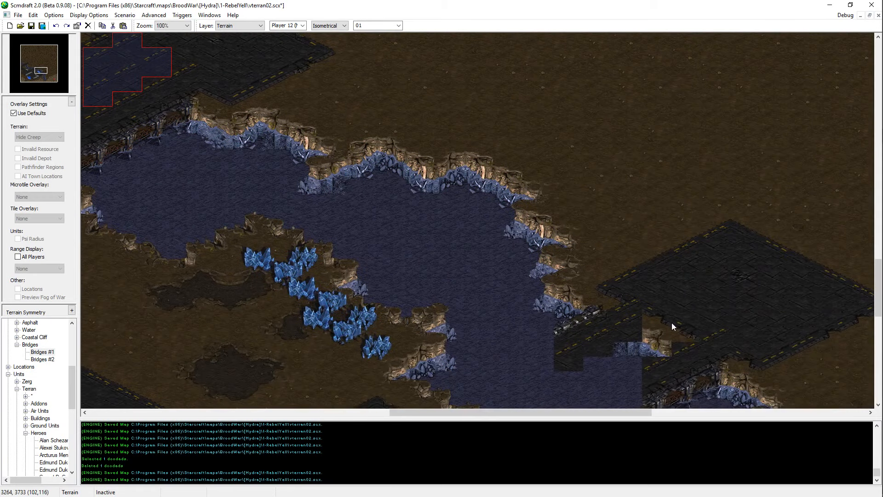
mouse_move(659, 341)
middle_mouse_down()
mouse_move(685, 241)
mouse_move(783, 282)
mouse_move(702, 276)
mouse_move(688, 378)
mouse_move(652, 181)
mouse_move(385, 224)
middle_mouse_up()
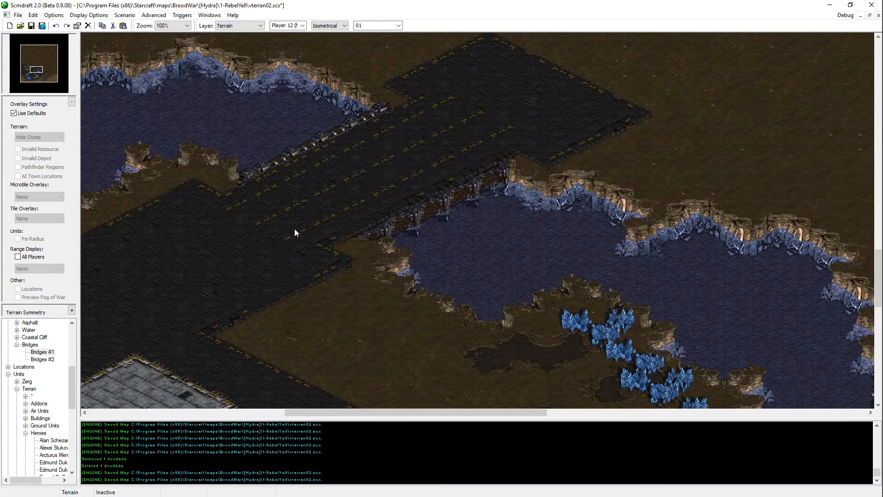
Step: Select the existing bridge's southeast railing, supports and adjoining roadway tiles down to its southwestern asphalt
middle_click_drag(294, 229, 173, 113)
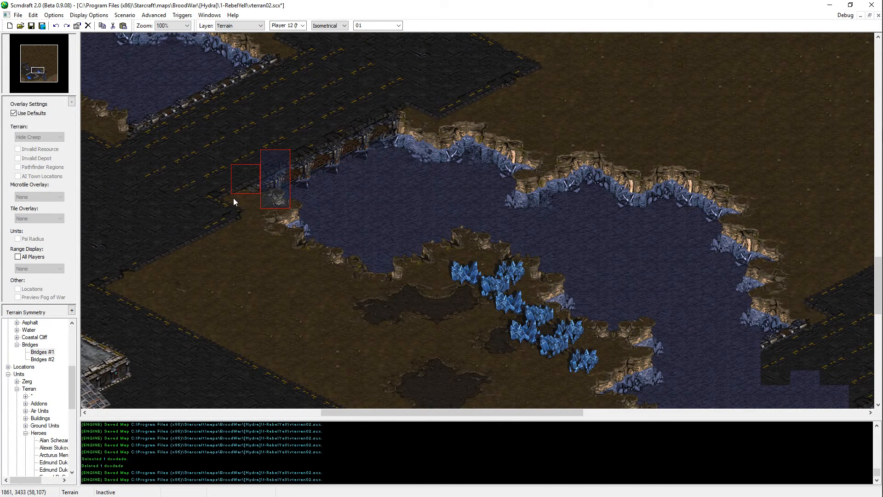
left_click_drag(233, 198, 231, 198)
left_click_drag(319, 140, 348, 102)
left_click_drag(316, 131, 260, 166)
mouse_move(318, 108)
left_mouse_down()
mouse_move(299, 121)
mouse_move(324, 104)
left_mouse_up()
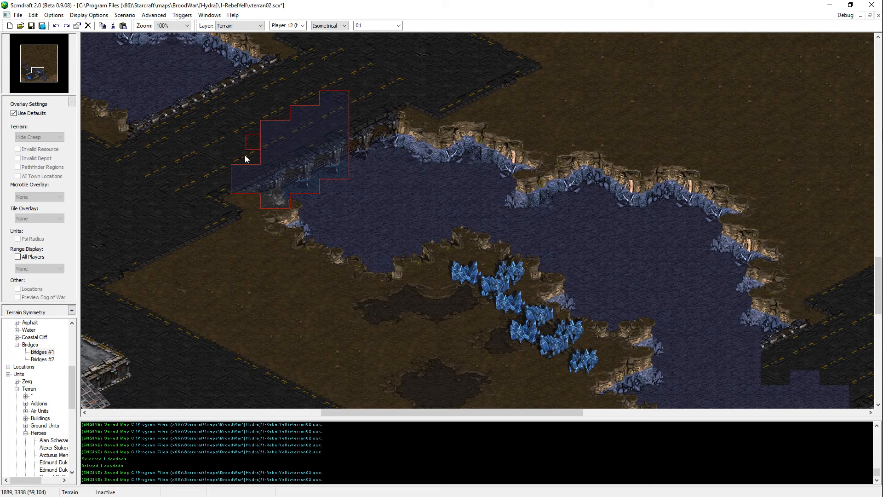
left_click_drag(246, 159, 234, 165)
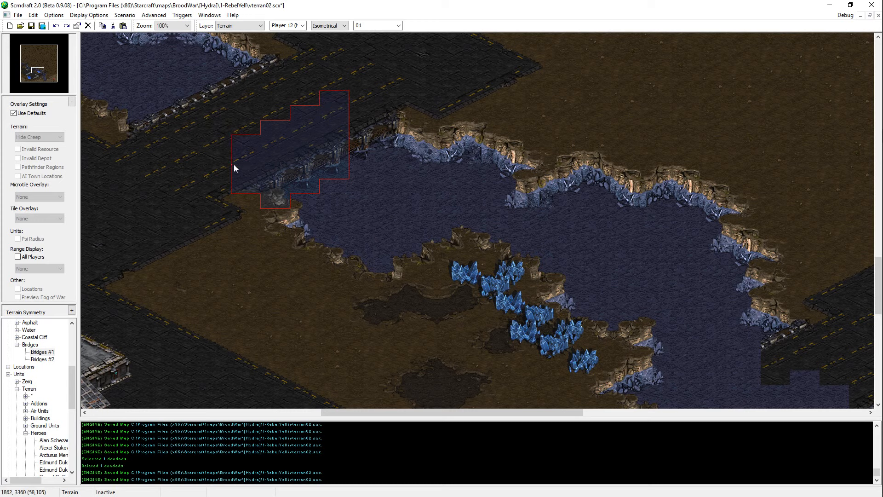
left_click(199, 206)
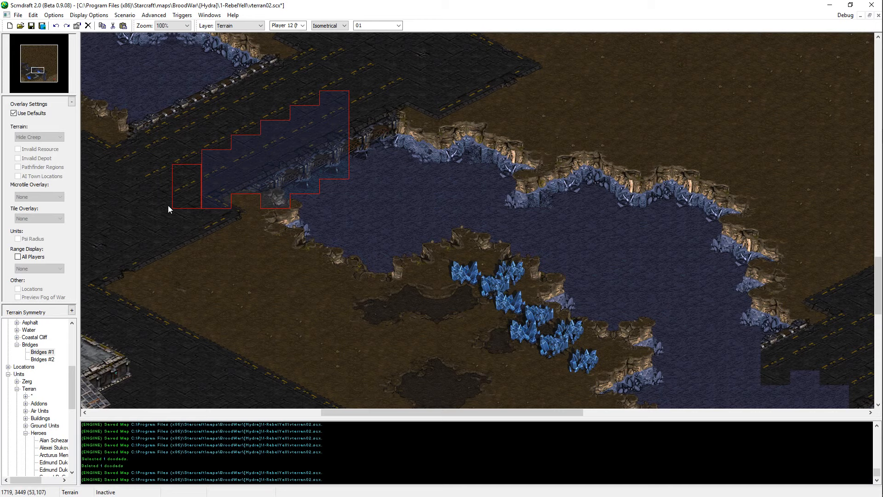
left_click_drag(169, 206, 169, 206)
key("Left")
key("Up")
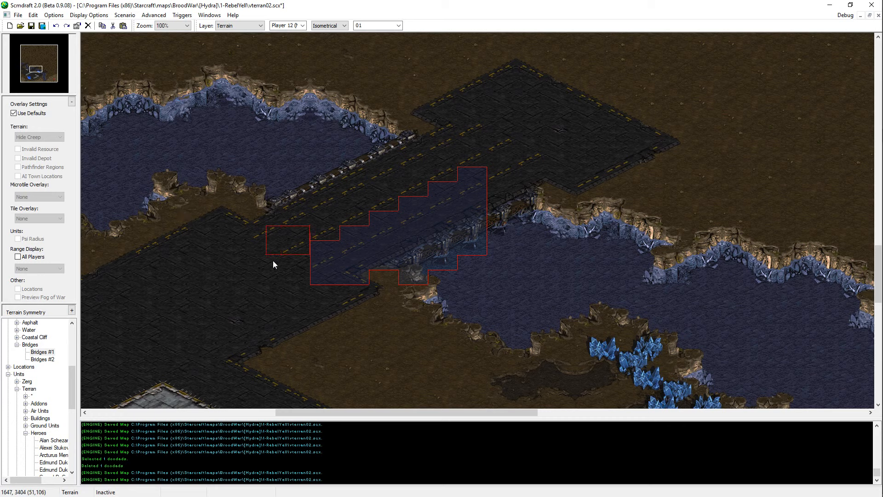
left_click(280, 228)
left_click(257, 232)
Step: Try pasting the copied railing and roadway section across the river to the southwestern asphalt area, and undo it
middle_click_drag(635, 352, 448, 228)
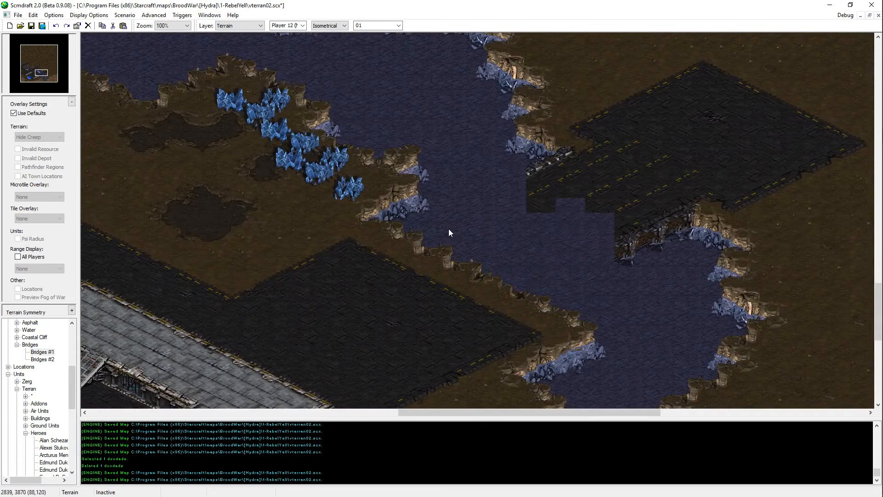
key("ctrl+v")
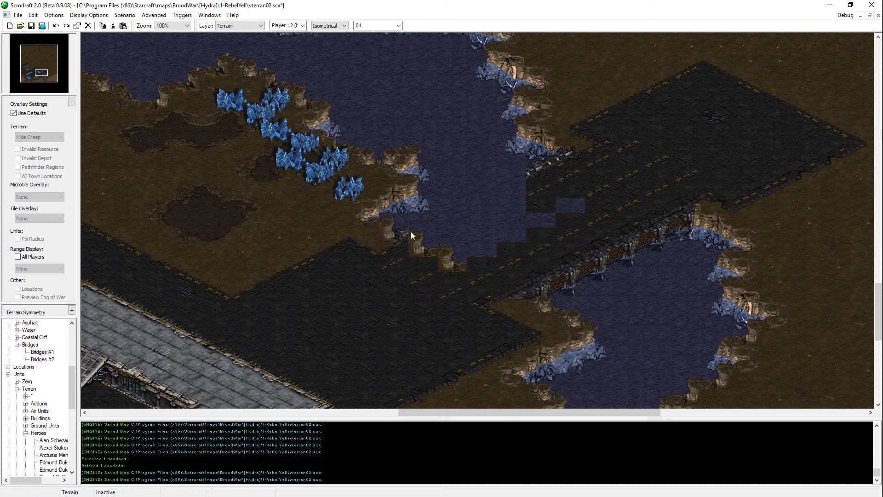
key("ctrl+z")
right_click(277, 228)
left_click(381, 192)
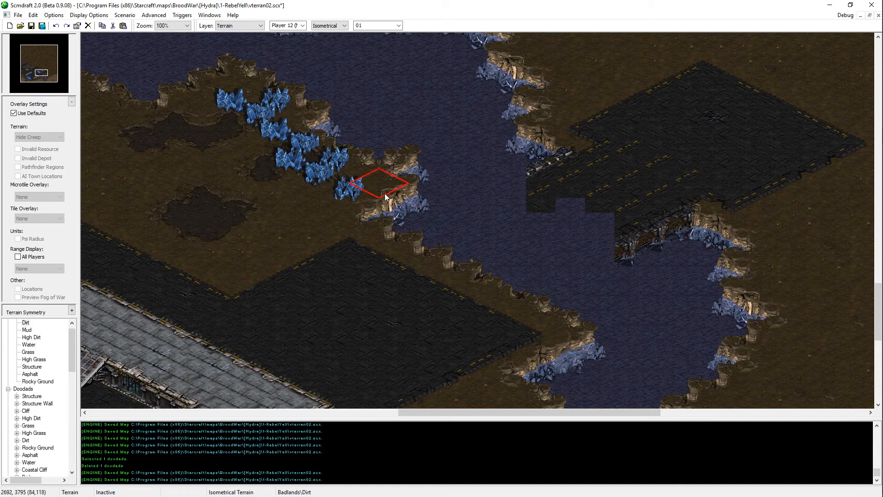
Step: Paste the copied southeast railing and roadway section across the river, joining the southwestern asphalt to the new bridge's northeastern end
key("ctrl+v")
right_click(496, 262)
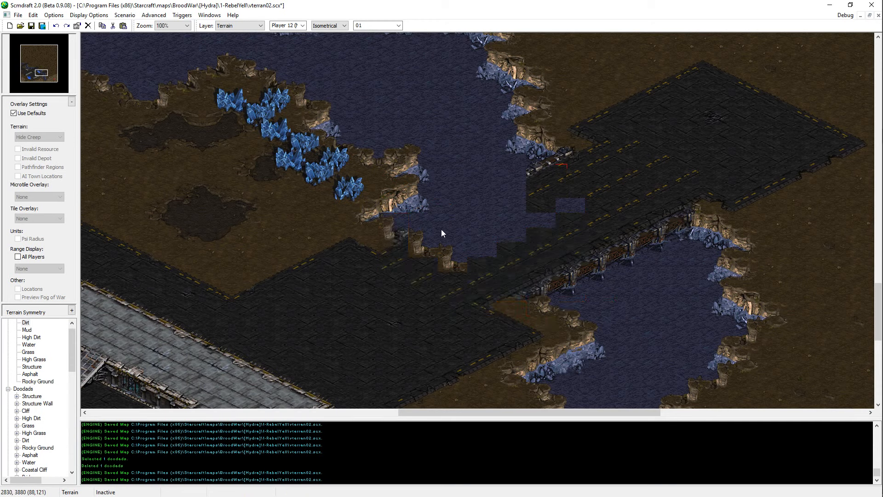
key("ctrl+v")
left_click(392, 222)
middle_click_drag(459, 277, 494, 311)
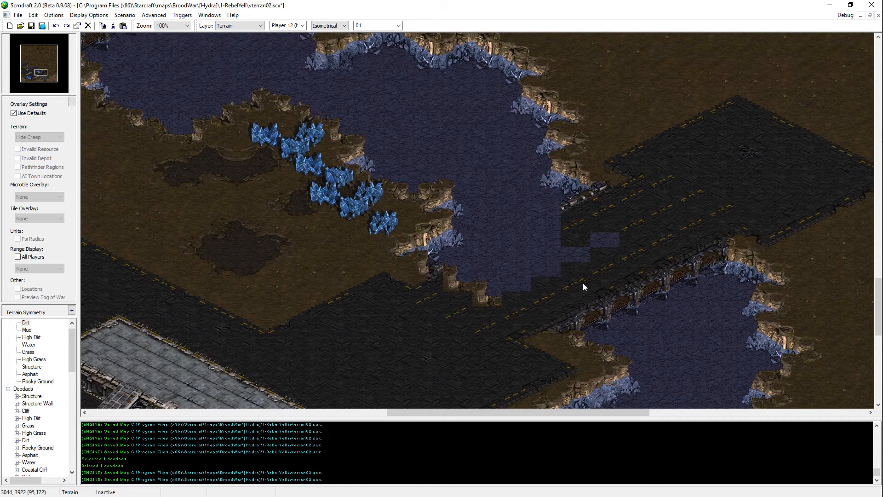
right_click(638, 272)
Step: Copy a section of the existing bridge's northwest railing and paste it repeatedly along the new bridge's open northwest edge
middle_click_drag(309, 44, 564, 226)
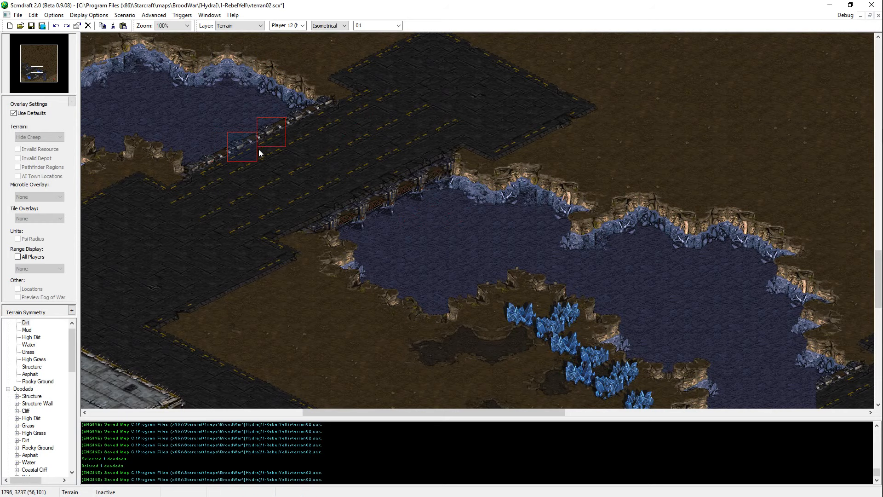
middle_click_drag(260, 153, 534, 264)
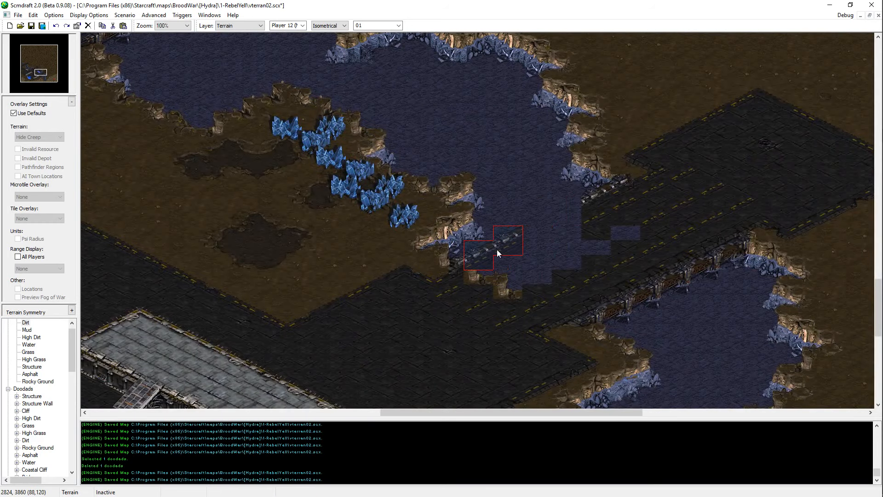
left_click(496, 250)
left_click(553, 217)
right_click(519, 310)
middle_click_drag(627, 225, 676, 259)
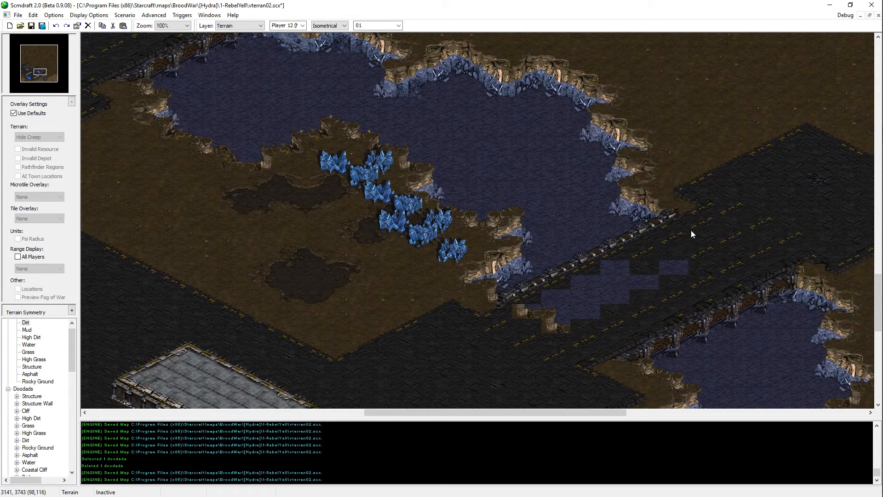
Step: Copy a block of roadway tiles from the existing bridge and paste it over the water gap behind the new northwest railing
middle_click_drag(724, 246, 243, 165)
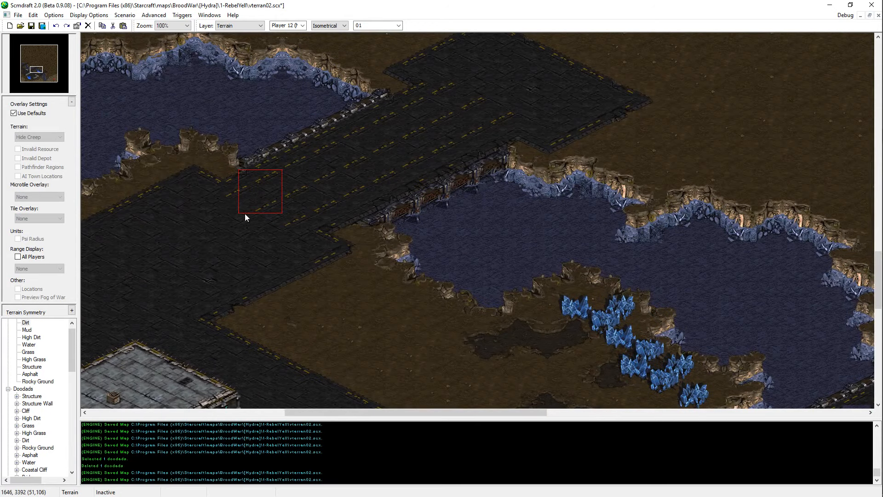
left_click_drag(244, 214, 248, 213)
left_click_drag(314, 158, 283, 223)
left_click_drag(343, 143, 344, 198)
key("ctrl+c")
middle_click_drag(338, 201, 633, 338)
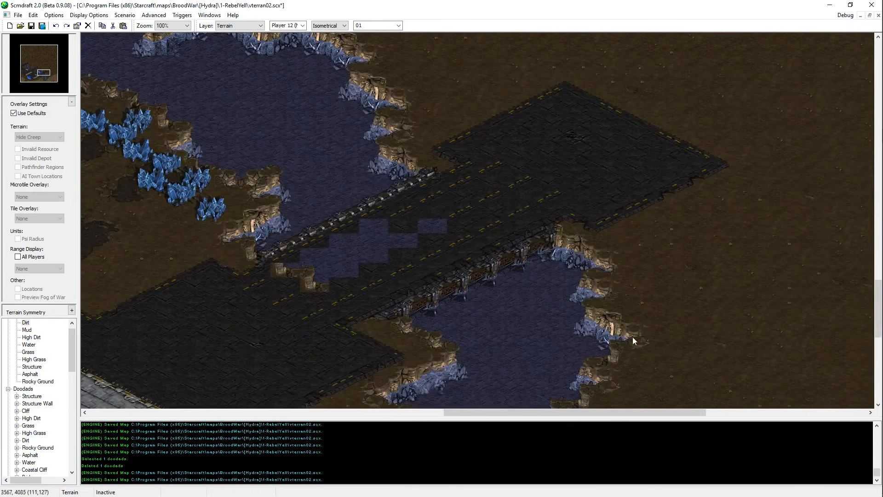
key("ctrl+v")
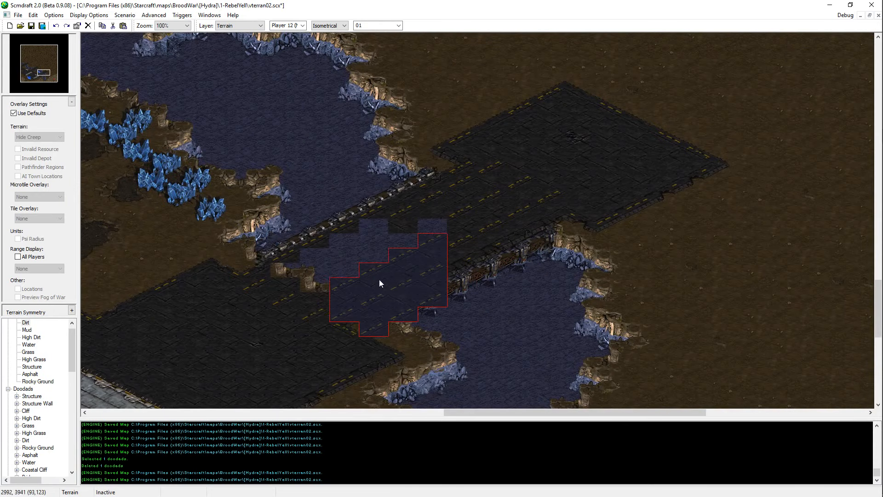
left_click(332, 276)
Step: Fill the two remaining water gaps in the new bridge's roadway with a copied pair of asphalt tiles
middle_click_drag(382, 235, 41, 61)
middle_click_drag(291, 179, 564, 291)
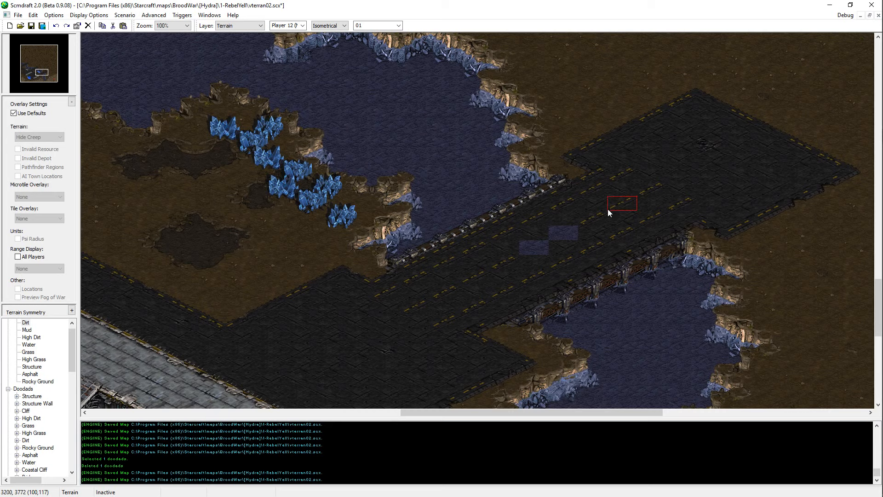
key("ctrl+v")
left_click(564, 234)
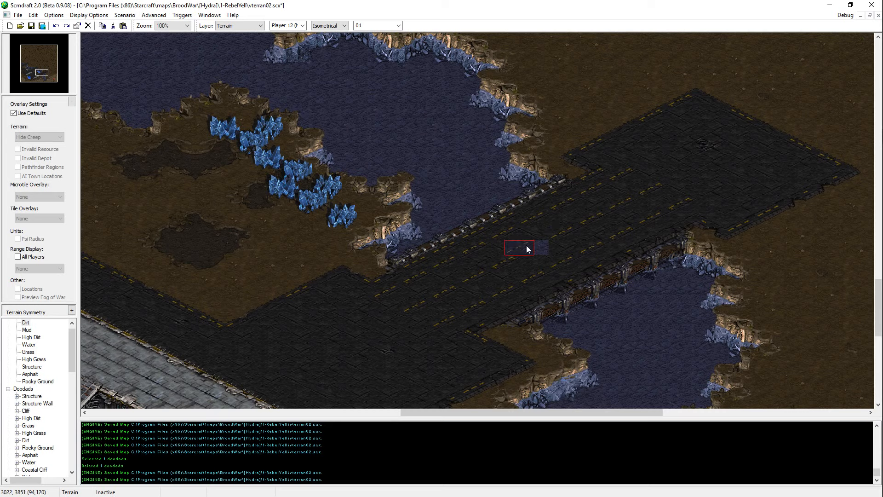
left_click(535, 248)
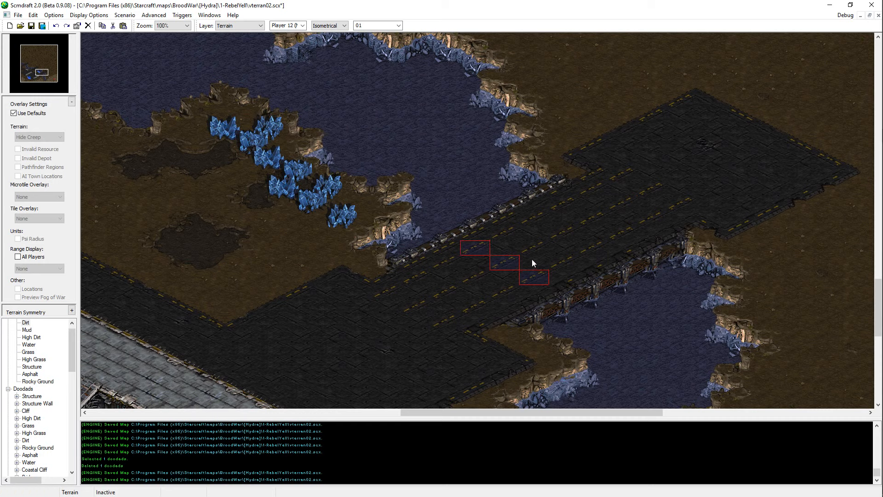
key("Escape")
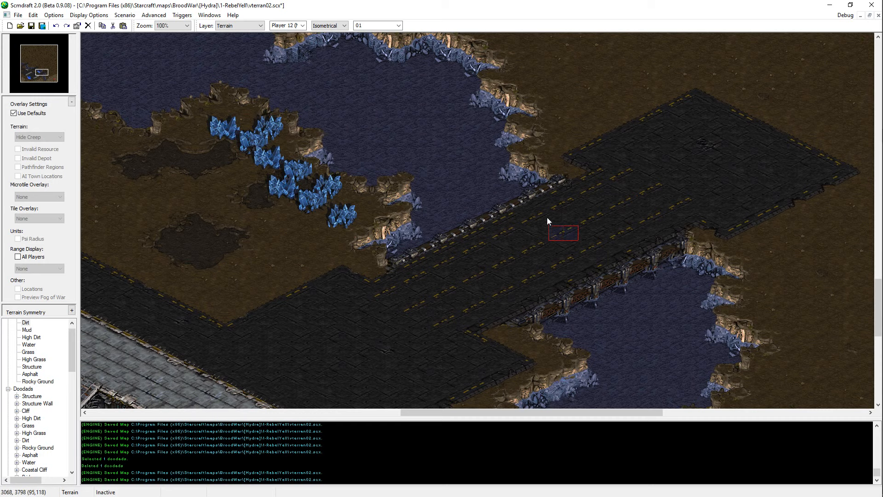
Step: Copy a staggered group of lane-marking tiles from the new bridge's middle and paste it farther southwest along the roadway
left_click(554, 264, "shift")
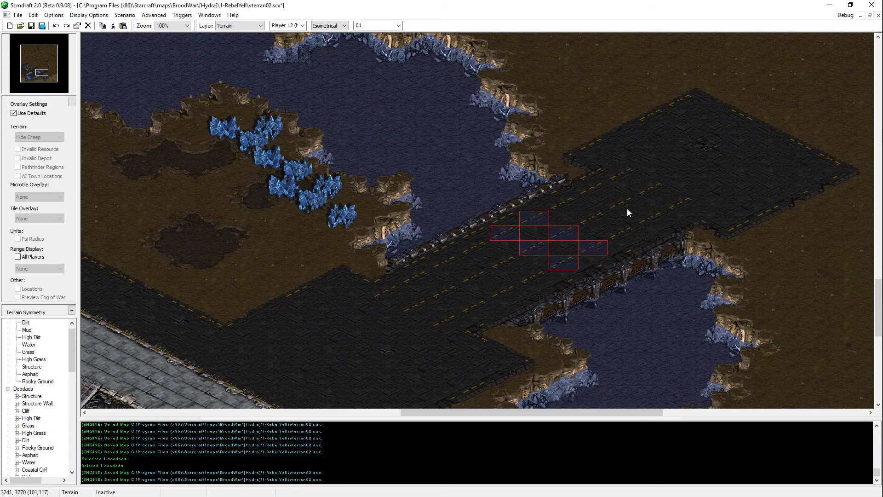
key("ctrl+c")
key("ctrl+v")
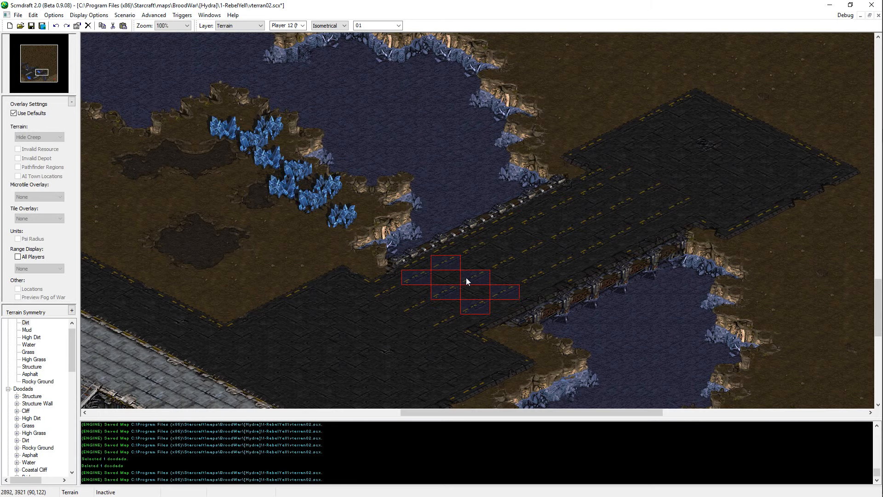
key("Escape")
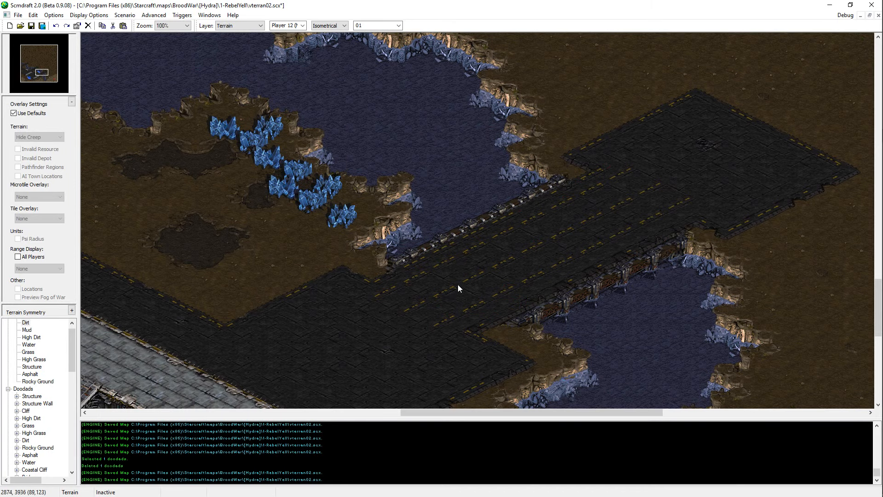
Step: Save the map and look over the finished bridge, the asphalt areas and the structures around the southwest base
key("ctrl+s")
key("Right")
key("Up")
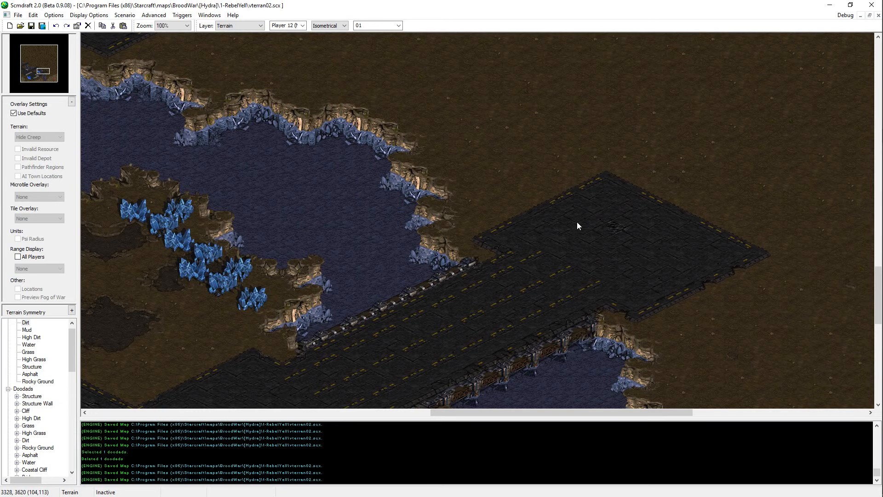
key("Left")
key("Down")
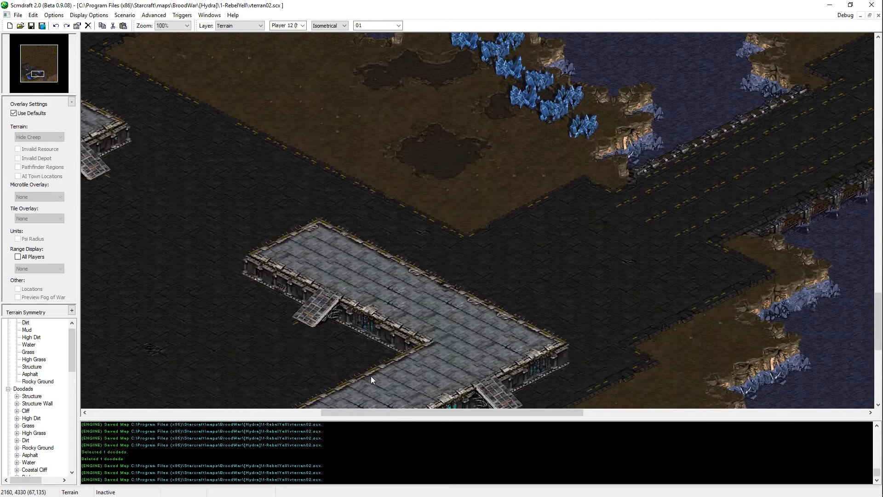
key("Right")
key("Up")
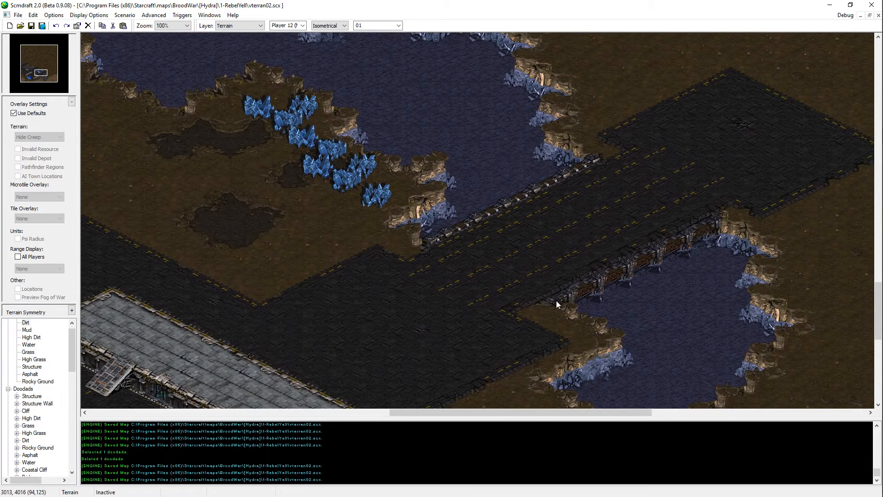
middle_click_drag(623, 329, 414, 239)
middle_click_drag(138, 310, 445, 321)
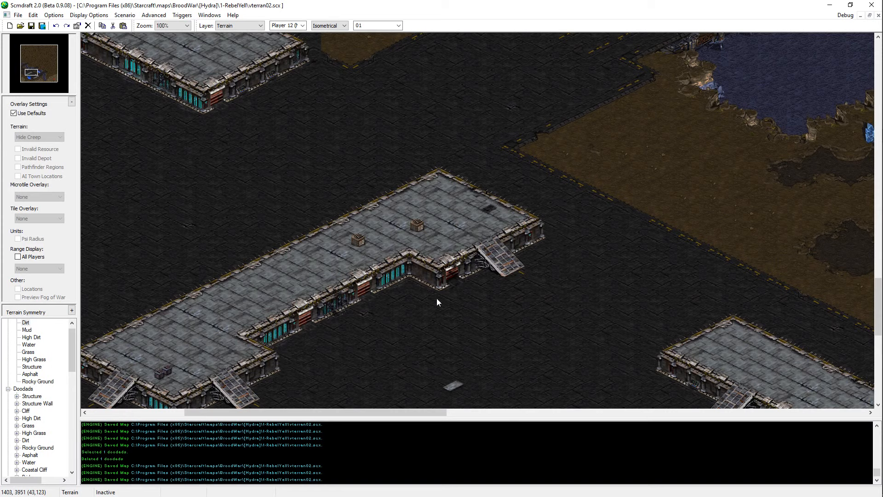
mouse_move(437, 298)
middle_mouse_down()
mouse_move(690, 445)
mouse_move(622, 172)
mouse_move(72, 162)
mouse_move(356, 153)
mouse_move(688, 247)
mouse_move(505, 352)
mouse_move(495, 314)
mouse_move(285, 203)
middle_mouse_up()
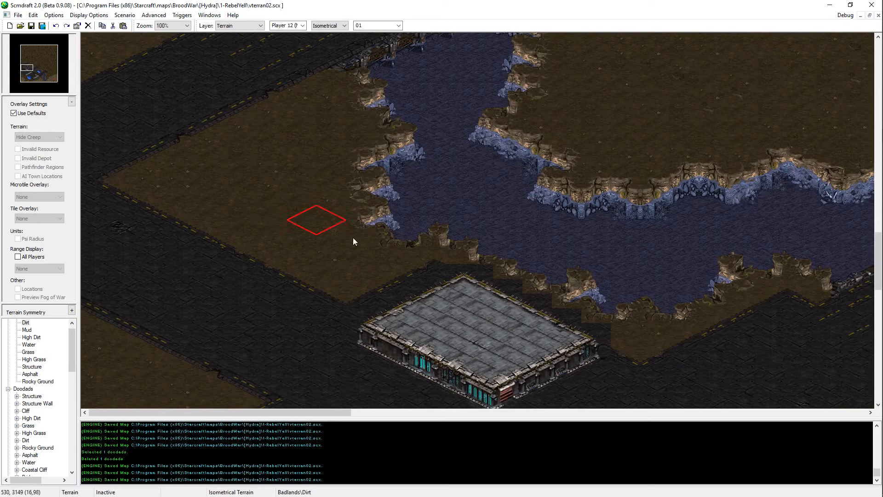
mouse_move(352, 237)
middle_mouse_down()
mouse_move(203, 105)
mouse_move(209, 113)
middle_mouse_up()
mouse_move(368, 248)
middle_mouse_down()
mouse_move(281, 459)
mouse_move(280, 449)
middle_mouse_up()
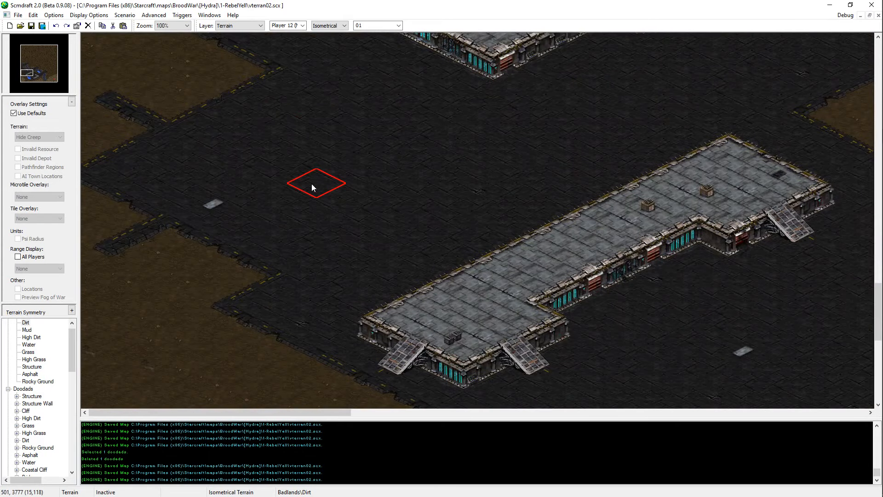
Step: Paint High Dirt to shape the northeast cliff edge of the plateau west of Player 1's base, and save the map
middle_click_drag(311, 183, 291, 359)
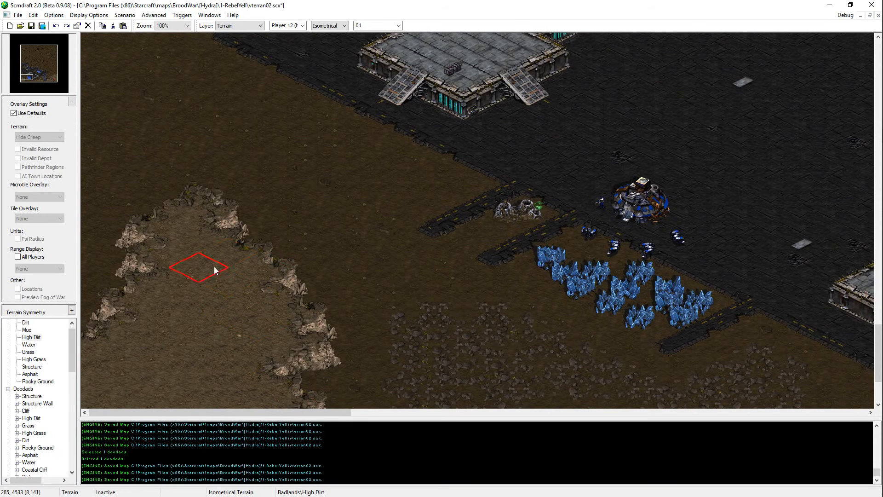
key("ctrl+s")
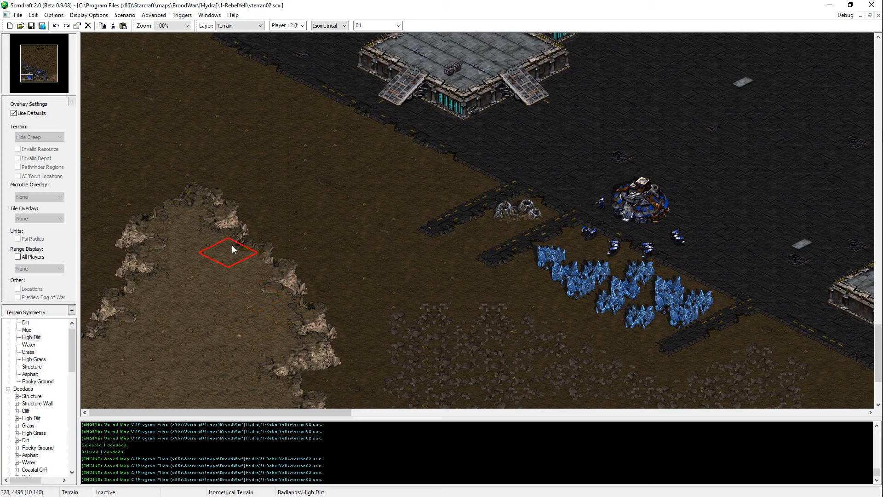
left_click(289, 313)
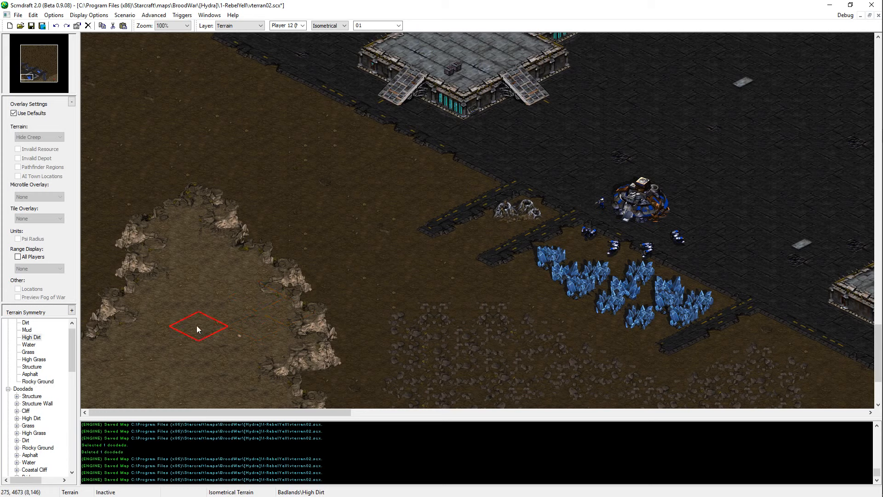
key("ctrl+s")
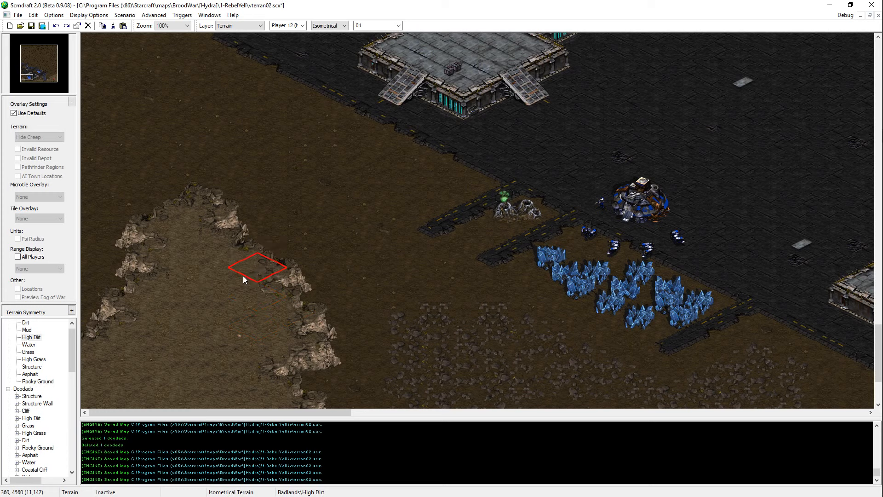
key("ctrl+s")
Step: Extend the High Dirt plateau northwest so that it reaches the west map edge, and save the map
scroll(379, 282, "down", 1)
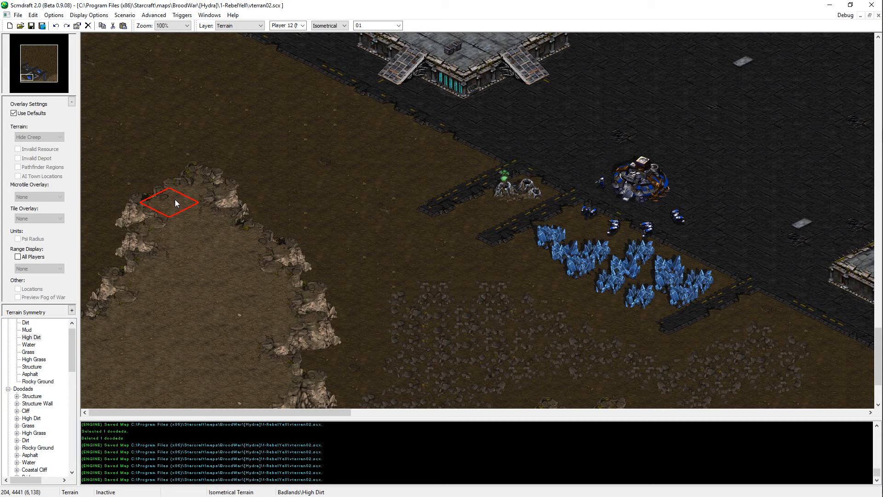
mouse_move(91, 158)
left_mouse_down()
mouse_move(113, 227)
mouse_move(102, 292)
left_mouse_up()
left_click(146, 167)
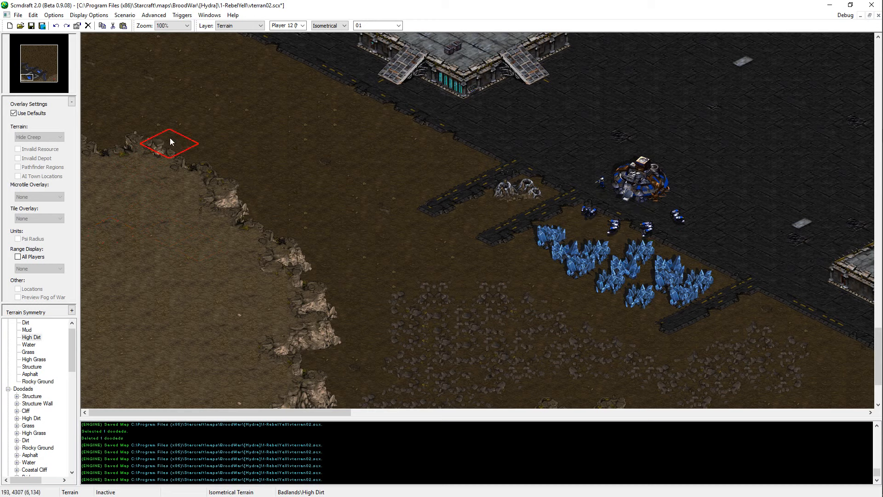
key("ctrl+s")
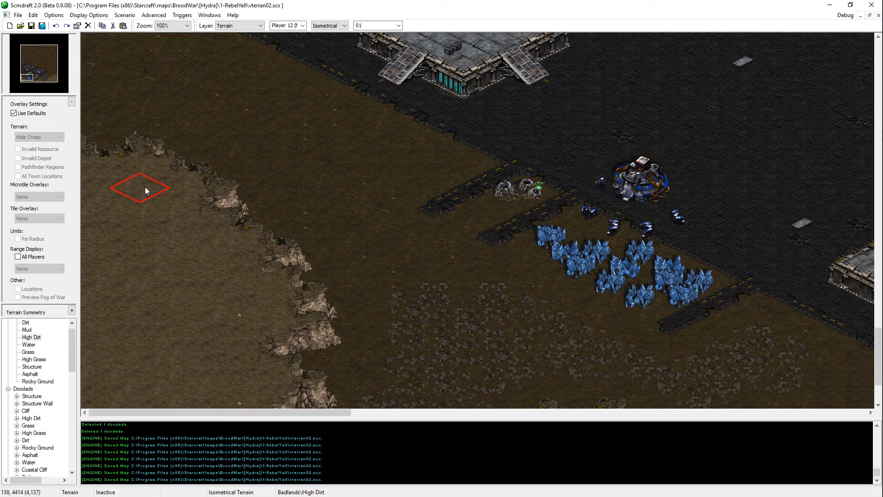
Step: Touch up the plateau's interior at the west map edge with High Dirt and save the map
scroll(145, 186, "down", 3)
scroll(372, 123, "up", 5)
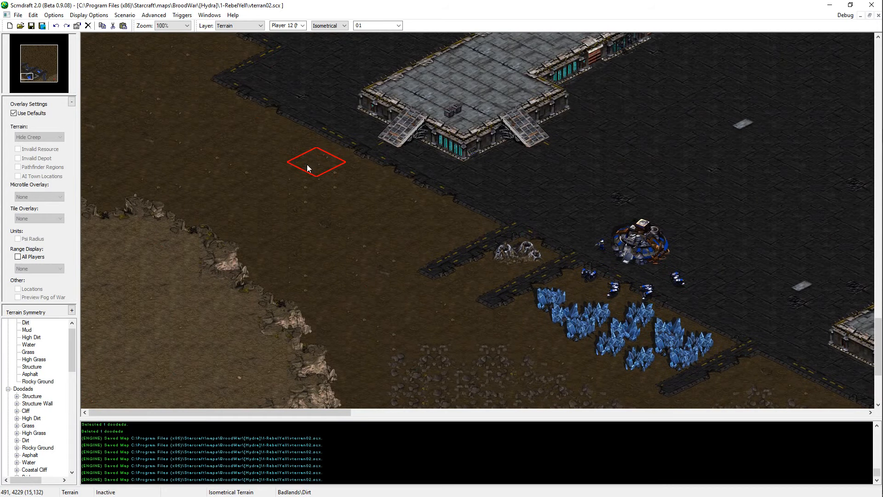
scroll(271, 246, "down", 3)
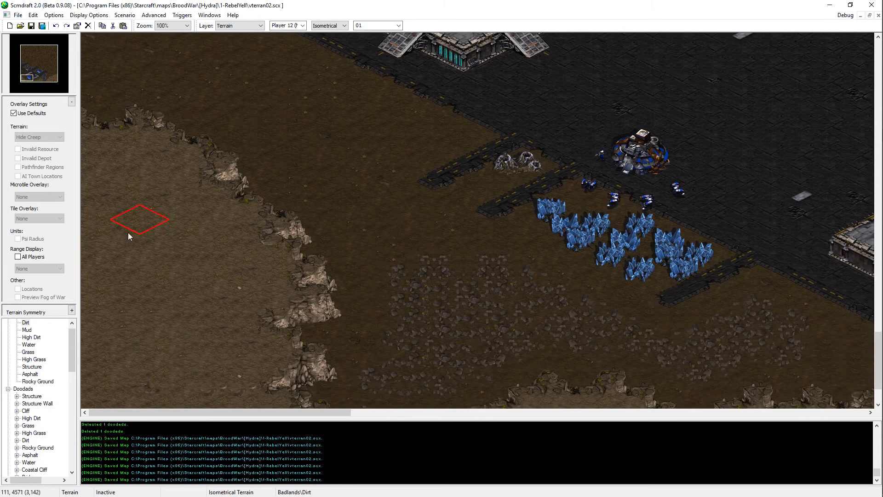
left_click(89, 277)
left_click(31, 337)
scroll(193, 396, "down", 2)
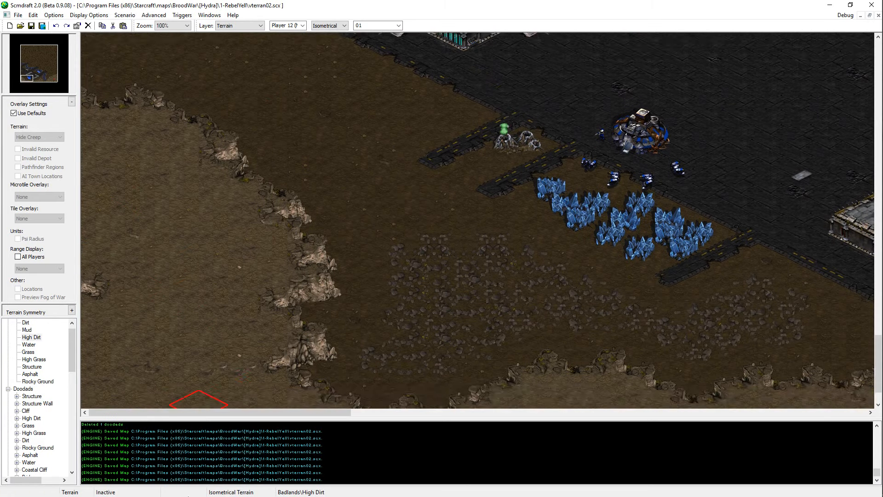
key("ctrl+s")
Step: Push the plateau's northeast cliff edge outward toward the vespene geyser with High Dirt, and save the map
scroll(307, 322, "up", 9)
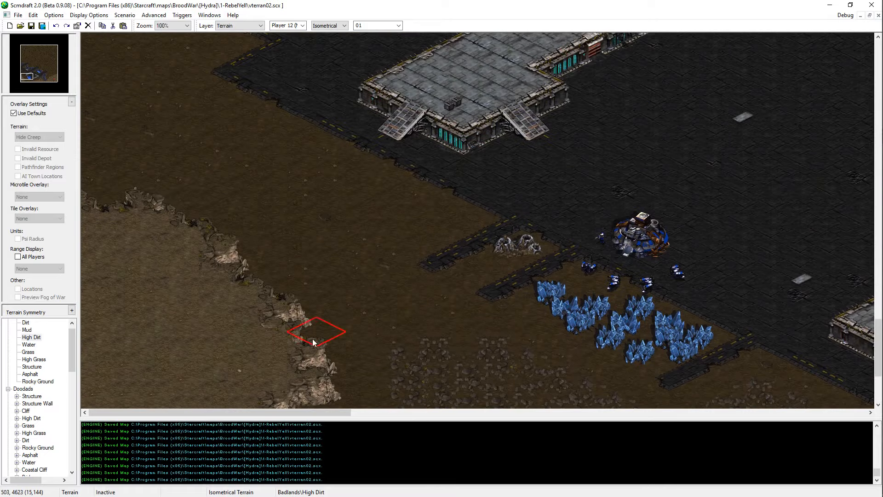
scroll(303, 252, "down", 6)
scroll(267, 195, "down", 2)
scroll(211, 252, "up", 4)
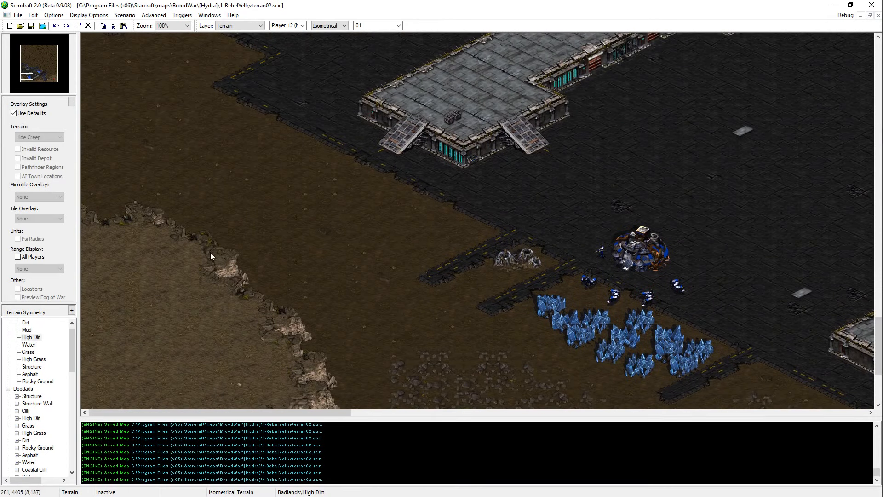
key("ctrl+z")
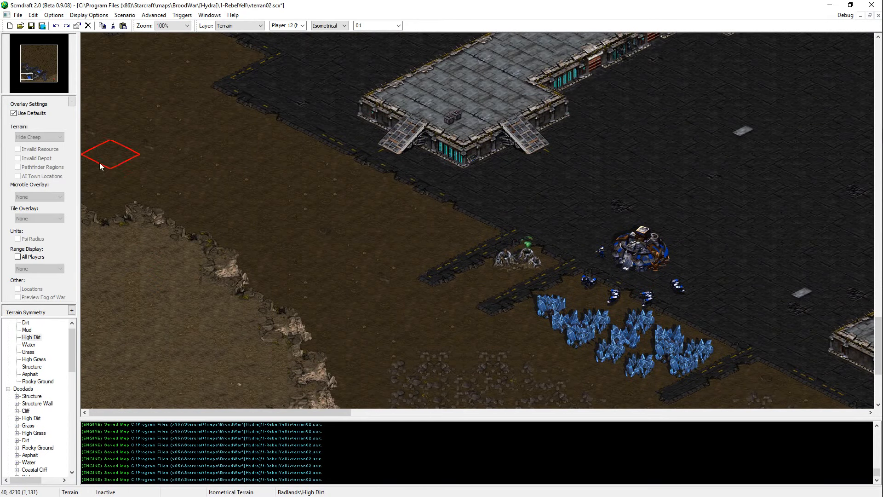
left_click(232, 283)
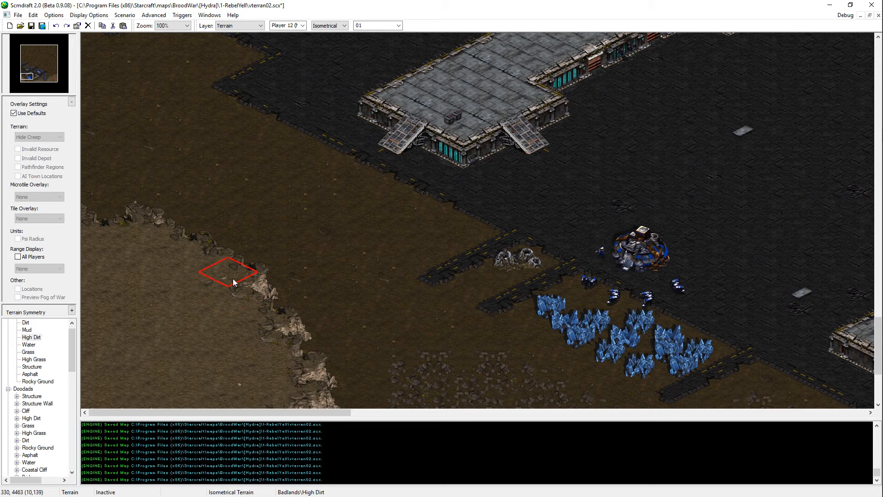
left_click(233, 280)
left_click(224, 279)
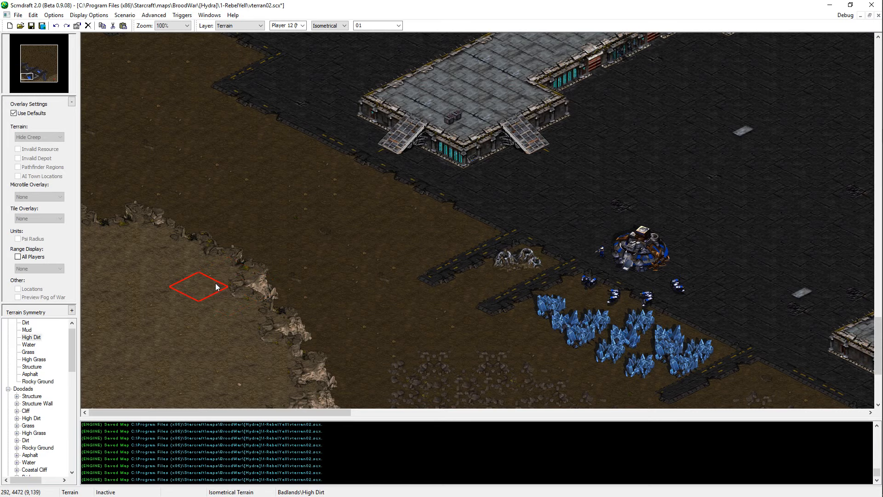
key("ctrl+s")
Step: Examine the cliffs, rocky ground and asphalt edges around Player 1's southwest base
scroll(170, 280, "down", 2)
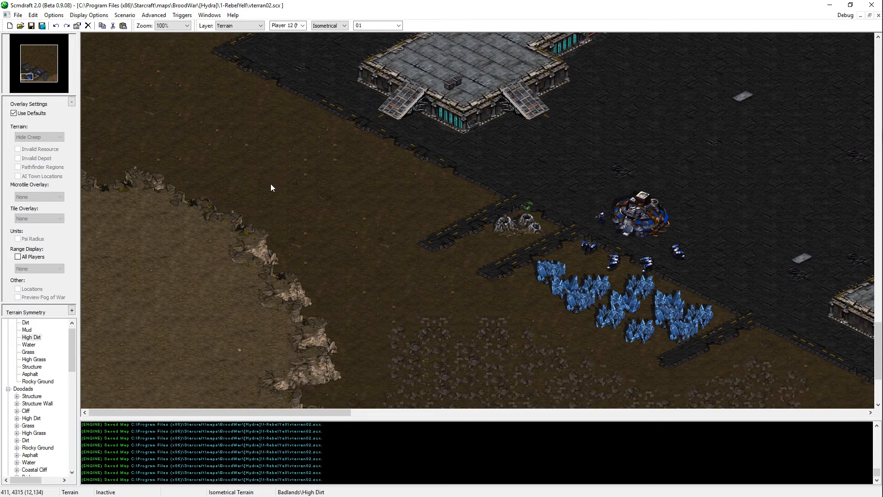
key("Down")
key("Right")
key("Left")
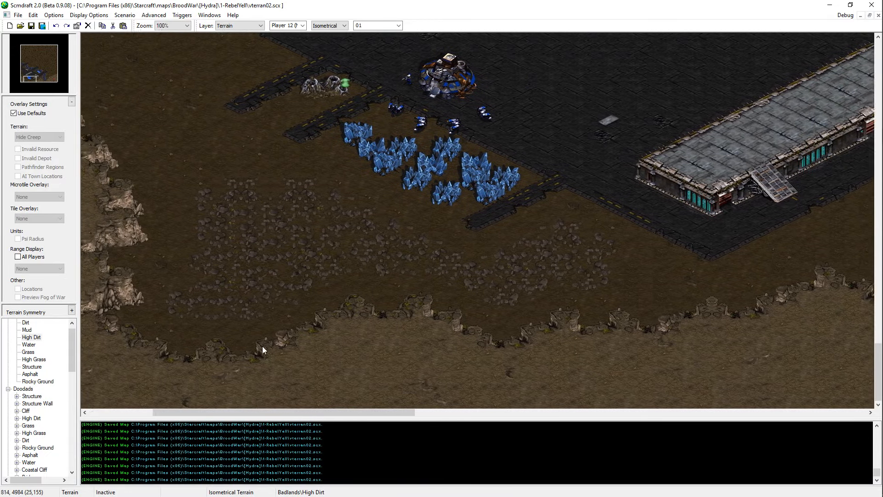
key("Left")
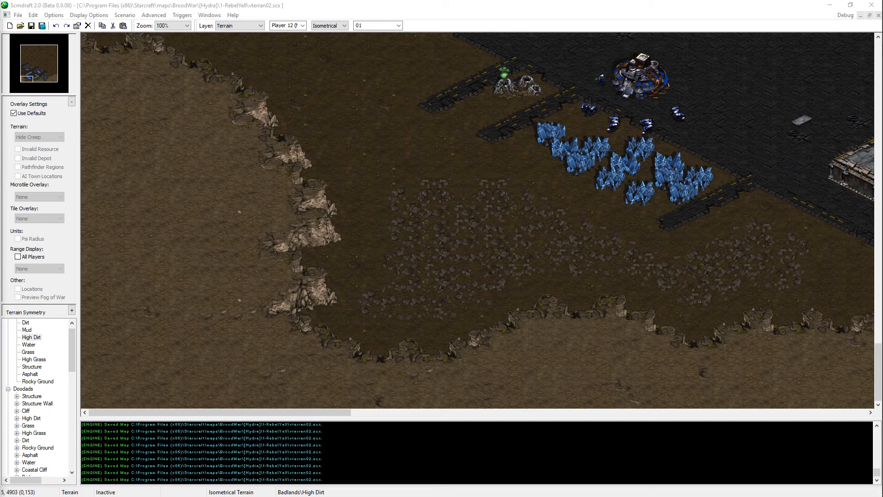
left_click(208, 319)
key("Right")
key("Right")
key("Right")
key("Up")
key("Up")
key("Up")
key("Up")
key("Up")
key("Up")
key("Up")
key("Up")
key("Up")
key("Up")
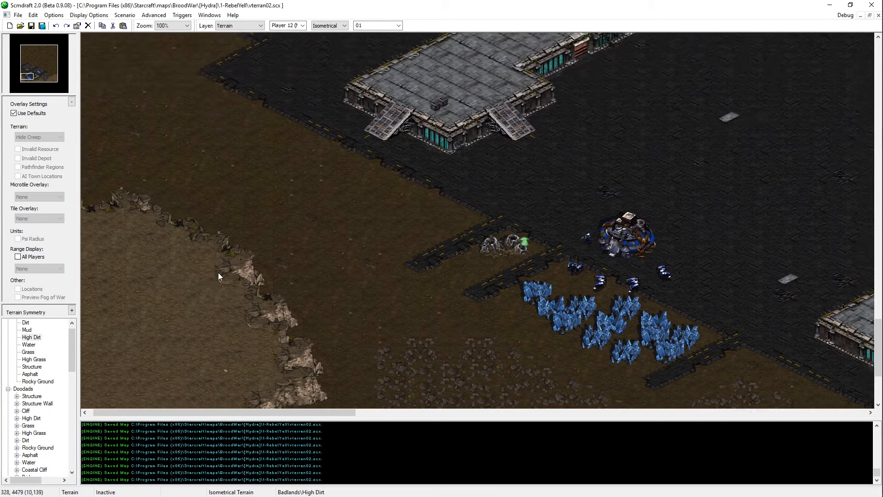
key("Left")
key("Left")
key("Left")
key("Up")
key("Up")
key("Up")
key("Up")
key("Up")
key("Up")
key("Up")
key("Up")
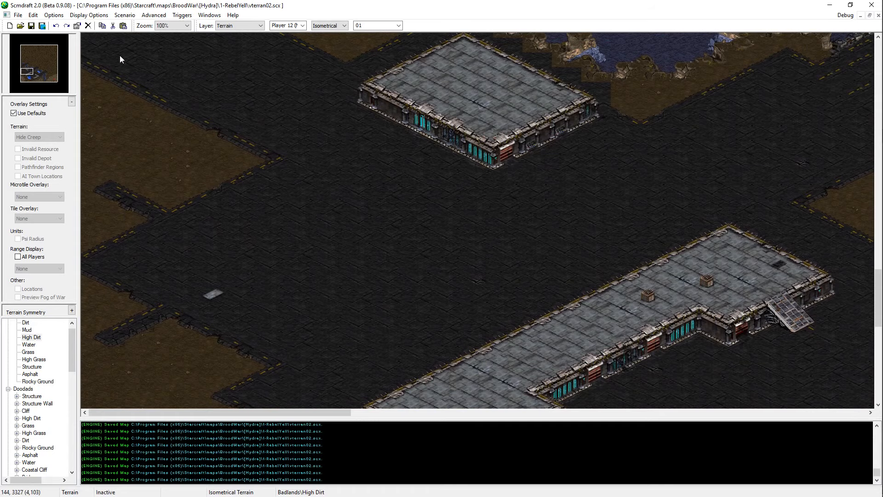
left_click_drag(35, 71, 27, 90)
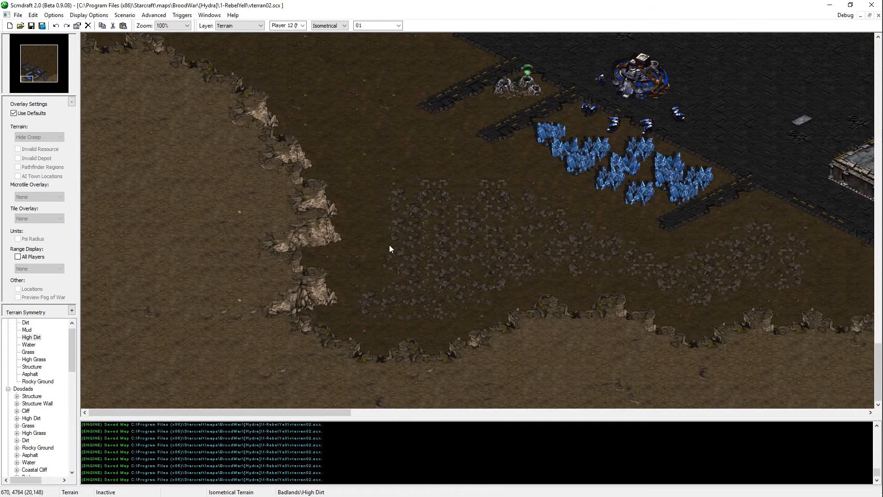
Step: Extend the rocky patch southwest of the minerals northward with Rocky Ground and fill in its middle
left_click(452, 198)
left_click(455, 185)
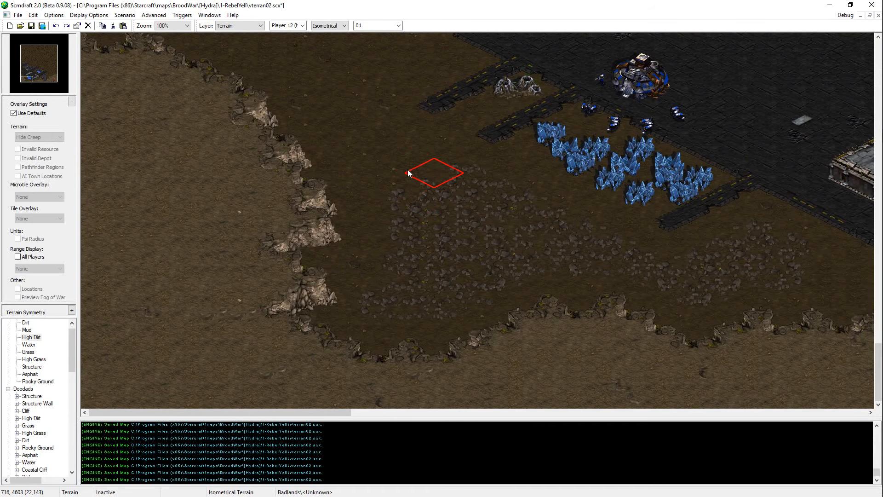
left_click(408, 173)
left_click(475, 233)
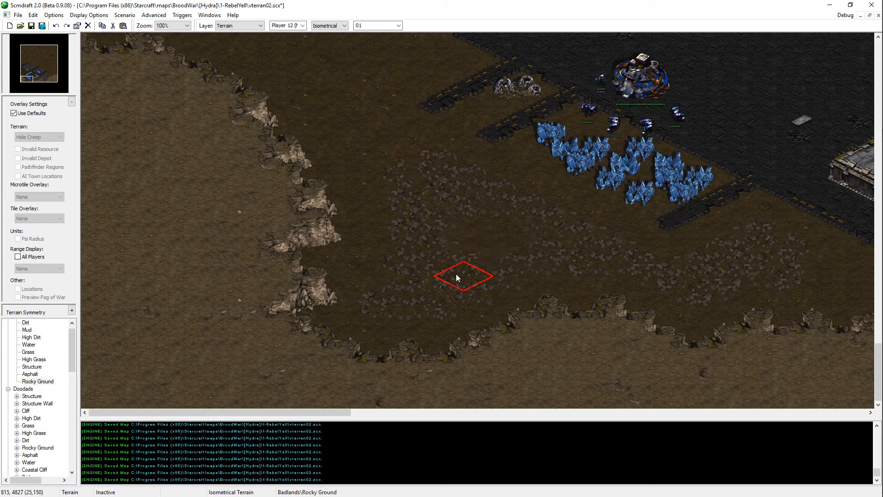
left_click(470, 250)
left_click(491, 211)
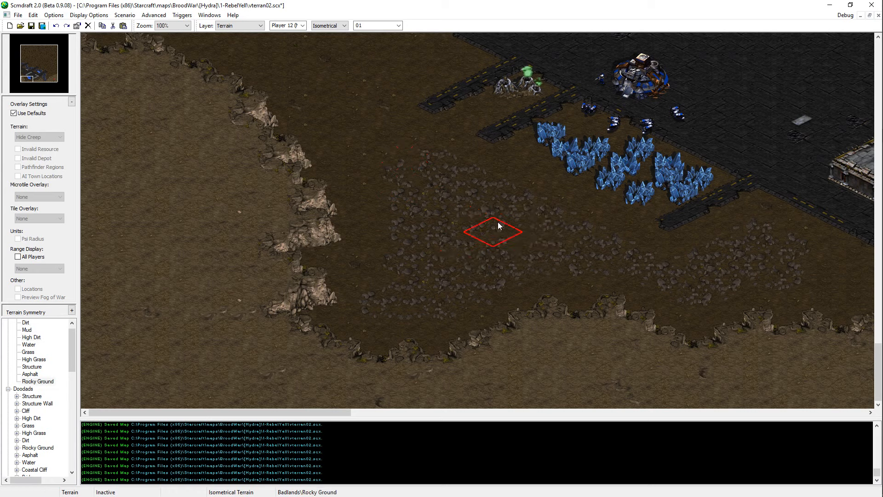
Step: Roughen the rocky patch's northwest part and widen it westward toward the cliff with Rocky Ground, saving the map
left_click(439, 199)
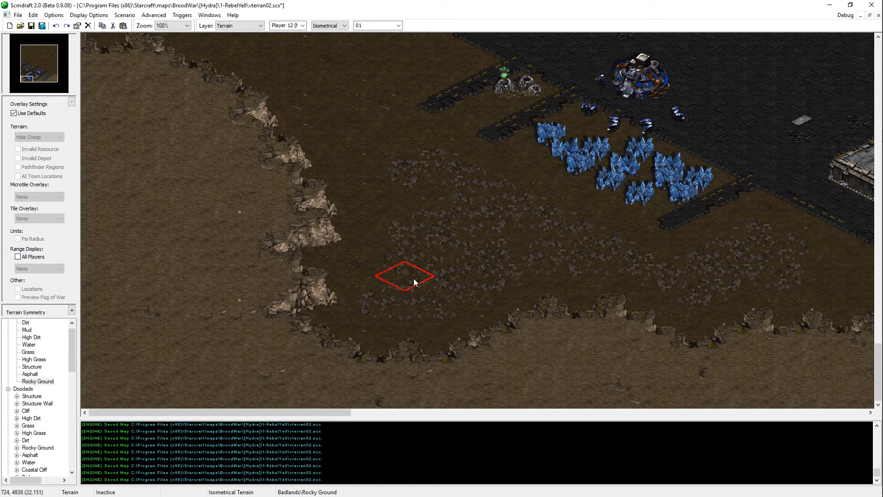
left_click(399, 267)
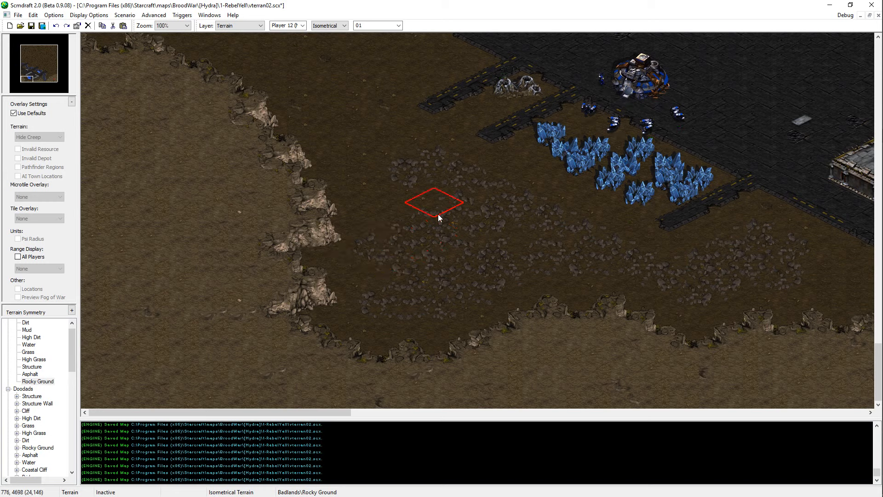
key("ctrl+s")
Step: Spread Rocky Ground from the patch's northeast side toward the mineral field and save the map
left_click(519, 188)
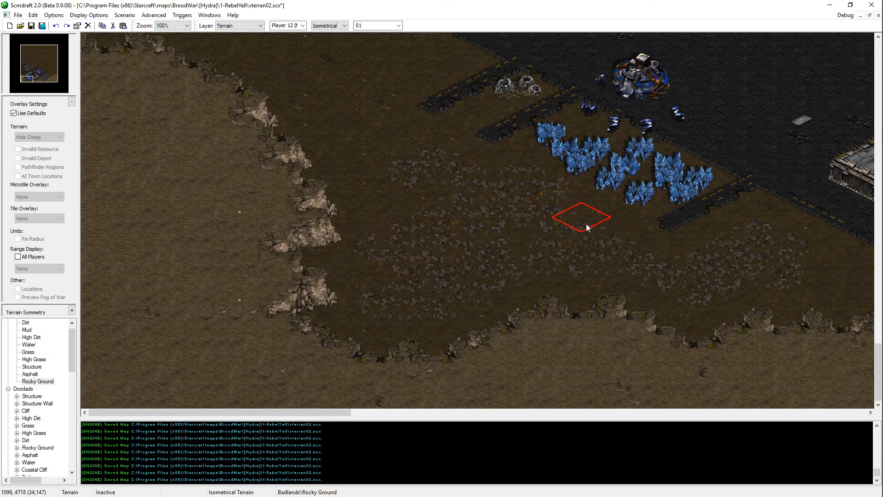
left_click(556, 206)
key("ctrl+s")
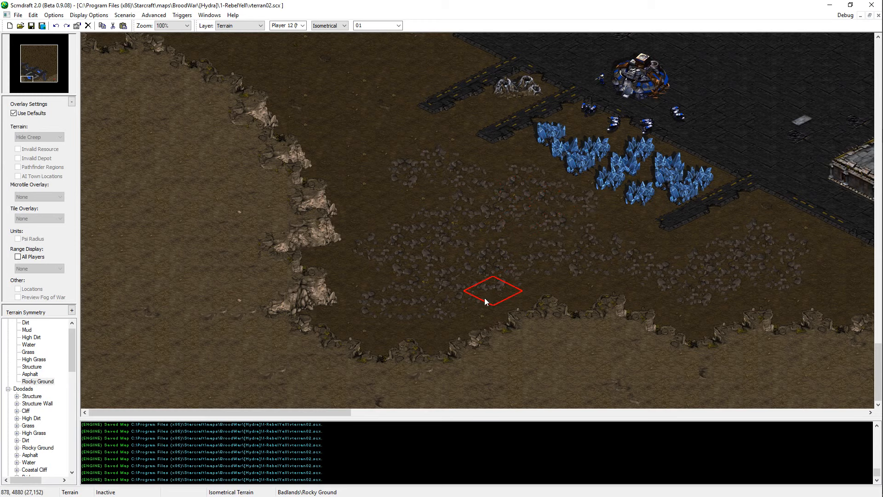
Step: Pick High Dirt and reshape the cliff at the southern tip of the lake southeast of the base into a flatter edge
key("Right")
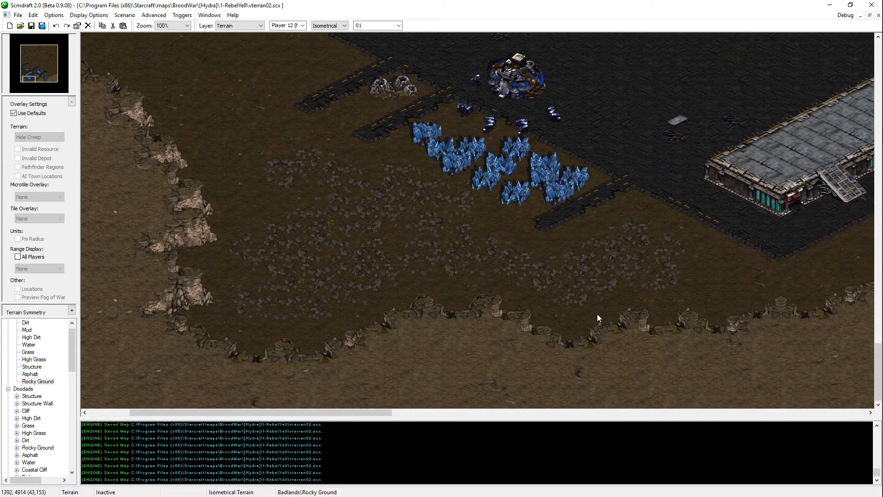
key("Left")
right_click(471, 361)
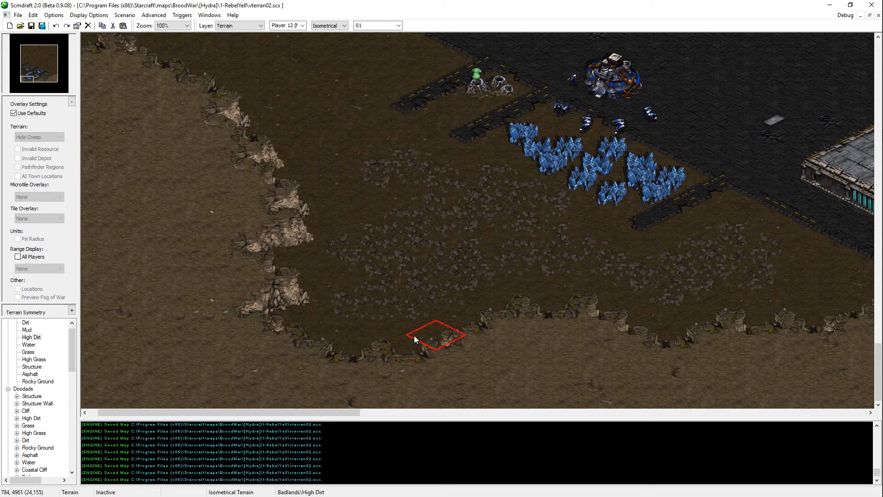
key("Right")
key("Left")
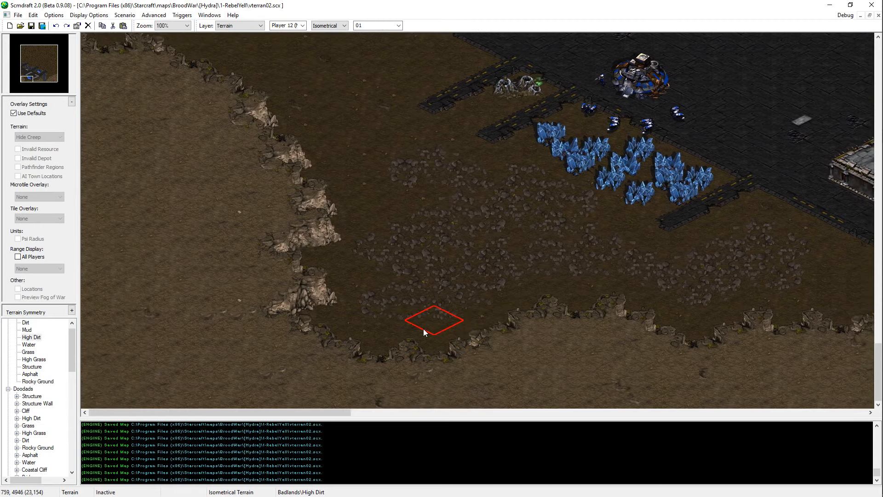
key("Right")
key("Right")
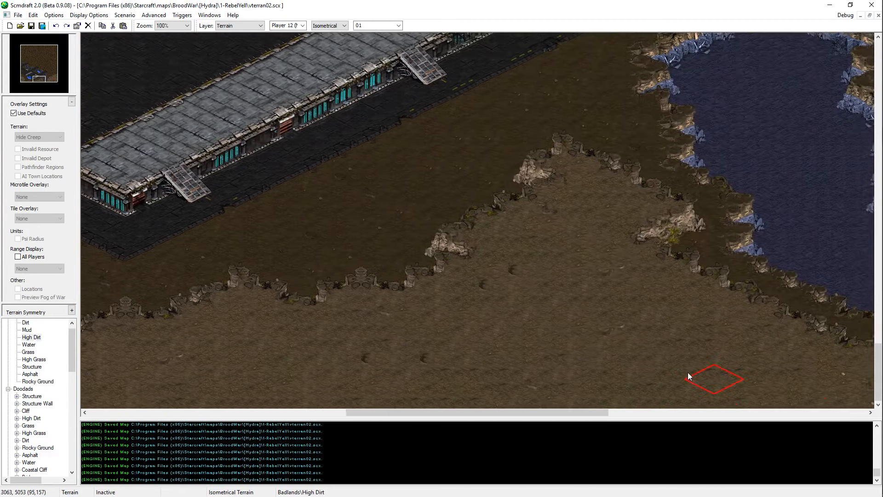
key("Up")
key("Left")
scroll(544, 211, "down", 1, "ctrl")
Step: Extend the lake's southern end eastward with Water, touch up the High Dirt cliff northeast of it and save the map
key("Right")
key("Down")
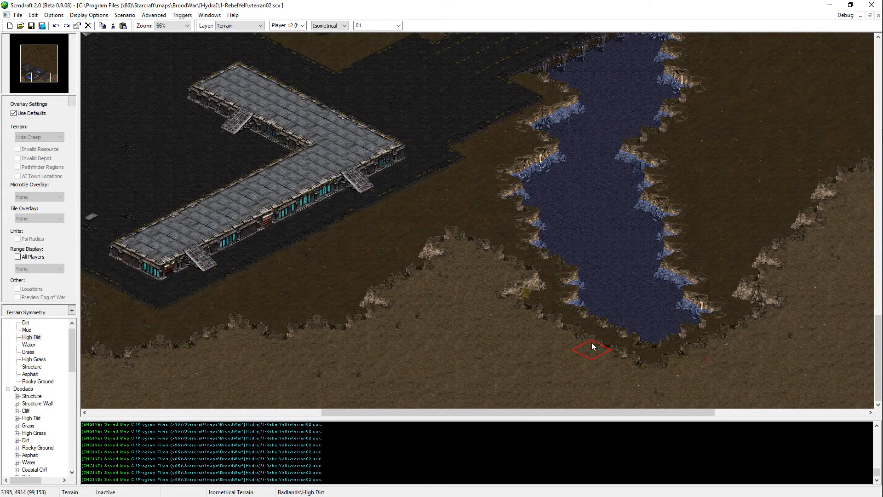
mouse_move(591, 343)
left_mouse_down()
mouse_move(633, 338)
mouse_move(583, 335)
left_mouse_up()
key("Right")
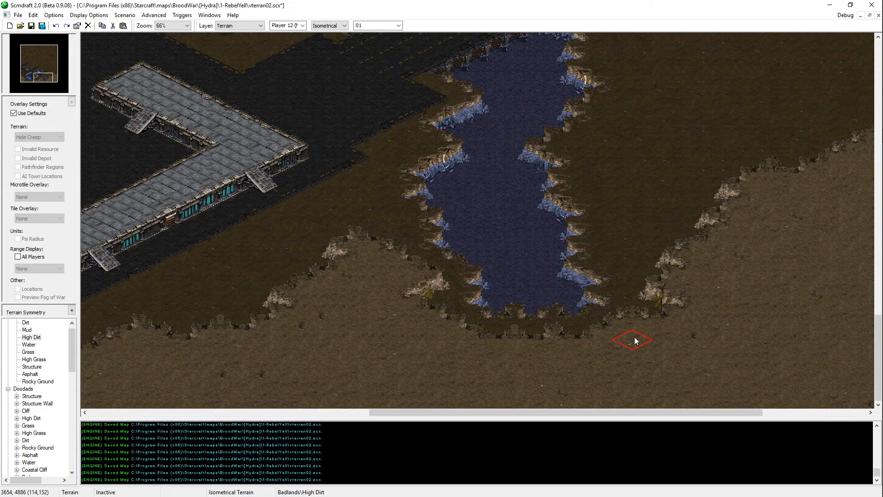
left_click(615, 287)
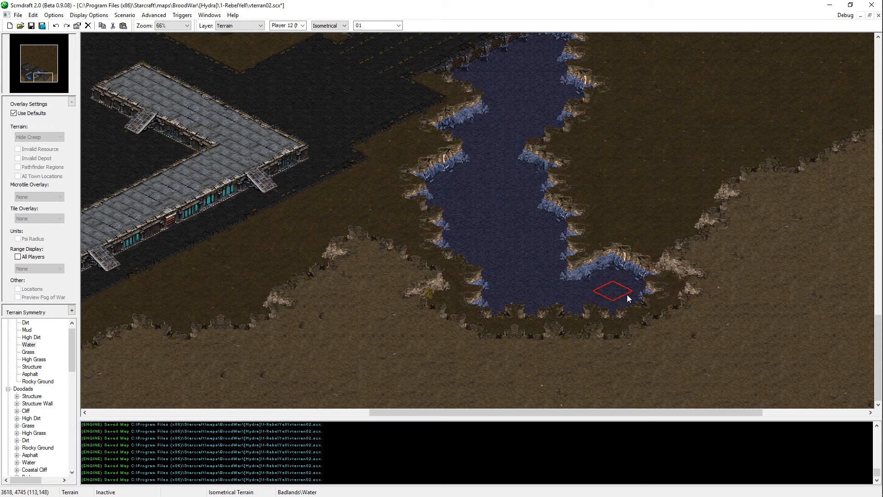
key("Right")
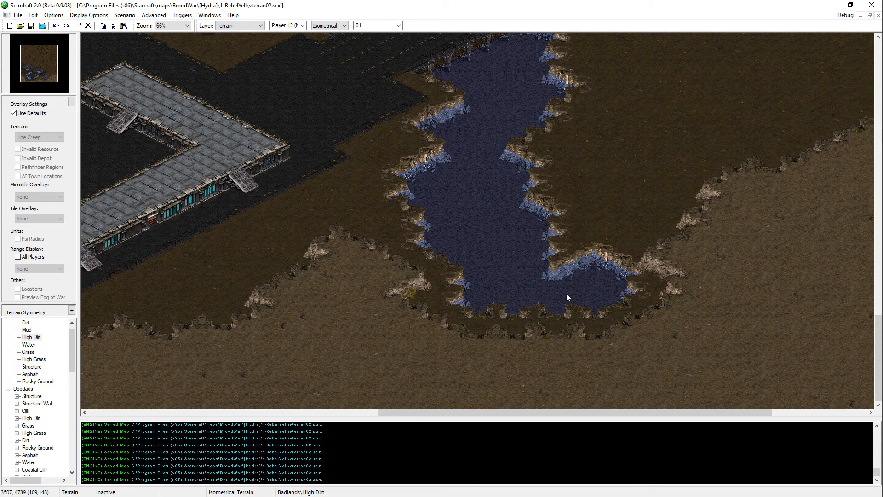
key("Right")
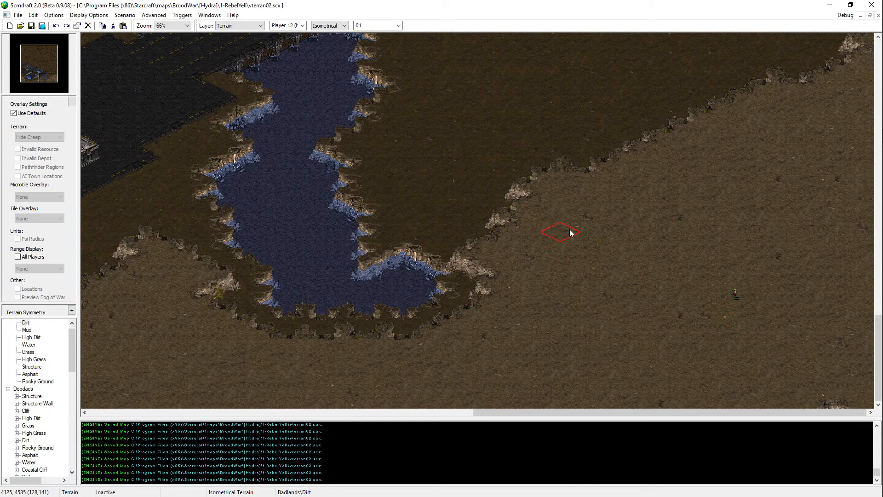
left_click(534, 214)
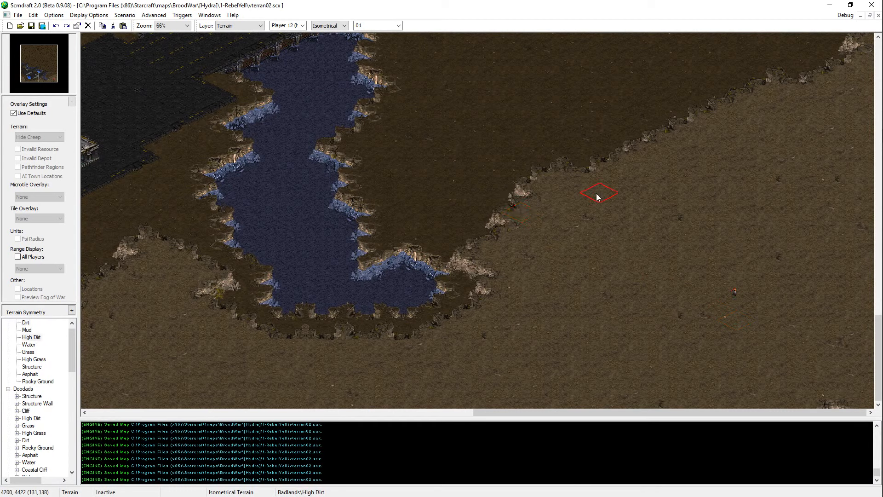
key("ctrl+s")
Step: Examine the lakes and asphalt bridges around the base and the empty dirt area in the map's northwest
key("Up")
key("Left")
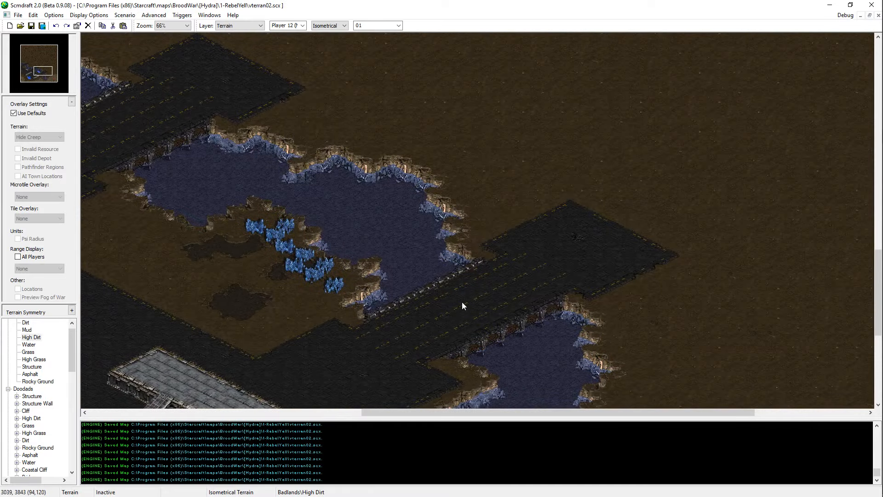
middle_click_drag(462, 302, 2, 249)
scroll(393, 234, "up", 1)
mouse_move(392, 234)
middle_mouse_down()
mouse_move(0, 115)
mouse_move(0, 100)
middle_mouse_up()
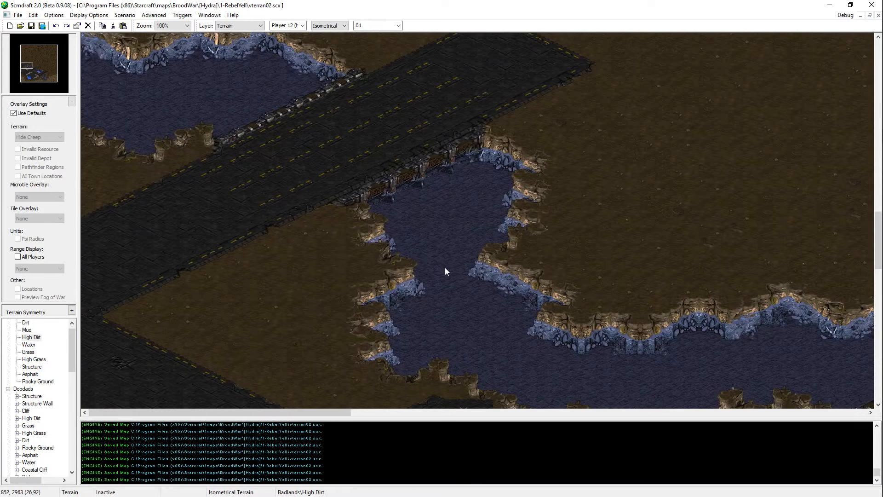
mouse_move(348, 234)
middle_mouse_down()
mouse_move(172, 74)
mouse_move(172, 47)
middle_mouse_up()
scroll(278, 145, "down", 1)
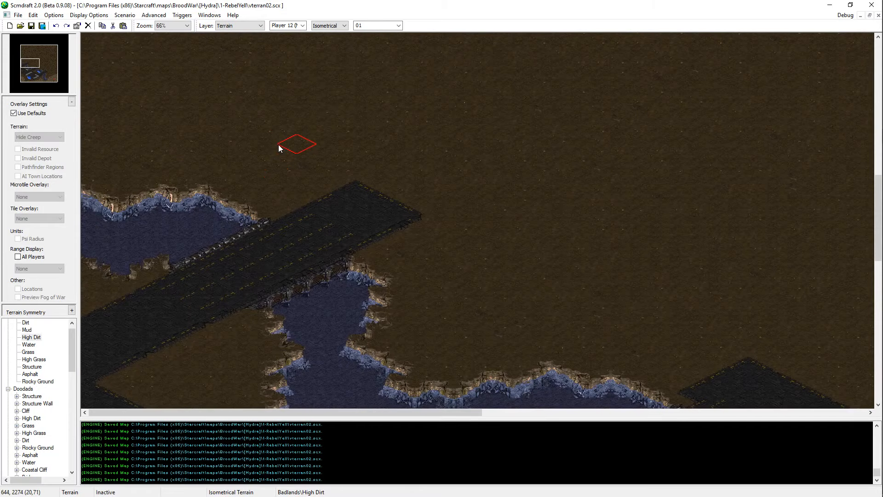
left_click_drag(33, 75, 28, 67)
key("Up")
key("Up")
key("Up")
key("Right")
key("Right")
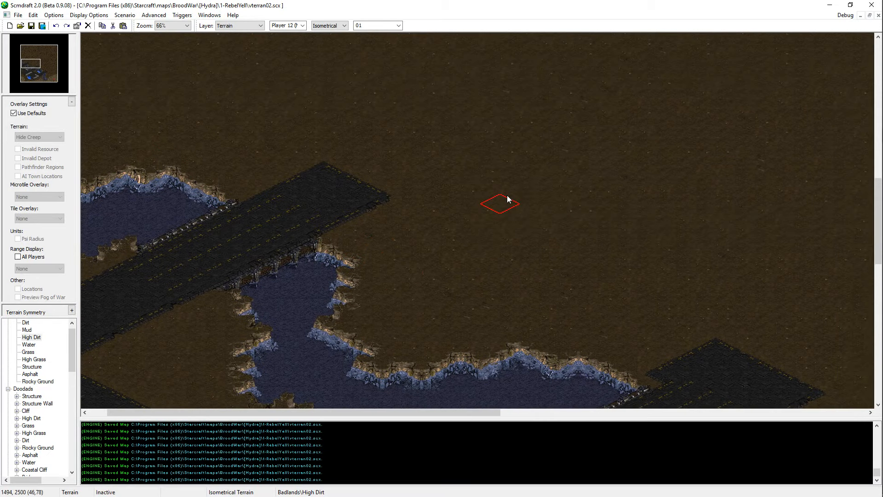
scroll(285, 156, "down", 1)
key("Up")
key("Up")
key("Up")
key("Up")
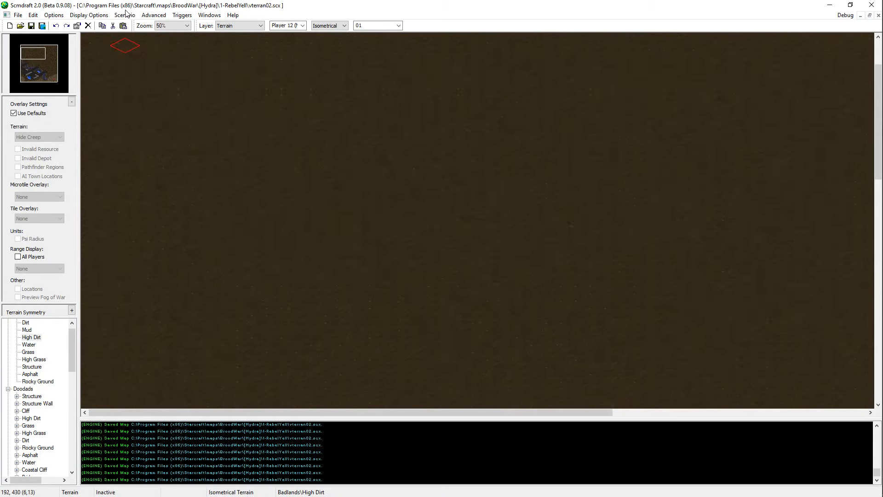
Step: Paint a High Dirt plateau reaching down from the map's northern edge, widen it eastward and save the map
left_click(37, 338)
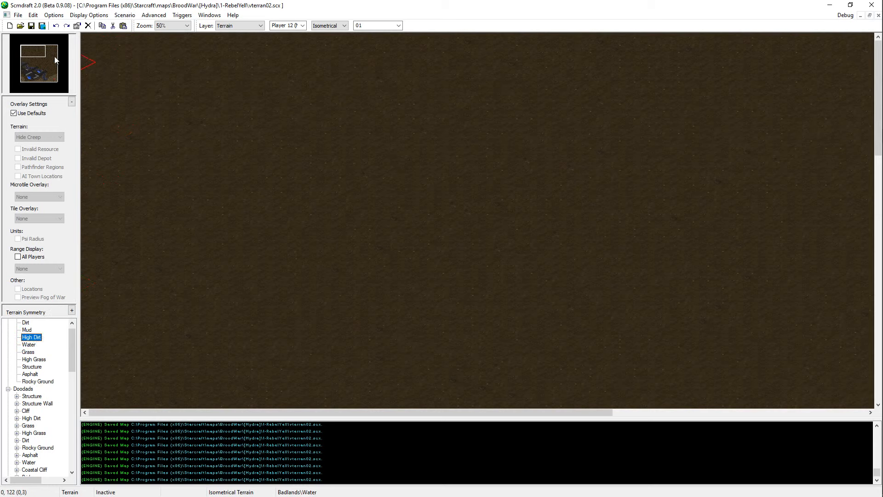
mouse_move(414, 59)
left_mouse_down()
mouse_move(299, 35)
mouse_move(633, 76)
mouse_move(652, 30)
mouse_move(512, 69)
mouse_move(518, 79)
mouse_move(625, 56)
mouse_move(630, 28)
mouse_move(609, 74)
mouse_move(638, 91)
mouse_move(616, 109)
mouse_move(531, 137)
mouse_move(525, 165)
mouse_move(467, 120)
mouse_move(471, 127)
mouse_move(402, 108)
mouse_move(431, 113)
left_mouse_up()
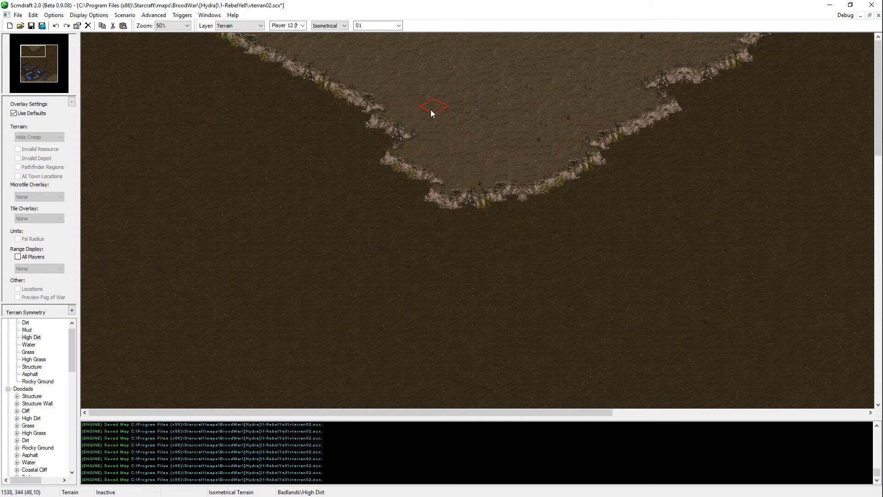
mouse_move(548, 172)
left_mouse_down()
mouse_move(647, 124)
mouse_move(686, 73)
mouse_move(835, 35)
mouse_move(686, 12)
mouse_move(657, 65)
mouse_move(789, 44)
left_mouse_up()
key("ctrl+s")
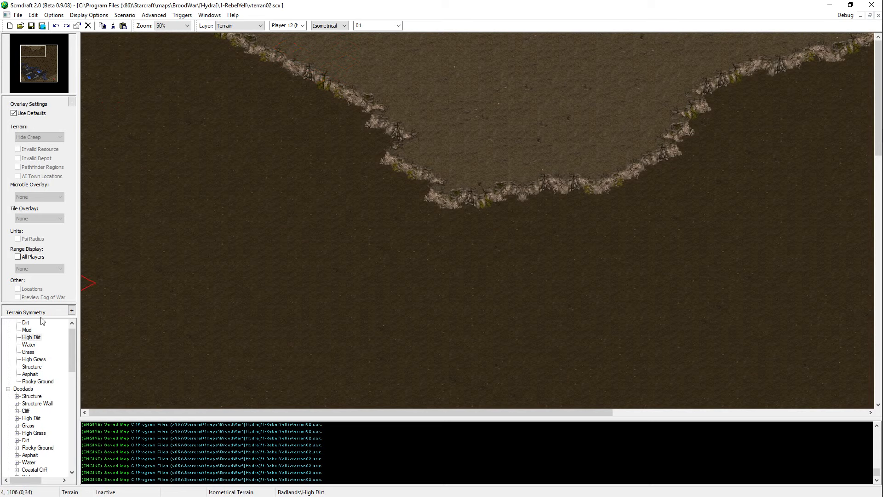
Step: Lay an Asphalt road with brush size 03 from the northwest corner southeast past the plateau and bend it southwest
left_click(32, 360)
left_click(30, 373)
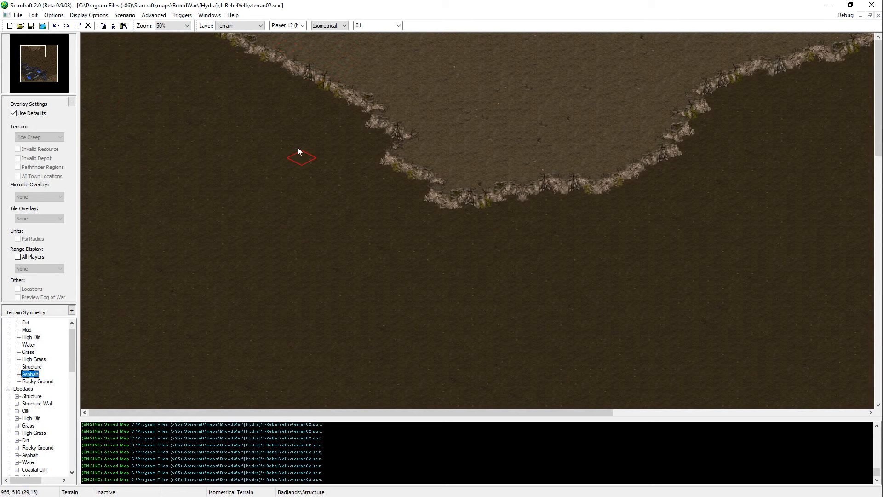
mouse_move(133, 89)
left_mouse_down()
mouse_move(99, 60)
mouse_move(154, 76)
mouse_move(183, 102)
mouse_move(161, 94)
mouse_move(191, 111)
mouse_move(236, 117)
left_mouse_up()
left_click(377, 25)
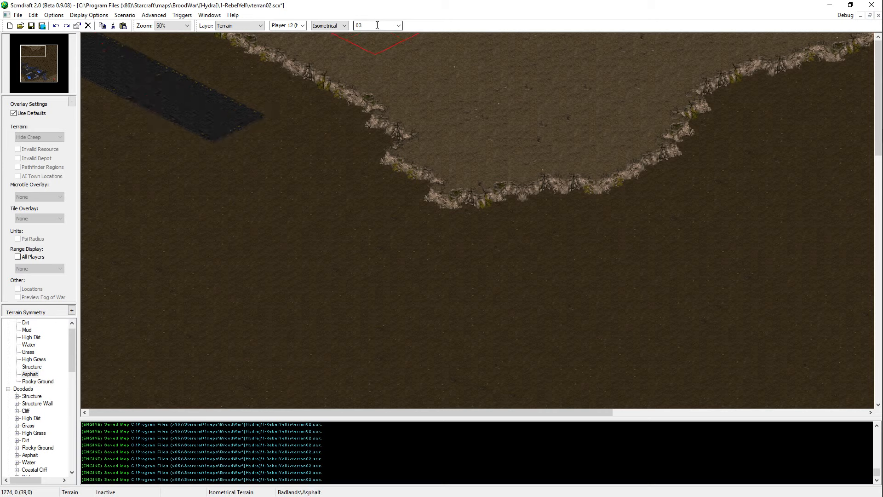
left_click(374, 46)
left_click(264, 136)
mouse_move(294, 151)
left_mouse_down()
mouse_move(326, 181)
mouse_move(257, 176)
mouse_move(330, 175)
mouse_move(360, 193)
left_mouse_up()
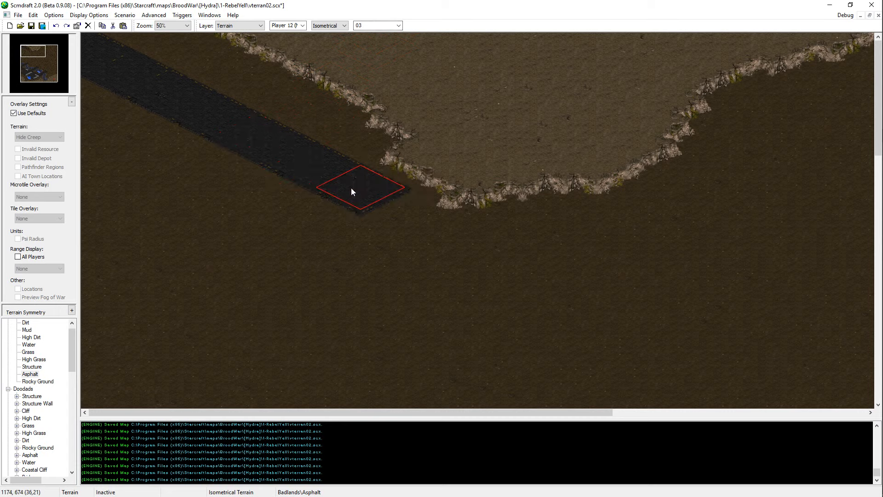
left_click(344, 185)
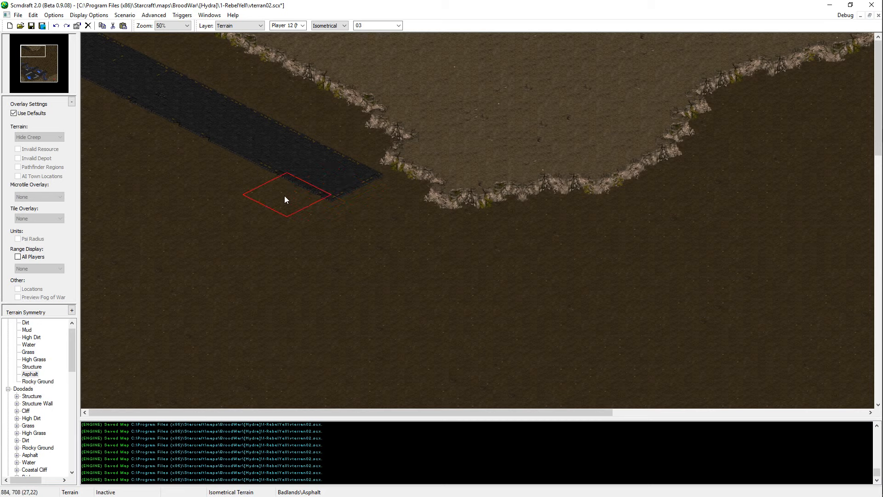
mouse_move(284, 198)
left_mouse_down()
mouse_move(261, 217)
mouse_move(233, 219)
mouse_move(292, 204)
mouse_move(283, 198)
left_mouse_up()
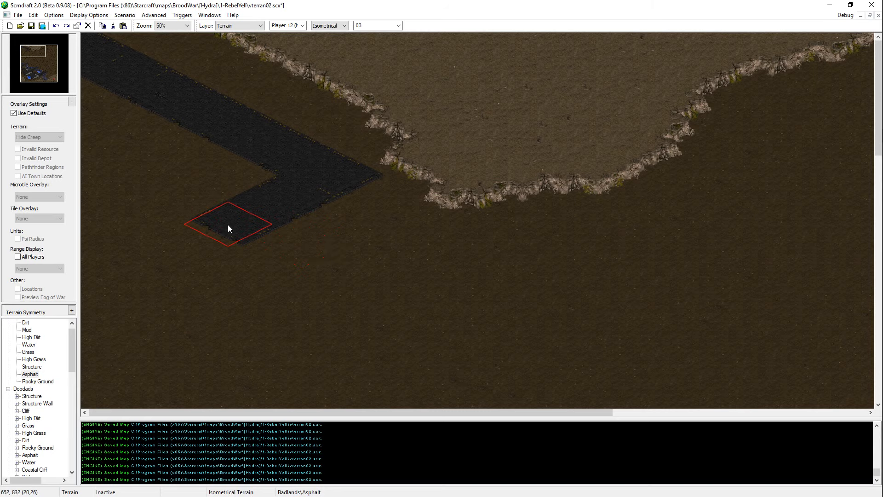
scroll(260, 381, "down", 5)
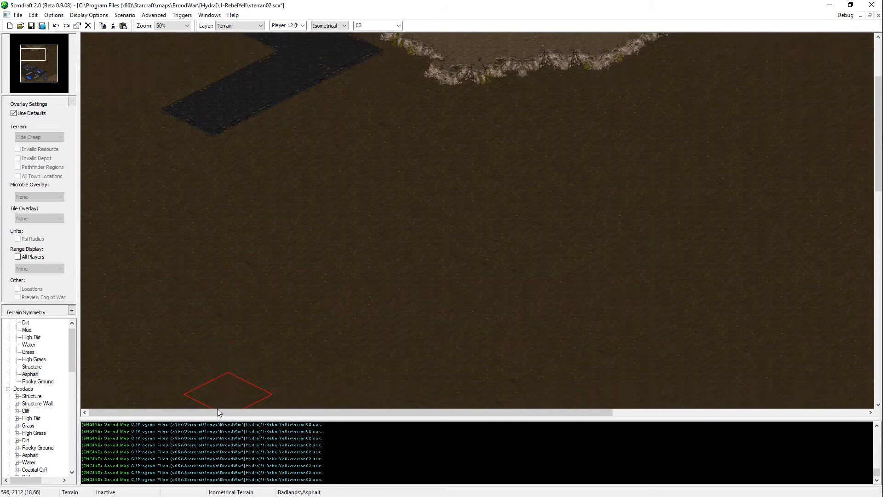
scroll(391, 211, "up", 1)
mouse_move(296, 127)
left_mouse_down()
mouse_move(271, 114)
mouse_move(406, 191)
left_mouse_up()
key("ctrl+z")
left_click_drag(262, 109, 449, 214)
key("ctrl+z")
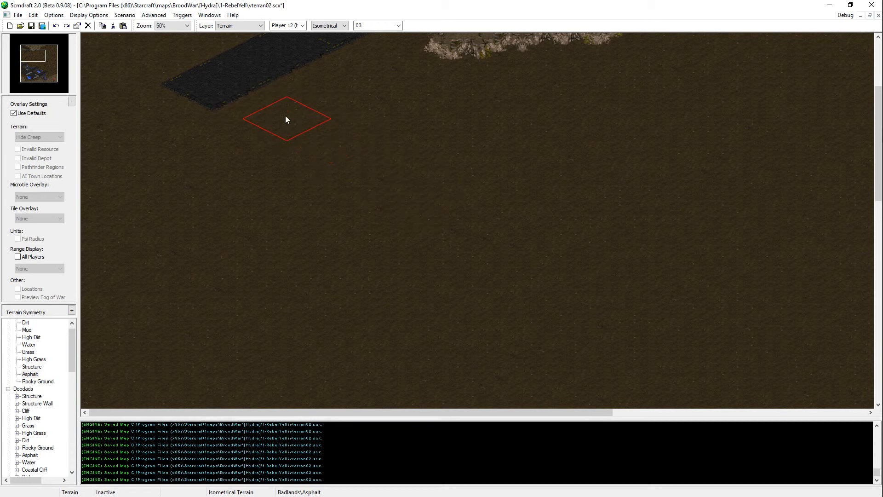
Step: Turn the asphalt road's southwest end back toward the southeast with Asphalt
left_click_drag(275, 111, 287, 118)
left_click(344, 143)
key("ctrl+z")
left_click(330, 138)
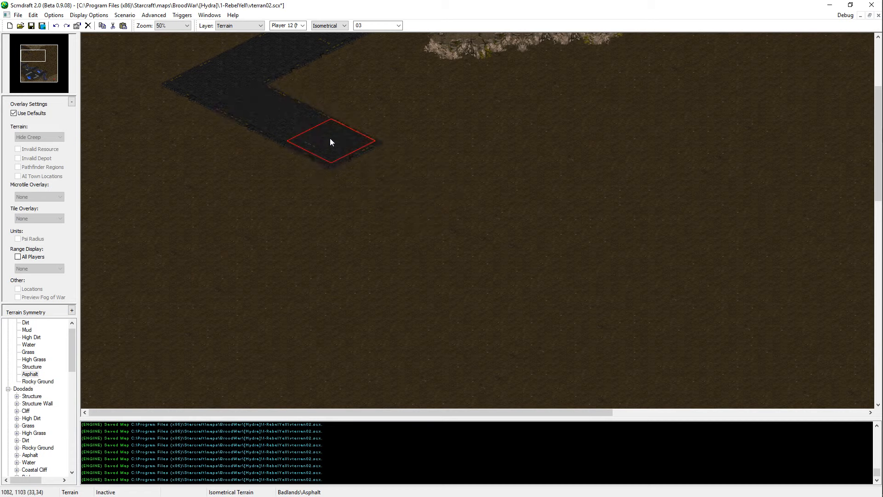
left_click(386, 170)
key("ctrl+z")
left_click(386, 170)
Step: Extend the asphalt road farther southeast and join it to the northwestern bridge with a diagonal Asphalt stretch
scroll(526, 247, "down", 5)
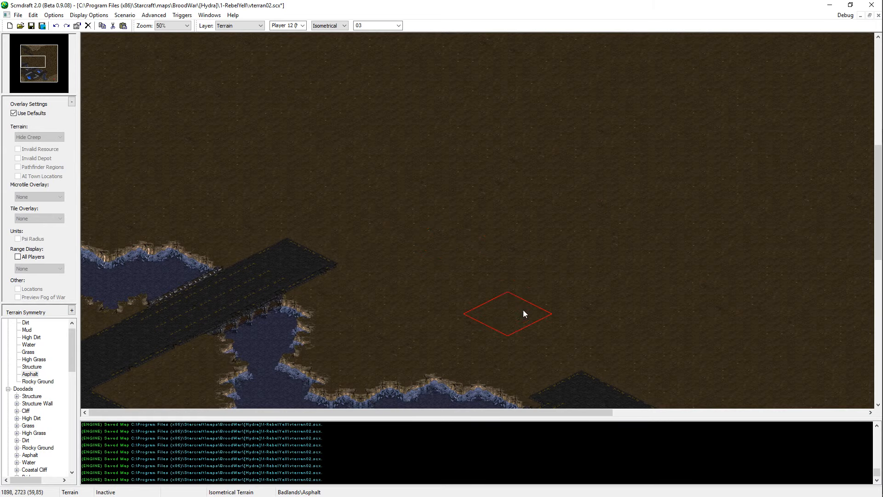
scroll(523, 310, "up", 3)
left_click_drag(511, 195, 569, 220)
scroll(473, 395, "down", 2)
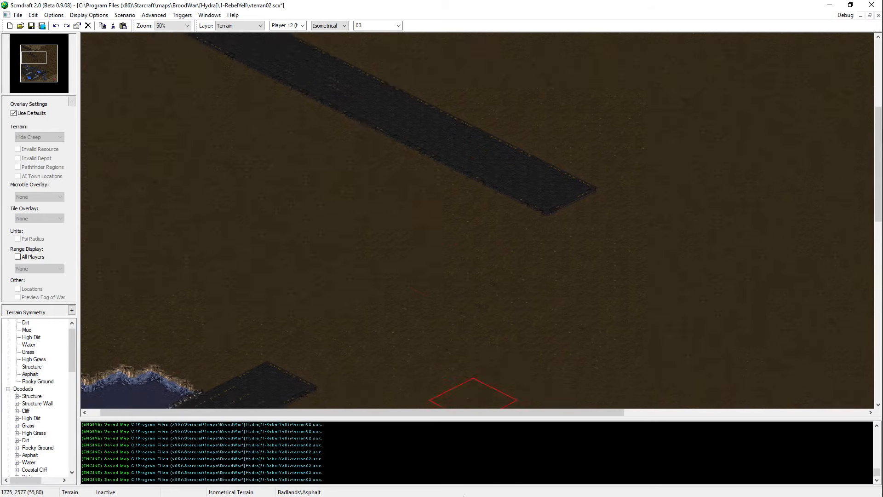
left_click_drag(335, 327, 573, 201)
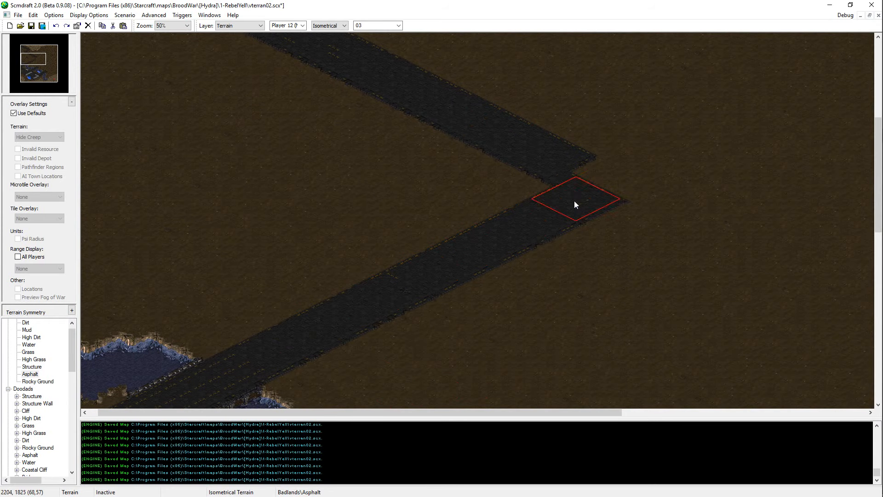
Step: Lay an Asphalt road northeast from the end of the second bridge across the open dirt
scroll(571, 391, "down", 2)
middle_click_drag(552, 389, 520, 324)
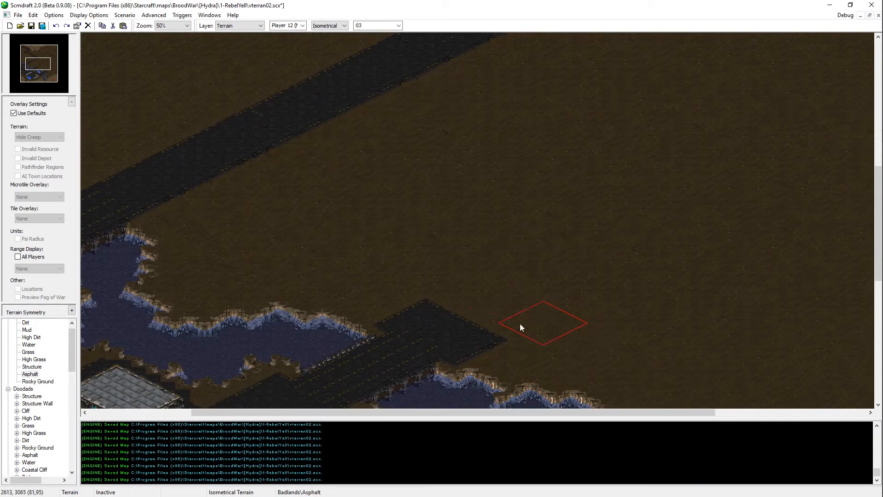
left_click(498, 304)
left_click_drag(536, 288, 686, 220)
left_click(694, 212)
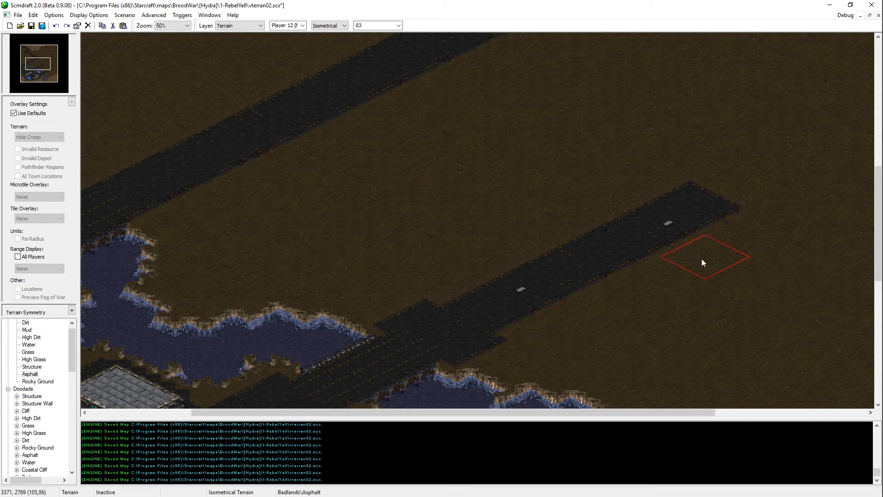
left_click(754, 185)
middle_click_drag(840, 37, 767, 69)
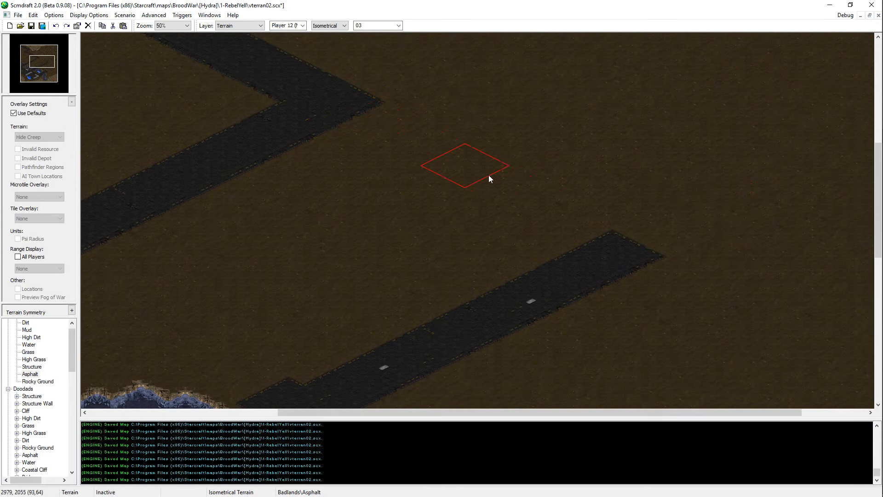
left_click(641, 250)
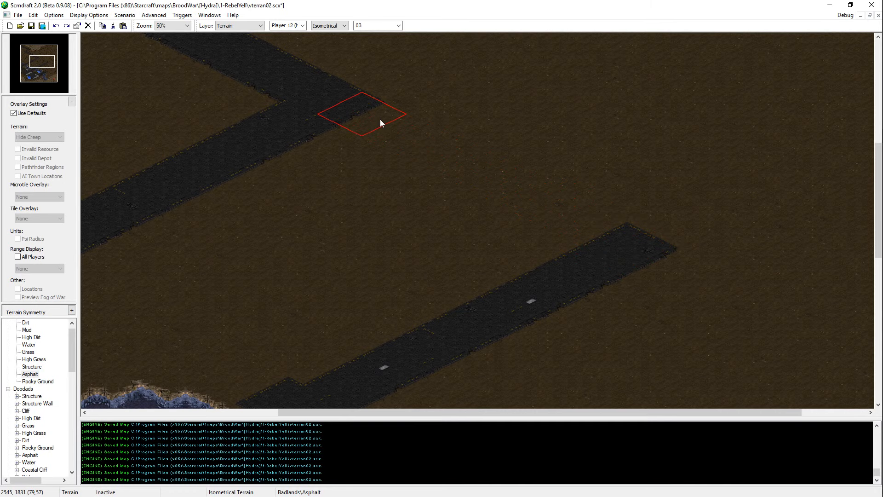
Step: Connect the northwestern bridge's road to the second bridge's road with a southeast-running Asphalt road north of the lake
mouse_move(145, 359)
middle_mouse_down()
mouse_move(184, 339)
mouse_move(343, 369)
mouse_move(413, 306)
middle_mouse_up()
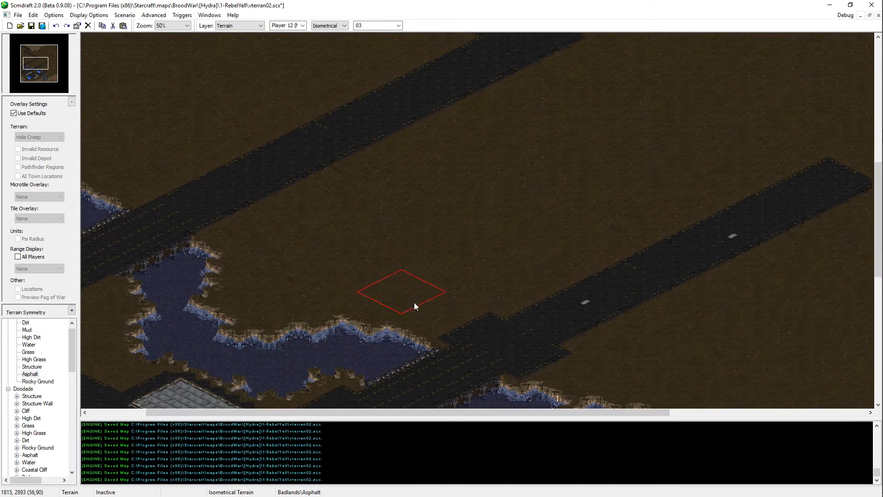
left_click_drag(437, 307, 275, 228)
middle_click_drag(275, 228, 459, 296)
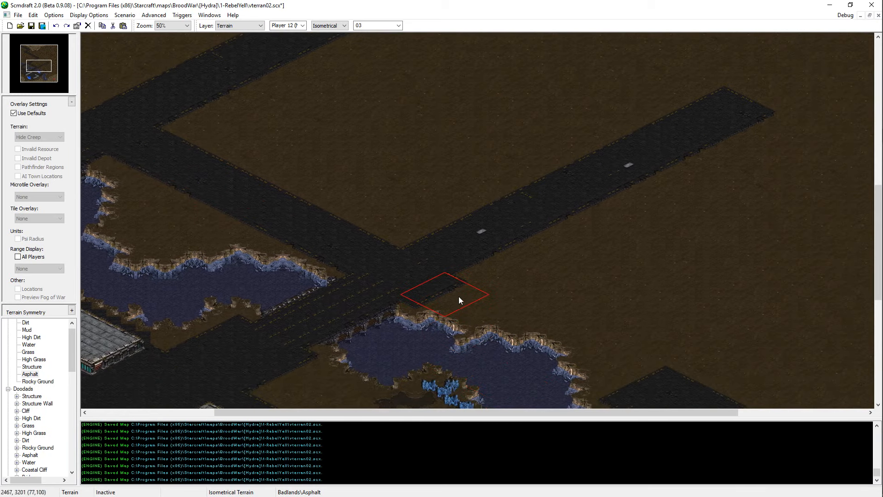
Step: Start an Asphalt road heading northeast from the end of the southeastern bridge across the open dirt
middle_click_drag(546, 298, 561, 357)
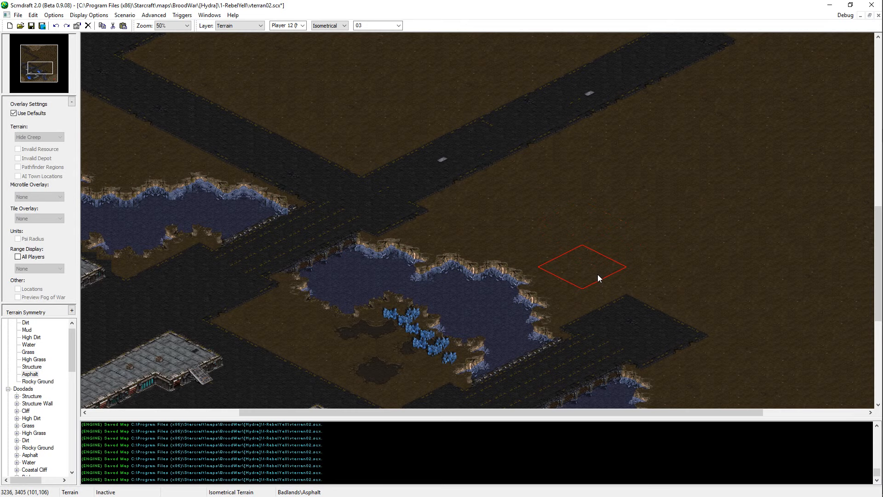
middle_click_drag(556, 252, 671, 406)
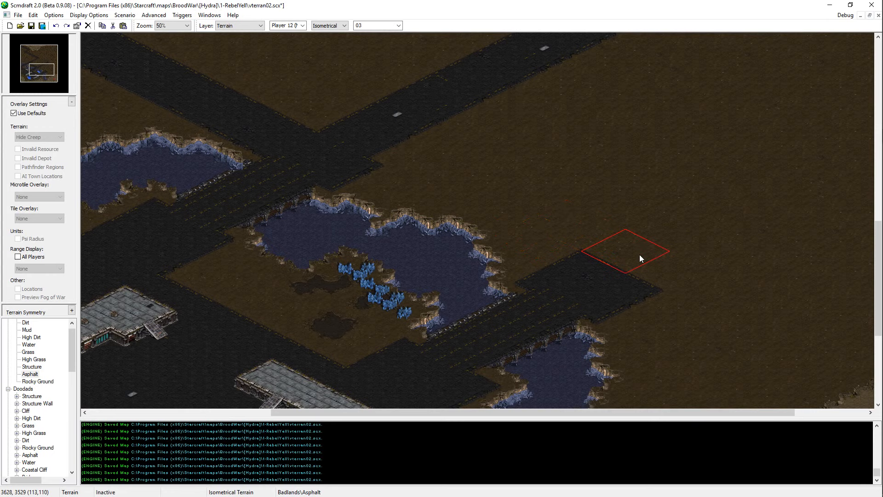
left_click_drag(640, 259, 731, 220)
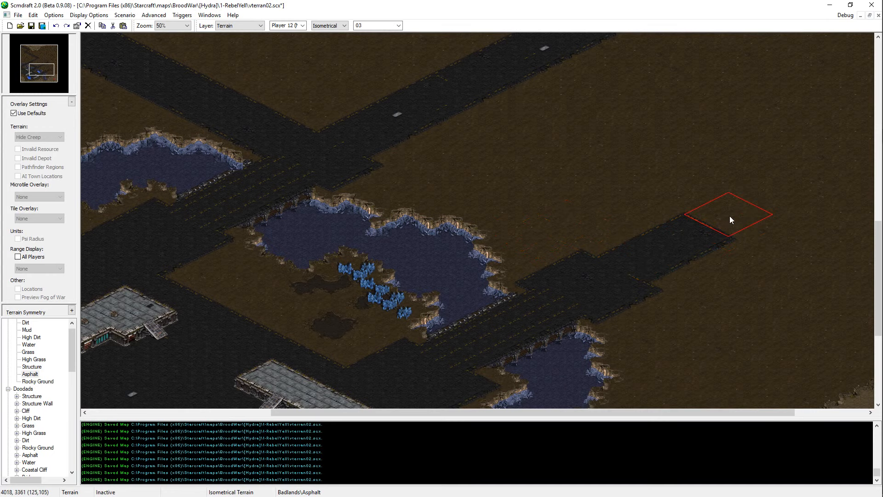
middle_click_drag(387, 226, 631, 294)
mouse_move(870, 277)
middle_mouse_down()
mouse_move(799, 268)
mouse_move(617, 277)
middle_mouse_up()
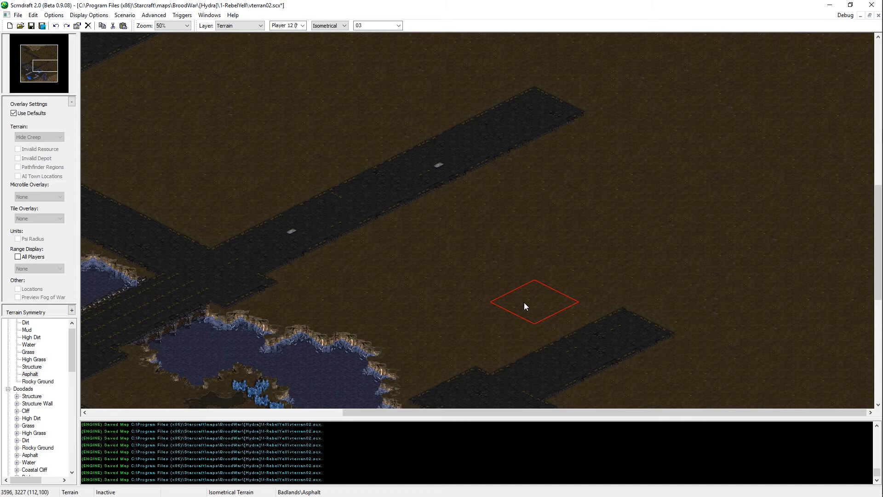
Step: Extend the southeastern bridge's Asphalt road northeast to the map's east edge
left_click(684, 302)
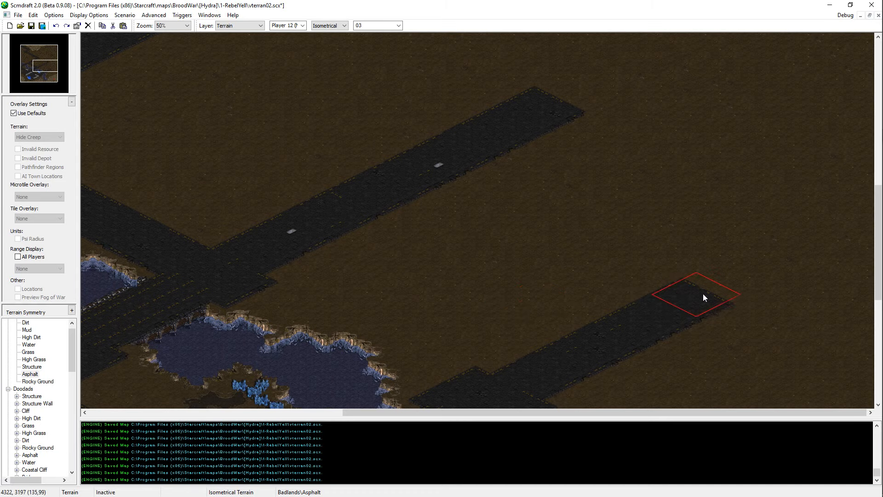
mouse_move(746, 281)
left_mouse_down()
mouse_move(804, 246)
mouse_move(774, 250)
left_mouse_up()
scroll(782, 221, "down", 2)
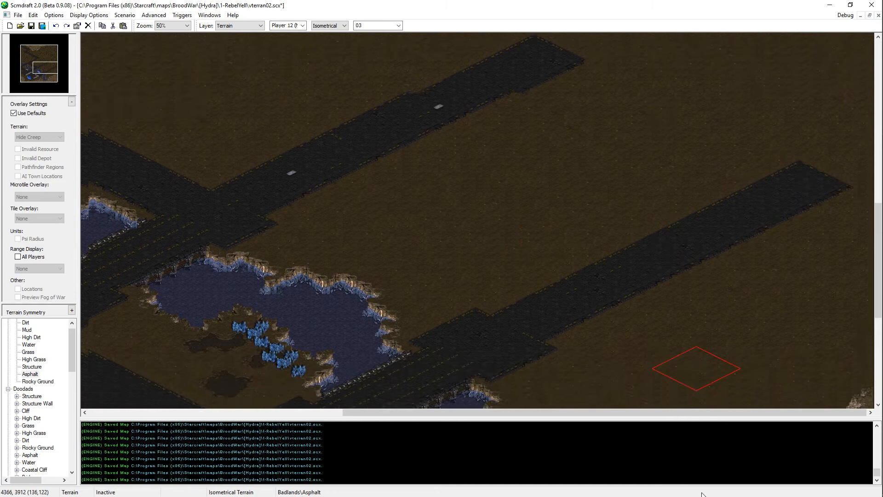
scroll(801, 216, "up", 3)
left_click(848, 237)
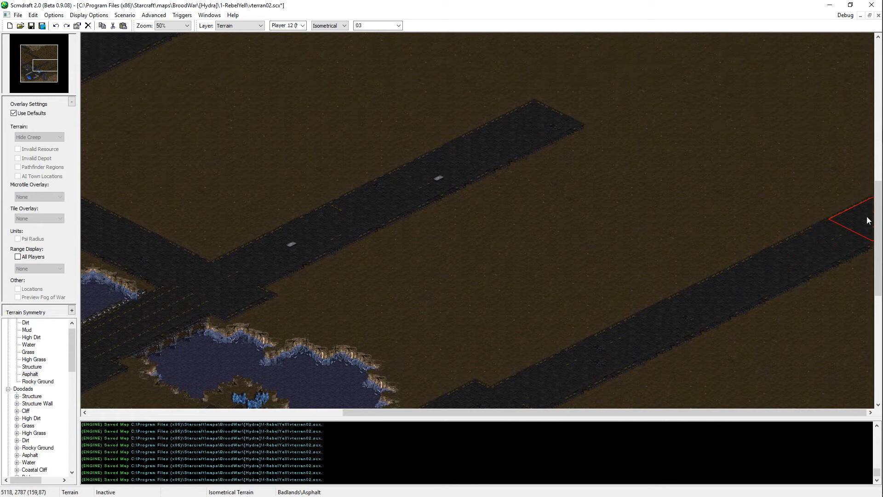
left_click(867, 219)
scroll(741, 402, "down", 3)
mouse_move(741, 406)
middle_mouse_down()
mouse_move(741, 295)
mouse_move(742, 332)
middle_mouse_up()
middle_click_drag(754, 34, 756, 153)
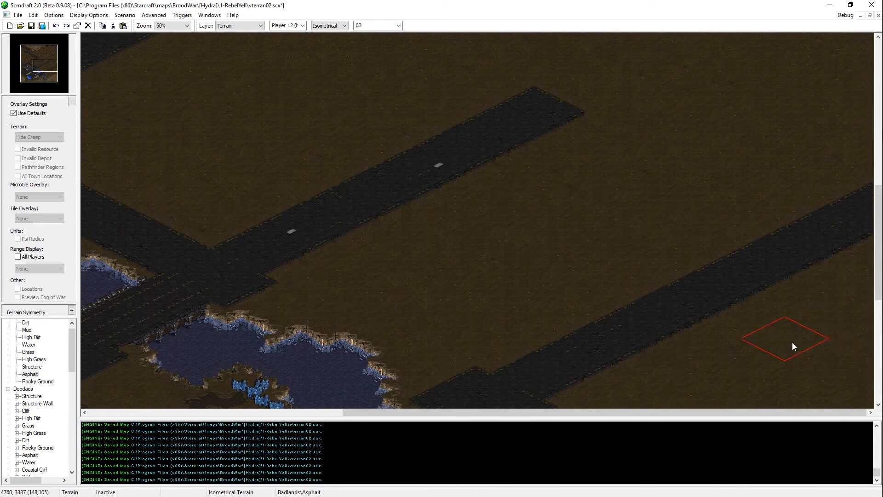
Step: Extend the second bridge's Asphalt road northeast until it reaches the map's east edge
mouse_move(745, 81)
middle_mouse_down()
mouse_move(802, 216)
mouse_move(696, 259)
middle_mouse_up()
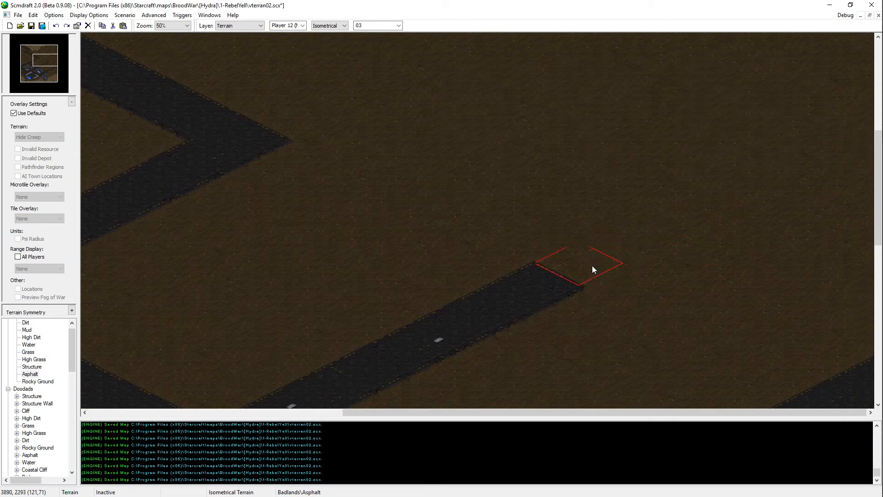
left_click(595, 259)
left_click(652, 237)
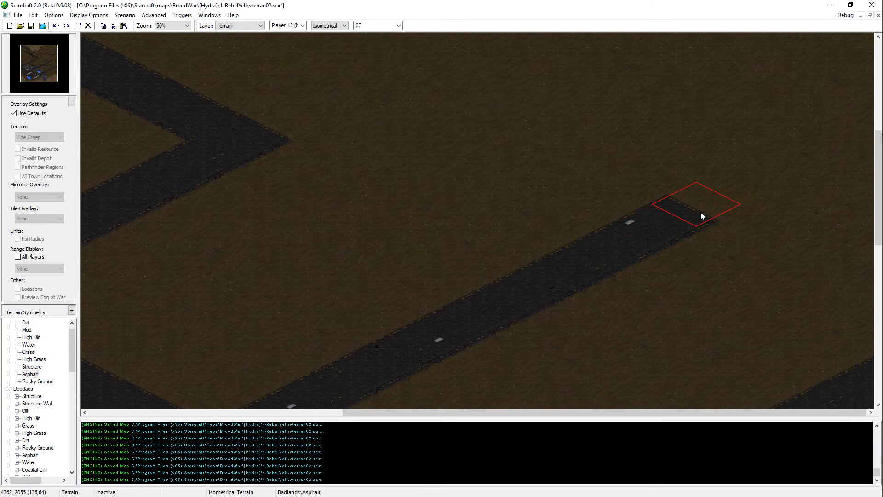
left_click_drag(700, 215, 816, 153)
scroll(752, 69, "up", 3)
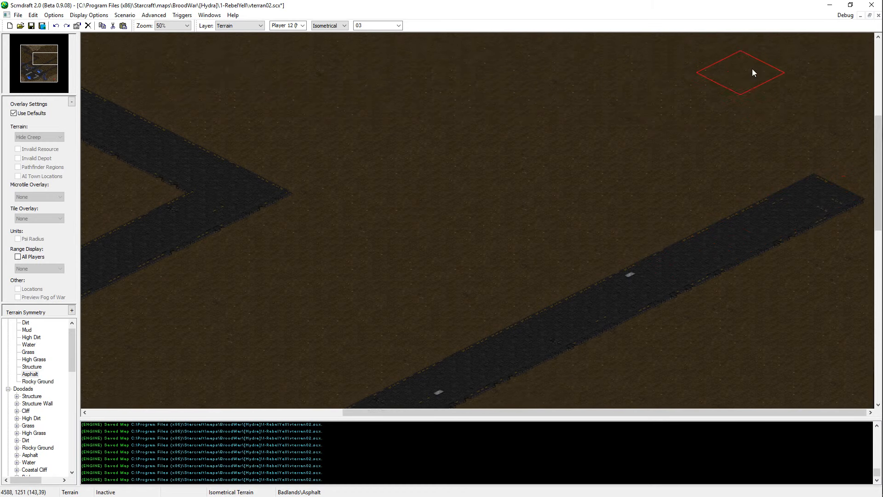
left_click(849, 206)
scroll(855, 210, "down", 1)
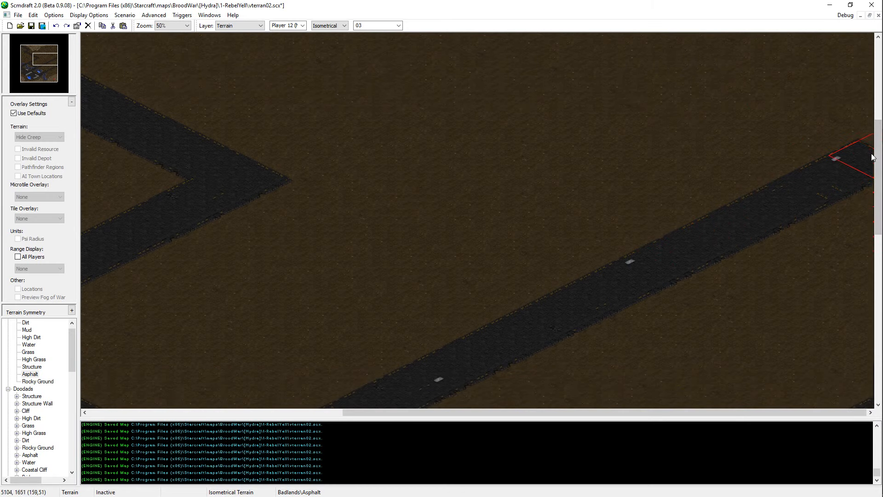
scroll(761, 368, "down", 2)
Step: Link the second bridge's road near the east edge to the northern road junction with an angled Asphalt road, and save the map
mouse_move(744, 310)
middle_mouse_down()
mouse_move(513, 8)
mouse_move(601, 48)
mouse_move(584, 69)
middle_mouse_up()
scroll(386, 209, "down", 1, "ctrl")
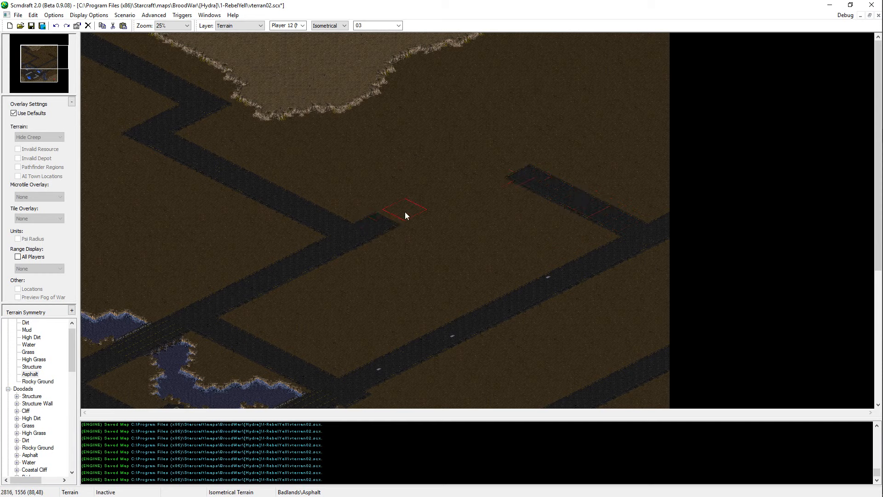
left_click_drag(441, 198, 476, 181)
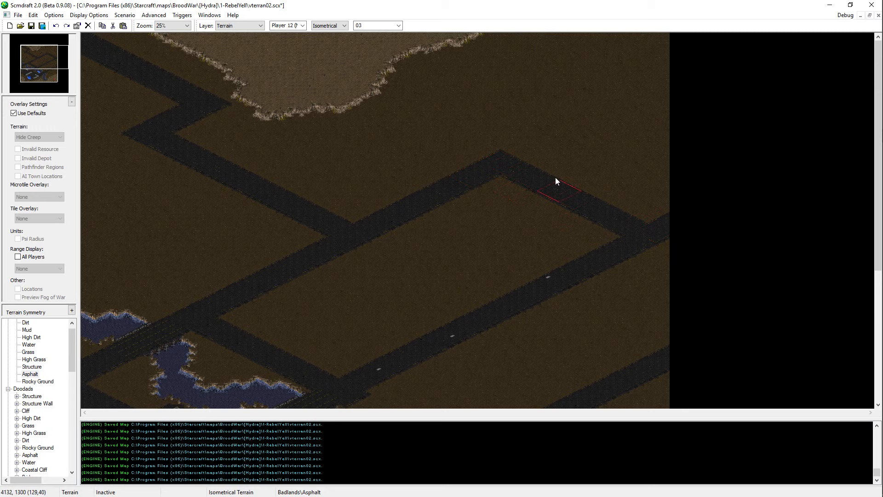
key("ctrl+s")
scroll(539, 213, "down", 2)
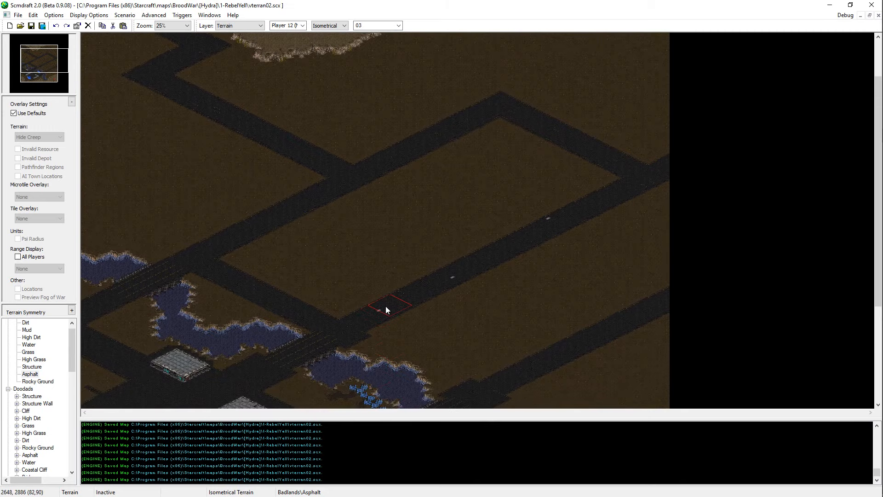
Step: Try to lay an Asphalt road northeast from the western road to the northern diagonal road
scroll(186, 147, "up", 2)
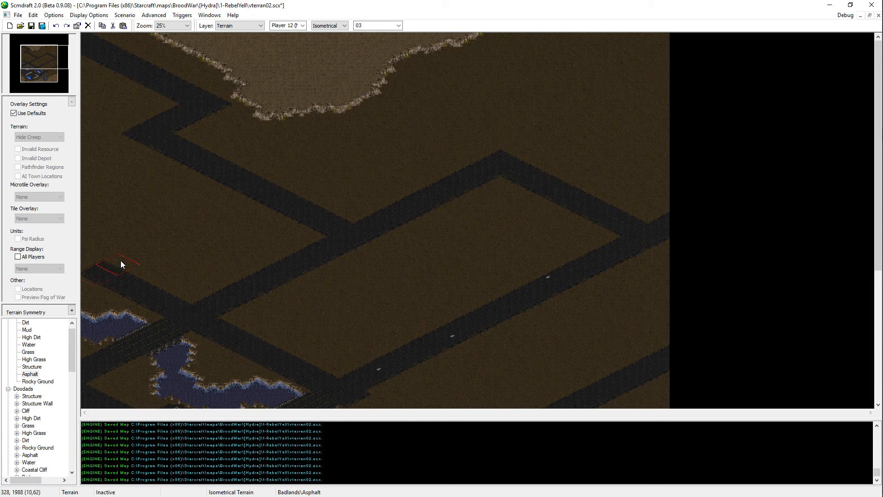
left_click_drag(154, 247, 182, 230)
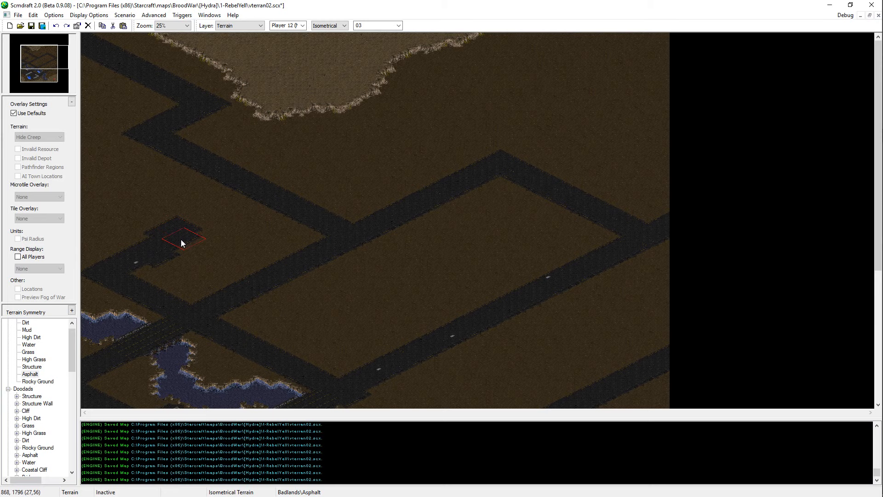
key("ctrl+z")
scroll(180, 239, "up", 1, "ctrl")
mouse_move(180, 239)
middle_mouse_down()
mouse_move(253, 253)
mouse_move(332, 285)
middle_mouse_up()
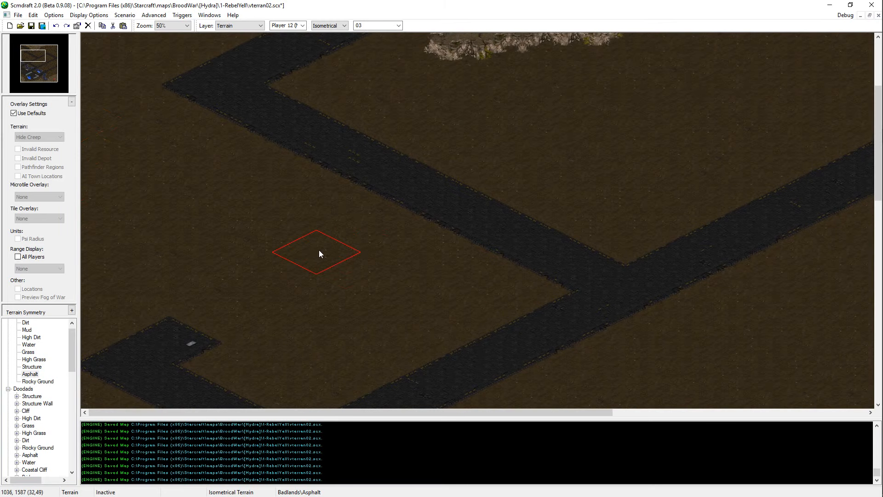
mouse_move(219, 312)
left_mouse_down()
mouse_move(280, 290)
mouse_move(382, 231)
mouse_move(216, 316)
left_mouse_up()
scroll(617, 306, "up", 5)
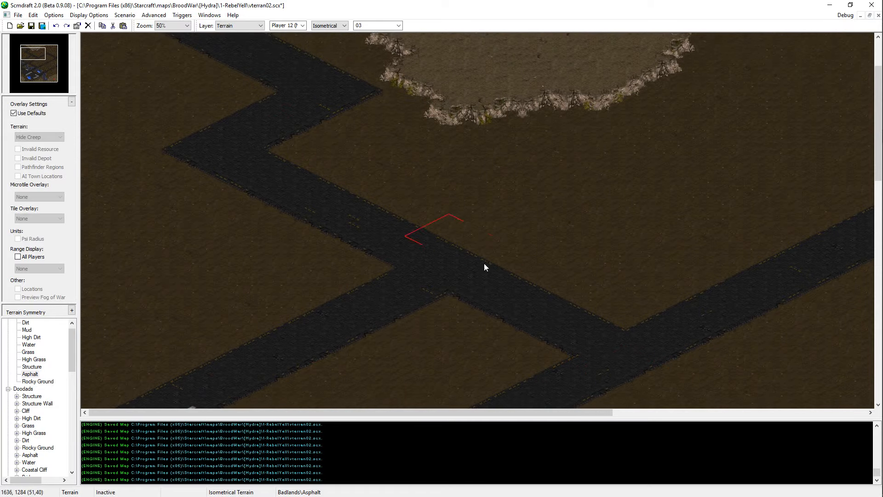
scroll(444, 234, "down", 6)
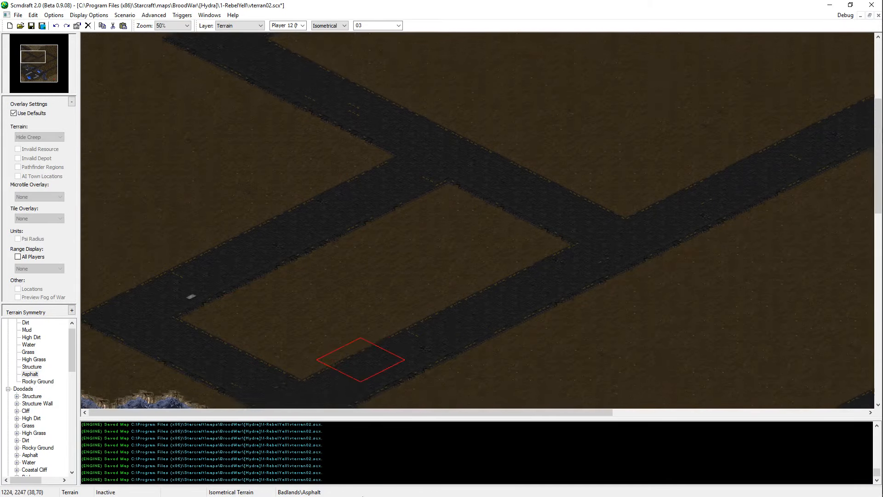
Step: Undo the trial connecting road between the western road and the northern diagonal road
key("ctrl+z")
scroll(291, 112, "up", 3)
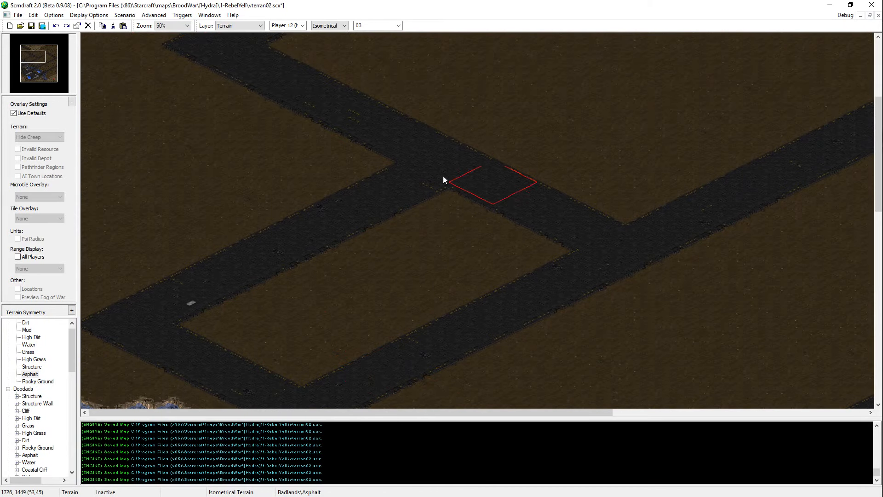
key("ctrl+z")
key("ctrl+z")
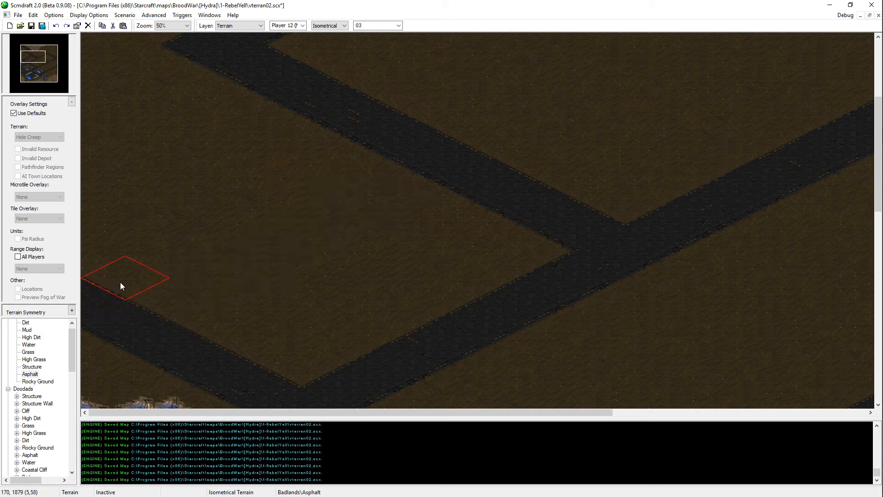
Step: Lay two parallel Asphalt roads from the map's western side northeast to the northern diagonal road
left_click_drag(120, 282, 344, 173)
scroll(276, 207, "up", 2)
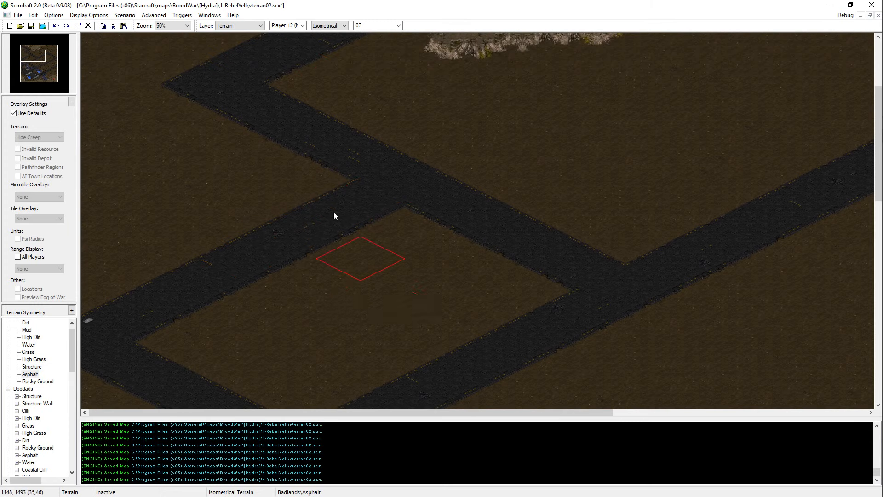
scroll(285, 207, "up", 6)
mouse_move(192, 257)
left_mouse_down()
mouse_move(164, 256)
mouse_move(88, 299)
left_mouse_up()
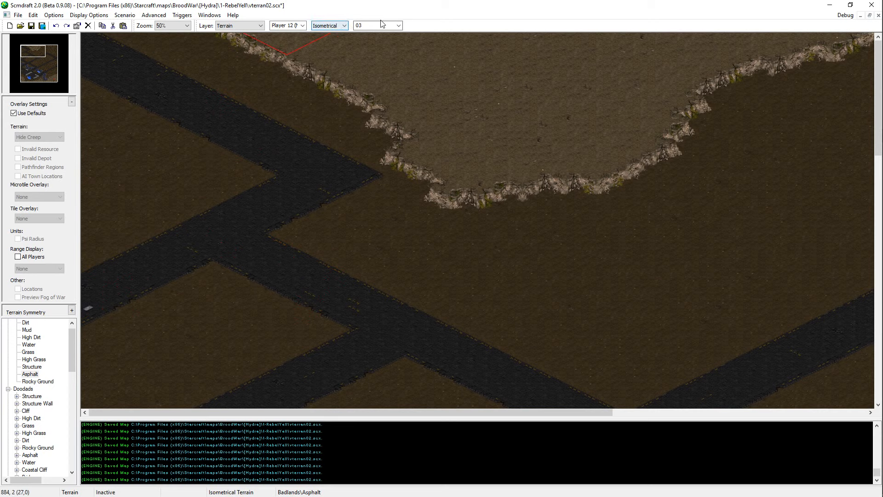
Step: Switch terrain placement to Rectangular and paint plain Asphalt over the stray markings on the northwestern roads
scroll(382, 24, "up", 2)
left_click(330, 26)
left_click(327, 39)
scroll(362, 186, "up", 1)
middle_click_drag(125, 166, 214, 183)
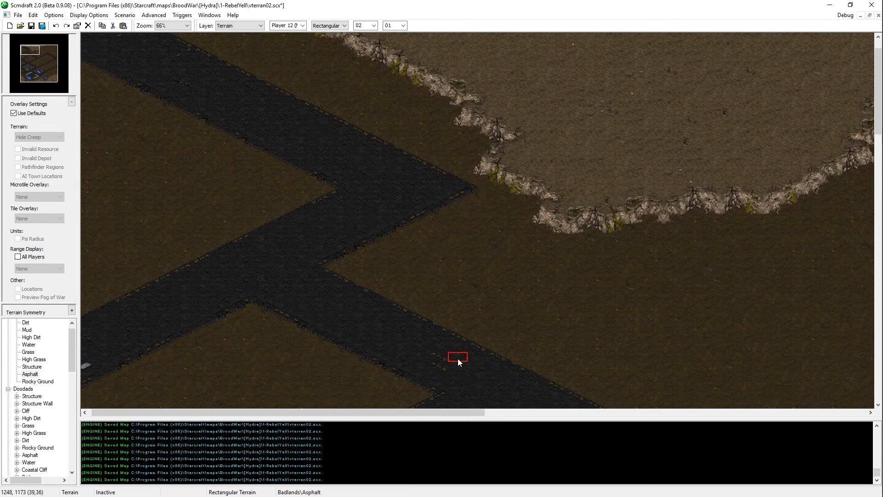
middle_click_drag(212, 66, 76, 3)
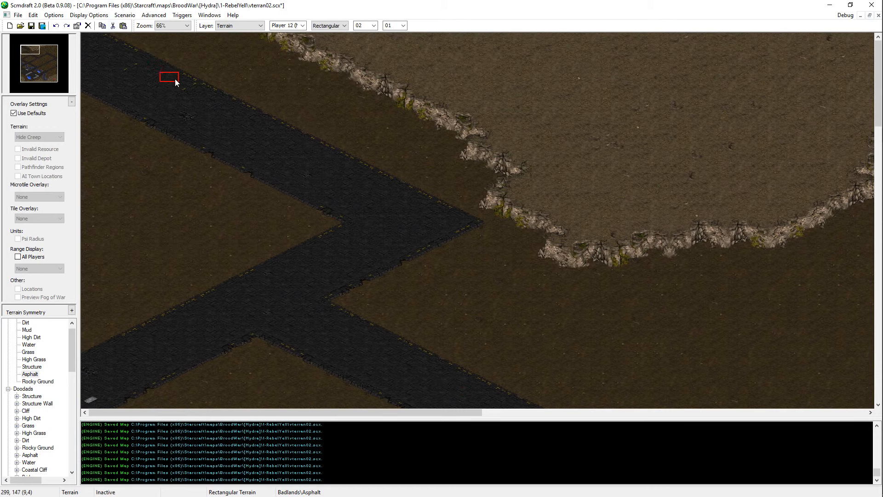
middle_click_drag(131, 70, 222, 307)
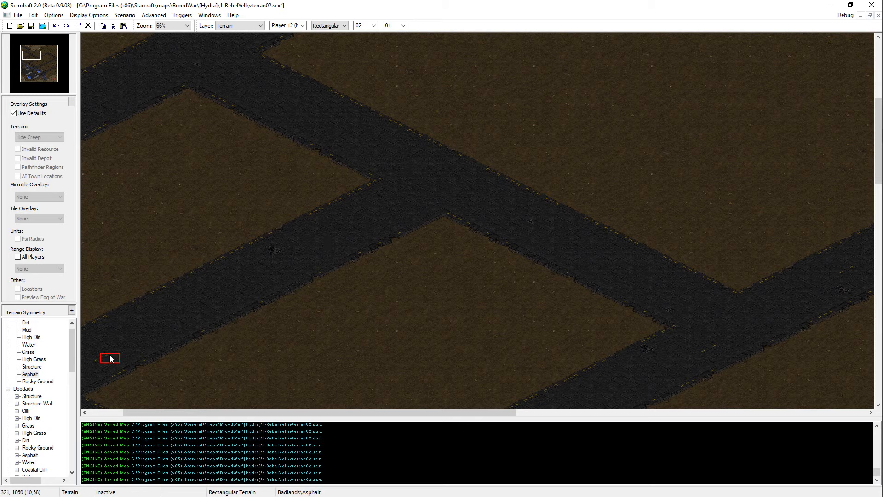
Step: Paint Asphalt over the two light gray detail tiles at the west ends of the parallel roads
key("Left")
key("Down")
key("Up")
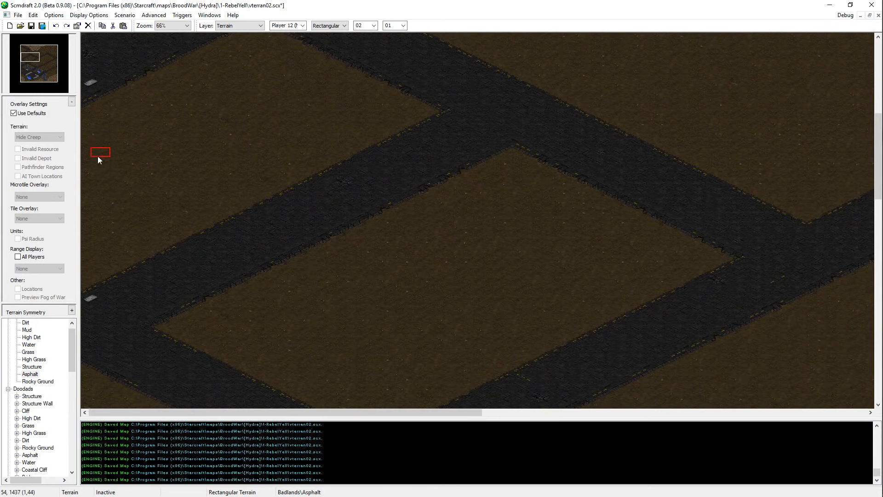
left_click(88, 84)
left_click(93, 299)
Step: Paint Asphalt over the stray lane markings at the road junction north of the northwestern bridge
key("Right")
key("Down")
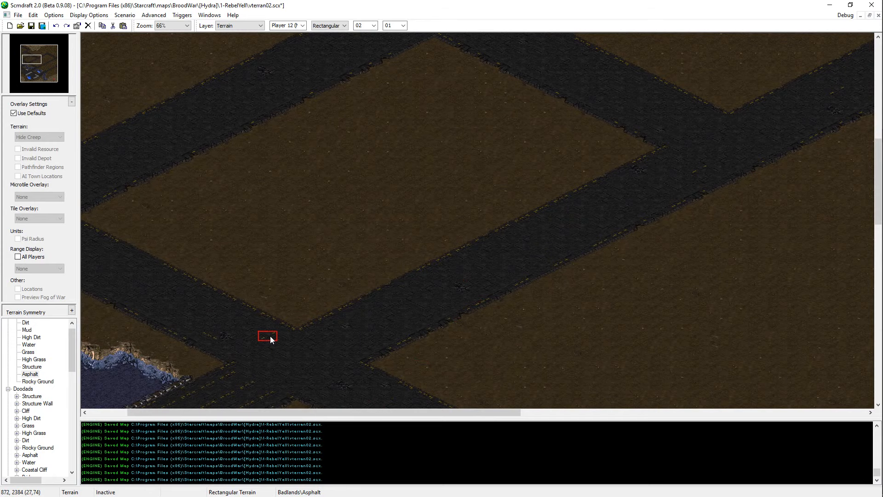
left_click(270, 336)
left_click(208, 338)
Step: Paint Asphalt over the stray markings around the junction of the northern diagonal road and the northeast-running road
key("Right")
key("Up")
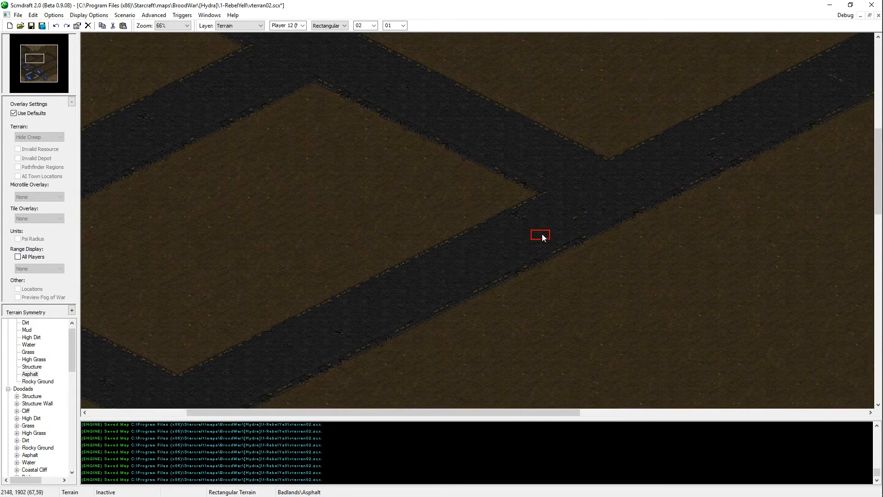
left_click(582, 217)
key("Right")
key("Up")
left_click(476, 226)
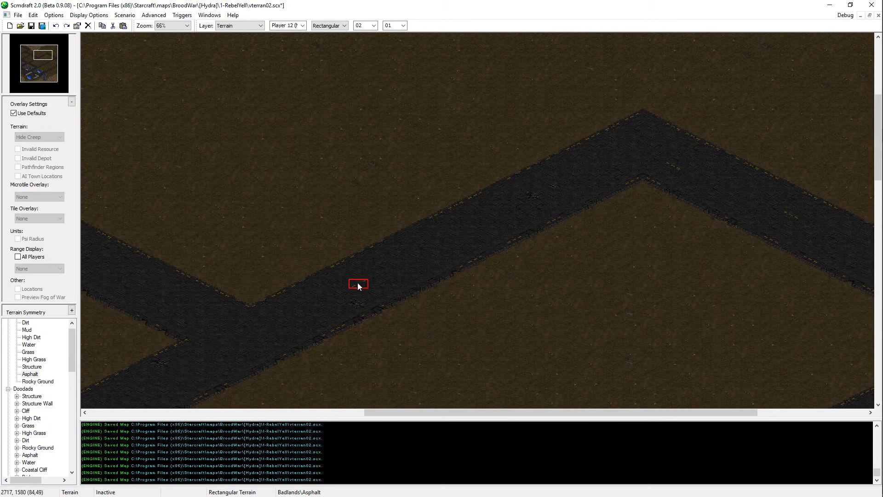
Step: Paint Asphalt over the stray lane markings on the northeastern bend and at its junction near the east edge
key("Right")
key("Up")
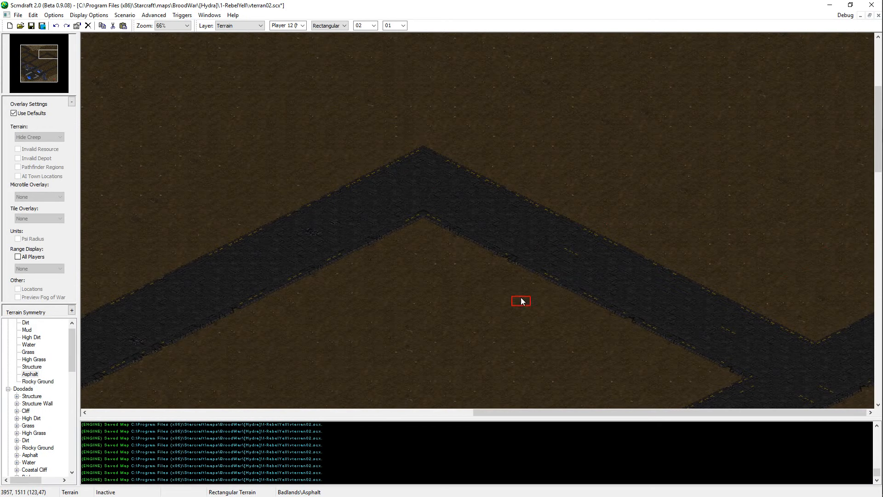
left_click(574, 259)
key("Down")
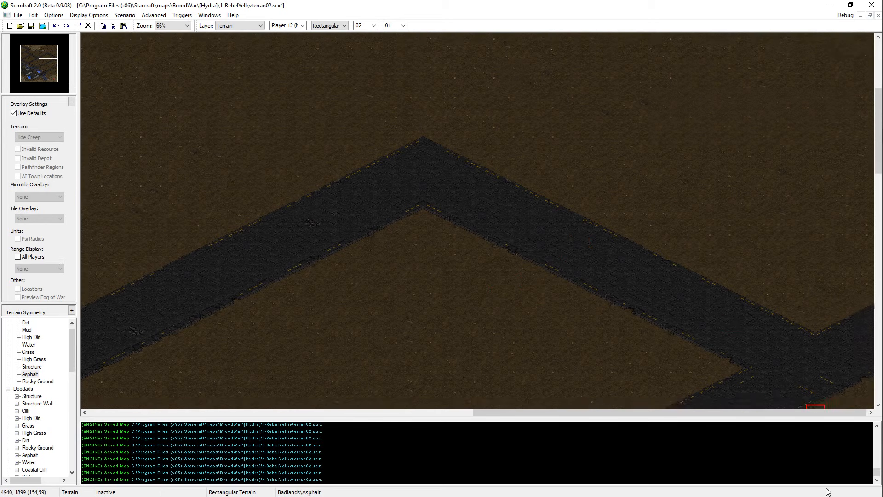
left_click(805, 278)
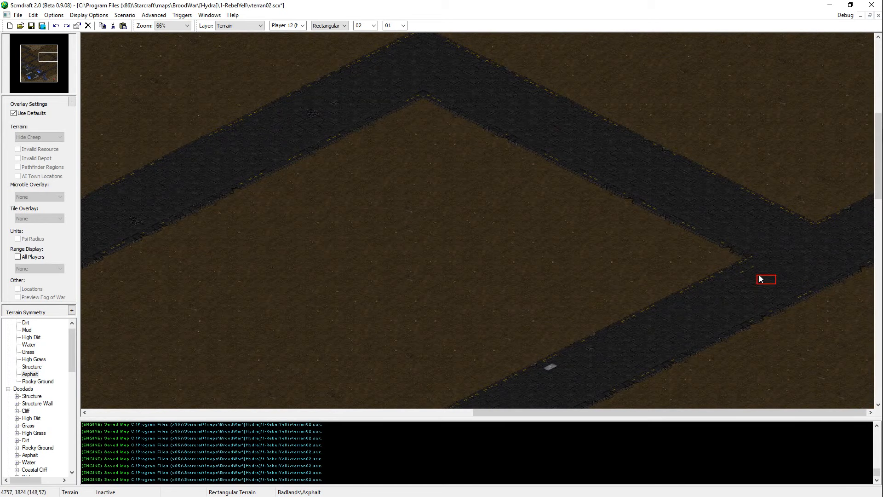
left_click(747, 272)
Step: Paint Asphalt over the stray lane markings on the middle northeast-running road and its southwest junction, and save the map
key("Down")
key("Left")
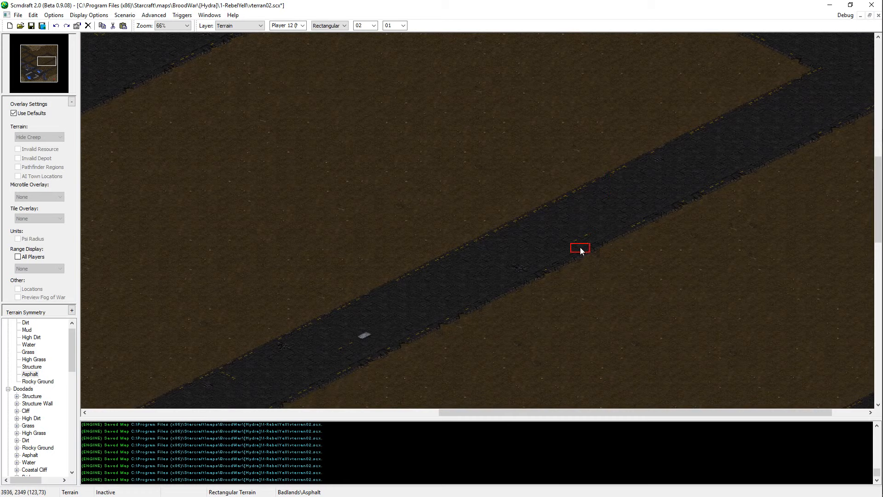
key("Down")
key("Left")
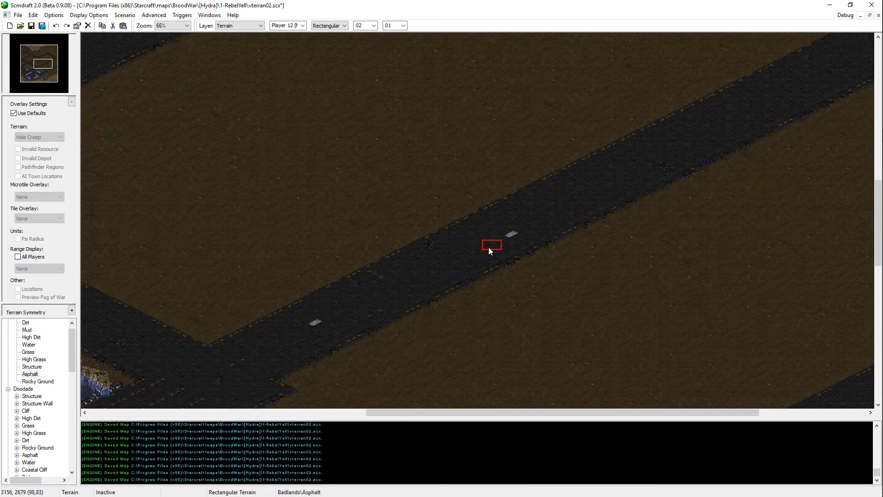
left_click(373, 278)
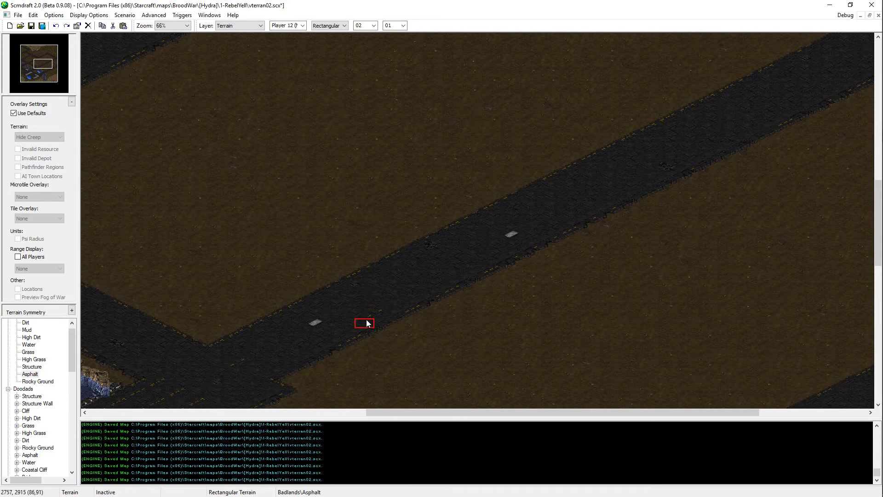
left_click(237, 363)
key("ctrl+s")
Step: Paint Asphalt over the stray markings along the road running northeast from the eastern bridge, and save the map
middle_click_drag(570, 407, 383, 254)
middle_click_drag(721, 202, 631, 265)
left_click(631, 265)
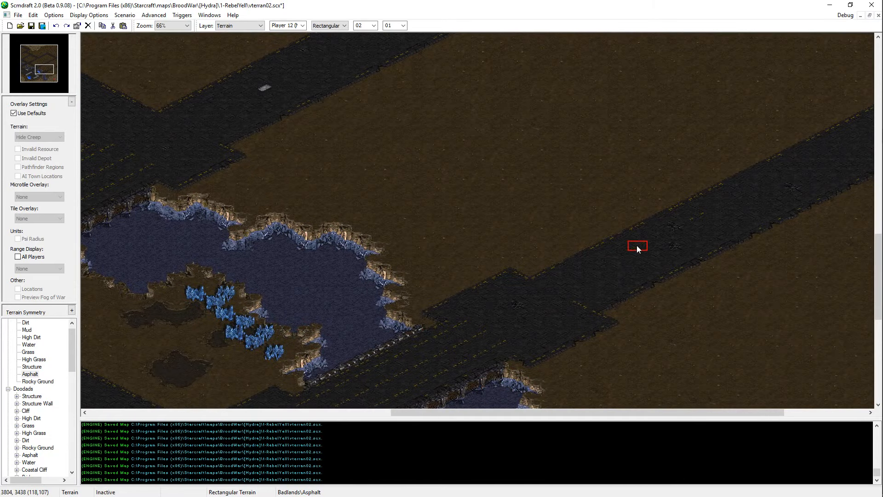
middle_click_drag(694, 216, 437, 295)
middle_click_drag(803, 163, 797, 220)
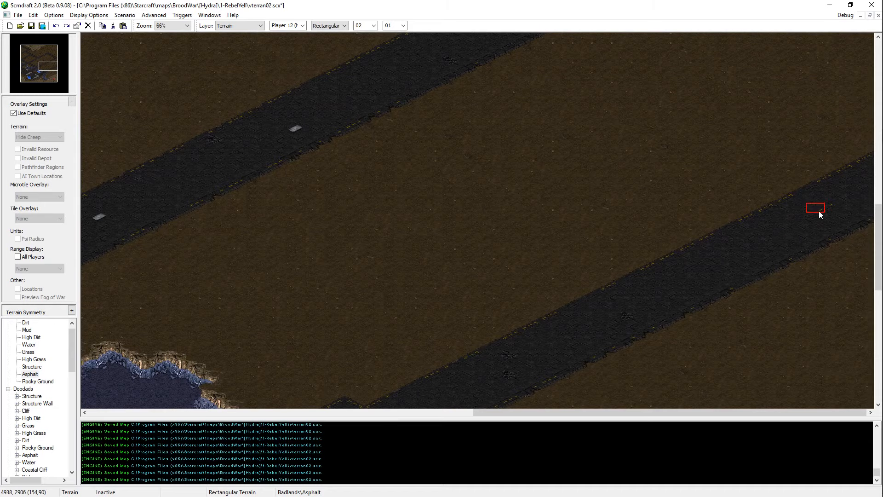
key("ctrl+s")
Step: Examine Player 1's base, the northern road network and the southeastern and northern High Dirt areas
scroll(754, 322, "down", 12)
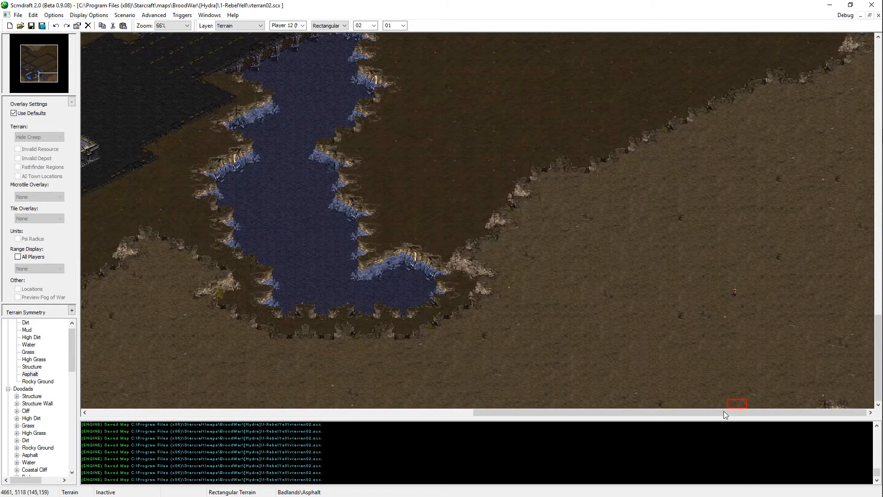
left_click_drag(725, 414, 439, 412)
scroll(329, 299, "up", 1)
middle_click_drag(336, 298, 531, 319)
middle_click_drag(717, 42, 631, 189)
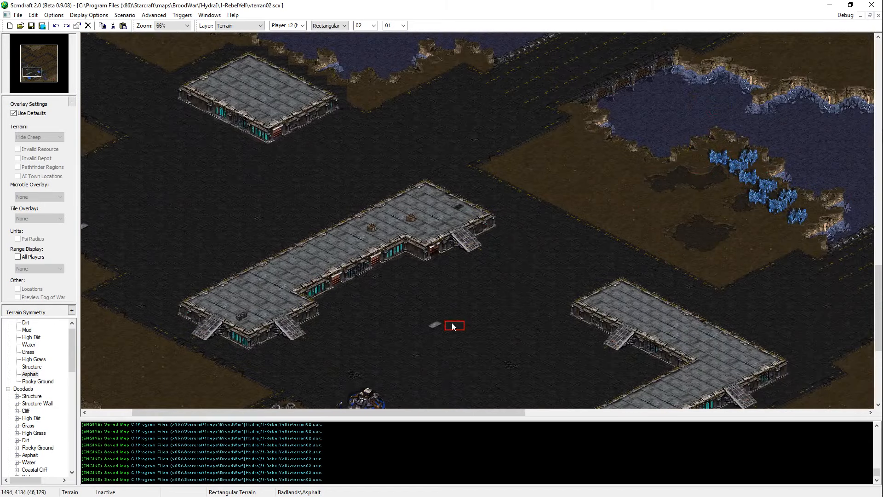
middle_click_drag(603, 277, 92, 150)
middle_click_drag(405, 279, 357, 37)
mouse_move(402, 1)
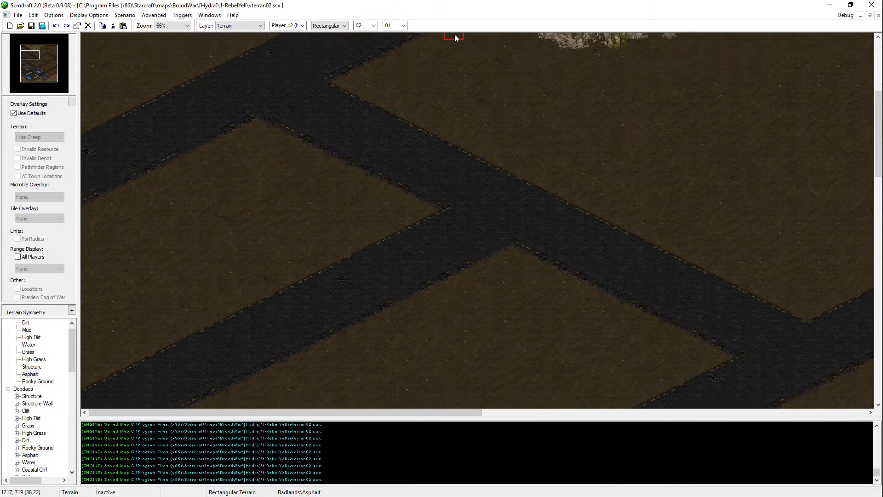
mouse_move(302, 0)
mouse_move(473, 256)
middle_mouse_down()
mouse_move(495, 256)
mouse_move(848, 395)
middle_mouse_up()
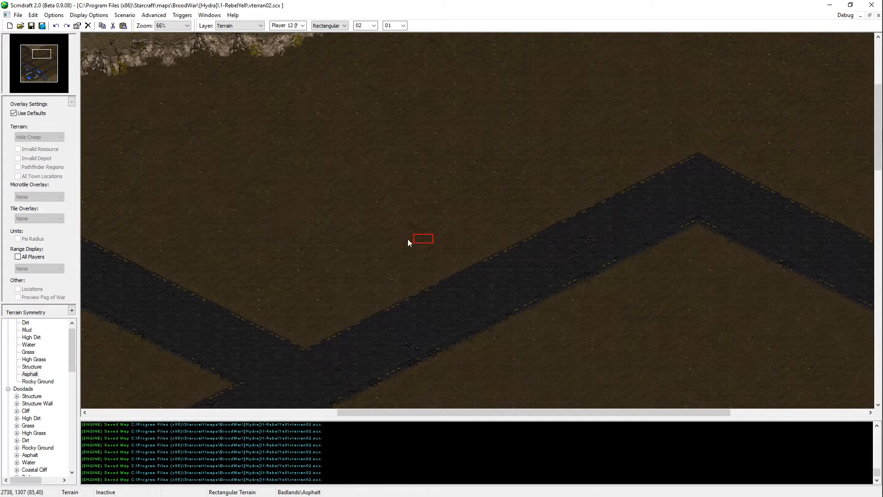
middle_click_drag(614, 301, 593, 150)
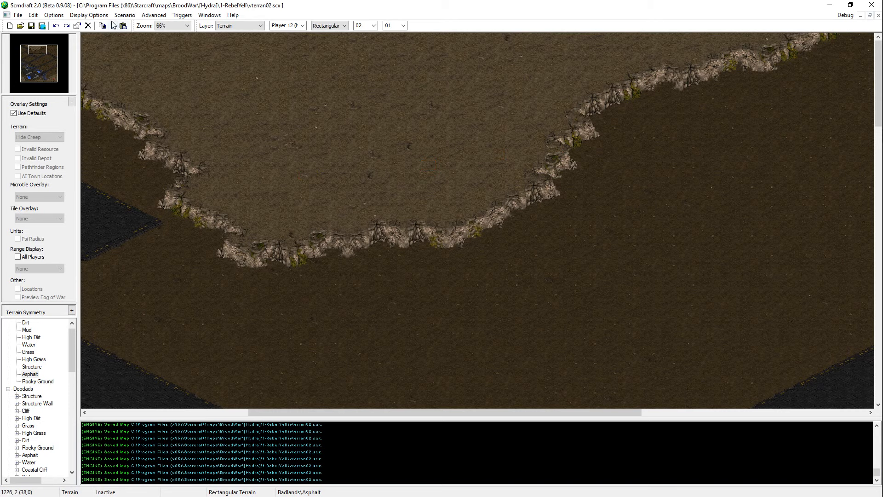
Step: Resize the map to a width of 192, with Badlands Dirt as base terrain and border smoothing on
key("alt+Tab")
key("alt+Tab")
key("Escape")
left_click(125, 14)
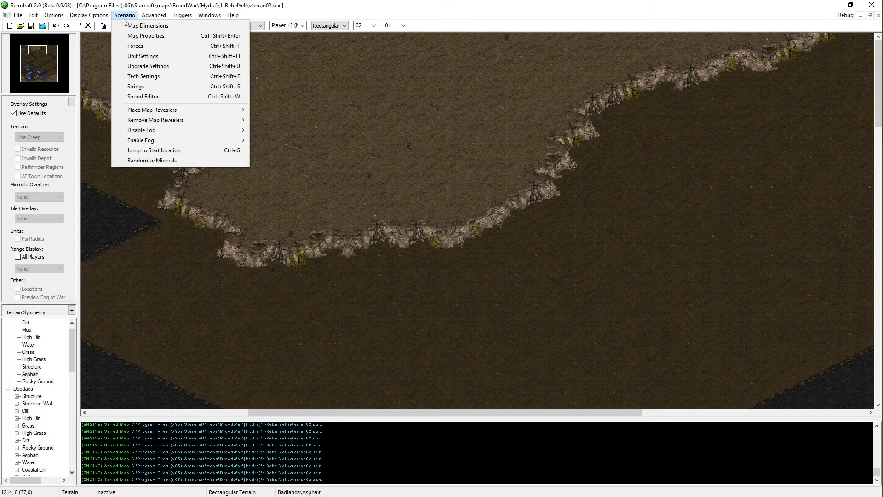
left_click(133, 26)
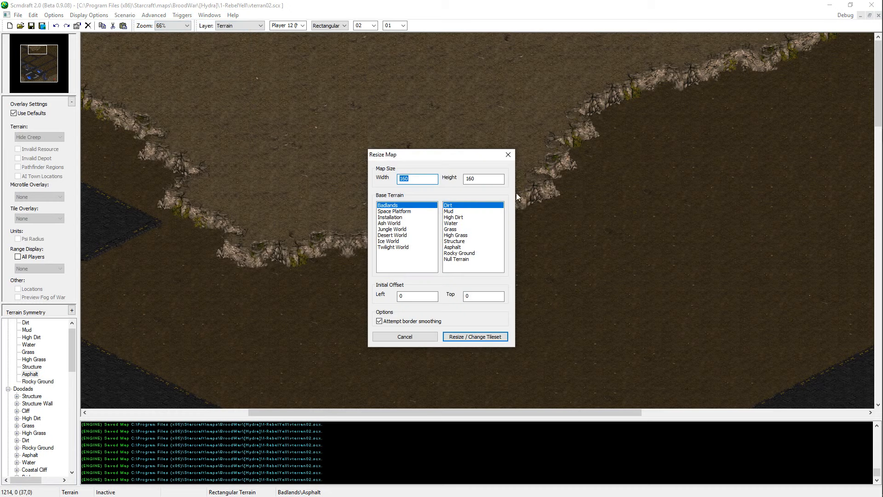
type("192")
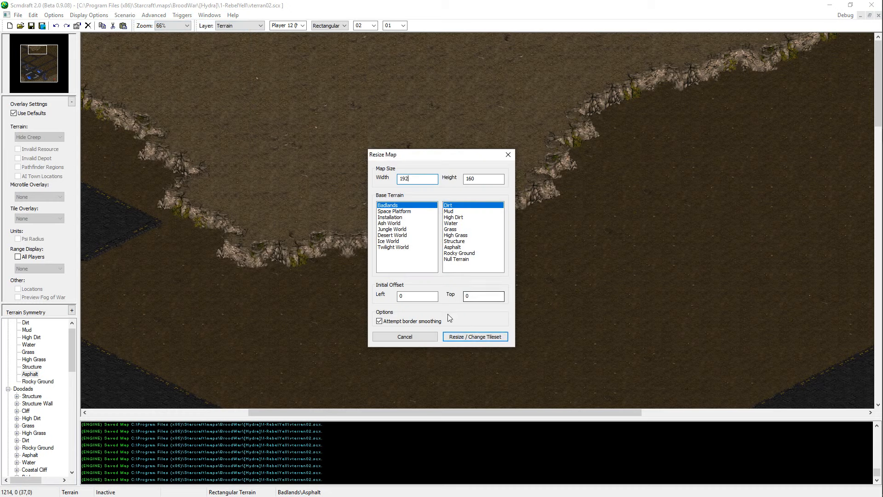
left_click(460, 337)
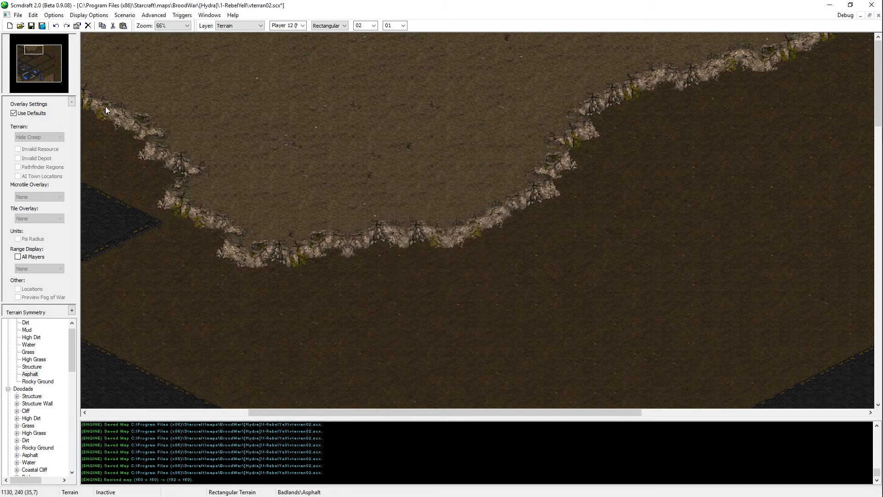
Step: Fill the black column beside the southeastern plateau with High Dirt, using a rectangular brush 2 wide and 14 high
right_click(520, 349)
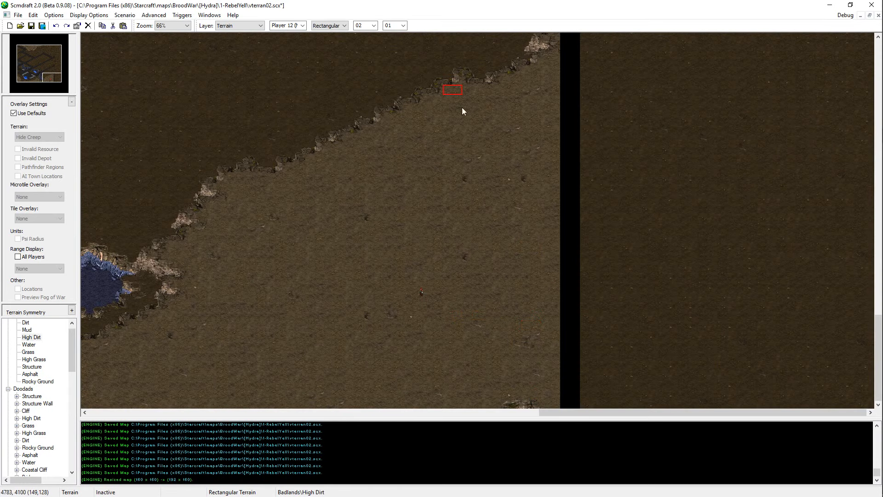
double_click(392, 26)
type("11")
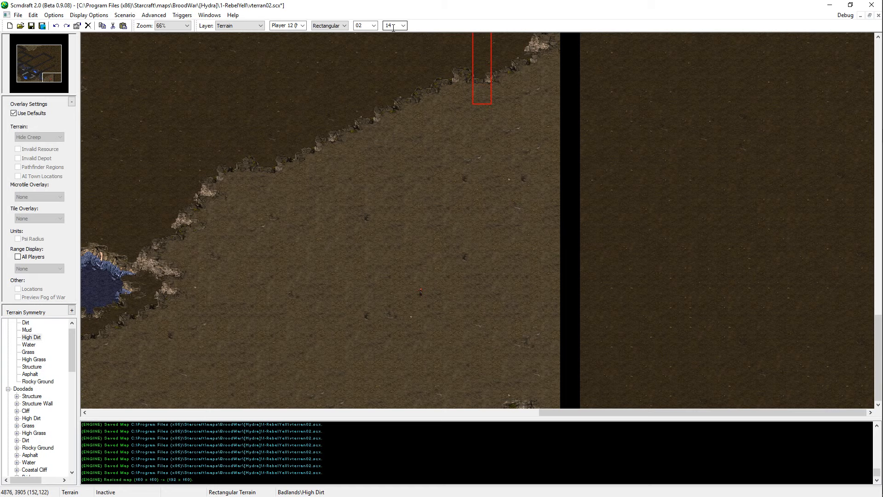
left_click(576, 366)
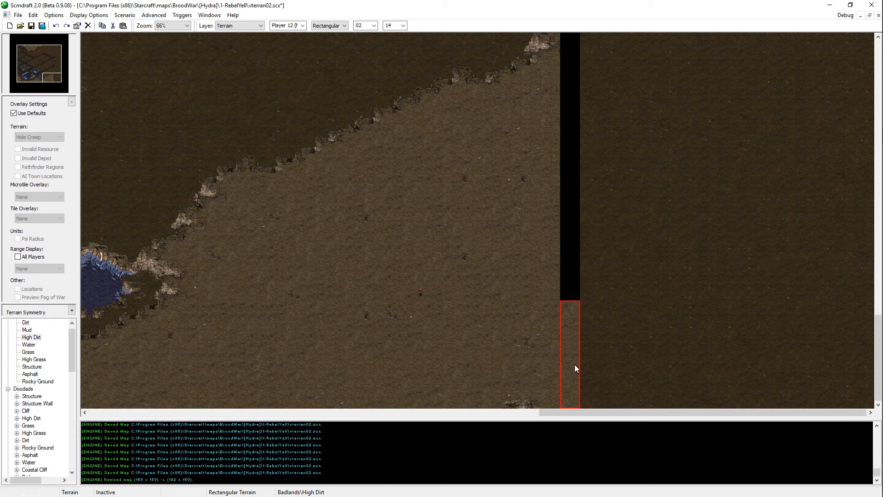
left_click(574, 269)
left_click(574, 133)
scroll(563, 274, "up", 3)
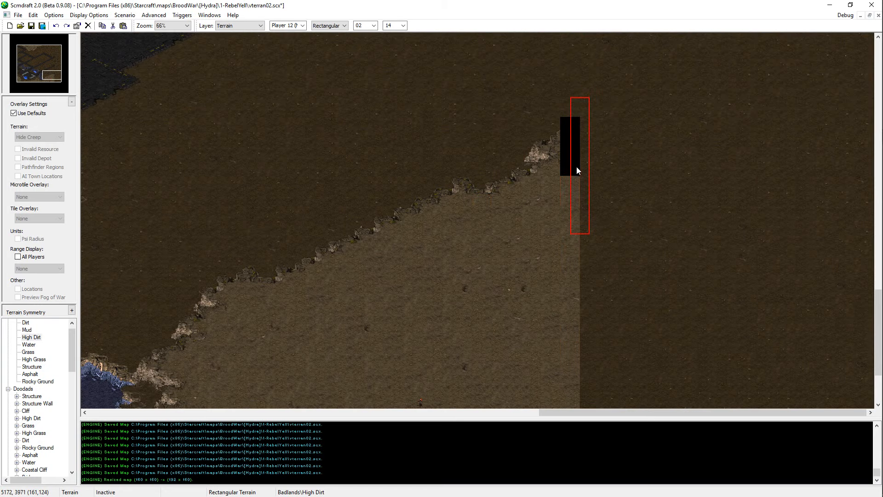
left_click(570, 184)
Step: Extend the southeastern High Dirt plateau eastward past the filled column with an isometrical brush of size 1
double_click(387, 26)
type("01")
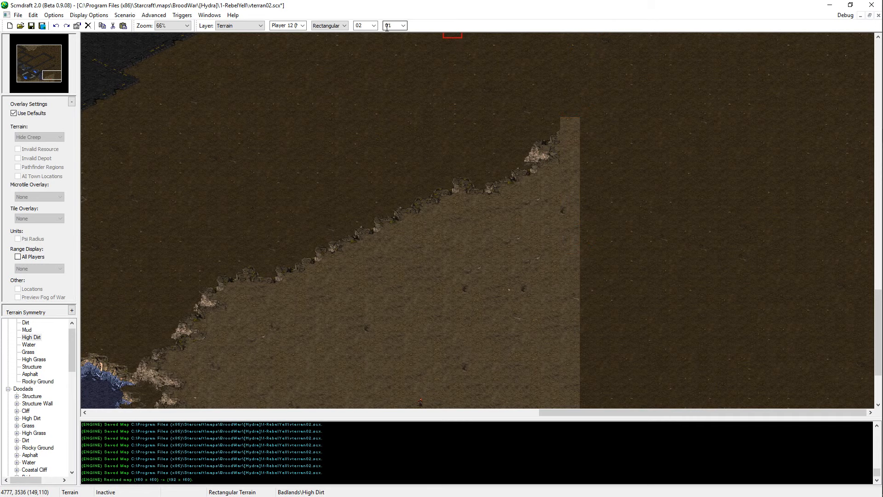
left_click(326, 26)
left_click(324, 39)
mouse_move(618, 151)
left_mouse_down()
mouse_move(612, 167)
mouse_move(563, 200)
mouse_move(587, 345)
left_mouse_up()
middle_click_drag(624, 227, 630, 117)
mouse_move(569, 391)
left_mouse_down()
mouse_move(592, 381)
mouse_move(713, 439)
mouse_move(532, 391)
mouse_move(604, 340)
left_mouse_up()
Step: Reshape the plateau's southeast slope, cutting into it with Dirt and refilling it with High Dirt down to the south map edge
right_click(716, 270)
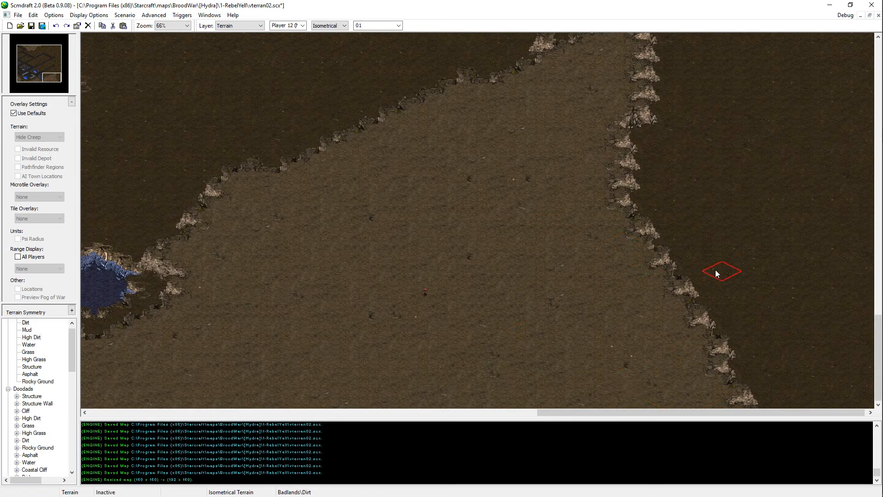
mouse_move(711, 384)
left_mouse_down()
mouse_move(492, 425)
mouse_move(696, 389)
mouse_move(694, 329)
left_mouse_up()
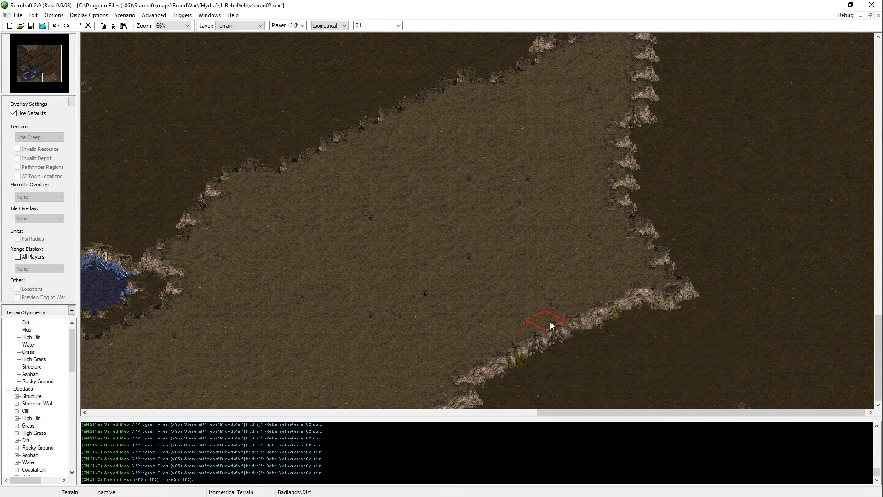
right_click(552, 325)
mouse_move(476, 329)
left_mouse_down()
mouse_move(473, 409)
mouse_move(522, 388)
mouse_move(529, 407)
left_mouse_up()
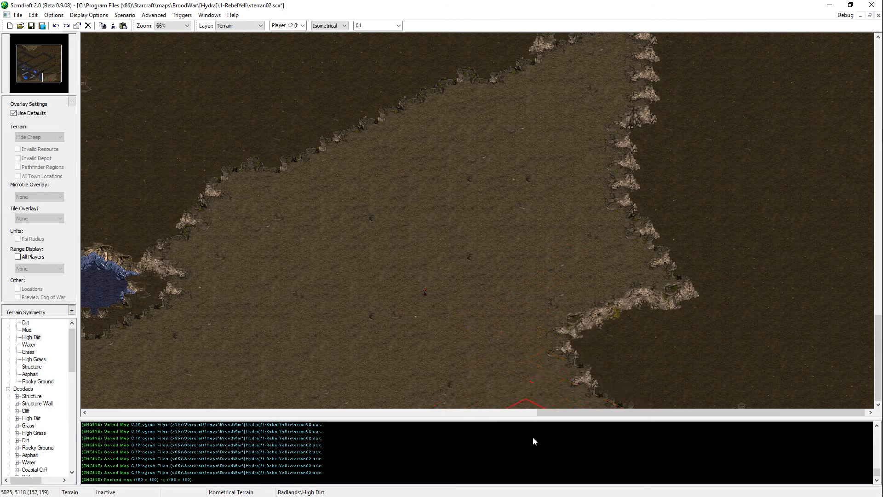
mouse_move(532, 437)
left_mouse_down()
mouse_move(644, 441)
mouse_move(594, 383)
mouse_move(610, 398)
left_mouse_up()
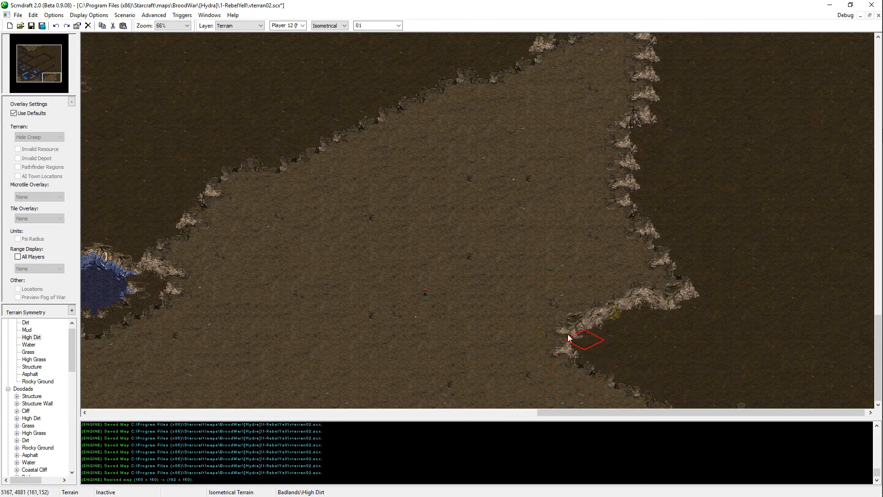
mouse_move(569, 338)
left_mouse_down()
mouse_move(733, 400)
mouse_move(716, 351)
mouse_move(789, 393)
left_mouse_up()
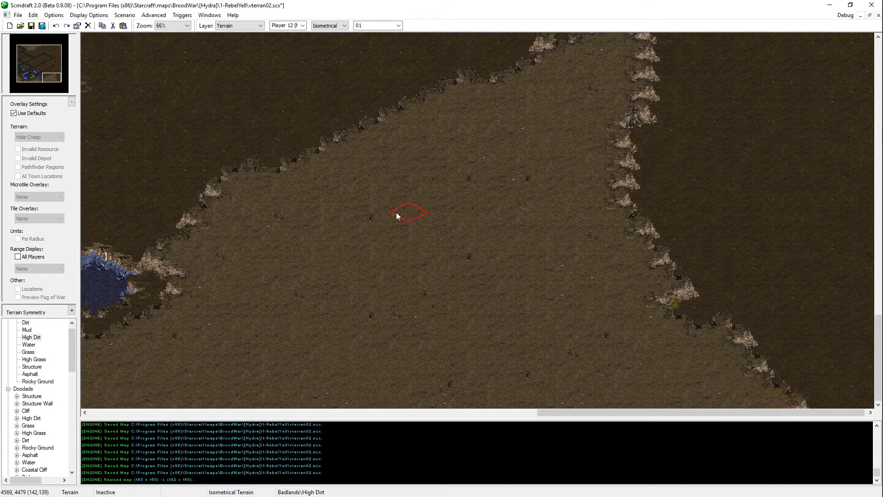
Step: Examine the outline of the southeastern plateau and its surroundings from the lake to the new east map edge
key("Up")
key("Up")
key("Up")
key("Up")
key("Left")
key("Down")
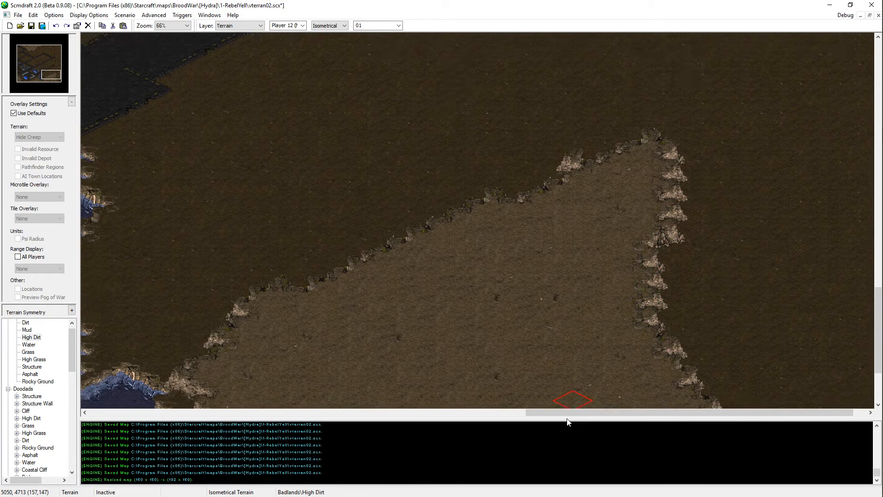
key("Left")
key("Left")
key("Left")
key("Left")
key("Left")
key("Down")
key("Down")
key("Down")
key("Down")
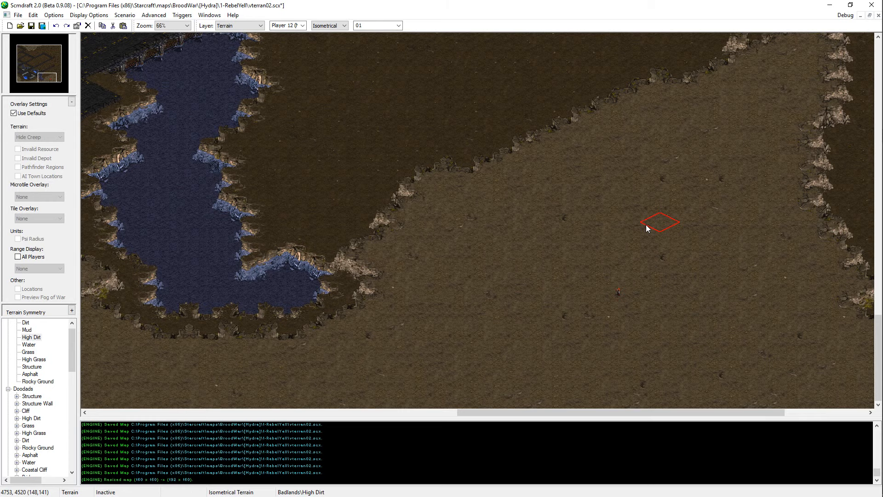
key("Right")
key("Up")
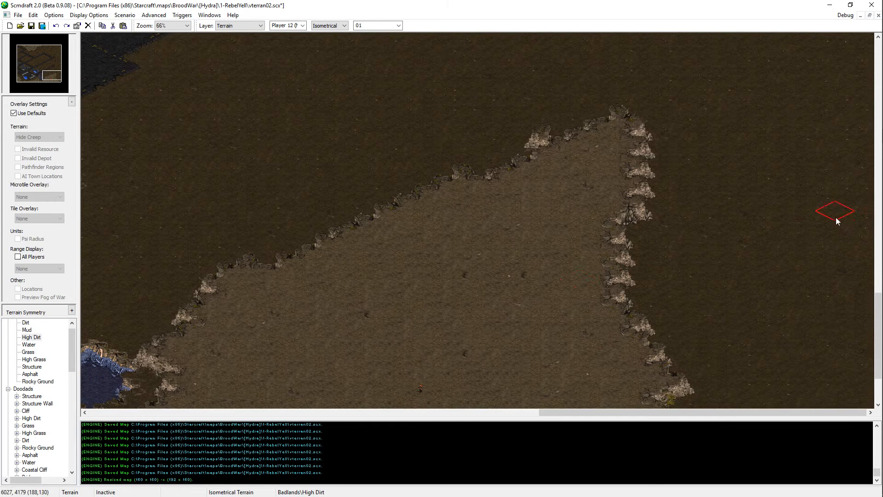
Step: Widen and round the northern tip of the southeastern plateau with High Dirt, and save the map
key("Up")
key("Up")
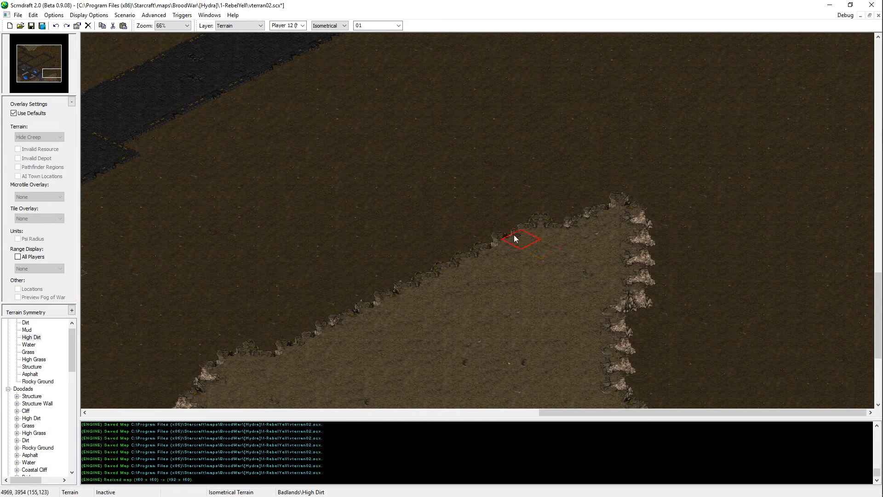
left_click(515, 236)
left_click(590, 187)
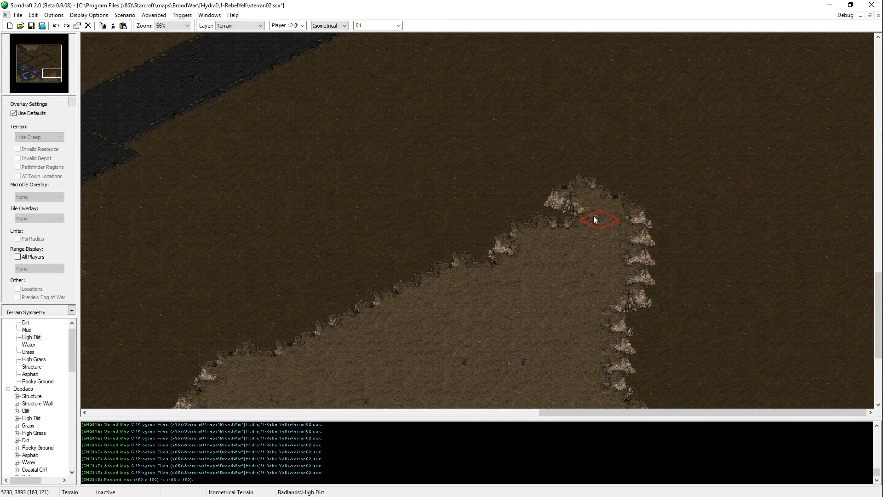
left_click(562, 213)
key("Down")
left_click(560, 177)
left_click(553, 184)
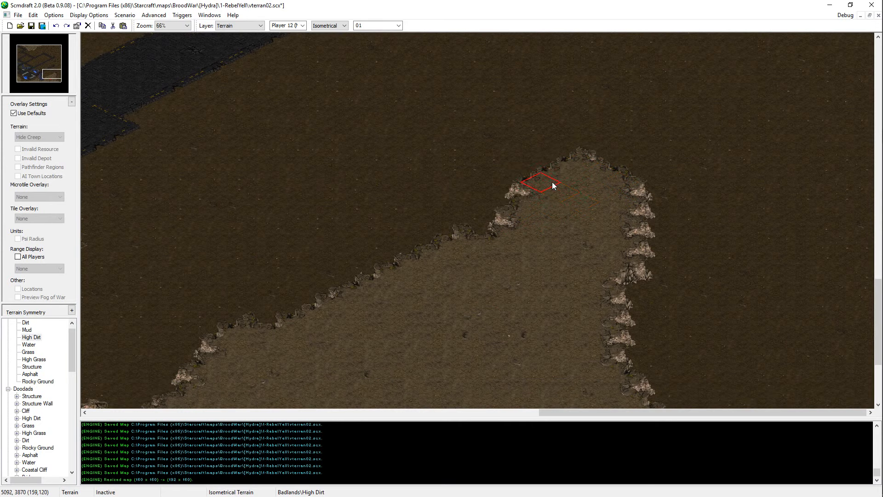
key("ctrl+s")
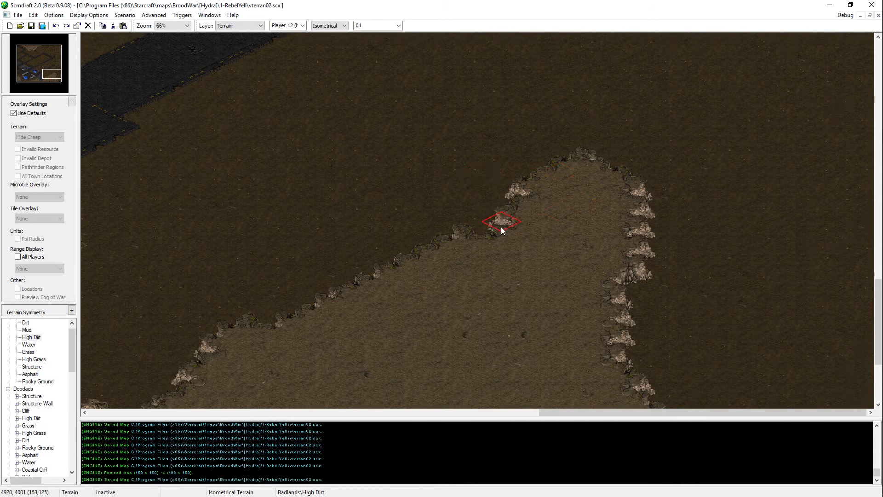
scroll(565, 183, "down", 5)
scroll(643, 276, "up", 2)
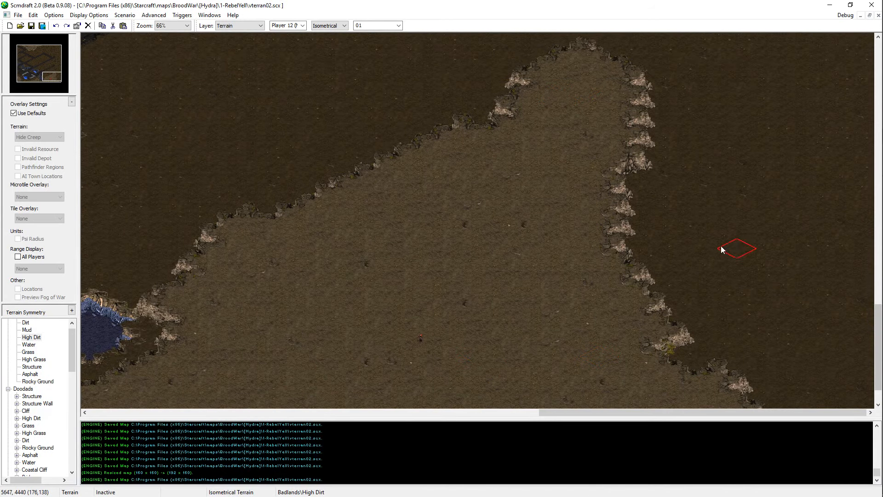
scroll(578, 216, "up", 3)
mouse_move(658, 208)
left_mouse_down()
mouse_move(645, 257)
mouse_move(659, 275)
left_mouse_up()
scroll(644, 277, "up", 3)
key("ctrl+z")
mouse_move(652, 280)
middle_mouse_down()
mouse_move(389, 457)
mouse_move(471, 314)
middle_mouse_up()
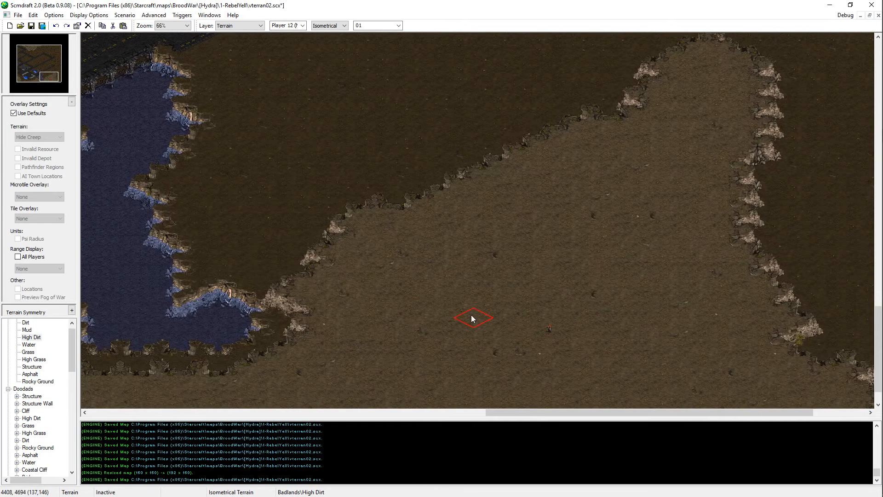
Step: Extend the east slope of the southeastern plateau farther out with High Dirt
key("Right")
key("Down")
key("Right")
key("Up")
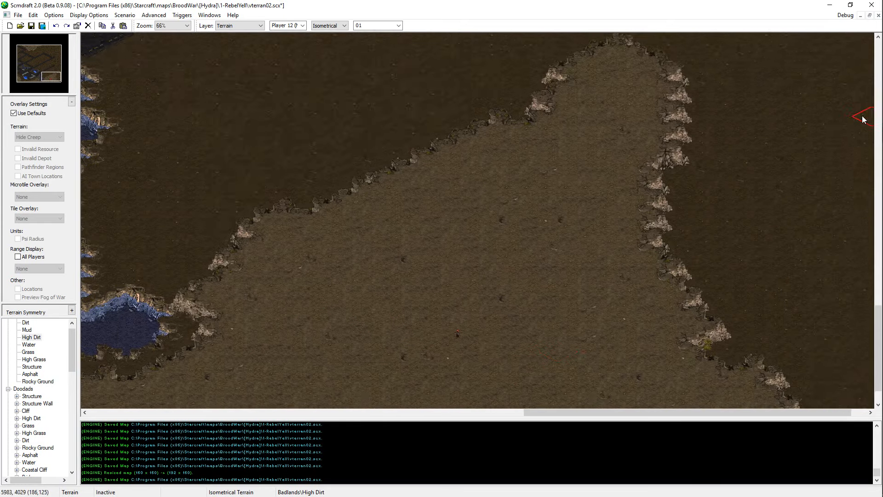
mouse_move(496, 322)
middle_mouse_down()
mouse_move(426, 345)
mouse_move(478, 289)
mouse_move(565, 324)
mouse_move(92, 381)
mouse_move(357, 371)
mouse_move(375, 307)
mouse_move(850, 407)
mouse_move(872, 401)
middle_mouse_up()
scroll(376, 307, "down", 2)
right_click(800, 262)
mouse_move(713, 336)
left_mouse_down()
mouse_move(679, 307)
mouse_move(716, 346)
mouse_move(658, 305)
mouse_move(811, 404)
mouse_move(732, 200)
mouse_move(706, 209)
left_mouse_up()
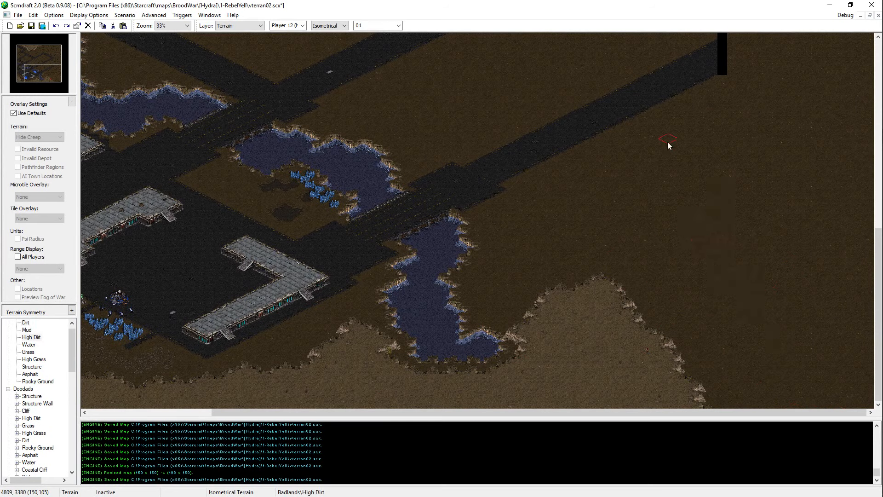
Step: Extend the southeastern plateau north with High Dirt, outlining it from the asphalt road down to the lake and filling it to the east
mouse_move(655, 159)
left_mouse_down()
mouse_move(702, 164)
mouse_move(673, 177)
mouse_move(741, 146)
left_mouse_up()
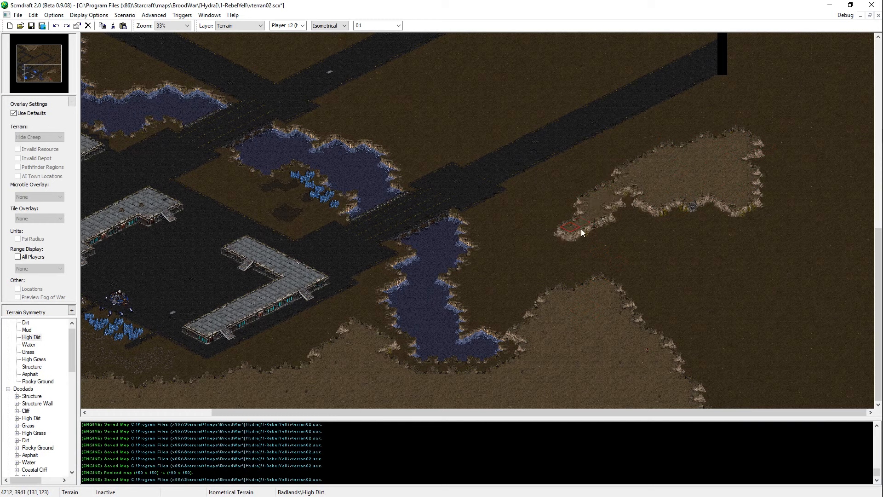
mouse_move(581, 228)
left_mouse_down()
mouse_move(575, 242)
mouse_move(489, 297)
left_mouse_up()
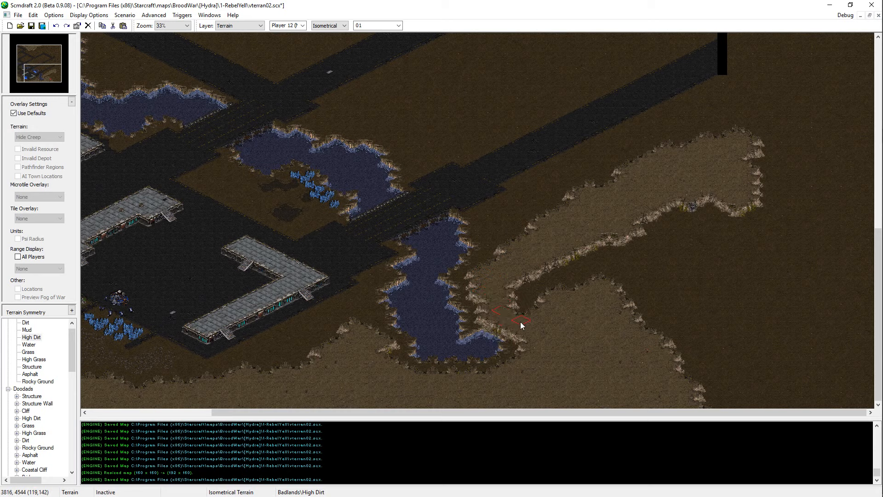
mouse_move(520, 324)
left_mouse_down()
mouse_move(485, 279)
mouse_move(470, 276)
left_mouse_up()
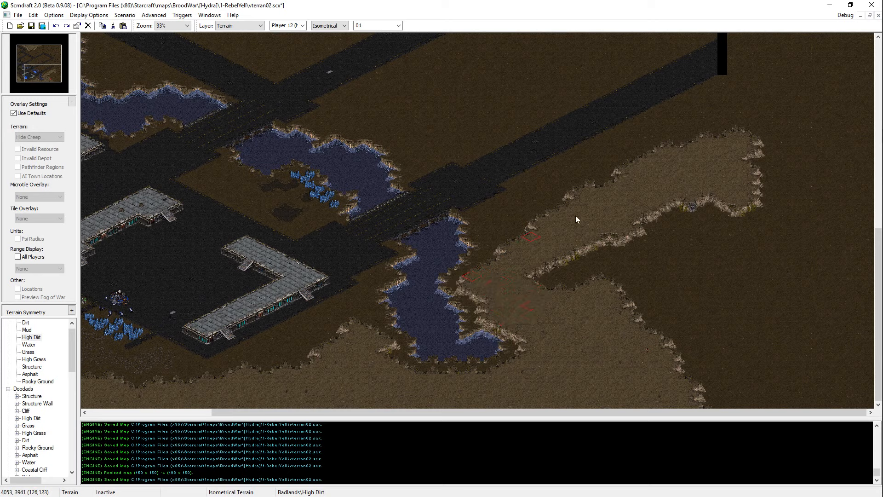
mouse_move(552, 271)
left_mouse_down()
mouse_move(669, 205)
mouse_move(663, 325)
mouse_move(689, 275)
mouse_move(692, 299)
mouse_move(759, 308)
left_mouse_up()
mouse_move(678, 409)
left_mouse_down()
mouse_move(730, 407)
mouse_move(666, 419)
left_mouse_up()
right_click(676, 363)
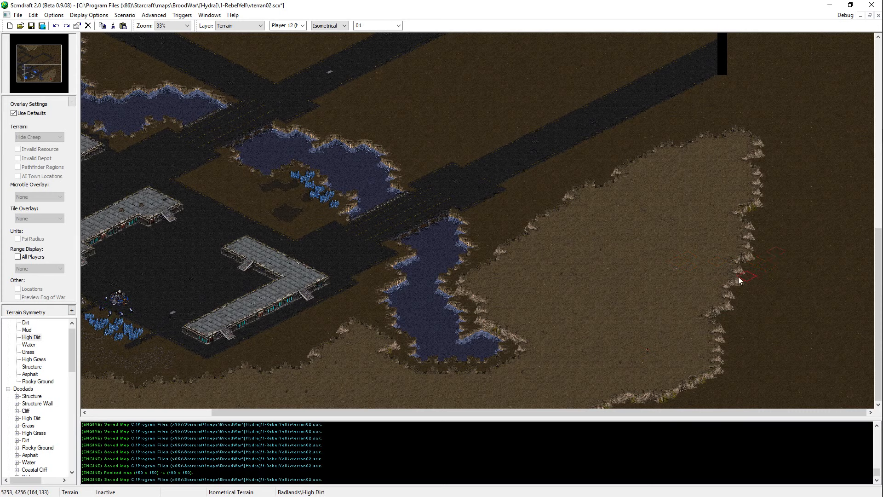
mouse_move(738, 277)
left_mouse_down()
mouse_move(722, 299)
mouse_move(729, 285)
left_mouse_up()
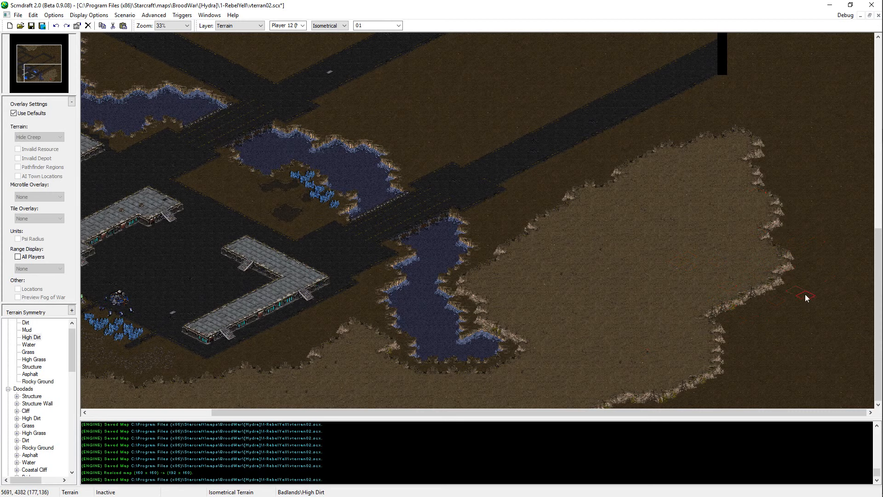
Step: Extend the two eastern asphalt roads past the old map edge, covering the black gaps at their ends
scroll(803, 285, "up", 2)
scroll(690, 299, "up", 8)
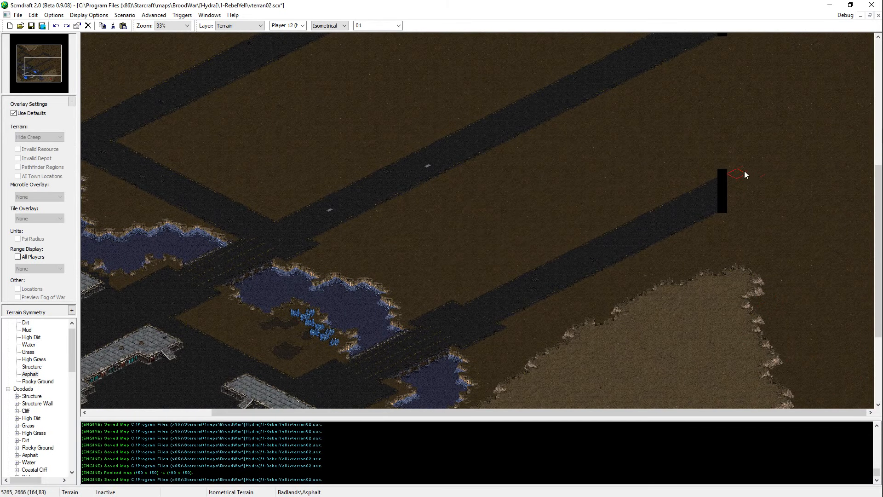
mouse_move(709, 205)
left_mouse_down()
mouse_move(768, 178)
mouse_move(717, 205)
mouse_move(757, 175)
mouse_move(732, 185)
left_mouse_up()
scroll(749, 187, "up", 8)
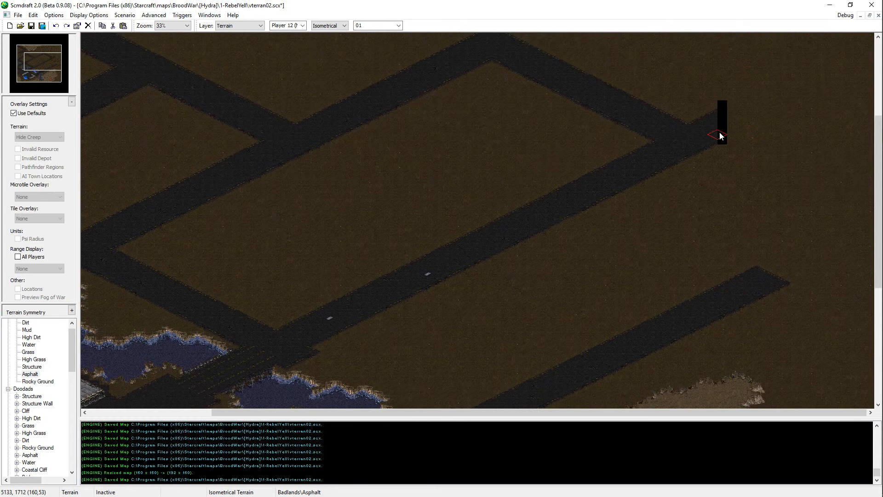
mouse_move(720, 134)
left_mouse_down()
mouse_move(741, 112)
mouse_move(774, 107)
left_mouse_up()
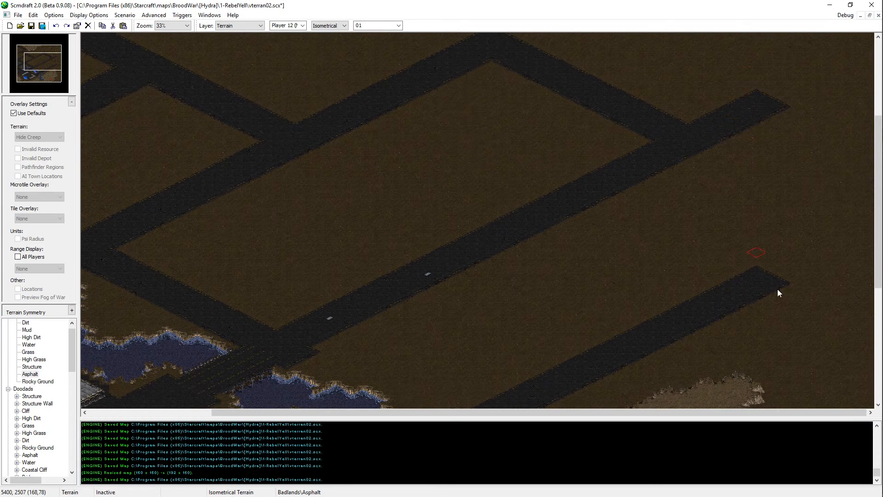
Step: Paint a large Structure platform in the northeast corner of the map
scroll(776, 291, "up", 11)
scroll(754, 368, "down", 9)
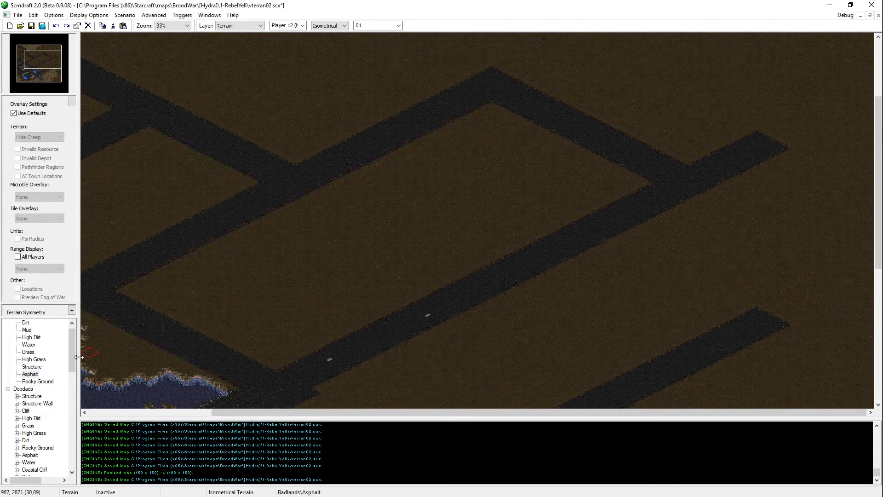
left_click(32, 366)
scroll(531, 70, "up", 5)
scroll(697, 282, "up", 4)
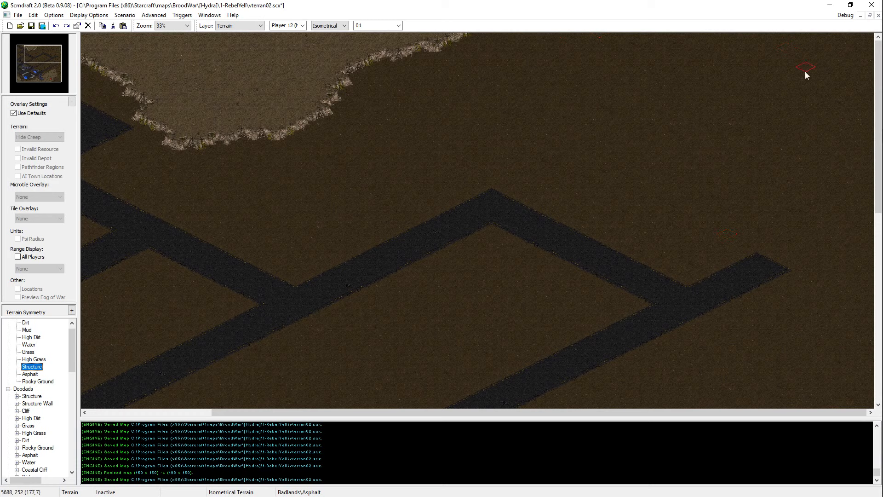
mouse_move(670, 69)
left_mouse_down()
mouse_move(694, 48)
mouse_move(639, 49)
mouse_move(666, 46)
mouse_move(637, 61)
mouse_move(667, 75)
mouse_move(788, 50)
mouse_move(865, 104)
mouse_move(802, 39)
mouse_move(860, 45)
mouse_move(762, 55)
left_mouse_up()
mouse_move(750, 59)
left_mouse_down()
mouse_move(871, 125)
mouse_move(769, 54)
left_mouse_up()
key("Down")
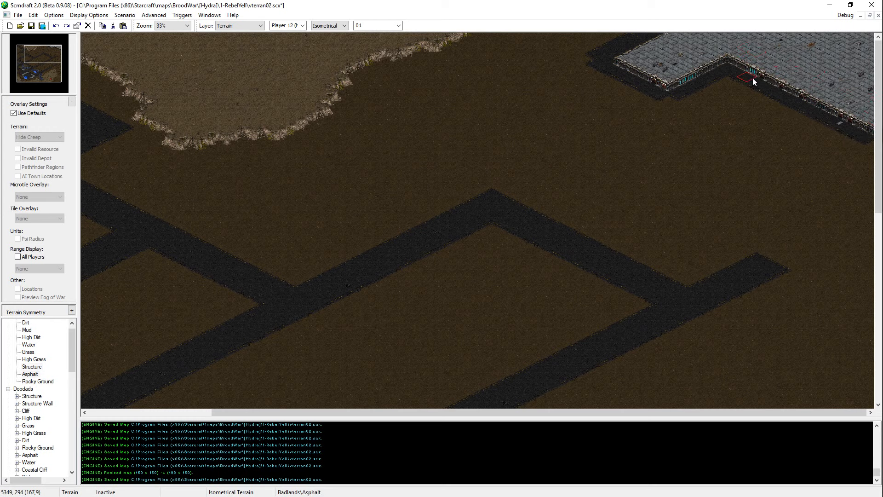
Step: Widen the asphalt along the northeast platform's southwest side into a broad straight band, trimming its edge with Dirt
mouse_move(842, 131)
left_mouse_down()
mouse_move(729, 93)
mouse_move(733, 116)
left_mouse_up()
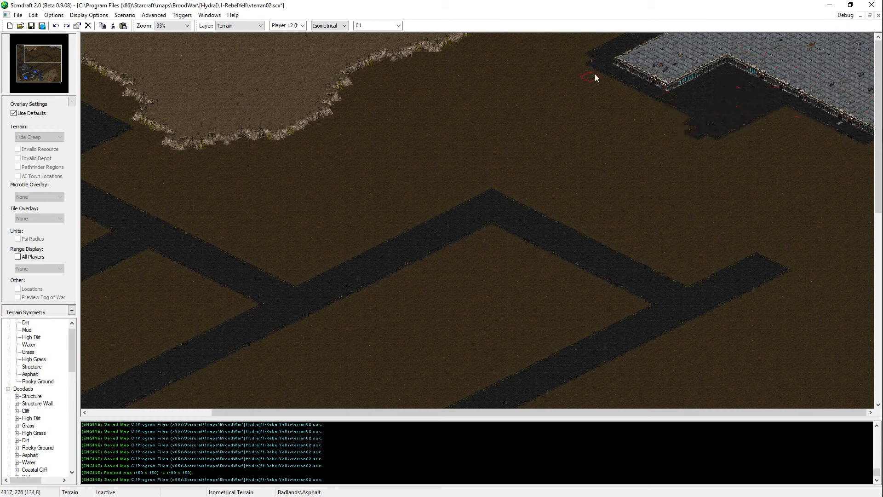
left_click_drag(594, 43, 543, 34)
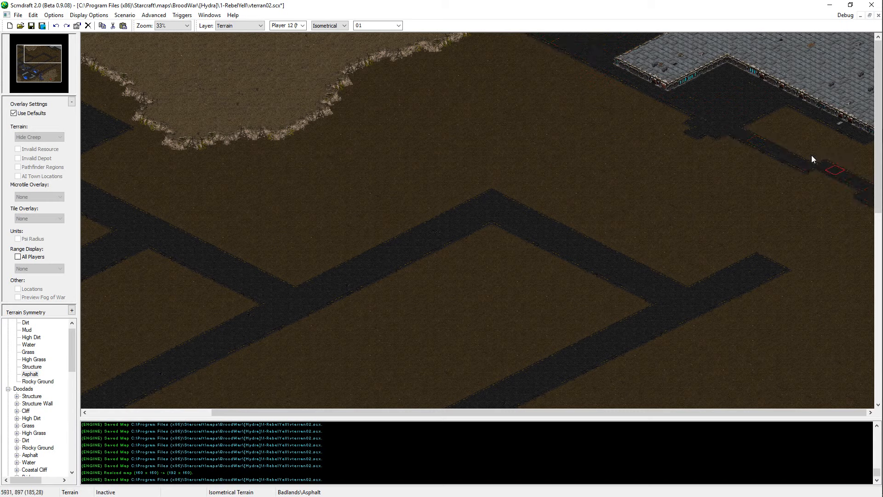
mouse_move(732, 128)
left_mouse_down()
mouse_move(872, 196)
mouse_move(854, 167)
mouse_move(760, 117)
mouse_move(740, 141)
left_mouse_up()
right_click(735, 145)
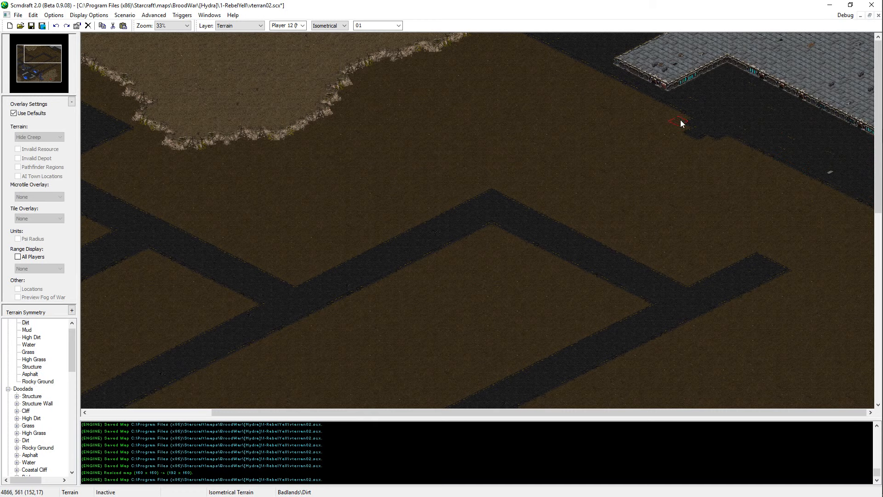
left_click(684, 125)
Step: Replace the northeast Structure platform with Asphalt
right_click(815, 83)
right_click(717, 113)
mouse_move(636, 74)
left_mouse_down()
mouse_move(599, 38)
mouse_move(691, 52)
mouse_move(802, 45)
mouse_move(852, 108)
left_mouse_up()
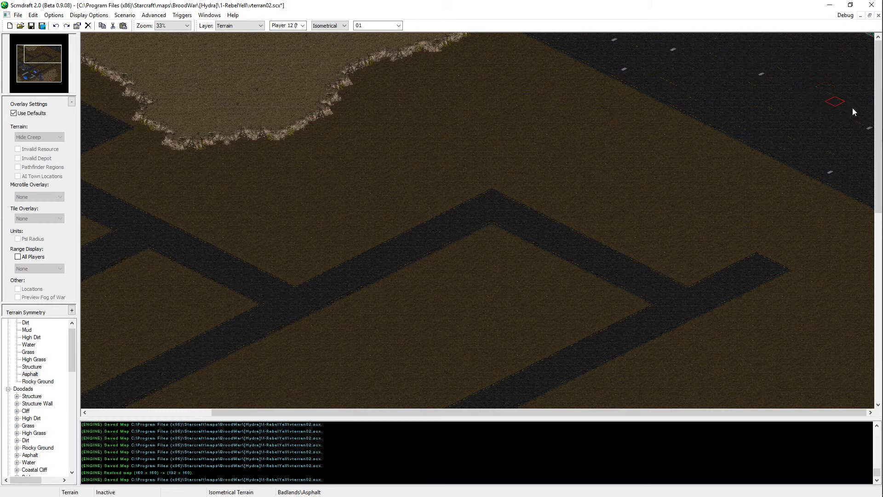
Step: Cover the remaining piece of Structure near the northeast map corner with Asphalt
left_click(29, 353)
left_click(30, 330)
left_click(30, 352)
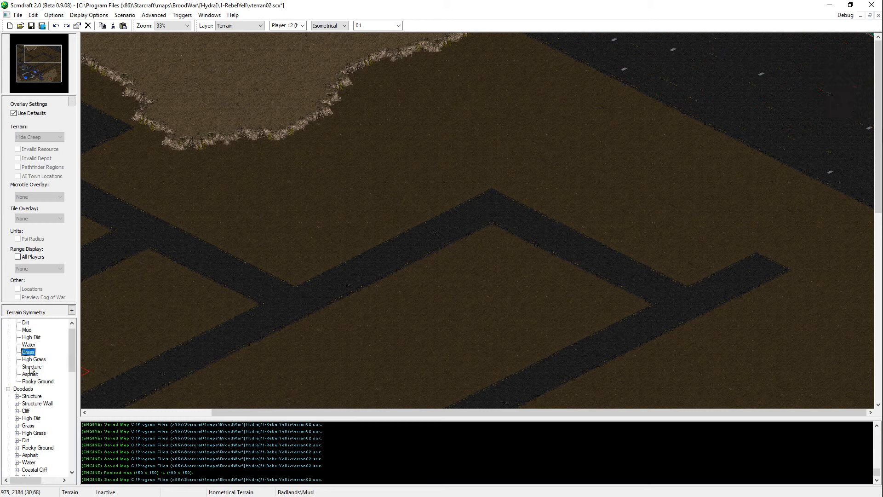
left_click(32, 374)
left_click(33, 366)
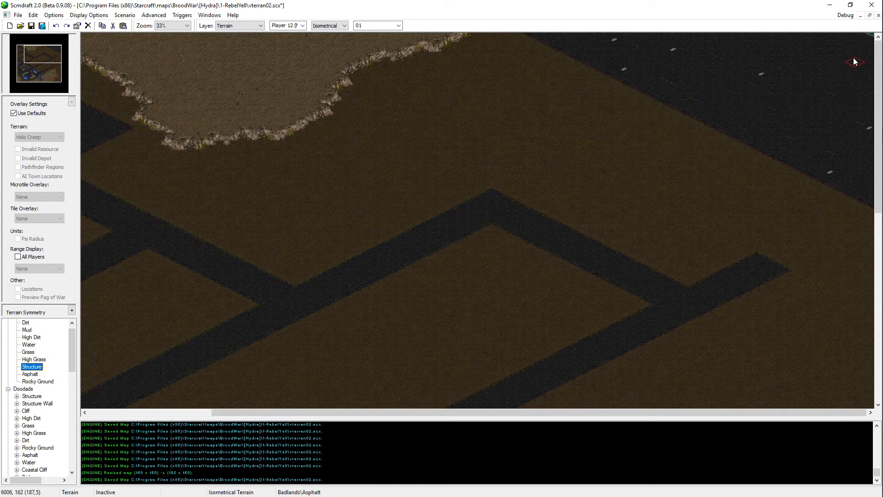
right_click(845, 47)
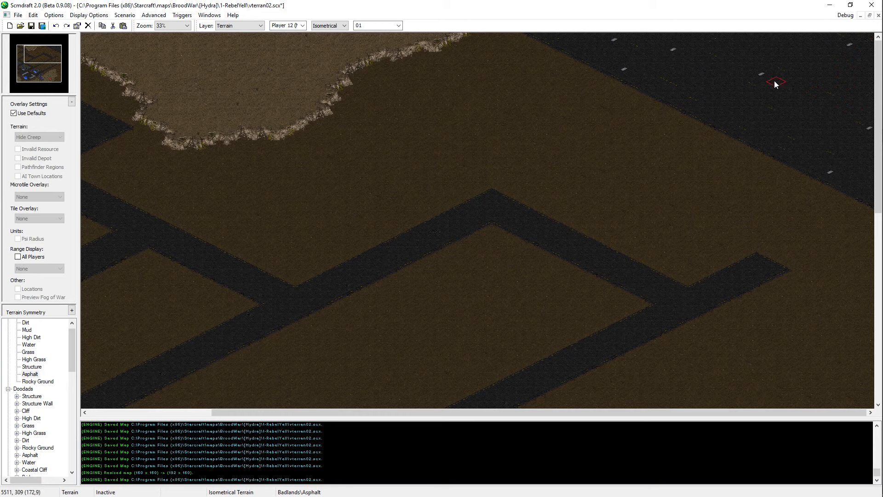
Step: Pick High Dirt from the northern plateau as the terrain brush and save the map
right_click(302, 66)
middle_click_drag(322, 92, 401, 141)
key("ctrl+s")
Step: Raise a long High Dirt plateau inside the large central block enclosed by roads, fill its interior holes, and save the map
middle_click_drag(412, 403, 455, 297)
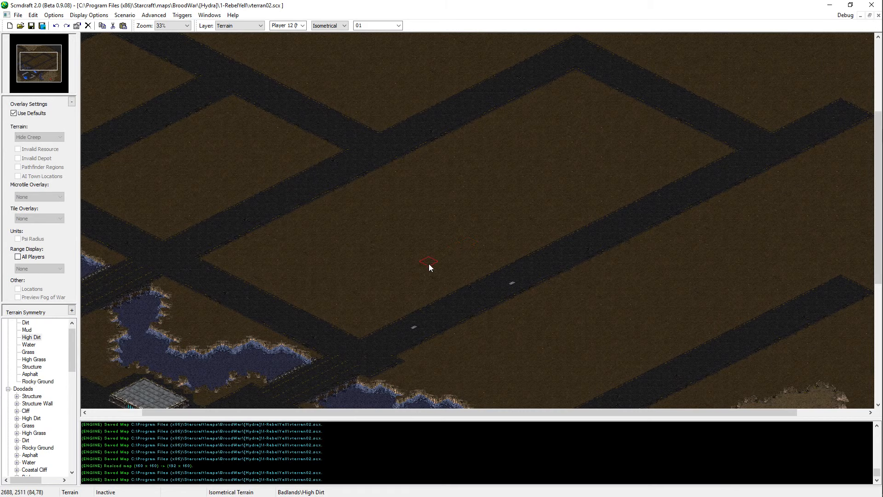
middle_click_drag(429, 264, 193, 396)
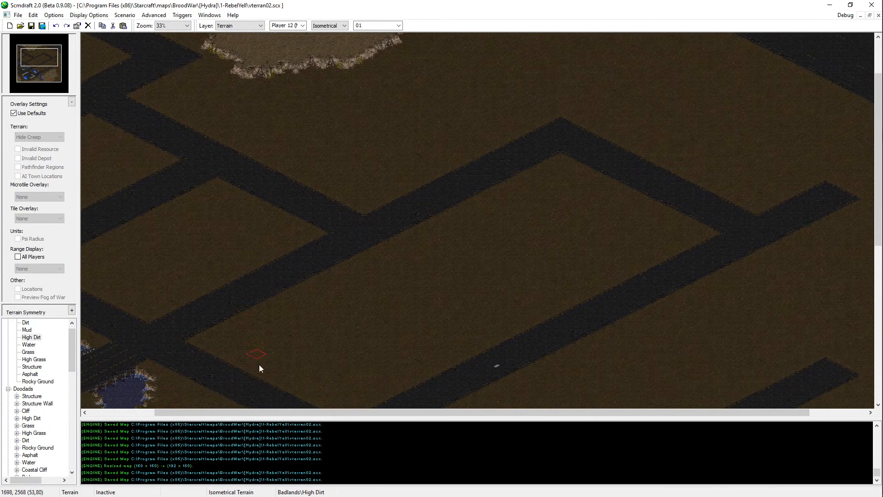
left_click(32, 366)
mouse_move(287, 321)
left_mouse_down()
mouse_move(449, 249)
mouse_move(393, 274)
mouse_move(432, 319)
mouse_move(509, 302)
mouse_move(591, 249)
mouse_move(570, 225)
mouse_move(493, 261)
mouse_move(402, 275)
mouse_move(262, 351)
mouse_move(305, 343)
mouse_move(372, 368)
mouse_move(396, 335)
mouse_move(387, 312)
left_mouse_up()
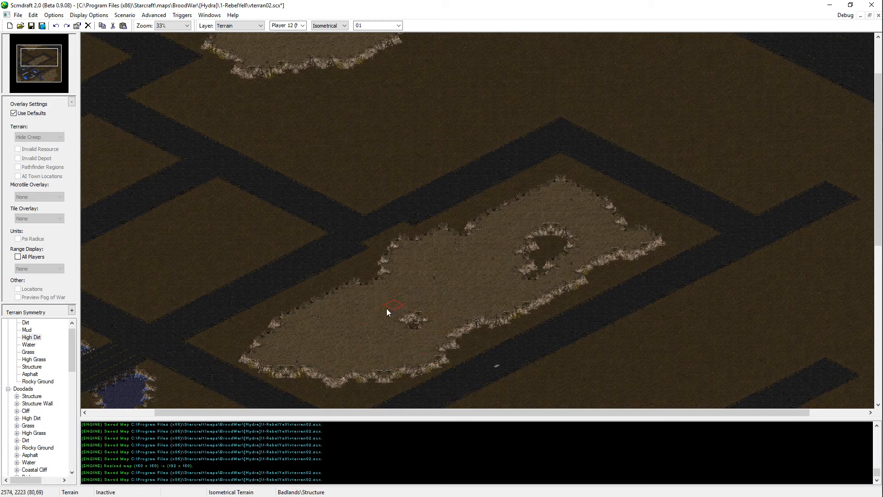
left_click_drag(490, 278, 544, 233)
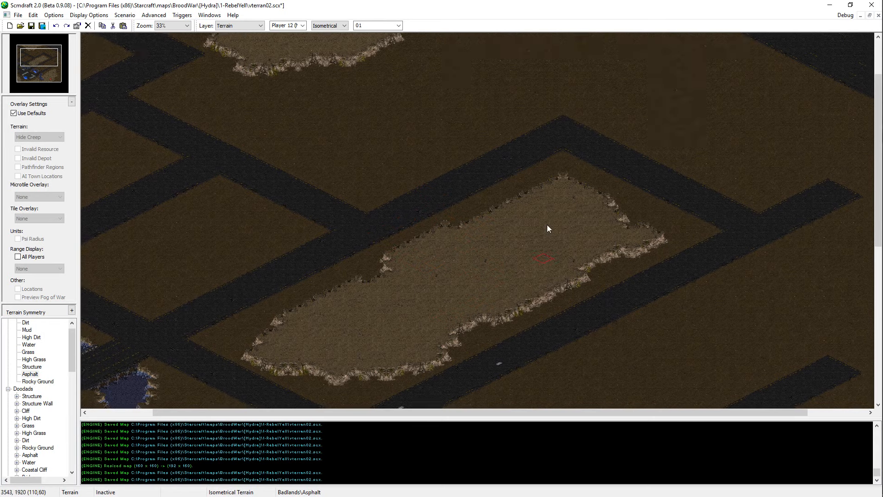
key("Up")
key("Left")
right_click(498, 307)
key("Up")
key("Left")
key("Left")
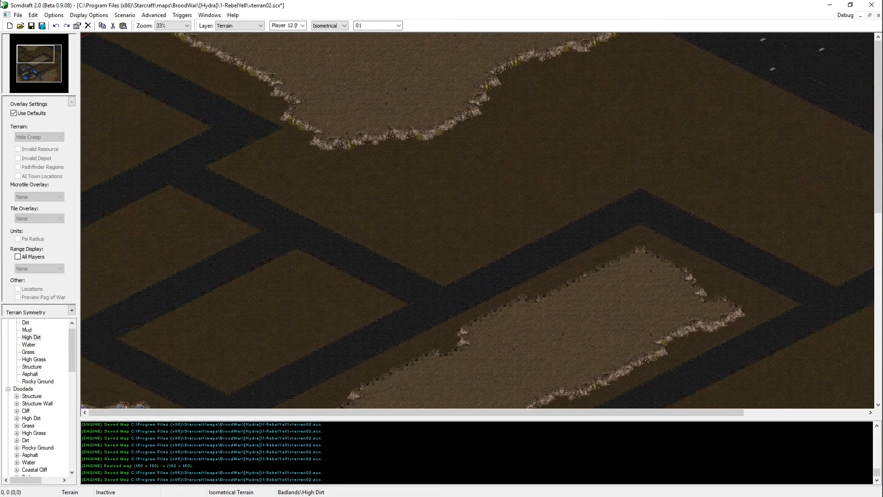
key("ctrl+s")
Step: Extend the northeastern road to the east map edge with Asphalt and clean its northern side with Dirt
key("Right")
right_click(703, 98)
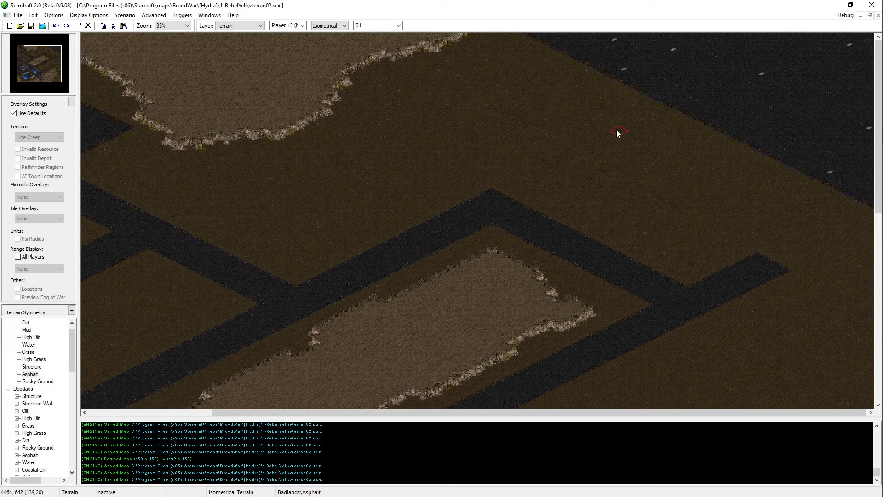
mouse_move(779, 253)
left_mouse_down()
mouse_move(867, 205)
mouse_move(784, 259)
mouse_move(866, 227)
left_mouse_up()
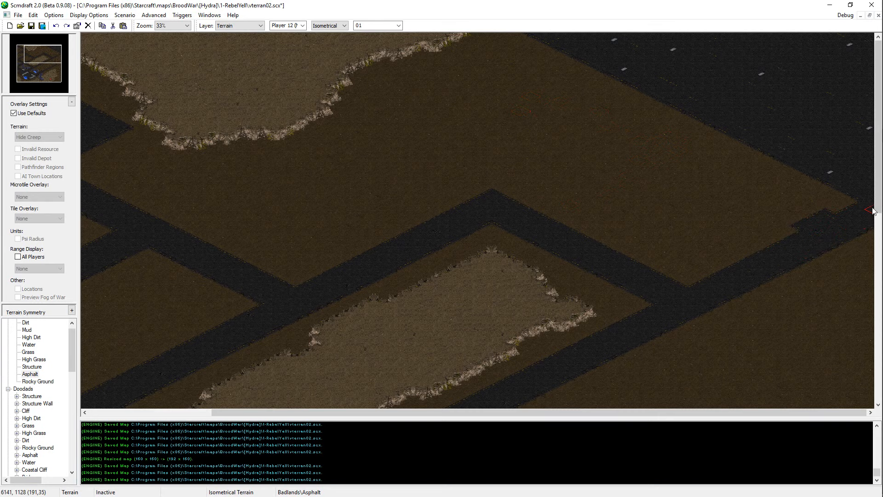
right_click(767, 218)
left_click_drag(789, 221, 818, 207)
Step: Lay an asphalt road from the bend above the central plateau northeast to the paved corner area
key("Left")
key("Left")
key("Left")
key("Left")
right_click(754, 108)
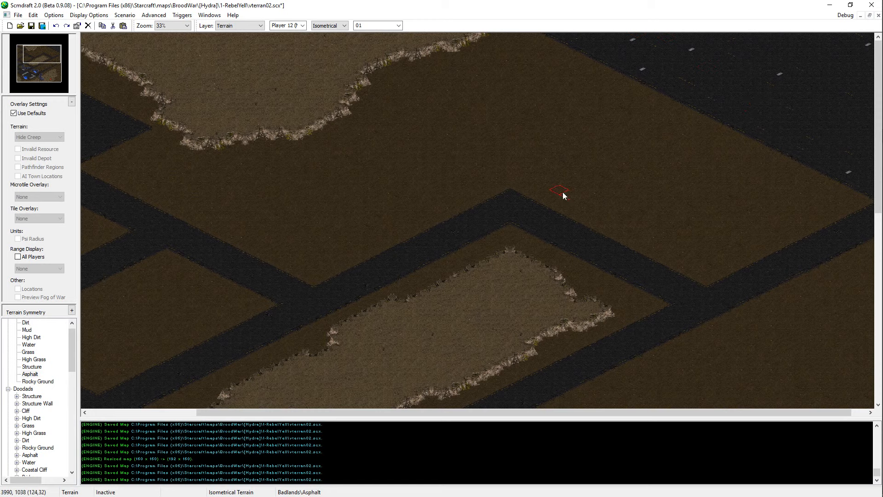
mouse_move(537, 200)
left_mouse_down()
mouse_move(690, 112)
mouse_move(696, 122)
mouse_move(576, 180)
left_mouse_up()
key("Right")
key("Right")
key("Right")
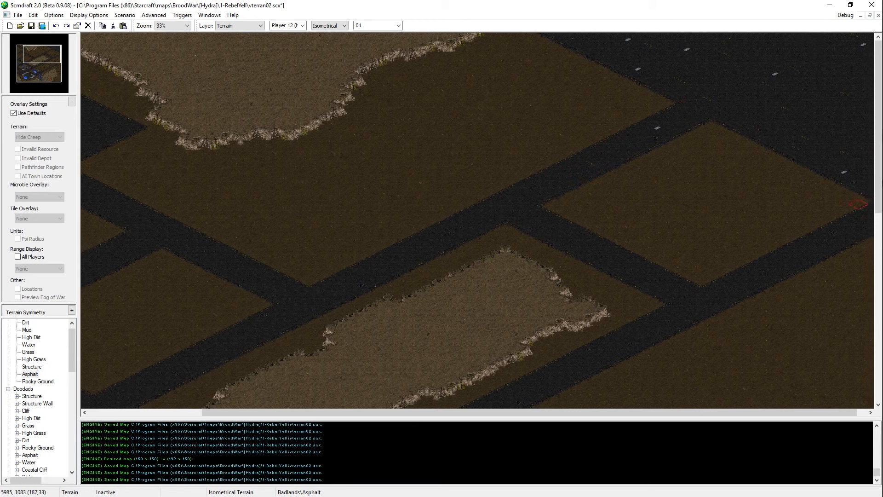
Step: Choose Rocky Ground as the terrain brush and save the map
key("Left")
key("Left")
key("Left")
key("Left")
key("Left")
key("Left")
key("Left")
key("Left")
key("Left")
key("Left")
key("Left")
key("Left")
key("Left")
key("Left")
middle_click(351, 52)
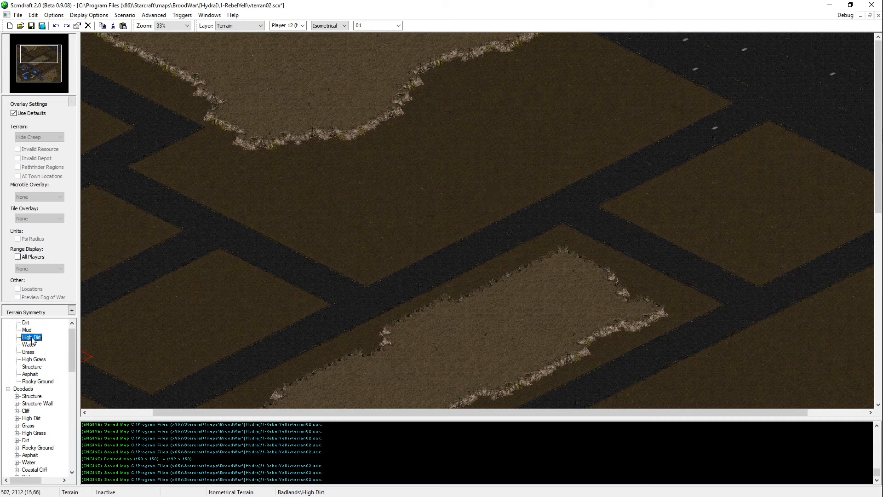
left_click(38, 382)
key("Right")
key("Right")
key("Right")
key("Right")
key("Right")
key("Right")
key("Right")
key("Right")
key("Right")
key("Right")
key("Right")
key("Right")
key("Right")
key("Right")
key("ctrl+s")
Step: Examine the southeastern plateau's outline at closer zoom, from the lake to its east slope and the map edge
left_click(56, 74)
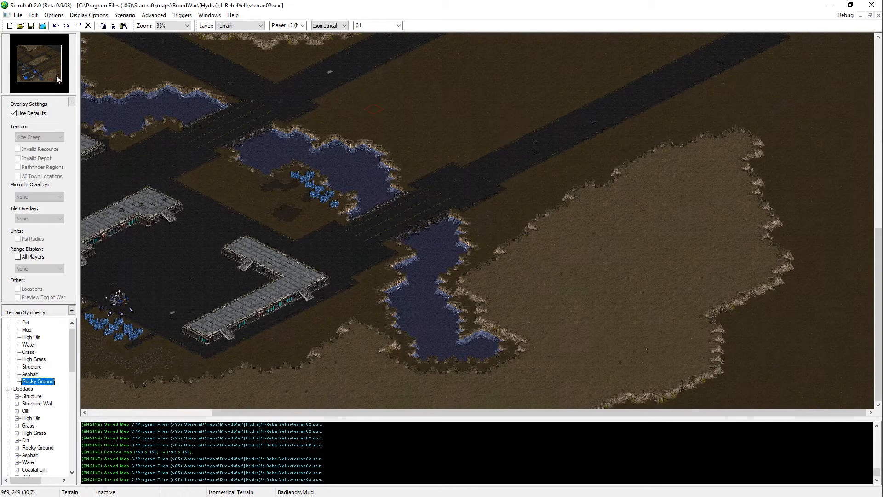
scroll(562, 244, "up", 1)
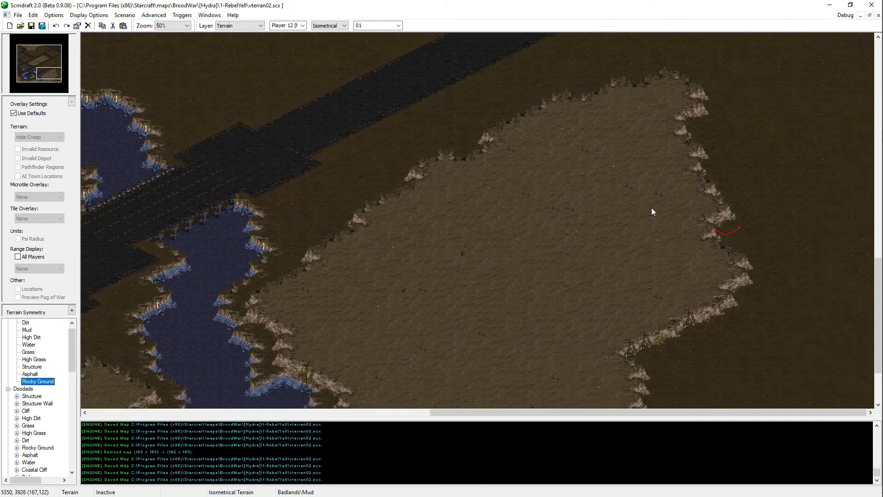
right_click(541, 292)
key("Left")
key("Left")
key("Left")
key("Left")
key("Left")
key("Left")
key("Left")
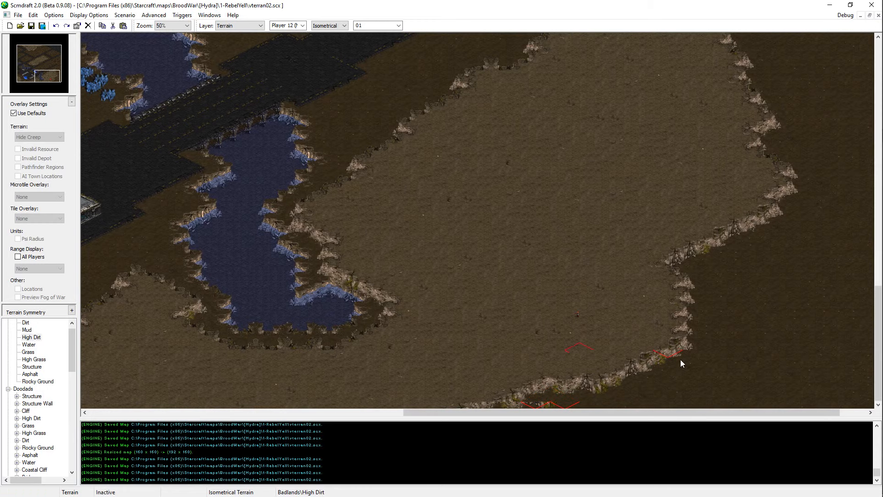
key("Right")
key("Right")
key("Right")
key("Right")
key("Right")
key("Right")
key("Up")
key("Up")
key("Up")
key("Up")
key("Up")
scroll(478, 278, "up", 1)
key("Right")
key("Right")
key("Right")
key("Right")
key("Right")
key("Right")
key("Right")
key("Right")
key("Right")
key("Right")
key("Right")
key("Right")
key("Right")
key("Right")
key("Down")
key("Down")
key("Down")
key("Down")
key("Down")
key("Down")
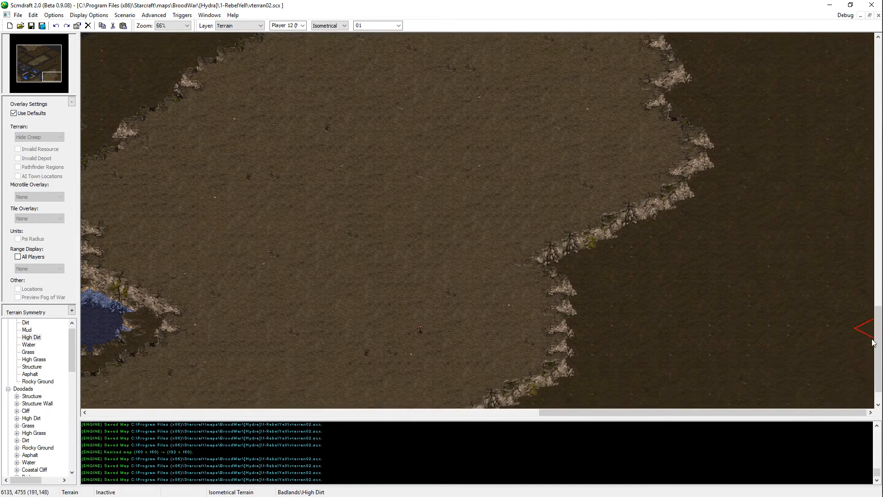
Step: Add a High Dirt bump to the southeastern plateau's lower east slope and a small separate outcrop east of it
right_click(644, 269)
right_click(477, 302)
left_click(565, 294)
left_click(673, 290)
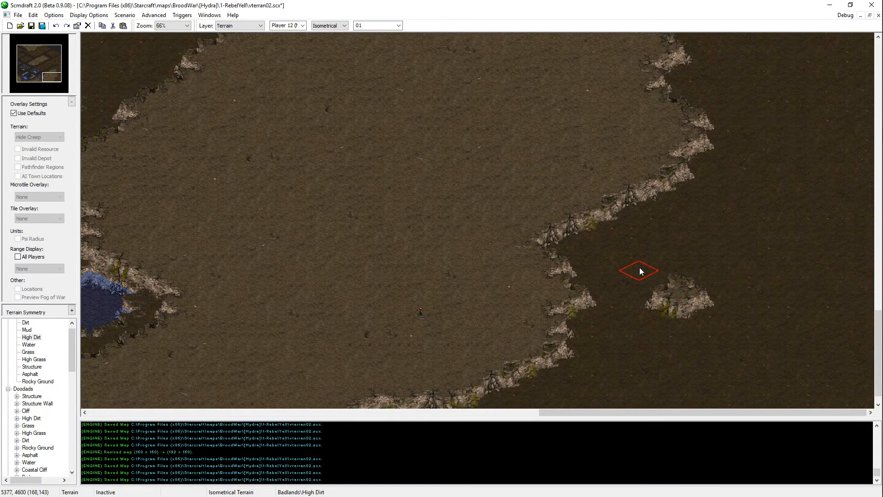
Step: Remove the small separate outcrop with Dirt and cut a notch into the plateau's southeast slope
right_click(640, 270)
left_click(673, 286)
left_click(663, 185)
key("Up")
key("Up")
key("Up")
key("Up")
key("Up")
key("Up")
key("Up")
key("Up")
key("Up")
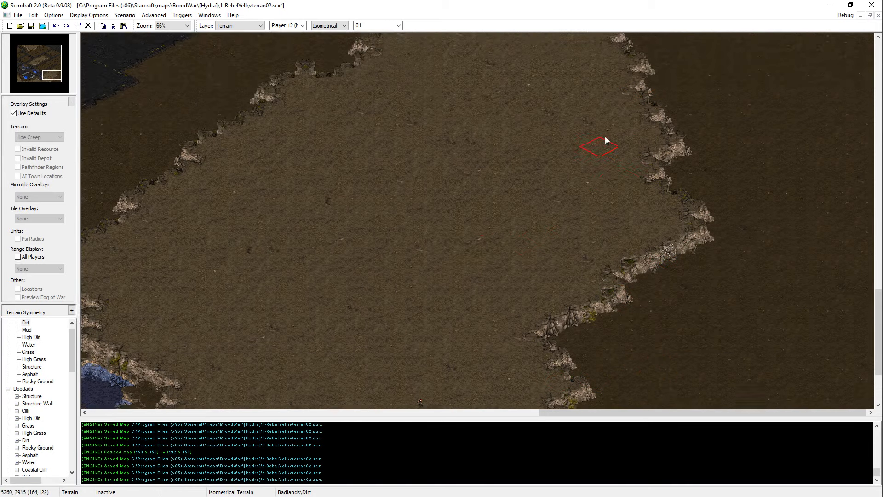
Step: Delete the stray unit on the southeastern plateau and save the map
key("Left")
key("Left")
key("Left")
key("Left")
key("Down")
key("Down")
key("Down")
key("Down")
key("Down")
key("Down")
key("u")
left_click(475, 352)
key("Up")
key("Up")
key("Up")
key("Up")
key("Up")
key("Up")
key("Up")
key("Right")
key("Right")
key("Right")
key("Right")
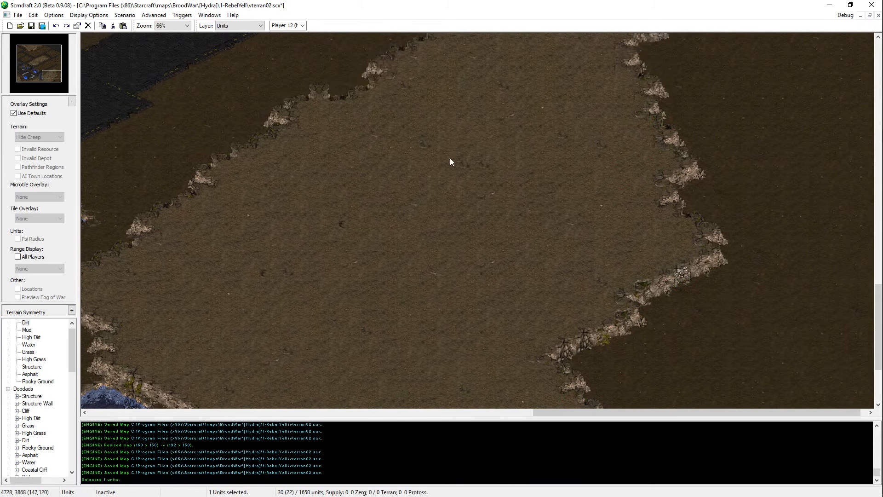
key("Delete")
key("ctrl+s")
Step: Pick High Dirt as the terrain brush and paint a spur jutting east from the plateau's upper east slope
key("Up")
key("Up")
key("Up")
key("Up")
key("Up")
key("Up")
key("Up")
key("t")
right_click(572, 272)
key("Up")
key("Up")
key("Up")
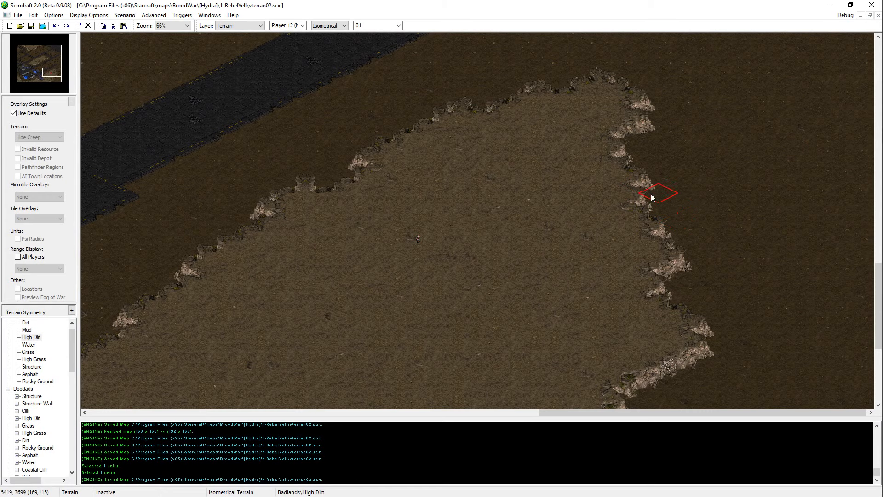
left_click(657, 189)
left_click(695, 192)
left_click(662, 173)
left_click(731, 177)
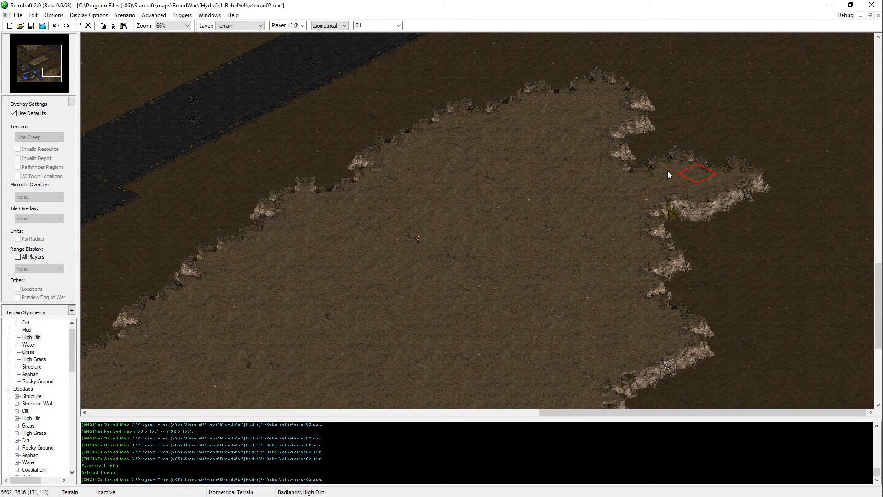
Step: Undo the High Dirt spur on the plateau's upper east slope
key("Down")
key("Down")
key("Down")
key("Up")
key("Up")
key("Up")
key("ctrl+z")
key("ctrl+z")
key("ctrl+z")
Step: Cut back the plateau's northeast corner with Dirt into a long diagonal slope and save the map
right_click(728, 123)
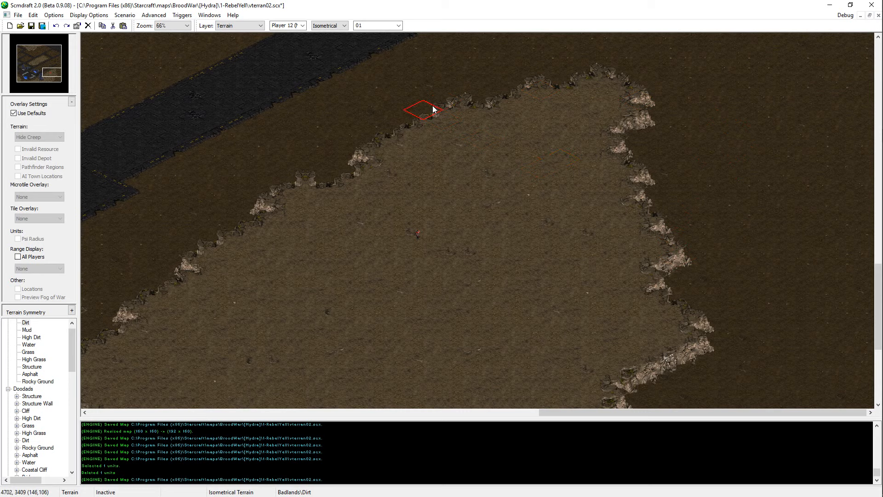
mouse_move(438, 112)
left_mouse_down()
mouse_move(575, 110)
mouse_move(571, 82)
left_mouse_up()
middle_click_drag(543, 247, 612, 201)
right_click(611, 201)
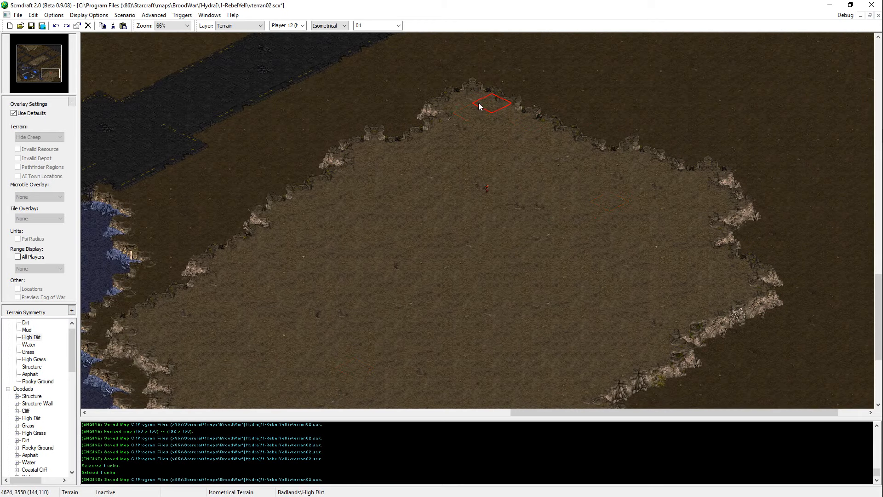
key("ctrl+s")
Step: Carve a deep Dirt bay into the plateau's northwest slope, between the asphalt road, the lake and the plateau's western point
middle_click_drag(554, 277, 595, 254)
middle_click_drag(356, 177, 422, 260)
right_click(375, 228)
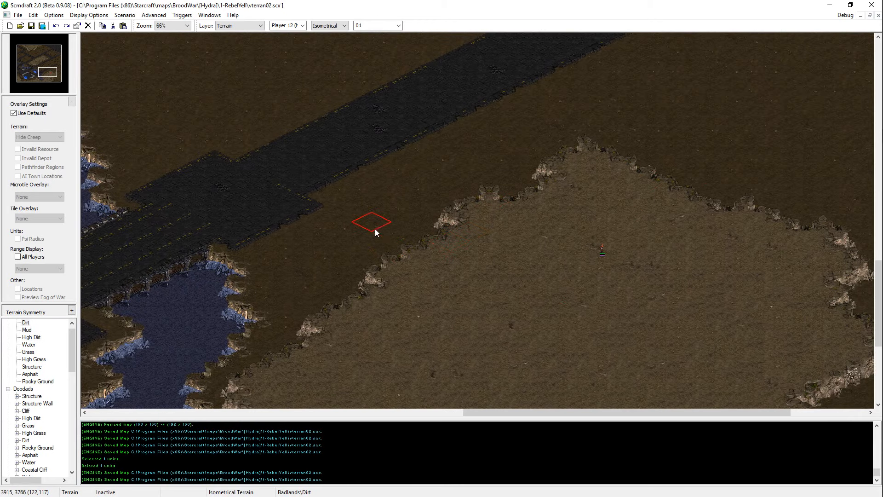
middle_click_drag(374, 229, 409, 169)
middle_click_drag(346, 401, 356, 383)
middle_click_drag(470, 396, 498, 306)
mouse_move(662, 55)
middle_mouse_down()
mouse_move(607, 121)
mouse_move(594, 189)
middle_mouse_up()
mouse_move(405, 283)
left_mouse_down()
mouse_move(317, 293)
mouse_move(310, 321)
left_mouse_up()
middle_click_drag(310, 322, 373, 300)
left_click_drag(428, 260, 334, 280)
middle_click_drag(333, 280, 357, 248)
mouse_move(357, 248)
left_mouse_down()
mouse_move(303, 248)
mouse_move(343, 268)
left_mouse_up()
Step: Extend the plateau's tip on the north side of the Dirt bay northwest with High Dirt and save the map
right_click(324, 299)
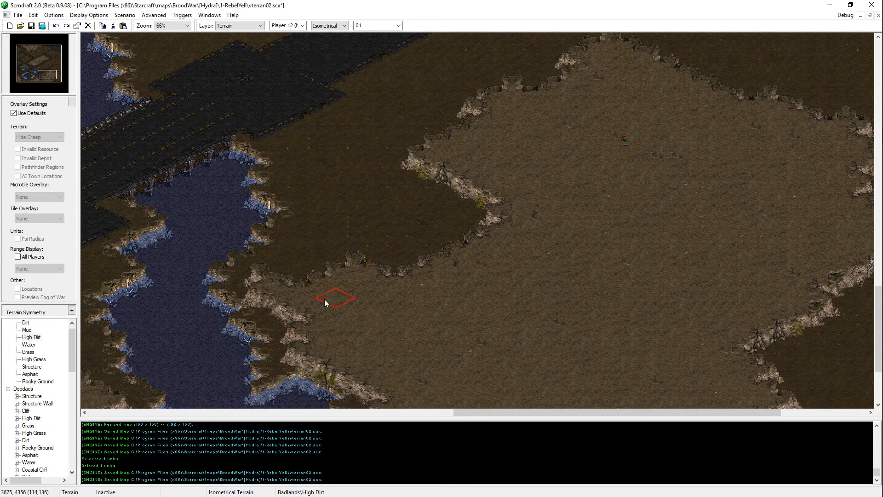
middle_click_drag(366, 221, 432, 171)
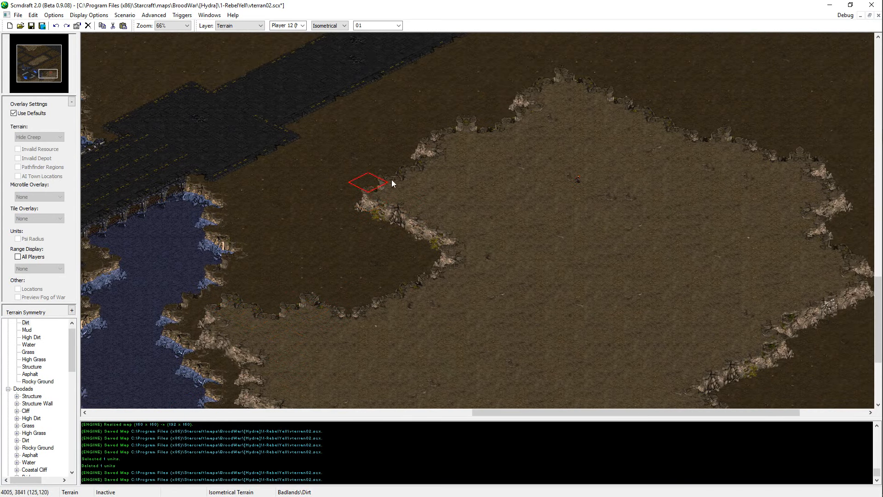
mouse_move(391, 179)
left_mouse_down()
mouse_move(371, 172)
mouse_move(405, 168)
left_mouse_up()
middle_click_drag(405, 168, 489, 70)
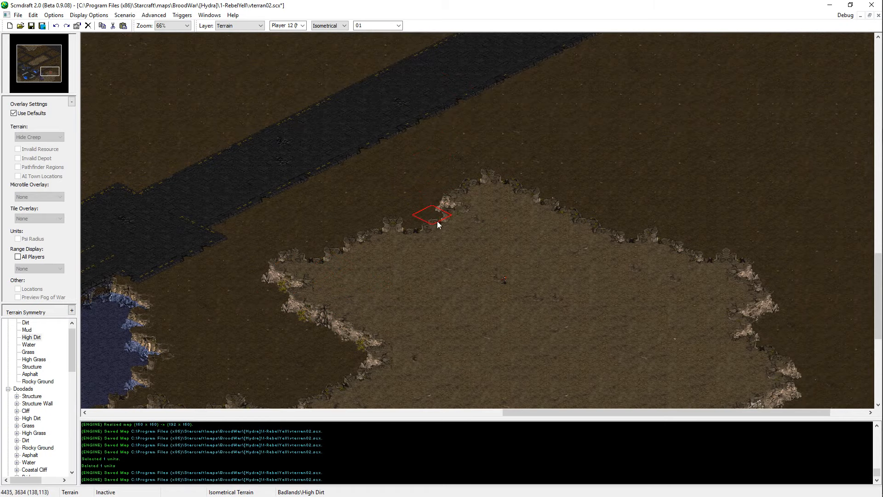
key("ctrl+s")
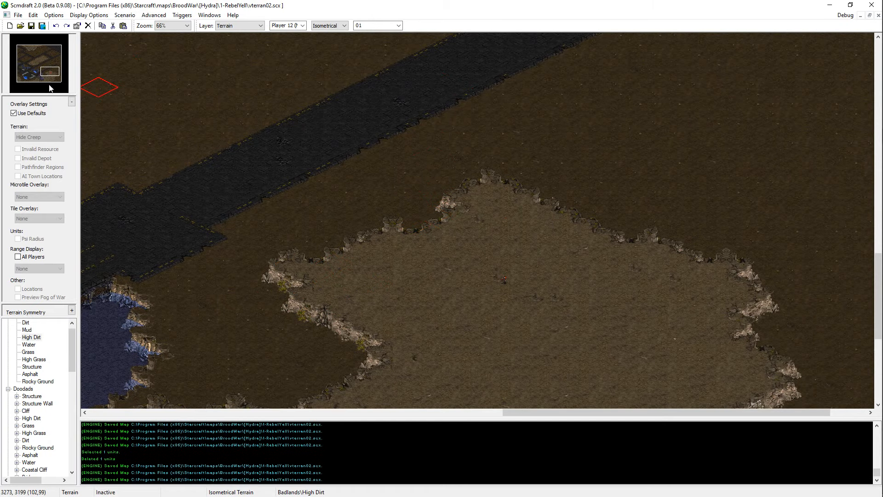
Step: Choose Dirt as the terrain brush and fill the inner bend of the lake's east shore
left_click_drag(14, 73, 50, 75)
middle_click_drag(414, 315, 381, 341)
left_click(26, 323)
left_click_drag(179, 335, 212, 310)
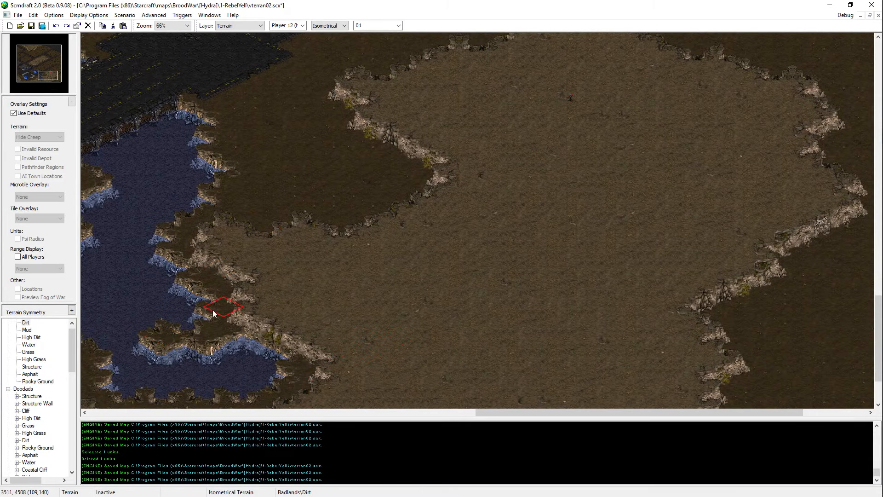
middle_click_drag(135, 307, 213, 266)
mouse_move(214, 266)
left_mouse_down()
mouse_move(226, 256)
mouse_move(238, 269)
mouse_move(233, 237)
left_mouse_up()
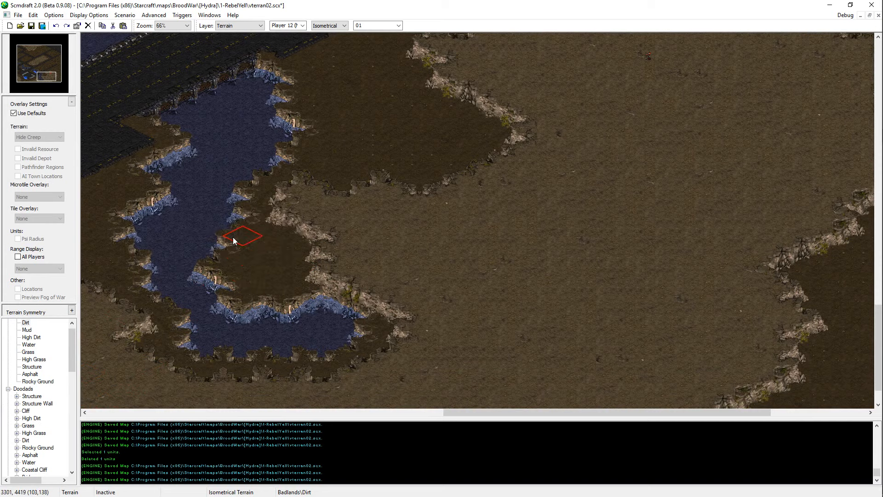
Step: Cut a Dirt pocket into the plateau's west slope beside the lake, then touch up its rim with High Dirt and Dirt
mouse_move(302, 236)
left_mouse_down()
mouse_move(328, 235)
mouse_move(305, 231)
mouse_move(328, 244)
mouse_move(343, 294)
mouse_move(353, 279)
left_mouse_up()
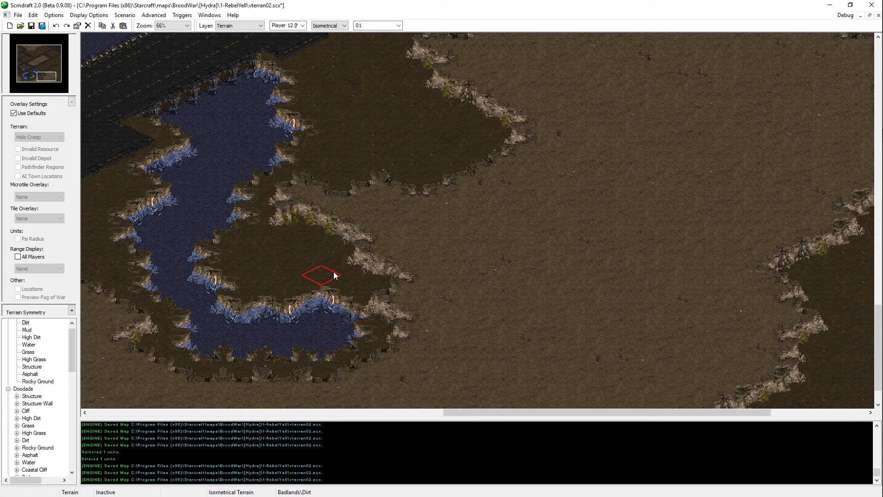
middle_click(410, 217)
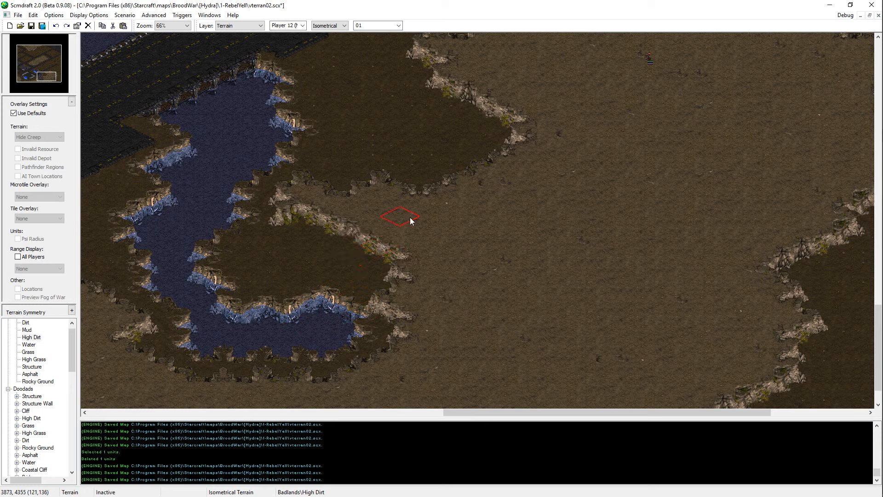
left_click(397, 249)
middle_click(308, 246)
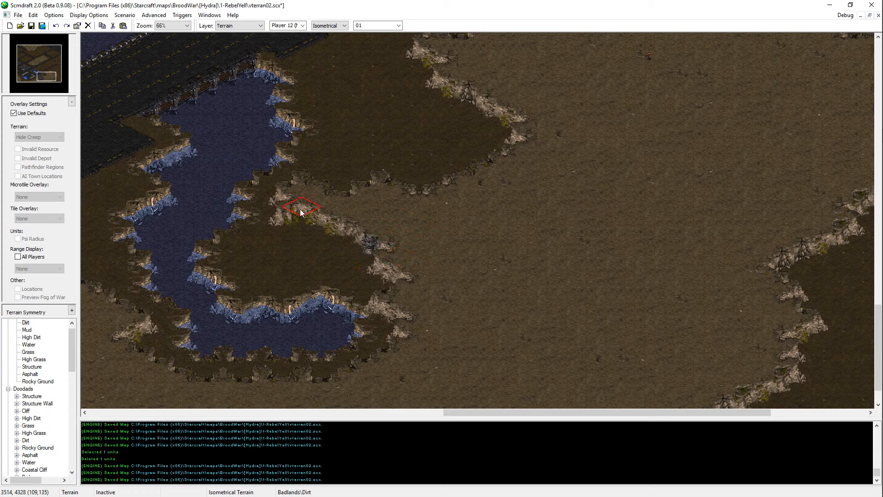
left_click(271, 219)
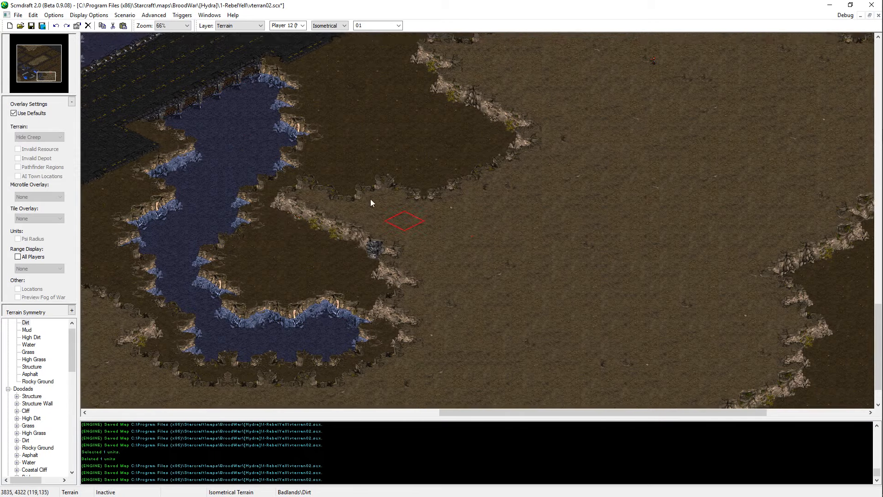
Step: Examine the High Dirt spur, the Dirt pocket and the bay along the lake's east side
middle_click_drag(407, 218, 461, 250)
middle_click(461, 250)
left_click(388, 219)
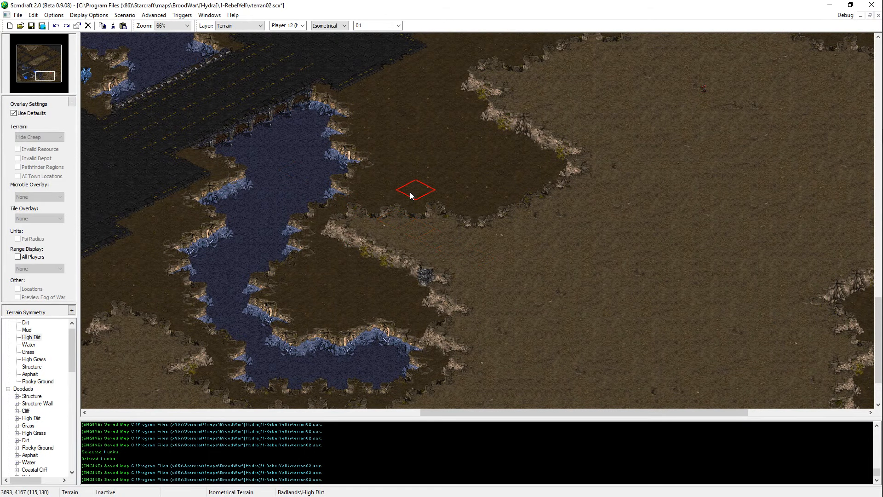
right_click(331, 281)
key("Up")
key("Right")
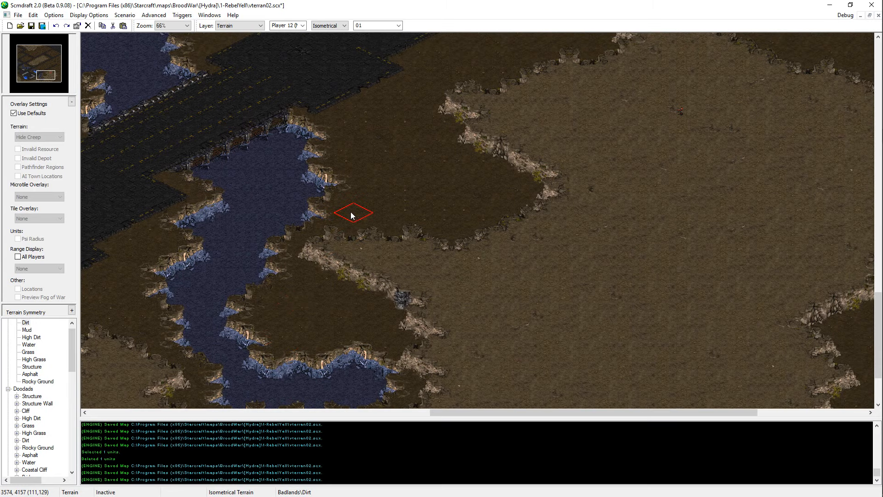
middle_click_drag(304, 373, 363, 337)
right_click(462, 244)
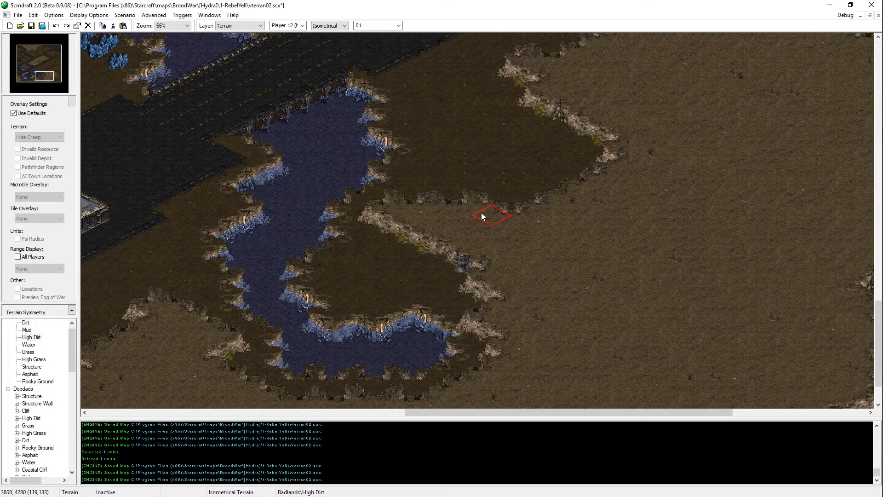
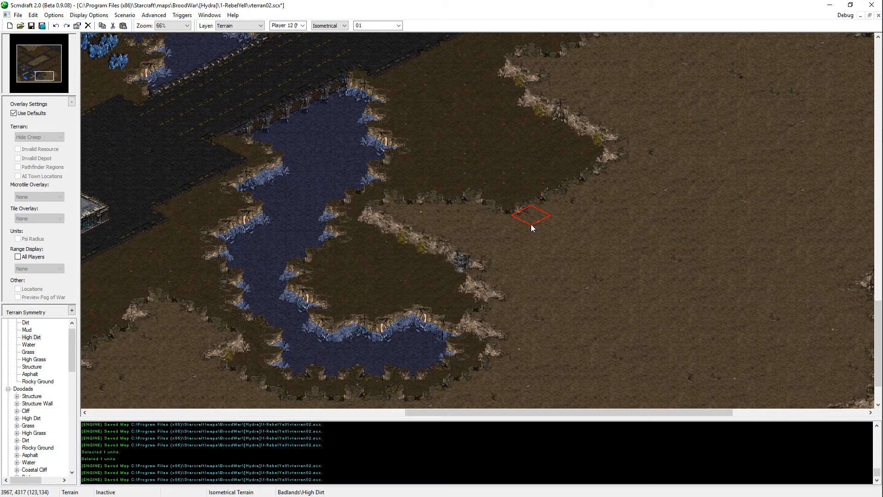
key("super+e")
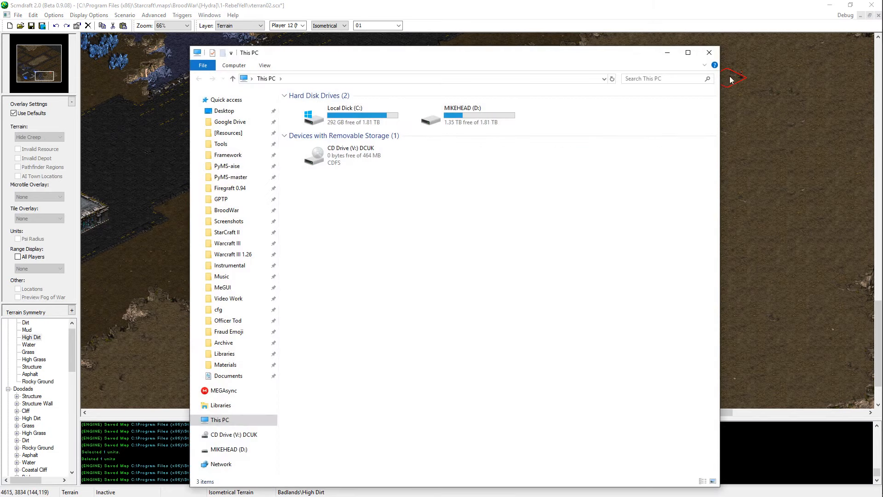
left_click(709, 52)
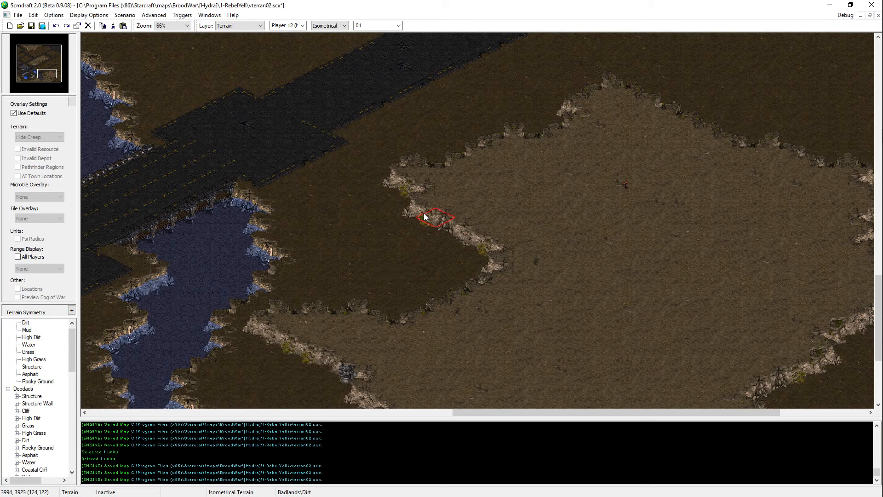
Step: Thicken the plateau's western tip above the Dirt bay with High Dirt and save the map
left_click(407, 189)
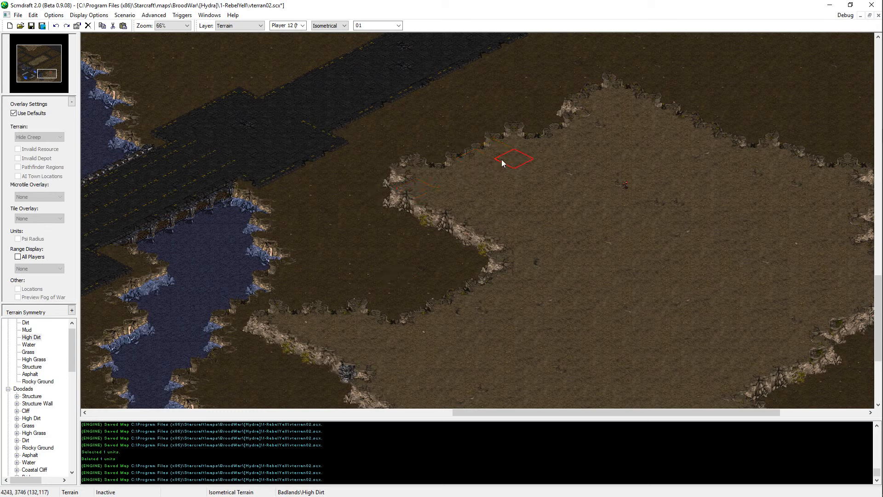
key("ctrl+s")
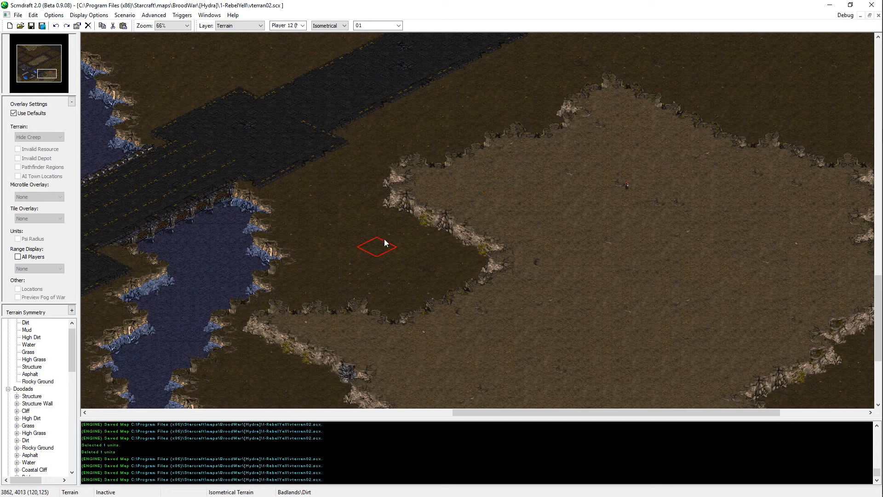
left_click(386, 203)
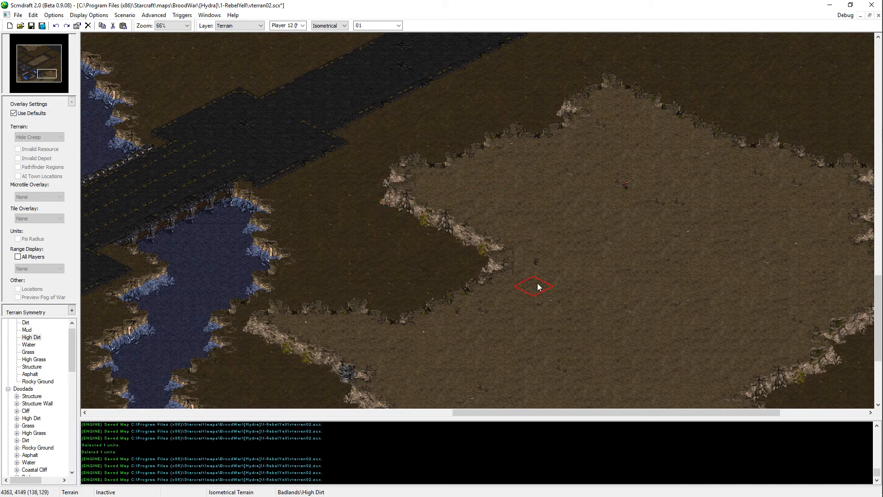
key("ctrl+s")
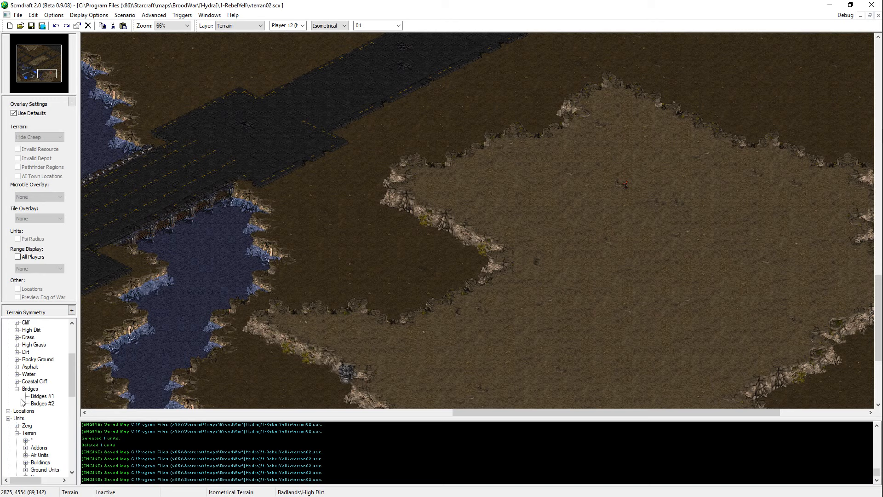
Step: Place the Cliff #13 doodad on the cliff along the northeast side of the Dirt bay and save the map
scroll(16, 432, "up", 3)
left_click(17, 454)
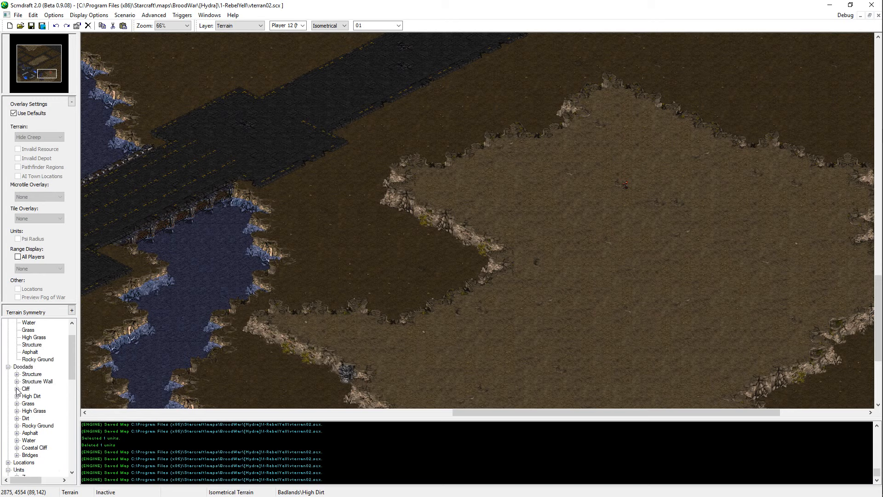
left_click(17, 389)
left_click(38, 374)
key("Down")
key("Down")
key("Down")
key("Down")
key("Down")
key("Down")
key("Down")
key("Down")
key("Down")
key("Down")
key("Down")
key("Down")
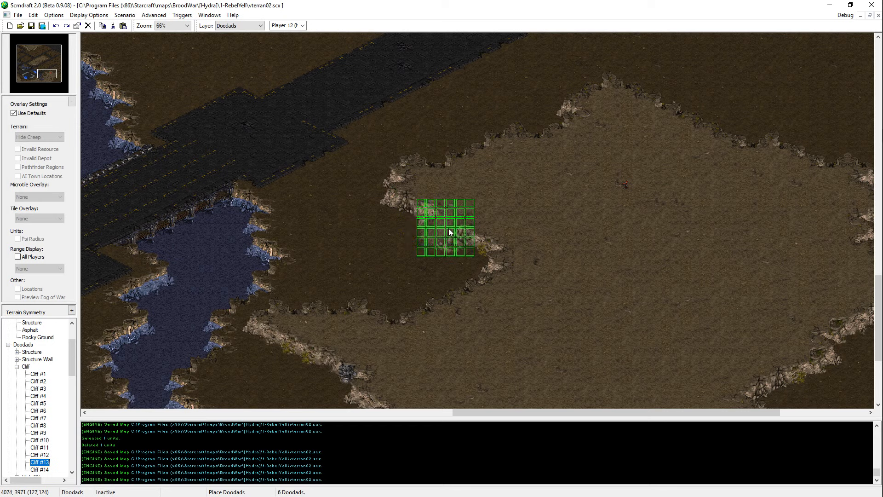
left_click(448, 225)
key("ctrl+s")
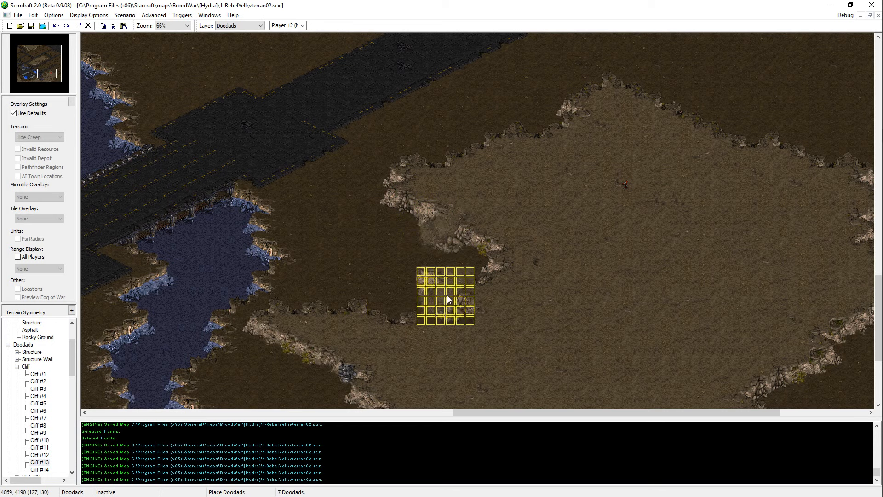
Step: Build out the plateau's northwest edge toward the asphalt road with High Dirt and save the map
key("Escape")
key("t")
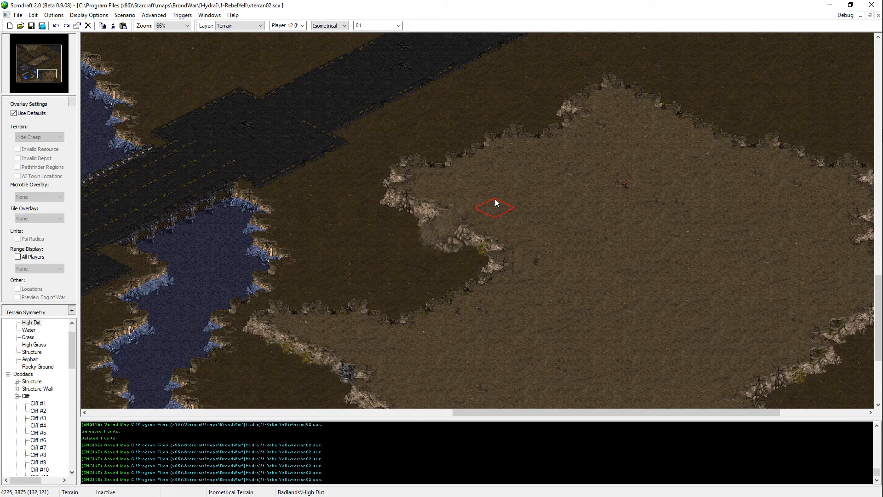
left_click(503, 130)
key("ctrl+z")
key("ctrl+y")
left_click(541, 127)
middle_click_drag(550, 155, 494, 188)
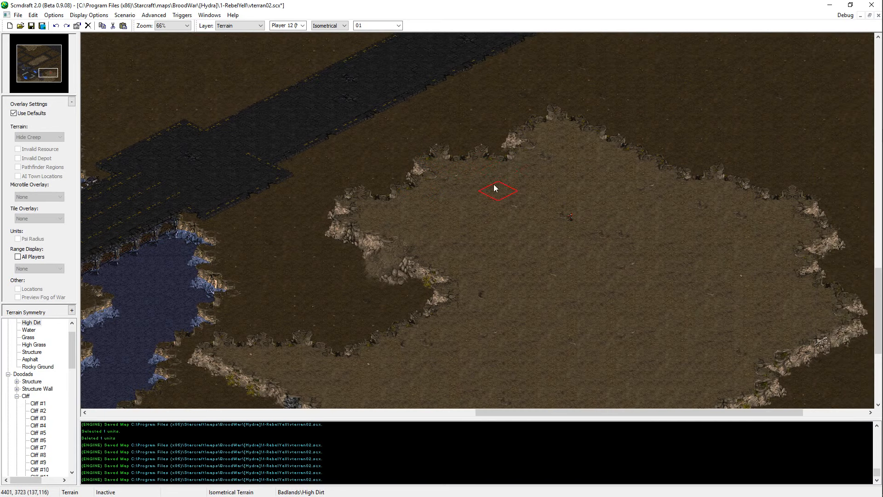
left_click(511, 157)
left_click(539, 115)
middle_click_drag(870, 154, 793, 177)
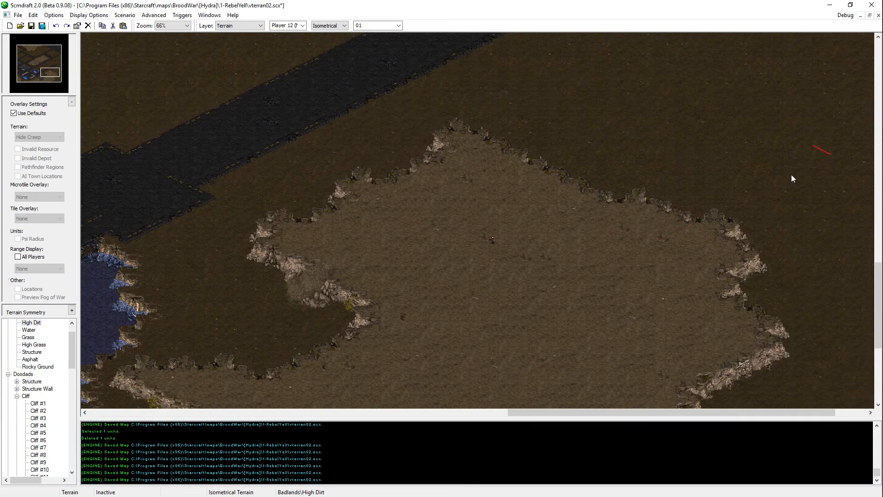
key("ctrl+s")
Step: Switch to the unit layer and move the Sarah Kerrigan unit farther south on the High Dirt plateau
middle_click_drag(562, 201, 527, 106)
key("u")
left_click(456, 145)
middle_click_drag(374, 301, 461, 214)
key("ctrl+x")
key("ctrl+v")
left_click(438, 236)
middle_click_drag(335, 223, 386, 204)
left_click_drag(476, 119, 491, 136)
middle_click_drag(407, 179, 457, 204)
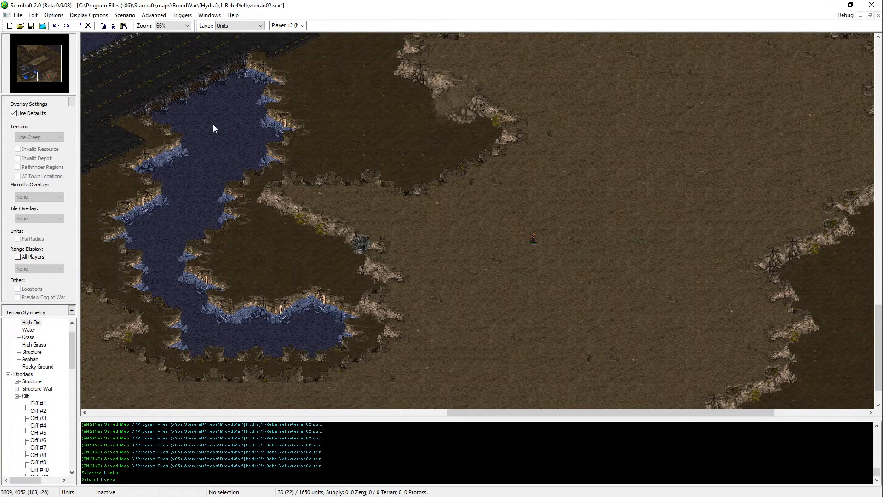
Step: Copy nine mineral fields from the asphalt base and paste them on the plateau just west of Kerrigan
left_click(31, 82)
left_click_drag(32, 82, 30, 82)
left_click_drag(357, 209, 247, 278)
left_click_drag(353, 231, 258, 292)
middle_click_drag(244, 321, 762, 282)
key("ctrl+v")
left_click(670, 231)
key("Delete")
middle_click_drag(675, 230, 776, 201)
scroll(704, 214, "up", 1, "ctrl")
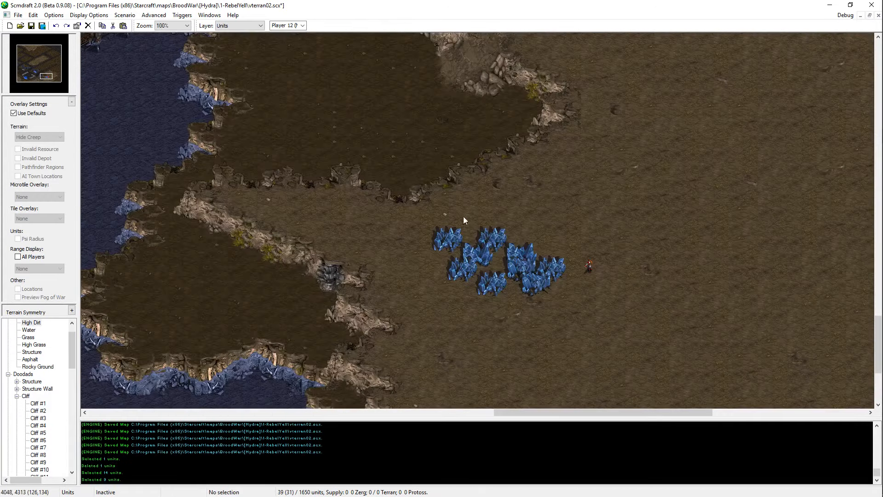
Step: Move two of the pasted mineral fields up against the southern rim of the Dirt bay
key("ctrl+v")
key("Escape")
left_click_drag(467, 215, 404, 253)
key("ctrl+x")
key("ctrl+v")
left_click(490, 195)
key("Escape")
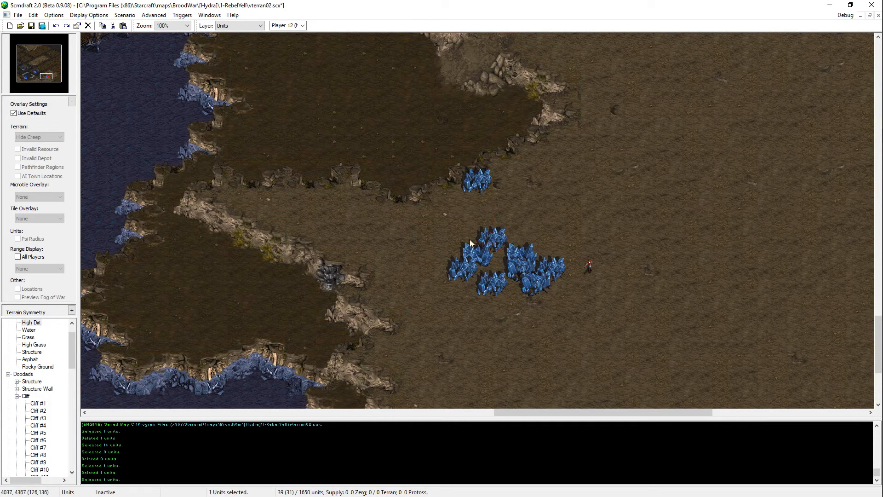
left_click_drag(470, 239, 447, 268)
left_click(473, 253)
key("ctrl+x")
key("ctrl+v")
left_click(468, 211)
key("Escape")
Step: Move three more mineral fields into a staggered group just south of the pair at the Dirt bay's rim
left_click_drag(491, 235, 461, 274)
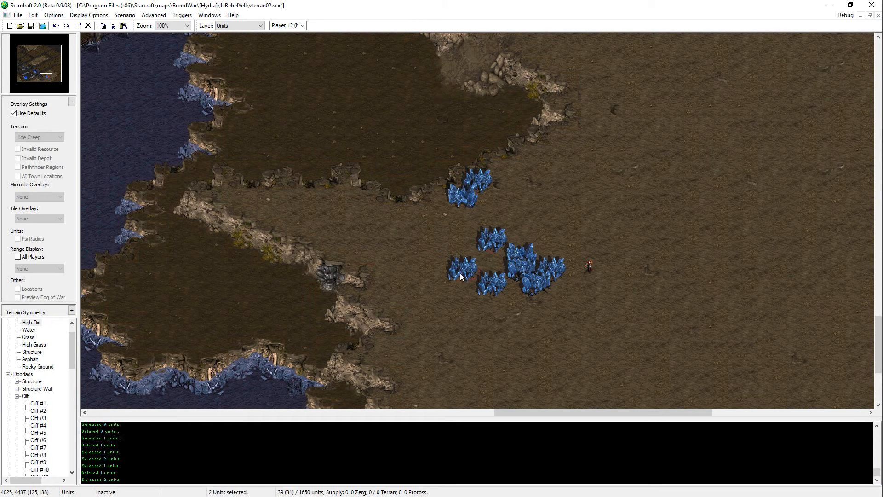
key("ctrl+x")
key("ctrl+v")
left_click(453, 242)
key("Escape")
left_click(441, 256)
key("Delete")
left_click(510, 272)
key("ctrl+x")
key("ctrl+v")
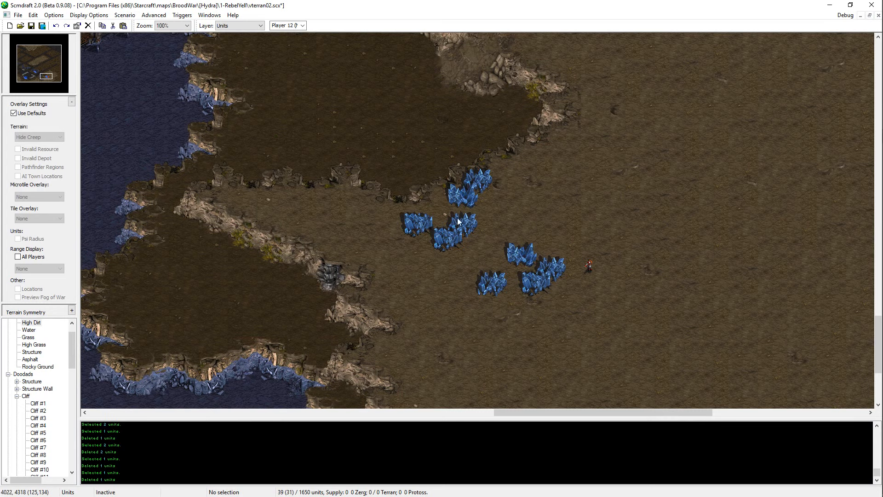
left_click(434, 230)
key("Escape")
Step: Shift the westernmost mineral field northeast, closer to the Dirt bay's rim
left_click(528, 259)
key("ctrl+z")
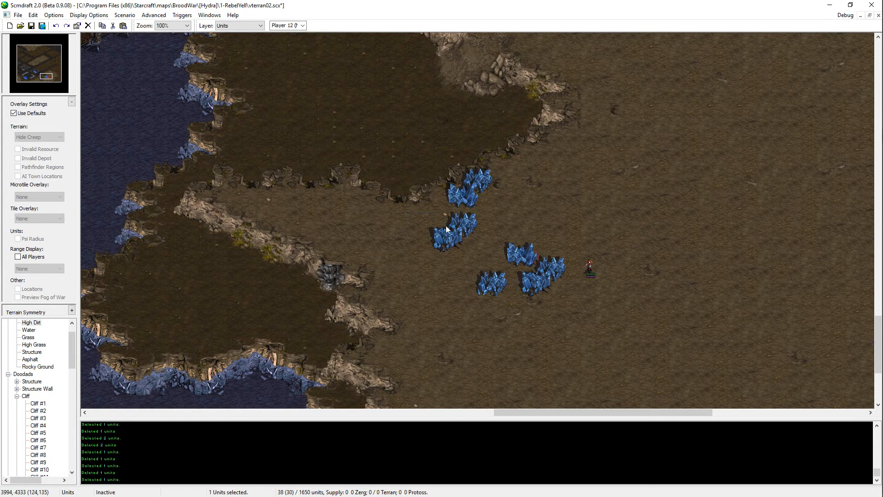
key("ctrl+x")
key("ctrl+v")
left_click(446, 224)
key("Escape")
key("ctrl+z")
key("ctrl+y")
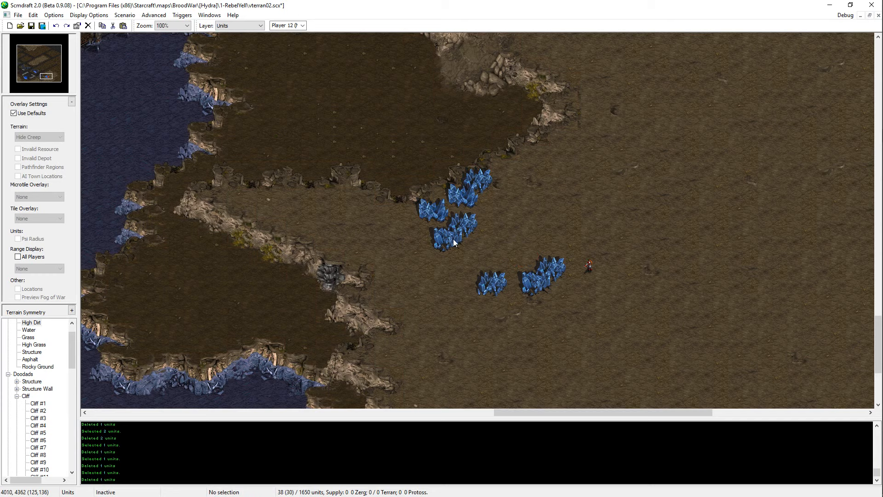
Step: Move two mineral fields to the northeast end of the group along the Dirt bay's rim
left_click(453, 239)
key("ctrl+v")
left_click(528, 168)
key("Escape")
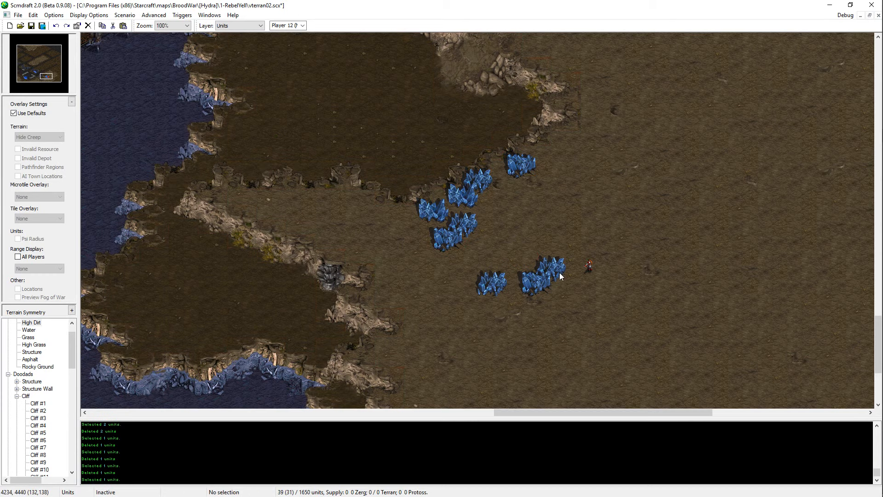
left_click_drag(559, 273, 561, 150)
Step: Remove the two leftover mineral fields and place one at the southern end of the mineral arc
left_click(494, 278)
key("Delete")
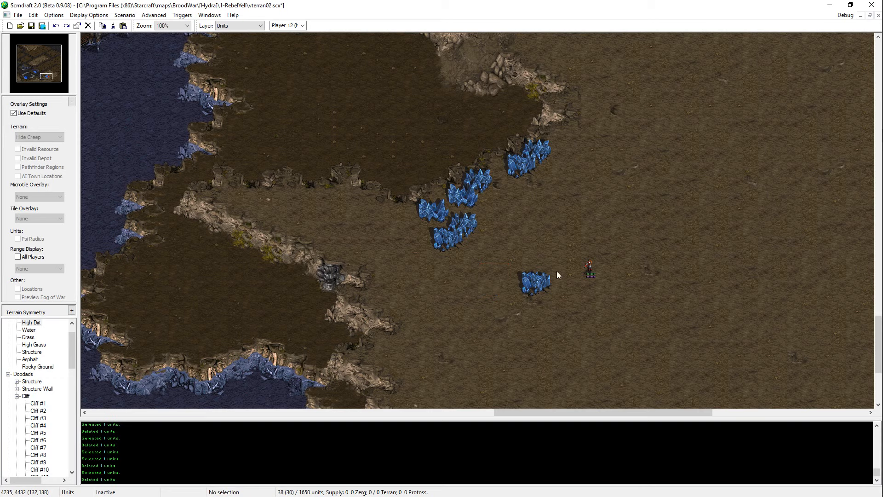
left_click(540, 278)
key("Delete")
left_click(469, 202)
key("ctrl+v")
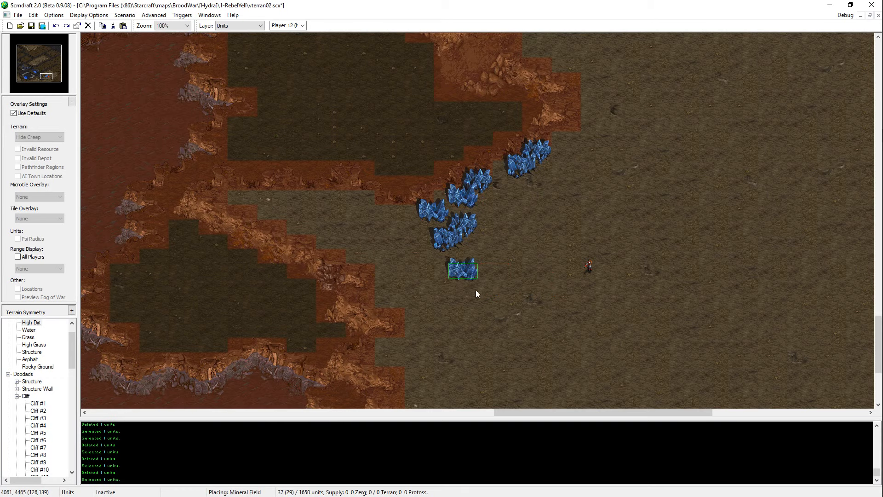
left_click(476, 279)
key("Escape")
Step: Move Sarah Kerrigan onto the open High Dirt just southeast of the mineral arc and save the map
left_click(590, 267)
key("ctrl+x")
key("ctrl+v")
left_click(616, 358)
key("Escape")
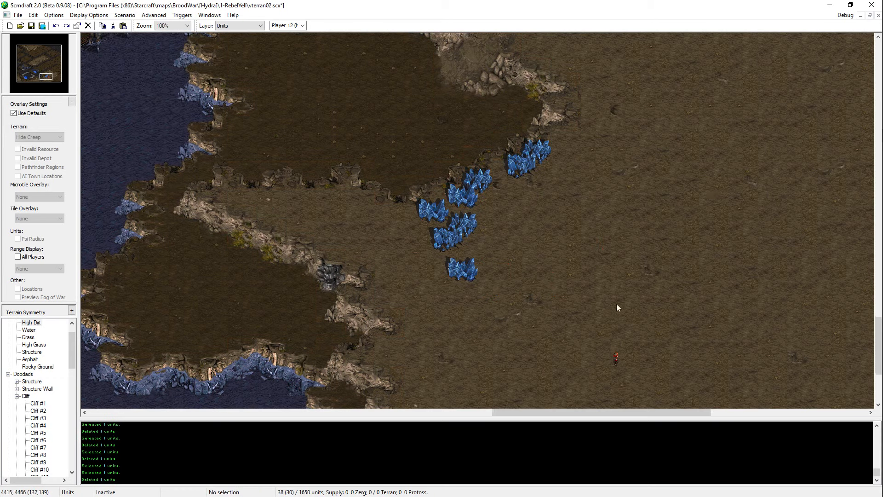
key("Left")
key("Left")
key("Left")
key("Left")
key("Down")
key("Down")
key("Down")
key("Right")
key("Right")
key("Right")
key("Right")
key("Right")
key("Right")
key("Right")
key("Right")
key("Right")
key("Up")
left_click_drag(591, 263, 462, 344)
key("ctrl+x")
key("ctrl+v")
left_click(483, 260)
key("Escape")
key("ctrl+s")
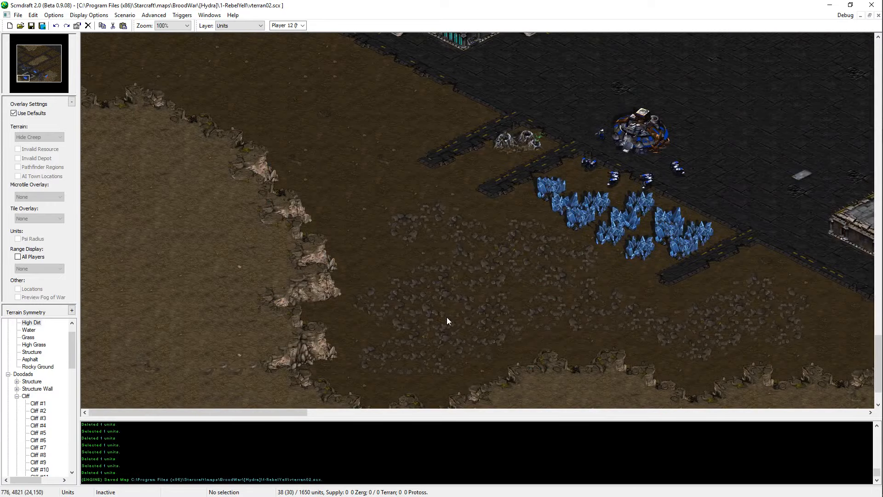
Step: Copy the Command Center and start location from the asphalt base and place them for Player 3 east of the plateau's minerals
left_click_drag(584, 154, 689, 125)
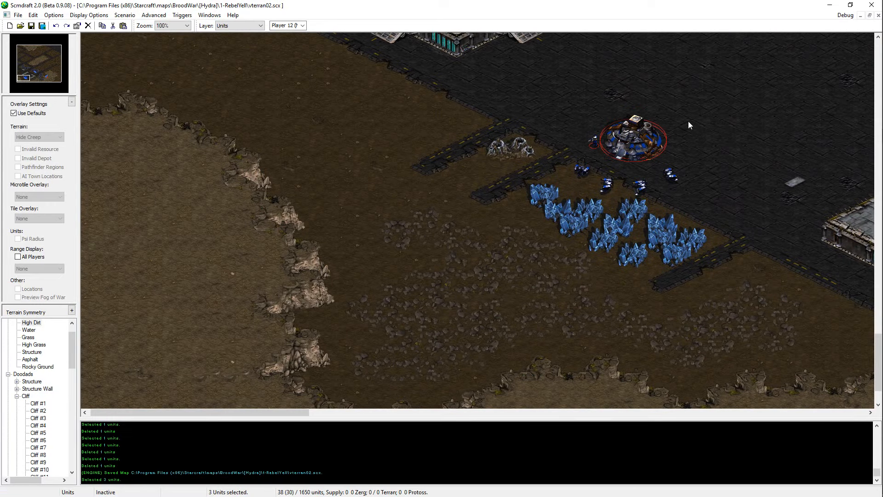
key("ctrl+c")
key("ctrl+v")
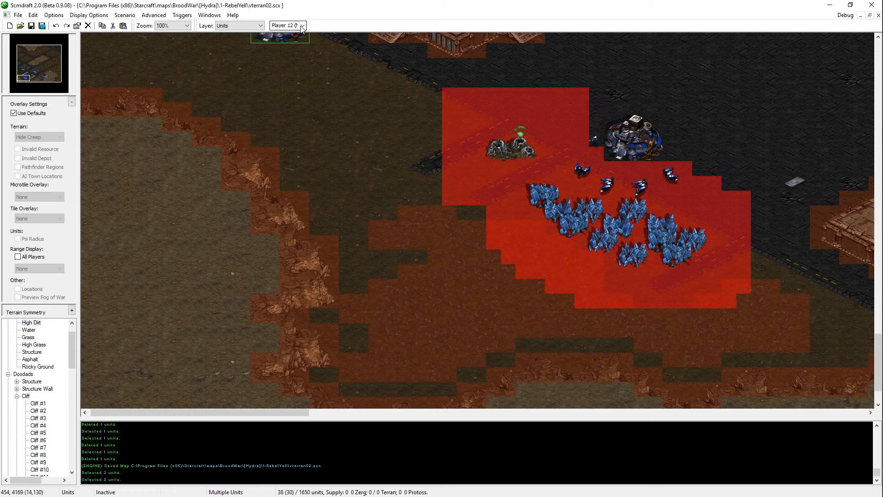
left_click(302, 28)
left_click(295, 40)
key("Up")
key("Right")
key("Right")
key("Right")
key("Right")
key("Right")
key("Right")
key("Right")
key("Right")
key("Right")
key("Right")
key("Right")
key("Right")
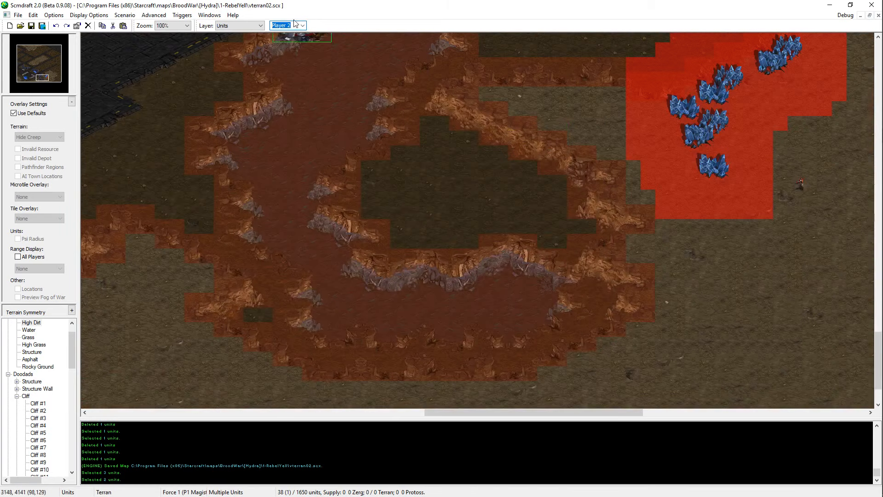
scroll(295, 29, "down", 1)
left_click(47, 77)
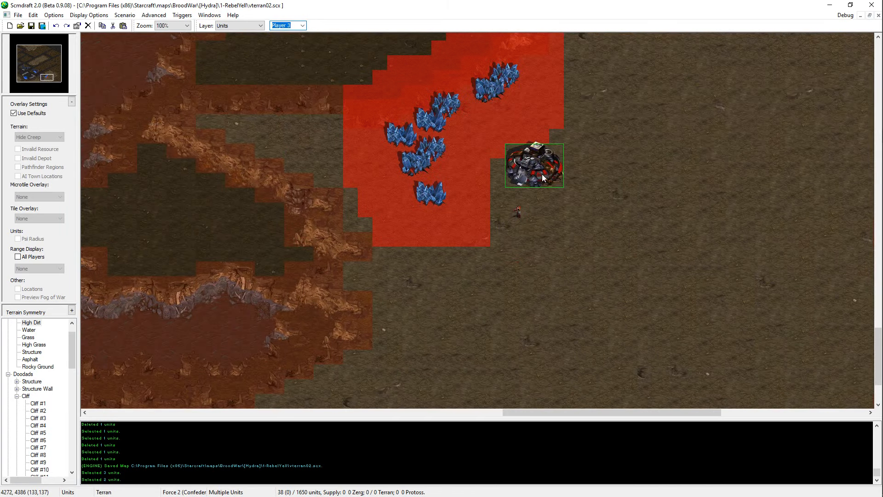
left_click(543, 178)
right_click(530, 194)
Step: Shift Player 3's Command Center and start location slightly southwest, just above Kerrigan, and save the map
left_click_drag(543, 131, 507, 223)
key("ctrl+x")
key("ctrl+v")
key("ctrl+z")
key("ctrl+z")
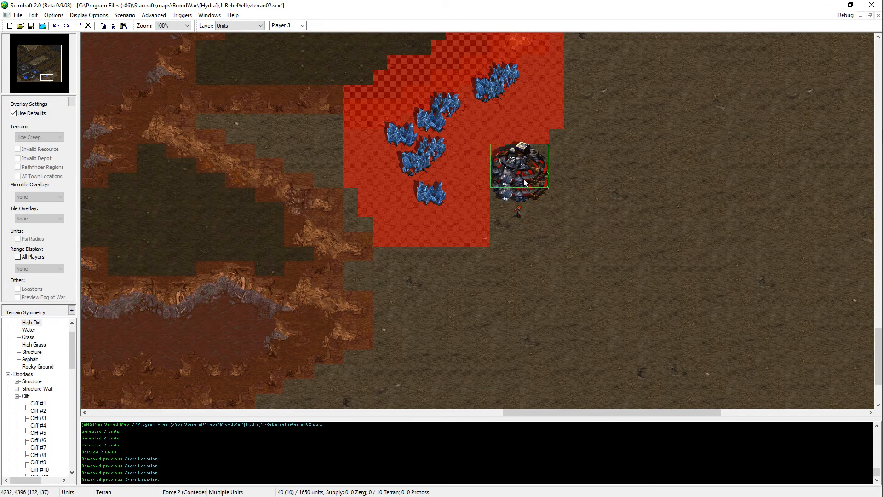
left_click(527, 190)
right_click(528, 190)
left_click(519, 213)
left_click(605, 295)
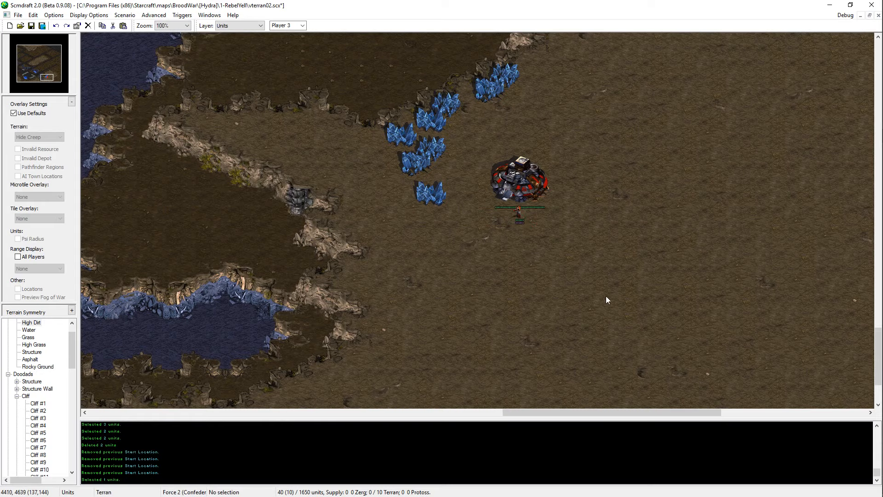
key("ctrl+s")
Step: Reassign Sarah Kerrigan to Player 3, placing her just southwest of the Command Center, and save the map
left_click(48, 75)
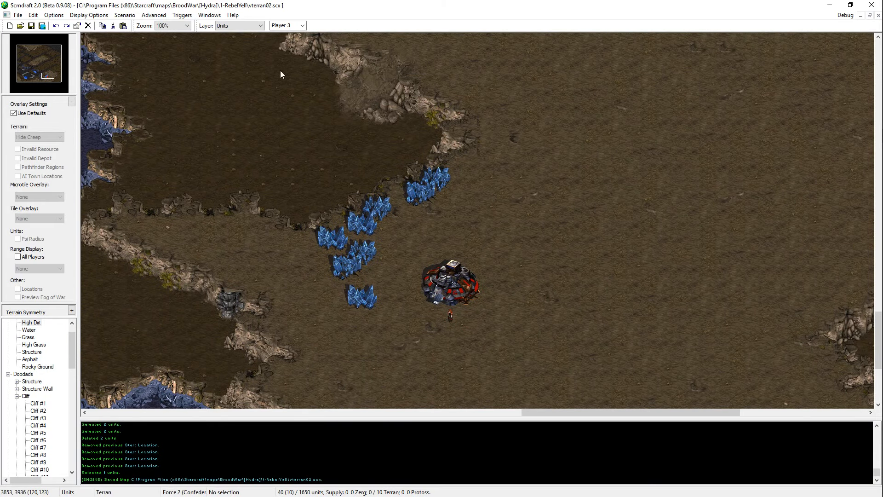
left_click(302, 26)
left_click(286, 33)
middle_click_drag(487, 332, 528, 263)
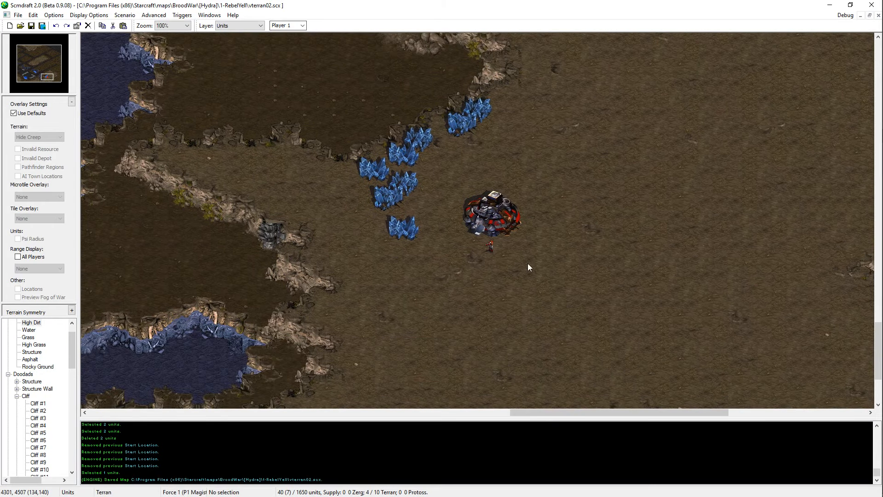
left_click(490, 246)
key("ctrl+x")
key("ctrl+v")
scroll(291, 27, "down", 2)
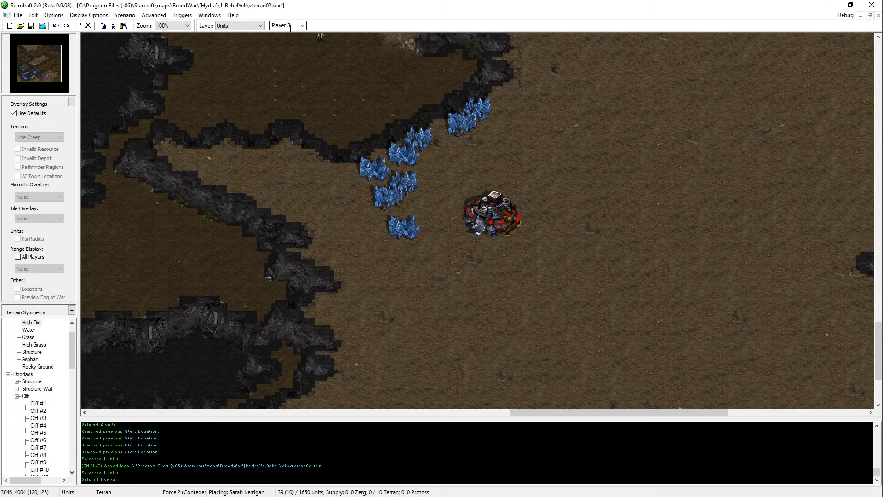
left_click(468, 244)
right_click(465, 302)
key("ctrl+s")
Step: Place four Terran SCVs for Player 3 between the mineral arc and the Command Center, and save the map
middle_click_drag(465, 302, 505, 259)
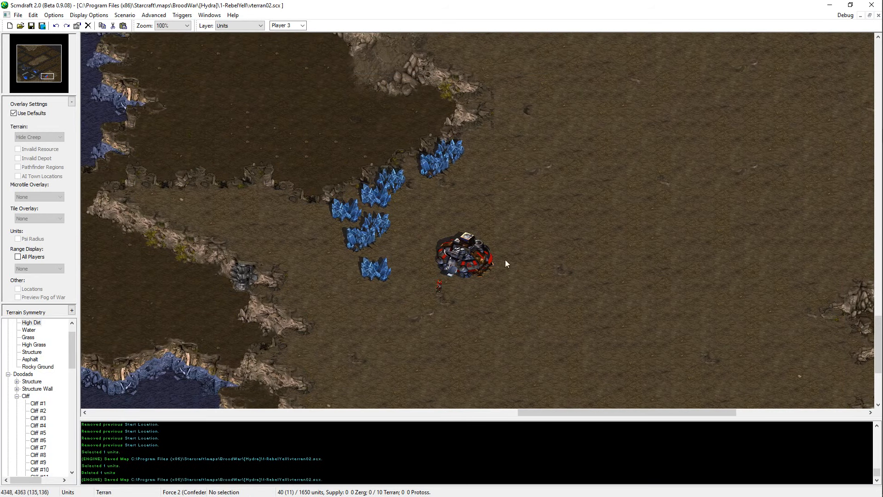
left_click(18, 396)
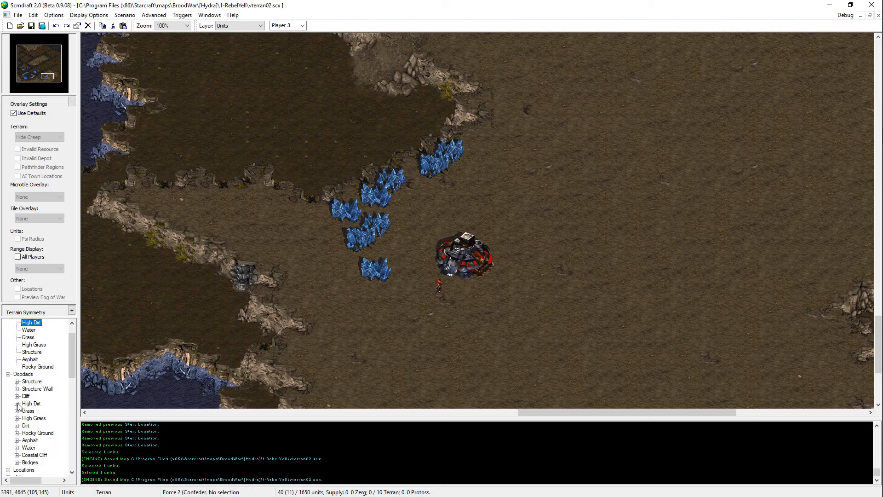
scroll(12, 384, "down", 4)
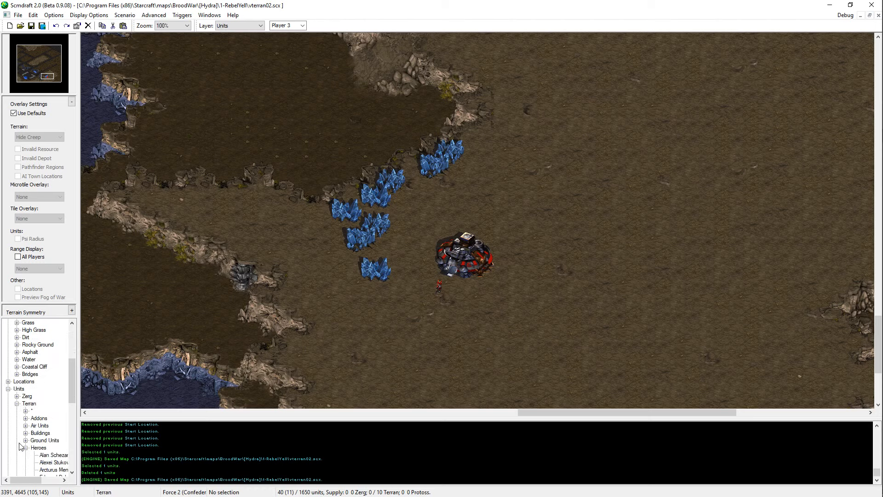
left_click(25, 447)
left_click(26, 440)
left_click(52, 447)
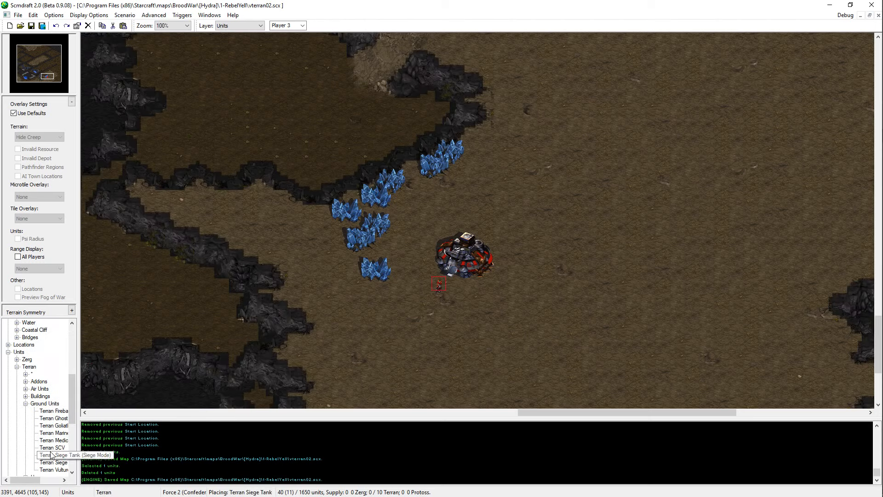
left_click(444, 196)
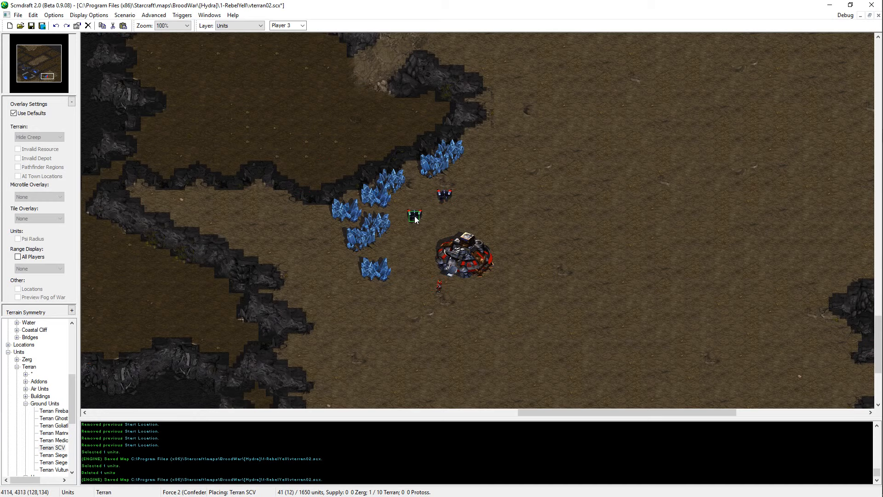
left_click(420, 214)
left_click(405, 236)
left_click(409, 269)
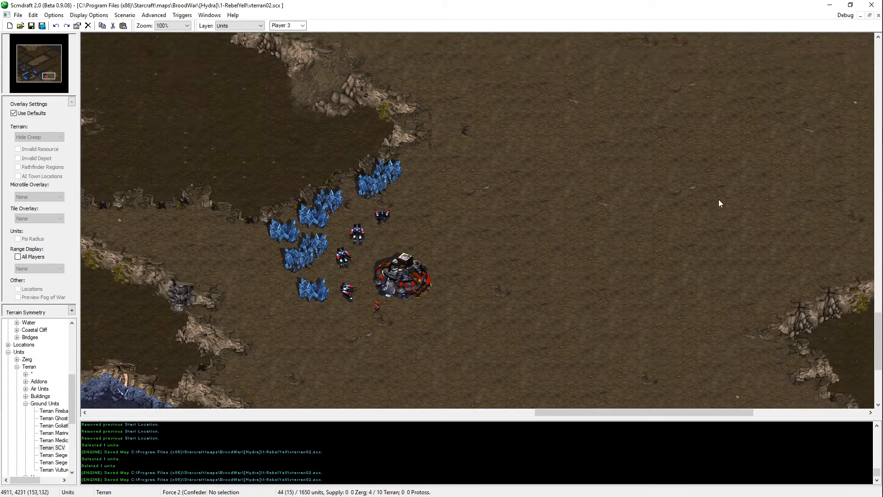
Step: Carve the first small Dirt pit into the High Dirt plateau just east of Player 3's Command Center
middle_click_drag(536, 285, 411, 216)
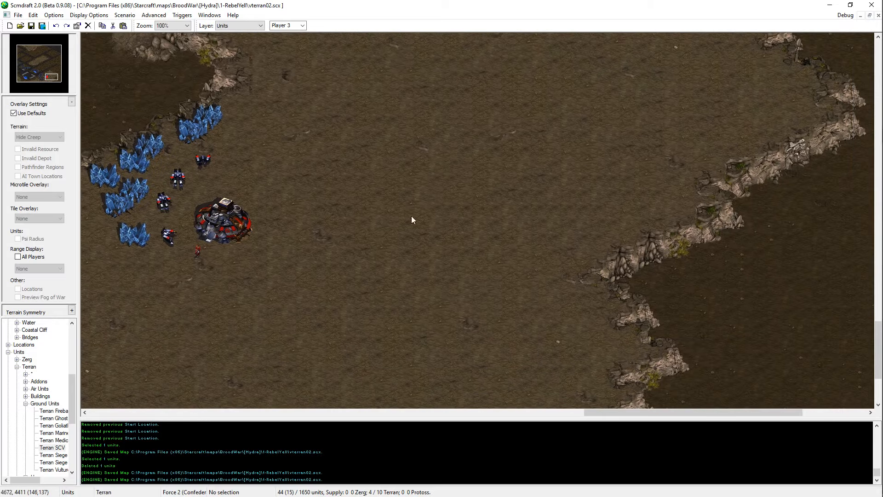
middle_click_drag(526, 383, 520, 336)
scroll(420, 260, "down", 1)
key("t")
left_click(669, 262)
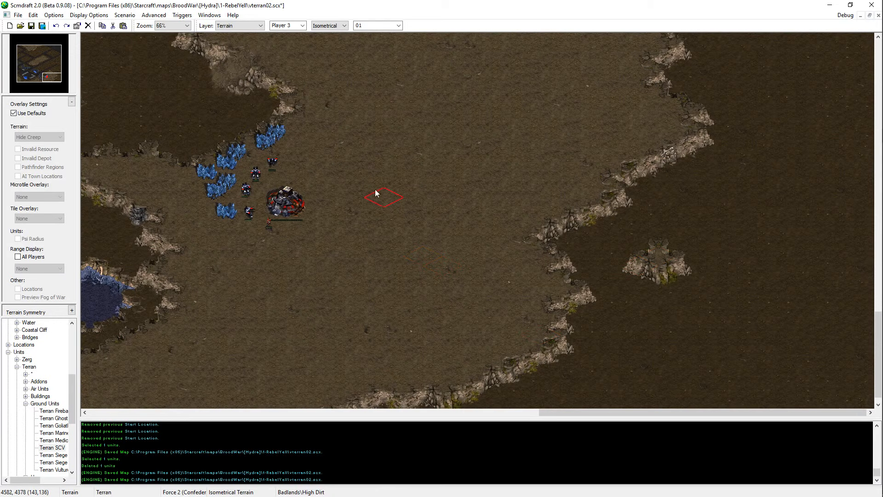
key("ctrl+z")
right_click(662, 288)
left_click(400, 245)
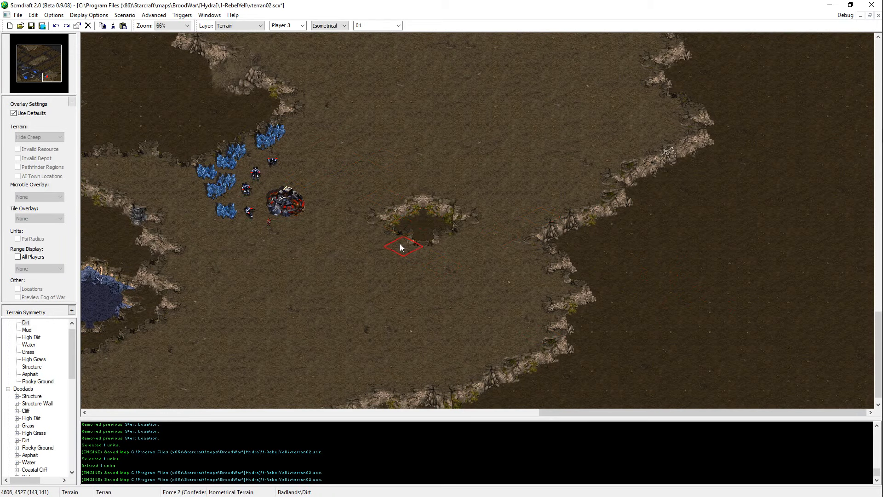
key("ctrl+z")
left_click(392, 251)
left_click(422, 241)
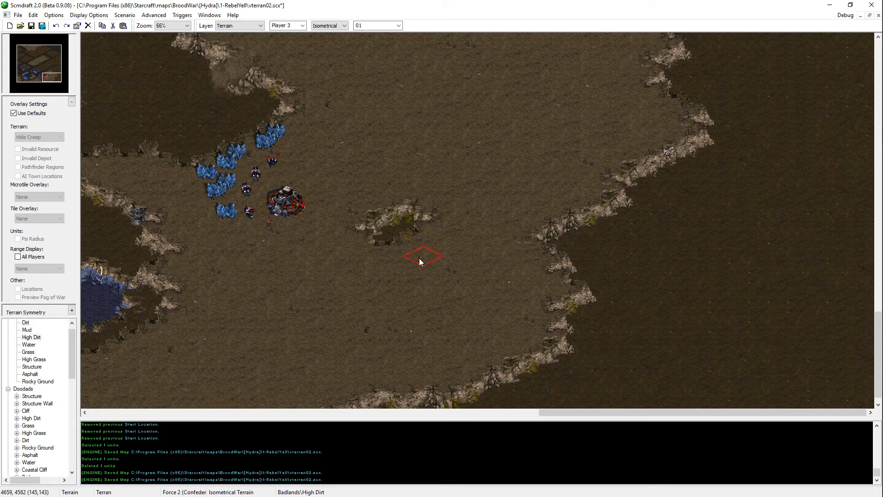
Step: Add more small Dirt pits east and south of the first one, forming a cluster in the middle of the plateau
right_click(400, 234)
left_click(404, 266)
left_click(451, 238)
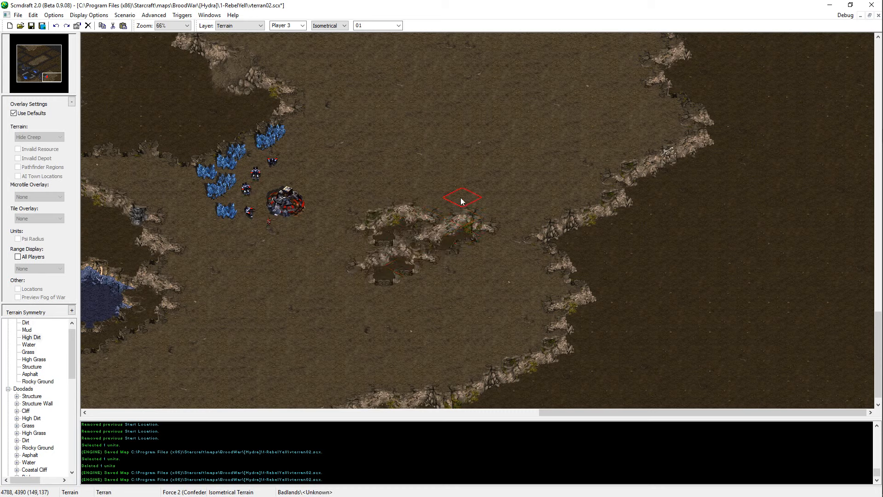
left_click(458, 201)
left_click(513, 210)
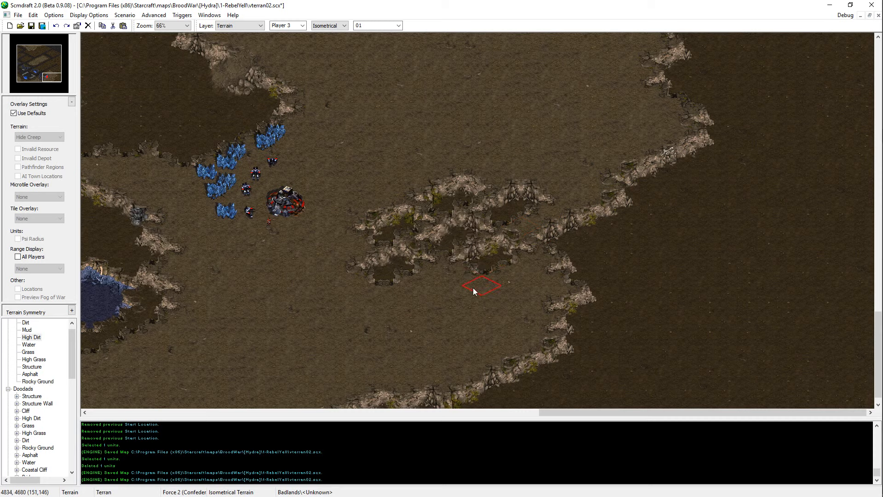
left_click(450, 289)
Step: Fill the cluster's easternmost and southernmost pits with High Dirt and extend the plateau's nearby eastern cliff edge
left_click(572, 231)
left_click(600, 213)
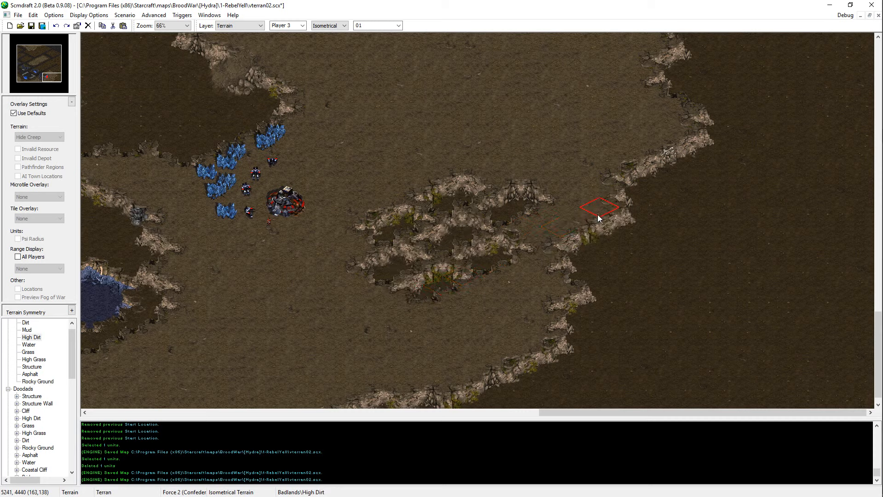
left_click(513, 259)
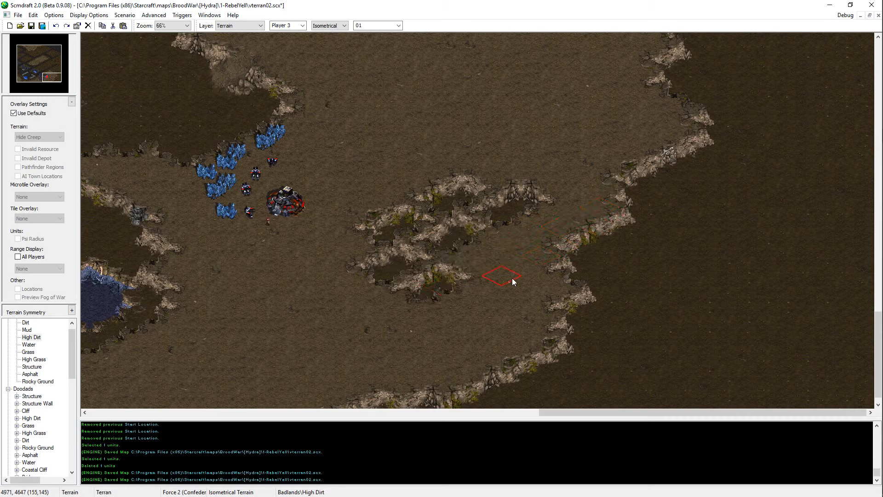
left_click(547, 196)
left_click(453, 298)
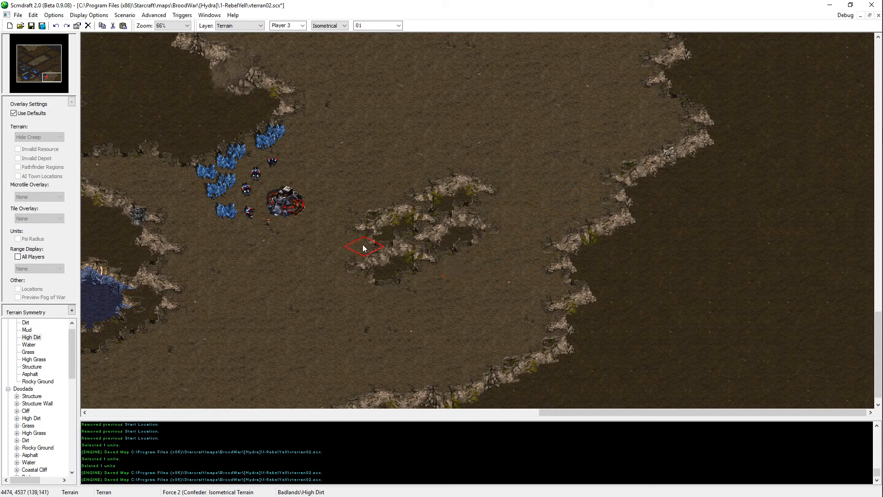
Step: Trim the cluster's northern and southwestern pits with High Dirt, add two Dirt pits along its north side, and save the map
left_click(482, 187)
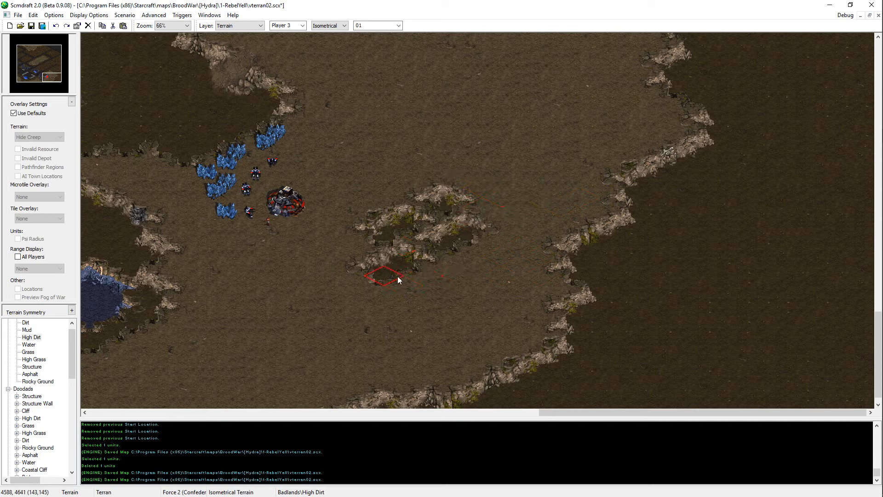
left_click(398, 276)
left_click(404, 191)
key("ctrl+z")
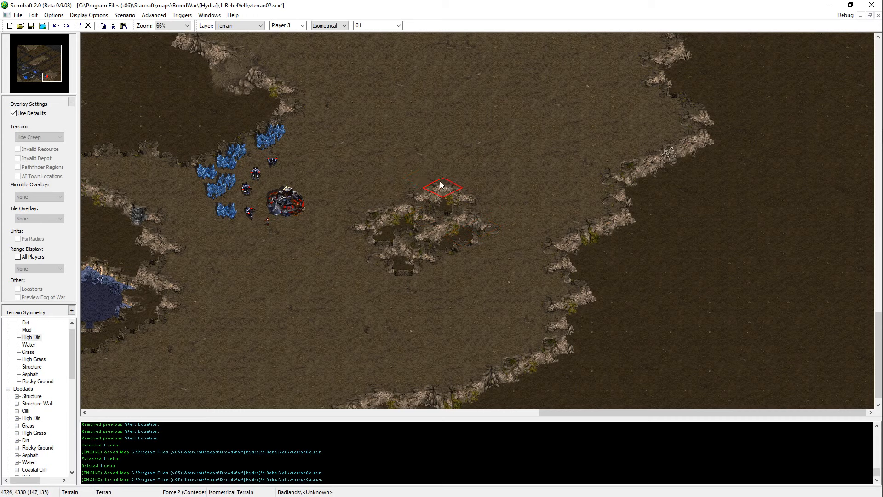
left_click(425, 175)
left_click(501, 176)
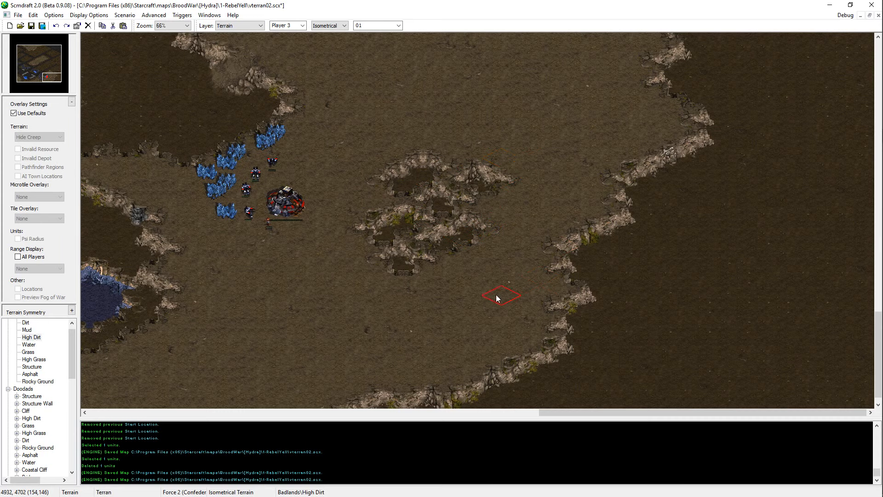
key("ctrl+s")
Step: Touch up the northern pits and the notch in the plateau's eastern cliff with High Dirt, and save the map
scroll(506, 276, "up", 2)
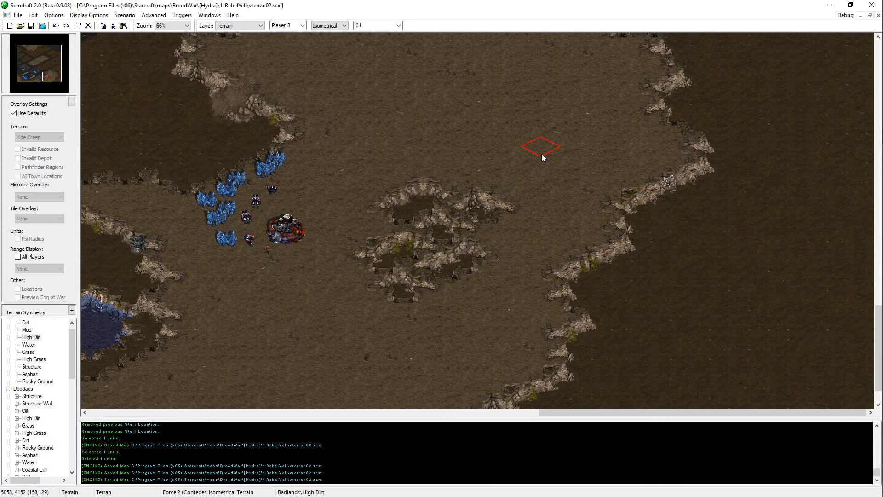
left_click(452, 225)
left_click(484, 222)
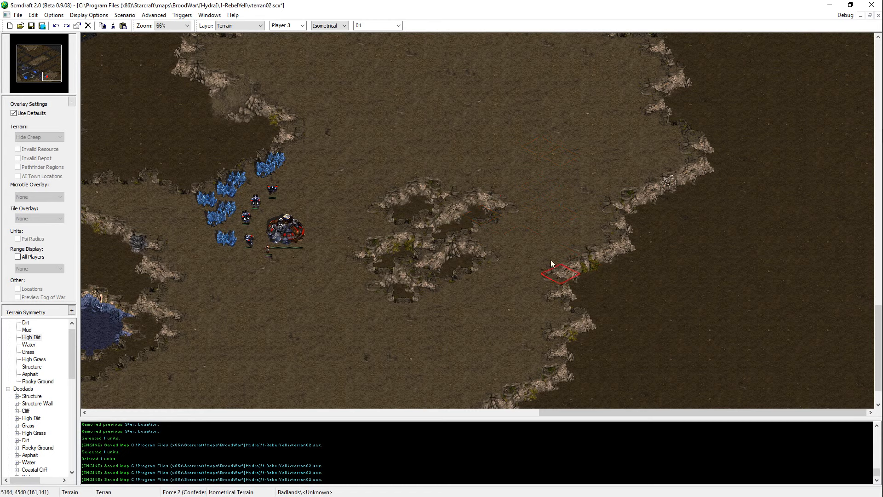
key("ctrl+s")
left_click(554, 268)
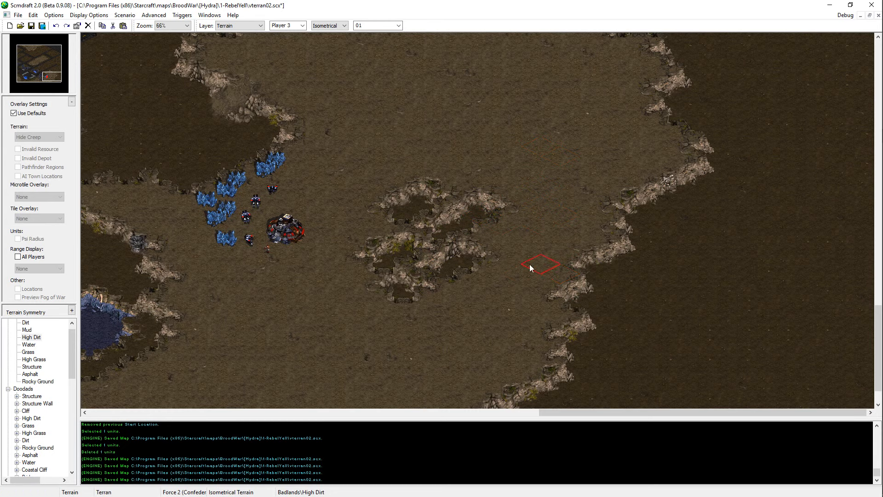
scroll(529, 265, "down", 3)
key("ctrl+s")
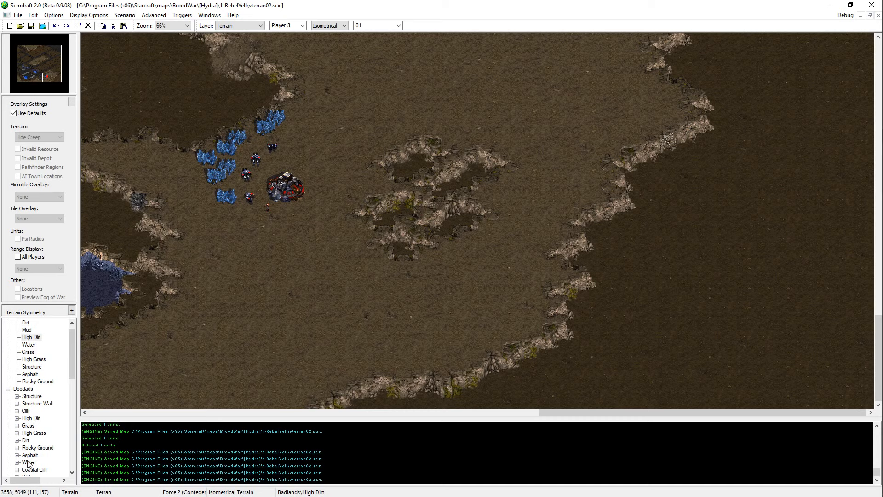
Step: Place two Cliff #14 doodads on the plateau's southeastern and eastern cliff edges, and save the map
scroll(30, 464, "down", 10)
scroll(37, 412, "up", 10)
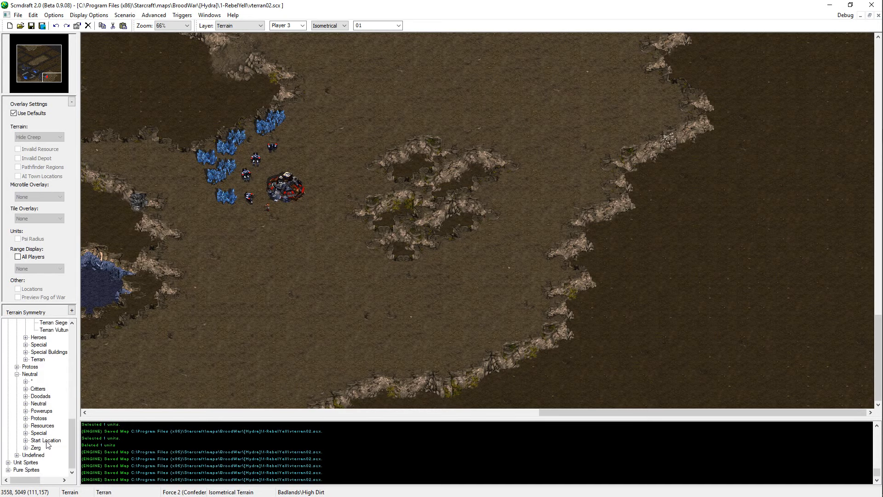
scroll(28, 429, "down", 3)
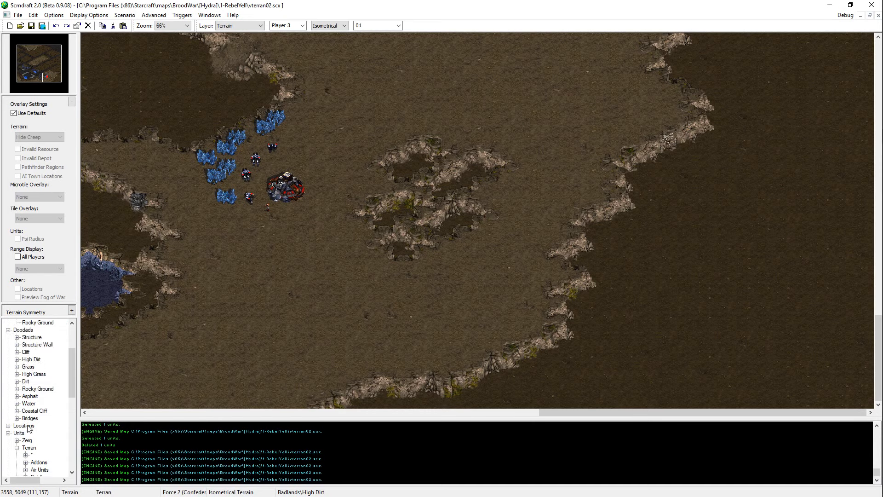
left_click(17, 352)
scroll(50, 391, "down", 4)
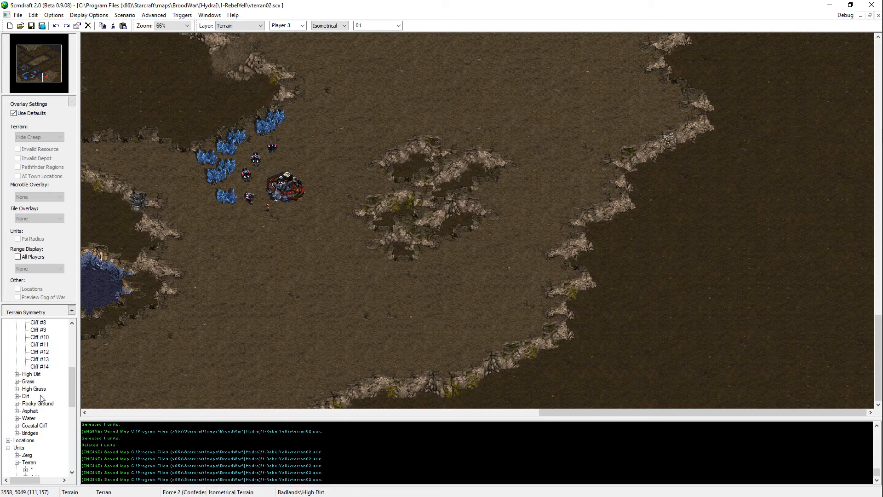
left_click(39, 367)
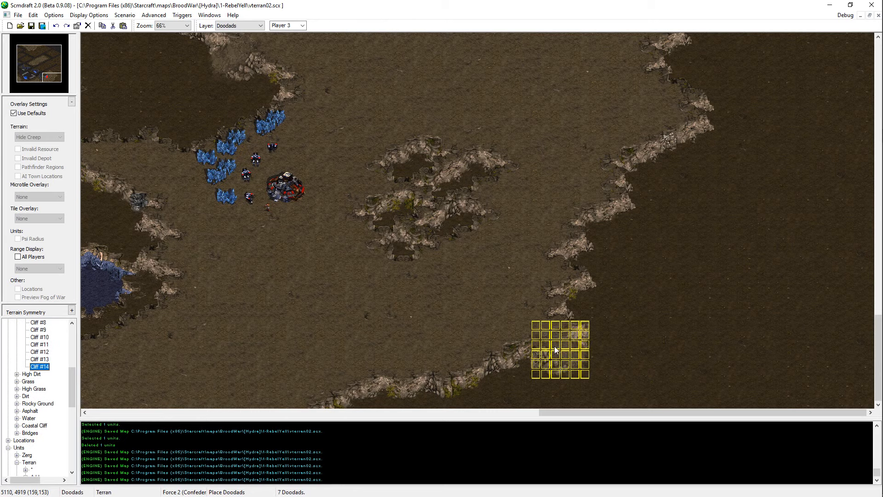
left_click(667, 146)
right_click(710, 338)
key("ctrl+s")
middle_click_drag(710, 337, 672, 95)
key("ctrl+s")
Step: Review the plateau together with the asphalt roads to the north and the river and asphalt base to the west
key("Right")
key("Up")
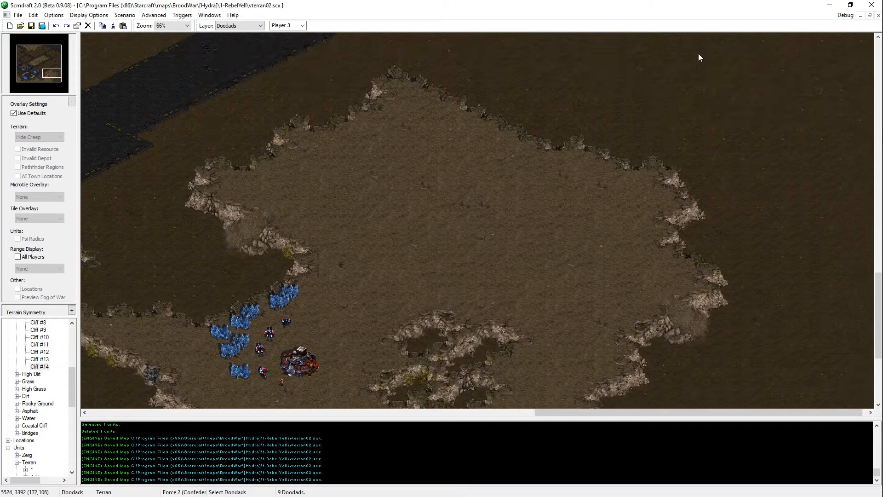
key("Left")
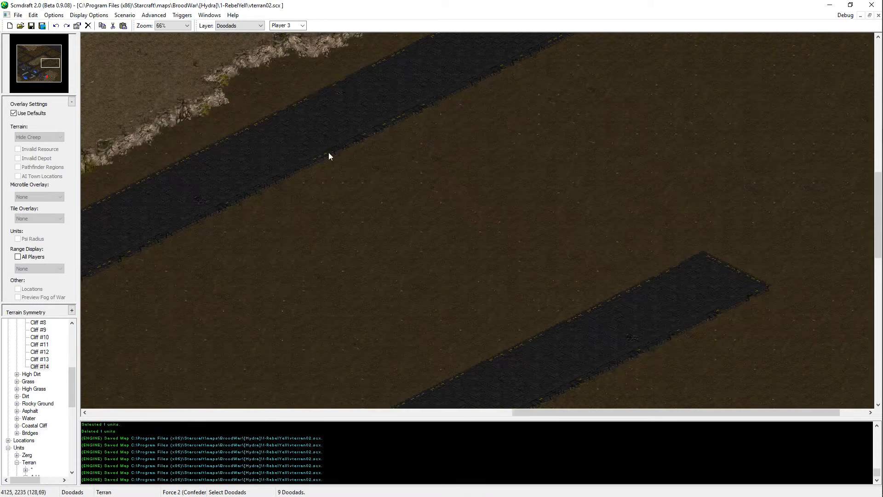
key("Left")
key("Up")
left_click_drag(57, 71, 59, 78)
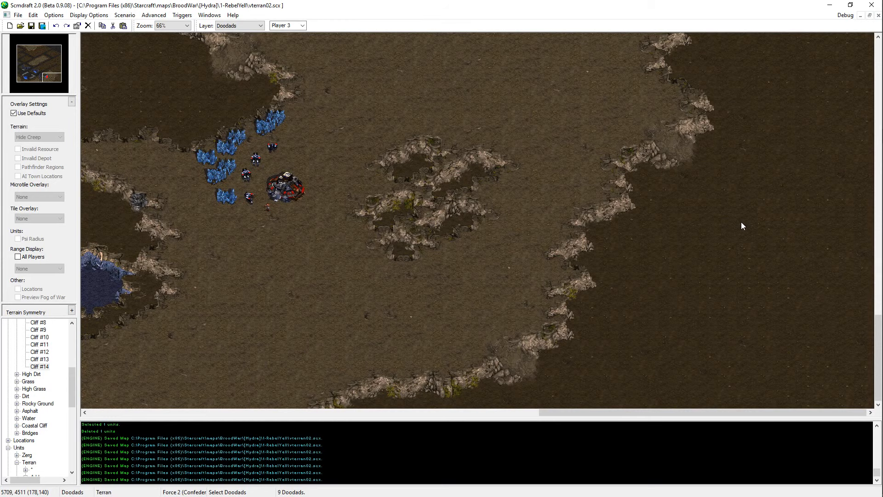
key("Up")
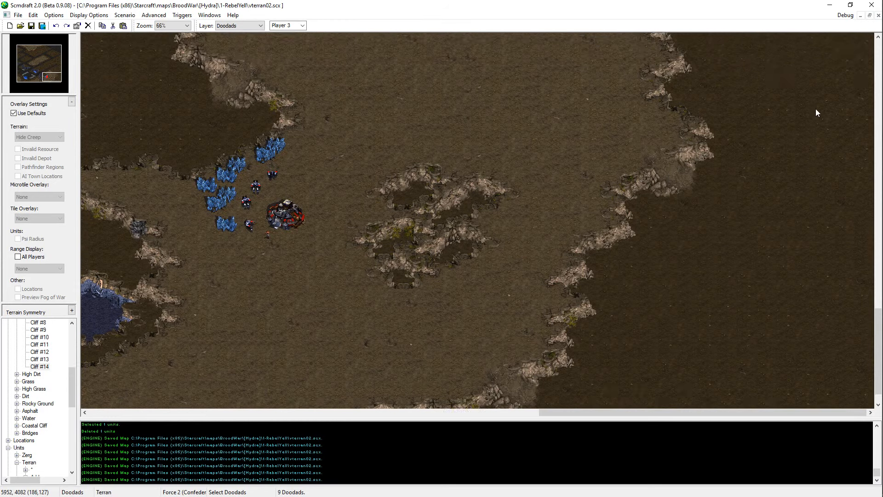
key("Down")
key("t")
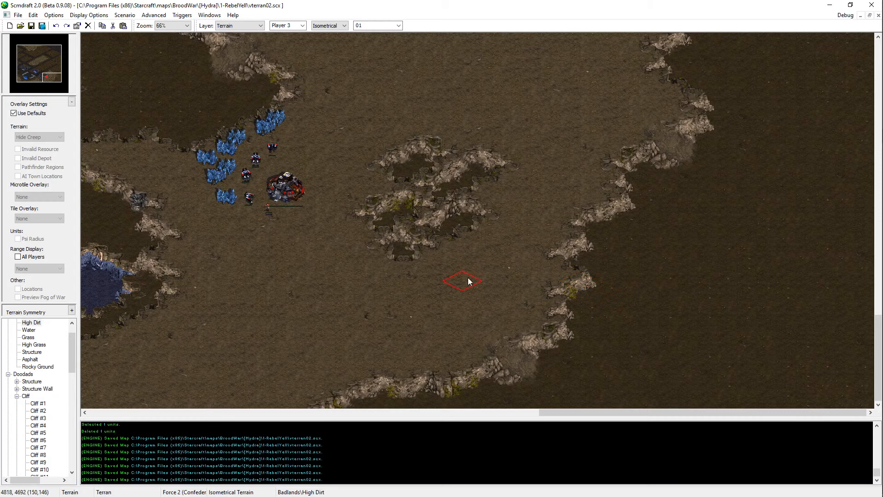
key("Left")
key("Left")
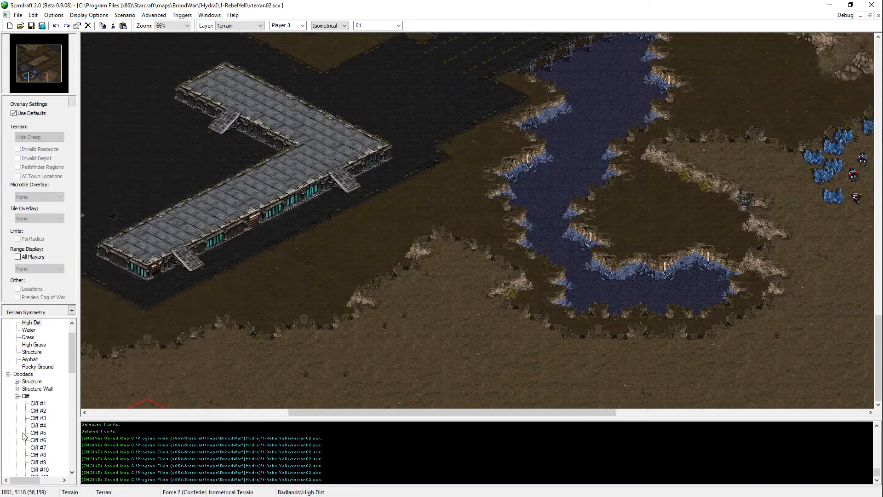
key("Right")
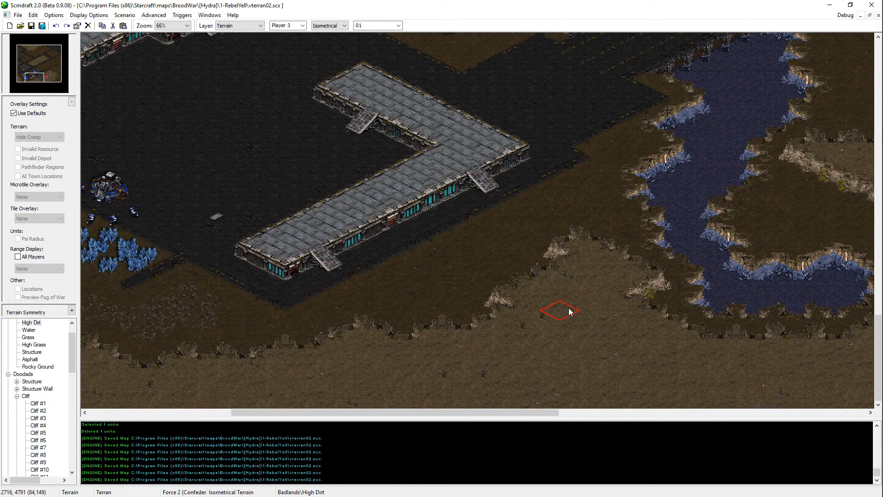
key("Right")
key("Up")
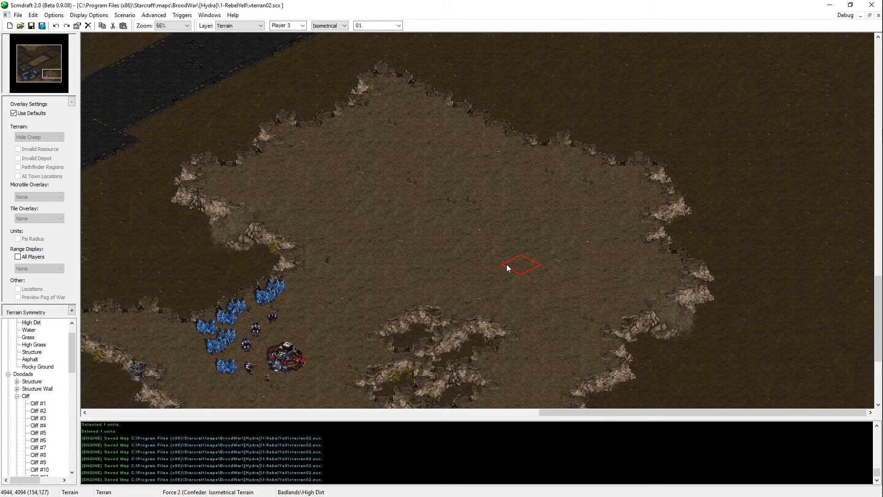
middle_click_drag(316, 312, 376, 275)
right_click_drag(384, 257, 286, 359)
middle_click_drag(376, 344, 462, 298)
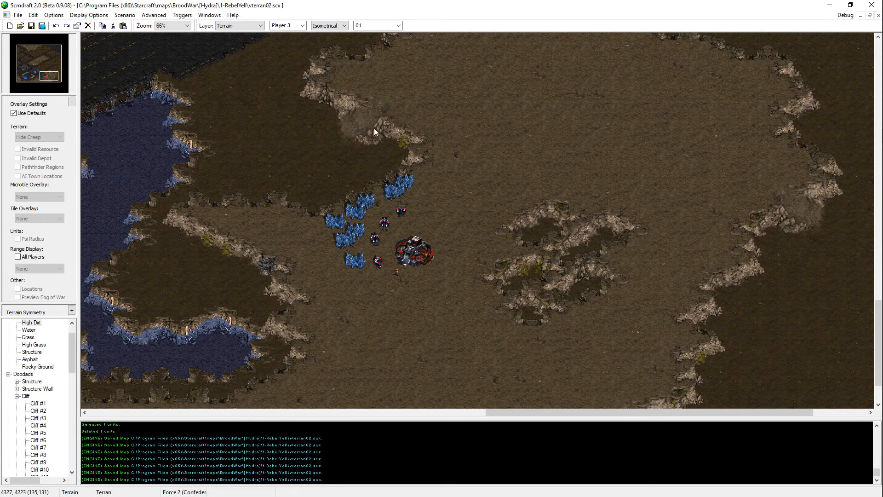
Step: Copy the cliff doodad north of the mineral field onto the cliff edge west of the Player 3 base, and save the map
key("Left")
key("Up")
key("d")
left_click(383, 148)
key("ctrl+c")
key("ctrl+v")
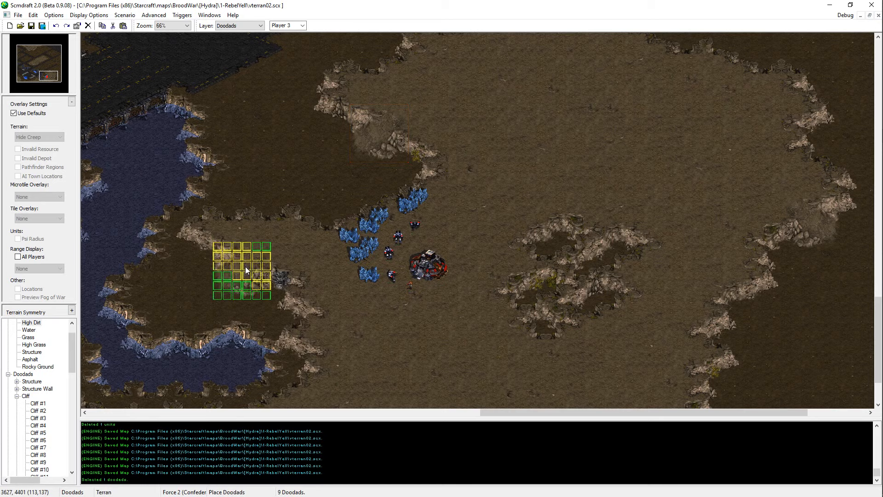
left_click(250, 258)
key("ctrl+s")
Step: Paint a Rocky Ground patch in the Dirt hollow between the river and the cliff west of the base, and save the map
middle_click_drag(327, 342, 397, 292)
middle_click_drag(219, 296, 256, 288)
left_click(38, 367)
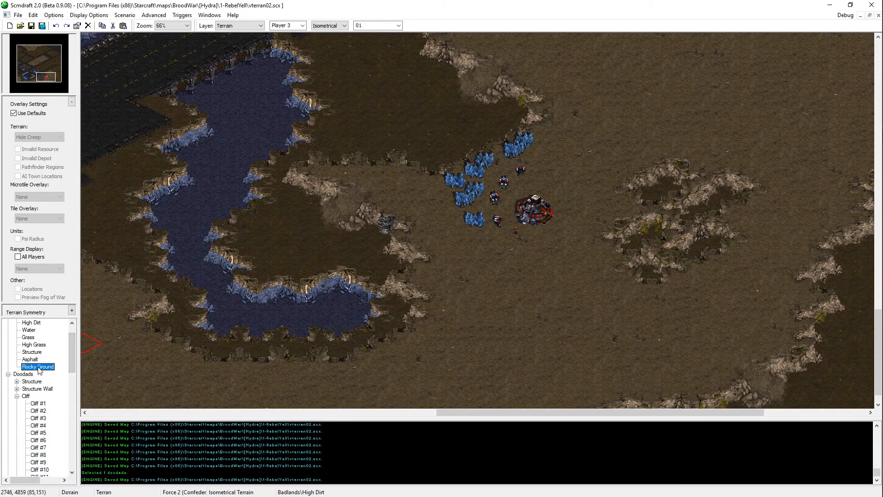
mouse_move(280, 219)
left_mouse_down()
mouse_move(294, 212)
mouse_move(276, 220)
mouse_move(308, 245)
mouse_move(292, 247)
mouse_move(281, 224)
mouse_move(288, 233)
mouse_move(269, 236)
mouse_move(273, 223)
mouse_move(314, 251)
left_mouse_up()
key("ctrl+s")
Step: Fill the small Dirt notch in the cliff southwest of the river's end with High Dirt, and save the map
middle_click_drag(364, 89, 387, 120)
middle_click_drag(288, 260, 243, 280)
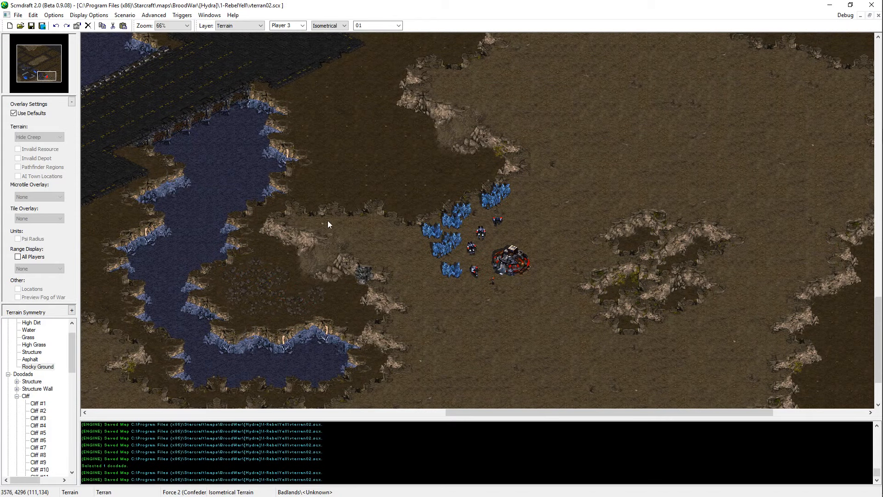
middle_click_drag(327, 221, 496, 377)
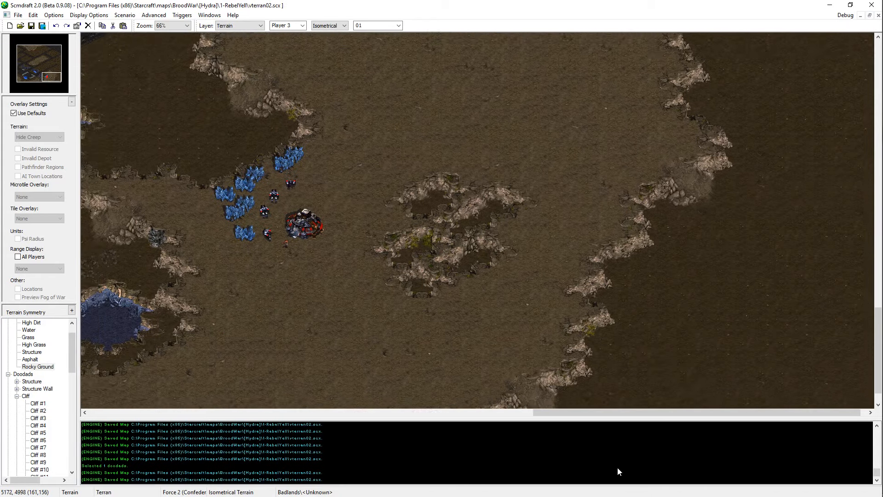
mouse_move(617, 468)
middle_mouse_down()
mouse_move(454, 304)
mouse_move(405, 334)
mouse_move(226, 375)
middle_mouse_up()
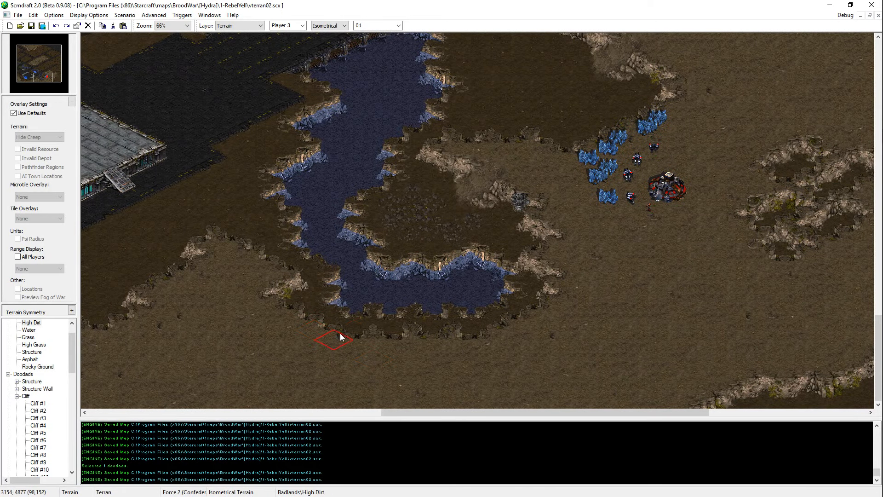
left_click_drag(340, 333, 287, 303)
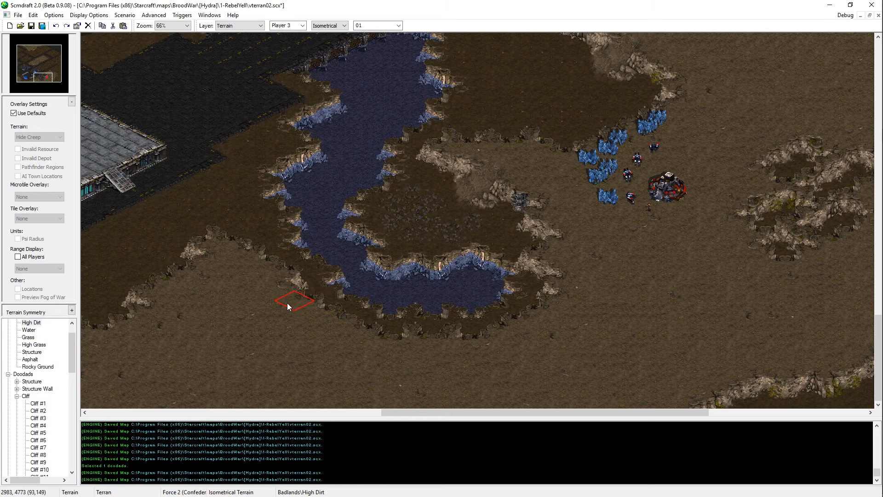
key("ctrl+s")
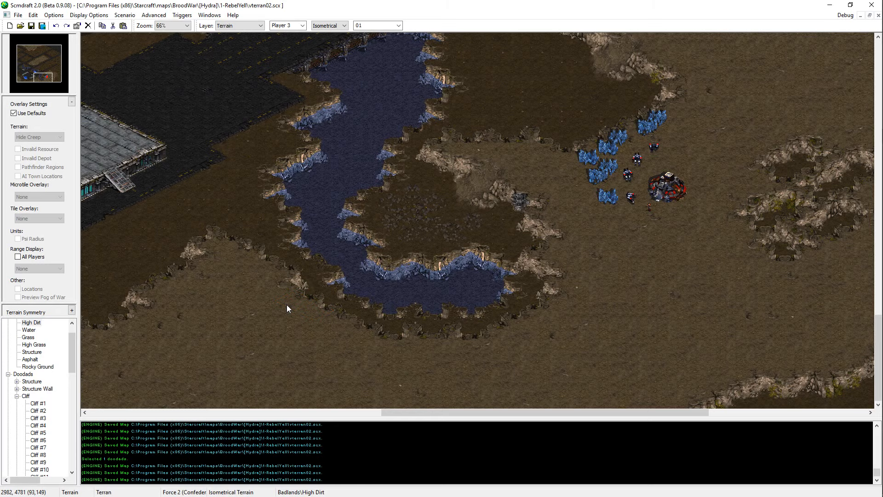
Step: Try another Rocky Ground dab on the patch east of the river, undo it, and save the map
middle_click_drag(661, 214, 373, 322)
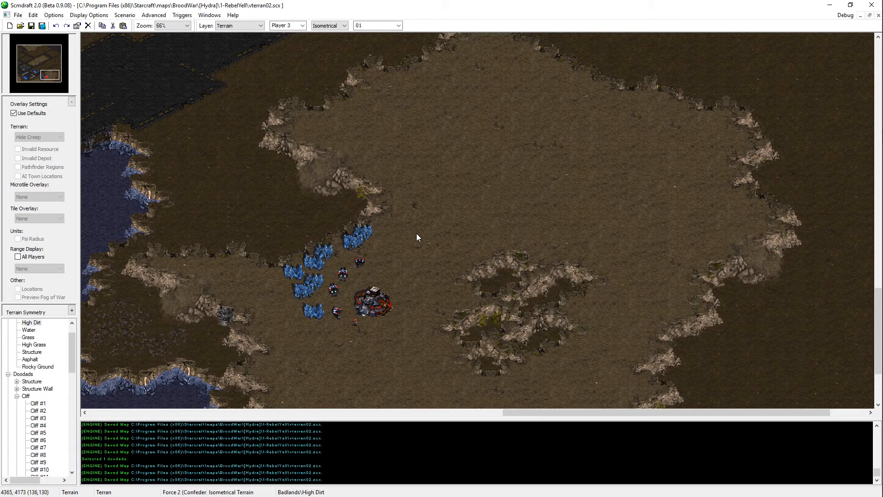
left_click(26, 75)
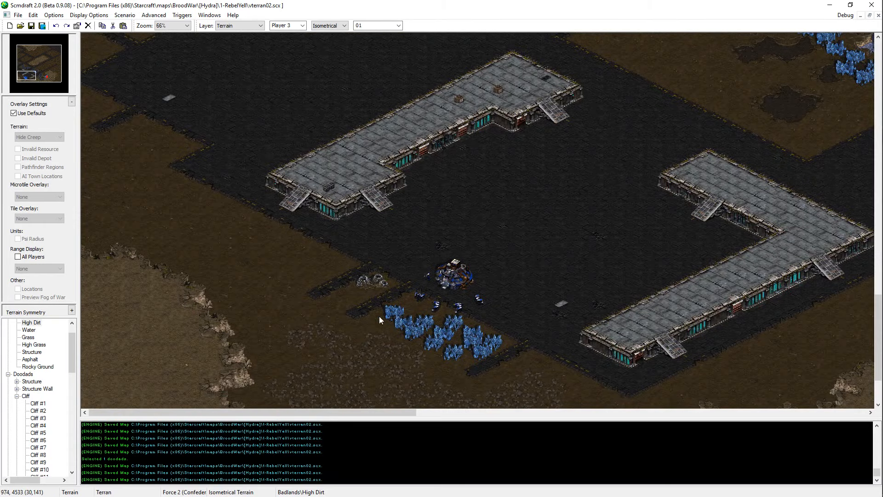
middle_click_drag(379, 316, 739, 135)
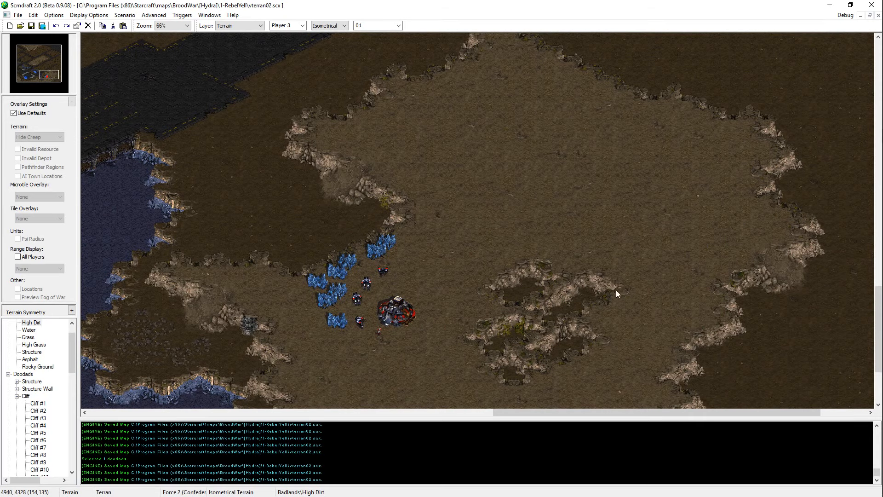
middle_click_drag(617, 290, 627, 248)
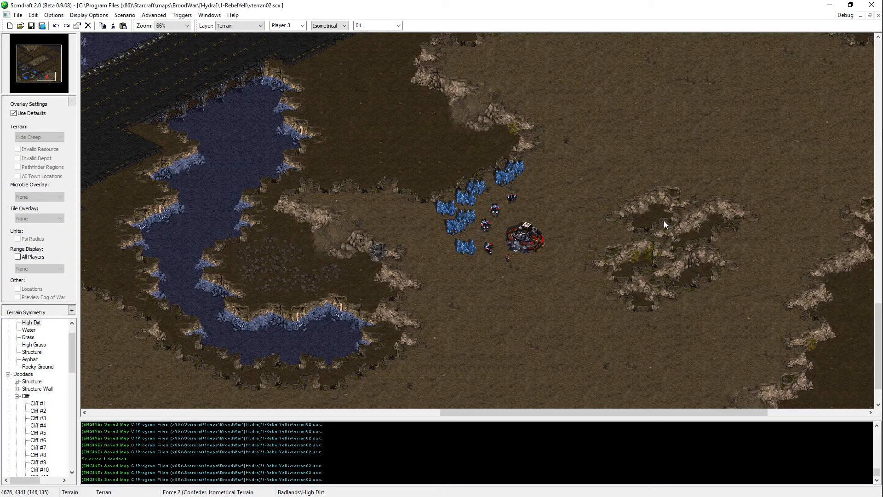
left_click(251, 242)
key("ctrl+z")
key("ctrl+s")
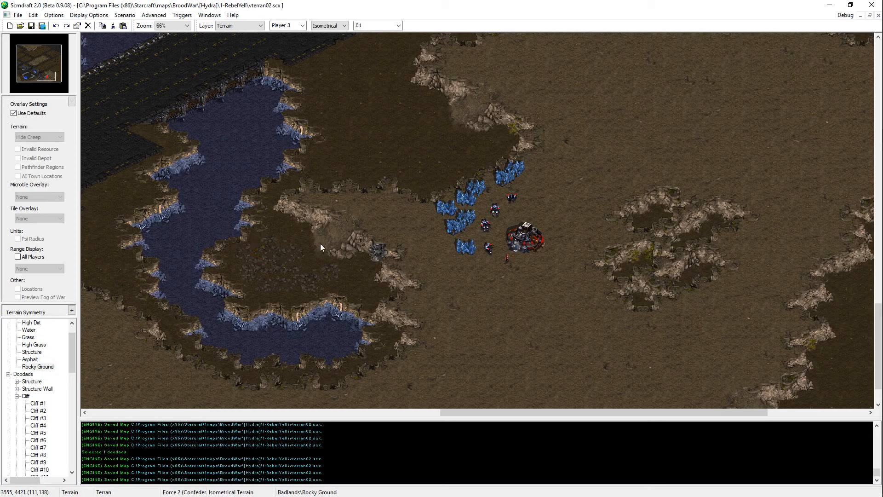
Step: Start a small Rocky Ground patch on the Dirt between the river and the plateau's northwestern cliff, and save the map
middle_click_drag(322, 237, 246, 206)
scroll(245, 203, "up", 1)
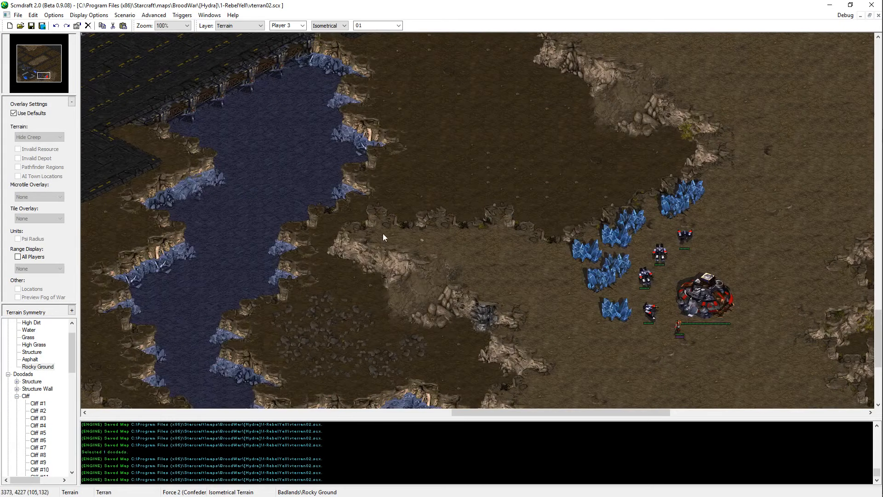
middle_click_drag(295, 375, 363, 336)
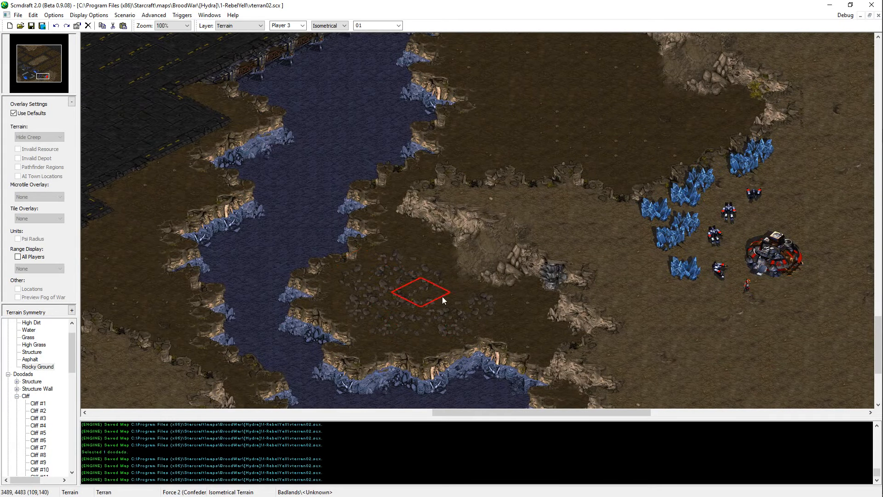
middle_click_drag(399, 286, 494, 114)
left_click(467, 225)
key("ctrl+z")
left_click(470, 241)
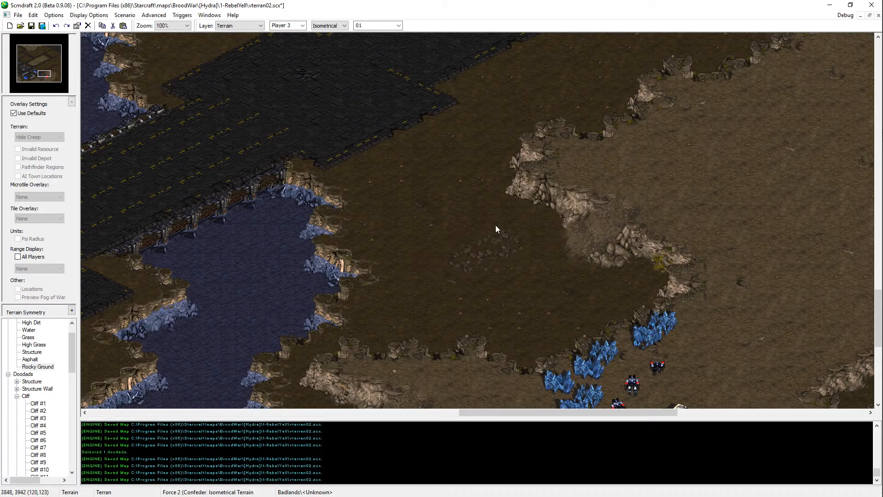
middle_click_drag(358, 345, 503, 214)
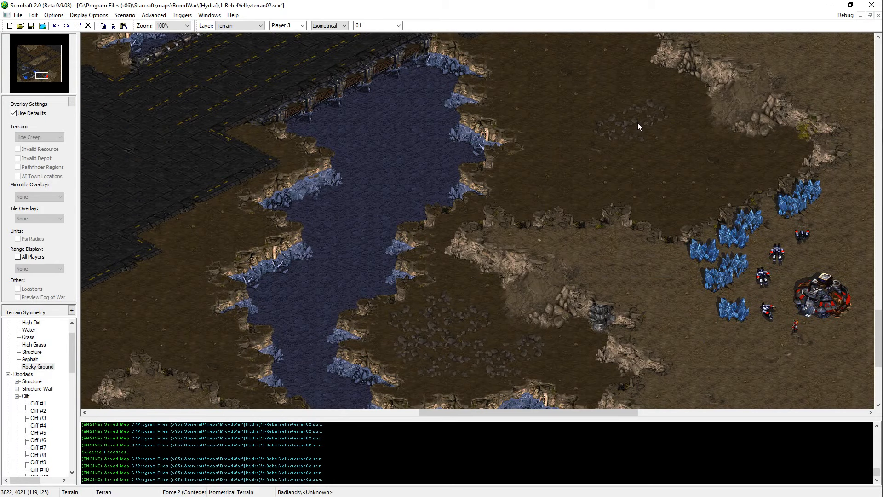
key("ctrl+s")
Step: Extend the new Rocky Ground patch southeast towards the minerals and west towards the river
mouse_move(637, 122)
middle_mouse_down()
mouse_move(699, 43)
mouse_move(511, 203)
middle_mouse_up()
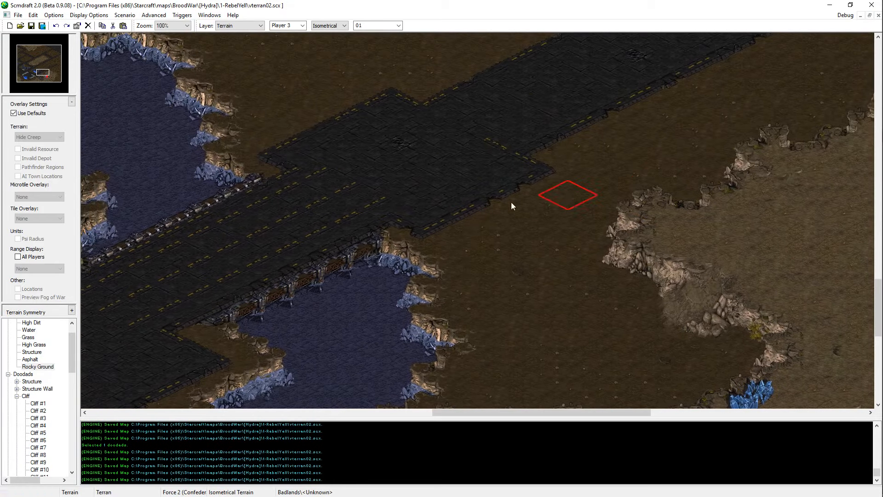
left_click(611, 360)
mouse_move(611, 368)
middle_mouse_down()
mouse_move(614, 460)
mouse_move(575, 293)
middle_mouse_up()
left_click(577, 285)
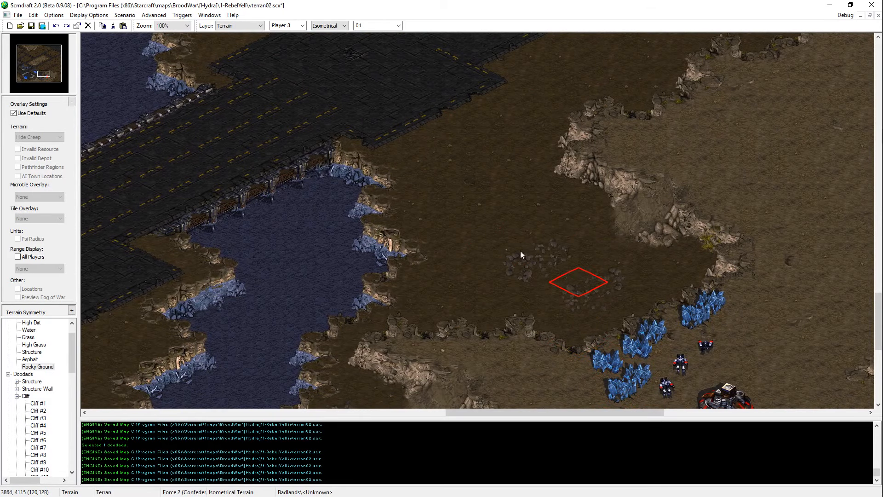
left_click(564, 272)
left_click(543, 259)
mouse_move(532, 249)
left_mouse_down()
mouse_move(509, 263)
mouse_move(494, 222)
mouse_move(450, 276)
mouse_move(489, 223)
mouse_move(471, 189)
mouse_move(507, 192)
mouse_move(442, 196)
mouse_move(432, 212)
left_mouse_up()
Step: Rework the northwestern part of the Rocky Ground patch with Dirt and Rocky Ground dabs, and save the map
right_click(471, 161)
left_click(485, 197)
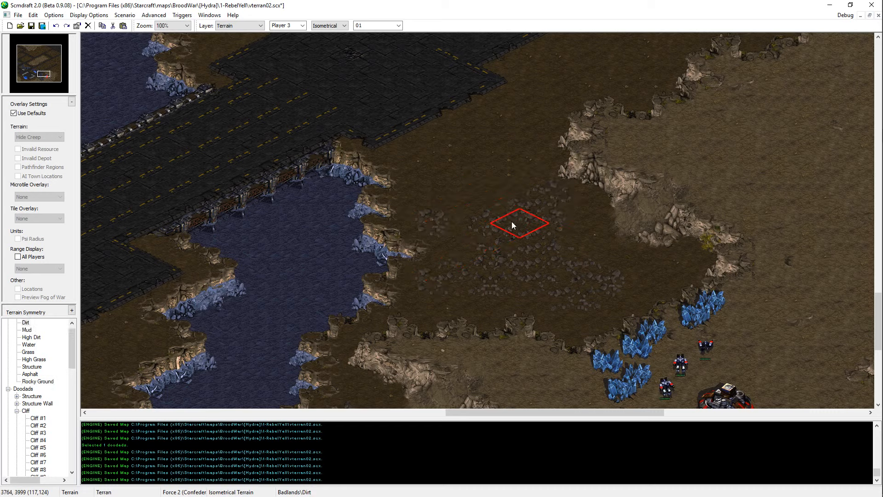
left_click(460, 187)
left_click(502, 202)
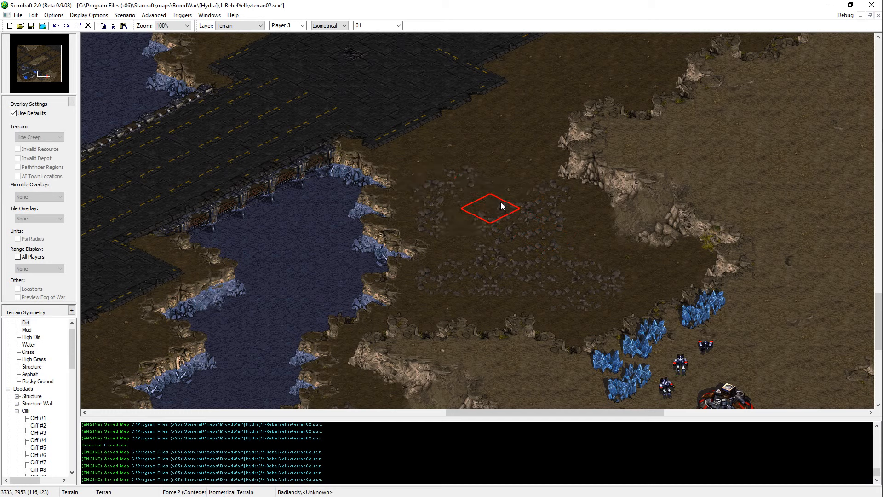
left_click(506, 211)
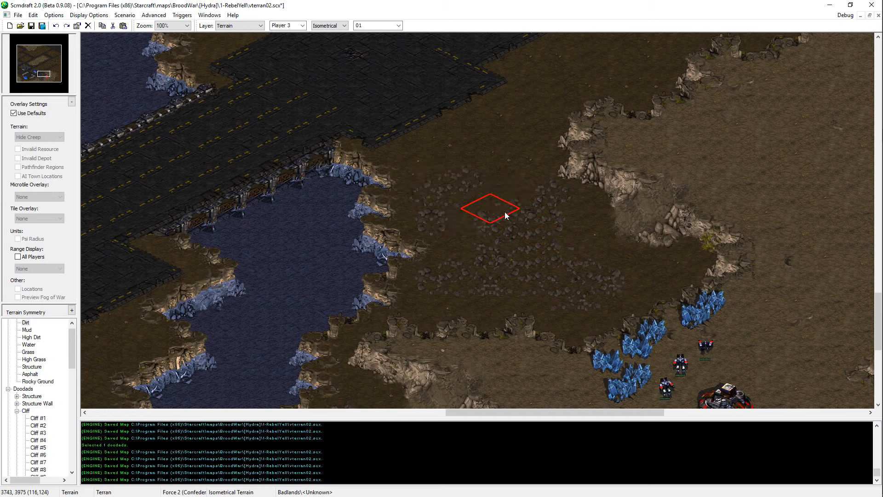
left_click(504, 212)
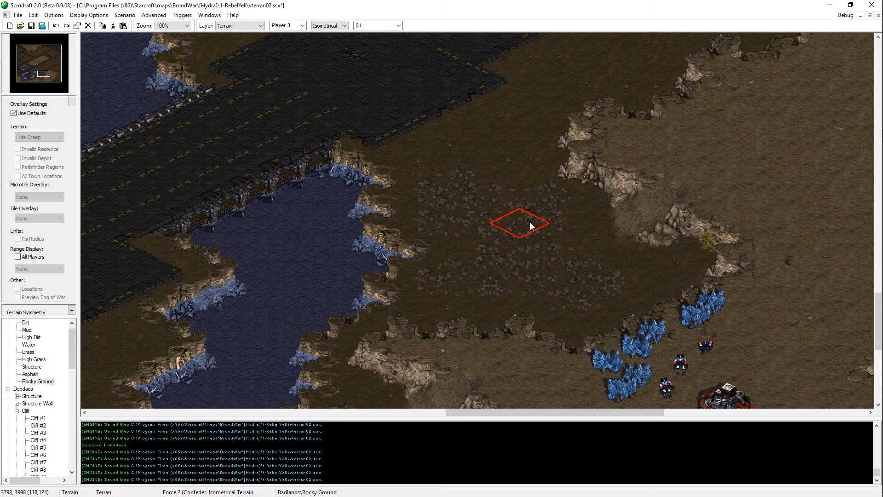
key("ctrl+s")
Step: Touch up the northern half of the patch with further Rocky Ground dabs, and save the map
left_click(515, 212)
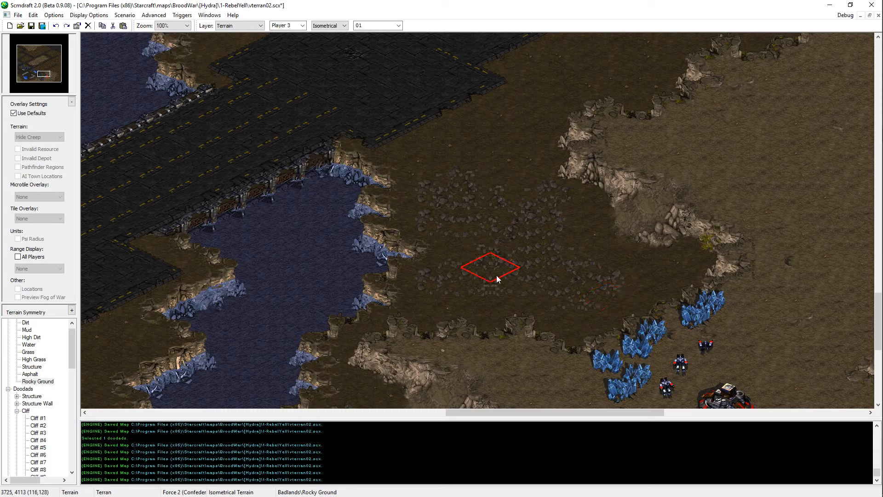
key("ctrl+s")
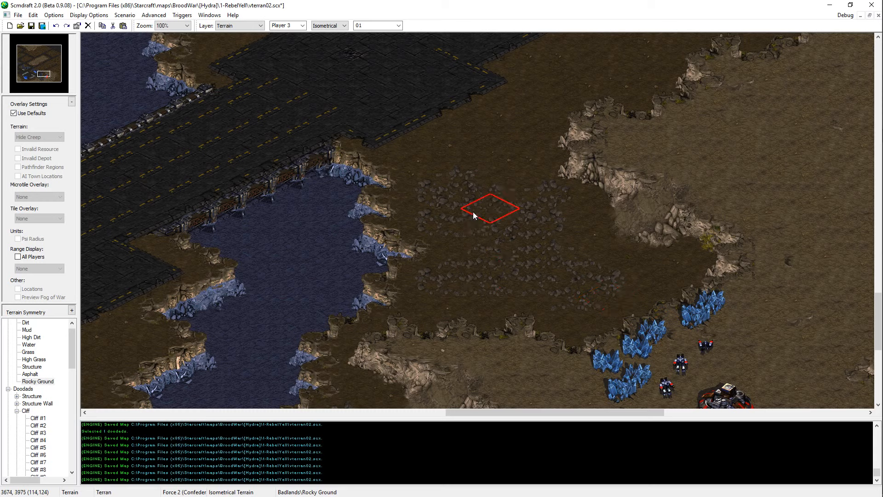
mouse_move(570, 260)
left_mouse_down()
mouse_move(485, 201)
mouse_move(526, 181)
left_mouse_up()
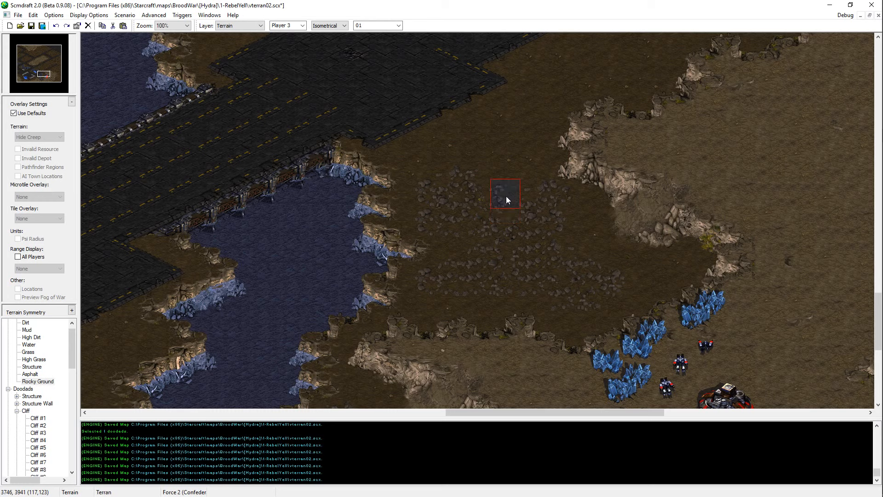
key("ctrl+s")
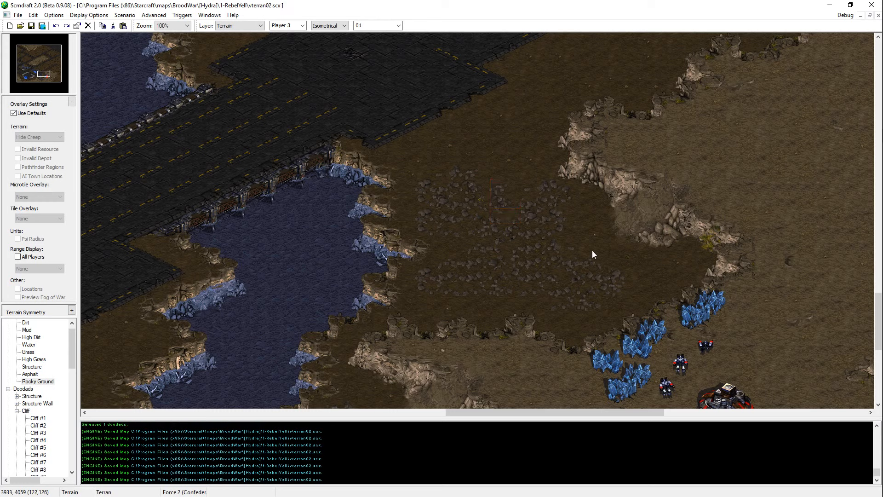
left_click(456, 195)
key("ctrl+s")
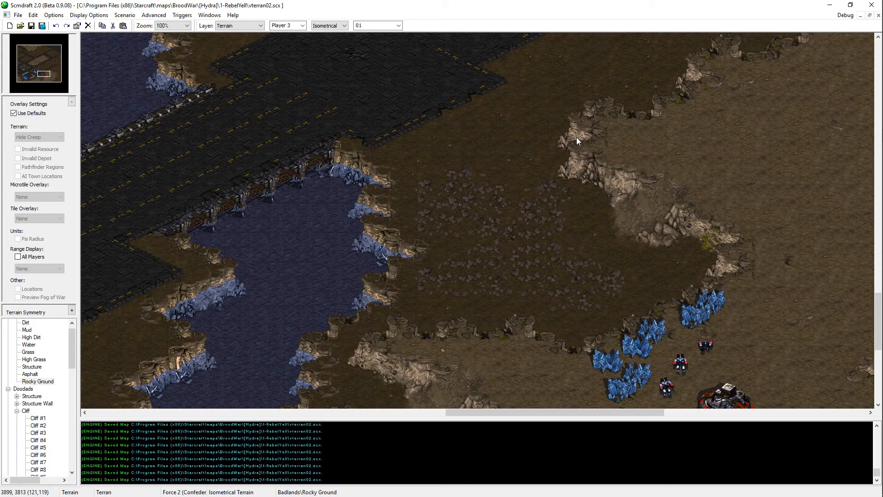
mouse_move(882, 368)
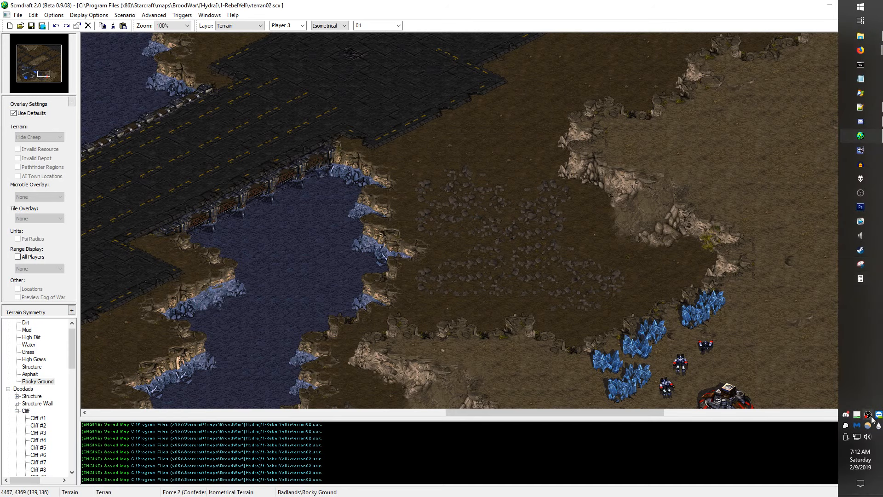
left_click(871, 416)
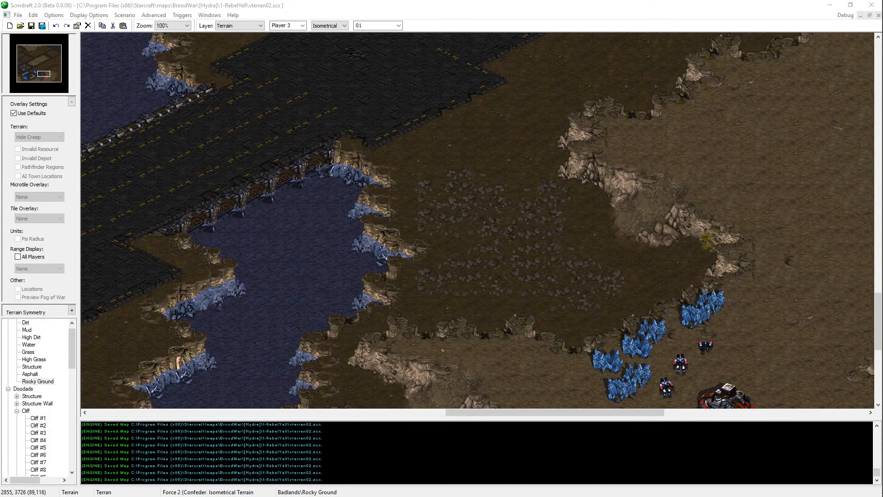
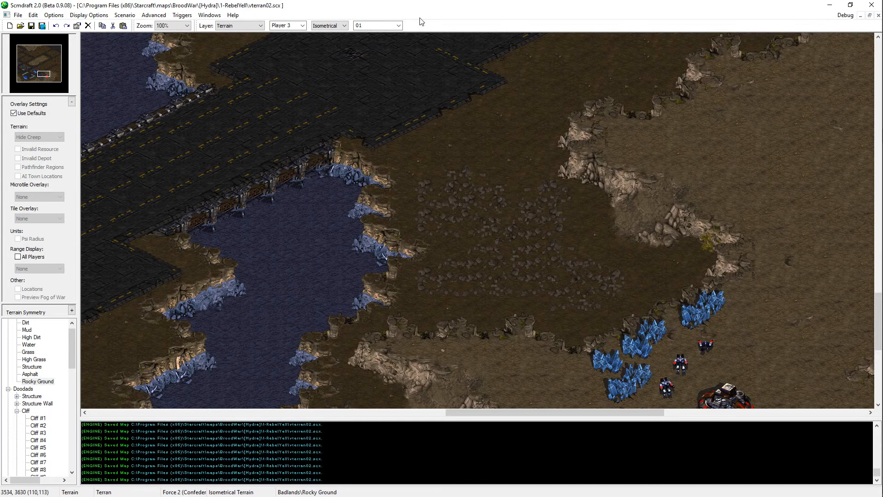
Step: Move the two upper SCVs by the red Command Center northeast, away from the mineral line
mouse_move(657, 404)
middle_mouse_down()
mouse_move(410, 312)
mouse_move(297, 286)
mouse_move(361, 245)
middle_mouse_up()
key("u")
scroll(437, 242, "up", 1, "ctrl")
left_click_drag(354, 200, 407, 153)
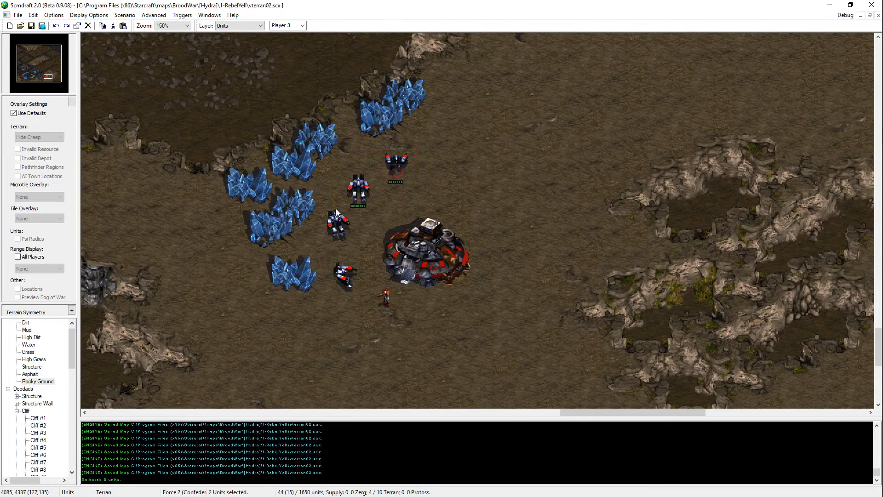
key("ctrl+x")
key("ctrl+v")
left_click(403, 153)
Step: Move the two lower SCVs by the mineral line closer to the red Command Center
left_click_drag(332, 270, 332, 270)
key("ctrl+x")
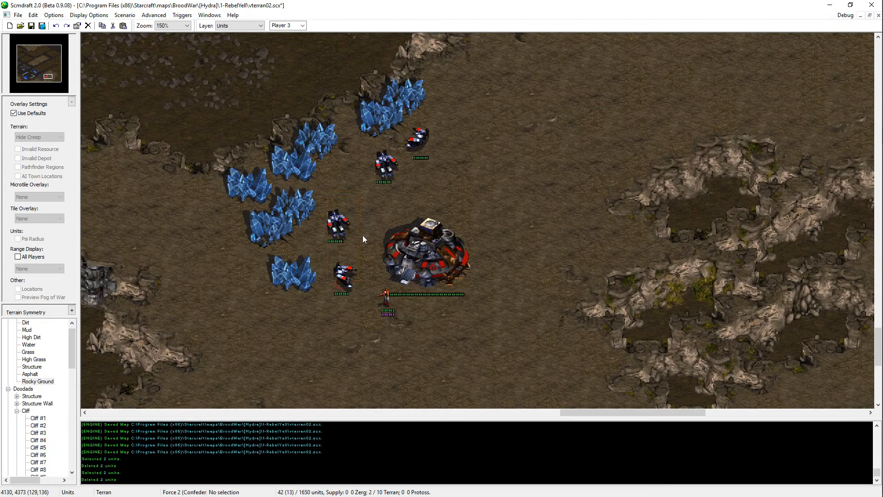
key("ctrl+v")
left_click(354, 242)
Step: Reposition the two upper SCVs individually, each closer to the red Command Center, and save the map
left_click(390, 166)
key("ctrl+x")
key("ctrl+v")
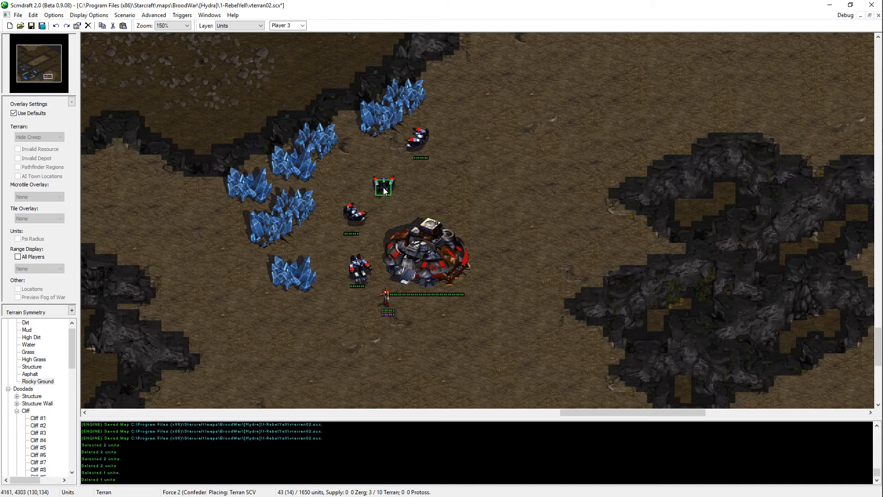
left_click(383, 187)
key("Escape")
left_click_drag(403, 155, 504, 116)
key("ctrl+x")
key("ctrl+v")
left_click(429, 172)
key("Escape")
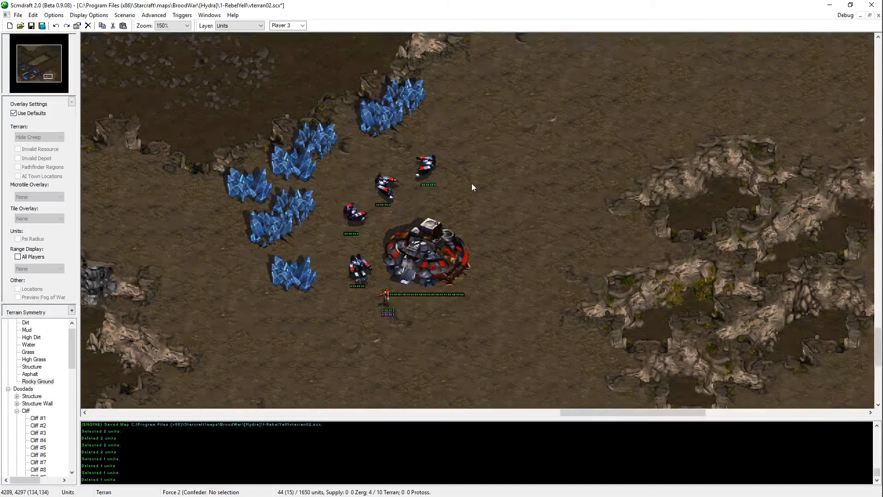
scroll(471, 183, "down", 1, "ctrl")
key("ctrl+s")
Step: Carve a short low-ground pit ringed by cliffs into the high plateau northeast of the red Command Center
middle_click_drag(526, 266, 130, 268)
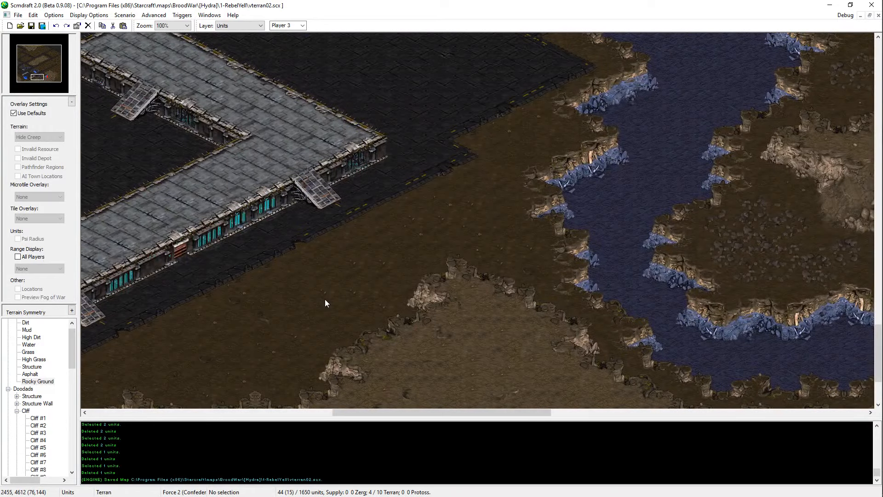
scroll(282, 233, "down", 3, "ctrl")
middle_click_drag(303, 267, 710, 387)
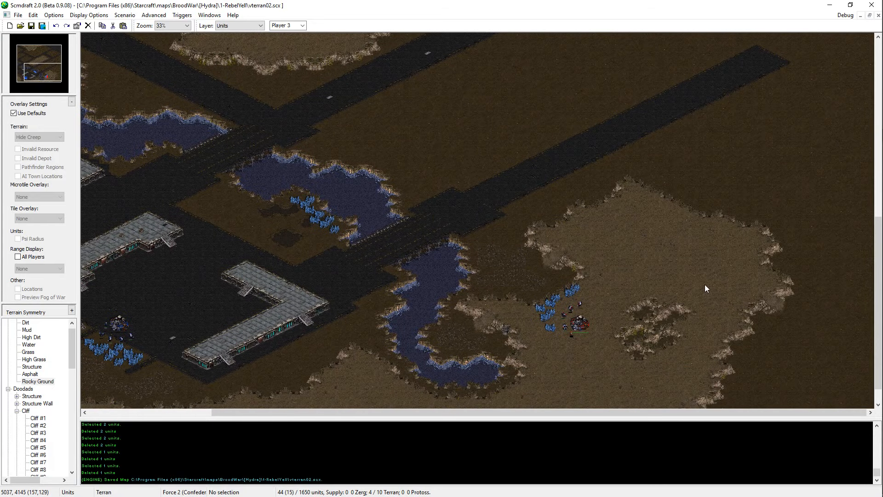
scroll(705, 286, "up", 1, "ctrl")
key("t")
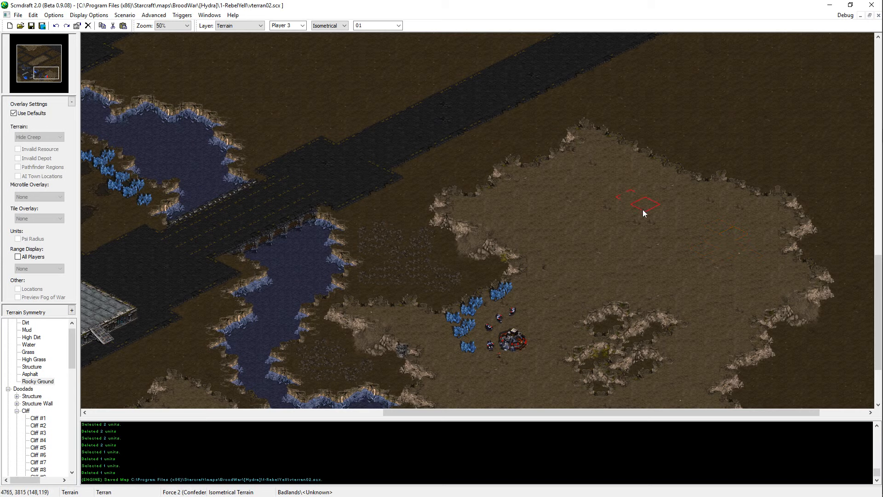
mouse_move(643, 213)
left_mouse_down()
mouse_move(679, 227)
mouse_move(690, 216)
mouse_move(674, 210)
left_mouse_up()
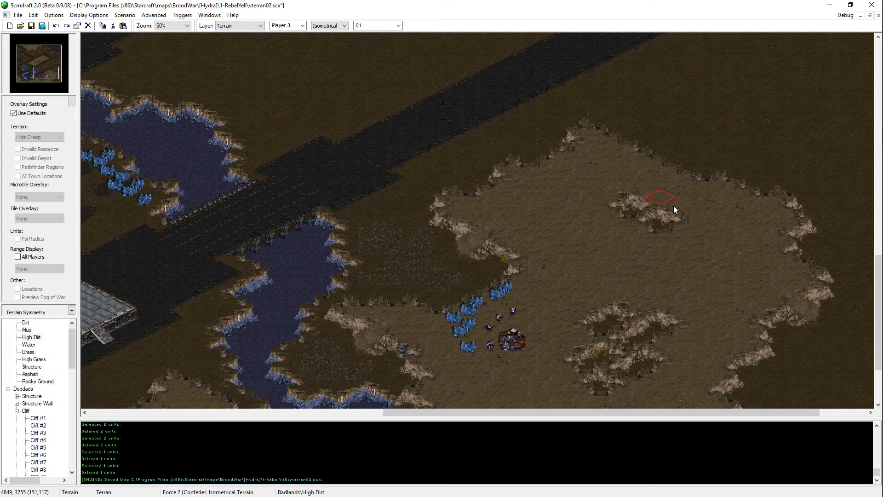
Step: Extend the plateau pit to the northwest, replacing the first stroke with a smaller one, and save the map
left_click_drag(623, 189, 622, 196)
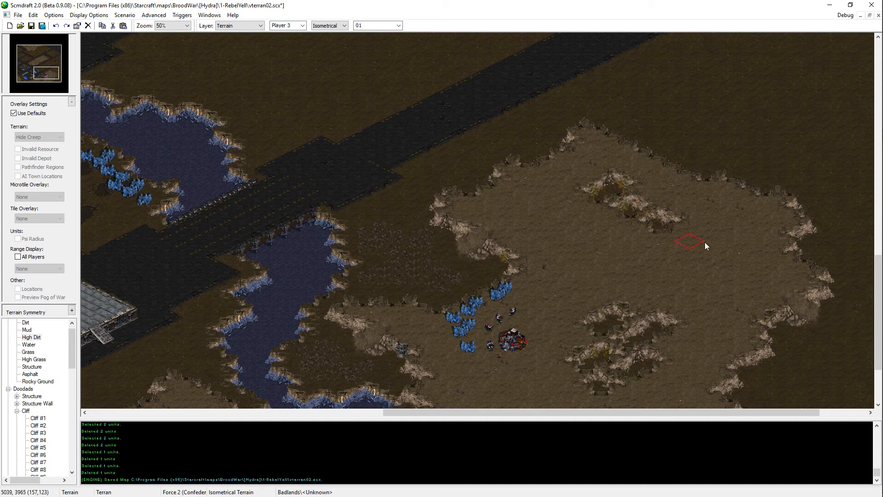
key("ctrl+z")
left_click(633, 168)
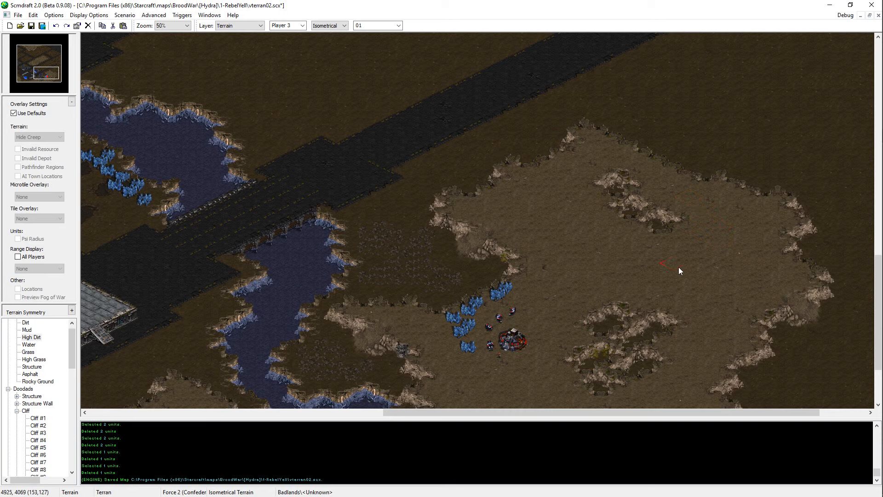
key("ctrl+s")
Step: Cut a small low-ground notch into the plateau's southern cliff edge south of the red Command Center, redoing the first attempt, and save the map
key("Up")
key("Right")
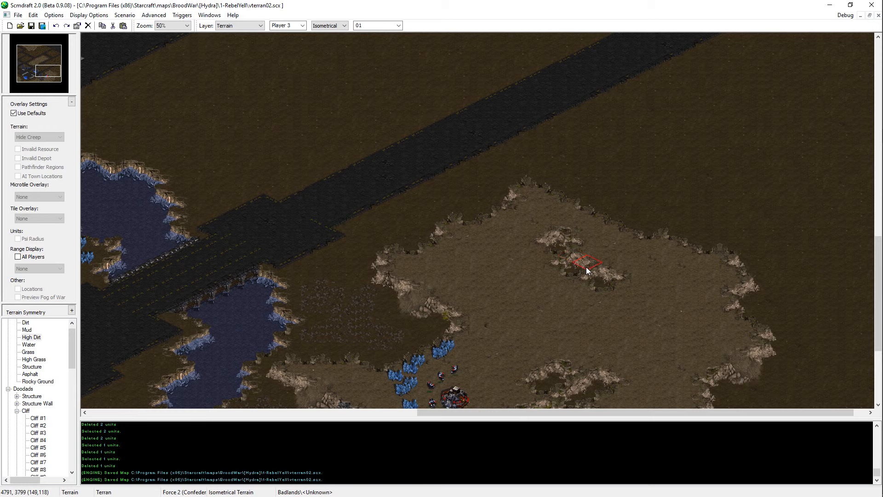
key("Down")
key("Left")
key("Left")
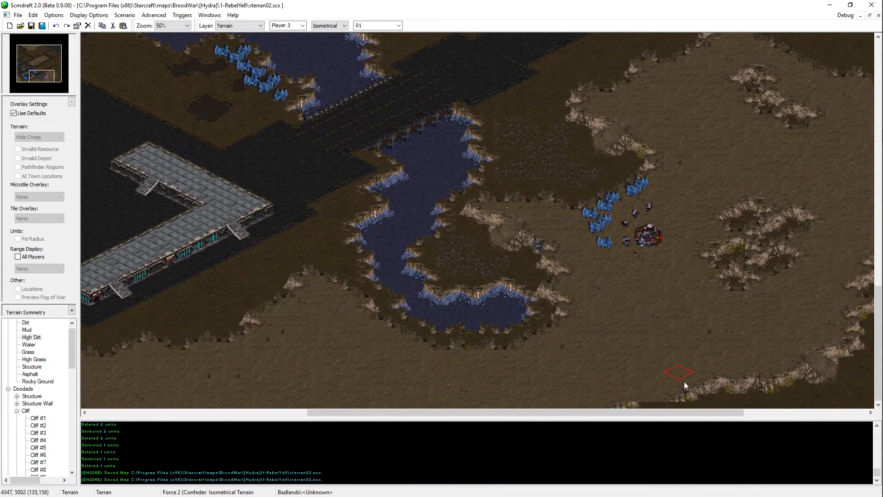
left_click(658, 402)
left_click(637, 399)
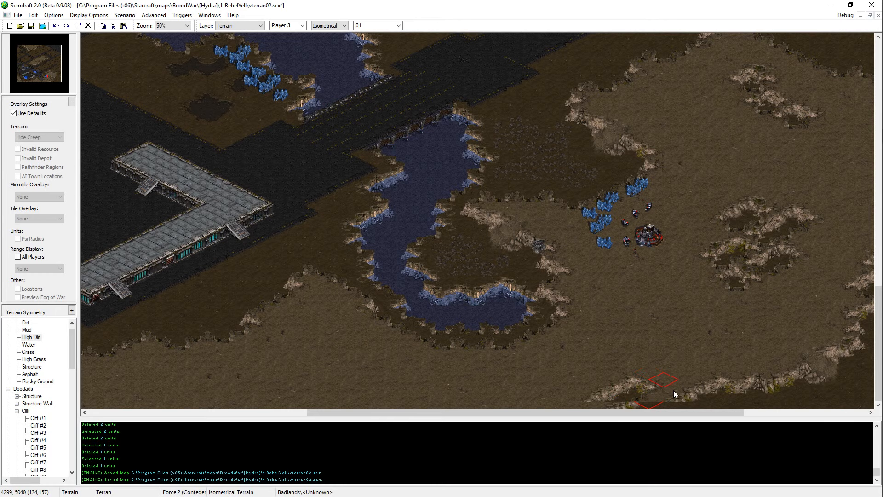
key("ctrl+z")
left_click(658, 399)
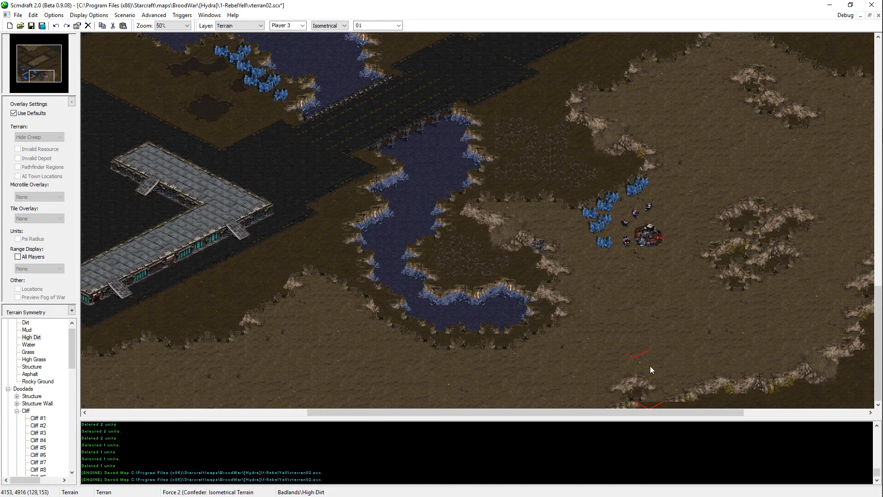
scroll(650, 366, "up", 1, "ctrl")
middle_click_drag(649, 366, 619, 339)
middle_click_drag(618, 404, 550, 390)
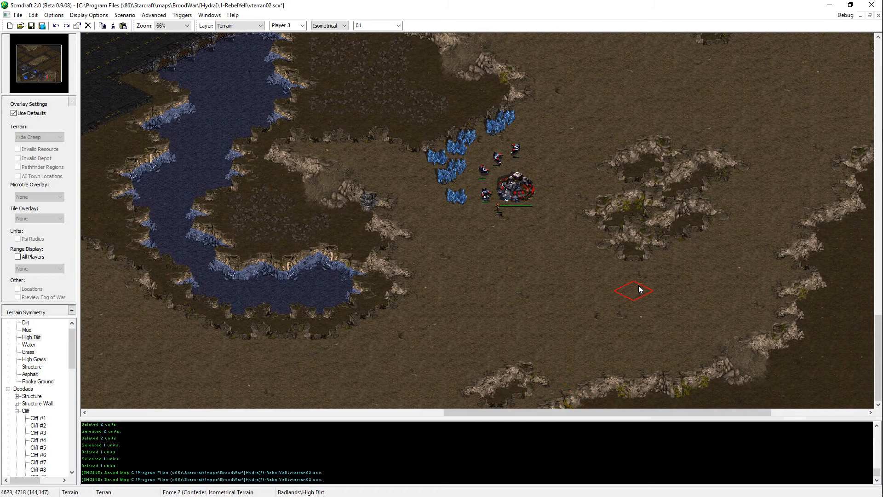
key("ctrl+s")
key("ctrl+s")
Step: Extend the High Dirt plateau into the corner of low ground southwest of the blue base and save the map
middle_click_drag(640, 289, 631, 207)
middle_click_drag(306, 401, 422, 341)
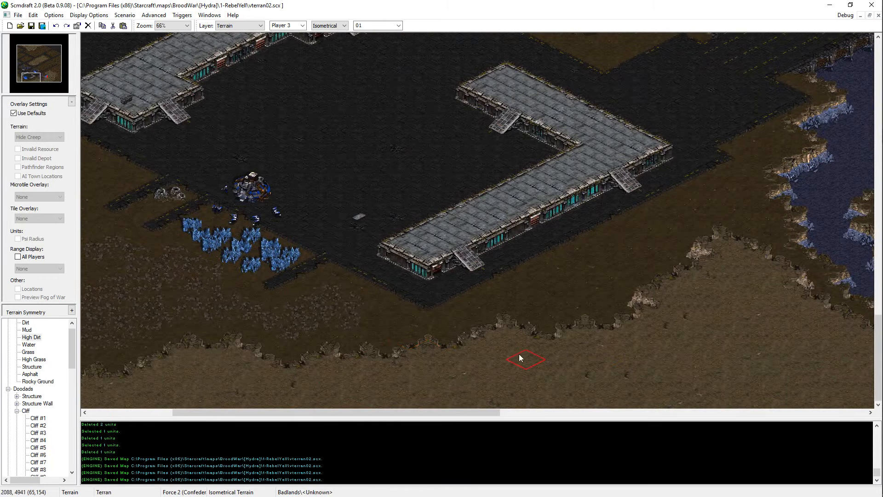
middle_click_drag(520, 358, 722, 359)
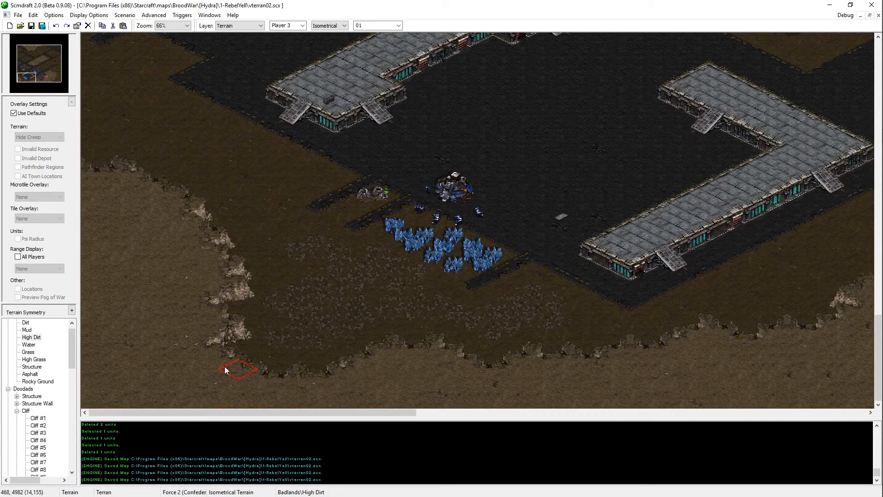
left_click(280, 372)
mouse_move(280, 369)
left_mouse_down()
mouse_move(251, 357)
mouse_move(284, 354)
mouse_move(298, 365)
left_mouse_up()
key("ctrl+s")
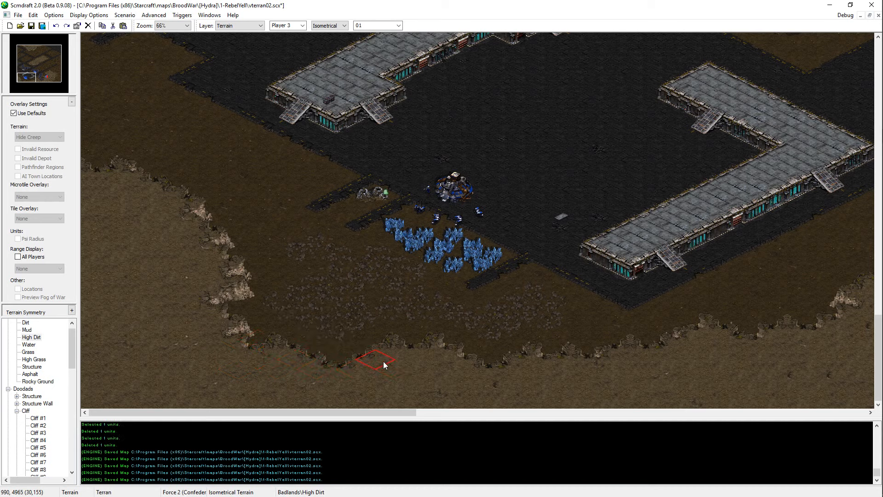
key("ctrl+s")
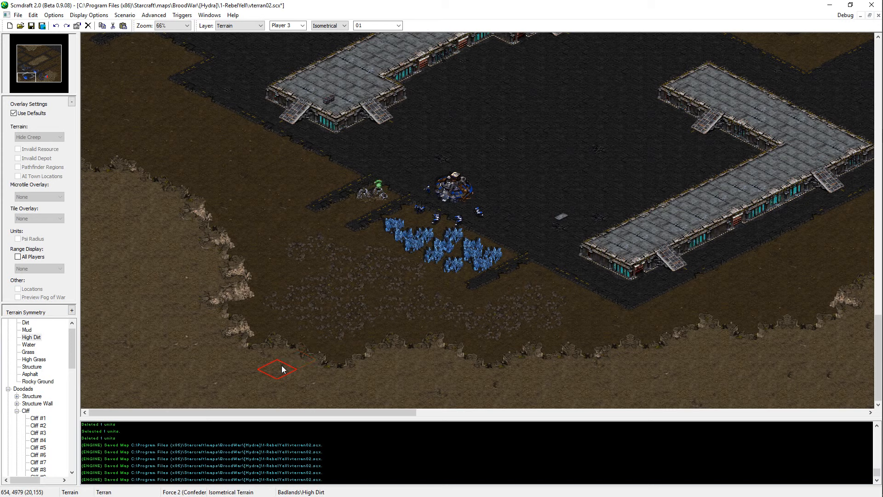
key("ctrl+s")
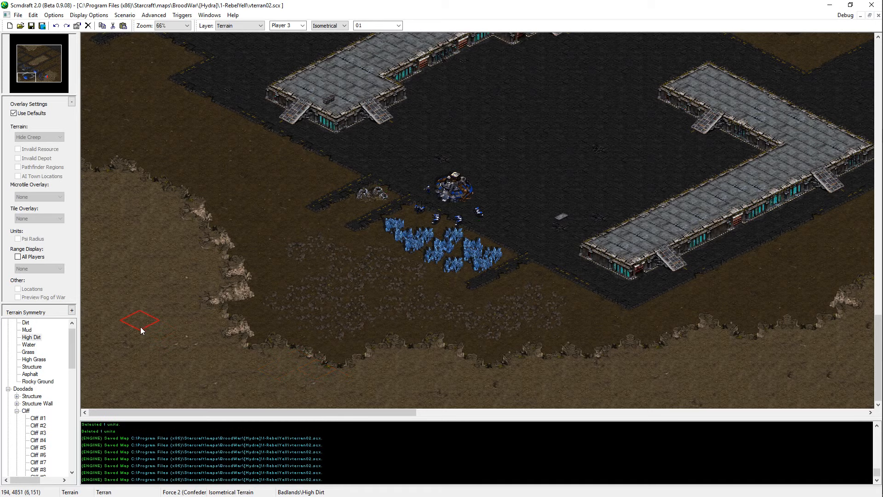
scroll(138, 322, "up", 3)
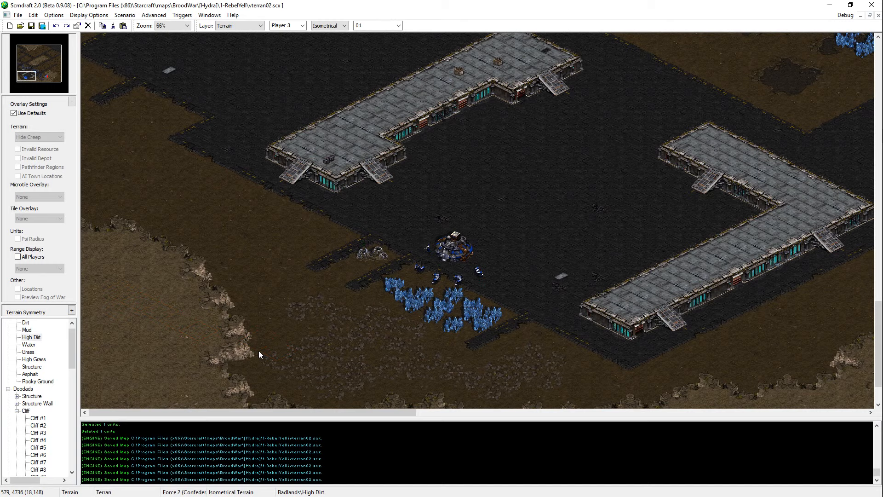
key("alt+Tab")
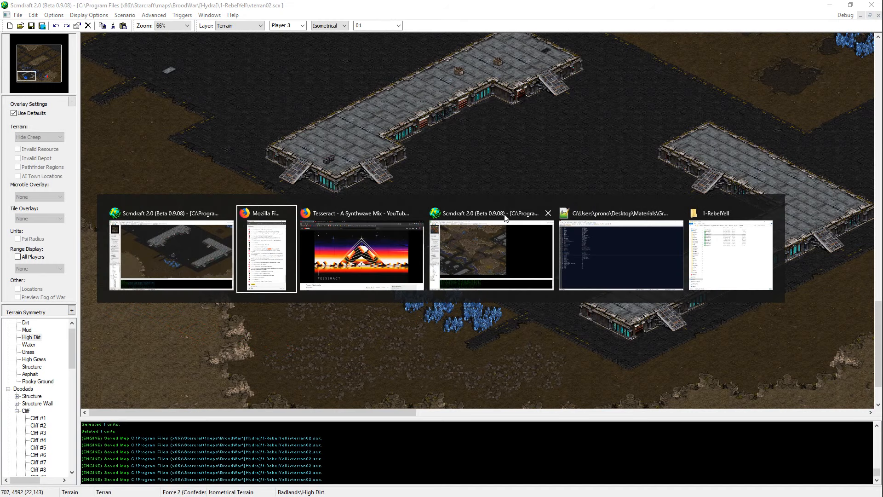
scroll(118, 108, "up", 1)
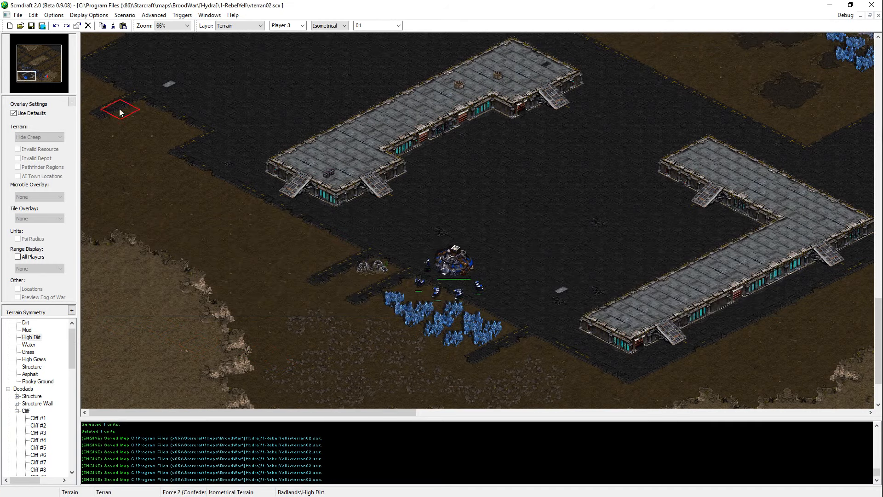
Step: Touch up the northeastern cliff edge of the plateau above the red base with High Dirt and save the map
left_click(57, 82)
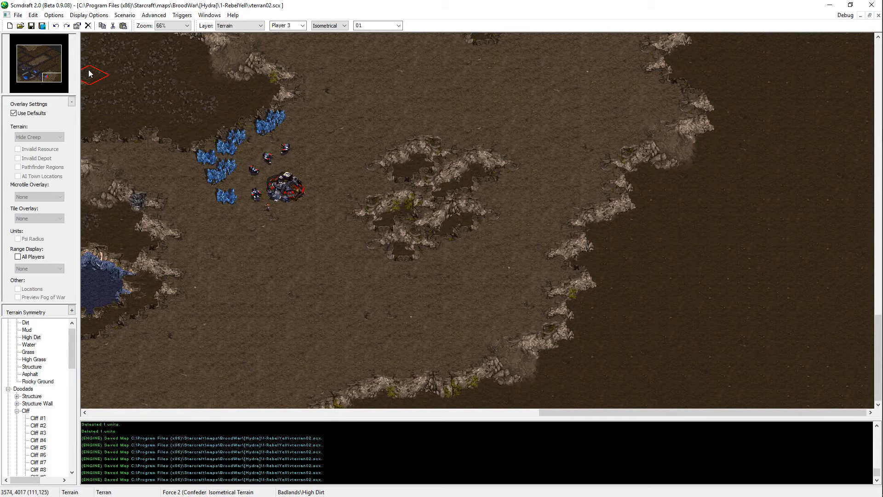
scroll(602, 104, "up", 6)
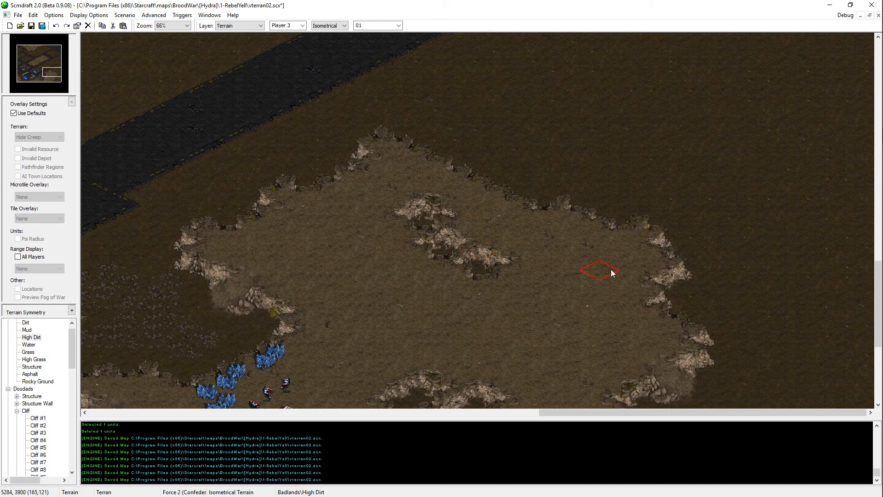
key("ctrl+s")
left_click(593, 237)
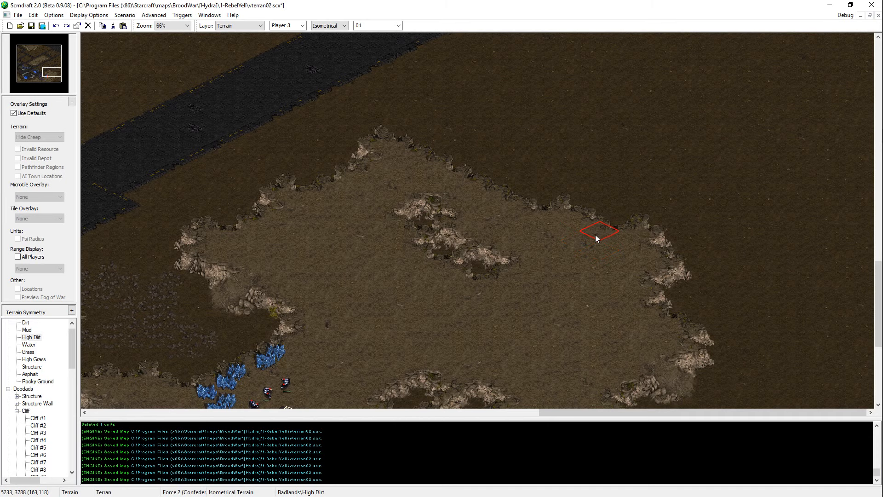
key("ctrl+s")
Step: Push the plateau's northern cliff edge outward with High Dirt above the diagonal pit and save the map
key("Up")
key("Left")
left_click(517, 224)
left_click(492, 193)
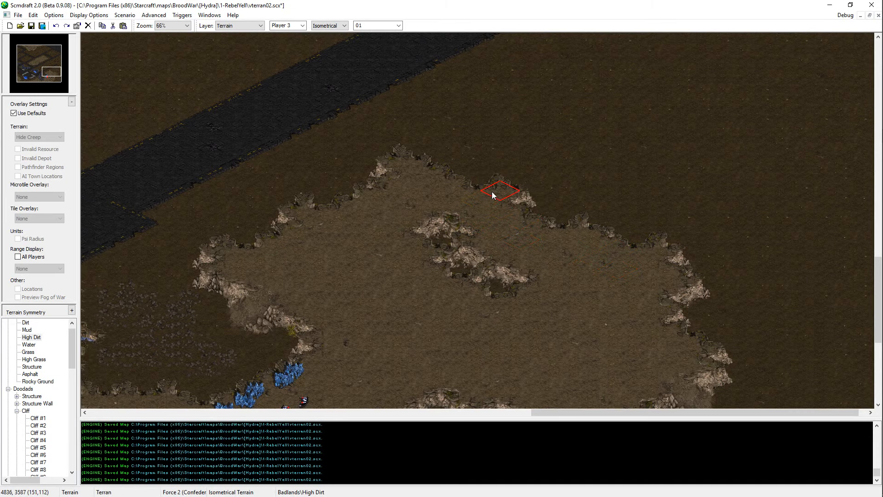
left_click(470, 186)
middle_click_drag(501, 138, 512, 114)
key("Up")
key("ctrl+s")
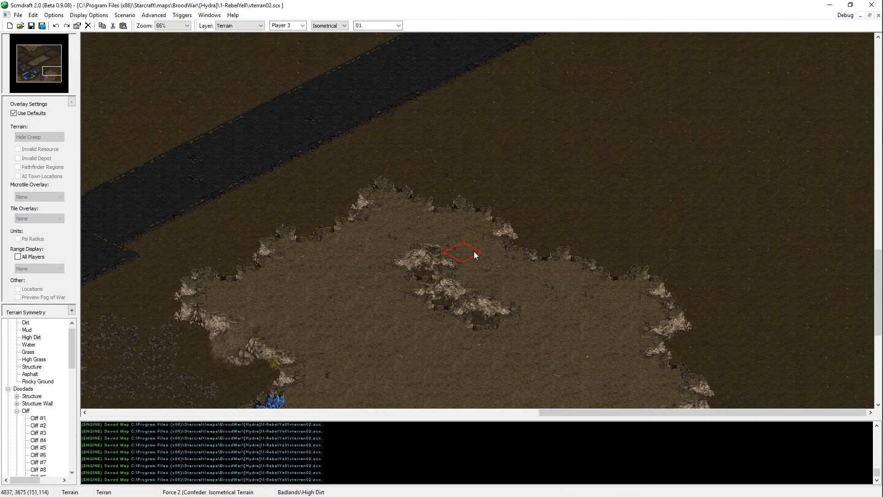
Step: Examine the two diagonal asphalt roads and the open ground between them in the eastern part of the map
key("Up")
key("Up")
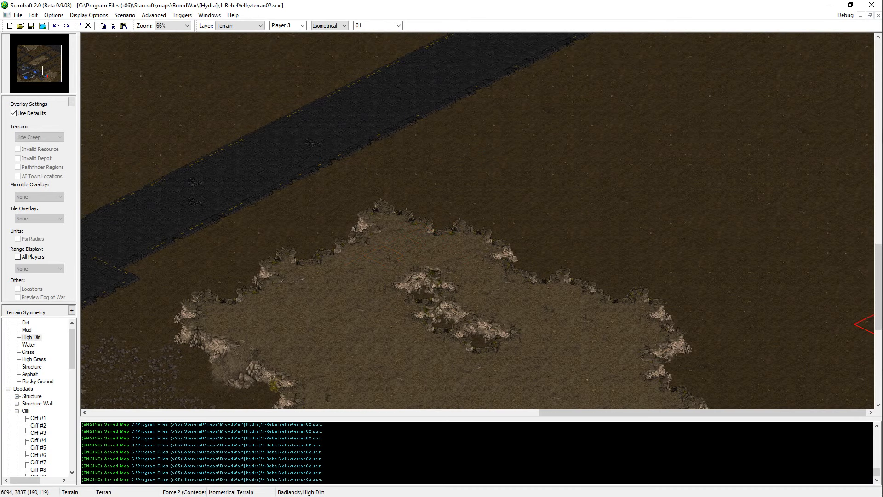
key("Up")
mouse_move(715, 306)
middle_mouse_down()
mouse_move(768, 217)
mouse_move(282, 319)
mouse_move(786, 211)
mouse_move(697, 256)
middle_mouse_up()
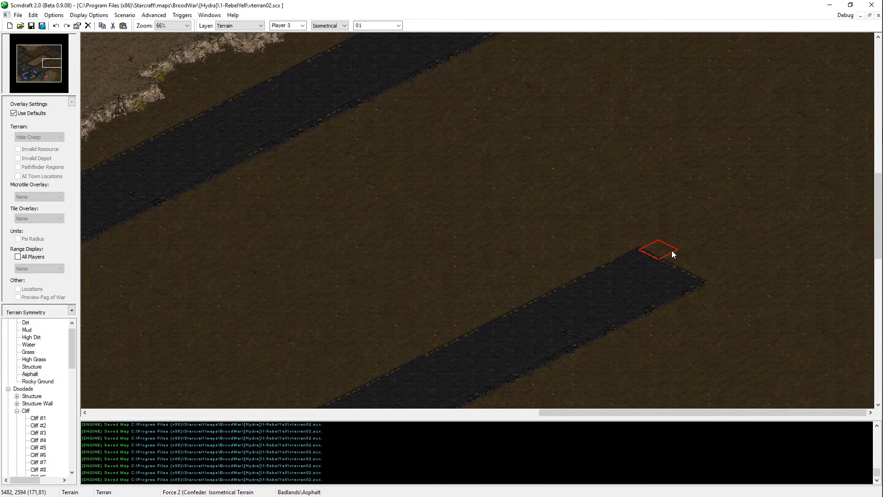
mouse_move(667, 138)
middle_mouse_down()
mouse_move(655, 120)
mouse_move(669, 78)
mouse_move(642, 127)
mouse_move(856, 4)
mouse_move(546, 53)
middle_mouse_up()
scroll(642, 127, "down", 1)
scroll(551, 122, "down", 1)
mouse_move(551, 122)
middle_mouse_down()
mouse_move(676, 423)
mouse_move(697, 324)
middle_mouse_up()
left_click_drag(45, 65, 63, 70)
mouse_move(506, 302)
middle_mouse_down()
mouse_move(544, 242)
mouse_move(657, 117)
mouse_move(638, 153)
middle_mouse_up()
scroll(544, 243, "up", 1)
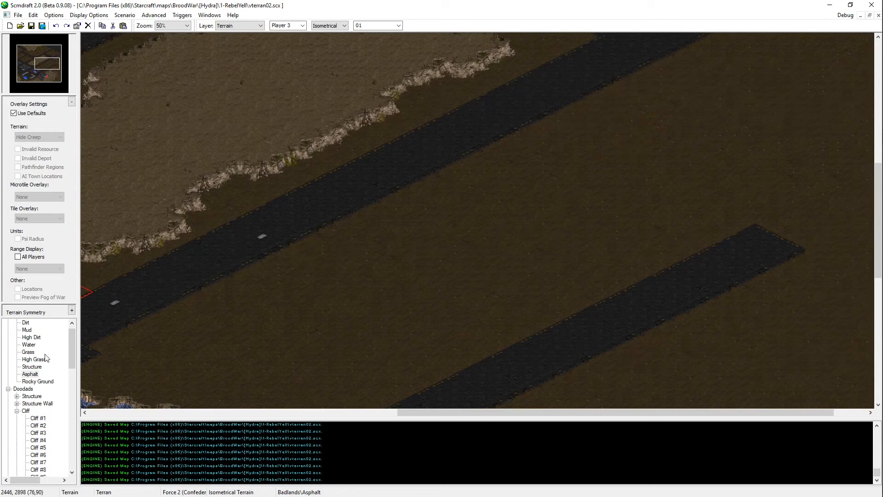
Step: Paint two facing bracket-shaped buildings with Structure terrain on the open ground between the two asphalt roads
left_click(33, 366)
mouse_move(490, 311)
left_mouse_down()
mouse_move(380, 257)
mouse_move(406, 238)
mouse_move(513, 290)
mouse_move(403, 250)
left_mouse_up()
left_click_drag(504, 289, 519, 294)
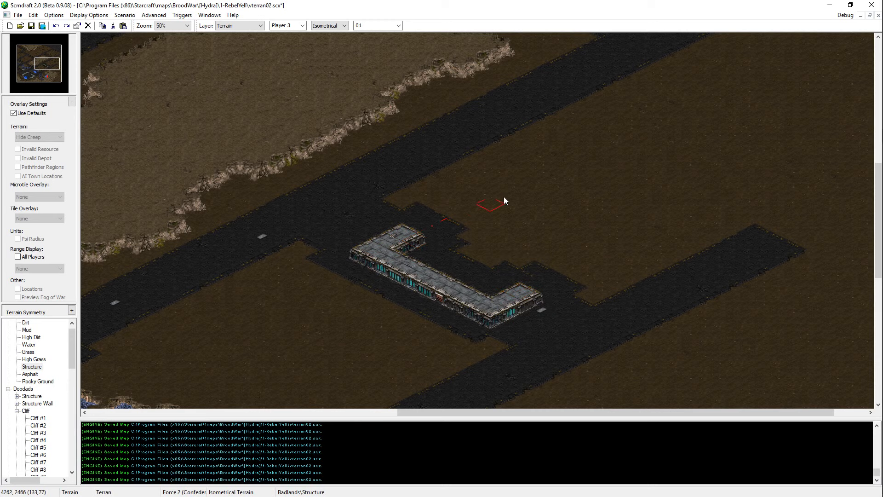
mouse_move(519, 175)
left_mouse_down()
mouse_move(554, 167)
mouse_move(594, 185)
mouse_move(584, 187)
mouse_move(623, 193)
mouse_move(623, 203)
mouse_move(665, 227)
mouse_move(648, 232)
left_mouse_up()
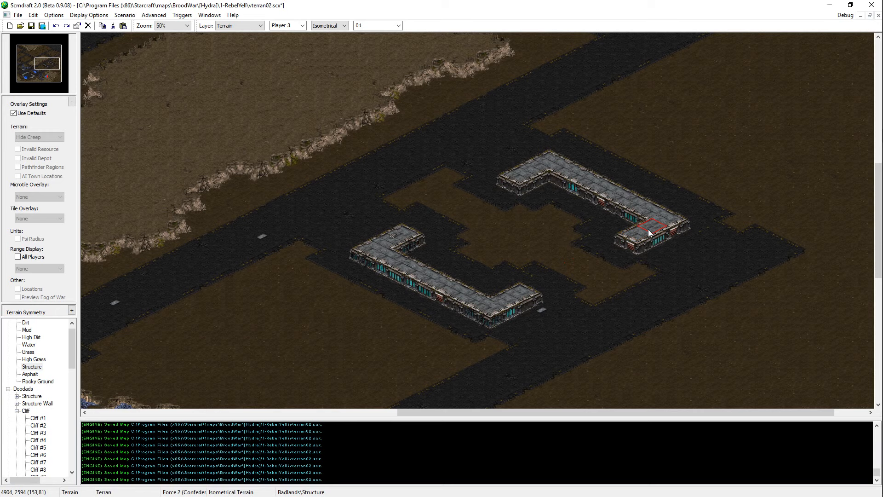
Step: Fill the ground between and around the two new structures with Asphalt so it joins both roads
middle_click(681, 285)
mouse_move(641, 282)
left_mouse_down()
mouse_move(595, 293)
mouse_move(603, 270)
mouse_move(474, 242)
mouse_move(487, 239)
mouse_move(469, 208)
mouse_move(430, 190)
mouse_move(480, 229)
left_mouse_up()
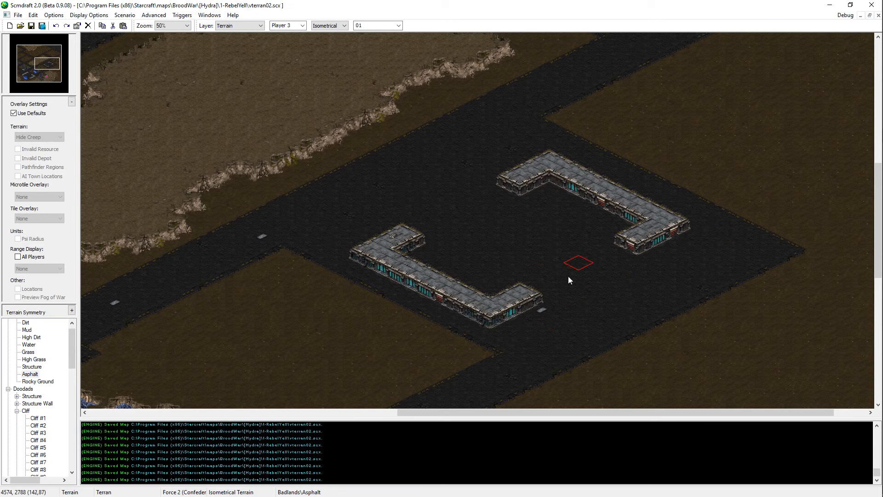
middle_click_drag(654, 321, 699, 295)
left_click(595, 281)
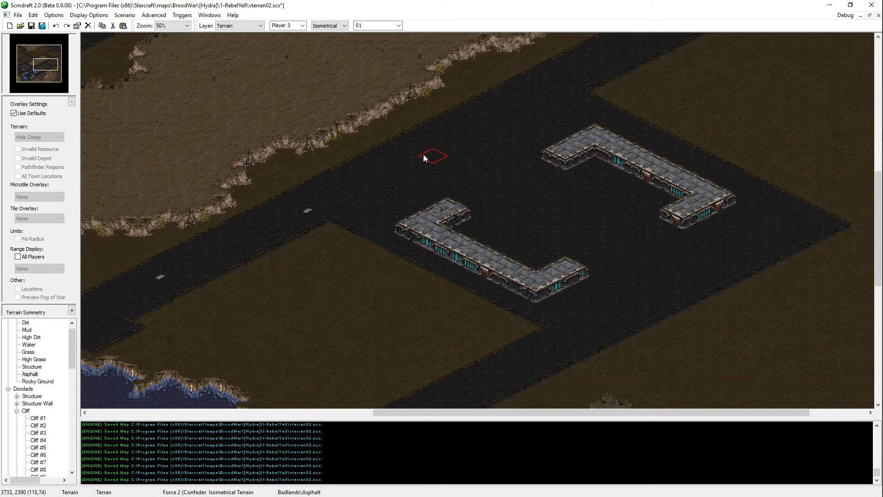
Step: Save the map with the new asphalt ground around the two bracket-shaped buildings
middle_click_drag(611, 151, 507, 248)
key("ctrl+s")
middle_click_drag(474, 376, 509, 352)
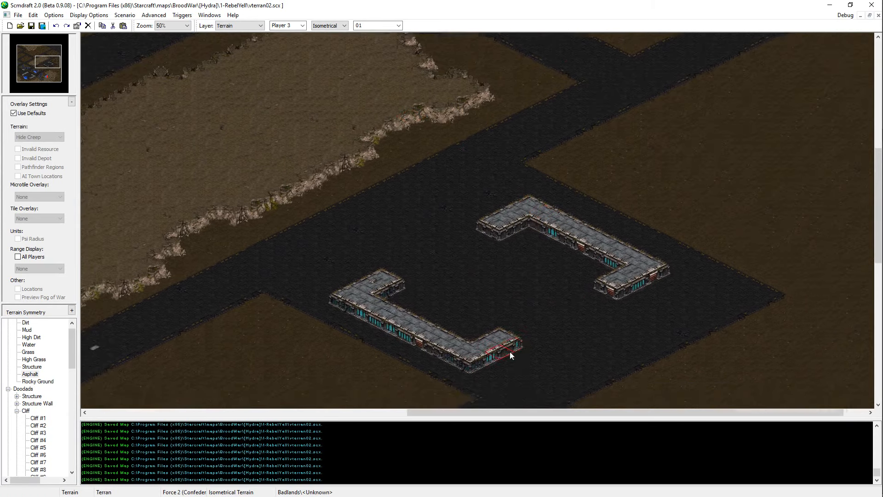
Step: Split the northeastern bracket-shaped building into two separate buildings by painting Asphalt over its middle section
scroll(510, 352, "up", 1)
middle_click_drag(581, 231, 535, 184)
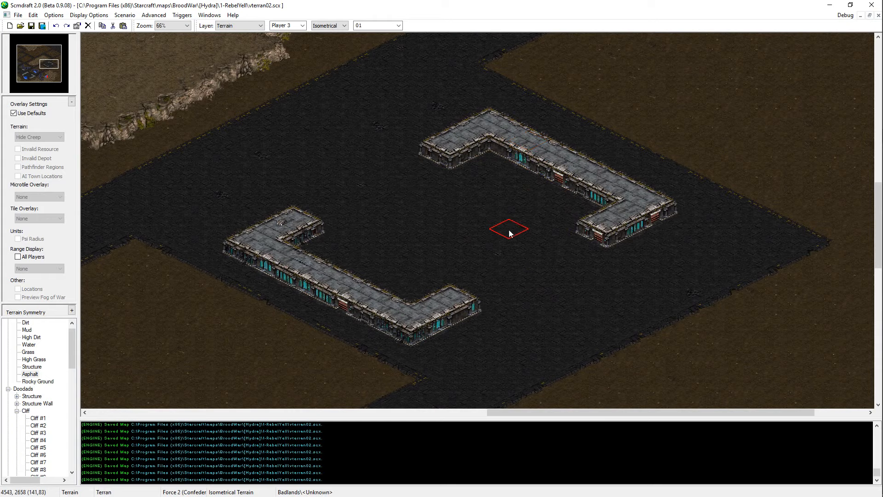
mouse_move(509, 230)
middle_mouse_down()
mouse_move(528, 181)
mouse_move(501, 200)
mouse_move(488, 240)
middle_mouse_up()
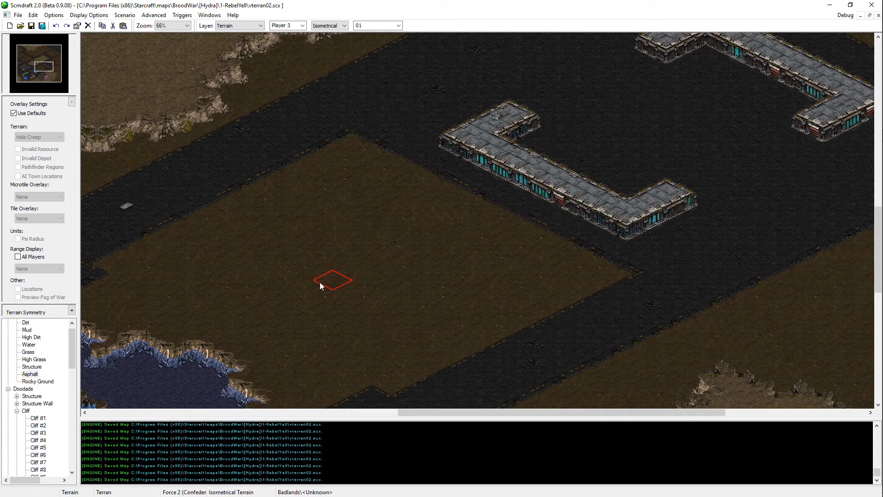
mouse_move(321, 283)
middle_mouse_down()
mouse_move(593, 248)
mouse_move(417, 267)
middle_mouse_up()
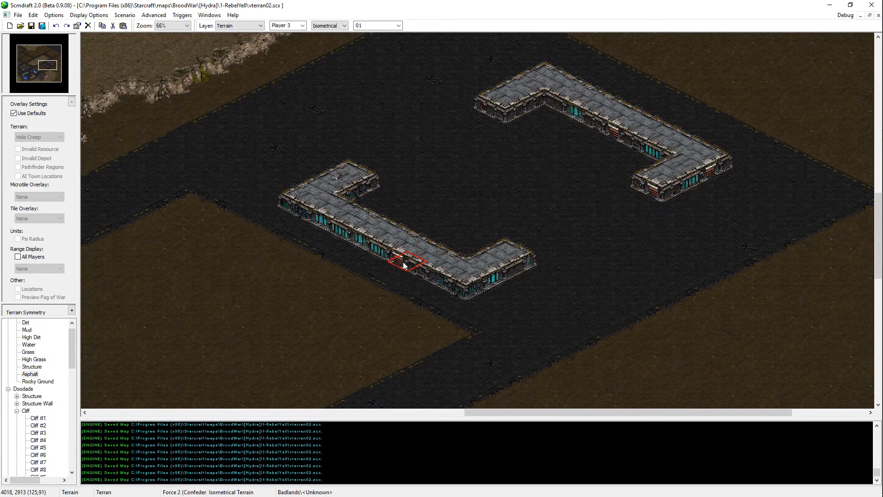
mouse_move(403, 265)
middle_mouse_down()
mouse_move(476, 211)
mouse_move(631, 139)
mouse_move(376, 352)
mouse_move(433, 273)
middle_mouse_up()
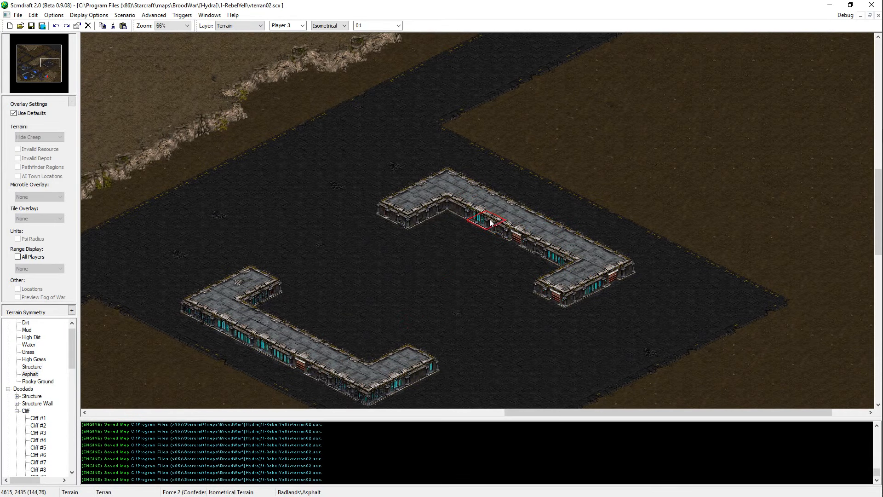
mouse_move(492, 214)
middle_mouse_down()
mouse_move(449, 262)
mouse_move(524, 204)
middle_mouse_up()
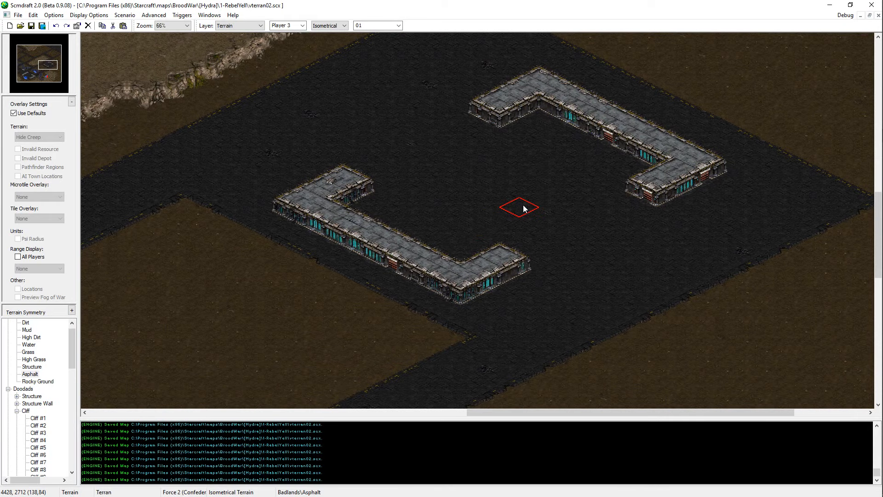
middle_click_drag(526, 210, 457, 251)
left_click(536, 172)
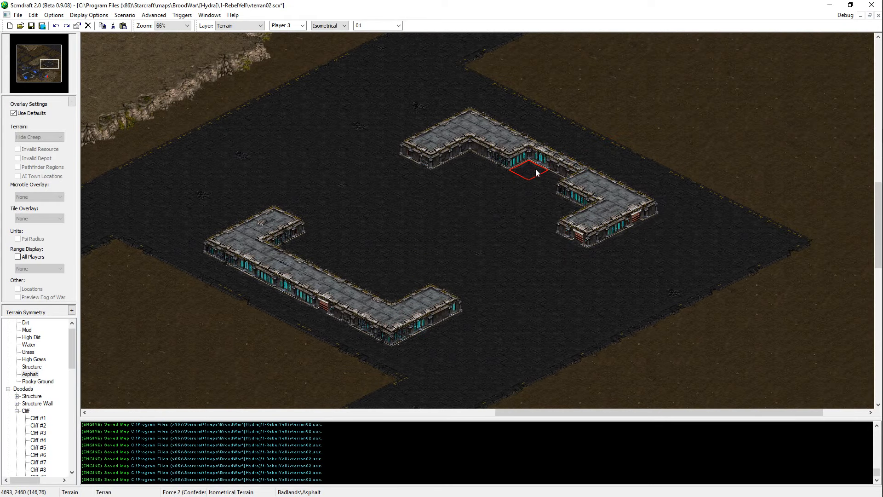
left_click(555, 164)
left_click(564, 169)
left_click(535, 154)
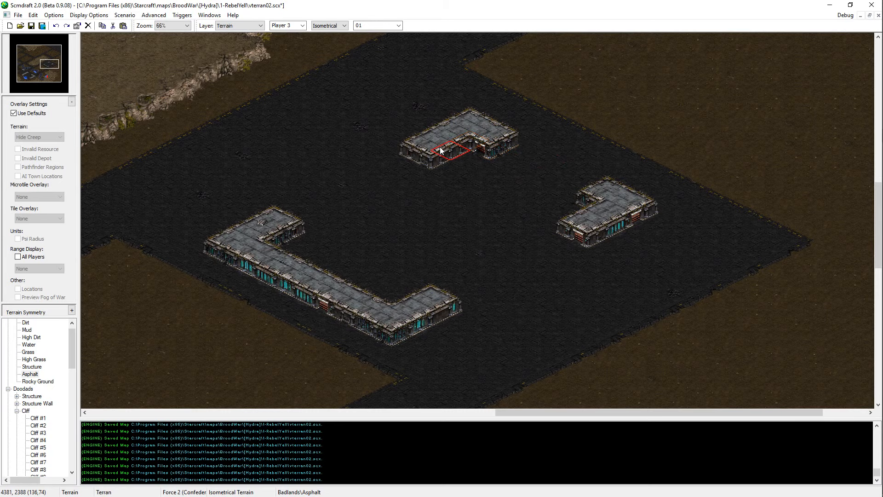
Step: Widen the two halves of the split northeastern building along their outer sides with Structure terrain
middle_click_drag(447, 173, 439, 192)
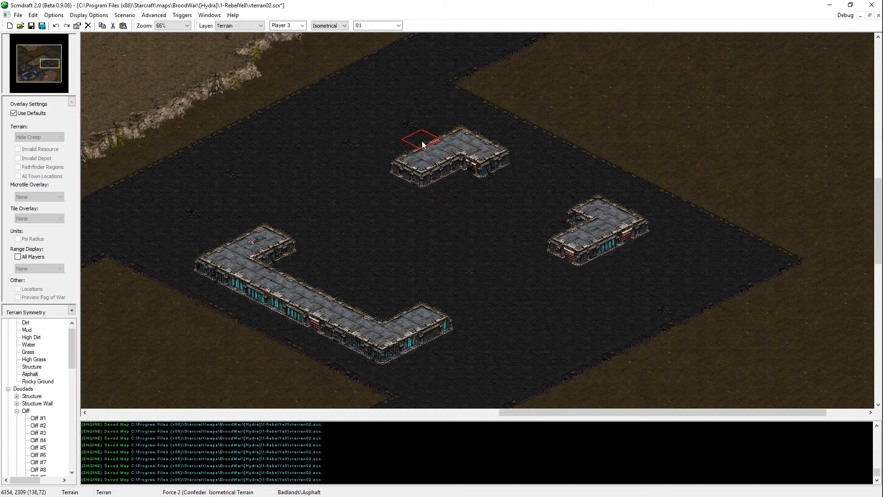
left_click(405, 144)
left_click(437, 129)
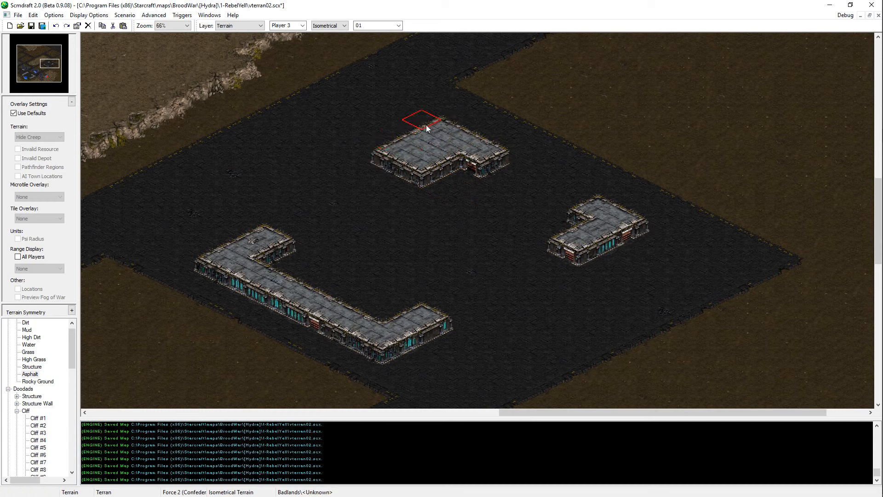
left_click_drag(634, 226, 603, 241)
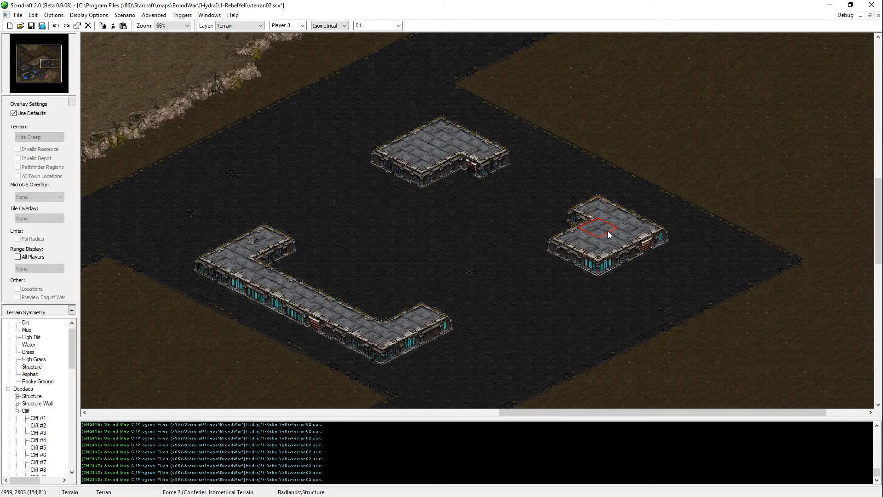
Step: Thicken both end wings of the southwestern bracket-shaped building with Structure terrain and save the map
middle_click_drag(607, 231, 455, 302)
left_click_drag(478, 304, 444, 317)
left_click(283, 202)
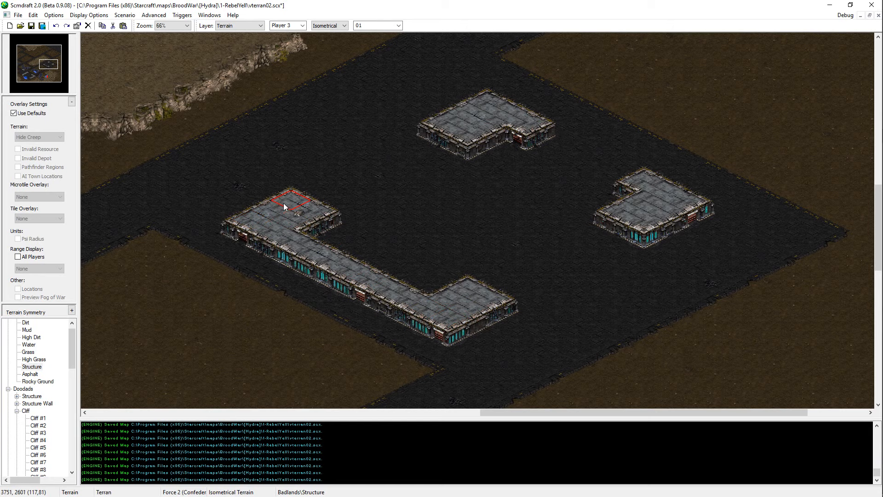
key("ctrl+s")
Step: Examine the roads, open ground and large asphalt area north of the new buildings
middle_click_drag(290, 252, 329, 222)
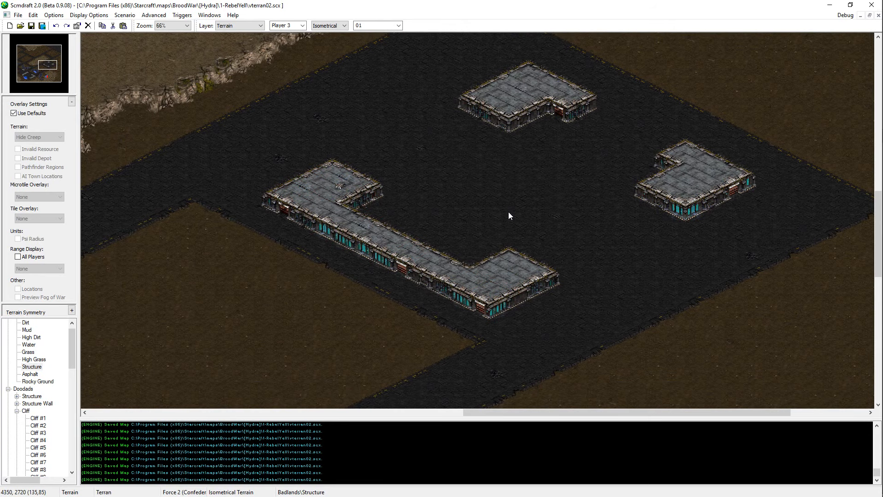
middle_click_drag(508, 212, 640, 153)
middle_click_drag(560, 198, 490, 183)
mouse_move(608, 143)
middle_mouse_down()
mouse_move(628, 115)
mouse_move(655, 9)
middle_mouse_up()
mouse_move(399, 251)
middle_mouse_down()
mouse_move(719, 50)
mouse_move(746, 2)
middle_mouse_up()
middle_click_drag(396, 82, 297, 8)
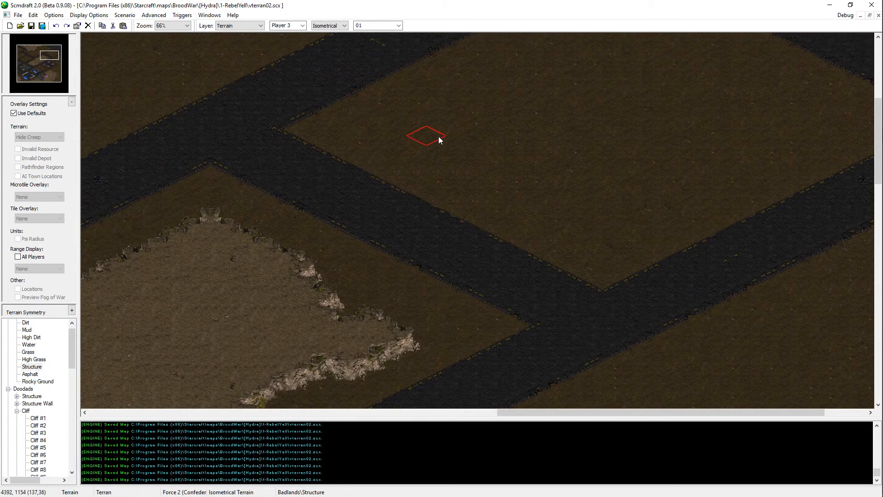
scroll(462, 156, "down", 1)
scroll(596, 295, "down", 1)
middle_click_drag(597, 295, 712, 27)
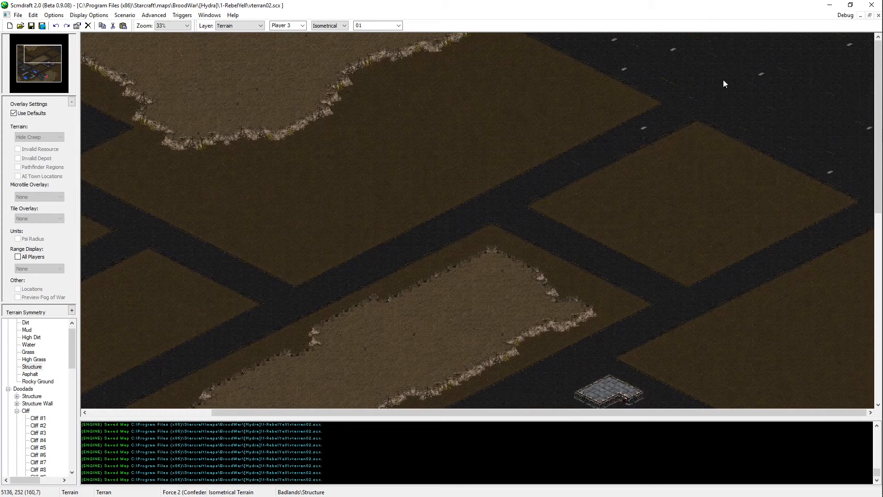
scroll(761, 138, "up", 1)
middle_click_drag(485, 226, 801, 140)
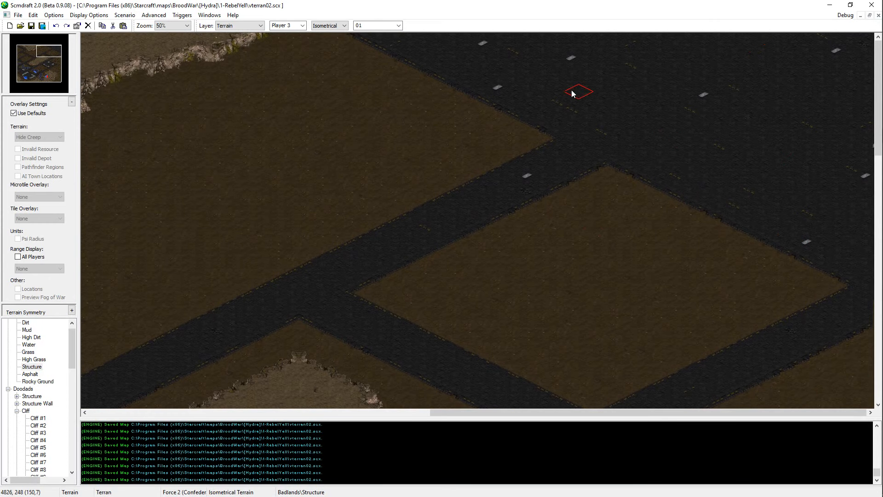
Step: Try painting Structure terrain on the large asphalt area in the north of the map
left_click(558, 101)
left_click_drag(558, 99, 597, 89)
key("ctrl+z")
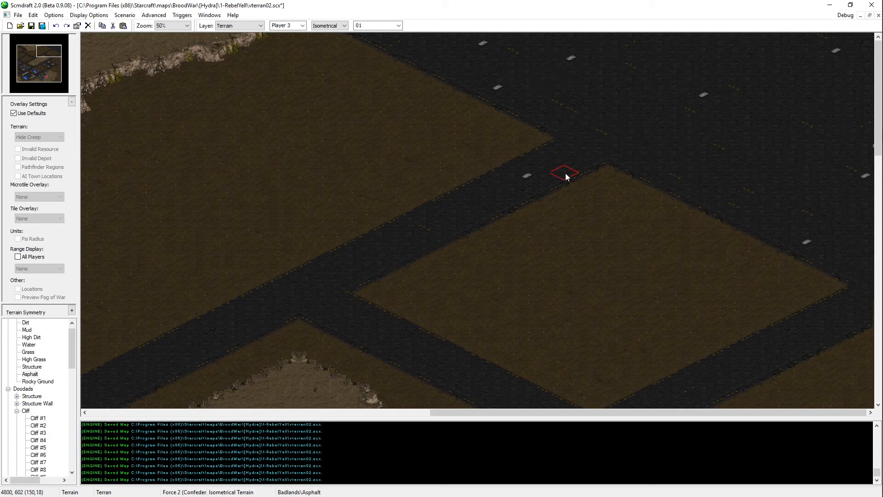
Step: Try trimming the inner arms off the two northeastern buildings with Asphalt to make them rectangular
middle_click_drag(563, 231, 609, 280)
right_click(606, 280)
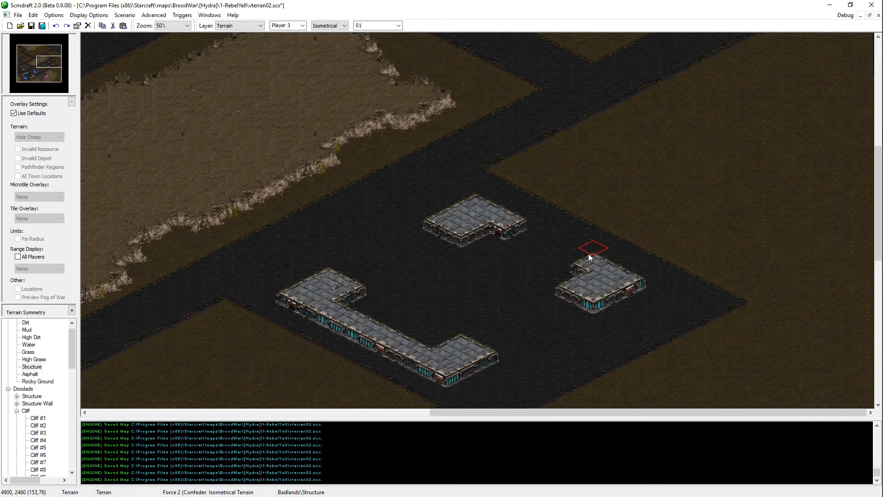
right_click(545, 258)
left_click(517, 239)
key("ctrl+z")
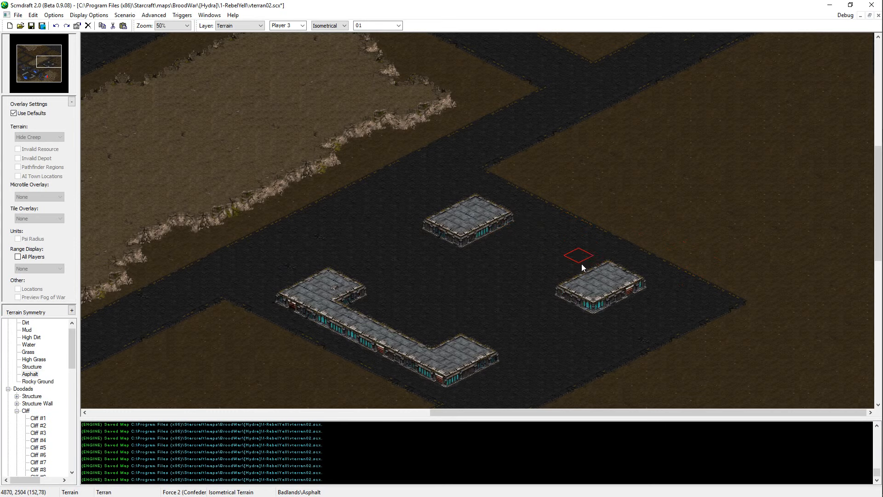
scroll(485, 354, "down", 2)
right_click(608, 231)
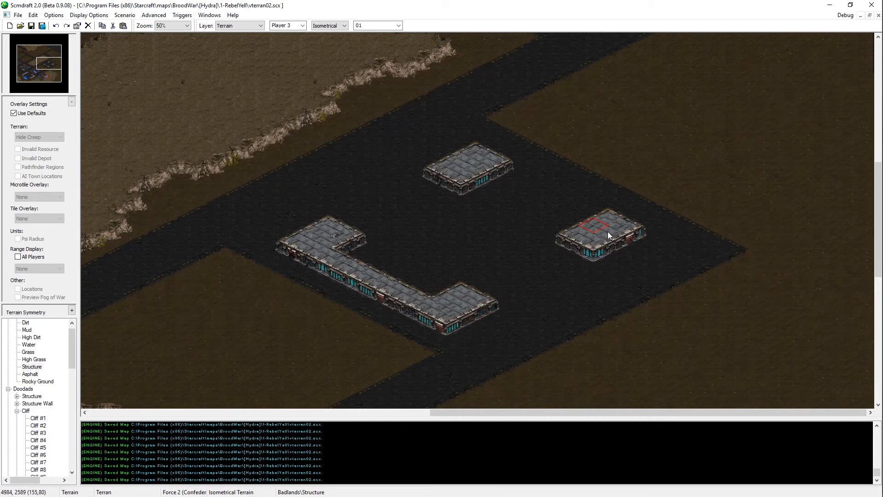
left_click(606, 203)
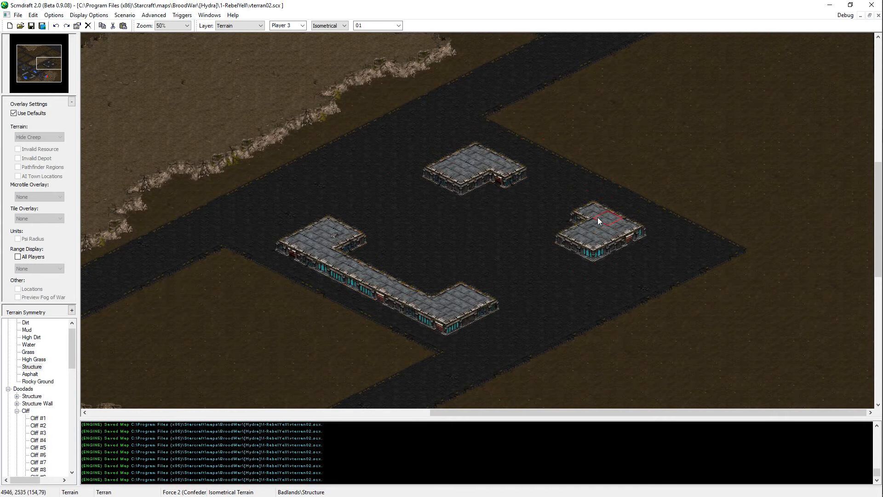
Step: Try raising a narrow High Dirt ridge on the open ground between the water pit and the asphalt road
scroll(708, 225, "up", 2)
scroll(707, 222, "up", 5)
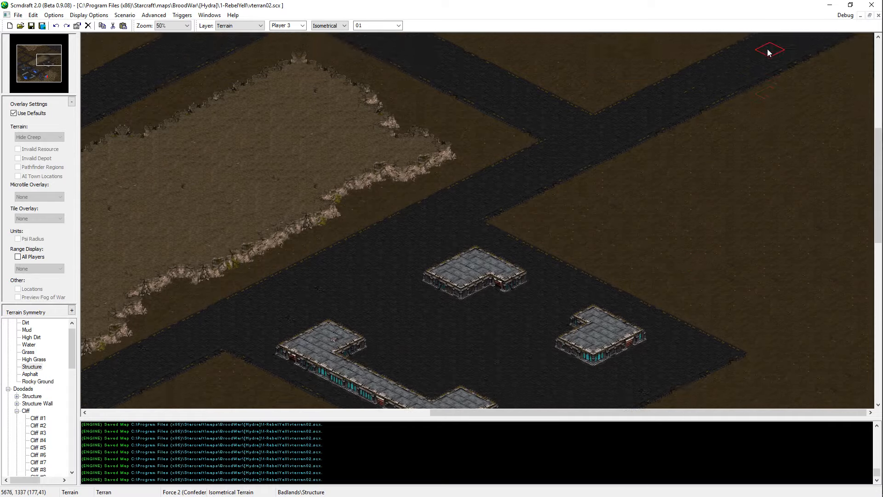
scroll(625, 206, "down", 8)
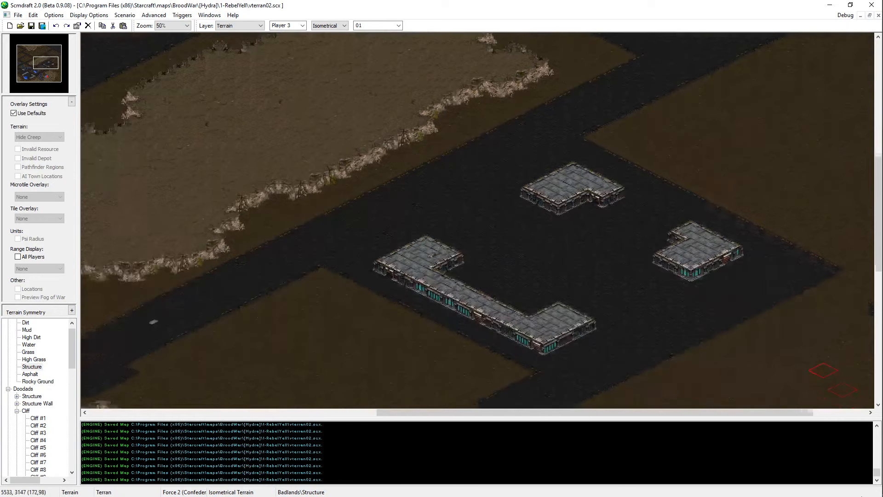
scroll(669, 234, "down", 1)
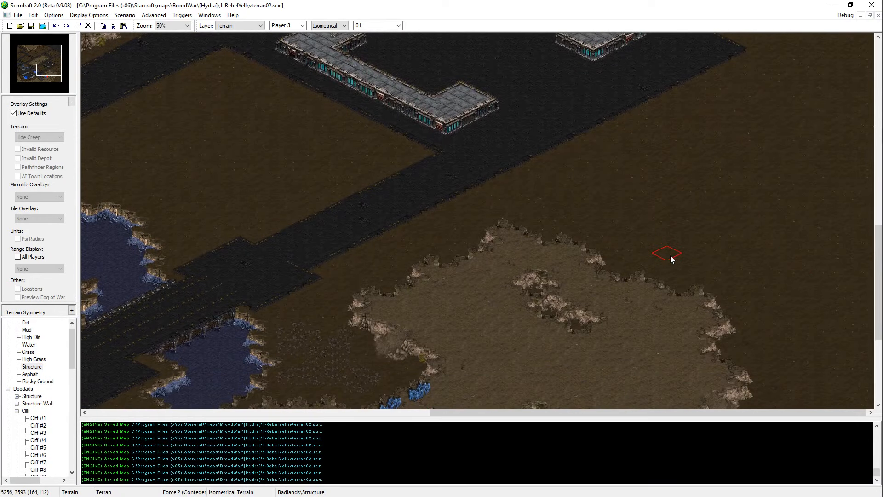
right_click(491, 282)
middle_click_drag(481, 269, 359, 244)
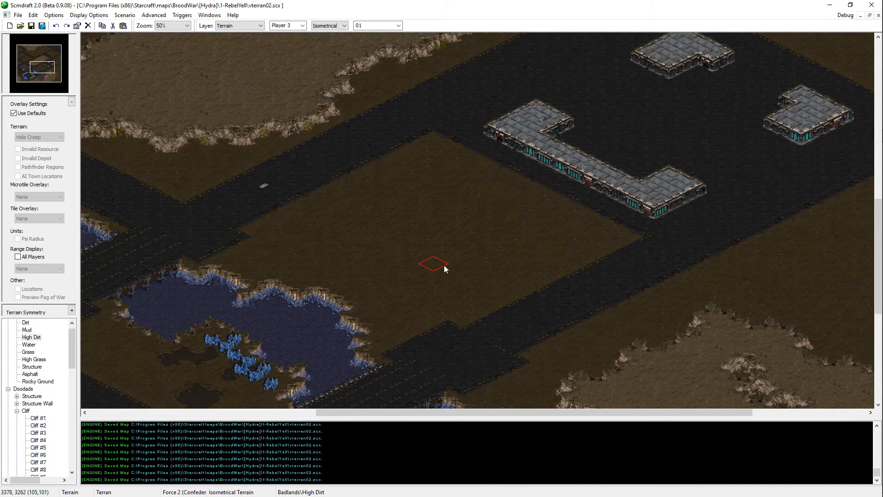
middle_click_drag(443, 265, 306, 235)
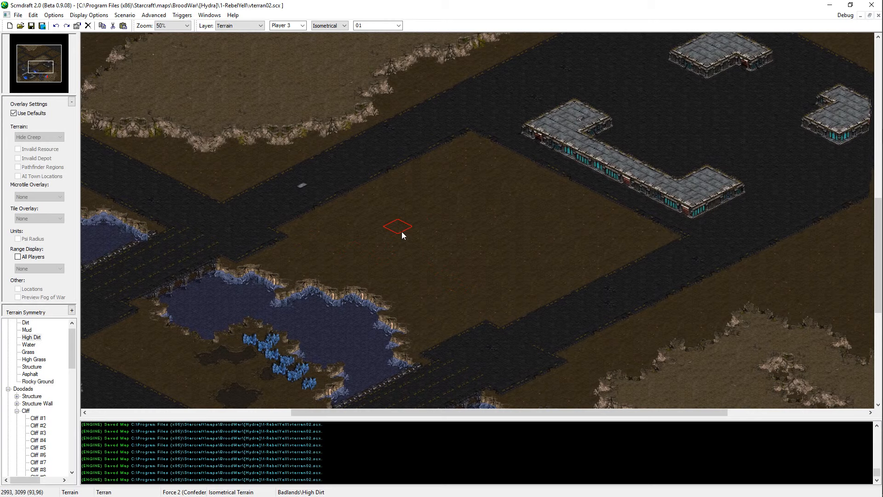
mouse_move(445, 208)
left_mouse_down()
mouse_move(391, 256)
mouse_move(454, 192)
left_mouse_up()
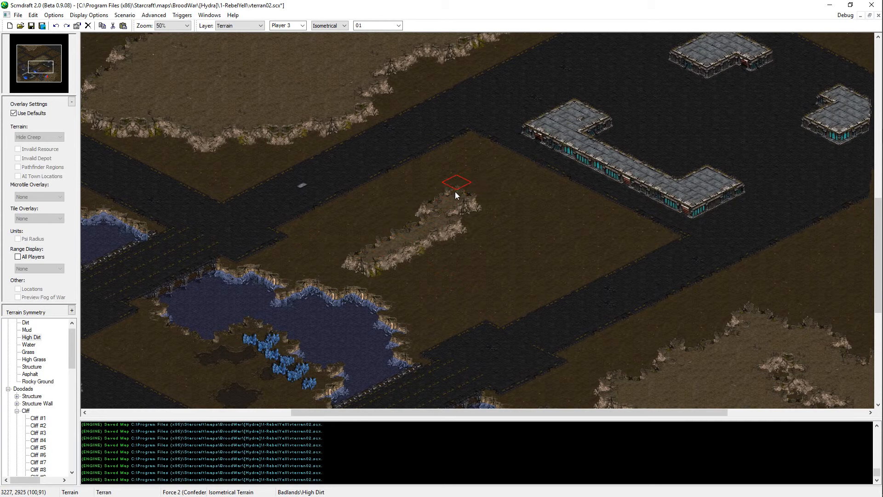
key("ctrl+z")
Step: Repaint the northern rim of the water pit beside the blue crystals with Dirt and save the map
mouse_move(546, 300)
middle_mouse_down()
mouse_move(310, 419)
mouse_move(317, 411)
middle_mouse_up()
right_click(549, 289)
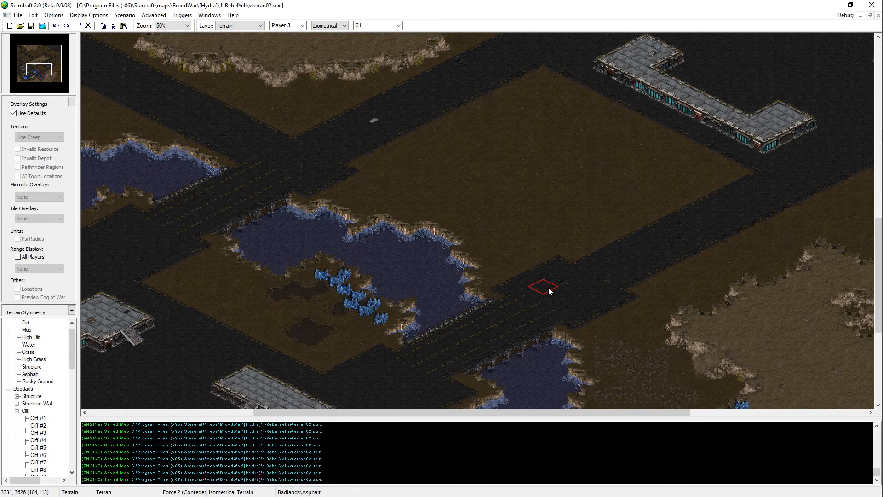
middle_click_drag(438, 283, 488, 195)
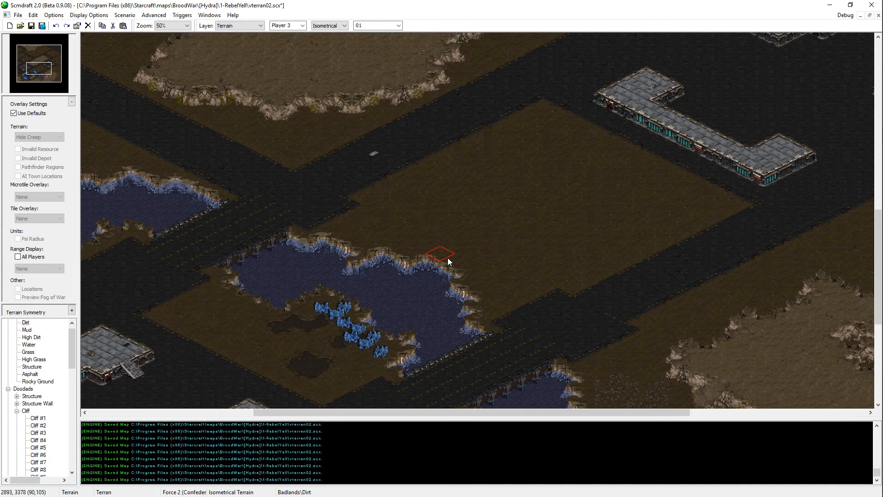
scroll(446, 255, "up", 1)
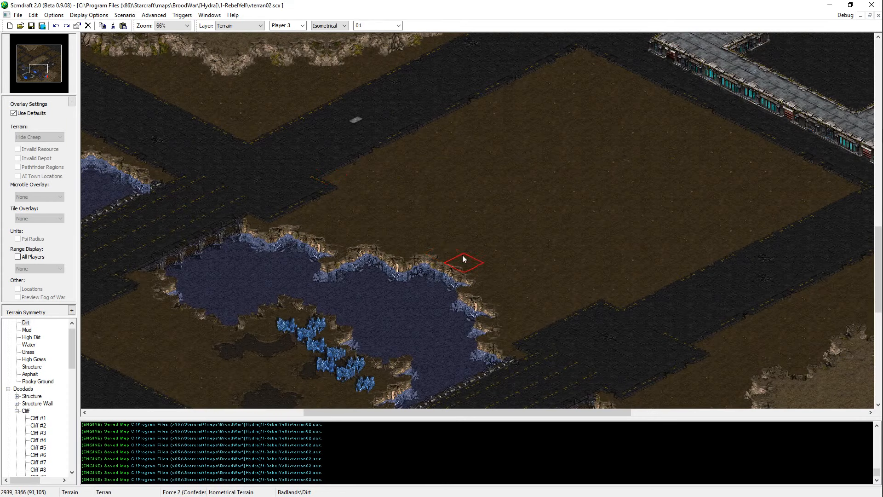
mouse_move(468, 254)
left_mouse_down()
mouse_move(401, 236)
mouse_move(396, 244)
left_mouse_up()
left_click(450, 251)
left_click(452, 251)
key("ctrl+s")
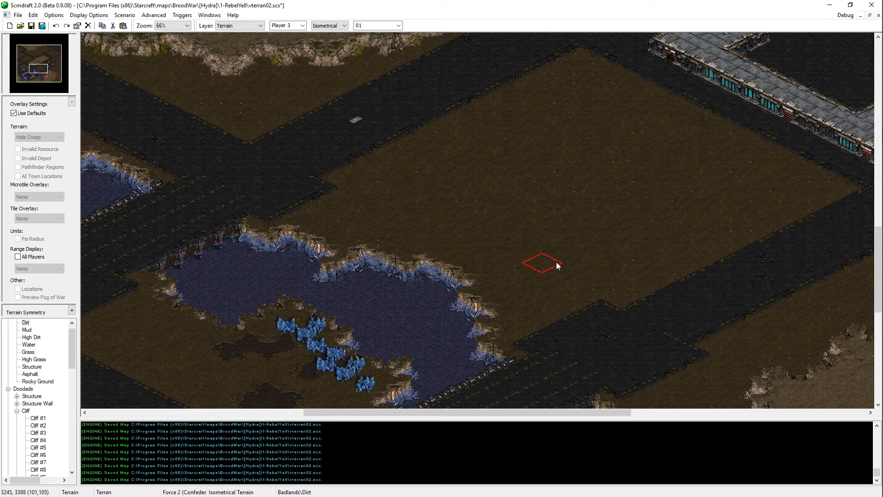
Step: Undo the last rim edit, touch up the water pit's northeastern corner with Dirt and save the map
key("Up")
key("Right")
key("Up")
key("Right")
key("ctrl+z")
left_click(419, 309)
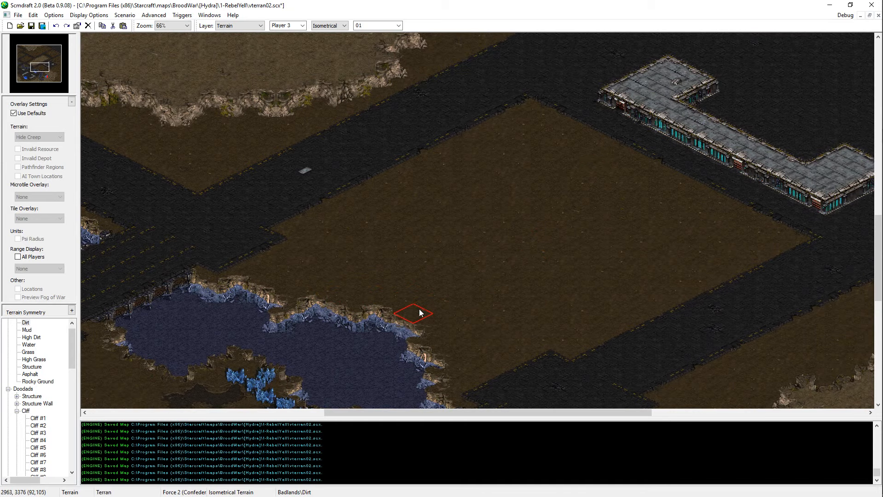
key("ctrl+s")
Step: Extend the central plateau's northwestern rim slightly near its northern tip with High Dirt
key("Up")
key("Right")
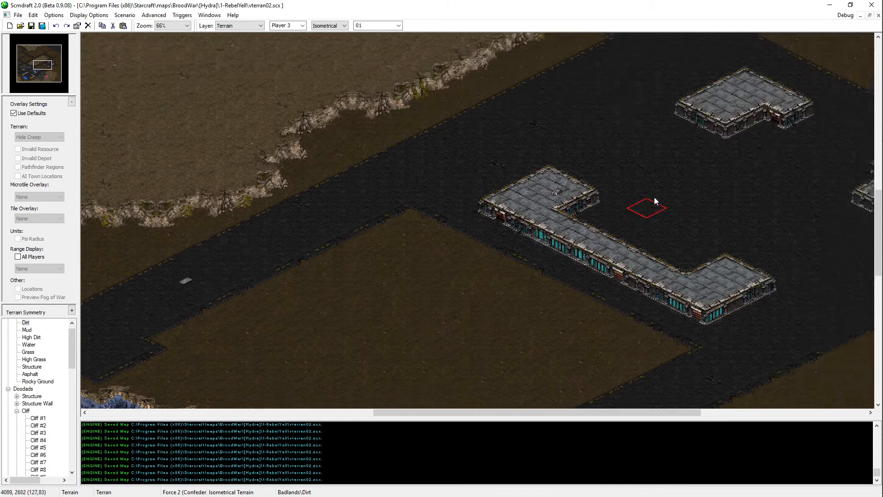
middle_click_drag(380, 107, 444, 192)
scroll(395, 192, "down", 1)
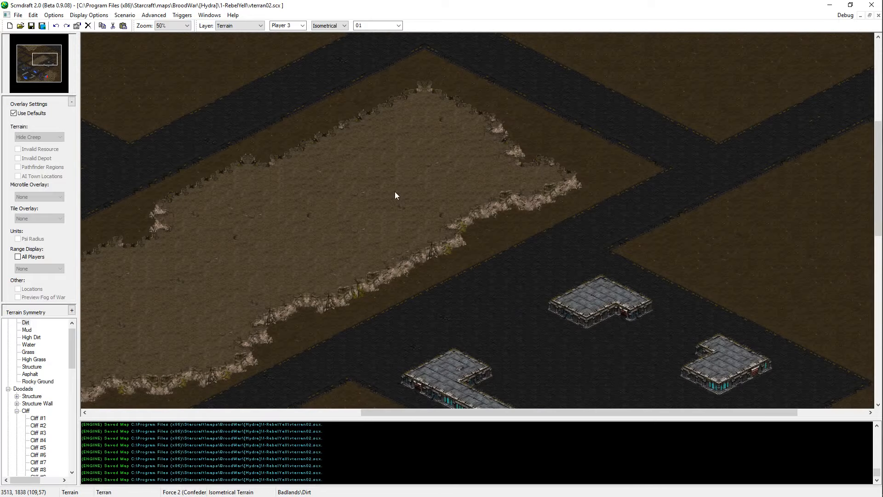
right_click(423, 205)
middle_click_drag(462, 76, 462, 103)
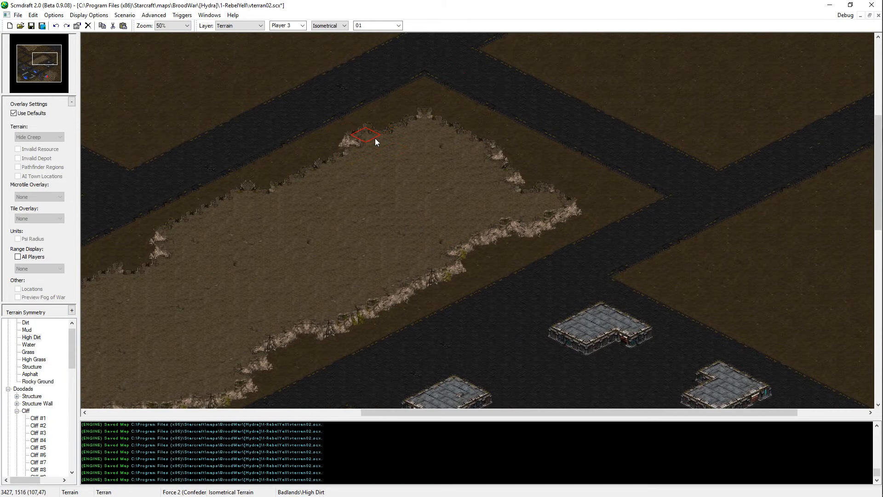
left_click(374, 137)
middle_click_drag(659, 318, 380, 346)
scroll(380, 345, "down", 2)
mouse_move(506, 496)
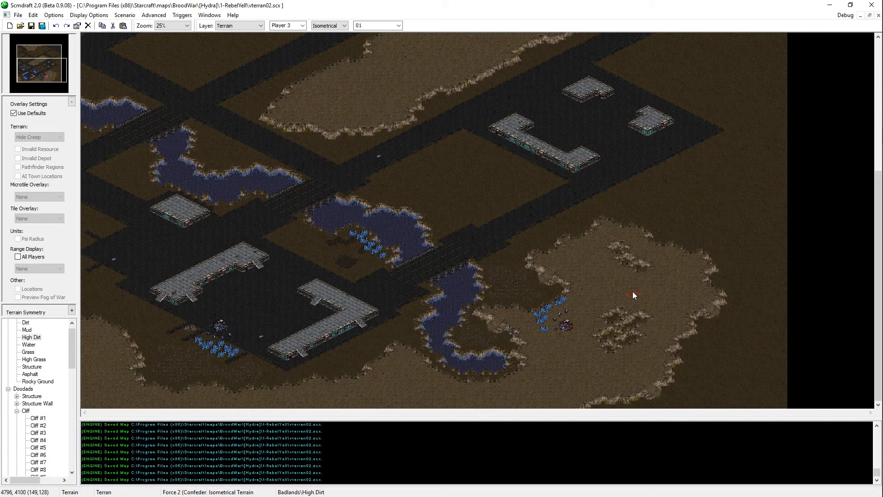
key("ctrl+t")
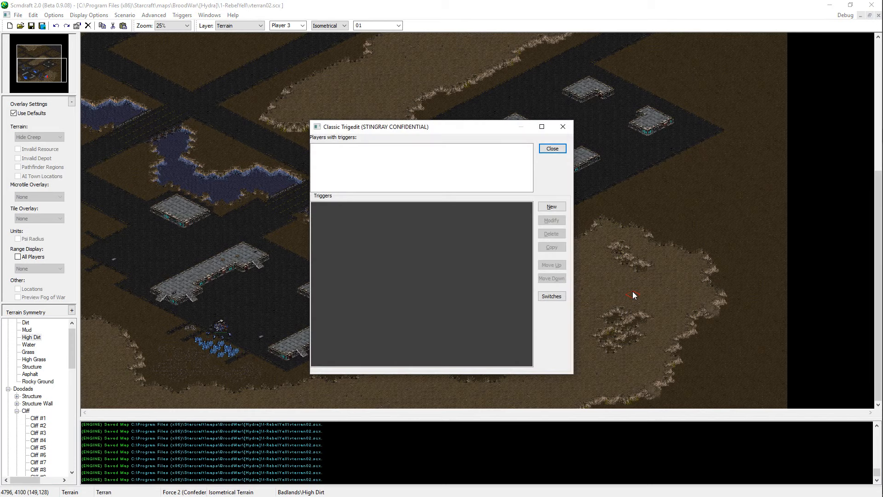
key("Escape")
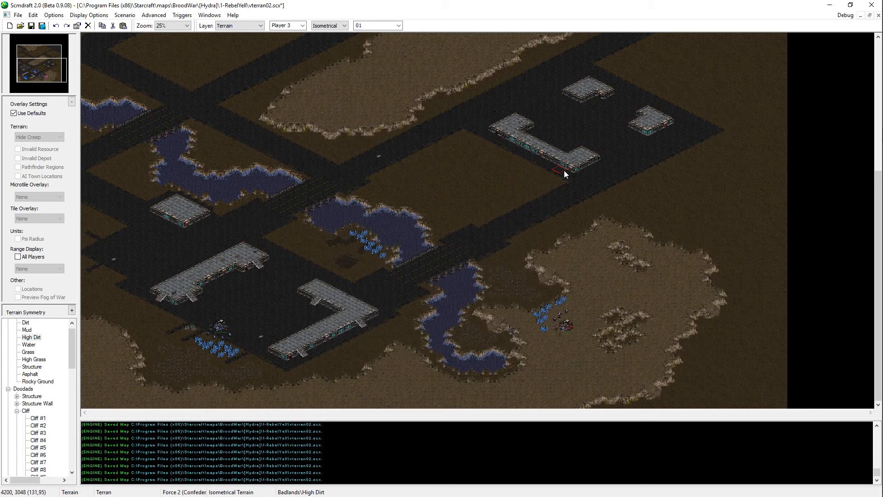
key("ctrl+m")
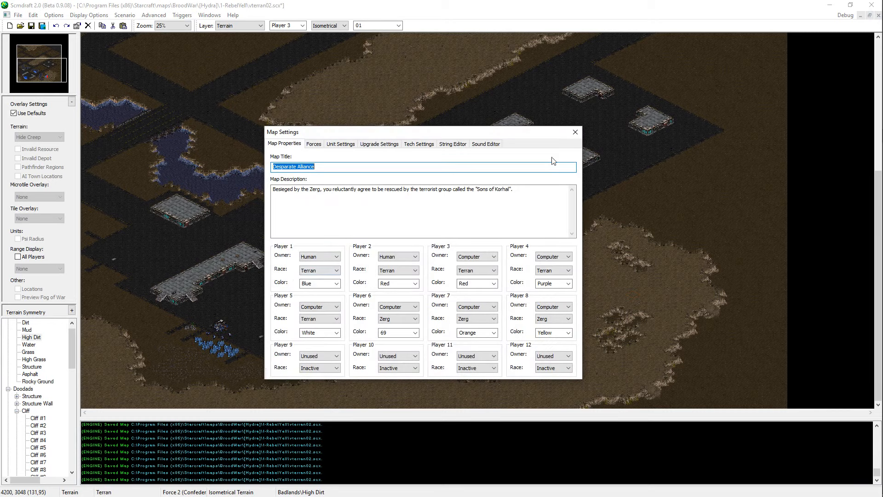
left_click(573, 136)
Step: Save the map and reshape the cliff at the northern plateau's southern tip with High Dirt
scroll(572, 297, "up", 5)
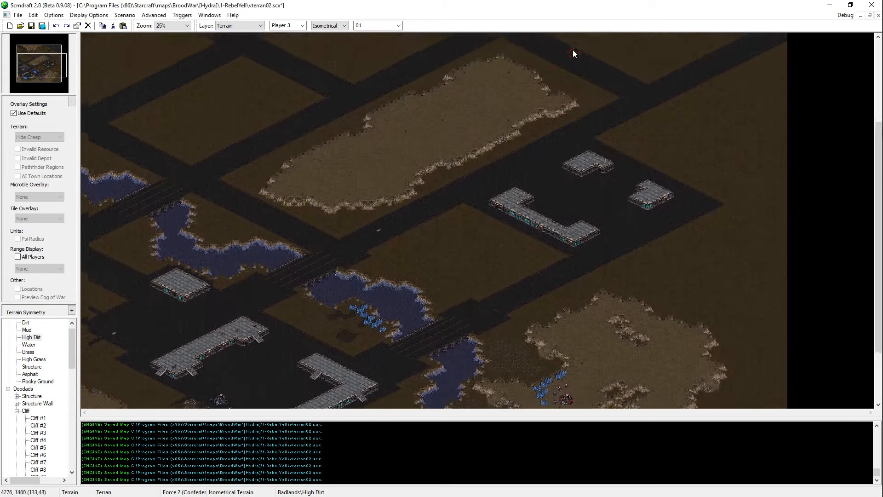
scroll(572, 51, "up", 2)
key("ctrl+s")
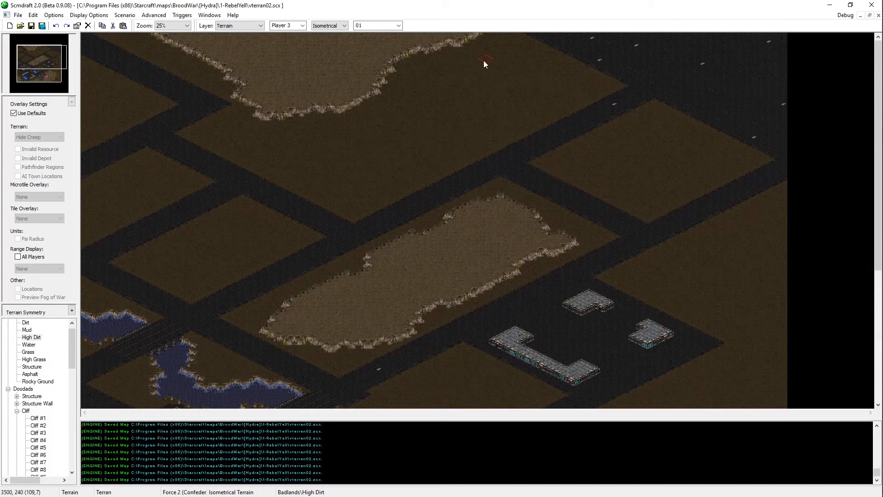
scroll(364, 162, "up", 1, "ctrl")
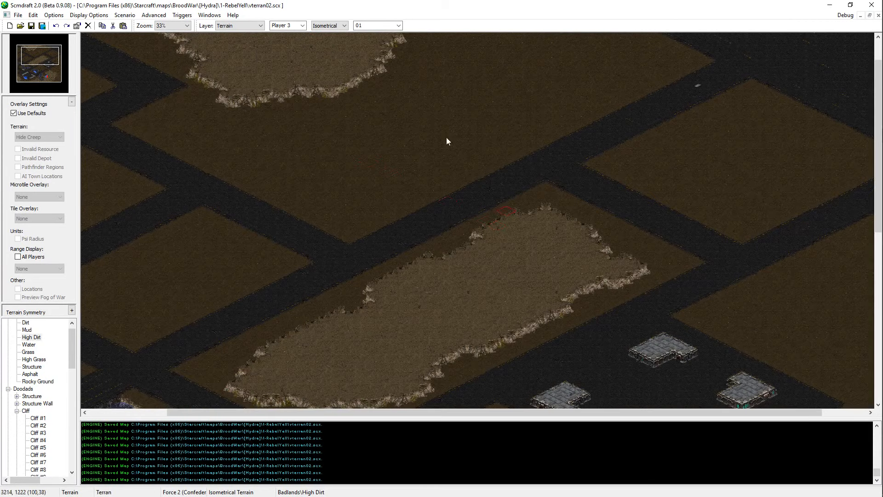
middle_click_drag(446, 137, 368, 51)
scroll(440, 143, "up", 1, "ctrl")
middle_click_drag(518, 195, 371, 67)
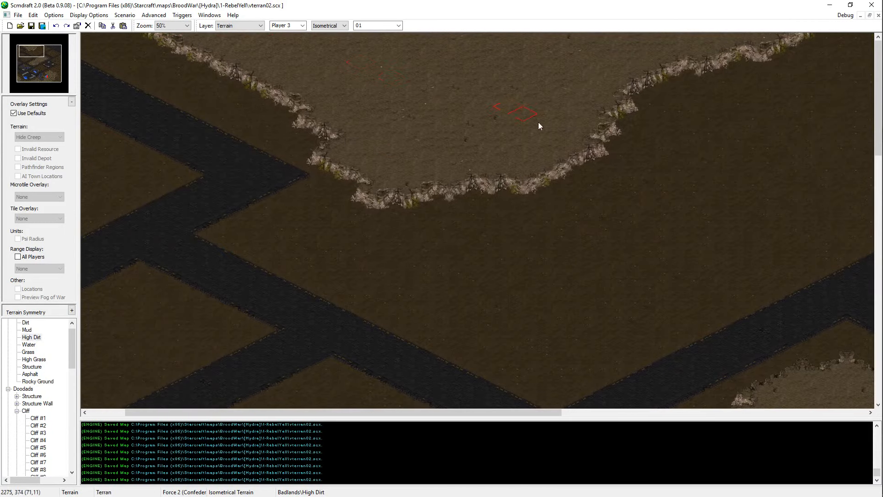
left_click(473, 181)
middle_click_drag(547, 205, 551, 128)
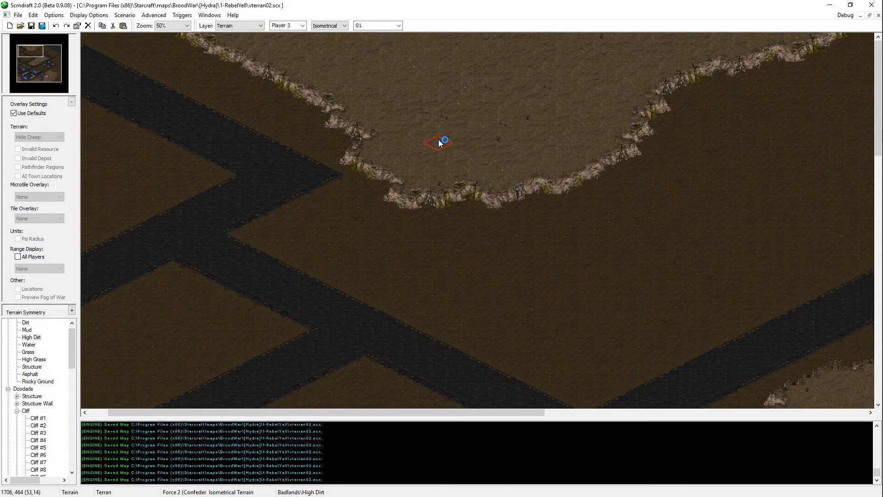
Step: Push the northern plateau's southwestern cliff edge outward beside the asphalt road with High Dirt
middle_click_drag(445, 147, 185, 2)
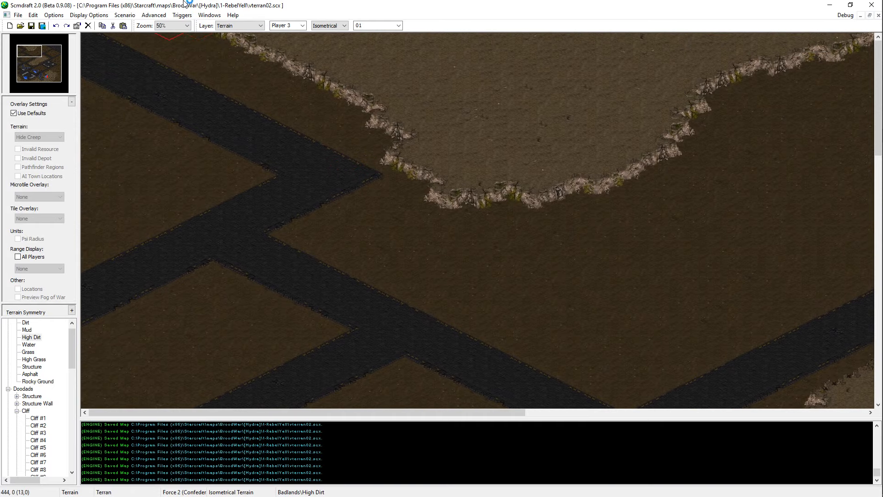
left_click(346, 92)
left_click(354, 100)
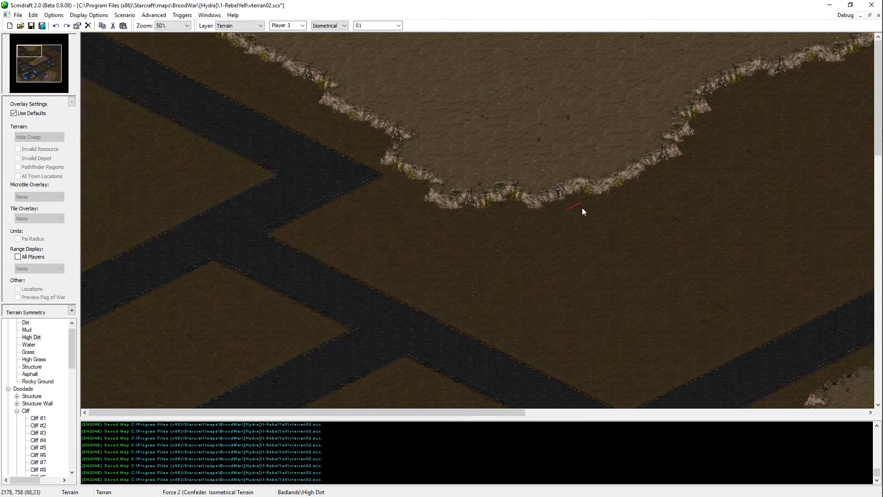
middle_click_drag(582, 208, 455, 200)
Step: Place two Cliff #13 doodads along the northern plateau's southwestern cliff edge
scroll(21, 471, "down", 3)
left_click(39, 440)
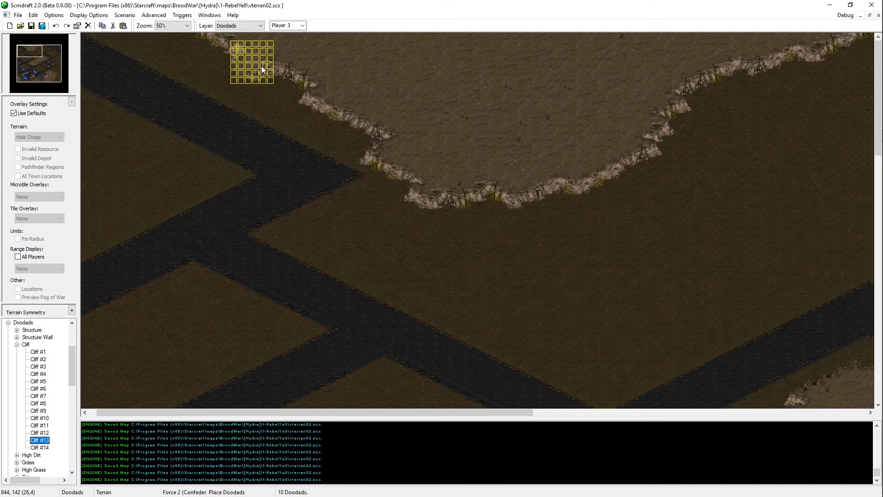
left_click(280, 68)
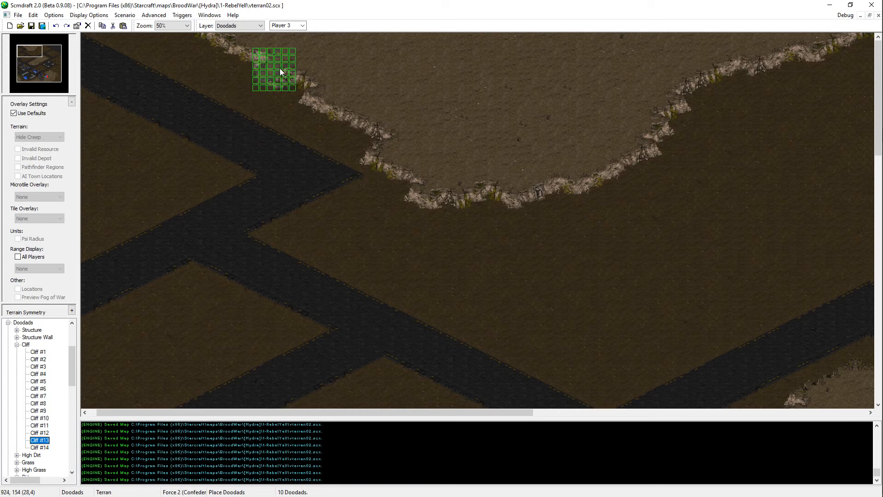
left_click(342, 116)
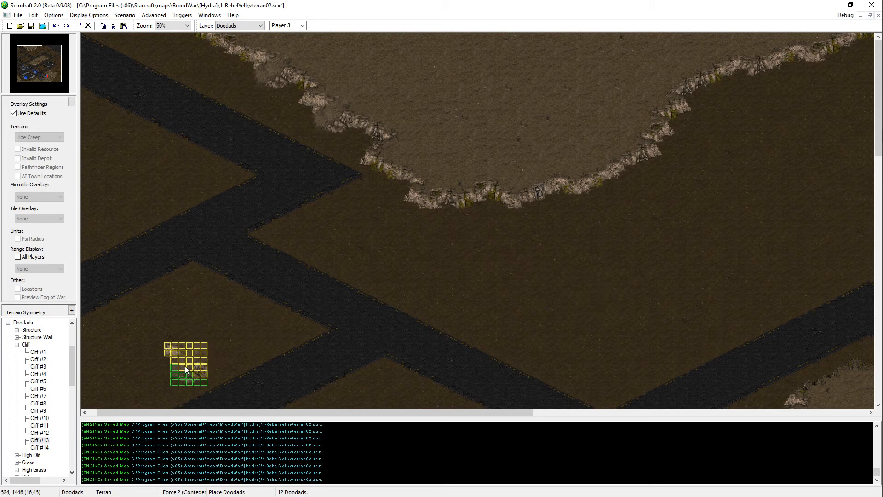
Step: Place two Cliff #14 doodads along the northern plateau's southeastern cliff edge and stop placing doodads
left_click(39, 447)
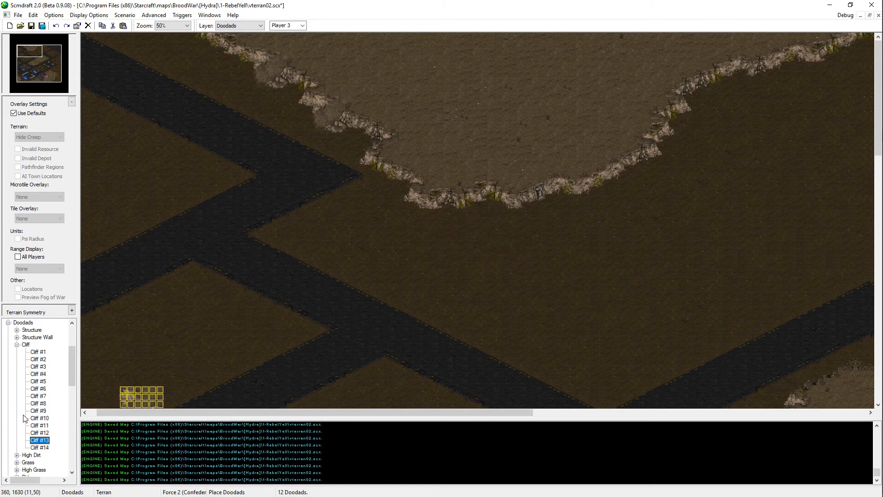
left_click(622, 175)
scroll(719, 176, "right", 5)
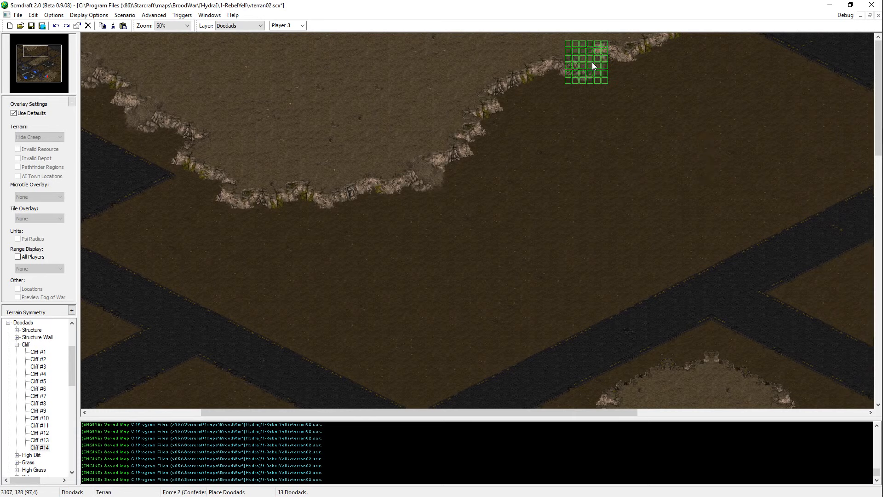
left_click(593, 65)
right_click(495, 255)
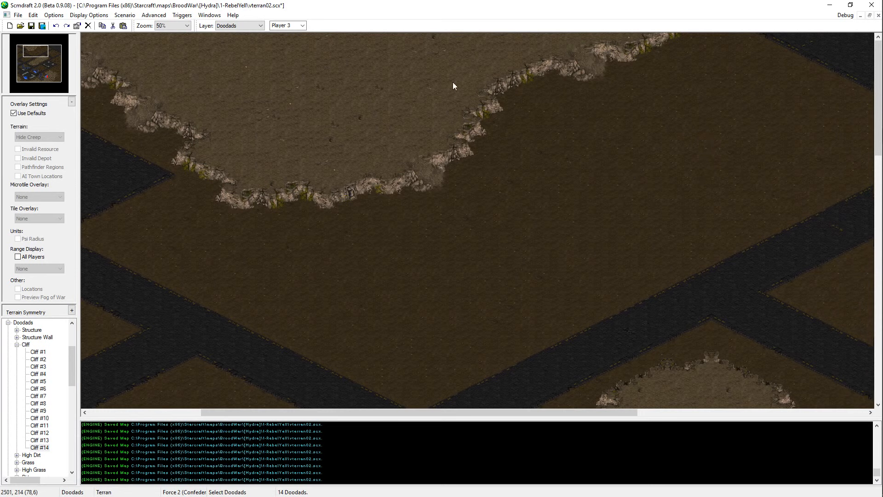
Step: Return to isometric terrain editing, sample Dirt and High Dirt around the northern plateau, and save the map
key("ctrl+t")
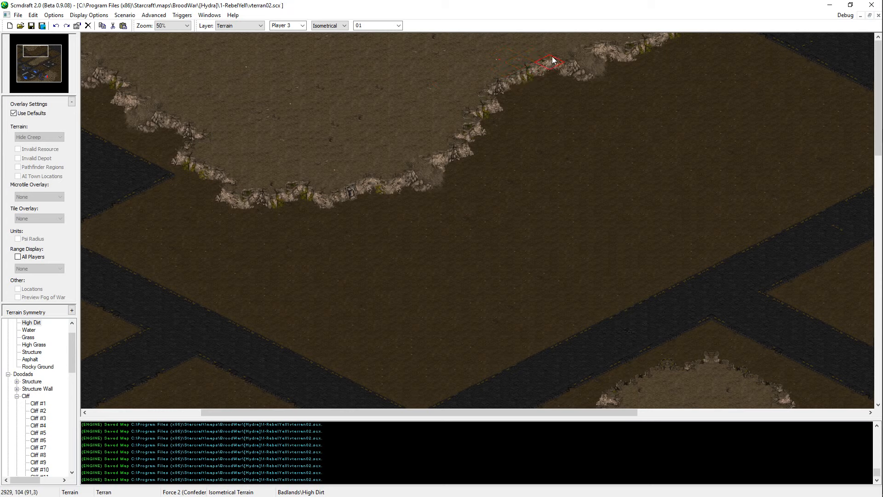
right_click(710, 86)
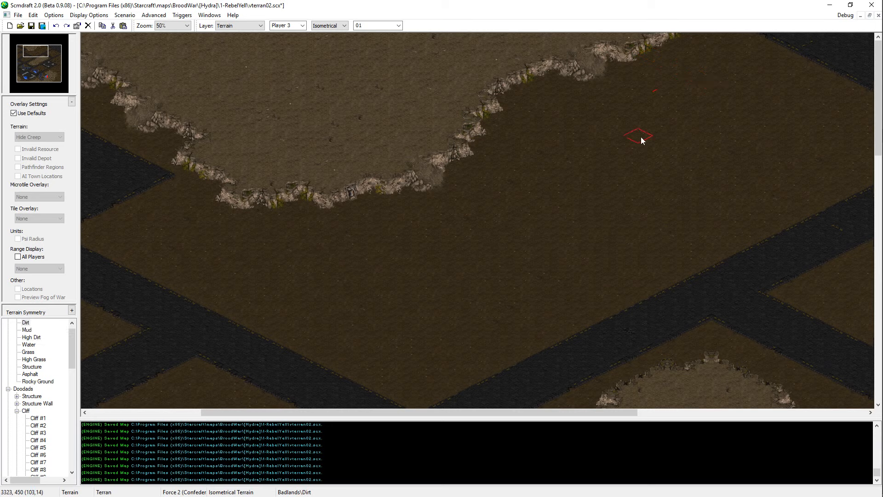
right_click(404, 107)
key("Left")
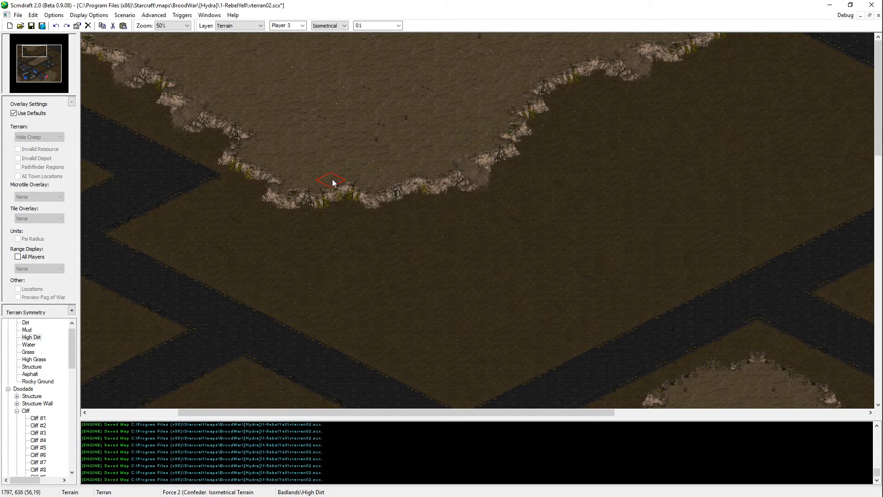
key("ctrl+s")
Step: Touch up the cliff between the doodads on the northern plateau's southwestern side with High Dirt
key("Left")
key("Left")
key("Left")
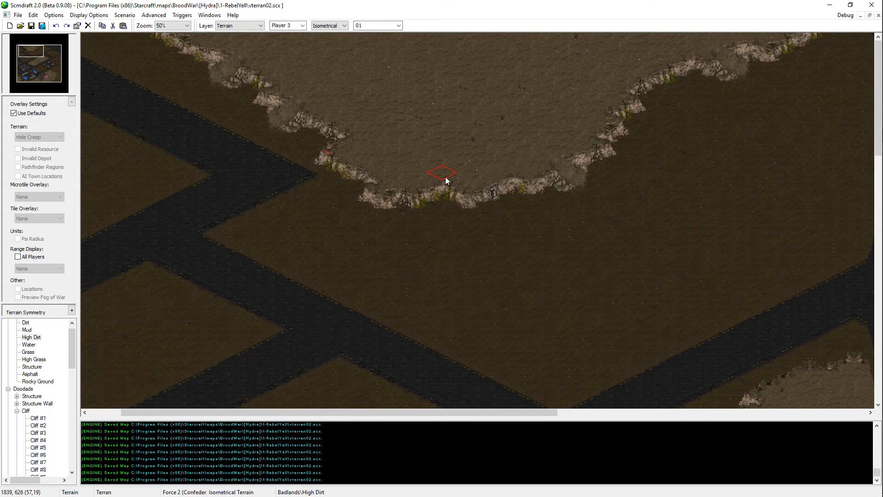
key("Left")
key("Left")
scroll(317, 126, "up", 1, "ctrl")
key("Up")
key("Left")
key("Left")
key("Left")
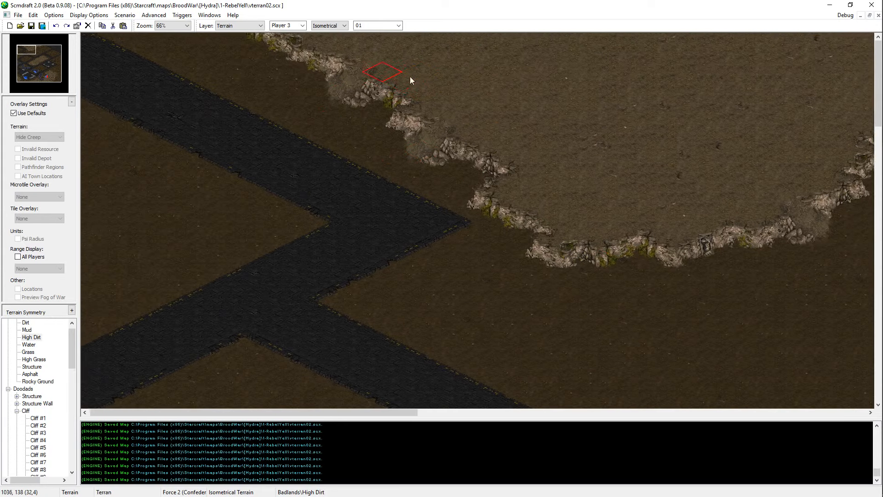
left_click(419, 84)
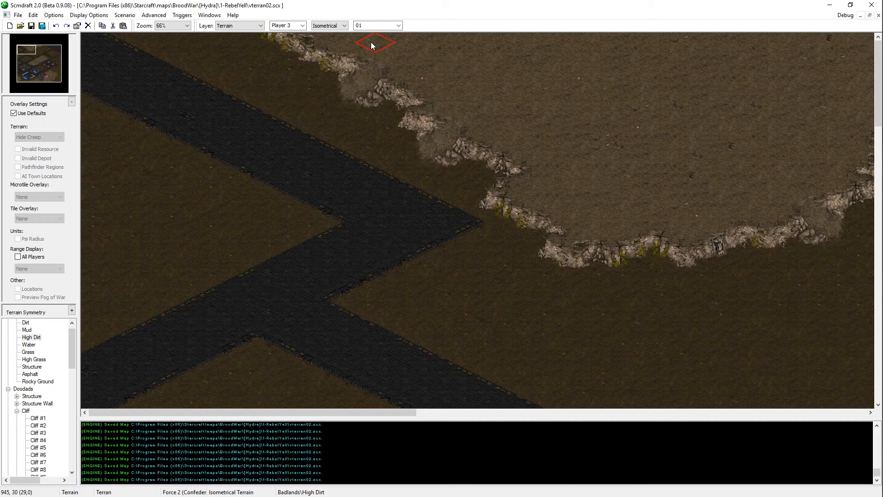
Step: Look over the central plateau, the northeastern building complex and the open ground southwest of it
key("Down")
key("Right")
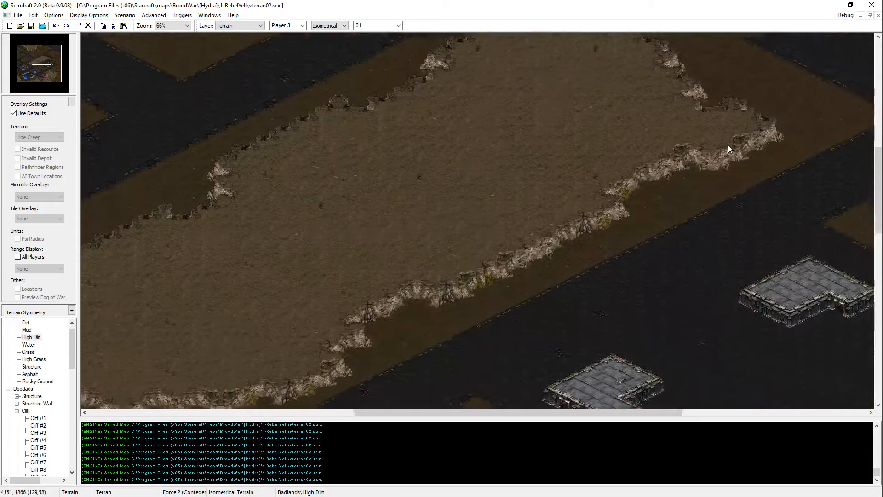
key("Right")
key("Down")
key("Up")
key("Left")
key("Right")
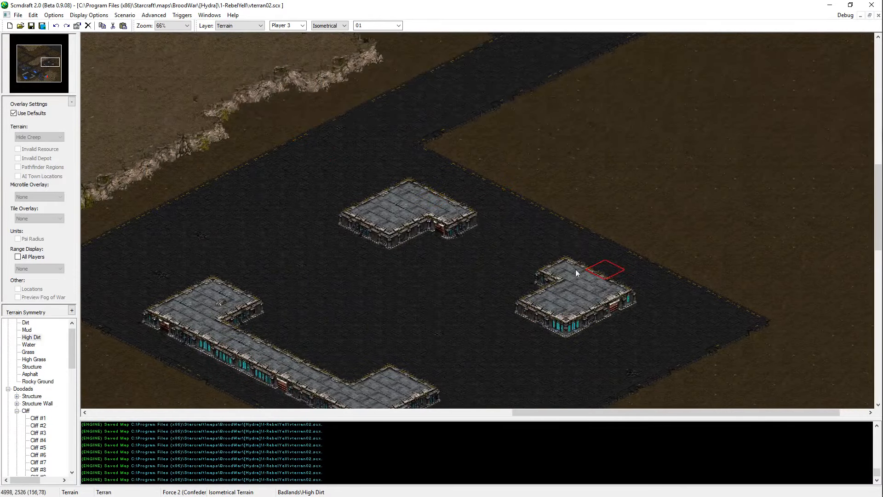
key("Down")
key("Left")
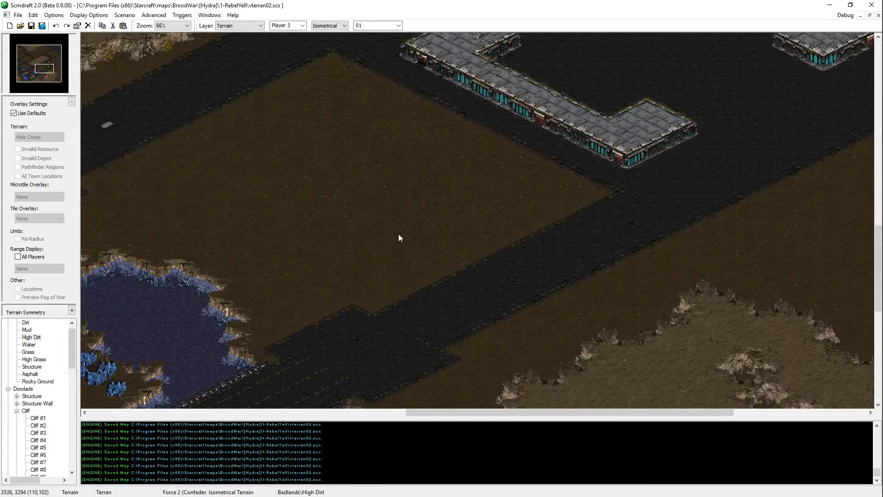
Step: Extend the long side of the U-shaped northeastern building outward to the southwest with Structure
key("Up")
key("Right")
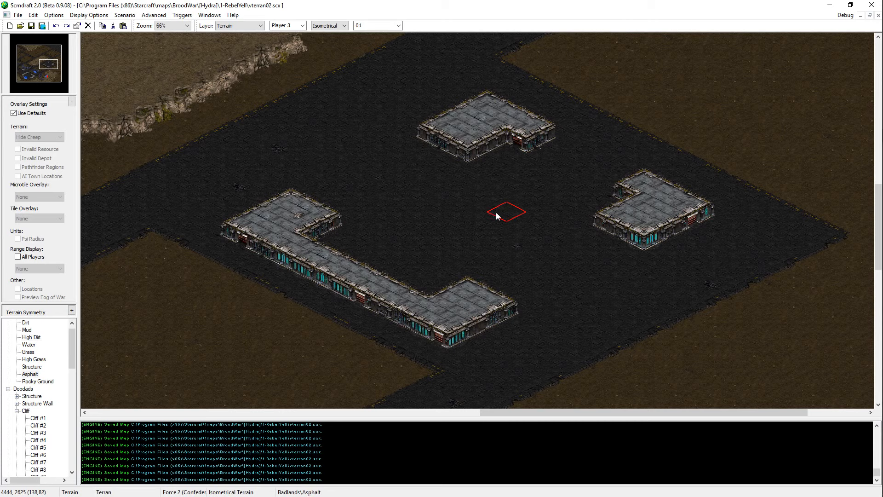
middle_click_drag(362, 221, 440, 175)
right_click(374, 159)
middle_click_drag(303, 210, 350, 183)
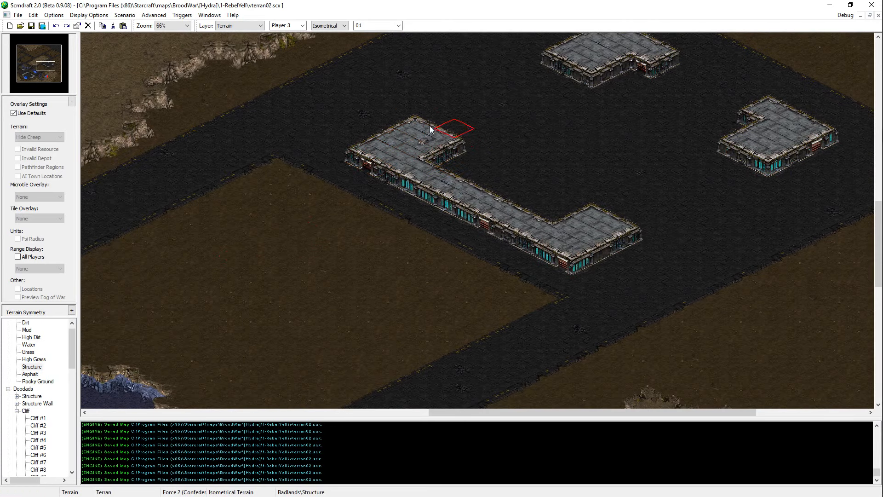
left_click(360, 163)
mouse_move(361, 166)
left_mouse_down()
mouse_move(524, 258)
mouse_move(539, 253)
left_mouse_up()
Step: Trim the U-shaped building's inner courtyard side and shorten both of its arms with Asphalt
right_click(500, 189)
mouse_move(499, 191)
left_mouse_down()
mouse_move(534, 212)
mouse_move(513, 213)
mouse_move(441, 180)
mouse_move(458, 145)
mouse_move(545, 211)
left_mouse_up()
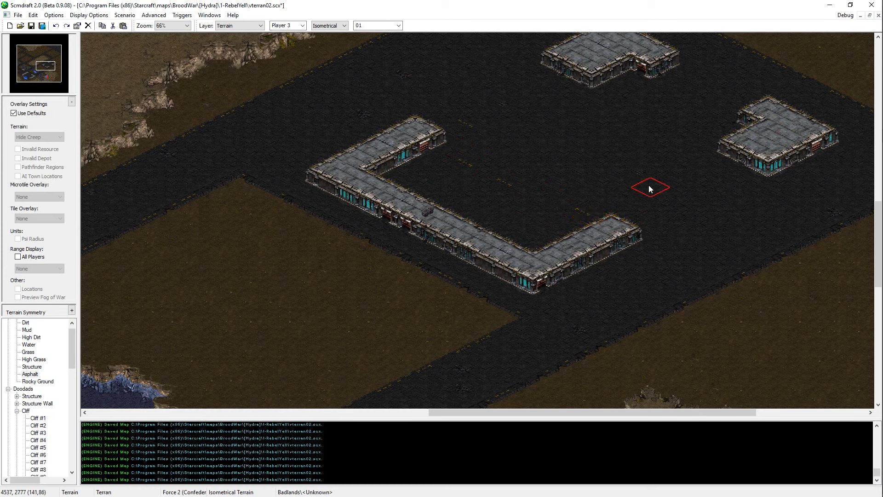
mouse_move(648, 189)
left_mouse_down()
mouse_move(613, 224)
mouse_move(475, 153)
mouse_move(412, 133)
left_mouse_up()
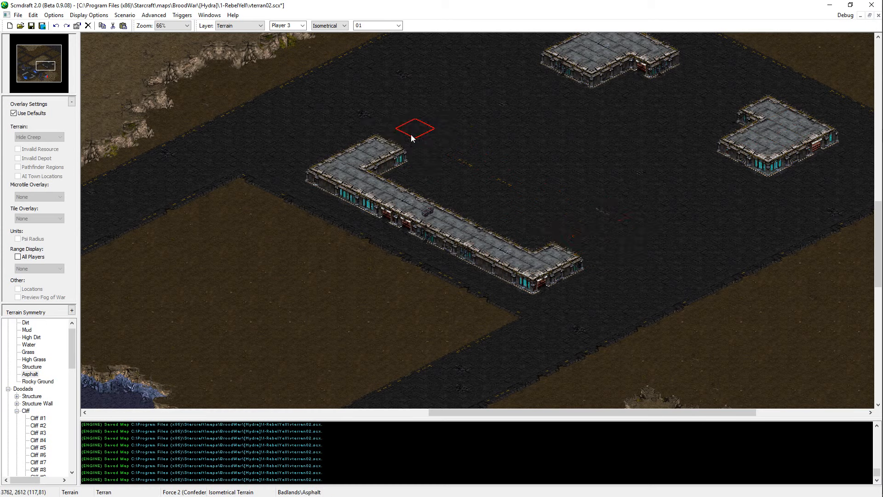
Step: Widen both end wings of the U-shaped building toward its courtyard with Structure
middle_click(782, 129)
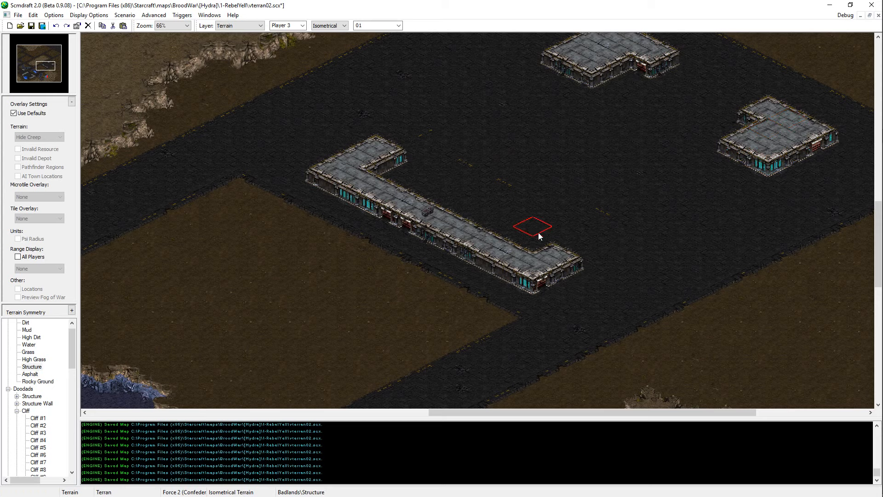
left_click_drag(539, 235, 560, 248)
left_click_drag(394, 161, 390, 178)
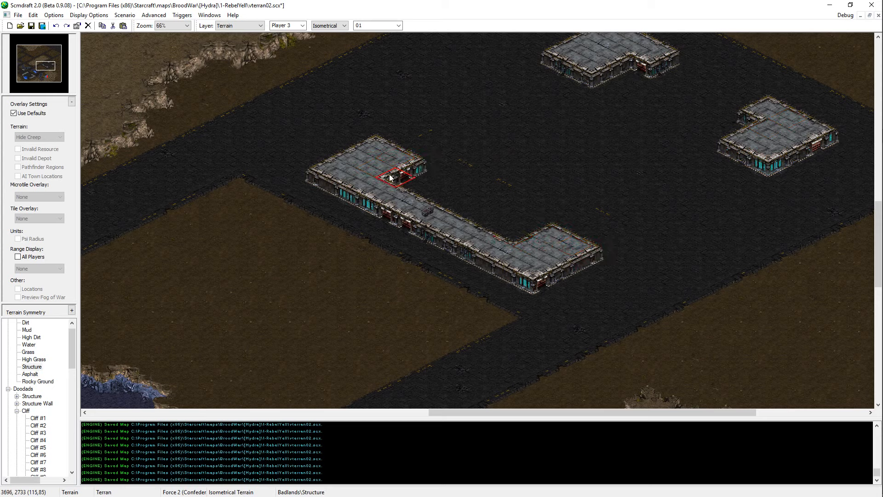
Step: Save the map and close the reference image tab in the browser
key("ctrl+s")
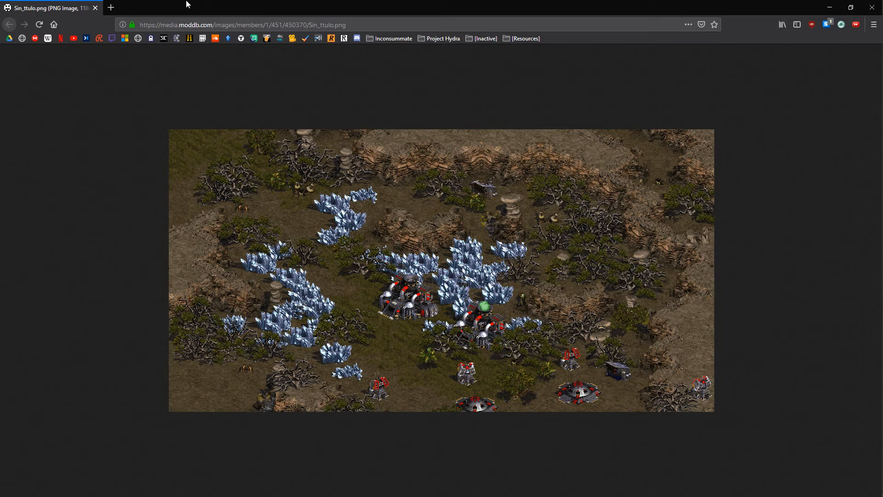
middle_click(73, 6)
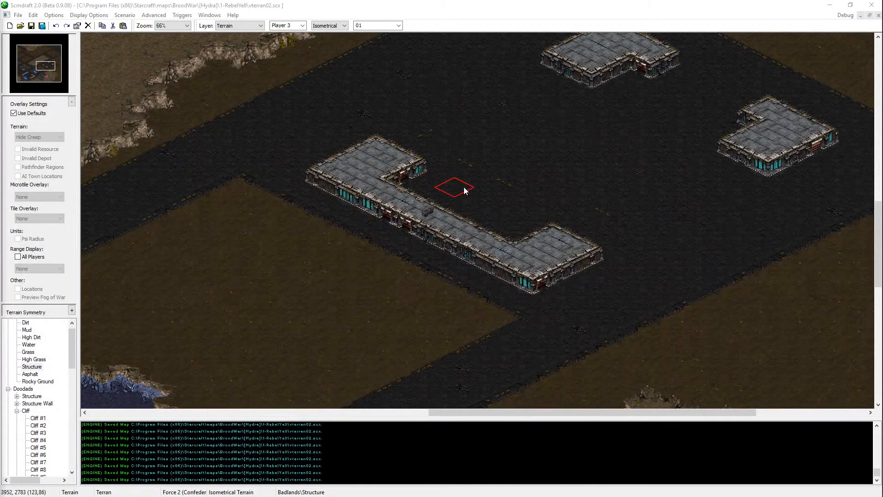
Step: Repaint the northwestern wing of the U-shaped building with Structure and the ground just north of it with Asphalt, then save
left_click(358, 166)
right_click(542, 185)
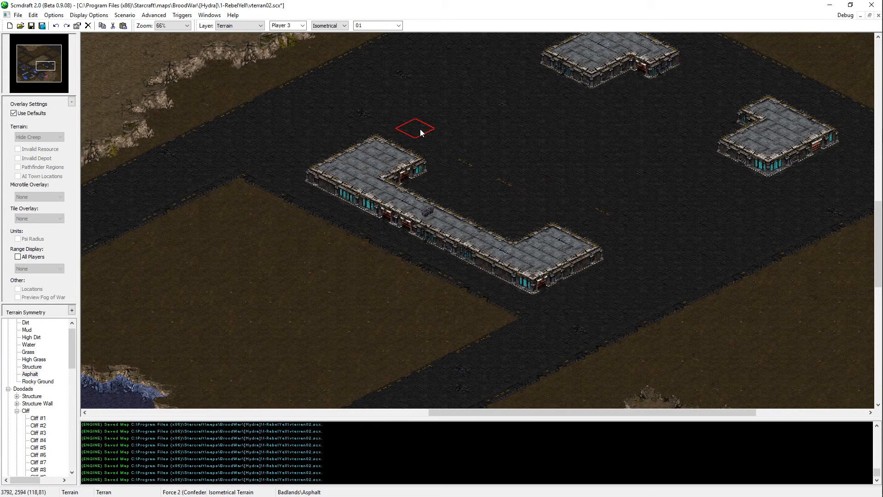
left_click(419, 129)
key("ctrl+s")
Step: Paint over the grey plate in the ground north of the U-shaped building's northwestern wing with Asphalt and save the map
key("Up")
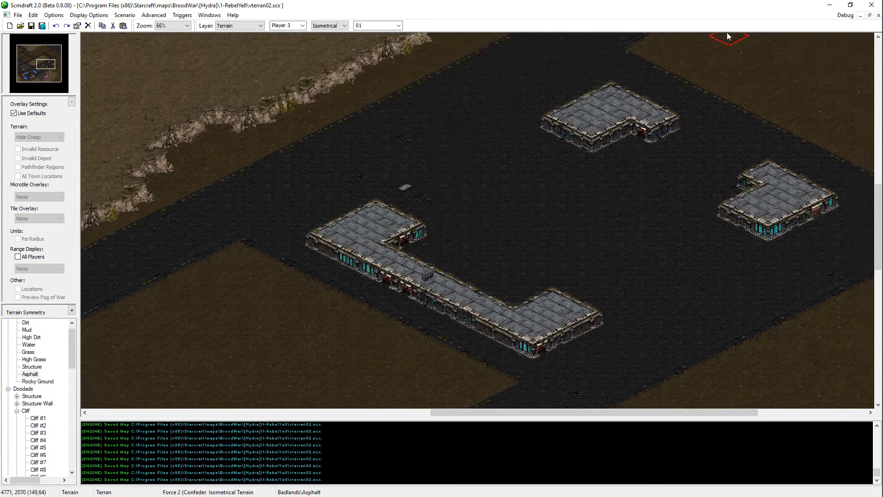
key("Right")
key("Down")
key("Left")
key("Down")
key("Right")
key("Up")
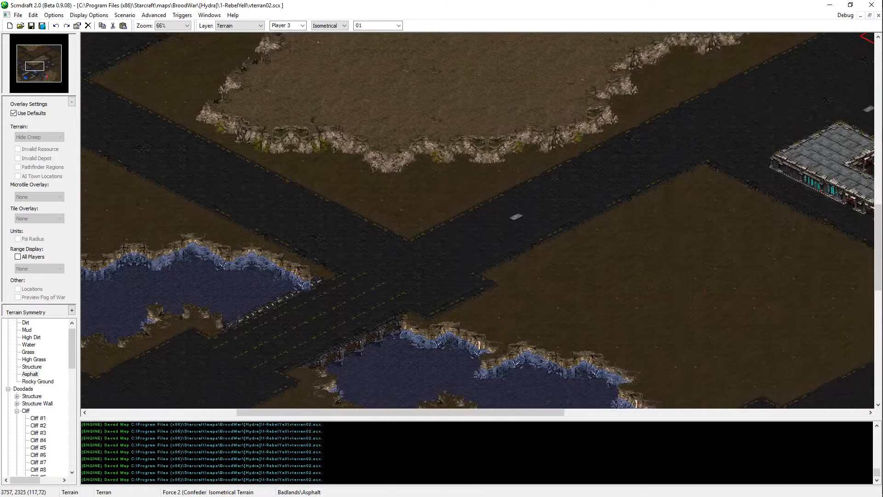
left_click(746, 239)
key("Right")
key("Down")
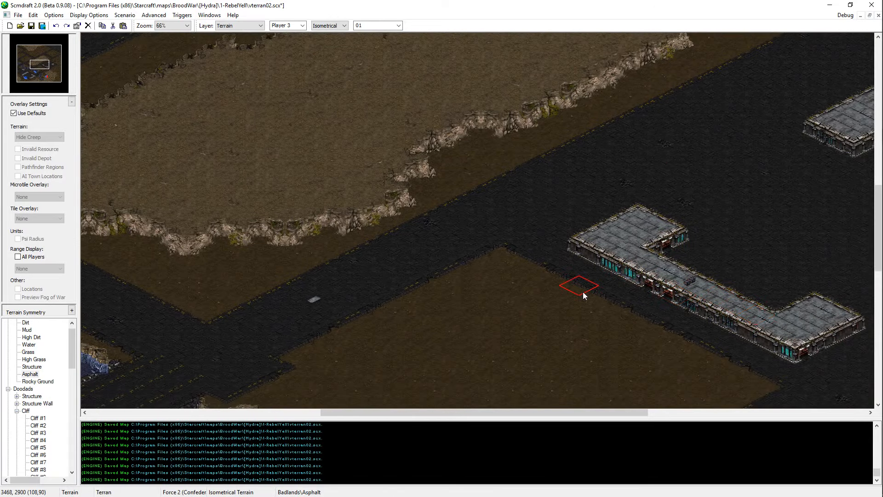
key("ctrl+s")
Step: Extend the southeastern wing of the U-shaped building outward along its southeast side with Structure
key("Right")
key("Down")
key("Right")
key("Up")
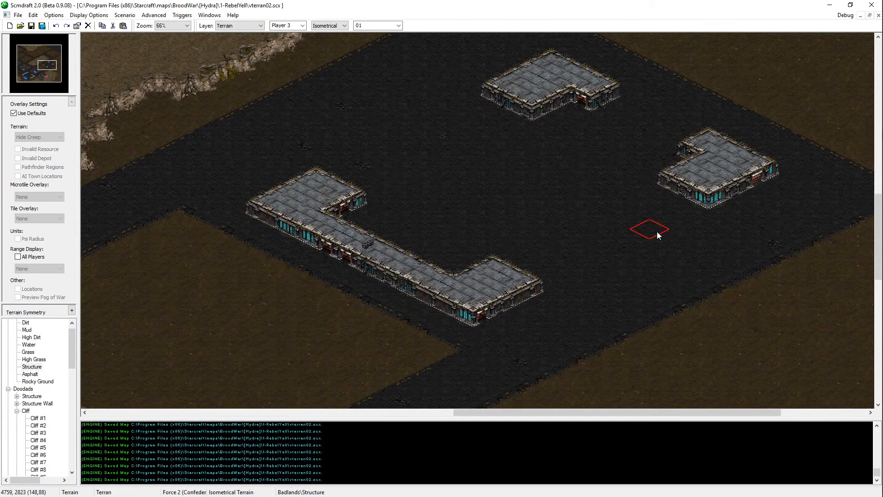
key("Left")
key("Down")
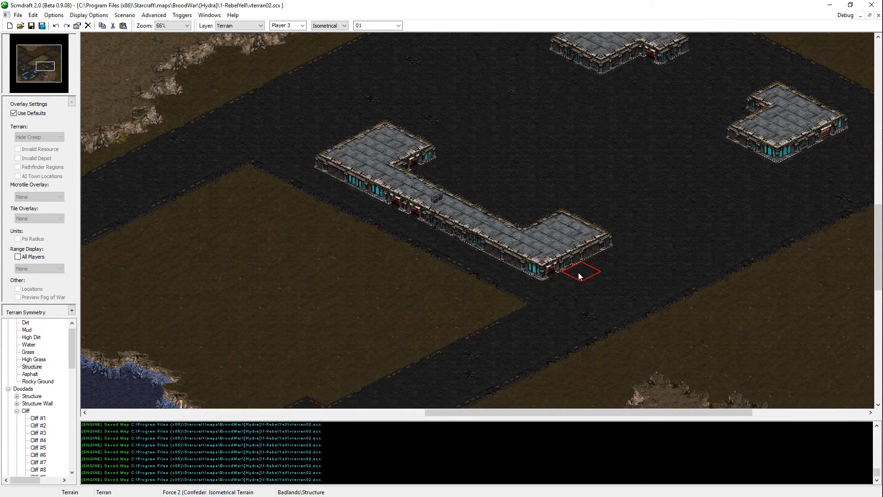
left_click_drag(554, 271, 599, 241)
key("ctrl+z")
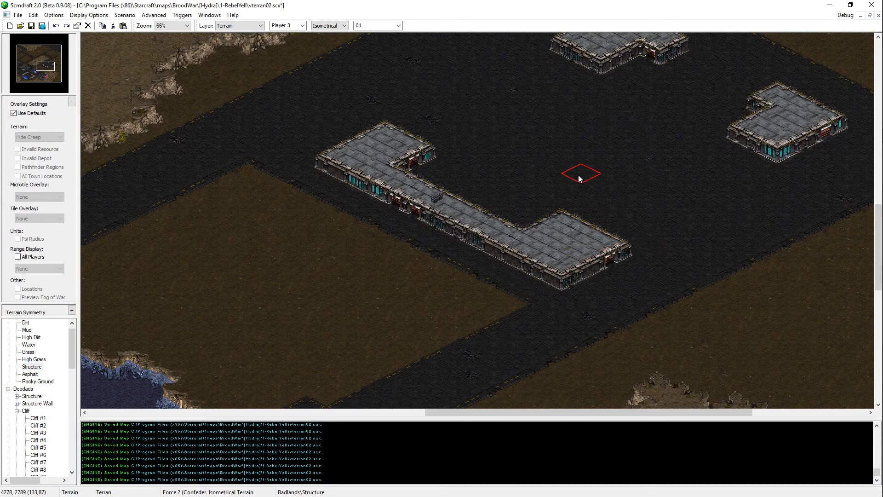
Step: Trim the courtyard side of the southeastern wing with Asphalt
right_click(579, 176)
left_click(548, 223)
key("ctrl+z")
left_click(545, 217)
Step: Extend the northwestern end of the U-shaped building outward to the northwest with Structure
key("Left")
key("Up")
right_click(398, 201)
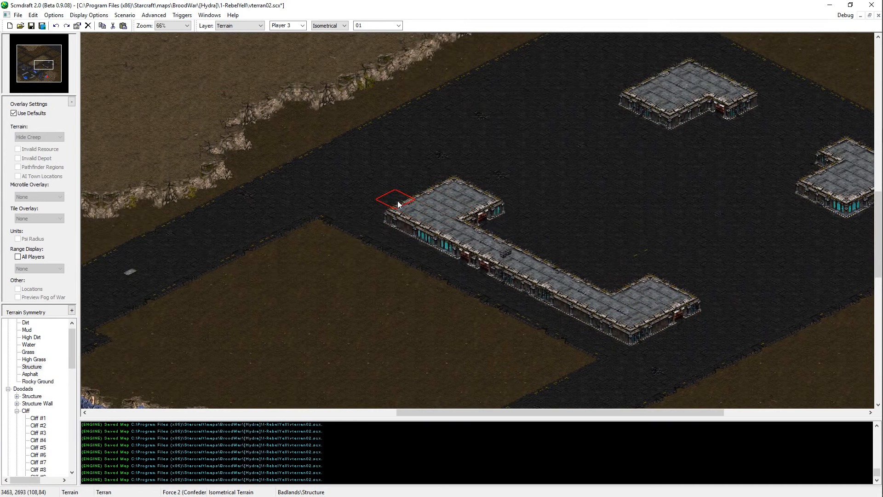
left_click(398, 201)
left_click(381, 194)
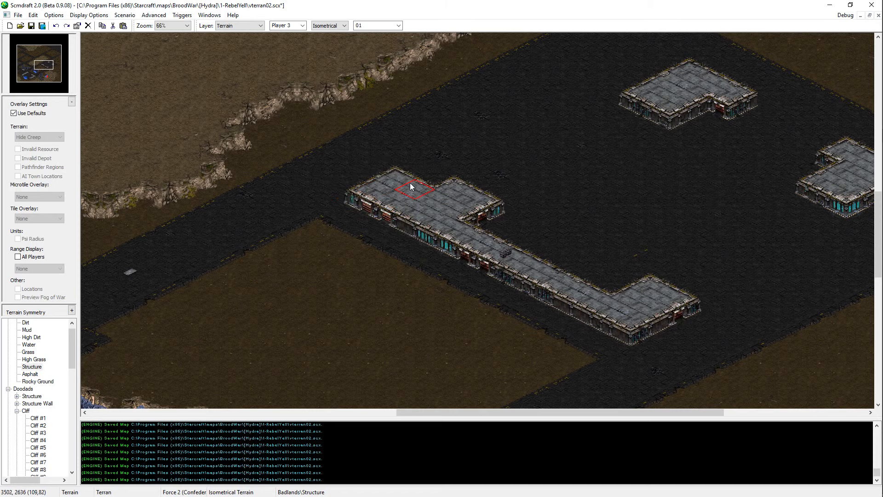
left_click(409, 183)
Step: Trim the courtyard side of the northwestern wing with Asphalt to narrow it
right_click(434, 167)
left_click_drag(474, 200, 451, 194)
key("Right")
key("Up")
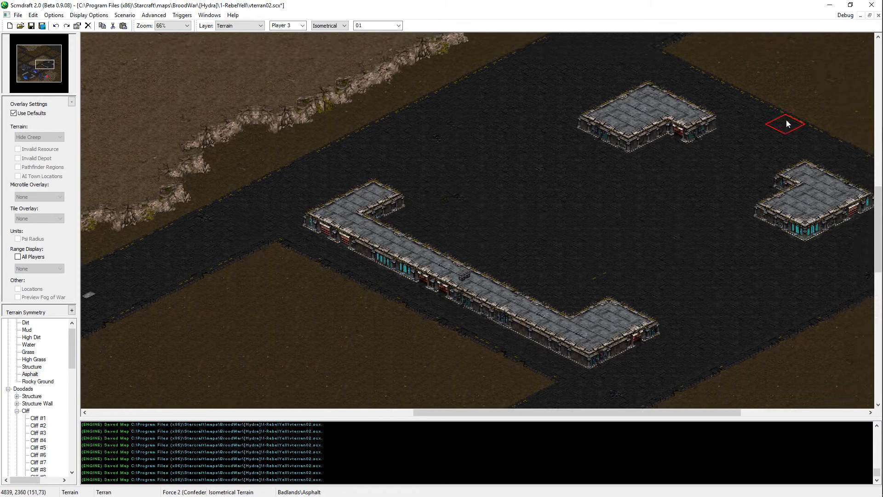
Step: Widen the northwestern wing slightly back toward the courtyard with Structure
key("Right")
key("Up")
right_click(594, 132)
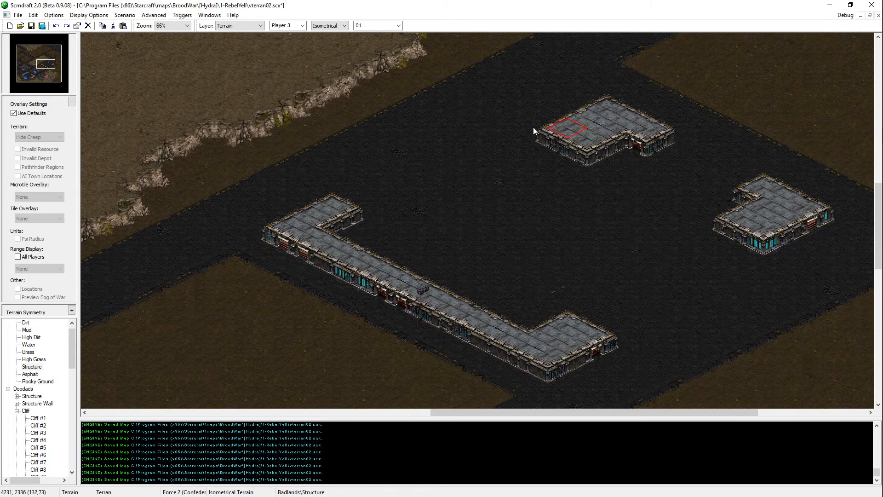
left_click(338, 219)
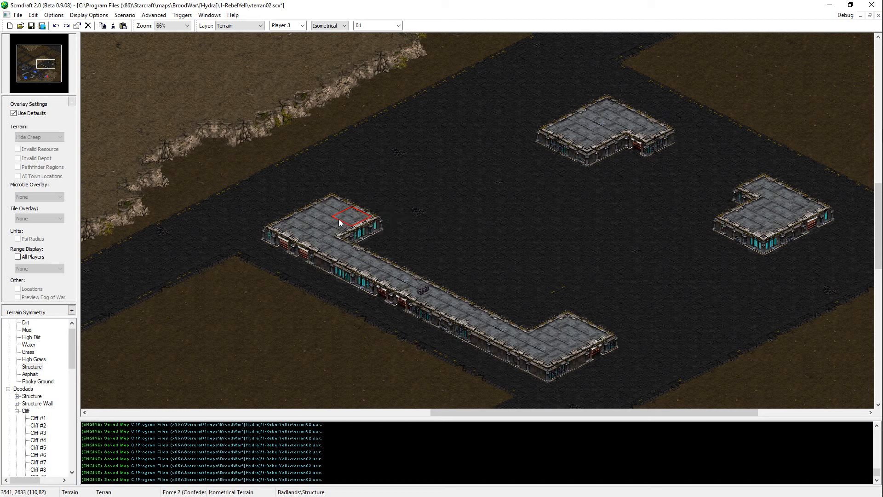
Step: Shift the northern building northwest by adding Structure along its northwest side and clearing its southeast end with Asphalt
mouse_move(525, 138)
left_mouse_down()
mouse_move(546, 120)
mouse_move(534, 108)
mouse_move(574, 96)
left_mouse_up()
right_click(628, 195)
left_click_drag(594, 144, 666, 138)
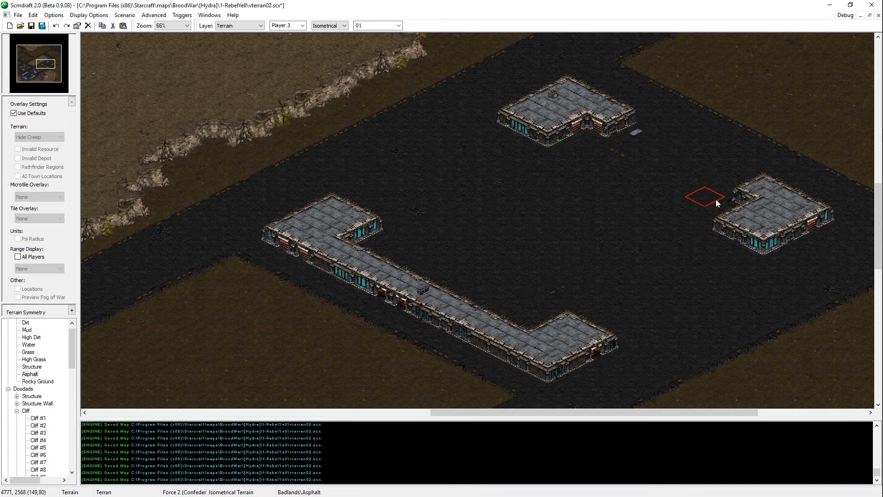
Step: Remove the small eastern building with Asphalt and repaint the notch of the northern building
middle_click_drag(715, 199, 551, 233)
mouse_move(593, 220)
left_mouse_down()
mouse_move(639, 258)
mouse_move(603, 249)
mouse_move(488, 272)
mouse_move(455, 184)
mouse_move(419, 317)
left_mouse_up()
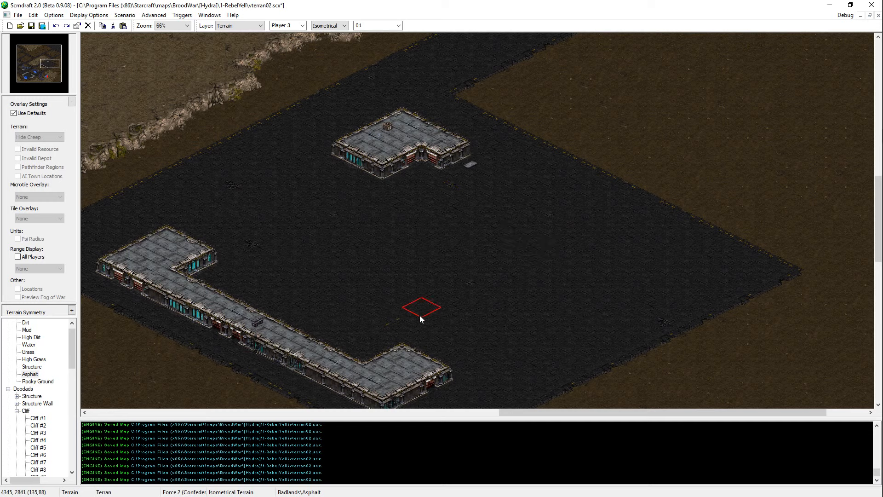
left_click(421, 169)
right_click(400, 144)
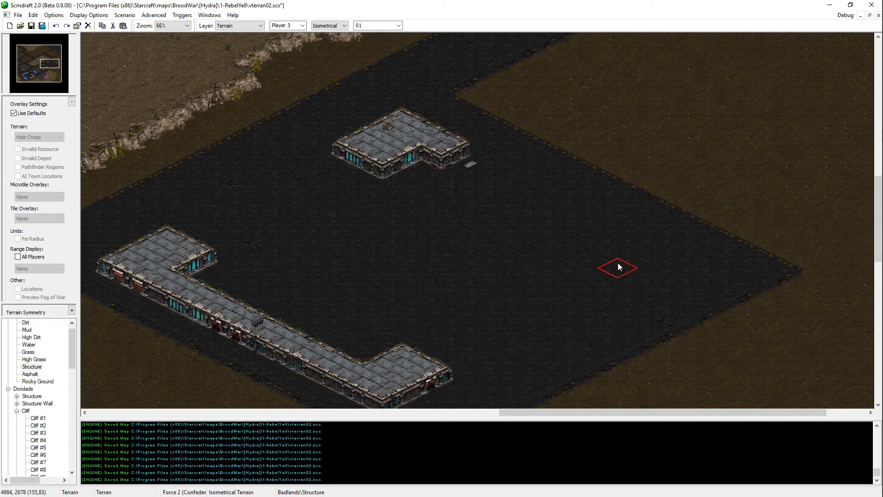
Step: Place a new square building with Structure near the eastern edge of the asphalt area
left_click(664, 247)
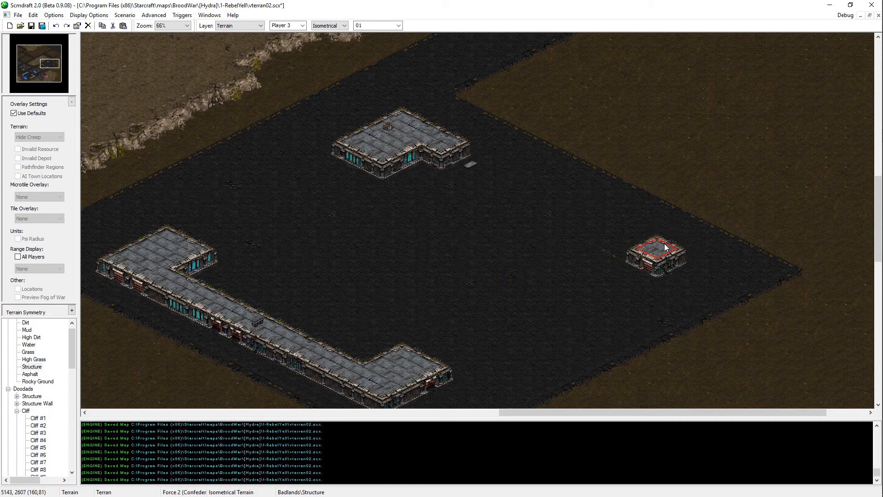
left_click(648, 235)
left_click(619, 249)
left_click(629, 258)
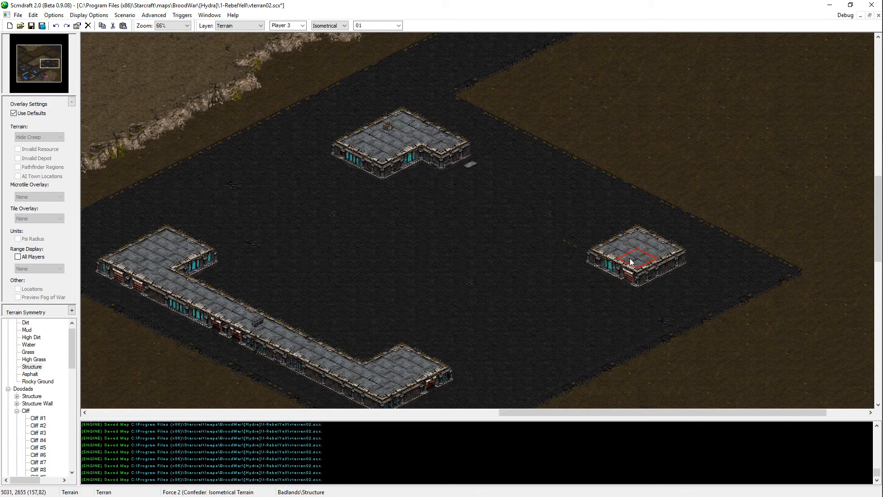
Step: Add a narrow arm to the new eastern building, running northwest from its northern side, with Structure
key("Left")
key("Down")
left_click(640, 207)
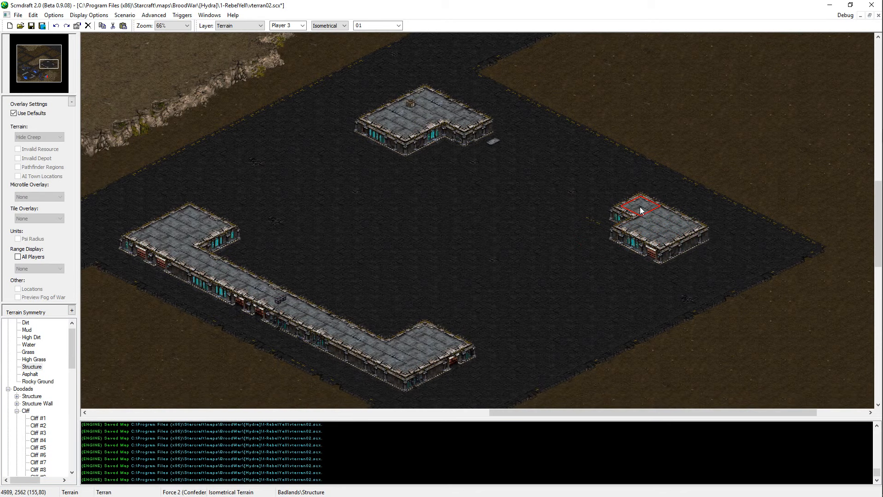
left_click(607, 198)
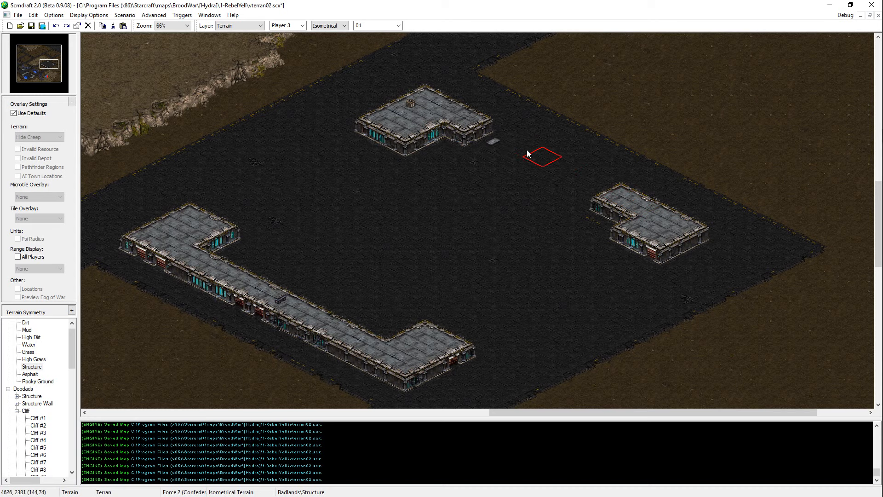
Step: Lengthen the northern building's southeastern arm with Structure, then try widening its southwestern part and undo that
left_click(495, 134)
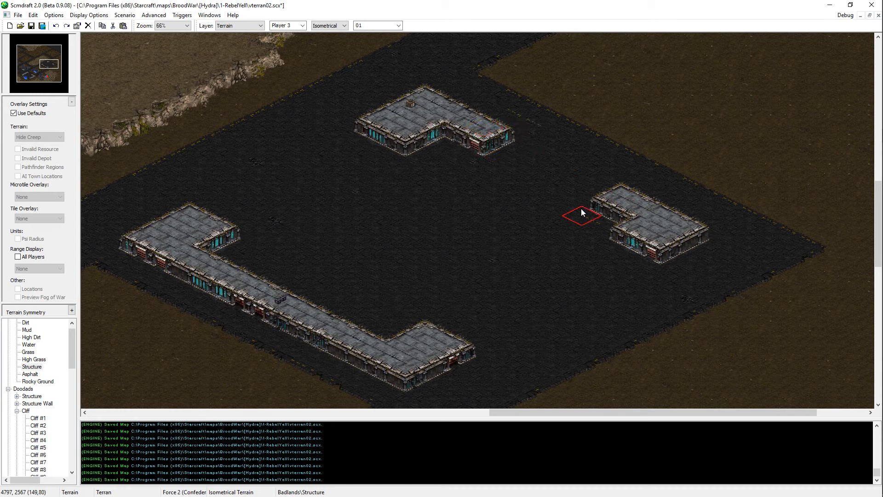
left_click(423, 139)
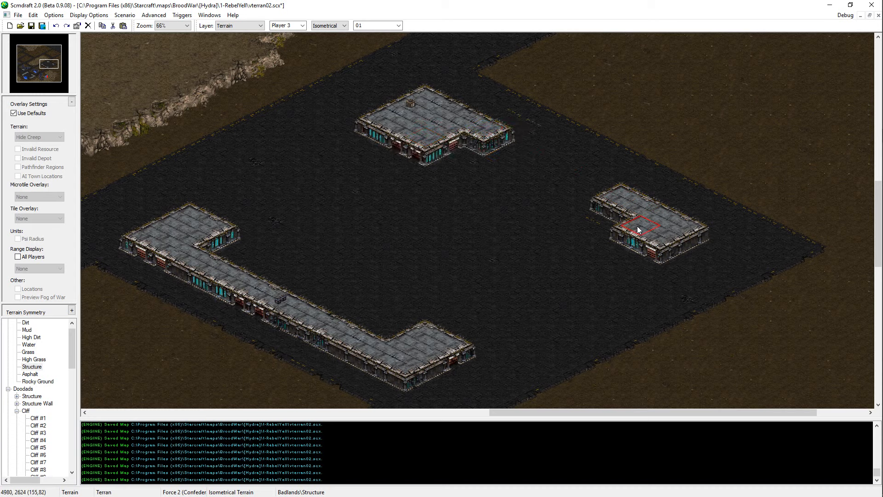
key("ctrl+z")
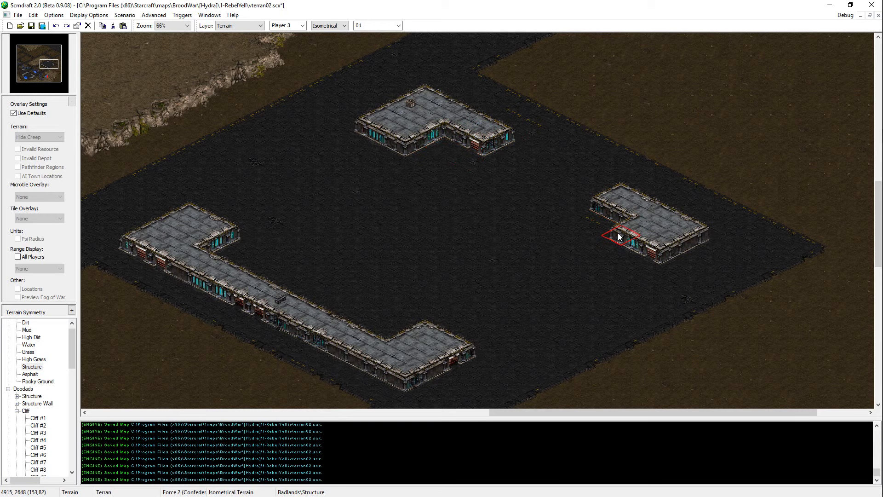
Step: Widen the main block of the eastern building to the southwest with Structure and save the map
left_click_drag(619, 237, 634, 242)
key("Right")
key("Down")
key("ctrl+s")
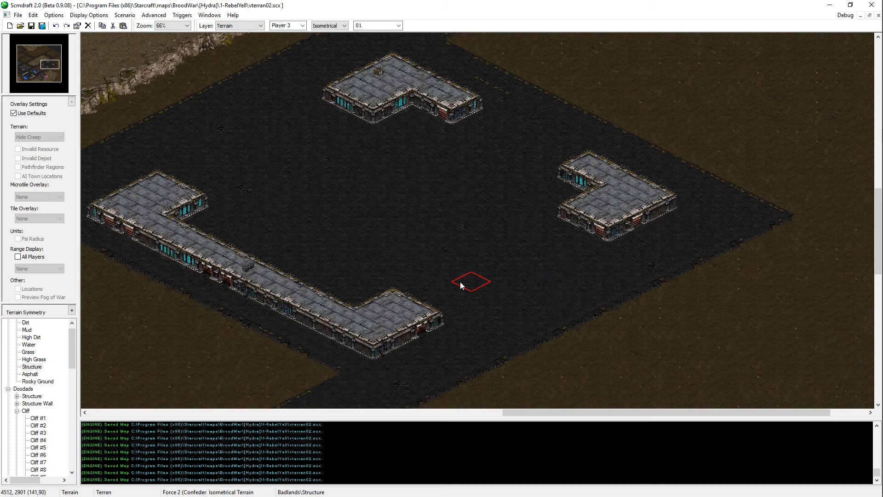
Step: Try to extend the southeastern wing northeast toward the eastern building with Structure
left_click_drag(460, 286, 559, 247)
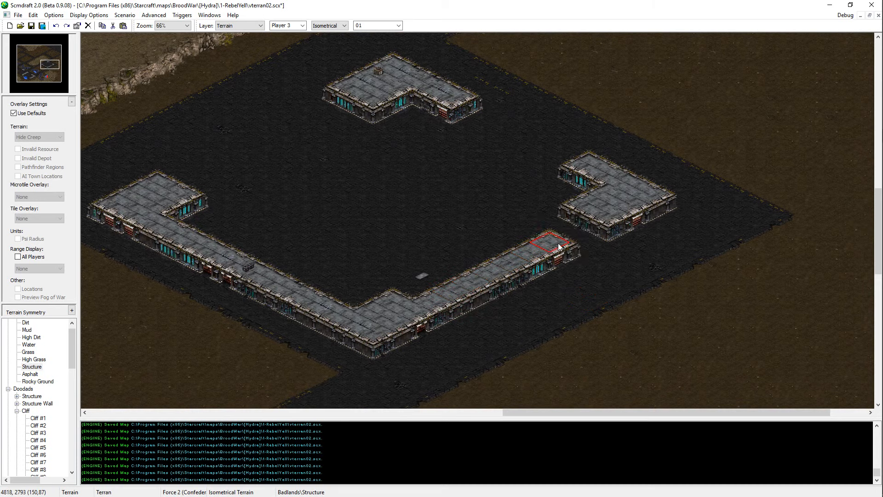
key("ctrl+z")
key("Left")
key("Down")
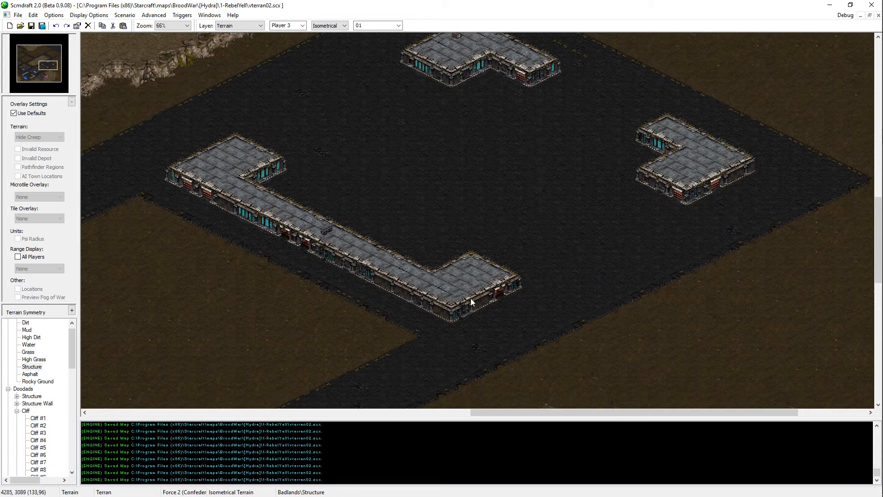
Step: Look over the building complex, its surrounding asphalt and the neighbouring plateau edge to check the layout
key("Right")
key("Up")
left_click(30, 374)
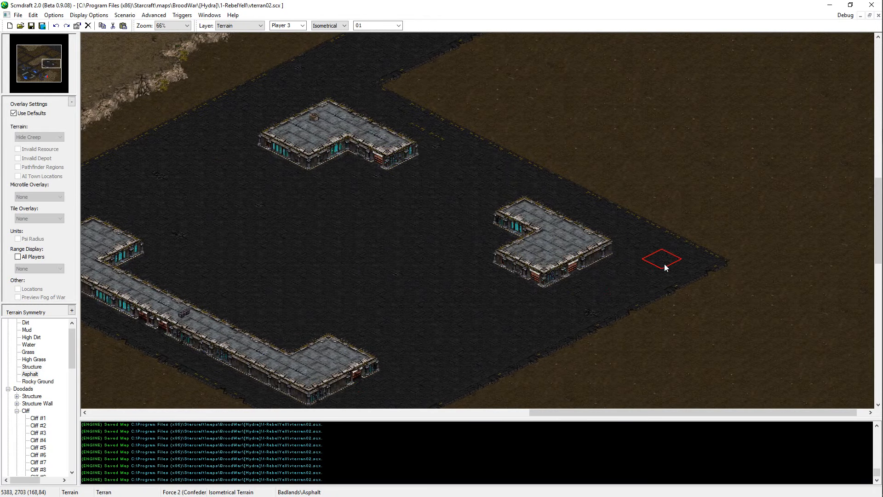
key("Left")
key("Down")
key("Up")
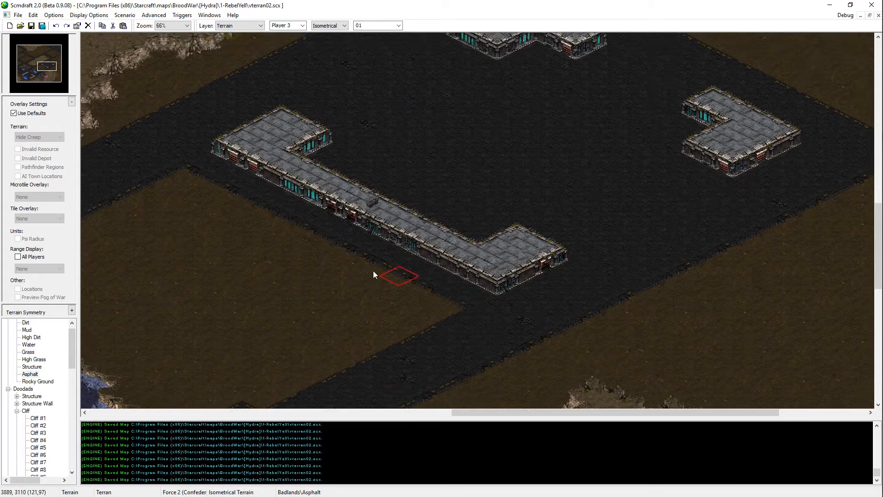
key("Left")
key("Up")
key("Right")
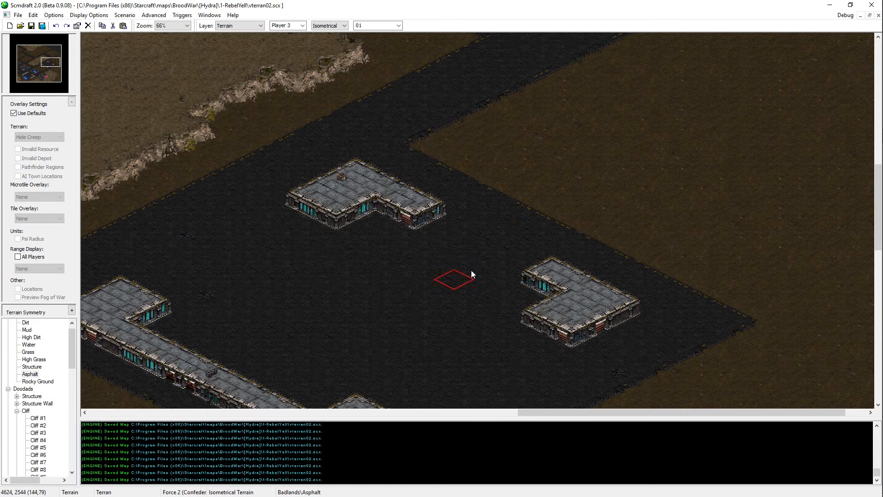
key("Up")
key("Left")
key("Left")
key("Down")
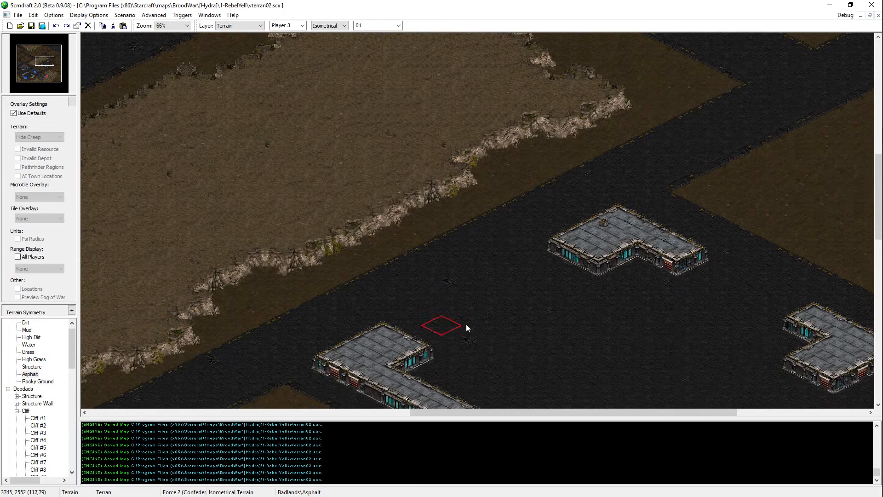
key("Down")
key("Right")
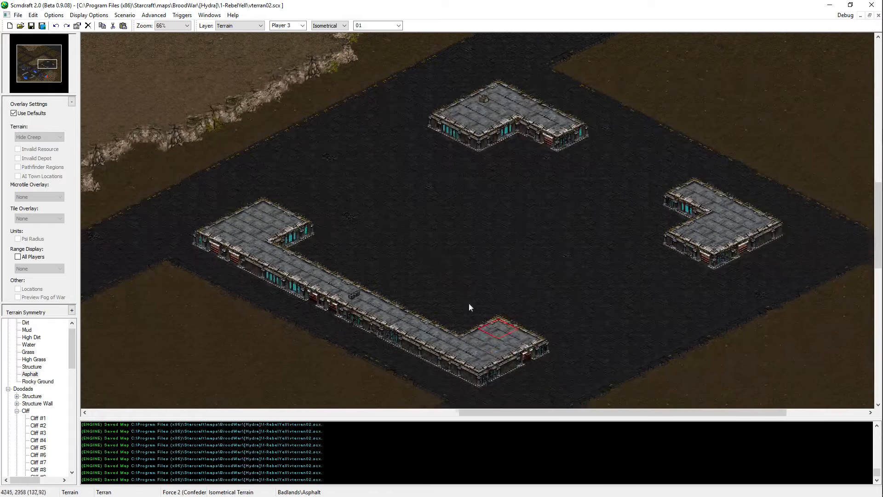
Step: Thicken the long side of the U-shaped building toward the courtyard with Structure
key("Down")
key("Left")
right_click(280, 208)
left_click_drag(281, 209, 393, 272)
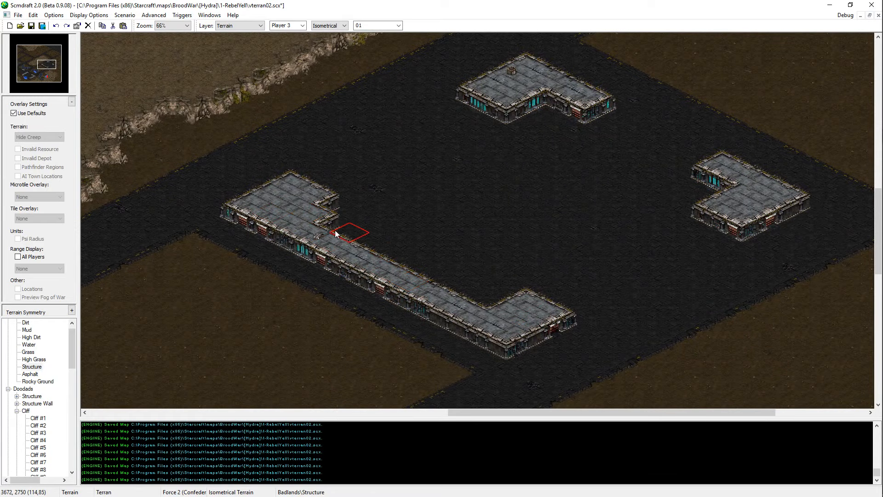
left_click_drag(330, 223, 492, 304)
Step: Lengthen both wings of the U-shaped building slightly to the northeast with Structure and save the map
left_click_drag(544, 294, 556, 300)
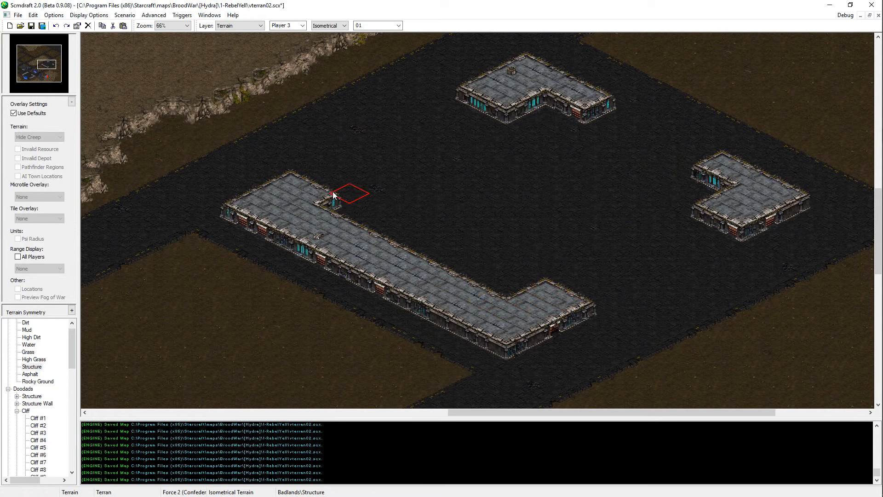
left_click_drag(304, 175, 317, 181)
key("ctrl+s")
Step: Repaint the ground just northwest of the northwestern wing with Asphalt
key("Up")
key("Left")
right_click(330, 156)
left_click(310, 174)
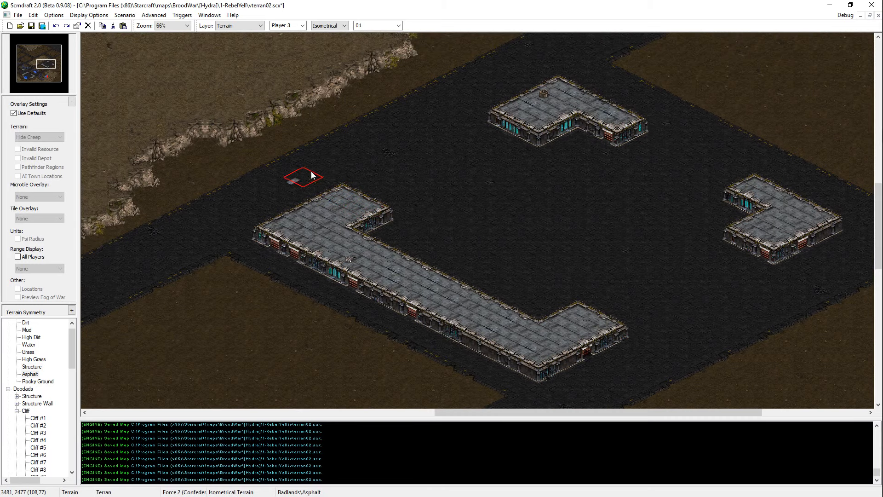
Step: Switch to the Units layer and check the U-shaped building and the mineral base to the south
scroll(450, 256, "up", 1, "ctrl")
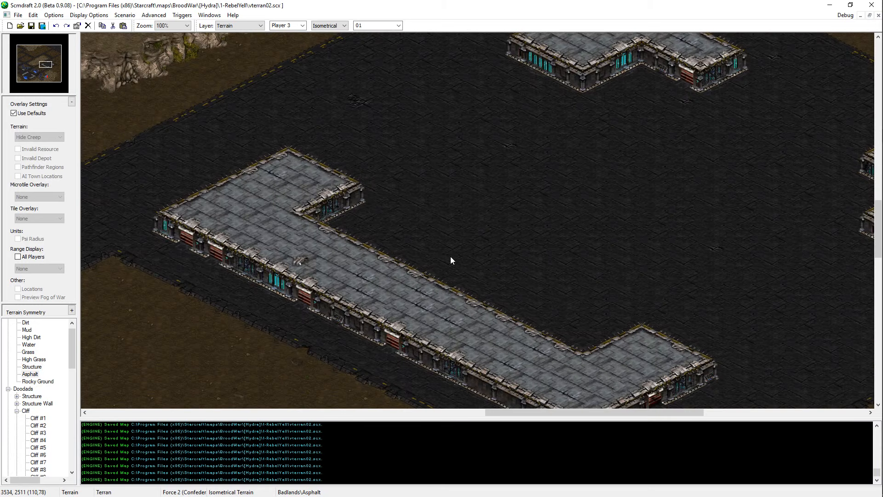
key("u")
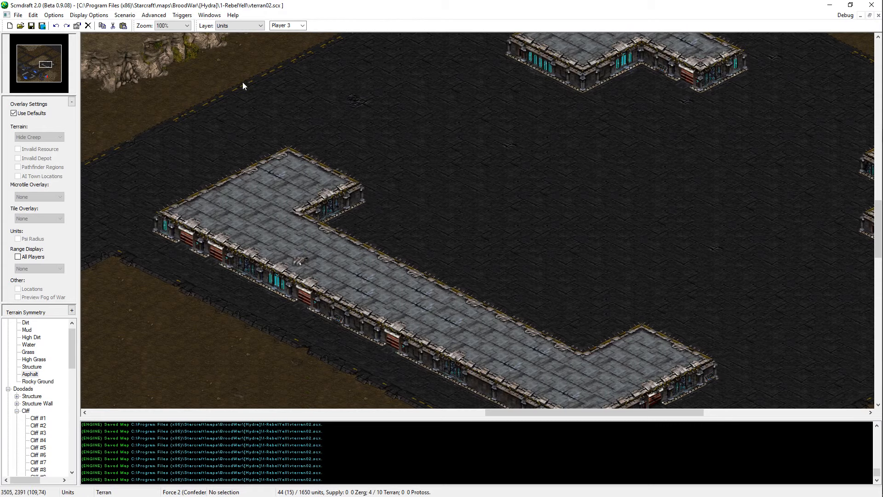
mouse_move(52, 68)
left_mouse_down()
mouse_move(64, 95)
mouse_move(47, 77)
left_mouse_up()
middle_click_drag(135, 1, 566, 171)
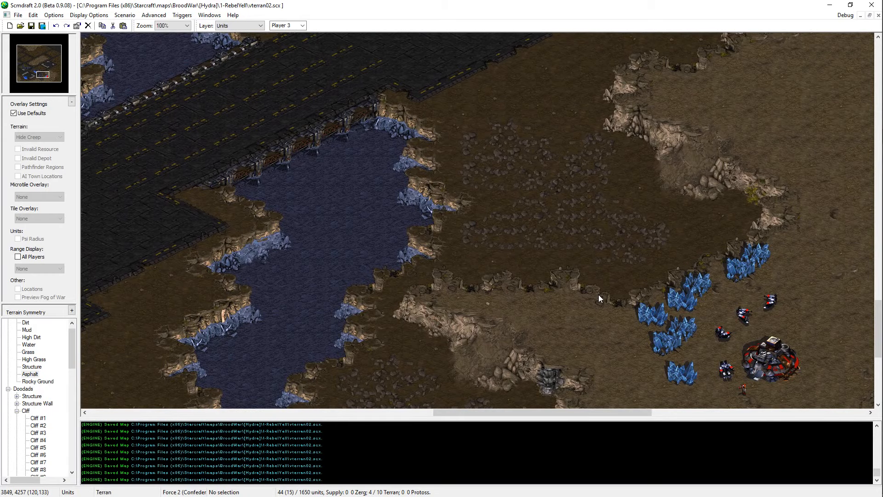
middle_click_drag(598, 295, 552, 244)
key("alt+Tab")
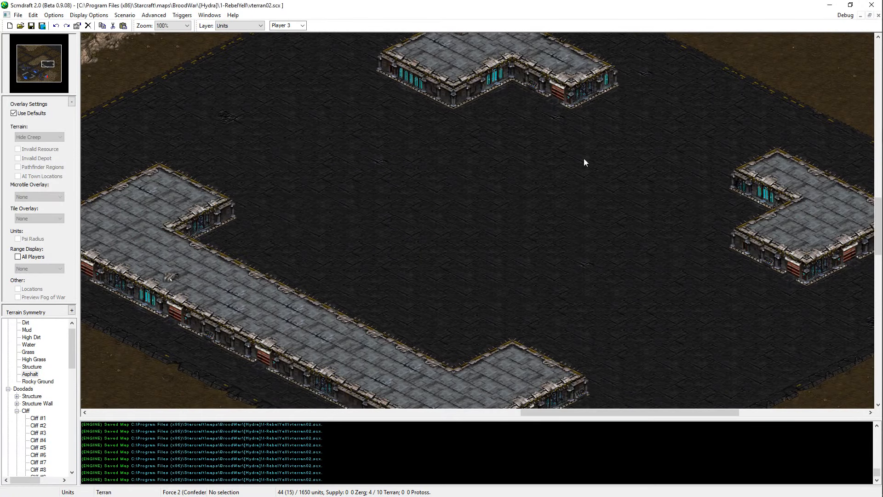
Step: Open the BroodWar\[Hydra] folder in File Explorer and launch betahydra.exe in windowed mode
key("super+e")
left_click(264, 167)
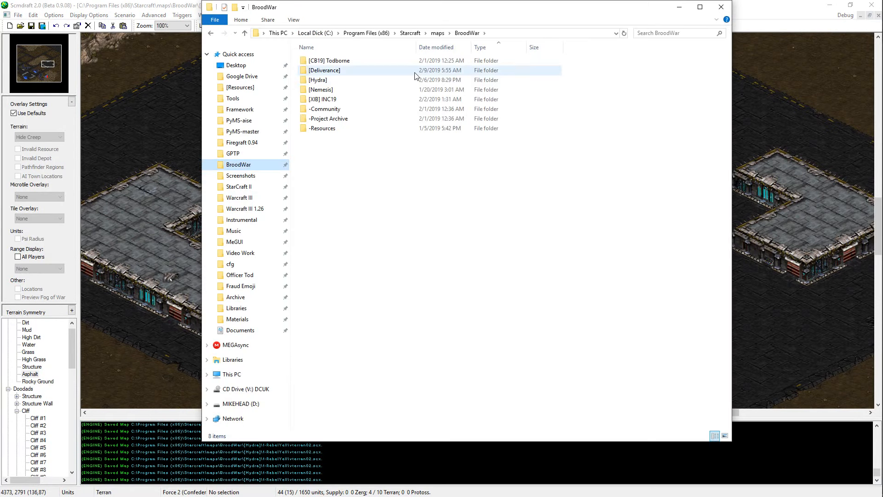
double_click(389, 83)
left_click(382, 149)
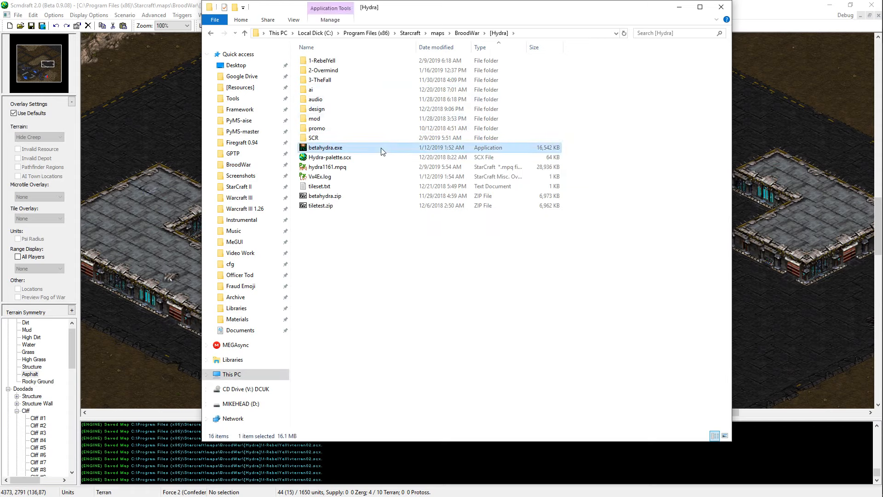
double_click(381, 150)
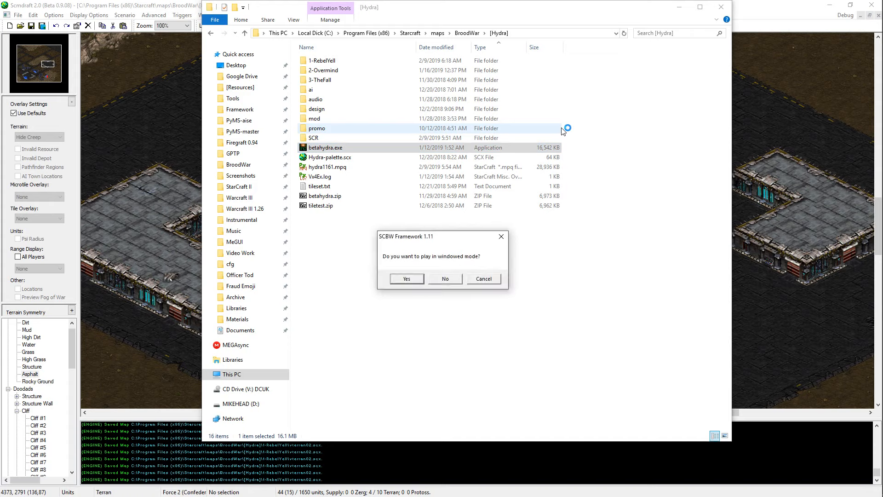
key("Return")
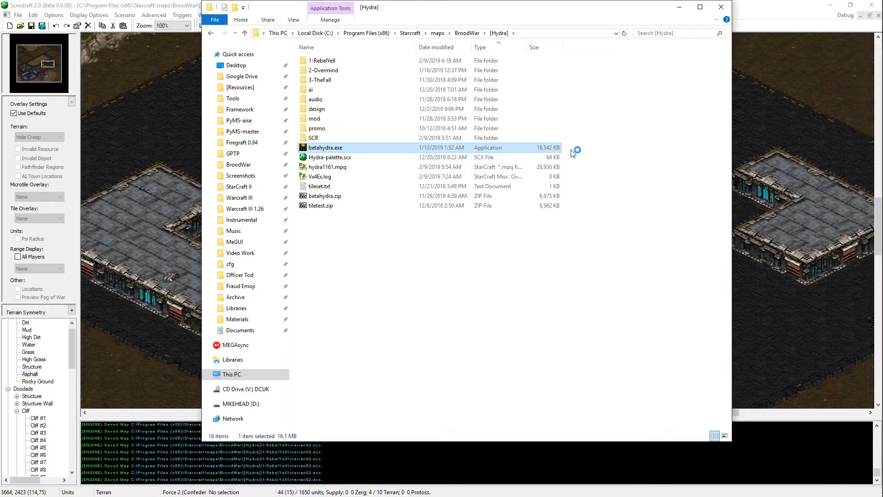
Step: Start a multiplayer session and connect to Battle.net through The Abyss (ICCup) gateway
key("m")
key("e")
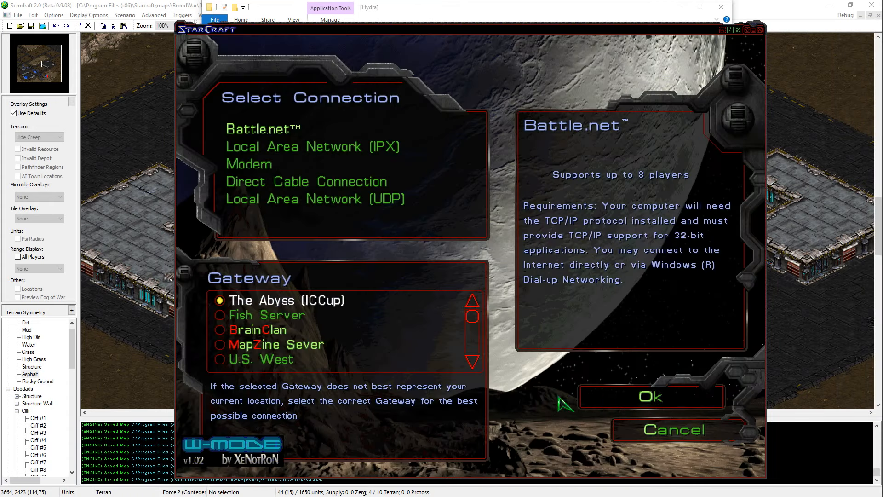
left_click(254, 311)
key("Return")
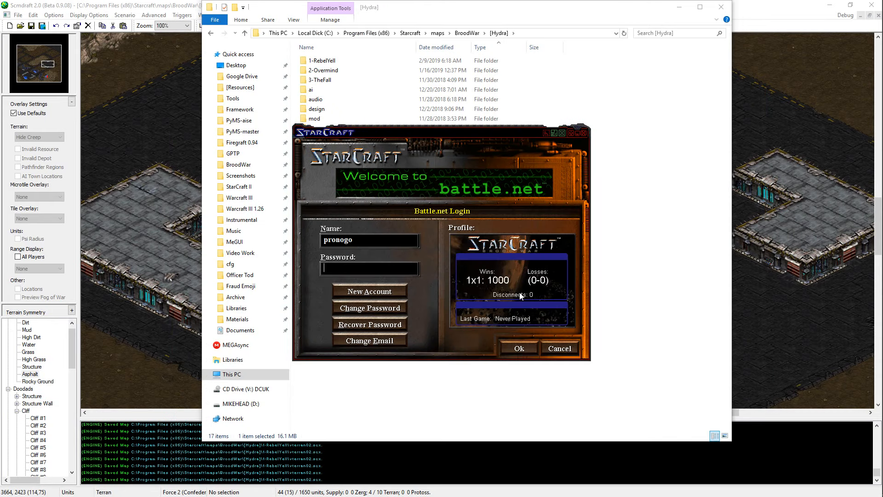
Step: Enter the account password, correcting the mistyped entry, and log in to Battle.net
type("*********")
key("BackSpace")
key("BackSpace")
key("BackSpace")
key("BackSpace")
key("BackSpace")
key("BackSpace")
key("BackSpace")
key("BackSpace")
key("BackSpace")
type("*********")
key("Return")
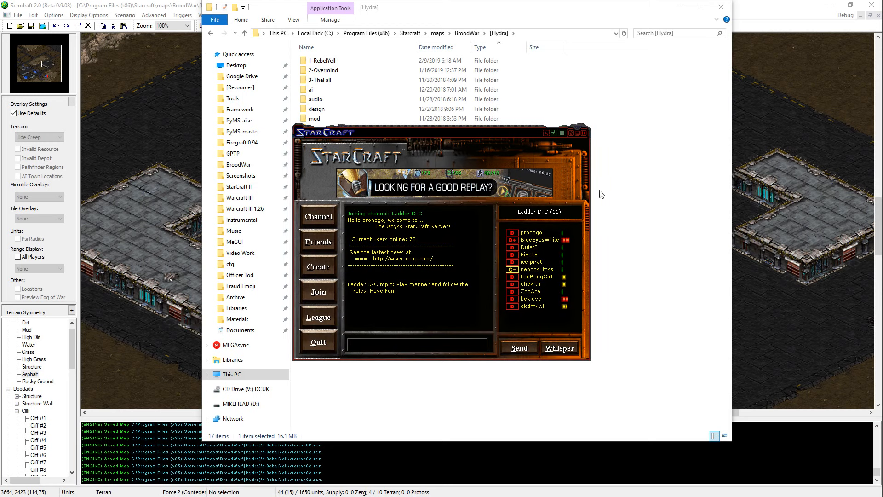
Step: Quit StarCraft, close the [Hydra] folder window and return to the map in Scmdraft
left_click(584, 133)
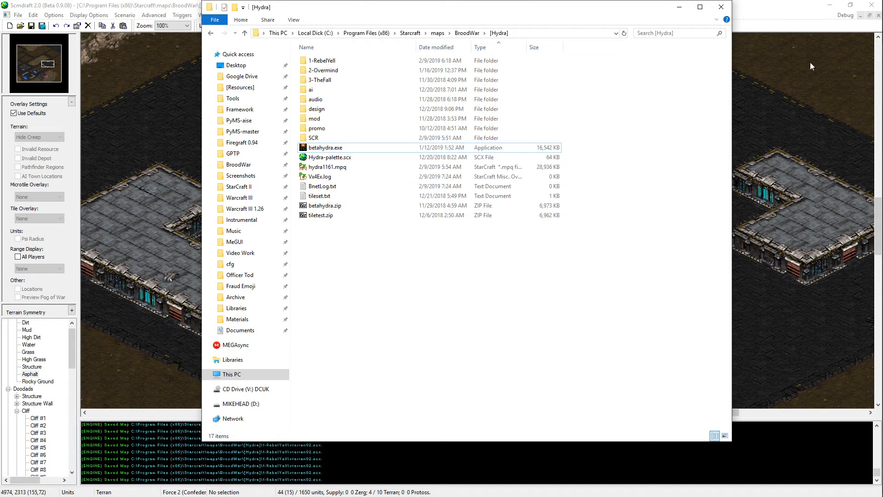
left_click_drag(592, 13, 611, 23)
left_click(565, 3)
middle_click_drag(588, 267, 311, 218)
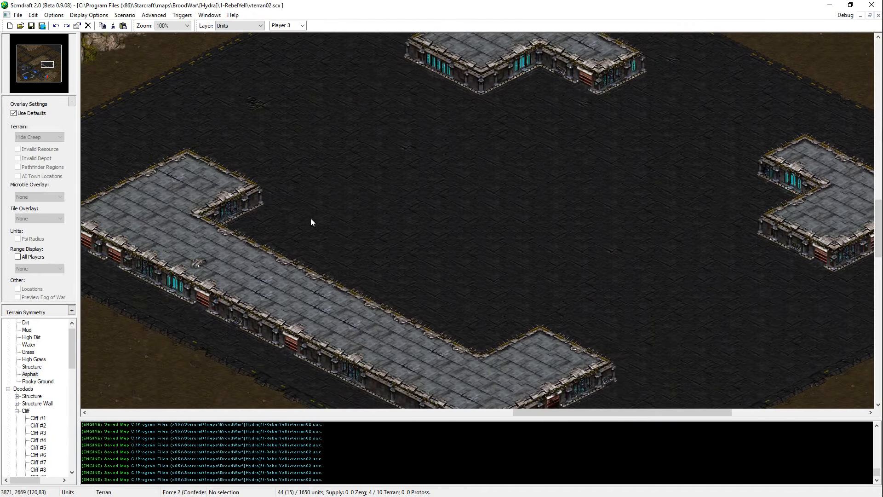
Step: Add a Structure block projecting from the middle of the U-shaped building's long side into the courtyard
middle_click_drag(556, 186, 823, 349)
key("t")
key("Up")
middle_click_drag(331, 363, 349, 335)
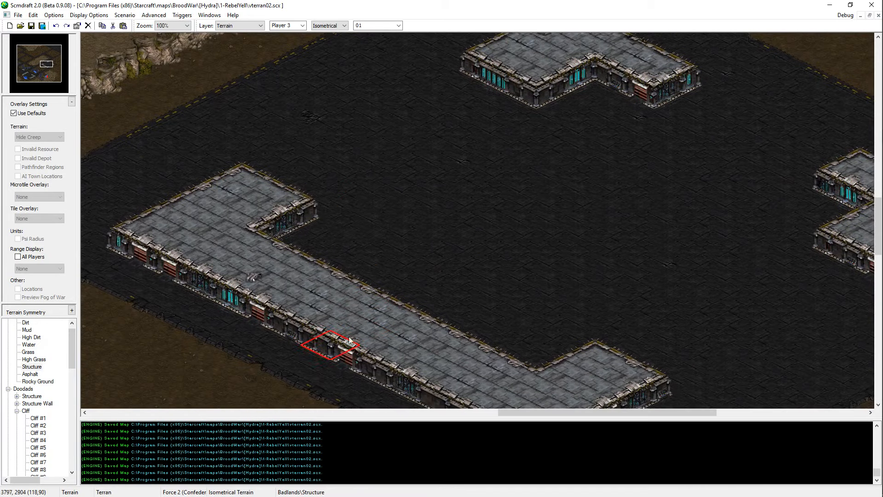
left_click(437, 283)
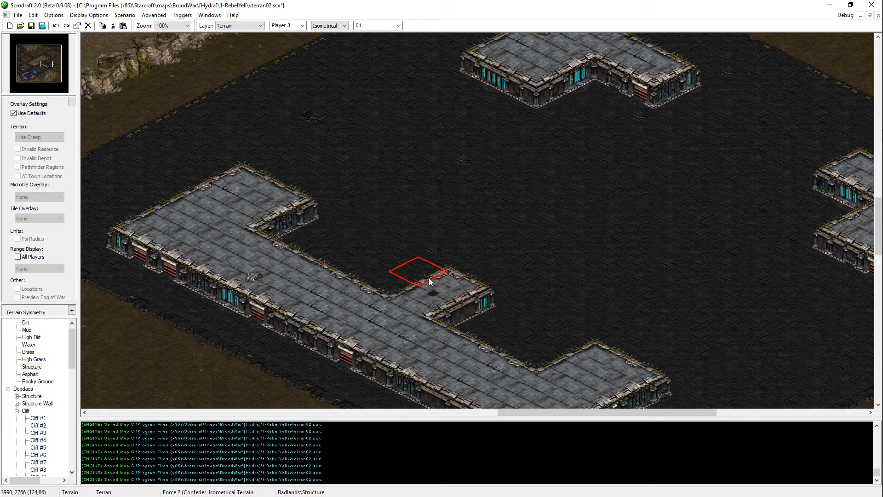
left_click(428, 278)
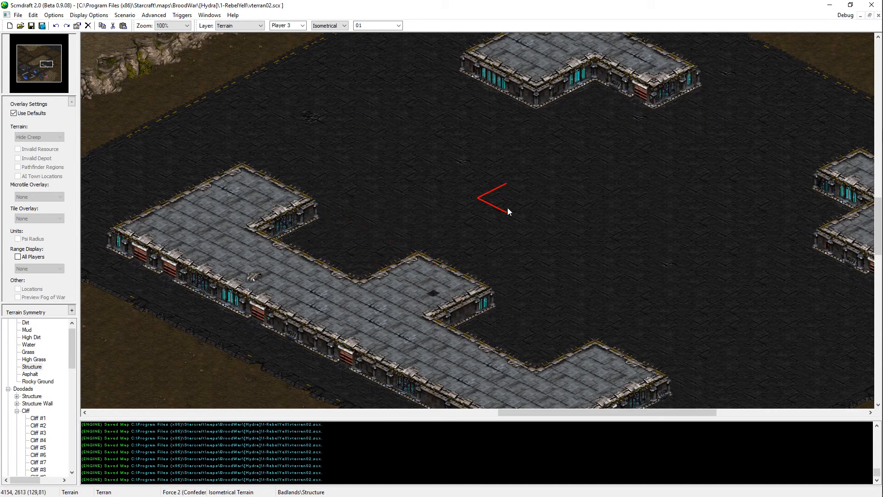
Step: Trim the outer edge of the central courtyard projection with Asphalt and save the map
middle_click_drag(558, 290, 462, 200)
middle_click_drag(617, 77, 505, 192)
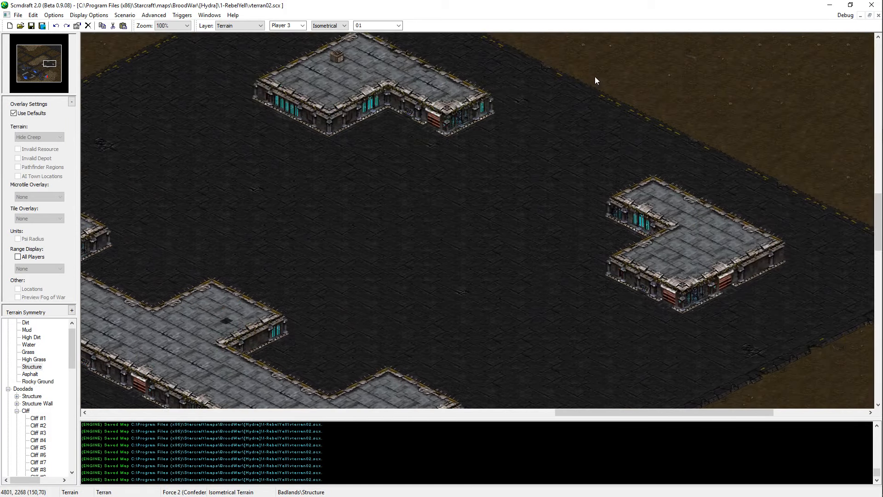
middle_click_drag(248, 292, 317, 245)
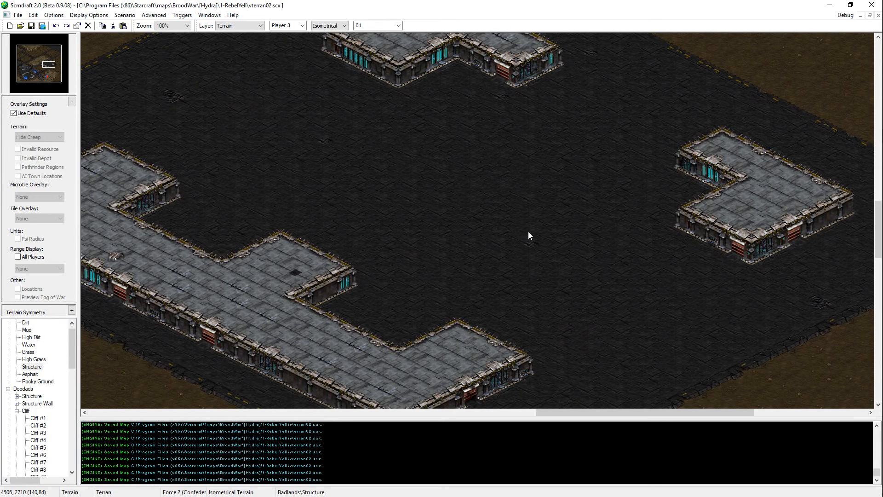
middle_click_drag(363, 84, 416, 143)
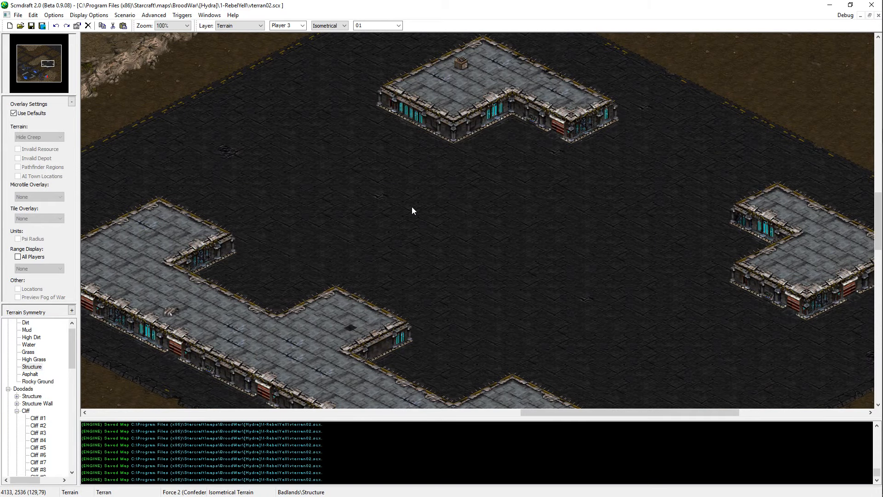
middle_click_drag(512, 186, 554, 145)
right_click(497, 269)
left_click(403, 270)
left_click(428, 261)
key("ctrl+s")
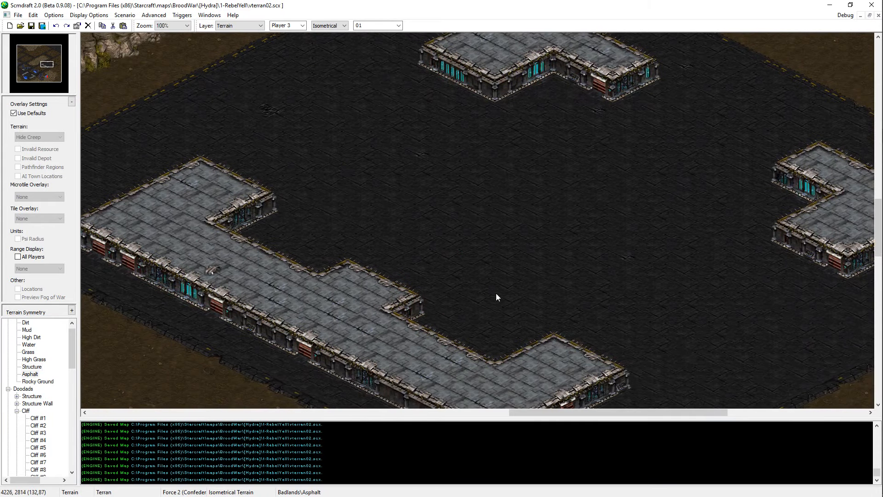
Step: Remove the rest of the central projection with Asphalt so the building's courtyard side is straight again
right_click(264, 277)
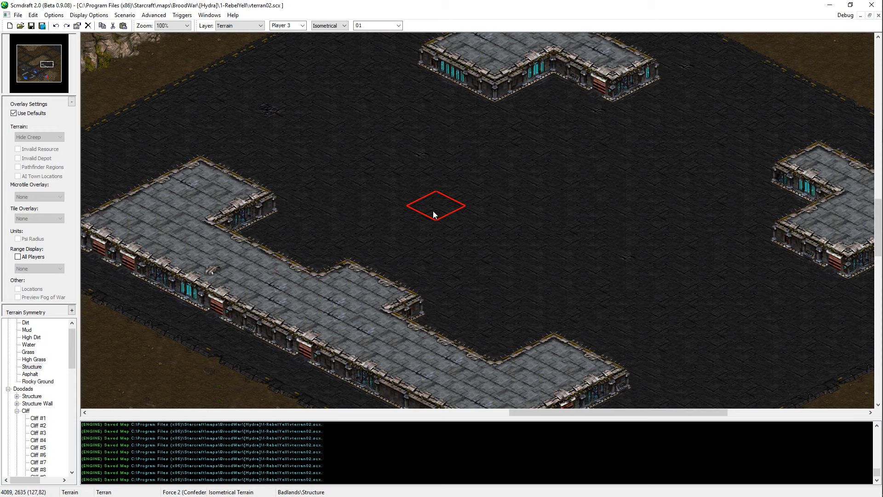
key("Right")
key("Down")
middle_click(390, 215)
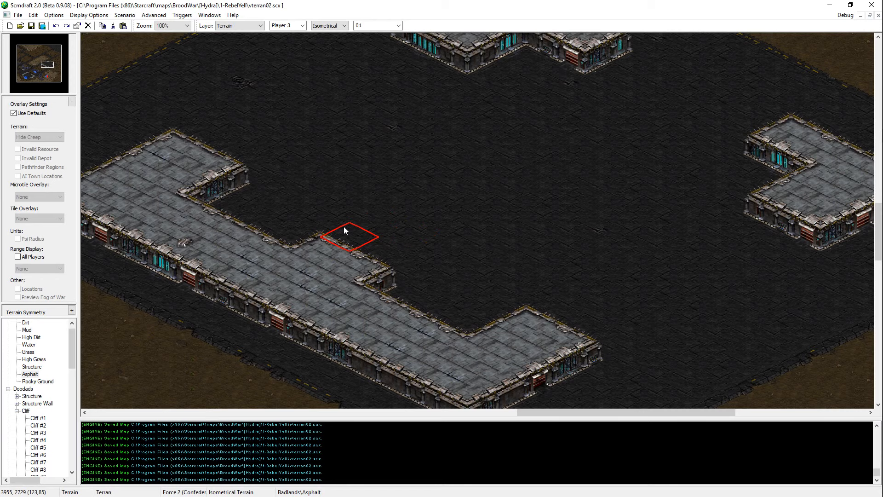
middle_click_drag(374, 240, 476, 264)
left_click_drag(553, 172, 581, 194)
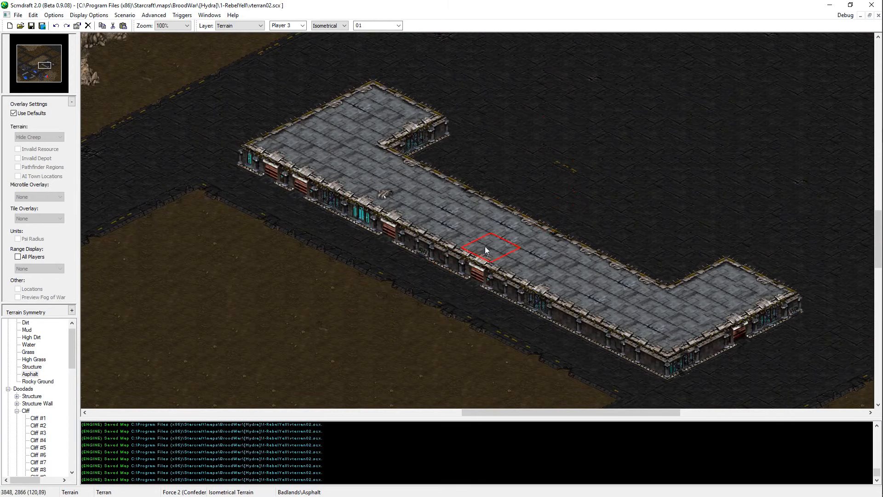
Step: Examine the courtyard, the three buildings and the dirt areas beside the roads for further layout changes
mouse_move(485, 247)
middle_mouse_down()
mouse_move(496, 230)
mouse_move(647, 154)
middle_mouse_up()
left_click(496, 230)
middle_click_drag(440, 286, 532, 361)
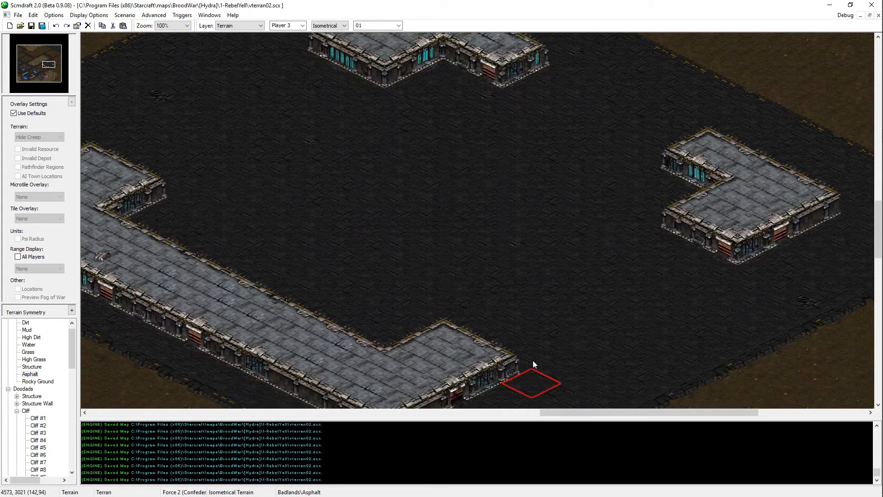
key("Up")
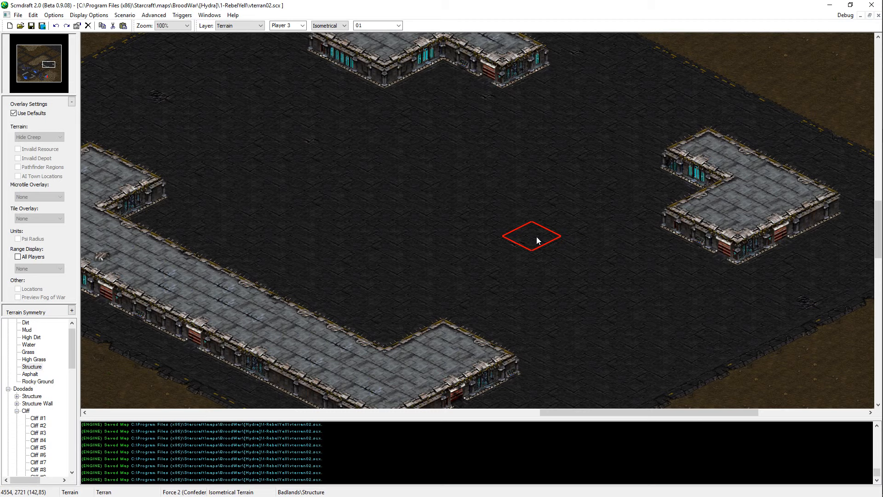
middle_click_drag(501, 235, 551, 152)
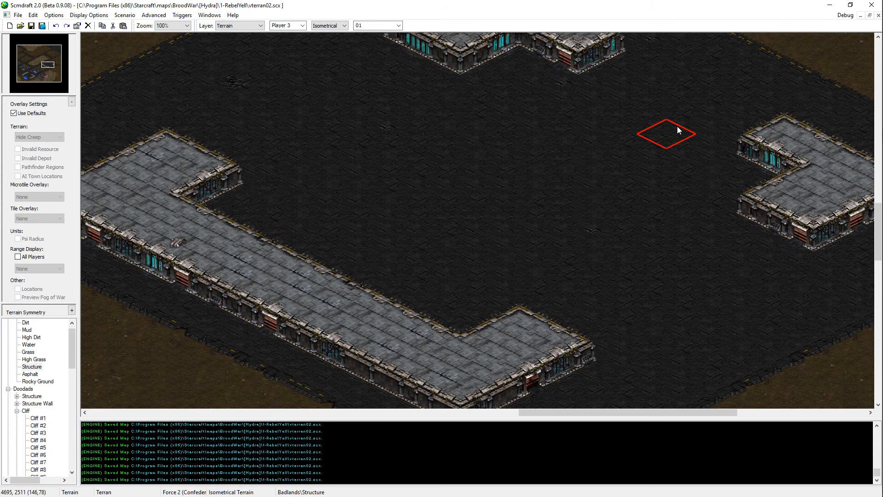
middle_click_drag(462, 230, 609, 76)
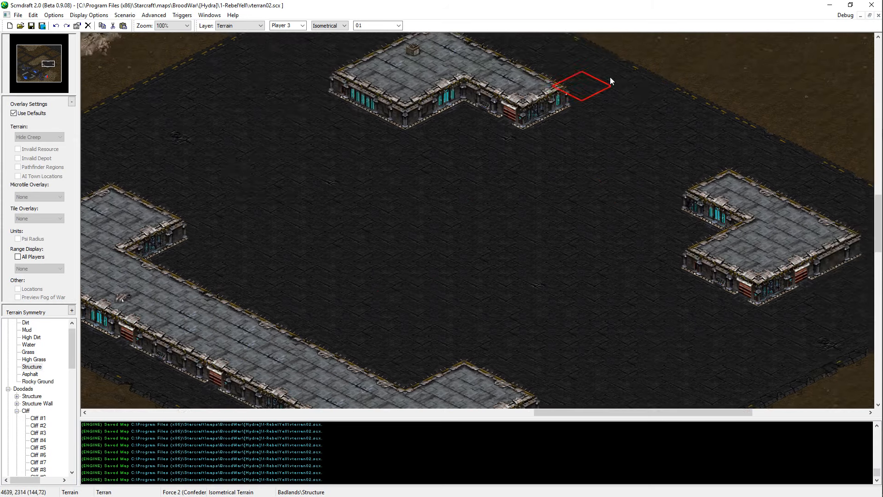
scroll(529, 216, "down", 1)
middle_click_drag(528, 217, 616, 336)
right_click(505, 271)
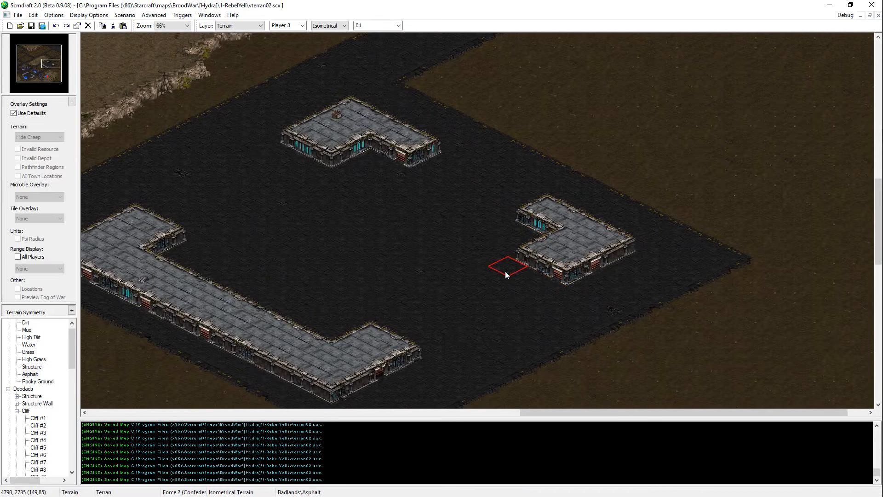
right_click(575, 246)
mouse_move(470, 254)
middle_mouse_down()
mouse_move(726, 187)
mouse_move(621, 352)
mouse_move(414, 350)
mouse_move(407, 326)
mouse_move(508, 270)
mouse_move(617, 309)
middle_mouse_up()
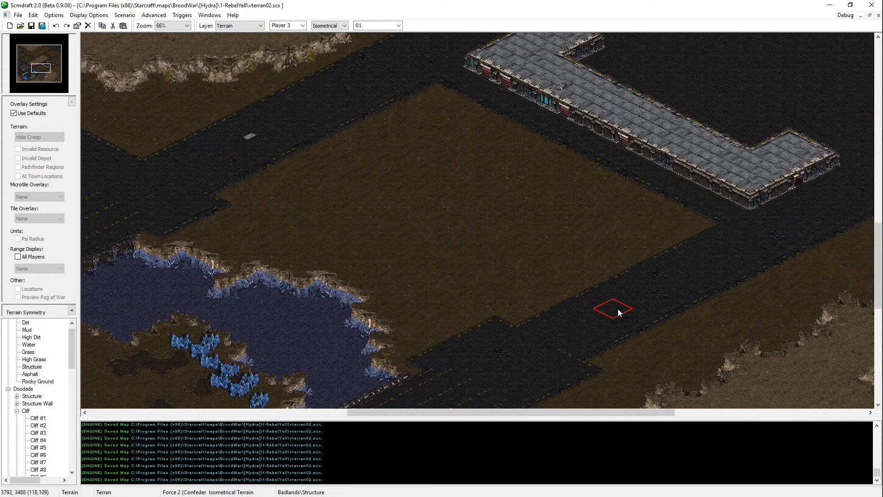
Step: Place two Asphalt patches near the northern and eastern corners of the dirt block southwest of the U-shaped building and save the map
right_click(617, 310)
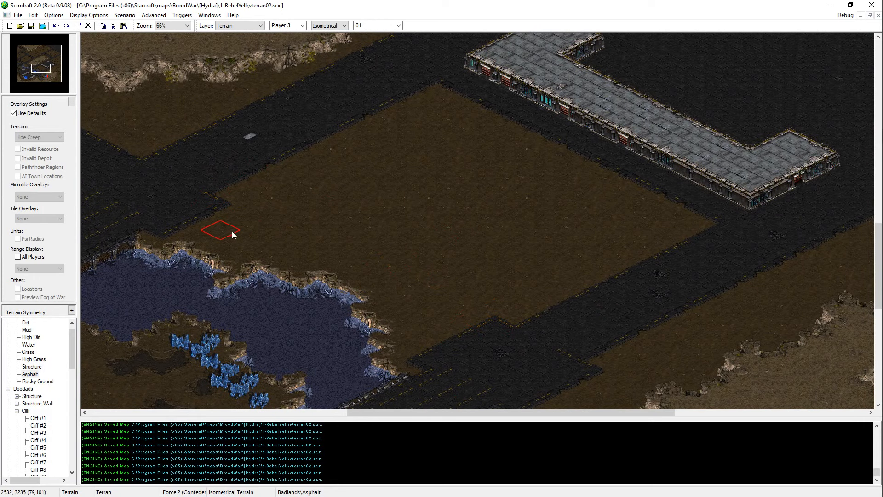
left_click(440, 124)
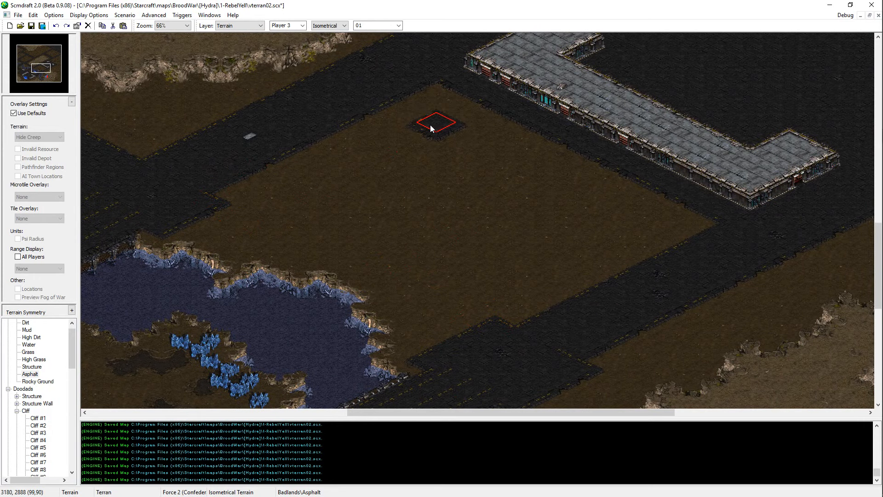
left_click(637, 220)
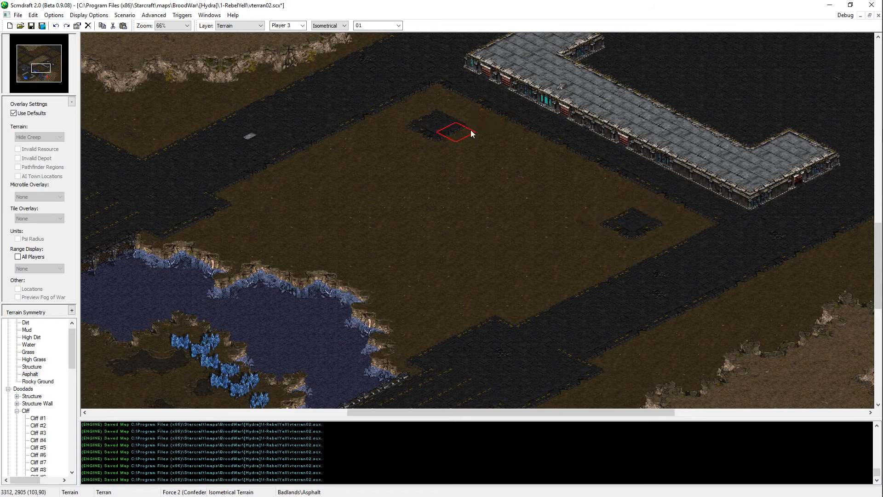
middle_click_drag(470, 130, 737, 6)
key("ctrl+s")
Step: Place one Asphalt patch in the dirt northeast of the northern L-shaped building, undoing the first misplaced one
middle_click_drag(296, 335, 763, 9)
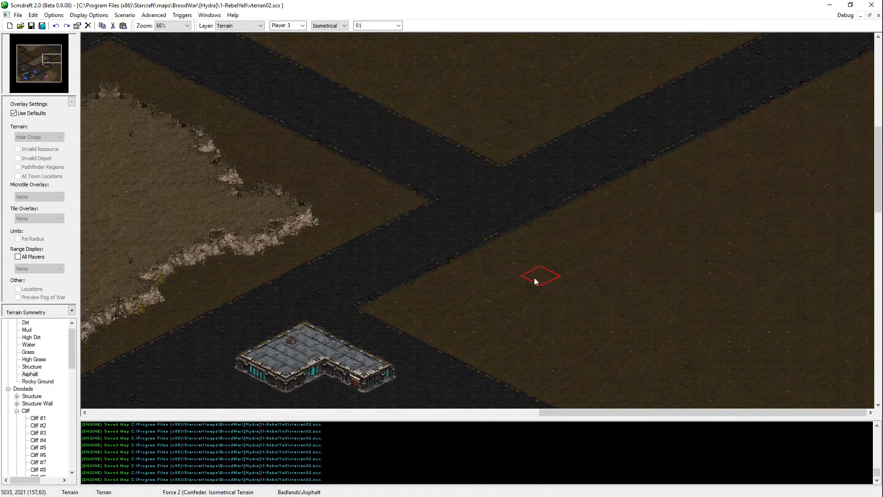
middle_click_drag(534, 257, 611, 299)
left_click(422, 262)
key("ctrl+z")
left_click(437, 265)
Step: Place another Asphalt patch in the dirt just northeast of the eastern L-shaped building
middle_click_drag(262, 258, 433, 113)
middle_click_drag(397, 264, 368, 238)
middle_click_drag(504, 391, 481, 299)
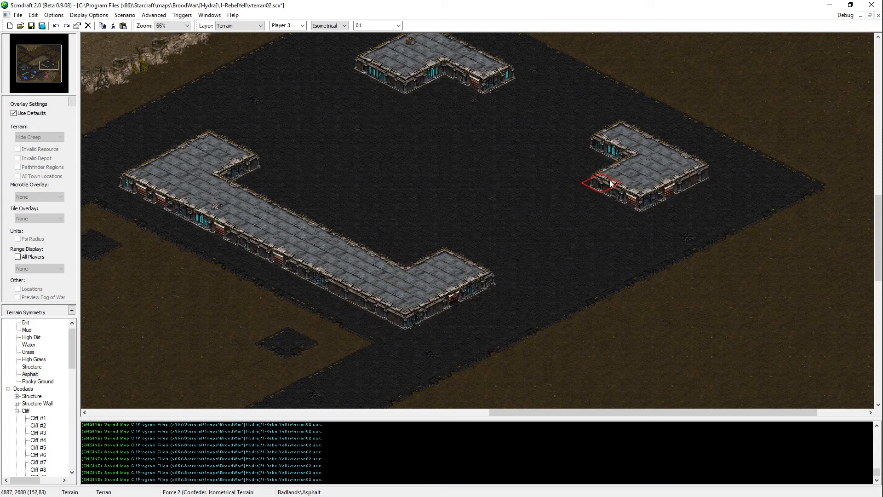
left_click(754, 105)
middle_click_drag(755, 105, 685, 174)
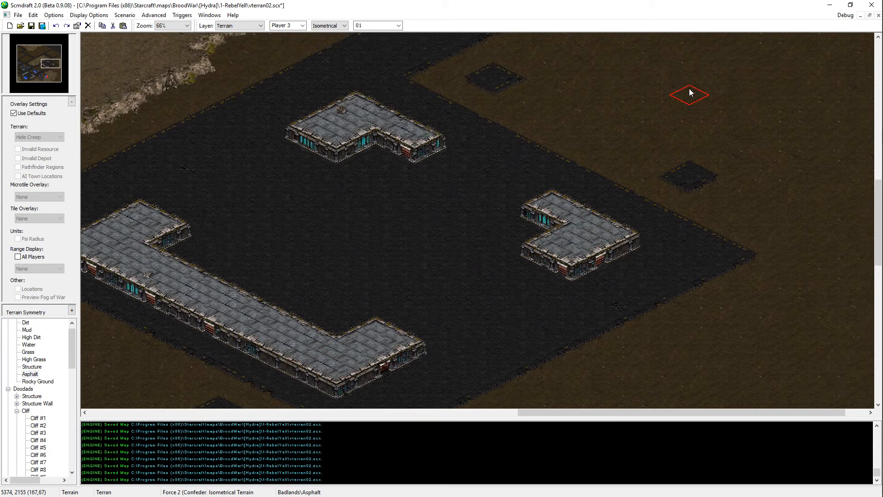
Step: Extend the Asphalt road from the courtyard's eastern corner to the map's eastern edge, undoing misplaced strokes, and save the map
mouse_move(732, 213)
left_mouse_down()
mouse_move(785, 189)
mouse_move(767, 212)
mouse_move(785, 232)
mouse_move(823, 195)
mouse_move(880, 165)
mouse_move(876, 55)
left_mouse_up()
key("ctrl+z")
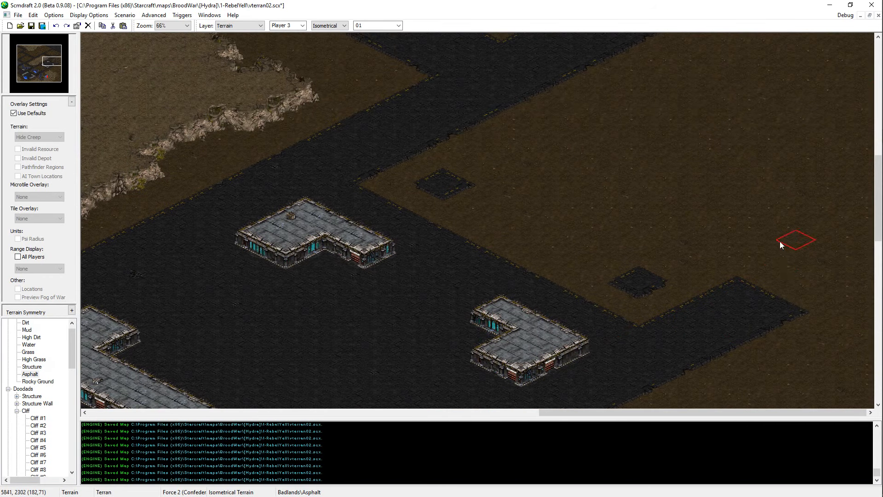
mouse_move(777, 271)
left_mouse_down()
mouse_move(813, 260)
mouse_move(874, 324)
mouse_move(862, 290)
mouse_move(876, 300)
mouse_move(855, 354)
mouse_move(812, 328)
left_mouse_up()
key("ctrl+z")
left_click(874, 339)
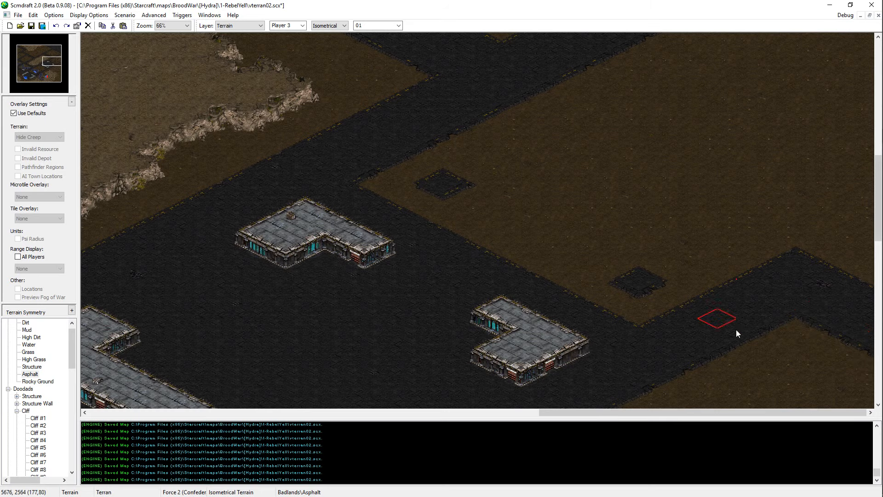
scroll(759, 331, "down", 5)
key("ctrl+s")
scroll(849, 400, "down", 9)
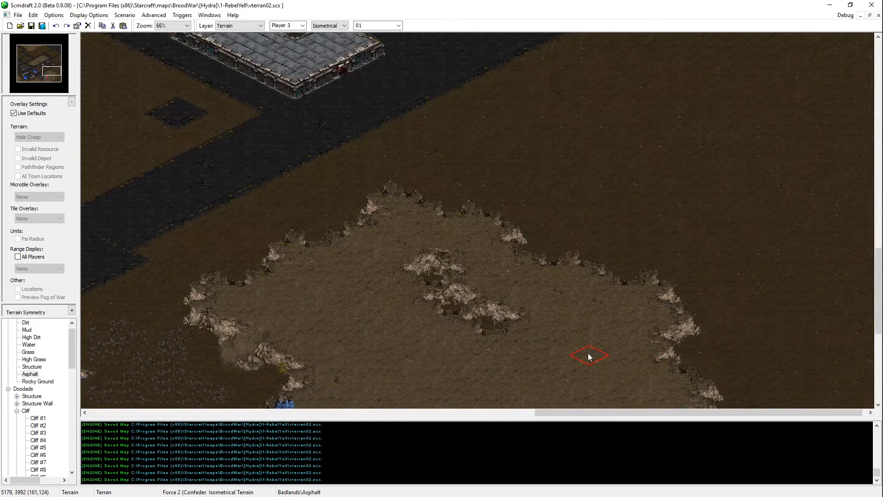
Step: Paint a High Dirt plateau at the map's eastern edge, south of the new road, undoing the first stroke, and save the map
right_click(588, 354)
scroll(761, 4, "up", 5)
mouse_move(817, 117)
left_mouse_down()
mouse_move(834, 106)
mouse_move(848, 135)
left_mouse_up()
key("ctrl+z")
mouse_move(820, 99)
left_mouse_down()
mouse_move(808, 153)
mouse_move(842, 184)
mouse_move(773, 197)
mouse_move(769, 158)
mouse_move(810, 191)
mouse_move(745, 157)
left_mouse_up()
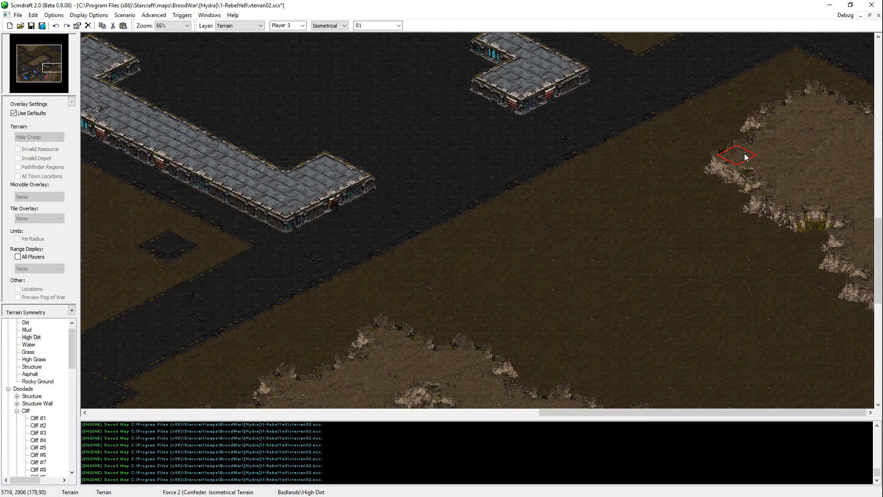
left_click(877, 161)
left_click_drag(878, 228, 878, 273)
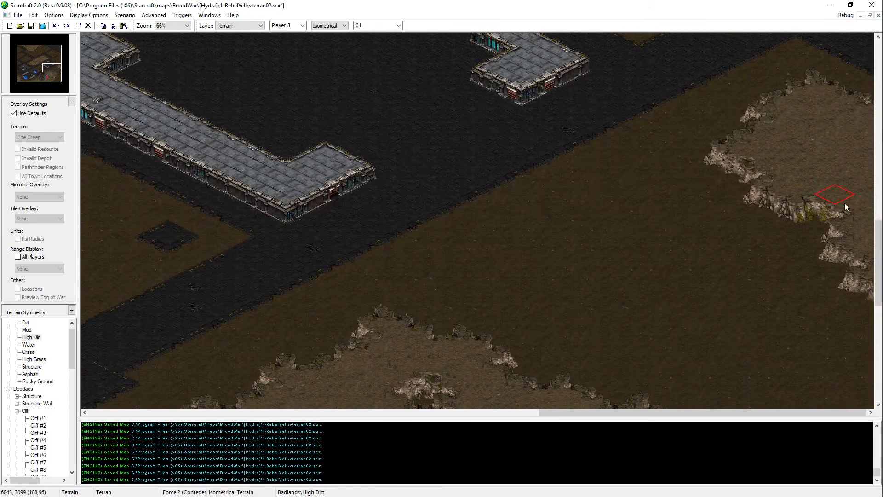
key("ctrl+s")
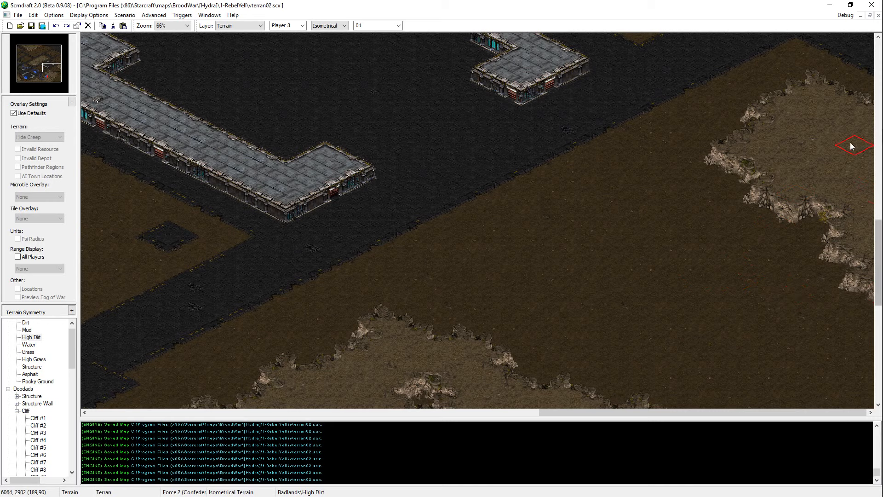
Step: Trim the southern edge of the eastern plateau with Dirt and save the map
middle_click(753, 315)
left_click(837, 293)
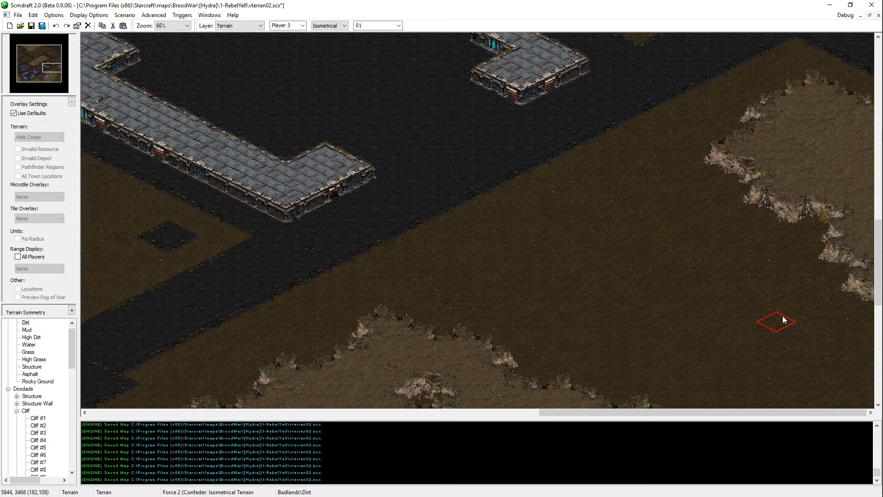
key("ctrl+s")
Step: Paint a second High Dirt plateau at the map's eastern edge, north of the new road, and save the map
scroll(839, 294, "up", 1)
middle_click(809, 179)
scroll(824, 115, "up", 4)
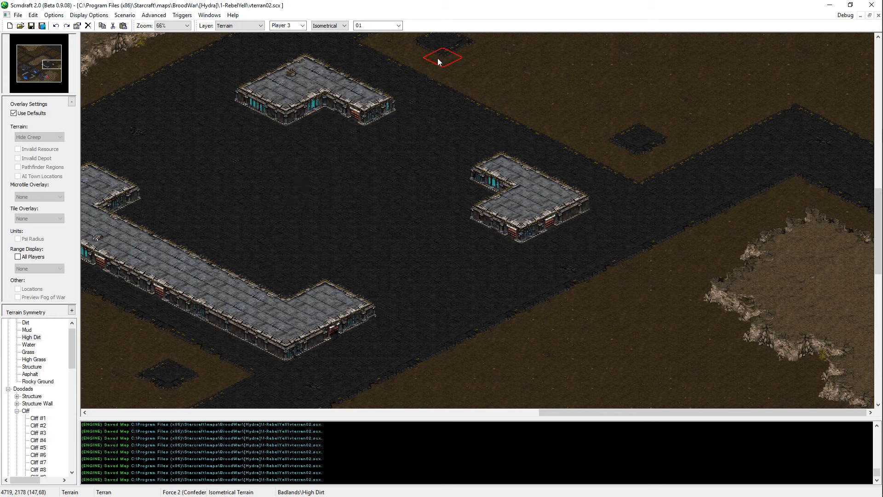
scroll(452, 275, "up", 2)
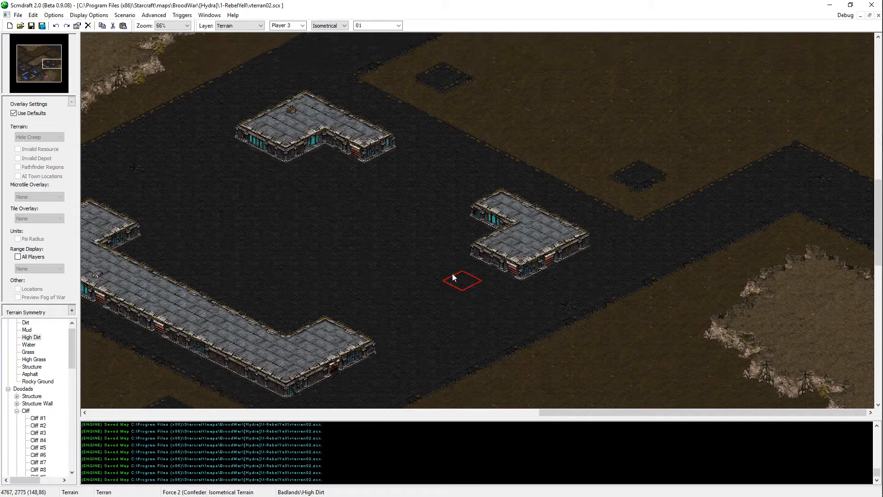
scroll(452, 276, "up", 6)
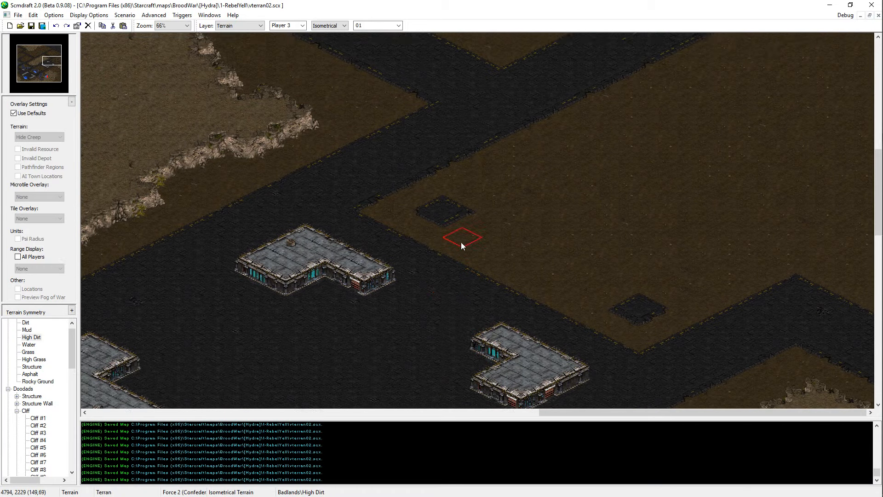
scroll(461, 242, "up", 3)
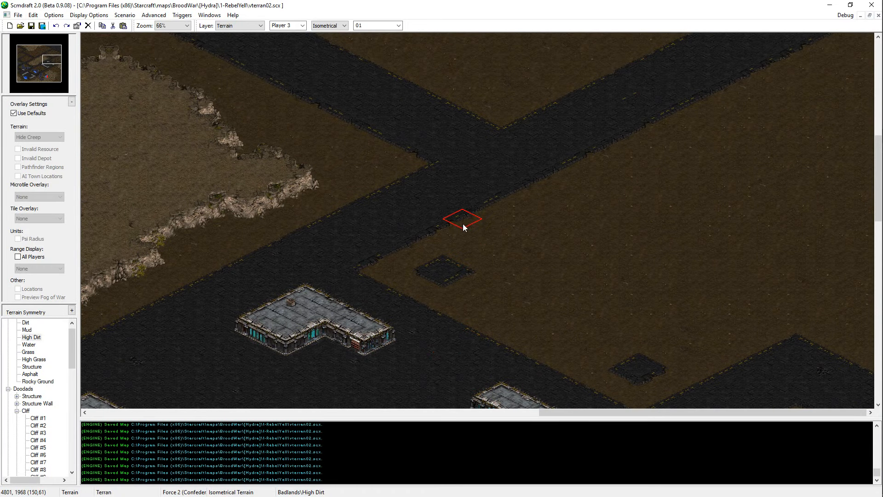
scroll(772, 180, "up", 3)
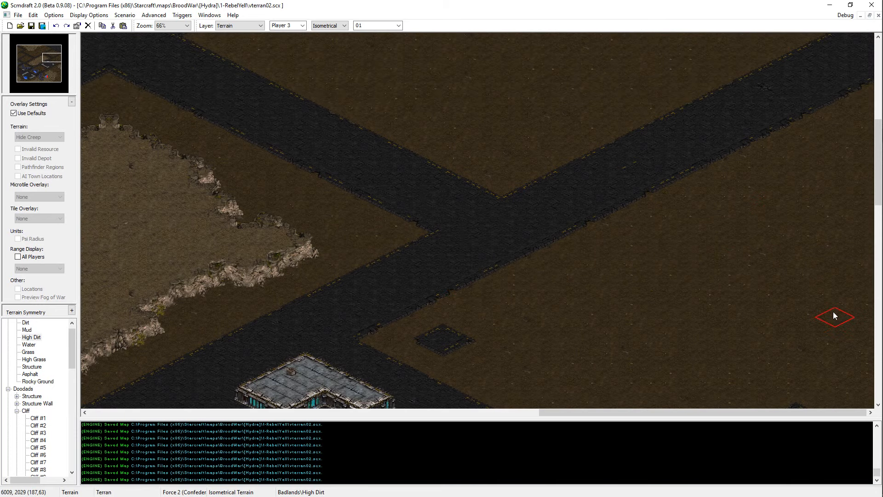
scroll(835, 318, "down", 5)
left_click_drag(865, 279, 874, 232)
left_click(864, 183)
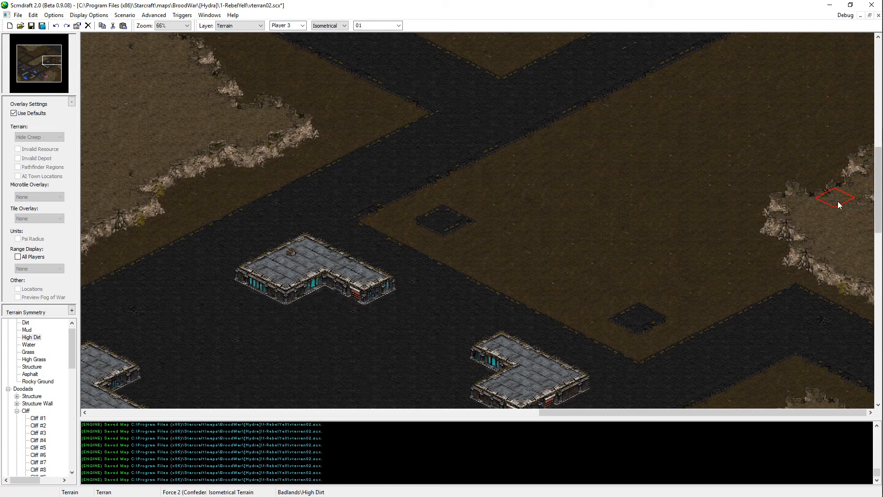
key("ctrl+s")
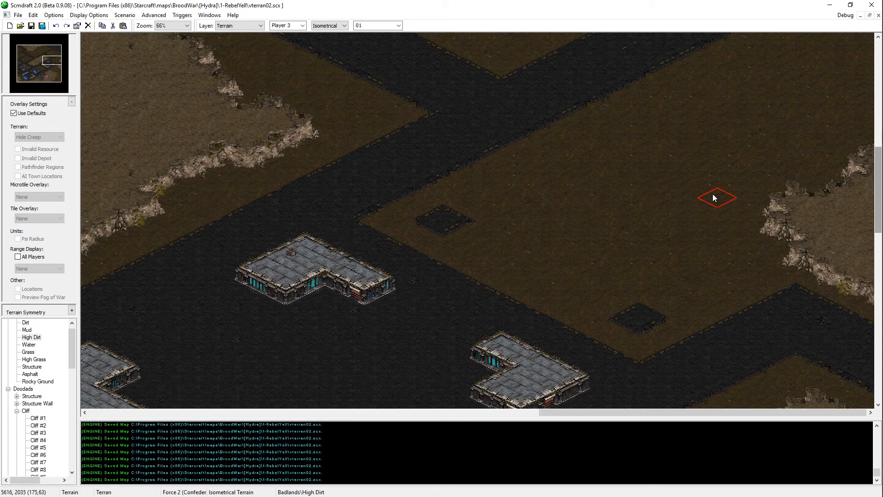
Step: Examine the road-bounded dirt blocks and plateaus across the northern part of the map
scroll(824, 251, "up", 3)
scroll(825, 251, "up", 10)
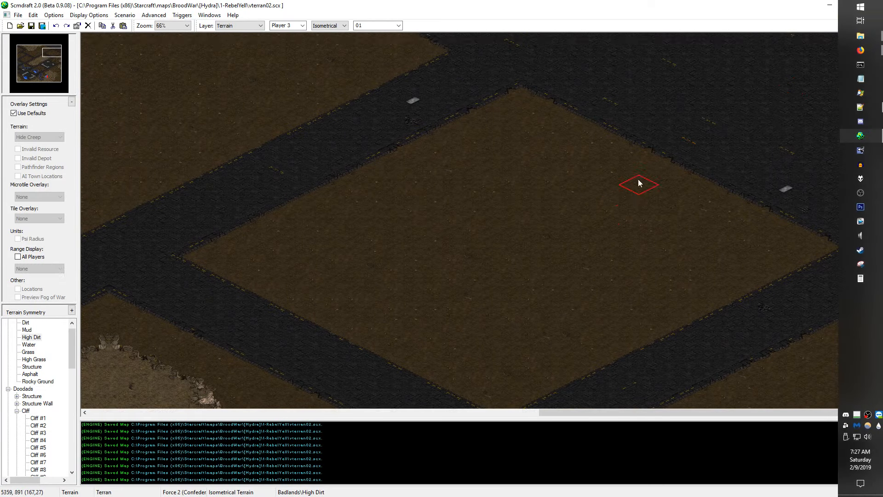
key("Up")
key("Up")
key("Up")
key("Up")
key("Up")
key("Up")
key("Up")
key("Up")
key("Up")
key("Up")
key("Left")
key("Left")
key("Left")
key("Left")
key("Left")
key("Left")
key("Left")
key("Left")
key("Left")
key("Left")
key("Left")
key("Left")
key("Left")
key("Left")
key("Left")
key("Left")
key("Left")
key("Left")
key("Left")
key("Left")
scroll(349, 149, "down", 2, "ctrl")
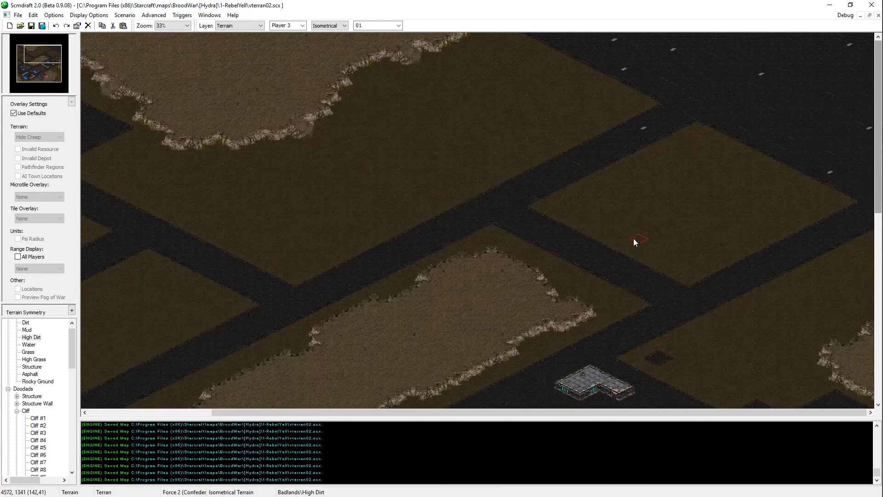
key("Left")
key("Left")
key("Left")
key("Left")
key("Left")
key("Left")
key("Left")
key("Left")
key("Left")
key("Left")
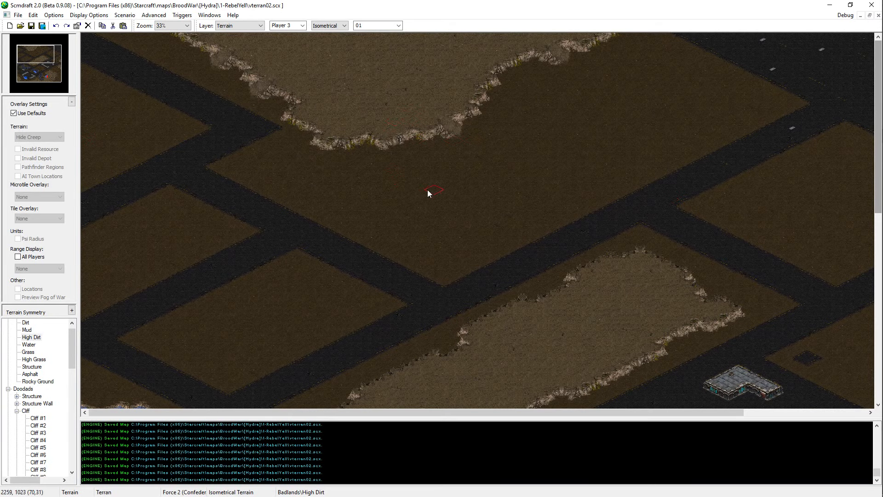
Step: Place a cluster of rocky patches inside the northern High Dirt plateau near the map's northern edge, undoing the first misplaced one
middle_click_drag(383, 164, 496, 299)
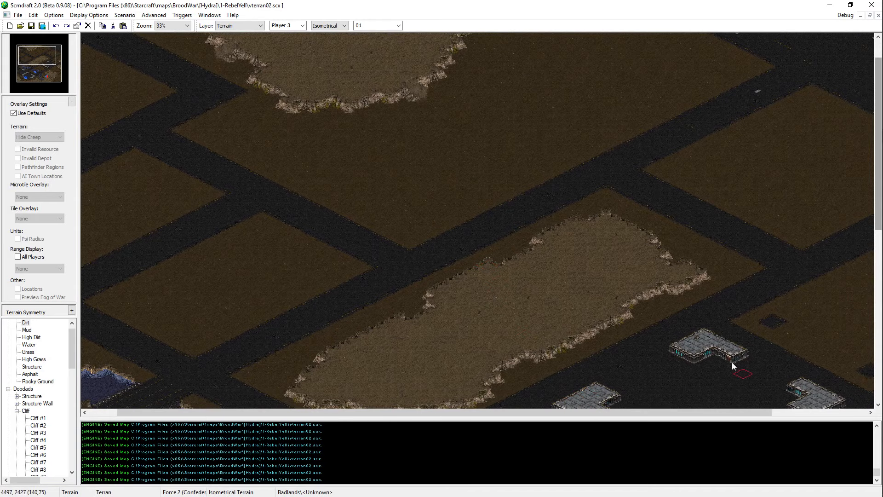
middle_click_drag(732, 362, 484, 35)
left_click(413, 82)
key("ctrl+z")
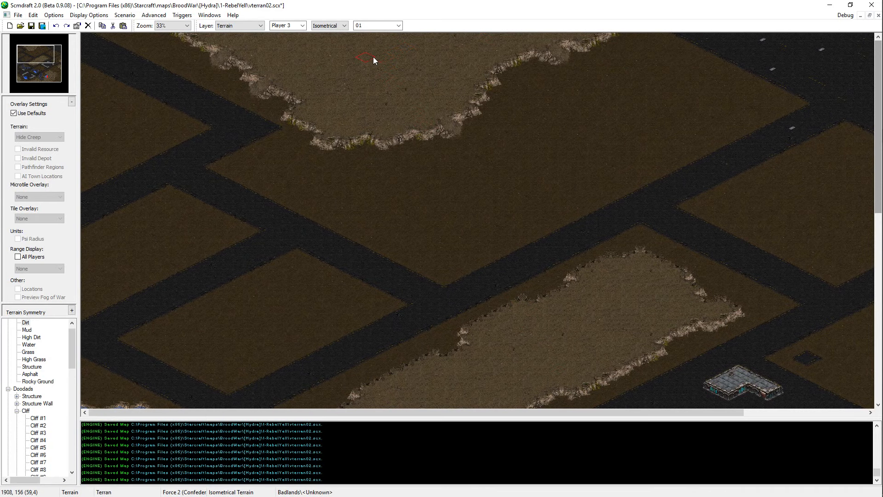
left_click(372, 56)
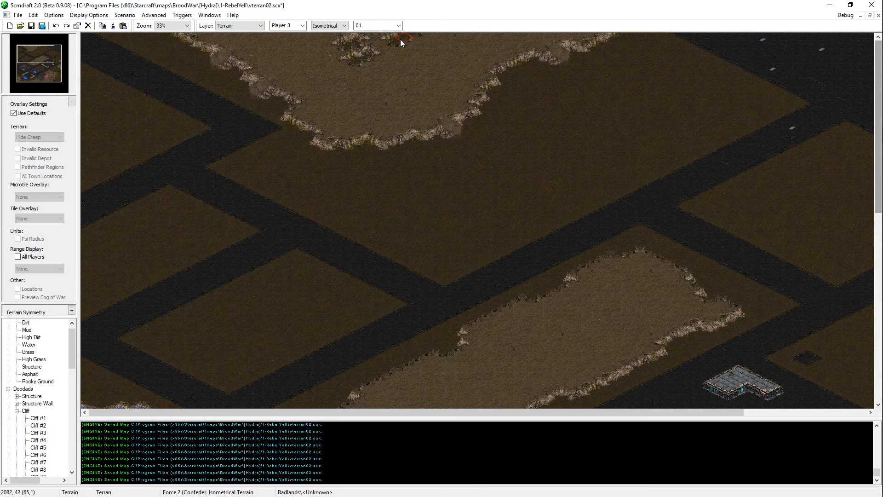
left_click(434, 43)
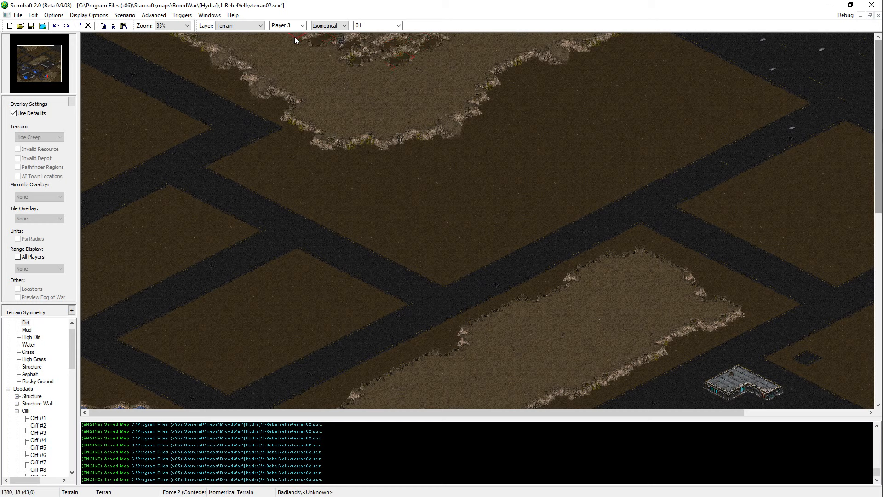
left_click(331, 60)
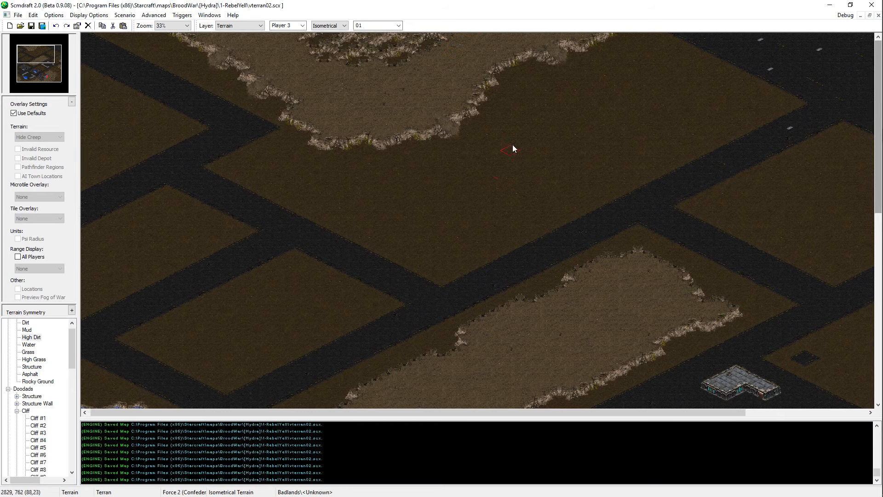
Step: Examine the northern plateau's rocky cluster and the dirt blocks and roads southwest of it
scroll(499, 111, "up", 1)
scroll(492, 111, "down", 1)
scroll(402, 40, "up", 1)
middle_click_drag(379, 1, 470, 56)
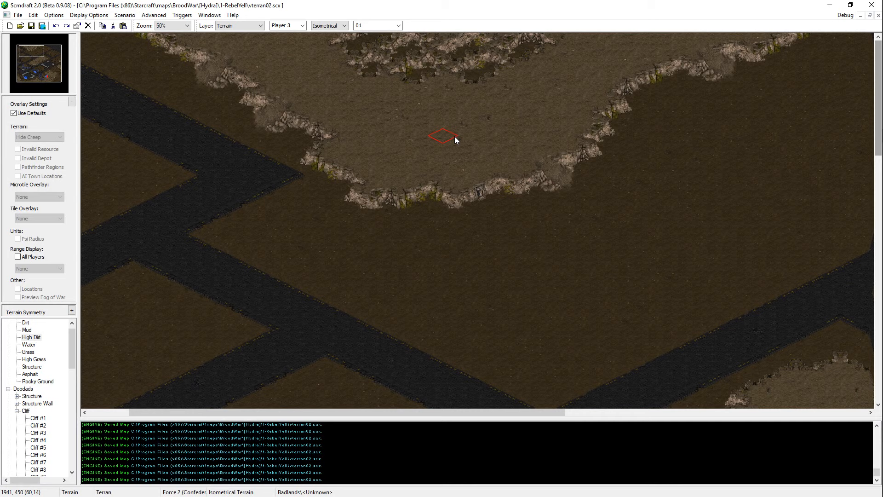
middle_click_drag(580, 48, 502, 69)
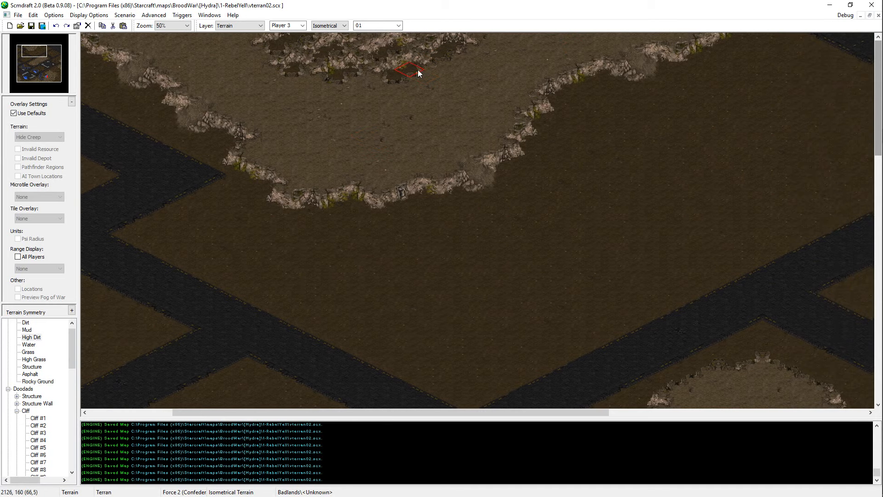
left_click(514, 34)
left_click(518, 40)
middle_click_drag(529, 132, 270, 99)
scroll(586, 258, "up", 1, "ctrl")
mouse_move(486, 198)
middle_mouse_down()
mouse_move(138, 406)
mouse_move(413, 263)
mouse_move(606, 451)
mouse_move(876, 407)
mouse_move(664, 359)
mouse_move(461, 360)
mouse_move(572, 35)
mouse_move(510, 225)
mouse_move(460, 92)
mouse_move(168, 88)
mouse_move(457, 157)
mouse_move(416, 407)
mouse_move(426, 184)
middle_mouse_up()
scroll(524, 220, "down", 1, "ctrl")
key("Left")
key("Up")
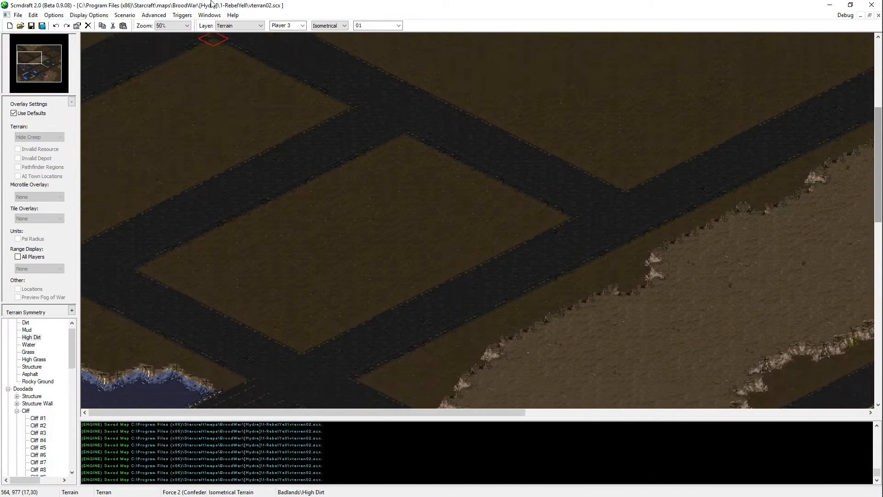
key("Down")
key("Down")
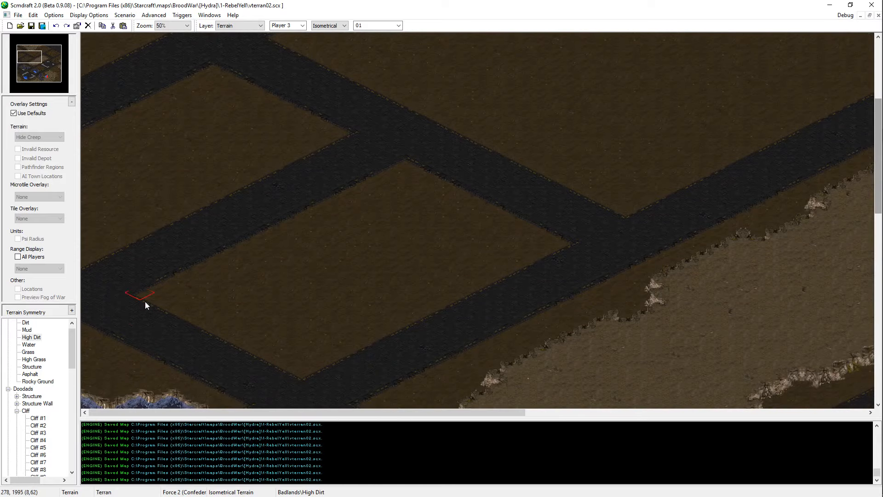
Step: Switch to File Explorer, look through the BroodWar maps folder and return to the map editor
key("alt+Tab")
key("super+e")
left_click(275, 187)
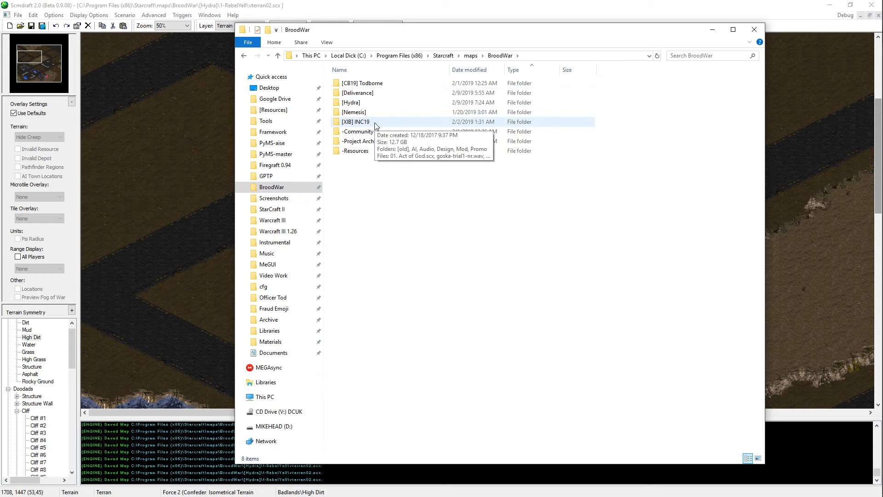
left_click(754, 30)
Step: Examine the northern road-bounded dirt blocks, the eastern structure compound and the southwestern base as references for the northwest
scroll(573, 262, "up", 3)
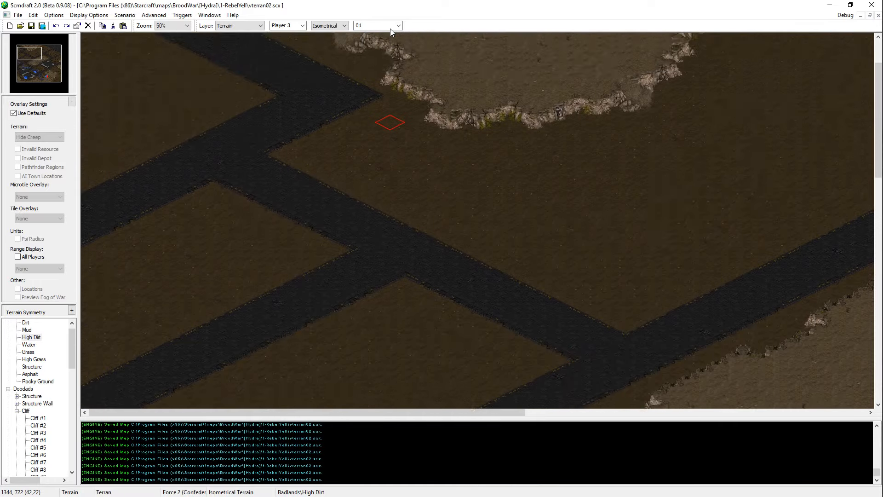
key("Up")
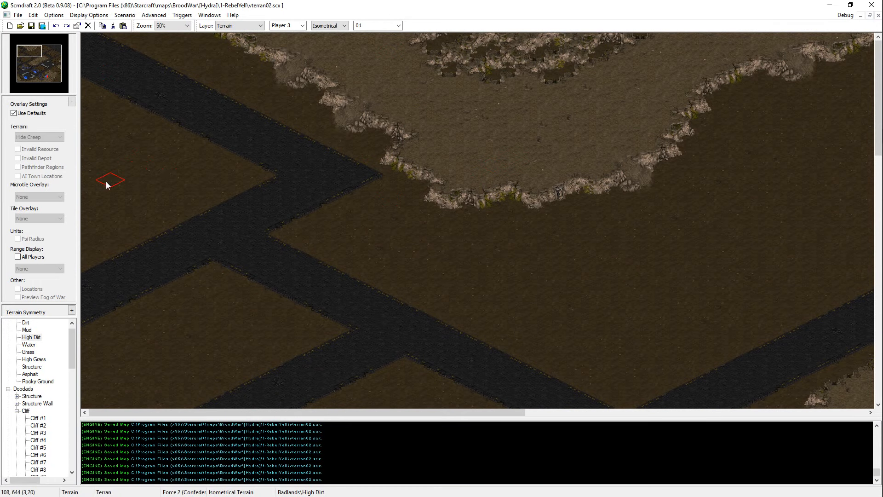
key("Down")
key("Right")
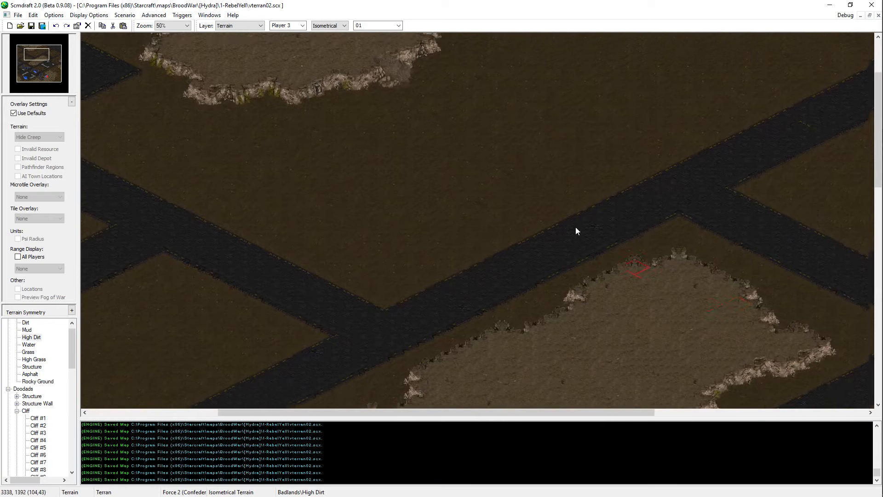
left_click(28, 50)
left_click_drag(42, 54, 42, 66)
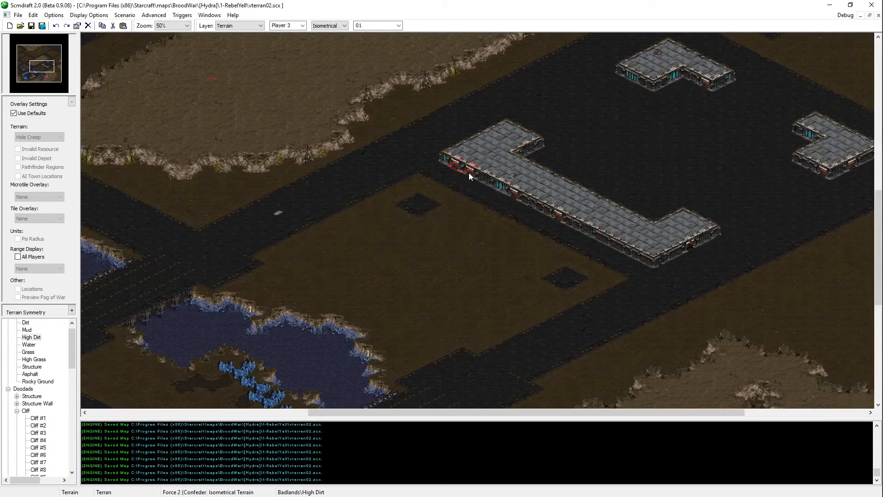
right_click(487, 143)
left_click(19, 50)
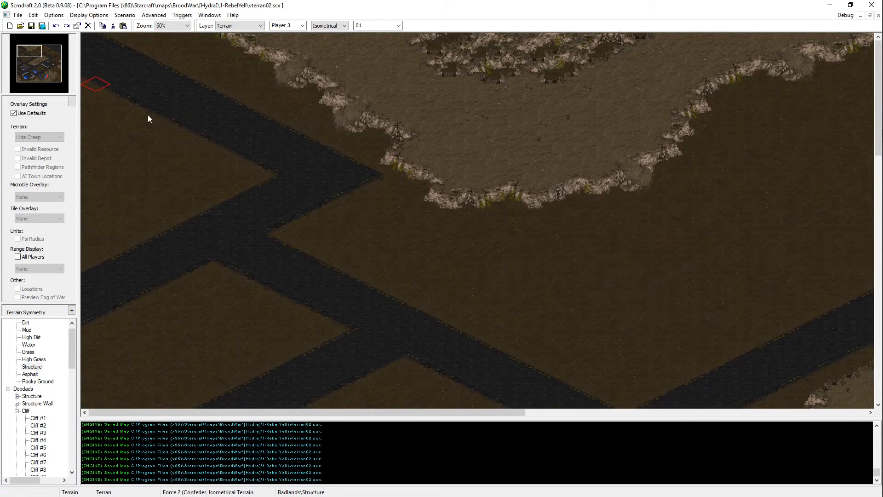
left_click(29, 77)
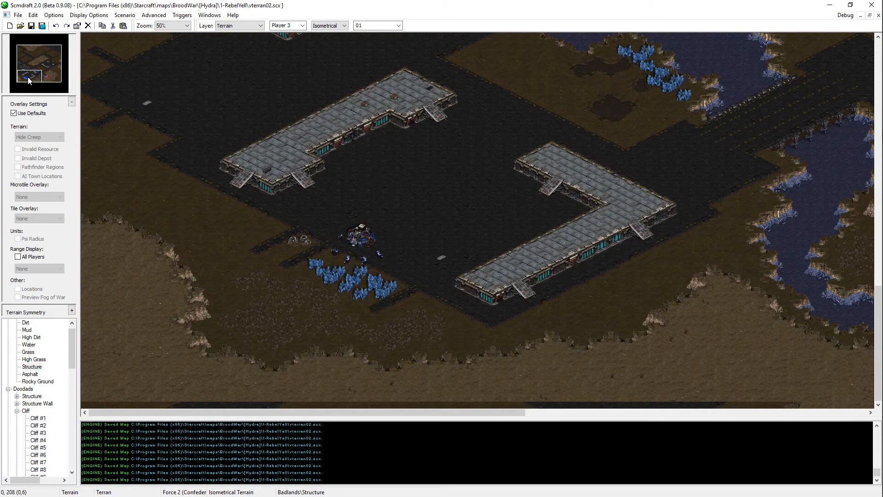
scroll(448, 330, "up", 2, "ctrl")
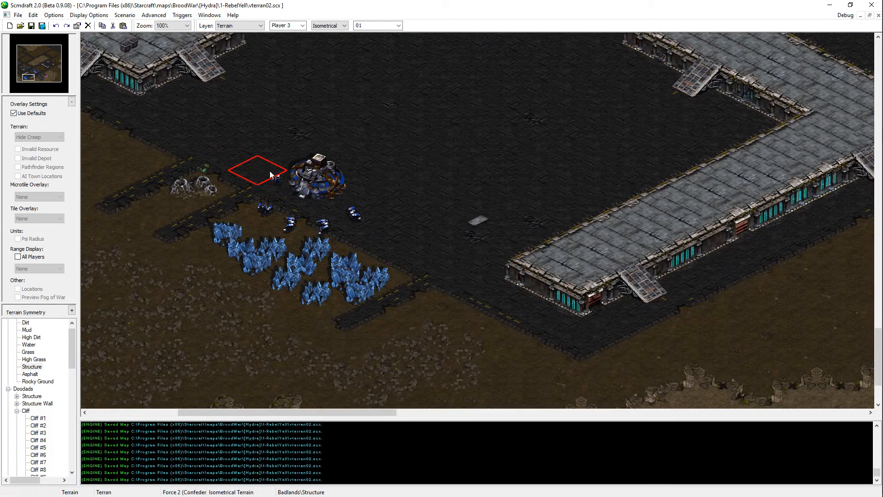
left_click(22, 49)
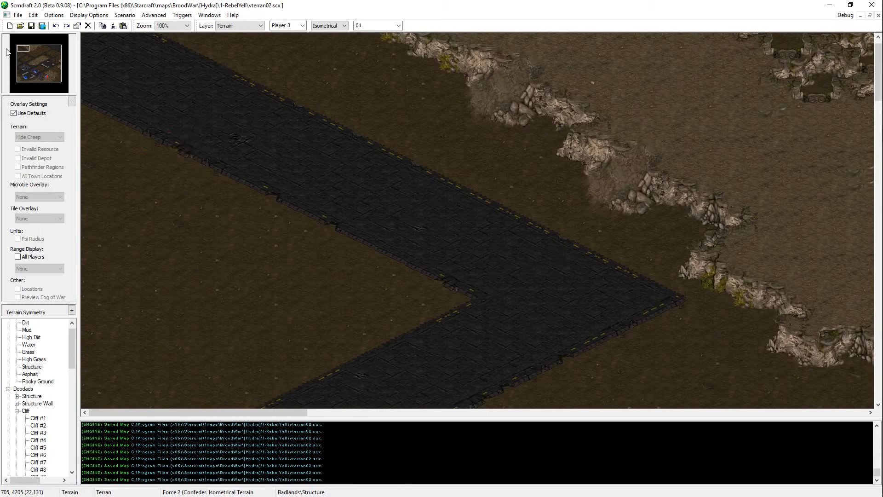
scroll(267, 205, "down", 3, "ctrl")
scroll(282, 189, "up", 1, "ctrl")
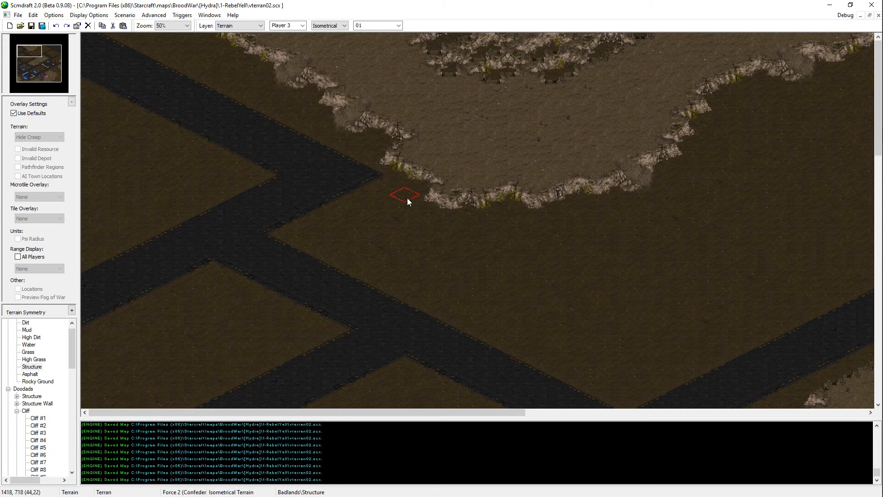
Step: Paint a High Dirt plateau in the road-bounded dirt block at the map's northwest edge and save the map
scroll(485, 199, "up", 1, "ctrl")
right_click(582, 148)
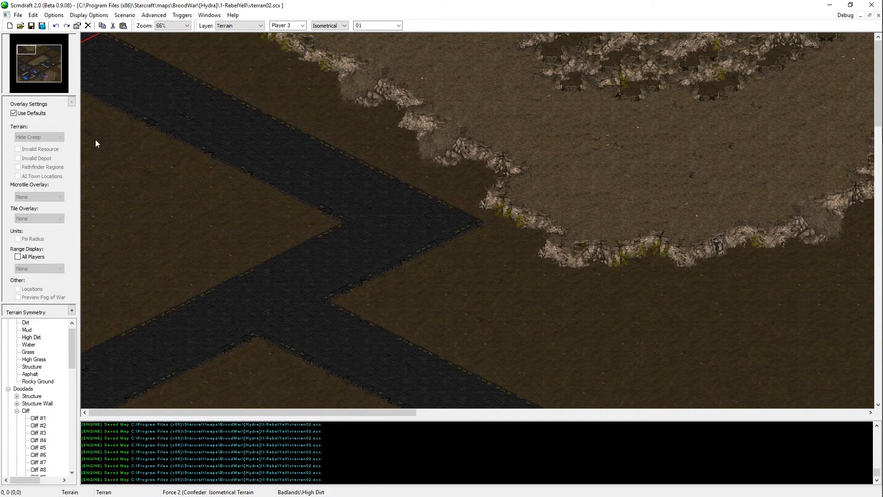
mouse_move(88, 154)
left_mouse_down()
mouse_move(94, 299)
mouse_move(67, 278)
mouse_move(148, 266)
mouse_move(177, 251)
mouse_move(152, 232)
mouse_move(174, 221)
mouse_move(110, 148)
mouse_move(128, 146)
mouse_move(184, 190)
mouse_move(174, 184)
left_mouse_up()
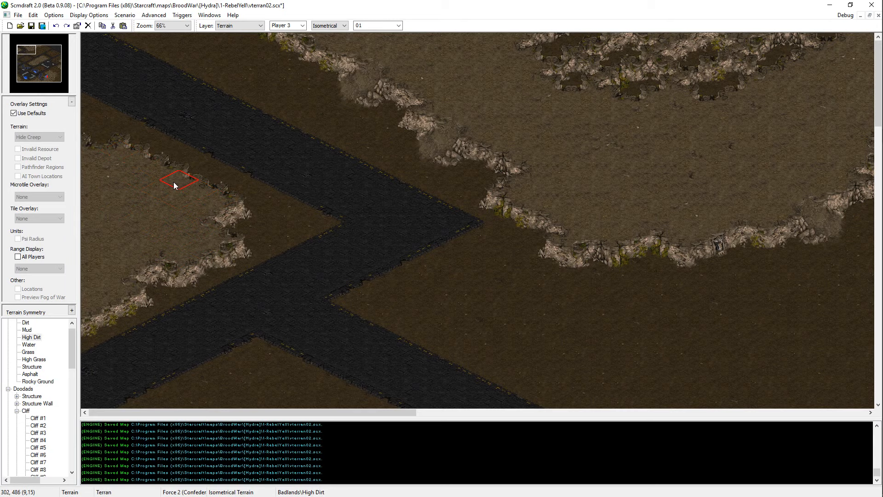
key("ctrl+s")
scroll(106, 235, "down", 4)
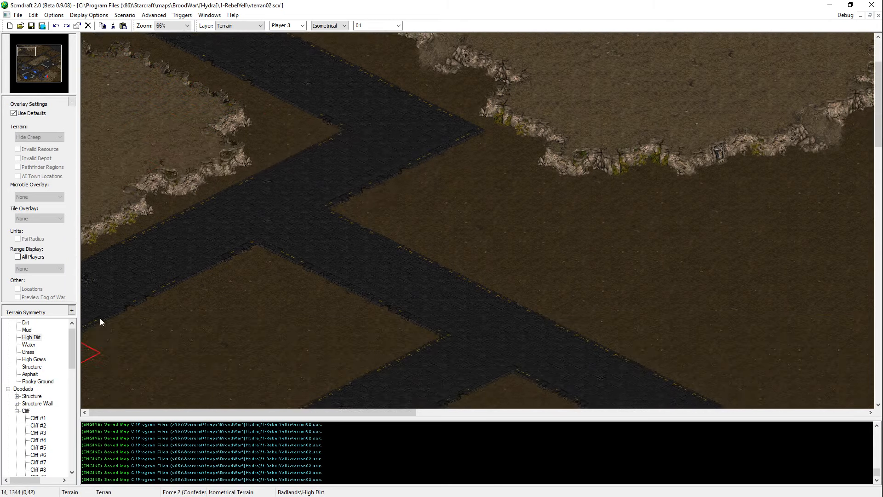
key("ctrl+s")
scroll(193, 168, "up", 3)
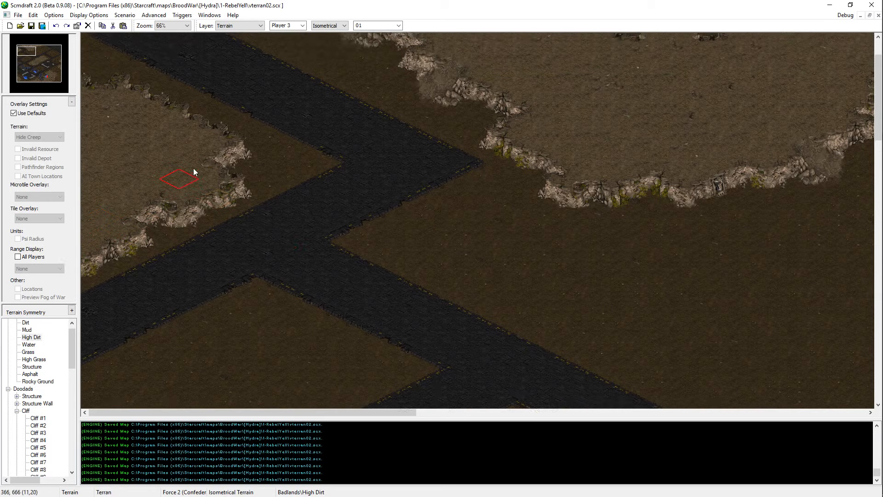
Step: Reshape the southern cliff edge of the northwestern High Dirt plateau with Dirt terrain and save the map
scroll(216, 341, "down", 2)
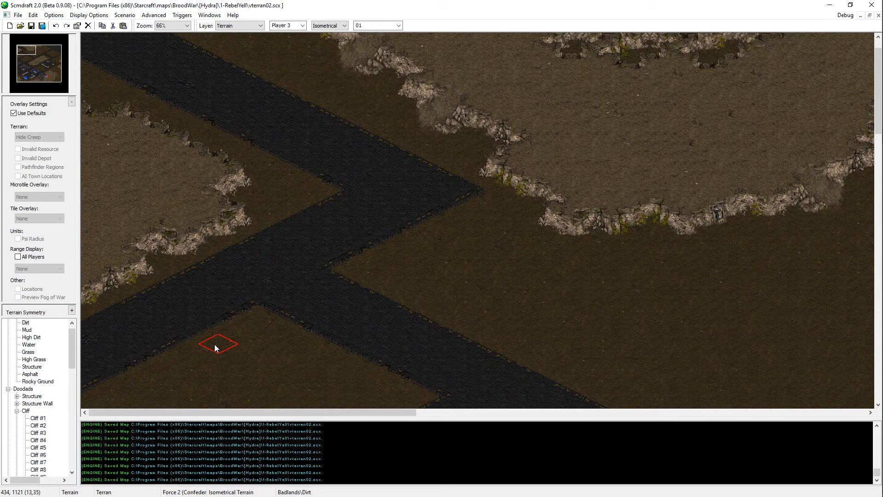
mouse_move(139, 220)
left_mouse_down()
mouse_move(109, 242)
mouse_move(170, 210)
mouse_move(98, 251)
left_mouse_up()
scroll(198, 198, "down", 3)
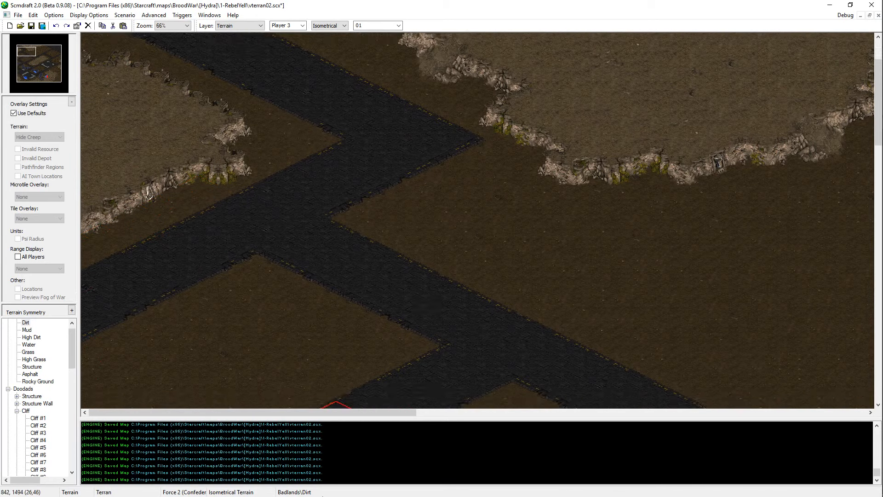
key("ctrl+s")
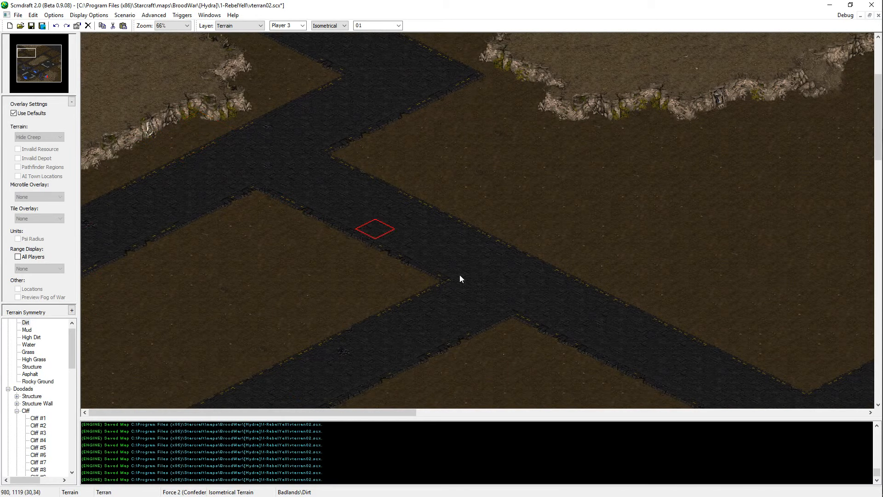
scroll(459, 276, "up", 3)
scroll(575, 277, "up", 1)
mouse_move(140, 238)
left_mouse_down()
mouse_move(144, 225)
mouse_move(132, 244)
left_mouse_up()
key("ctrl+s")
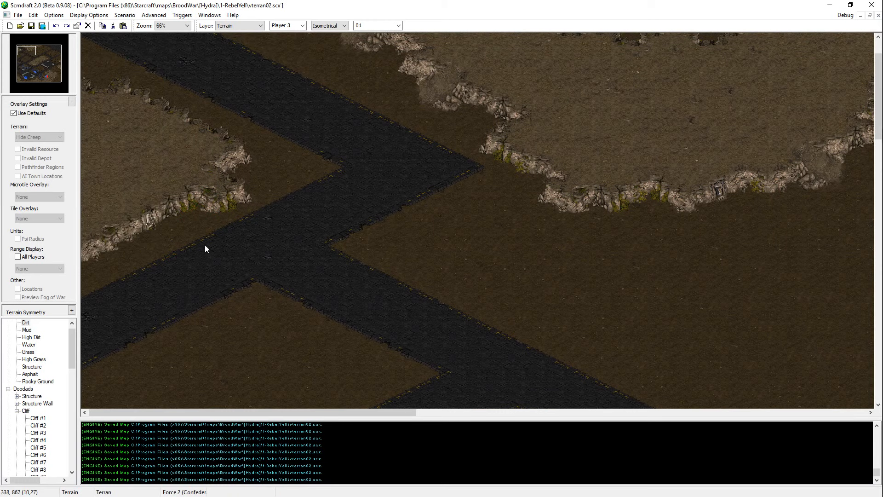
Step: Examine the northwestern plateau, the northern dirt blocks and roads, and the overall layout toward the eastern structure compound
scroll(205, 245, "up", 2)
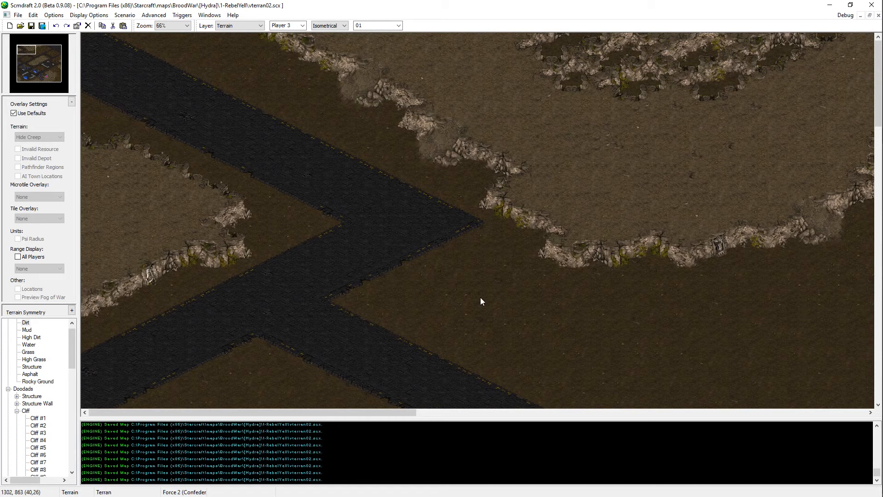
scroll(478, 313, "down", 7)
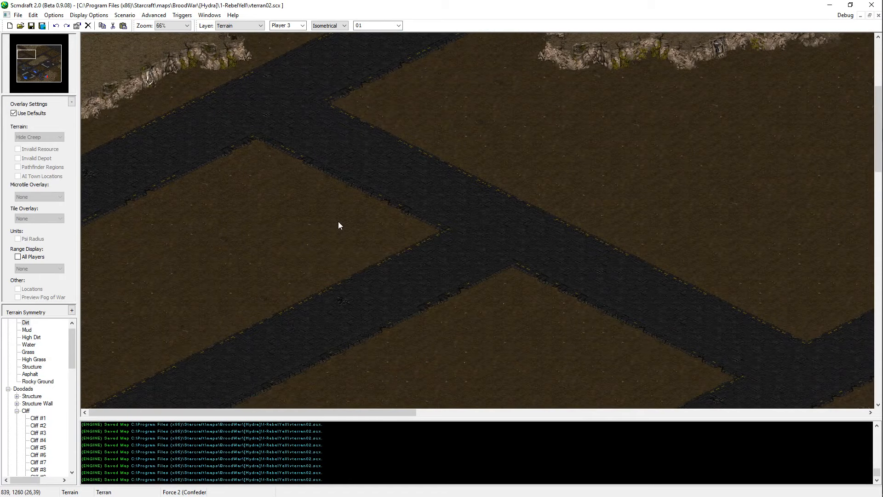
scroll(322, 228, "down", 2)
scroll(276, 193, "up", 9)
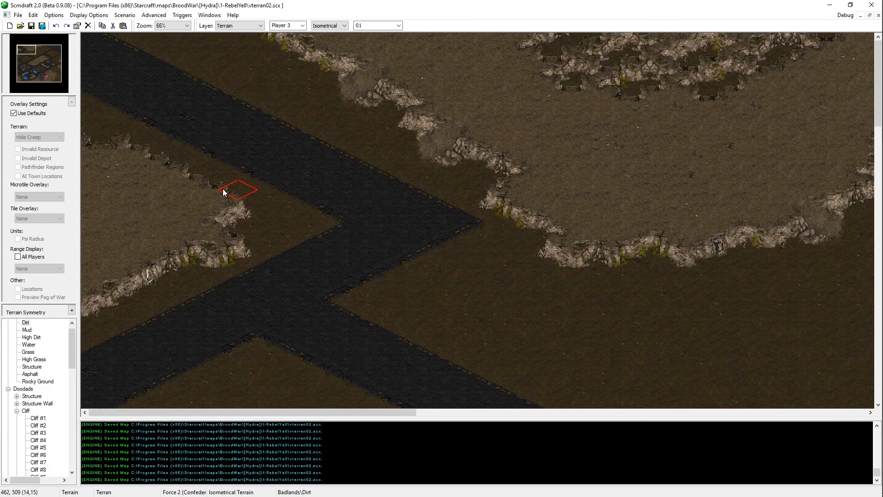
scroll(614, 244, "right", 15)
scroll(639, 192, "left", 15)
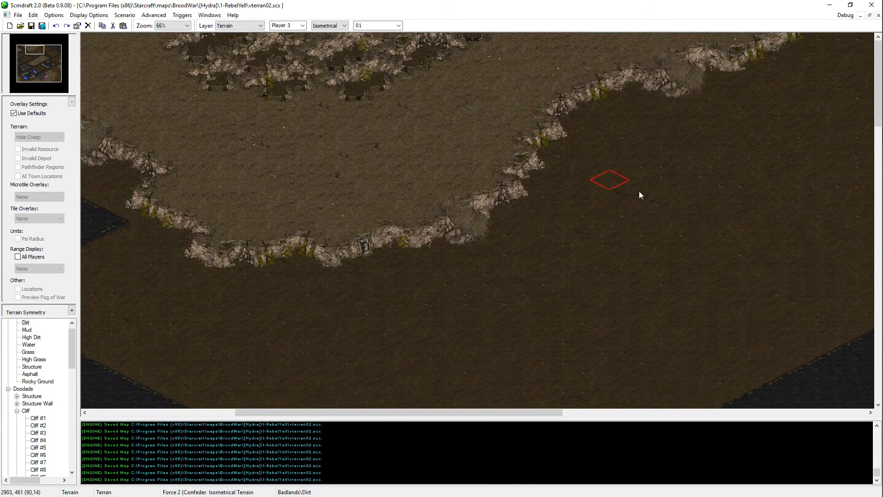
scroll(535, 289, "down", 1, "ctrl")
scroll(535, 287, "down", 3)
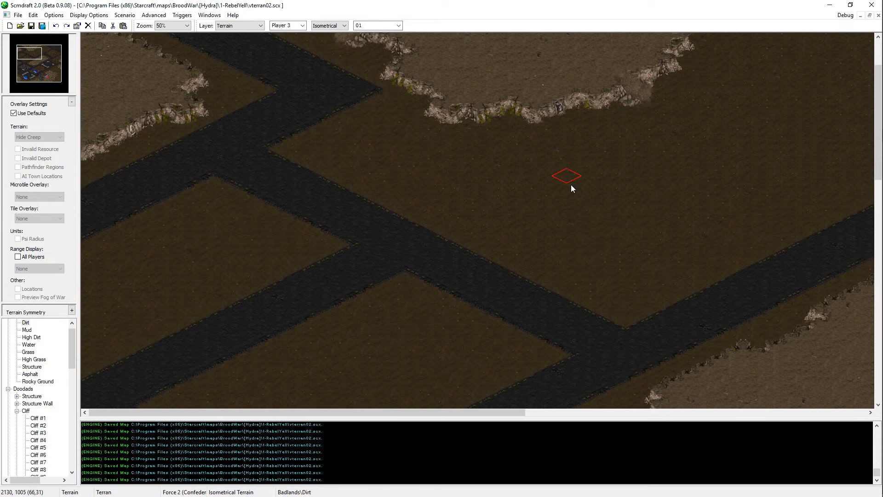
key("Down")
key("Down")
key("Down")
key("Down")
key("Down")
key("Down")
key("Down")
key("Down")
key("Right")
key("Right")
key("Right")
key("Right")
scroll(456, 405, "down", 2, "ctrl")
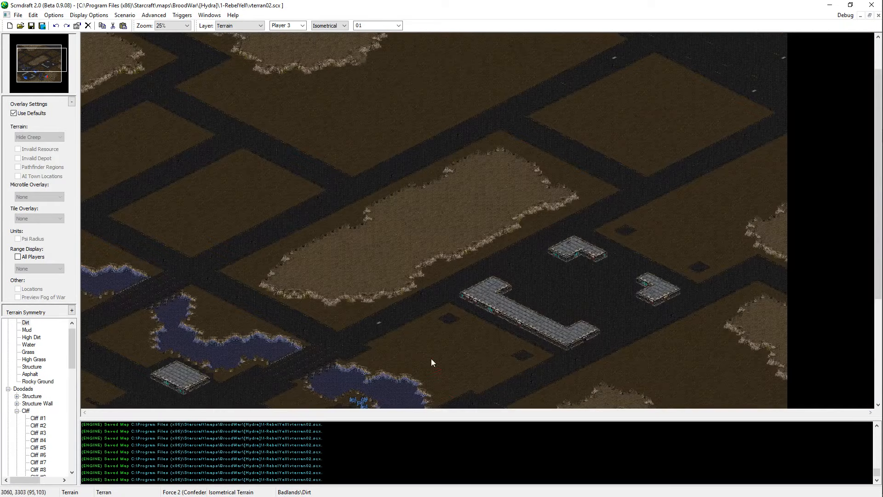
scroll(605, 137, "up", 2)
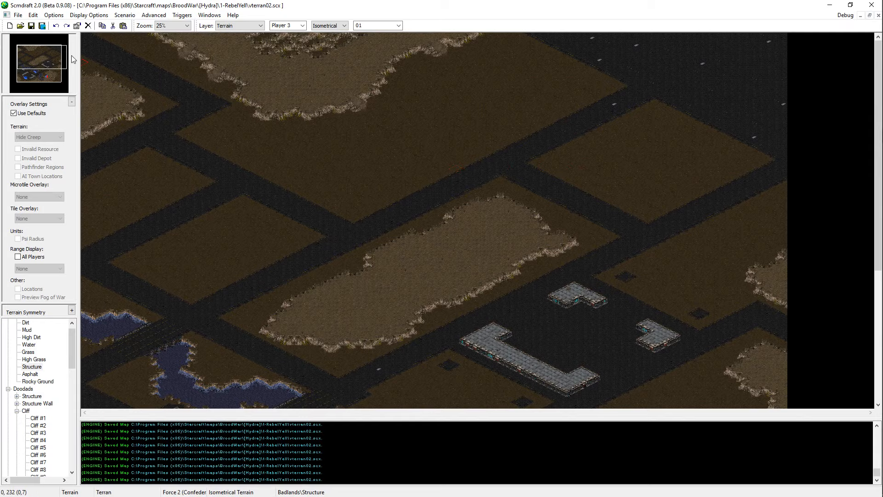
Step: Place a Player 2 Start Location just southwest of the mineral field beside the south-central water pool
left_click(46, 76)
scroll(54, 438, "down", 4)
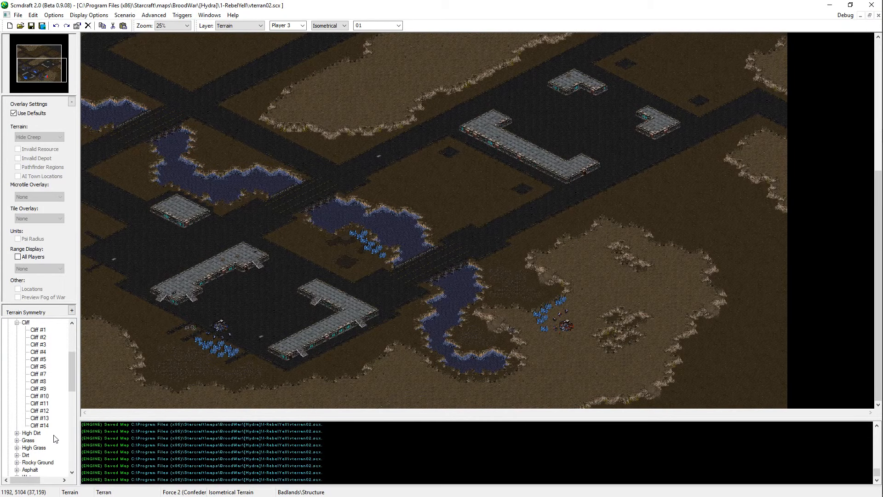
scroll(53, 437, "down", 10)
scroll(25, 398, "down", 2)
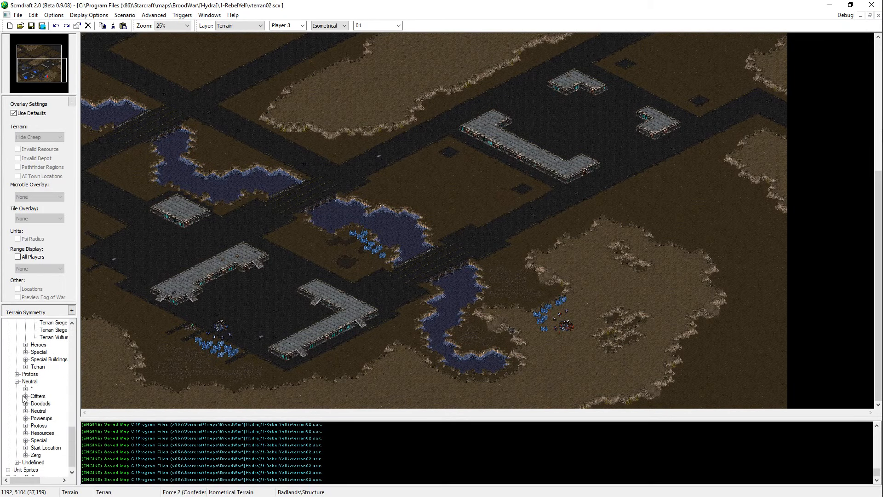
left_click(25, 447)
left_click(51, 455)
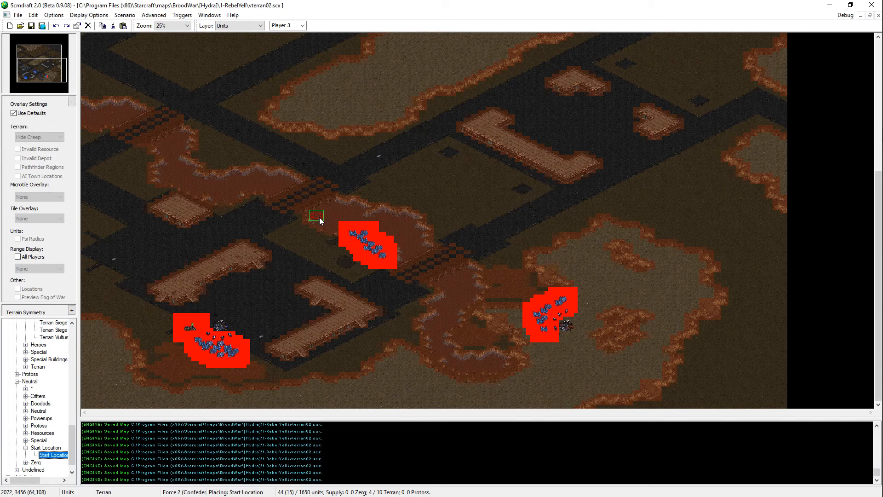
scroll(291, 26, "up", 1)
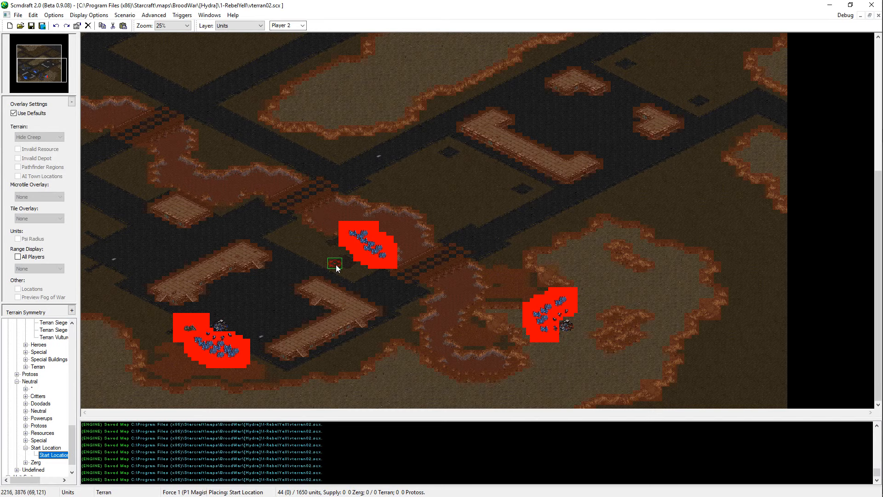
scroll(336, 264, "up", 1)
left_click(350, 261)
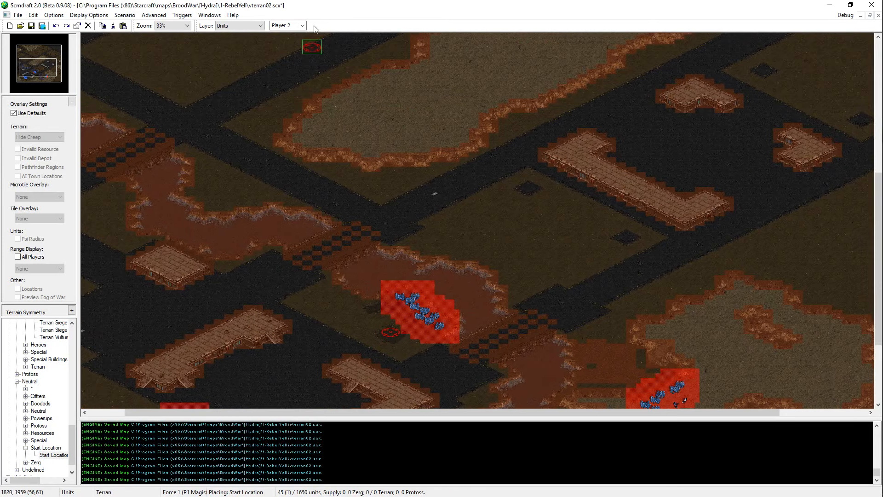
Step: Place a Player 4 Start Location in the middle of the eastern asphalt compound between the raised structures
scroll(303, 26, "down", 1)
scroll(302, 28, "down", 1)
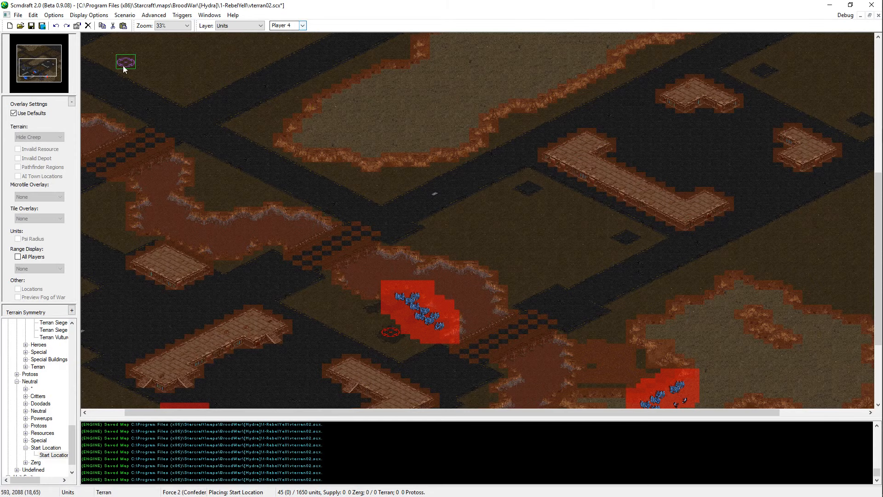
left_click(45, 63)
left_click(592, 263)
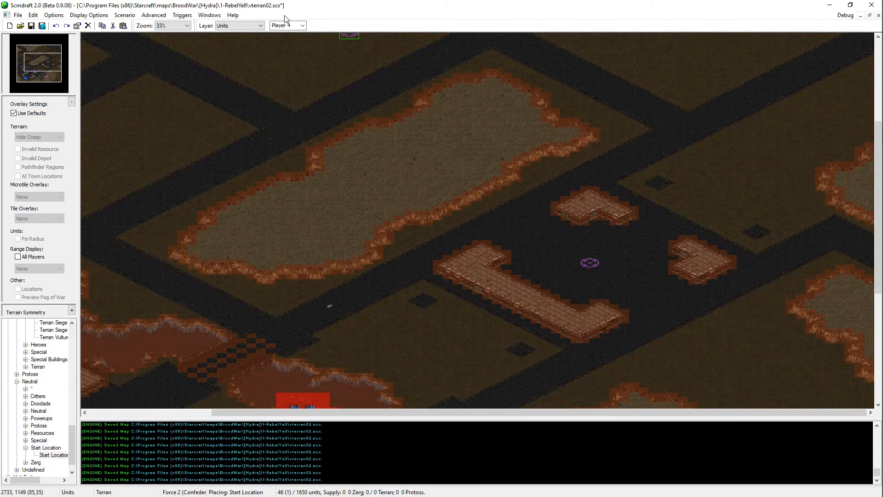
Step: Place a Player 5 Start Location on the northeastern asphalt area and a Player 6 one in the large northern dirt block
scroll(288, 24, "down", 1)
left_click(43, 53)
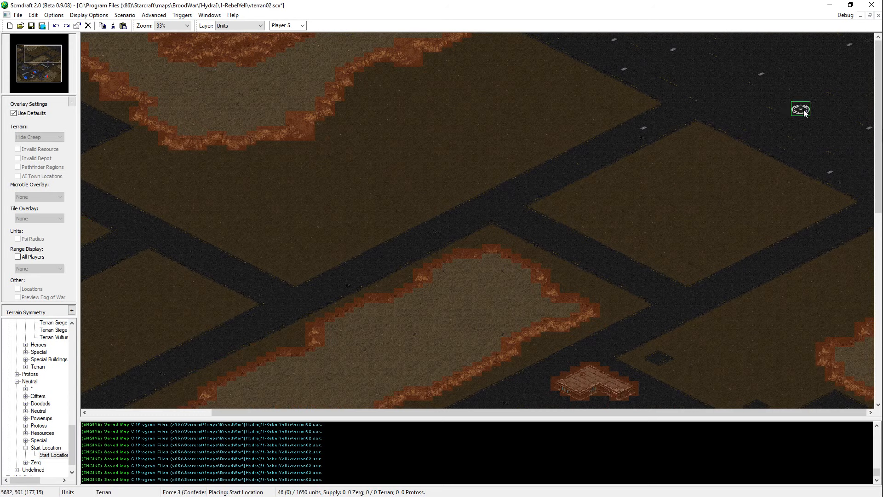
left_click(800, 109)
scroll(287, 26, "down", 1)
left_click(34, 49)
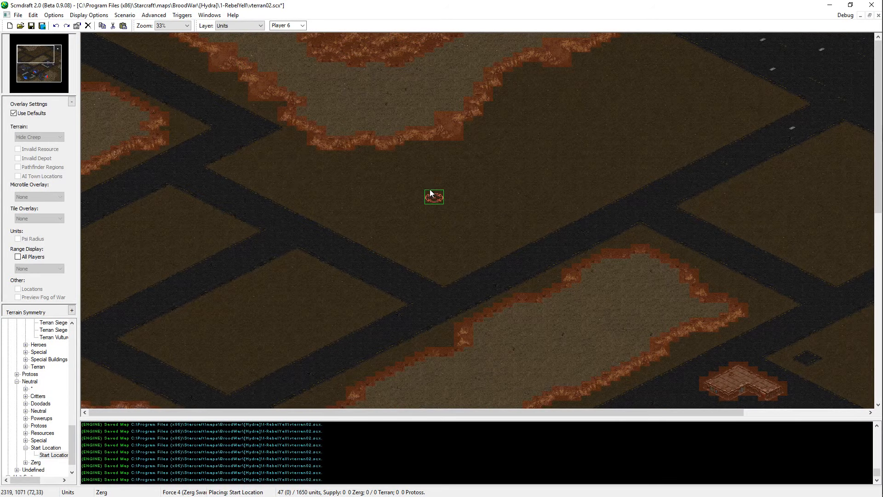
left_click(415, 172)
Step: Examine the northern dirt blocks, central plateau and eastern structure compound for a possible Player 7 Start Location position
scroll(286, 27, "down", 1)
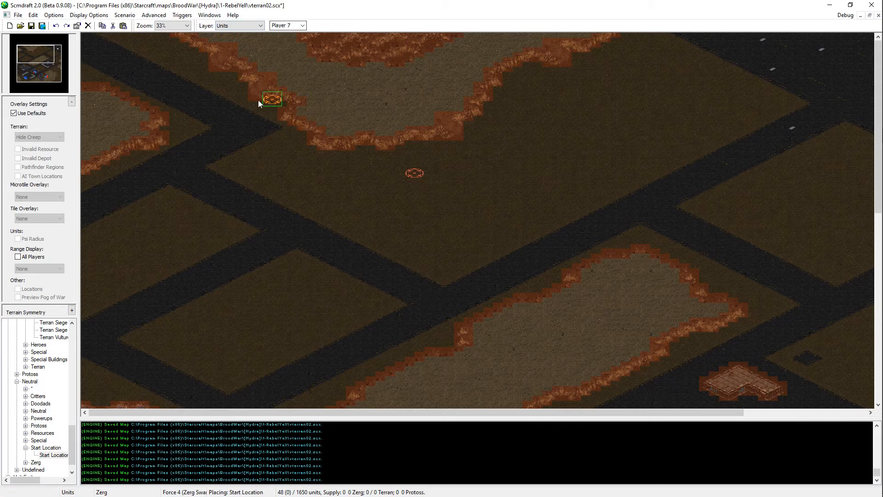
left_click_drag(39, 52, 59, 65)
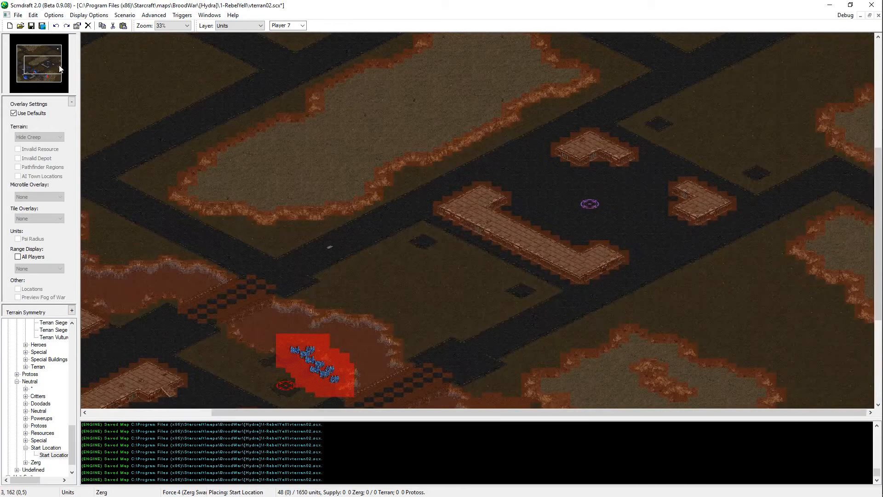
scroll(785, 69, "up", 5)
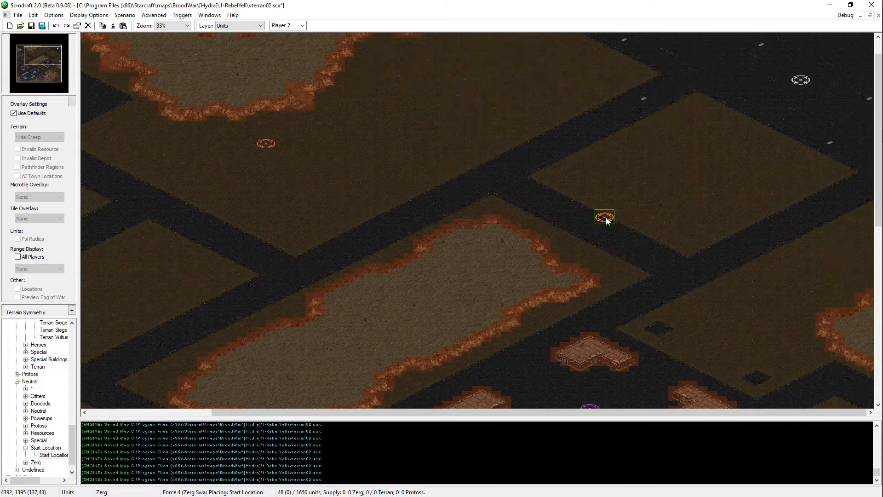
key("Up")
key("Left")
key("Left")
key("Left")
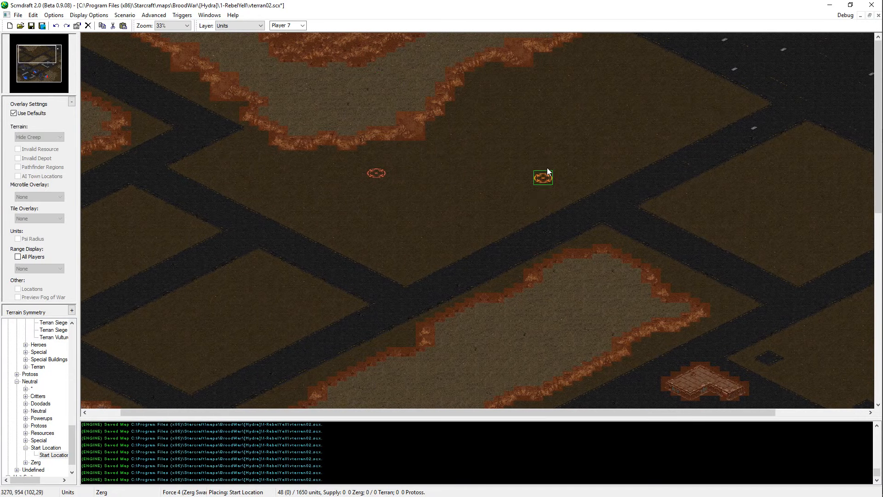
key("Left")
key("Down")
key("Down")
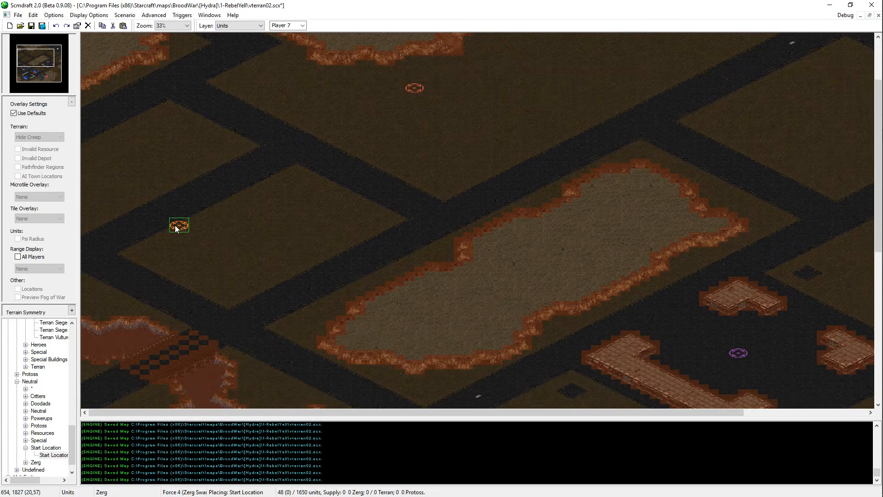
key("Right")
key("Down")
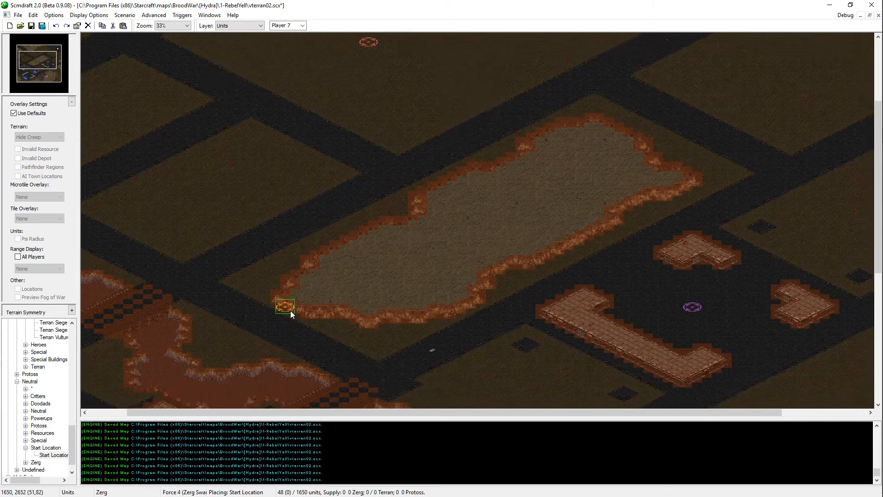
Step: Stop placing Start Locations and save the map vterran02.scx
key("Escape")
key("ctrl+s")
key("Up")
key("Left")
key("Left")
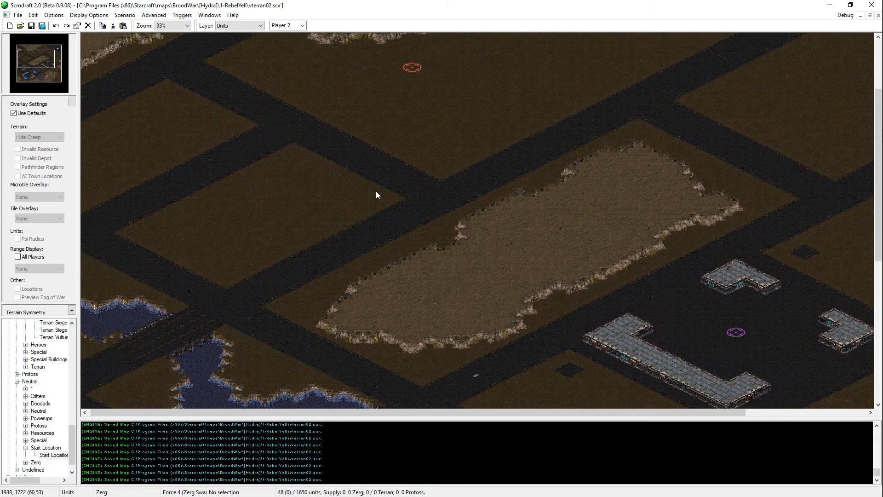
key("Up")
key("Left")
key("Down")
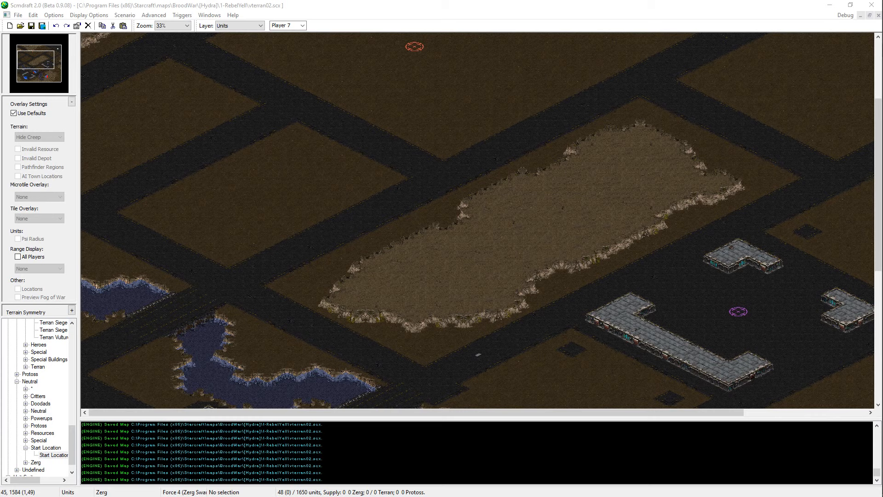
key("alt+Tab")
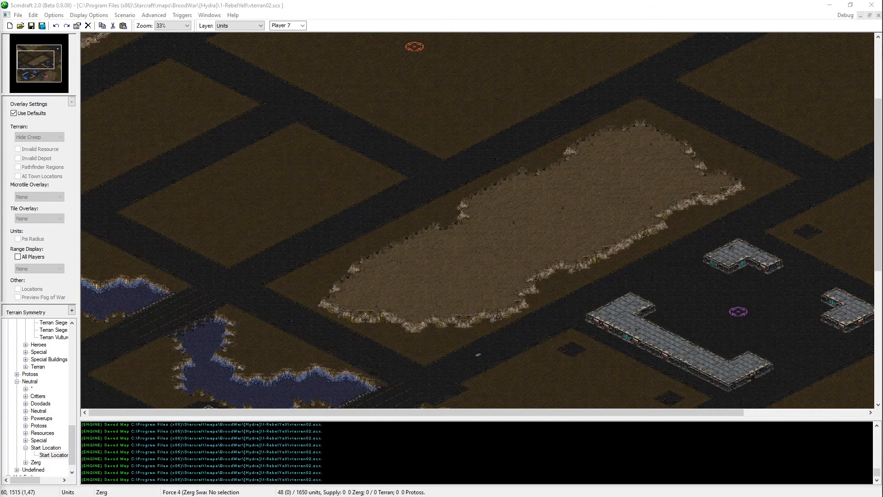
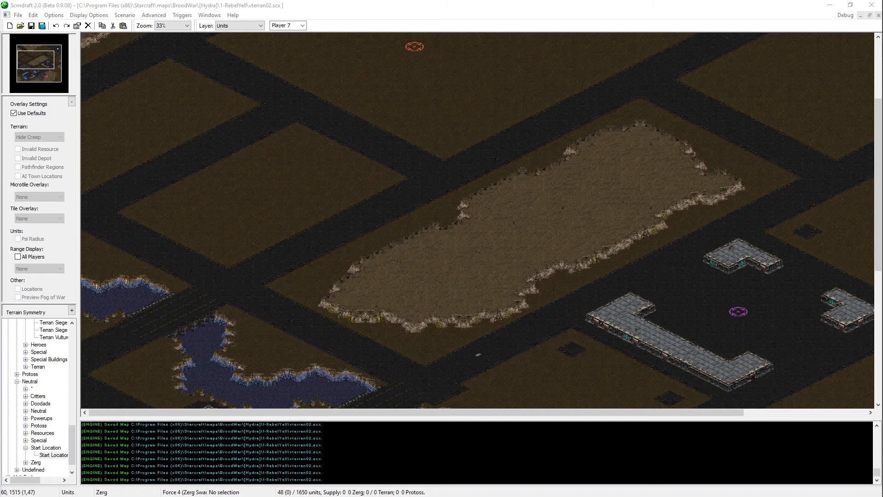
Step: Switch to the web browser, examine the StarCraft gameplay screenshot and close it
key("alt+Tab")
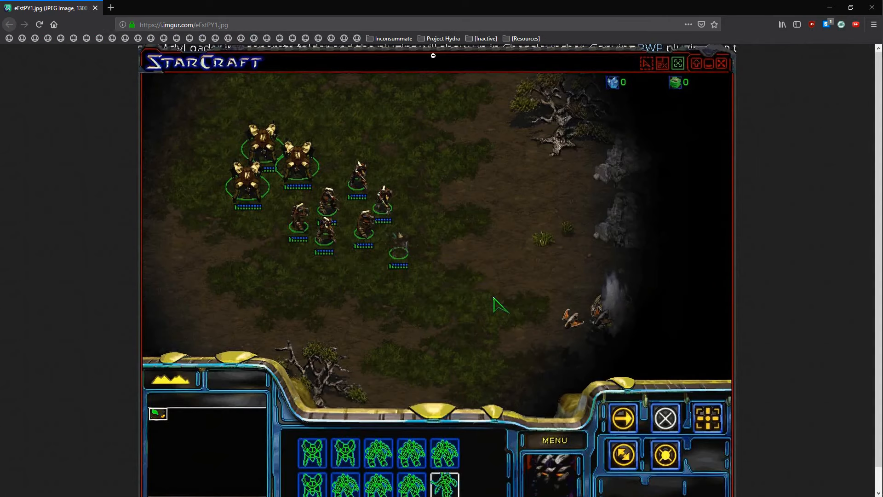
left_click(293, 273)
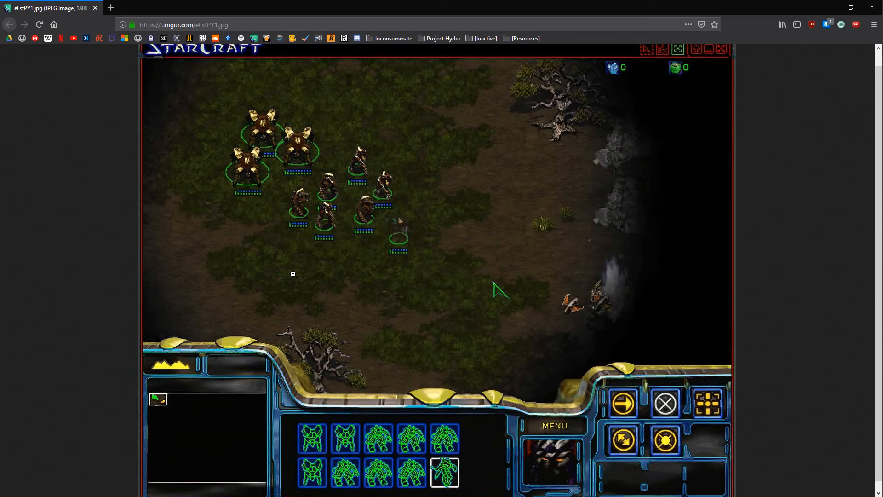
scroll(293, 273, "down", 1)
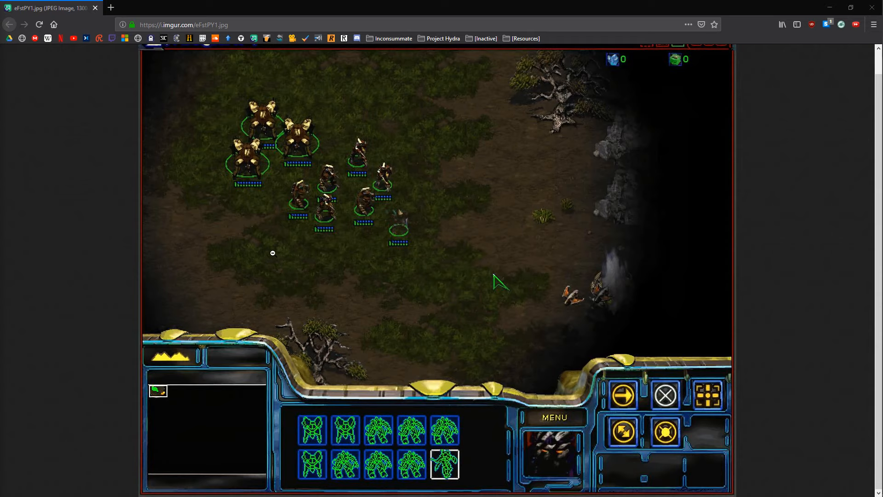
scroll(273, 253, "up", 1)
scroll(273, 253, "down", 1)
scroll(273, 253, "up", 1)
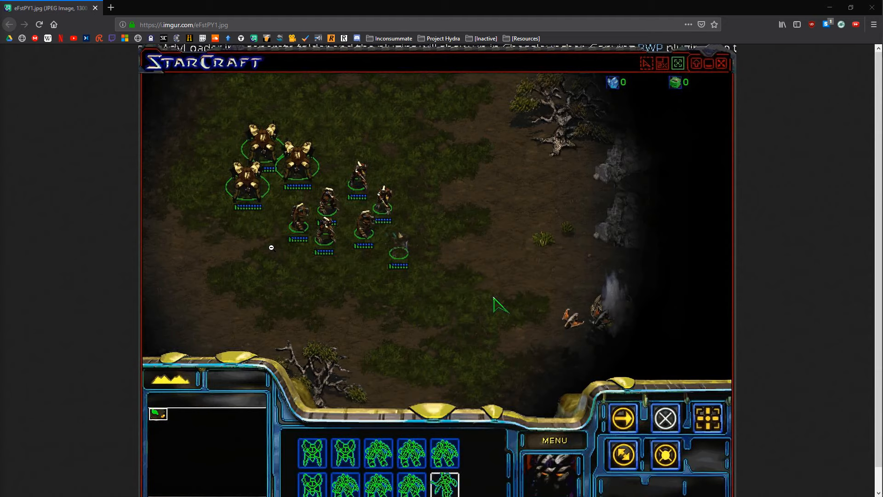
middle_click(63, 3)
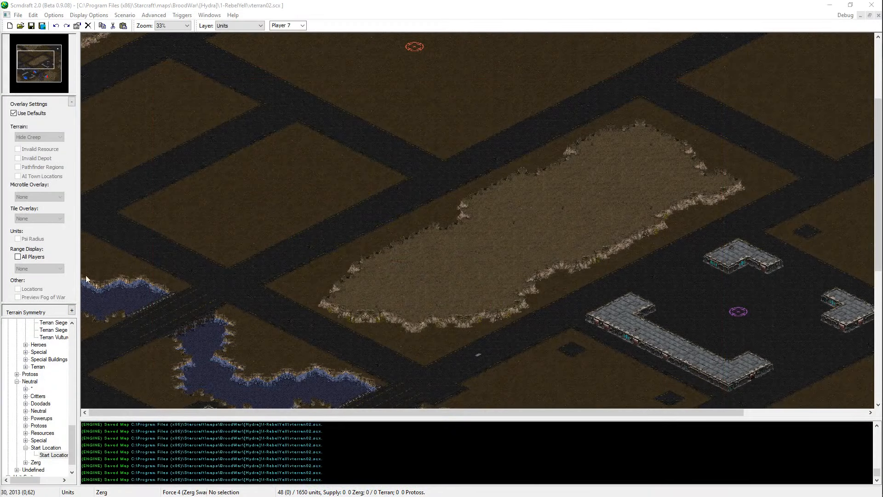
Step: Move the Player 6 Start Location farther northeast within the large northern dirt block, near the plateau cliffs, and save the map
scroll(399, 338, "down", 3)
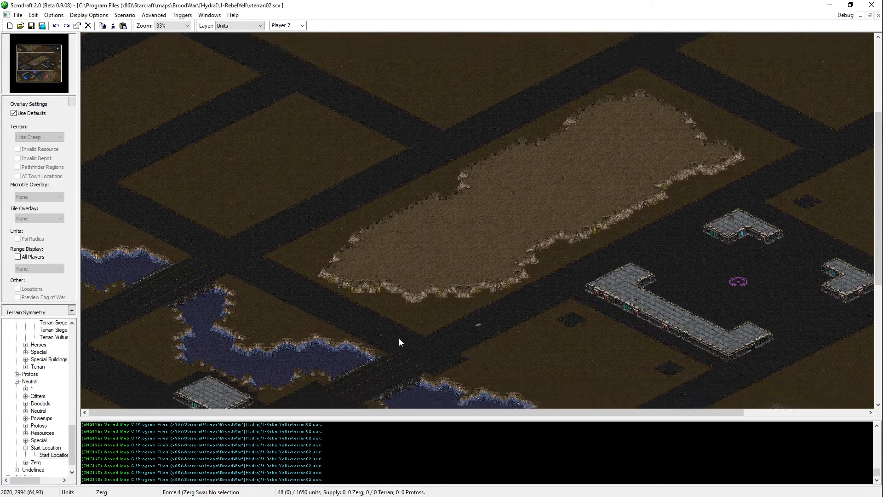
scroll(418, 266, "up", 1, "ctrl")
left_click_drag(21, 59, 27, 54)
left_click_drag(514, 119, 636, 186)
left_click_drag(30, 53, 39, 51)
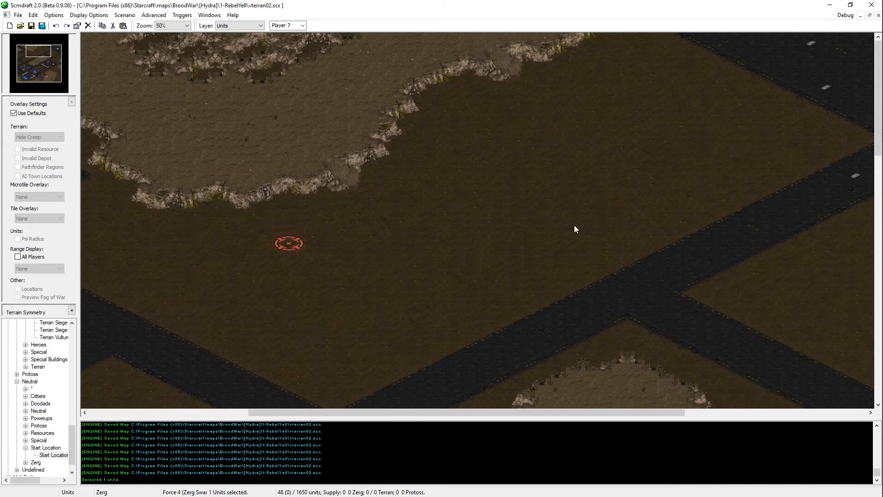
key("ctrl+x")
key("ctrl+v")
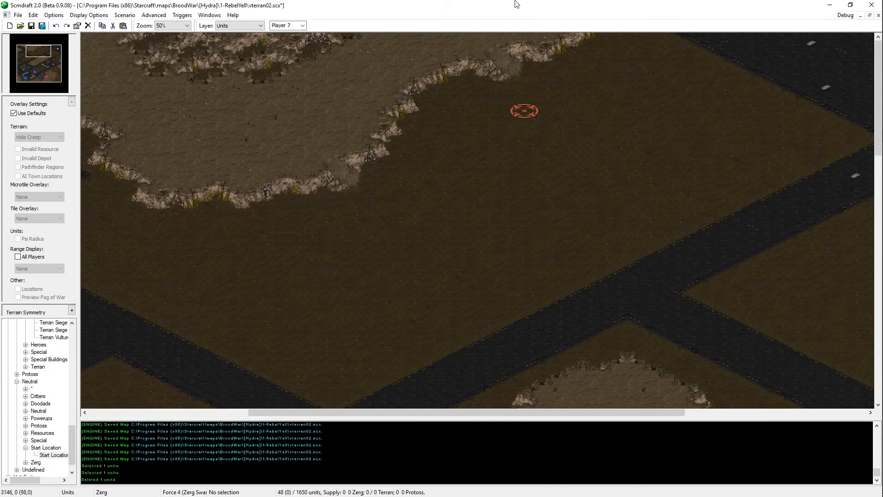
left_click(491, 164)
key("Escape")
middle_click_drag(724, 307, 80, 495)
key("ctrl+s")
Step: Place a Player 7 Start Location in the northwestern dirt block between the two asphalt roads and save the map
key("ctrl+v")
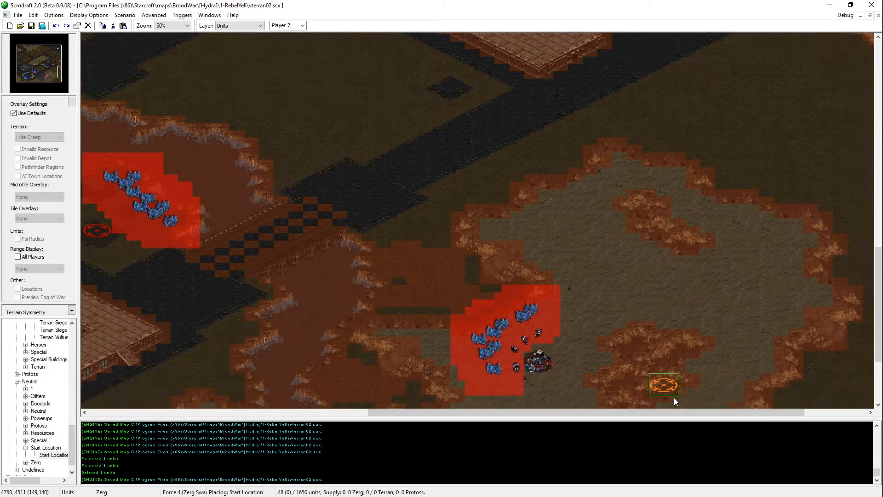
middle_click_drag(675, 398, 657, 332)
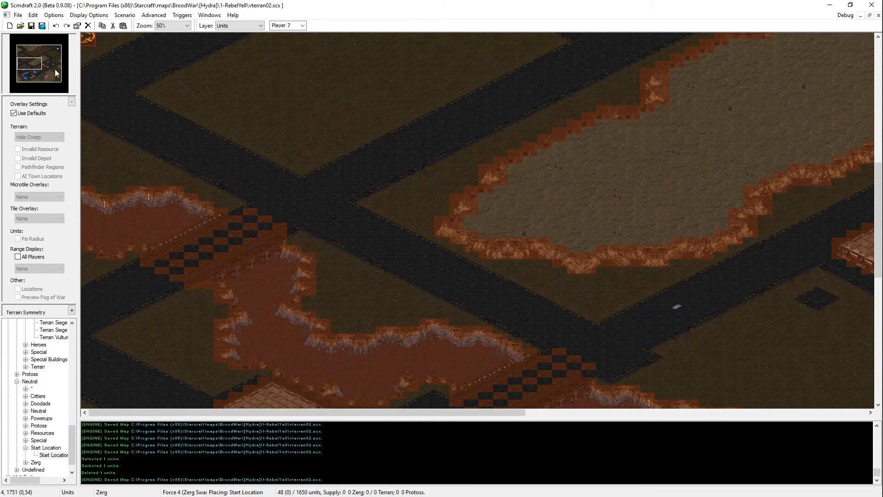
key("Up")
key("Up")
key("Up")
key("Up")
key("Up")
key("Up")
key("Up")
key("Up")
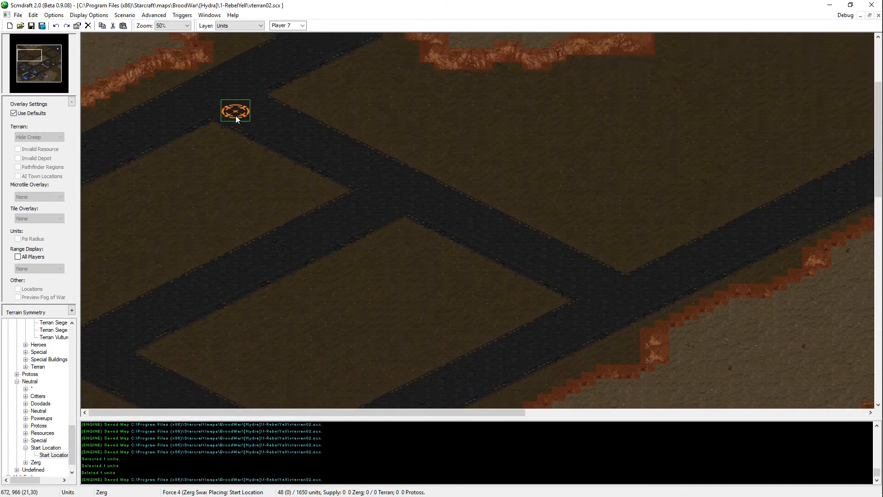
key("Up")
key("Up")
key("Up")
key("Up")
key("Up")
key("Up")
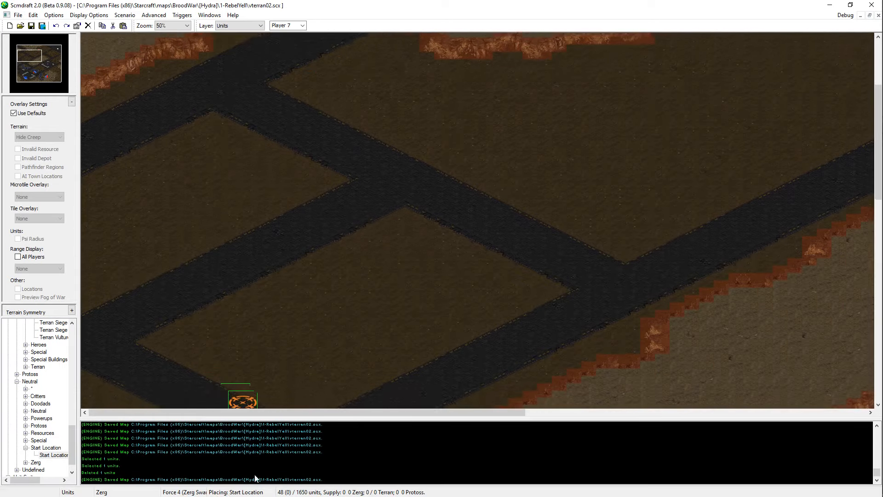
left_click(142, 213)
key("ctrl+s")
Step: Resize the map to a width of 208 with a left initial offset of 16
left_click_drag(26, 74, 14, 56)
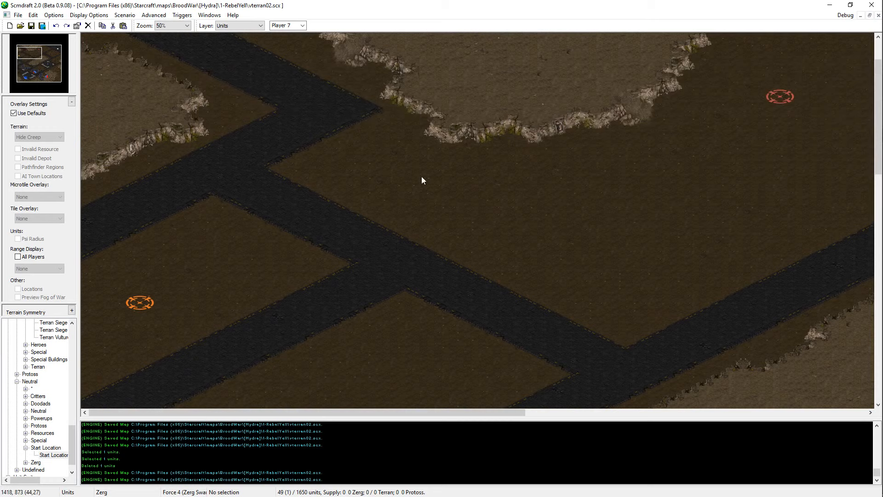
left_click(126, 15)
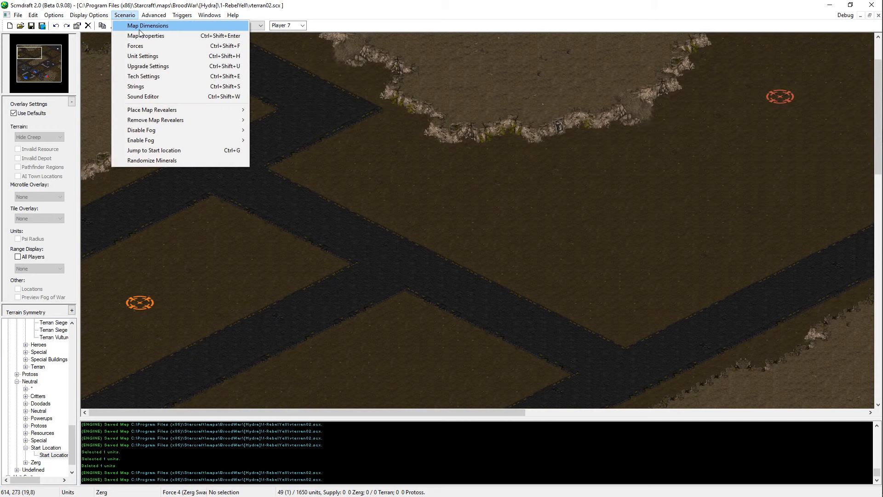
left_click(140, 27)
left_click(422, 323)
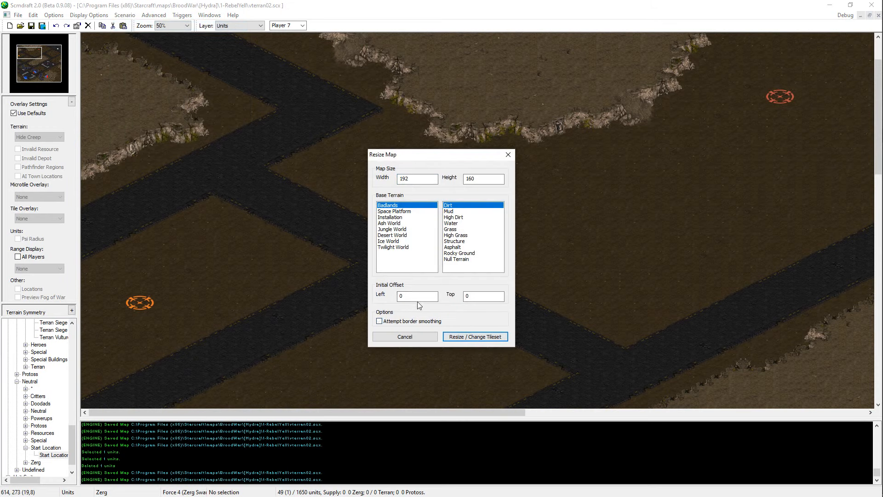
double_click(417, 298)
type("16")
double_click(420, 181)
mouse_move(873, 285)
type("208")
key("Return")
Step: Extend the northwestern high dirt plateau and the asphalt road below it across the added strip to the western map edge
scroll(427, 222, "up", 2)
key("t")
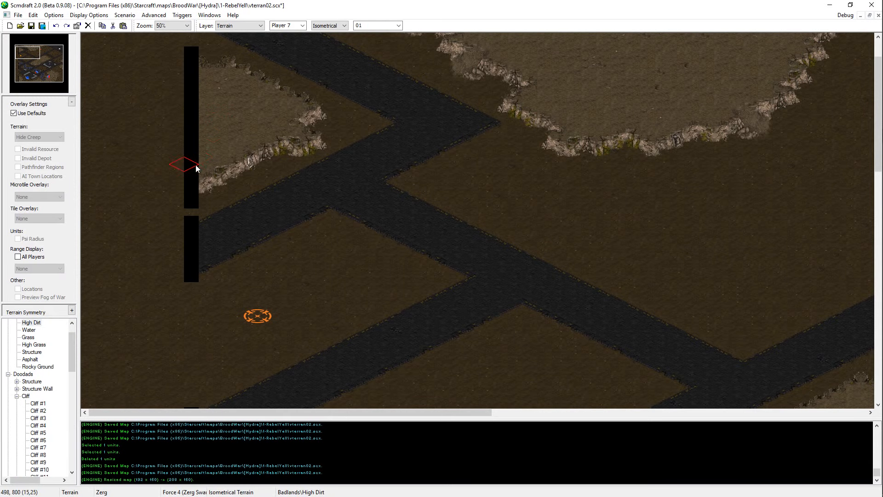
mouse_move(195, 165)
left_mouse_down()
mouse_move(185, 171)
mouse_move(172, 124)
mouse_move(183, 158)
mouse_move(135, 114)
mouse_move(88, 166)
mouse_move(127, 194)
mouse_move(102, 213)
mouse_move(103, 279)
mouse_move(82, 183)
left_mouse_up()
mouse_move(249, 235)
left_mouse_down()
mouse_move(164, 253)
mouse_move(184, 253)
mouse_move(94, 302)
mouse_move(103, 291)
left_mouse_up()
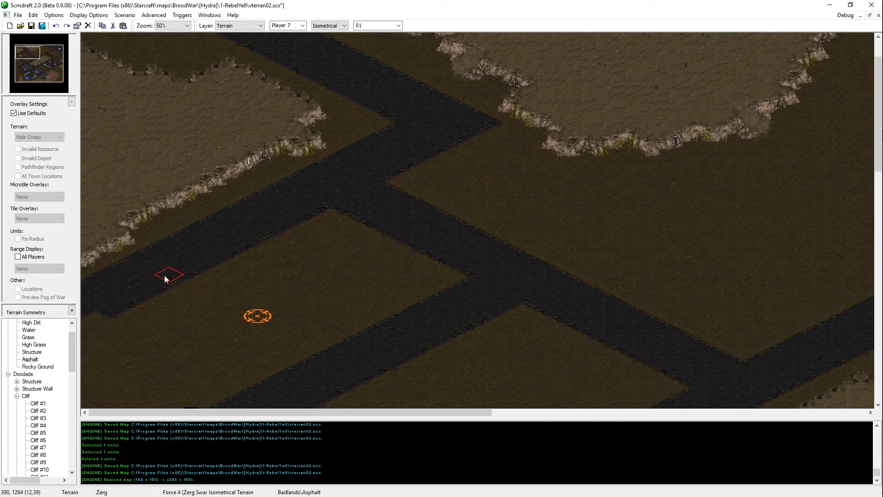
Step: Fill the gap at the western road corner with asphalt and extend the western pond's water to the map edge
scroll(194, 256, "down", 2)
scroll(194, 256, "down", 8)
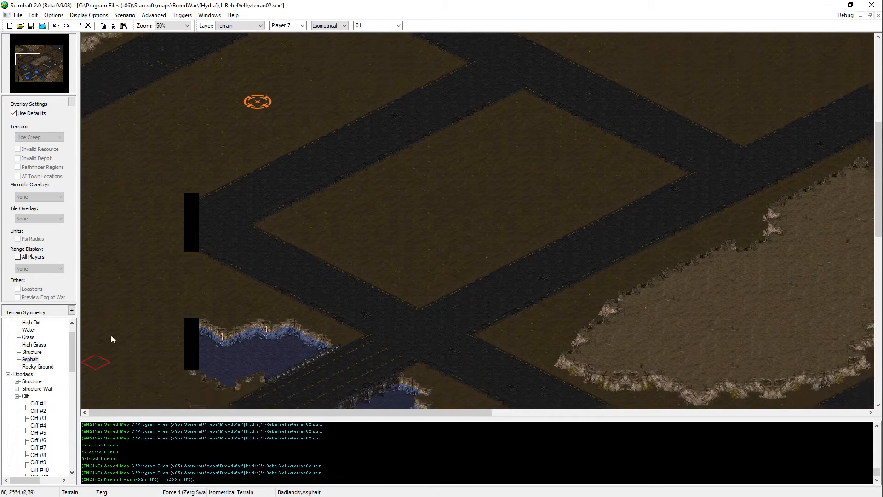
left_click_drag(180, 230, 247, 219)
scroll(213, 88, "down", 2)
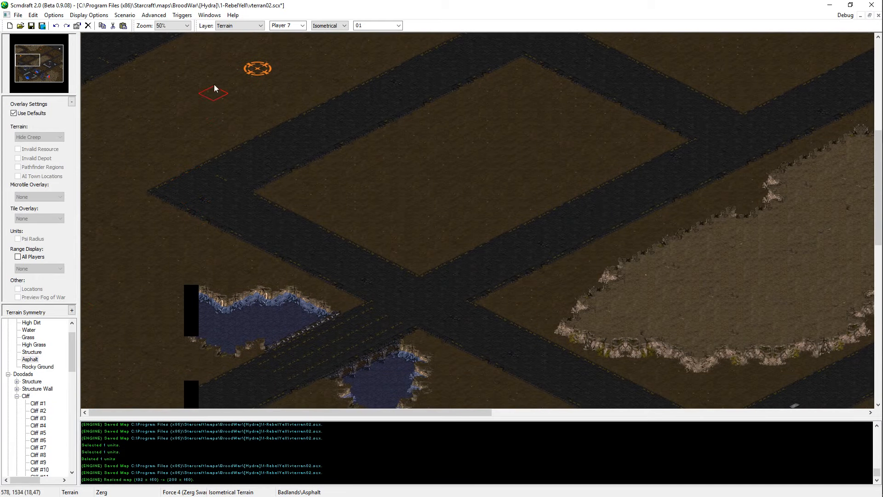
scroll(132, 345, "down", 3)
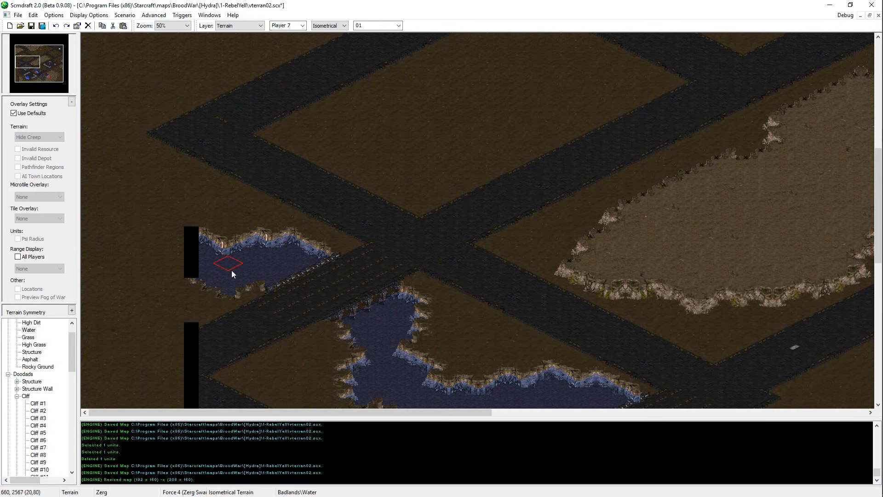
mouse_move(231, 269)
left_mouse_down()
mouse_move(150, 238)
mouse_move(88, 198)
mouse_move(103, 168)
mouse_move(88, 237)
left_mouse_up()
Step: Paint asphalt over the black gap south of the western pond, joining the two roads in a corner
scroll(96, 313, "down", 2)
scroll(98, 276, "down", 1)
scroll(152, 197, "down", 1)
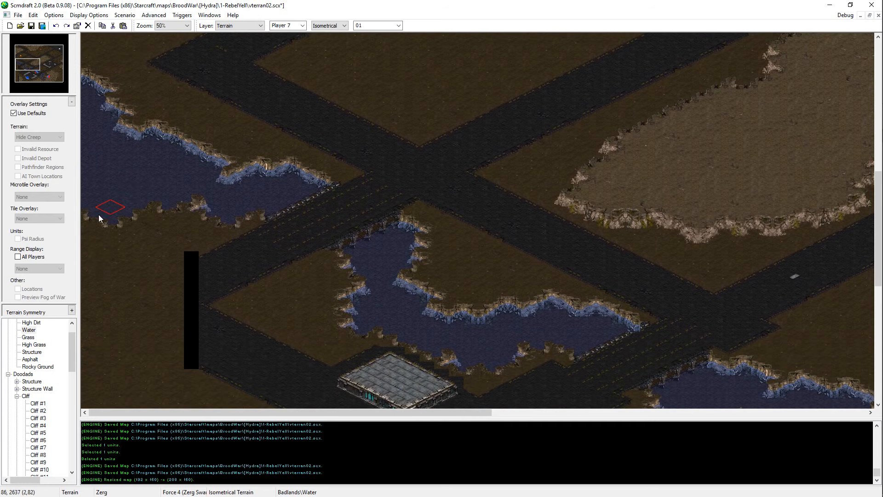
scroll(233, 191, "down", 2)
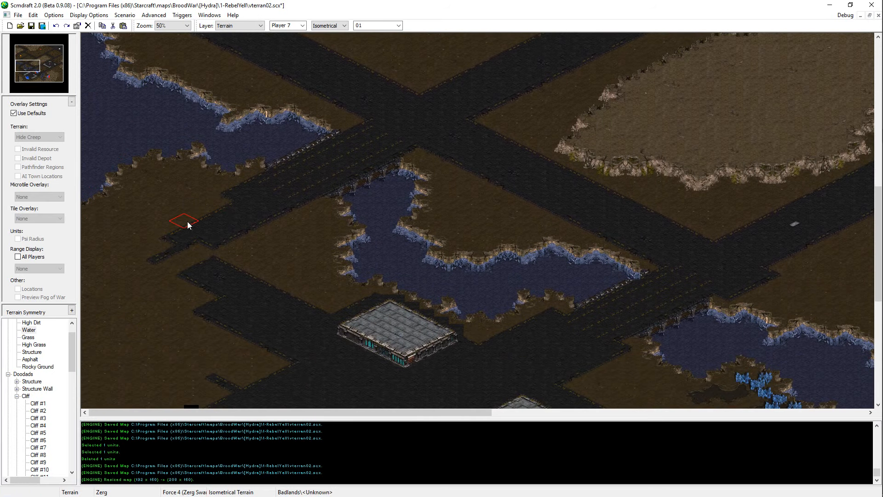
mouse_move(224, 277)
left_mouse_down()
mouse_move(193, 283)
mouse_move(192, 294)
left_mouse_up()
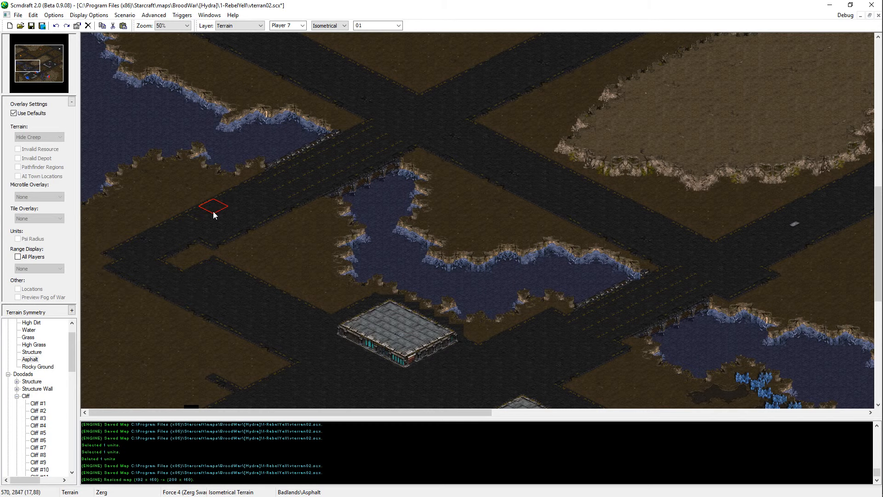
Step: Fill the black gap west of the main base's asphalt area with dirt
scroll(190, 251, "down", 7)
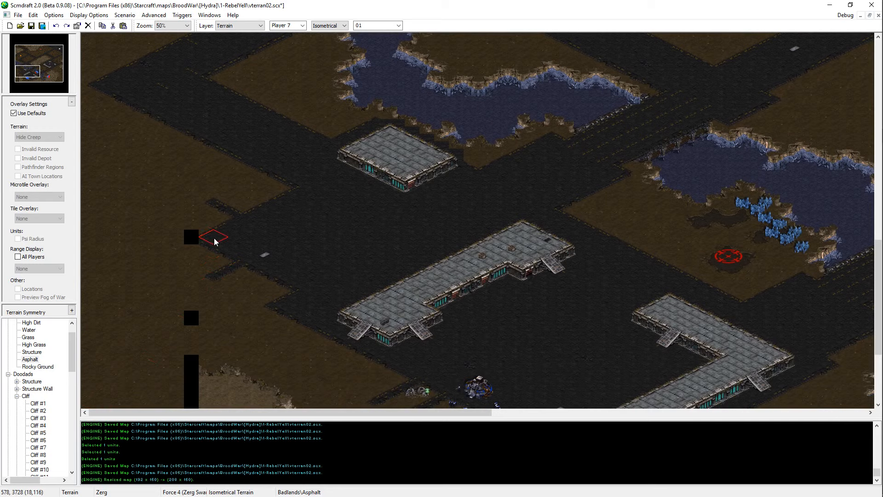
left_click(175, 238)
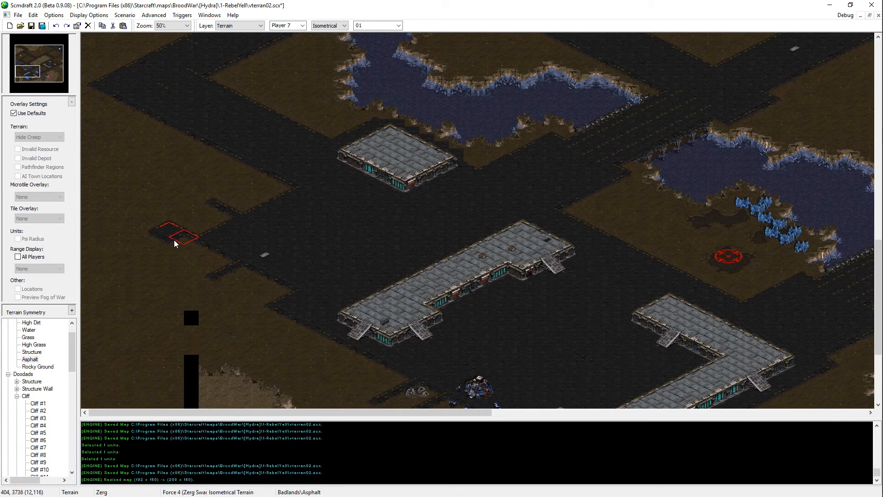
right_click(129, 242)
left_click(168, 236)
Step: Cover the black strip through the southwestern plateau with high dirt and the black square above it with dirt
scroll(170, 239, "down", 5)
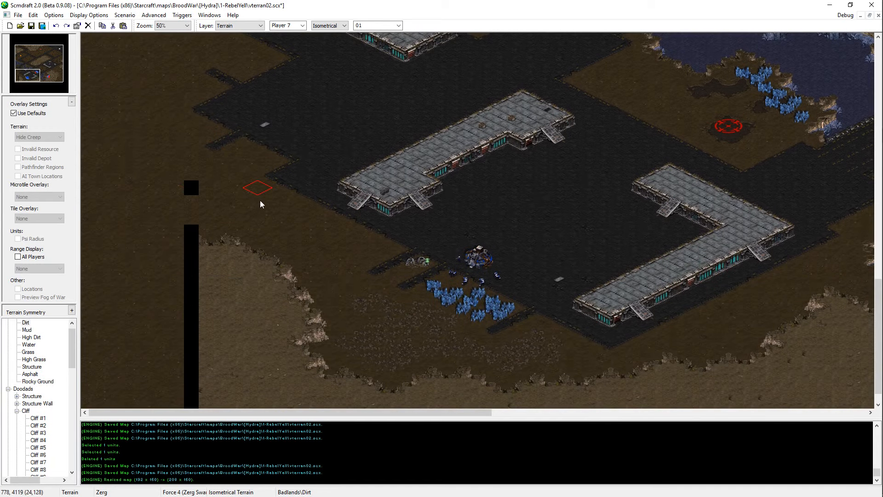
right_click(254, 332)
left_click_drag(213, 246, 184, 263)
scroll(204, 241, "down", 1)
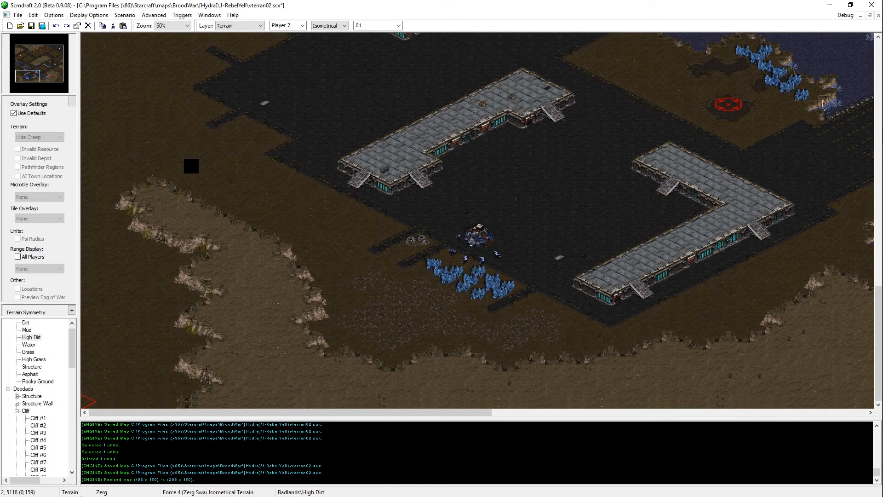
right_click(242, 184)
left_click(187, 168)
Step: Save the map and fill the southwestern corner with high dirt up to the western map edge
right_click(227, 206)
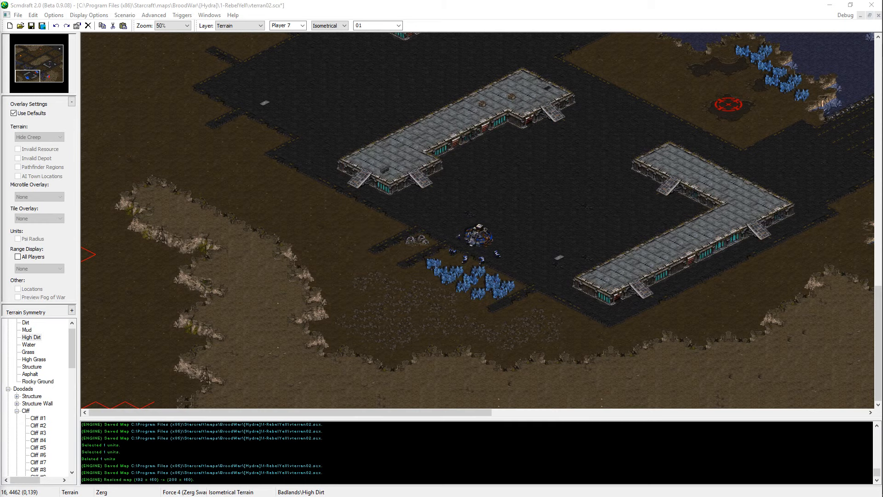
left_click(335, 7)
left_click_drag(185, 258, 153, 278)
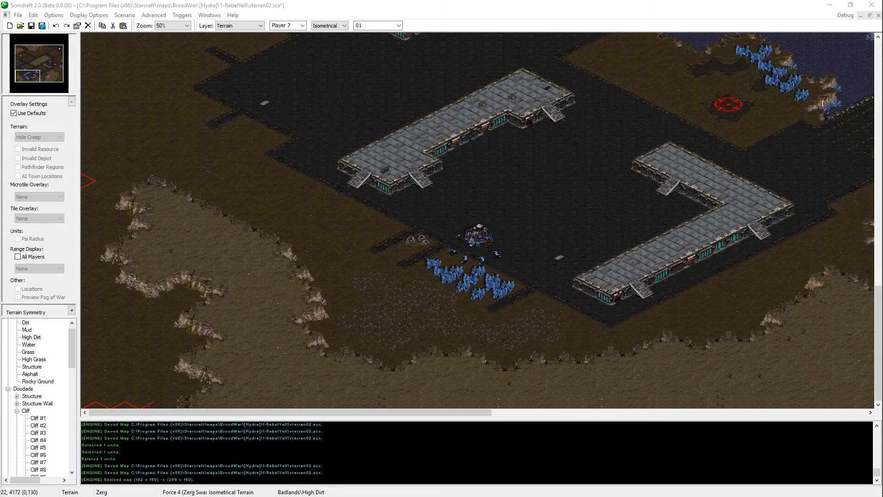
key("alt+Tab")
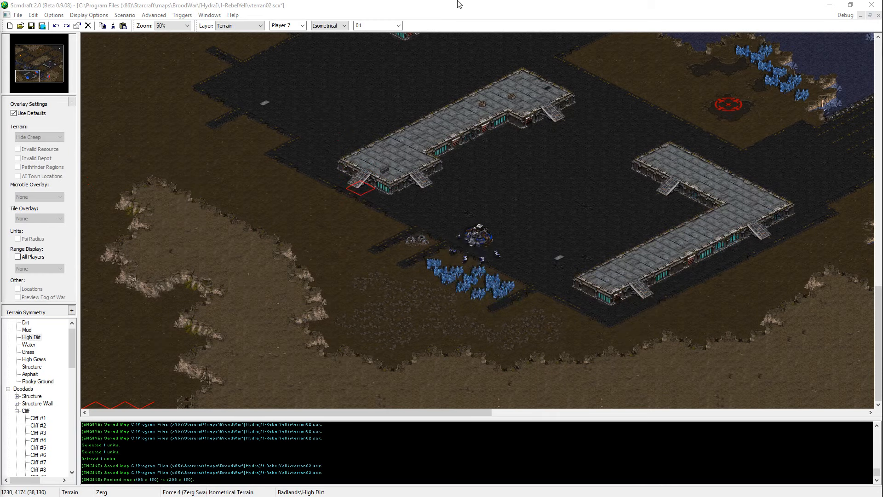
key("ctrl+s")
mouse_move(200, 254)
left_mouse_down()
mouse_move(144, 258)
mouse_move(92, 247)
mouse_move(187, 296)
mouse_move(191, 424)
mouse_move(84, 223)
mouse_move(339, 388)
left_mouse_up()
Step: Check the extended western side from the southwestern plateau up to the northern road and save the map
scroll(172, 167, "up", 3)
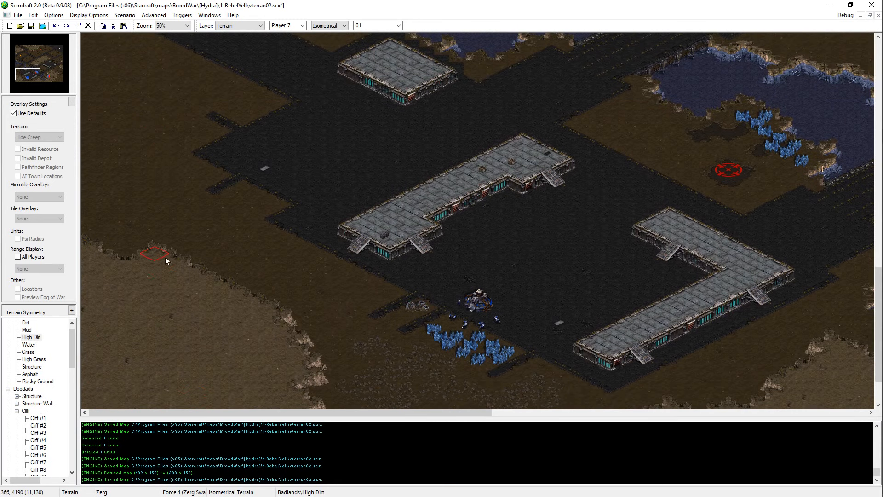
scroll(207, 161, "up", 12)
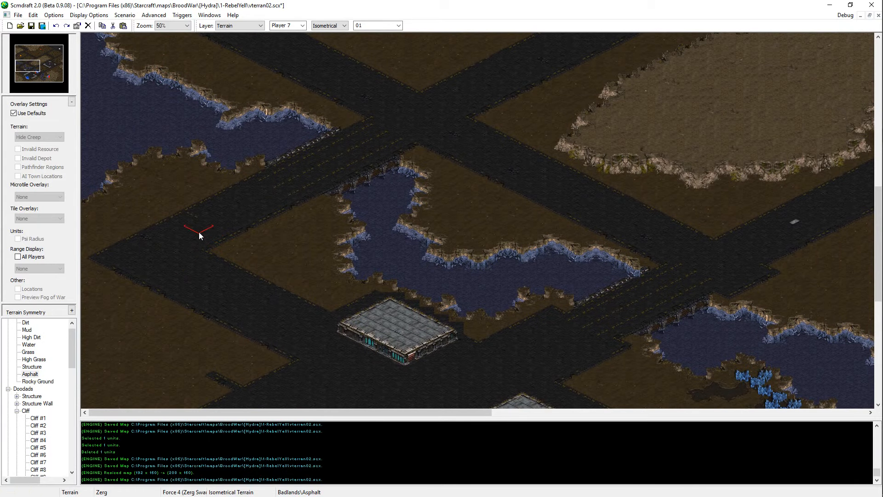
scroll(374, 300, "up", 9)
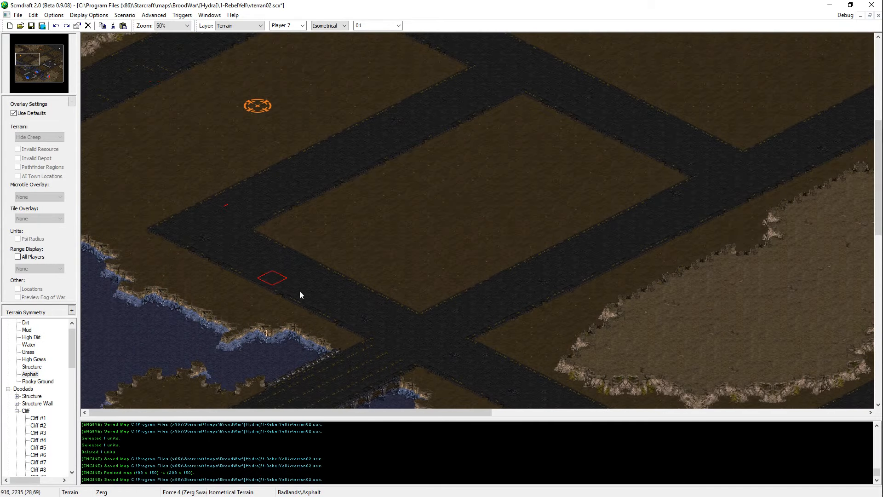
scroll(300, 290, "up", 5)
scroll(158, 221, "up", 2)
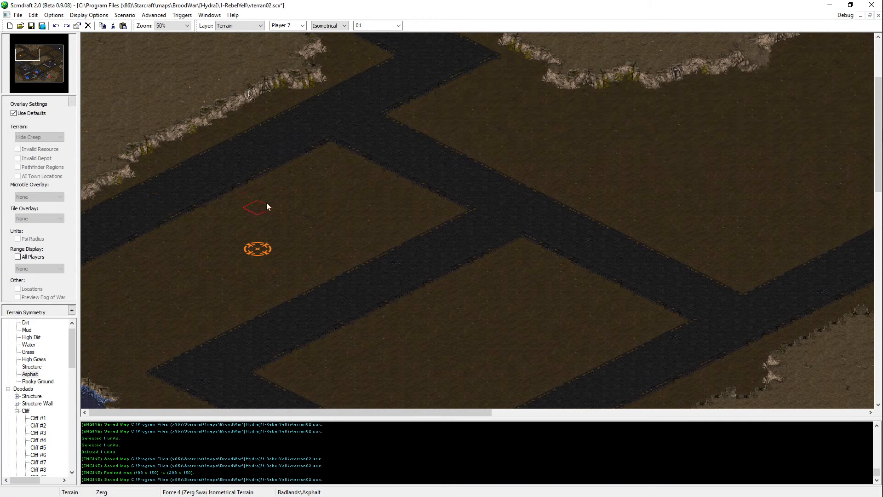
scroll(267, 207, "up", 4)
key("ctrl+s")
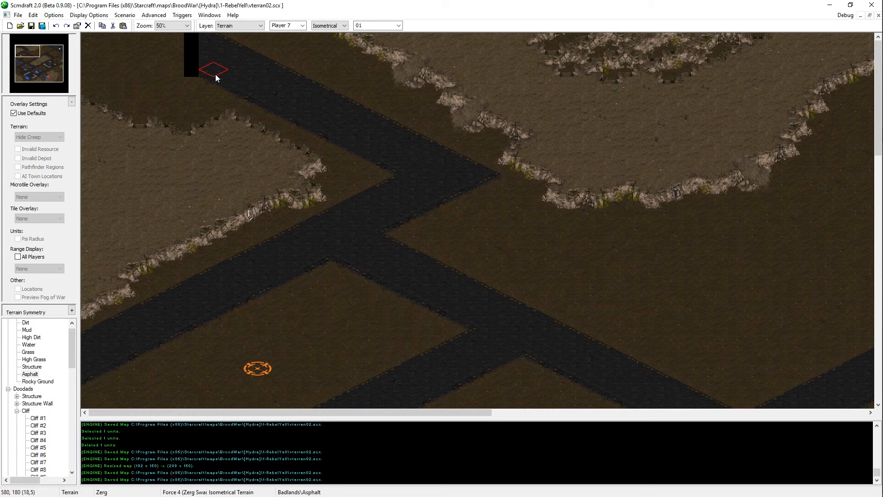
Step: Extend the northwestern asphalt road over the black strip toward the northern map edge and paint dirt in the corner beside it
left_click_drag(215, 74, 136, 25)
right_click(137, 84)
left_click(81, 35)
Step: Paint high dirt over the northwestern plateau below the road and save the map
right_click(122, 78)
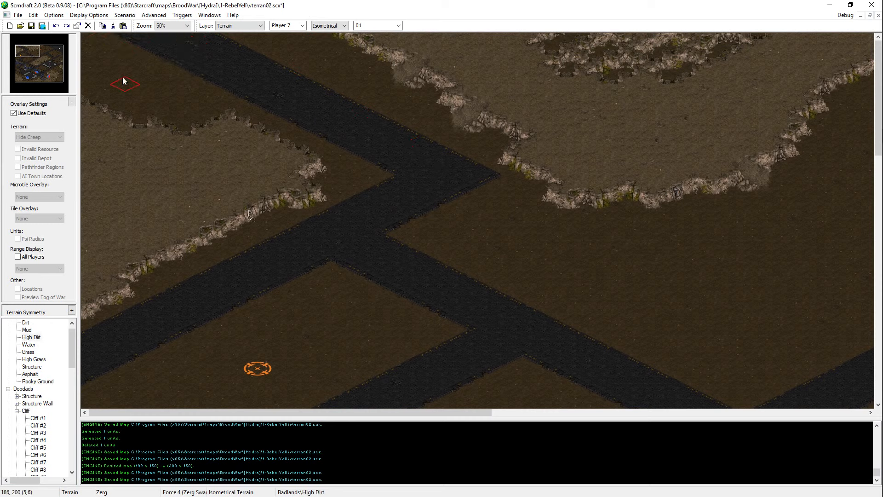
right_click(154, 43)
right_click(161, 158)
mouse_move(98, 81)
left_mouse_down()
mouse_move(101, 104)
mouse_move(74, 117)
mouse_move(172, 154)
mouse_move(163, 185)
left_mouse_up()
scroll(175, 239, "down", 3)
key("ctrl+s")
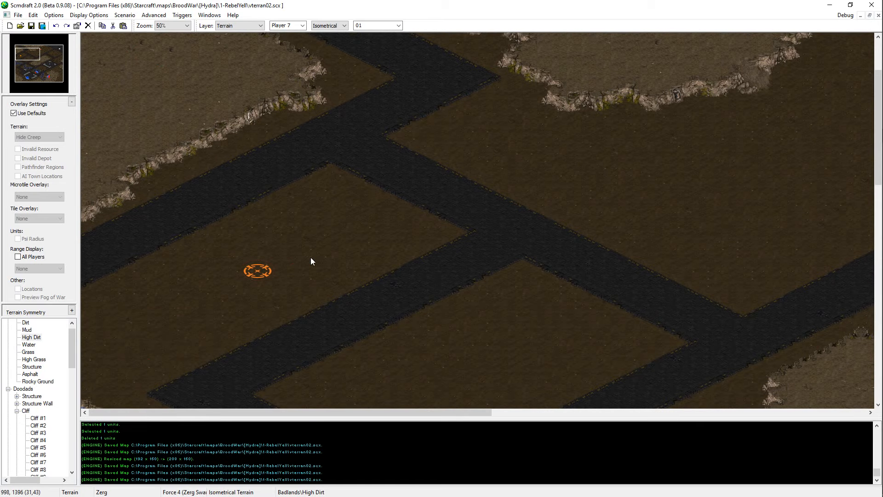
Step: Move the start location farther southwest within the dirt area between the western asphalt roads and save the map
key("u")
left_click_drag(263, 273, 183, 284)
scroll(184, 276, "down", 4)
scroll(189, 210, "up", 1, "ctrl")
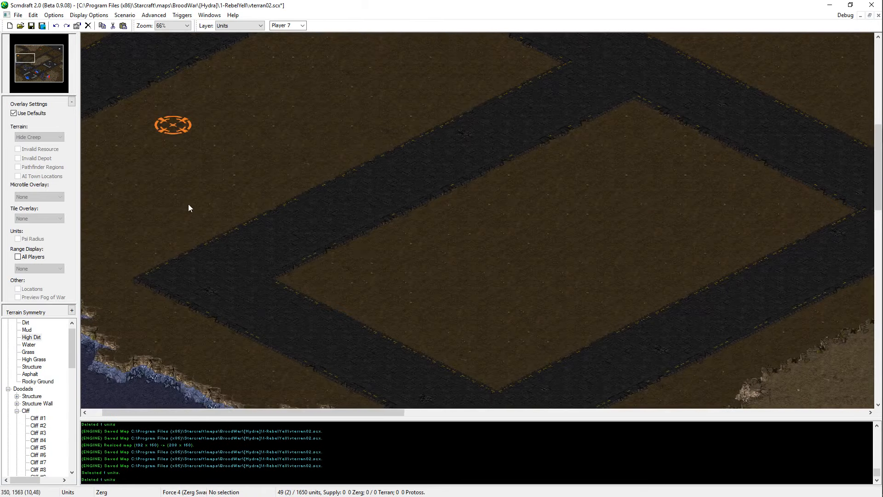
middle_click_drag(189, 203, 225, 281)
left_click_drag(213, 211, 223, 231)
key("ctrl+s")
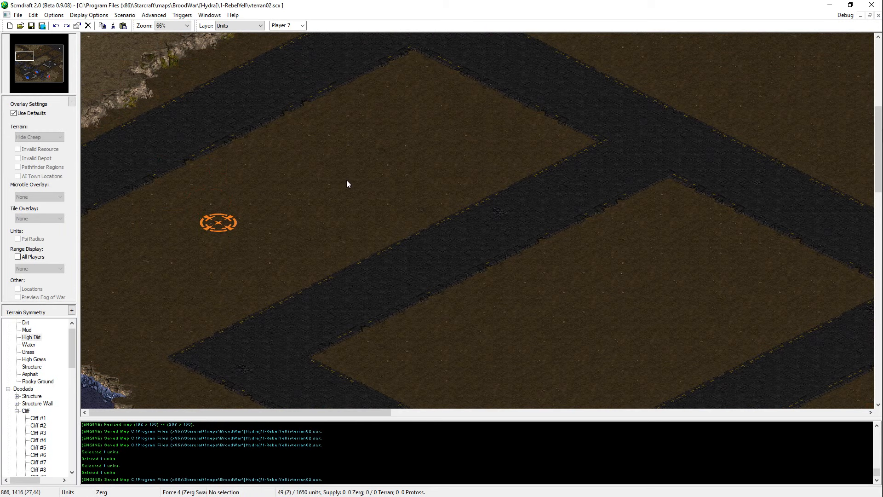
Step: Paint dirt along the southern cliff of the western plateau to reshape its edge and save the map
scroll(200, 120, "up", 8)
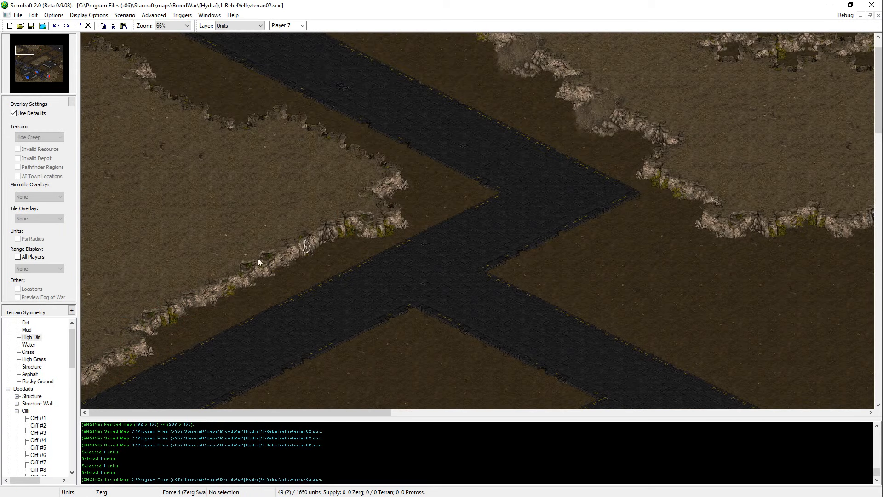
key("t")
left_click(256, 277)
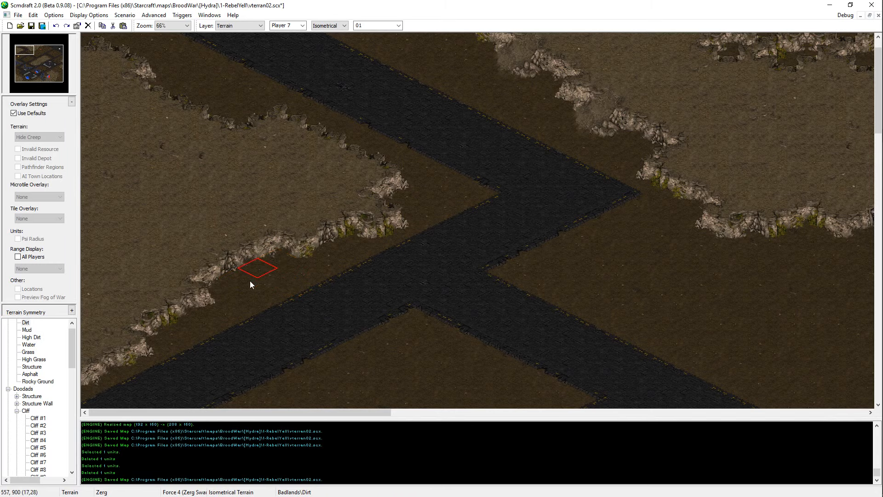
left_click(231, 288)
key("ctrl+s")
Step: Copy a cliff doodad from the northern plateau, paste it onto the western plateau's southern cliff, and save the map
key("d")
middle_click_drag(833, 170, 772, 184)
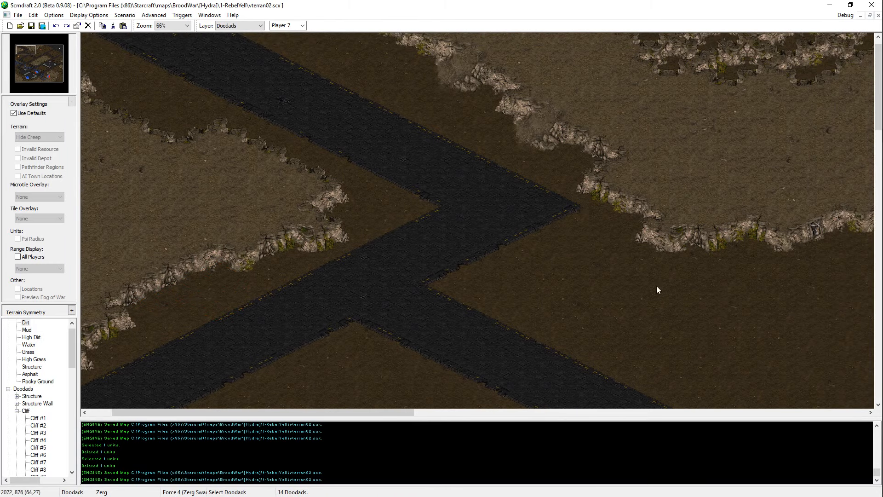
middle_click_drag(657, 287, 858, 198)
left_click(708, 224)
key("ctrl+c")
middle_click_drag(706, 223, 442, 278)
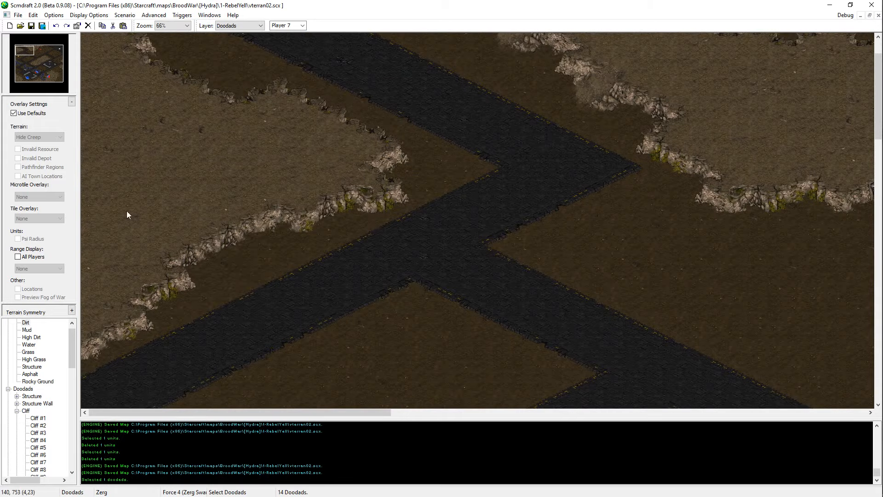
key("ctrl+v")
left_click(224, 242)
key("ctrl+s")
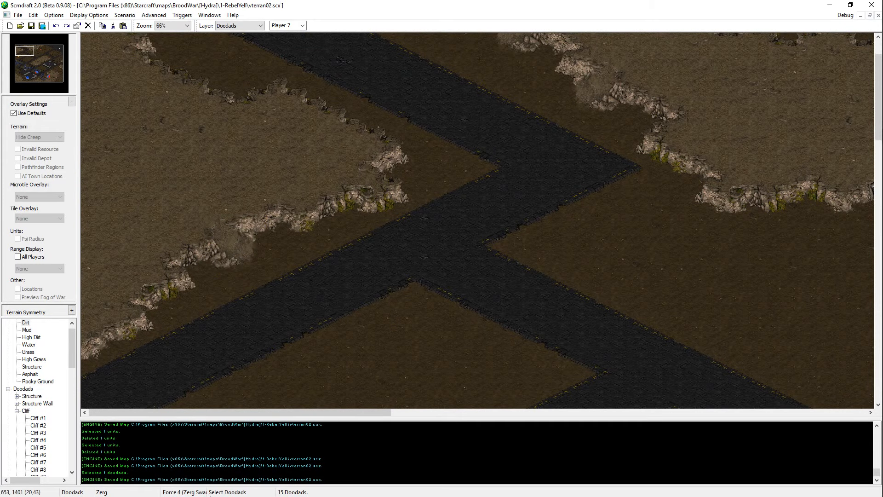
Step: Paste the cliff section again over the western plateau's southern cliff, aligned with the surrounding edge, and save the map
middle_click_drag(225, 242, 356, 287)
middle_click_drag(510, 313, 464, 258)
scroll(236, 236, "up", 3)
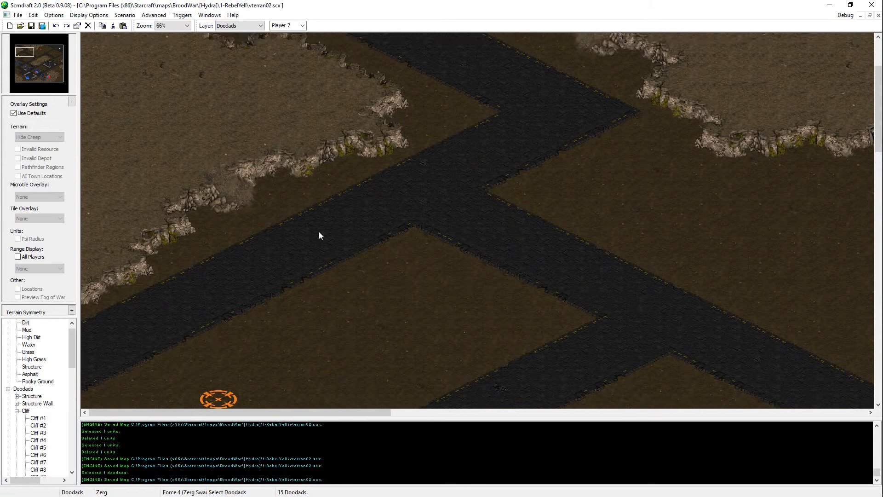
key("ctrl+v")
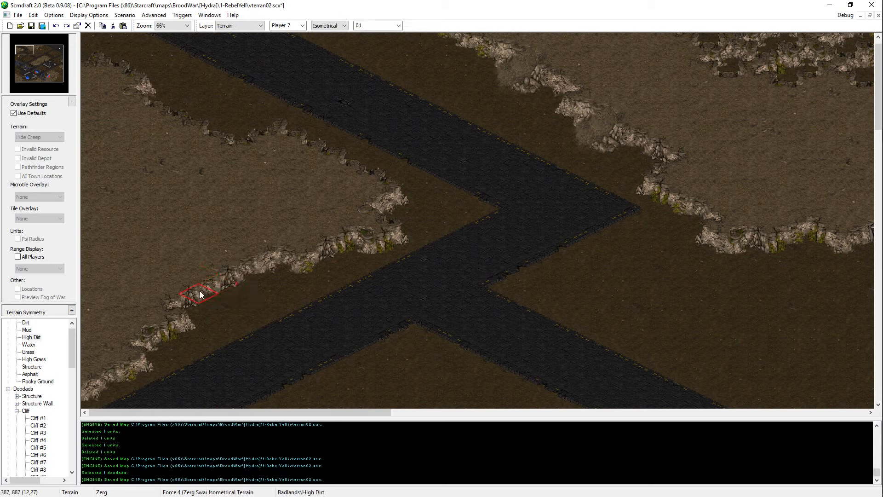
left_click(228, 306)
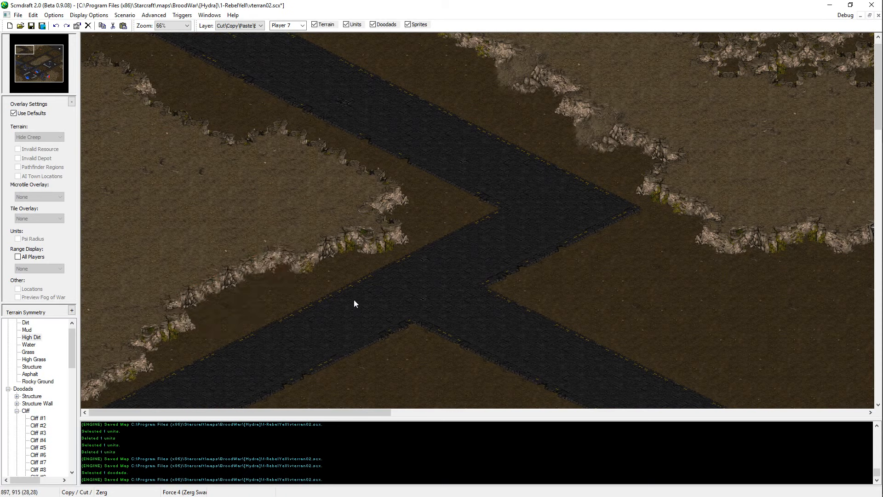
left_click(231, 281)
key("Escape")
key("ctrl+s")
scroll(273, 248, "up", 1)
scroll(303, 197, "down", 5)
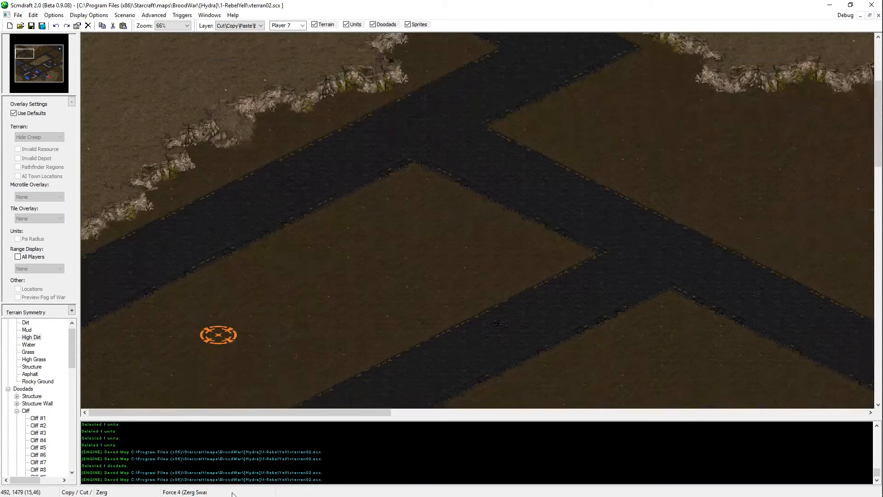
Step: Select the start location in the dirt area south of the western road
key("u")
scroll(184, 50, "up", 5)
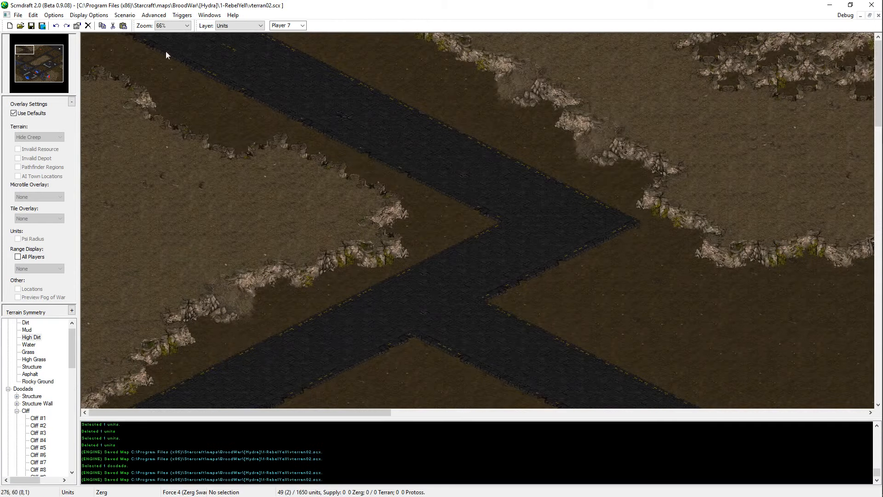
scroll(230, 453, "down", 9)
left_click_drag(290, 226, 81, 349)
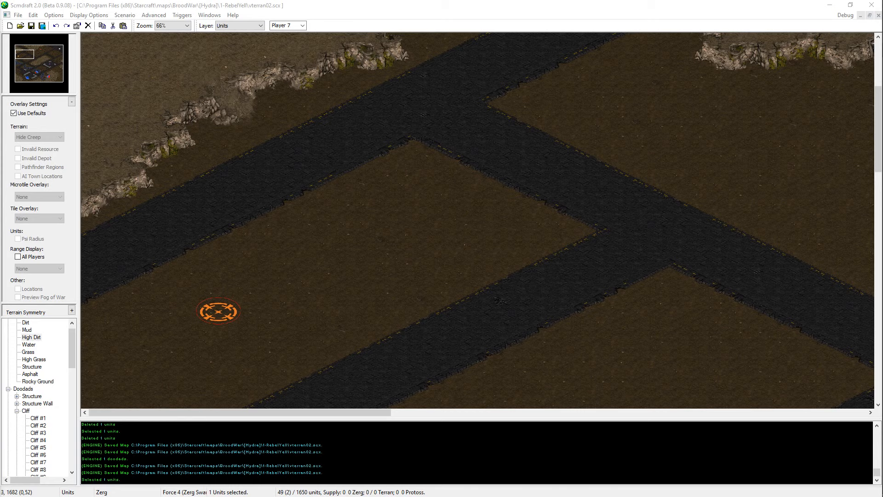
Step: Switch to the browser and examine the Terran Marine sprite sheet, including the walking, death, standing and shooting frames
key("alt+Tab")
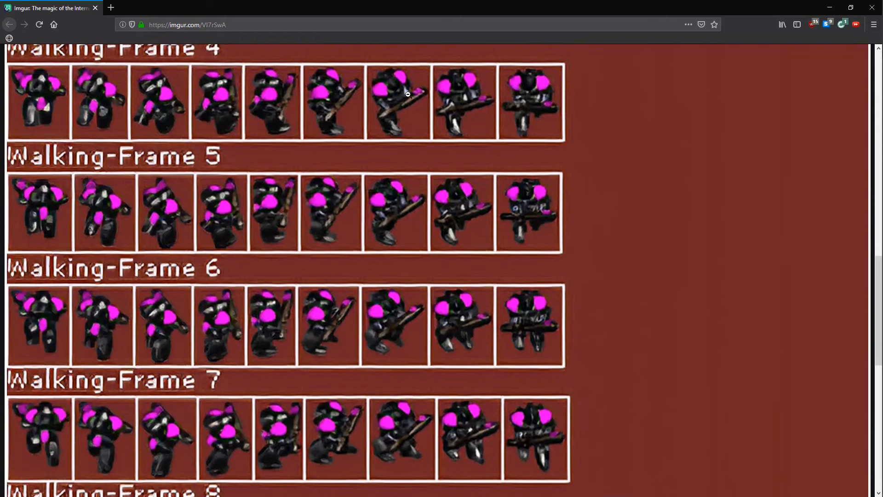
scroll(375, 253, "down", 2)
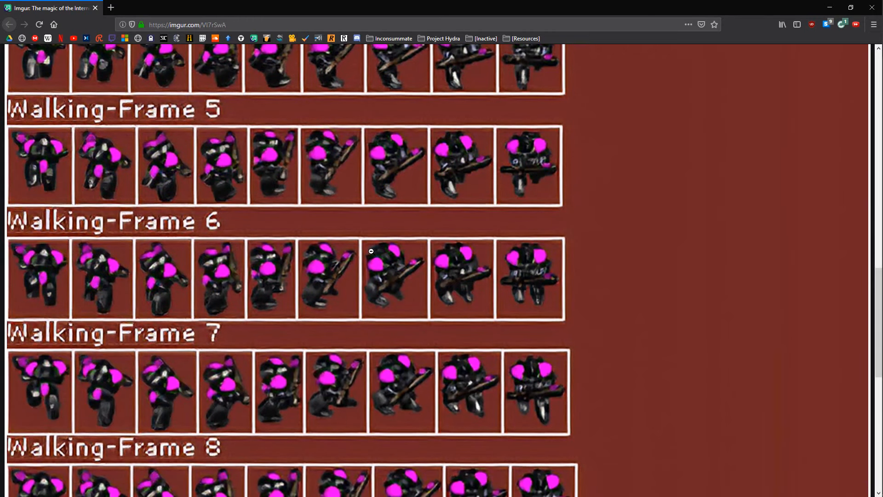
scroll(371, 250, "down", 4)
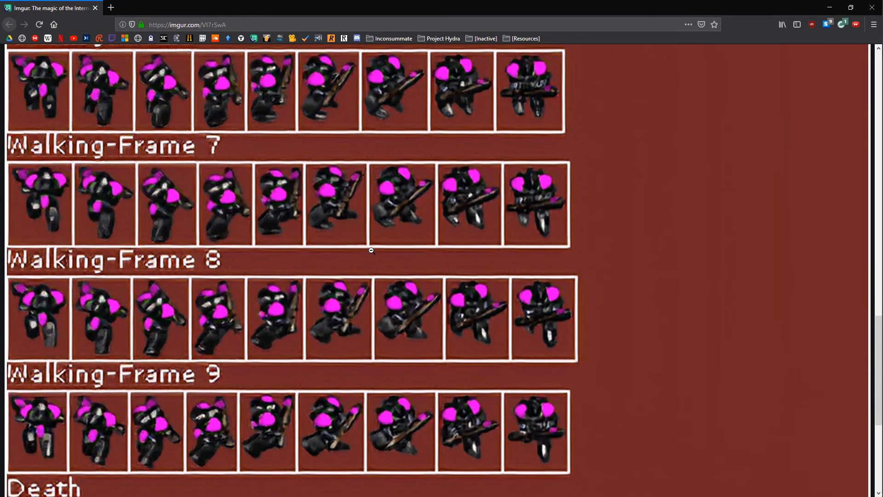
scroll(371, 250, "down", 4)
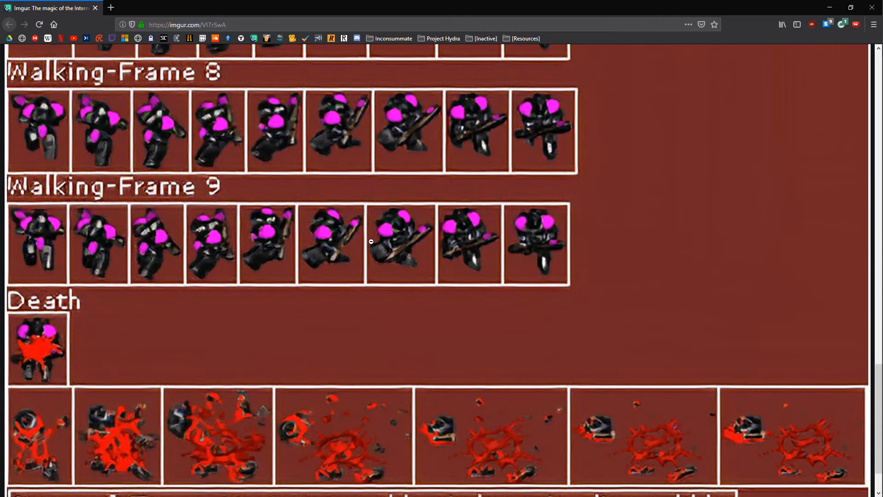
scroll(371, 241, "down", 2)
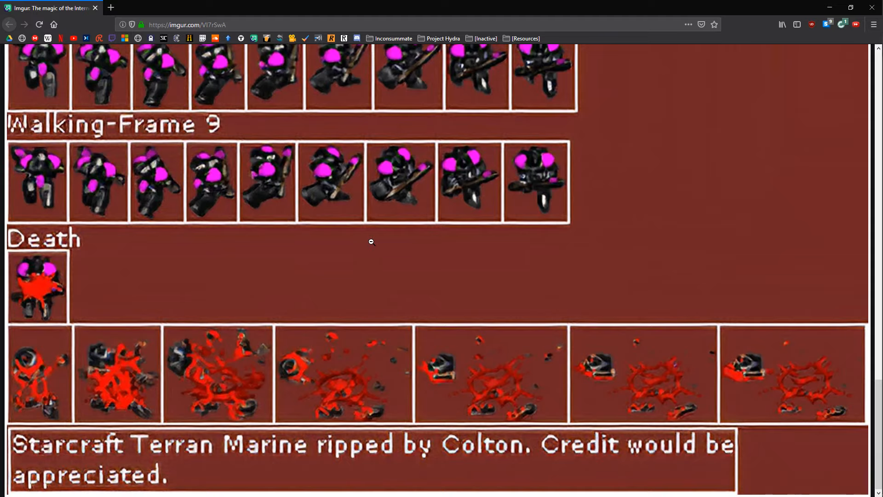
scroll(371, 241, "up", 15)
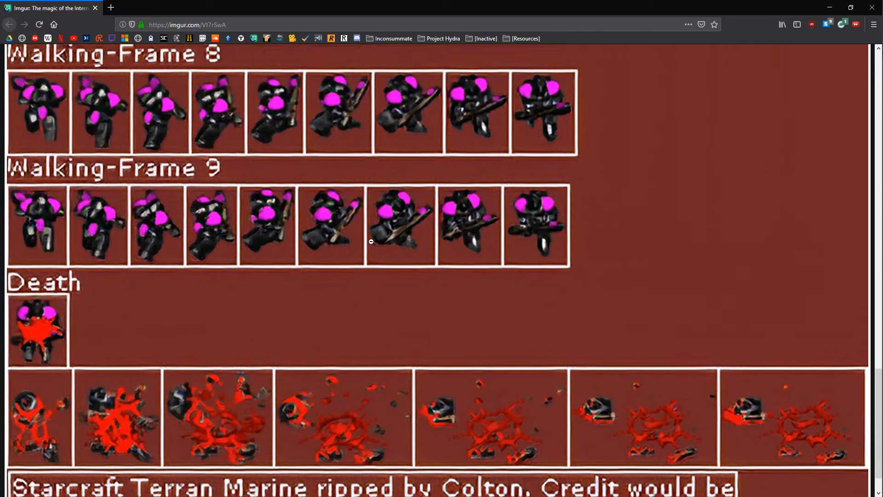
scroll(371, 241, "up", 7)
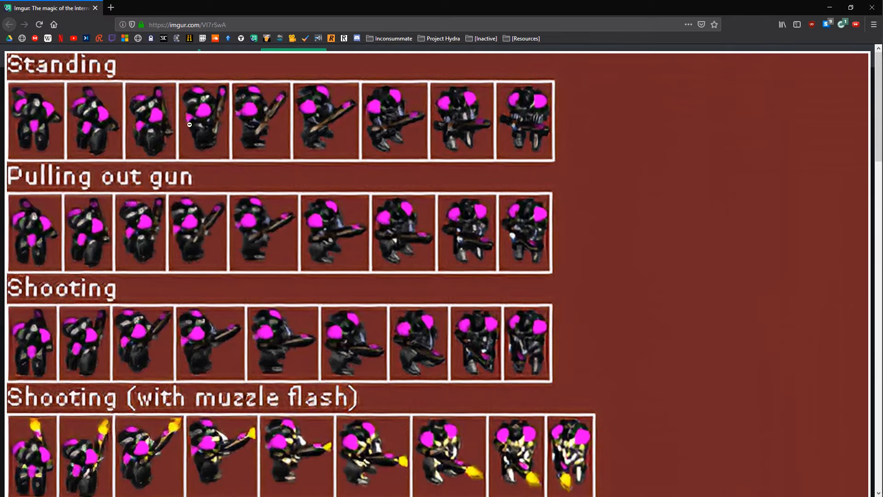
left_click(178, 195)
scroll(180, 197, "down", 5)
scroll(179, 201, "up", 3)
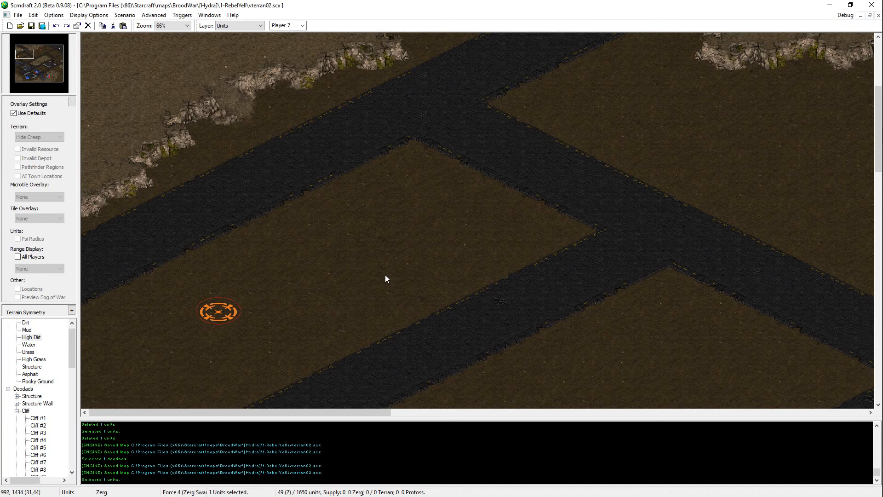
Step: Switch back to Scmdraft 2.0, deselect the start location and save the map
scroll(379, 270, "up", 2)
scroll(396, 272, "up", 1)
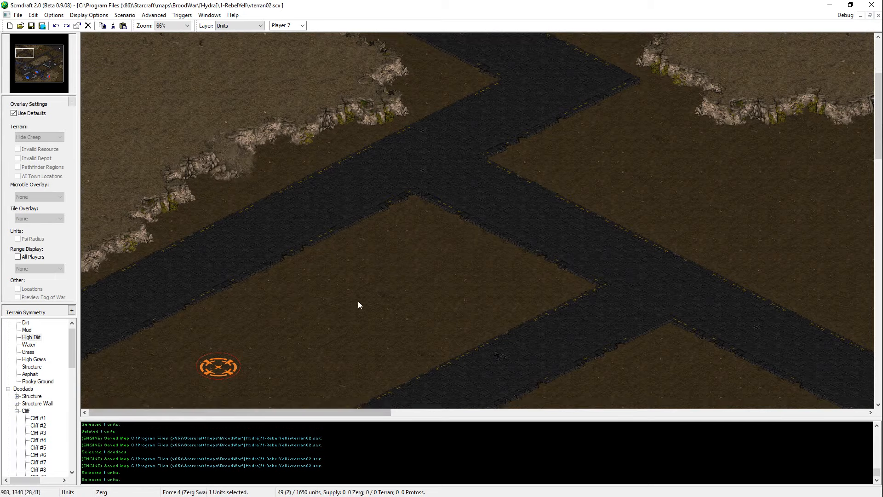
scroll(357, 304, "up", 2)
scroll(171, 46, "up", 2)
left_click(225, 197)
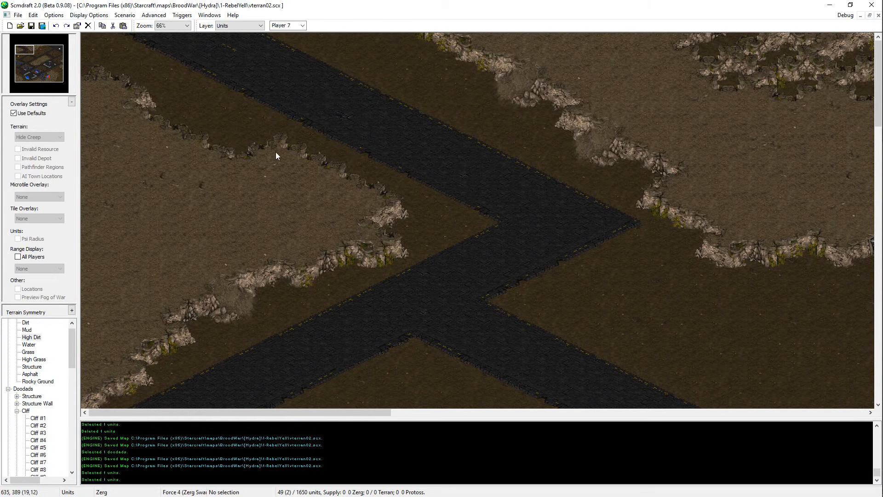
key("t")
key("ctrl+s")
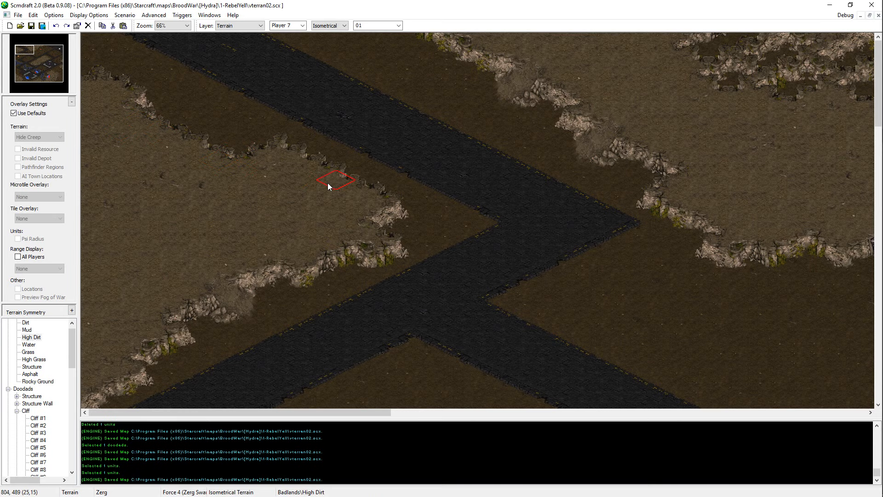
Step: Carve cliff-edged dirt hollows into the western plateau near the western map edge
key("Right")
key("Left")
key("Right")
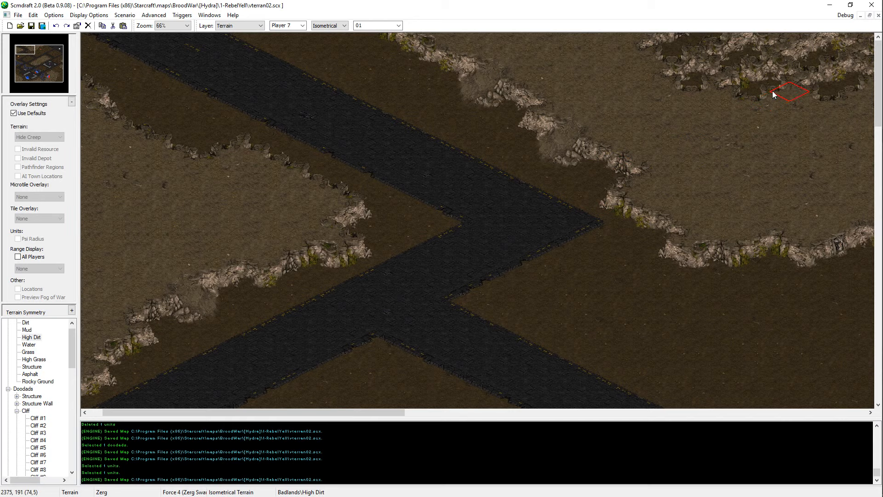
key("Left")
key("Down")
left_click(101, 223)
left_click(106, 214)
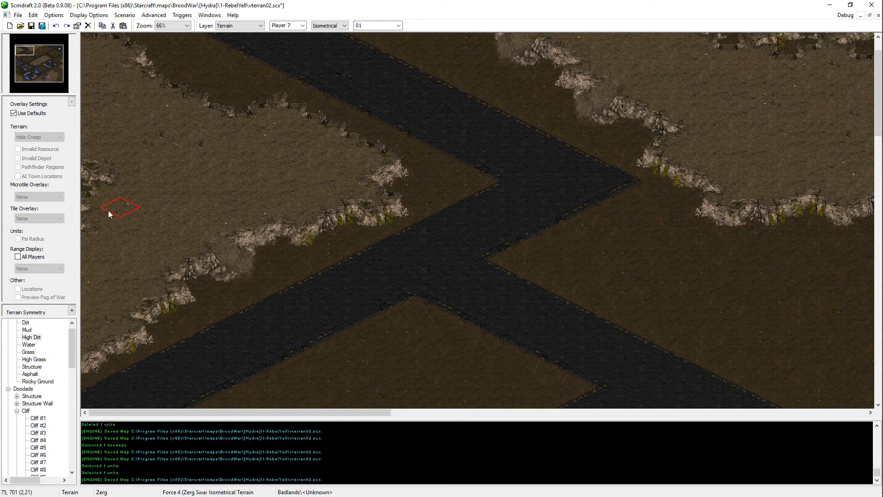
left_click(136, 212)
left_click(131, 198)
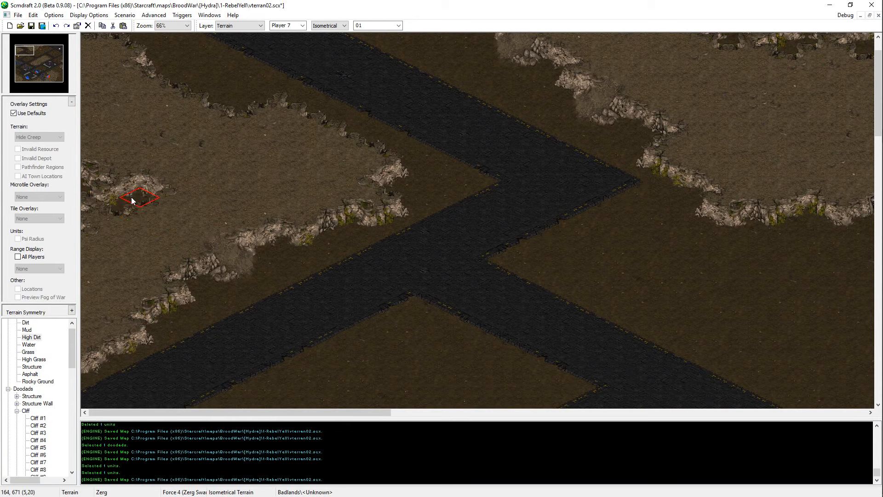
Step: Extend the plateau's dirt hollows to the south and north along the western map edge and save the map
left_click(106, 229)
left_click(136, 157)
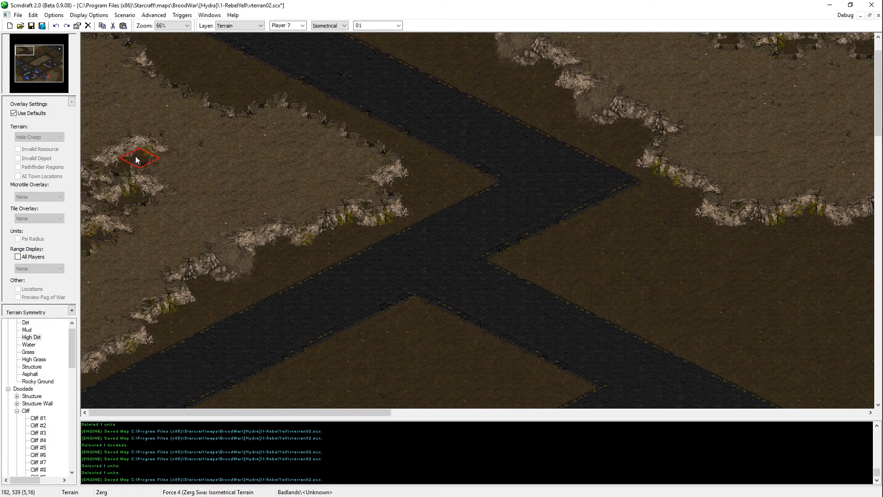
left_click(92, 139)
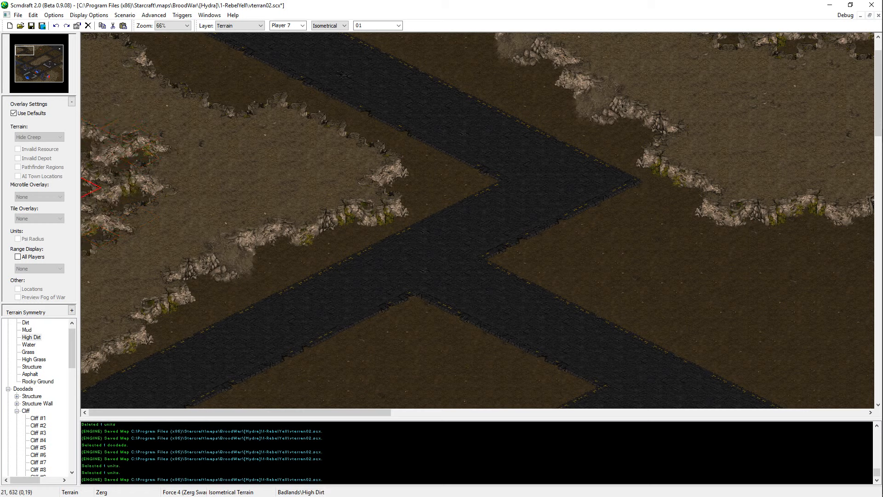
key("ctrl+s")
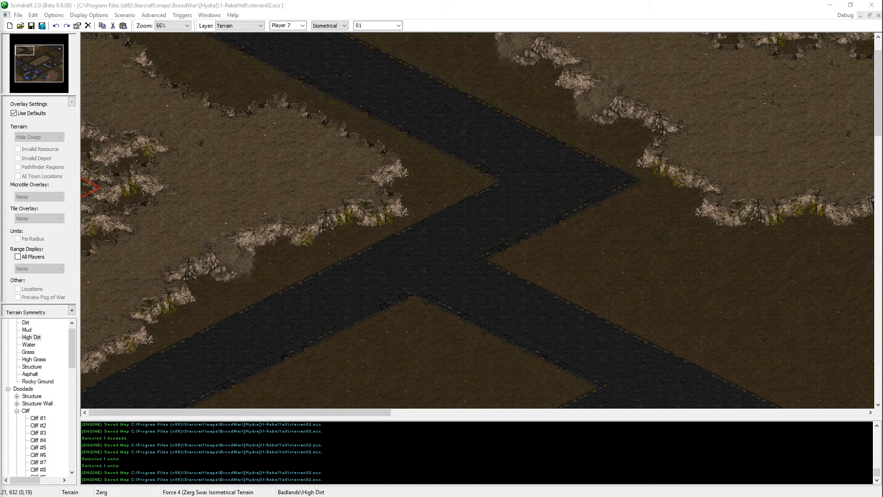
Step: Reshape the northern rim of the hollows on the western plateau and save the map
scroll(148, 142, "up", 1)
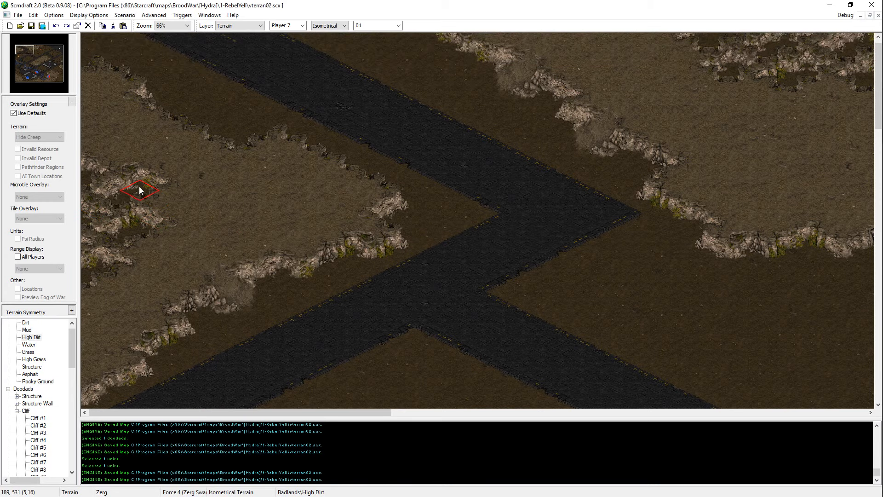
left_click(155, 185)
scroll(184, 202, "up", 1)
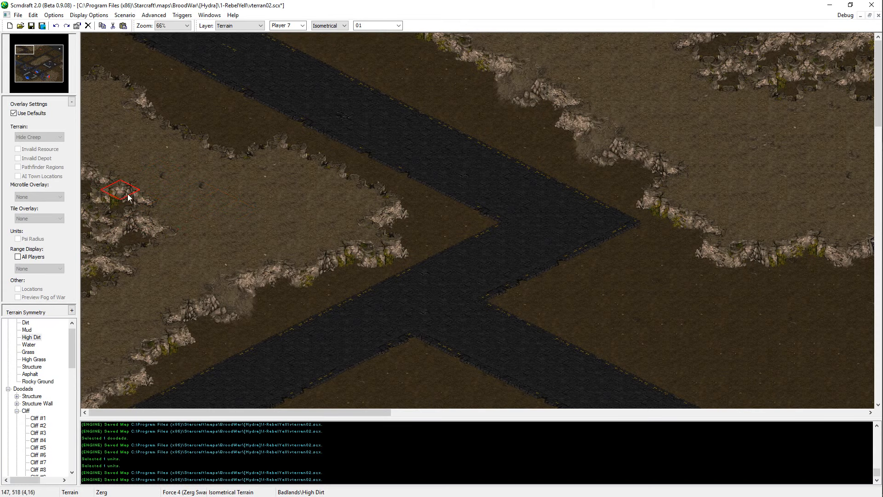
key("ctrl+s")
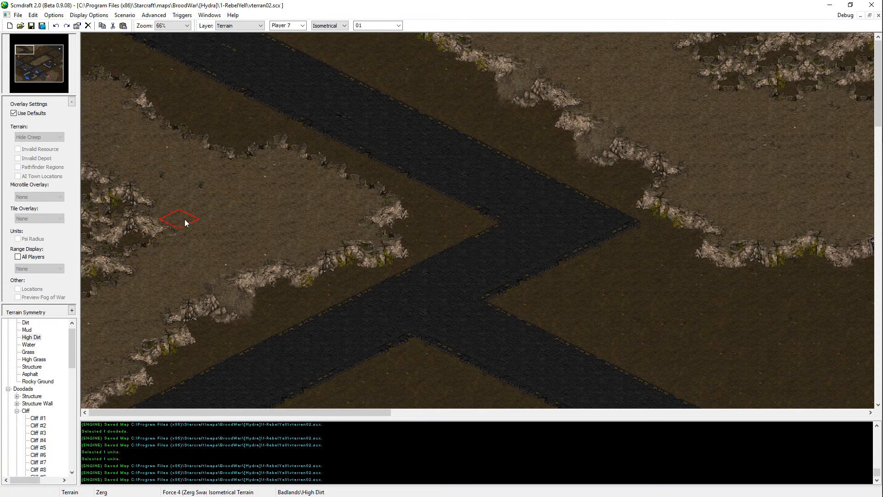
Step: Touch up the northern end of the western plateau's hollows, filling it back in with High Dirt, and save the map
left_click(109, 152)
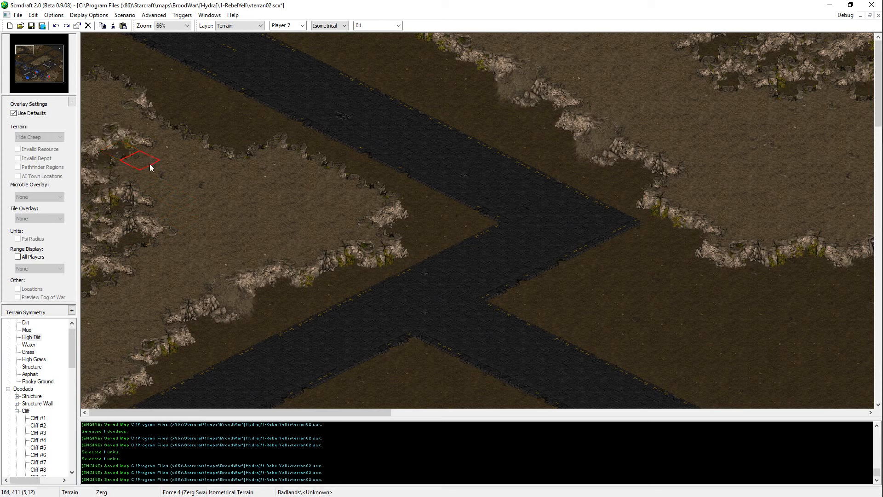
left_click(131, 137)
left_click(120, 144)
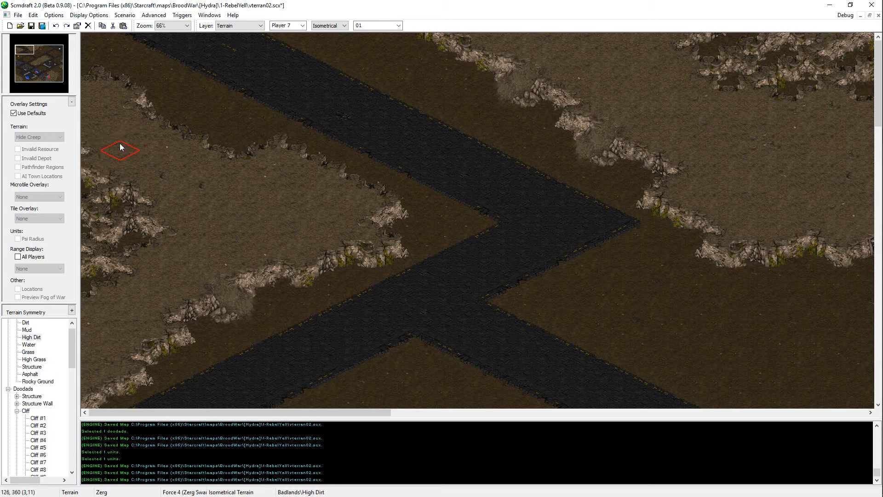
key("ctrl+s")
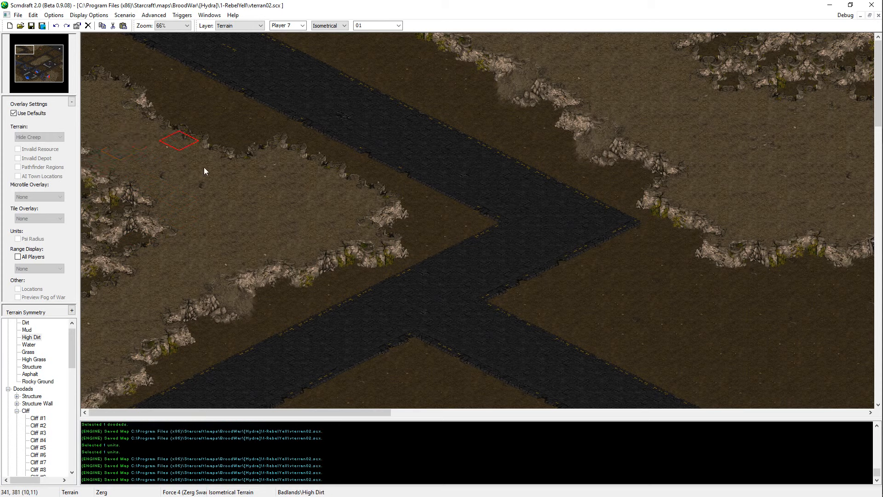
Step: Examine the roads and open dirt blocks around the orange start location south of the western plateau
scroll(175, 330, "down", 4)
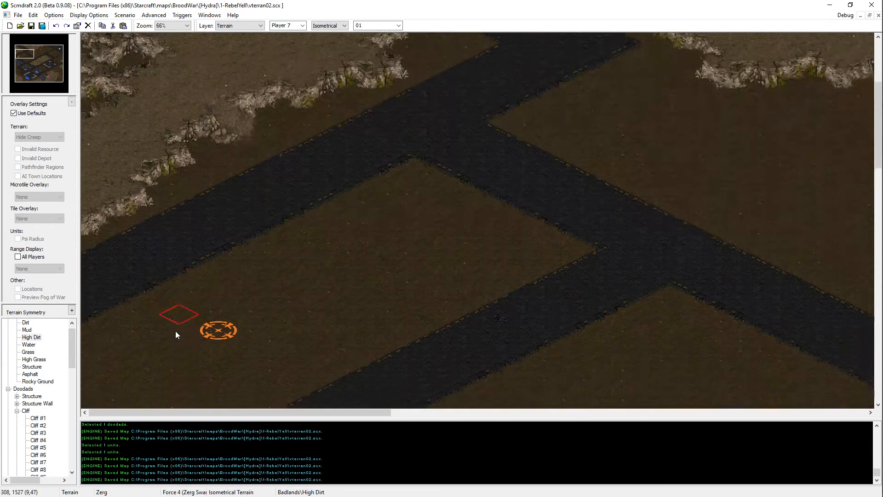
scroll(176, 330, "down", 4)
scroll(161, 217, "up", 1)
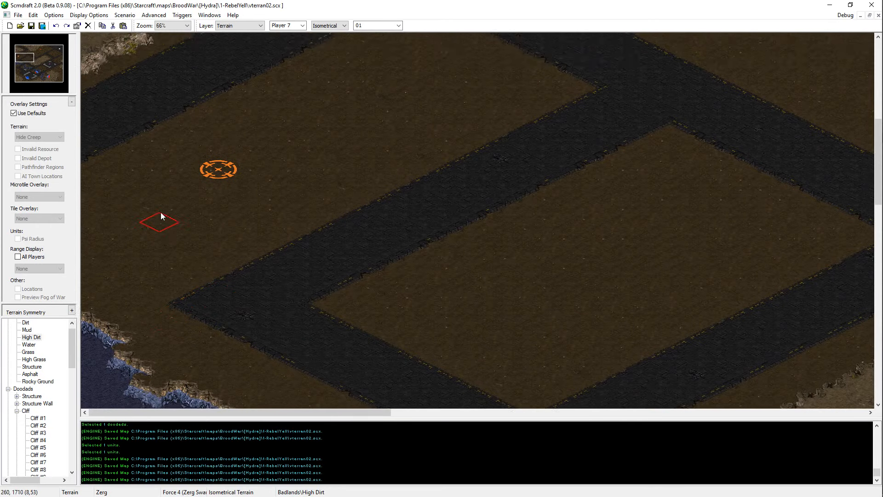
scroll(160, 216, "up", 1)
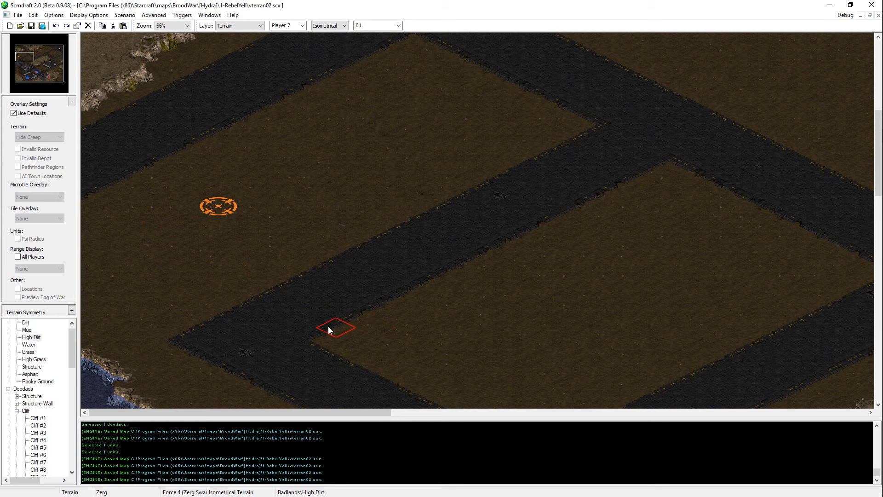
scroll(247, 249, "up", 3)
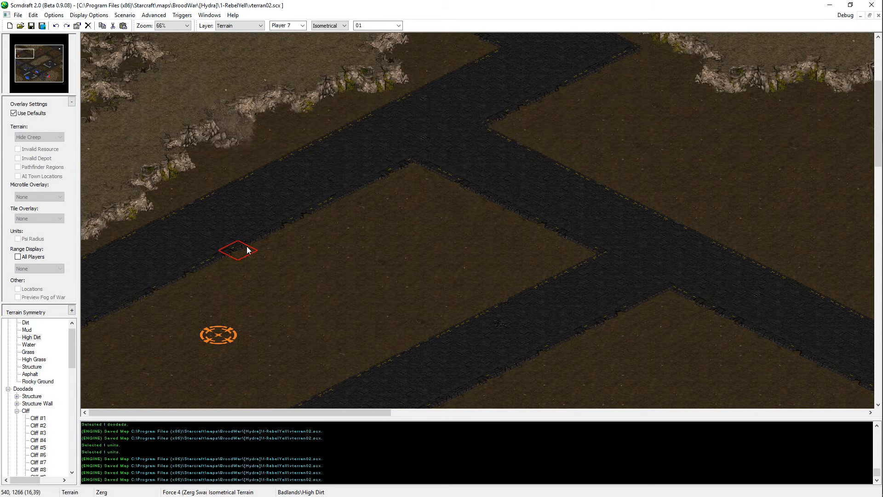
scroll(111, 193, "up", 1)
scroll(221, 345, "down", 3)
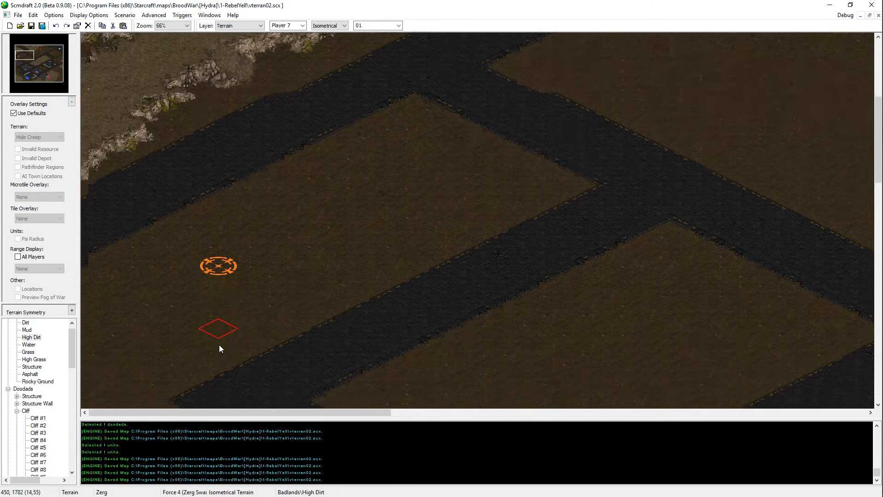
scroll(219, 344, "up", 2)
scroll(179, 363, "down", 4)
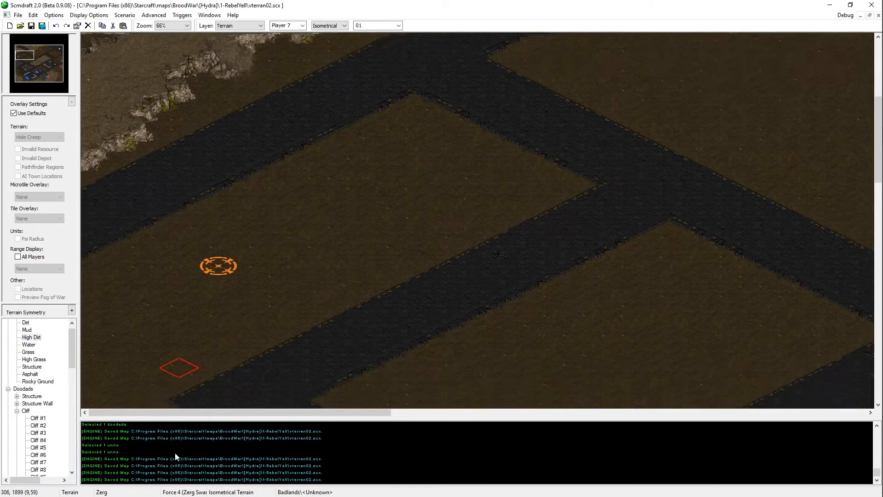
scroll(95, 385, "down", 1)
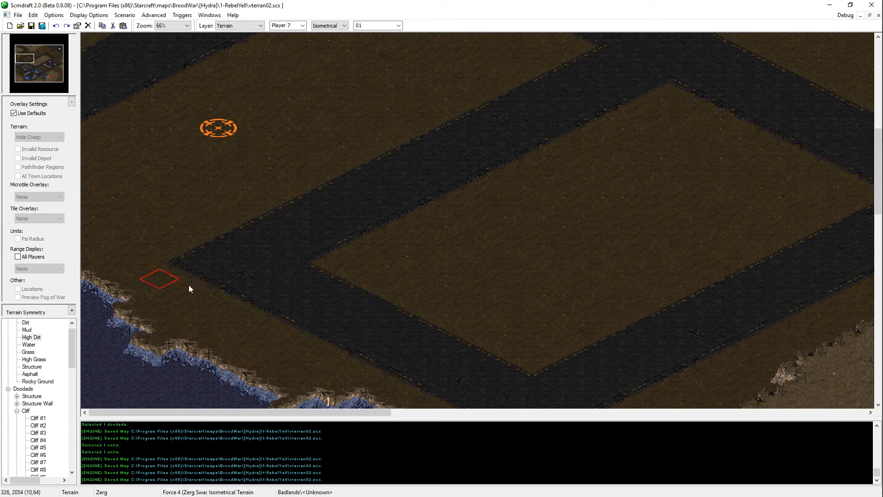
scroll(184, 258, "up", 2)
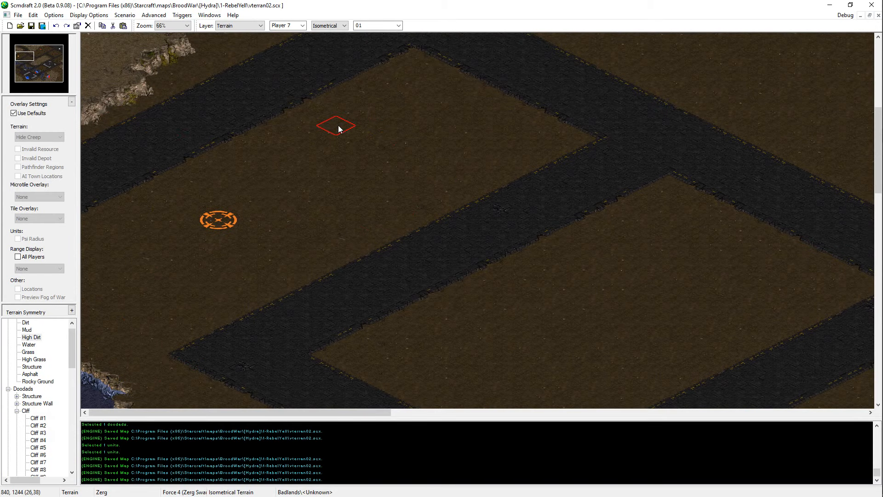
Step: Raise a cliff-edged High Dirt plateau in the road-enclosed dirt block northeast of the orange start location
left_click(375, 154)
left_click_drag(375, 153, 396, 163)
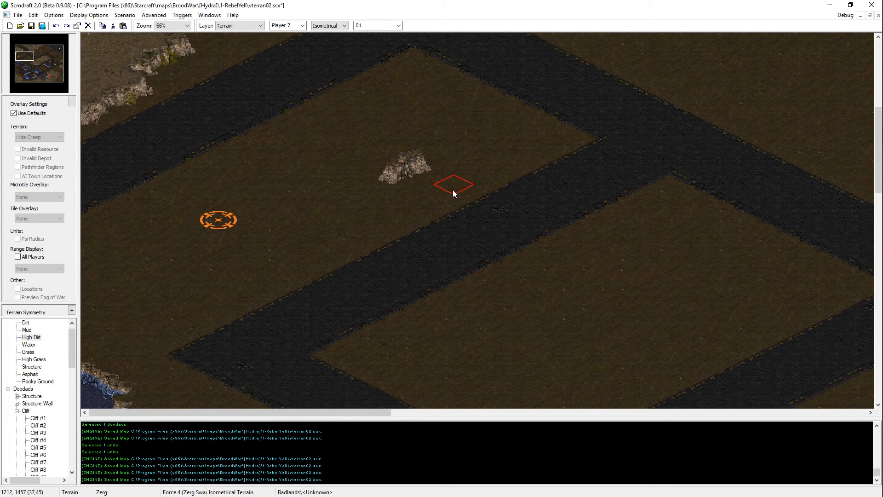
mouse_move(453, 191)
left_mouse_down()
mouse_move(430, 179)
mouse_move(499, 144)
mouse_move(428, 113)
mouse_move(454, 158)
mouse_move(416, 144)
mouse_move(389, 192)
mouse_move(355, 180)
mouse_move(373, 147)
mouse_move(354, 117)
mouse_move(372, 107)
mouse_move(434, 145)
mouse_move(431, 113)
mouse_move(415, 105)
mouse_move(419, 115)
left_mouse_up()
key("ctrl+z")
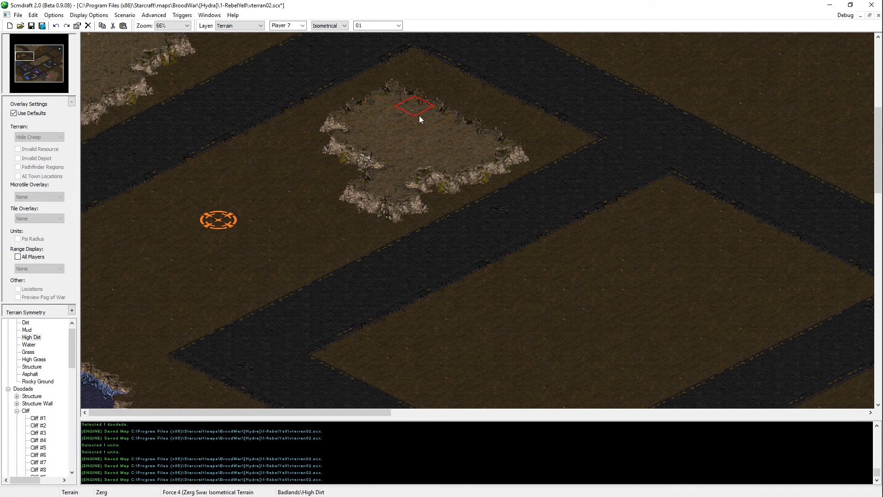
key("Right")
key("Up")
left_click_drag(383, 159, 418, 186)
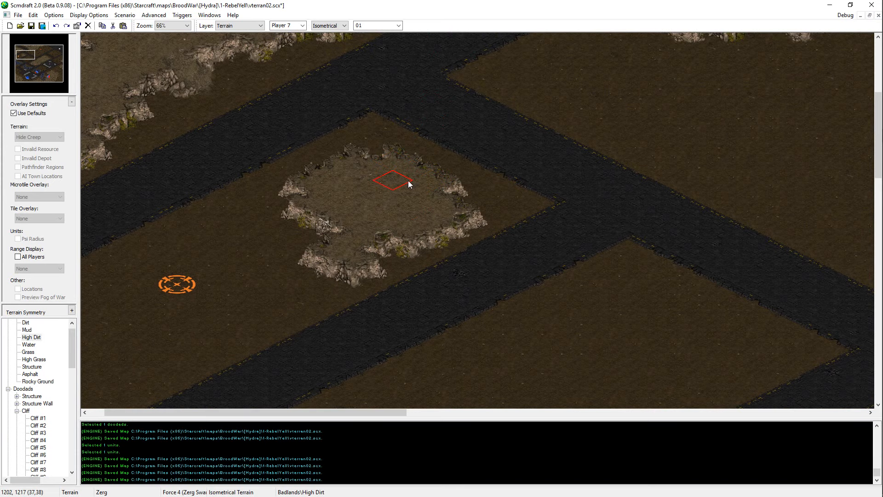
Step: Fill out the new plateau's southwestern edge with High Dirt and save the map
key("Left")
key("Up")
left_click(386, 283)
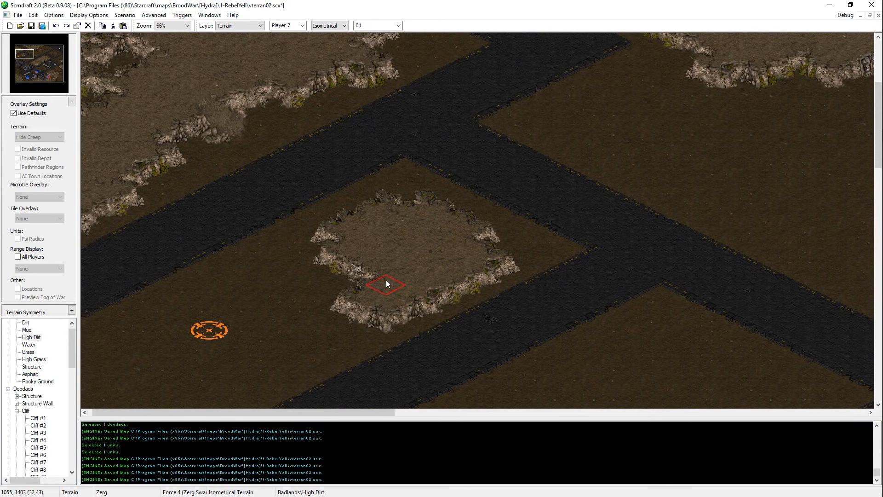
left_click(354, 287)
left_click(366, 317)
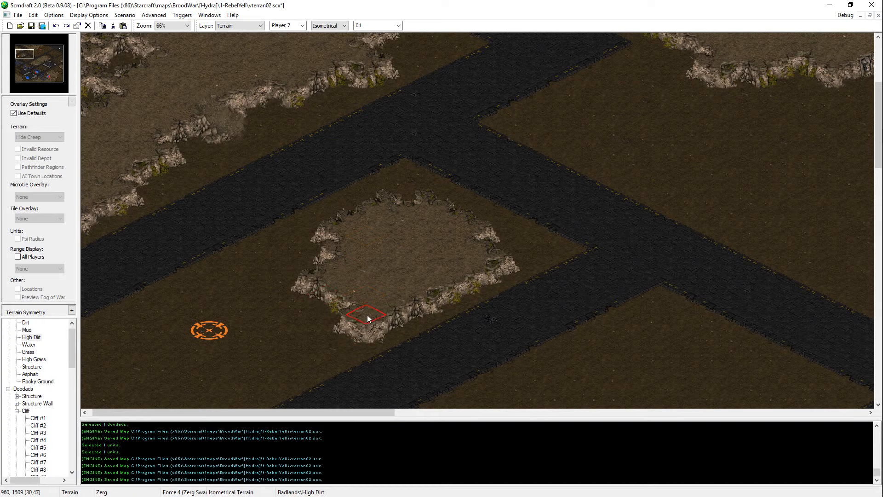
key("Left")
key("Down")
Step: Cut the orange start location from the open dirt southwest of the new plateau
key("Down")
key("ctrl+s")
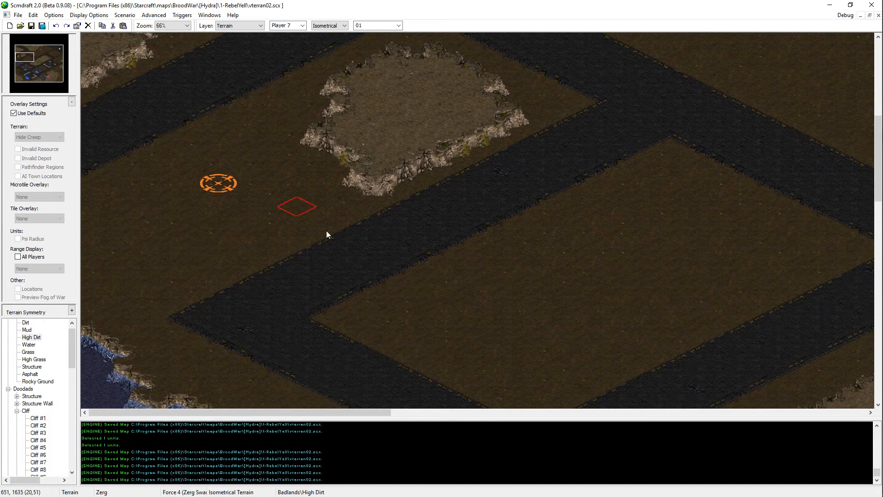
key("Up")
key("Down")
key("Down")
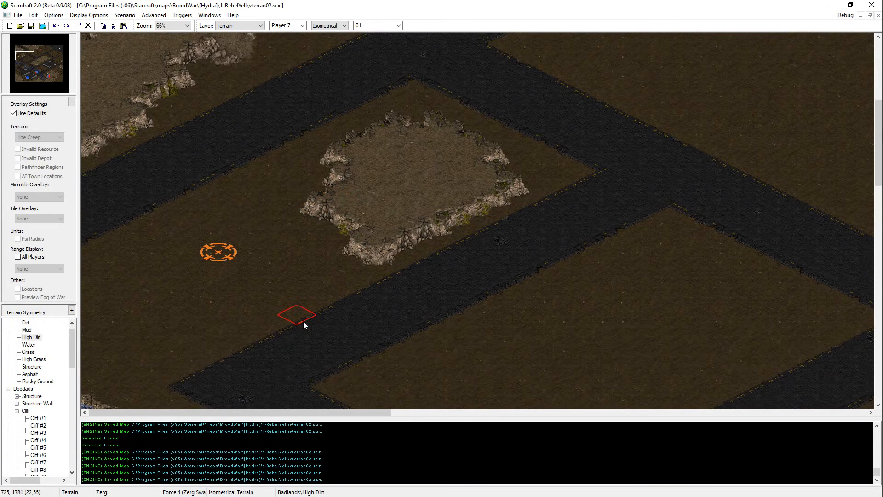
key("u")
left_click(219, 251)
key("Up")
key("Delete")
key("Return")
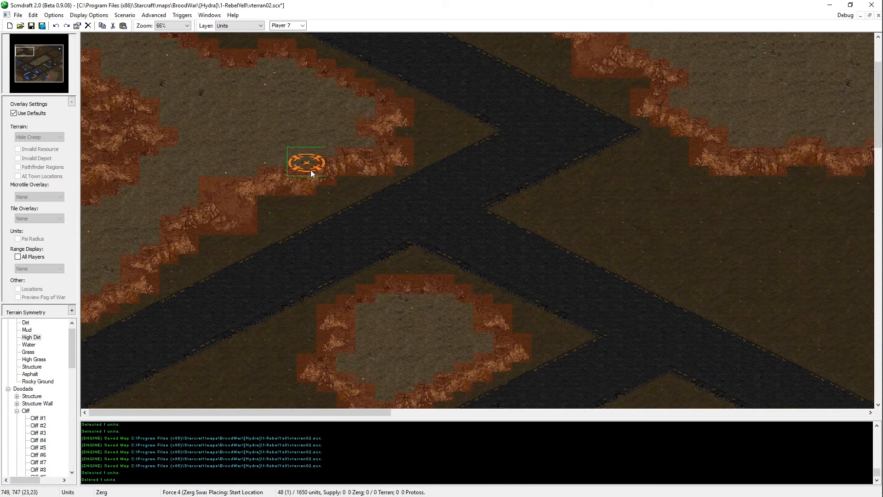
key("Return")
Step: Survey the neighbouring road blocks and plateaus for a suitable start location site
key("Down")
key("Right")
key("Up")
key("Left")
key("Down")
key("Left")
key("Down")
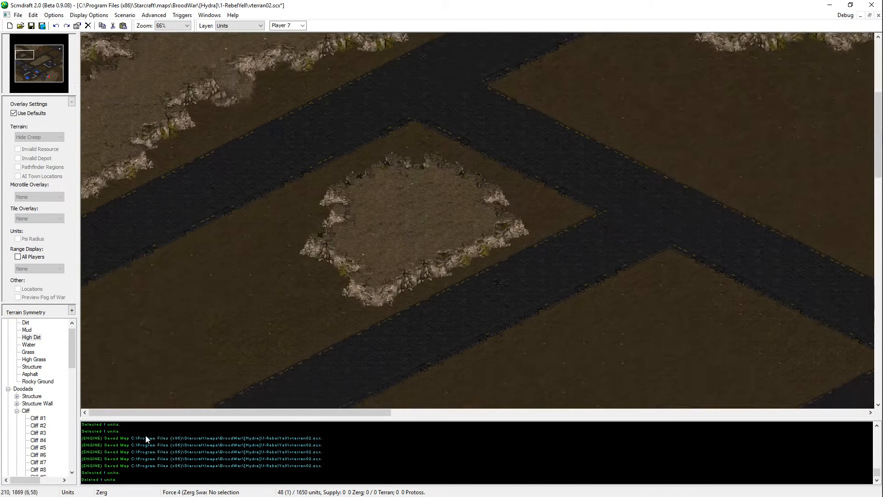
key("Right")
key("Up")
key("Right")
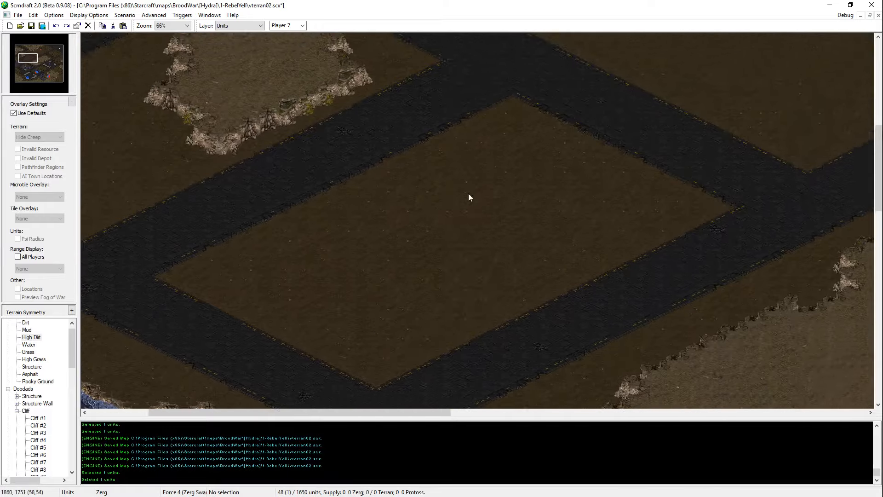
key("Left")
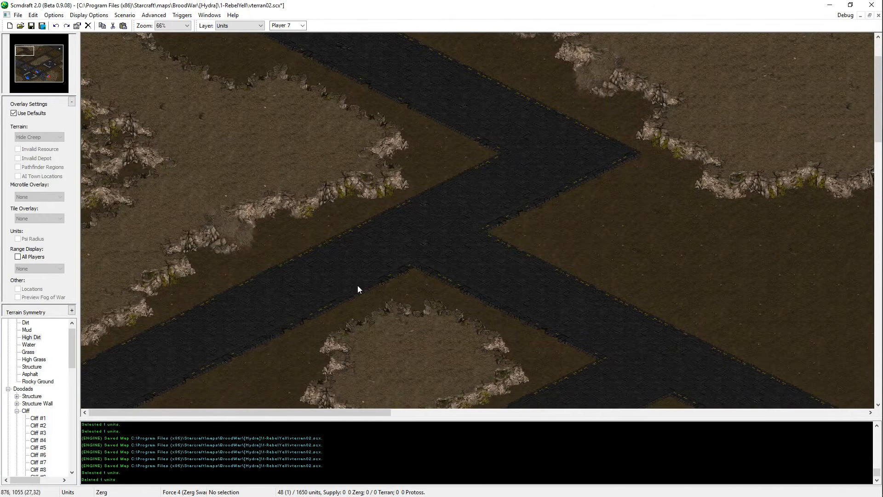
key("Down")
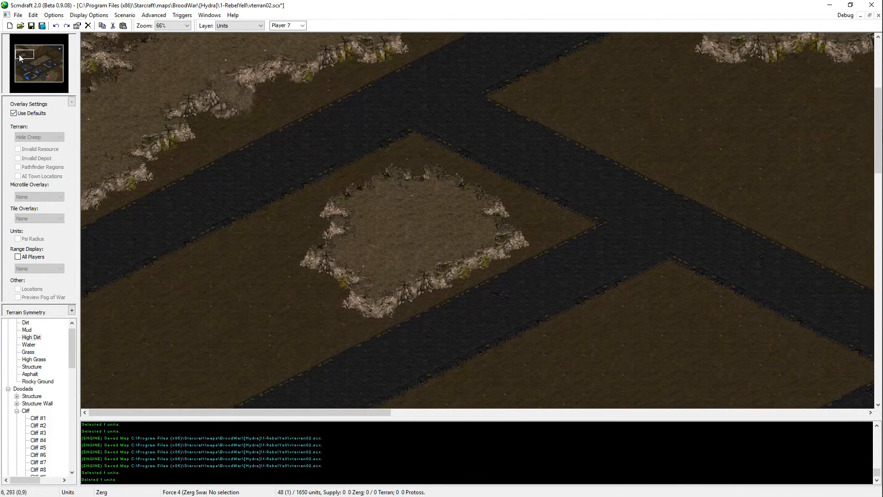
Step: Paste the start location onto the new High Dirt plateau between the roads
key("ctrl+v")
key("Down")
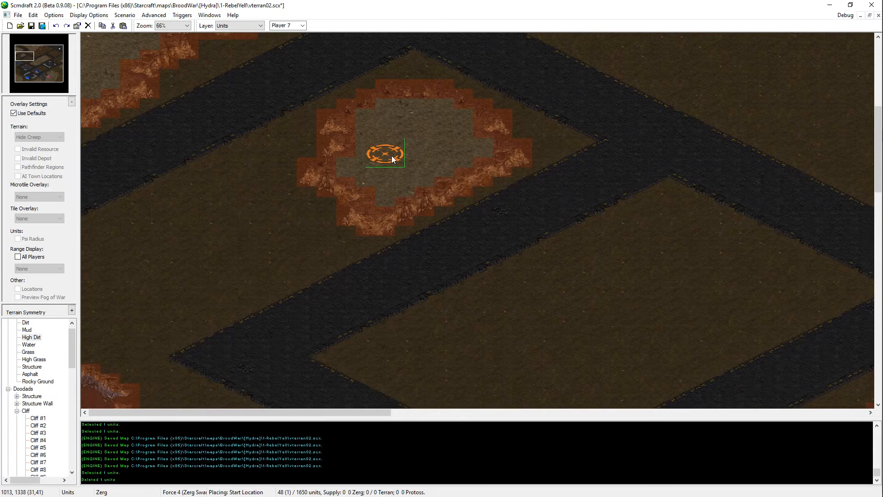
left_click(389, 147)
Step: Extend the High Dirt plateau southwestward along the dirt block between the two roads
key("t")
mouse_move(338, 191)
left_mouse_down()
mouse_move(296, 202)
mouse_move(283, 180)
mouse_move(280, 229)
mouse_move(318, 216)
mouse_move(315, 145)
mouse_move(348, 235)
mouse_move(246, 240)
mouse_move(250, 191)
mouse_move(239, 213)
mouse_move(290, 243)
mouse_move(330, 236)
mouse_move(236, 262)
mouse_move(235, 242)
left_mouse_up()
right_click(358, 194)
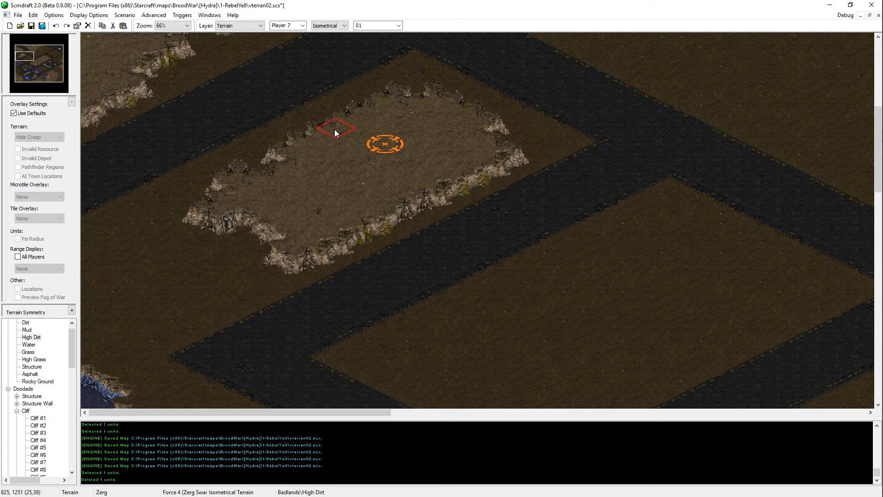
Step: Move the start location slightly south to the middle of the enlarged plateau and save the map
key("u")
left_click(389, 149)
key("ctrl+x")
key("ctrl+v")
left_click(377, 181)
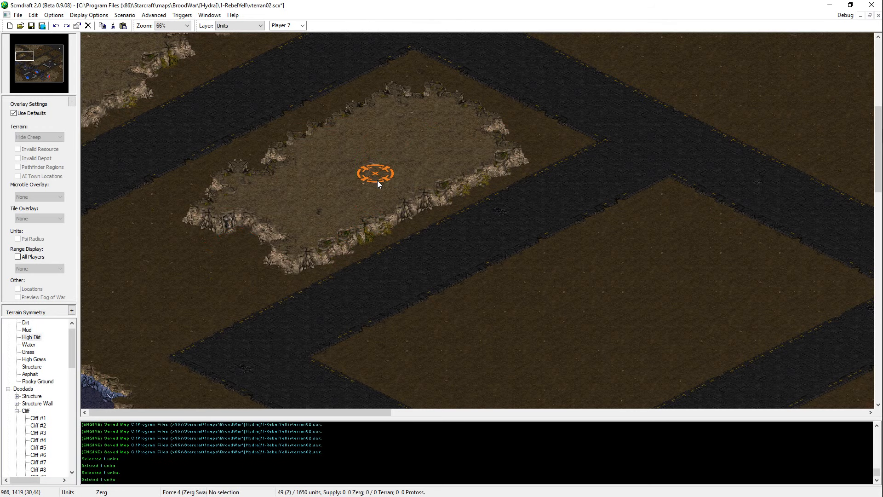
key("ctrl+s")
Step: Reshape the cliff rim at the enlarged plateau's southwestern end with High Dirt and save the map
scroll(377, 151, "up", 3)
key("t")
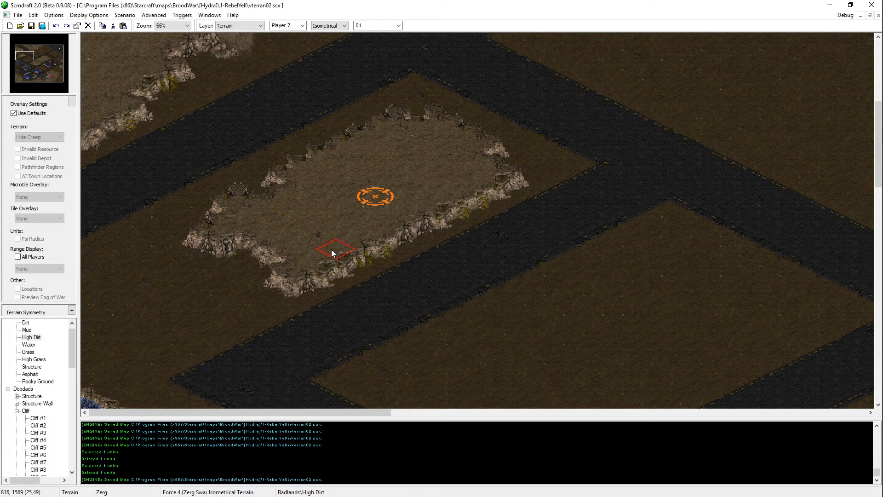
right_click(225, 272)
left_click(275, 277)
left_click(230, 258)
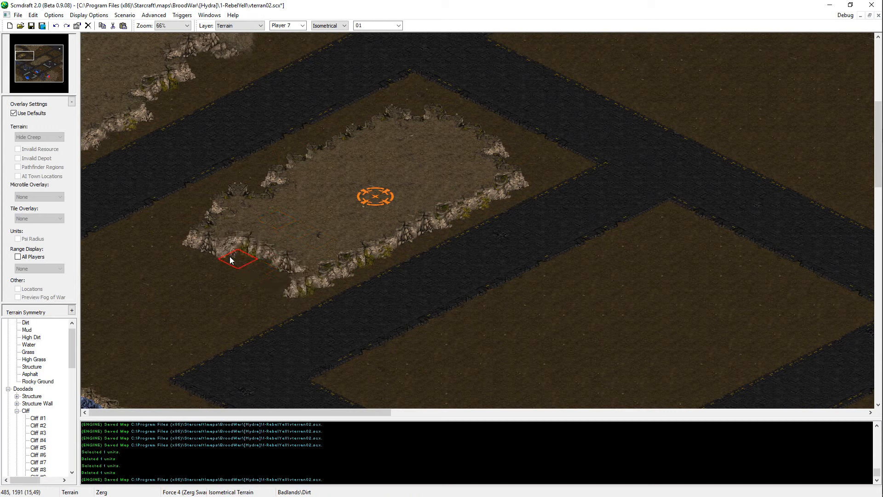
right_click(293, 266)
left_click(197, 225)
right_click(226, 253)
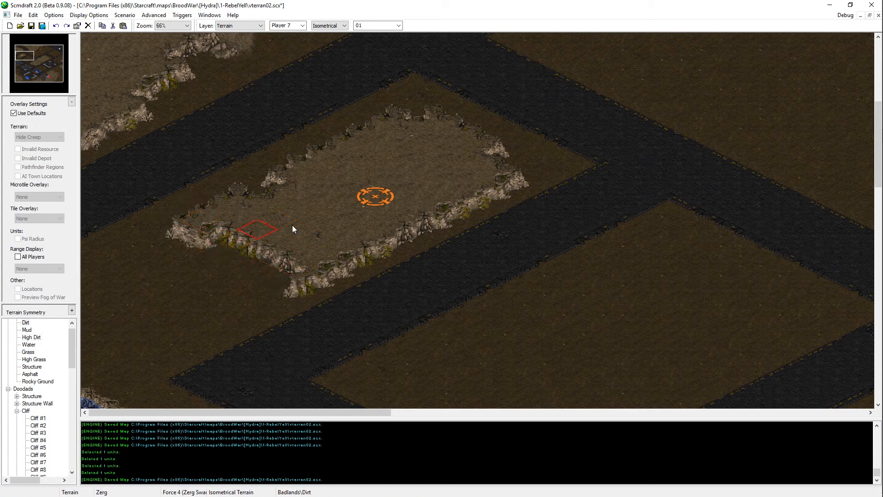
right_click(292, 224)
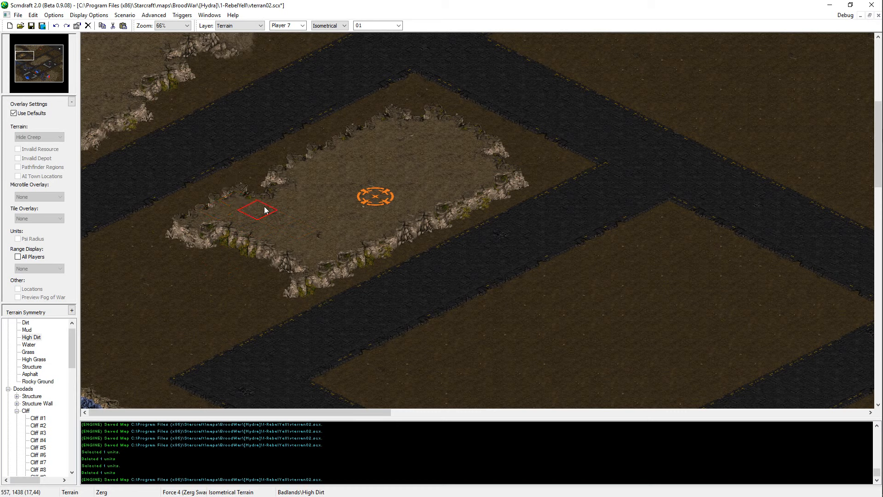
key("ctrl+s")
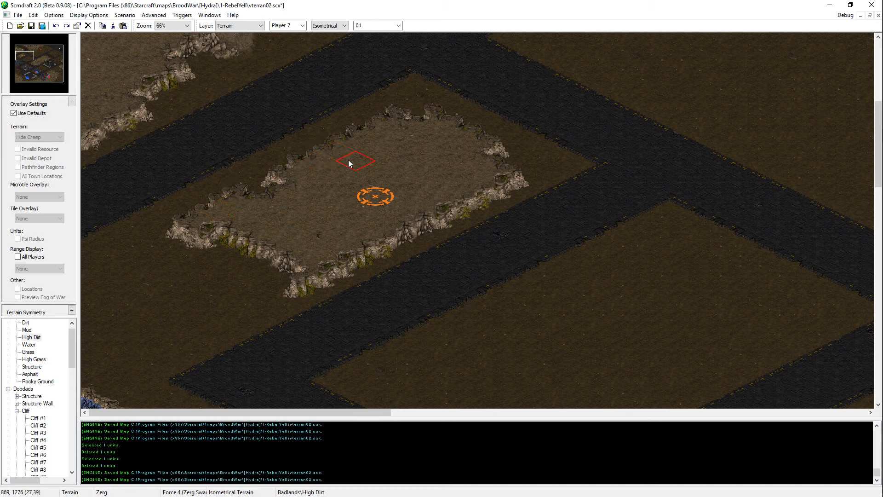
key("ctrl+s")
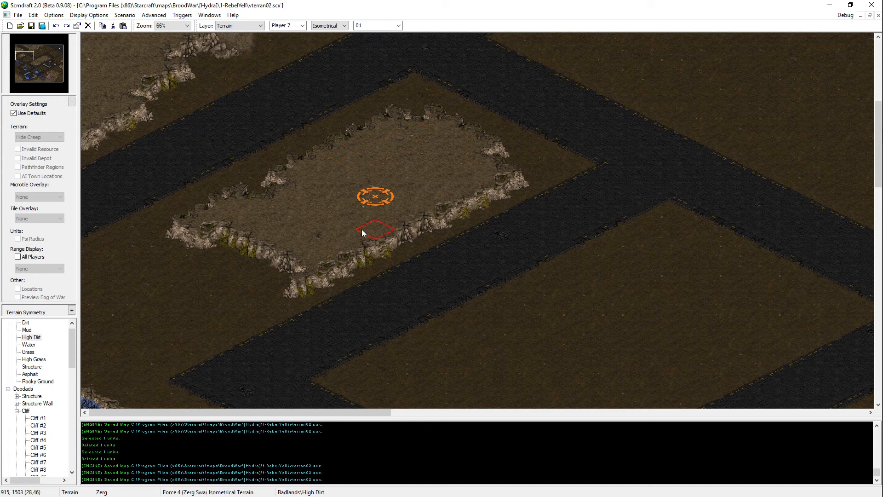
Step: Repaint High Dirt along the plateau's southeastern rim to vary the cliff tiles below the start location
mouse_move(322, 248)
left_mouse_down()
mouse_move(341, 251)
mouse_move(379, 233)
left_mouse_up()
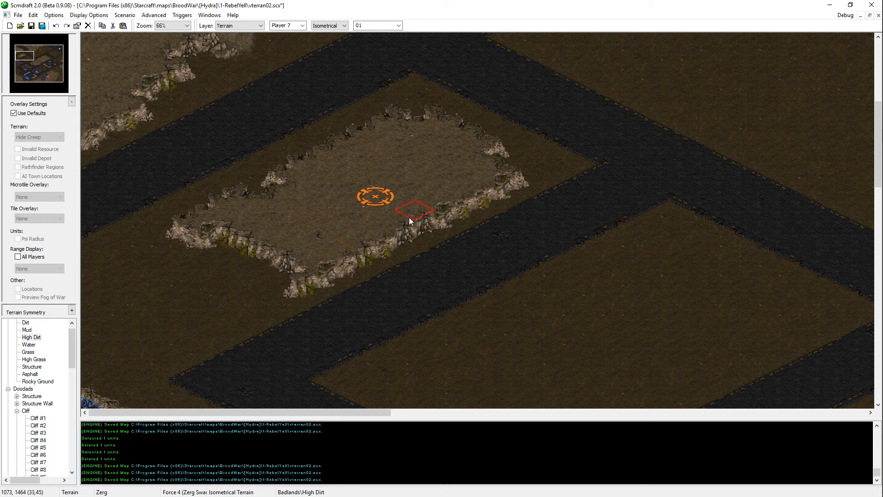
left_click(388, 226)
left_click(344, 238)
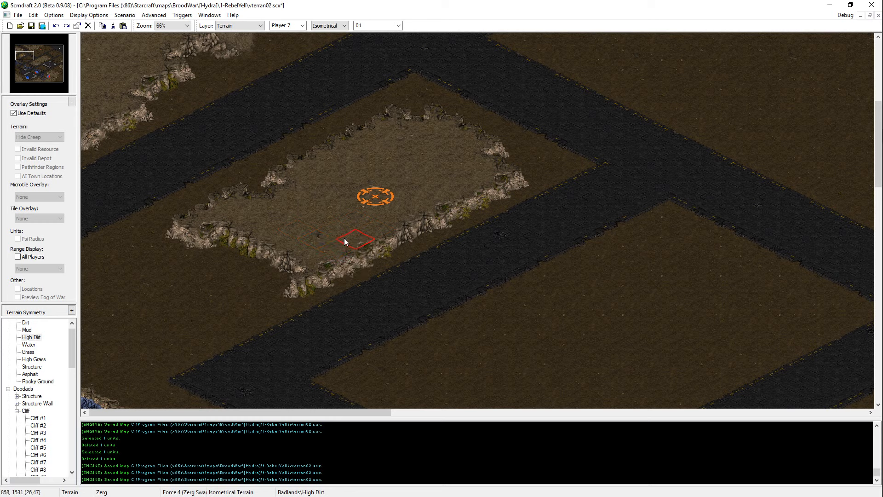
left_click(359, 237)
left_click(373, 227)
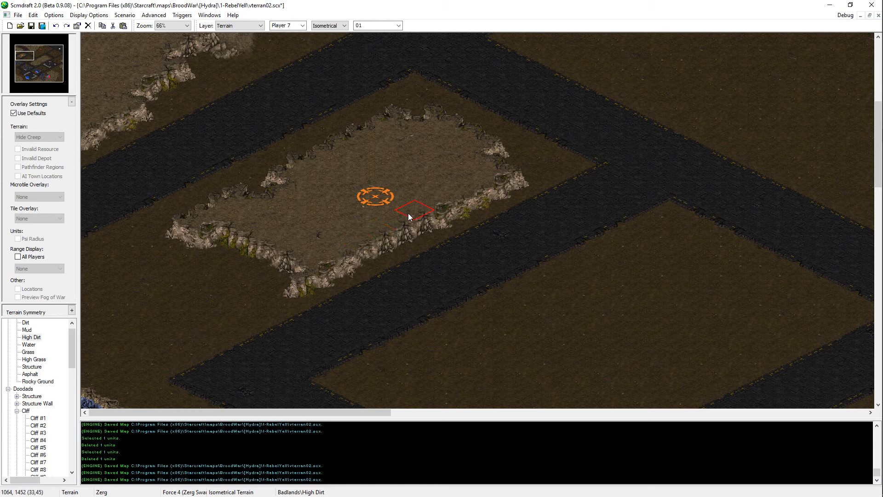
Step: Continue repainting High Dirt northeastward along the plateau's southeastern rim and save the map
left_click(415, 204)
left_click(403, 213)
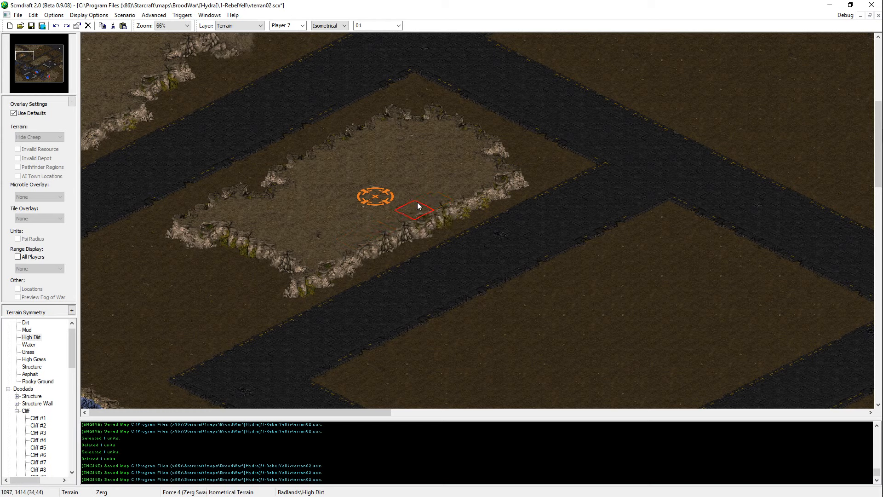
left_click(401, 220)
left_click(417, 212)
left_click(436, 198)
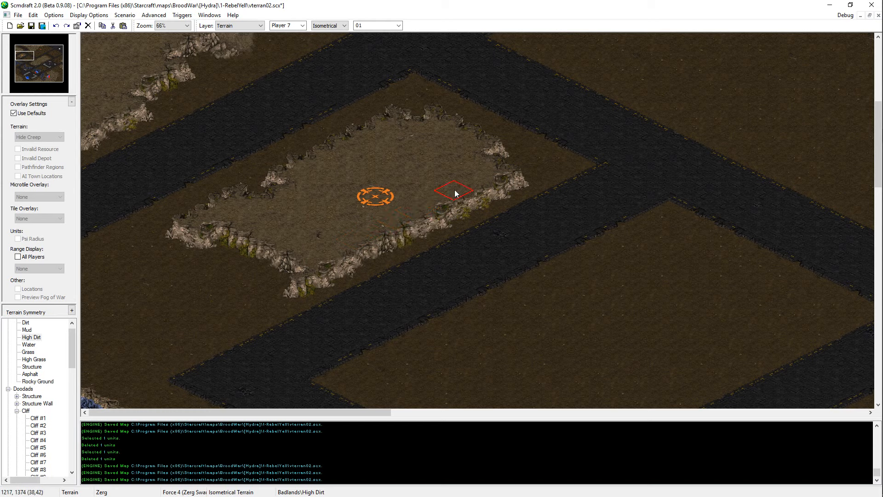
key("ctrl+s")
left_click(469, 183)
key("ctrl+s")
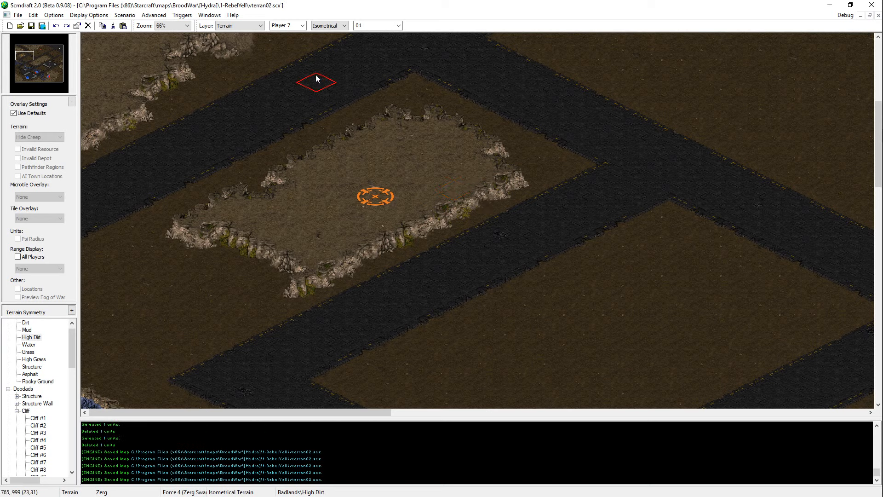
Step: Rework the cliff tiles at the plateau's eastern corner with High Dirt and save the map
left_click(489, 173)
left_click(490, 174)
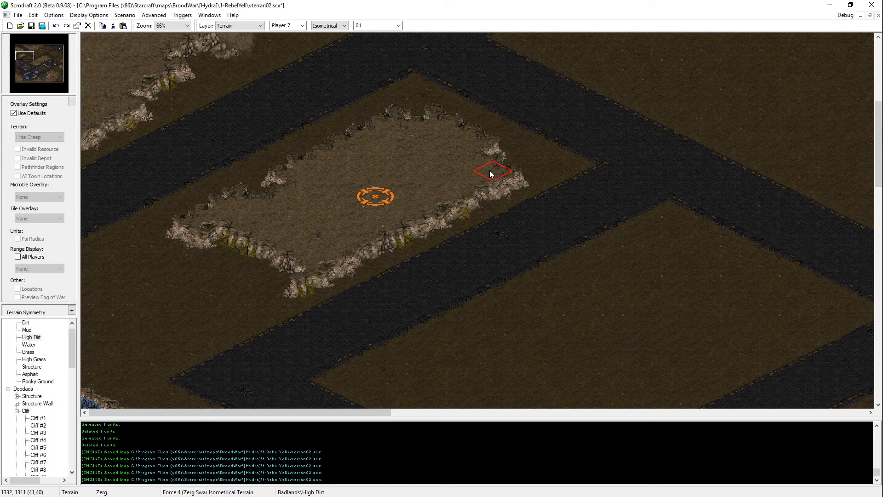
key("ctrl+s")
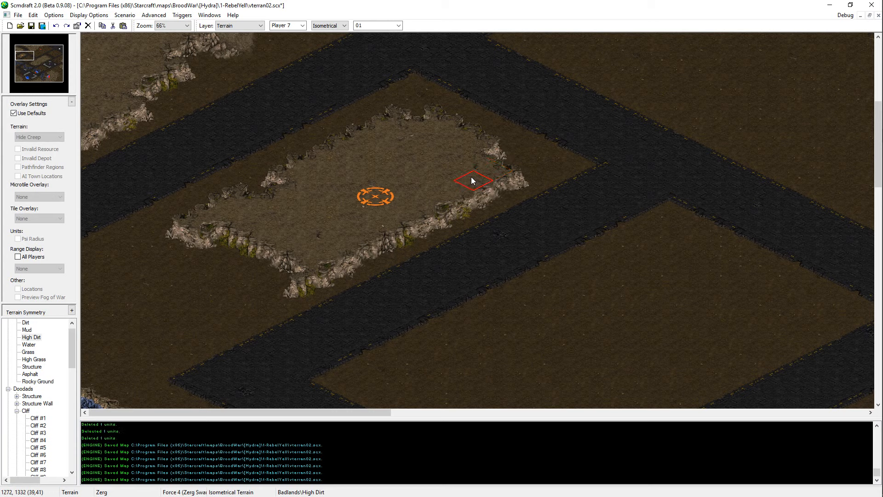
left_click(471, 177)
left_click(468, 178)
key("ctrl+s")
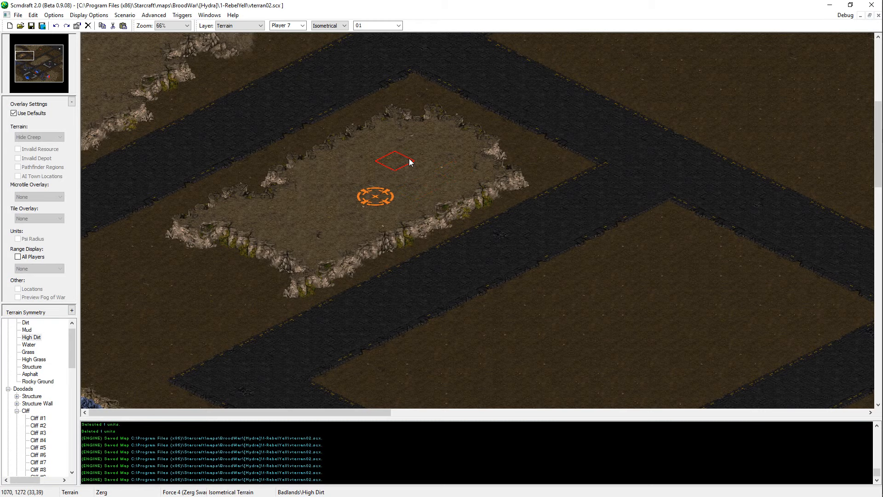
Step: Touch up the plateau's northwestern rim with High Dirt and save the map
middle_click_drag(429, 216, 512, 303)
key("Left")
key("Up")
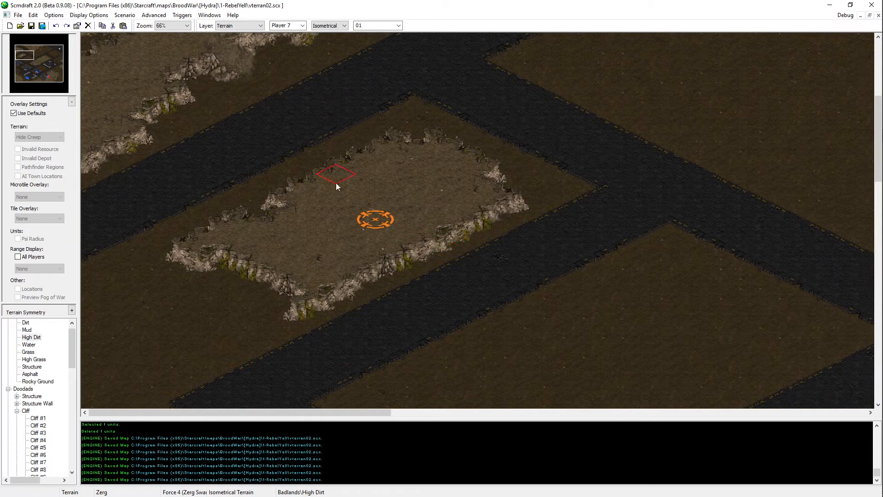
key("ctrl+s")
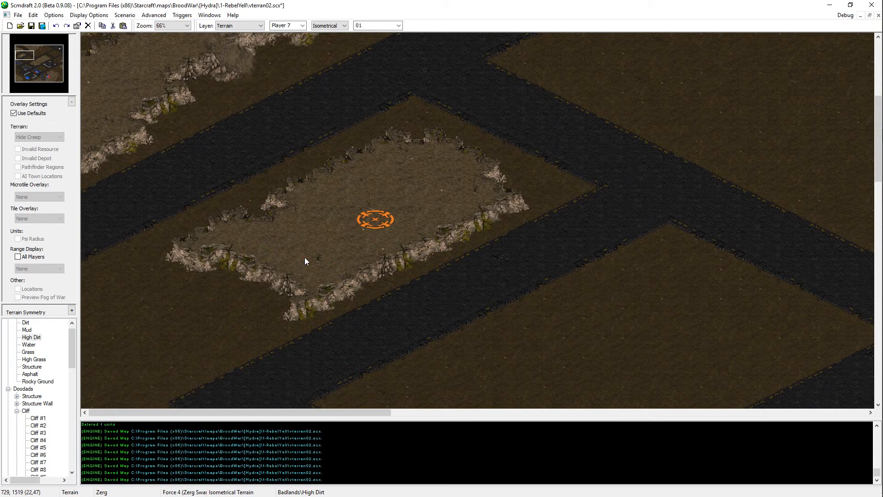
key("ctrl+s")
Step: Copy the cliff ramp doodad from the neighbouring northern plateau onto this plateau's southwestern cliff and save the map
key("Up")
key("Right")
key("Up")
key("d")
left_click(473, 87)
key("ctrl+c")
key("Down")
key("Left")
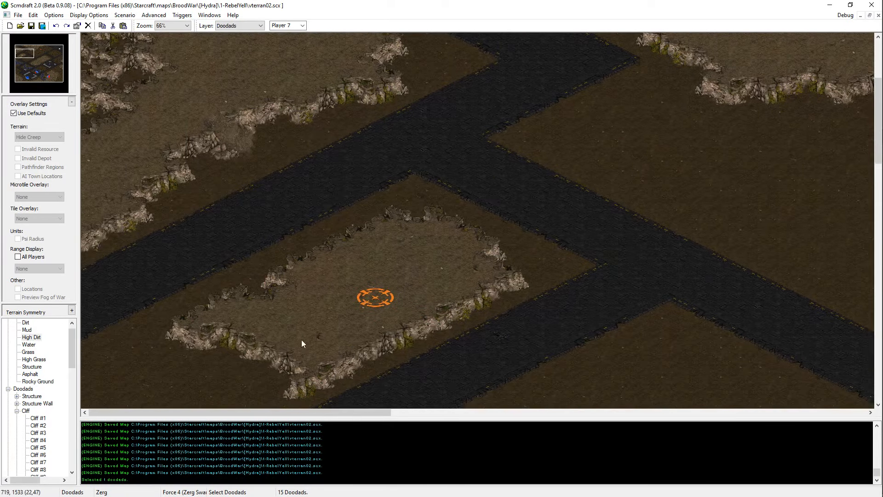
key("ctrl+v")
left_click(250, 351)
key("Escape")
key("ctrl+s")
key("Down")
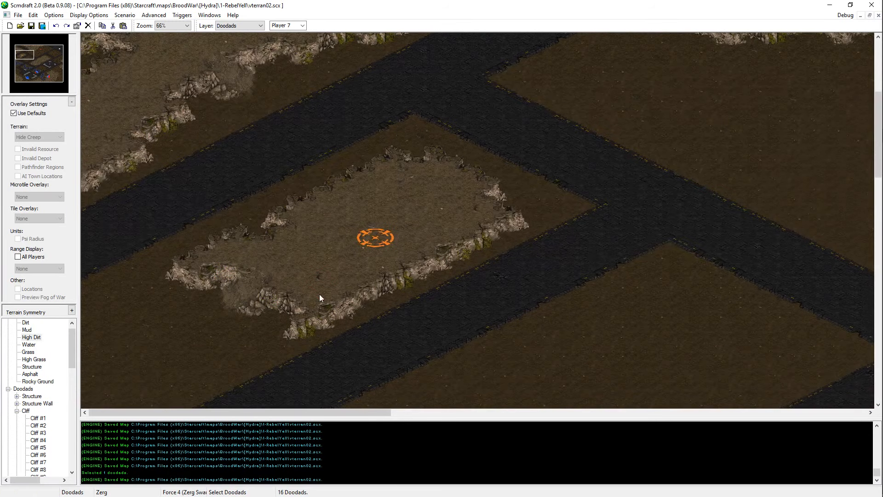
Step: Repaint Dirt along the foot of the southwestern cliff beside the new ramp and save the map
key("t")
scroll(317, 253, "down", 1)
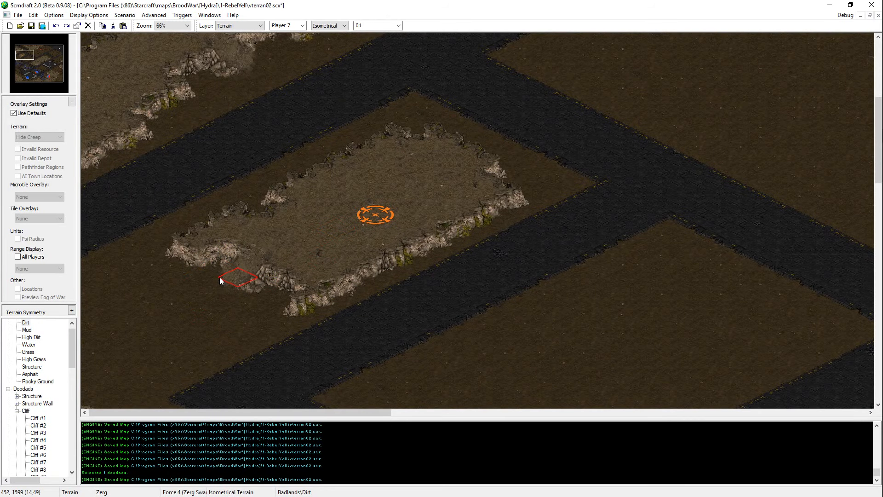
key("ctrl+s")
left_click(182, 280)
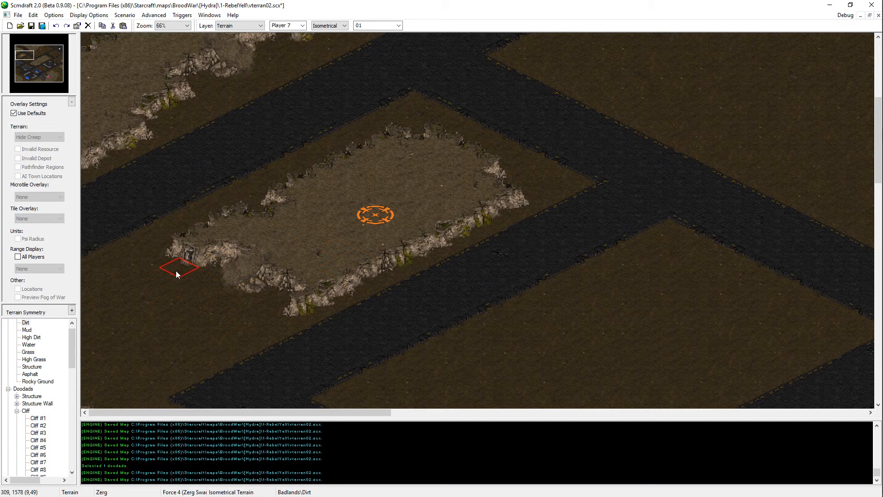
key("ctrl+s")
key("ctrl+s")
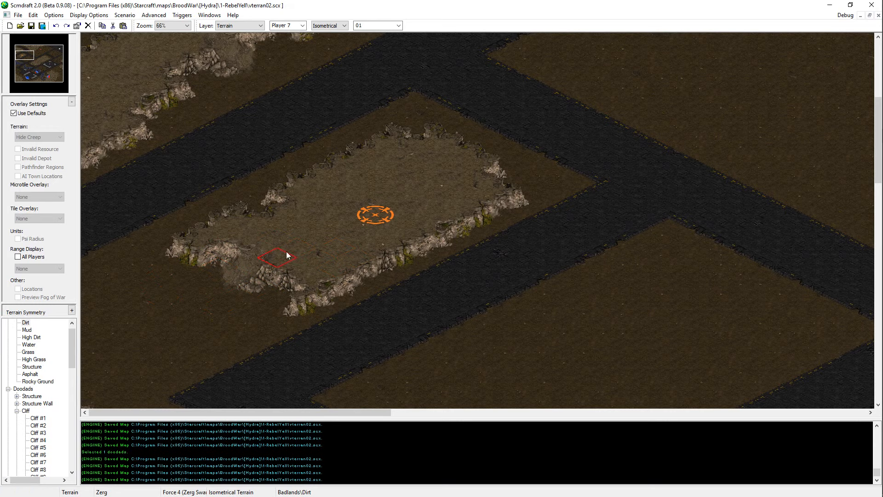
scroll(175, 372, "down", 5)
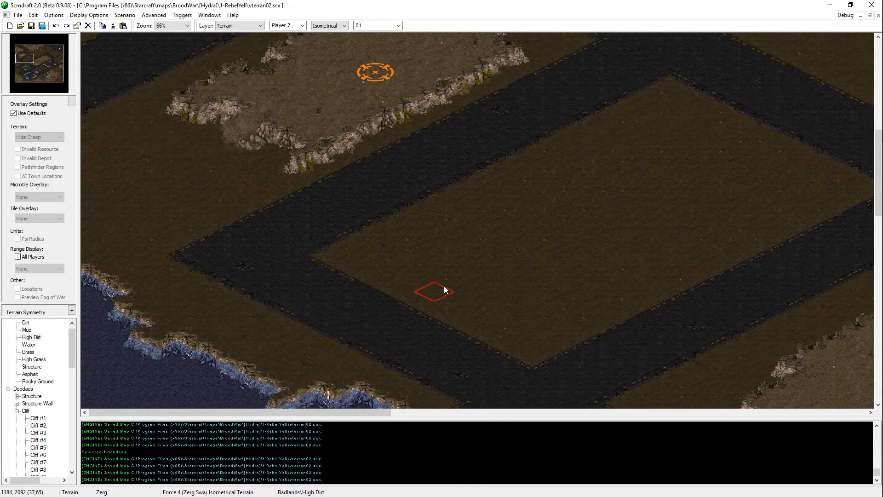
scroll(317, 115, "up", 4)
scroll(350, 253, "down", 3)
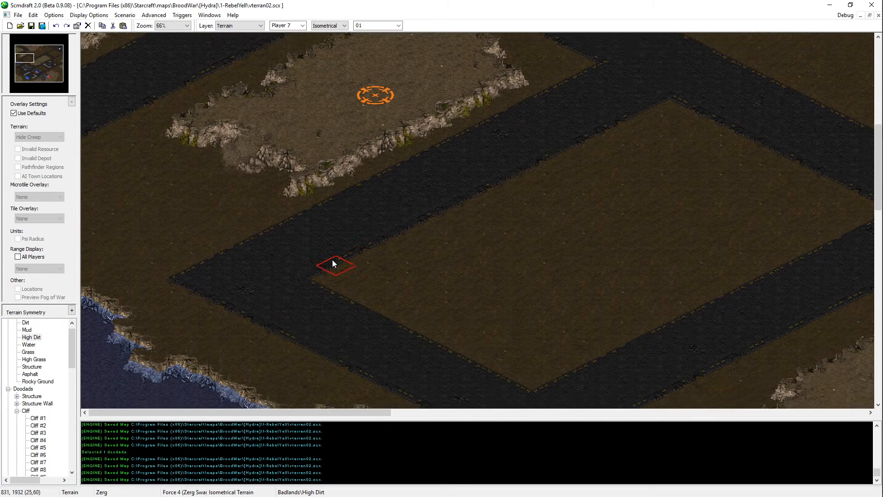
scroll(350, 250, "down", 2)
scroll(376, 235, "up", 7)
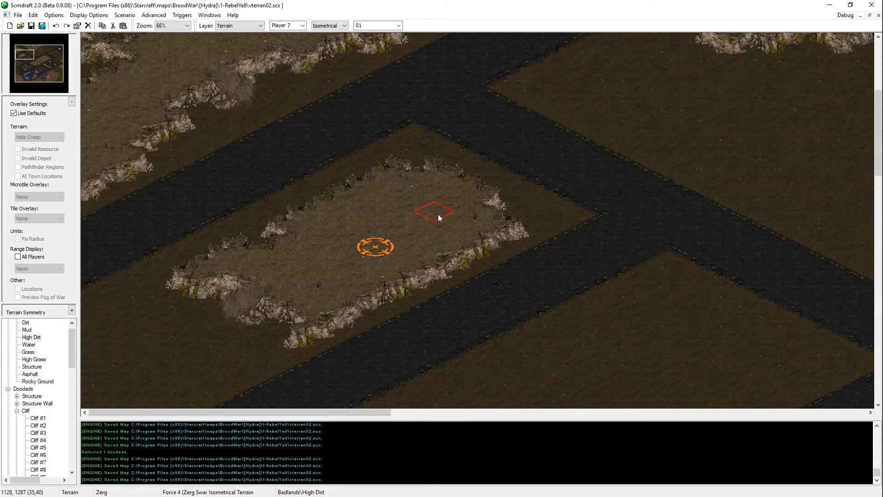
Step: Copy five mineral fields from an existing base and place them southwest of the purple start location among the structures
key("u")
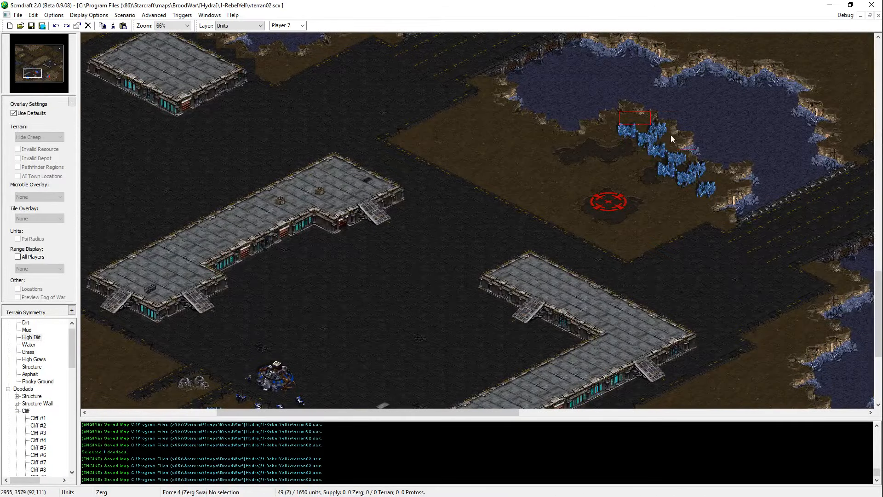
left_click_drag(670, 135, 718, 164)
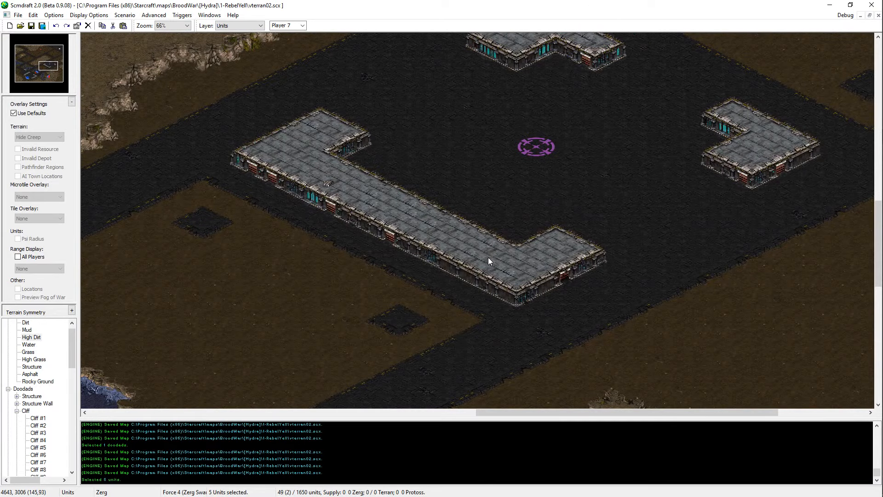
middle_click_drag(424, 206, 518, 228)
scroll(518, 228, "up", 1)
key("ctrl+v")
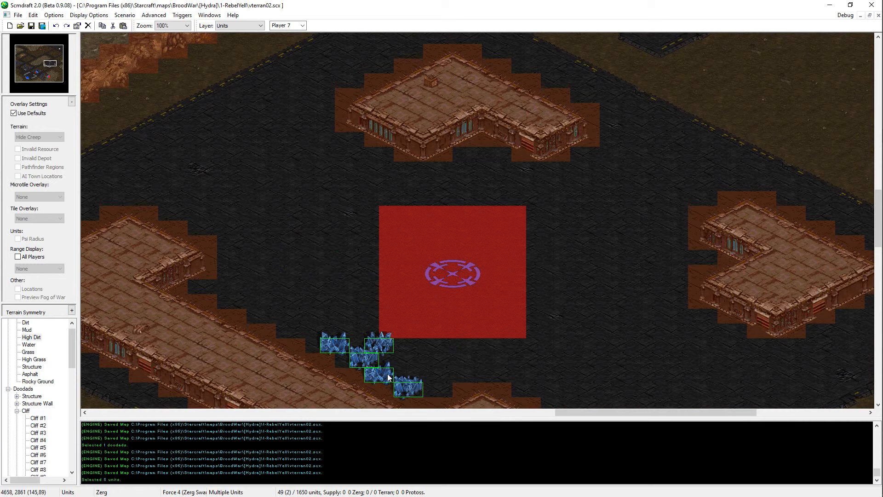
left_click(389, 370)
key("Escape")
Step: Move the purple start location slightly west so that it sits north of the new mineral fields
left_click(389, 351)
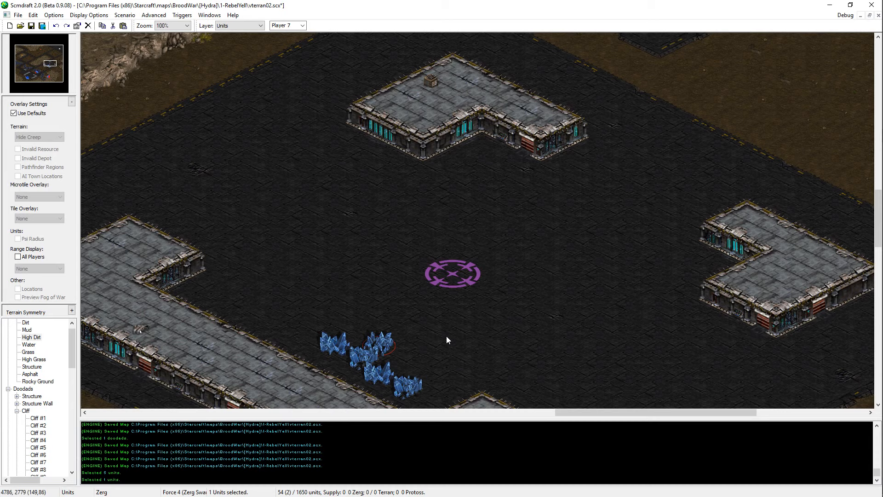
left_click_drag(418, 324, 339, 373)
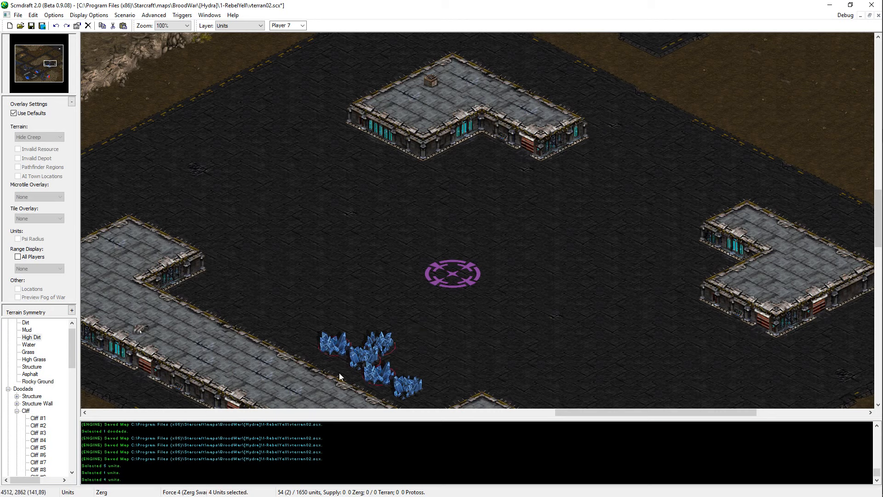
left_click_drag(433, 266, 430, 263)
key("ctrl+x")
key("ctrl+v")
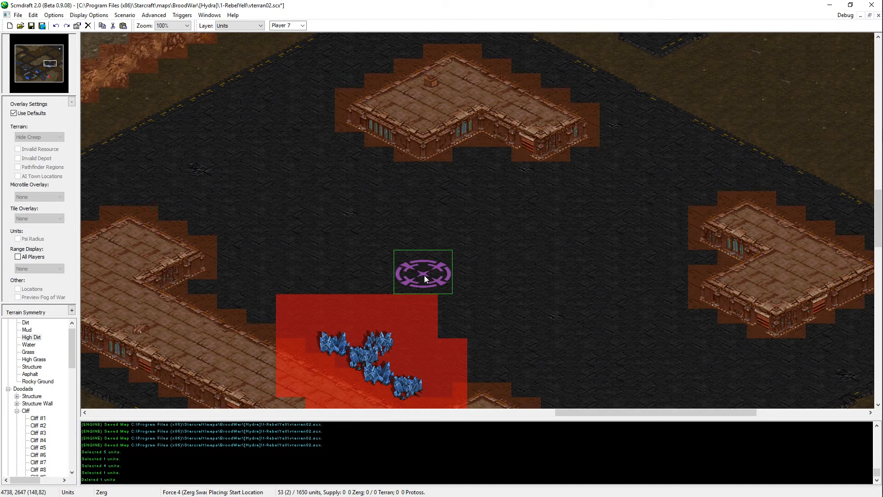
left_click(416, 276)
Step: Duplicate a mineral field twice on the eastern side of the mineral line and save the map
left_click(374, 382)
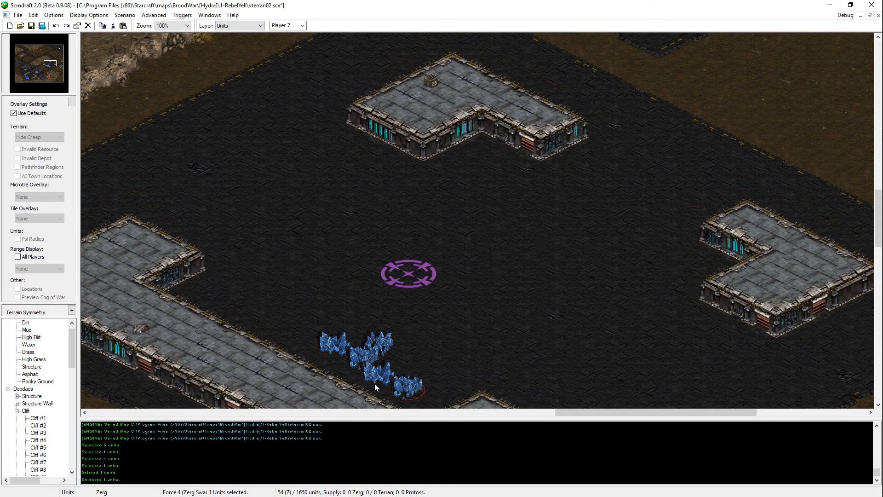
left_click(375, 381)
key("ctrl+c")
key("ctrl+v")
left_click(438, 358)
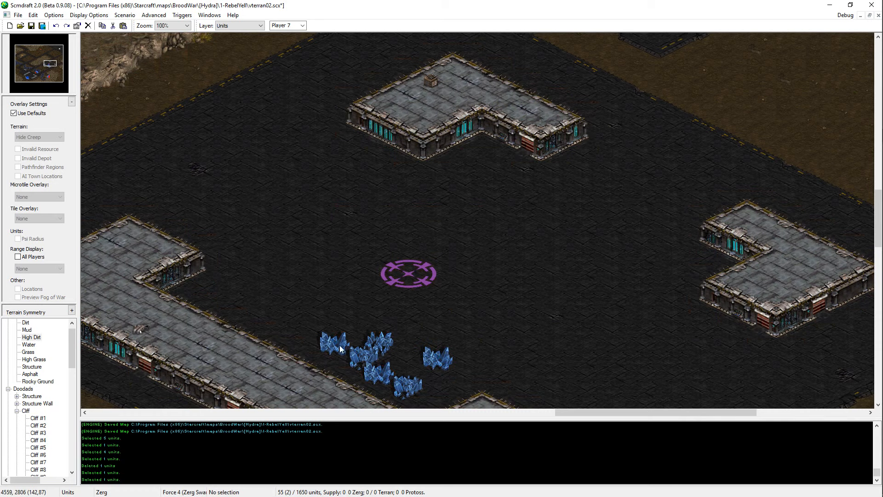
key("ctrl+v")
left_click(451, 387)
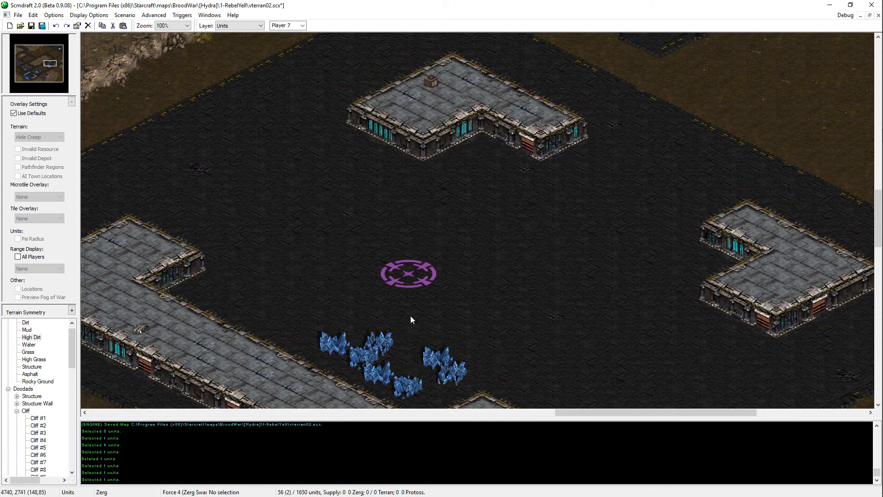
left_click(386, 349)
left_click(342, 345)
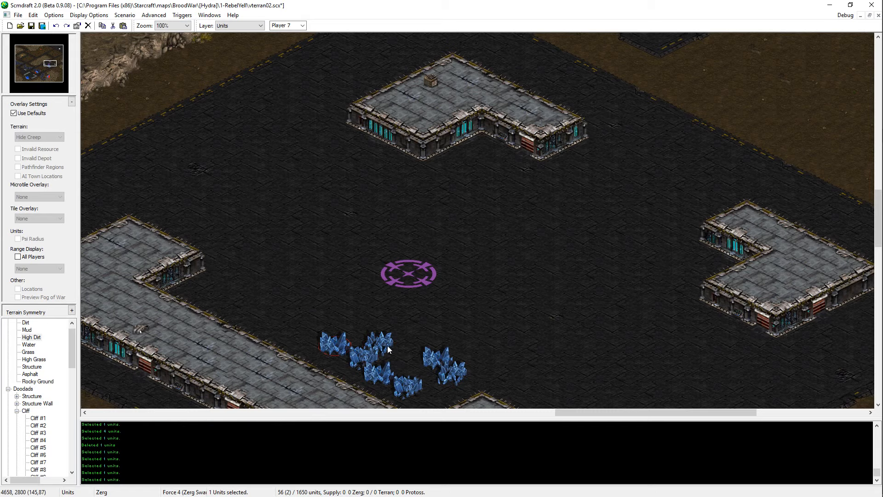
key("ctrl+s")
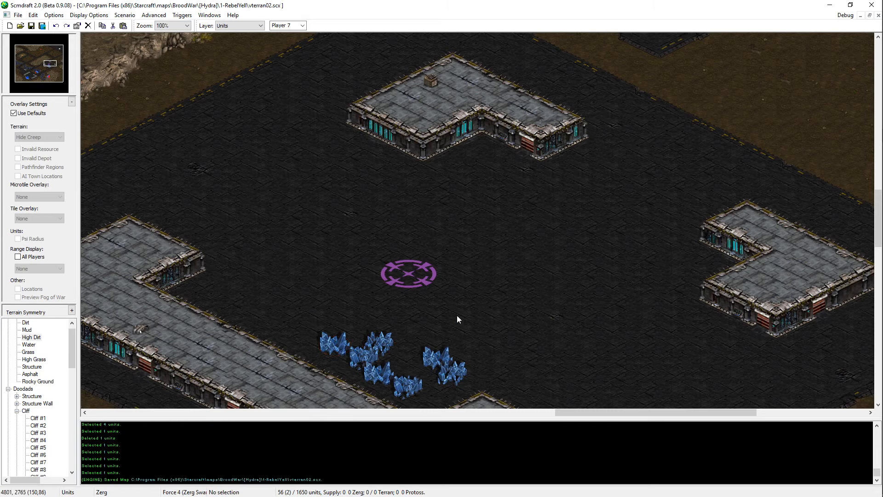
Step: Try to place another mineral field in the gap between the two mineral groups
left_click(387, 344)
left_click(375, 344)
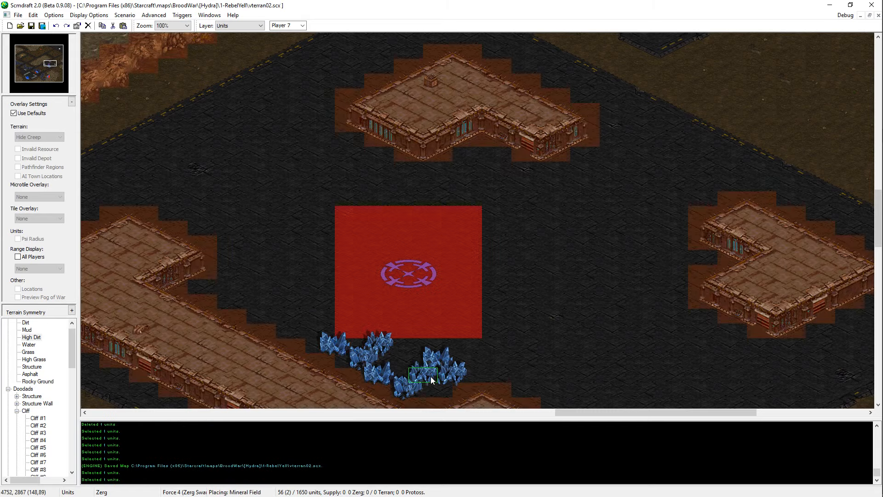
left_click(419, 383)
left_click(414, 298)
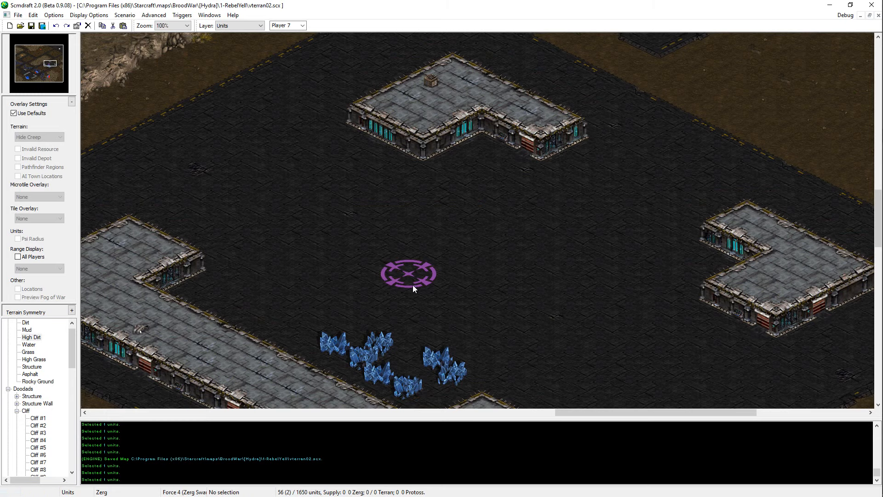
middle_click_drag(413, 285, 385, 254)
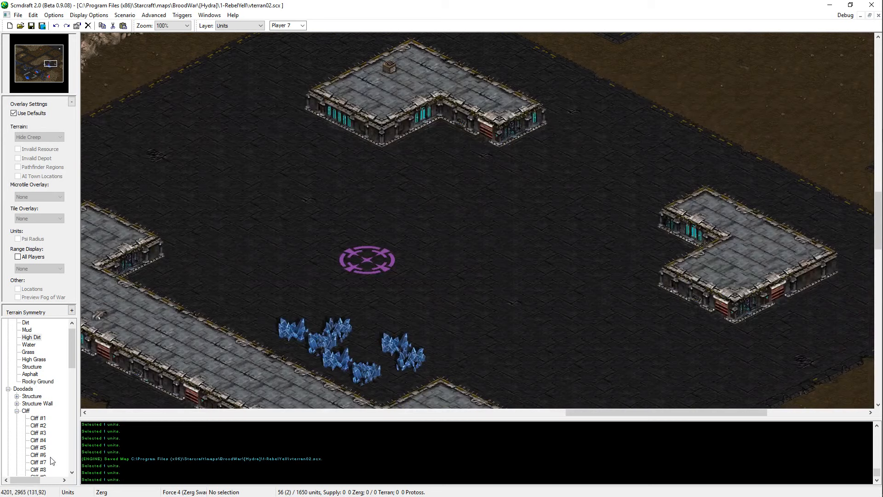
scroll(42, 427, "down", 2)
left_click(17, 367)
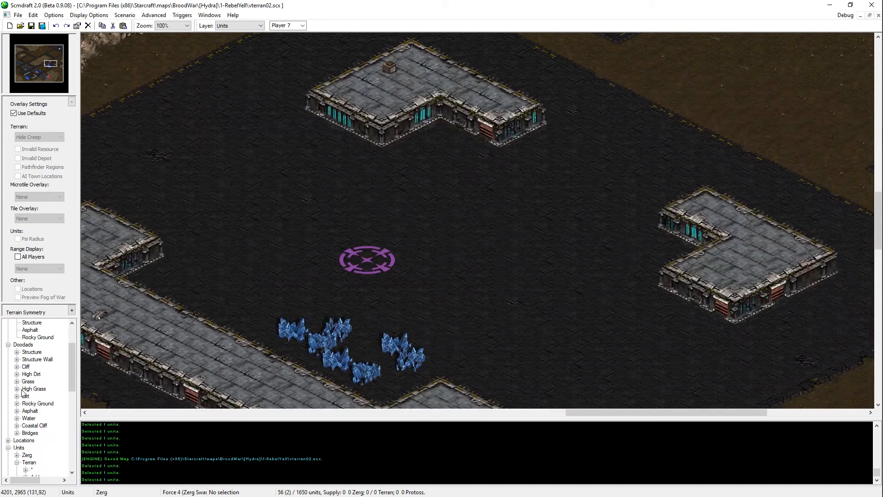
left_click(17, 374)
left_click(43, 365)
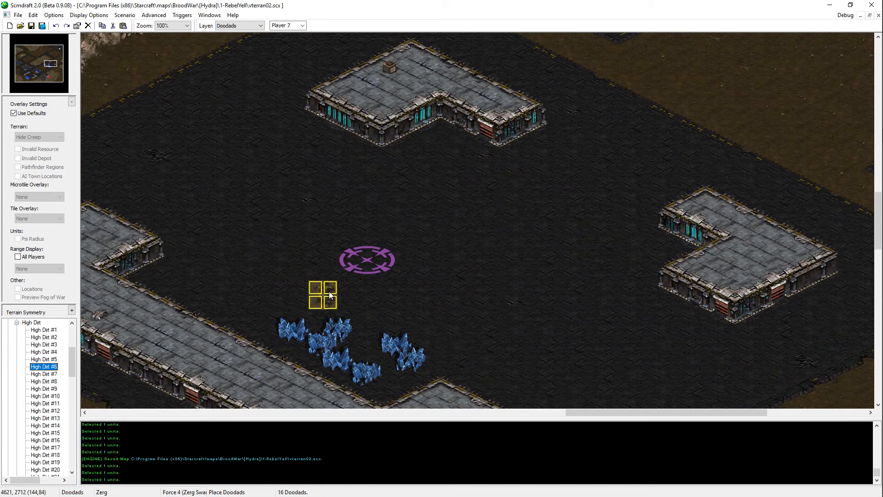
left_click(17, 324)
Step: Place four Terran SCVs for Player 4 in a row between the purple start location and the mineral fields
scroll(27, 368, "up", 4)
scroll(38, 405, "down", 8)
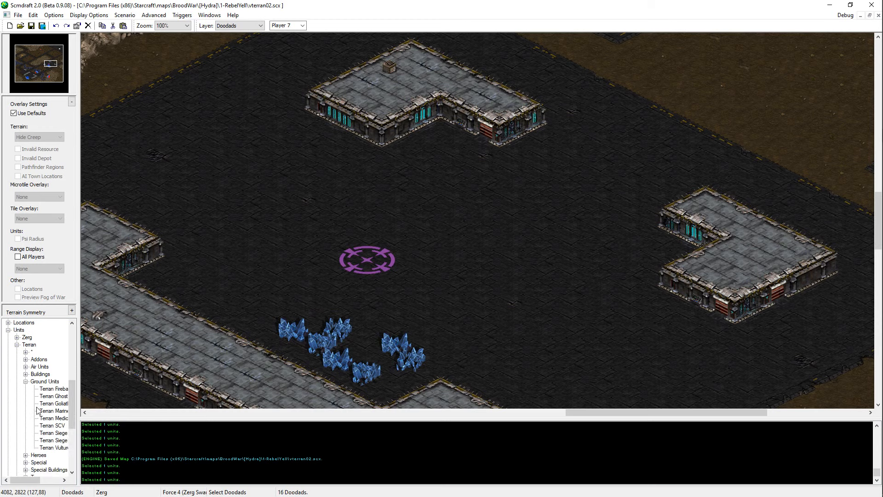
left_click(56, 374)
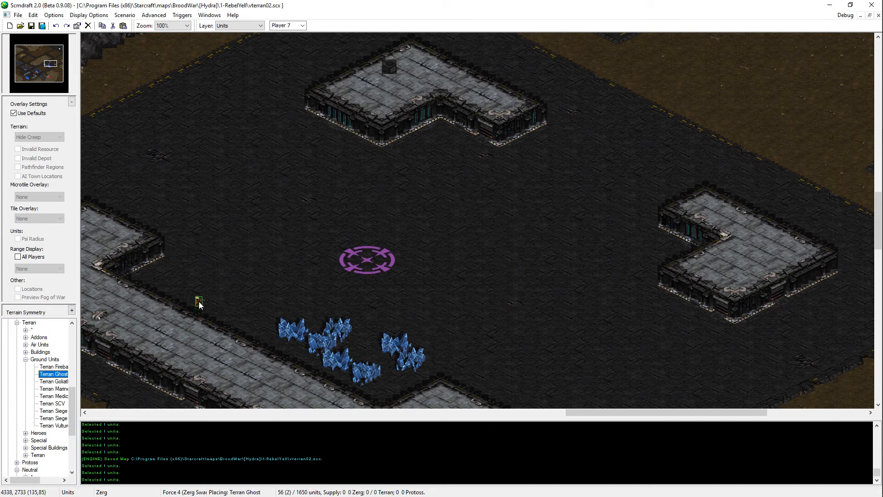
key("Down")
key("Down")
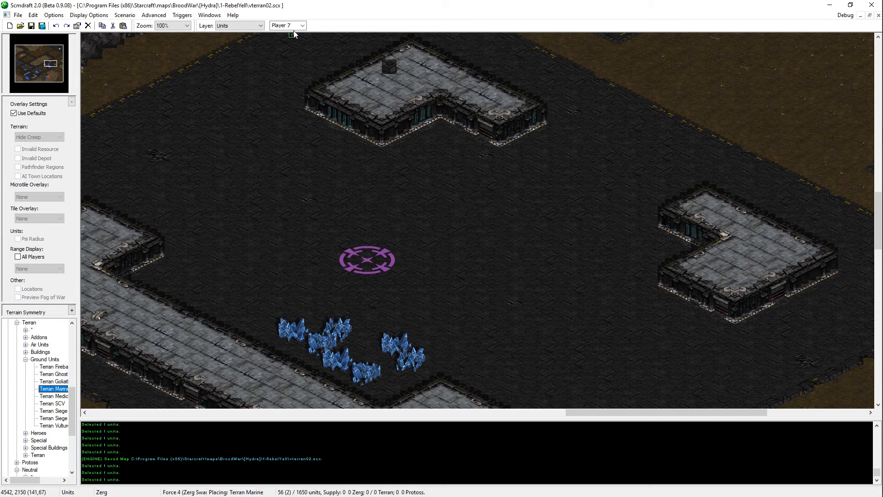
scroll(295, 29, "up", 4)
scroll(295, 26, "down", 1)
key("Down")
key("Down")
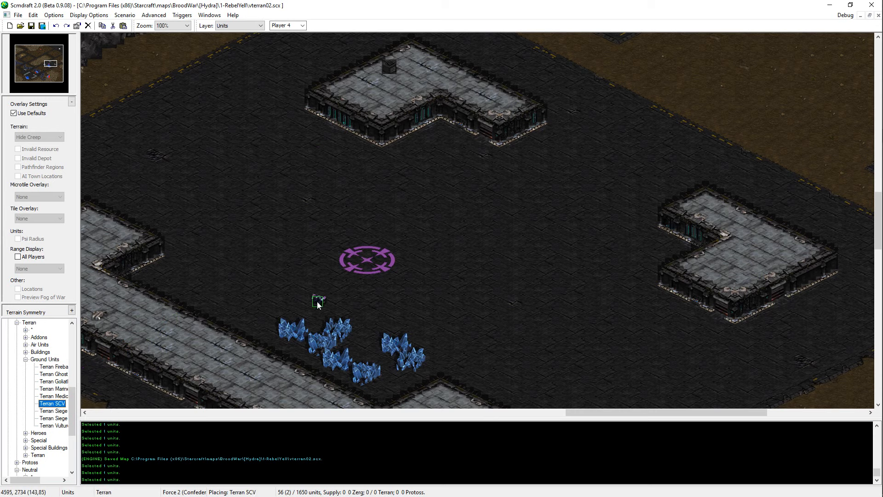
left_click(317, 303)
left_click(346, 307)
left_click(373, 316)
left_click(399, 314)
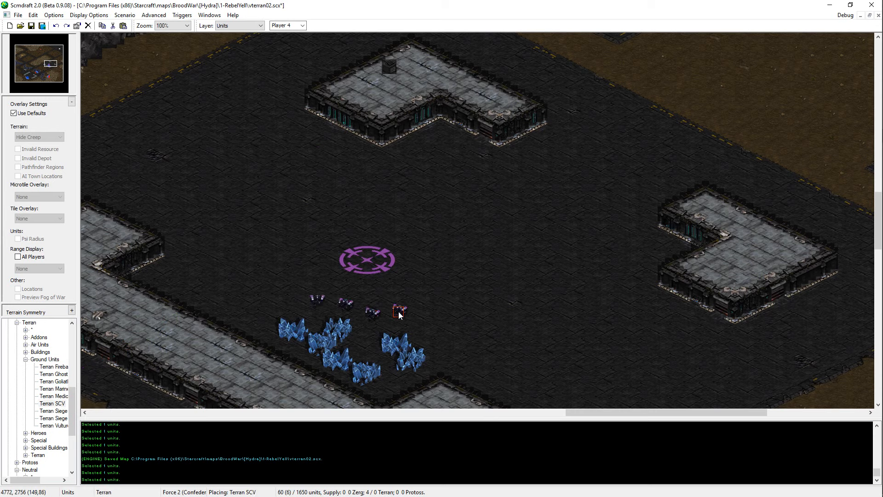
Step: Place a Player 4 Terran Command Center on the purple start location and save the map
left_click(26, 352)
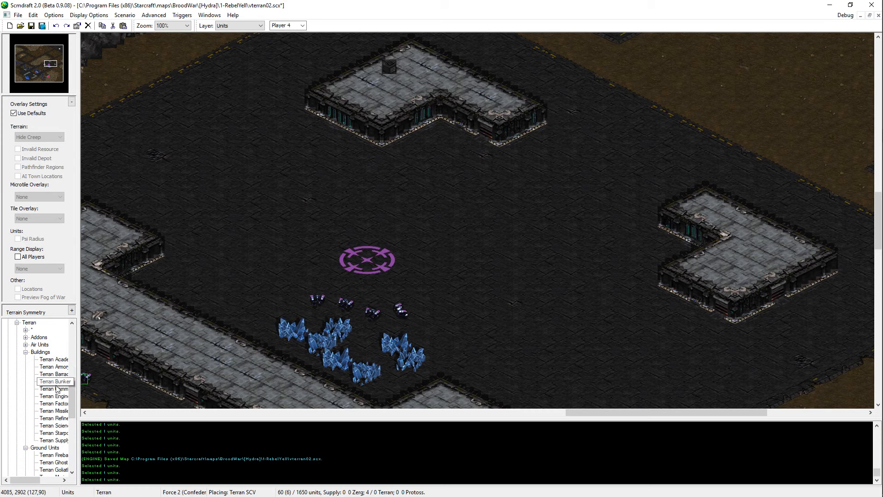
left_click(53, 389)
key("Escape")
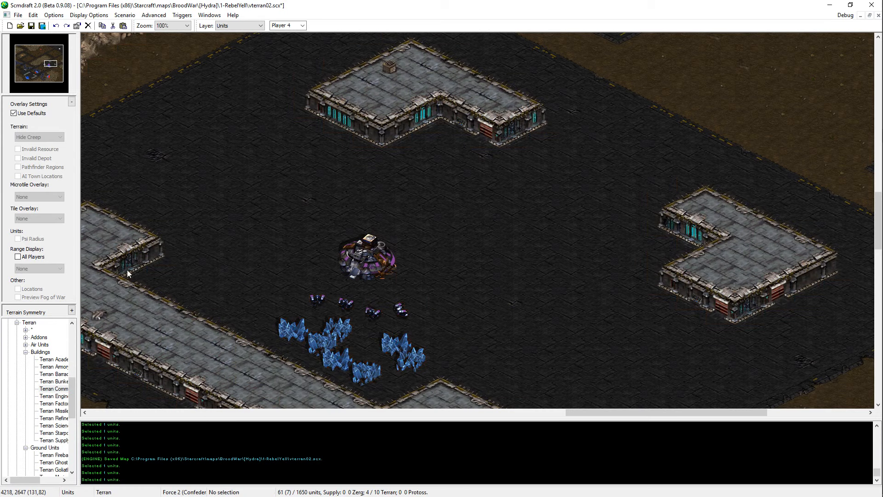
key("ctrl+s")
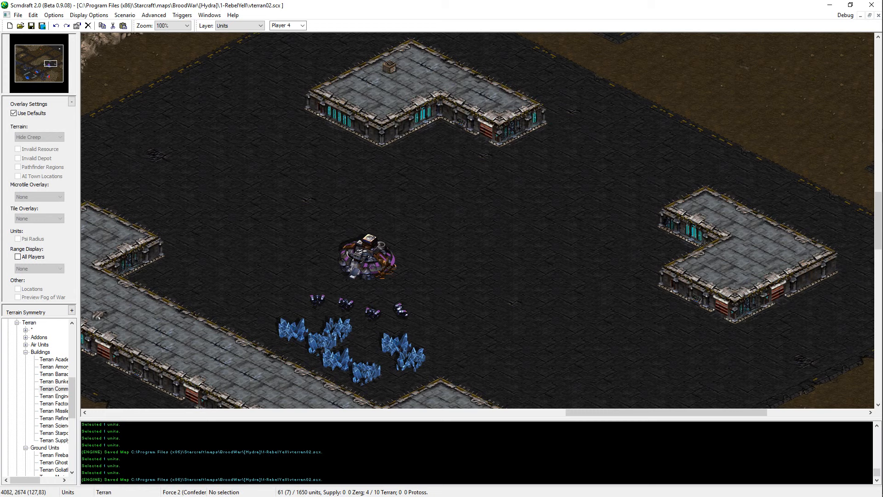
middle_click_drag(433, 198, 344, 158)
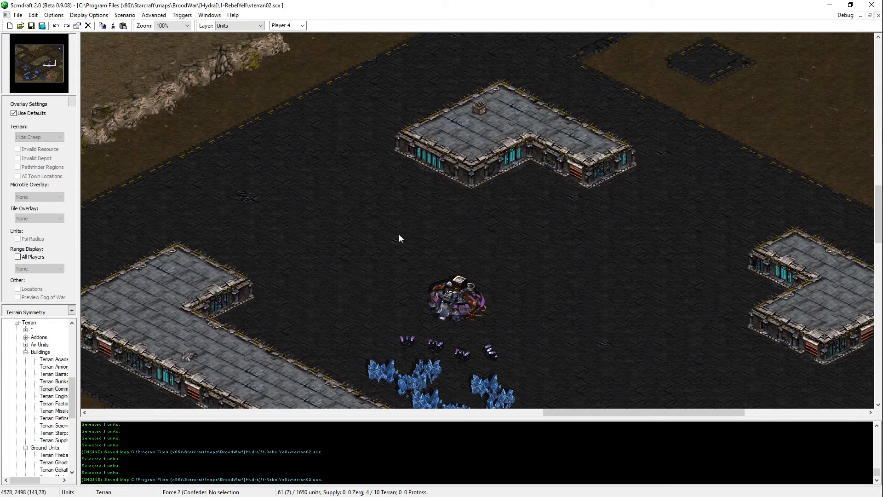
middle_click_drag(399, 233, 867, 171)
middle_click_drag(581, 179, 490, 205)
key("super")
type("satisfyi")
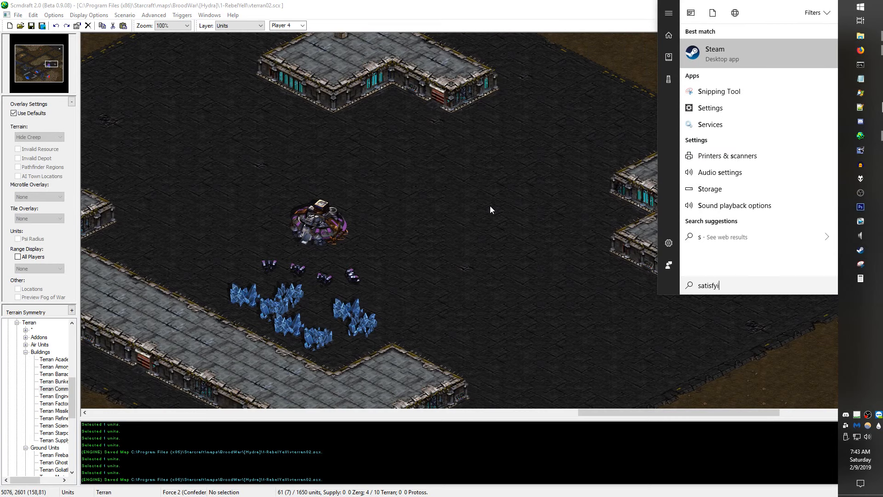
type("ng shits")
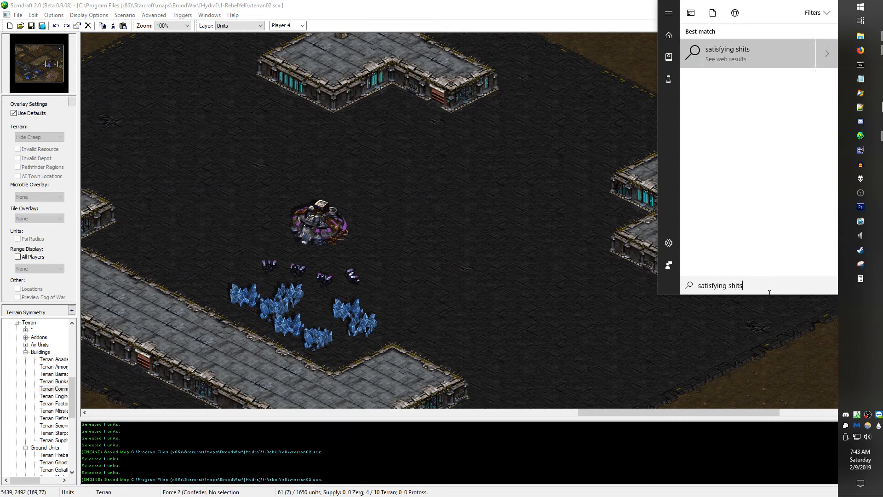
left_click_drag(769, 292, 614, 283)
key("ctrl+c")
left_click(490, 194)
key("super+e")
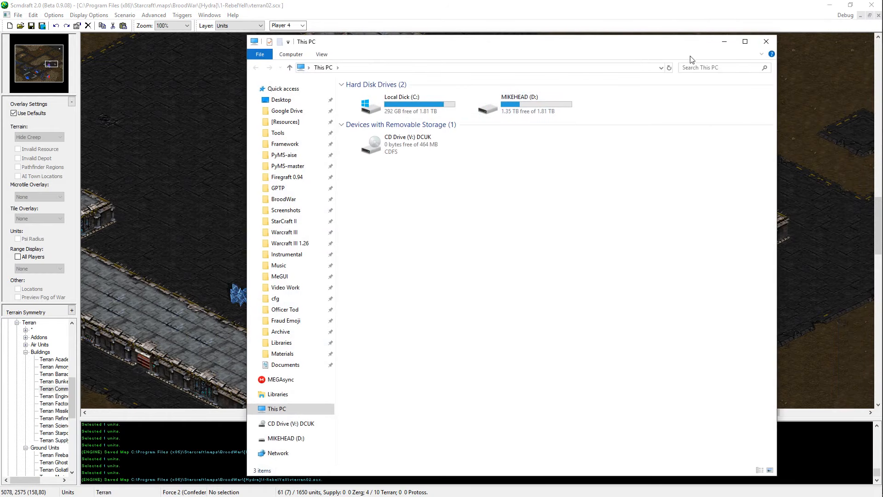
left_click(699, 67)
key("ctrl+v")
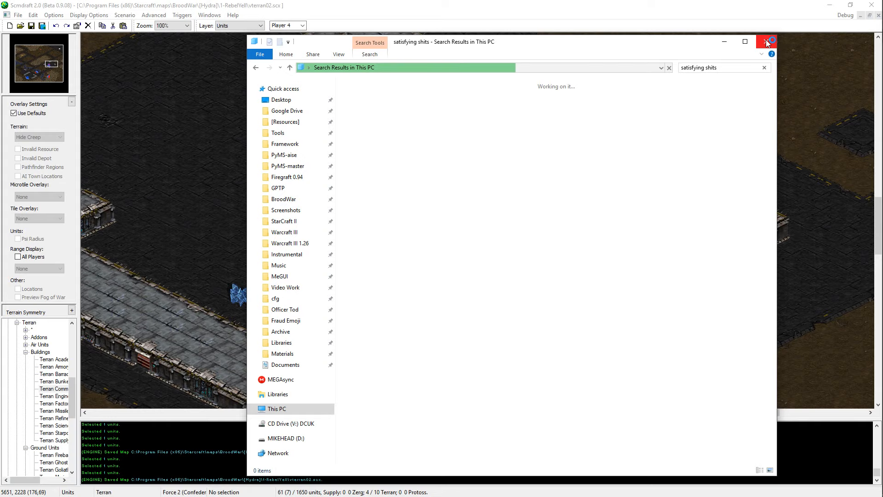
left_click(766, 42)
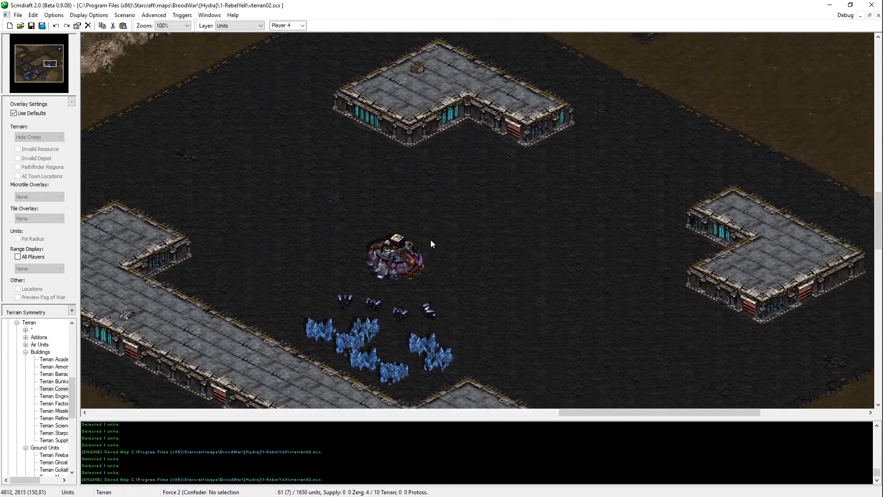
middle_click_drag(431, 241, 473, 261)
middle_click_drag(648, 335, 633, 239)
left_click_drag(488, 201, 432, 229)
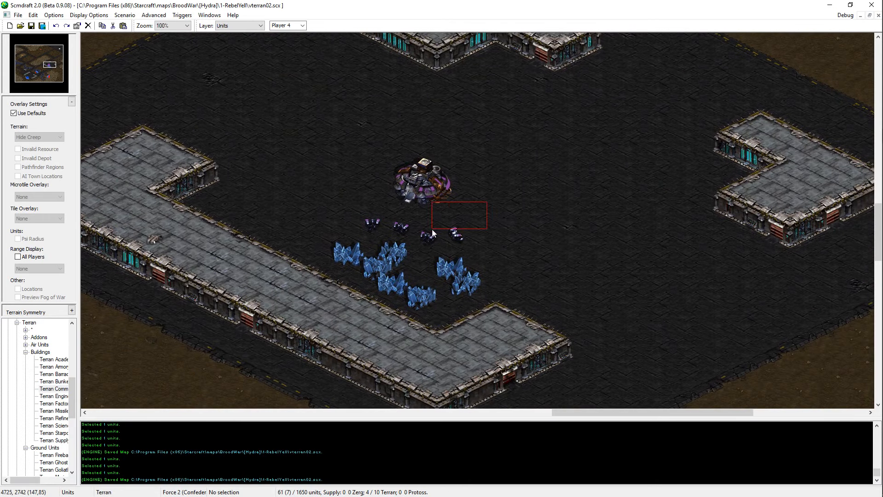
left_click(396, 245)
left_click(399, 200)
left_click(628, 196)
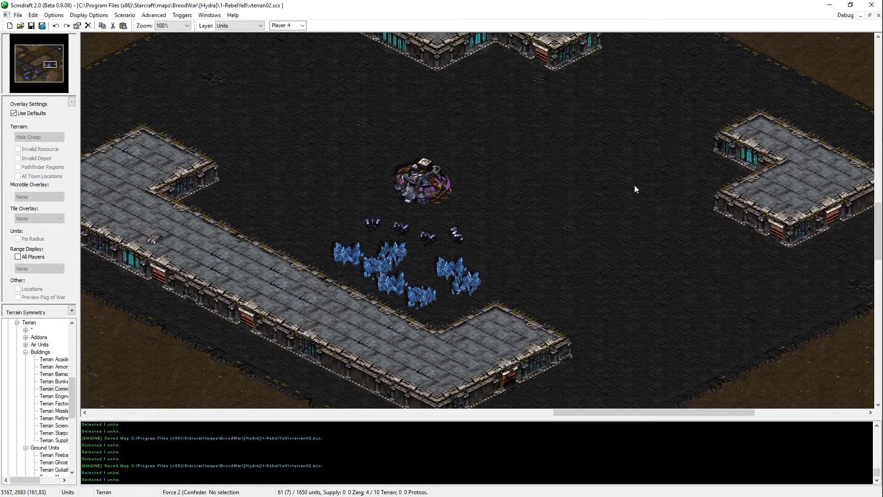
middle_click_drag(599, 108, 627, 149)
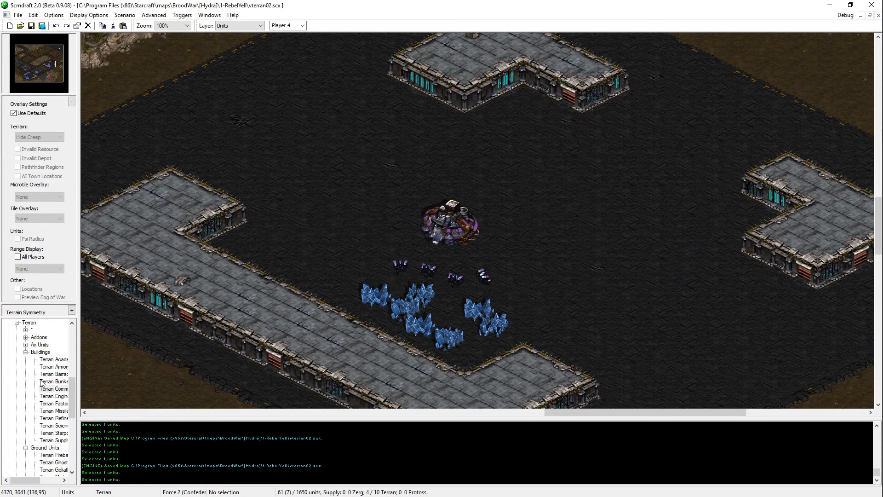
Step: Place a Player 4 Terran Refinery southwest of the Command Center, beside the western end of the mineral line, and save the map
left_click(53, 417)
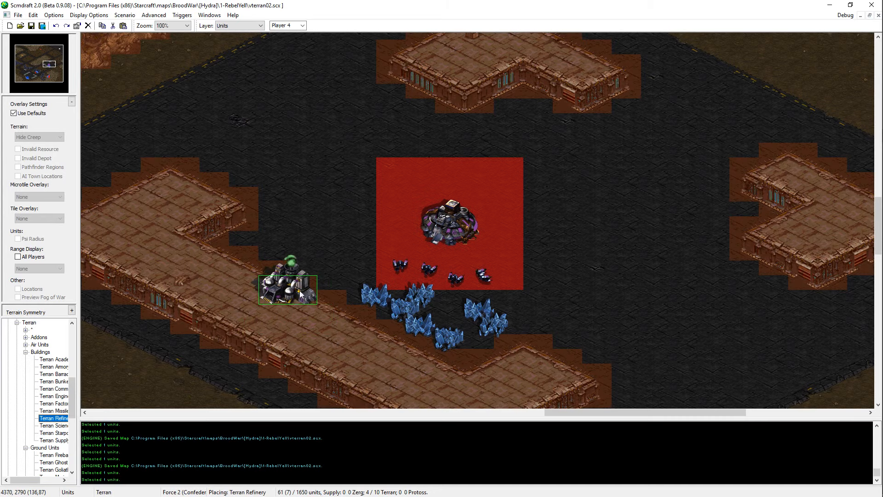
left_click(348, 271)
right_click(604, 366)
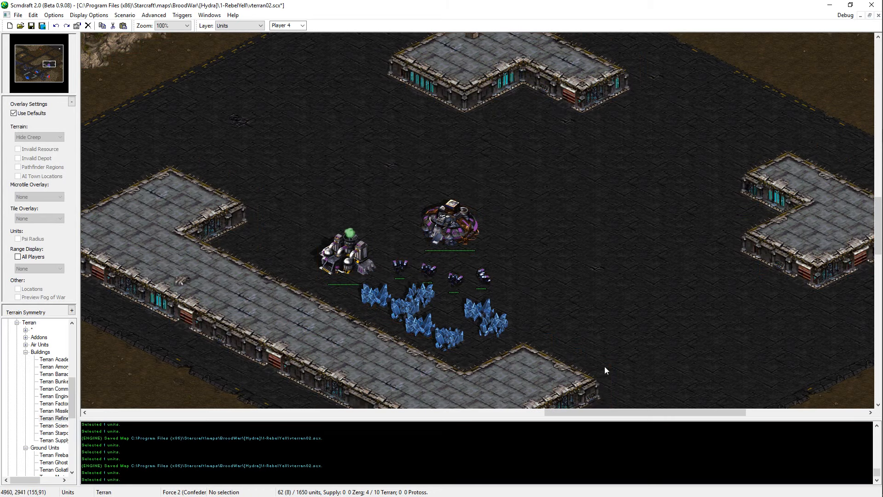
key("ctrl+s")
Step: Cut a single unit elsewhere on the map, paste it slightly to the northwest, and save the map
mouse_move(357, 268)
middle_mouse_down()
mouse_move(578, 357)
mouse_move(761, 486)
mouse_move(437, 414)
mouse_move(178, 109)
mouse_move(567, 348)
mouse_move(203, 122)
mouse_move(341, 319)
mouse_move(153, 176)
mouse_move(403, 252)
mouse_move(59, 117)
middle_mouse_up()
left_click(578, 357)
key("ctrl+x")
key("ctrl+v")
left_click(554, 348)
right_click(554, 348)
key("ctrl+s")
Step: Paint a patch of Rocky Ground terrain on the dirt at the map's western edge, between the plateau ramp and the water
key("ctrl+t")
scroll(184, 369, "down", 5)
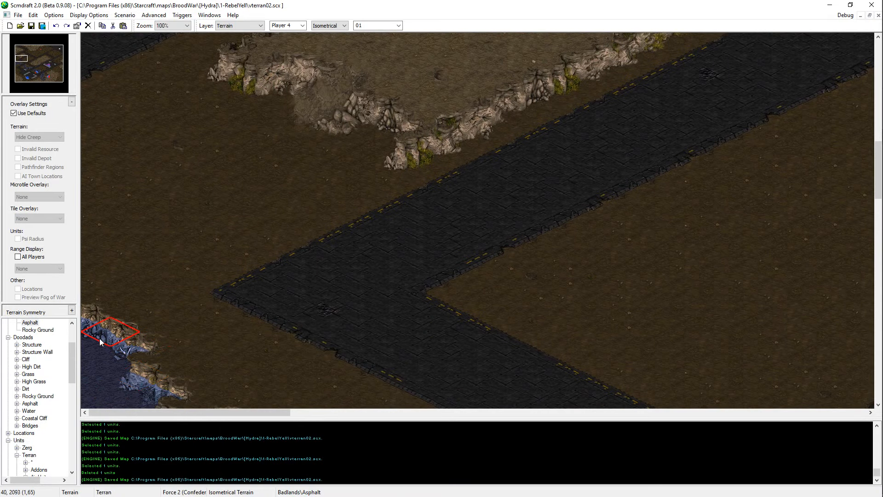
scroll(39, 390, "up", 3)
left_click(39, 388)
mouse_move(211, 209)
left_mouse_down()
mouse_move(222, 159)
mouse_move(141, 136)
mouse_move(144, 179)
mouse_move(114, 126)
mouse_move(89, 183)
mouse_move(126, 248)
mouse_move(98, 270)
mouse_move(122, 256)
mouse_move(223, 257)
mouse_move(197, 270)
mouse_move(270, 204)
mouse_move(215, 191)
left_mouse_up()
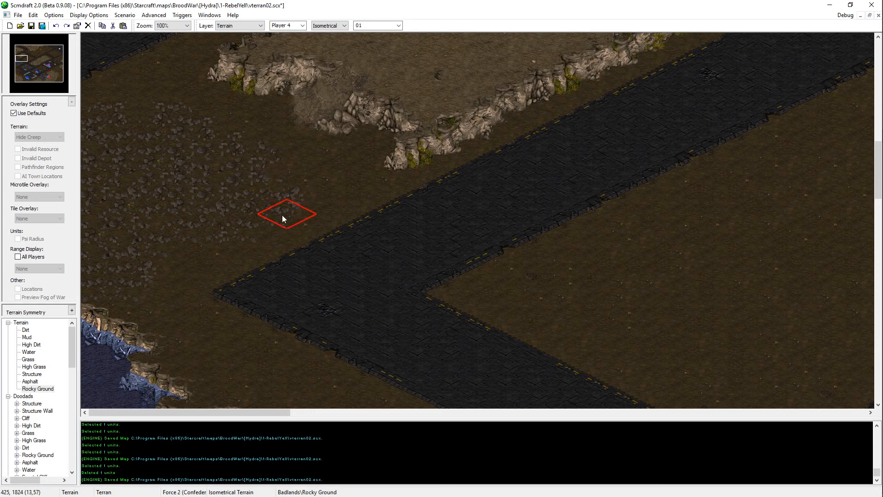
mouse_move(249, 228)
left_mouse_down()
mouse_move(168, 186)
mouse_move(198, 215)
mouse_move(140, 191)
left_mouse_up()
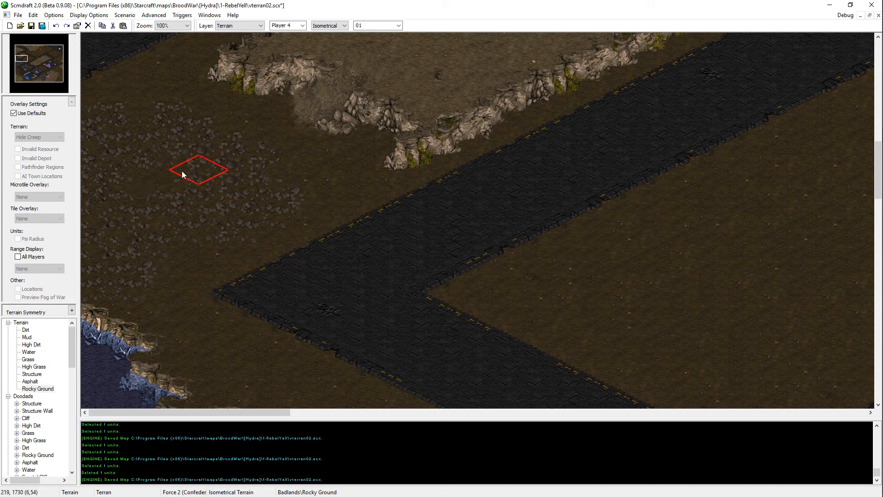
Step: Break up the rocky patch with small areas of Dirt, refill parts with Rocky Ground, and save the map
right_click(281, 231)
left_click(169, 155)
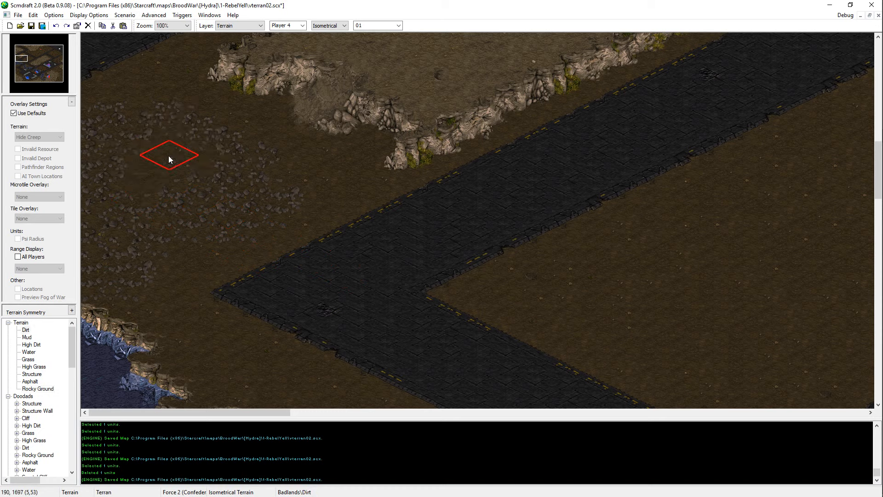
right_click(225, 204)
left_click(182, 158)
left_click(185, 159)
left_click(185, 159)
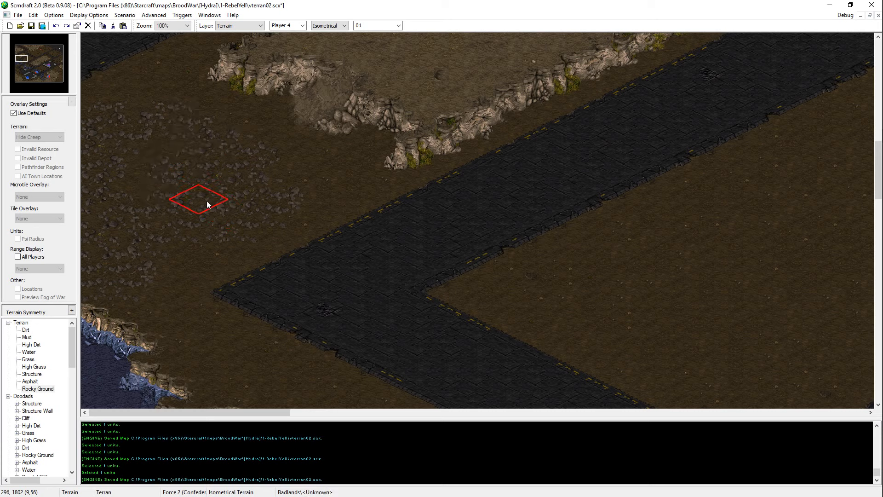
left_click(225, 197)
left_click(193, 230)
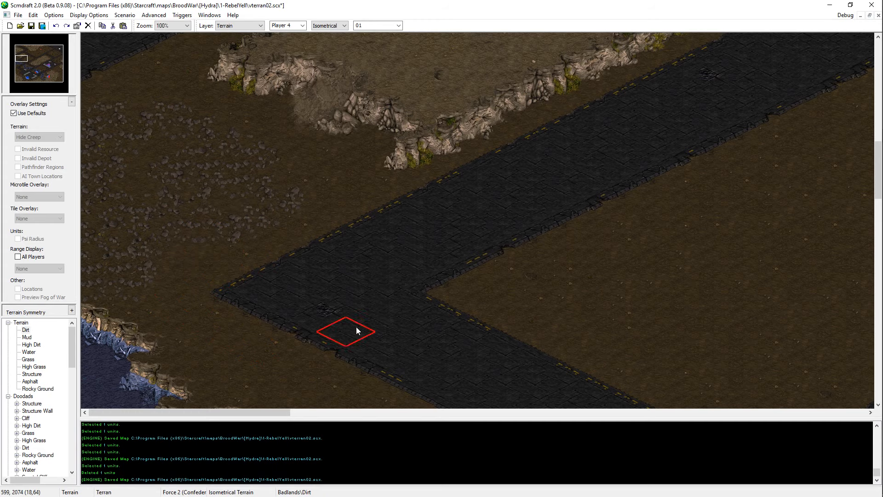
scroll(202, 295, "up", 2)
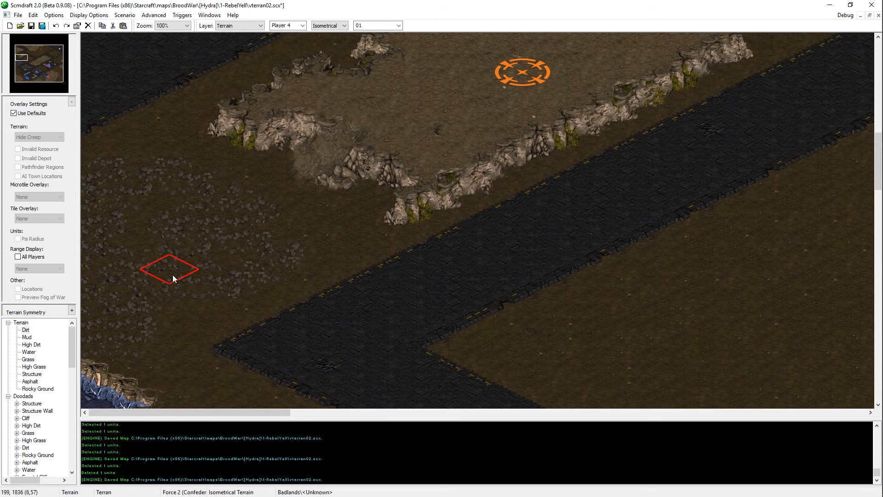
key("ctrl+s")
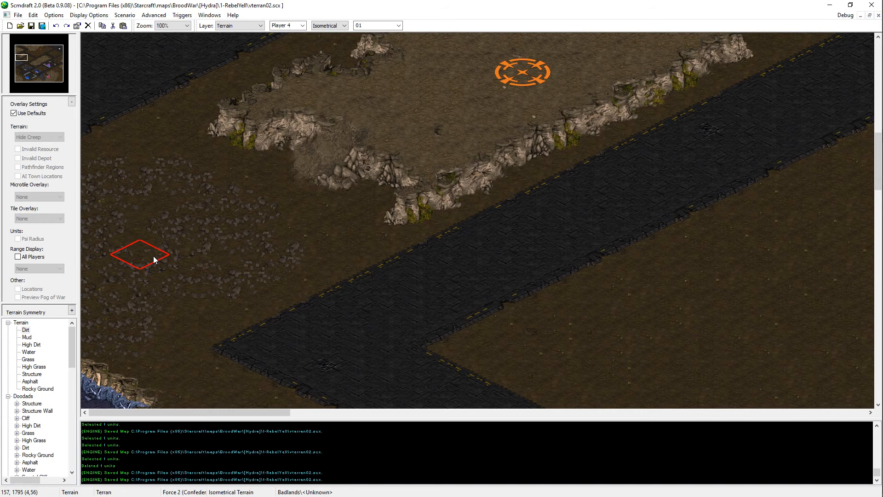
Step: Touch up the western side of the rocky patch with Rocky Ground and save the map
middle_click_drag(211, 264, 212, 283)
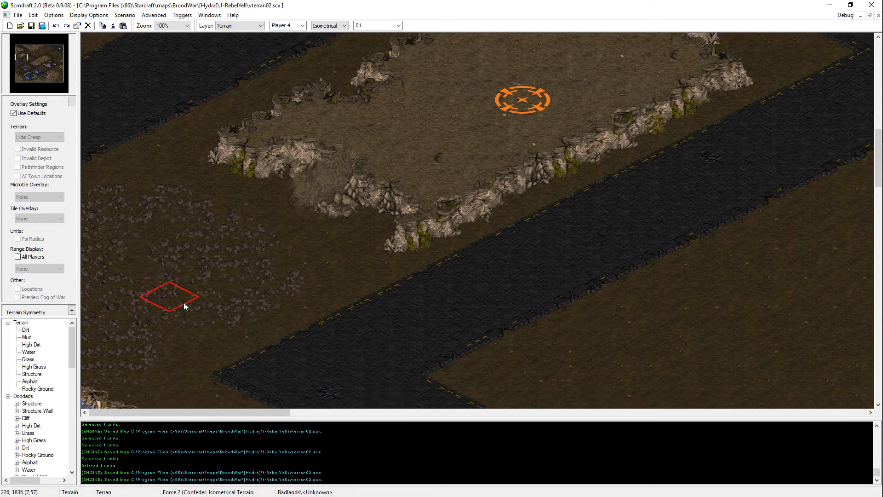
scroll(184, 302, "down", 2)
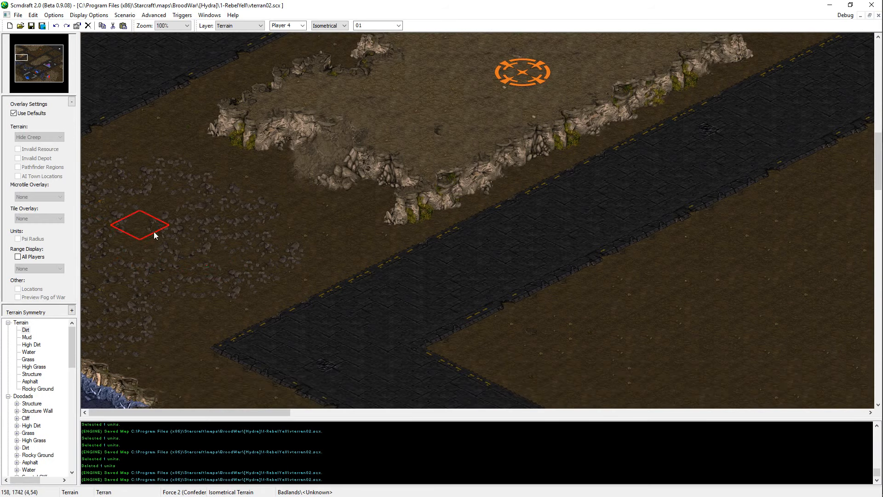
left_click(101, 294)
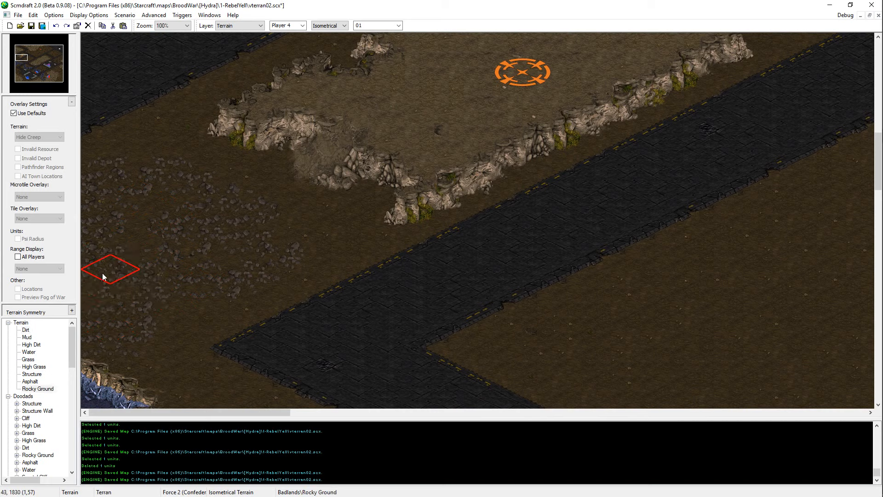
key("ctrl+s")
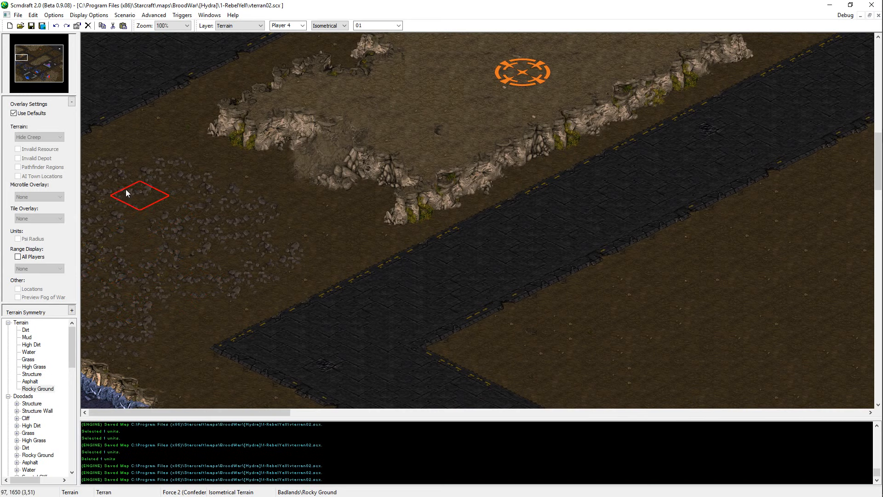
mouse_move(166, 244)
middle_mouse_down()
mouse_move(251, 176)
mouse_move(104, 268)
mouse_move(145, 296)
middle_mouse_up()
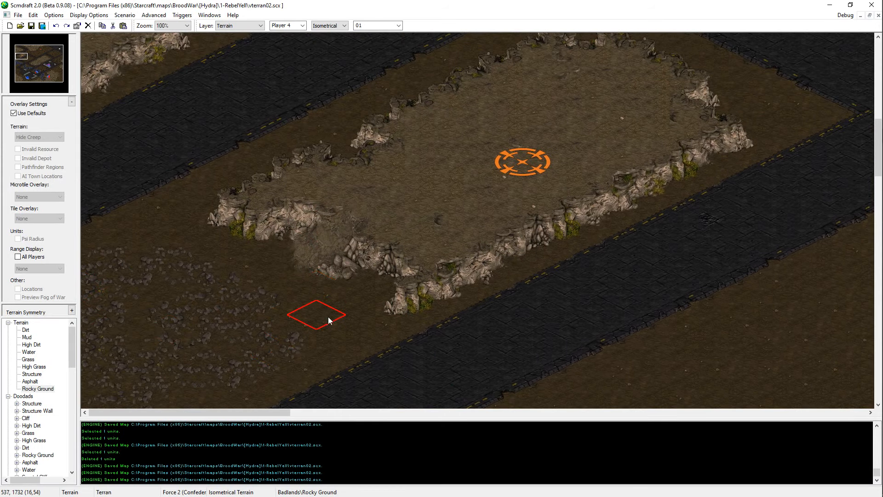
scroll(311, 382, "down", 3)
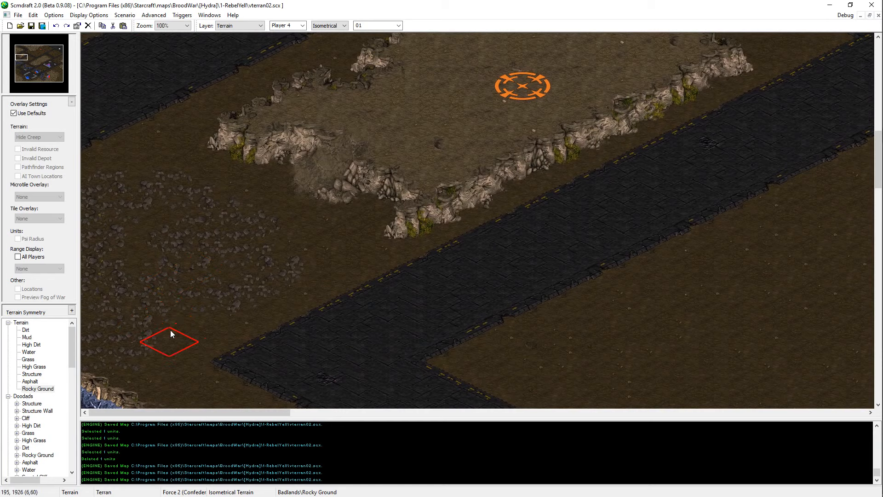
middle_click_drag(512, 83, 209, 380)
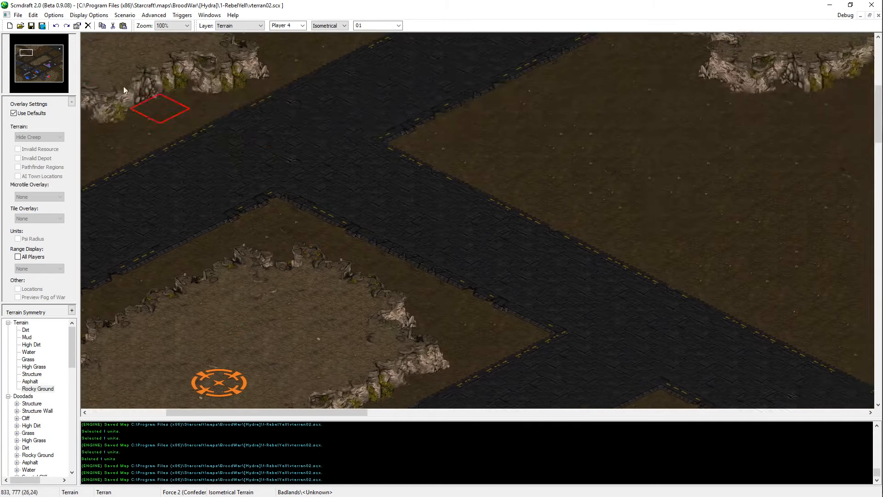
middle_click_drag(123, 87, 228, 207)
middle_click_drag(326, 243, 564, 239)
scroll(492, 198, "down", 1)
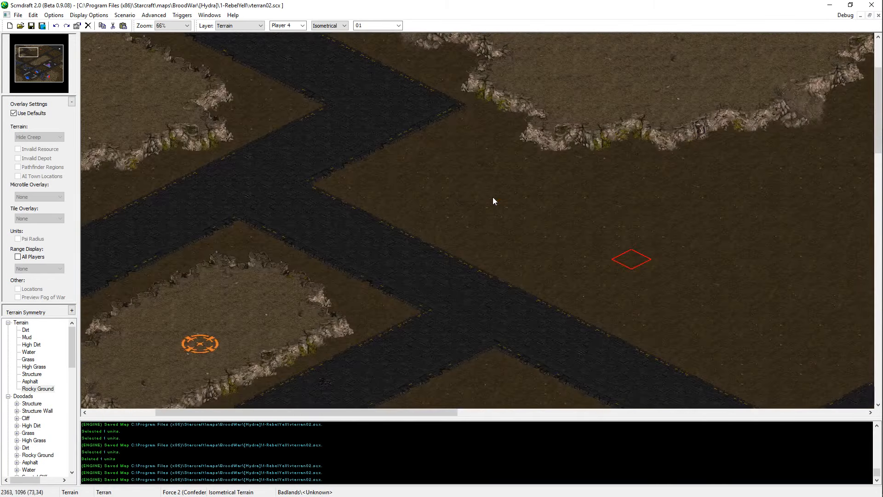
Step: Inspect the western side of the map, from the northern roads past the lakes to the buildings in the southwest
middle_click_drag(492, 198, 189, 430)
middle_click_drag(329, 292, 299, 353)
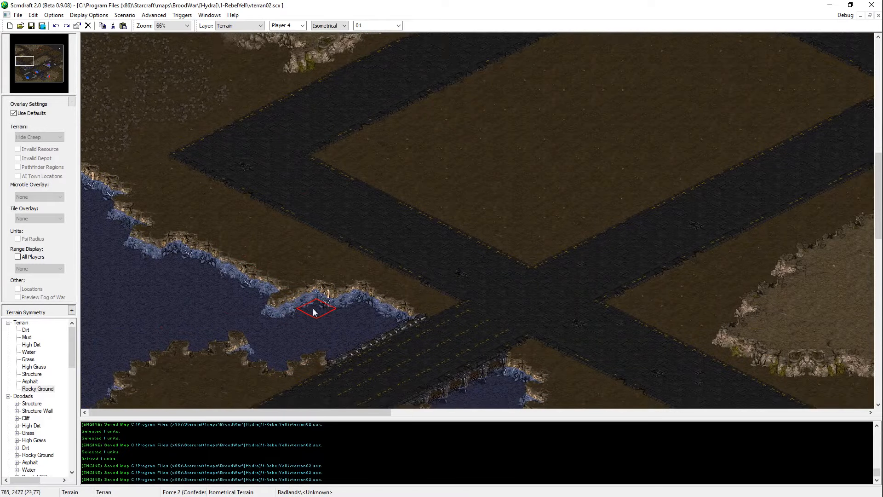
middle_click_drag(314, 311, 215, 486)
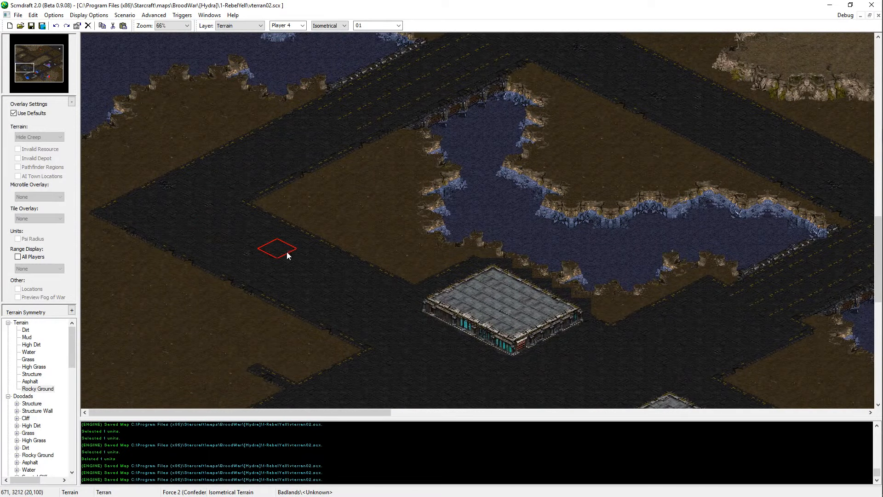
middle_click_drag(148, 125, 77, 390)
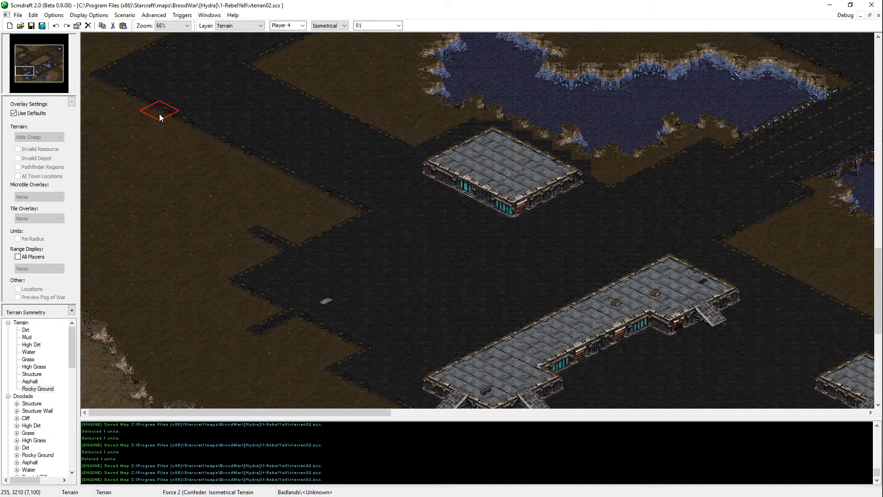
key("Down")
key("Down")
key("Down")
key("Down")
key("Down")
key("Down")
key("Down")
key("Down")
key("Down")
key("Down")
key("Down")
key("Down")
key("Down")
key("Down")
key("Down")
key("Down")
key("Down")
key("Down")
key("Down")
key("Down")
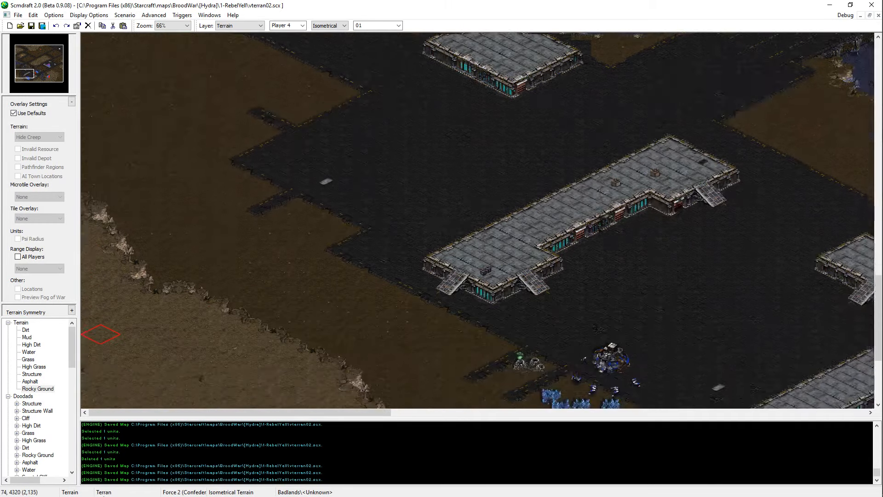
key("Up")
key("Up")
key("Up")
key("Up")
key("Up")
key("Up")
key("Up")
key("Up")
key("Up")
key("Up")
key("Up")
key("Up")
key("Up")
key("Up")
key("Up")
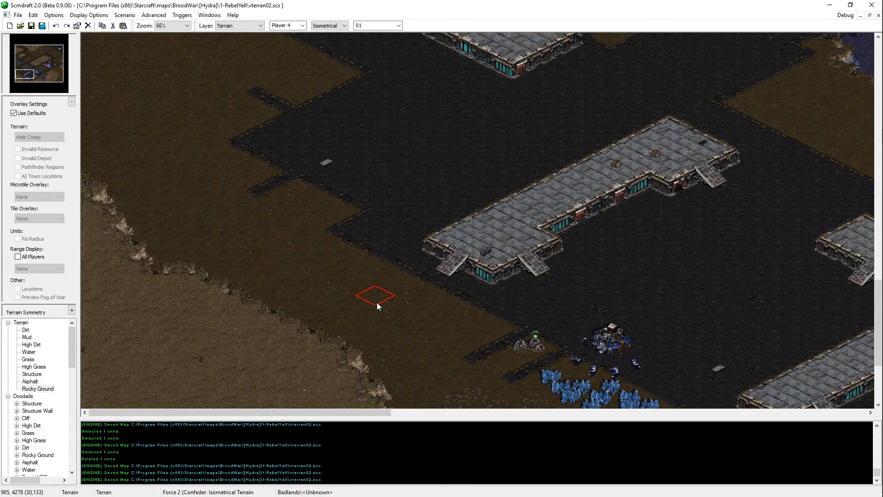
key("Up")
key("Up")
key("Up")
key("Up")
key("Up")
key("Up")
key("Up")
key("Up")
key("Up")
key("Up")
key("Up")
key("Up")
key("Up")
key("Up")
key("Up")
key("Up")
key("Up")
key("Up")
key("Up")
key("Up")
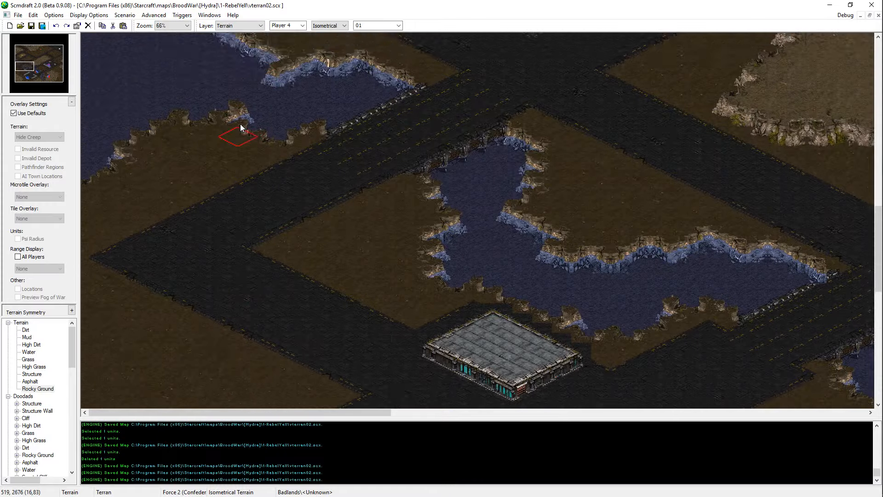
Step: Examine the plateaus, roads and dirt blocks across the northwestern and central parts of the map
key("Up")
key("Up")
key("Up")
key("Up")
key("Up")
key("Up")
key("Up")
key("Up")
key("Up")
key("Up")
key("Up")
key("Up")
key("Up")
key("Up")
key("Up")
key("Up")
key("Up")
key("Up")
key("Up")
key("Up")
key("Right")
key("Right")
key("Right")
key("Right")
key("Right")
key("Right")
key("Right")
key("Right")
key("Right")
key("Right")
key("Right")
key("Right")
key("Right")
key("Right")
key("Right")
key("Right")
key("Right")
key("Right")
key("Right")
key("Right")
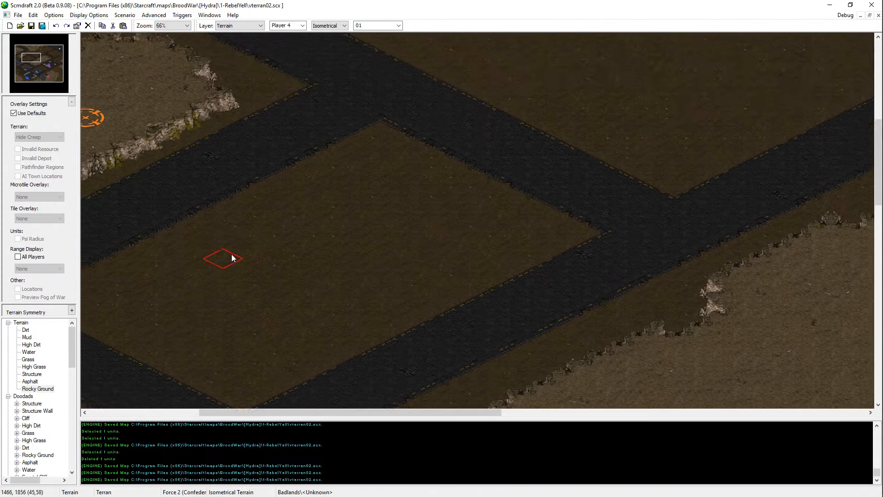
key("Up")
key("Up")
key("Up")
key("Up")
key("Up")
key("Up")
key("Up")
key("Up")
key("Up")
key("Up")
key("Up")
key("Up")
key("Up")
key("Right")
key("Right")
key("Right")
key("Right")
key("Right")
key("Right")
key("Right")
key("Right")
key("Right")
key("Right")
key("Right")
key("Right")
key("Right")
key("Right")
key("Right")
key("Right")
key("Left")
key("Left")
key("Left")
key("Left")
key("Left")
key("Left")
key("Left")
key("Left")
key("Left")
key("Left")
key("Left")
key("Left")
key("Left")
key("Left")
key("Left")
key("Left")
key("Left")
key("Left")
key("Left")
key("Left")
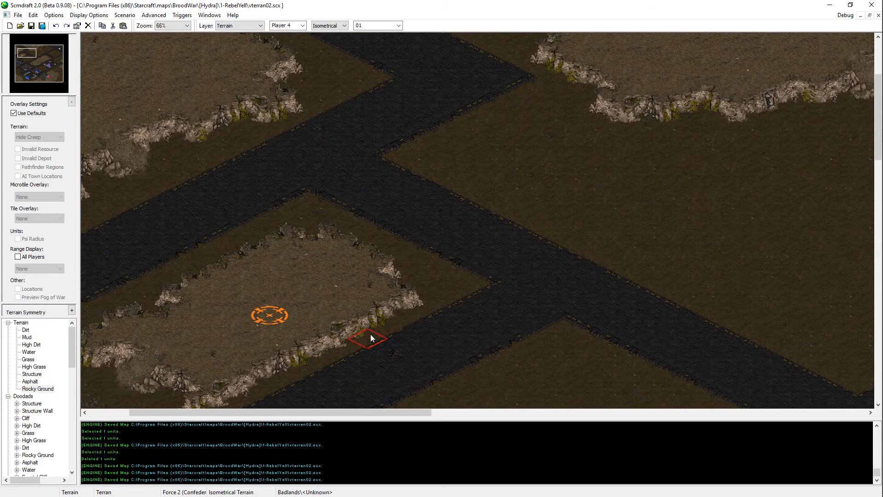
key("Left")
key("Left")
key("Left")
key("Left")
key("Left")
key("Left")
key("Left")
key("Left")
key("Left")
key("Left")
key("Down")
key("Down")
key("Down")
key("Down")
key("Down")
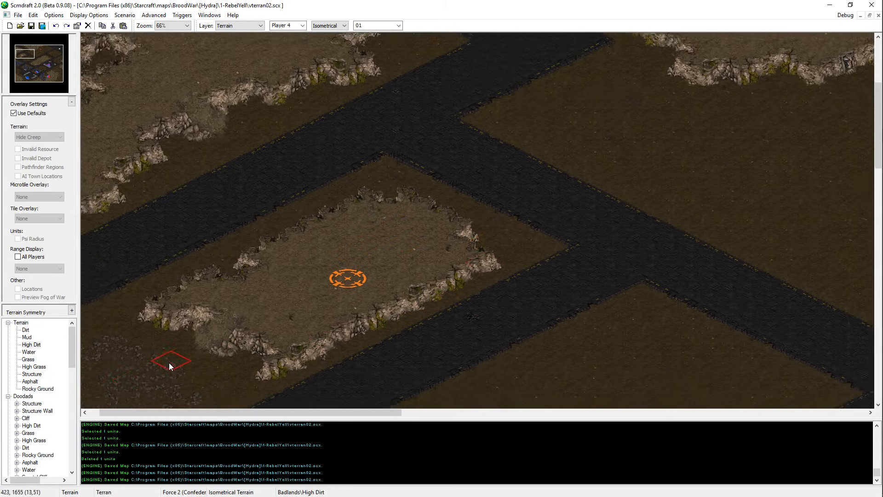
key("Up")
key("Up")
key("Up")
key("Up")
key("Up")
key("Up")
key("Up")
key("Up")
key("Up")
key("Up")
key("Up")
key("Up")
key("Up")
key("Up")
key("Up")
key("Up")
key("Up")
key("Up")
key("Up")
key("Up")
key("Down")
key("Down")
key("Right")
key("Right")
key("Right")
key("Right")
key("Right")
key("Right")
key("Right")
key("Right")
key("Right")
key("Right")
key("Right")
key("Right")
key("Right")
key("Right")
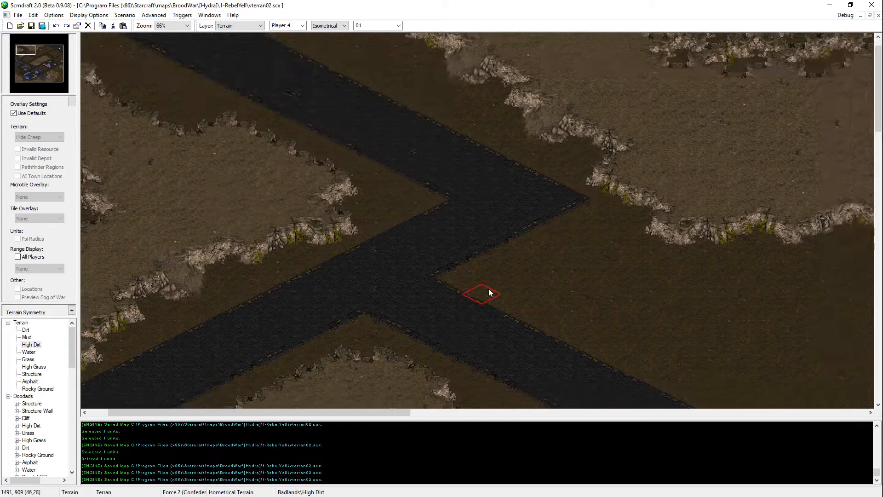
key("Up")
key("Up")
key("Right")
key("Right")
key("Right")
key("Right")
key("Right")
key("Right")
key("Right")
key("Right")
key("Right")
key("Right")
key("Right")
key("Right")
key("Right")
key("Right")
key("Right")
key("Right")
key("Right")
key("Right")
key("Right")
key("Right")
key("Down")
key("Down")
key("Down")
key("Down")
key("Down")
key("Down")
key("Down")
key("Down")
key("Down")
key("Down")
key("Down")
key("Down")
key("Down")
key("Down")
key("Down")
key("Down")
key("Down")
key("Down")
key("Down")
key("Down")
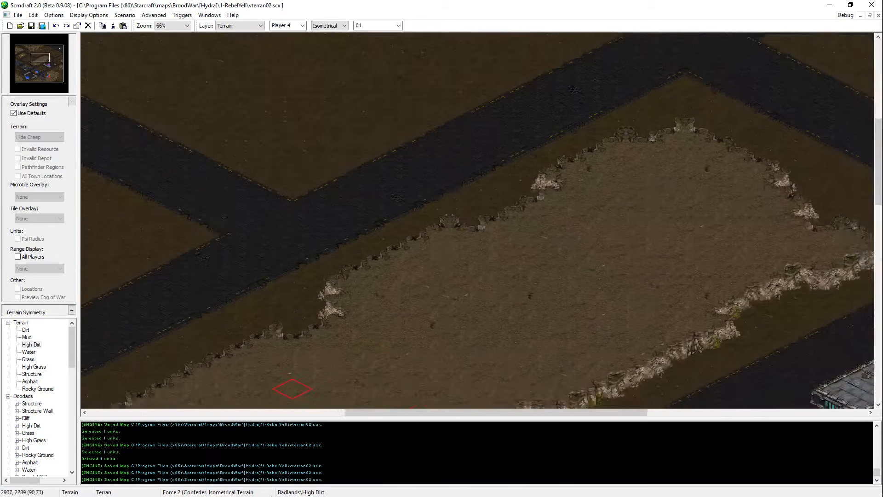
Step: Review the road-enclosed dirt block, the western rocky patch and the open dirt field in the north
key("Left")
key("Left")
key("Left")
key("Left")
key("Left")
key("Left")
key("Left")
key("Left")
key("Left")
key("Left")
key("Left")
key("Left")
key("Left")
key("Left")
key("Left")
key("Left")
key("Left")
key("Left")
key("Left")
key("Left")
key("Left")
key("Left")
key("Left")
key("Left")
key("Left")
key("Up")
key("Up")
key("Up")
key("Up")
key("Up")
key("Up")
key("Up")
key("Up")
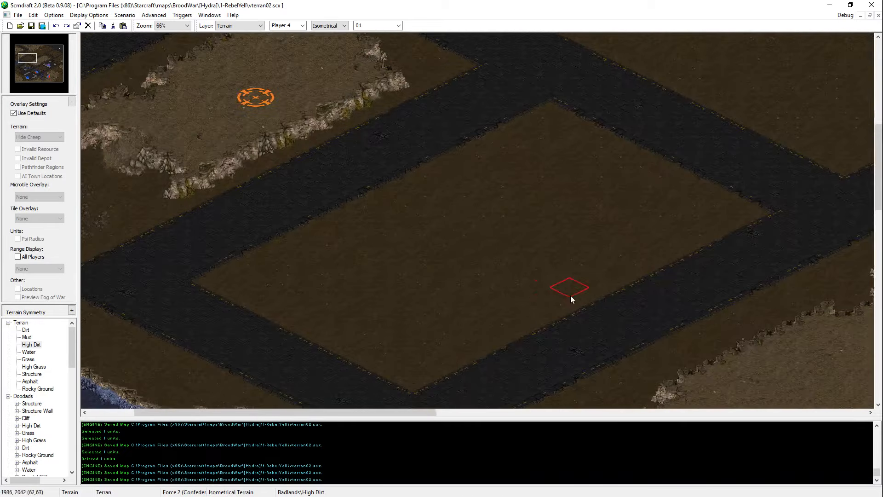
key("Down")
key("Down")
key("Down")
key("Down")
key("Down")
key("Down")
key("Up")
key("Up")
key("Up")
key("Up")
key("Up")
key("Up")
key("Up")
key("Up")
key("Up")
key("Up")
key("Up")
key("Up")
key("Up")
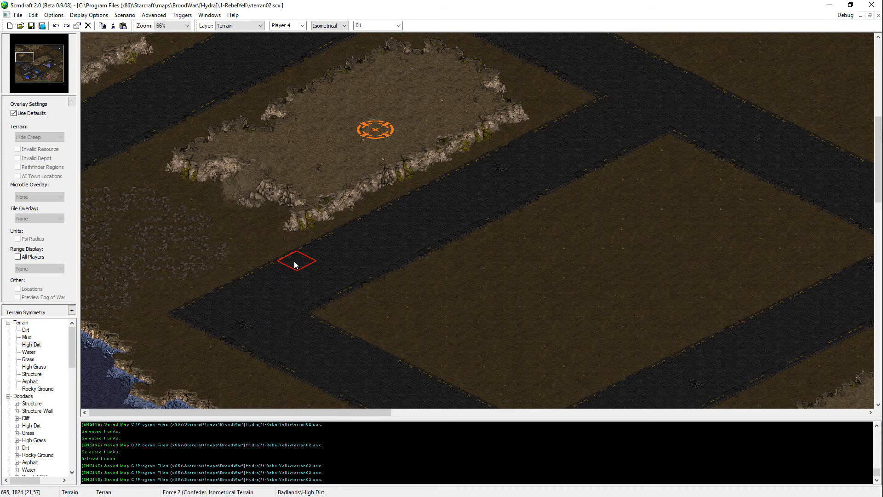
mouse_move(125, 291)
middle_mouse_down()
mouse_move(139, 257)
mouse_move(617, 436)
mouse_move(564, 316)
mouse_move(389, 262)
mouse_move(405, 368)
mouse_move(345, 398)
mouse_move(335, 389)
mouse_move(527, 209)
middle_mouse_up()
right_click(138, 258)
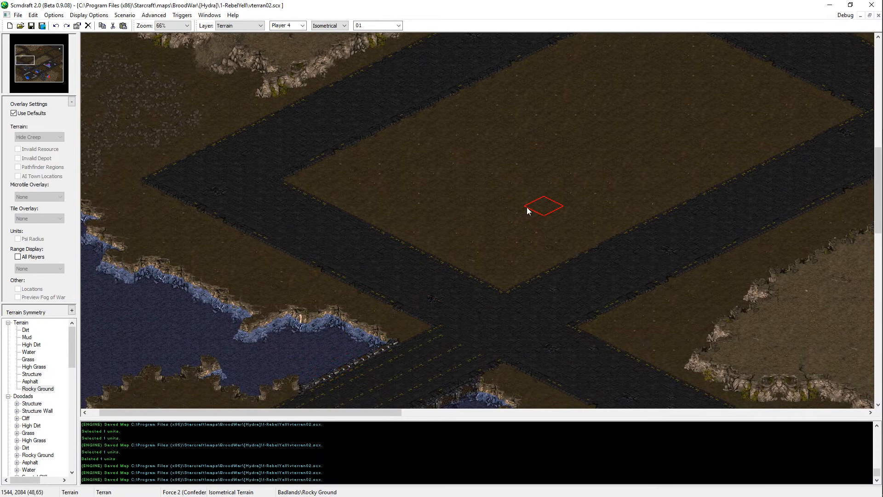
mouse_move(505, 248)
middle_mouse_down()
mouse_move(672, 141)
mouse_move(564, 134)
mouse_move(702, 138)
mouse_move(630, 129)
mouse_move(594, 181)
mouse_move(761, 325)
mouse_move(473, 148)
mouse_move(218, 267)
mouse_move(95, 277)
mouse_move(495, 244)
mouse_move(513, 443)
mouse_move(736, 414)
mouse_move(604, 192)
mouse_move(121, 3)
mouse_move(579, 201)
mouse_move(681, 165)
mouse_move(683, 119)
mouse_move(1, 3)
middle_mouse_up()
key("u")
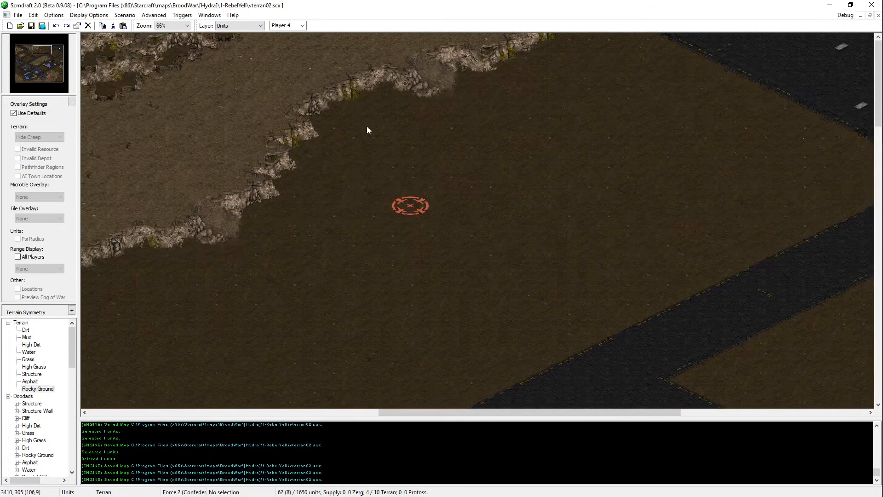
Step: Return to terrain editing and sample the Structure terrain from a building in the southwestern base
key("t")
left_click(62, 47)
left_click_drag(62, 48, 27, 72)
right_click(415, 260)
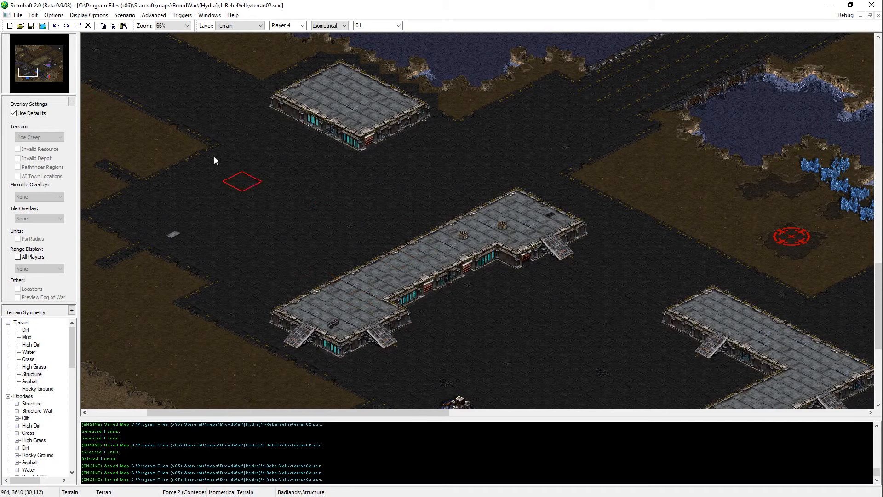
Step: Try a narrow stepped Structure building on the northeastern asphalt and undo it
left_click(61, 48)
left_click(449, 122)
left_click_drag(449, 122, 576, 80)
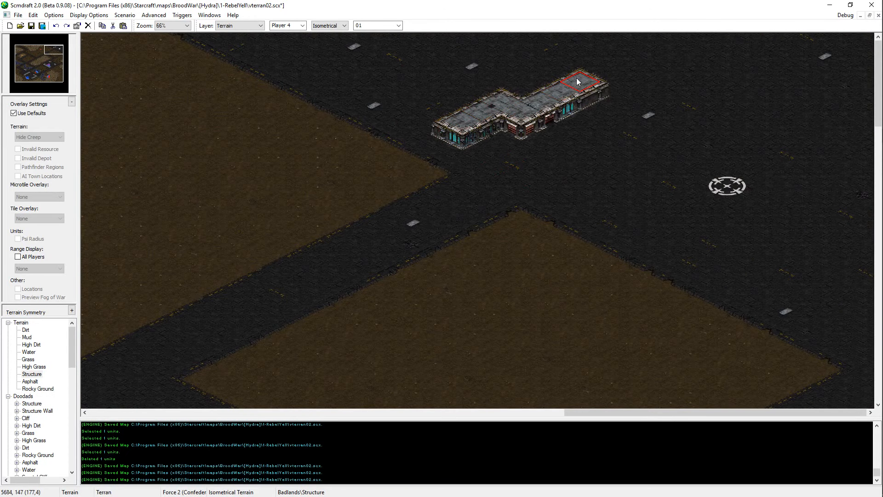
key("ctrl+z")
left_click(478, 122)
key("ctrl+z")
Step: Try a wider L-shaped Structure building on the same asphalt area and undo it
left_click(481, 124)
left_click_drag(482, 127, 522, 108)
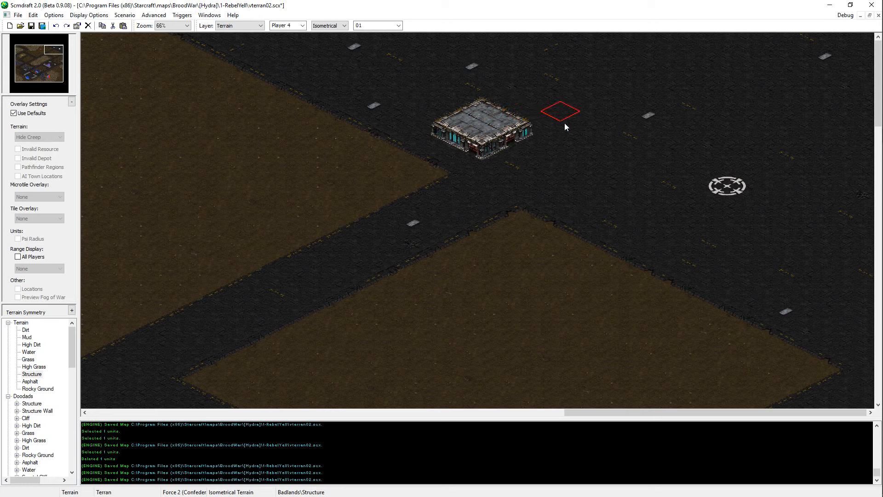
left_click_drag(552, 102, 582, 91)
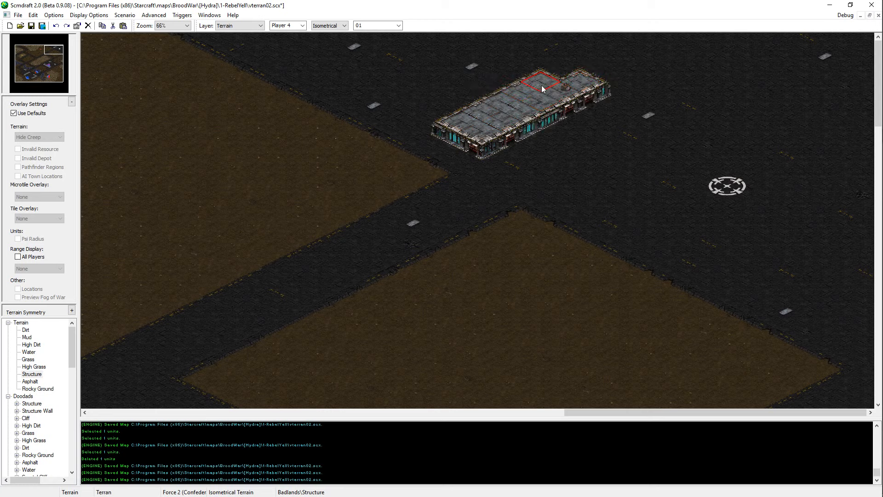
mouse_move(610, 130)
left_mouse_down()
mouse_move(681, 160)
mouse_move(603, 118)
mouse_move(670, 127)
mouse_move(706, 148)
left_mouse_up()
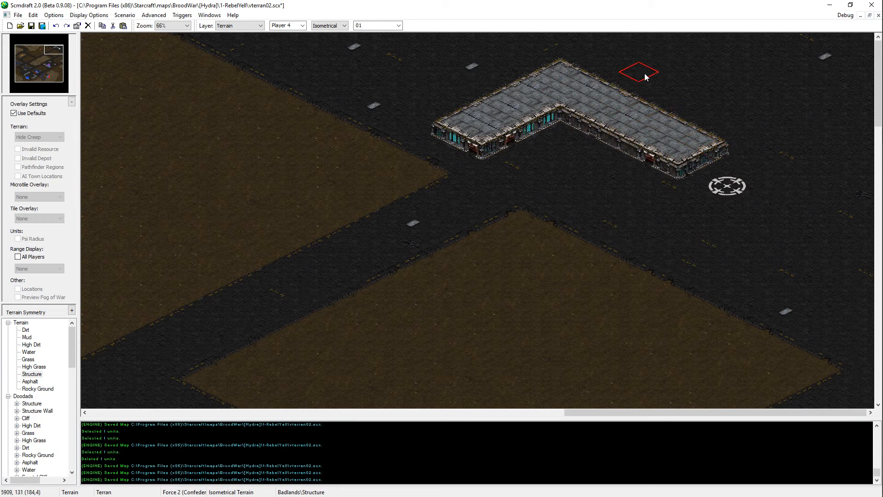
key("ctrl+z")
key("ctrl+z")
key("ctrl+z")
key("ctrl+z")
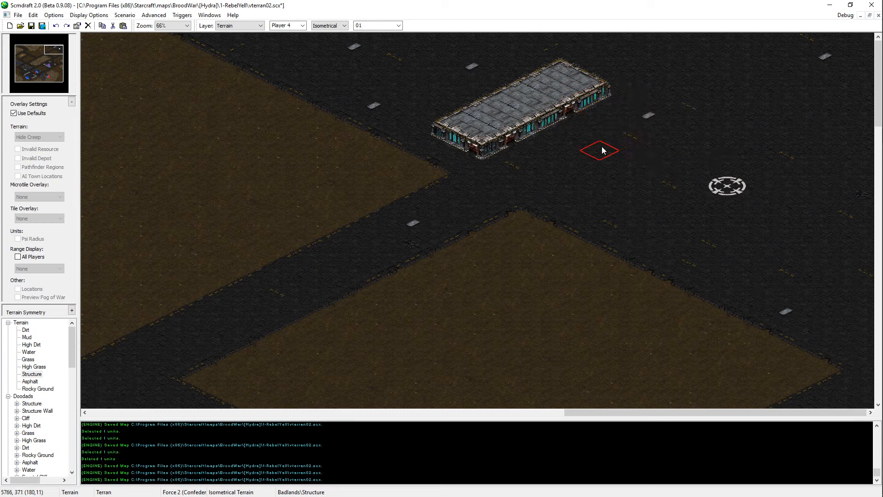
key("ctrl+z")
Step: Try painting Structure terrain at the northern corner of the dirt block below the asphalt, and undo it
scroll(601, 347, "down", 5)
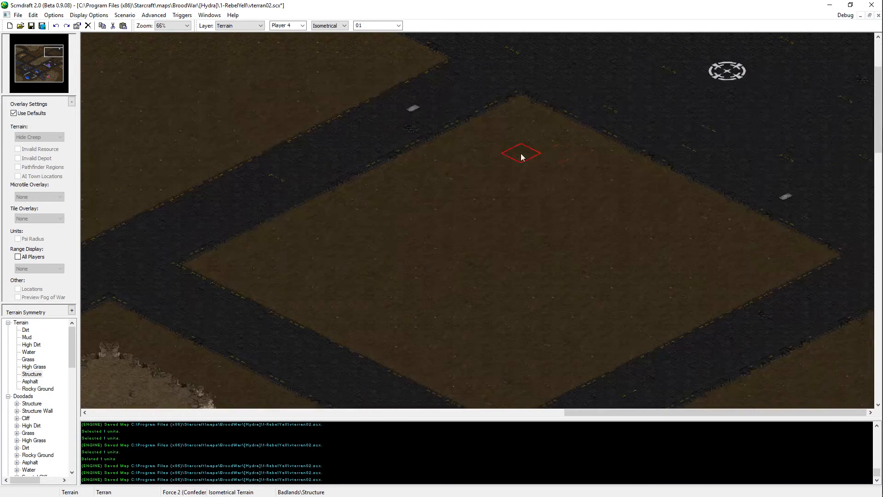
left_click_drag(528, 133, 653, 207)
key("ctrl+z")
left_click(491, 118)
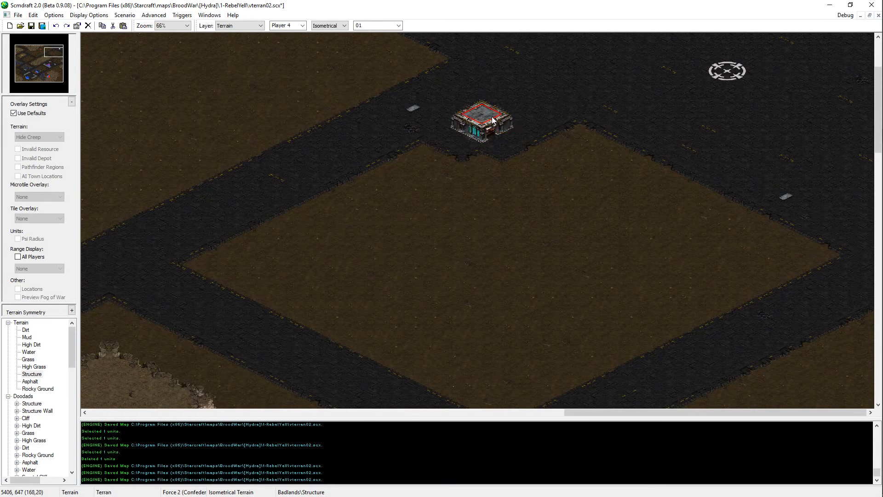
key("ctrl+z")
Step: Paint two rectangular Structure buildings, one near the dirt block's northern corner and one at its eastern corner
left_click(506, 125)
mouse_move(507, 125)
left_mouse_down()
mouse_move(572, 124)
mouse_move(538, 137)
mouse_move(570, 144)
mouse_move(568, 156)
left_mouse_up()
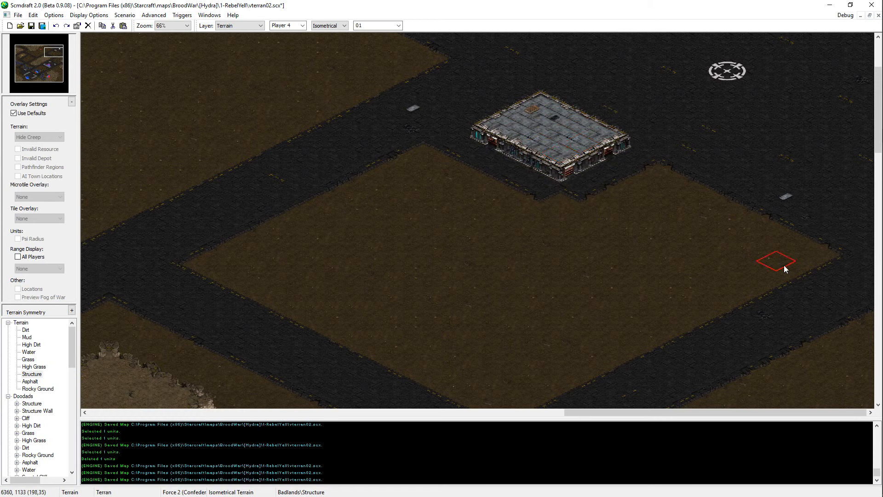
left_click(795, 270)
mouse_move(795, 268)
left_mouse_down()
mouse_move(741, 233)
mouse_move(749, 217)
mouse_move(804, 253)
left_mouse_up()
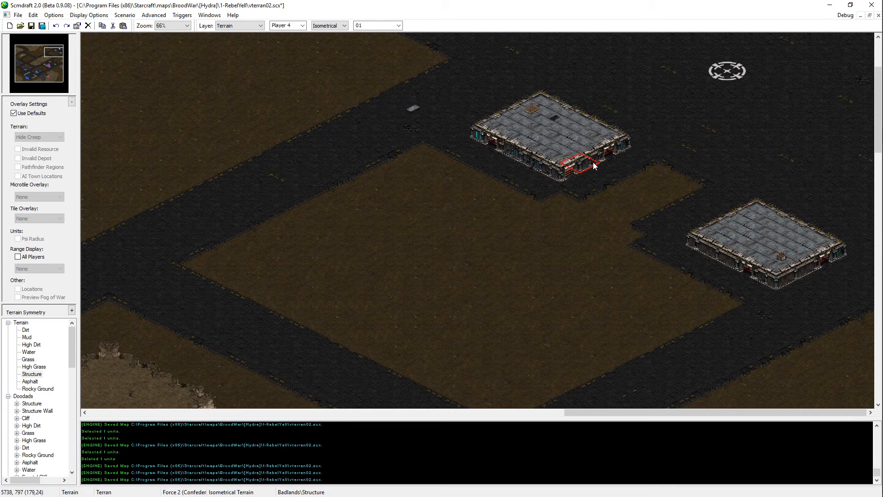
Step: Fill the gap between the two buildings with Structure terrain and extend the eastern one northeast into one L-shaped building
scroll(593, 175, "up", 3)
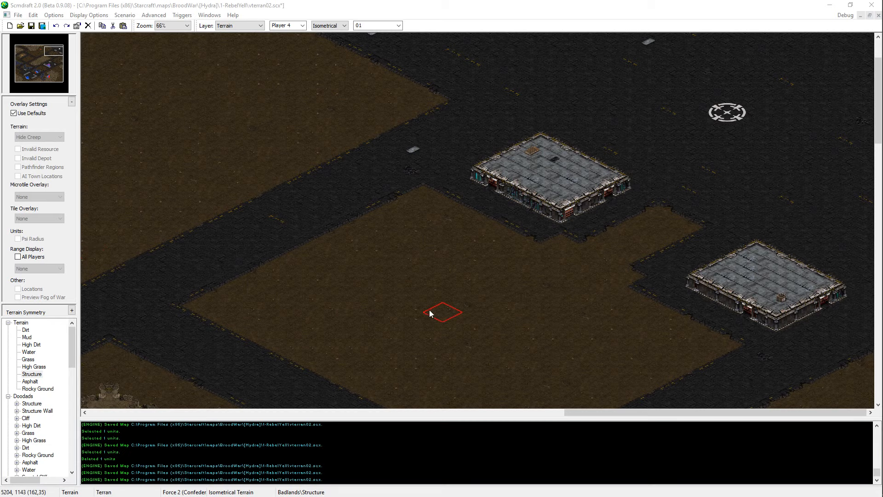
scroll(626, 283, "up", 2)
mouse_move(777, 282)
left_mouse_down()
mouse_move(791, 276)
mouse_move(851, 294)
mouse_move(865, 288)
mouse_move(856, 300)
mouse_move(855, 258)
mouse_move(809, 264)
mouse_move(858, 233)
left_mouse_up()
mouse_move(655, 252)
left_mouse_down()
mouse_move(688, 265)
mouse_move(619, 255)
mouse_move(712, 272)
left_mouse_up()
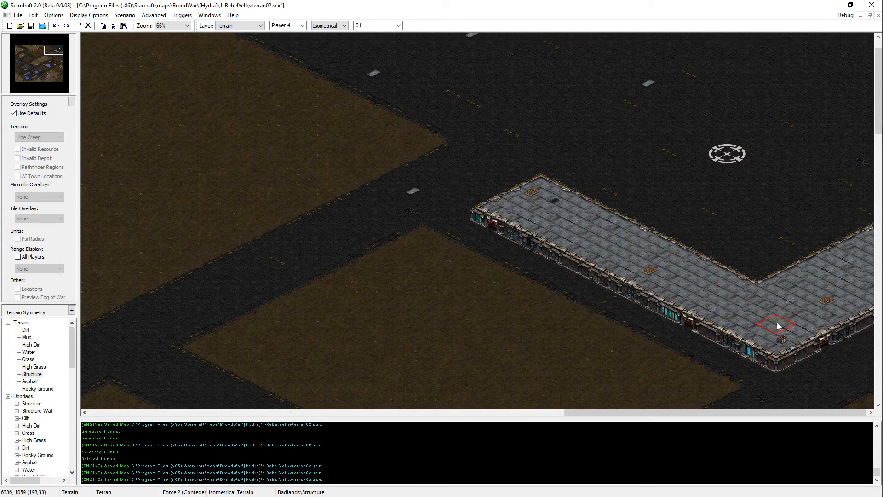
Step: Repaint roof tiles of the L-shaped building with Structure terrain, undo the unwanted repaint, and save the map
scroll(785, 175, "up", 2)
left_click(535, 231)
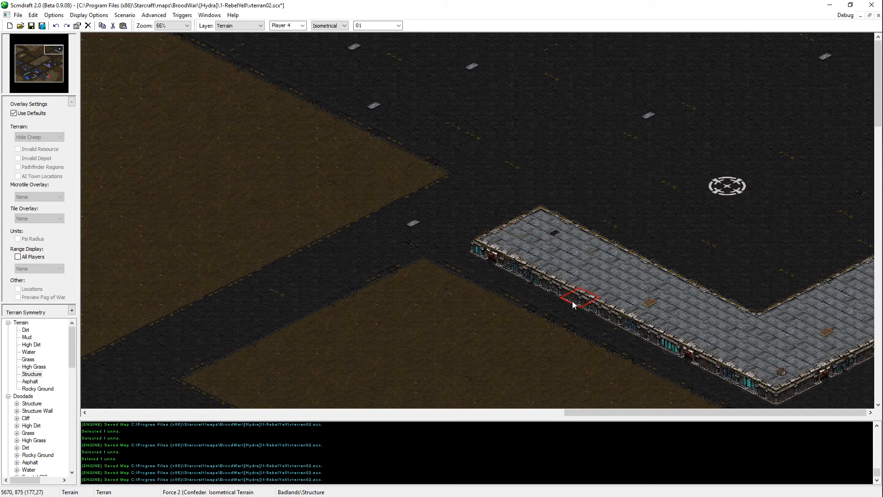
key("ctrl+s")
left_click(654, 302)
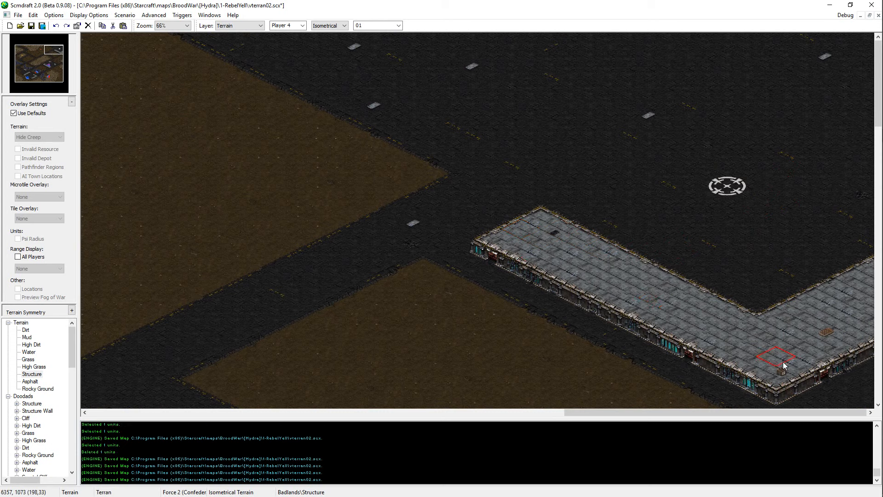
key("ctrl+z")
key("ctrl+s")
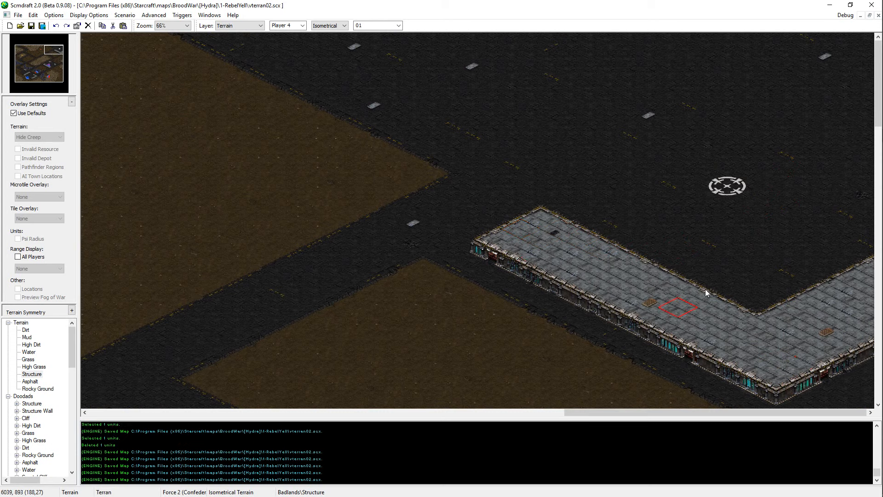
Step: Paint Dirt over the asphalt strip northwest of the L-shaped building, clear its leftover patches, and save the map
scroll(633, 304, "down", 3)
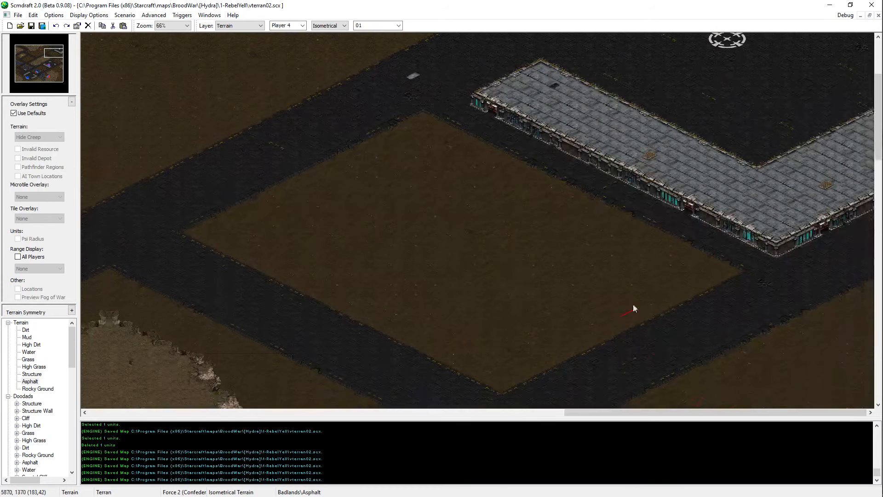
scroll(633, 304, "up", 3)
scroll(405, 226, "left", 3)
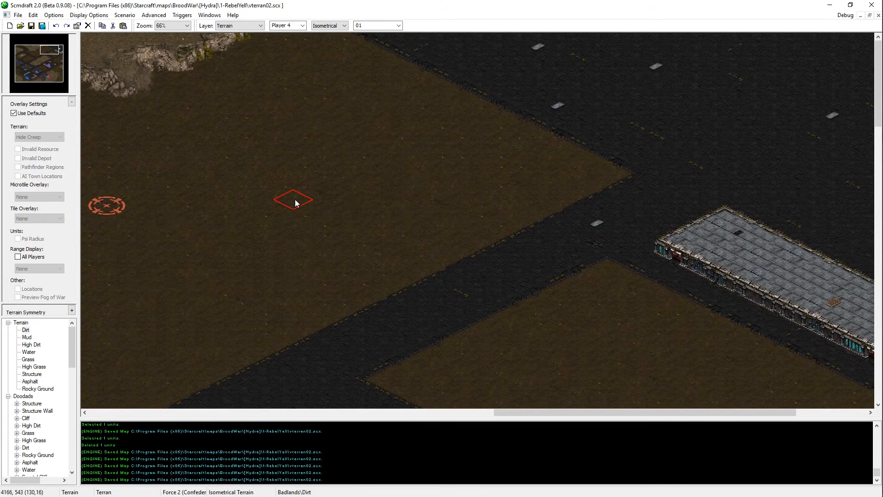
scroll(694, 162, "right", 3)
mouse_move(459, 158)
left_mouse_down()
mouse_move(589, 93)
mouse_move(611, 65)
mouse_move(568, 74)
mouse_move(333, 53)
mouse_move(347, 115)
mouse_move(299, 158)
left_mouse_up()
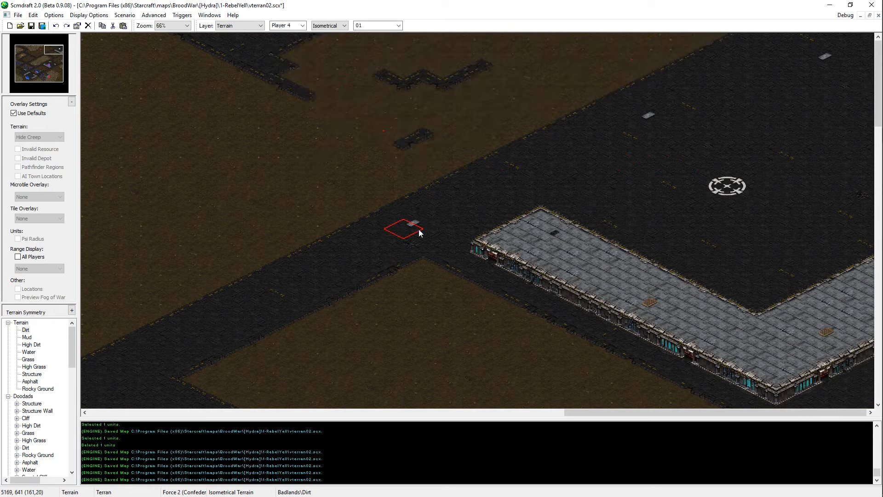
mouse_move(478, 121)
left_mouse_down()
mouse_move(416, 138)
mouse_move(364, 72)
mouse_move(185, 5)
mouse_move(219, 45)
left_mouse_up()
key("Left")
key("Left")
key("Left")
key("Left")
key("Left")
key("ctrl+s")
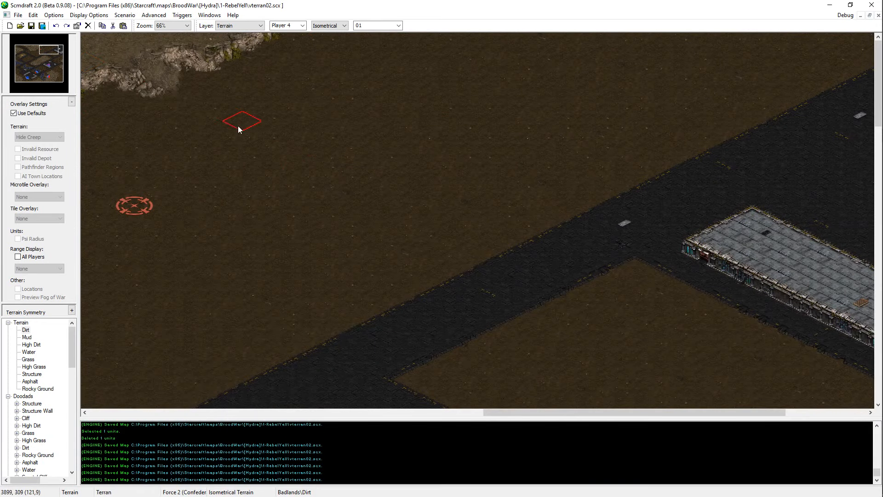
Step: Paint a High Dirt plateau on the open dirt just northwest of the asphalt road, opposite the rectangular building, and save the map
key("Left")
key("Left")
key("Left")
key("Left")
right_click(112, 46)
key("Left")
key("Left")
key("Left")
key("Left")
key("Left")
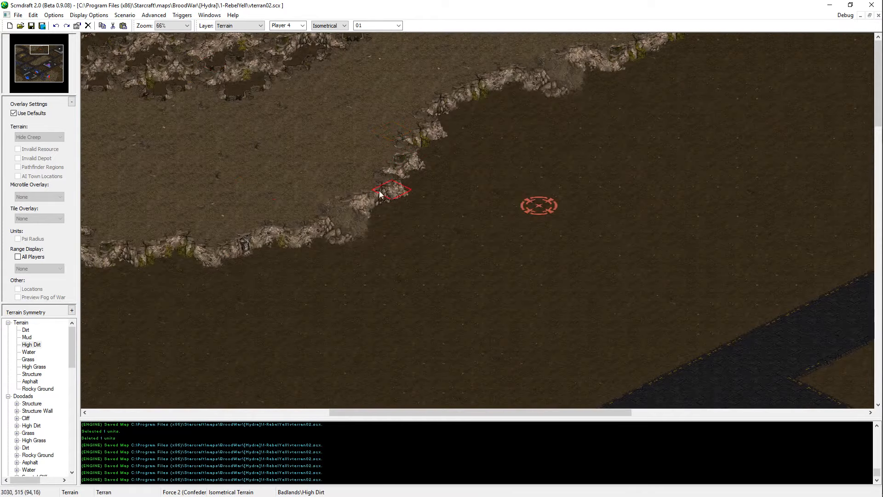
key("Right")
key("Right")
key("Right")
key("Right")
key("Right")
Step: Reshape the plateau's southern cliff edge facing the asphalt road with High Dirt and Dirt, undoing the unwanted strokes
key("Right")
key("Right")
key("Right")
key("Right")
key("Right")
key("Right")
key("Right")
key("Right")
key("Right")
key("Right")
key("Right")
key("Right")
key("Right")
key("Left")
mouse_move(529, 76)
left_mouse_down()
mouse_move(560, 106)
mouse_move(624, 68)
mouse_move(763, 46)
mouse_move(560, 3)
mouse_move(644, 69)
mouse_move(442, 51)
mouse_move(532, 62)
left_mouse_up()
key("ctrl+s")
key("Right")
key("Right")
key("Right")
key("Right")
key("Right")
key("Right")
key("Right")
key("Right")
key("Down")
key("Down")
key("Down")
key("Down")
key("Down")
key("Down")
key("Down")
key("Down")
key("Left")
key("Left")
key("Left")
key("Left")
key("Left")
key("Up")
key("Up")
key("Up")
key("Up")
key("Up")
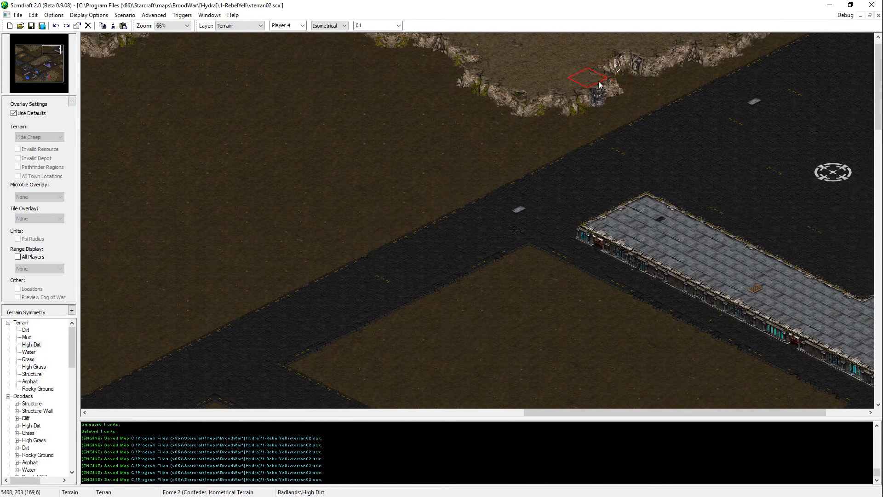
mouse_move(598, 81)
left_mouse_down()
mouse_move(584, 94)
mouse_move(606, 76)
mouse_move(596, 65)
left_mouse_up()
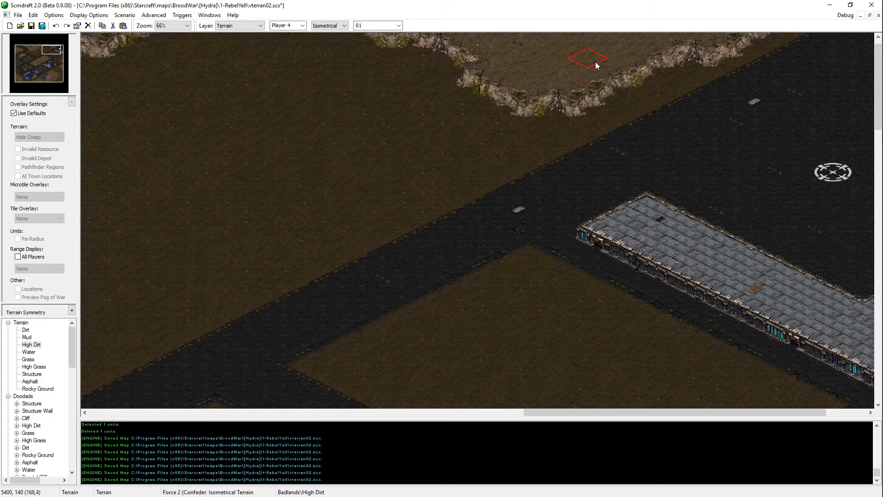
key("ctrl+z")
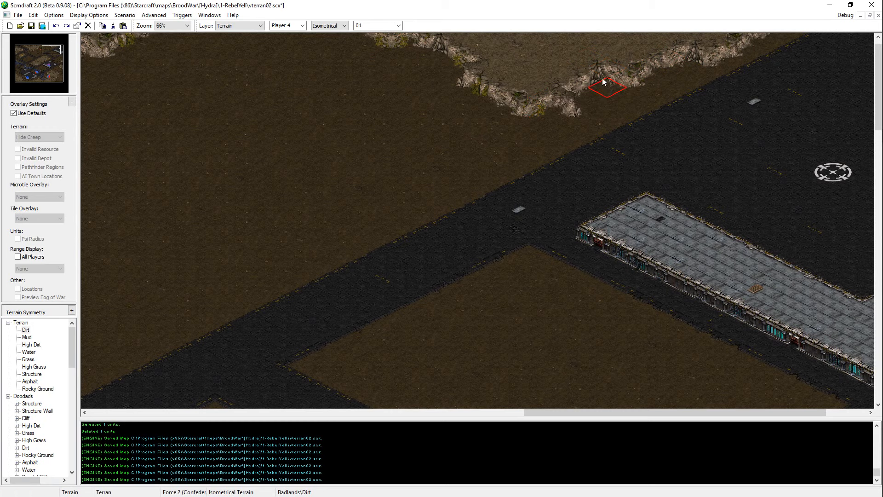
key("Up")
key("Up")
key("ctrl+z")
key("Left")
key("Left")
key("Left")
key("Left")
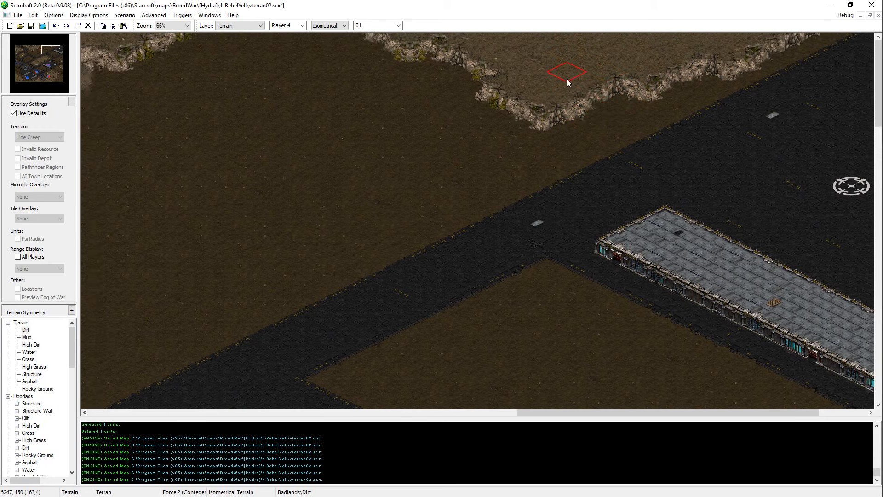
Step: Extend the High Dirt plateau southwest as a narrow ridge running parallel to the asphalt road, and save the map
mouse_move(453, 84)
left_mouse_down()
mouse_move(373, 14)
mouse_move(449, 104)
left_mouse_up()
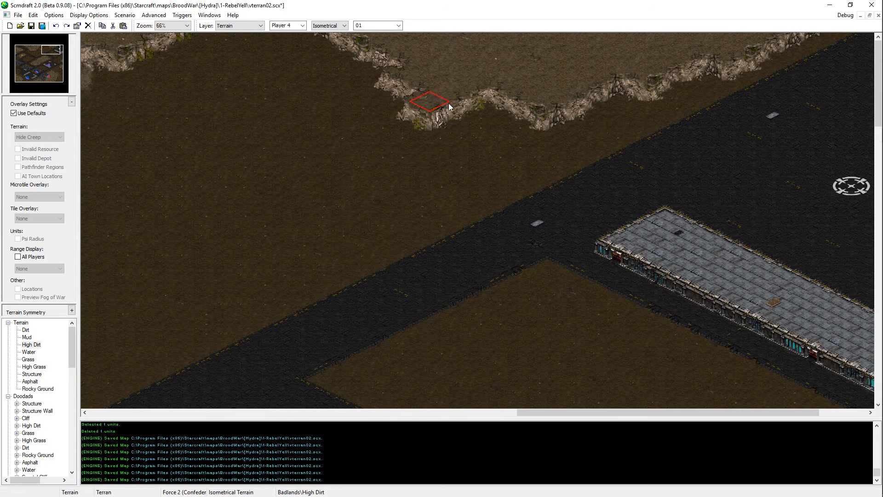
mouse_move(392, 68)
left_mouse_down()
mouse_move(354, 81)
mouse_move(404, 99)
mouse_move(412, 112)
mouse_move(463, 102)
mouse_move(489, 112)
mouse_move(347, 4)
mouse_move(480, 143)
mouse_move(368, 186)
mouse_move(435, 176)
mouse_move(389, 196)
left_mouse_up()
key("ctrl+s")
middle_click_drag(244, 148, 426, 120)
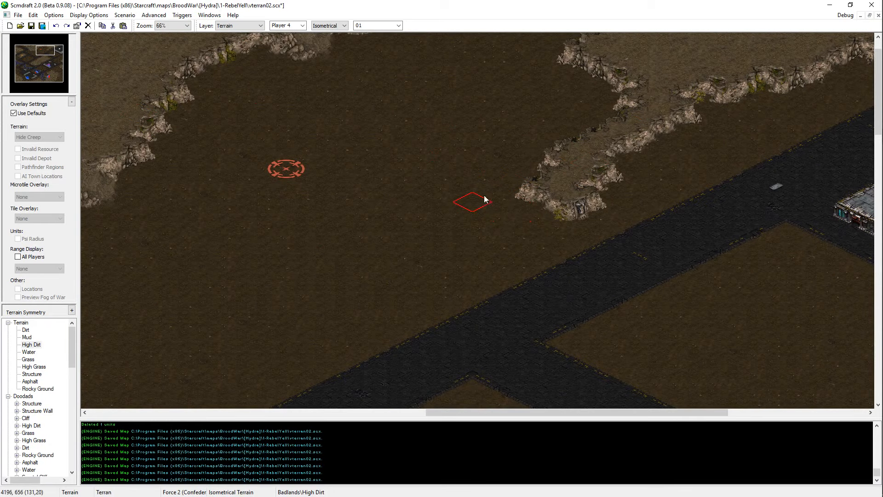
Step: Lengthen the High Dirt ridge farther southwest, widen it on its northwestern side, and save the map
key("Up")
key("Right")
mouse_move(495, 219)
left_mouse_down()
mouse_move(426, 269)
mouse_move(396, 229)
mouse_move(349, 270)
mouse_move(402, 243)
left_mouse_up()
mouse_move(453, 225)
left_mouse_down()
mouse_move(500, 154)
mouse_move(542, 163)
mouse_move(501, 210)
left_mouse_up()
key("Left")
key("Left")
key("Left")
key("Left")
key("Left")
key("Left")
key("Left")
key("Left")
key("Left")
key("Left")
key("Left")
key("ctrl+s")
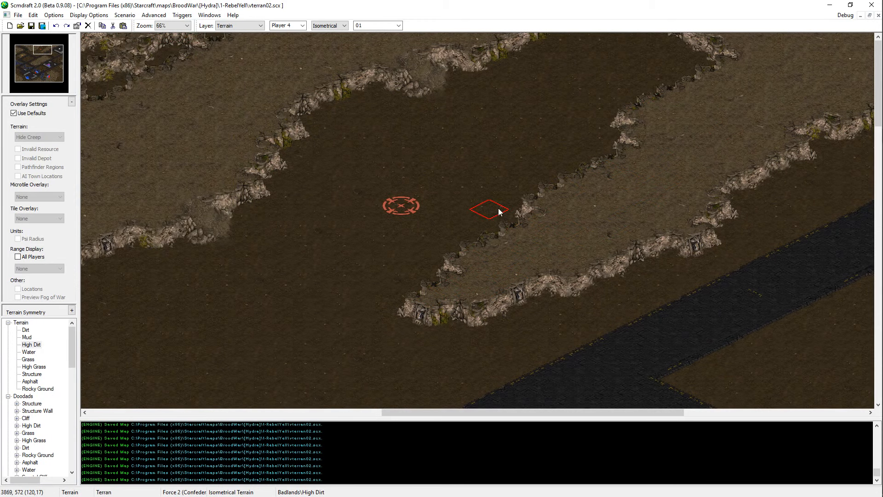
Step: Refine the cliff edge closing the dirt valley's northeastern end with High Dirt and Dirt, and save the map
key("Right")
key("Right")
key("Right")
key("Right")
key("Right")
key("Right")
key("Right")
key("Right")
key("Right")
key("Right")
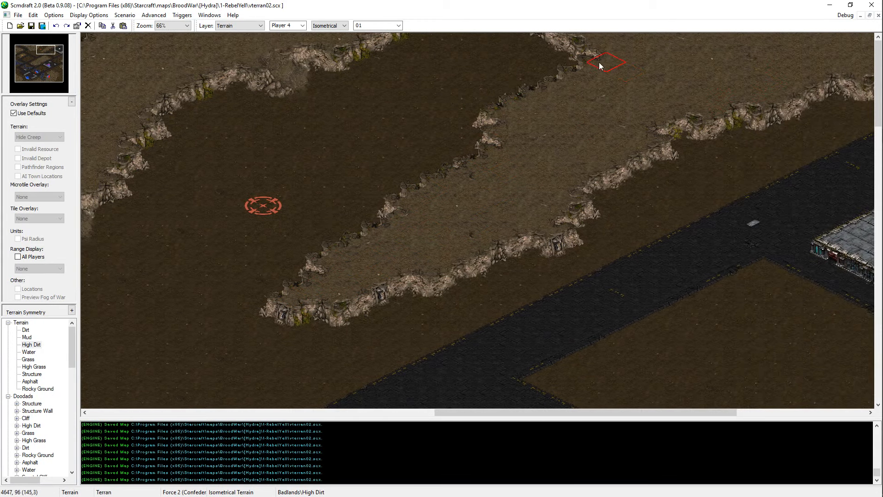
left_click_drag(599, 65, 508, 37)
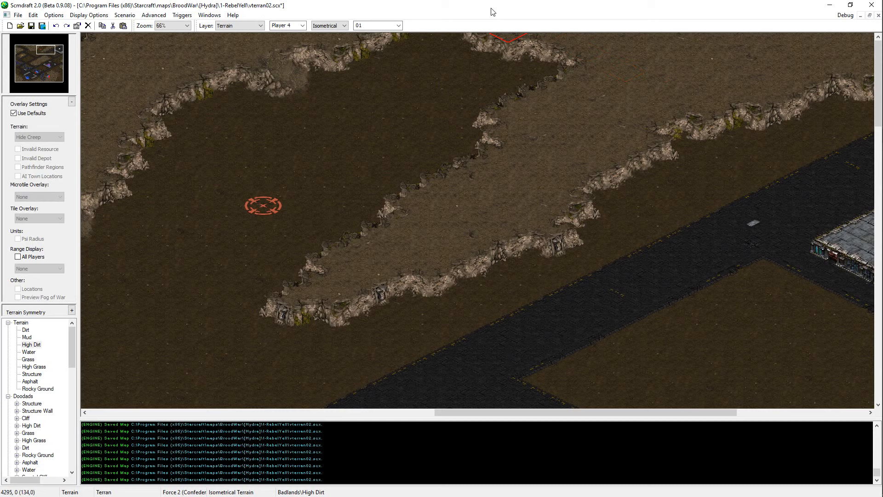
right_click(450, 83)
left_click_drag(507, 49, 491, 50)
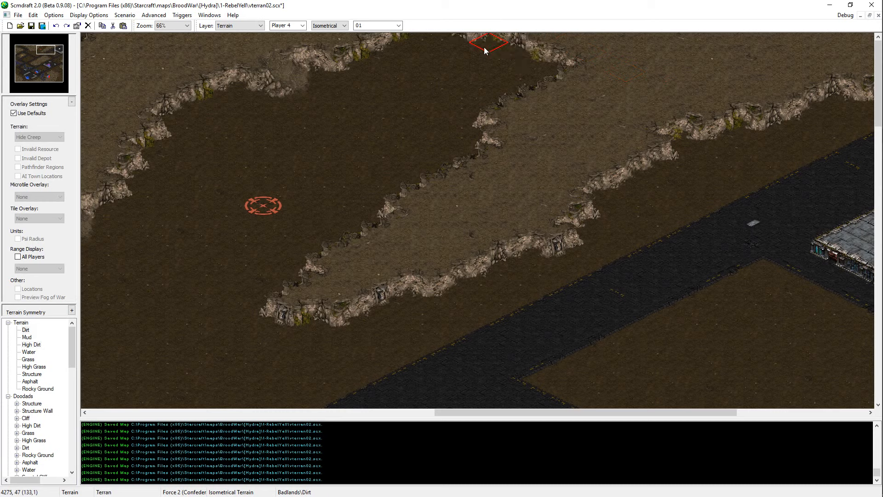
key("ctrl+s")
left_click(509, 59)
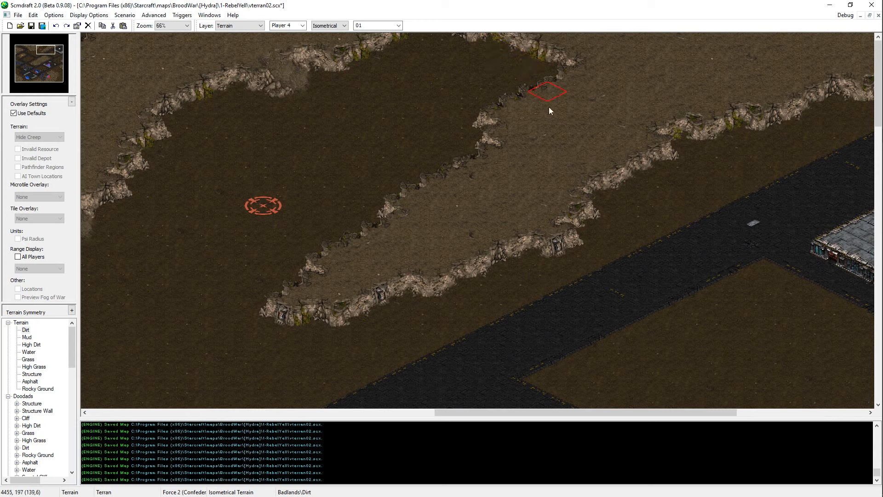
key("ctrl+s")
Step: Touch up the ridge's northwestern cliff edge along the valley with High Dirt and Dirt tiles
left_click(494, 159)
left_click(501, 169)
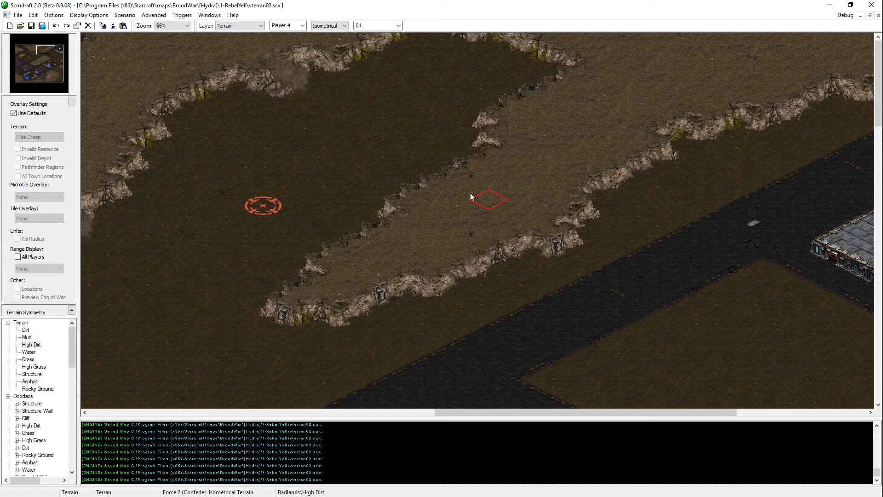
left_click(437, 191)
left_click(458, 181)
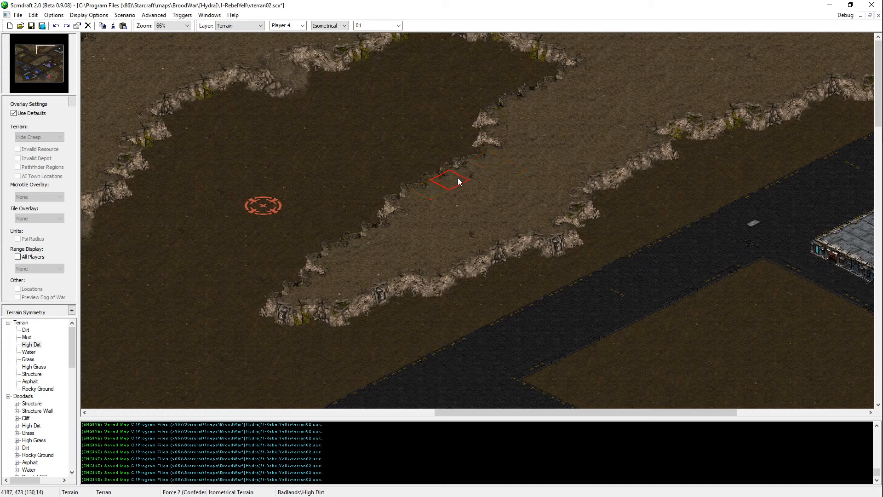
left_click(430, 197)
key("Right")
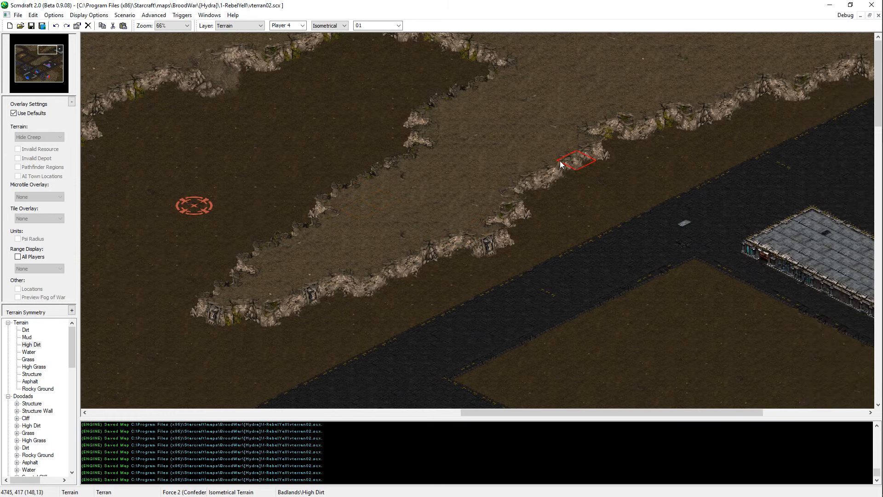
left_click(454, 85)
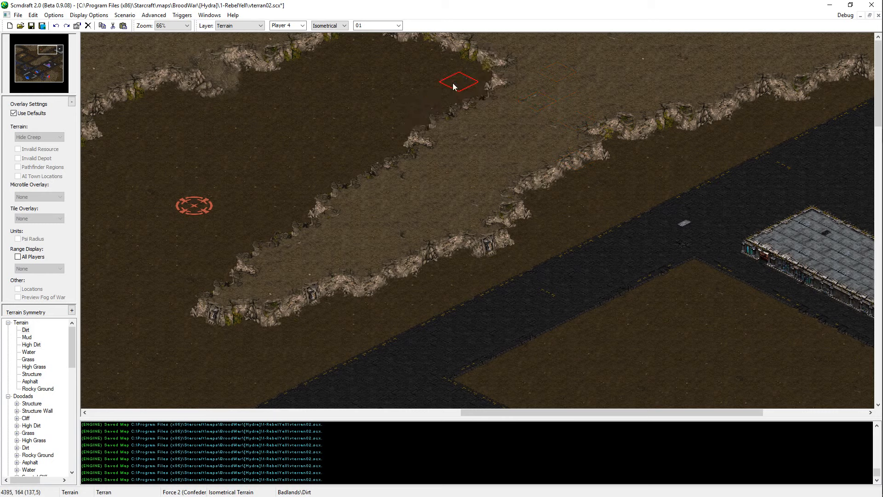
left_click(392, 153)
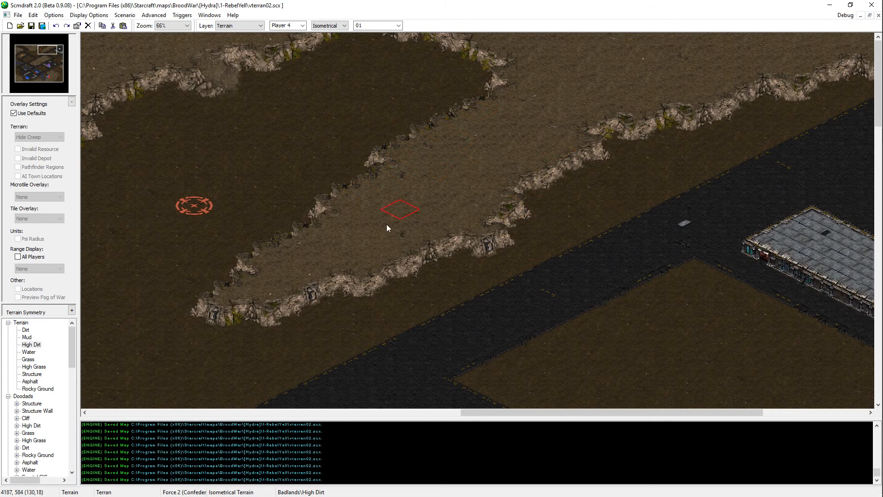
Step: Touch up the middle of the ridge's southeastern cliff edge with High Dirt tiles
key("Down")
key("Left")
left_click(460, 225)
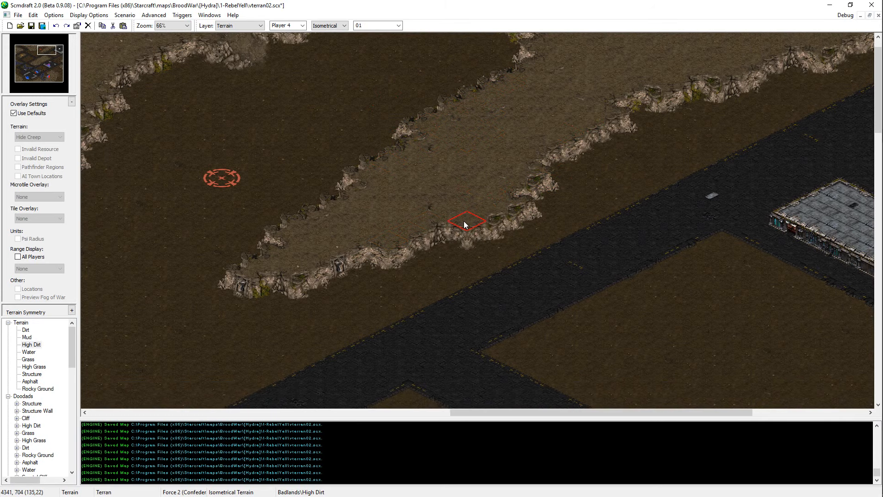
left_click(464, 221)
left_click(468, 220)
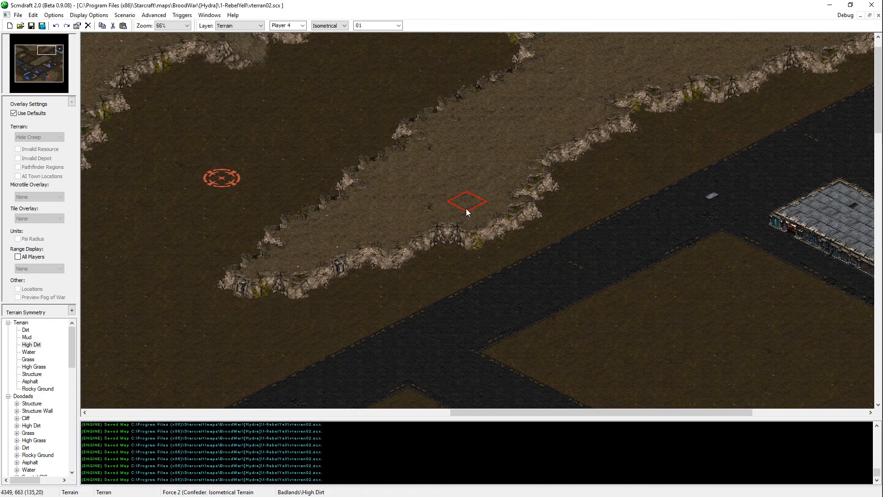
Step: Examine the cliff edges on both sides of the new High Dirt ridge
key("Down")
key("Left")
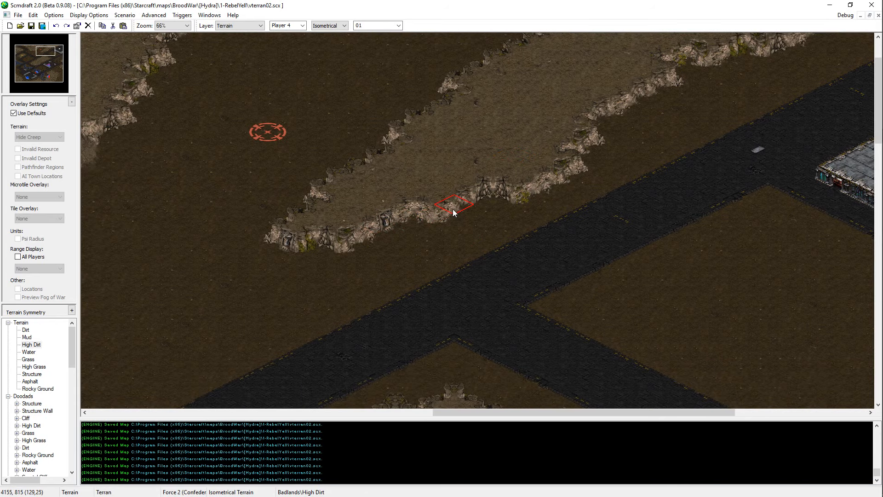
key("Up")
key("Right")
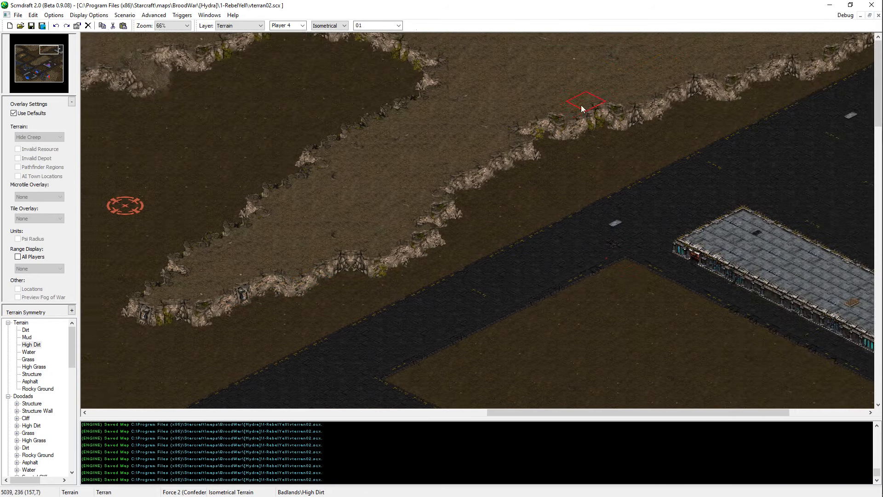
scroll(580, 109, "up", 2)
scroll(596, 256, "down", 2)
key("Left")
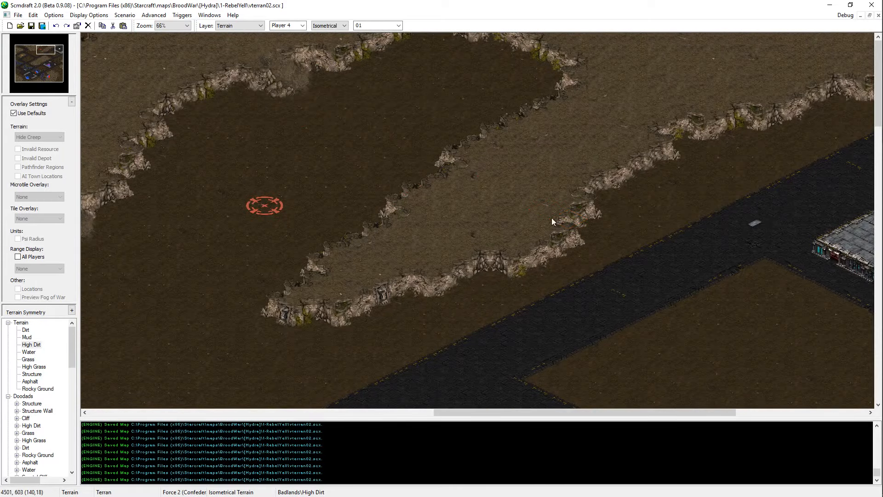
key("Left")
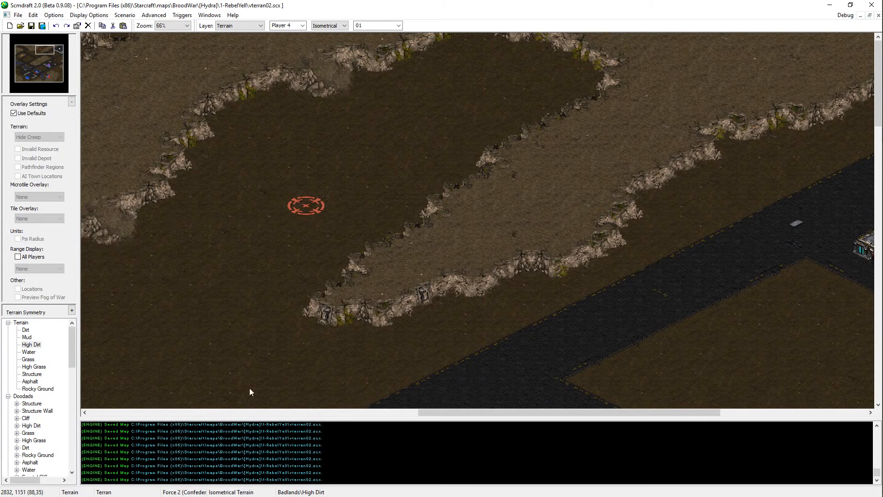
Step: Copy the cliff doodad from the valley's northwestern cliff onto two spots along the ridge's southeastern cliff, and save the map
key("d")
left_click(343, 74)
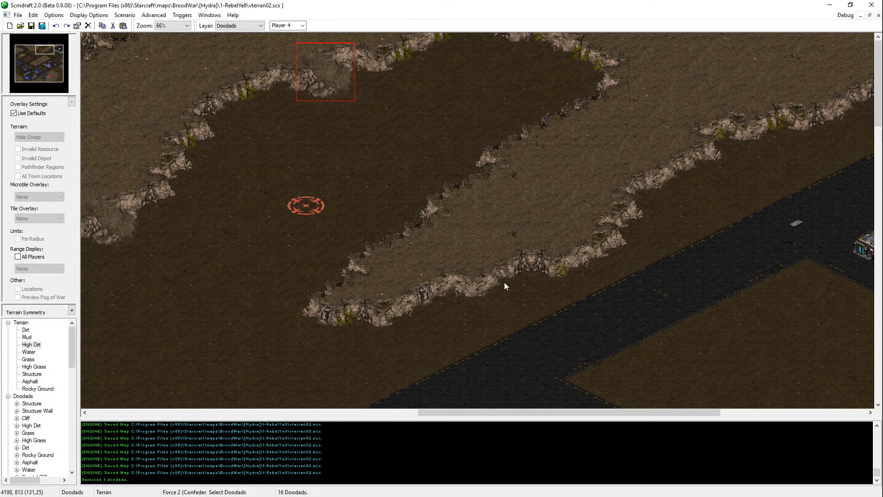
key("ctrl+c")
key("ctrl+v")
left_click(501, 298)
key("ctrl+v")
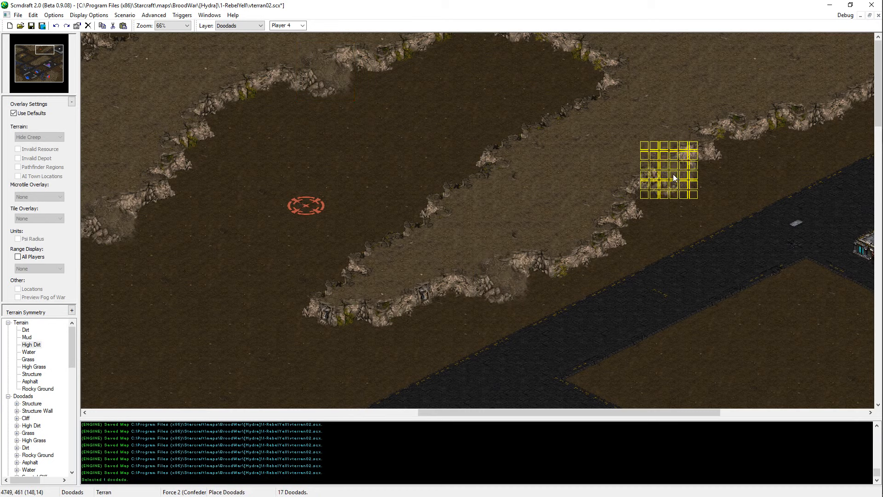
left_click(680, 174)
key("Right")
key("Right")
key("ctrl+s")
key("Right")
key("Right")
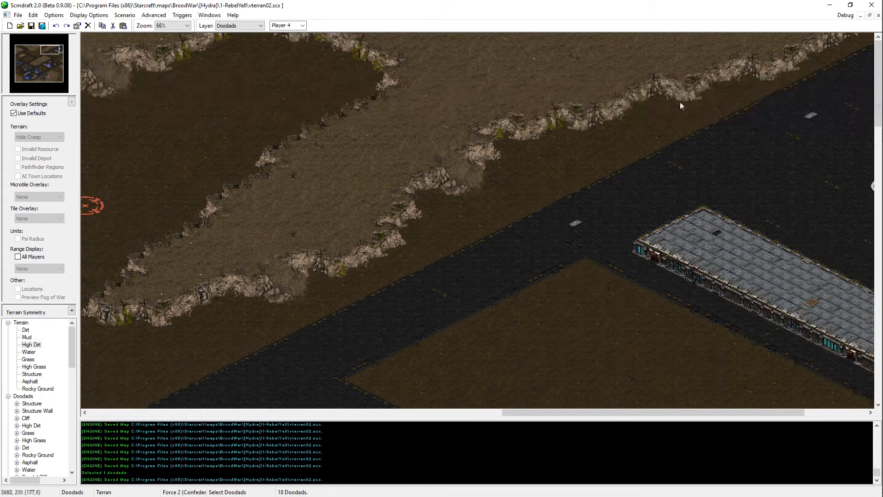
key("ctrl+v")
left_click(623, 114)
key("ctrl+v")
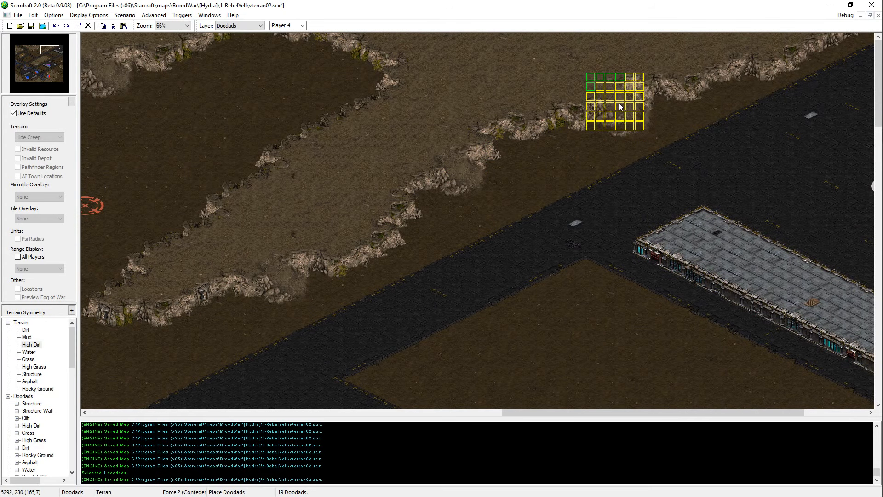
key("Escape")
key("Left")
key("ctrl+s")
key("ctrl+z")
key("Left")
Step: Place a third copy of the cliff doodad farther northeast on the plateau's cliff facing the road, and save the map
key("ctrl+v")
left_click(643, 105)
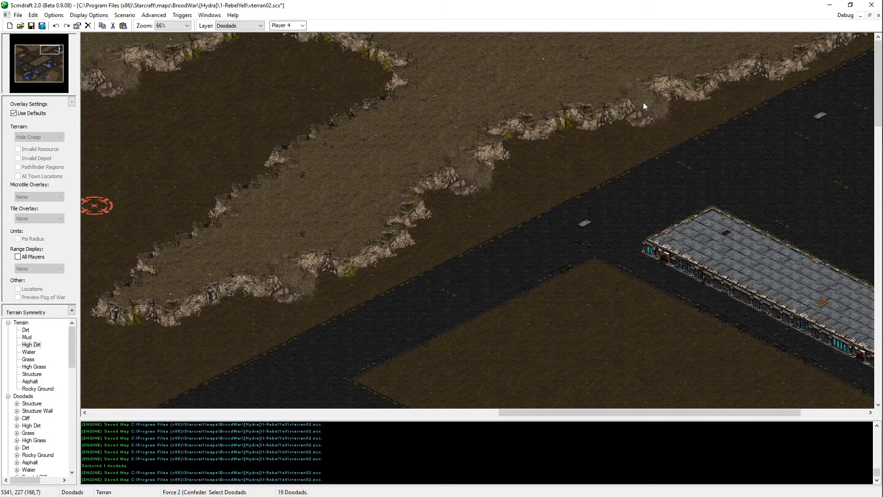
key("ctrl+v")
key("Escape")
key("ctrl+s")
Step: Examine the dirt valley and the surrounding cliffs from the ridge's southwestern tip to the start location
key("Left")
key("Left")
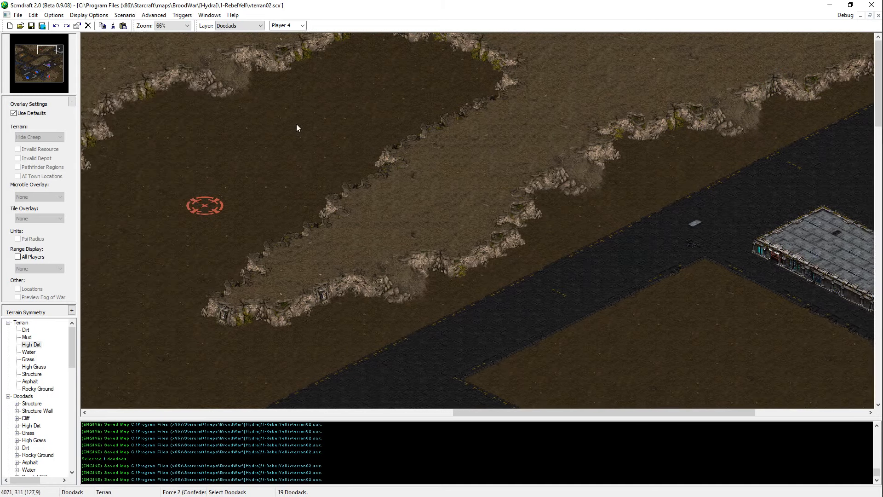
key("Down")
key("Right")
key("Up")
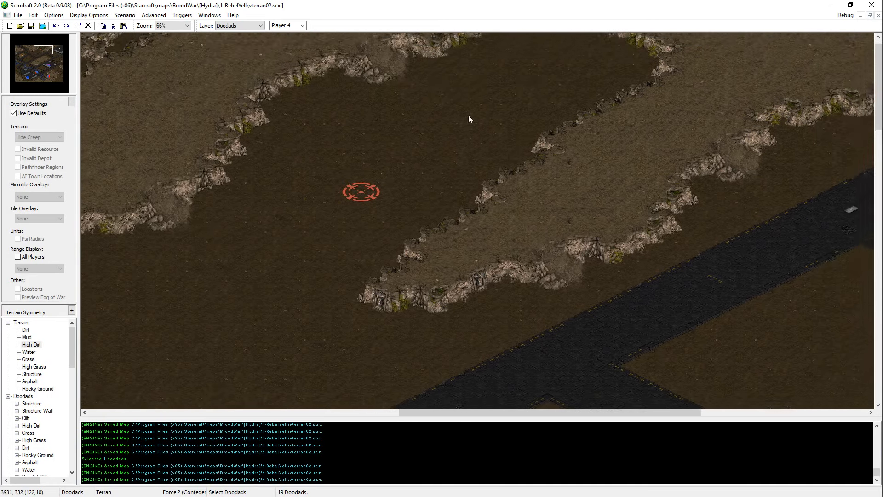
key("Left")
key("Down")
key("Right")
key("Down")
key("Left")
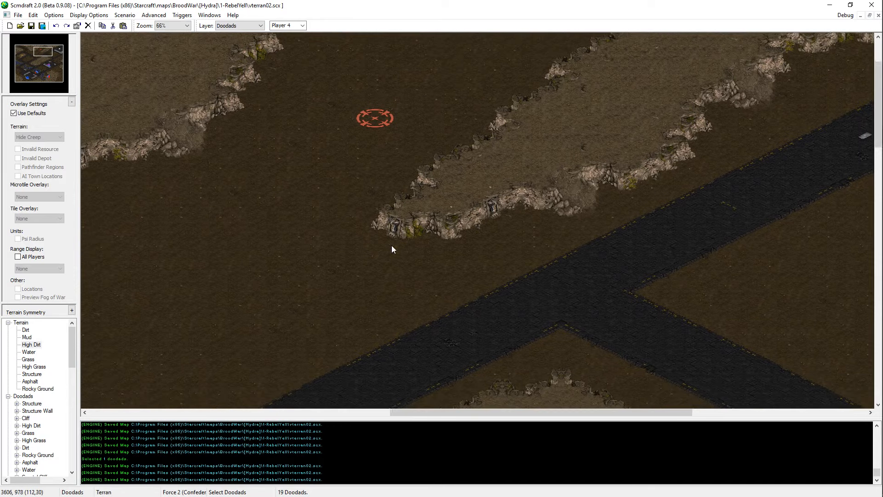
key("Right")
key("Up")
key("Left")
Step: Move the start location in the dirt valley slightly north and save the map
key("u")
left_click(323, 209)
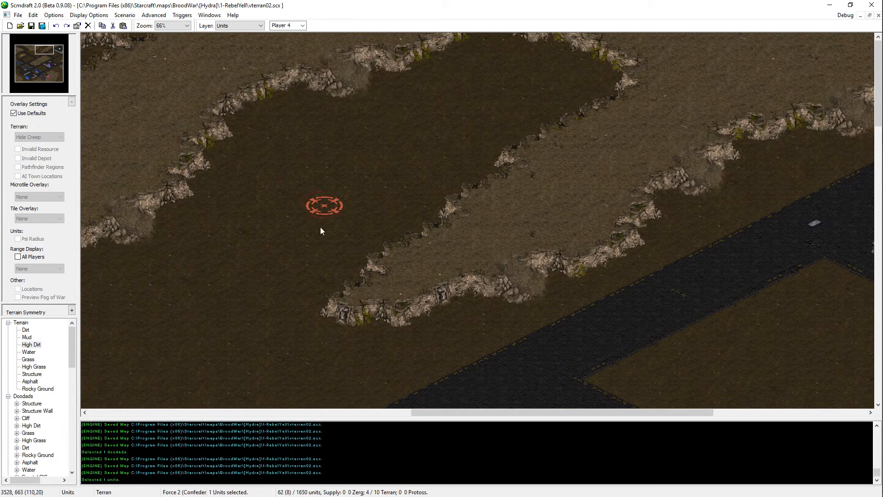
key("ctrl+x")
key("ctrl+v")
left_click(318, 180)
right_click(317, 181)
key("ctrl+s")
Step: Copy the seven mineral fields from the base beside the long building and place them northeast of the valley's start location
left_click_drag(61, 56, 52, 70)
left_click_drag(447, 146, 316, 212)
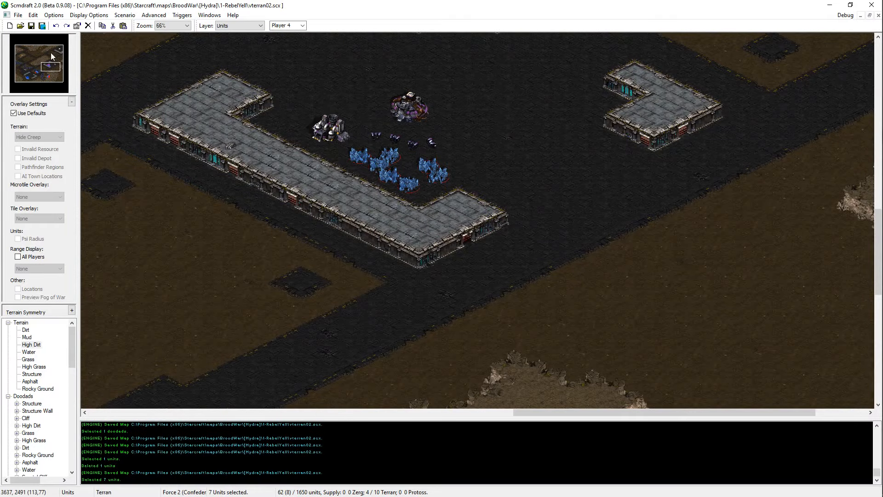
left_click_drag(48, 51, 44, 49)
scroll(307, 148, "up", 1)
middle_click_drag(309, 146, 406, 194)
key("ctrl+v")
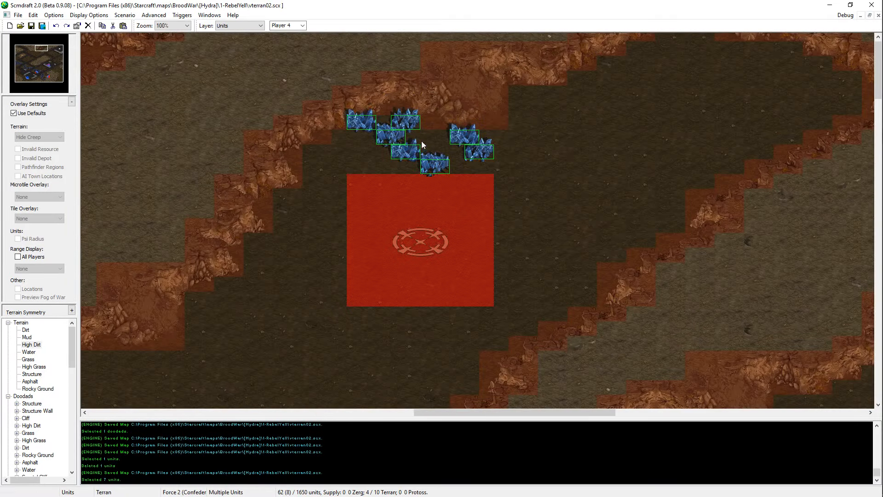
left_click(575, 151)
right_click(573, 149)
Step: Move two mineral fields from the northeastern cluster to the cliff edge northwest of the start location
left_click(563, 143)
key("ctrl+x")
key("ctrl+v")
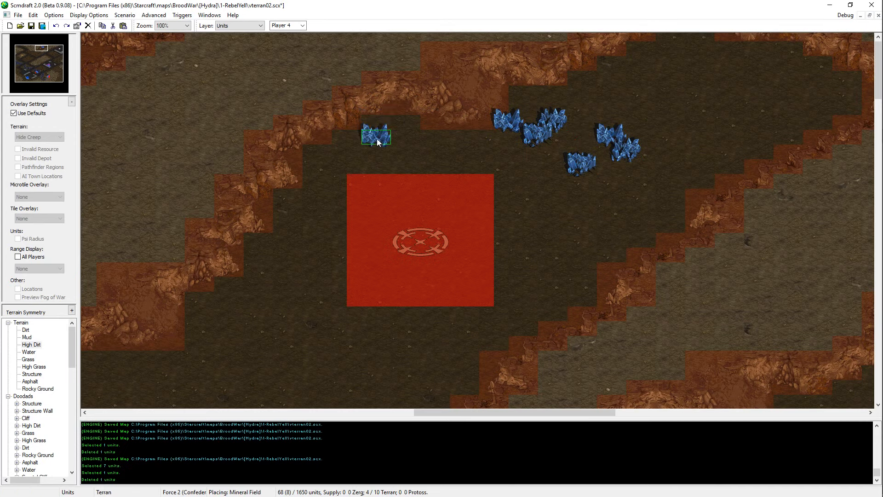
left_click(362, 137)
left_click(577, 176)
key("ctrl+x")
key("ctrl+v")
left_click(381, 123)
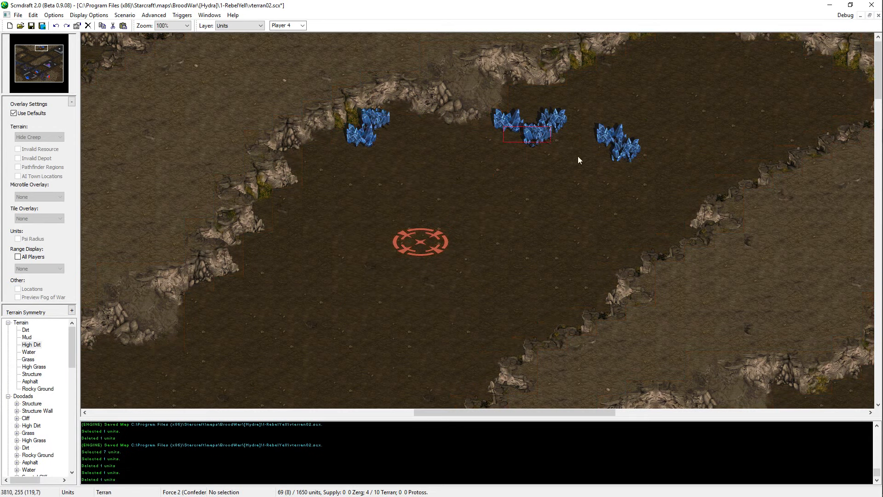
Step: Move two more fields from the cluster to just southwest of the first pair, above the start location's northwest corner
left_click(536, 134)
key("ctrl+x")
key("ctrl+v")
left_click(357, 169)
left_click(542, 130)
key("ctrl+x")
key("ctrl+v")
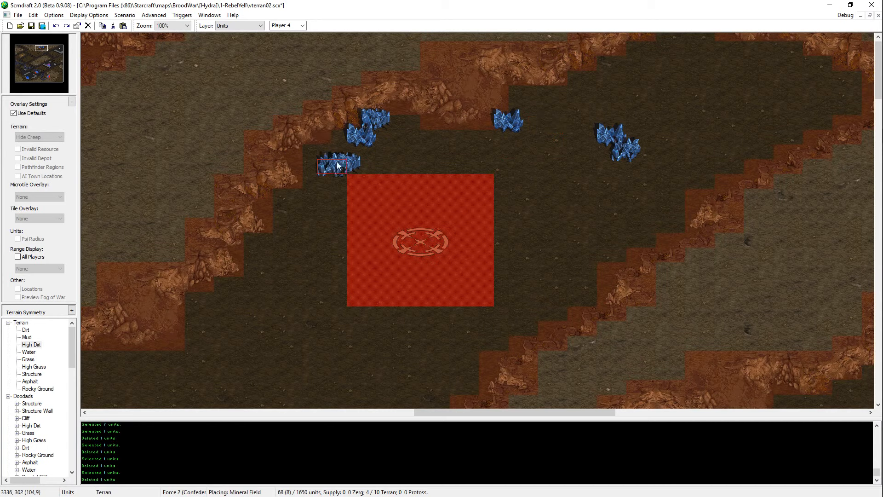
left_click(336, 160)
right_click(482, 161)
Step: Move the remaining three fields of the cluster into a diagonal row north of the start location, completing the mineral arc
left_click(498, 128)
key("ctrl+x")
key("ctrl+v")
left_click(427, 146)
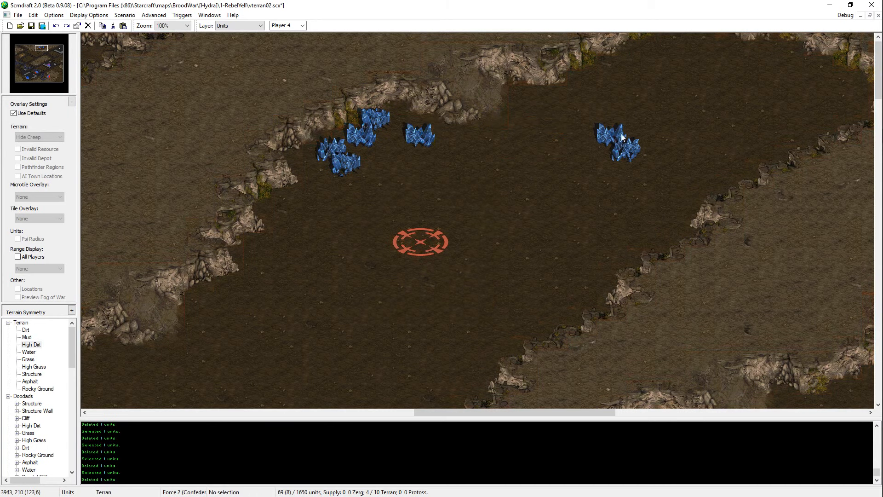
left_click(628, 151)
key("ctrl+x")
key("ctrl+v")
left_click(413, 134)
left_click(603, 134)
key("ctrl+x")
key("ctrl+v")
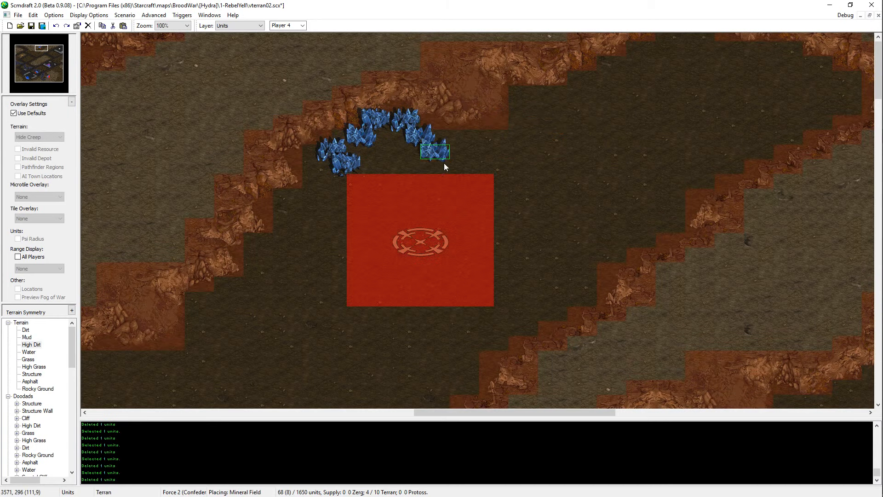
left_click(443, 162)
Step: Cut the middle field of the arc's eastern row and place it back between its two neighbours
left_click(434, 139)
key("ctrl+x")
key("ctrl+v")
right_click(430, 141)
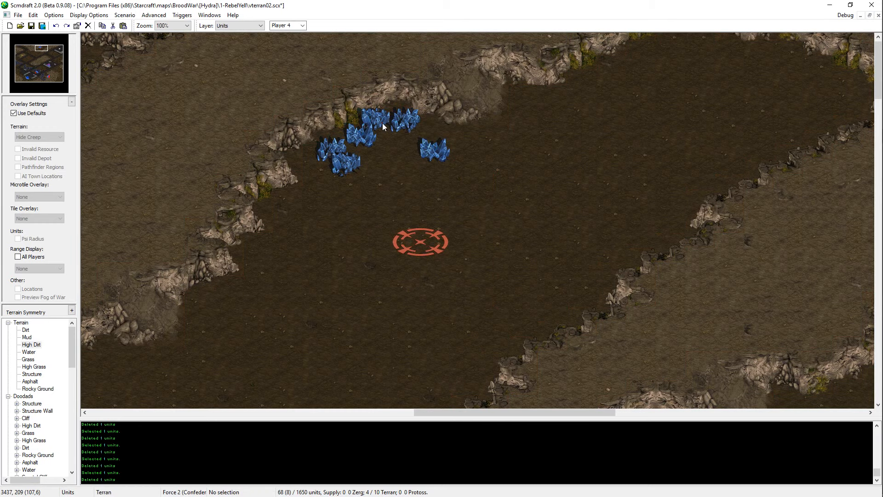
left_click(429, 142)
key("ctrl+c")
key("ctrl+v")
left_click(424, 145)
right_click(363, 171)
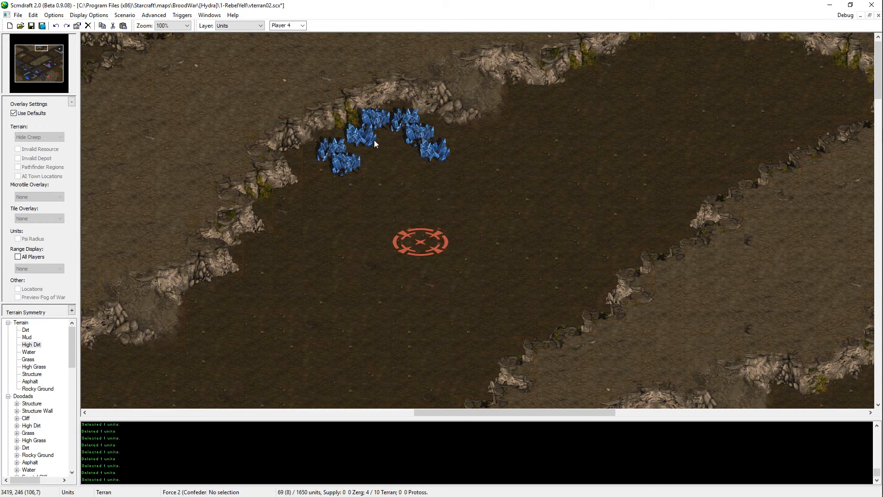
Step: Place a copy of a mineral field at the northeastern end of the arc and save the map
left_click(377, 127)
left_click(426, 125)
key("ctrl+c")
key("ctrl+v")
left_click(473, 145)
right_click(472, 146)
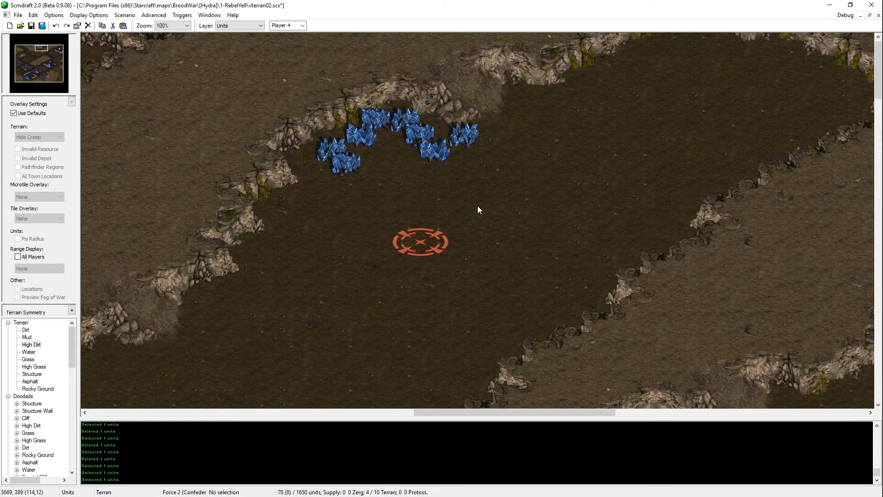
middle_click_drag(439, 179, 505, 184)
key("ctrl+s")
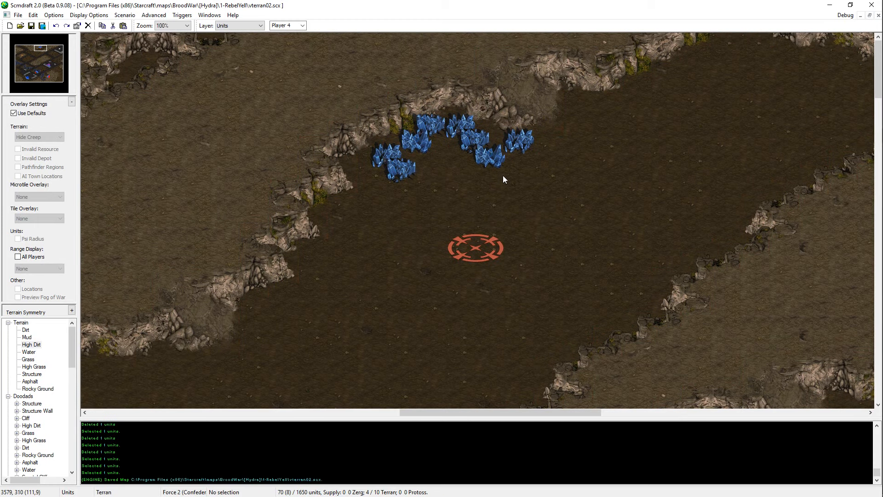
Step: Add three mineral field copies along the cliff west of the start location and save the map
left_click(495, 159)
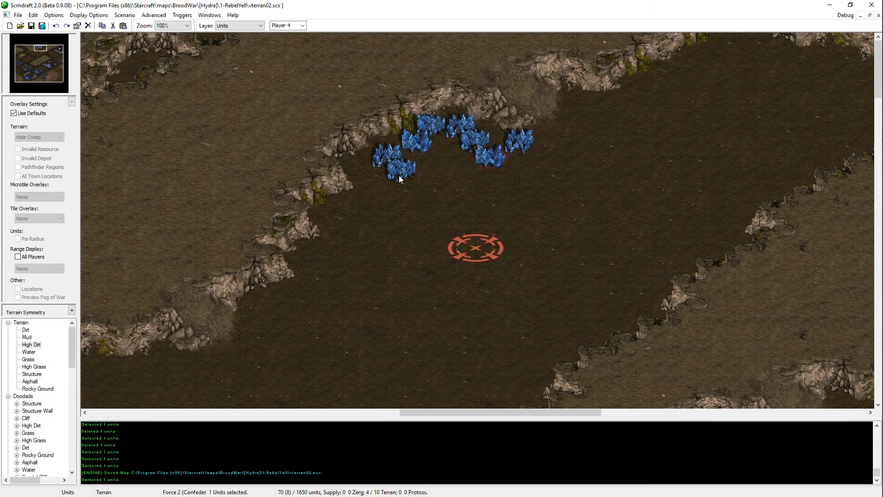
key("ctrl+v")
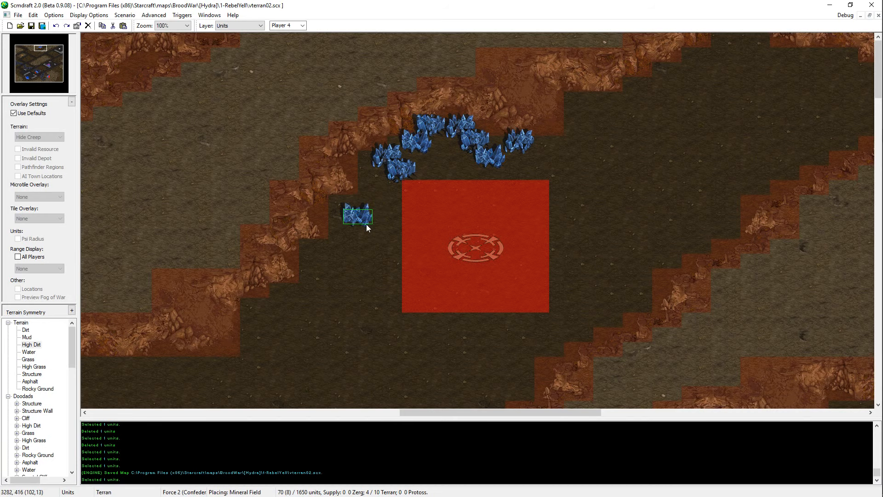
left_click(368, 223)
key("ctrl+v")
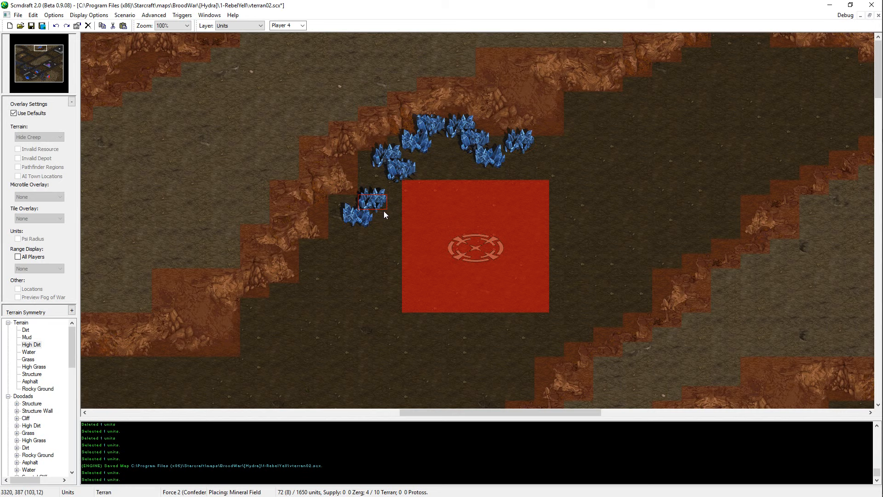
key("Escape")
left_click(401, 174)
key("ctrl+c")
key("ctrl+v")
left_click(348, 247)
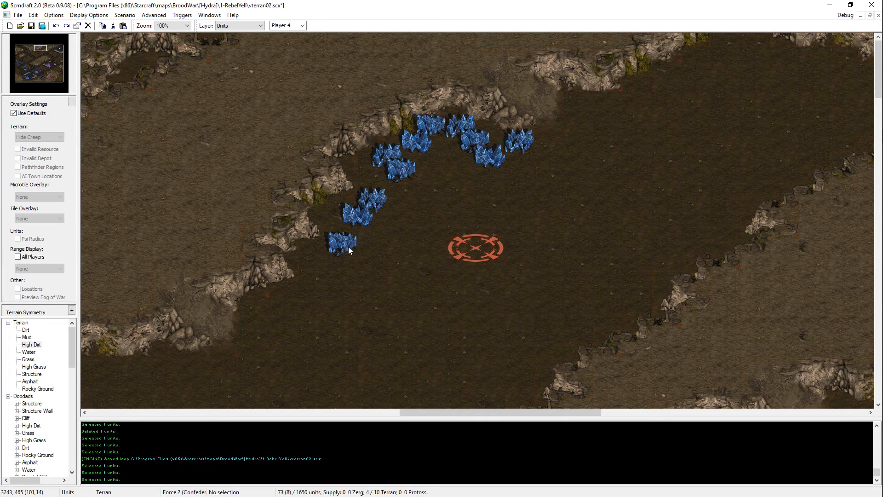
key("ctrl+s")
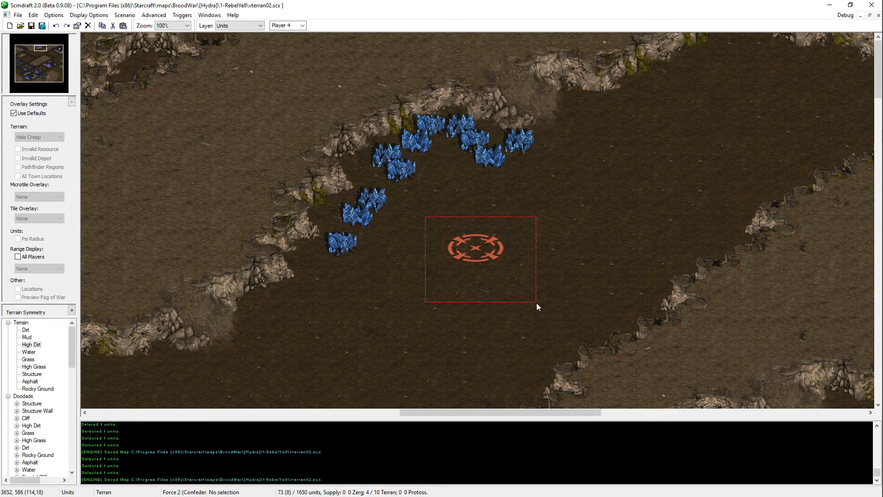
Step: Move the start location slightly northeast
key("ctrl+x")
key("ctrl+v")
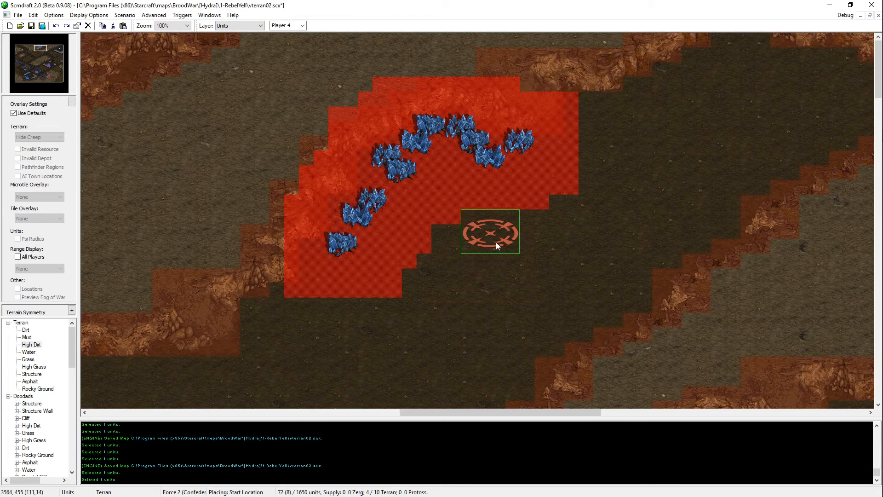
left_click(496, 242)
Step: Move the mineral field northwest of the start location into the western group and re-place that group's southernmost field
left_click(417, 177)
key("ctrl+x")
key("ctrl+v")
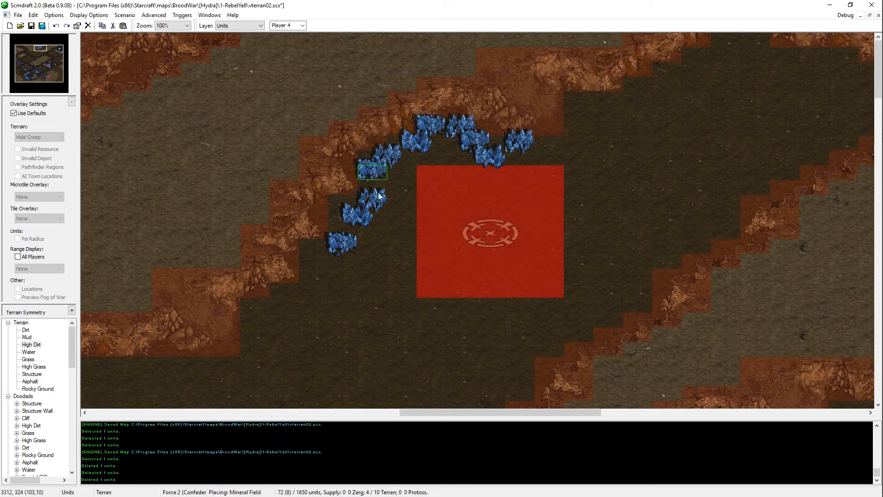
left_click(386, 240)
left_click(352, 242)
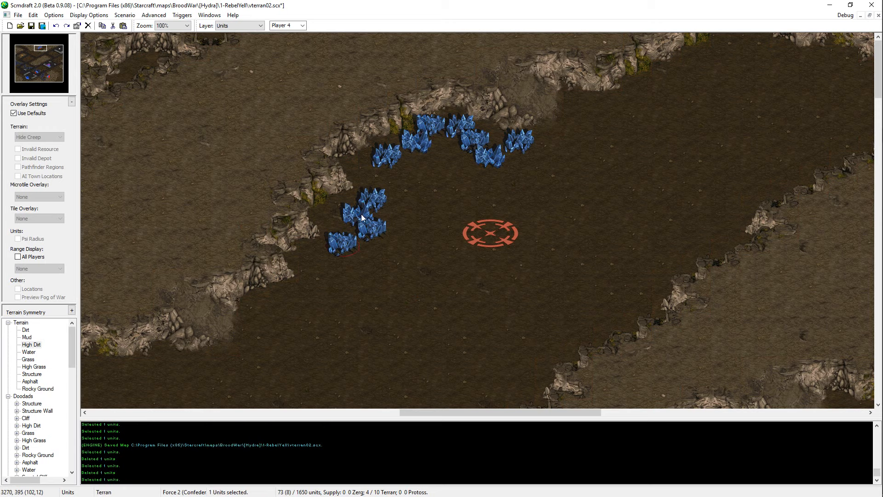
key("ctrl+x")
left_click(374, 206)
key("ctrl+c")
key("ctrl+v")
left_click(355, 254)
Step: Shift the start location two tiles west toward the western mineral group and save the map
left_click(477, 247)
key("ctrl+x")
key("ctrl+v")
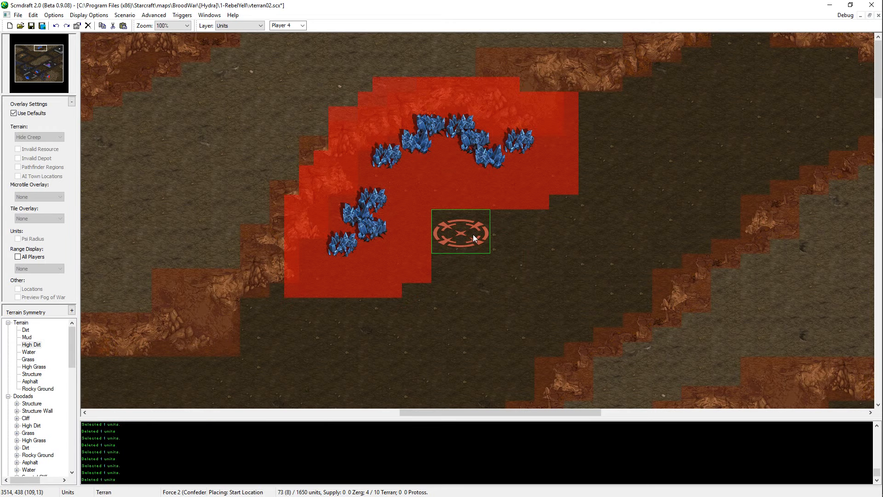
left_click(473, 236)
key("ctrl+s")
Step: Move the four western mineral fields one tile north as a group and save the map
left_click_drag(405, 191, 339, 248)
key("ctrl+x")
key("ctrl+v")
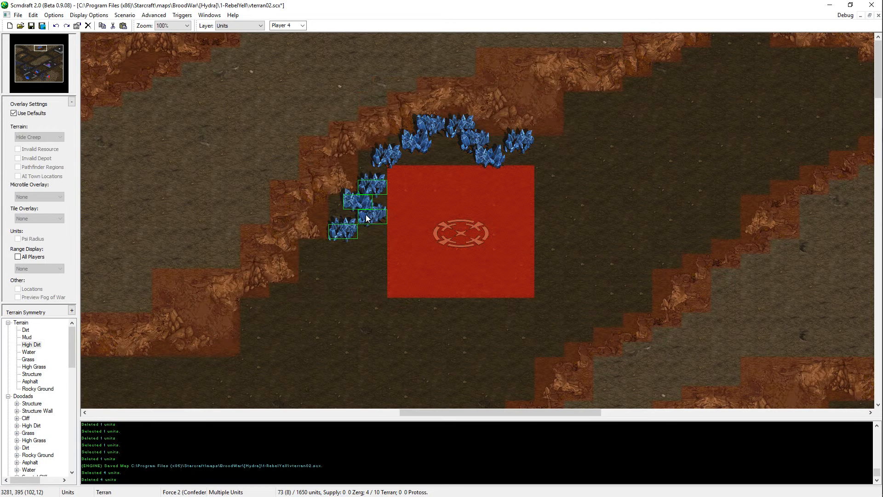
left_click(366, 216)
key("ctrl+s")
Step: Re-place the two mineral fields on the arc's northwest bend, setting the upper one slightly farther west, and save the map
left_click(385, 160)
key("ctrl+x")
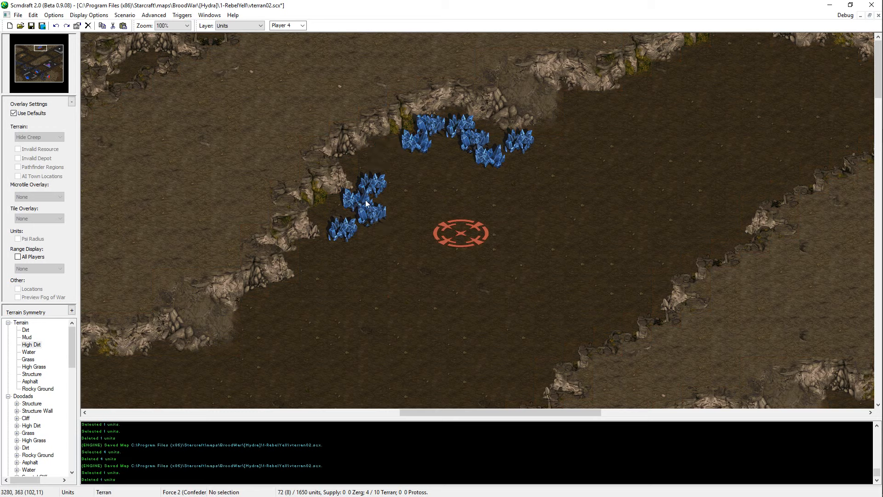
key("ctrl+v")
left_click(391, 171)
left_click(427, 147)
key("Delete")
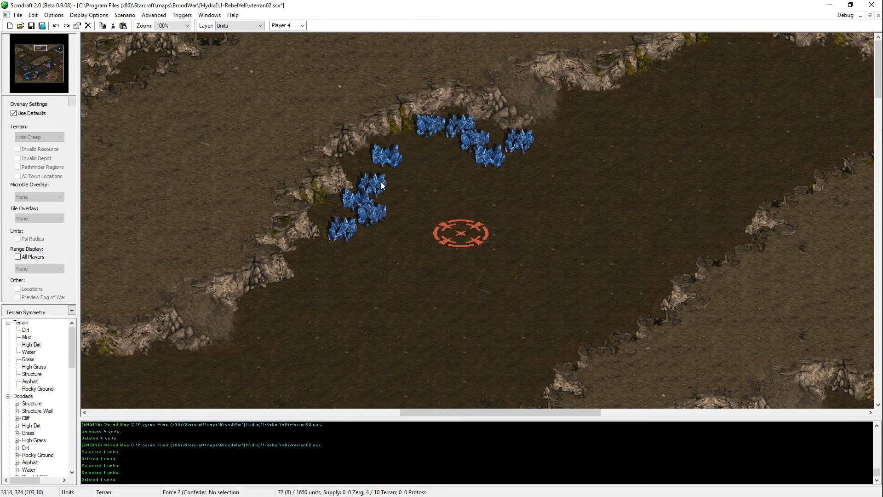
key("ctrl+v")
left_click(412, 153)
key("ctrl+s")
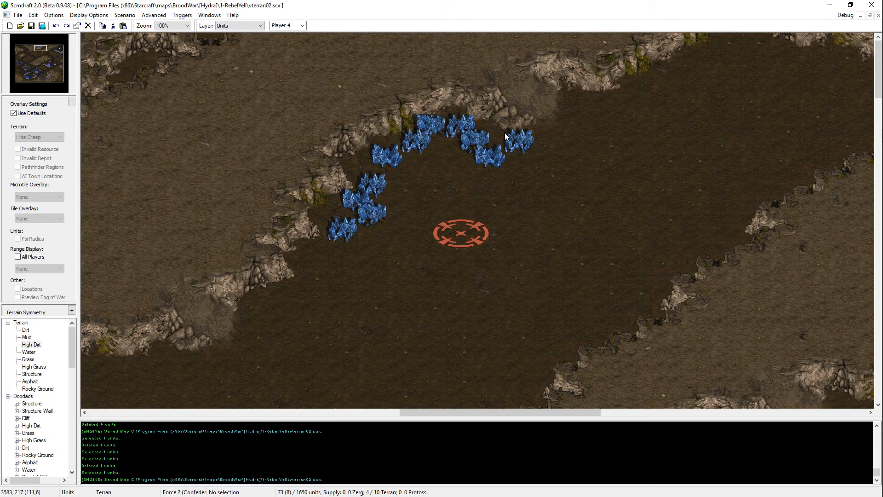
left_click_drag(423, 146, 408, 148)
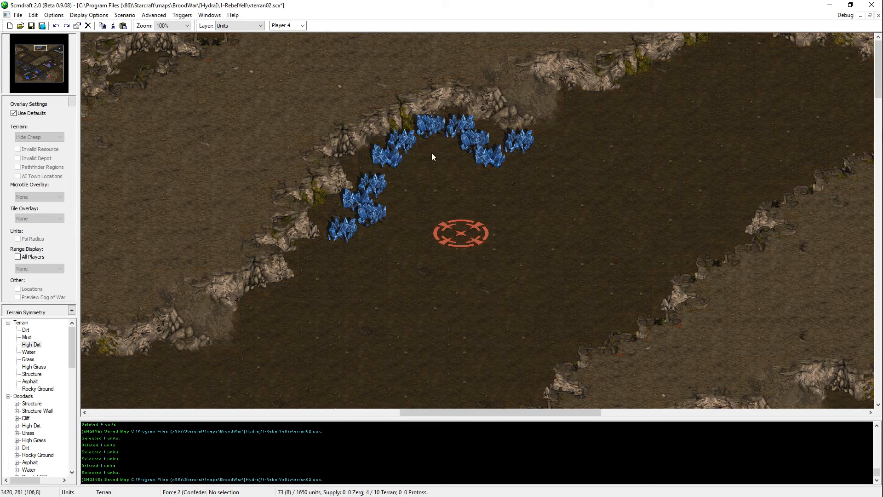
Step: Move the arc's northernmost mineral field one tile south and put its eastern neighbour in the vacated spot
left_click(434, 129)
key("ctrl+x")
key("ctrl+v")
left_click(437, 145)
left_click(404, 146)
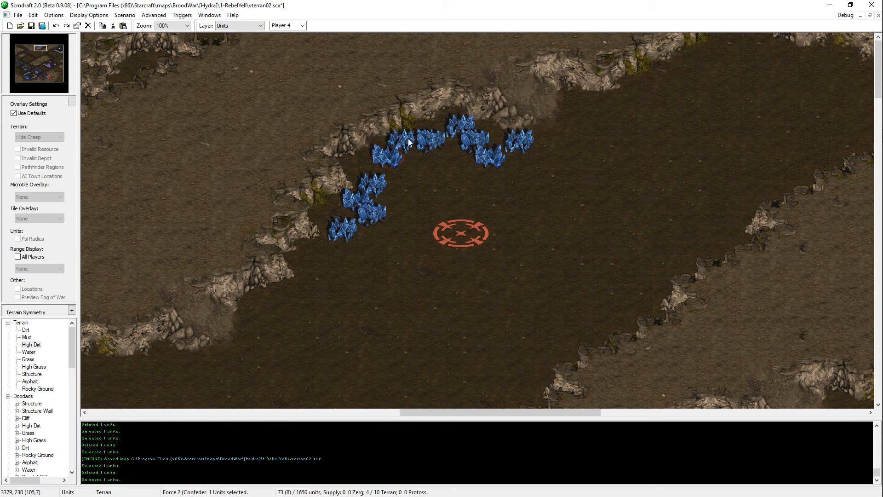
left_click_drag(433, 141, 434, 129)
left_click(441, 130)
left_click(453, 133)
key("Delete")
Step: Add a mineral field at the arc's northern top and shift the field below slightly east, centring it under the pair
left_click(383, 160)
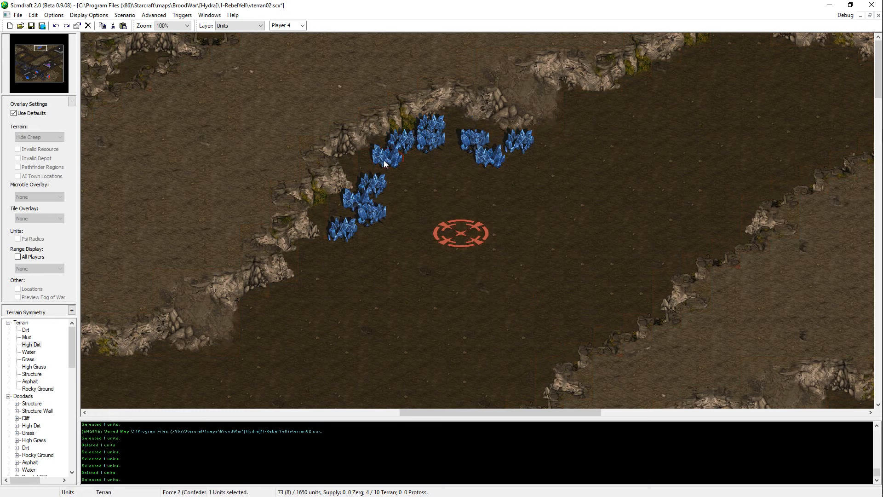
left_click(429, 144)
key("ctrl+v")
left_click(464, 130)
left_click(434, 143)
key("ctrl+x")
key("ctrl+v")
left_click(449, 144)
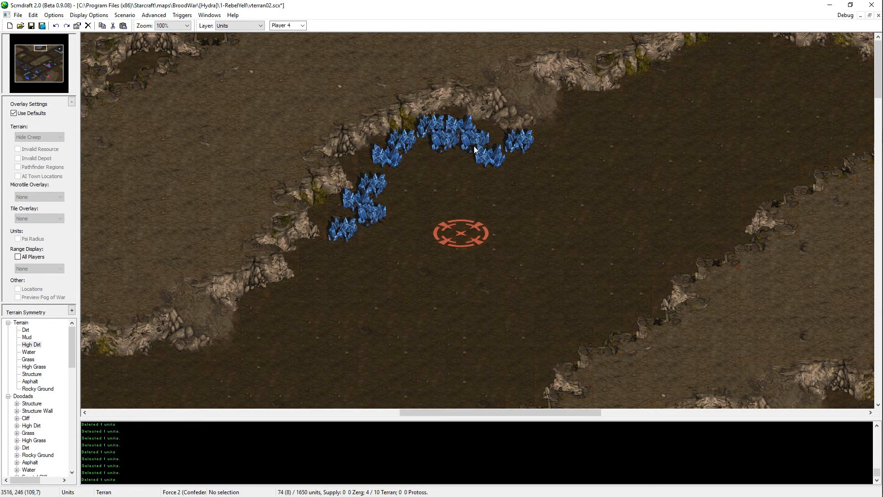
Step: Shift the two mineral fields east of the northern trio one tile farther east, toward the easternmost field
left_click(476, 147)
key("ctrl+x")
key("ctrl+v")
left_click(496, 148)
key("ctrl+x")
key("ctrl+v")
left_click(514, 160)
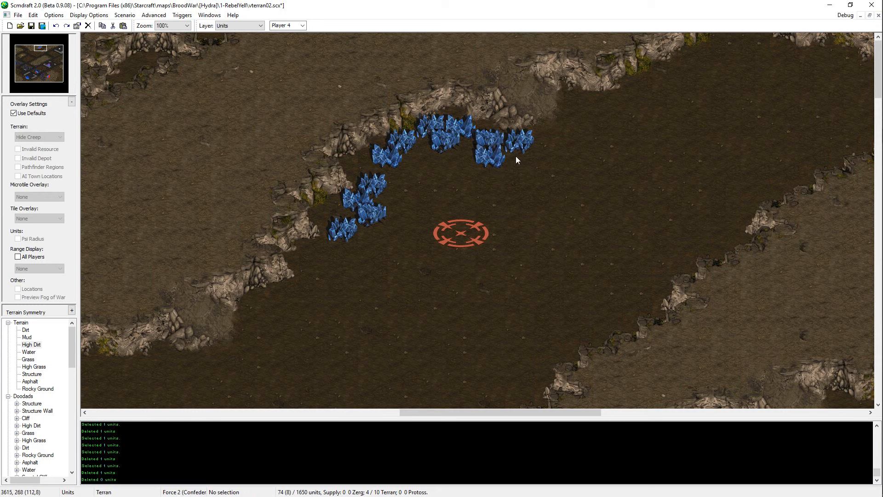
left_click(500, 159)
key("ctrl+x")
key("ctrl+v")
left_click(507, 154)
Step: Try a two-field row beneath the easternmost mineral field and rearrange the eastern group back into a V shape
left_click(507, 155)
key("ctrl+x")
key("ctrl+v")
left_click(535, 165)
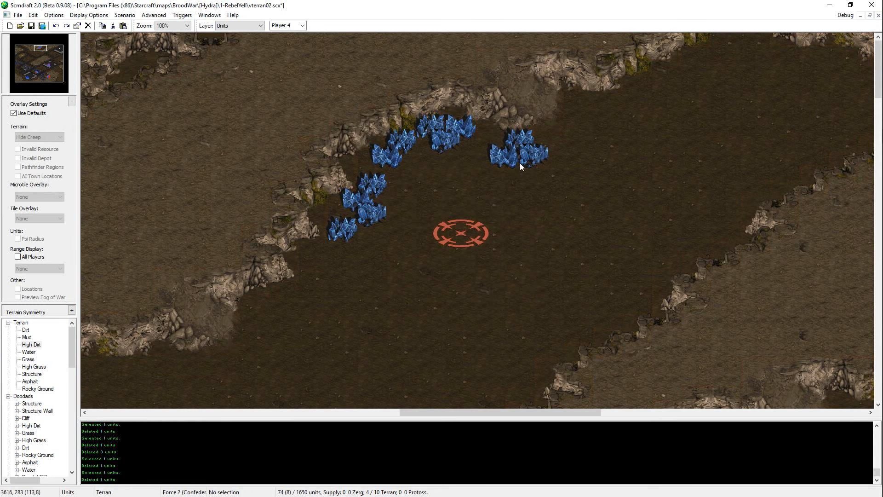
left_click(494, 149)
key("ctrl+x")
key("ctrl+v")
left_click(496, 150)
left_click(540, 156)
key("ctrl+x")
key("ctrl+v")
left_click(513, 161)
Step: Re-place the two upper mineral fields of the eastern group side by side above the lower one and save the map
left_click(498, 146)
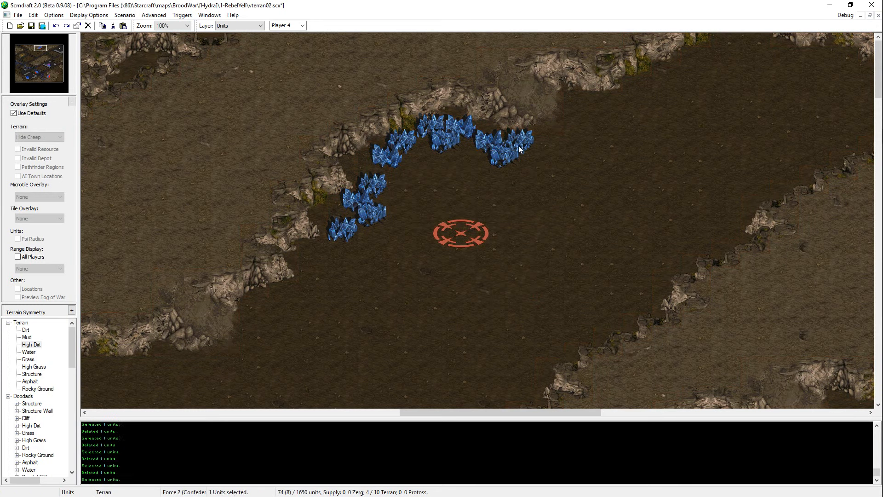
key("ctrl+x")
key("ctrl+v")
left_click(555, 144)
left_click_drag(566, 132, 512, 142)
key("ctrl+x")
key("ctrl+v")
left_click(512, 148)
key("ctrl+s")
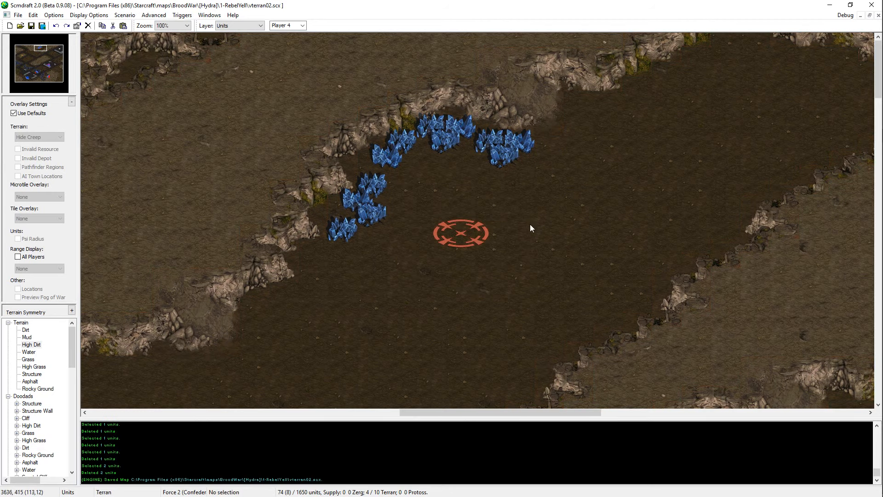
Step: Cut the start location, place it again south of the mineral arc, and save the map
middle_click_drag(530, 225, 578, 190)
left_click_drag(568, 187, 499, 227)
key("ctrl+x")
key("ctrl+v")
left_click(516, 205)
key("ctrl+s")
Step: Place a Zerg Hatchery for Player 6 on the start location beside the mineral arc
middle_click_drag(483, 244, 605, 202)
scroll(41, 405, "down", 7)
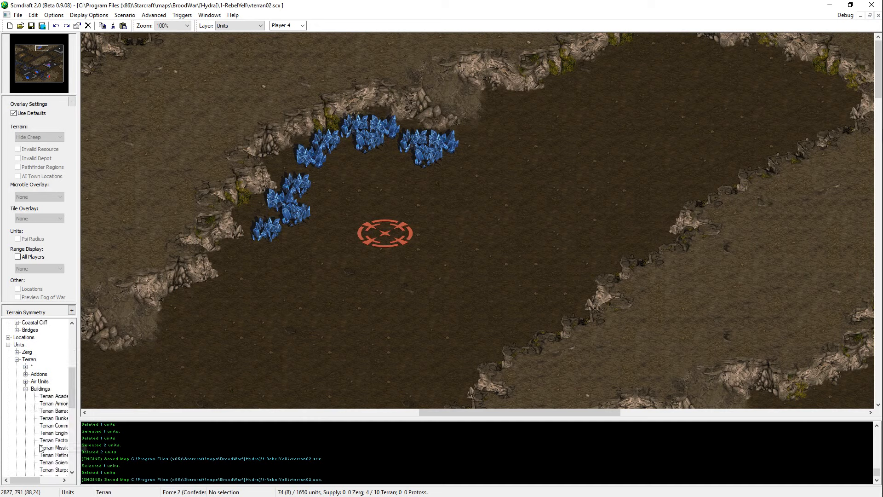
left_click(41, 412)
scroll(302, 26, "down", 2)
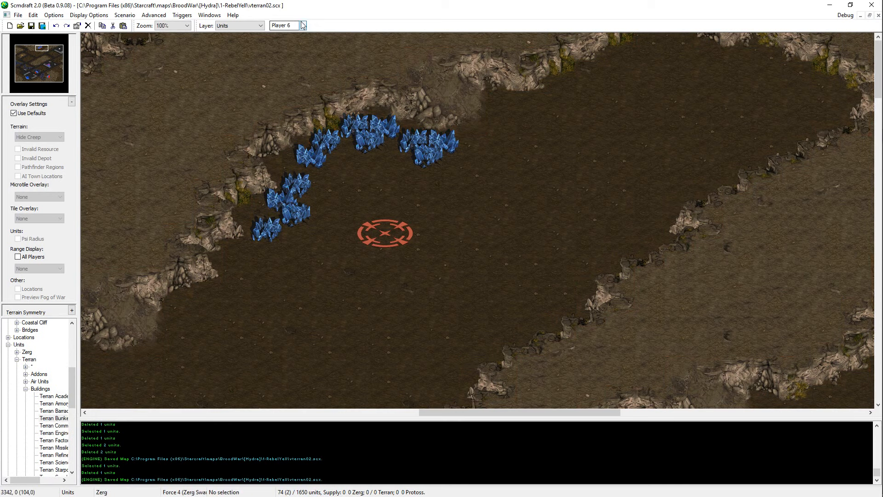
left_click(26, 388)
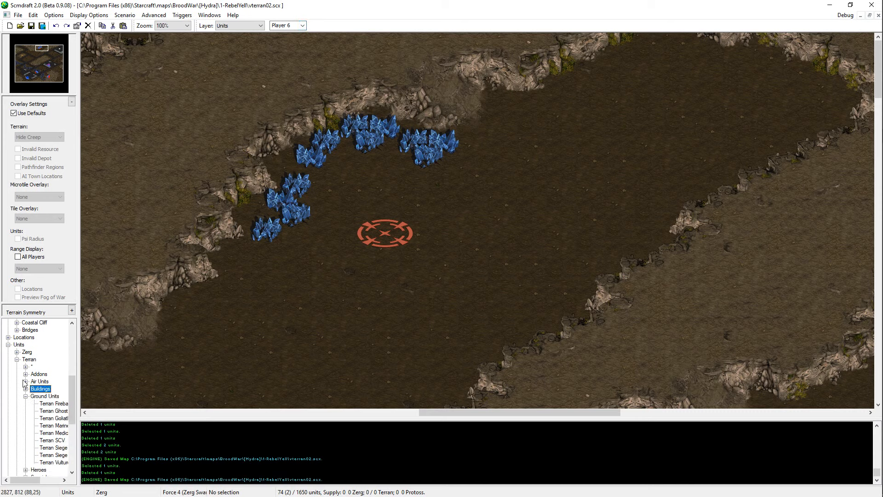
left_click(16, 359)
left_click(16, 352)
left_click(26, 373)
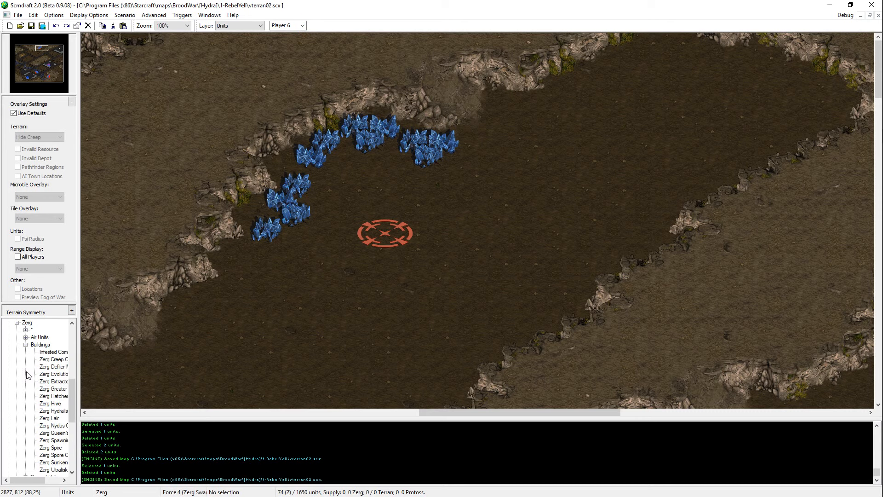
left_click(46, 396)
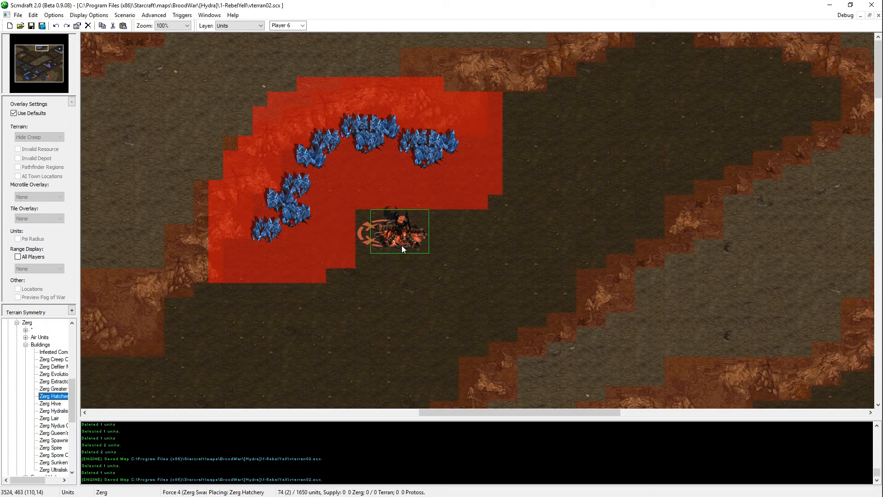
left_click(398, 231)
right_click(398, 353)
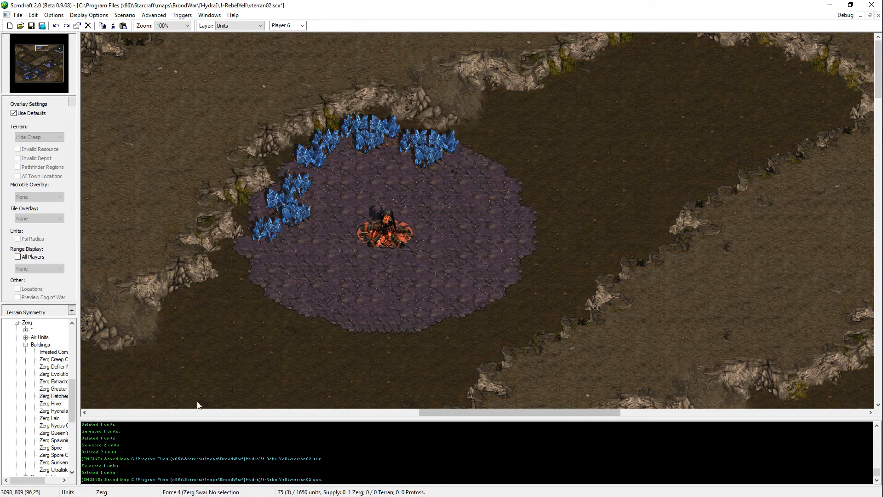
Step: Choose the Zerg Overlord air unit for placement just north of the hatchery
left_click(26, 345)
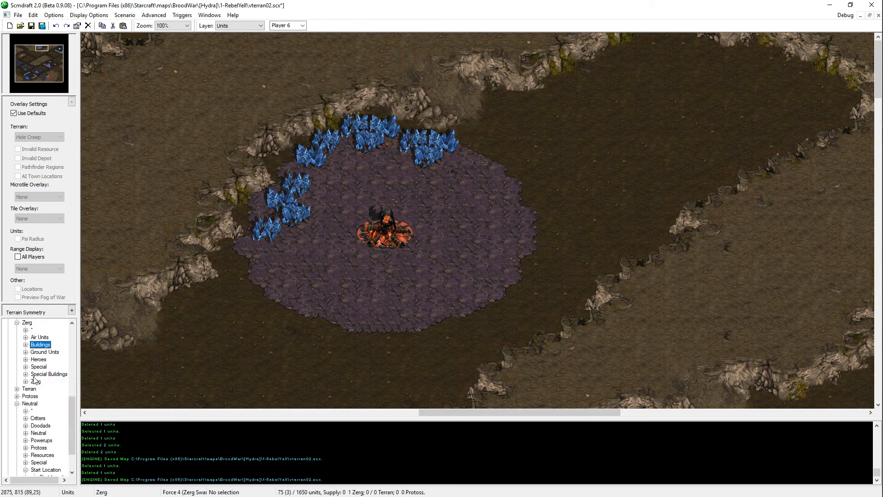
left_click(25, 338)
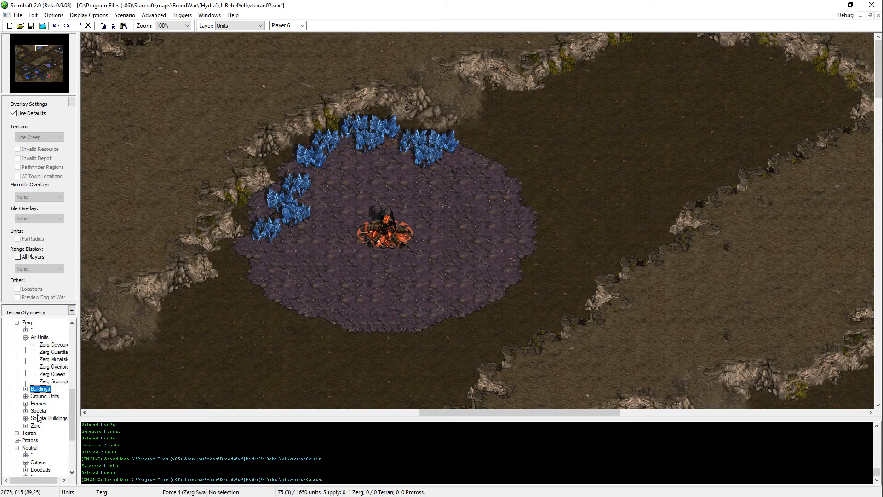
left_click(53, 367)
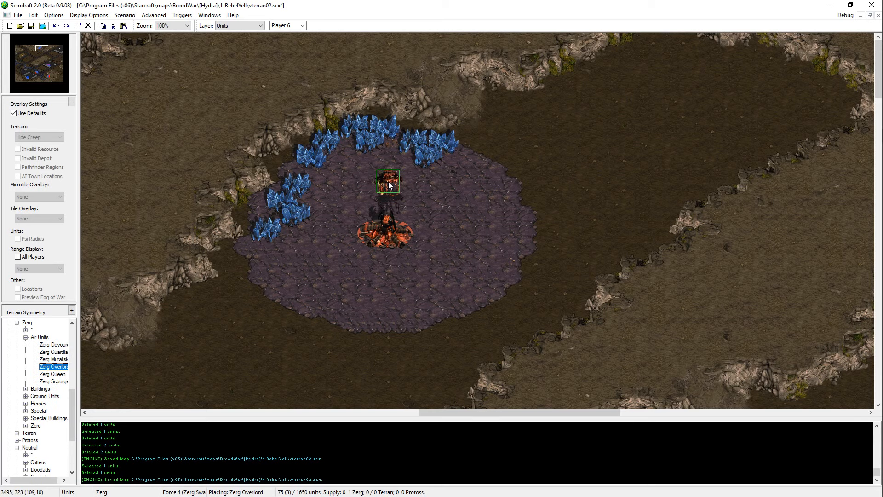
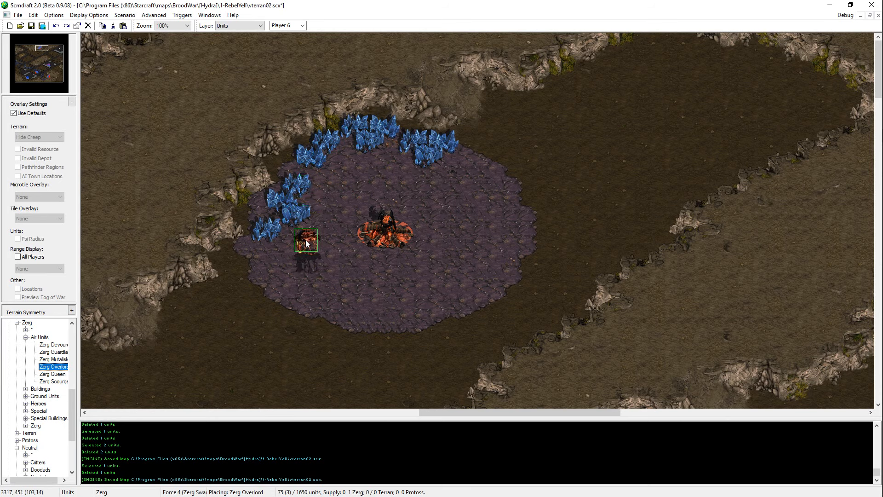
Step: Place the Zerg Overlord for Player 6 against the southwest side of the Hatchery and save the map
left_click(302, 242)
key("Escape")
left_click_drag(310, 250, 365, 258)
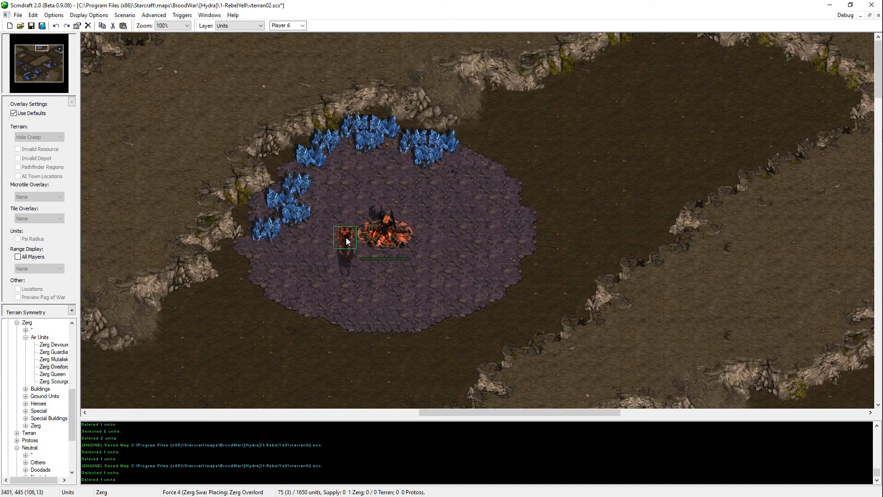
key("ctrl+s")
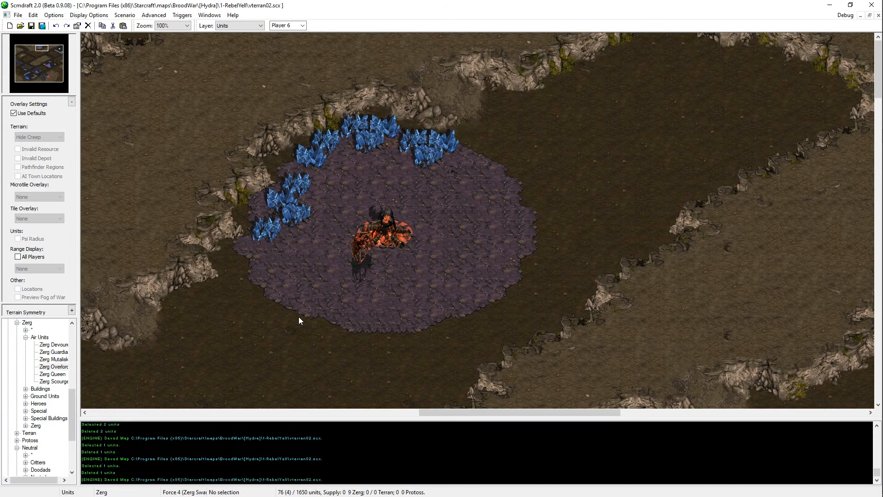
Step: Place four Zerg Drones for Player 6 in an arc between the Hatchery and the mineral fields and save the map
left_click(40, 337)
left_click(26, 337)
left_click(26, 352)
left_click(50, 381)
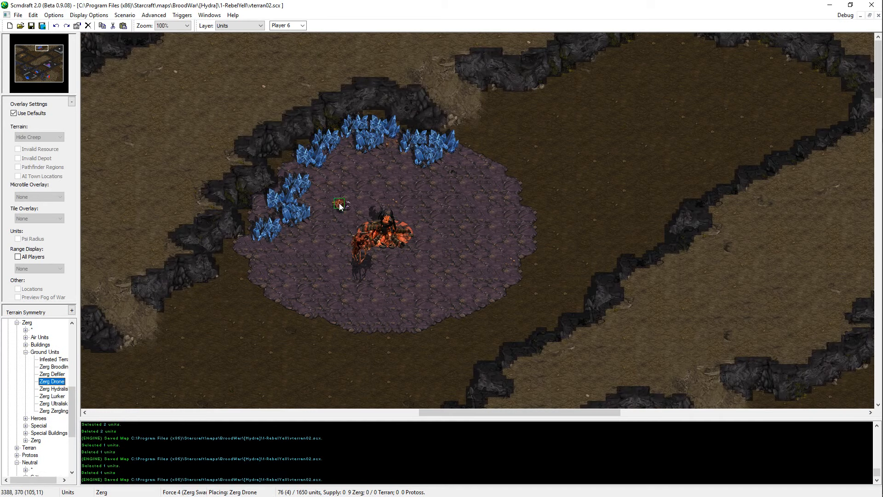
left_click(340, 204)
left_click(362, 186)
left_click(384, 185)
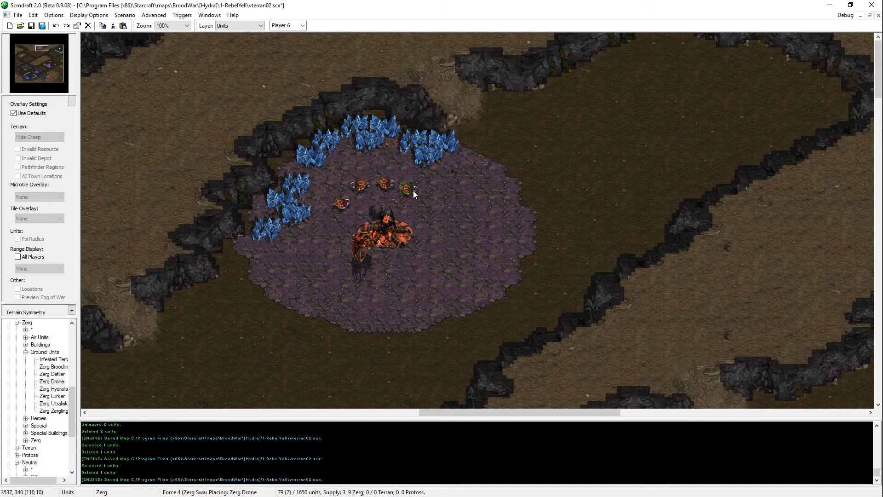
left_click(411, 191)
key("ctrl+s")
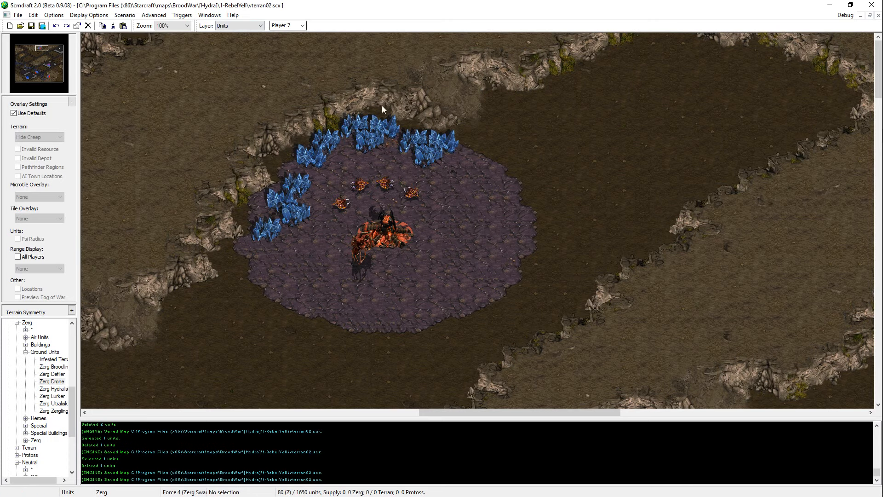
Step: Copy the eight mineral fields of Player 6's base and paste them on the western plateau, north of its start location
mouse_move(38, 50)
left_mouse_down()
mouse_move(27, 52)
mouse_move(40, 42)
left_mouse_up()
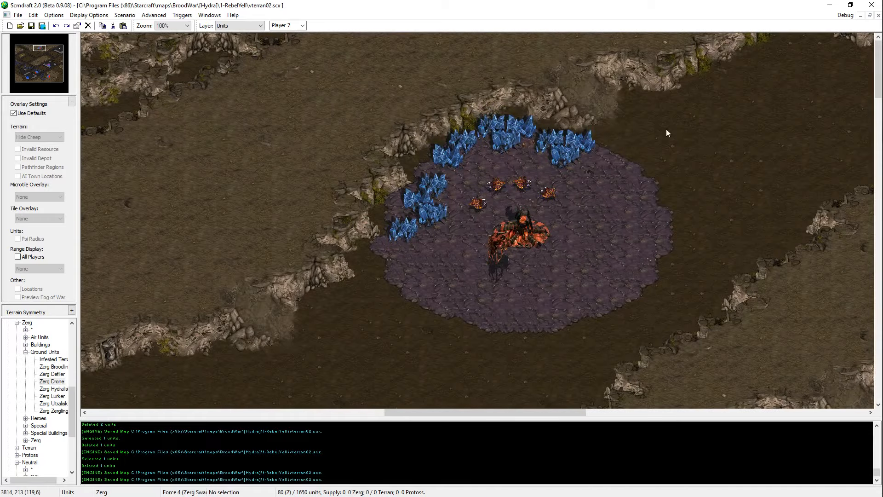
left_click_drag(426, 172, 424, 173)
key("ctrl+c")
left_click(23, 50)
key("ctrl+v")
key("Left")
key("Left")
key("Left")
key("Left")
key("Down")
key("Down")
key("Down")
key("Down")
key("Down")
key("Down")
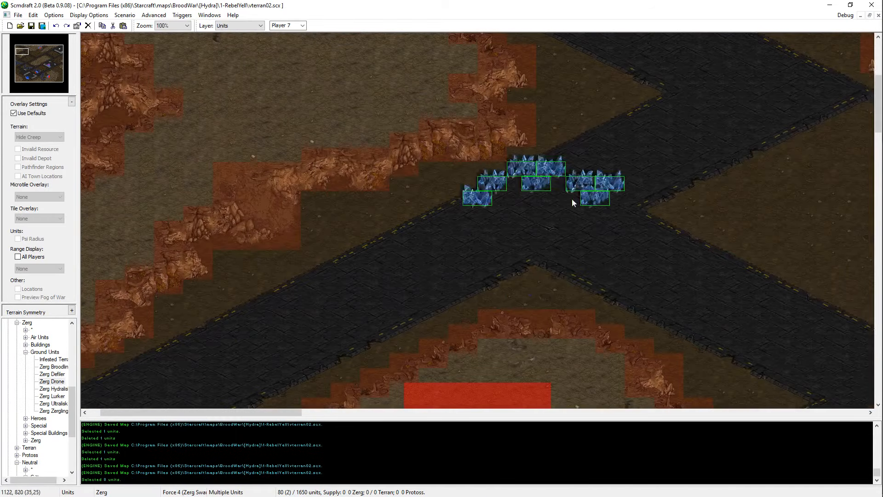
left_click(611, 253)
key("Escape")
Step: Cut the three easternmost mineral fields, re-place them near the plateau's southeast cliff, and adjust the lower one's position
left_click_drag(612, 254, 663, 291)
key("ctrl+x")
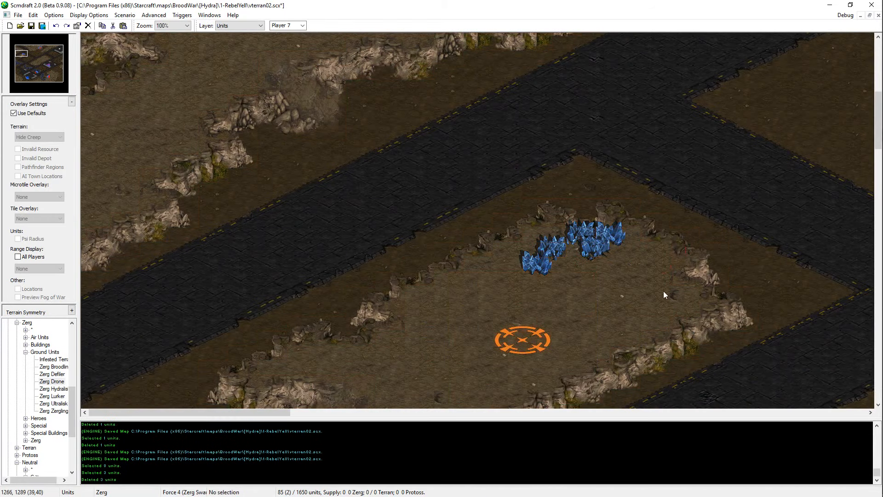
key("ctrl+v")
left_click(669, 309)
left_click(657, 308)
key("ctrl+x")
key("ctrl+v")
left_click(659, 321)
key("ctrl+x")
key("ctrl+v")
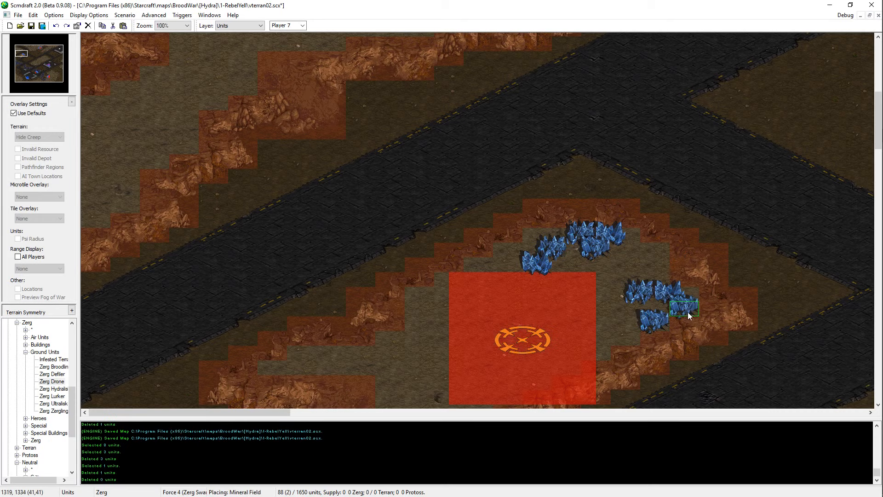
Step: Move the upper-right field of the southeastern group diagonally against the lower field
left_click(678, 295)
key("ctrl+x")
key("ctrl+v")
left_click(679, 308)
key("ctrl+z")
key("ctrl+v")
left_click(667, 307)
Step: Move the group's upper-left mineral field to the northeast end, completing a diagonal row along the southeast cliff
left_click(636, 294)
key("ctrl+x")
key("ctrl+v")
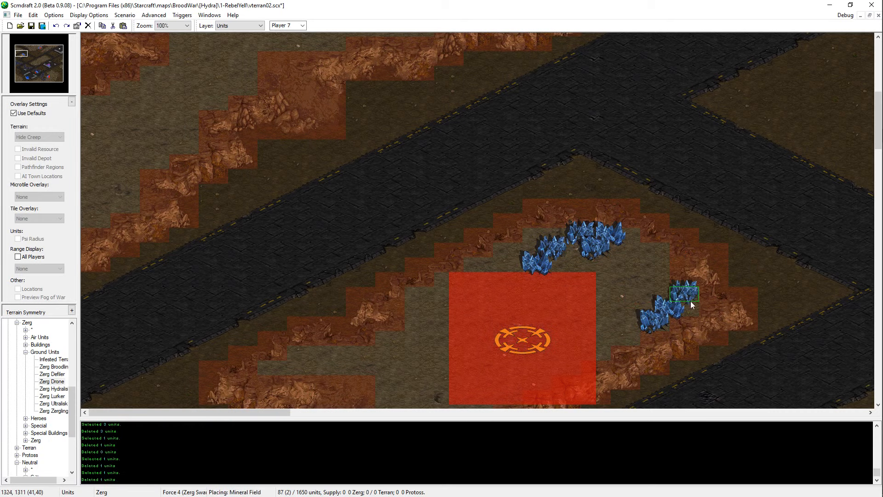
left_click(690, 295)
Step: Cut the three northern mineral fields and re-place them farther east, in the plateau's northeast corner
key("ctrl+x")
key("ctrl+v")
left_click_drag(635, 219, 622, 264)
left_click(650, 263)
left_click(642, 264)
key("ctrl+x")
key("ctrl+v")
left_click(642, 267)
left_click(627, 250)
key("ctrl+x")
key("ctrl+v")
left_click(627, 238)
Step: Re-place one northeastern mineral field diagonally southwest of the corner's easternmost field
left_click(641, 259)
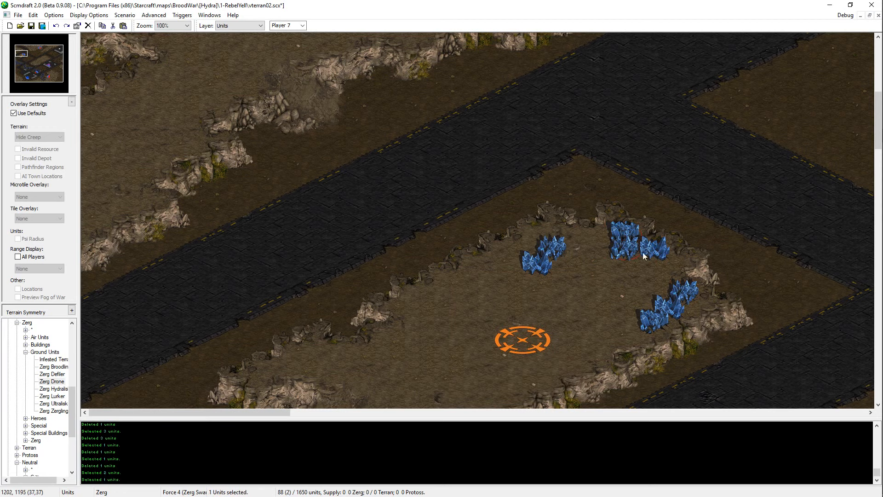
key("ctrl+x")
key("ctrl+v")
left_click(655, 270)
key("ctrl+z")
key("ctrl+v")
left_click(649, 269)
Step: Move the nearer of the two western mineral fields to the southwest side of the northernmost field
left_click(622, 239)
key("ctrl+x")
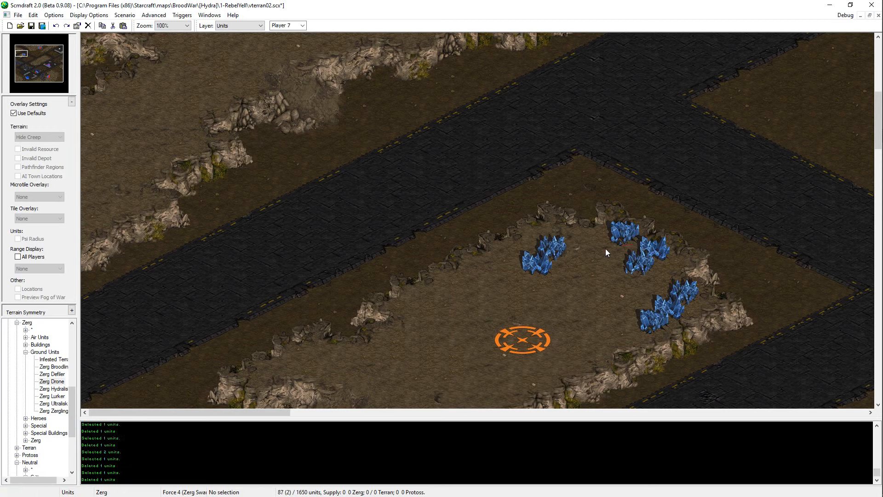
right_click(570, 247)
left_click(627, 236)
key("ctrl+z")
left_click(551, 251)
key("ctrl+x")
key("ctrl+v")
left_click(612, 252)
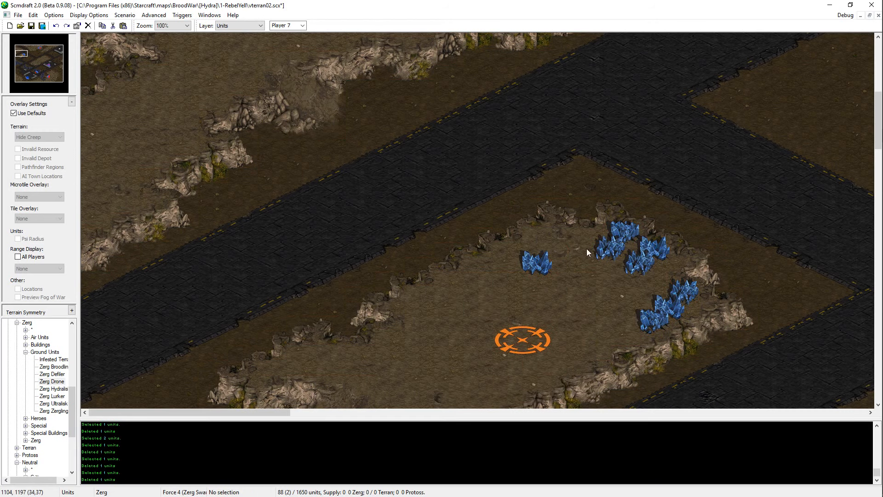
Step: Move the last western mineral field between the northeastern and southeastern groups
left_click(541, 263)
key("ctrl+x")
key("ctrl+v")
Step: Re-place the inner northeastern mineral field so the arc steps diagonally down toward the southeastern group
key("ctrl+v")
left_click(646, 287)
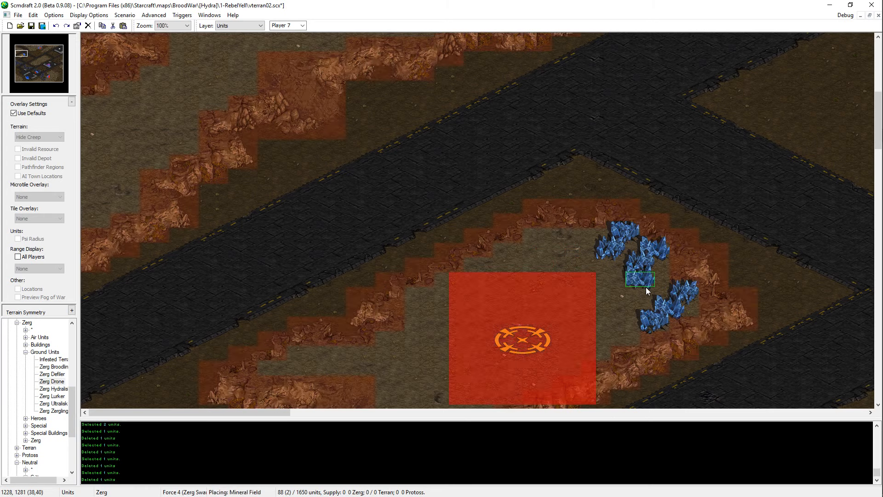
key("Escape")
left_click(649, 262)
key("ctrl+x")
key("ctrl+v")
key("Escape")
key("ctrl+v")
left_click_drag(653, 303, 658, 279)
left_click(650, 270)
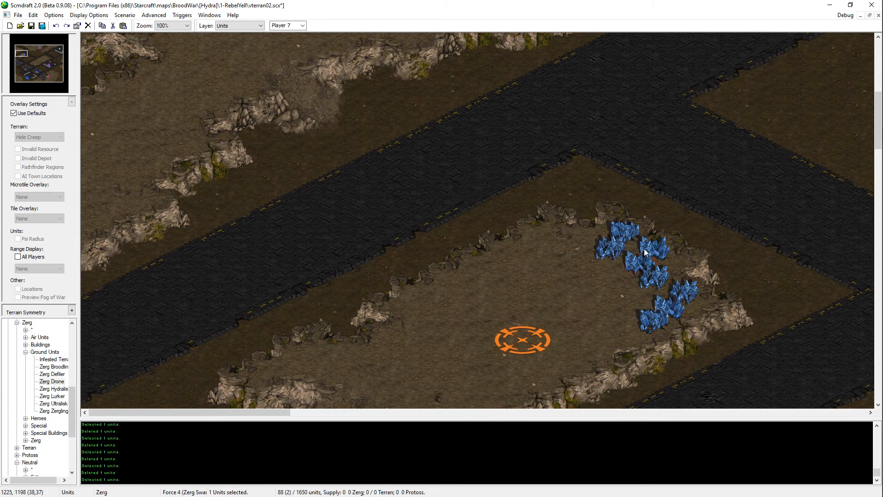
left_click(653, 276)
left_click(637, 267)
Step: Shift the plateau's start location slightly east toward the mineral fields and save the map
key("Right")
key("Down")
key("Right")
key("Up")
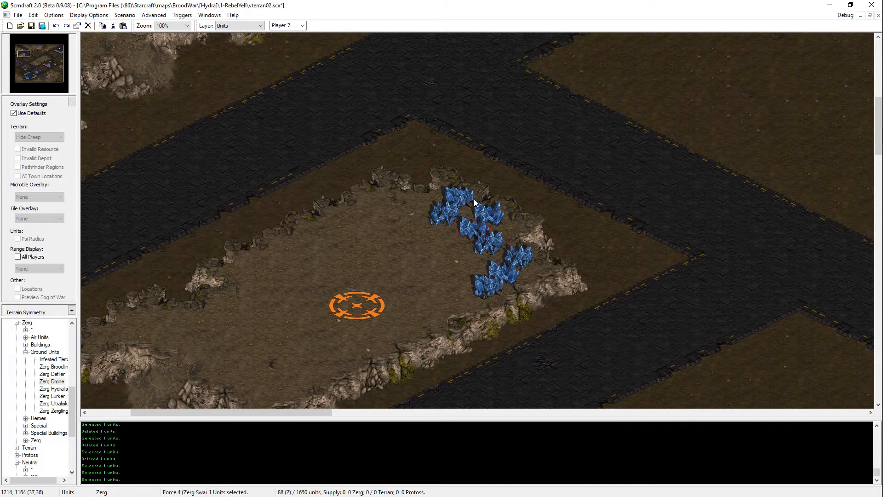
left_click(356, 311)
left_click_drag(367, 320, 396, 304)
key("ctrl+s")
Step: Copy a mineral field, paste it near the plateau's north edge west of the other fields, and save the map
key("Left")
key("Down")
left_click(581, 194)
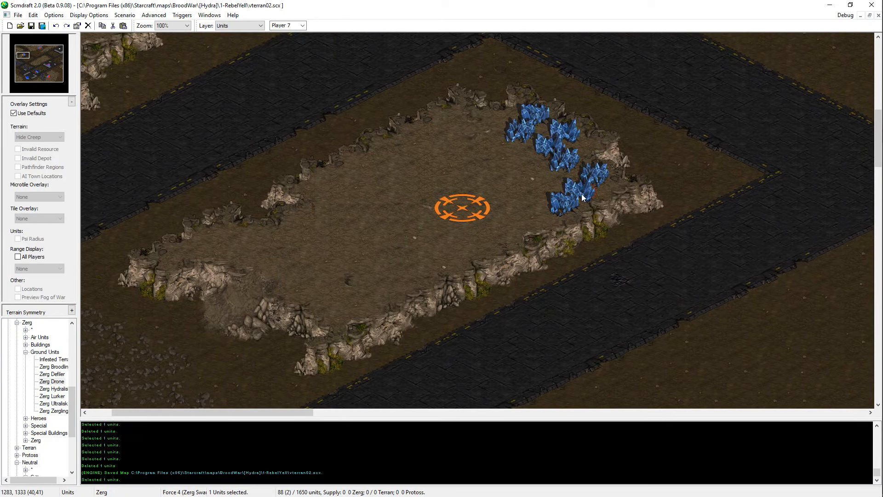
key("ctrl+c")
key("ctrl+v")
left_click(498, 119)
key("Escape")
key("ctrl+s")
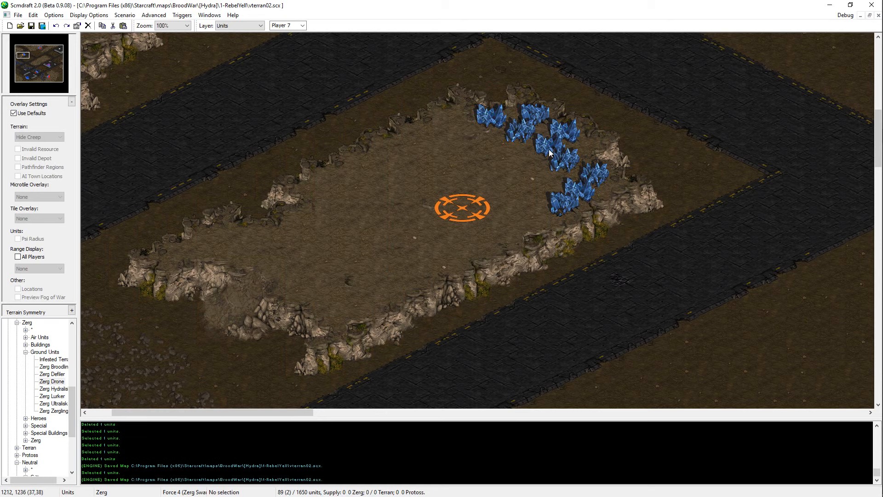
Step: Delete two of the middle northeastern mineral fields and paste a single field in their place
left_click(562, 149)
left_click(566, 134)
key("Delete")
left_click(547, 152)
key("Delete")
key("ctrl+v")
key("Escape")
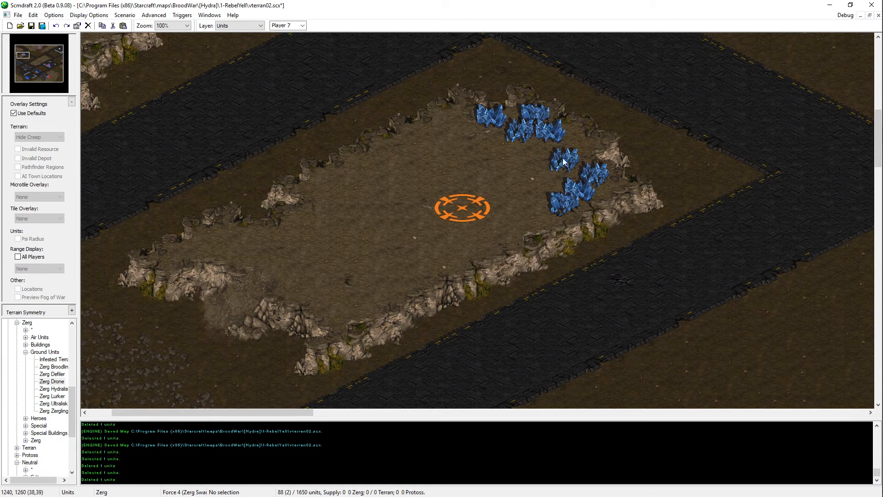
Step: Undo the last mineral change and re-place the middle fields as a vertical pair beside the northeast cliff
key("ctrl+z")
key("ctrl+v")
left_click(572, 142)
key("Escape")
left_click(564, 158)
key("Delete")
key("ctrl+v")
left_click(559, 163)
key("Escape")
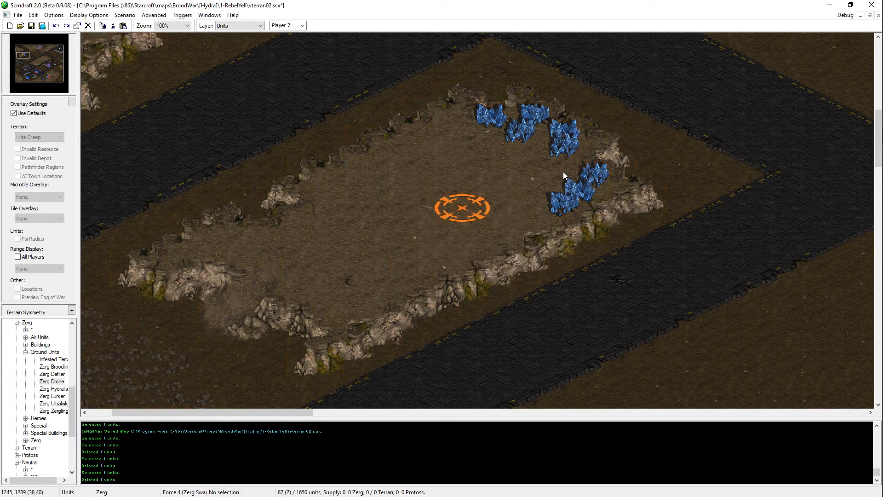
left_click_drag(556, 159, 573, 155)
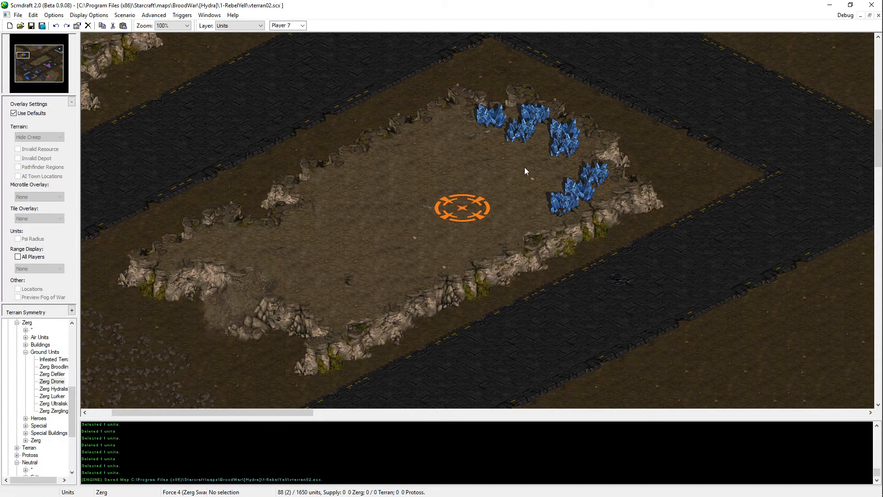
Step: Cut the start location, place it again a little closer to the mineral arc, and save the map
left_click(466, 220)
key("ctrl+x")
key("ctrl+v")
left_click(487, 214)
key("Escape")
key("ctrl+s")
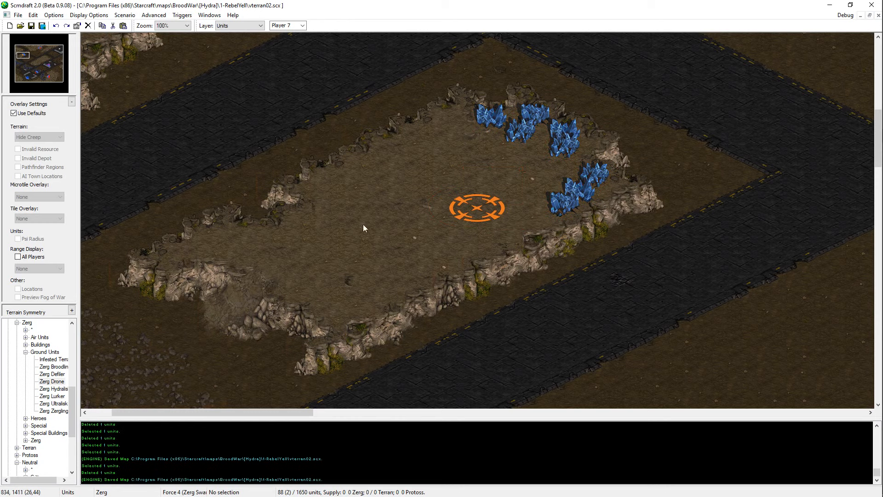
Step: Place a Zerg Extractor for Player 7 at the plateau's north edge and move the mineral field there into the gap in the eastern arc
left_click(40, 344)
left_click(26, 344)
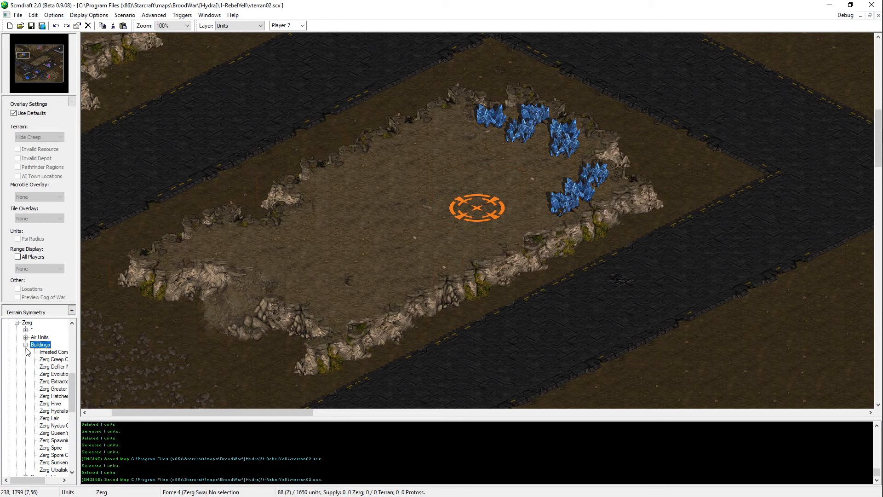
left_click(53, 381)
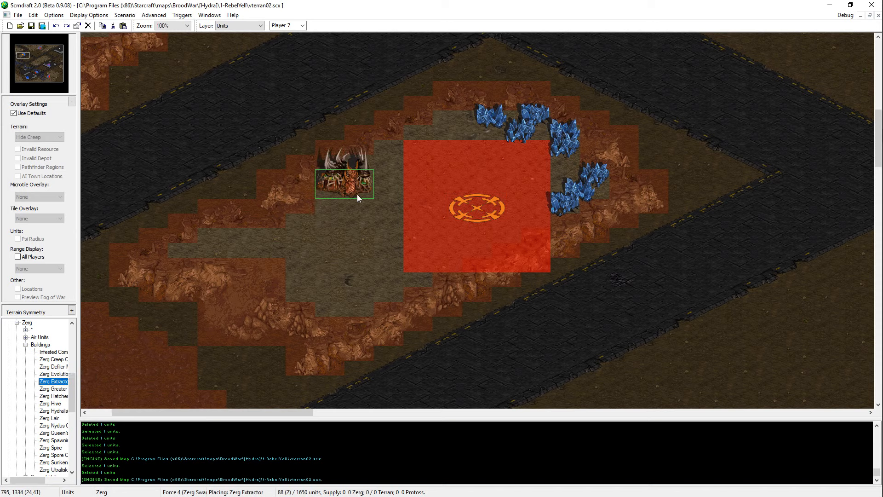
scroll(294, 25, "down", 1)
scroll(295, 25, "up", 1)
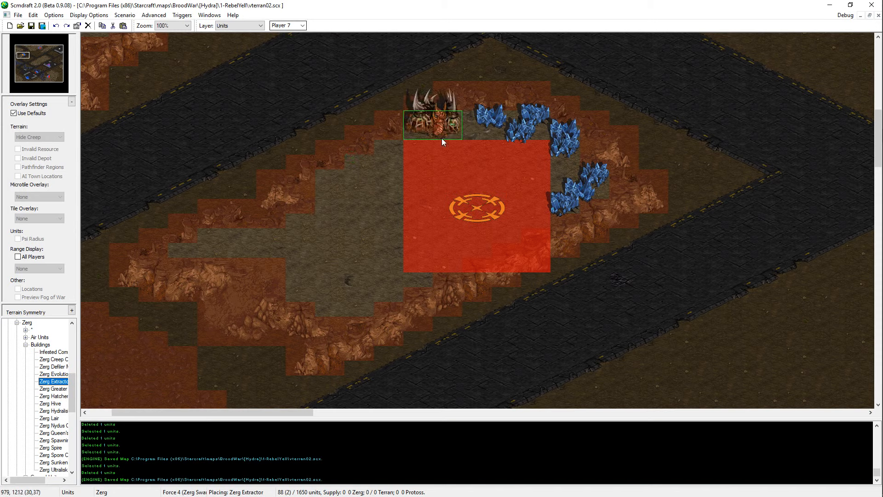
left_click(382, 177)
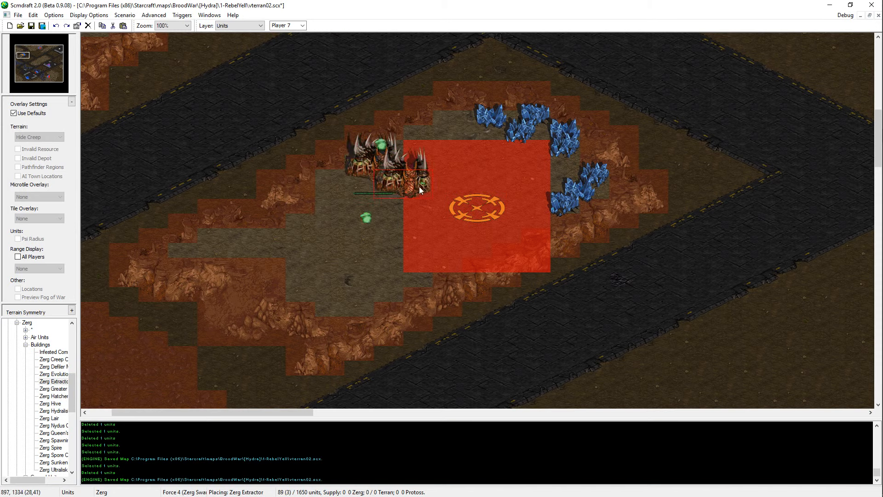
key("ctrl+z")
left_click_drag(470, 133, 575, 184)
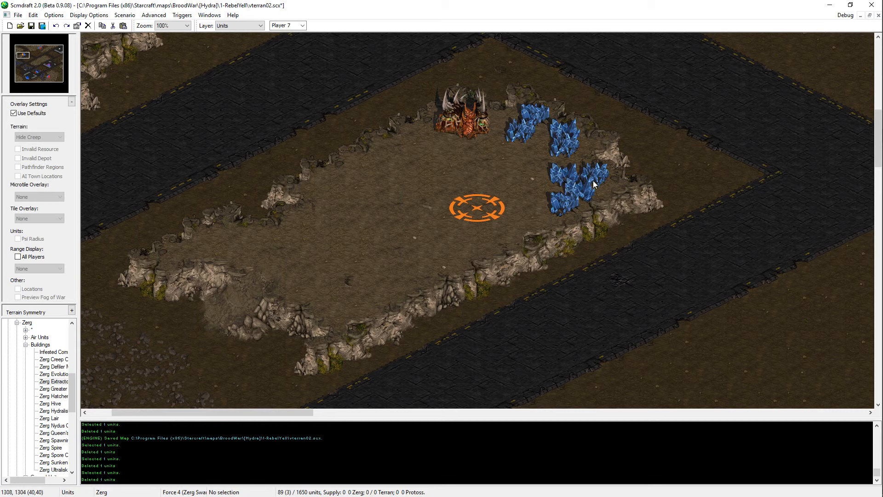
Step: Delete and re-place the easternmost field of the southeastern mineral group level with its neighbour, and save the map
left_click(577, 195)
left_click(593, 186)
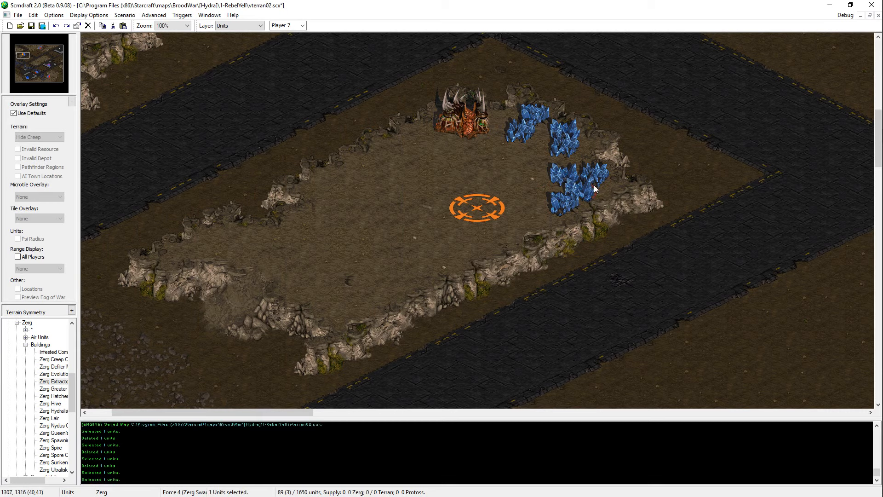
key("Delete")
mouse_move(593, 185)
left_mouse_down()
mouse_move(575, 198)
mouse_move(598, 184)
left_mouse_up()
key("ctrl+s")
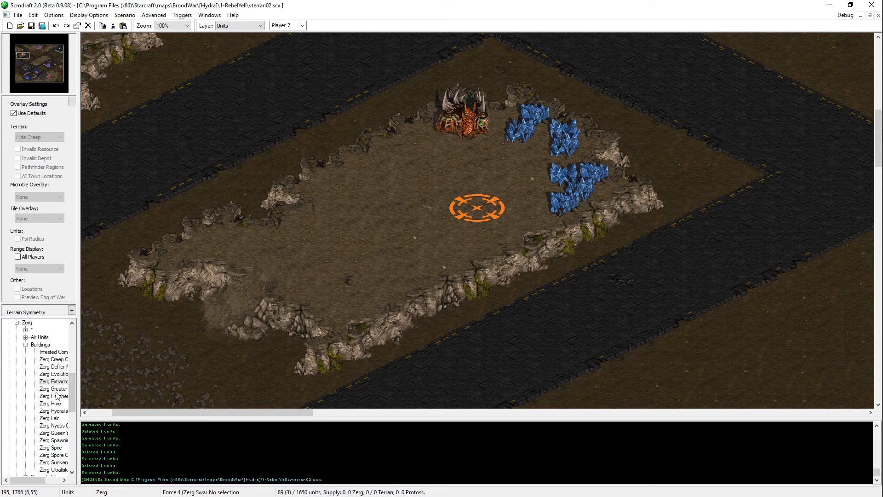
Step: Place a Zerg Hatchery for Player 7 on the plateau's start location and save the map
scroll(56, 395, "up", 1)
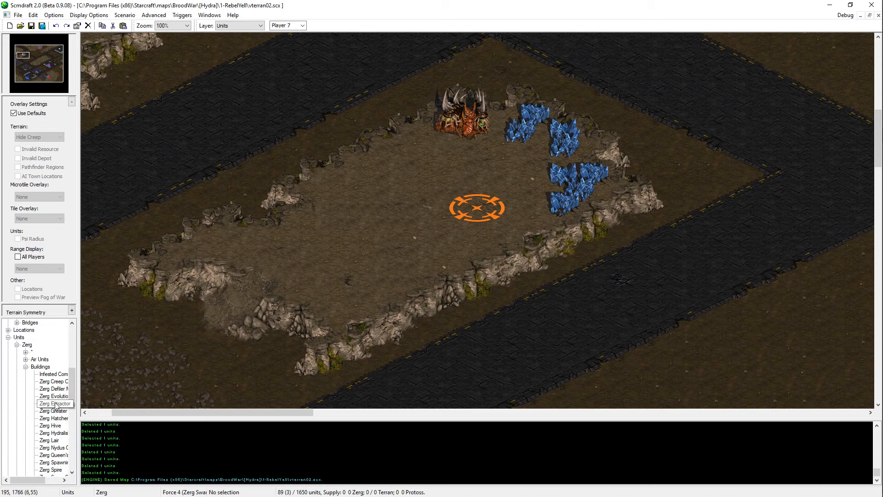
left_click(53, 410)
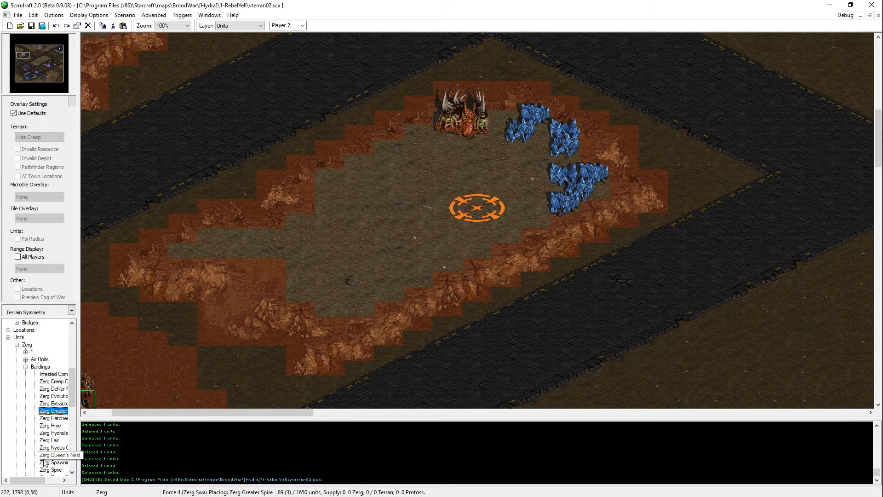
left_click(479, 215)
key("ctrl+s")
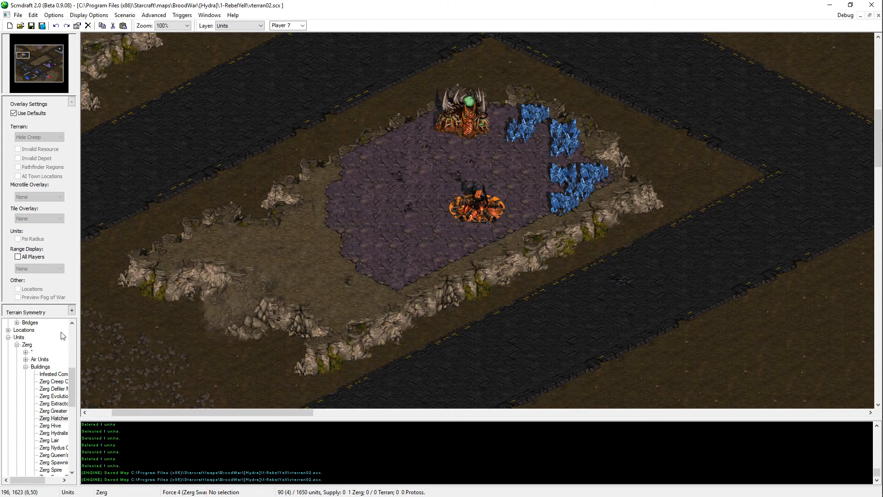
Step: Place a Zerg Overlord for Player 7 just northwest of the new Hatchery and save the map
left_click(26, 359)
left_click(47, 388)
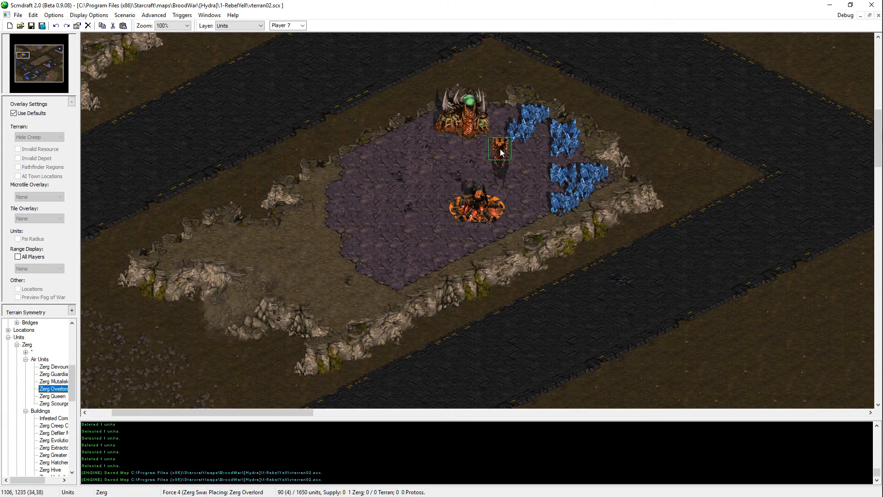
left_click(456, 185)
key("ctrl+s")
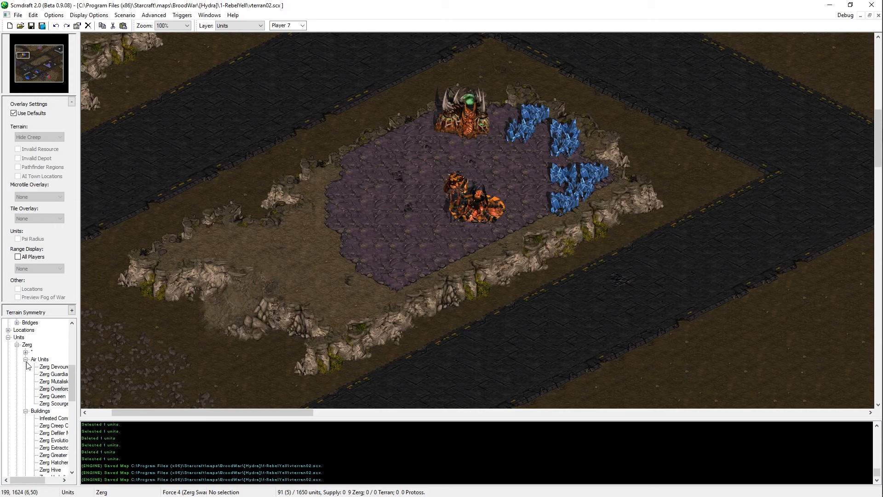
scroll(19, 421, "down", 15)
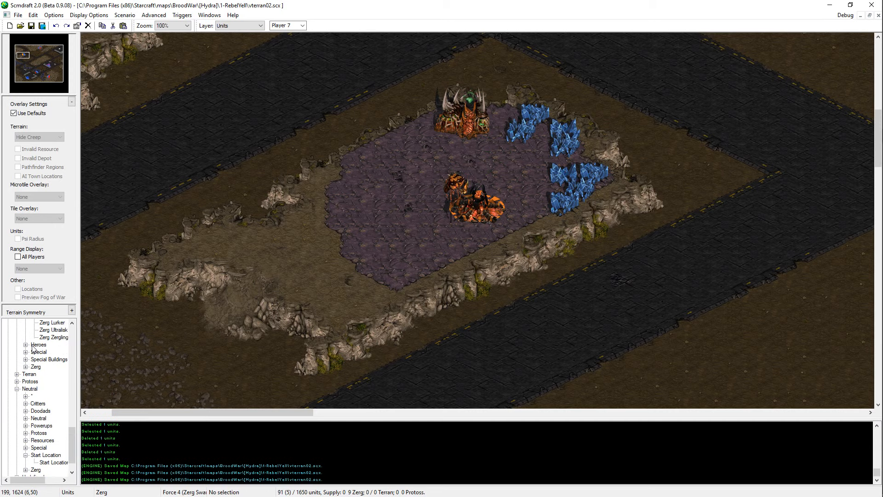
Step: Place four Zerg Drones for Player 7 between the plateau's Hatchery and its mineral fields, and save the map
scroll(28, 382, "up", 2)
left_click(52, 352)
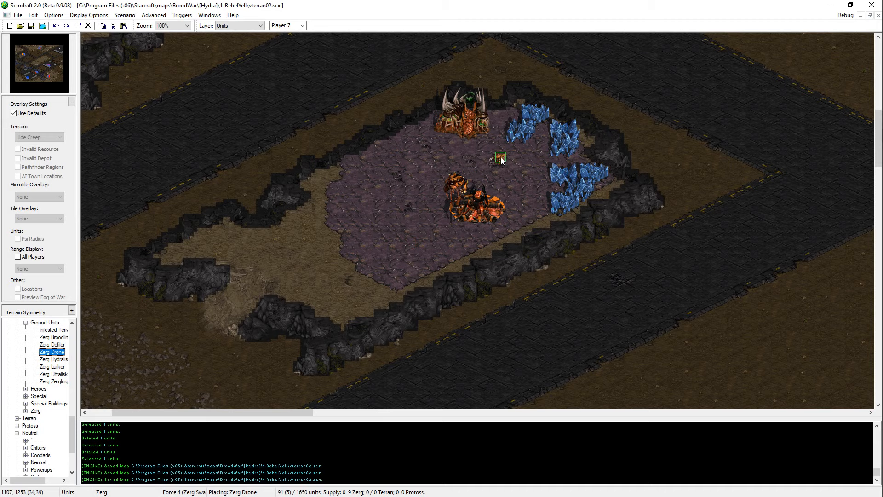
left_click(501, 159)
left_click(523, 166)
left_click(517, 187)
left_click(532, 204)
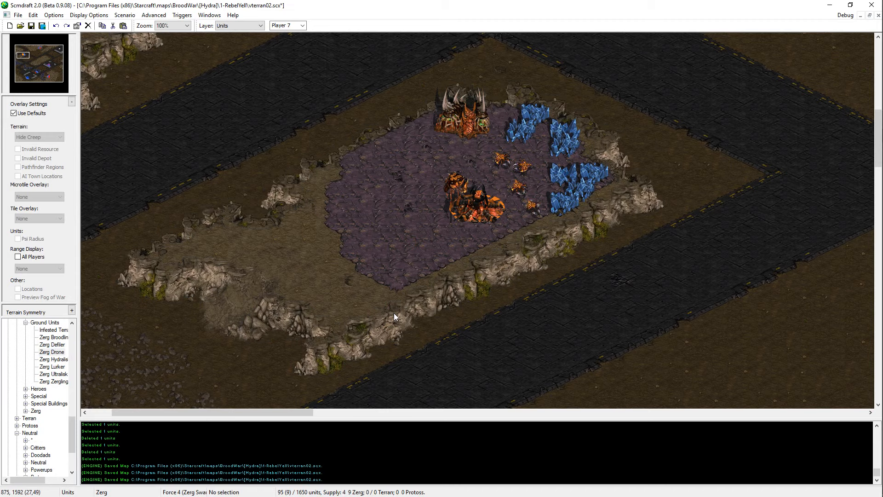
key("ctrl+s")
Step: Place a Zerg Extractor for Player 7 just south of the northern base's westernmost mineral field and save the map
middle_click_drag(495, 136, 178, 366)
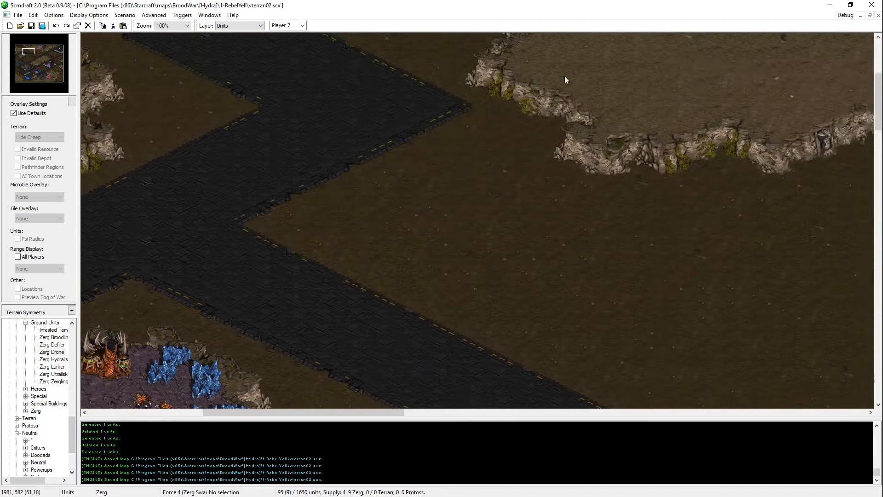
middle_click_drag(565, 76, 309, 235)
middle_click_drag(542, 127, 295, 198)
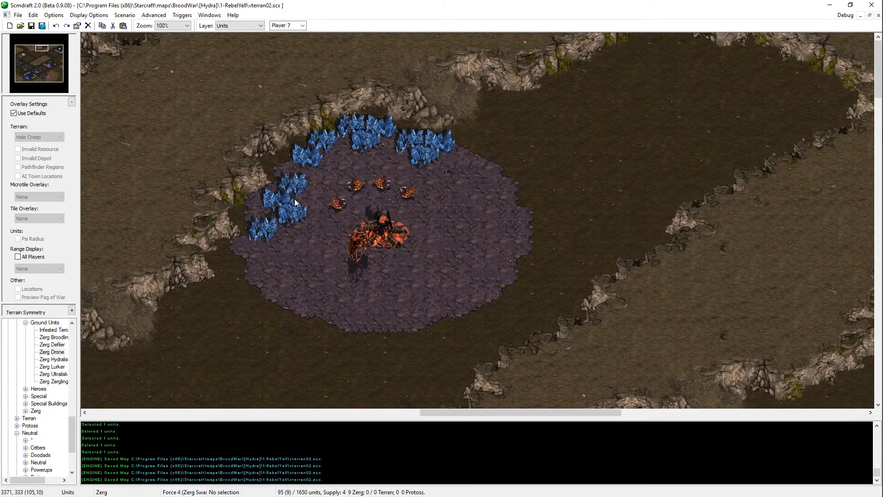
middle_click_drag(388, 245, 406, 265)
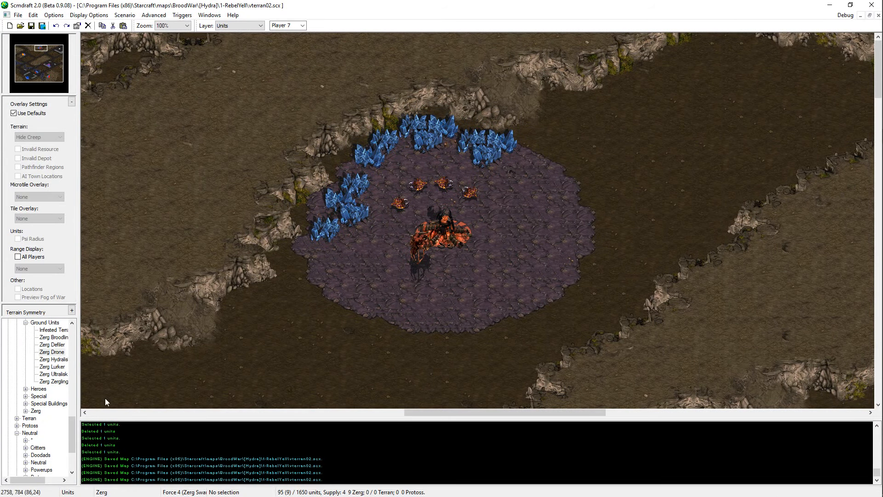
scroll(50, 416, "up", 5)
left_click(53, 337)
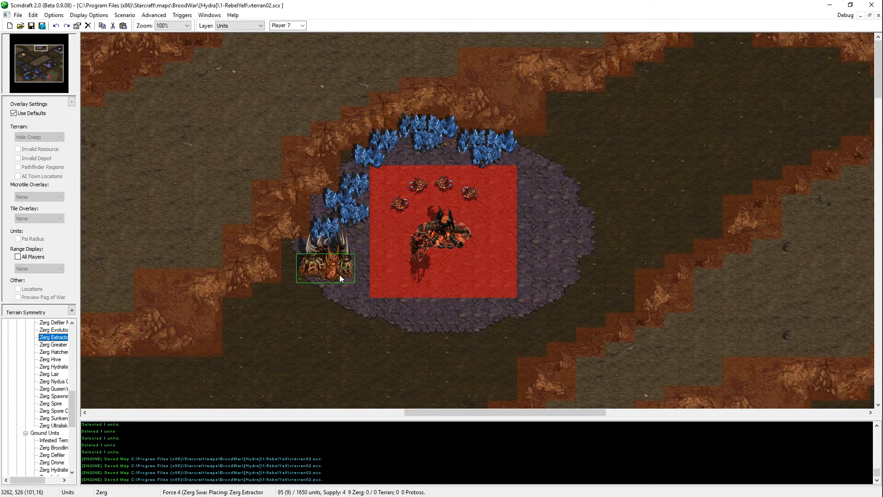
left_click(339, 274)
scroll(267, 340, "down", 2)
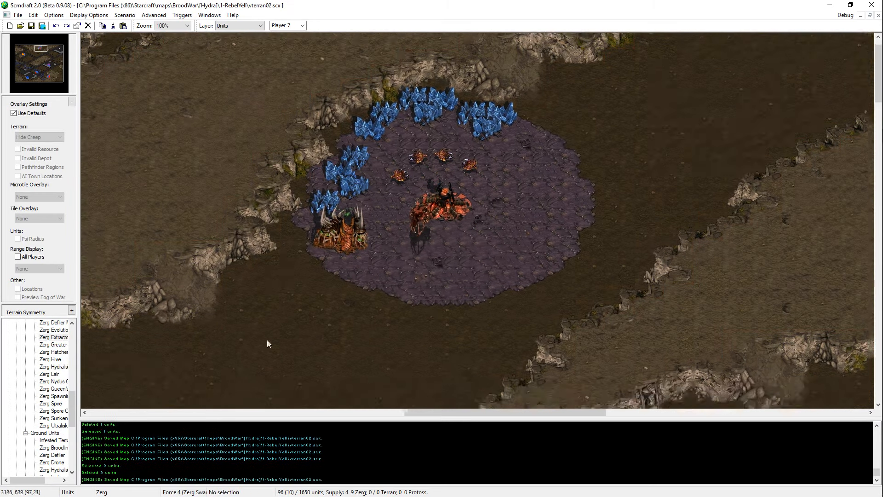
scroll(365, 250, "down", 3)
scroll(366, 249, "up", 4)
left_click(306, 285)
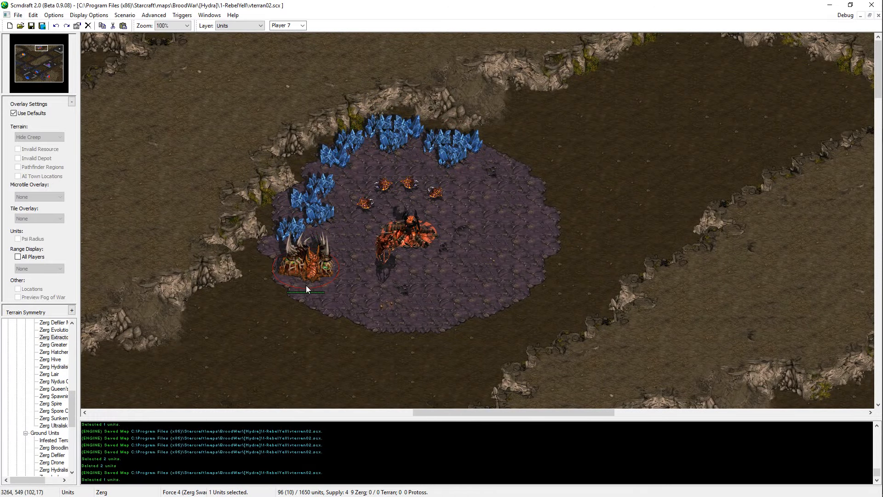
left_click(512, 314)
Step: Try filling the notch in the Player 7 plateau's northwestern cliff with High Dirt, and undo it
mouse_move(384, 235)
middle_mouse_down()
mouse_move(281, 295)
mouse_move(63, 297)
middle_mouse_up()
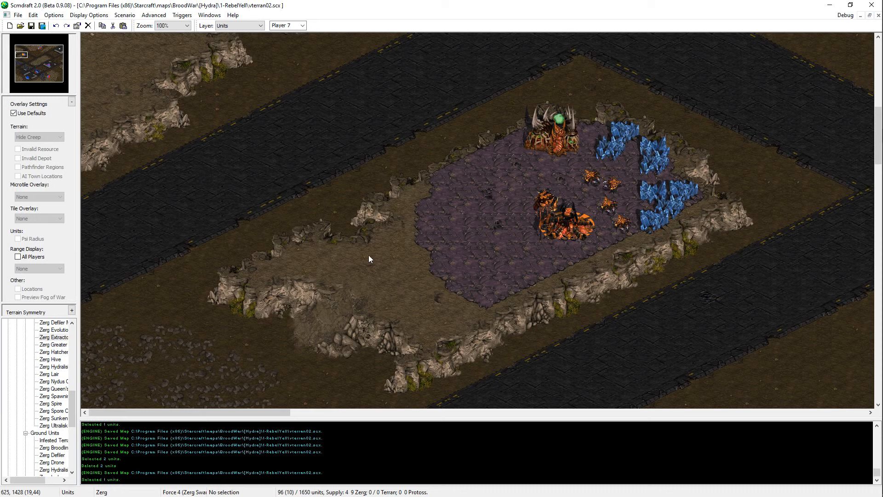
scroll(230, 192, "up", 5)
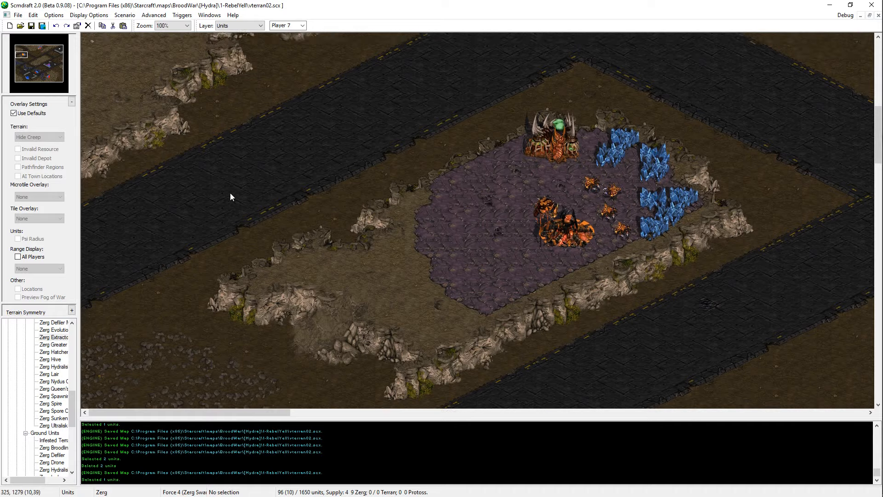
mouse_move(170, 70)
middle_mouse_down()
mouse_move(224, 468)
mouse_move(412, 244)
mouse_move(344, 299)
middle_mouse_up()
key("t")
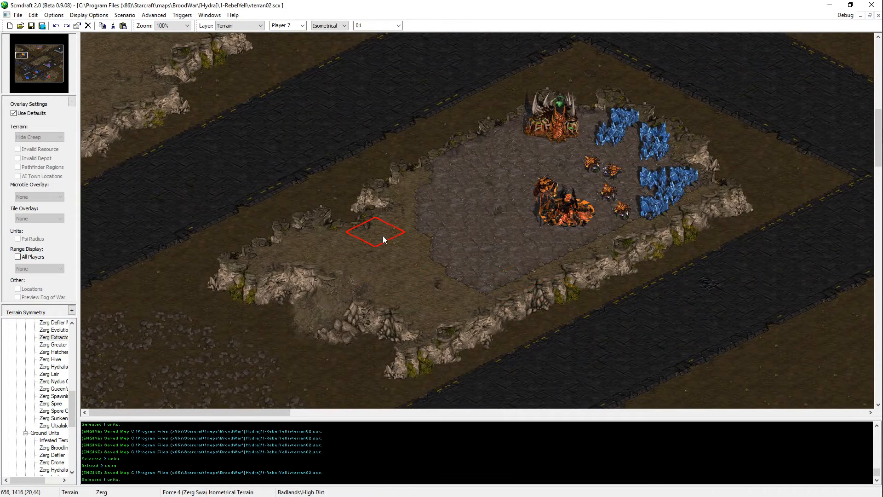
left_click(374, 213)
key("ctrl+s")
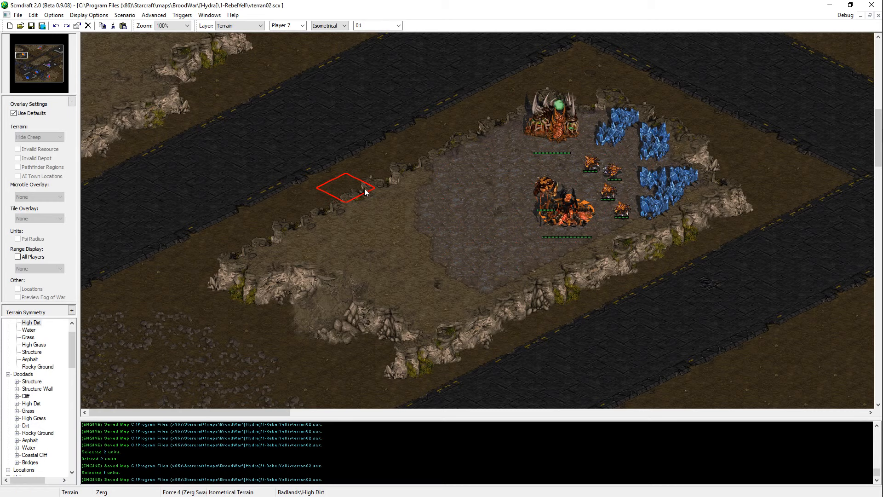
key("ctrl+s")
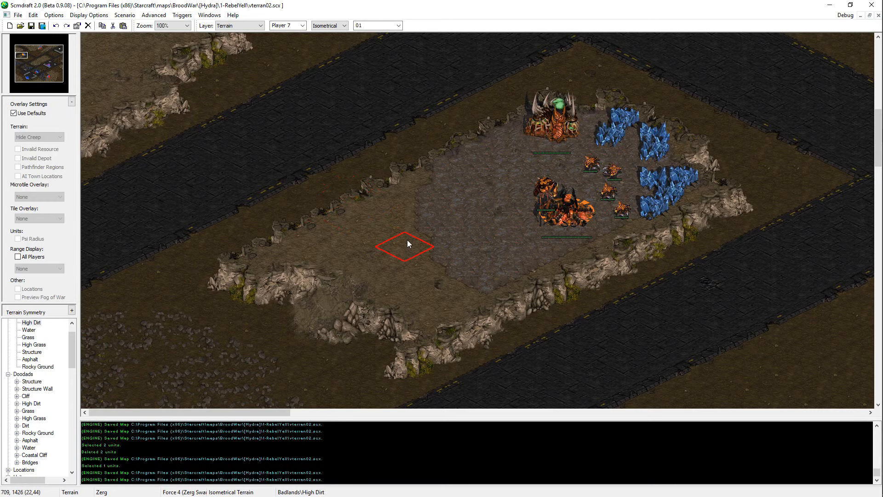
key("ctrl+z")
key("ctrl+s")
middle_click_drag(395, 241, 353, 303)
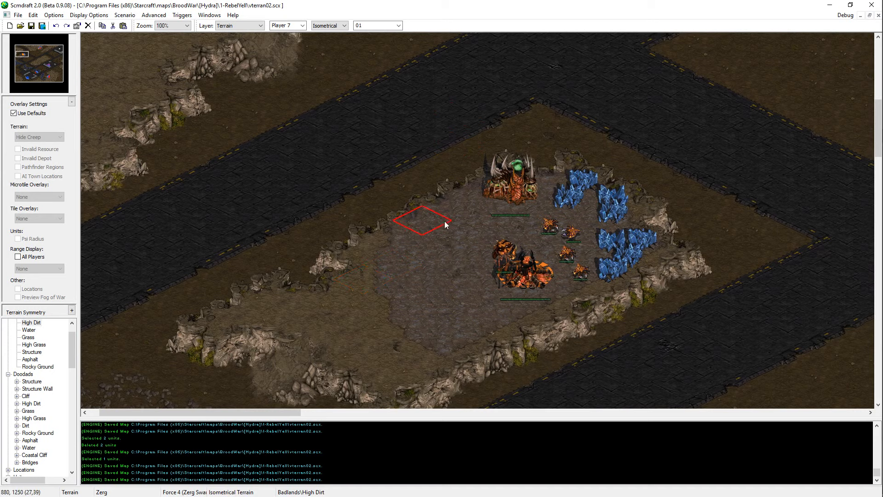
right_click(544, 139)
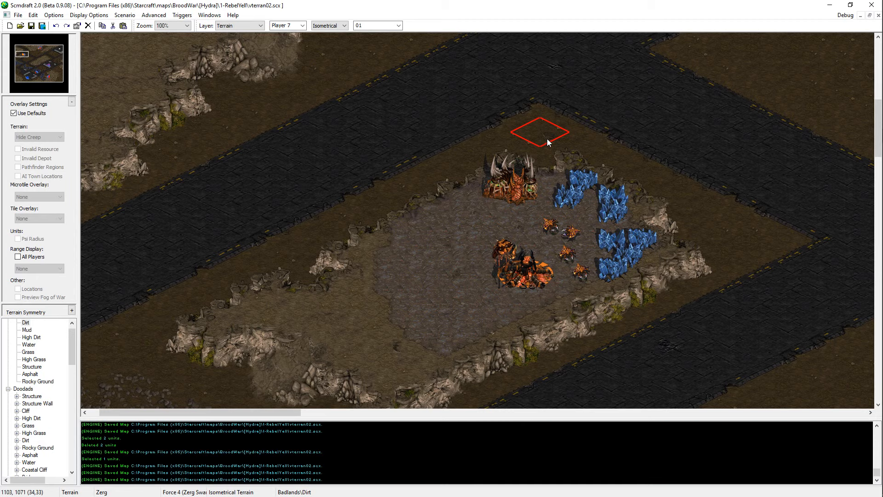
key("ctrl+s")
key("ctrl+s")
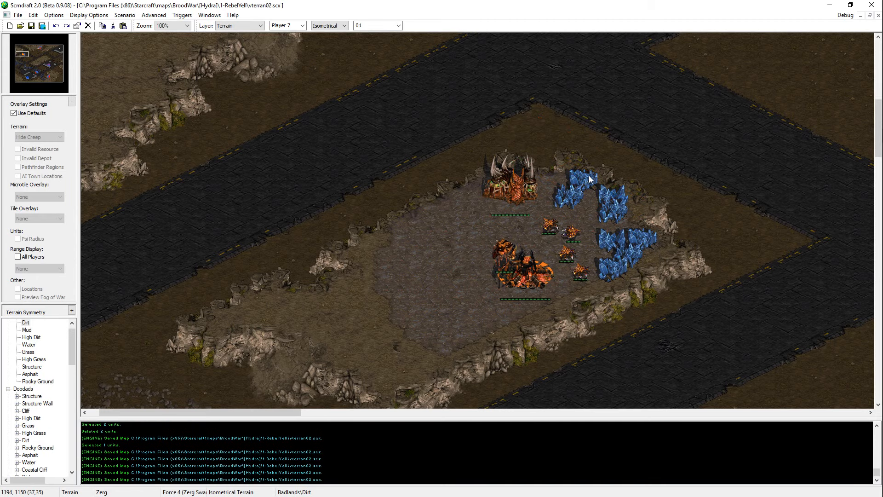
Step: Try cutting back the plateau's southern cliff with Dirt down to its southwestern tip, then restore the cliff and save the map
middle_click_drag(435, 275, 497, 275)
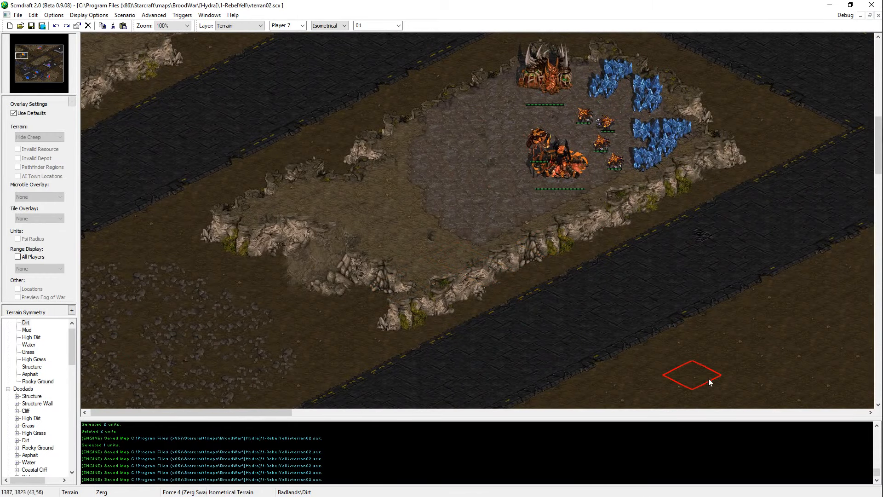
middle_click_drag(547, 266, 513, 238)
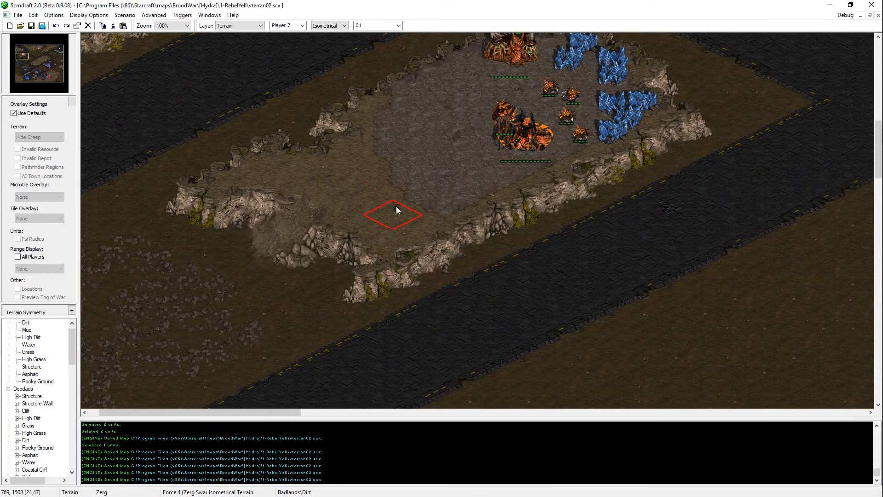
middle_click_drag(585, 168, 550, 202)
left_click(31, 338)
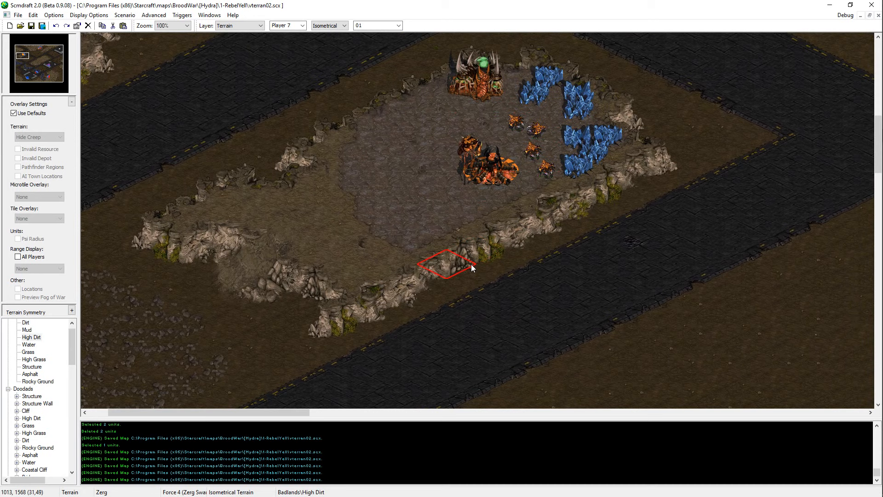
left_click(440, 258)
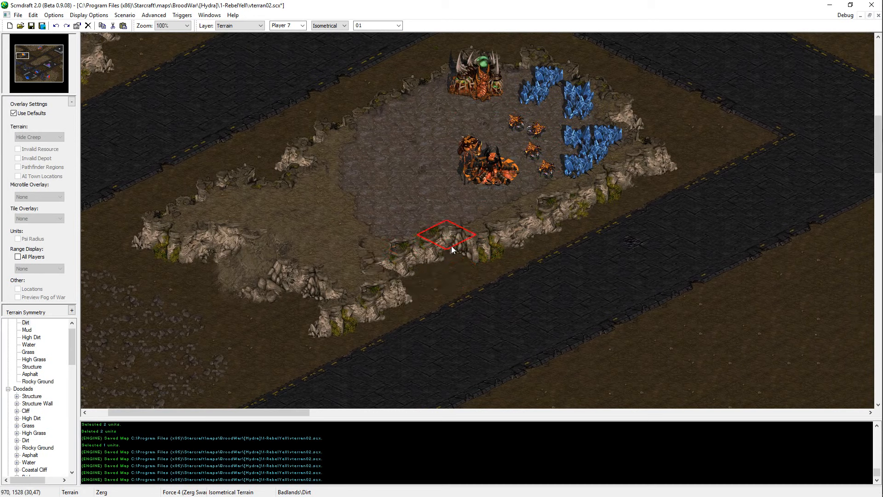
left_click(458, 254)
left_click(422, 253)
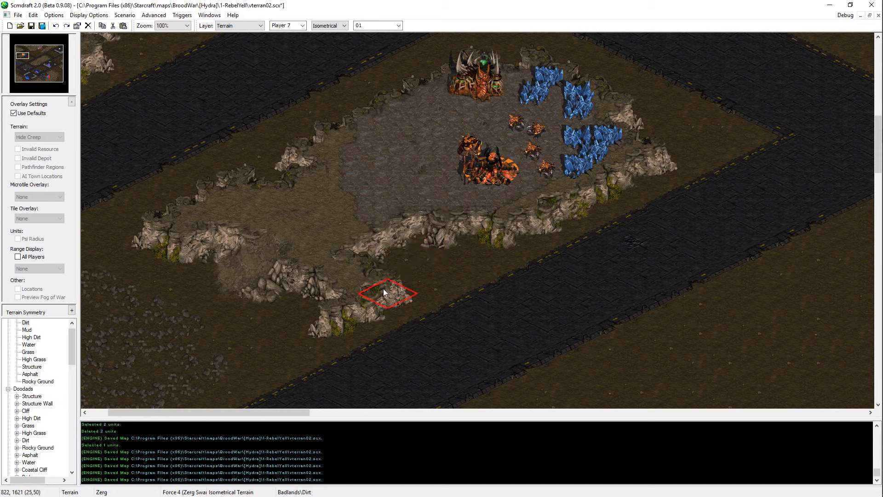
left_click(384, 289)
left_click(357, 307)
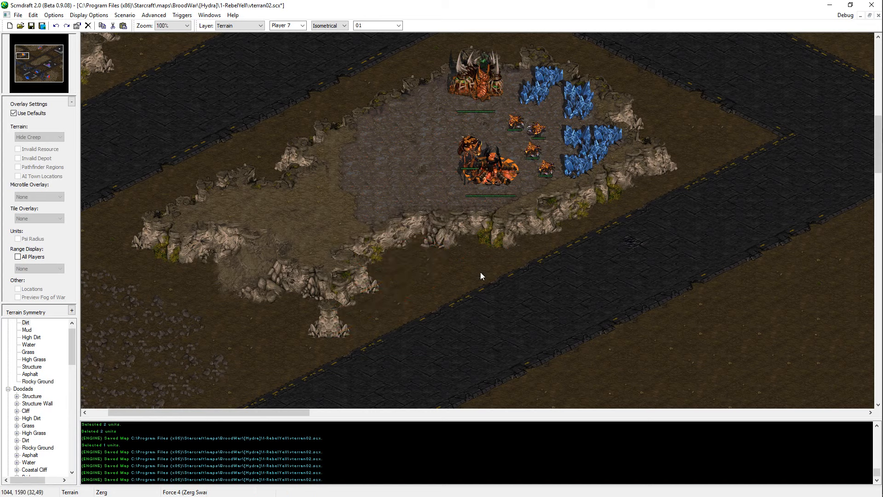
left_click(451, 249)
left_click(451, 249)
key("ctrl+s")
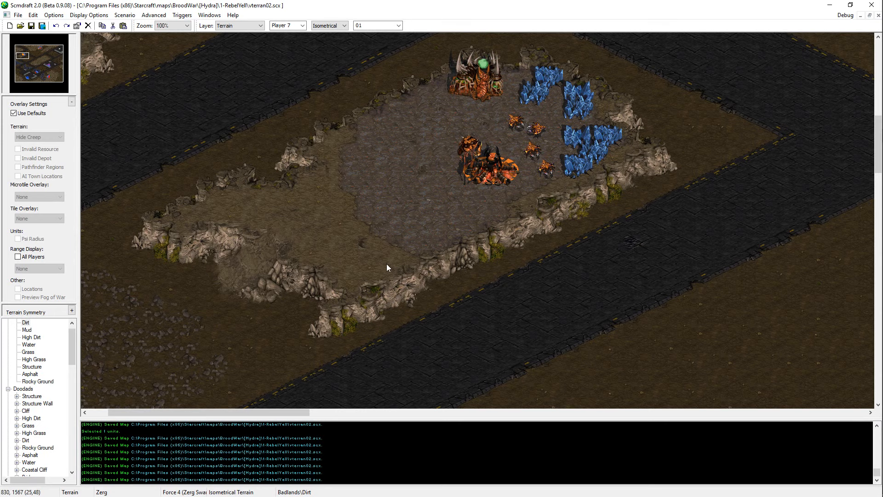
Step: Carve a Dirt notch into the plateau's southern cliff just below the Hatchery and save the map
middle_click_drag(368, 315, 416, 285)
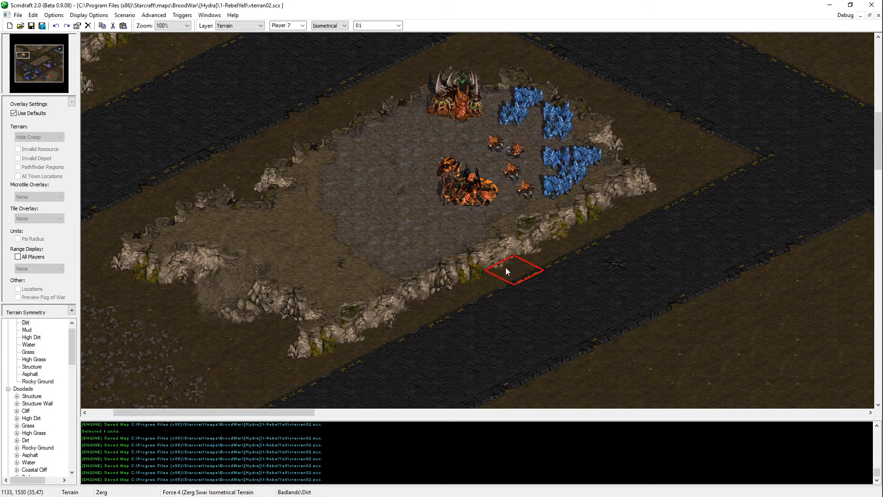
left_click(518, 248)
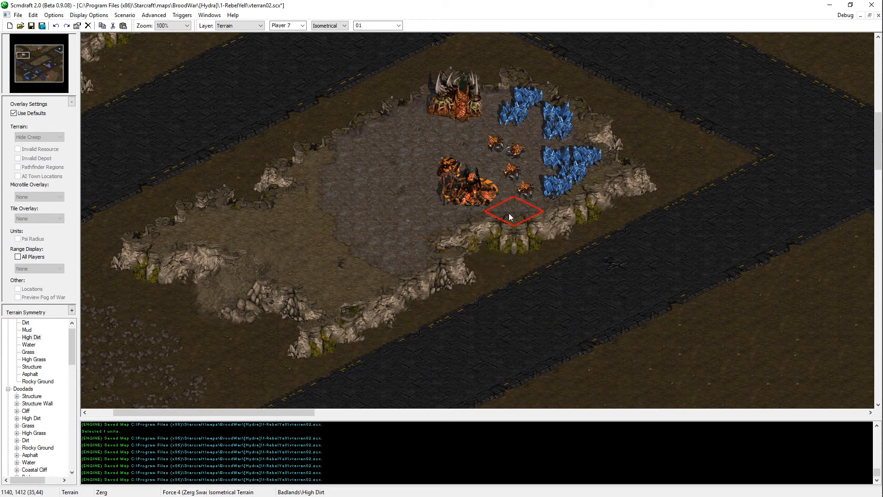
key("ctrl+s")
key("u")
left_click_drag(552, 267, 428, 149)
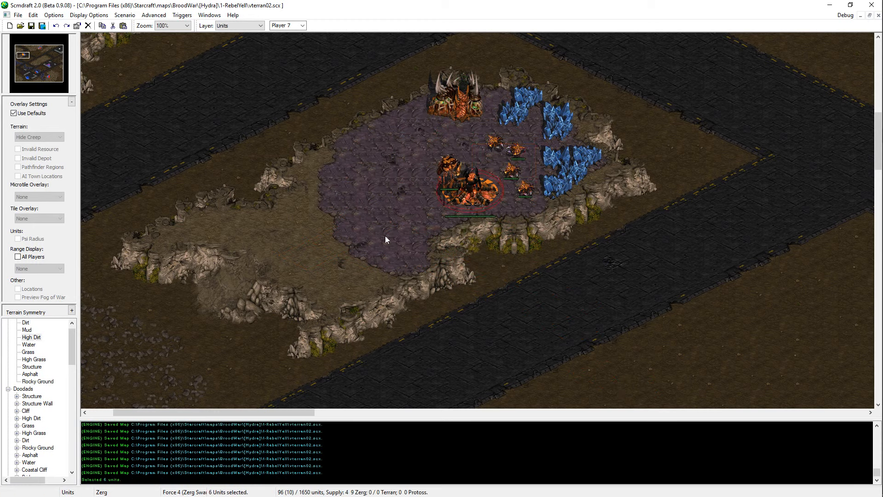
key("ctrl+c")
key("ctrl+v")
Step: Reshape the notch in the plateau's southern cliff with Dirt and High Dirt, and save the map
key("t")
right_click(720, 314)
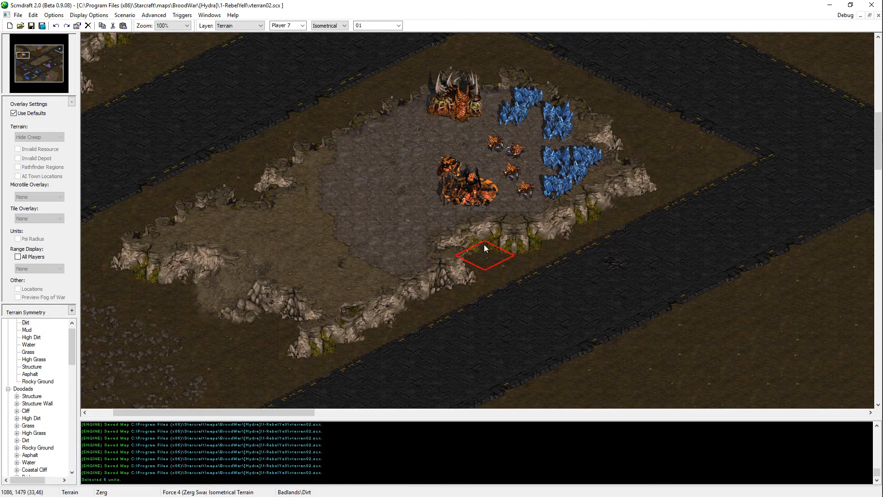
left_click(499, 251)
right_click(394, 225)
left_click(441, 251)
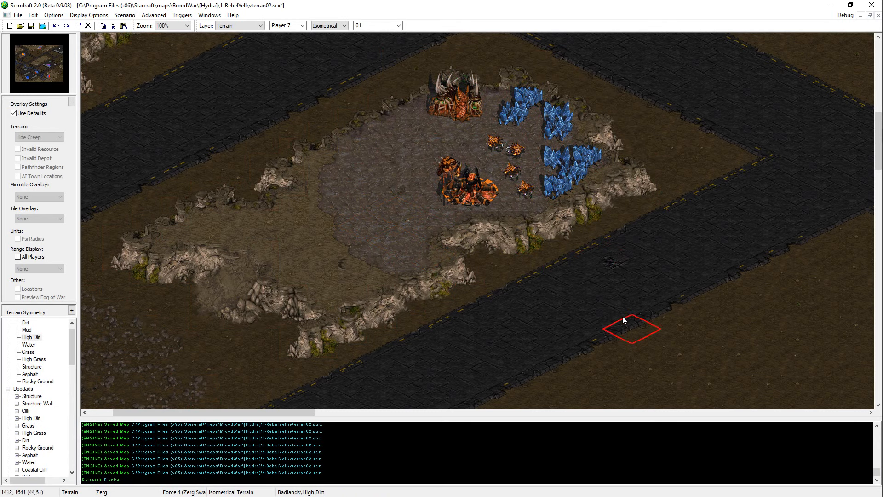
key("ctrl+s")
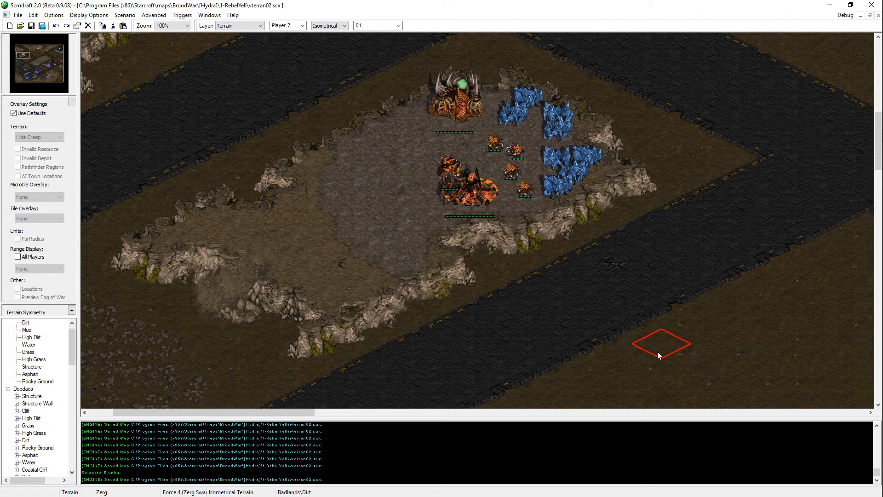
Step: Shift the diagonal road below the plateau southeast, painting Asphalt along its far edge and Dirt along its near edge, and save the map
scroll(506, 333, "down", 2)
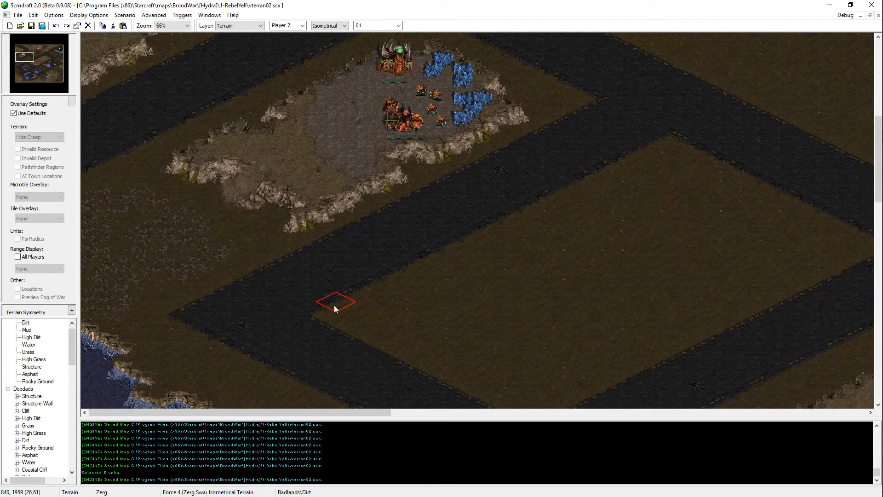
right_click(279, 332)
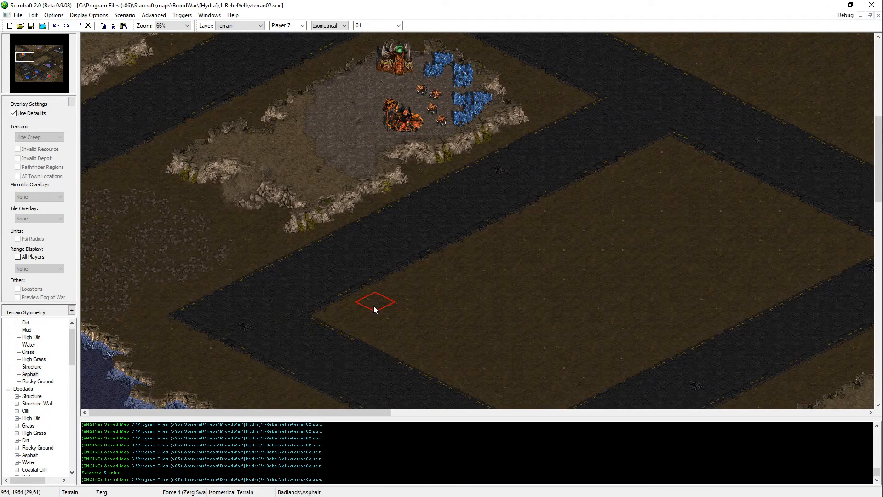
mouse_move(334, 313)
left_mouse_down()
mouse_move(392, 295)
mouse_move(351, 309)
mouse_move(449, 263)
left_mouse_up()
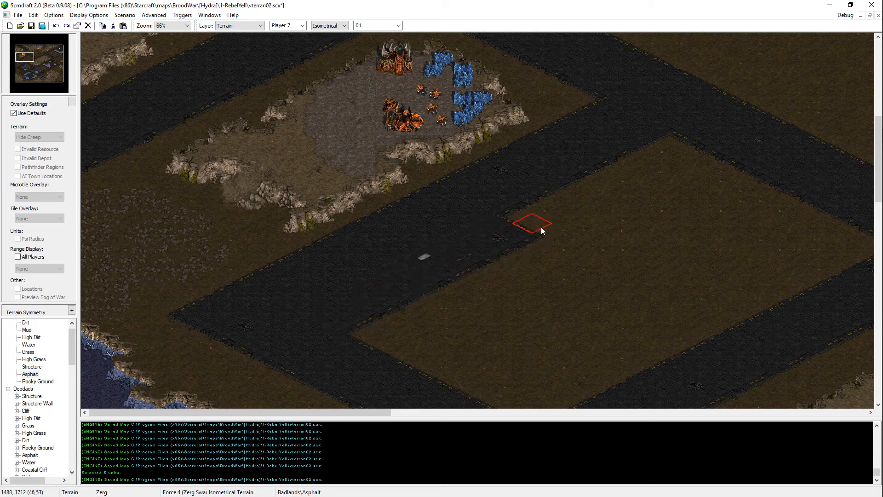
mouse_move(541, 229)
left_mouse_down()
mouse_move(675, 153)
mouse_move(608, 121)
mouse_move(527, 153)
mouse_move(571, 112)
mouse_move(518, 161)
mouse_move(181, 311)
left_mouse_up()
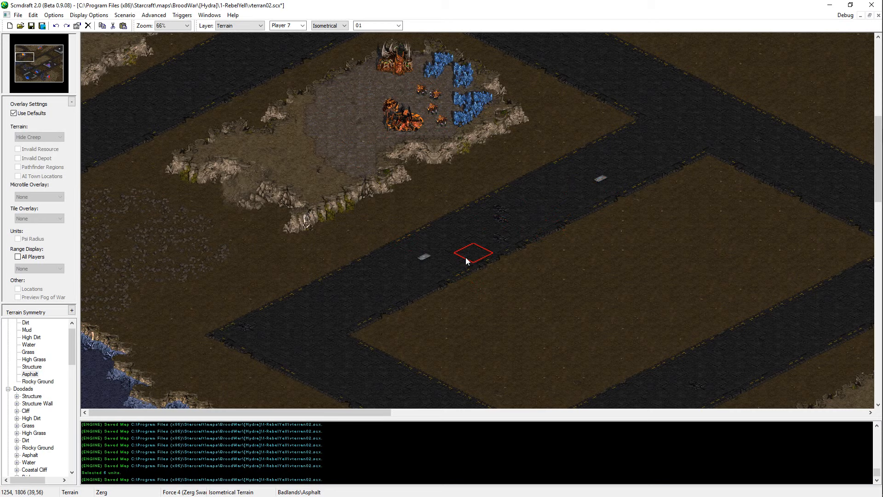
scroll(493, 263, "down", 2)
key("ctrl+s")
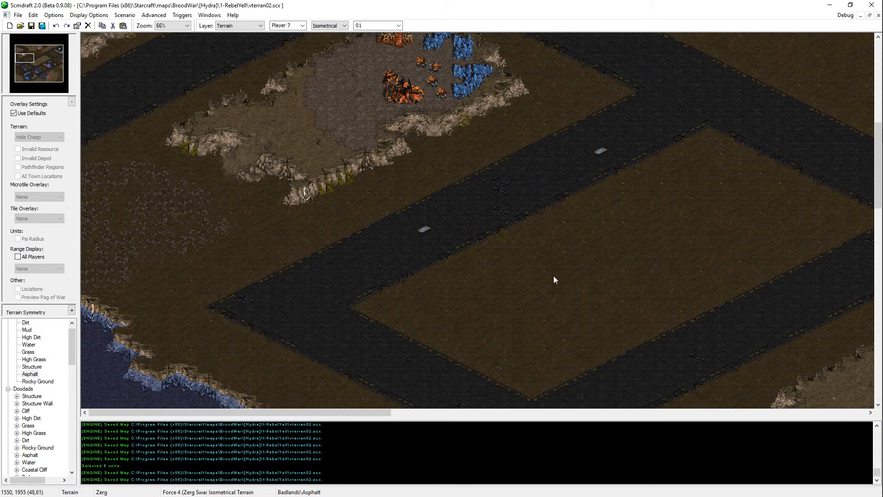
scroll(460, 225, "up", 8)
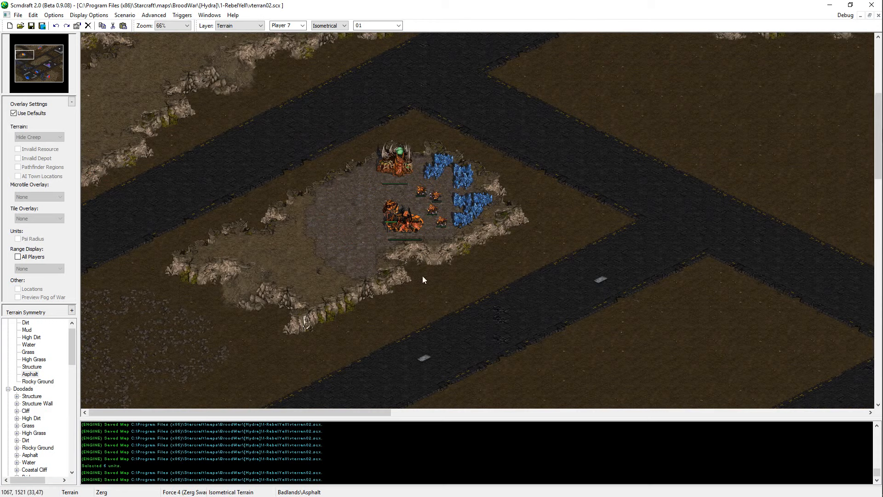
Step: Fill the notch in the plateau's southern cliff with High Dirt and save the map
right_click(353, 252)
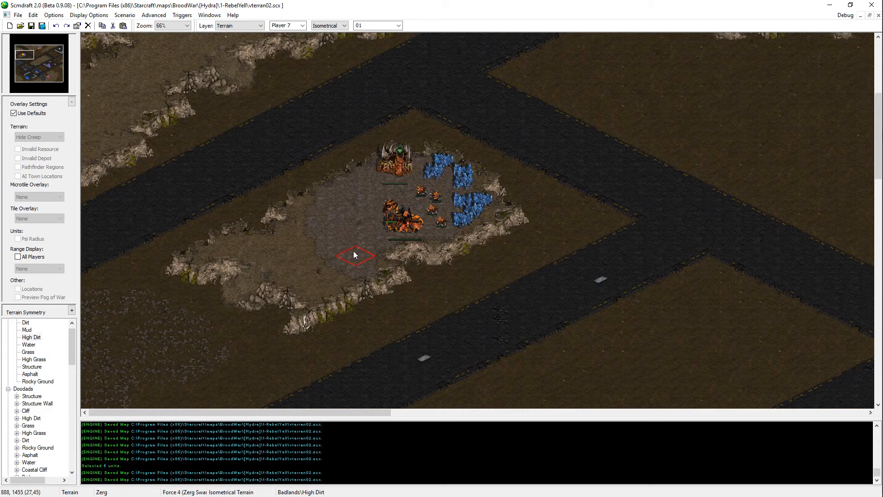
left_click(389, 286)
left_click(402, 267)
left_click(360, 295)
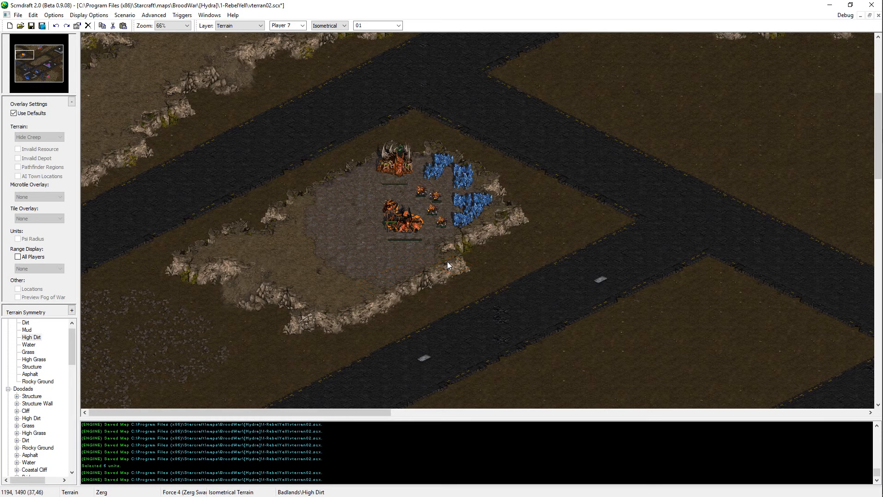
key("ctrl+s")
Step: Copy the ramp doodad from the northwestern plateau's cliff and place it on the southern cliff below the Hatchery
key("d")
scroll(229, 78, "up", 1)
left_click(229, 78)
key("ctrl+c")
key("ctrl+v")
left_click(405, 310)
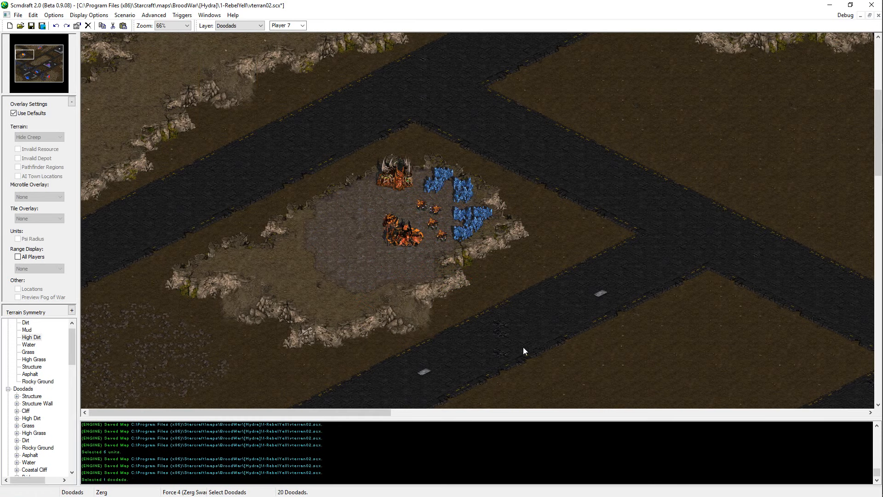
key("t")
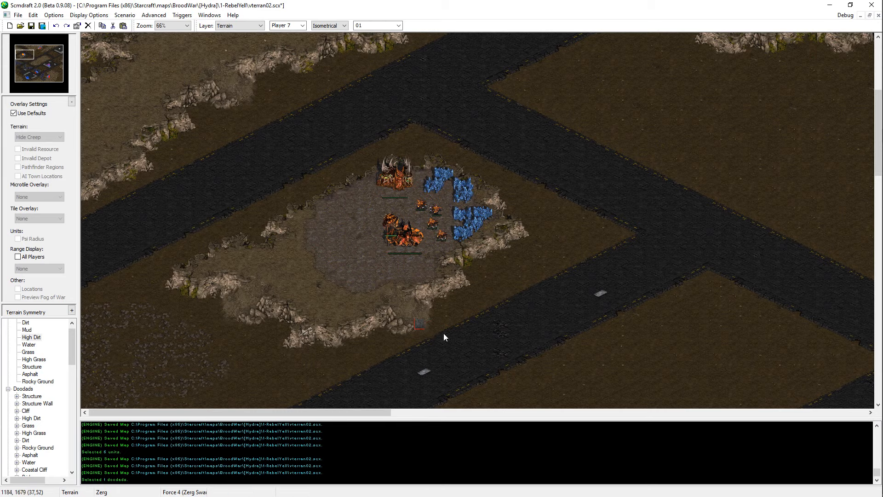
Step: Inspect the copied ramp doodad and the surrounding plateau up close, and save the map
scroll(439, 327, "up", 2)
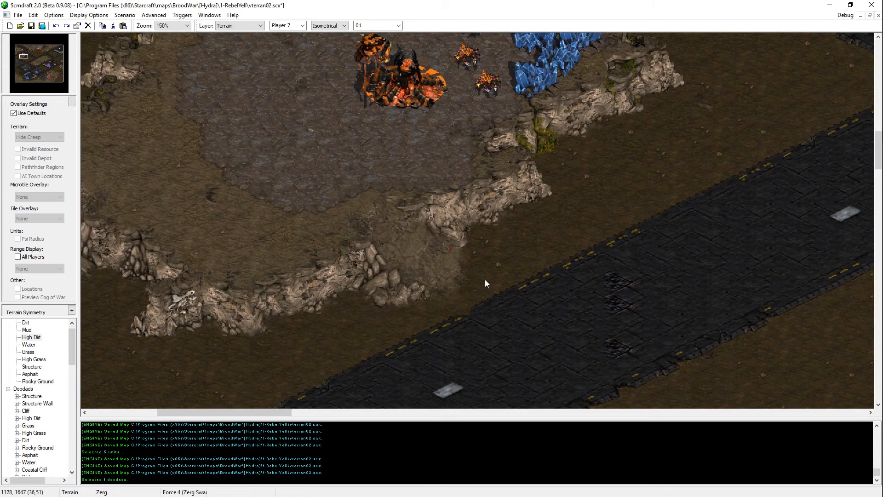
key("d")
left_click(408, 239)
right_click(408, 239)
left_click(476, 333)
key("t")
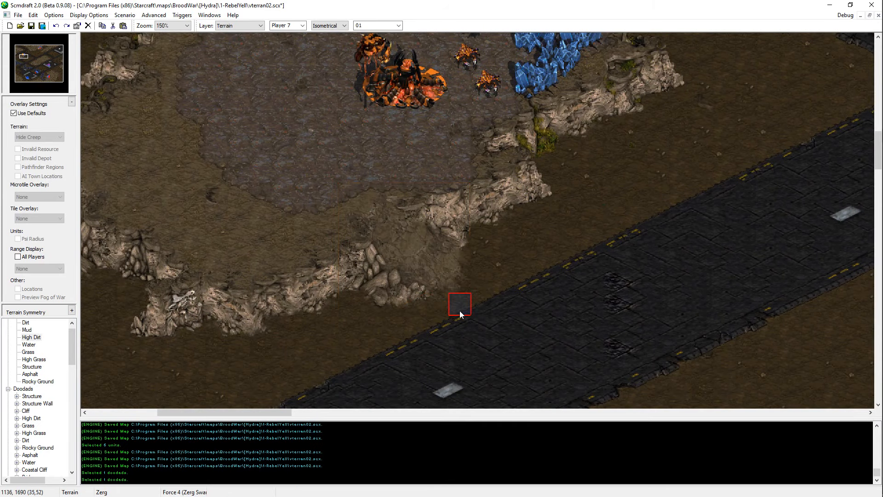
key("ctrl+s")
scroll(537, 345, "down", 1)
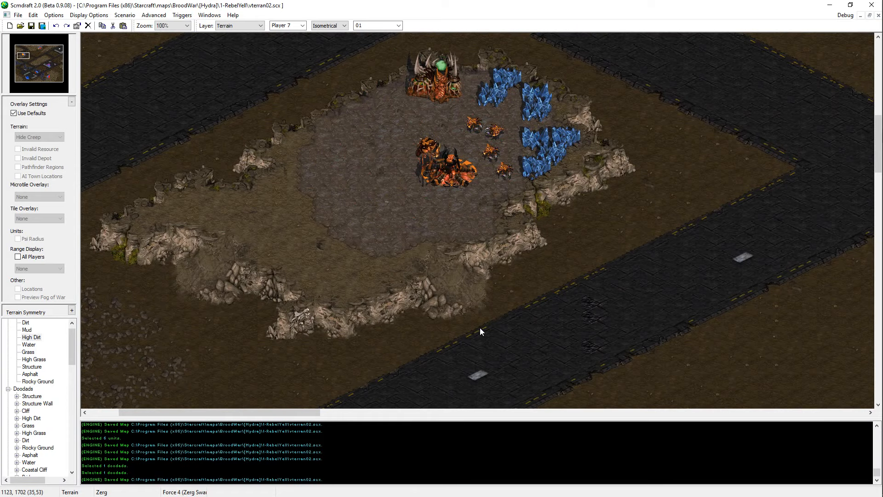
mouse_move(384, 85)
middle_mouse_down()
mouse_move(516, 227)
mouse_move(518, 159)
mouse_move(394, 315)
mouse_move(350, 325)
mouse_move(394, 130)
mouse_move(437, 147)
middle_mouse_up()
middle_click_drag(581, 78, 442, 209)
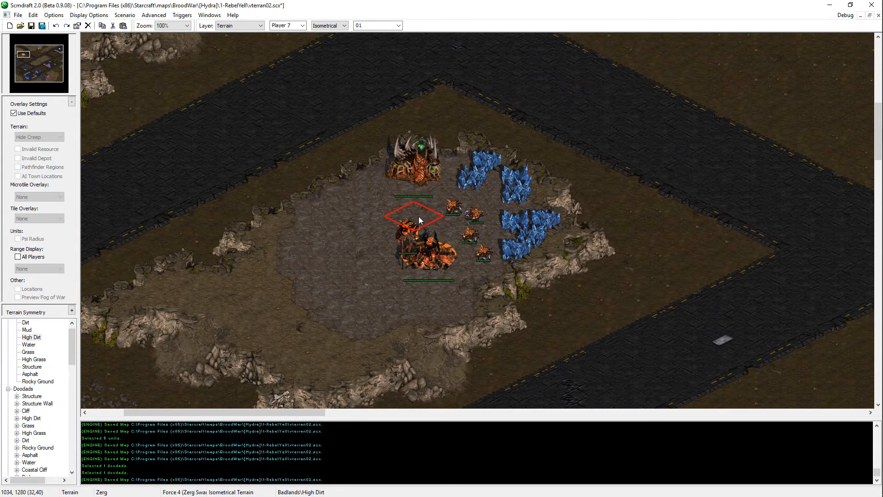
key("ctrl+s")
middle_click_drag(303, 335, 345, 265)
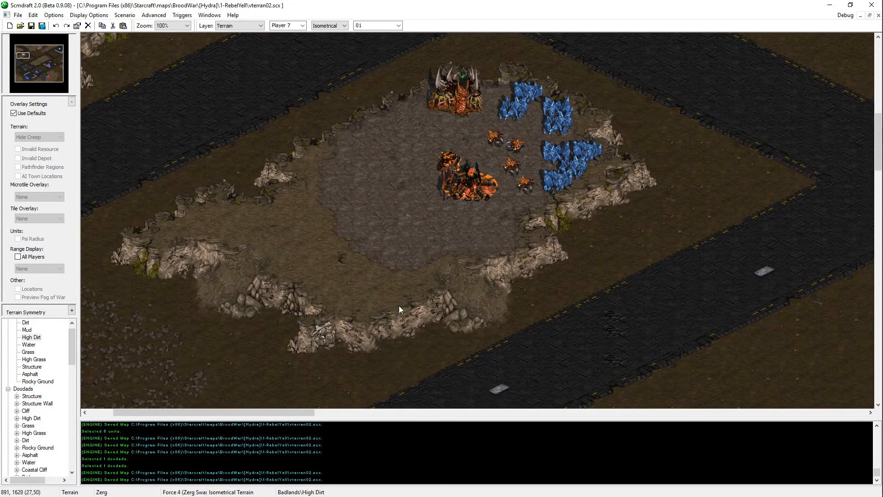
middle_click_drag(520, 260, 444, 324)
middle_click_drag(540, 401, 409, 305)
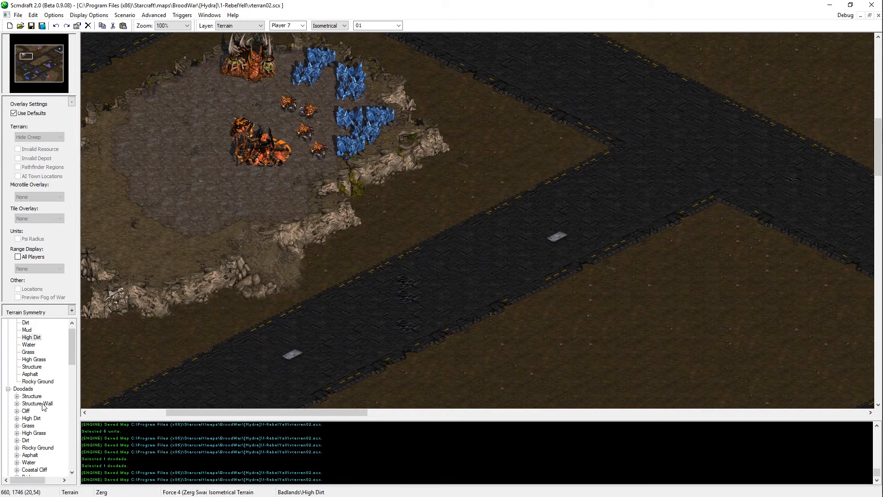
scroll(43, 403, "down", 2)
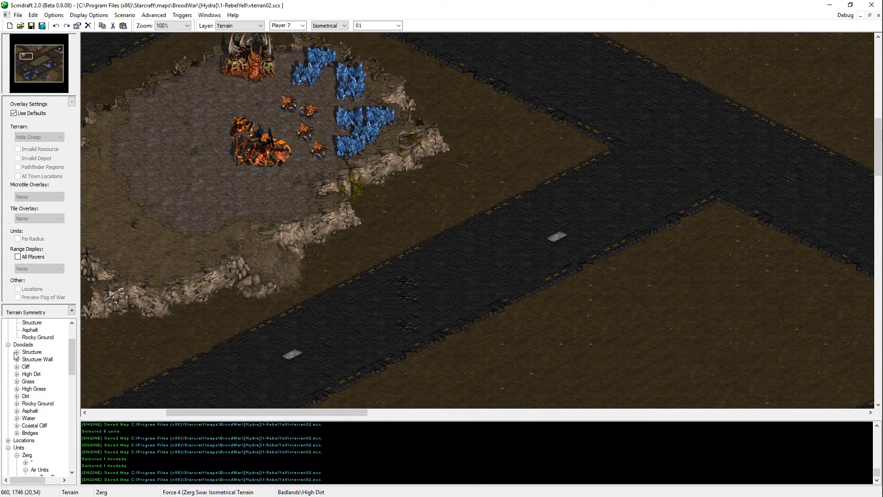
Step: Copy the plateau base's mineral fields to the northeastern Start Location, beside the inner corner of the Structure wall
left_click(35, 56)
scroll(304, 225, "down", 4, "ctrl")
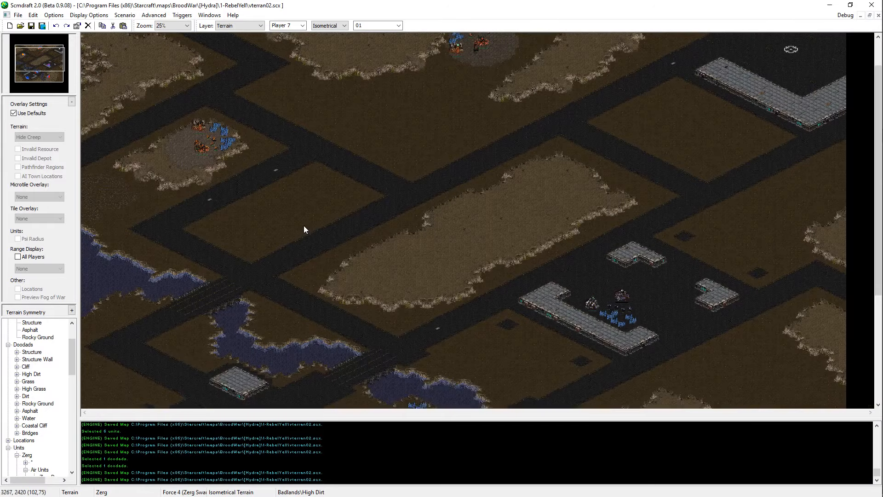
middle_click_drag(431, 277, 442, 318)
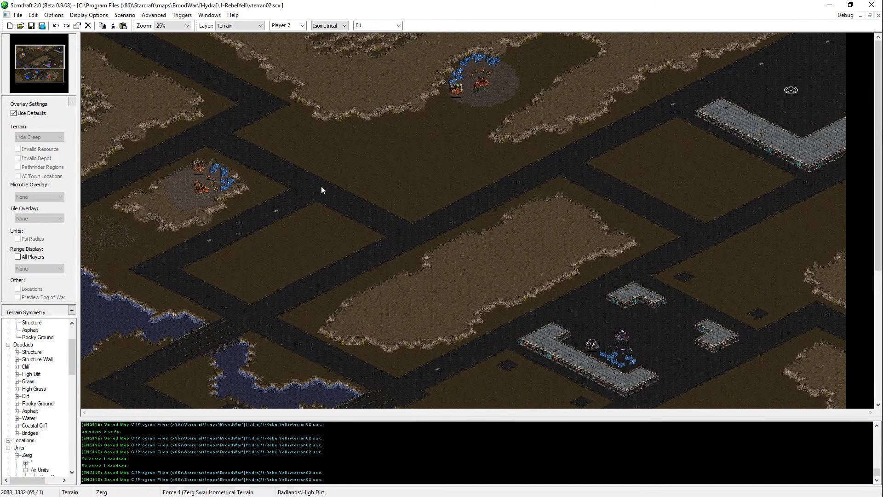
key("u")
scroll(241, 184, "up", 1, "ctrl")
left_click_drag(194, 204, 200, 204)
key("ctrl+c")
key("ctrl+v")
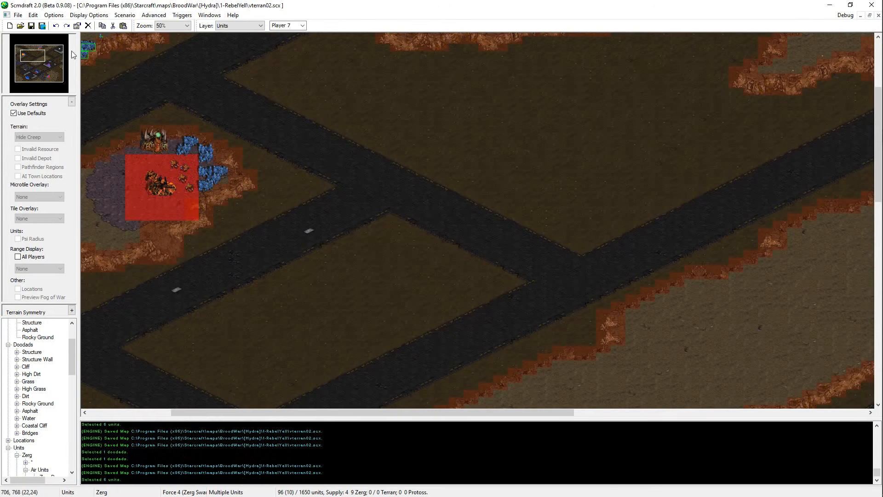
left_click(53, 46)
scroll(800, 216, "up", 1, "ctrl")
middle_click_drag(840, 168, 768, 264)
left_click(783, 289)
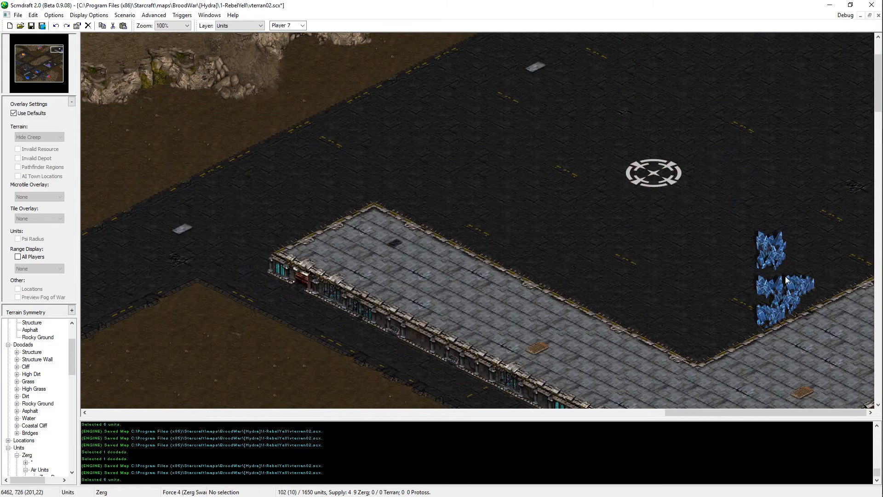
Step: Move two of the pasted mineral fields west into the wall's inner corner, one above the other
left_click_drag(795, 234, 746, 270)
key("ctrl+x")
key("ctrl+v")
left_click(691, 323)
left_click(692, 321)
key("ctrl+x")
key("ctrl+v")
left_click(691, 334)
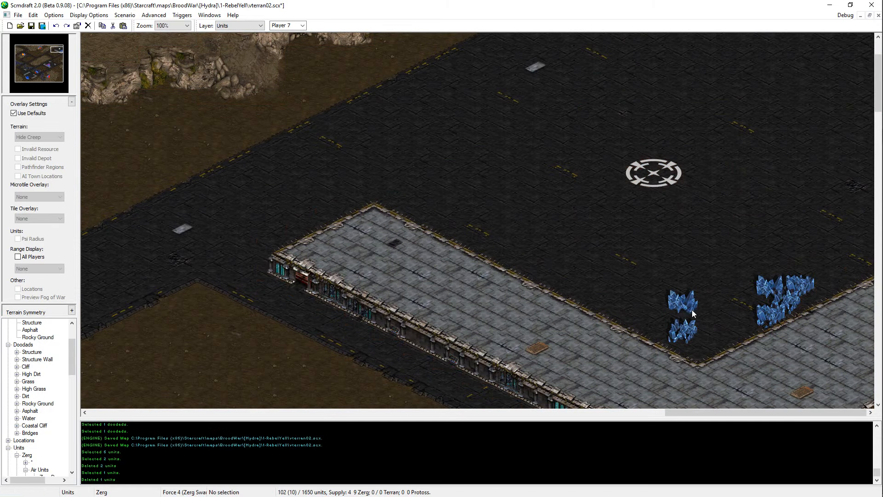
Step: Shift the upper mineral field in the wall's corner slightly southwest, diagonal to the lower one
left_click(692, 311)
key("ctrl+x")
key("ctrl+v")
left_click(672, 325)
key("ctrl+v")
right_click(672, 325)
Step: Shift the other four mineral fields west, closer to the pair in the wall's corner
left_click_drag(806, 279, 776, 312)
key("ctrl+x")
key("ctrl+v")
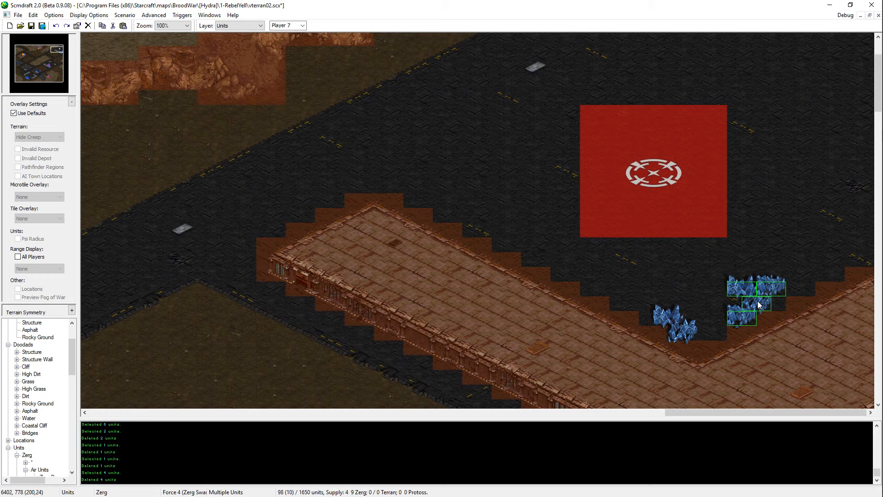
left_click(757, 301)
right_click(755, 299)
Step: Split the four-field mineral cluster, moving two fields northeast along the Structure wall
left_click(744, 285)
key("ctrl+x")
key("ctrl+v")
left_click(794, 272)
right_click(800, 267)
key("ctrl+x")
key("ctrl+v")
left_click_drag(801, 264, 728, 329)
left_click(818, 284)
Step: Copy the western pair of mineral fields to the northeastern end of the mineral line
left_click_drag(703, 299, 662, 345)
key("ctrl+c")
key("ctrl+v")
left_click(826, 263)
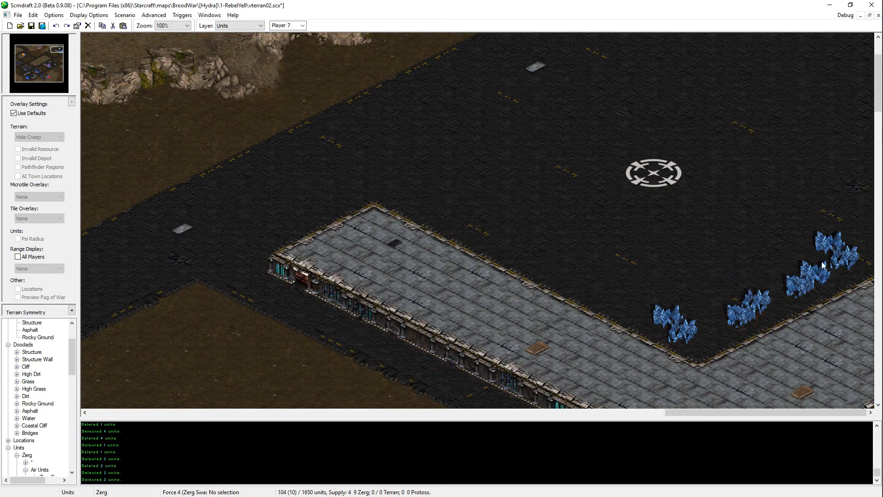
Step: Move the Start Location southeast, closer to the mineral line
mouse_move(672, 185)
left_mouse_down()
mouse_move(695, 190)
mouse_move(731, 244)
left_mouse_up()
right_click(754, 301)
key("ctrl+v")
right_click(821, 286)
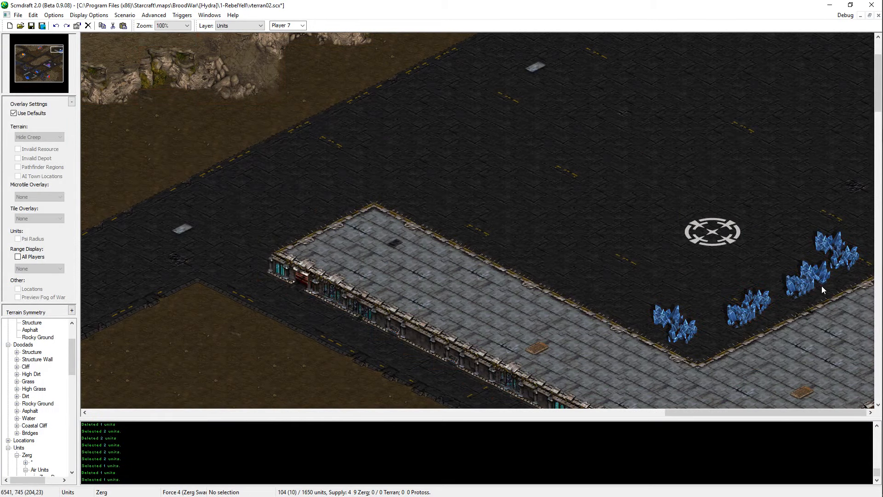
Step: Copy a single mineral field into the gap between the western and central mineral pairs
left_click(821, 283)
key("ctrl+c")
key("ctrl+v")
left_click(724, 313)
right_click(776, 312)
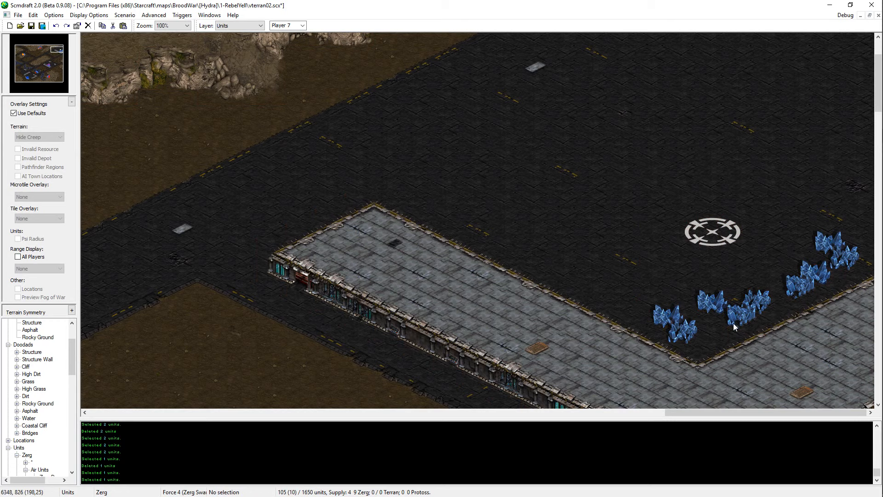
Step: Try adding another mineral field below the western gap, then undo it
key("ctrl+v")
left_click(725, 338)
right_click(725, 338)
key("ctrl+z")
Step: Shift the western pair of mineral fields slightly east, towards the single added field
left_click_drag(699, 308, 667, 330)
key("ctrl+x")
key("ctrl+v")
left_click(706, 327)
right_click(706, 327)
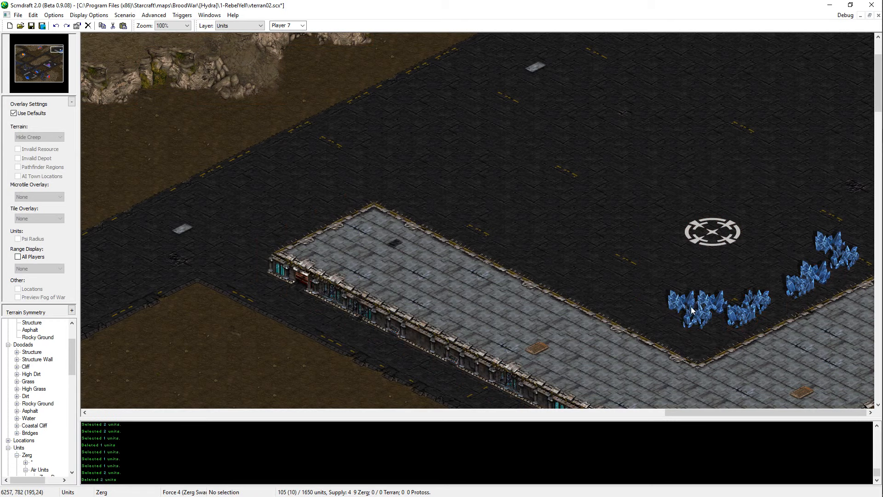
key("ctrl+z")
key("ctrl+v")
left_click(696, 323)
right_click(704, 323)
left_click(736, 320)
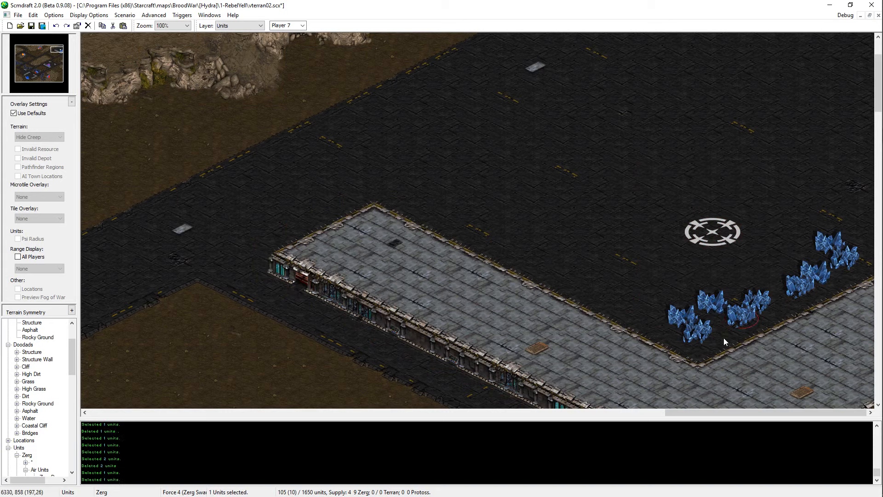
Step: Nudge the lowest mineral field in the wall's corner slightly west
left_click(694, 333)
key("ctrl+x")
key("ctrl+v")
left_click(690, 332)
right_click(689, 331)
Step: Remove the mineral field just above the lowest one in the wall's corner
left_click(688, 318)
key("ctrl+x")
key("ctrl+v")
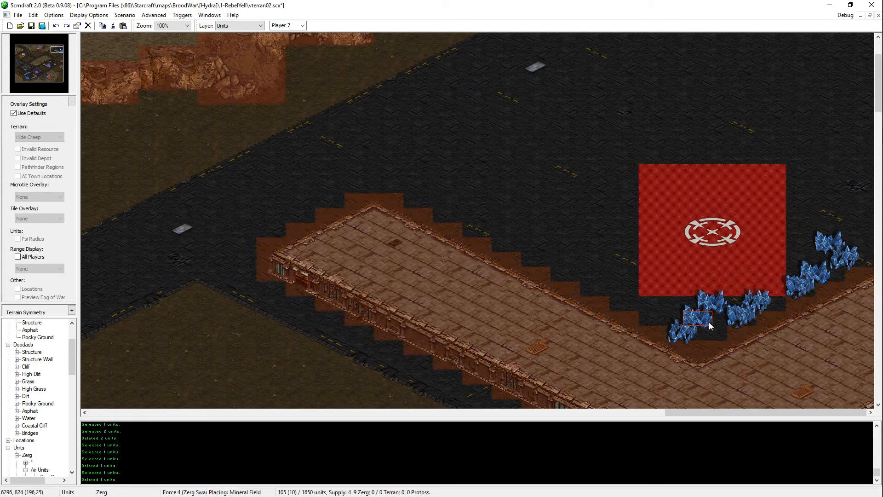
right_click(709, 323)
key("ctrl+z")
left_click_drag(755, 315, 723, 320)
left_click_drag(770, 300, 732, 314)
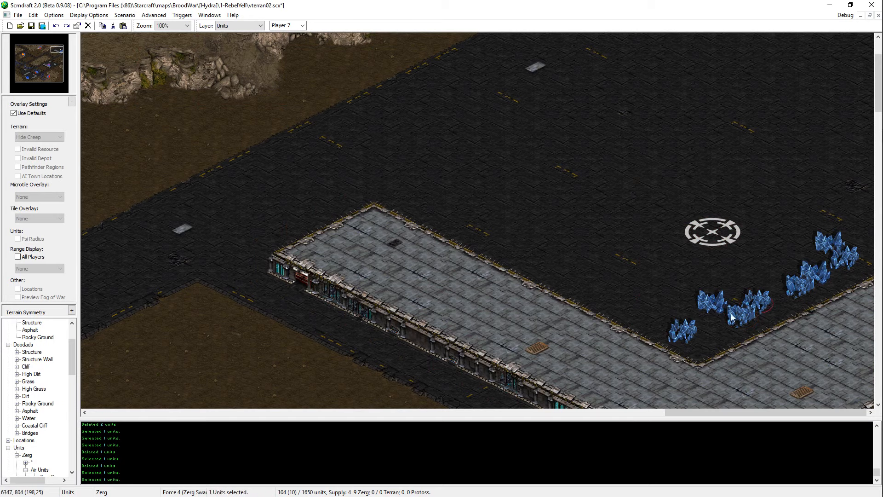
Step: Place a copy of an eastern mineral field between the two western ones, forming a diagonal row of three
key("ctrl+v")
left_click(713, 321)
right_click(713, 321)
key("ctrl+z")
left_click(805, 289)
key("ctrl+c")
key("ctrl+v")
right_click(714, 322)
key("ctrl+v")
left_click(711, 322)
right_click(712, 322)
Step: Rearrange the central pair of mineral fields diagonally along the Structure wall and save the map
left_click(749, 312)
key("ctrl+x")
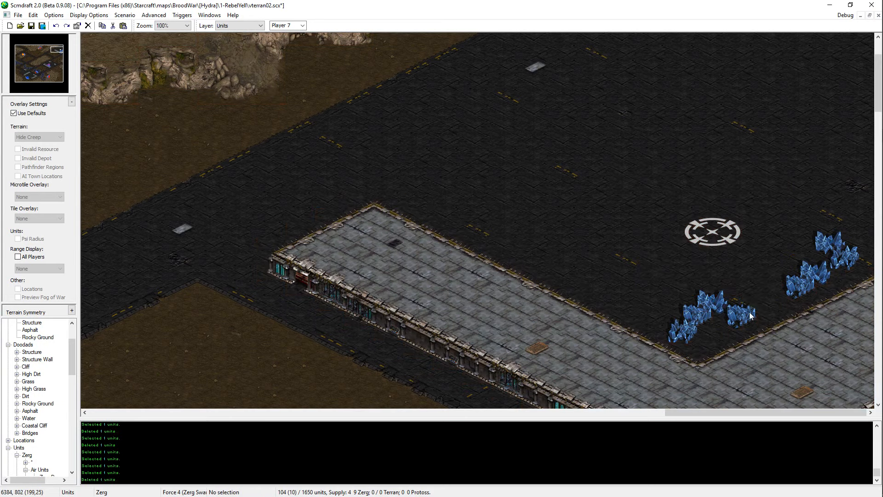
key("ctrl+v")
left_click(733, 336)
right_click(733, 335)
left_click_drag(743, 319, 725, 335)
key("ctrl+x")
key("ctrl+v")
left_click(755, 313)
right_click(754, 313)
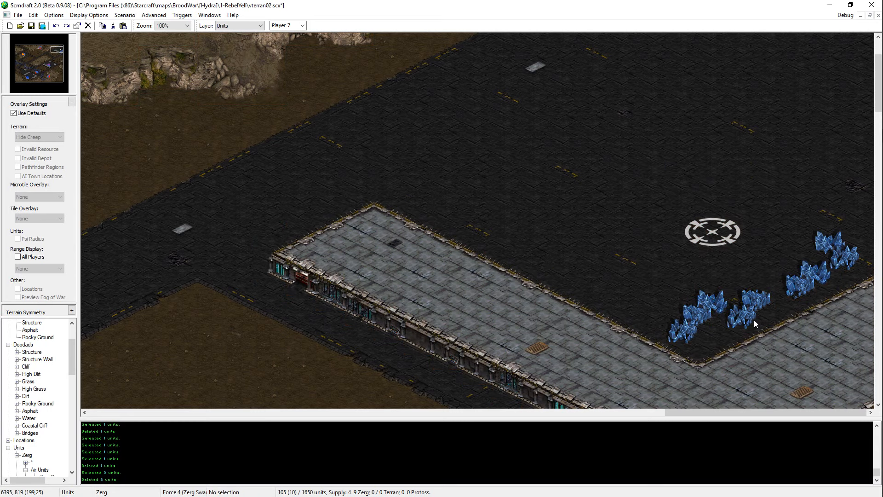
key("ctrl+s")
Step: Check the mineral line's layout and the Start Location's placement clearance around it
middle_click_drag(829, 274, 805, 86)
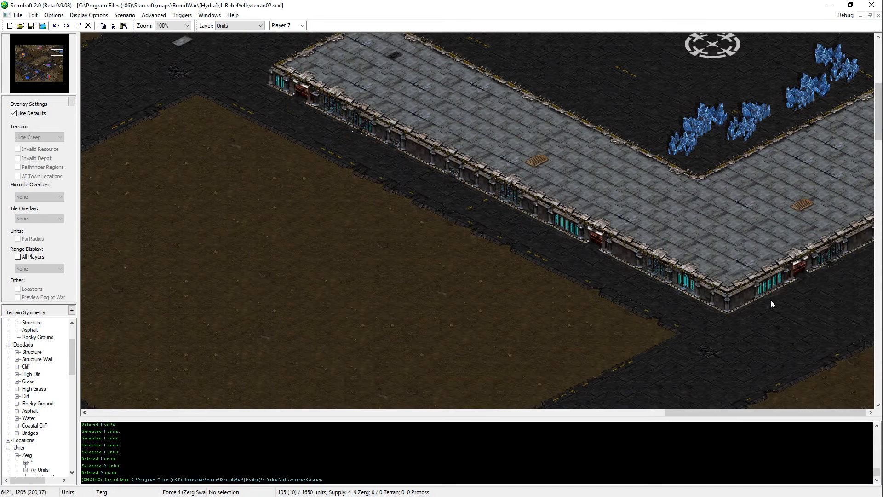
middle_click_drag(761, 52, 644, 238)
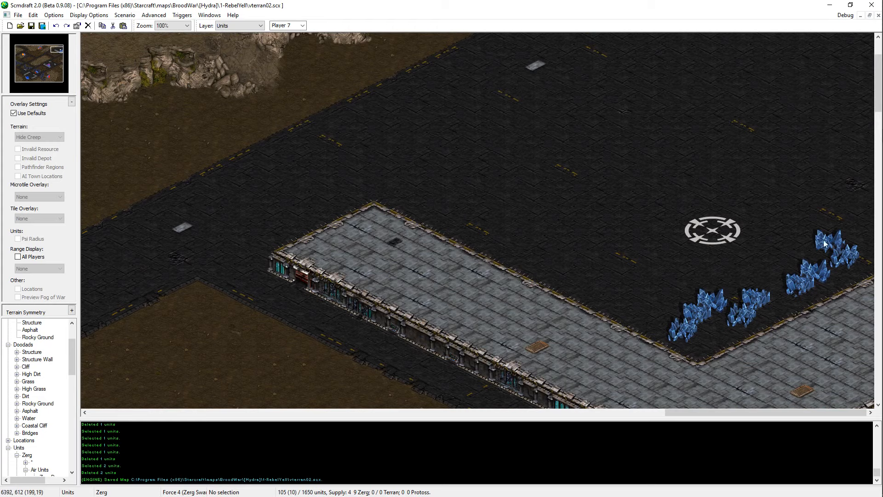
scroll(791, 334, "down", 3)
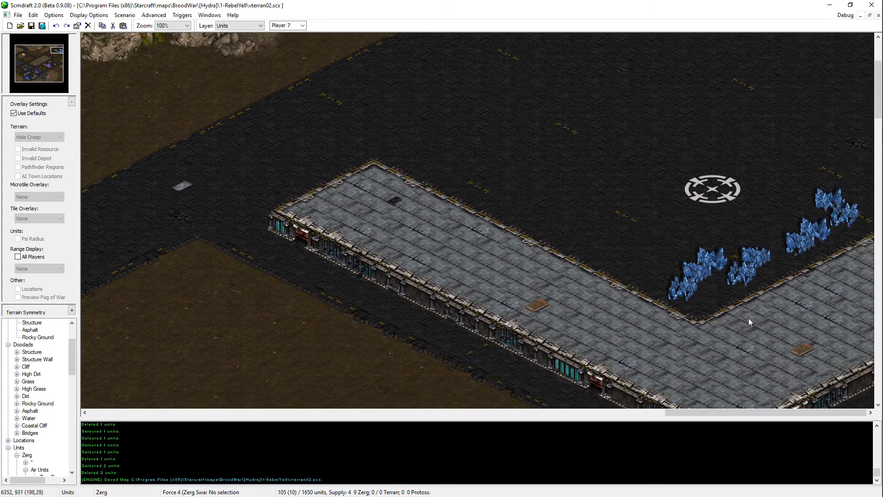
scroll(749, 318, "up", 3)
left_click_drag(838, 219, 685, 350)
left_click_drag(745, 251, 692, 265)
key("ctrl+c")
key("ctrl+v")
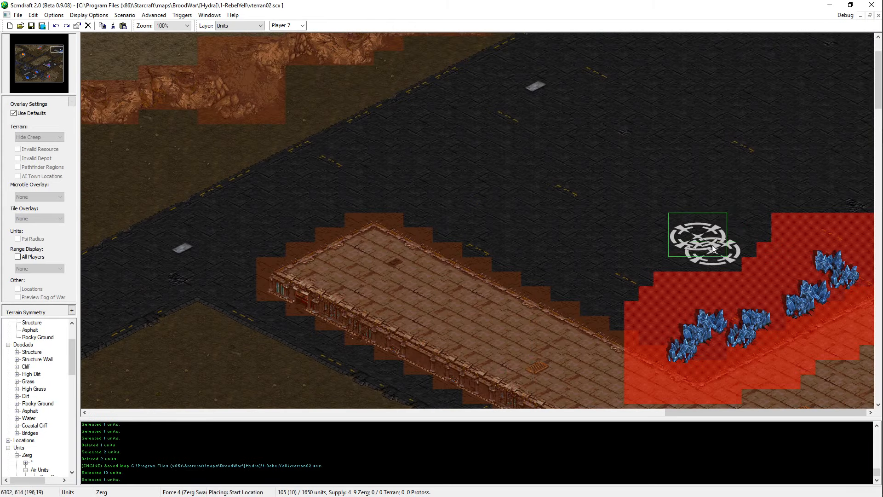
right_click(696, 258)
Step: Cut a gap through the northwestern arm of the Structure wall with Asphalt, and save the map
middle_click_drag(533, 59, 518, 330)
scroll(508, 308, "down", 2, "ctrl")
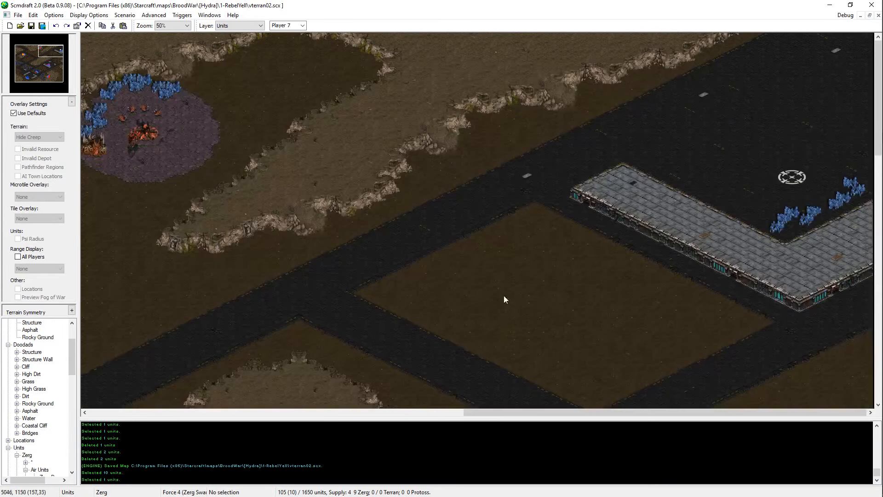
scroll(505, 299, "down", 1)
key("t")
right_click(729, 170)
mouse_move(704, 200)
left_mouse_down()
mouse_move(675, 222)
mouse_move(655, 198)
mouse_move(685, 184)
mouse_move(687, 234)
left_mouse_up()
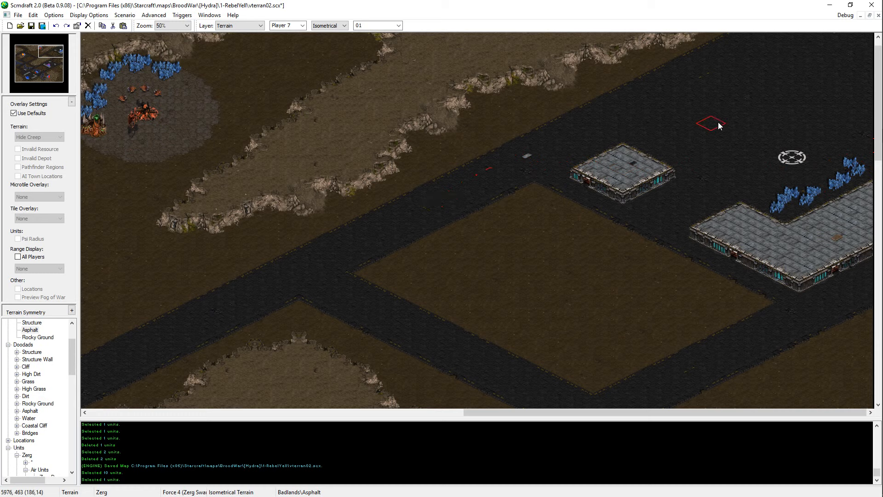
key("ctrl+s")
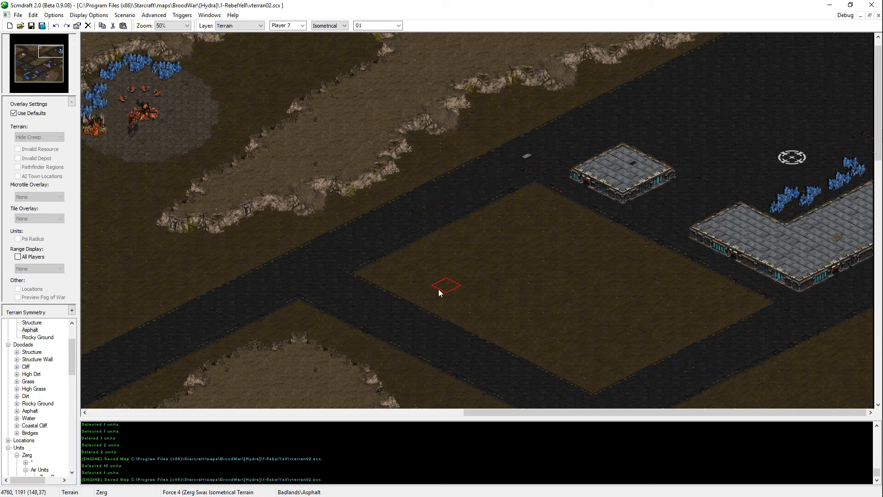
scroll(494, 279, "down", 4)
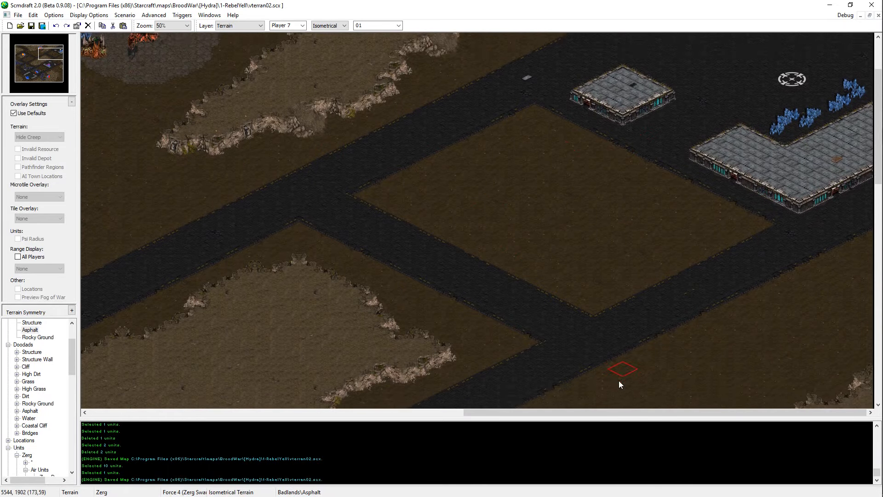
middle_click_drag(570, 402, 566, 369)
key("ctrl+s")
middle_click_drag(364, 399, 511, 251)
key("Down")
key("Left")
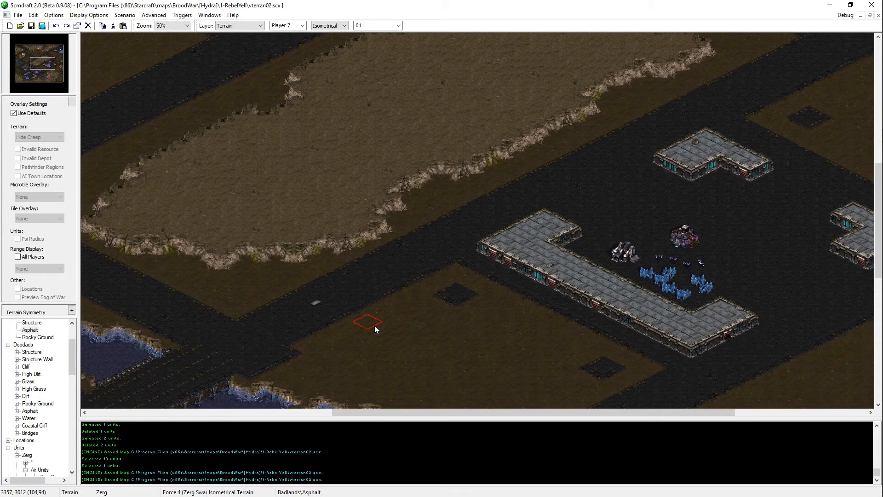
Step: Paint Dirt over the Asphalt bump at the central bridge's northeastern end to straighten the road's southern edge
mouse_move(374, 325)
middle_mouse_down()
mouse_move(333, 307)
mouse_move(276, 223)
middle_mouse_up()
middle_click(333, 236)
middle_click_drag(333, 236, 167, 261)
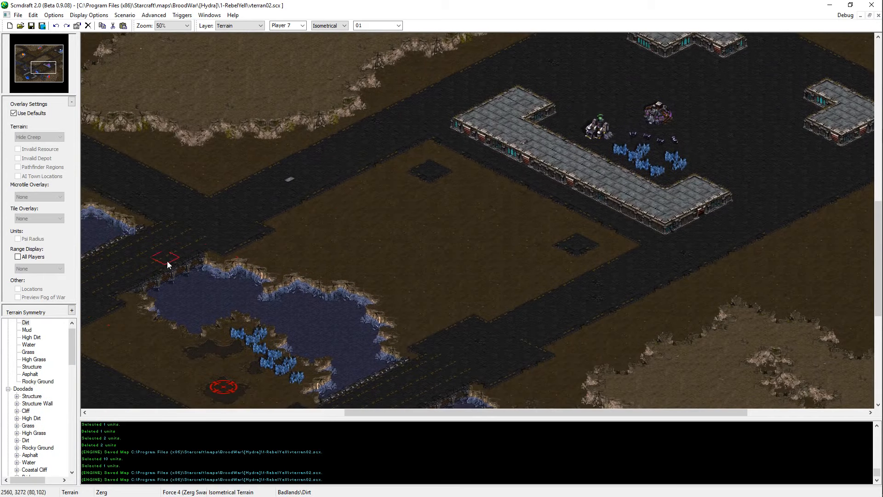
scroll(233, 255, "up", 1)
middle_click_drag(236, 253, 65, 228)
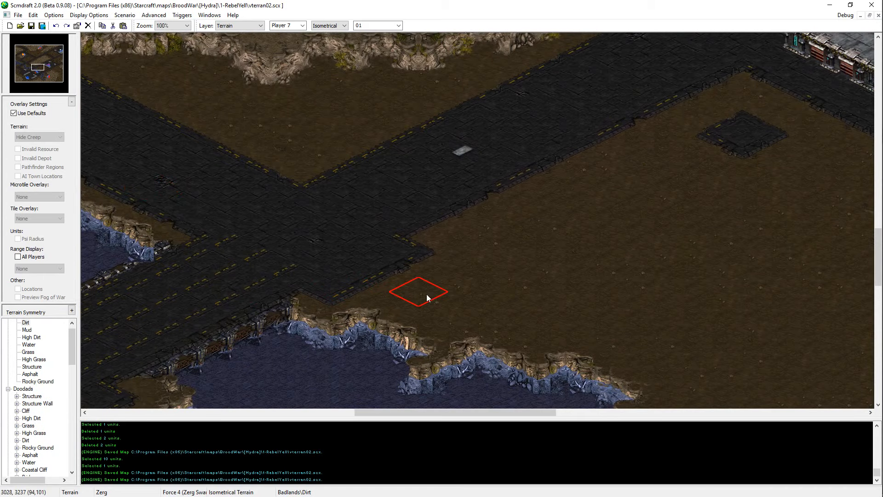
left_click_drag(330, 303, 380, 285)
mouse_move(350, 278)
middle_mouse_down()
mouse_move(669, 332)
mouse_move(690, 297)
middle_mouse_up()
mouse_move(635, 262)
left_mouse_down()
mouse_move(619, 297)
mouse_move(618, 269)
mouse_move(593, 292)
left_mouse_up()
middle_click_drag(717, 372, 438, 37)
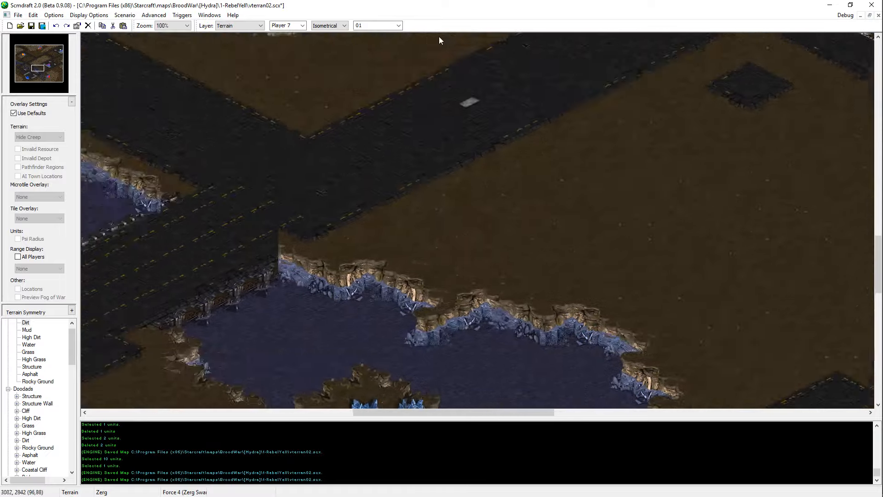
Step: Paste the copied bridge-end tiles over the cut corner of the central bridge and save the map
key("ctrl+v")
left_click(340, 352)
middle_click_drag(482, 208, 567, 306)
middle_click_drag(572, 164, 138, 73)
key("ctrl+s")
Step: Trim the Asphalt beside the southeastern bridge's eastern end with Dirt, patch its corner with the copied bridge tiles, and save the map
middle_click_drag(573, 245, 333, 115)
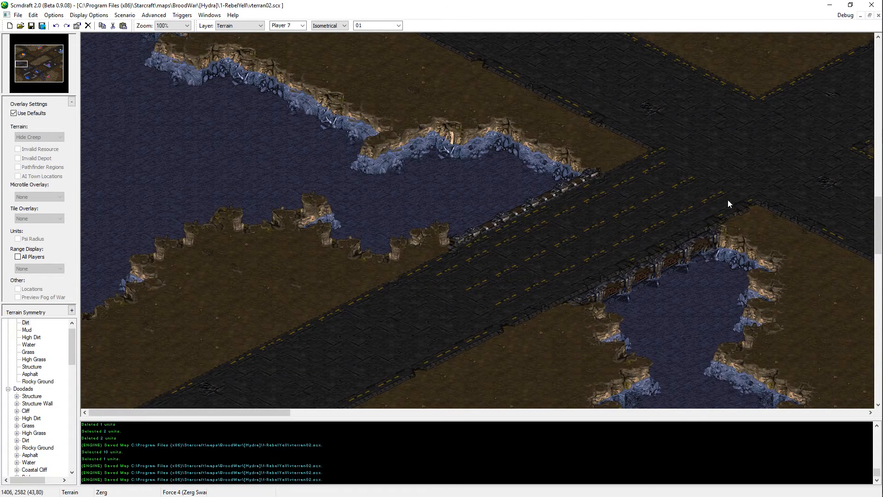
key("ctrl+v")
left_click_drag(686, 247, 663, 283)
left_click_drag(610, 159, 614, 196)
mouse_move(613, 196)
middle_mouse_down()
mouse_move(718, 244)
mouse_move(705, 216)
middle_mouse_up()
left_click_drag(576, 216, 655, 164)
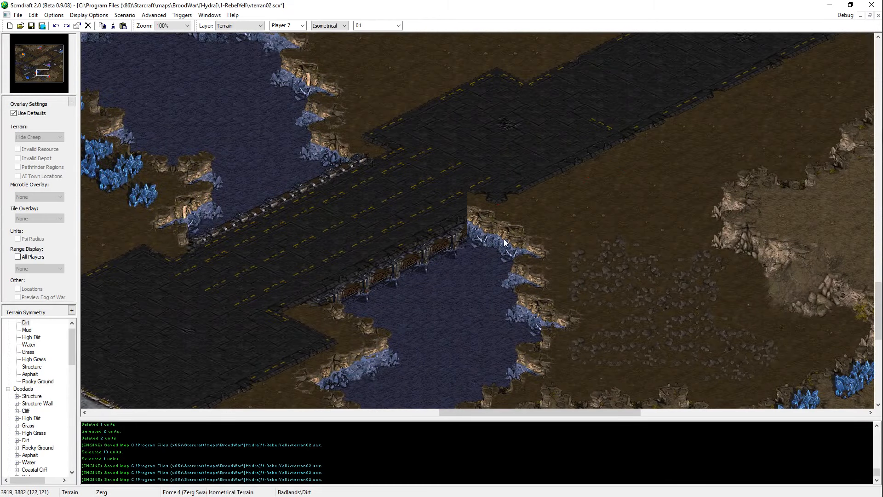
middle_click_drag(649, 307, 476, 181)
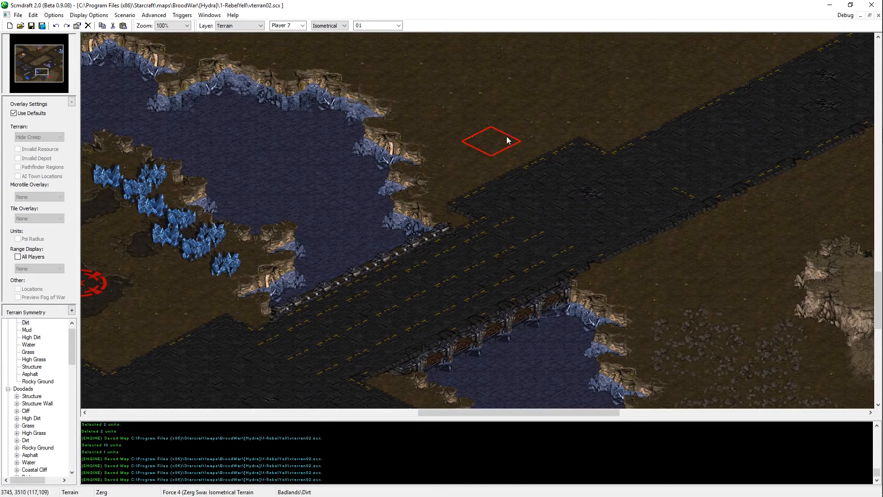
Step: Paint Dirt into the Asphalt notch at the southeastern bridge's northern corner, undo it, and copy the intact railing-end tiles
left_click(477, 190)
middle_click_drag(547, 158, 609, 220)
key("ctrl+z")
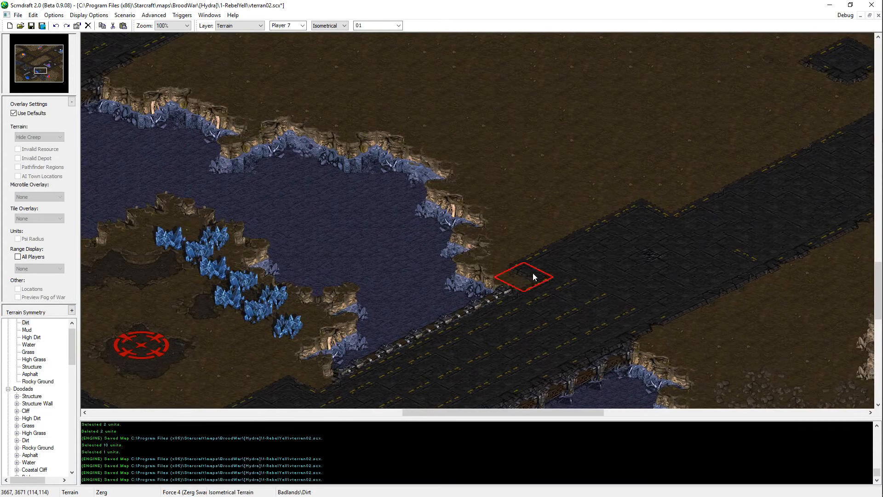
mouse_move(519, 285)
left_mouse_down("shift")
mouse_move(496, 318)
mouse_move(503, 307)
left_mouse_up("shift")
key("ctrl+c")
key("ctrl+v")
key("ctrl+c")
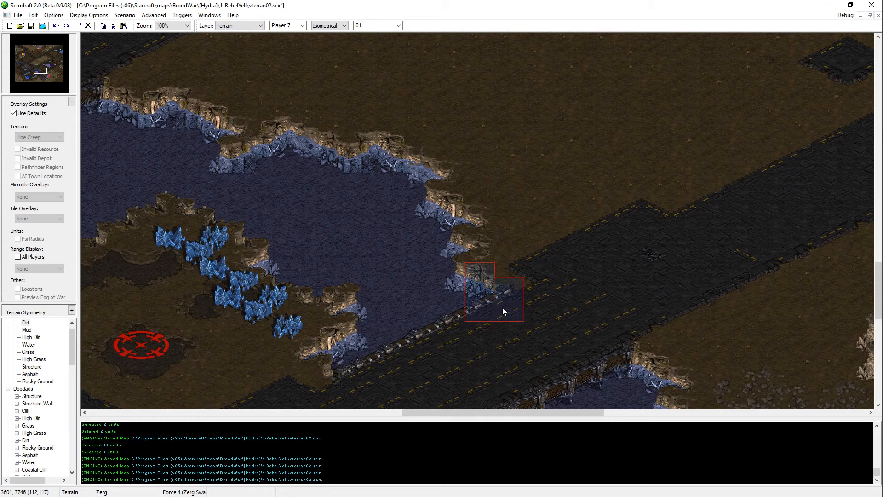
Step: Redo the Dirt edit at the southeastern bridge and paste the copied railing-end tiles over its corner
key("ctrl+y")
key("ctrl+v")
left_click(500, 299)
key("Escape")
Step: Check the railing ends and road edges of the central and western bridges against the repaired southeastern one
mouse_move(643, 310)
middle_mouse_down()
mouse_move(369, 215)
mouse_move(616, 454)
mouse_move(615, 316)
middle_mouse_up()
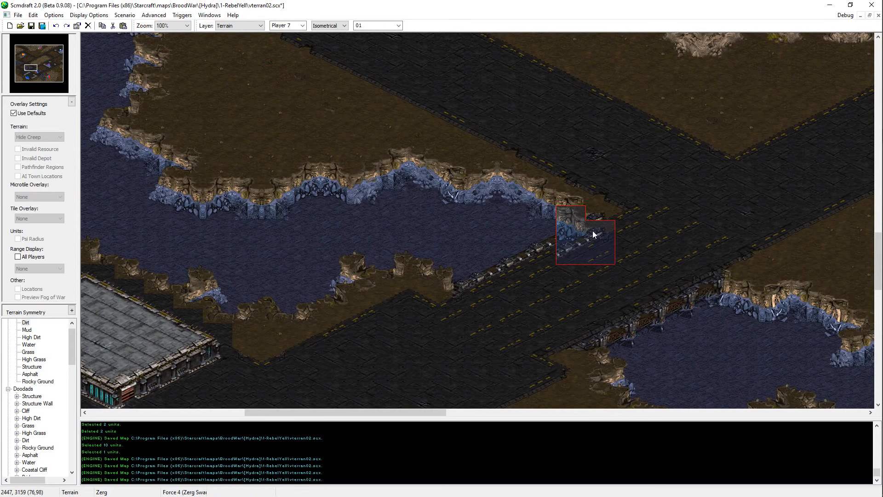
middle_click_drag(700, 268, 335, 107)
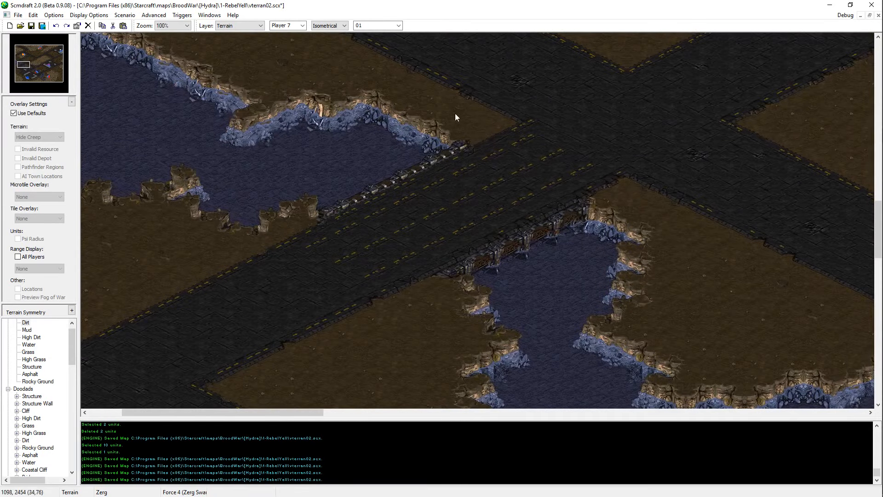
middle_click_drag(496, 137, 248, 131)
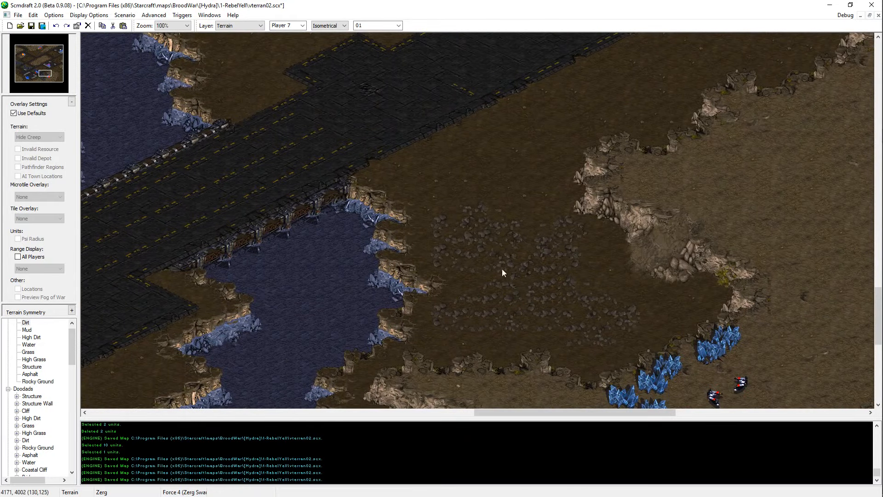
Step: Clear the remaining Asphalt notch north of the southeastern bridge with Dirt, try to remove the stray lane marking nearby, and save the map
middle_click_drag(502, 272, 375, 75)
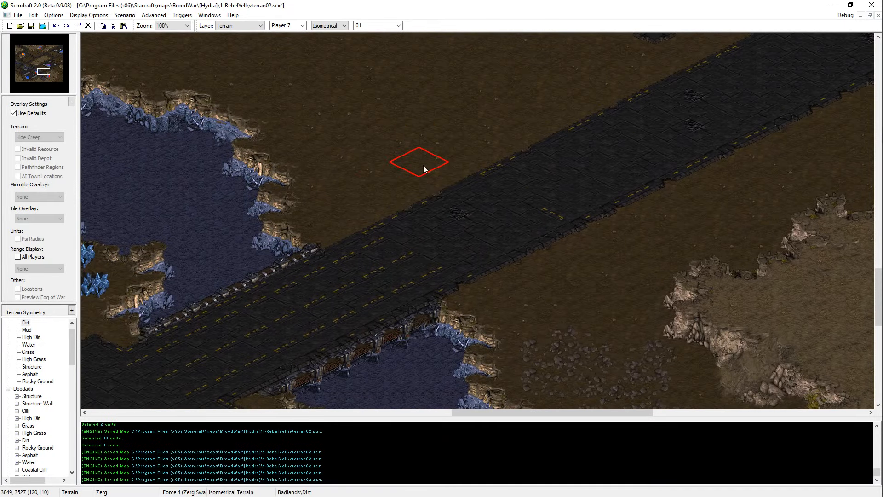
middle_click_drag(424, 167, 611, 100)
scroll(611, 99, "up", 1)
left_click(428, 349)
key("ctrl+z")
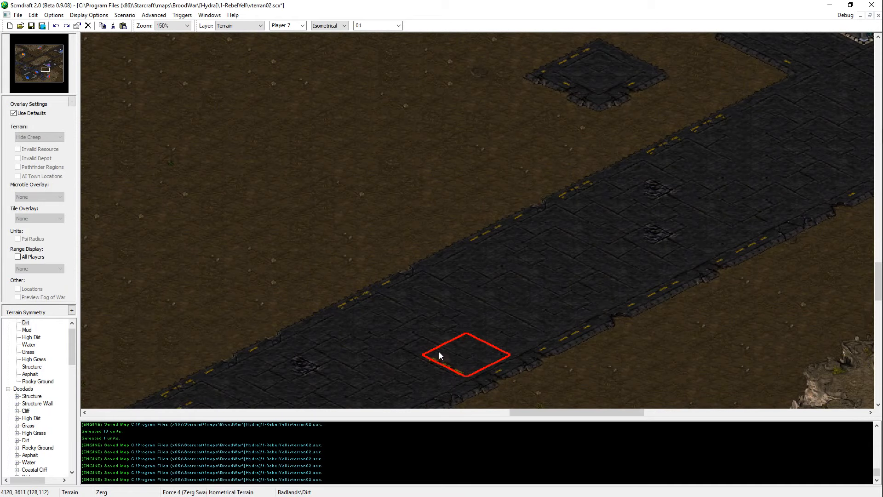
scroll(460, 313, "down", 2)
scroll(528, 223, "down", 2)
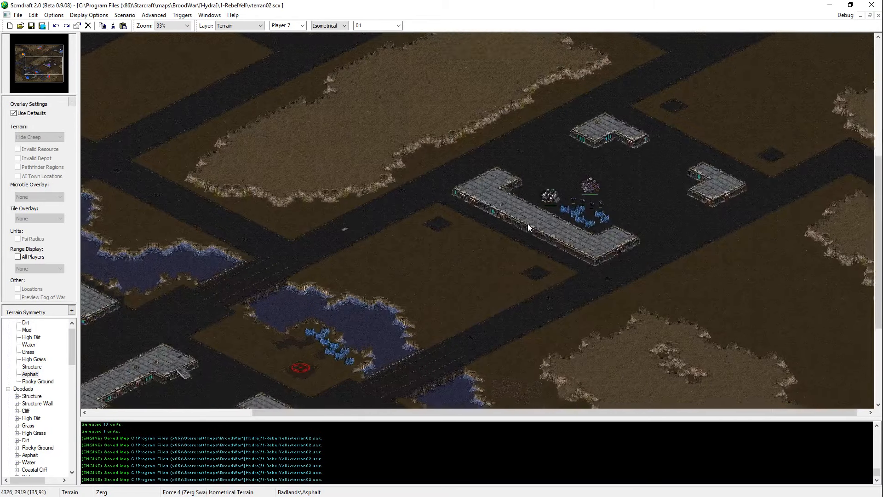
scroll(528, 224, "down", 1)
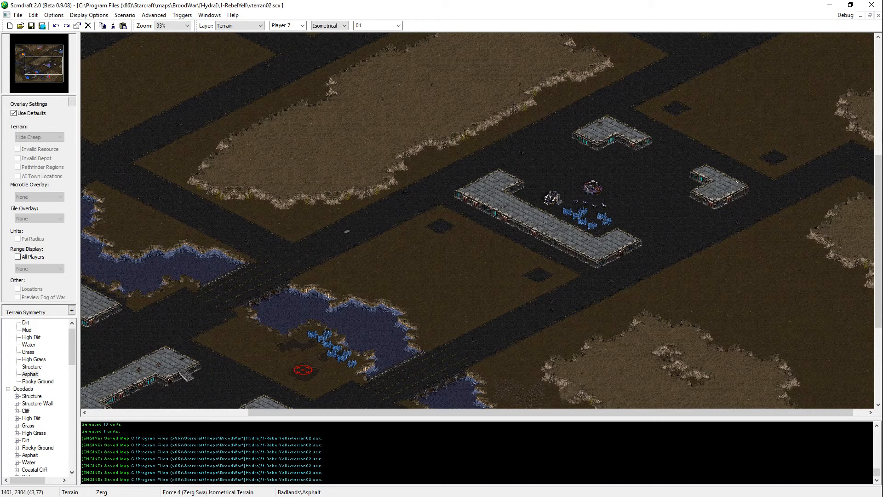
Step: Switch to File Explorer and open the Instrumental Mix folder of the Project Hate MCMXCIX album (2017) Of Chaos and Carnal Pleasures
key("alt+Tab")
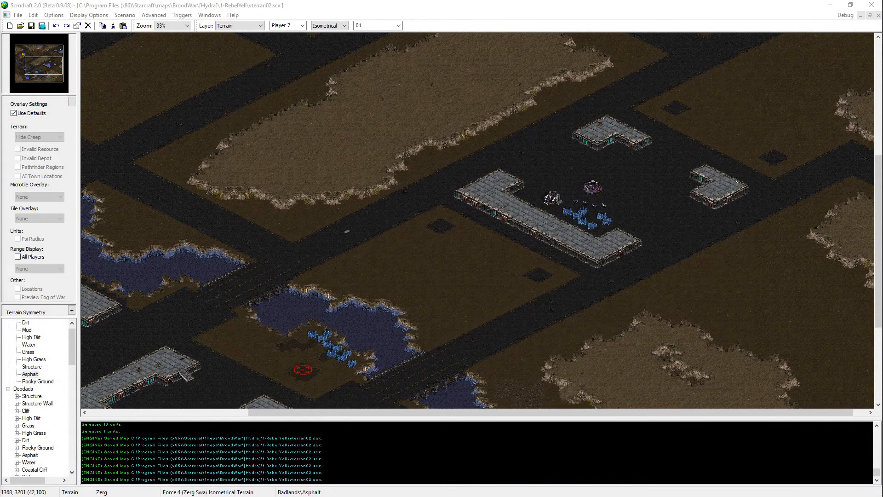
key("super+e")
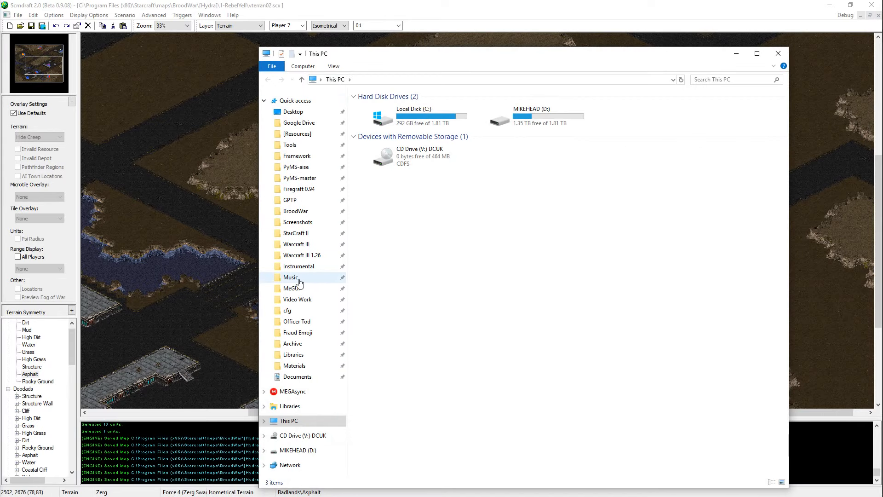
left_click(301, 278)
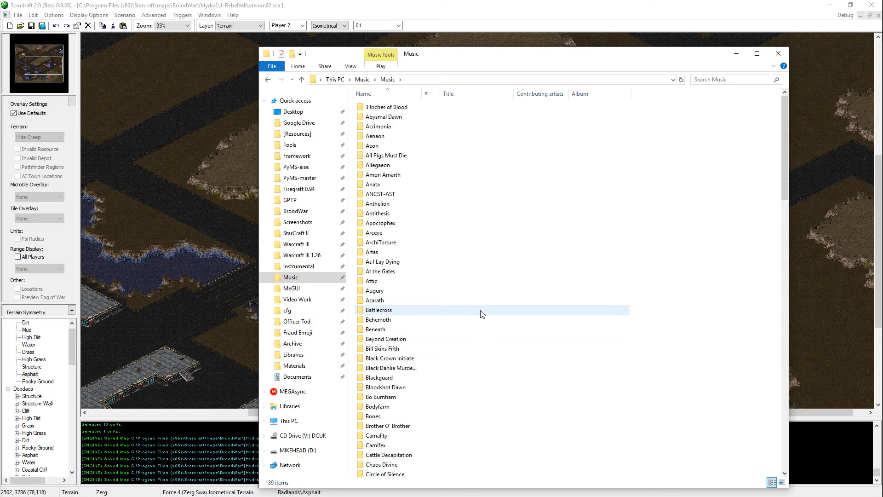
key("p")
double_click(393, 154)
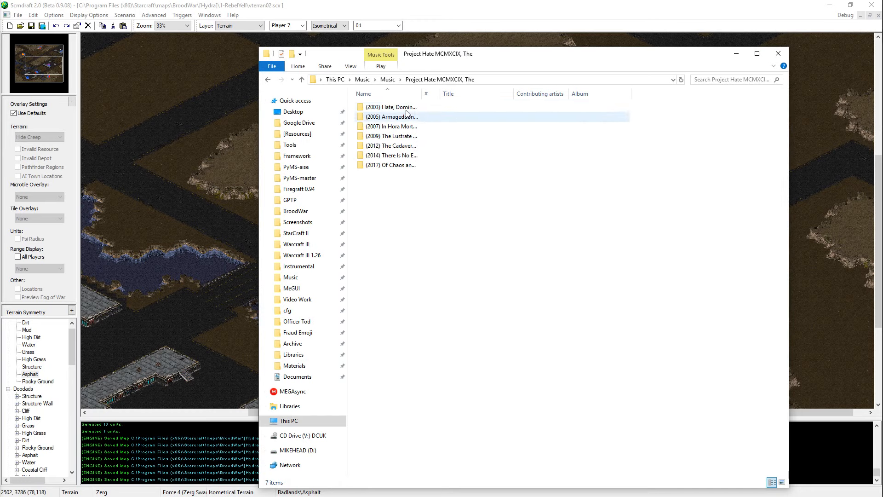
double_click(402, 167)
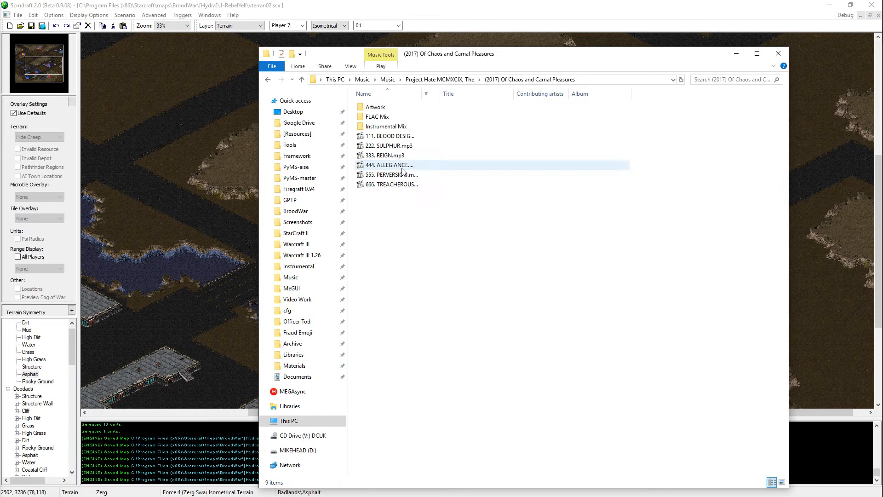
left_click(407, 126)
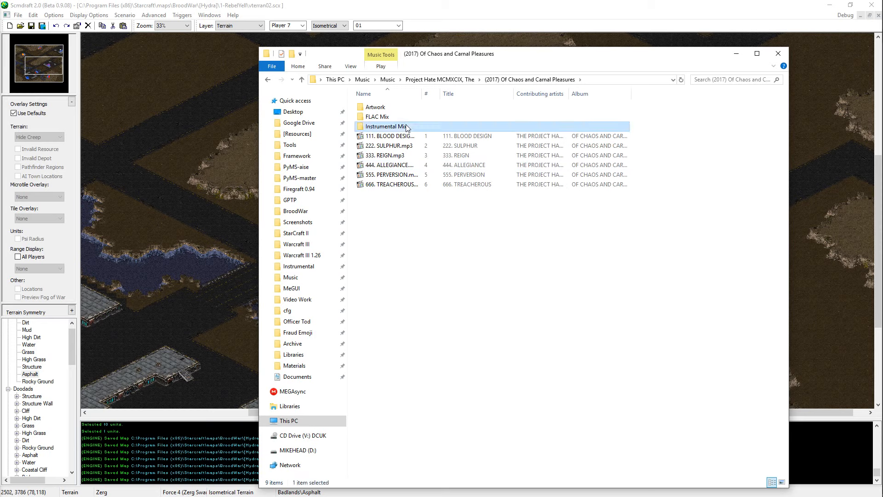
double_click(406, 127)
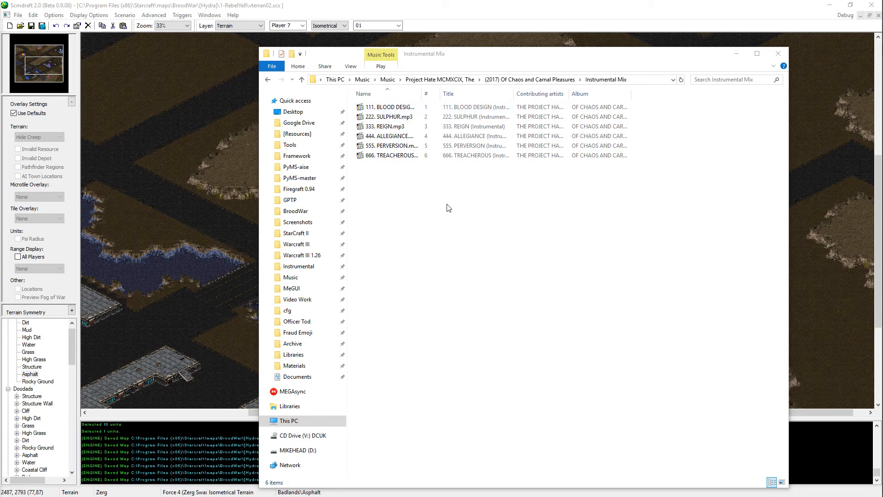
Step: Play all tracks of the folder in Media Player Classic, adjust the volume, and return to the map in Scmdraft
key("ctrl+a")
double_click(399, 103)
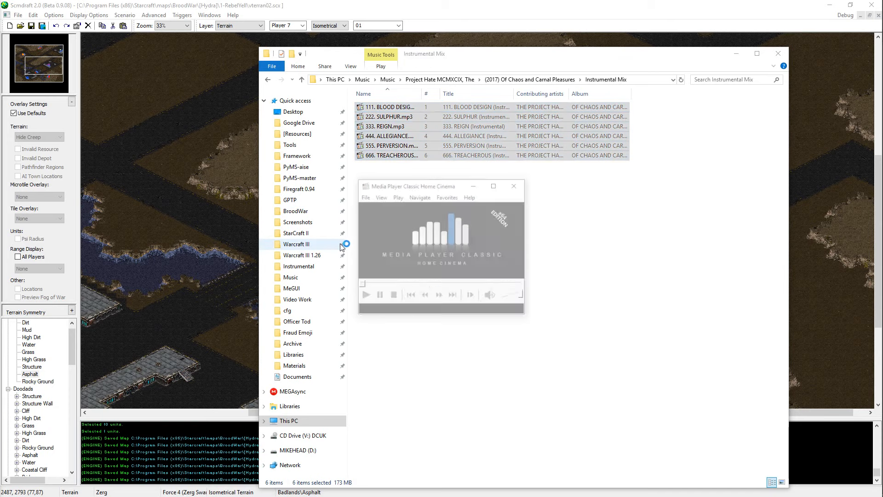
left_click(509, 315)
left_click(559, 399)
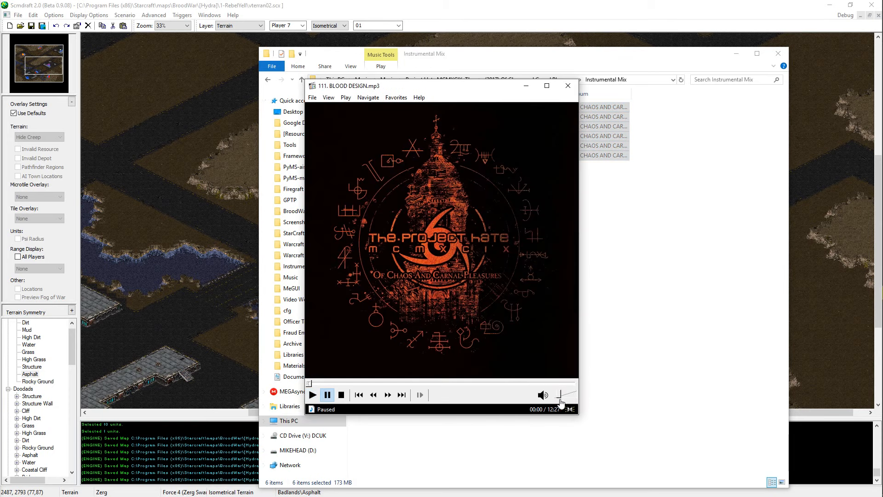
mouse_move(561, 397)
left_click_drag(560, 396, 562, 397)
key("space")
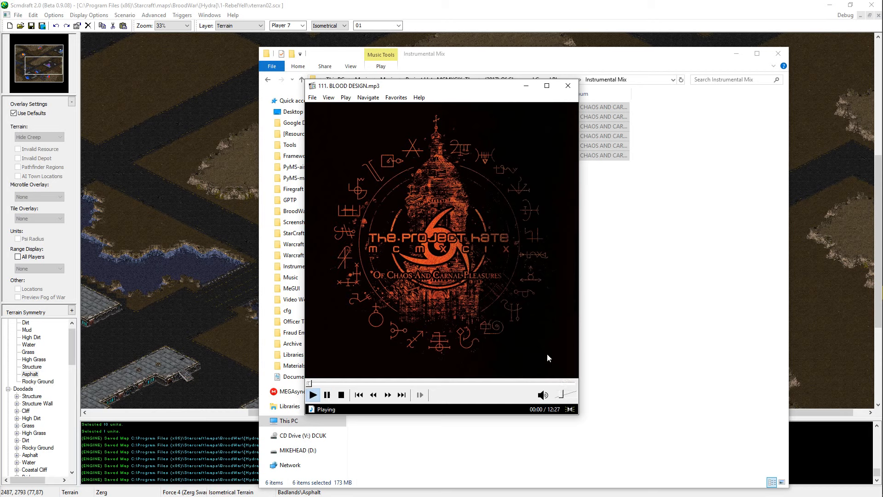
left_click_drag(565, 396, 569, 396)
left_click(631, 270)
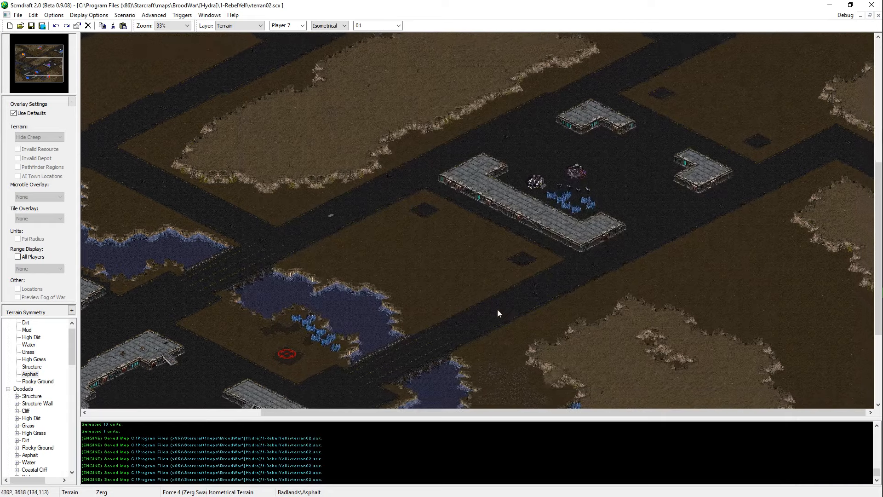
Step: Check the chat window in Firefox and return to the map in Scmdraft
key("alt+Tab")
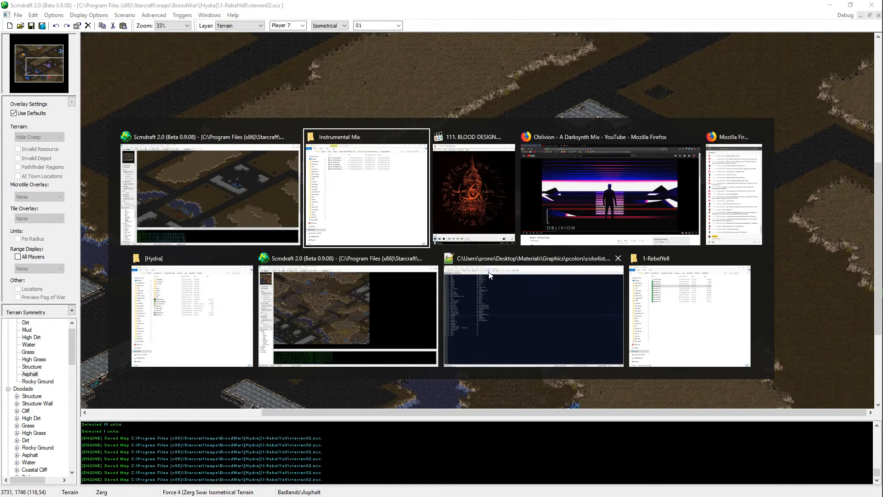
left_click(739, 216)
left_click(405, 9)
Step: Examine the Structure walls, mineral line and open Asphalt around the central base
scroll(578, 297, "up", 3)
scroll(526, 246, "up", 1)
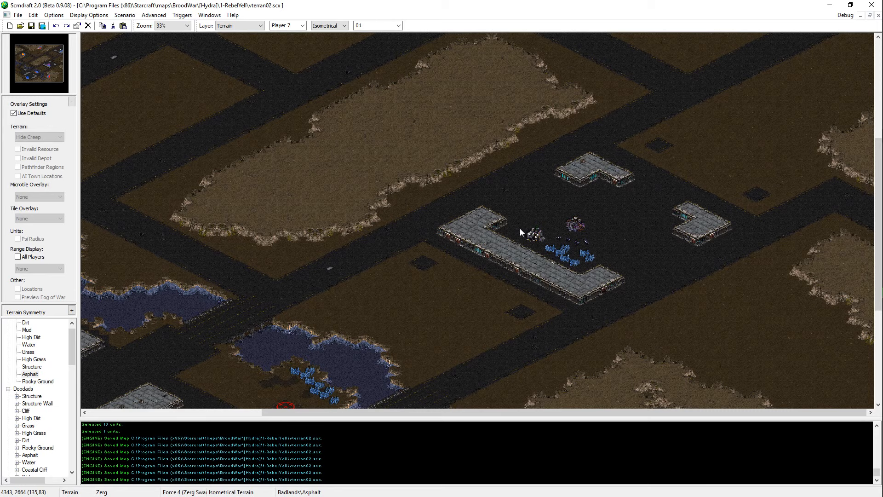
scroll(395, 131, "up", 1)
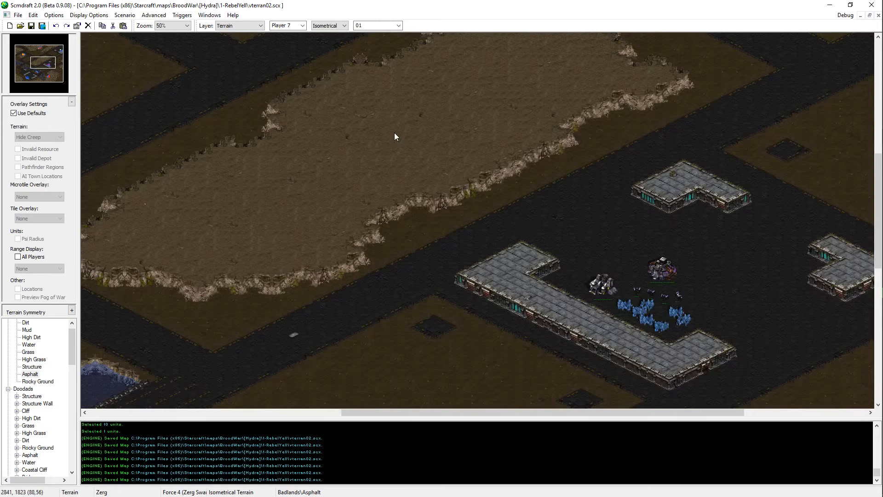
middle_click_drag(822, 402, 644, 267)
middle_click_drag(757, 266, 722, 281)
scroll(605, 232, "up", 1)
middle_click_drag(605, 232, 628, 250)
scroll(629, 250, "up", 1)
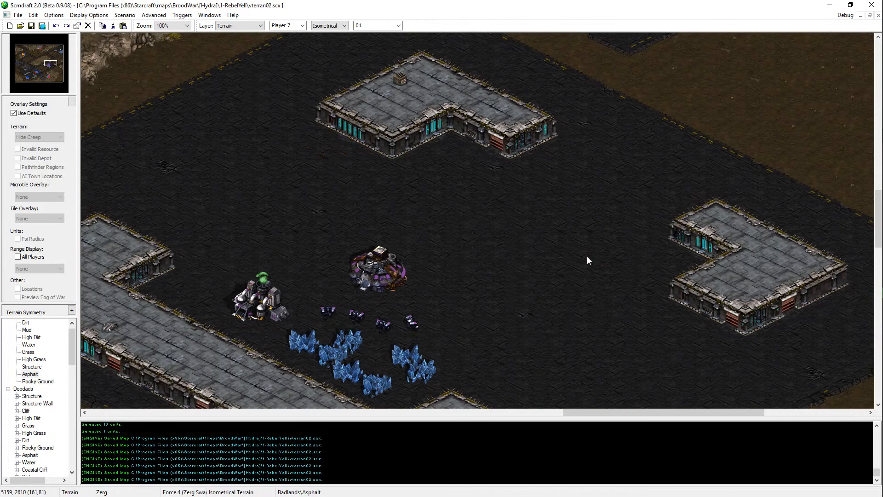
middle_click_drag(439, 306, 514, 261)
Step: Place a Terran Command Center for Player 5 over the start location in the northeast base
left_click(59, 48)
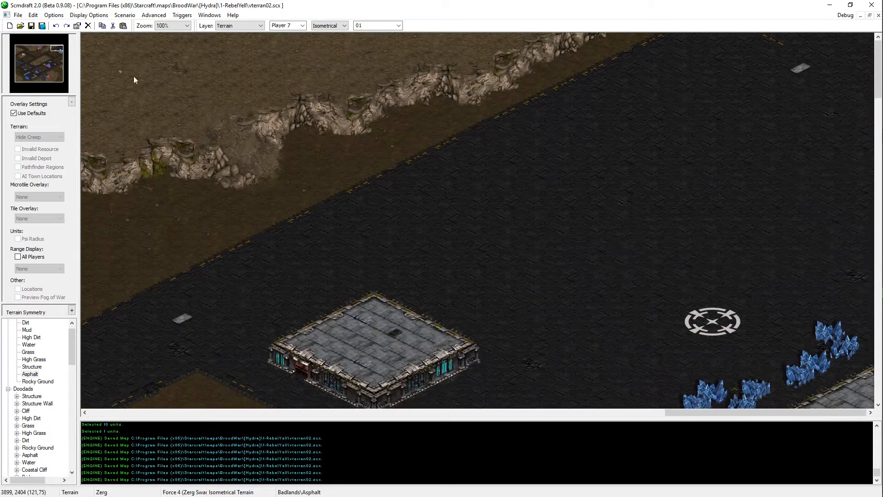
middle_click_drag(718, 407, 702, 351)
scroll(299, 26, "up", 3)
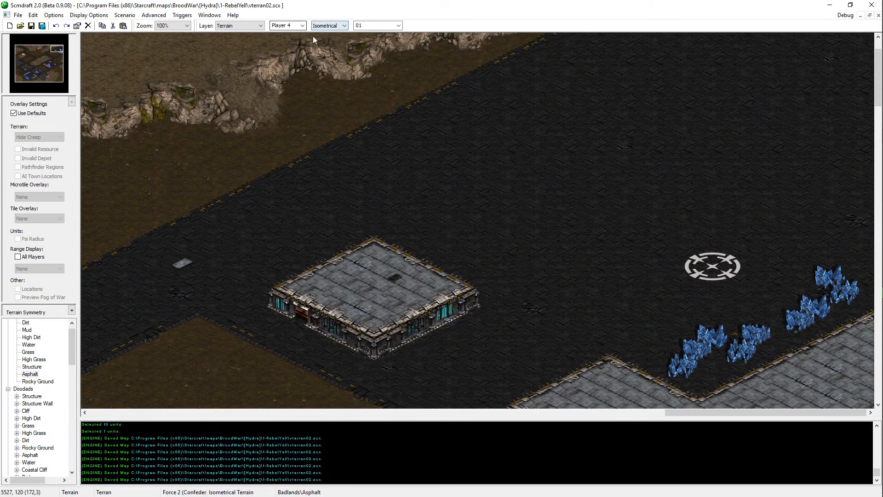
scroll(294, 29, "down", 1)
scroll(26, 403, "down", 1)
scroll(26, 401, "down", 6)
left_click(16, 344)
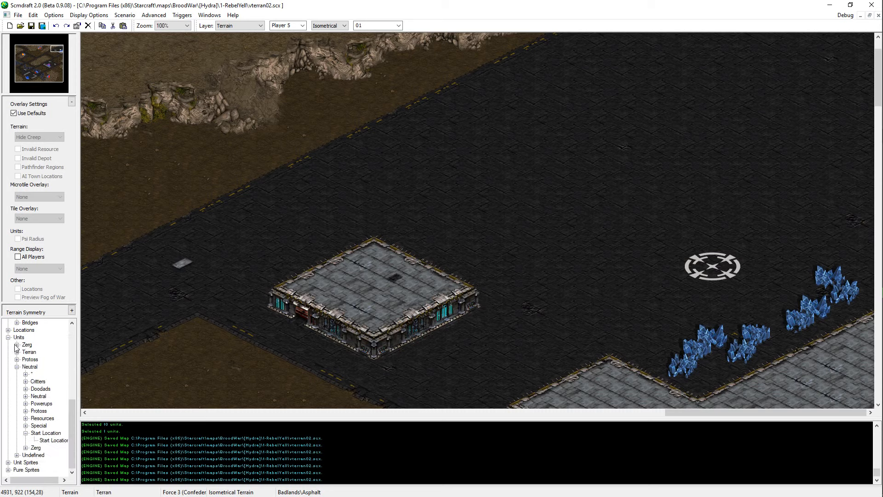
left_click(17, 351)
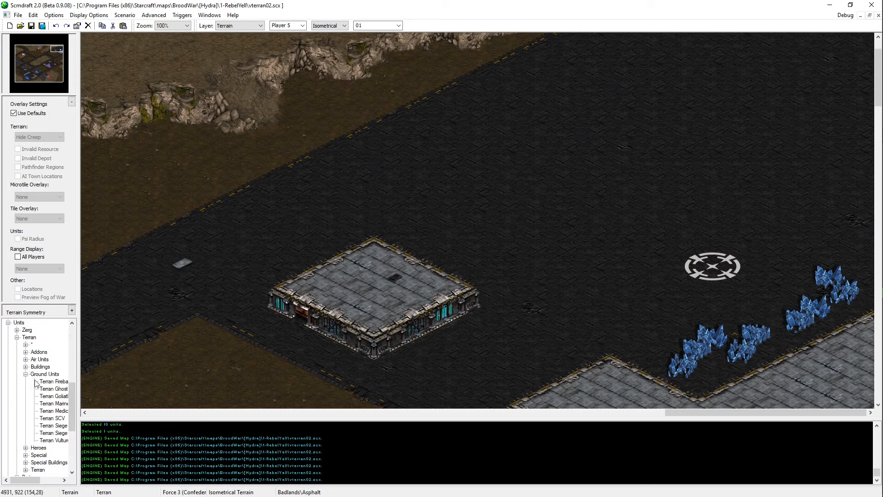
left_click(26, 367)
left_click(53, 403)
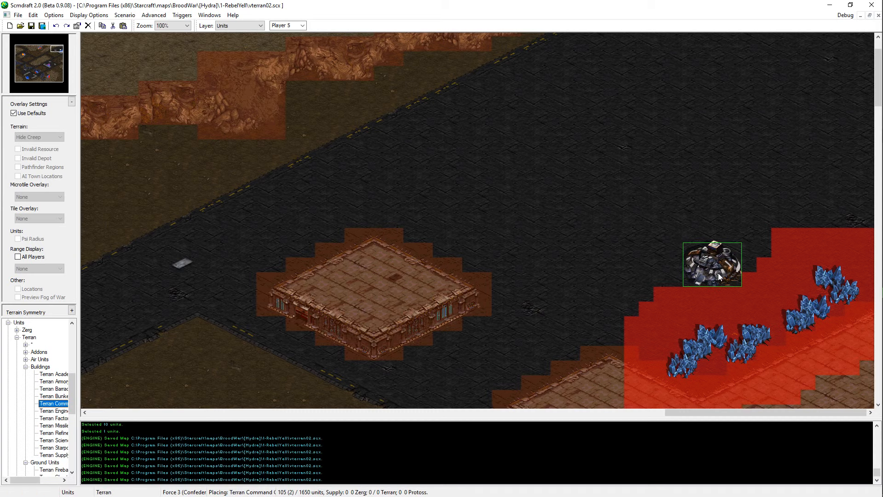
left_click(691, 279)
Step: Place a Terran Refinery for Player 5 east of the Command Center, at the end of the mineral line
left_click(52, 433)
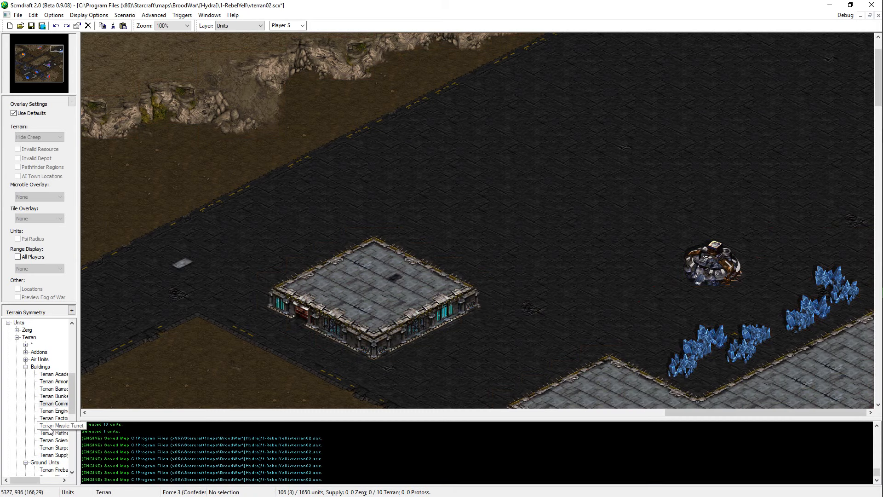
left_click(818, 247)
right_click(680, 322)
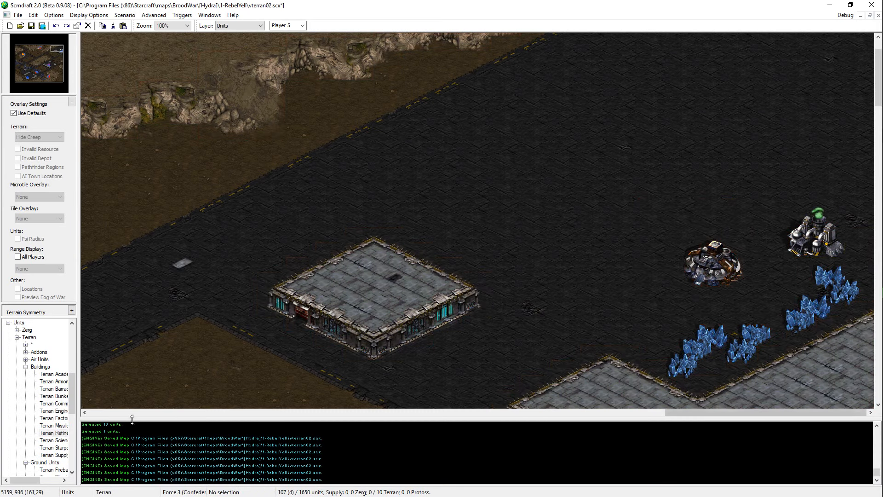
Step: Place four Terran SCVs for Player 5 in an arc between the northeast Command Center and its minerals
scroll(34, 440, "down", 5)
left_click(52, 396)
left_click(767, 273)
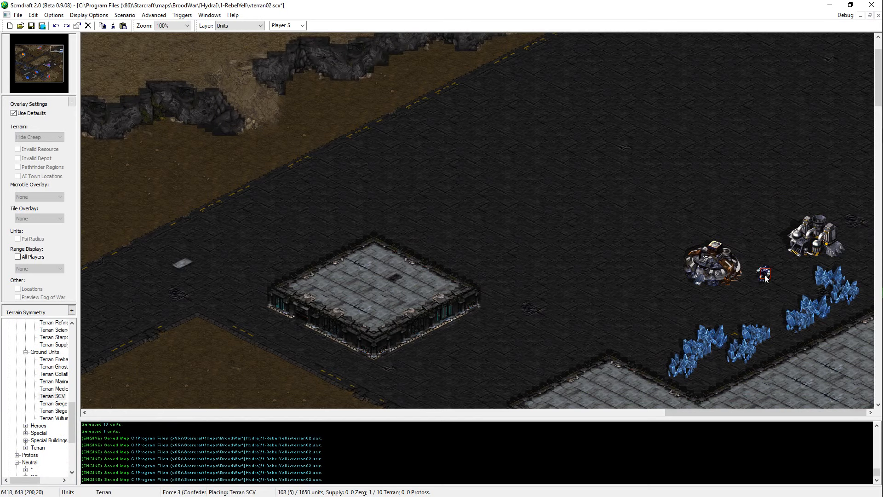
left_click(754, 291)
left_click(733, 301)
left_click(703, 304)
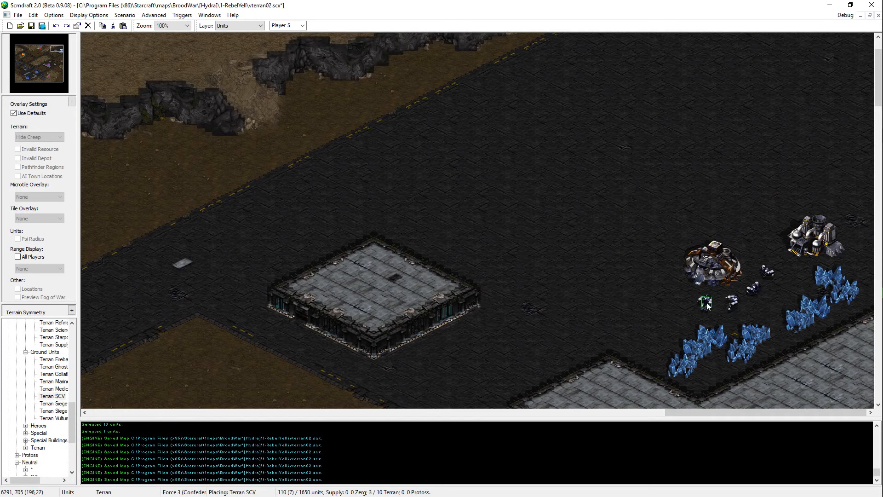
right_click(603, 299)
Step: Examine the central base and the surrounding Asphalt roads at 50% zoom
mouse_move(50, 65)
left_mouse_down()
mouse_move(52, 81)
mouse_move(66, 64)
left_mouse_up()
scroll(384, 224, "down", 2, "ctrl")
key("Down")
key("Left")
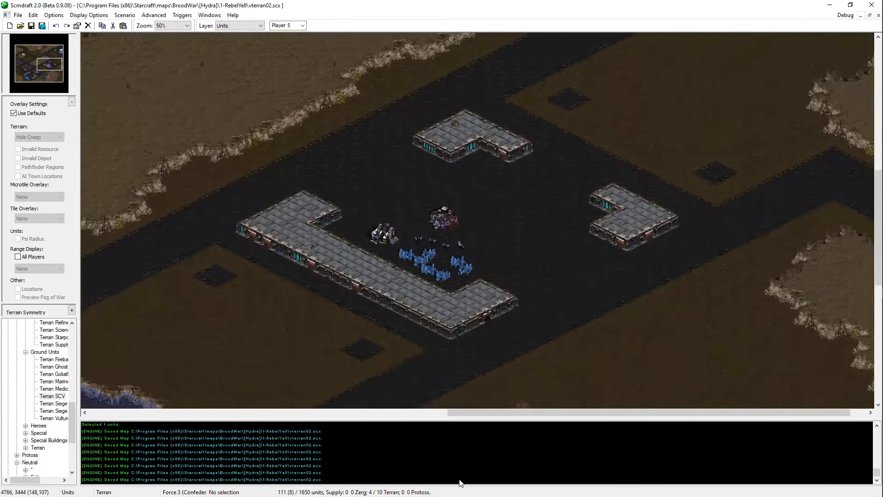
key("Right")
key("Down")
key("Up")
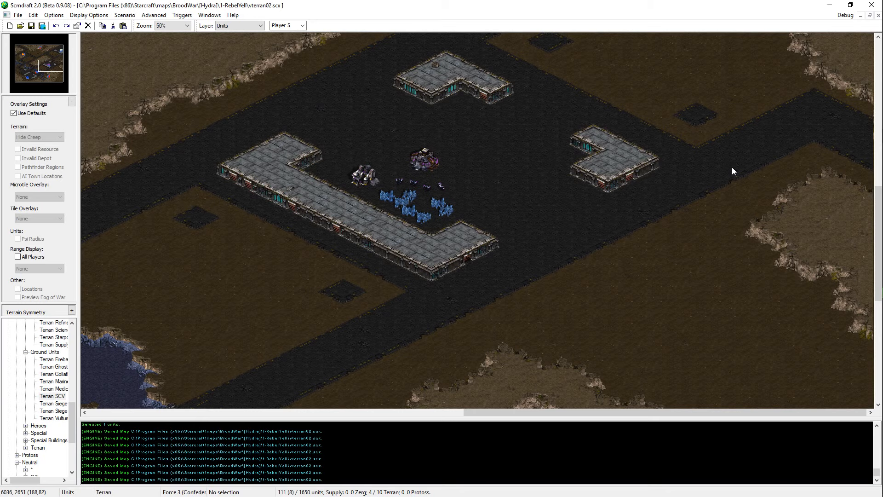
key("Up")
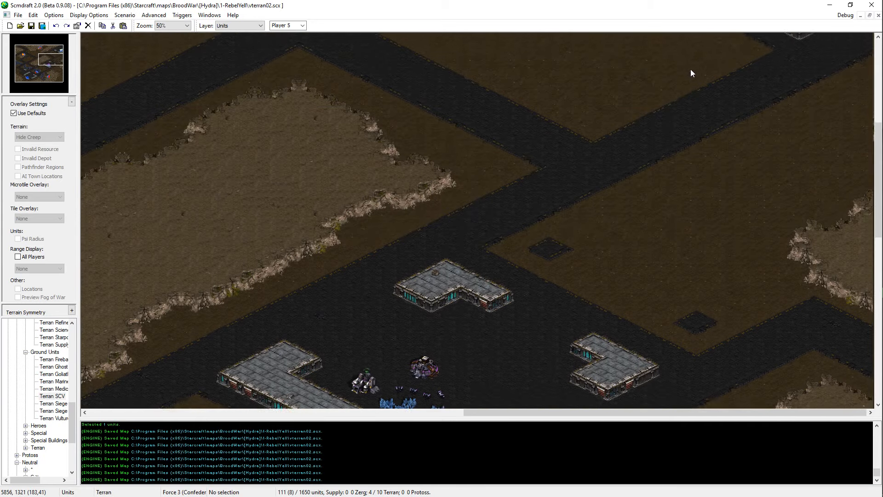
Step: Switch to the Terrain layer with the High Dirt brush and save the map
key("t")
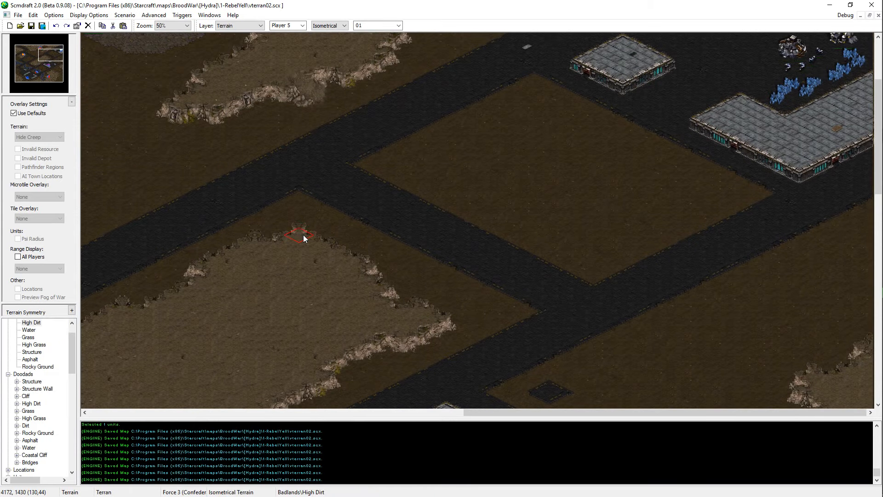
key("ctrl+s")
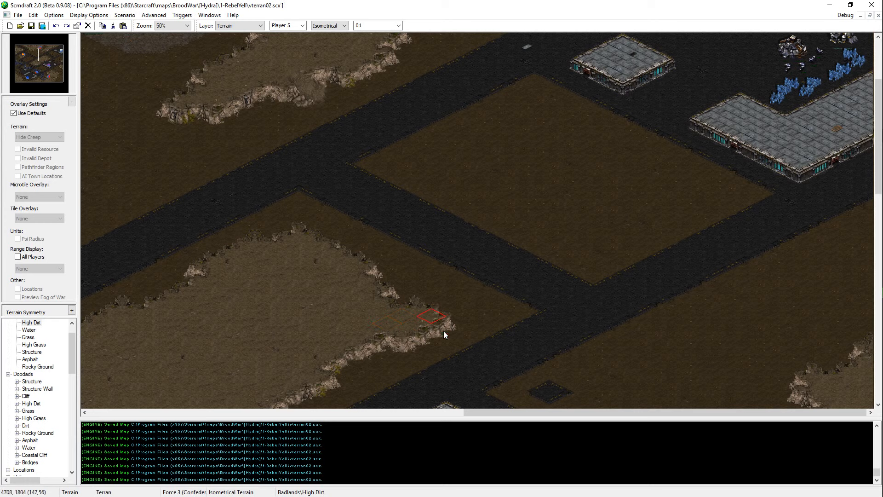
key("ctrl+s")
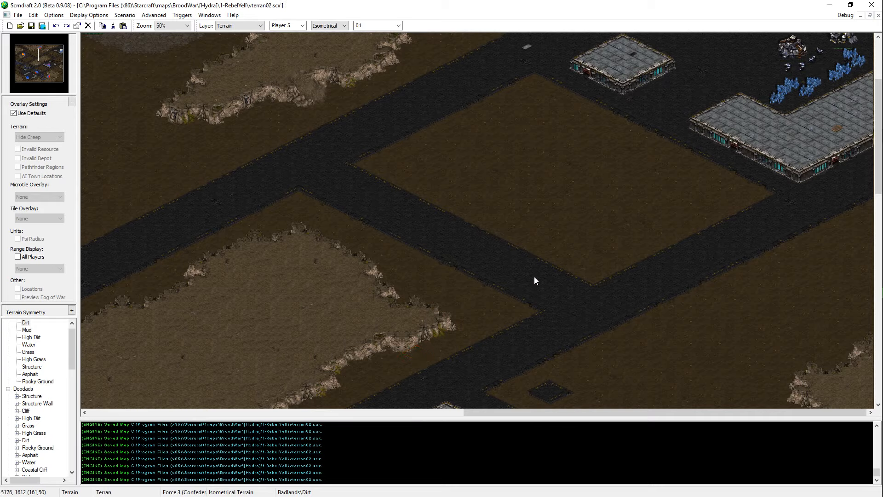
Step: Examine the central High Dirt plateau and the northern cliffs between the Zerg base and the northeast Asphalt road
middle_click_drag(425, 382, 505, 304)
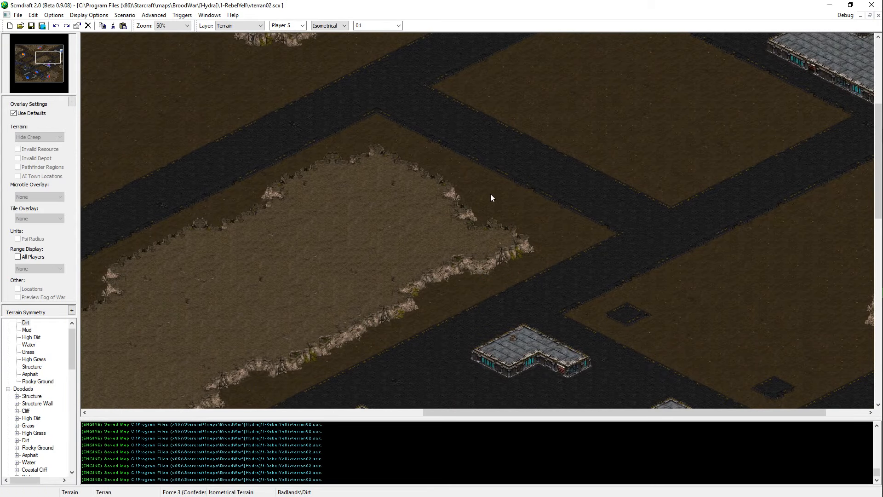
middle_click_drag(524, 190, 609, 139)
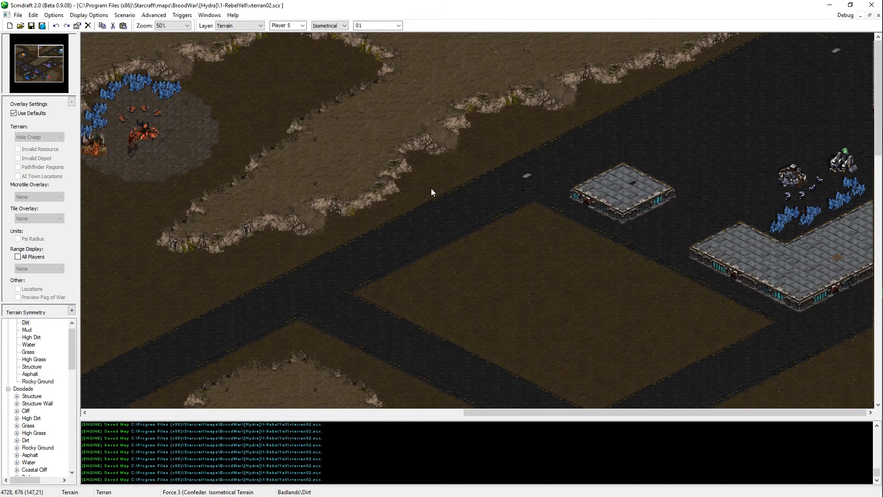
scroll(370, 133, "up", 1)
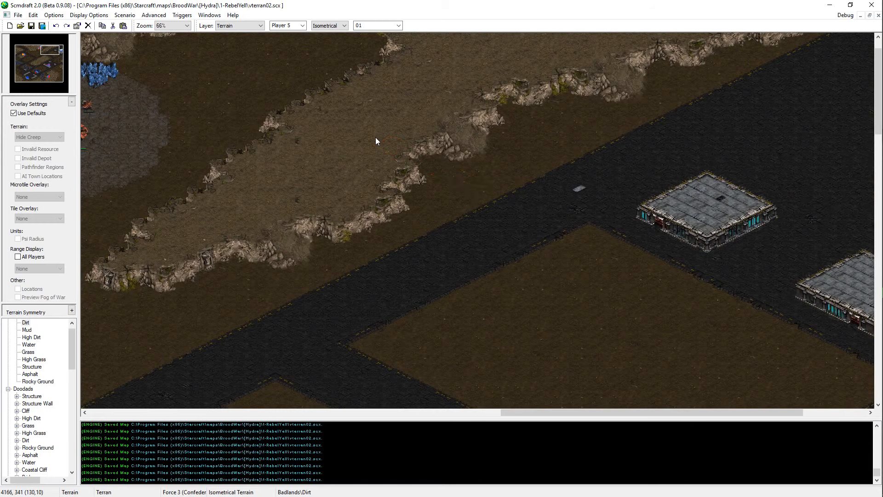
key("Left")
right_click(405, 171)
key("Left")
key("Left")
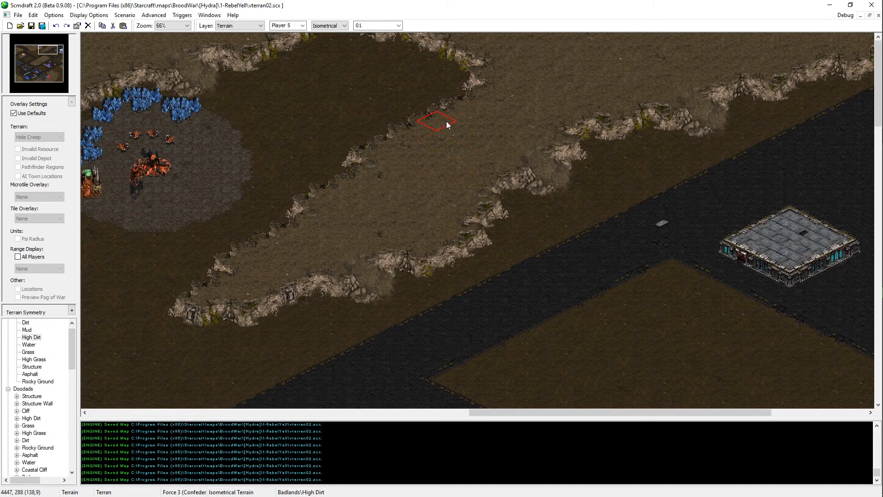
key("Right")
scroll(509, 149, "up", 1)
scroll(490, 151, "down", 1)
key("Left")
key("Left")
key("Left")
key("Left")
key("Left")
key("Left")
key("Left")
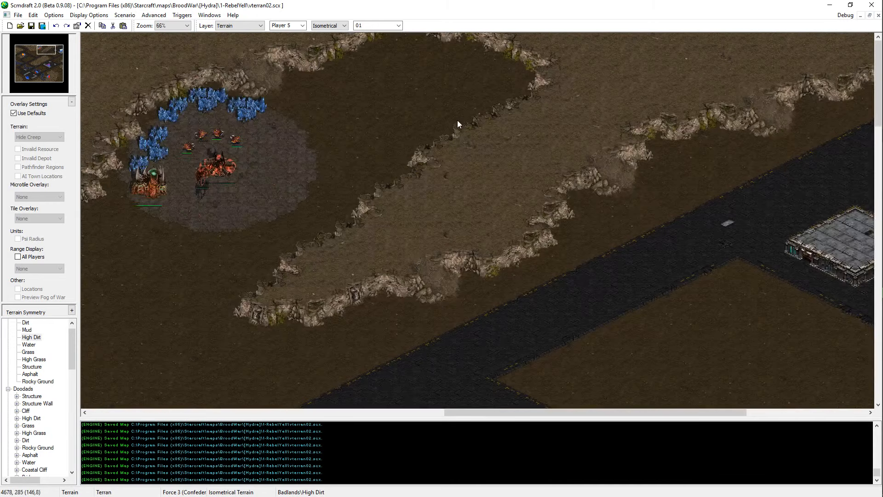
key("Left")
key("Left")
key("Left")
key("Left")
key("Left")
key("Left")
Step: Examine the cliffs and Asphalt roads around the northwest Zerg base and the plateau above it
left_click_drag(49, 56, 21, 53)
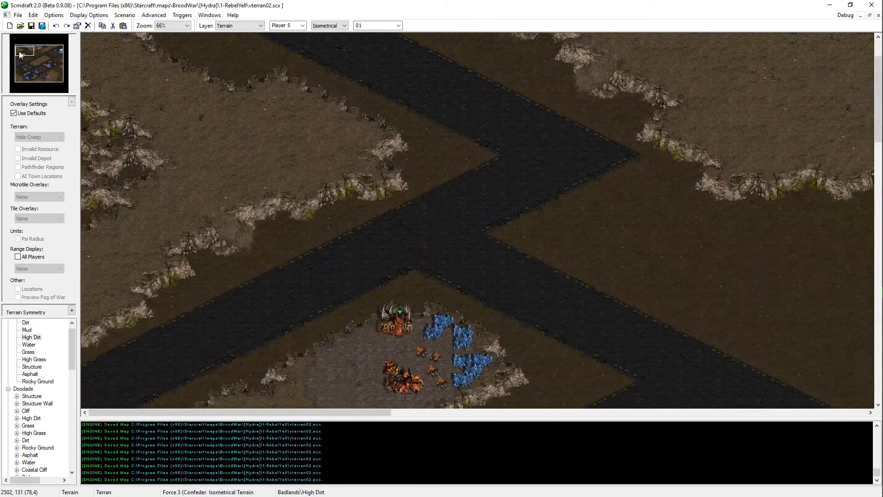
scroll(248, 235, "down", 5)
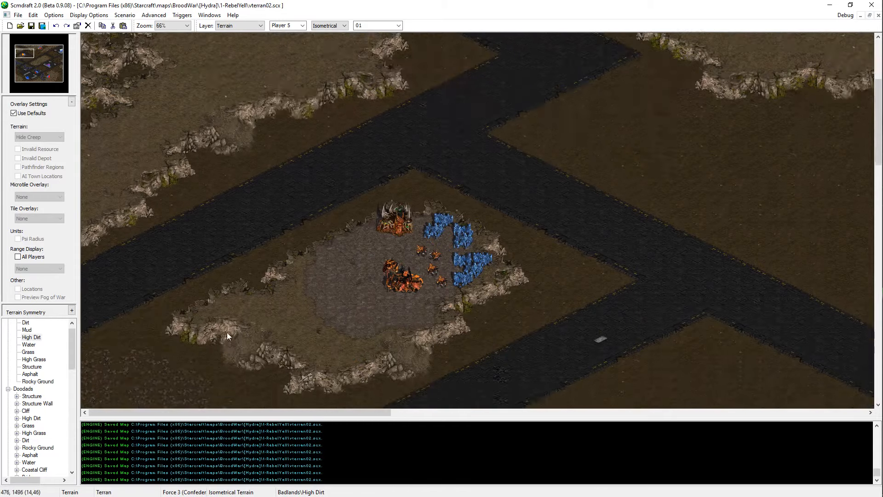
scroll(391, 251, "up", 1)
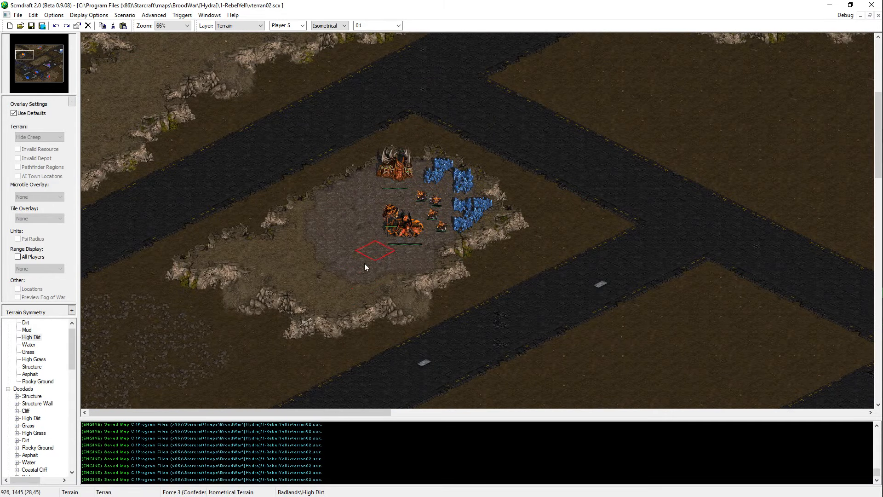
scroll(248, 138, "up", 1)
scroll(239, 124, "up", 3)
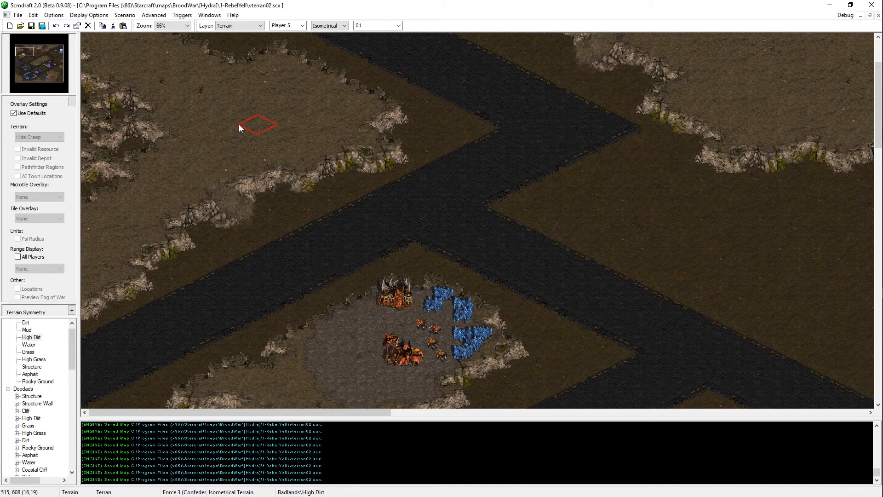
scroll(239, 125, "up", 3)
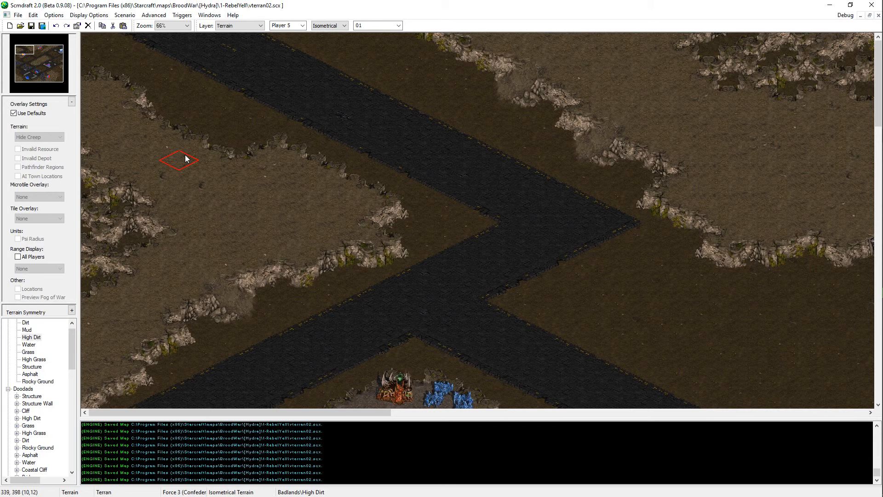
key("Right")
key("Down")
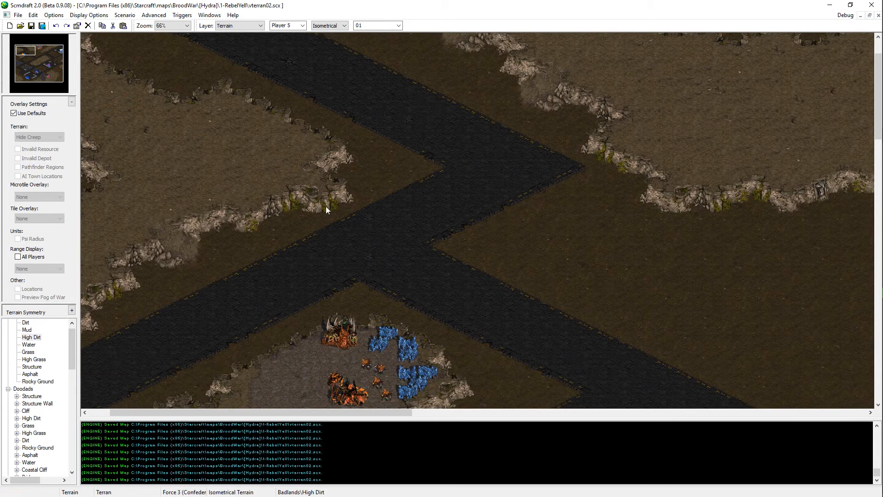
Step: Paint High Dirt at the northeastern cliff edge of the northwest plateau and save the map
left_click(245, 108)
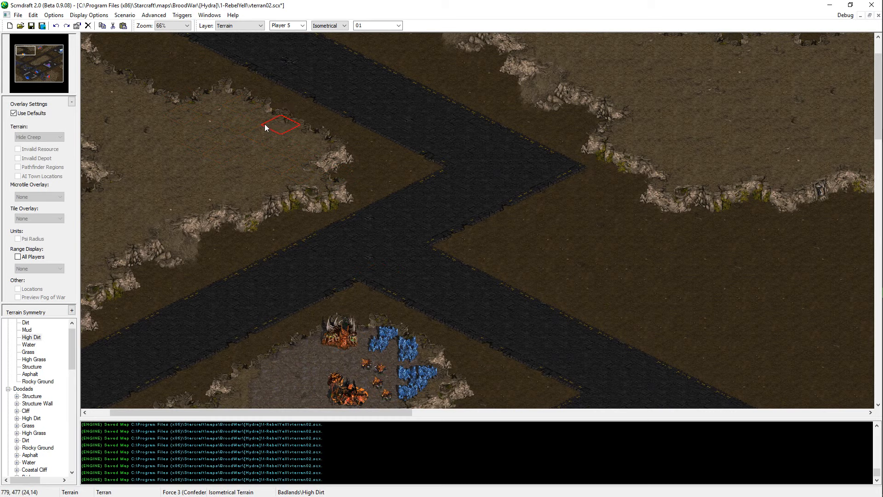
key("Left")
key("Up")
key("ctrl+s")
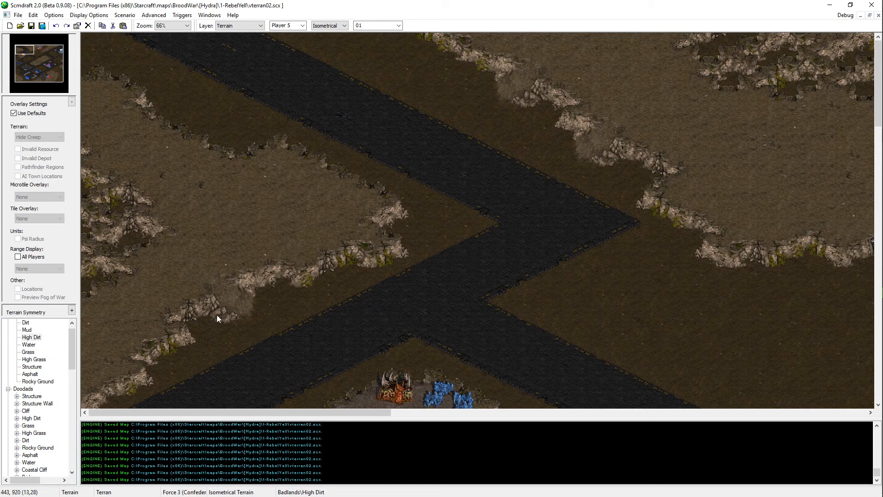
Step: Examine the large northern plateau's cliffs from the northwest road junction to the northern Zerg base
key("Right")
key("Down")
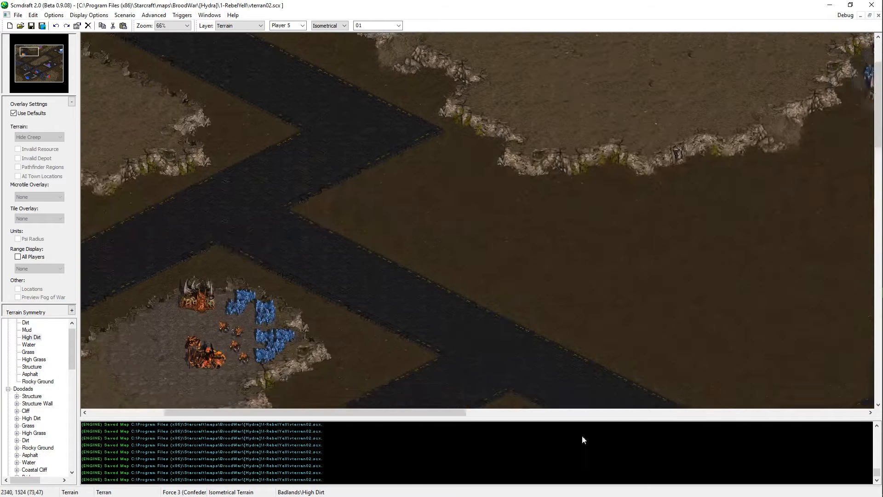
key("Up")
key("Left")
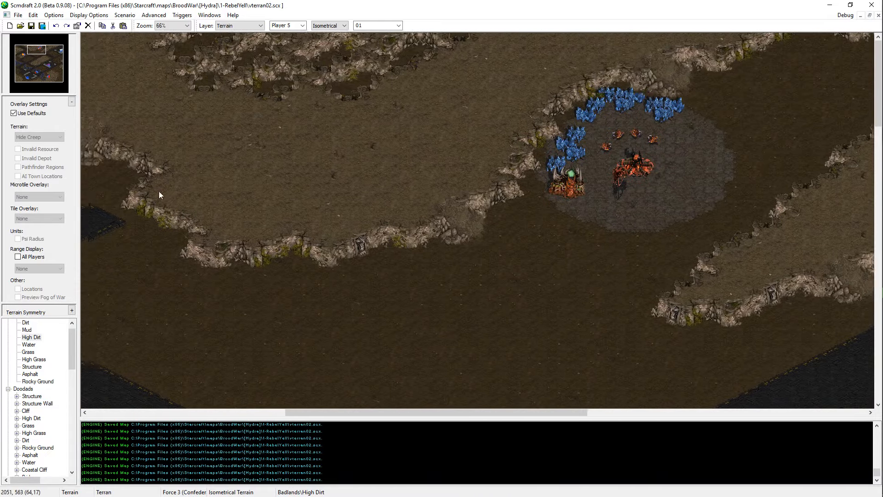
key("Right")
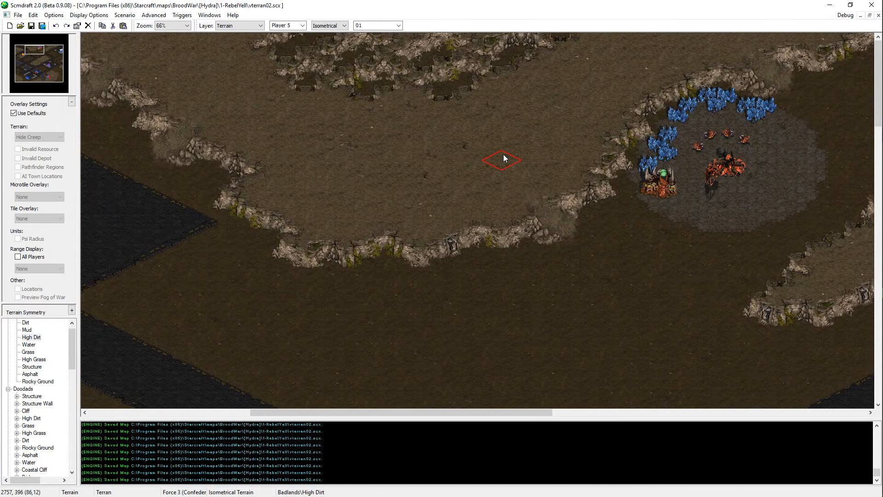
key("Left")
key("Down")
key("Up")
key("Right")
Step: Examine the terrain from the northern Zerg base past the northeast road and along the central High Dirt plateau
key("Right")
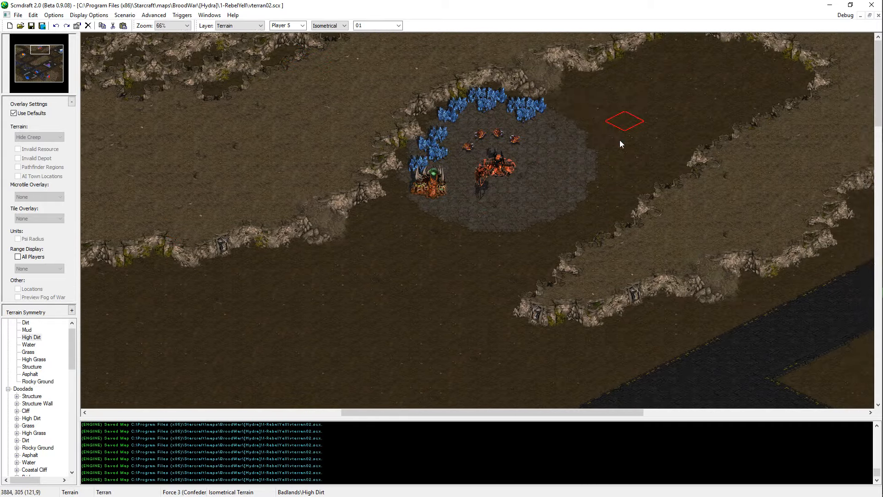
key("Down")
key("Up")
key("Left")
key("Right")
key("Down")
key("Right")
key("Down")
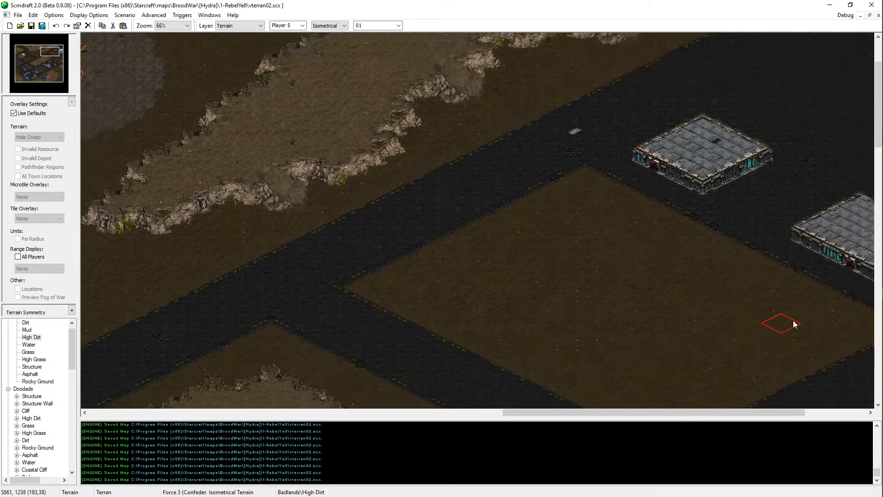
key("Left")
key("Down")
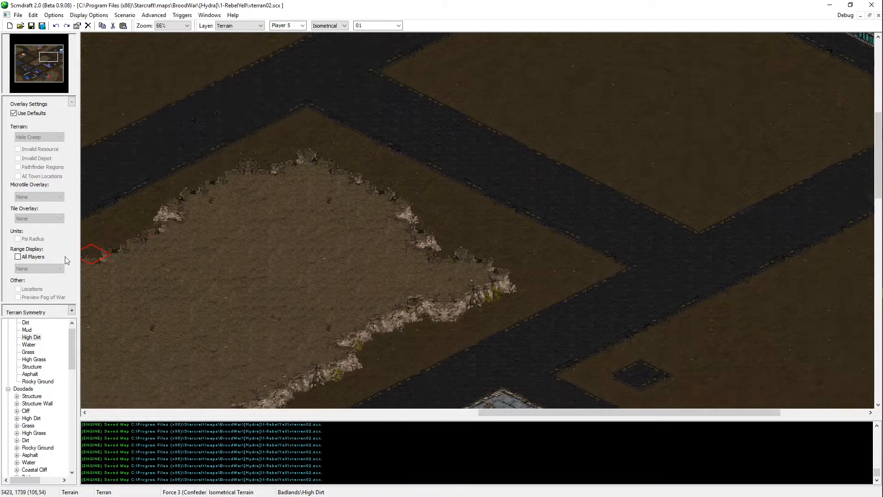
key("Left")
key("Down")
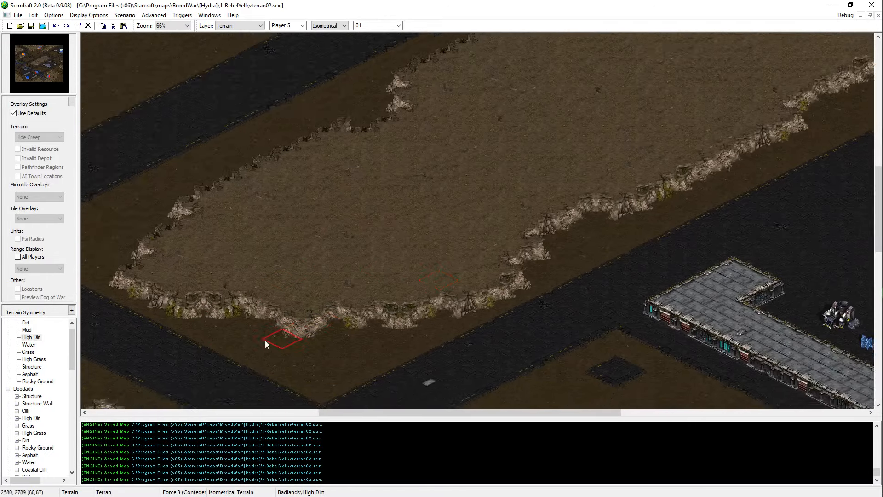
Step: Collapse the expanded Terran unit categories in the object tree and expand the Neutral units
key("Up")
key("Down")
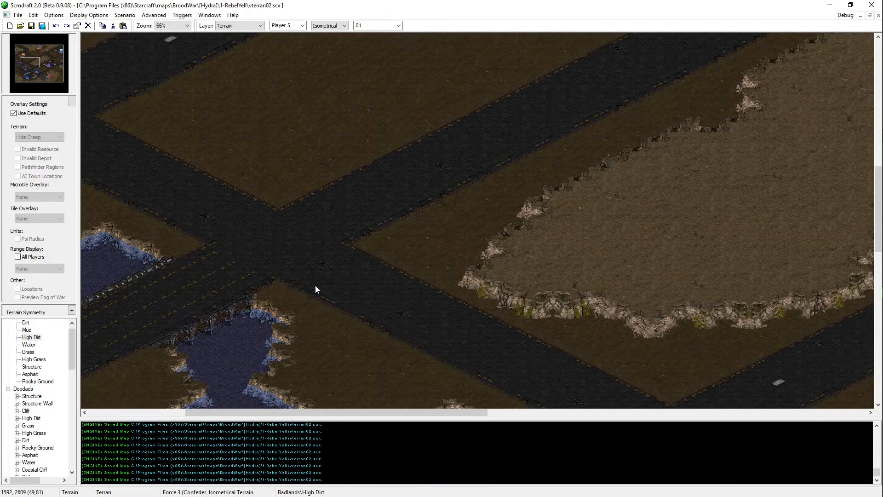
key("Right")
key("Down")
scroll(50, 426, "down", 3)
scroll(50, 426, "down", 3)
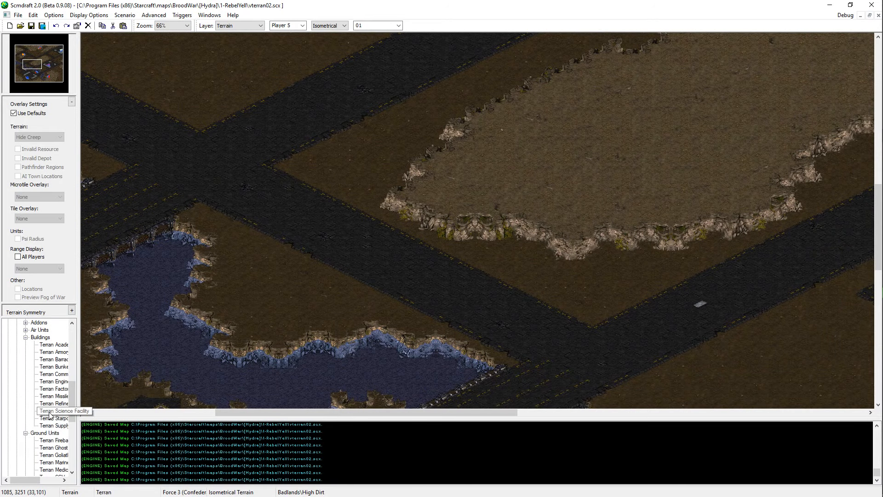
scroll(48, 421, "up", 2)
scroll(19, 401, "down", 6)
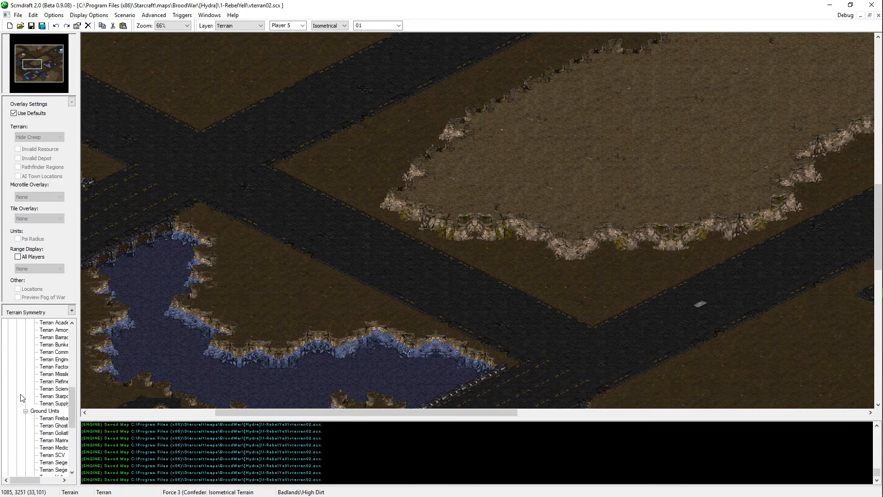
left_click_drag(50, 62, 50, 63)
scroll(25, 404, "up", 4)
left_click(26, 403)
left_click(26, 411)
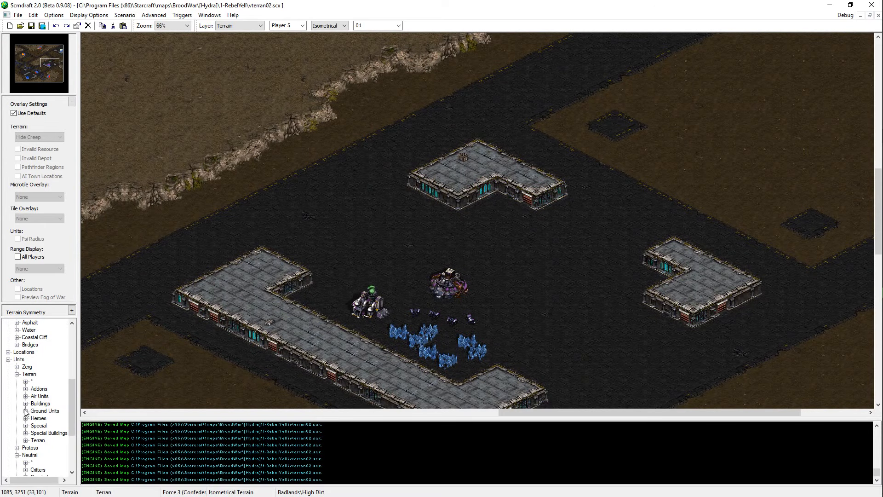
left_click(16, 374)
scroll(17, 392, "up", 3)
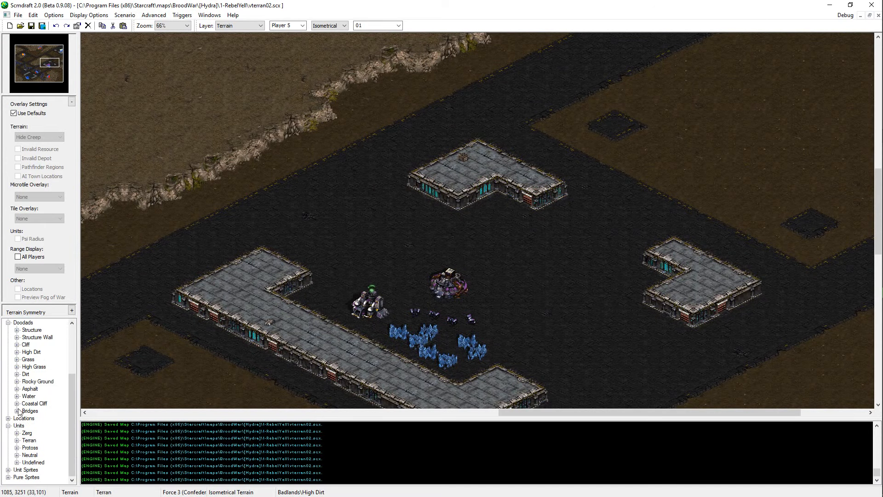
left_click(17, 455)
Step: Examine the central Terran base, its Structure platforms and the Asphalt roads leading up to the northeast Terran base
mouse_move(51, 63)
left_mouse_down()
mouse_move(60, 75)
mouse_move(61, 64)
left_mouse_up()
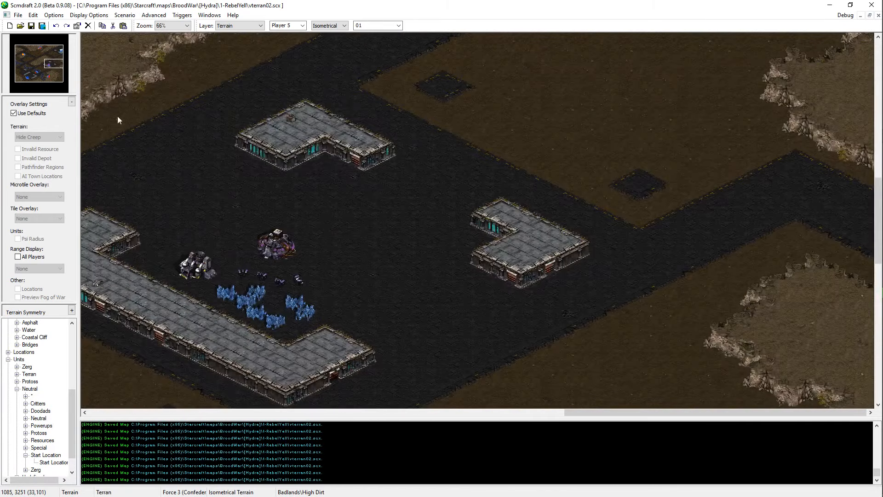
key("l")
left_click(52, 65)
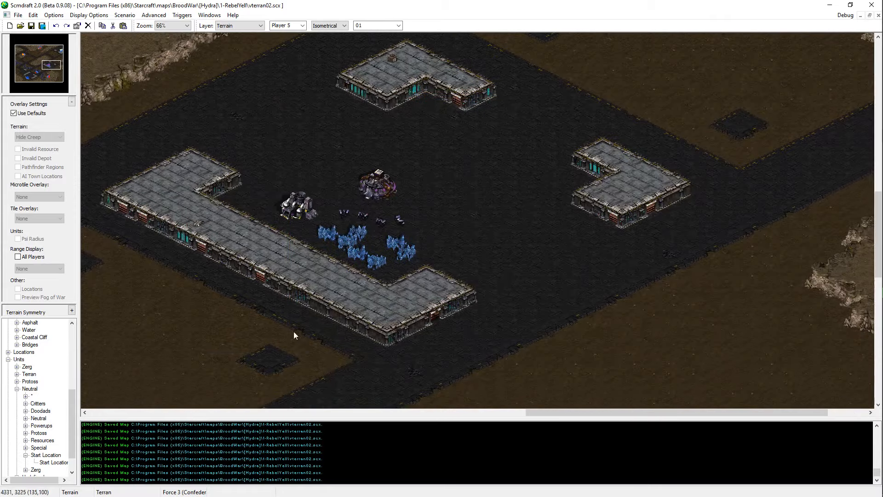
left_click_drag(51, 65, 50, 69)
key("Right")
key("Right")
key("Right")
key("Right")
key("Right")
key("Right")
key("Right")
key("Right")
key("Right")
key("Right")
key("Right")
key("Up")
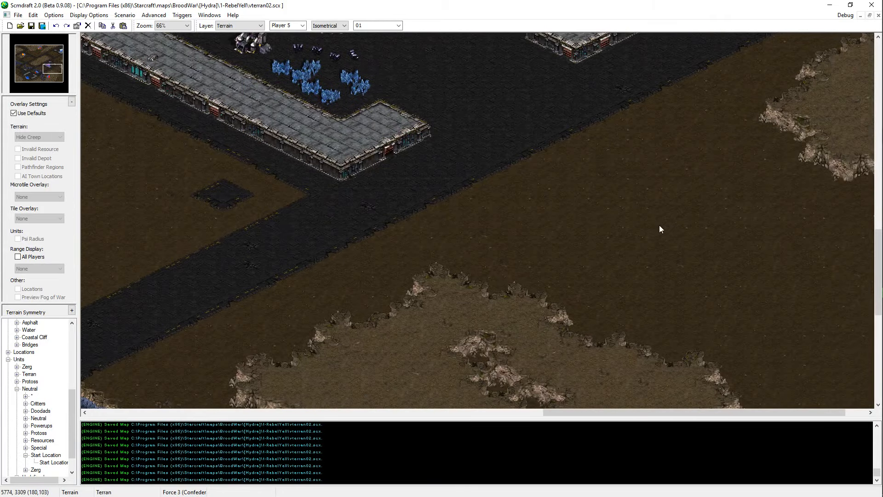
middle_click_drag(659, 225, 633, 66)
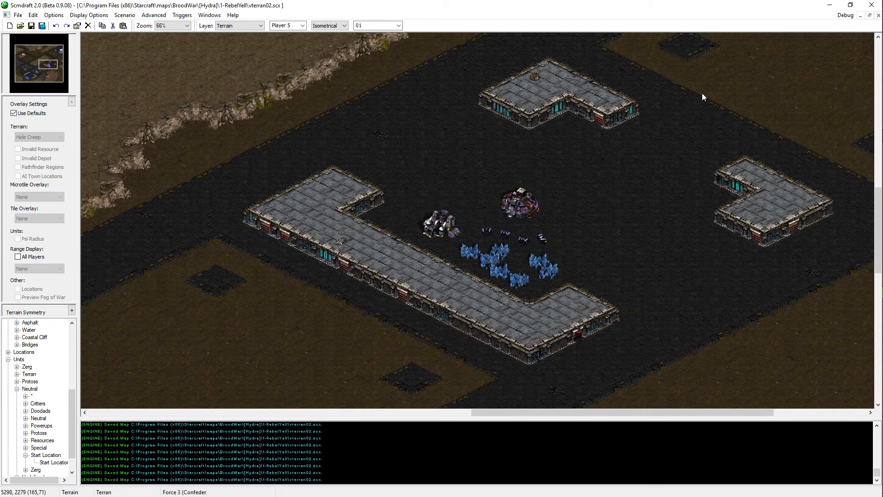
middle_click_drag(534, 352, 619, 261)
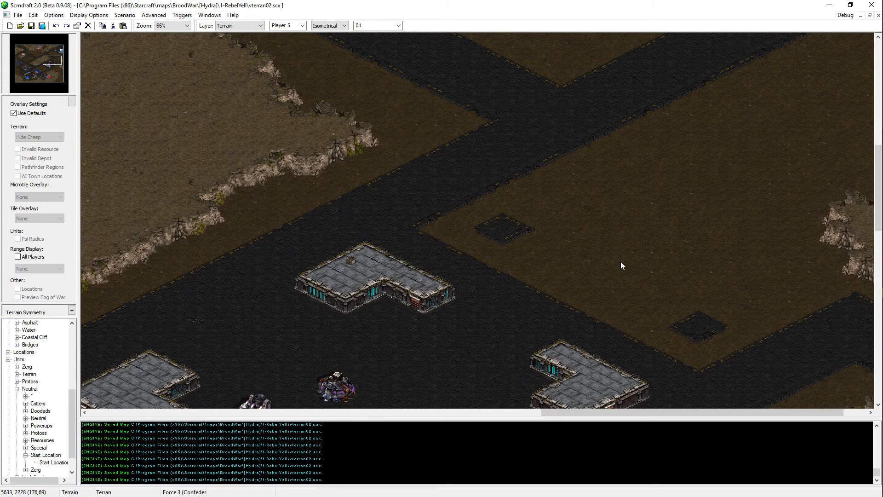
middle_click_drag(621, 262, 684, 264)
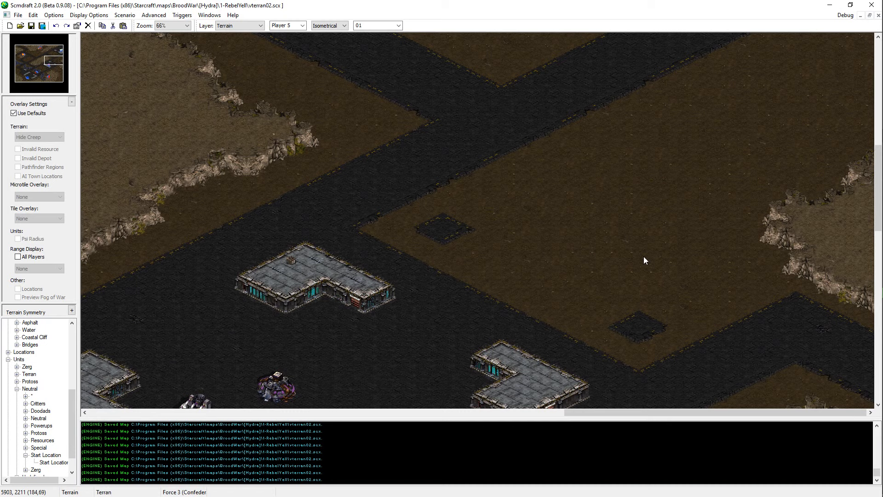
scroll(578, 55, "up", 10)
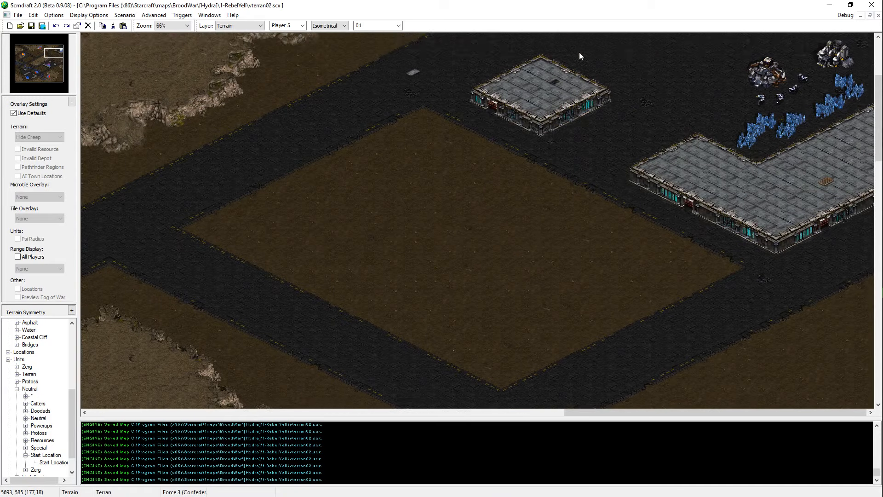
scroll(754, 106, "up", 1)
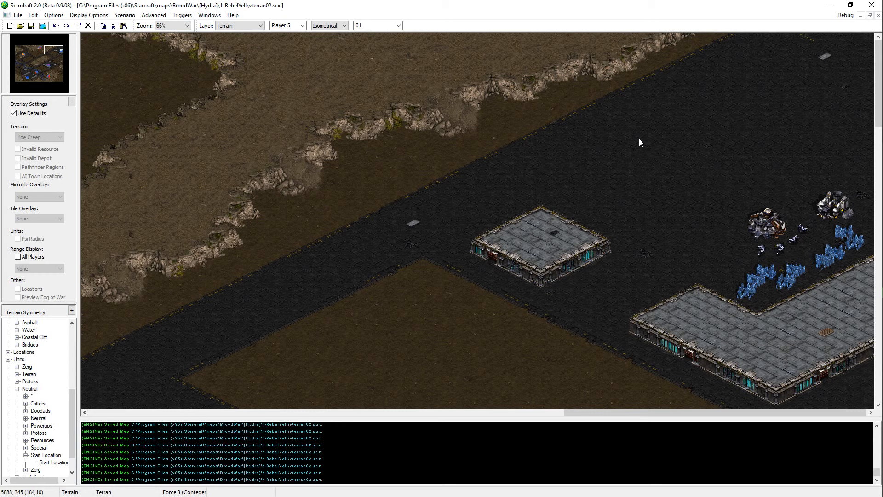
Step: Extend the small Structure platform west of the northeast Terran base by one row along its northwestern side
key("space")
middle_click(674, 292)
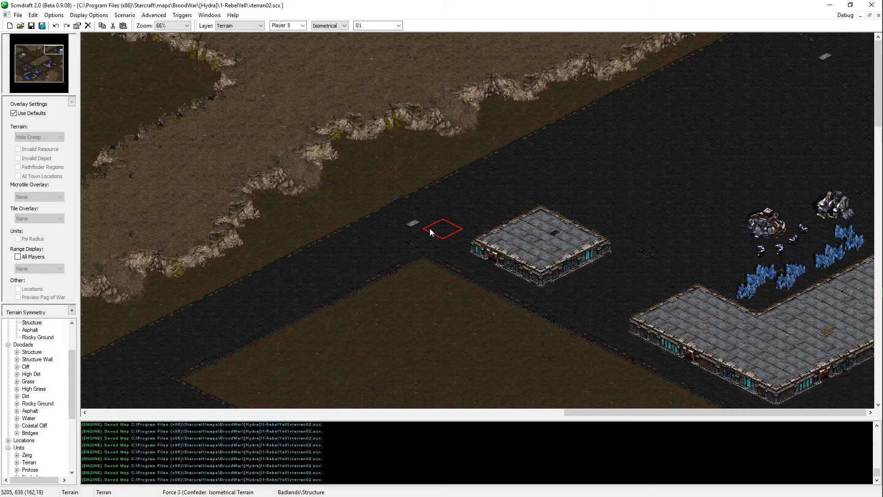
left_click(476, 230)
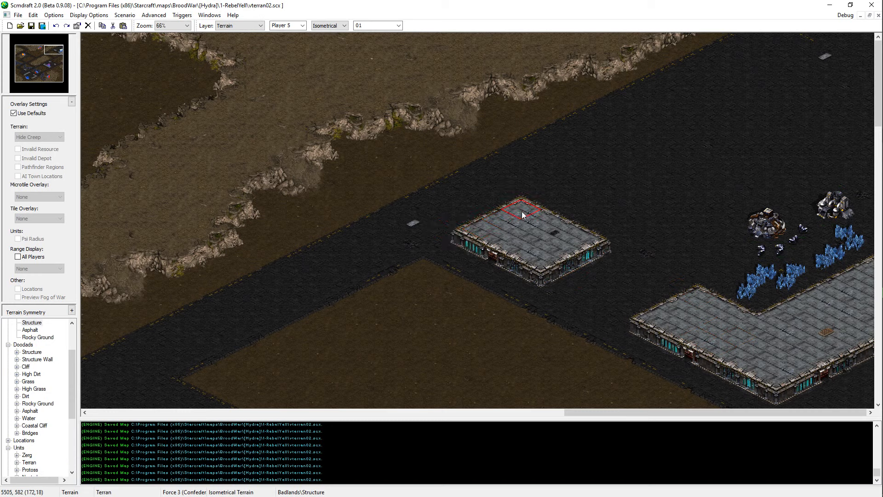
left_click(521, 212)
middle_click_drag(677, 208, 749, 488)
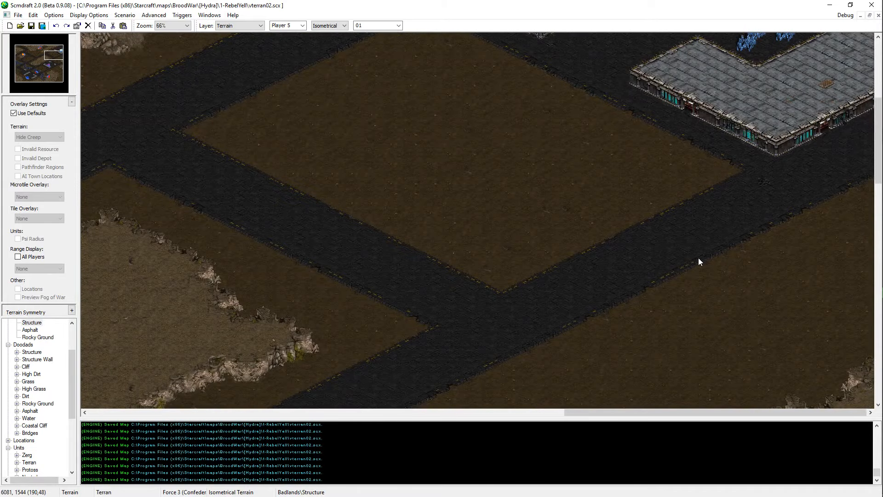
Step: Trim the small platform's southeastern side with Asphalt terrain and save the map
middle_click_drag(698, 258, 794, 137)
scroll(793, 137, "up", 3)
right_click(665, 188)
left_click_drag(602, 200, 580, 222)
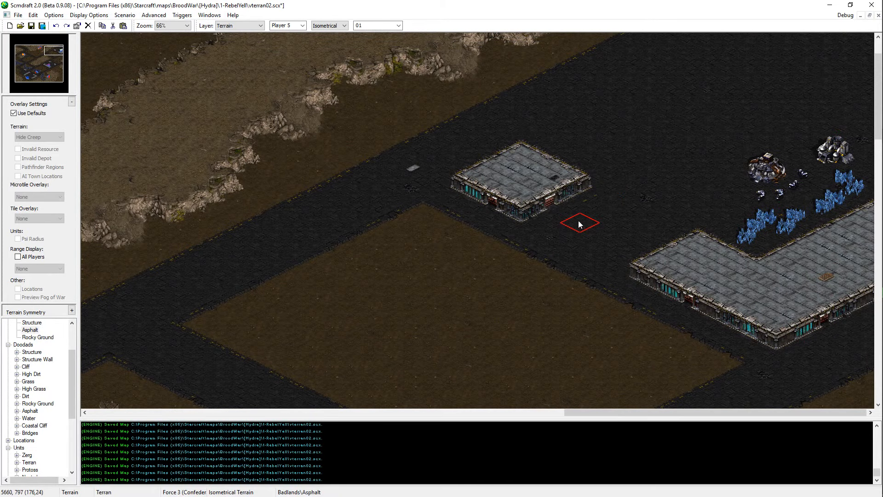
key("ctrl+s")
Step: Examine the central High Dirt plateau and the Asphalt road junctions to its northwest
middle_click_drag(590, 224, 400, 489)
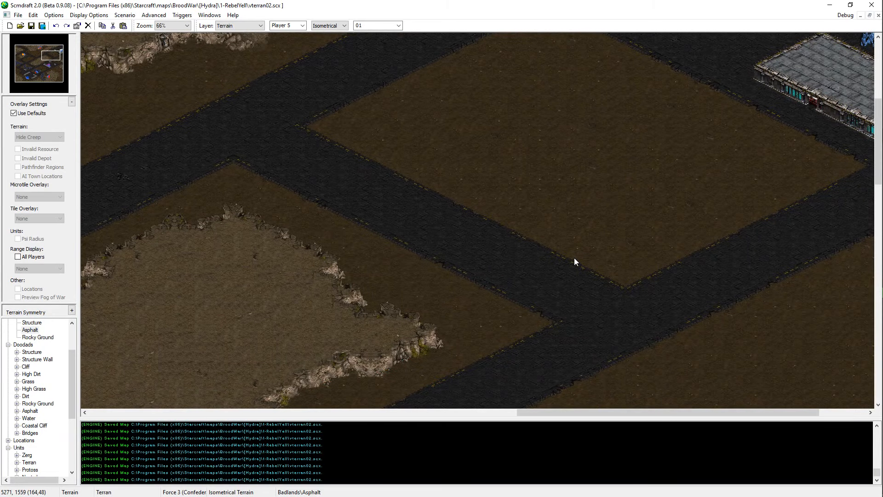
middle_click_drag(574, 258, 495, 250)
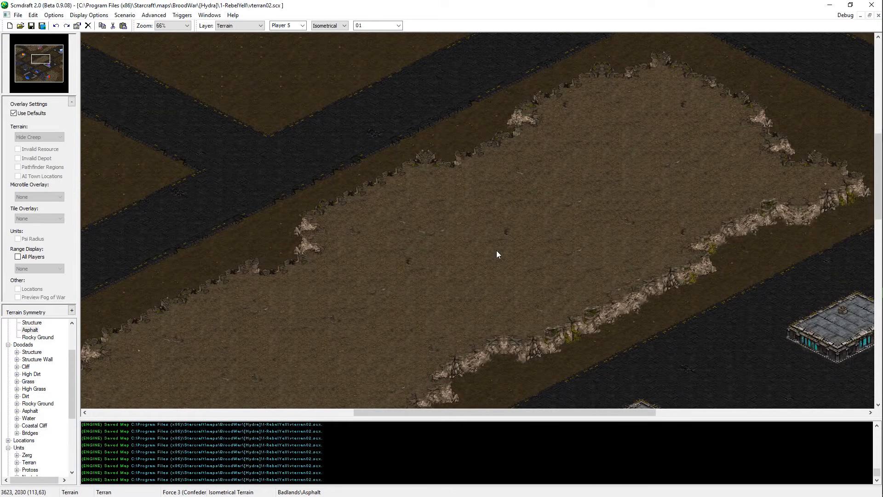
middle_click_drag(495, 250, 378, 158)
middle_click_drag(432, 173, 798, 382)
middle_click_drag(373, 171, 300, 120)
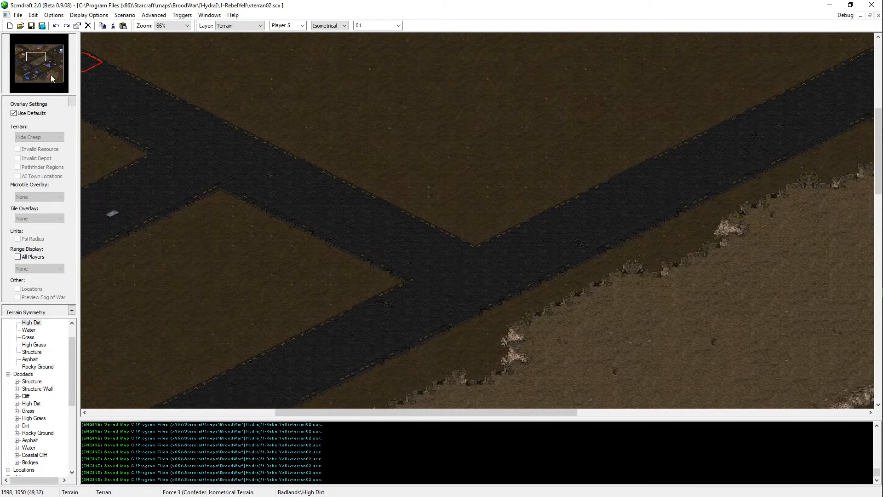
Step: Paint Rocky Ground on the western part of the patch behind the southwest Terran base's minerals and save the map
left_click(29, 80)
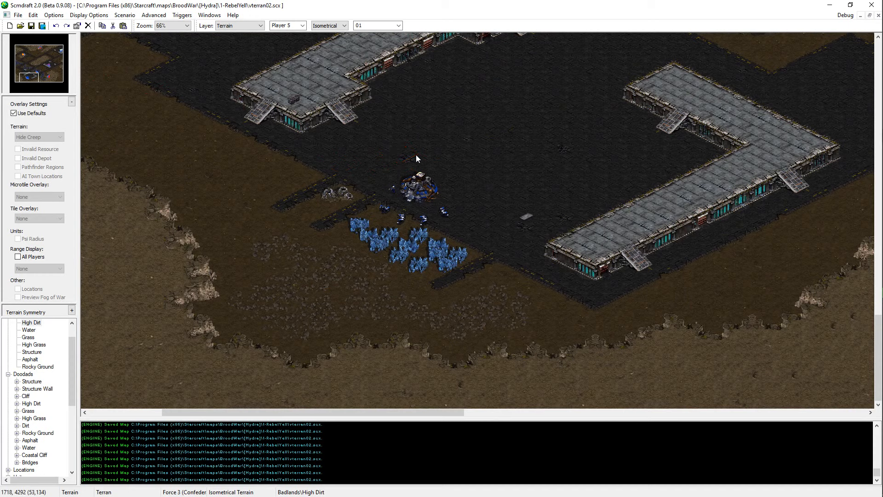
right_click(371, 299)
left_click(265, 277)
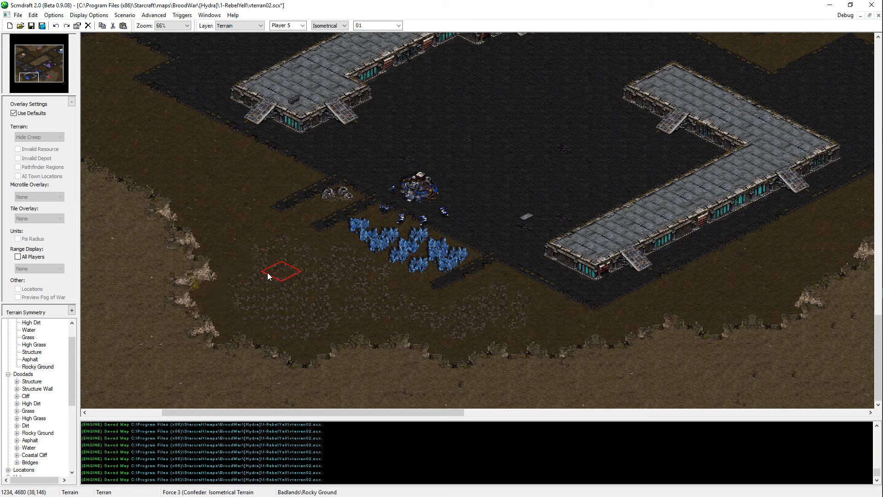
left_click(269, 271)
left_click(269, 274)
left_click(273, 271)
right_click(234, 232)
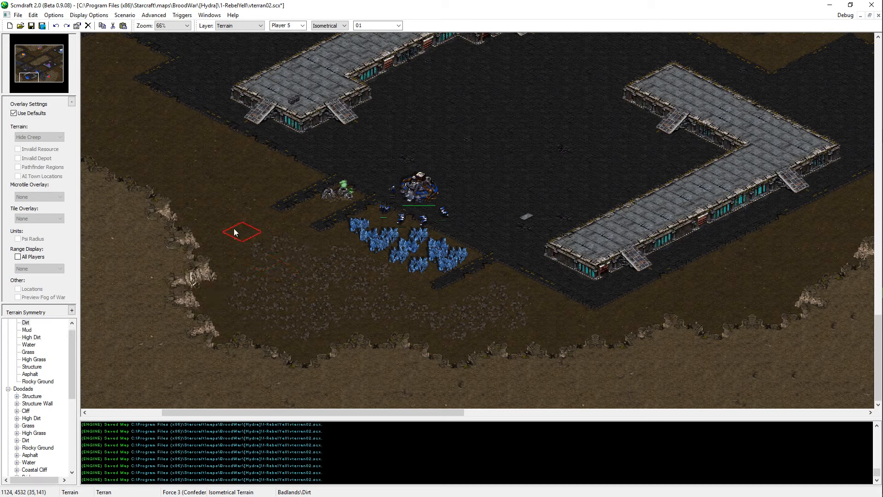
key("ctrl+s")
Step: Paint High Dirt along the cliff edge northwest of the southwest Terran base's mineral field and save the map
right_click(151, 354)
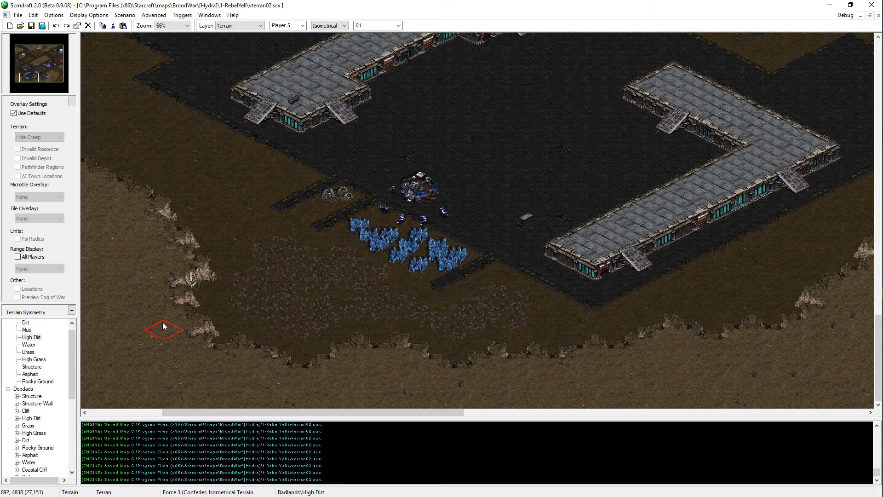
key("Left")
key("Left")
key("Left")
key("Left")
key("Left")
key("Left")
key("Left")
key("Left")
key("Up")
key("Up")
key("Up")
key("Up")
key("Up")
key("Up")
key("Up")
key("Up")
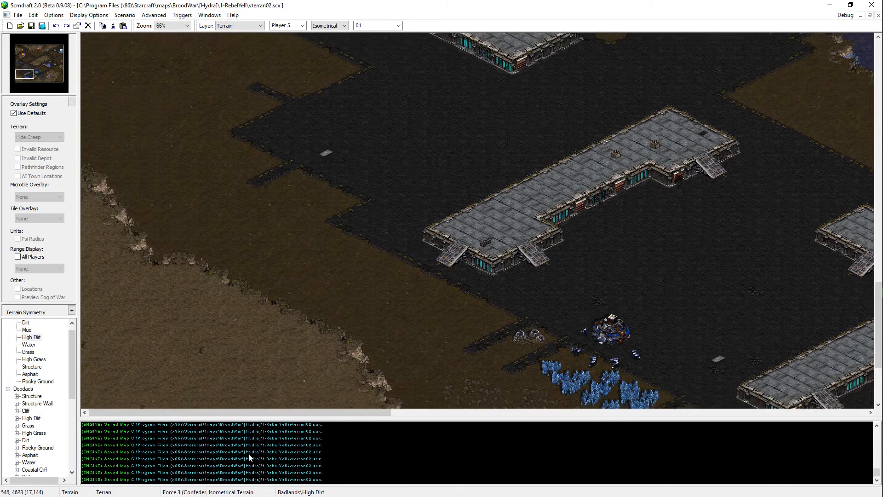
left_click(181, 278)
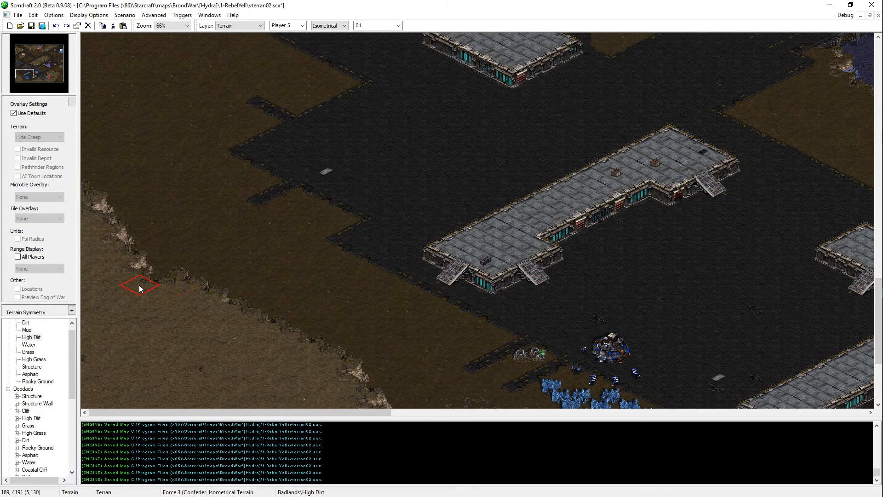
left_click(135, 290)
key("ctrl+s")
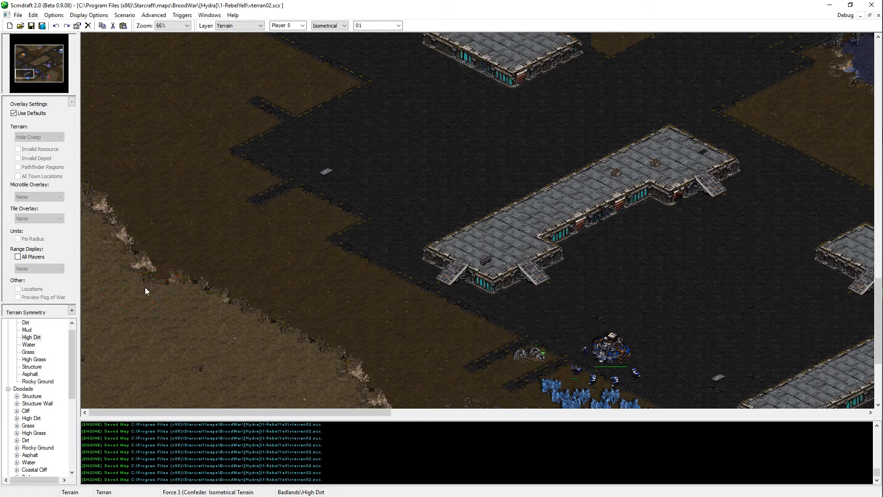
Step: Repaint the end of that cliff at the map's western border with High Dirt, saving the map after each change
left_click(102, 233)
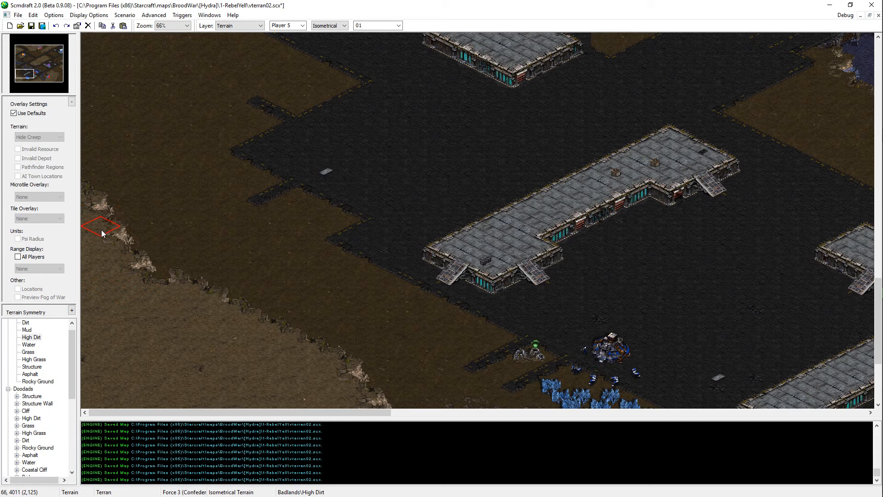
key("ctrl+s")
left_click(81, 194)
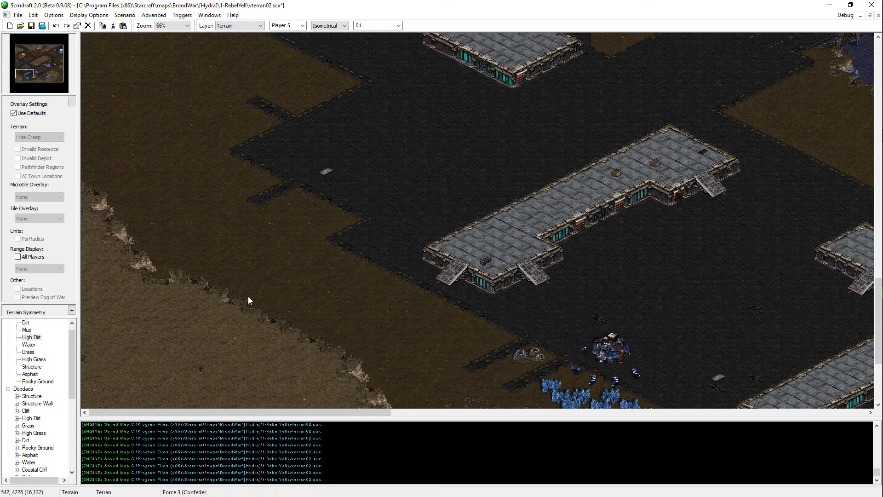
key("ctrl+s")
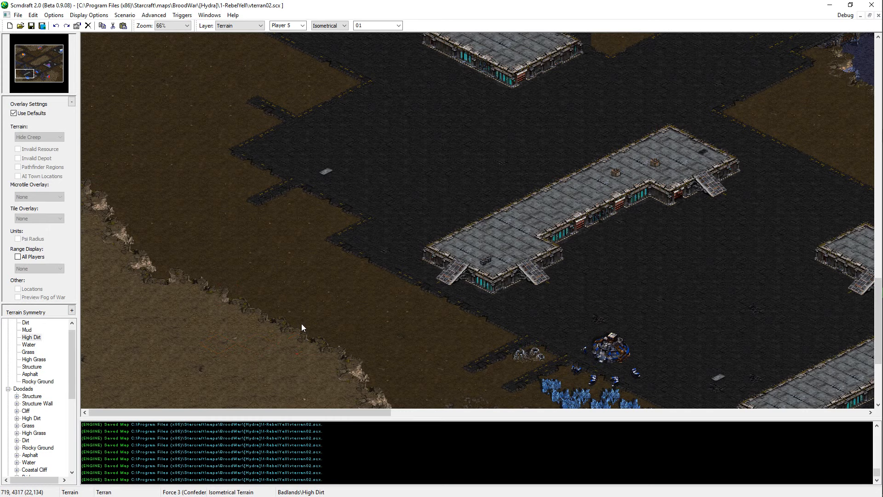
Step: Paint Asphalt on the road between the Structure platform north of the southwest base and the bridge, and save the map
scroll(198, 107, "up", 2)
scroll(198, 110, "up", 3)
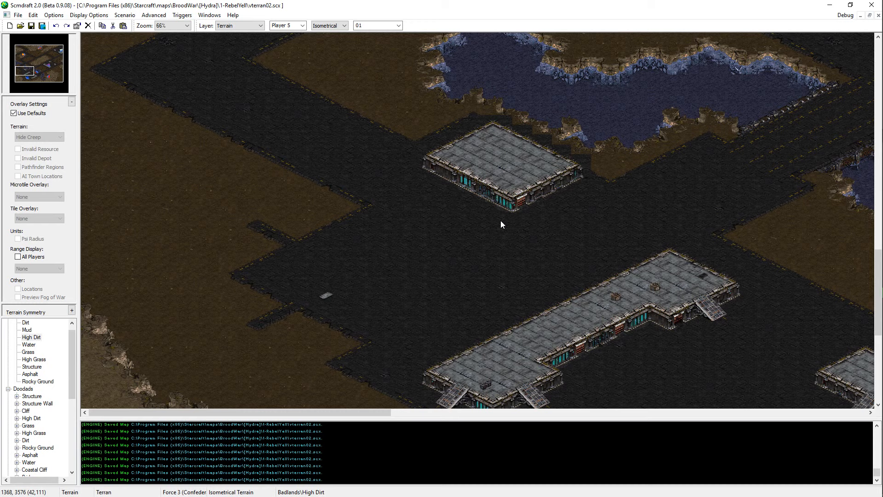
double_click(661, 197)
middle_click_drag(604, 282, 672, 213)
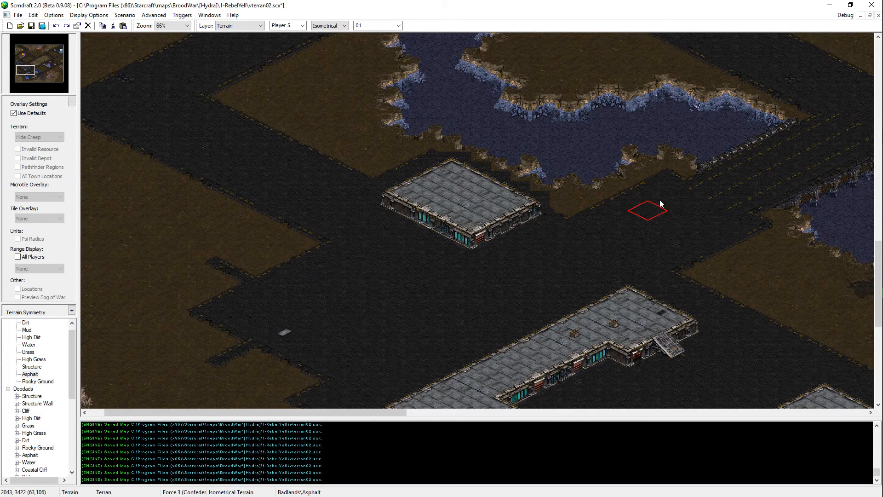
left_click(652, 199)
key("ctrl+s")
Step: Paint Asphalt on the western road northwest of the Structure platform beside the lake and save the map
middle_click_drag(636, 220, 639, 168)
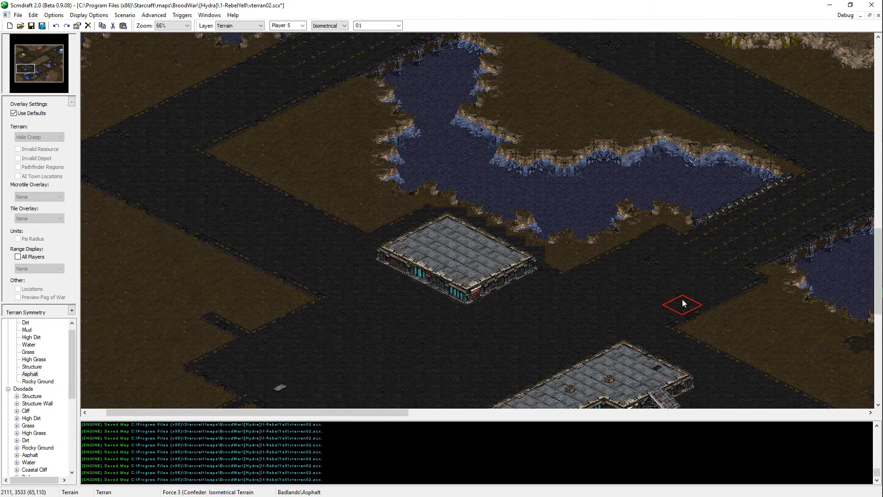
middle_click_drag(755, 316, 330, 251)
left_click(243, 260)
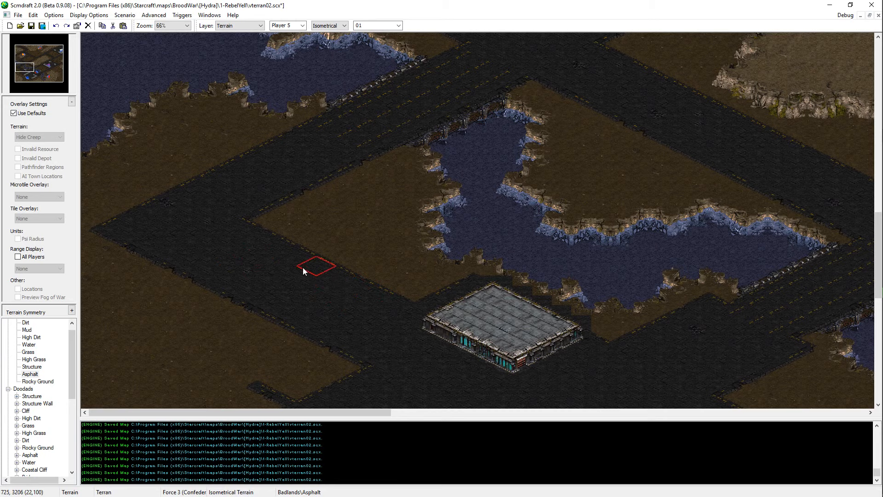
key("ctrl+s")
scroll(391, 275, "up", 3)
scroll(398, 250, "down", 6)
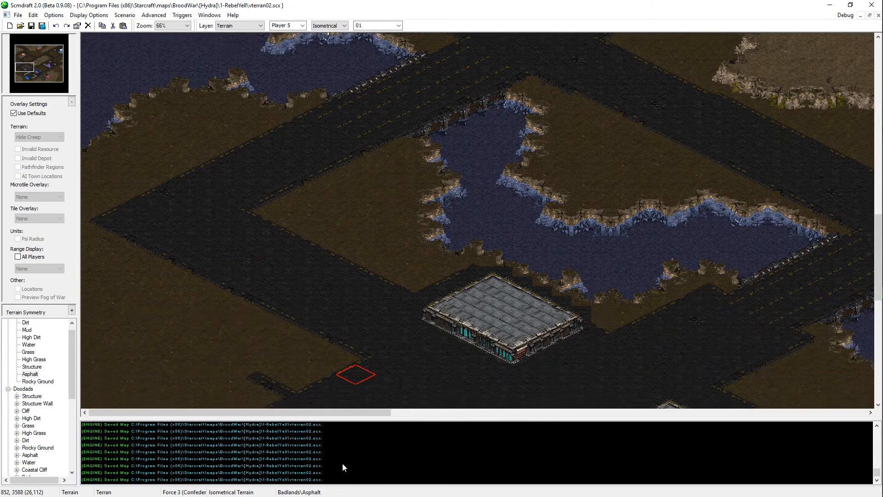
Step: Paint Asphalt over the gaps in the paved area's ragged western edge, west of the Structure platforms, and save the map
scroll(301, 348, "up", 4)
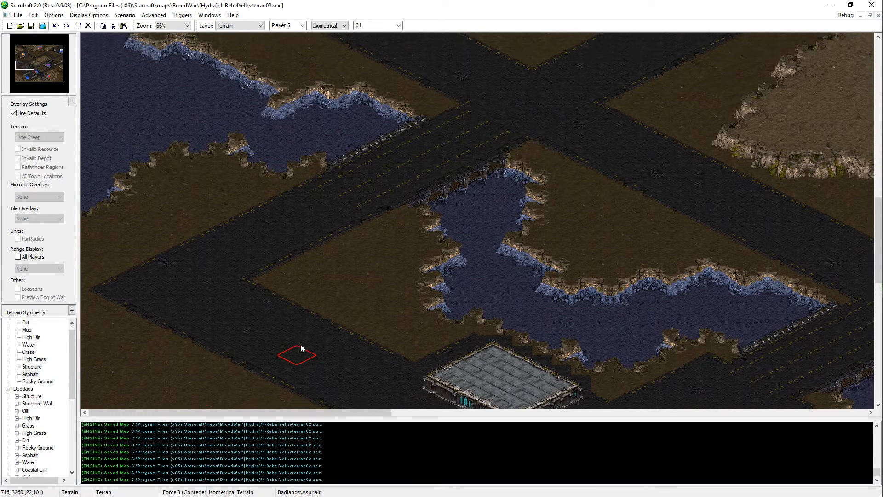
scroll(300, 344, "down", 5)
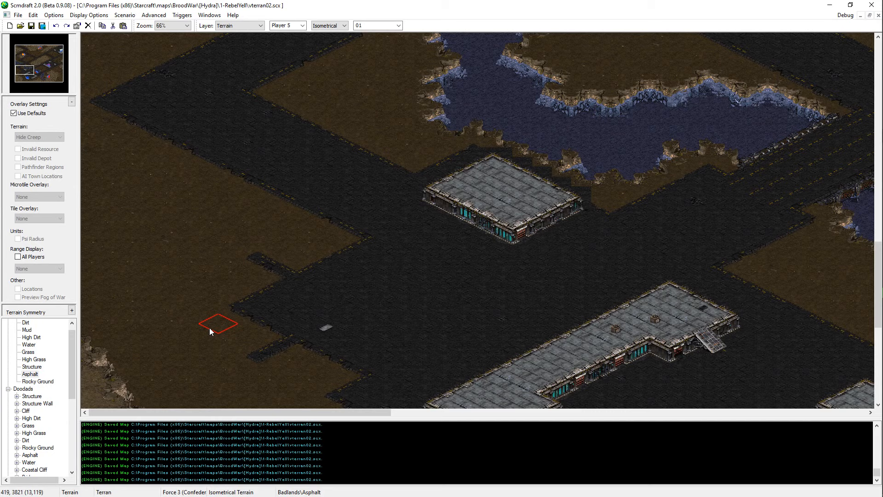
left_click(246, 265)
left_click(247, 347)
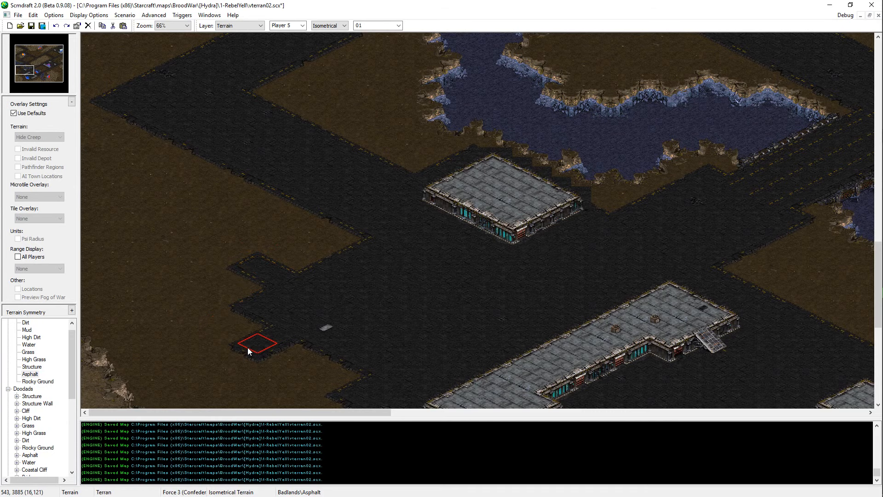
scroll(207, 302, "down", 1)
left_click(297, 338)
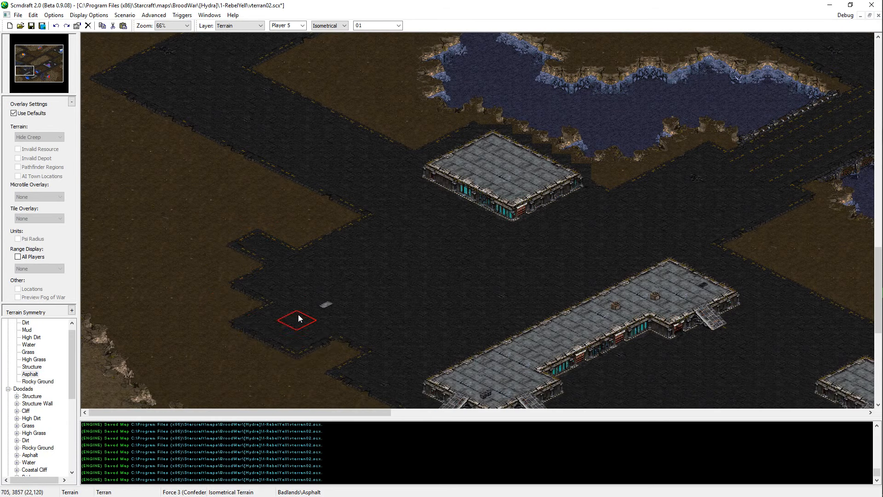
left_click(302, 221)
Step: Extend that Asphalt area farther west into the dirt, forming a pointed patch with straight diagonal edges, and save the map
key("Down")
key("Right")
key("Down")
key("Right")
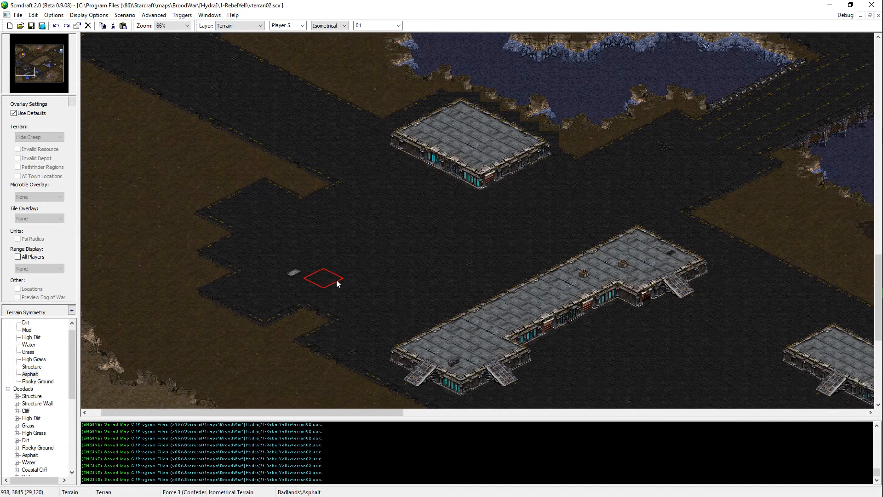
left_click(295, 278)
left_click(166, 254)
left_click(205, 244)
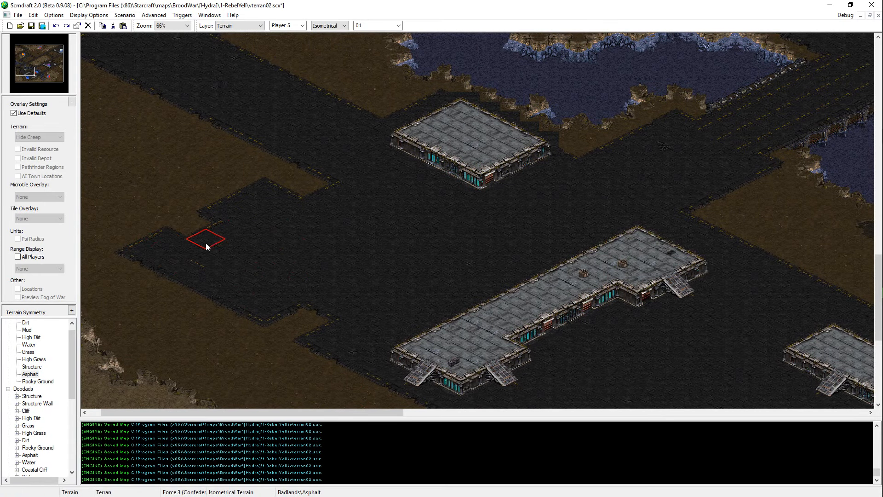
left_click(206, 220)
left_click(201, 249)
key("ctrl+s")
Step: Examine the roads, lakes and plateaus from the western paved area up to the northern Zerg base
key("Left")
key("Up")
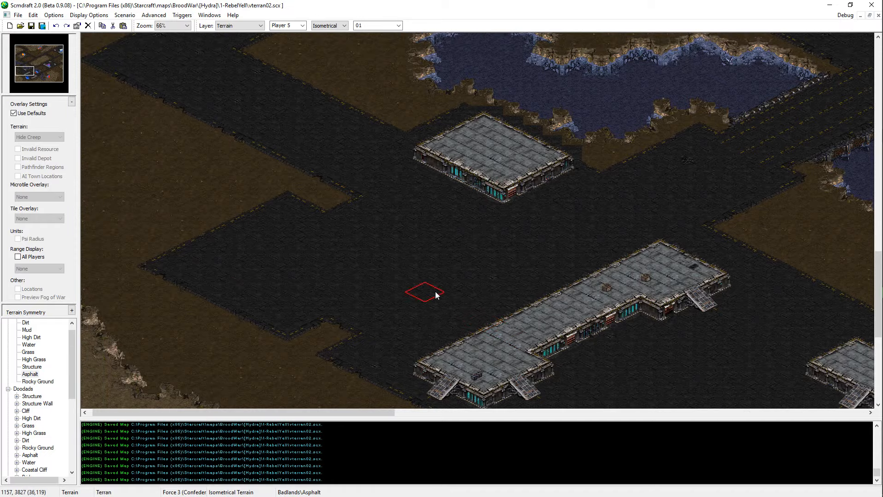
key("Up")
key("Up")
key("Up")
key("Up")
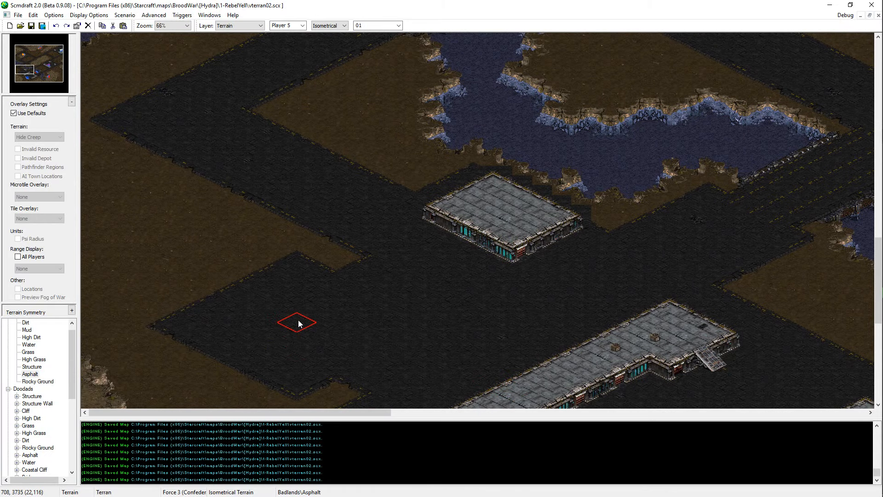
mouse_move(588, 279)
middle_mouse_down()
mouse_move(500, 309)
mouse_move(369, 280)
middle_mouse_up()
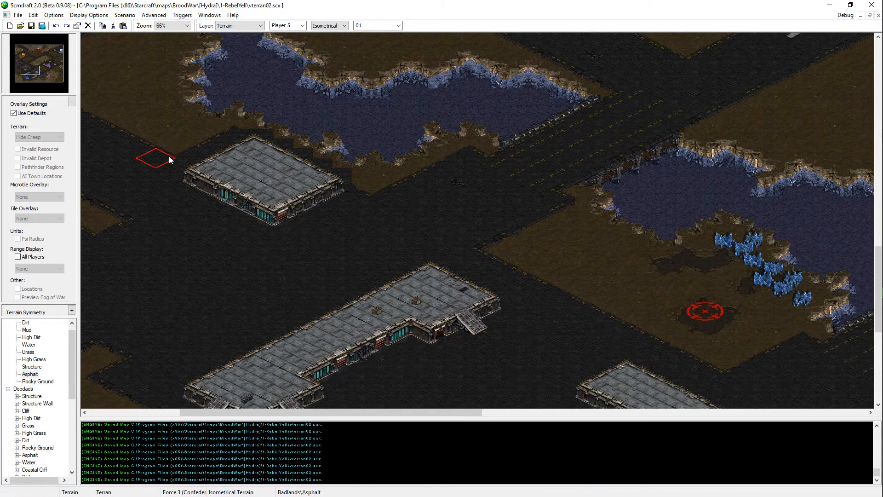
key("Left")
key("Left")
key("Left")
key("Left")
key("Left")
key("Left")
key("Left")
key("Left")
key("Left")
key("Left")
key("Left")
key("Left")
key("Left")
key("Up")
key("Up")
key("Up")
key("Up")
key("Up")
key("Up")
key("Up")
key("Up")
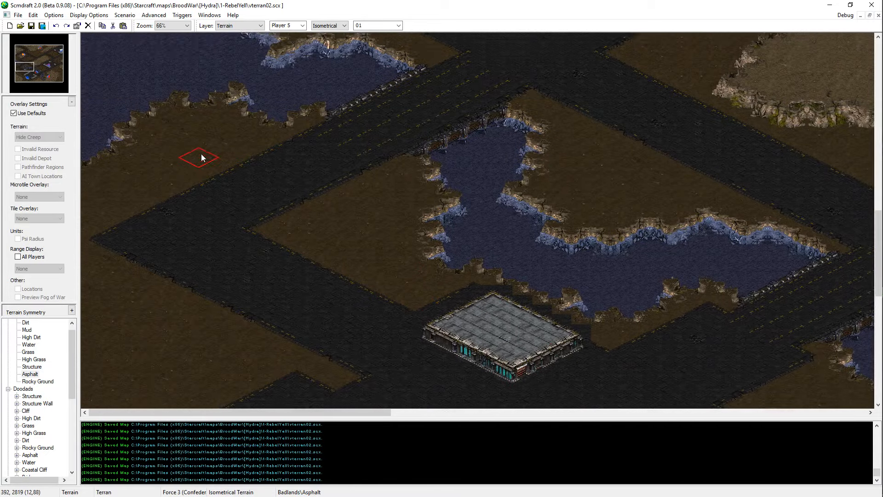
key("Up")
key("Up")
key("Up")
key("Up")
key("Up")
key("Up")
key("Up")
key("Up")
key("Up")
key("Up")
key("Up")
key("Up")
key("Up")
key("Up")
key("Up")
key("Up")
key("Up")
key("Up")
key("Up")
key("Up")
key("Right")
key("Right")
key("Right")
key("Right")
key("Right")
key("Right")
key("Right")
key("Right")
key("Right")
key("Right")
key("Right")
key("Right")
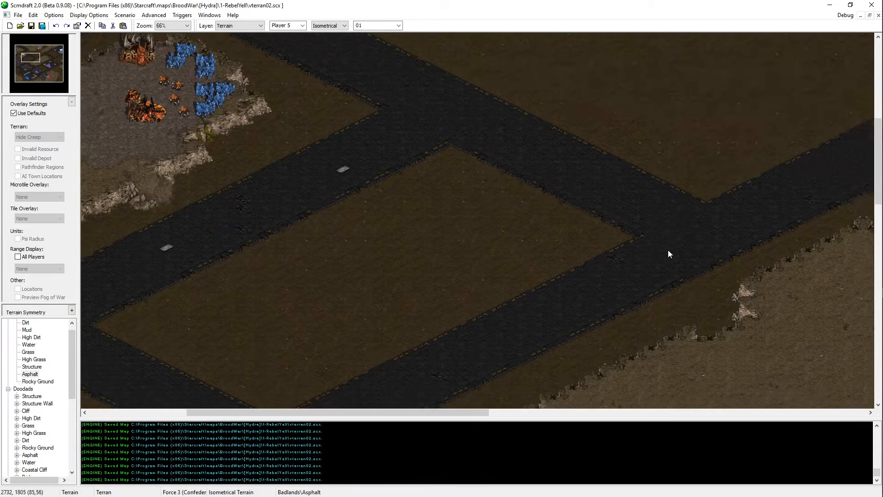
key("Up")
key("Up")
key("Up")
key("Up")
key("Up")
key("Up")
key("Up")
key("Right")
key("Right")
key("Right")
key("Right")
key("Right")
key("Up")
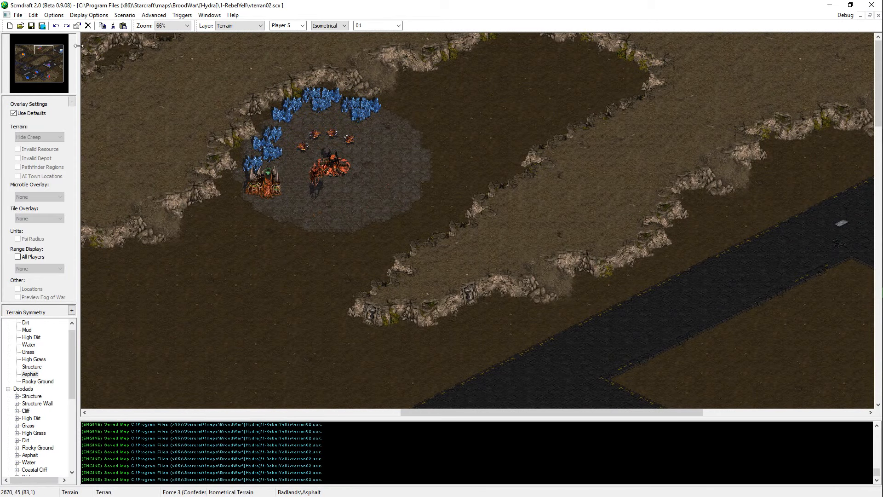
Step: Paint High Dirt along the cliff beside the northeast Terran base's road and save the map
left_click(62, 51)
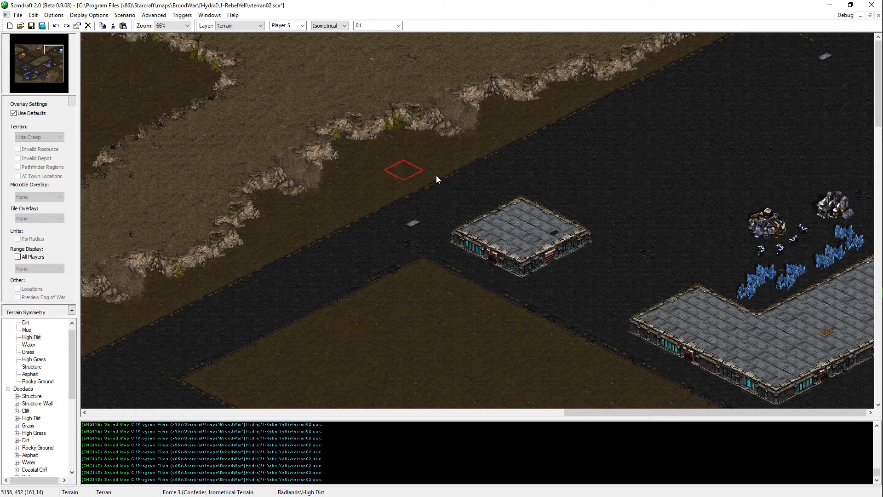
left_click_drag(53, 49, 49, 49)
middle_click_drag(588, 237, 475, 220)
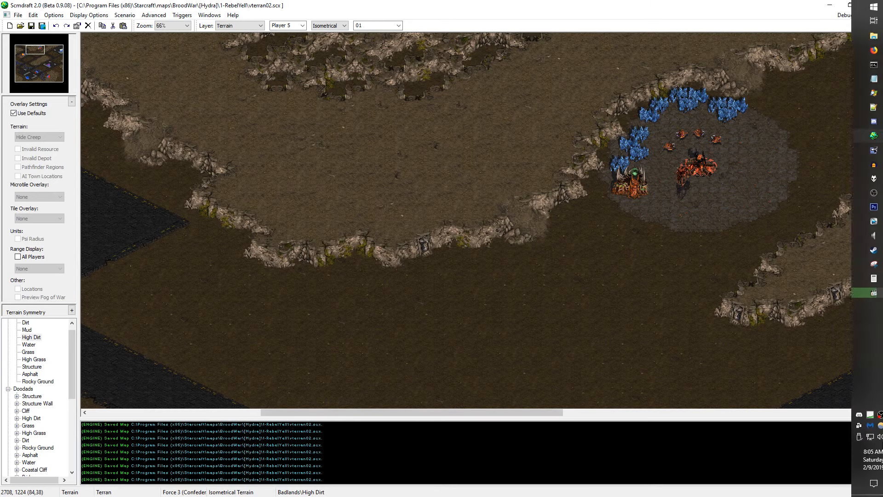
Step: Examine the northern cliffs and the Structure platforms and roads around the eastern Terran base at 50% zoom
middle_click_drag(781, 384, 523, 210)
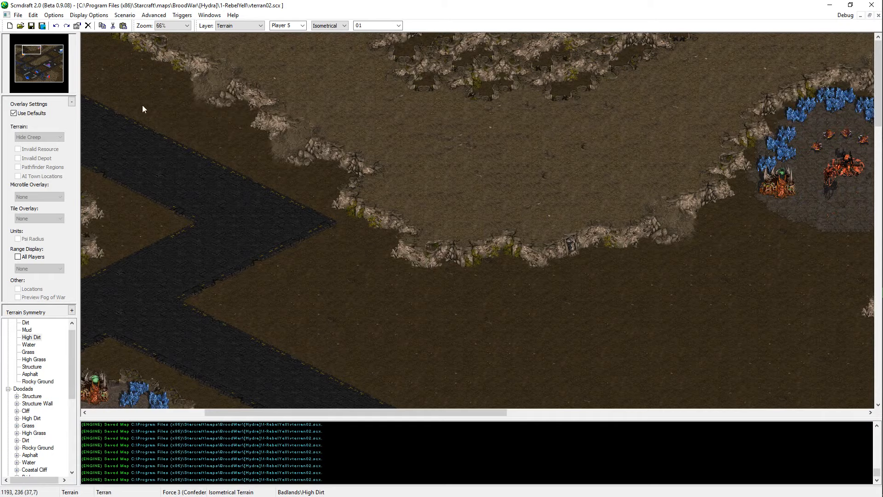
mouse_move(41, 63)
left_mouse_down()
mouse_move(62, 62)
mouse_move(49, 71)
left_mouse_up()
middle_click_drag(720, 496, 660, 5)
scroll(657, 46, "down", 1)
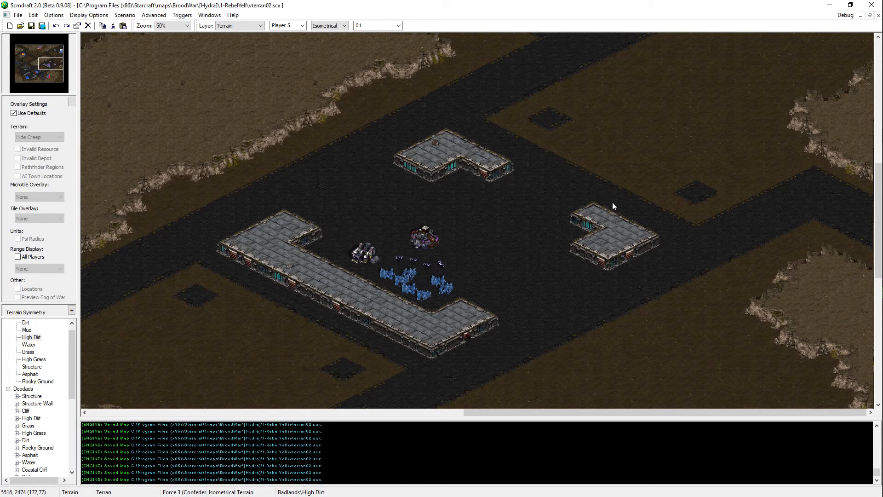
middle_click_drag(611, 203, 698, 76)
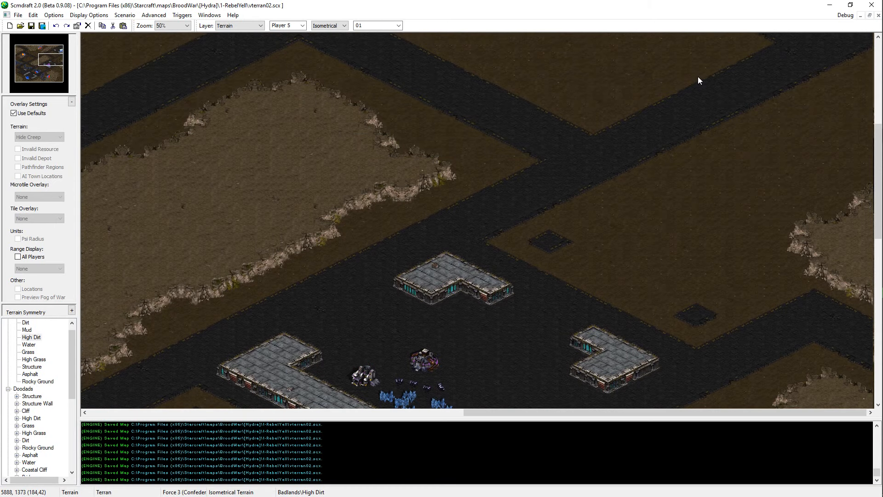
scroll(738, 203, "up", 3)
scroll(737, 234, "down", 3)
key("Down")
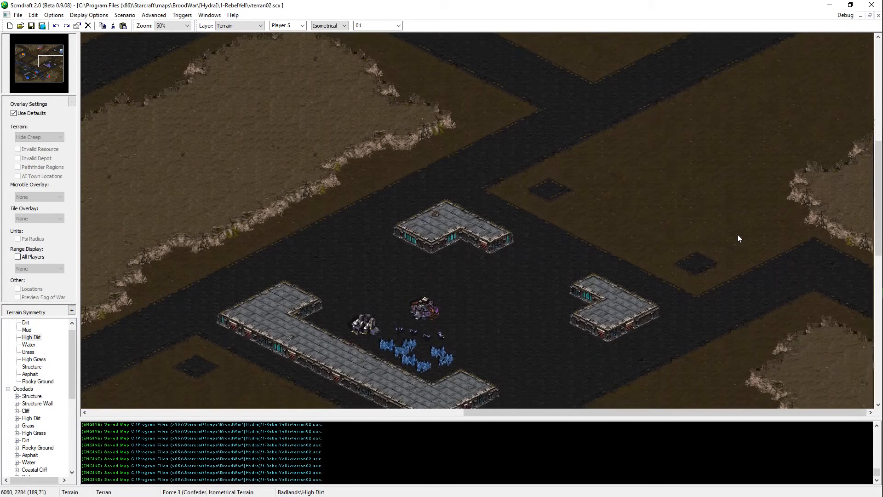
Step: Examine the central High Dirt plateau and the roads linking it to the northeast and eastern Terran bases
key("Left")
key("Up")
key("Left")
key("Up")
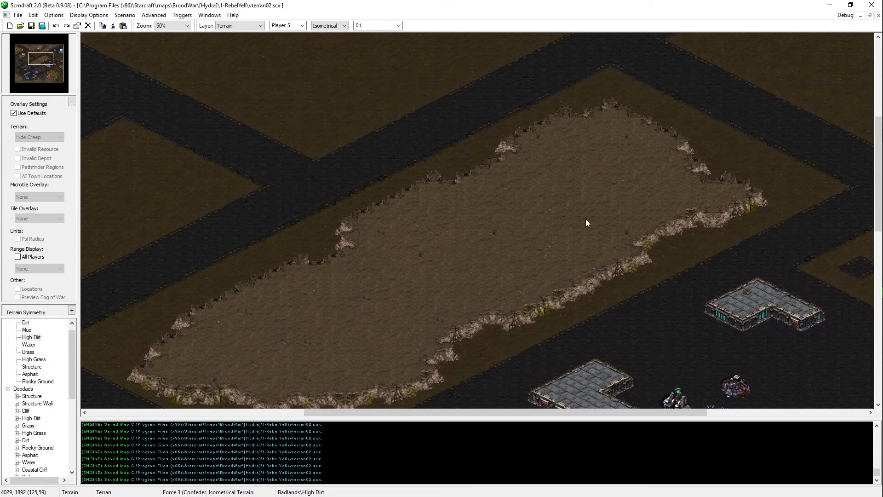
middle_click_drag(514, 276, 540, 230)
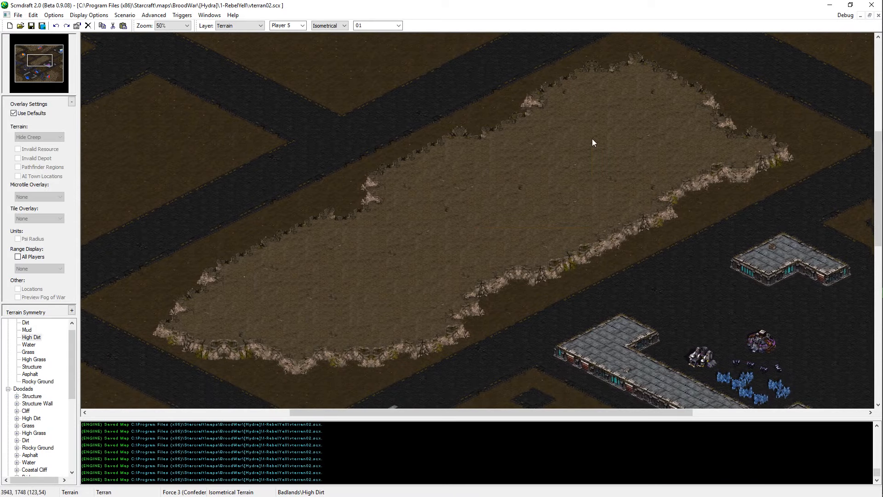
left_click_drag(594, 129, 605, 147)
left_click(294, 353)
key("Right")
key("Up")
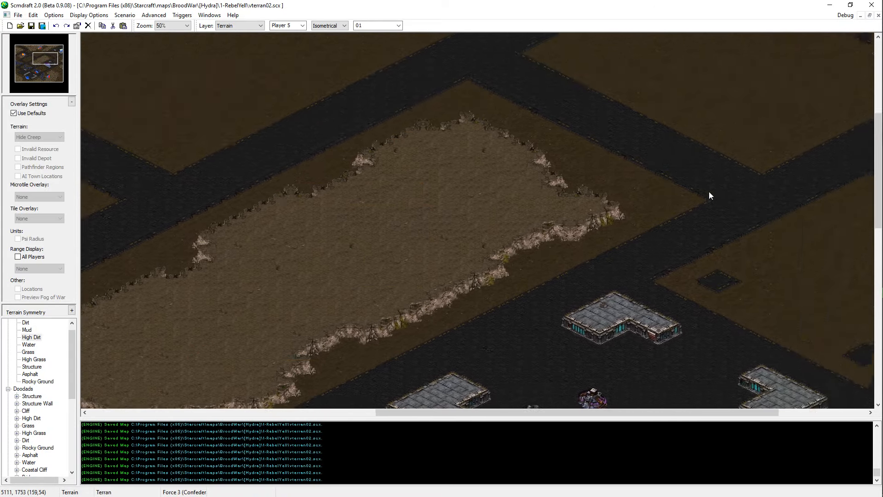
key("Up")
key("Up")
key("Up")
key("Up")
key("Up")
key("Up")
key("Up")
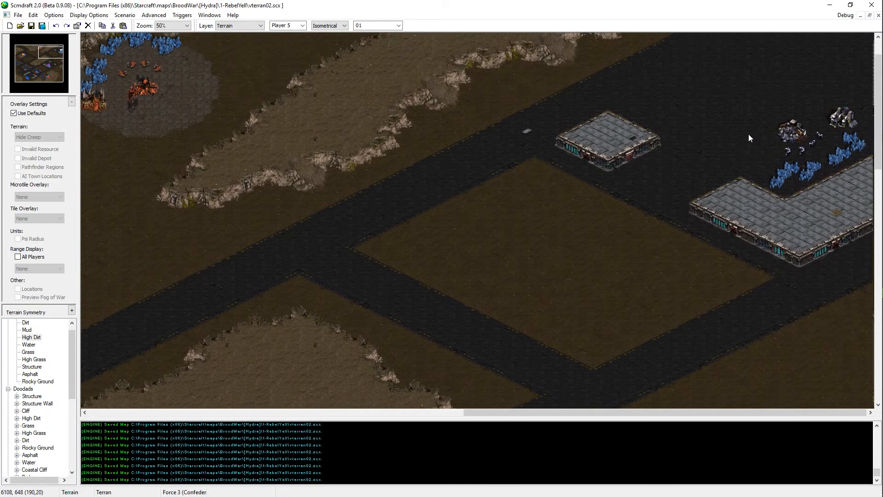
left_click_drag(675, 172, 691, 198)
middle_click_drag(691, 198, 431, 286)
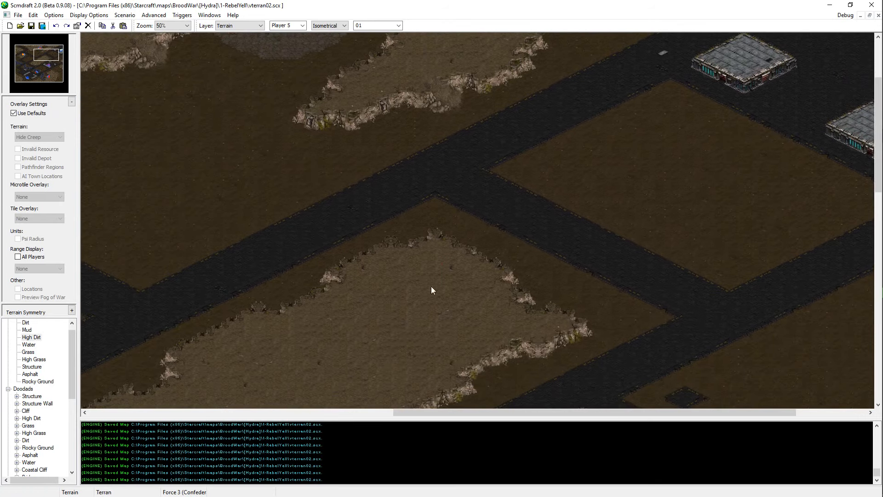
left_click_drag(370, 256, 505, 404)
key("Right")
key("Right")
key("Right")
key("Right")
key("Right")
key("Right")
key("Right")
key("Down")
key("Down")
key("Down")
key("Down")
key("Down")
key("Down")
key("Down")
key("Down")
key("Down")
key("Down")
key("Down")
key("Down")
key("Down")
key("Down")
mouse_move(549, 306)
left_mouse_down()
mouse_move(405, 398)
mouse_move(407, 389)
left_mouse_up()
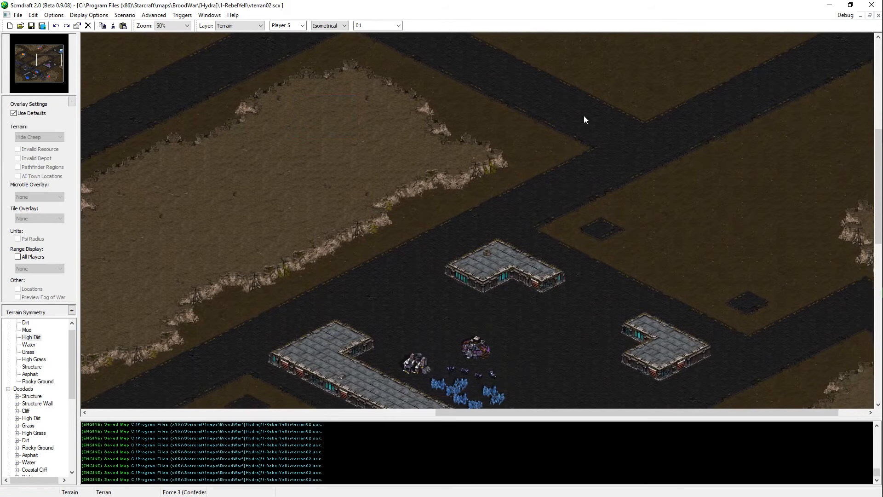
key("Left")
key("Left")
key("Left")
key("Left")
key("Left")
key("Left")
key("Left")
key("Left")
key("Left")
key("Left")
key("Left")
key("Left")
key("Left")
key("Left")
key("Left")
key("Left")
key("Left")
key("Left")
key("Left")
key("Left")
key("Down")
key("Down")
key("Down")
key("Down")
key("Down")
key("Down")
key("Down")
key("Down")
key("Down")
key("Down")
key("Down")
key("Down")
key("Down")
key("Down")
key("Down")
key("Down")
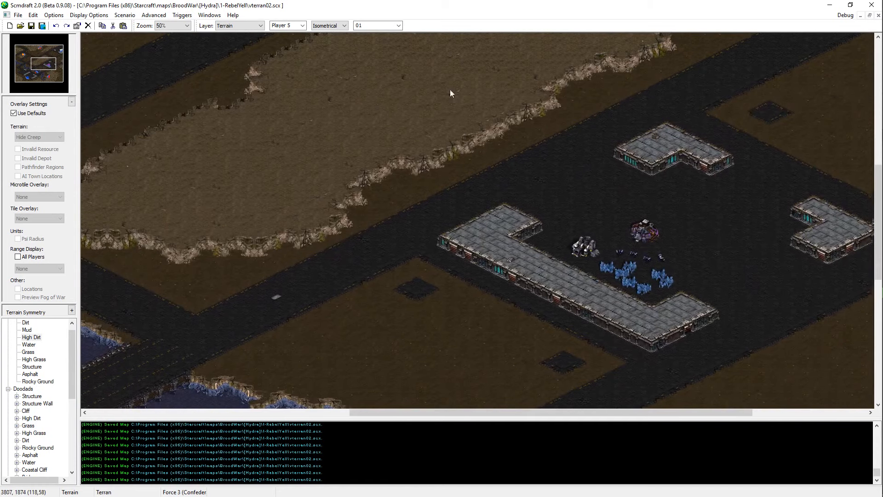
Step: Compare the empty central plateau with the mineral layouts of the eastern and northeast Terran bases
left_click_drag(704, 225, 597, 294)
key("Left")
key("Left")
key("Left")
key("Left")
key("Left")
key("Left")
key("Left")
key("Left")
key("Left")
key("Left")
key("Left")
key("Left")
key("Left")
key("Left")
key("Left")
key("Left")
key("Left")
key("Left")
key("Left")
key("Left")
key("Up")
key("Up")
key("Up")
key("Up")
key("Up")
key("Up")
key("Up")
key("Up")
key("Up")
key("Up")
key("Up")
key("Up")
key("Up")
key("Up")
key("Up")
key("Right")
key("Right")
key("Right")
key("Right")
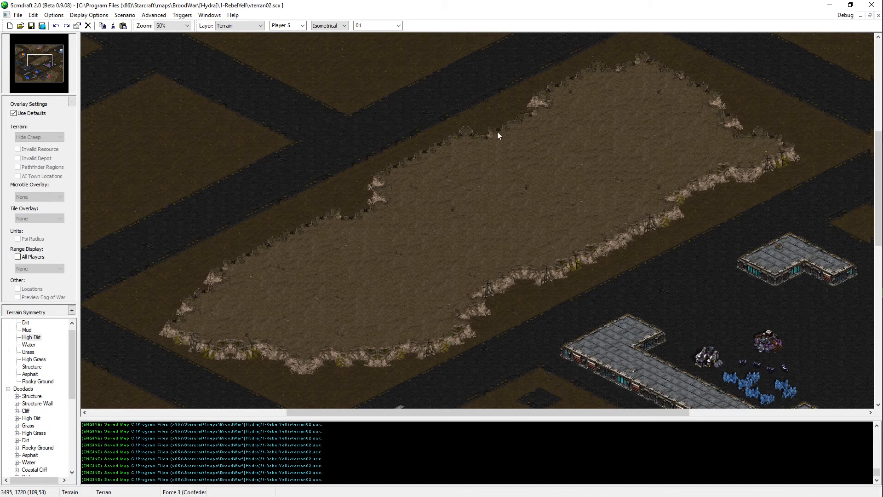
middle_click_drag(836, 379, 602, 256)
left_click_drag(298, 148, 640, 329)
left_click(641, 326)
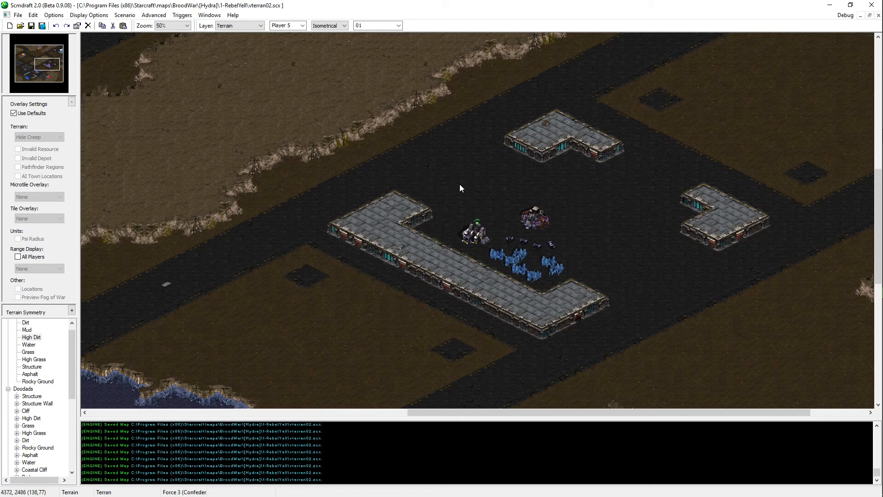
left_click_drag(476, 193, 581, 248)
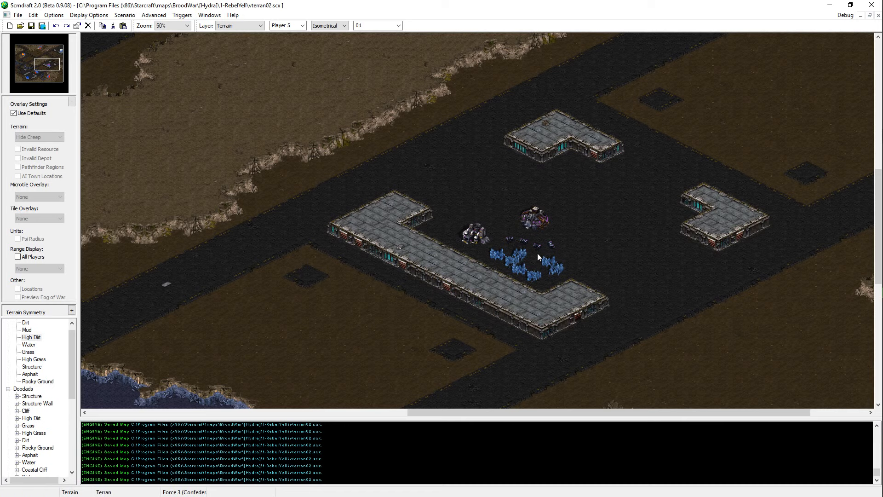
left_click(52, 52)
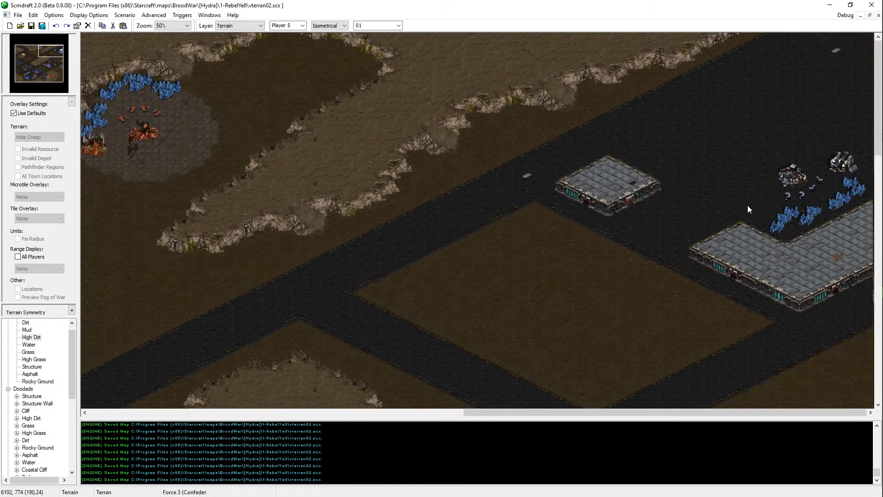
left_click(51, 68)
left_click(48, 64)
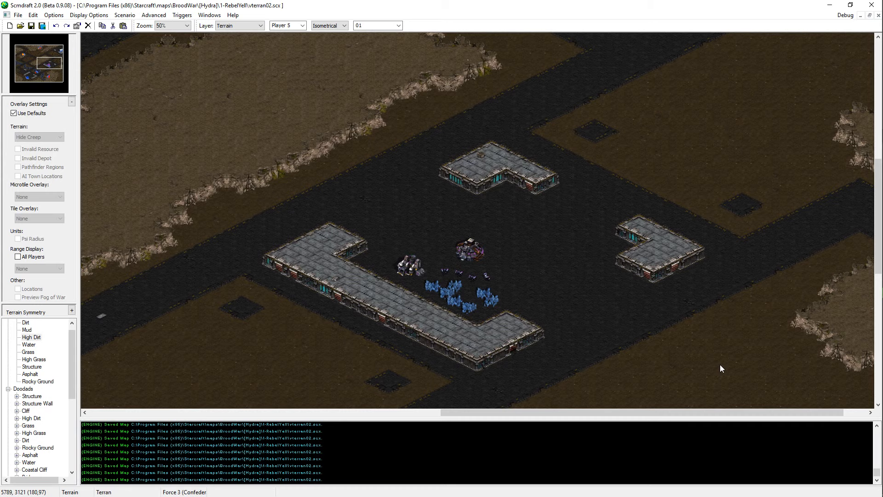
left_click(48, 61)
left_click(61, 50)
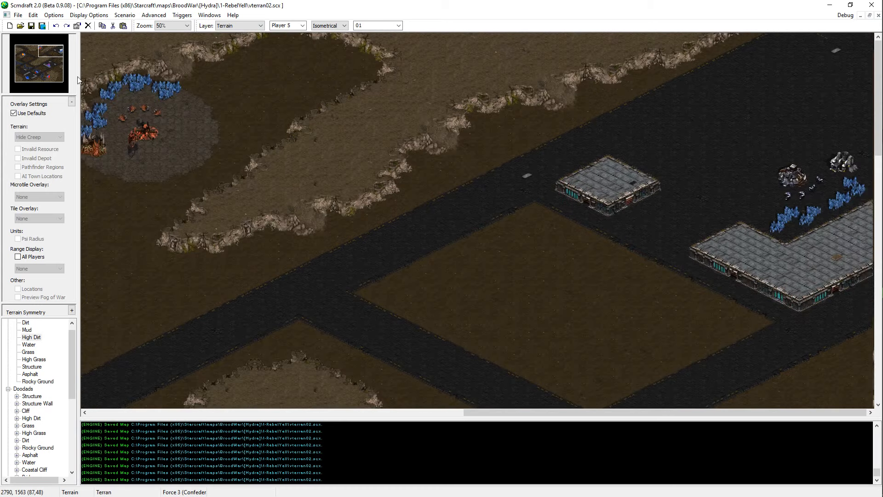
left_click_drag(36, 51, 57, 64)
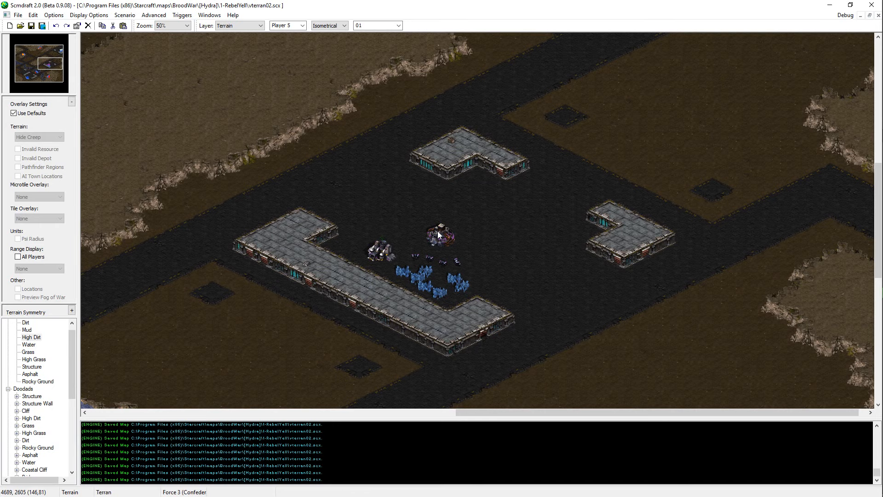
Step: Copy the eastern Terran base's seven mineral fields in the Units layer and paste them onto the central High Dirt plateau
key("u")
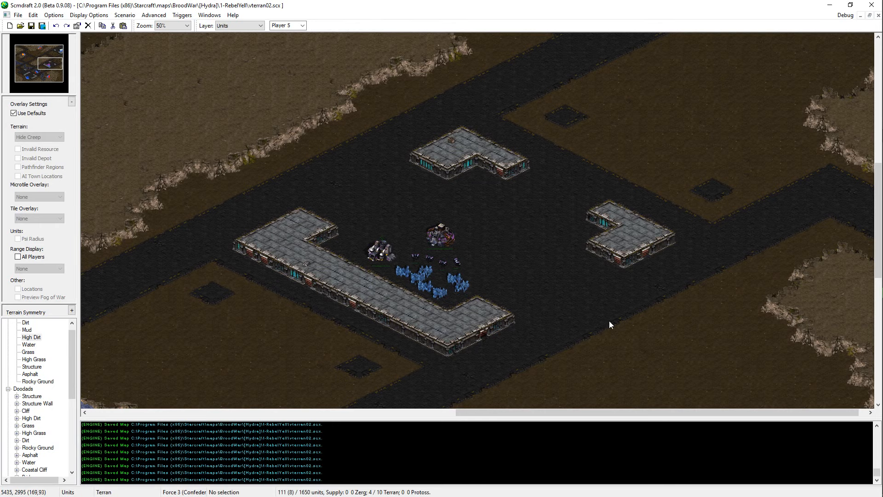
middle_click_drag(609, 321, 580, 450)
left_click_drag(662, 295, 569, 343)
left_click(360, 157)
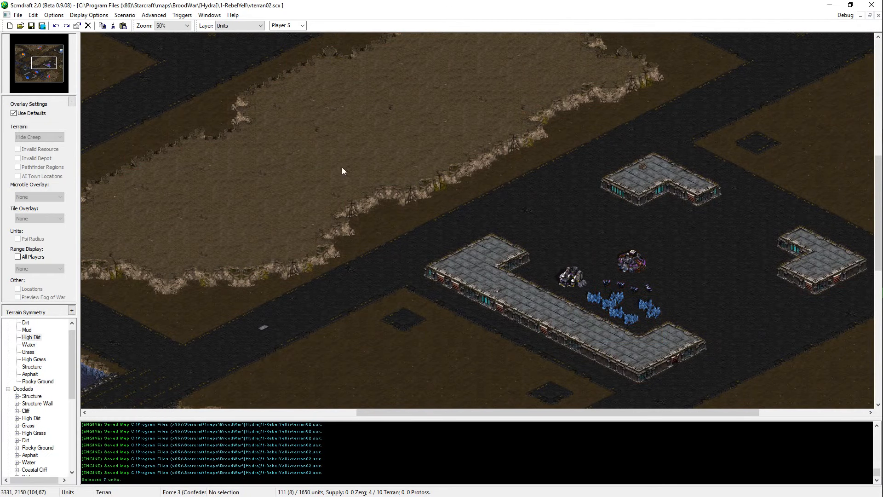
middle_click_drag(232, 115, 368, 169)
scroll(378, 170, "up", 1)
middle_click_drag(520, 178, 467, 227)
scroll(467, 228, "up", 1)
key("ctrl+v")
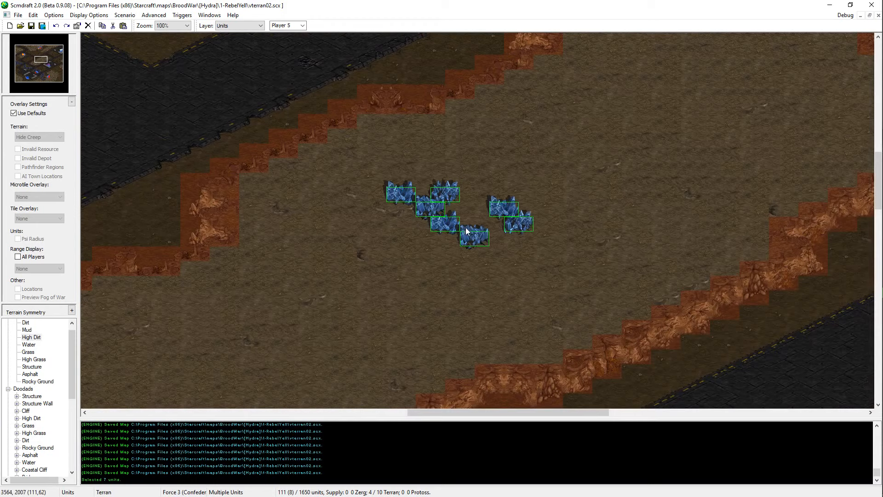
left_click(465, 192)
Step: Move the three northwestern mineral fields up against the plateau's northern cliff and shift three of the others west beside them
left_click_drag(453, 148, 392, 175)
key("ctrl+x")
key("ctrl+v")
left_click(423, 145)
left_click_drag(529, 193, 418, 233)
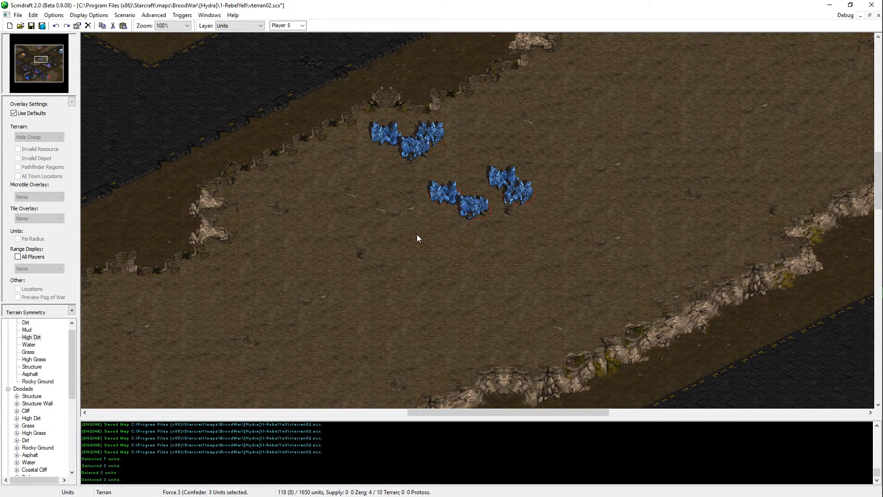
key("ctrl+x")
key("ctrl+v")
left_click(358, 189)
Step: Reposition the four remaining mineral fields southwest of the relocated trio along the northern cliff
left_click_drag(522, 167, 334, 171)
key("ctrl+x")
key("ctrl+v")
left_click(381, 173)
key("ctrl+x")
key("ctrl+v")
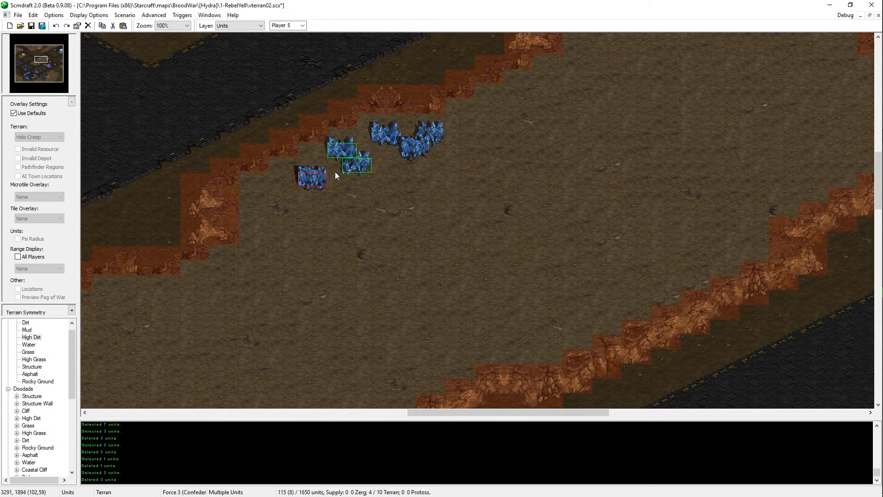
left_click(335, 185)
left_click(306, 189)
key("ctrl+x")
key("ctrl+v")
left_click(329, 220)
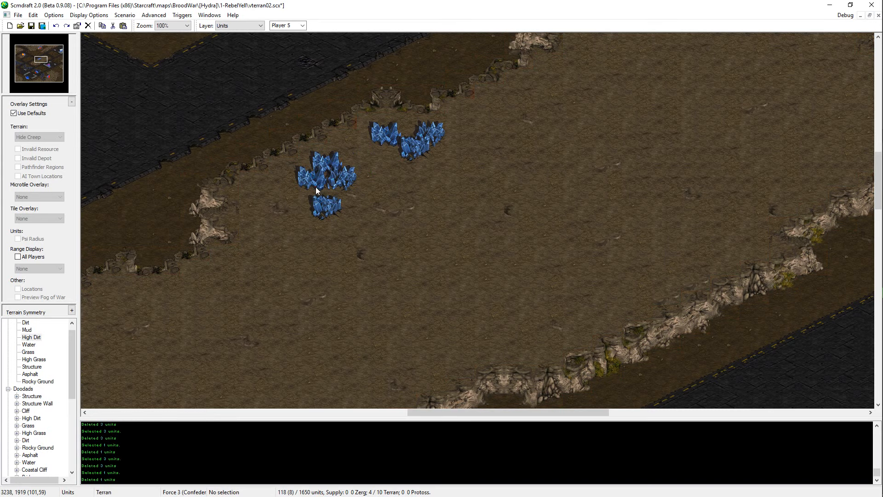
Step: Tighten the four southwestern mineral fields into a staggered cluster and place it next to the upper trio
left_click(316, 186)
key("ctrl+x")
key("ctrl+v")
left_click(313, 207)
left_click_drag(353, 178, 289, 225)
left_click_drag(359, 161, 300, 225)
key("ctrl+x")
key("ctrl+v")
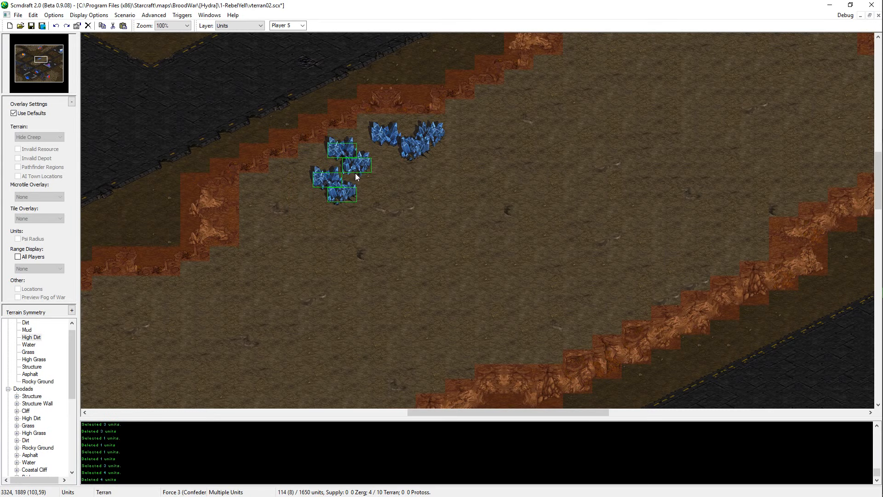
left_click(355, 173)
Step: Shift all seven mineral fields together slightly west along the plateau's northern cliff
left_click_drag(470, 118, 301, 216)
key("ctrl+x")
key("ctrl+v")
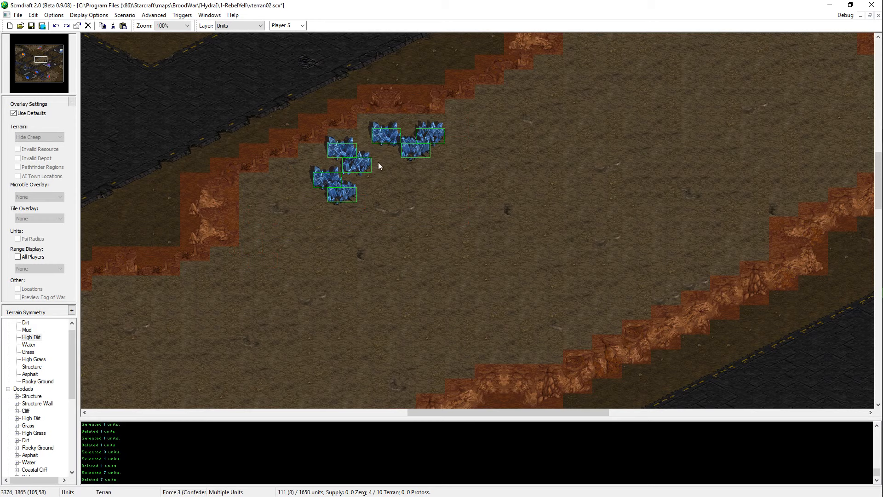
left_click(362, 166)
Step: Duplicate two mineral fields onto the southwest end of the mineral line and save the map
left_click(423, 134)
left_click(403, 148, "shift")
key("ctrl+c")
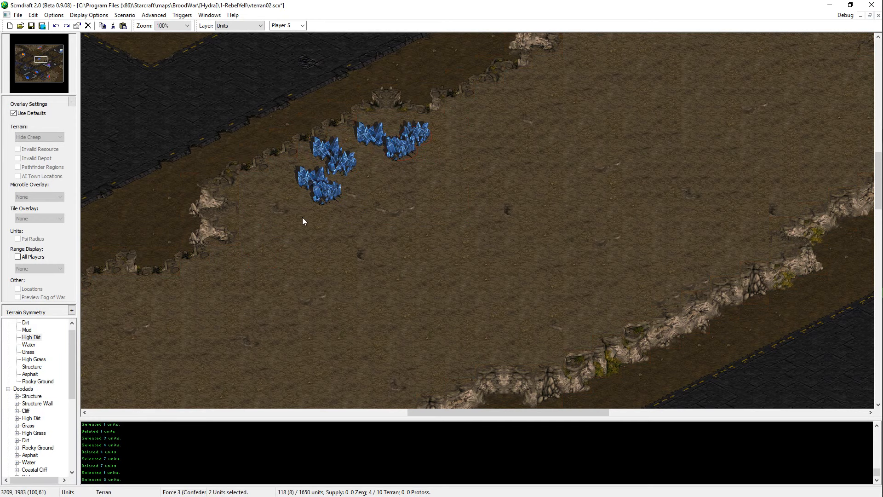
key("ctrl+v")
left_click(295, 206)
key("ctrl+v")
key("Escape")
key("ctrl+s")
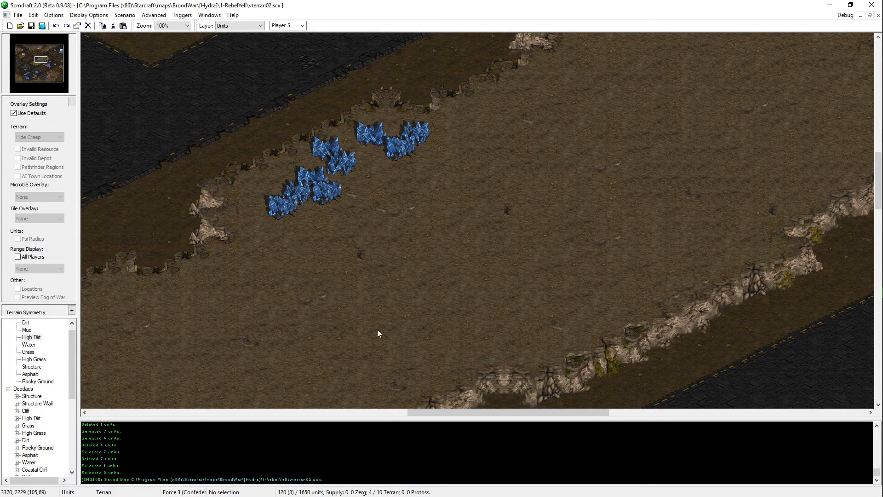
Step: Place a Player 8 Start Location on the central plateau southeast of the mineral line
key("Left")
key("Left")
key("Left")
key("Up")
key("Up")
key("Left")
key("Left")
key("Up")
key("Up")
scroll(42, 414, "down", 8)
left_click(54, 441)
key("8")
left_click(500, 281)
key("Escape")
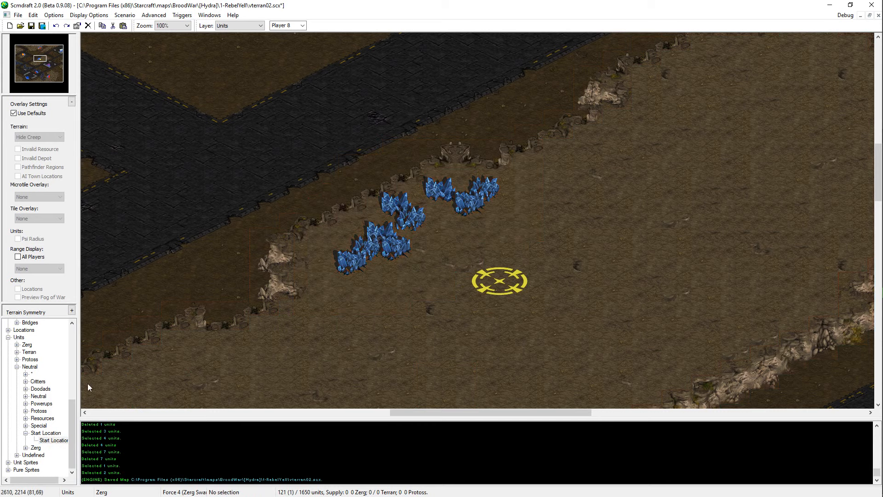
Step: Place a Zerg Overlord beside the Player 8 start location and a Zerg Hatchery on top of it
left_click(17, 345)
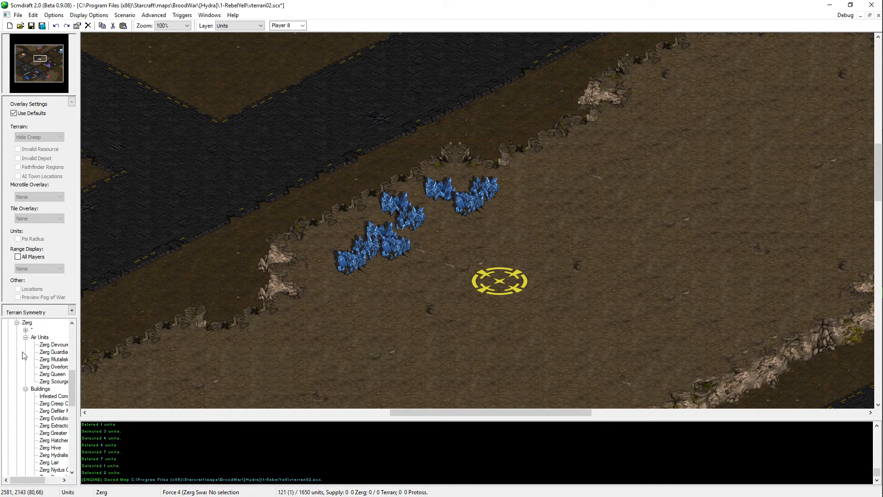
left_click(53, 367)
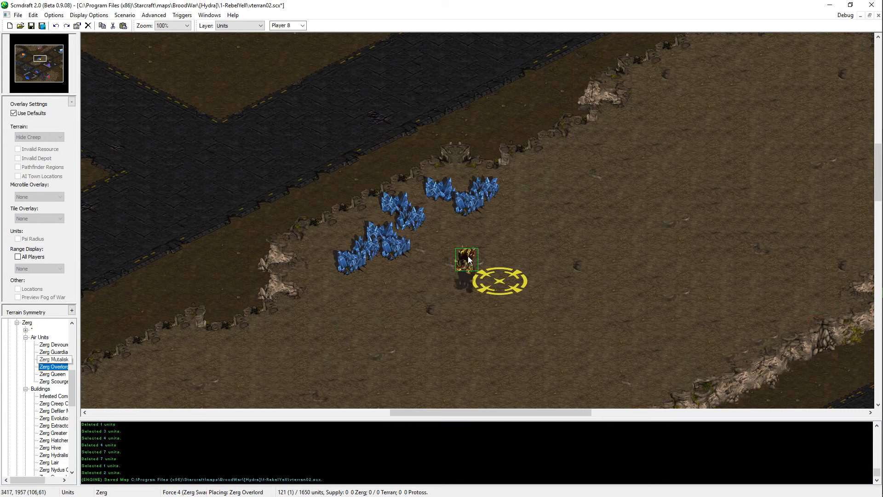
left_click(470, 260)
key("Escape")
scroll(53, 395, "down", 2)
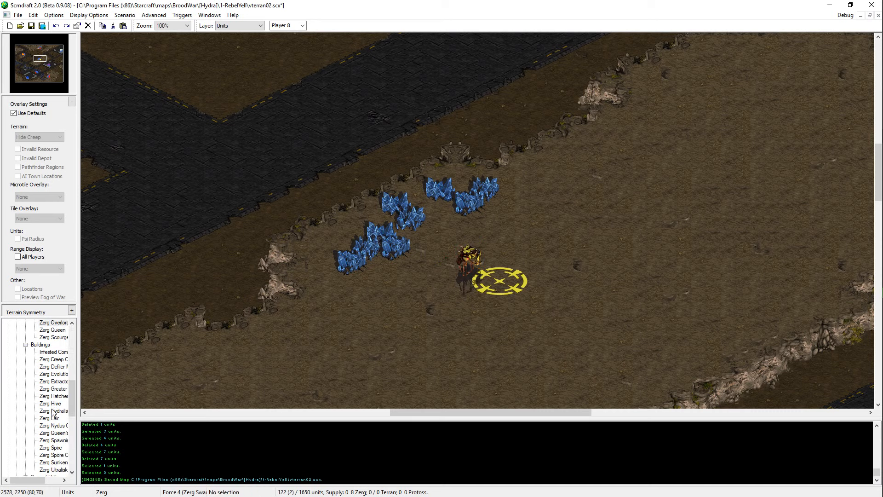
left_click(54, 396)
left_click(499, 278)
key("Escape")
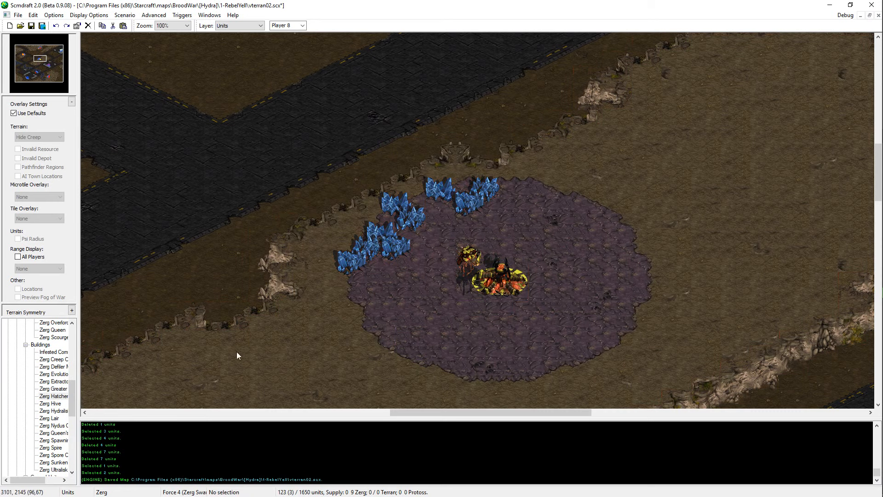
Step: Place a Player 8 Zerg Extractor at the northeast end of the mineral line and save the map
left_click(53, 381)
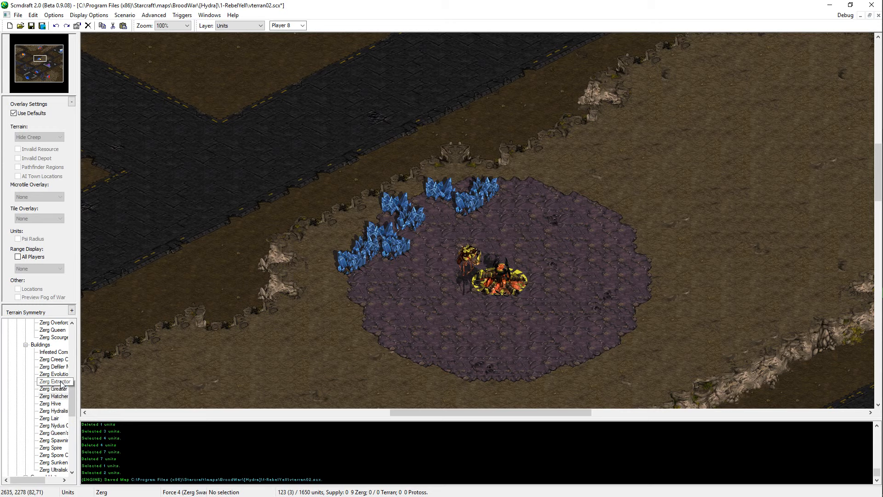
left_click(547, 197)
key("Escape")
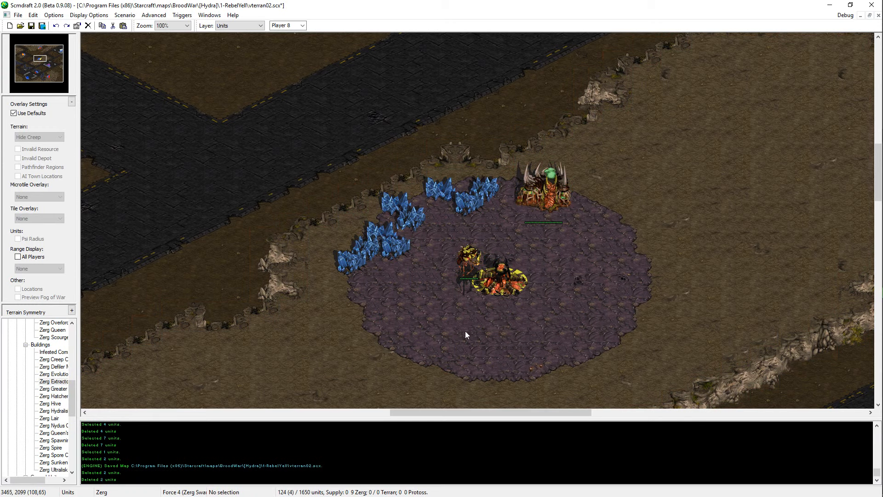
key("ctrl+s")
Step: Place four Player 8 Zerg Drones between the Hatchery and the mineral line, and save the map
scroll(55, 414, "down", 6)
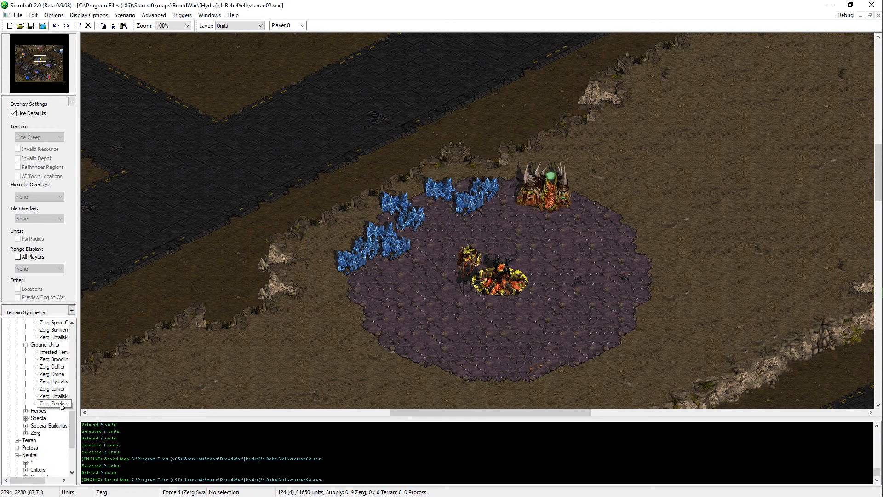
left_click(52, 374)
left_click(442, 270)
left_click(448, 245)
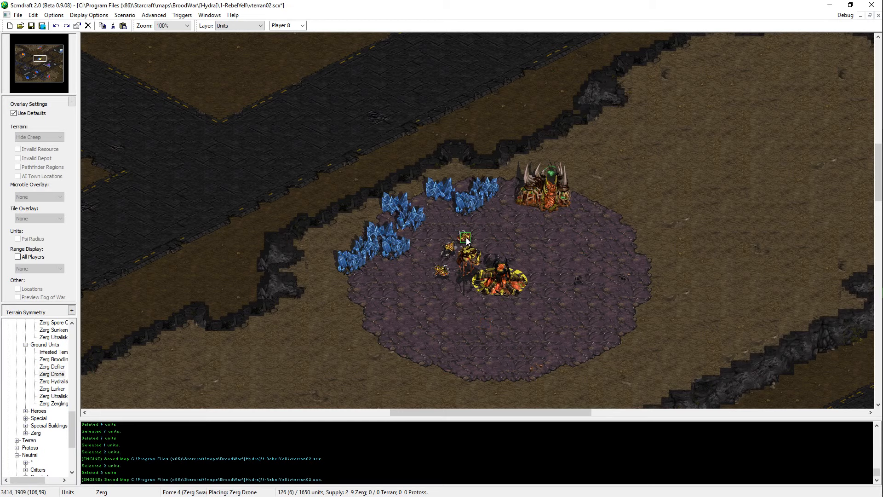
left_click(476, 236)
left_click(499, 231)
key("Escape")
key("ctrl+s")
Step: Survey the Zerg bases, the southern Terran bases and the northeastern roads at reduced zoom
middle_click_drag(556, 243, 249, 93)
scroll(503, 269, "down", 3, "ctrl")
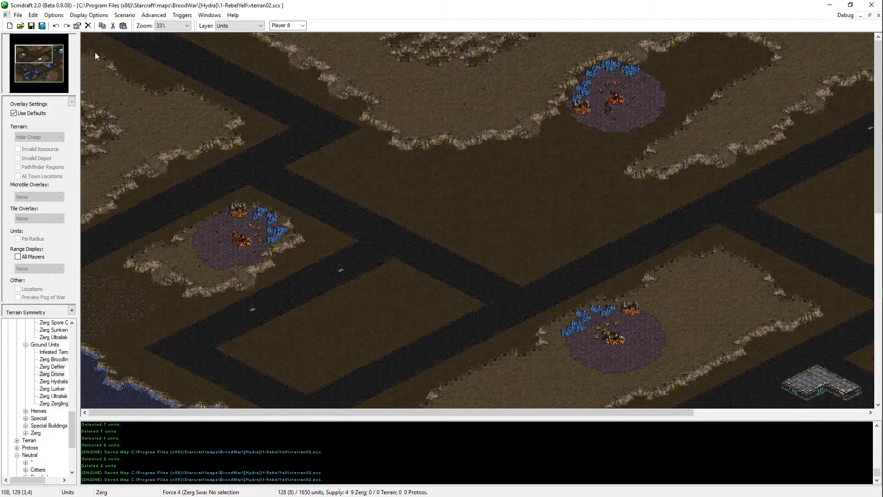
left_click(52, 48)
left_click_drag(73, 44, 30, 78)
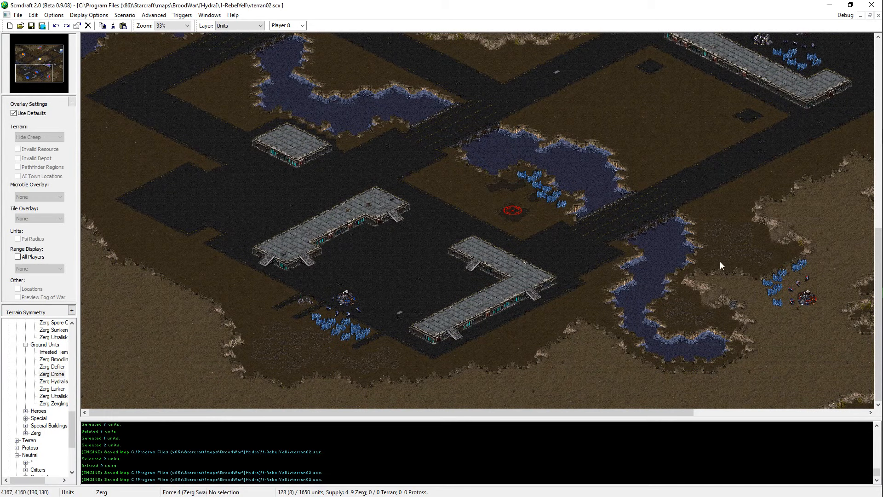
middle_click_drag(431, 290, 334, 0)
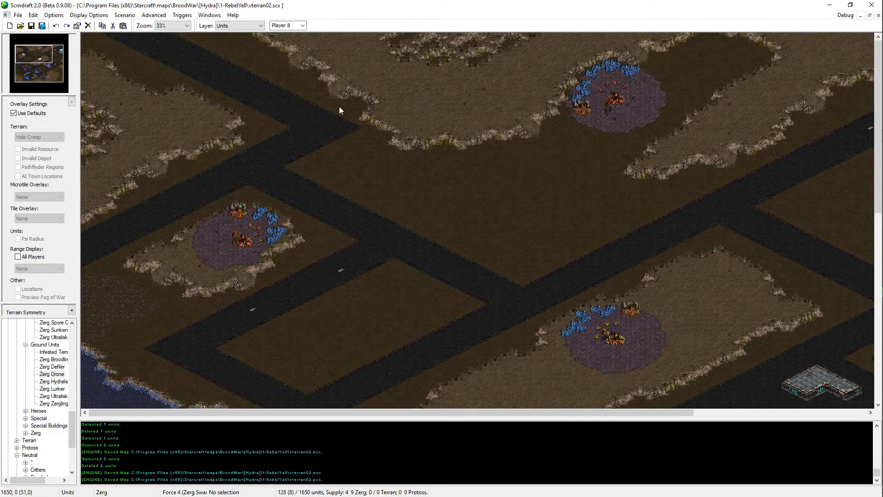
middle_click_drag(340, 111, 755, 111)
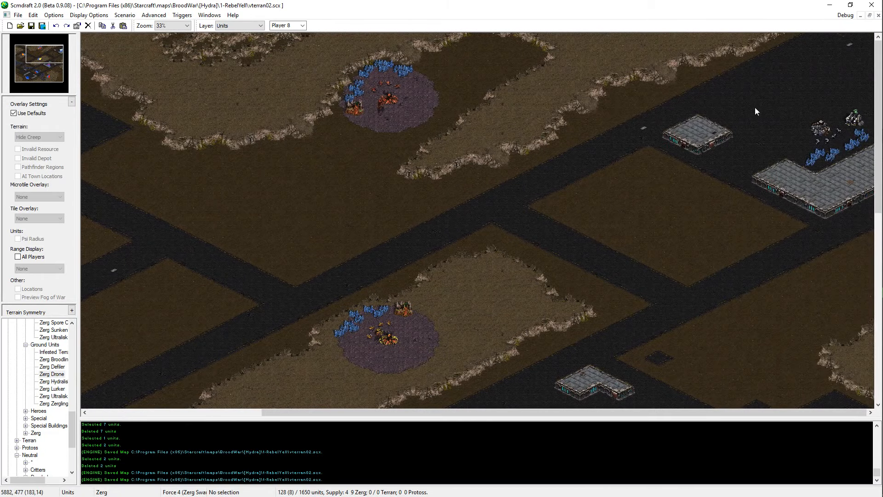
scroll(683, 158, "up", 1, "ctrl")
middle_click_drag(683, 159, 821, 48)
Step: Switch to the Terrain layer and examine the dirt blocks and roads around the central Zerg plateau
key("t")
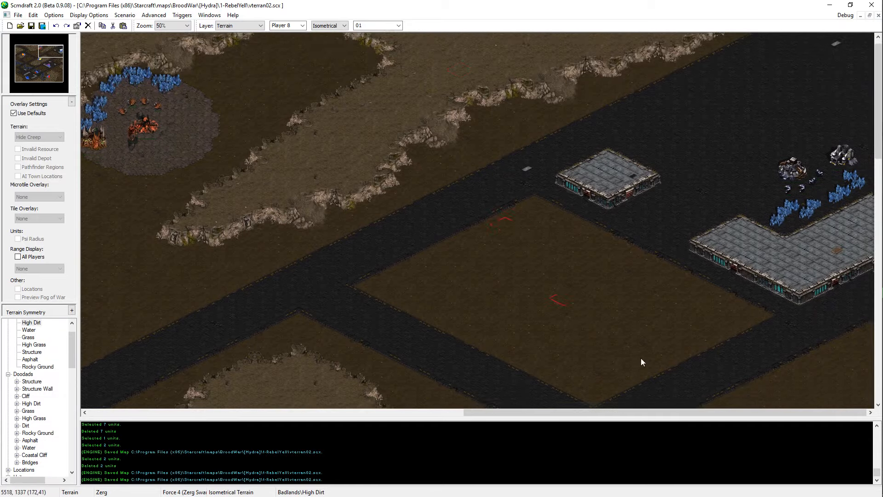
scroll(641, 358, "down", 2)
scroll(747, 242, "down", 2)
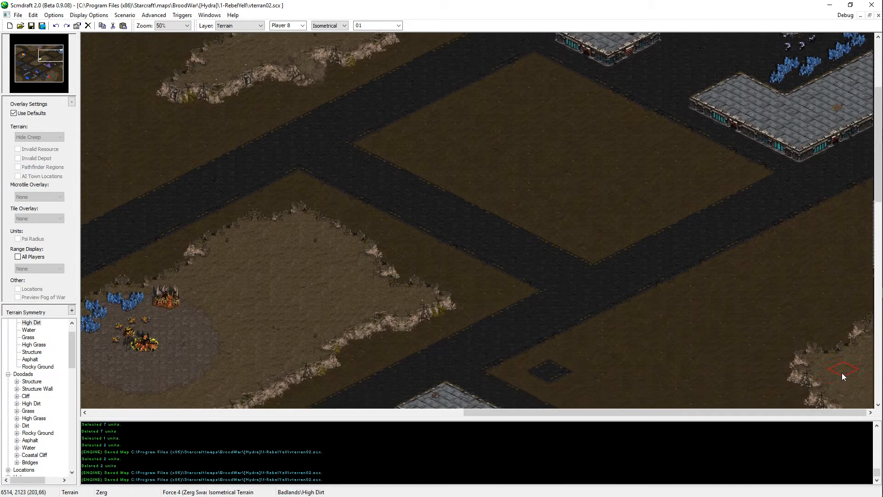
scroll(841, 373, "down", 1)
scroll(653, 7, "up", 2)
scroll(513, 218, "up", 1, "ctrl")
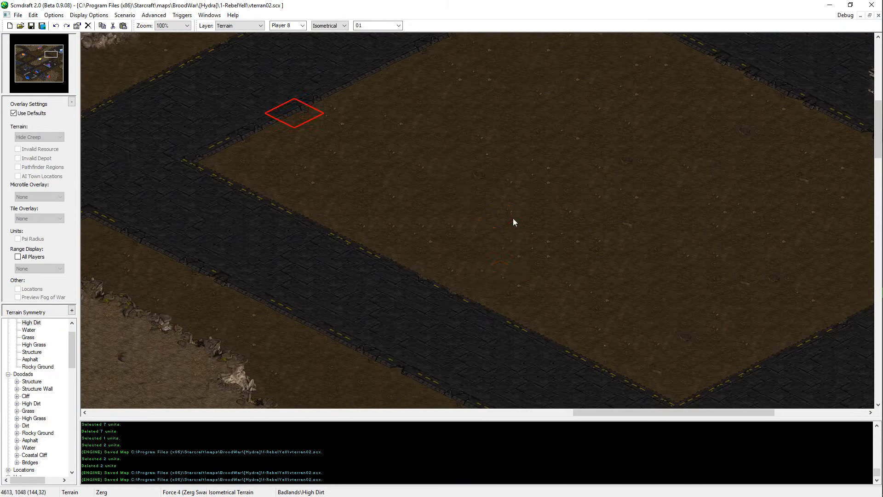
middle_click_drag(513, 218, 407, 280)
scroll(406, 280, "down", 1, "ctrl")
middle_click_drag(867, 317, 467, 320)
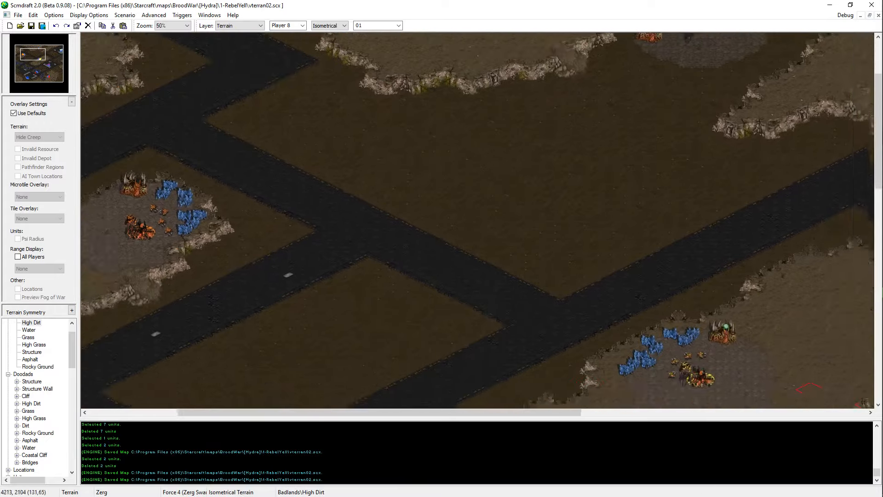
middle_click_drag(870, 397, 765, 281)
Step: Examine the northwestern High Dirt plateaus and the roads around the western Zerg base at 25% zoom
scroll(482, 208, "down", 1, "ctrl")
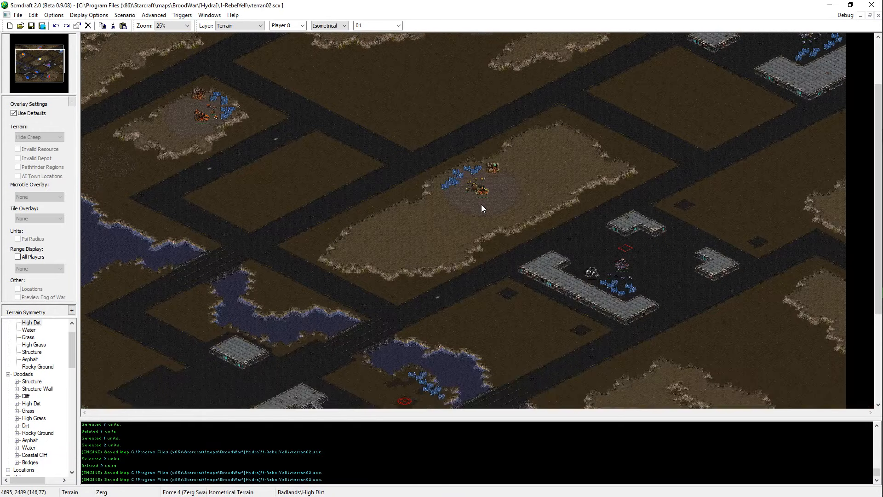
scroll(265, 3, "up", 2)
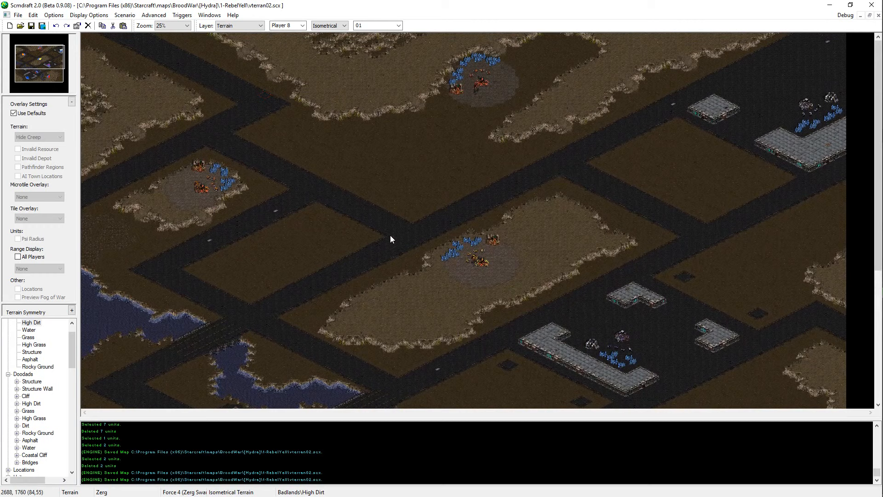
left_click_drag(377, 65, 147, 132)
left_click_drag(387, 67, 111, 252)
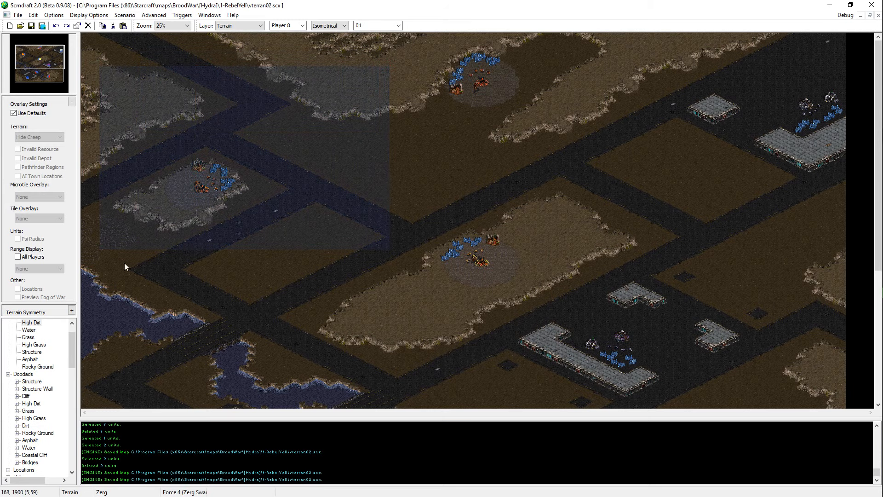
left_click(694, 293)
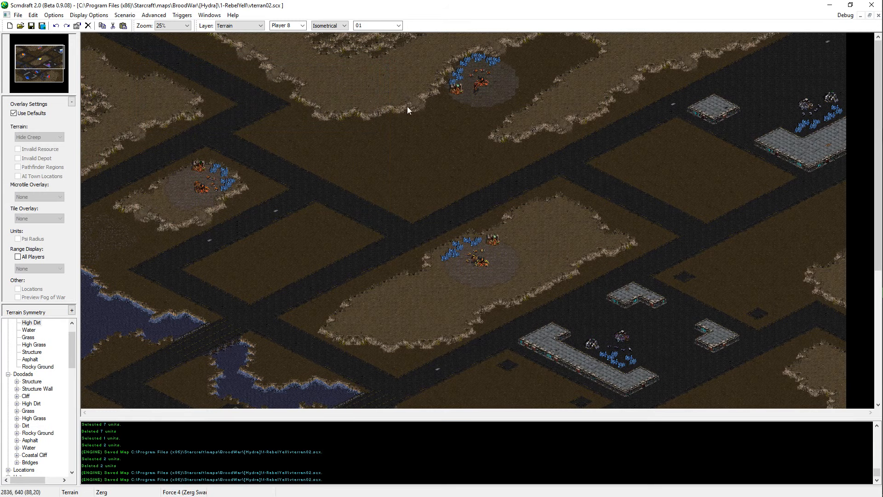
left_click_drag(403, 103, 292, 47)
left_click_drag(176, 113, 81, 48)
left_click_drag(242, 69, 92, 129)
left_click(152, 154)
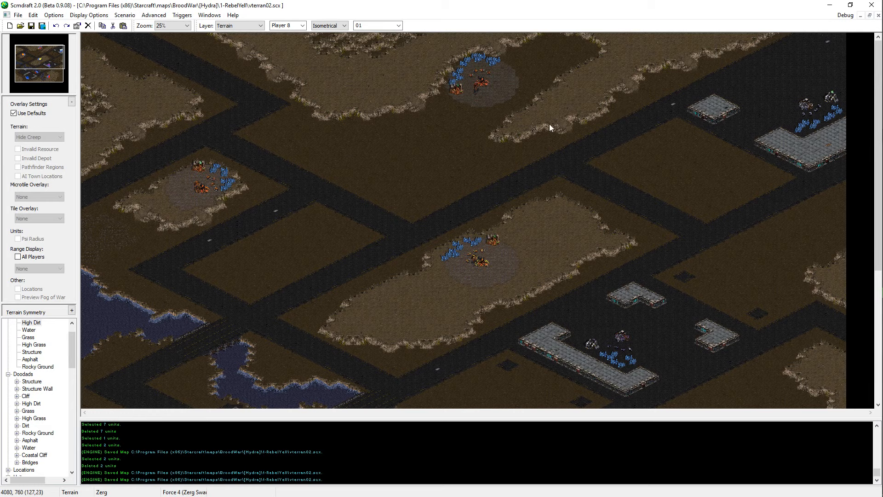
Step: Examine the western Zerg base, the roads around it and the water areas to its south
scroll(512, 98, "up", 1, "ctrl")
middle_click_drag(512, 98, 33, 110)
scroll(276, 186, "up", 1, "ctrl")
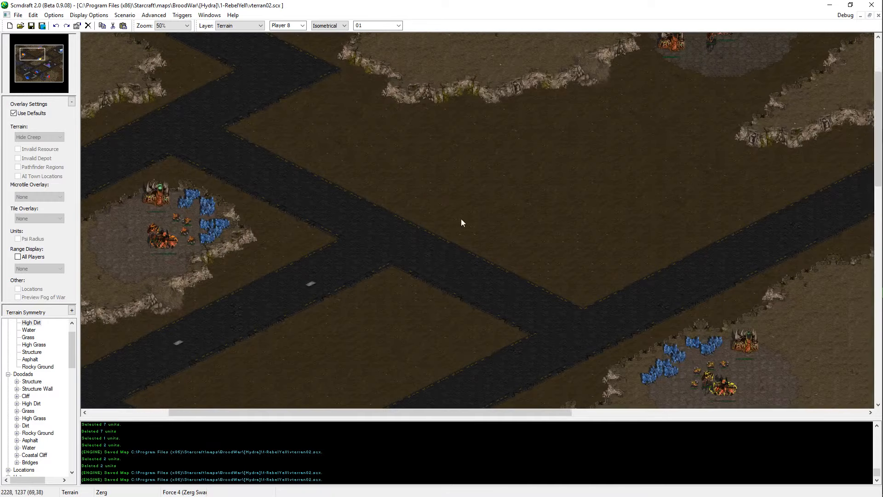
middle_click_drag(463, 221, 201, 221)
scroll(395, 162, "up", 1, "ctrl")
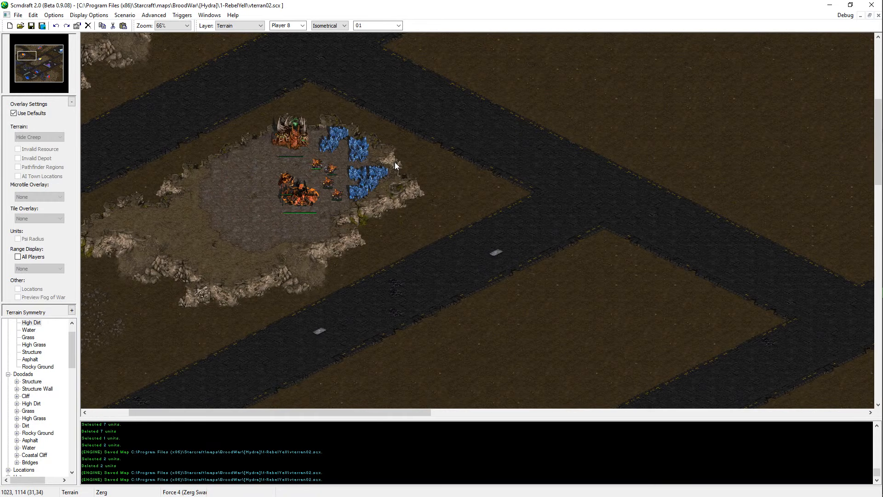
middle_click_drag(525, 164, 489, 229)
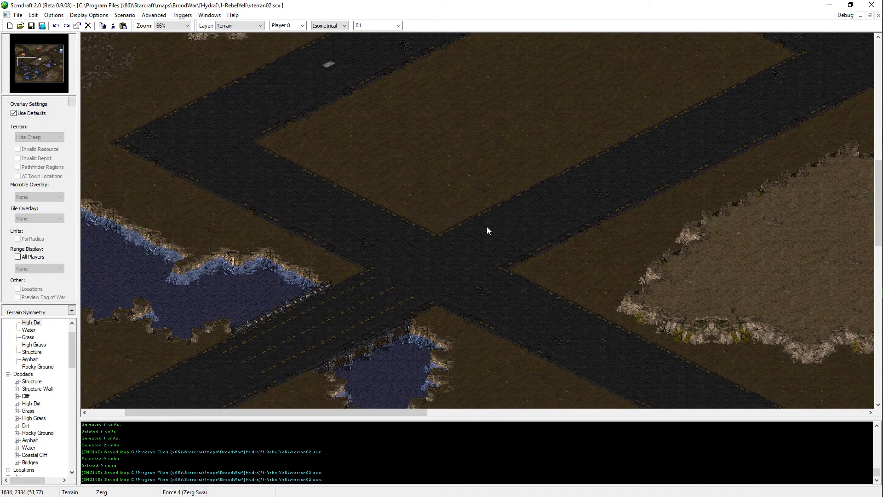
scroll(28, 396, "down", 2)
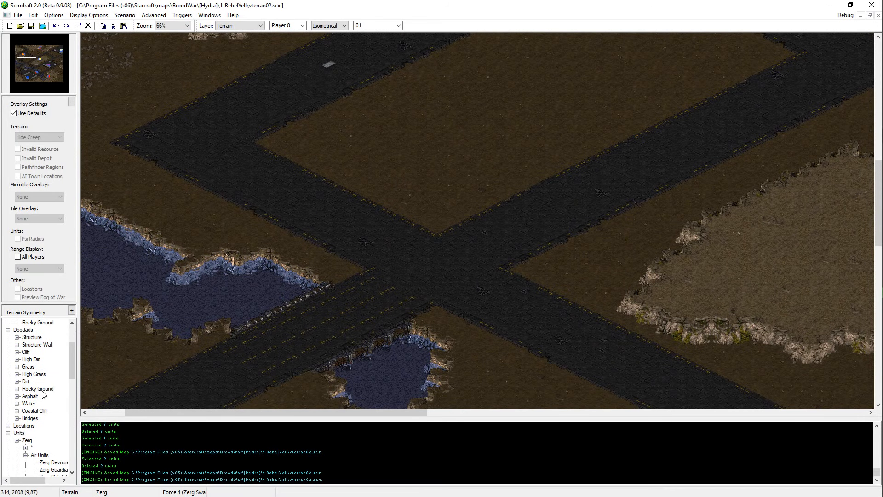
scroll(44, 394, "up", 3)
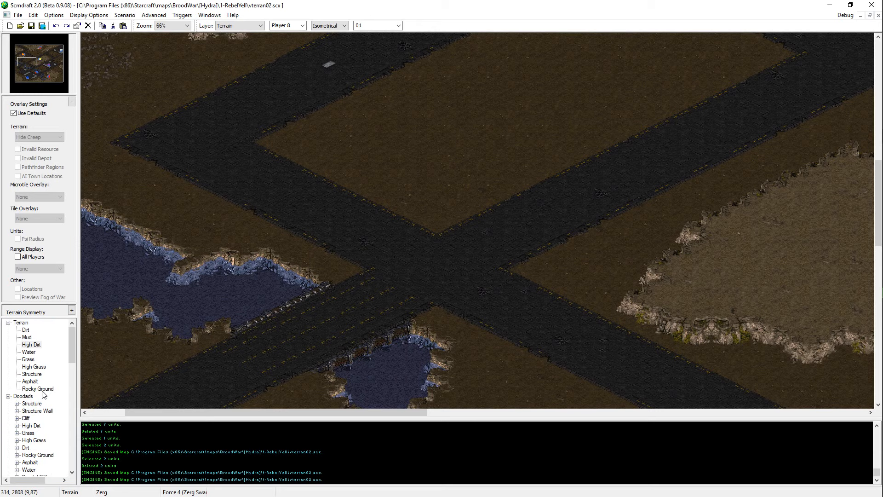
middle_click_drag(335, 320, 401, 276)
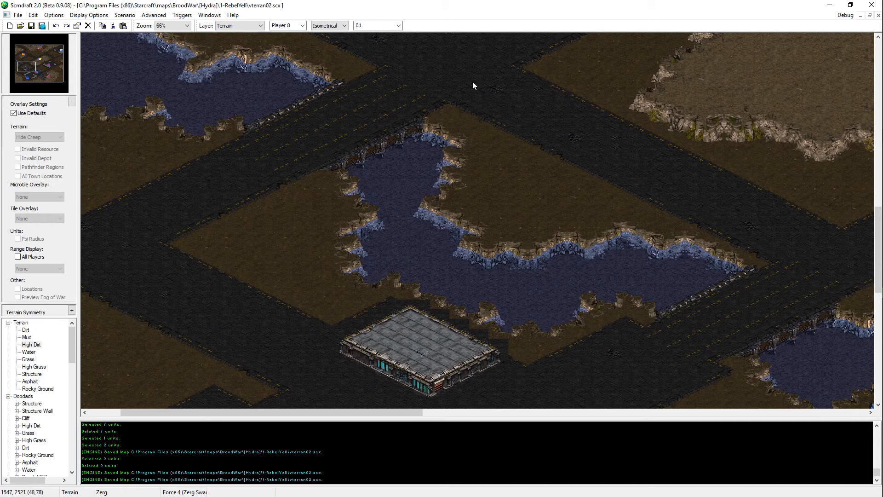
middle_click_drag(473, 85, 404, 111)
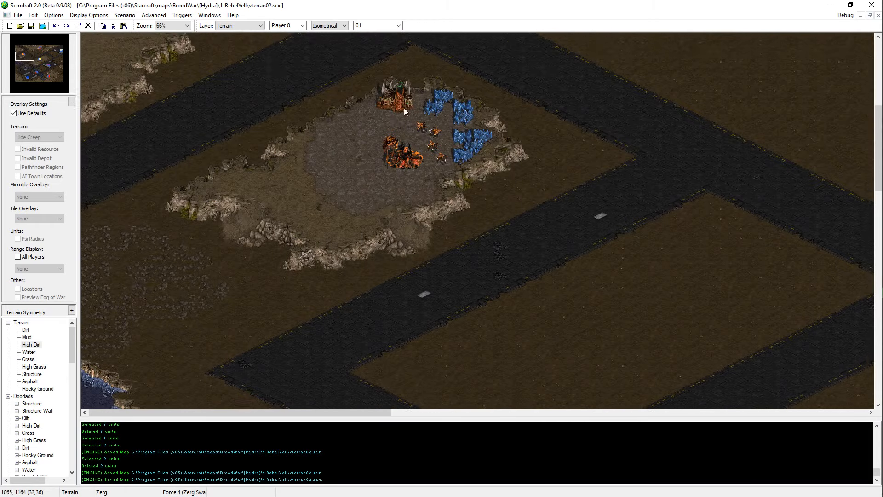
Step: Examine the dirt block and roads southeast of the western Zerg base
key("Up")
key("Right")
key("Down")
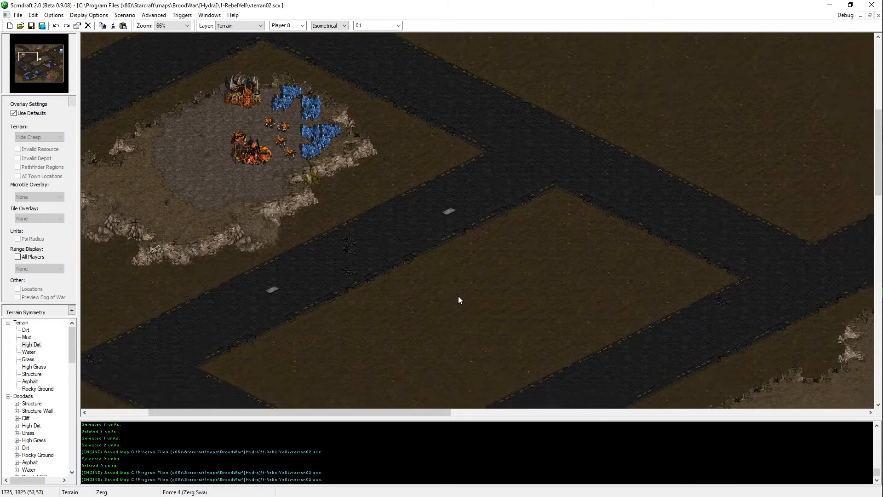
key("Right")
key("Down")
key("Down")
key("Down")
key("Down")
key("Down")
key("Down")
key("Left")
key("Left")
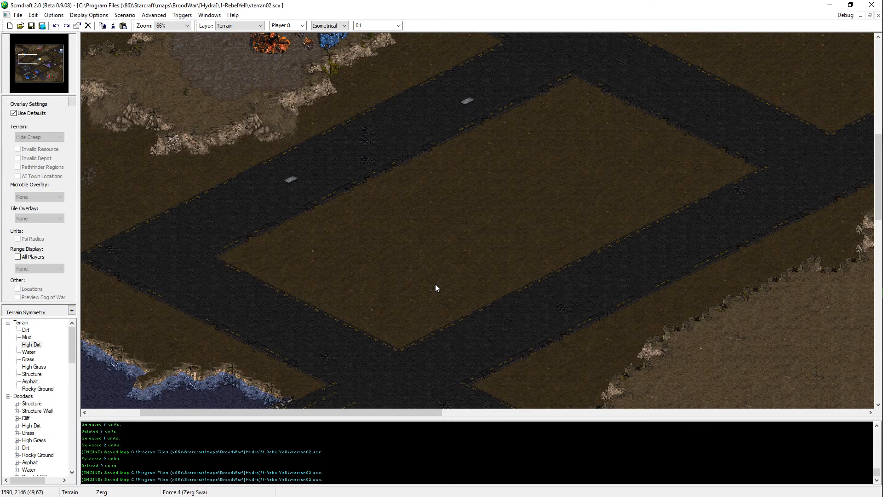
middle_click_drag(435, 283, 320, 88)
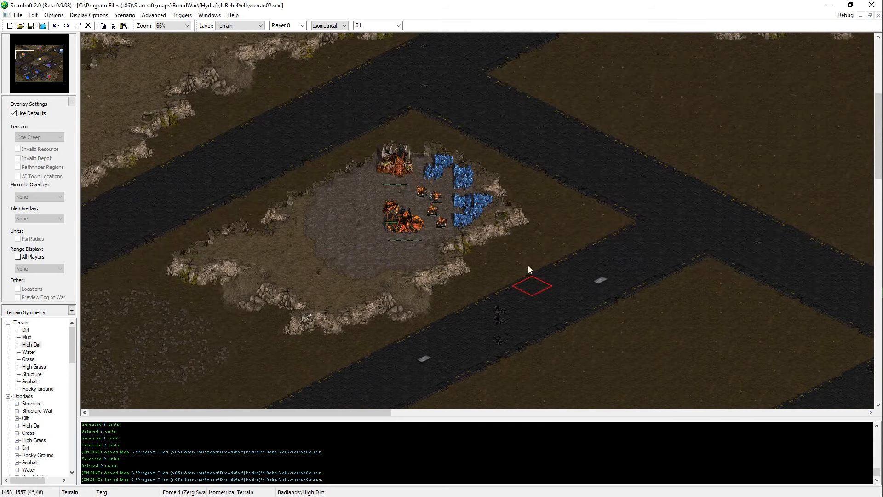
left_click(344, 26)
left_click(338, 39)
scroll(537, 330, "down", 3)
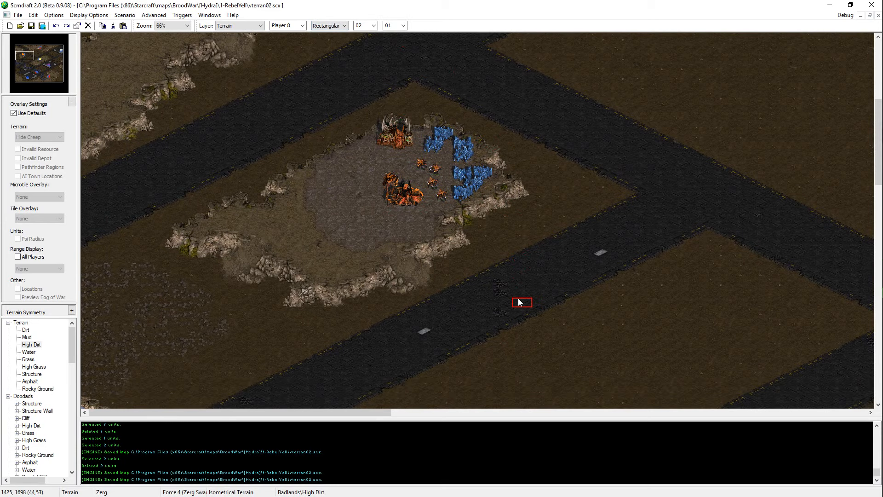
left_click(344, 27)
left_click(339, 34)
Step: On the Units layer, copy four mineral fields from the northern Zerg base onto the High Dirt plateau to its west
middle_click_drag(418, 248, 763, 98)
key("u")
left_click_drag(676, 88, 613, 145)
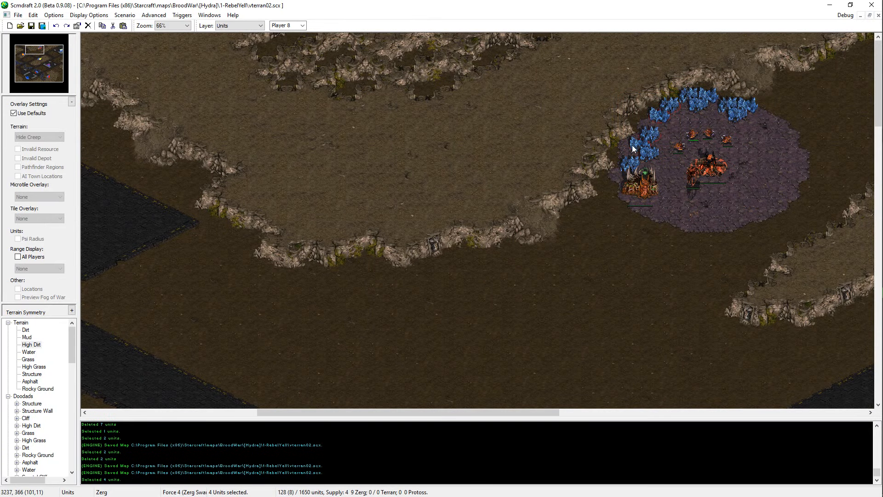
key("ctrl+c")
key("ctrl+v")
left_click(367, 123)
middle_click_drag(367, 123, 335, 52)
Step: Rearrange the two pairs of copied mineral fields on the High Dirt plateau
left_click_drag(420, 81, 361, 116)
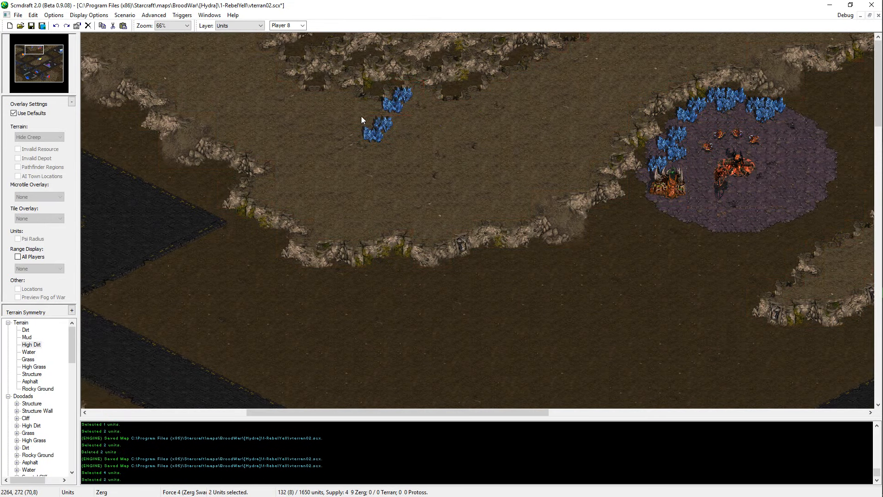
key("ctrl+x")
key("ctrl+v")
left_click(369, 122)
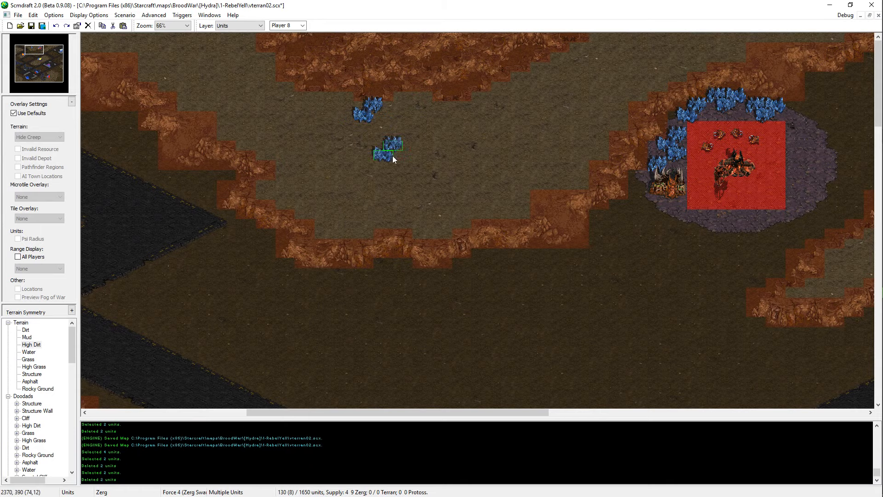
left_click(390, 168)
left_click_drag(391, 94, 351, 131)
key("ctrl+x")
key("ctrl+v")
left_click(361, 167)
Step: Move all four copied mineral fields together to the open middle of the plateau
left_click_drag(414, 141, 346, 177)
key("ctrl+x")
key("ctrl+v")
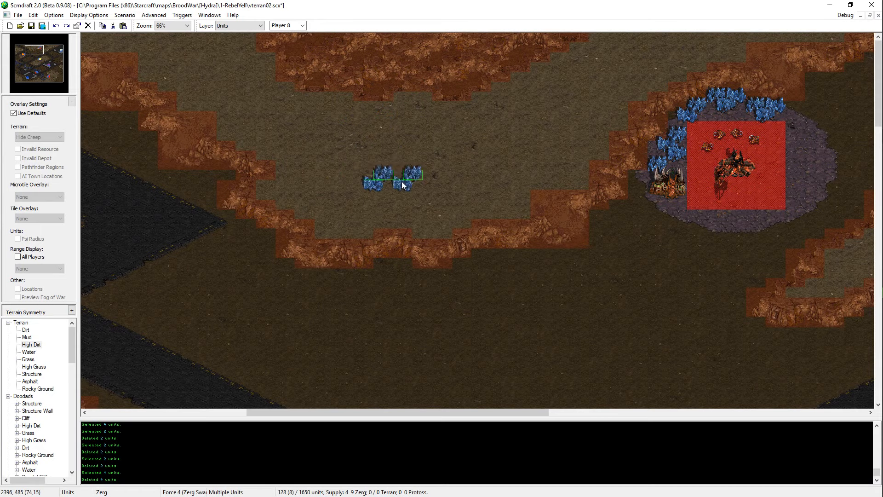
left_click(442, 175)
Step: Move the red Start Location from the southern mineral site to the northern plateau, just above the four mineral fields
left_click(41, 74)
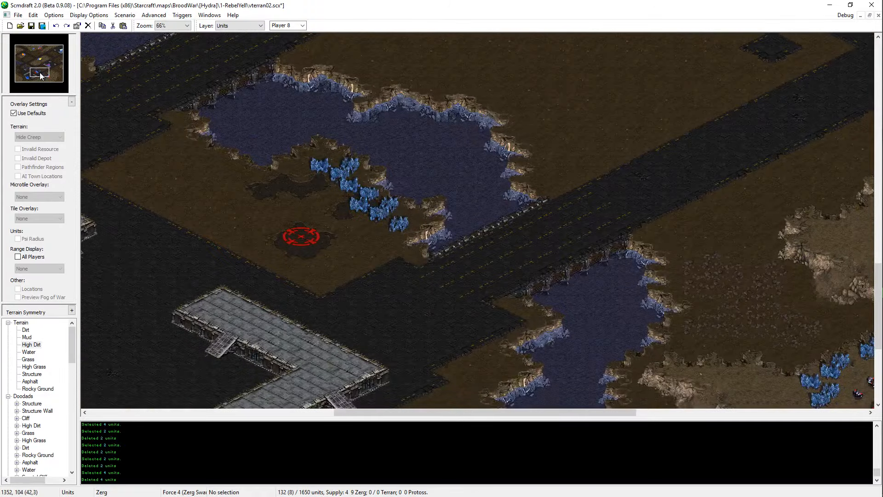
left_click_drag(302, 277, 310, 285)
key("ctrl+x")
left_click_drag(33, 56, 35, 49)
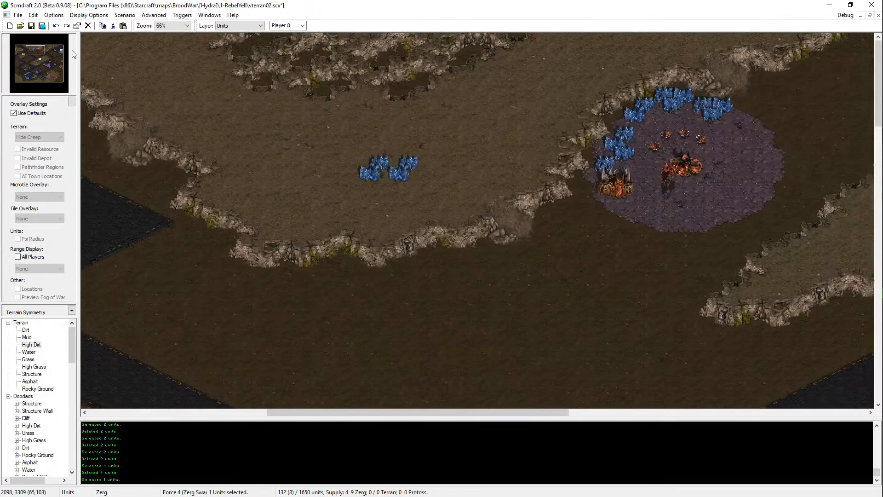
key("ctrl+v")
key("Escape")
Step: Move the four mineral fields together to the southwest side of the Start Location
left_click_drag(343, 136, 438, 194)
key("ctrl+x")
key("ctrl+v")
left_click(402, 166)
key("ctrl+z")
key("ctrl+v")
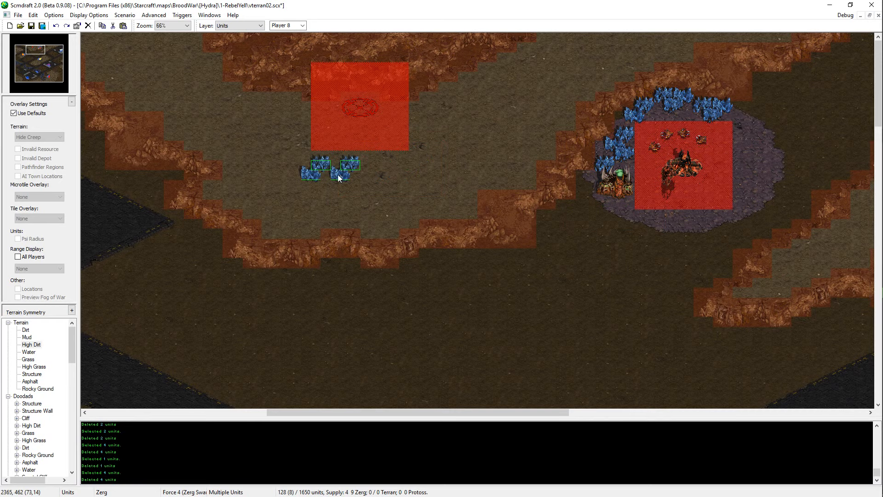
left_click(322, 165)
key("Escape")
Step: Reposition one mineral field beside the group and place a fifth one southeast of the Start Location
left_click(297, 164)
key("ctrl+x")
key("ctrl+v")
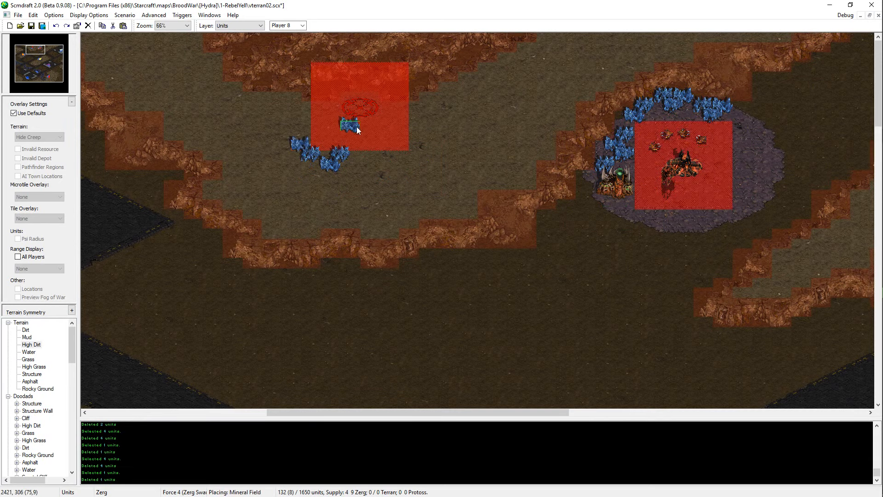
left_click(419, 151)
left_click(420, 153)
key("Escape")
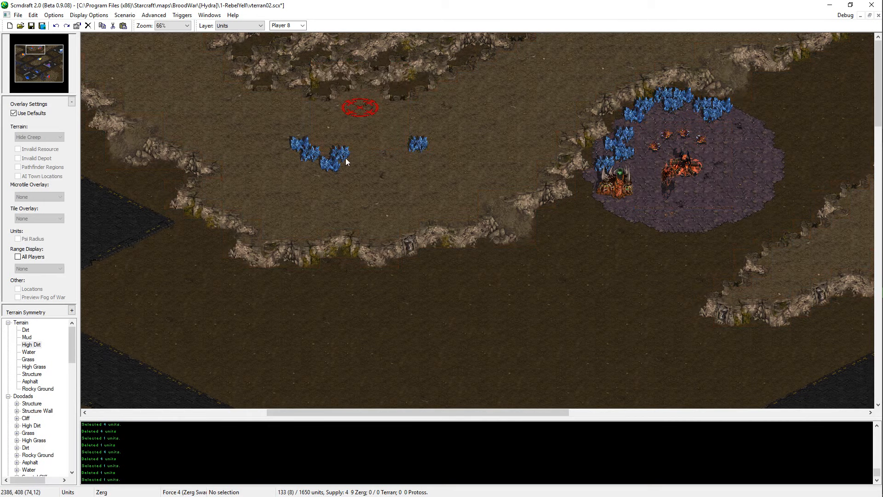
Step: Add a sixth mineral field and move the two eastern fields against the rest of the line
left_click(421, 148)
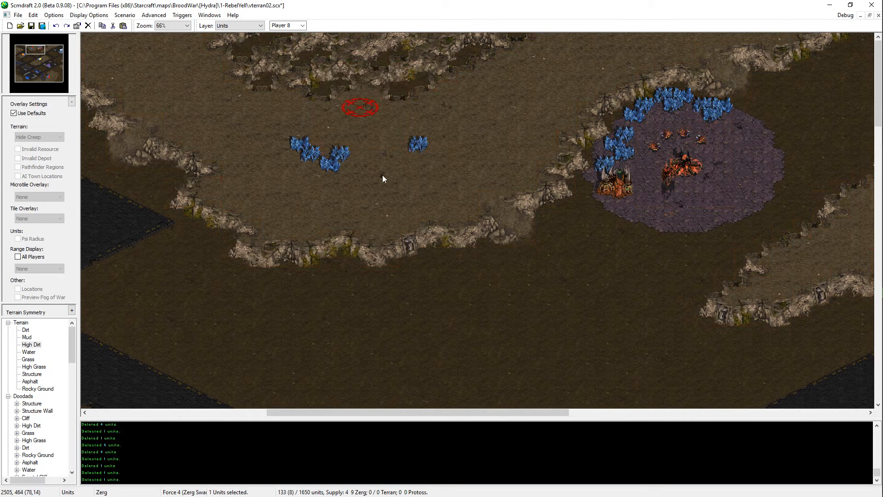
left_click_drag(381, 175, 299, 139)
left_click(334, 167)
key("ctrl+v")
left_click(406, 169)
key("Escape")
left_click_drag(431, 138, 386, 182)
key("ctrl+x")
key("ctrl+v")
left_click(350, 179)
key("Escape")
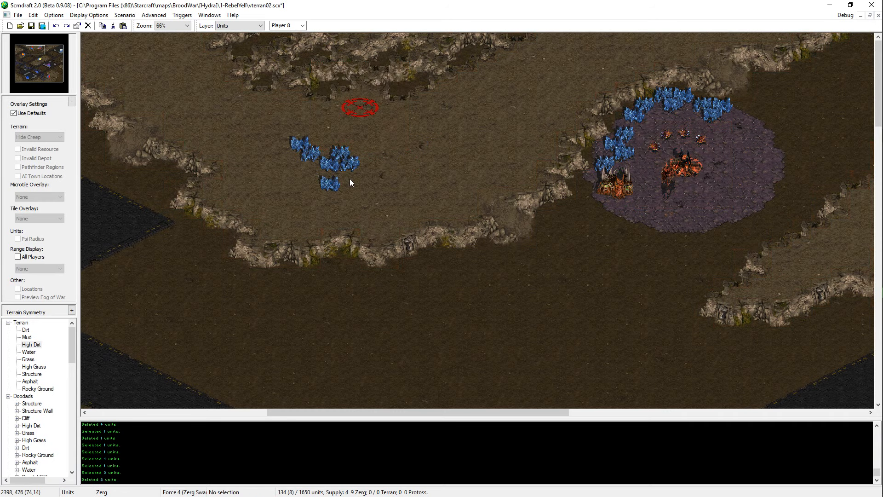
Step: Move the lowest mineral field up against the line and shift the easternmost one slightly east
left_click(339, 185)
key("ctrl+x")
key("ctrl+v")
left_click(339, 177)
left_click(358, 166)
key("ctrl+x")
key("ctrl+v")
left_click(368, 167)
Step: Shift the lowest mineral field east along the line and nudge the easternmost one farther outward
left_click(341, 176)
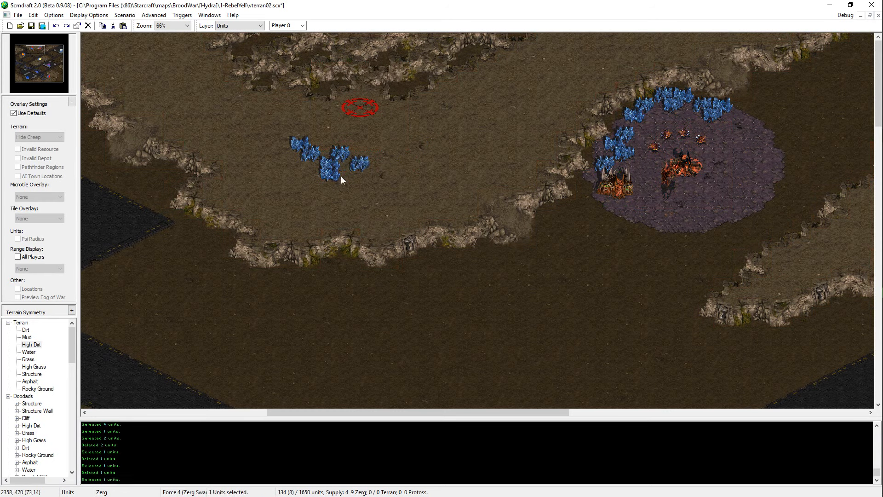
key("ctrl+x")
key("ctrl+v")
left_click(358, 177)
left_click(361, 167)
key("ctrl+x")
key("ctrl+v")
left_click(371, 167)
Step: Copy a mineral field and place it as the seventh at the eastern end of the line
left_click(309, 158)
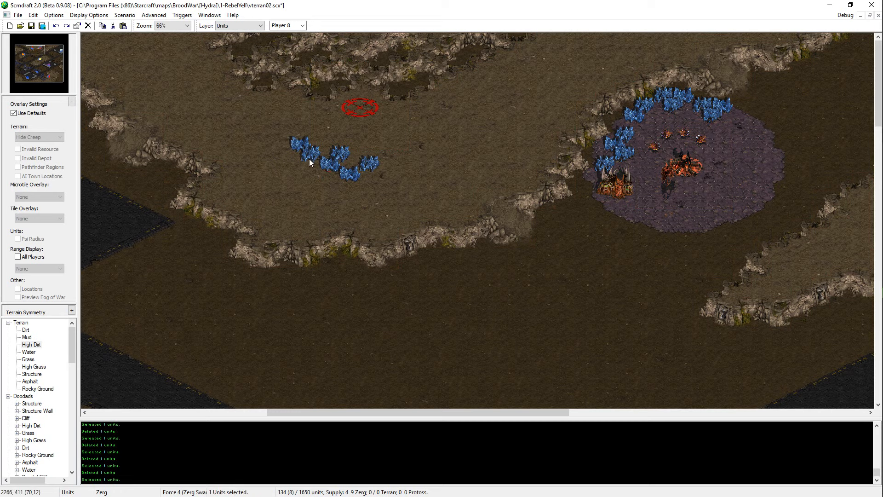
left_click(305, 151)
left_click(304, 147)
left_click(334, 157)
key("ctrl+c")
key("ctrl+v")
left_click(387, 179)
Step: Replace the two westernmost mineral fields with copies of a neighbouring mineral field
left_click(327, 166)
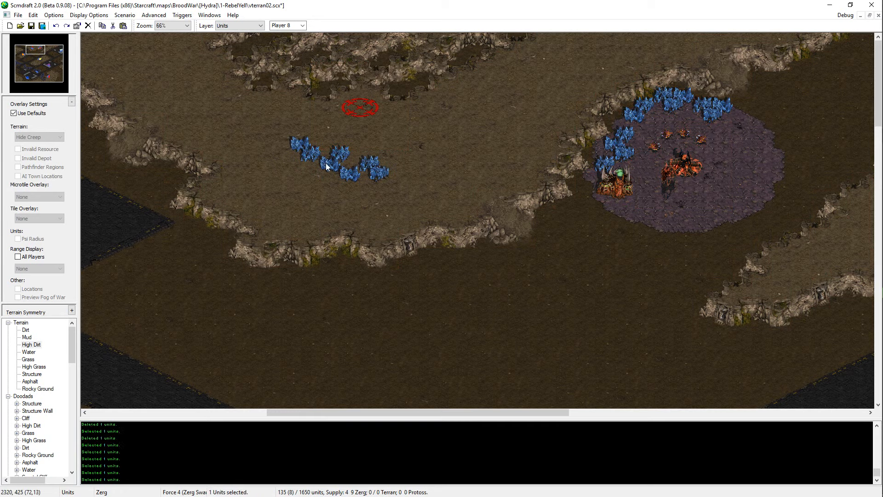
left_click(305, 152)
key("Delete")
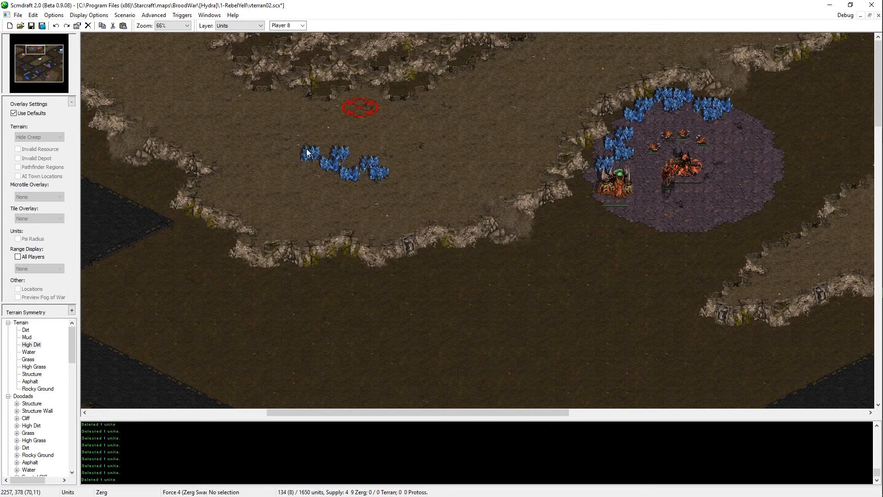
left_click(313, 158)
key("Delete")
left_click(338, 160)
left_click(339, 156)
key("ctrl+c")
key("ctrl+v")
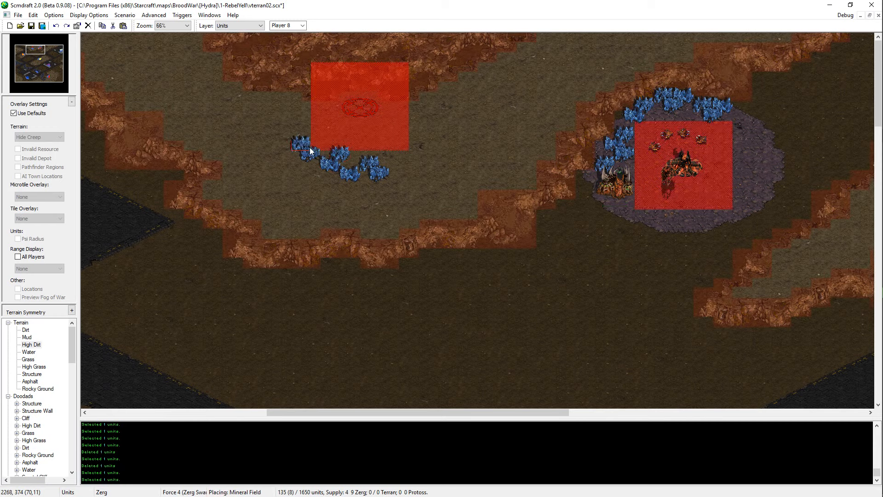
left_click(306, 146)
key("Escape")
Step: Try painting Dirt into the High Dirt plateau southwest of the mineral line on the Terrain layer
left_click_drag(410, 135, 300, 202)
left_click(300, 203)
key("t")
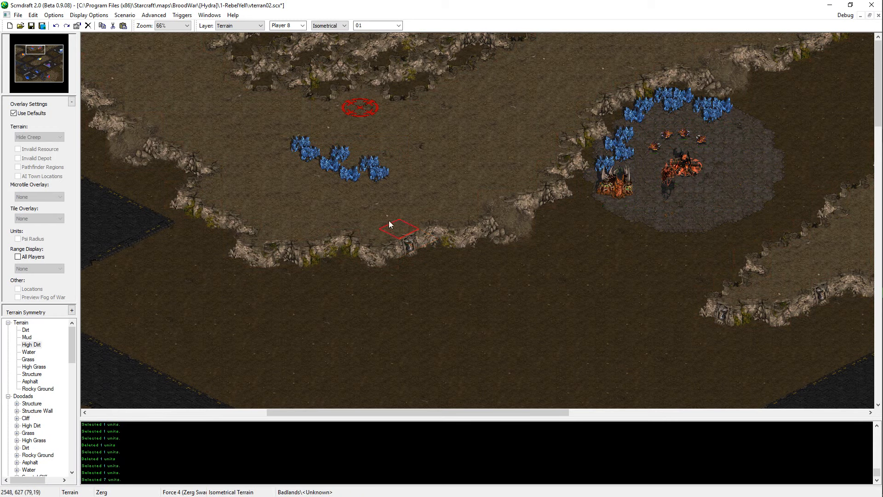
left_click(374, 210)
key("ctrl+z")
right_click(390, 298)
key("Left")
key("Left")
key("Left")
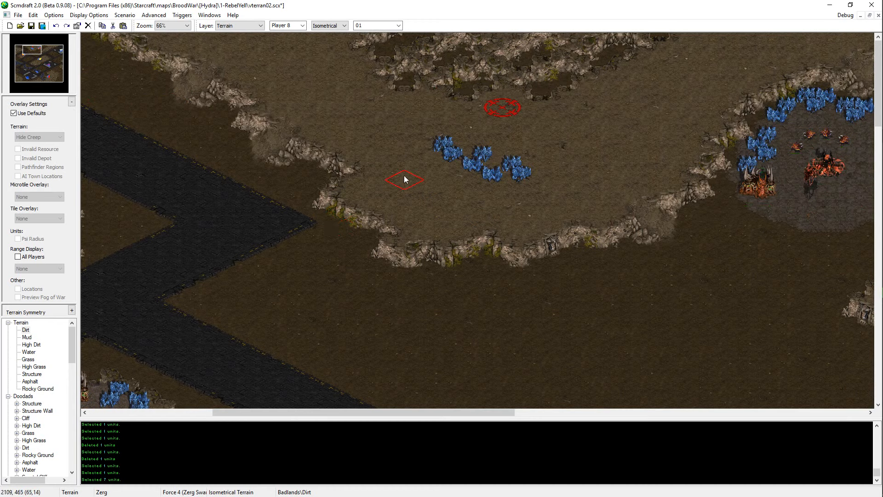
left_click(401, 183)
left_click(425, 191)
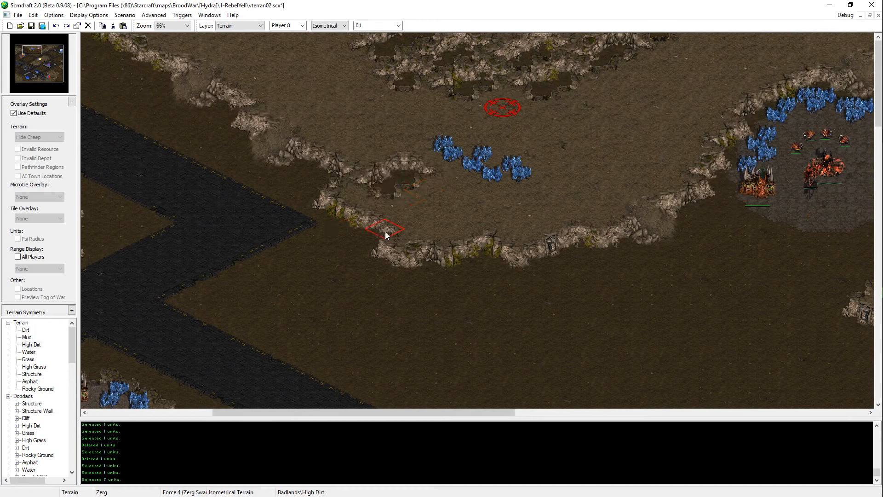
left_click(547, 195)
key("ctrl+z")
Step: Try carving the plateau's southwestern cliff edge back to Dirt, and undo the terrain edits
right_click(465, 270)
mouse_move(363, 218)
left_mouse_down()
mouse_move(434, 202)
mouse_move(448, 225)
mouse_move(494, 238)
mouse_move(445, 226)
left_mouse_up()
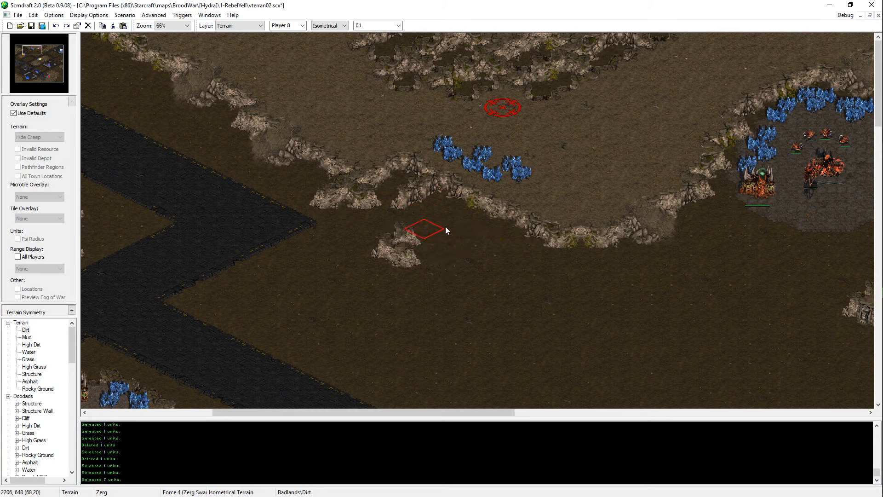
key("ctrl+z")
key("ctrl+z")
key("ctrl+z")
key("ctrl+z")
key("ctrl+z")
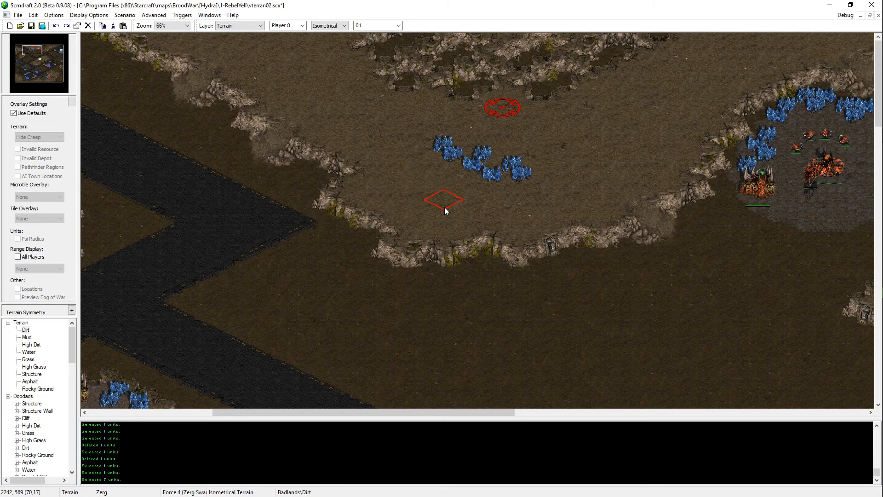
Step: Save the map and move the seven mineral fields to the eastern part of the plateau
key("ctrl+s")
key("Right")
key("Right")
key("Right")
key("Right")
key("u")
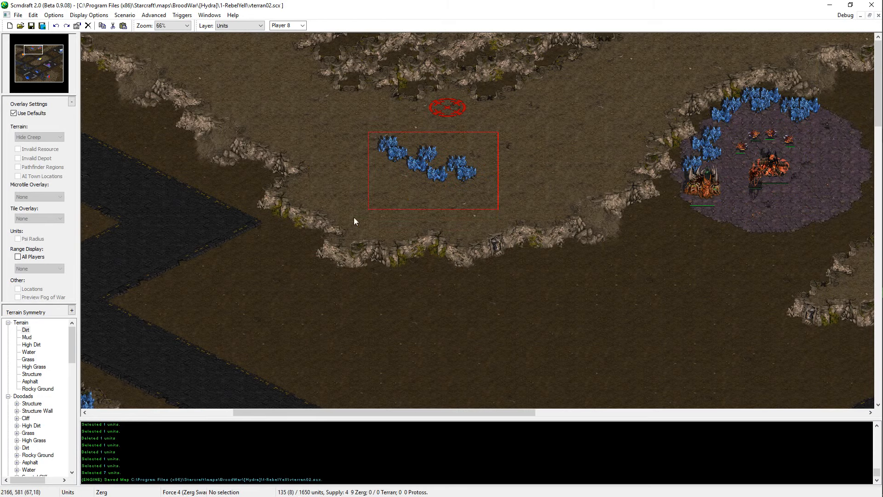
left_click_drag(354, 217, 351, 219)
key("ctrl+x")
key("ctrl+v")
left_click(568, 115)
Step: Move the Start Location southwest to the open middle of the plateau
left_click(453, 105)
key("ctrl+x")
key("ctrl+v")
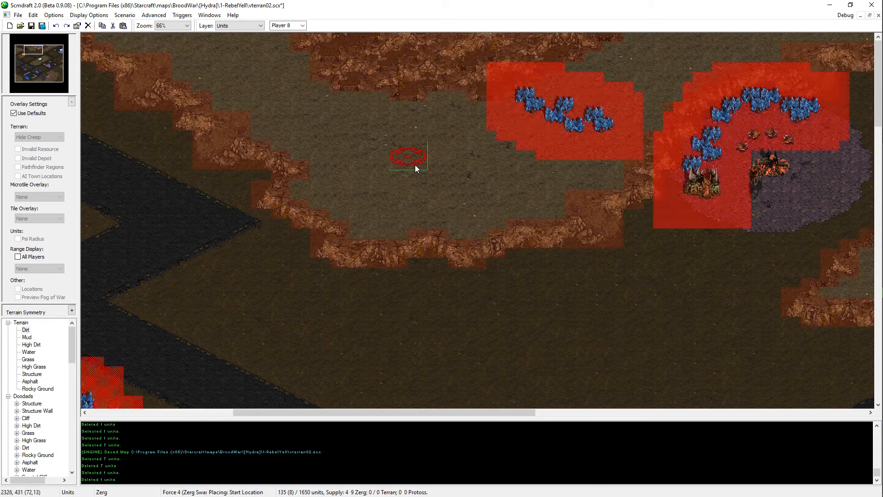
left_click(415, 165)
Step: Move the seven mineral fields west so they sit just northeast of the Start Location
left_click_drag(501, 79, 618, 140)
key("ctrl+x")
key("ctrl+v")
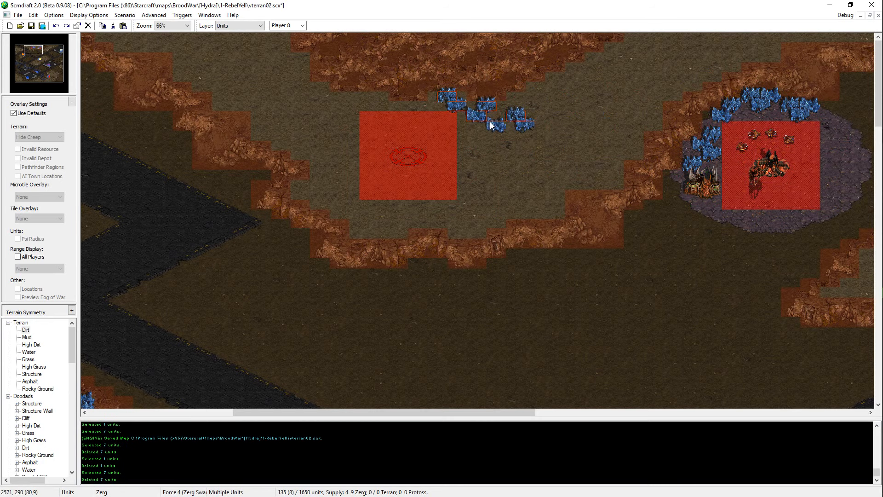
left_click(492, 125)
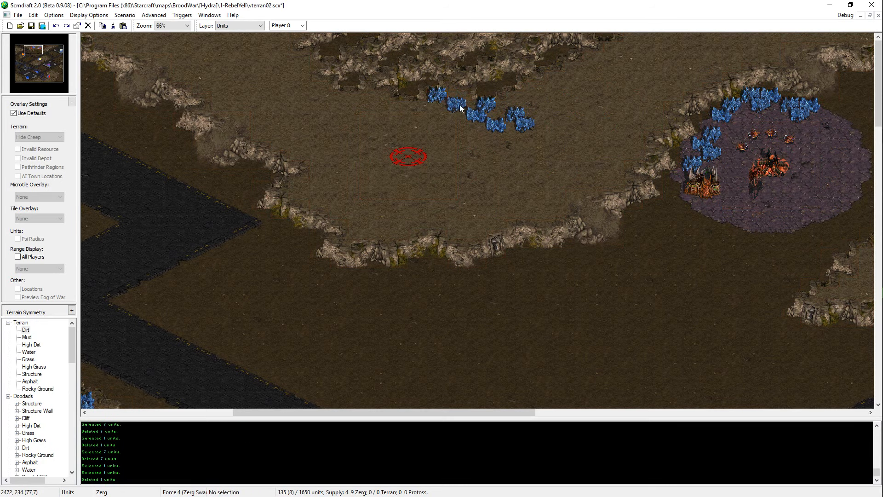
Step: Reposition the two western mineral fields north of the Start Location, one just southwest of the other
left_click(460, 105)
key("ctrl+x")
key("ctrl+v")
left_click(457, 98)
left_click(445, 100)
key("ctrl+x")
key("ctrl+v")
left_click(448, 105)
key("ctrl+x")
key("ctrl+v")
Step: Shift the middle pair of mineral fields slightly west and the eastern three slightly southwest
left_click_drag(460, 87, 522, 129)
left_click(437, 107)
key("ctrl+x")
key("ctrl+v")
left_click(473, 115)
key("ctrl+x")
key("ctrl+v")
left_click(494, 136)
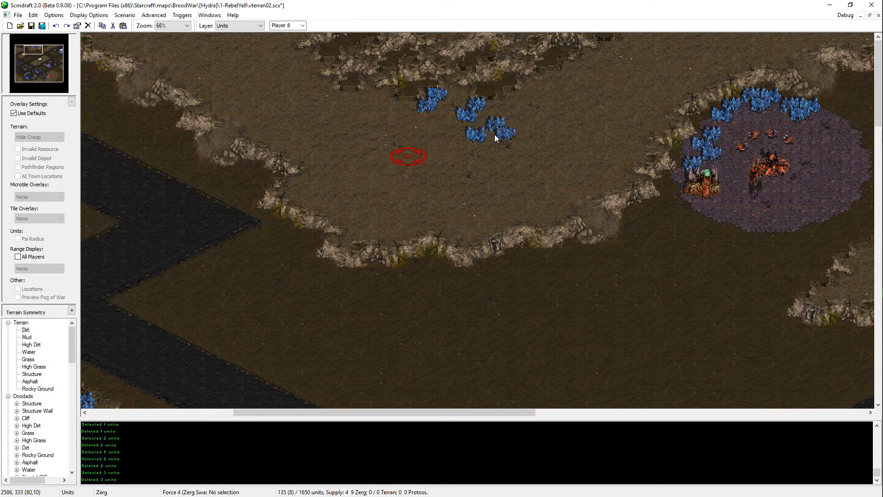
Step: Add an eighth mineral field by copying one into the gap in the northern part of the line
left_click(470, 105)
key("ctrl+c")
key("ctrl+v")
left_click(465, 107)
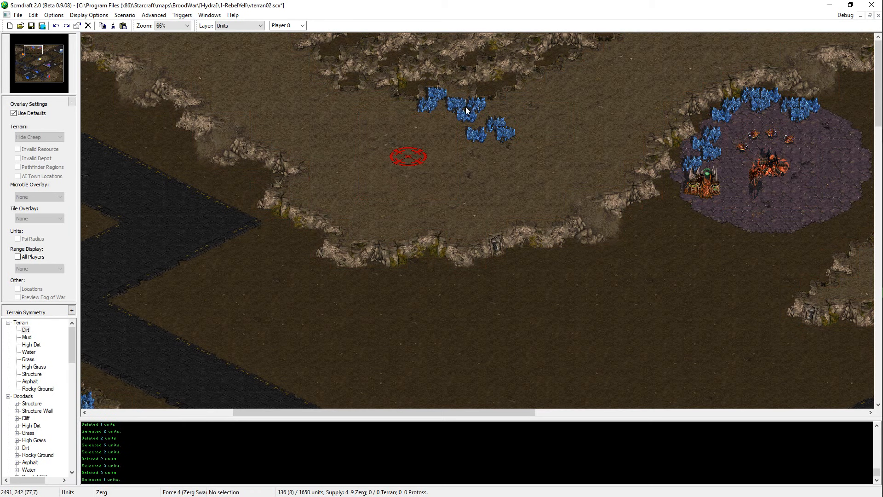
left_click(469, 118)
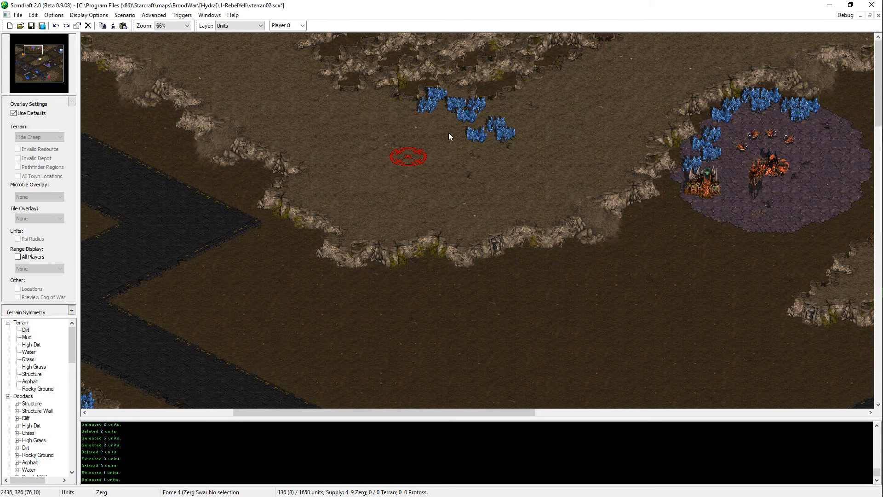
Step: Try shifting the southern mineral field slightly east, picking up and re-placing the Start Location to check the spacing
left_click(416, 161)
key("ctrl+x")
key("ctrl+v")
left_click(415, 161)
left_click(481, 131)
key("ctrl+x")
key("ctrl+v")
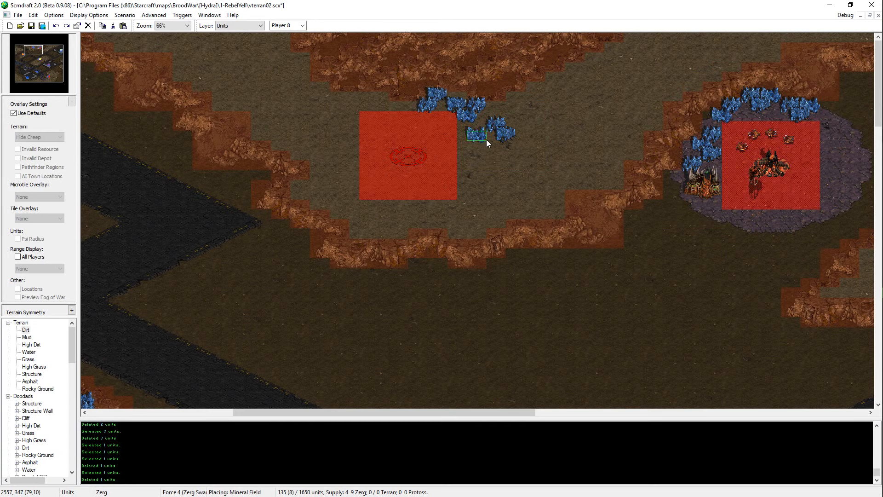
left_click(486, 139)
left_click(416, 160)
key("ctrl+x")
key("ctrl+v")
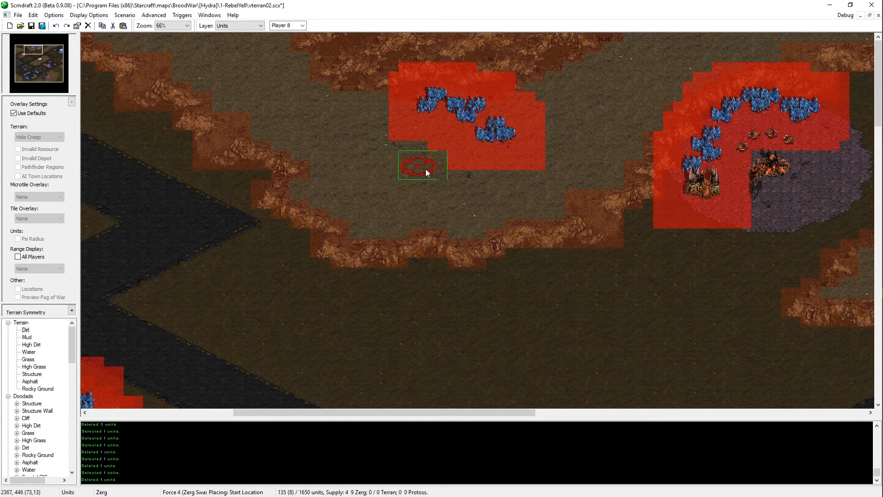
left_click(426, 169)
Step: Move the inner and eastern mineral fields outward so the line curves around its northeast corner
left_click(473, 120)
key("ctrl+x")
key("ctrl+v")
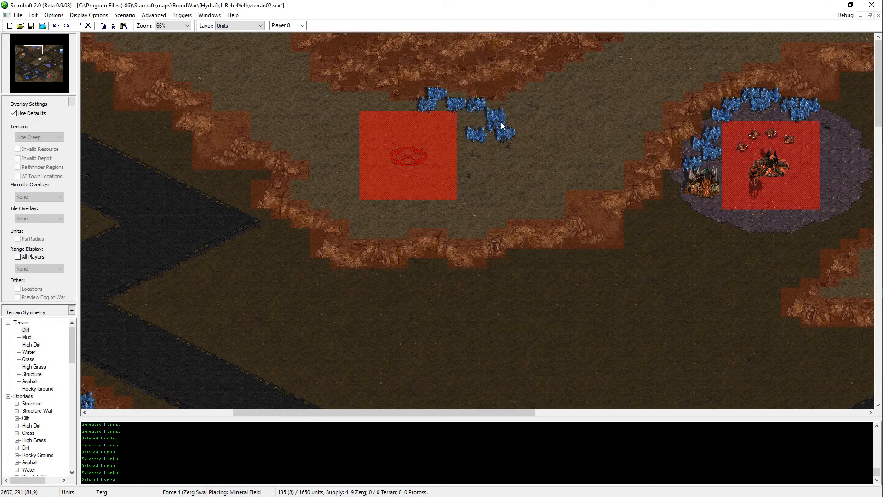
left_click(493, 123)
left_click(506, 133)
key("ctrl+x")
key("ctrl+v")
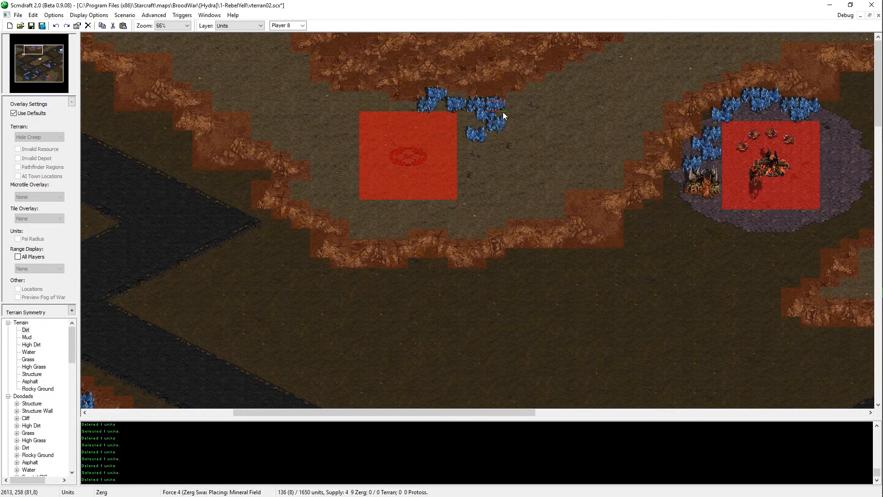
left_click(502, 117)
left_click(490, 115)
key("ctrl+x")
key("ctrl+v")
left_click(509, 118)
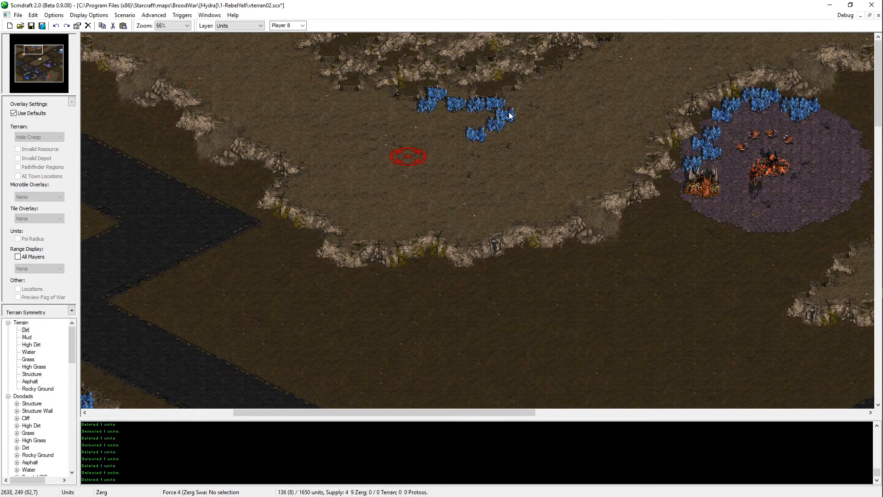
Step: Shift the three eastern mineral fields south and regroup them into a compact triangle
left_click_drag(509, 112, 474, 138)
key("ctrl+x")
key("ctrl+v")
left_click(493, 137)
left_click(481, 144)
key("ctrl+x")
key("ctrl+v")
left_click(489, 126)
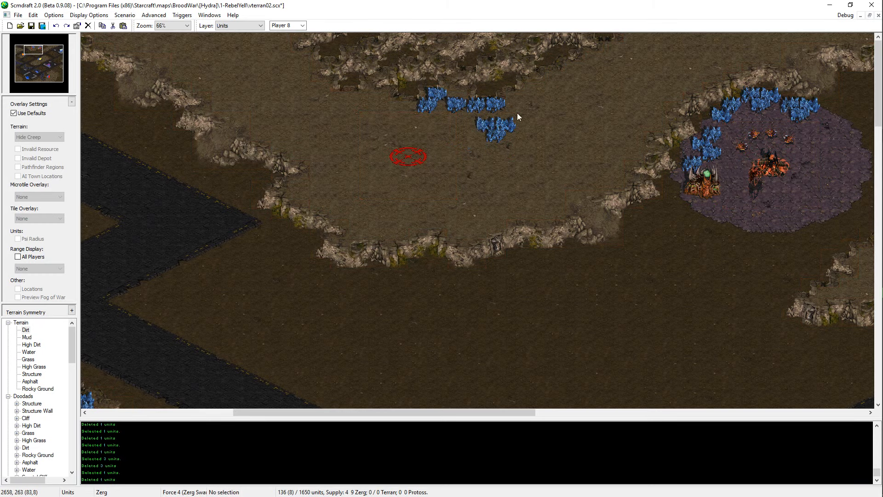
Step: Move the triangle of three mineral fields slightly southwest and the northeastern mineral field one tile southwest
left_click_drag(517, 112, 479, 142)
key("ctrl+x")
key("ctrl+v")
left_click(491, 136)
left_click(503, 108)
key("ctrl+x")
key("ctrl+v")
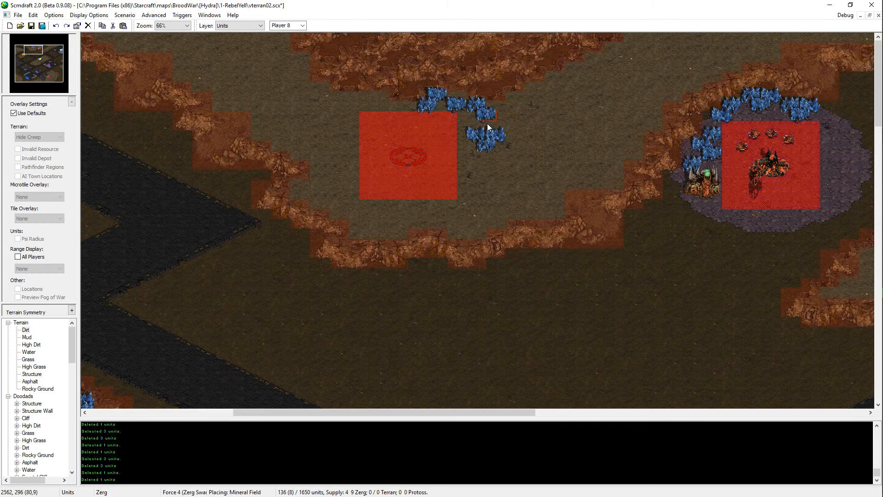
left_click(487, 123)
Step: Move the Start Location one tile east and save the map
left_click_drag(520, 84, 387, 182)
left_click_drag(436, 138, 363, 192)
key("ctrl+x")
key("ctrl+v")
left_click(421, 161)
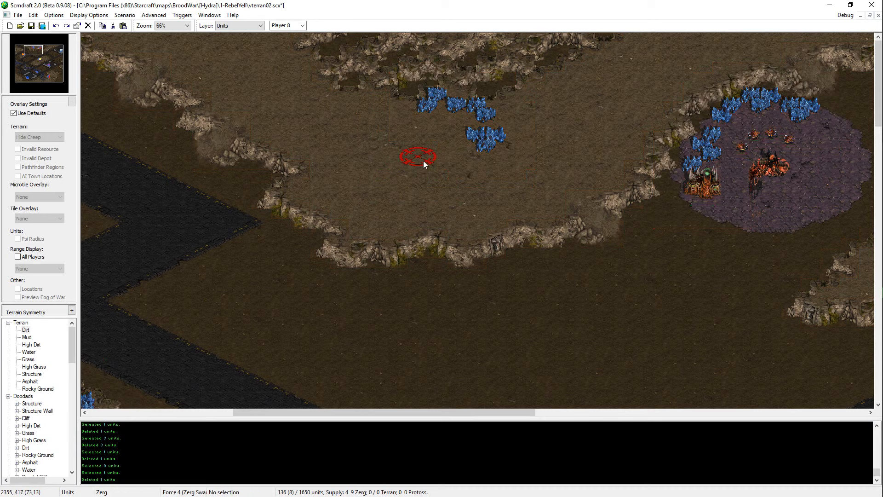
key("ctrl+s")
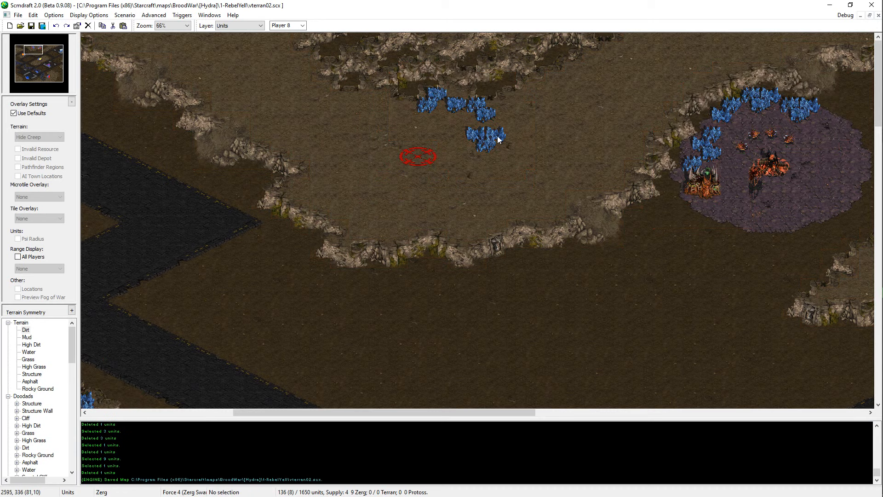
Step: Replace the mineral field at the line's northeast corner with a copy of one from the southeastern group
left_click(501, 135)
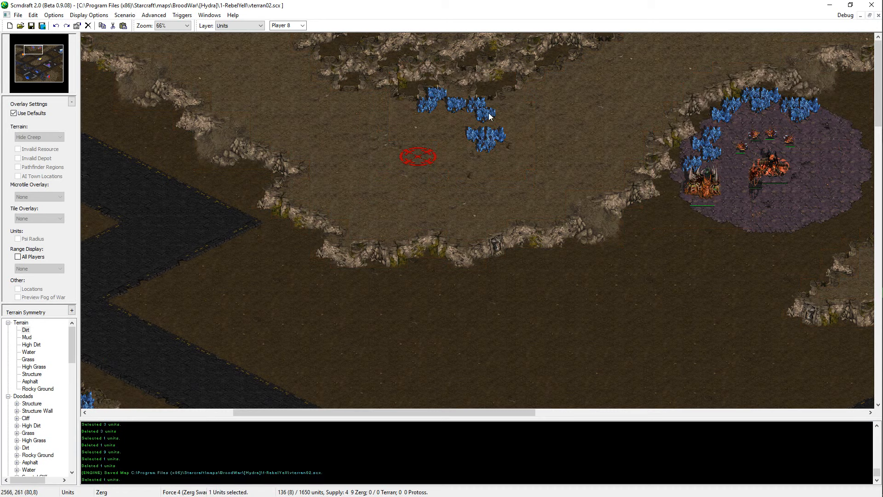
key("ctrl+x")
left_click(487, 117)
key("ctrl+x")
key("ctrl+v")
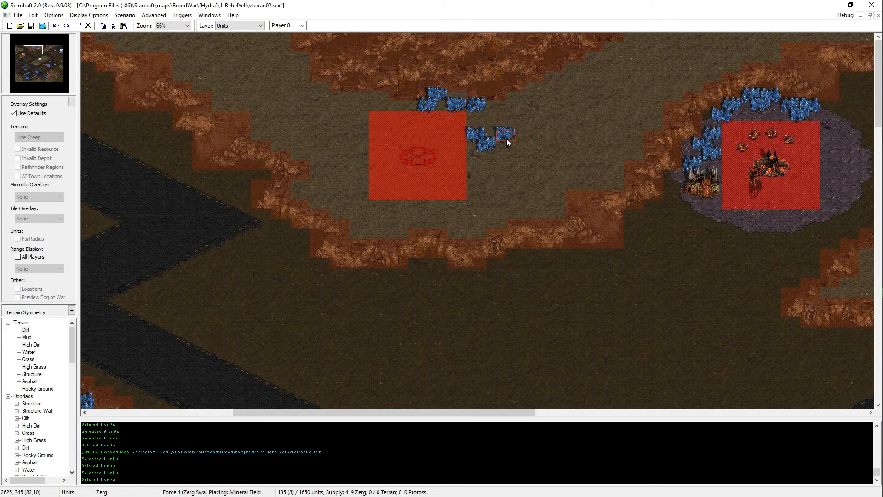
left_click(502, 138)
left_click(491, 139)
key("ctrl+c")
key("ctrl+v")
left_click(488, 118)
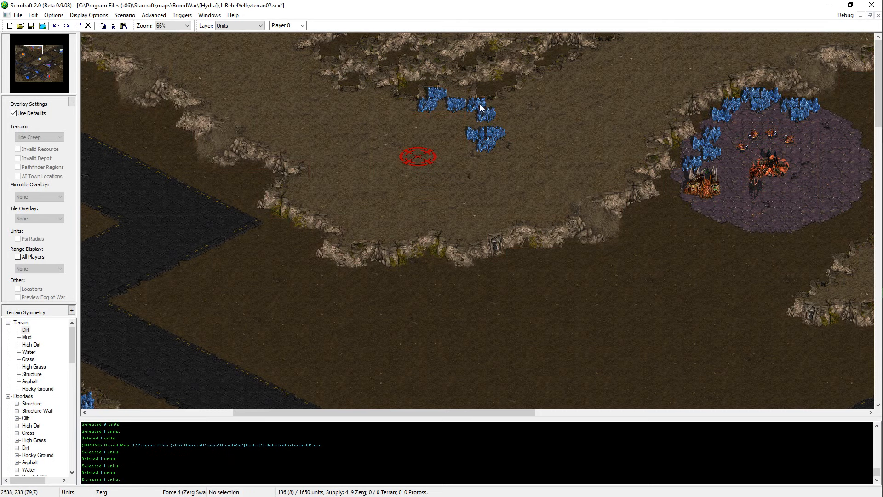
Step: Replace the next mineral field to the northwest with another copy from the southeastern group
left_click(479, 105)
key("ctrl+x")
left_click(483, 139)
left_click(492, 140)
key("ctrl+c")
key("ctrl+v")
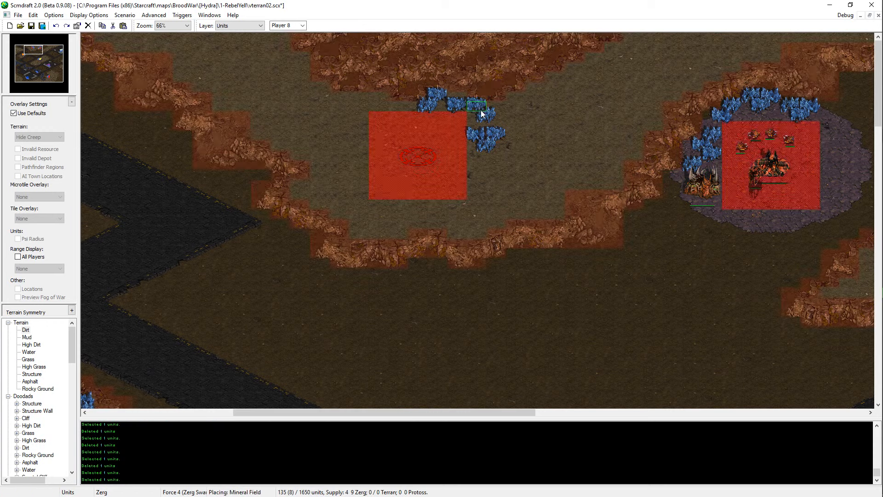
left_click(478, 107)
Step: Remove the mineral field in the middle of the northern row and place a copied one in its spot
left_click(464, 106)
key("ctrl+x")
left_click(474, 135)
key("ctrl+x")
key("ctrl+z")
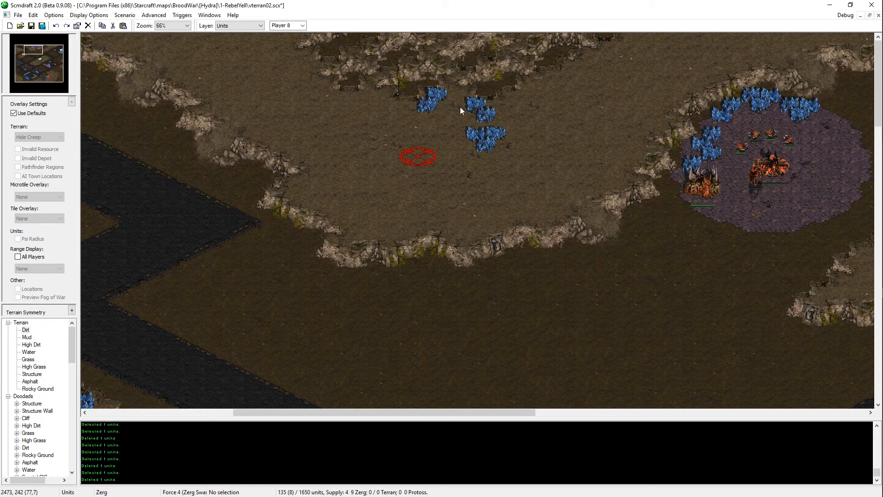
key("ctrl+v")
left_click(459, 108)
left_click(462, 110)
left_click(463, 108)
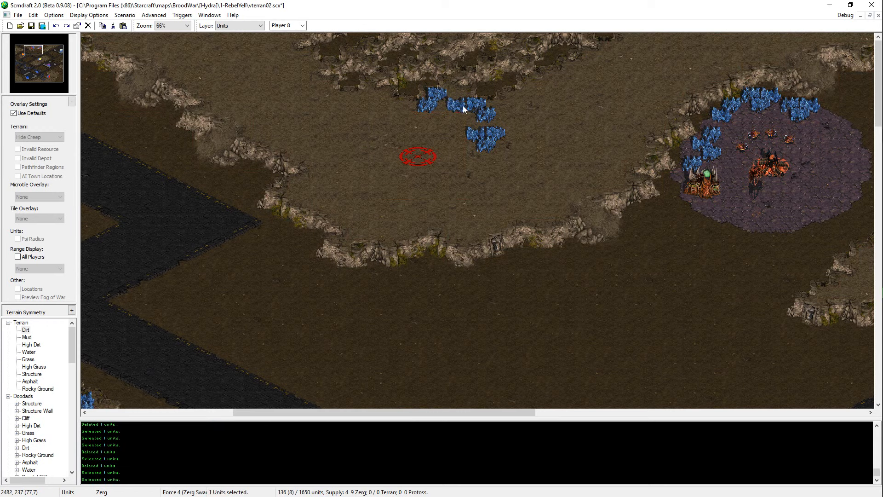
Step: Move the northernmost mineral field one tile east and save the map
left_click(434, 100)
key("ctrl+x")
key("ctrl+v")
left_click(451, 104)
left_click(421, 111)
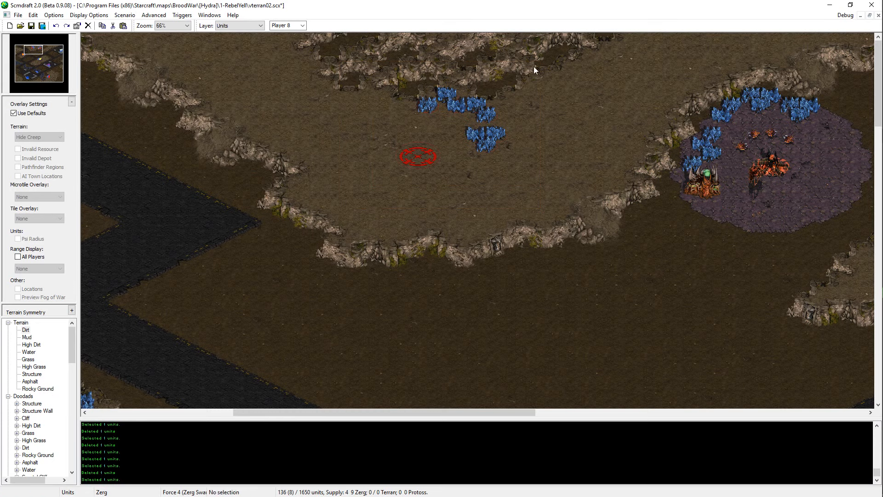
left_click_drag(533, 68, 409, 159)
left_click(468, 153)
key("ctrl+s")
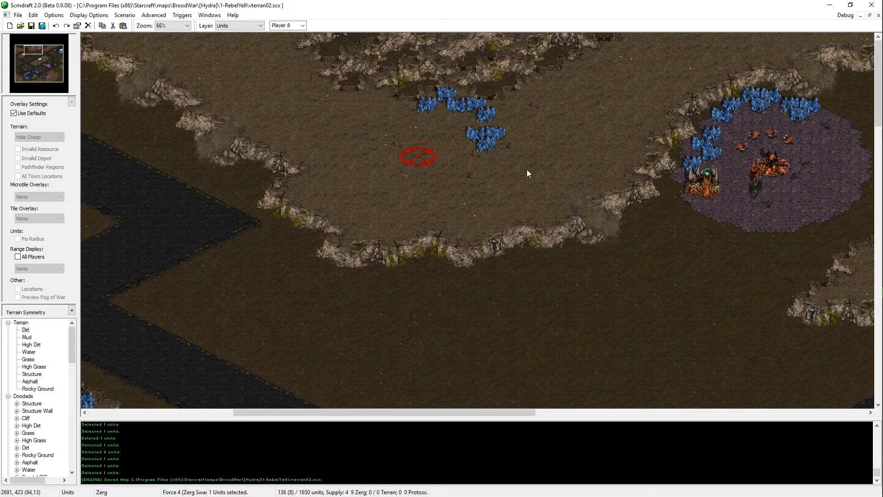
Step: Move the Start Location to the southern base, southwest of its mineral line, and save the map
left_click(421, 154)
left_click_drag(54, 74, 45, 77)
middle_click_drag(392, 144, 285, 3)
key("ctrl+x")
key("ctrl+v")
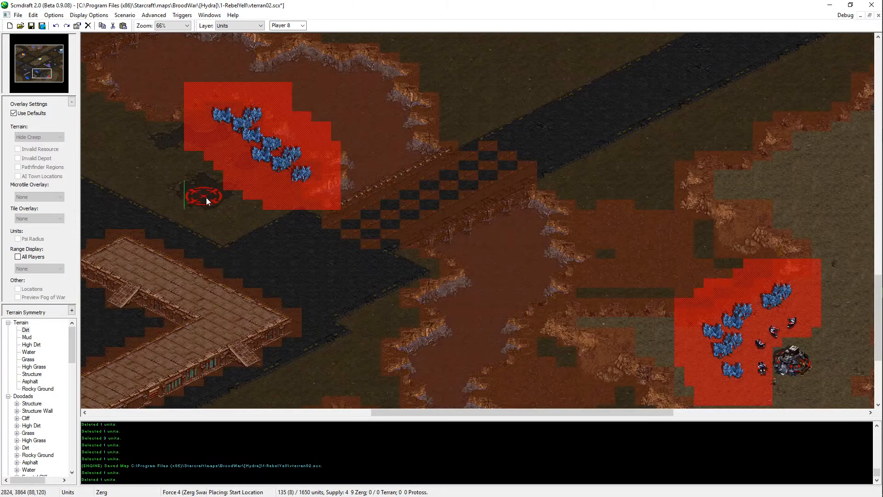
left_click(209, 192)
left_click(43, 55)
left_click_drag(44, 54, 37, 49)
key("ctrl+s")
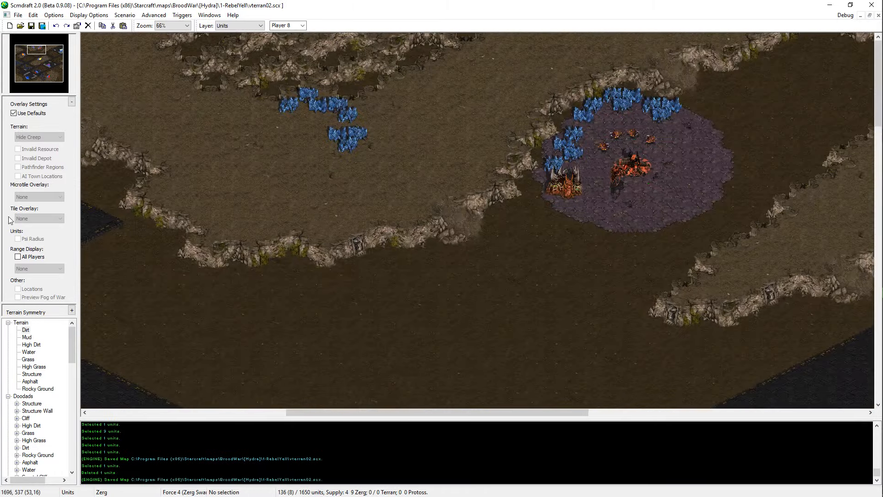
Step: Show the Invalid Depot overlay and place a Vespene Geyser on the northern plateau just west of the mineral line
left_click(37, 114)
left_click(40, 158)
middle_click_drag(597, 168, 106, 388)
scroll(53, 414, "down", 15)
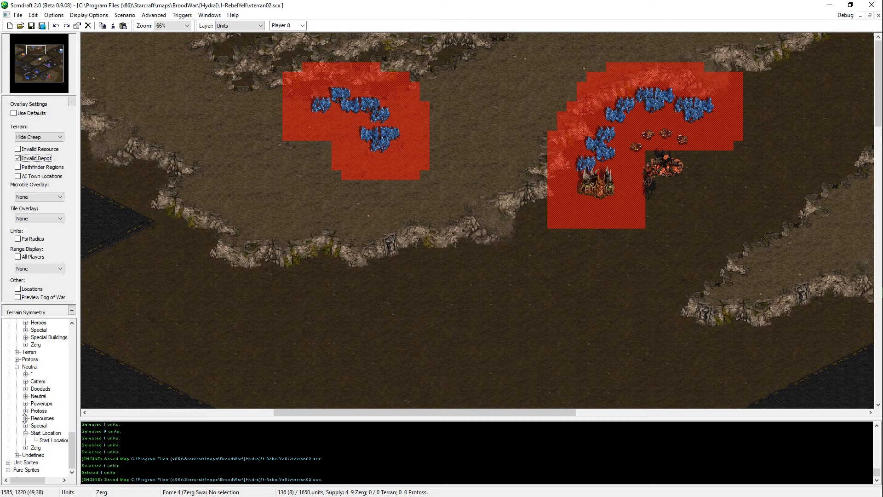
left_click(26, 418)
left_click(53, 426)
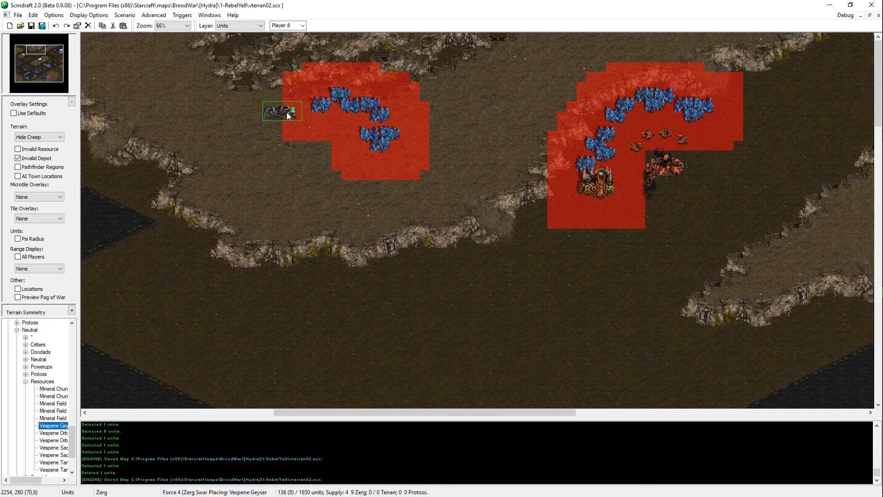
left_click(287, 112)
key("Left")
key("Left")
key("Left")
key("Left")
key("Left")
key("Left")
key("Left")
key("Left")
key("Left")
key("Left")
key("Left")
key("Left")
key("Left")
key("Left")
key("Left")
key("Left")
key("Left")
key("Left")
key("Left")
key("Left")
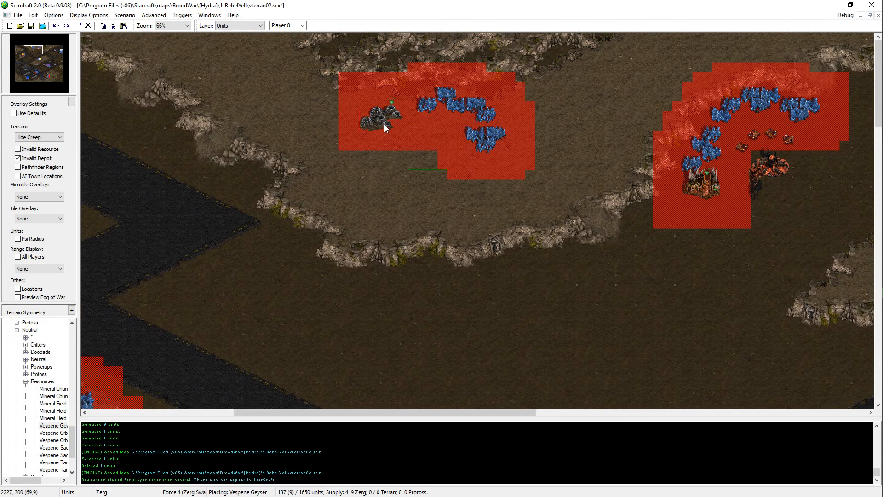
key("Escape")
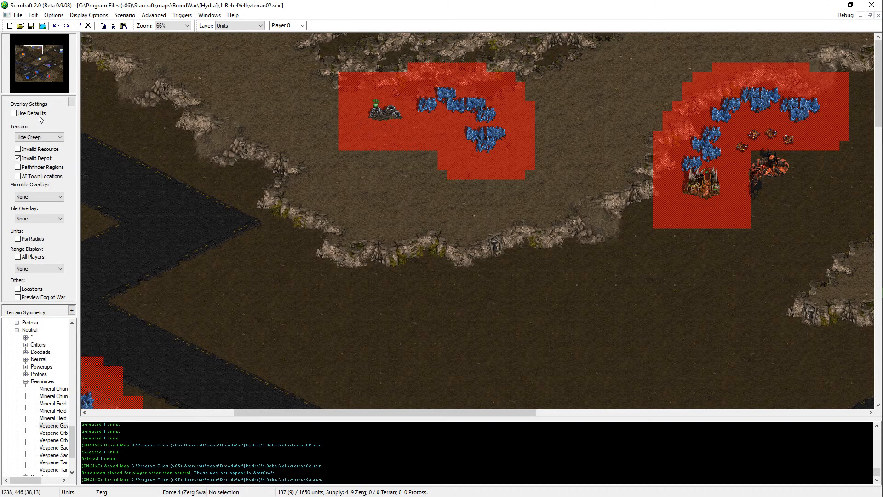
Step: Restore the default overlays, and move the Vespene Geyser slightly northwest before saving the map
left_click(14, 113)
left_click(383, 112)
key("ctrl+x")
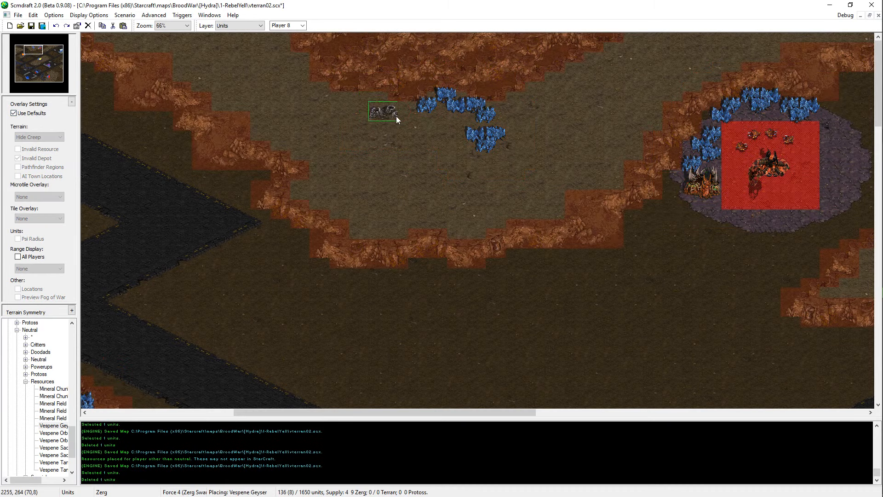
left_click(374, 107)
right_click(389, 123)
key("ctrl+s")
Step: Place a second Vespene Geyser on the northwestern High Dirt plateau, just south of its northern cliff edge
middle_click_drag(407, 145, 148, 105)
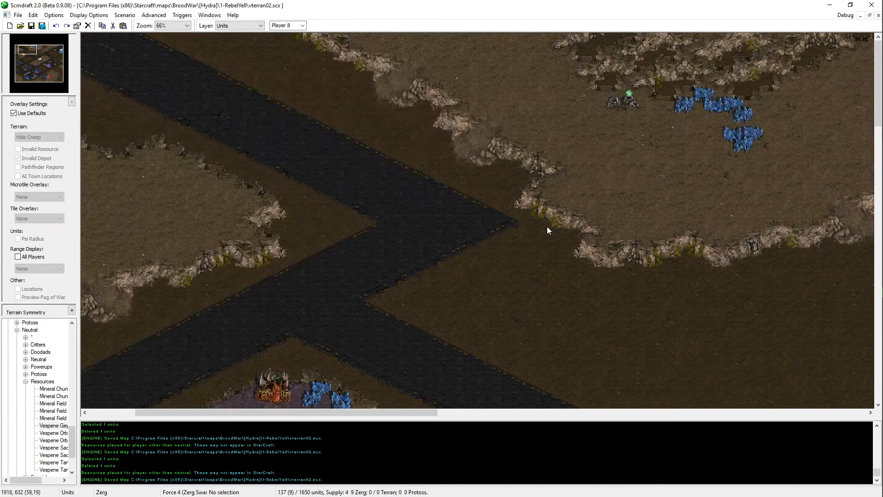
middle_click_drag(547, 226, 378, 223)
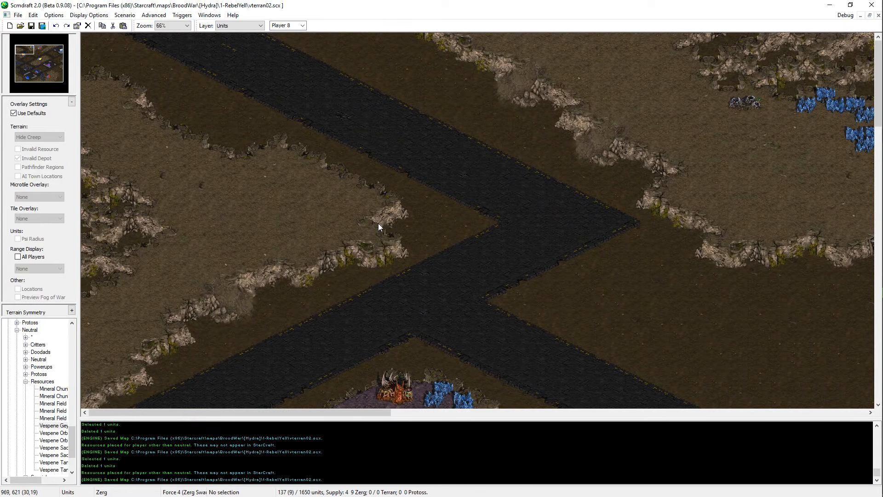
key("ctrl+v")
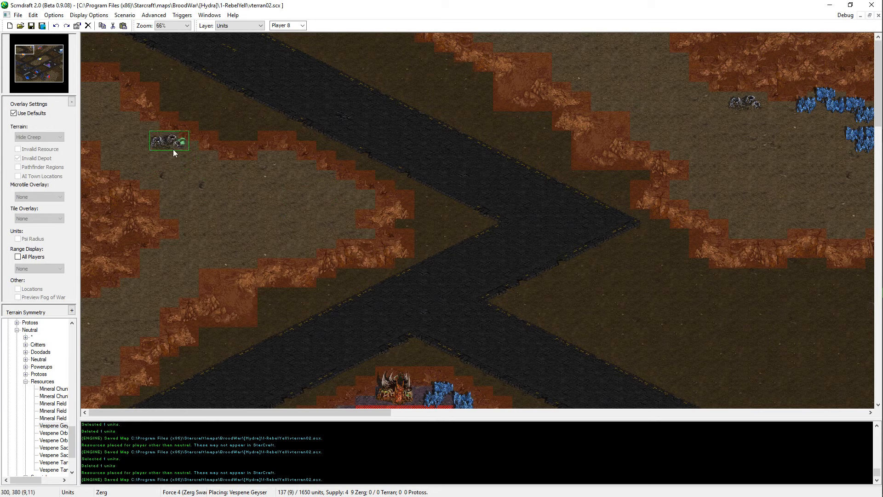
key("Escape")
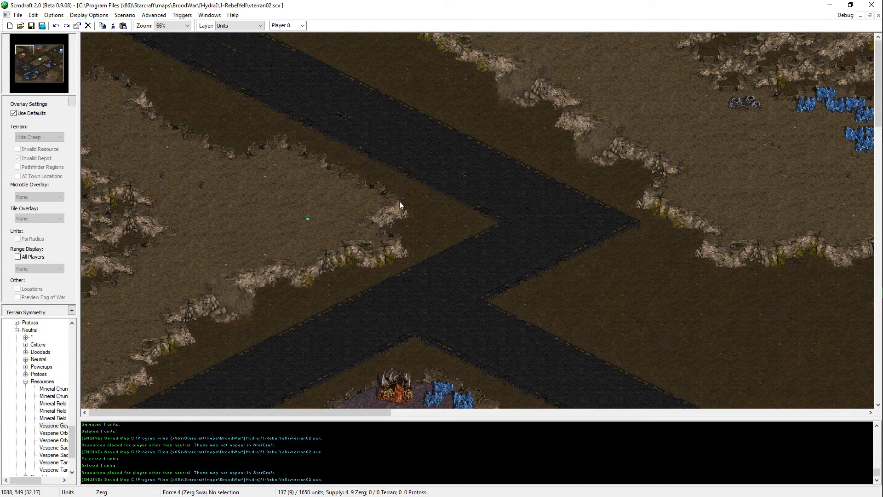
key("ctrl+v")
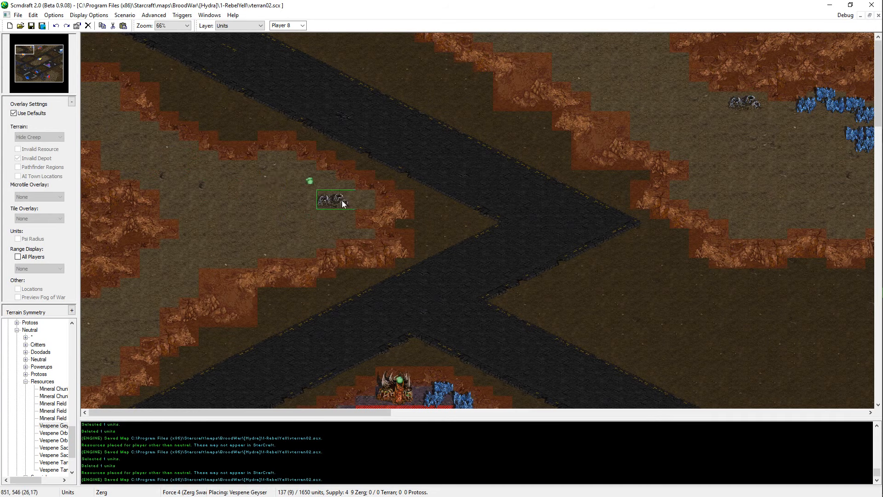
left_click(285, 172)
key("ctrl+z")
left_click(286, 170)
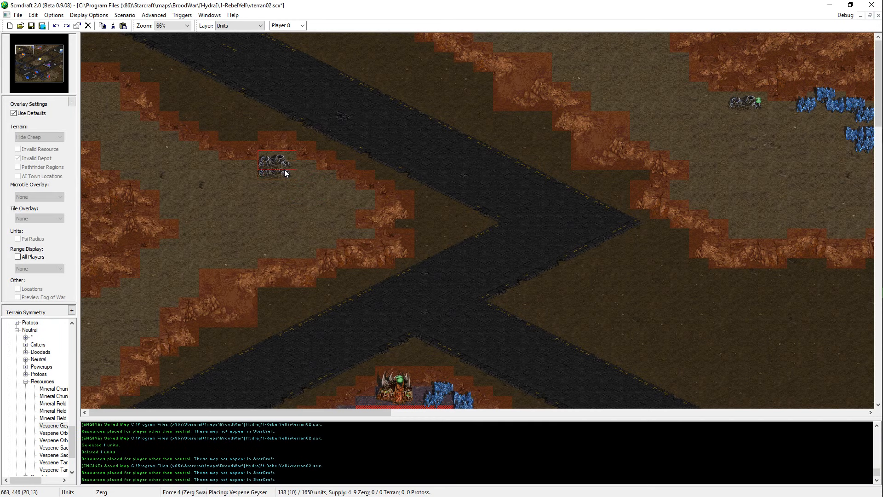
Step: Undo the last geyser placement and place the Vespene Geyser again just south of the northwestern plateau's northern cliff edge
key("ctrl+z")
left_click(284, 169)
key("Escape")
key("Right")
Step: Copy four mineral fields from the northern plateau's mineral line onto the northwestern plateau, southeast of its Vespene Geyser
left_click_drag(785, 124, 787, 111)
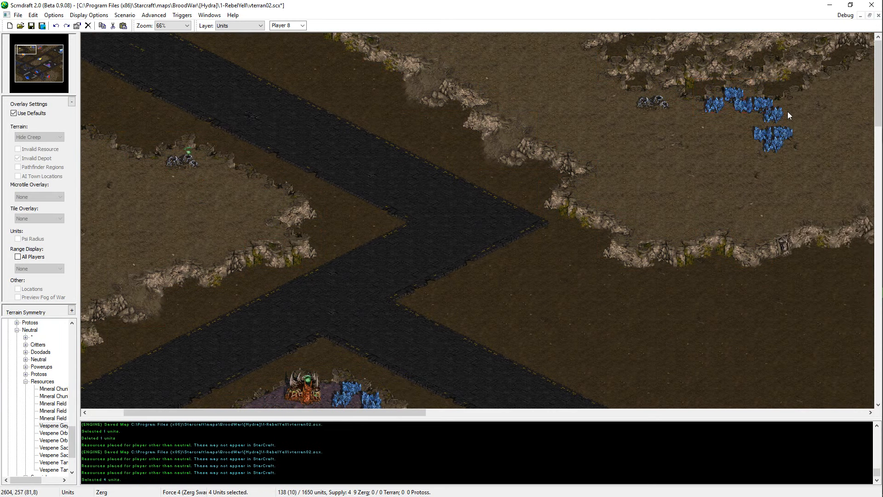
key("Left")
key("ctrl+c")
key("ctrl+v")
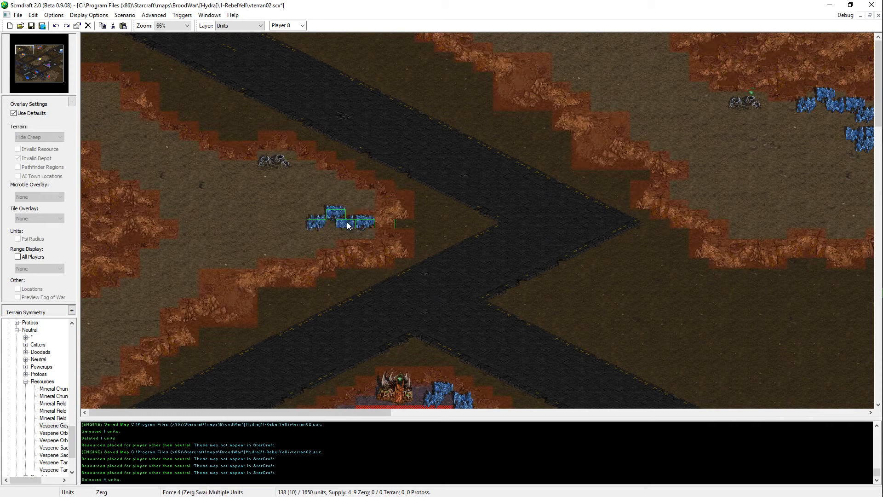
left_click(342, 199)
key("Escape")
Step: Move the westernmost copied mineral field slightly north, so the row runs diagonally along the plateau's cliff edge
left_click(313, 188)
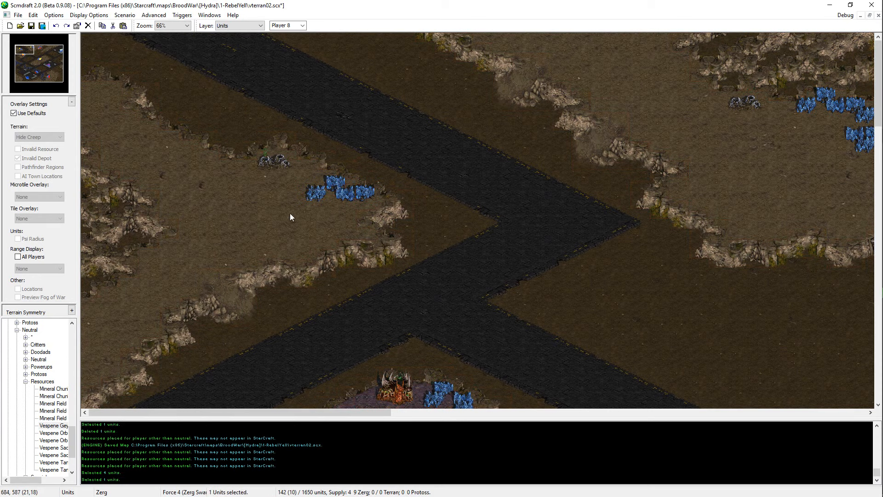
key("ctrl+x")
key("ctrl+v")
left_click(320, 177)
key("Escape")
Step: Move one mineral field to the southern side of the northwestern plateau and place a second one diagonally southwest of it
left_click(345, 182)
key("ctrl+x")
key("ctrl+v")
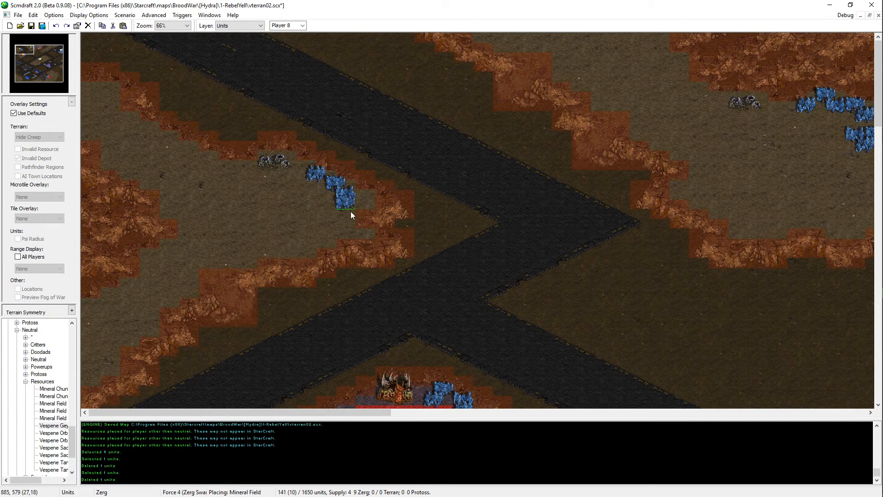
left_click(341, 228)
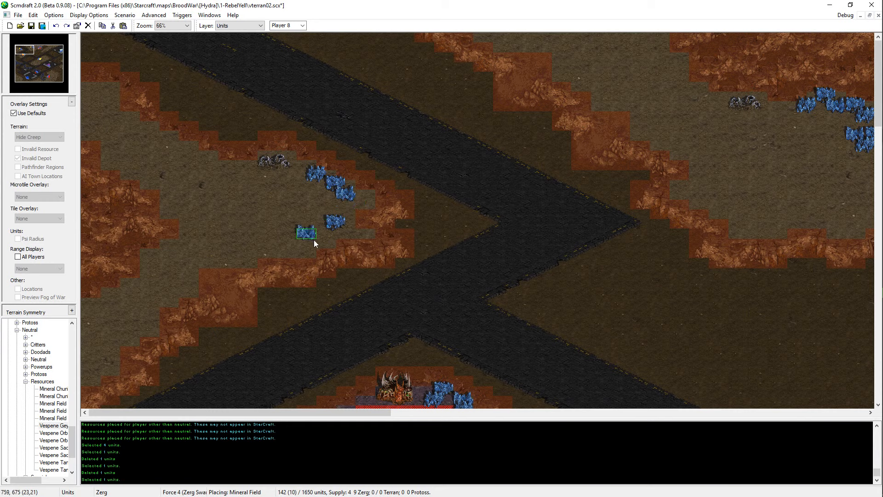
left_click(329, 235)
key("Escape")
Step: Add a copied mineral field at the southeastern end of the northwestern plateau's diagonal row
left_click(343, 189)
key("ctrl+c")
key("ctrl+v")
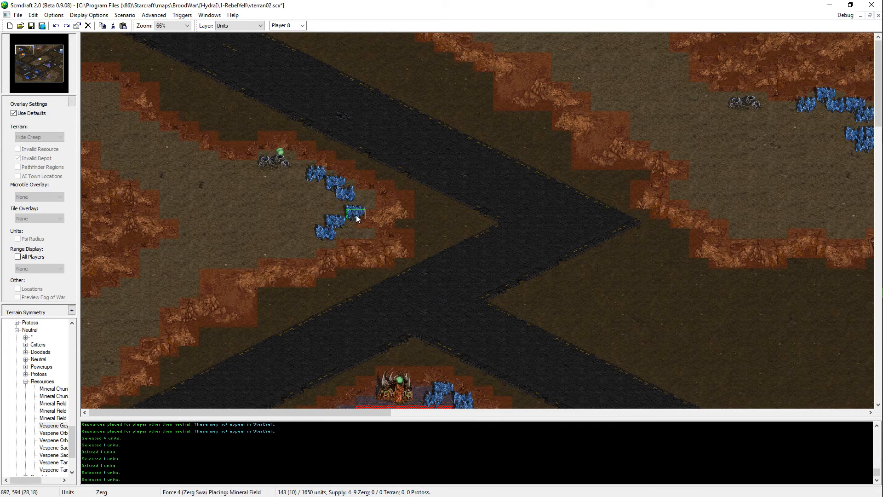
key("Escape")
left_click(324, 175)
key("ctrl+c")
key("ctrl+v")
left_click(361, 208)
key("Escape")
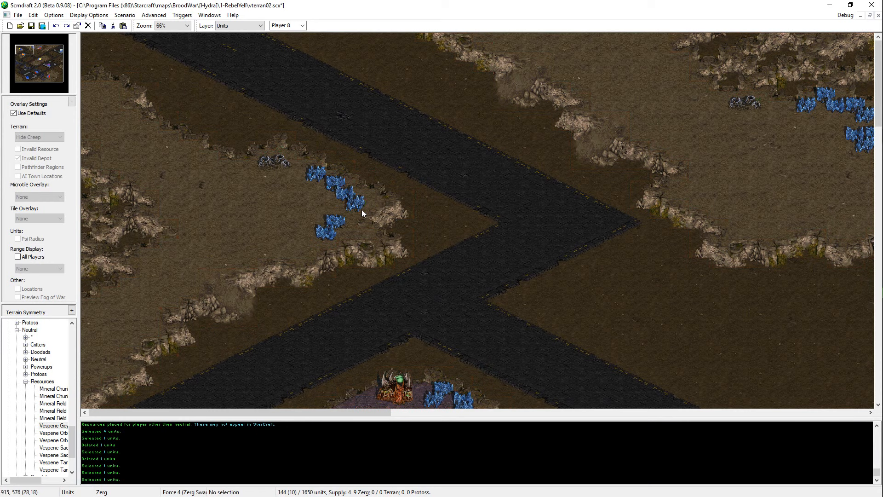
Step: Shift the three eastern mineral fields and the two southern ones slightly east, closer to the plateau's cliff edge
left_click_drag(362, 209, 333, 228)
key("ctrl+x")
key("ctrl+v")
left_click(363, 200)
key("Escape")
key("ctrl+x")
key("ctrl+v")
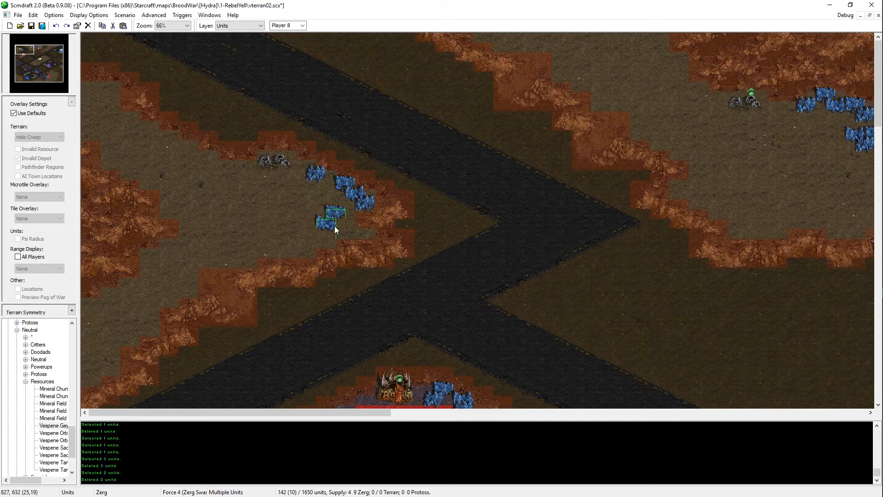
left_click(346, 231)
Step: Move the northernmost mineral field slightly east, in line with the rest of the diagonal row
left_click(318, 175)
key("ctrl+x")
key("ctrl+v")
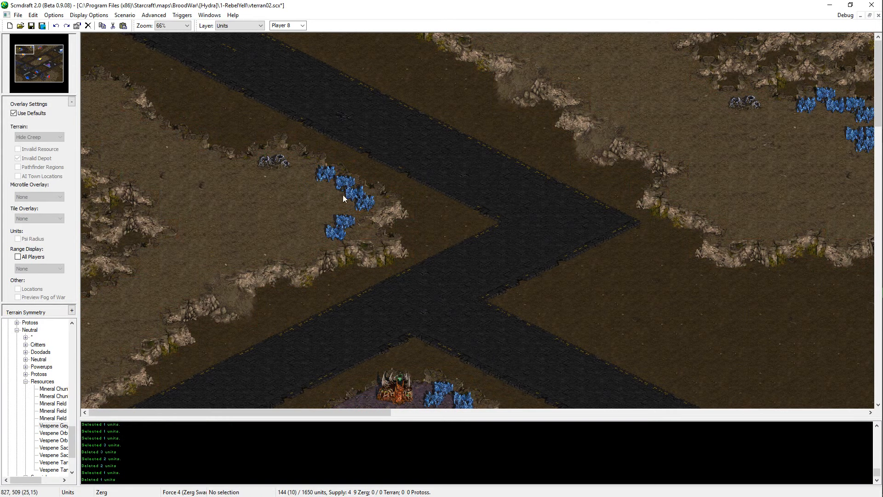
left_click(337, 182)
key("Escape")
Step: Move the northwestern plateau's Vespene Geyser slightly southeast, closer to the mineral line
middle_click_drag(324, 194, 260, 152)
left_click_drag(248, 152, 192, 120)
key("ctrl+x")
key("ctrl+v")
left_click(241, 161)
key("Escape")
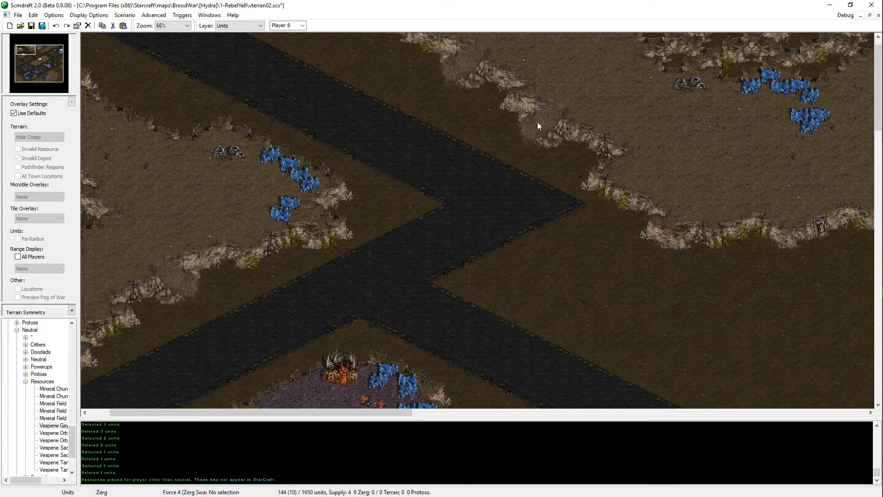
Step: Place another mineral field on the inner side of the northwestern mineral line, undoing the first placement and placing it again
left_click_drag(757, 82, 727, 104)
middle_click_drag(357, 398, 413, 357)
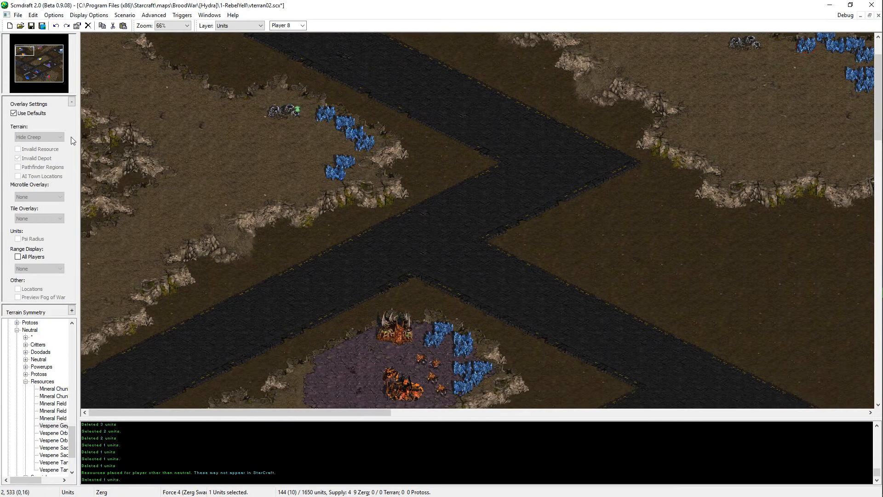
left_click(32, 113)
left_click(33, 113)
key("ctrl+v")
left_click(340, 148)
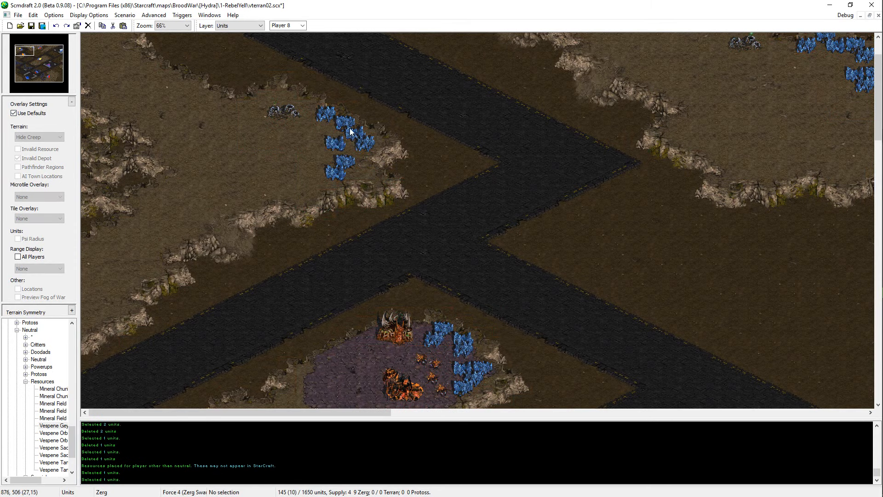
key("ctrl+z")
key("ctrl+v")
left_click(344, 145)
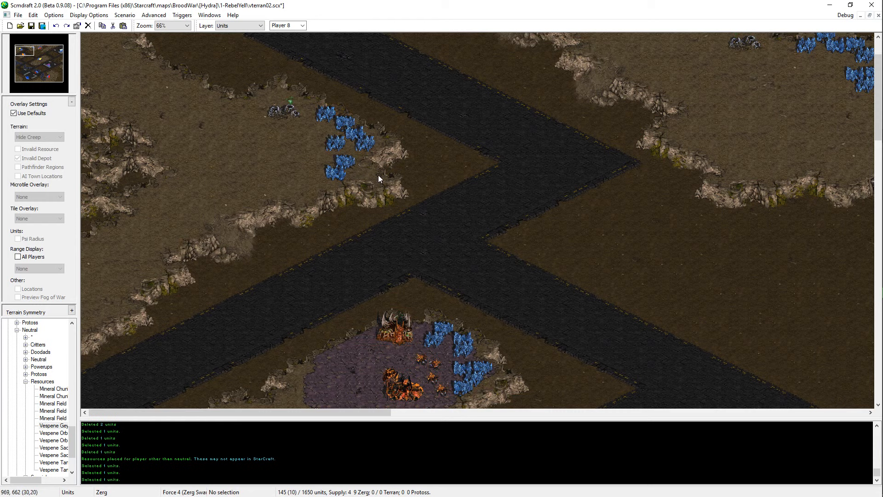
Step: Replace the easternmost mineral field of the northwestern line with a copy of a southern mineral field
key("Delete")
left_click(339, 175)
key("ctrl+c")
key("ctrl+v")
left_click(369, 148)
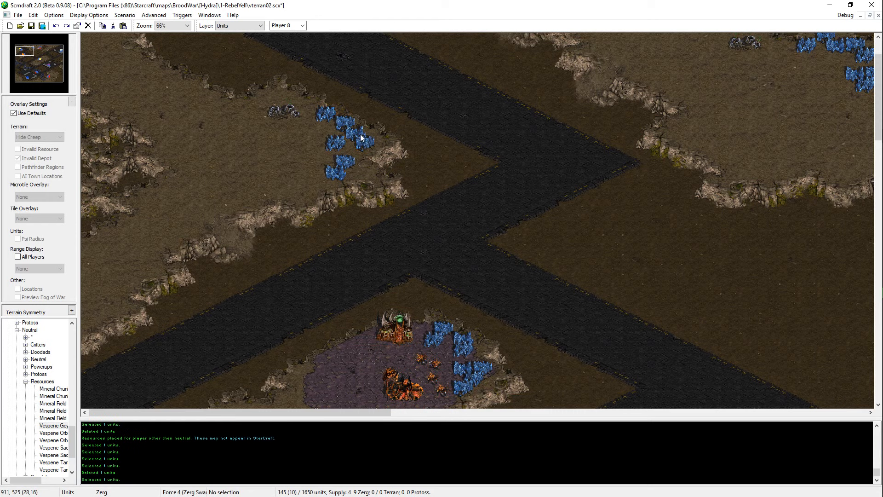
Step: Cut and re-place the two southernmost mineral fields at the southern end of the northwestern mineral line
left_click(346, 163)
left_click(339, 174)
key("ctrl+x")
key("ctrl+v")
left_click(331, 183)
left_click_drag(360, 157, 296, 212)
key("ctrl+x")
key("ctrl+v")
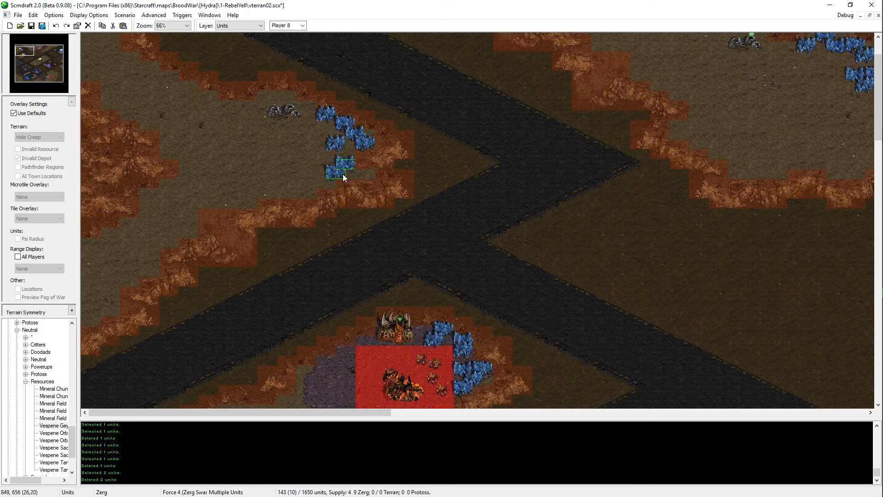
left_click(343, 174)
Step: Select the northwestern mineral line to check its number of fields, clear the selection and save the map
left_click_drag(389, 117, 295, 210)
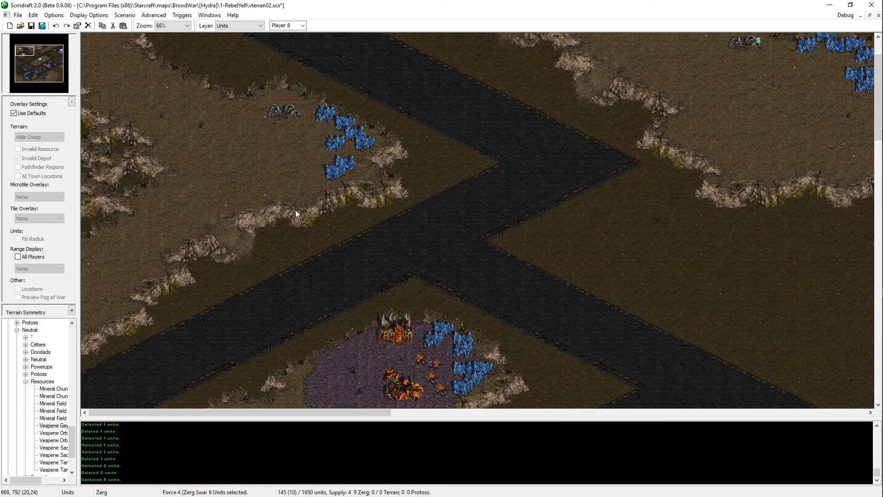
left_click_drag(399, 100, 304, 182)
left_click(409, 226)
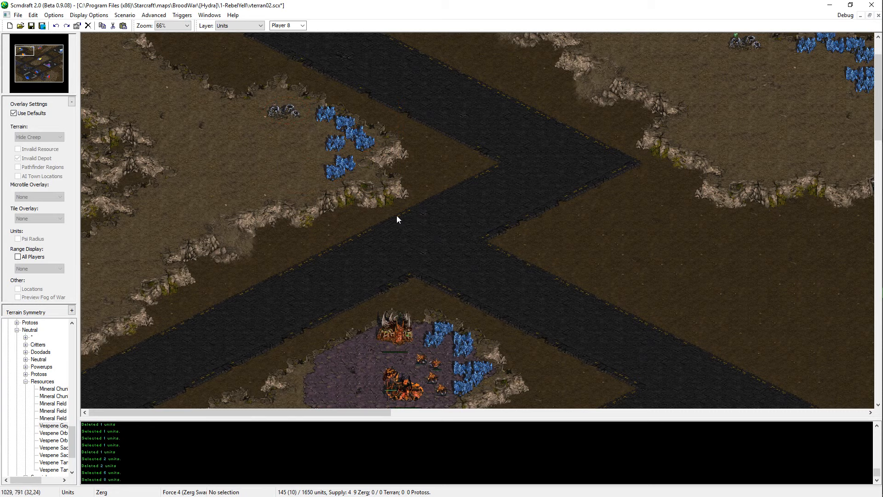
key("ctrl+s")
scroll(377, 203, "up", 1)
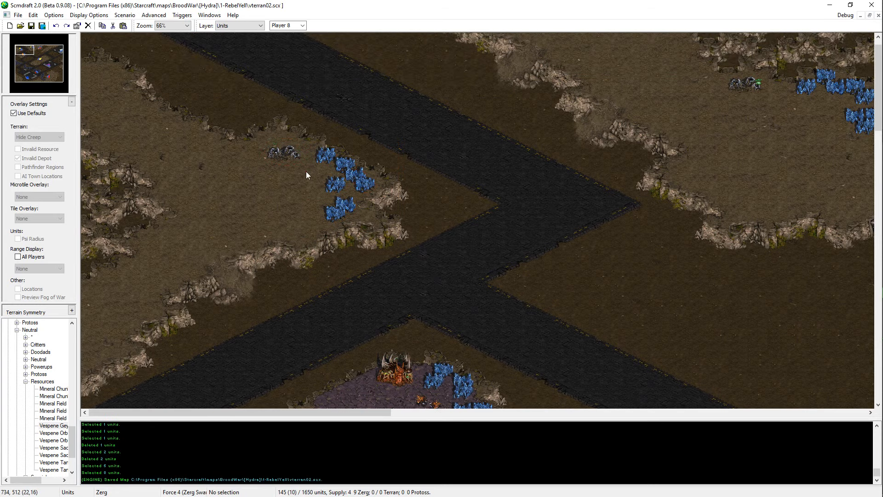
left_click(281, 151)
key("ctrl+c")
key("ctrl+v")
key("Escape")
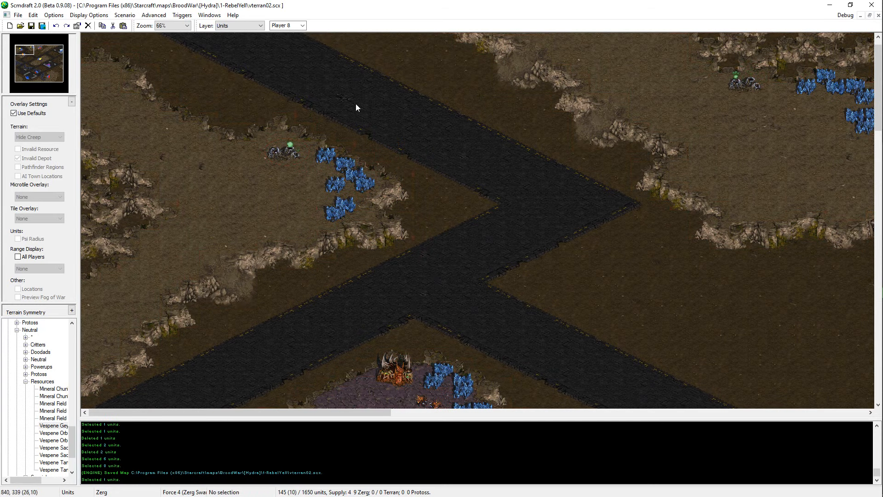
Step: Select the mineral fields and Vespene Geysers on both northern plateaus and assign them to Player 12
middle_click_drag(236, 222, 290, 204)
left_click_drag(351, 147, 210, 265)
middle_click_drag(209, 266, 98, 422)
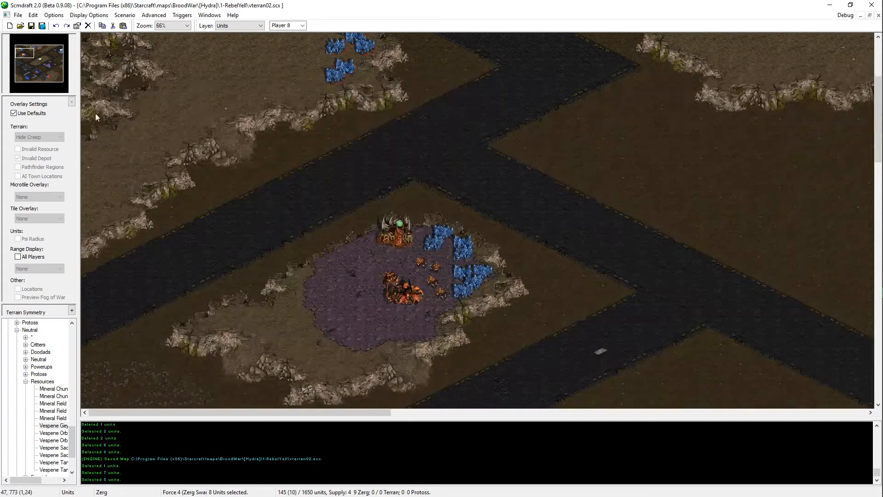
left_click_drag(47, 52, 20, 46)
key("Right")
key("Right")
key("Right")
key("Right")
key("Right")
key("Right")
key("Right")
key("Right")
key("Right")
key("Right")
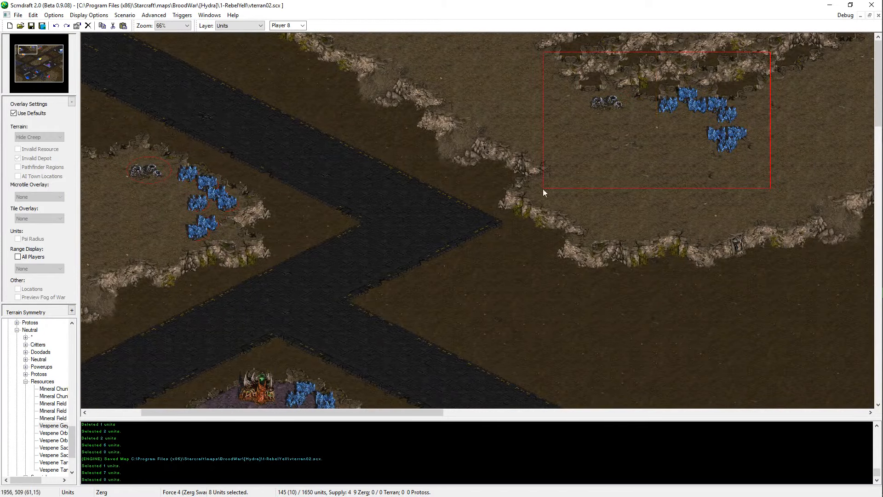
left_click_drag(543, 189, 543, 189)
left_click(304, 26)
left_click(293, 100)
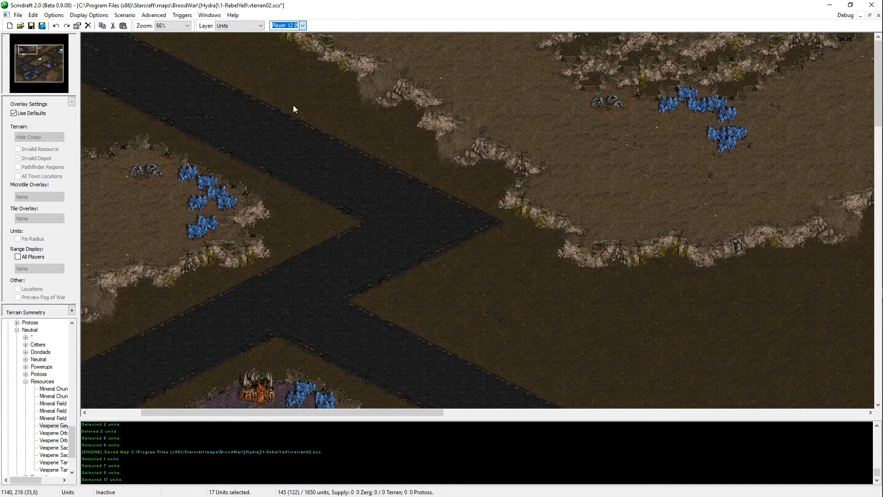
Step: Reselect the northwestern resources to check their owner, survey the western part of the map, and save the map
left_click(318, 147)
key("Left")
key("Left")
key("Left")
key("Left")
left_click_drag(379, 140, 239, 249)
key("Right")
key("Right")
key("Right")
key("Right")
key("Right")
key("Right")
key("Right")
key("Right")
key("Right")
key("Right")
key("Down")
key("Down")
key("Down")
key("Down")
key("Down")
key("Down")
key("Down")
key("Down")
key("Down")
key("Down")
key("Down")
key("Down")
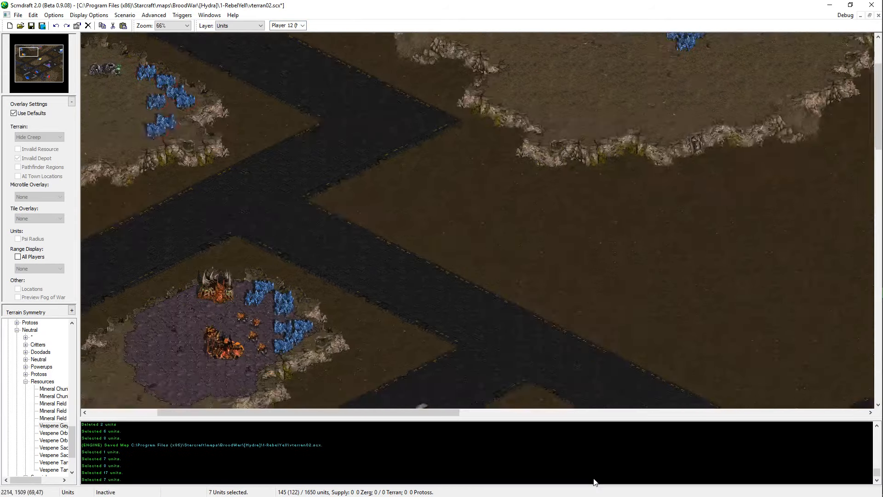
key("Left")
key("Left")
key("Left")
key("Left")
key("Left")
key("Left")
key("Left")
key("Left")
key("Left")
key("Left")
key("Left")
key("Left")
key("Left")
key("Left")
key("Left")
key("Left")
key("Left")
key("Left")
key("Down")
key("Down")
key("Down")
key("Down")
key("Down")
key("Down")
key("Down")
key("Down")
key("Down")
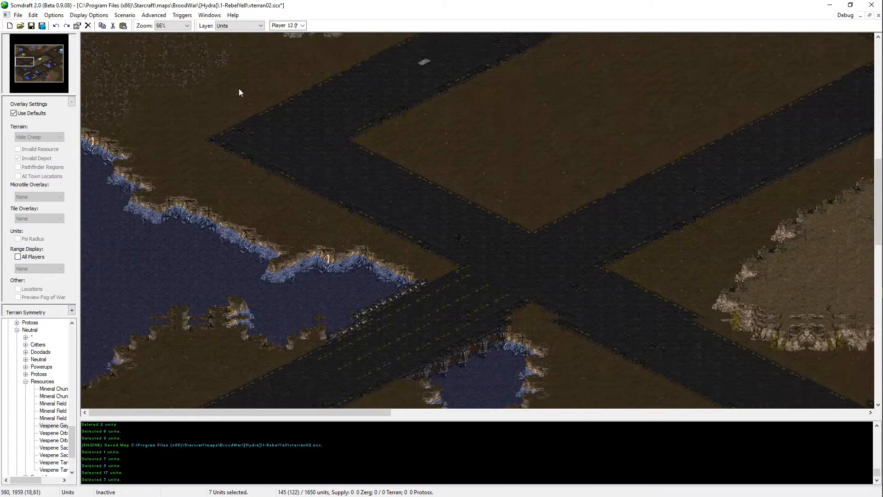
key("Up")
key("Up")
key("Up")
key("Up")
key("Up")
key("Up")
key("Up")
key("Up")
key("Up")
key("Up")
key("Up")
key("Up")
key("Up")
key("Up")
key("Up")
key("Up")
key("Up")
key("Up")
key("Right")
key("Right")
key("Right")
key("Right")
key("Right")
key("Right")
key("Right")
key("Right")
key("Right")
key("Right")
Step: Switch to the Terrain layer, touch up the northeastern plateau's western tip with High Dirt, and save the map
key("Left")
key("Left")
key("Left")
key("Up")
key("Up")
key("Up")
key("Up")
key("ctrl+s")
key("Up")
key("Up")
key("Up")
key("Up")
key("Right")
key("Right")
key("Right")
key("Right")
key("Right")
key("Right")
key("Right")
key("Right")
key("Right")
key("Right")
key("Right")
key("Right")
key("Right")
key("Right")
key("Right")
key("Right")
key("Right")
key("Right")
key("Right")
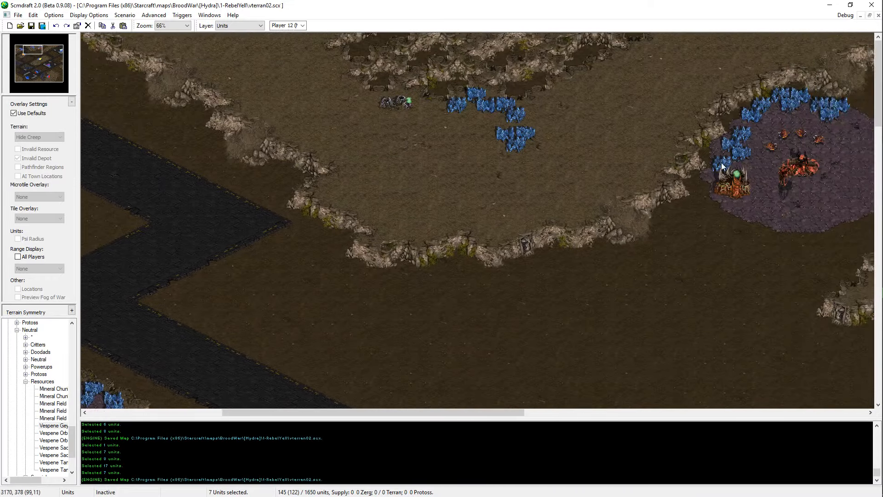
key("Down")
key("Down")
key("Down")
key("Down")
key("Down")
key("Down")
key("Down")
key("Left")
key("Right")
key("Down")
key("t")
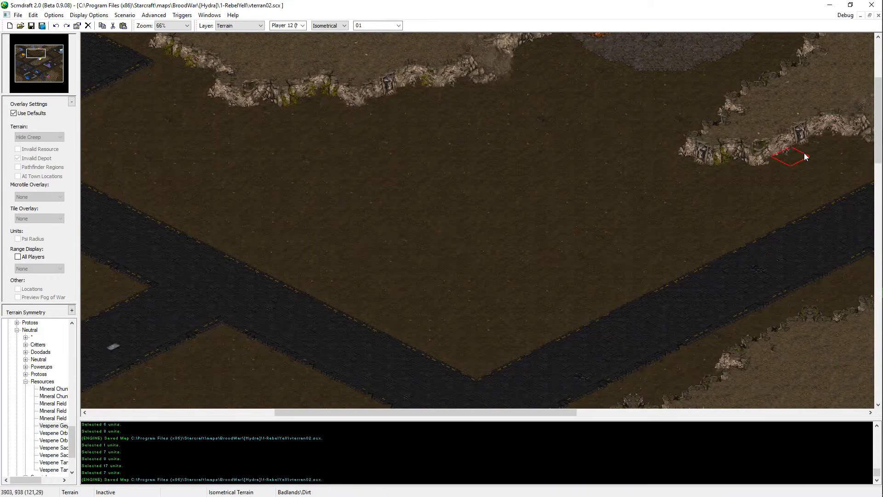
middle_click(774, 108)
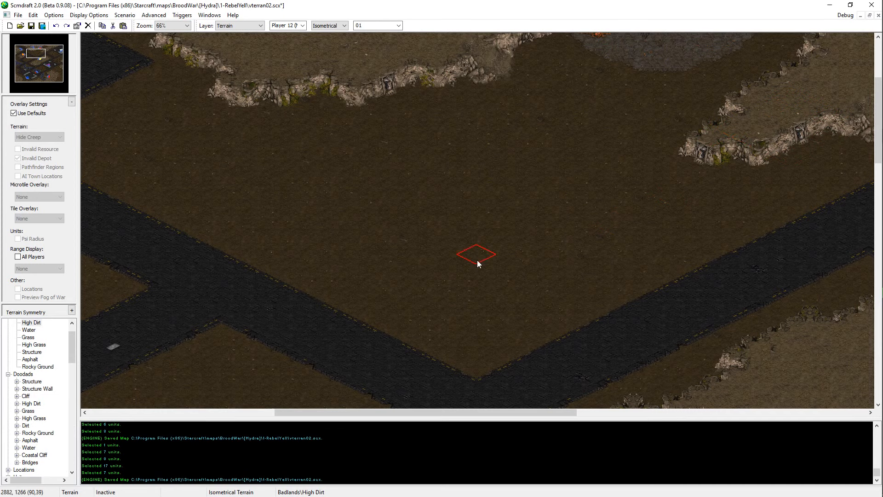
key("ctrl+s")
left_click(709, 136)
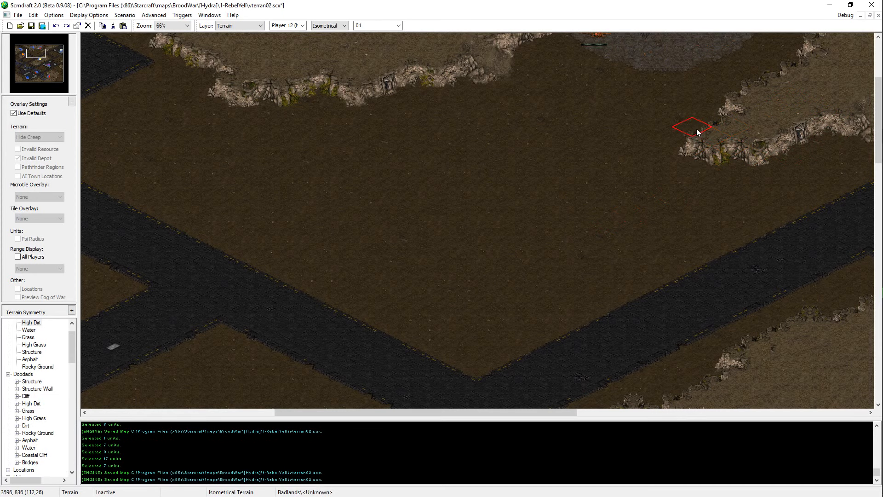
key("ctrl+s")
Step: Choose Dirt as the terrain brush for the ground beside the northeastern plateau's western tip and save the map
middle_click(714, 161)
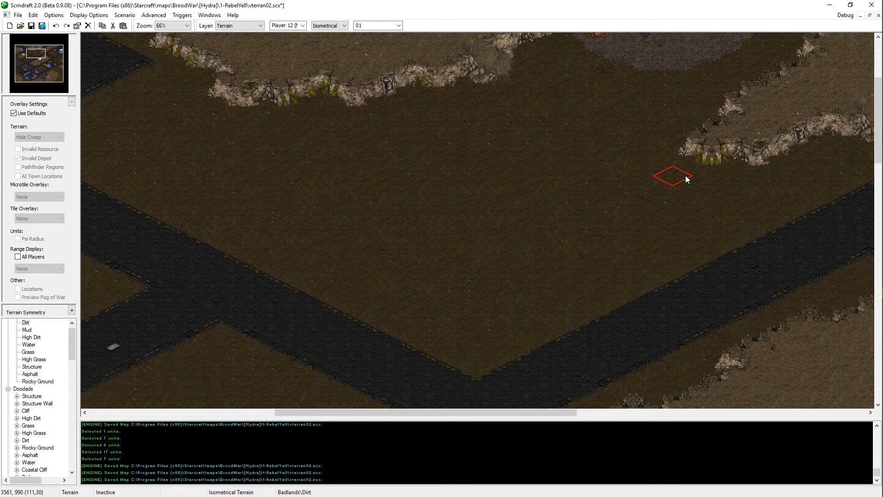
middle_click_drag(456, 232, 489, 238)
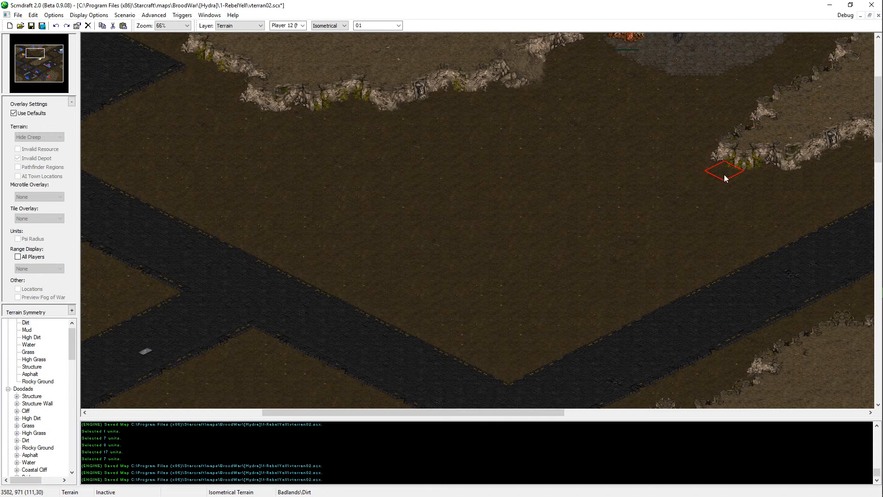
key("ctrl+s")
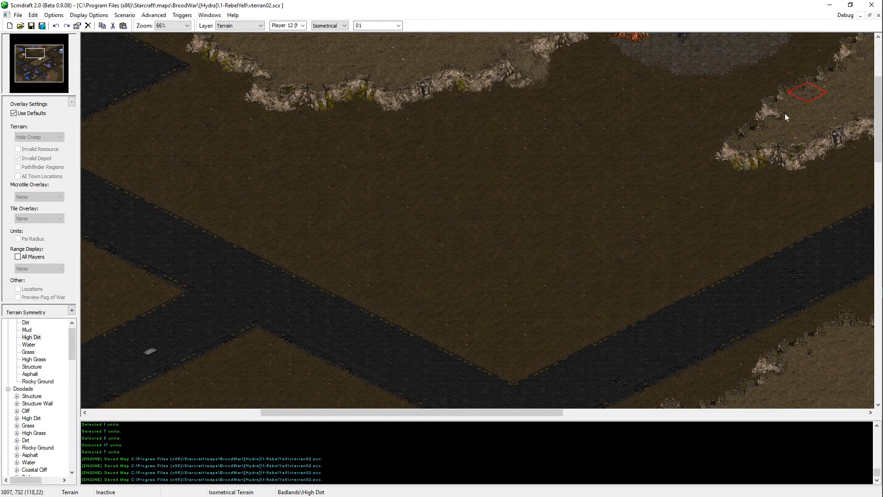
Step: Place a Structure terrain tile on the open dirt south of the northern High Dirt plateau, north of the road junction
mouse_move(446, 235)
middle_mouse_down()
mouse_move(305, 113)
mouse_move(289, 415)
mouse_move(91, 452)
mouse_move(330, 325)
mouse_move(595, 201)
mouse_move(429, 313)
middle_mouse_up()
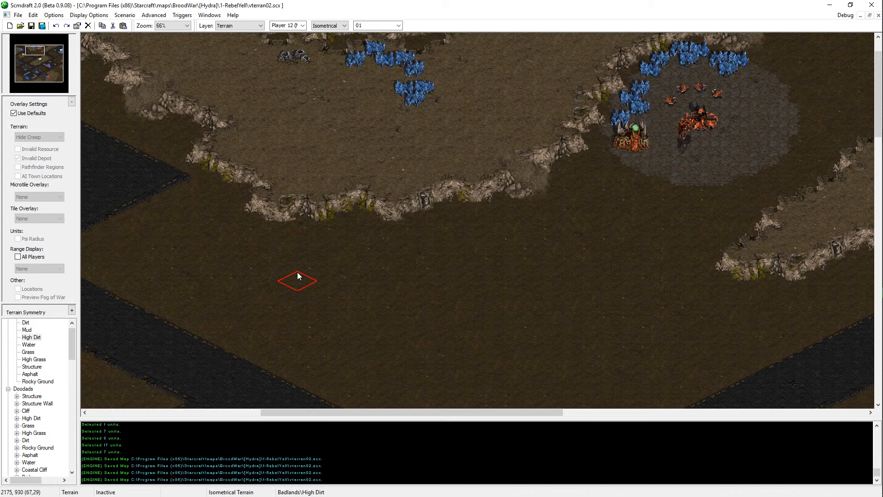
middle_click_drag(594, 236, 139, 386)
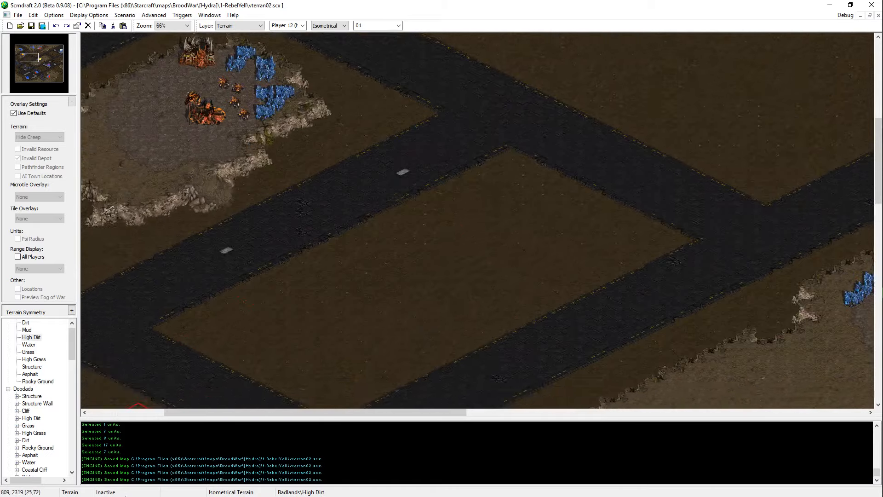
mouse_move(125, 495)
middle_mouse_down()
mouse_move(693, 476)
mouse_move(173, 425)
mouse_move(216, 230)
mouse_move(387, 191)
mouse_move(405, 37)
mouse_move(422, 83)
middle_mouse_up()
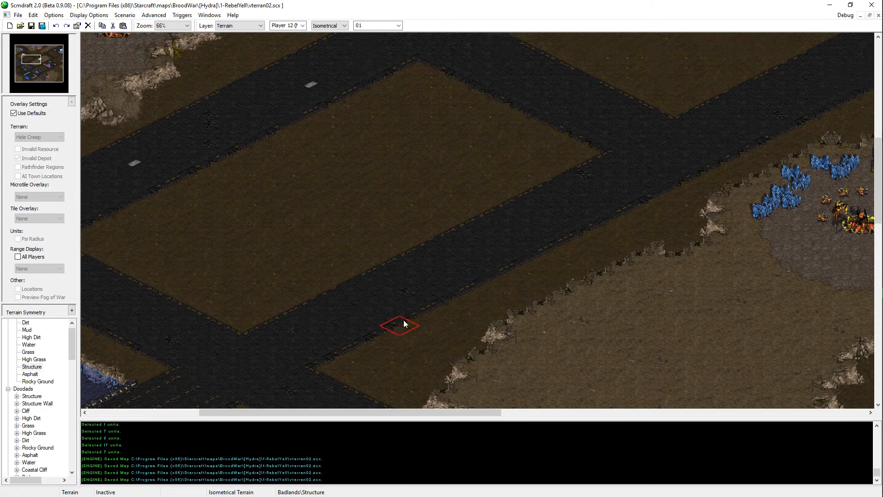
mouse_move(404, 325)
middle_mouse_down()
mouse_move(565, 34)
mouse_move(376, 165)
mouse_move(457, 226)
mouse_move(475, 204)
middle_mouse_up()
left_click(399, 240)
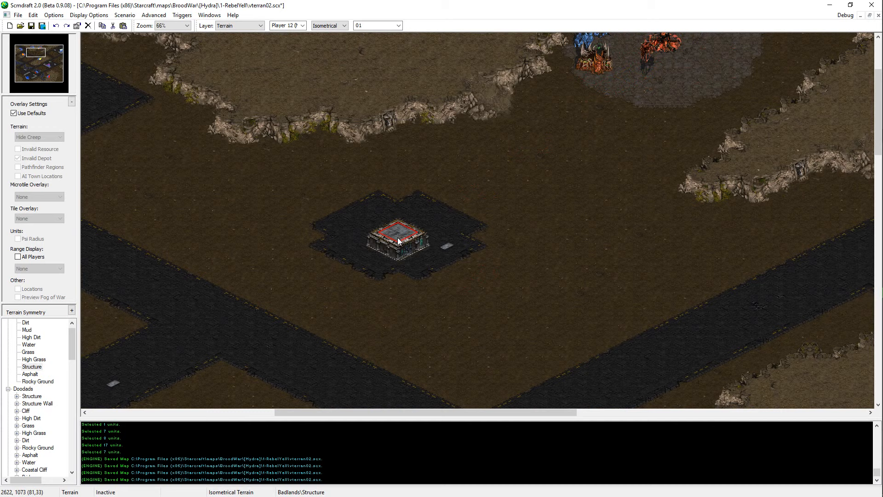
Step: Extend the Structure terrain eastward with two more tiles to form an L-shaped building block
left_click(444, 230)
left_click(478, 241)
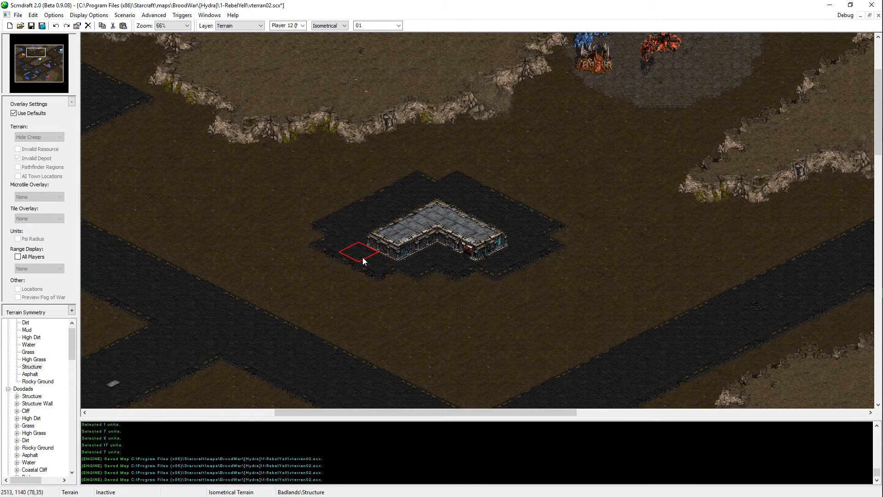
middle_click_drag(518, 218, 573, 187)
Step: Paint Asphalt around the L-shaped structure and southwest from it to join the road junction
key("Down")
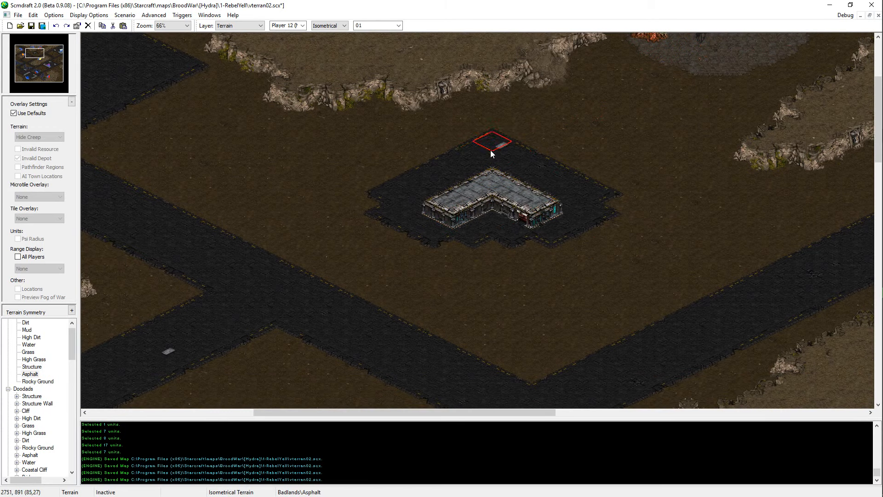
left_click(490, 150)
left_click(367, 219)
left_click(336, 219)
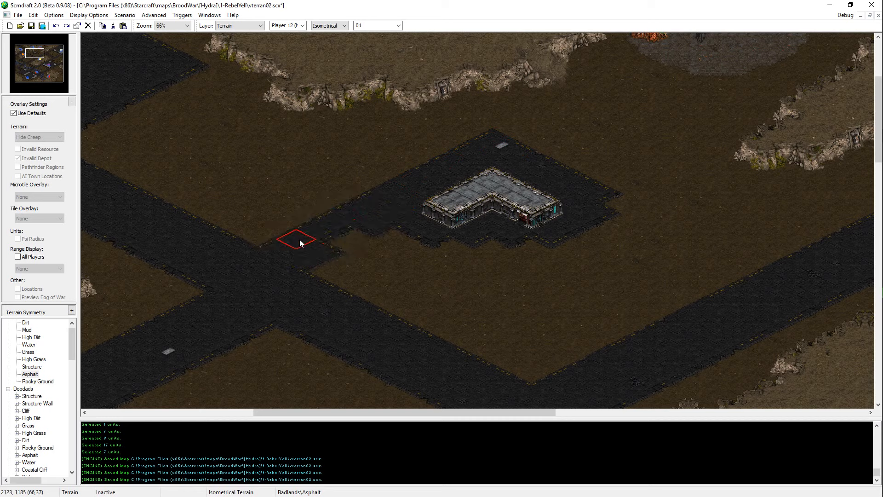
left_click_drag(403, 241, 332, 259)
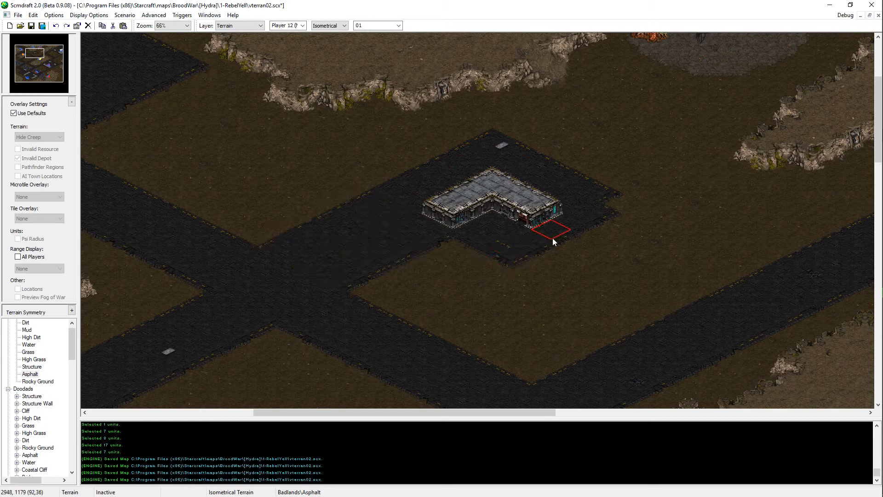
left_click(504, 244)
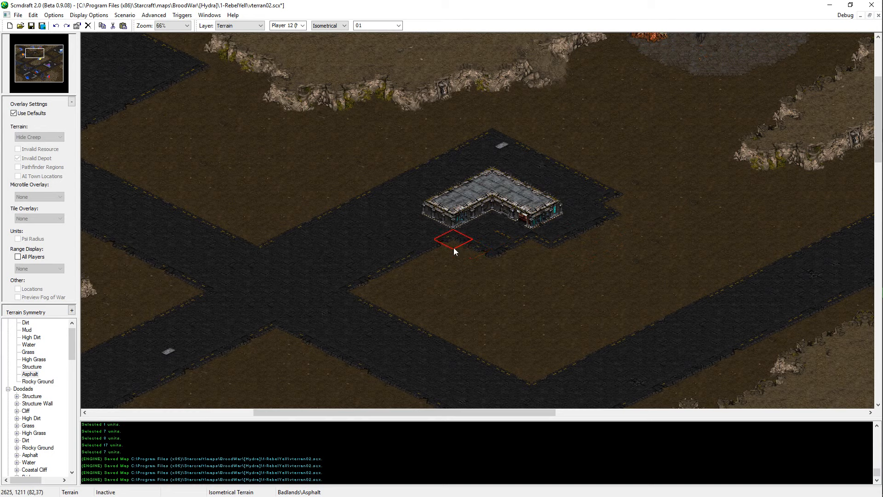
Step: Paint Asphalt from the structure southeast to the eastern road, leaving an enclosed dirt island south of the structure
mouse_move(572, 242)
left_mouse_down()
mouse_move(685, 298)
mouse_move(616, 219)
mouse_move(739, 278)
mouse_move(517, 250)
mouse_move(503, 239)
mouse_move(563, 246)
mouse_move(384, 259)
mouse_move(638, 252)
mouse_move(711, 293)
left_mouse_up()
key("Left")
key("Left")
key("Down")
key("Down")
key("Right")
key("Right")
key("Right")
key("Right")
key("Down")
key("Down")
key("Down")
key("Down")
key("Down")
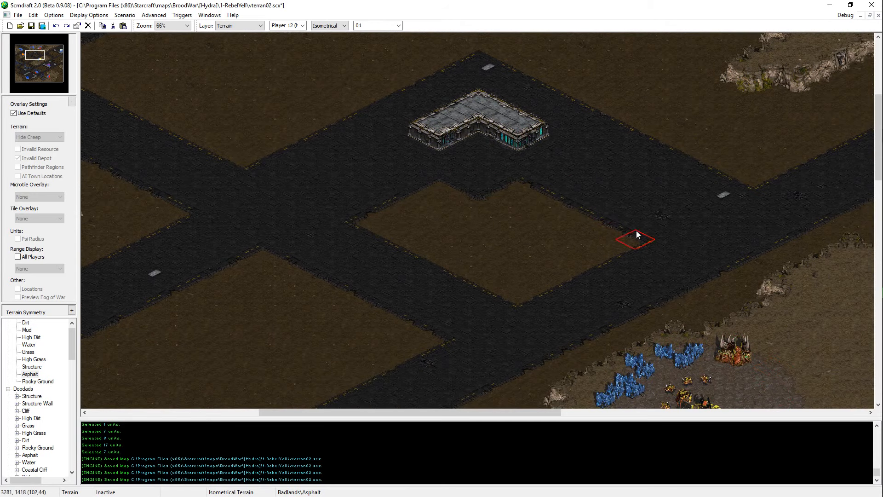
Step: Extend the upper edges of the dirt island between the roads with Dirt and save the map
key("ctrl+z")
key("ctrl+z")
key("ctrl+s")
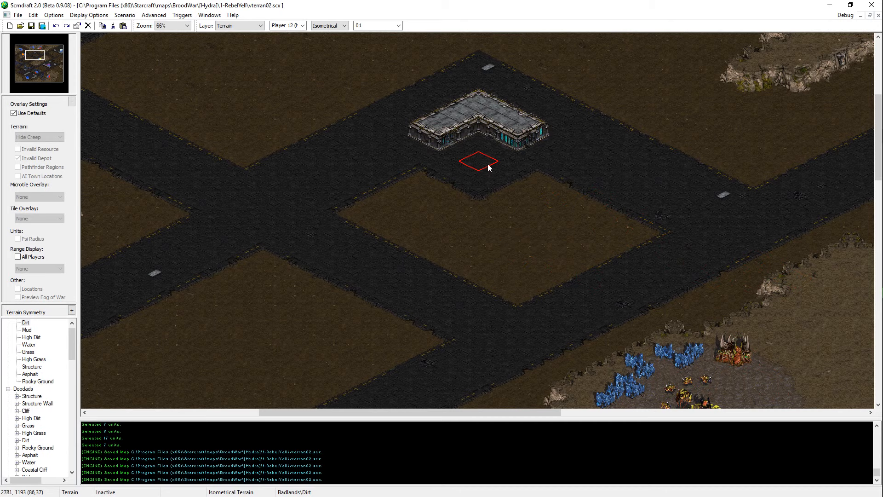
Step: Repaint the Asphalt at the road's northern corner behind the L-shaped structure to clear its grate tile, and save the map
key("Left")
key("Up")
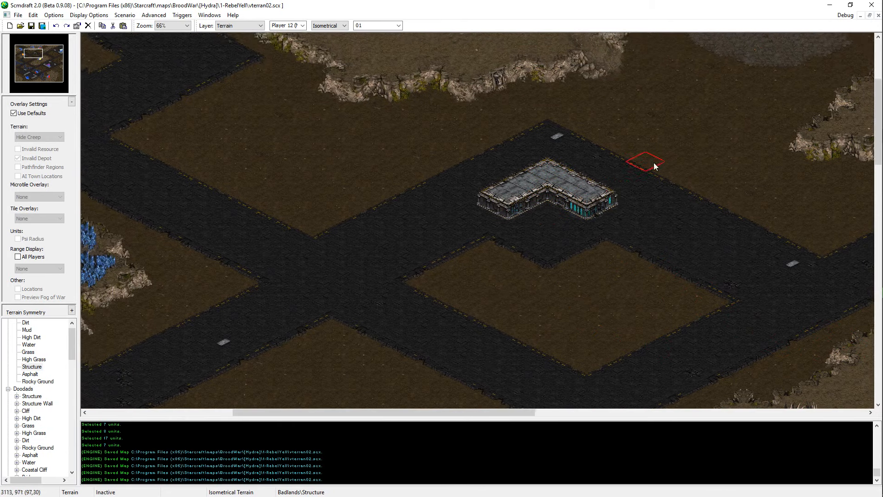
key("Right")
key("Up")
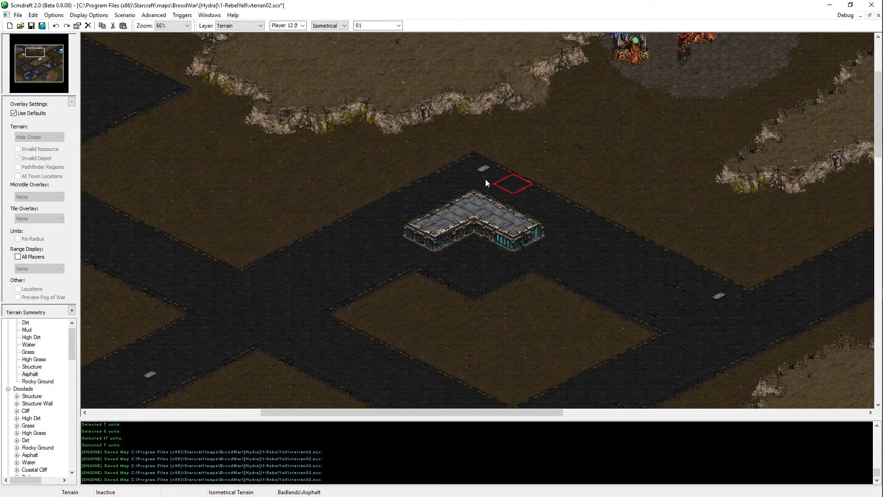
key("Left")
key("Down")
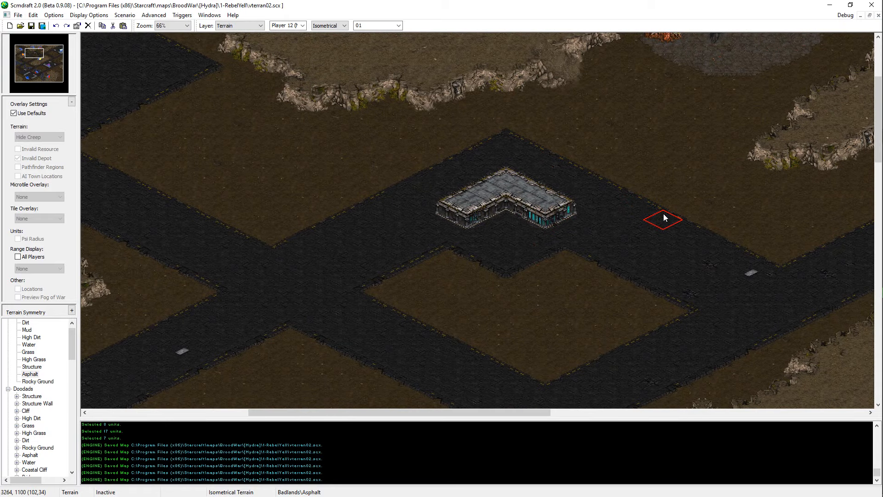
Step: Switch to the Units layer and paste the copied cluster of seven mineral fields onto the dirt island south of the structure
key("ctrl+v")
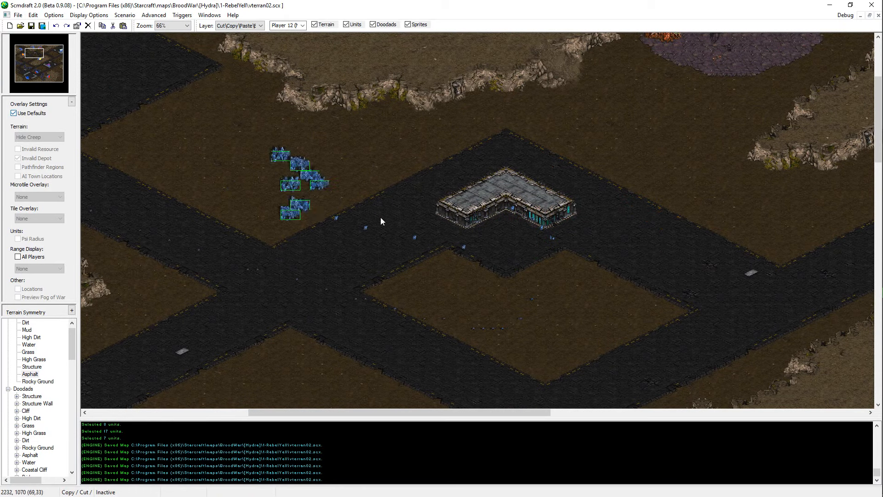
key("u")
key("ctrl+v")
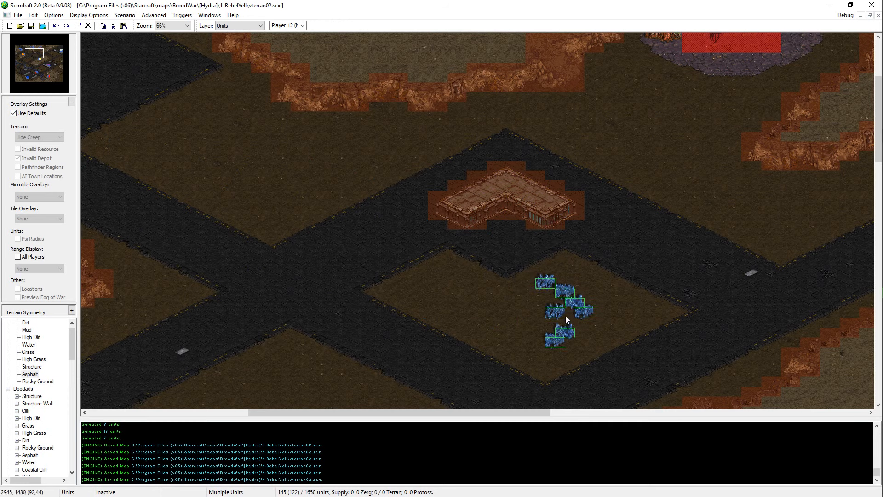
left_click(580, 297)
Step: Move the northernmost mineral field to the cluster's southwestern side, and shift the three southernmost fields northwest
left_click(559, 264)
key("ctrl+x")
key("ctrl+v")
left_click(546, 316)
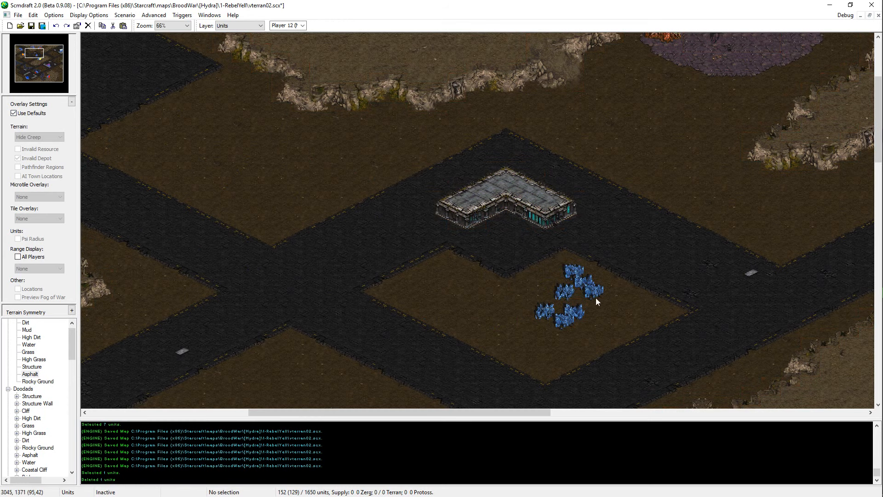
left_click_drag(595, 298, 543, 325)
key("ctrl+x")
key("ctrl+v")
left_click(544, 312)
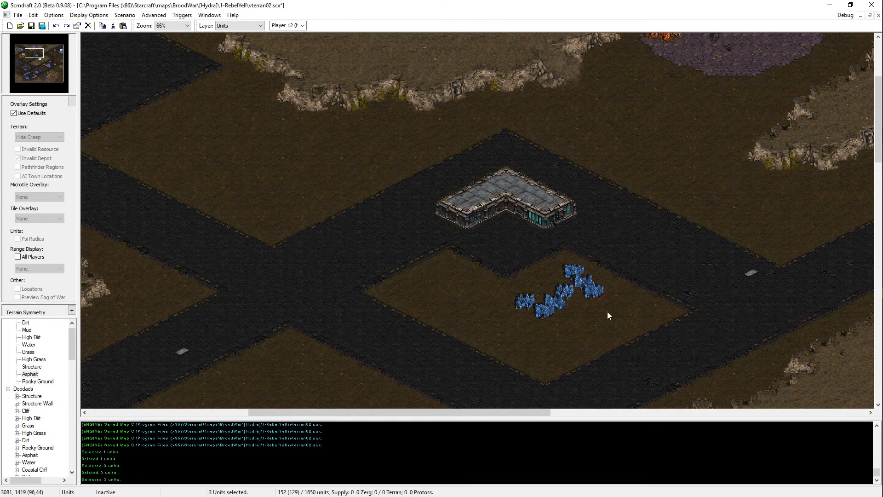
Step: Move the whole mineral cluster slightly northwest toward the structure and check its Invalid Depot overlay
left_click_drag(607, 311, 547, 282)
left_click_drag(518, 322, 598, 271)
key("ctrl+x")
key("ctrl+v")
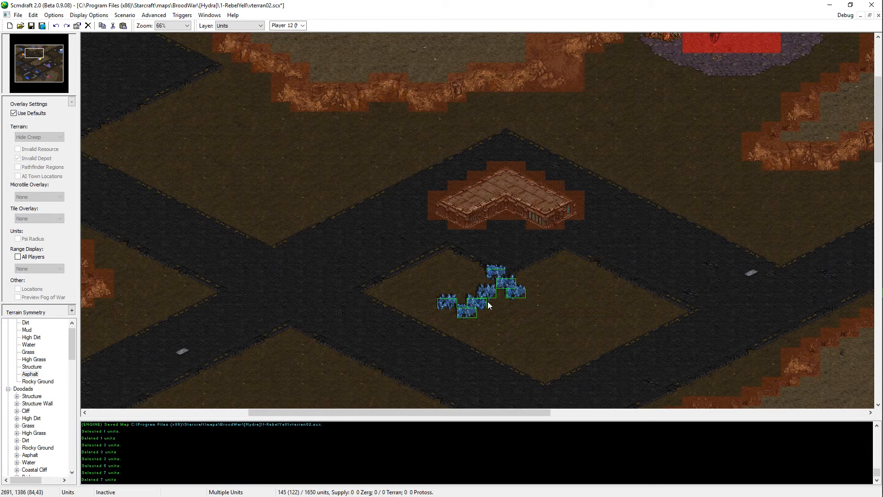
left_click(559, 290)
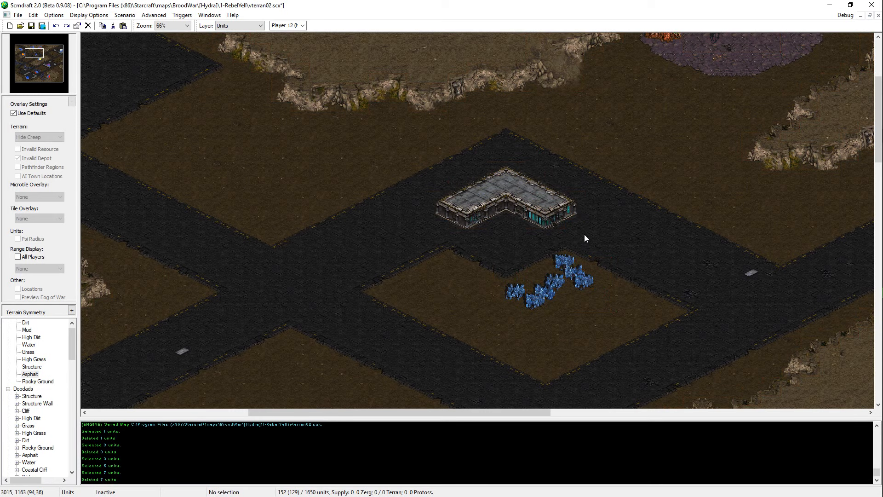
left_click(45, 114)
left_click(42, 115)
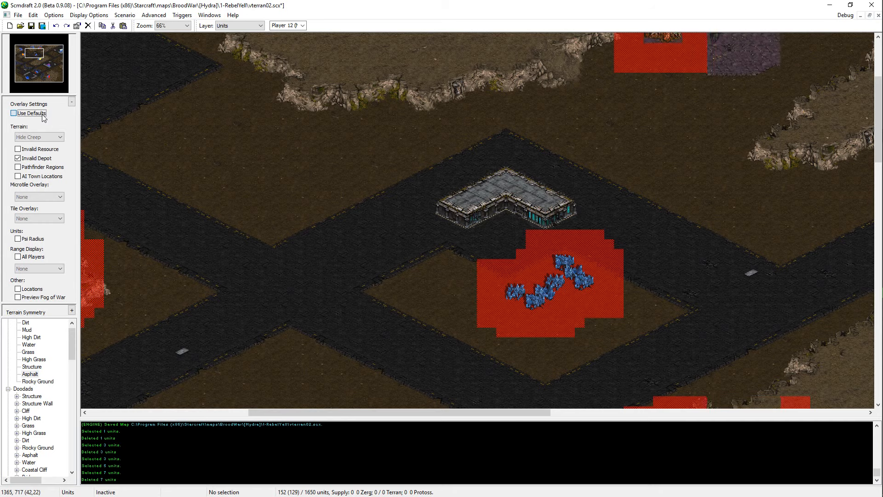
Step: Copy mineral fields from the cluster to the island's western side, keeping four there as a second group
middle_click_drag(603, 303, 571, 359)
left_click_drag(568, 326, 525, 353)
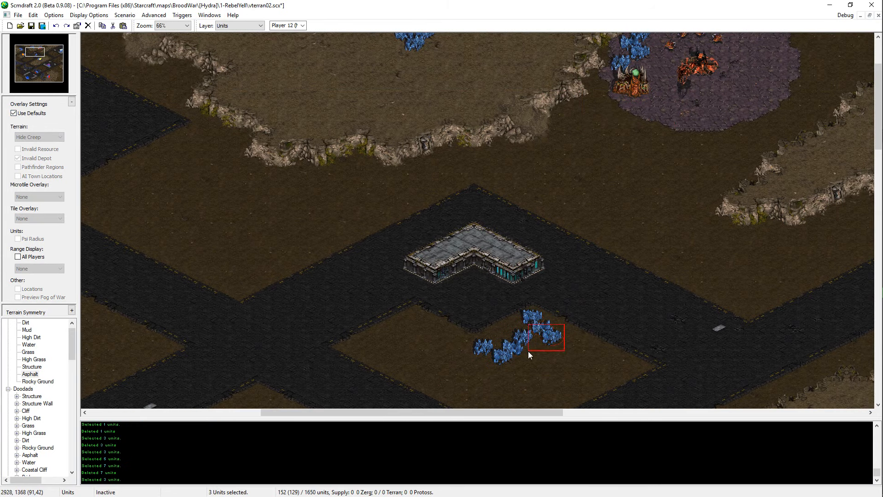
key("ctrl+c")
key("ctrl+v")
left_click(441, 341)
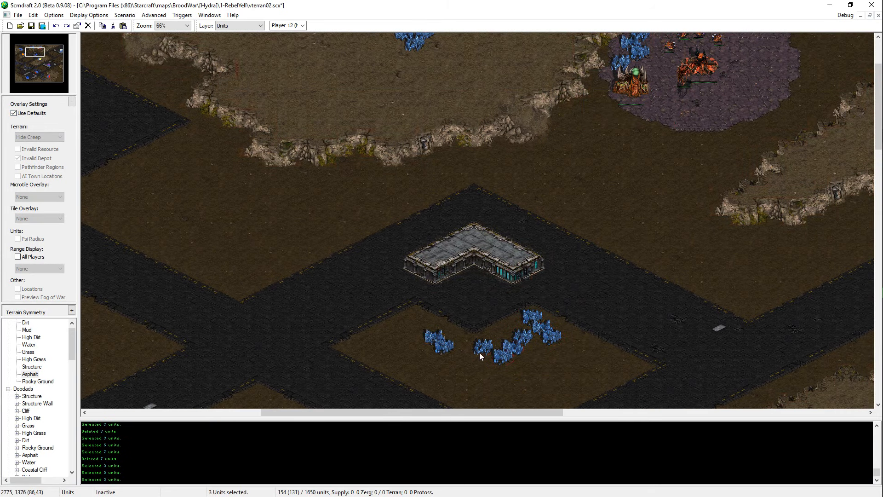
key("ctrl+v")
left_click(418, 335)
left_click(426, 337)
key("Delete")
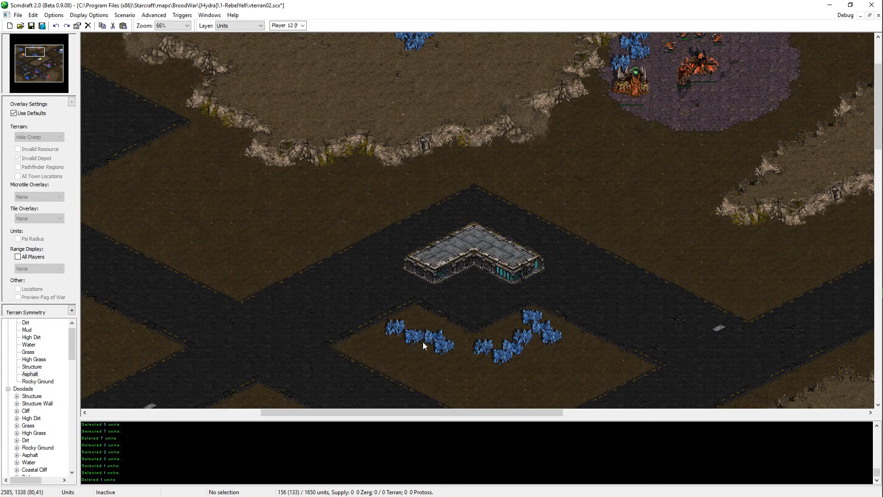
Step: Move the western group of four mineral fields southeast, closer to the eastern cluster
left_click(418, 339)
left_click_drag(447, 298, 394, 351)
middle_click_drag(428, 391, 497, 489)
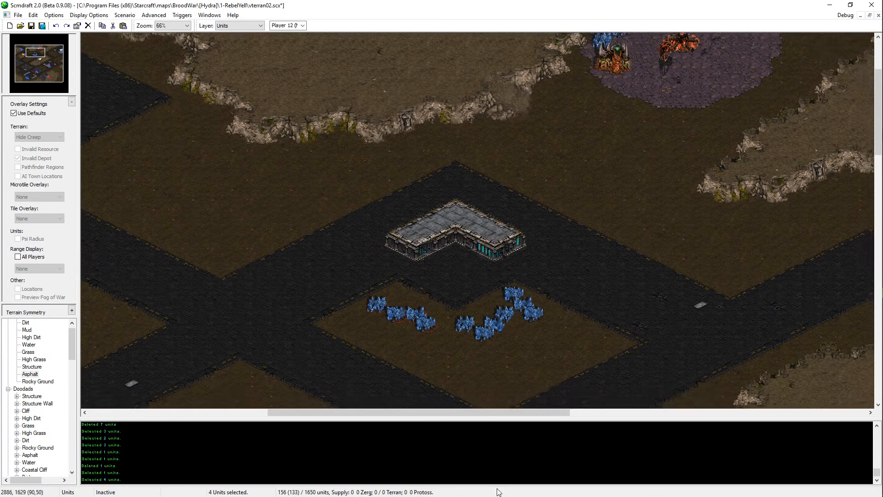
key("ctrl+x")
key("ctrl+v")
left_click(422, 299)
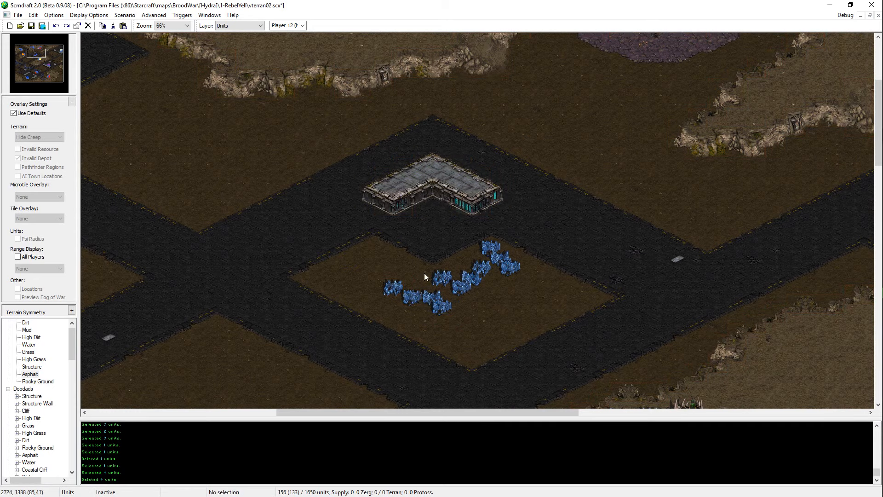
Step: Rearrange the western mineral fields singly and in groups into a compact staggered column near the island's northwestern edge
left_click(394, 289)
key("ctrl+x")
key("ctrl+v")
left_click(416, 317)
key("ctrl+x")
key("ctrl+v")
left_click_drag(418, 318, 392, 284)
left_click(402, 293)
left_click(395, 291)
key("ctrl+x")
key("ctrl+v")
left_click(410, 292)
key("ctrl+x")
key("ctrl+v")
left_click(409, 274)
key("ctrl+x")
key("ctrl+v")
left_click(385, 270)
key("ctrl+x")
key("ctrl+v")
left_click(394, 285)
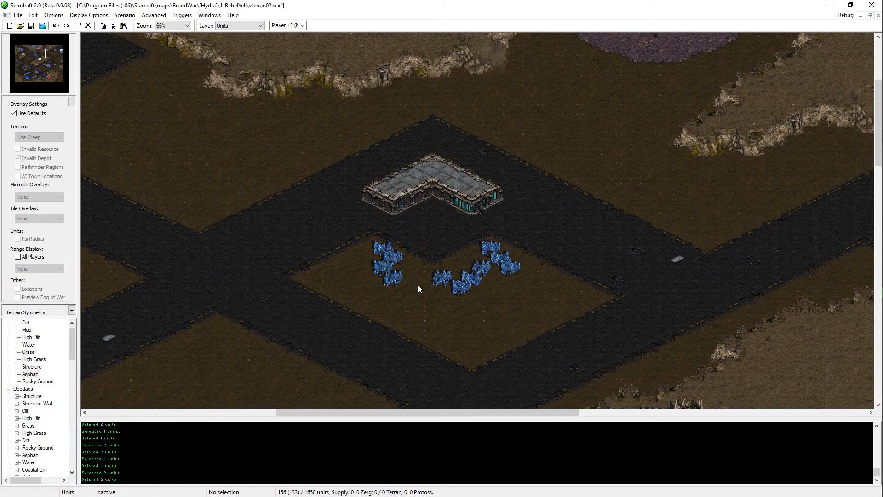
Step: Replace the two southernmost fields of the western mineral column with a pair farther southeast, and save the map
key("ctrl+v")
left_click(416, 285)
left_click(406, 276)
key("Delete")
left_click(435, 277)
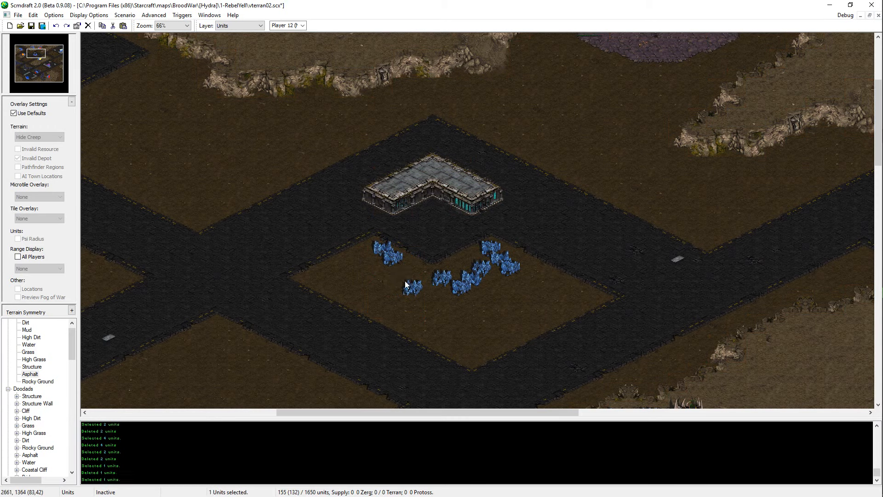
left_click(384, 251)
key("ctrl+c")
key("ctrl+v")
left_click(409, 285)
key("ctrl+v")
key("Escape")
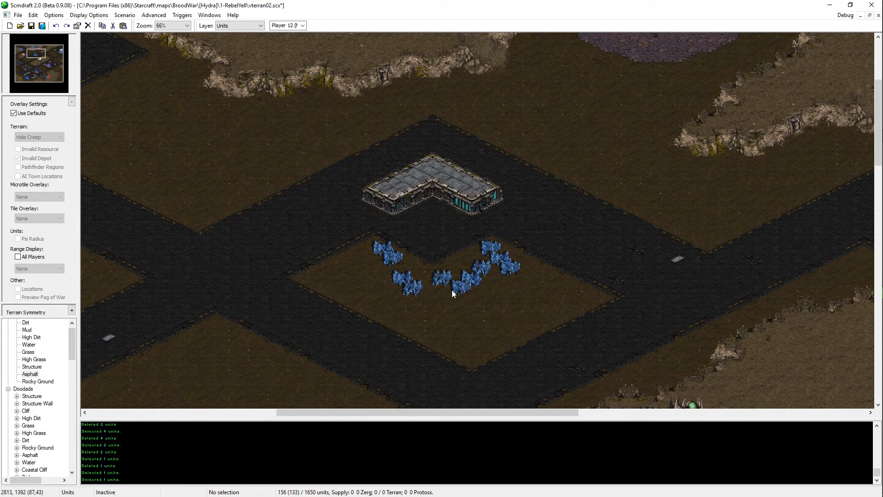
key("ctrl+s")
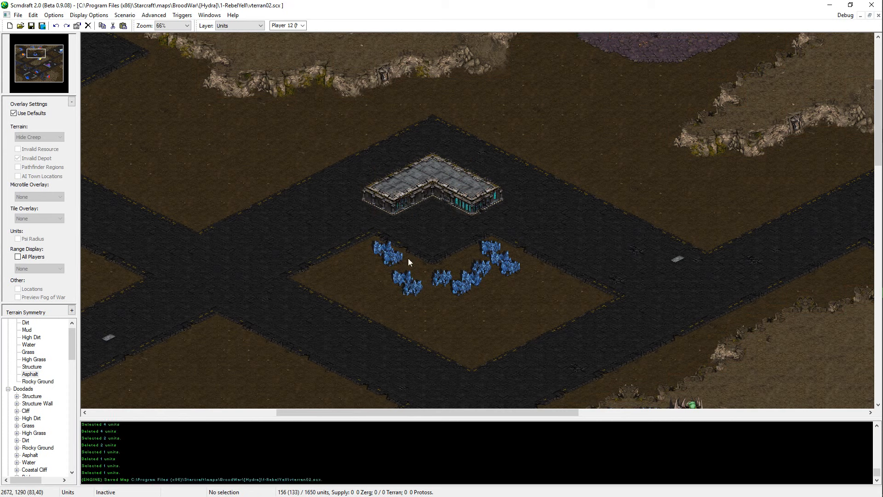
Step: Add a fifth mineral field at the western group's outer end, reposition the group, and save the map
left_click(479, 280)
left_click(486, 265)
left_click(487, 265)
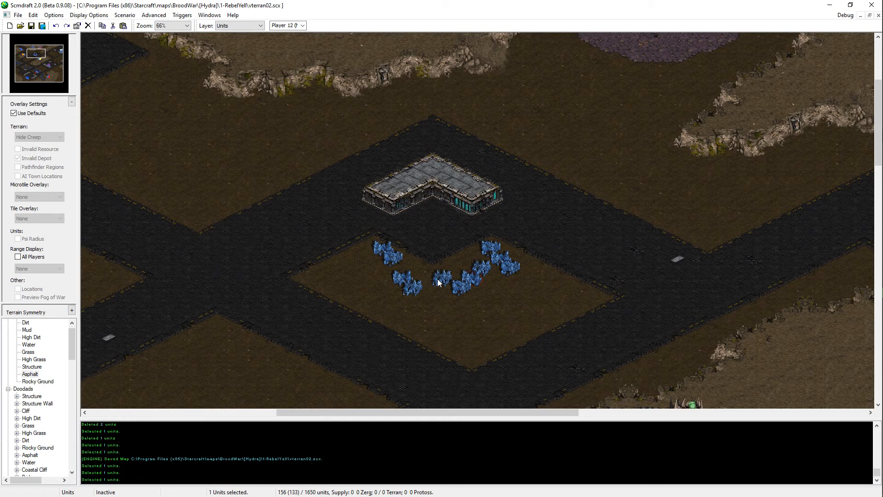
key("ctrl+v")
left_click(374, 267)
key("ctrl+v")
left_click(370, 264)
left_click_drag(430, 232, 361, 295)
key("ctrl+x")
key("ctrl+v")
left_click(395, 275)
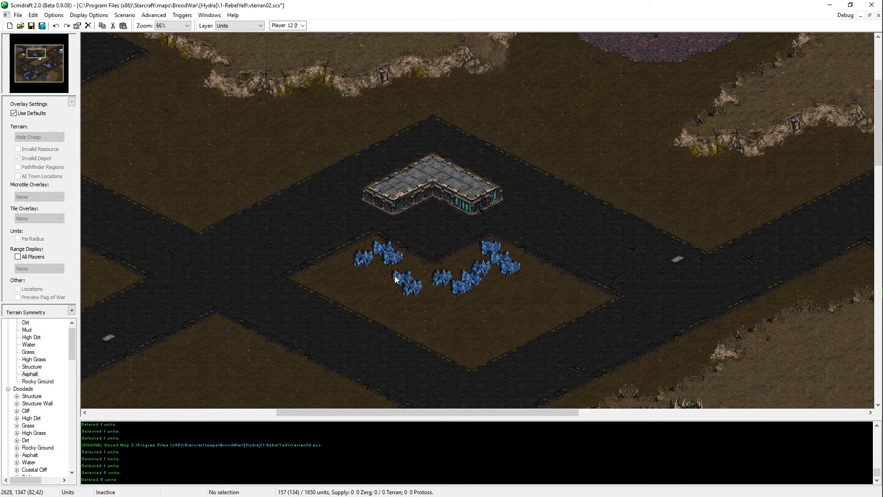
key("ctrl+s")
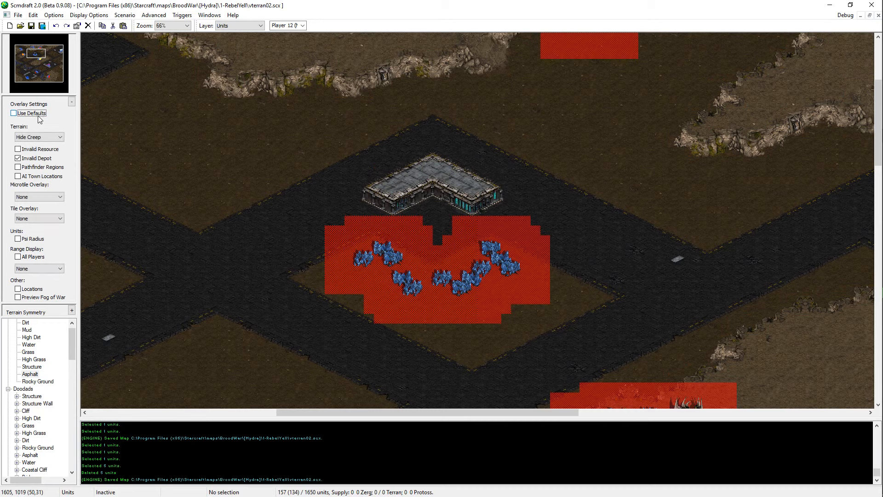
Step: Shift the western mineral fields slightly south using the Invalid Depot overlay, save the map, and restore the default overlays
left_click_drag(411, 233, 338, 326)
key("ctrl+x")
key("ctrl+v")
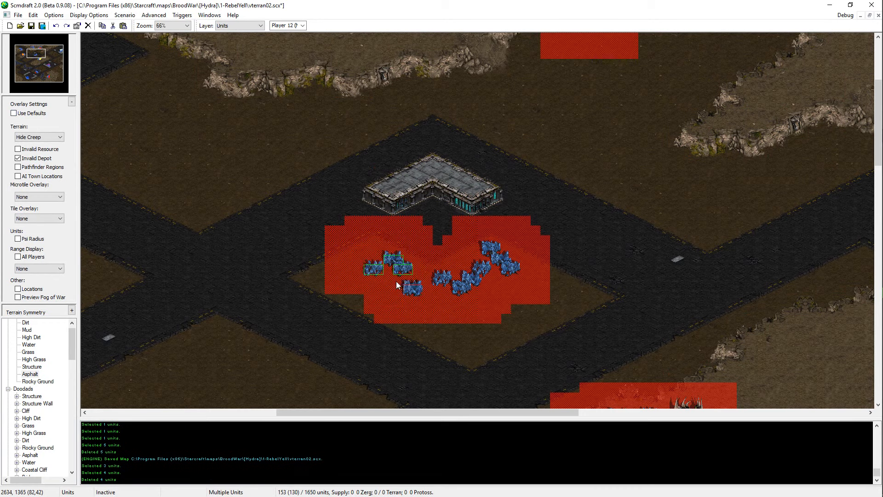
left_click(387, 287)
key("Escape")
left_click_drag(451, 253, 328, 335)
middle_click_drag(477, 325, 463, 330)
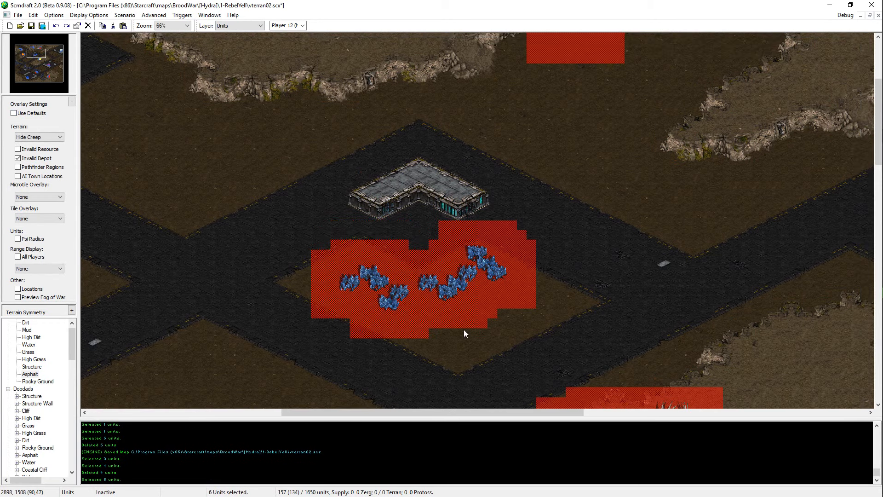
left_click(461, 335)
key("ctrl+s")
left_click(32, 113)
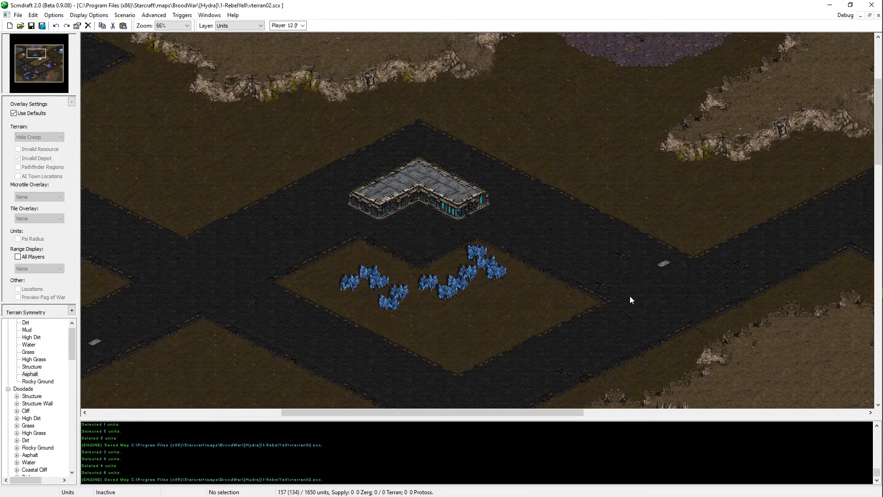
Step: Move the westernmost field of the eastern mineral group to the western group's northwest end, and save the map
middle_click_drag(526, 311, 617, 252)
left_click_drag(627, 172, 307, 349)
left_click(307, 349)
middle_click_drag(307, 349, 362, 331)
middle_click_drag(473, 203, 521, 296)
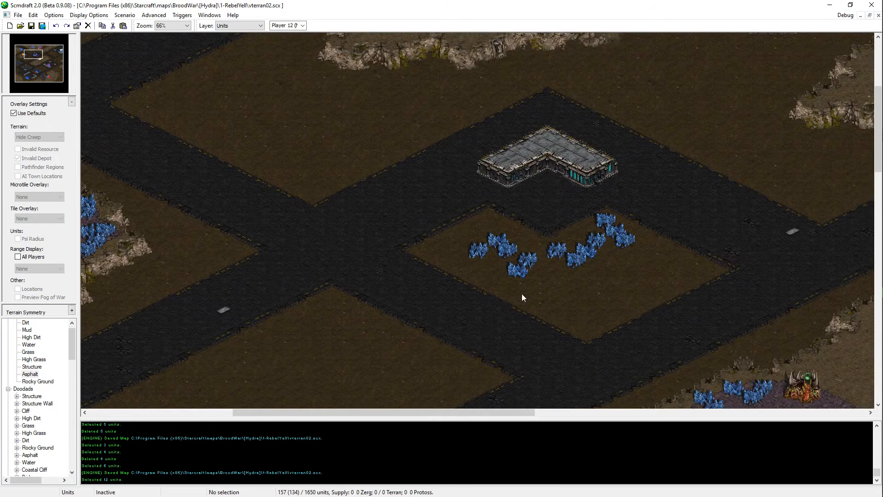
left_click(556, 256)
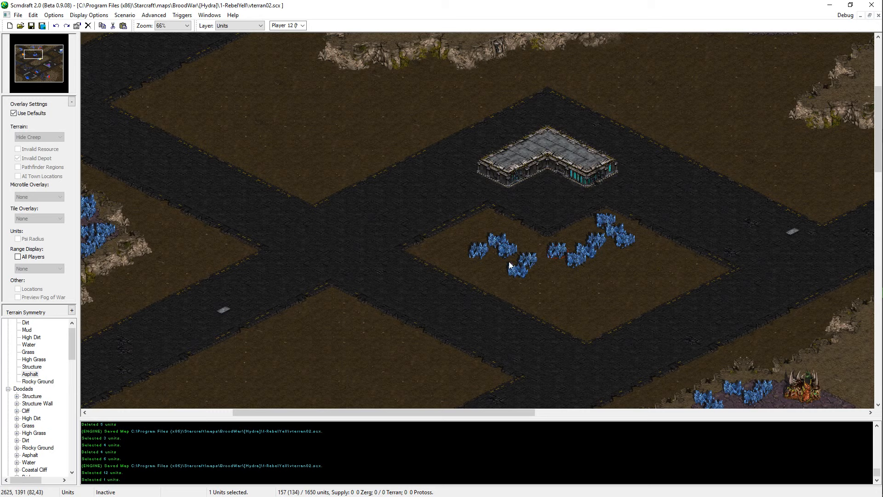
key("ctrl+x")
key("ctrl+v")
left_click(469, 231)
key("ctrl+z")
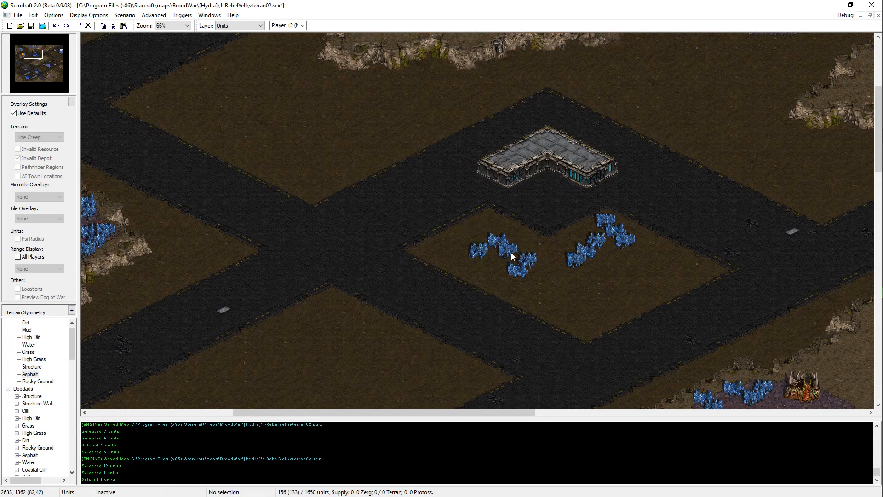
left_click(511, 252)
key("ctrl+y")
key("ctrl+s")
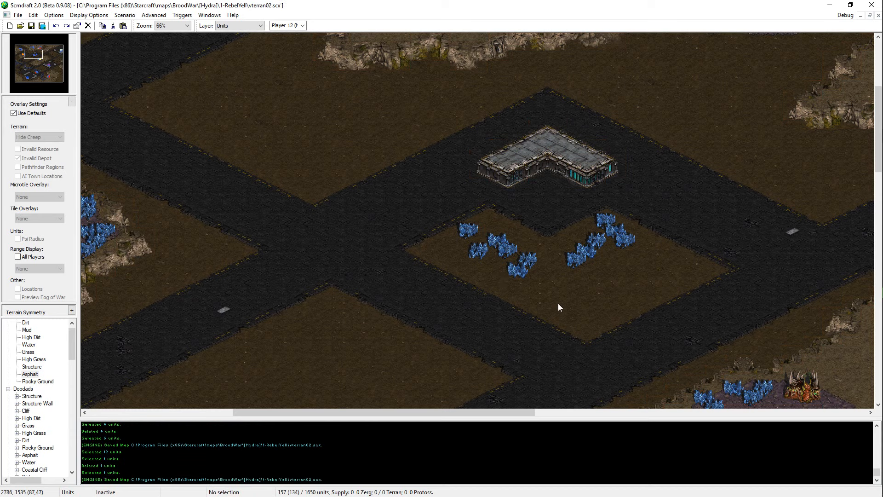
Step: Shift the southeastern pair of fields in the western mineral group slightly west
left_click_drag(593, 251, 496, 286)
left_click(575, 261)
left_click(515, 272)
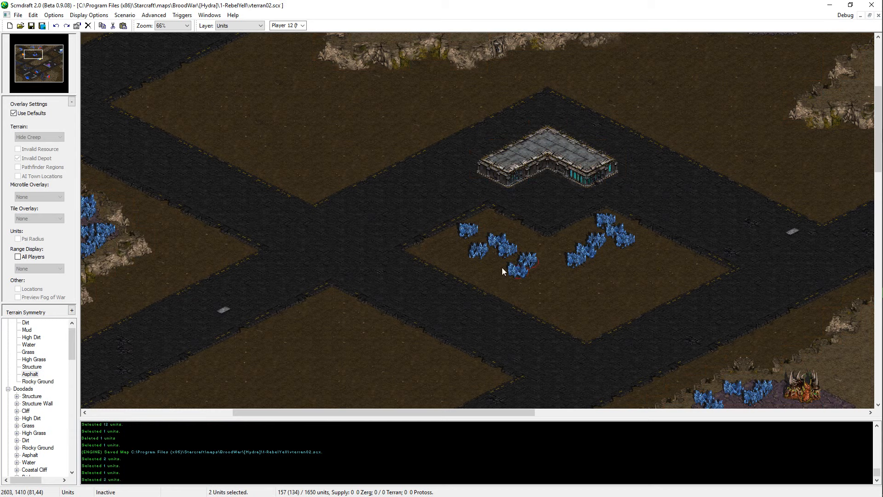
key("ctrl+x")
key("ctrl+v")
left_click(517, 269)
left_click_drag(546, 208, 376, 351)
left_click(474, 363)
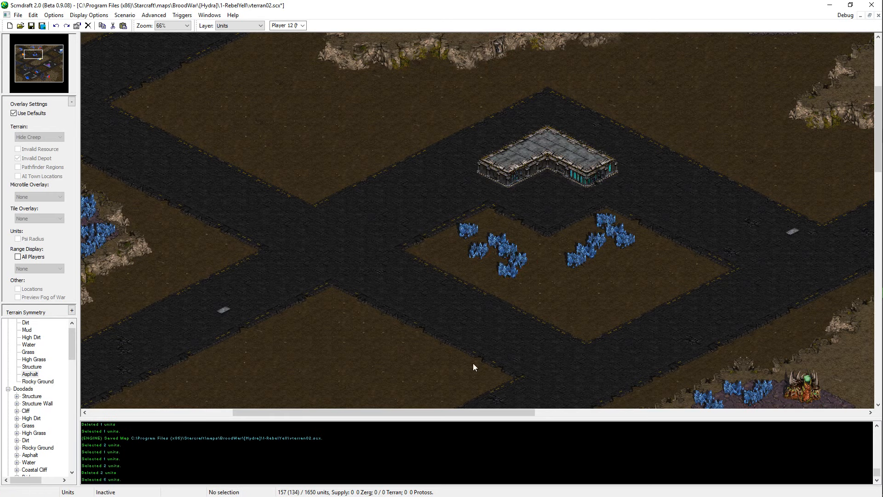
left_click(513, 272)
key("ctrl+x")
key("ctrl+v")
key("ctrl+z")
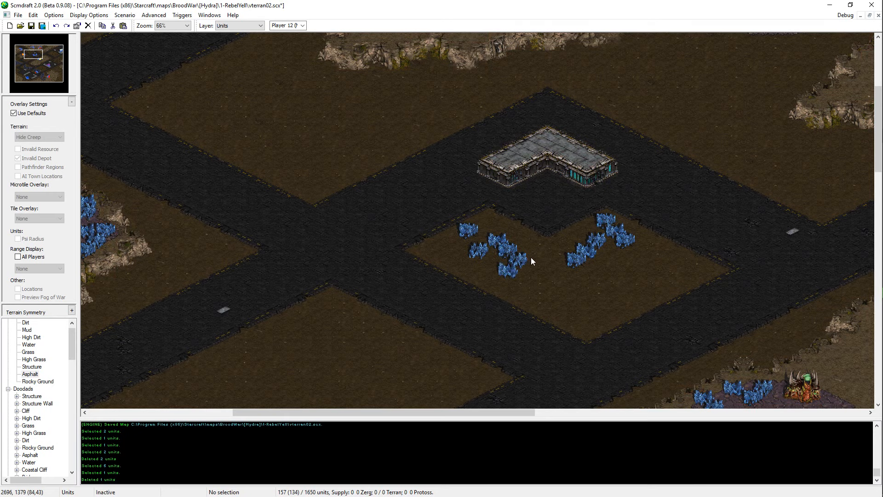
Step: Shift the middle pair of fields in the western mineral group slightly west
left_click_drag(530, 258, 514, 252)
left_click(515, 255)
key("ctrl+x")
key("ctrl+v")
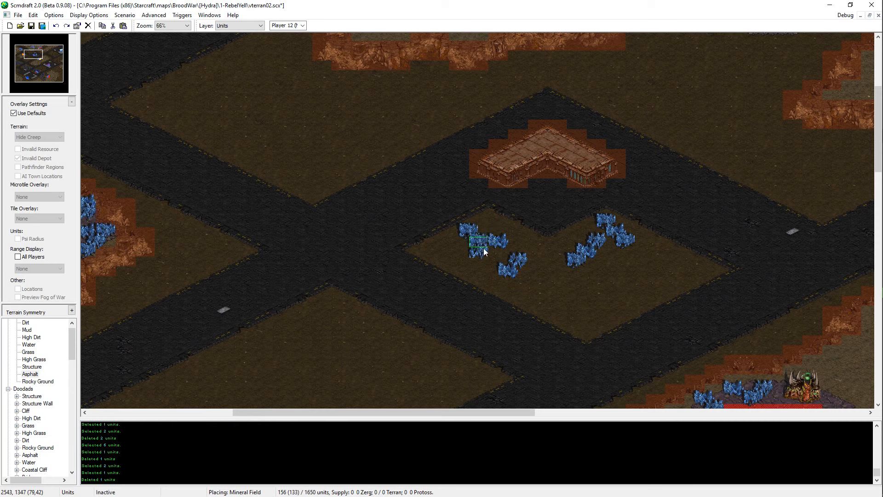
left_click(493, 250)
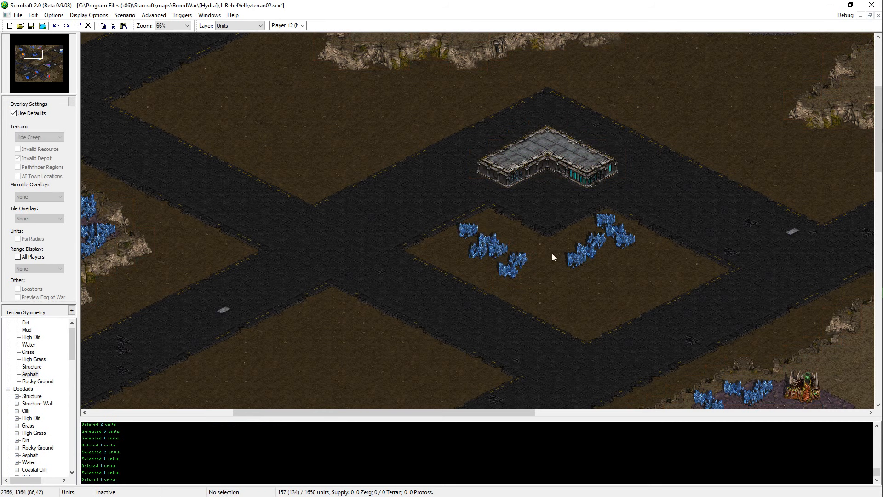
Step: Move the southeastern pair of the western mineral group slightly north, directly against the group's middle fields
left_click_drag(532, 254, 516, 268)
key("ctrl+x")
key("ctrl+v")
left_click(525, 262)
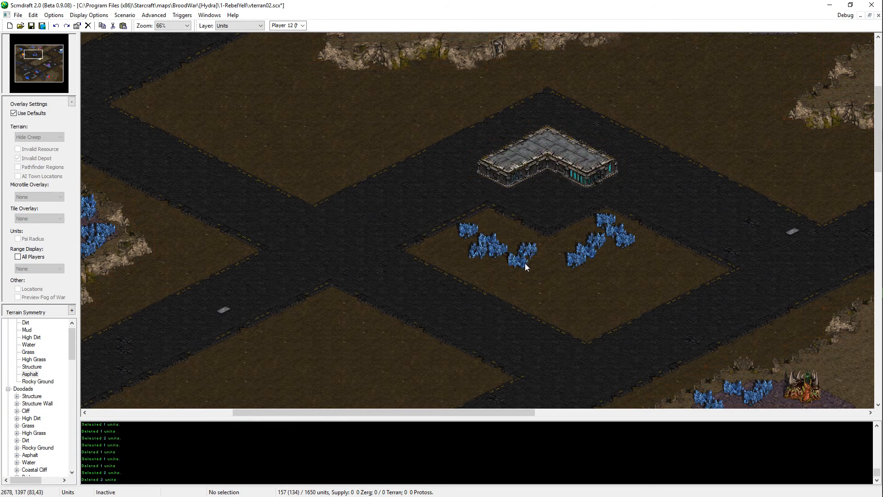
key("ctrl+z")
key("ctrl+v")
left_click(513, 264)
Step: Reposition the two northwesternmost fields of the western mineral group one by one into a staggered line with the others
left_click(477, 252)
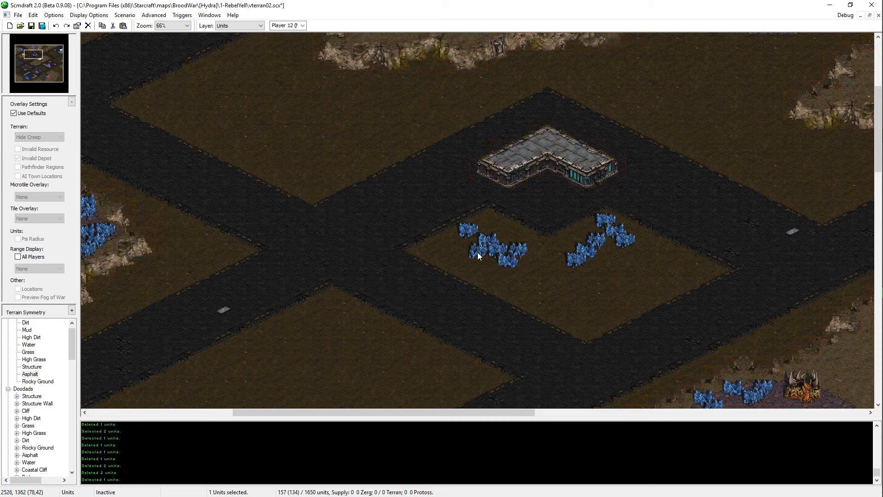
key("ctrl+x")
key("ctrl+v")
left_click(473, 244)
left_click(470, 230)
key("ctrl+x")
key("ctrl+v")
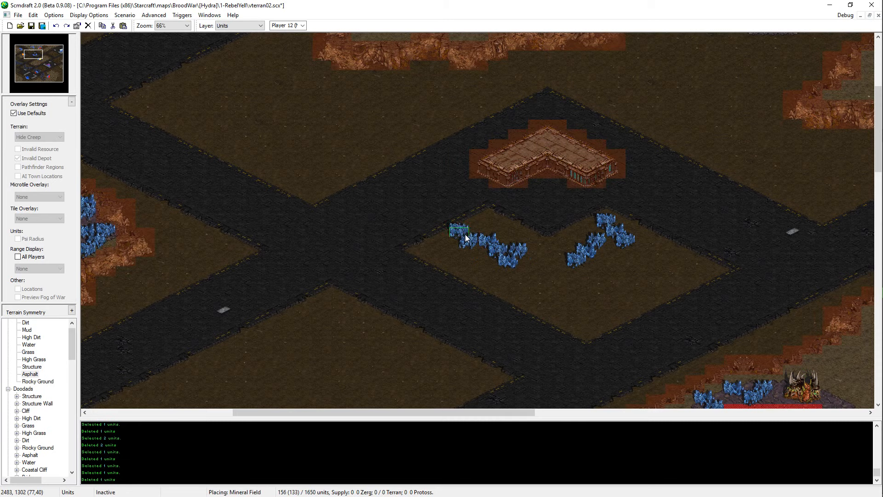
left_click(465, 234)
Step: Check the Invalid Depot overlay and rearrange the lower fields of the eastern mineral group, placing one beneath its eastern fields
left_click(28, 114)
left_click(28, 115)
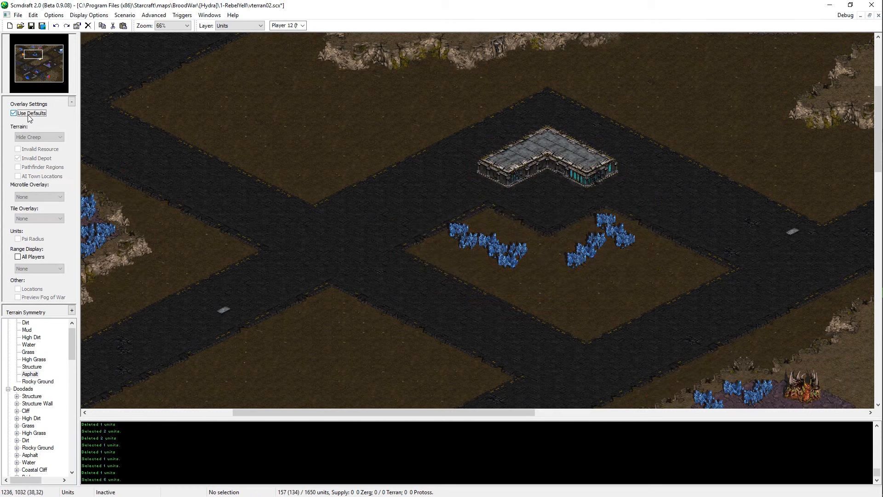
left_click(29, 115)
left_click(28, 115)
left_click(572, 266)
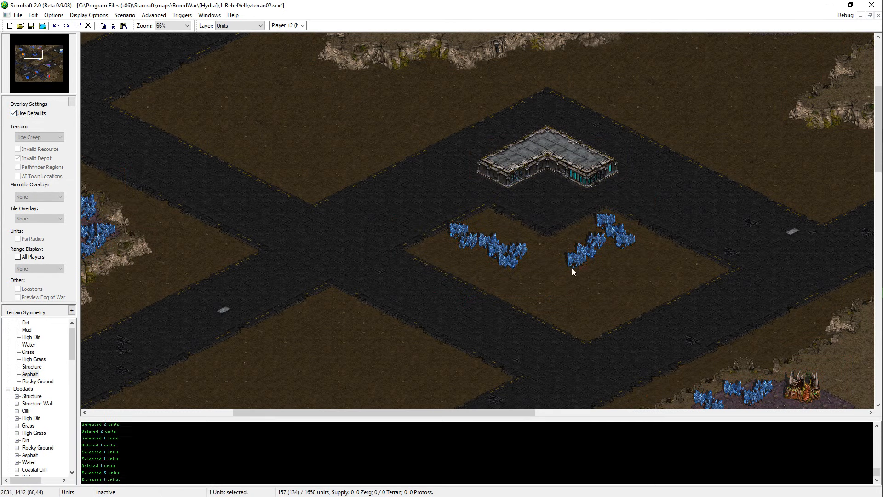
key("ctrl+x")
key("ctrl+v")
left_click(612, 259)
left_click(604, 243)
key("ctrl+x")
key("ctrl+v")
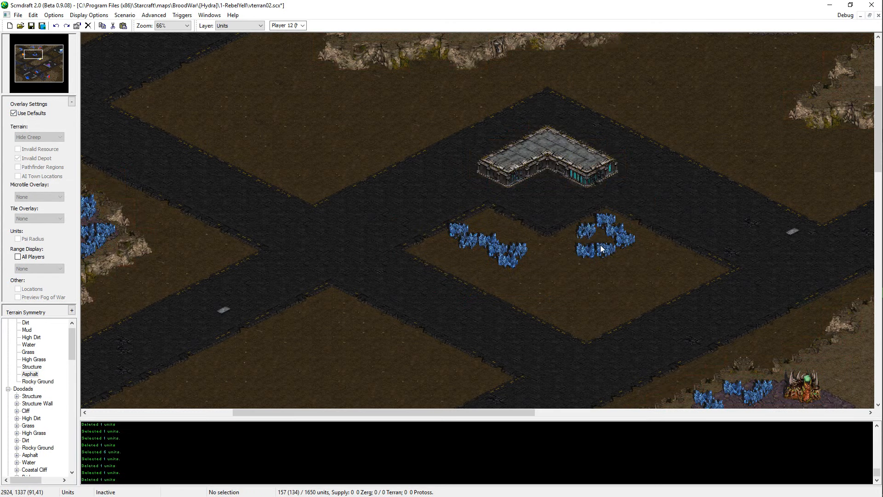
left_click(588, 252)
Step: Shift the whole six-field eastern mineral group slightly east, and save the map
left_click_drag(644, 208, 566, 268)
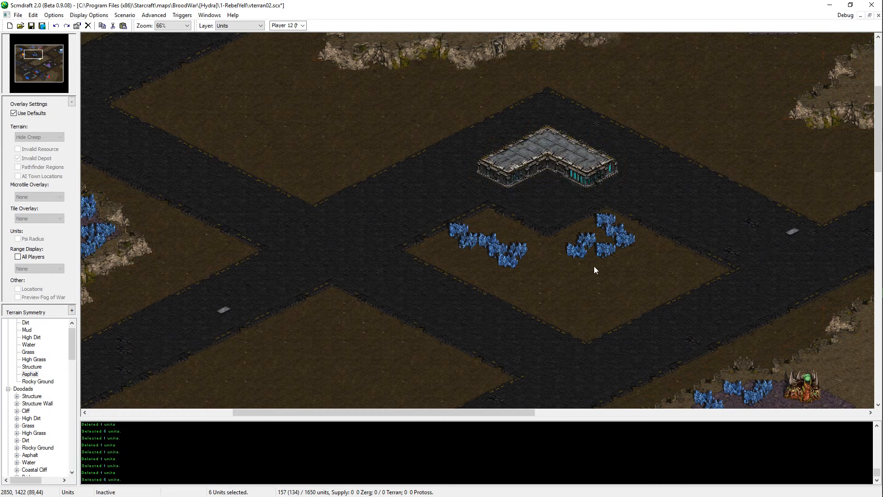
key("ctrl+x")
key("ctrl+v")
left_click(618, 244)
key("ctrl+s")
left_click_drag(667, 173, 263, 351)
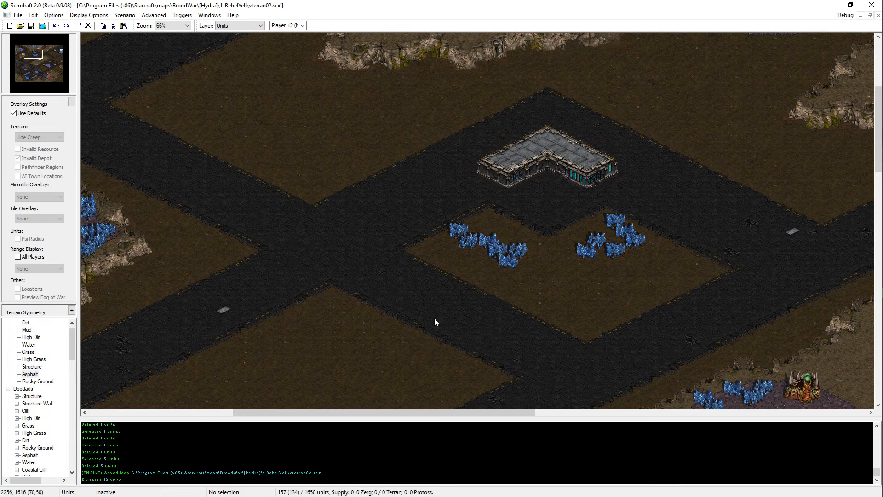
Step: Move the three southeastern fields of the western mineral group slightly south, offset their easternmost field farther east, and save the map
left_click(513, 254)
left_click_drag(510, 258, 502, 267)
key("ctrl+x")
key("ctrl+v")
left_click(504, 269)
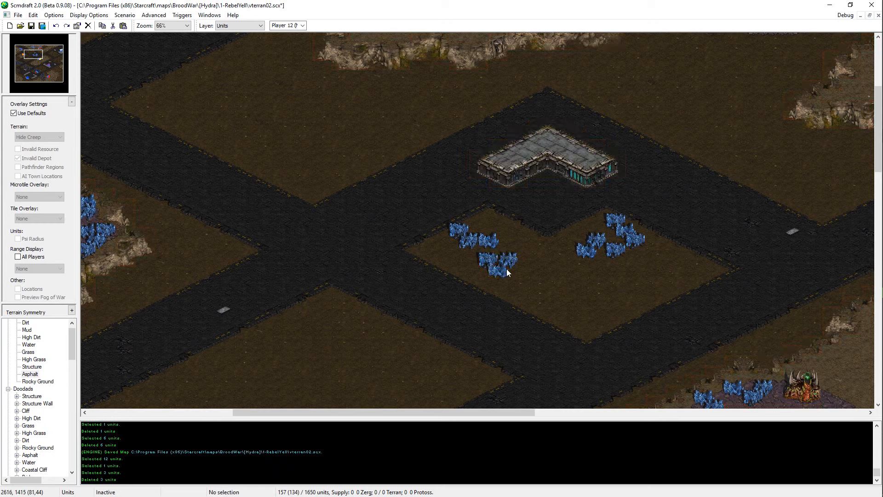
key("ctrl+z")
key("ctrl+v")
left_click(519, 264)
left_click(520, 263)
key("ctrl+x")
key("ctrl+v")
left_click(529, 264)
key("ctrl+s")
Step: Shift the three southeastern fields of the western mineral group slightly west, and save the map
left_click_drag(548, 244, 470, 291)
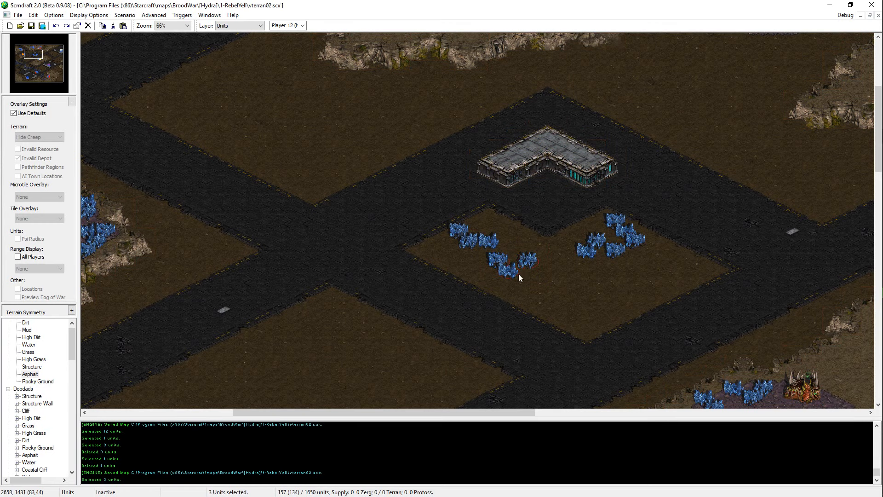
key("ctrl+x")
key("ctrl+v")
left_click(507, 267)
key("ctrl+s")
Step: Shift all six eastern mineral fields slightly farther east, and save the map
left_click_drag(650, 195, 573, 265)
key("ctrl+x")
key("ctrl+v")
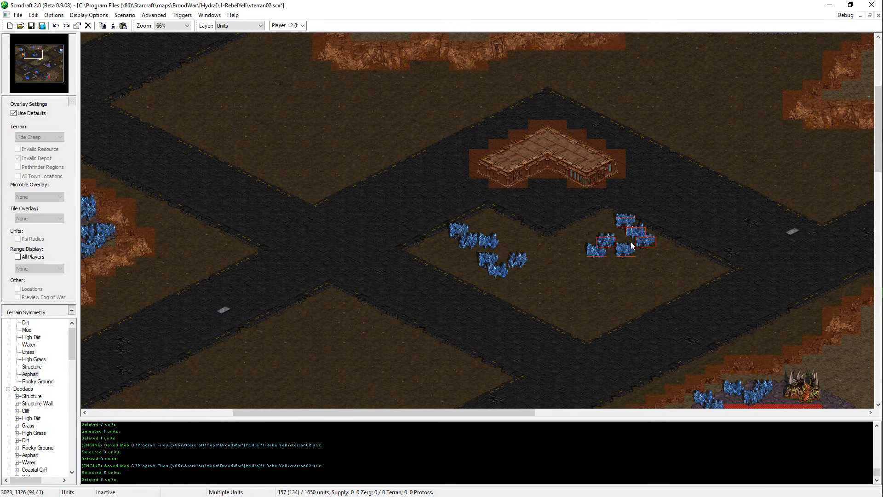
left_click(631, 244)
key("ctrl+s")
left_click_drag(653, 158, 430, 325)
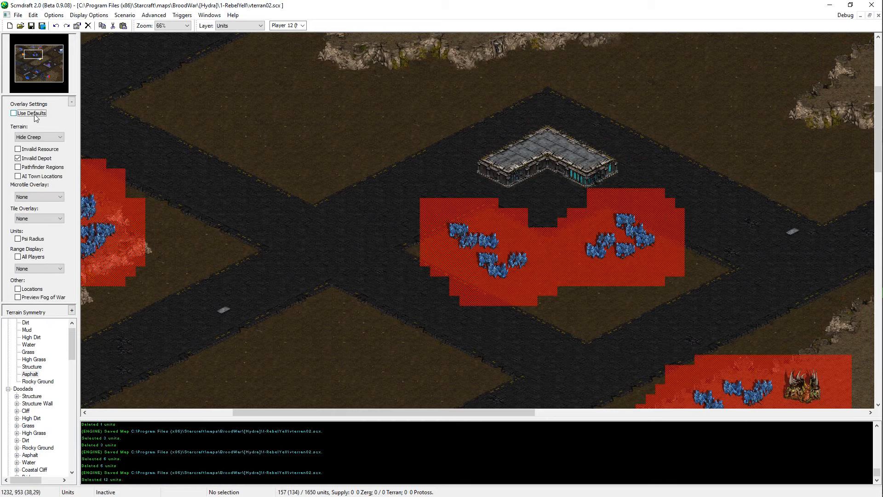
Step: Copy a vespene geyser from elsewhere on the map, place it between the two mineral groups, and save the map
middle_click_drag(533, 139, 599, 252)
middle_click_drag(330, 259, 559, 344)
left_click(661, 102)
key("ctrl+c")
middle_click_drag(467, 242, 178, 90)
key("ctrl+v")
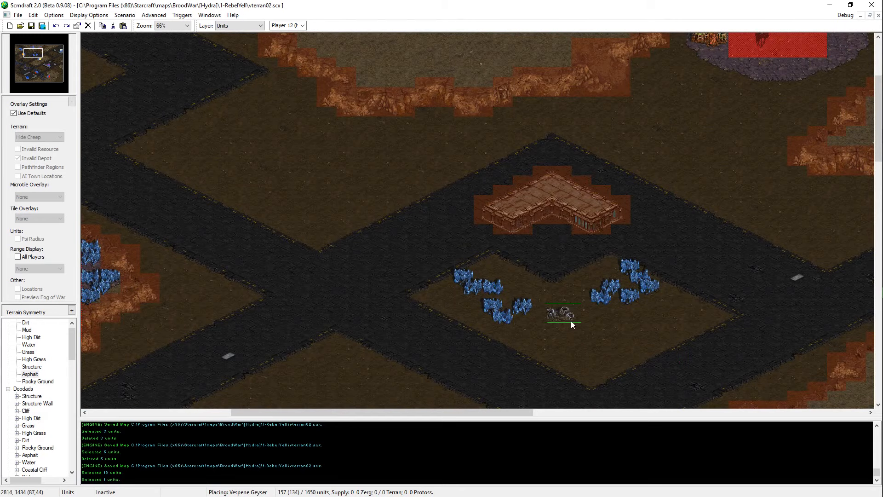
left_click(569, 321)
key("ctrl+s")
Step: Delete the northern plateau's vespene geyser and place a copy of three nearby mineral fields in its spot
middle_click_drag(441, 230, 510, 300)
middle_click_drag(324, 42, 391, 111)
middle_click_drag(327, 73, 517, 87)
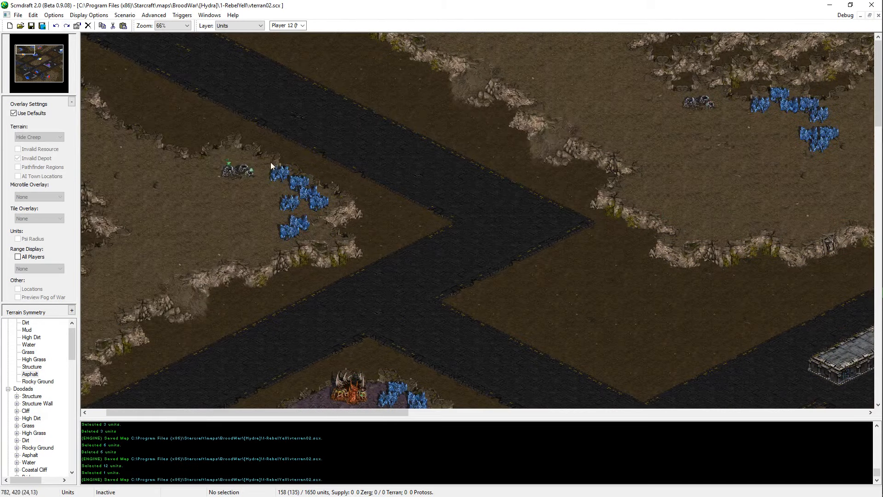
left_click(698, 102)
middle_click_drag(845, 115, 744, 117)
key("Delete")
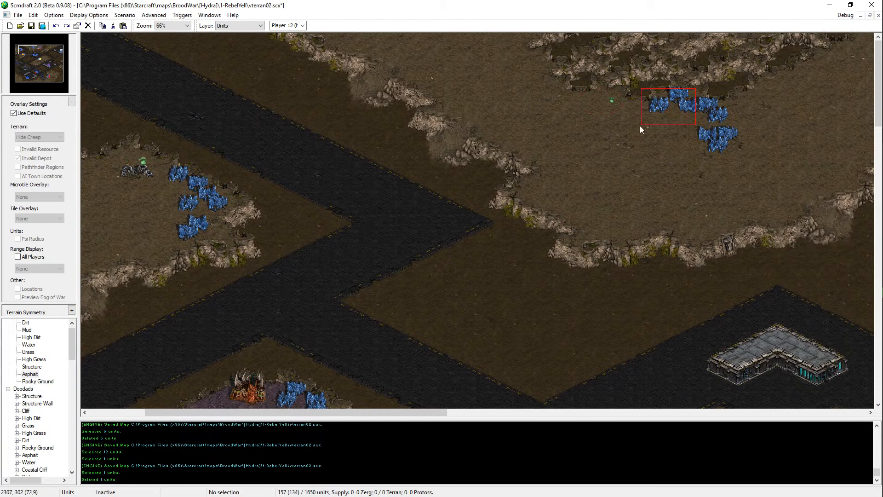
left_click_drag(639, 125, 691, 93)
key("ctrl+c")
key("ctrl+v")
left_click(608, 118)
Step: Rearrange the three copied fields on the northern plateau into a staggered cluster, check the depot overlay, and save the map
left_click(616, 116)
key("ctrl+x")
key("ctrl+v")
left_click(597, 100)
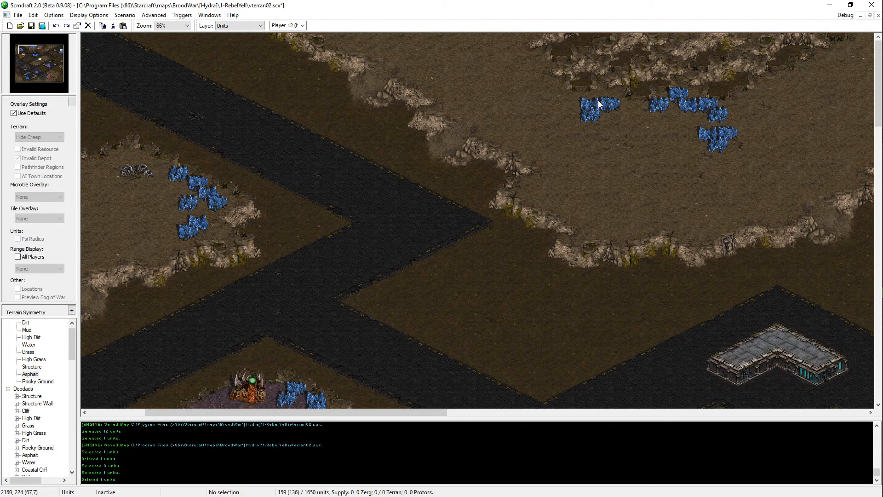
key("ctrl+v")
left_click(601, 96)
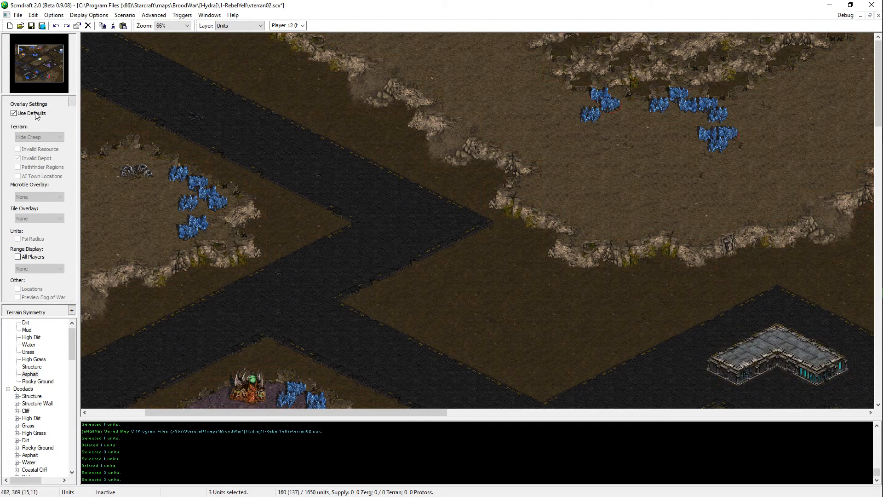
left_click(35, 114)
left_click(35, 113)
key("ctrl+s")
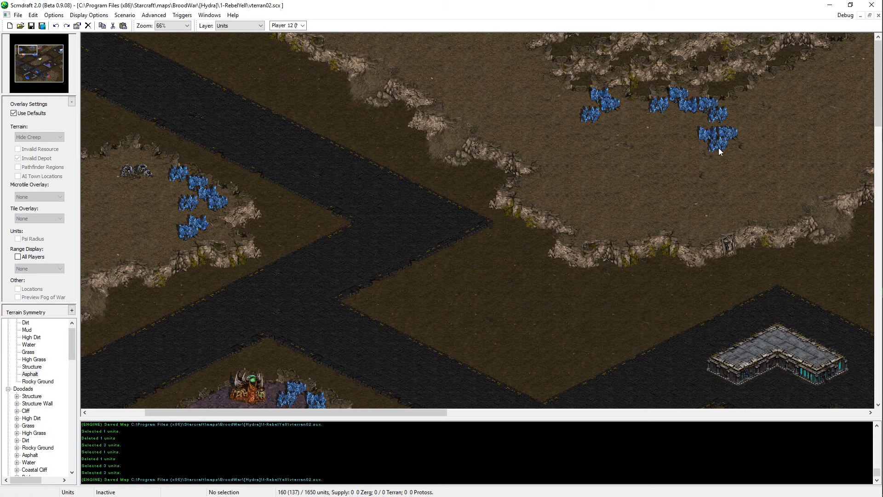
Step: Add a fourth mineral field at the southwest end of the plateau's new cluster, and save the map
key("ctrl+v")
left_click(582, 131)
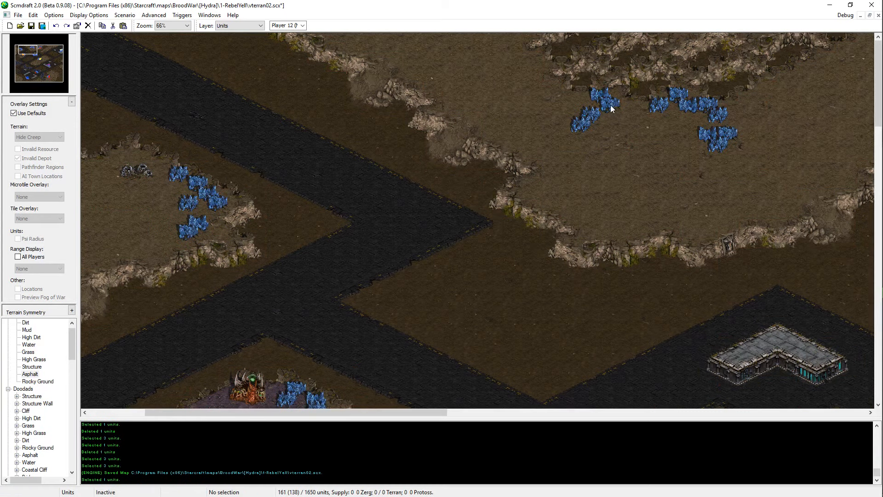
key("ctrl+s")
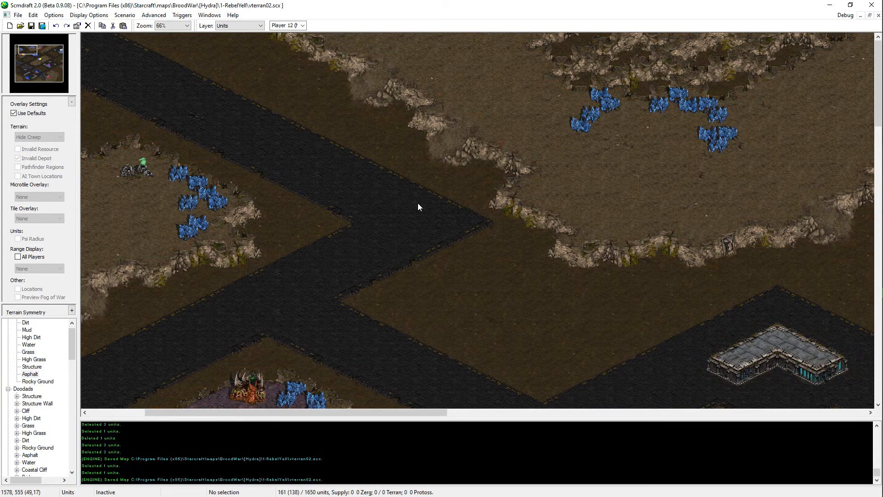
Step: Copy the northern plateau's eastern group of eight mineral fields and place it on the eastern open ground beside the small plateau
middle_click_drag(423, 200, 765, 130)
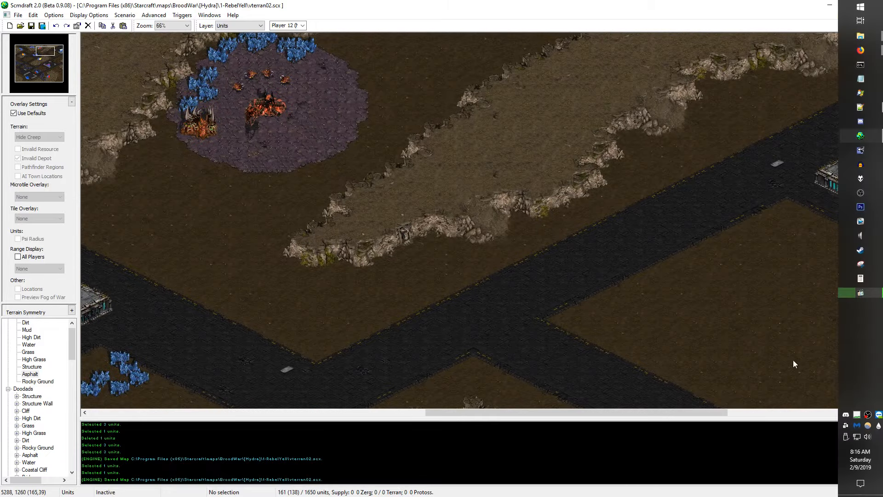
middle_click_drag(793, 360, 260, 102)
left_click_drag(333, 60, 205, 199)
middle_click_drag(227, 207, 841, 88)
middle_click_drag(595, 170, 259, 36)
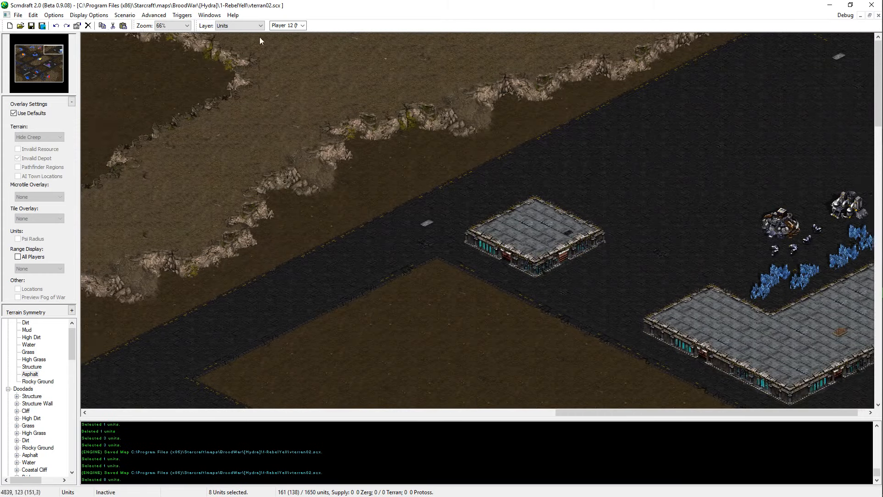
mouse_move(391, 405)
middle_mouse_down()
mouse_move(450, 398)
mouse_move(516, 198)
mouse_move(478, 51)
mouse_move(441, 312)
middle_mouse_up()
key("ctrl+v")
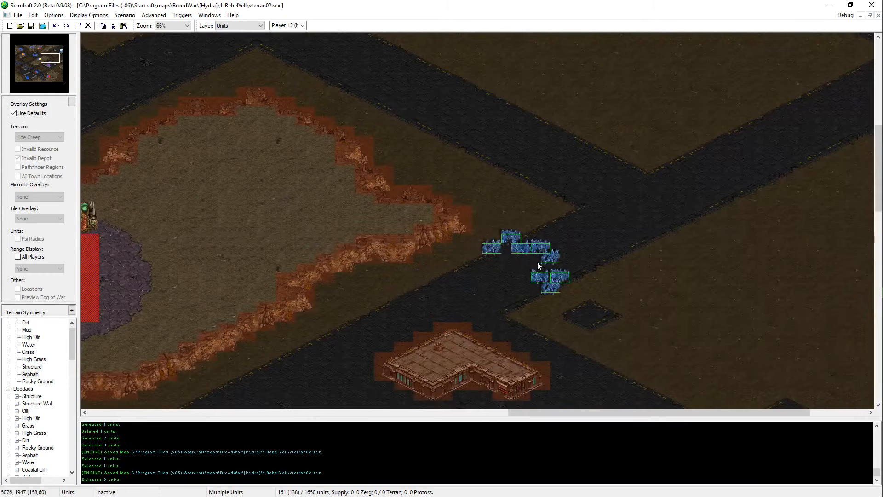
middle_click_drag(537, 261, 496, 190)
middle_click_drag(199, 314, 334, 342)
middle_click_drag(92, 156, 155, 214)
middle_click_drag(669, 62, 533, 170)
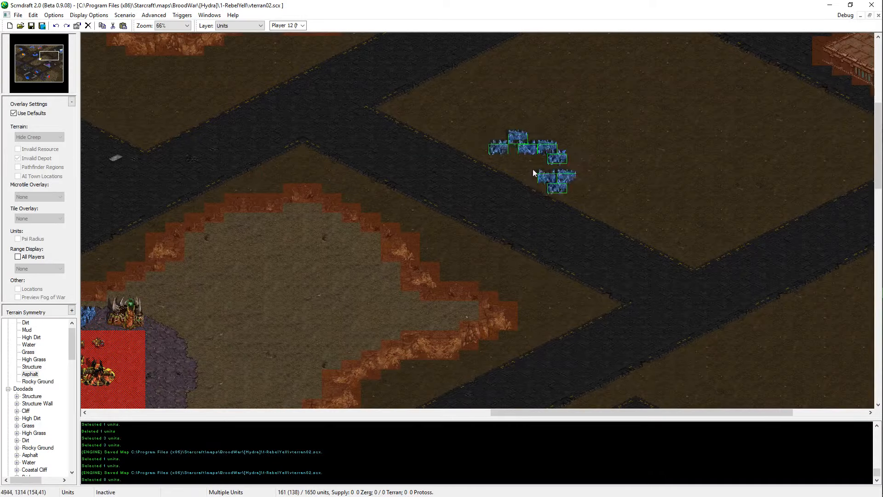
middle_click_drag(770, 198, 879, 165)
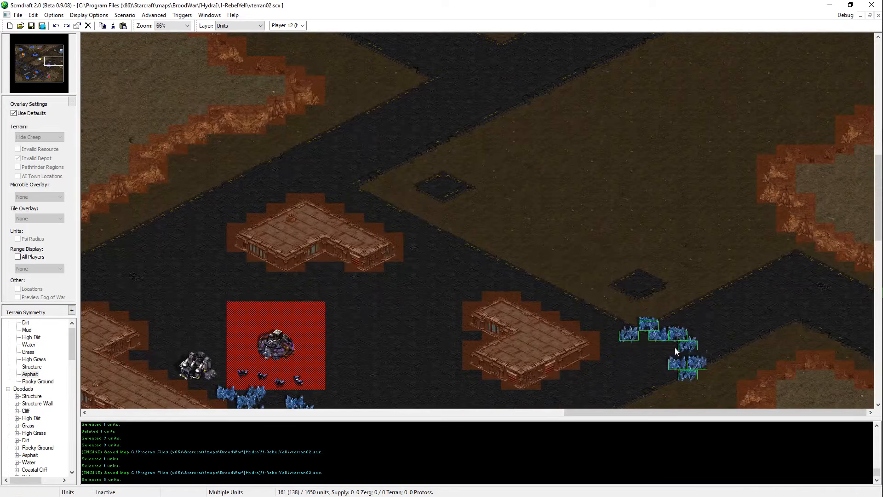
scroll(777, 126, "up", 5)
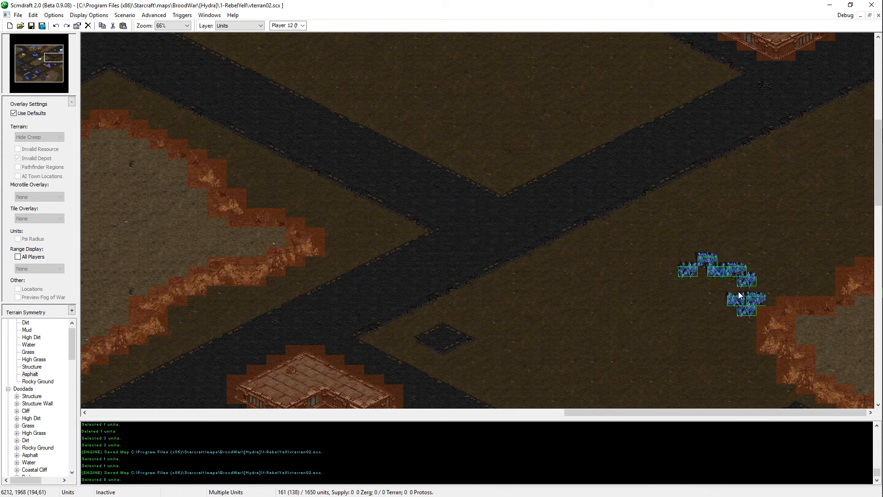
left_click(738, 291)
Step: Move the pasted group's five upper fields northeast beside the cliff, and nudge its two western ones slightly southeast
left_click_drag(736, 244, 686, 293)
left_click_drag(765, 237, 686, 282)
key("ctrl+x")
key("ctrl+v")
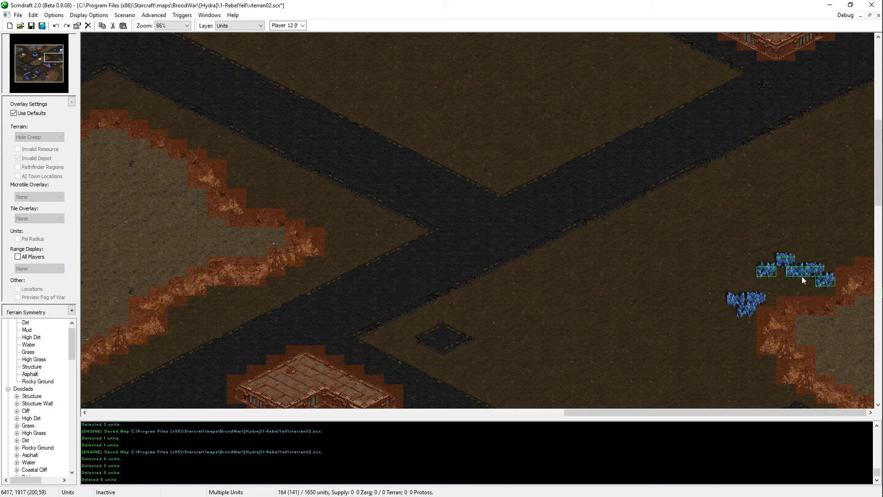
right_click(804, 283)
left_click_drag(784, 265, 775, 283)
key("ctrl+x")
key("ctrl+v")
left_click(791, 281)
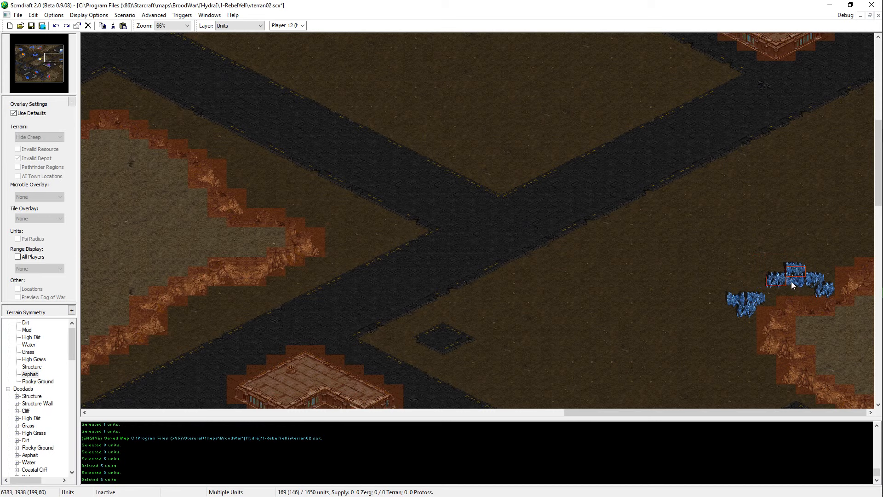
right_click(791, 280)
Step: Move a single mineral field to the northeast end of the upper stack
left_click(804, 270)
key("ctrl+x")
key("ctrl+v")
left_click(814, 264)
right_click(816, 264)
Step: Pull the two eastern fields in toward the stack, and reposition the leftover lower field on its southeast side
left_click_drag(833, 271, 814, 297)
key("ctrl+x")
key("ctrl+v")
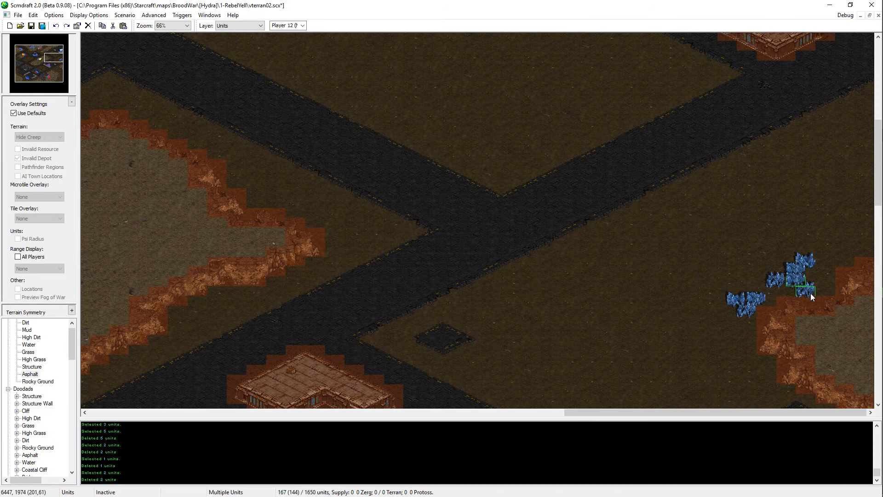
left_click(798, 288)
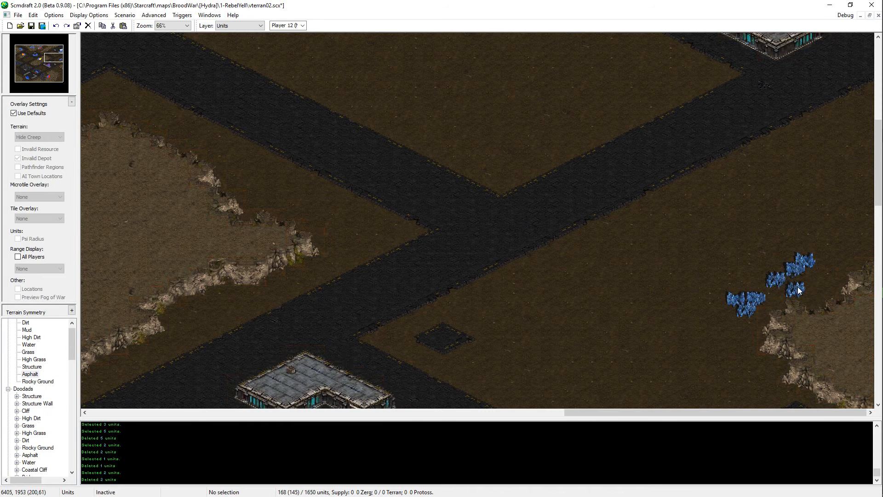
left_click(799, 291)
key("ctrl+x")
key("ctrl+v")
right_click(807, 269)
Step: Shift the upper group's western field southward so it links to the three-field group
left_click(779, 283)
key("ctrl+x")
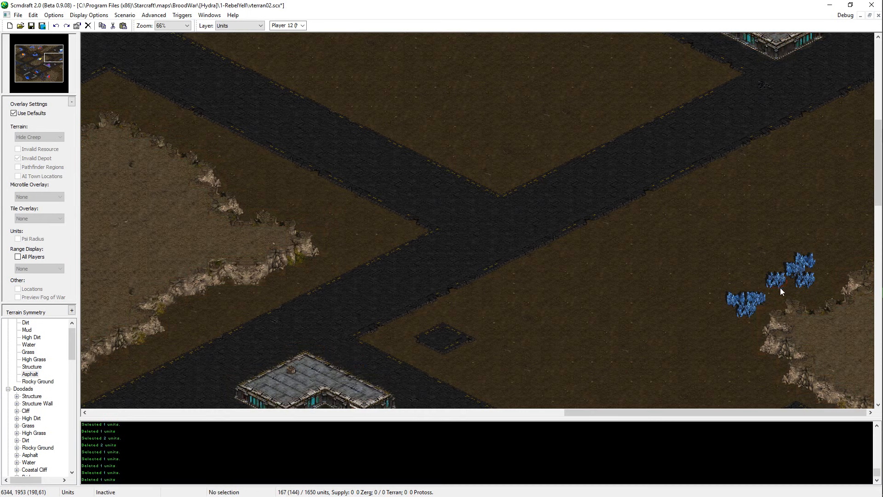
key("ctrl+v")
left_click(785, 294)
right_click(784, 294)
Step: Select the three fields at the eastern end of the chain and move them slightly northeast
left_click(788, 291)
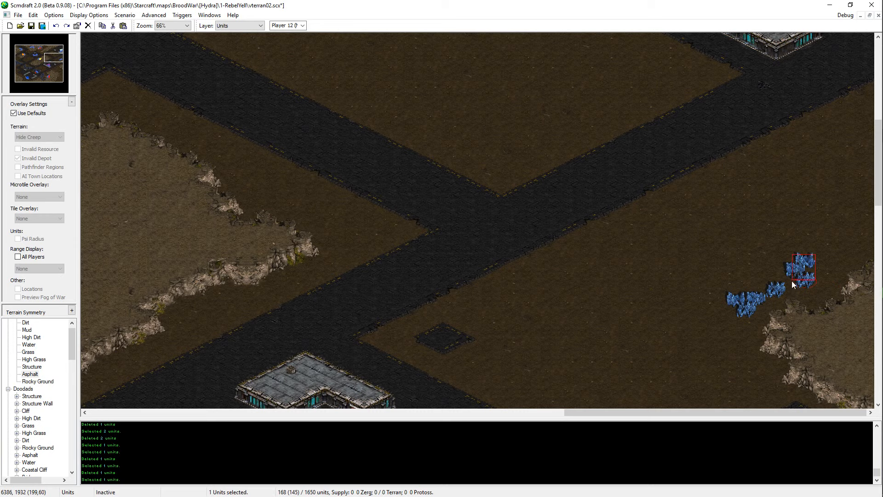
left_click(792, 283, "shift")
left_click(799, 294, "shift")
key("ctrl+x")
key("ctrl+v")
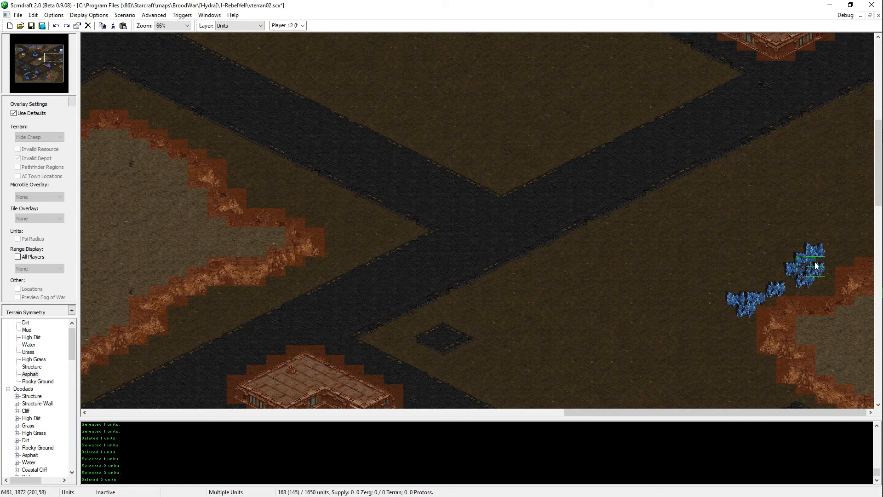
right_click(815, 263)
Step: Move all seven mineral fields together northeast, closer to the eastern map edge above the cliff
left_click_drag(830, 247, 735, 315)
key("ctrl+x")
key("ctrl+v")
left_click(823, 270)
right_click(822, 269)
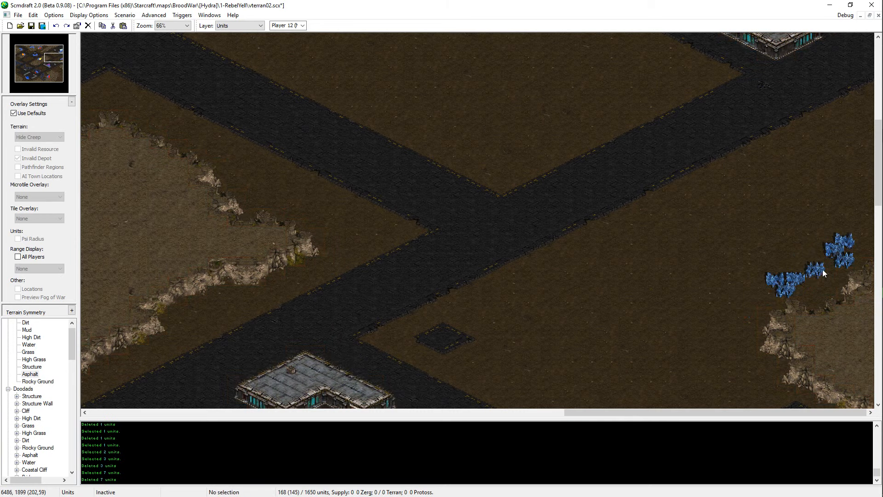
Step: Duplicate the middle mineral field and position the copy directly southeast of it, near the cliff
left_click(818, 270)
key("ctrl+c")
key("ctrl+v")
left_click(816, 295)
right_click(816, 294)
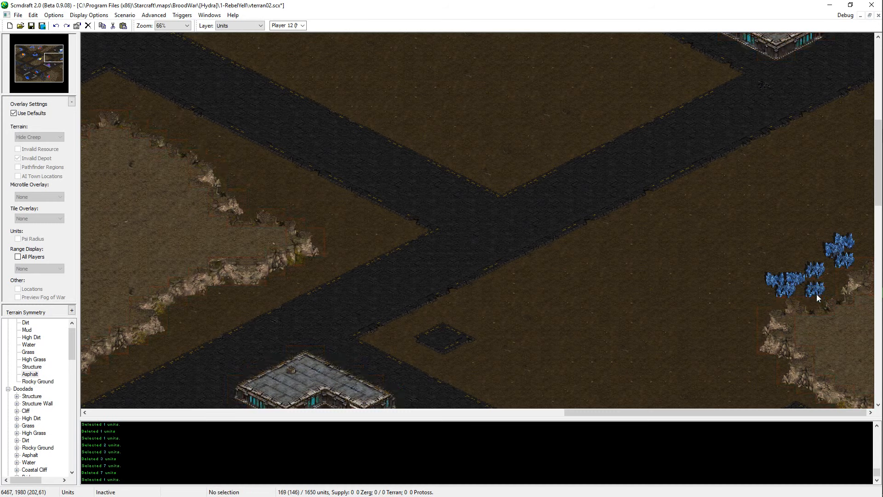
left_click(816, 294)
key("ctrl+x")
key("ctrl+v")
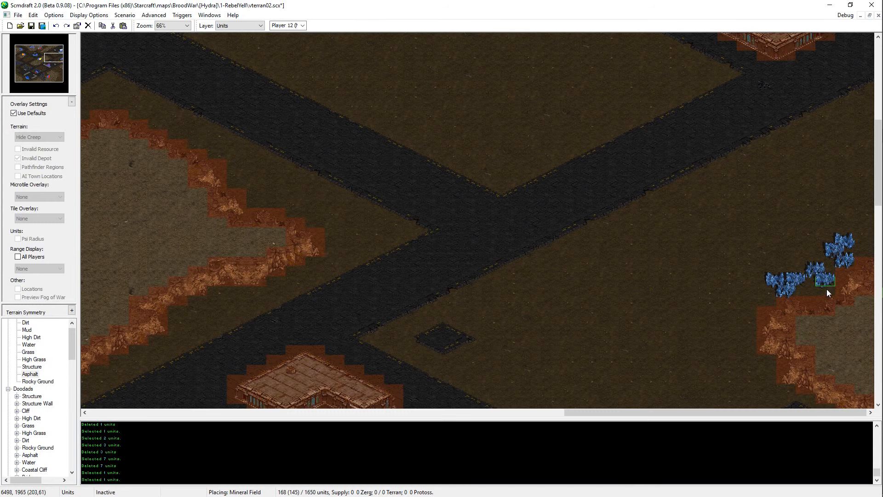
left_click(827, 287)
right_click(828, 286)
Step: Move the southernmost mineral field of the western group east, just above the plateau's cliff
left_click(787, 294)
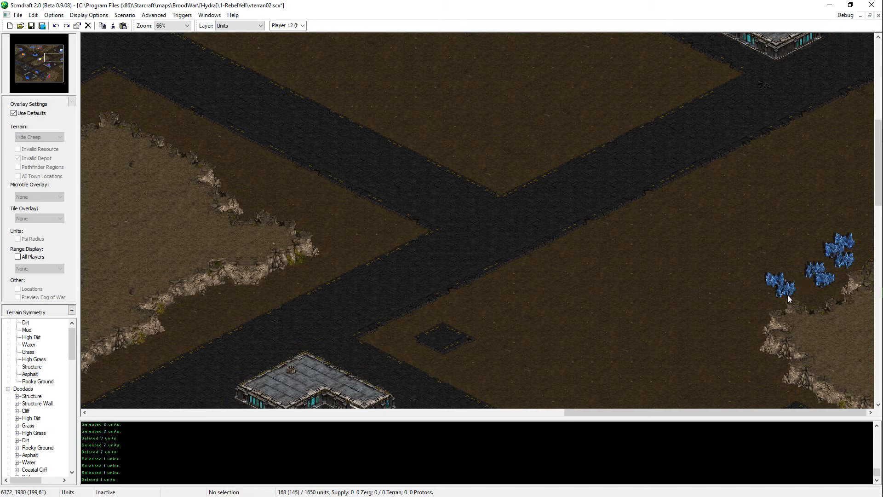
key("ctrl+x")
key("ctrl+v")
left_click(812, 296)
right_click(811, 296)
Step: Nudge the westernmost mineral field southeast until it adjoins the lower field of the chain
left_click(784, 287)
key("ctrl+x")
key("ctrl+v")
left_click(790, 287)
right_click(790, 287)
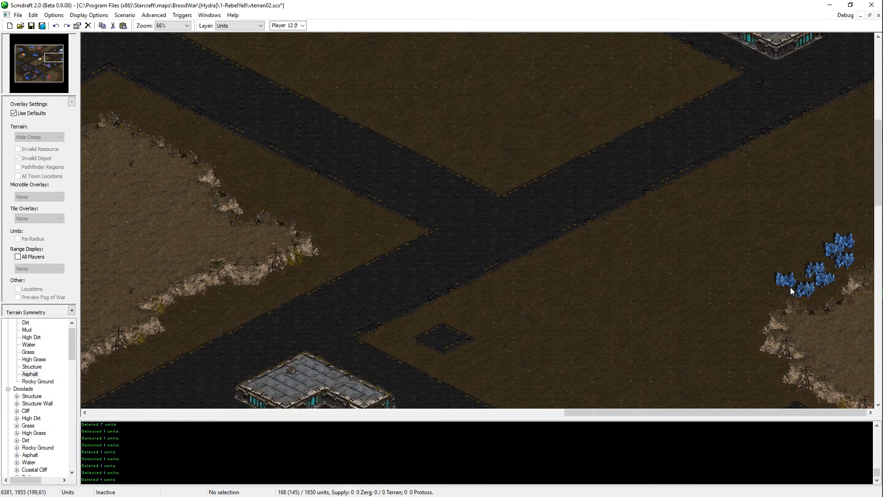
key("ctrl+v")
left_click(799, 290)
right_click(798, 290)
Step: Copy a field from the northeast cluster, place it at the southwest end of the mineral line, and save the map
left_click(841, 257)
left_click(841, 262)
left_click(840, 249)
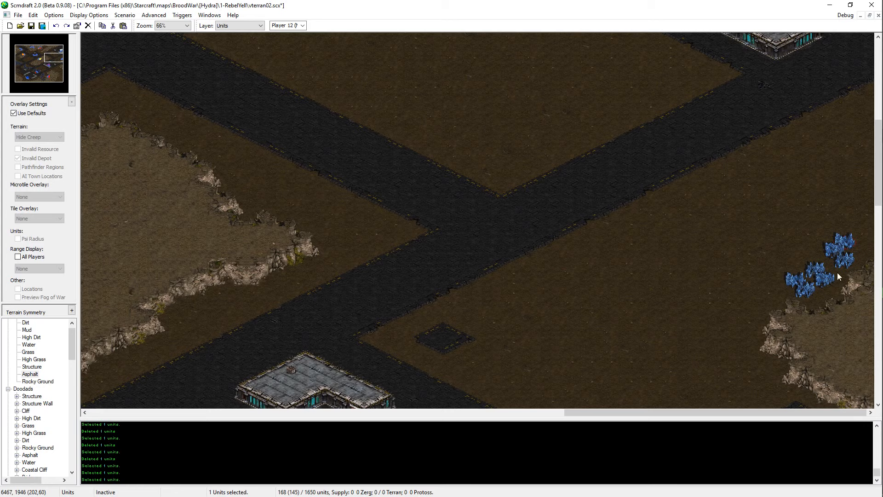
left_click(841, 256)
key("ctrl+c")
key("ctrl+v")
left_click(784, 295)
right_click(785, 297)
key("ctrl+s")
Step: Turn off the default overlay settings so the invalid depot areas stay displayed
left_click_drag(864, 237, 694, 355)
scroll(702, 104, "up", 3)
left_click(41, 114)
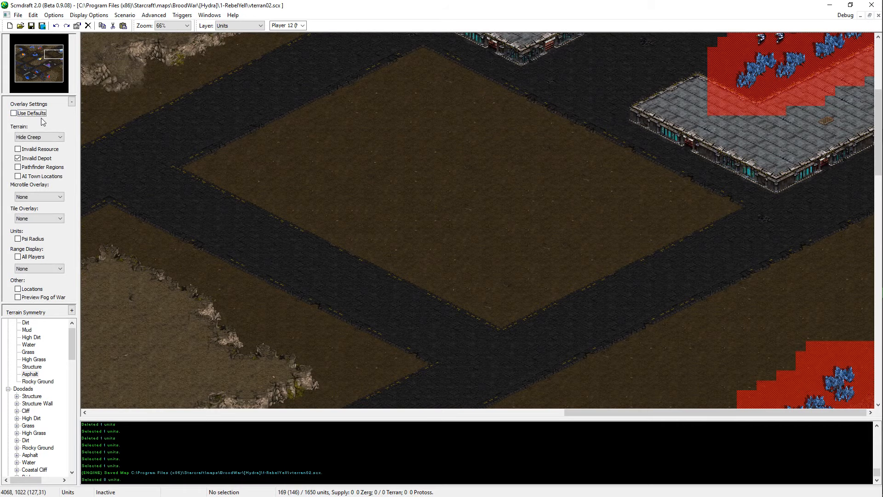
Step: Copy a vespene geyser from elsewhere on the map, place it north of the new eastern mineral line, and save the map
middle_click_drag(473, 130, 354, 239)
middle_click_drag(268, 321, 392, 144)
middle_click_drag(396, 380, 407, 405)
left_click(427, 218)
middle_click_drag(653, 296, 847, 490)
middle_click_drag(849, 377, 851, 294)
key("ctrl+v")
left_click(852, 262)
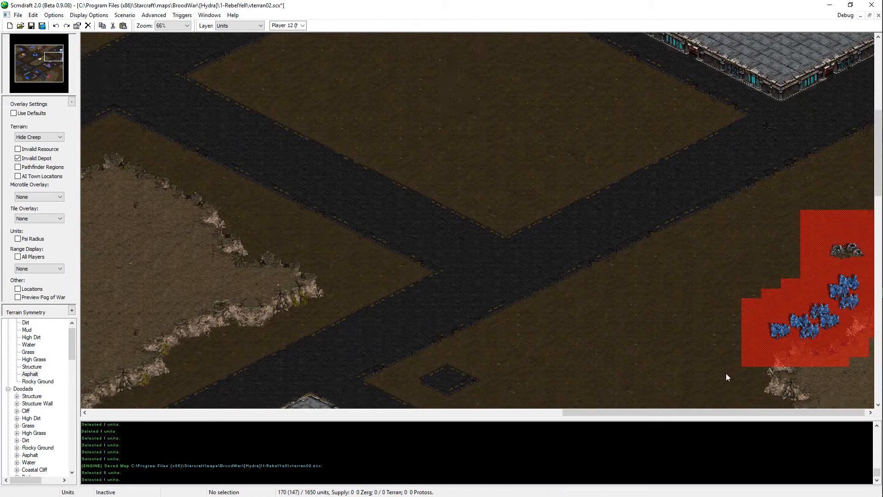
middle_click_drag(726, 374, 198, 202)
key("ctrl+s")
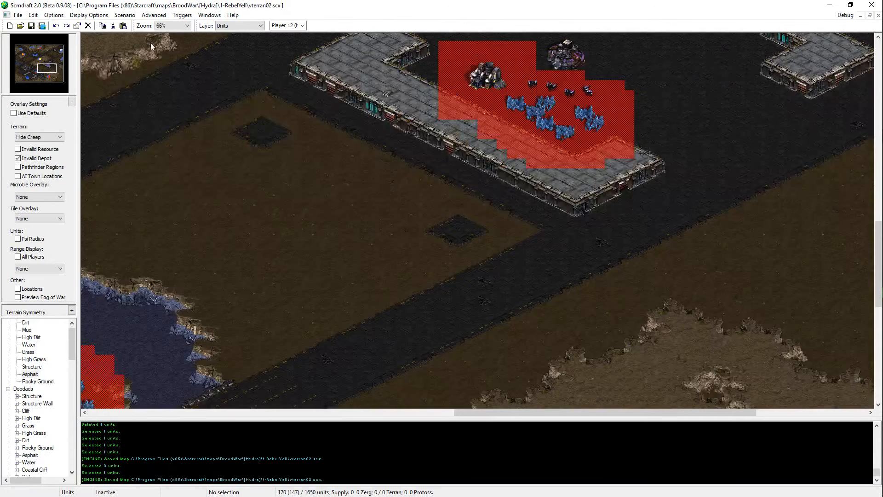
Step: Switch to terrain editing and paint high dirt in the southeastern corner of the map
left_click(66, 82)
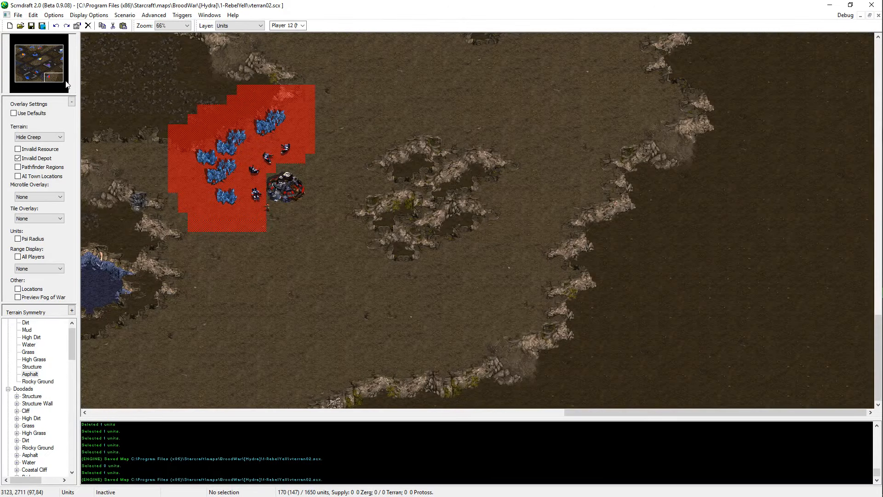
left_click(63, 78)
left_click_drag(62, 76, 65, 82)
key("t")
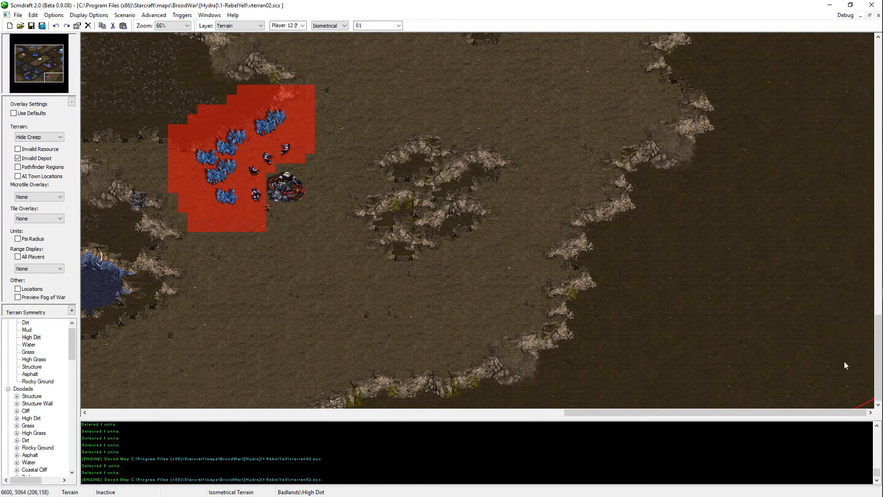
mouse_move(866, 346)
left_mouse_down()
mouse_move(760, 430)
mouse_move(853, 407)
mouse_move(812, 371)
left_mouse_up()
mouse_move(802, 412)
left_mouse_down()
mouse_move(674, 413)
mouse_move(816, 412)
left_mouse_up()
Step: Paint water along the southern map edge below the plateau, and trim it to a small pool with high dirt
left_click(28, 344)
left_click(437, 407)
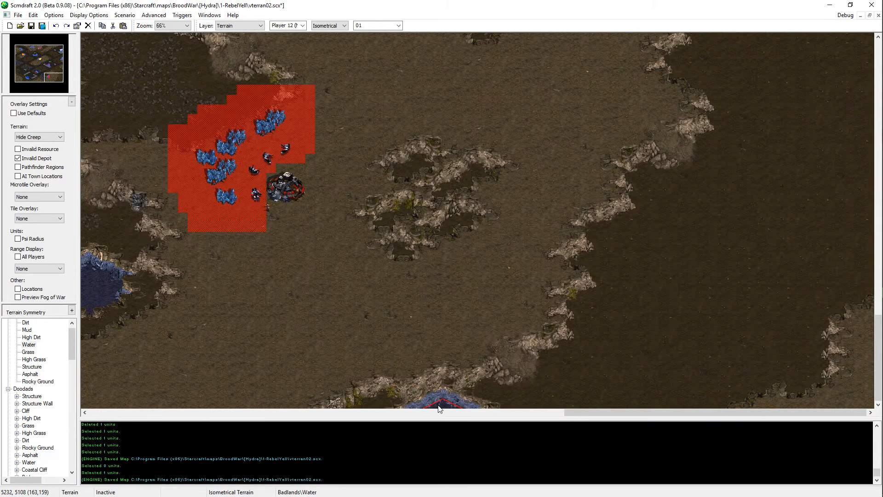
left_click(30, 337)
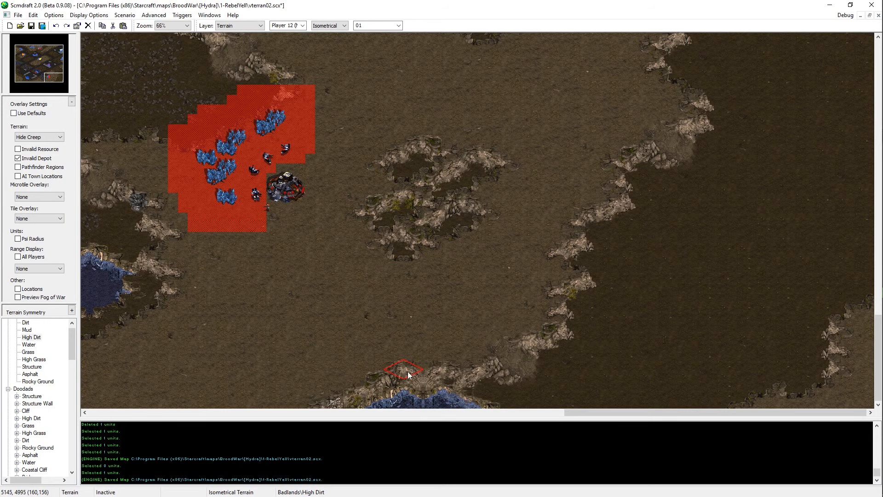
left_click(417, 378)
left_click_drag(594, 412, 570, 413)
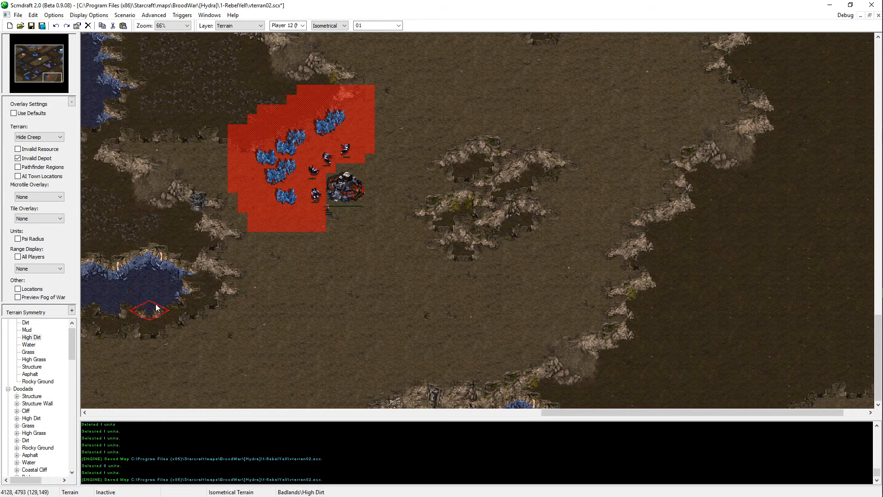
Step: Paint a second water pool on the dirt farther east along the southern edge, and trim it with dirt
left_click(29, 344)
left_click(611, 406)
right_click(685, 395)
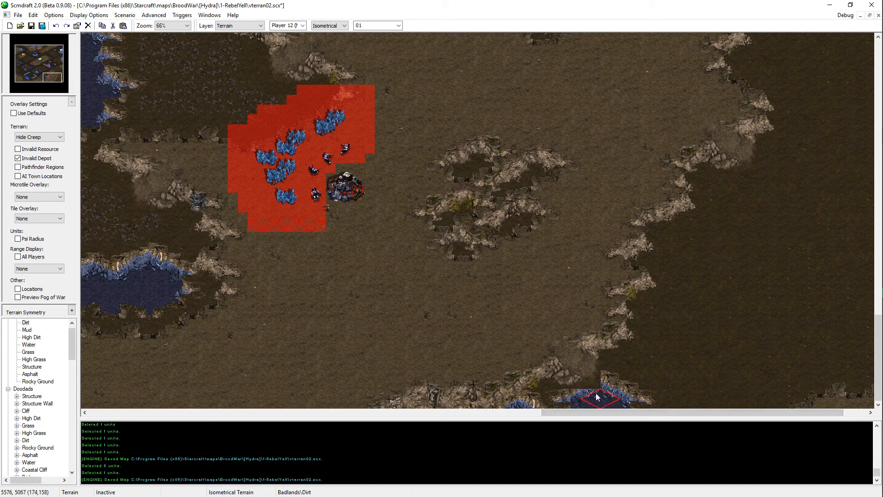
left_click(597, 396)
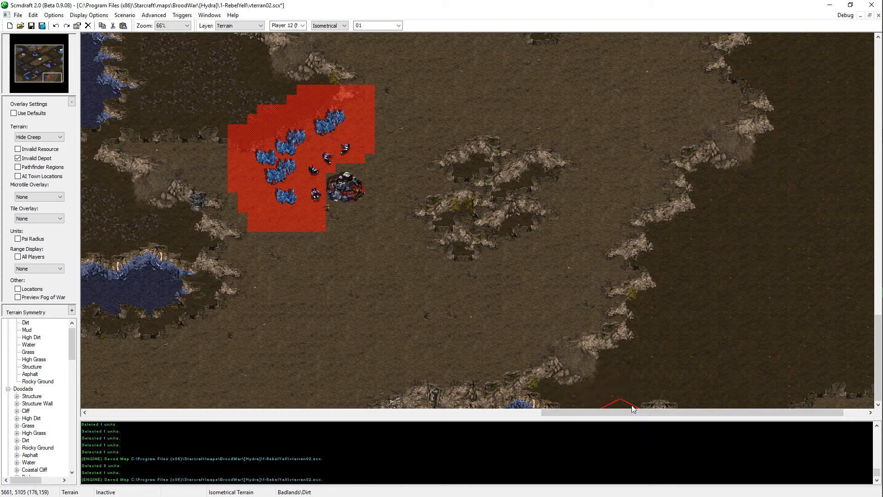
left_click(619, 398)
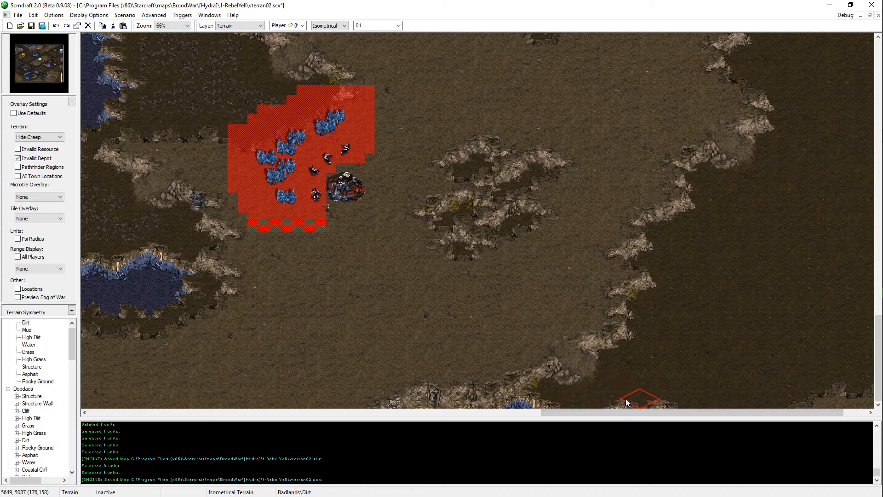
left_click(672, 395)
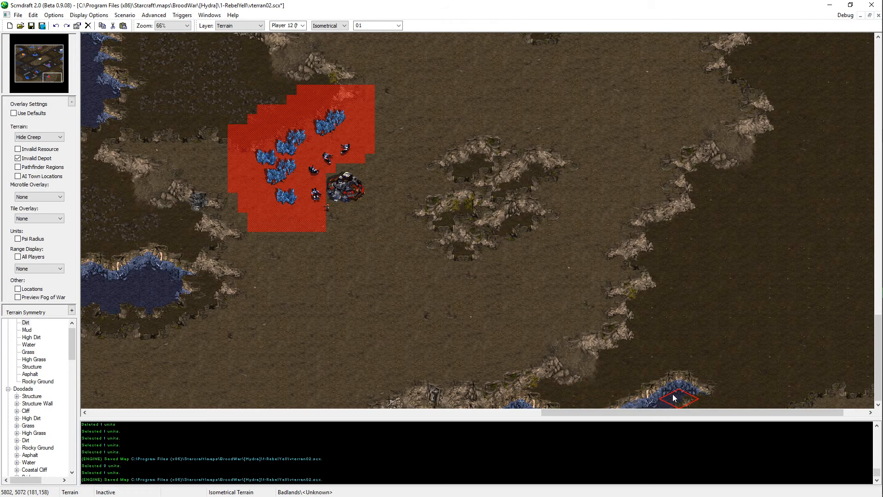
left_click(658, 392)
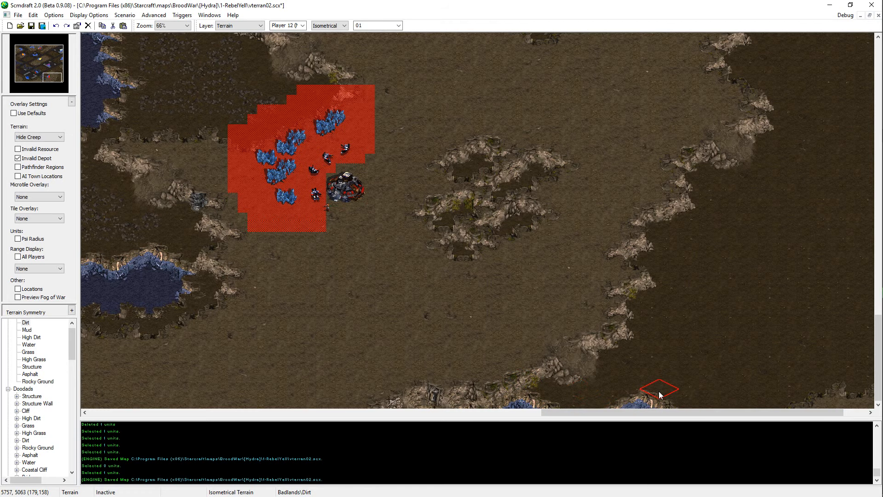
Step: Touch up the cliff edge around the southern pools with dirt and high dirt, saving the map between edits
key("ctrl+s")
scroll(784, 386, "right", 2)
left_click(614, 388)
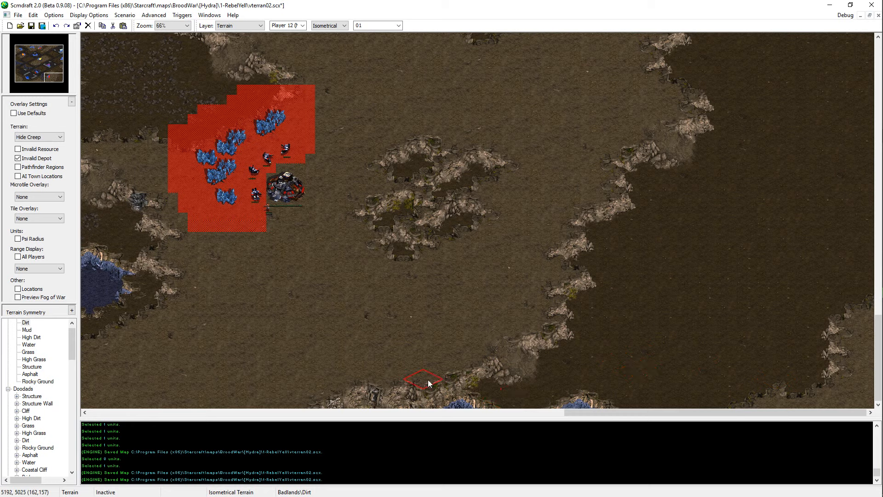
key("ctrl+s")
left_click(443, 369)
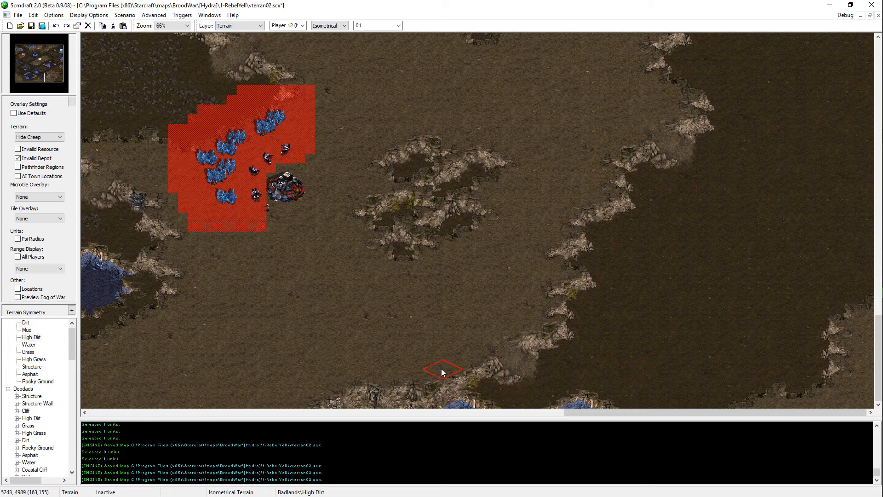
key("ctrl+s")
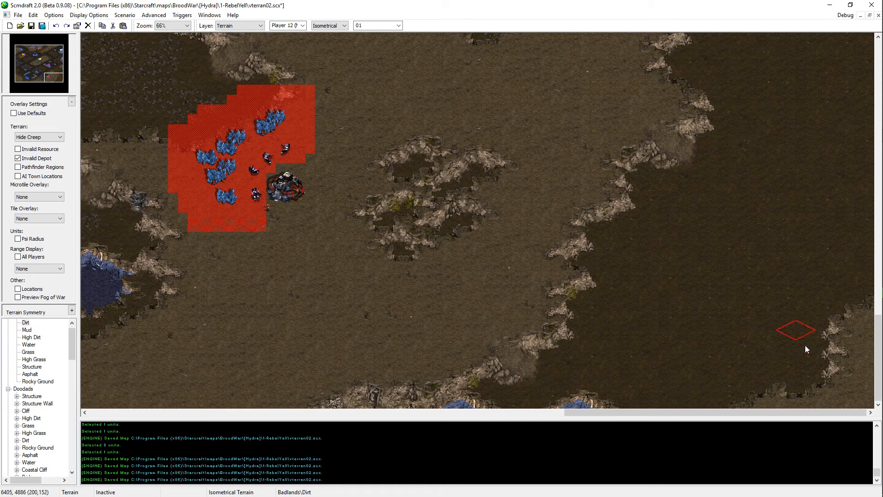
Step: Extend the high dirt diagonally across the southeastern corner of the map and save the map
left_click(852, 327)
mouse_move(858, 327)
left_mouse_down()
mouse_move(863, 362)
mouse_move(838, 352)
mouse_move(753, 403)
left_mouse_up()
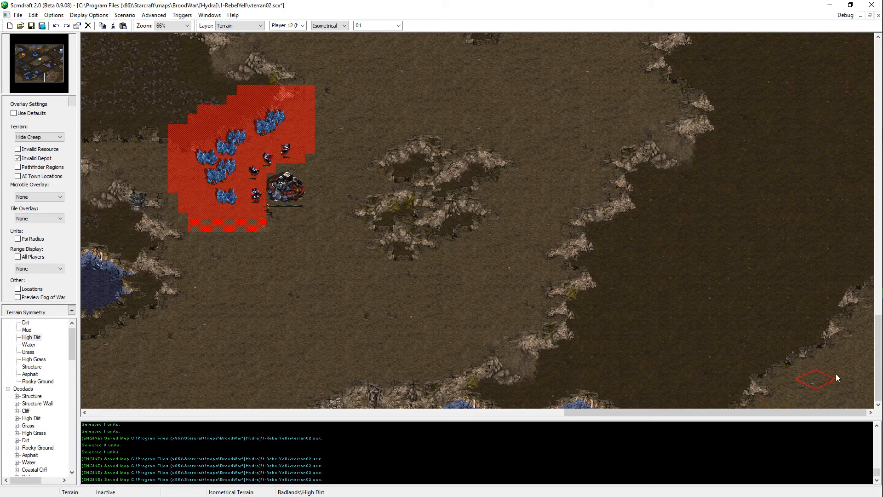
key("ctrl+s")
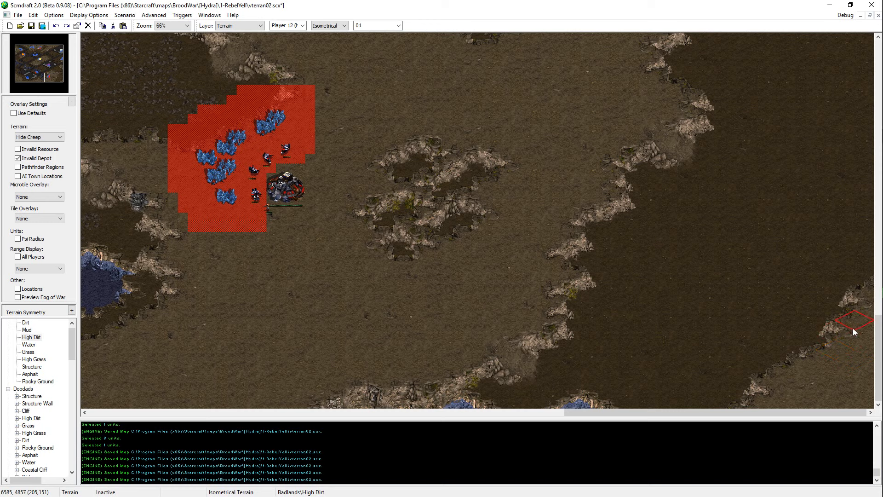
key("ctrl+s")
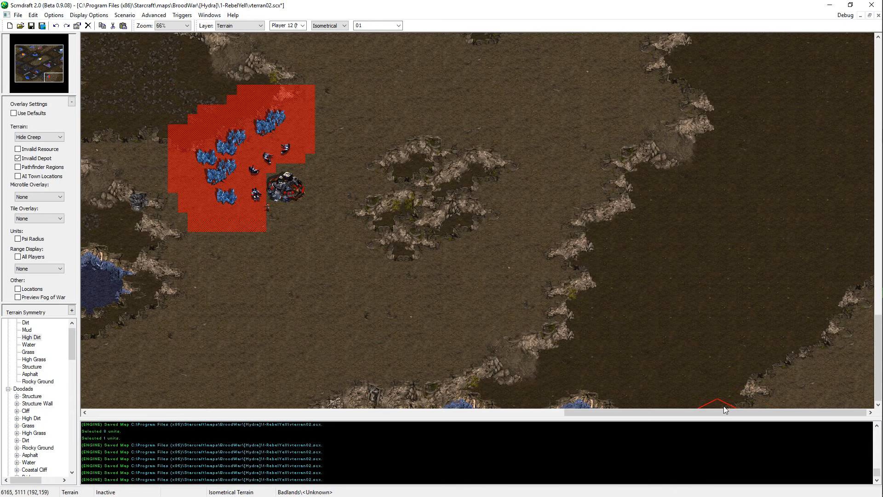
key("ctrl+s")
Step: Switch to unit editing and copy five of the mineral fields beside the command center on the southern plateau
scroll(798, 275, "up", 3)
scroll(801, 253, "up", 3)
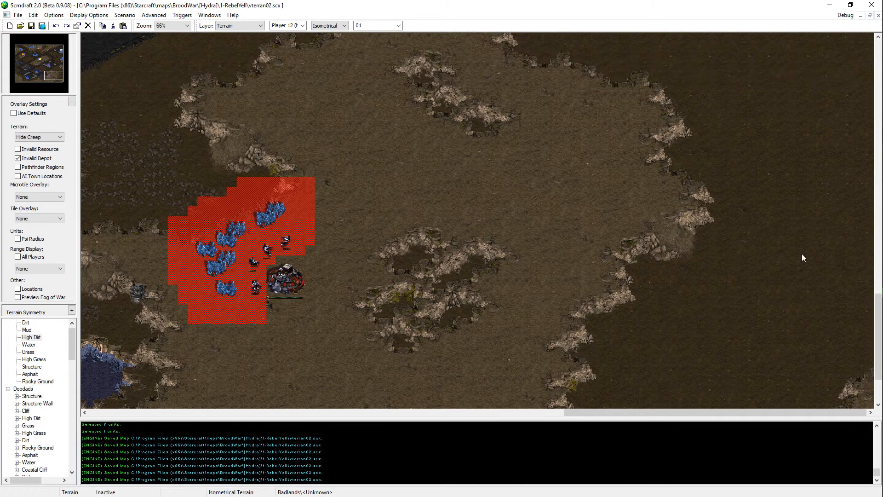
scroll(823, 359, "down", 5)
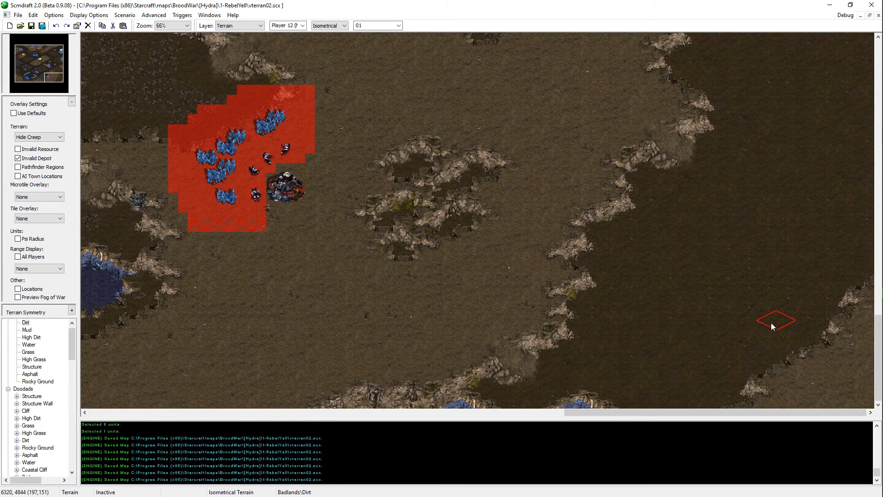
scroll(771, 322, "up", 1)
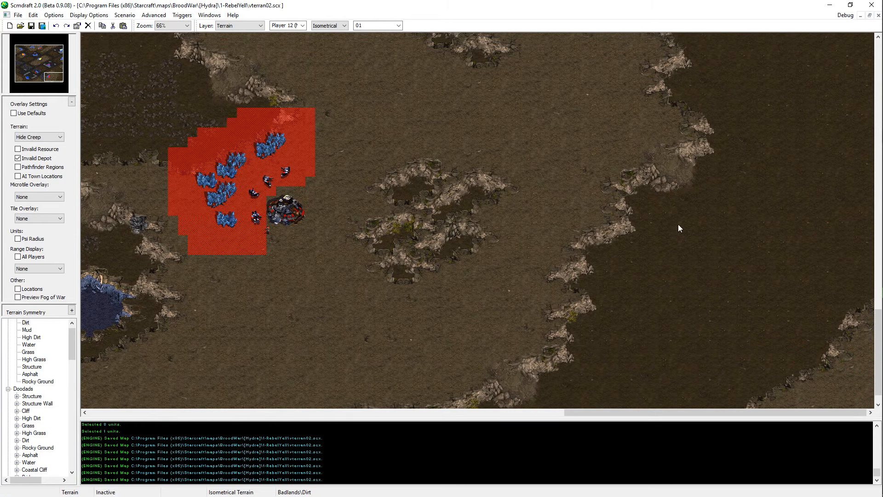
scroll(693, 266, "down", 1)
key("u")
left_click_drag(232, 126, 206, 199)
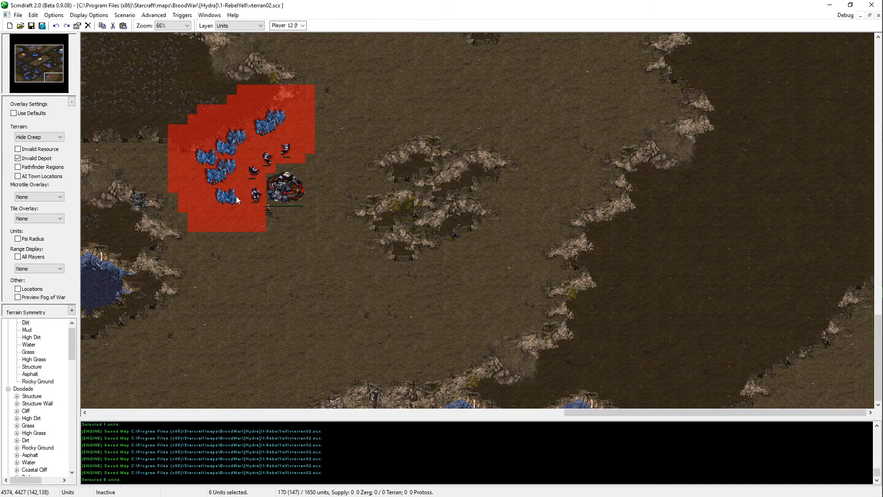
left_click(231, 197, "shift")
key("ctrl+c")
key("ctrl+v")
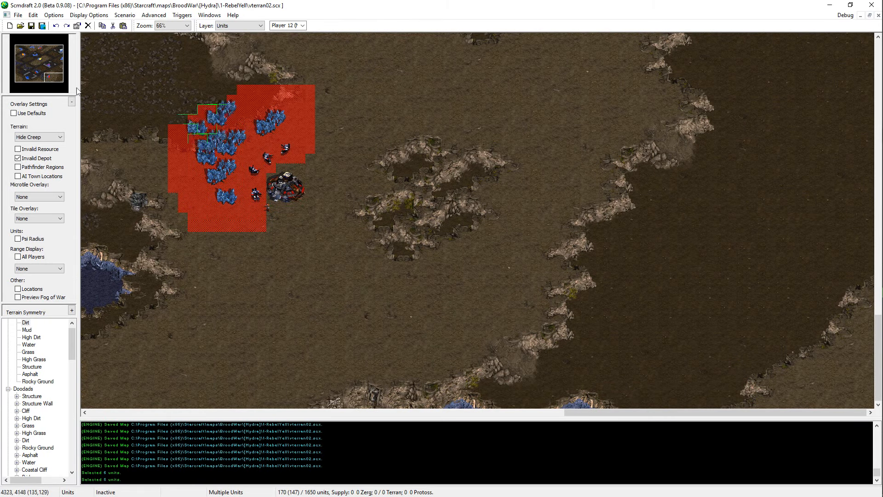
Step: Turn on the default overlay settings and place the copied minerals beside the cliff in the southeastern corner
left_click(33, 115)
left_click(32, 115)
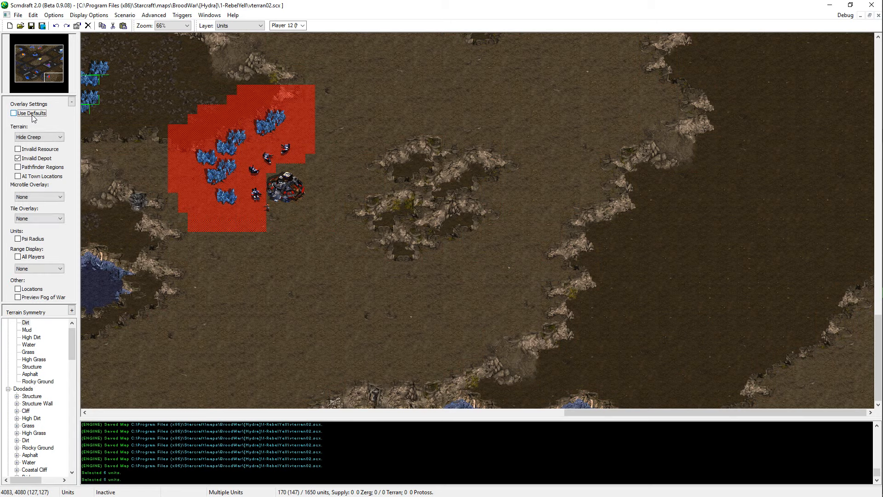
left_click(33, 116)
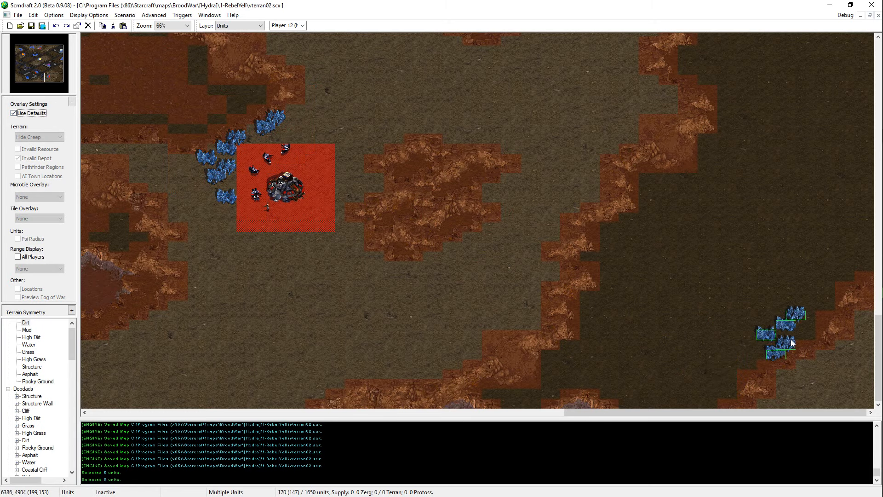
left_click(787, 337)
Step: Move two of the pasted minerals to the northern part of the cluster, and re-place the whole cluster closer to the southeastern cliff
left_click_drag(790, 333, 759, 362)
key("ctrl+x")
key("ctrl+v")
left_click(802, 291)
left_click_drag(826, 263, 741, 340)
key("ctrl+x")
key("ctrl+v")
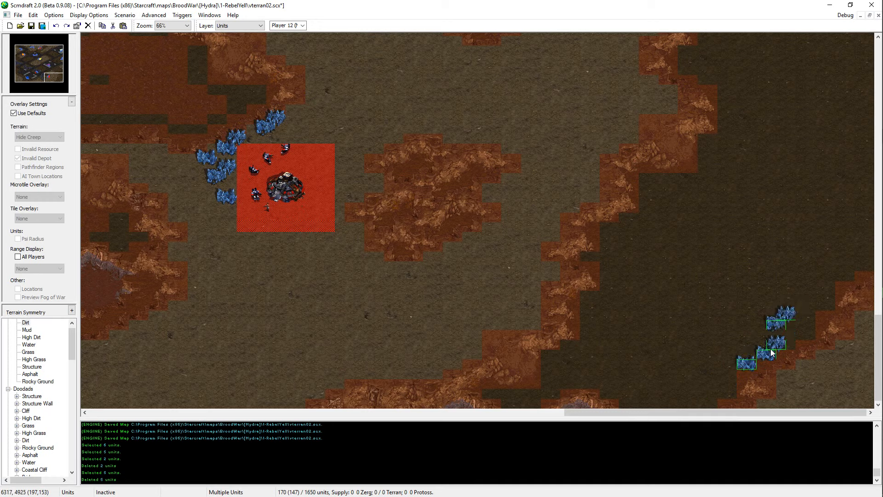
left_click(772, 351)
Step: Shift the northern pair of minerals east, and move one of the remaining minerals northeast, next to the cliff
left_click_drag(807, 301, 769, 331)
key("ctrl+x")
key("ctrl+v")
right_click(803, 323)
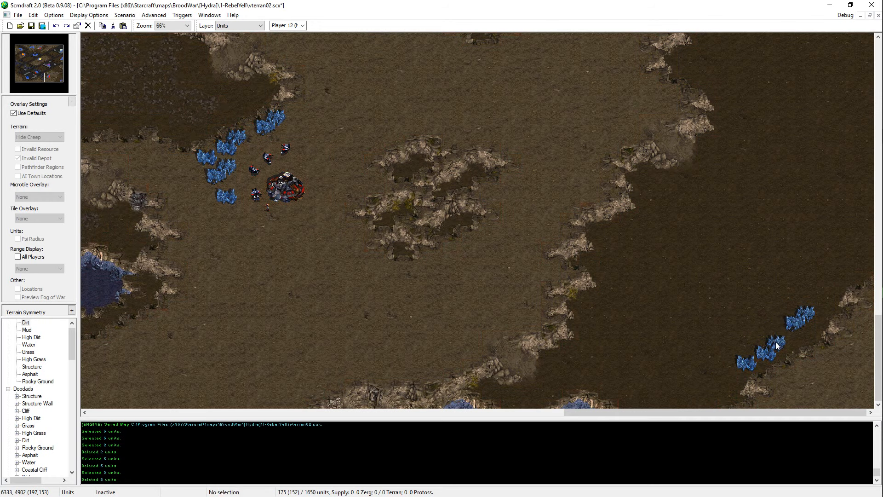
left_click(776, 343)
key("ctrl+x")
key("ctrl+v")
left_click(807, 341)
Step: Move the southwestern pair of minerals closer to the others, and reposition one of the two
left_click_drag(745, 365, 774, 351)
key("ctrl+x")
key("ctrl+v")
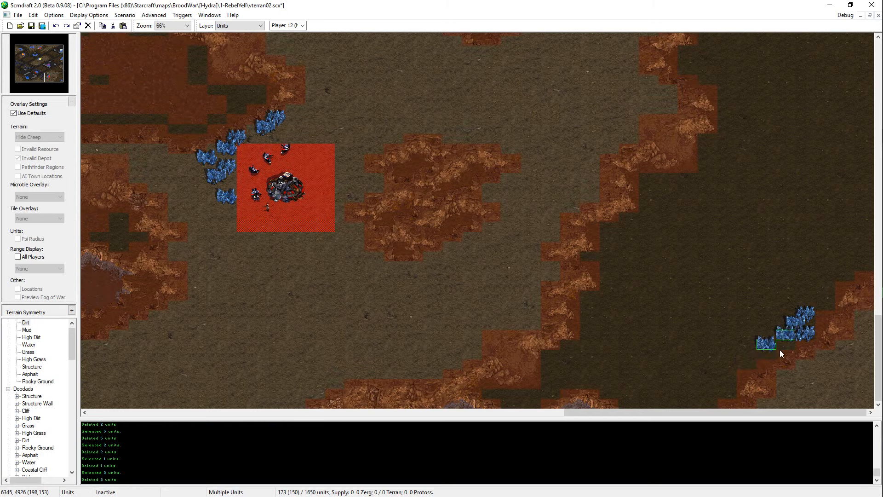
left_click(779, 351)
left_click(785, 345)
key("ctrl+x")
key("ctrl+v")
left_click(779, 348)
right_click(779, 347)
Step: Re-place the three northeastern minerals closer to the southwestern pair, and adjust the position of the northern two
left_click_drag(819, 304, 787, 345)
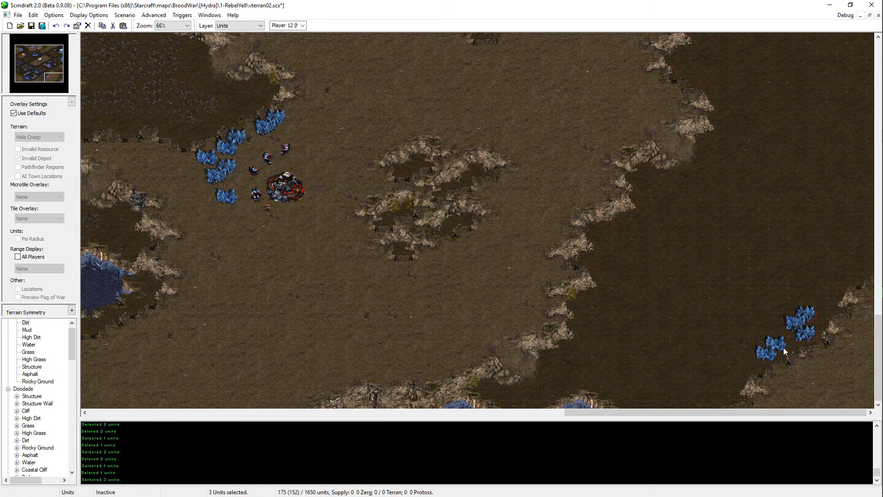
key("ctrl+x")
key("ctrl+v")
left_click(801, 332)
right_click(795, 319)
left_click(795, 318)
left_click_drag(808, 305, 779, 329)
key("ctrl+x")
key("ctrl+v")
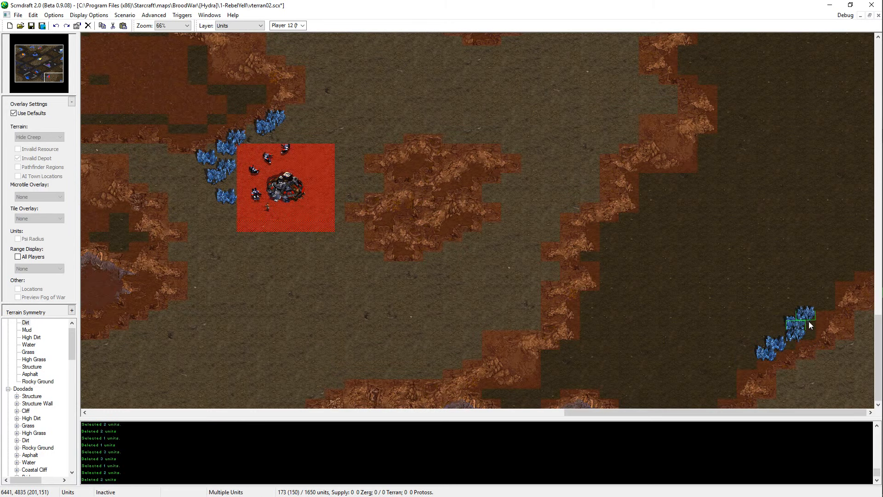
left_click(809, 322)
right_click(801, 324)
key("ctrl+v")
left_click(788, 327)
right_click(789, 327)
key("ctrl+z")
key("ctrl+v")
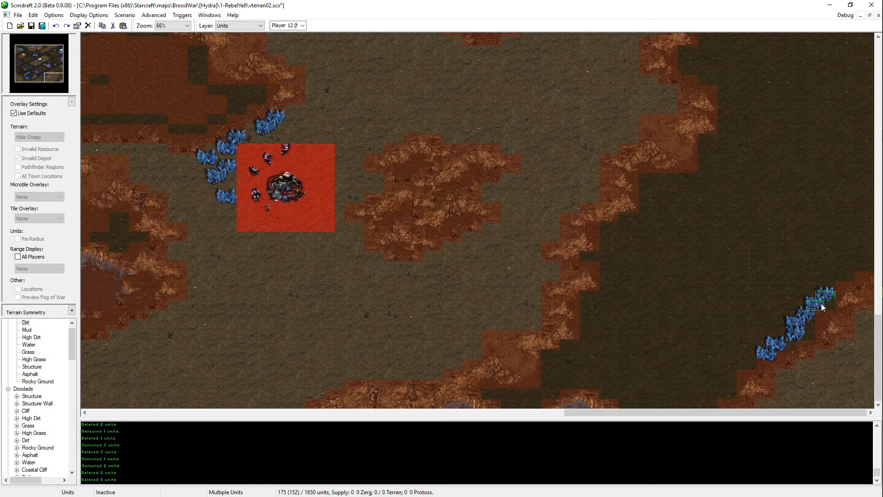
right_click(796, 318)
key("ctrl+v")
right_click(797, 328)
Step: Shift the inner mineral slightly west, and cut and re-place the northernmost mineral of the southeastern row
left_click(797, 327)
key("ctrl+x")
key("ctrl+v")
left_click(794, 330)
right_click(795, 328)
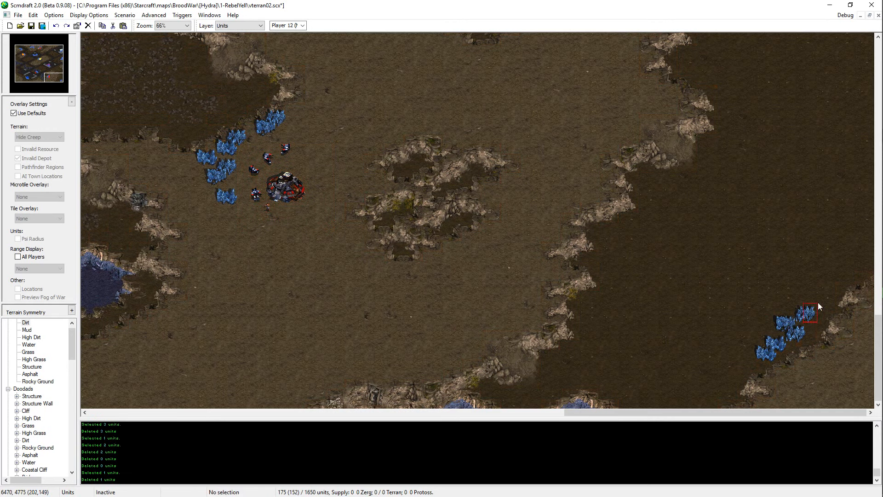
left_click_drag(818, 302, 799, 321)
key("ctrl+x")
key("ctrl+v")
left_click(812, 321)
right_click(795, 328)
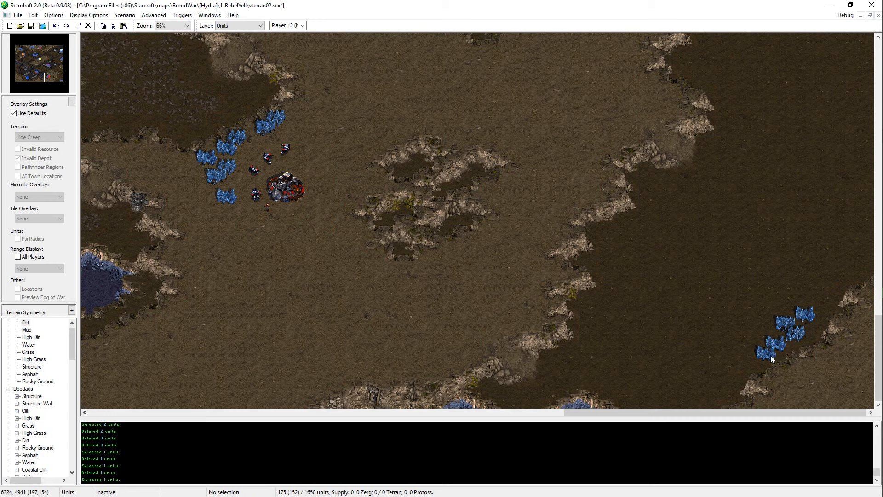
Step: Replace the southwesternmost mineral of the row with a copy of a neighbouring mineral field
left_click(770, 355)
key("Delete")
left_click(792, 339)
key("ctrl+c")
key("ctrl+v")
left_click(772, 356)
right_click(772, 353)
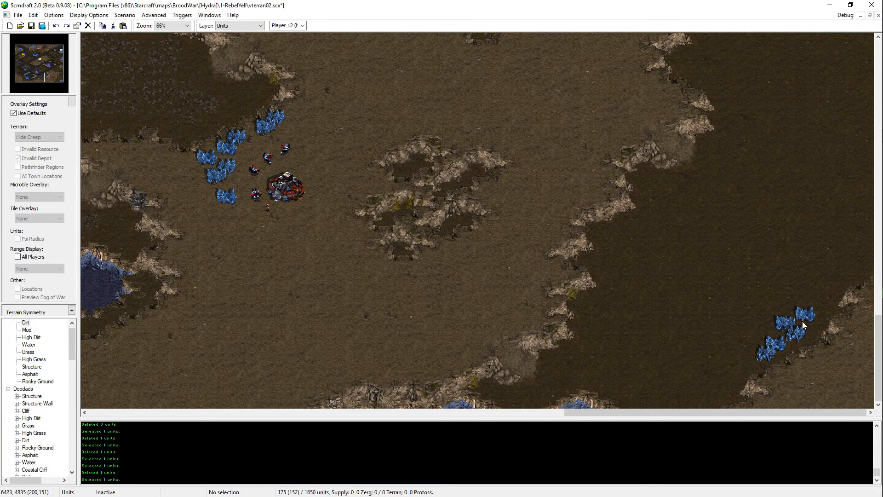
Step: Copy one mineral, try it at the southwestern end and middle of the row, and place it at the northeastern end instead
left_click(782, 328)
key("ctrl+c")
key("ctrl+v")
left_click(755, 366)
right_click(757, 365)
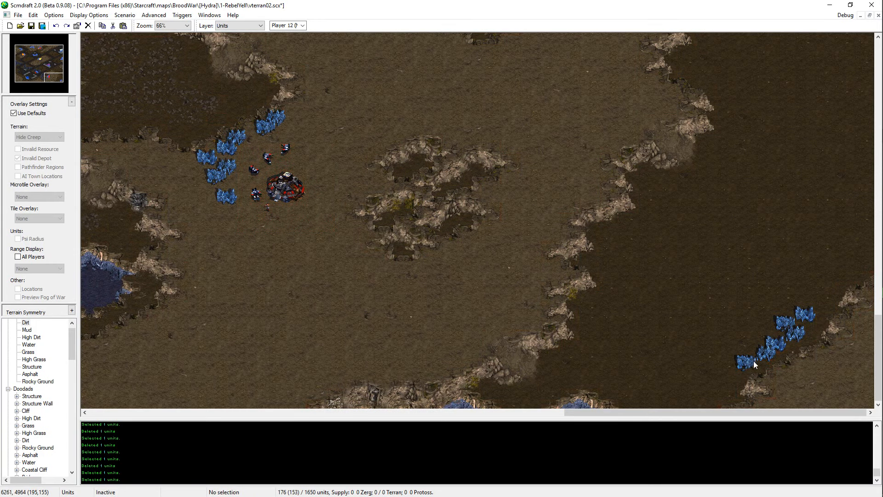
left_click(754, 361)
key("Delete")
key("ctrl+v")
left_click(773, 340)
right_click(780, 336)
key("ctrl+z")
key("ctrl+v")
left_click(824, 305)
right_click(825, 307)
Step: Move all six southeastern minerals northeast along the cliff and save the map
left_click_drag(832, 292, 755, 350)
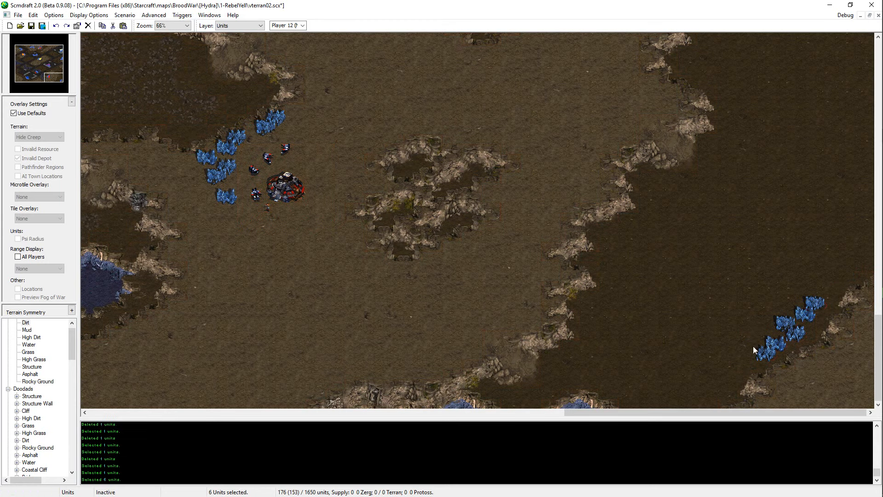
key("ctrl+x")
key("ctrl+v")
left_click(802, 326)
right_click(804, 330)
key("ctrl+s")
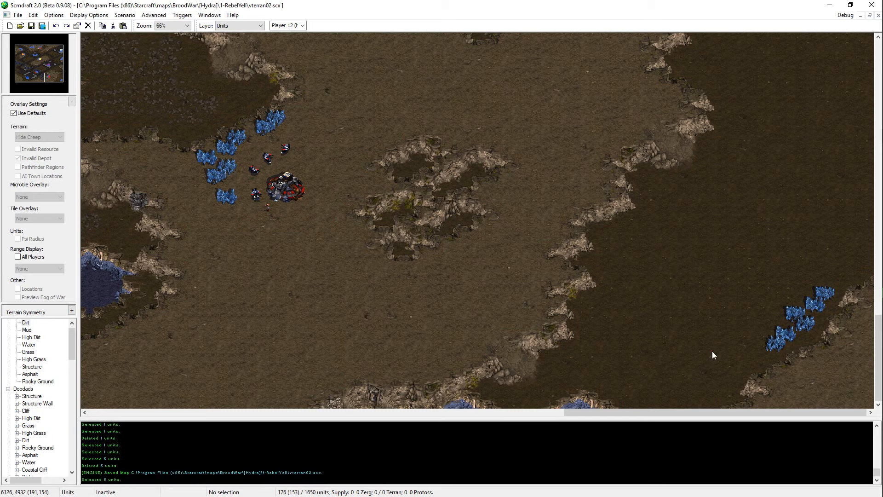
left_click_drag(868, 266, 687, 384)
Step: Switch to terrain editing, paint an asphalt road running southeast from the existing road to the eastern map edge, and save
key("ctrl+t")
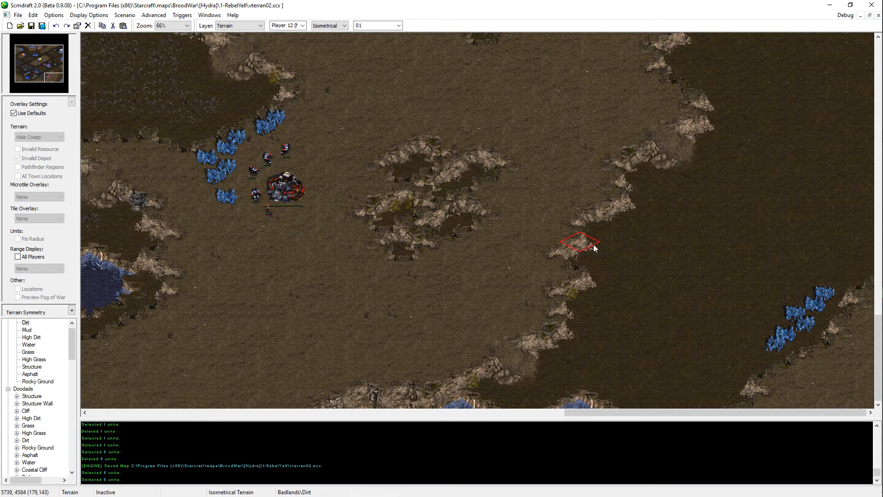
key("Up")
key("Left")
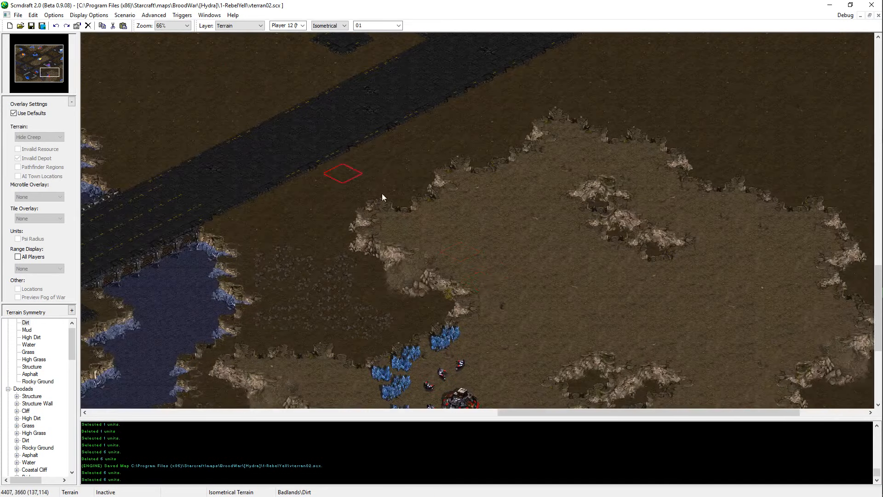
right_click(288, 202)
key("Up")
key("Right")
key("Up")
key("Right")
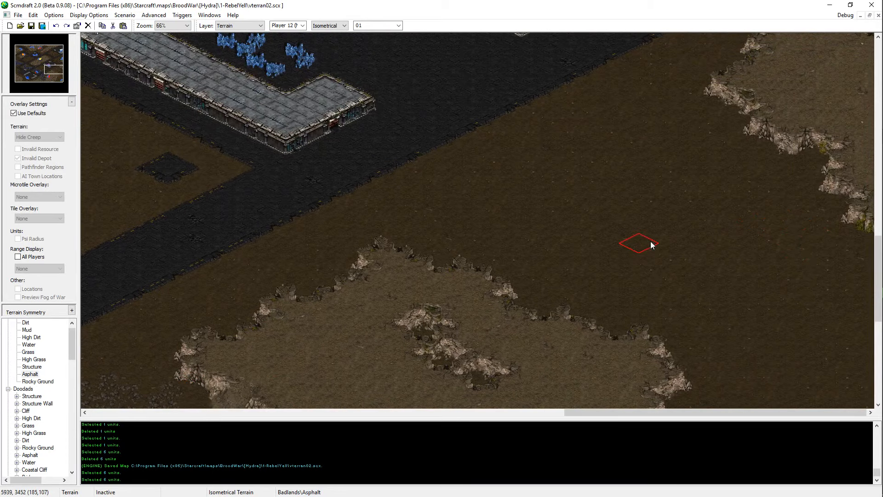
key("Down")
left_click_drag(540, 152, 700, 234)
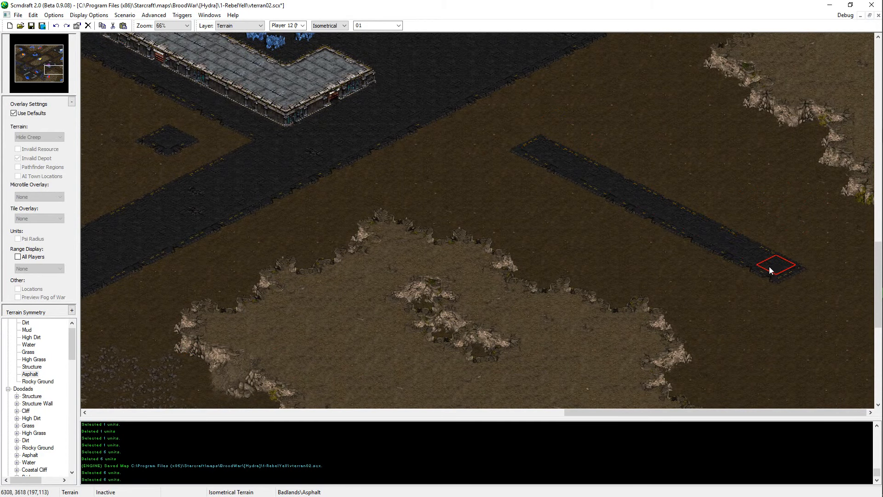
mouse_move(769, 266)
left_mouse_down()
mouse_move(870, 317)
mouse_move(857, 321)
mouse_move(523, 157)
mouse_move(597, 160)
mouse_move(872, 309)
mouse_move(826, 265)
mouse_move(490, 113)
mouse_move(470, 128)
mouse_move(487, 139)
left_mouse_up()
key("ctrl+s")
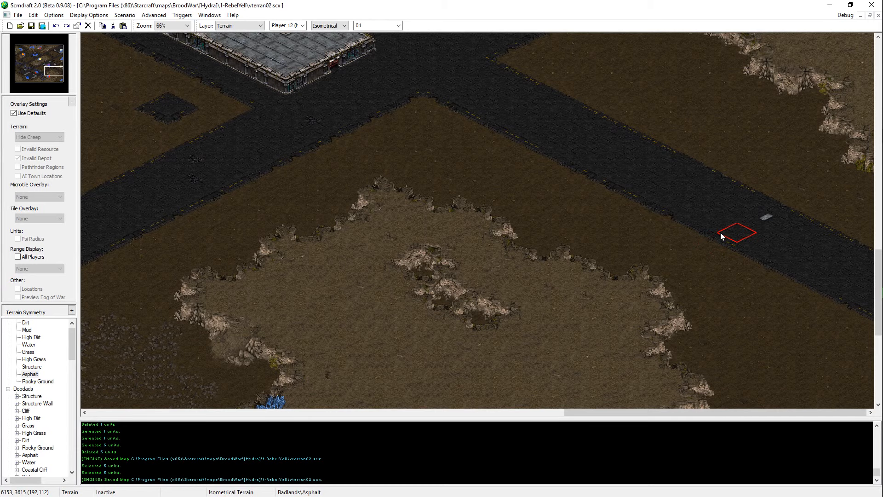
Step: Touch up the eastern cliff edge of the southern plateau with high dirt and save the map
scroll(721, 236, "down", 3)
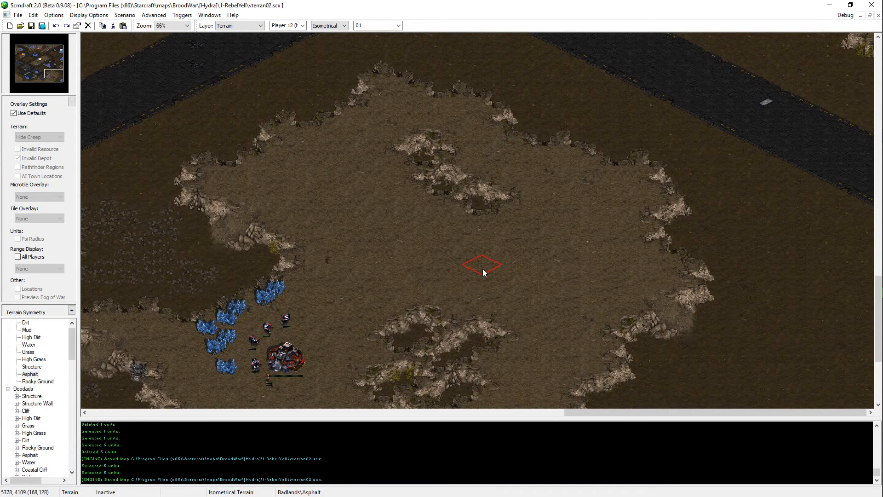
right_click(595, 261)
left_click(643, 261)
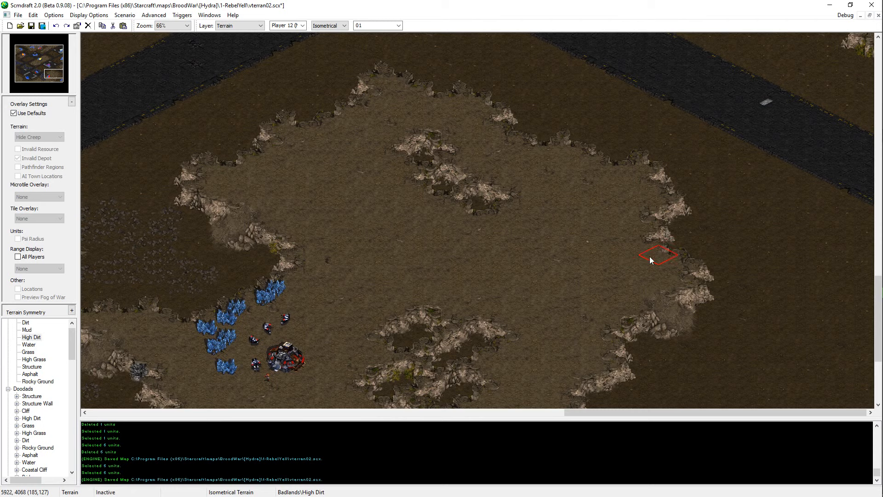
key("ctrl+s")
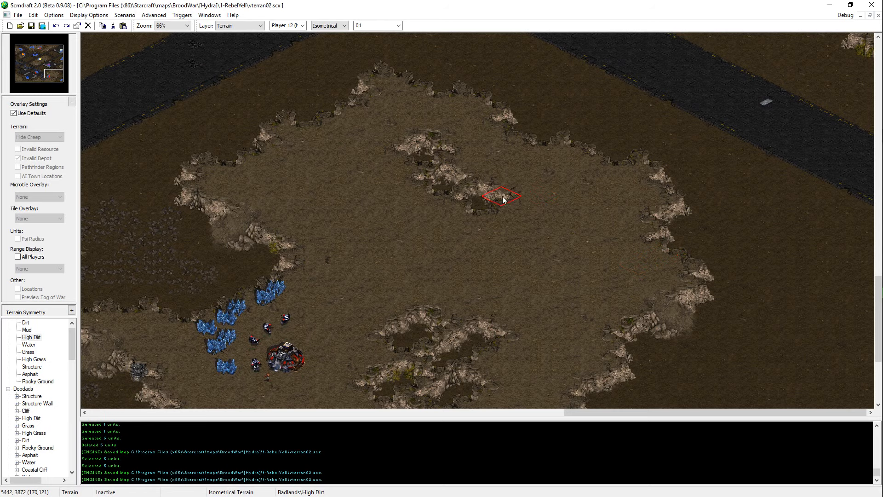
Step: Touch up the northern edge of the small plateau on the eastern map border with high dirt, saving between edits
scroll(769, 131, "up", 8)
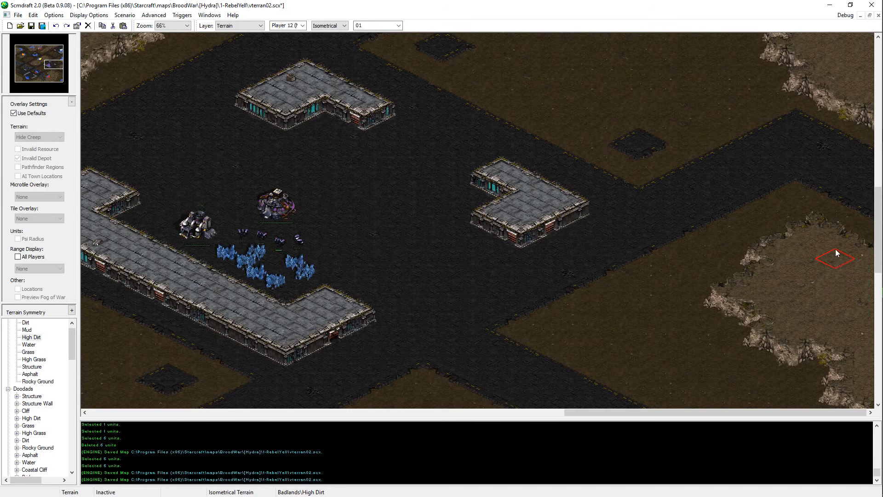
key("ctrl+s")
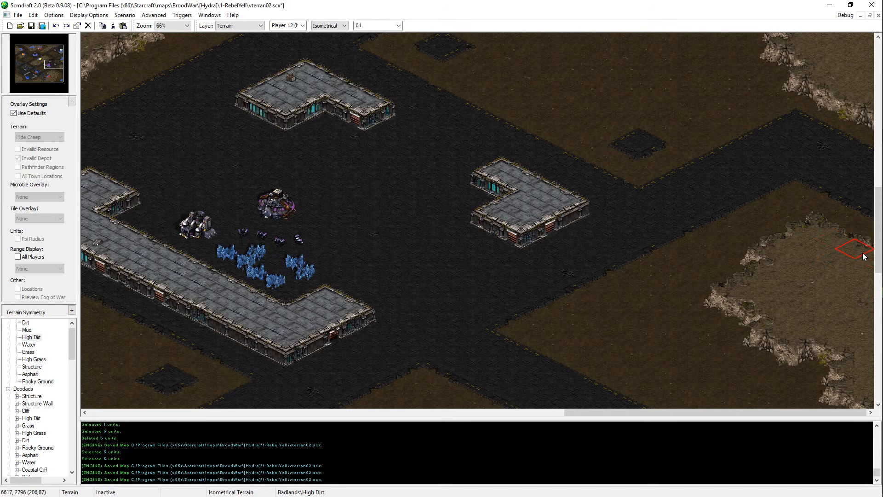
key("ctrl+s")
scroll(858, 272, "up", 1)
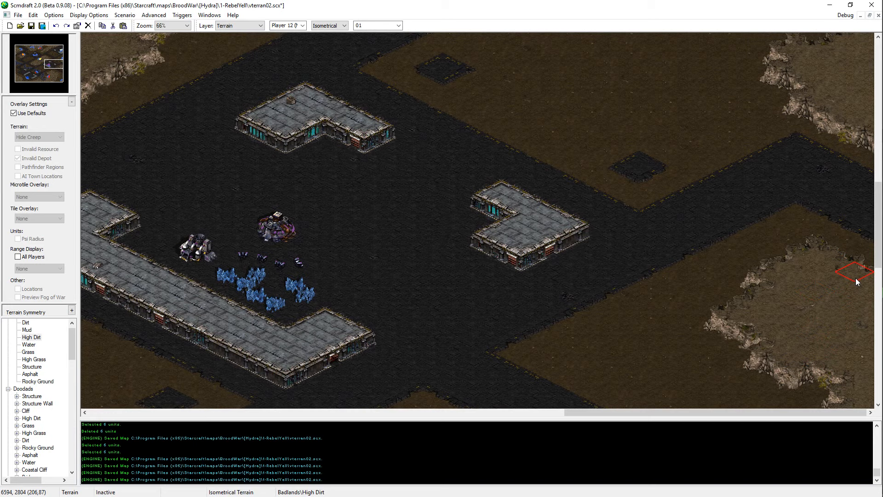
key("ctrl+s")
Step: Touch up the cliff beside the minerals on the eastern map border with high dirt, saving between edits
scroll(777, 177, "up", 7)
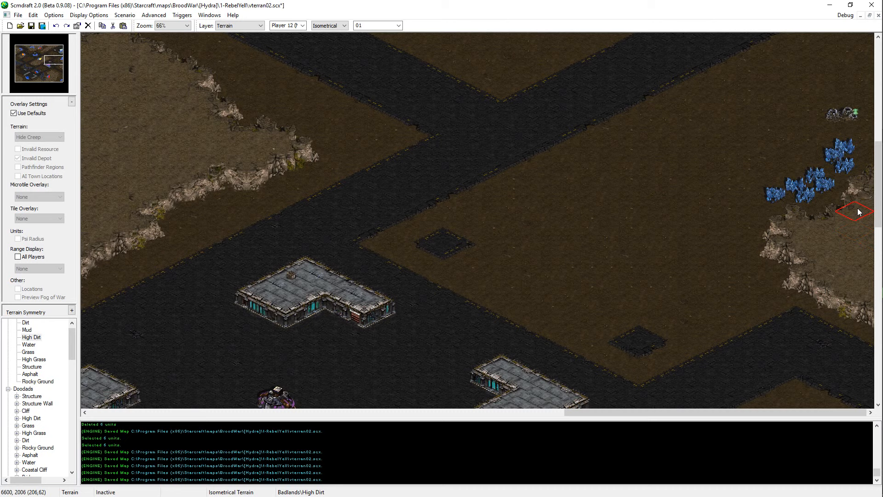
left_click(858, 213)
key("ctrl+s")
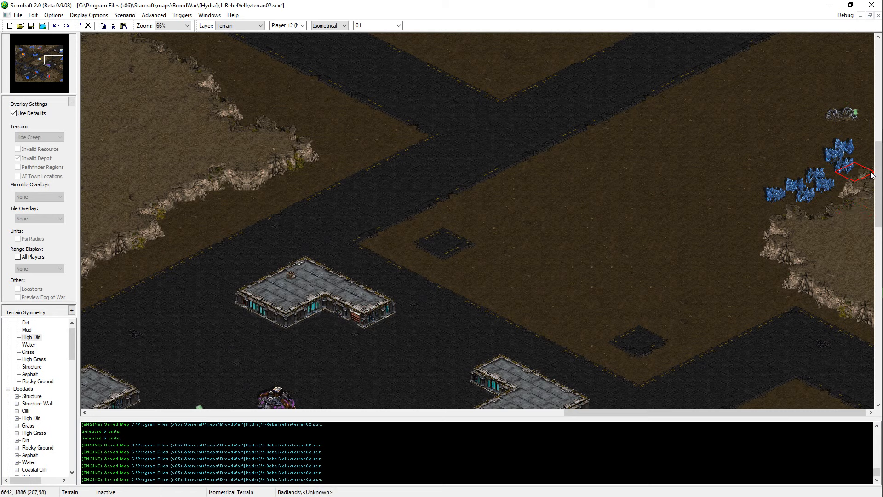
key("ctrl+s")
scroll(796, 314, "up", 5)
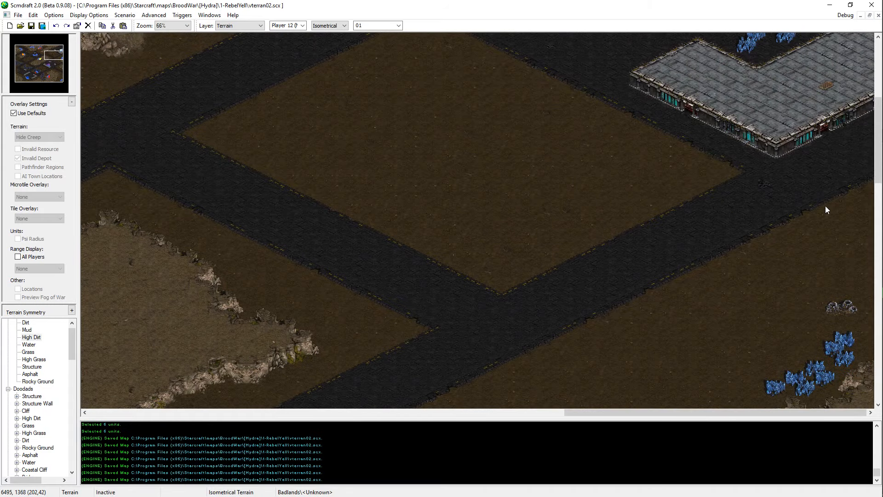
Step: Switch to unit editing, copy the vespene geyser at the southwestern base, and paste it beside the southern plateau base's minerals
left_click_drag(50, 47, 28, 76)
key("u")
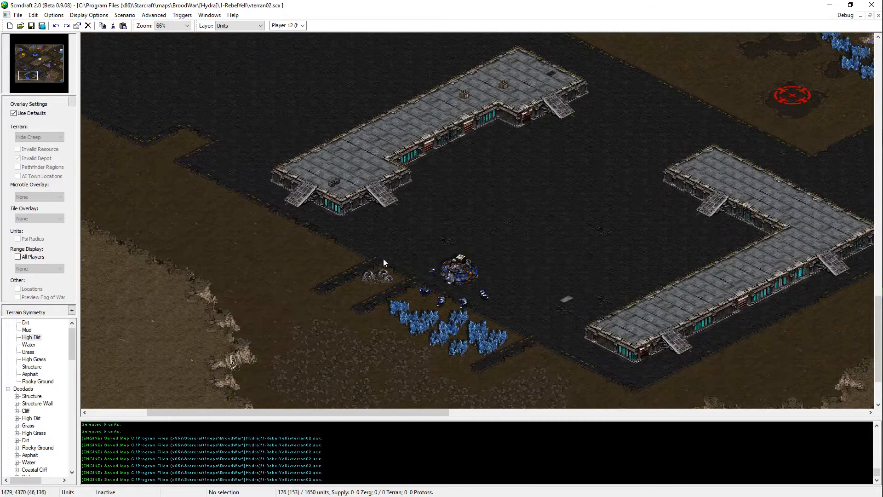
left_click(381, 276)
key("ctrl+c")
left_click(46, 76)
key("ctrl+v")
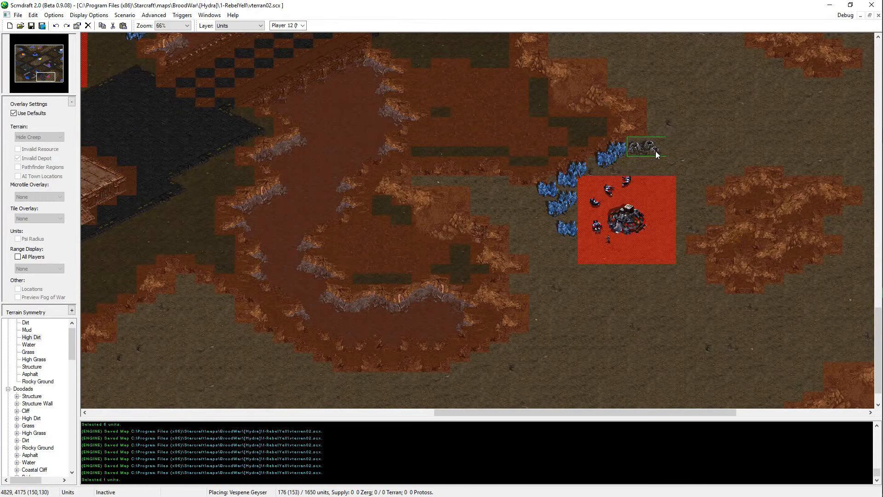
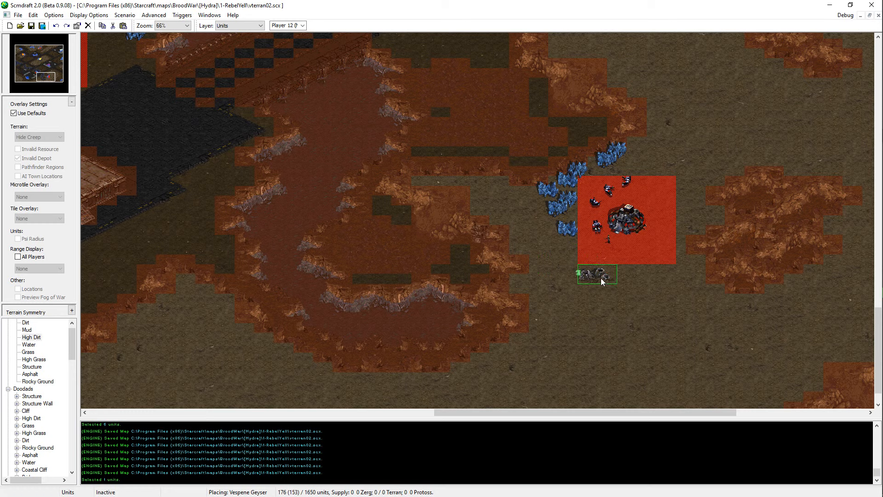
Step: Place a Vespene Geyser southwest of the red base and move the lowest mineral field west above it
left_click(553, 260)
key("Escape")
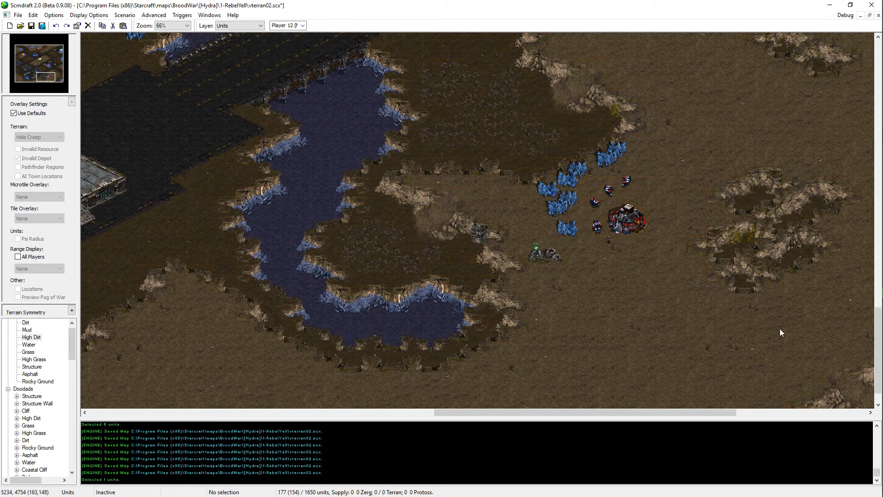
left_click(568, 228)
key("ctrl+x")
key("ctrl+v")
left_click(543, 230)
Step: Shift the three lowest mineral fields west as a group, farther from the base
left_click_drag(576, 202, 537, 230)
key("ctrl+x")
key("ctrl+v")
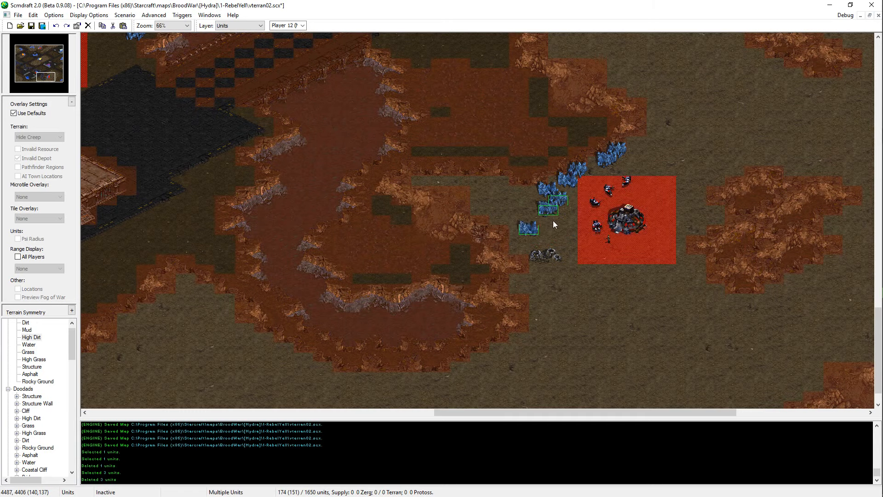
left_click(550, 230)
key("Escape")
Step: Nudge the lowest mineral field down and the Vespene Geyser slightly east
left_click(521, 243)
key("ctrl+x")
key("ctrl+v")
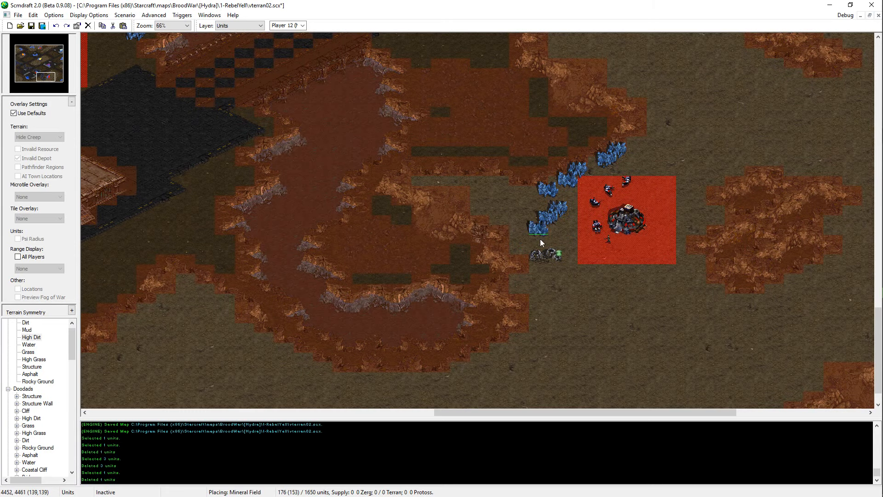
left_click(540, 239)
key("Escape")
left_click(561, 256)
key("ctrl+x")
key("ctrl+v")
left_click(562, 262)
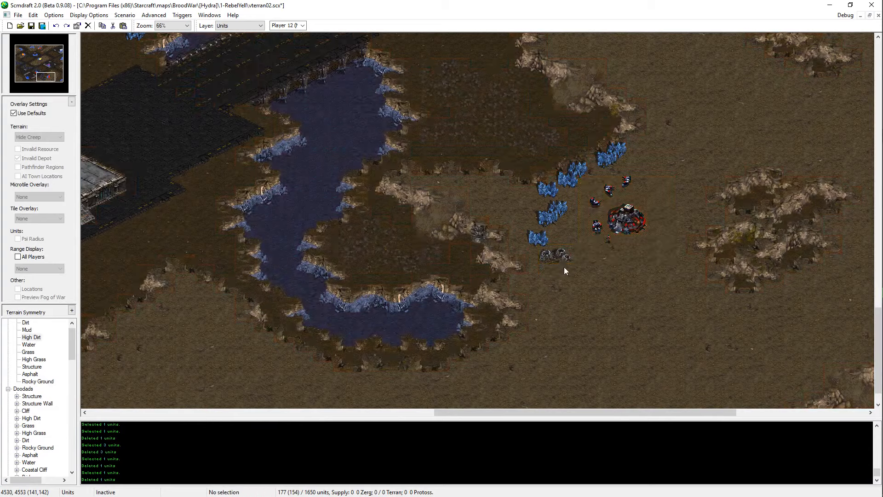
Step: Move the lowest mineral field up beside its neighbours and raise the Vespene Geyser closer to the mineral line
key("ctrl+x")
key("ctrl+v")
left_click(540, 214)
key("Escape")
left_click(558, 252)
key("ctrl+x")
key("ctrl+v")
left_click(559, 254)
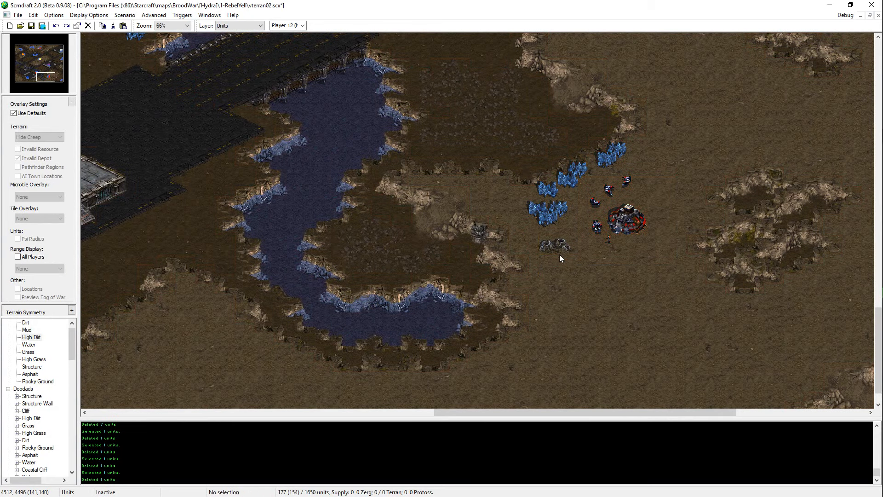
Step: Cut and re-place a single mineral field at the west end of the mineral line, and save the map
left_click_drag(573, 199, 539, 190)
left_click(556, 219)
left_click(561, 208)
left_click(548, 194)
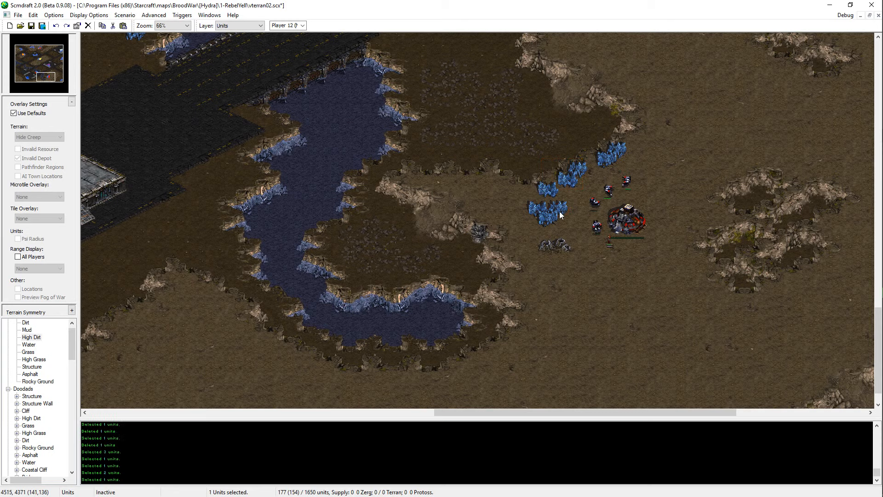
key("ctrl+x")
left_click(554, 193)
key("ctrl+v")
left_click(554, 194)
key("Escape")
left_click(554, 194)
key("ctrl+v")
key("Escape")
key("ctrl+s")
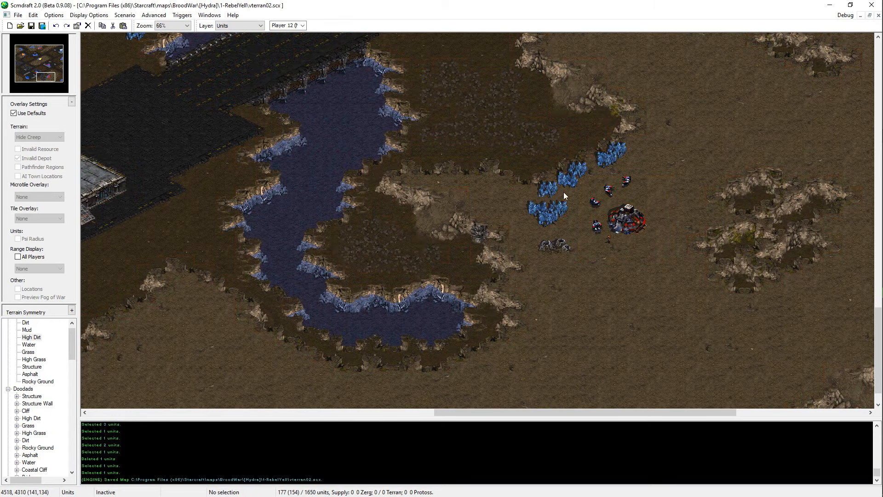
middle_click_drag(564, 192, 633, 136)
key("ctrl+s")
middle_click_drag(603, 250, 720, 251)
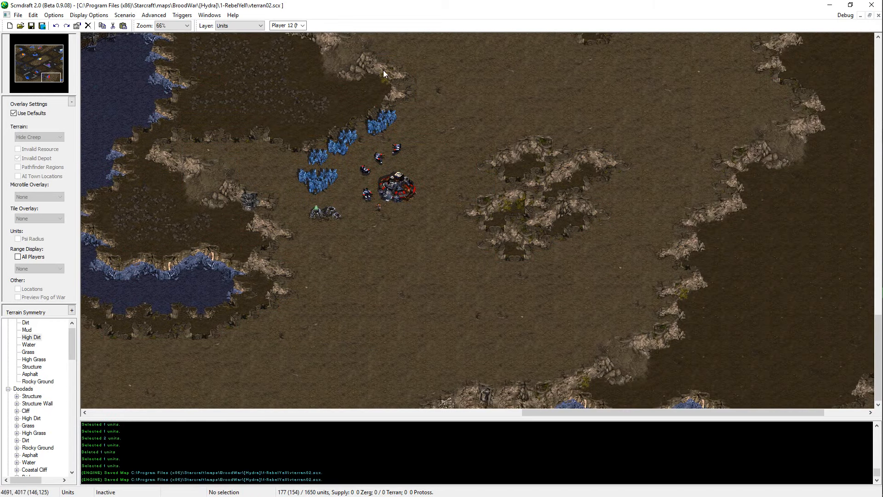
left_click_drag(472, 122, 282, 236)
left_click(281, 236)
middle_click_drag(395, 289, 96, 113)
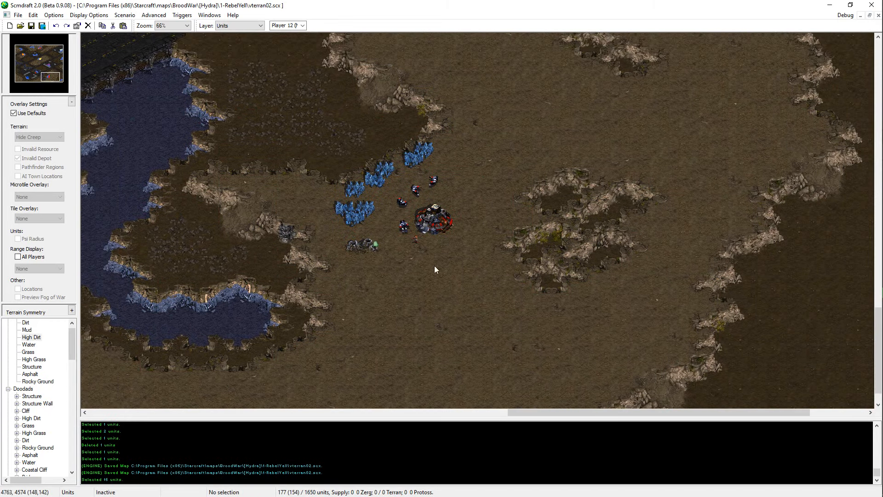
left_click(363, 245)
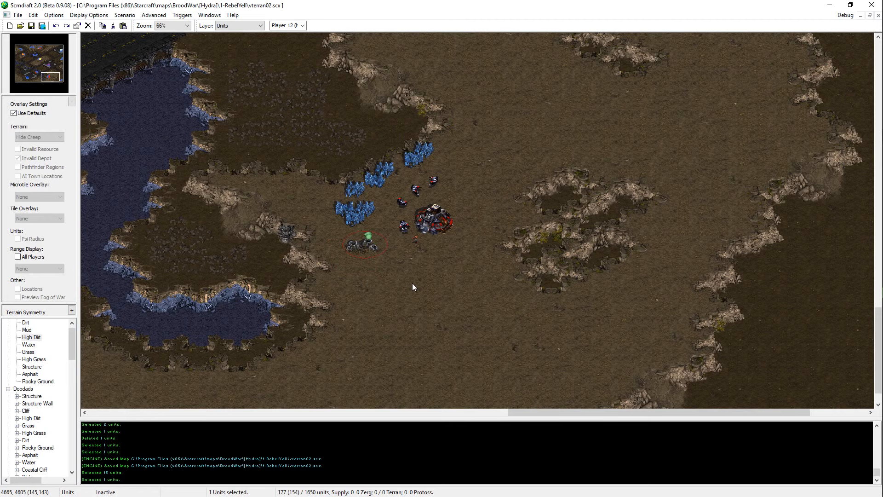
mouse_move(273, 205)
left_mouse_down()
mouse_move(167, 271)
mouse_move(339, 163)
left_mouse_up()
mouse_move(442, 330)
middle_mouse_down()
mouse_move(413, 288)
mouse_move(295, 219)
mouse_move(322, 239)
middle_mouse_up()
Step: Paint a High Dirt outcrop on the low ground at the map's east edge, trim it with Dirt, and save the map
key("t")
middle_click_drag(420, 311, 864, 496)
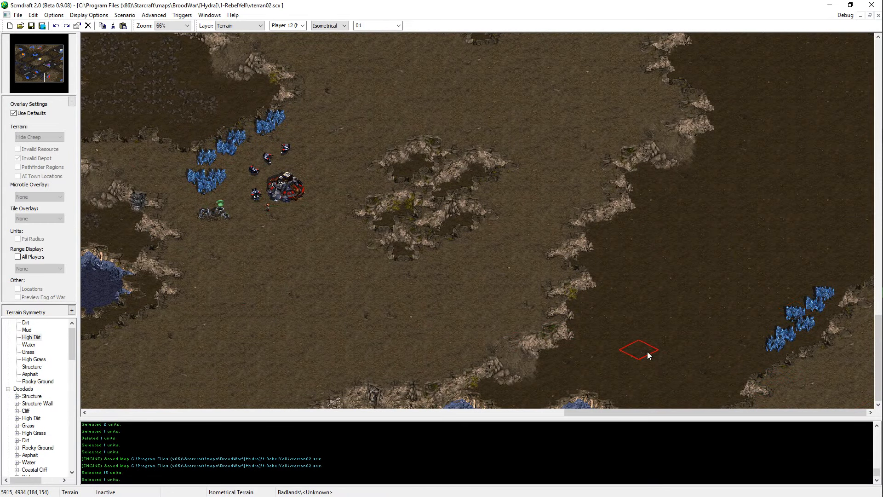
scroll(680, 150, "up", 3)
scroll(680, 150, "up", 4)
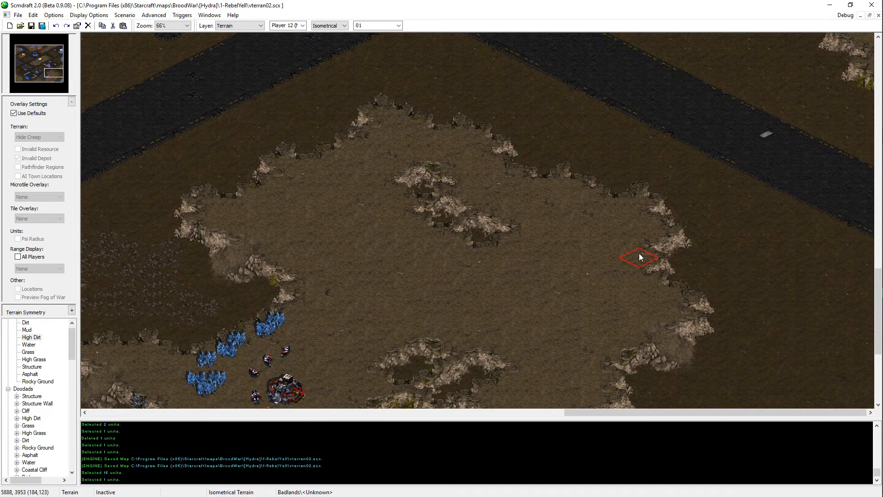
scroll(815, 298, "down", 2)
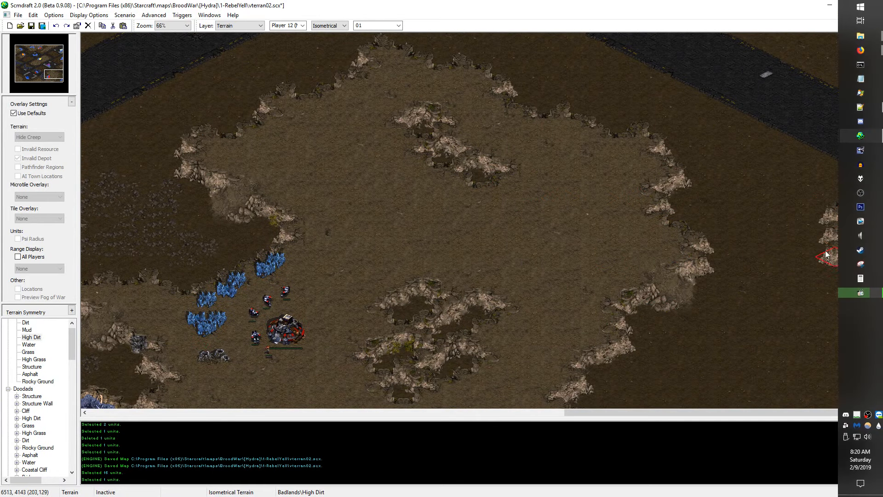
scroll(769, 255, "down", 1)
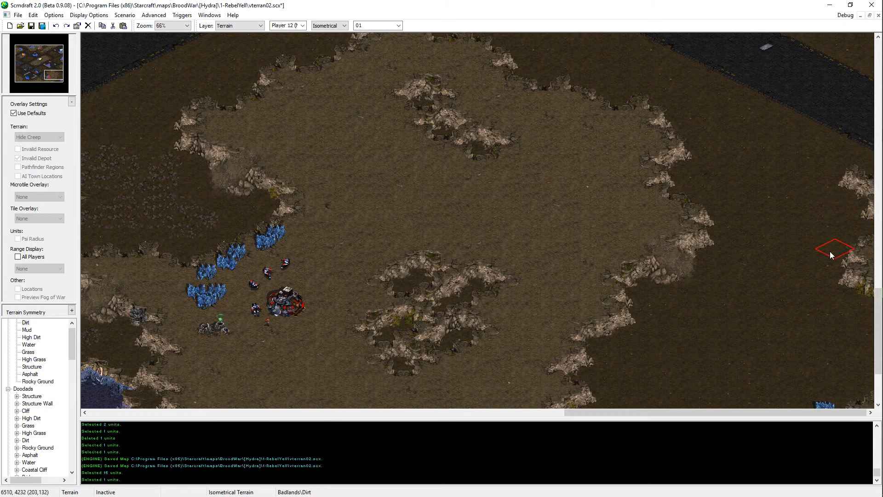
key("ctrl+s")
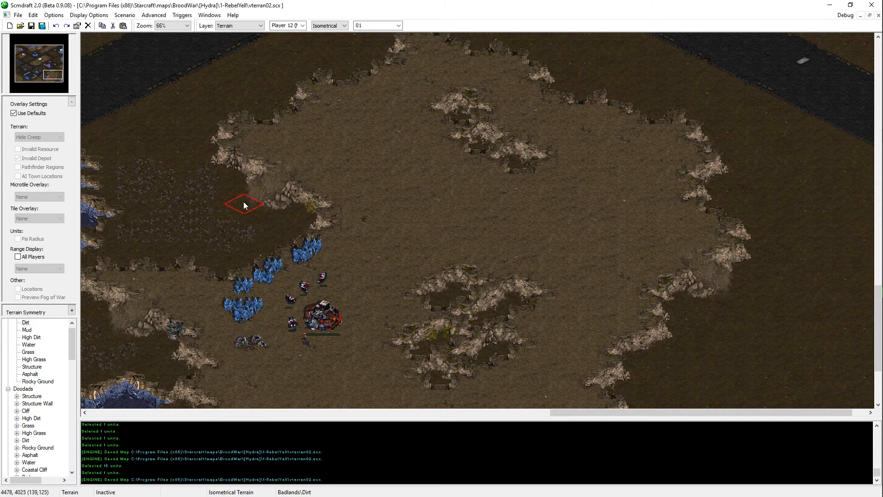
Step: Paint a wide patch of Rocky Ground on the low dirt near the east edge, and save the map
scroll(732, 246, "down", 3)
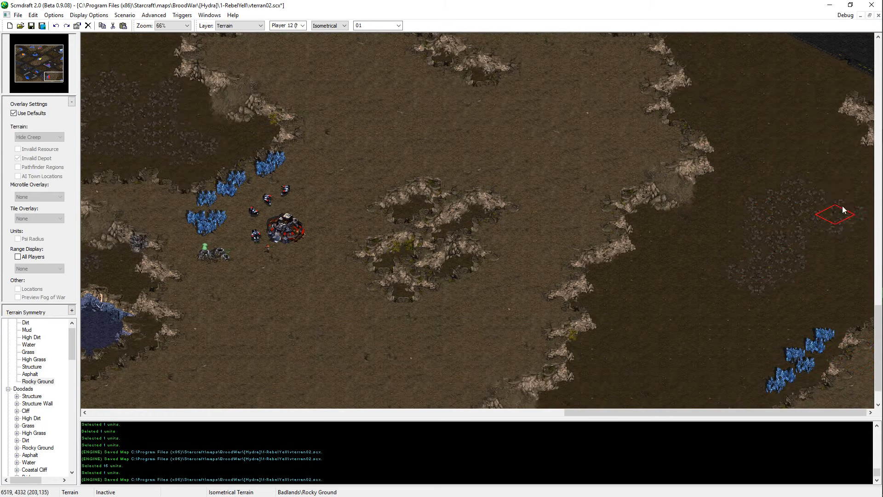
mouse_move(844, 209)
left_mouse_down()
mouse_move(842, 269)
mouse_move(791, 244)
mouse_move(782, 201)
left_mouse_up()
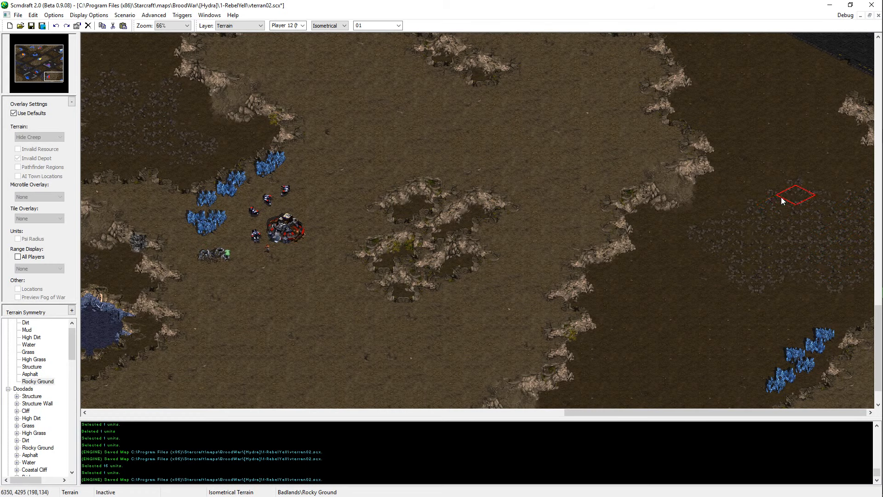
key("ctrl+s")
Step: Copy the Vespene Geyser and place the copy on the rocky low ground west of the base, beyond the cliff
scroll(752, 338, "down", 2)
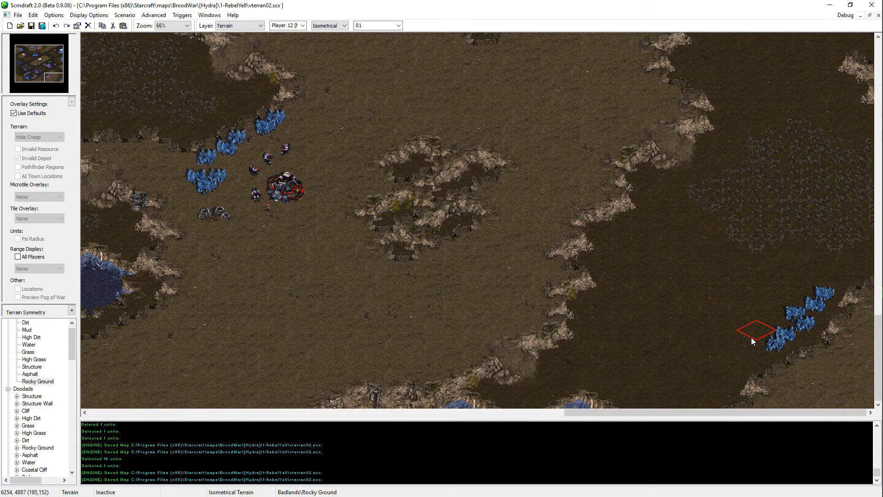
key("Left")
key("Left")
key("Left")
key("Left")
key("Up")
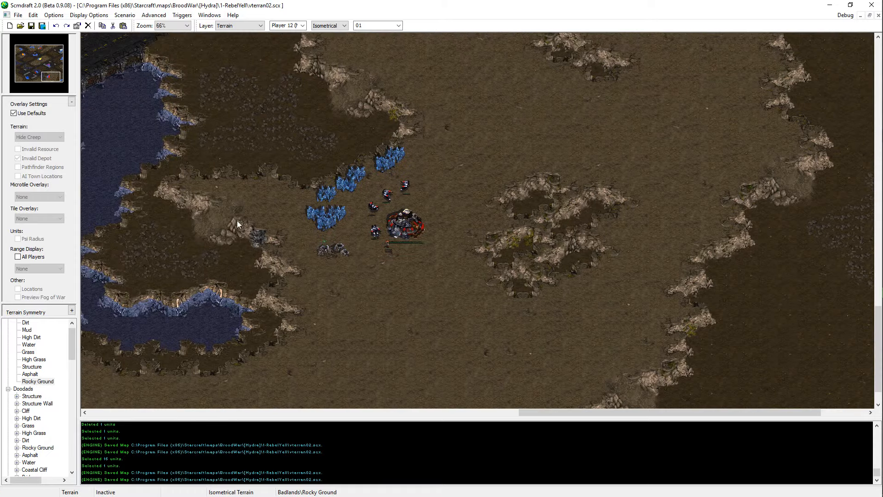
key("u")
left_click(328, 252)
key("ctrl+c")
key("ctrl+v")
left_click(187, 261)
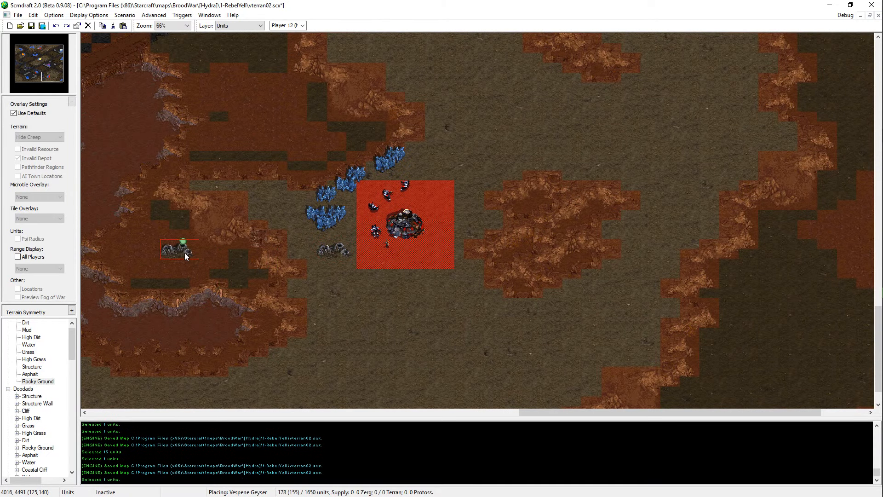
key("Escape")
Step: Delete the original Vespene Geyser below the base's mineral line and save the map
left_click(317, 251)
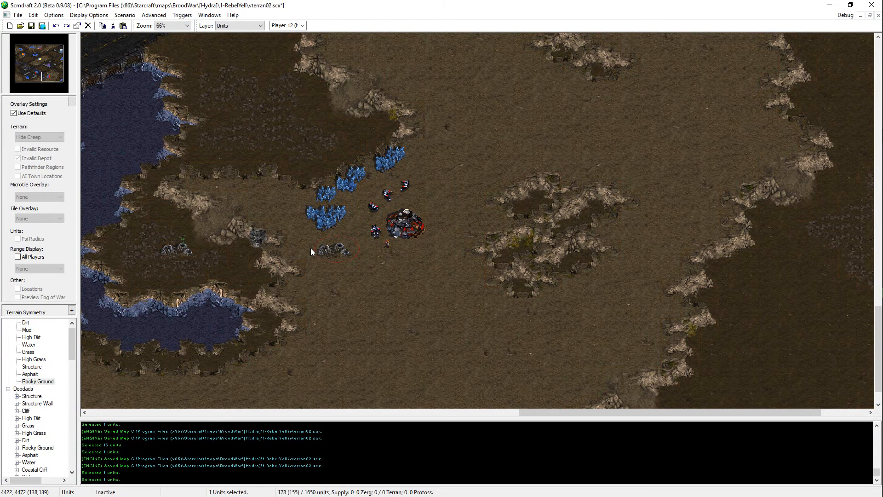
key("Delete")
key("Right")
key("Up")
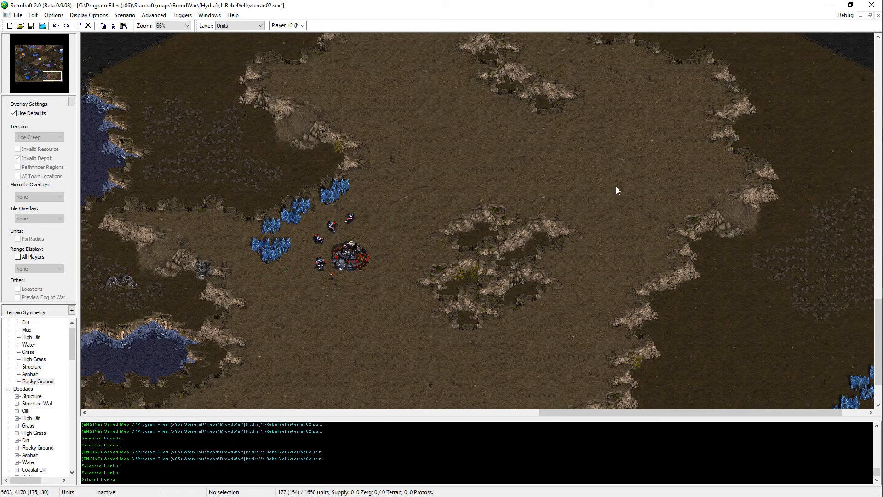
middle_click_drag(689, 216, 596, 104)
key("ctrl+s")
Step: Paint a long diagonal Structure block along the southwest side of the dirt diamond in the map's northeast
mouse_move(67, 62)
left_mouse_down()
mouse_move(69, 88)
mouse_move(78, 64)
mouse_move(48, 83)
mouse_move(21, 57)
mouse_move(54, 58)
left_mouse_up()
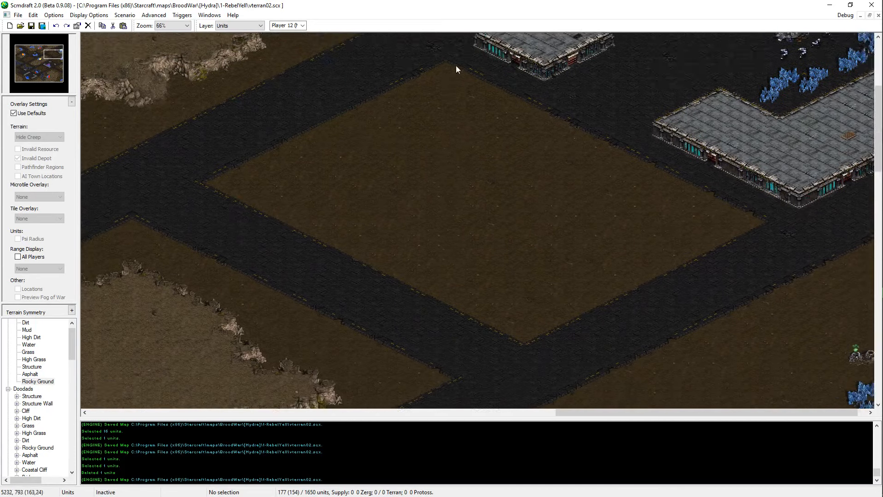
left_click_drag(332, 98, 697, 374)
middle_click_drag(549, 496, 532, 209)
left_click(32, 367)
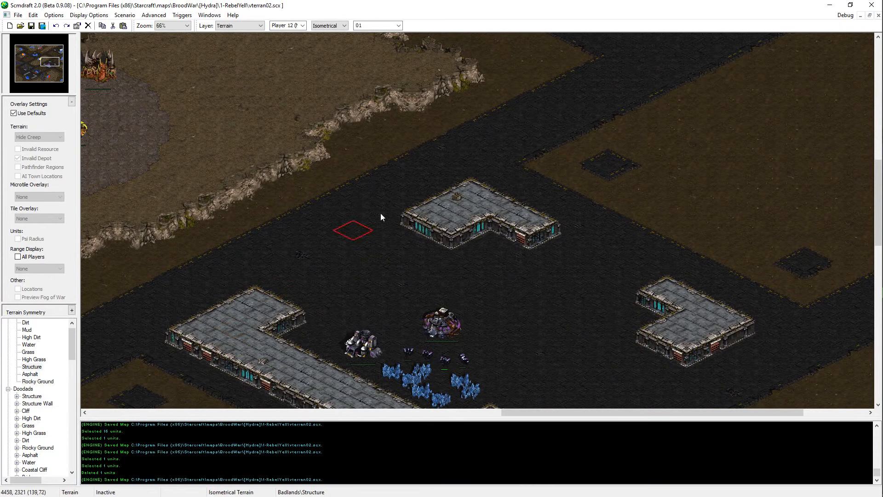
middle_click_drag(379, 216, 478, 1)
mouse_move(379, 228)
left_mouse_down()
mouse_move(428, 203)
mouse_move(536, 269)
mouse_move(330, 224)
mouse_move(363, 209)
mouse_move(405, 240)
mouse_move(378, 243)
mouse_move(363, 264)
mouse_move(442, 295)
mouse_move(405, 295)
mouse_move(516, 342)
mouse_move(519, 328)
mouse_move(367, 271)
mouse_move(207, 193)
mouse_move(276, 203)
mouse_move(265, 181)
mouse_move(315, 187)
mouse_move(488, 308)
left_mouse_up()
key("ctrl+z")
left_click_drag(438, 252, 556, 313)
middle_click_drag(389, 325, 440, 298)
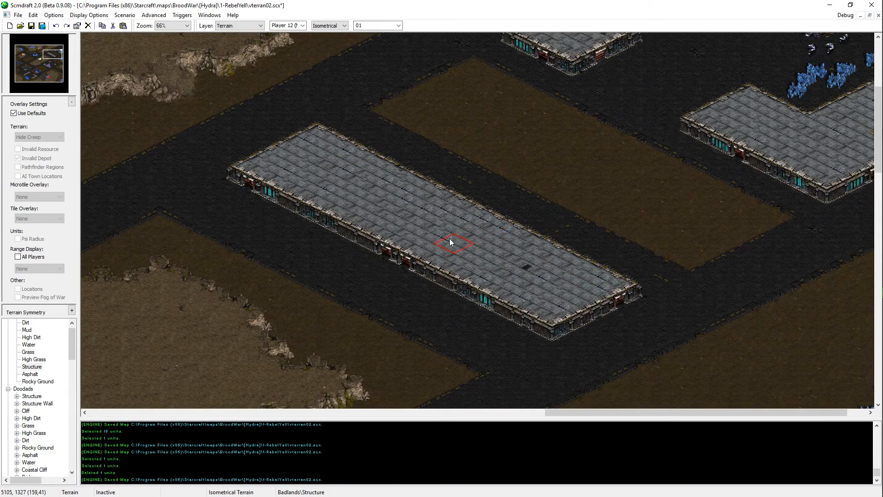
middle_click_drag(450, 242, 492, 206)
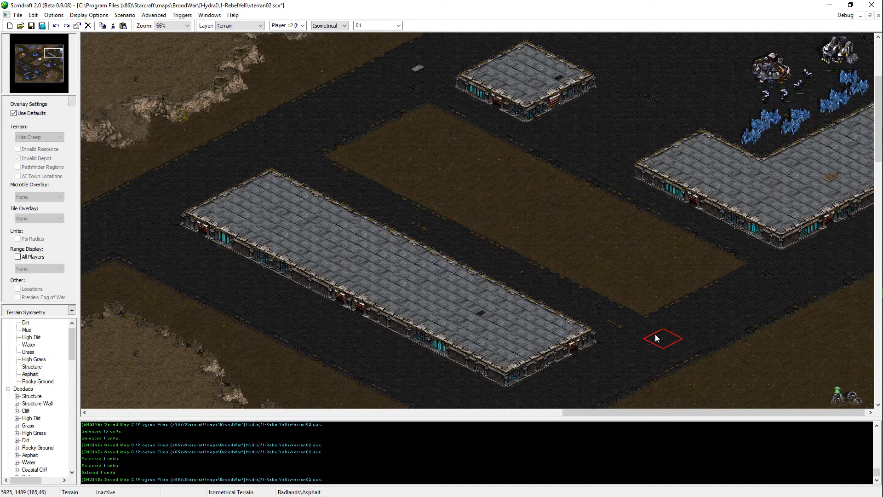
Step: Cut a long recess into the southwest side of the new structure with Asphalt, leaving both ends protruding
left_click(407, 328)
left_click(322, 296)
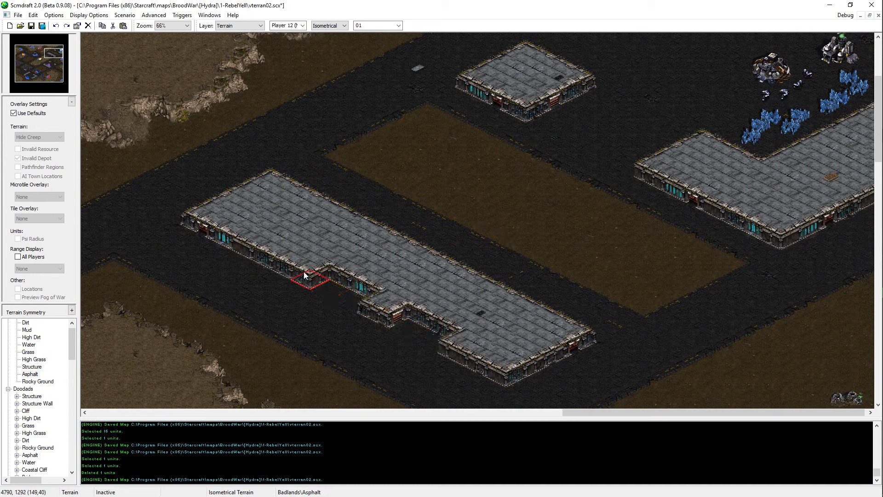
left_click(261, 253)
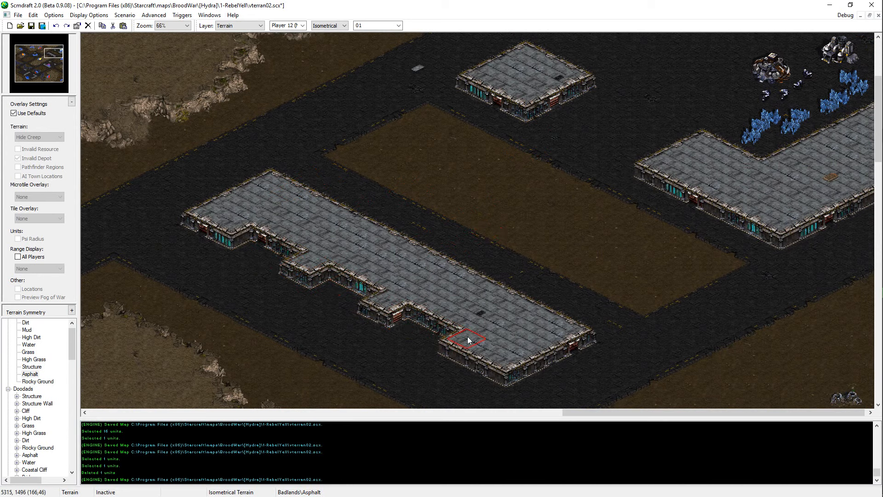
key("ctrl+z")
left_click(276, 260)
left_click(300, 273)
left_click(393, 322)
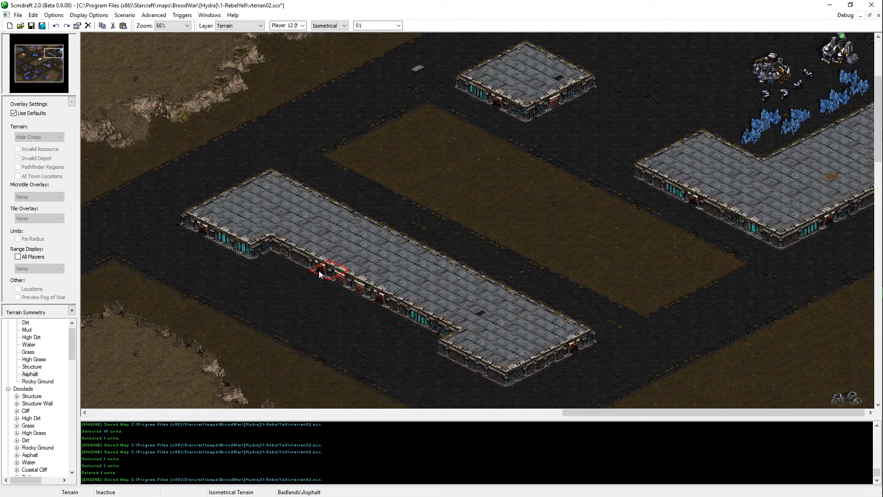
left_click_drag(332, 273, 382, 296)
left_click(424, 322)
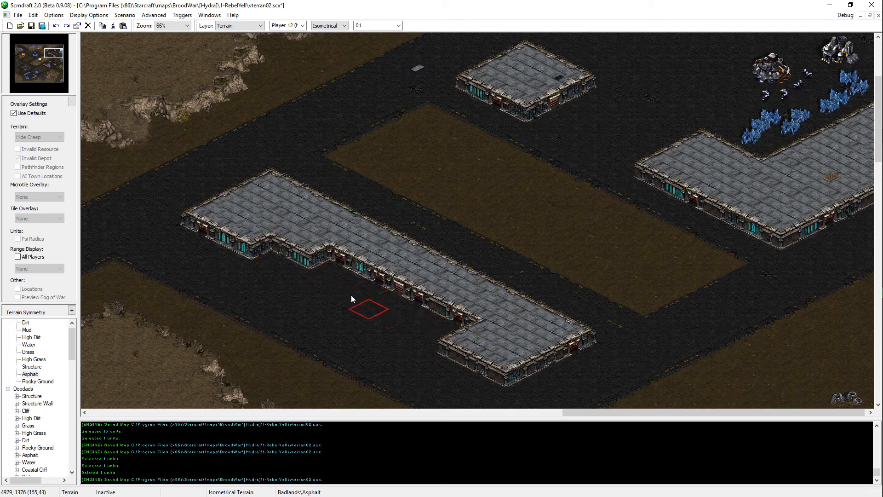
left_click(295, 250)
Step: Widen the middle of the structure toward the northeast with more Structure terrain, and save the map
right_click(390, 254)
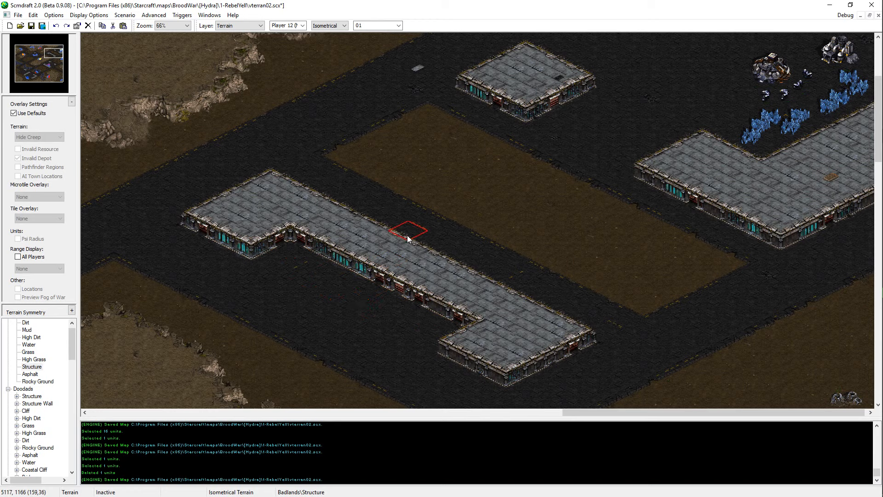
left_click(370, 195)
mouse_move(398, 189)
left_mouse_down()
mouse_move(483, 258)
mouse_move(519, 271)
left_mouse_up()
mouse_move(483, 306)
left_mouse_down()
mouse_move(534, 288)
mouse_move(550, 265)
mouse_move(456, 223)
left_mouse_up()
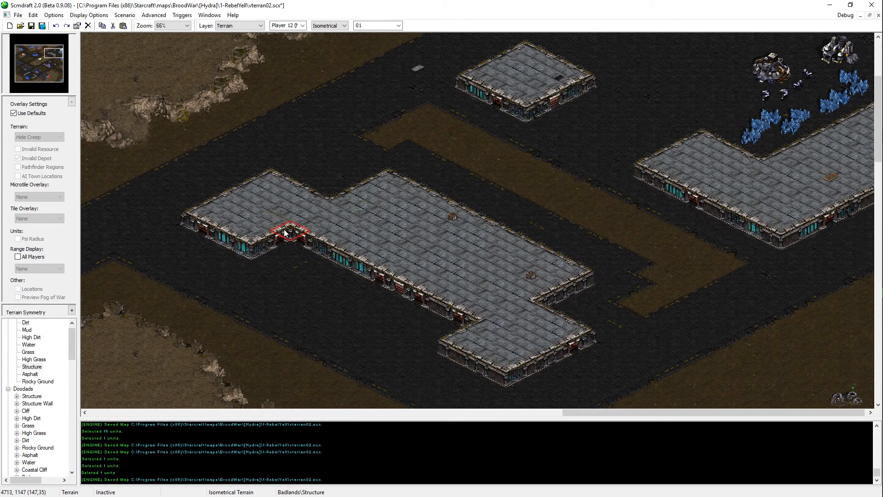
left_click(351, 193)
left_click(527, 274)
middle_click_drag(406, 235, 410, 190)
left_click(365, 235)
key("ctrl+s")
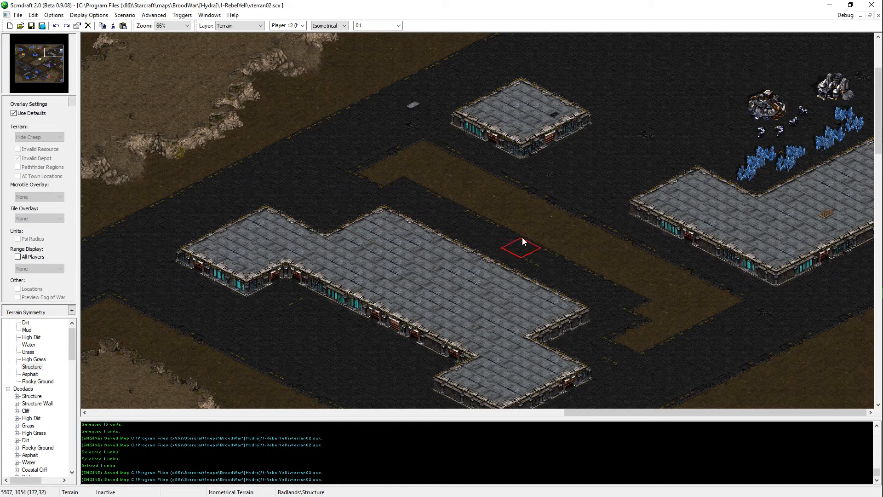
Step: Cover the northwest end of the remaining dirt strip beside the structure with Asphalt
right_click(320, 182)
mouse_move(371, 176)
left_mouse_down()
mouse_move(436, 173)
mouse_move(429, 186)
mouse_move(400, 168)
mouse_move(418, 155)
left_mouse_up()
key("ctrl+z")
key("ctrl+z")
key("ctrl+y")
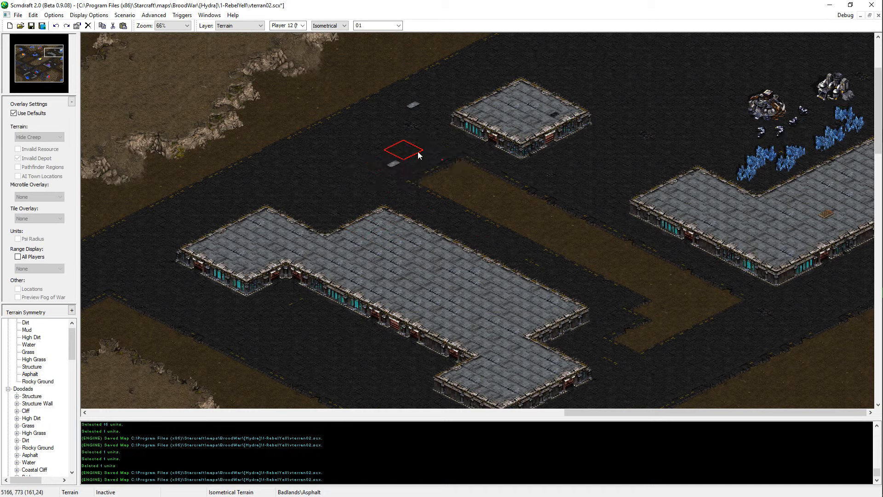
mouse_move(402, 193)
left_mouse_down()
mouse_move(458, 173)
mouse_move(480, 177)
mouse_move(462, 191)
left_mouse_up()
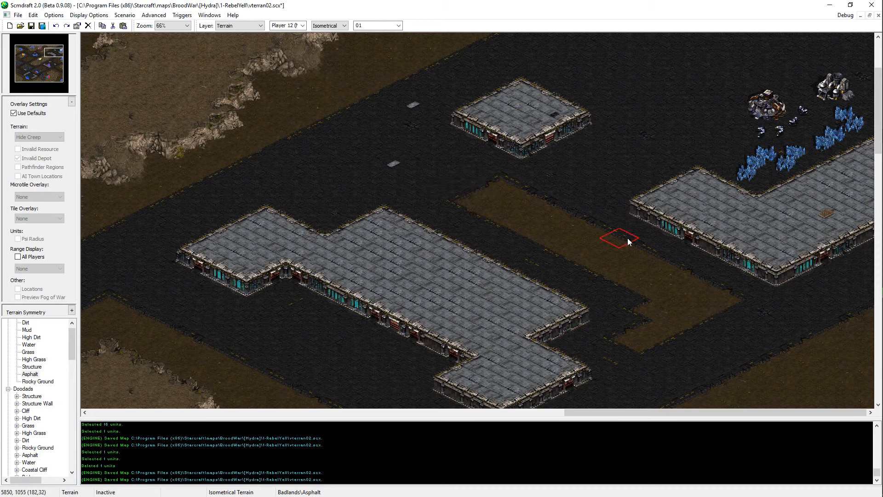
Step: Cover the southeast half of the dirt strip beside the large structure with Asphalt, and save the map
mouse_move(627, 238)
left_mouse_down()
mouse_move(584, 262)
mouse_move(672, 319)
mouse_move(719, 315)
mouse_move(637, 359)
left_mouse_up()
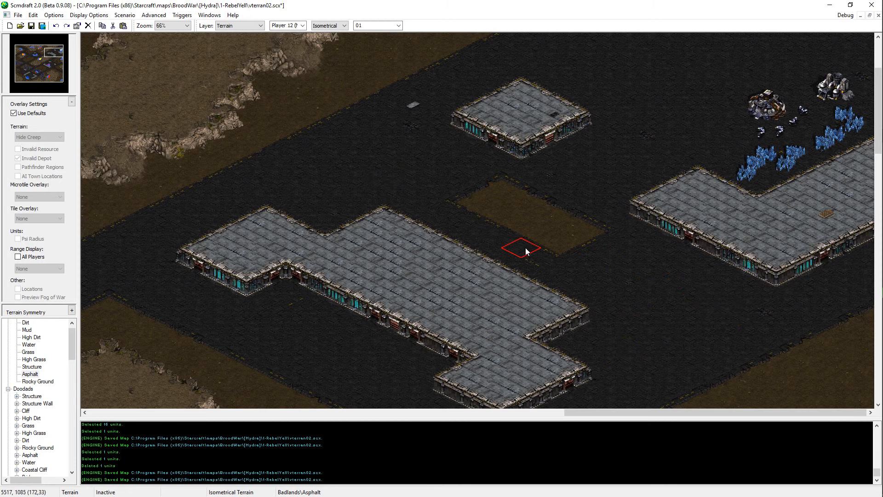
middle_click_drag(285, 209, 225, 200)
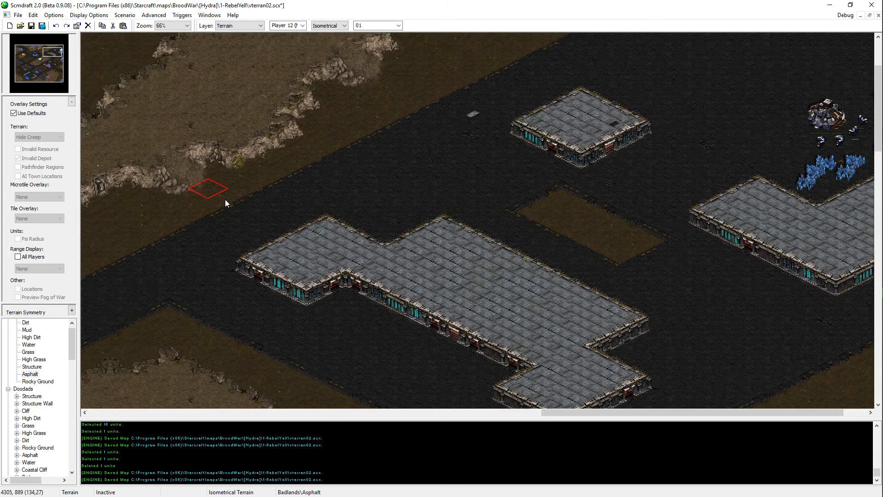
key("ctrl+s")
Step: Cut back the large structure's northwest and southeast end blocks with Asphalt, leaving a narrow Structure arm pointing southwest at each end
left_click_drag(444, 264, 400, 285)
key("ctrl+z")
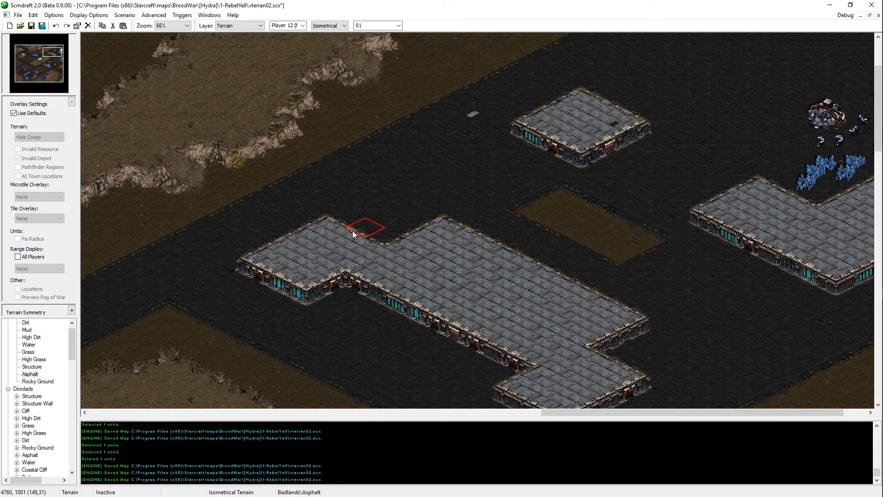
left_click_drag(360, 233, 273, 262)
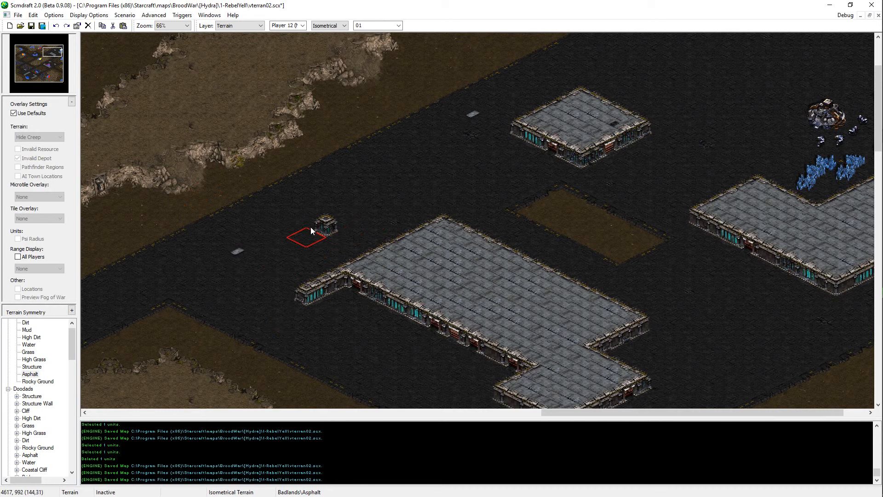
middle_click_drag(424, 314, 574, 325)
mouse_move(575, 253)
left_mouse_down()
mouse_move(487, 316)
mouse_move(547, 272)
left_mouse_up()
right_click(503, 255)
left_click(450, 279)
left_click(279, 195)
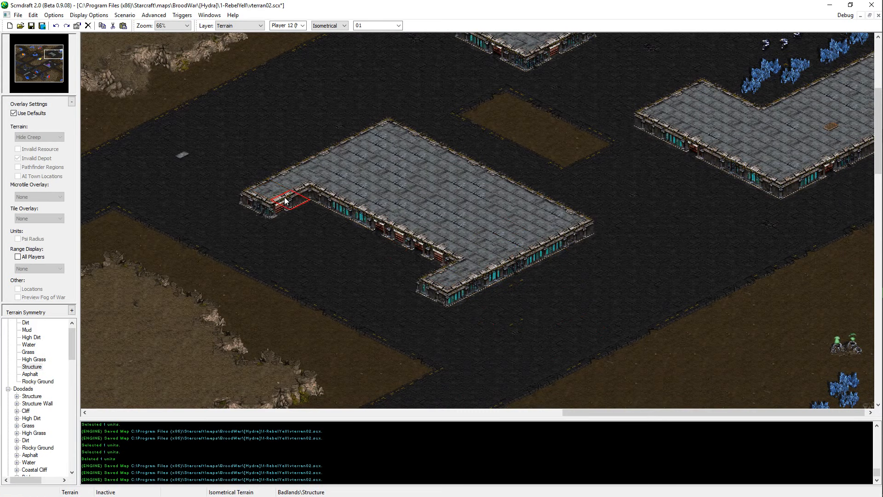
right_click(567, 288)
left_click(521, 290)
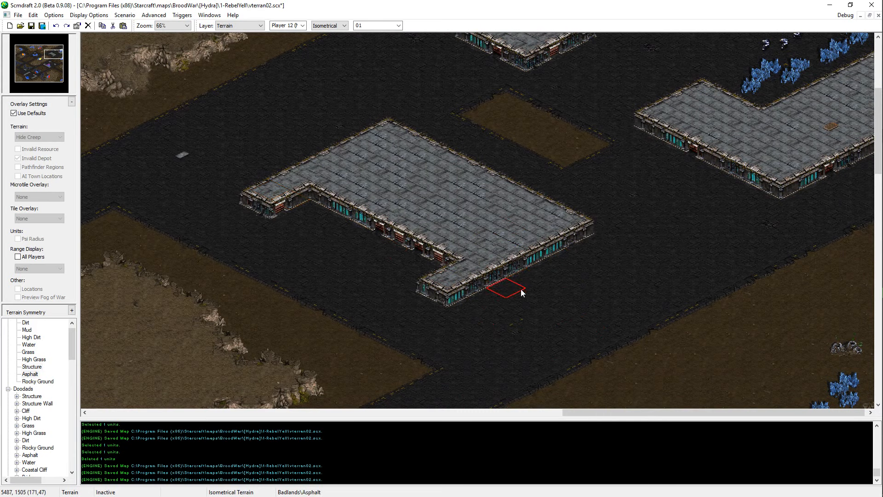
right_click(376, 169)
right_click(352, 134)
left_click(361, 162)
key("ctrl+z")
Step: Add small projecting Structure blocks to the large structure's northwest side and southeast end, and save the map
right_click(418, 192)
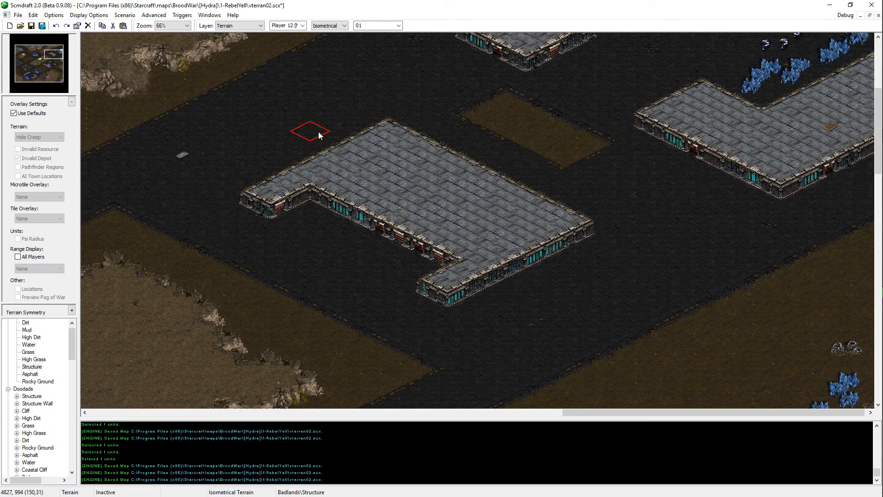
left_click(313, 135)
left_click(302, 144)
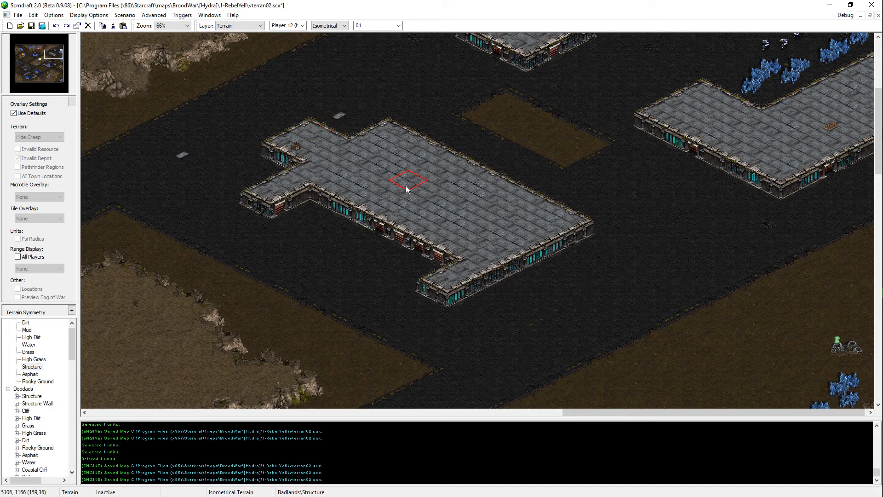
left_click_drag(559, 262, 545, 267)
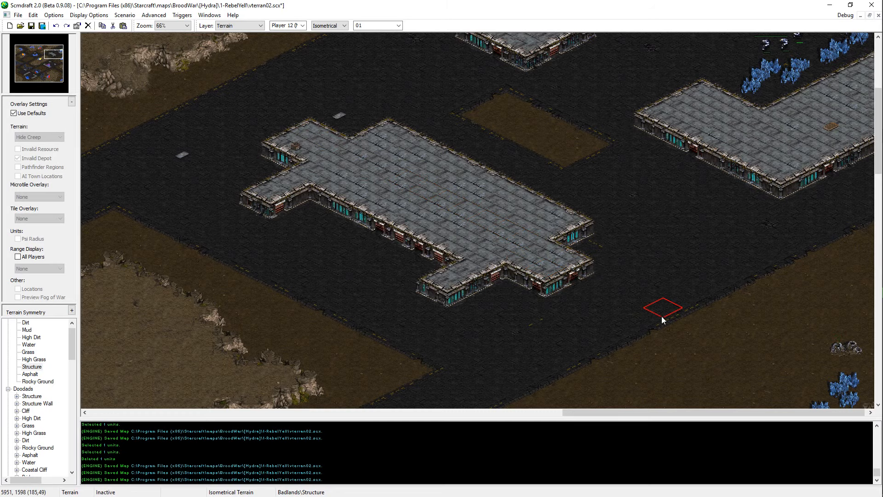
key("ctrl+s")
Step: Place Structure Wall ramp doodads on southeast walls: two on the large structure and one on the small square structure
middle_click_drag(465, 117, 510, 168)
middle_click_drag(629, 356, 596, 321)
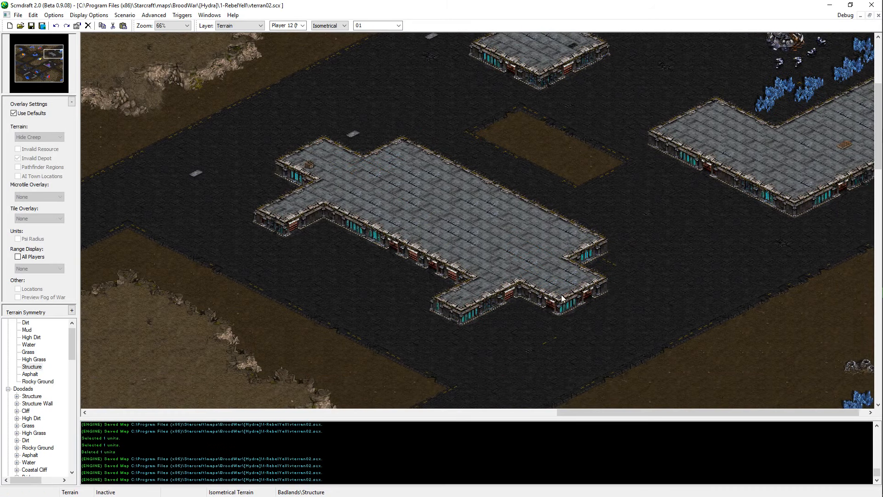
middle_click_drag(651, 101, 636, 180)
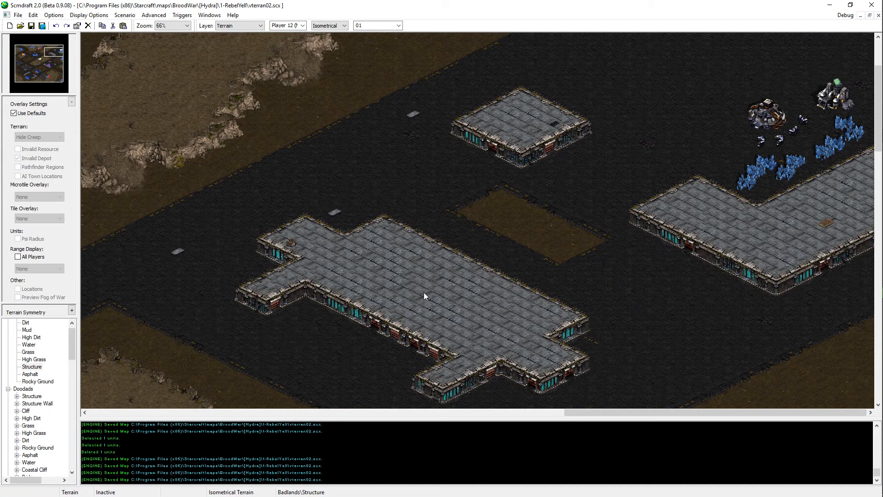
scroll(36, 400, "down", 4)
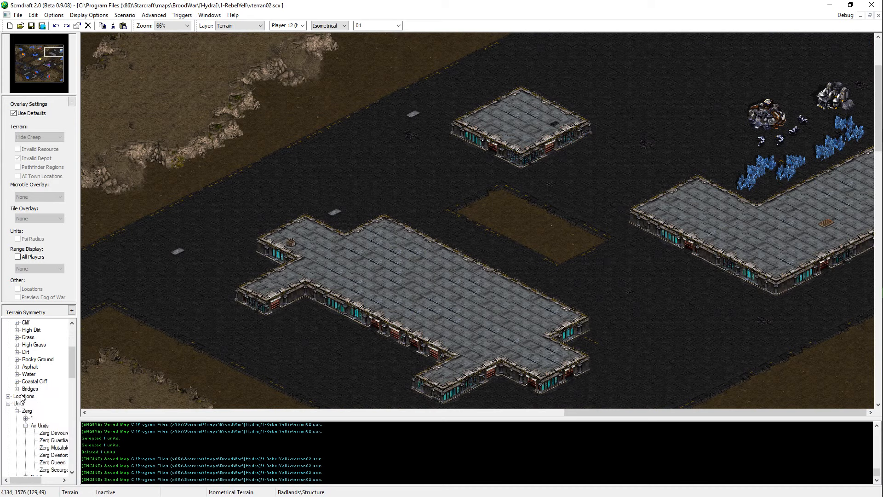
scroll(22, 398, "up", 2)
double_click(24, 360)
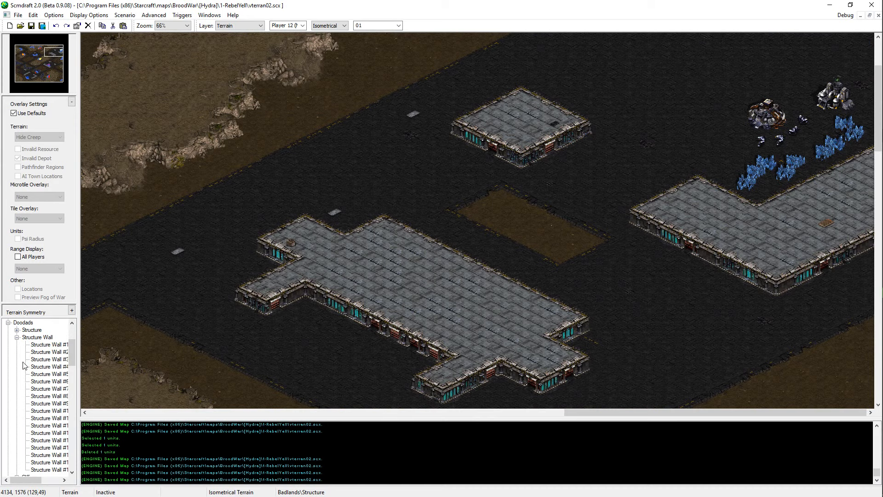
scroll(51, 449, "down", 5)
left_click(60, 381)
scroll(567, 333, "down", 1)
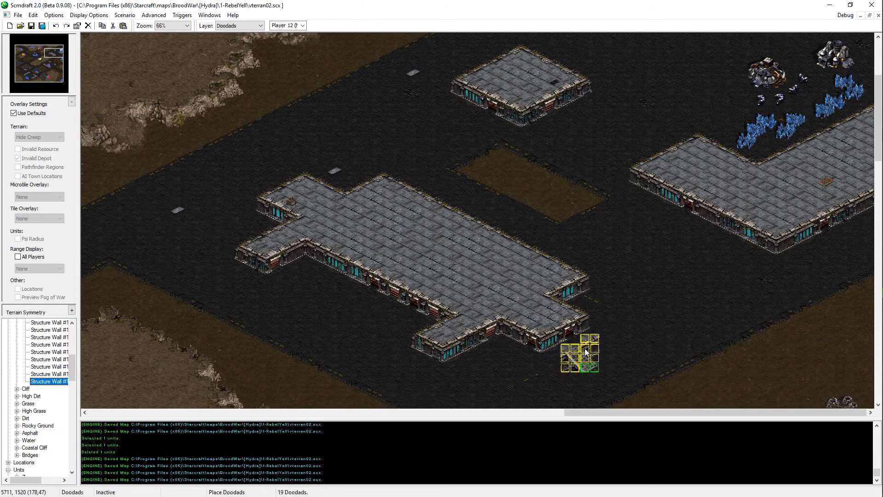
left_click(560, 343)
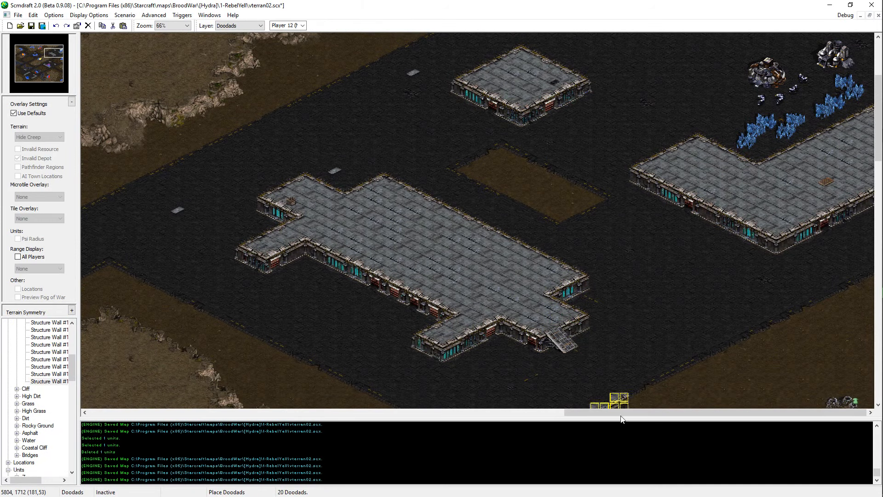
left_click(478, 340)
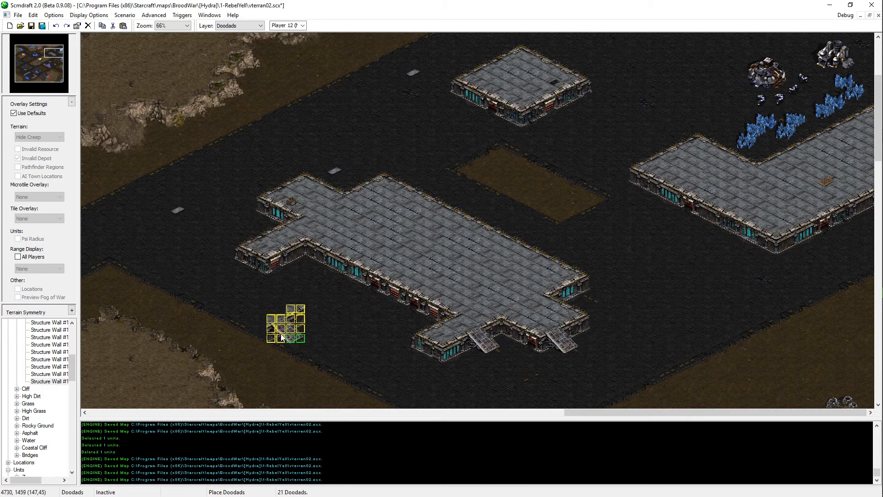
scroll(317, 317, "up", 1)
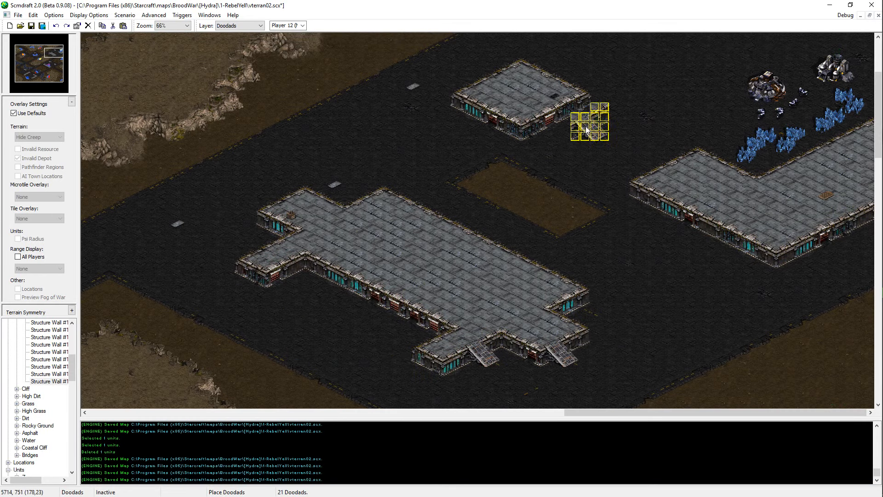
left_click(559, 120)
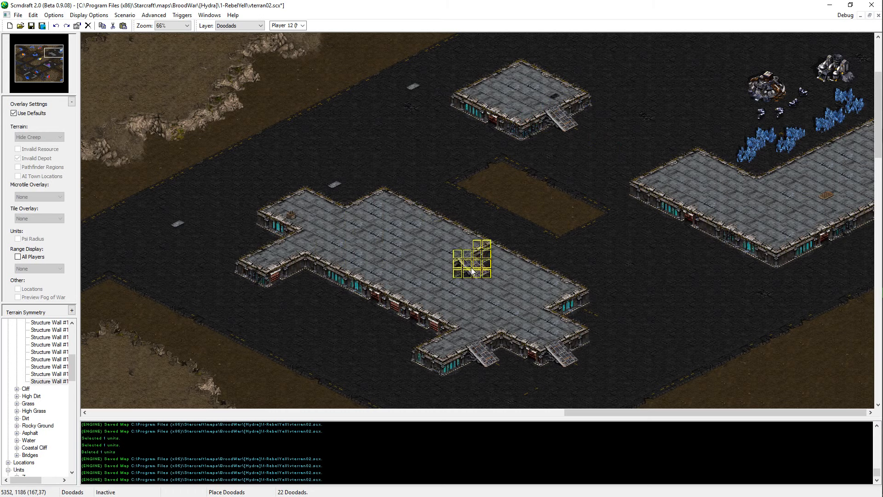
Step: Place two southwest-facing Structure Wall ramp doodads along the large structure's recessed southwest wall, and save the map
left_click(59, 374)
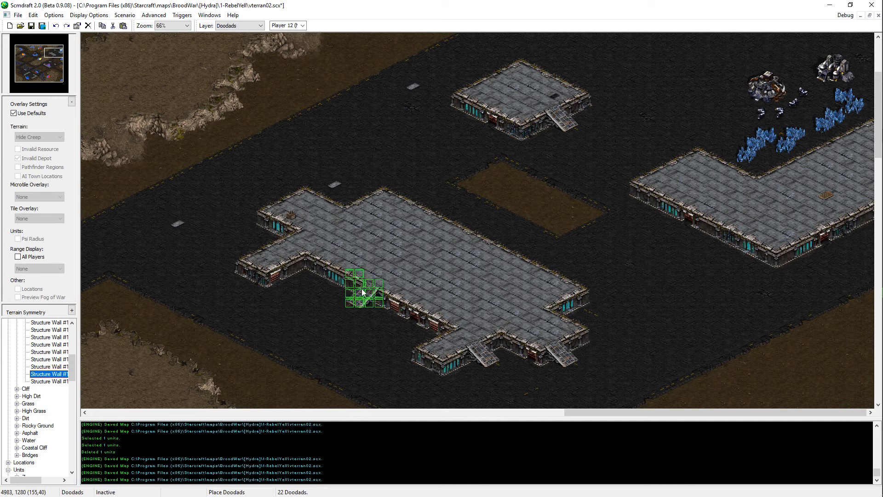
left_click(357, 294)
key("ctrl+z")
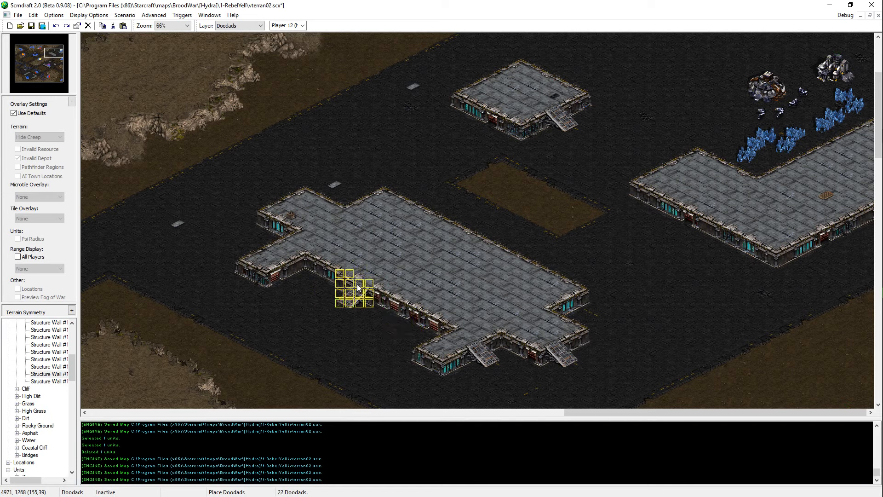
left_click(349, 285)
left_click(386, 311)
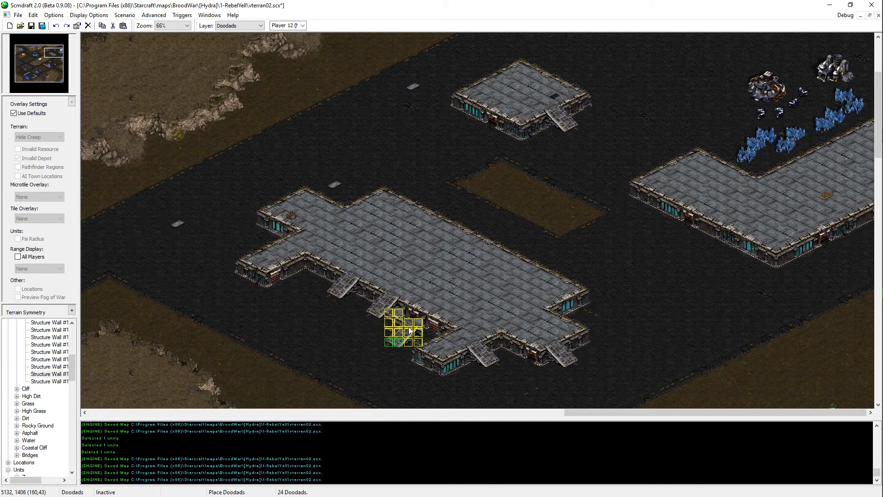
right_click(528, 353)
key("ctrl+s")
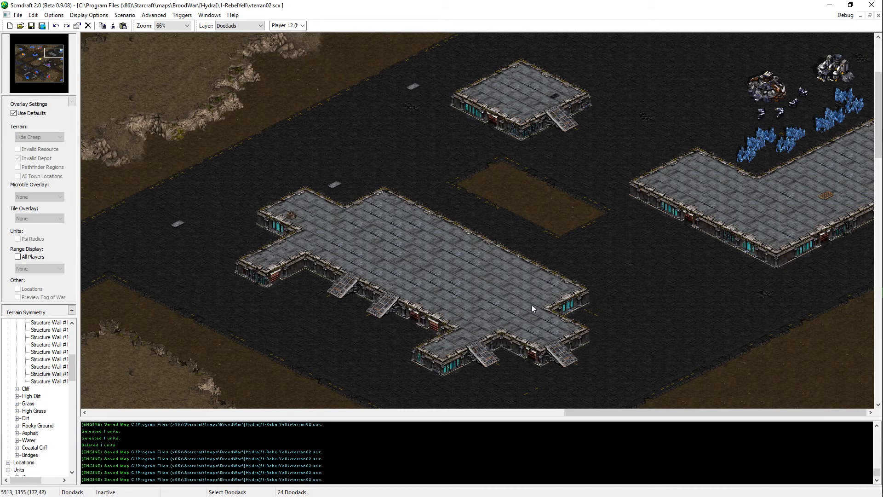
Step: Look over the asphalt area around the small square structure and the Zerg base to its west
scroll(539, 276, "up", 3)
key("ctrl+t")
scroll(644, 230, "up", 1, "ctrl")
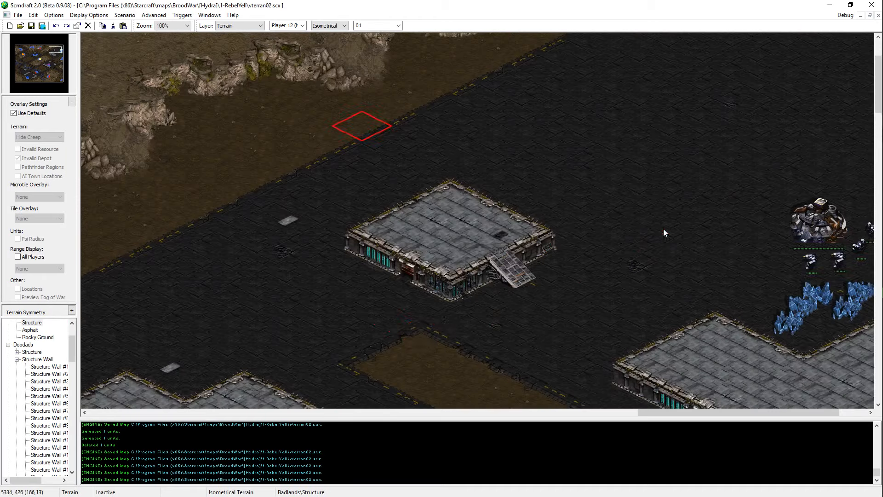
scroll(855, 202, "right", 2)
scroll(863, 197, "up", 1)
scroll(860, 207, "up", 1)
scroll(658, 283, "down", 1)
scroll(652, 279, "down", 1, "ctrl")
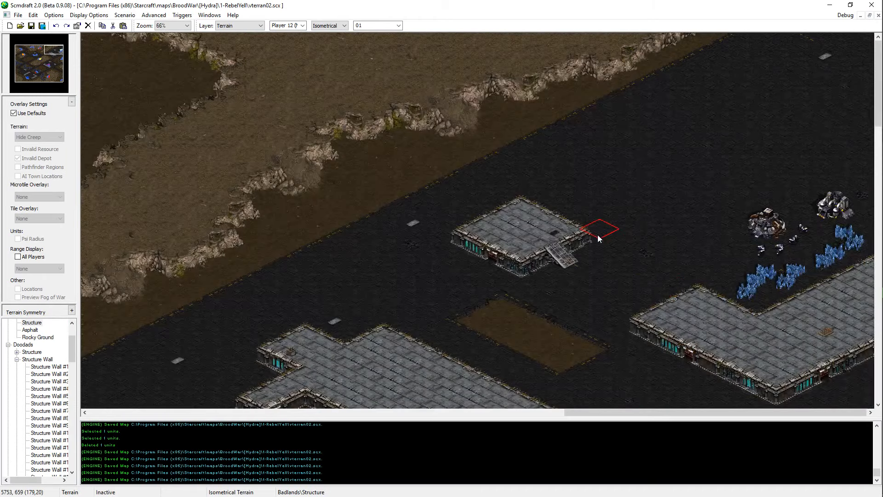
scroll(543, 230, "left", 4)
scroll(623, 278, "right", 2)
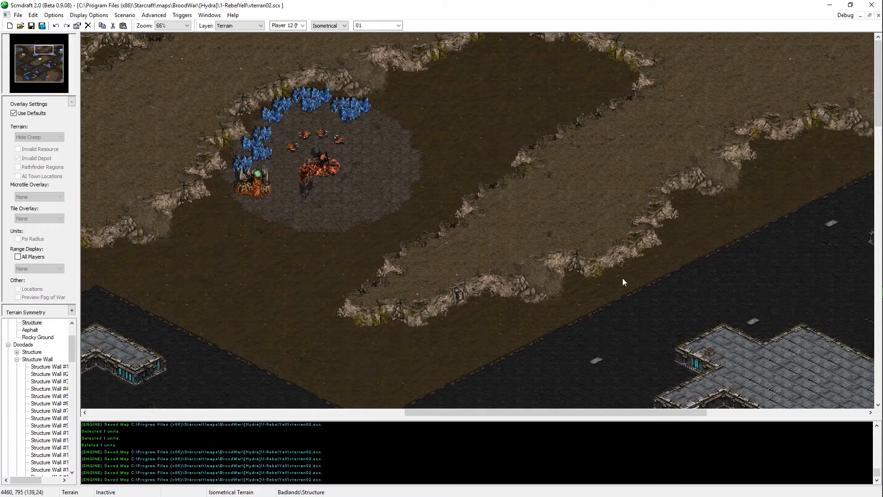
scroll(623, 277, "left", 3)
Step: Inspect the Zerg extractor beside the northern base's mineral line in the Units layer, deselect it, and save the map
key("ctrl+u")
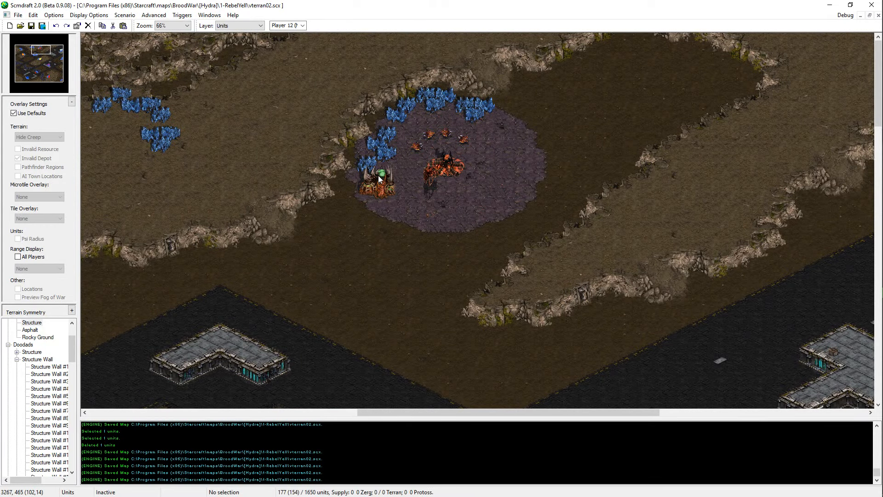
double_click(380, 180)
left_click(573, 132)
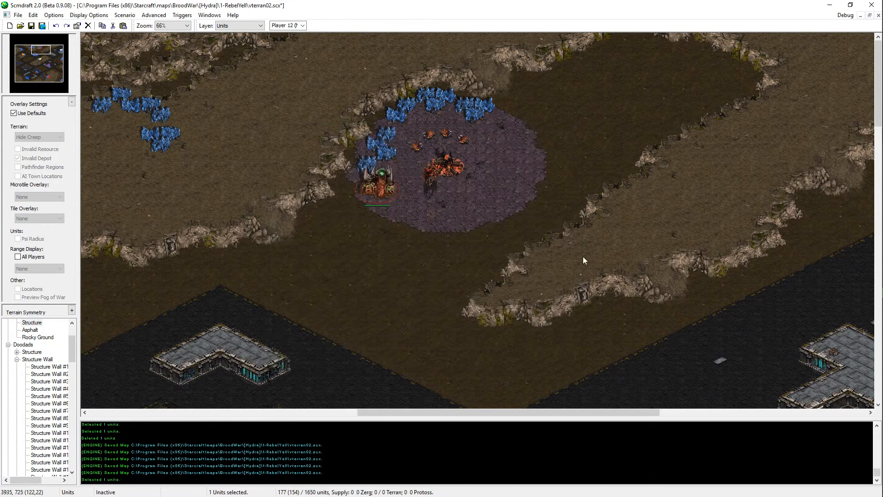
left_click(584, 258)
key("ctrl+s")
Step: Copy five mineral fields from the northeastern Terran base and paste them onto the northwest part of the large structure
left_click_drag(41, 49, 55, 49)
scroll(696, 233, "down", 5)
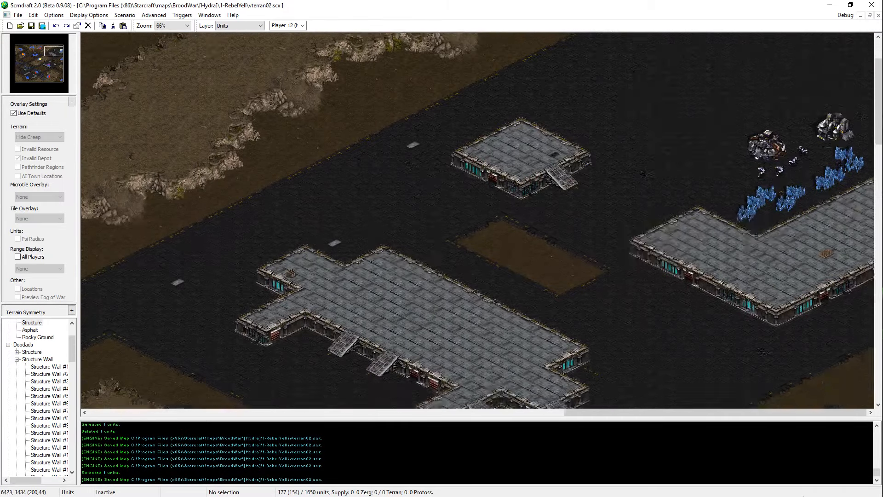
left_click_drag(861, 206, 723, 155)
scroll(450, 298, "up", 1, "ctrl")
key("ctrl+v")
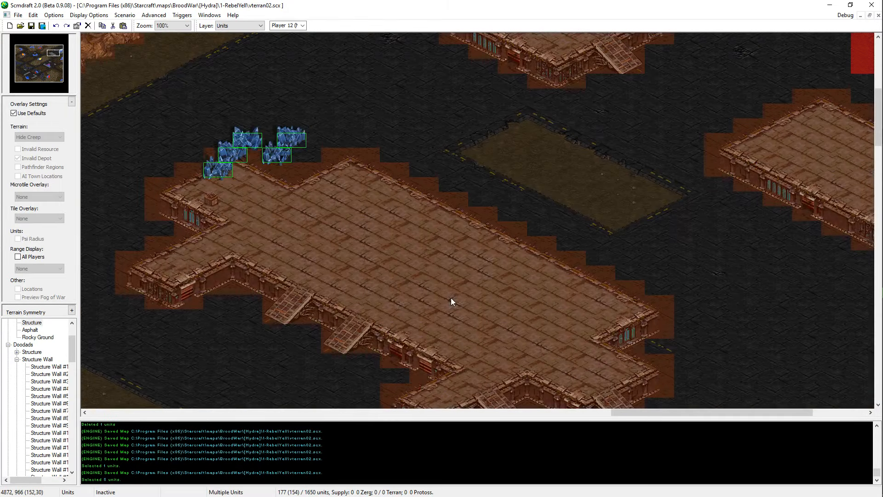
left_click(339, 214)
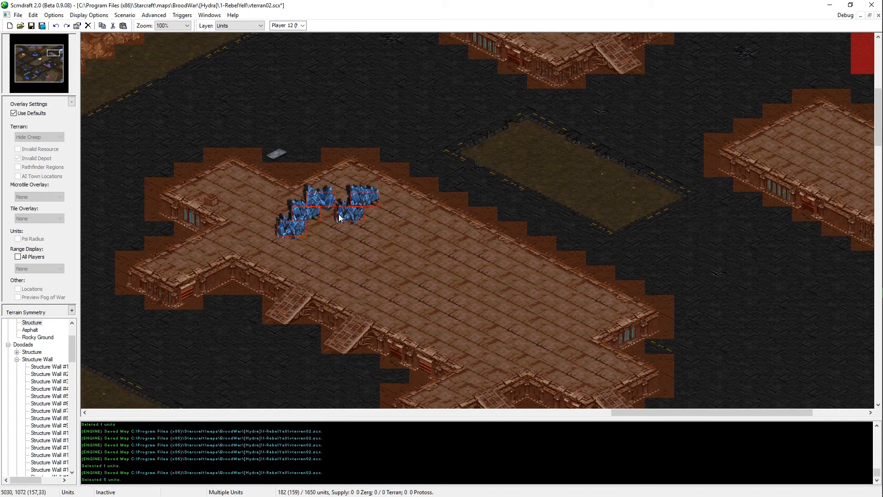
Step: Move the pasted group of five mineral fields slightly west on the large structure by cutting and pasting it
right_click(313, 208)
key("ctrl+x")
key("ctrl+v")
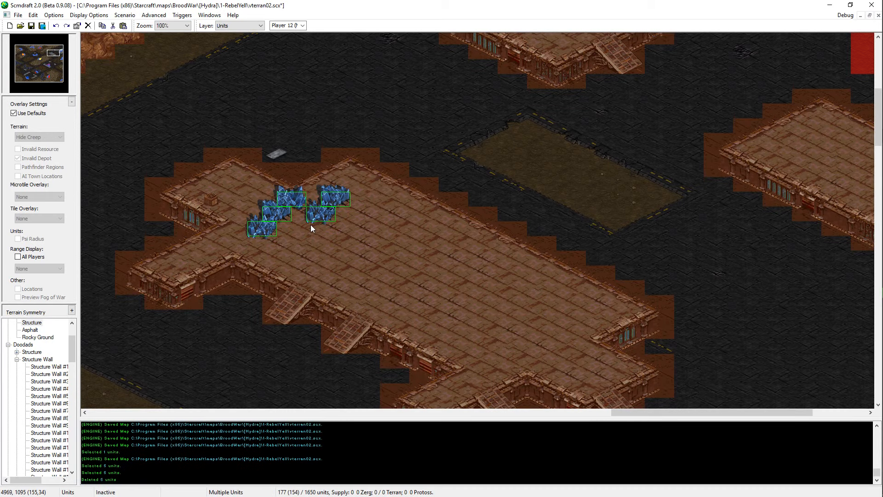
left_click(308, 226)
right_click(307, 228)
key("ctrl+z")
key("ctrl+v")
left_click(313, 214)
right_click(330, 224)
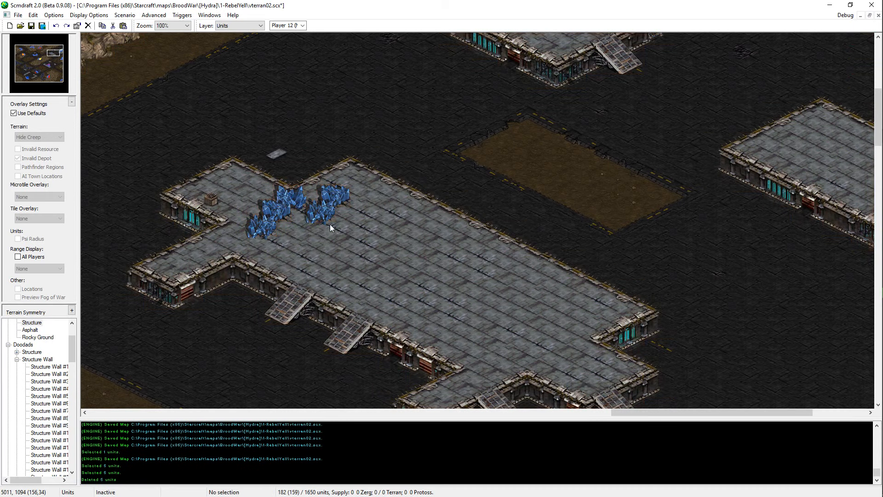
Step: Move the southwesternmost mineral field on the large structure slightly south, apart from the other four
left_click(270, 221)
key("ctrl+x")
key("ctrl+v")
left_click(270, 250)
right_click(271, 250)
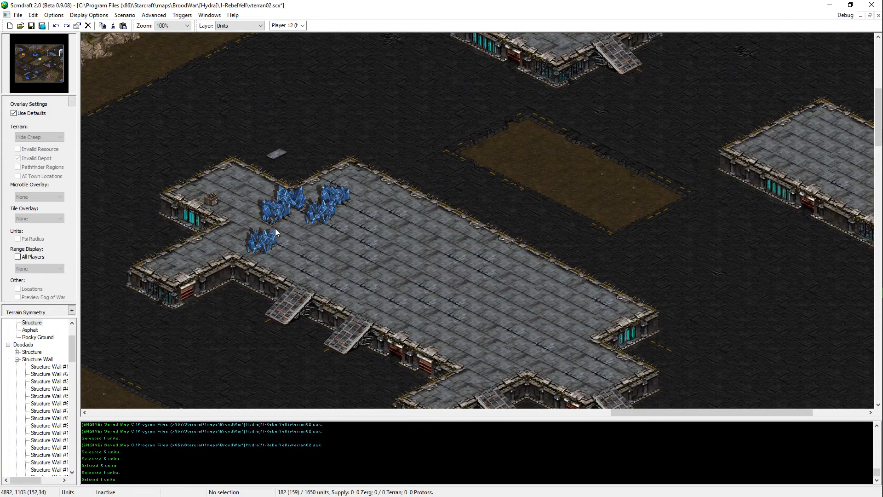
left_click(274, 218)
key("ctrl+v")
right_click(293, 226)
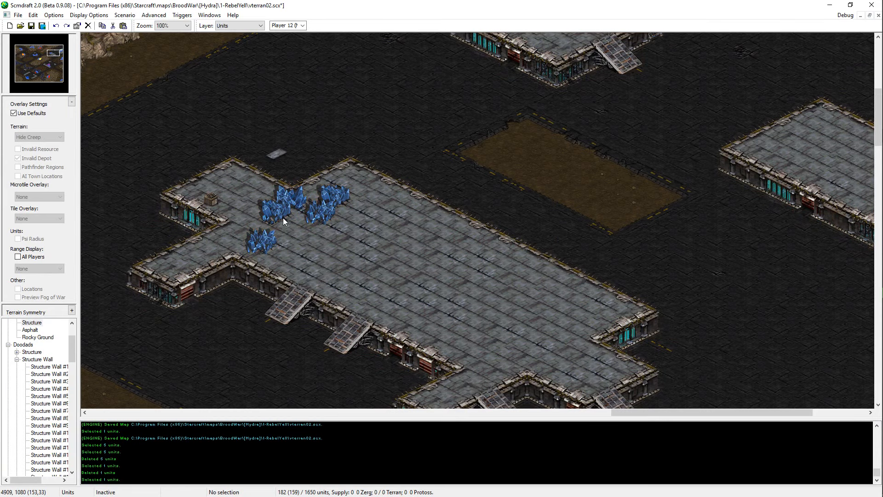
Step: Copy two mineral fields from the northeastern Terran base and paste them east of the five fields on the large structure
middle_click_drag(503, 204, 727, 114)
left_click(752, 159)
left_click_drag(793, 162, 742, 205)
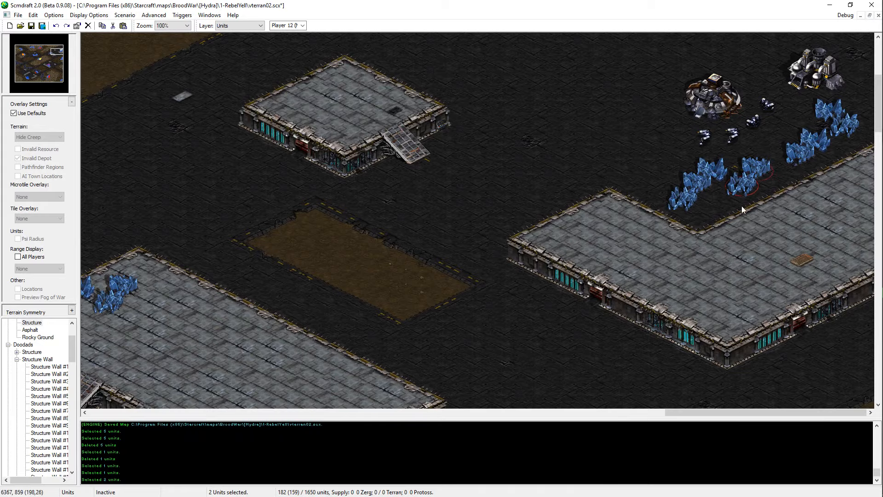
middle_click_drag(585, 155, 426, 231)
key("ctrl+v")
left_click(323, 223)
right_click(322, 222)
Step: Move the easternmost mineral field on the large structure slightly southwest, against its neighbouring field
left_click(327, 208)
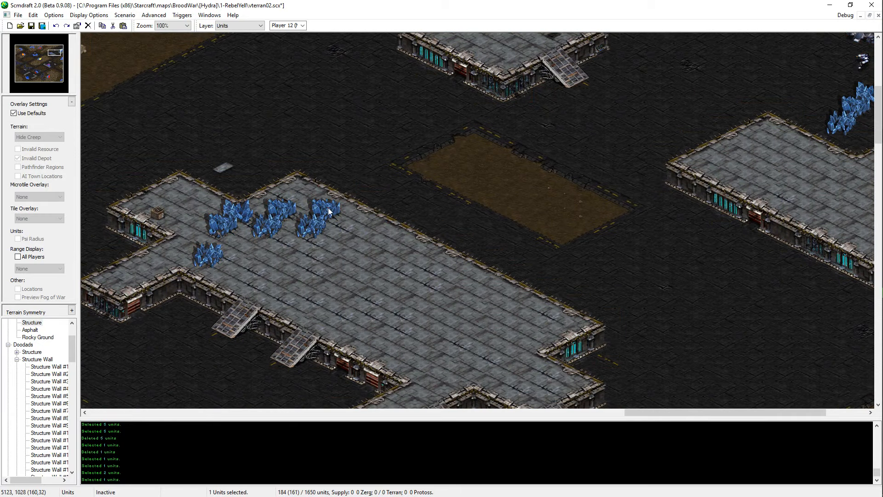
key("ctrl+x")
key("ctrl+v")
right_click(298, 241)
key("ctrl+z")
key("ctrl+v")
right_click(318, 231)
left_click(318, 227)
key("Delete")
left_click(318, 227)
key("Delete")
key("ctrl+z")
key("ctrl+v")
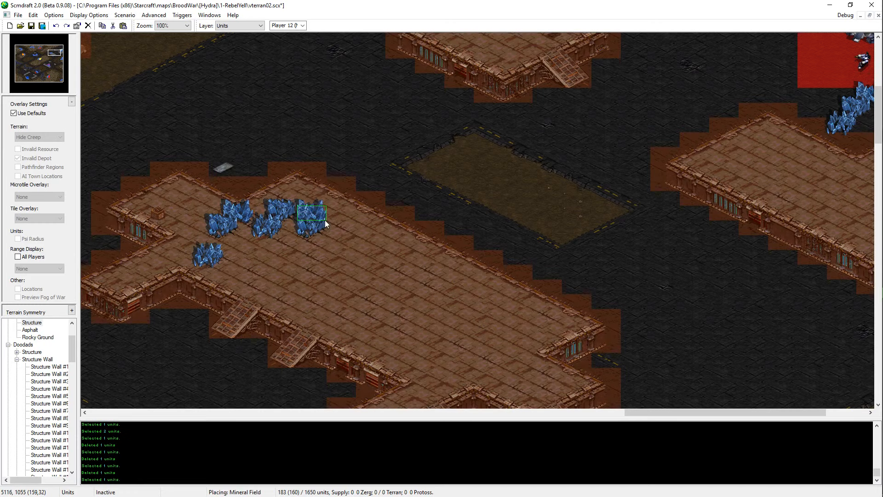
left_click(327, 221)
right_click(322, 217)
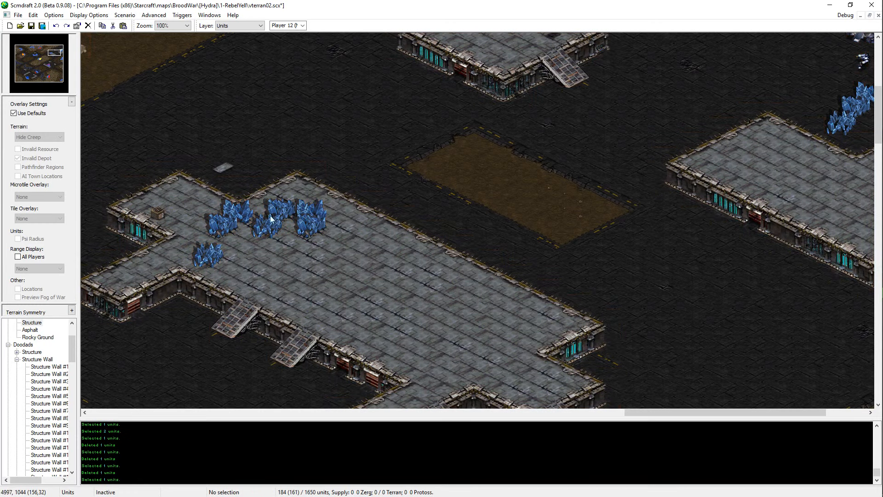
Step: Copy one mineral field, paste it at the eastern end of the mineral group, and save the map
left_click(272, 226)
left_click(272, 226)
key("ctrl+c")
key("ctrl+v")
left_click(344, 217)
right_click(341, 223)
key("ctrl+s")
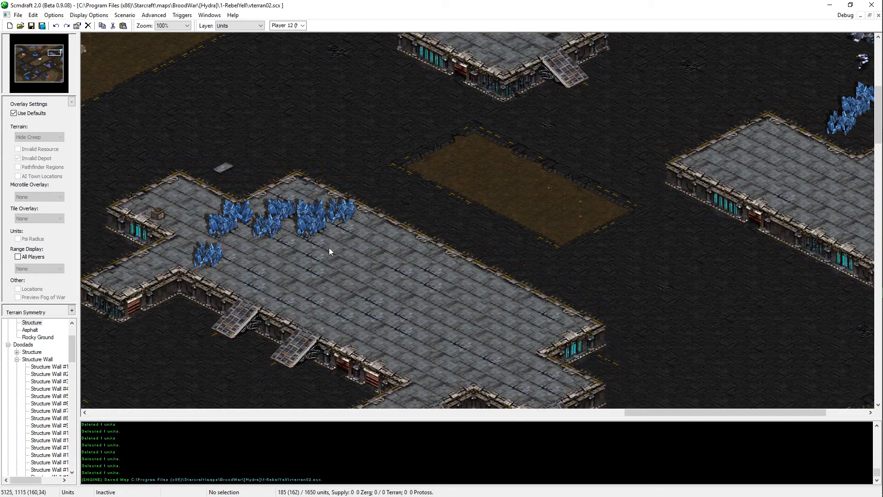
Step: Move the southern mineral field of the eastern cluster slightly east and save the map
left_click(315, 227)
key("Delete")
key("ctrl+v")
left_click(328, 230)
right_click(338, 237)
key("ctrl+s")
left_click_drag(365, 201, 300, 253)
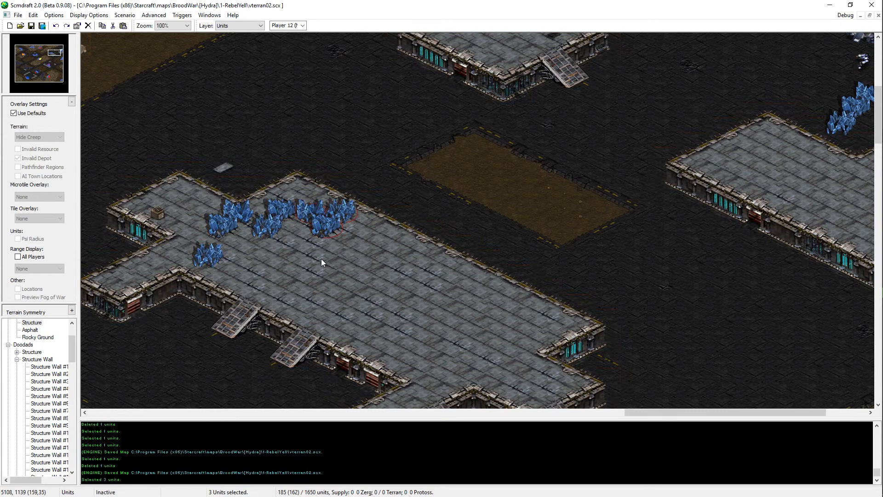
left_click(322, 260)
Step: Move the mineral field just west of the eastern cluster into the structure's northern corner
left_click(282, 216)
key("Delete")
key("ctrl+v")
left_click(298, 202)
right_click(311, 213)
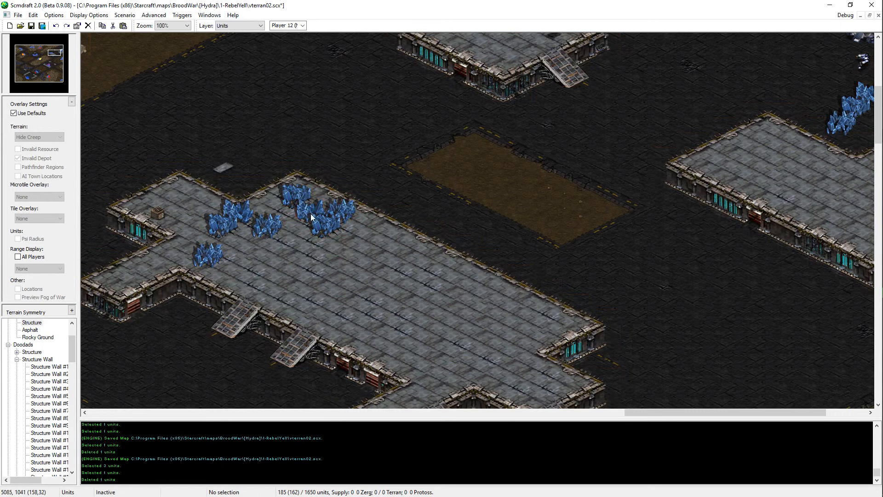
Step: Move the middle mineral field slightly north, toward the structure's inner edge
left_click(268, 228)
key("Delete")
key("ctrl+v")
key("ctrl+z")
key("ctrl+v")
left_click(275, 215)
right_click(281, 222)
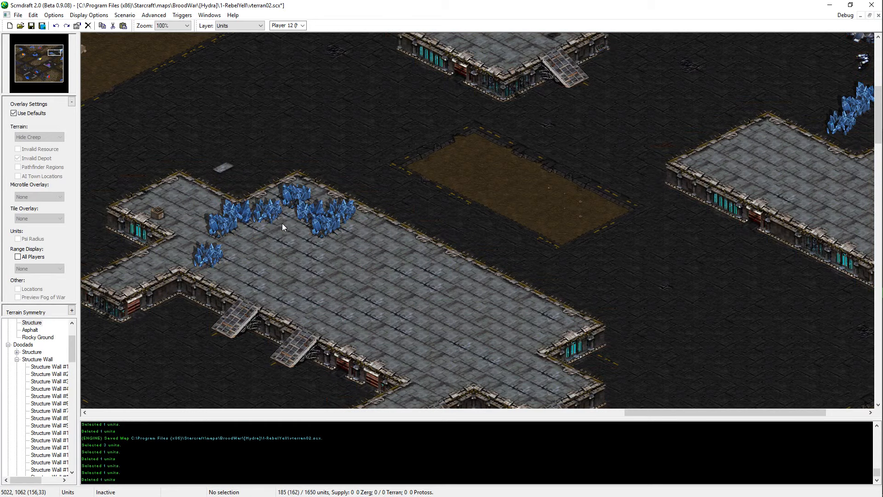
Step: Move the pair of mineral fields on the northwest part of the structure slightly west
left_click(233, 214)
left_click(228, 223, "shift")
key("ctrl+x")
key("ctrl+v")
left_click(227, 224)
right_click(233, 230)
Step: Move the isolated southwestern mineral field slightly west on the large structure
left_click(214, 254)
key("ctrl+x")
key("ctrl+v")
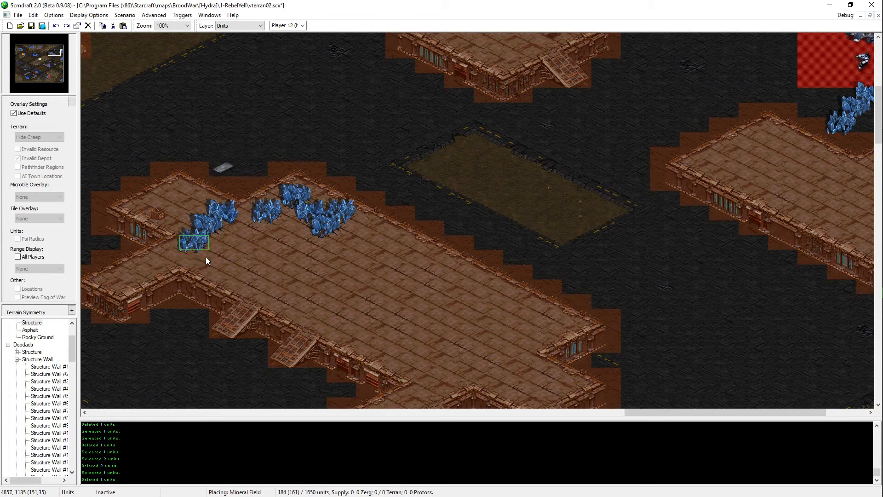
left_click(207, 259)
right_click(213, 264)
left_click(331, 222)
key("ctrl+c")
key("ctrl+v")
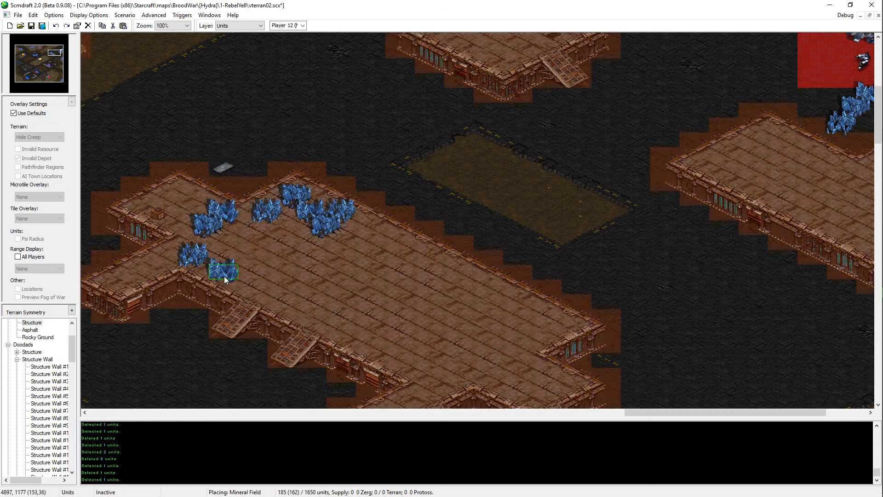
right_click(225, 278)
Step: Save the map, shift the three western mineral fields southeast as a group, and delete the southernmost of them
middle_click_drag(378, 254, 455, 185)
key("ctrl+s")
left_click_drag(332, 112, 242, 208)
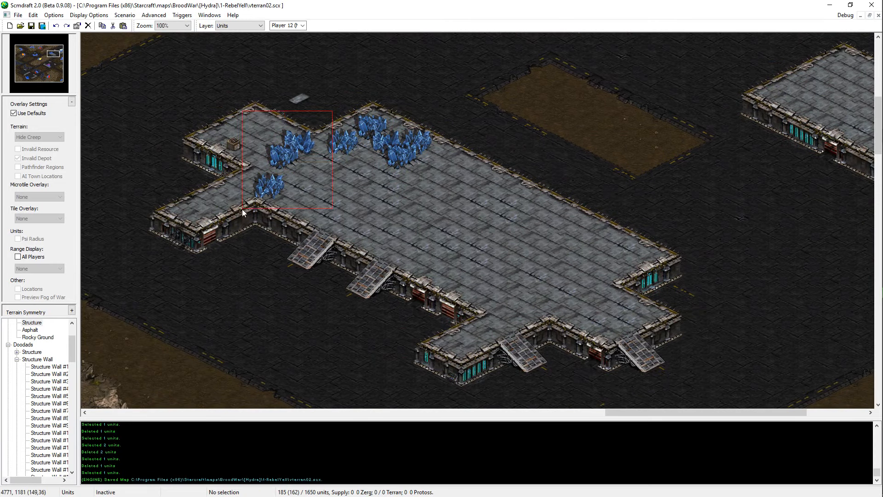
key("ctrl+x")
key("ctrl+v")
left_click(309, 209)
right_click(309, 209)
left_click(288, 228)
key("ctrl+x")
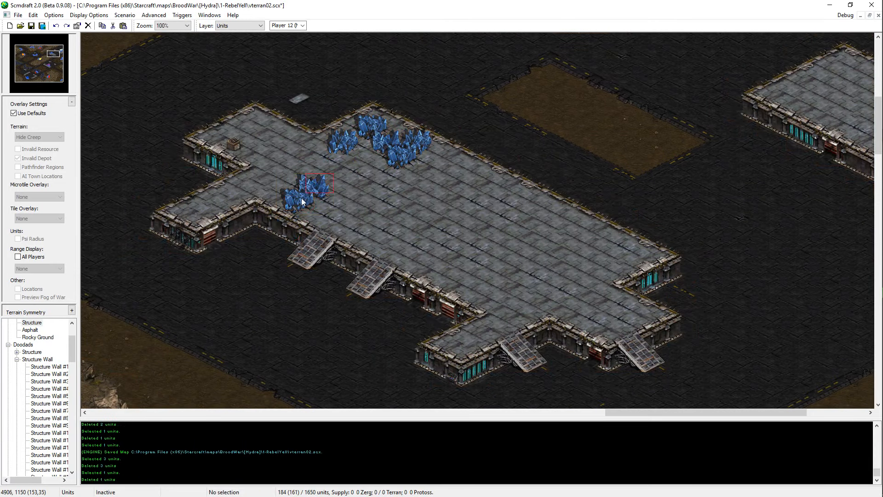
Step: Move the two remaining western mineral fields slightly northeast, save the map, and check the invalid depot overlay around the minerals
left_click_drag(302, 197, 320, 187)
key("ctrl+x")
key("ctrl+v")
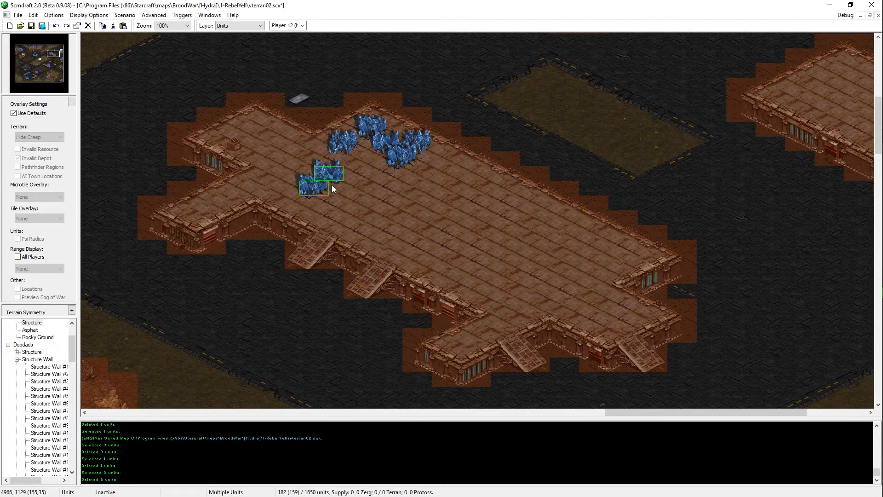
left_click(331, 186)
right_click(335, 179)
key("ctrl+s")
left_click(14, 113)
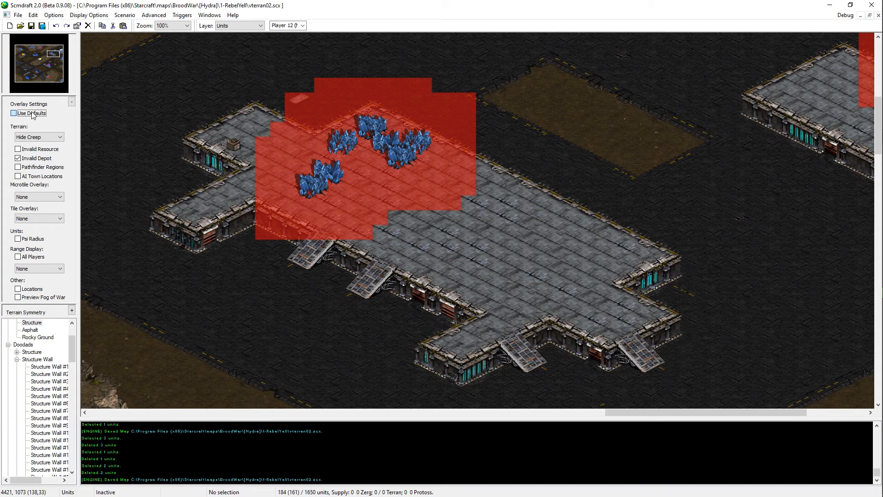
left_click(32, 112)
Step: Delete the western ramp doodad on the large structure's southeast side
key("d")
left_click(518, 346)
key("Delete")
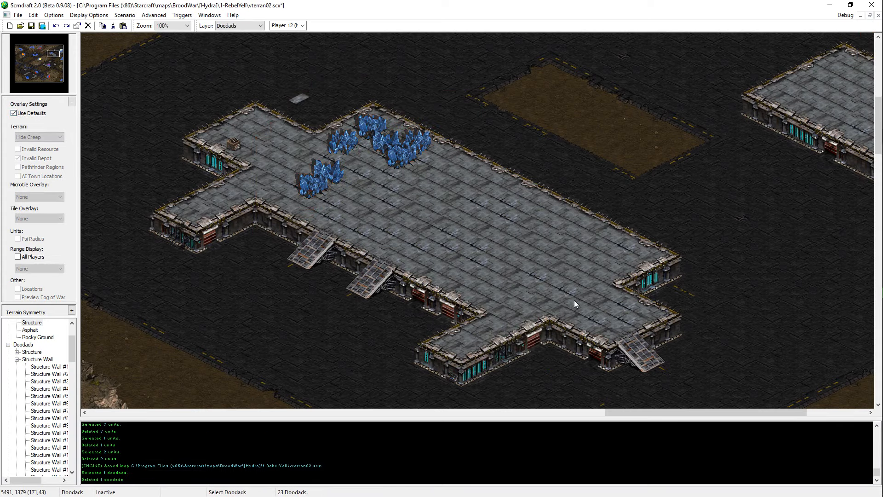
Step: Fill the notch on the large structure's southeast side with Structure terrain and save the map
scroll(575, 300, "down", 1)
left_click(630, 336)
key("t")
left_click_drag(516, 369, 680, 276)
key("Down")
key("Right")
key("Up")
key("Left")
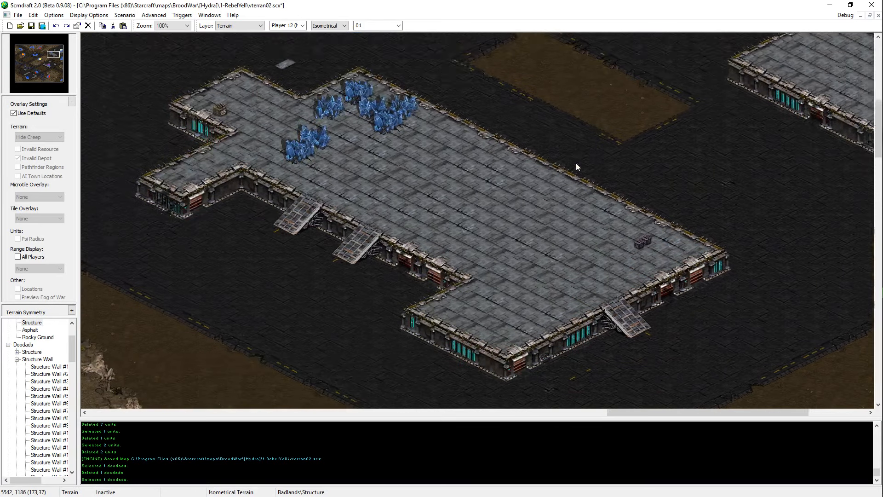
key("ctrl+s")
key("Up")
key("Left")
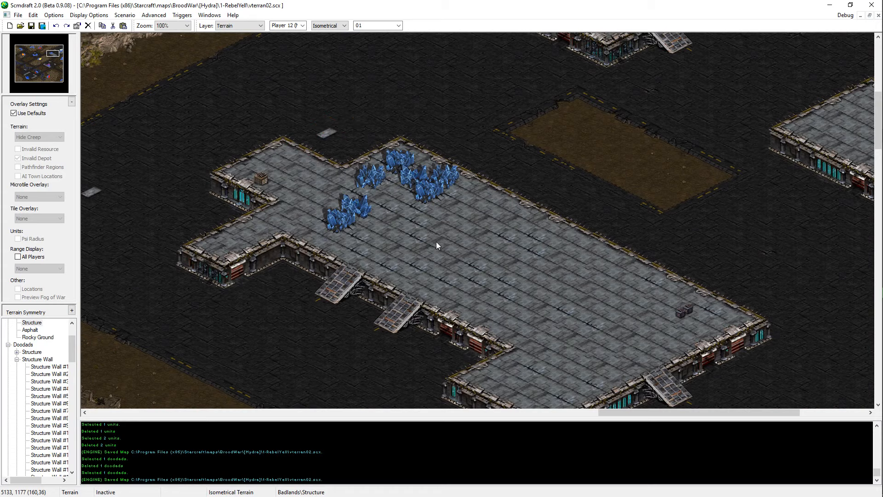
Step: Try to paste a copied vespene geyser from the eastern base onto the large structure
key("u")
key("Right")
key("Up")
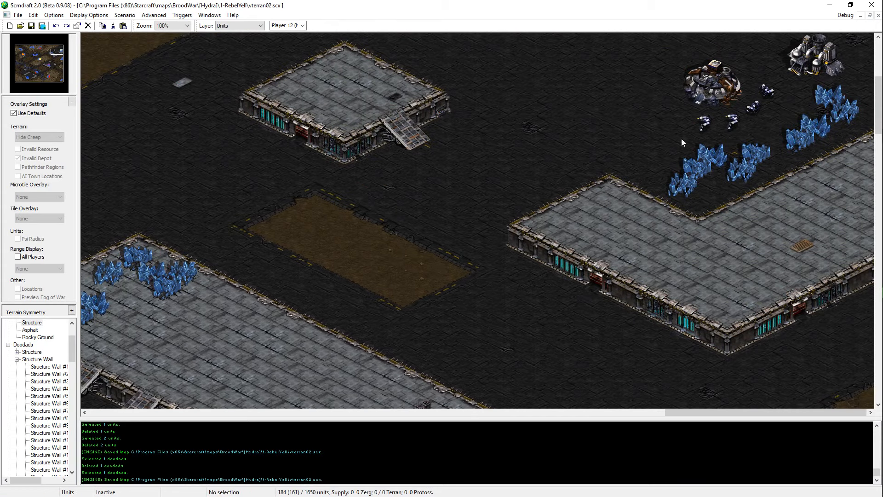
left_click_drag(60, 64, 62, 58)
left_click(807, 204)
key("Left")
key("Up")
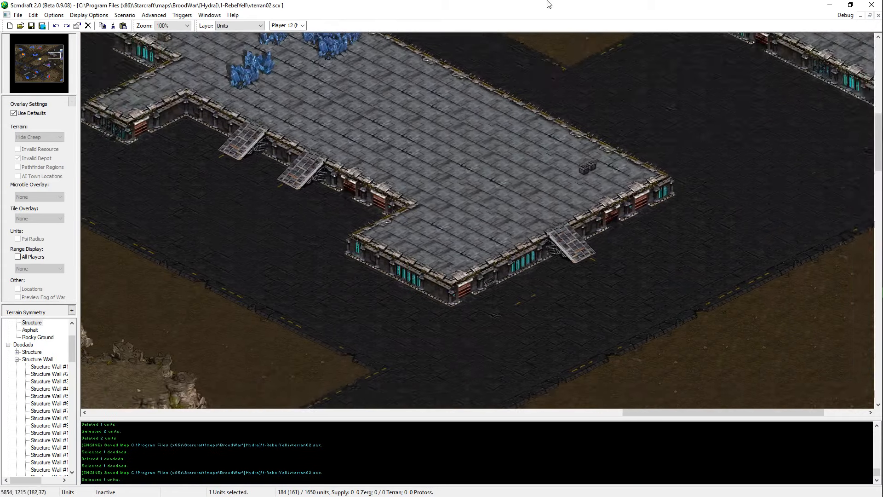
key("Right")
key("Up")
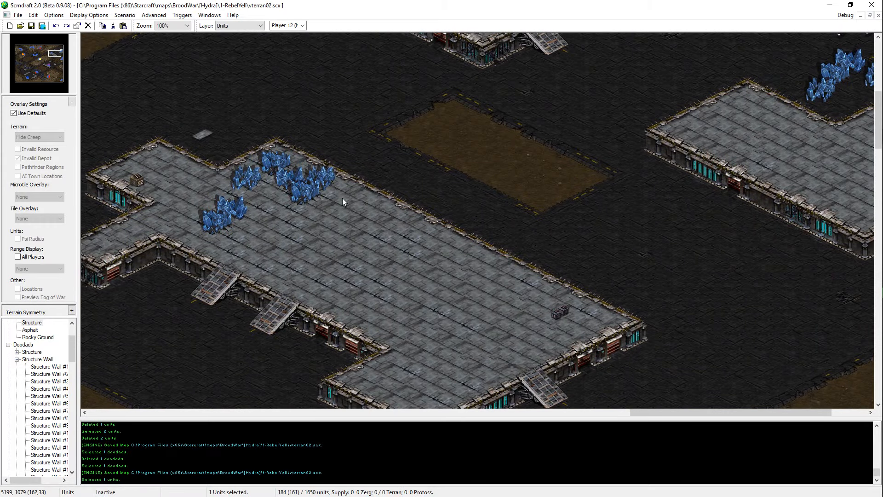
key("ctrl+v")
middle_click_drag(311, 320, 49, 441)
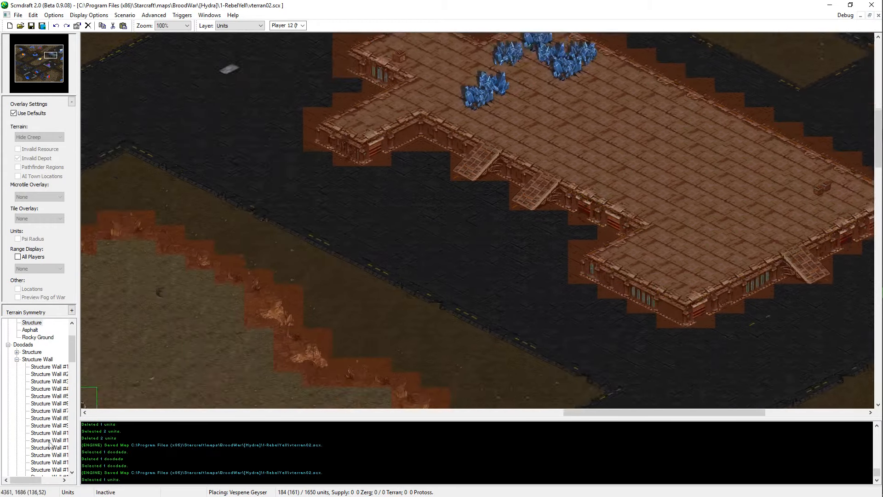
scroll(432, 304, "down", 1)
middle_click_drag(432, 304, 863, 479)
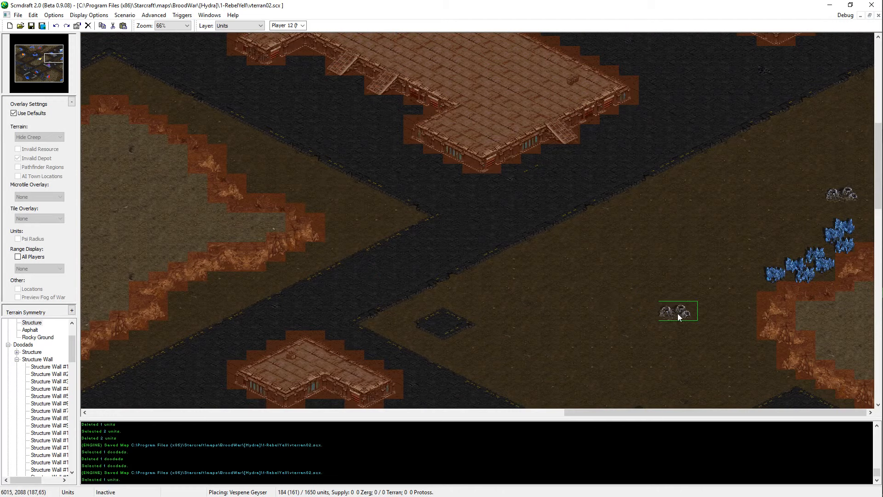
key("Up")
key("Left")
scroll(585, 228, "up", 1)
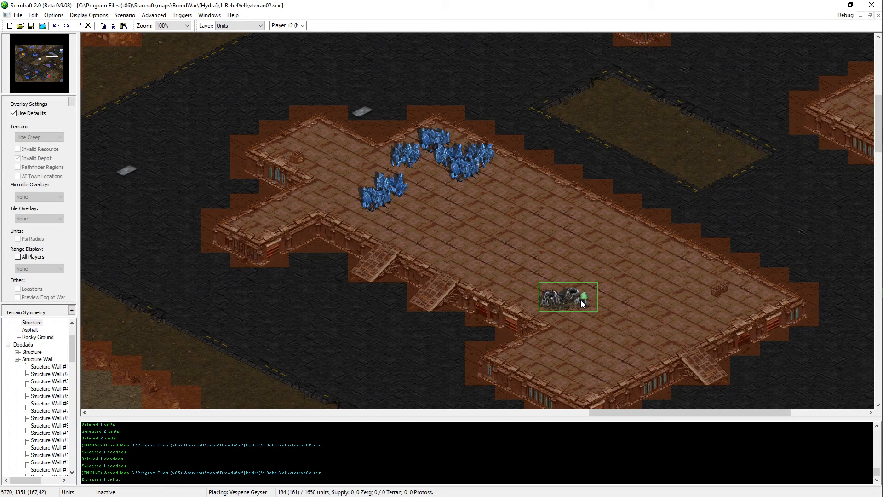
key("ctrl+s")
key("Escape")
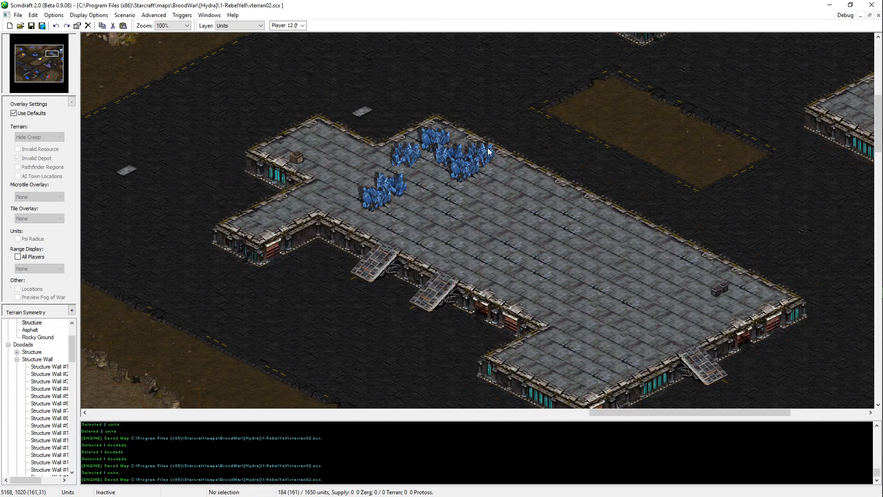
Step: Copy the easternmost mineral field and paste it west of the two southwestern fields on the large structure
left_click(482, 156)
key("ctrl+c")
key("ctrl+v")
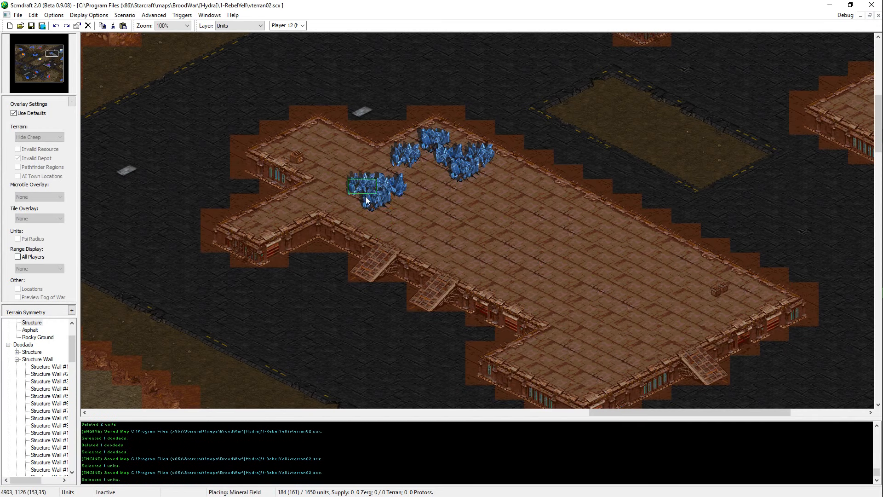
left_click(358, 197)
key("Escape")
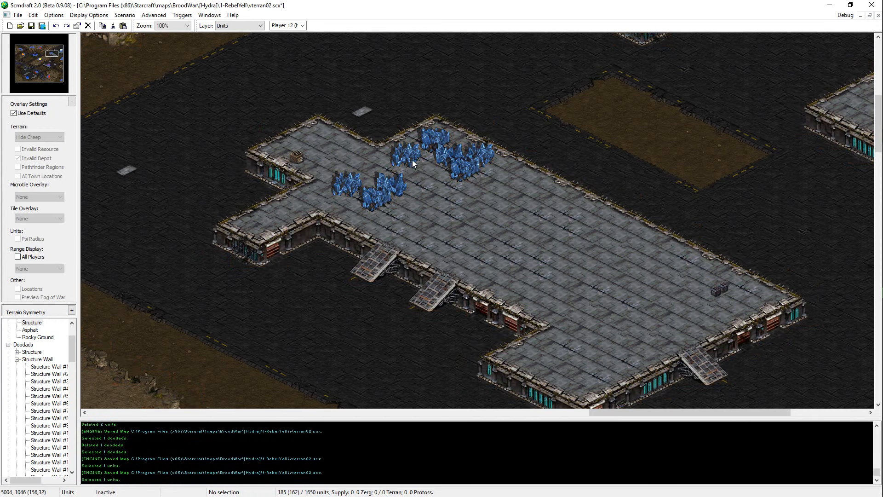
Step: Copy another mineral field from the eastern cluster, paste it north of the southwestern fields, and save the map
left_click(446, 158)
key("ctrl+c")
key("ctrl+v")
left_click(383, 179)
key("Escape")
key("ctrl+s")
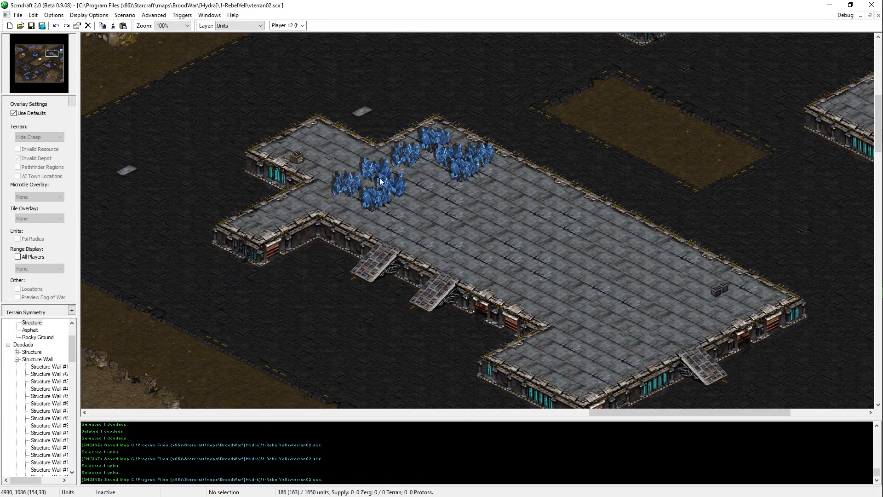
Step: Move the newly pasted northern mineral field of the western cluster slightly west and save the map
left_click(368, 176)
key("Delete")
left_click(366, 176)
key("Escape")
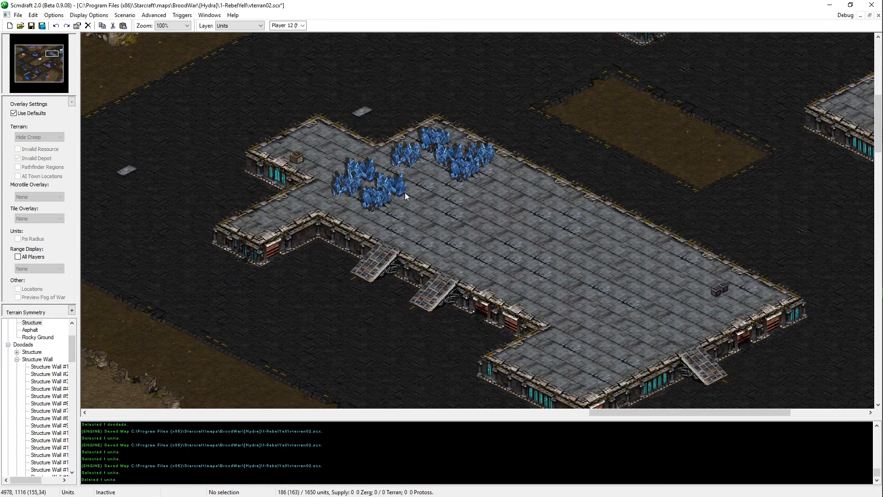
key("ctrl+s")
left_click_drag(402, 134, 301, 229)
left_click(504, 214)
middle_click_drag(527, 164, 245, 226)
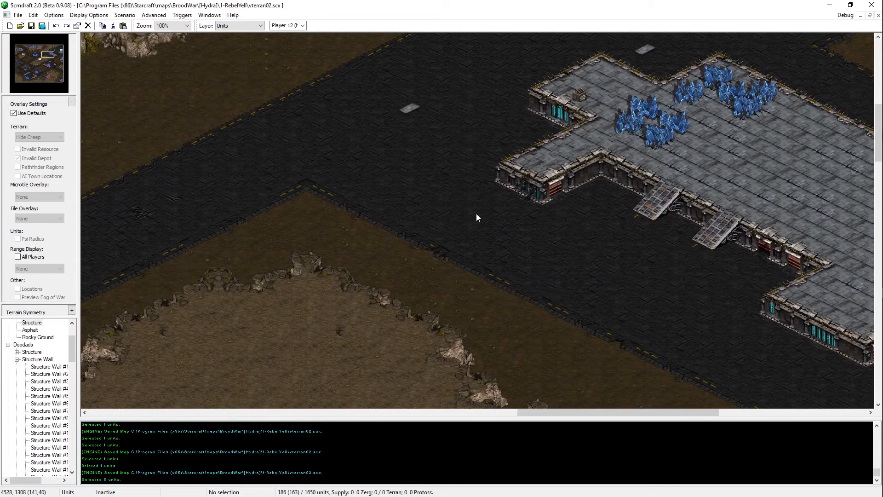
Step: Draw two square structures with Structure terrain in a line northeast of the small ramped structure, and save the map
mouse_move(388, 290)
middle_mouse_down()
mouse_move(515, 216)
mouse_move(770, 144)
mouse_move(681, 217)
mouse_move(725, 291)
mouse_move(529, 53)
mouse_move(583, 218)
mouse_move(768, 377)
mouse_move(646, 256)
mouse_move(487, 160)
mouse_move(632, 194)
mouse_move(622, 284)
mouse_move(844, 110)
mouse_move(848, 87)
middle_mouse_up()
scroll(622, 285, "down", 1)
key("t")
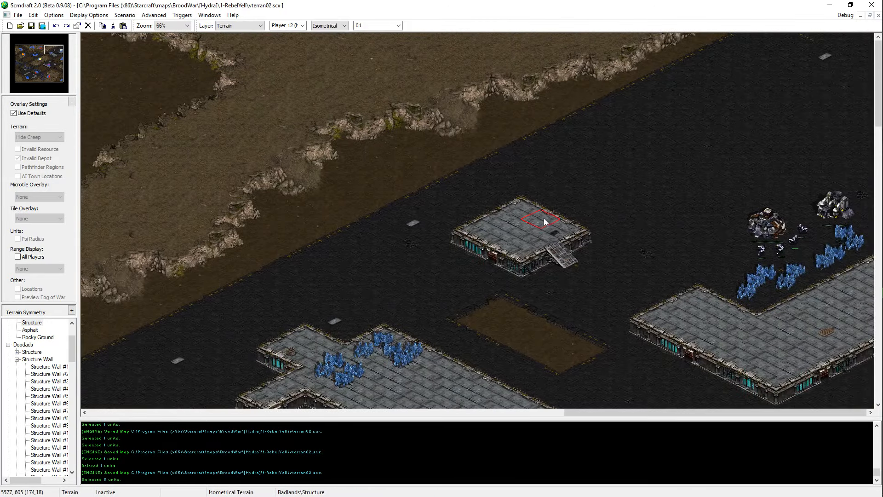
left_click_drag(645, 194, 590, 164)
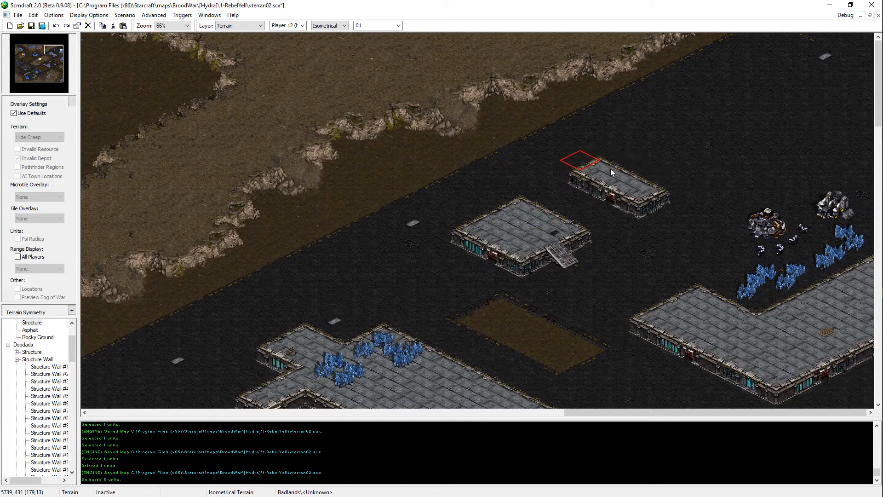
key("ctrl+z")
mouse_move(662, 173)
left_mouse_down()
mouse_move(608, 141)
mouse_move(715, 147)
mouse_move(658, 138)
mouse_move(690, 138)
mouse_move(663, 124)
left_mouse_up()
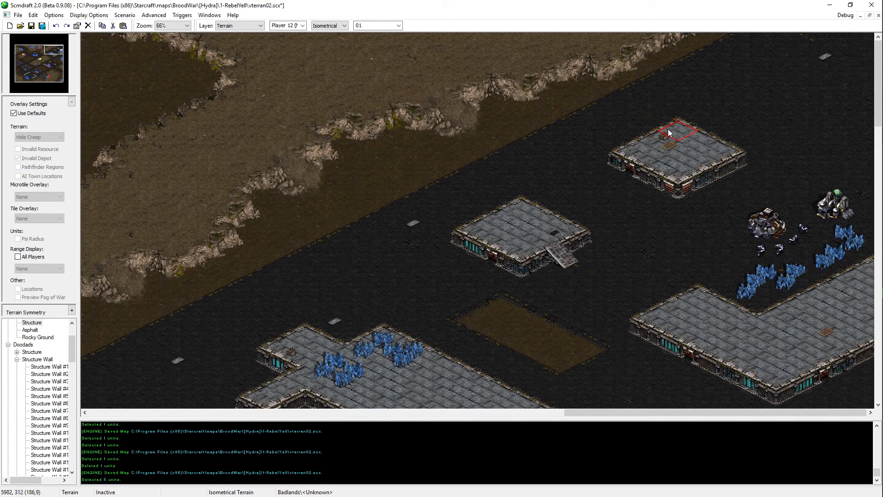
mouse_move(800, 105)
left_mouse_down()
mouse_move(759, 76)
mouse_move(865, 83)
mouse_move(813, 57)
left_mouse_up()
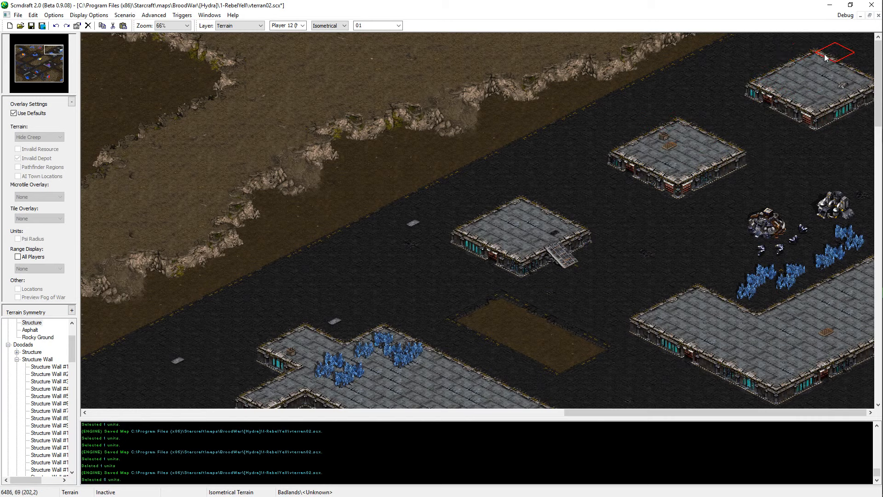
key("ctrl+s")
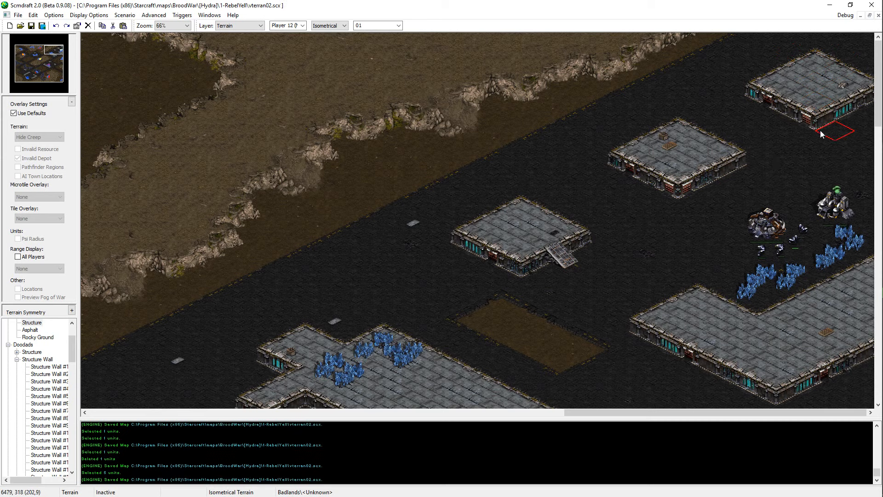
Step: Reshape the northeasternmost square structure so it sits slightly farther northeast, repainting its edges with Asphalt and Structure terrain
left_click_drag(819, 123, 750, 89)
right_click(851, 73)
left_click_drag(863, 70, 847, 52)
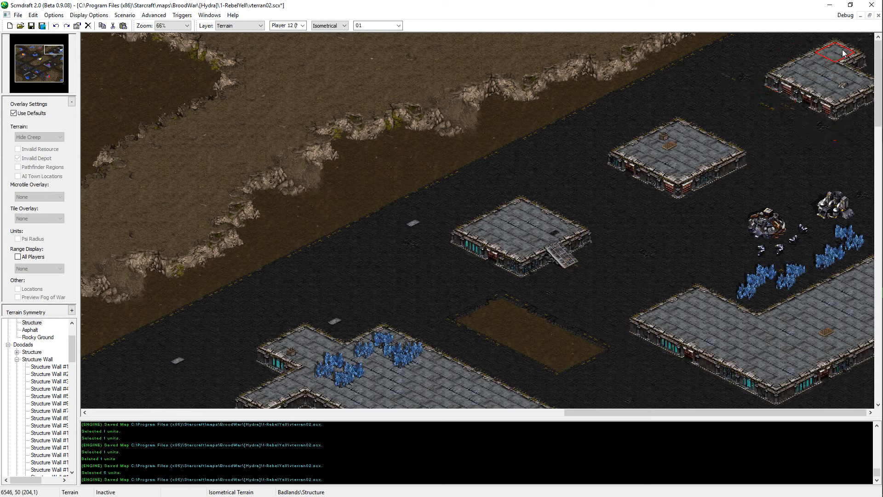
Step: Copy the ramp doodad from the westernmost square structure and paste it on the southeast wall of the middle square structure
key("d")
left_click(567, 252)
key("ctrl+c")
key("ctrl+v")
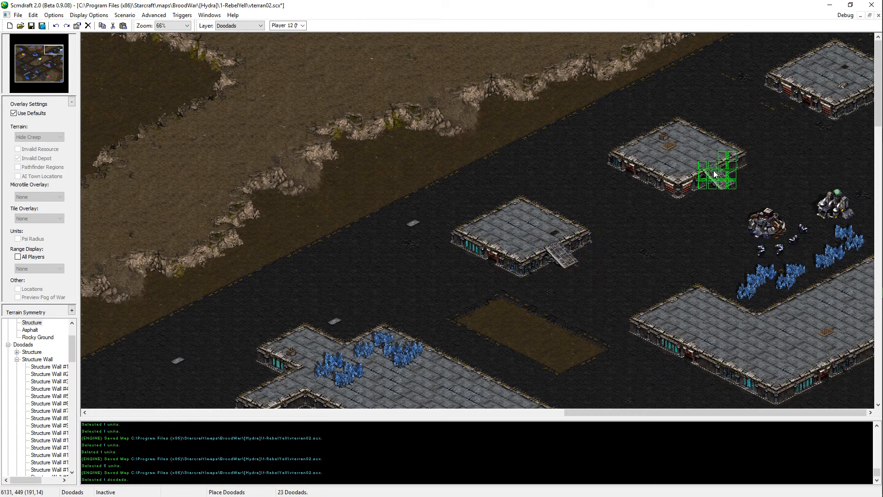
left_click(716, 173)
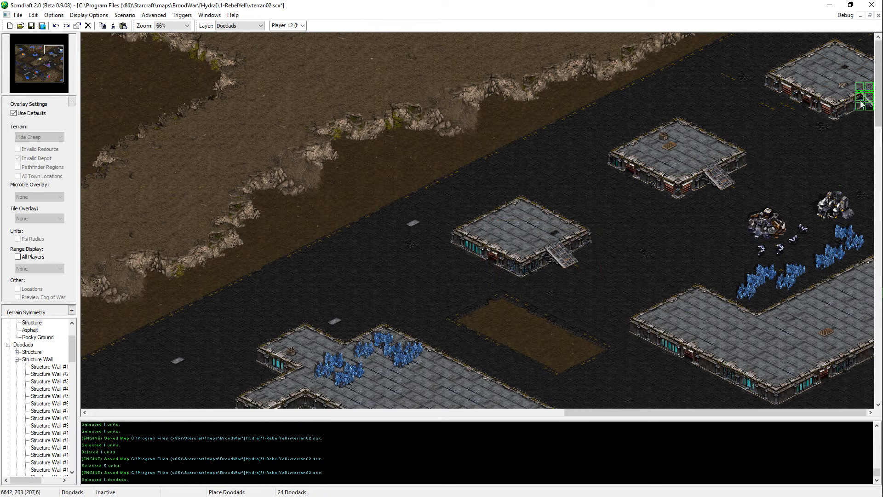
key("t")
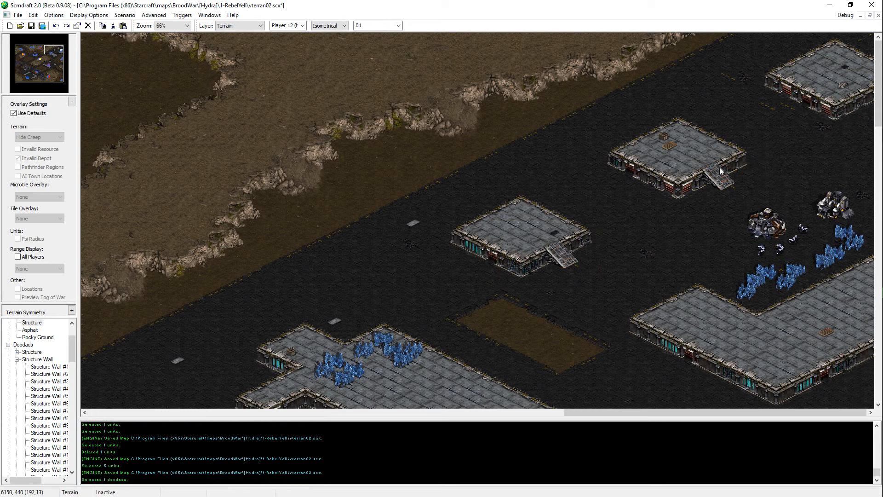
Step: Replace the southeast ramp of the westernmost square structure with a pasted copy of the ramp and save the map
key("d")
left_click_drag(607, 210, 531, 266)
key("Delete")
key("ctrl+v")
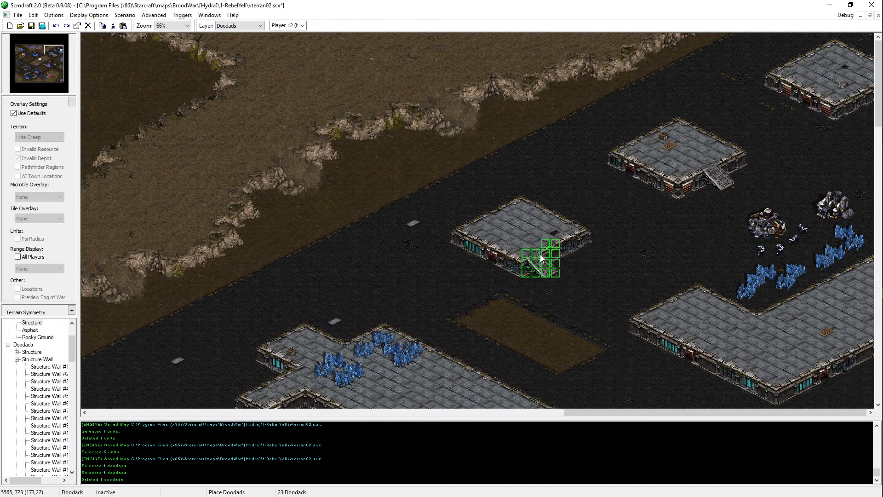
left_click(559, 248)
key("Escape")
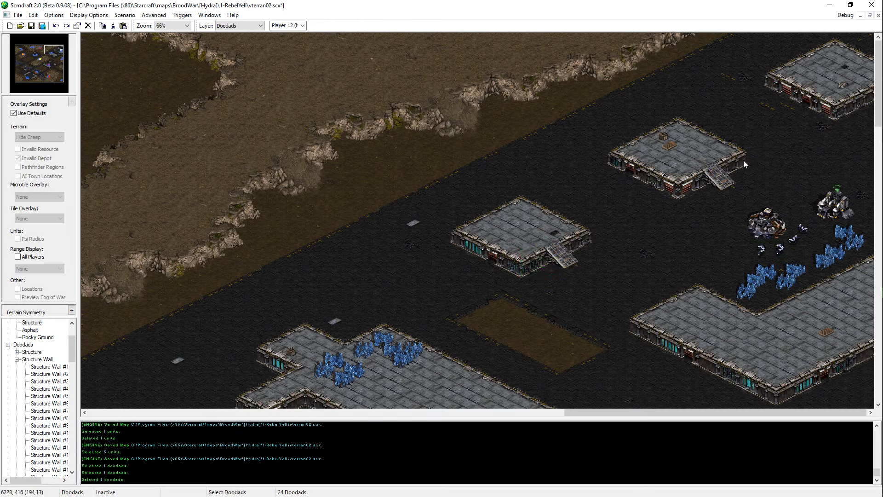
key("ctrl+s")
Step: Repaint the ground around the middle and northeasternmost square structures with Asphalt and save the map
key("t")
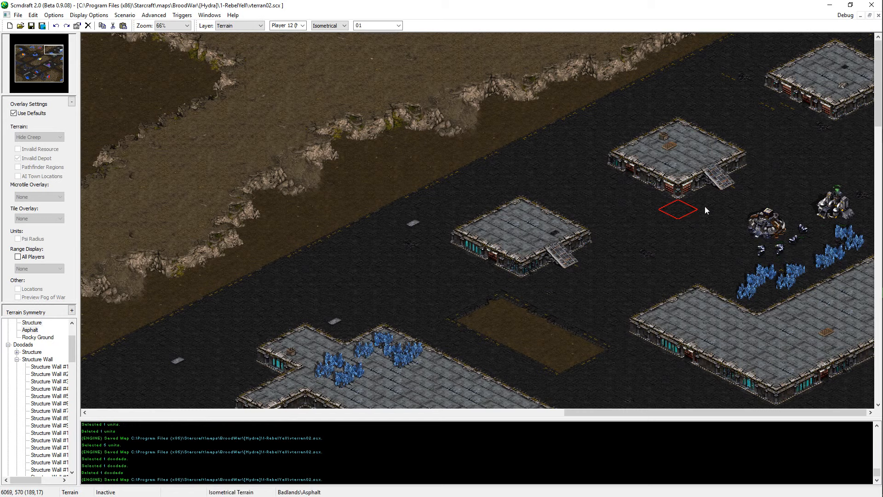
key("ctrl+s")
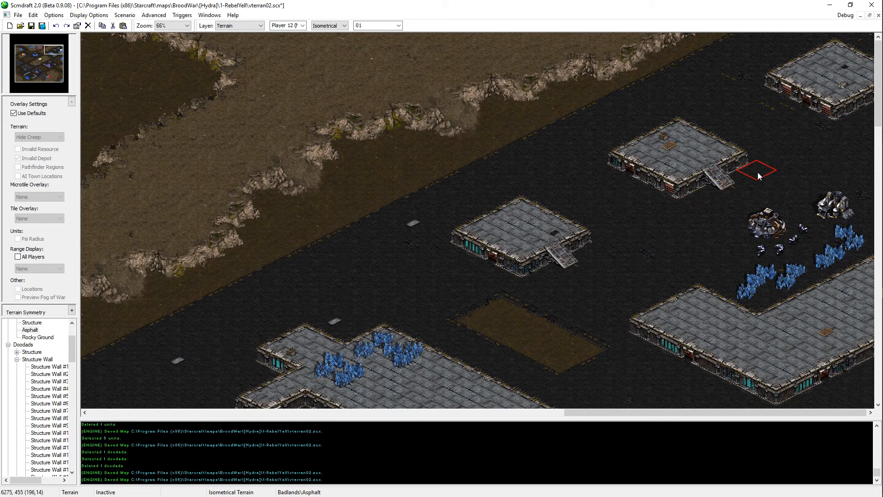
key("ctrl+s")
left_click(815, 120)
left_click(781, 98)
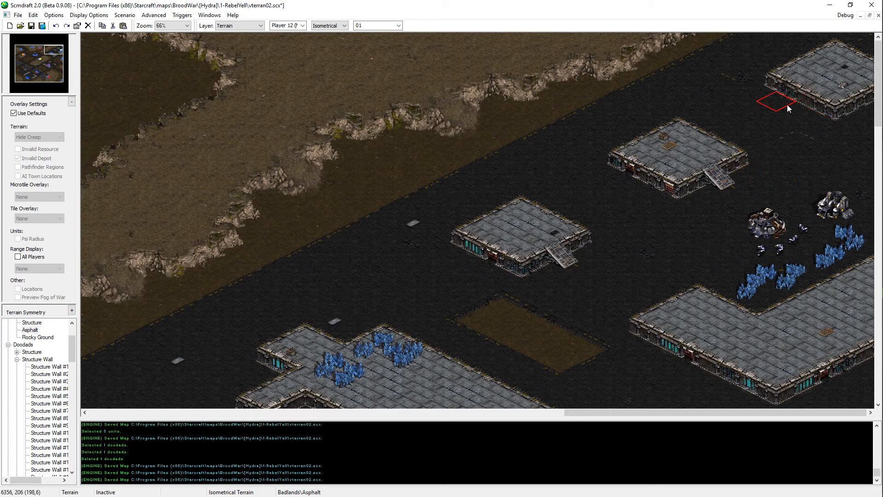
left_click(797, 129)
key("ctrl+s")
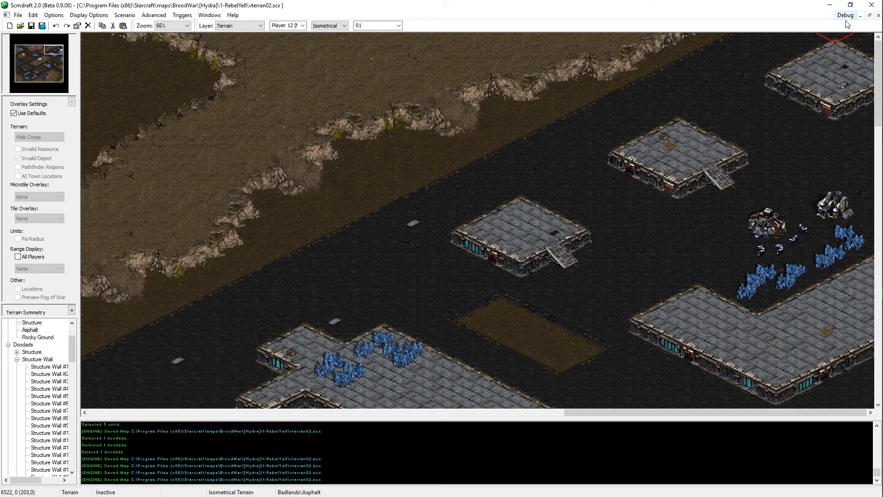
key("ctrl+s")
Step: Place Structure Wall ramp doodads on the southwest walls of the three square structures and save the map
key("ctrl+d")
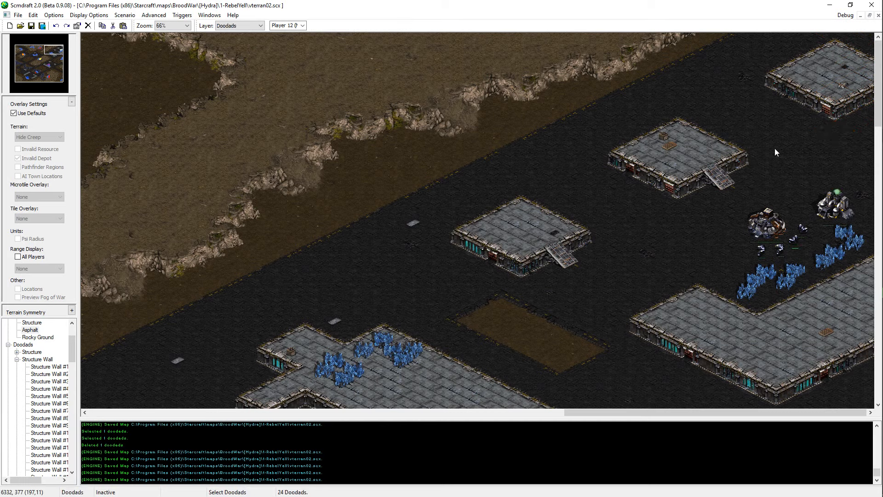
left_click(717, 189)
scroll(56, 410, "down", 3)
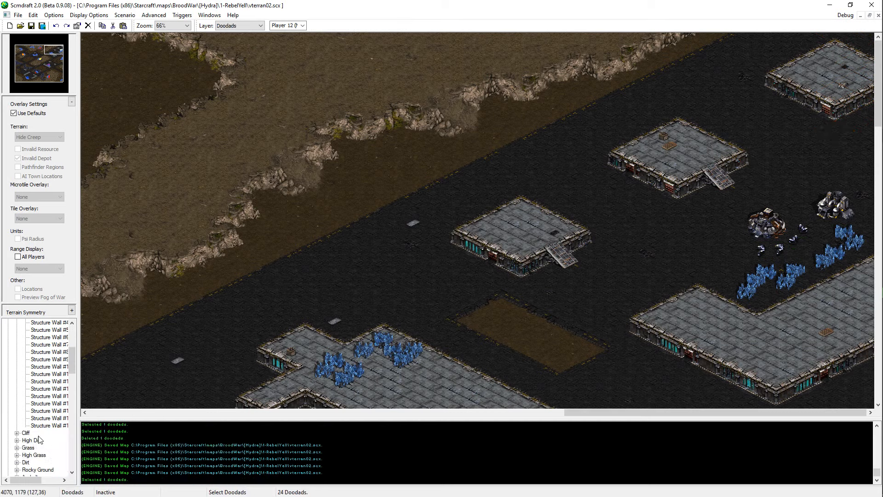
left_click(49, 418)
left_click(486, 256)
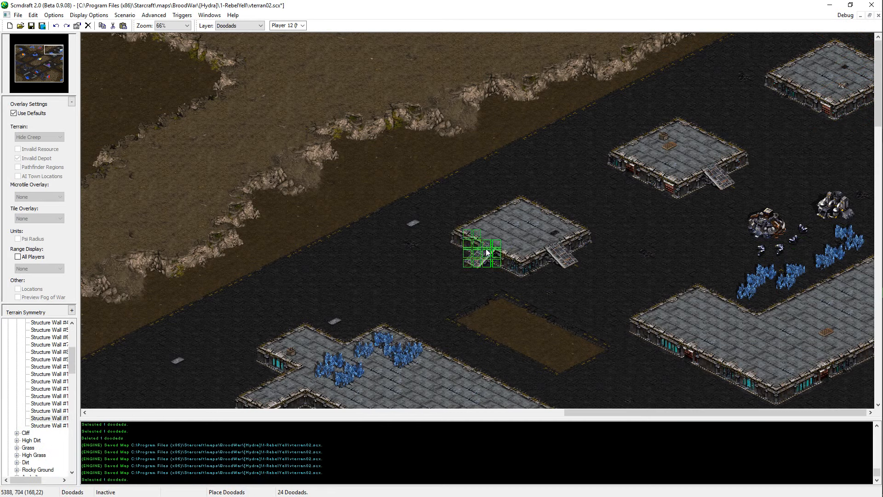
left_click(641, 173)
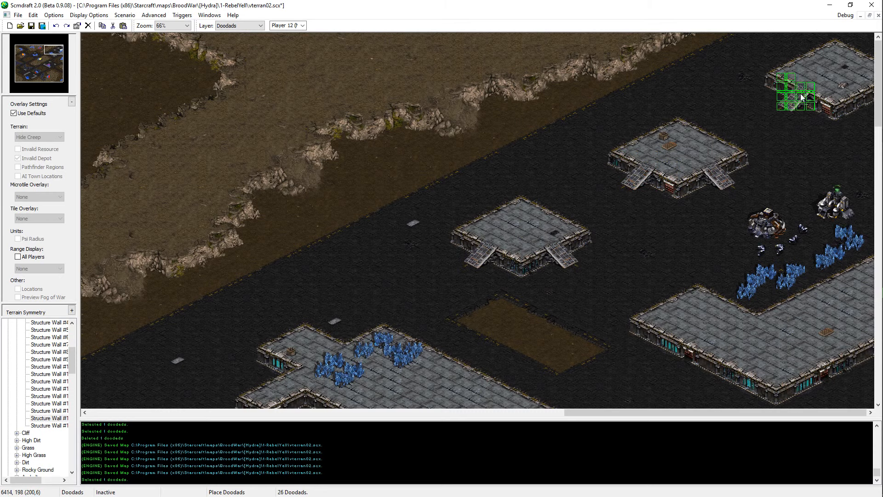
left_click(800, 92)
key("ctrl+t")
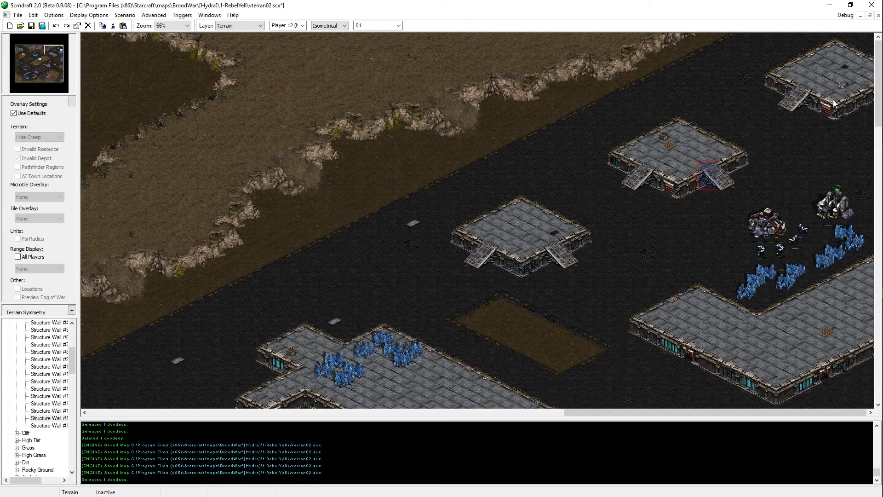
key("ctrl+s")
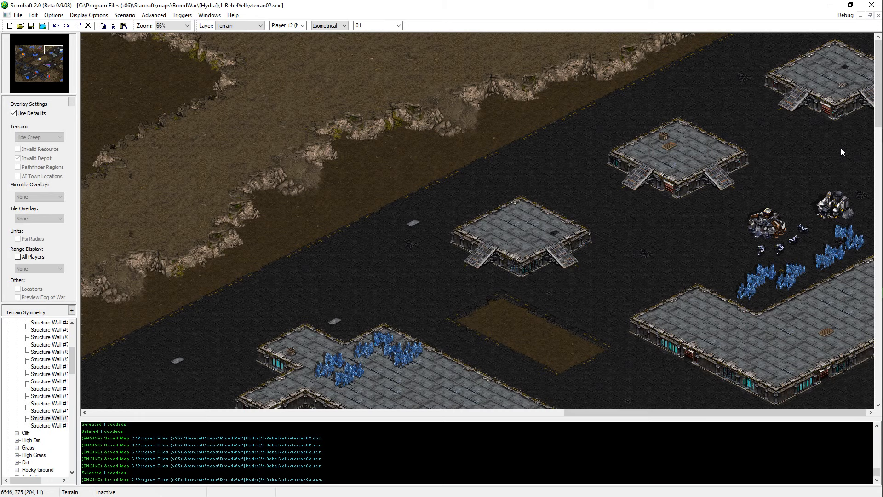
Step: Copy a southeast-facing ramp, paste it twice along the southeast wall of the large eastern structure, and save the map
scroll(592, 250, "down", 5)
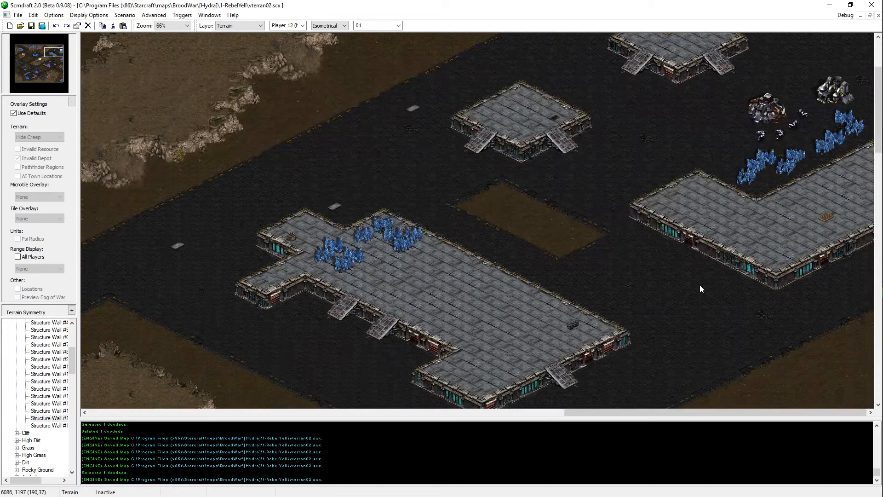
key("d")
left_click(553, 151)
key("ctrl+c")
key("ctrl+v")
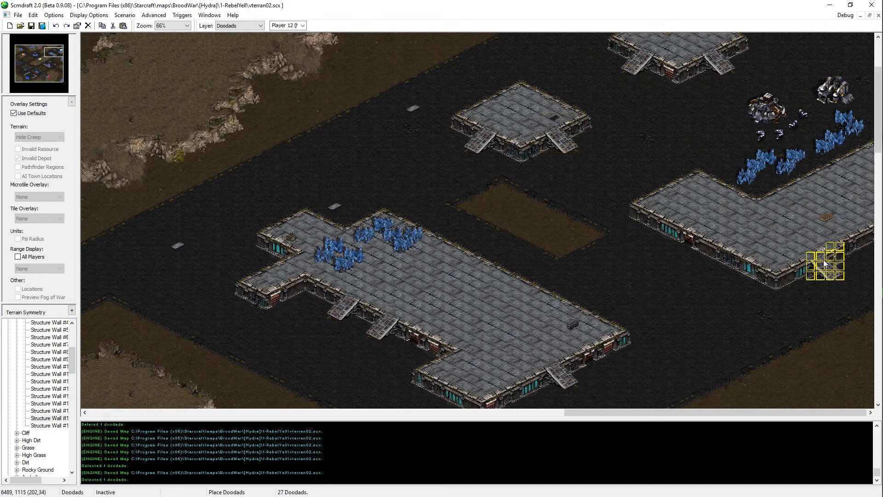
left_click(815, 263)
left_click(855, 239)
right_click(815, 284)
key("ctrl+s")
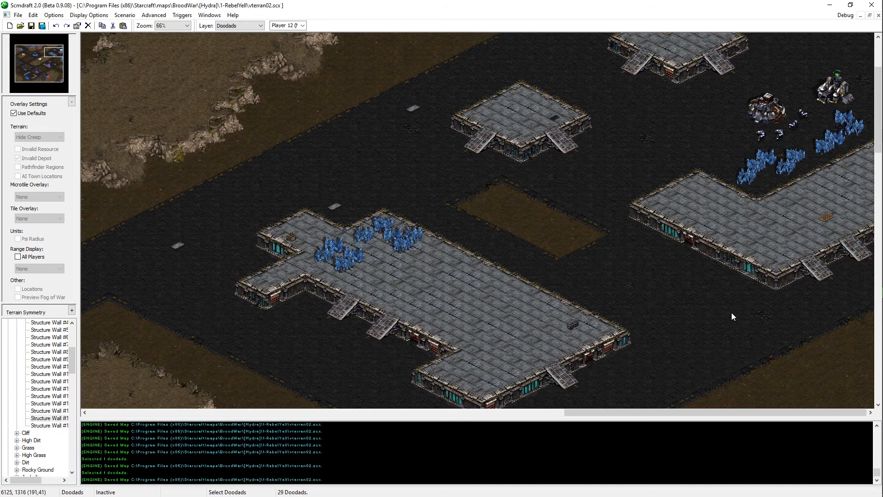
Step: Replace the two new ramps on the large eastern structure with one ramp midway between them and save the map
left_click(835, 254)
key("Delete")
key("ctrl+s")
Step: Undo the last ramp placement, paste the ramp closer to the large eastern structure's south corner, and save the map
scroll(768, 226, "up", 1)
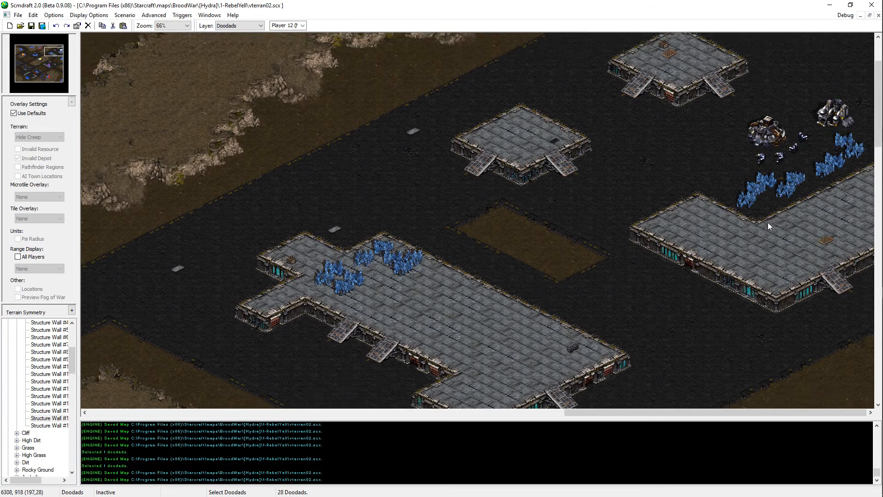
scroll(768, 222, "up", 2)
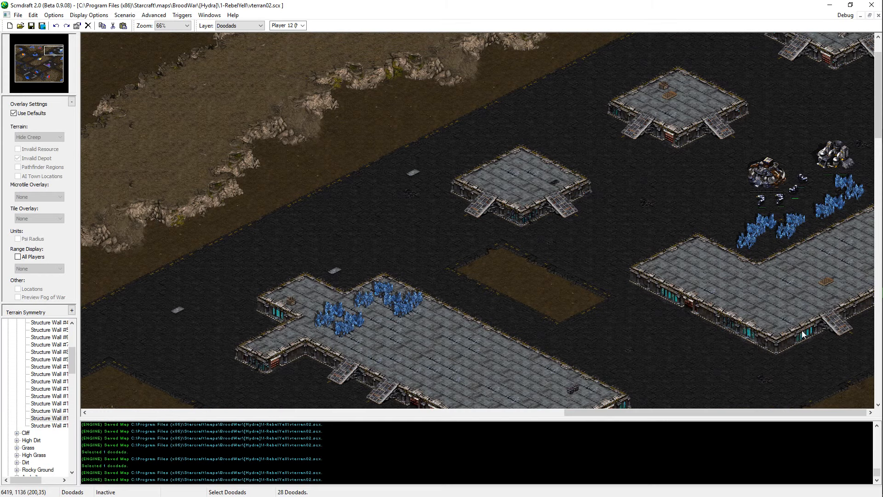
key("ctrl+z")
key("ctrl+v")
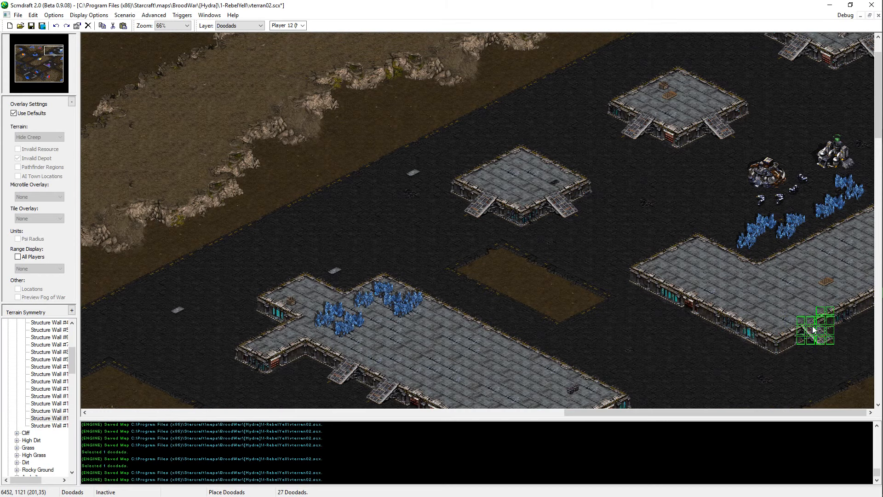
left_click(813, 328)
key("ctrl+s")
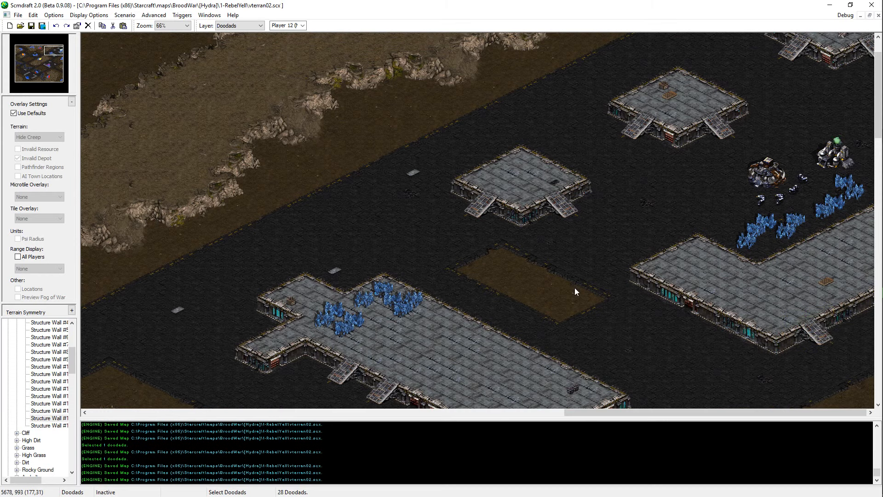
Step: Look over the structures and roads in the northeast, west, centre and southeast of the map for places that need detail
scroll(574, 288, "down", 8)
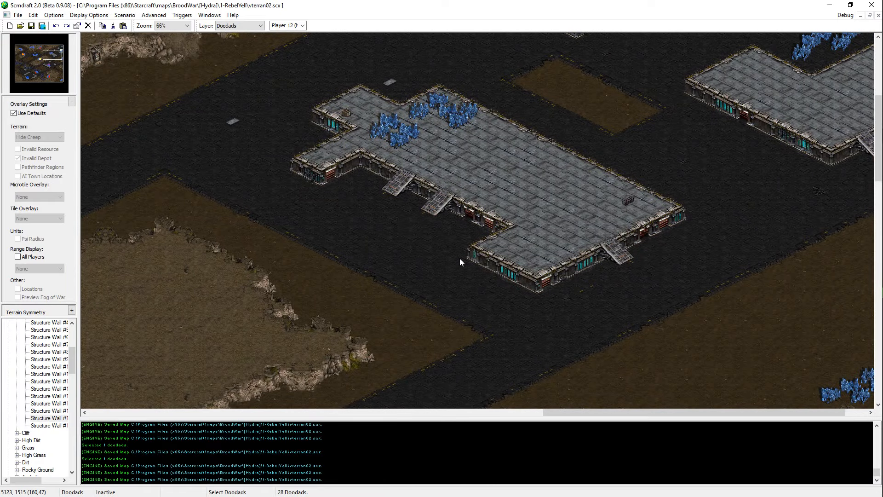
scroll(574, 178, "up", 5)
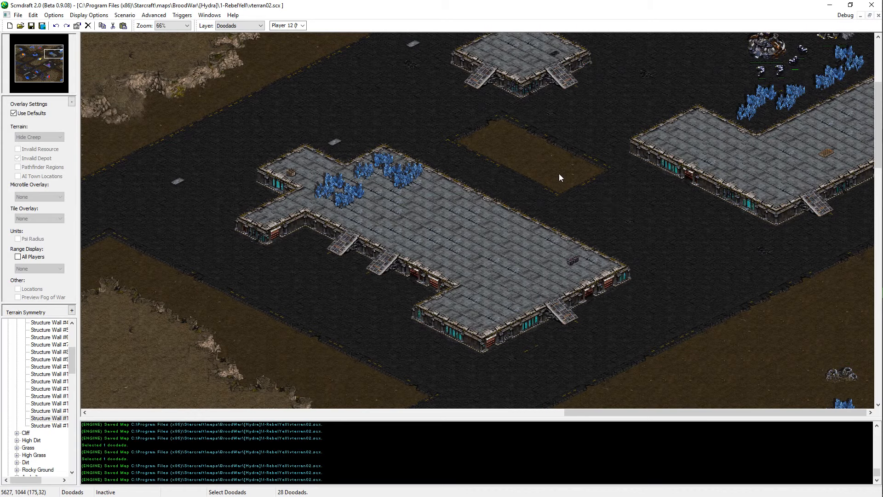
middle_click_drag(714, 302, 159, 217)
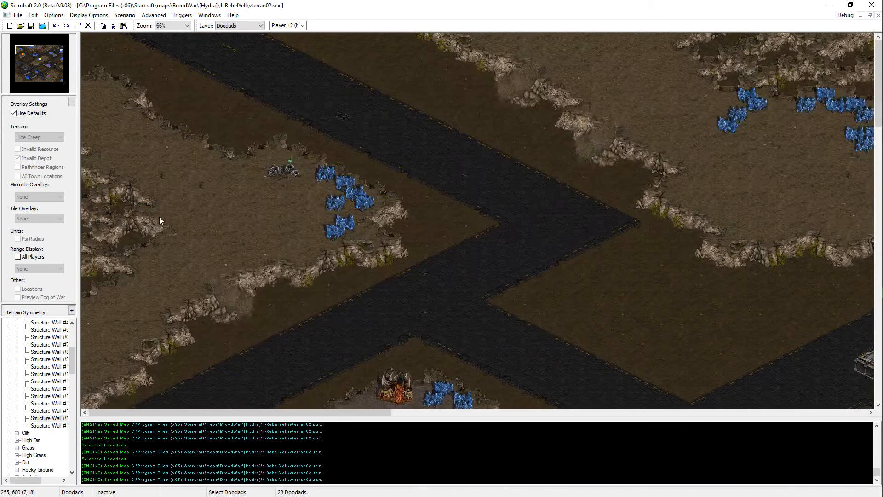
scroll(276, 213, "down", 5)
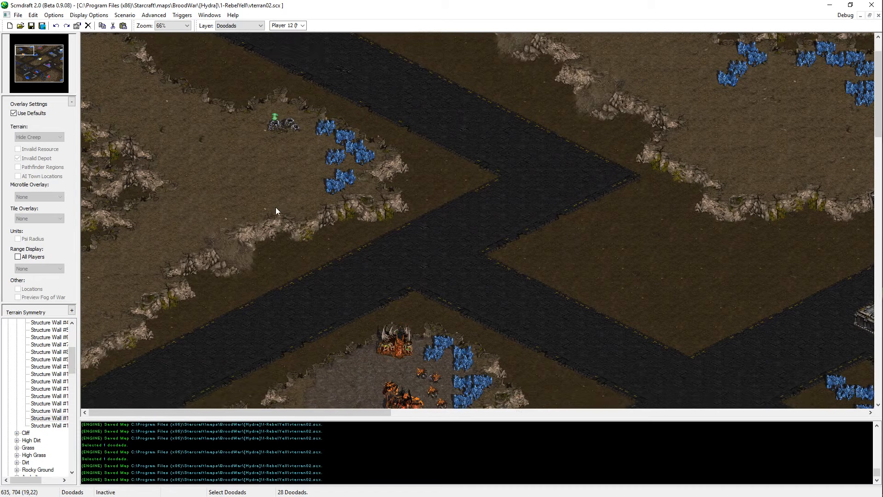
key("t")
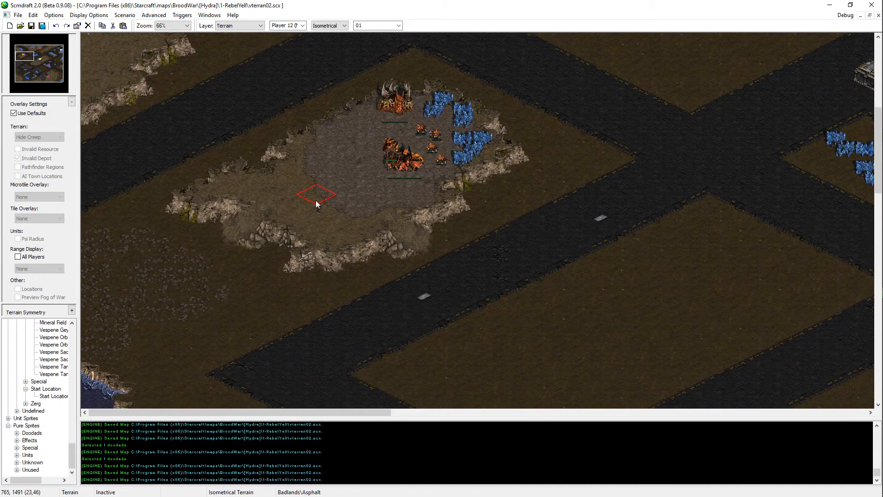
right_click(315, 200)
middle_click_drag(699, 259, 481, 153)
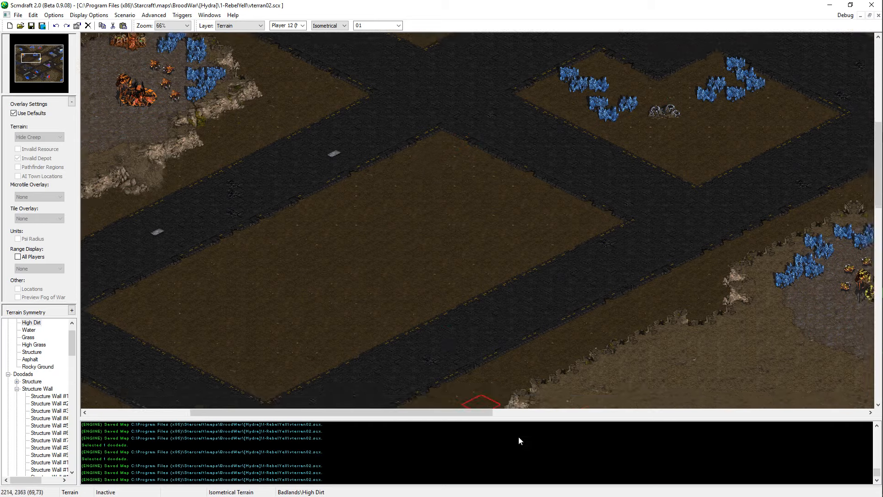
middle_click_drag(518, 438, 611, 472)
middle_click_drag(345, 343, 865, 405)
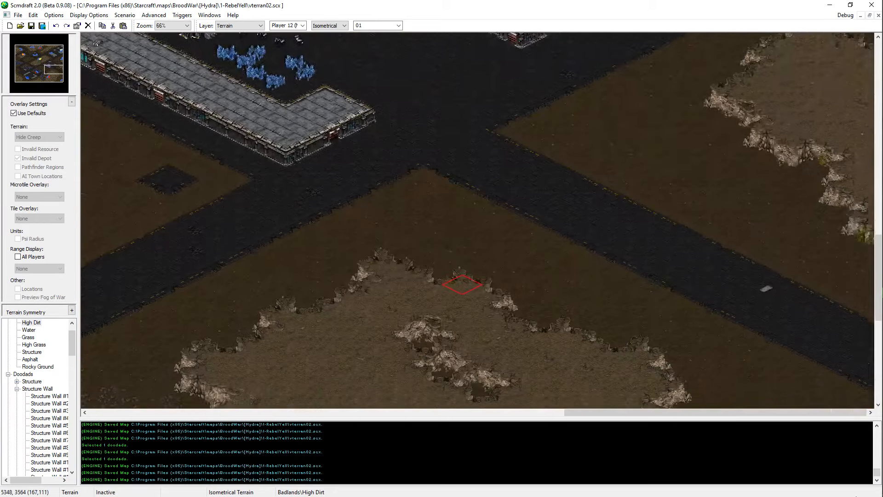
scroll(516, 209, "down", 3)
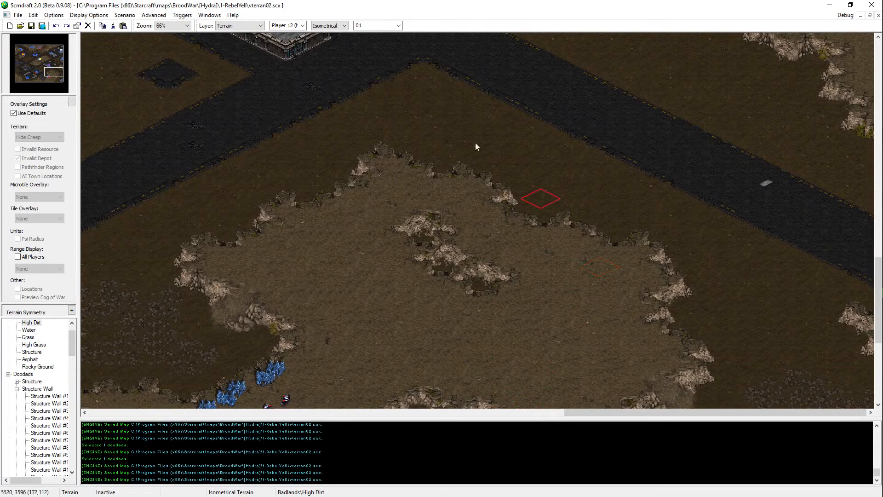
Step: Repaint spots with Asphalt along the road southwest of the long structure in the southeast, saving the map between strokes
middle_click_drag(476, 142, 424, 92)
right_click(386, 141)
left_click(357, 153)
key("ctrl+s")
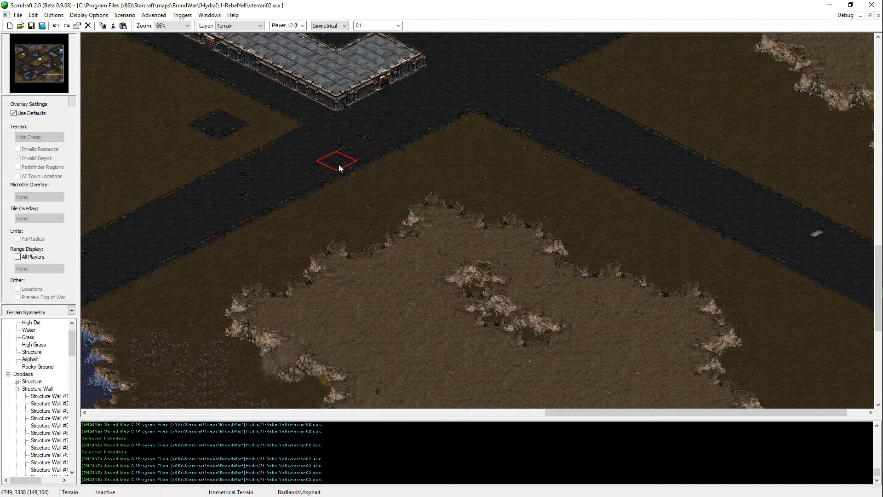
left_click(341, 167)
left_click(318, 180)
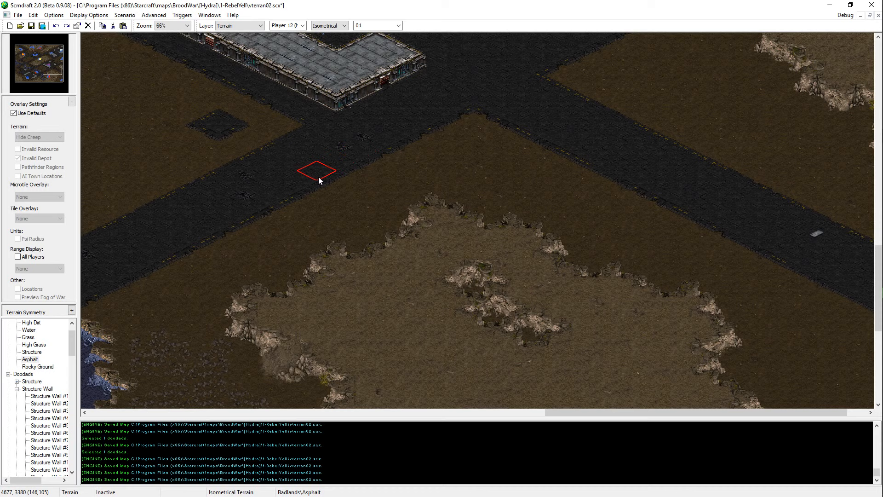
left_click(287, 193)
key("ctrl+s")
left_click(261, 204)
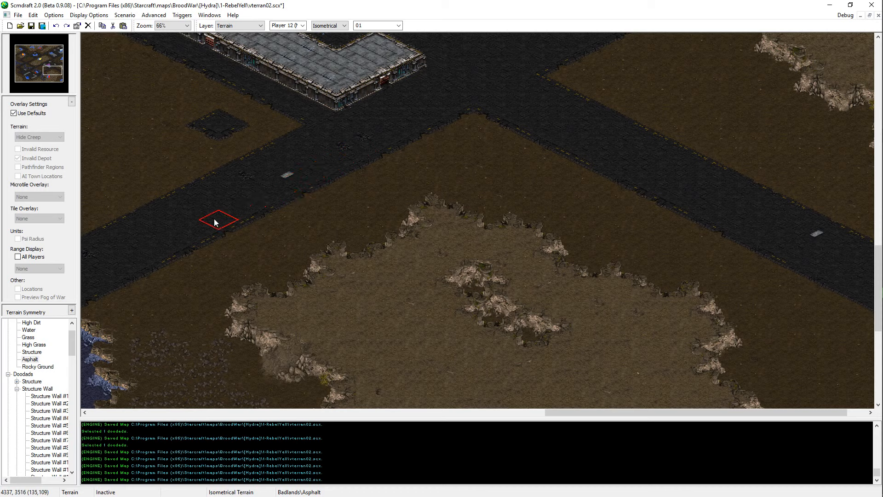
key("ctrl+s")
left_click(198, 228)
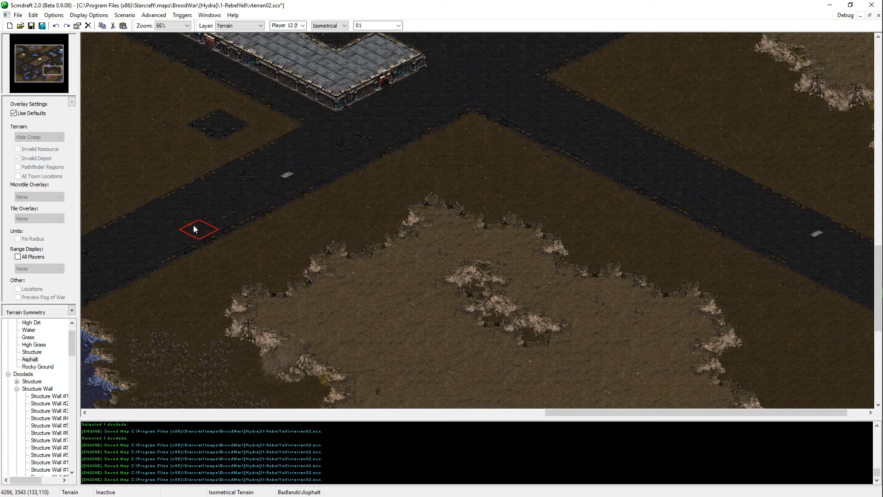
key("ctrl+s")
scroll(469, 166, "up", 6)
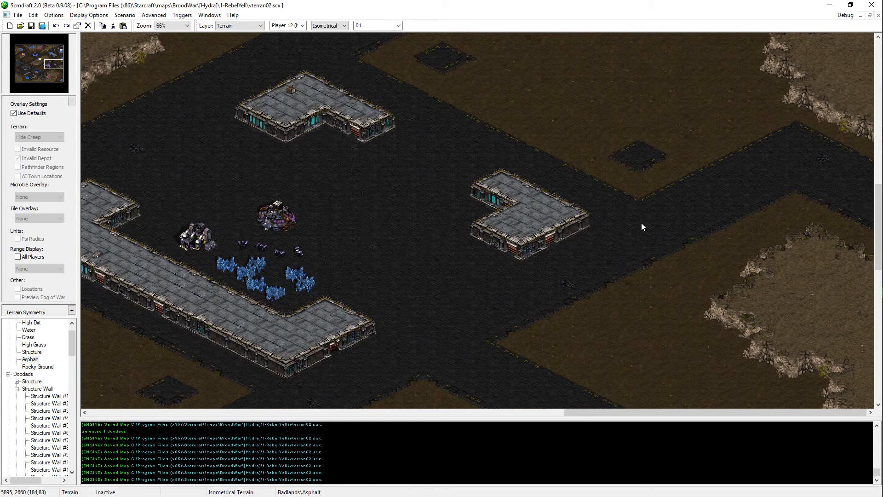
Step: Look over the structures, roads and resource bases across the eastern, northern and western parts of the map
mouse_move(636, 196)
middle_mouse_down()
mouse_move(283, 31)
mouse_move(418, 181)
mouse_move(479, 208)
middle_mouse_up()
middle_click_drag(147, 45, 303, 194)
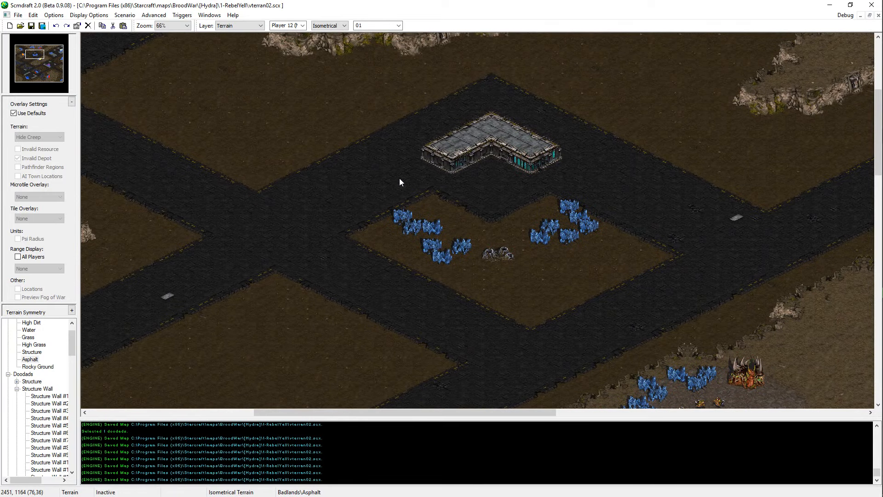
middle_click_drag(488, 150, 697, 293)
middle_click_drag(273, 312, 445, 302)
key("Left")
key("Down")
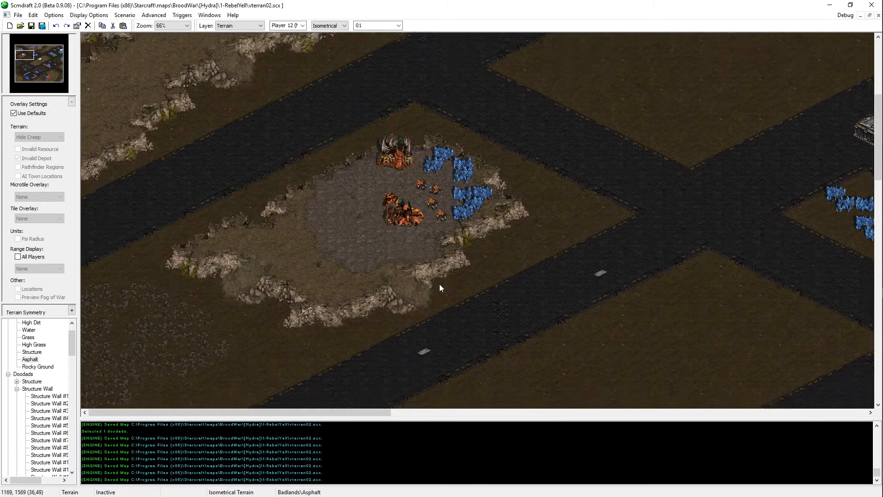
key("Down")
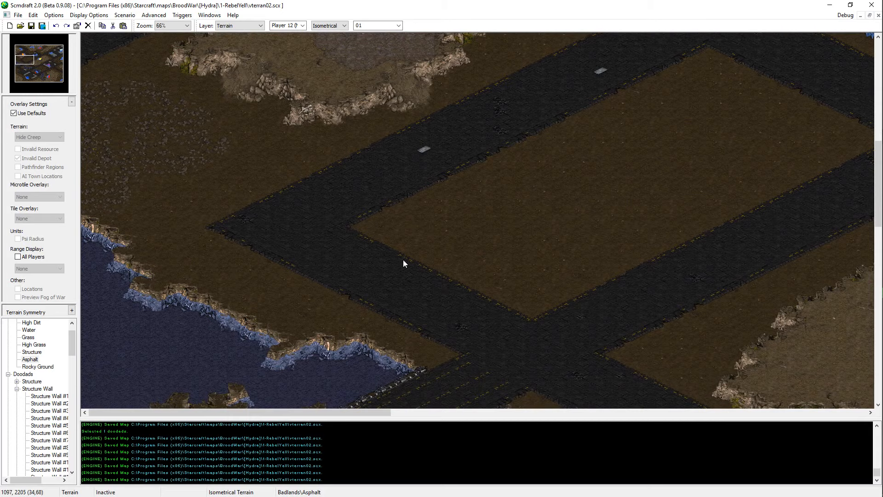
key("u")
middle_click_drag(498, 241, 754, 176)
left_click_drag(688, 181, 508, 287)
key("Down")
key("Right")
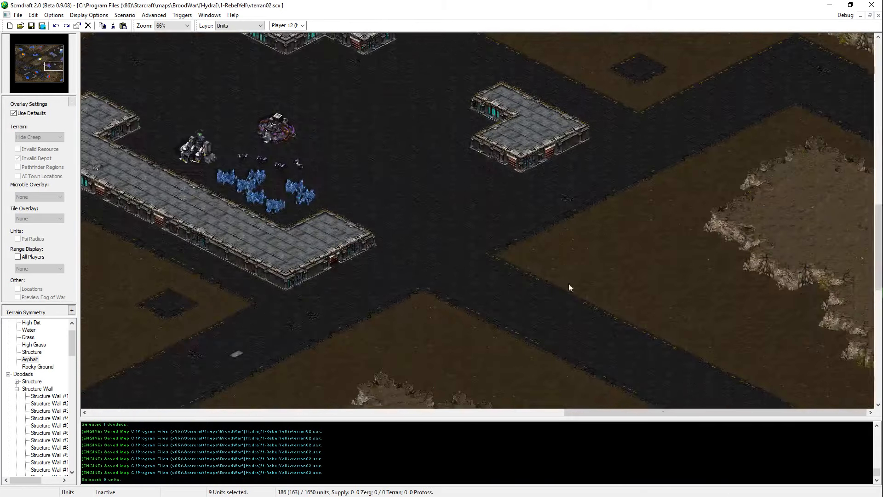
Step: Extend the eastern plateau's western end with High Dirt and save the map
key("Down")
left_click(32, 323)
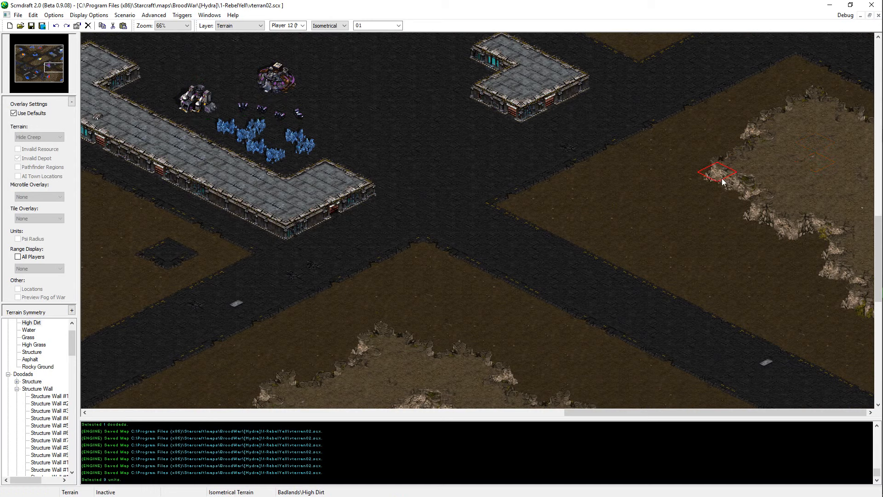
mouse_move(722, 178)
left_mouse_down()
mouse_move(726, 191)
mouse_move(700, 194)
mouse_move(690, 157)
mouse_move(721, 159)
left_mouse_up()
left_click(699, 190)
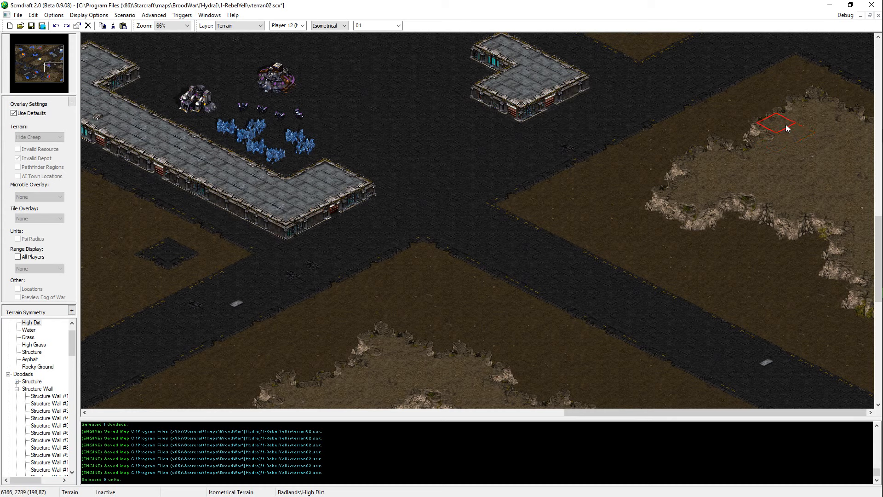
key("ctrl+s")
key("ctrl+s")
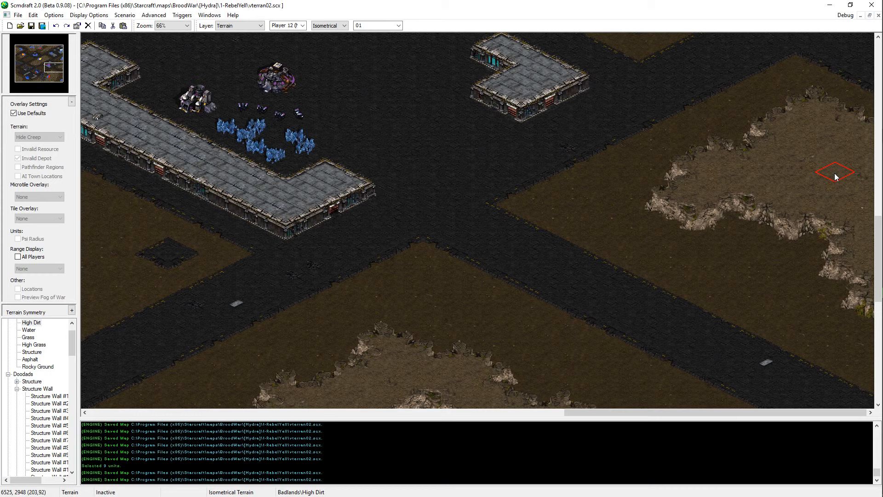
Step: Examine the extended eastern plateau, the roads beside it and the open ground and mineral line in the southeast
key("Down")
key("Down")
key("Down")
key("Down")
key("Down")
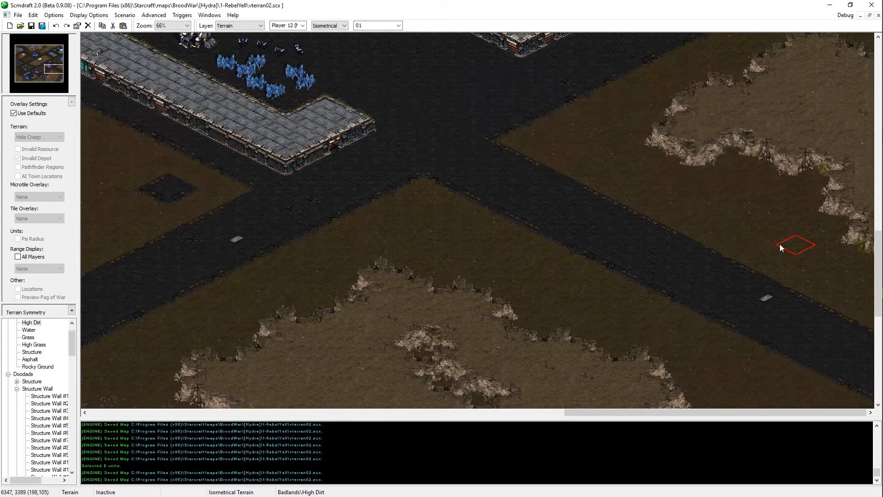
key("Up")
key("Up")
key("Up")
key("Up")
key("Up")
key("Up")
key("Up")
key("Up")
key("Left")
key("Left")
key("Down")
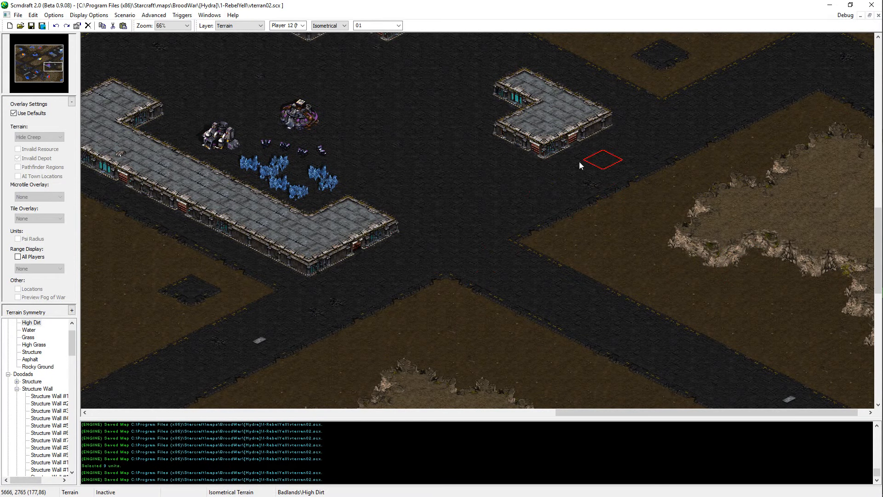
middle_click_drag(598, 222, 732, 260)
key("Down")
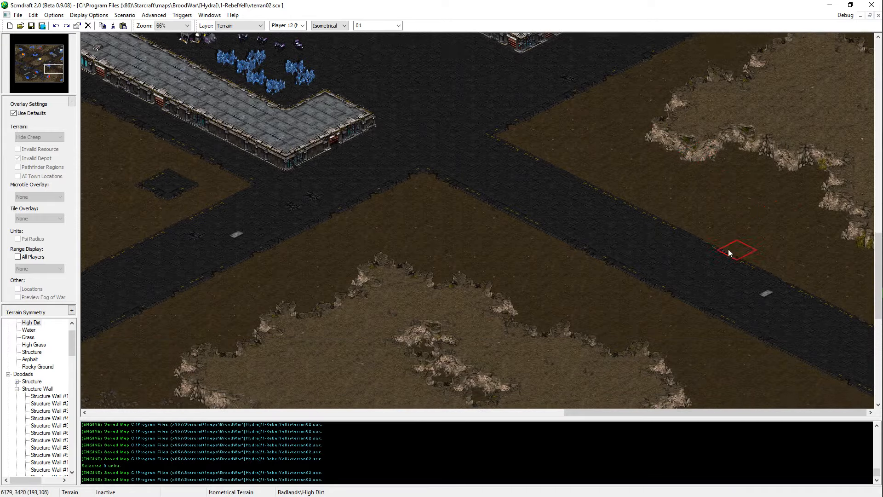
key("Up")
key("Left")
key("Right")
key("Down")
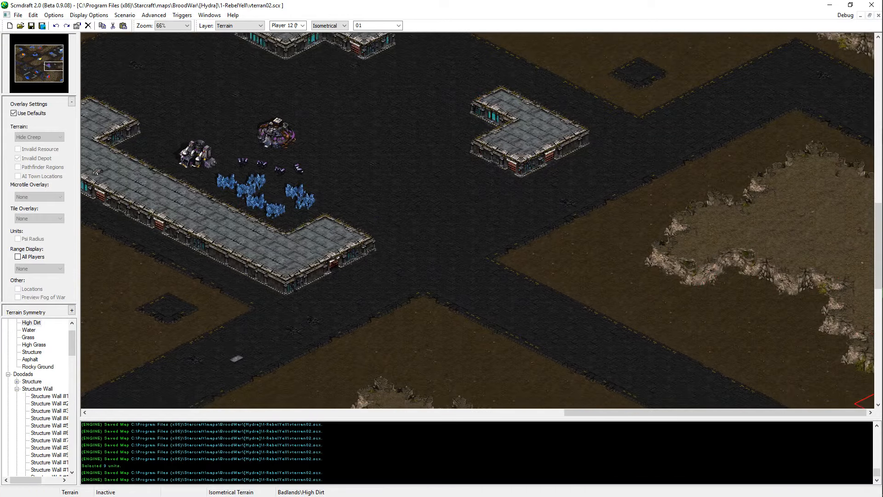
key("Left")
key("Right")
key("Down")
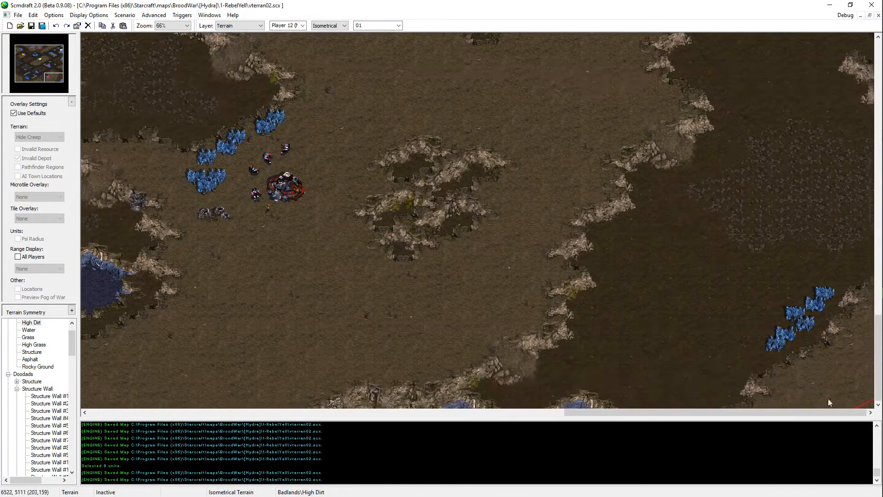
Step: Copy the vespene geyser of the southern base and paste it just southwest of the southeastern mineral line
key("u")
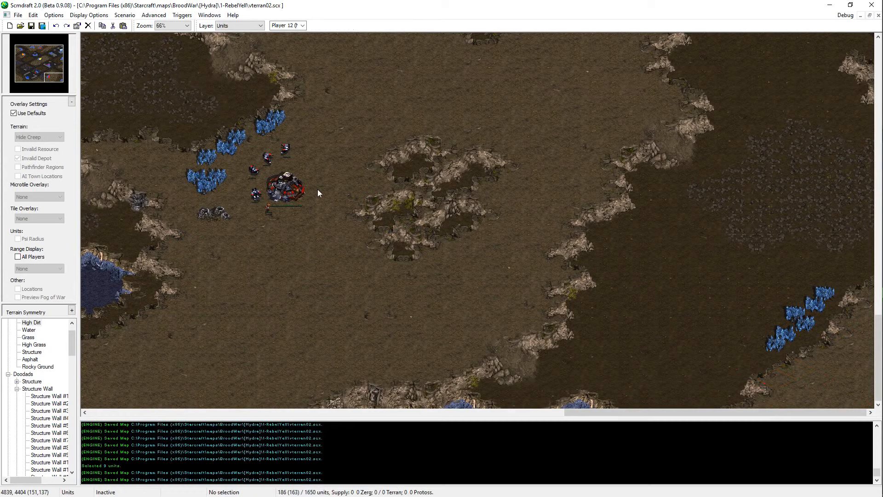
left_click(202, 210)
left_click(202, 210)
key("ctrl+v")
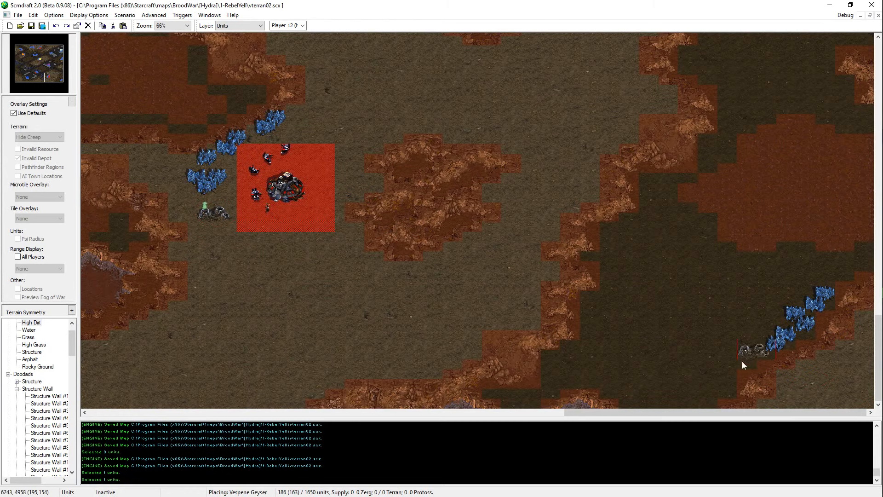
left_click(735, 358)
Step: Turn off the default overlays, undo and redo the geyser placement to compare the invalid depot zones, and save the map
left_click(38, 114)
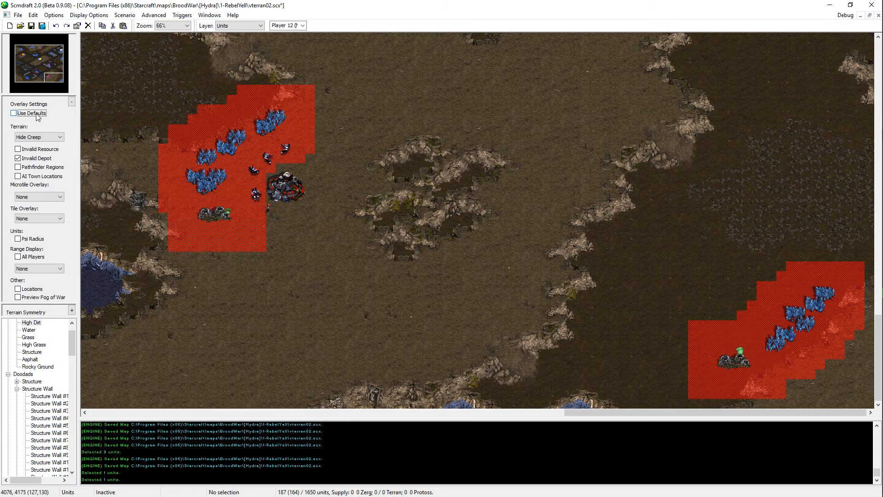
key("ctrl+z")
scroll(769, 340, "up", 1)
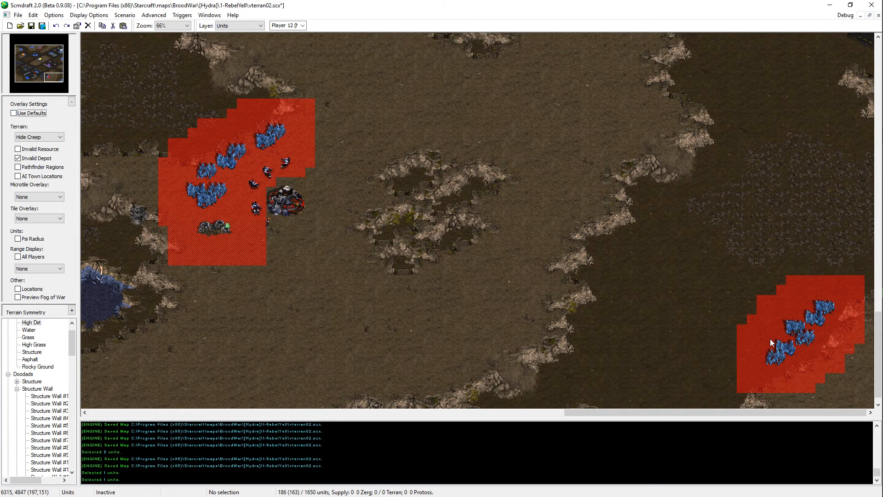
key("ctrl+y")
scroll(773, 321, "up", 1)
key("ctrl+s")
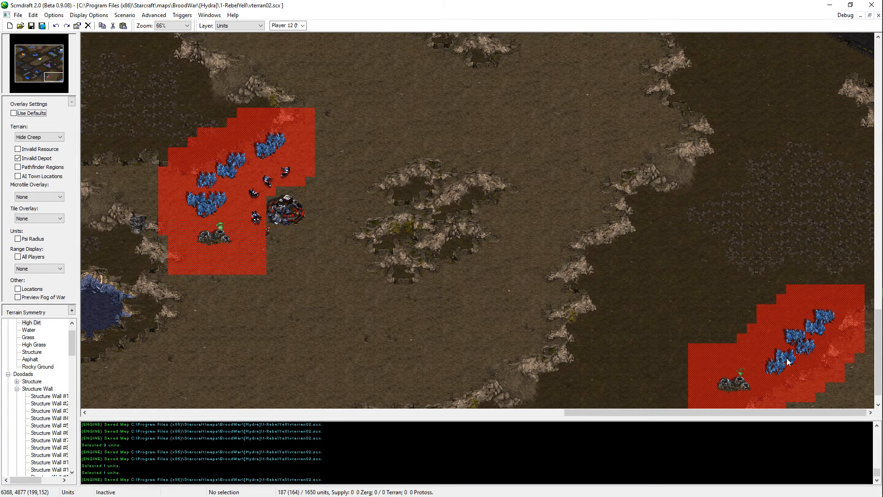
Step: Move the second-lowest mineral field of the southeastern mineral line one tile east
left_click(803, 342)
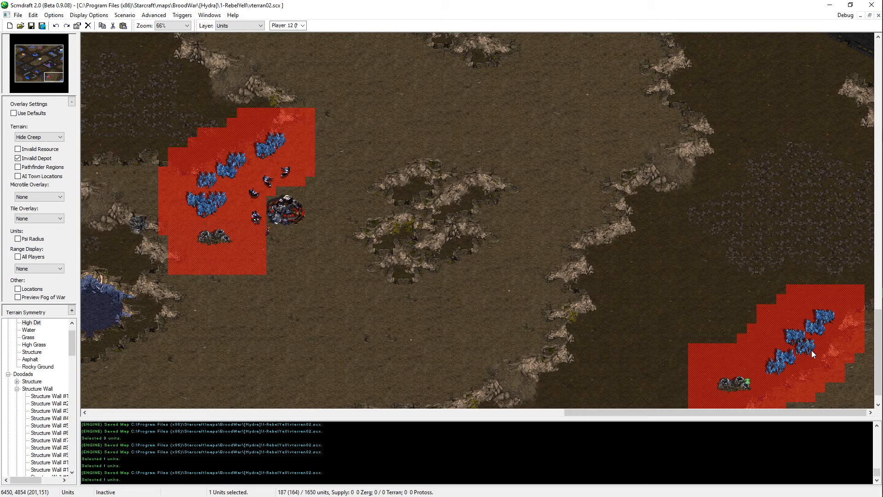
left_click(788, 360)
key("ctrl+x")
key("ctrl+v")
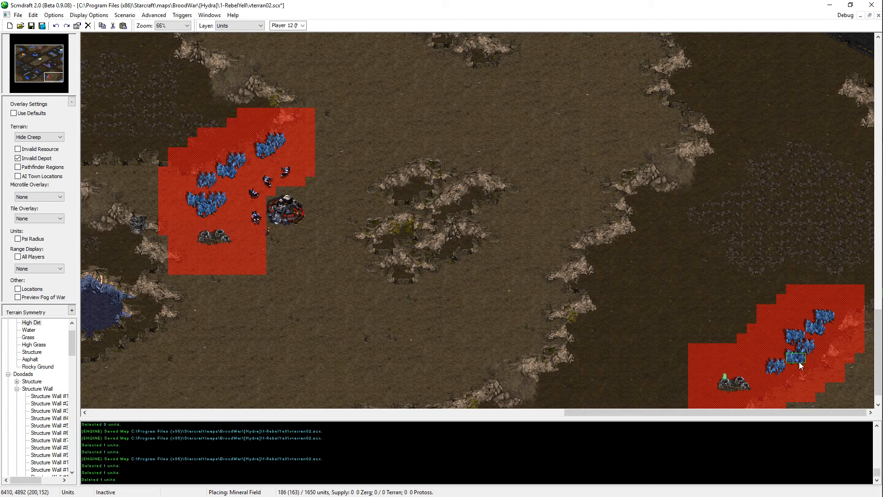
left_click(799, 362)
scroll(753, 284, "up", 1)
right_click(752, 294)
Step: Move the lowest mineral field of the southeastern mineral line one tile east and save the map
left_click(777, 377)
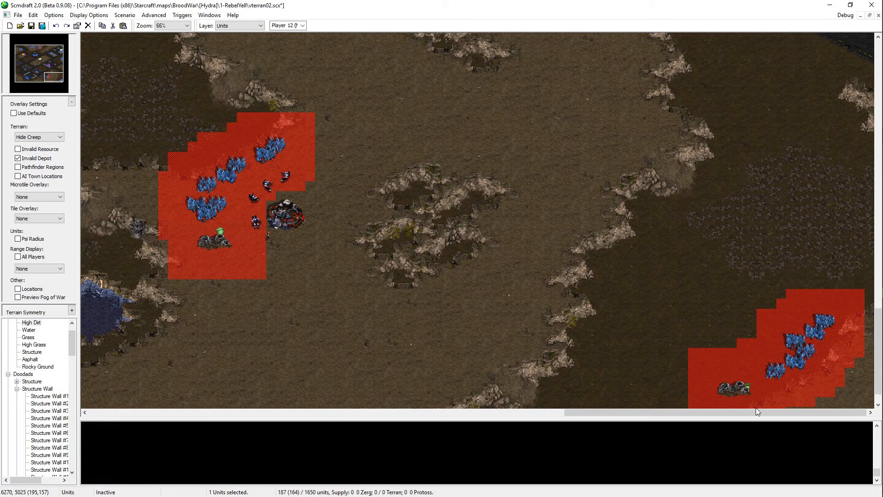
left_click(782, 374)
key("ctrl+x")
key("ctrl+v")
left_click(788, 372)
right_click(789, 369)
scroll(796, 322, "up", 1)
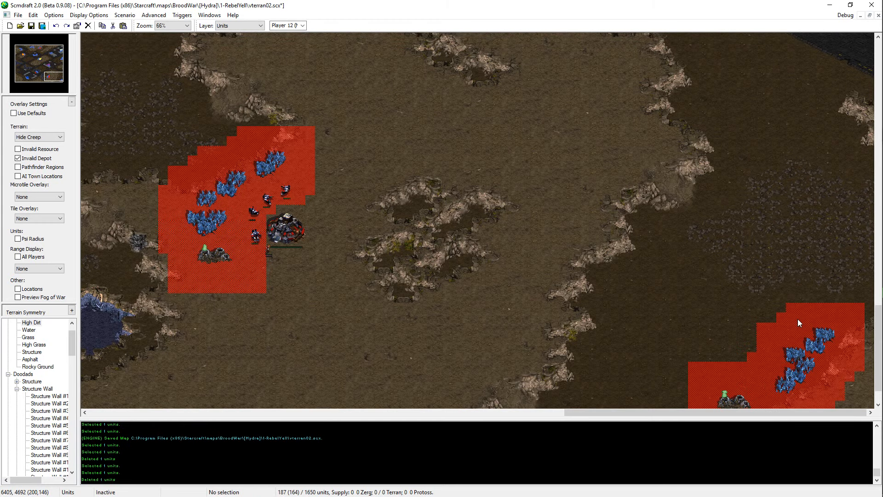
key("ctrl+s")
Step: Move the southeastern vespene geyser one tile north and save the map
scroll(780, 388, "down", 3)
left_click(728, 368)
key("ctrl+x")
key("ctrl+v")
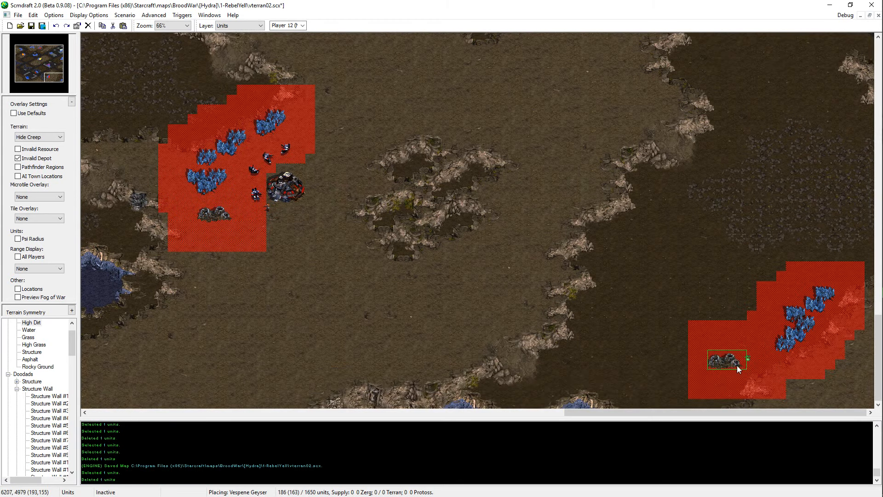
scroll(754, 331, "up", 1)
right_click(776, 293)
key("ctrl+s")
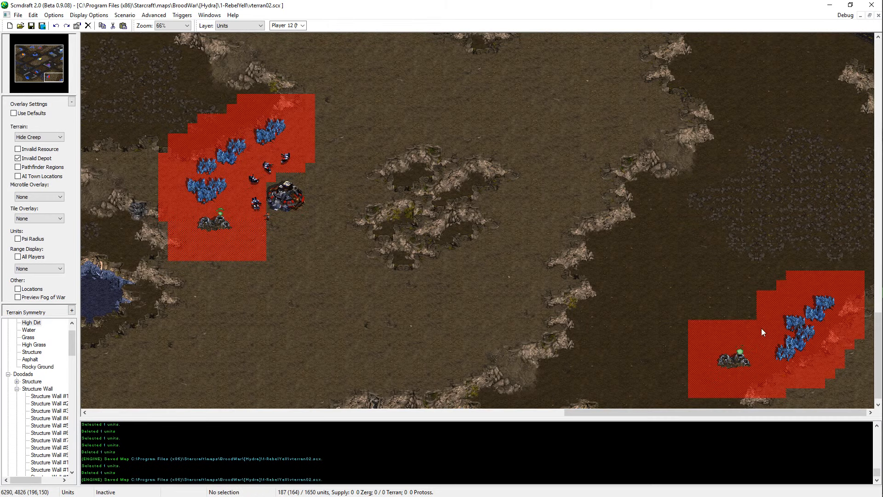
Step: Restore the default overlay settings and copy the six mineral fields of the southeastern line
scroll(470, 282, "up", 2)
left_click(56, 112)
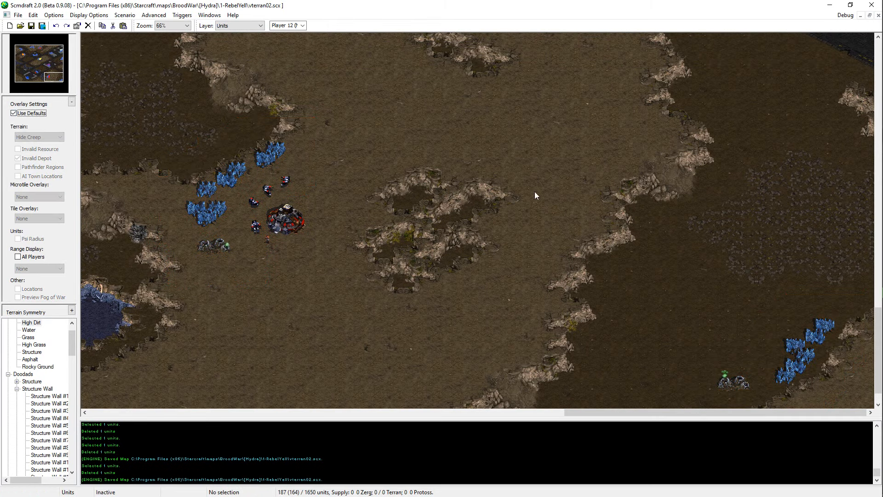
key("ctrl+v")
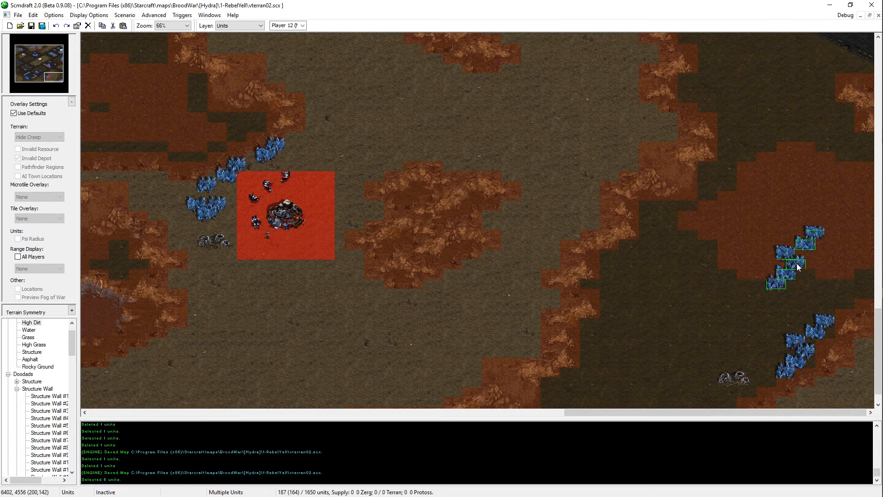
right_click(797, 265)
scroll(828, 372, "up", 2)
Step: Paste the six copied mineral fields just south of the extended eastern plateau's cliff
left_click_drag(842, 328, 802, 360)
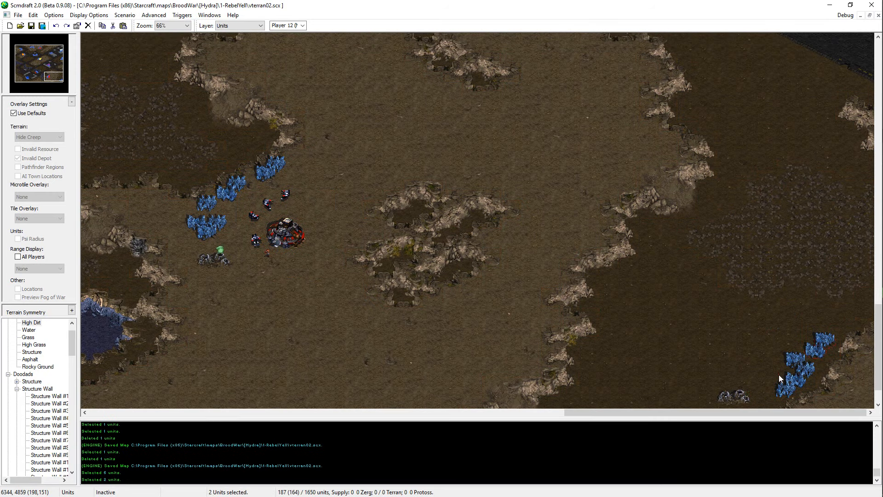
key("Escape")
scroll(813, 171, "up", 4)
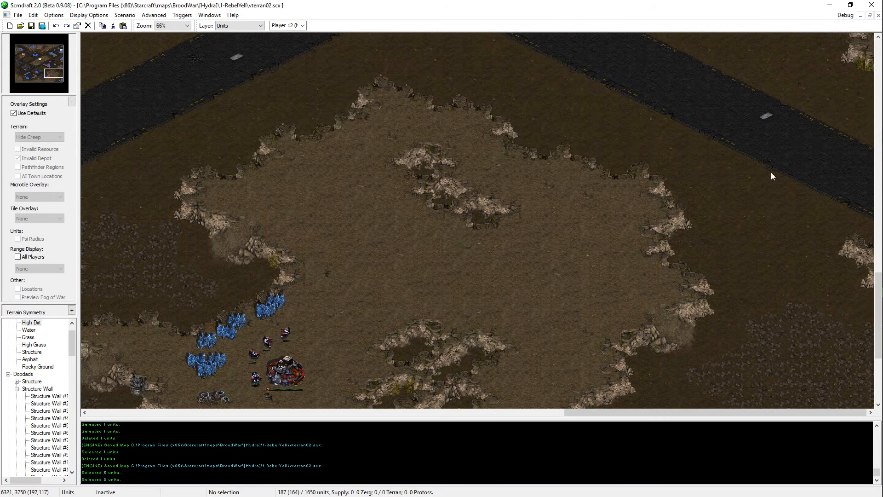
key("ctrl+v")
scroll(771, 175, "up", 6)
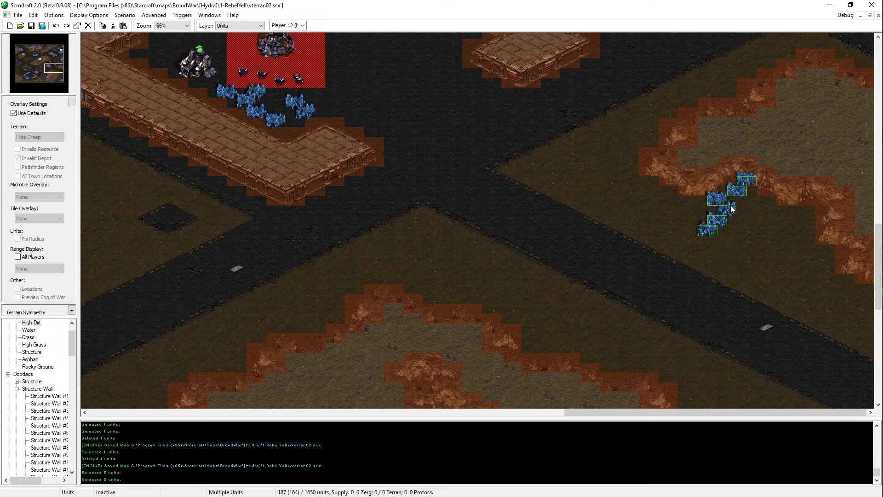
left_click(713, 211)
right_click(714, 211)
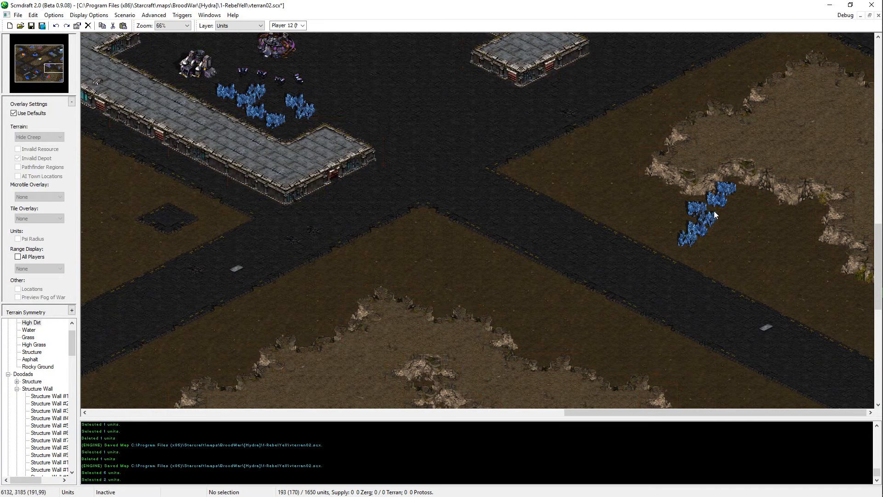
Step: Move the three lower mineral fields of the pasted cluster northwest, closer to the plateau's cliff
left_click_drag(714, 213, 682, 253)
key("ctrl+x")
key("ctrl+v")
left_click(684, 211)
right_click(683, 211)
Step: Shift the two westernmost mineral fields of the new cluster one tile west each
left_click(688, 213)
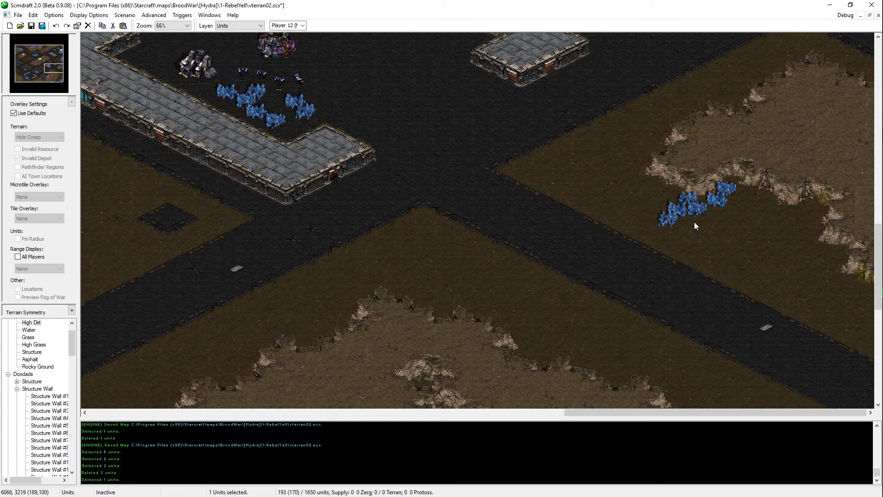
key("ctrl+x")
key("ctrl+v")
left_click(675, 218)
right_click(674, 219)
left_click(680, 213)
key("ctrl+x")
key("ctrl+v")
left_click(681, 212)
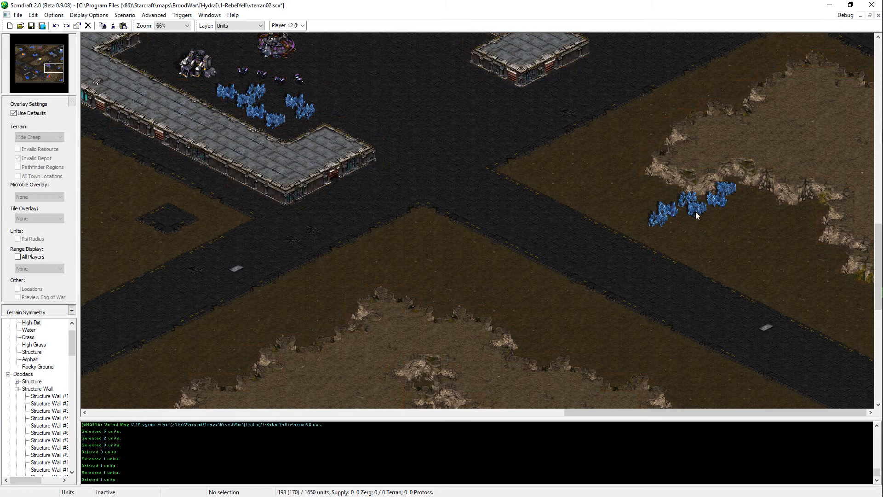
Step: Move the cluster's middle mineral field southwest and put the next field to the east close beside it
left_click(696, 212)
key("ctrl+x")
key("ctrl+v")
left_click(696, 222)
right_click(696, 221)
left_click(715, 203)
key("ctrl+x")
key("ctrl+v")
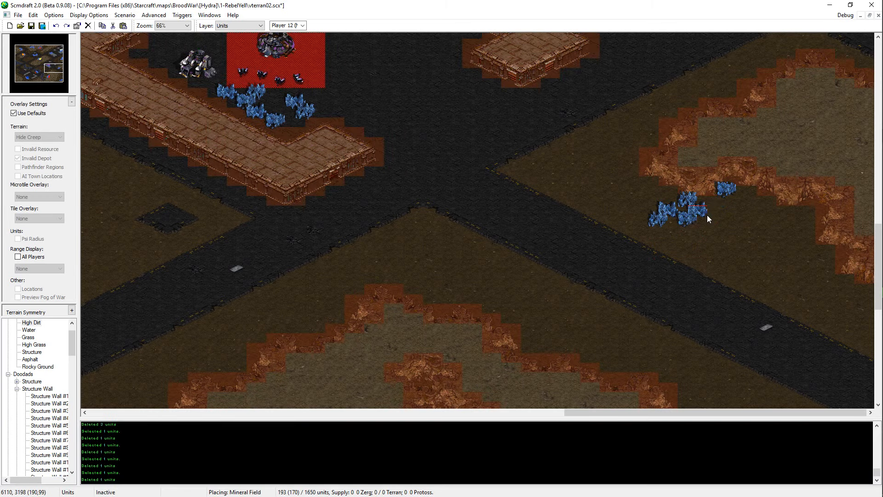
right_click(707, 214)
Step: Move the cluster's easternmost mineral field to just south of the cluster's western end
left_click(731, 189)
key("ctrl+x")
key("ctrl+v")
left_click(727, 203)
right_click(727, 203)
left_click(725, 201)
key("ctrl+x")
key("ctrl+v")
left_click(671, 242)
right_click(671, 243)
Step: Try adding a copied mineral field at the new cluster's eastern end, just below the plateau's cliff
left_click(664, 220)
key("ctrl+c")
key("ctrl+v")
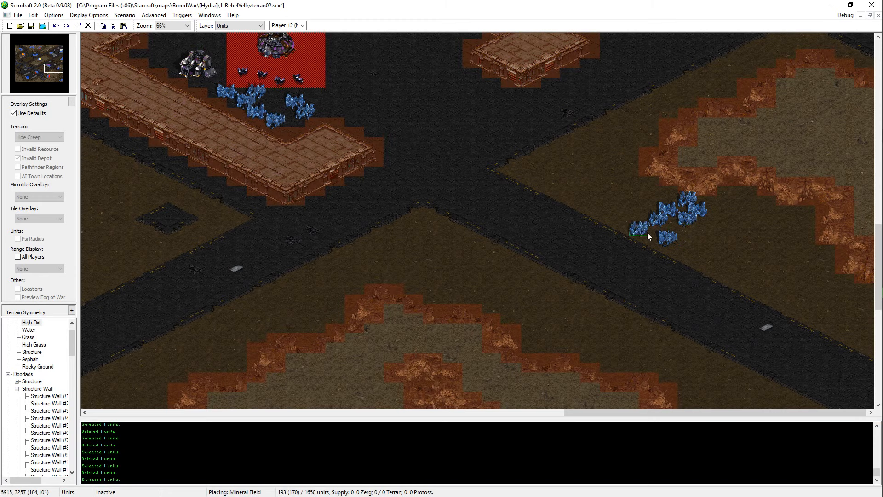
right_click(686, 227)
key("ctrl+v")
left_click(719, 207)
right_click(719, 206)
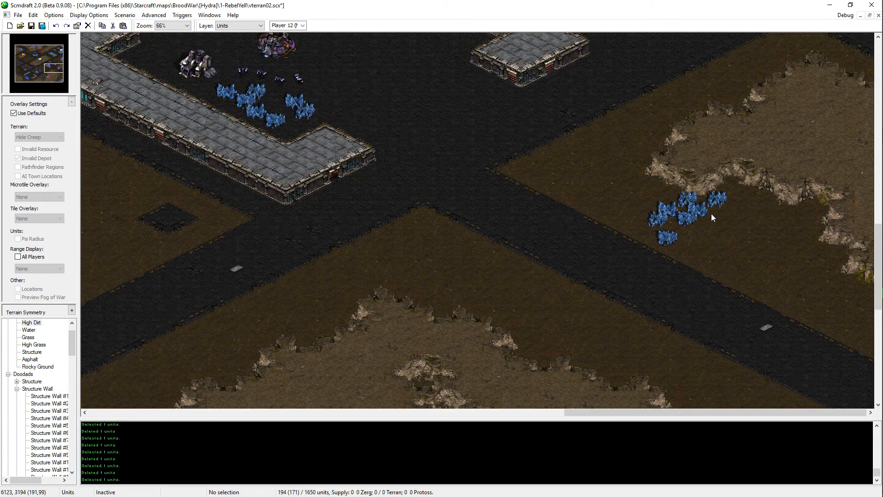
key("ctrl+z")
Step: Add two copied mineral fields, one above the other, west of the cluster's southernmost field and remove the trial copy placed northeast of it
key("ctrl+v")
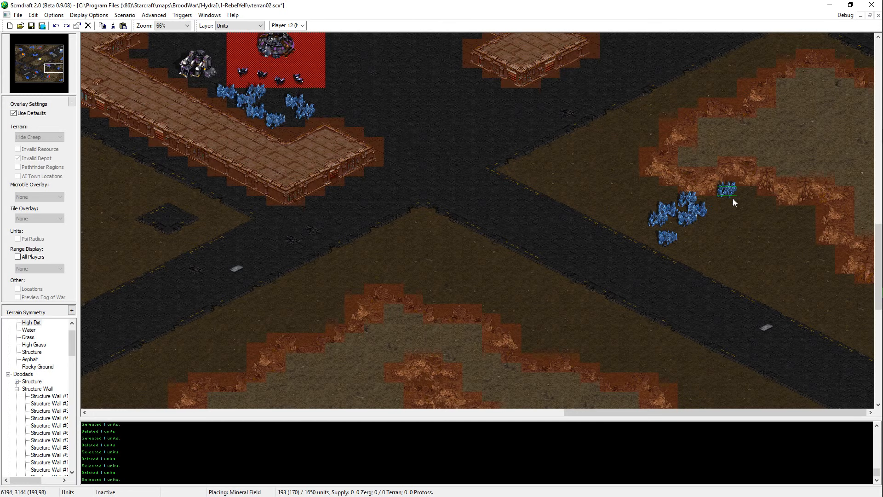
left_click(679, 238)
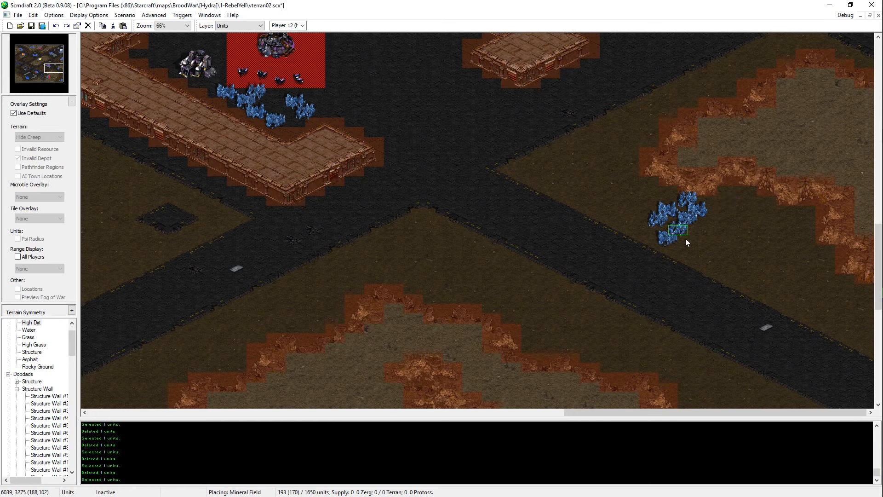
right_click(669, 217)
left_click(692, 220)
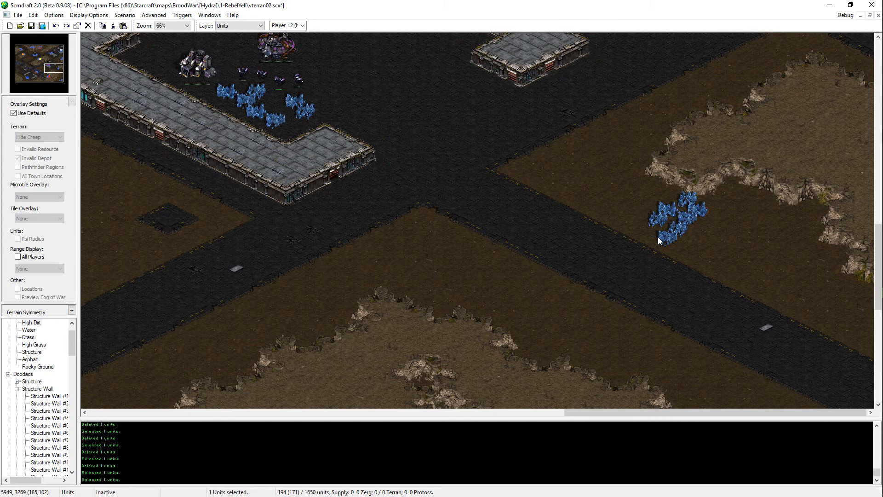
key("ctrl+v")
left_click(659, 240)
left_click(687, 233)
key("Delete")
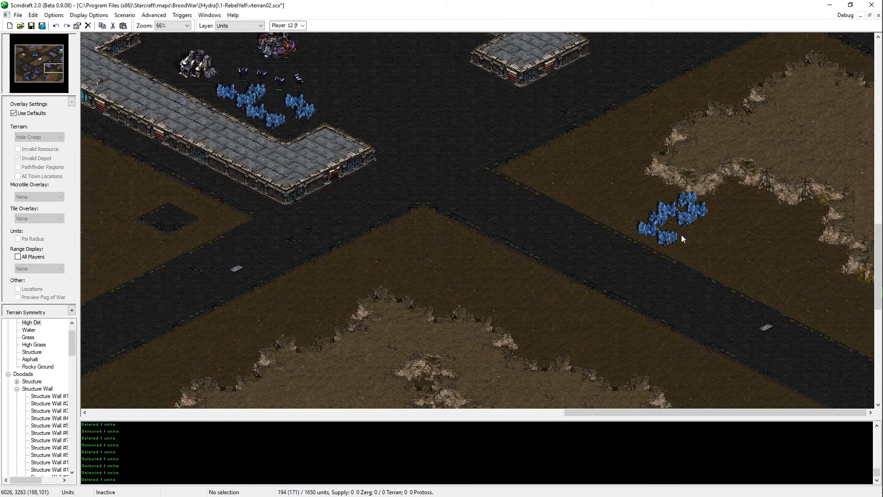
key("ctrl+v")
left_click(652, 246)
left_click(676, 236)
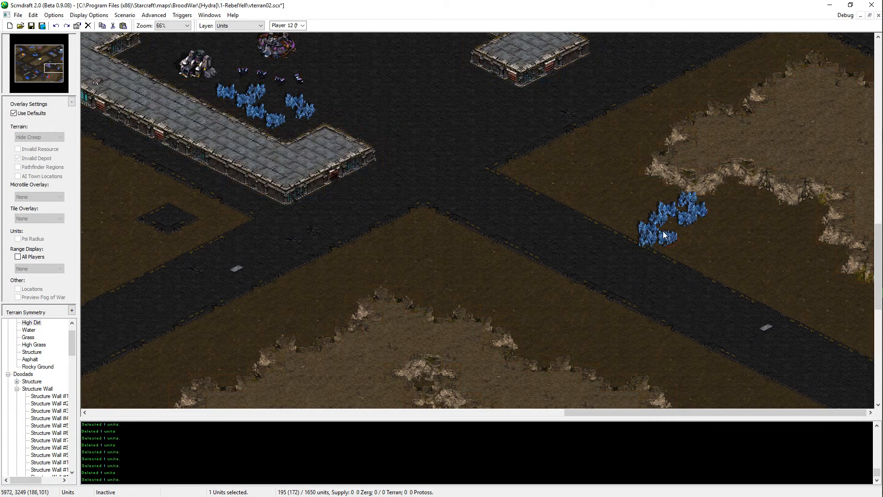
Step: Move the upper of the two newly added western mineral fields one tile east
left_click(662, 233)
left_click(657, 231)
key("ctrl+x")
key("ctrl+v")
left_click(663, 234)
Step: Shift the two mineral fields in the cluster's northwestern part one tile west each and save the map
left_click(661, 222)
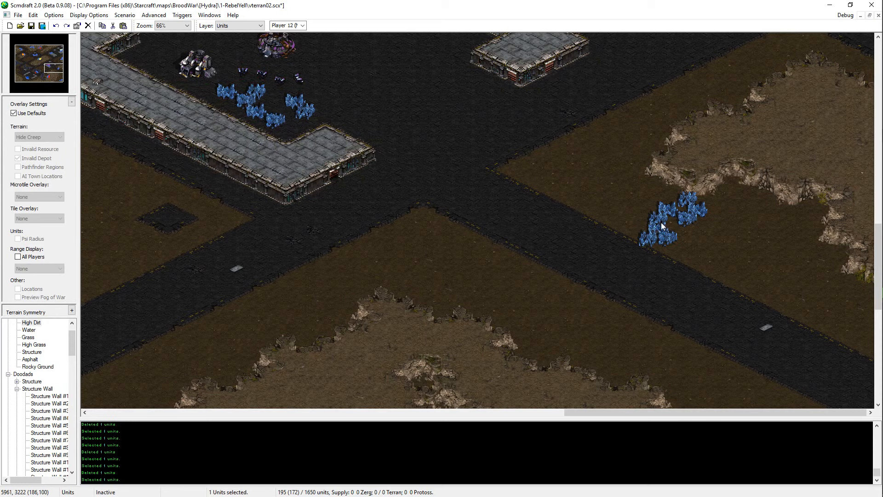
key("ctrl+x")
key("ctrl+v")
left_click(658, 224)
left_click(669, 212)
key("ctrl+x")
key("ctrl+v")
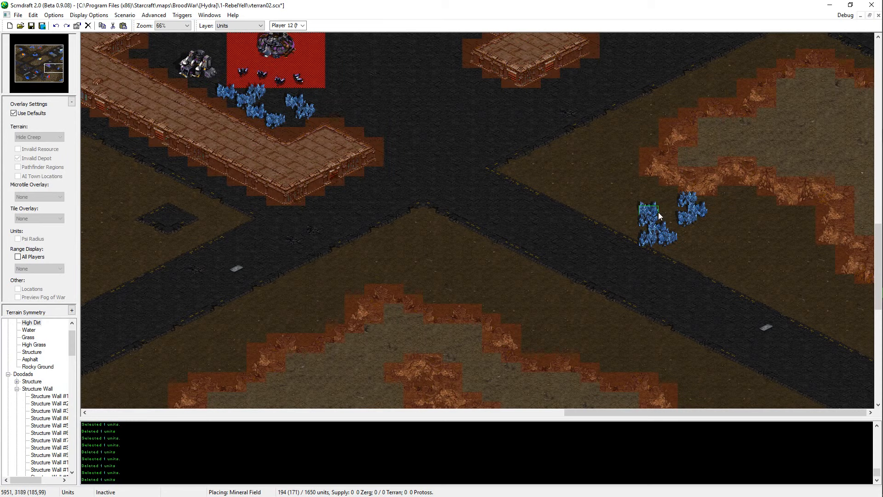
left_click(658, 214)
left_click(672, 218)
left_click(713, 244)
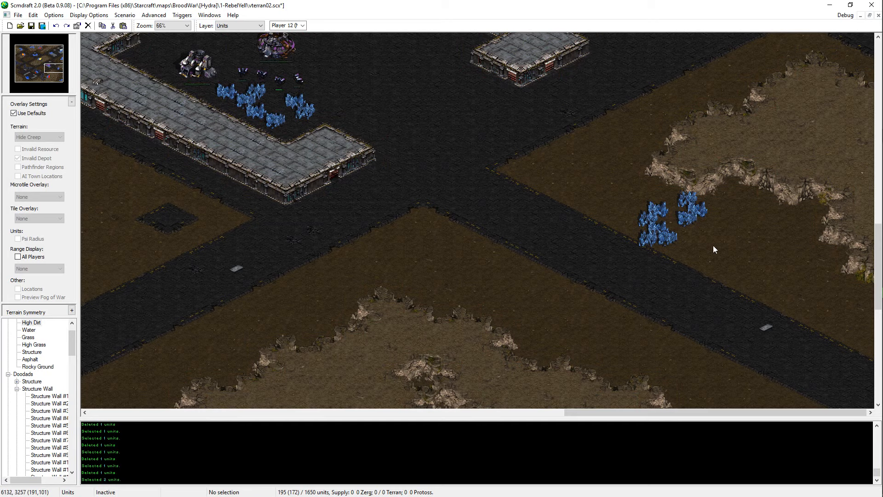
key("ctrl+s")
middle_click_drag(714, 247, 700, 226)
left_click(662, 257)
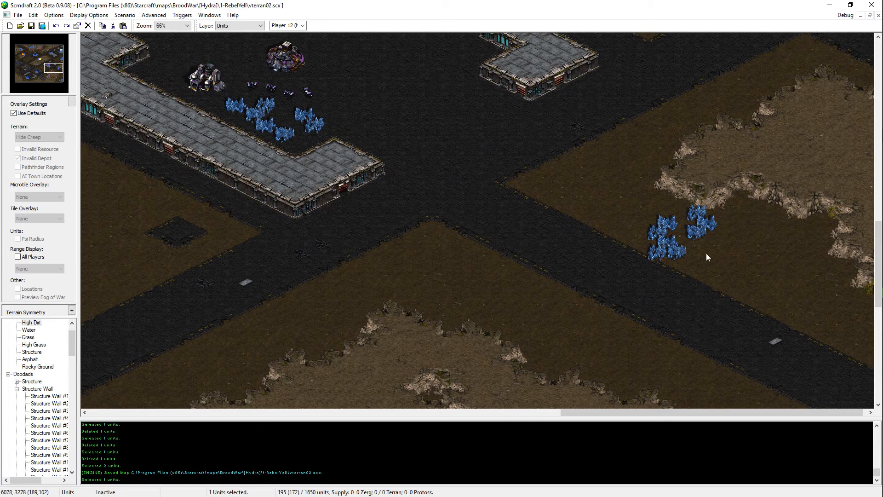
left_click_drag(706, 253, 637, 276)
left_click(641, 275)
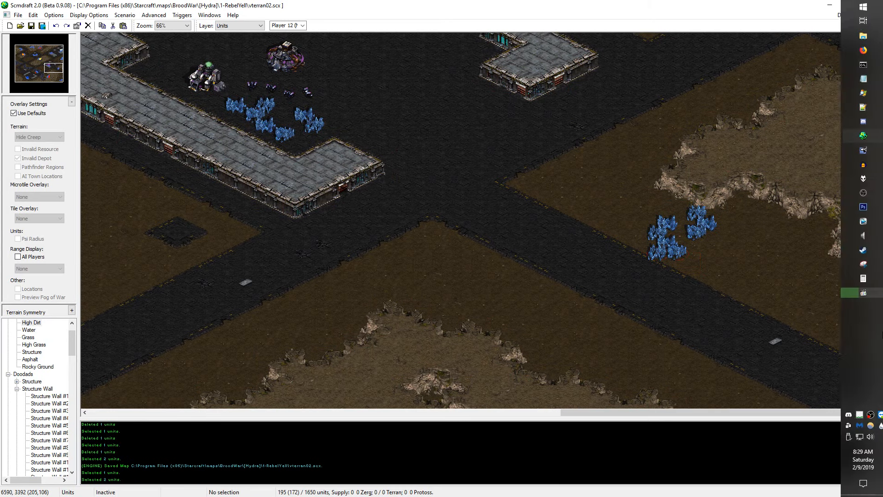
Step: Place the Cliff #13 doodad on the plateau's southern cliff edge, northeast of the new mineral cluster, and save the map
left_click(17, 389)
left_click(17, 397)
left_click(36, 403)
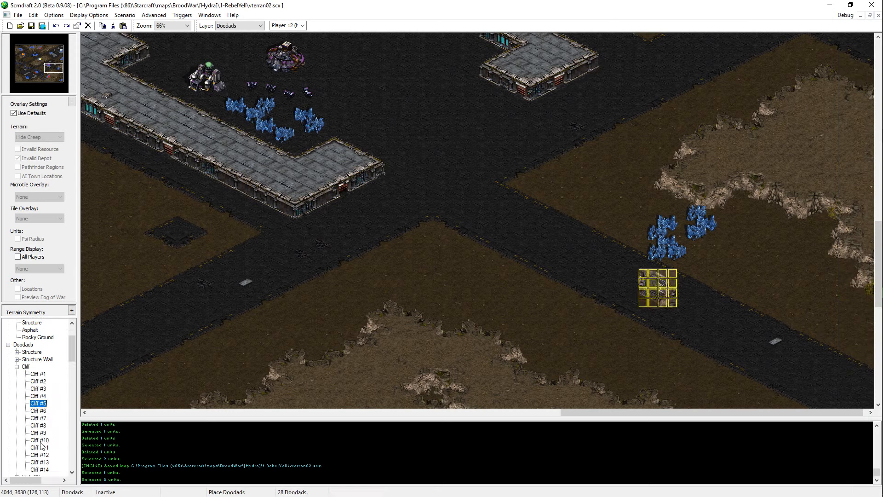
scroll(37, 400, "down", 4)
left_click(39, 389)
key("Up")
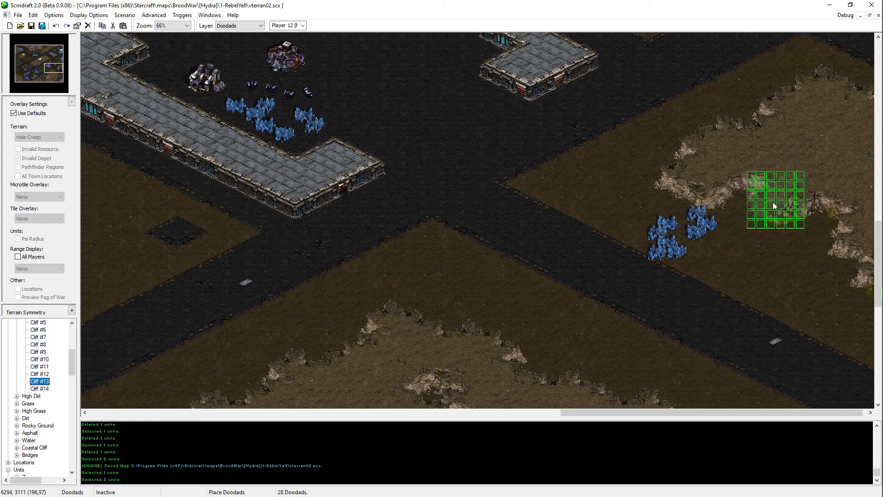
left_click(764, 210)
right_click(723, 275)
key("Right")
key("Up")
key("ctrl+s")
key("Up")
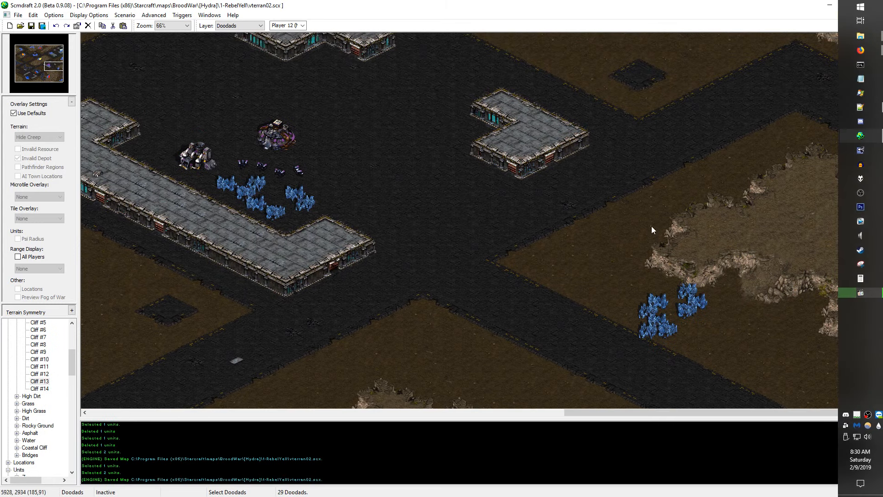
Step: Move all eight mineral fields of the cluster together to the west, beside the plateau's southwestern tip
key("Up")
key("Down")
key("u")
left_click_drag(782, 223, 614, 339)
key("ctrl+x")
key("ctrl+v")
left_click(639, 260)
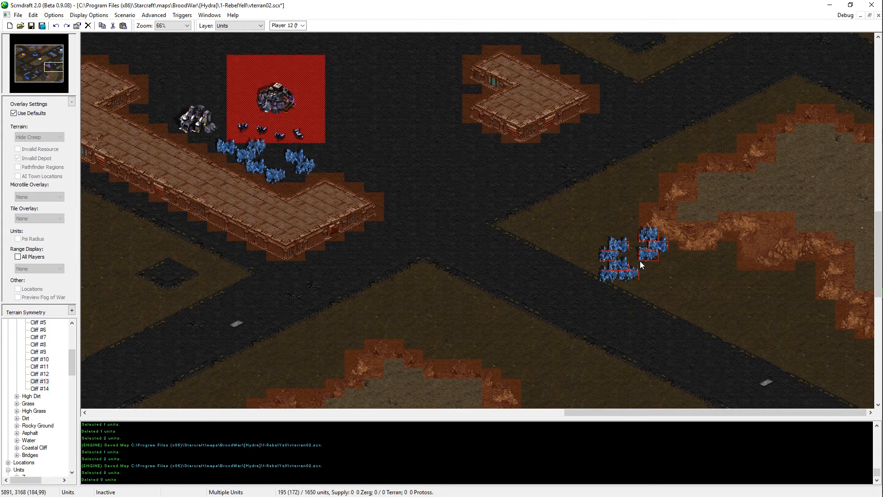
right_click(639, 260)
Step: Shift the four lower mineral fields of the cluster's western group one tile east
left_click_drag(639, 250, 611, 274)
key("ctrl+x")
key("ctrl+v")
left_click(632, 274)
right_click(633, 272)
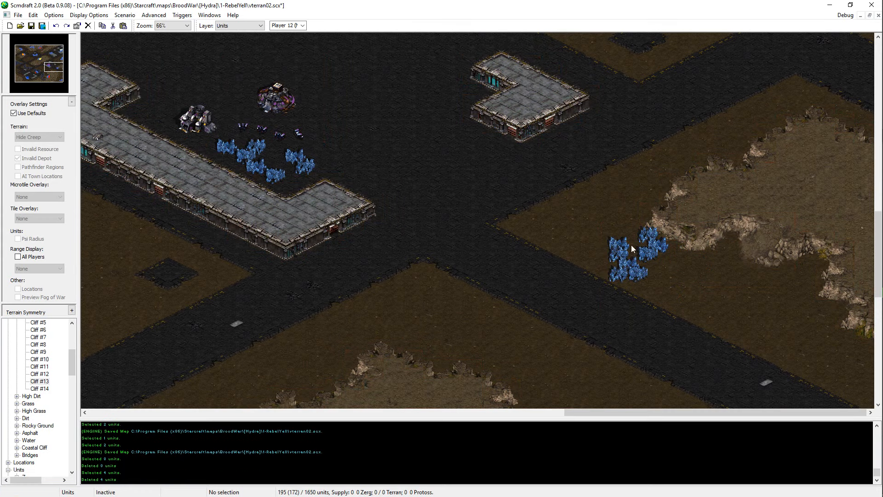
Step: Move the cluster's northwesternmost mineral field one tile east
left_click(628, 249)
key("ctrl+x")
key("ctrl+v")
right_click(675, 298)
key("ctrl+v")
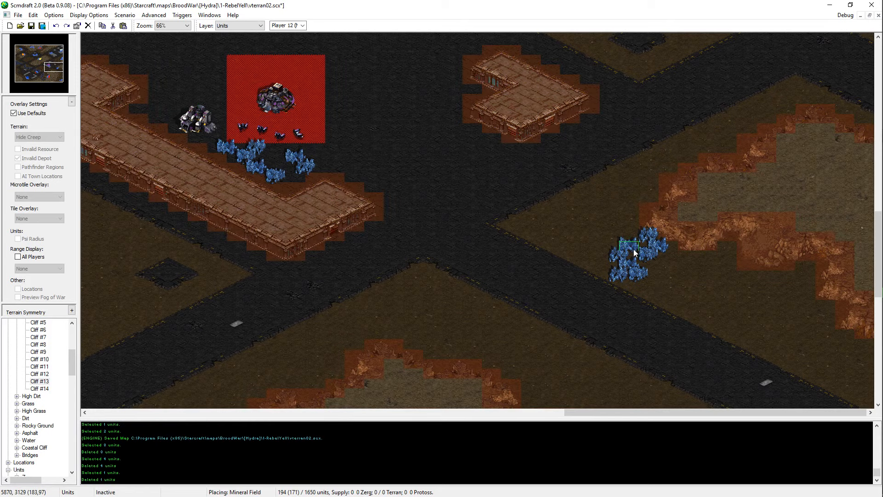
left_click(634, 250)
right_click(634, 251)
Step: Move the lowest mineral field of the cluster's eastern group two tiles east
left_click(650, 258)
key("ctrl+x")
key("ctrl+v")
left_click(669, 258)
right_click(670, 258)
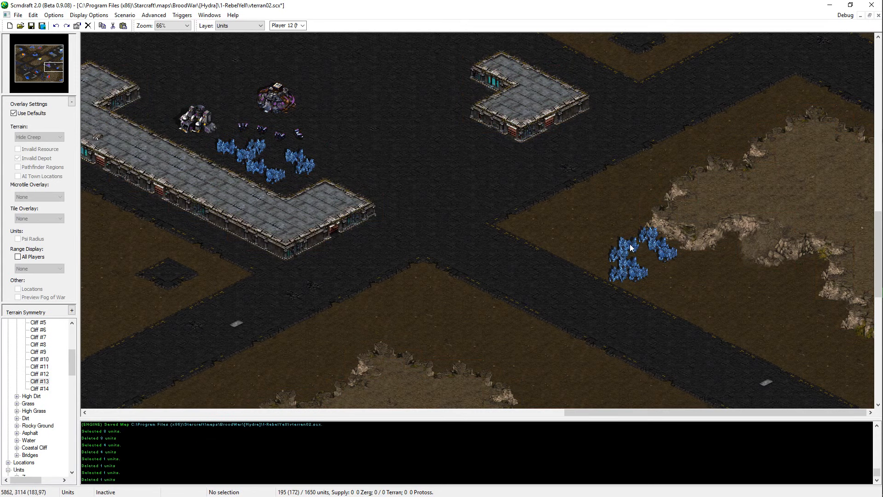
Step: Try moving the cluster's northwestern mineral field southeast, into the gap beside the eastern group
left_click(630, 244)
key("ctrl+x")
key("ctrl+v")
right_click(647, 263)
key("ctrl+v")
right_click(649, 263)
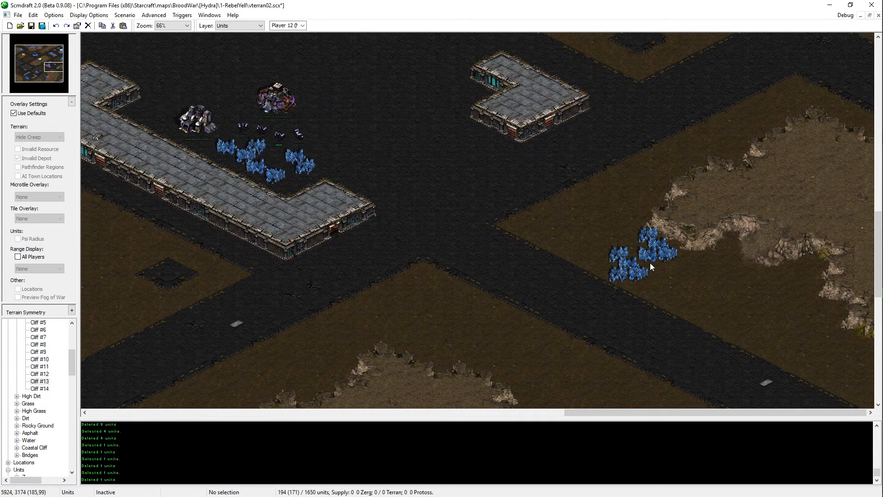
Step: Move the four lower western mineral fields together two tiles east and one tile south, and save the map
key("ctrl+s")
left_click_drag(650, 263, 608, 281)
key("ctrl+x")
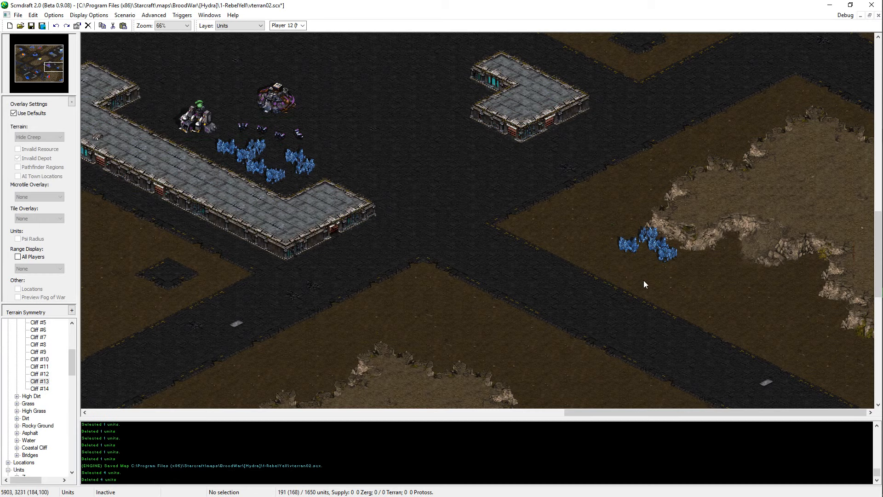
key("ctrl+v")
left_click(646, 281)
right_click(647, 282)
key("ctrl+s")
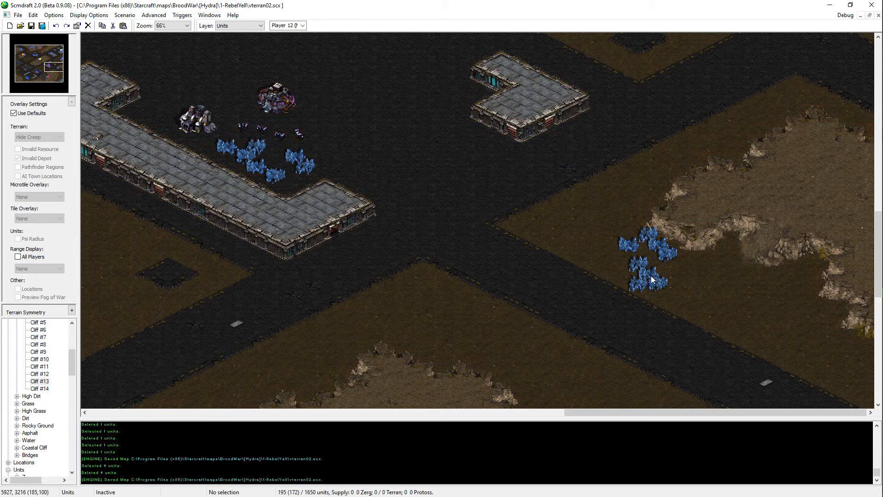
Step: Move the middle mineral field of the lower group two tiles west and save the map
left_click(650, 276)
key("ctrl+x")
key("ctrl+v")
left_click(630, 275)
right_click(630, 276)
left_click_drag(645, 266, 679, 297)
left_click(679, 297)
key("ctrl+s")
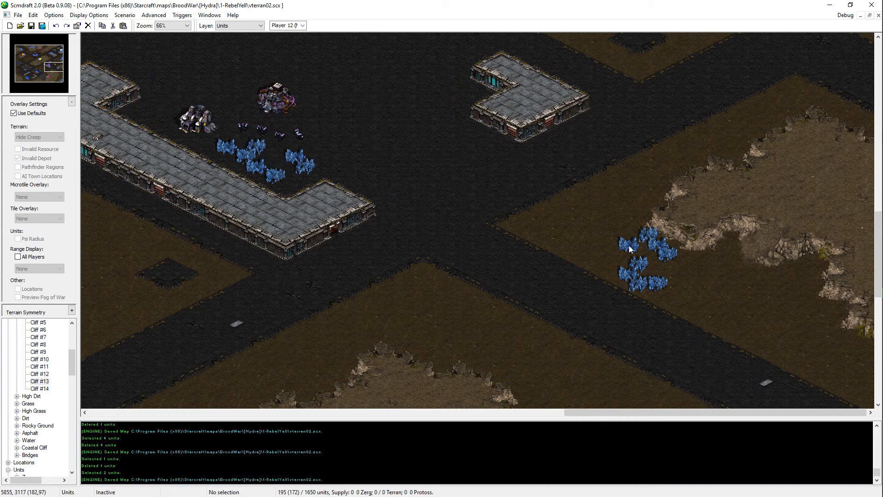
Step: Delete the cluster's northwestern mineral field and move the southeasternmost field into its place
left_click(630, 246)
key("Delete")
left_click(662, 281)
key("ctrl+x")
key("ctrl+v")
left_click(629, 250)
right_click(629, 250)
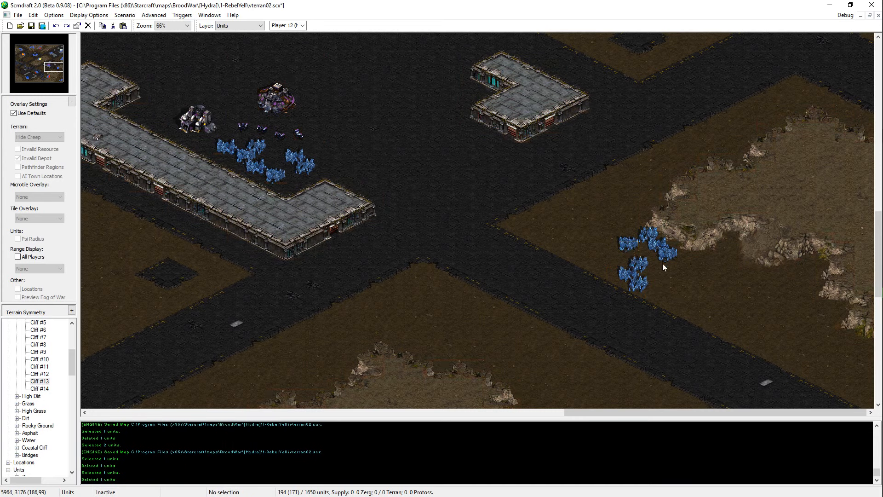
Step: Move the cluster's southernmost mineral field one tile east and save the map
left_click(643, 288)
key("ctrl+x")
key("ctrl+v")
left_click(656, 288)
right_click(656, 288)
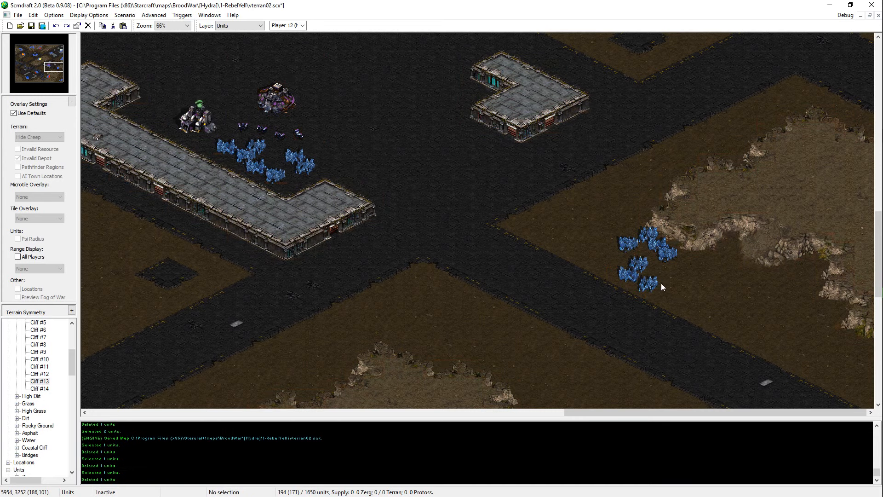
key("ctrl+s")
left_click(662, 248)
left_click(708, 308)
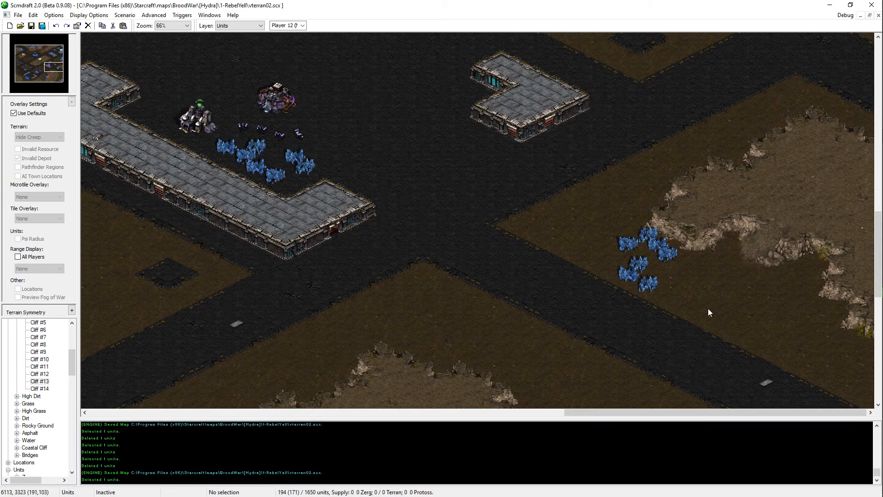
left_click_drag(708, 308, 593, 220)
left_click(589, 330)
Step: Add a copied vespene geyser east of the new mineral cluster, checking depot clearance with the default overlays off, and save the map
scroll(739, 352, "down", 1)
scroll(738, 352, "down", 3)
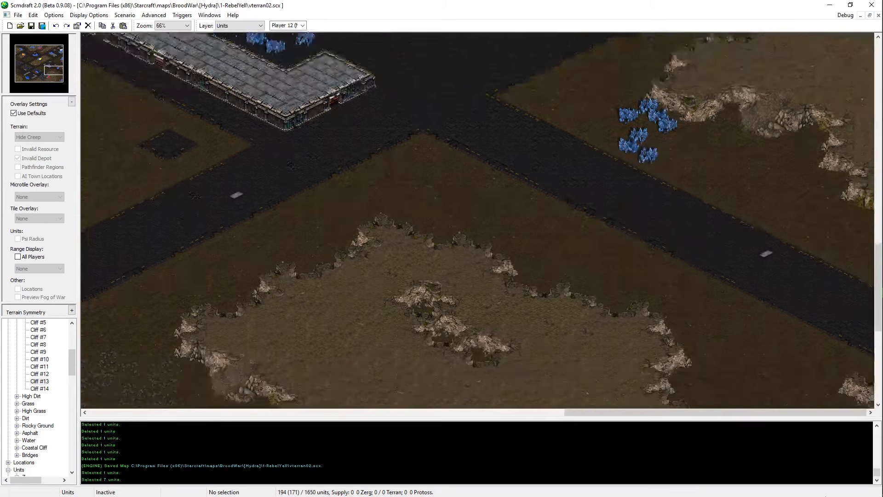
left_click_drag(880, 294, 880, 273)
left_click(755, 316)
key("ctrl+v")
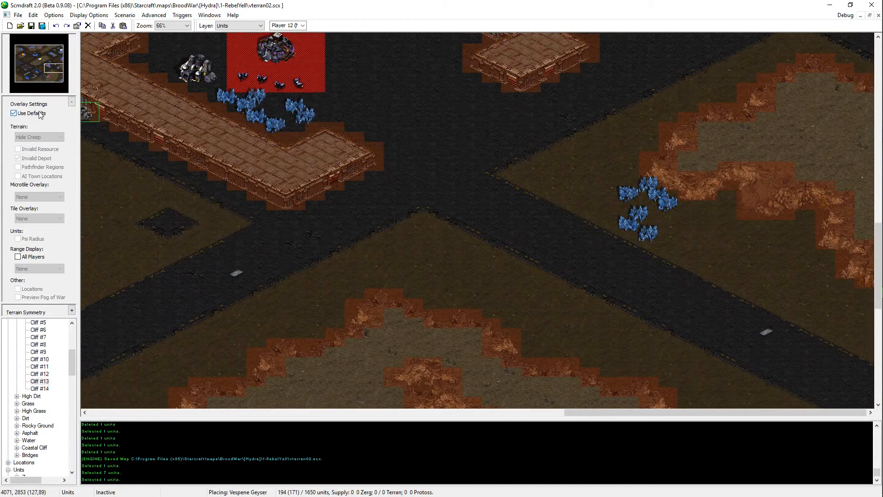
left_click(38, 113)
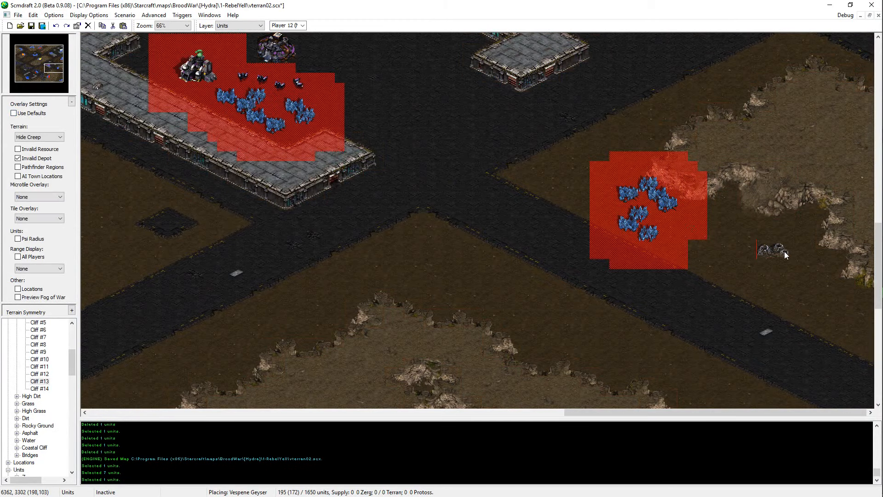
left_click(784, 251)
scroll(799, 176, "up", 1)
right_click(804, 260)
key("ctrl+s")
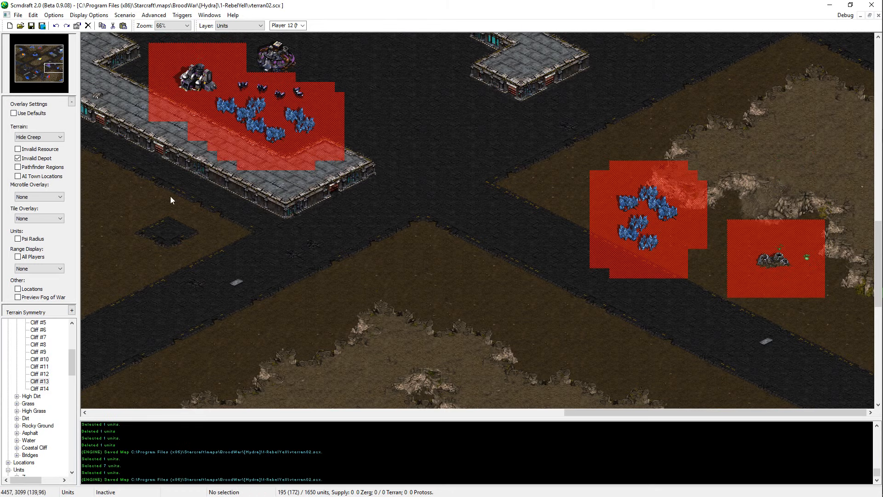
left_click(33, 113)
Step: Set the resources of the vespene geyser beside the far southeastern mineral fields to 0 and save the map
scroll(266, 189, "down", 10)
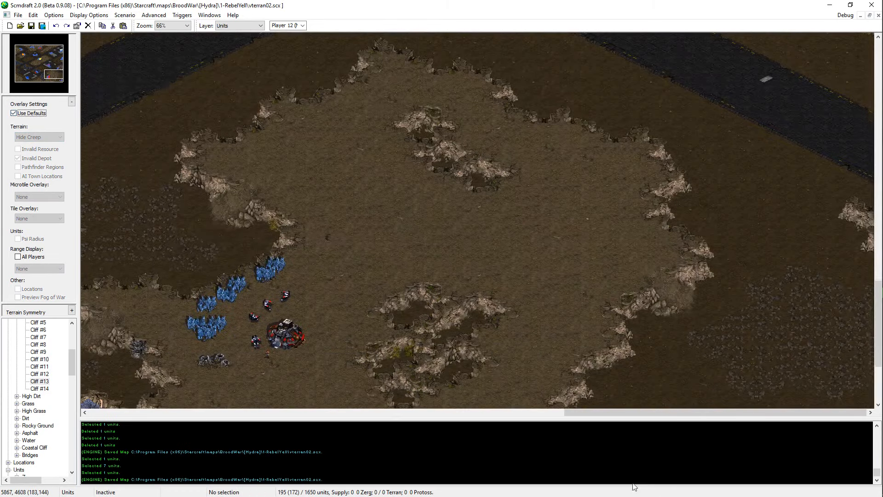
scroll(806, 4, "up", 7)
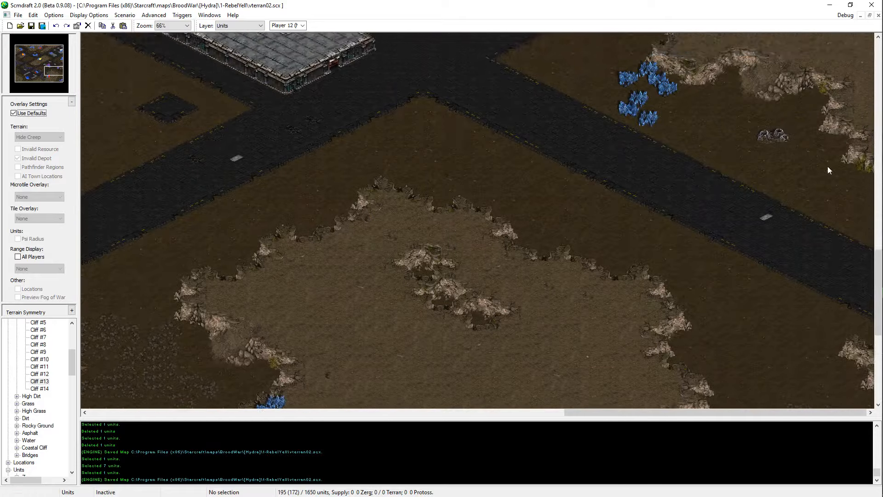
scroll(827, 168, "down", 7)
left_click_drag(759, 292, 723, 372)
key("Return")
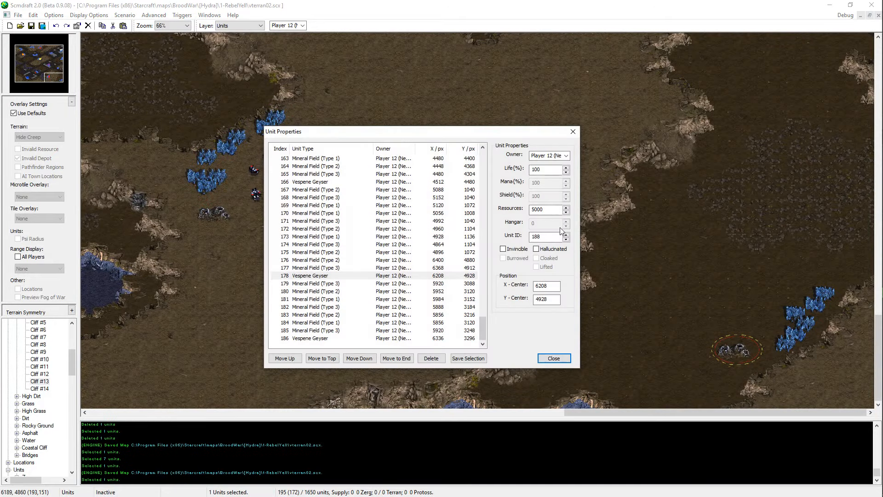
left_click_drag(554, 210, 465, 241)
type("0")
key("Return")
left_click(646, 359)
scroll(693, 305, "up", 1)
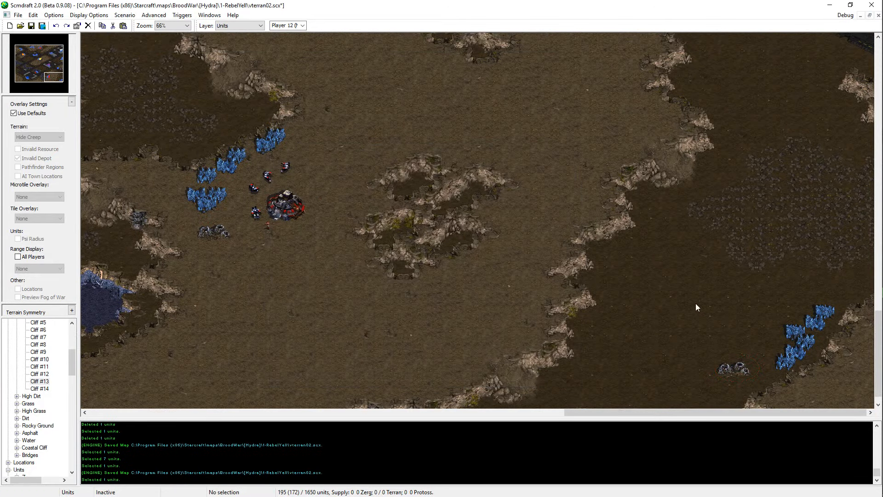
key("ctrl+s")
scroll(800, 172, "up", 2)
scroll(871, 147, "up", 12)
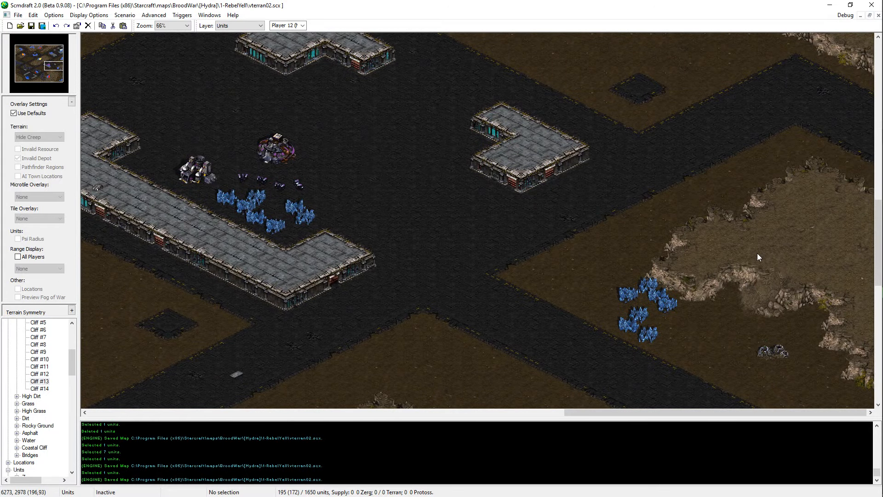
Step: Survey the existing expansions, lakes and central bases across the map for areas that still need terrain or resource work
scroll(757, 253, "up", 2)
left_click_drag(828, 227, 748, 296)
scroll(807, 171, "down", 5)
left_click_drag(794, 216, 551, 324)
scroll(703, 201, "up", 2)
scroll(797, 349, "up", 1)
left_click_drag(765, 164, 798, 209)
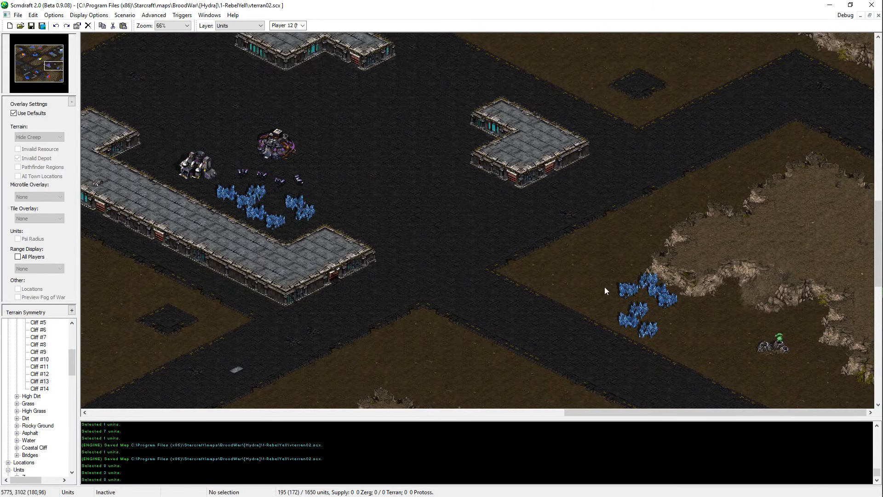
scroll(751, 139, "up", 8)
middle_click_drag(749, 142, 268, 131)
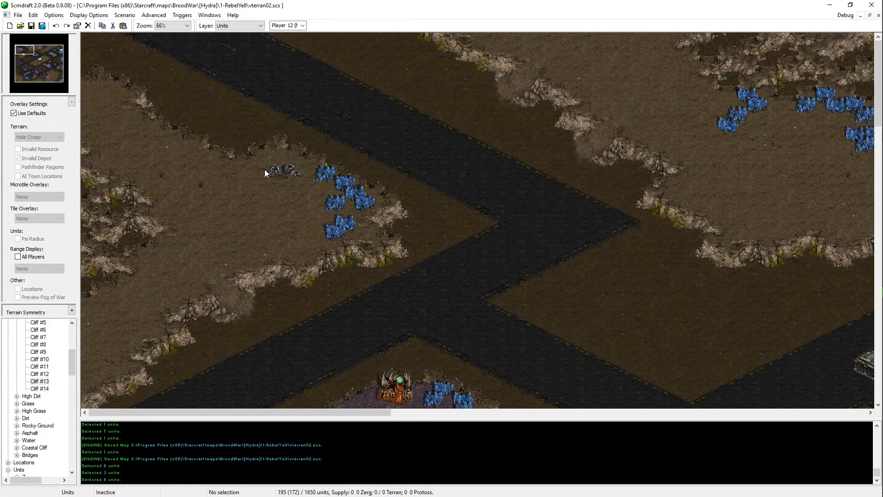
middle_click_drag(271, 216, 255, 441)
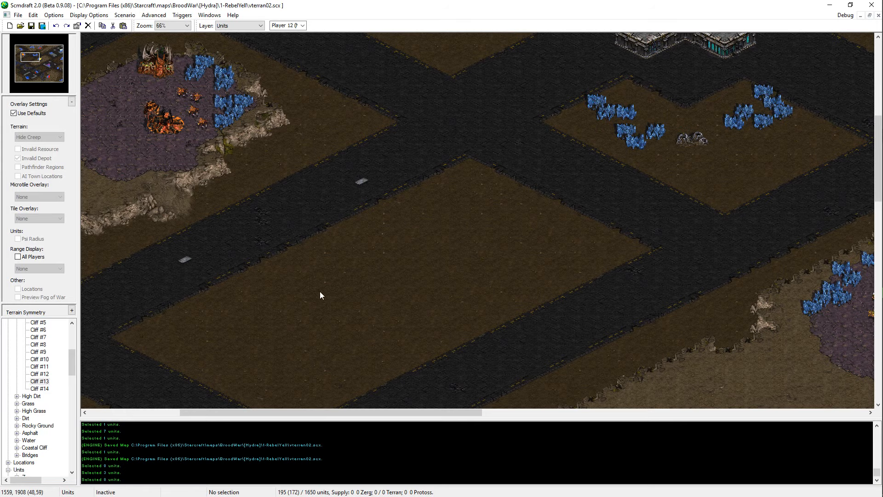
middle_click_drag(319, 291, 503, 313)
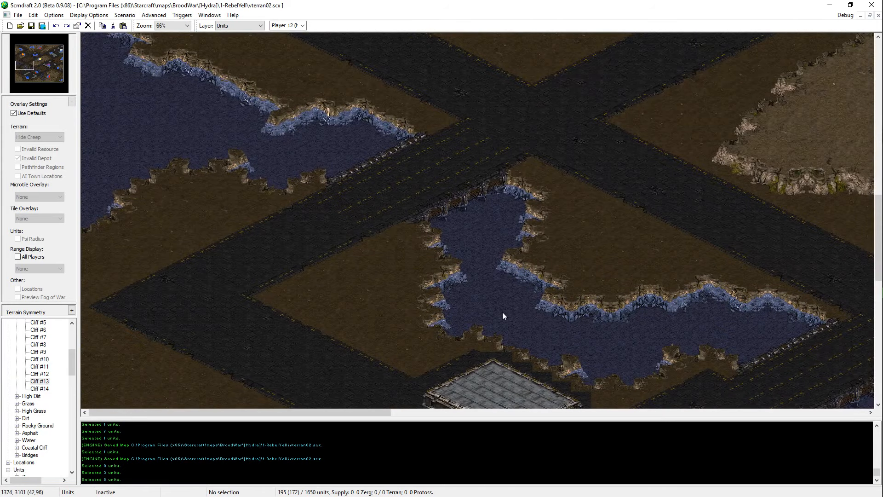
key("Right")
key("Down")
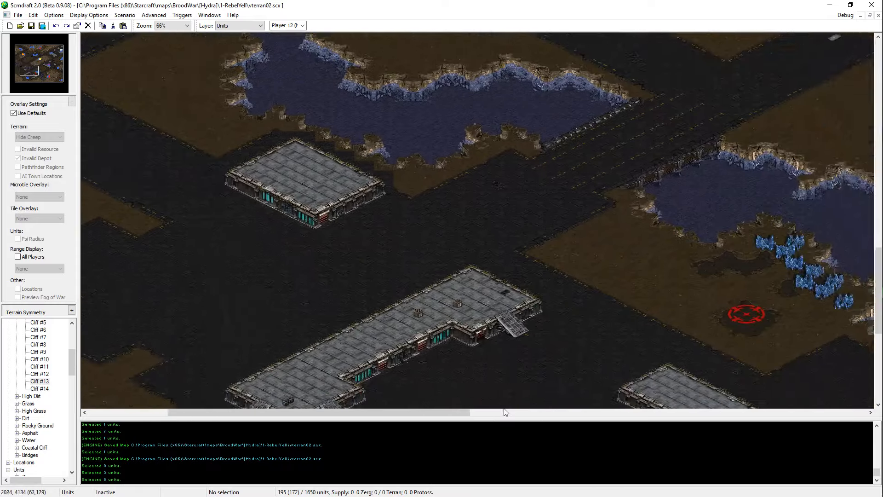
key("Up")
key("Right")
key("Up")
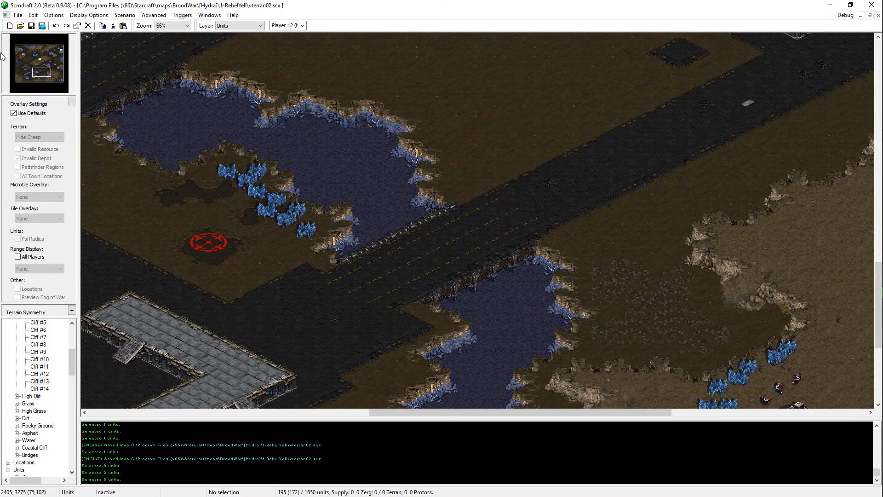
left_click(54, 65)
key("Up")
key("Left")
key("Left")
key("Down")
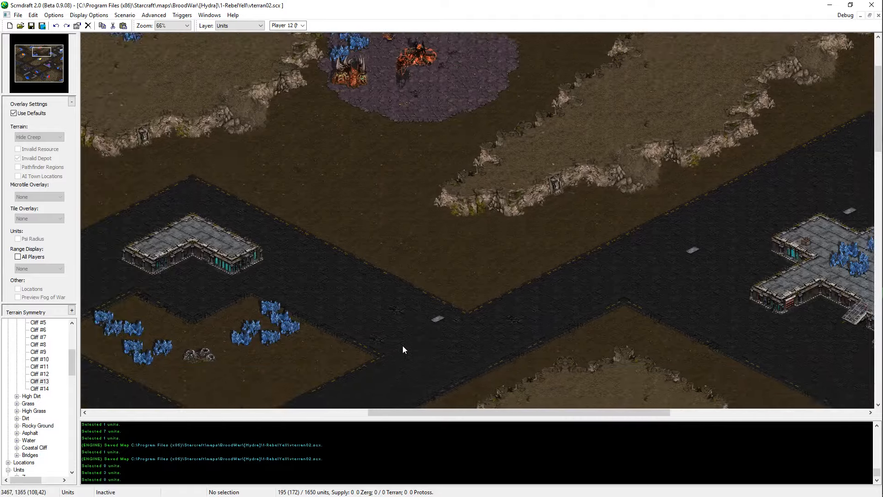
Step: Replace the northwestern projection and western tip of the northeastern mineral-bearing structure with asphalt, saving the map
mouse_move(38, 54)
left_mouse_down()
mouse_move(45, 60)
mouse_move(53, 49)
left_mouse_up()
middle_click_drag(514, 226, 209, 437)
middle_click_drag(504, 299, 675, 200)
key("t")
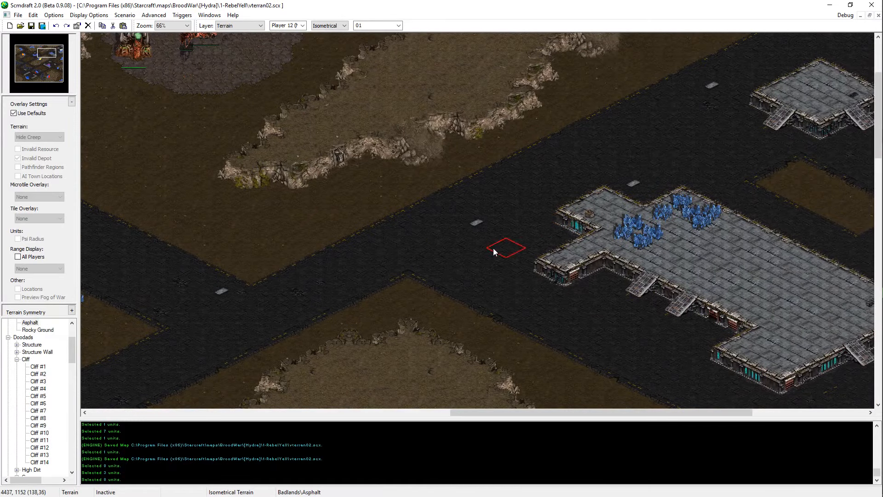
left_click_drag(592, 214, 612, 196)
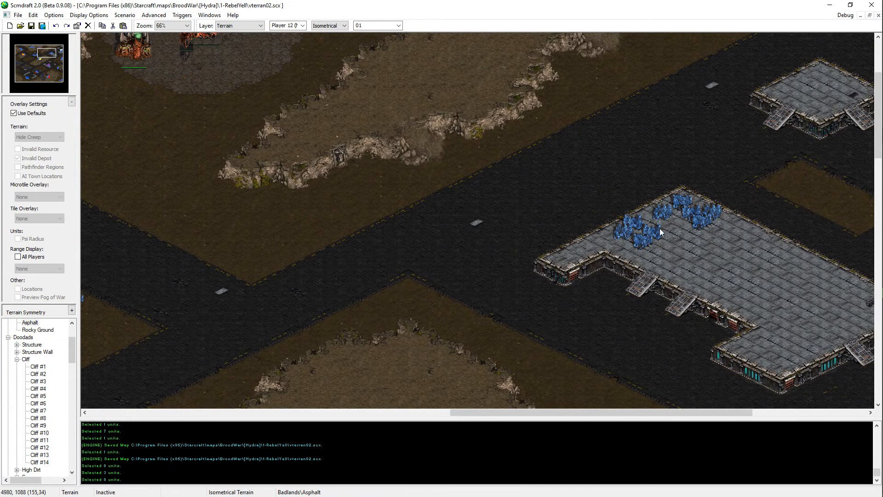
key("ctrl+s")
middle_click_drag(659, 228, 760, 363)
left_click(431, 214)
key("ctrl+s")
Step: Try a copy of the structure's southwestern ramp on its southern wing's southwestern wall, undo it, and save the map
key("d")
left_click(518, 233)
key("ctrl+c")
key("ctrl+s")
key("ctrl+v")
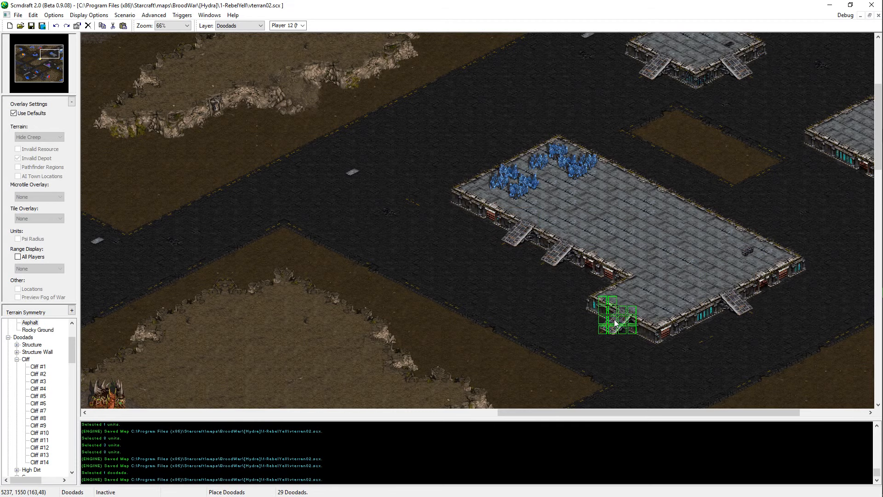
left_click(614, 320)
right_click(490, 363)
key("ctrl+z")
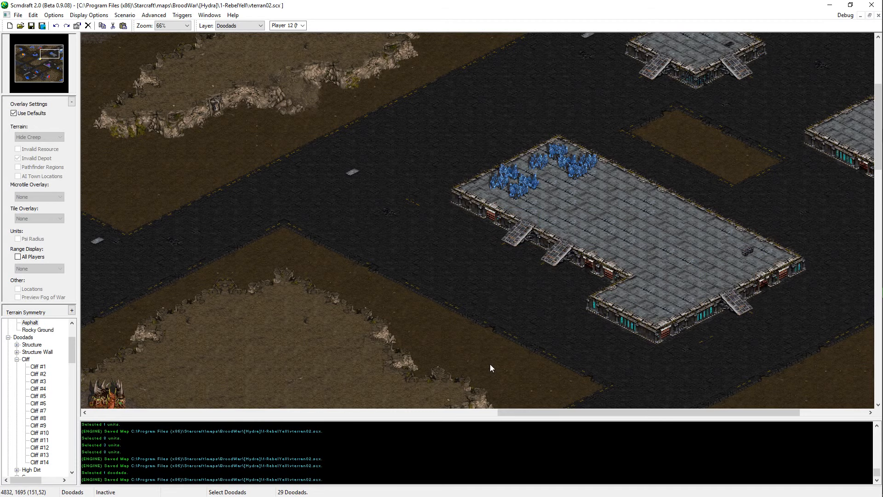
key("ctrl+s")
Step: Extend the southern wing of the mineral-bearing structure southwestward with Structure terrain and save the map
middle_click_drag(490, 363, 571, 292)
key("t")
mouse_move(530, 336)
middle_mouse_down()
mouse_move(617, 364)
mouse_move(570, 308)
middle_mouse_up()
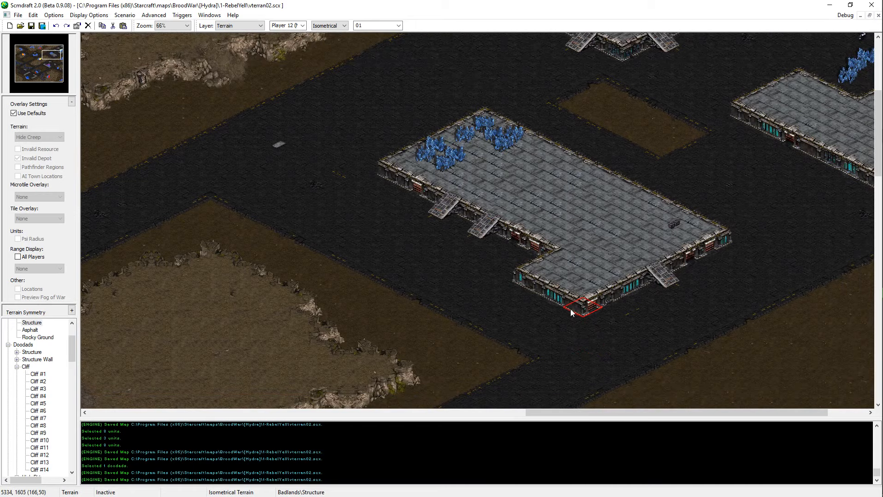
left_click(554, 311)
left_click_drag(553, 309, 513, 291)
key("ctrl+s")
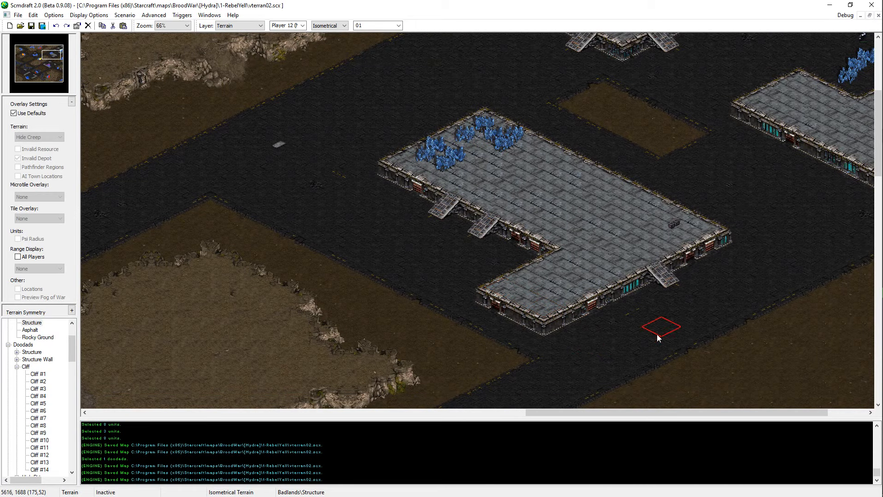
Step: Rework the cliff at the central Zerg plateau's eastern tip with Dirt terrain and save the map
scroll(638, 316, "down", 5)
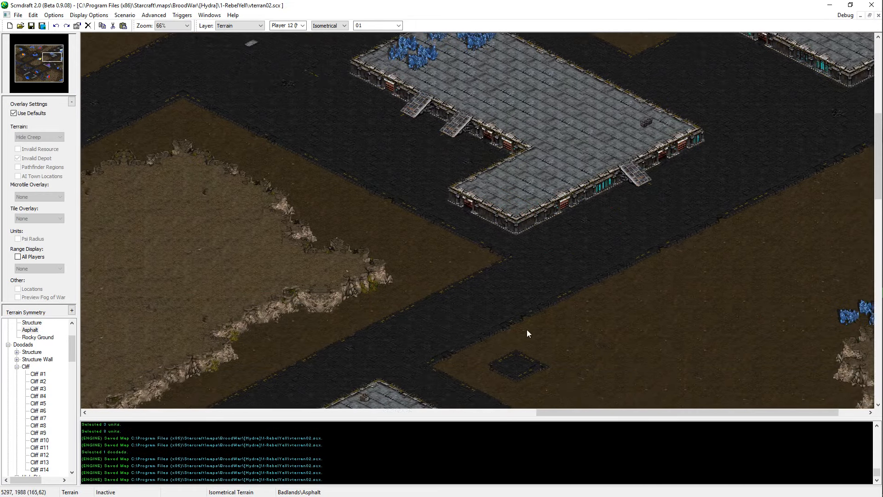
left_click(418, 233)
middle_click_drag(455, 244, 542, 207)
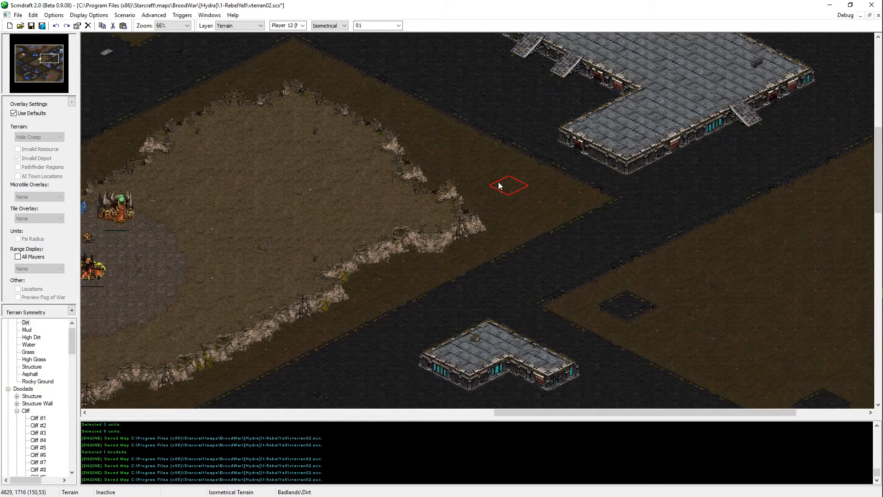
left_click(496, 198)
left_click(496, 197)
middle_click_drag(195, 400, 336, 317)
key("ctrl+s")
Step: Reshape the southern cliff of the western Zerg base's plateau with Dirt terrain
middle_click_drag(150, 313, 315, 277)
key("d")
middle_click_drag(280, 64, 436, 121)
left_click(22, 58)
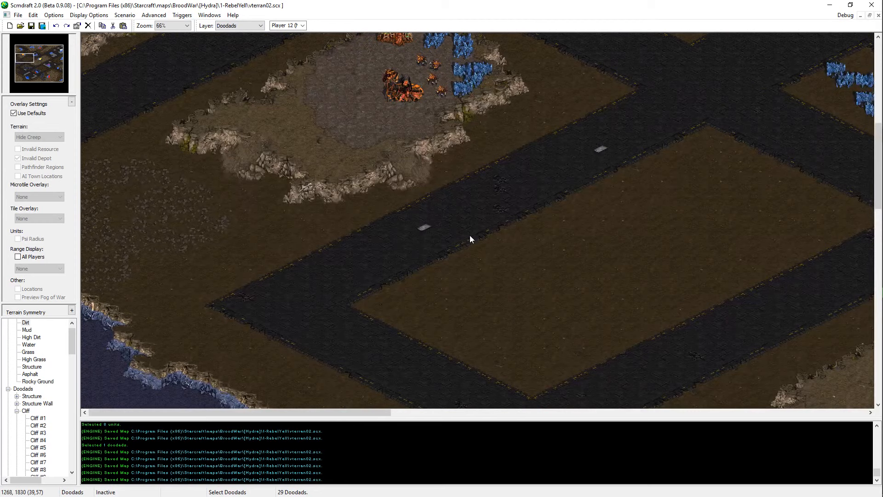
scroll(475, 241, "up", 5)
key("t")
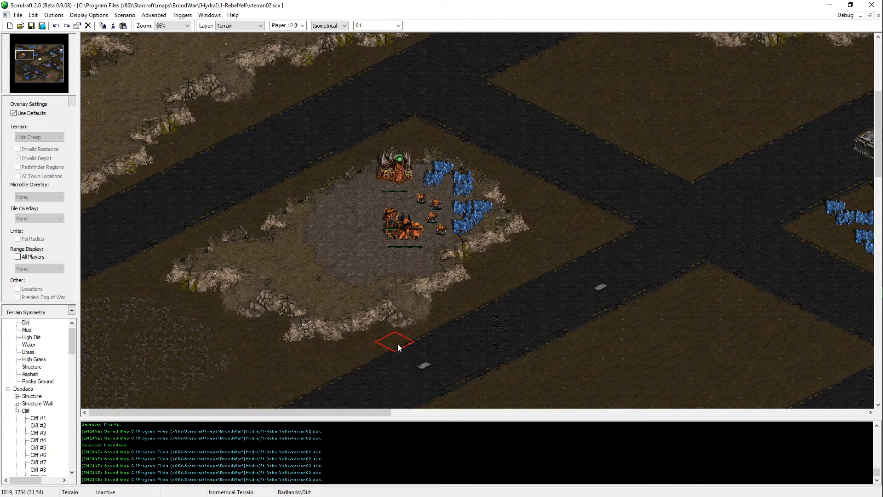
mouse_move(390, 331)
left_mouse_down()
mouse_move(462, 291)
mouse_move(384, 301)
left_mouse_up()
right_click(404, 282)
right_click(482, 278)
mouse_move(436, 294)
left_mouse_down()
mouse_move(390, 309)
mouse_move(429, 310)
mouse_move(351, 331)
mouse_move(382, 319)
left_mouse_up()
Step: Place a copy of the northwestern plateau's cliff doodad on the western Zerg plateau's southern cliff and save the map
key("d")
scroll(377, 271, "up", 1)
left_click(236, 128)
key("ctrl+c")
key("ctrl+v")
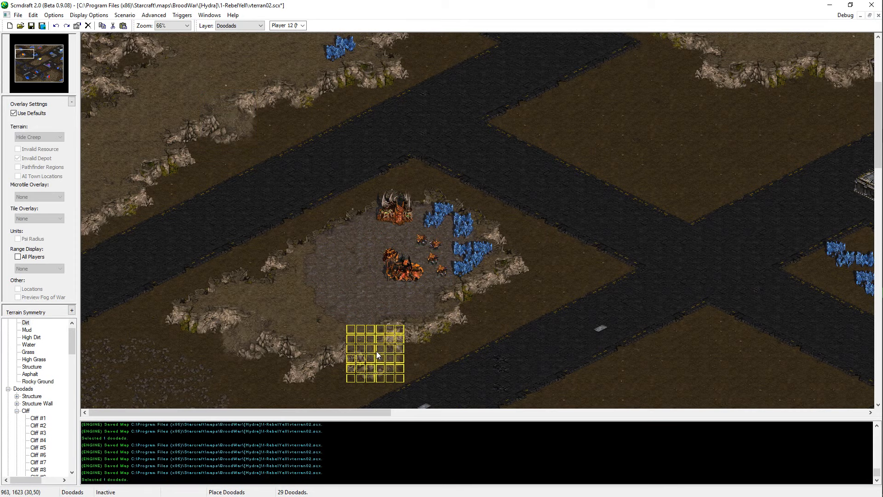
key("Escape")
key("ctrl+s")
Step: Touch up the western Zerg plateau's southeastern cliff with Dirt terrain and save the map
scroll(359, 240, "down", 1)
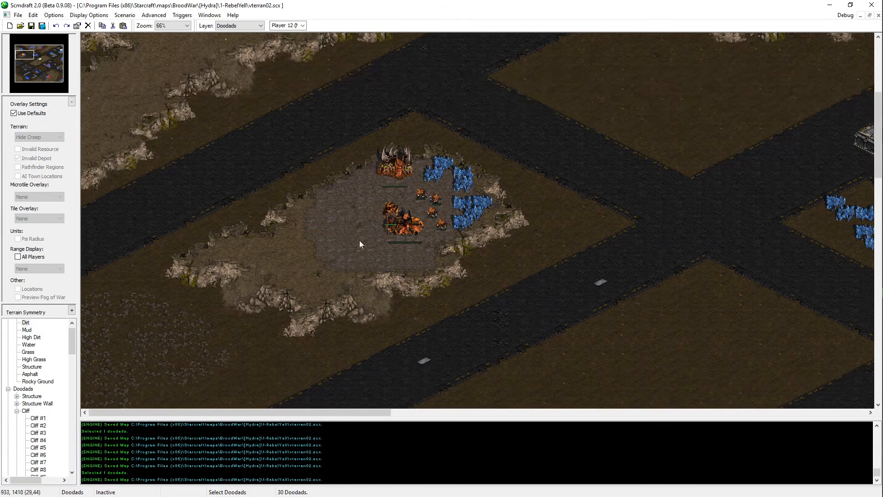
key("t")
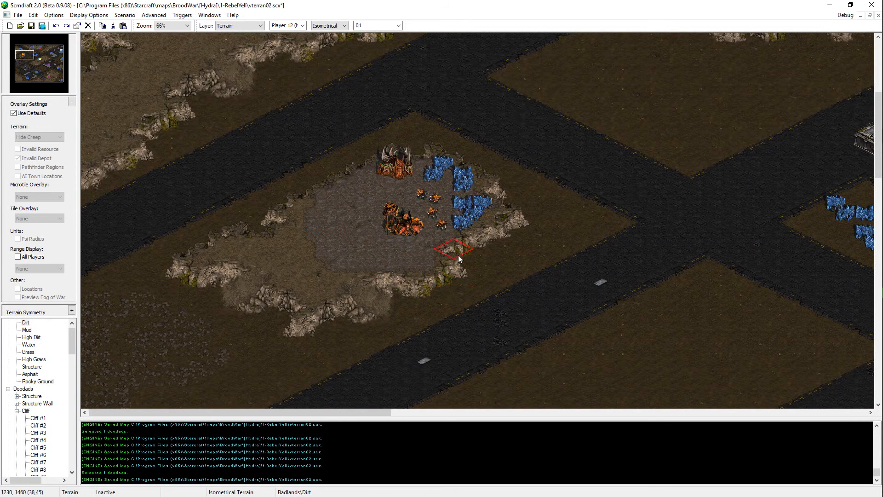
key("ctrl+s")
key("ctrl+s")
key("ctrl+s")
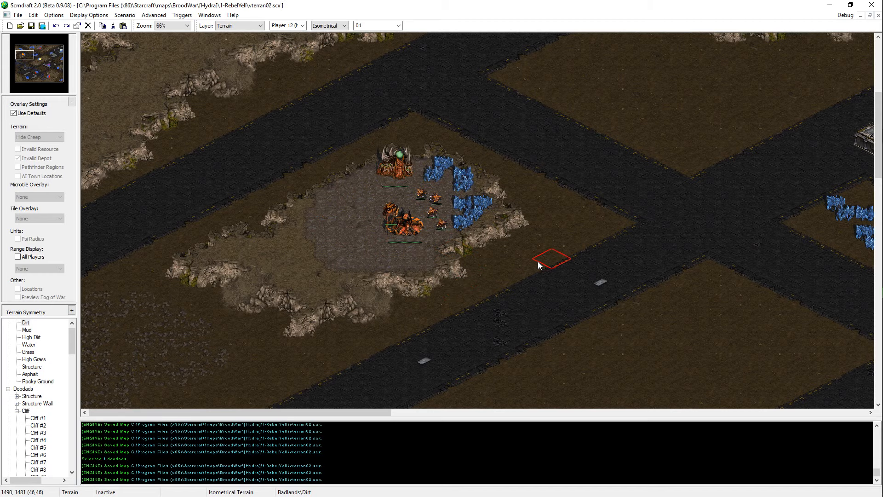
middle_click_drag(521, 263, 773, 492)
key("ctrl+s")
Step: Review the whole map at 25% zoom, comparing the distribution of bases, mineral clusters and empty ground
middle_click_drag(407, 258, 871, 183)
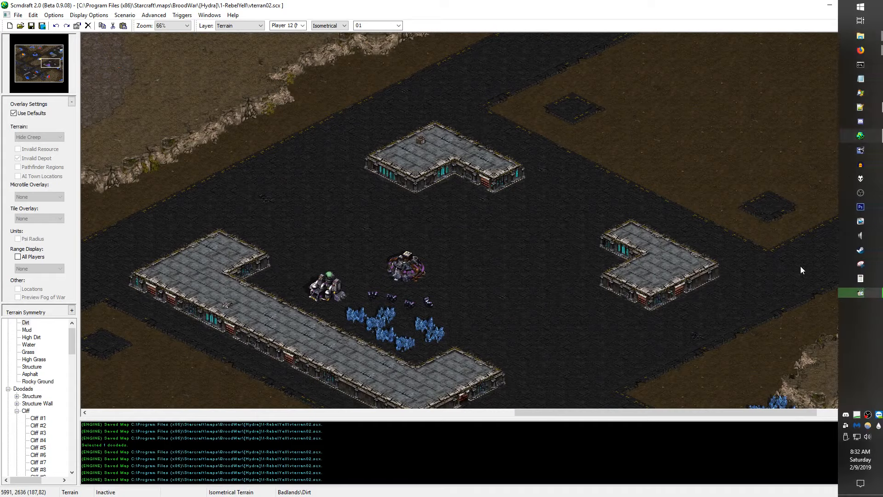
middle_click_drag(222, 129, 209, 73)
left_click_drag(26, 69, 56, 64)
scroll(710, 253, "down", 3, "ctrl")
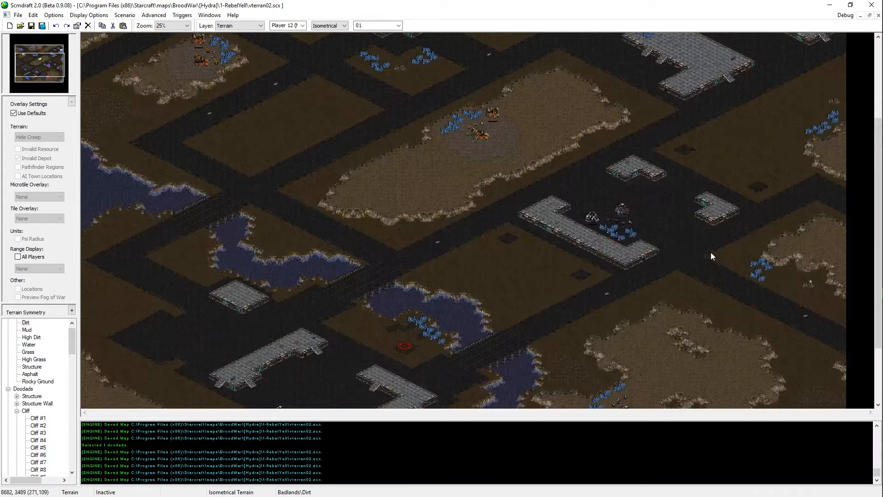
middle_click_drag(518, 4, 403, 495)
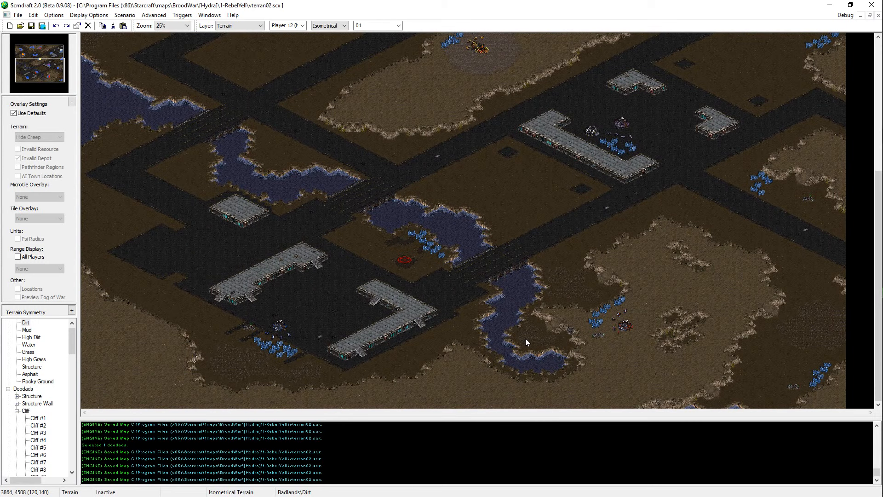
scroll(93, 162, "up", 3)
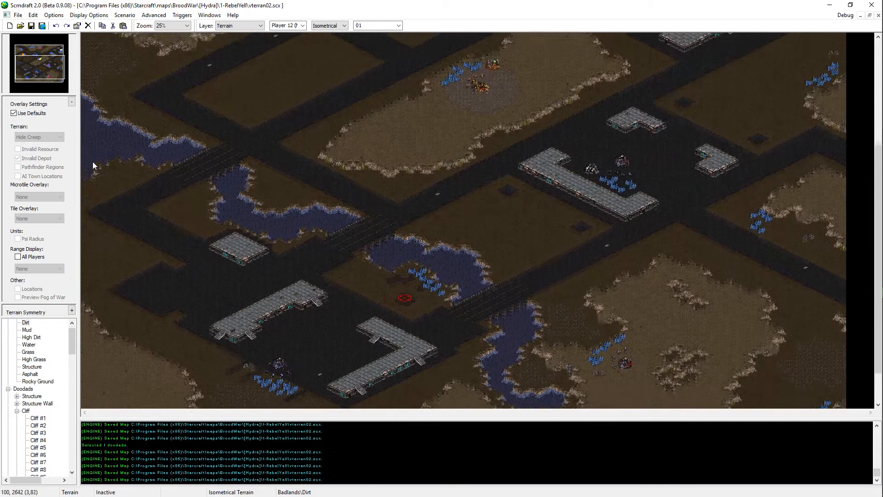
left_click_drag(167, 210, 126, 282)
left_click_drag(198, 177, 121, 260)
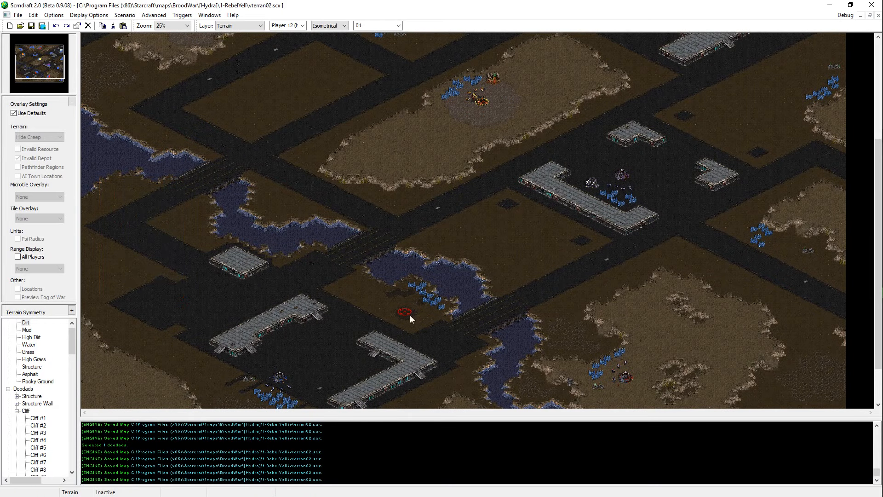
scroll(230, 112, "up", 5)
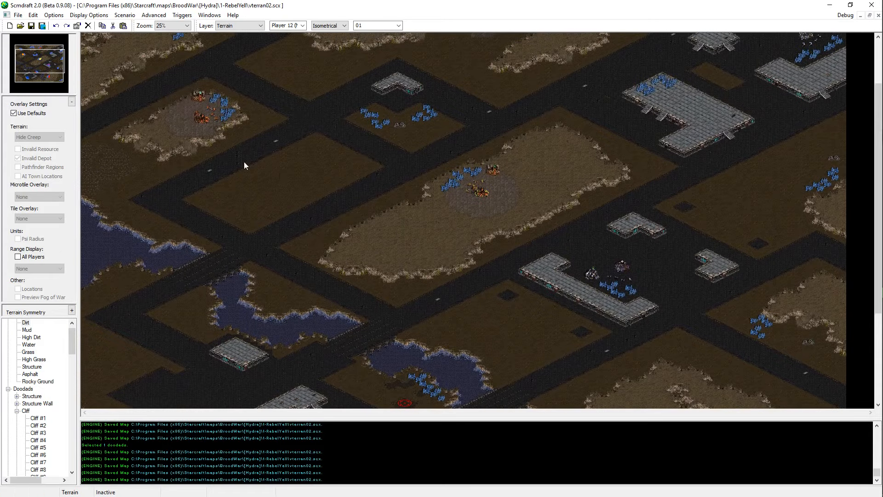
left_click_drag(292, 161, 216, 227)
scroll(275, 117, "up", 1)
left_click_drag(316, 85, 438, 158)
scroll(243, 41, "up", 3)
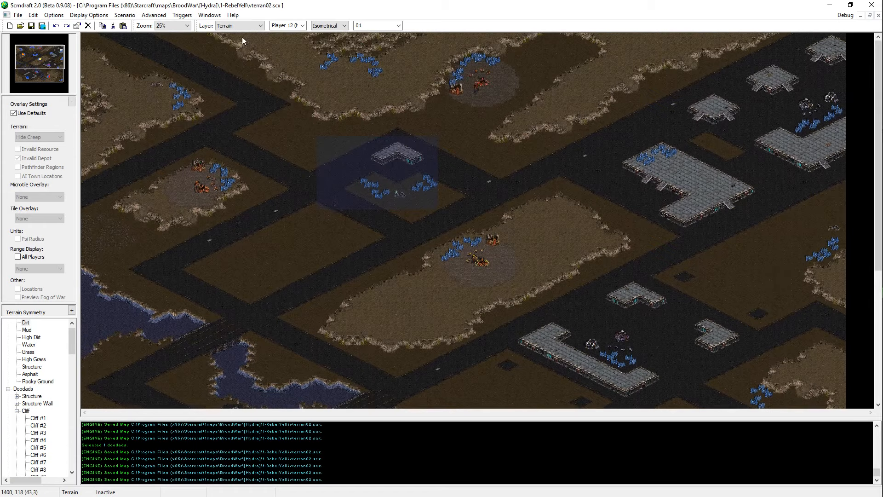
scroll(349, 230, "down", 5)
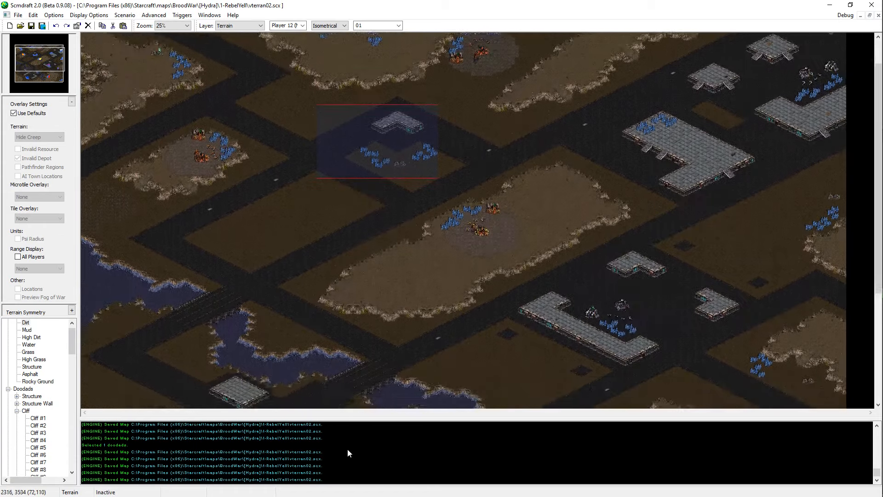
scroll(344, 334, "down", 6)
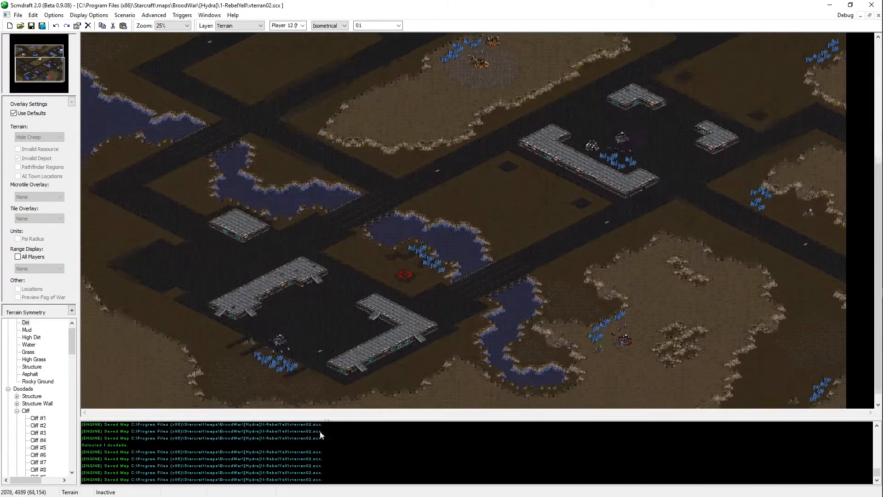
Step: Copy a cluster of six mineral fields and place it on the dirt along the western lake's southern shore
key("u")
scroll(566, 249, "up", 1, "ctrl")
middle_click_drag(658, 392, 710, 327)
left_click_drag(700, 288, 649, 371)
left_click(26, 69)
scroll(101, 145, "up", 1, "ctrl")
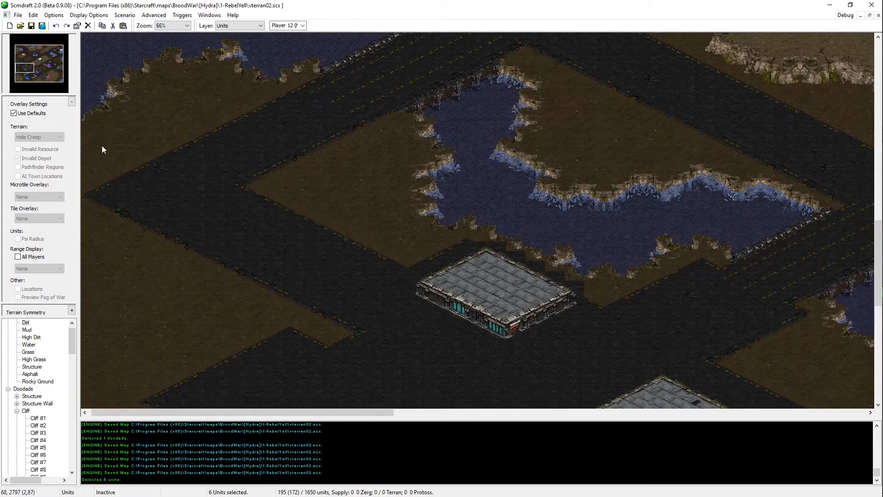
left_click(23, 66)
left_click(23, 69)
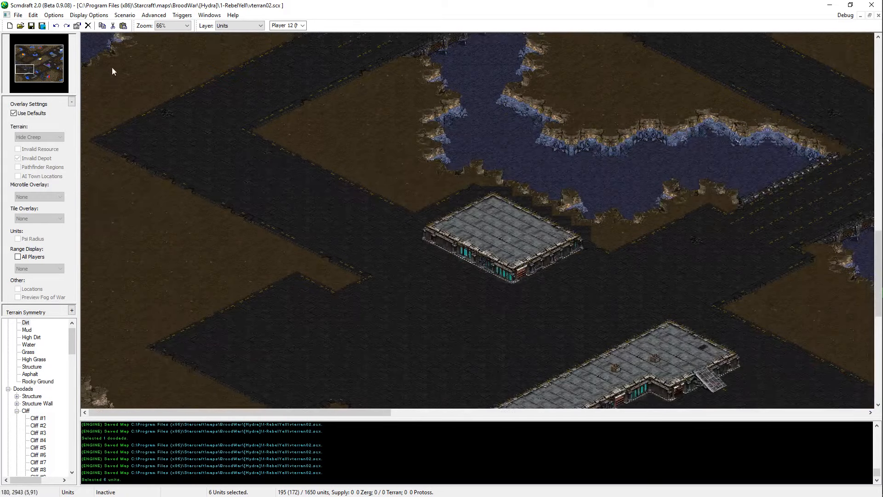
middle_click_drag(154, 144, 220, 256)
key("ctrl+v")
left_click(170, 159)
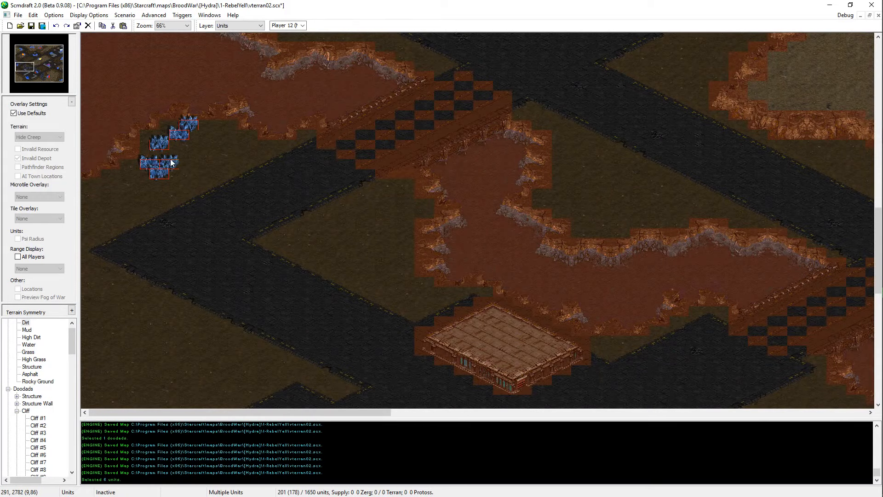
key("Escape")
Step: Shift the new cluster's upper western mineral field slightly west, against the lake shore
left_click_drag(169, 121, 146, 150)
key("Delete")
key("ctrl+v")
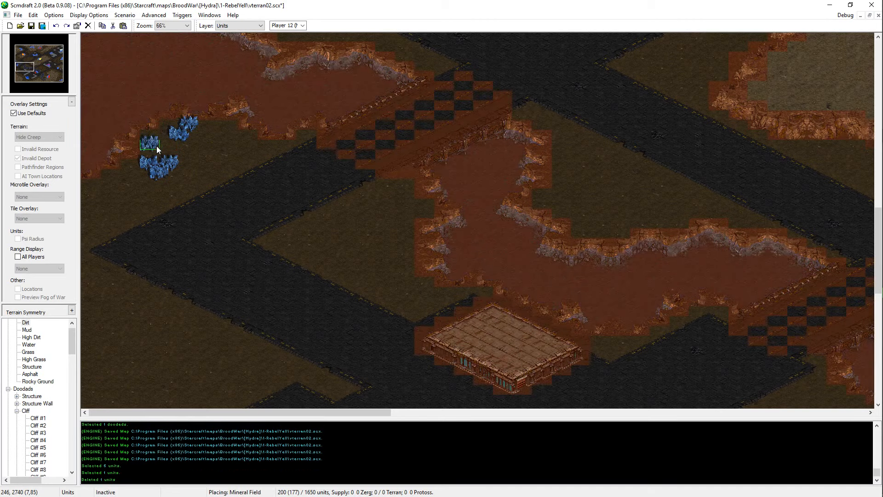
left_click(157, 145)
key("Escape")
Step: Move the lower of the cluster's two northeastern mineral fields southwest, beside the upper western field
left_click(178, 133)
key("ctrl+x")
key("ctrl+v")
left_click(162, 139)
key("Escape")
Step: Move the cluster's three lower mineral fields southwest along the lake shore, setting one of them farther southwest
left_click(190, 127)
left_click_drag(198, 150, 126, 192)
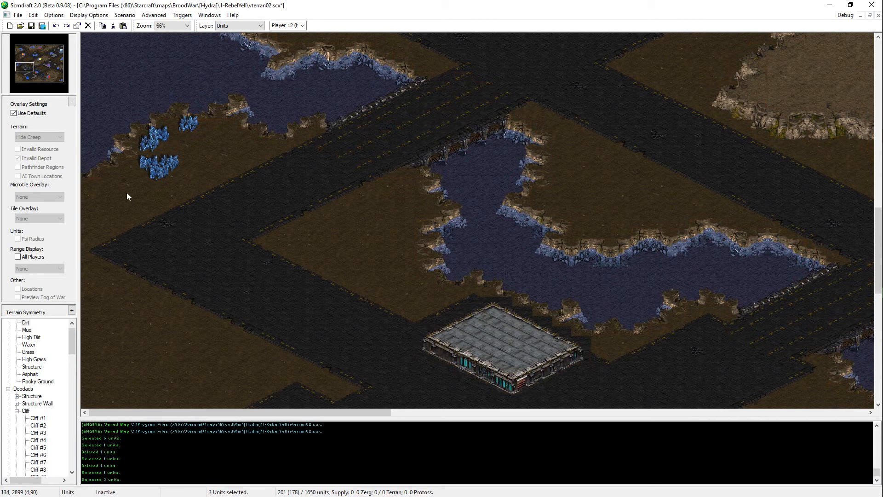
key("ctrl+x")
key("ctrl+v")
left_click(134, 185)
key("Escape")
left_click(133, 184)
key("ctrl+x")
key("ctrl+v")
left_click(115, 197)
key("Escape")
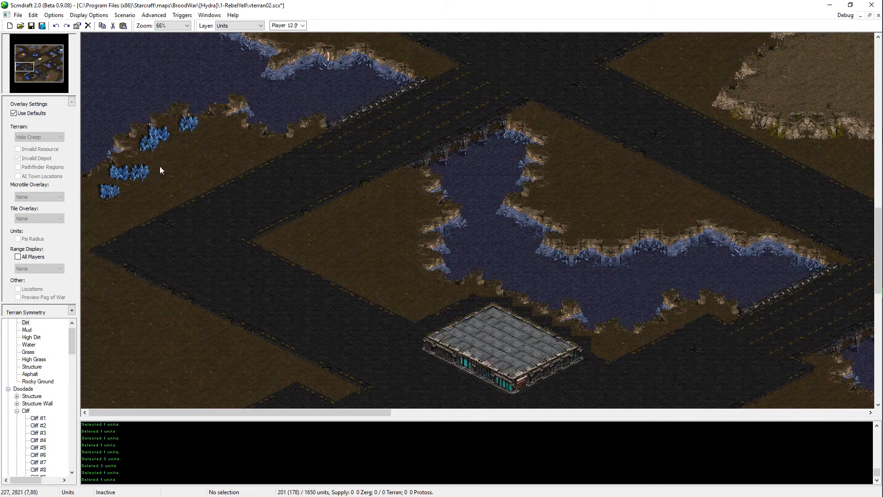
Step: Add a mineral field at the cluster's northeastern end and nudge the lower group's eastern field northwest toward the shore
key("ctrl+v")
left_click(213, 138)
key("Escape")
left_click(140, 174)
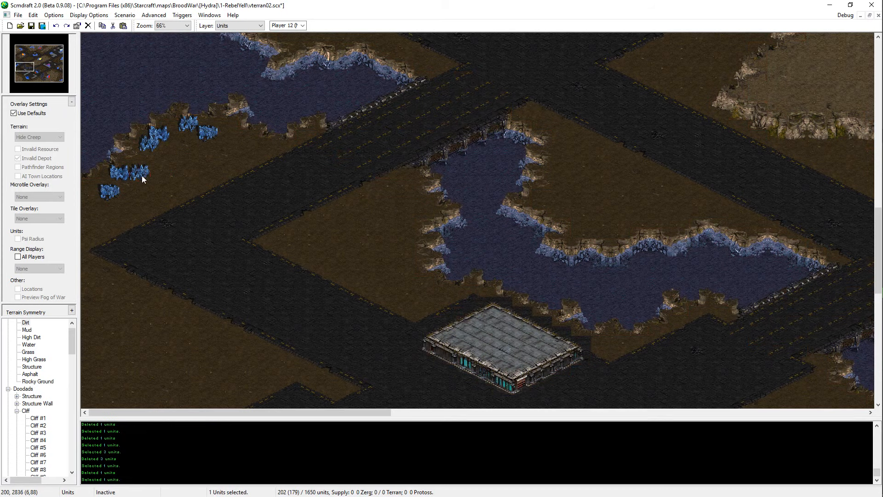
key("ctrl+x")
key("ctrl+v")
left_click(137, 168)
key("Escape")
Step: Move the added northeastern mineral field southwest, beside the two upper fields near the shore
left_click_drag(193, 155, 193, 154)
key("ctrl+x")
key("ctrl+v")
left_click(176, 148)
key("Escape")
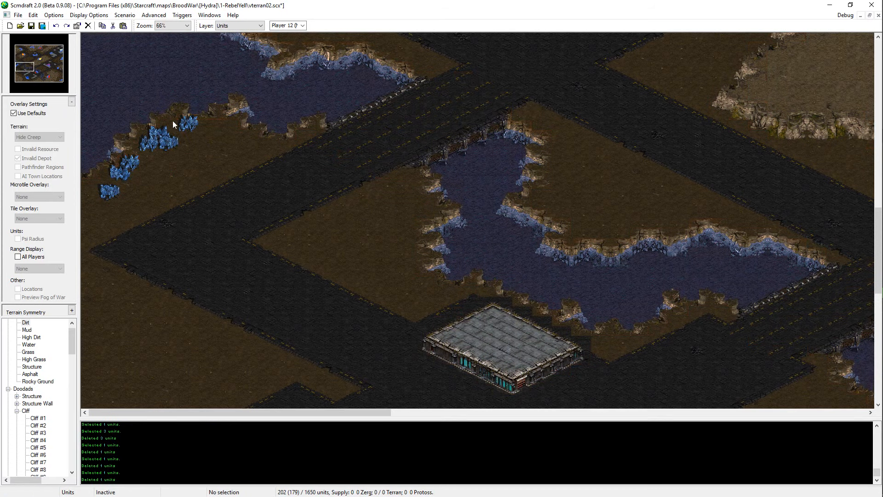
Step: Shift the three adjoining upper mineral fields slightly south, and the three southwestern fields slightly south as well
key("ctrl+x")
key("ctrl+v")
left_click_drag(173, 120, 108, 193)
left_click(168, 153)
key("Escape")
key("ctrl+x")
key("ctrl+v")
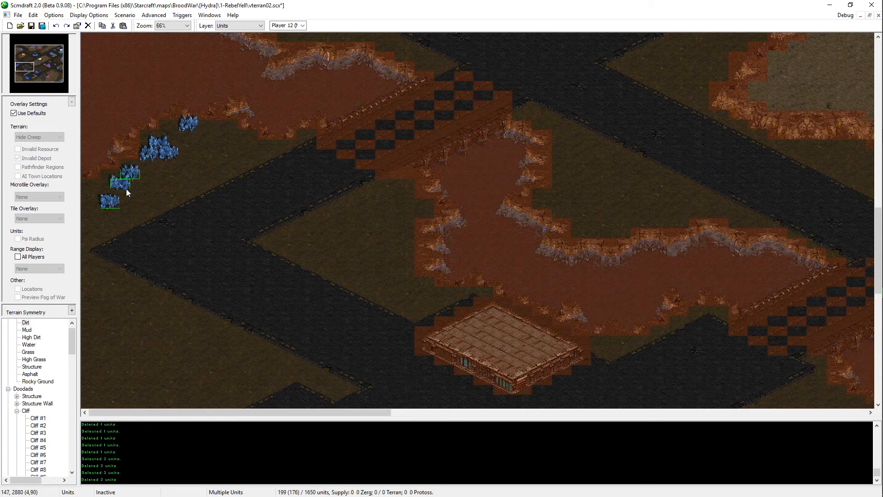
left_click(126, 189)
key("Escape")
Step: Rearrange the three southwestern mineral fields into a diagonal row parallel to the lake shore
left_click(122, 183)
key("ctrl+x")
key("ctrl+v")
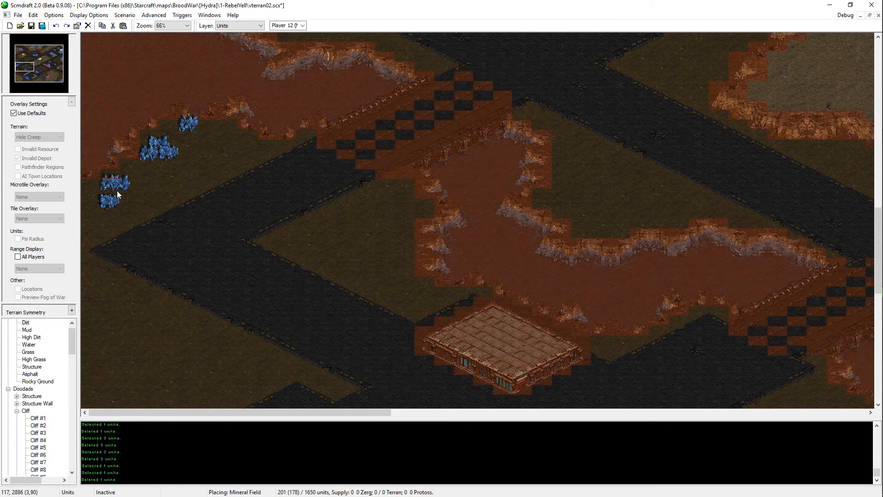
left_click(112, 192)
key("Escape")
left_click_drag(125, 179, 100, 210)
key("ctrl+x")
key("ctrl+v")
left_click(128, 179)
key("Escape")
Step: Copy one of the upper mineral fields and place the copy at the row's southwestern end
left_click_drag(218, 146, 170, 102)
left_click(170, 152)
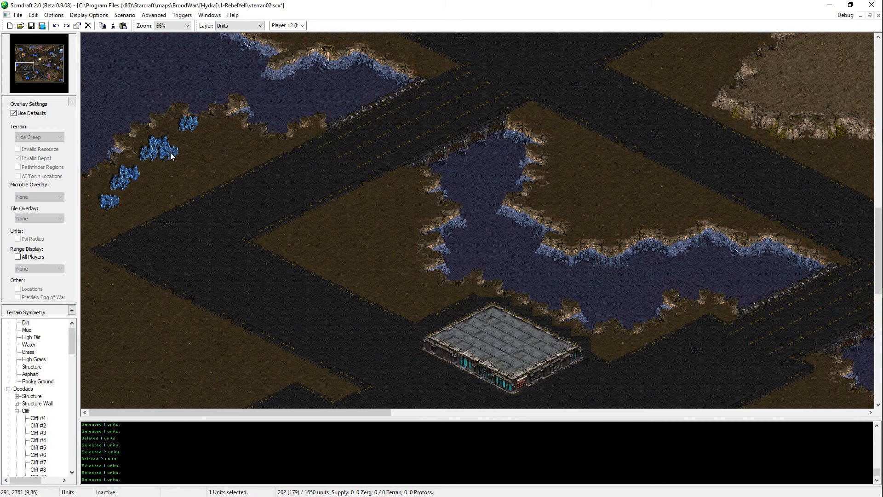
left_click(160, 141)
key("ctrl+c")
key("ctrl+v")
left_click(103, 218)
key("Escape")
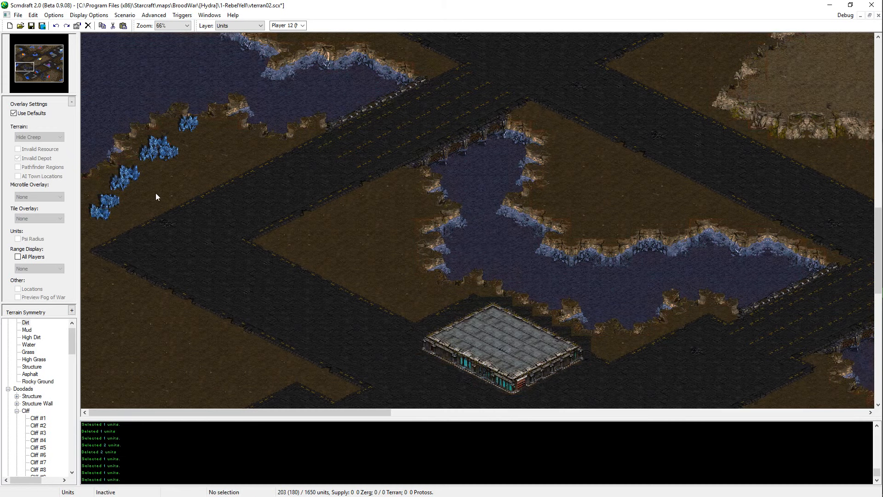
Step: Move all eight mineral fields southeast onto the dirt diamond west of the neighbouring lake
left_click(33, 114)
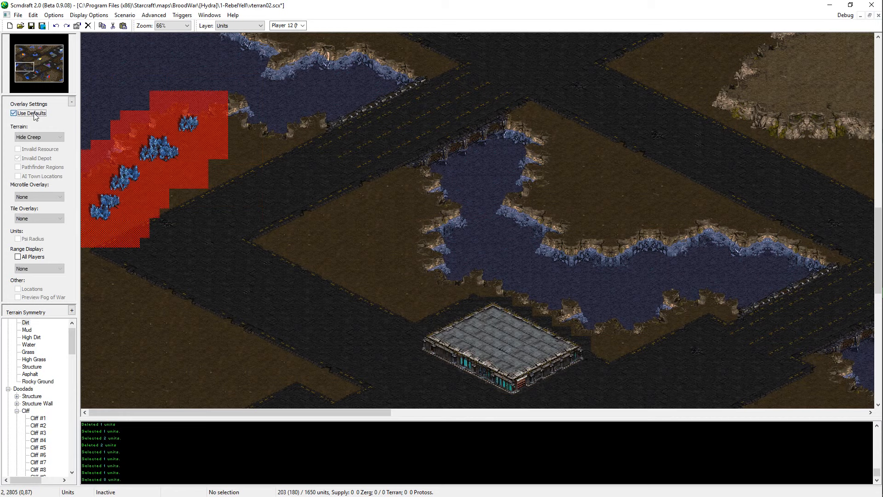
left_click(34, 114)
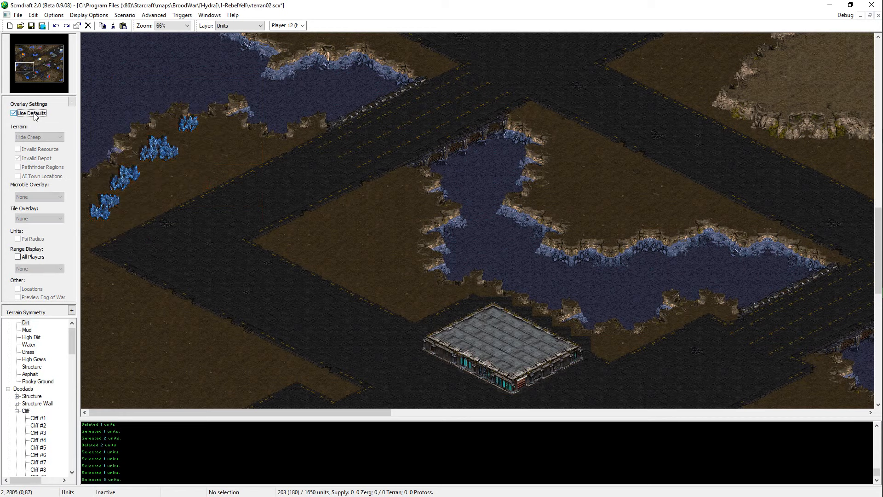
left_click_drag(168, 199, 66, 251)
left_click_drag(206, 108, 95, 235)
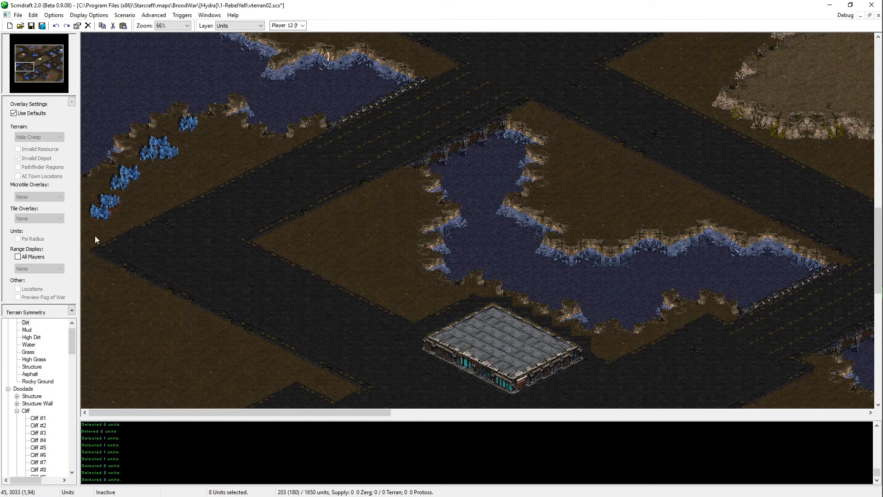
key("ctrl+x")
key("ctrl+v")
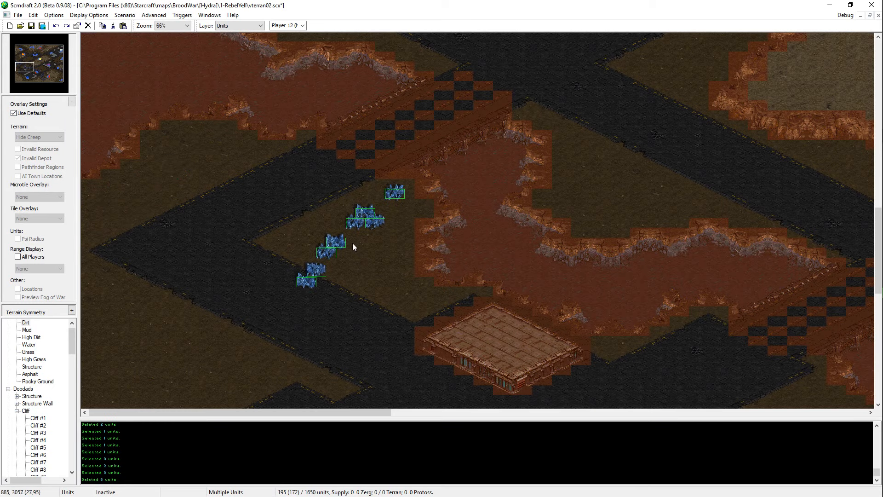
left_click(377, 256)
Step: Rearrange the cluster's four southern mineral fields into a compact column along the lake's western shore
key("ctrl+x")
key("ctrl+v")
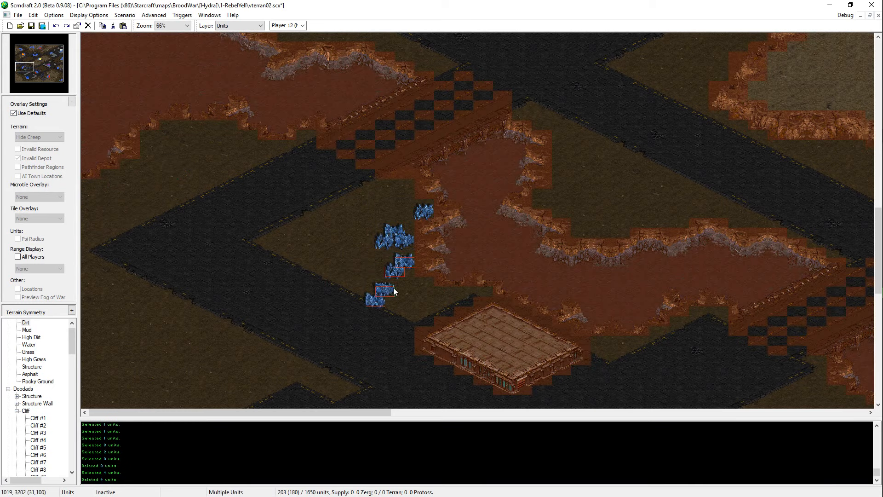
left_click(392, 287)
left_click_drag(398, 284, 341, 315)
key("ctrl+x")
key("ctrl+v")
left_click(409, 286)
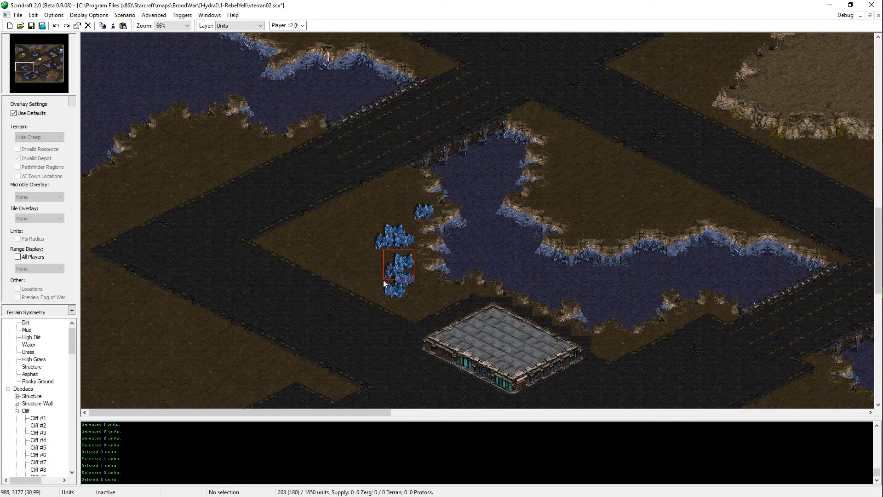
left_click_drag(383, 280, 384, 280)
key("ctrl+x")
key("ctrl+v")
left_click(408, 258)
Step: Shift the four upper mineral fields north and set the isolated eastern field directly beneath them
left_click_drag(414, 224, 374, 255)
key("ctrl+x")
key("ctrl+v")
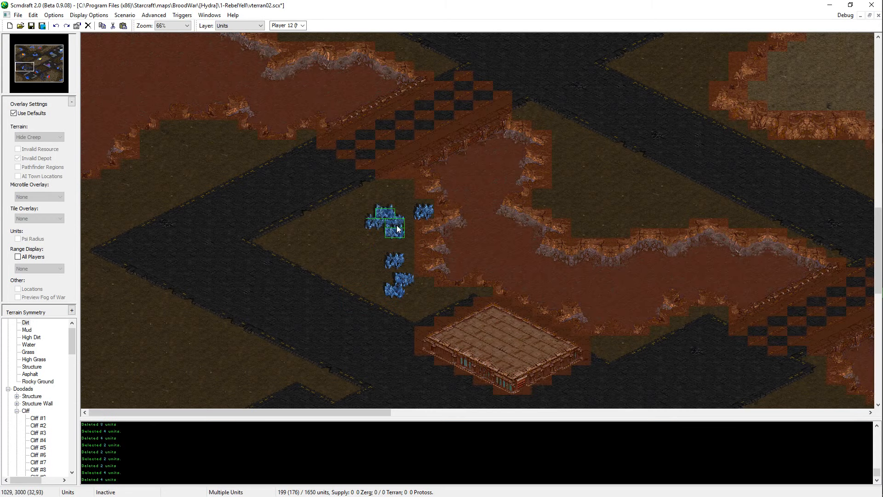
left_click(405, 210)
left_click(424, 211)
key("ctrl+x")
key("ctrl+v")
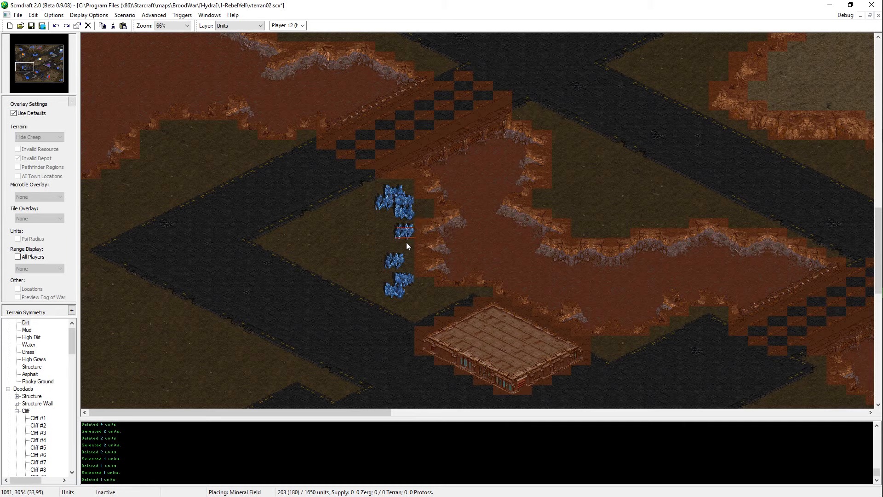
left_click(406, 242)
Step: Shift the upper four mineral fields east toward the shore, stepping their lowest field farthest east
left_click(411, 215)
key("ctrl+x")
key("ctrl+v")
left_click(418, 219)
left_click_drag(419, 192, 387, 204)
key("ctrl+x")
key("ctrl+v")
left_click(411, 212)
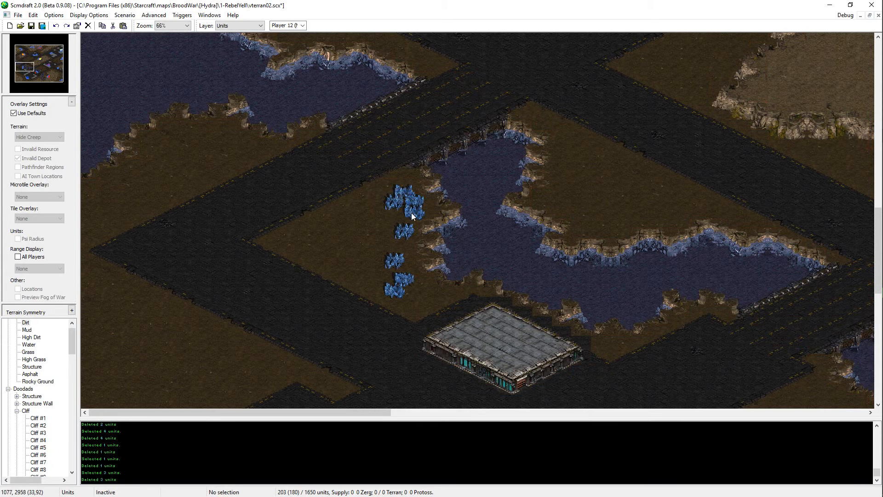
left_click(412, 213)
key("ctrl+x")
key("ctrl+v")
left_click(423, 215)
Step: Re-place the single mineral field below the upper group and try to shift the one beneath it slightly east
left_click(408, 235)
key("ctrl+x")
key("ctrl+v")
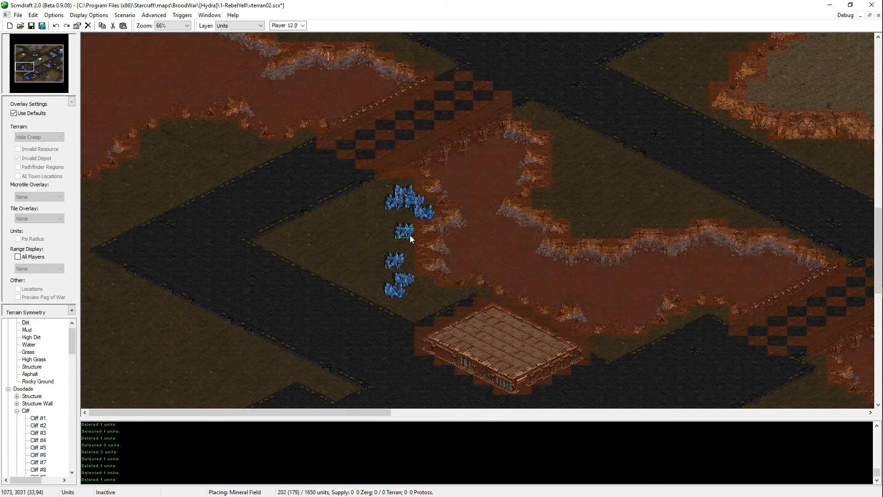
left_click(410, 235)
left_click(398, 261)
key("ctrl+x")
key("ctrl+v")
left_click(406, 264)
Step: Move the two southernmost mineral fields north to close the gap, and offset one of them to the east
left_click_drag(415, 276, 381, 305)
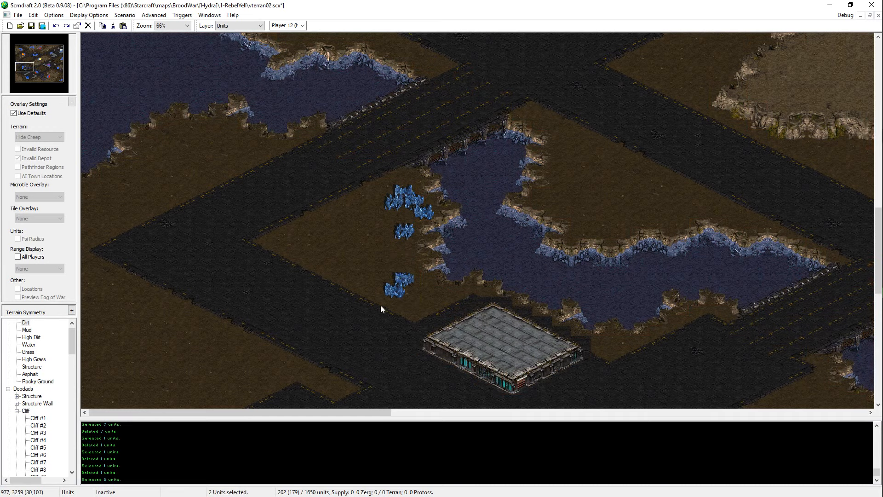
key("ctrl+x")
key("ctrl+v")
left_click(398, 256)
left_click(392, 257)
key("ctrl+x")
key("ctrl+v")
left_click(410, 260)
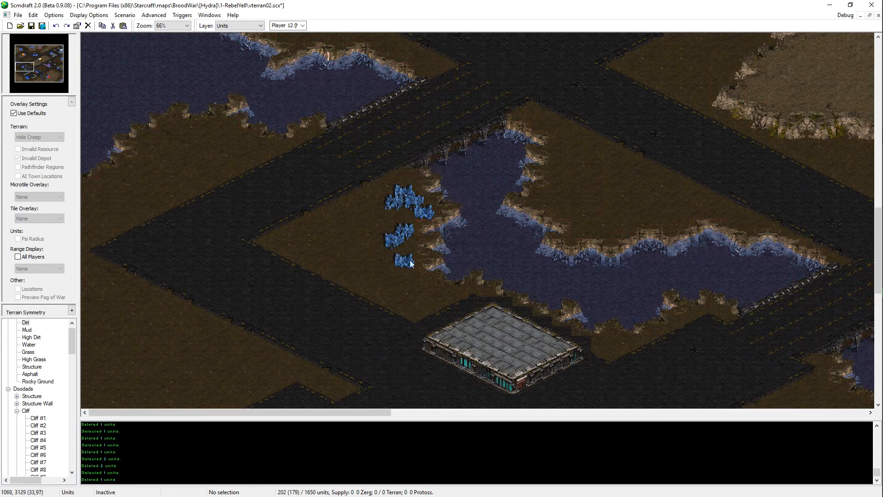
Step: Add two copies of a mineral field at the southern end of the shoreline column
left_click(401, 201)
left_click(407, 193)
left_click(416, 204)
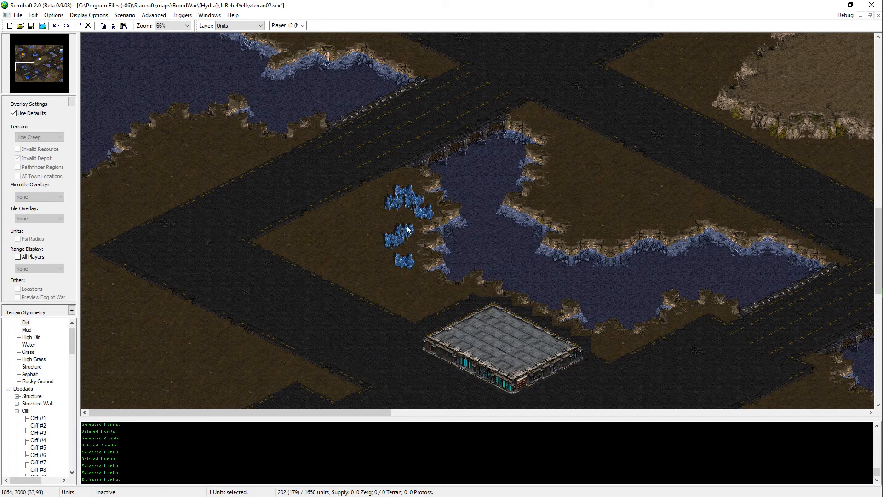
key("ctrl+c")
key("ctrl+v")
left_click(402, 290)
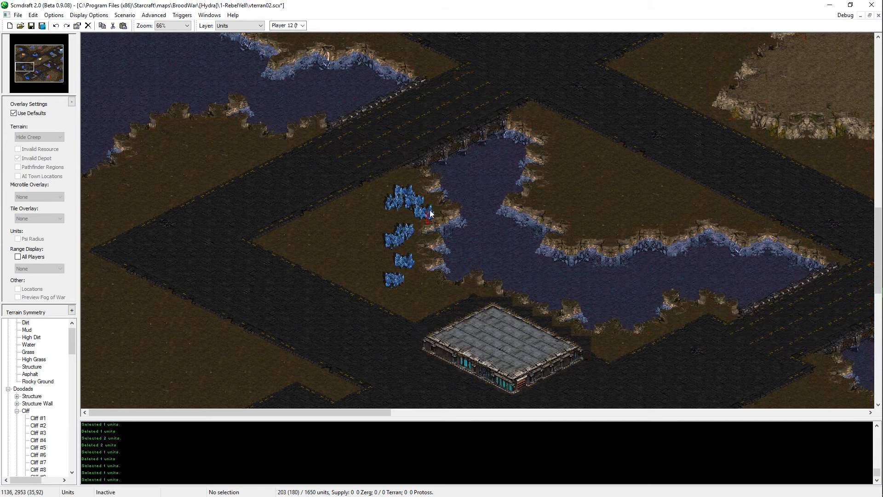
left_click(428, 220)
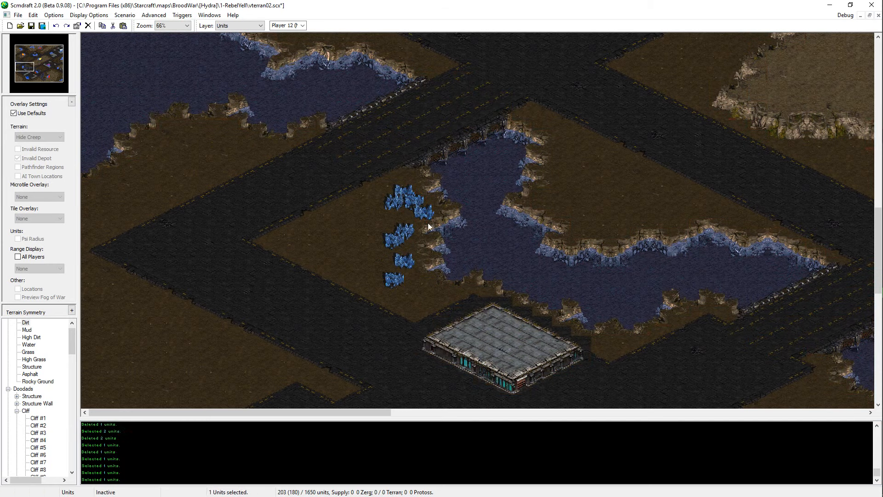
key("ctrl+v")
left_click(402, 277)
Step: Try placing the southernmost mineral field farther southwest, and undo that move
left_click(400, 282)
key("ctrl+x")
key("ctrl+v")
left_click(391, 293)
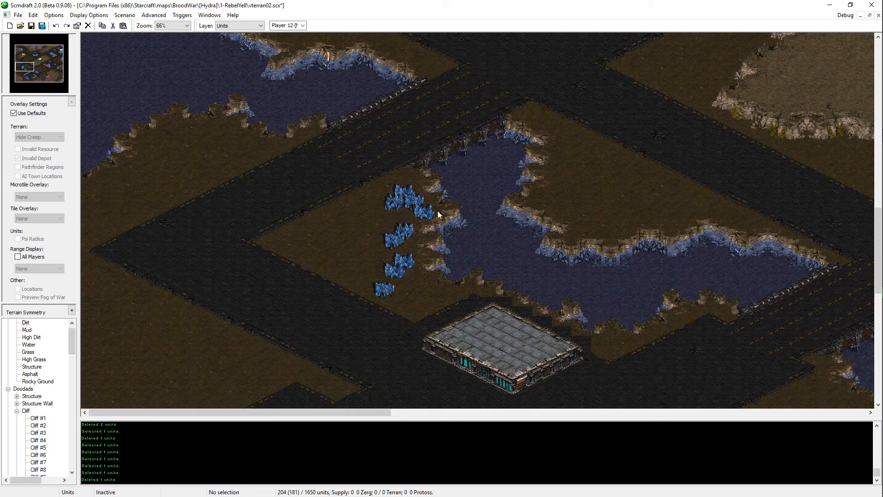
left_click_drag(321, 148, 434, 304)
left_click(379, 297)
key("ctrl+z")
key("ctrl+z")
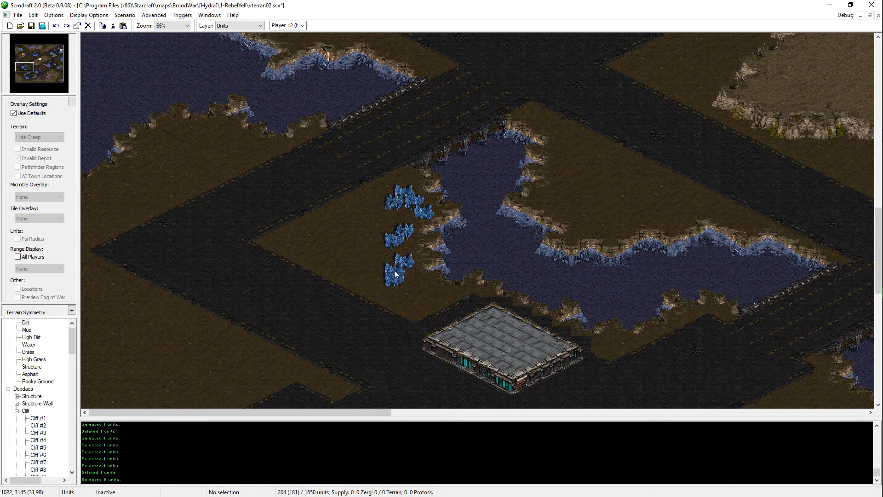
Step: Set the upper of the two southernmost mineral fields southeast of the other, and shift the pair north
left_click(395, 274)
key("ctrl+x")
key("ctrl+v")
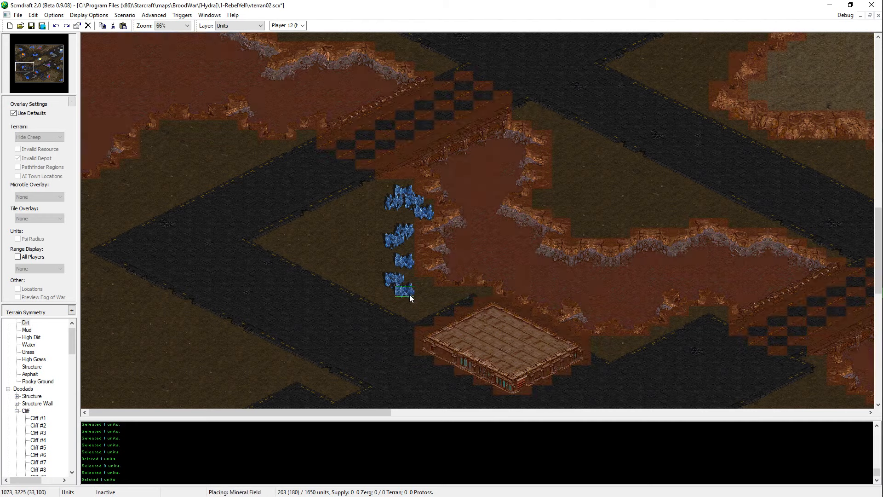
left_click(410, 294)
left_click_drag(417, 276, 369, 309)
key("ctrl+x")
key("ctrl+v")
left_click(402, 283)
Step: Replace the southernmost mineral field with a copy of a field from the middle pair
left_click(404, 276)
key("Delete")
left_click(407, 235)
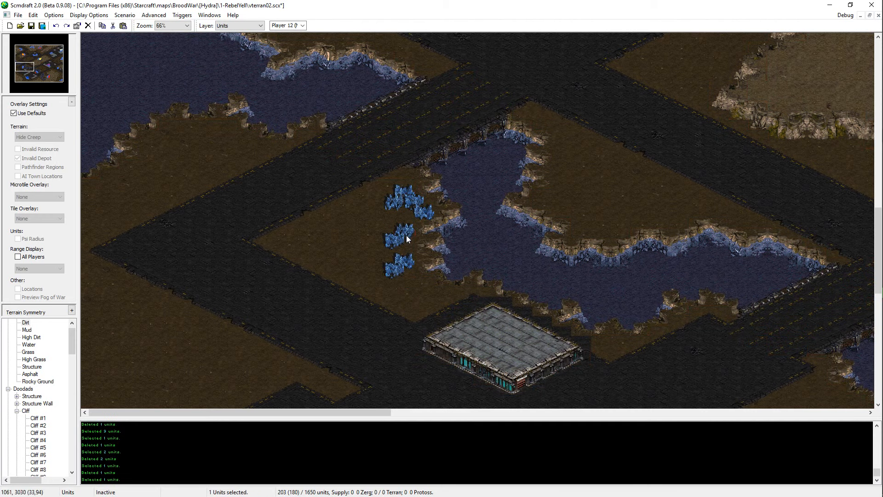
key("ctrl+c")
key("ctrl+v")
left_click(402, 282)
Step: Rearrange the two southernmost mineral fields into a southeast-running pair close below the column, and save the map
left_click(400, 274)
key("ctrl+x")
key("ctrl+v")
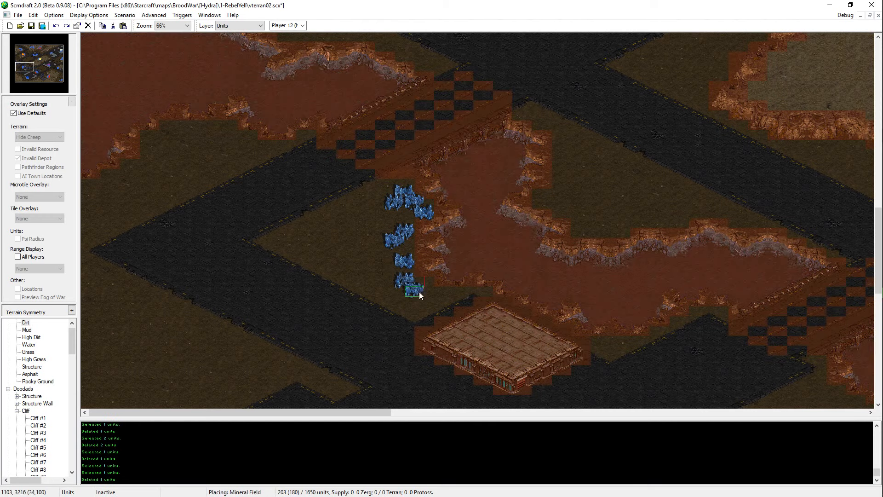
left_click(411, 292)
left_click_drag(416, 275, 387, 300)
key("ctrl+x")
key("ctrl+v")
left_click(401, 283)
key("ctrl+s")
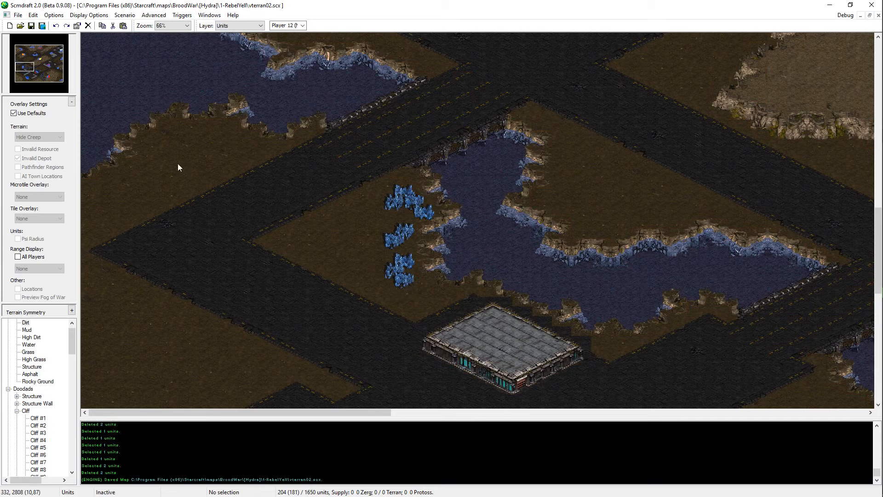
Step: Check the whole nine-field cluster with the default overlay for invalid depot placement
left_click(20, 114)
left_click(20, 112)
left_click_drag(450, 162, 318, 363)
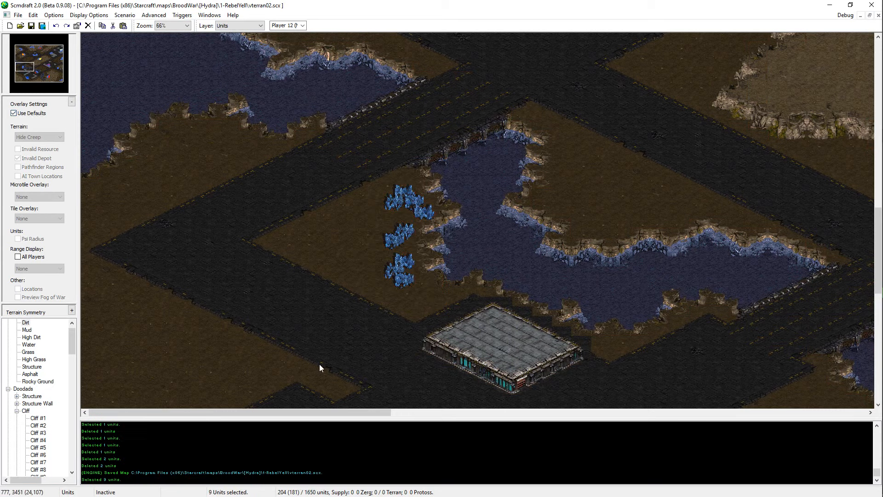
left_click(318, 363)
Step: Copy a vespene geyser and place the copy northwest of the mineral line at the southern lake expansion
left_click_drag(26, 67, 38, 72)
middle_click_drag(640, 221, 289, 456)
left_click(390, 286)
middle_click_drag(687, 118, 746, 65)
key("ctrl+v")
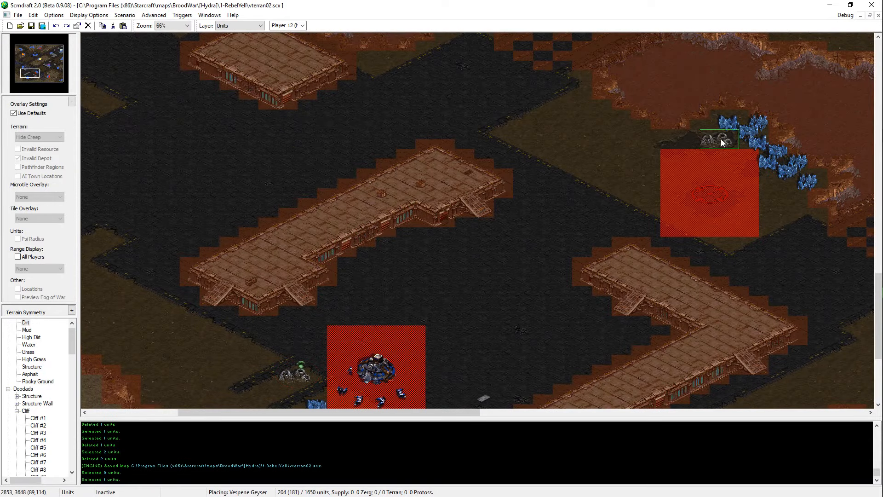
middle_click_drag(689, 172, 721, 227)
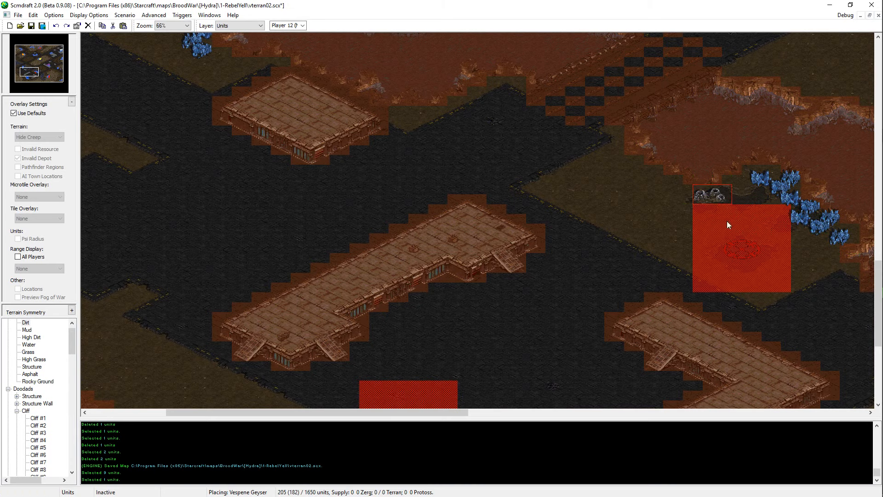
middle_click_drag(727, 221, 750, 257)
Step: Place another geyser copy at the western tip of the dirt area beside the western lake, using the invalid-depot overlay, and save the map
middle_click_drag(718, 289, 856, 400)
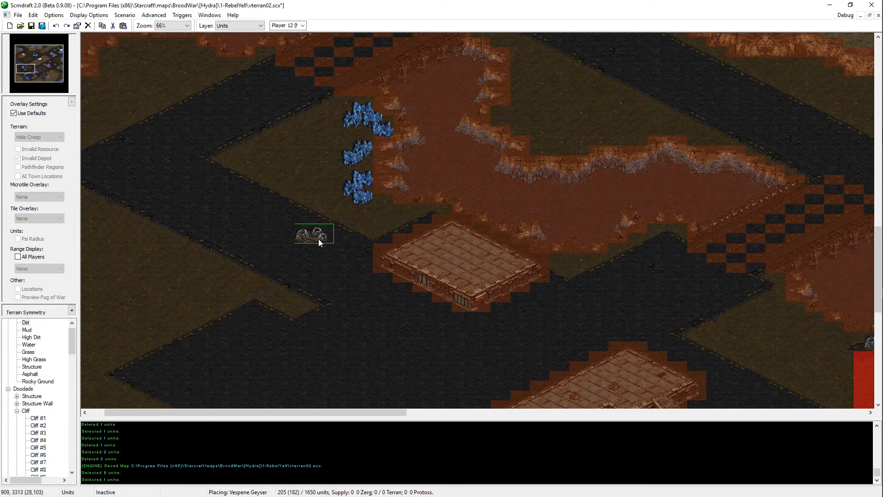
left_click(27, 114)
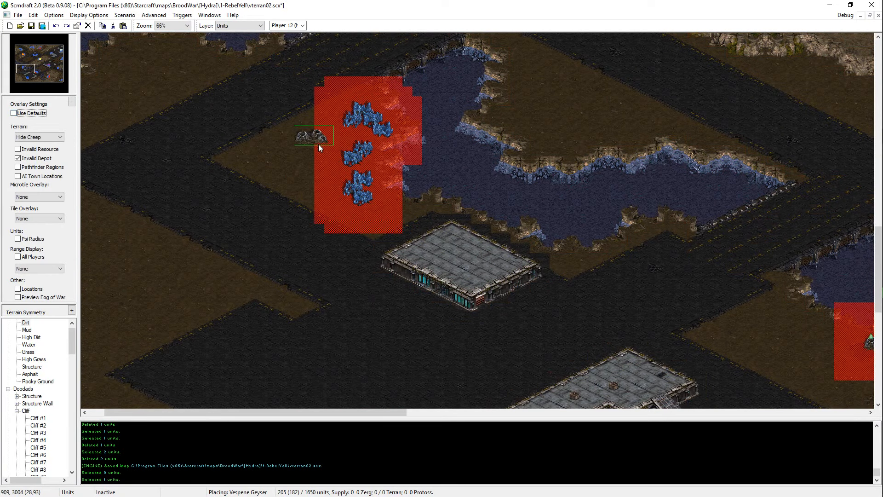
left_click(304, 239)
middle_click_drag(289, 280, 285, 294)
key("ctrl+z")
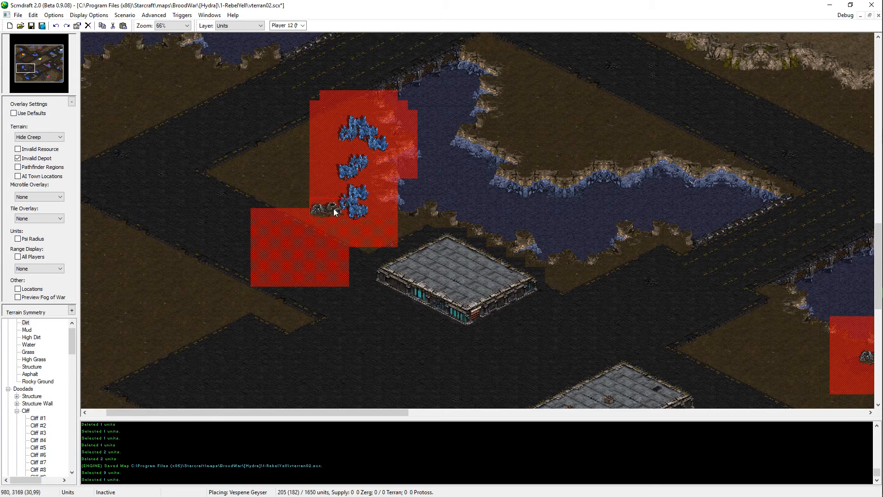
left_click(230, 173)
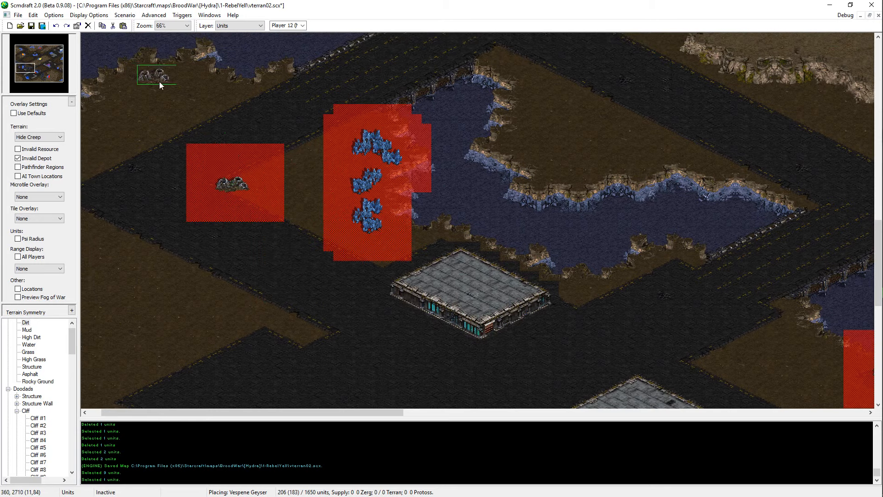
key("Escape")
middle_click_drag(367, 221, 409, 326)
left_click(29, 113)
key("ctrl+s")
scroll(345, 248, "up", 1)
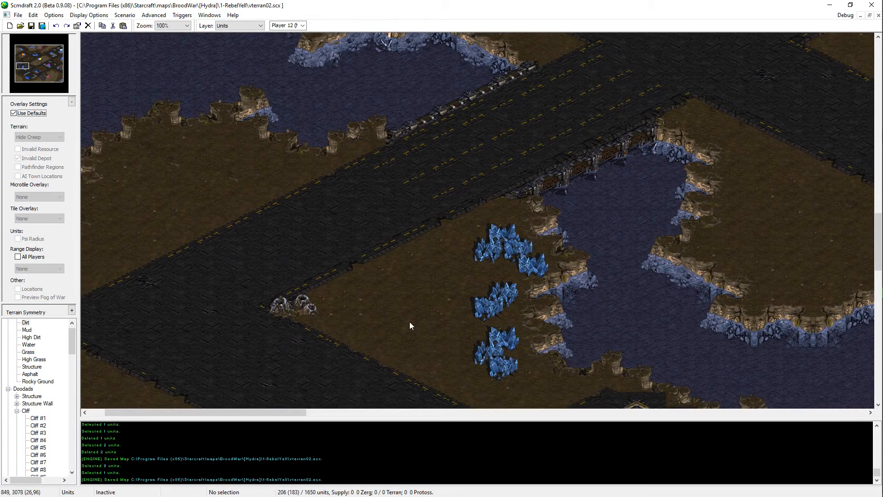
Step: Paint a small Mud patch between the new geyser and the mineral column, and copy its tiles including the ragged edges
left_click(27, 330)
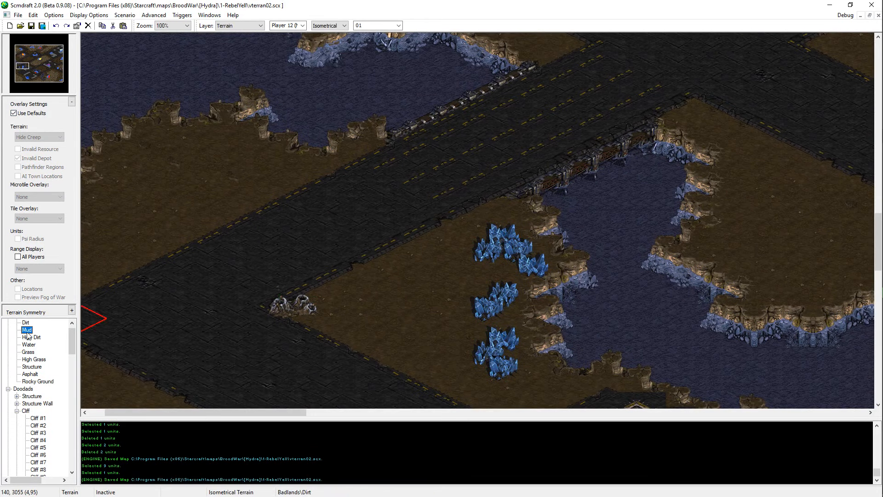
left_click(427, 311)
key("ctrl+z")
left_click(415, 307)
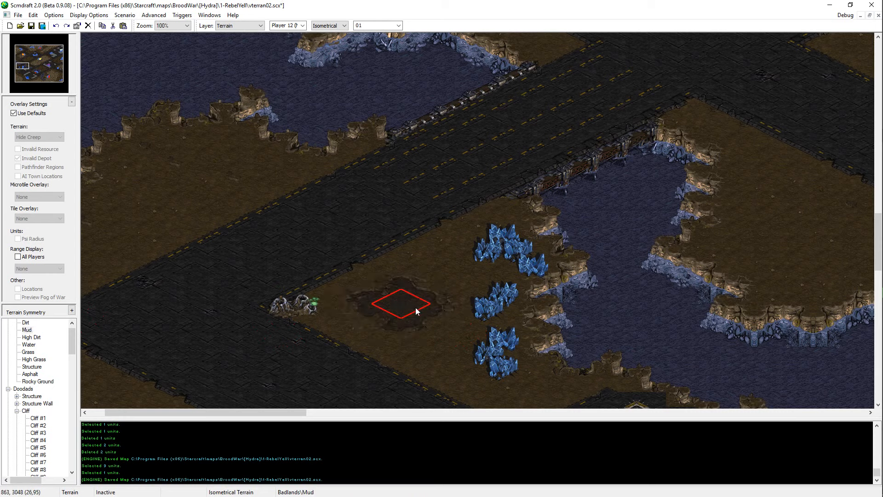
left_click_drag(348, 292, 452, 315)
left_click_drag(428, 279, 364, 331, "shift")
left_click_drag(376, 281, 422, 328)
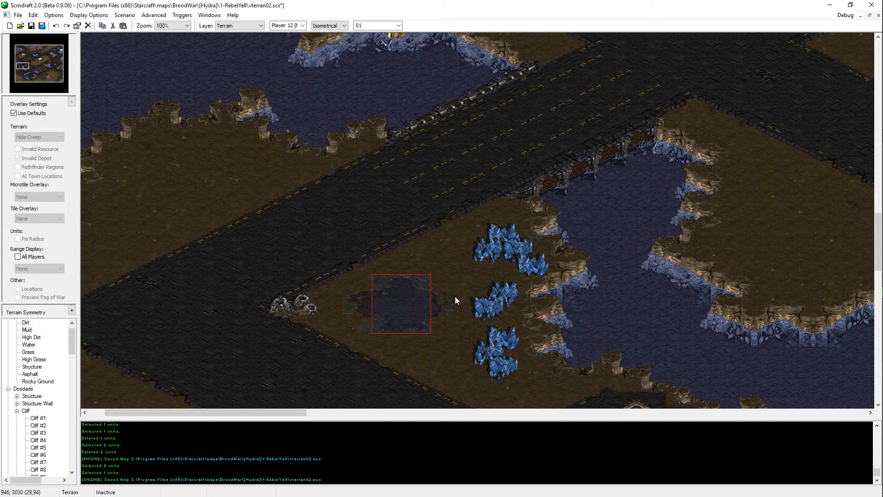
left_click_drag(453, 294, 343, 322, "shift")
key("ctrl+c")
Step: Undo the painted mud, paste the copied patch into the depot-valid gap between geyser and minerals, and save the map
key("ctrl+z")
key("ctrl+v")
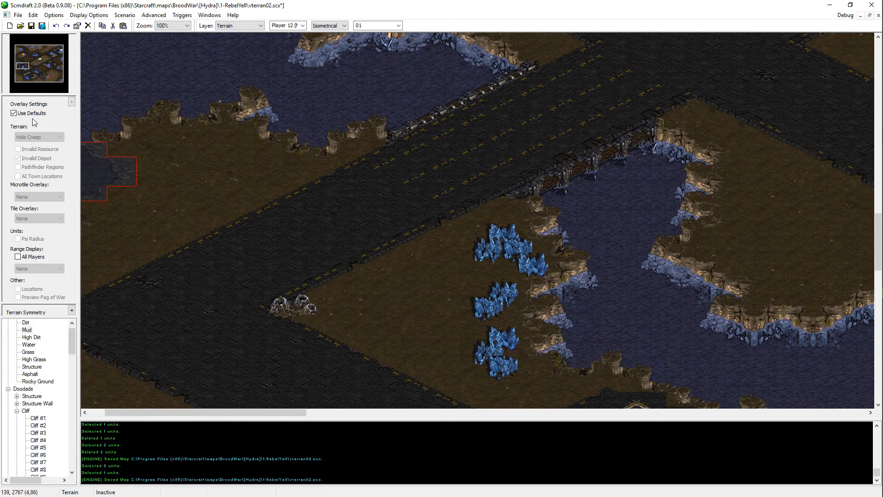
left_click(30, 114)
left_click(401, 308)
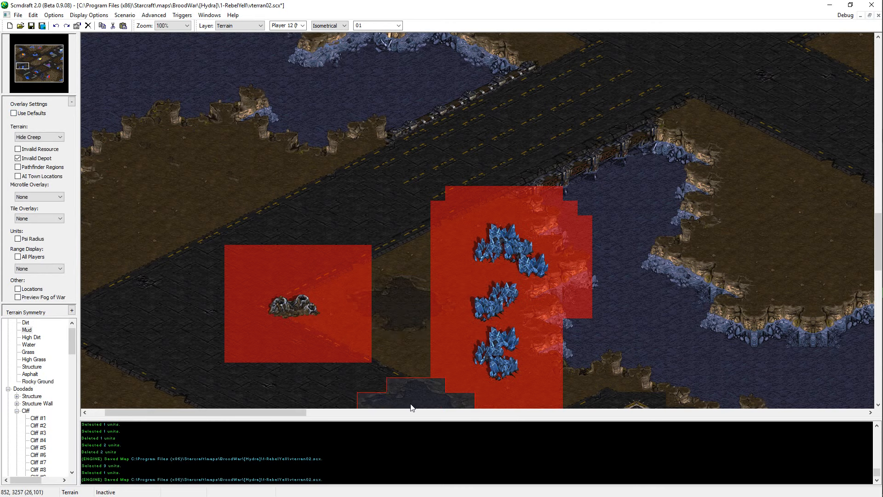
key("Escape")
key("ctrl+s")
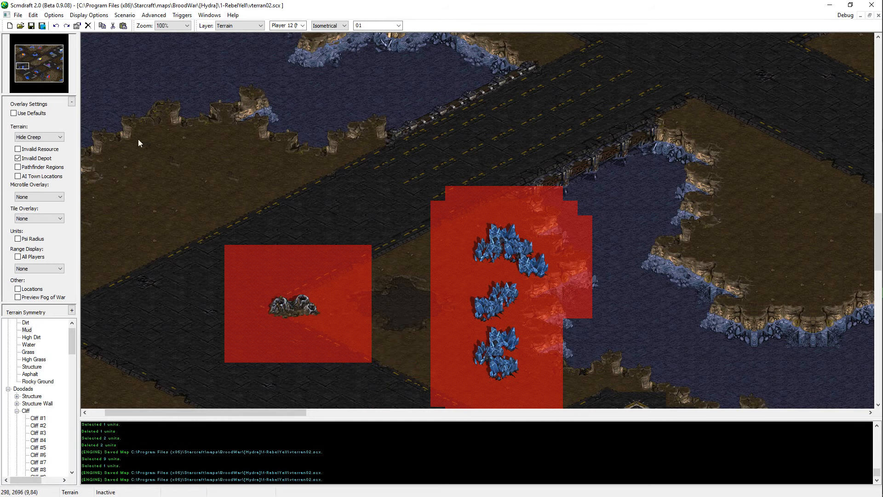
left_click(35, 114)
Step: Paint High Grass patches on the high dirt in the southwest corner, along the southern edge and across the southern plateau
scroll(325, 208, "down", 1, "ctrl")
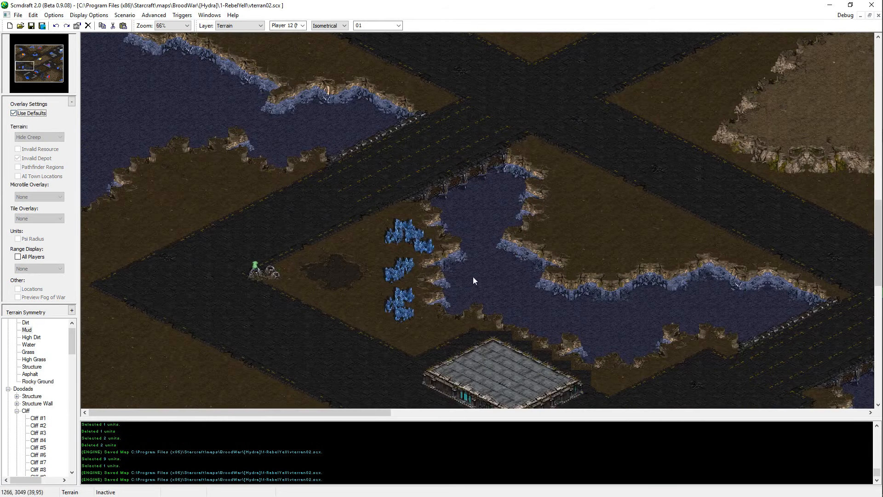
scroll(332, 196, "up", 3)
scroll(332, 199, "up", 2)
mouse_move(43, 60)
left_mouse_down()
mouse_move(24, 59)
mouse_move(35, 63)
left_mouse_up()
scroll(476, 220, "down", 3)
scroll(477, 219, "down", 3)
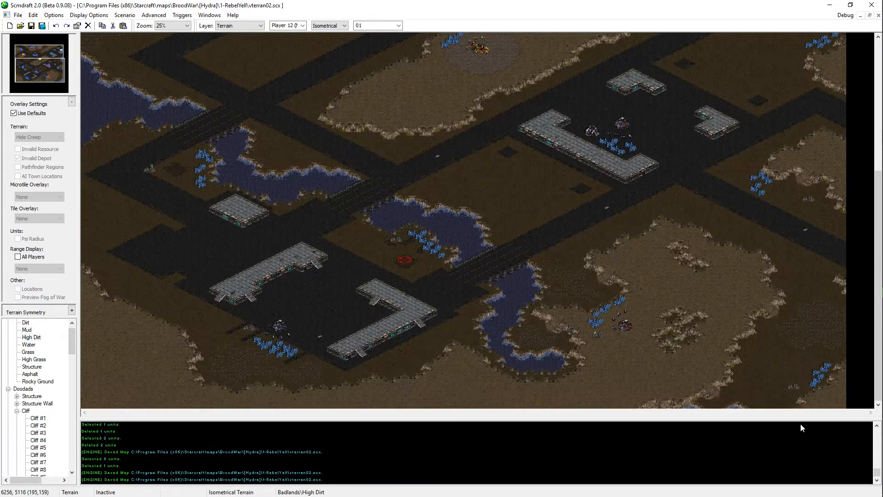
left_click(34, 359)
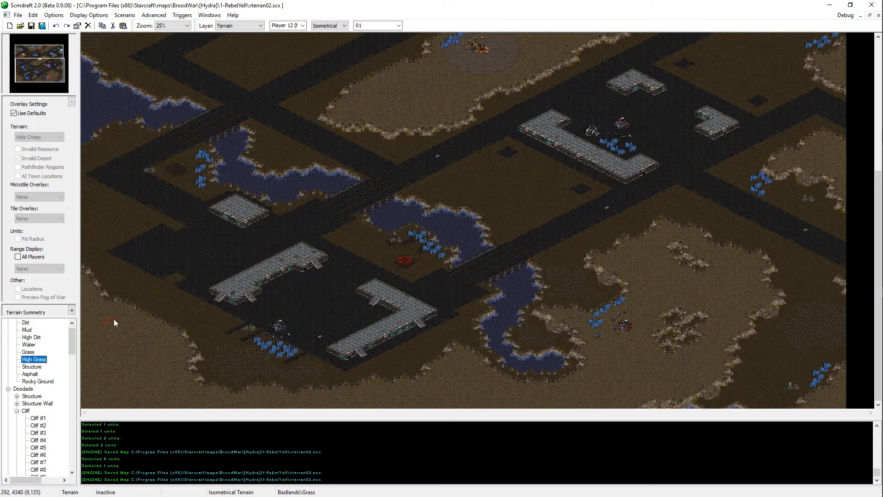
mouse_move(114, 318)
left_mouse_down()
mouse_move(134, 338)
mouse_move(100, 375)
mouse_move(151, 403)
mouse_move(131, 395)
left_mouse_up()
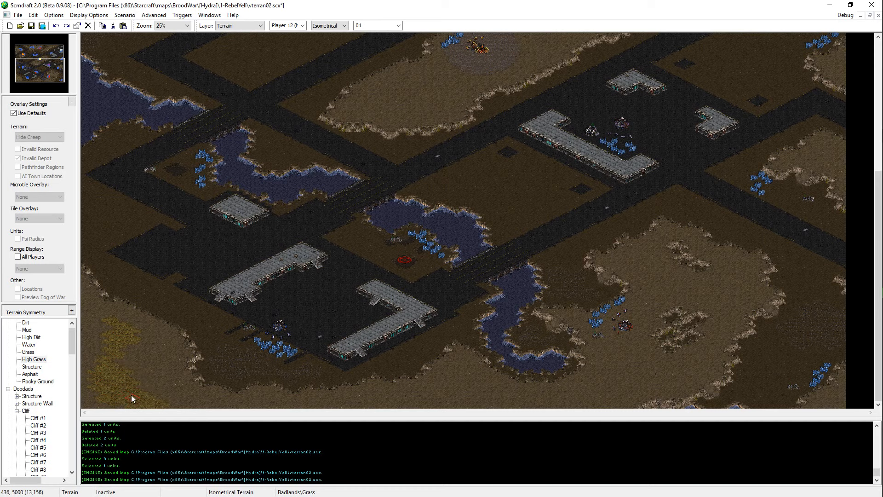
mouse_move(494, 394)
left_mouse_down()
mouse_move(449, 399)
mouse_move(575, 402)
mouse_move(620, 392)
left_mouse_up()
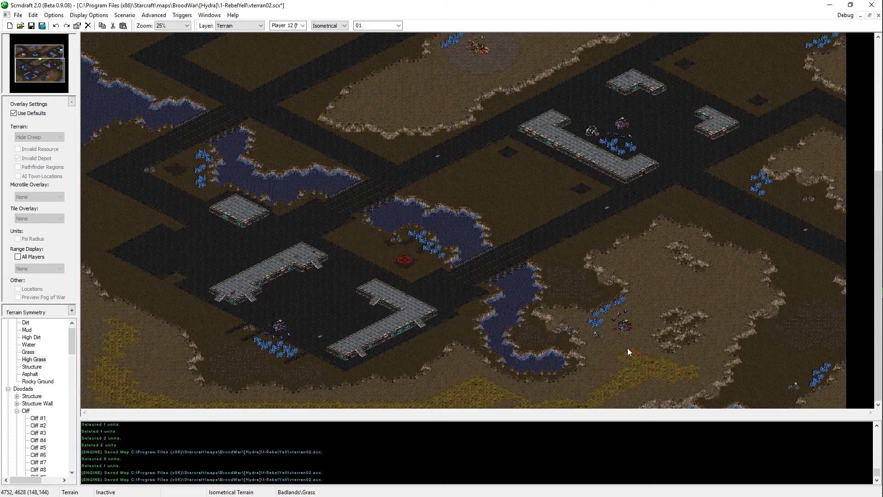
mouse_move(627, 348)
left_mouse_down()
mouse_move(627, 325)
mouse_move(647, 297)
left_mouse_up()
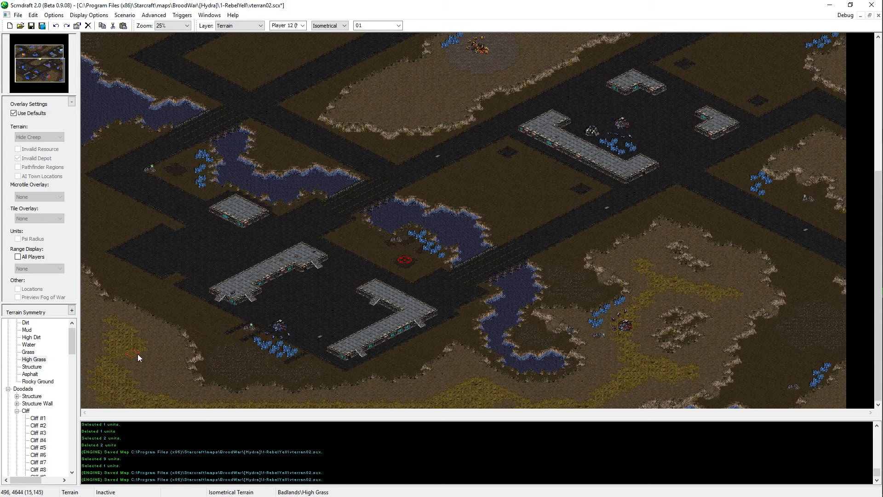
Step: Undo the large High Grass patch on the central plateau and paint a smaller one on its western part
left_click(409, 98)
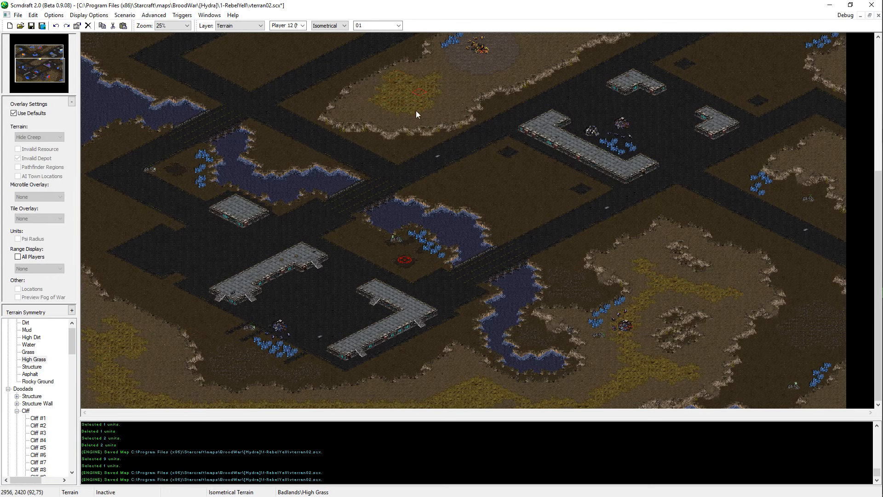
scroll(524, 4, "up", 5)
key("ctrl+z")
key("ctrl+z")
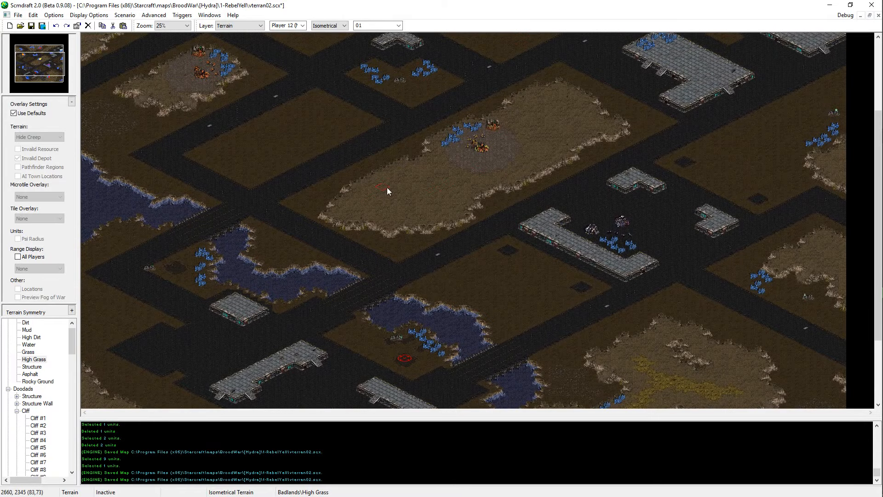
right_click(434, 214)
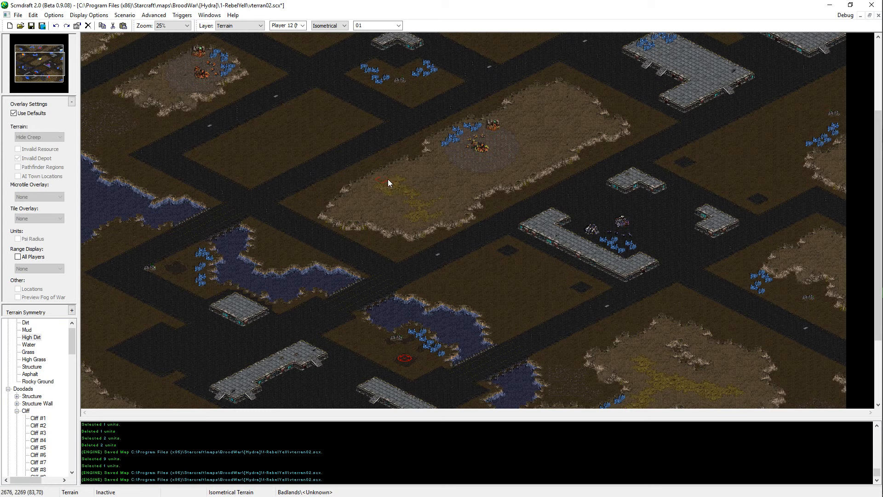
Step: Extend the High Grass across the western and eastern parts of the central plateau, add a patch on the small northwest plateau, and save the map
left_click(39, 367)
left_click(38, 361)
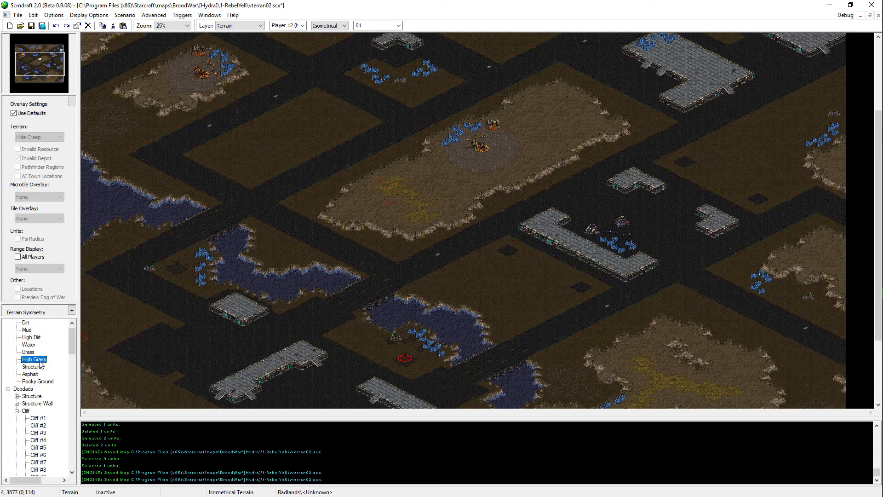
left_click(414, 181)
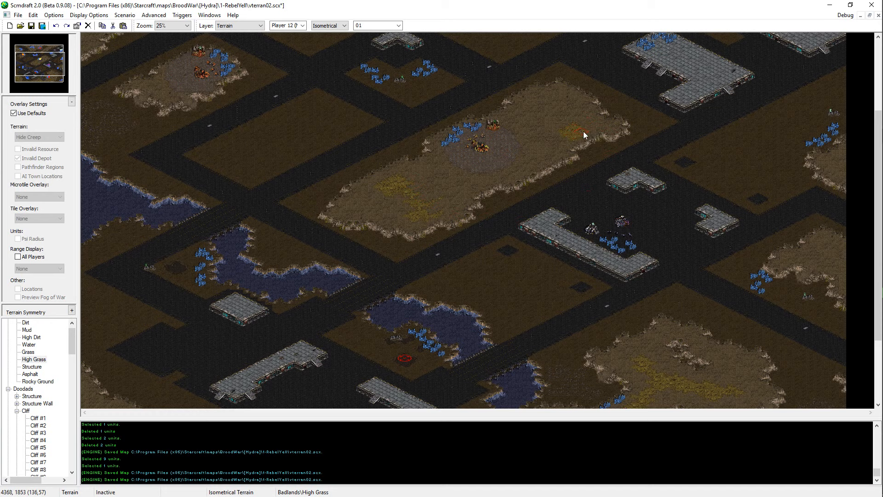
left_click(553, 115)
left_click(562, 100)
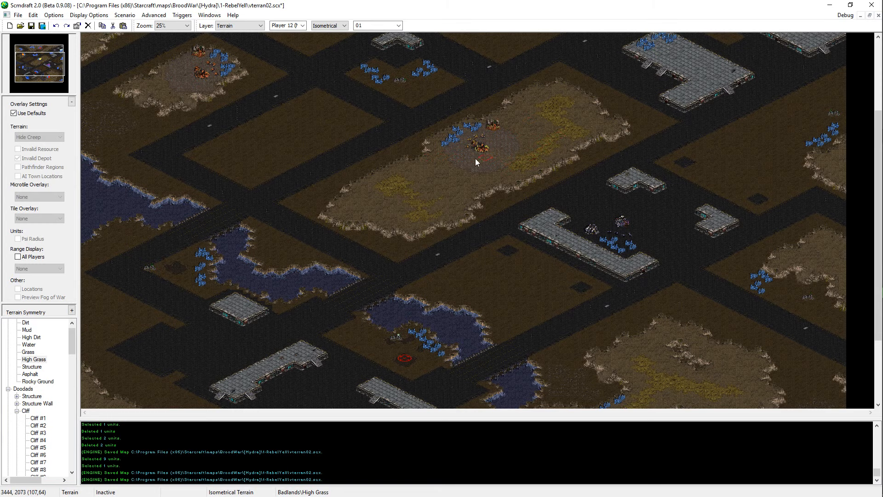
scroll(429, 187, "up", 5)
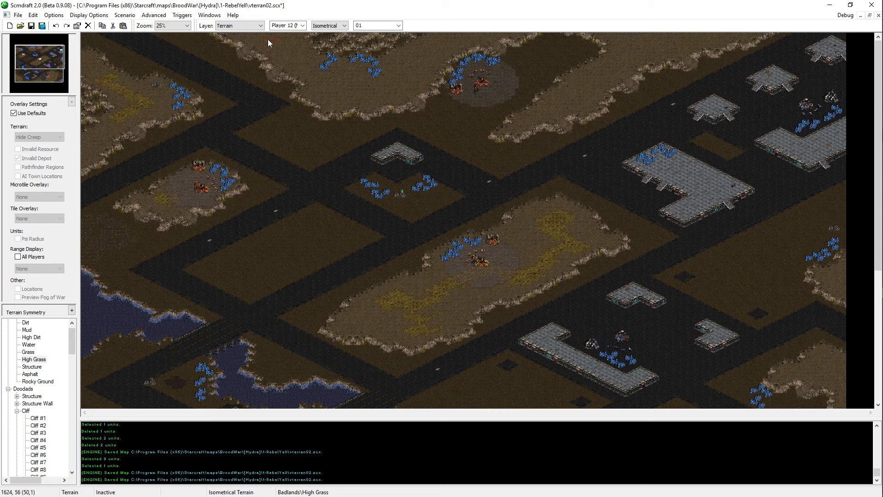
key("ctrl+s")
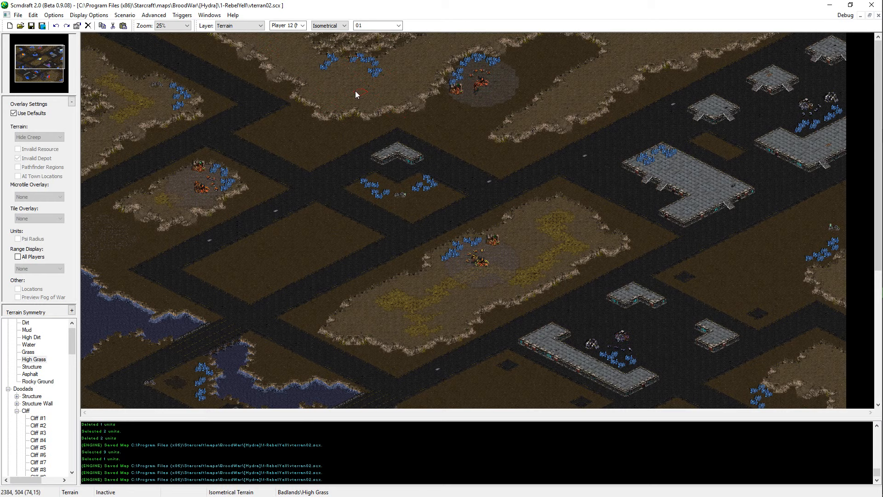
Step: Paint High Grass strips across the large northern plateau and the long ridge east of it, and save the map
left_click(295, 59)
left_click_drag(298, 60, 268, 35)
key("ctrl+s")
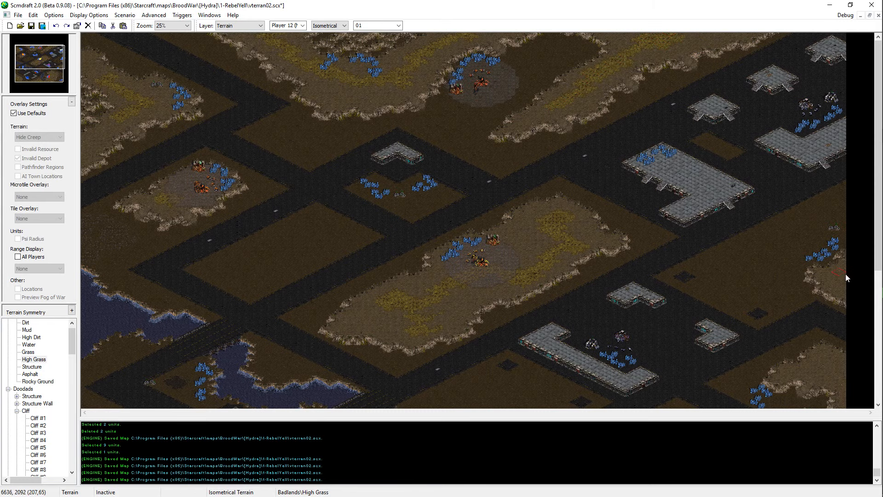
Step: Paint High Grass on the high dirt at the map's eastern edge, extend the southeastern plateau's patch northeast, and save the map
scroll(845, 275, "down", 3)
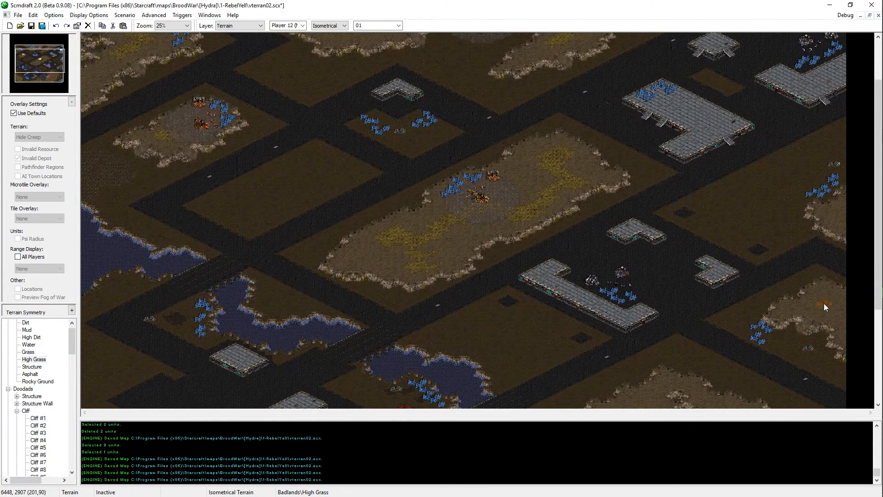
left_click(824, 292)
key("ctrl+s")
scroll(821, 308, "down", 7)
scroll(790, 252, "down", 1)
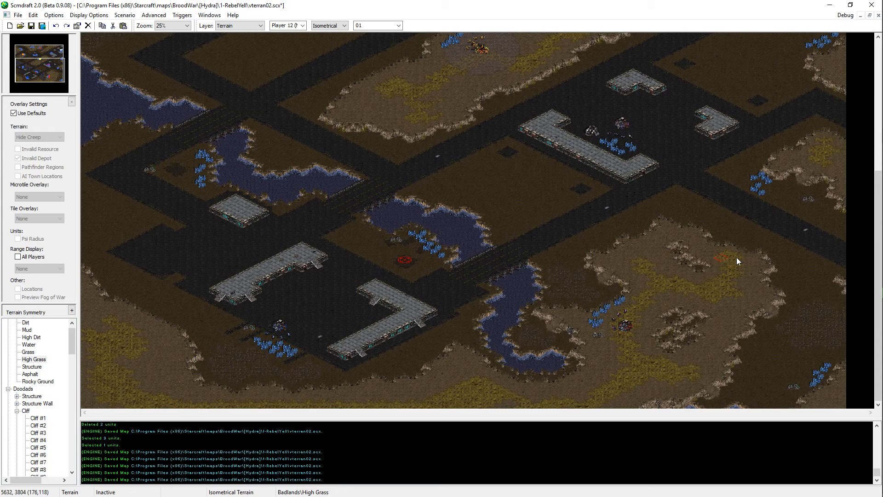
key("ctrl+s")
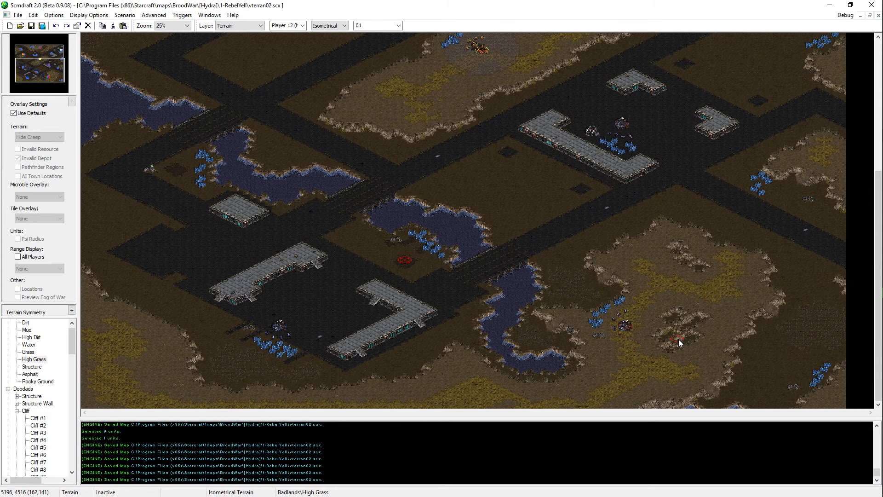
Step: Paint Dirt into the central plateau's southern cliff to shape an edge for a ramp
scroll(662, 341, "up", 5)
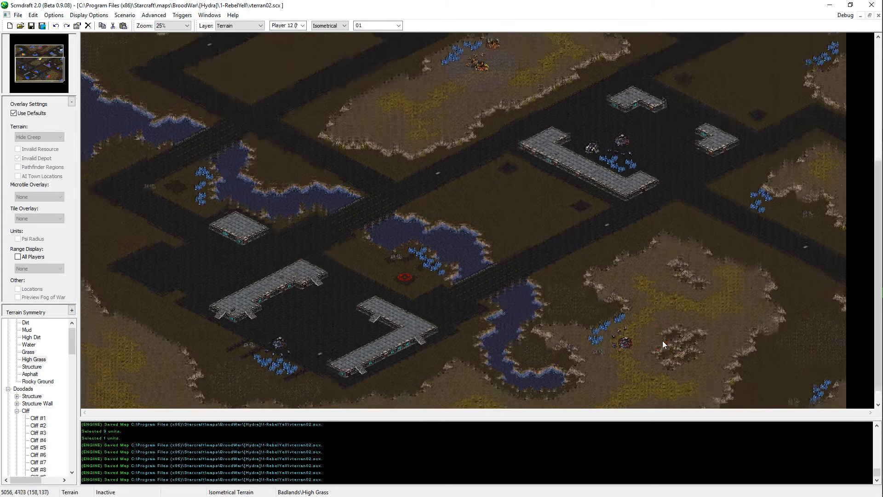
scroll(662, 344, "up", 8)
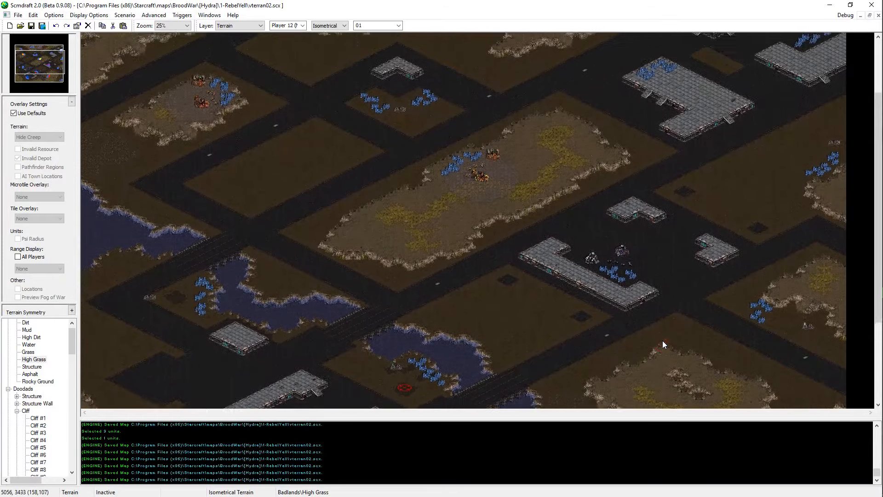
scroll(662, 342, "up", 3)
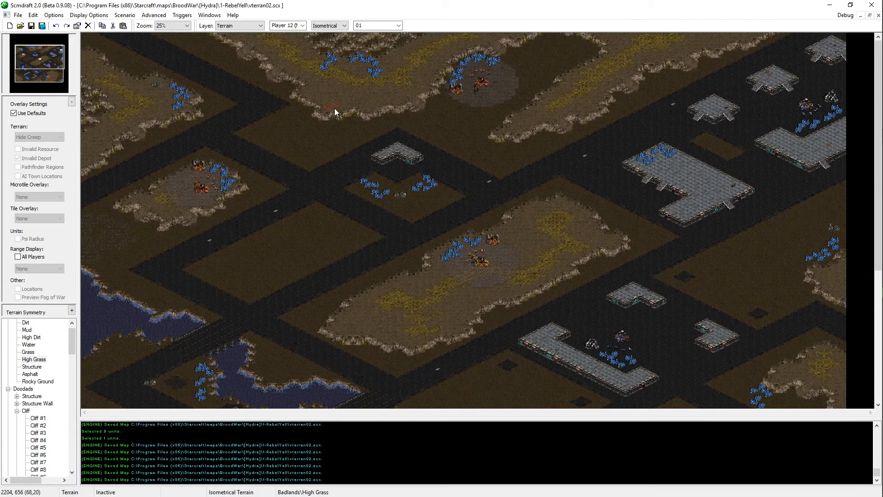
key("d")
scroll(481, 247, "up", 2, "ctrl")
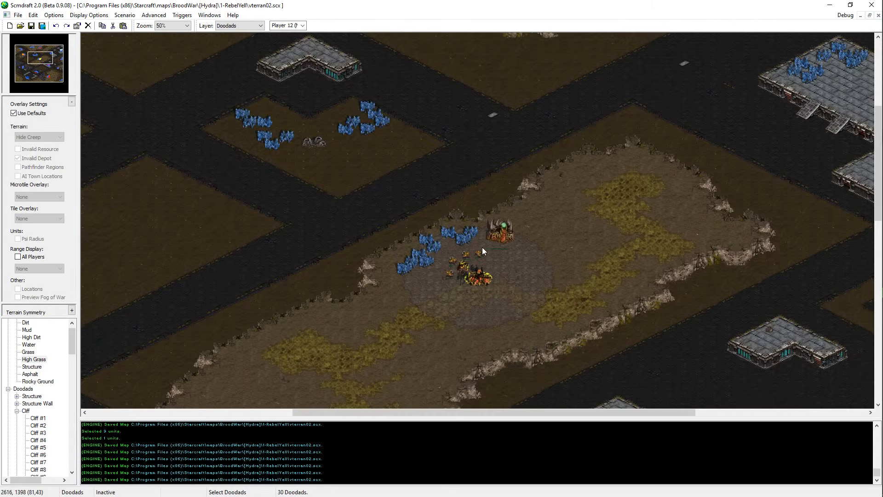
key("Down")
key("Down")
key("Down")
key("Left")
key("Left")
key("Down")
key("Left")
scroll(502, 357, "up", 1, "ctrl")
key("Down")
key("Down")
key("Down")
key("Down")
key("Right")
key("Right")
key("Right")
key("Right")
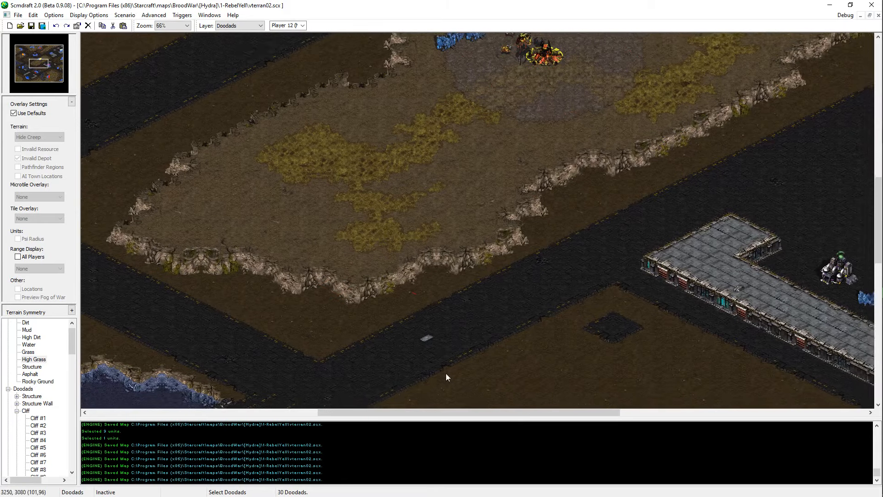
key("t")
right_click(397, 296)
left_click_drag(431, 257, 390, 276)
Step: Copy the ramp doodad from the small northwest plateau's southern cliff and place it on the reshaped southern cliff of the central plateau
key("Up")
key("Up")
key("Up")
key("Up")
key("Up")
key("Up")
key("Left")
key("Left")
key("Left")
key("Left")
key("Left")
key("Left")
key("Left")
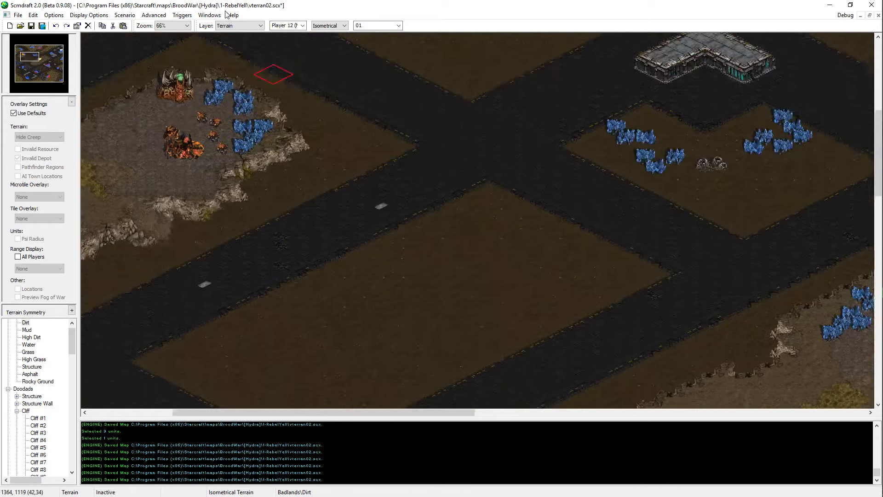
key("d")
left_click(213, 258)
key("Down")
key("Down")
key("Down")
key("Down")
key("Down")
key("Right")
key("Right")
key("Right")
key("Right")
key("ctrl+v")
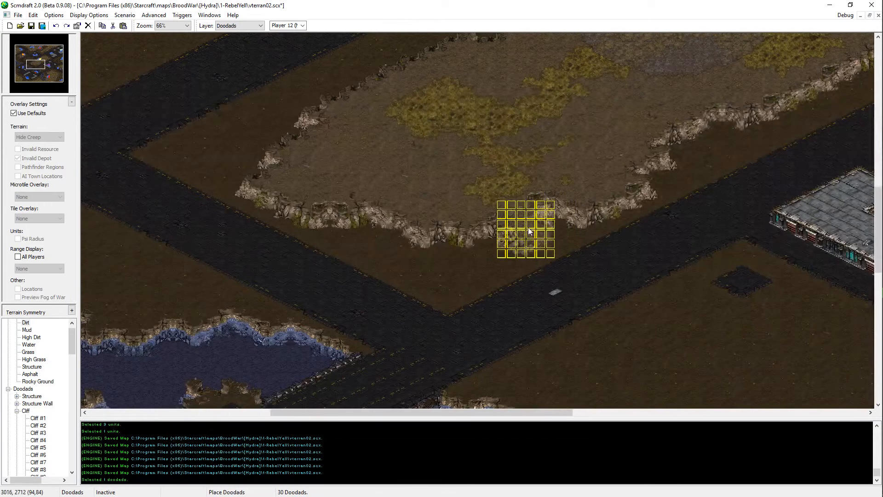
left_click(515, 224)
Step: Paint High Dirt at the upper end of the central plateau's southern ramp and save the map
key("t")
right_click(422, 188)
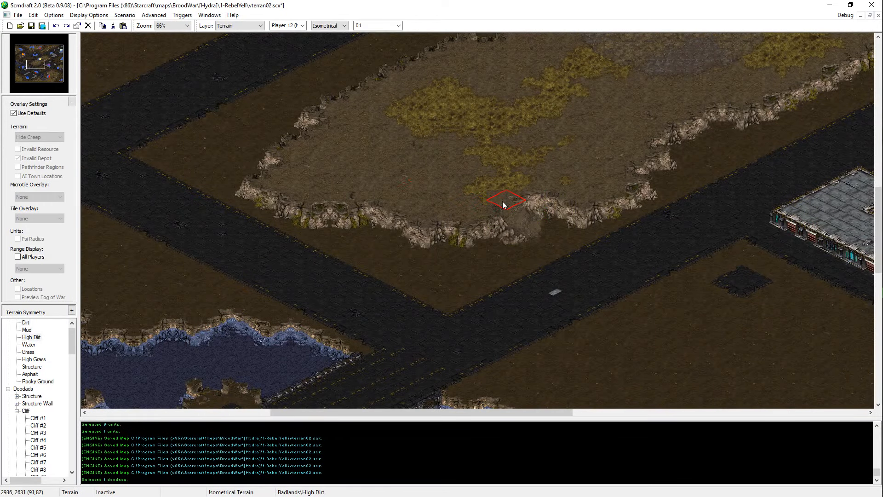
left_click(502, 202)
key("Right")
key("Right")
key("Right")
key("Up")
key("Up")
key("Up")
key("ctrl+s")
Step: Cut Dirt into the central plateau's southeastern cliff below the grass patch, place a copy of the ramp doodad there, and save the map
key("d")
left_click(456, 276)
key("Right")
key("Right")
key("Right")
key("Right")
key("Up")
key("Up")
key("Up")
key("Up")
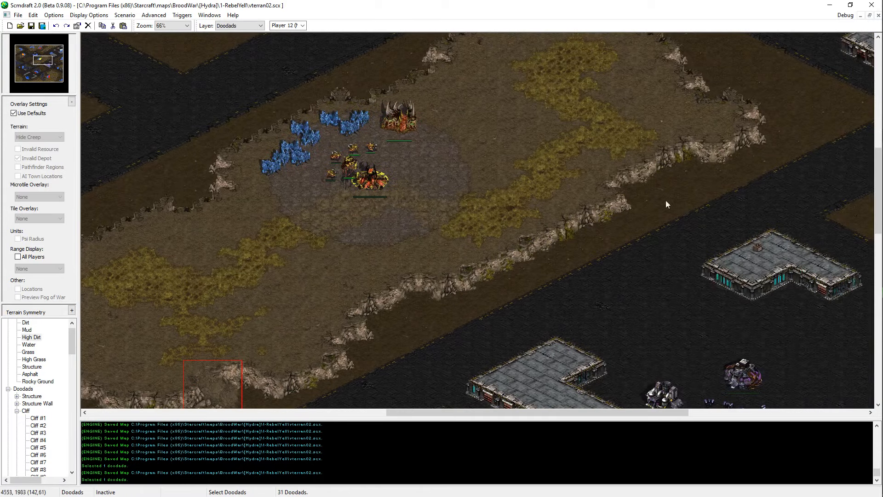
key("ctrl+v")
key("t")
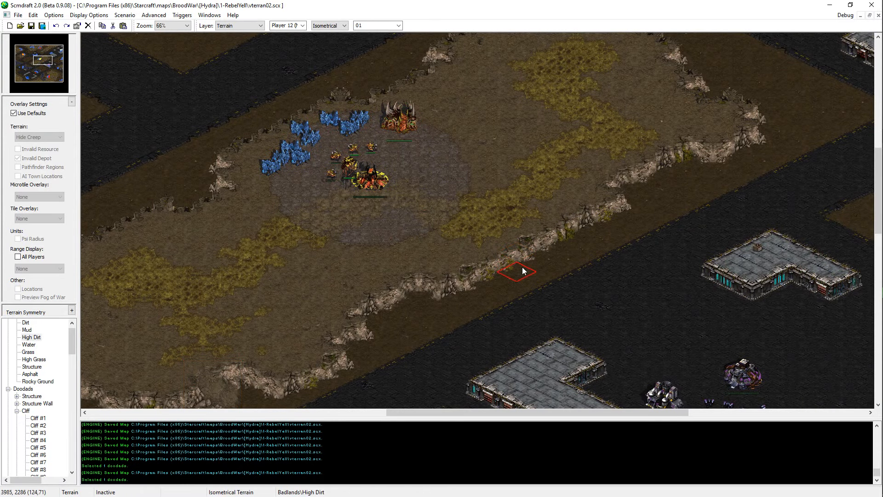
right_click(552, 266)
left_click_drag(499, 258, 546, 235)
key("d")
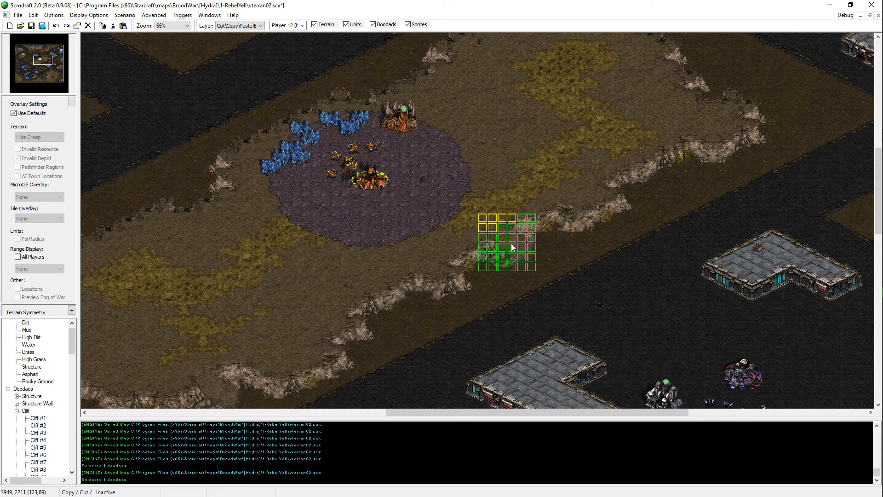
left_click(511, 244)
key("t")
key("ctrl+s")
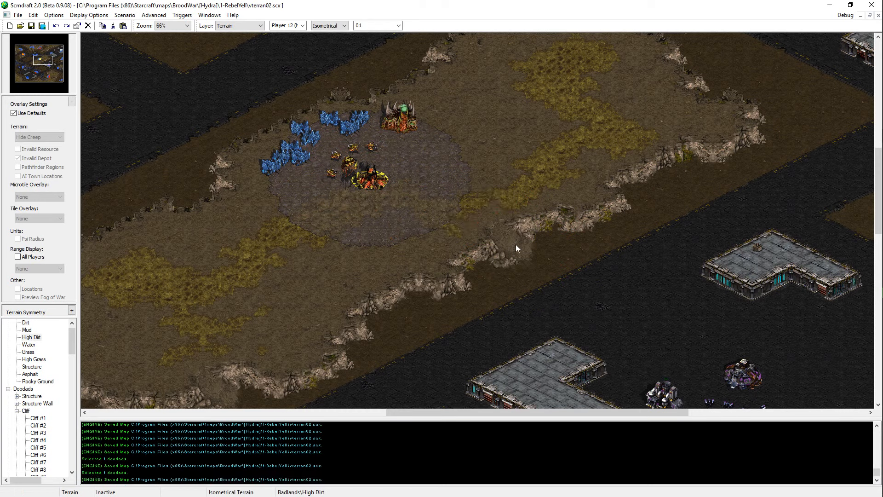
Step: Add another copy of the ramp doodad farther northeast along the central plateau's southeastern cliff and save the map
key("d")
key("t")
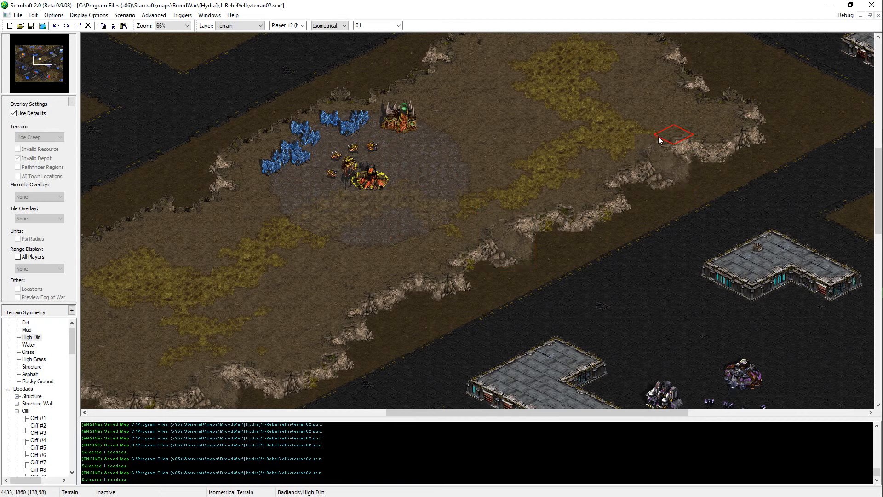
key("ctrl+s")
Step: Touch up the central plateau's northwestern side around the minerals with High Dirt and save the map
middle_click_drag(633, 151, 658, 199)
middle_click_drag(449, 172, 565, 176)
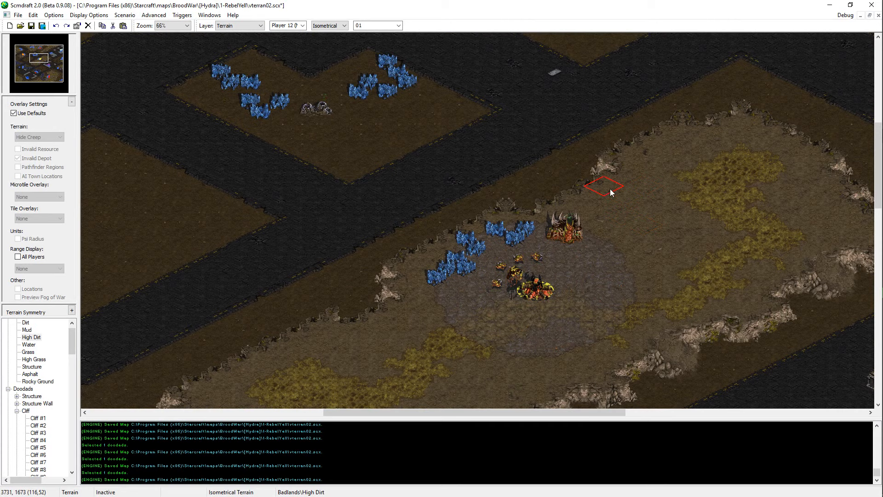
key("ctrl+s")
middle_click_drag(630, 205, 508, 286)
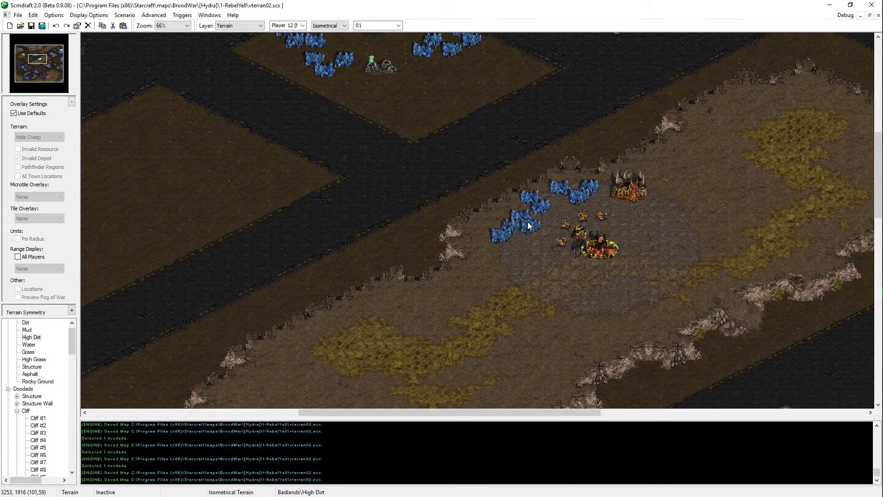
left_click(459, 275)
left_click(459, 276)
key("ctrl+s")
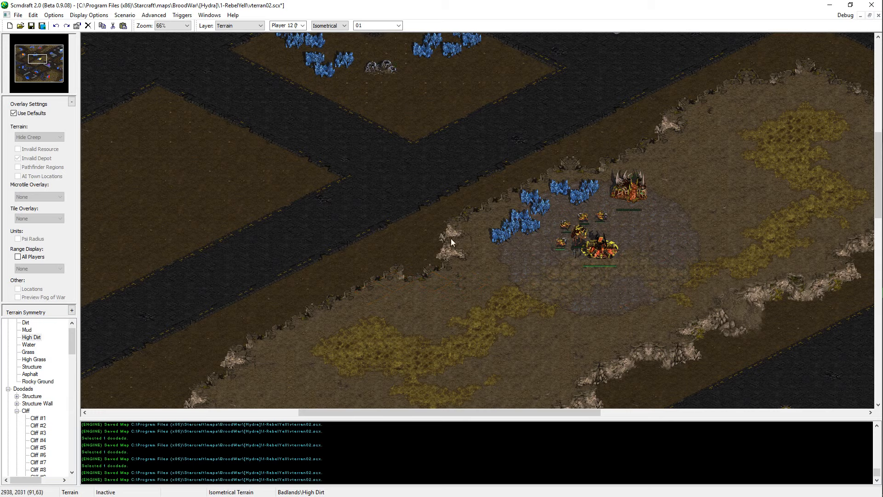
Step: Examine the empty dirt blocks between the roads across the map for areas that still need work
middle_click_drag(451, 238, 411, 303)
middle_click_drag(495, 203, 225, 79)
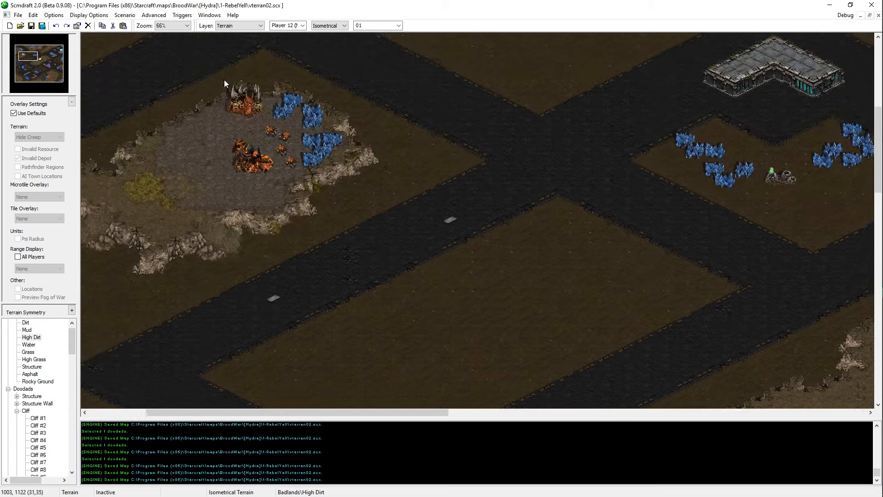
scroll(224, 79, "down", 3)
middle_click_drag(398, 279, 320, 233)
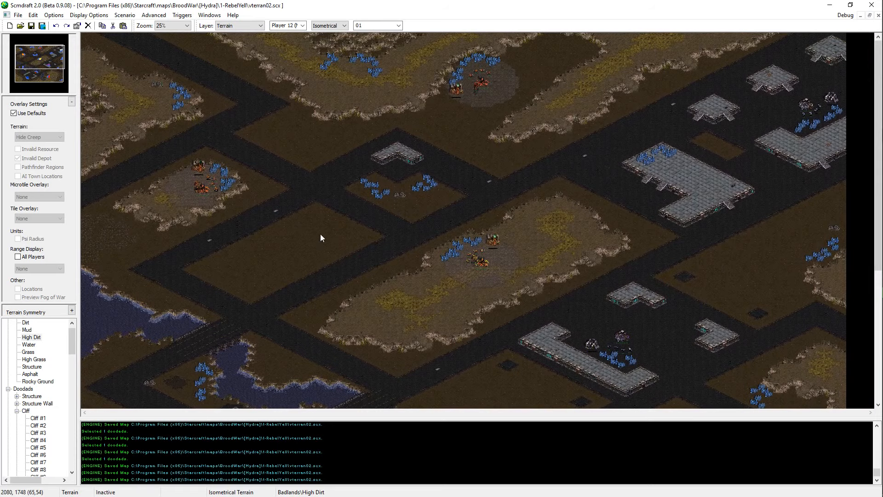
left_click_drag(361, 209, 215, 301)
scroll(666, 128, "down", 3)
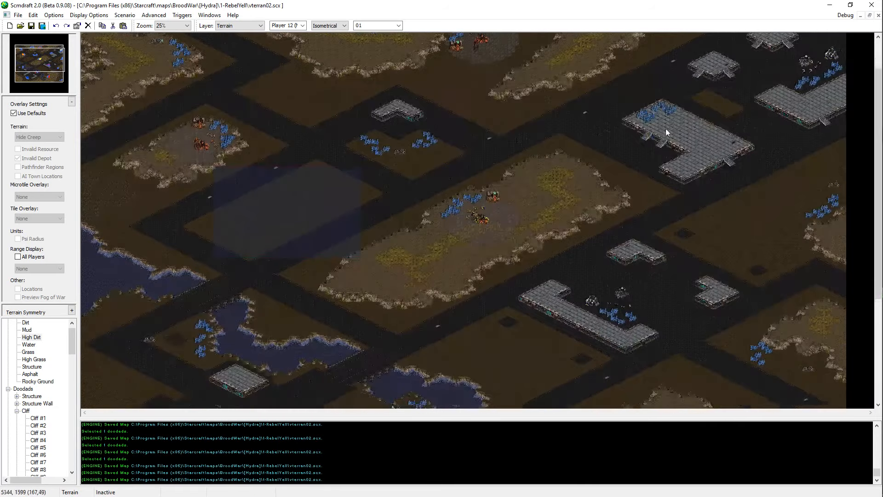
left_click_drag(720, 187, 810, 271)
scroll(541, 346, "down", 3)
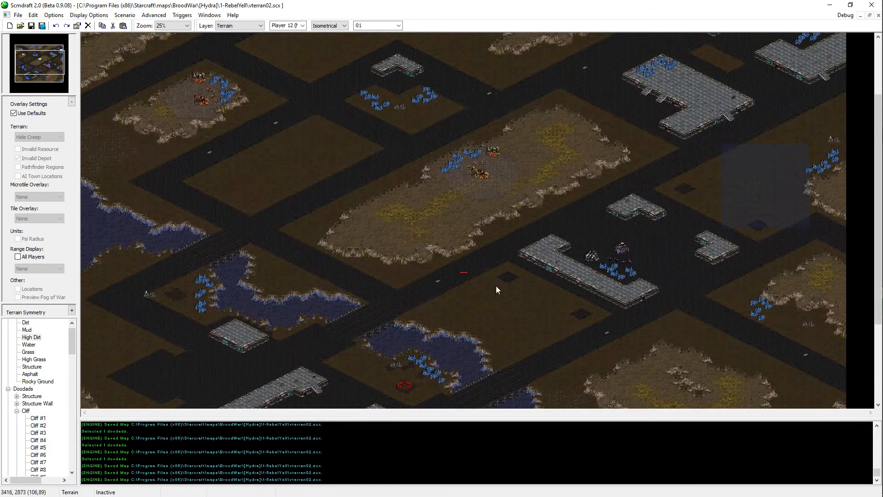
left_click_drag(496, 288, 591, 360)
scroll(592, 360, "up", 6)
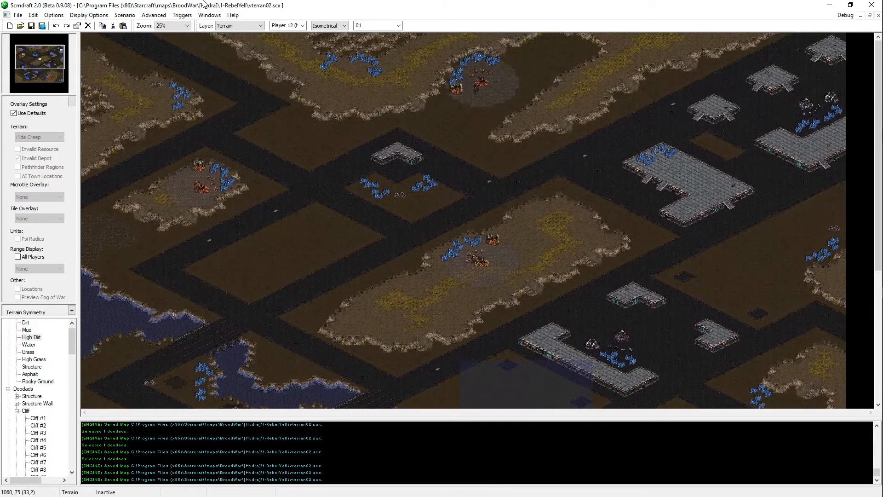
scroll(421, 395, "down", 14)
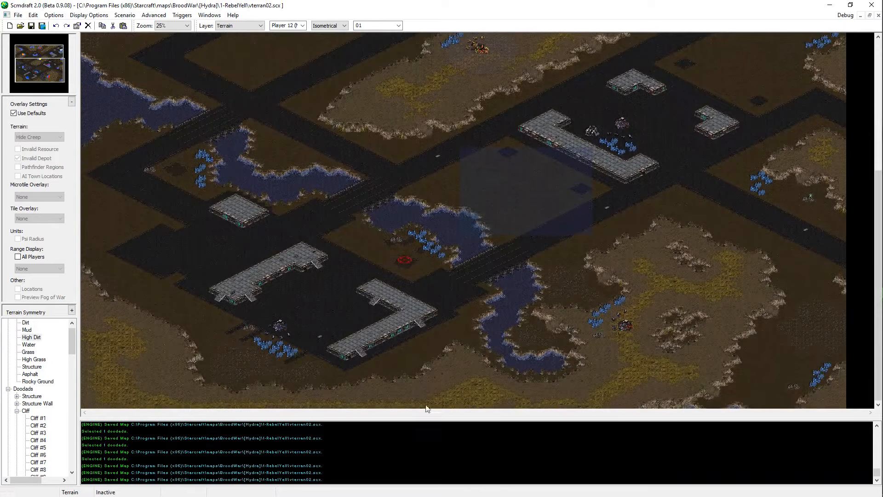
scroll(426, 408, "up", 9)
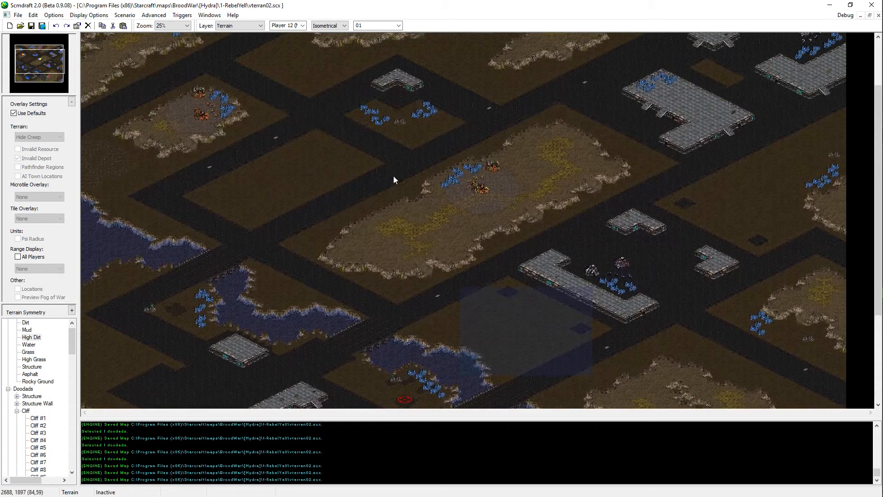
Step: Extend the Asphalt road northwest from the western road corner, filling a full-width strip between the water and the mineral base plateau
middle_click_drag(393, 176, 233, 129)
scroll(234, 129, "up", 2, "ctrl")
middle_click_drag(458, 249, 181, 332)
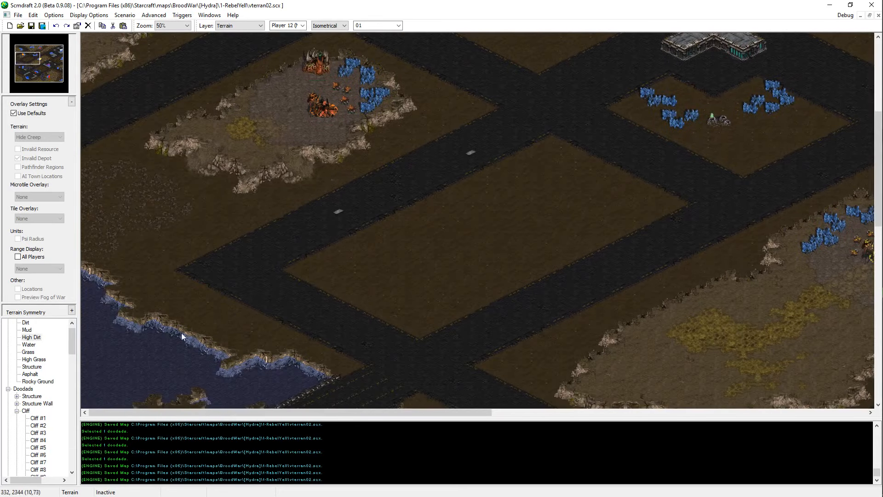
scroll(244, 294, "up", 1, "ctrl")
middle_click_drag(427, 256, 481, 289)
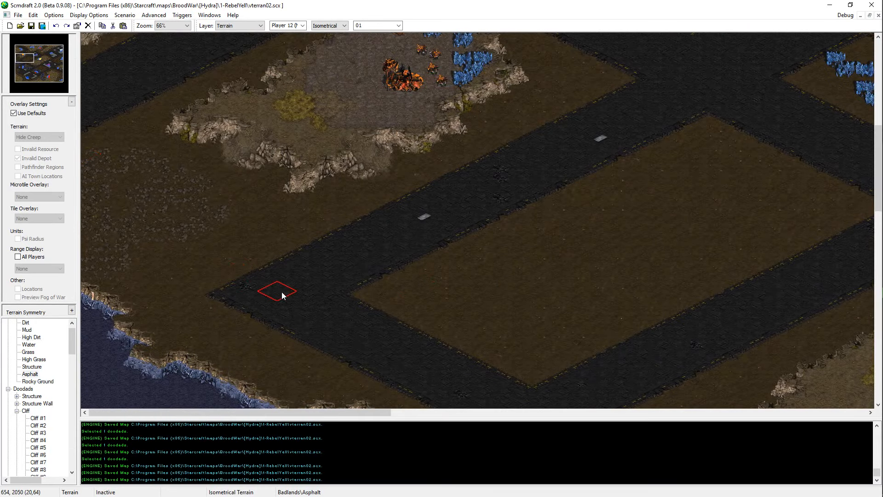
mouse_move(282, 294)
left_mouse_down()
mouse_move(166, 251)
mouse_move(90, 196)
left_mouse_up()
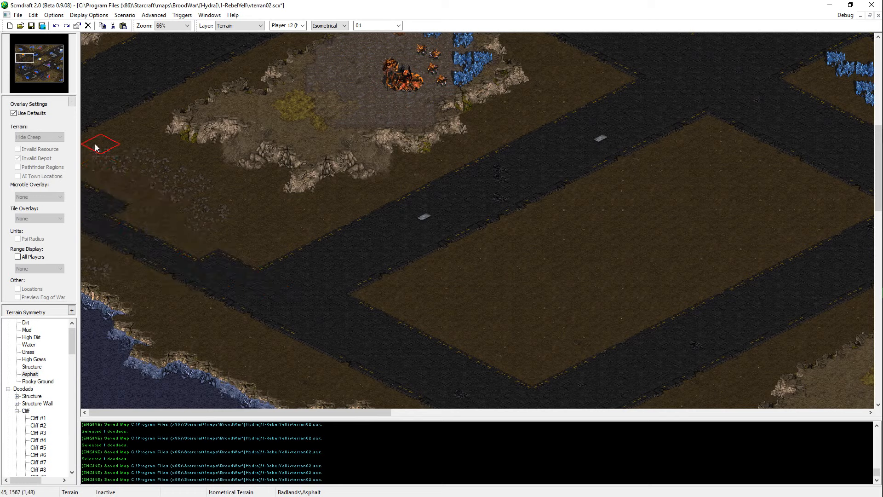
mouse_move(276, 266)
left_mouse_down()
mouse_move(102, 183)
mouse_move(94, 112)
mouse_move(107, 154)
mouse_move(116, 137)
left_mouse_up()
right_click(138, 147)
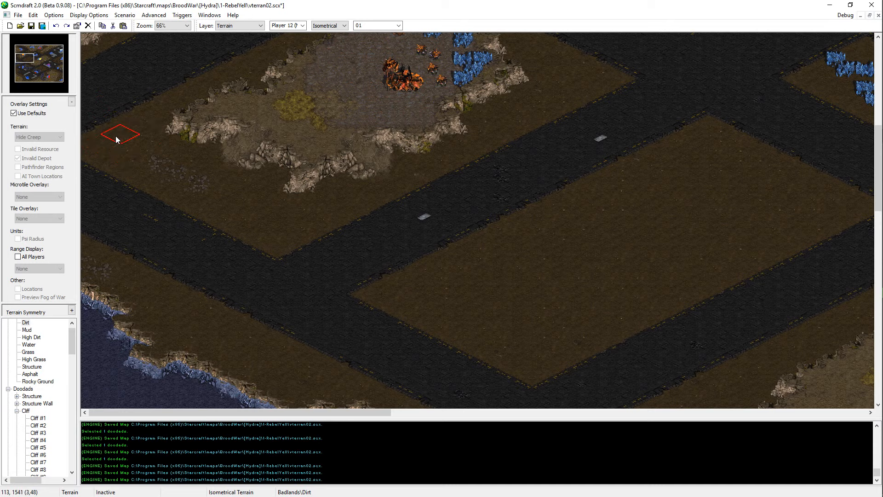
right_click(214, 263)
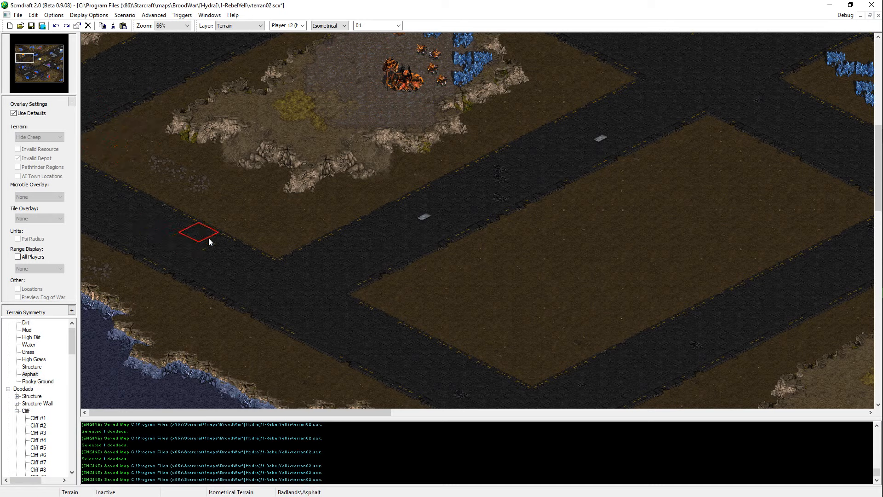
Step: Paint Dirt over the road between the mineral base plateau and the empty dirt block southeast of it, merging both areas
right_click(612, 303)
mouse_move(301, 242)
left_mouse_down()
mouse_move(365, 230)
mouse_move(479, 233)
mouse_move(483, 222)
mouse_move(620, 137)
mouse_move(578, 172)
left_mouse_up()
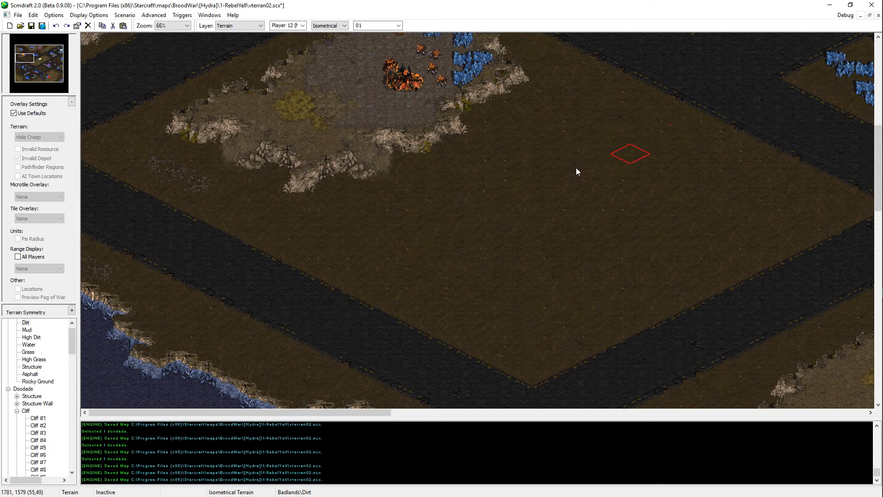
middle_click_drag(576, 167, 851, 297)
Step: Extend the mineral base plateau southeast with High Dirt across most of the merged dirt area
right_click(609, 361)
middle_click_drag(609, 361, 449, 15)
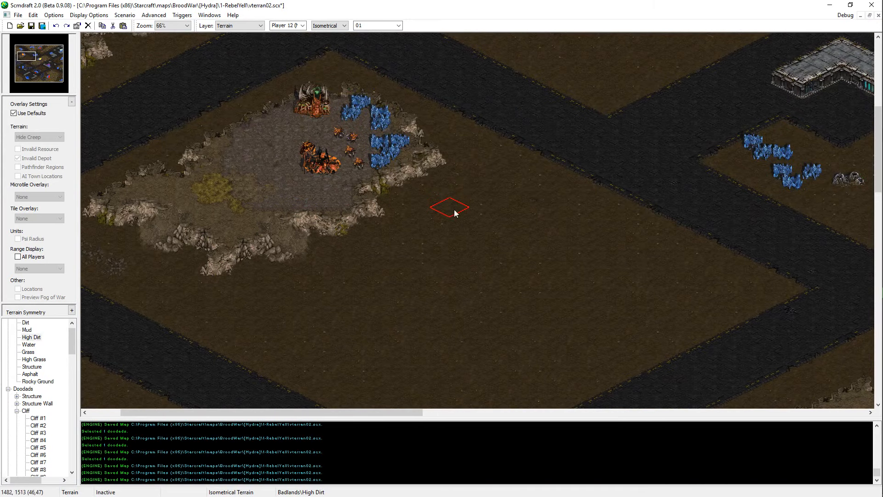
mouse_move(504, 219)
left_mouse_down()
mouse_move(511, 221)
mouse_move(509, 178)
mouse_move(512, 220)
mouse_move(665, 276)
mouse_move(644, 304)
mouse_move(608, 274)
left_mouse_up()
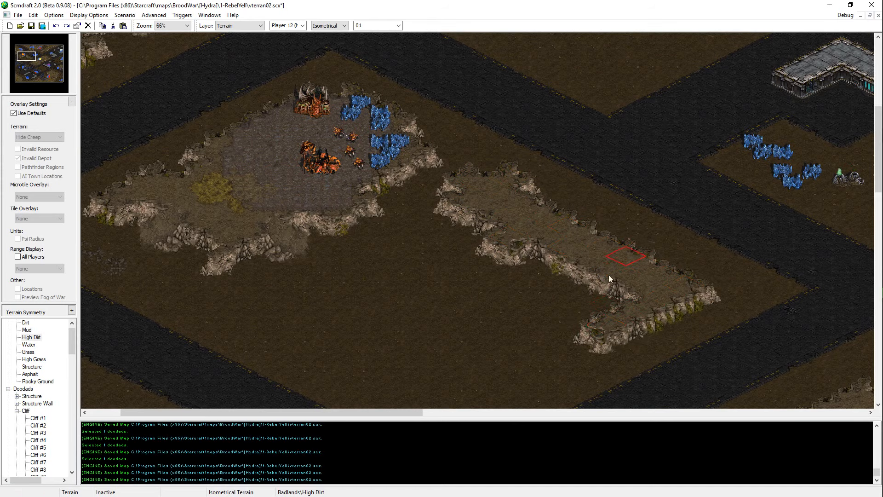
middle_click_drag(609, 274, 678, 205)
mouse_move(677, 270)
left_mouse_down()
mouse_move(642, 208)
mouse_move(524, 318)
mouse_move(566, 202)
mouse_move(556, 116)
mouse_move(504, 104)
mouse_move(478, 143)
mouse_move(603, 183)
mouse_move(496, 194)
mouse_move(414, 230)
mouse_move(482, 187)
mouse_move(435, 149)
left_mouse_up()
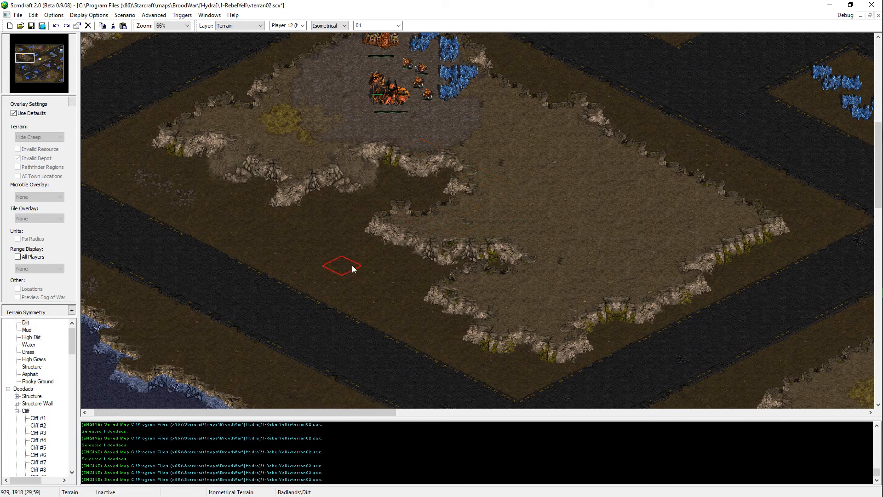
Step: Shape the western cliff of the new plateau extension with Dirt and High Dirt, and save the map
mouse_move(384, 234)
left_mouse_down()
mouse_move(424, 199)
mouse_move(479, 201)
left_mouse_up()
right_click(532, 190)
left_click(489, 197)
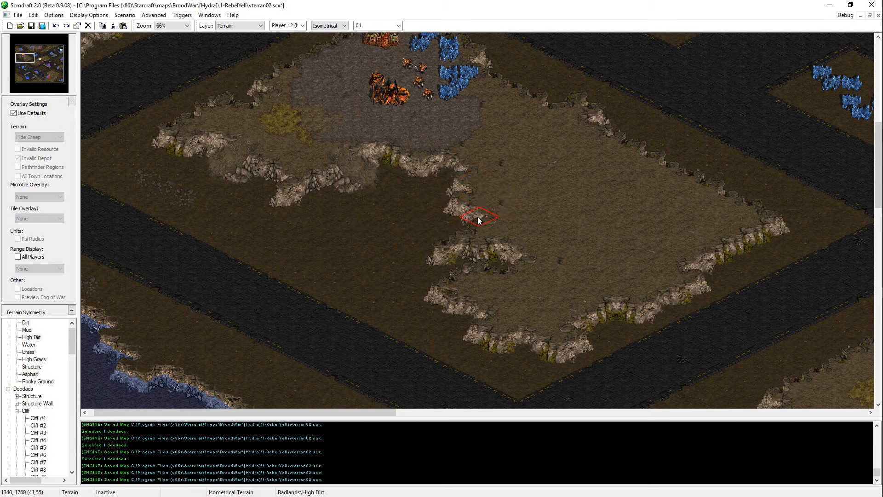
right_click(419, 208)
left_click(453, 201)
right_click(525, 214)
right_click(420, 219)
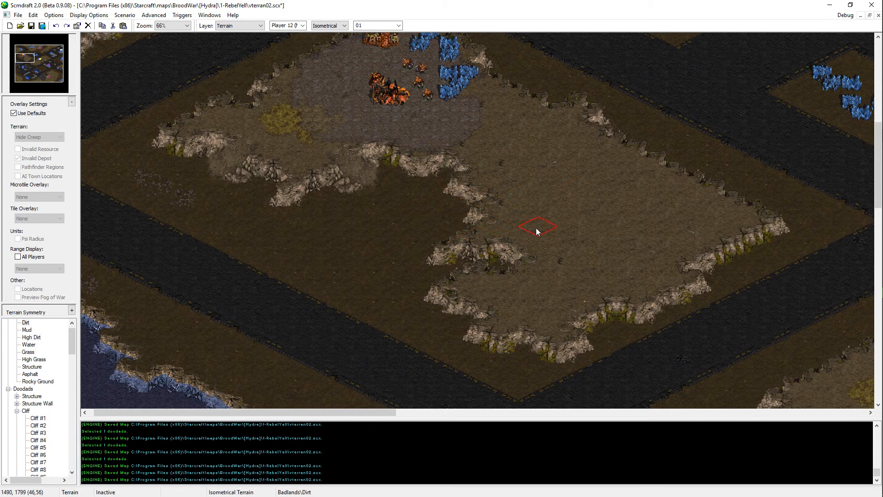
left_click(537, 228)
right_click(552, 229)
mouse_move(542, 230)
left_mouse_down()
mouse_move(499, 245)
mouse_move(435, 295)
left_mouse_up()
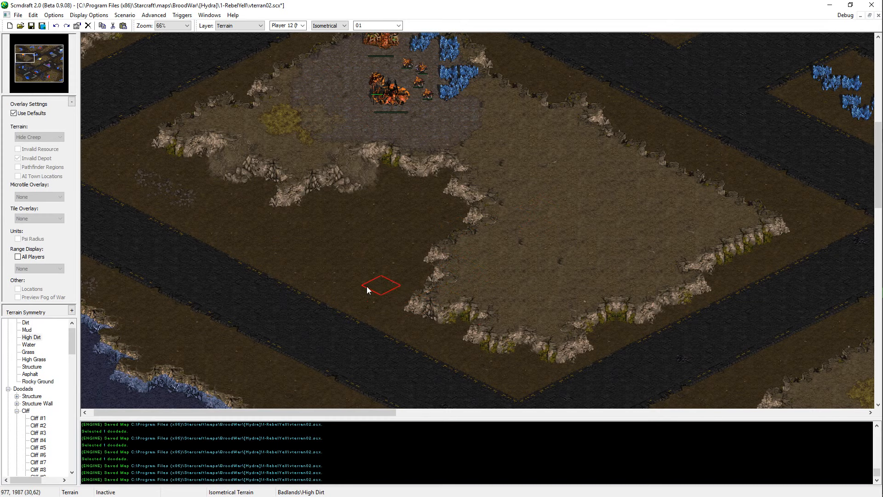
key("ctrl+s")
Step: Fill out the plateau extension's southern tip and southeastern cliff with High Dirt and save the map
left_click_drag(482, 326, 516, 341)
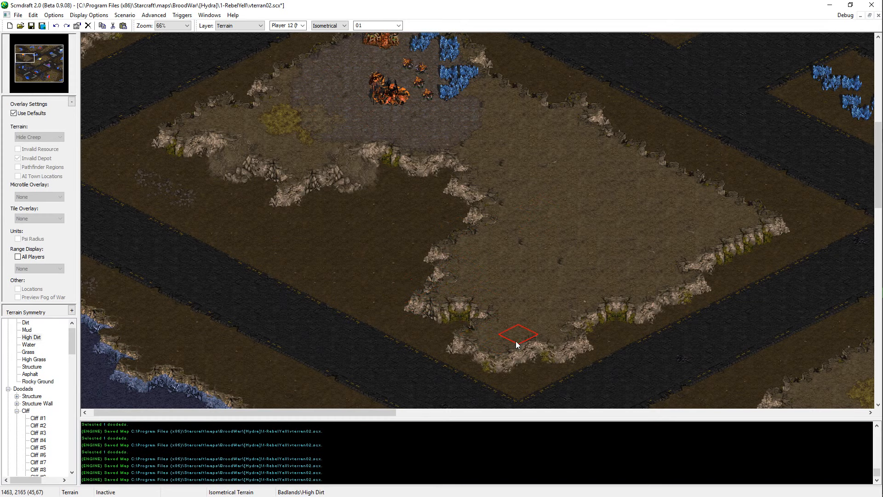
key("ctrl+s")
left_click(479, 314)
key("ctrl+s")
middle_click_drag(340, 312, 481, 285)
left_click(475, 312)
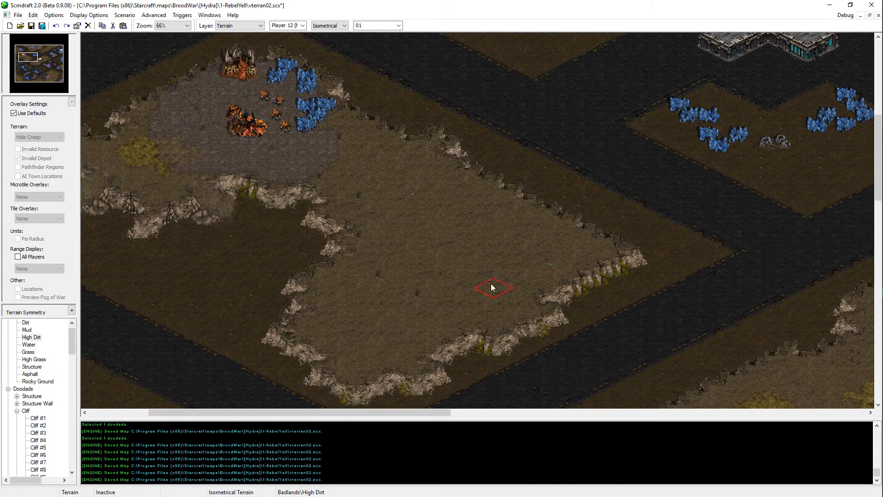
left_click(584, 250)
middle_click_drag(576, 241, 552, 264)
key("ctrl+s")
Step: Cut a notch of Dirt into the plateau extension's southeastern cliff near its eastern corner
right_click(604, 326)
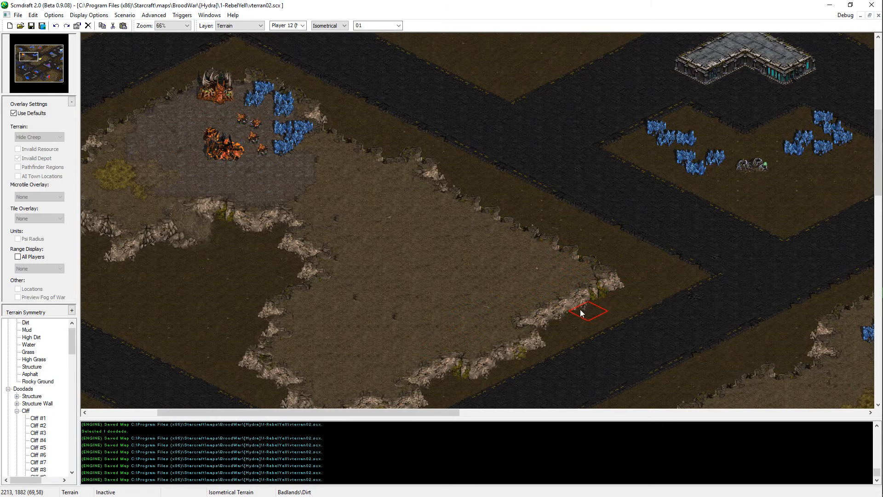
left_click_drag(579, 310, 595, 297)
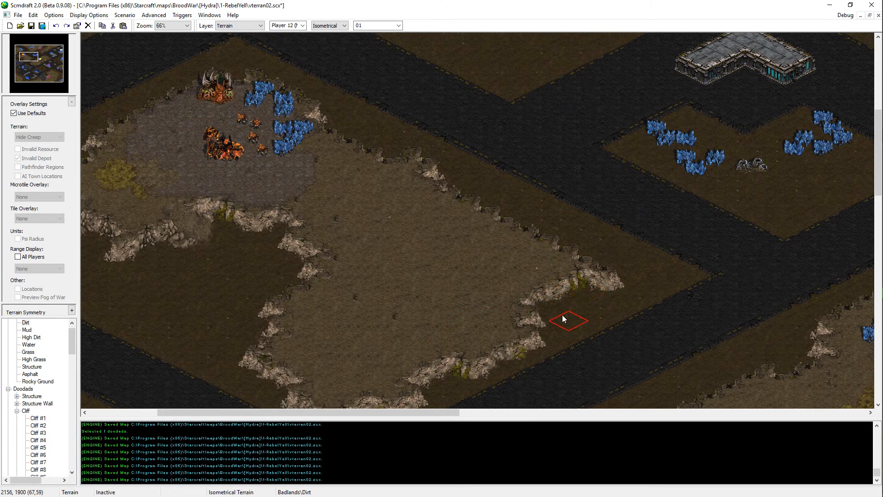
left_click(547, 312)
left_click(524, 340)
middle_click_drag(522, 340, 596, 271)
Step: Copy the ramp doodad from the base's southern cliff, place it on the extension's southeastern cliff near the eastern corner, and save the map
key("d")
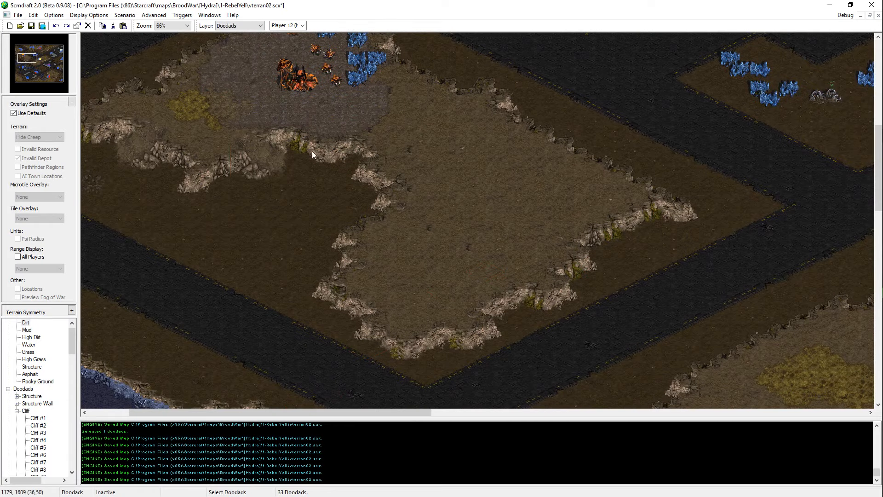
left_click(272, 158)
key("ctrl+c")
key("ctrl+v")
left_click(630, 224)
right_click(628, 224)
key("ctrl+s")
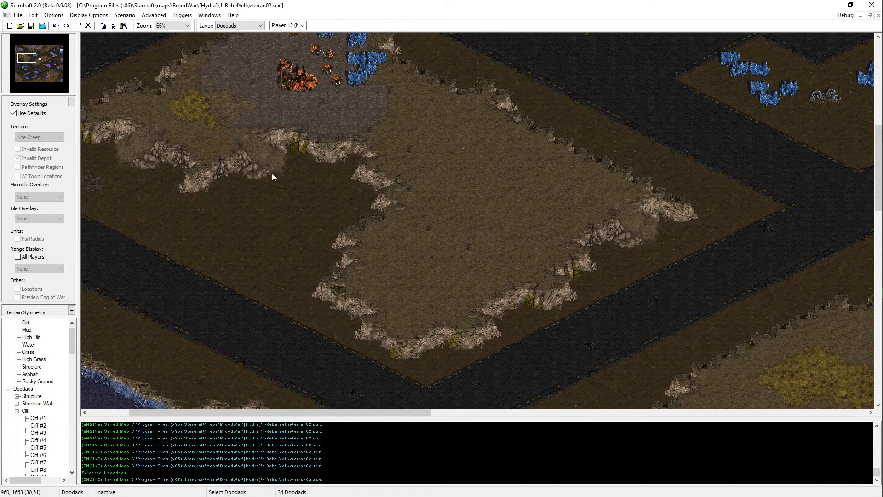
Step: Move the ramp doodad on the base's southern cliff slightly farther west by cutting and pasting it, and save the map
left_click(267, 172)
key("ctrl+x")
key("ctrl+v")
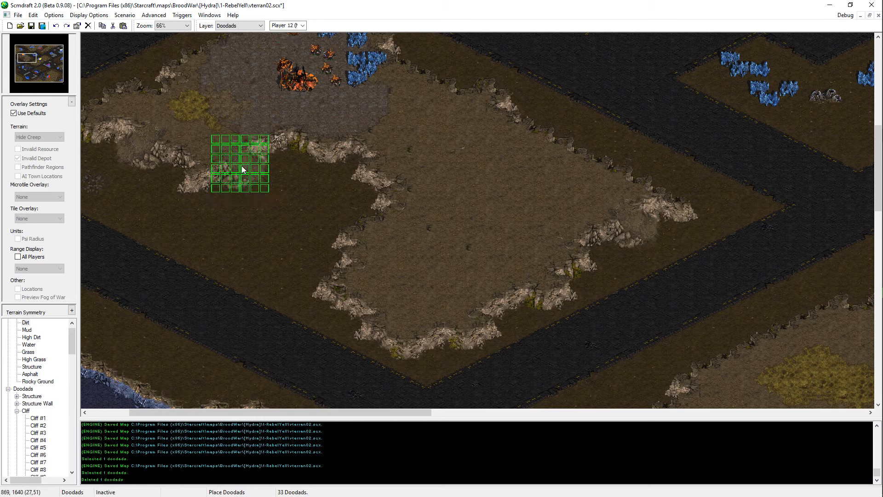
key("ctrl+s")
Step: Paint a winding strip of High Grass across the plateau extension, trimming its southern end with High Dirt and the adjacent southwestern cliff with Dirt
key("t")
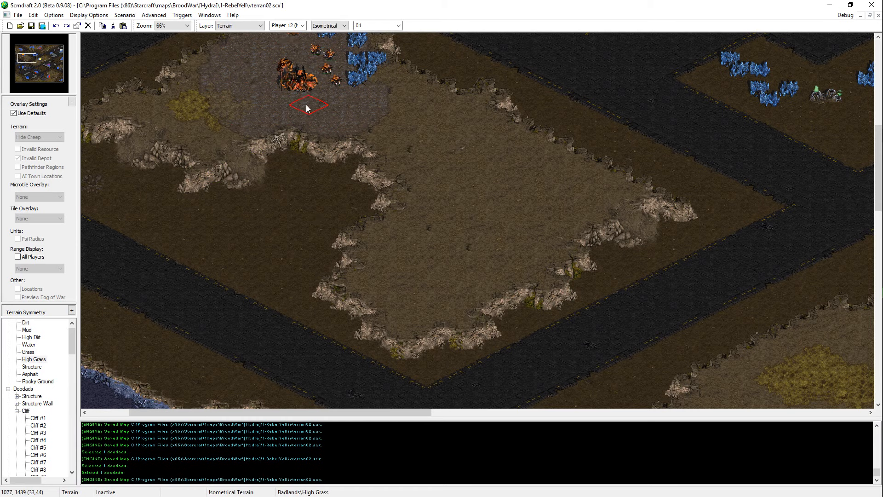
mouse_move(389, 106)
left_mouse_down()
mouse_move(483, 174)
mouse_move(562, 191)
mouse_move(430, 287)
mouse_move(412, 280)
left_mouse_up()
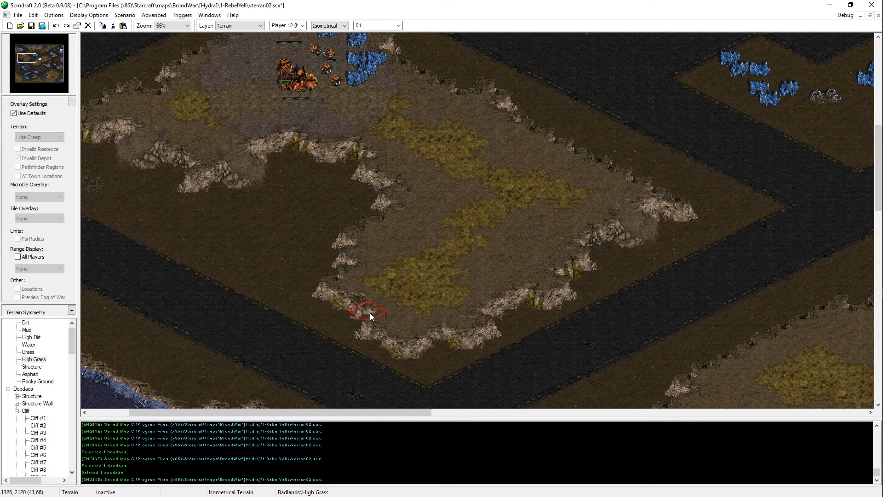
right_click(309, 277)
left_click_drag(319, 308, 354, 314)
right_click(465, 263)
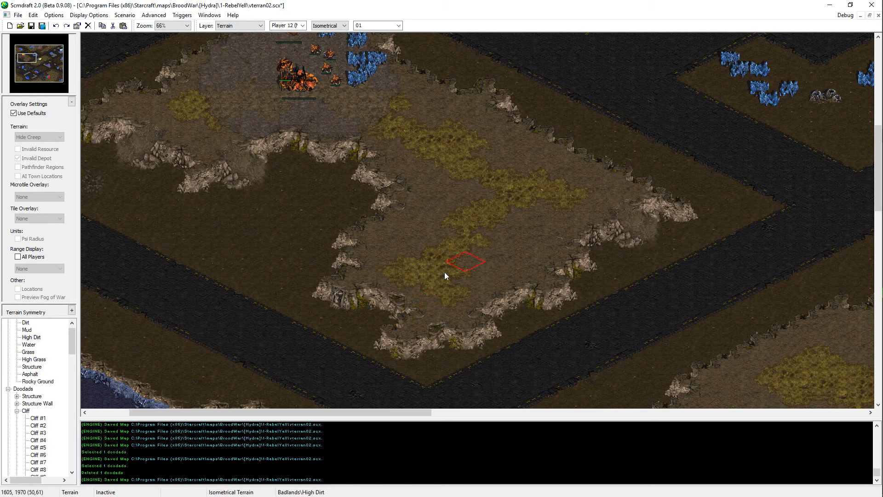
left_click_drag(445, 272, 427, 303)
Step: Cut Dirt into the extension's southern cliff, place a copy of the base's southwestern ramp doodad there, and save the map
right_click(345, 322)
mouse_move(363, 326)
left_mouse_down()
mouse_move(411, 349)
mouse_move(414, 338)
left_mouse_up()
key("d")
left_click(154, 145)
key("ctrl+c")
key("ctrl+v")
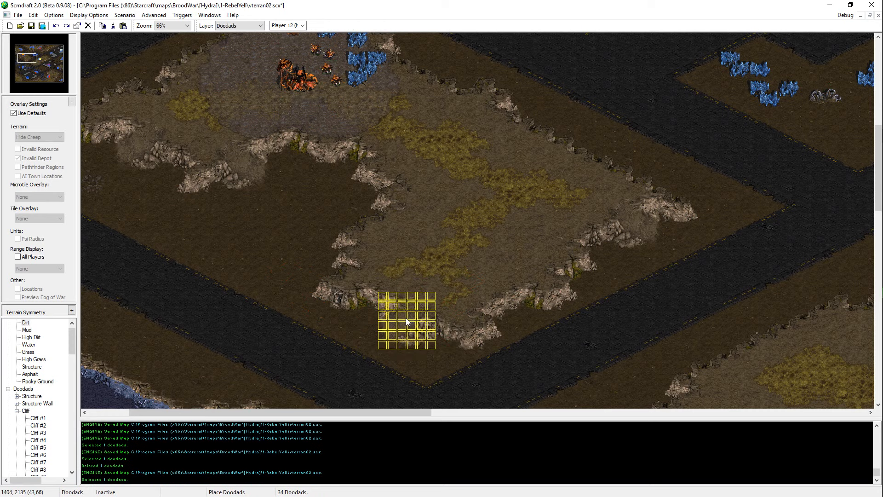
left_click(402, 314)
key("ctrl+s")
Step: Examine the extended mineral base plateau and its surroundings for areas that still need work
key("Up")
key("Up")
key("Up")
key("Up")
key("Up")
key("Left")
key("Left")
key("Left")
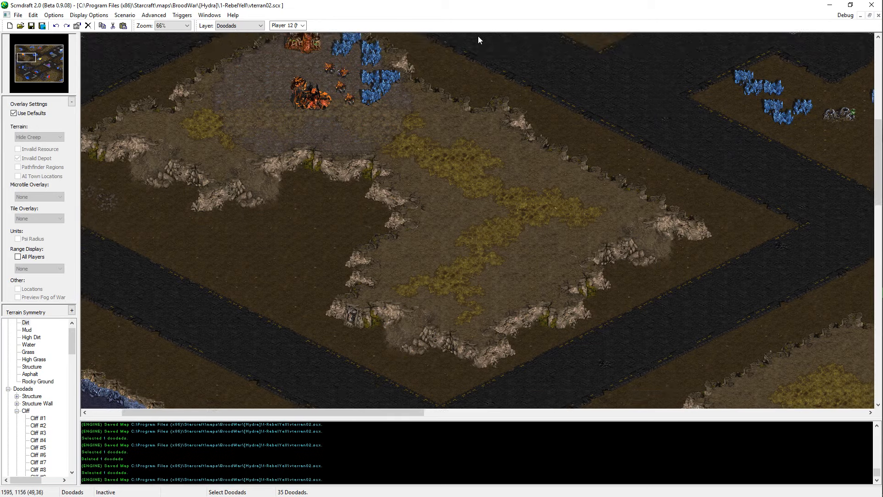
middle_click_drag(505, 205, 187, 117)
left_click_drag(44, 60, 23, 57)
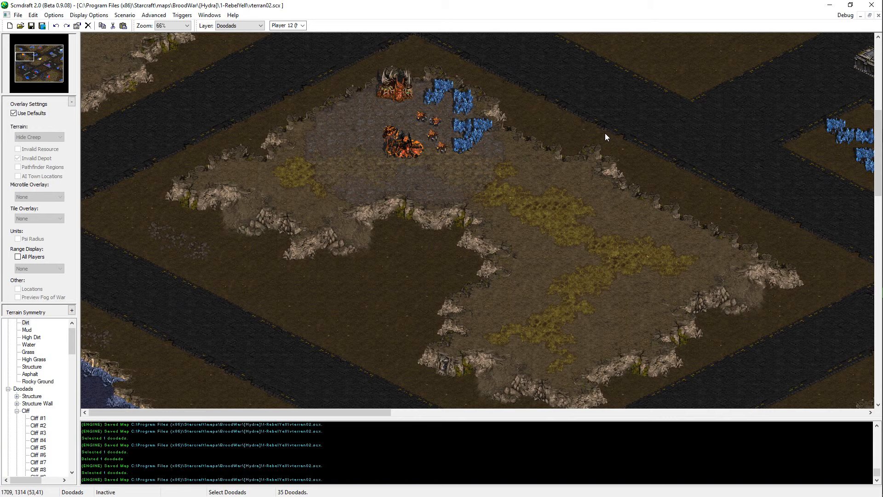
Step: Widen the High Grass strip toward the plateau extension's northeastern cliff and save the map
middle_click_drag(593, 191, 356, 153)
key("t")
right_click(305, 179)
left_click(376, 190)
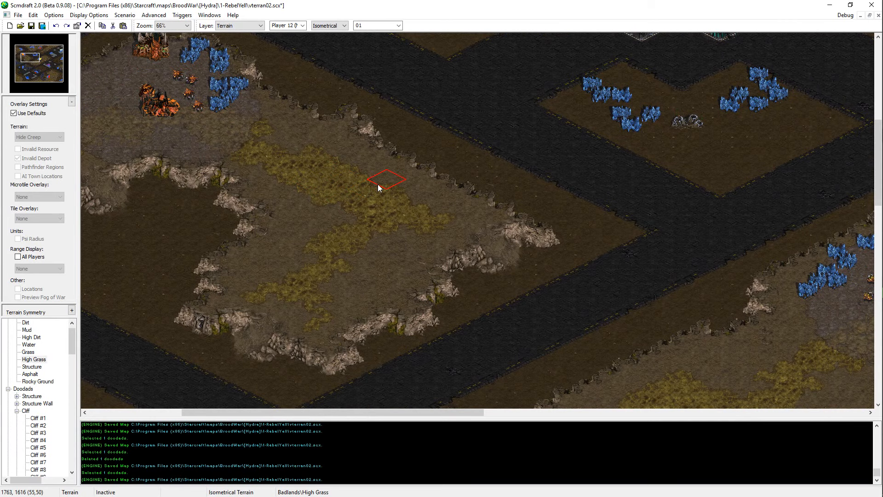
left_click(378, 184)
left_click(412, 192)
key("ctrl+s")
Step: Spread High Grass below the minerals on the large northern plateau, continuing it toward the southern cliff, and save the map
middle_click_drag(547, 138, 676, 253)
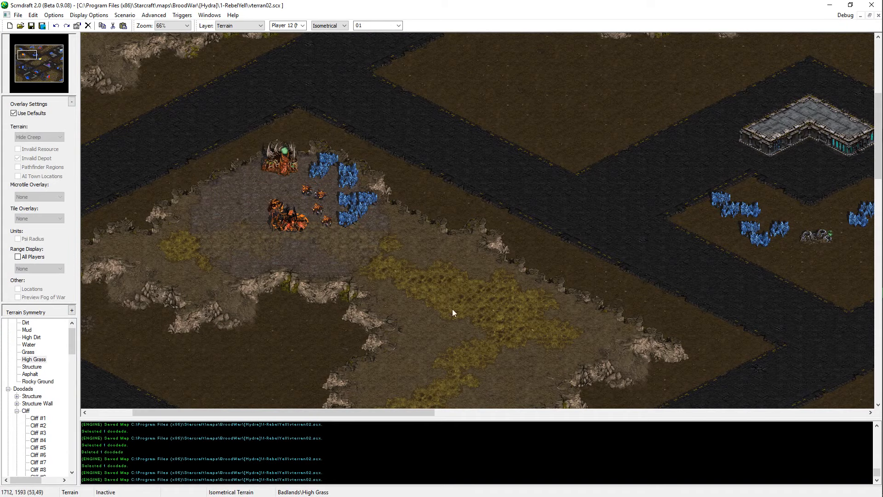
middle_click_drag(452, 309, 509, 282)
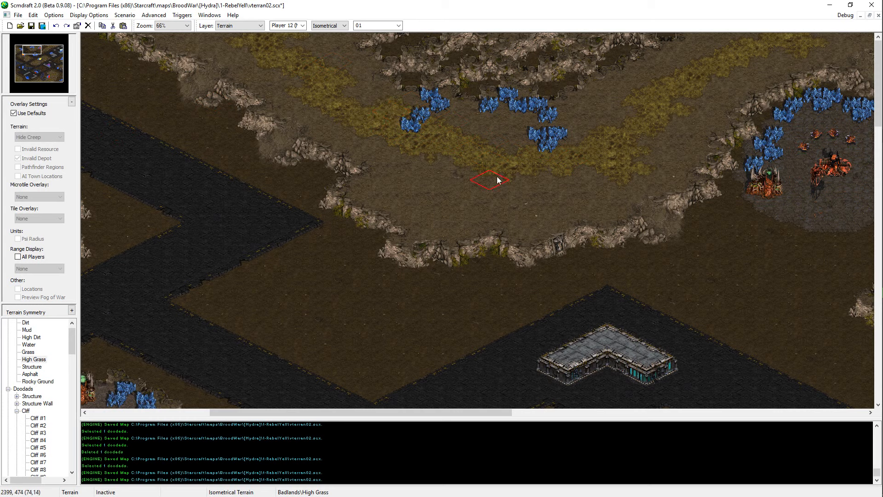
key("ctrl+s")
left_click_drag(469, 191, 552, 185)
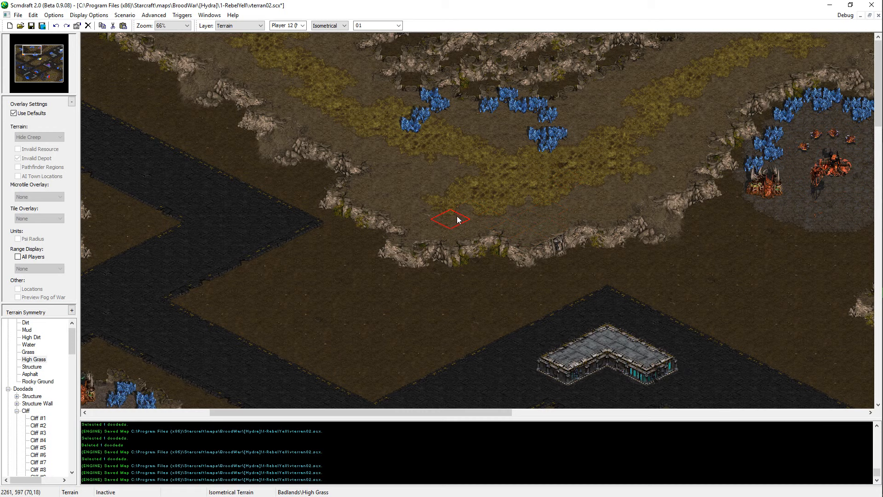
mouse_move(456, 220)
left_mouse_down()
mouse_move(428, 199)
mouse_move(420, 204)
left_mouse_up()
key("ctrl+s")
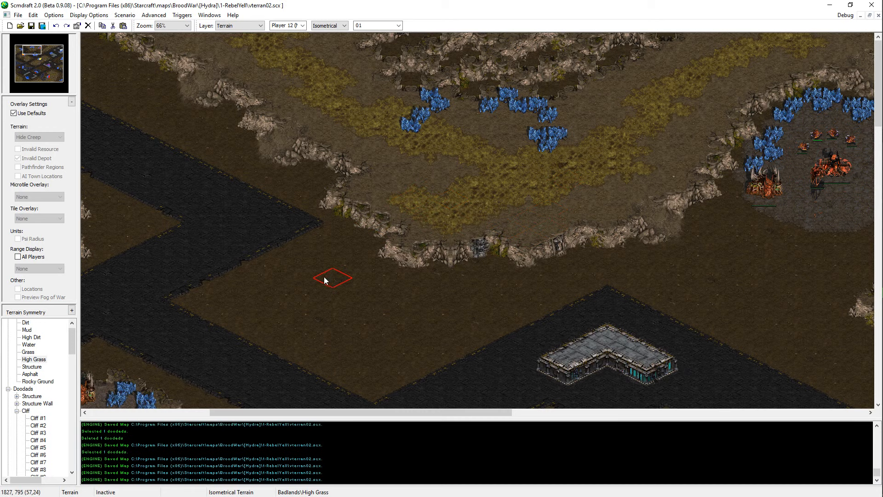
Step: Reshape the northern plateau's southwestern cliff with Dirt and High Dirt to make room for a ramp, and save the map
left_click(359, 235)
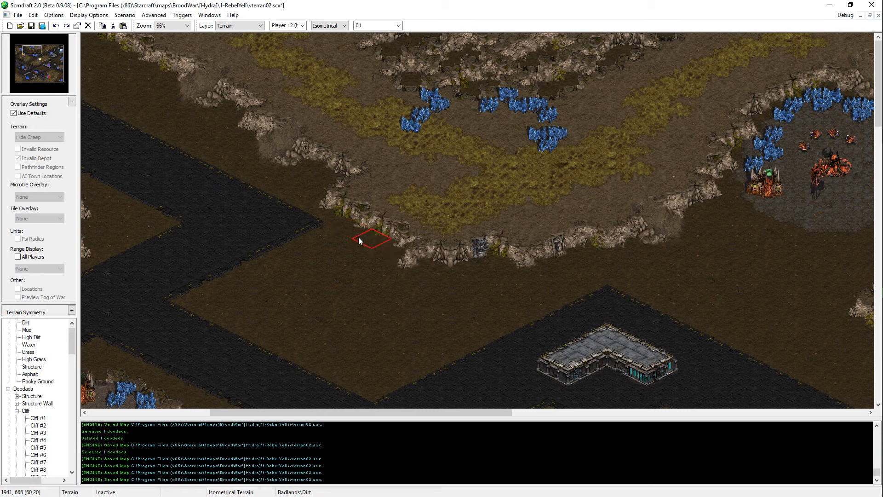
left_click(417, 270)
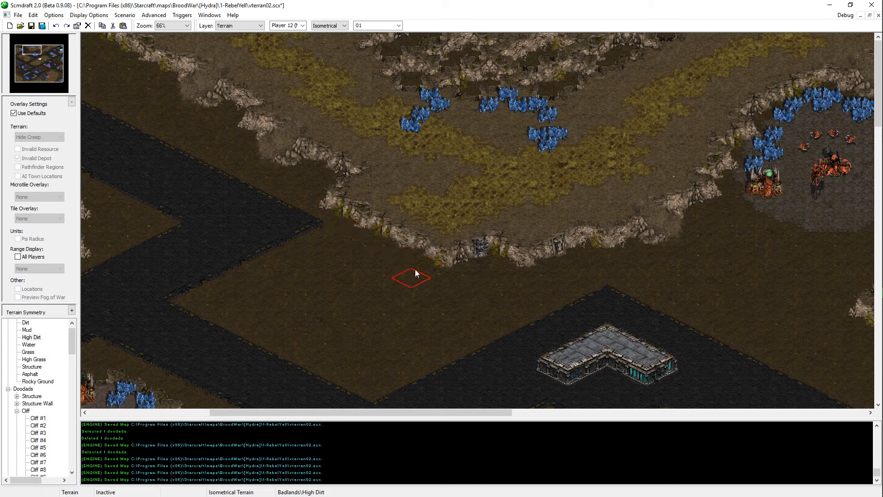
left_click(366, 236)
left_click(419, 251)
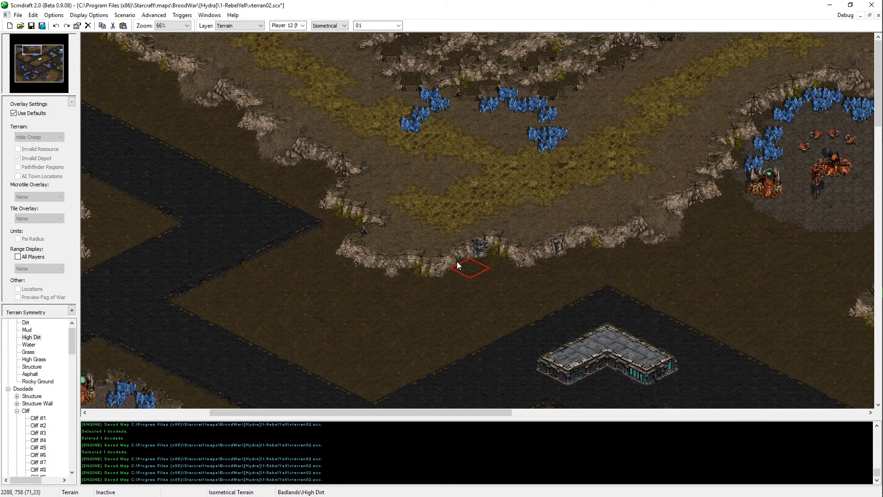
left_click(380, 258)
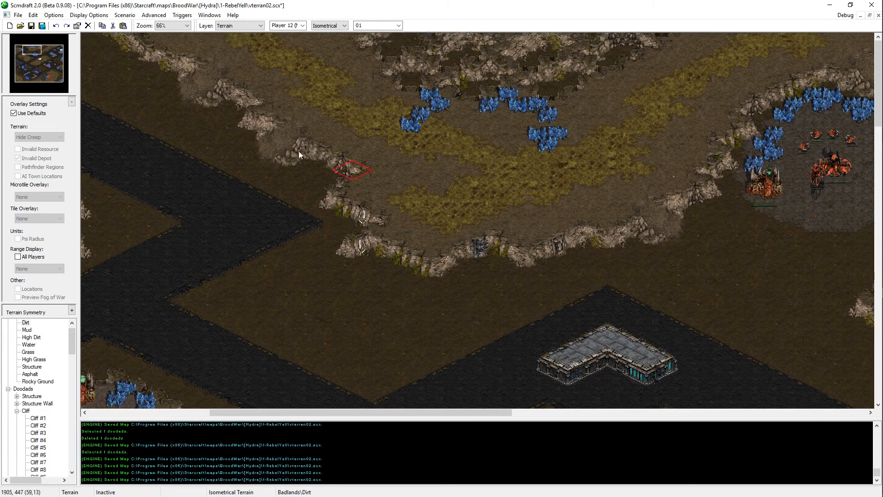
middle_click_drag(298, 151, 334, 167)
key("ctrl+s")
Step: Copy the ramp doodad from the northern plateau's southwestern cliff, place it on the reshaped cliff section further southeast, and save the map
key("d")
left_click(335, 166)
key("ctrl+c")
key("ctrl+v")
left_click(440, 259)
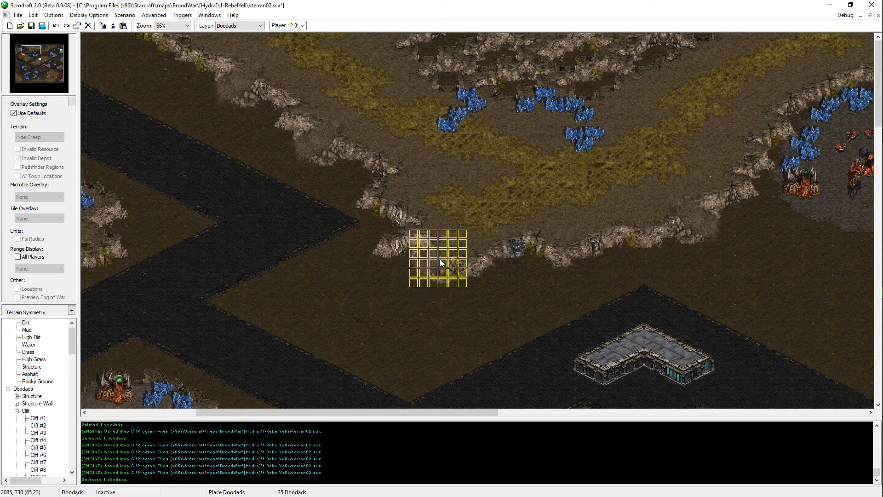
key("Escape")
key("ctrl+s")
Step: Check the ramp doodads along the northern plateau's southwestern cliff by selecting them
scroll(449, 234, "left", 3)
left_click(339, 89)
left_click_drag(477, 207, 283, 73)
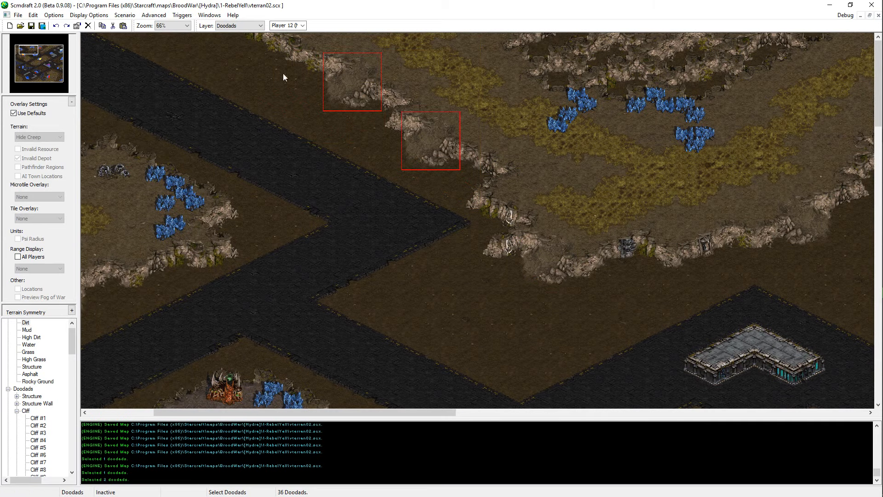
left_click(283, 74)
left_click_drag(536, 230, 404, 137)
left_click(474, 252)
Step: Extend the northern plateau's cliff westward over the empty dirt beside the road with High Dirt and save the map
scroll(473, 252, "left", 5)
key("t")
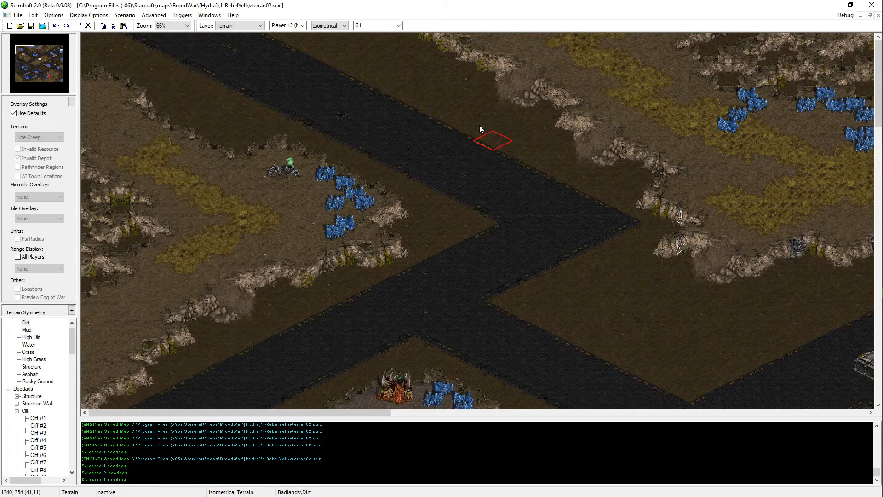
right_click(518, 36)
mouse_move(423, 39)
left_mouse_down()
mouse_move(288, 5)
mouse_move(258, 9)
left_mouse_up()
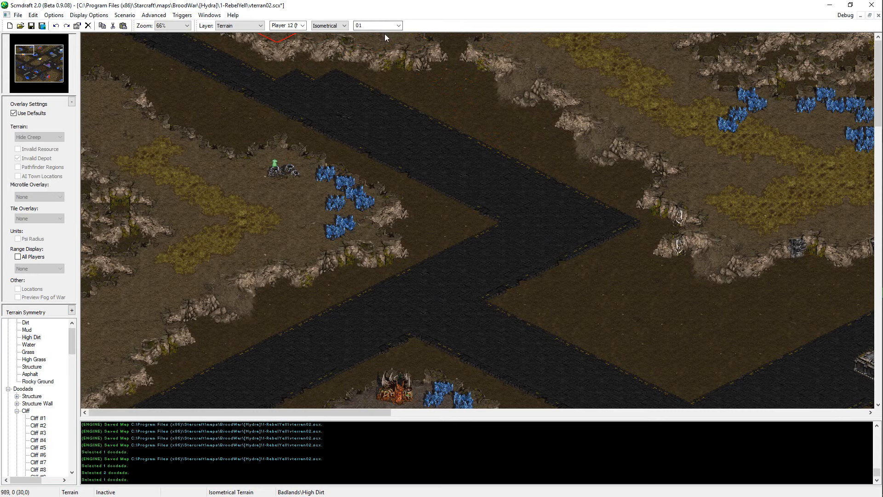
key("ctrl+z")
left_click_drag(385, 34, 361, 25)
left_click(448, 39)
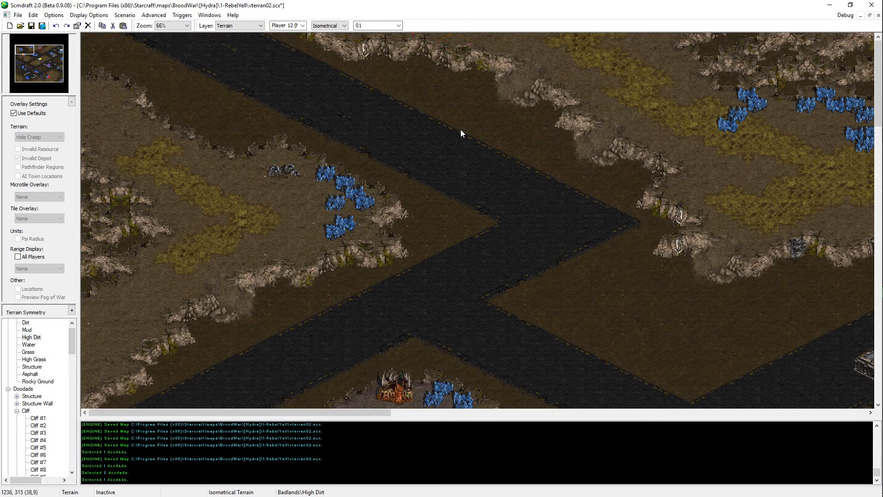
key("ctrl+s")
right_click(444, 91)
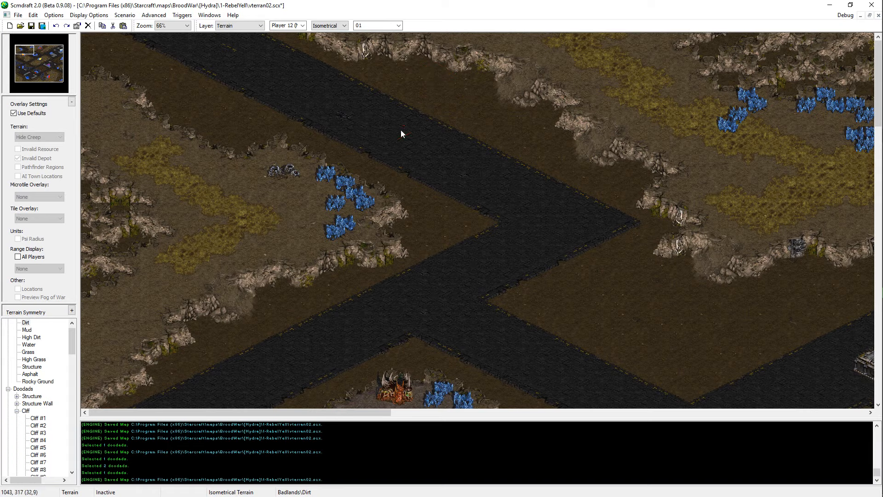
key("ctrl+s")
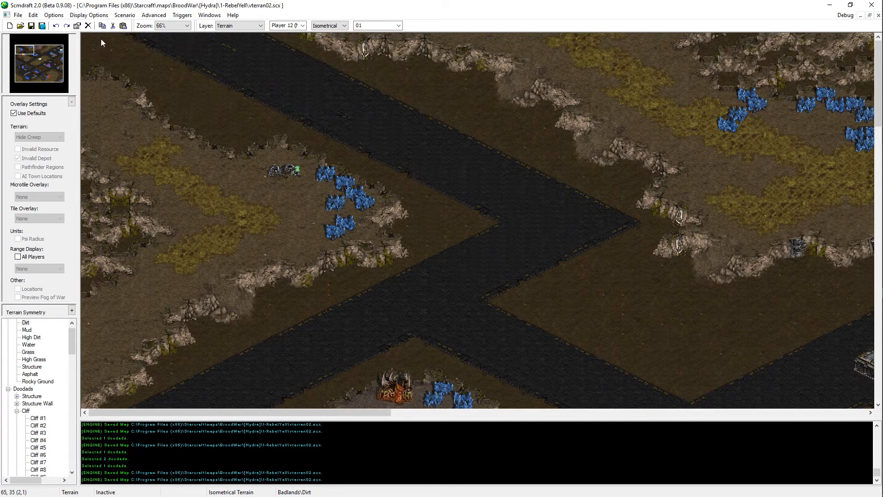
scroll(209, 292, "down", 3)
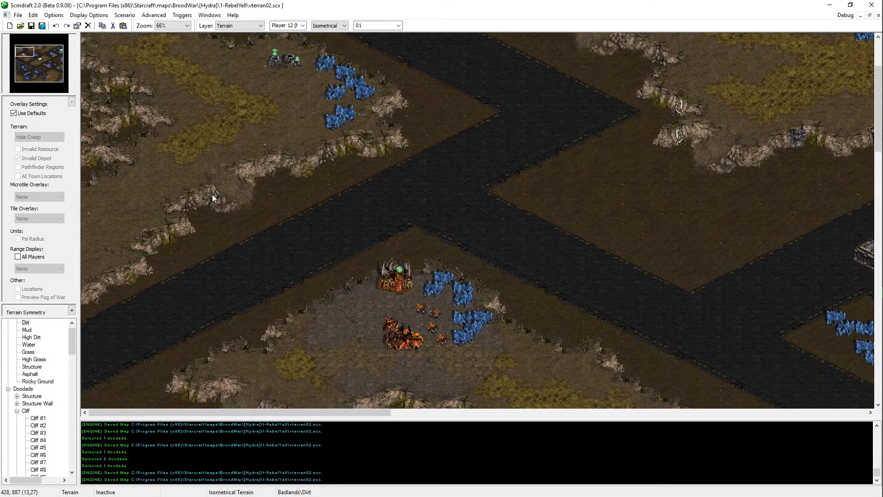
right_click(201, 136)
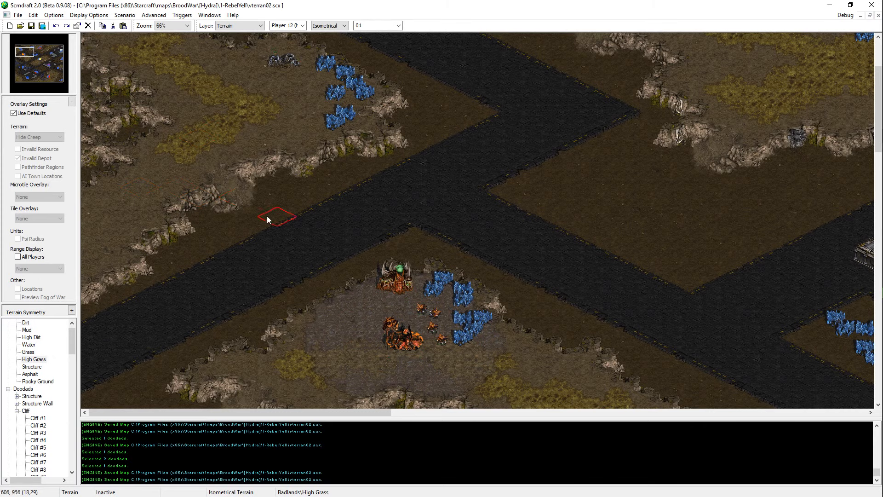
scroll(268, 217, "up", 3)
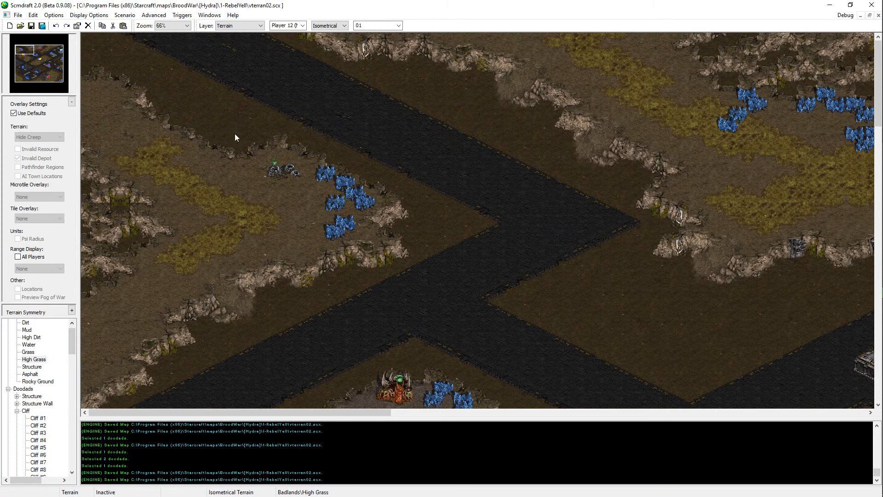
key("ctrl+s")
Step: Push out the inner western cliff of the Zerg base plateau with High Dirt and save the map
middle_click_drag(244, 207, 212, 496)
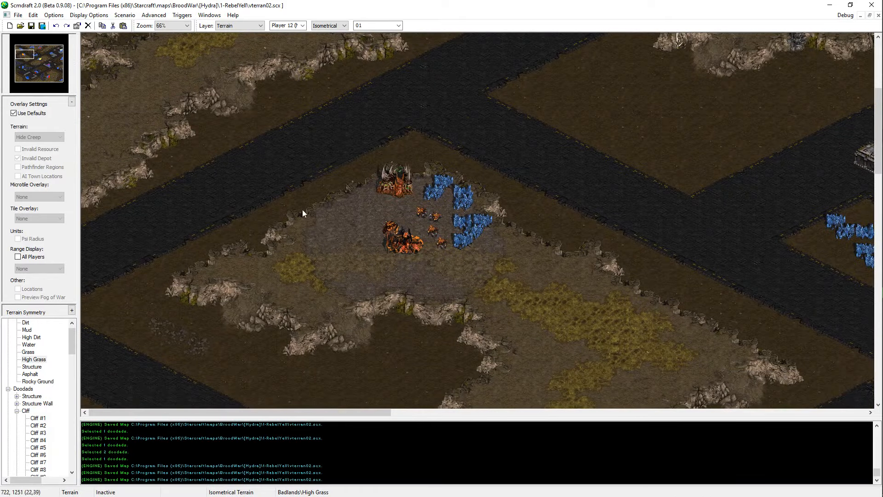
middle_click_drag(276, 239, 147, 496)
right_click(548, 154)
left_click_drag(458, 129, 476, 137)
key("ctrl+z")
key("ctrl+y")
key("ctrl+s")
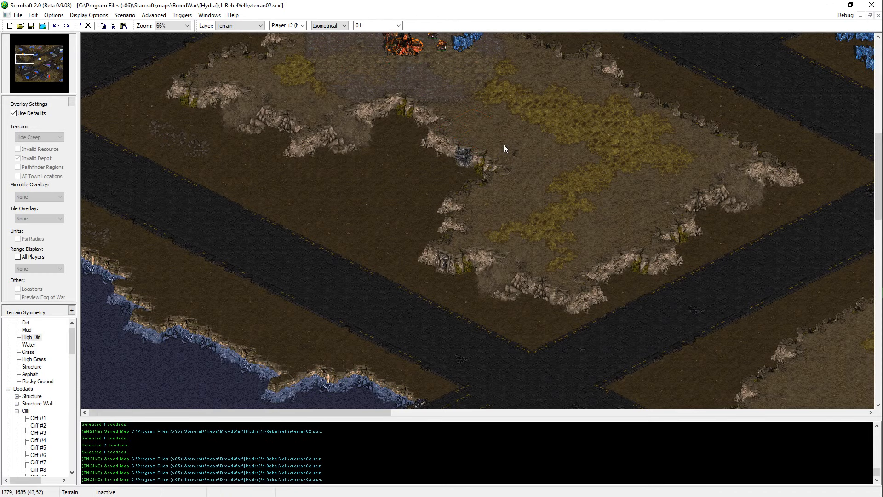
Step: Widen the High Grass strip on the southern arm of the Zerg base plateau and save the map
middle_click_drag(504, 145, 503, 129)
right_click(503, 129)
middle_click_drag(652, 172, 529, 219)
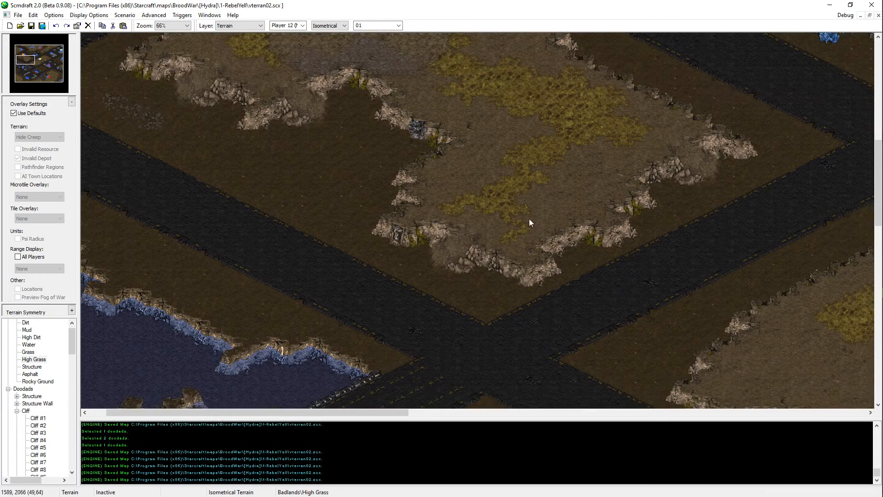
key("ctrl+s")
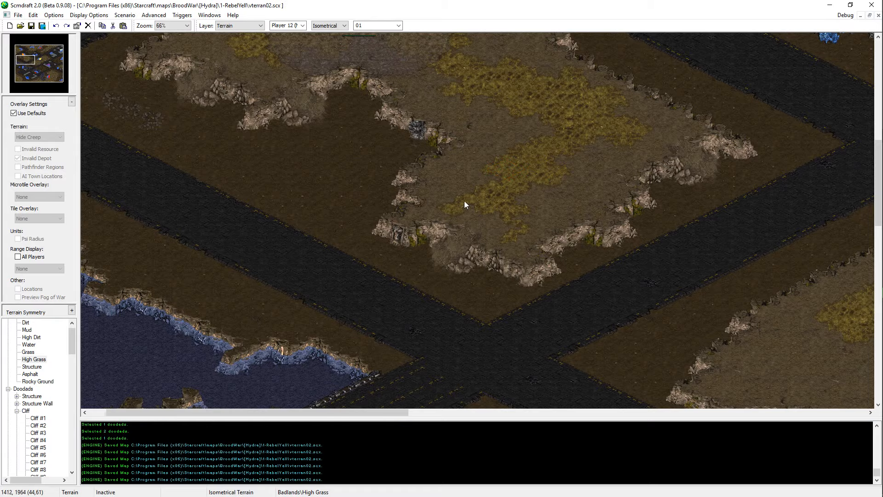
Step: Try a small Structure block on the empty asphalt area in the map's southwest
middle_click_drag(465, 200, 417, 145)
left_click_drag(19, 65, 17, 71)
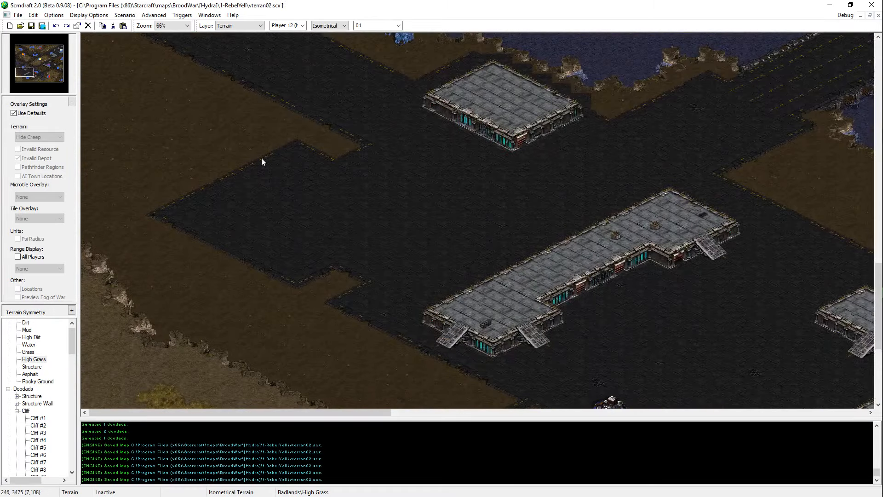
right_click(553, 265)
left_click(243, 212)
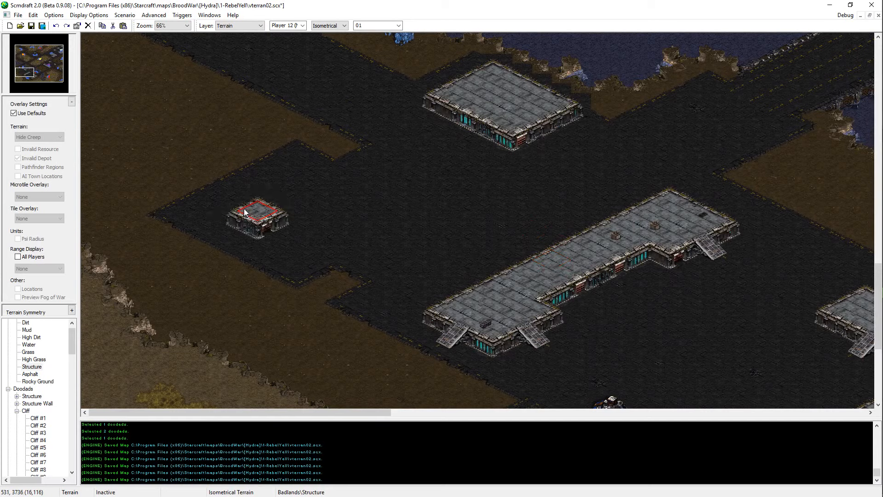
left_click(241, 206)
key("ctrl+z")
key("ctrl+z")
Step: Try building a diamond-shaped Structure platform in the middle of the southwestern asphalt area
left_click(280, 203)
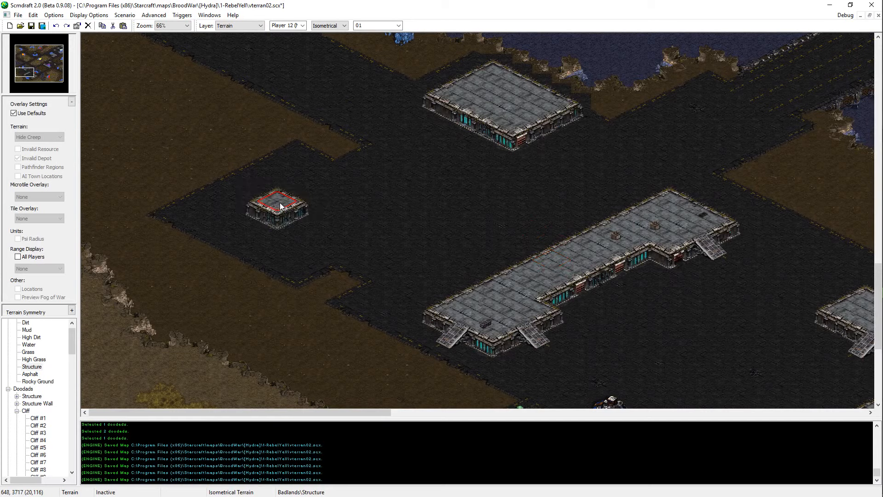
left_click(296, 195)
left_click(300, 208)
left_click(314, 204)
left_click(311, 219)
left_click(287, 223)
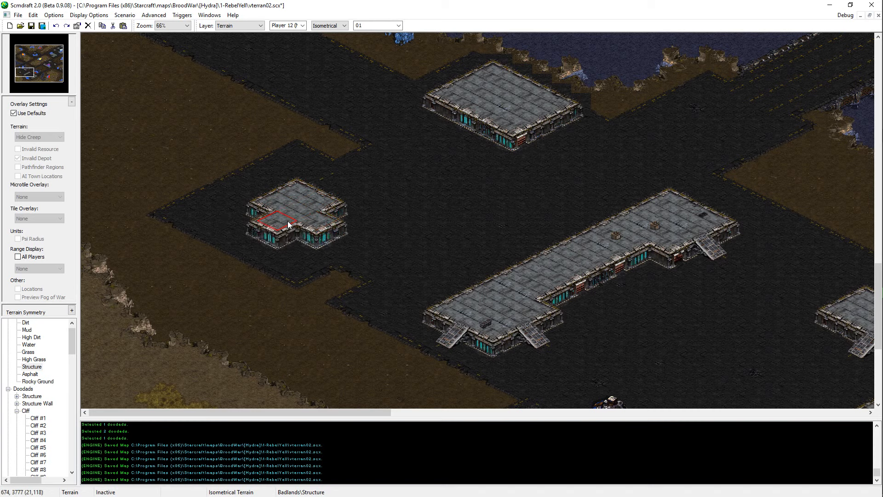
left_click(272, 208)
left_click(328, 215)
left_click(304, 234)
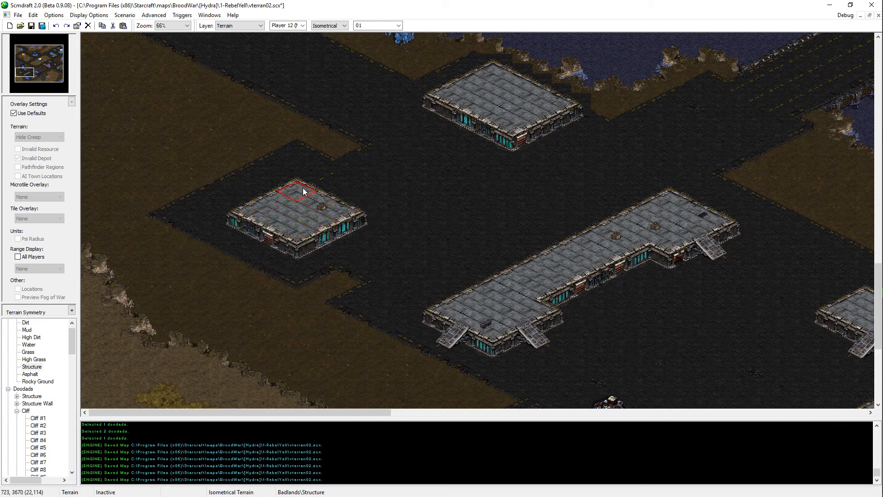
Step: Undo the diamond-shaped Structure platform on the southwestern asphalt area
key("ctrl+z")
key("ctrl+z")
key("ctrl+z")
key("ctrl+z")
key("ctrl+z")
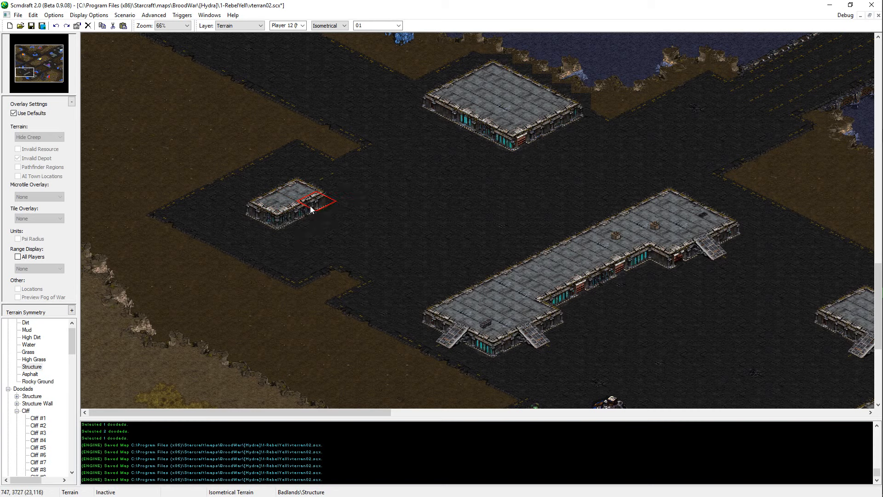
key("ctrl+z")
key("ctrl+z")
Step: Try single Structure blocks at several spots across the southwestern asphalt area, undoing each one
middle_click_drag(333, 194, 276, 139)
scroll(294, 220, "up", 2)
middle_click_drag(284, 289, 167, 262)
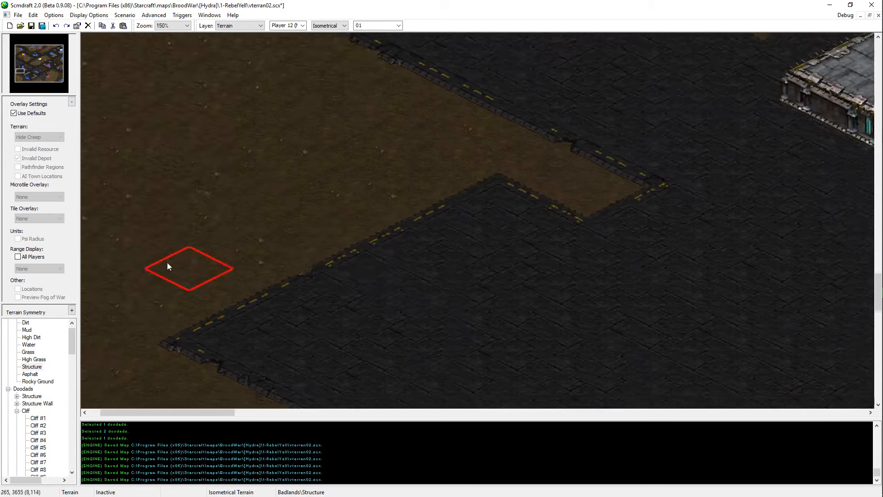
scroll(235, 295, "down", 1)
left_click(405, 322)
key("Down")
key("ctrl+z")
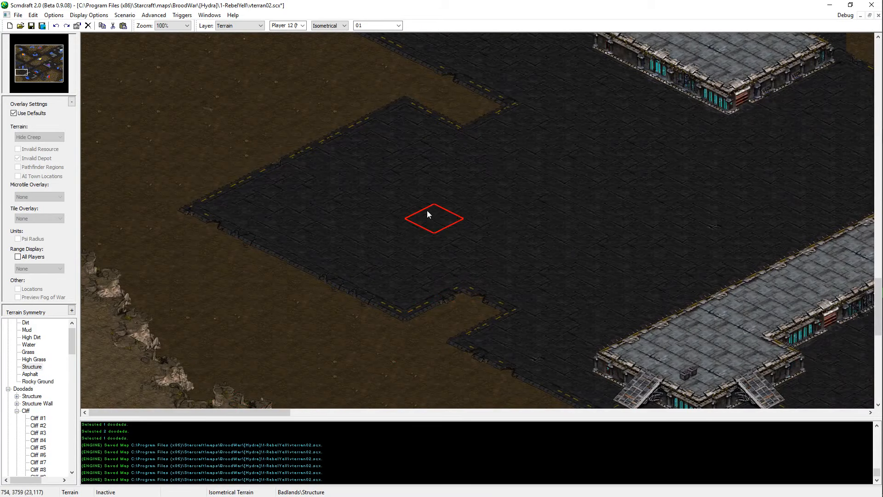
left_click(506, 203)
key("ctrl+z")
left_click(531, 204)
key("ctrl+z")
left_click(503, 215)
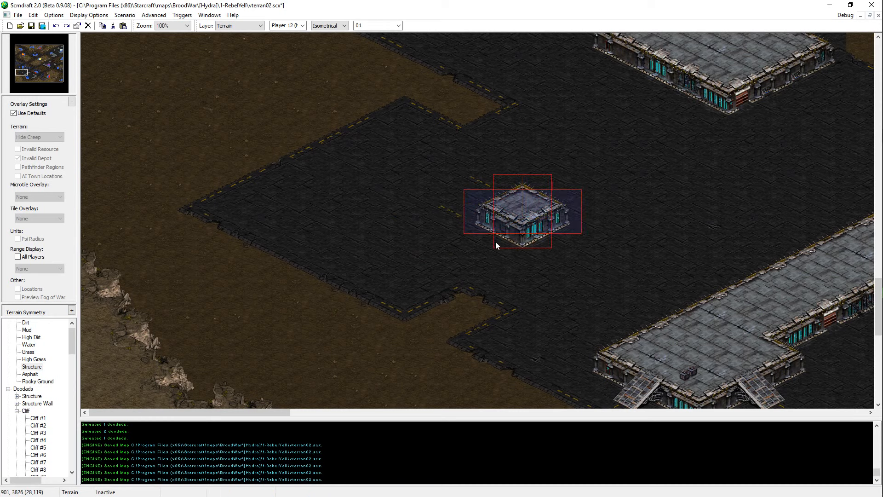
key("ctrl+z")
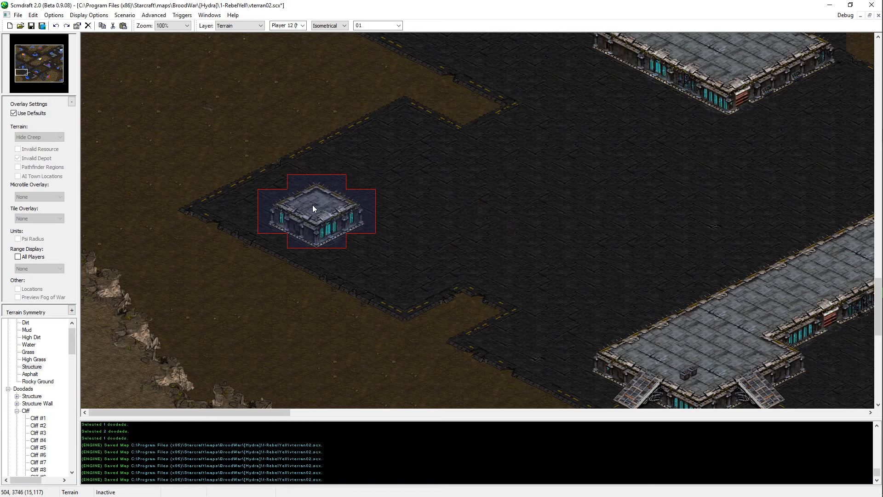
Step: Try a single Structure block near the western tip of the asphalt area, saving the map and undoing the placement
left_click(314, 207)
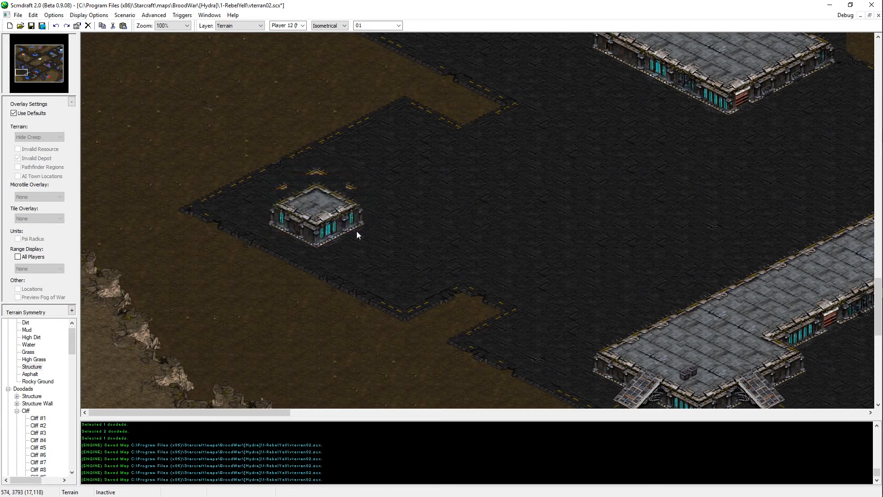
key("ctrl+z")
left_click(319, 194)
key("ctrl+s")
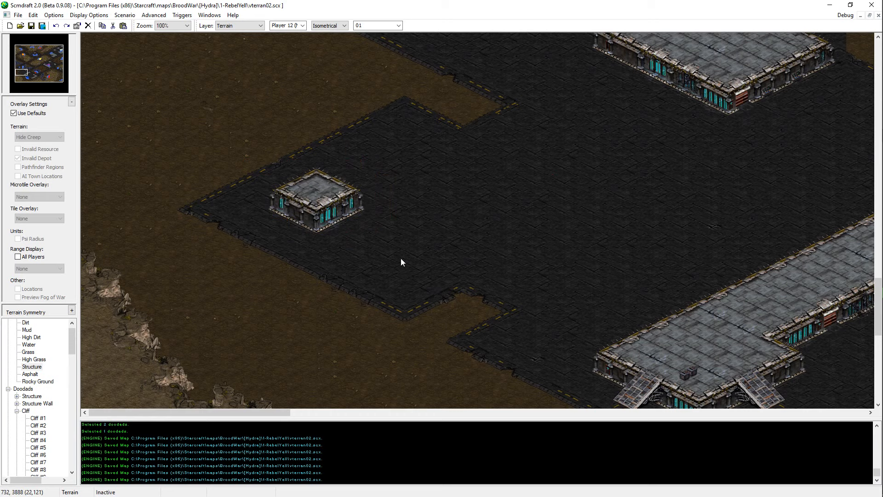
left_click(322, 210)
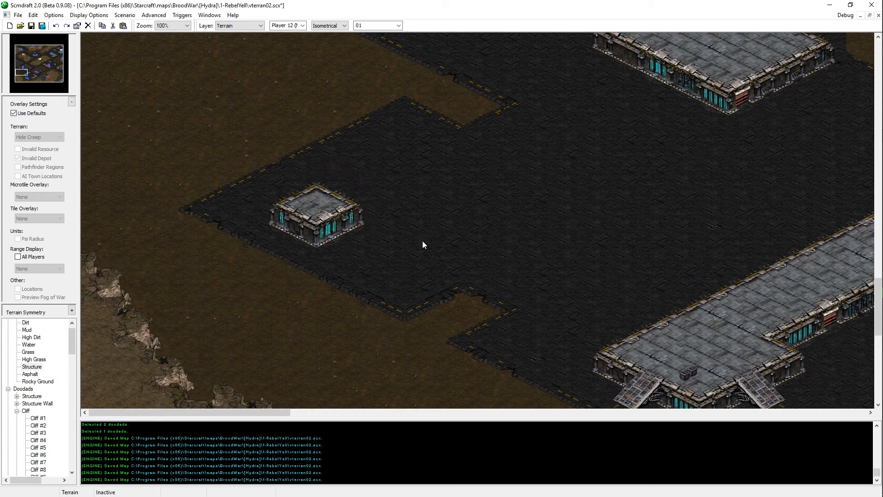
key("ctrl+z")
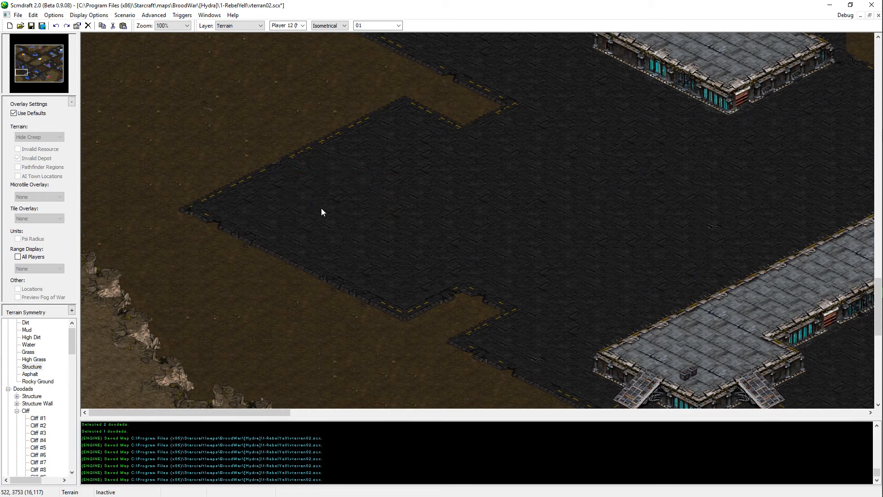
Step: Try building an L-shaped Structure platform on the southwestern asphalt area, opening toward the east
middle_click_drag(772, 107, 593, 211)
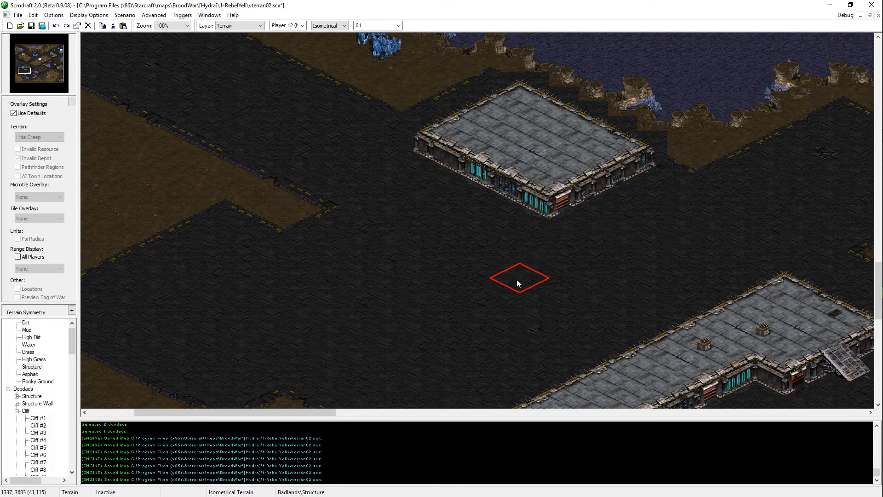
middle_click_drag(158, 288, 276, 337)
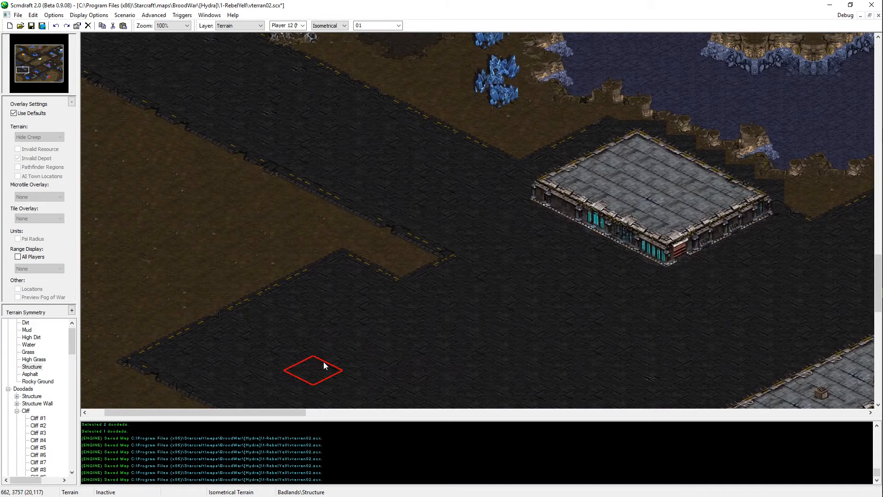
left_click(324, 362)
middle_click_drag(258, 400, 320, 346)
key("ctrl+z")
left_click(363, 321)
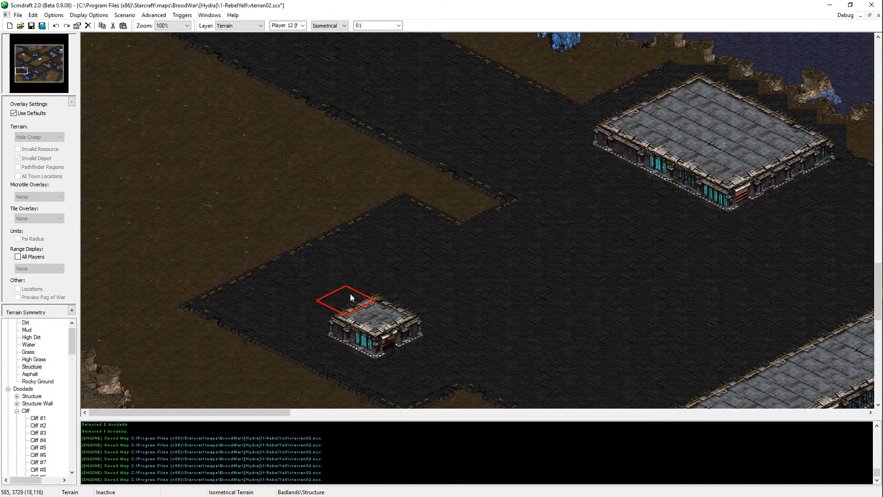
left_click(356, 279)
key("ctrl+z")
left_click(379, 286)
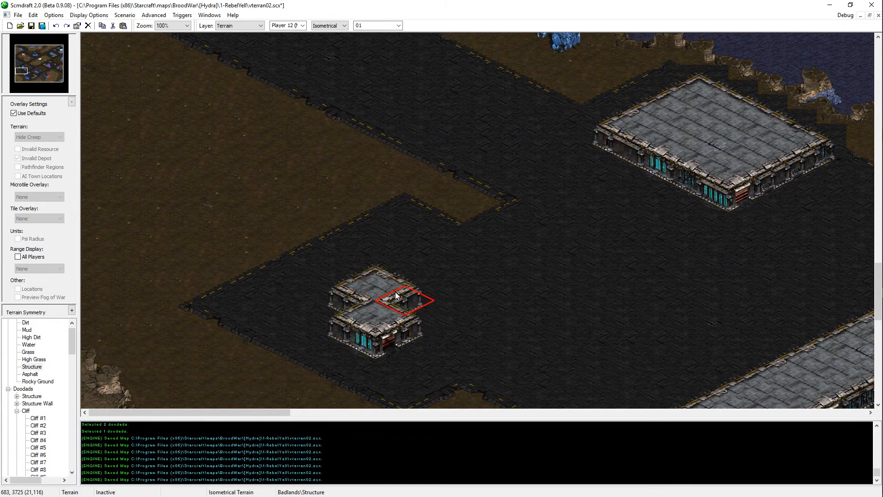
left_click(396, 295)
left_click(397, 325)
left_click(353, 301)
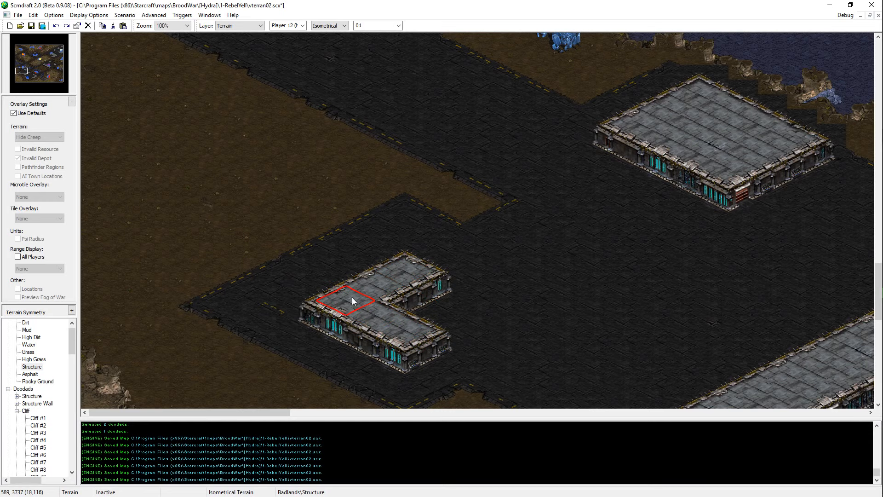
Step: Undo the L-shaped Structure platform on the southwestern asphalt area
key("ctrl+z")
key("ctrl+z")
key("ctrl+z")
key("ctrl+z")
key("ctrl+z")
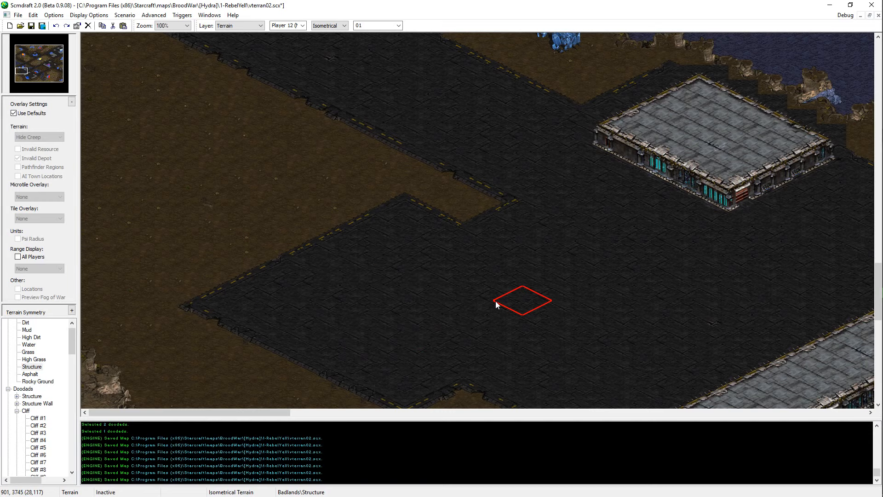
scroll(479, 285, "down", 1, "ctrl")
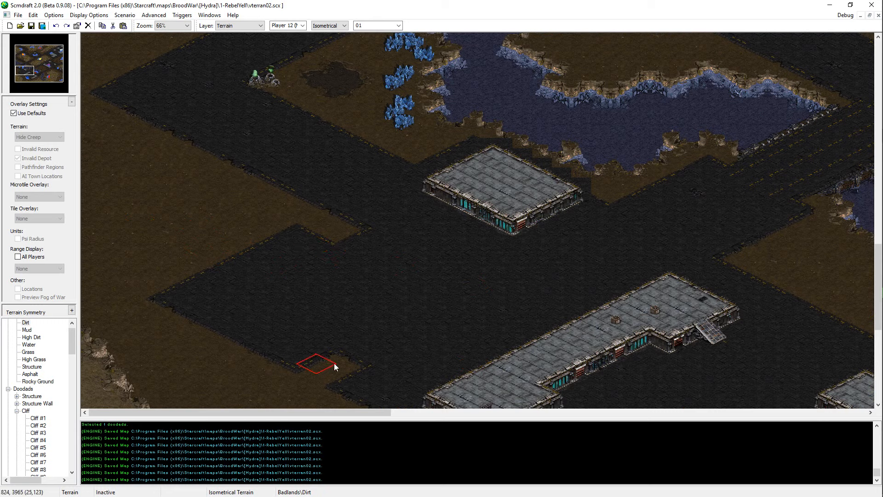
Step: Replace the asphalt west of the long L-shaped platform with dirt and save the map
mouse_move(334, 362)
left_mouse_down()
mouse_move(368, 330)
mouse_move(414, 313)
mouse_move(349, 247)
mouse_move(434, 302)
mouse_move(327, 355)
mouse_move(209, 324)
mouse_move(243, 285)
mouse_move(385, 288)
left_mouse_up()
key("ctrl+z")
scroll(450, 351, "down", 3)
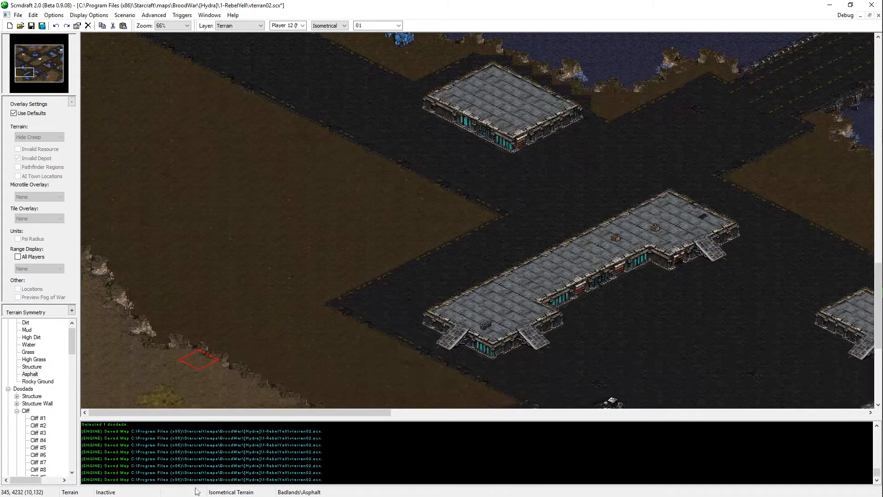
key("ctrl+s")
Step: Paint an asphalt strip running northwest through the dirt from the long L-shaped platform
mouse_move(329, 280)
left_mouse_down()
mouse_move(345, 268)
mouse_move(279, 225)
mouse_move(258, 261)
mouse_move(313, 259)
left_mouse_up()
middle_click(293, 307)
left_click_drag(263, 282, 219, 267)
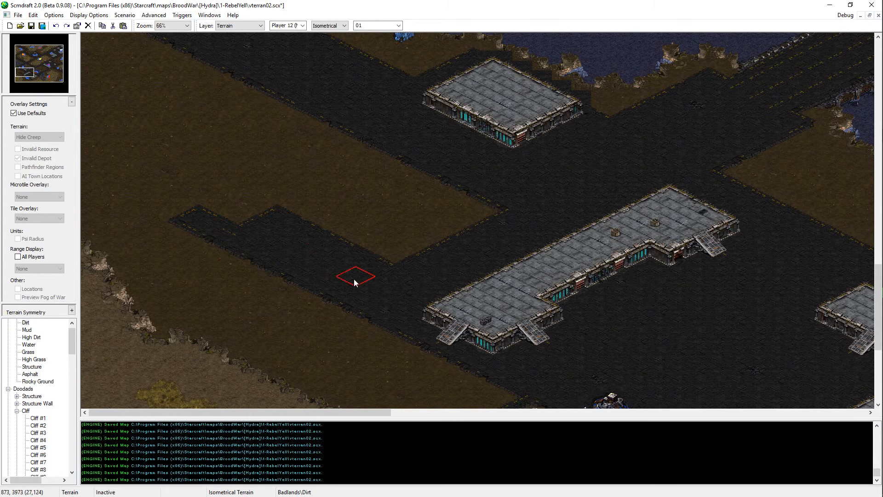
middle_click(354, 279)
mouse_move(242, 223)
left_mouse_down()
mouse_move(154, 185)
mouse_move(245, 197)
left_mouse_up()
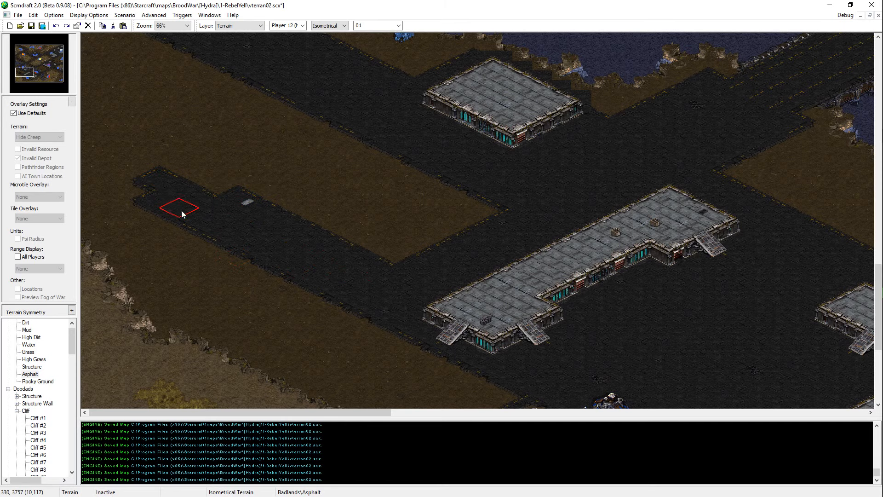
mouse_move(181, 211)
left_mouse_down()
mouse_move(203, 178)
mouse_move(170, 184)
left_mouse_up()
scroll(298, 225, "up", 4)
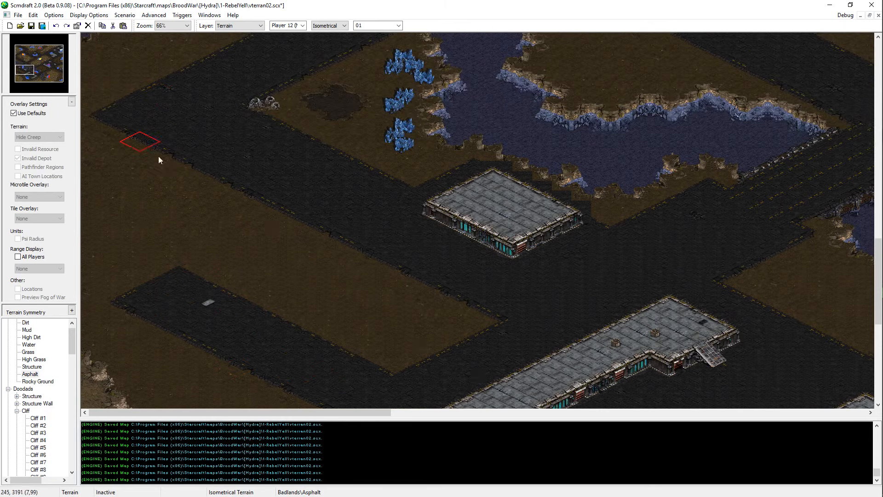
Step: Extend the asphalt strip to the map's western edge, save the map, and widen the road junction to its north with asphalt
mouse_move(142, 301)
left_mouse_down()
mouse_move(42, 244)
mouse_move(125, 267)
left_mouse_up()
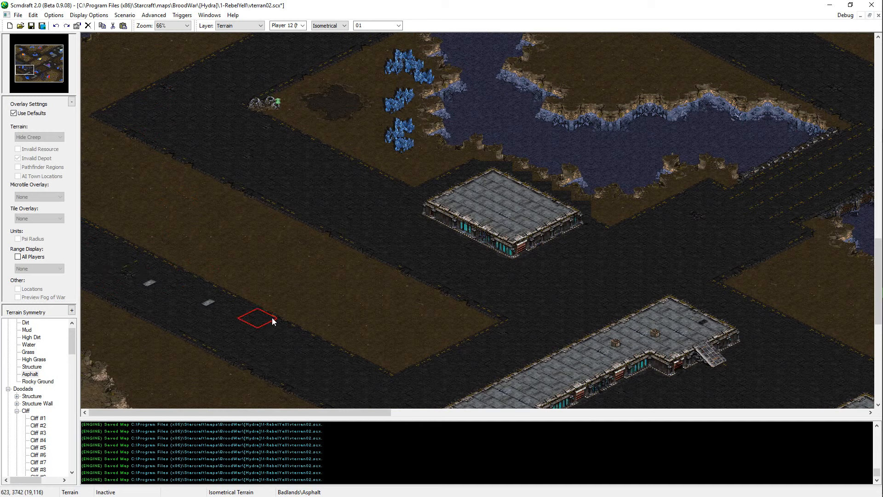
left_click_drag(273, 319, 111, 258)
key("ctrl+s")
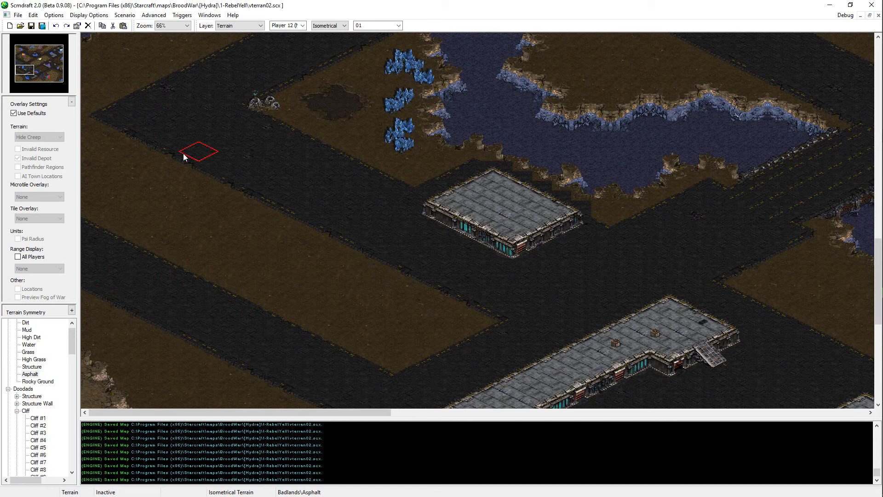
mouse_move(156, 144)
left_mouse_down()
mouse_move(89, 167)
mouse_move(87, 134)
mouse_move(69, 159)
mouse_move(91, 160)
left_mouse_up()
scroll(104, 172, "up", 1)
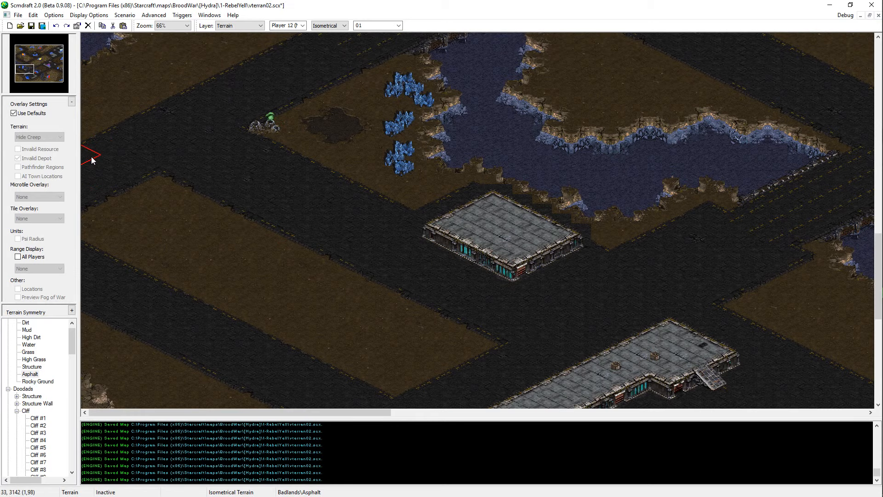
Step: Examine the asphalt around the long platforms, the southern base and the western road junction
scroll(335, 488, "down", 4)
middle_click_drag(483, 326, 682, 451)
middle_click(681, 447)
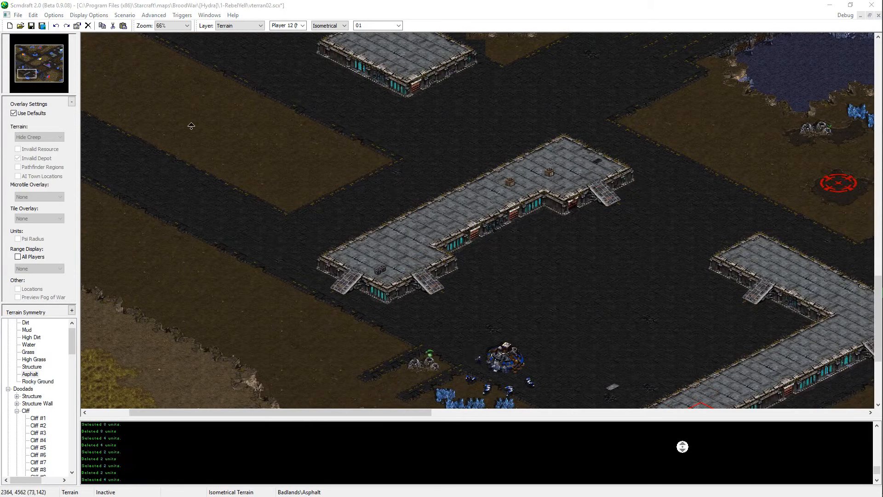
scroll(513, 448, "up", 4)
scroll(511, 448, "down", 8)
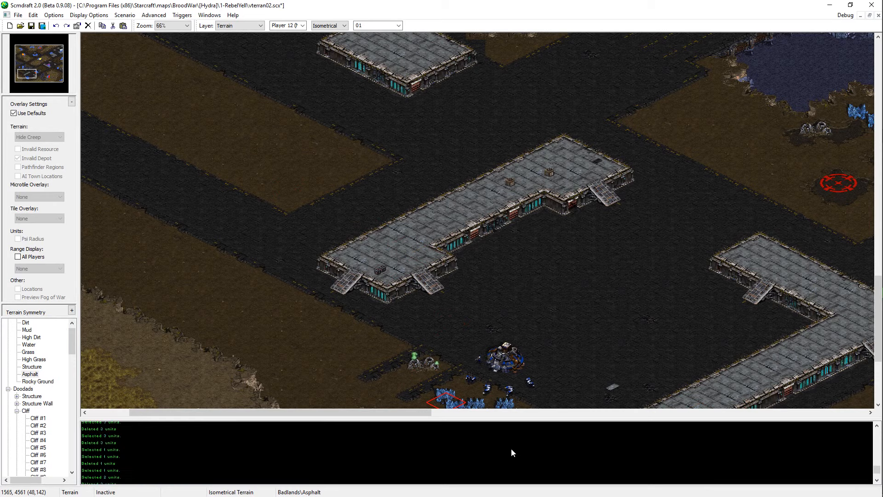
scroll(511, 450, "down", 3)
middle_click_drag(402, 179, 185, 145)
scroll(245, 273, "up", 1)
middle_click_drag(330, 288, 359, 386)
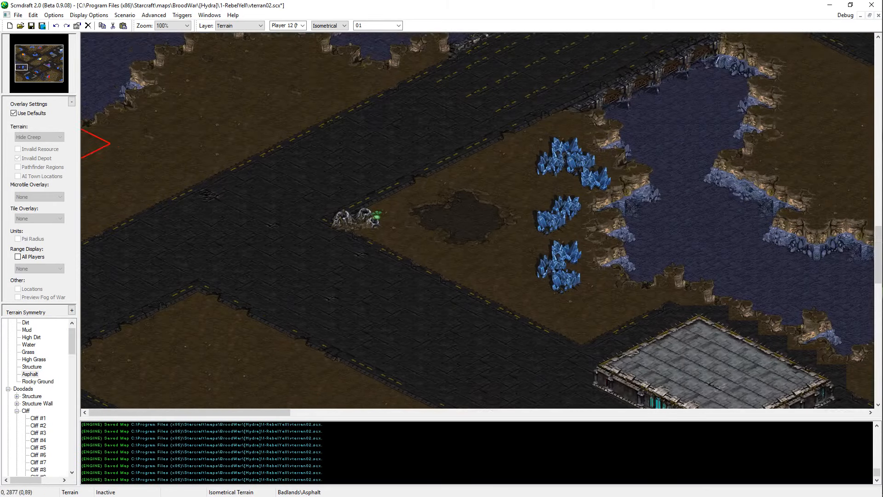
middle_click_drag(193, 395, 202, 179)
scroll(388, 302, "down", 1)
Step: Trim the enclosed western dirt patch with asphalt along its northern and southern edges and shorten its eastern end
mouse_move(388, 303)
middle_mouse_down()
mouse_move(441, 283)
mouse_move(440, 276)
middle_mouse_up()
left_click_drag(498, 333, 392, 291)
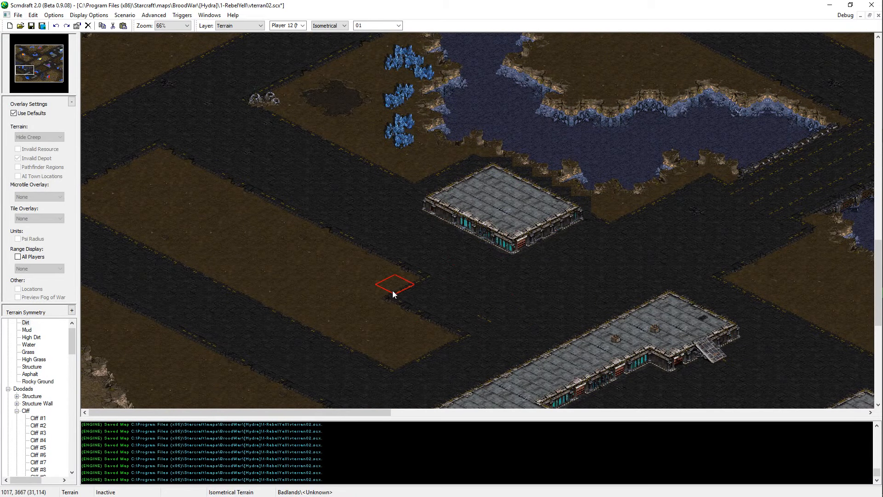
mouse_move(474, 322)
left_mouse_down()
mouse_move(394, 361)
mouse_move(334, 336)
left_mouse_up()
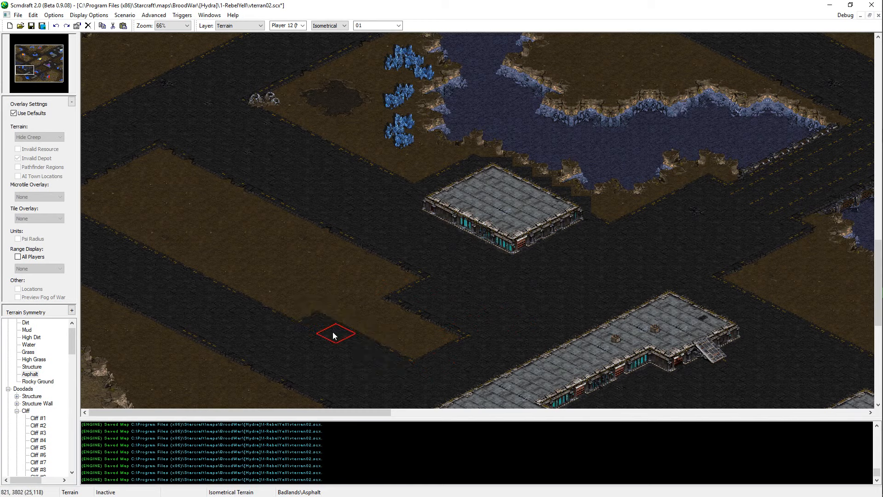
mouse_move(401, 368)
left_mouse_down()
mouse_move(254, 301)
mouse_move(194, 259)
left_mouse_up()
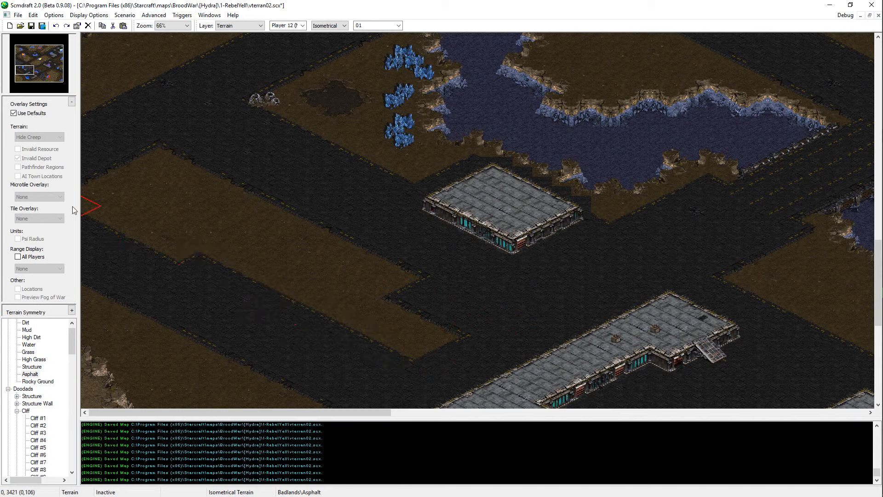
left_click_drag(138, 159, 391, 280)
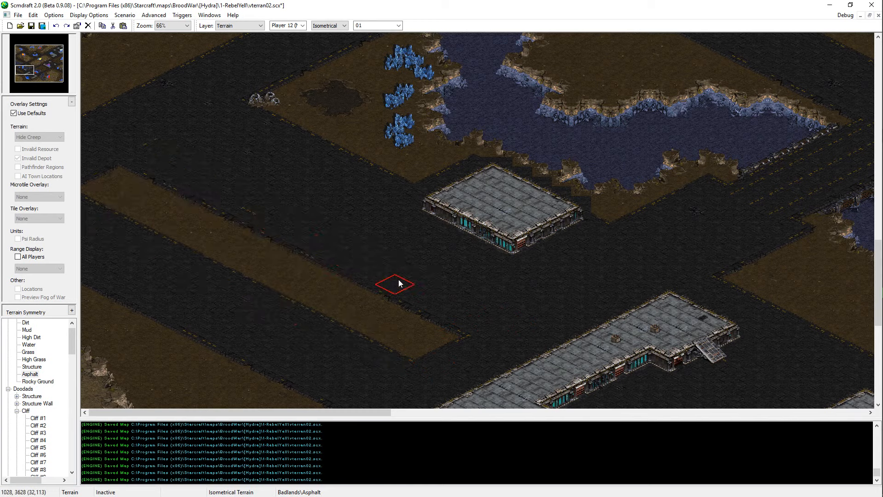
mouse_move(432, 363)
left_mouse_down()
mouse_move(437, 328)
mouse_move(341, 358)
mouse_move(418, 286)
mouse_move(339, 306)
mouse_move(275, 306)
left_mouse_up()
Step: Try placing Structure terrain on the open asphalt southeast of the western dirt patch
right_click(501, 195)
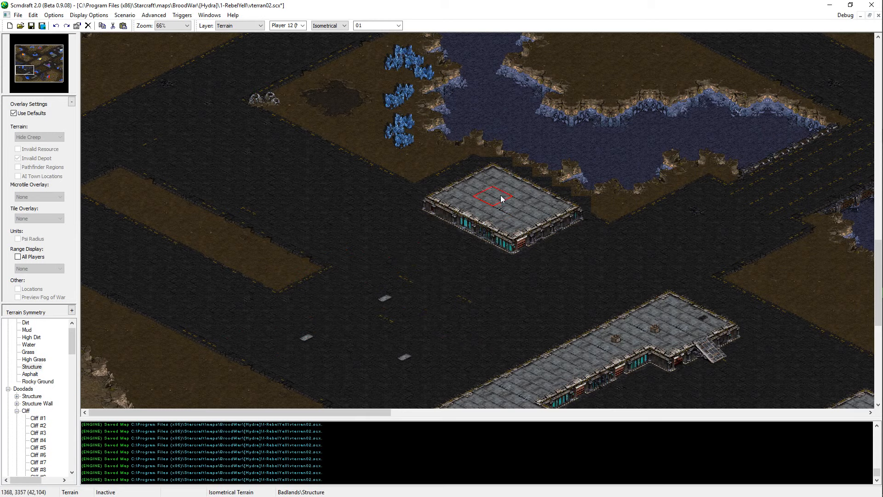
mouse_move(453, 293)
left_mouse_down()
mouse_move(425, 303)
mouse_move(398, 277)
mouse_move(332, 265)
mouse_move(341, 294)
left_mouse_up()
key("ctrl+z")
key("ctrl+z")
key("ctrl+z")
Step: Build a square Structure platform southeast of the western dirt patch and repaint its top to clear the random details
left_click_drag(301, 345, 257, 322)
scroll(420, 352, "down", 3)
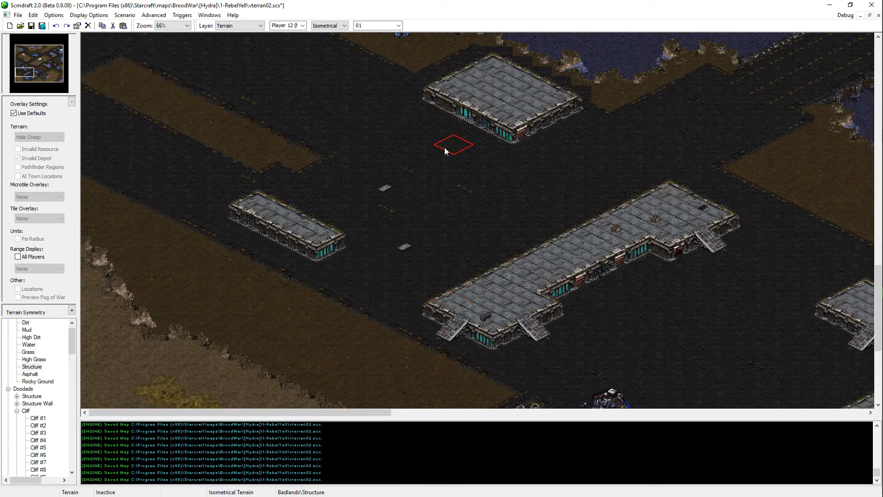
mouse_move(445, 150)
left_mouse_down()
mouse_move(334, 207)
mouse_move(241, 194)
mouse_move(287, 160)
mouse_move(273, 196)
mouse_move(356, 196)
left_mouse_up()
key("ctrl+z")
key("ctrl+z")
key("ctrl+z")
scroll(397, 221, "up", 1)
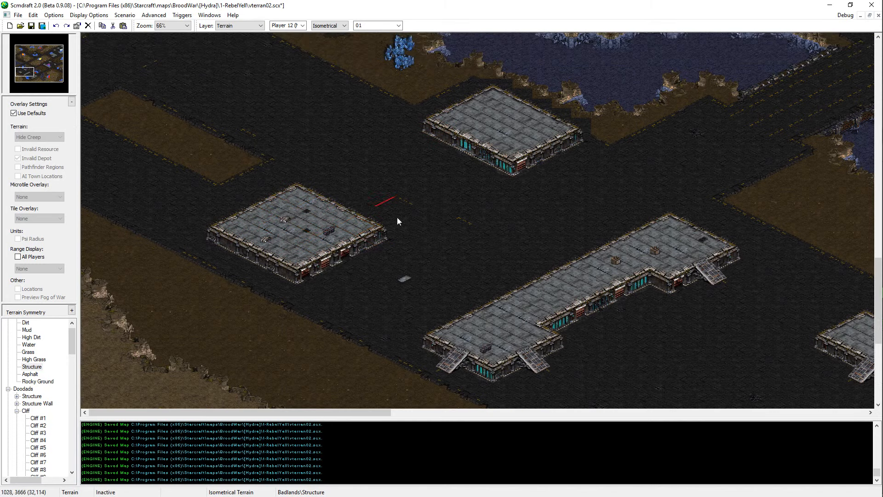
left_click_drag(289, 238, 274, 238)
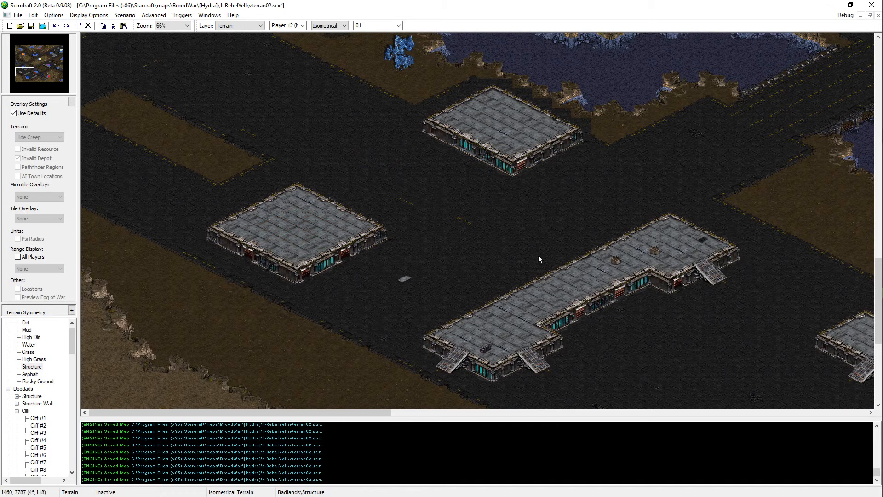
Step: Copy the long platform's southeast ramp doodad onto the southeastern side of the new square platform and save the map
key("d")
left_click(533, 357)
key("ctrl+c")
key("ctrl+v")
left_click(340, 253)
key("ctrl+s")
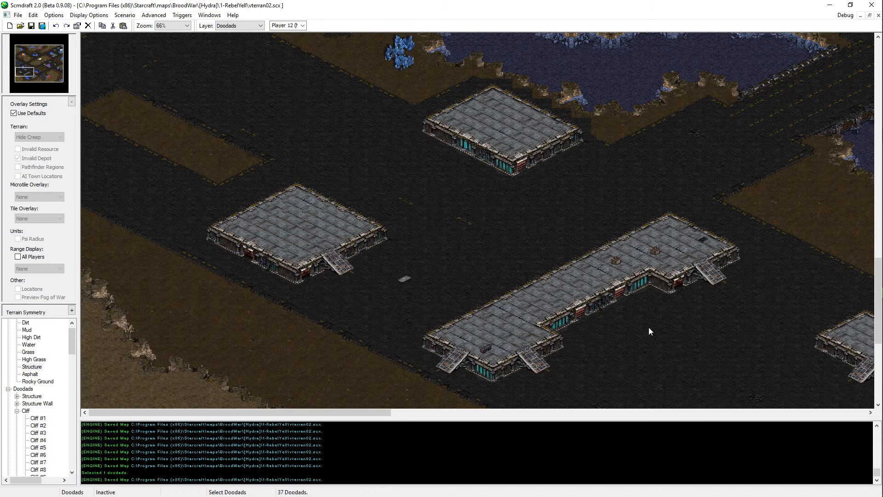
Step: Widen the western dirt patch southward with dirt terrain and save the map
scroll(650, 331, "up", 1, "ctrl")
middle_click_drag(290, 207, 398, 152)
middle_click_drag(347, 220, 347, 247)
key("t")
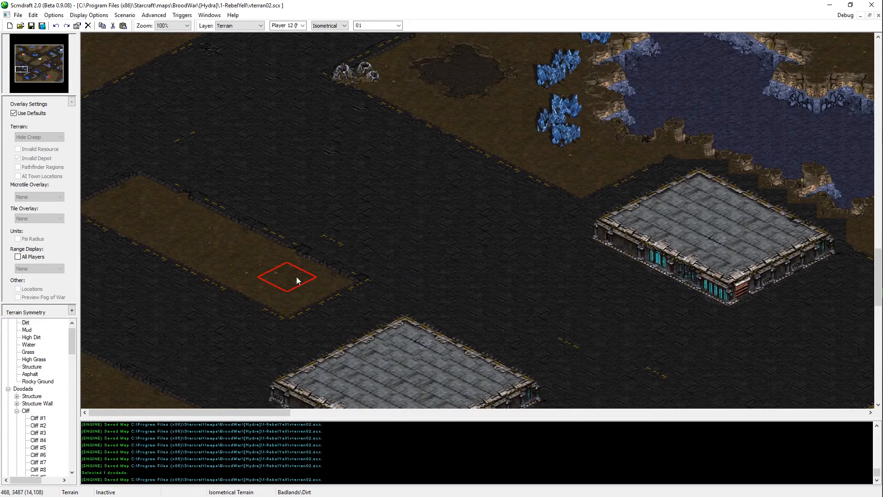
mouse_move(230, 304)
left_mouse_down()
mouse_move(241, 305)
mouse_move(189, 337)
mouse_move(169, 331)
mouse_move(146, 300)
mouse_move(178, 307)
mouse_move(93, 250)
mouse_move(185, 278)
left_mouse_up()
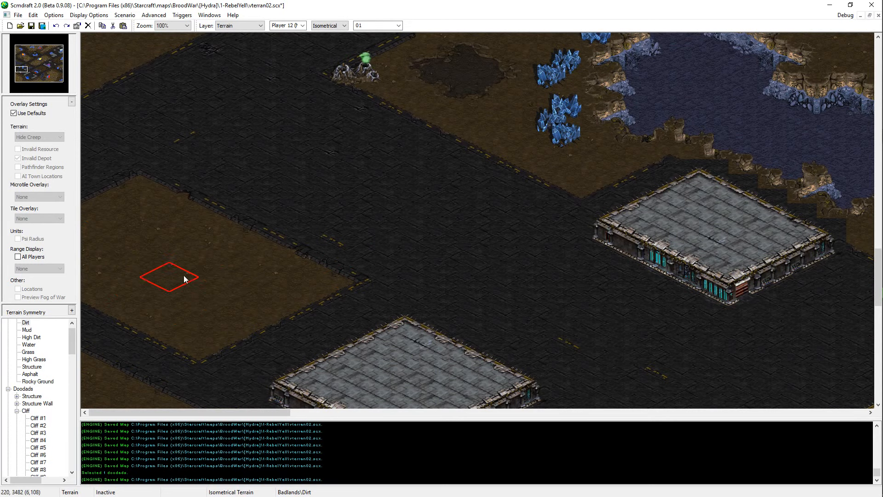
mouse_move(189, 172)
middle_mouse_down()
mouse_move(192, 185)
mouse_move(479, 268)
middle_mouse_up()
key("ctrl+s")
Step: Examine the road junction and open asphalt between the western dirt patch and the mineral field
mouse_move(260, 280)
middle_mouse_down()
mouse_move(264, 322)
mouse_move(332, 209)
mouse_move(276, 320)
middle_mouse_up()
middle_click_drag(317, 215, 349, 272)
middle_click_drag(294, 248, 358, 269)
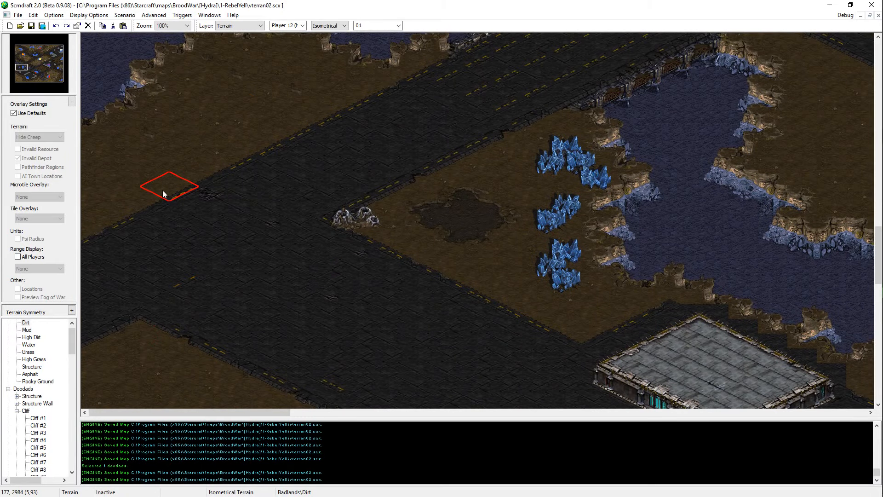
middle_click_drag(139, 407, 257, 249)
scroll(184, 156, "up", 6)
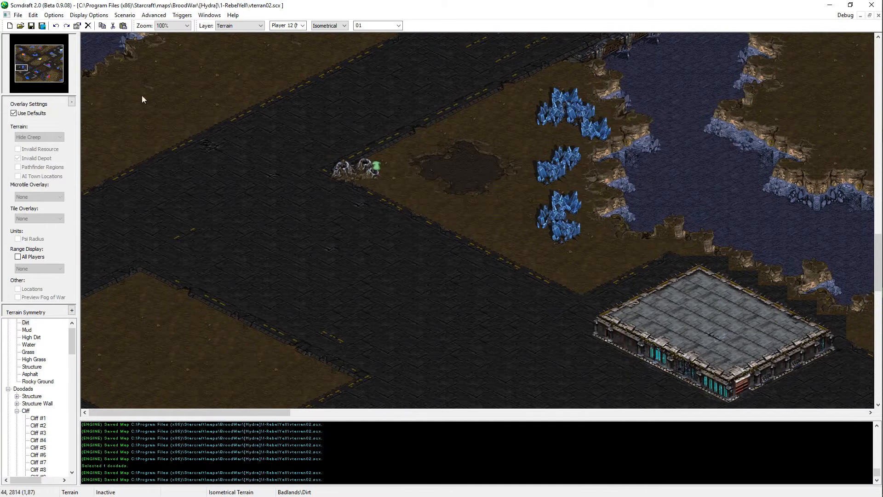
scroll(207, 339, "down", 9)
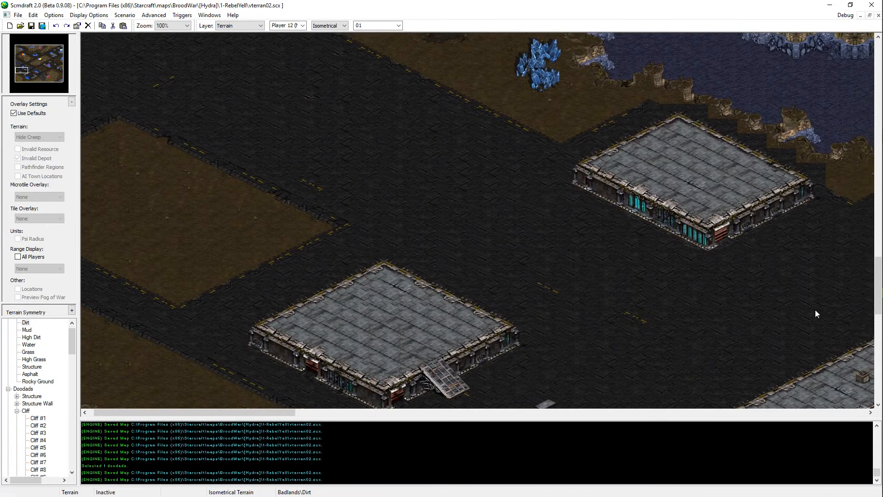
scroll(814, 310, "up", 8)
scroll(46, 380, "down", 4)
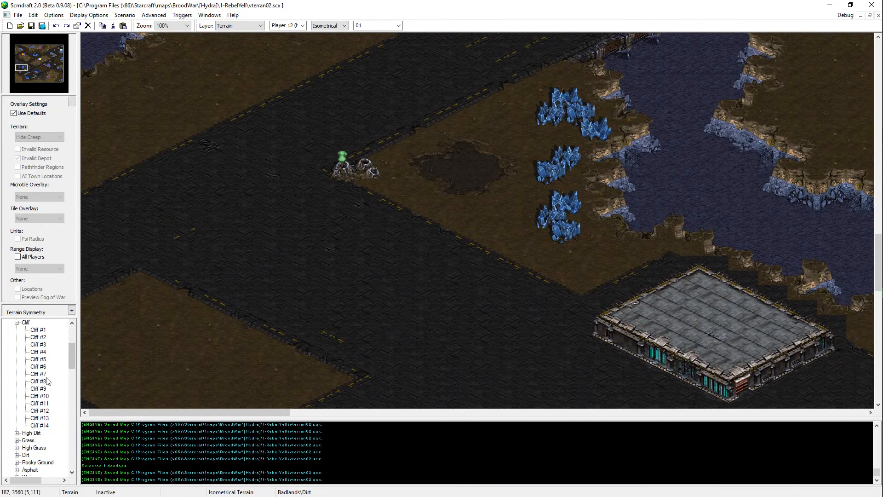
Step: Collapse the Cliff doodads and the expanded unit and sprite categories in the terrain tree
left_click(17, 323)
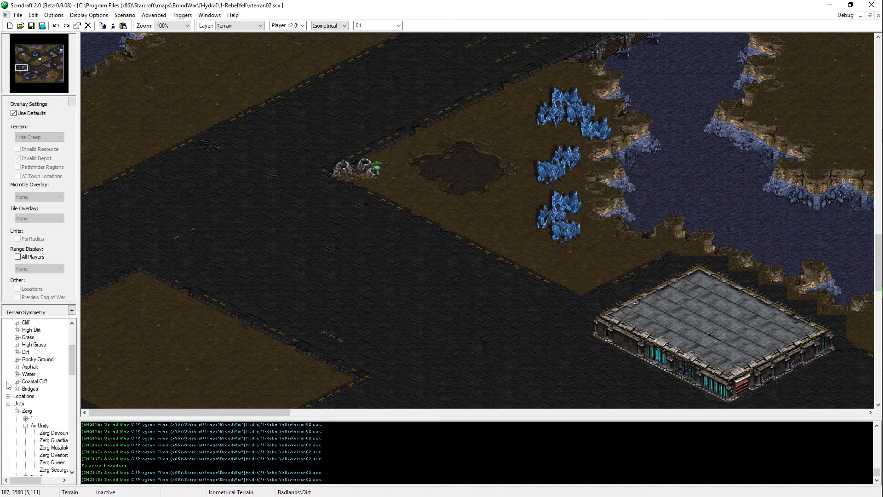
left_click(25, 425)
left_click(26, 433)
left_click(27, 440)
left_click(17, 410)
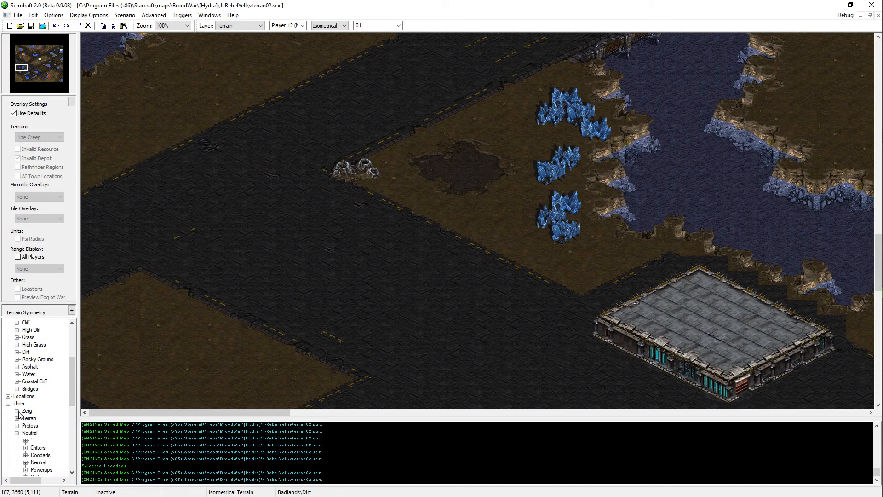
scroll(21, 411, "down", 3)
left_click(25, 418)
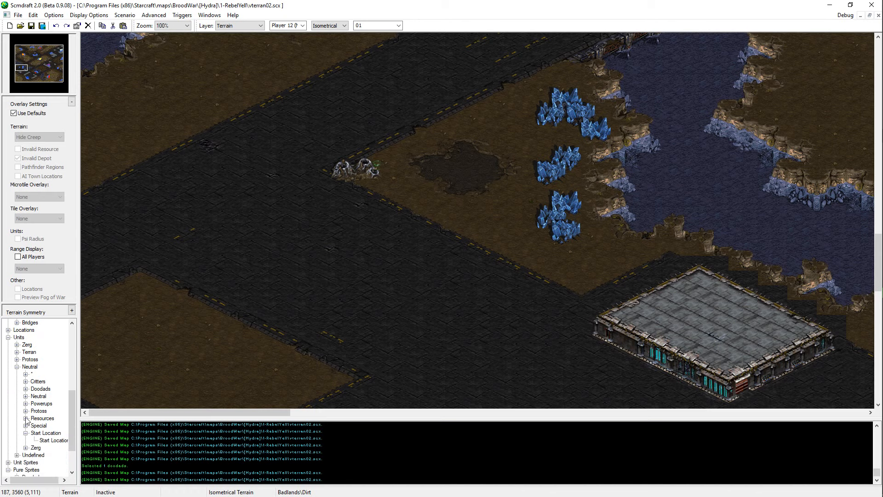
left_click(17, 367)
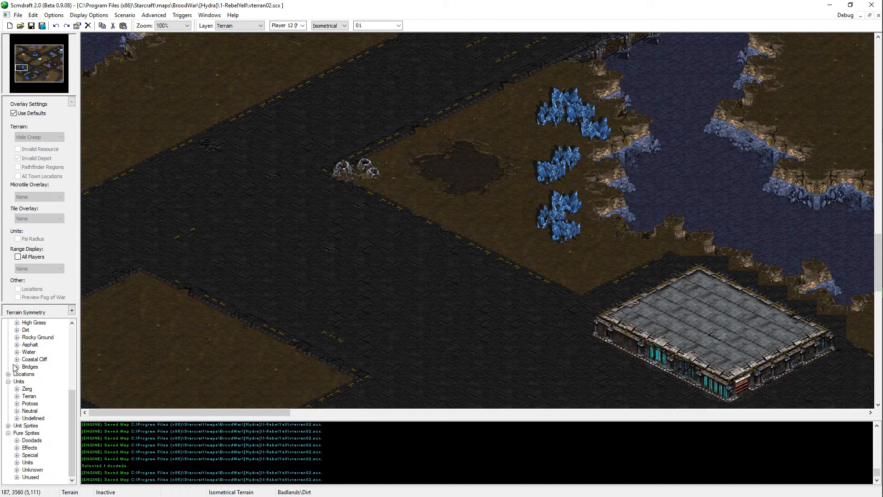
left_click(9, 433)
left_click(9, 425)
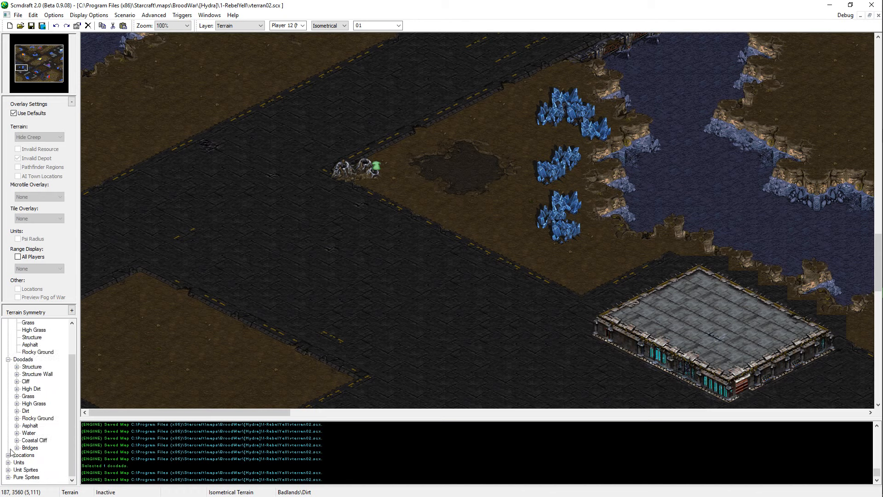
Step: Place a Bridges #1 and a Bridges #2 doodad on the asphalt east of the western dirt patch
left_click(17, 447)
left_click(42, 454)
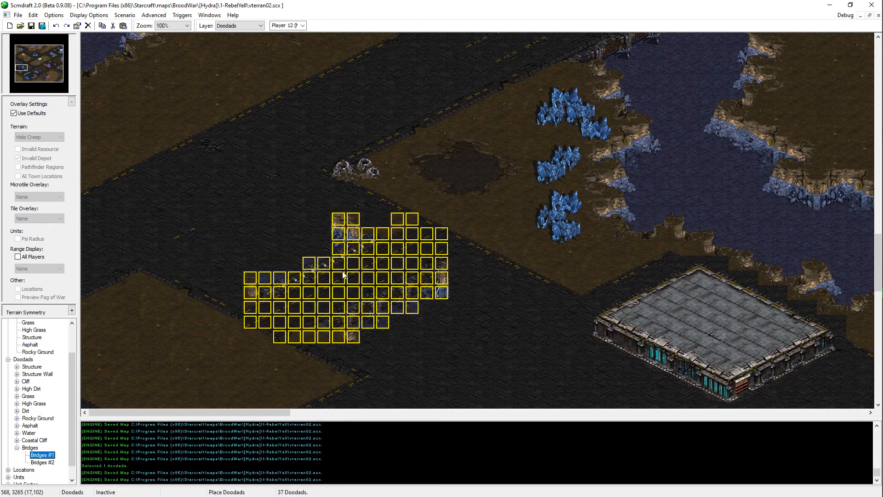
left_click(343, 259)
left_click(42, 462)
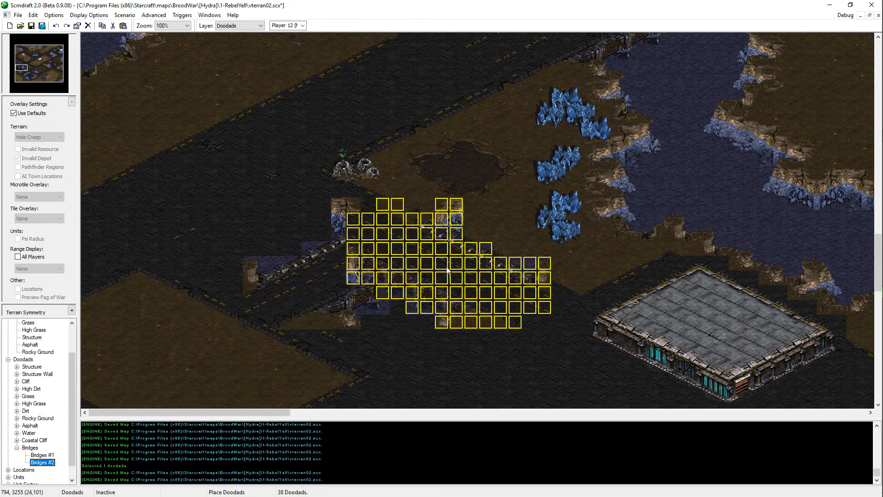
middle_click_drag(446, 270, 440, 325)
left_click(457, 250)
Step: Stamp copied bridge-edge wall tiles from the bridge doodads along the northern edges of the western dirt patch
middle_click_drag(457, 250, 59, 238)
key("t")
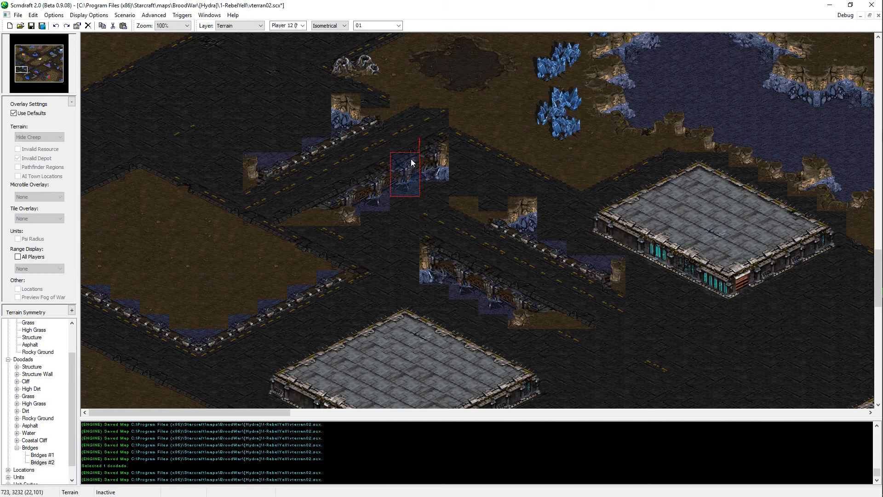
left_click(130, 173)
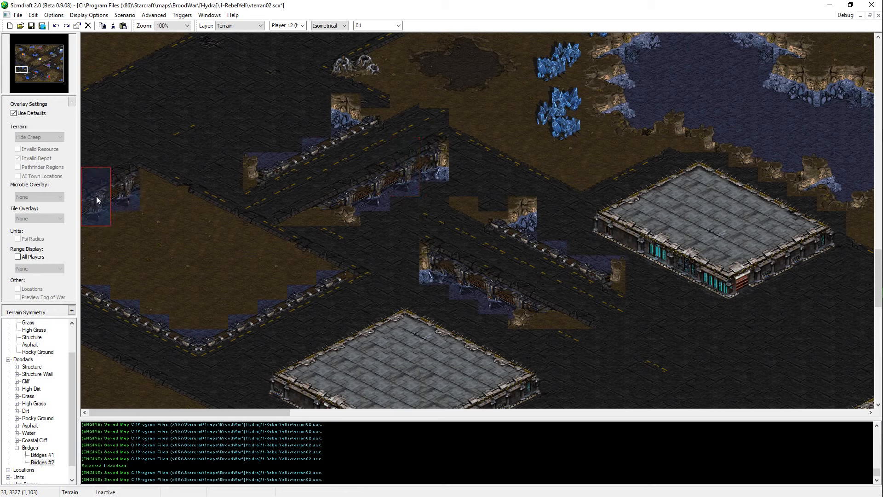
left_click(96, 195)
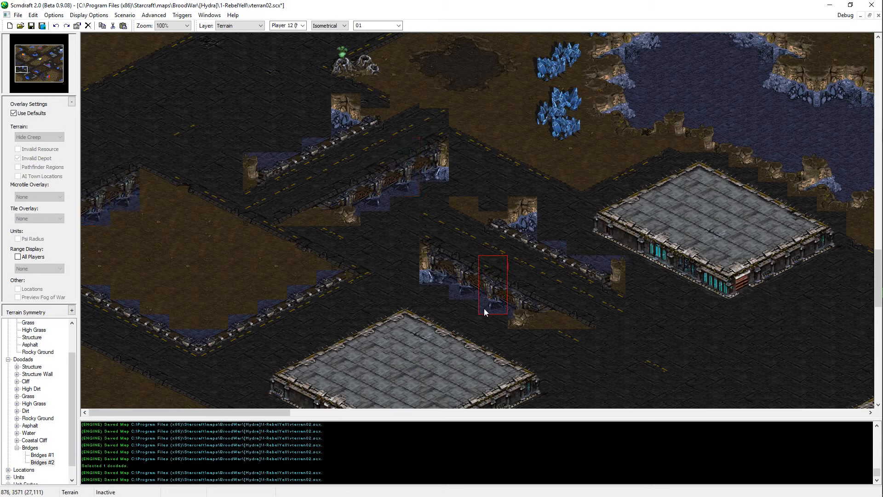
left_click(157, 187)
left_click(185, 197)
left_click(239, 224)
left_click(272, 244)
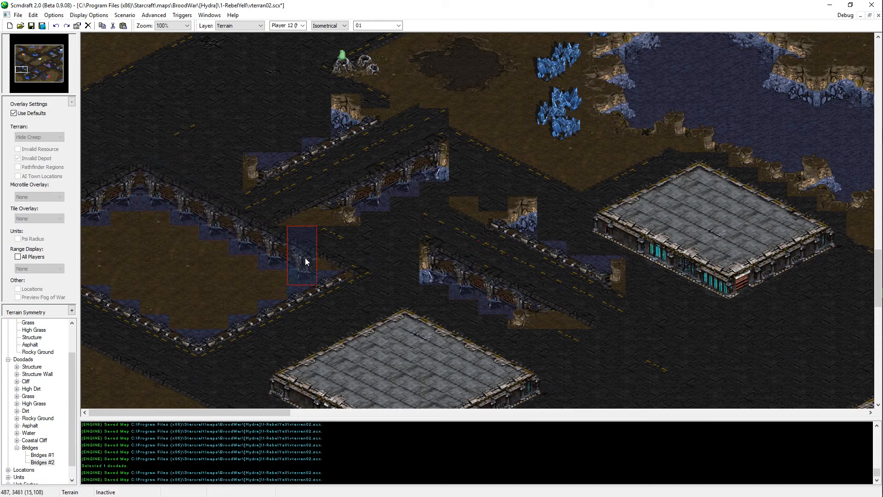
left_click(299, 253)
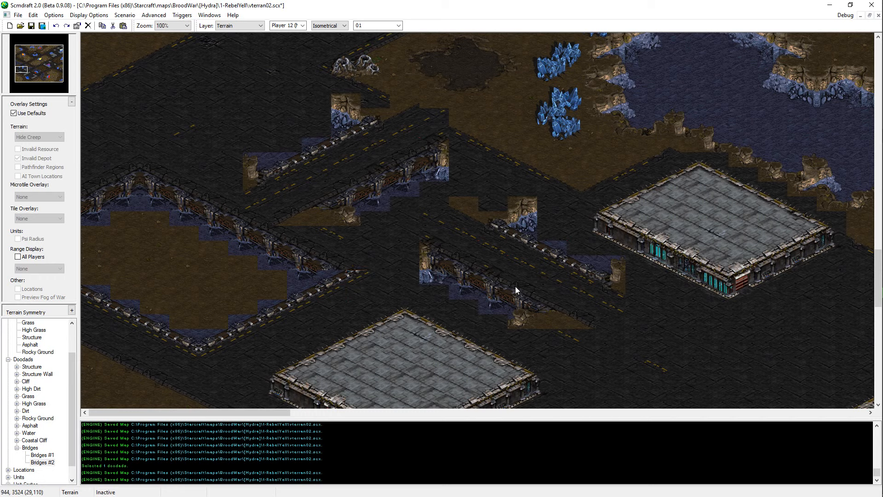
left_click(269, 250)
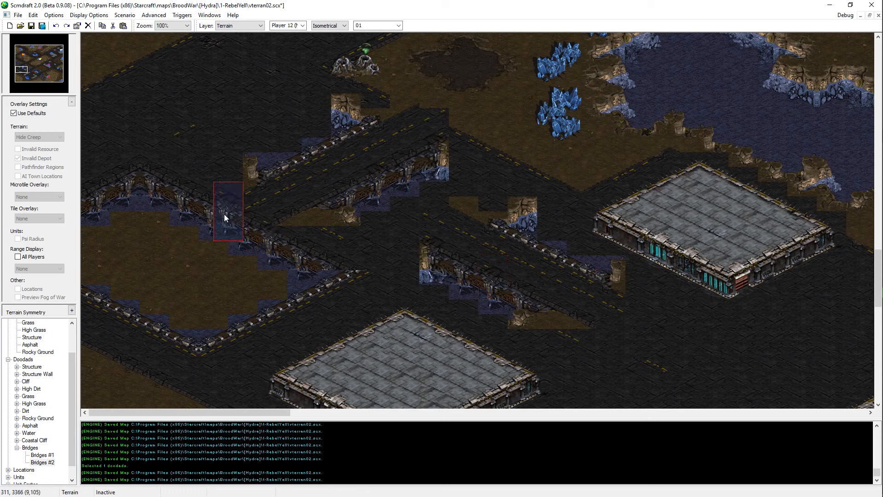
left_click(155, 184)
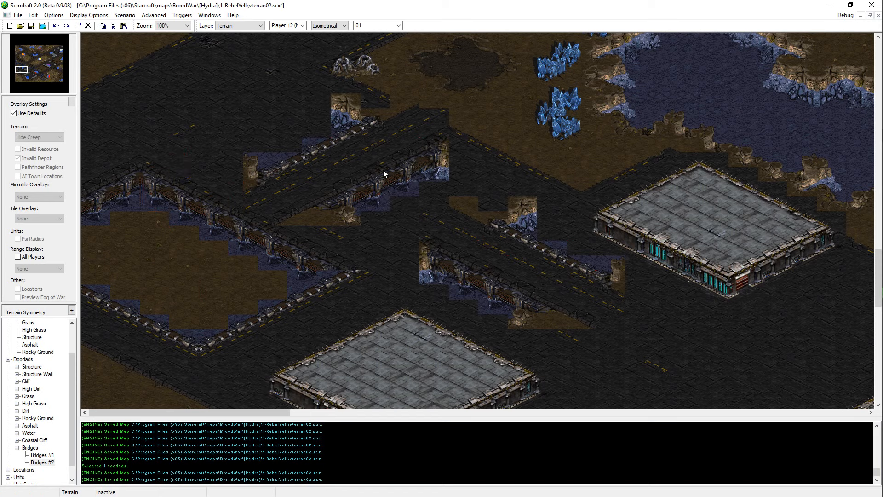
Step: Delete the two bridge doodads from the asphalt east of the western dirt patch
key("d")
left_click(349, 184)
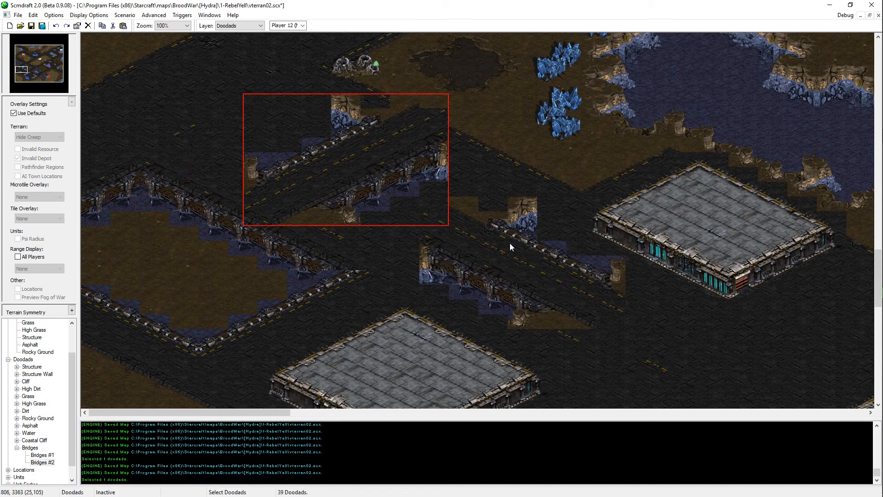
left_click(520, 257, "shift")
key("Delete")
Step: Fill the dirt inside the bridge-edged western patch with rectangular Water terrain and save the map
scroll(388, 250, "up", 3)
key("t")
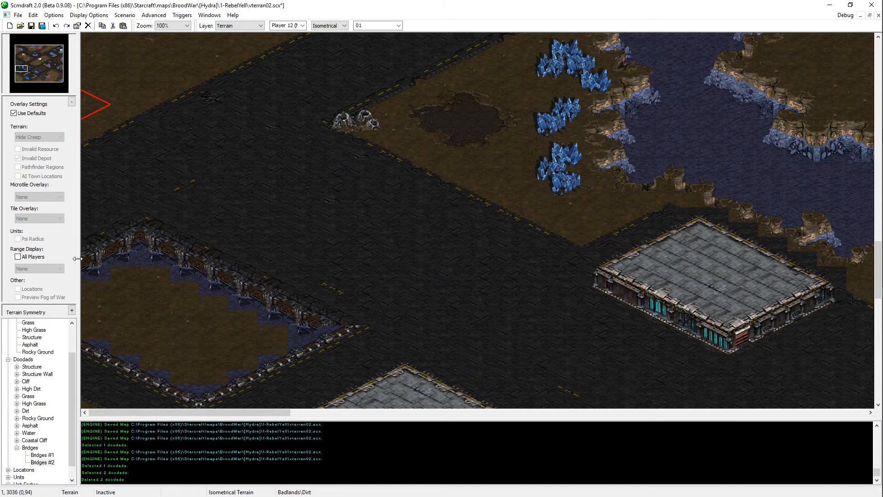
scroll(35, 381, "up", 2)
left_click(29, 374)
left_click(30, 380)
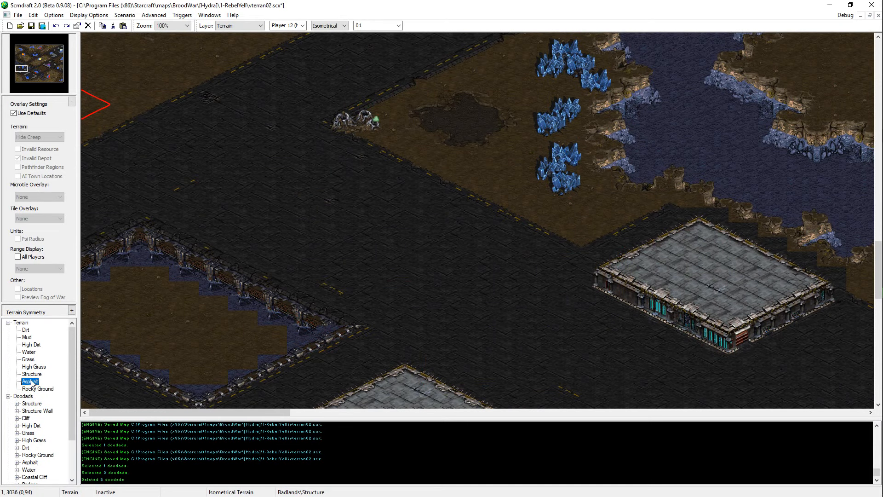
left_click(26, 345)
left_click(28, 352)
scroll(338, 29, "down", 1)
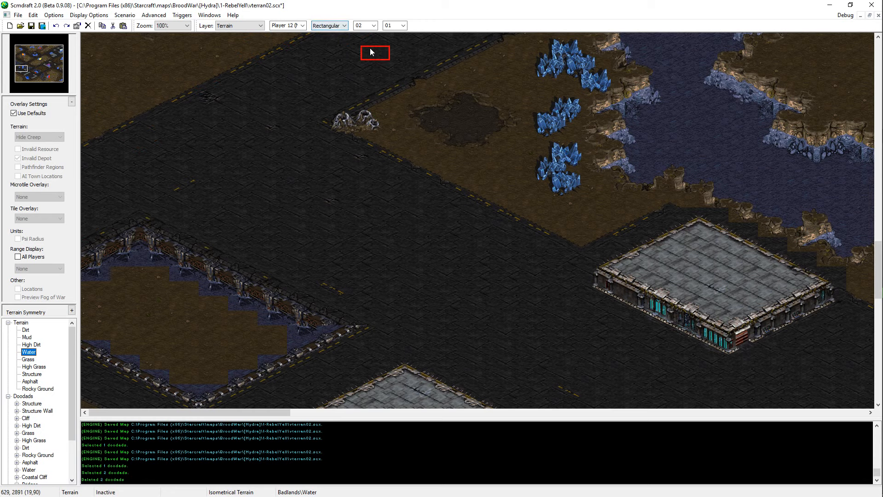
mouse_move(130, 270)
left_mouse_down()
mouse_move(127, 346)
mouse_move(92, 306)
mouse_move(150, 299)
mouse_move(157, 278)
left_mouse_up()
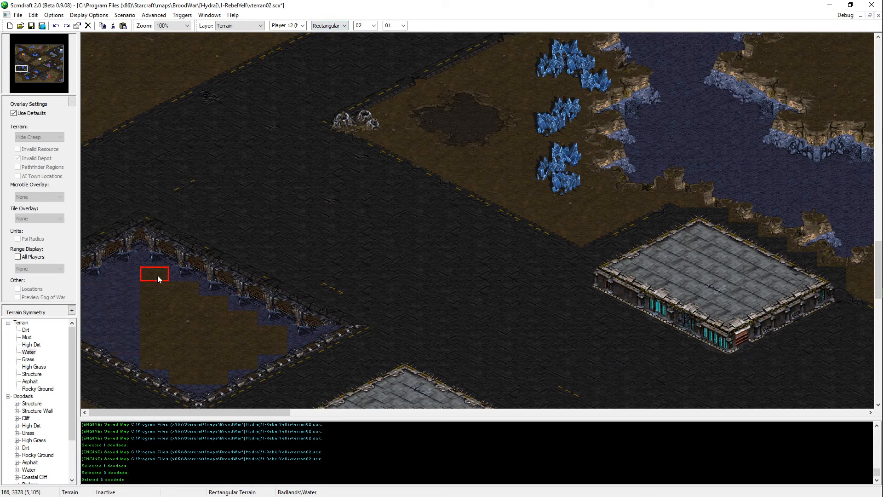
mouse_move(182, 375)
left_mouse_down()
mouse_move(184, 292)
mouse_move(216, 306)
mouse_move(212, 379)
left_mouse_up()
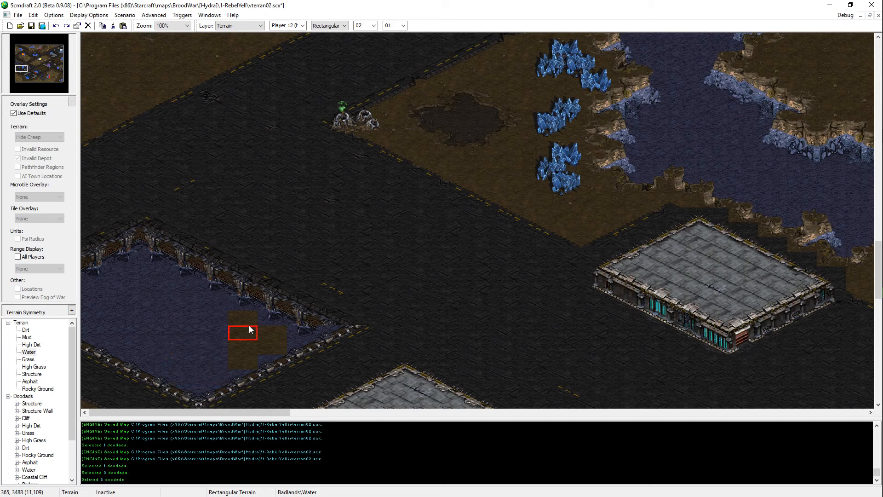
left_click_drag(274, 345, 273, 332)
scroll(312, 309, "down", 5)
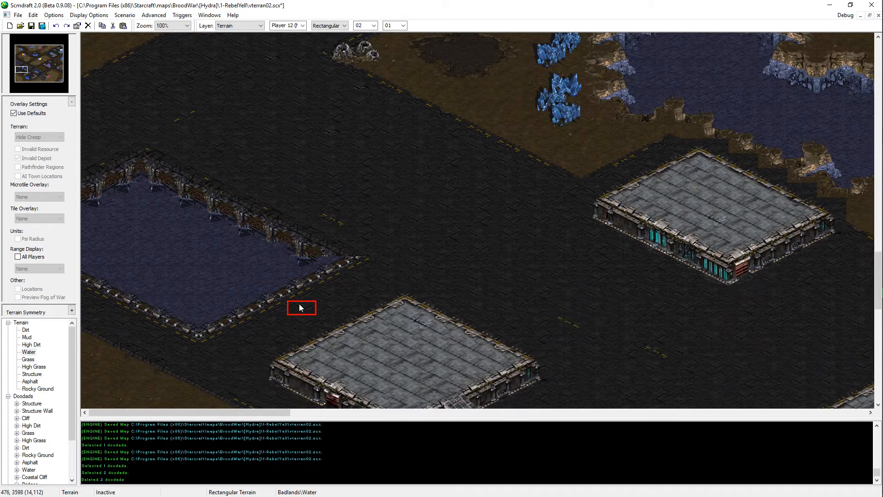
scroll(272, 281, "down", 3)
scroll(435, 311, "down", 2)
scroll(396, 184, "up", 8)
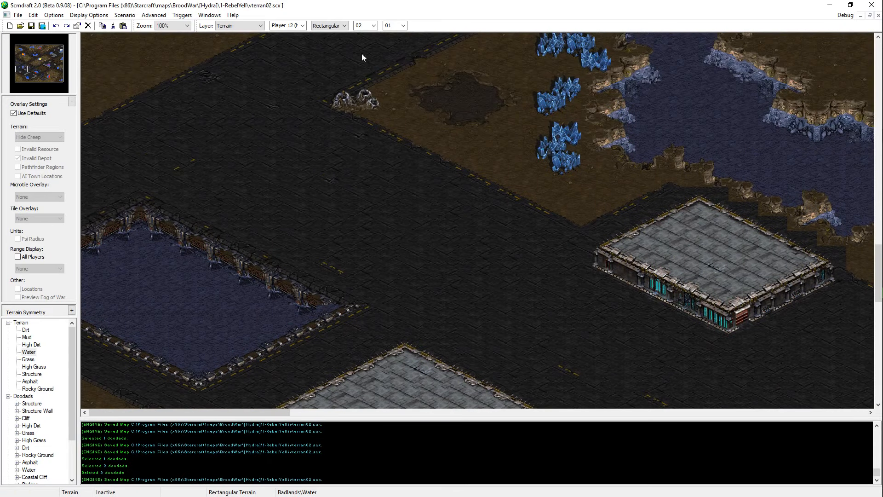
key("ctrl+s")
Step: Set the terrain brush back to Isometrical and expand the Badlands doodads in the Pure Sprites category
left_click(337, 25)
left_click(336, 35)
scroll(258, 317, "down", 4)
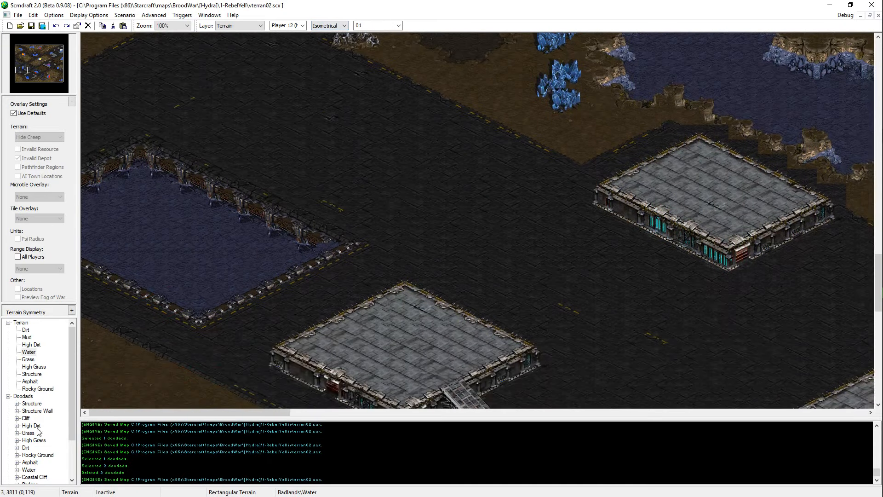
scroll(28, 404, "down", 1)
left_click(17, 462)
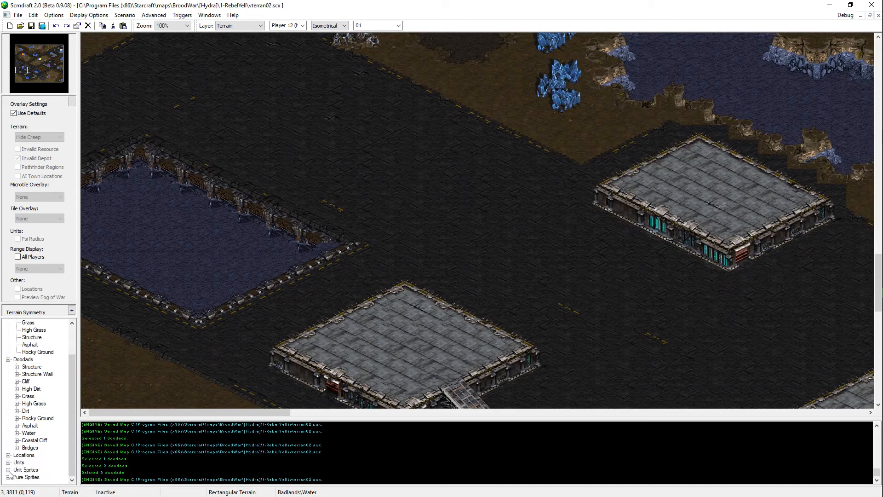
left_click(8, 477)
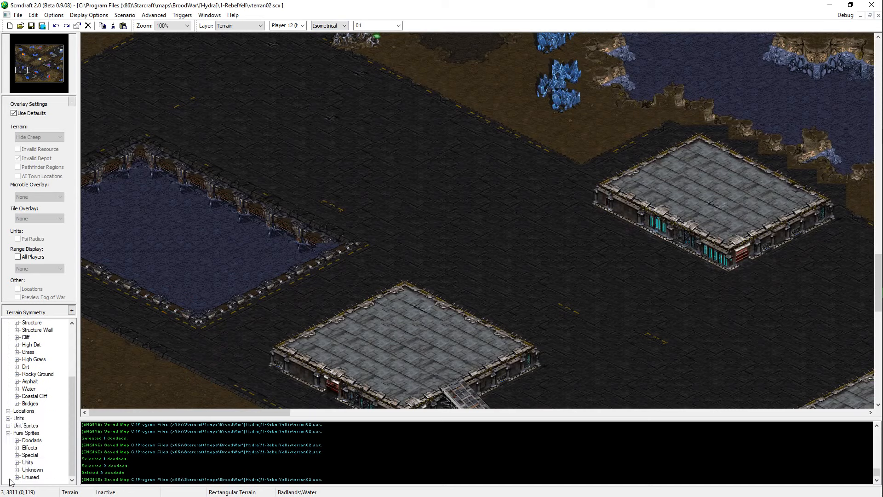
left_click(17, 440)
left_click(26, 426)
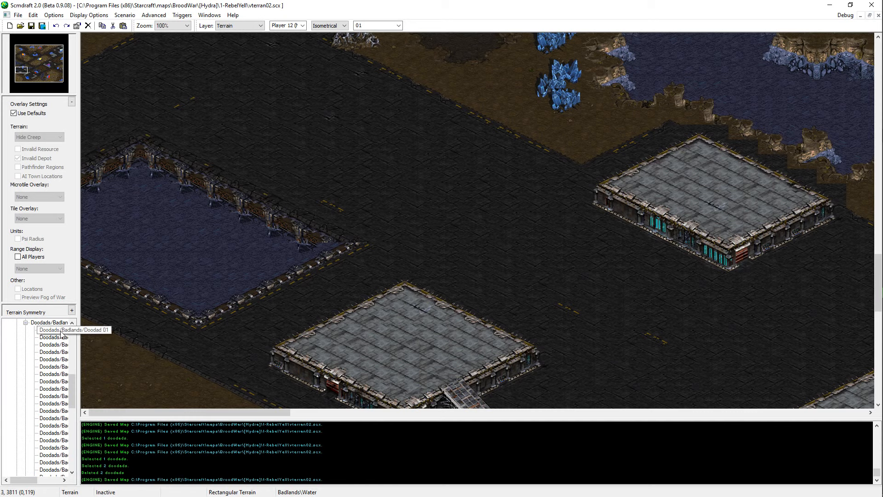
Step: Preview the Badlands doodad sprites at the western water pit and choose the green Mar Sara billboard facing southeast
left_click(60, 330)
key("Down")
key("Down")
key("Down")
key("Down")
key("Down")
key("Down")
key("Down")
key("Down")
key("Down")
key("Down")
key("Down")
key("Down")
key("Down")
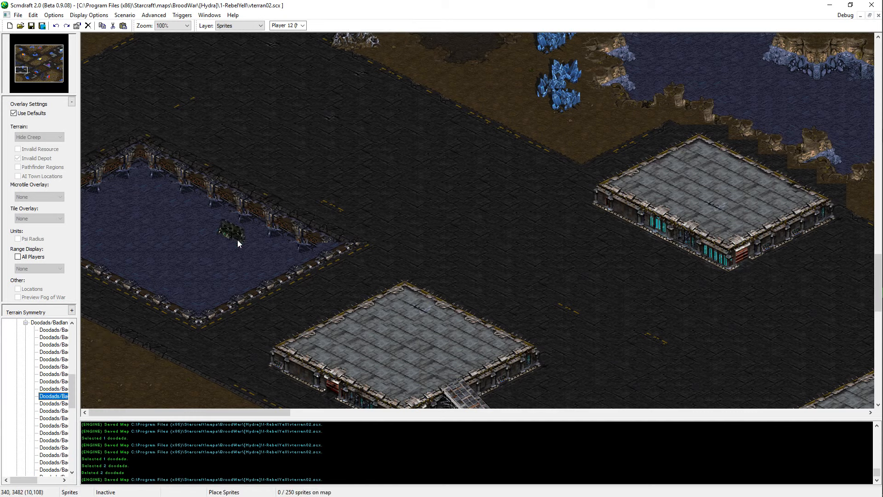
key("Down")
key("Down")
key("Down")
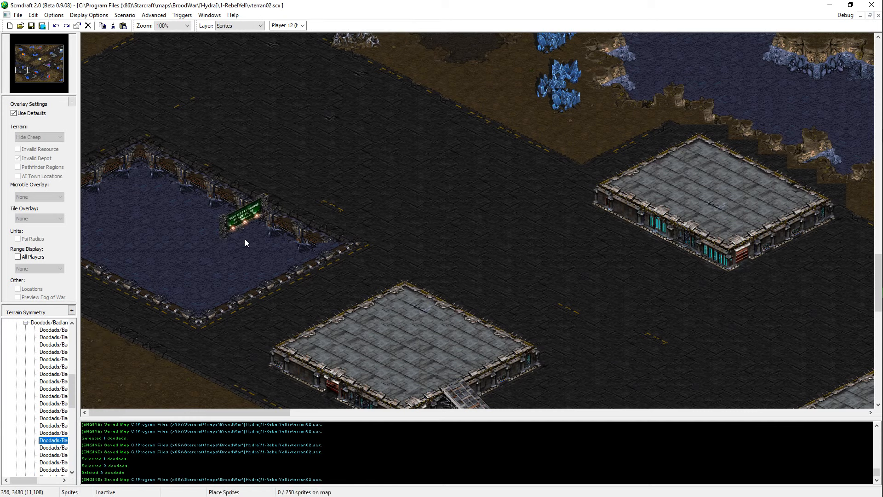
key("Down")
key("Down")
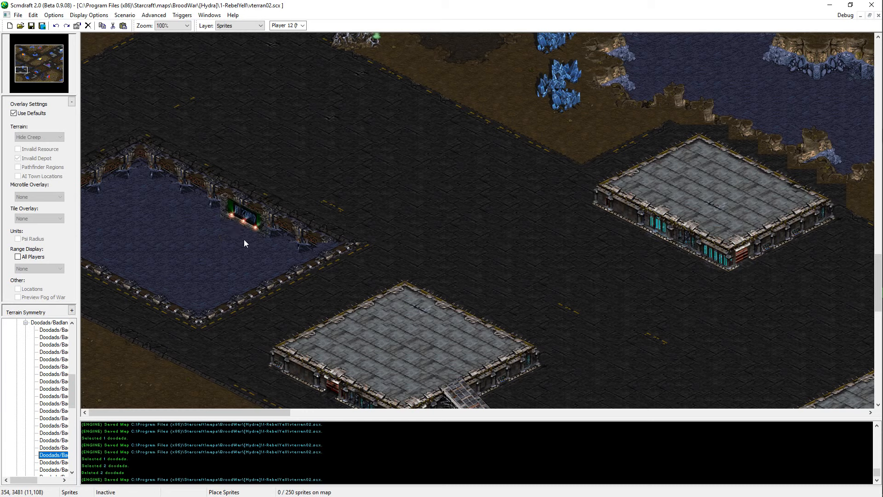
key("Down")
key("Down")
key("Up")
key("Up")
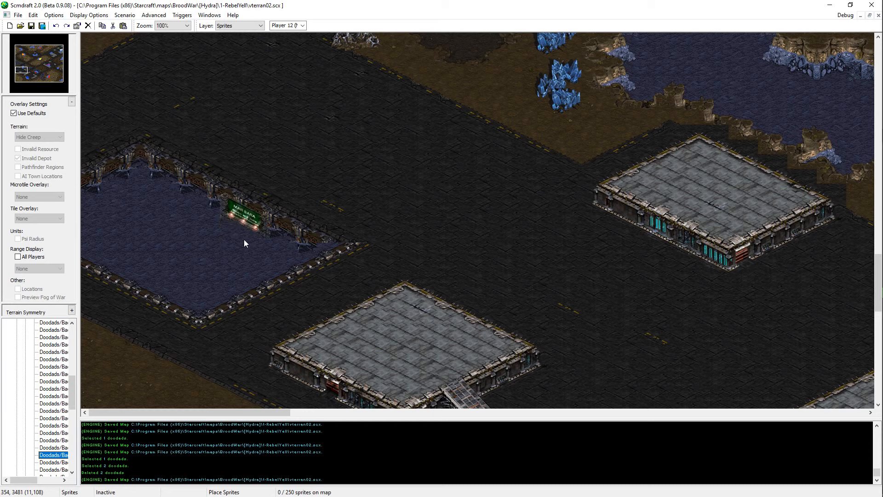
key("Down")
key("Down")
key("Up")
key("Up")
key("Up")
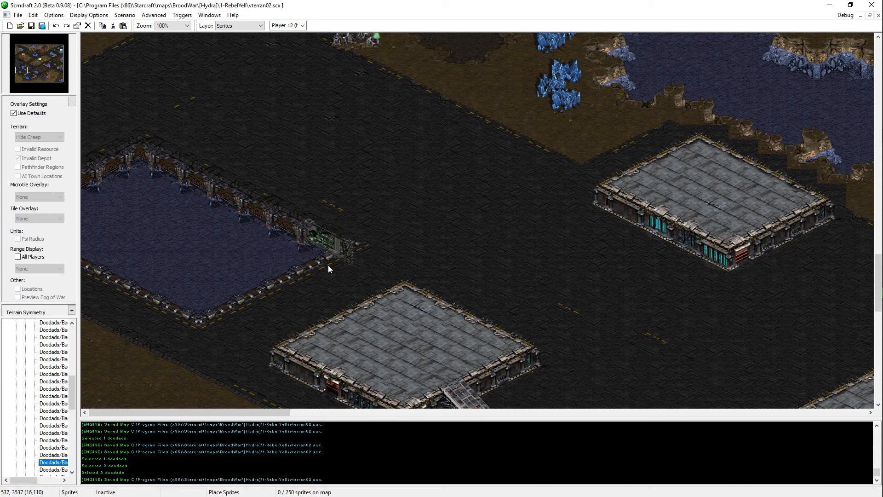
key("Down")
key("Down")
key("Down")
key("Up")
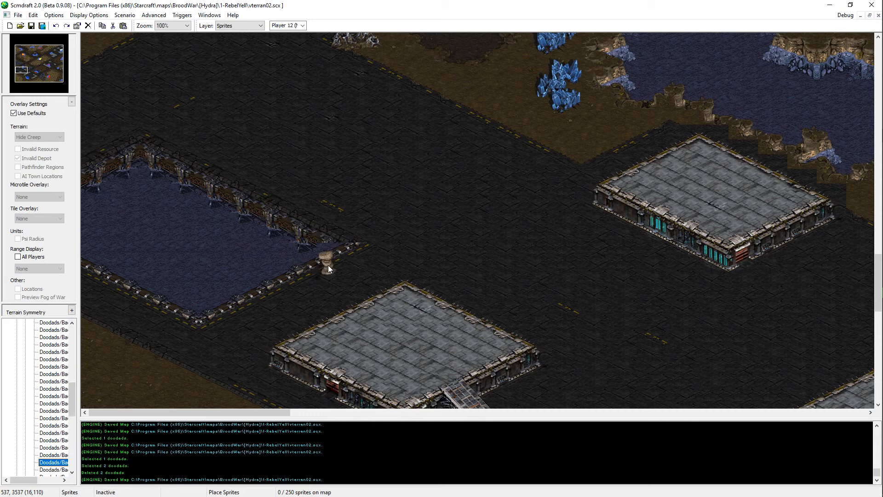
key("Up")
key("Up")
key("Up")
key("Up")
key("Up")
key("Up")
key("Up")
key("Up")
key("Up")
key("Up")
key("Up")
key("Up")
key("Up")
key("Up")
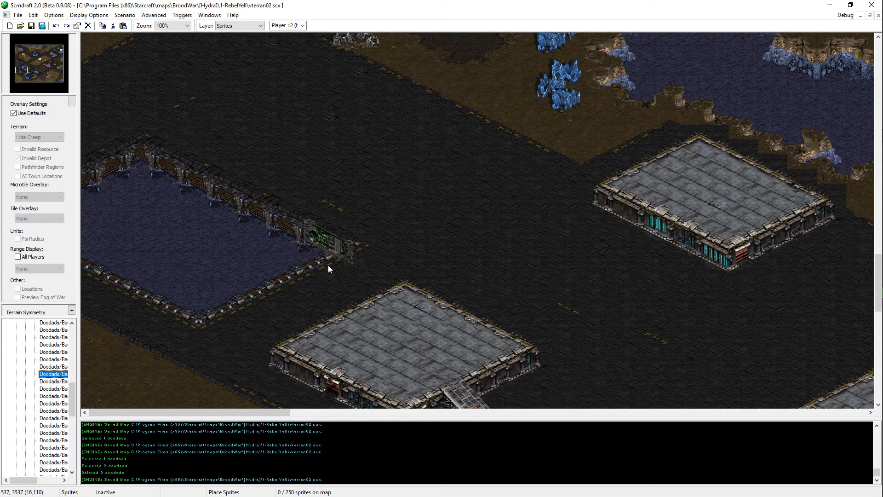
key("Down")
key("Down")
key("Down")
key("Down")
key("Down")
key("Down")
key("Down")
key("Down")
key("Down")
key("Down")
key("Down")
key("Down")
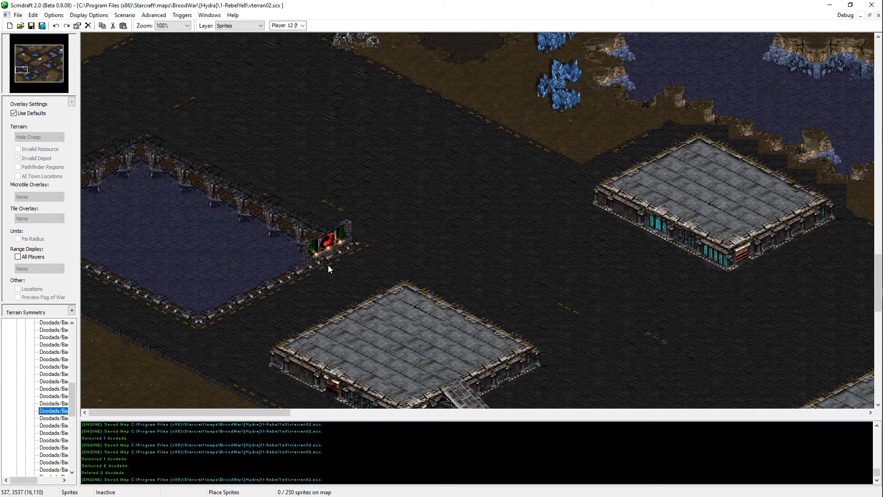
key("Down")
key("Down")
key("Down")
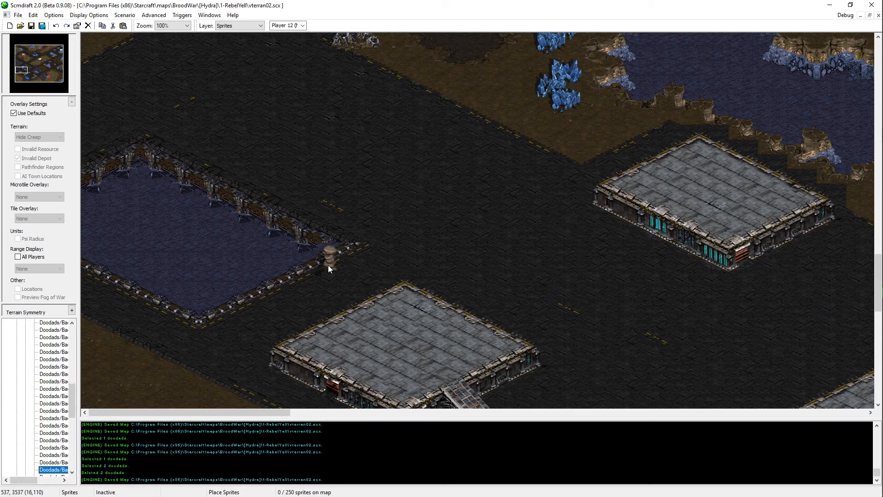
key("Down")
key("Down")
key("Down")
key("Down")
key("Down")
key("Up")
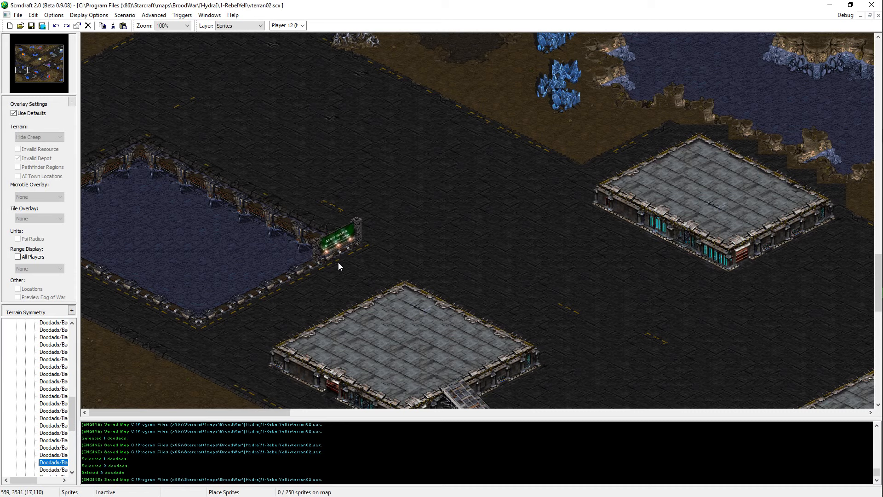
Step: Place two Mar Sara billboard sprites on the southeastern edge of the western water pit and save the map
left_click(338, 262)
left_click(220, 318)
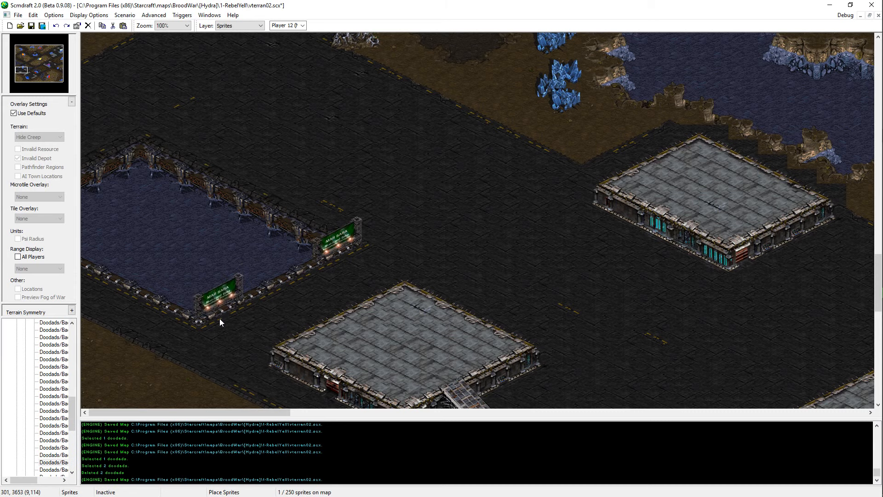
key("ctrl+s")
Step: Return to the Terrain layer and set up the Isometrical brush with Dirt terrain for the northwestern mineral base
scroll(335, 181, "up", 3)
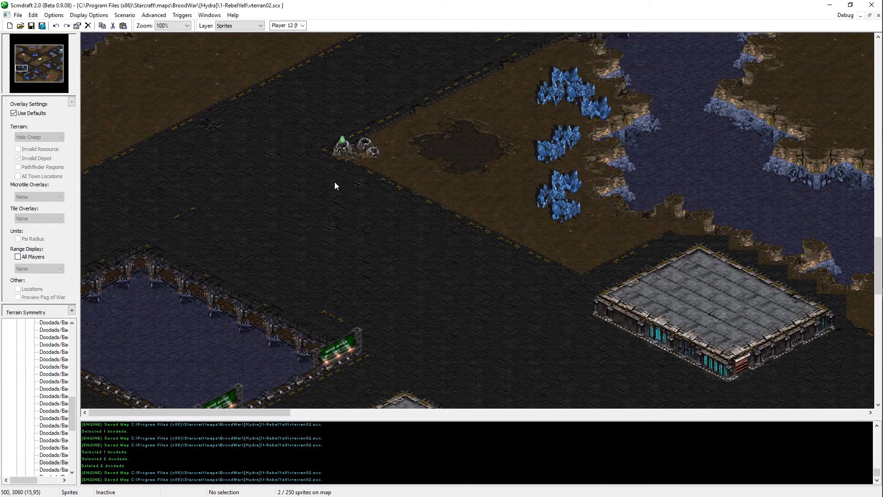
scroll(302, 351, "down", 4)
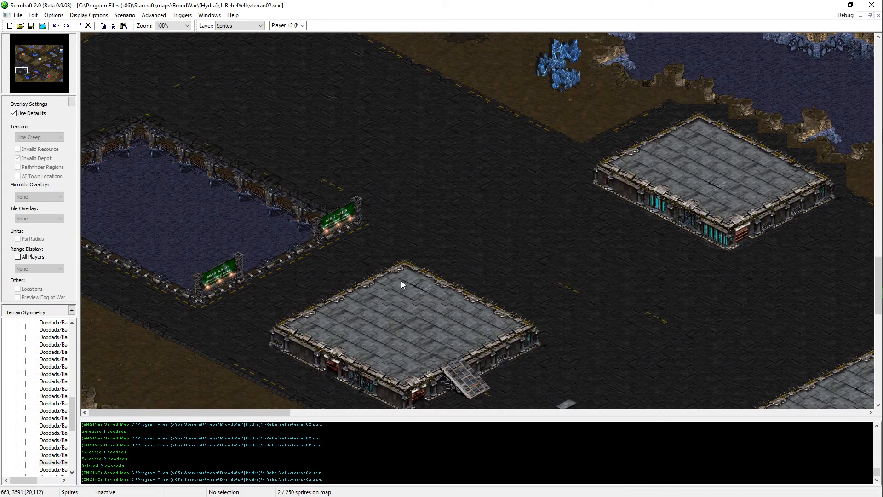
scroll(257, 159, "up", 6)
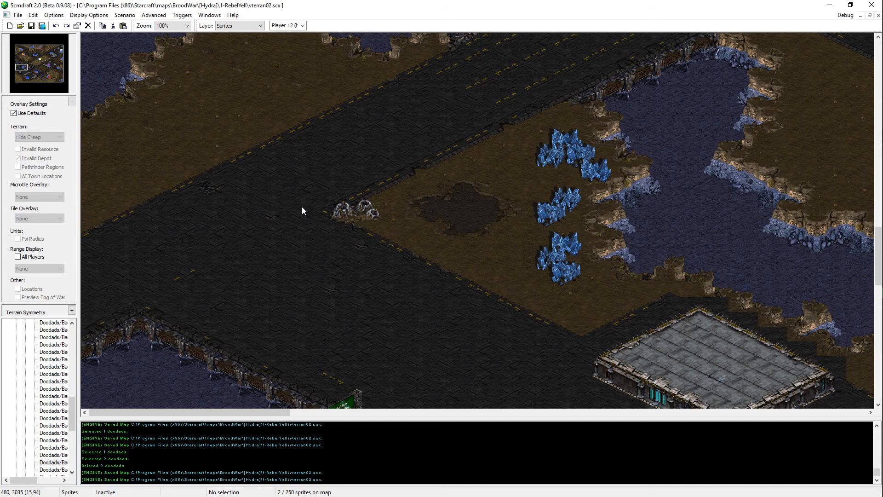
middle_click_drag(398, 359, 377, 339)
key("t")
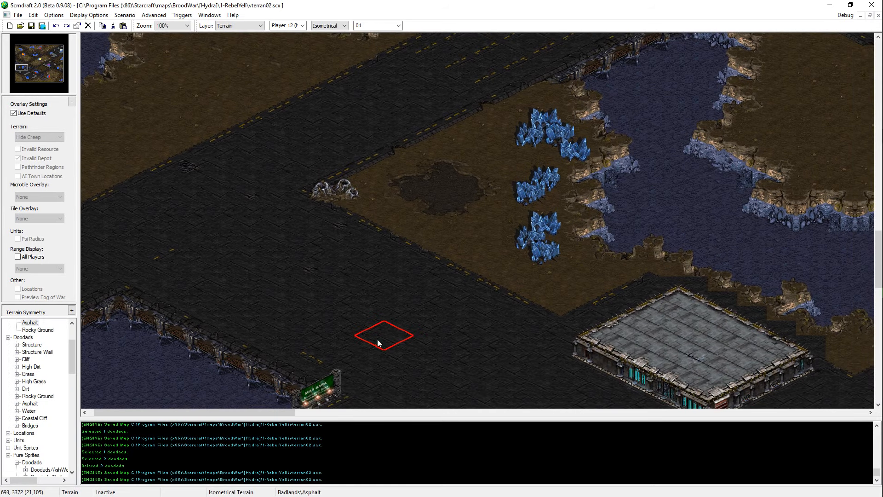
scroll(342, 28, "down", 1)
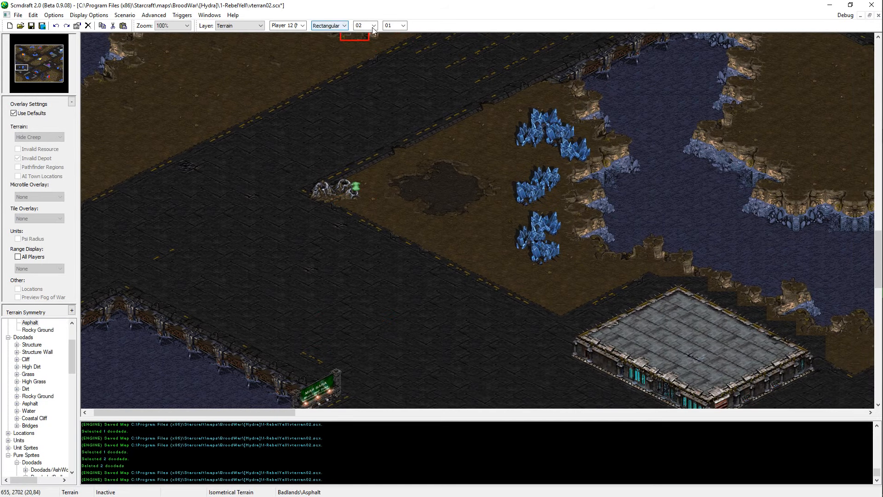
mouse_move(293, 325)
middle_mouse_down()
mouse_move(512, 300)
mouse_move(538, 242)
middle_mouse_up()
scroll(333, 29, "up", 1)
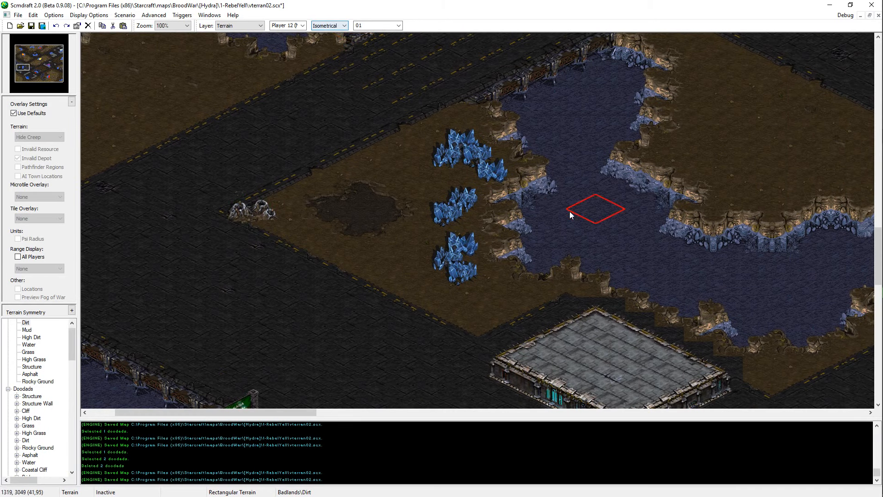
Step: Extend the dirt shoreline east of the mineral fields into the water with isometrical Dirt terrain
mouse_move(492, 222)
left_mouse_down()
mouse_move(476, 234)
mouse_move(509, 166)
mouse_move(512, 189)
mouse_move(510, 150)
mouse_move(543, 191)
mouse_move(564, 195)
mouse_move(637, 170)
left_mouse_up()
left_click(637, 170)
right_click(478, 206)
left_click(532, 204)
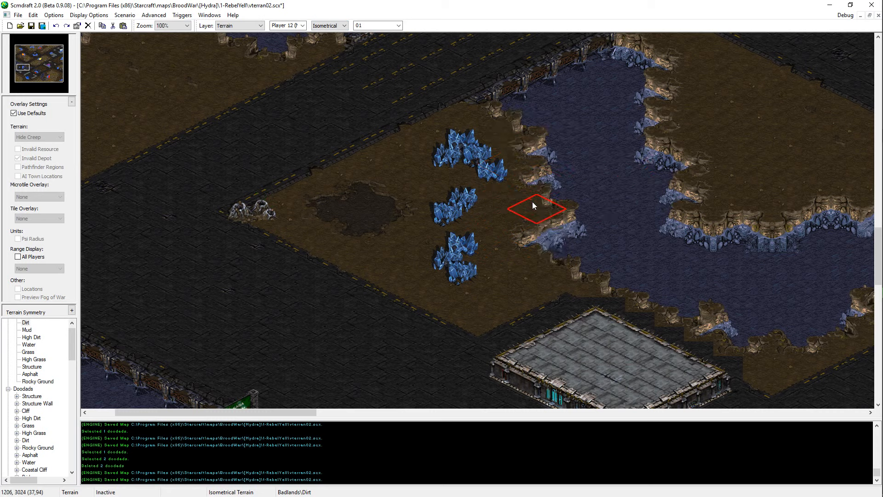
key("u")
key("t")
left_click(530, 184)
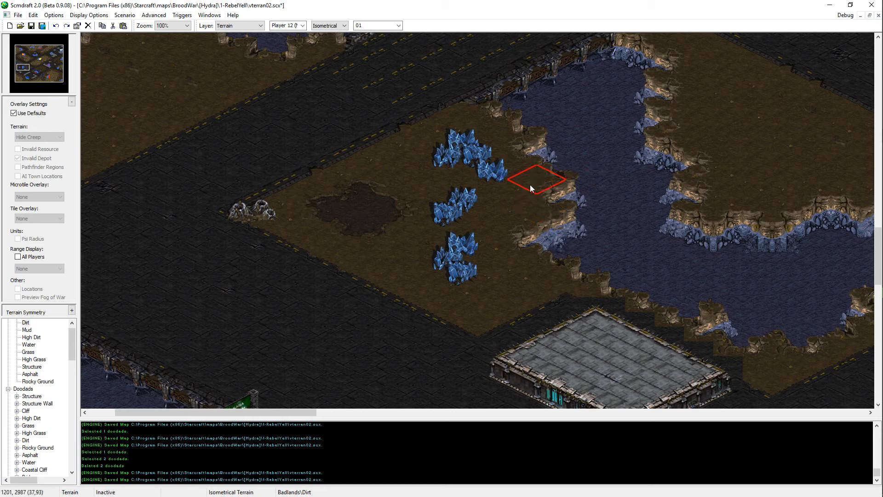
Step: Cut the nine mineral fields and paste them slightly farther east on the dirt base
key("u")
left_click_drag(508, 131, 441, 250)
left_click_drag(431, 286, 507, 129)
key("ctrl+x")
key("ctrl+v")
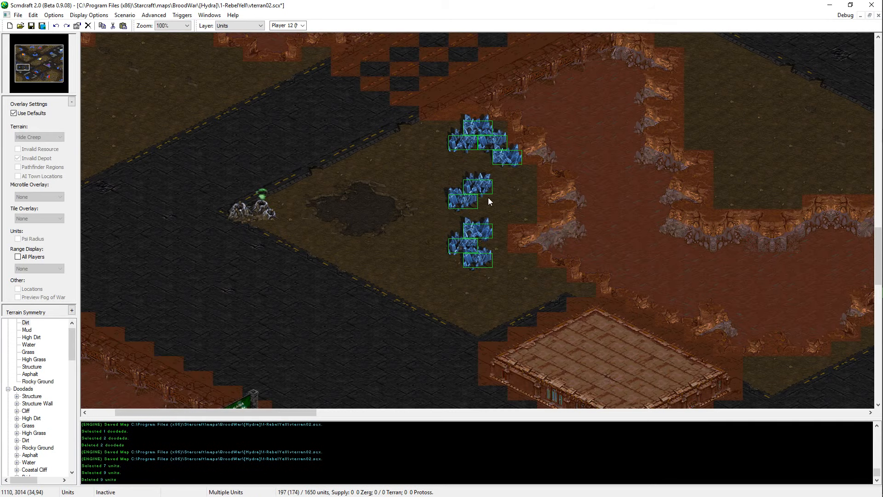
left_click(489, 211)
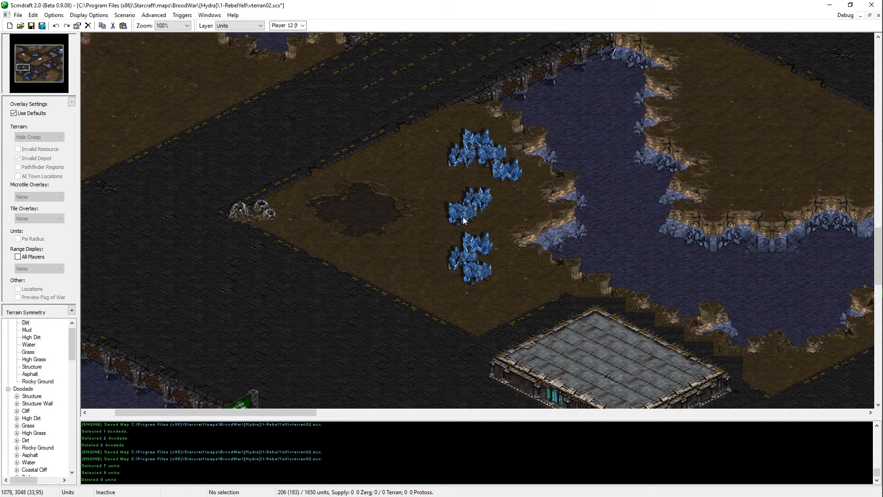
Step: Cut the vespene geyser at the western tip of the dirt base and paste it slightly farther east
left_click(277, 214)
key("ctrl+x")
key("ctrl+v")
left_click(278, 217)
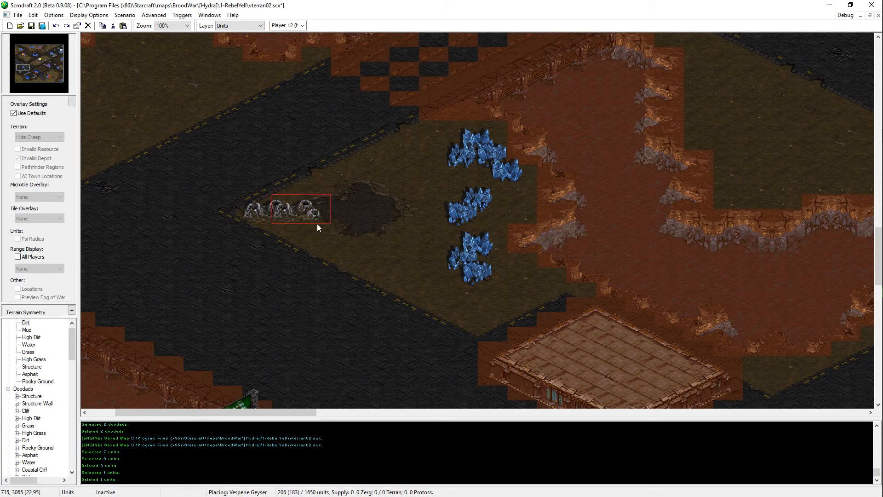
key("Escape")
Step: Copy the dark ground patch between geyser and minerals, cover it with Dirt, and paste the patch slightly farther east
key("t")
left_click_drag(304, 195, 414, 224)
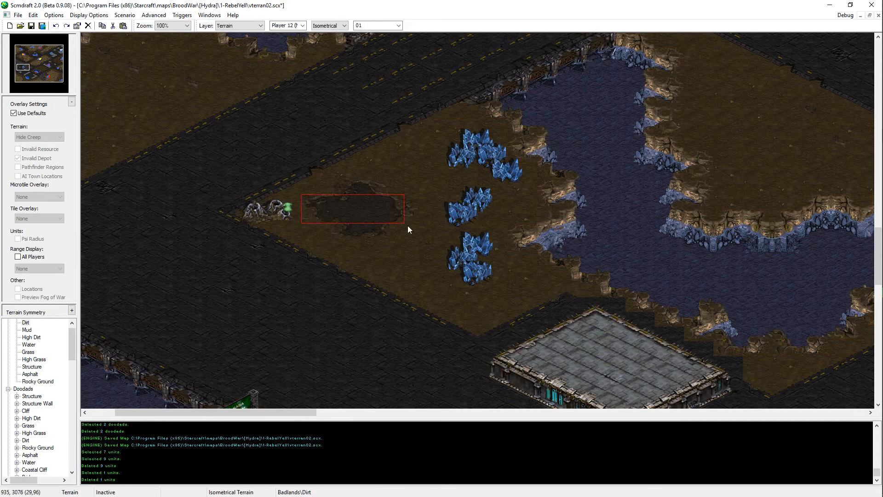
left_click_drag(388, 182, 331, 237, "shift")
key("Escape")
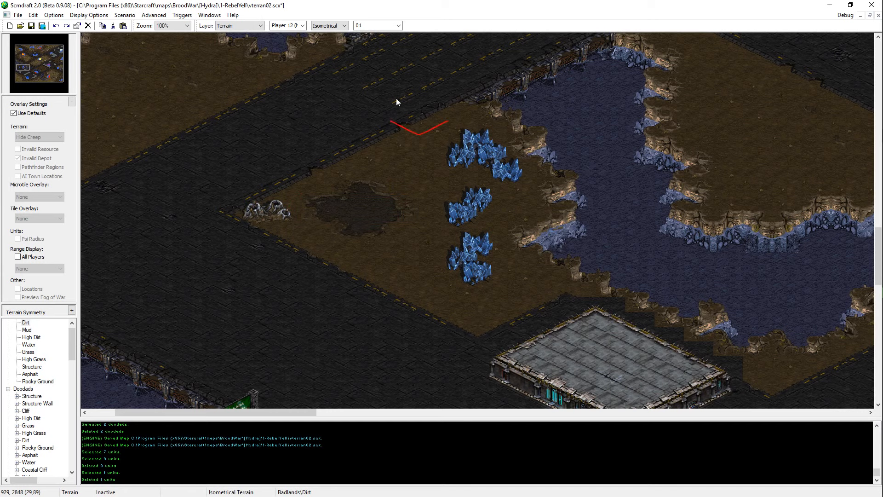
left_click_drag(363, 202, 347, 221)
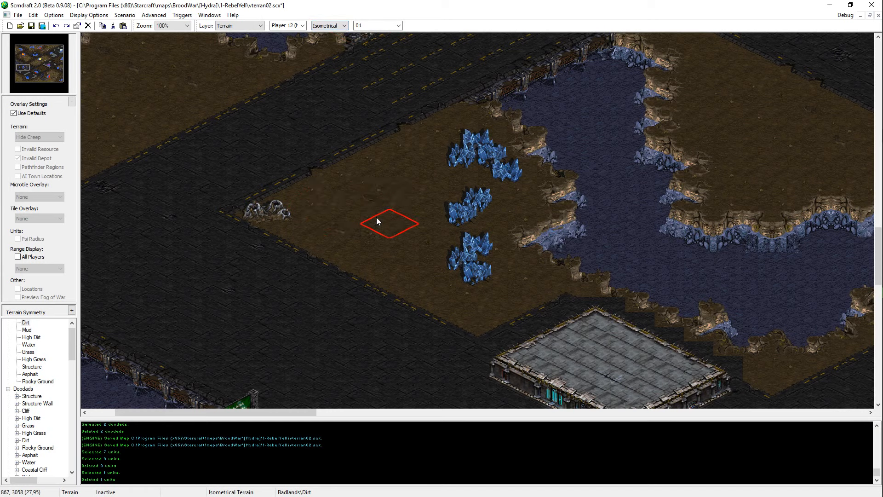
key("ctrl+v")
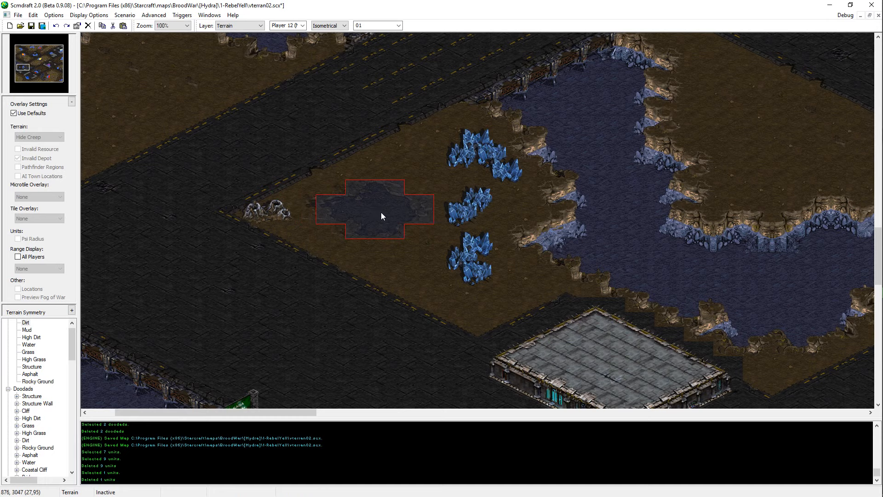
left_click(381, 211)
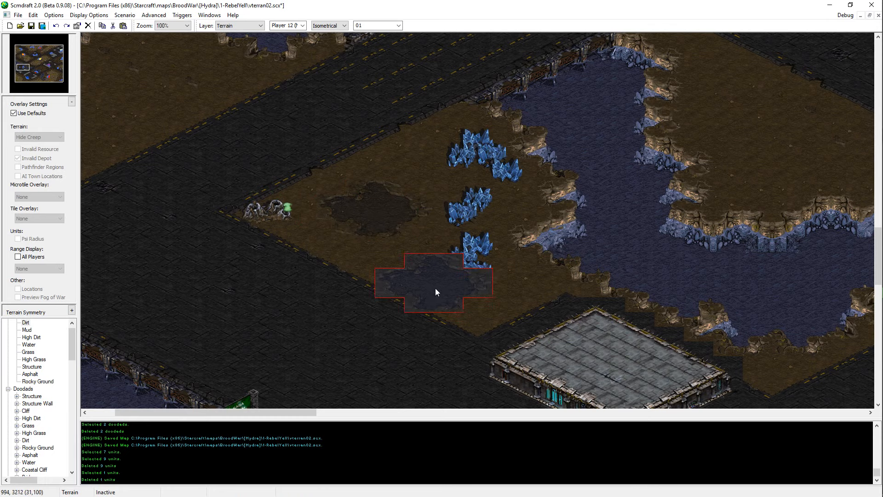
Step: Save the map and toggle the default overlay settings off and back on
left_click(31, 114)
key("ctrl+s")
left_click(34, 112)
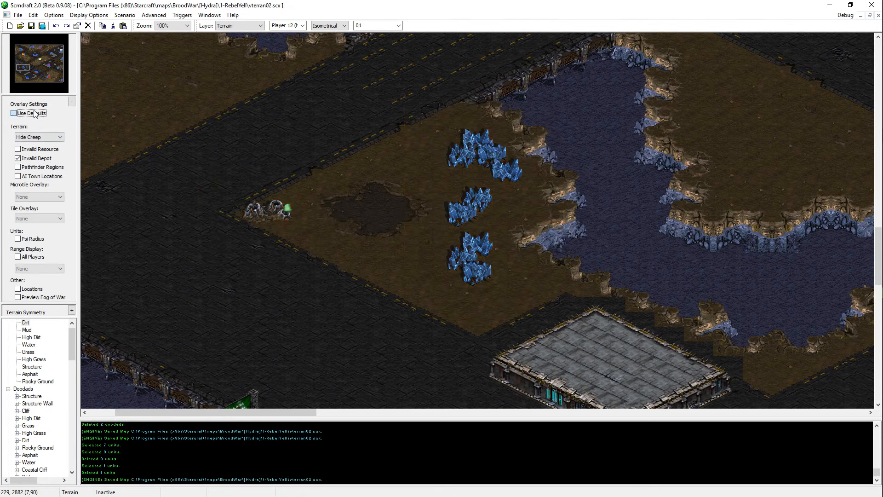
middle_click_drag(246, 319, 143, 361)
scroll(144, 360, "down", 1)
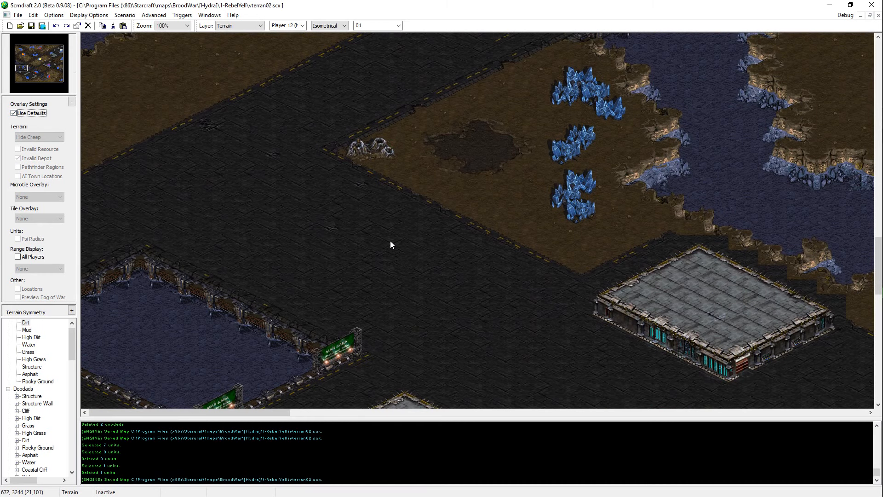
scroll(285, 390, "down", 3)
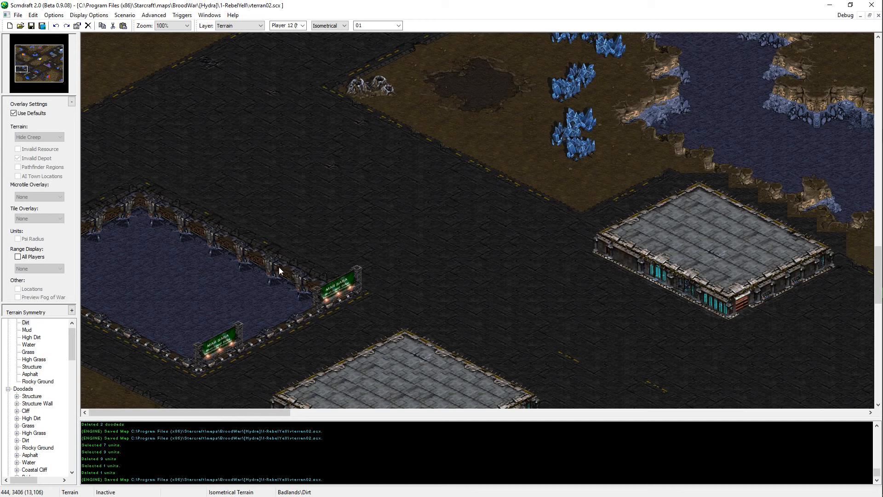
Step: Touch up the terrain tiles along the northeastern edge of the western water pit and save the map
right_click(285, 253)
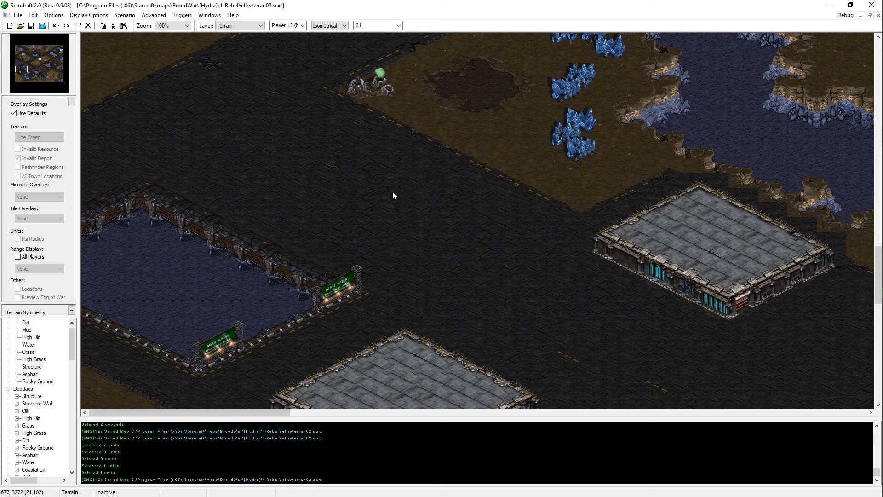
key("ctrl+s")
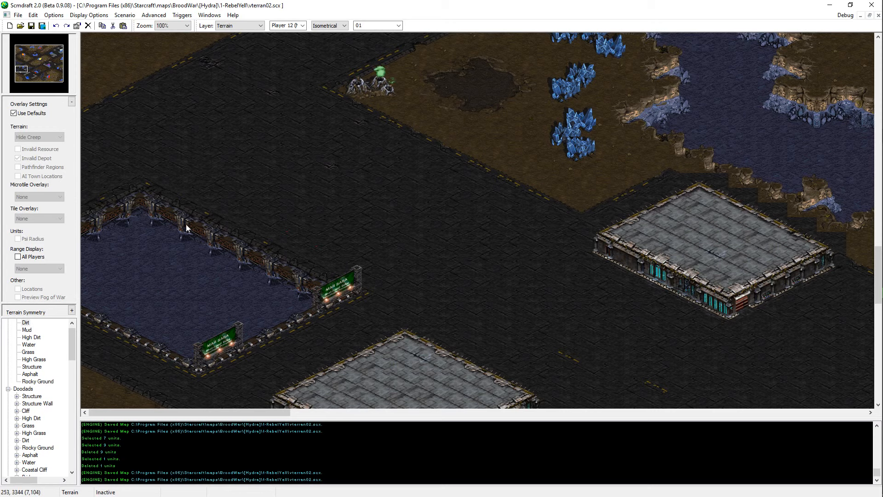
left_click(128, 206)
key("ctrl+s")
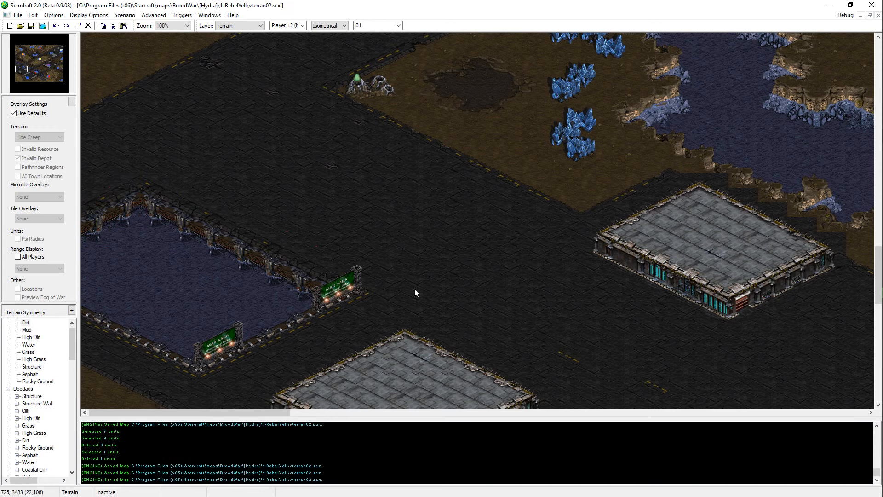
Step: Look over the roads and water edges north of the mineral base and save the map
key("Up")
key("Right")
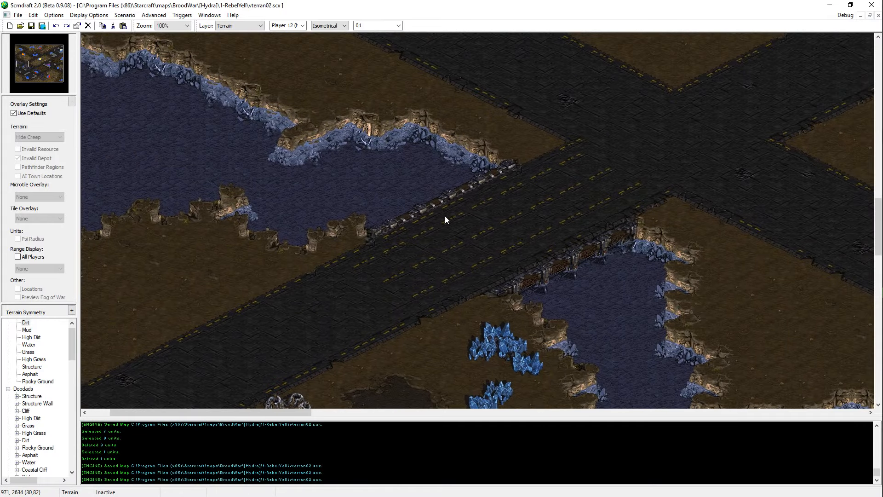
key("Left")
key("Down")
key("Up")
key("Up")
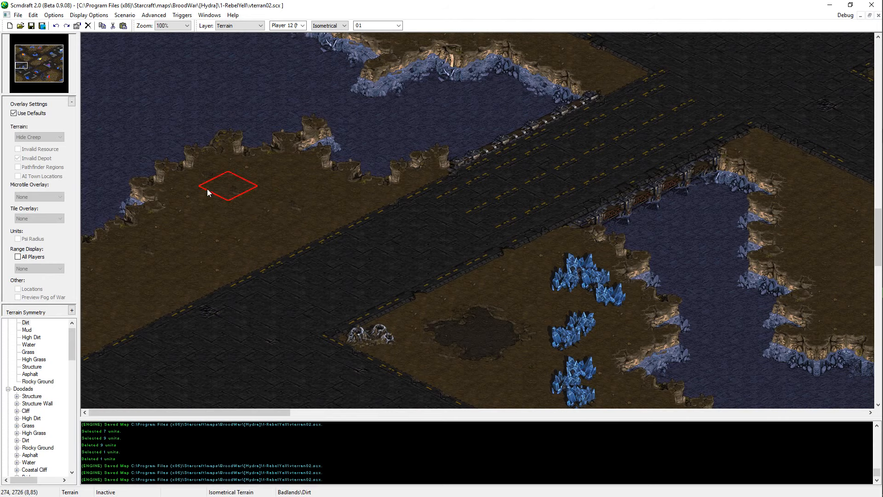
key("ctrl+s")
Step: Examine the layout of the map's southern half and the western platforms at reduced zoom levels
scroll(304, 239, "down", 4, "ctrl")
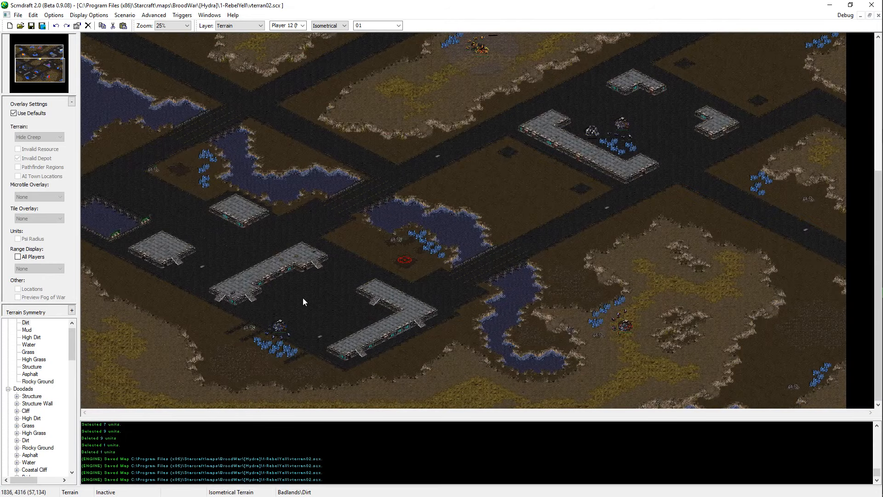
scroll(303, 297, "up", 2, "ctrl")
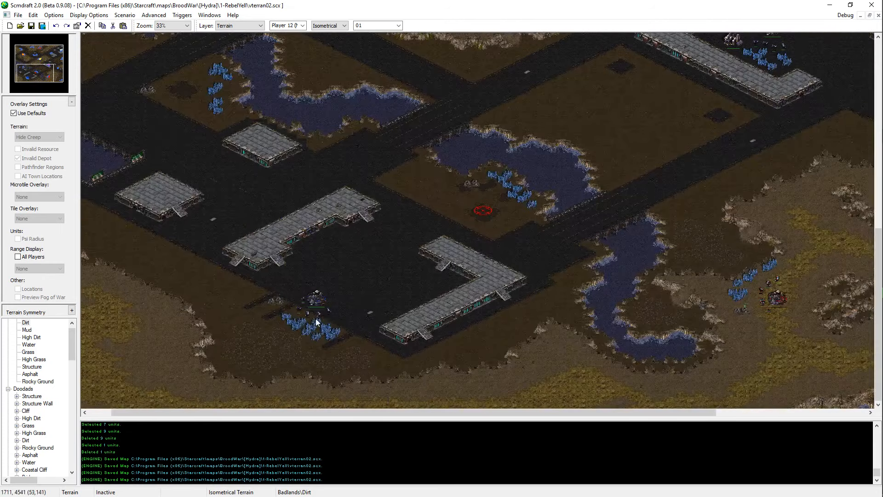
key("Up")
key("Right")
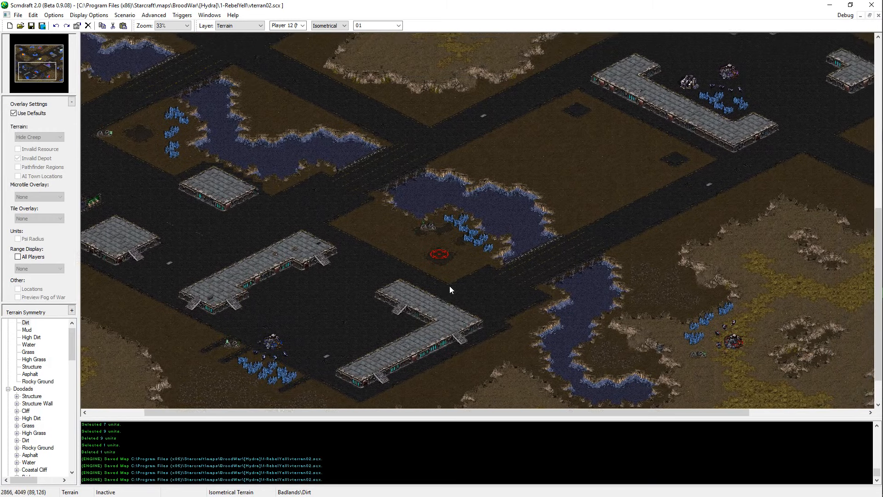
key("Up")
key("Right")
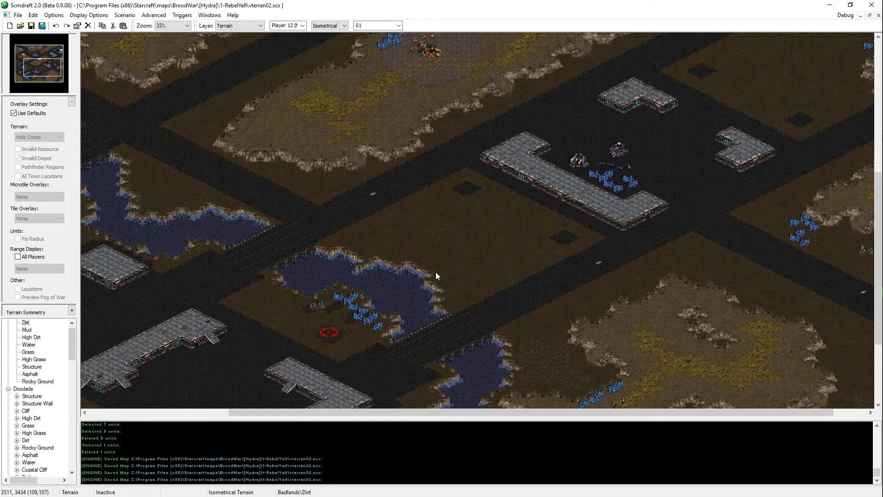
key("Left")
key("Down")
scroll(153, 159, "up", 1, "ctrl")
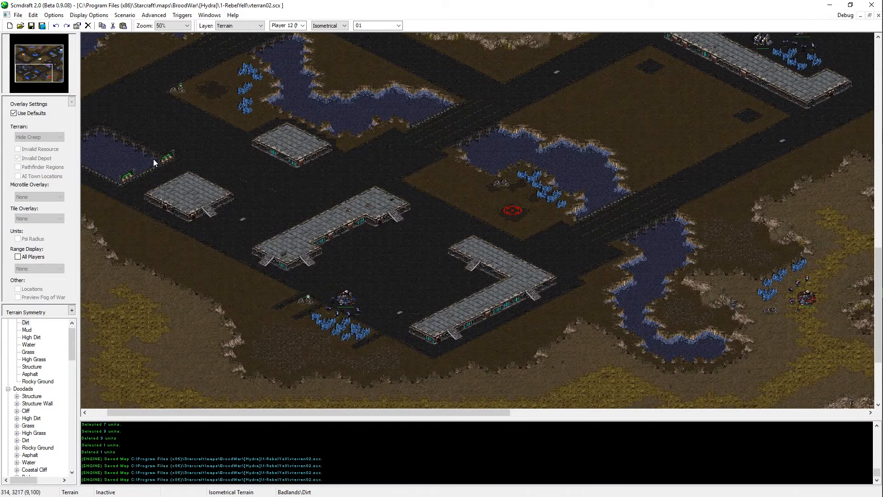
key("Left")
key("Up")
scroll(256, 170, "up", 1, "ctrl")
key("Left")
key("Up")
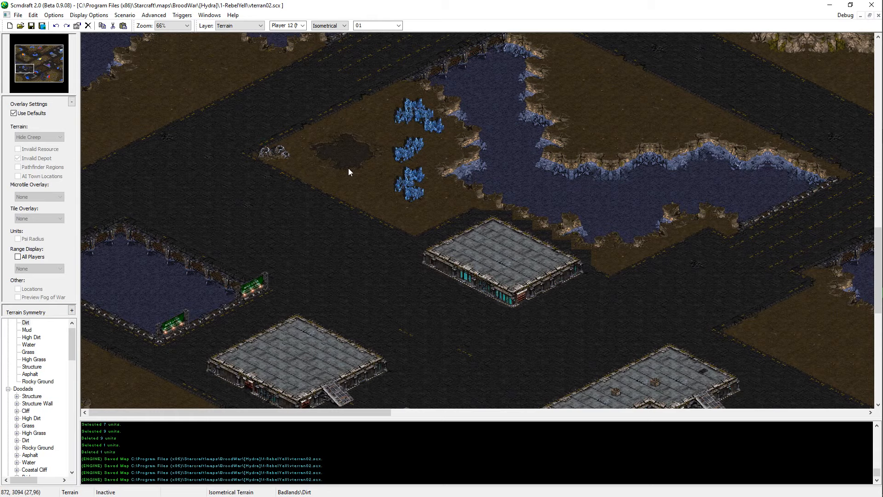
Step: Remove the platform southeast of the western water pit by painting asphalt over it and deleting its doodads, and save the map
key("Down")
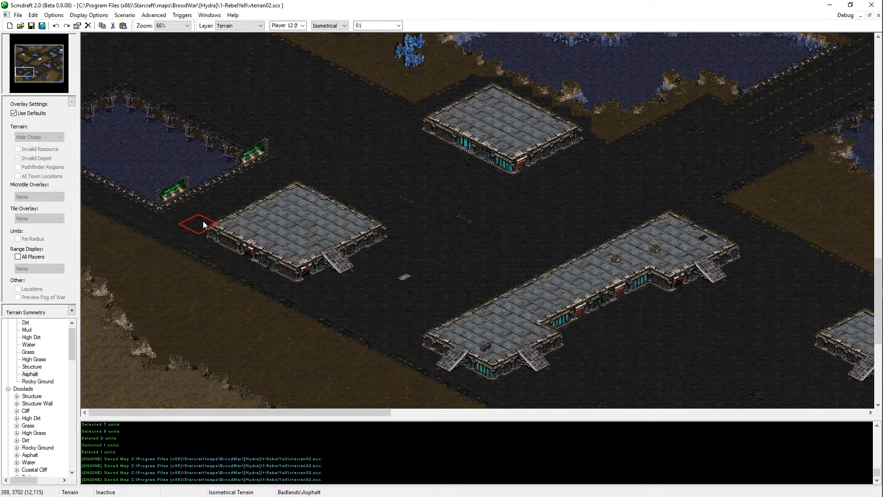
mouse_move(211, 223)
left_mouse_down()
mouse_move(255, 203)
mouse_move(227, 235)
mouse_move(308, 195)
mouse_move(251, 243)
mouse_move(352, 195)
mouse_move(318, 241)
mouse_move(349, 251)
left_mouse_up()
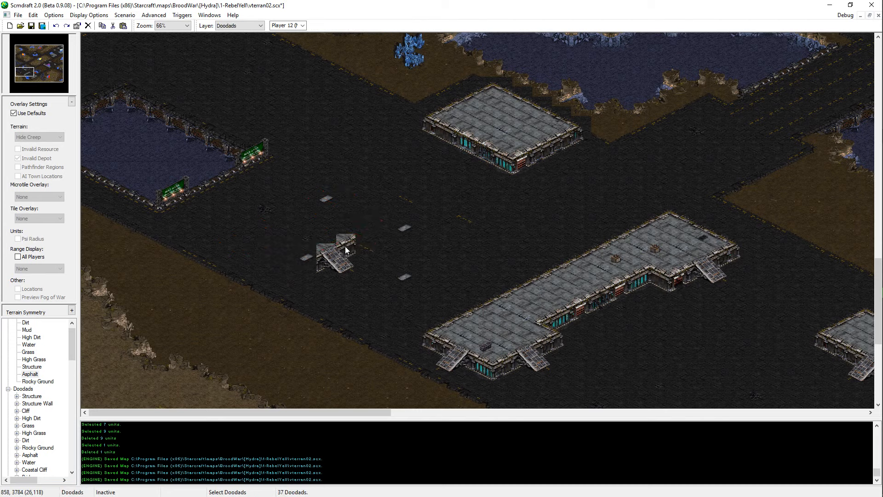
key("Delete")
left_click(332, 262)
key("Delete")
mouse_move(396, 283)
left_mouse_down()
mouse_move(340, 196)
mouse_move(434, 187)
mouse_move(417, 236)
mouse_move(311, 256)
left_mouse_up()
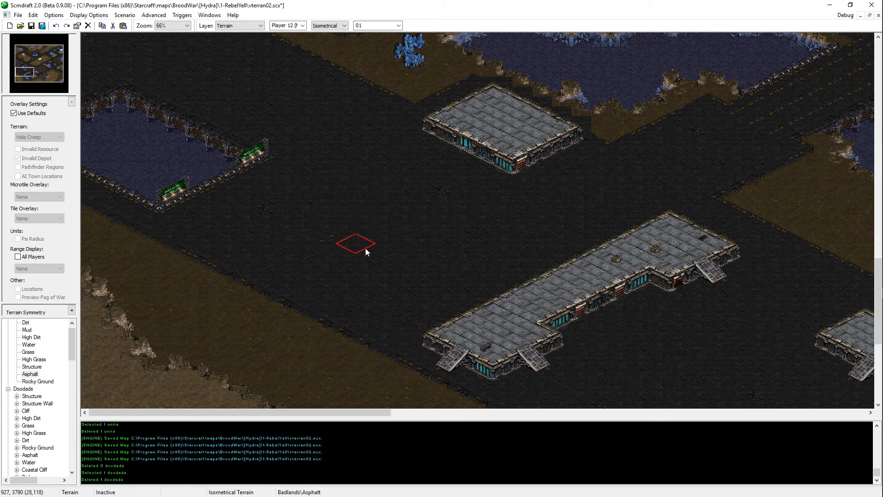
scroll(322, 246, "up", 5)
key("ctrl+s")
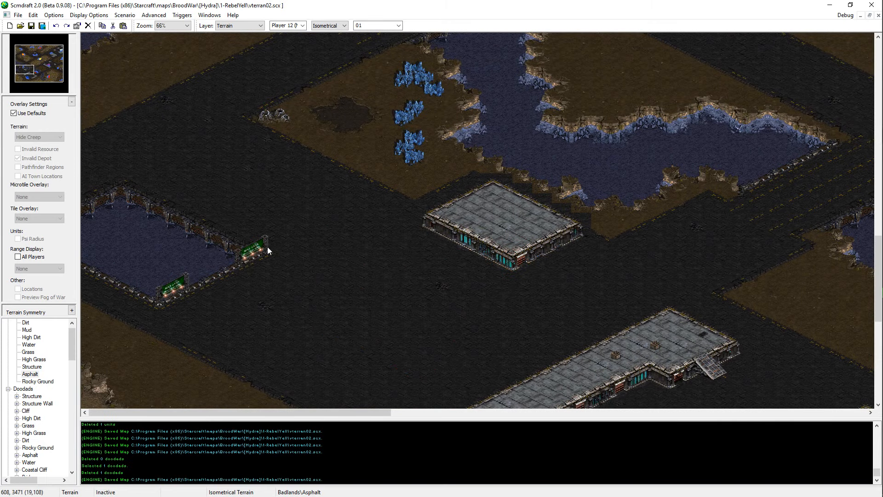
scroll(170, 285, "up", 5)
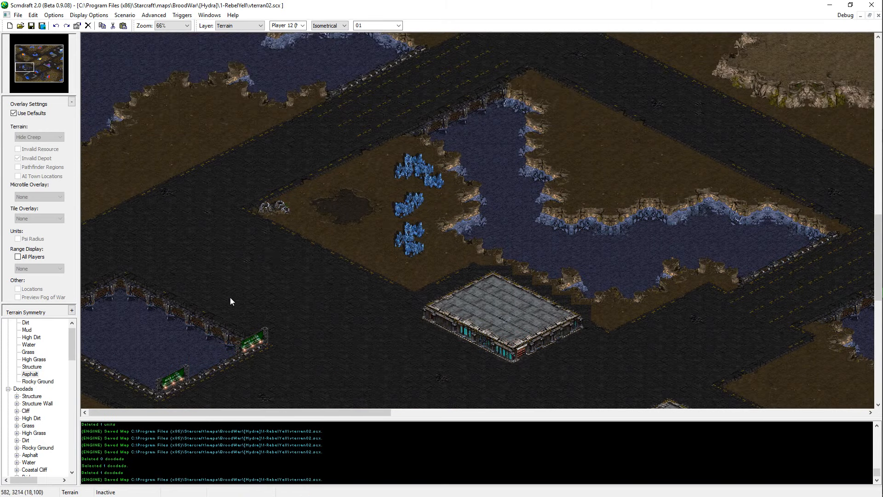
Step: Place a Bridges #1 doodad on the asphalt between the western water pit and the mineral base
scroll(230, 297, "down", 8)
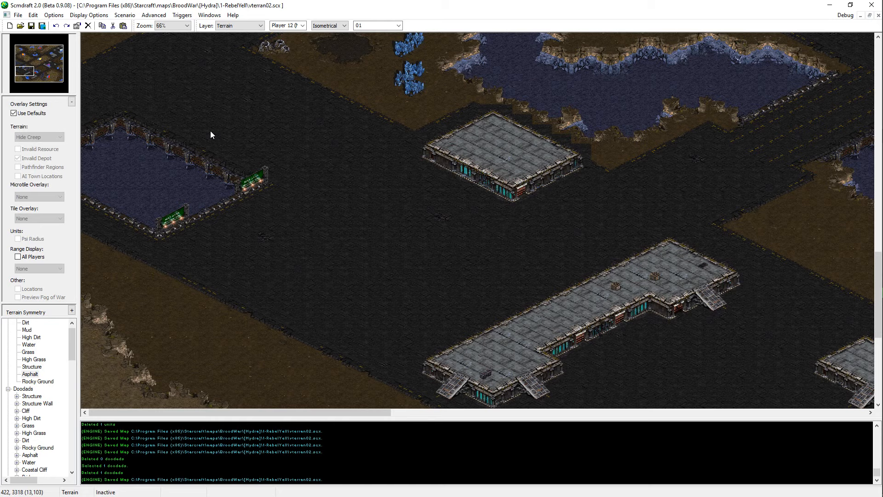
scroll(262, 97, "up", 3)
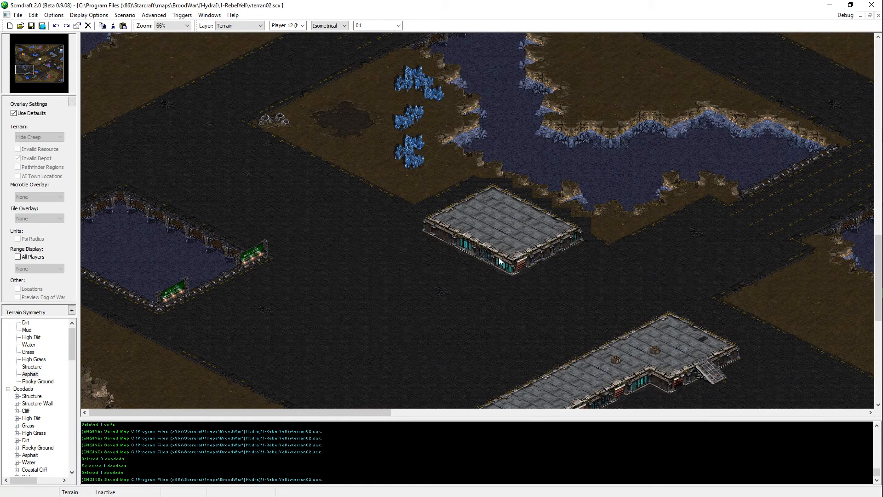
key("Up")
key("Up")
key("Right")
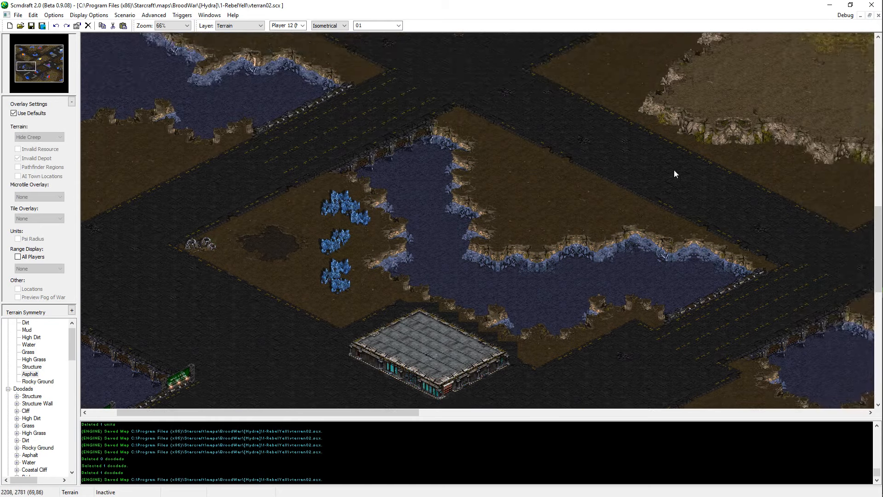
middle_click_drag(675, 173, 97, 2)
scroll(426, 190, "up", 1, "ctrl")
middle_click_drag(720, 255, 138, 376)
scroll(28, 424, "down", 4)
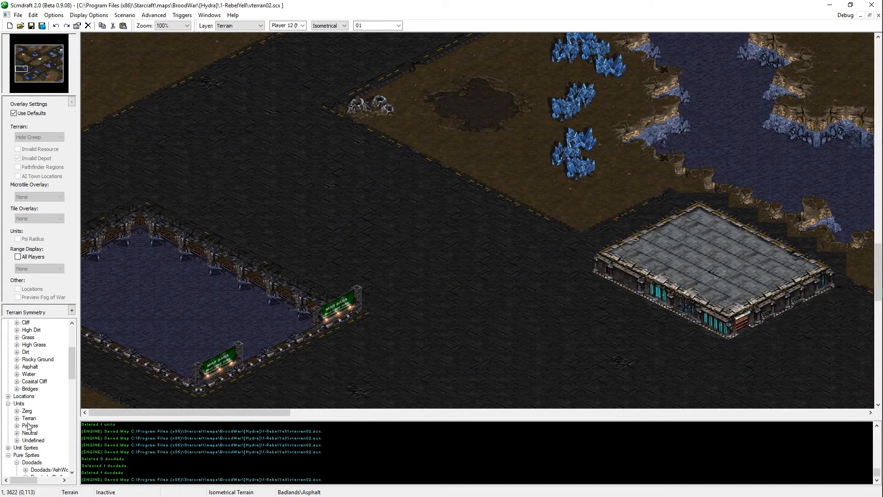
left_click(17, 389)
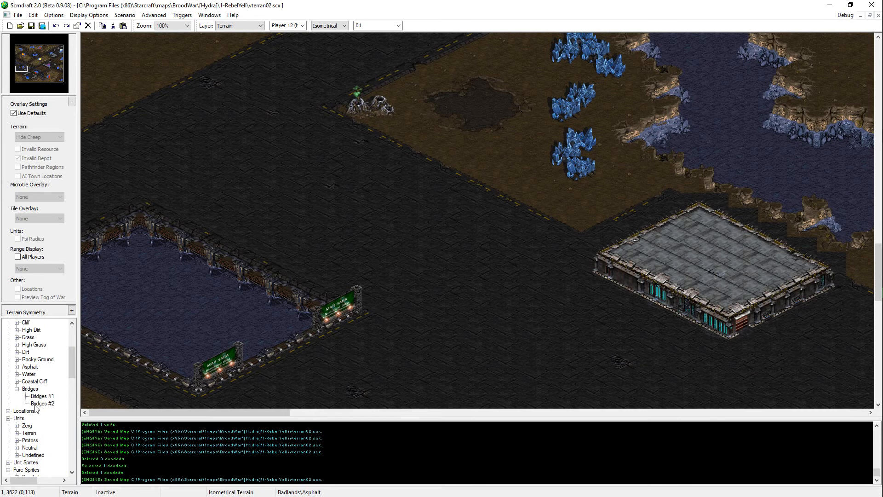
left_click(42, 396)
left_click(506, 230)
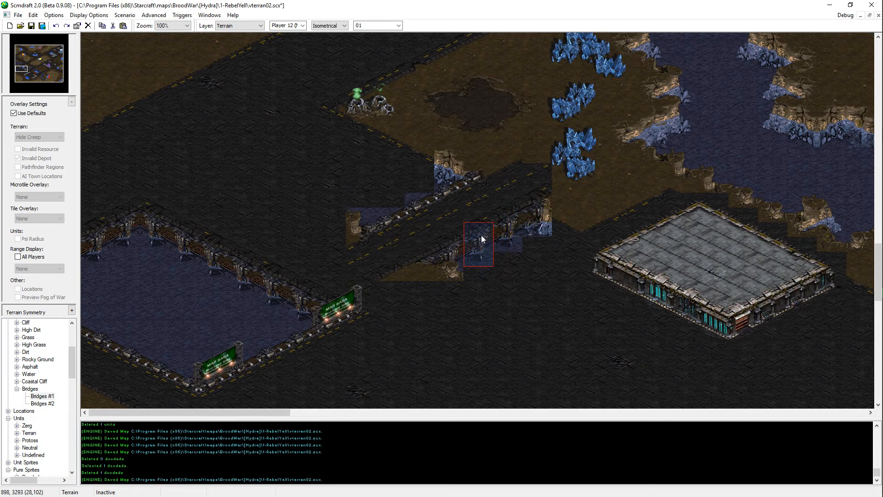
Step: Copy wall tiles from the bridge's underside onto the northeastern edge of the western water pit
left_click(234, 281)
left_click(245, 273)
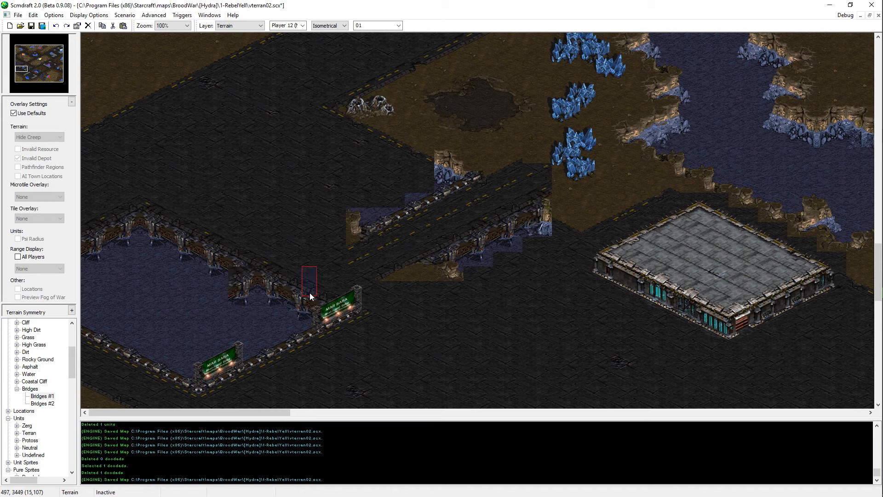
left_click(212, 297)
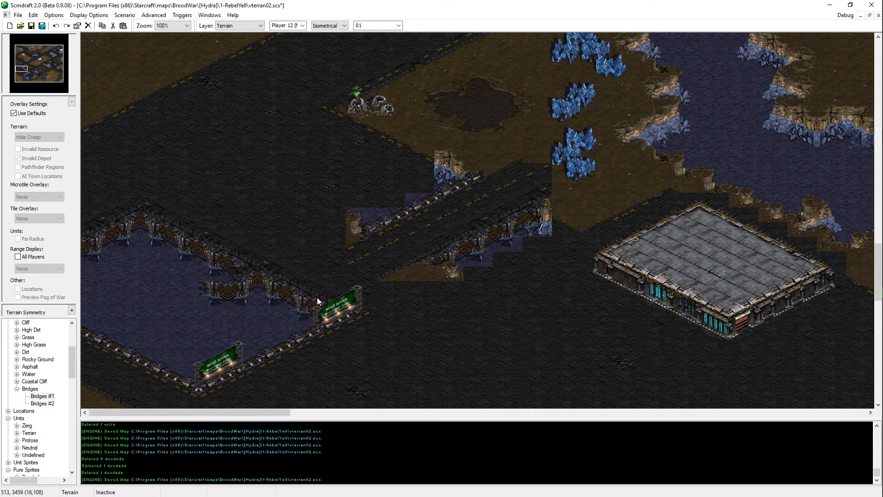
left_click(218, 277)
Step: Delete the bridge doodad beside the western water pit and save the map
key("d")
left_click(462, 233)
key("Delete")
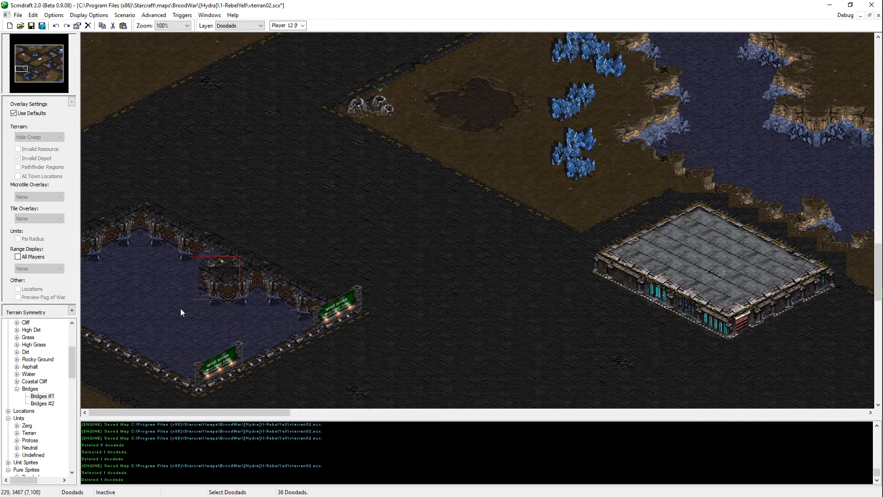
scroll(307, 279, "up", 3)
key("ctrl+s")
Step: Survey the whole map from corner to corner, checking the plateaus, platforms, mineral bases and water areas
scroll(271, 128, "down", 3, "ctrl")
mouse_move(501, 297)
middle_mouse_down()
mouse_move(225, 35)
mouse_move(207, 4)
middle_mouse_up()
middle_click_drag(465, 300, 212, 0)
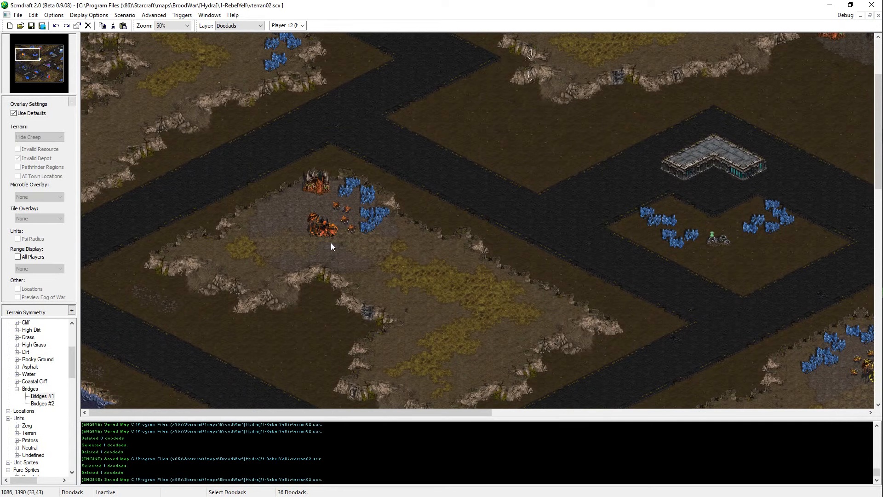
left_click_drag(24, 63, 59, 50)
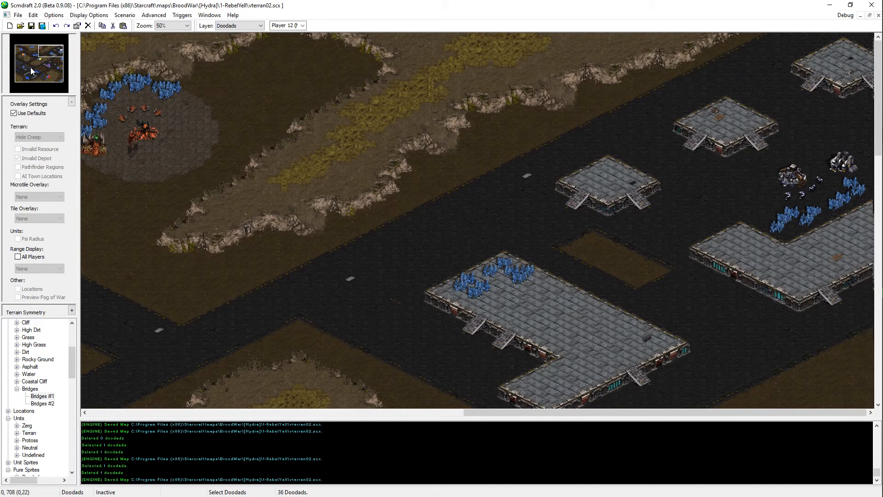
scroll(166, 140, "down", 3)
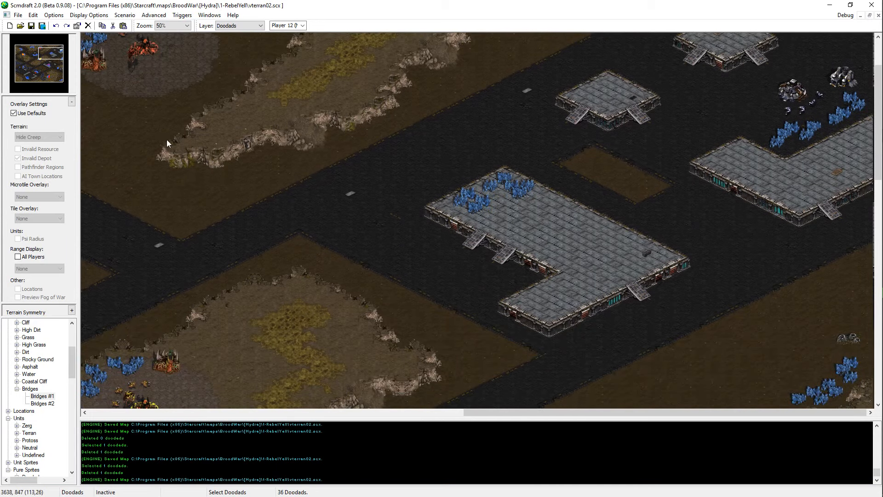
left_click_drag(63, 74, 66, 95)
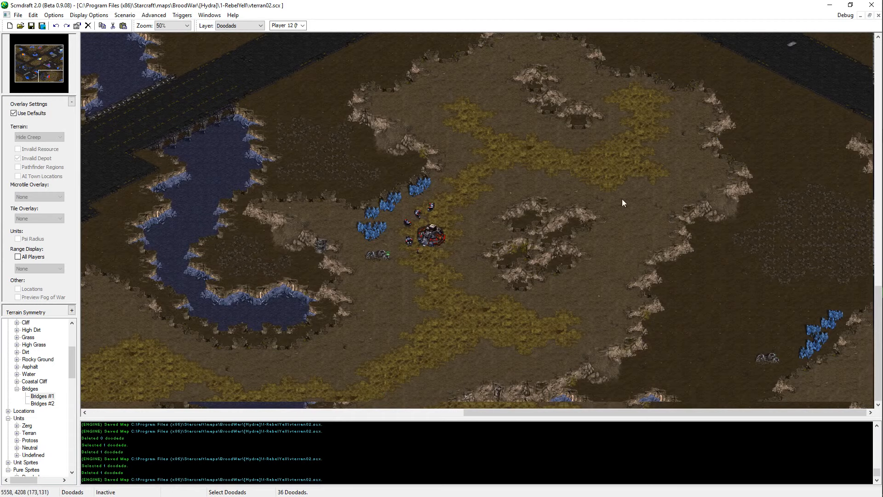
left_click_drag(622, 199, 757, 399)
left_click(727, 331)
left_click_drag(488, 413, 344, 416)
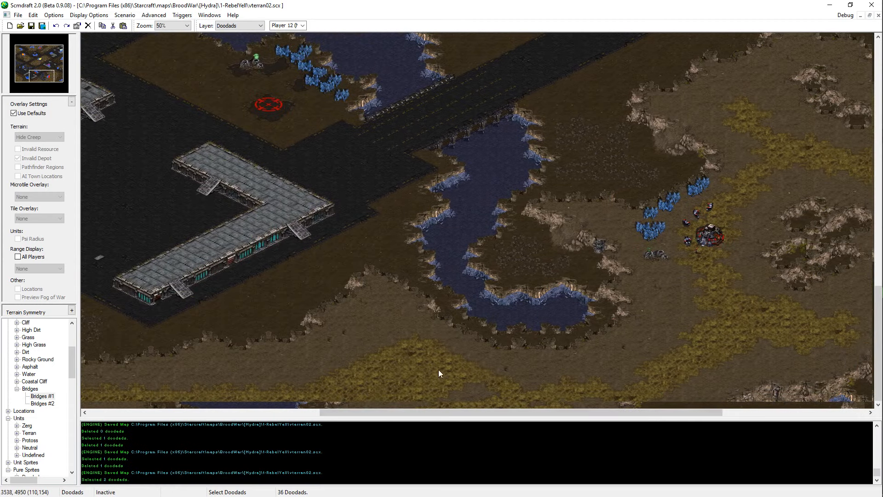
left_click_drag(36, 77, 26, 67)
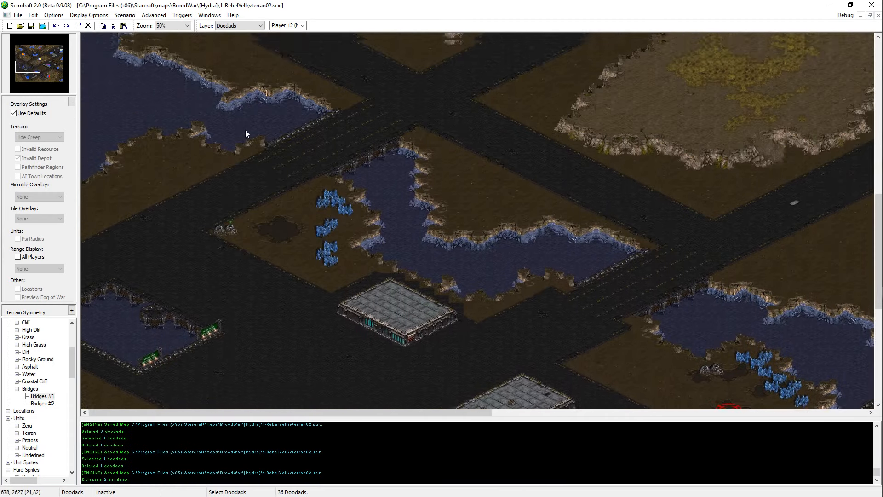
middle_click_drag(245, 129, 489, 327)
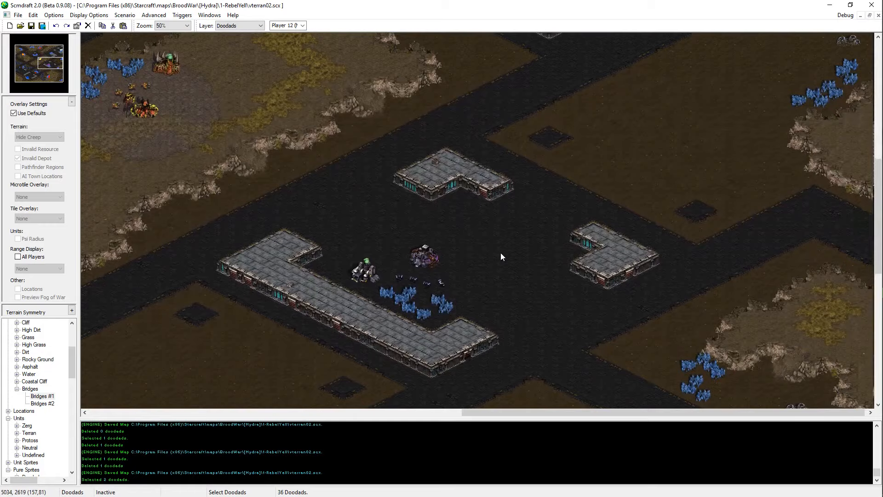
middle_click_drag(501, 252, 381, 288)
left_click_drag(63, 60, 73, 35)
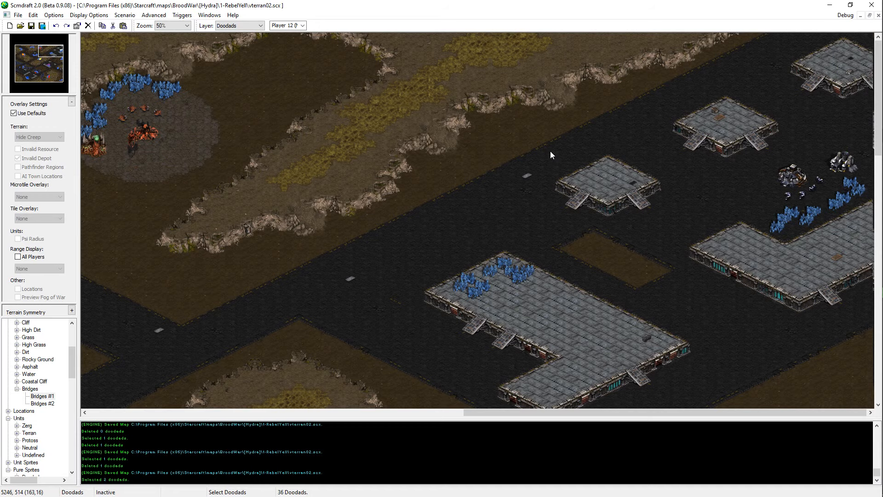
middle_click_drag(205, 393, 712, 198)
middle_click_drag(261, 367, 441, 98)
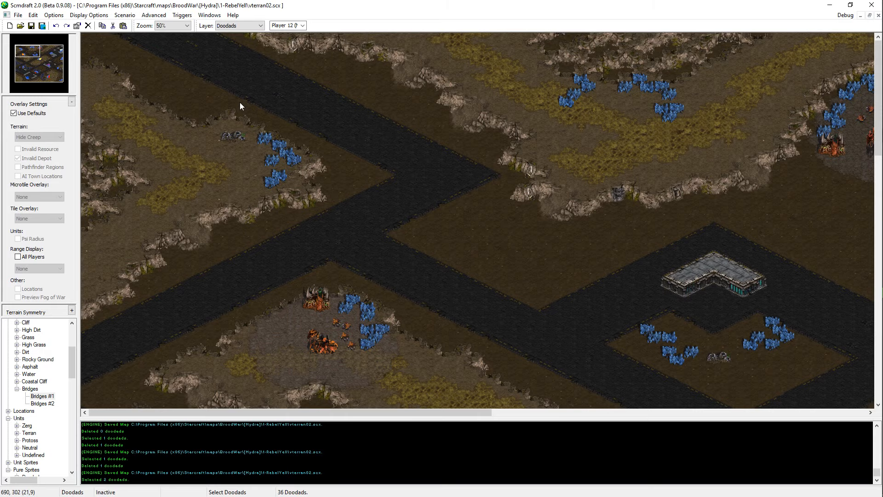
middle_click_drag(239, 102, 592, 300)
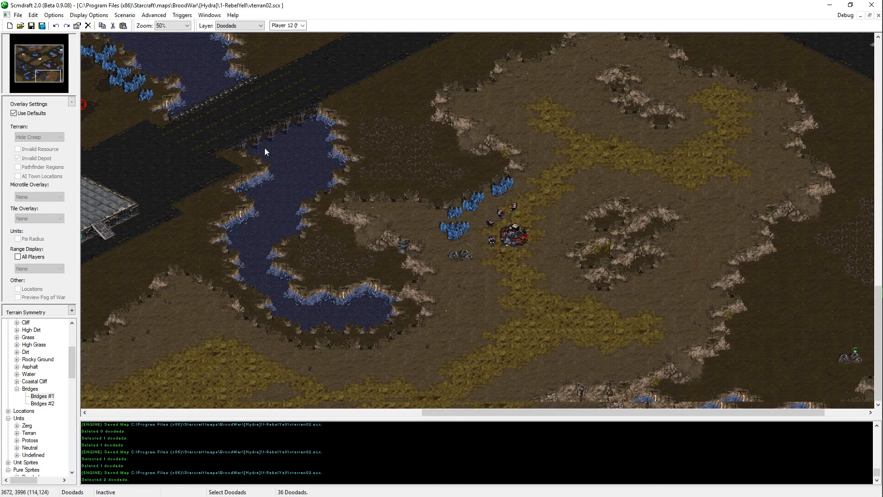
Step: Inspect the eastern platforms, the central plateau and the roads around them up to the northeastern asphalt area
left_click(51, 51)
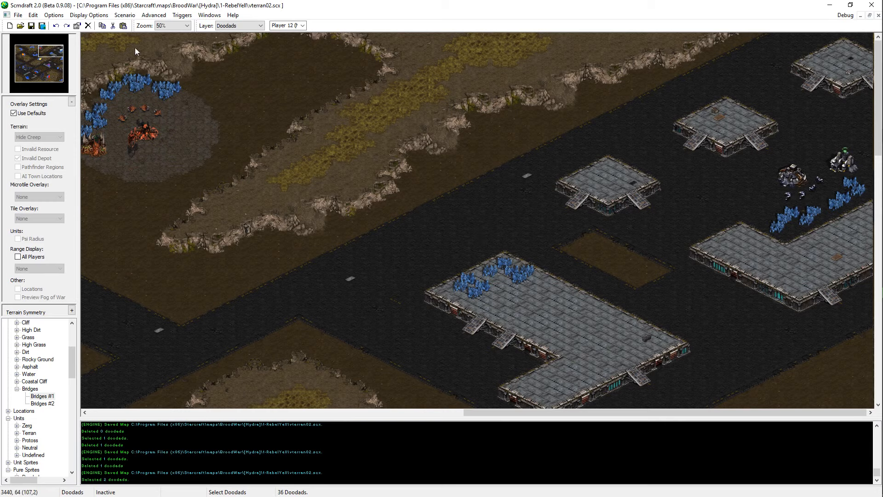
left_click(53, 75)
left_click(49, 67)
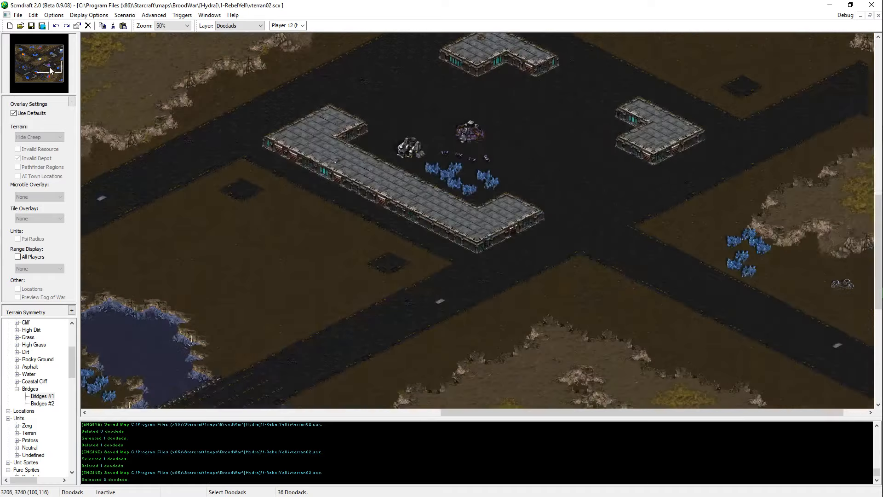
left_click(50, 67)
left_click(42, 63)
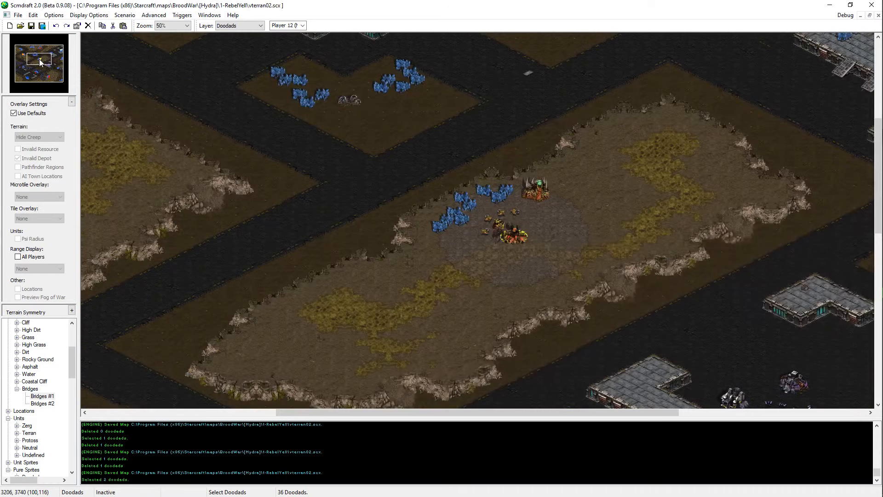
left_click_drag(40, 59, 46, 63)
left_click_drag(222, 58, 533, 249)
left_click_drag(48, 55, 27, 49)
left_click_drag(288, 213, 877, 83)
left_click_drag(32, 49, 53, 49)
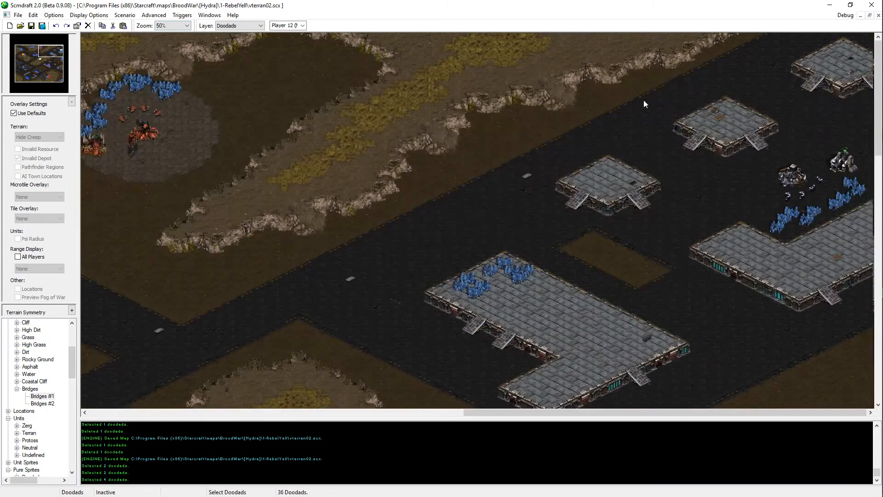
left_click_drag(714, 100, 877, 195)
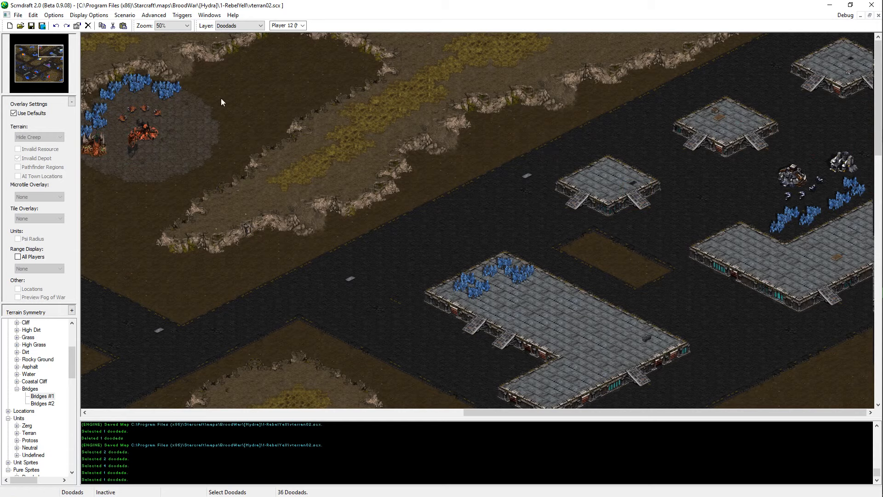
left_click_drag(29, 72, 58, 72)
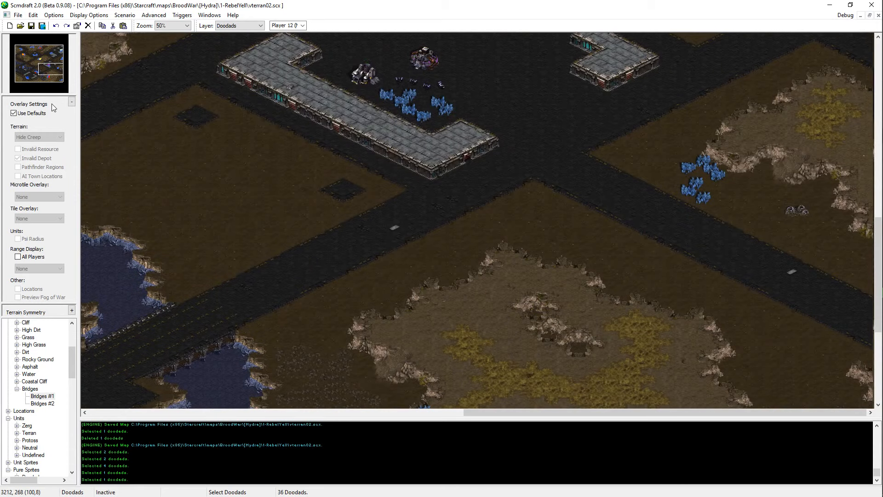
key("Up")
key("Left")
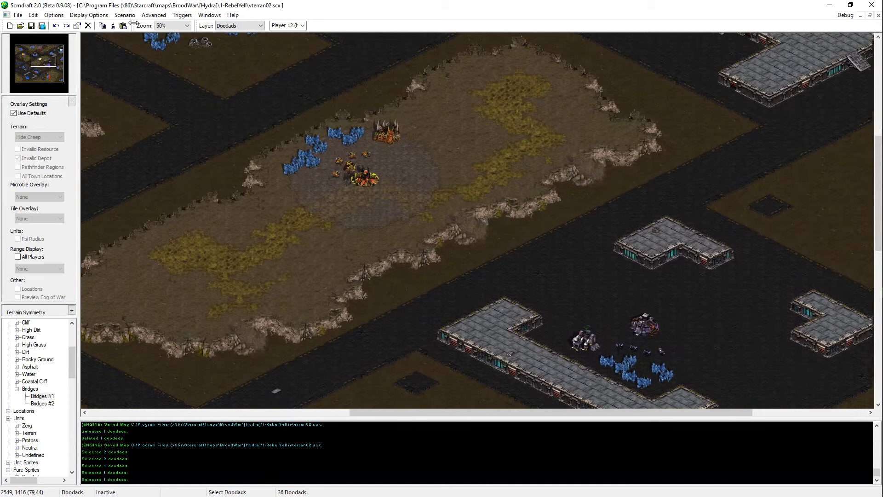
key("Right")
key("Up")
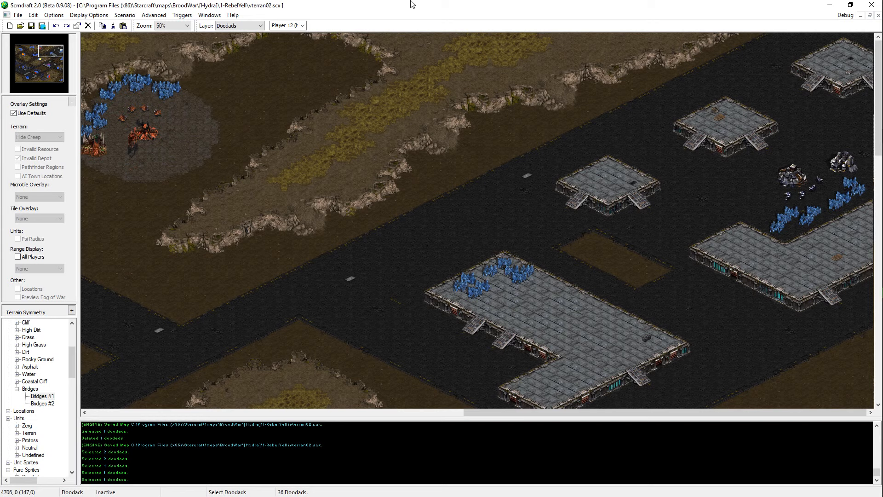
Step: Paint asphalt over the small dirt patch between the northeastern platforms and save the map
key("ctrl+t")
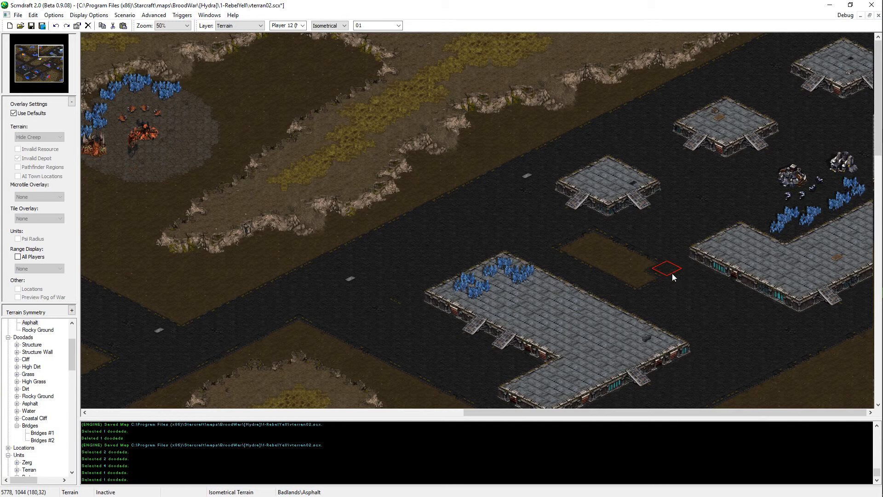
left_click(644, 272)
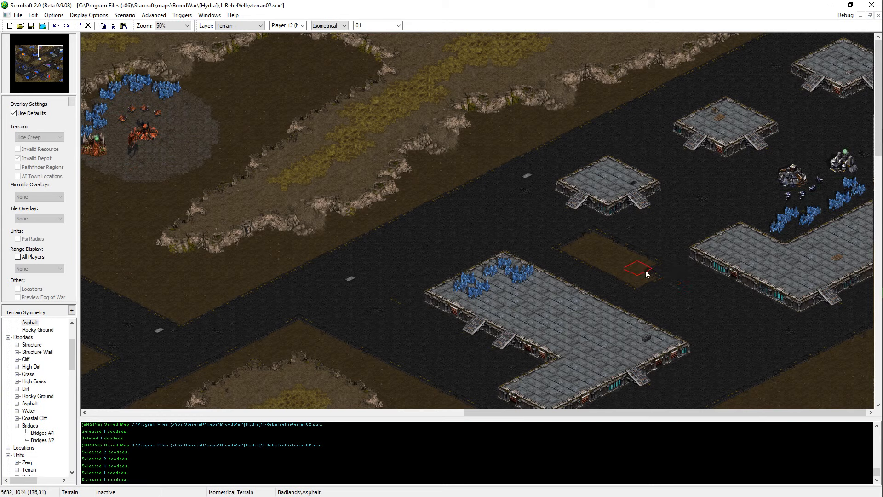
left_click(585, 235)
key("ctrl+s")
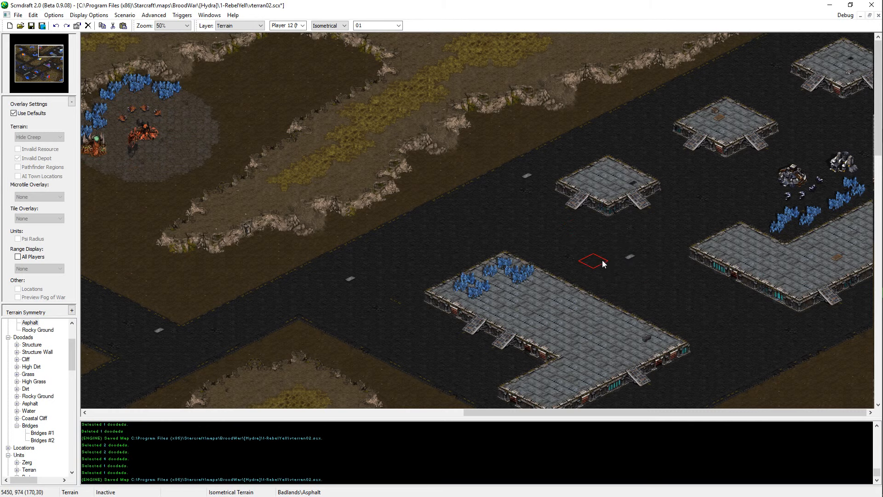
key("ctrl+s")
Step: Review the northeastern platforms, the southeastern plateau, the western water pit and the northwestern roads
scroll(603, 318, "down", 5)
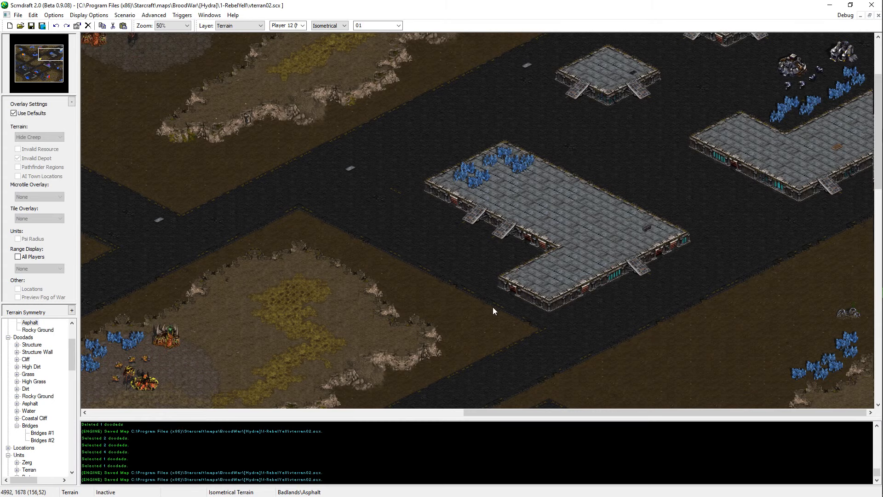
key("Up")
key("Left")
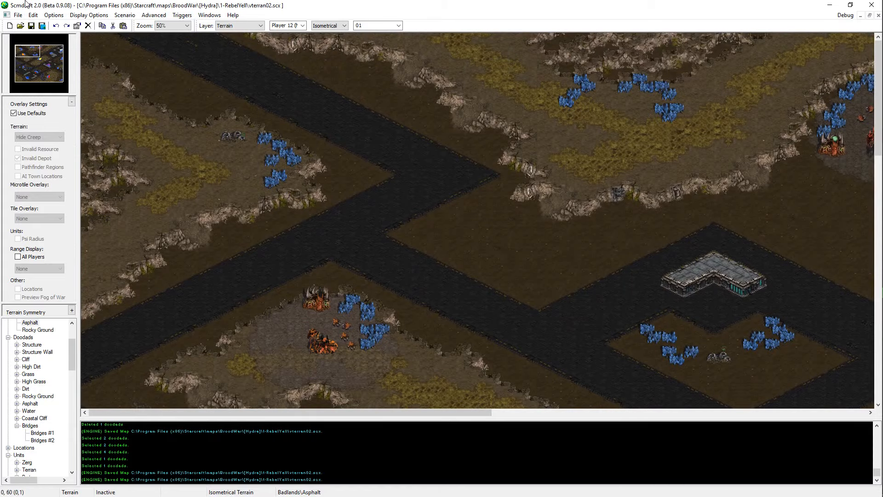
left_click(48, 77)
left_click_drag(49, 77, 49, 78)
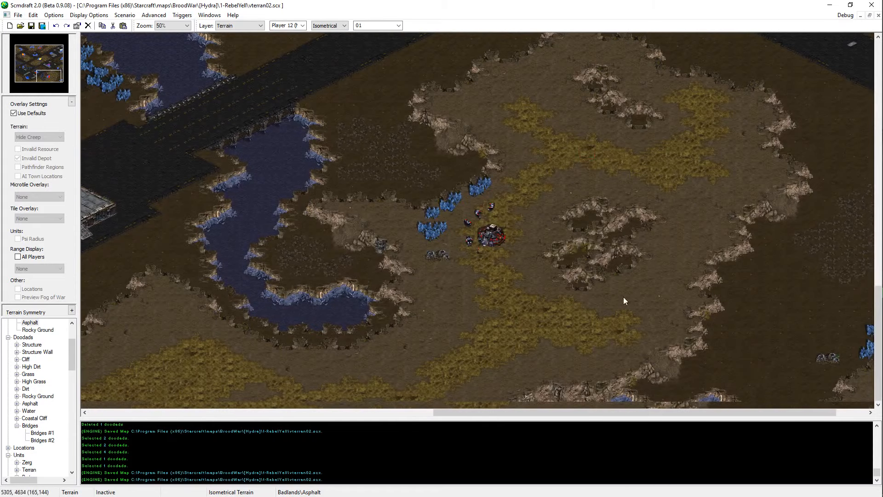
left_click_drag(591, 148, 401, 308)
left_click(49, 77)
left_click(27, 72)
key("Up")
key("Up")
key("Up")
key("Up")
key("Up")
key("Up")
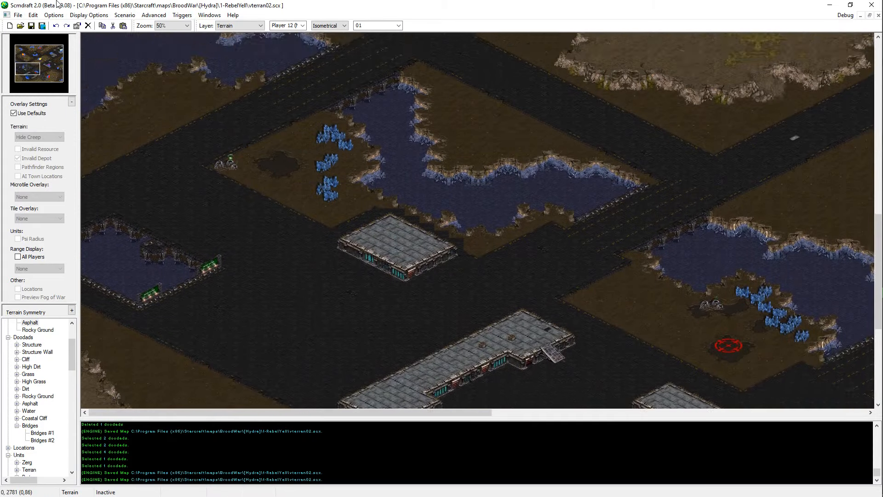
key("Up")
key("Up")
key("Up")
key("Up")
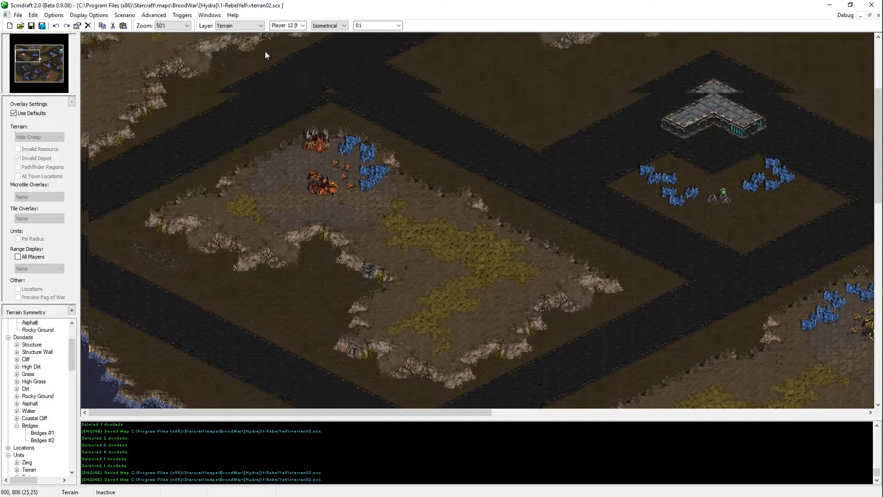
Step: Check the northeastern platforms and the asphalt around the mineral platform, and save the map
key("Right")
key("Right")
key("Right")
key("Right")
key("Right")
key("Right")
key("Right")
key("Right")
key("Right")
key("Right")
key("Right")
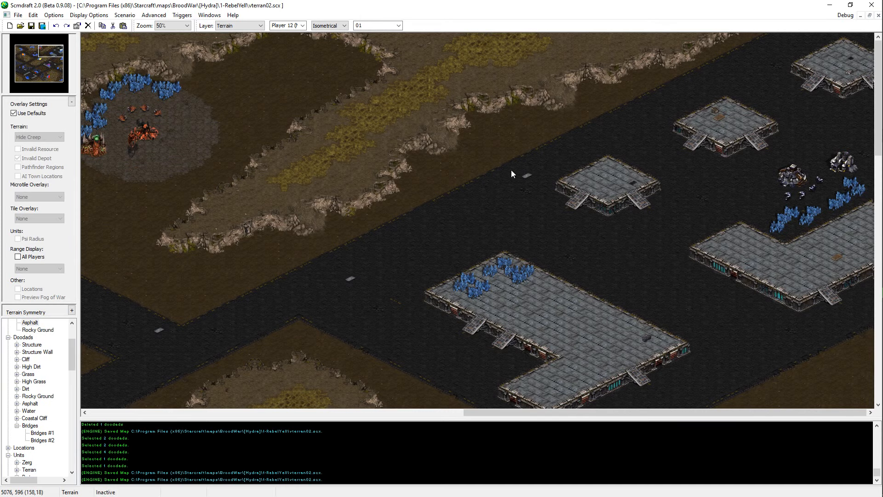
key("Down")
key("Down")
key("Down")
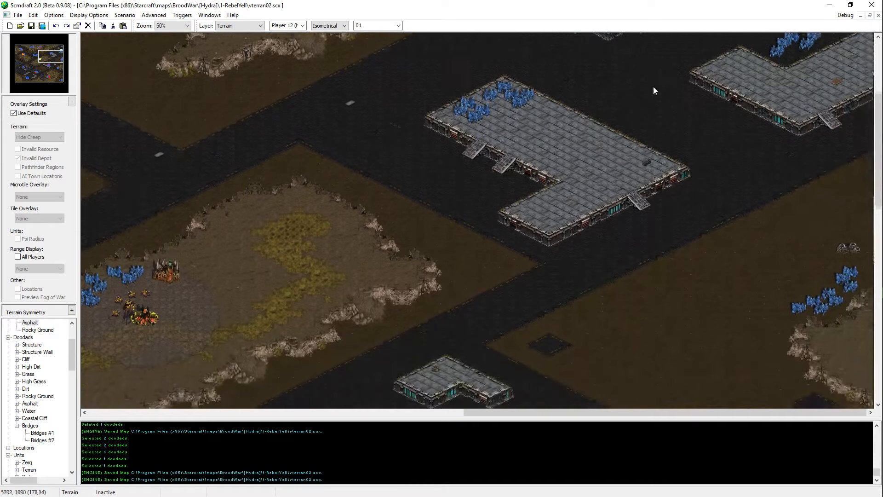
key("Up")
key("Up")
left_click_drag(529, 158, 367, 300)
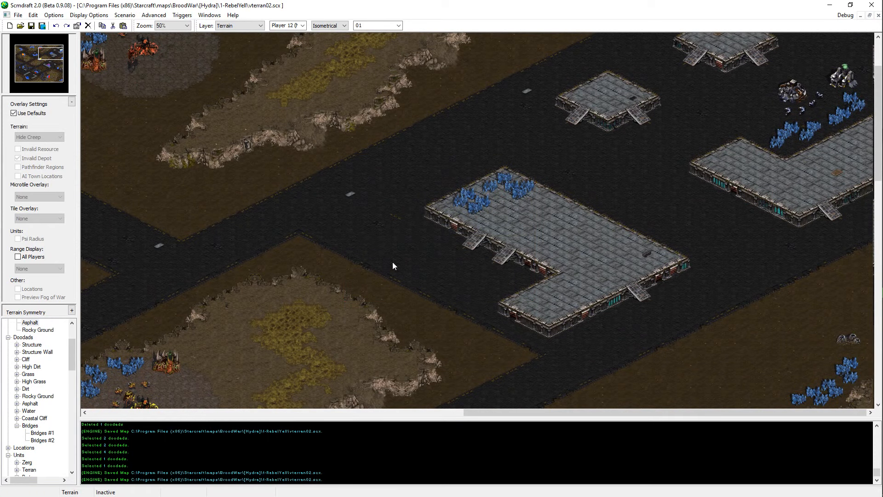
key("ctrl+s")
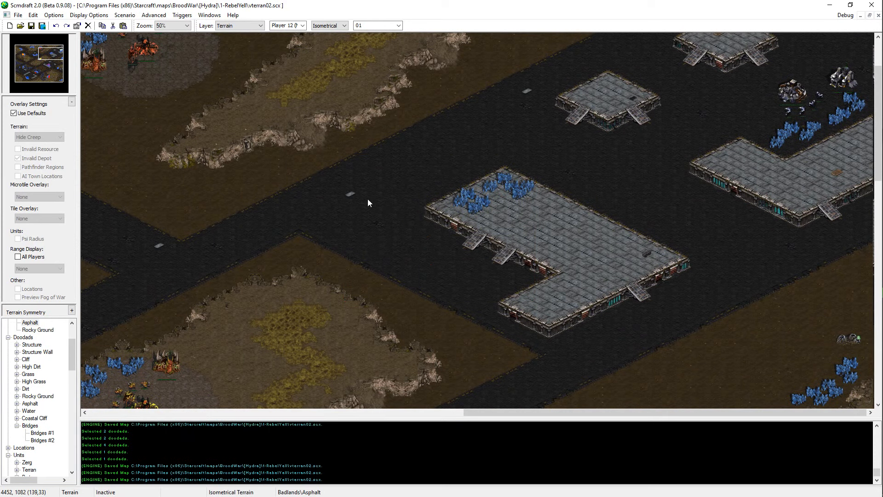
key("Up")
key("Up")
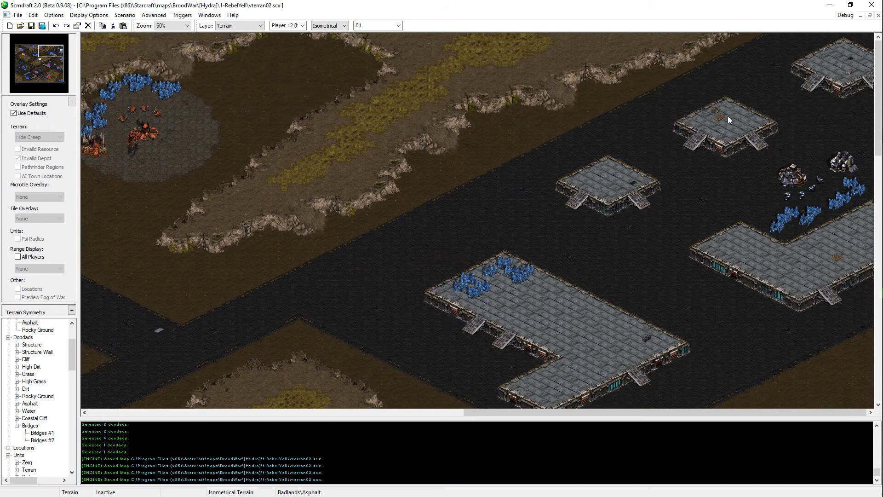
key("ctrl+s")
Step: Touch up the northern rim of the northwestern mineral plateau with High Dirt terrain and save the map
key("Left")
key("Left")
key("Left")
key("Left")
key("Left")
key("Left")
key("Left")
key("Left")
key("Left")
key("Down")
key("Down")
key("Down")
key("Down")
key("Down")
key("Down")
key("Up")
key("Up")
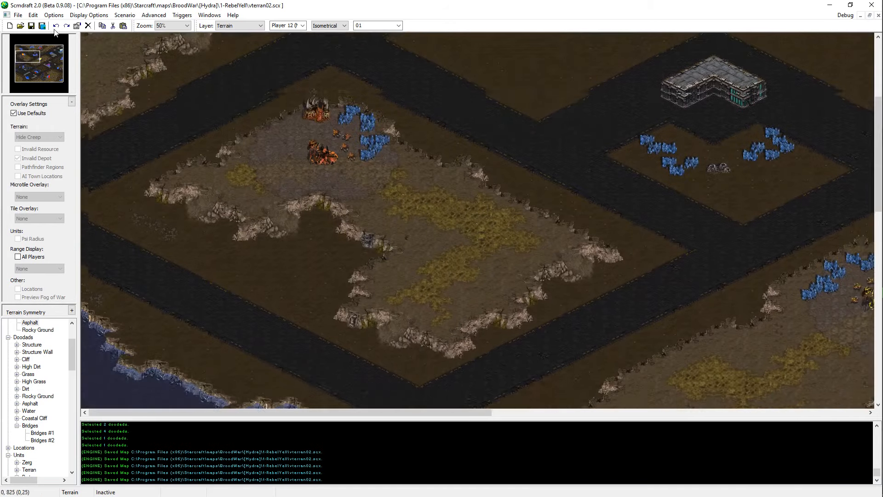
key("Up")
key("Up")
key("Up")
key("Up")
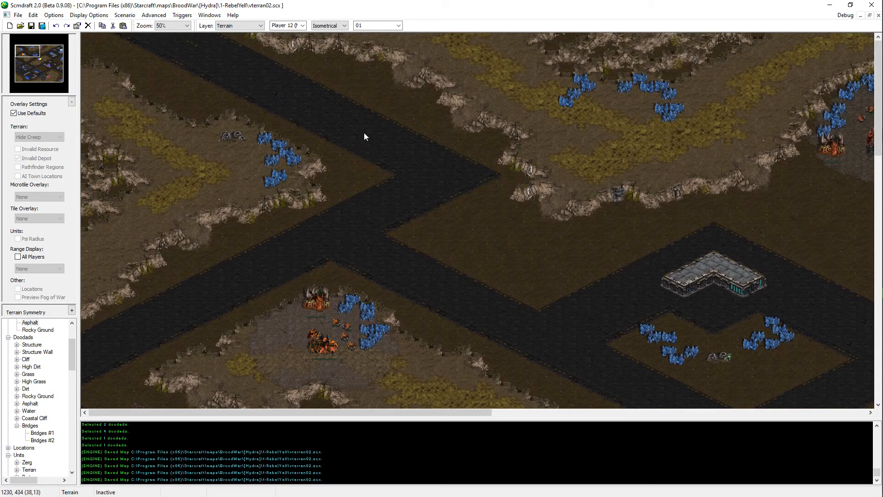
right_click(101, 71)
left_click(88, 75)
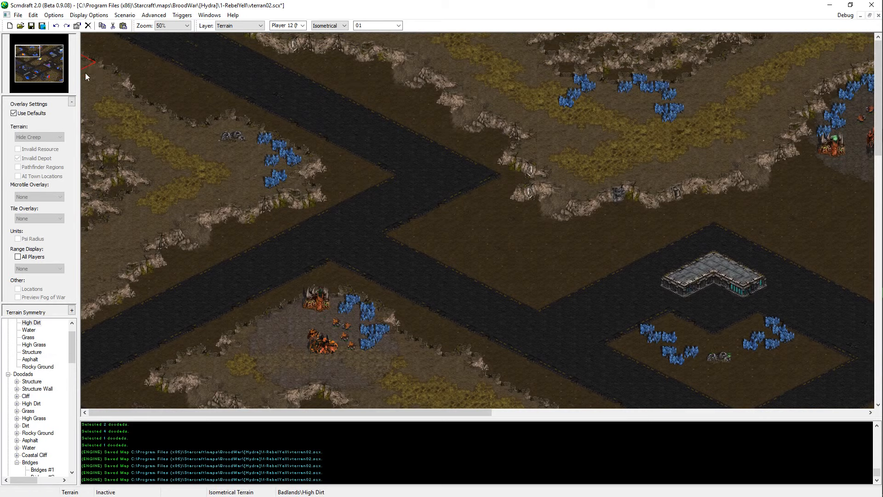
key("ctrl+s")
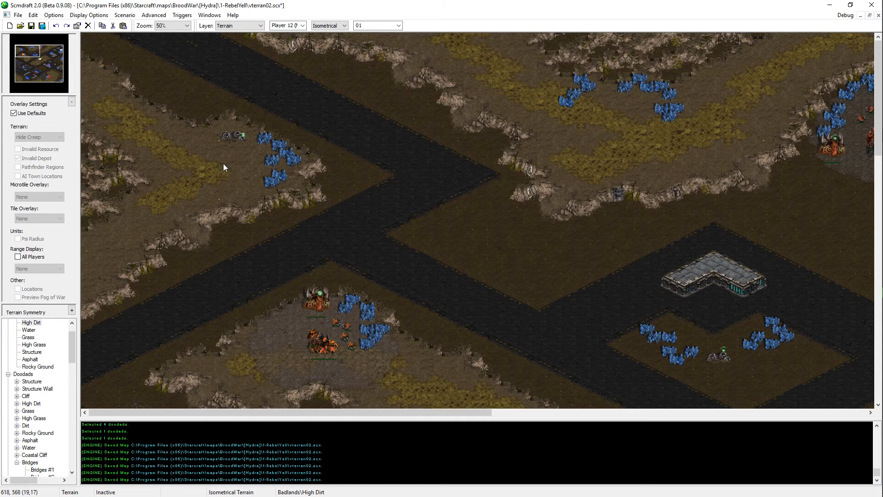
key("ctrl+s")
Step: Extend the southwestern plateau's cliff edge with High Dirt beneath the rocky ground by the mineral base, and save the map
middle_click_drag(164, 175, 67, 401)
key("Down")
key("Down")
key("Down")
key("Down")
key("Down")
key("Down")
key("Down")
key("Down")
key("Down")
key("Down")
key("Down")
key("Down")
key("Down")
key("Down")
key("Down")
key("Down")
key("Down")
key("Down")
key("Down")
key("Down")
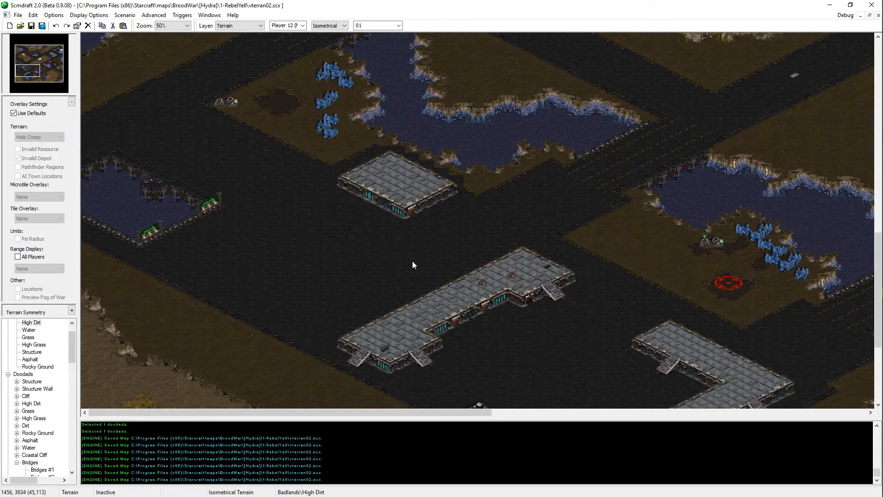
middle_click_drag(412, 261, 347, 432)
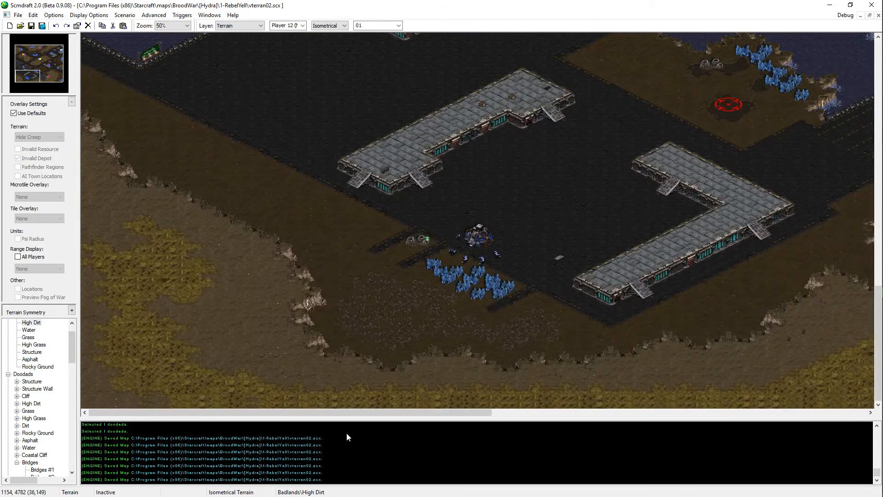
left_click(286, 353)
scroll(475, 385, "up", 1)
mouse_move(475, 385)
middle_mouse_down()
mouse_move(418, 407)
mouse_move(378, 374)
middle_mouse_up()
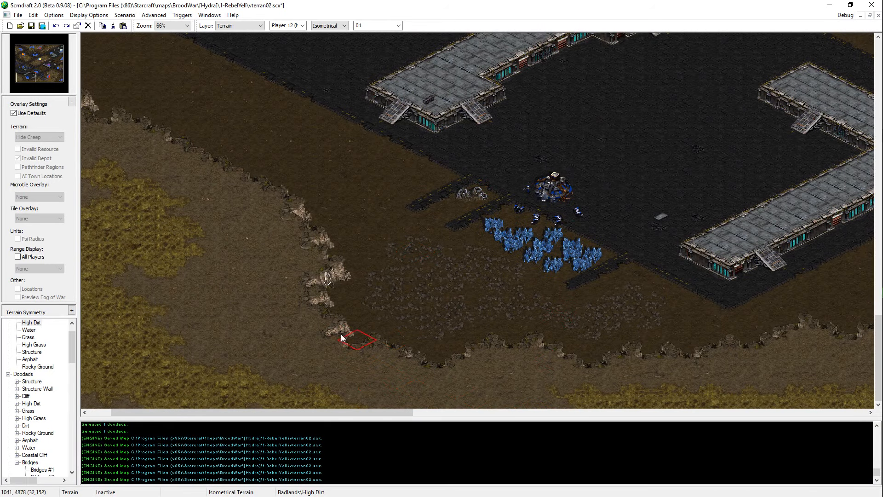
middle_click_drag(342, 337, 445, 398)
key("Right")
key("Right")
key("Right")
key("Right")
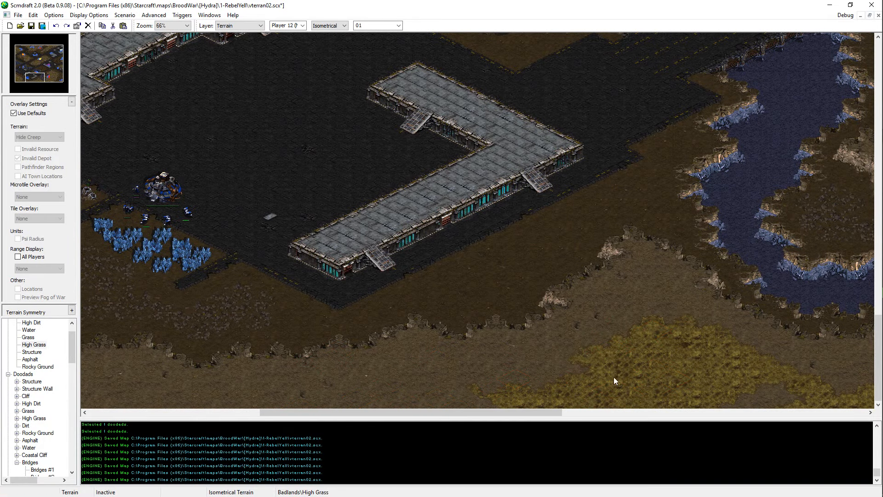
key("ctrl+s")
Step: Try extending the High Grass northward on the southern plateau beside the river, undo the strokes and save the map
key("Right")
mouse_move(569, 346)
left_mouse_down()
mouse_move(575, 289)
mouse_move(611, 331)
mouse_move(561, 334)
left_mouse_up()
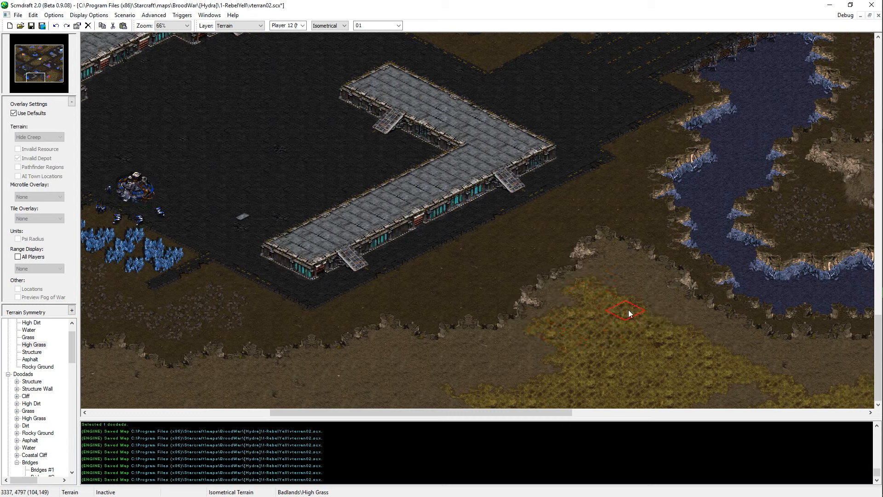
middle_click_drag(407, 307, 295, 330)
key("ctrl+s")
key("ctrl+z")
key("ctrl+z")
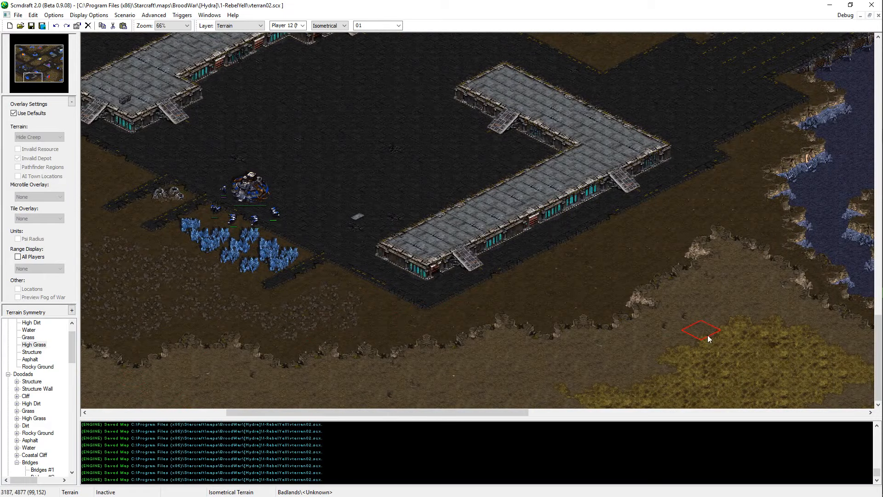
key("ctrl+s")
Step: Paint a High Grass strip along the map's southern edge, from the southwestern grass to below the mineral base, and save
key("Left")
key("Left")
key("Left")
key("Left")
key("Left")
key("Left")
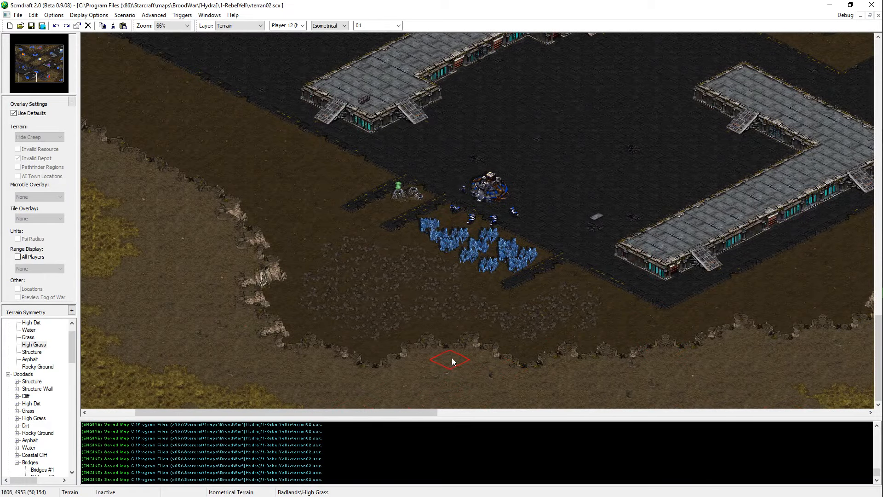
key("Left")
key("Left")
key("Left")
key("Left")
key("Left")
key("Left")
key("Left")
key("Left")
key("Left")
key("Left")
key("Left")
key("Left")
key("Left")
key("Up")
key("Up")
key("Up")
key("Up")
key("Up")
key("Up")
key("Up")
key("Up")
key("Up")
middle_click_drag(193, 405, 191, 346)
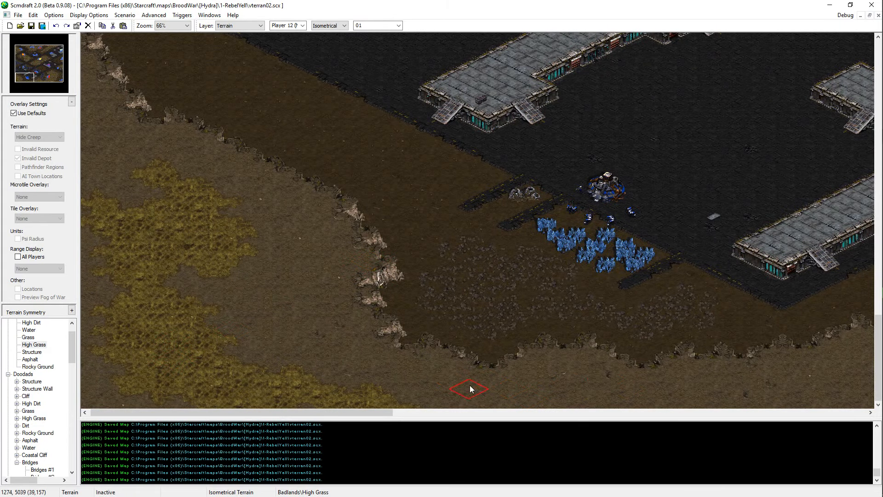
mouse_move(602, 384)
left_mouse_down()
mouse_move(538, 383)
mouse_move(525, 407)
mouse_move(389, 409)
left_mouse_up()
key("ctrl+s")
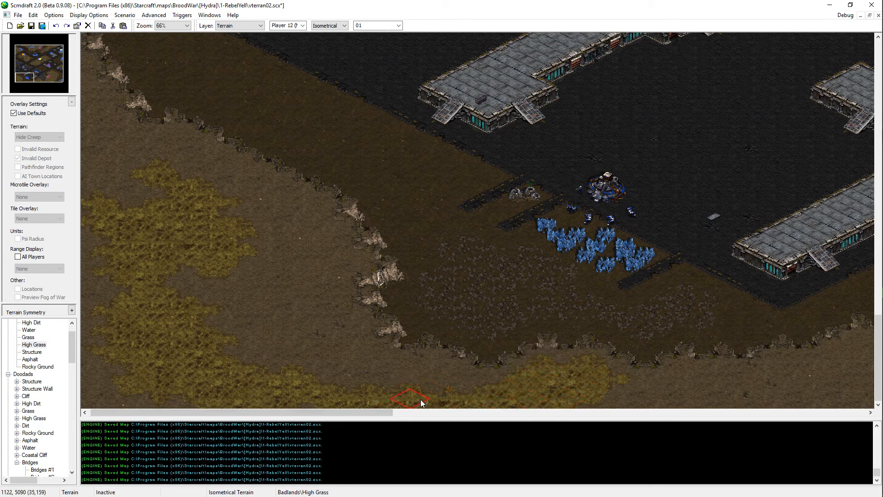
Step: Look over the southwestern platforms and the water pit with the signs, and check the editor's message log
right_click(577, 252)
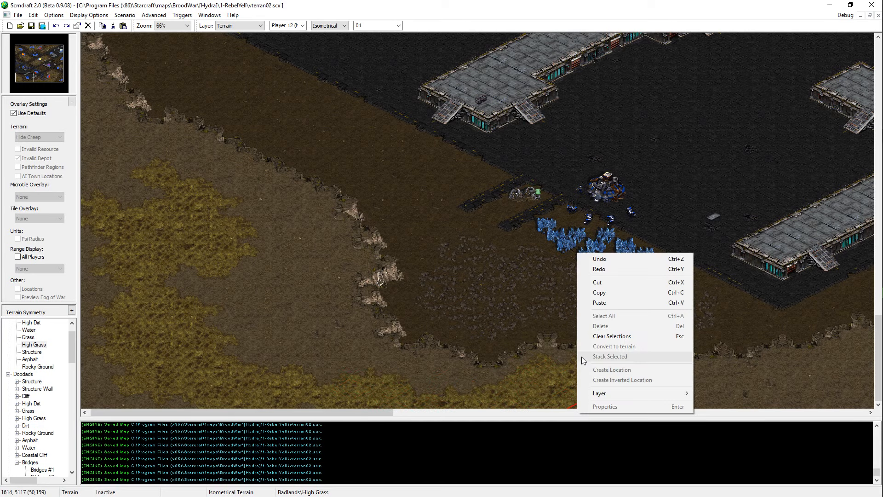
left_click(414, 189)
key("Left")
key("Up")
key("Up")
key("Up")
key("Up")
key("Up")
key("Up")
key("Up")
key("Up")
key("Up")
key("Up")
key("Up")
key("Up")
key("Up")
key("Up")
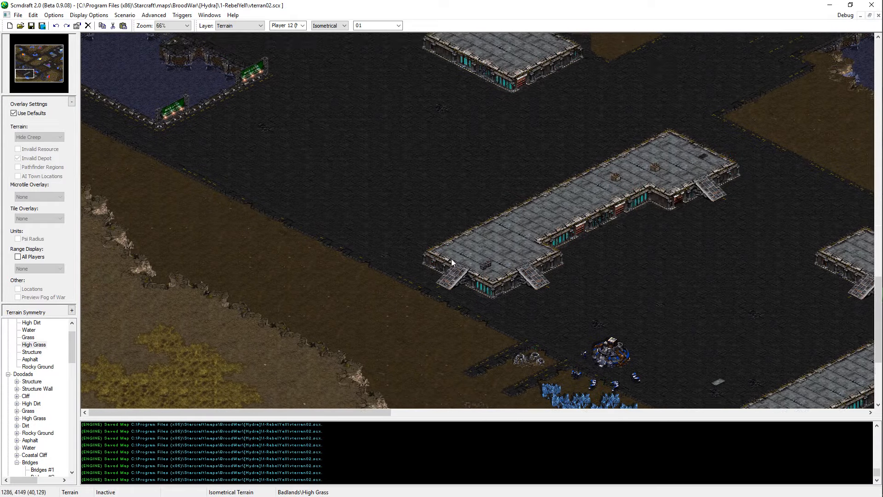
middle_click(333, 261)
middle_click(549, 422)
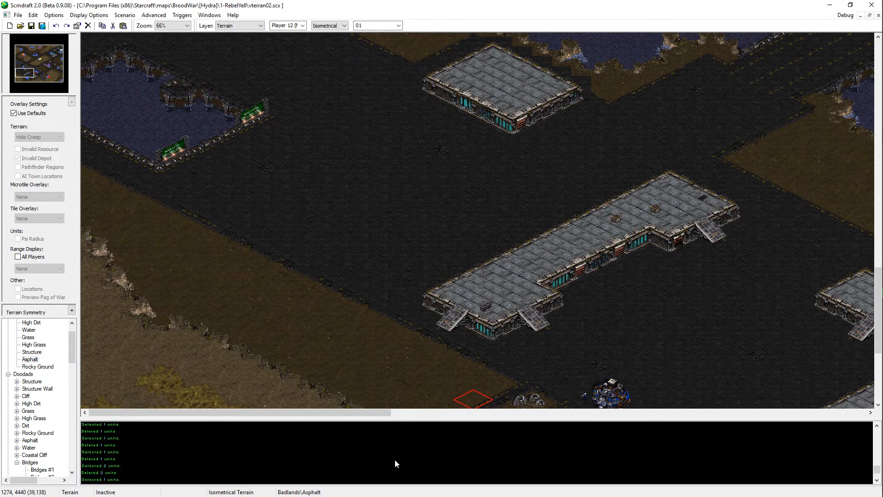
scroll(388, 449, "down", 5)
scroll(381, 435, "down", 5)
middle_click(380, 433)
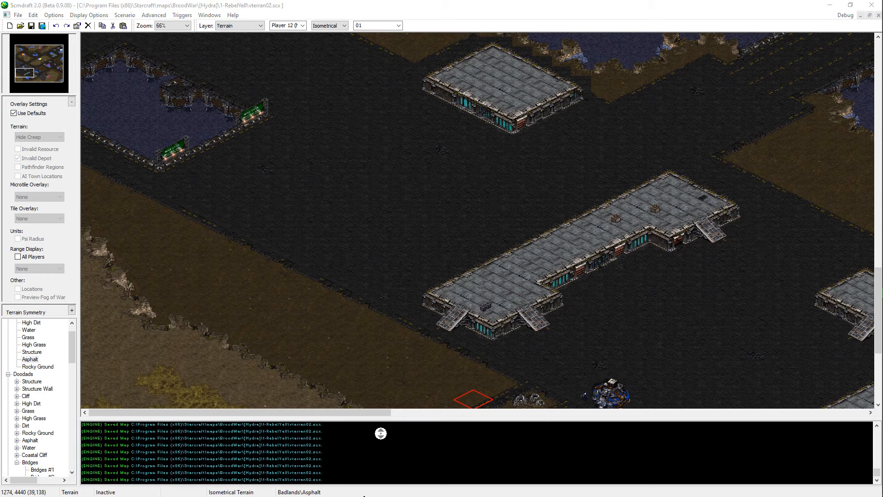
scroll(404, 249, "up", 7)
scroll(401, 239, "up", 1)
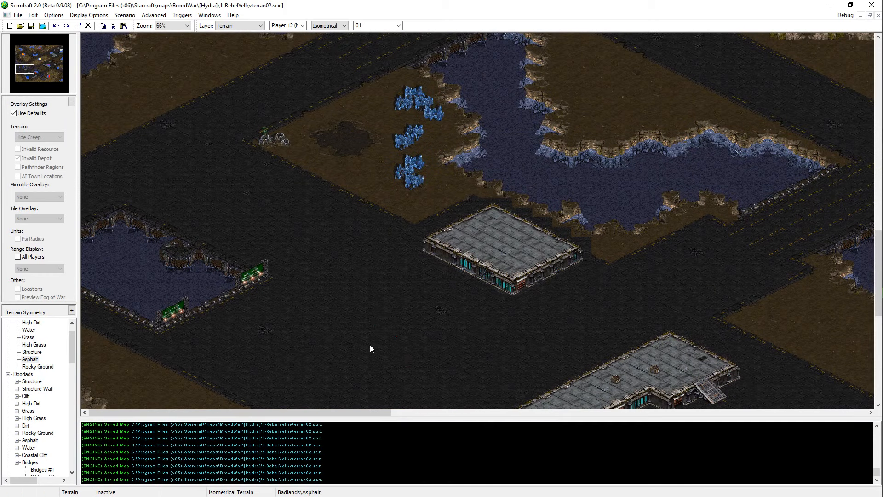
Step: Review the central water areas, the northwestern road junction, the northeastern platforms and the Zerg base beside the northern plateau
mouse_move(481, 241)
middle_mouse_down()
mouse_move(601, 195)
mouse_move(517, 480)
mouse_move(486, 225)
middle_mouse_up()
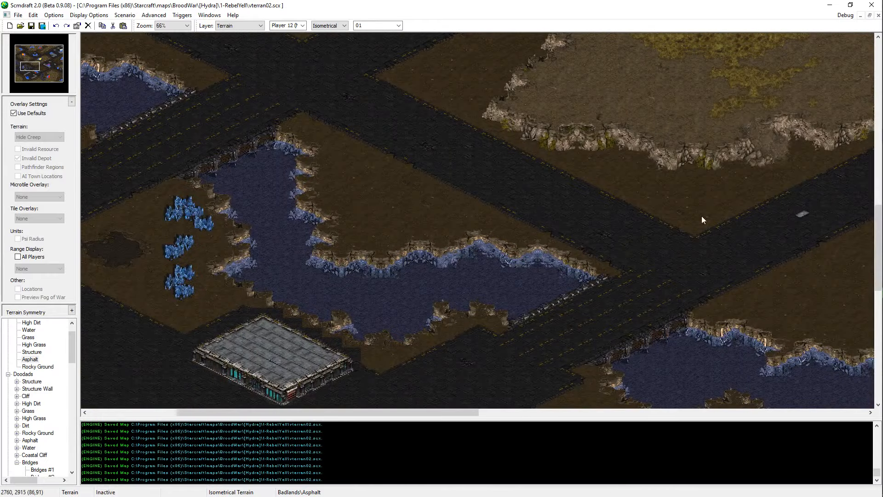
middle_click_drag(702, 217, 451, 368)
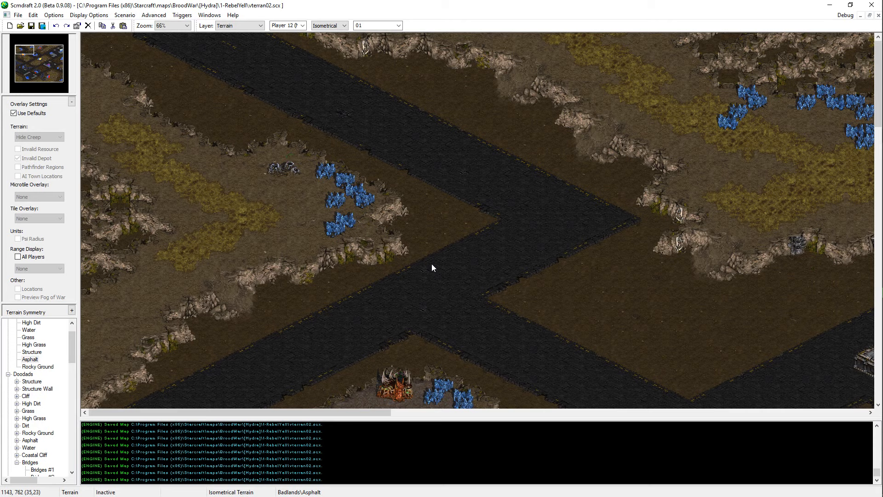
middle_click_drag(285, 204, 358, 2)
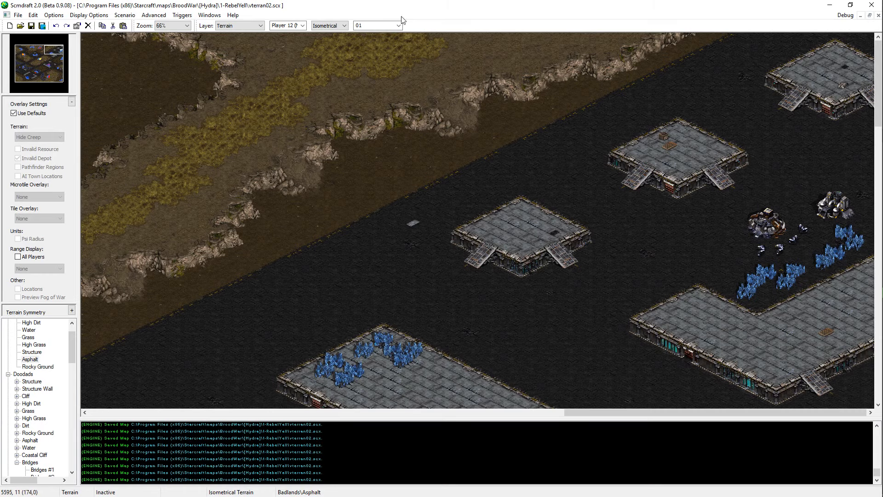
left_click_drag(59, 38, 49, 33)
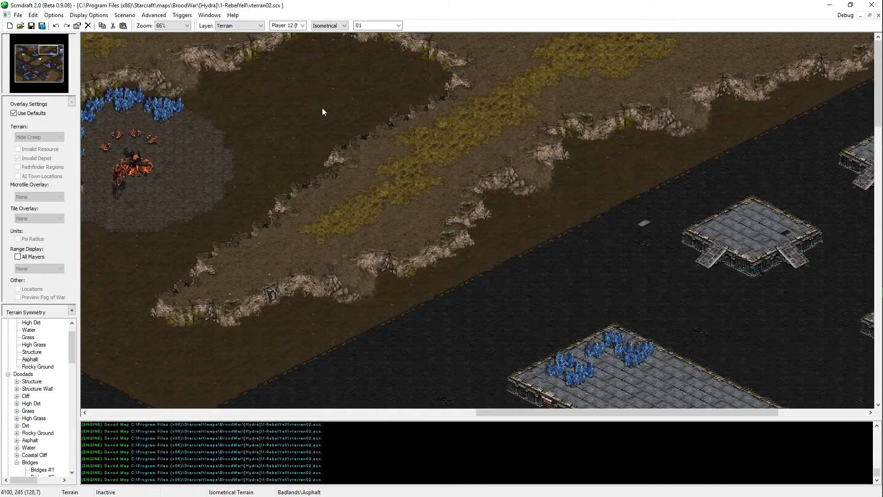
middle_click_drag(322, 108, 299, 81)
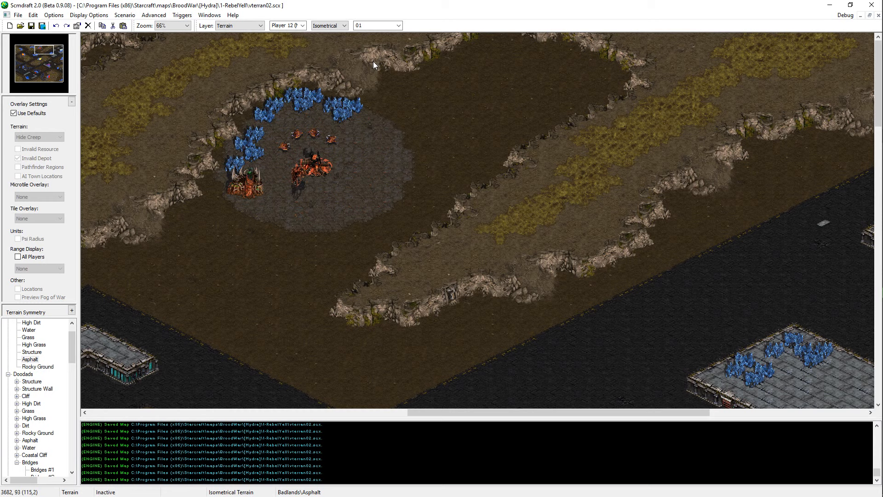
mouse_move(864, 365)
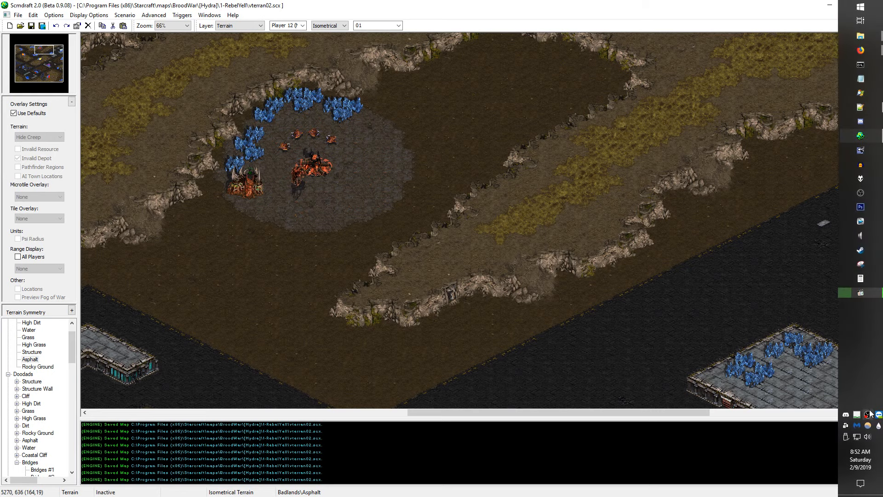
left_click(856, 393)
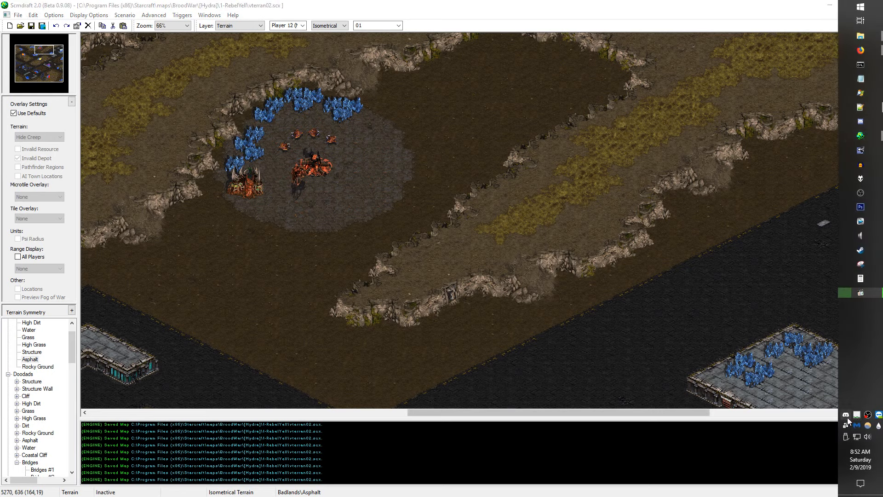
left_click(846, 417)
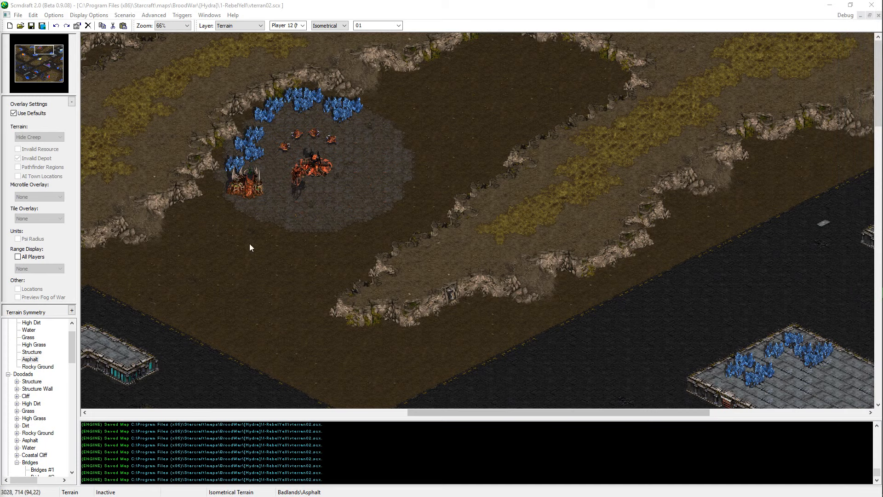
mouse_move(882, 276)
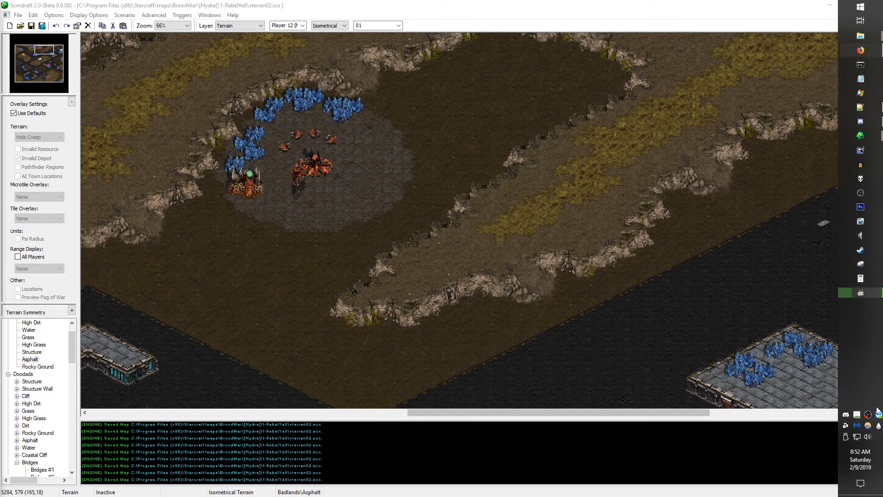